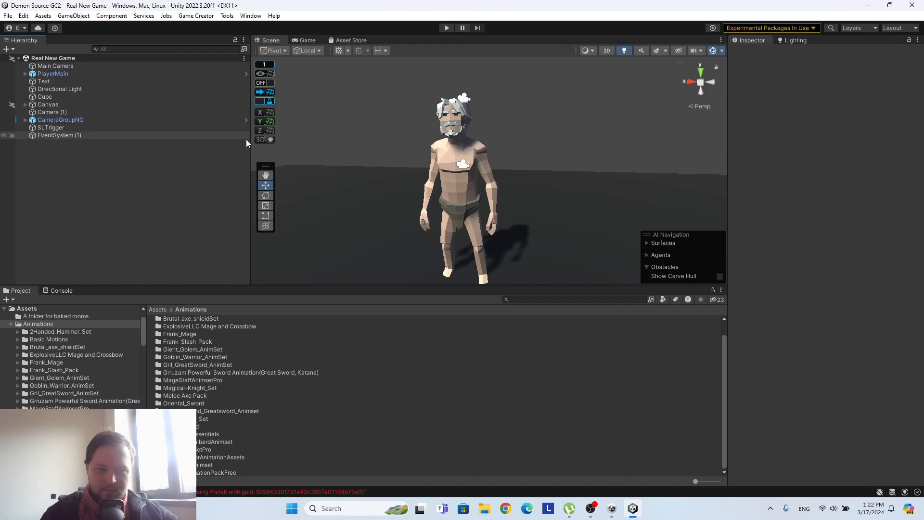
Open the Main Menu scene from the FinalScenes folder inside Demon Source Main.
drag(249, 151, 191, 149)
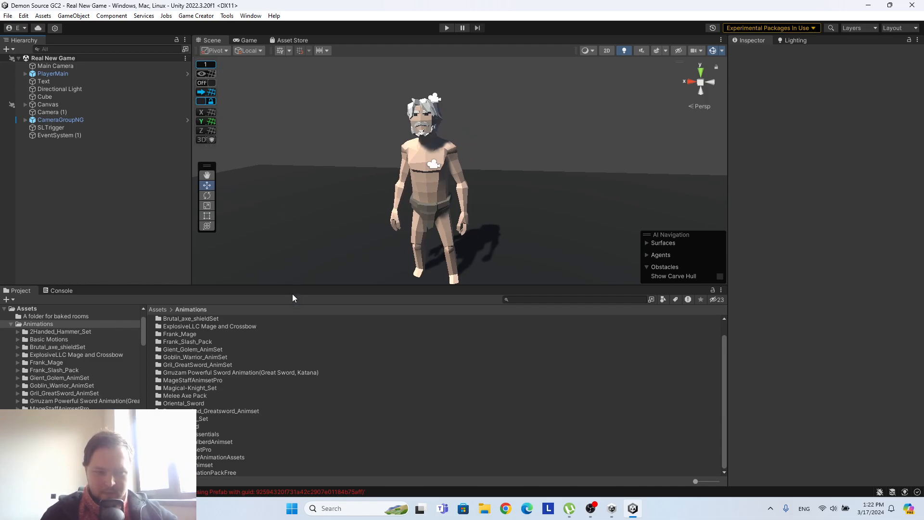
click(158, 309)
click(201, 341)
click(187, 341)
double_click(158, 342)
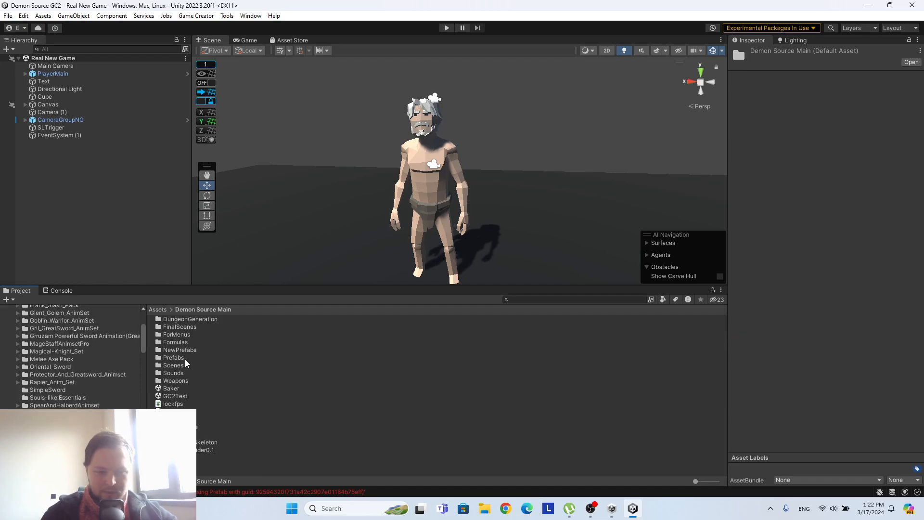
double_click(192, 351)
click(189, 310)
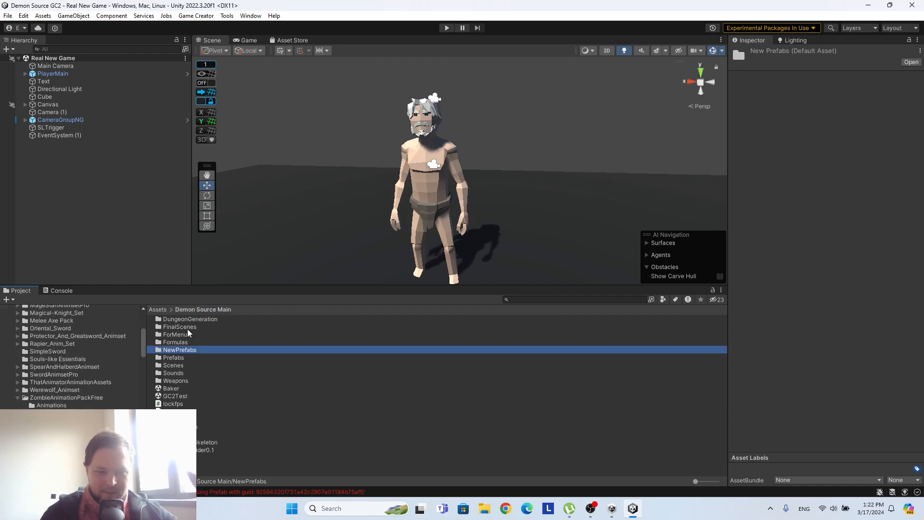
double_click(240, 327)
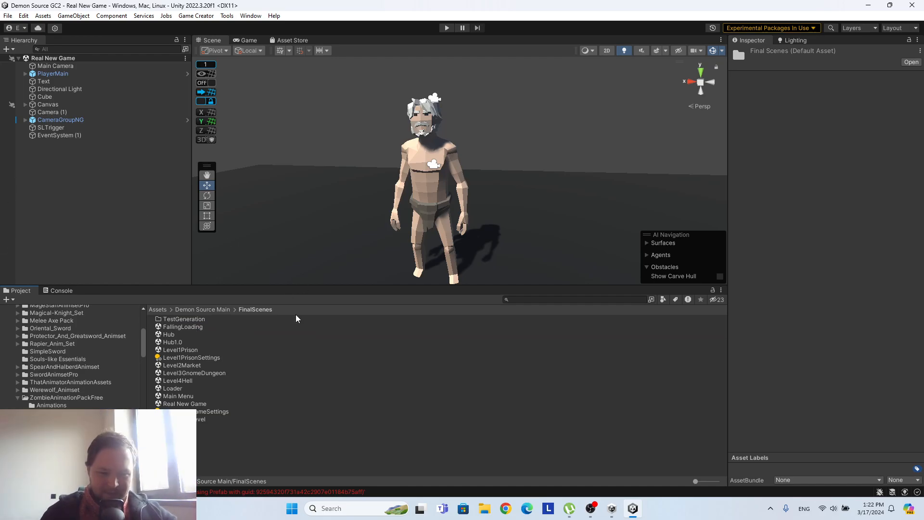
click(215, 397)
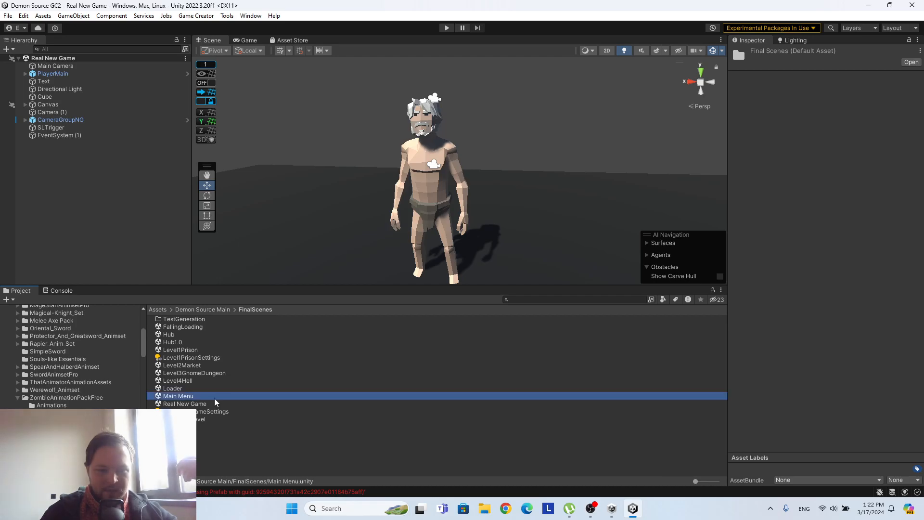
Play-test the main menu by continuing past the welcome message and starting a new game, and stop play mode at character creation.
drag(345, 286, 328, 390)
click(446, 28)
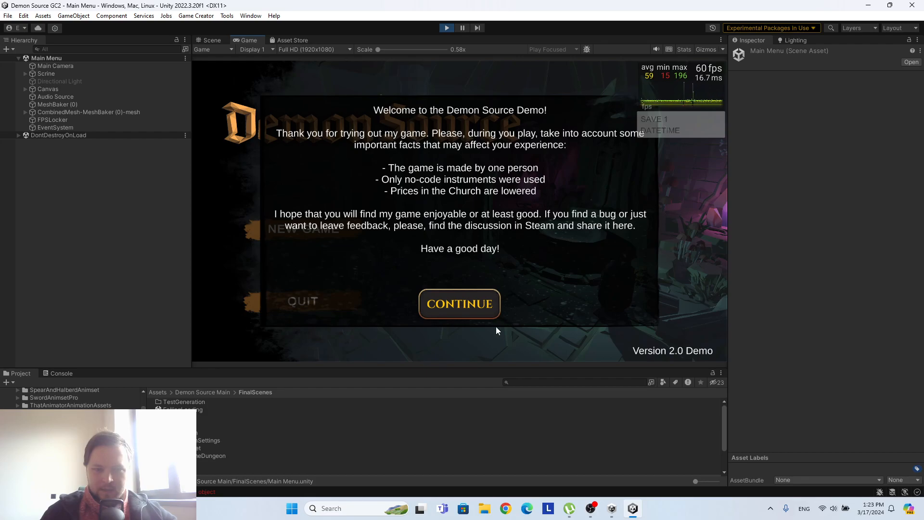
click(496, 306)
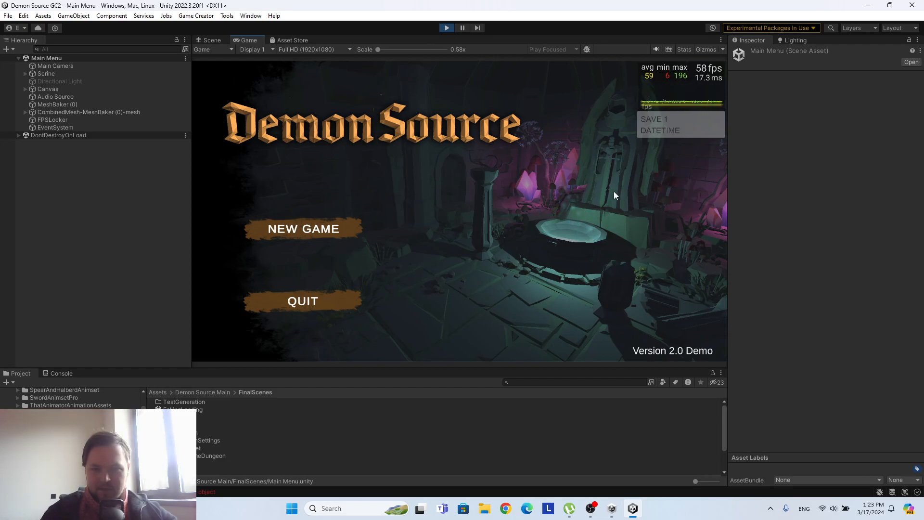
click(358, 225)
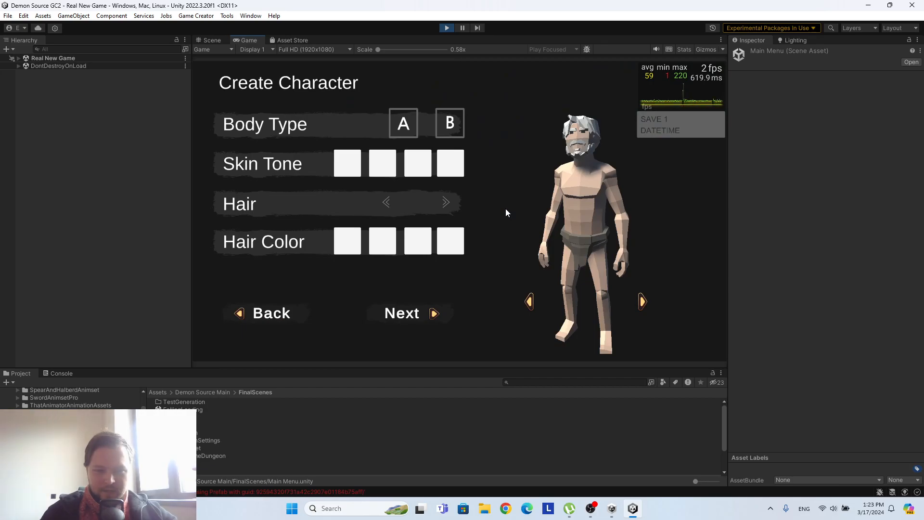
click(446, 28)
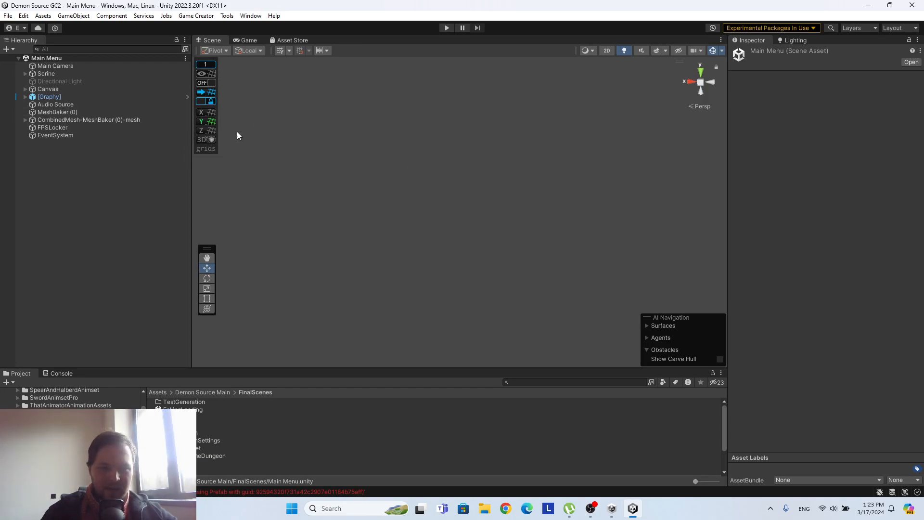
Inspect the FPSLocker object and open its lockfps script from the project assets.
click(61, 127)
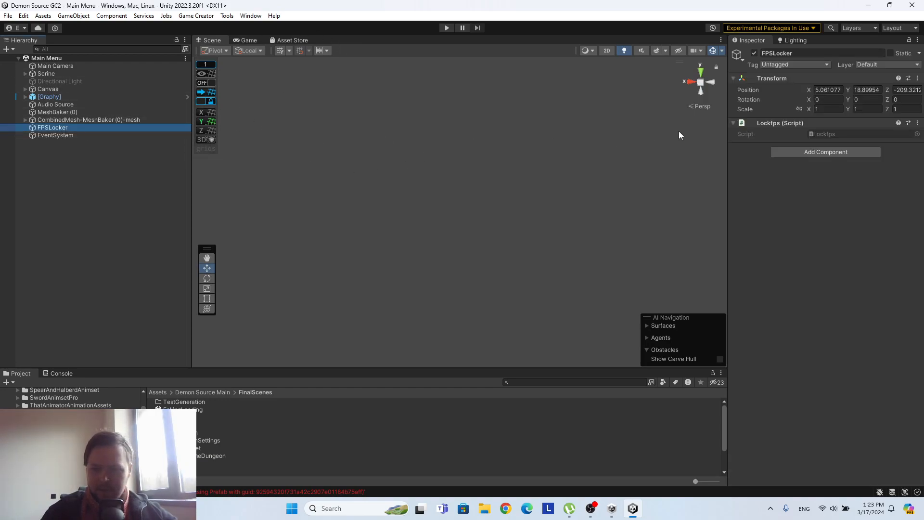
click(824, 134)
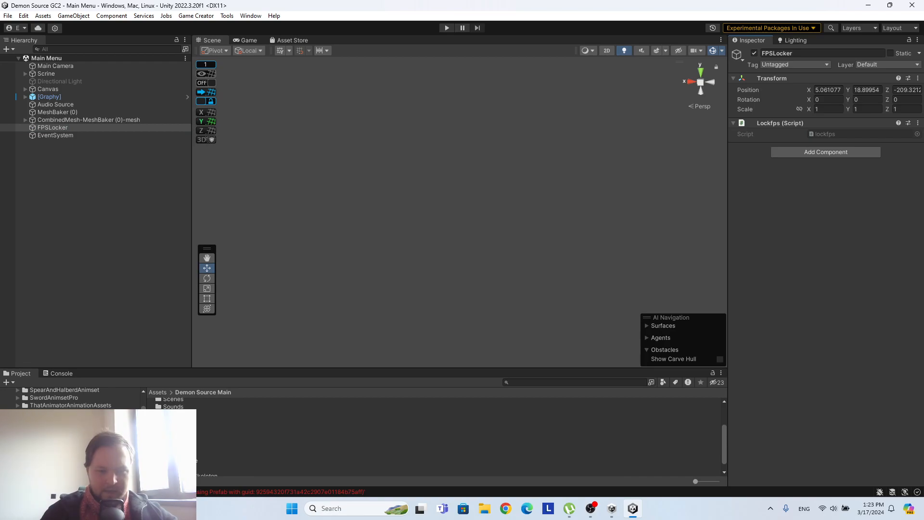
click(174, 437)
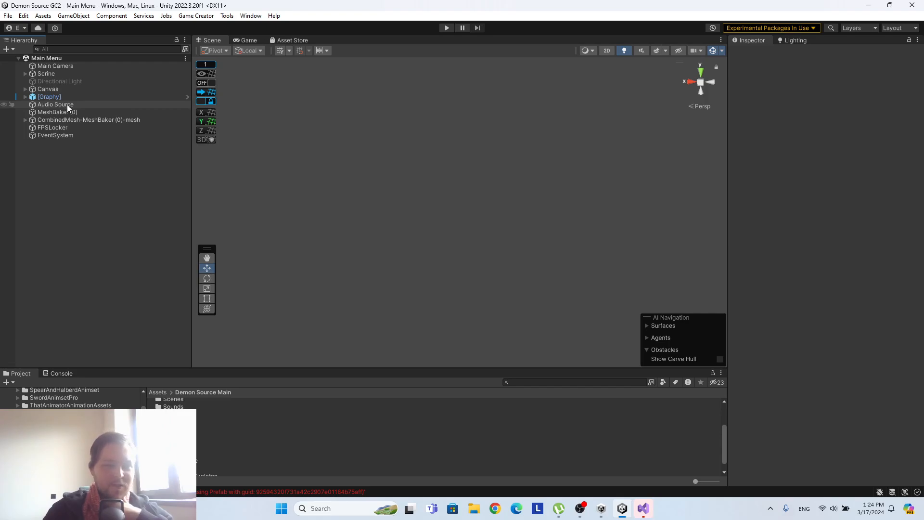
Show the Canvas in 2D view and frame its Welcome Panel in the scene.
double_click(50, 90)
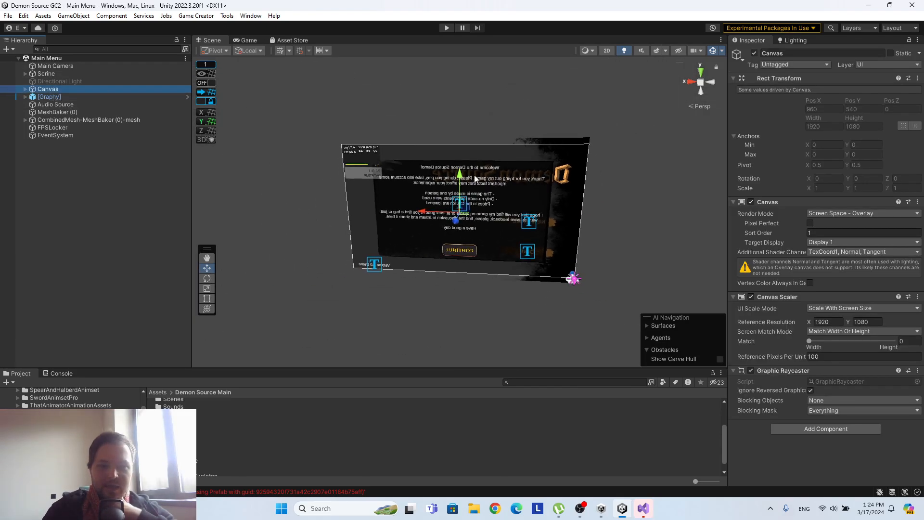
click(606, 50)
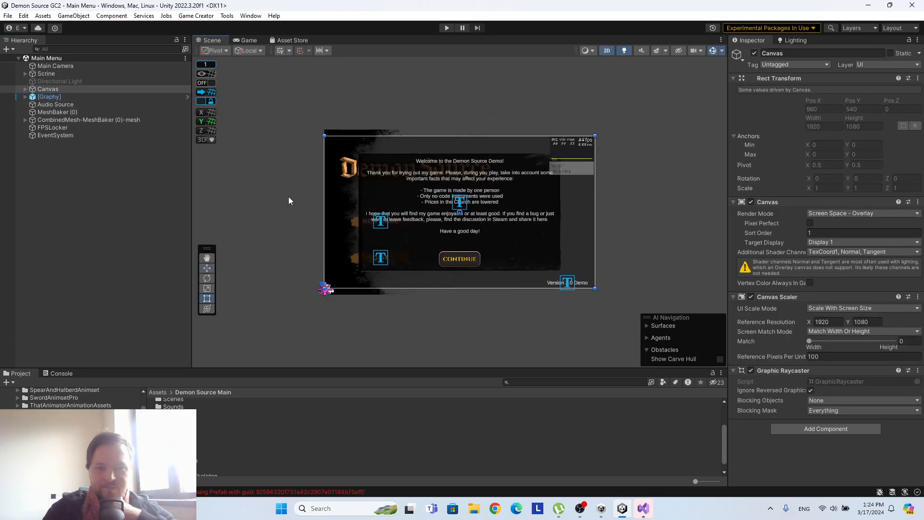
click(48, 90)
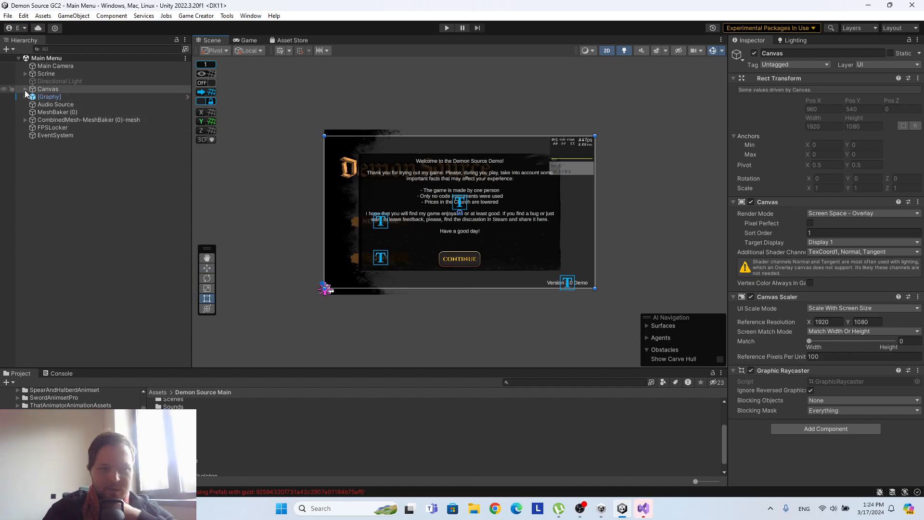
click(25, 89)
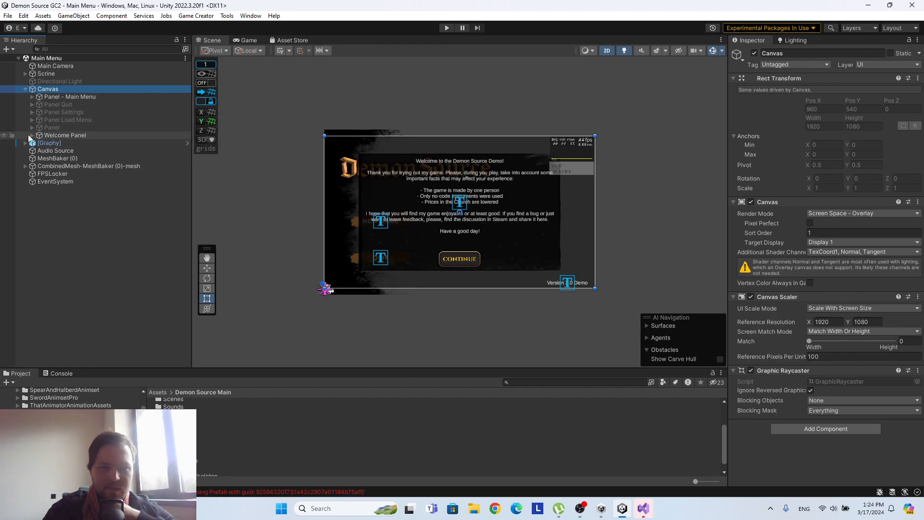
click(64, 135)
key(f)
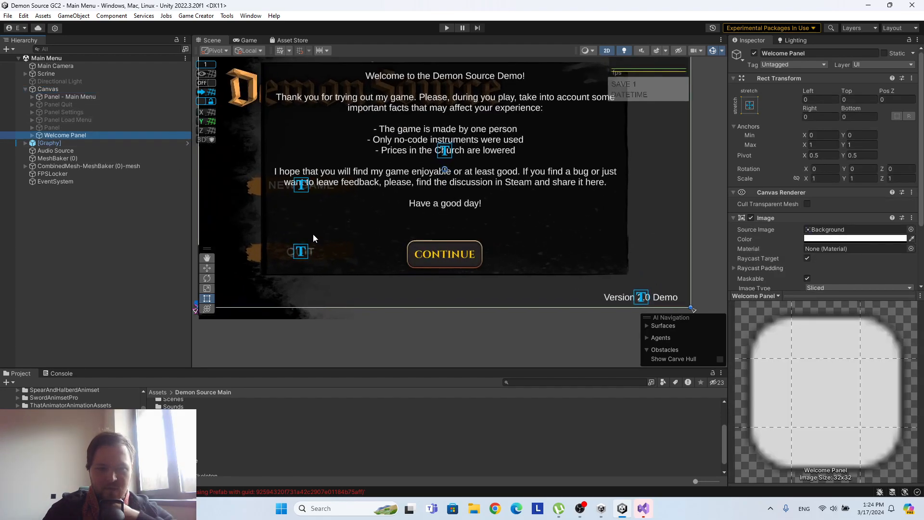
Examine the Set Active instructions on the welcome panel's Continue button for both the main menu and welcome panels.
click(33, 135)
click(71, 143)
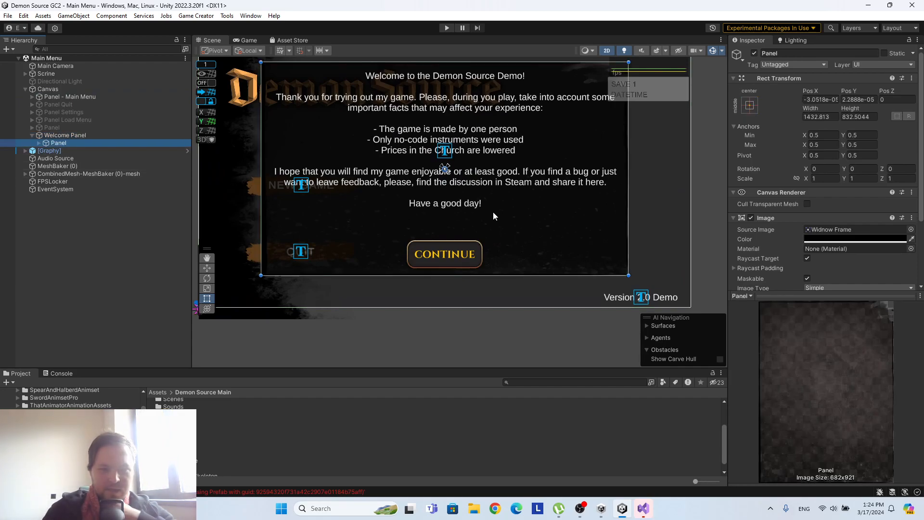
click(39, 143)
click(66, 158)
scroll(866, 216, down, 10)
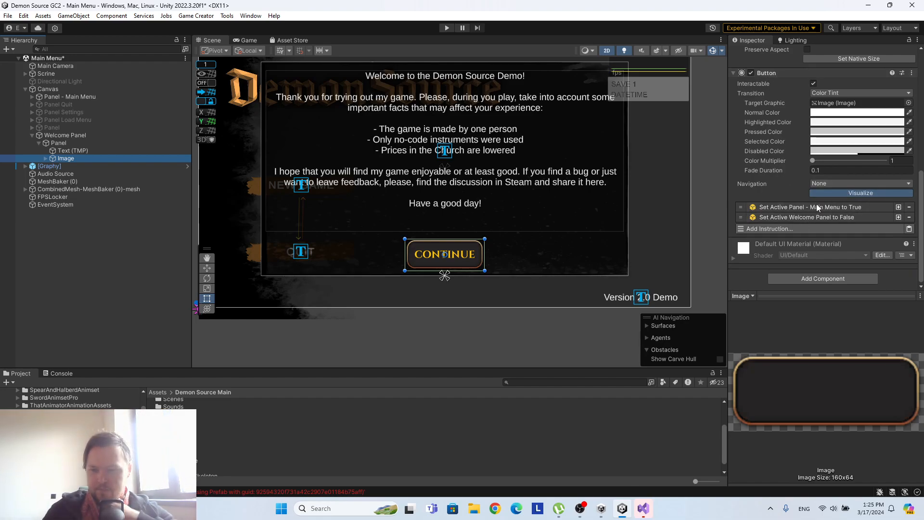
click(778, 205)
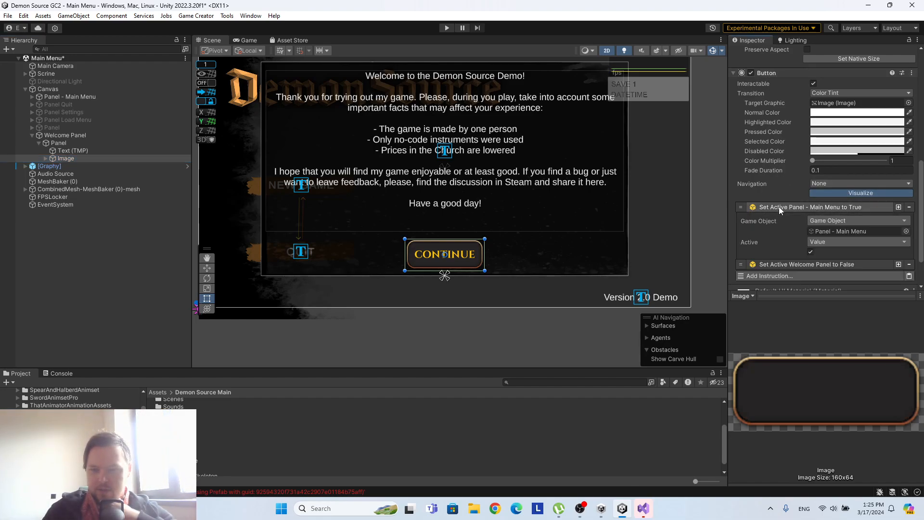
click(789, 264)
scroll(775, 139, down, 3)
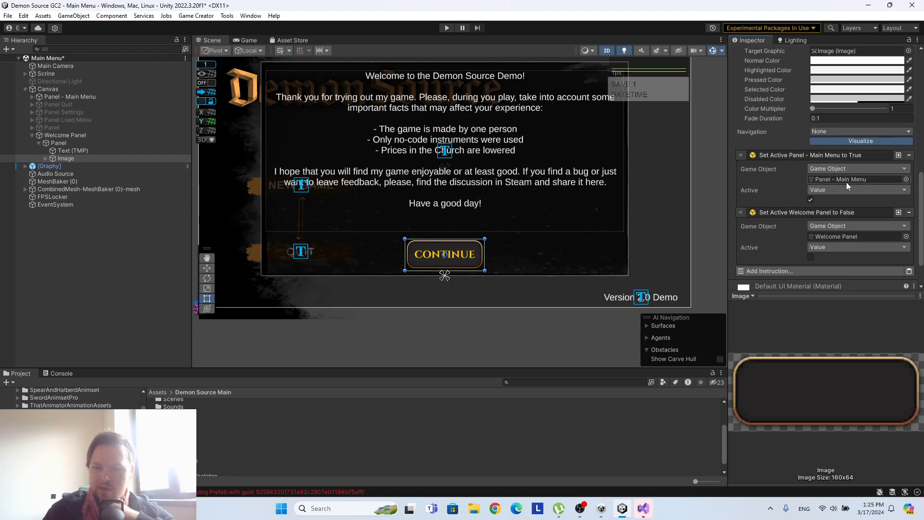
Deactivate Panel - Main Menu to view the welcome panel alone, and reactivate it.
click(114, 96)
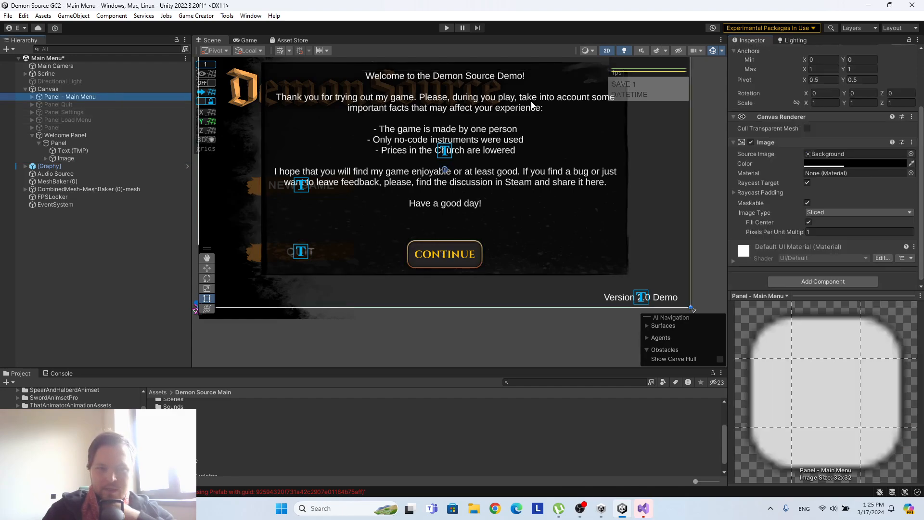
click(755, 54)
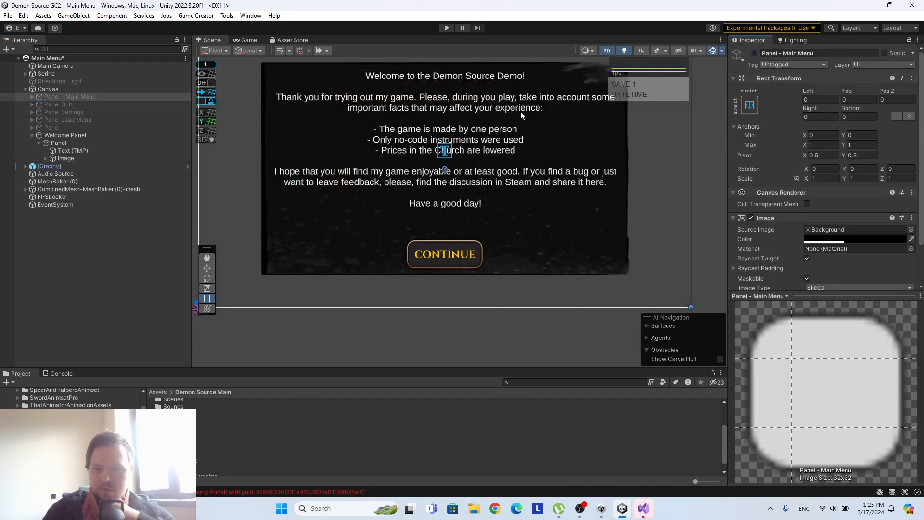
click(96, 143)
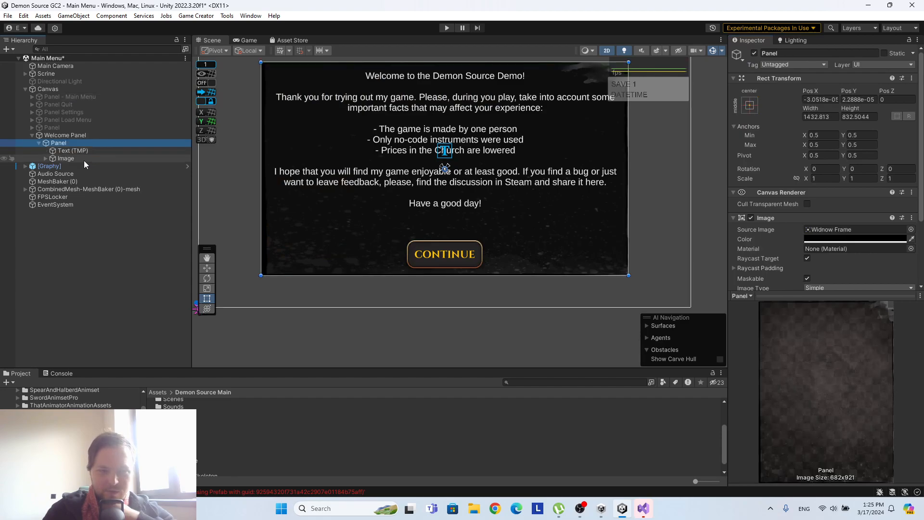
click(80, 97)
click(754, 54)
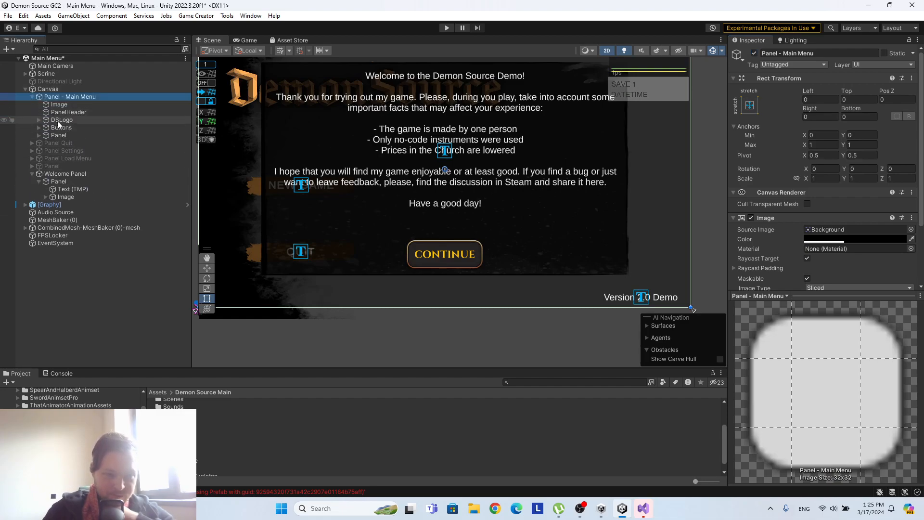
Examine the Load scene instruction on Button NewG in the main menu panel's Buttons group.
click(41, 128)
click(39, 128)
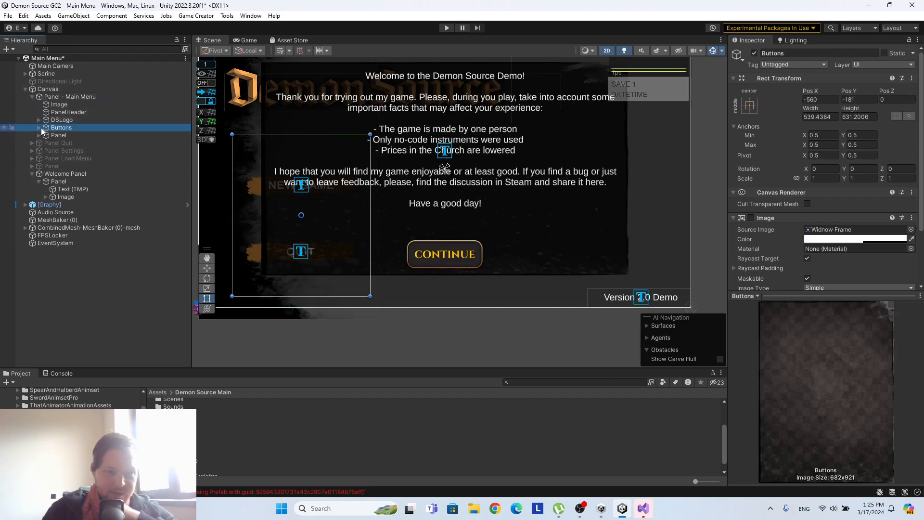
click(62, 135)
scroll(842, 202, down, 5)
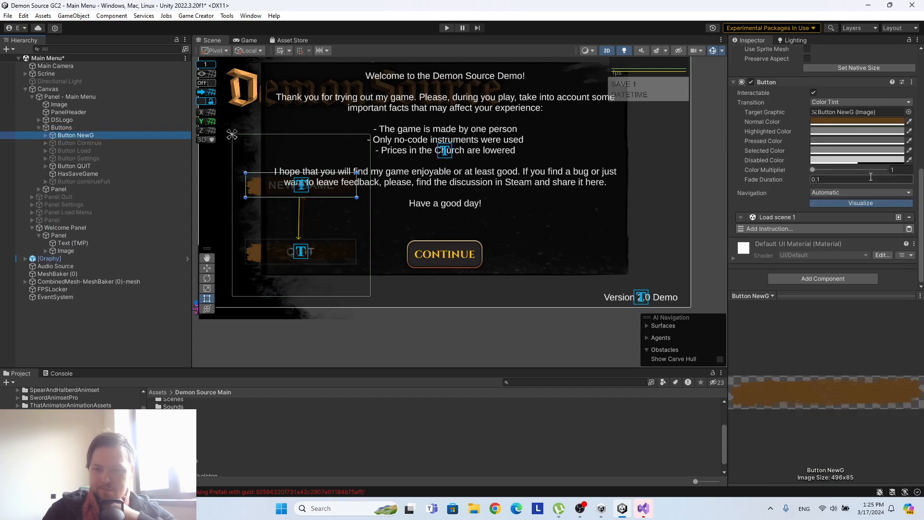
click(808, 216)
scroll(770, 212, down, 3)
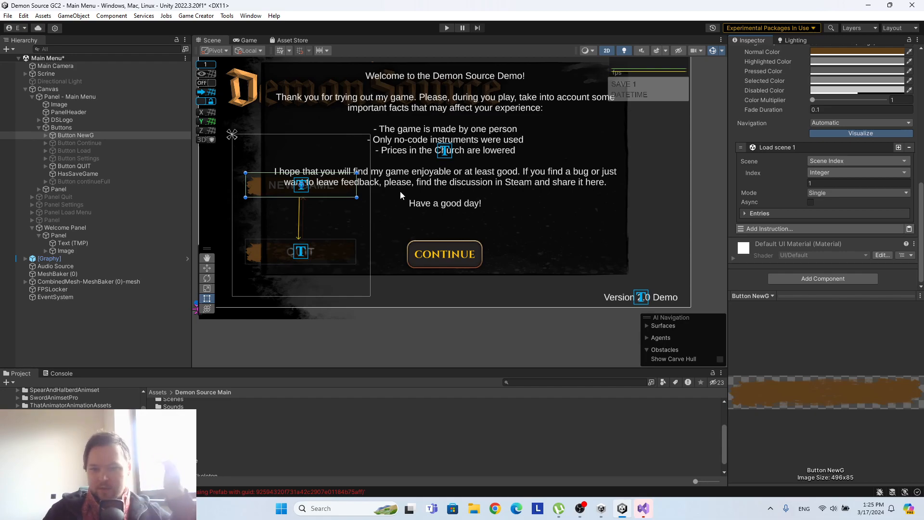
scroll(400, 189, down, 1)
Save the Main Menu scene.
click(48, 58)
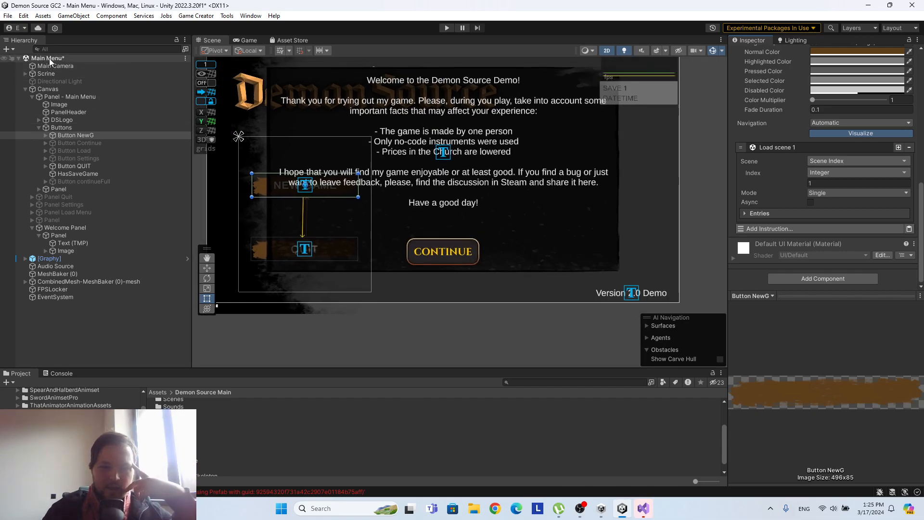
right_click(49, 60)
click(73, 79)
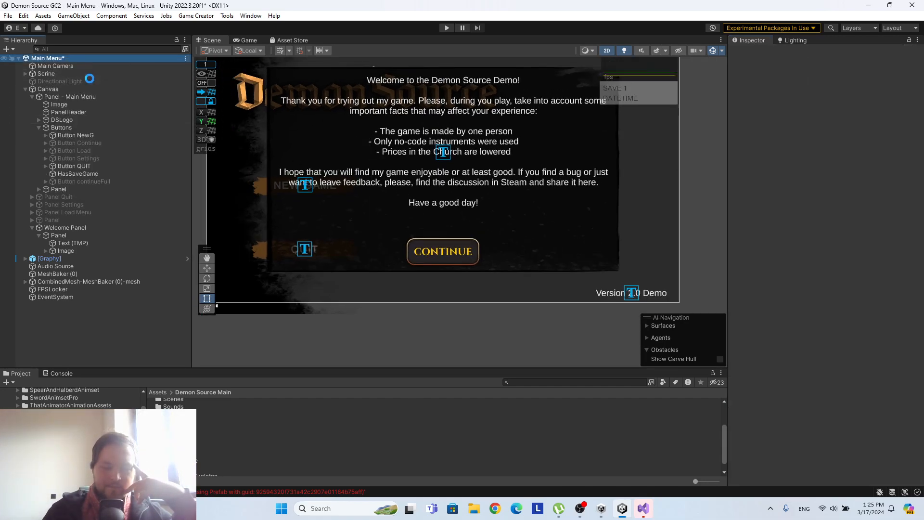
middle_drag(390, 114, 384, 141)
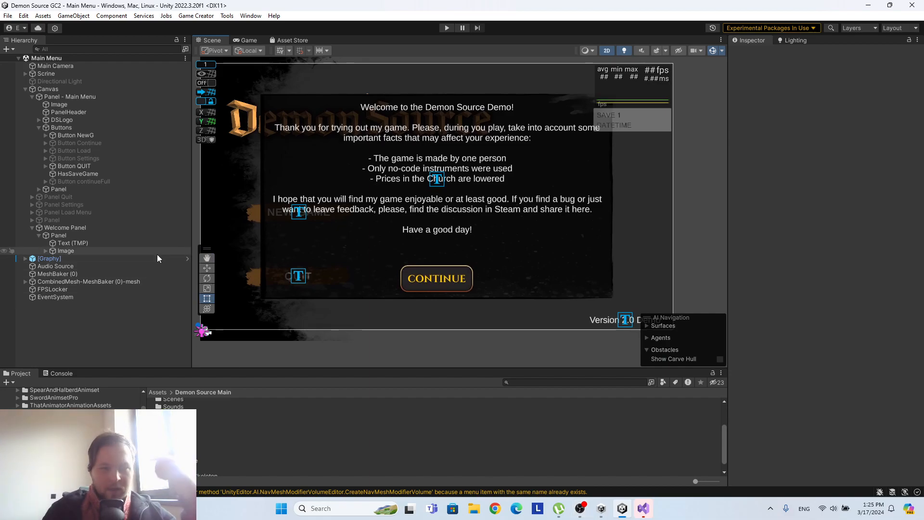
Open the Real New Game scene from the FinalScenes folder.
drag(345, 371, 326, 293)
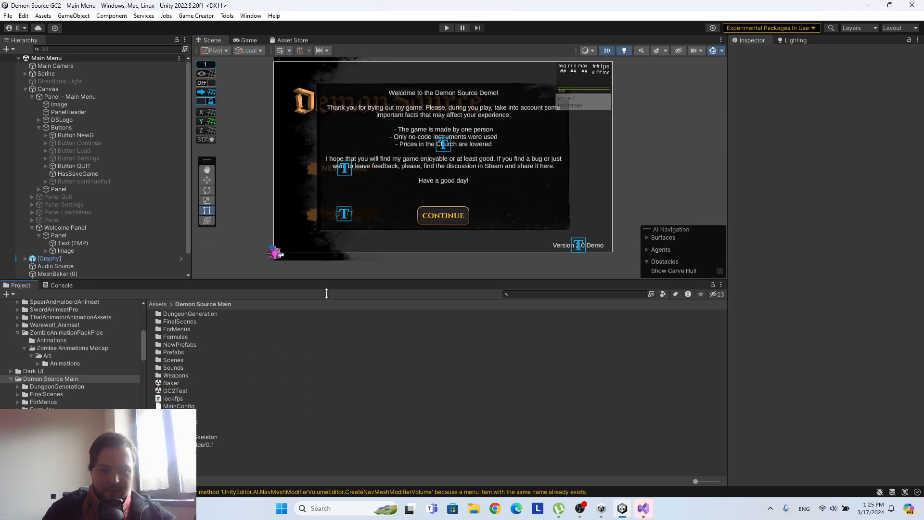
click(190, 343)
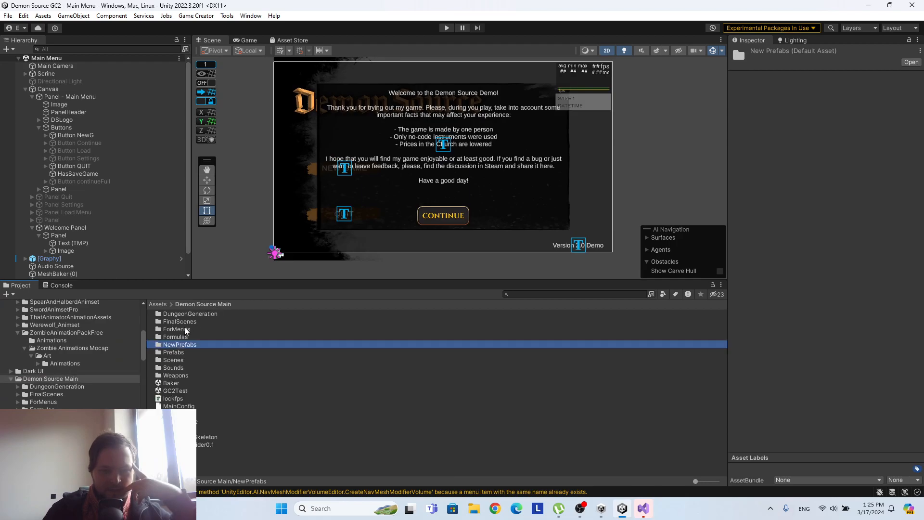
double_click(182, 321)
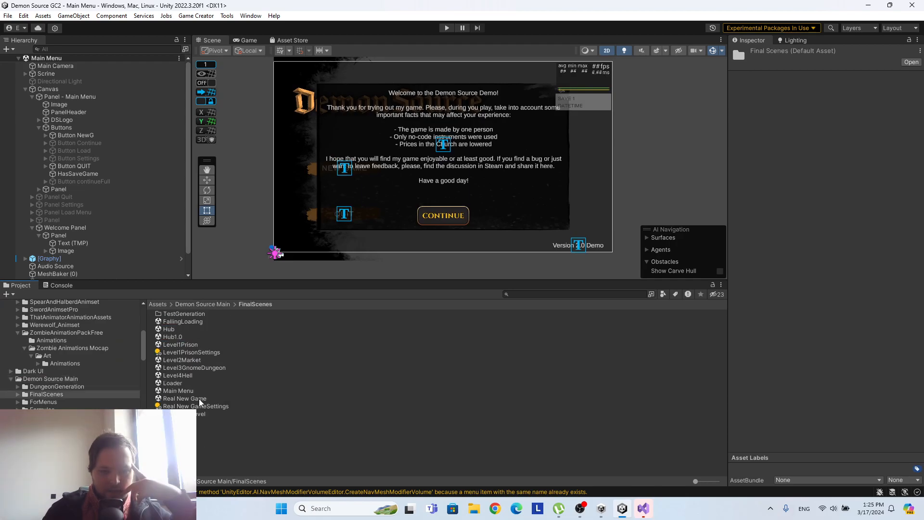
double_click(200, 399)
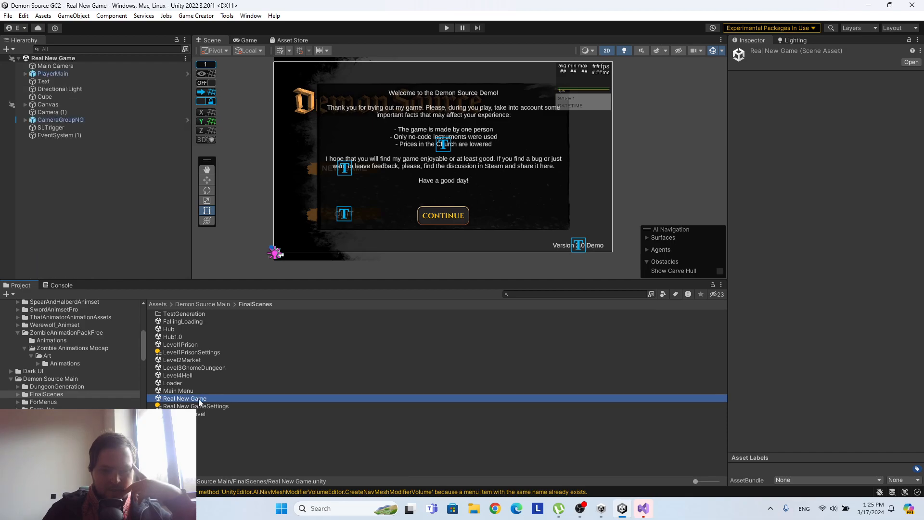
Enlarge the Scene view by shrinking the Project and Inspector areas around the Create Character screen.
drag(459, 286, 457, 367)
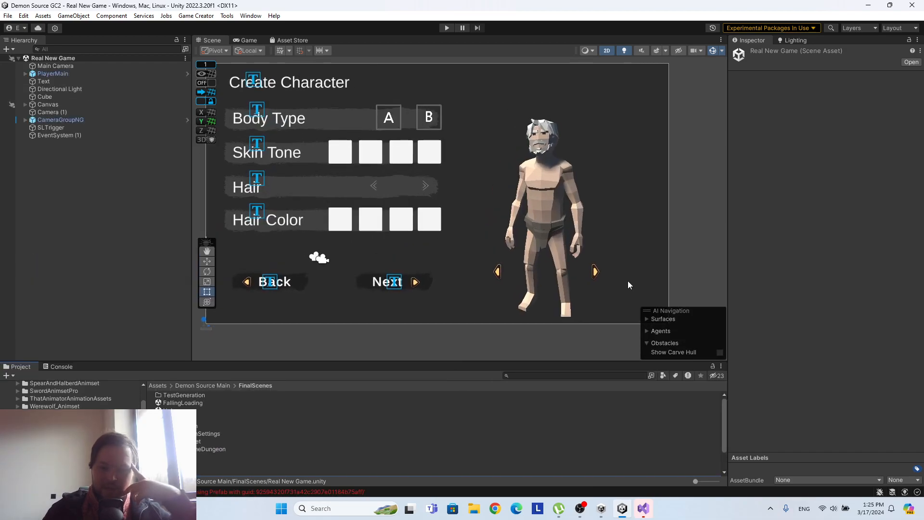
drag(727, 238, 820, 243)
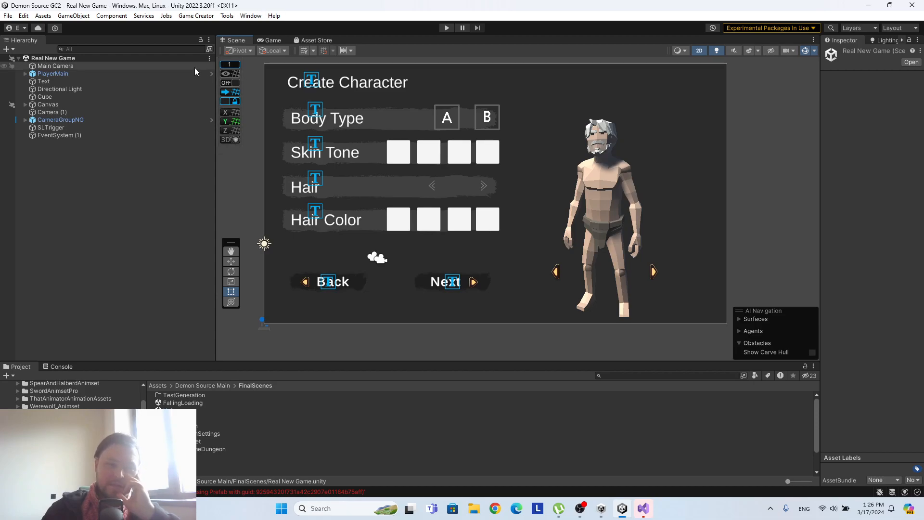
click(212, 74)
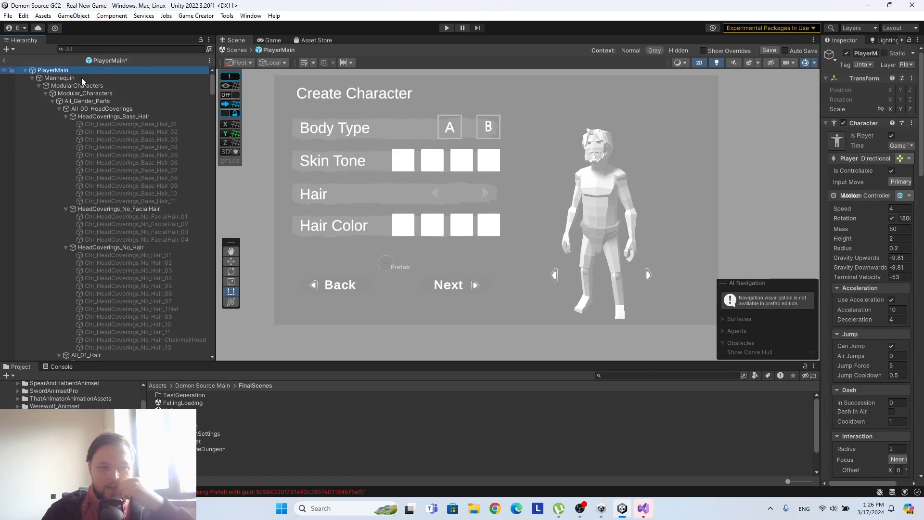
click(4, 62)
click(486, 272)
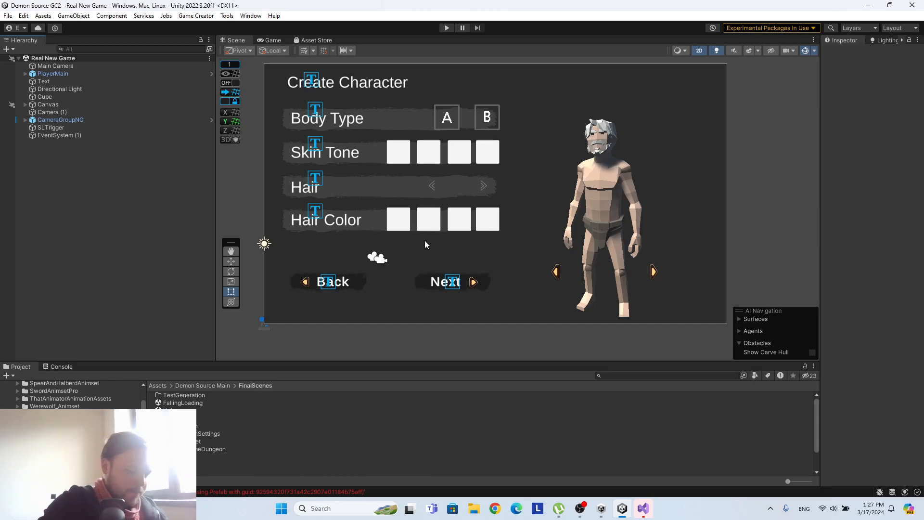
Open the PlayerMain prefab for editing and frame the character in the 3D view.
click(211, 75)
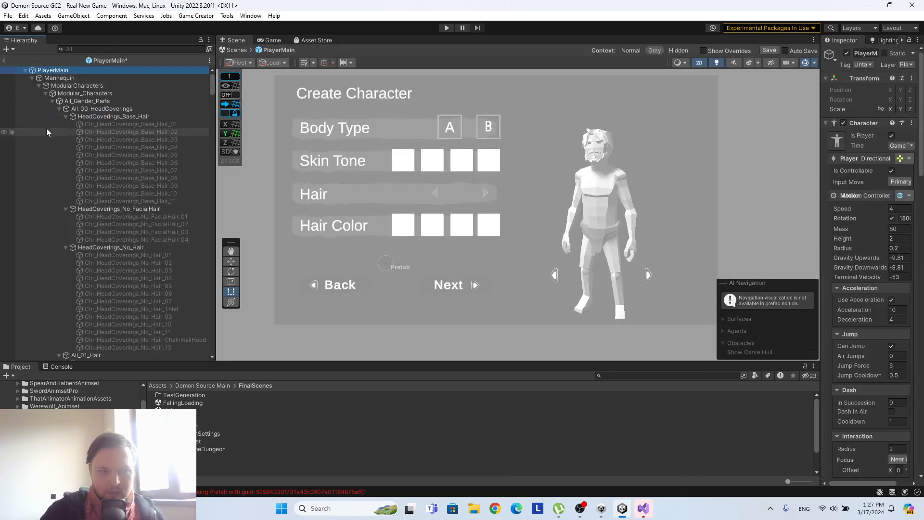
click(699, 63)
click(112, 117)
double_click(112, 117)
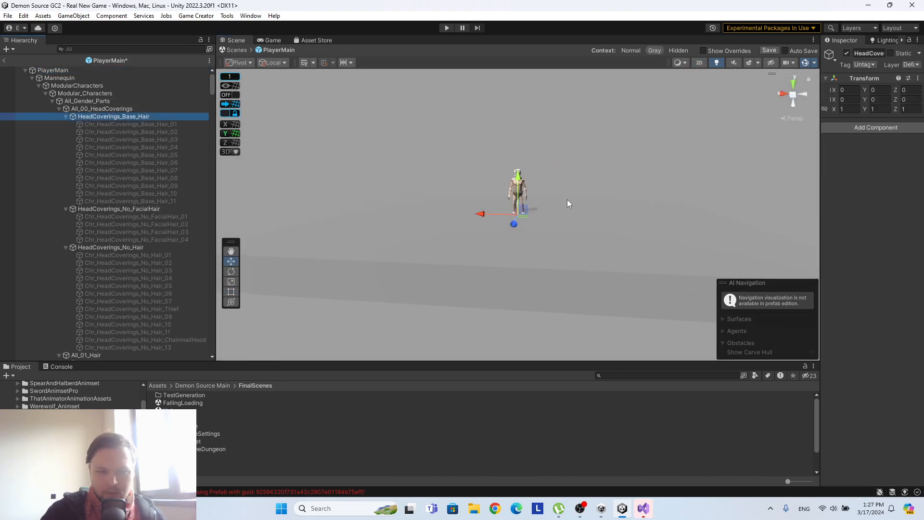
right_drag(567, 199, 579, 169)
scroll(562, 176, up, 10)
right_drag(567, 256, 596, 224)
scroll(590, 229, up, 5)
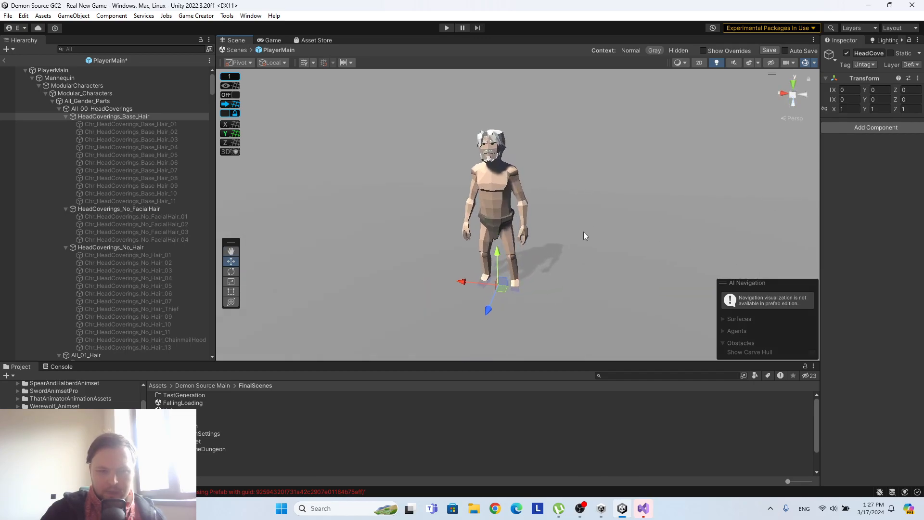
Preview the head covering Chr_HeadCoverings_Base_Hair_01 on the character by activating and deactivating it.
click(166, 124)
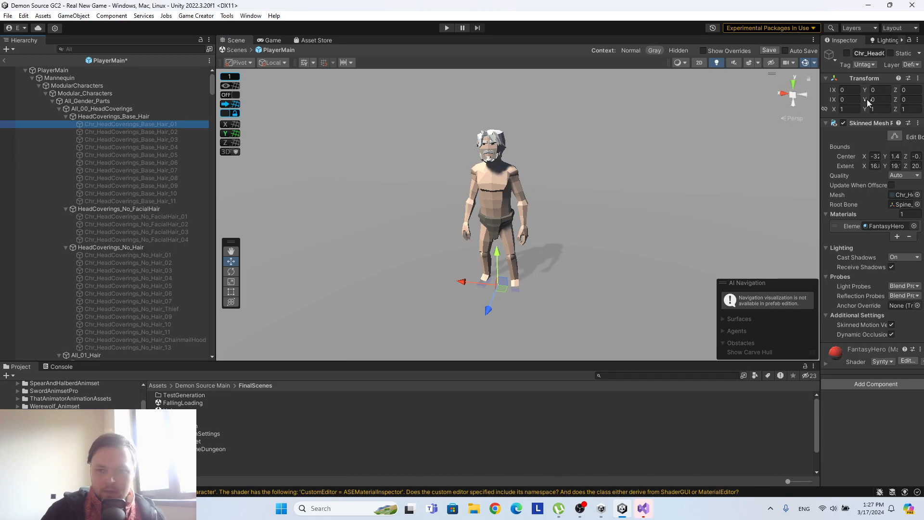
click(847, 53)
click(848, 52)
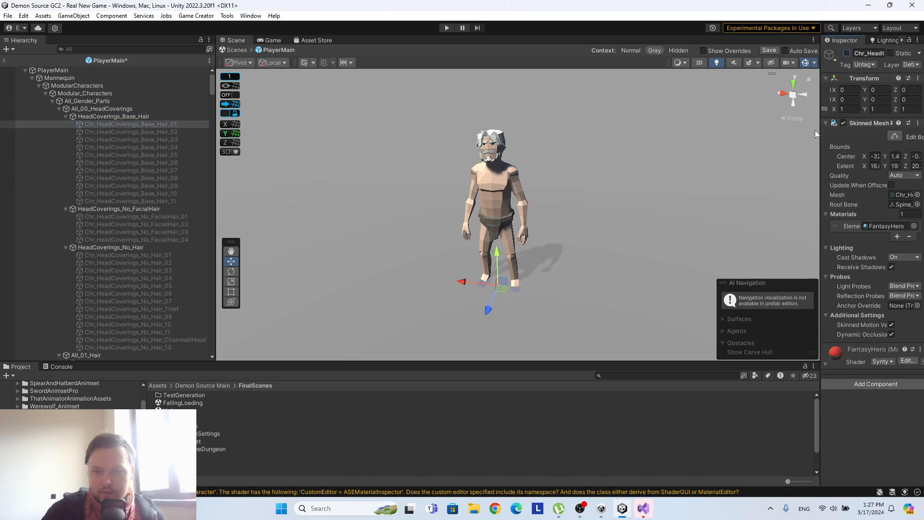
Widen the Inspector and preview the hairstyle Chr_Hair_05 from the All_01_Hair group, leaving it deactivated.
drag(815, 130, 718, 130)
scroll(137, 211, down, 3)
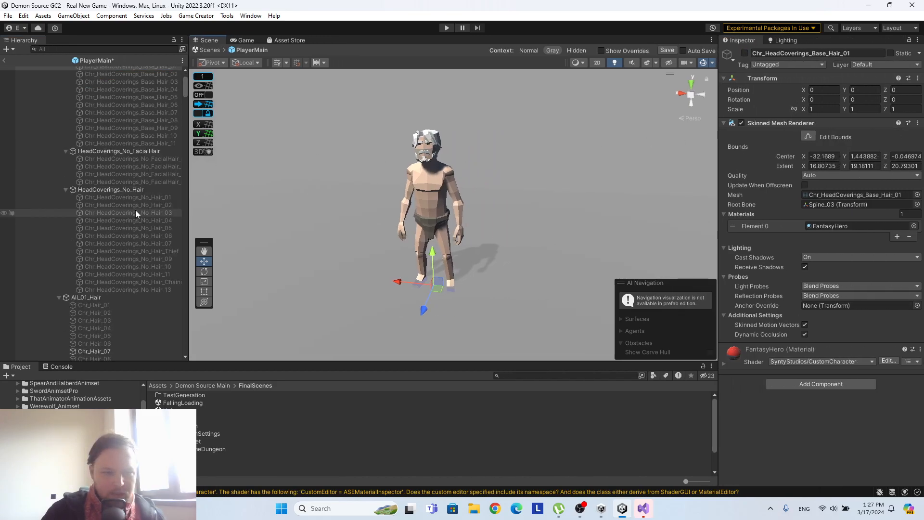
scroll(106, 188, down, 3)
scroll(105, 264, down, 3)
click(116, 221)
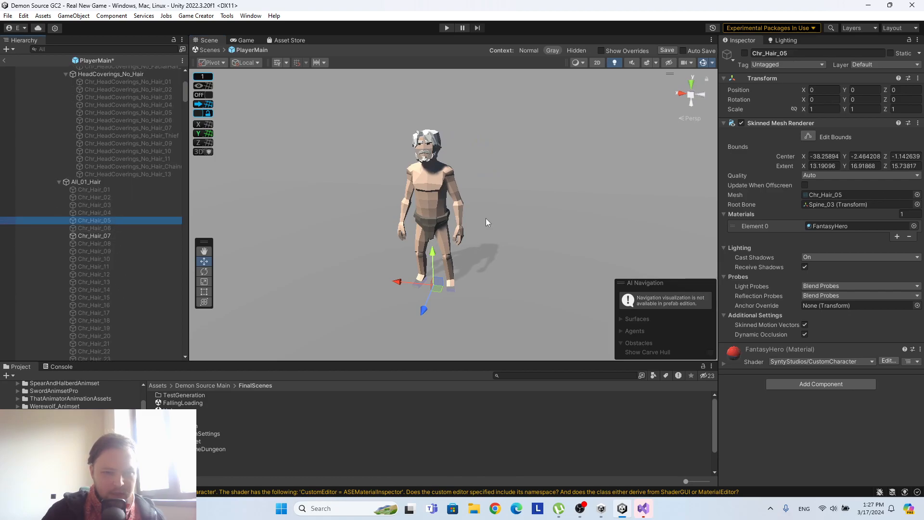
click(745, 54)
click(744, 53)
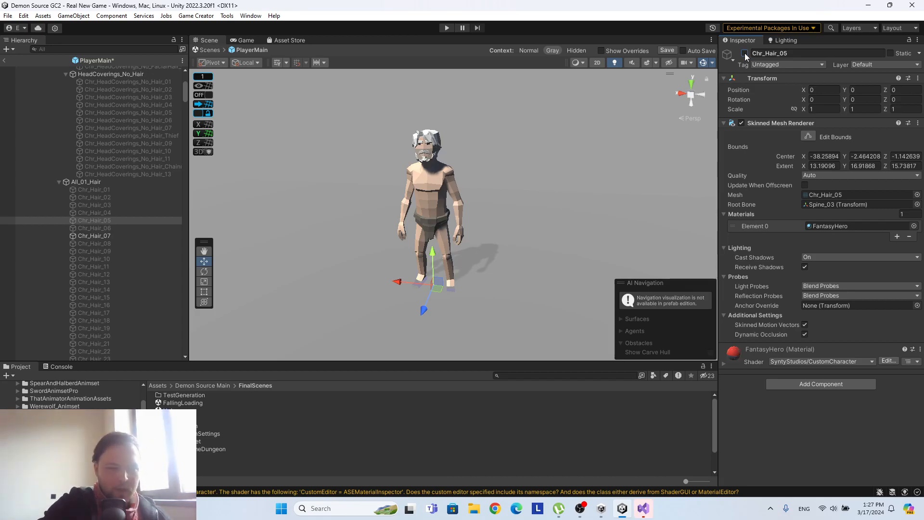
Look through the prefab's attachment, extra and Female_Parts groups down to Male_Parts.
scroll(105, 185, down, 3)
scroll(108, 190, down, 15)
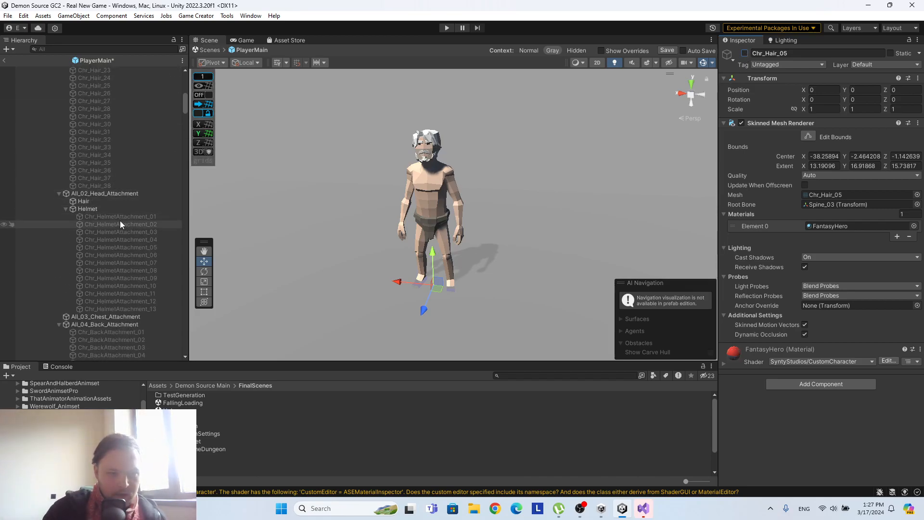
scroll(119, 275, down, 20)
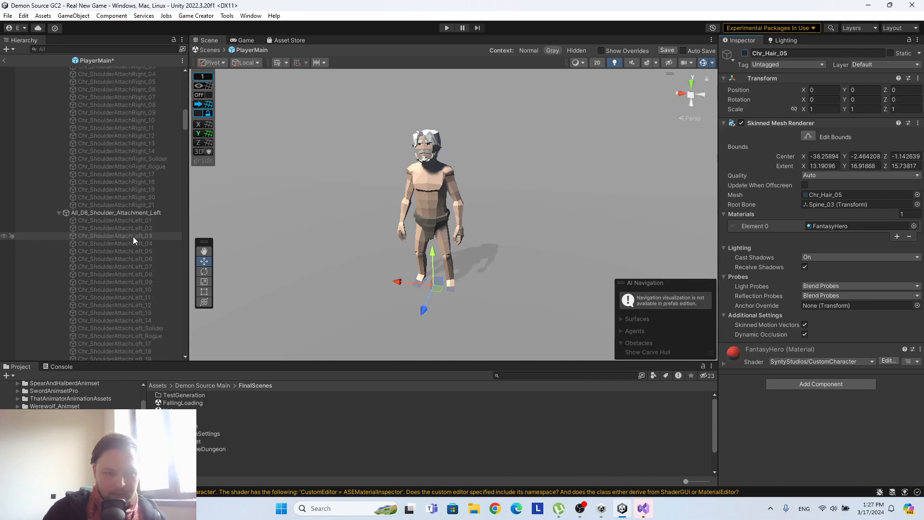
scroll(122, 140, up, 20)
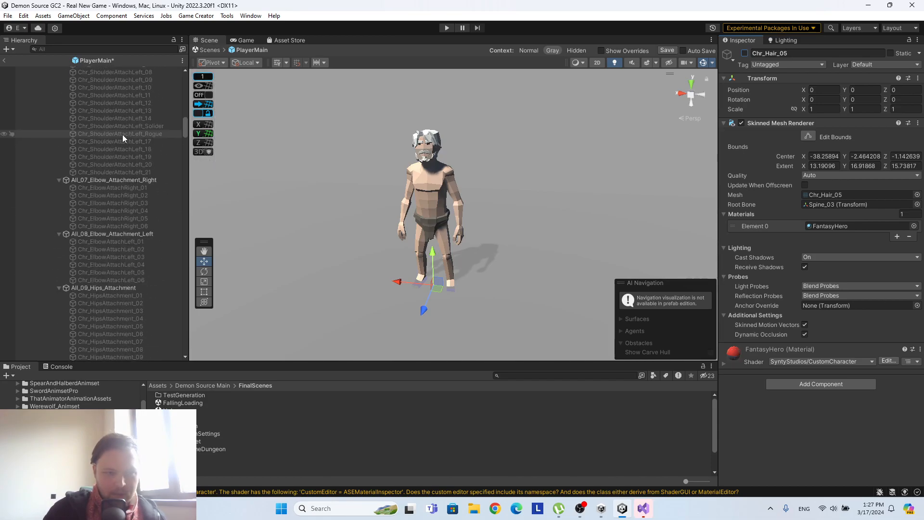
scroll(120, 143, down, 20)
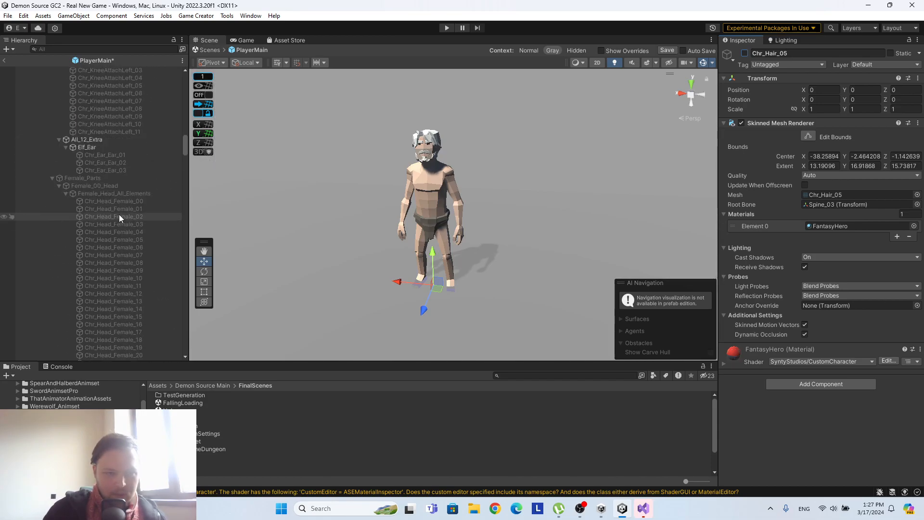
scroll(120, 210, down, 20)
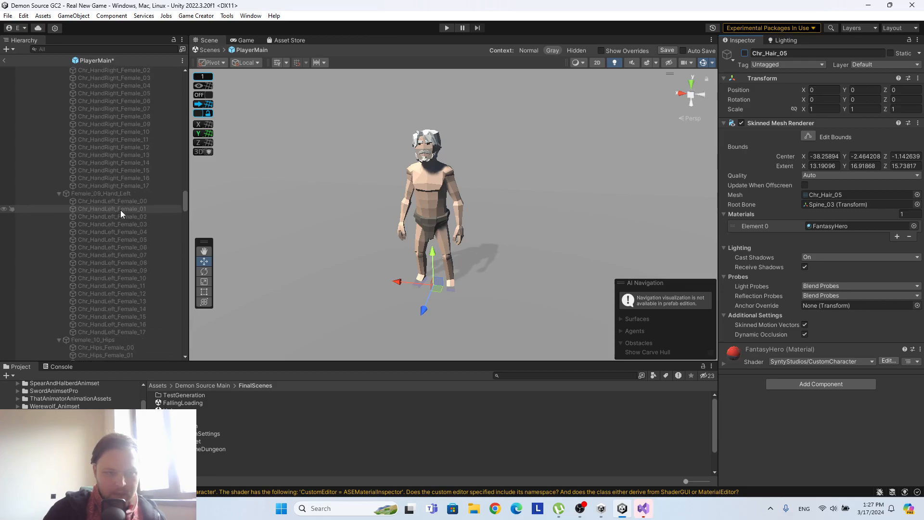
scroll(123, 207, down, 20)
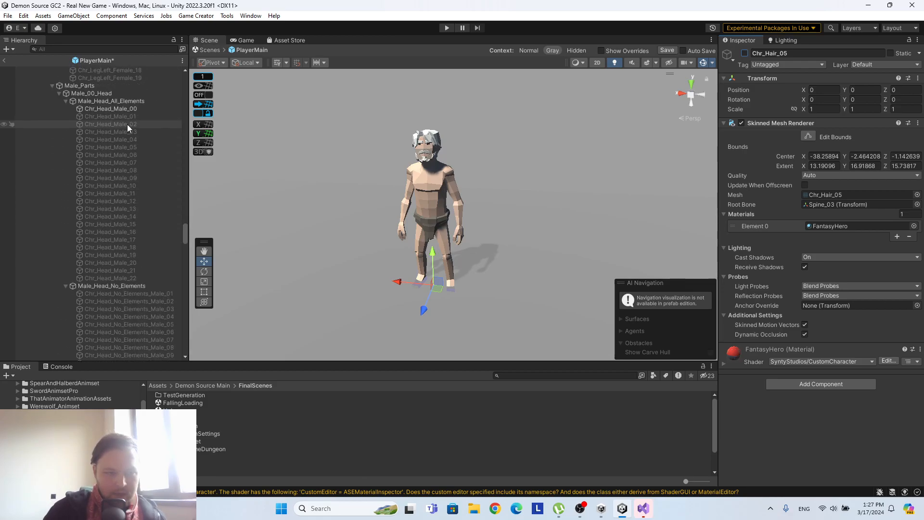
Preview Chr_Head_Male_06, and deactivate Chr_Head_Male_00 to view the character without a head.
click(114, 154)
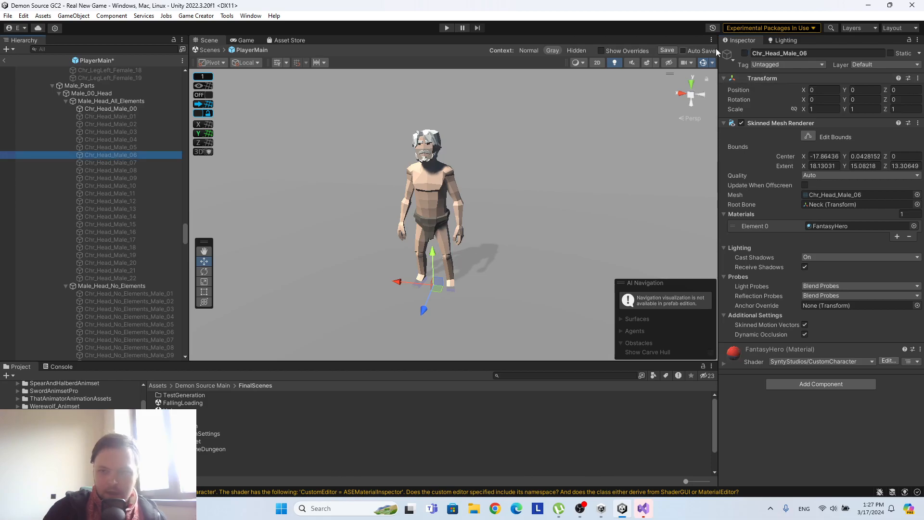
click(745, 52)
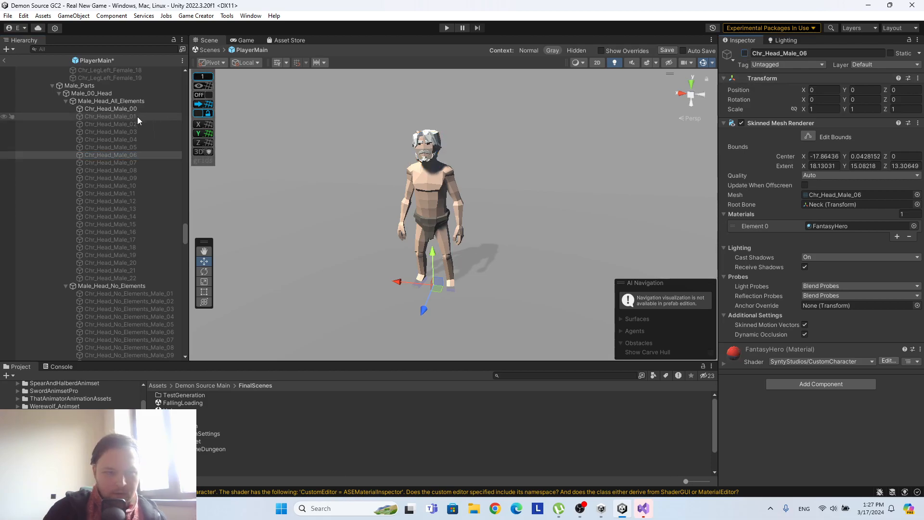
click(110, 108)
click(745, 53)
scroll(497, 168, up, 5)
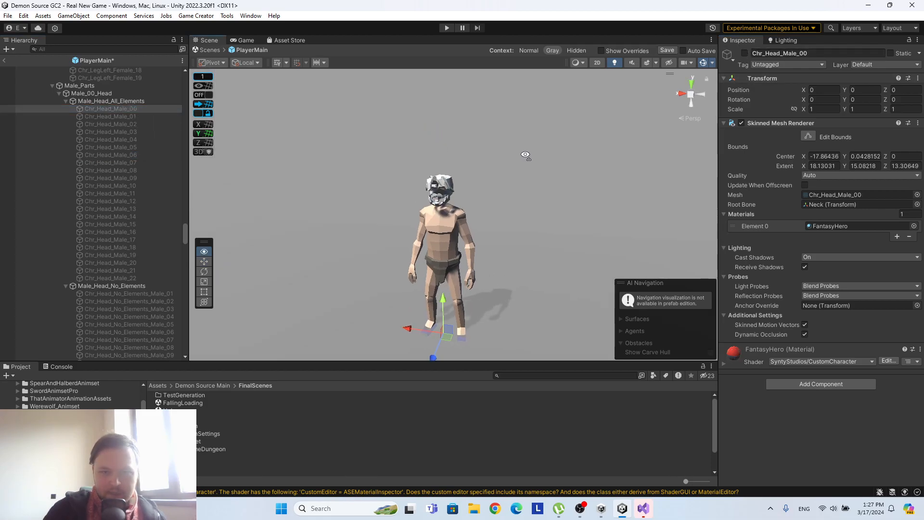
Preview the heads Chr_Head_Male_09 and Chr_Head_Male_15 by activating and deactivating each in turn.
click(126, 178)
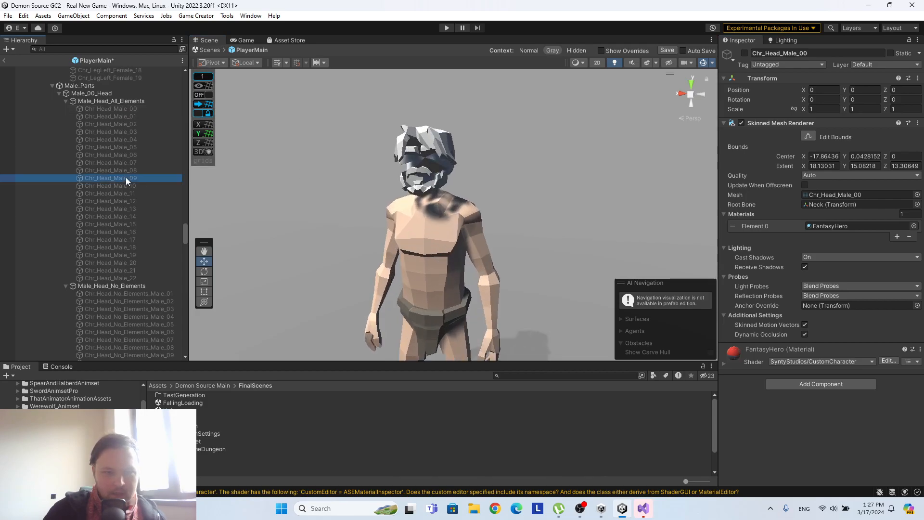
click(745, 53)
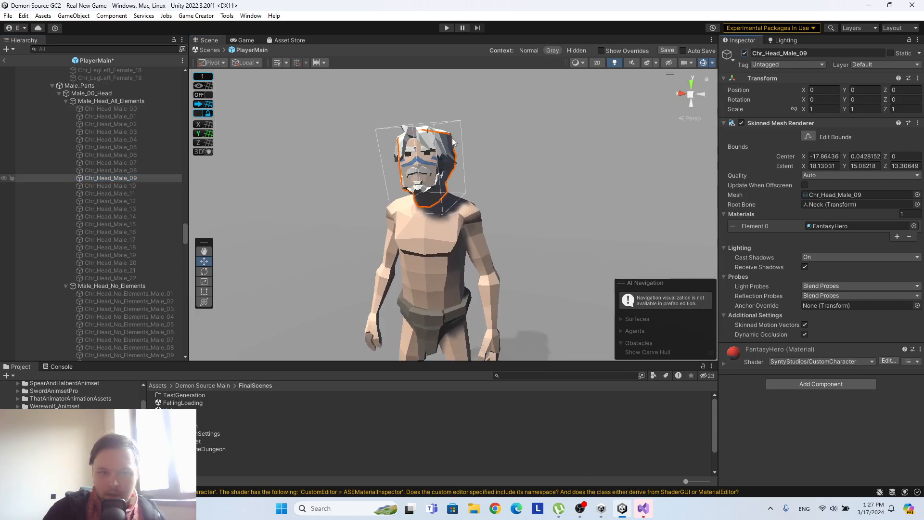
click(745, 53)
click(111, 224)
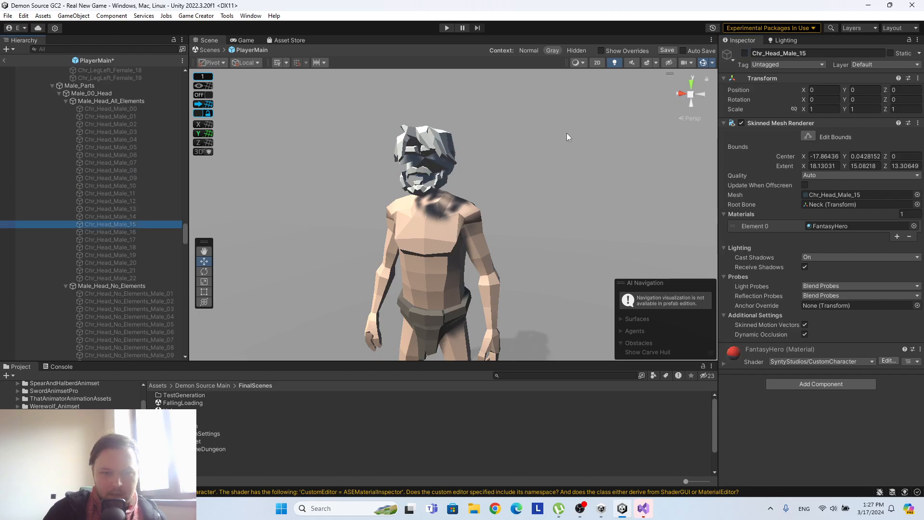
click(745, 54)
click(745, 53)
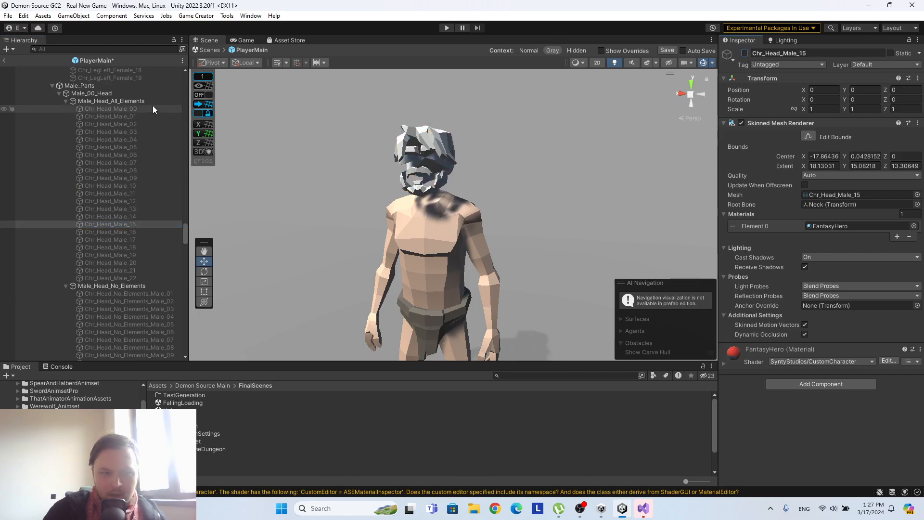
Reactivate Chr_Head_Male_00 and preview Chr_Head_Male_01 over it, leaving the latter deactivated.
click(152, 108)
click(744, 54)
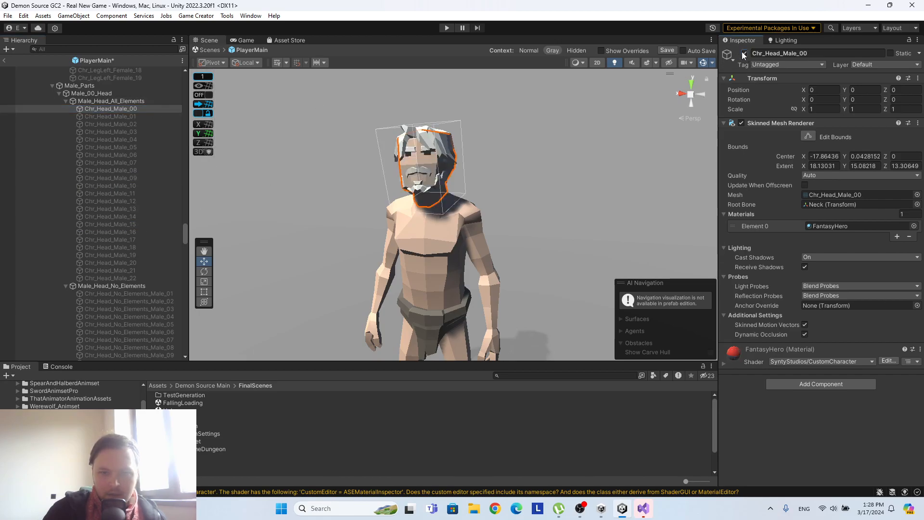
click(122, 116)
click(744, 53)
click(745, 53)
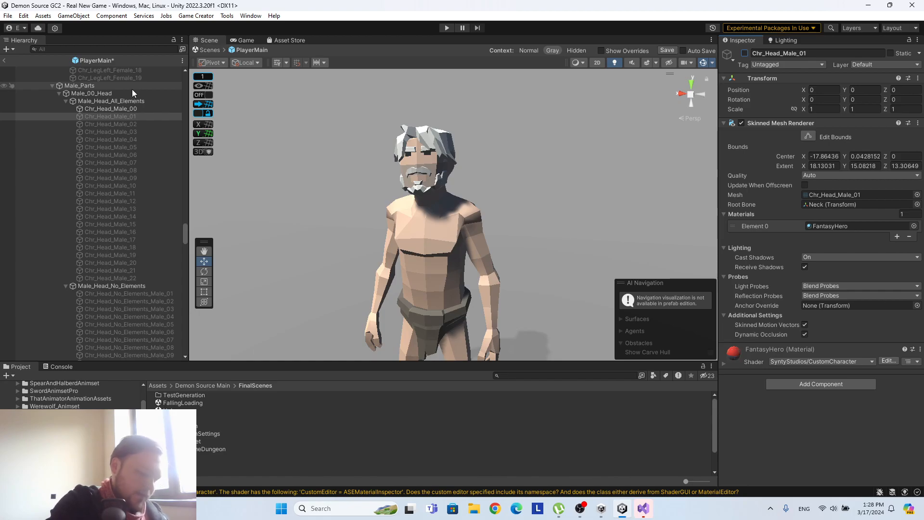
Preview Chr_Head_No_Elements_Male_03 from the Male_Head_No_Elements group, leaving it deactivated.
scroll(121, 305, down, 4)
click(134, 179)
click(135, 171)
click(139, 193)
click(744, 53)
click(744, 54)
Preview the beard Chr_FacialHair_Male_01 from the Male_02_FacialHair group, leaving it deactivated.
scroll(126, 212, down, 5)
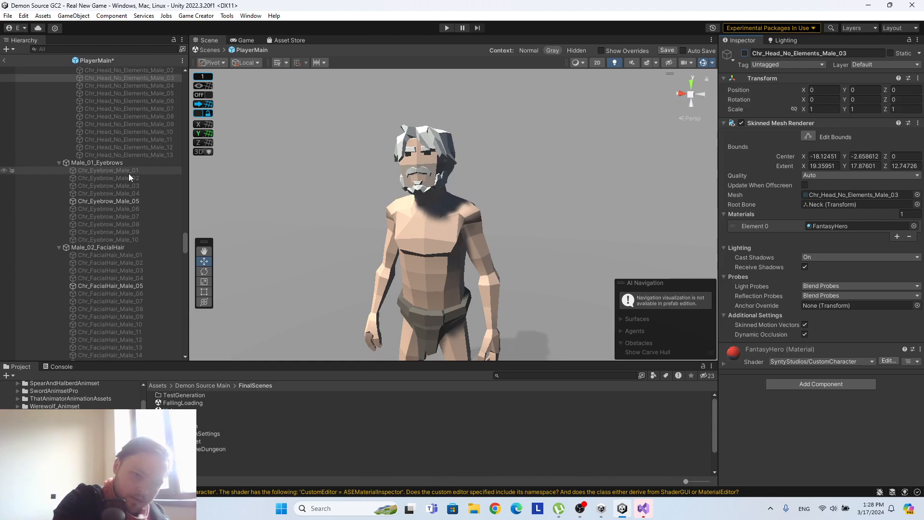
scroll(135, 169, down, 3)
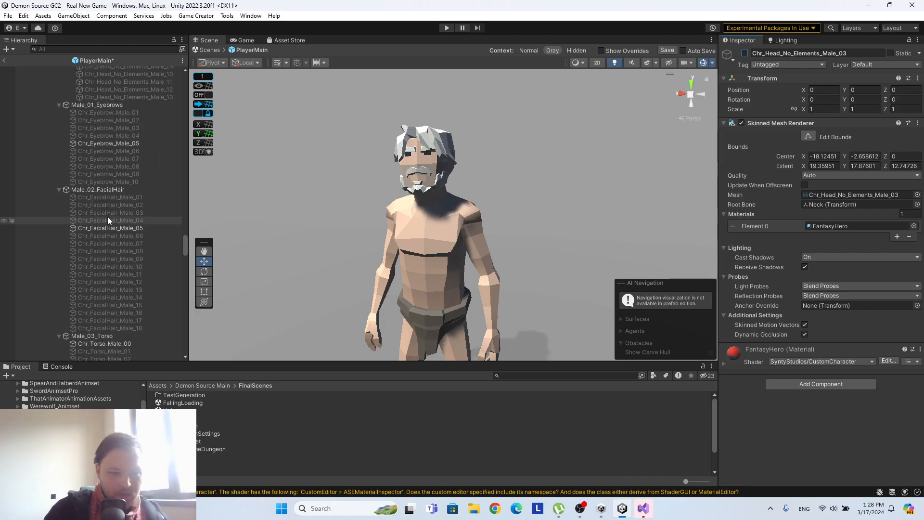
click(120, 197)
click(748, 52)
click(747, 52)
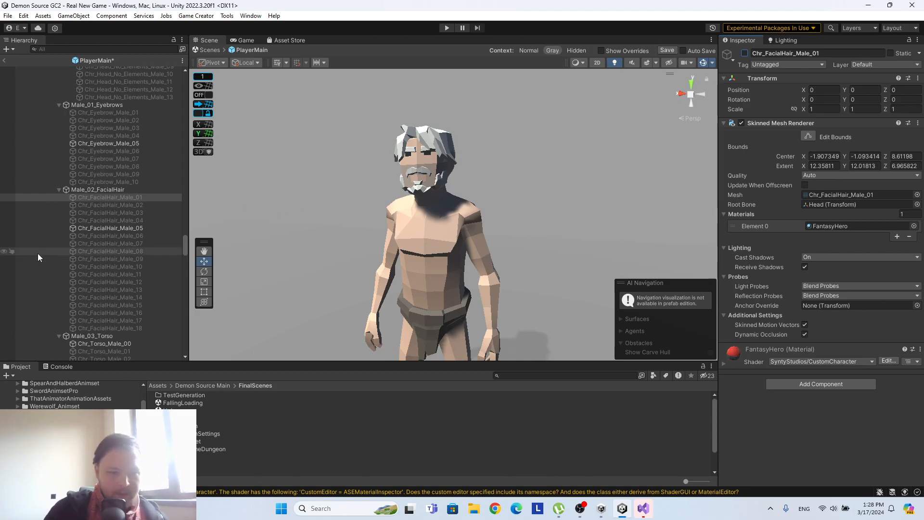
Review the Male_03_Torso parts, and return to the Real New Game scene, discarding the prefab changes.
scroll(92, 263, down, 10)
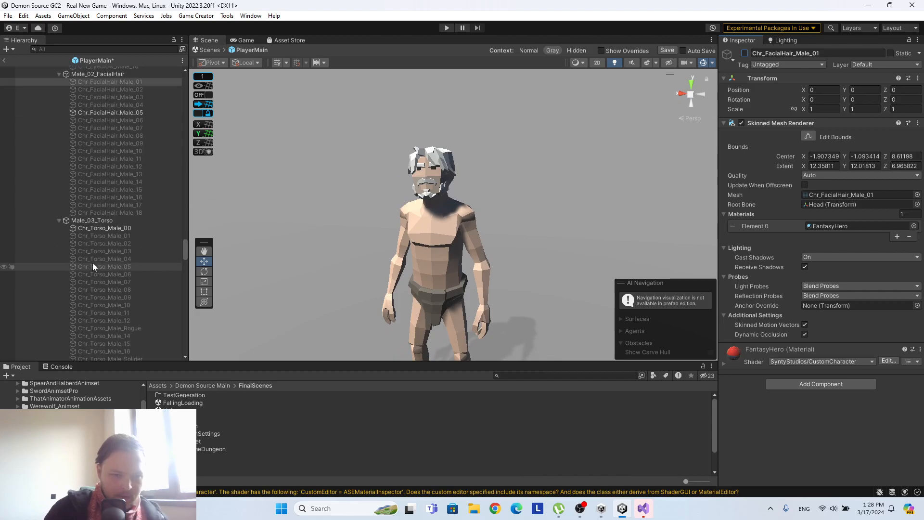
drag(186, 295, 197, 293)
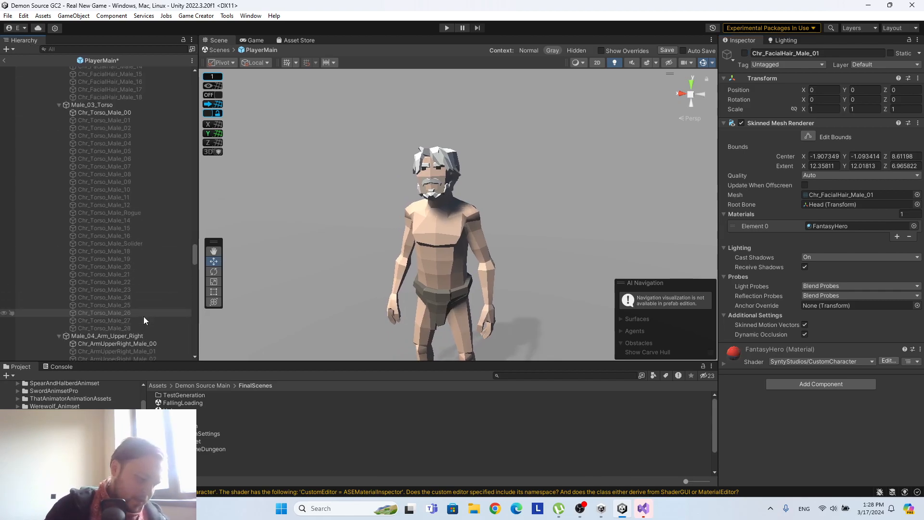
scroll(435, 192, up, 2)
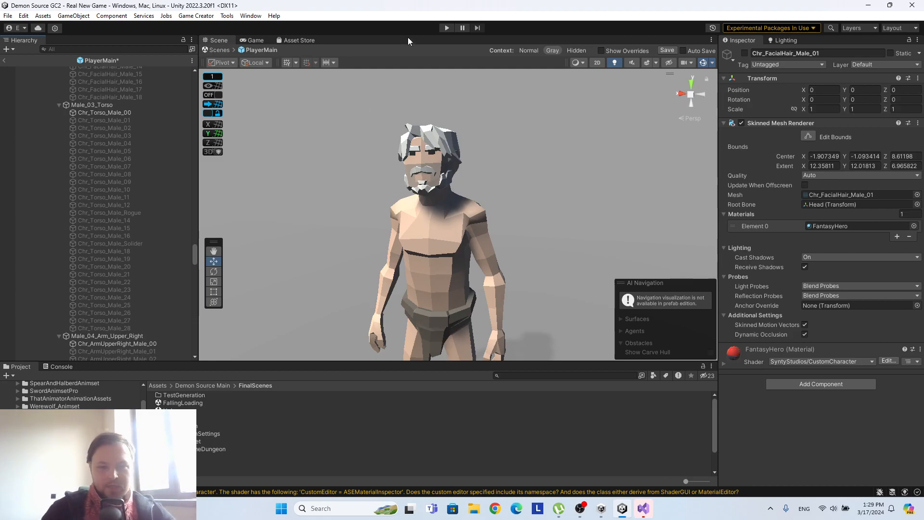
click(3, 61)
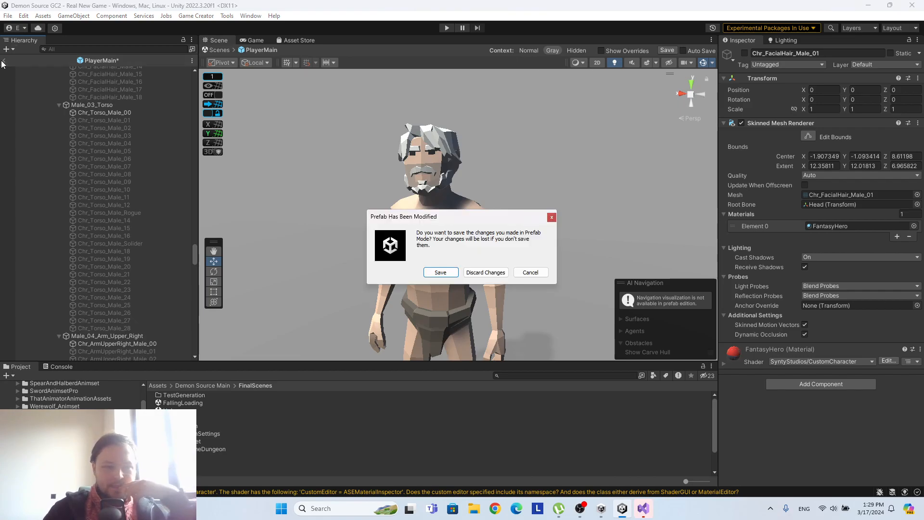
click(486, 272)
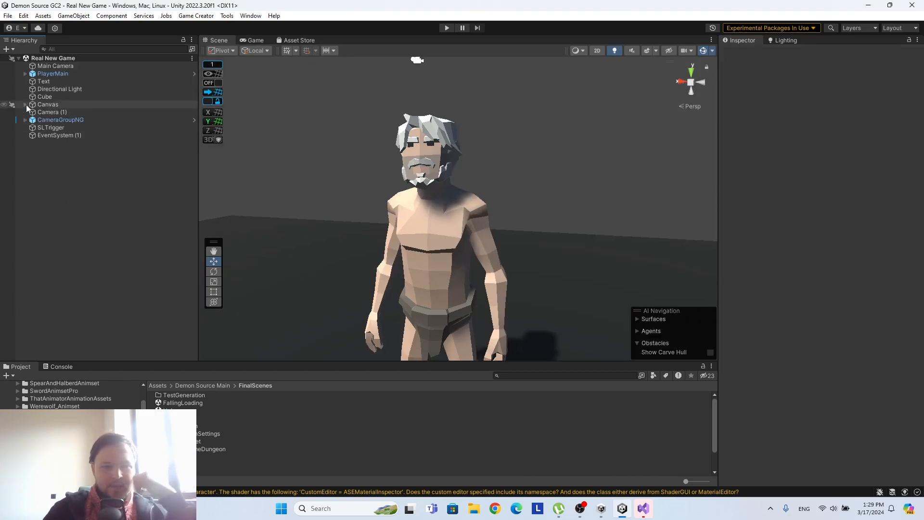
Show the scene in 2D and frame the Canvas holding the Create Character screen.
click(597, 50)
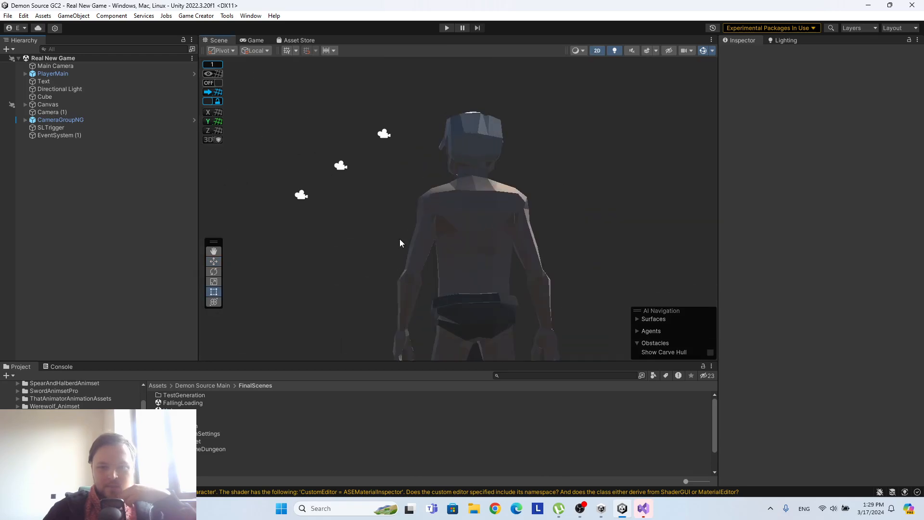
double_click(70, 105)
scroll(478, 217, up, 7)
middle_drag(545, 203, 631, 155)
scroll(599, 186, up, 5)
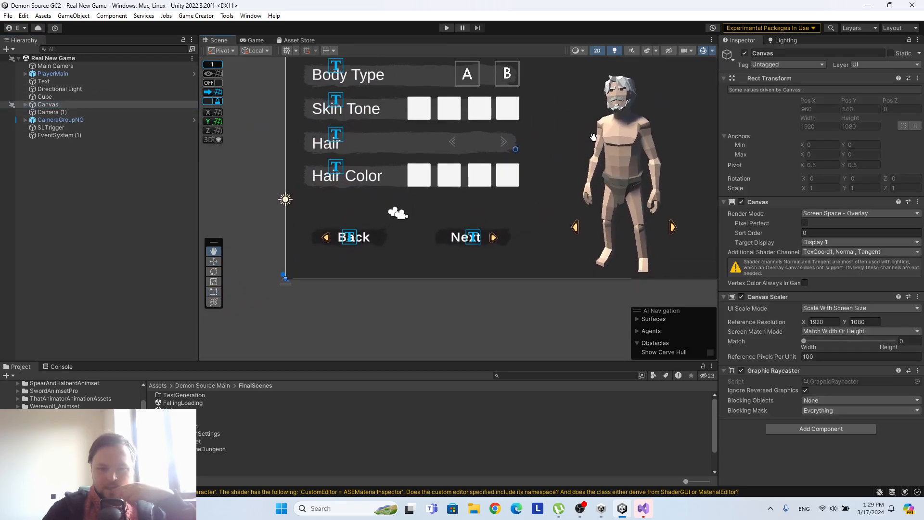
middle_drag(645, 244, 555, 272)
Enlarge the Scene view by shrinking the Project, Hierarchy and Inspector areas around it.
drag(492, 361, 492, 432)
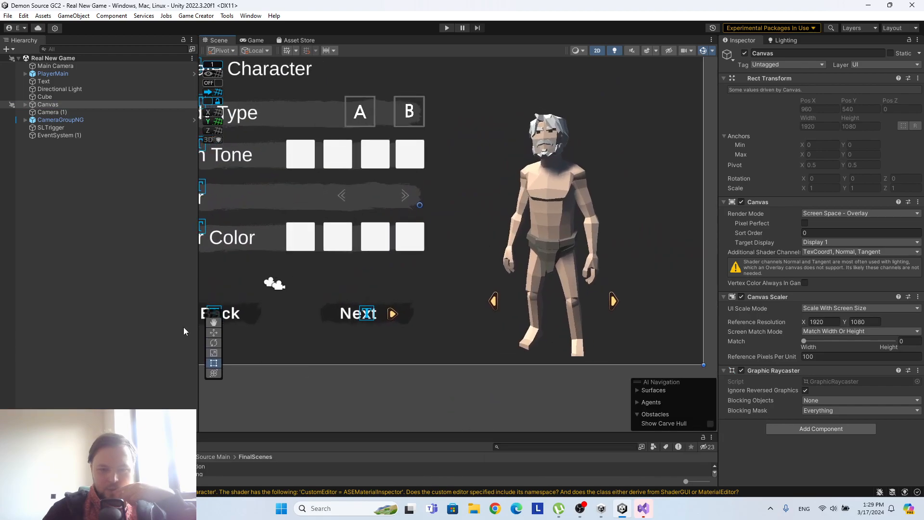
drag(198, 315, 105, 312)
drag(715, 203, 746, 203)
Preview the Create Character screen in the Game view, and run and stop the scene in play mode.
click(165, 40)
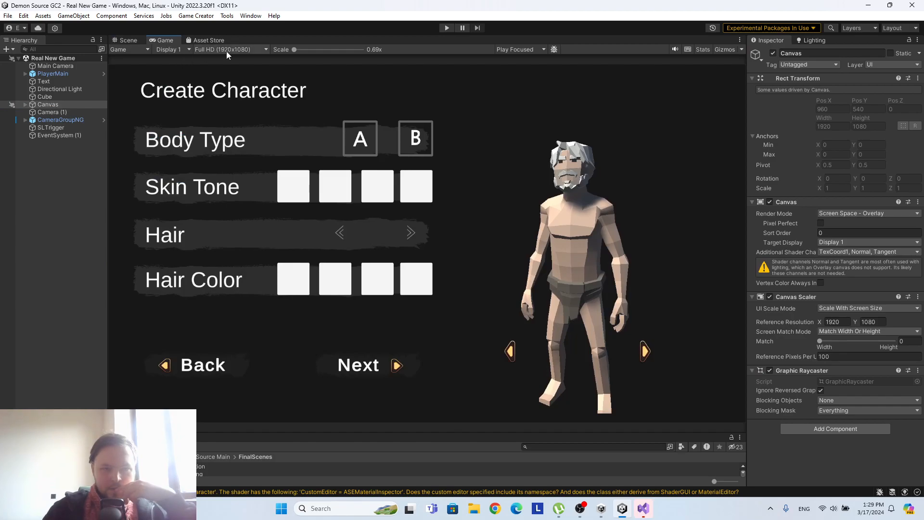
click(126, 40)
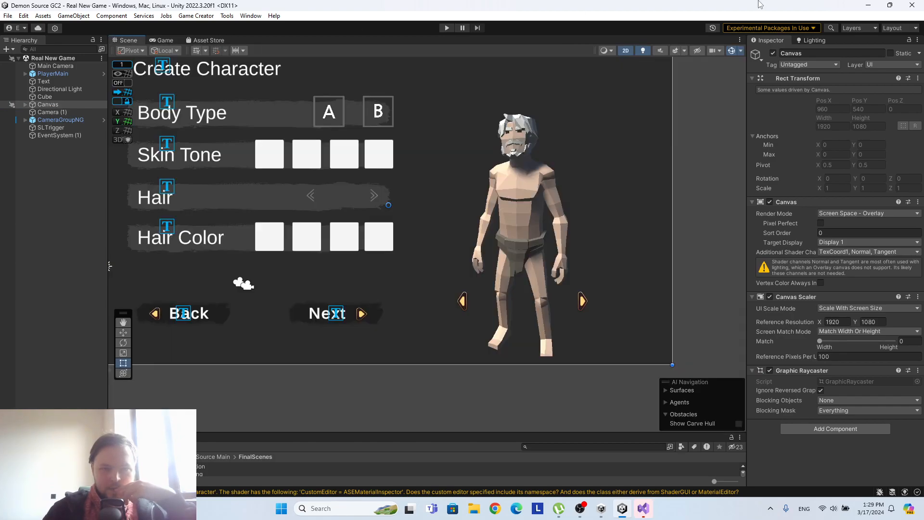
click(447, 28)
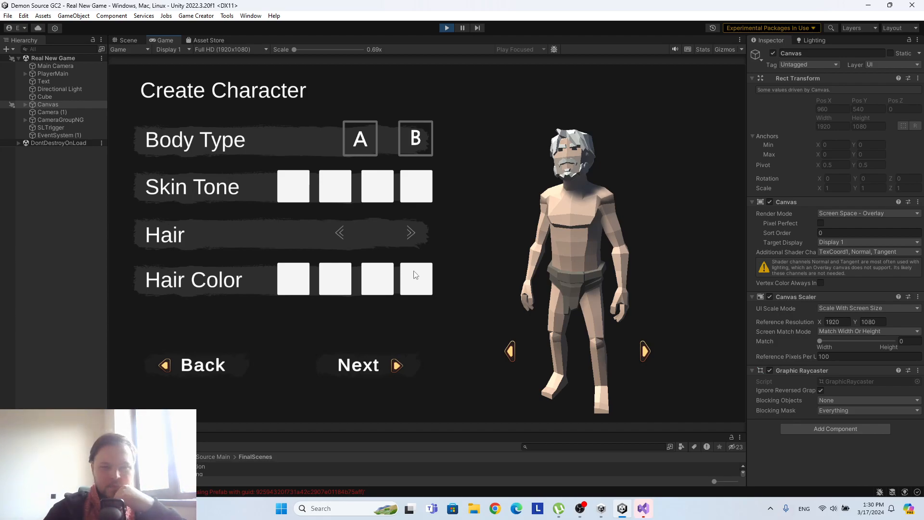
click(453, 30)
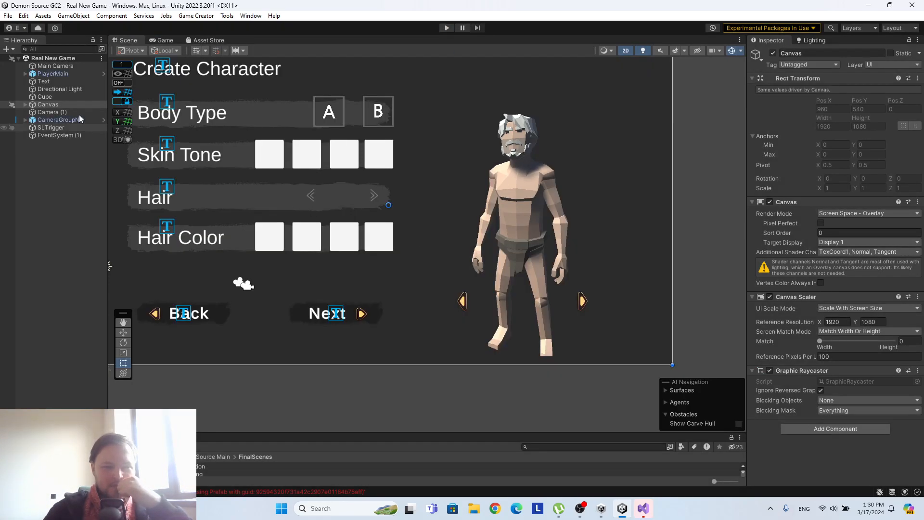
Delete the two missing prefab objects, SoundUIBackward and SoundUIForward, from the Canvas.
middle_drag(266, 118, 364, 149)
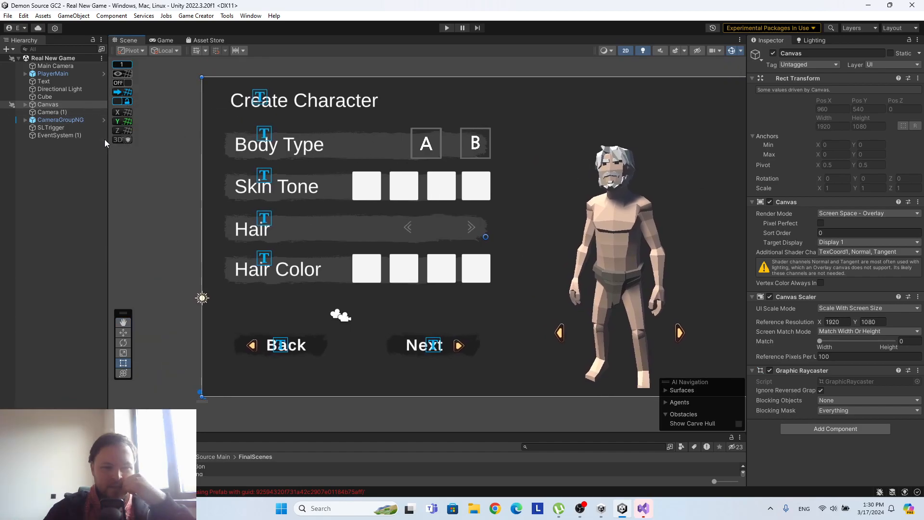
click(25, 104)
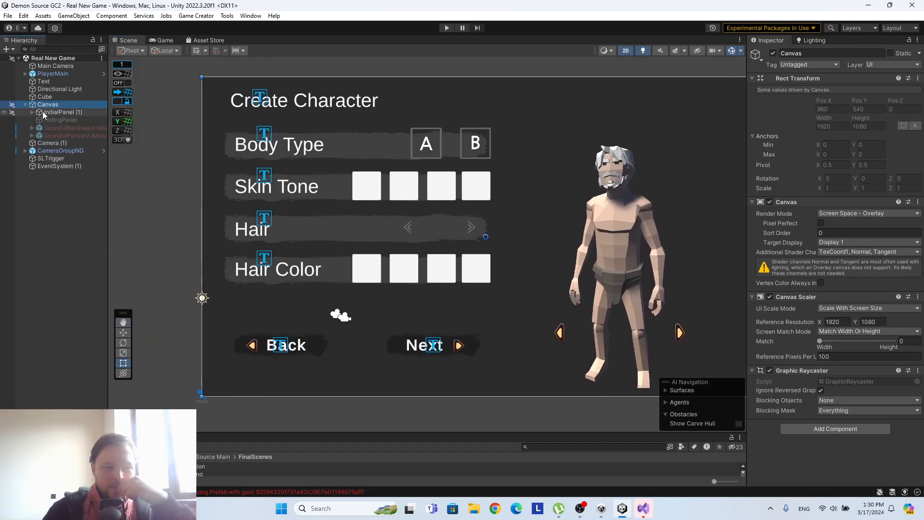
click(56, 127)
shift+click(68, 136)
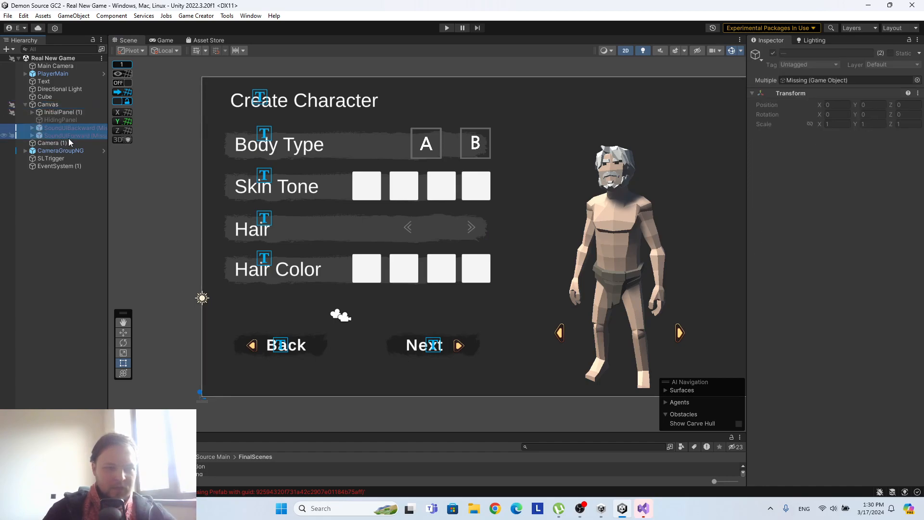
right_click(68, 137)
click(79, 211)
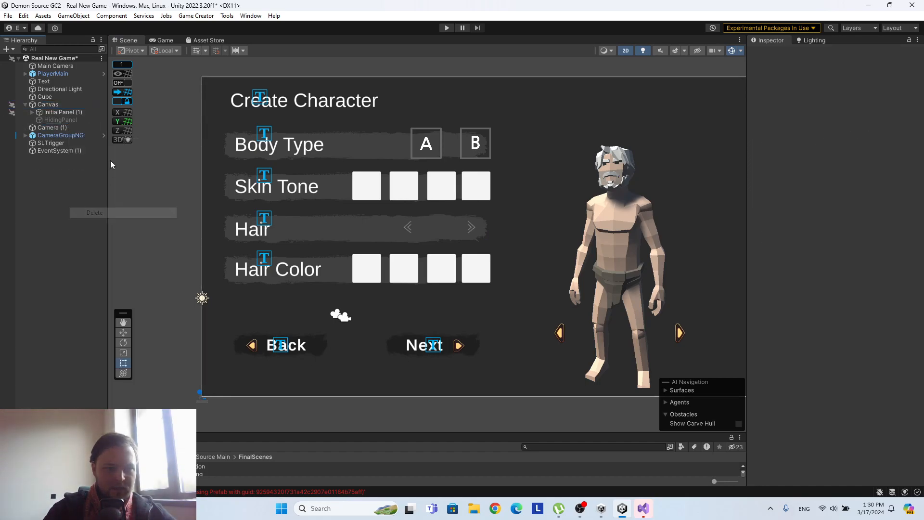
Move FooterPanel1 under InitialPanel (1) down to about X 537, Y 82, near the canvas's lower edge.
click(31, 111)
click(57, 114)
drag(109, 151, 159, 144)
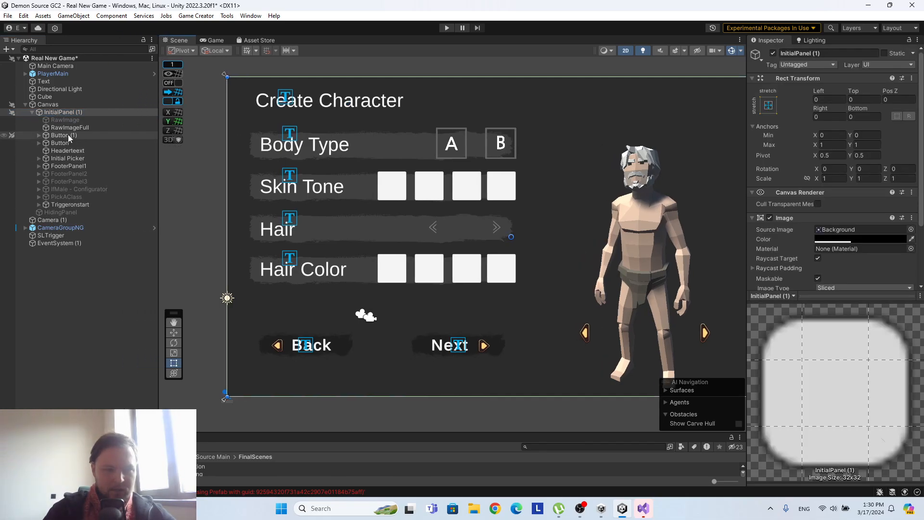
click(69, 165)
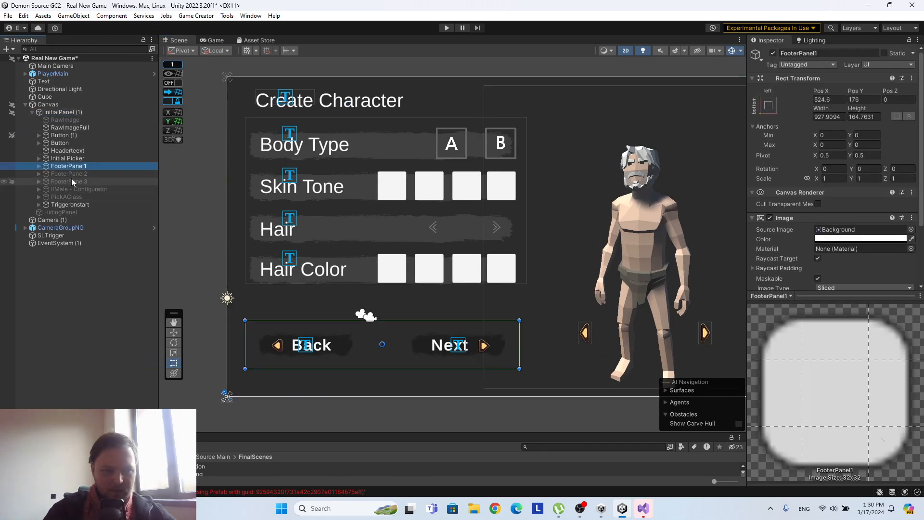
drag(413, 334, 415, 364)
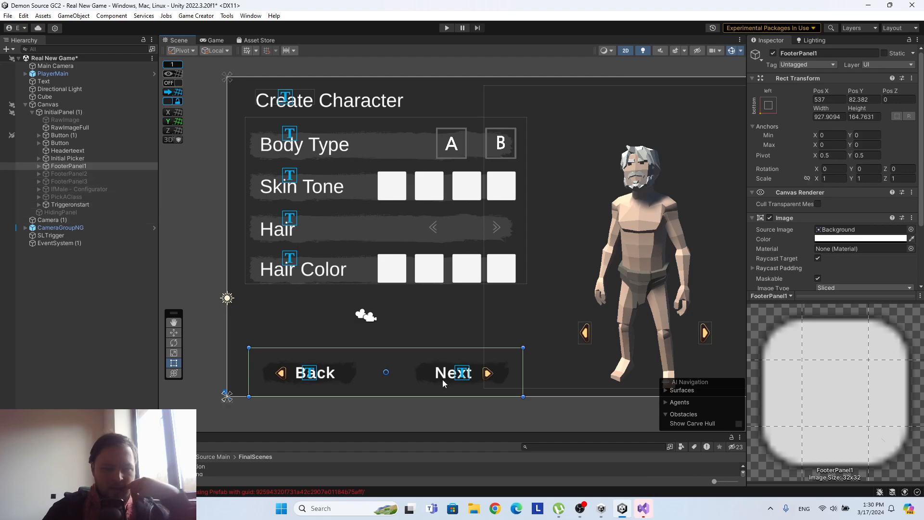
Enlarge Initial Configurator inside Initial Picker downwards and sideways to about 1022 by 787.
click(38, 158)
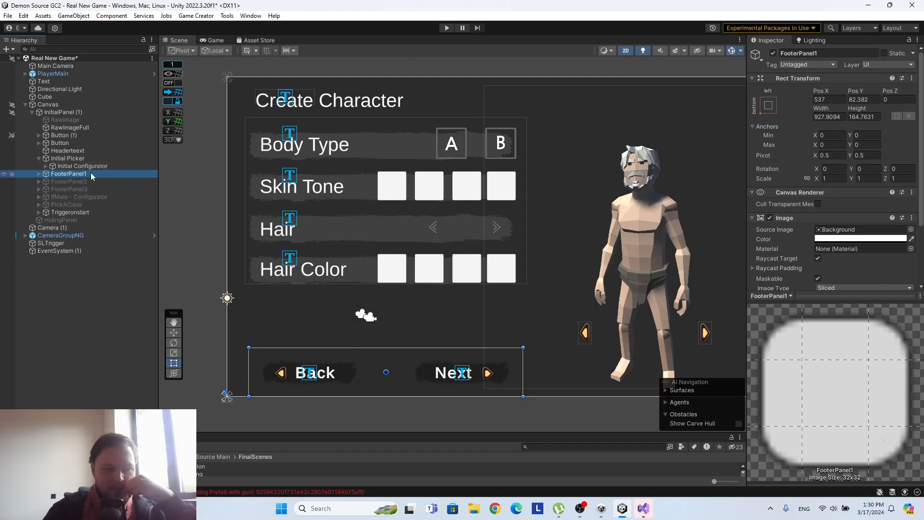
click(82, 165)
key(f)
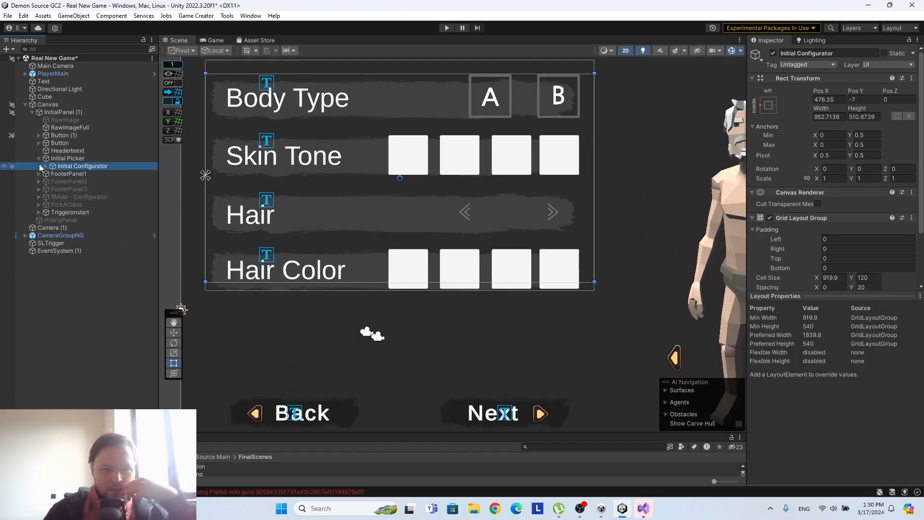
drag(344, 283, 345, 394)
drag(592, 289, 622, 290)
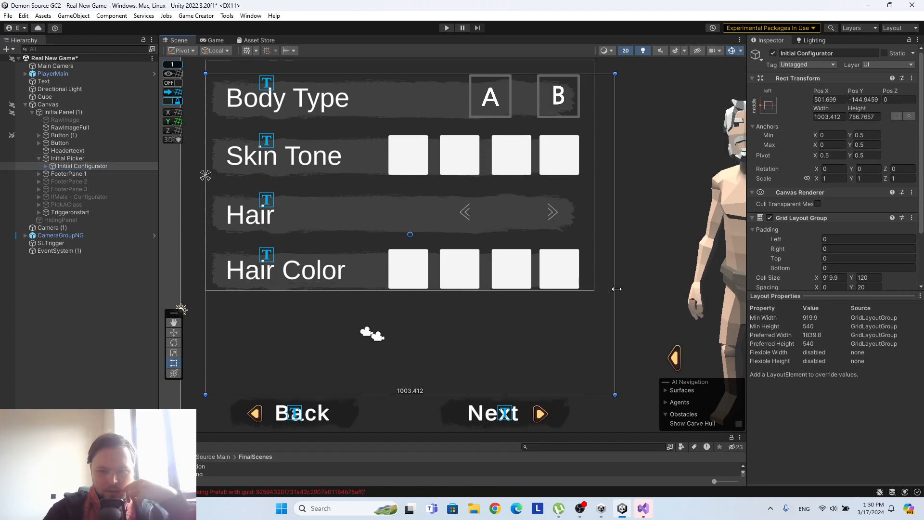
Try a Grid Layout Group cell width of 990.65 on Initial Configurator, and undo it.
scroll(838, 186, down, 2)
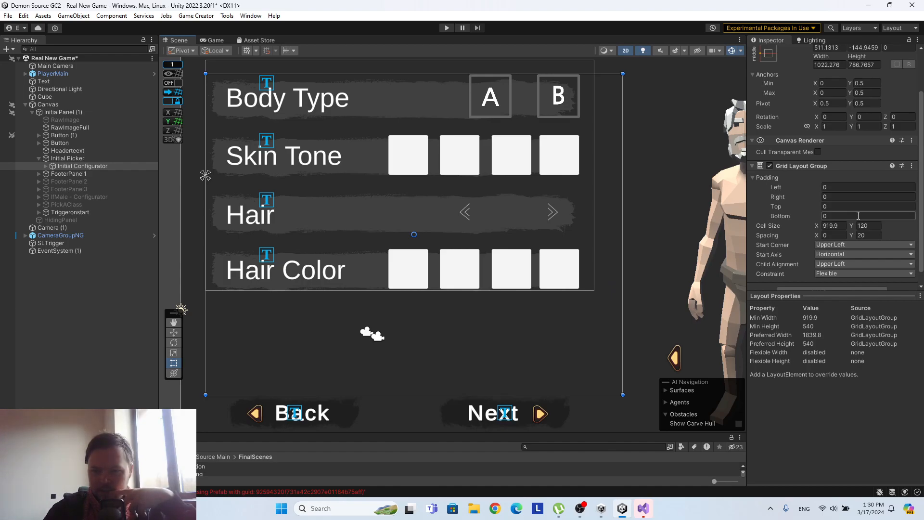
drag(816, 225, 119, 186)
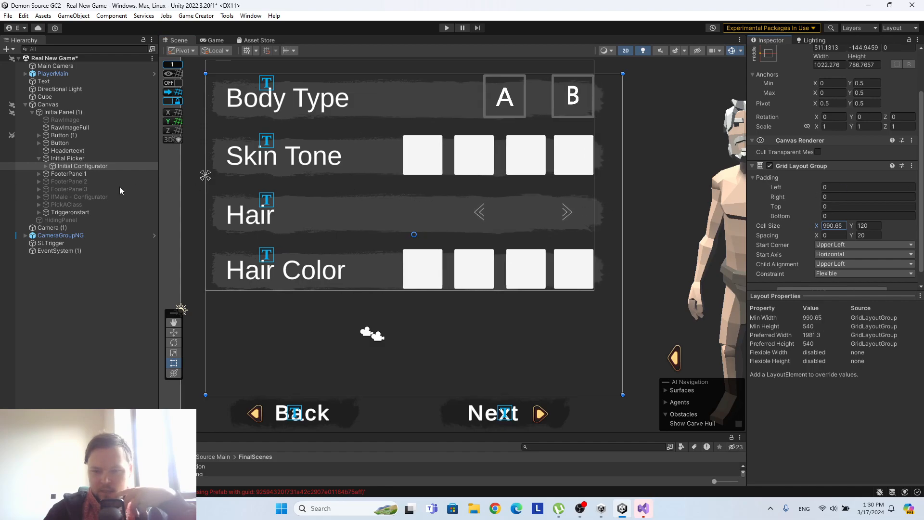
key(ctrl+z)
Widen the Initial Picker panel to about 1019 by extending its outer edge towards the character.
click(46, 166)
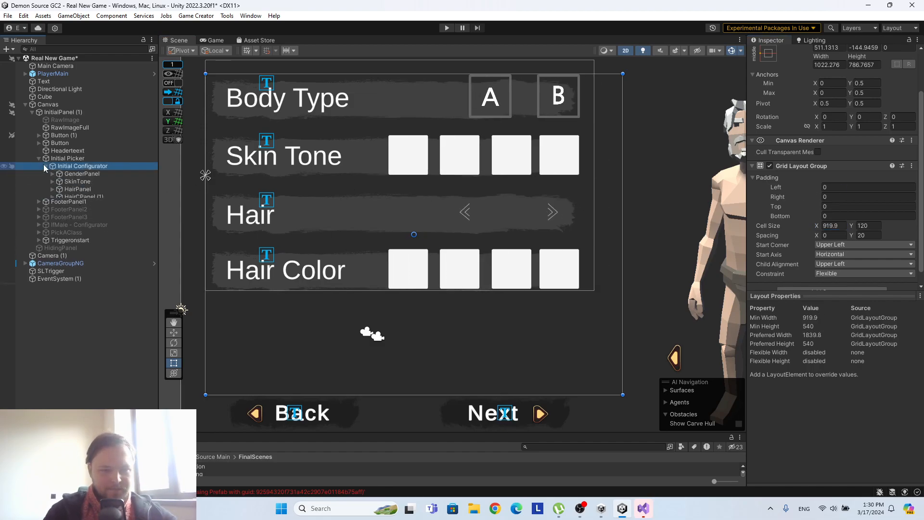
click(78, 175)
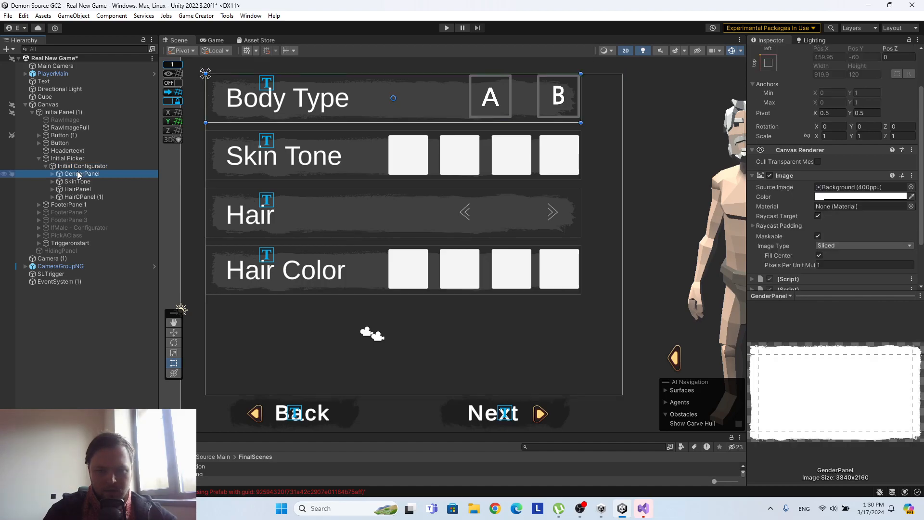
click(76, 159)
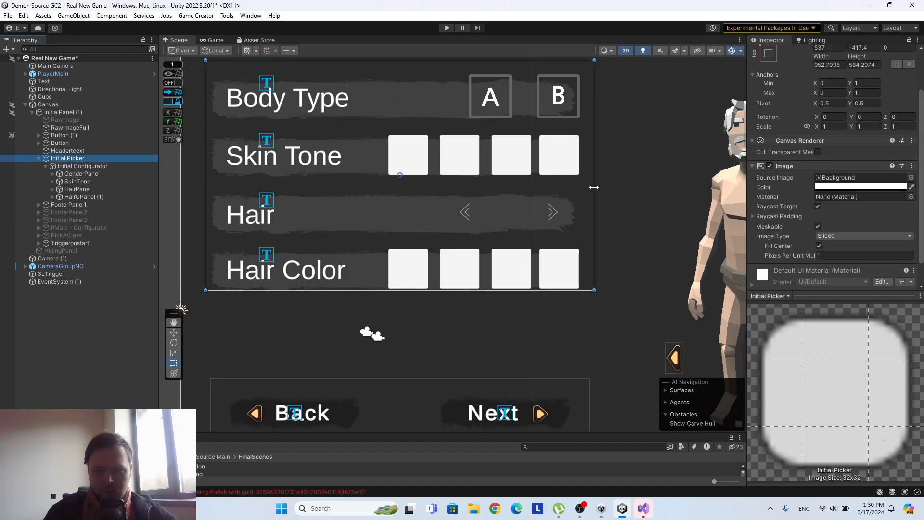
click(597, 188)
click(69, 161)
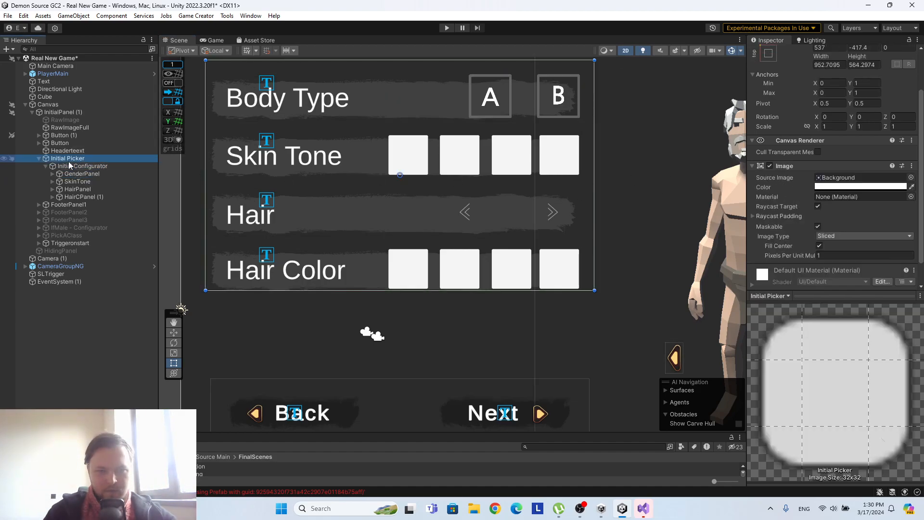
drag(595, 184, 622, 185)
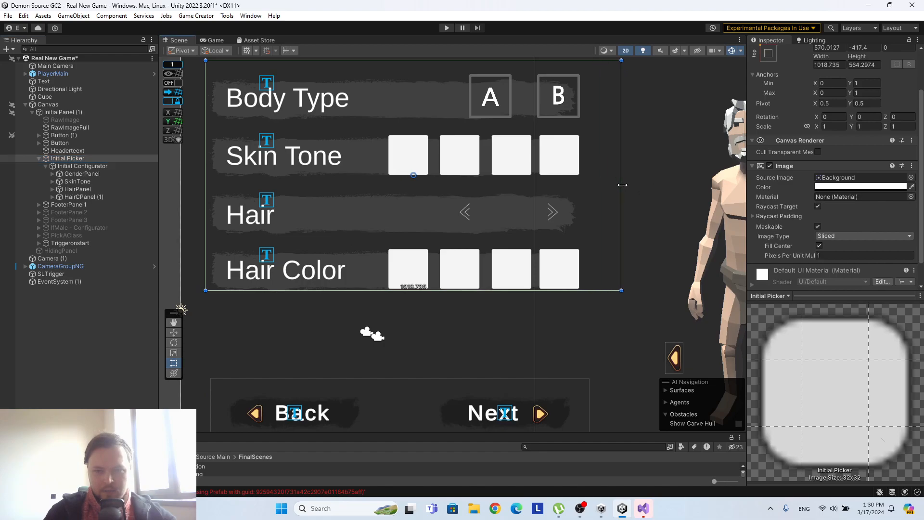
scroll(914, 202, down, 1)
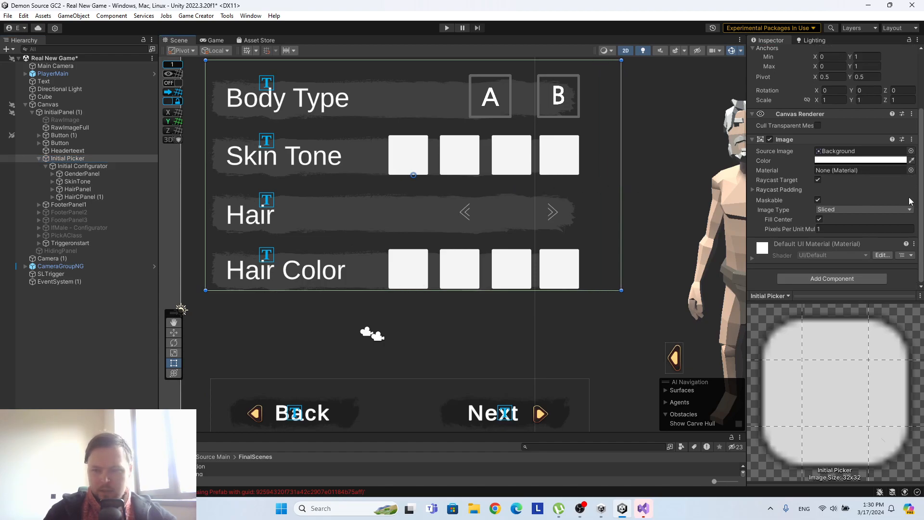
Resize Initial Configurator to about 1019 by 820, aligning its side and upper edges with Initial Picker.
click(79, 166)
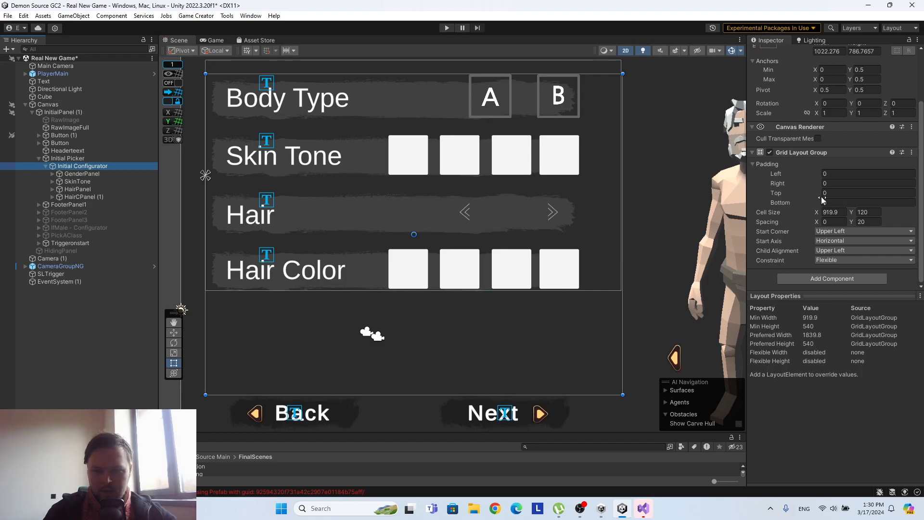
scroll(494, 139, down, 1)
drag(618, 162, 618, 161)
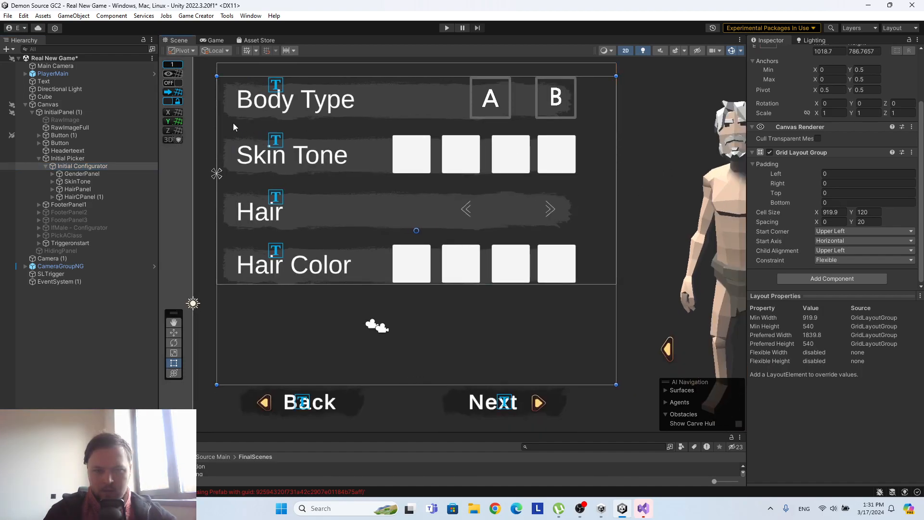
drag(377, 75, 385, 63)
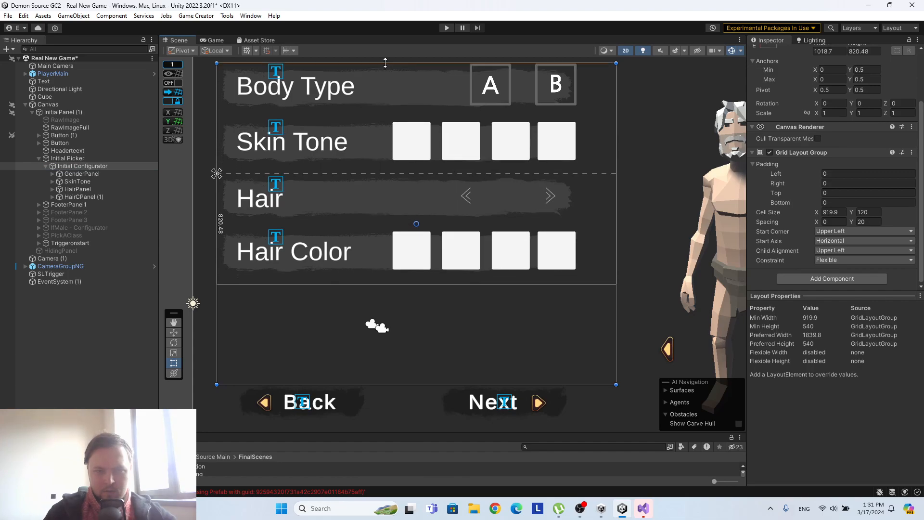
scroll(421, 159, down, 3)
middle_drag(588, 132, 603, 194)
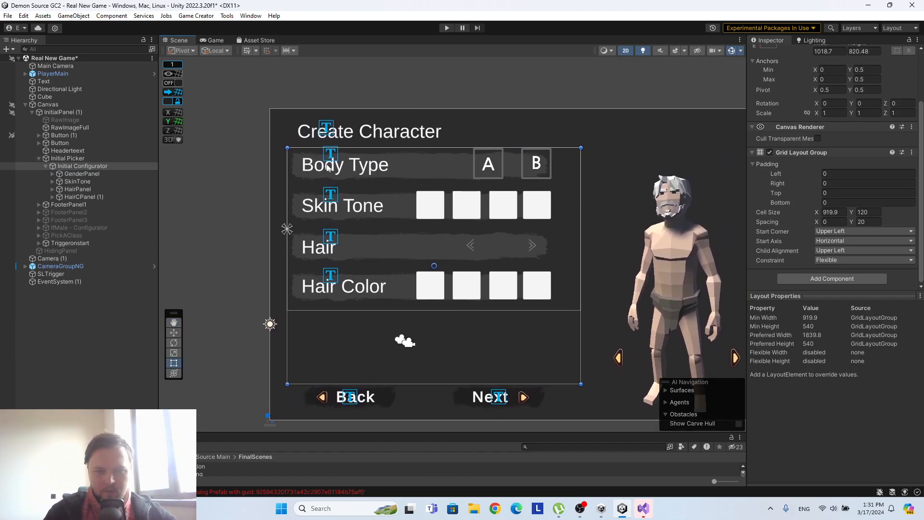
Examine the GenderPanel, HairPanel and HairCPanel (1) rows inside Initial Configurator, including HairPanel's child objects.
click(99, 174)
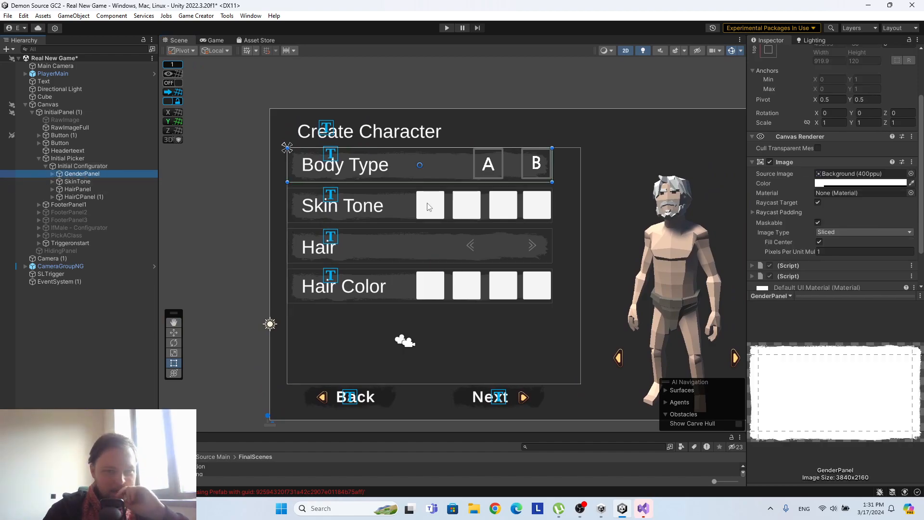
scroll(426, 202, up, 3)
scroll(316, 168, down, 2)
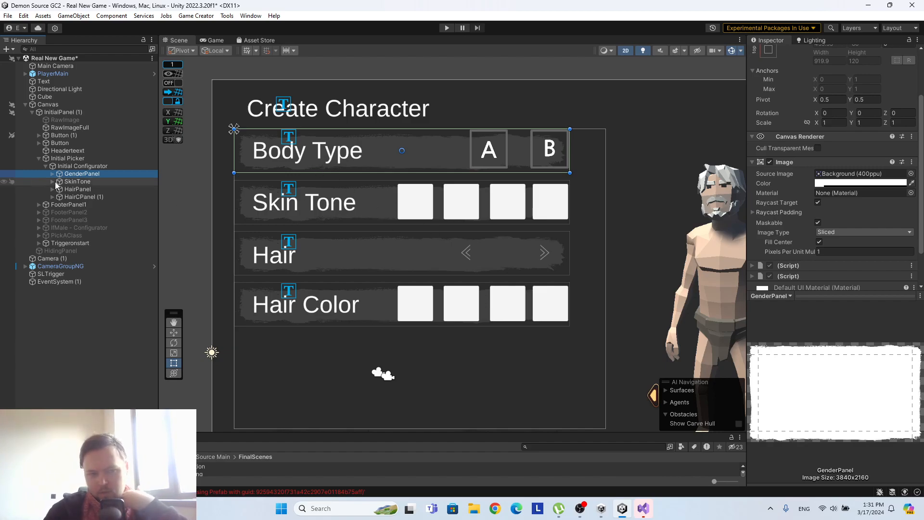
click(85, 189)
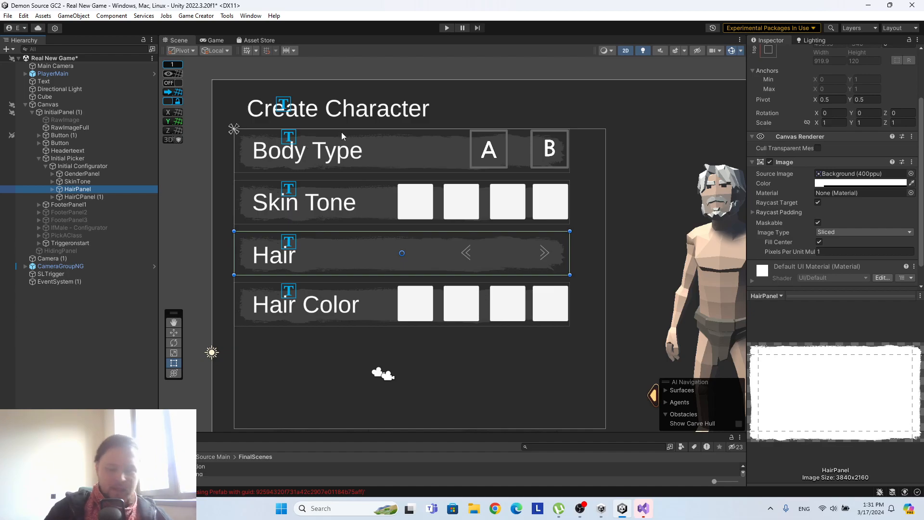
click(145, 196)
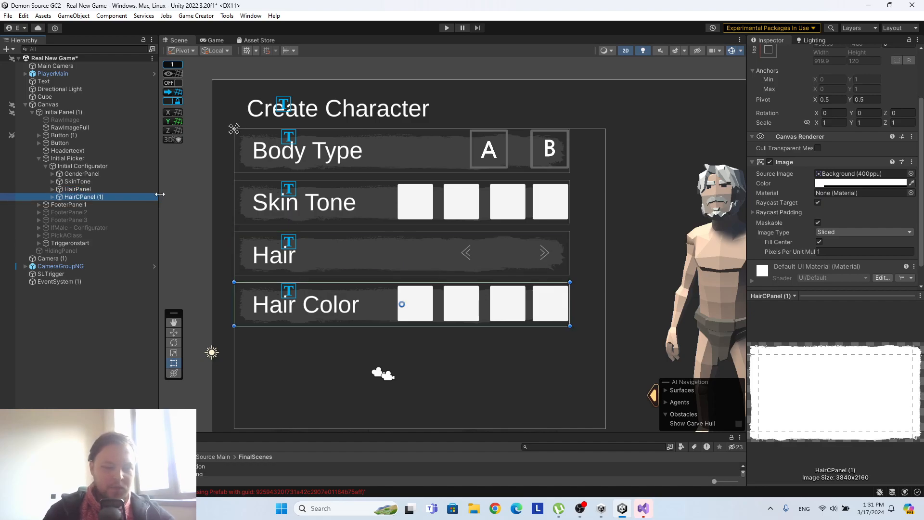
click(321, 262)
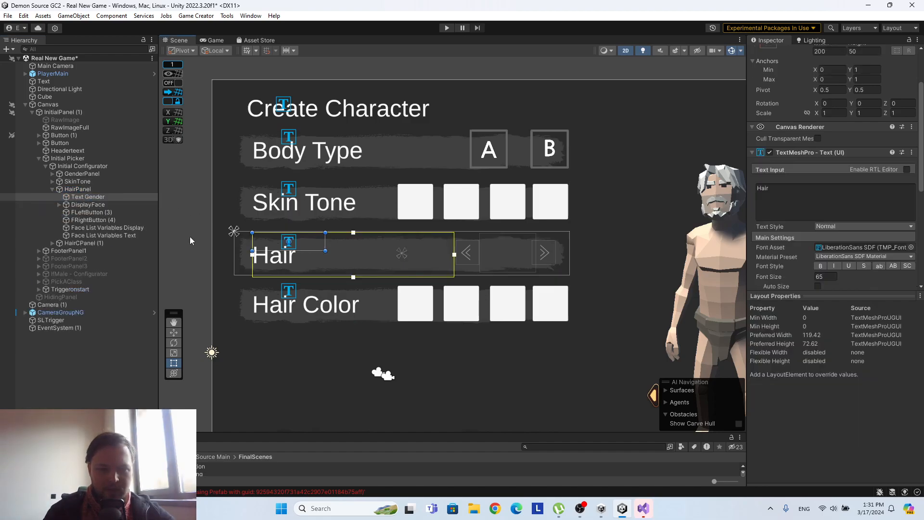
click(52, 189)
click(77, 189)
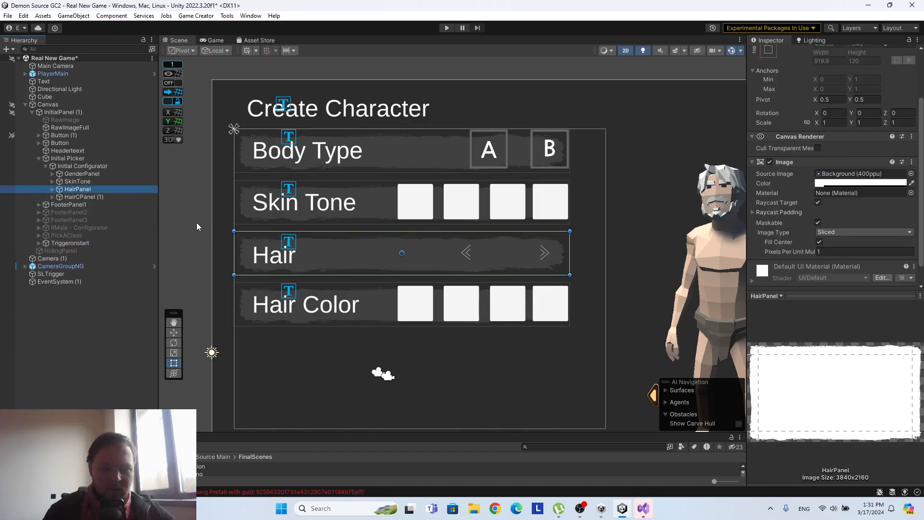
Duplicate the HairPanel row, place the copy first inside Initial Configurator, and set its label text to Face.
key(ctrl+d)
drag(87, 199, 81, 174)
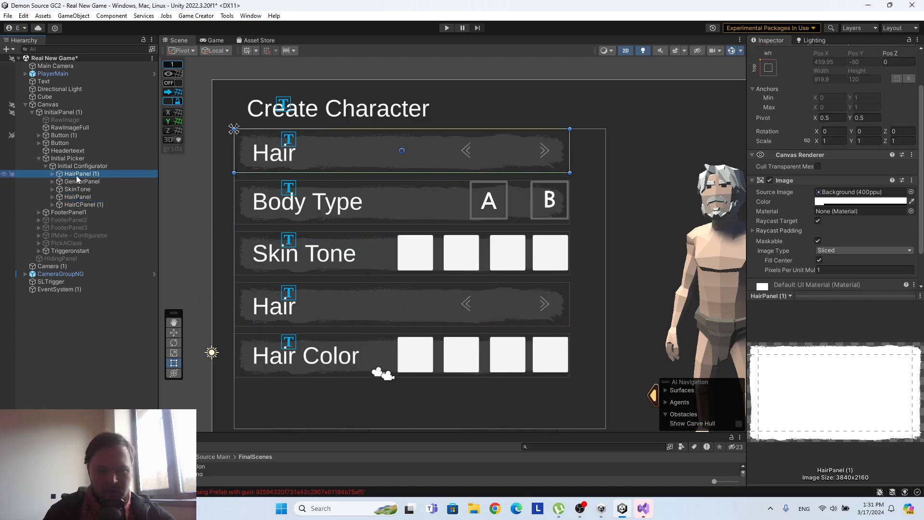
click(53, 174)
click(84, 182)
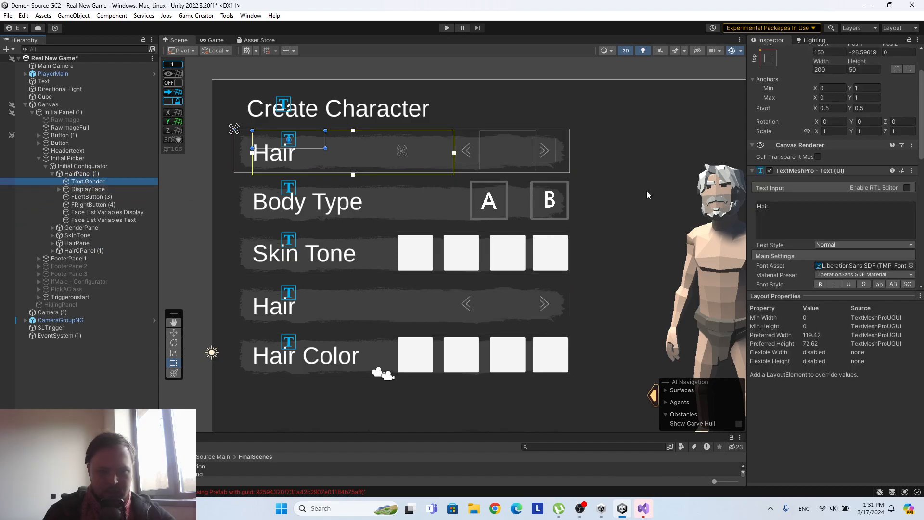
click(781, 208)
text(Face)
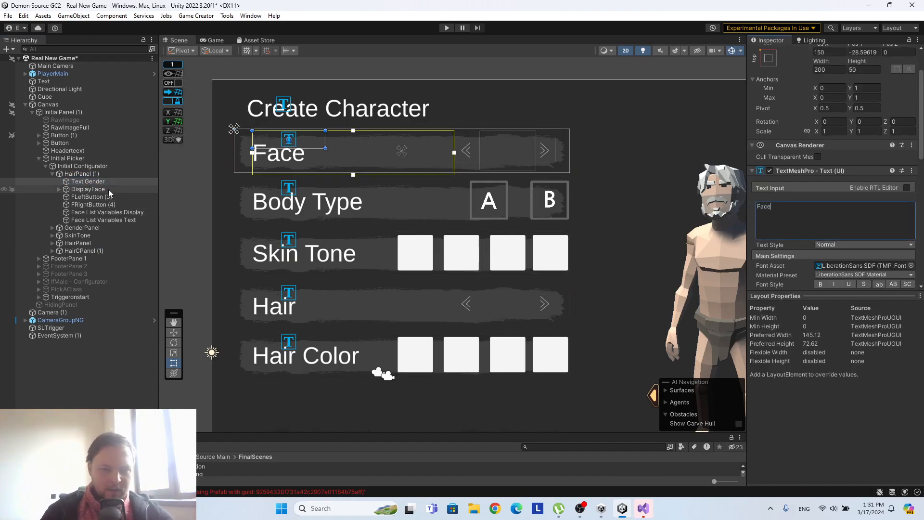
Remove all script components from FRightButton (4) in the Face row, keeping its Image component.
click(94, 196)
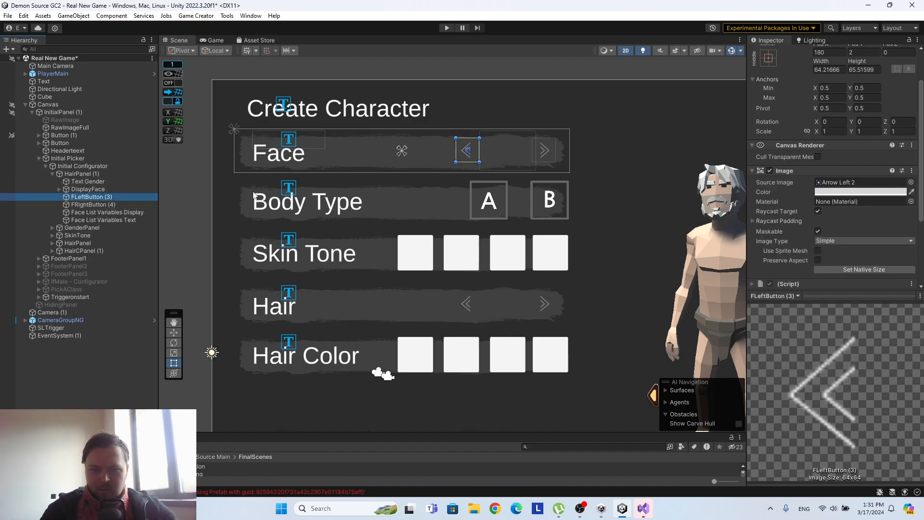
key(Down)
scroll(810, 202, down, 4)
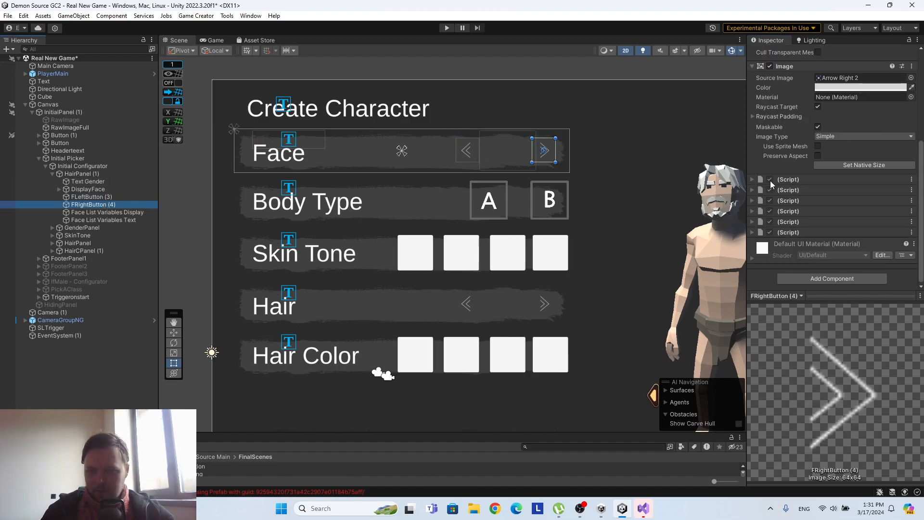
right_click(801, 181)
click(839, 196)
right_click(799, 193)
click(802, 208)
click(817, 221)
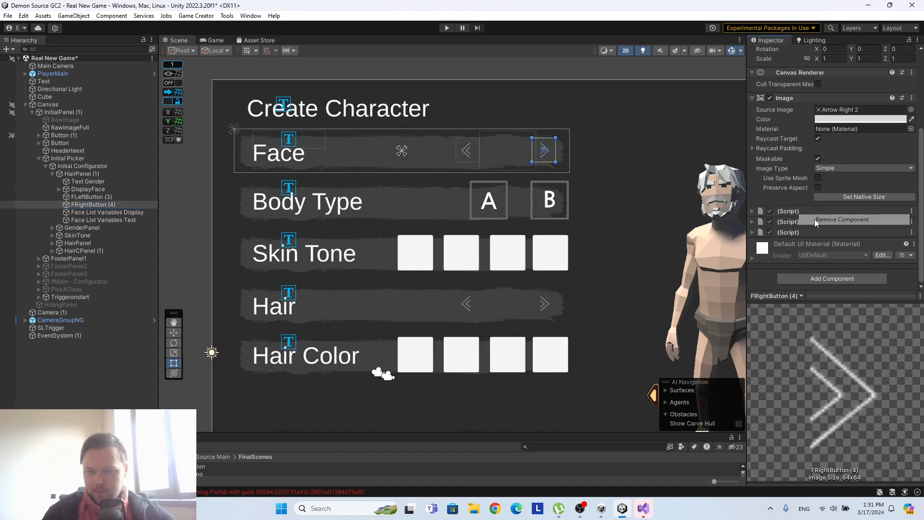
right_click(807, 219)
click(813, 229)
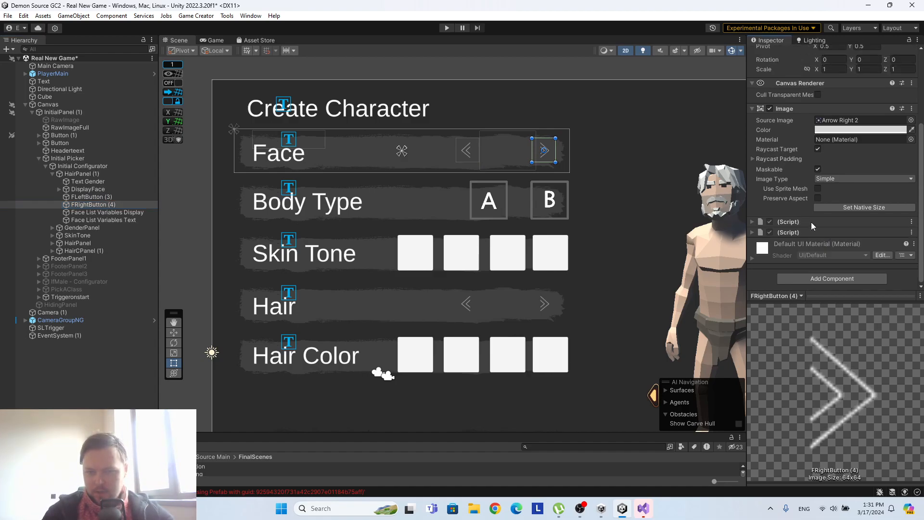
right_click(811, 228)
click(830, 244)
right_click(796, 232)
click(823, 252)
Remove all script components from FLeftButton (3) in the Face row, keeping its Image component.
click(88, 197)
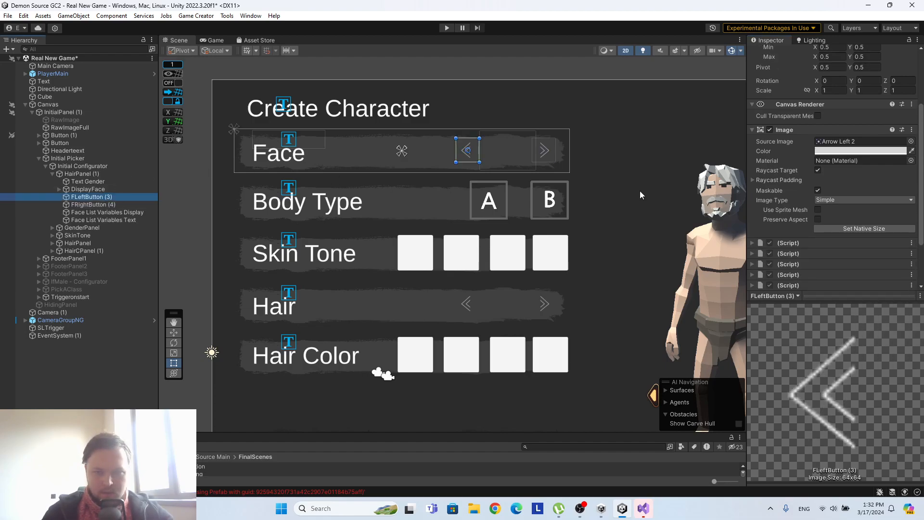
right_click(796, 245)
click(826, 265)
right_click(793, 253)
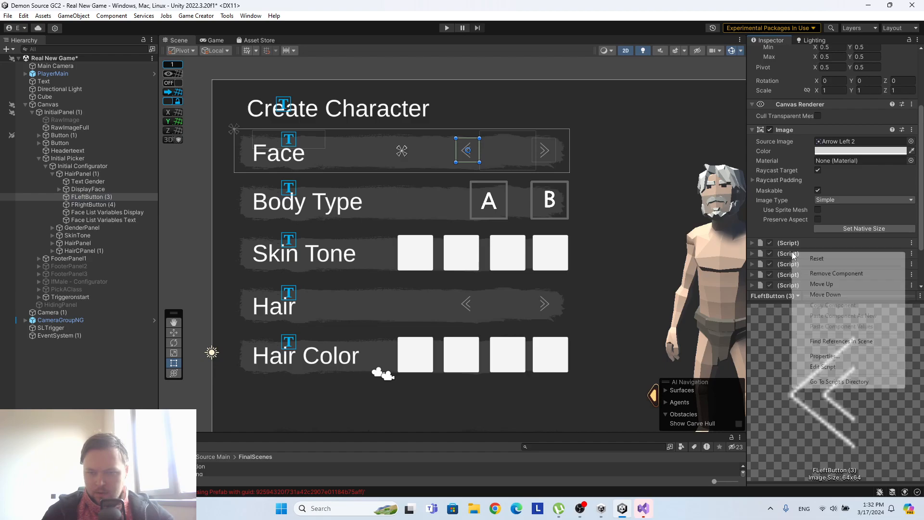
click(814, 273)
right_click(796, 244)
click(820, 264)
right_click(797, 246)
click(818, 266)
right_click(798, 244)
click(818, 264)
right_click(797, 243)
click(817, 264)
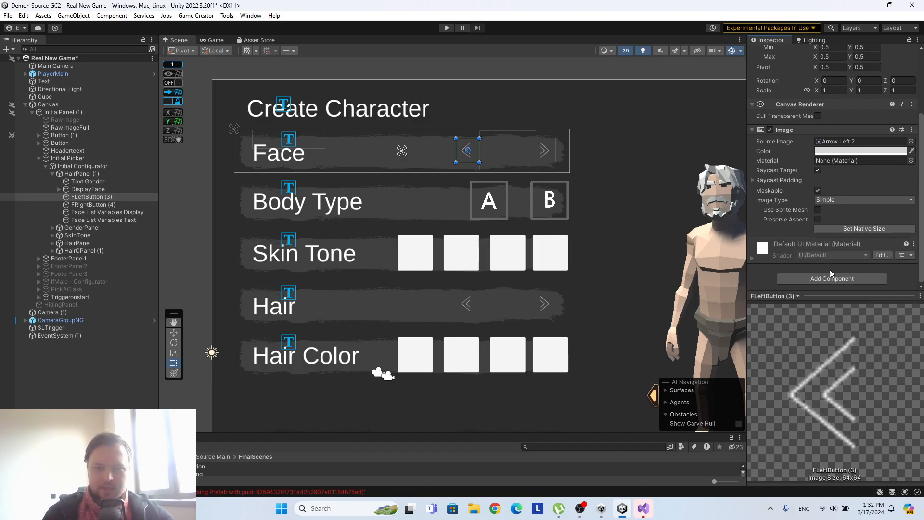
Find the arrow-l sprite with an "arrow" search and assign it as FLeftButton (3)'s source image.
click(911, 141)
drag(517, 136, 398, 80)
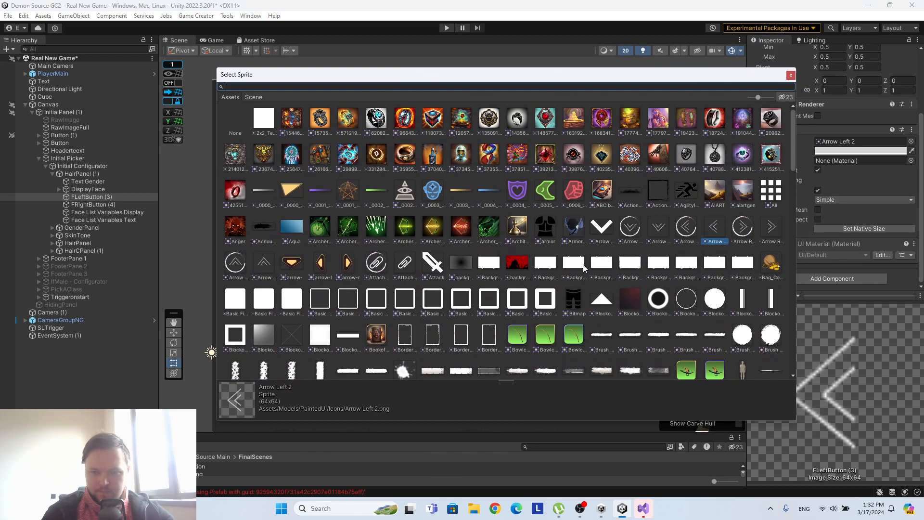
scroll(549, 269, down, 20)
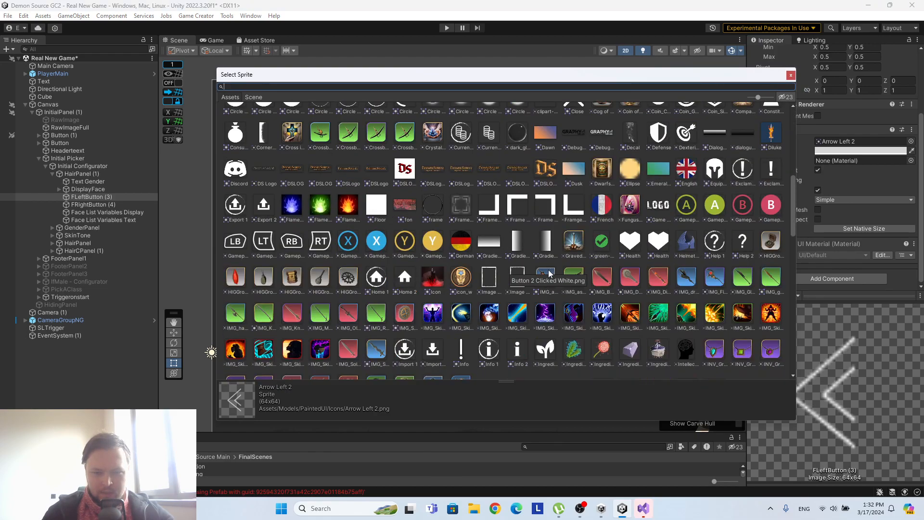
scroll(548, 270, down, 7)
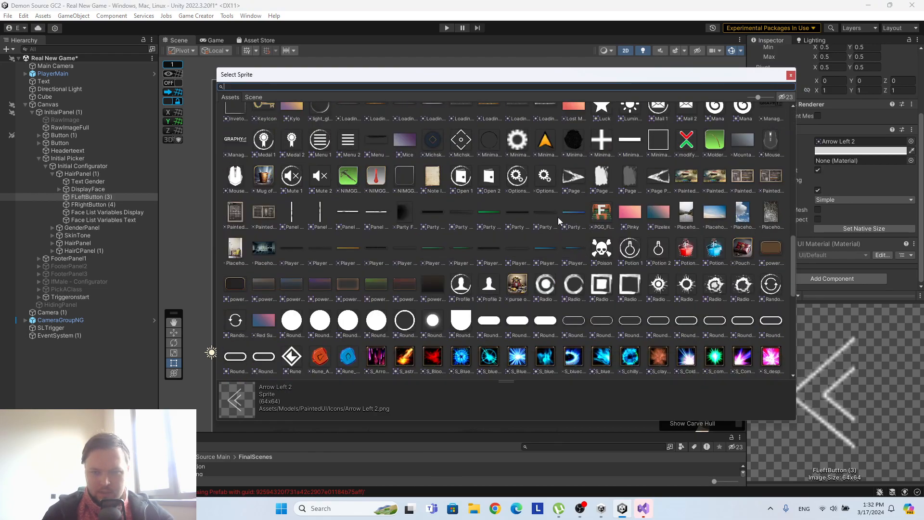
scroll(548, 217, down, 10)
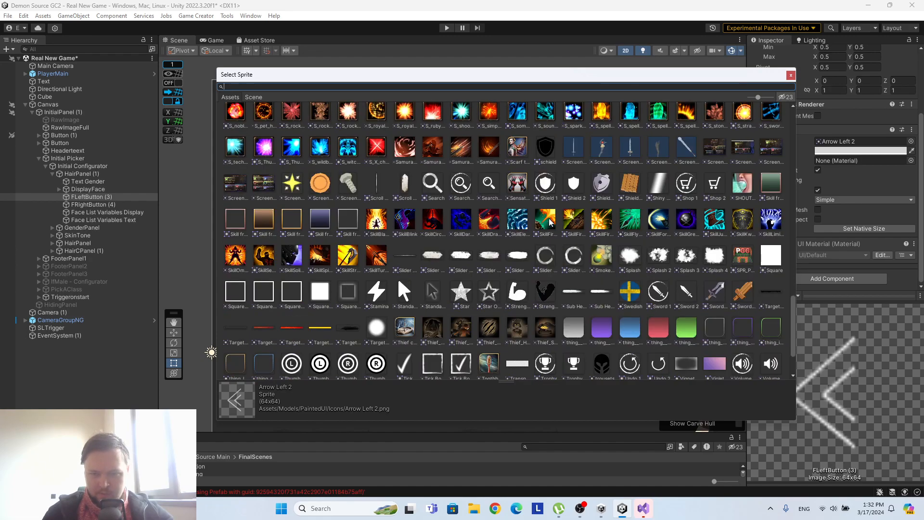
scroll(550, 222, down, 3)
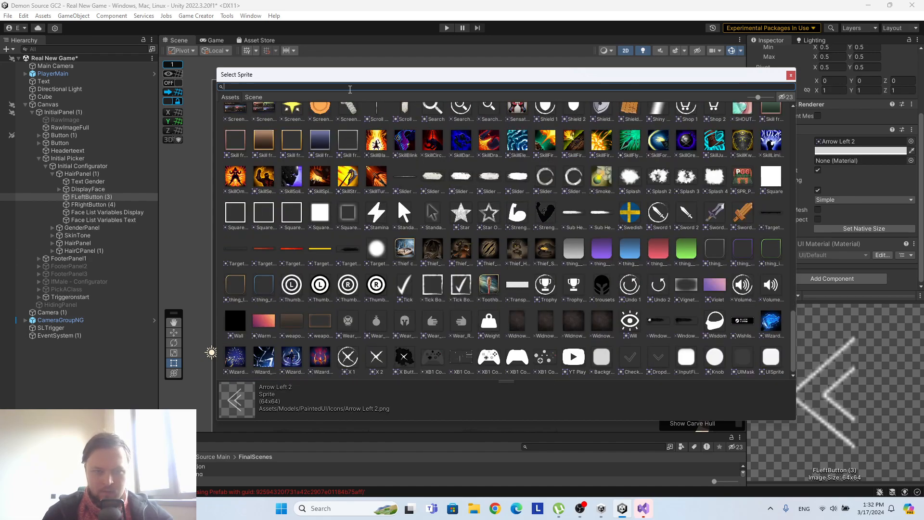
text(arrow)
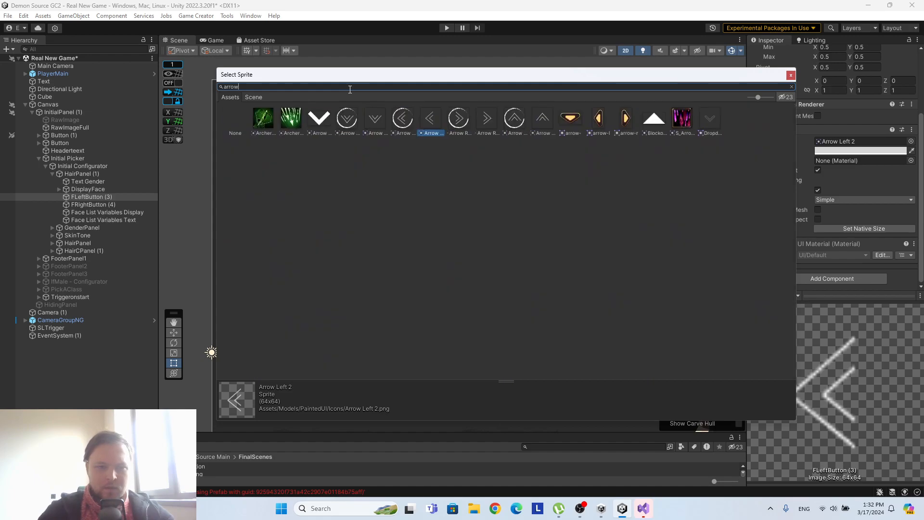
click(599, 121)
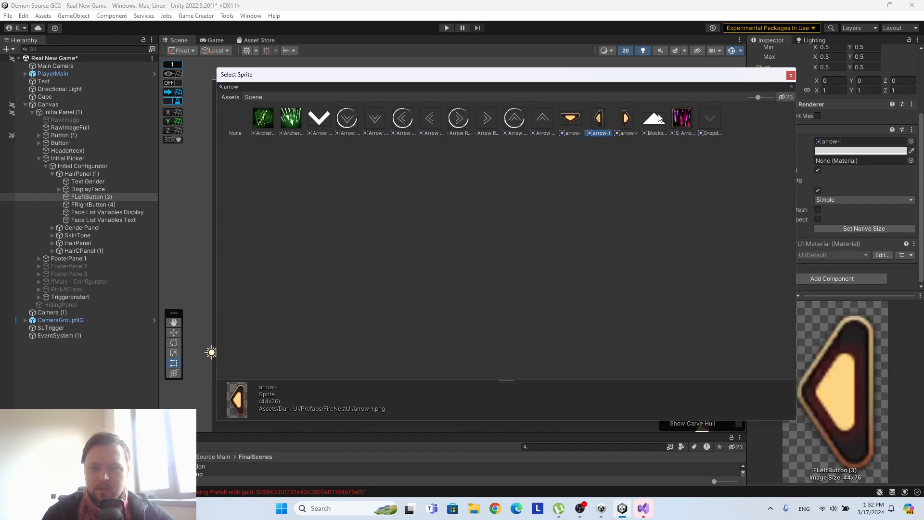
click(789, 76)
click(617, 148)
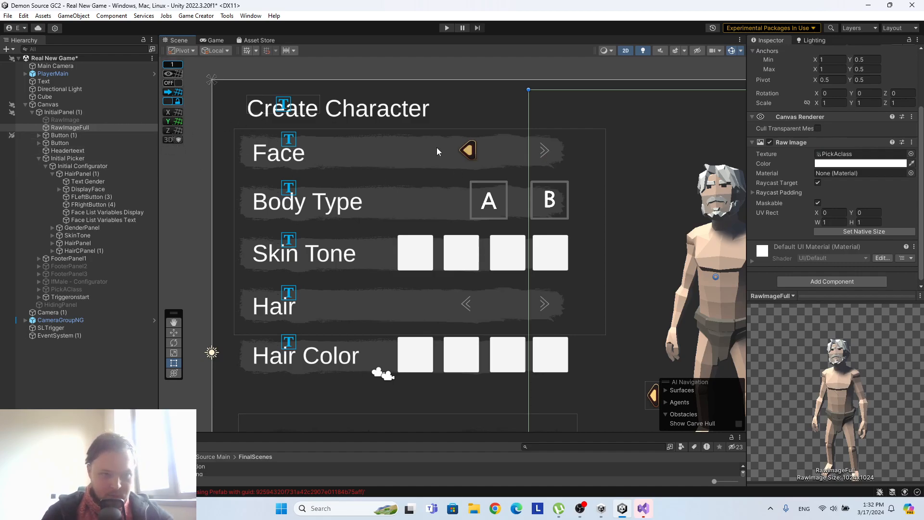
Assign the arrow-r sprite as the source image of FRightButton (4) in the Face row.
click(548, 154)
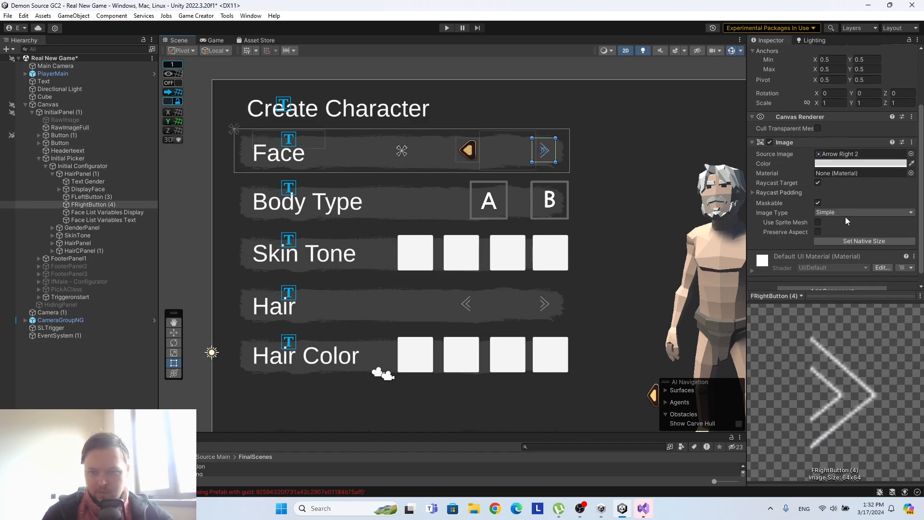
click(910, 153)
text(arrow)
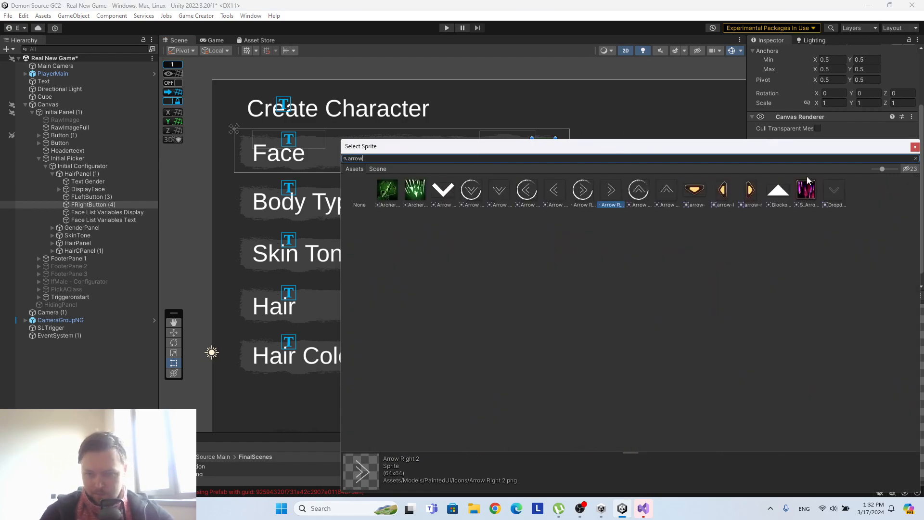
click(752, 193)
click(914, 146)
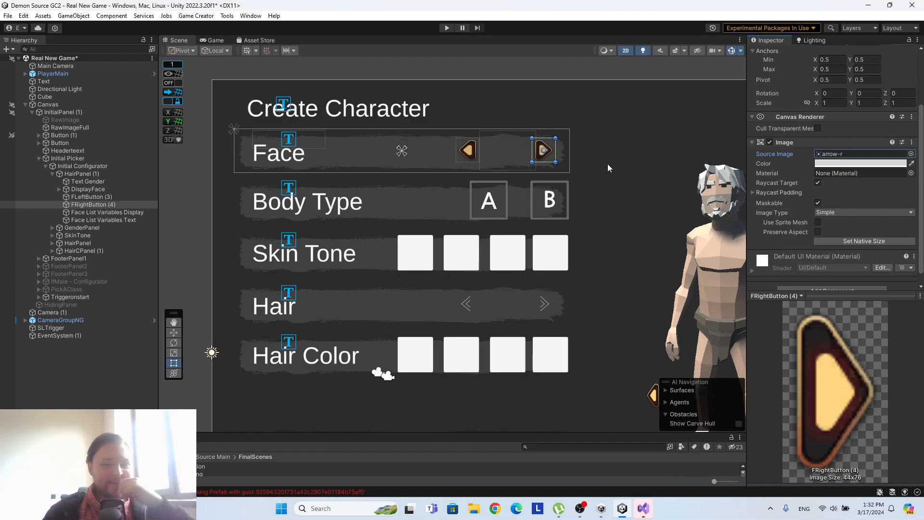
Remove the three script components from the DisplayFace object in the Face row.
click(91, 189)
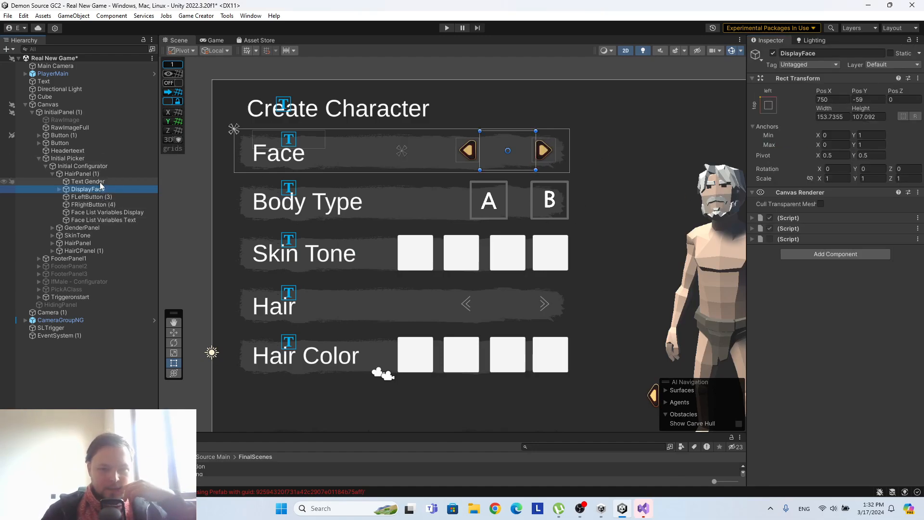
right_click(871, 218)
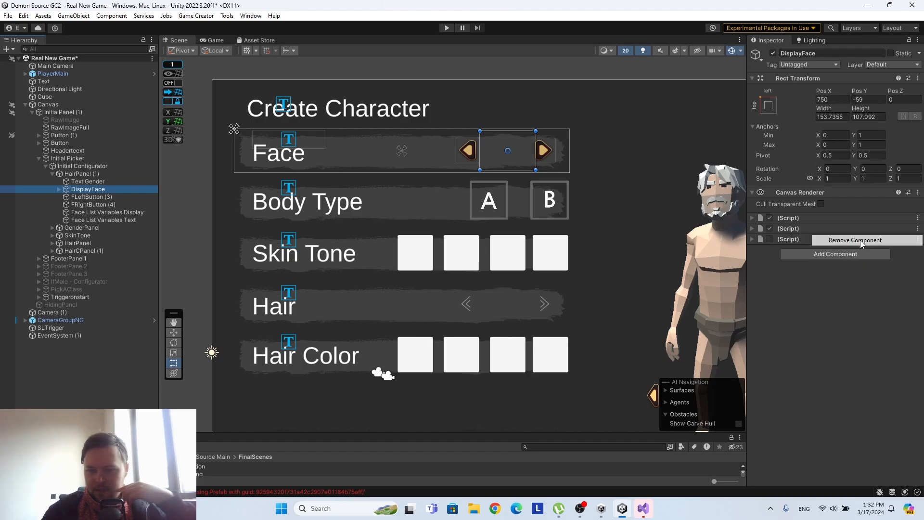
click(885, 237)
right_click(896, 219)
click(873, 238)
right_click(873, 217)
click(874, 240)
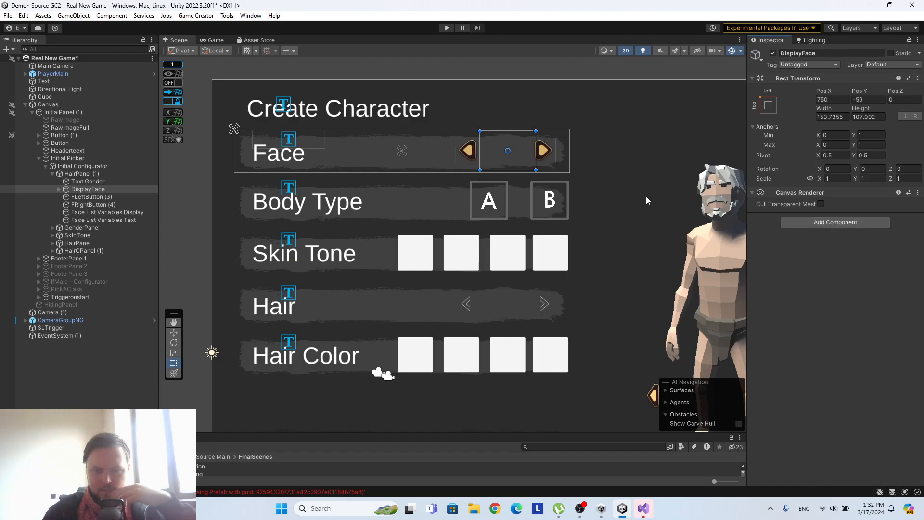
Add a TextMeshPro - Text (UI) component to DisplayFace and set its text to 1.
click(828, 223)
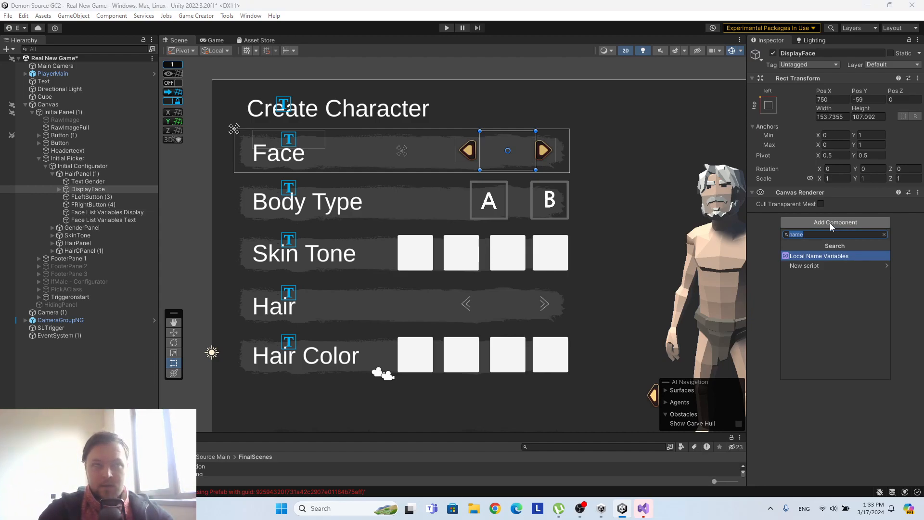
text(Text)
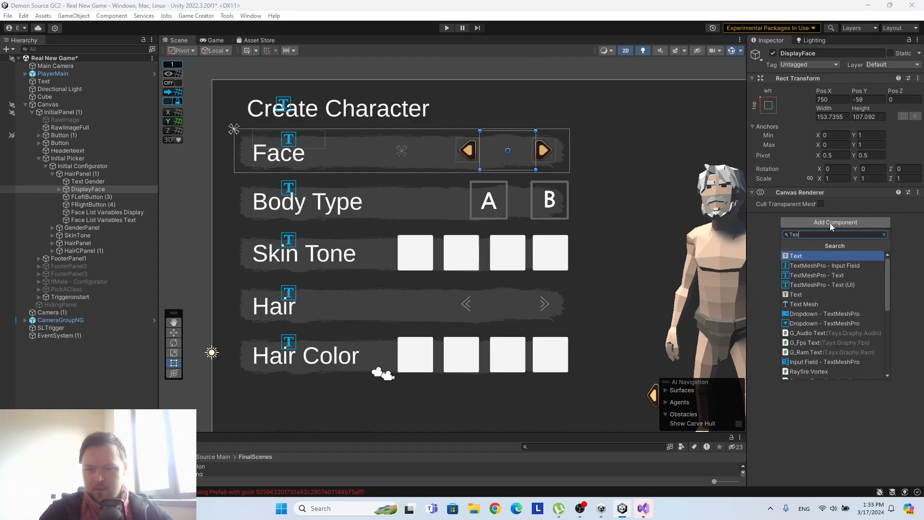
click(837, 285)
click(817, 258)
text(1)
Center the DisplayFace text horizontally and vertically between the arrows and change its font size.
scroll(834, 179, down, 4)
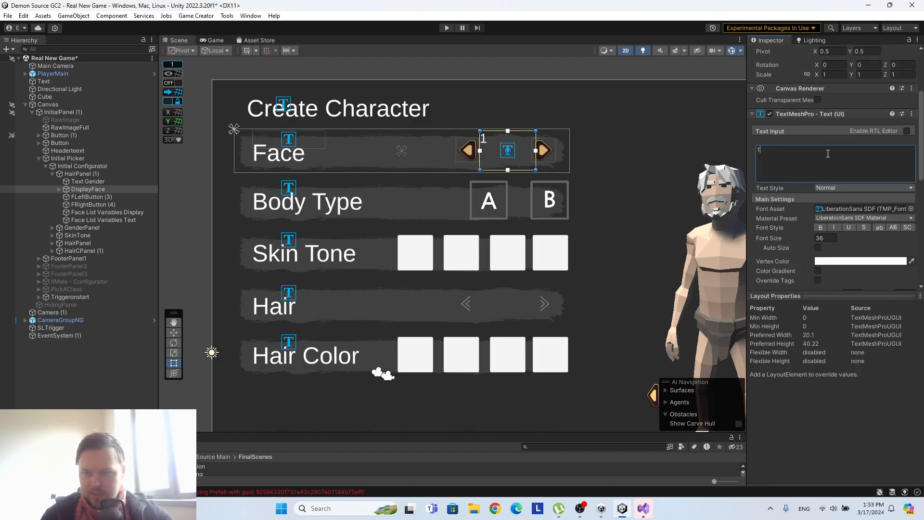
scroll(828, 157, down, 3)
scroll(861, 223, down, 2)
click(830, 199)
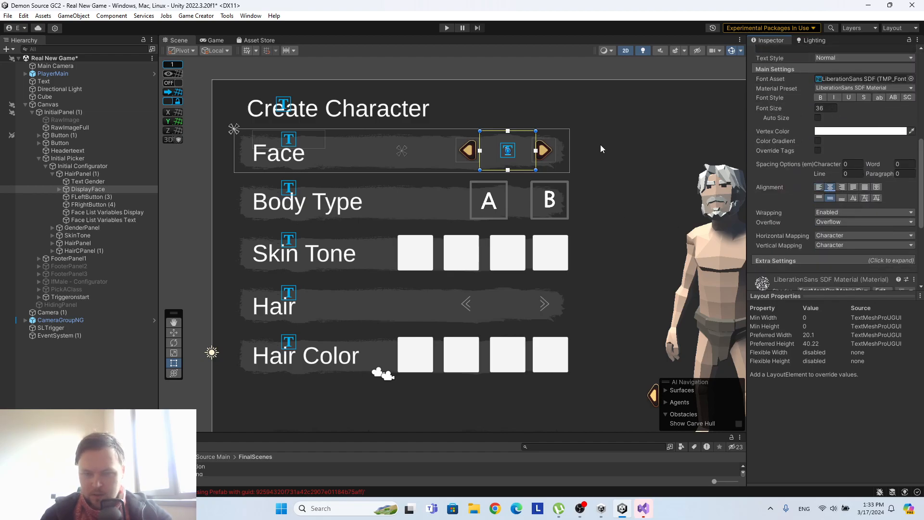
scroll(822, 180, up, 2)
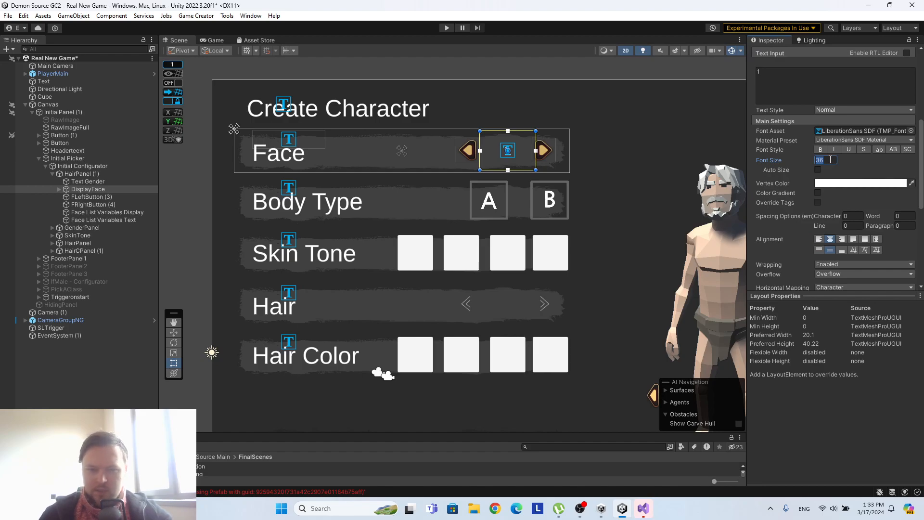
text(4)
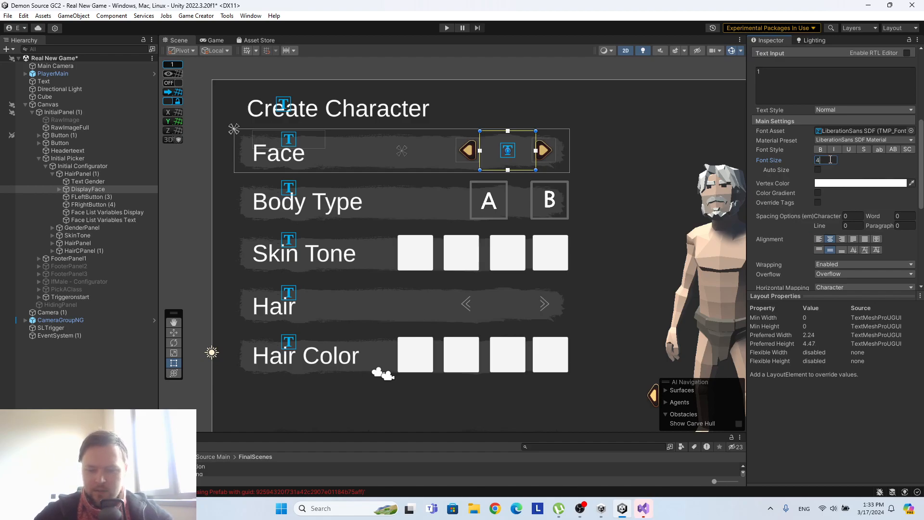
click(653, 135)
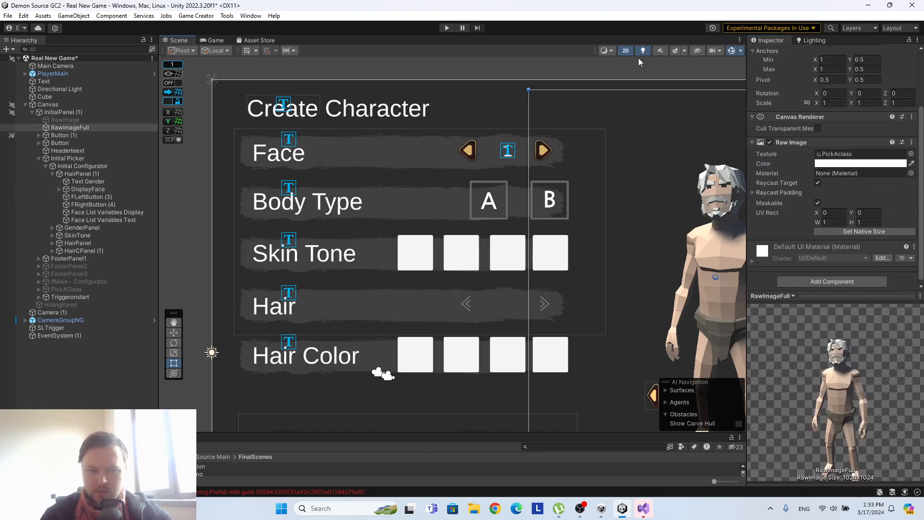
Hide the scene gizmos and delete the Face List Variables Display and Face List Variables Text objects from the Face row.
click(730, 51)
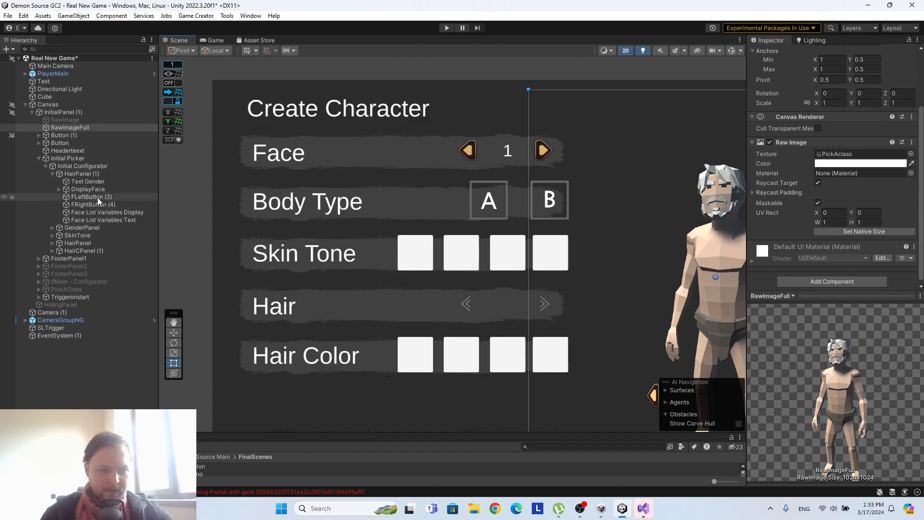
click(91, 183)
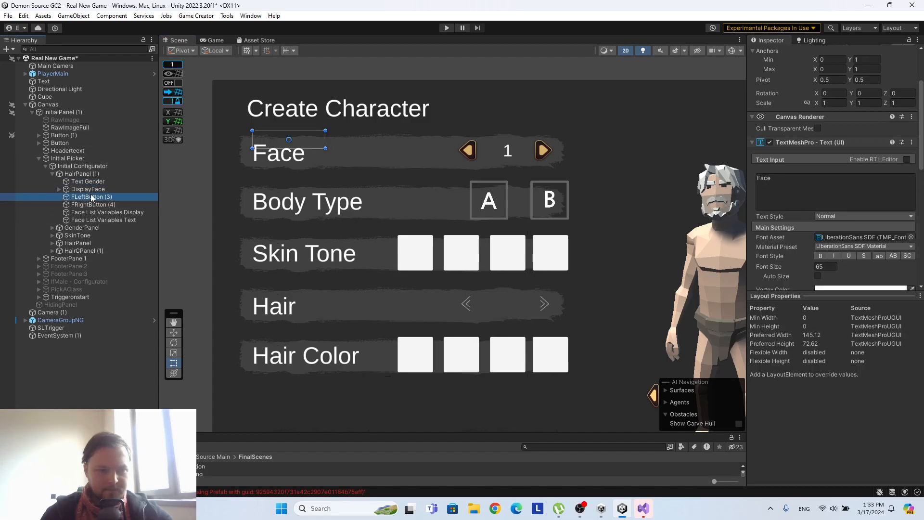
click(93, 204)
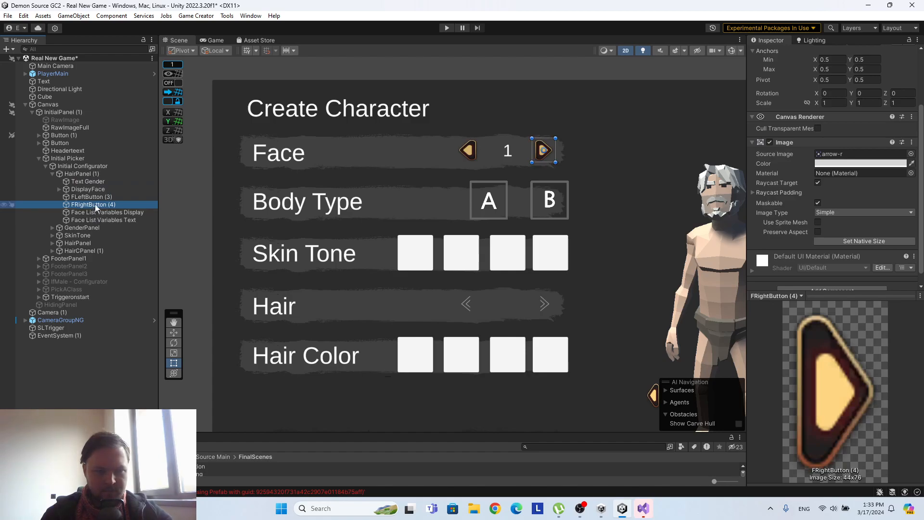
click(95, 212)
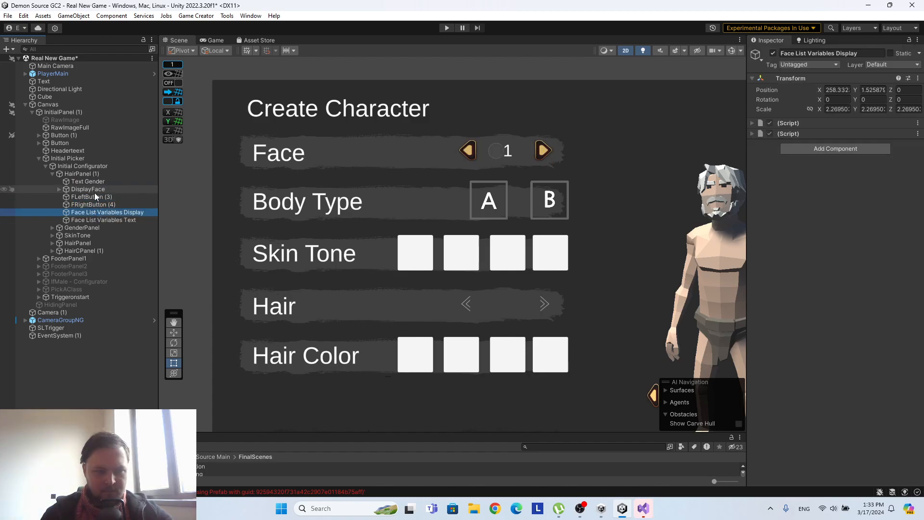
click(96, 221)
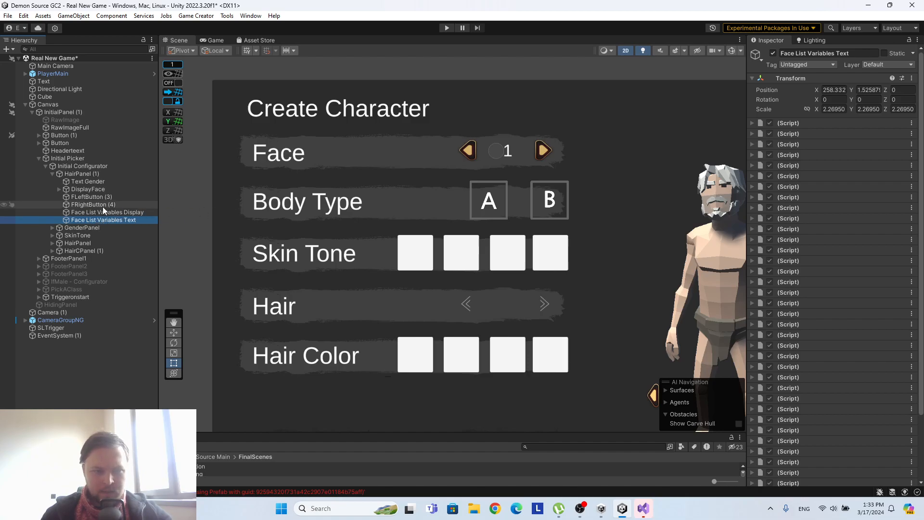
ctrl+click(111, 212)
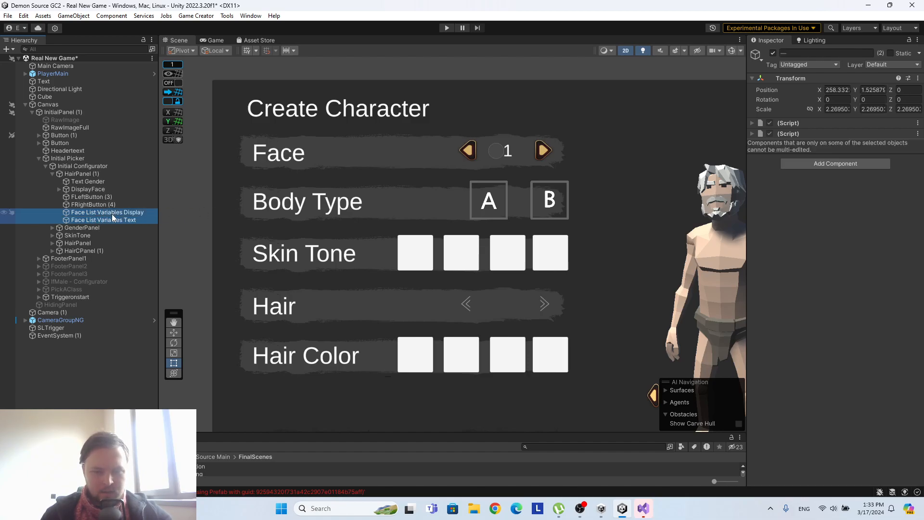
right_click(115, 221)
click(123, 178)
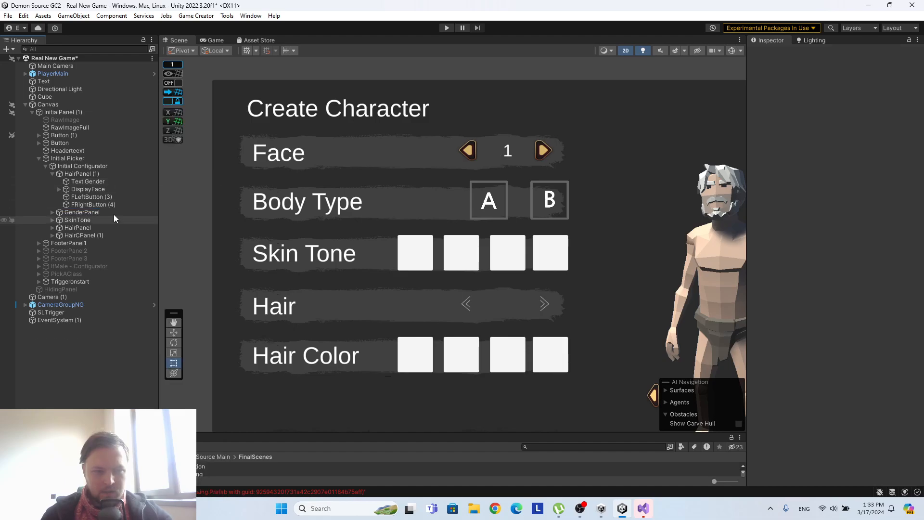
Make the DisplayFace number in the Face row bold.
click(110, 204)
scroll(817, 188, down, 4)
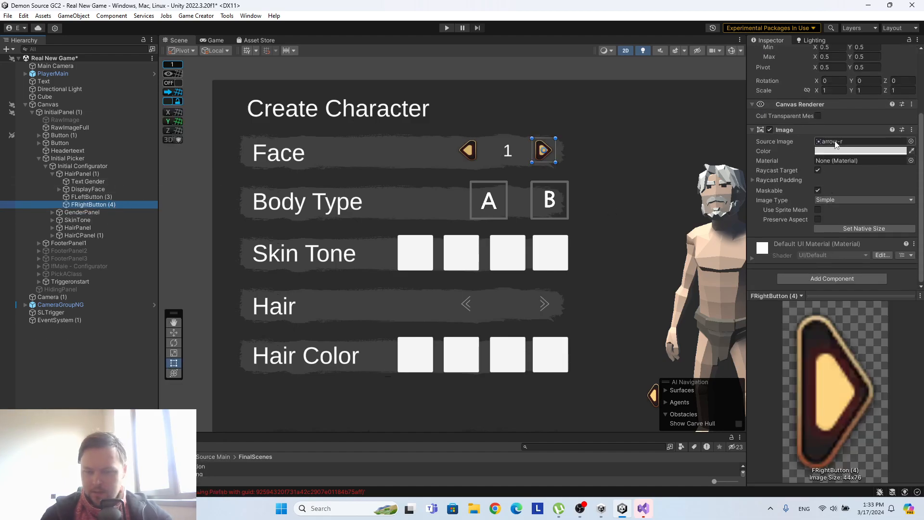
click(77, 181)
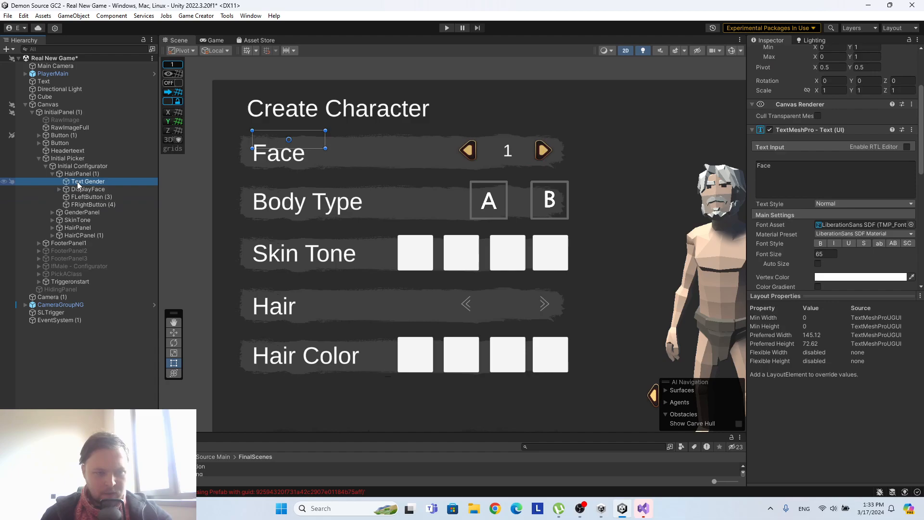
click(110, 189)
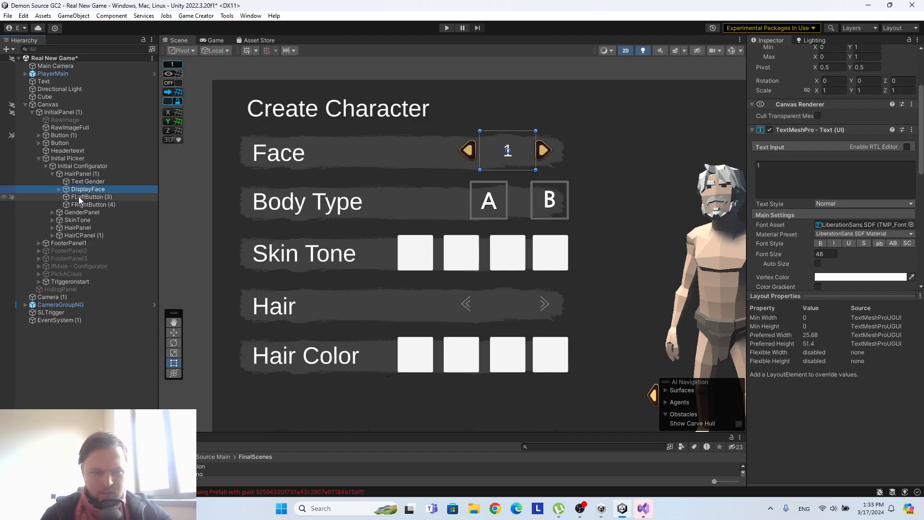
scroll(847, 192, down, 3)
click(828, 203)
click(821, 191)
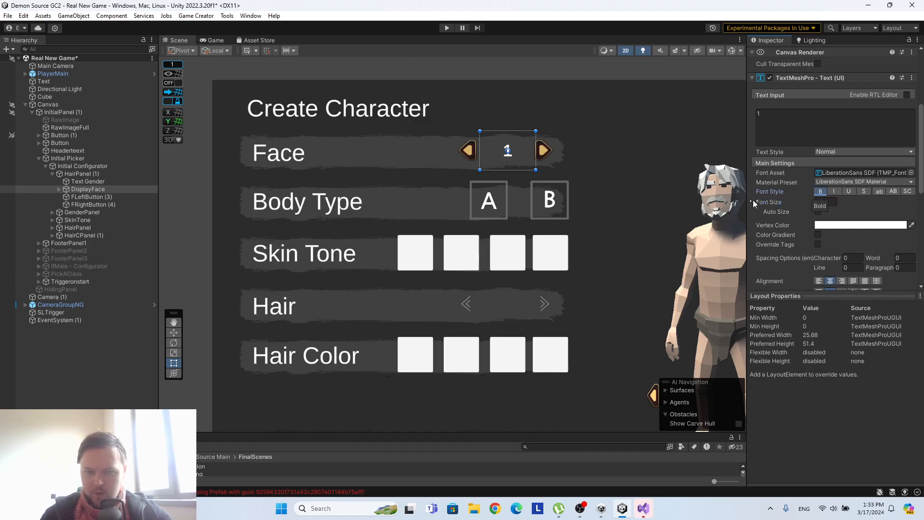
Set the font asset of the DisplayFace number to Cinzel-Bold SDF.
click(911, 172)
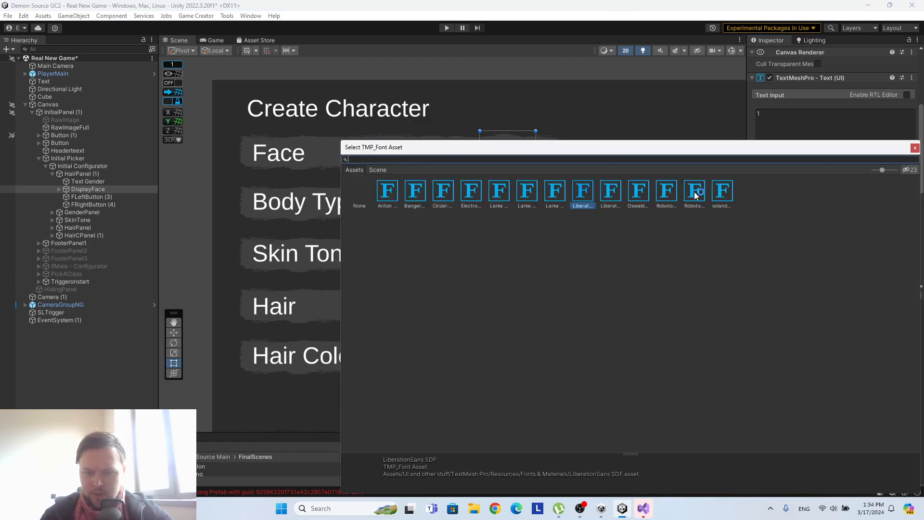
drag(704, 150, 720, 239)
click(463, 288)
scroll(548, 189, up, 4)
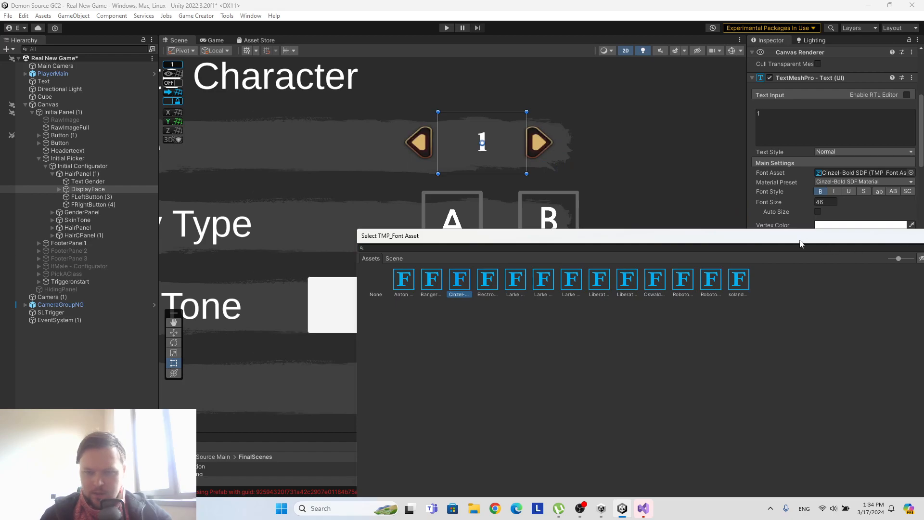
drag(800, 244, 726, 227)
click(765, 225)
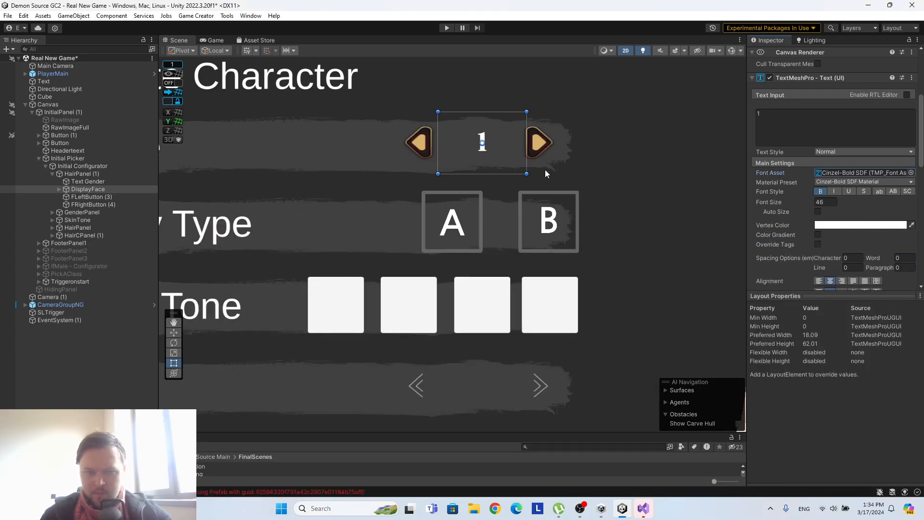
Set the font size of the DisplayFace number to 70 and deselect it to check the whole layout.
click(824, 202)
text(70)
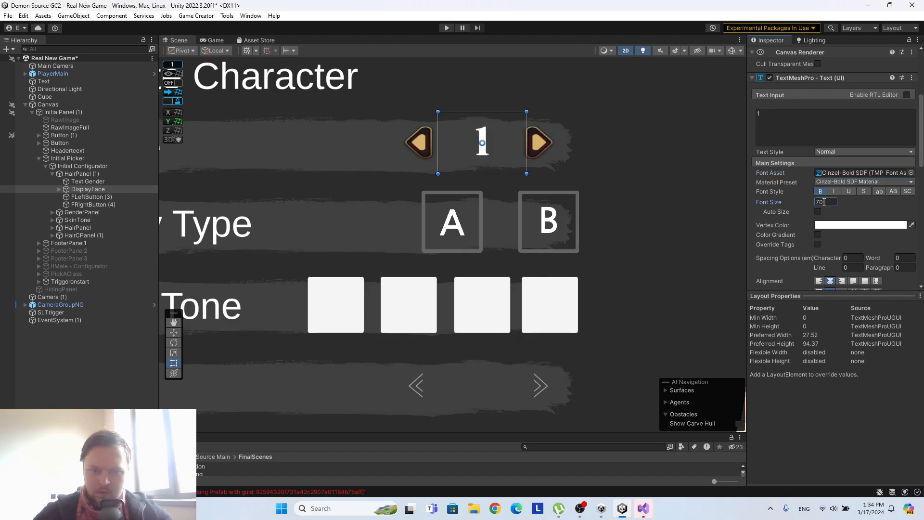
scroll(463, 177, down, 4)
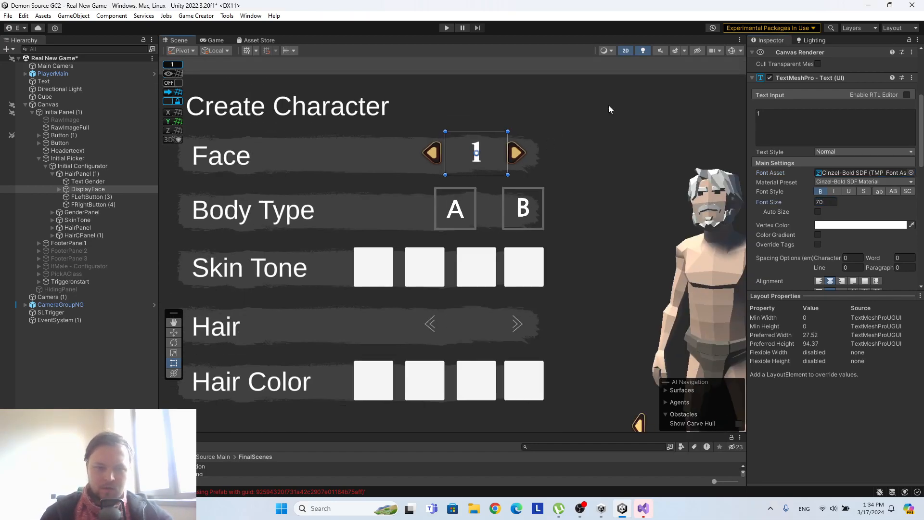
click(585, 147)
middle_drag(328, 145, 373, 147)
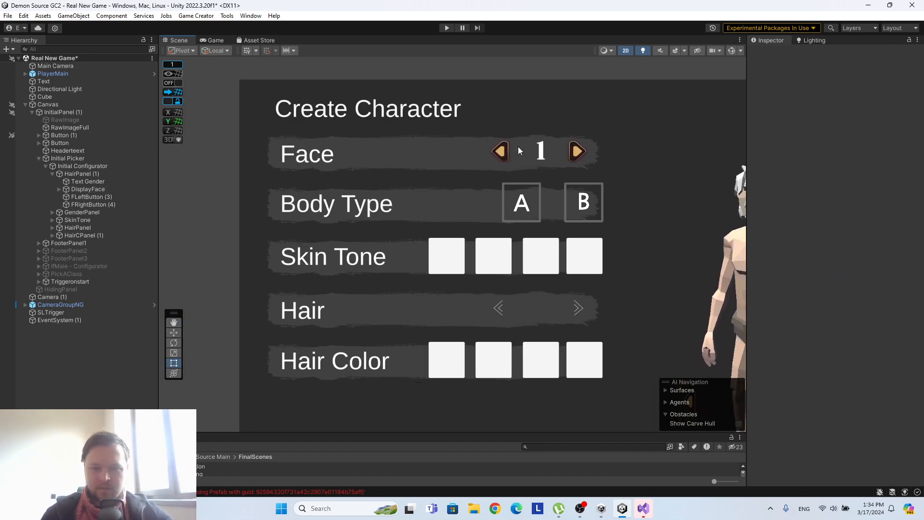
scroll(573, 162, down, 3)
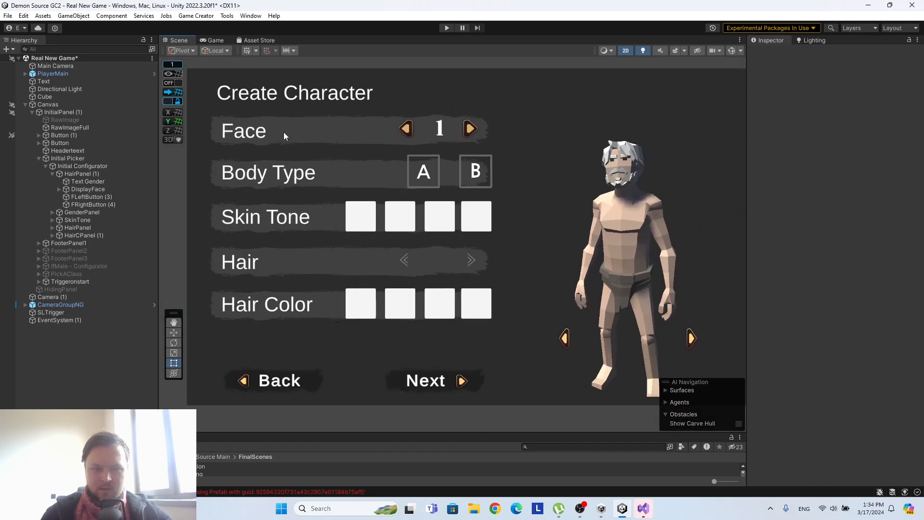
middle_drag(285, 135, 325, 150)
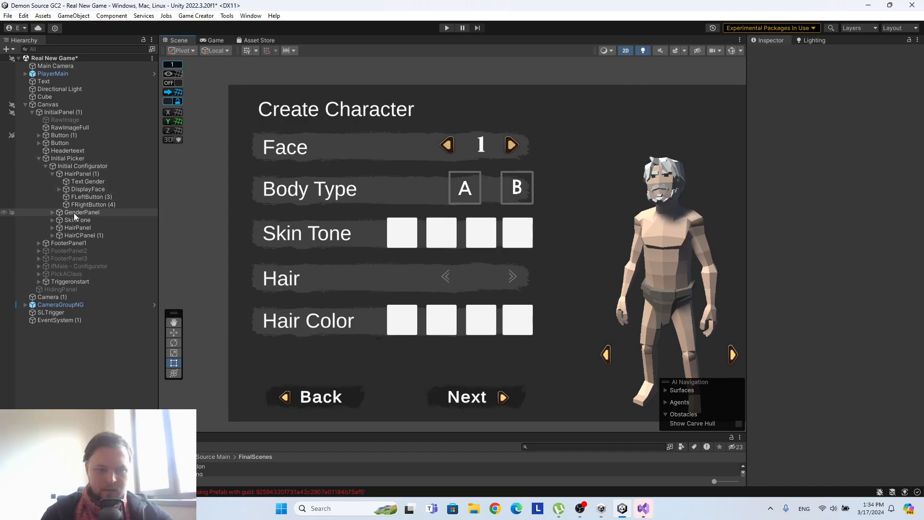
click(46, 167)
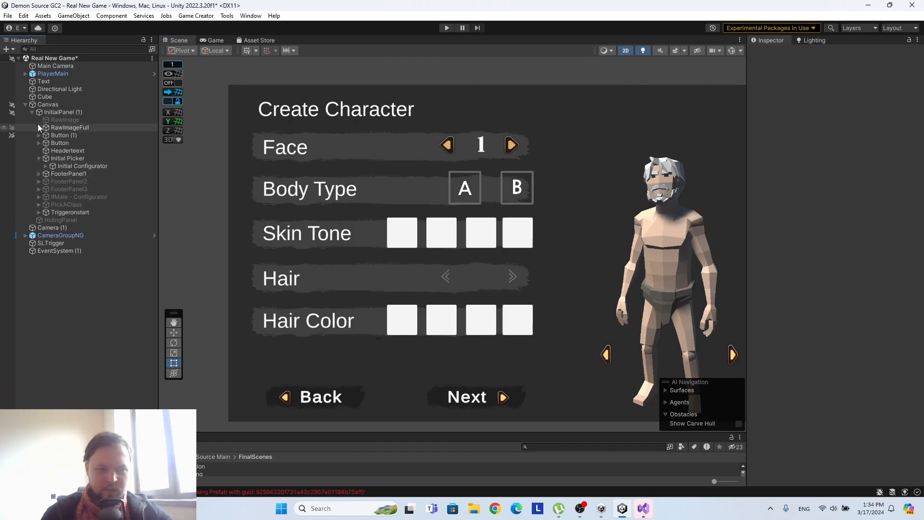
click(38, 158)
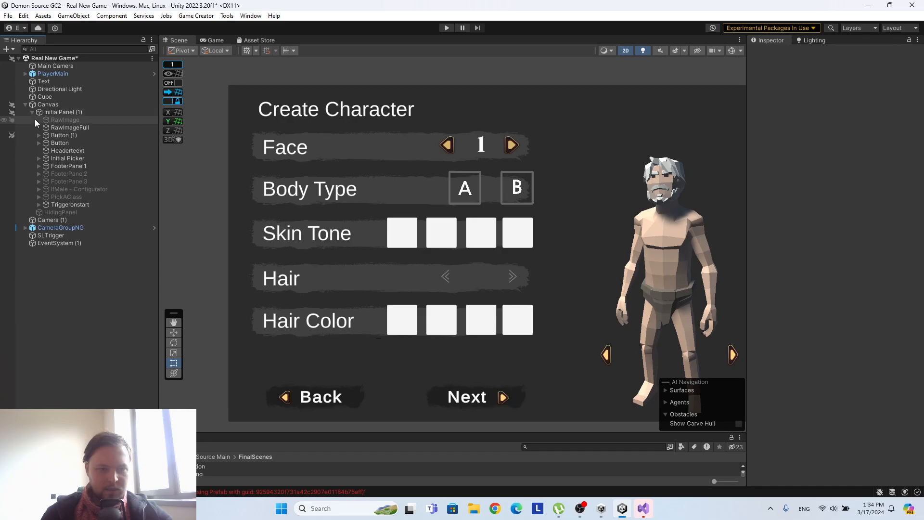
click(39, 143)
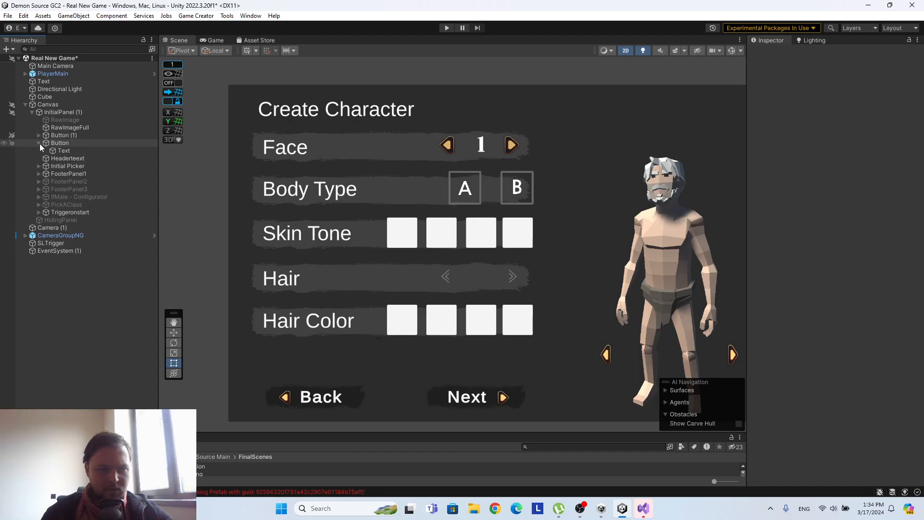
click(39, 143)
click(39, 158)
click(45, 166)
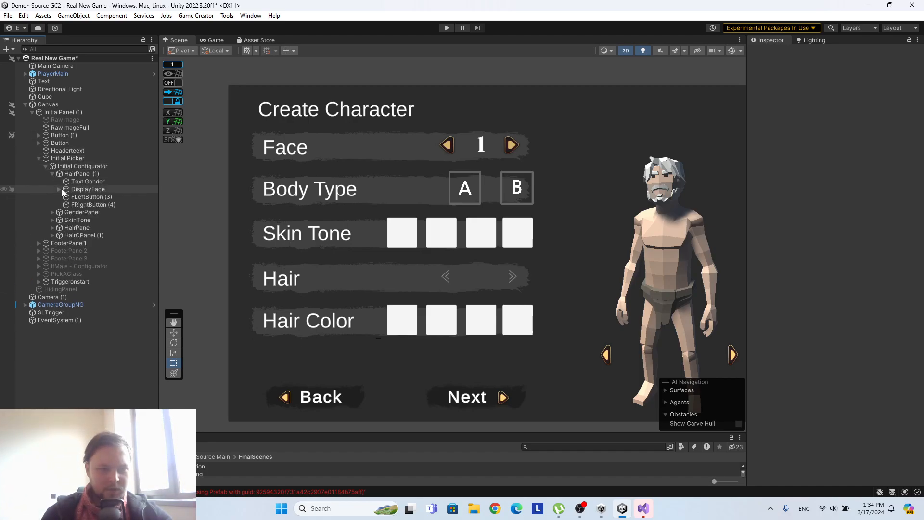
Delete the GenderPanel object holding the Body Type row from Initial Configurator.
click(52, 174)
click(76, 181)
right_click(77, 182)
click(129, 190)
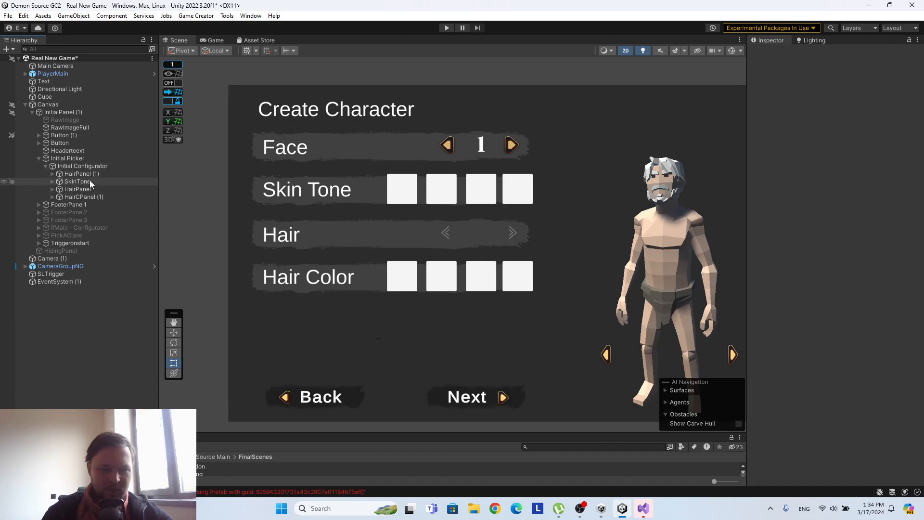
Move SkinTone below HairPanel in the hierarchy and delete the HairPanel object with the old Hair row.
drag(89, 181, 90, 192)
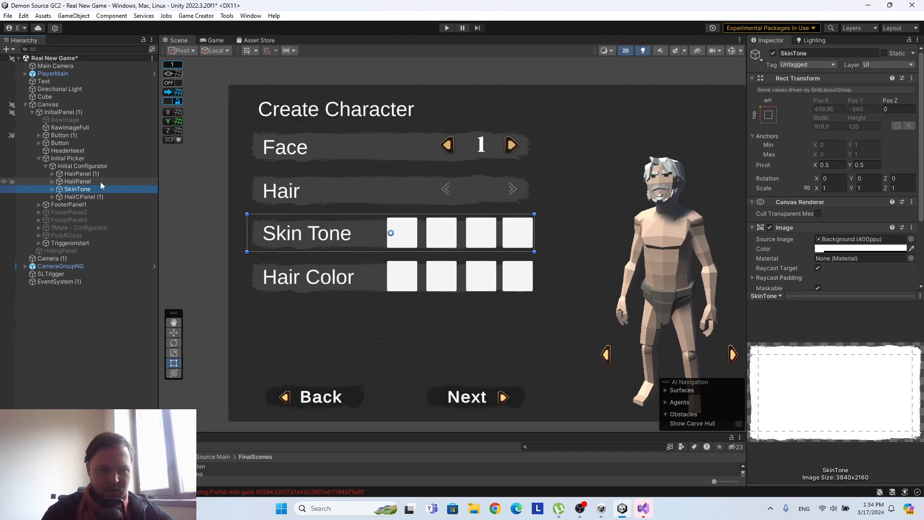
click(100, 181)
right_click(100, 181)
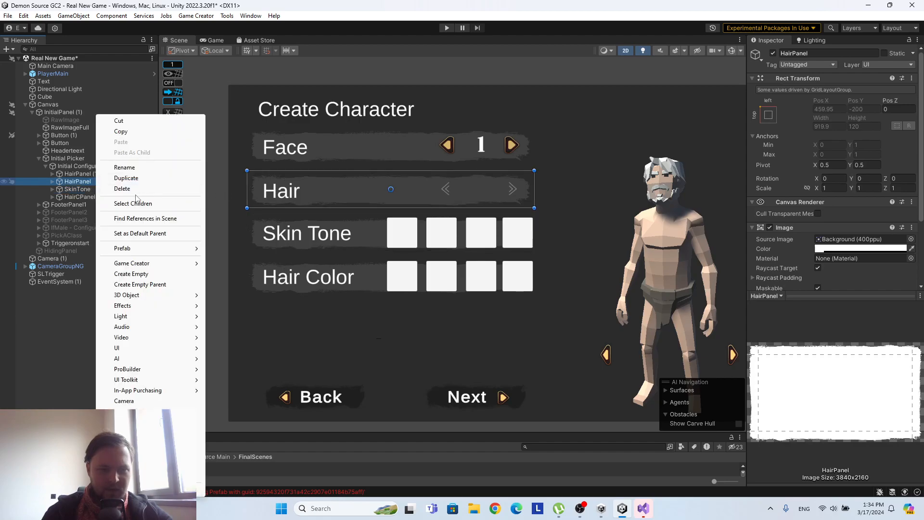
click(122, 188)
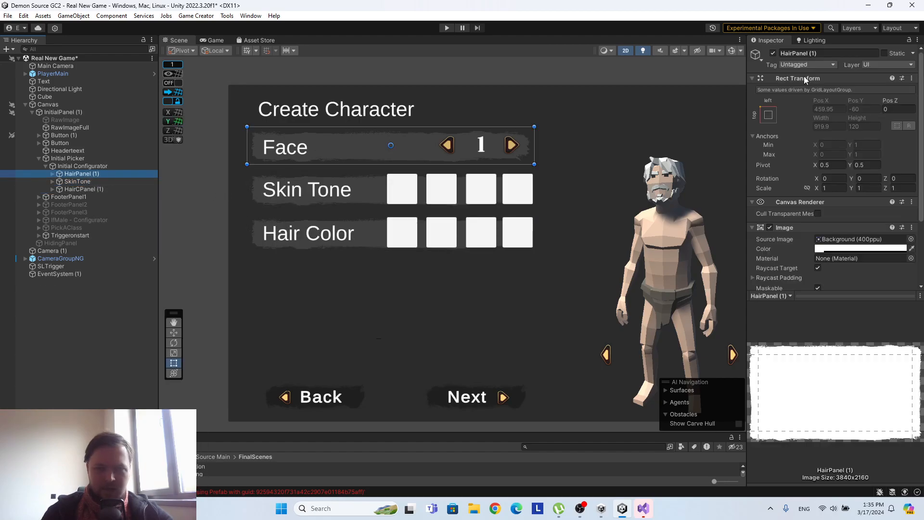
Rename HairPanel (1), the object of the Face row, to FaceControl.
click(821, 54)
text(Face)
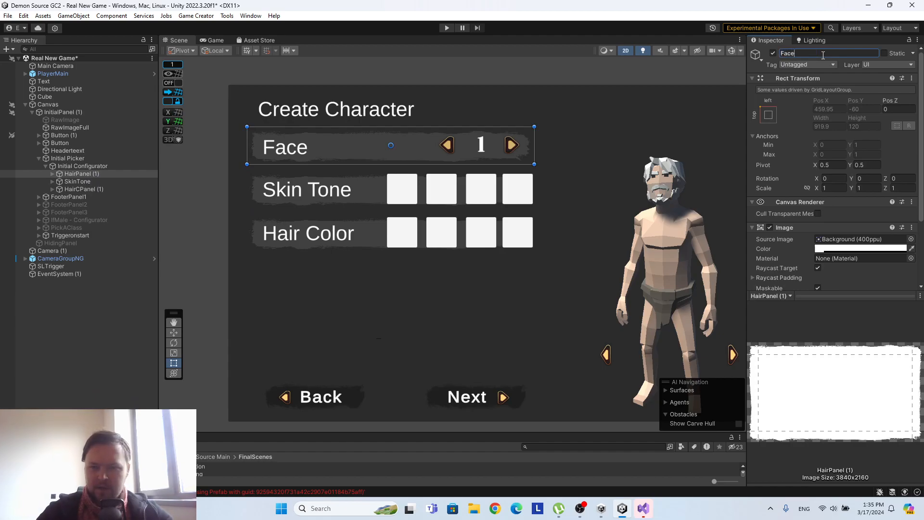
text(Control)
key(Return)
Duplicate the FaceControl row three times and the HairCPanel (1) row once inside Initial Configurator.
click(94, 173)
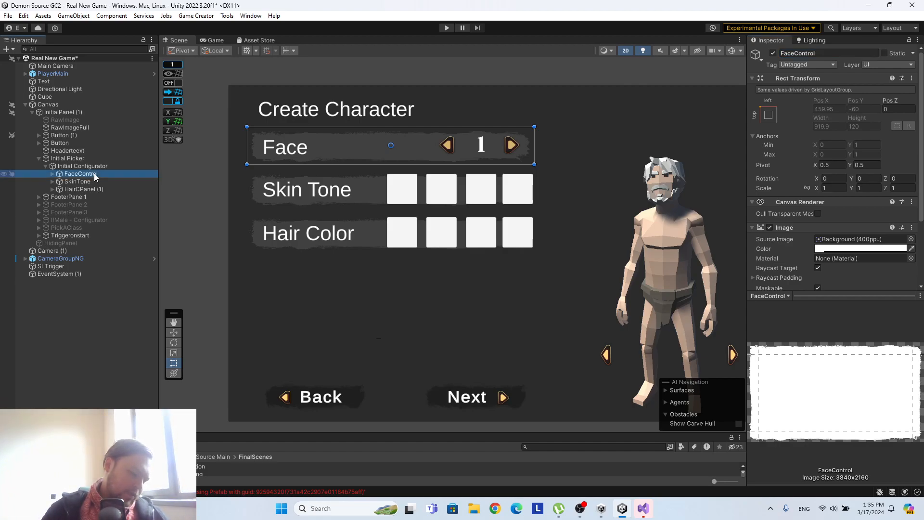
key(ctrl+d)
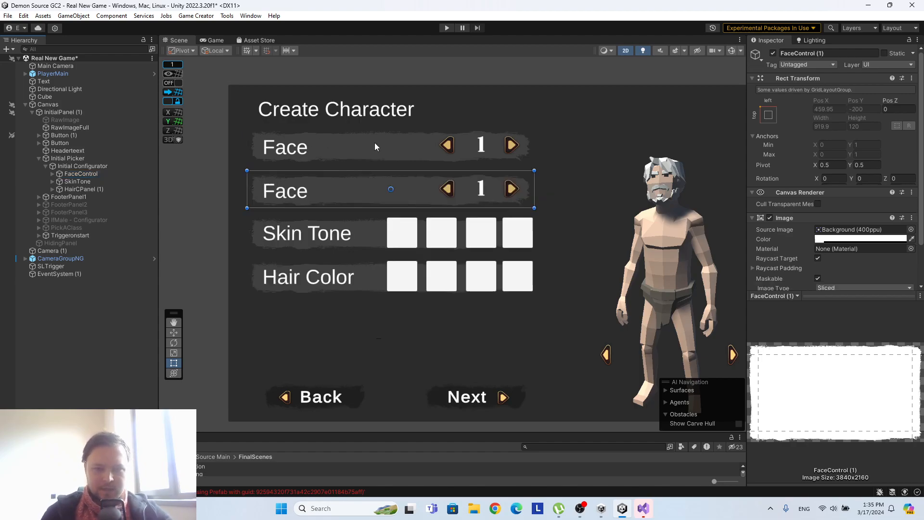
key(ctrl+d)
key(ctrl+d)
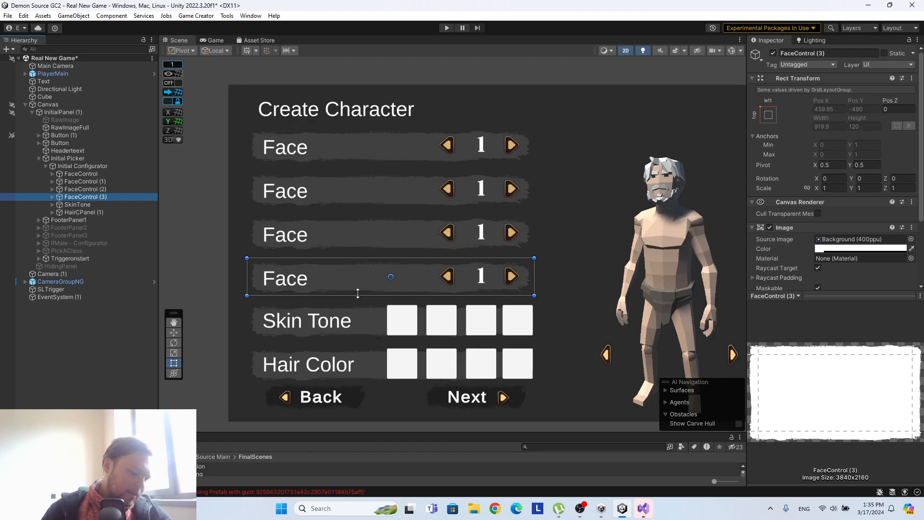
click(82, 212)
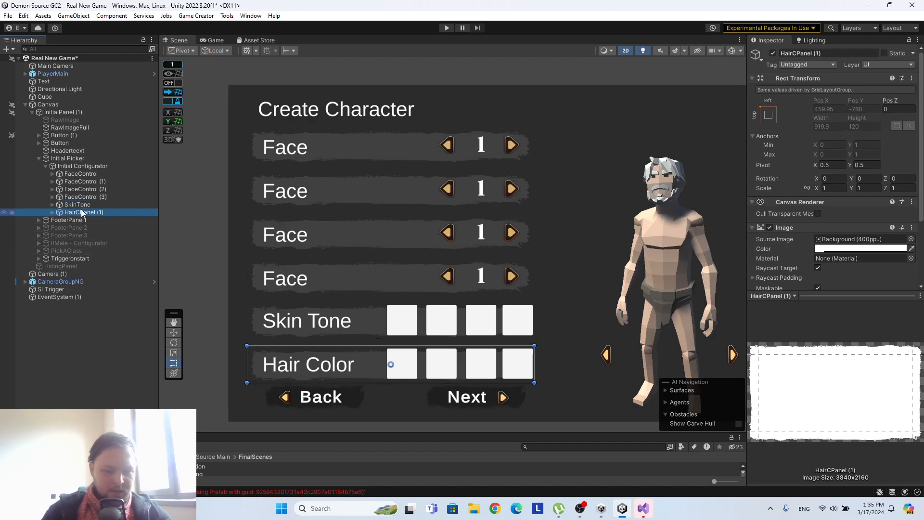
key(ctrl+d)
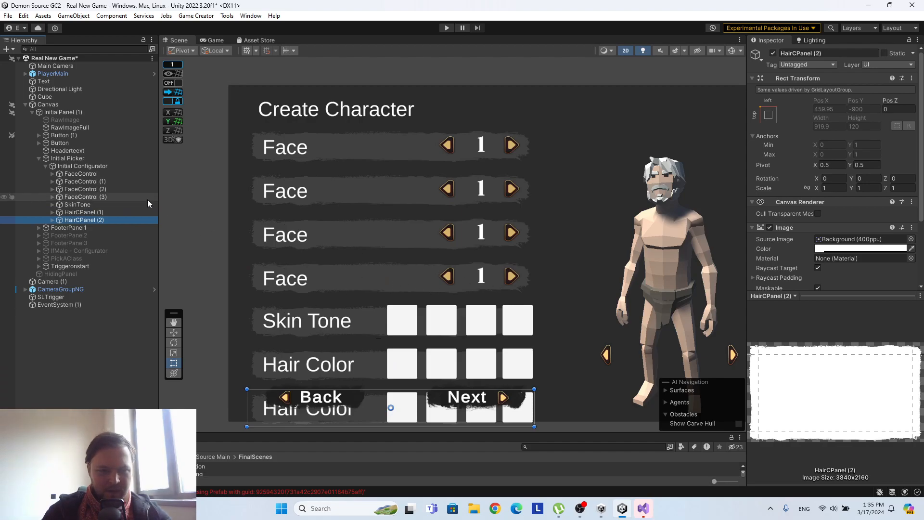
Set the Grid Layout Group's cell height on Initial Configurator to 80, after trying 100.
shift+click(85, 174)
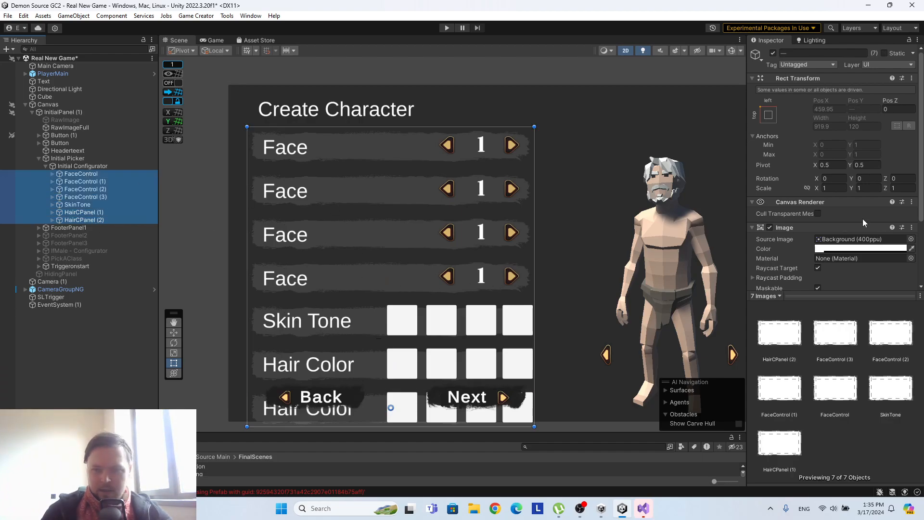
click(82, 166)
scroll(867, 234, down, 3)
click(869, 212)
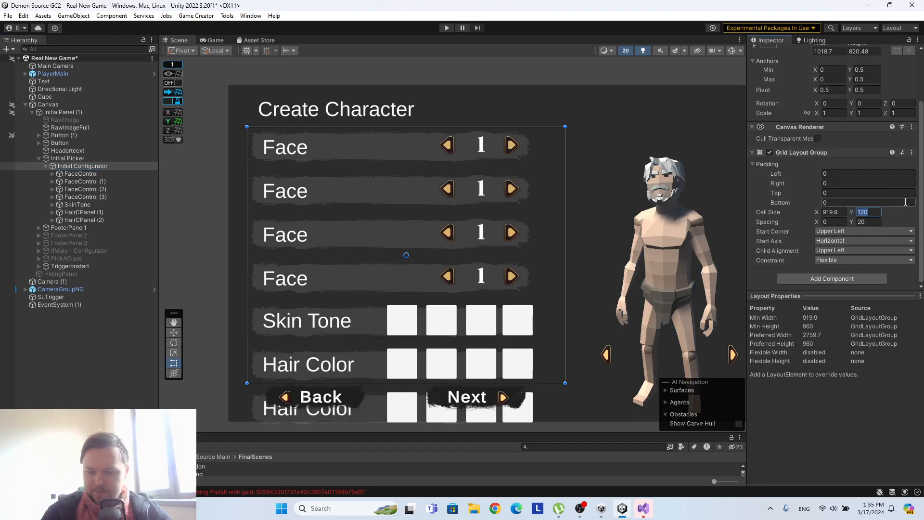
text(100)
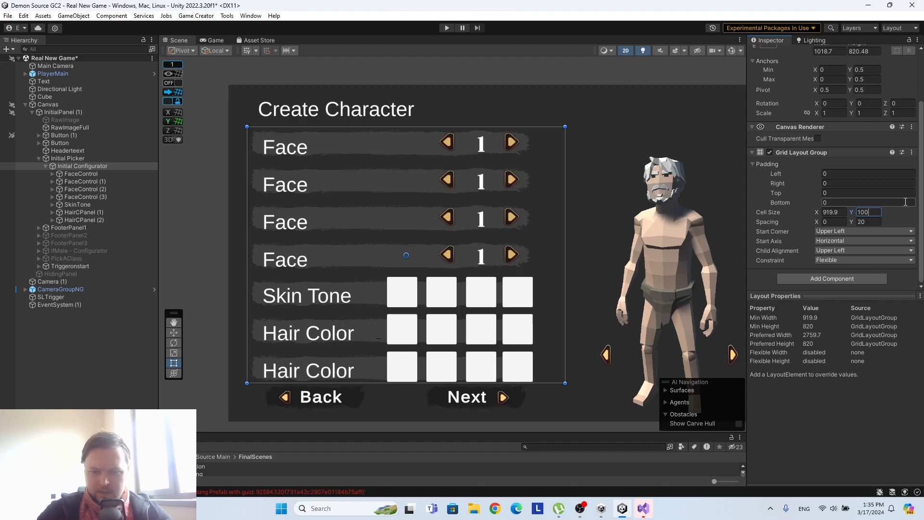
key(BackSpace)
key(BackSpace)
key(BackSpace)
text(80)
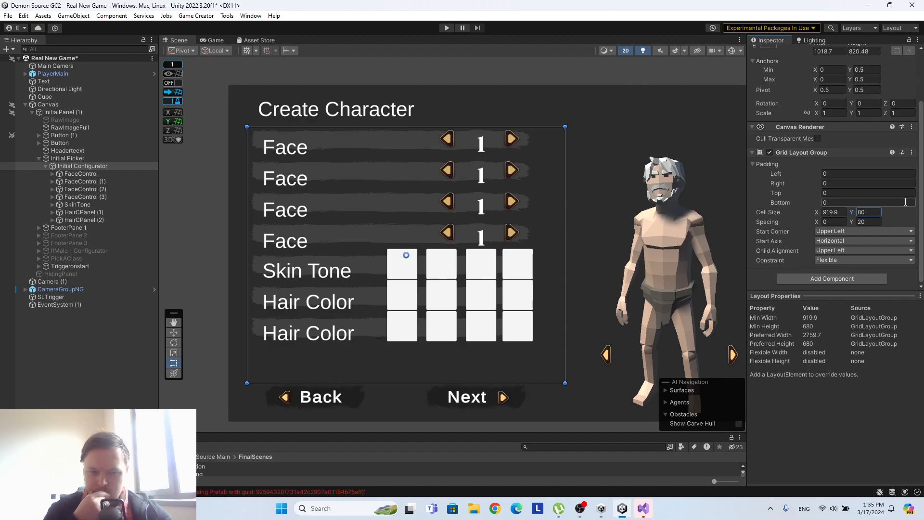
scroll(596, 200, down, 5)
scroll(531, 206, down, 1)
scroll(558, 192, up, 5)
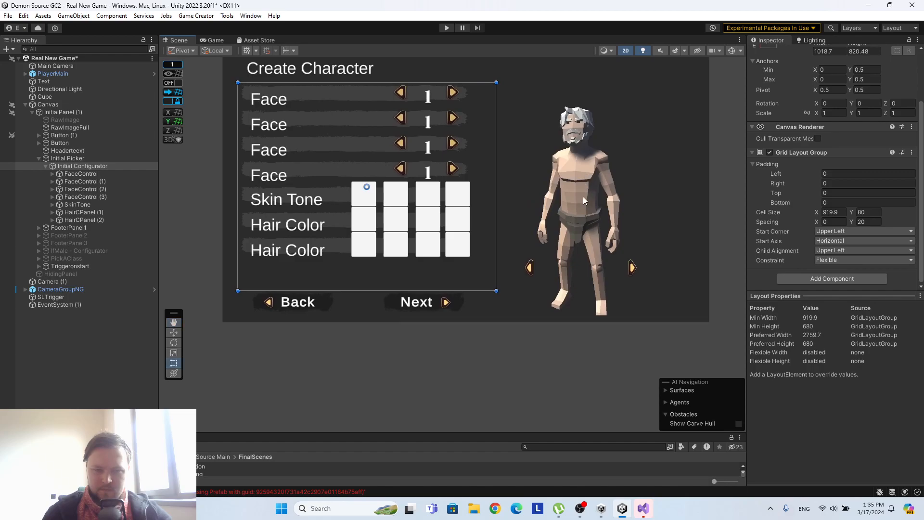
scroll(570, 208, up, 3)
middle_drag(532, 201, 520, 264)
click(869, 214)
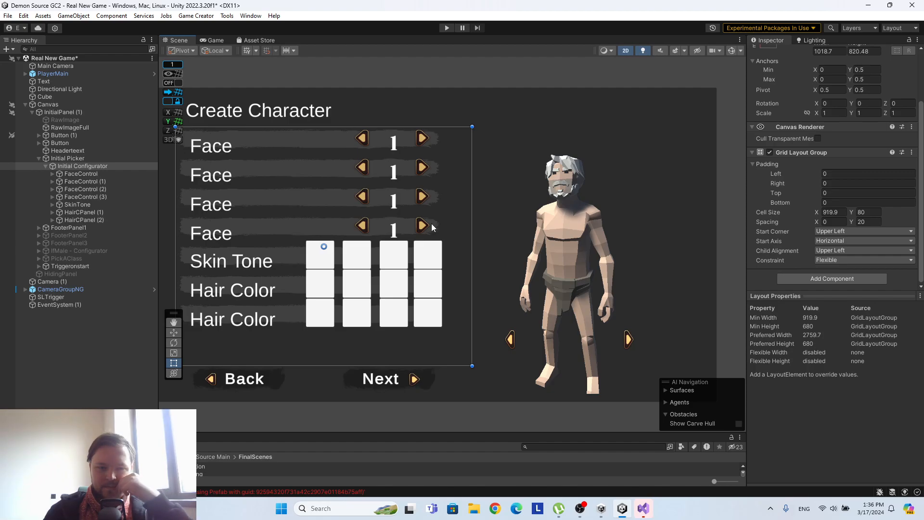
Delete the duplicated rows FaceControl (1), FaceControl (2) and FaceControl (3) from Initial Configurator.
click(96, 175)
click(99, 182)
ctrl+click(101, 189)
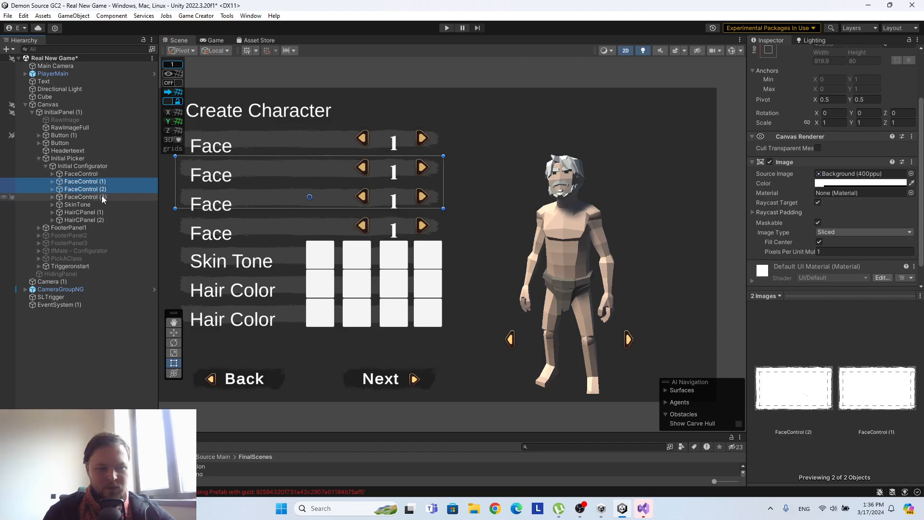
ctrl+click(102, 198)
right_click(103, 198)
click(113, 178)
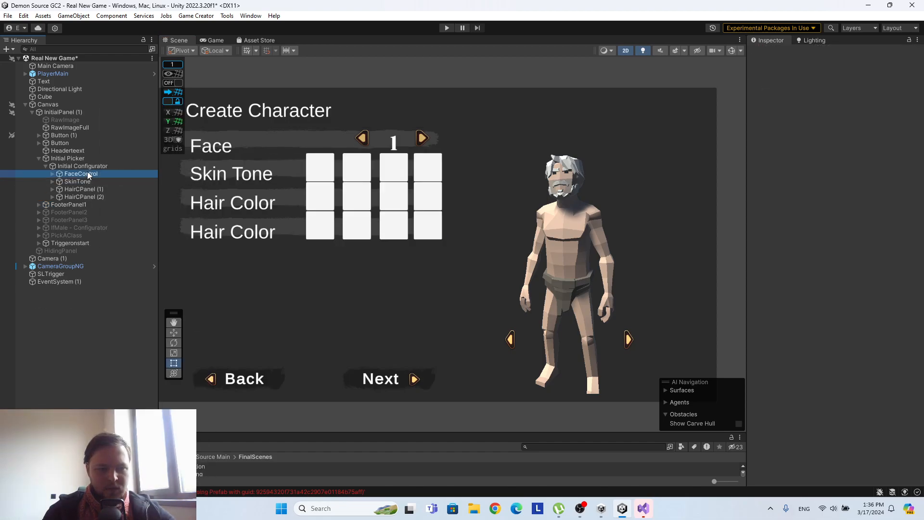
Stretch the Face label's text box to about 102 high, try Pos X 0 and undo that position change.
double_click(88, 175)
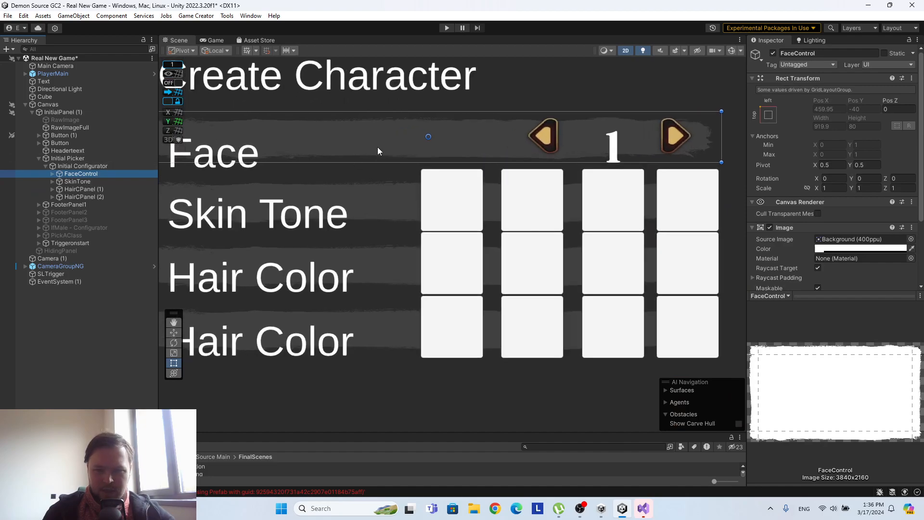
scroll(374, 149, down, 2)
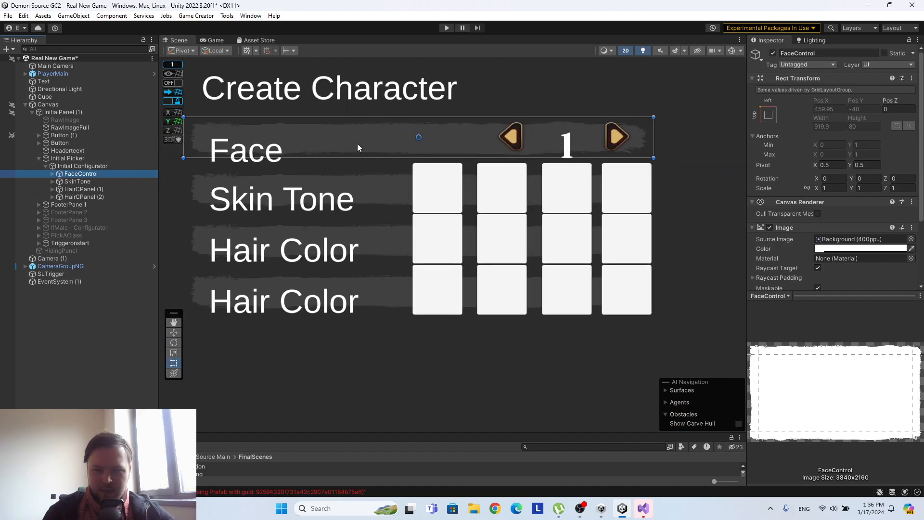
click(53, 173)
click(88, 181)
drag(251, 143, 246, 169)
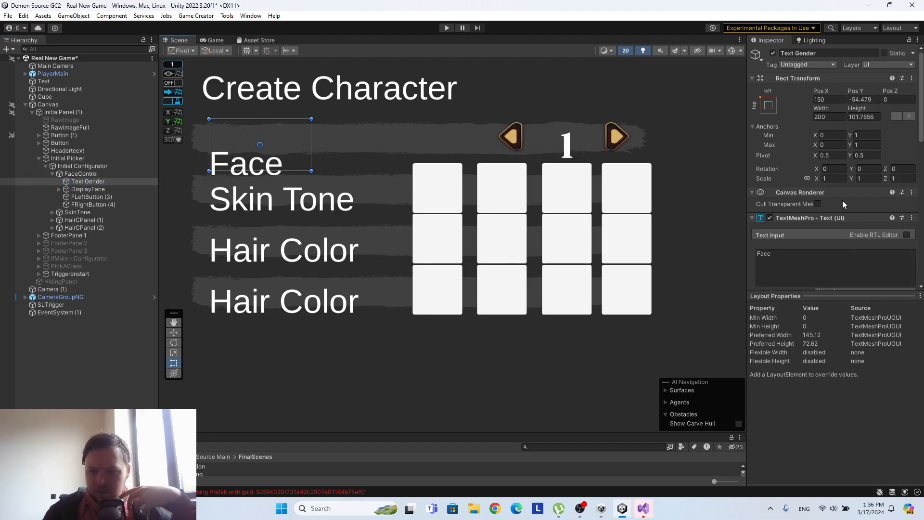
click(836, 100)
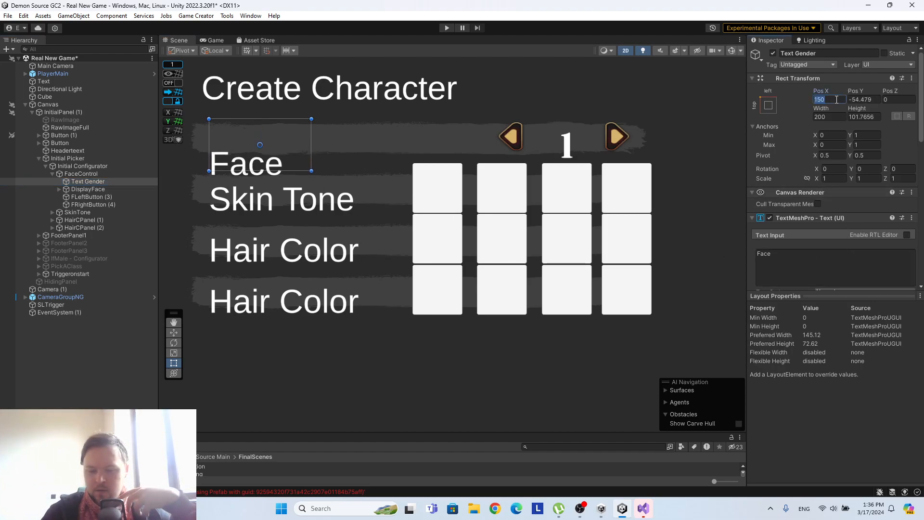
text(0)
key(ctrl+z)
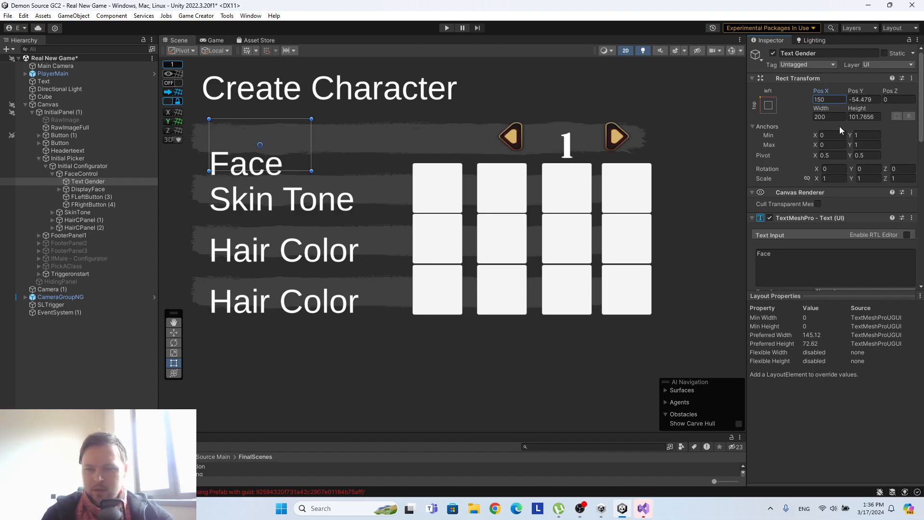
Stretch the Text Gender label's box to about 133 high and re-enter its font size as 65.
scroll(322, 154, down, 2)
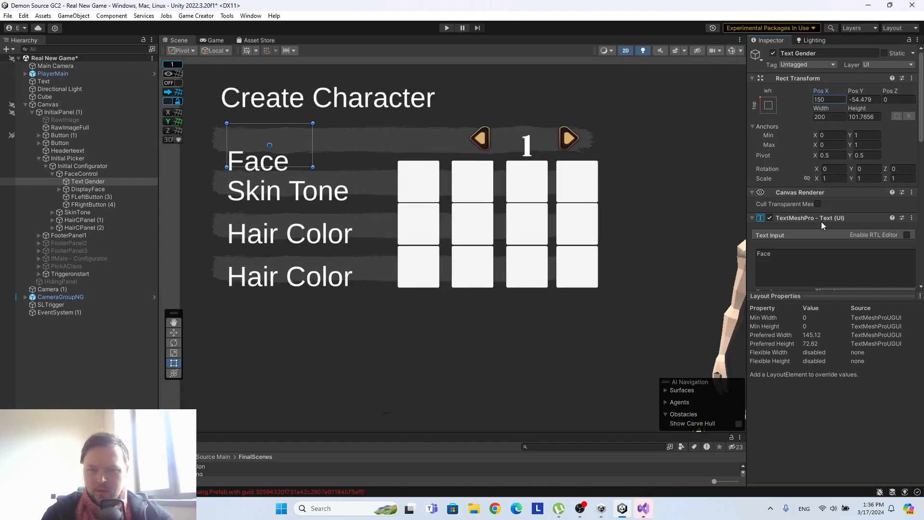
scroll(822, 211, down, 3)
click(87, 181)
scroll(857, 232, down, 5)
scroll(861, 233, down, 8)
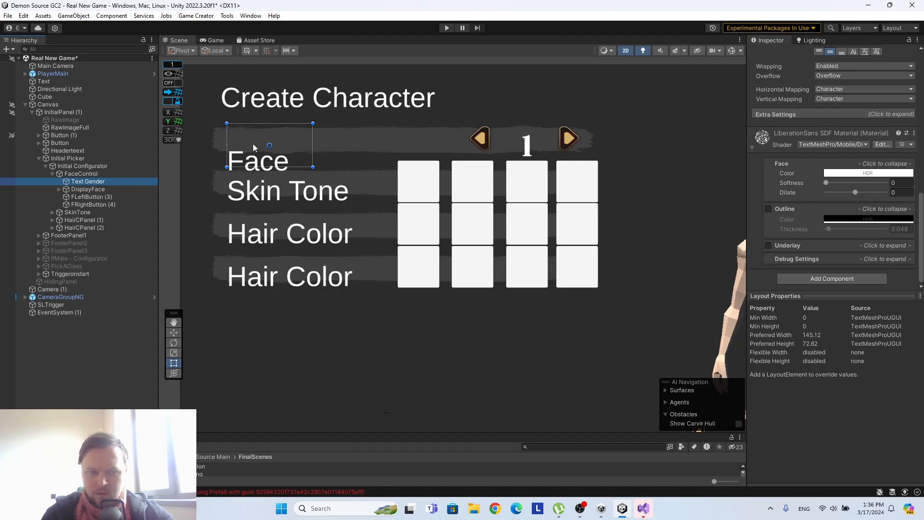
mouse_move(288, 166)
mouse_down()
mouse_move(290, 210)
mouse_move(290, 132)
mouse_move(279, 181)
mouse_up()
scroll(780, 216, up, 5)
scroll(779, 216, up, 5)
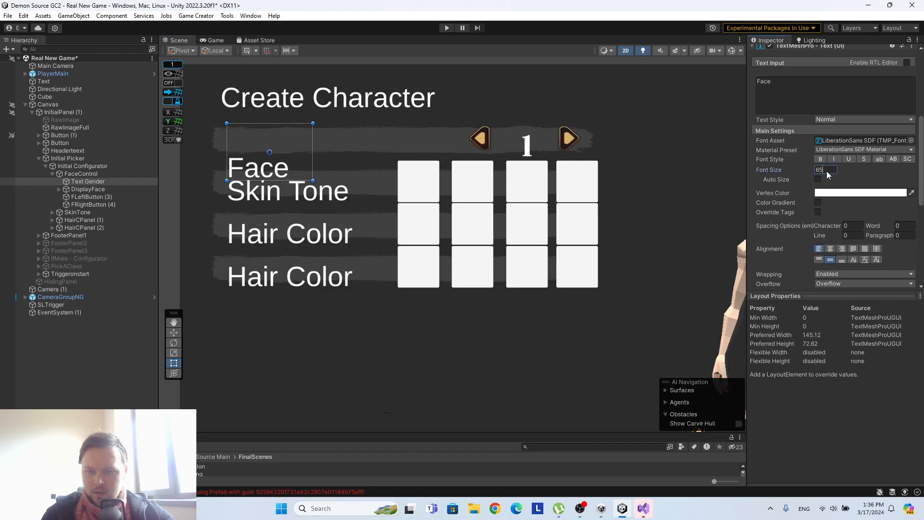
text(6)
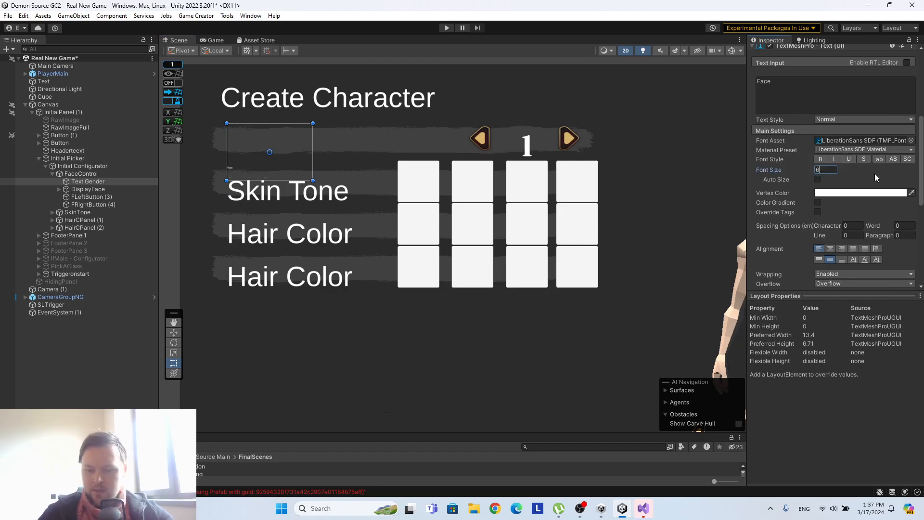
text(5)
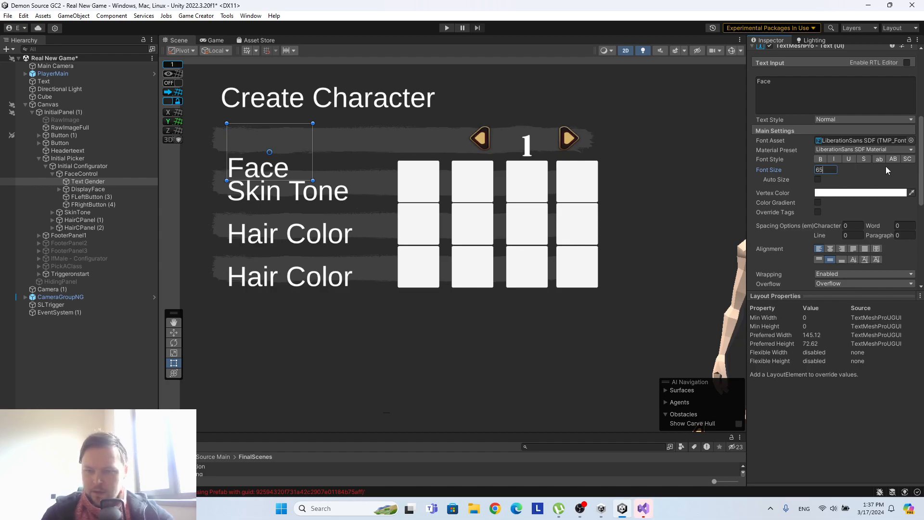
Change the font asset of the Face label to Cinzel-Bold SDF.
scroll(861, 174, up, 3)
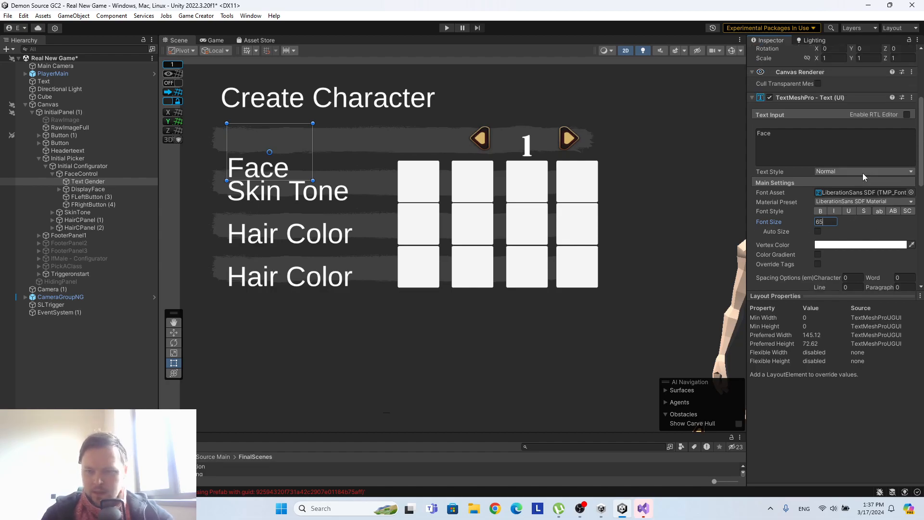
click(911, 192)
click(443, 192)
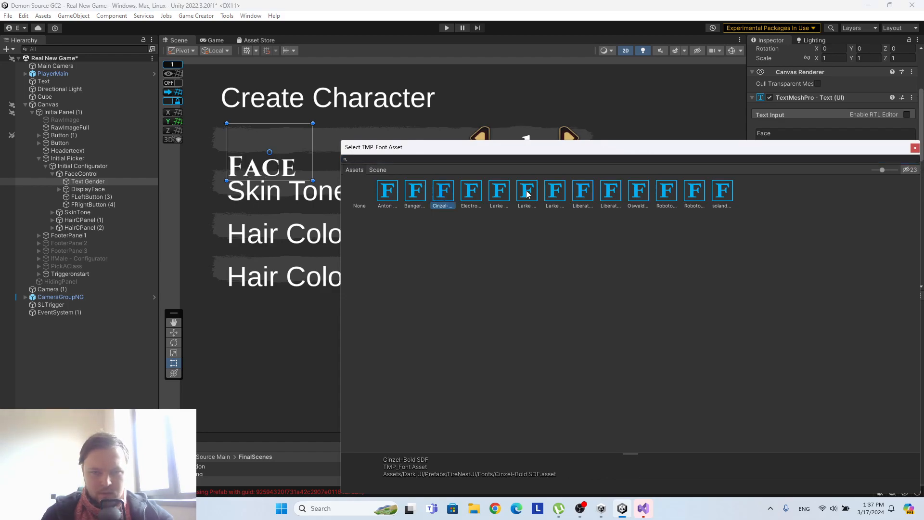
click(915, 149)
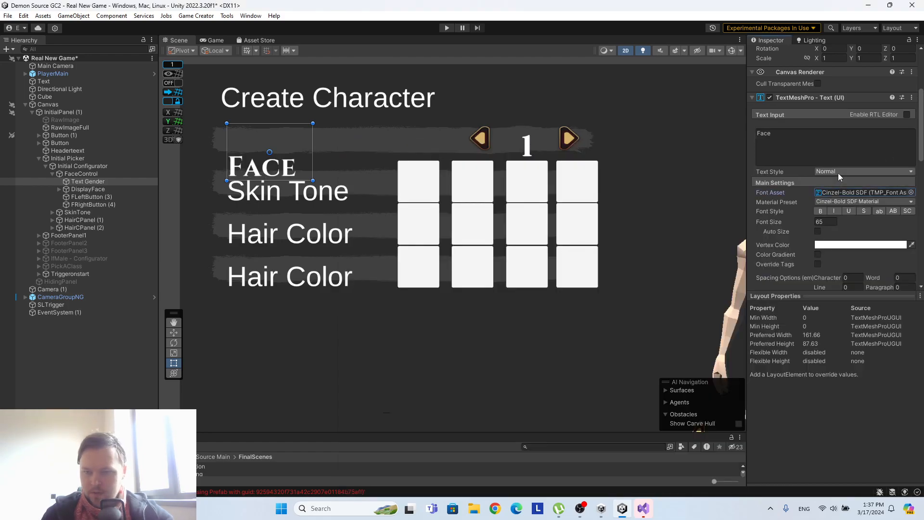
Narrow the Face label's text box to about 189 wide and undo the extra position change.
scroll(839, 173, up, 5)
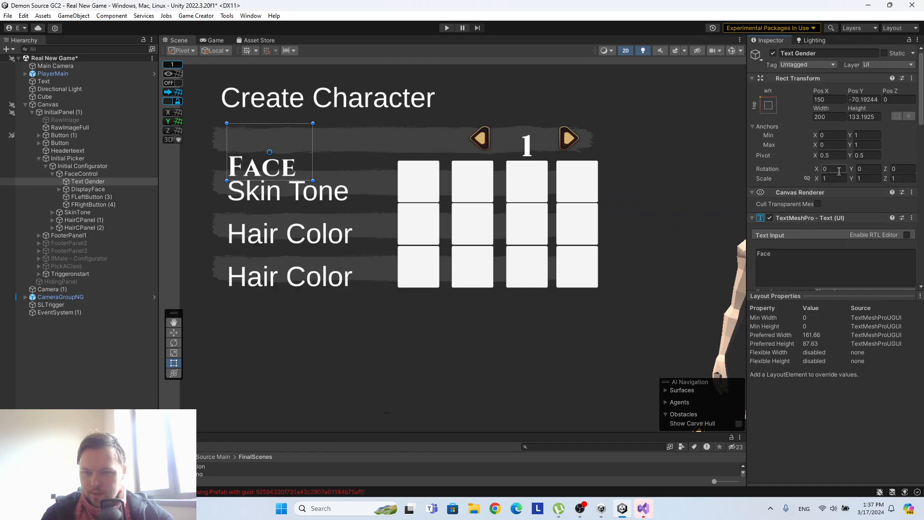
drag(820, 108, 919, 72)
key(ctrl+z)
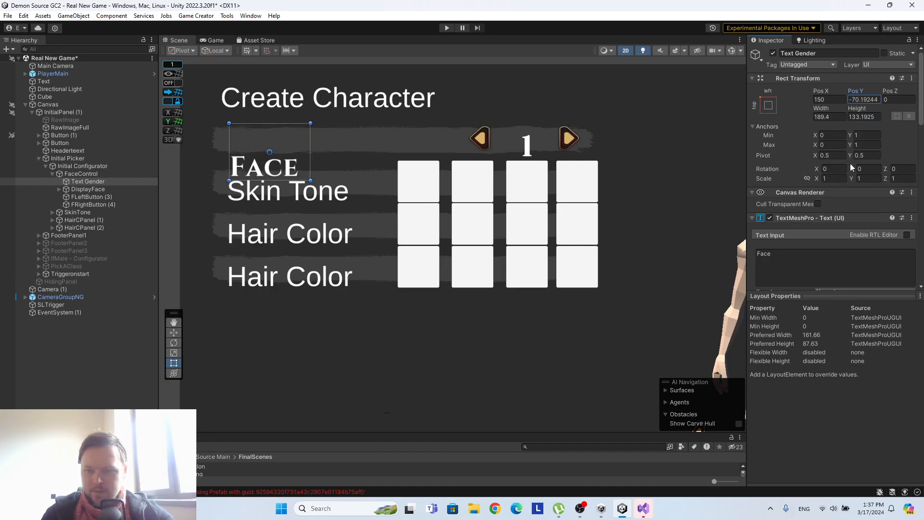
Set the Face label's bottom margin to 0 in its extra text settings and shrink its box to the row's height.
scroll(849, 186, down, 5)
scroll(849, 224, down, 2)
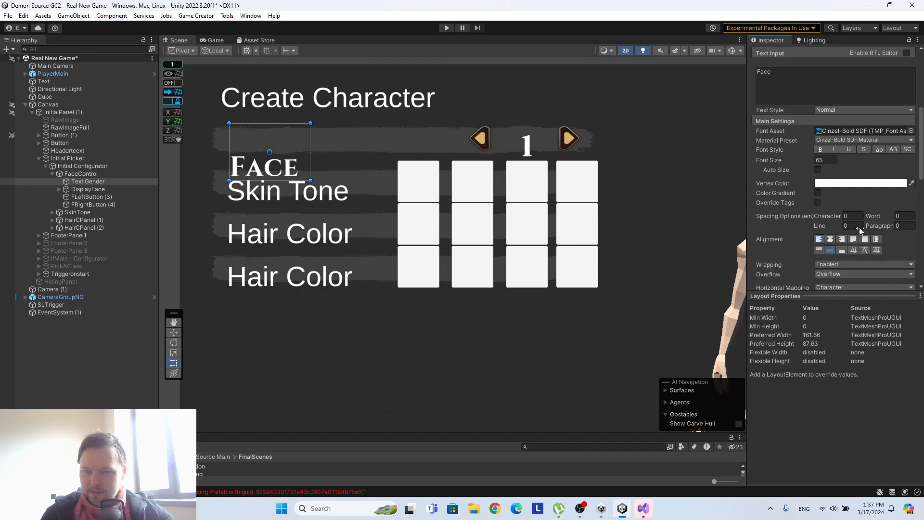
scroll(840, 261, down, 2)
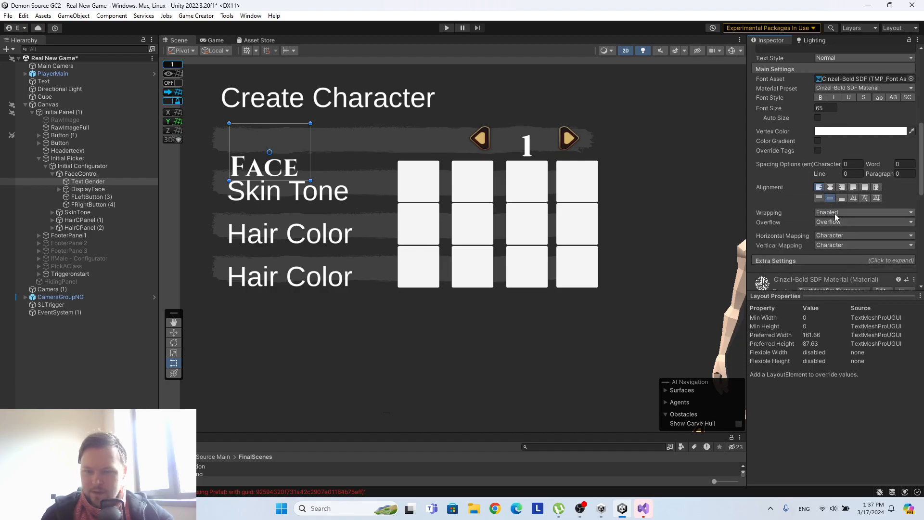
scroll(848, 224, down, 6)
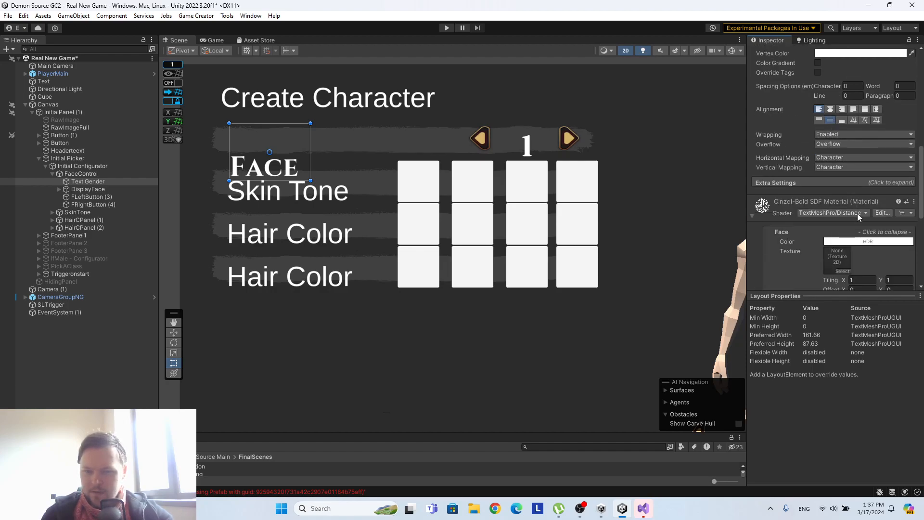
scroll(847, 205, down, 3)
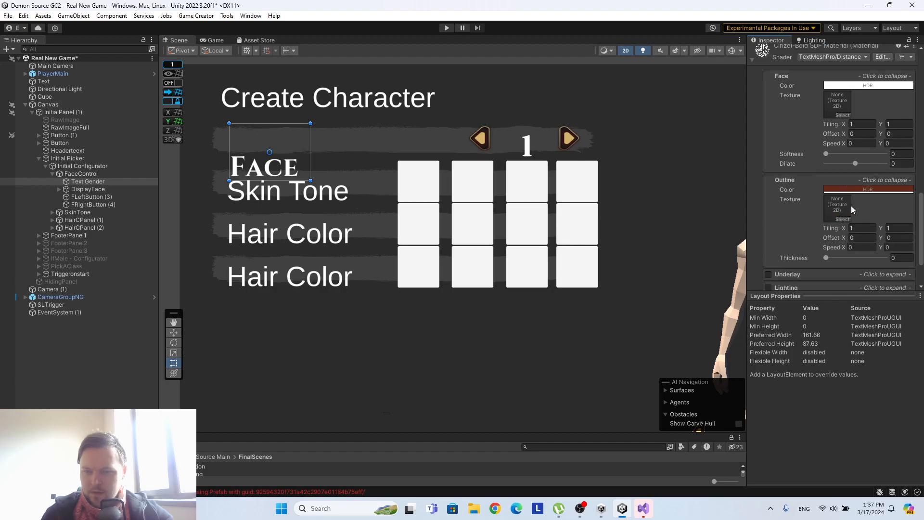
click(859, 133)
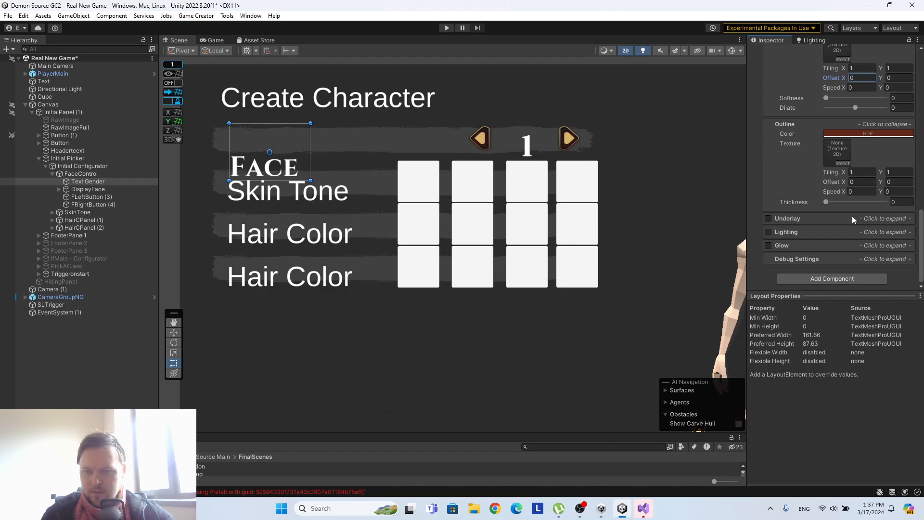
scroll(805, 261, up, 3)
scroll(805, 261, up, 4)
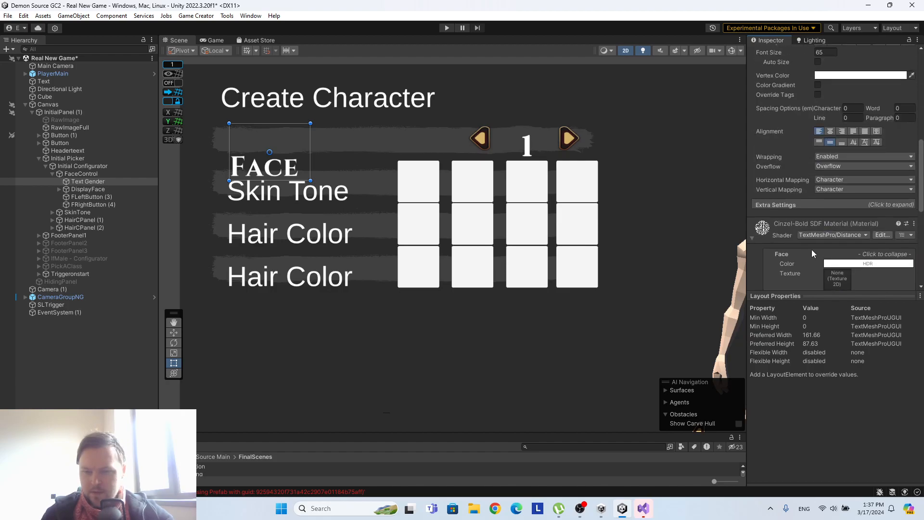
click(828, 205)
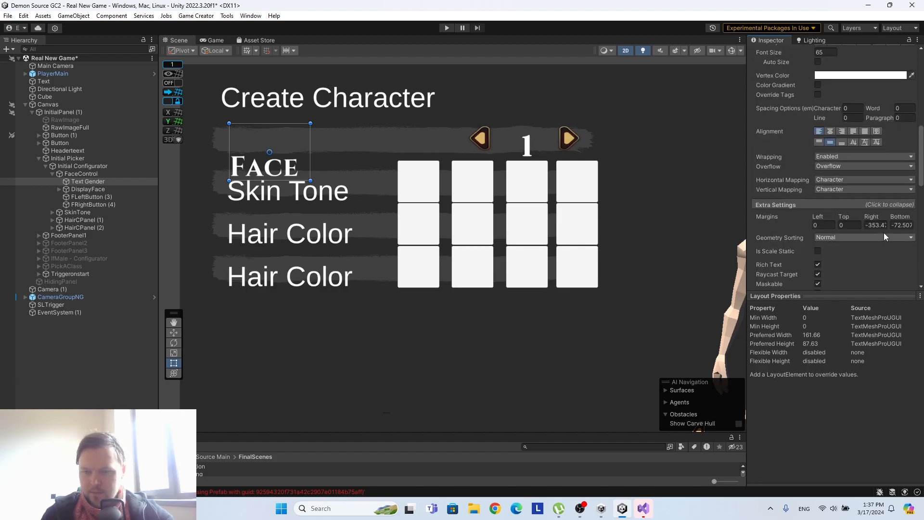
drag(876, 219, 84, 175)
click(897, 224)
text(0)
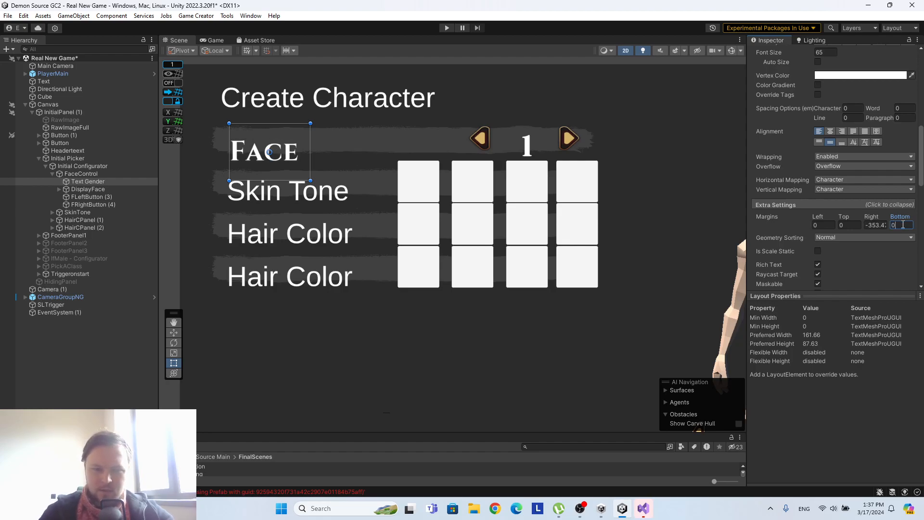
drag(280, 179, 282, 151)
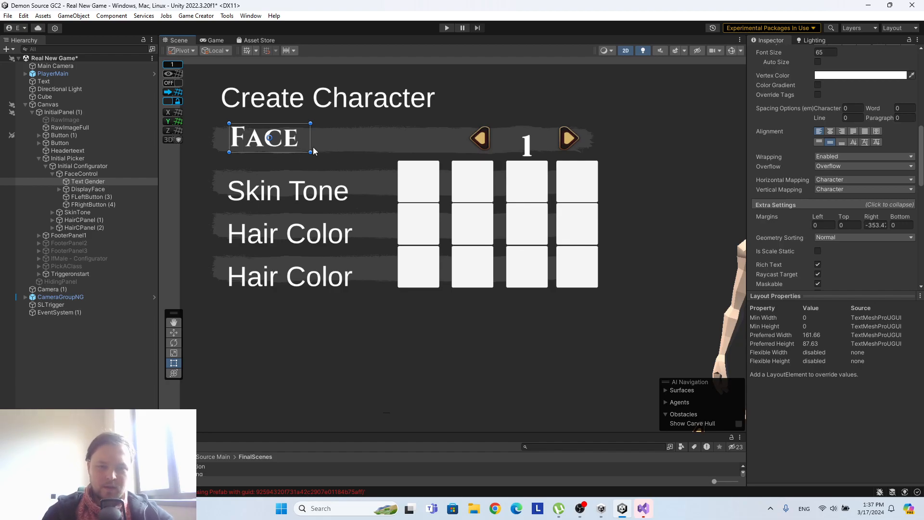
Resize the DisplayFace number's text box to the row's height so it sits between the two arrow buttons.
click(89, 197)
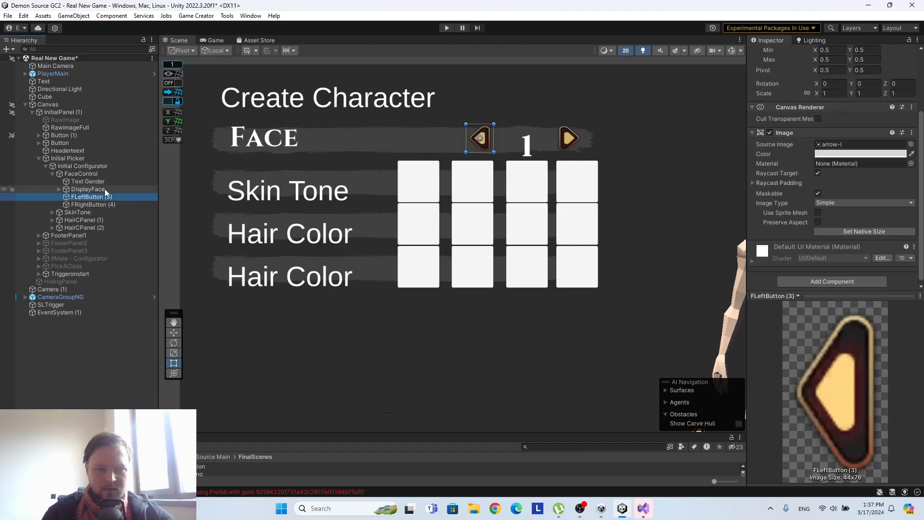
click(93, 204)
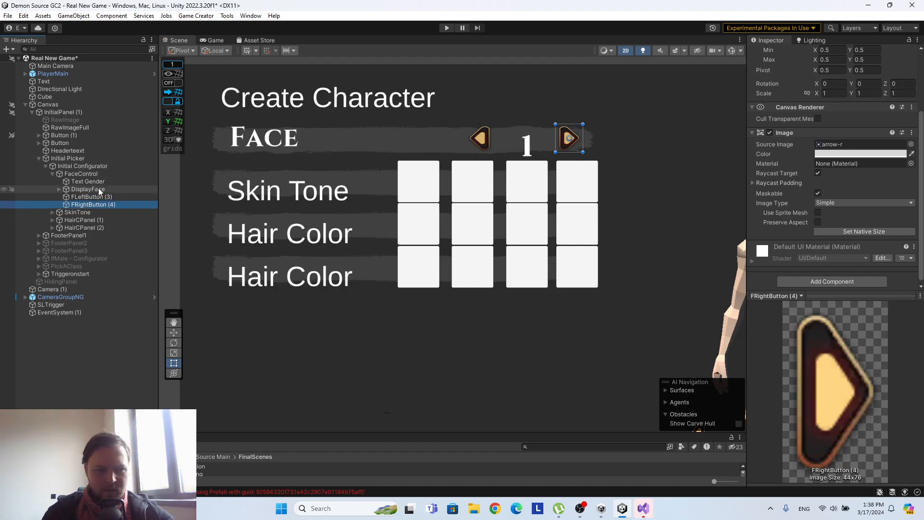
click(527, 145)
drag(529, 170, 555, 137)
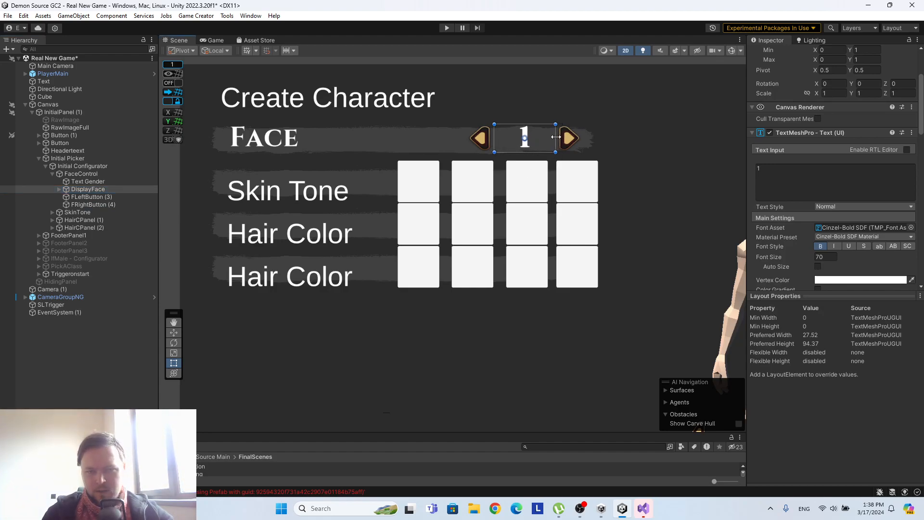
Duplicate the FaceControl row three times so four Face selector rows stack above the Skin Tone row.
click(582, 152)
scroll(654, 123, down, 3)
middle_drag(664, 150, 561, 193)
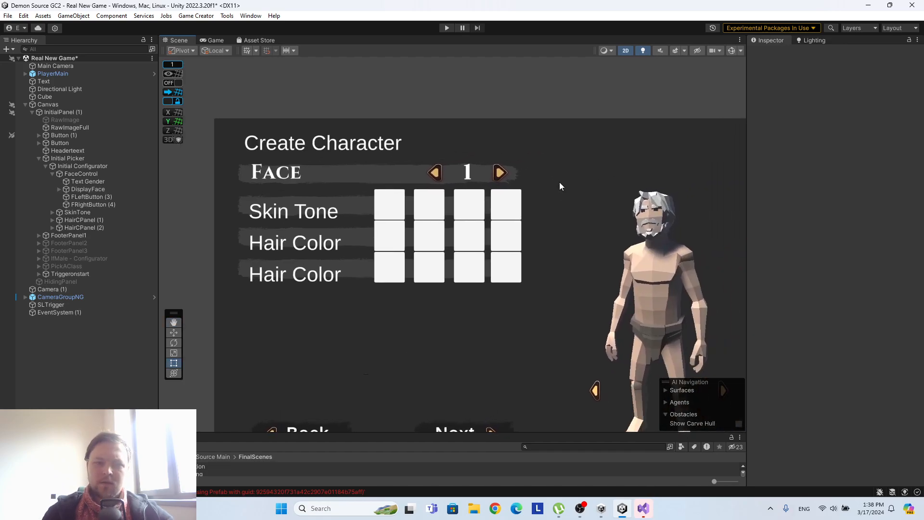
click(90, 174)
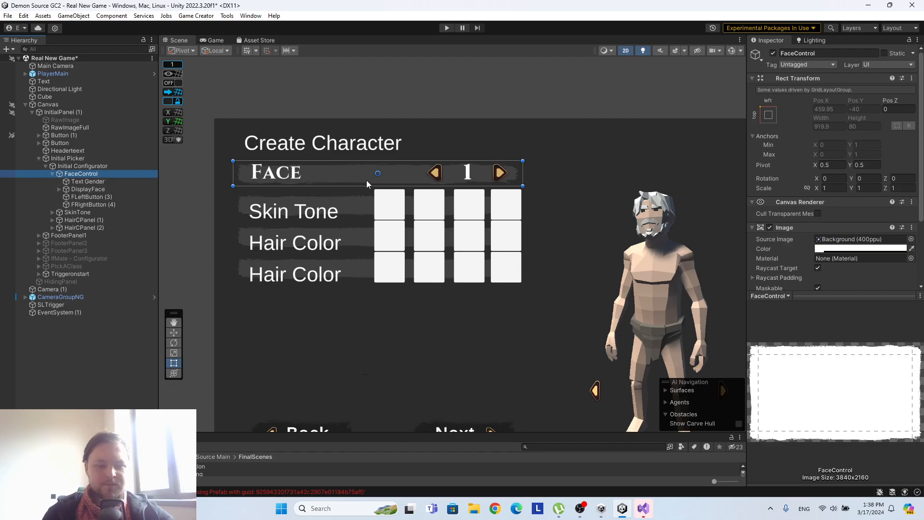
key(ctrl+d)
key(ctrl+d)
key(ctrl+d)
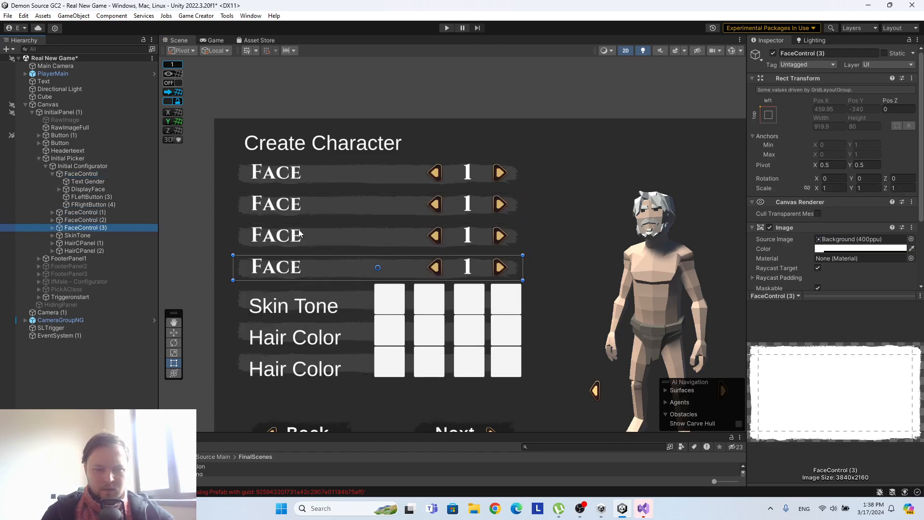
Delete the two Hair Color rows, HairCPanel (1) and HairCPanel (2).
click(86, 236)
click(87, 243)
shift+click(93, 251)
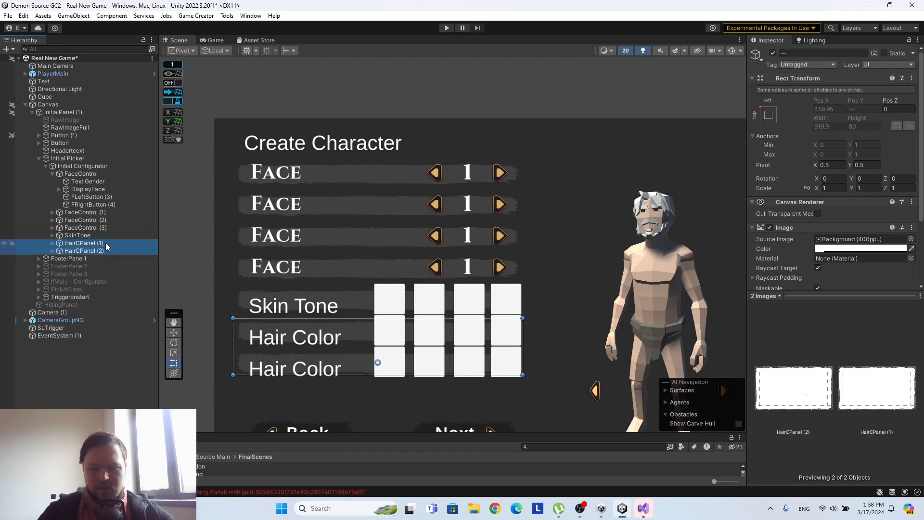
right_click(106, 247)
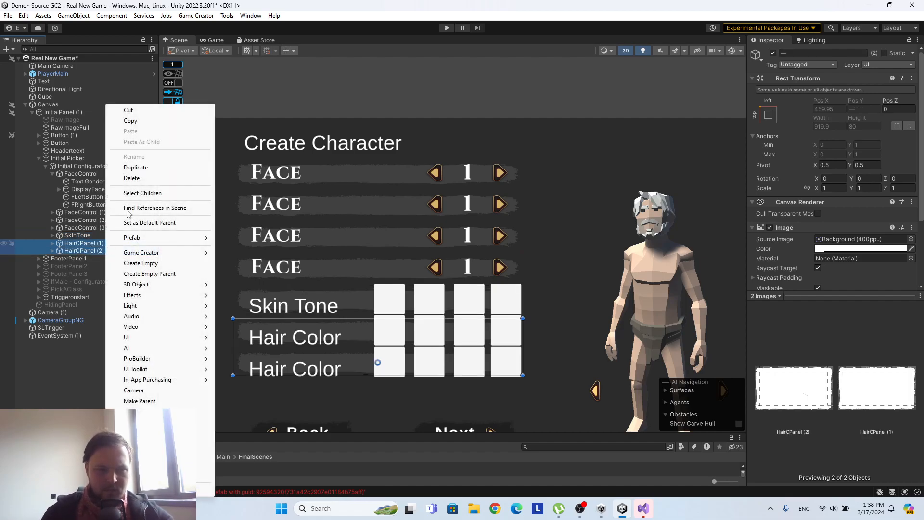
click(126, 178)
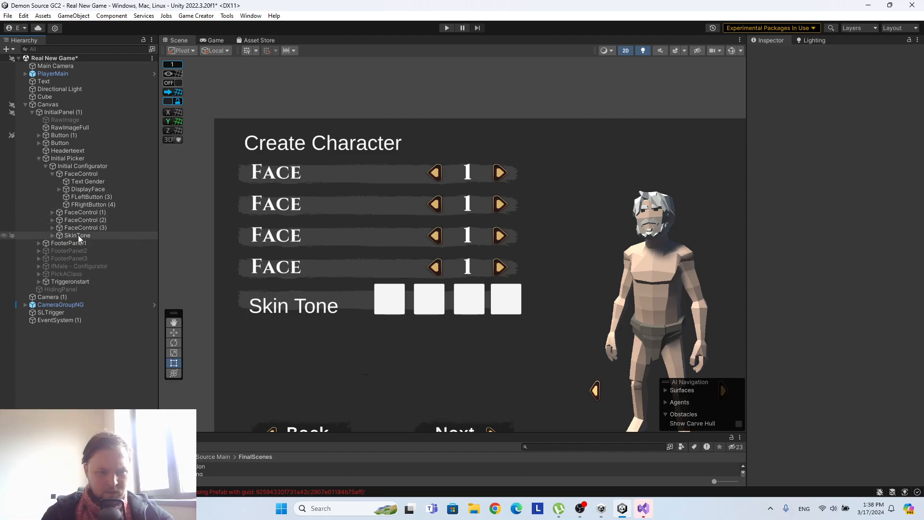
Change the font asset of the SkinTone row's text label to Cinzel-Bold SDF.
click(77, 234)
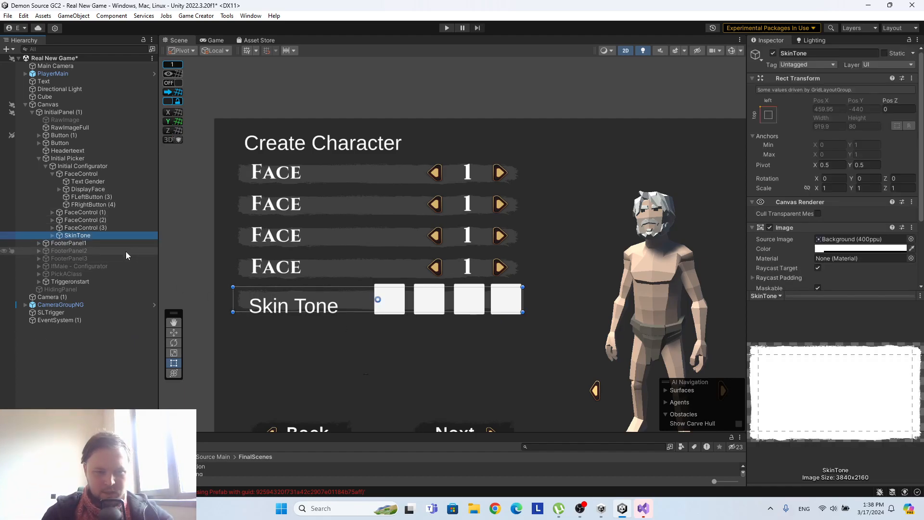
click(53, 235)
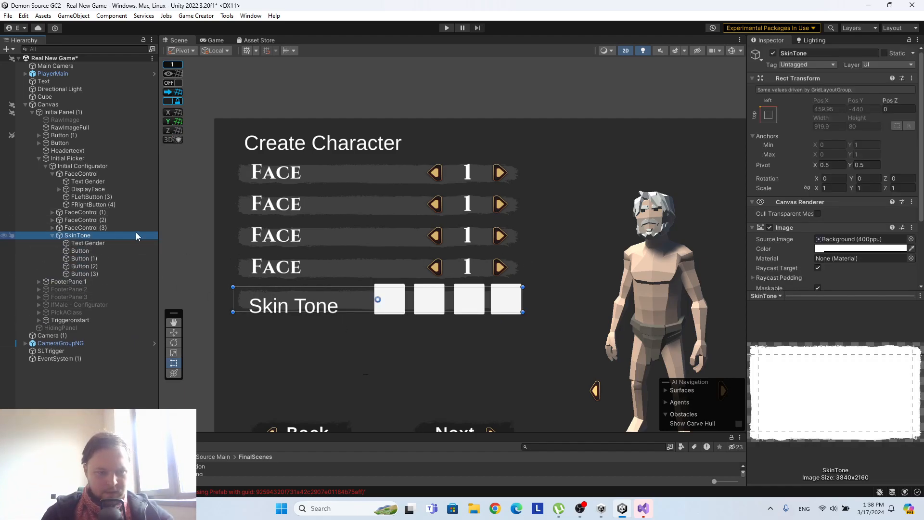
click(97, 245)
drag(833, 262, 606, 236)
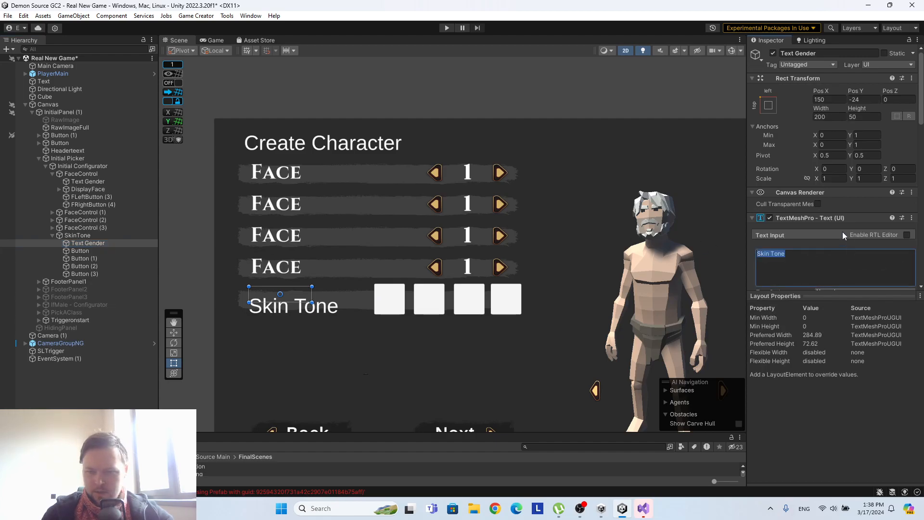
scroll(844, 233, down, 4)
click(911, 209)
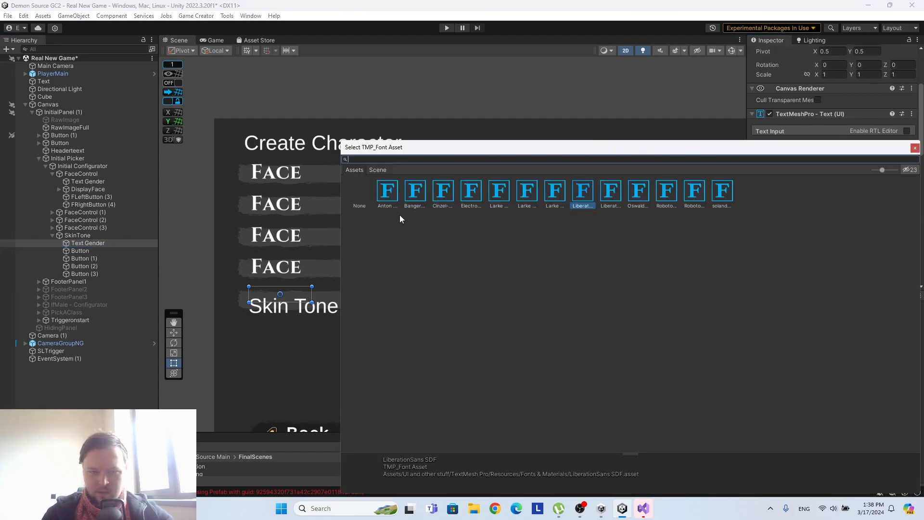
click(443, 194)
click(915, 148)
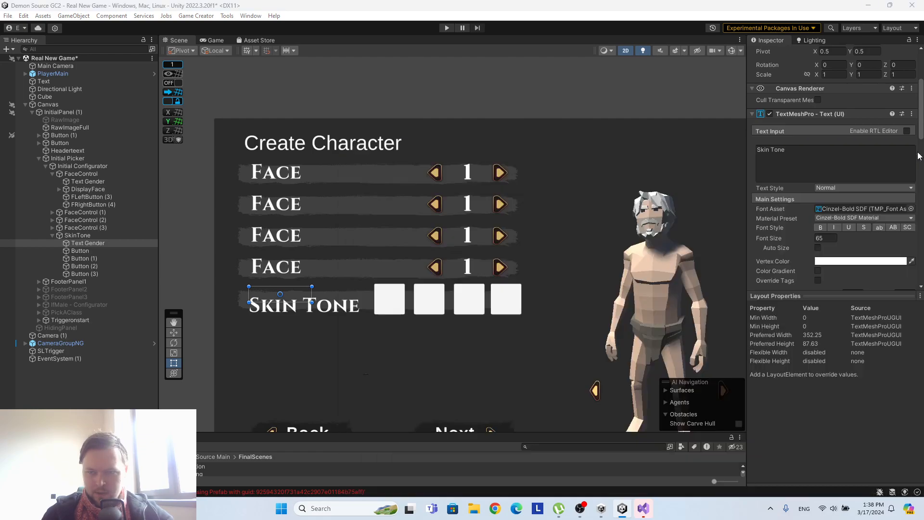
Set the Skin Tone label's bottom margin to 0 in its extra text settings.
scroll(837, 246, down, 2)
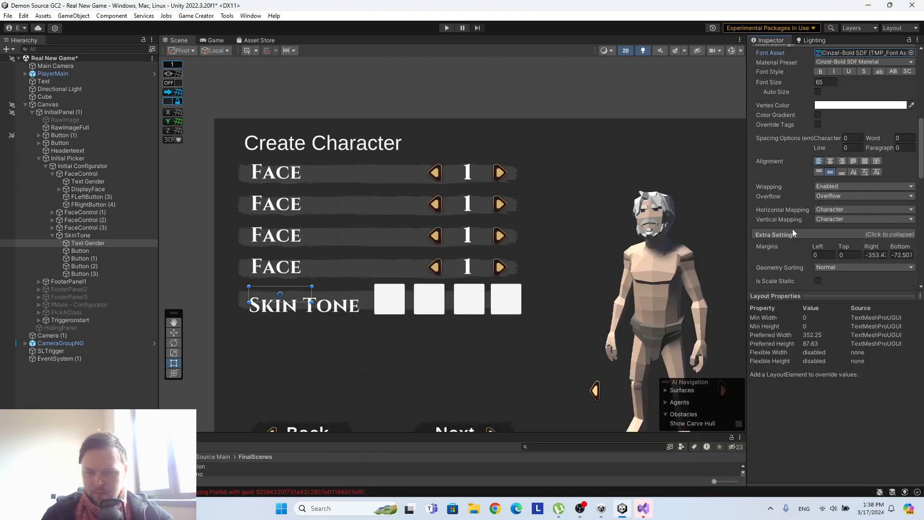
click(902, 255)
text(0)
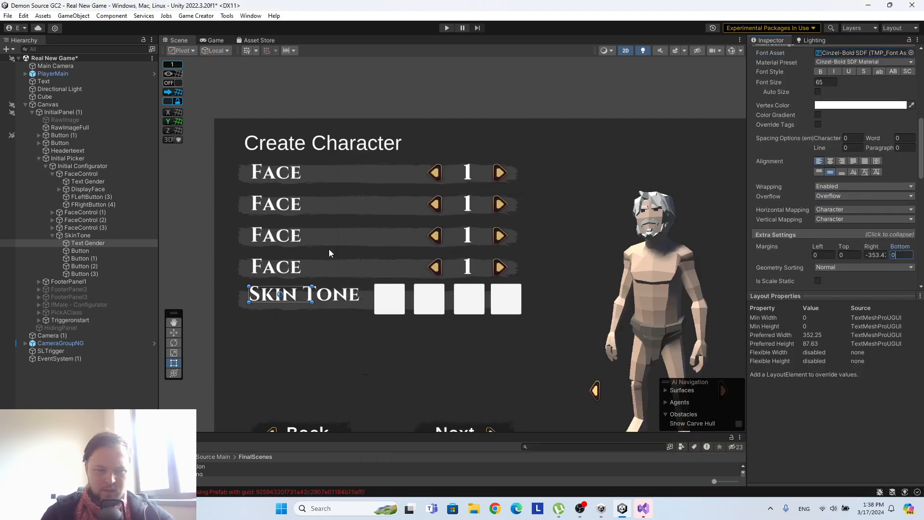
Copy the Face label's width of 189.4 to the Skin Tone label so their left edges align.
scroll(380, 300, up, 2)
scroll(337, 304, up, 2)
middle_drag(262, 216, 397, 225)
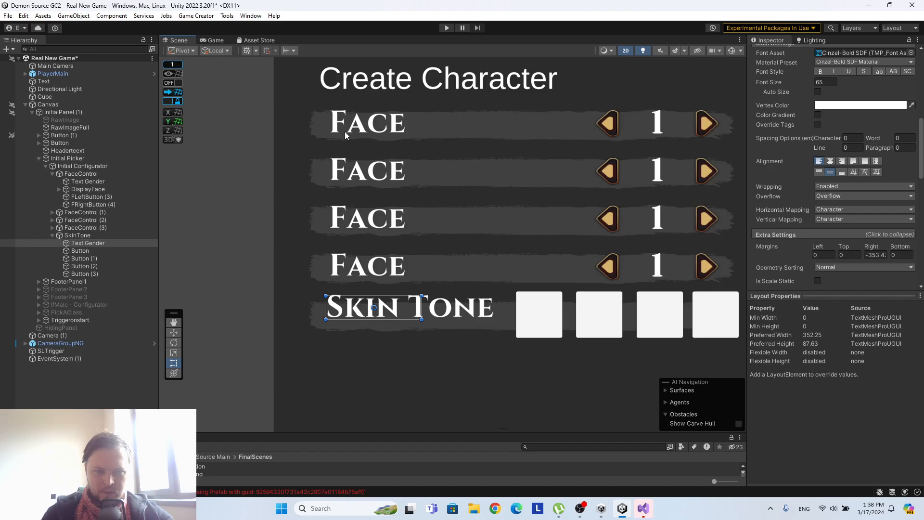
click(72, 183)
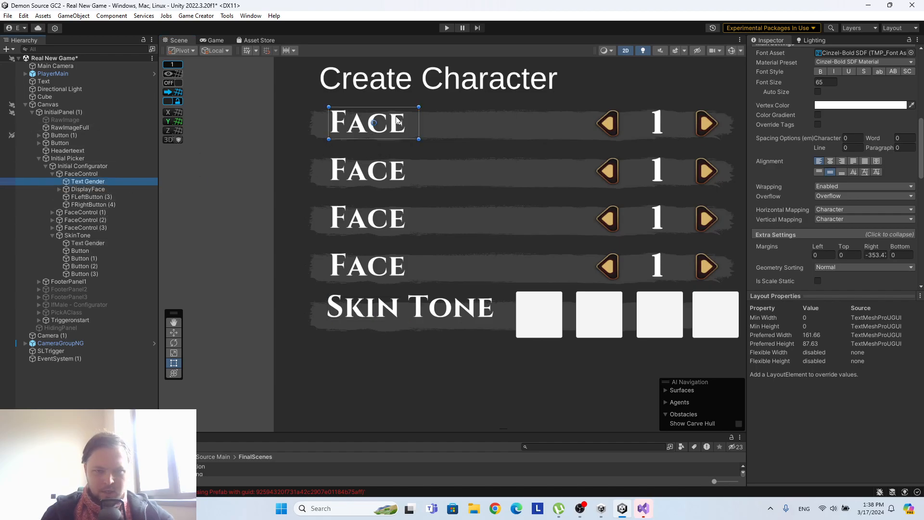
scroll(842, 125, up, 10)
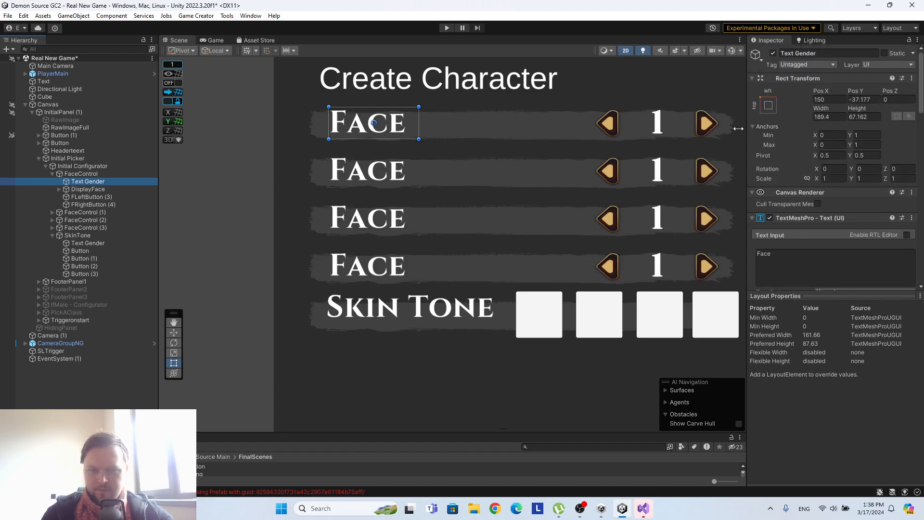
click(86, 243)
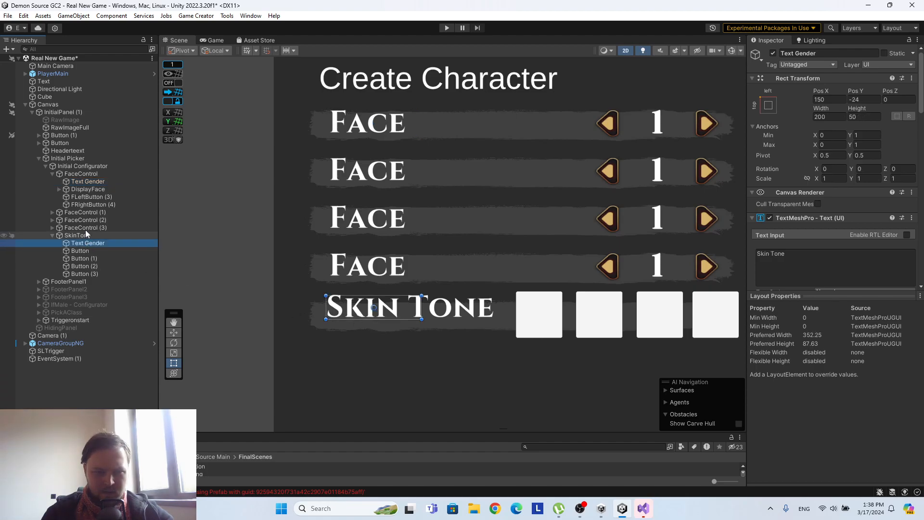
click(90, 182)
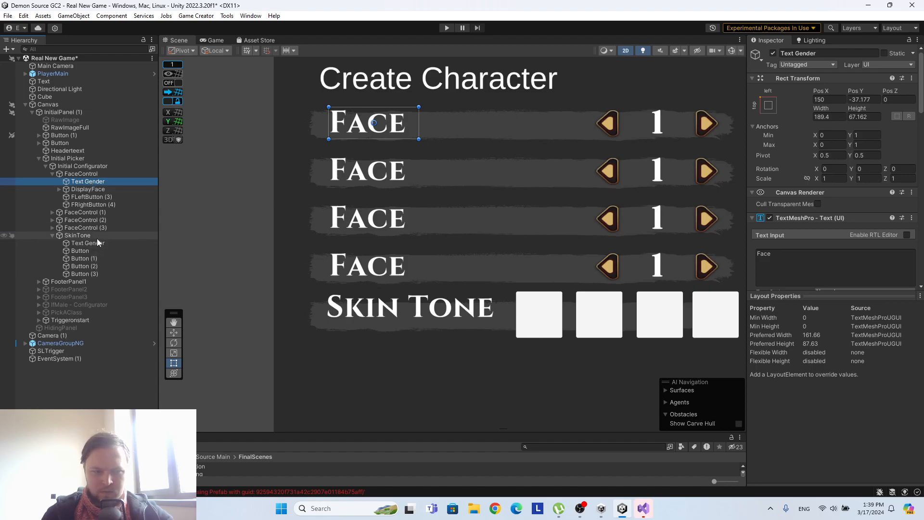
click(836, 117)
key(ctrl+c)
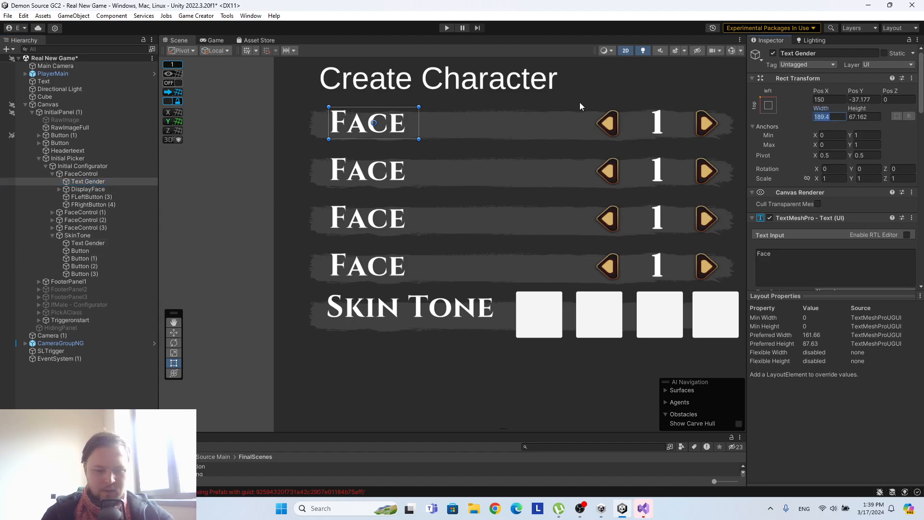
click(91, 243)
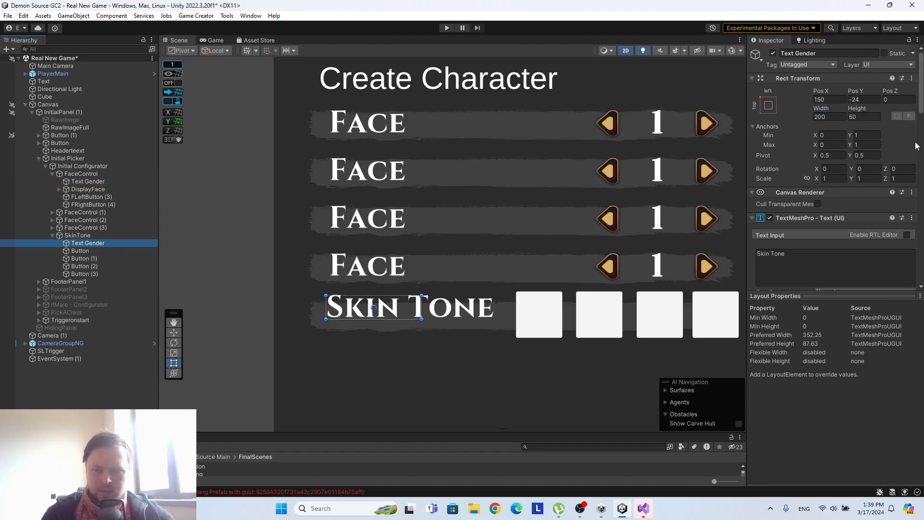
click(820, 117)
key(ctrl+v)
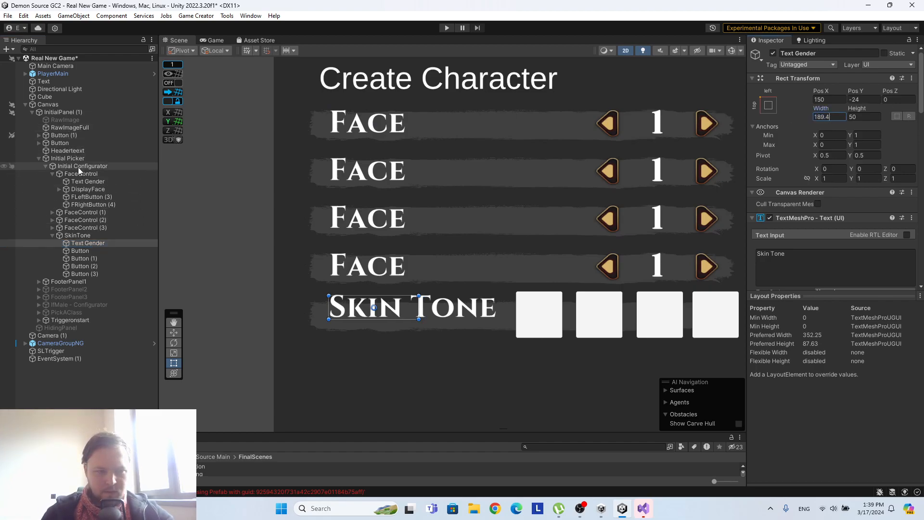
Copy the Face label's Y position of -37.177 to the Skin Tone label.
click(81, 180)
click(861, 100)
key(ctrl+c)
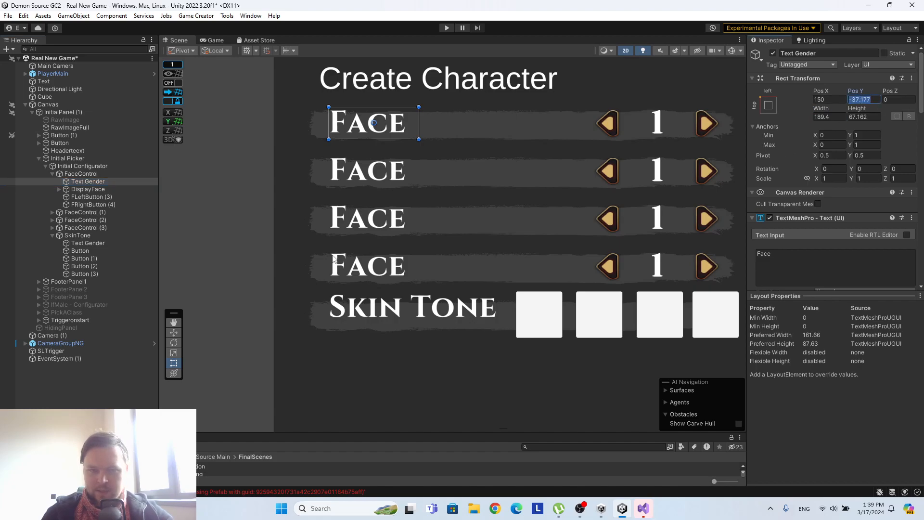
click(98, 243)
click(861, 100)
key(ctrl+v)
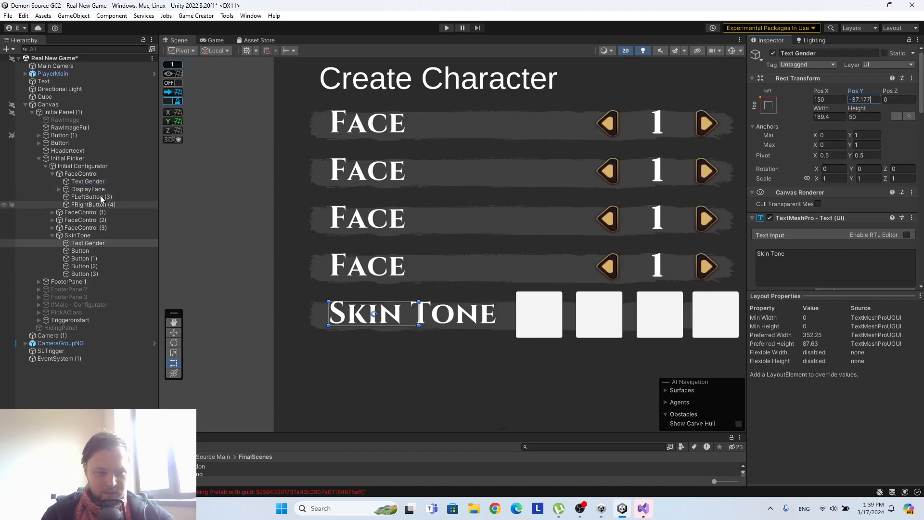
Copy the Face label's height of 67.162 to the Skin Tone label and widen its box rightward to about 392.
click(94, 182)
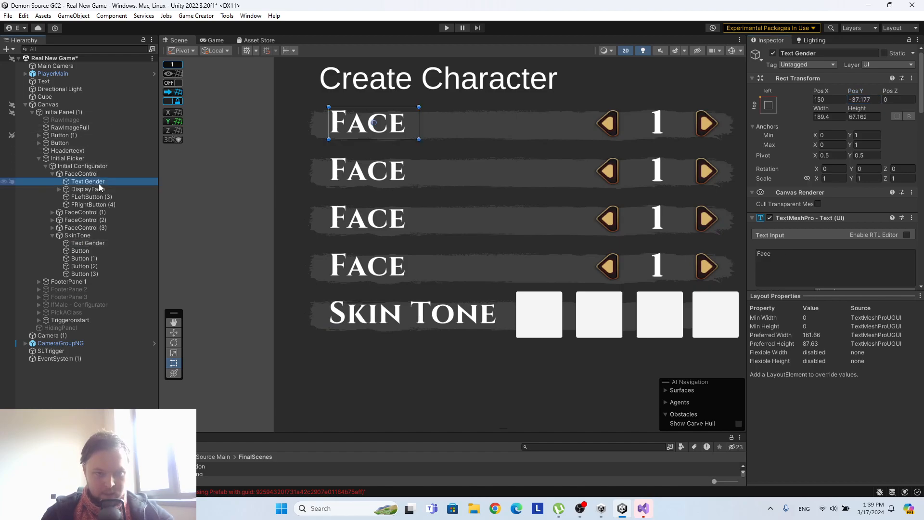
click(91, 243)
click(862, 117)
text(67.162)
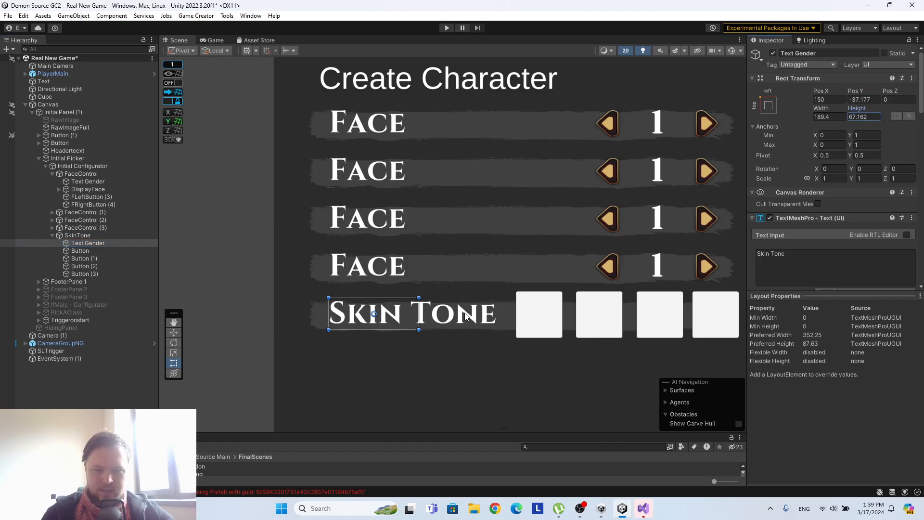
drag(417, 318, 516, 319)
scroll(599, 311, down, 3)
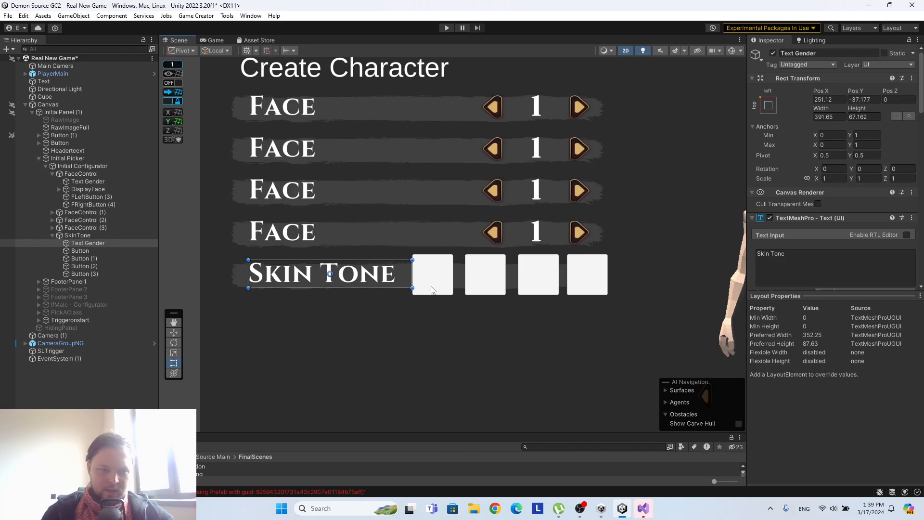
Scale the four Skin Tone swatch buttons down together to about 59.4 by 59.4 so they fit within the row.
click(87, 251)
shift+click(94, 274)
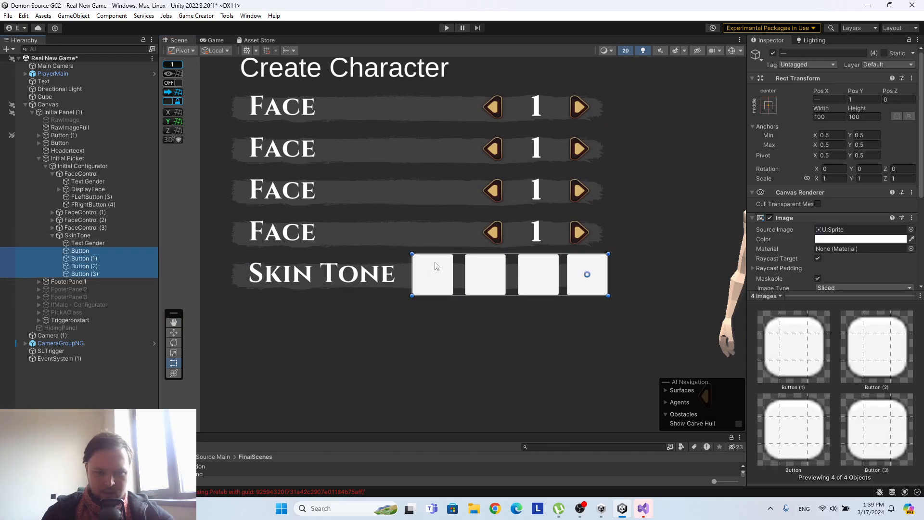
shift+drag(412, 254, 481, 272)
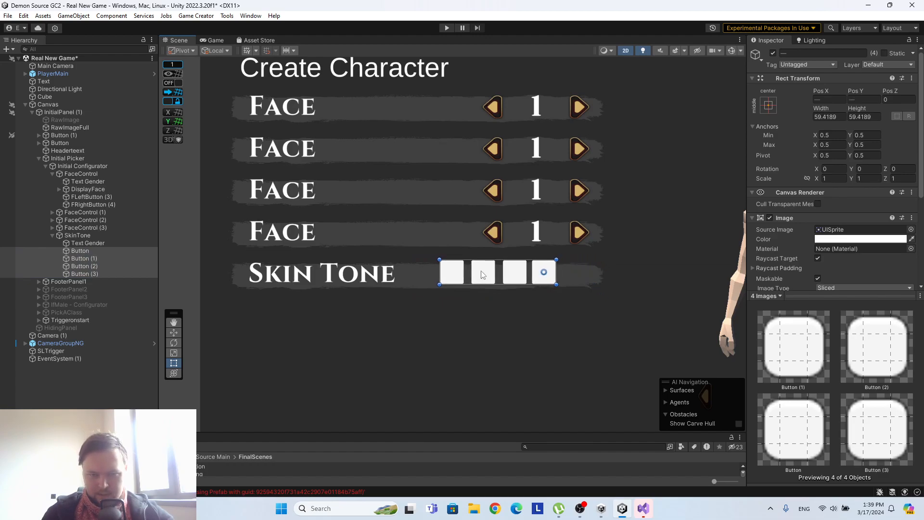
click(112, 274)
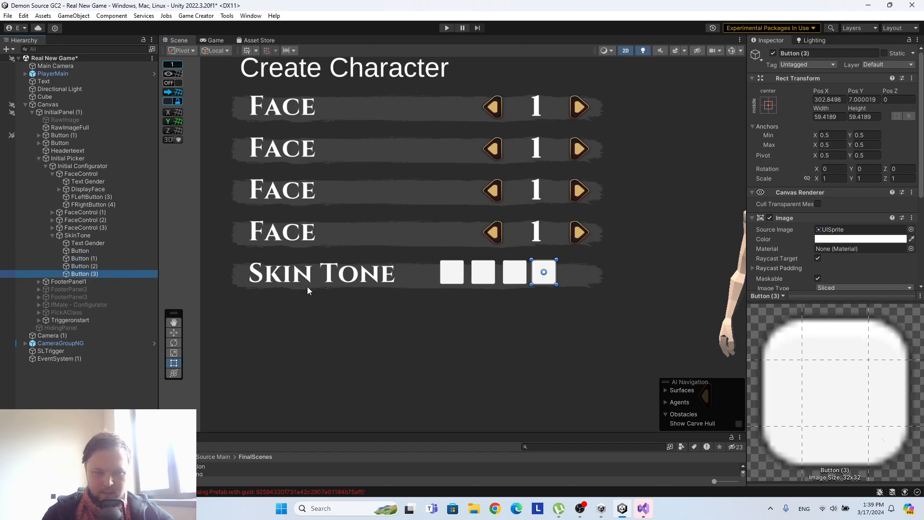
scroll(585, 298, up, 3)
click(97, 238)
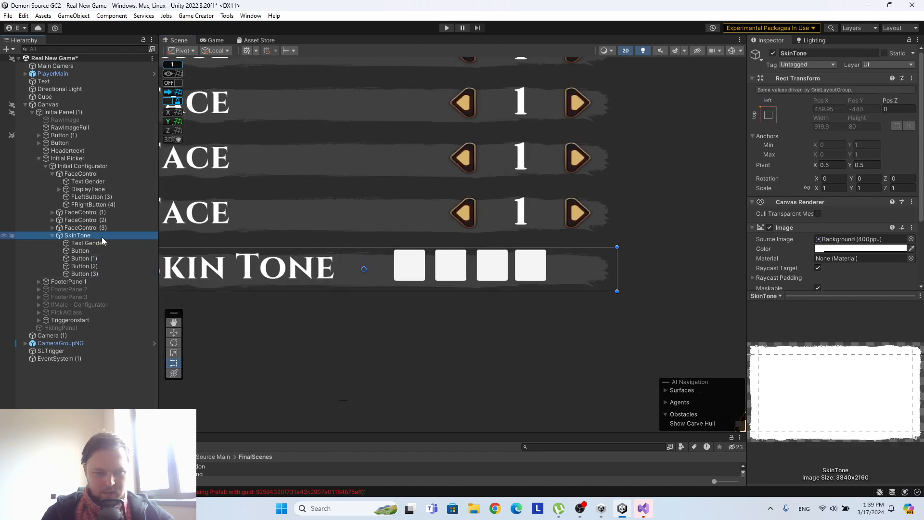
click(91, 250)
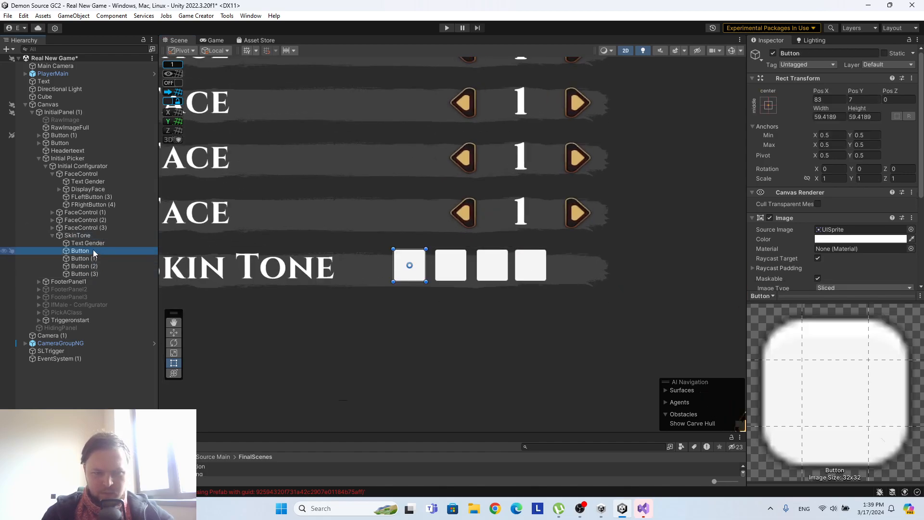
shift+click(96, 273)
key(ctrl+d)
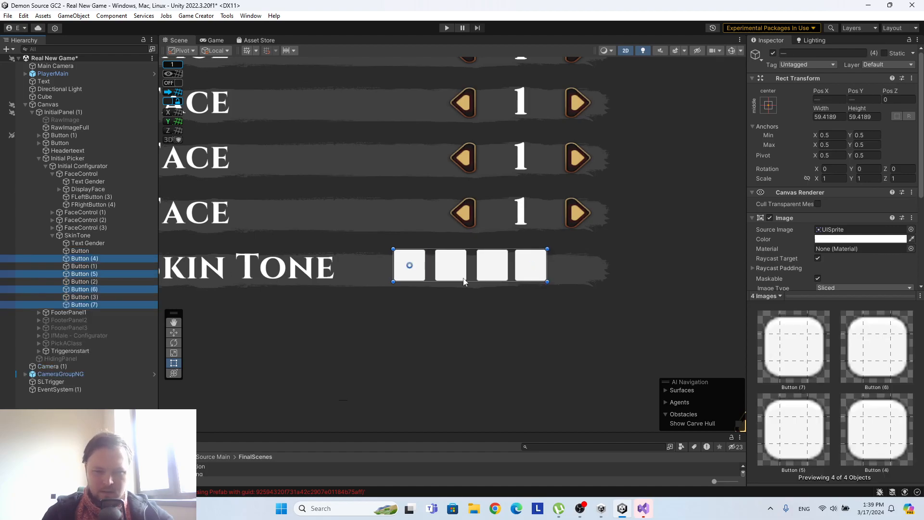
key(ctrl+z)
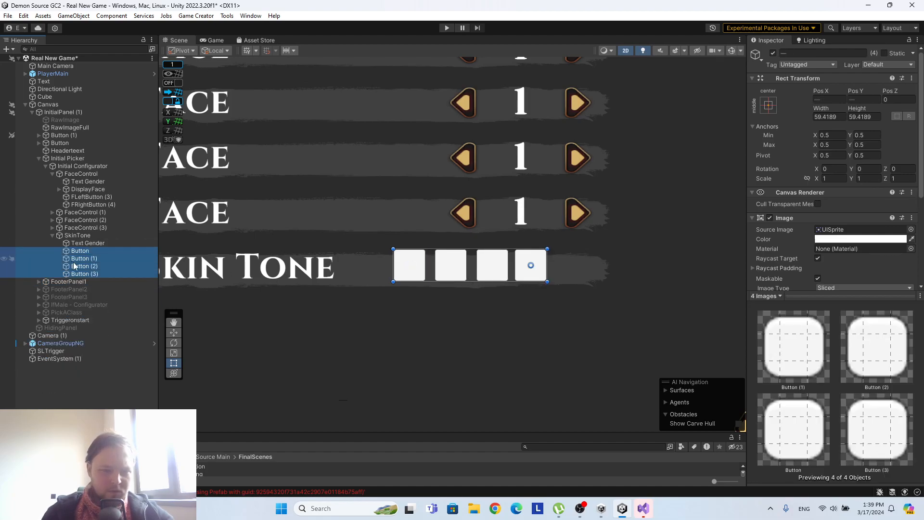
Duplicate the last Skin Tone swatch, Button (3), and move the copy to its right at X about 373.6.
click(91, 274)
key(ctrl+d)
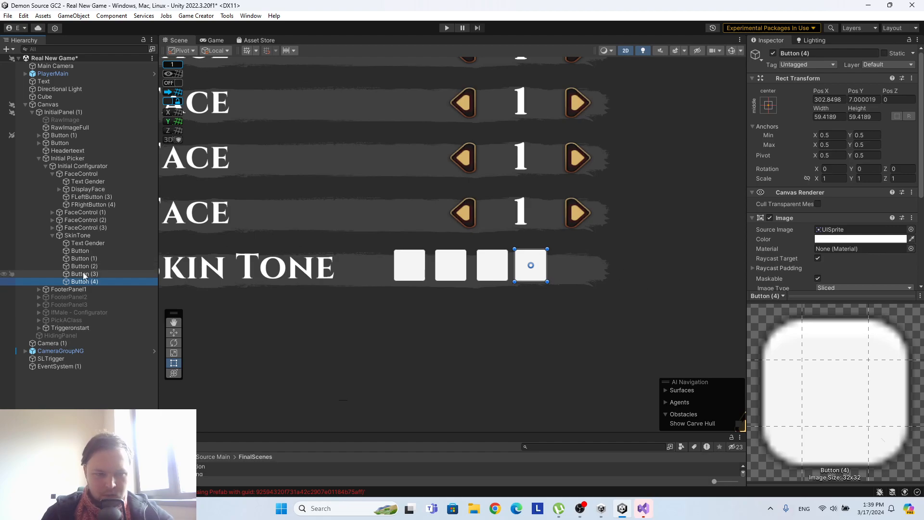
drag(534, 272, 580, 265)
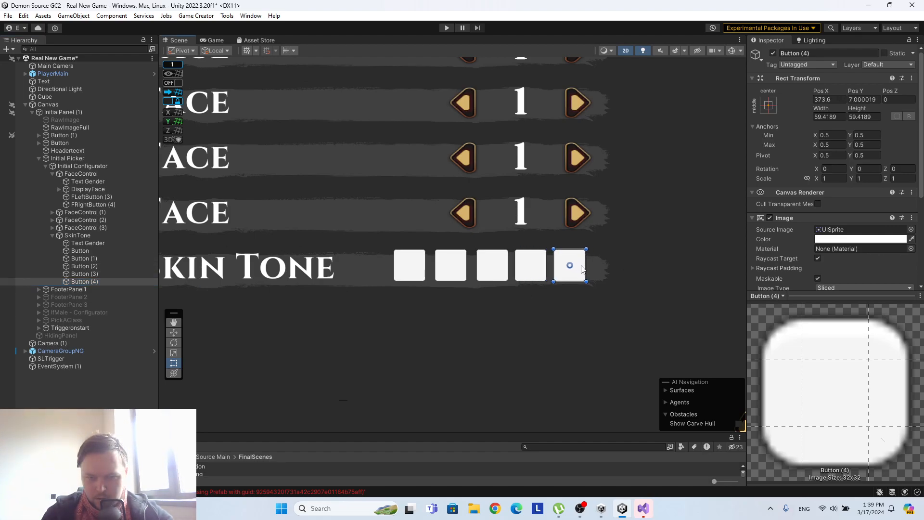
Create an empty child object inside SkinTone and place it directly below its Text Gender label, above the swatch buttons in the hierarchy.
click(673, 248)
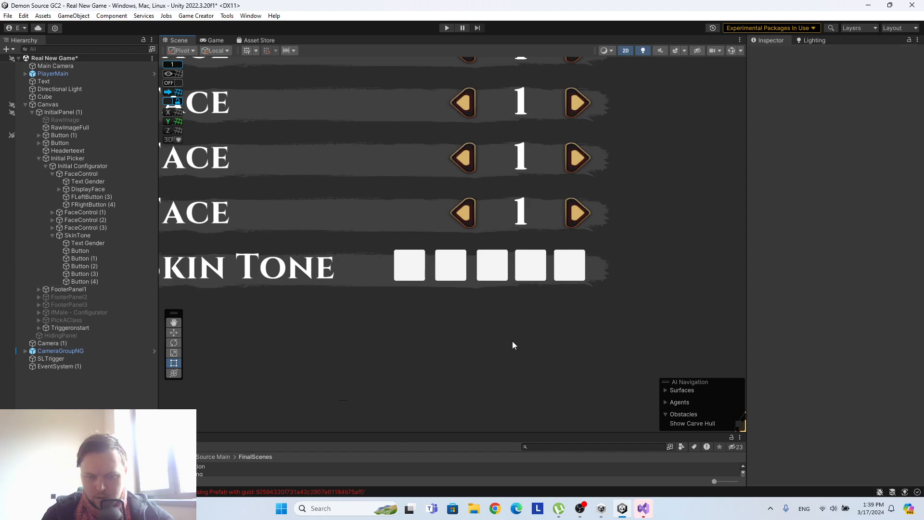
scroll(498, 321, up, 3)
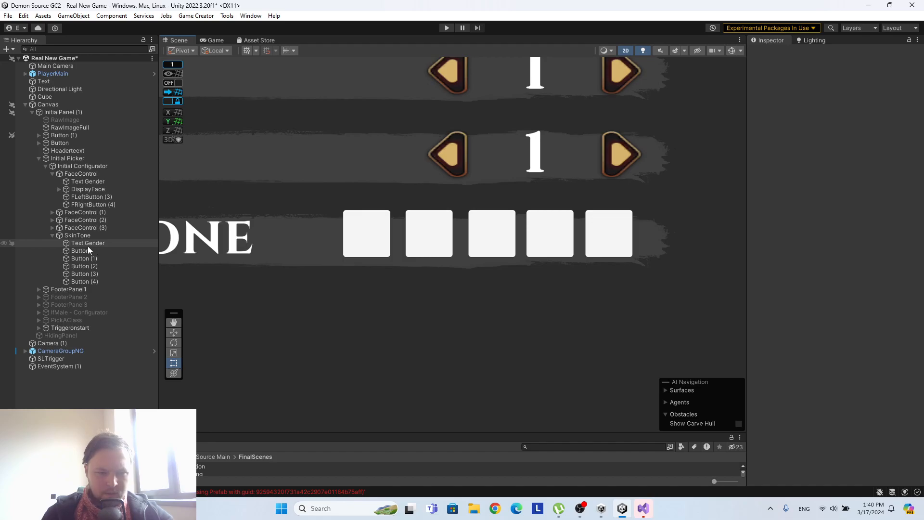
right_click(79, 234)
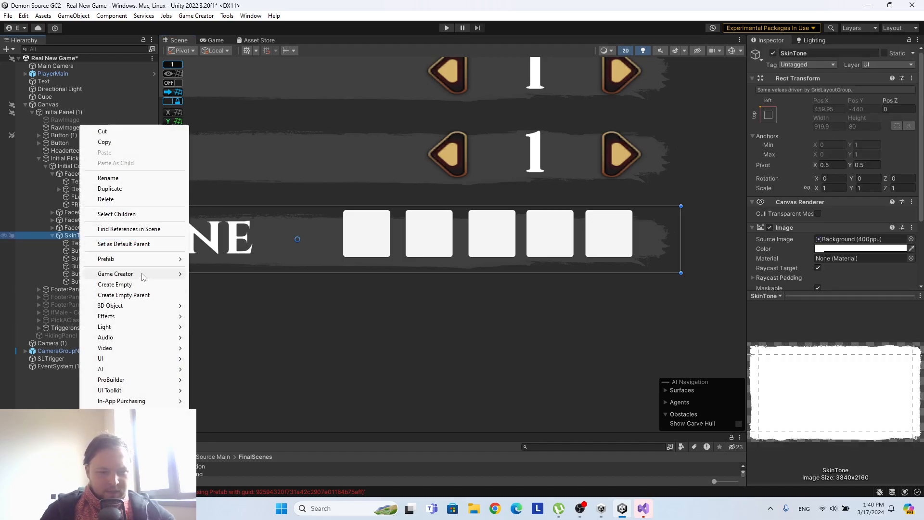
mouse_move(143, 276)
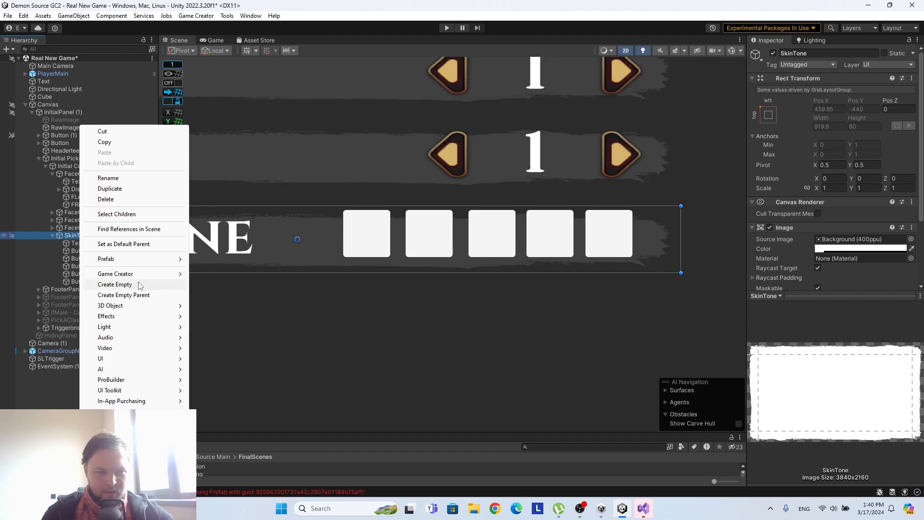
click(139, 285)
drag(77, 289, 80, 247)
Widen the empty container around the five swatches to about 432.6, positioned at X about 233.5.
scroll(308, 258, down, 2)
scroll(308, 255, down, 1)
drag(330, 241, 545, 241)
drag(275, 244, 312, 244)
click(97, 235)
click(80, 244)
click(90, 250)
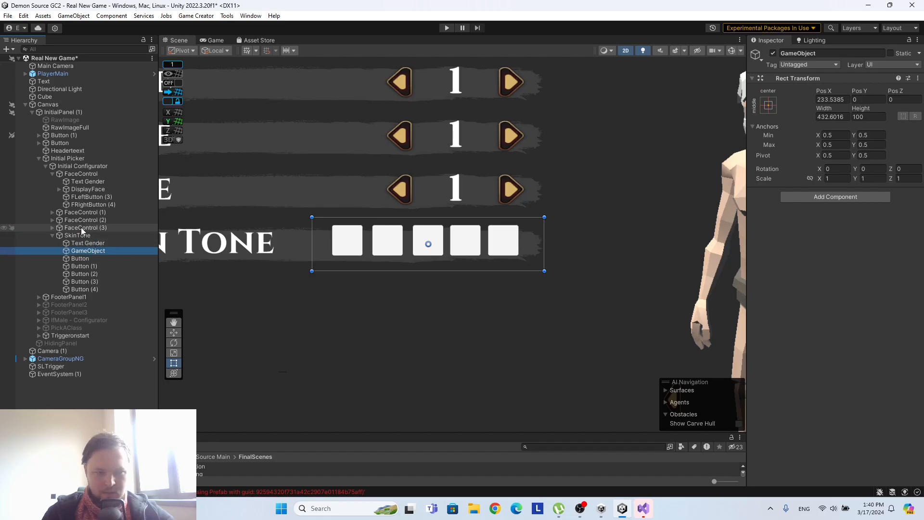
Check the Initial Configurator's layout component and reduce the swatch container's height to 90 by raising its lower edge.
click(79, 160)
click(83, 165)
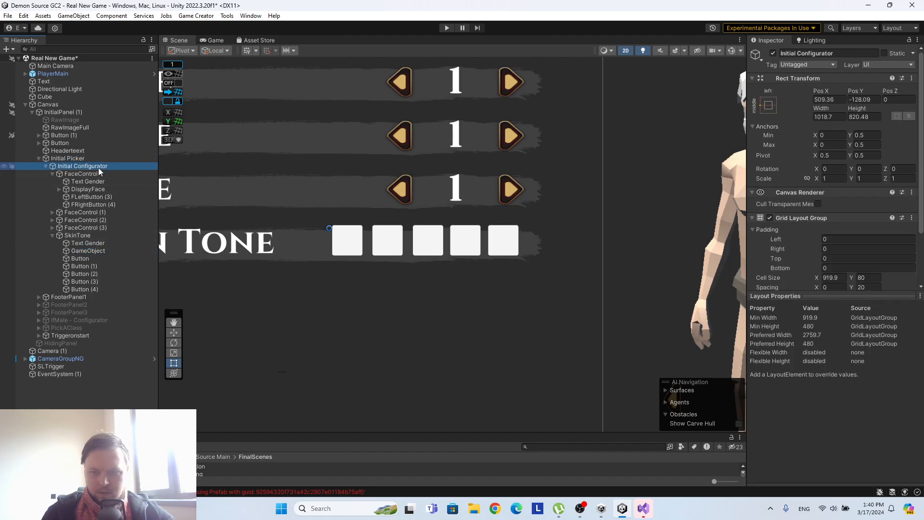
click(87, 250)
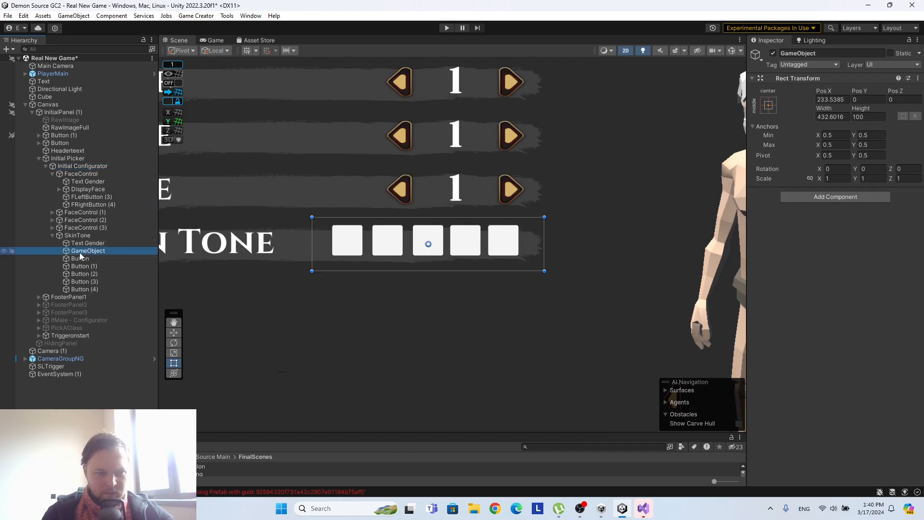
click(472, 267)
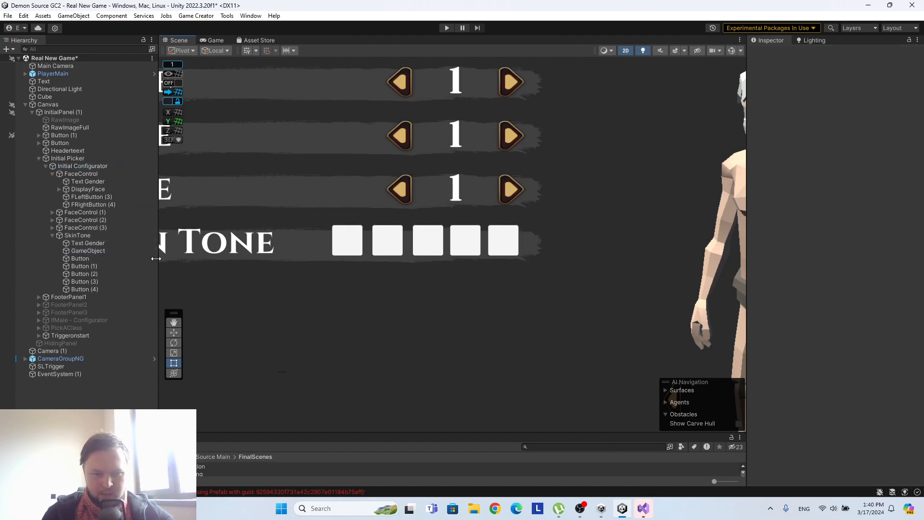
click(96, 251)
drag(412, 271, 415, 264)
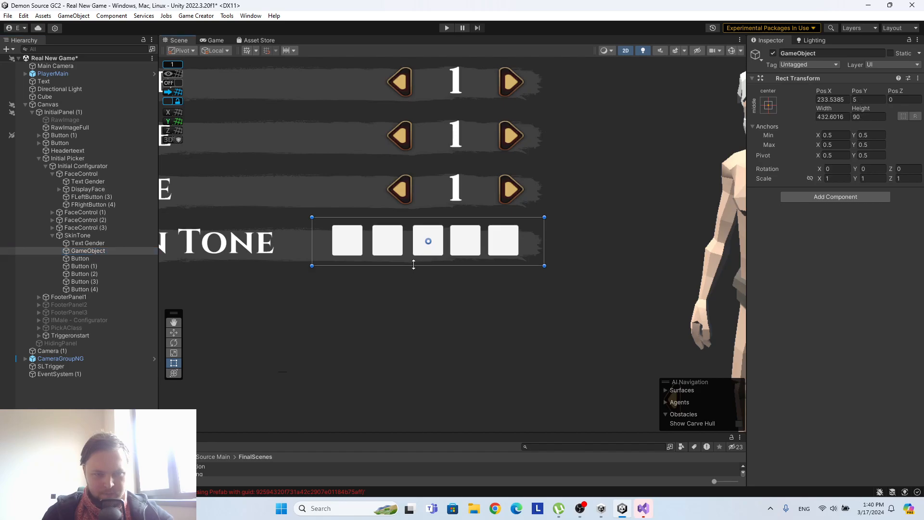
Add a Grid Layout Group component to the swatch container.
click(844, 197)
text(grid)
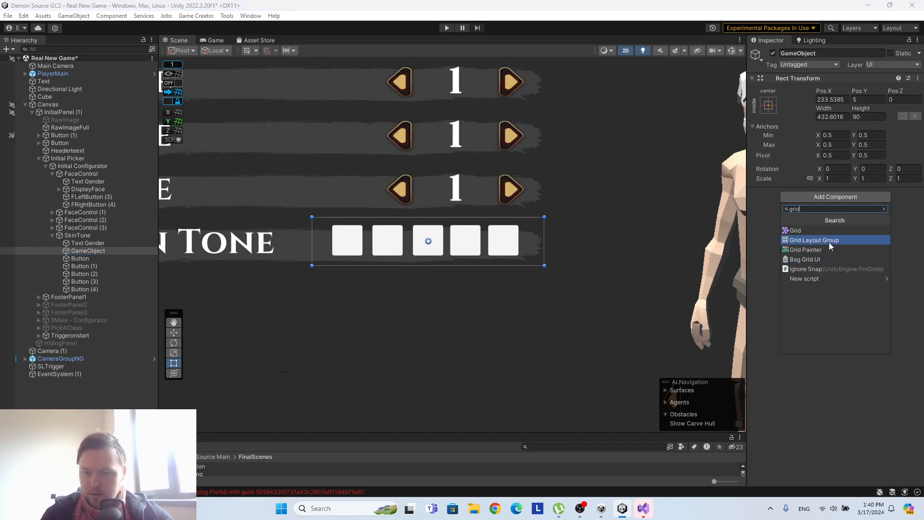
click(820, 249)
scroll(863, 240, down, 2)
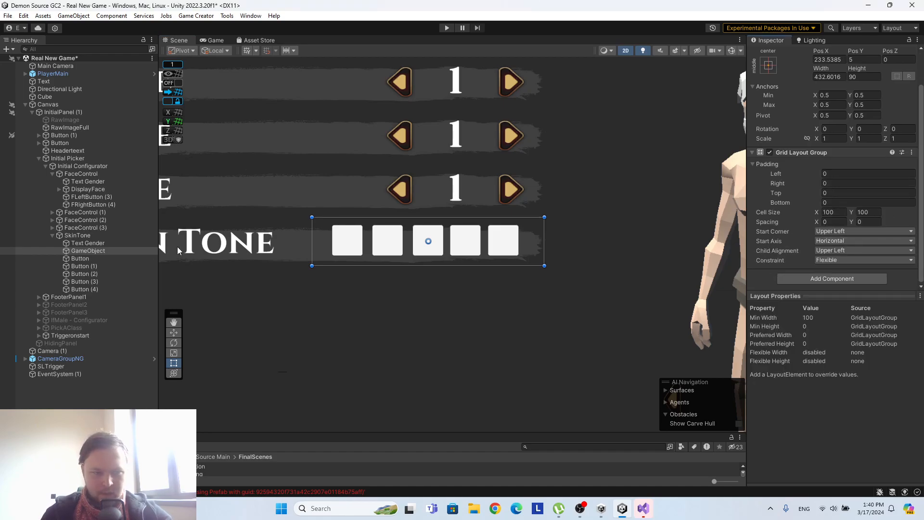
Move the five swatch buttons, Button through Button (4), into the swatch container as its children.
click(80, 259)
shift+click(85, 289)
drag(90, 264, 93, 253)
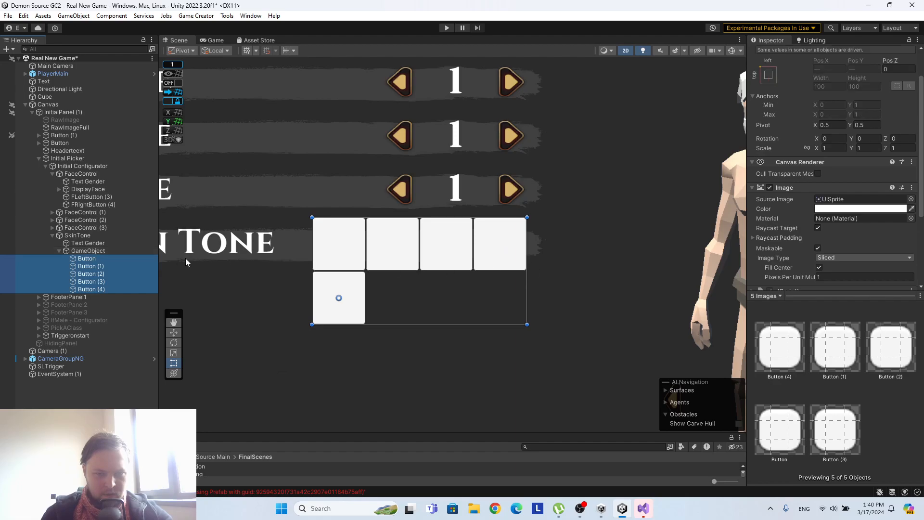
click(106, 253)
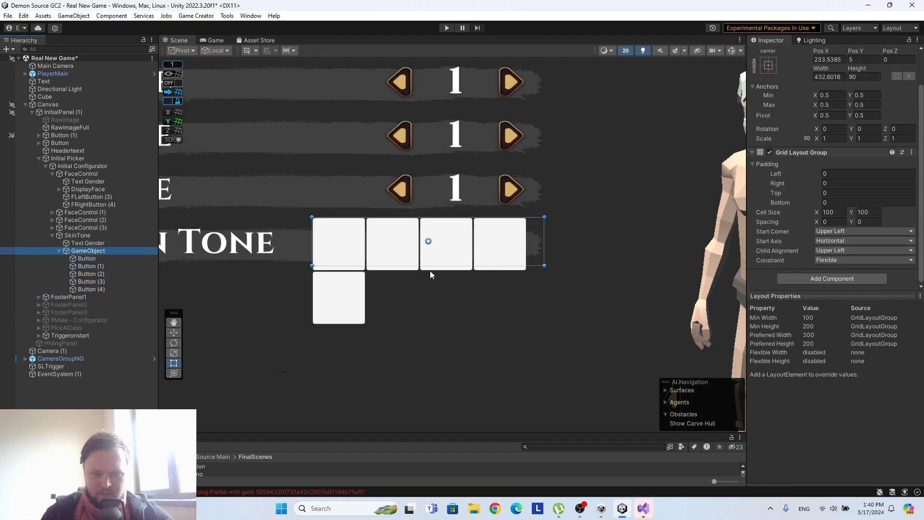
click(81, 245)
scroll(442, 243, down, 2)
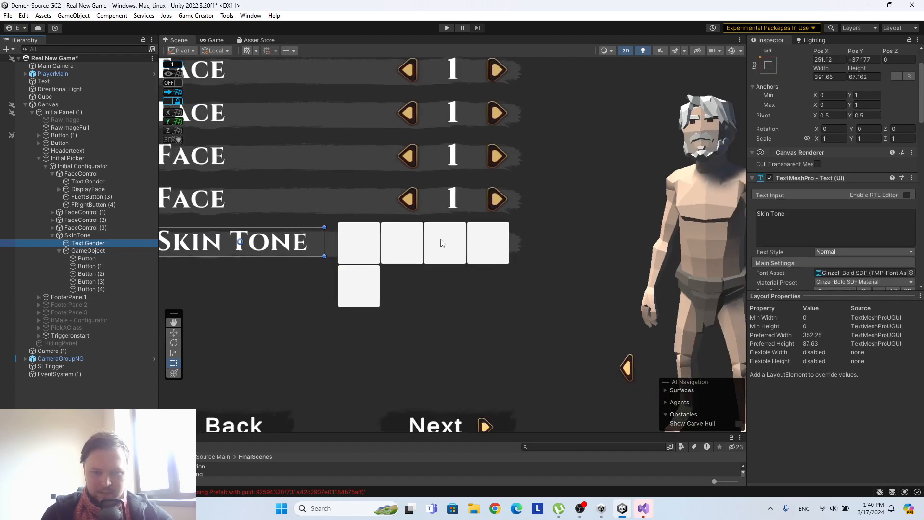
Try a cell size of 70 by 70 with an X spacing of about 18.9 in the swatch container's grid layout.
click(100, 251)
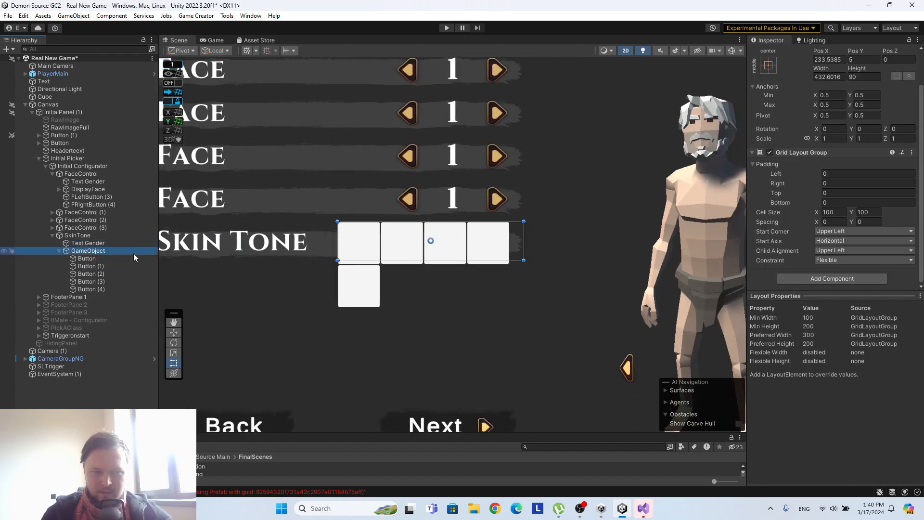
scroll(862, 230, up, 2)
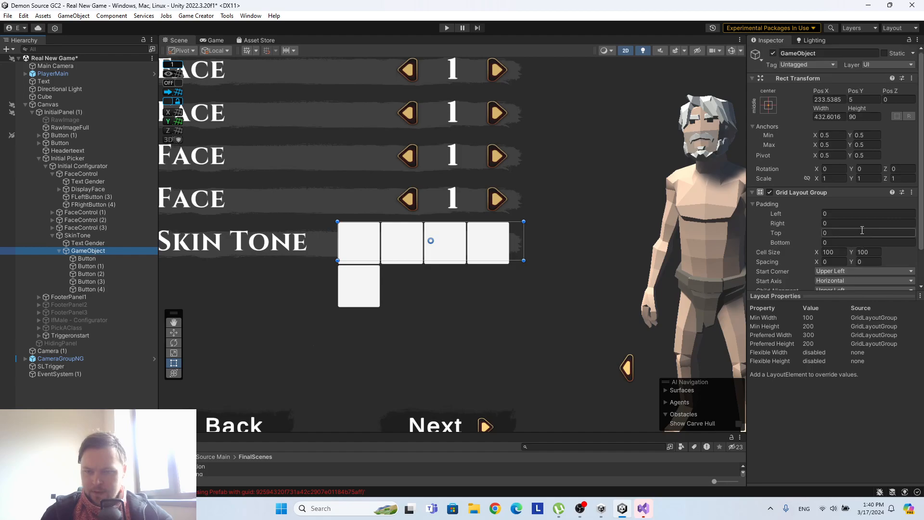
click(842, 252)
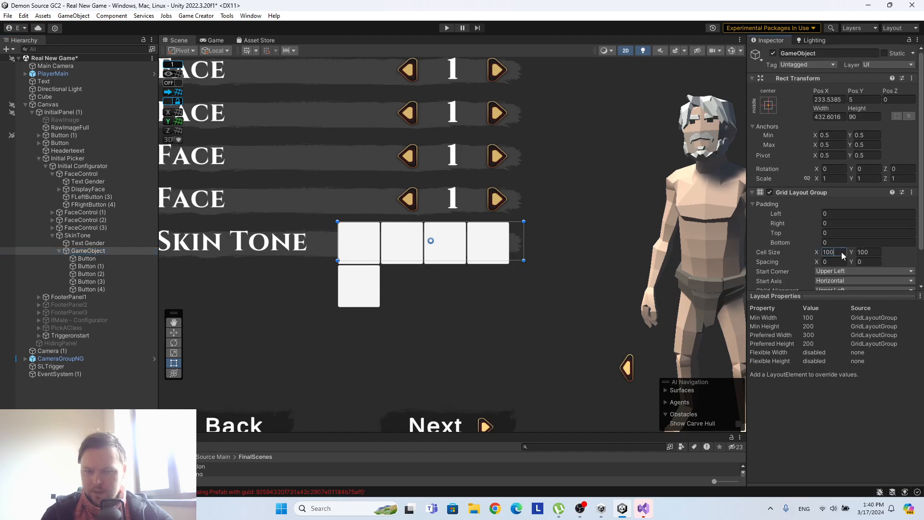
text(80)
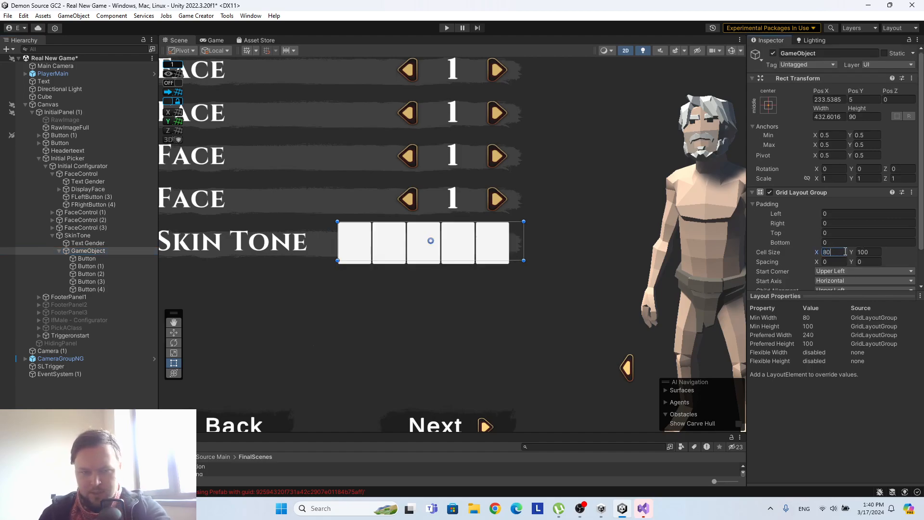
key(BackSpace)
key(BackSpace)
text(50)
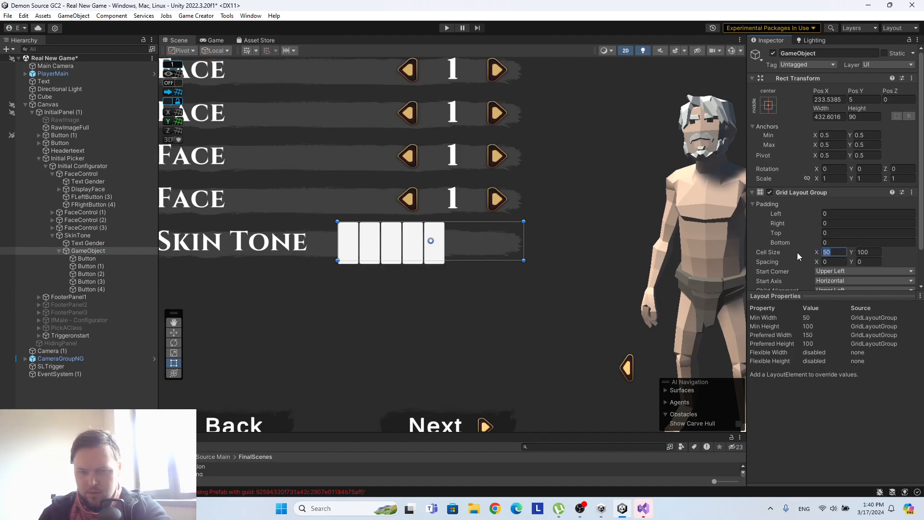
text(60)
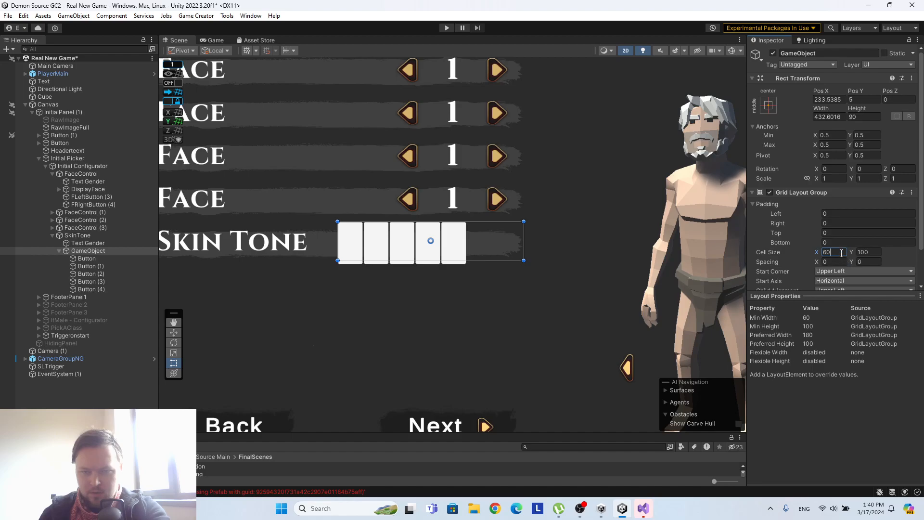
text(70)
key(Tab)
text(70)
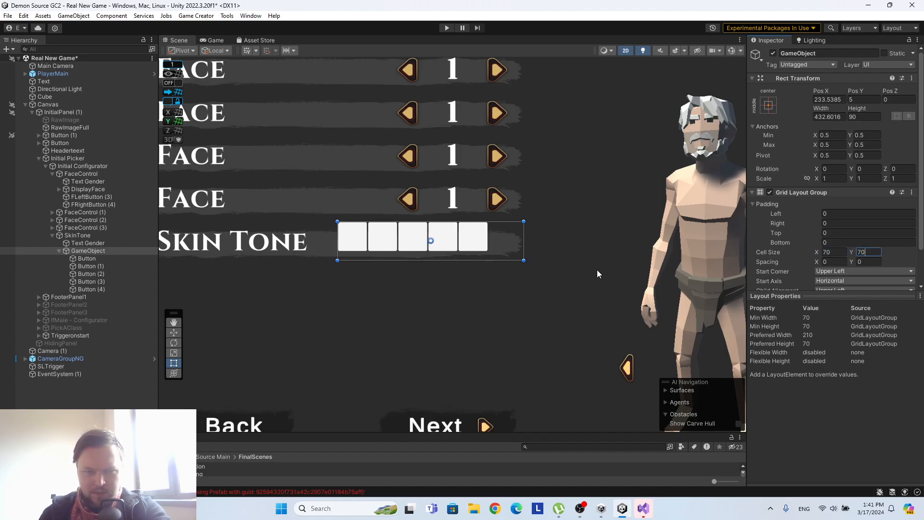
drag(821, 262, 855, 258)
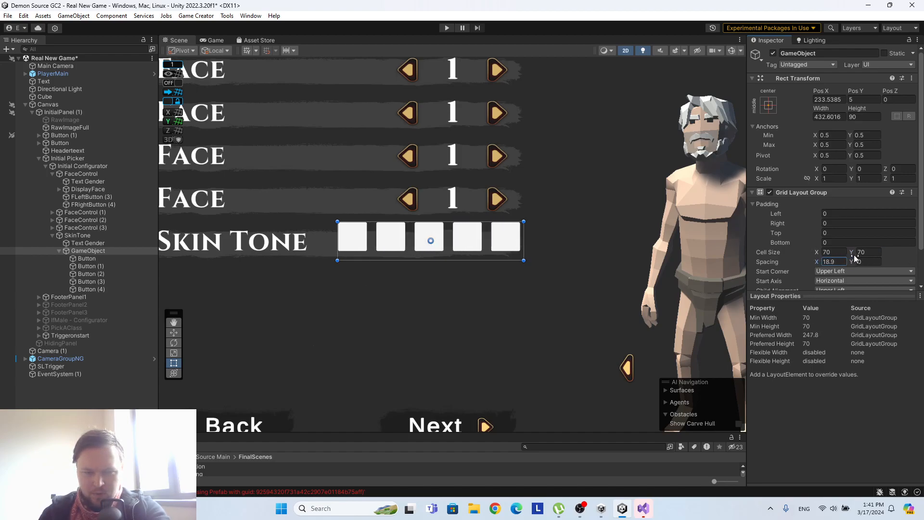
Set the swatch grid's cell size to 60 by 60 and its X spacing to 15.
click(835, 251)
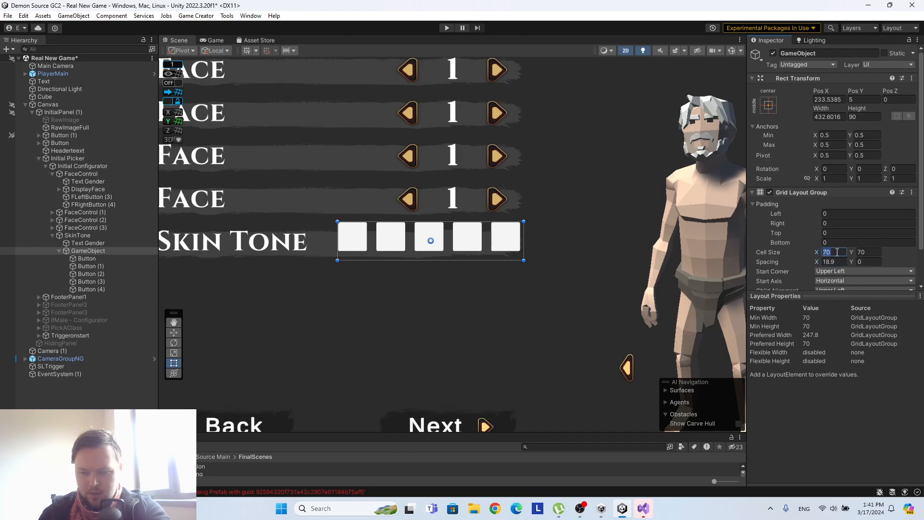
text(60)
click(868, 253)
text(60)
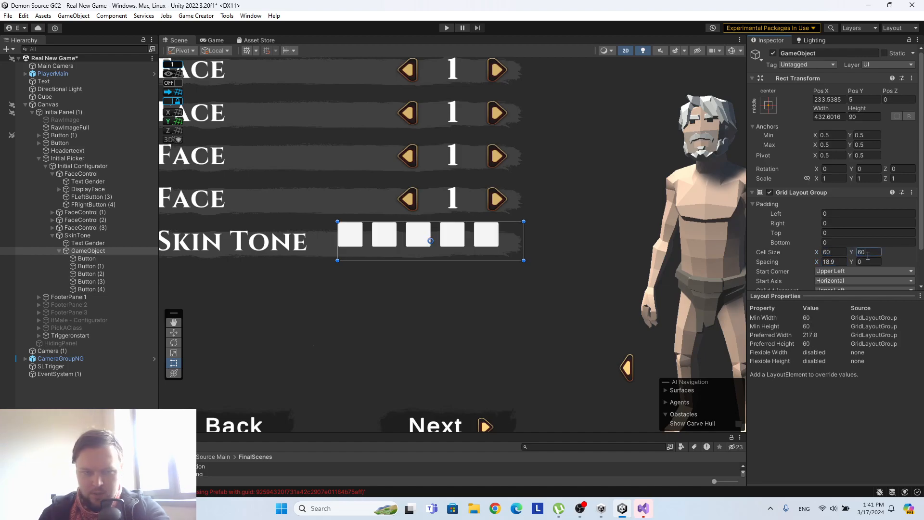
click(831, 262)
text(15)
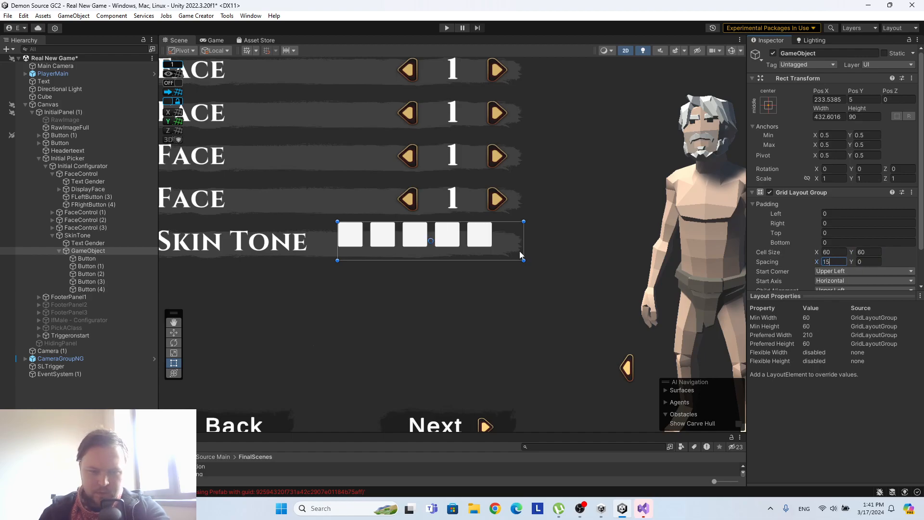
Set the swatch grid's child alignment to Middle Center.
scroll(819, 258, down, 2)
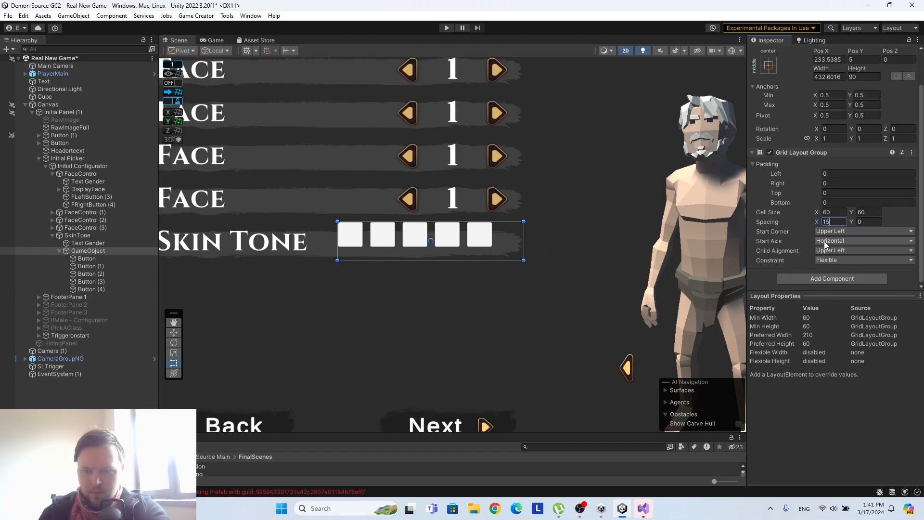
click(840, 254)
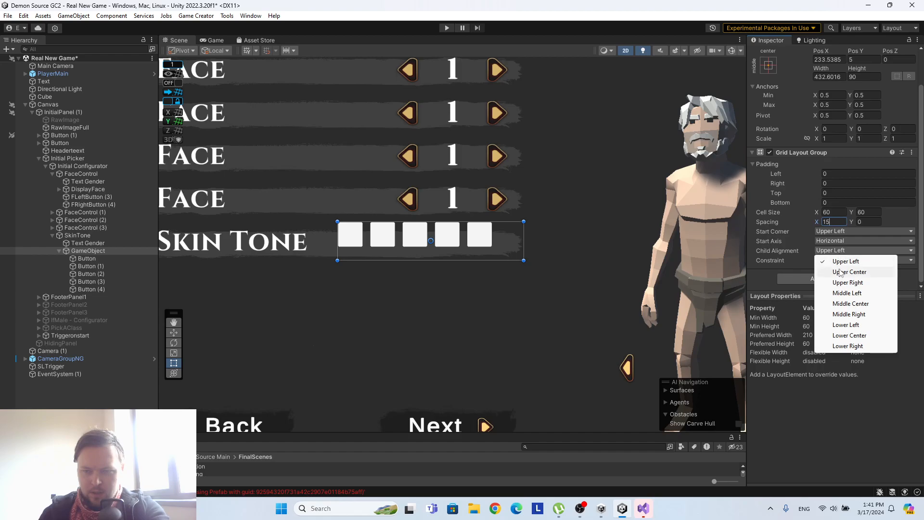
click(852, 303)
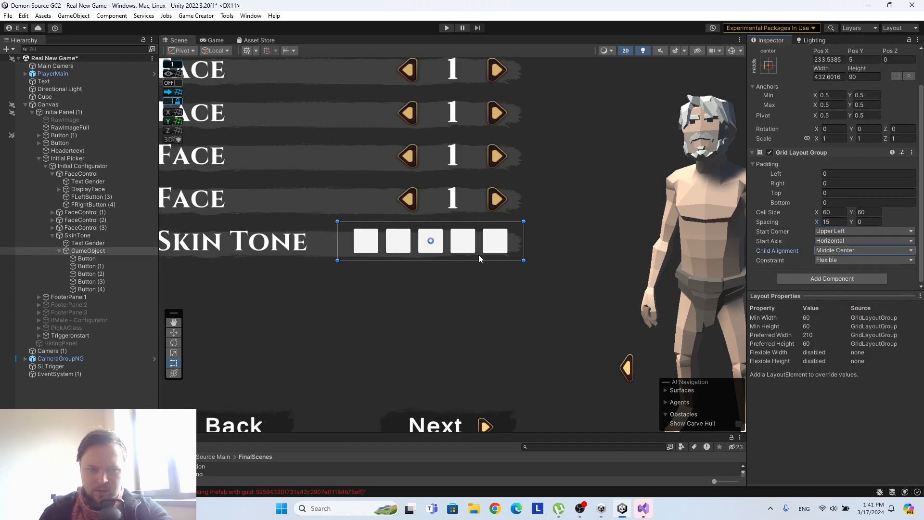
Anchor the swatch container to the middle right of the Skin Tone row.
scroll(798, 162, up, 2)
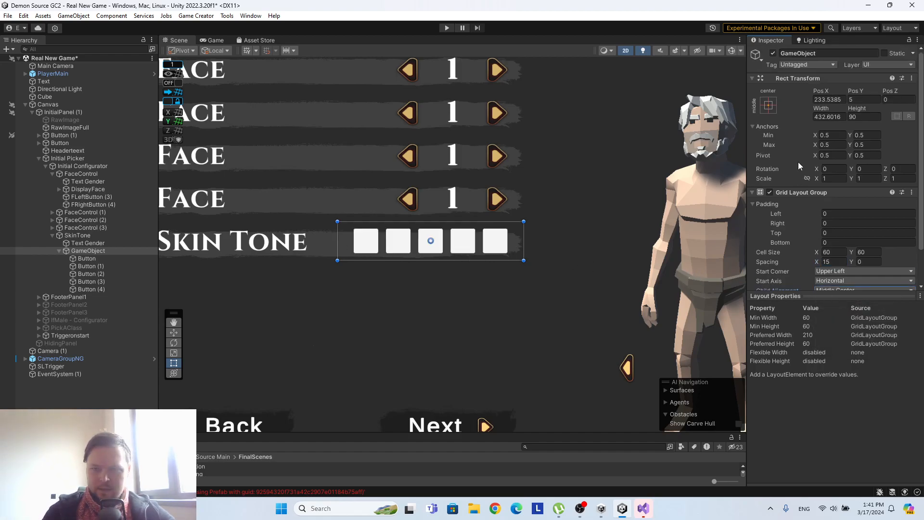
click(768, 105)
click(847, 204)
click(788, 109)
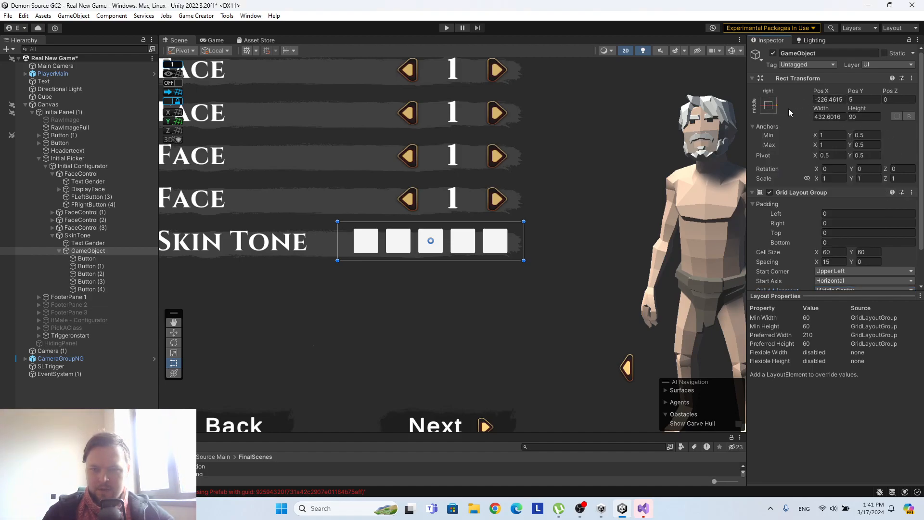
Narrow the swatch container to about 418.8 wide by moving its left edge inward, lining the last swatch up with the arrows above.
scroll(456, 287, down, 2)
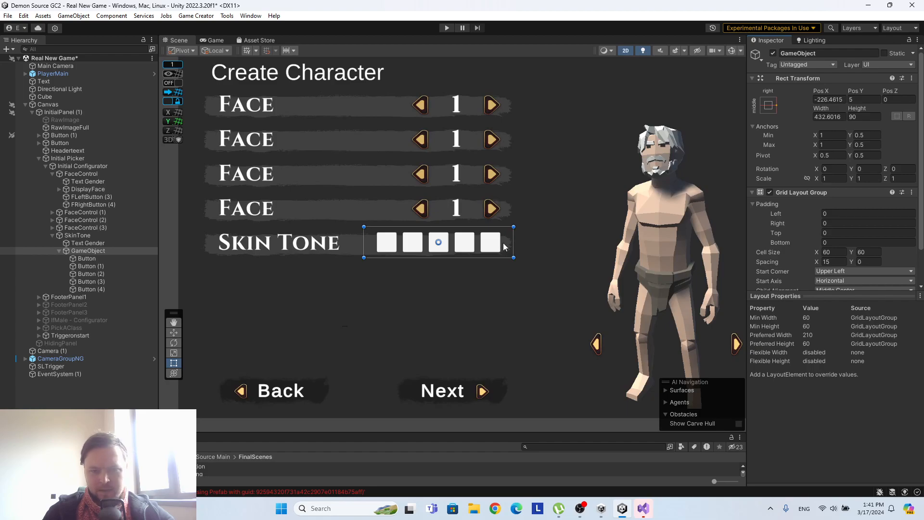
scroll(399, 265, up, 1)
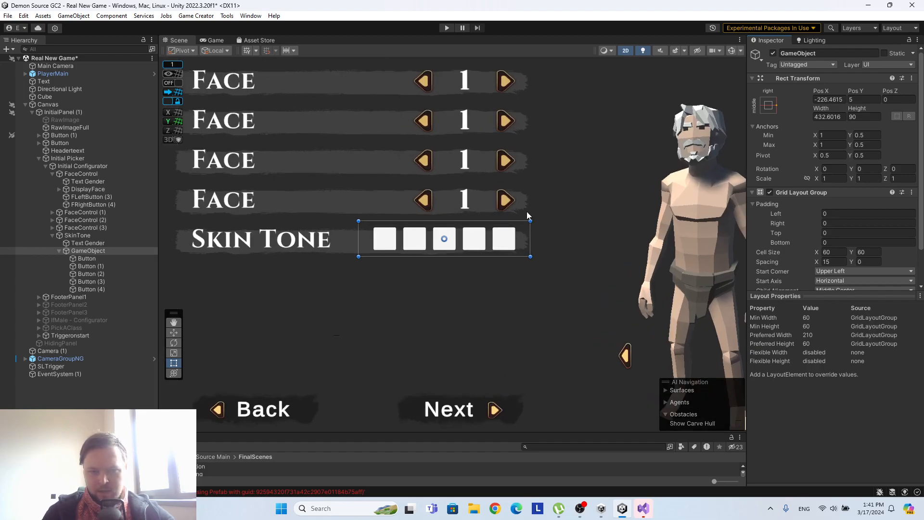
scroll(522, 195, up, 3)
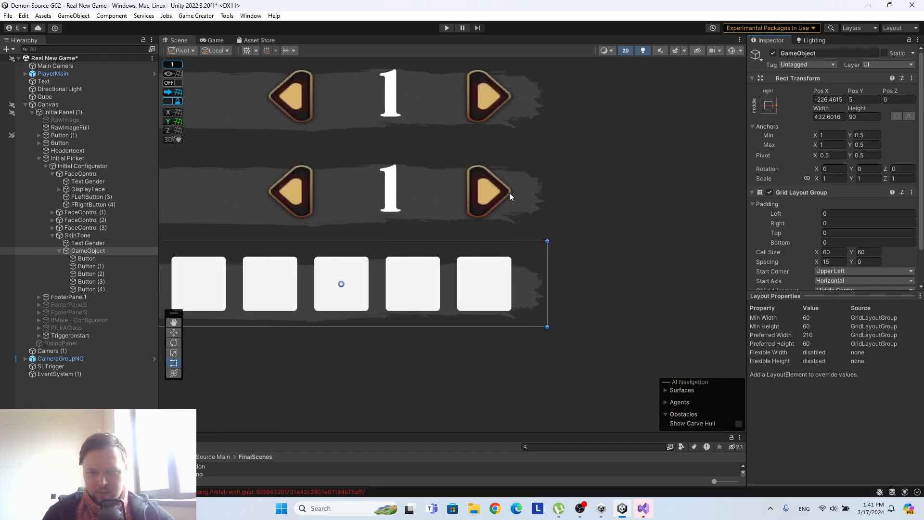
scroll(423, 265, down, 1)
drag(176, 291, 188, 291)
scroll(437, 223, down, 3)
scroll(437, 221, down, 2)
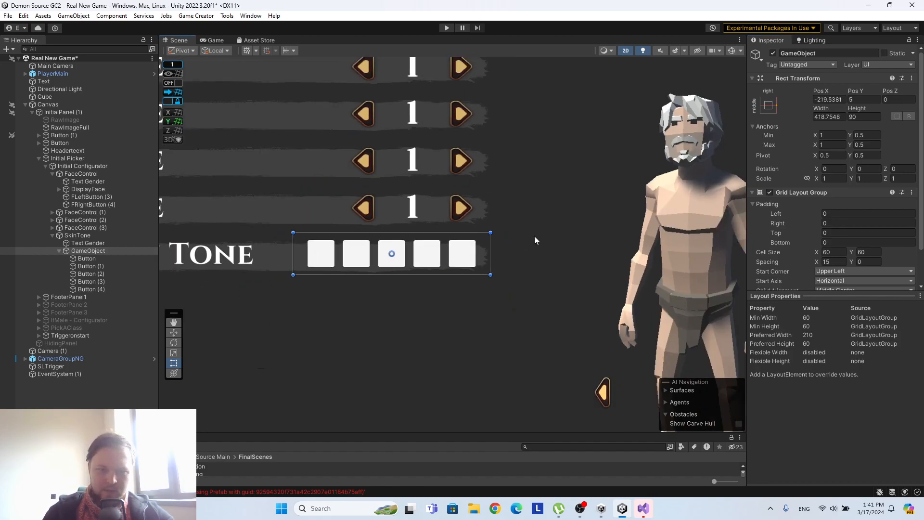
Deselect the swatch container, examine the whole Create Character panel and collapse SkinTone in the hierarchy.
click(536, 204)
middle_drag(444, 195, 510, 222)
scroll(609, 181, down, 2)
scroll(529, 215, down, 4)
click(53, 235)
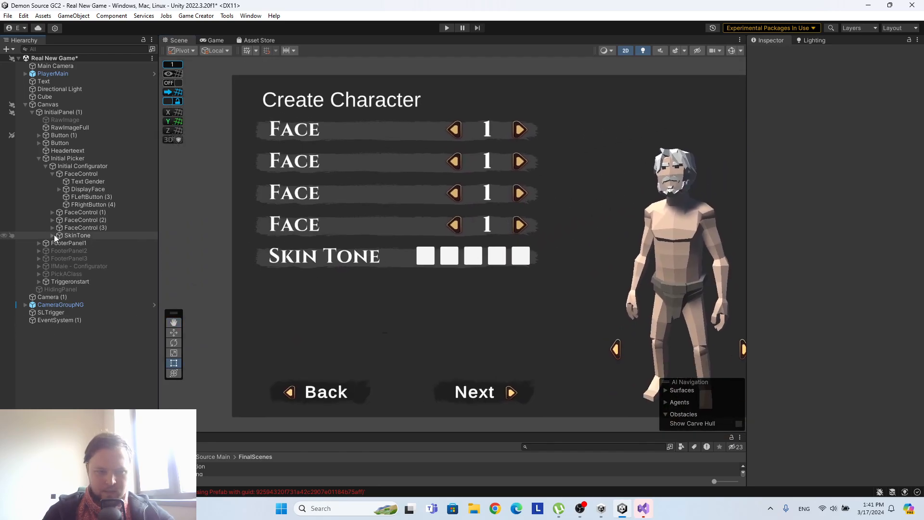
Duplicate the SkinTone row twice to make three swatch rows beneath the Face rows.
click(94, 235)
key(ctrl+d)
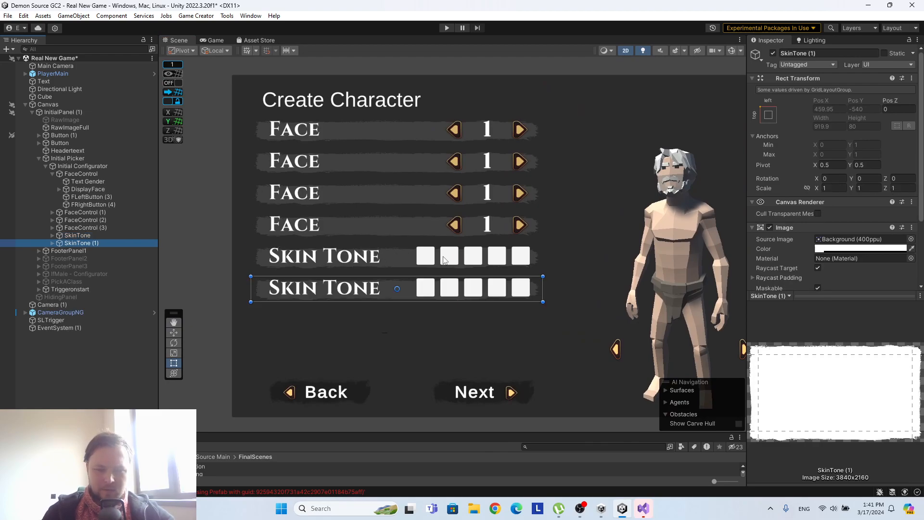
key(ctrl+d)
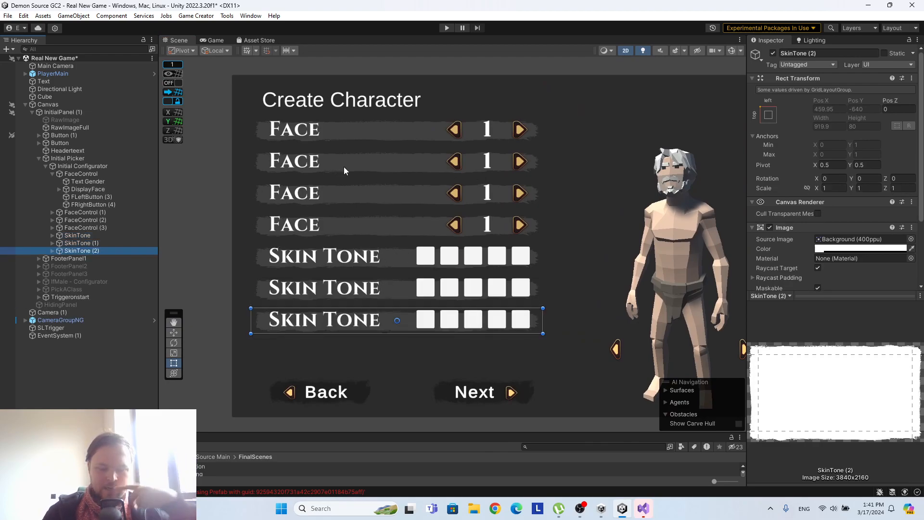
Expand the three duplicated FaceControl rows in the hierarchy and change the second row's label text to "Hair".
click(52, 213)
click(52, 251)
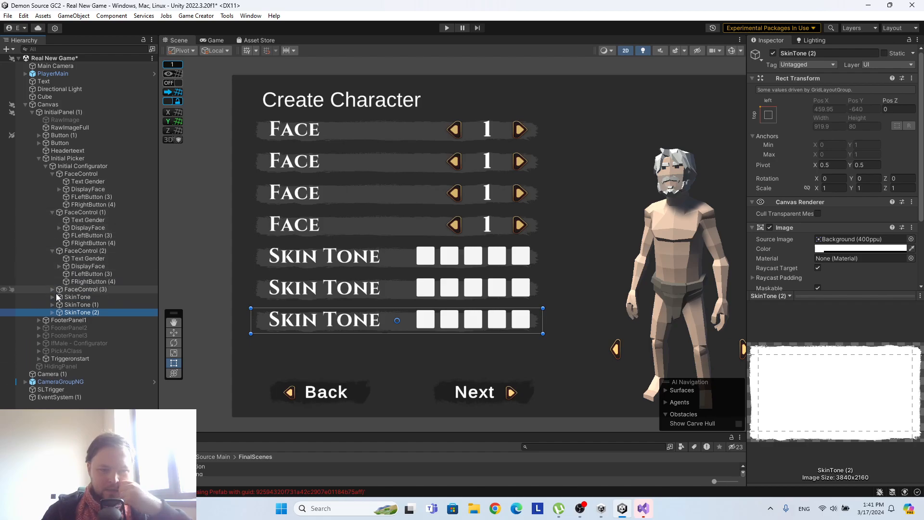
click(52, 289)
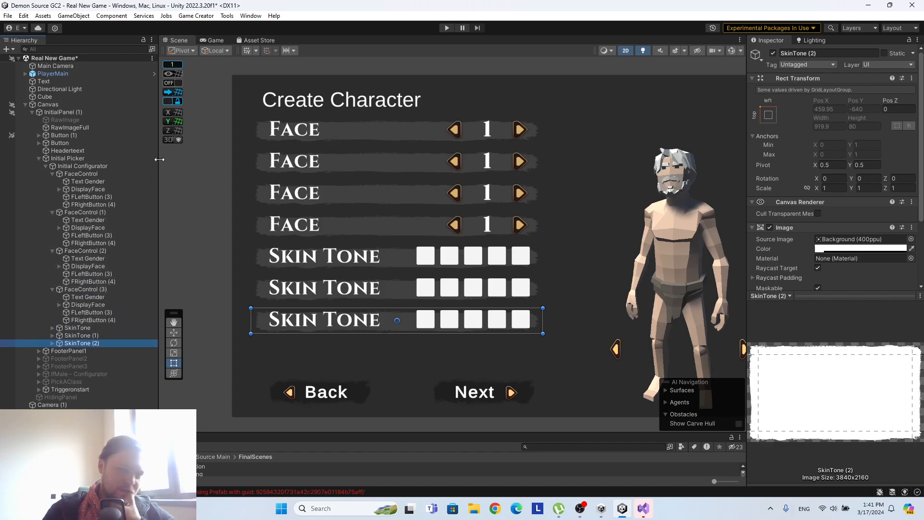
click(90, 182)
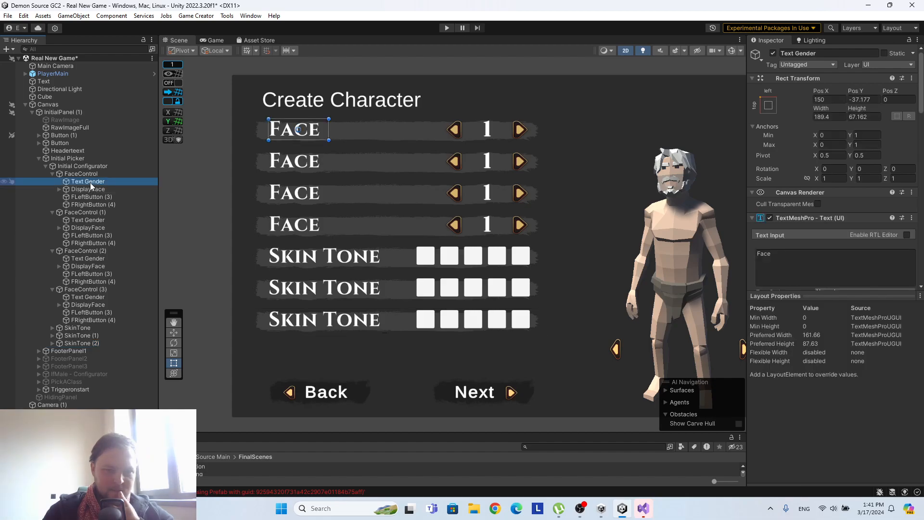
click(89, 220)
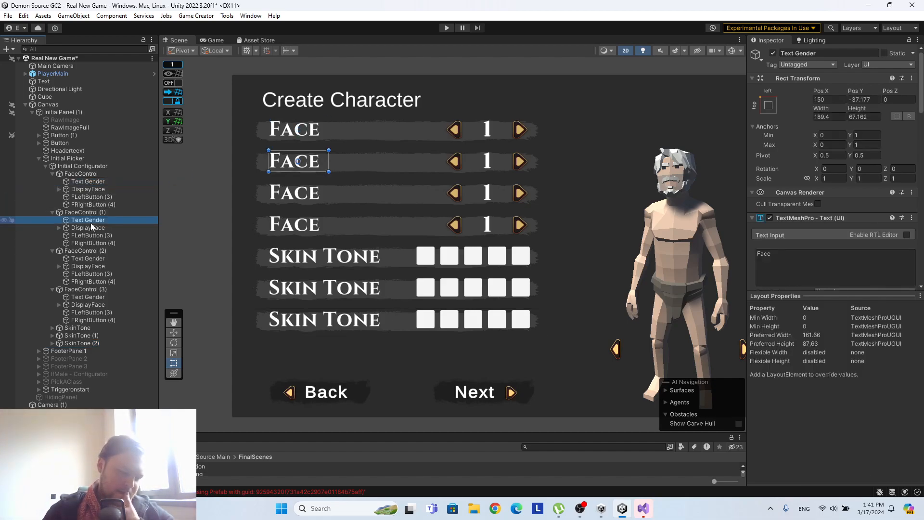
click(786, 260)
text(H)
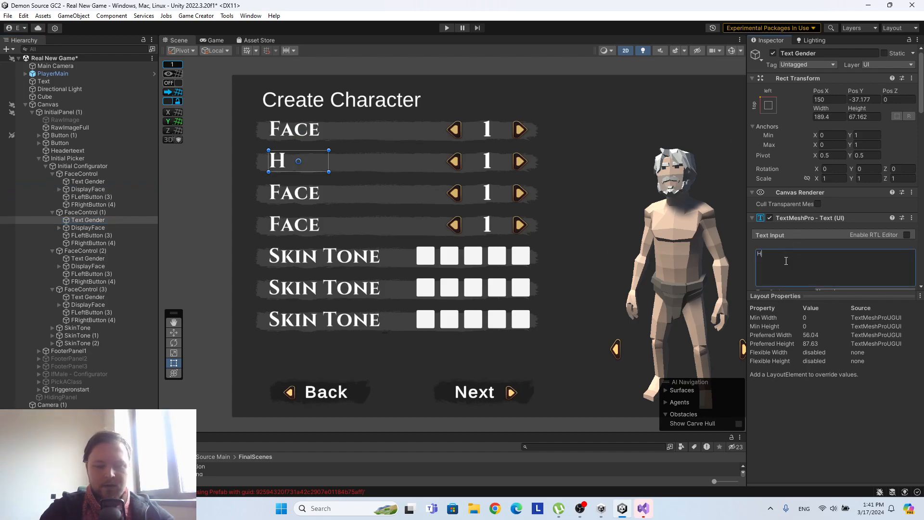
text(air)
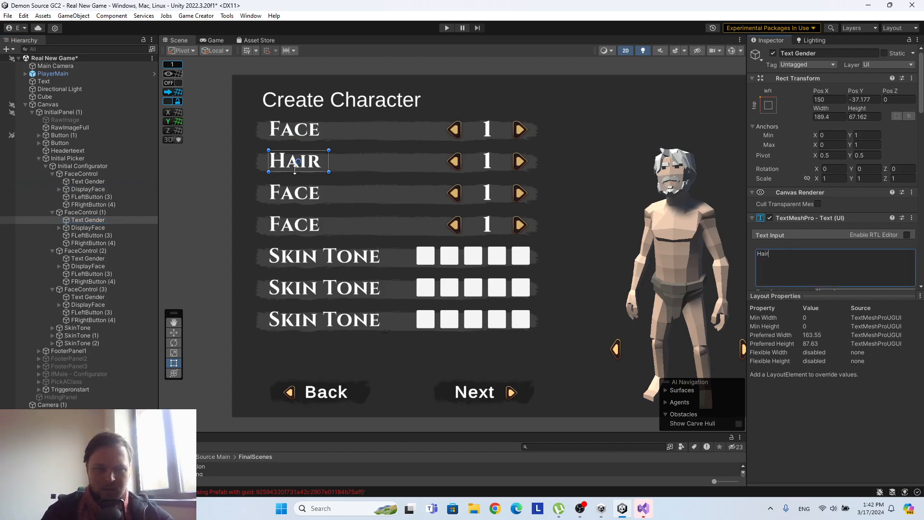
Change the label text of the third selector row, FaceControl (2), to "Eyebrows".
click(88, 259)
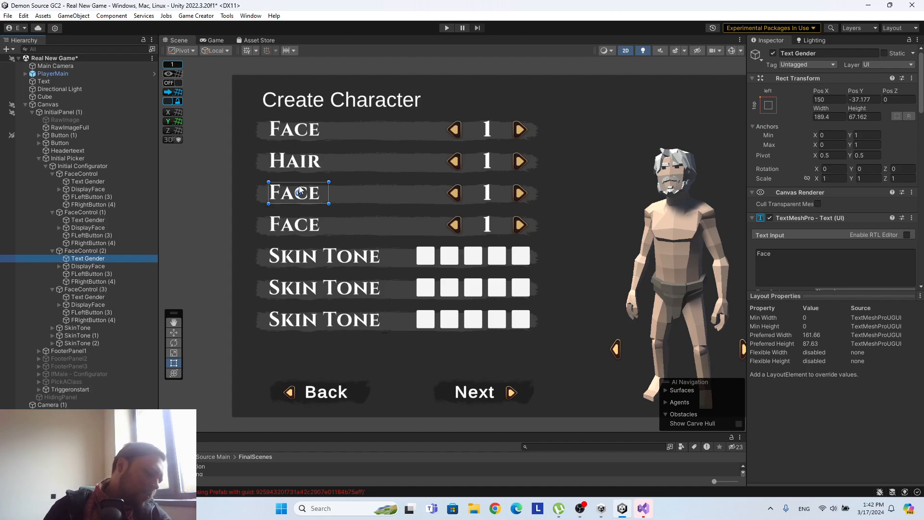
key(e)
key(w)
click(788, 261)
text(Eyebrows)
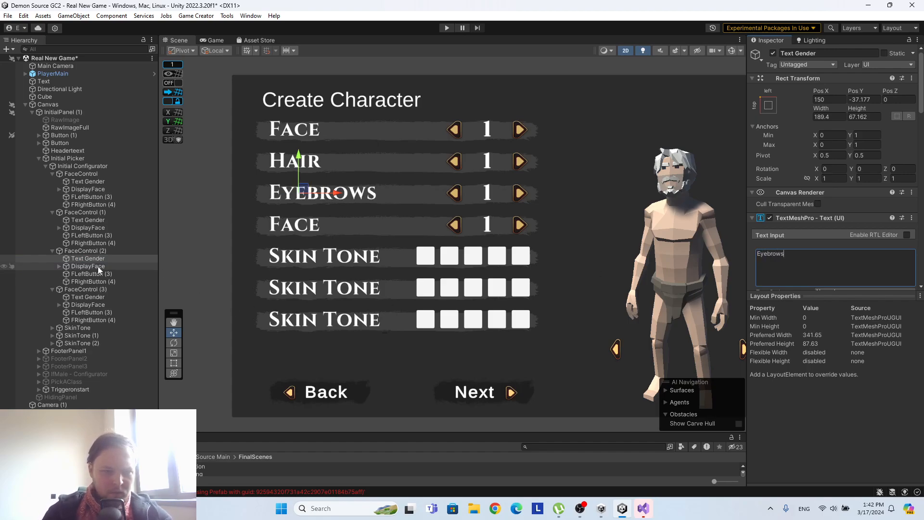
Change the label text of the fourth selector row, FaceControl (3), to "Beard".
click(87, 296)
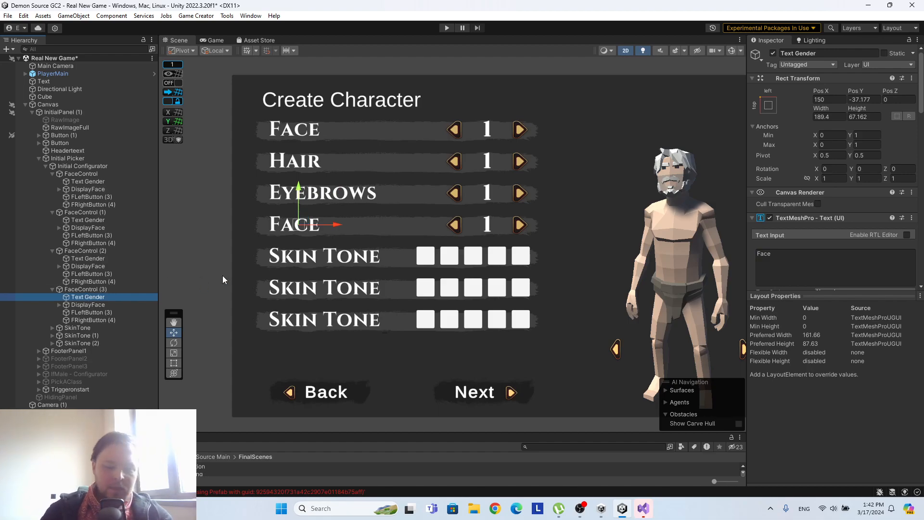
key(e)
key(r)
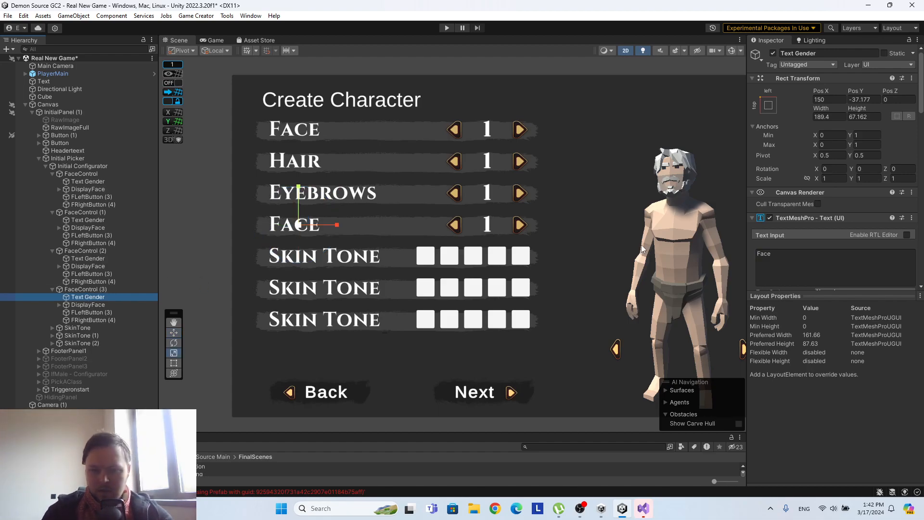
click(102, 291)
click(99, 297)
drag(758, 254, 793, 258)
text(B)
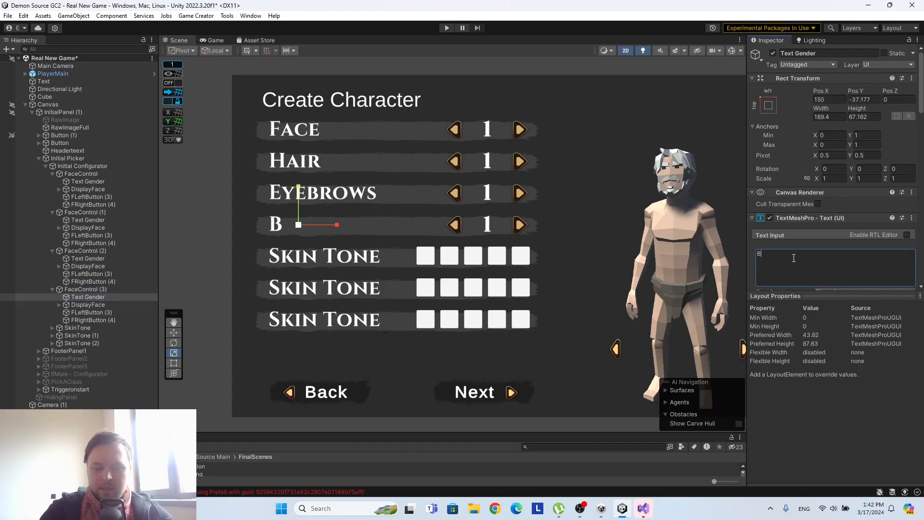
text(eard)
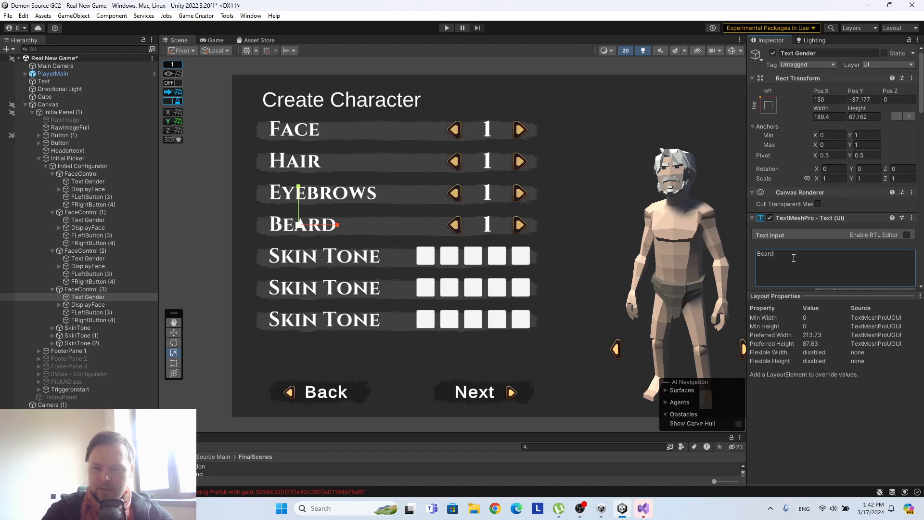
scroll(829, 165, down, 15)
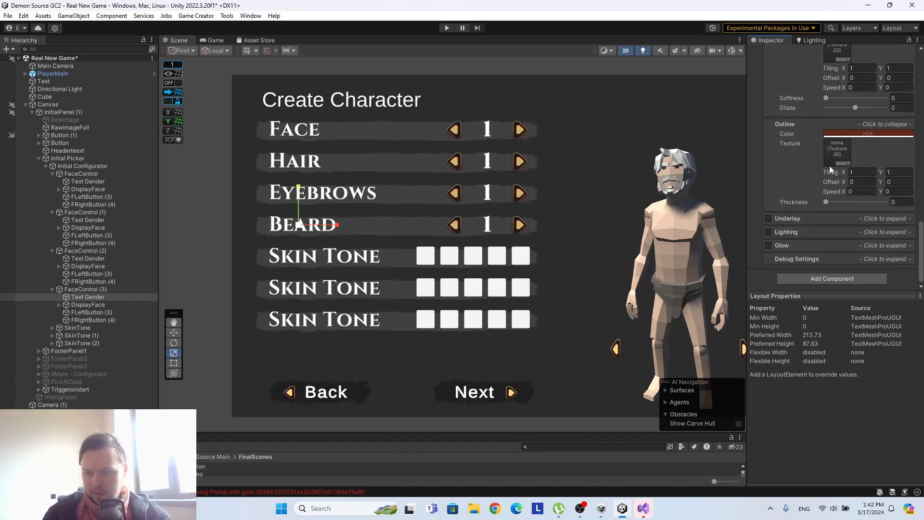
click(825, 279)
text(loca)
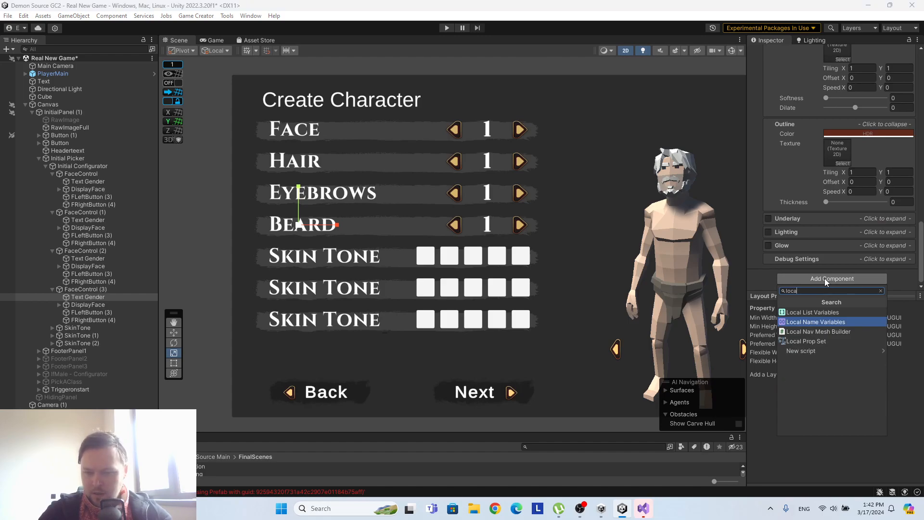
key(BackSpace)
key(BackSpace)
key(BackSpace)
key(BackSpace)
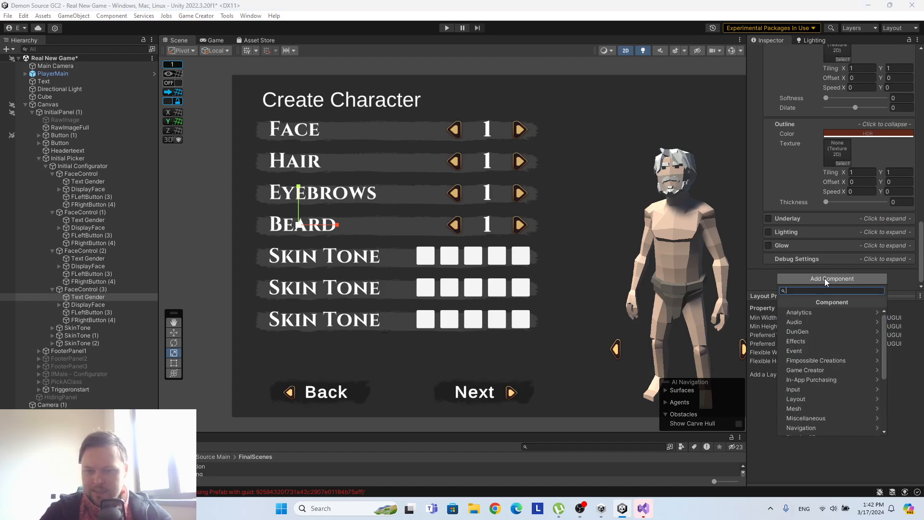
click(761, 250)
scroll(761, 250, up, 10)
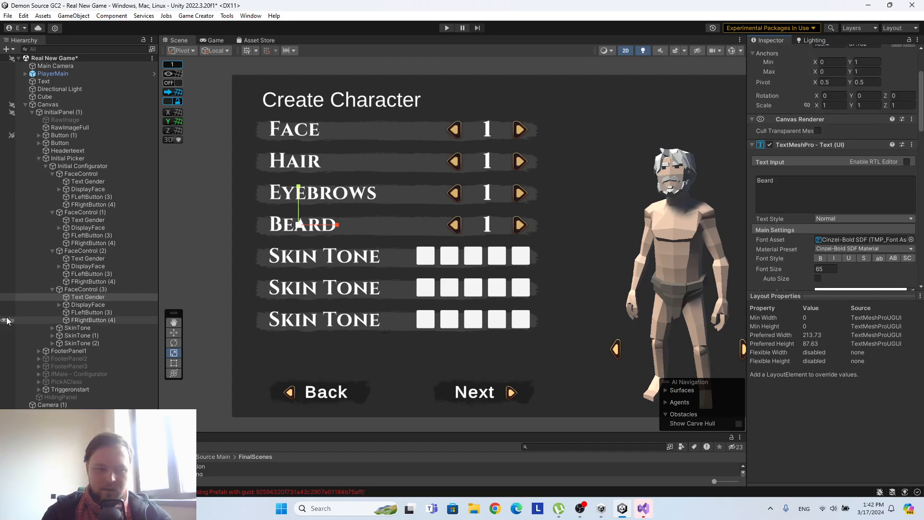
Expand the three SkinTone rows in the hierarchy and select the text label of the first one.
click(52, 328)
scroll(63, 353, down, 3)
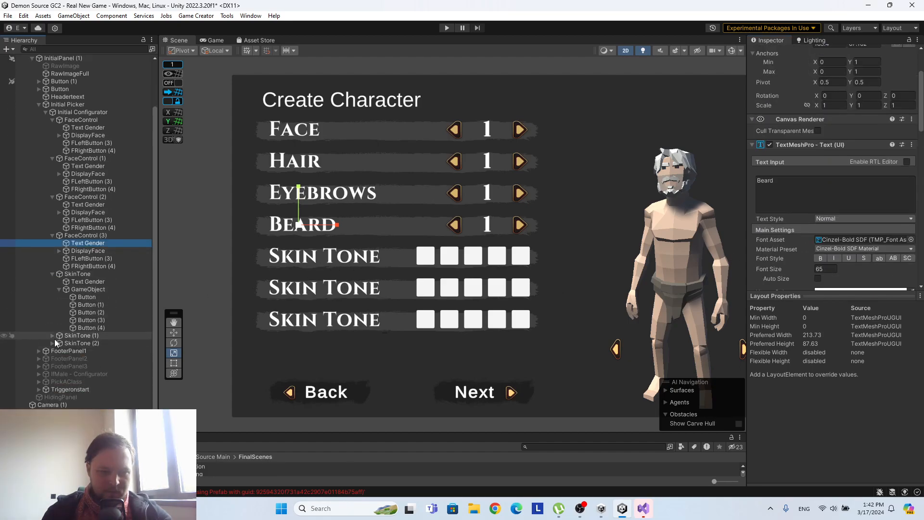
click(52, 335)
click(52, 359)
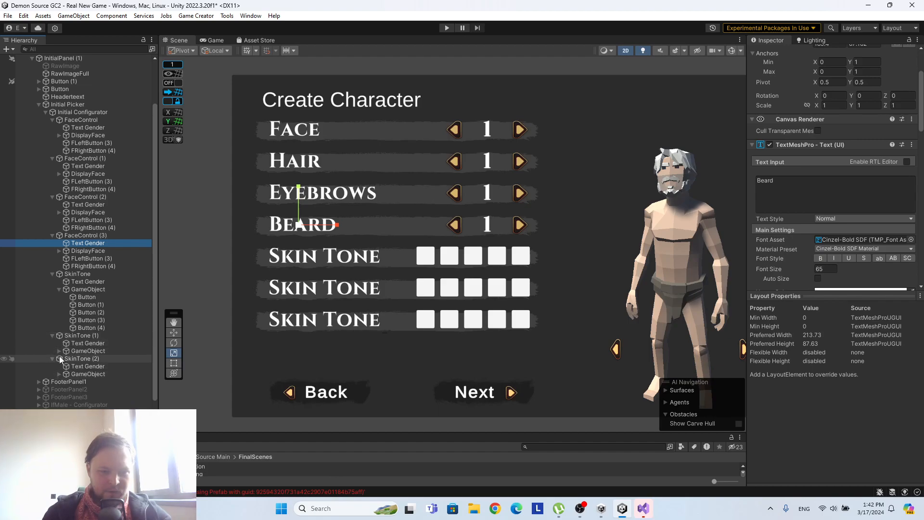
scroll(72, 332, down, 2)
click(91, 251)
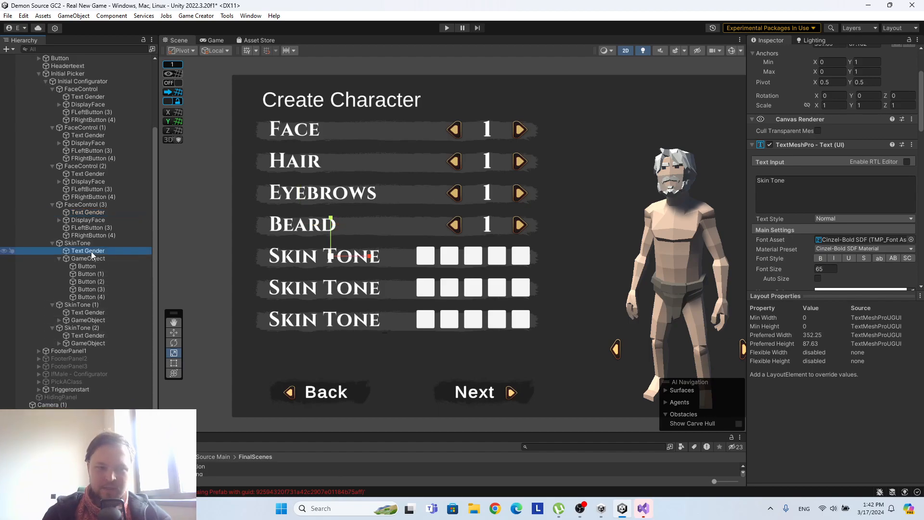
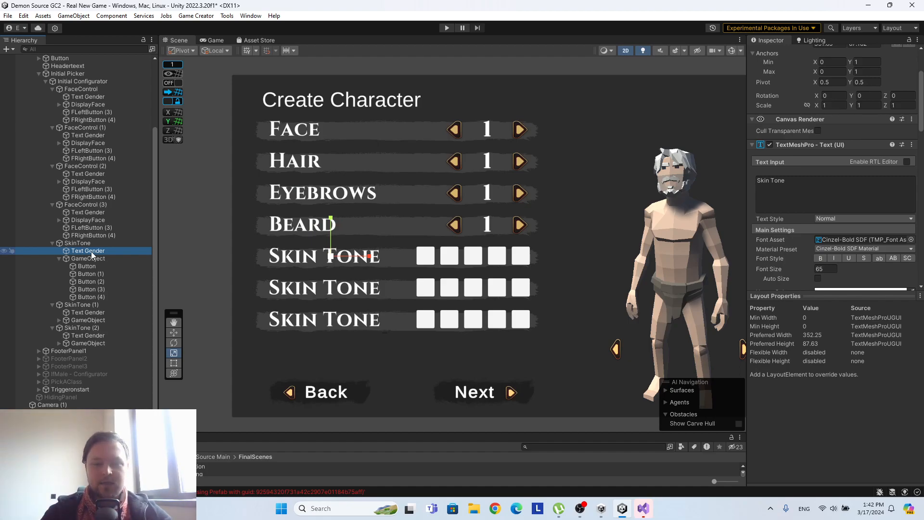
Select the text label of the second swatch row, SkinTone (1), leaving the first row's text as "Skin Tone".
click(793, 181)
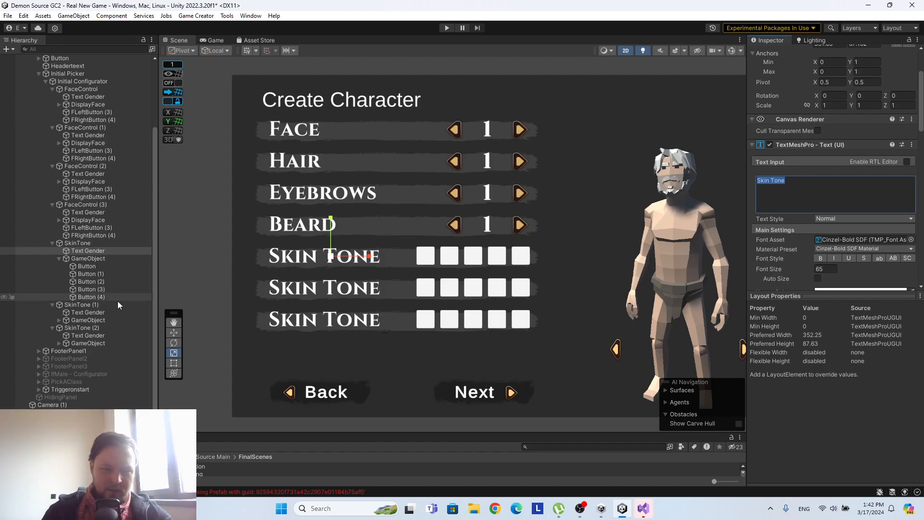
click(85, 312)
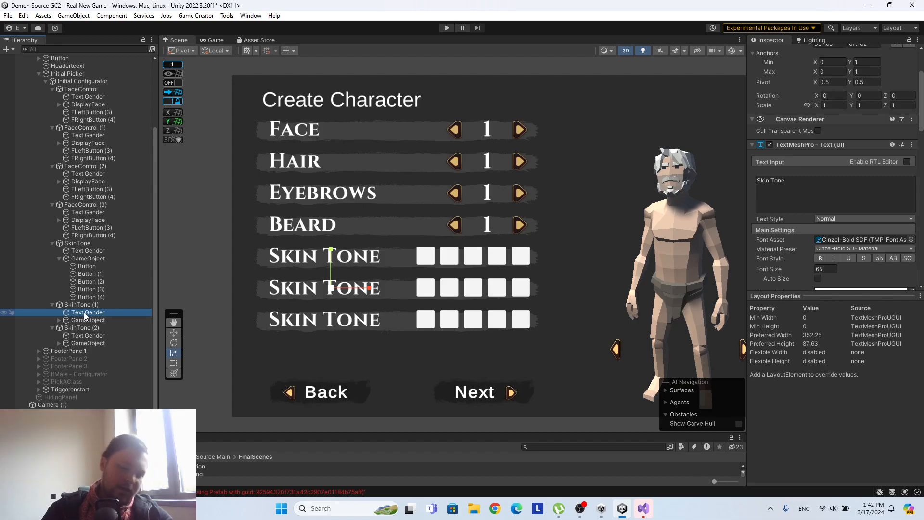
key(shift+h)
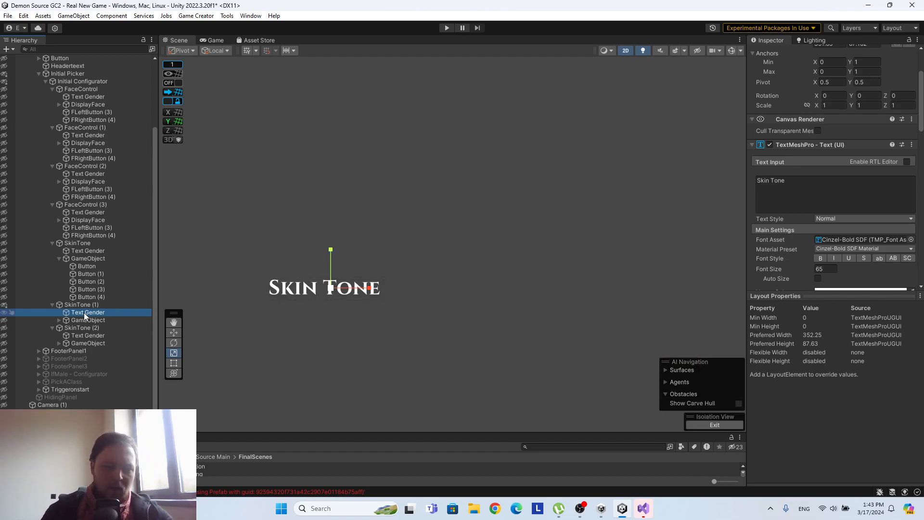
click(426, 198)
scroll(439, 143, down, 1)
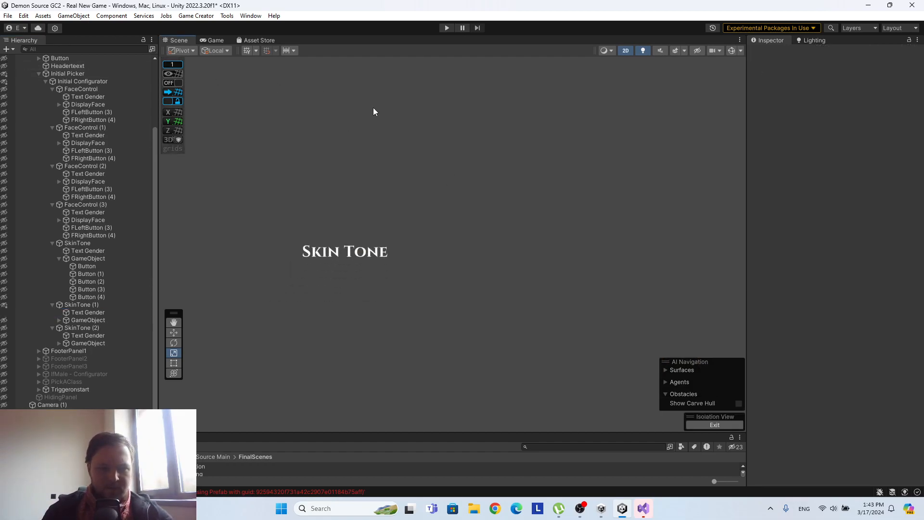
scroll(374, 106, down, 2)
key(ctrl+z)
key(ctrl+z)
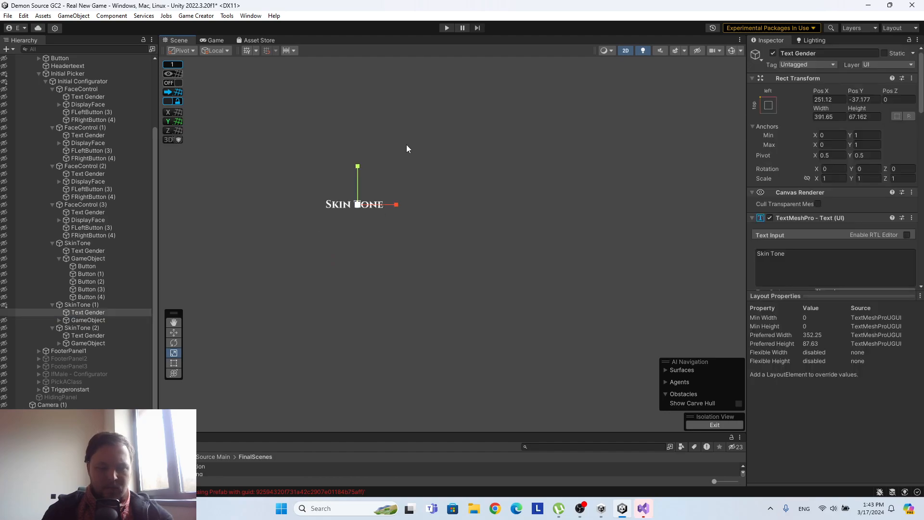
Change the label text of the second swatch row, SkinTone (1), to "Hair Color".
click(803, 254)
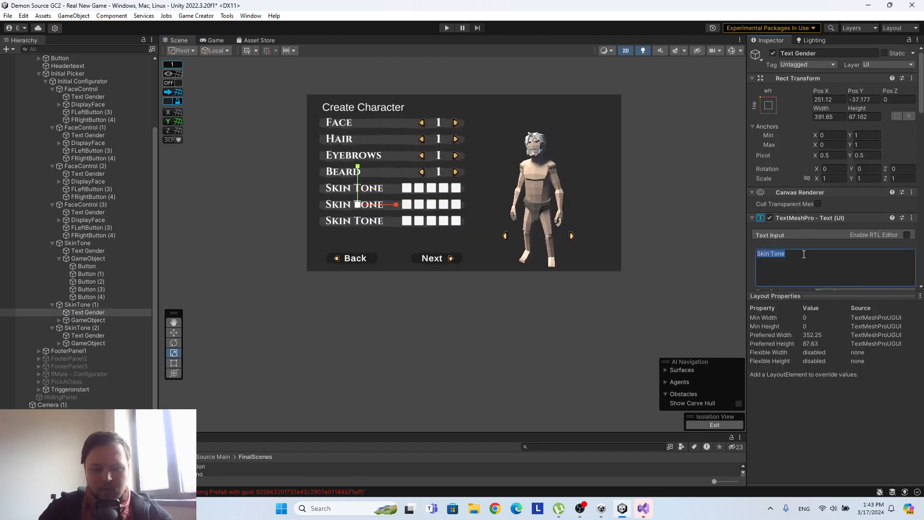
text(Hair)
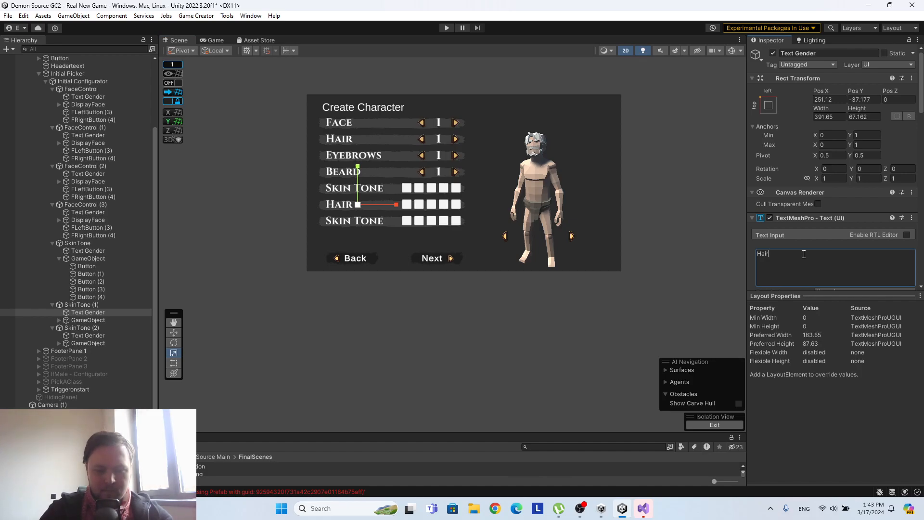
text( Color)
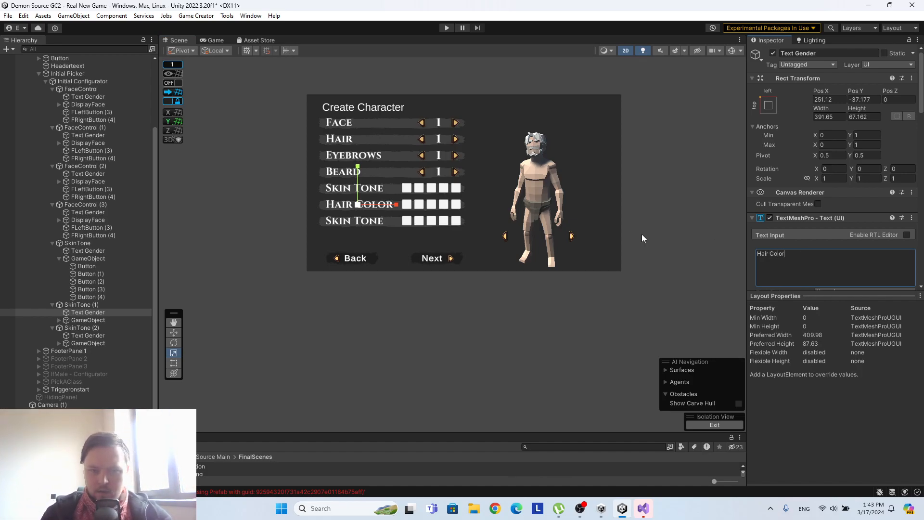
Change the label text of the third swatch row, SkinTone (2), to "Tatoo Color".
click(88, 335)
click(835, 258)
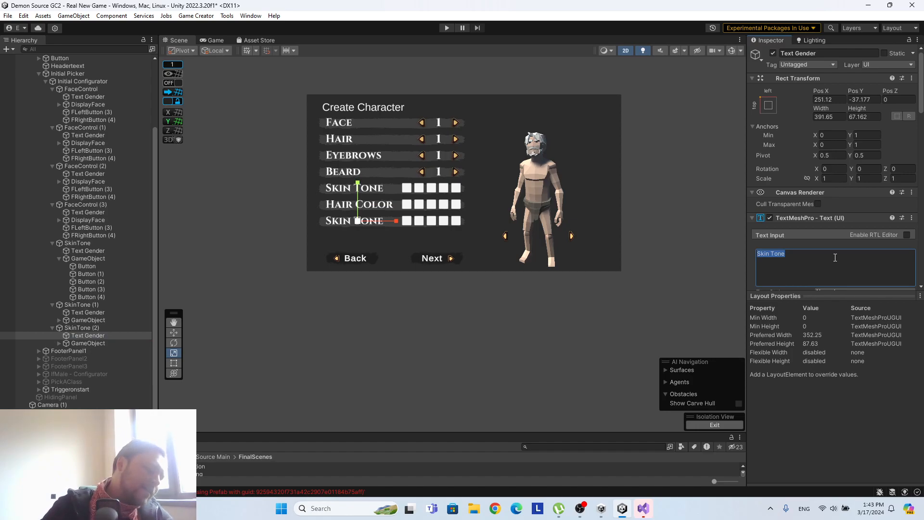
text(Ta)
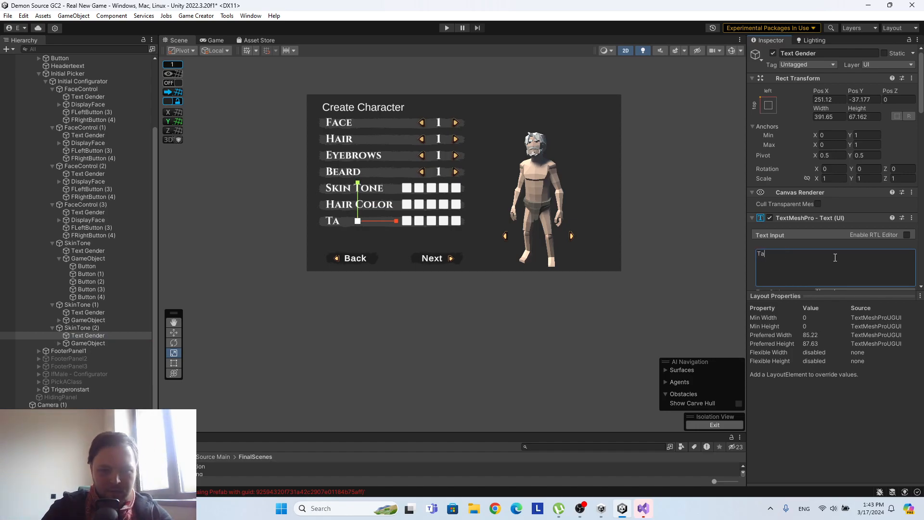
text(too Color)
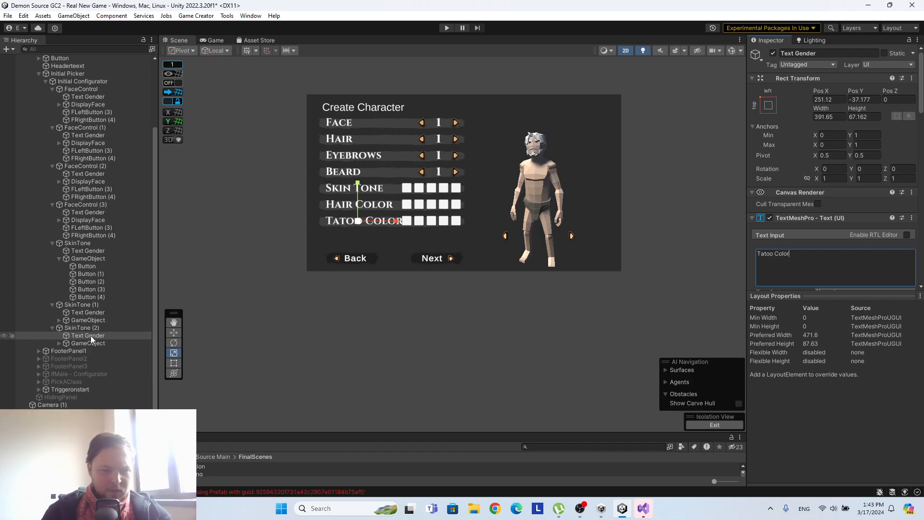
Select the Text Gender labels of all seven selector and swatch rows together and reduce their font size to 50.74.
scroll(411, 208, up, 2)
scroll(411, 209, up, 5)
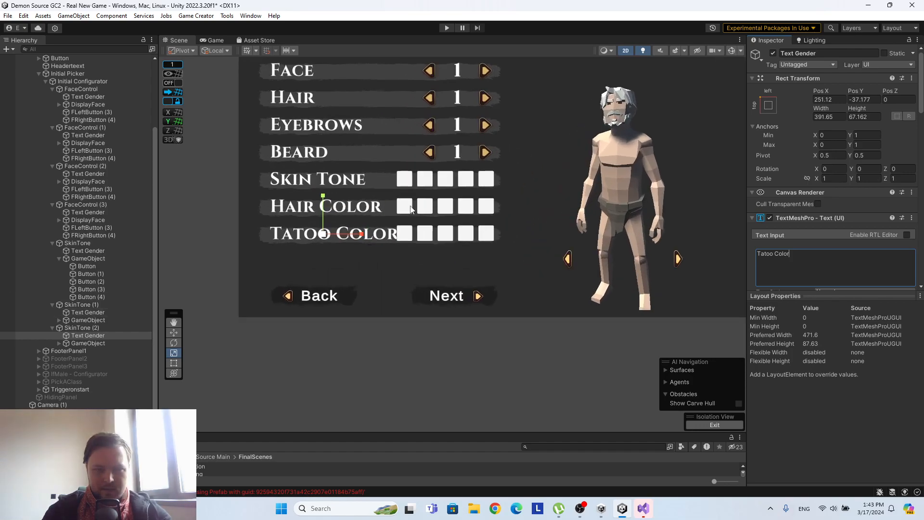
scroll(411, 208, down, 2)
middle_drag(460, 157, 457, 195)
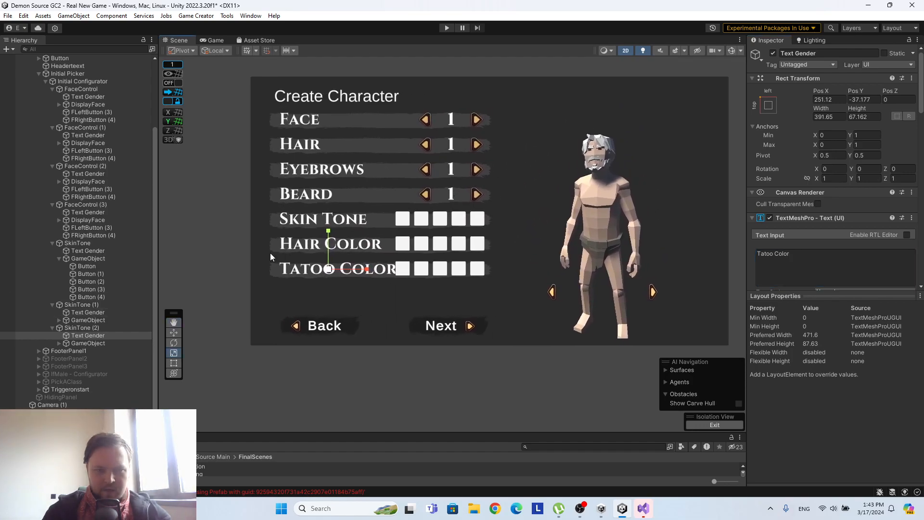
ctrl+click(85, 311)
ctrl+click(92, 251)
scroll(92, 252, up, 3)
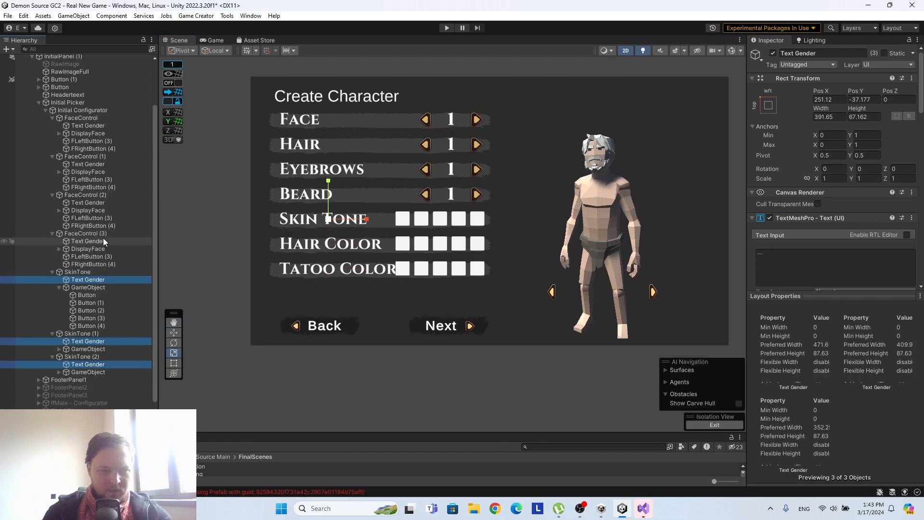
ctrl+click(96, 241)
ctrl+click(88, 202)
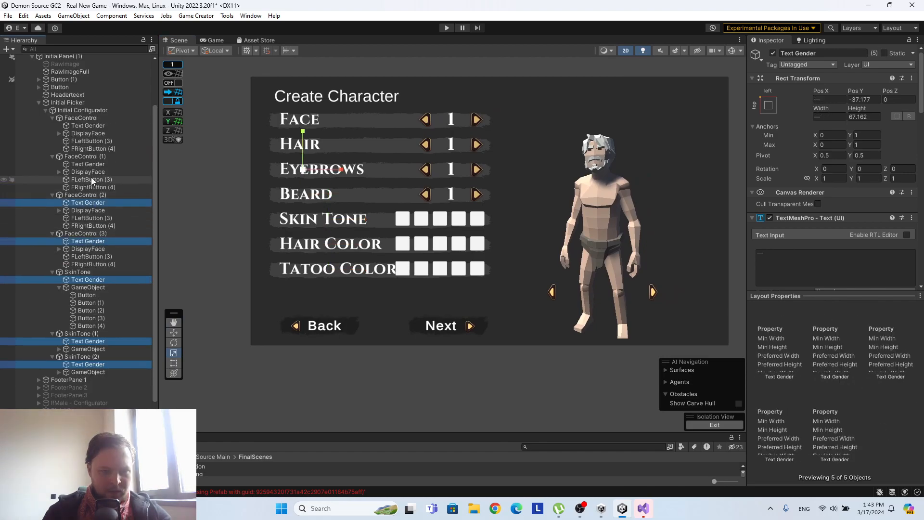
ctrl+click(88, 163)
ctrl+click(85, 126)
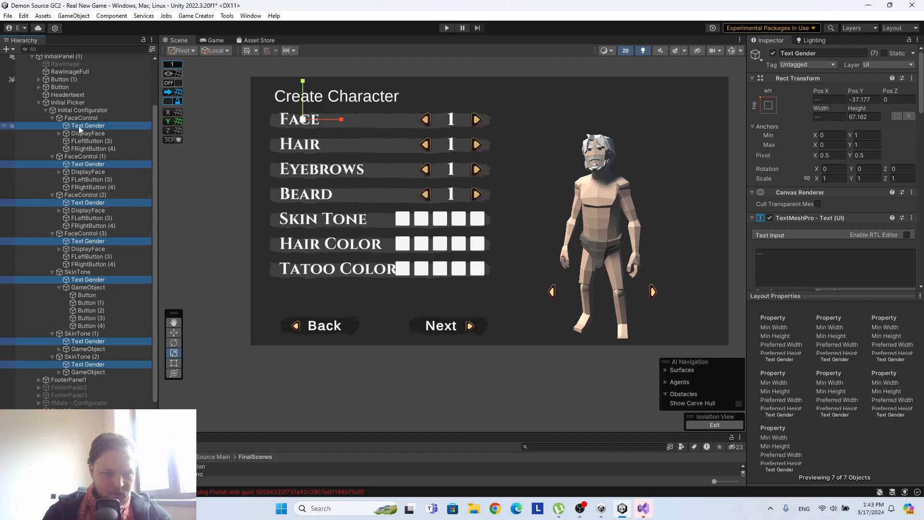
scroll(839, 235, down, 2)
scroll(838, 235, down, 2)
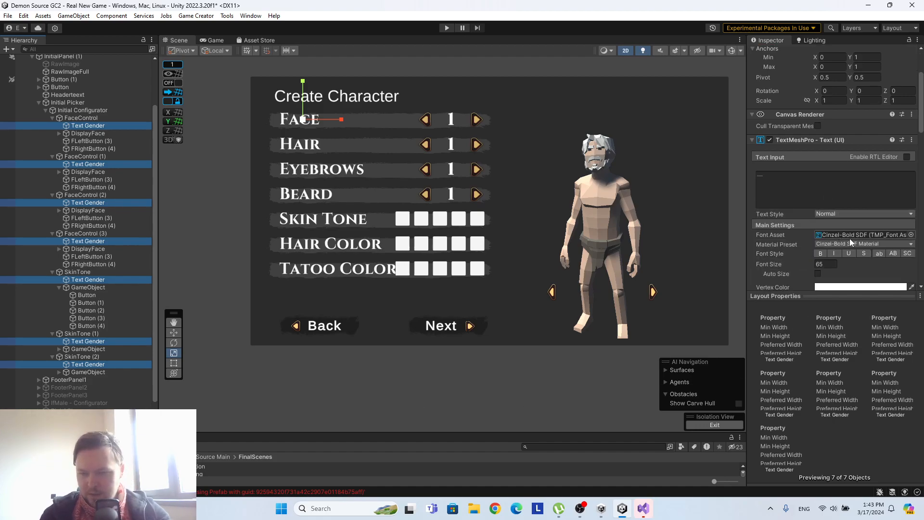
drag(792, 238, 567, 240)
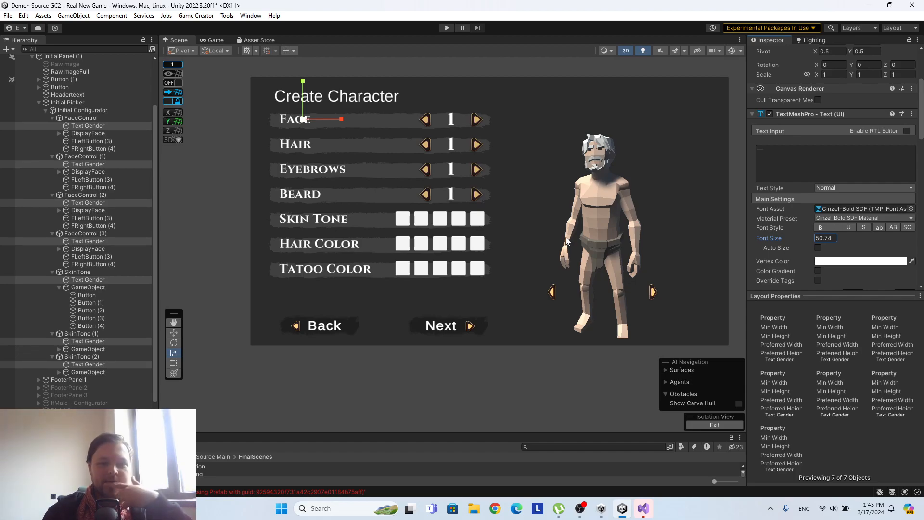
middle_drag(443, 168, 380, 176)
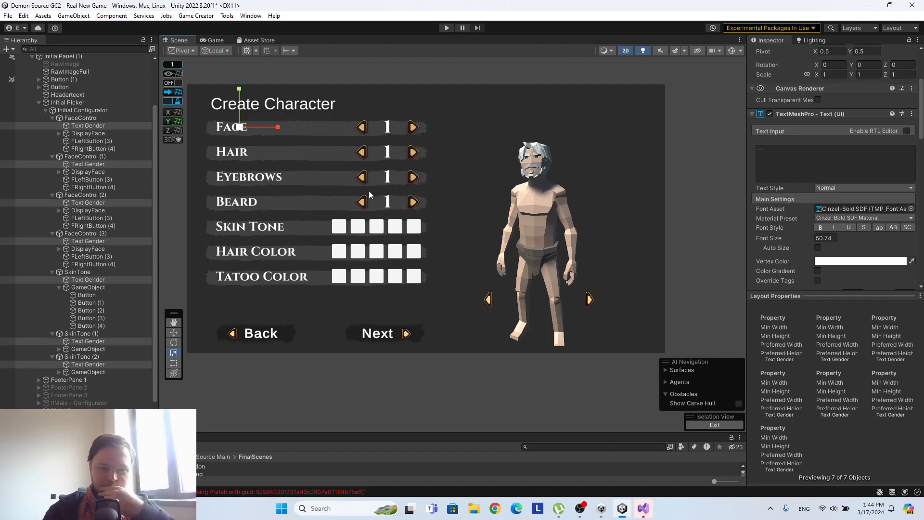
Collapse Initial Picker in the hierarchy and run the scene briefly to check the character creation layout in the game view.
click(38, 101)
click(446, 27)
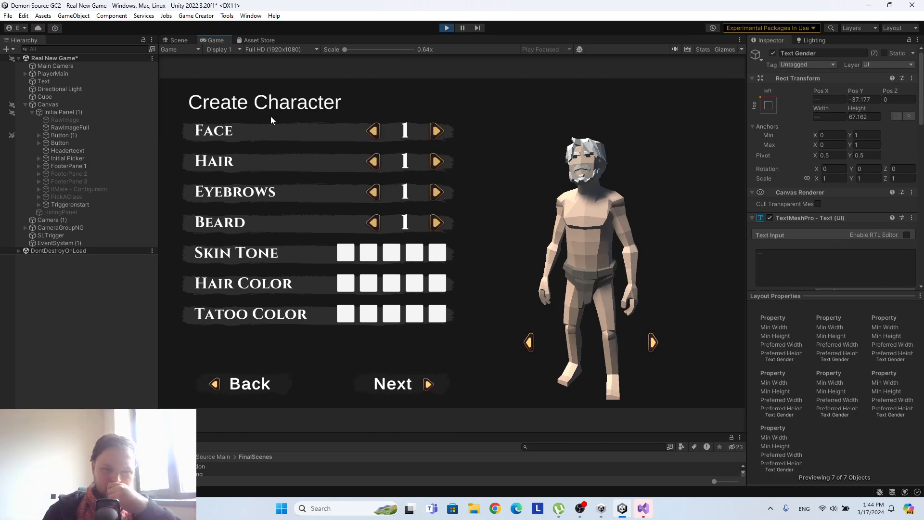
click(447, 28)
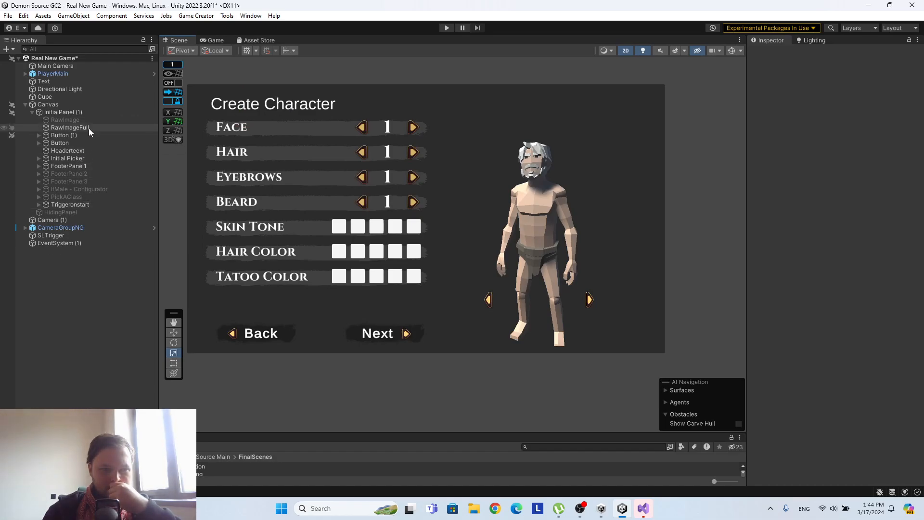
Change the font asset of the Create Character header text to Cinzel-Bold SDF.
click(89, 153)
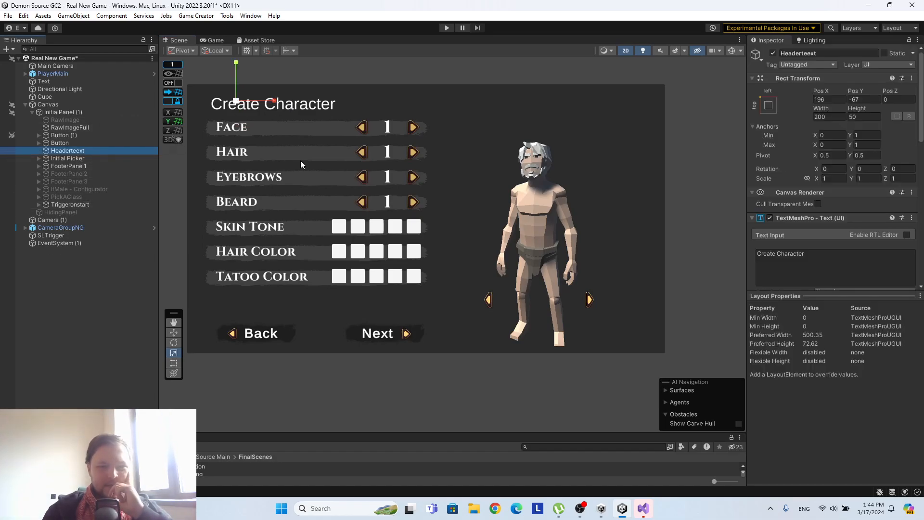
scroll(826, 241, down, 1)
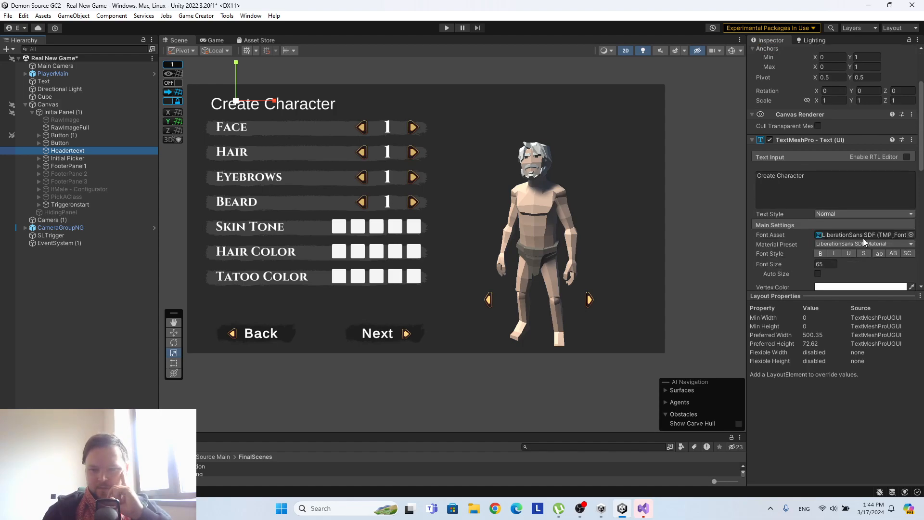
click(862, 242)
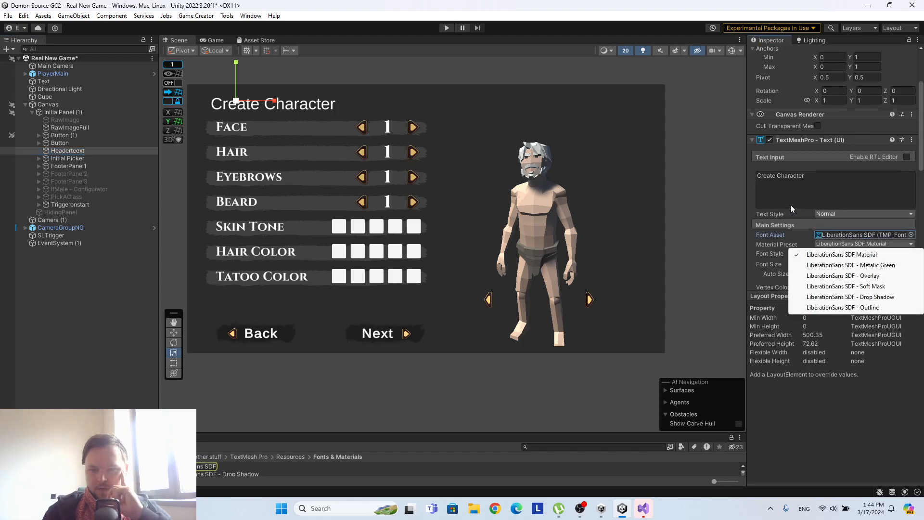
click(798, 236)
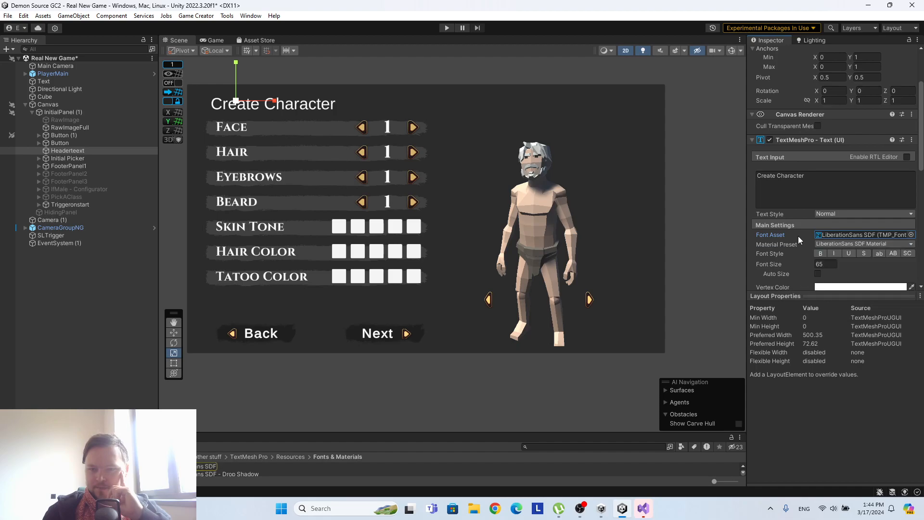
click(842, 243)
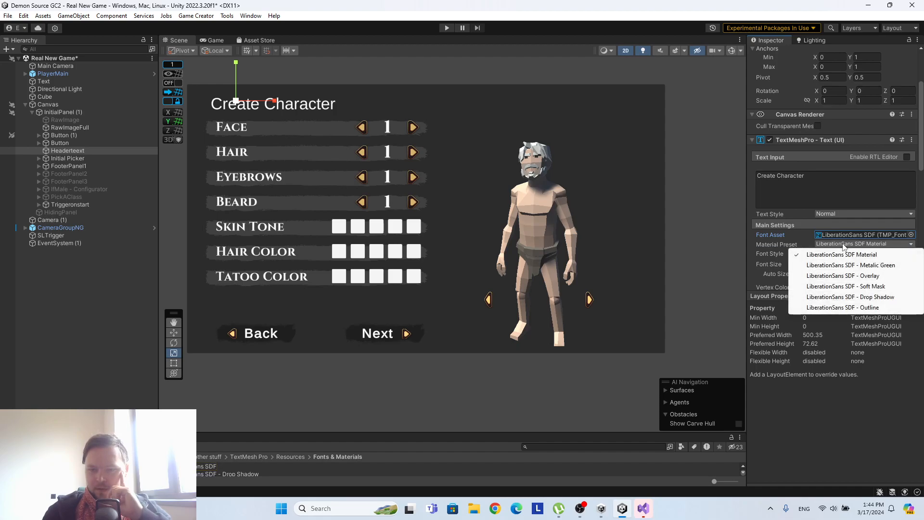
click(912, 238)
click(451, 193)
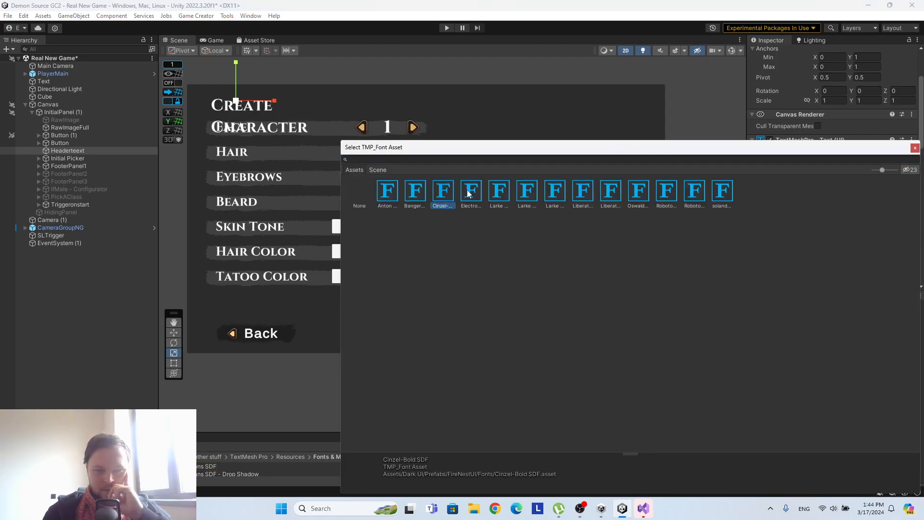
click(915, 148)
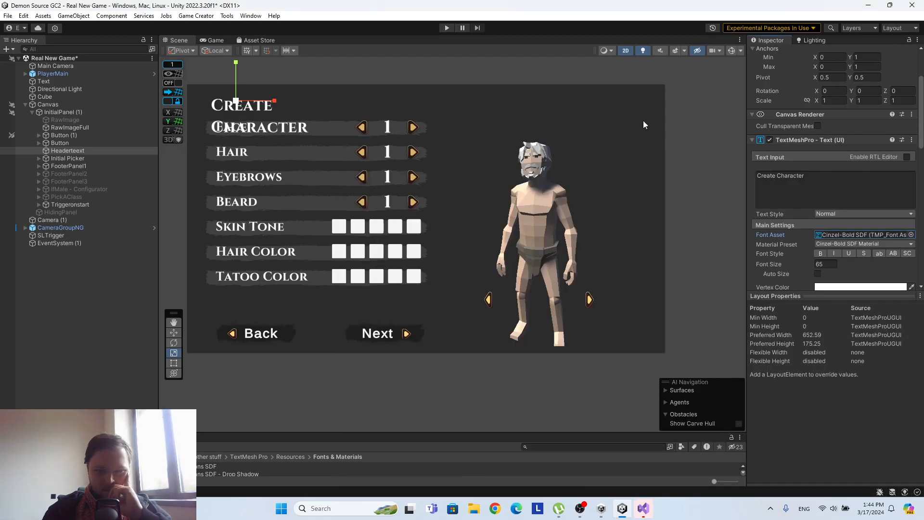
Widen the header text's rectangle so "Create Character" fits on one line, and move the header slightly up.
click(177, 362)
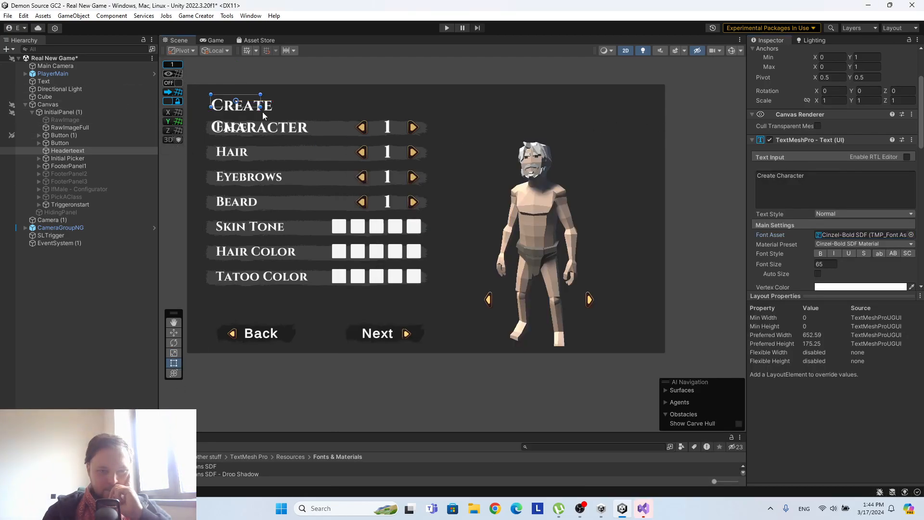
drag(266, 102, 399, 93)
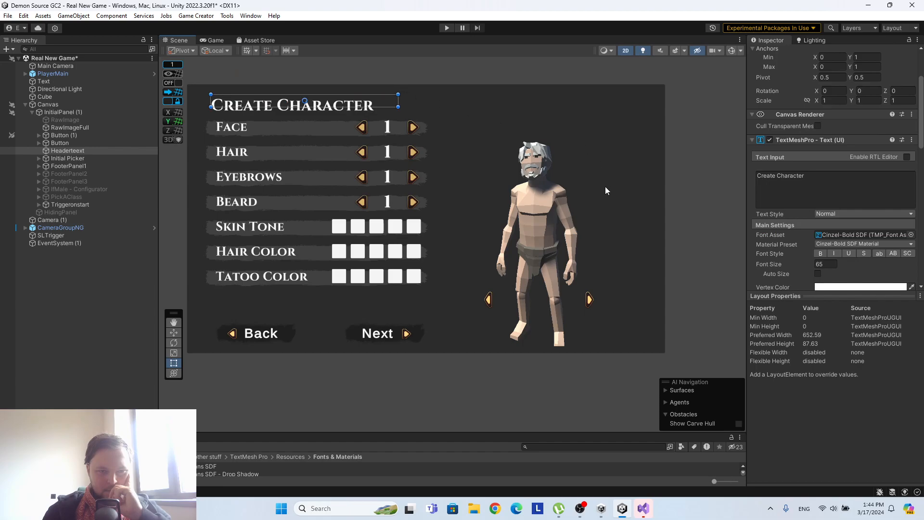
click(173, 332)
drag(305, 66, 306, 66)
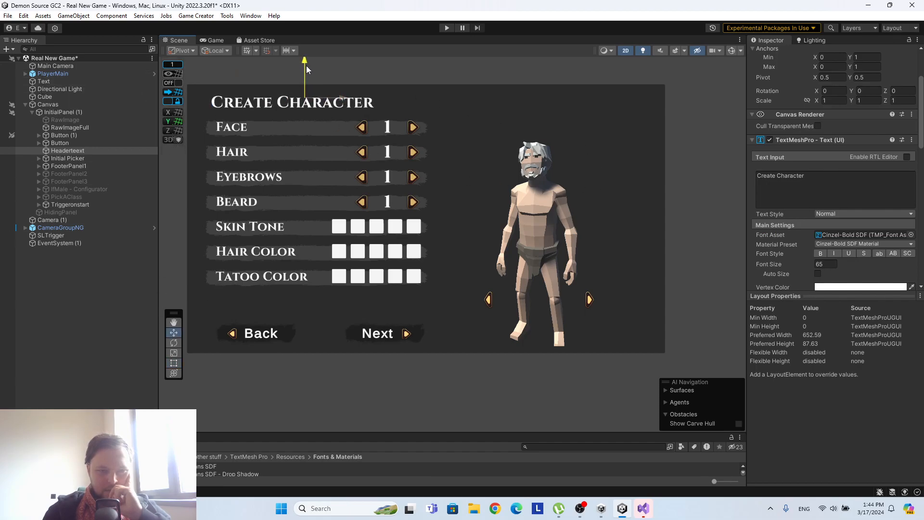
Examine the header text's extra settings, including its margins, without changing them.
scroll(855, 239, down, 3)
scroll(890, 236, down, 5)
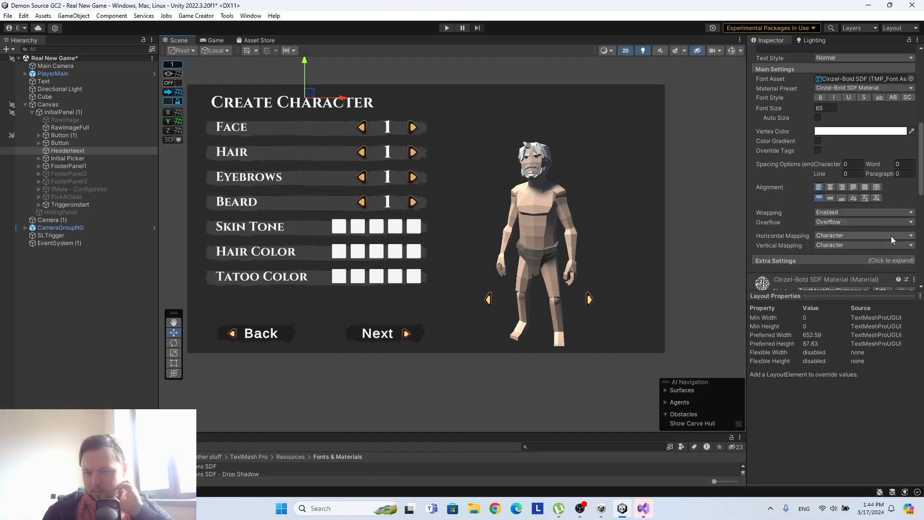
click(782, 208)
click(901, 229)
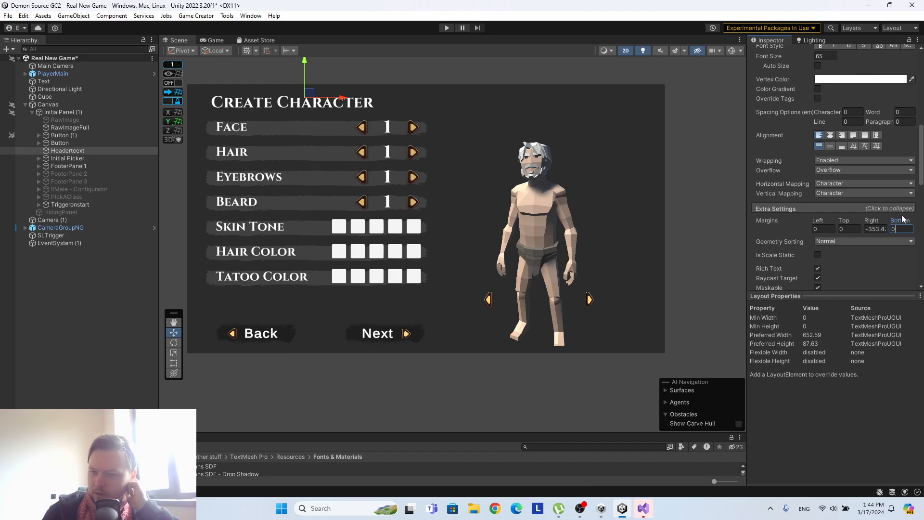
click(840, 209)
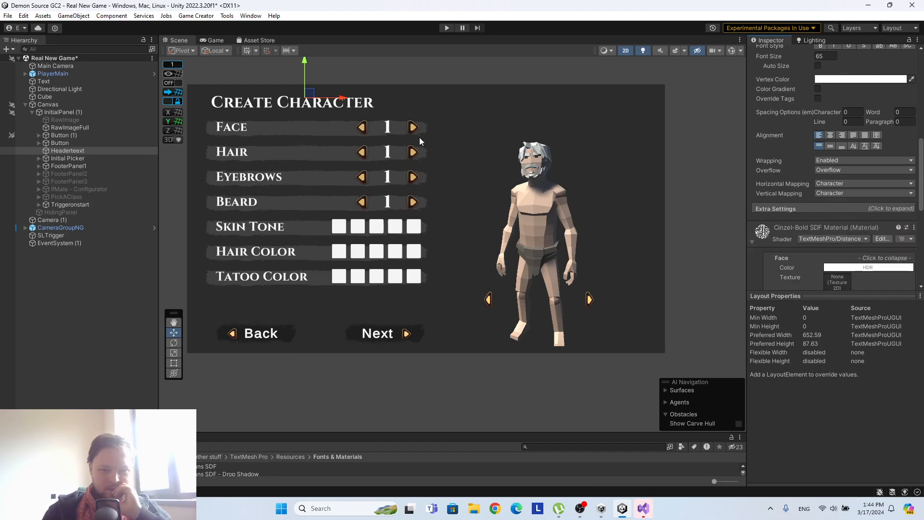
Move Initial Picker slightly down to Pos Y -444, leaving more space beneath the Create Character header.
click(81, 165)
click(93, 158)
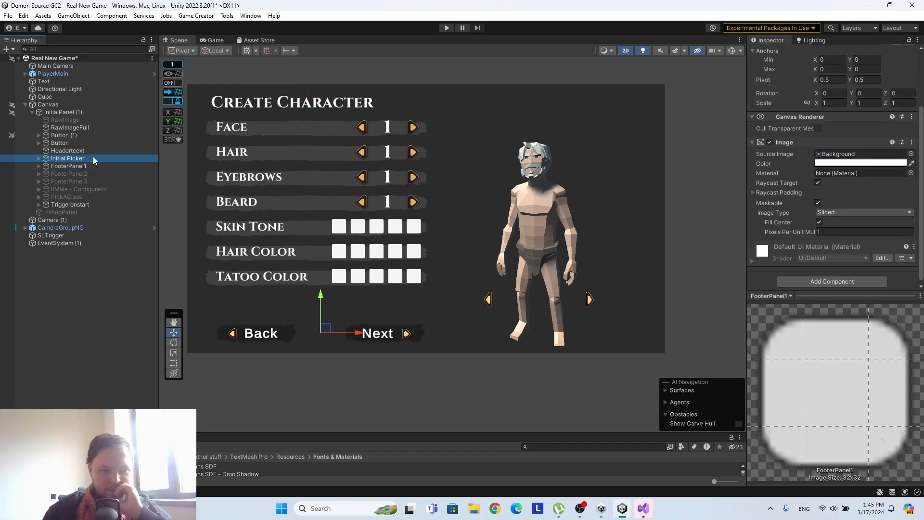
drag(329, 152, 329, 158)
scroll(873, 164, up, 3)
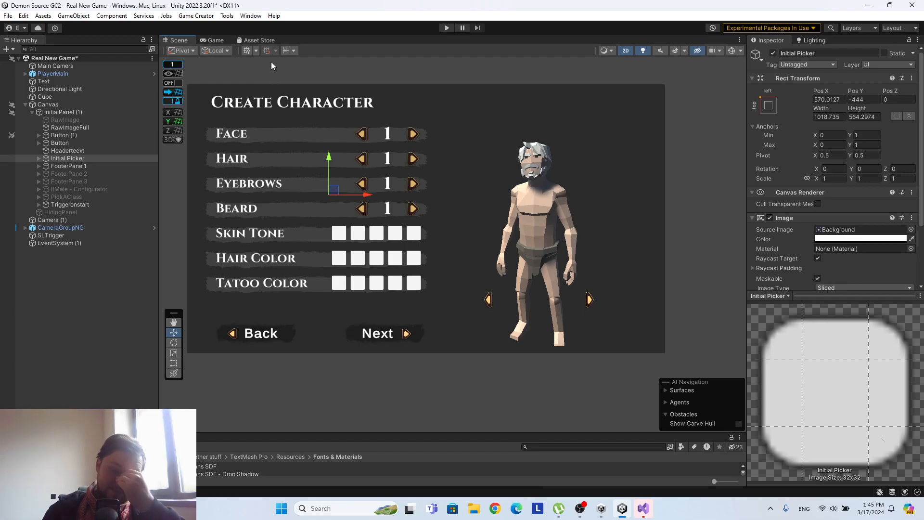
Run the scene in the game view at Free Aspect and resize the surrounding panels to check how the layout adapts.
click(221, 40)
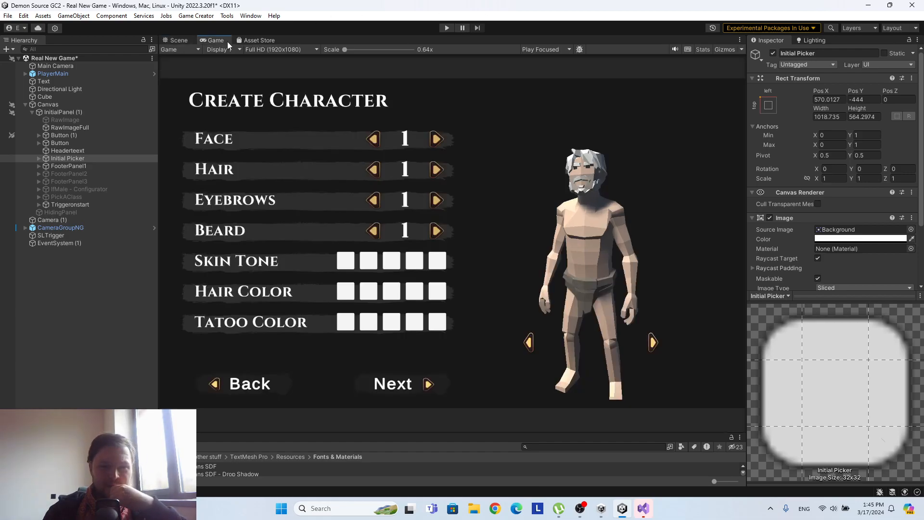
click(267, 50)
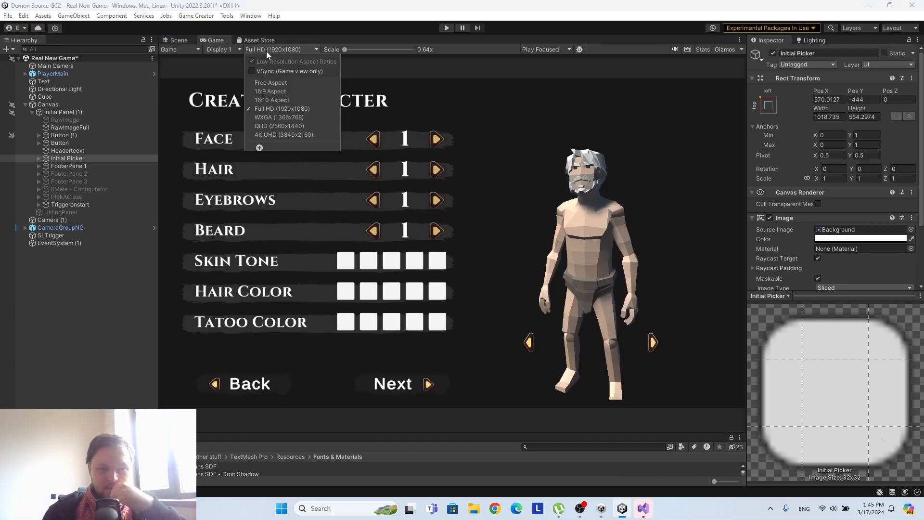
click(271, 83)
key(ctrl+p)
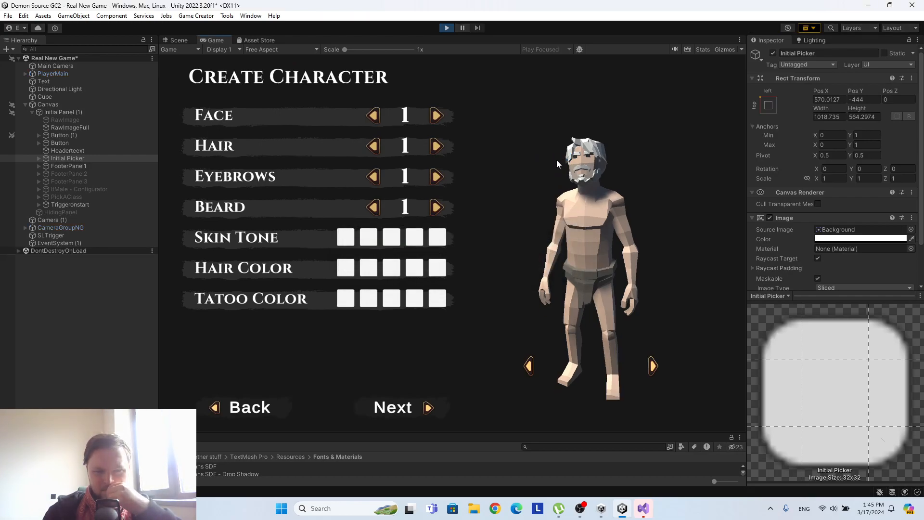
drag(745, 430, 572, 334)
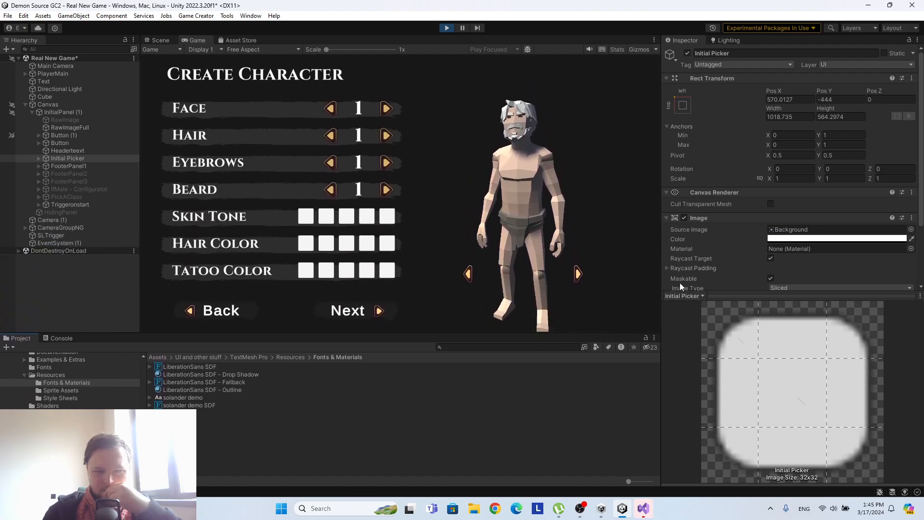
drag(659, 278, 884, 242)
drag(761, 247, 640, 245)
Compare the running layout at 16:9, 16:10 and Full HD (1920x1080), leave it at Full HD, and stop the scene.
click(258, 49)
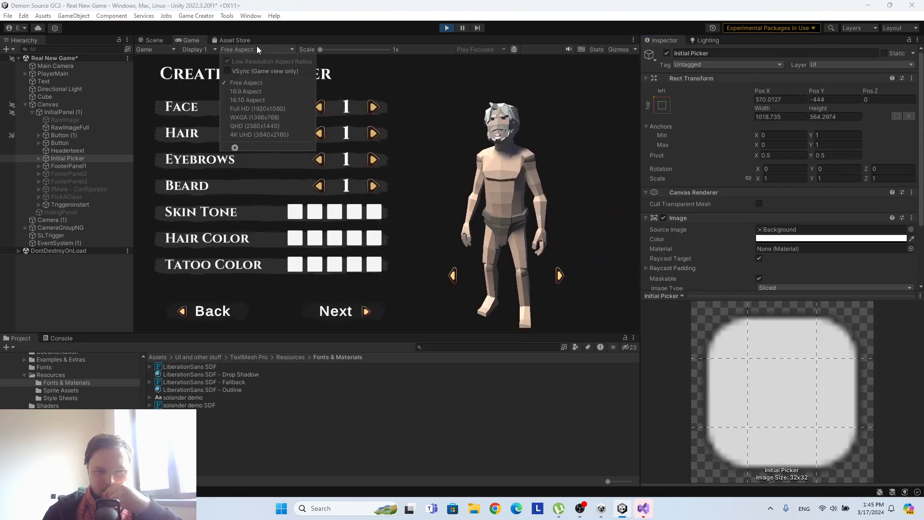
click(258, 92)
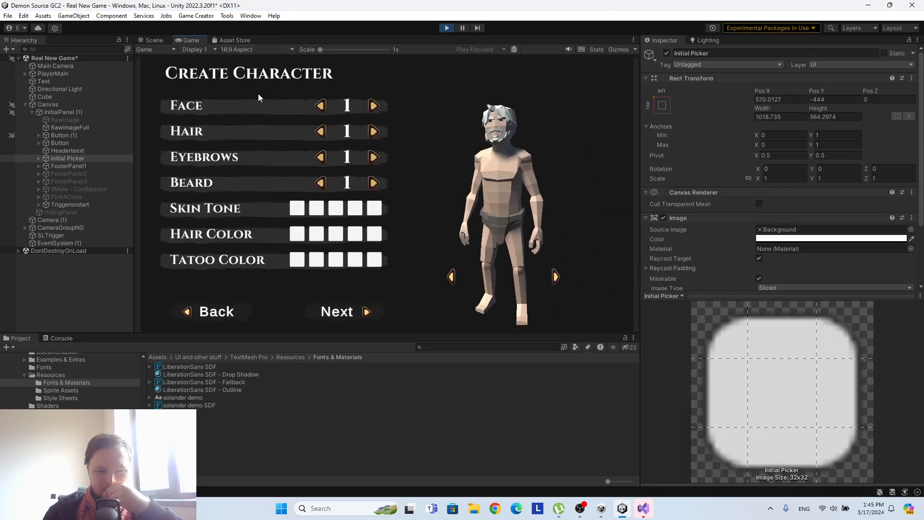
click(256, 50)
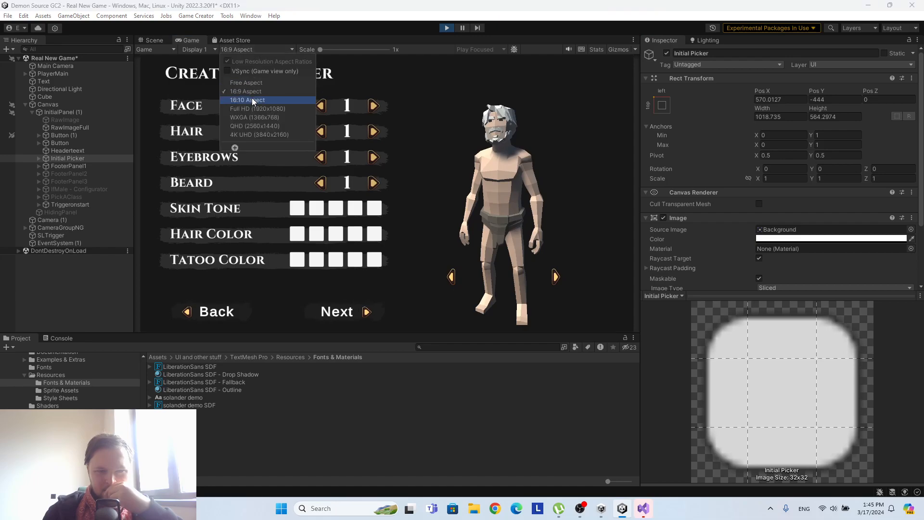
click(252, 97)
click(253, 49)
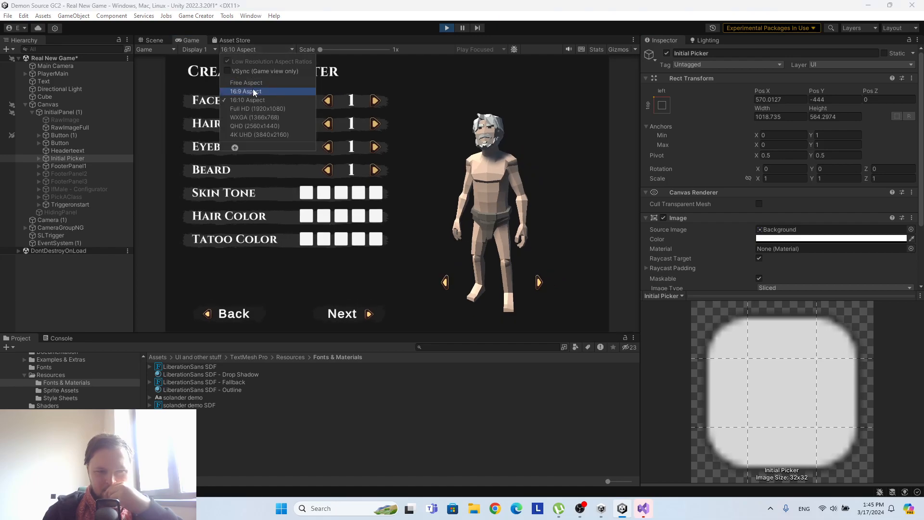
click(254, 88)
click(255, 48)
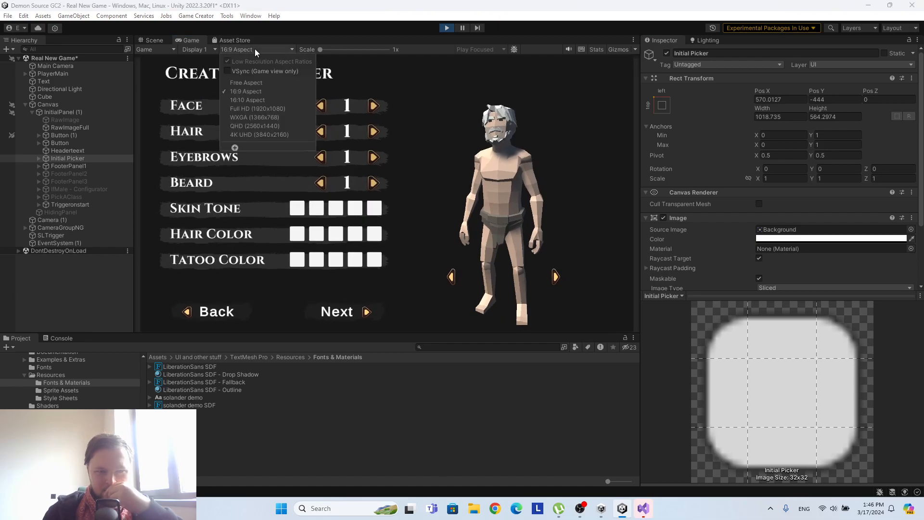
click(256, 109)
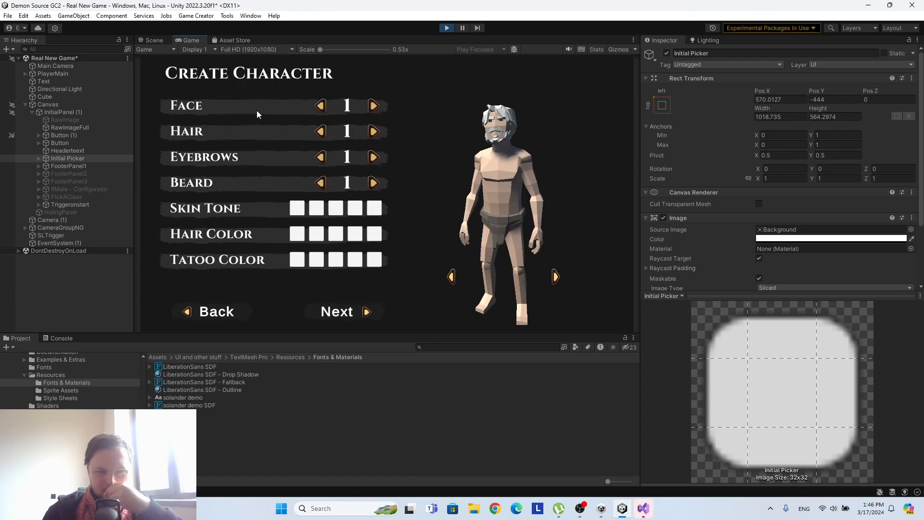
click(447, 28)
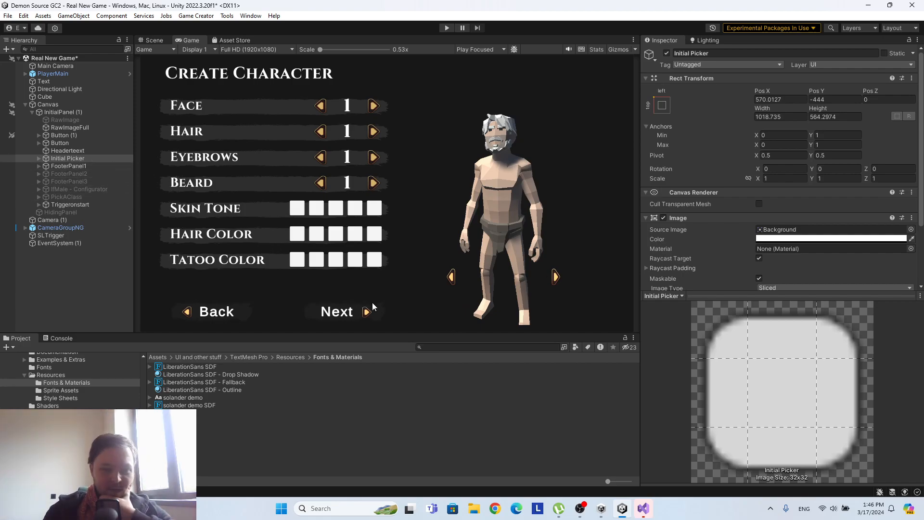
Return to the scene view and remove all four nameless script components from Button, the left arrow beside the character.
click(156, 40)
click(413, 236)
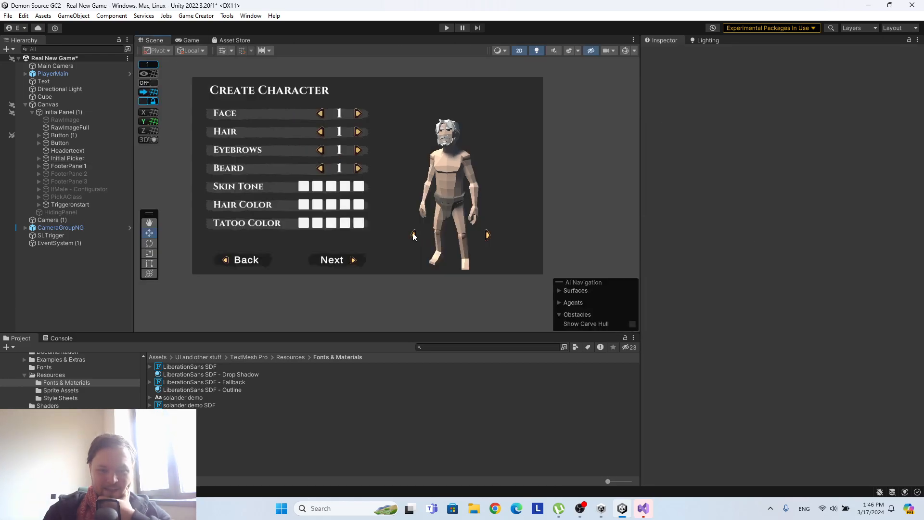
scroll(413, 236, up, 5)
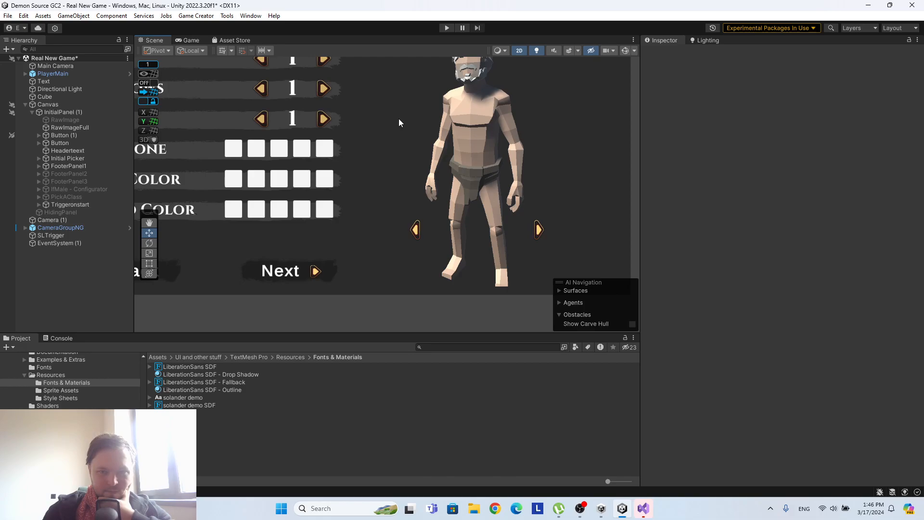
scroll(404, 120, down, 3)
middle_drag(500, 176, 410, 139)
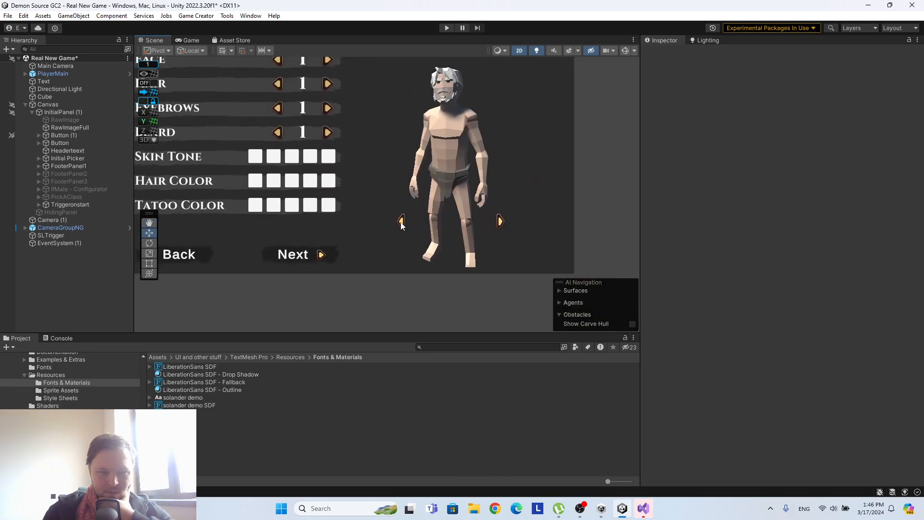
click(72, 158)
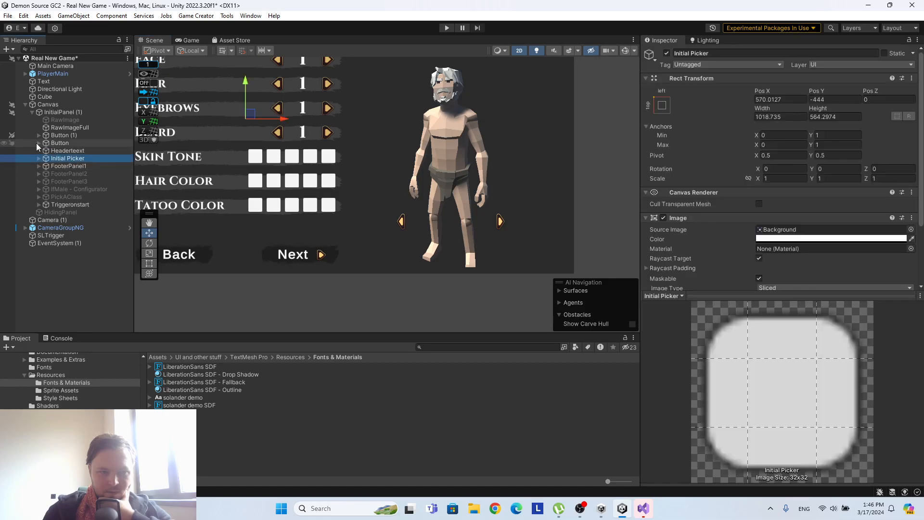
click(53, 144)
scroll(766, 210, down, 5)
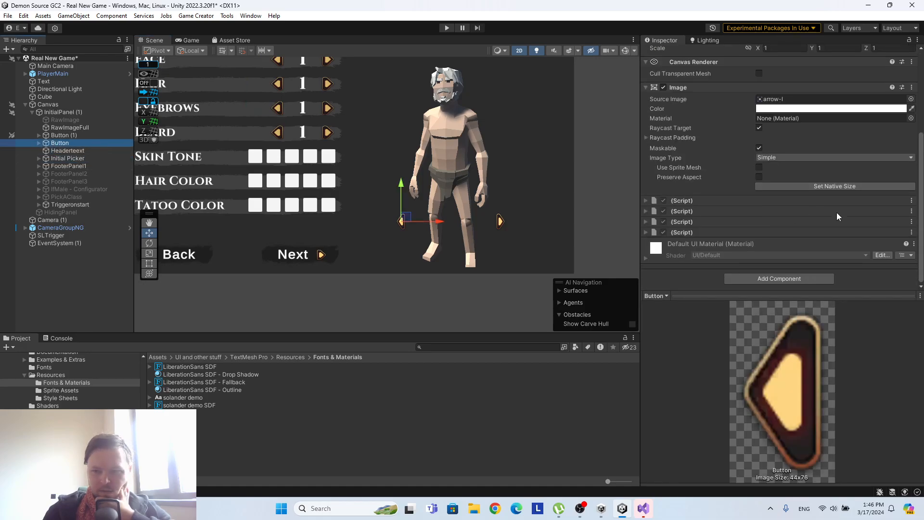
click(910, 200)
click(854, 225)
click(911, 210)
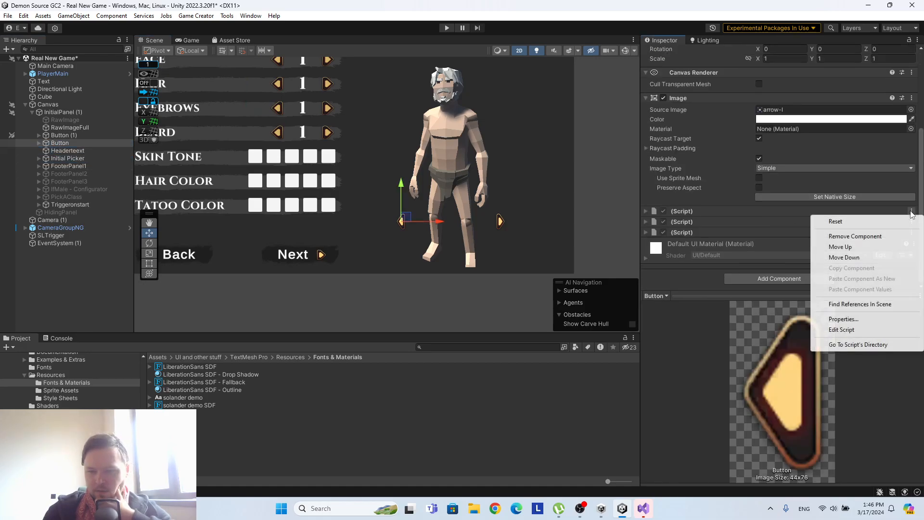
click(854, 235)
click(911, 222)
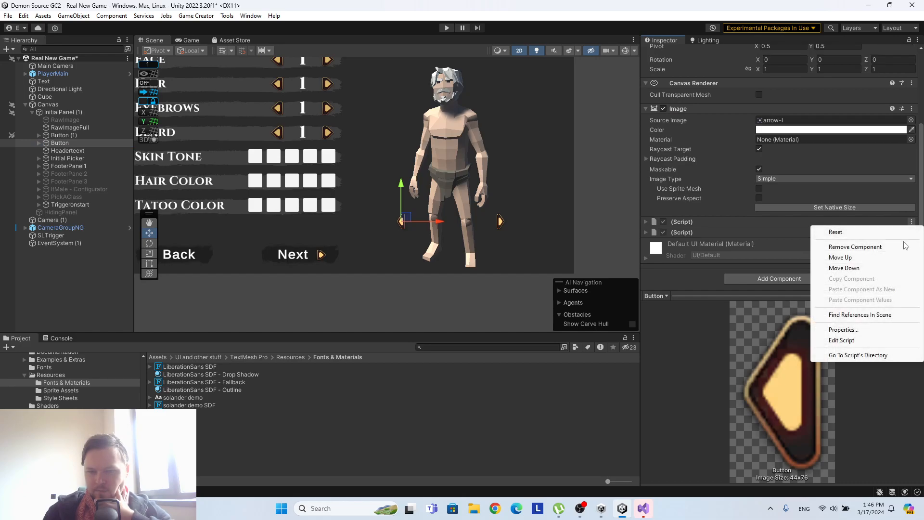
click(899, 247)
click(911, 232)
click(882, 256)
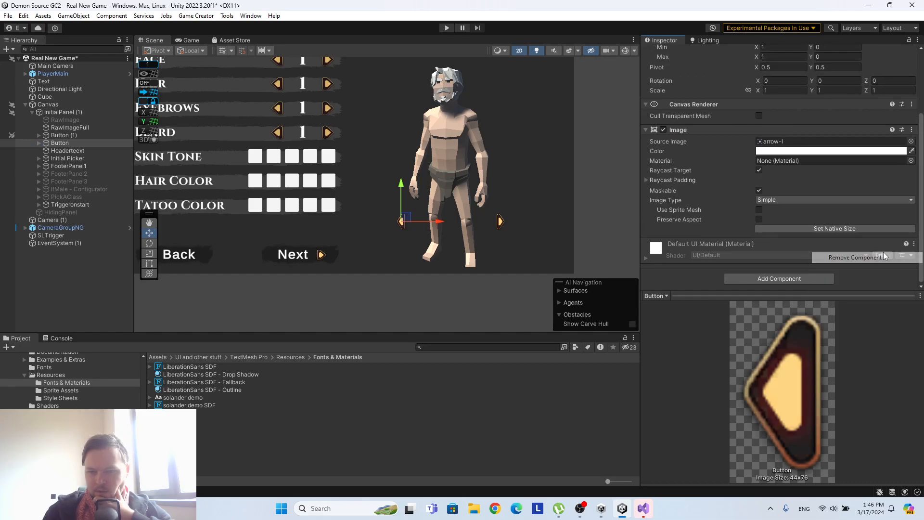
Add the instruction-based Button component to the character's left arrow.
click(791, 278)
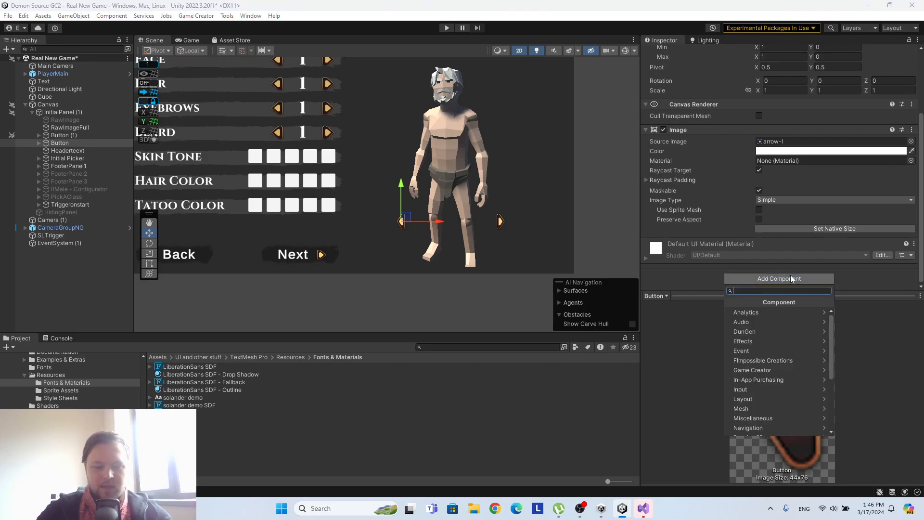
text(butto)
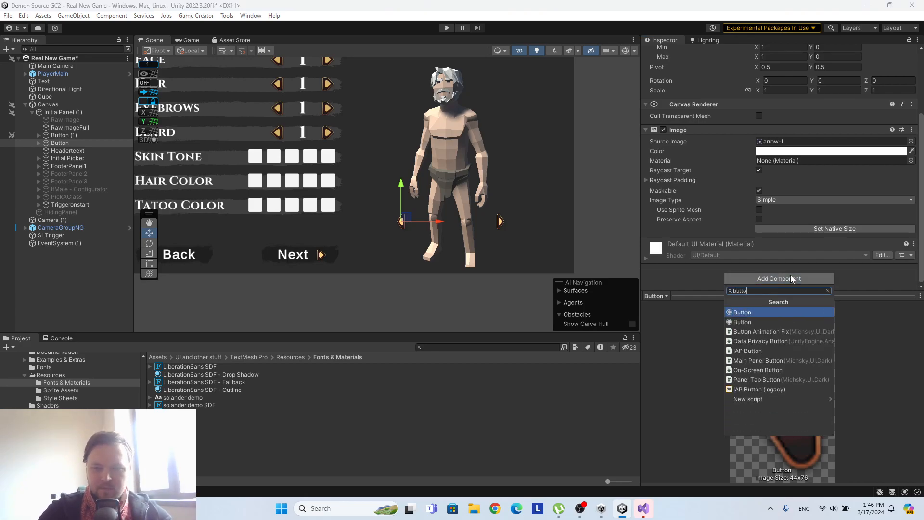
click(762, 315)
Add a Change Rotation instruction after the Log instruction in the left arrow's Button component.
scroll(769, 229, down, 5)
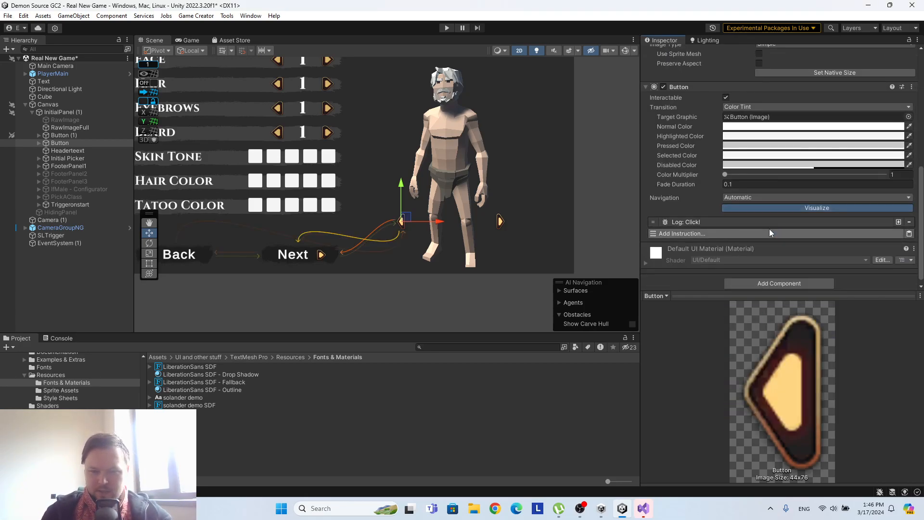
scroll(740, 160, down, 1)
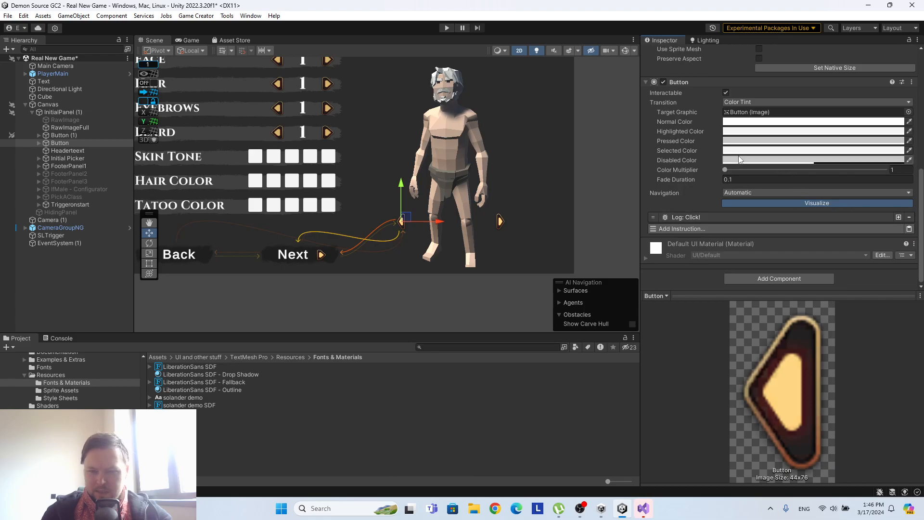
click(709, 229)
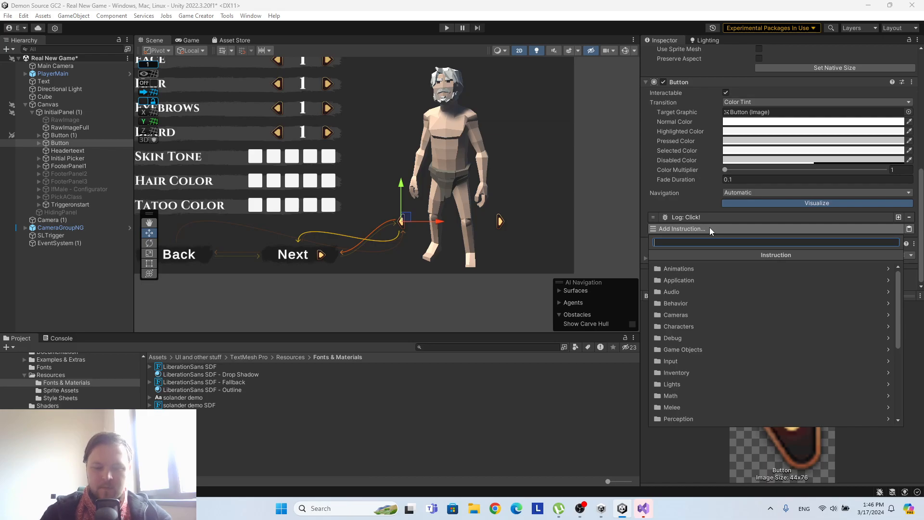
text(rotat)
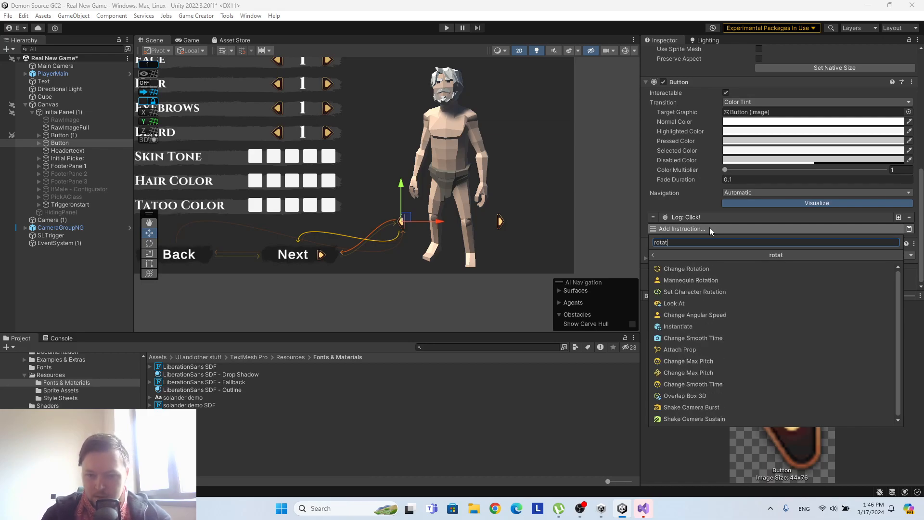
click(706, 269)
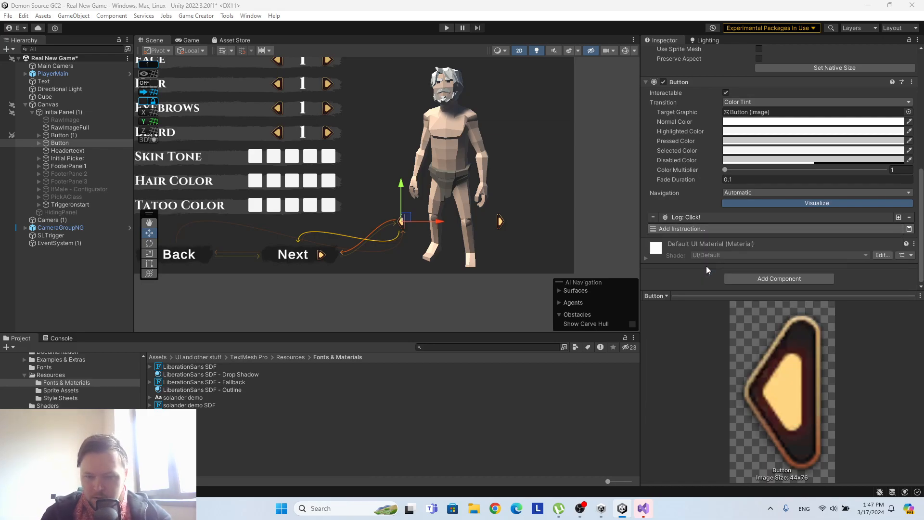
scroll(839, 197, down, 3)
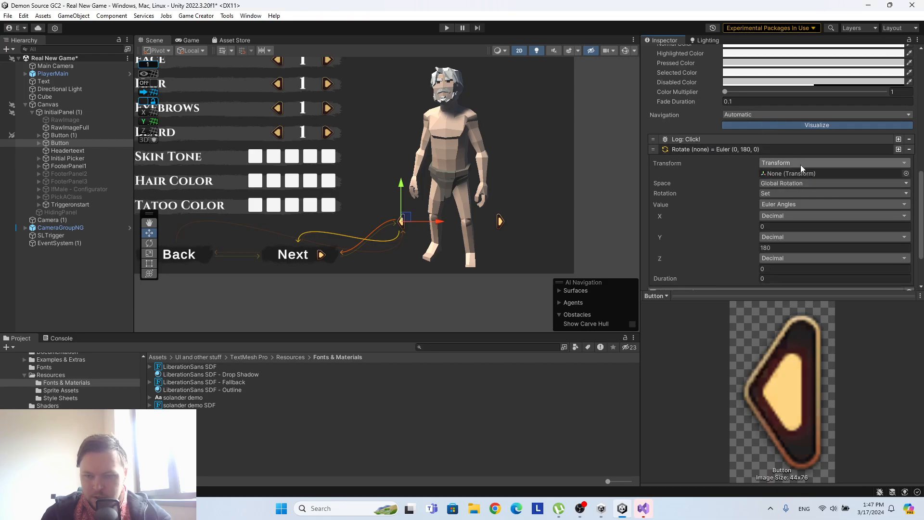
Assign PlayerMain as the rotation instruction's transform and set its Rotation mode to Add.
click(64, 73)
drag(63, 73, 817, 174)
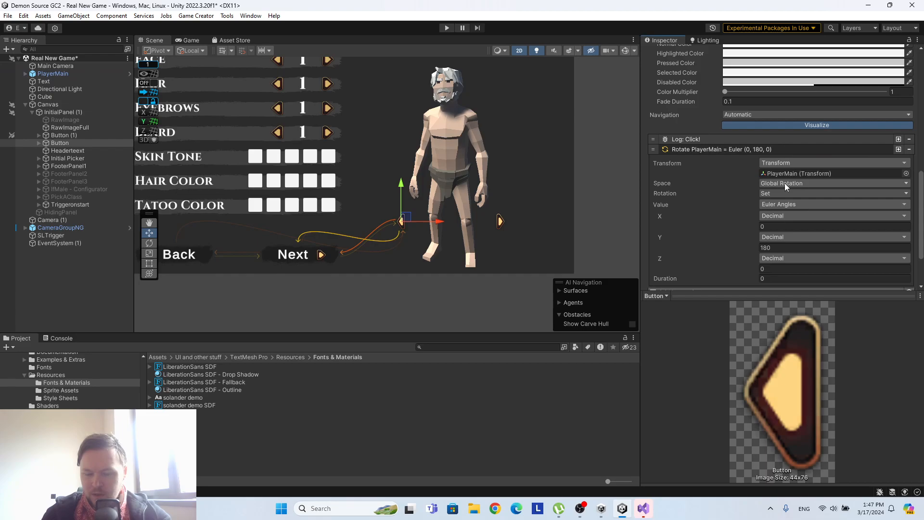
scroll(781, 212, down, 2)
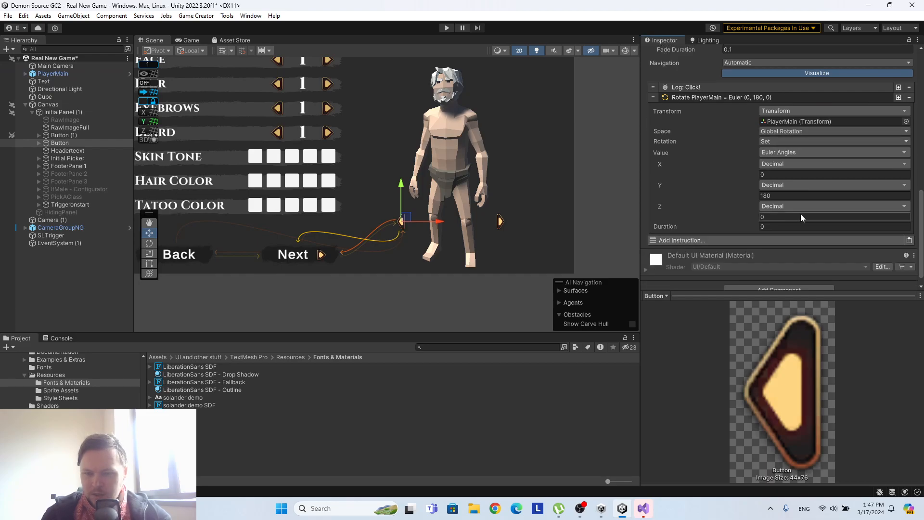
click(780, 154)
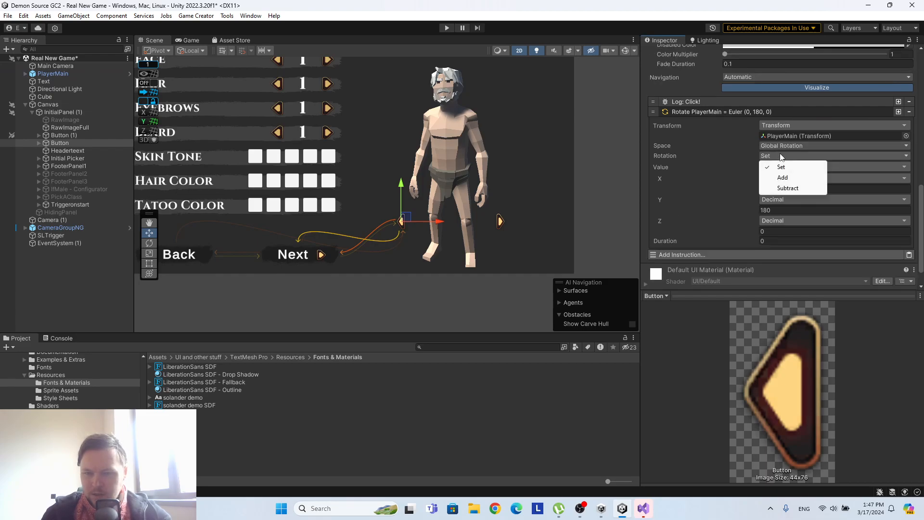
click(783, 178)
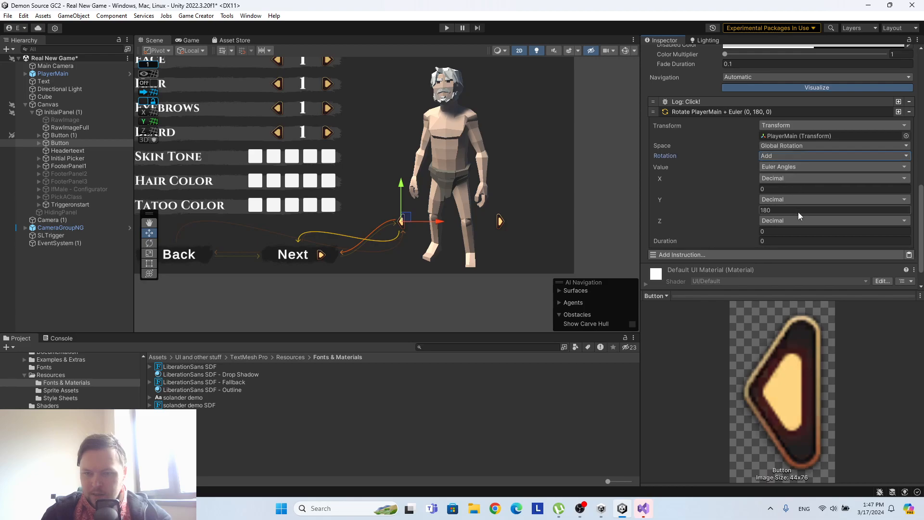
Try rotating PlayerMain about its Y axis and reset its Y rotation to 0.
scroll(732, 202, up, 15)
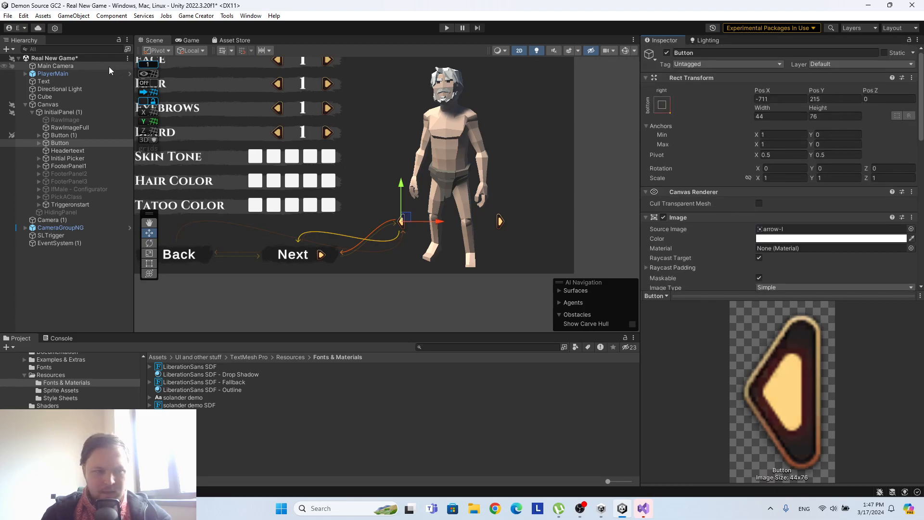
click(53, 73)
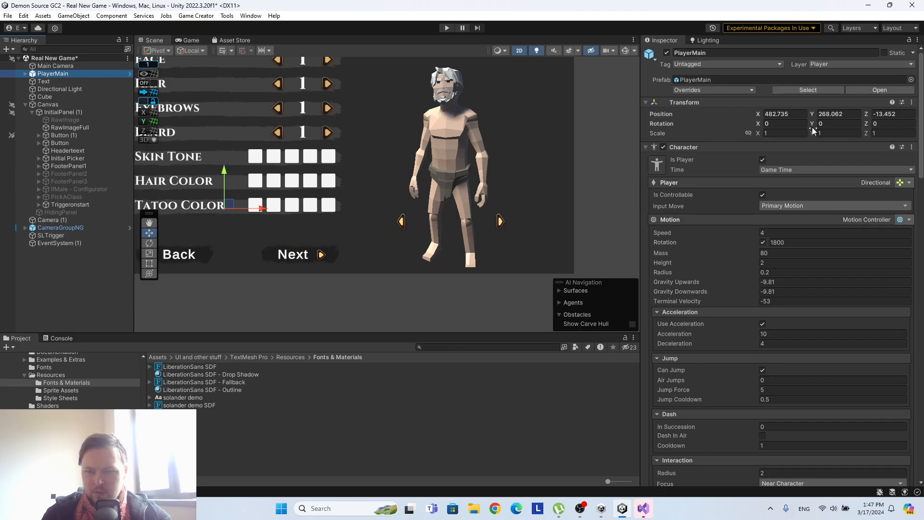
drag(812, 124, 862, 125)
drag(740, 114, 770, 142)
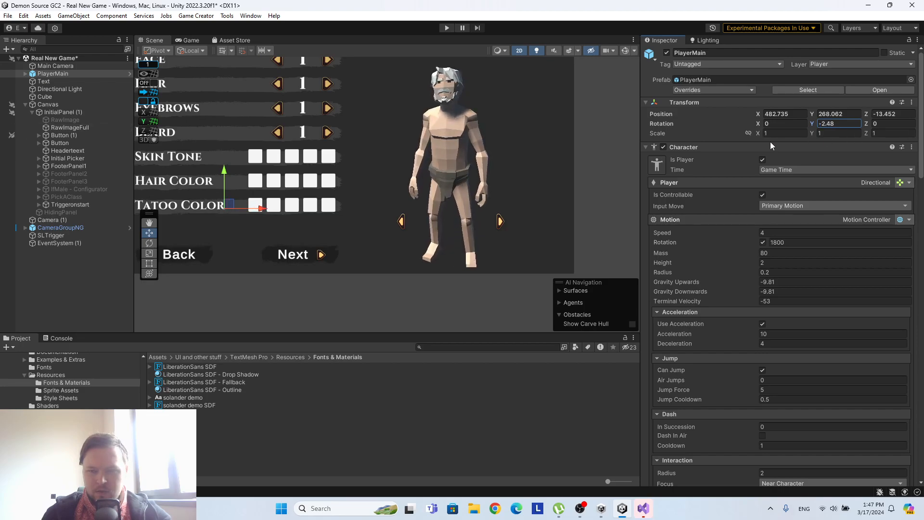
text(0)
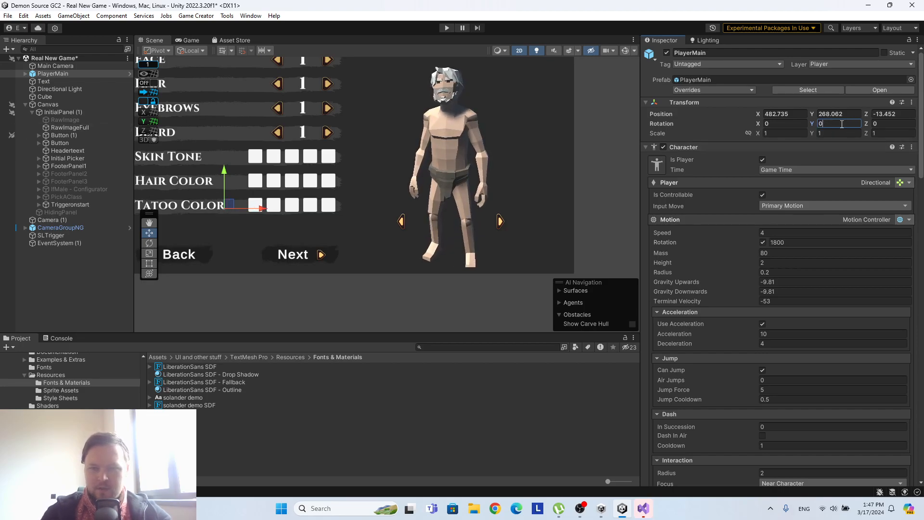
Remove all four nameless script components from Button (1), the right arrow beside the character.
click(68, 136)
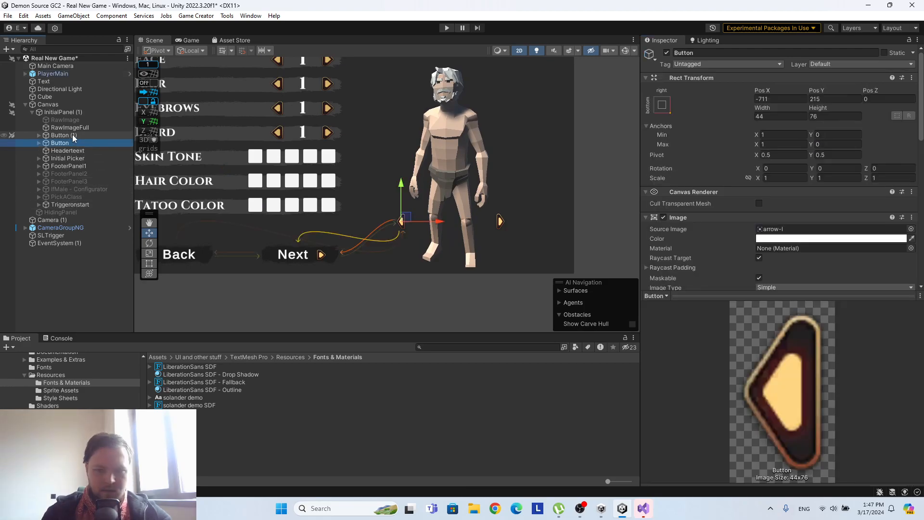
scroll(697, 150, down, 3)
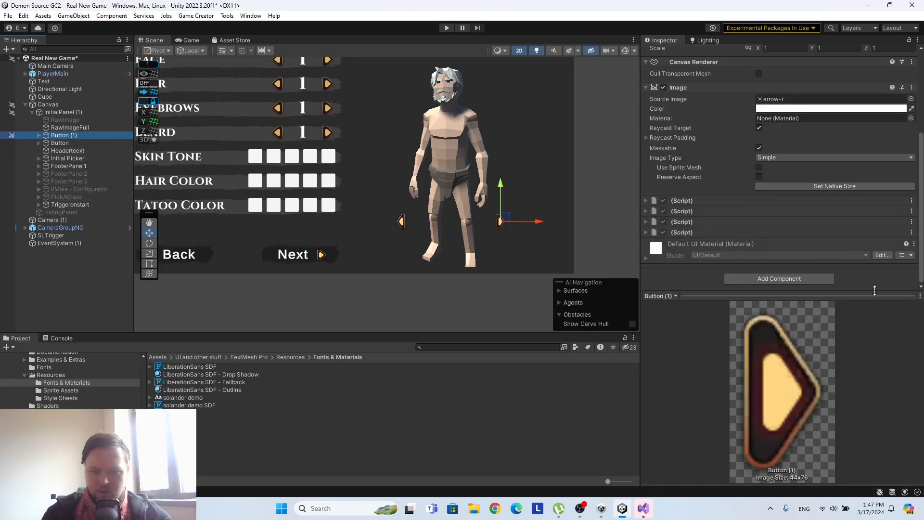
right_click(798, 201)
click(835, 224)
right_click(750, 207)
click(779, 227)
right_click(739, 220)
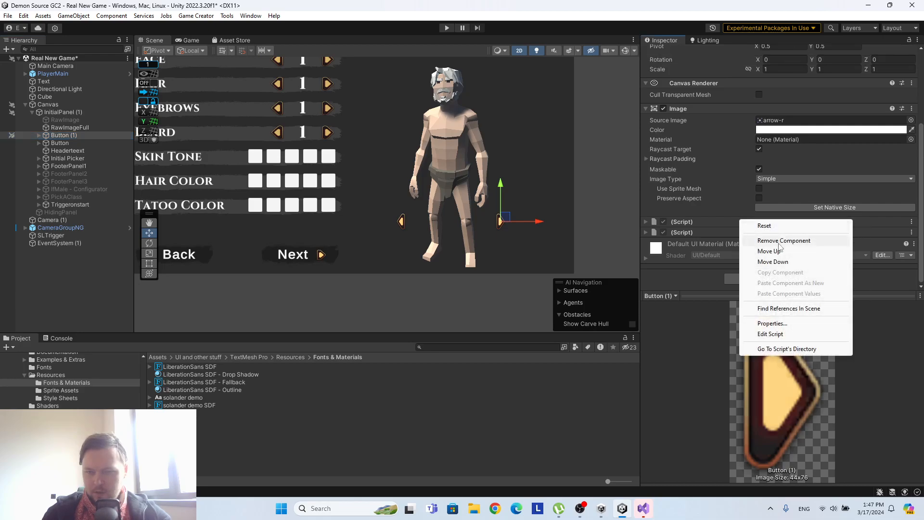
click(747, 239)
right_click(751, 233)
click(777, 252)
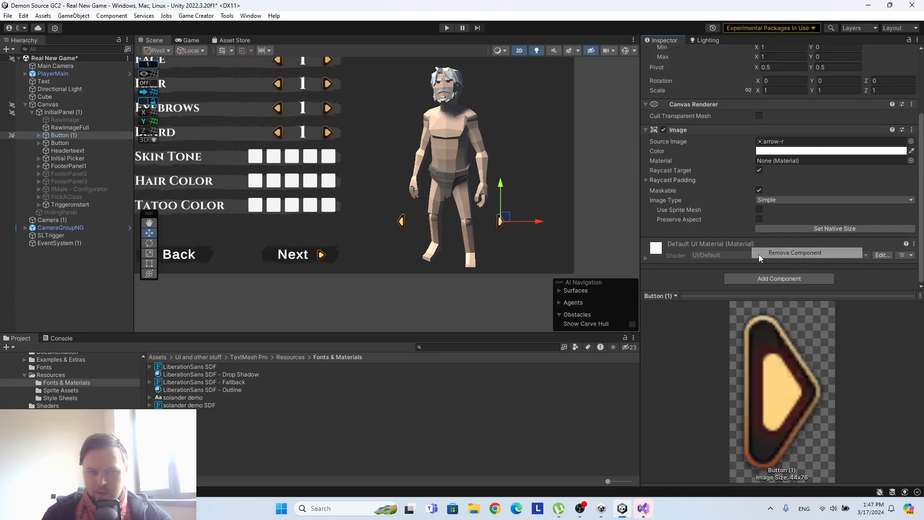
Set the left arrow's rotation instruction to 30 on Y with a duration of 0.1.
click(79, 126)
scroll(826, 182, down, 1)
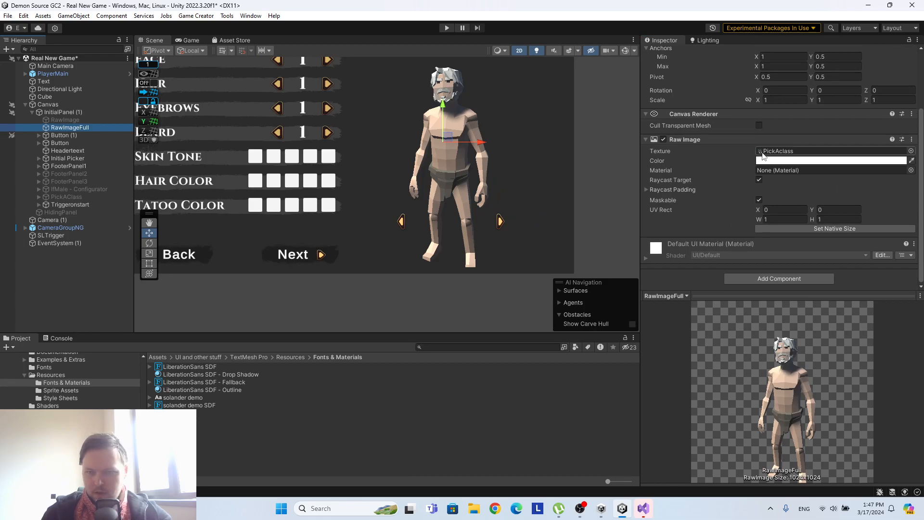
click(59, 143)
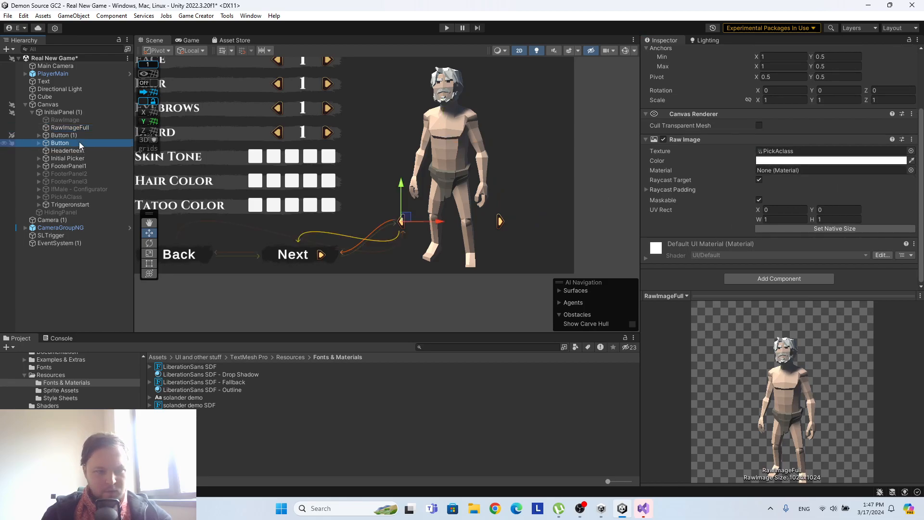
scroll(743, 180, down, 10)
click(789, 210)
text(30)
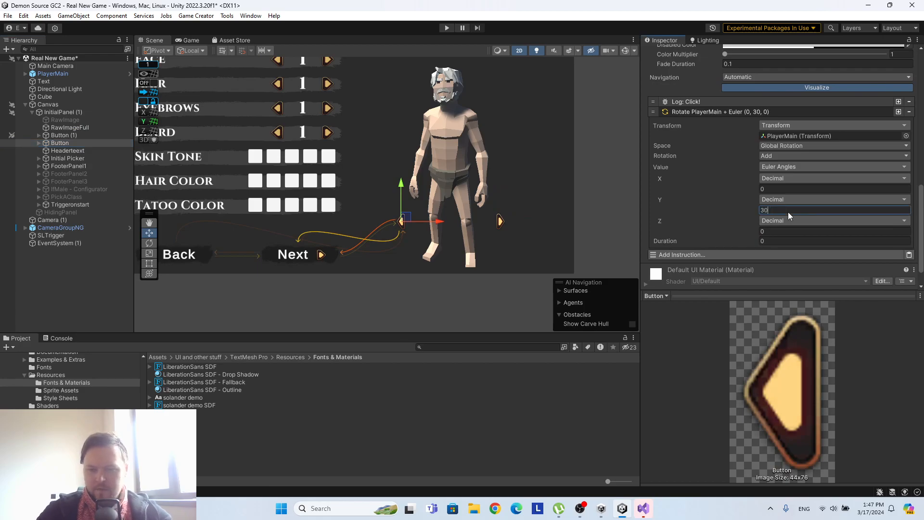
right_click(728, 115)
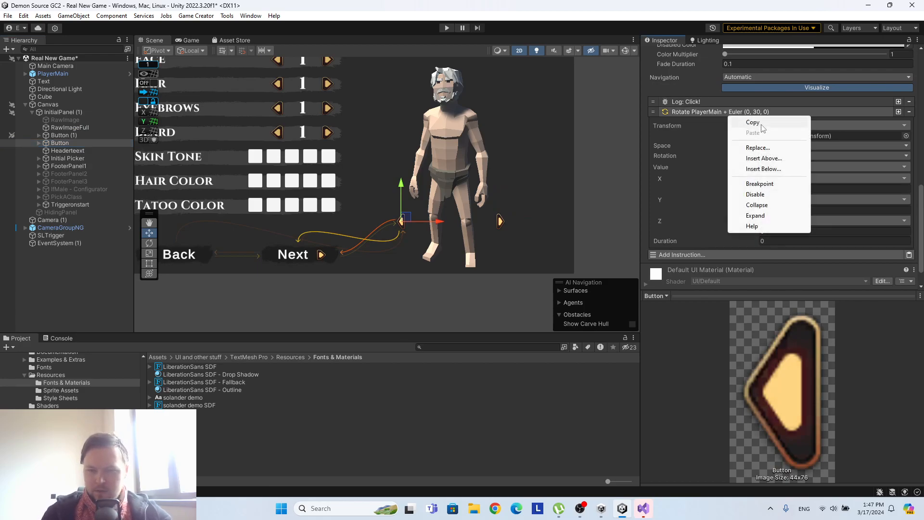
click(761, 124)
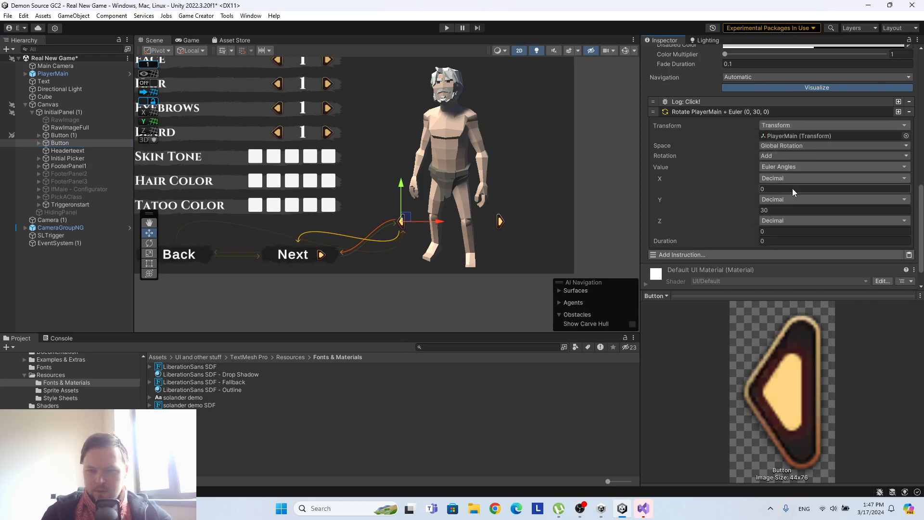
click(772, 241)
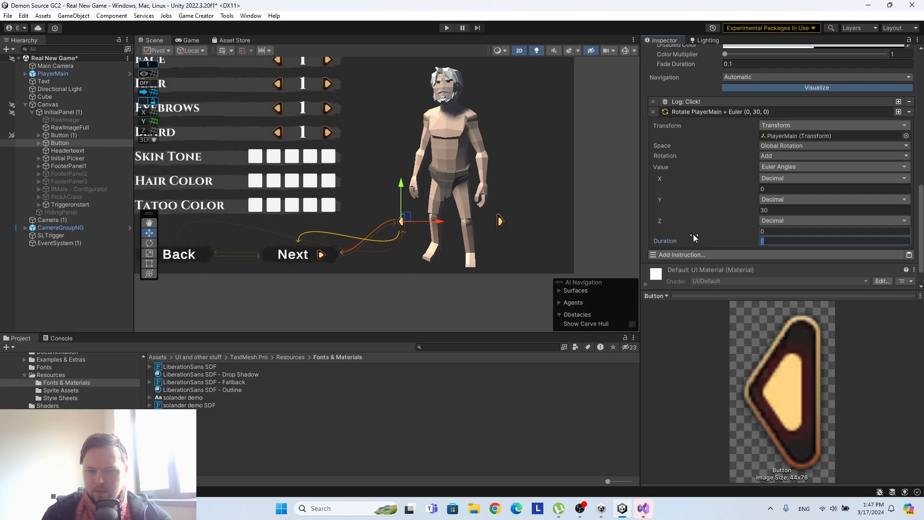
text(0.1)
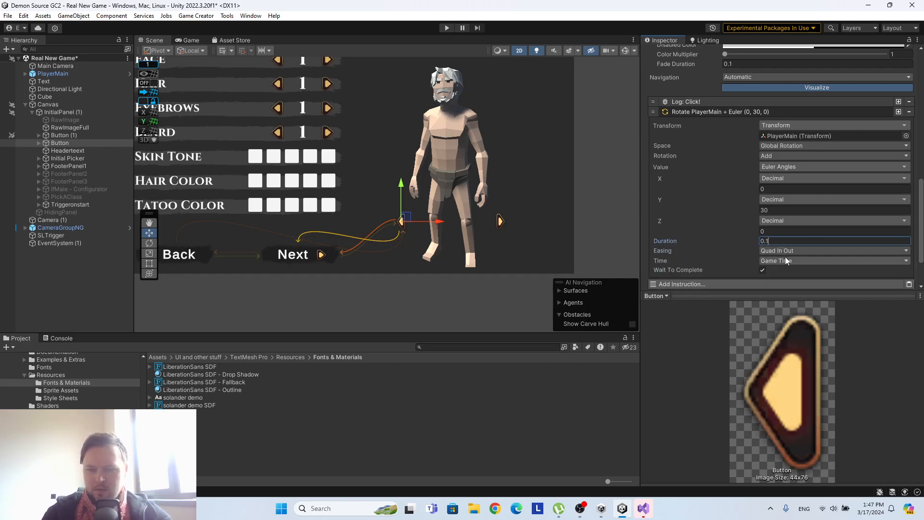
right_click(703, 114)
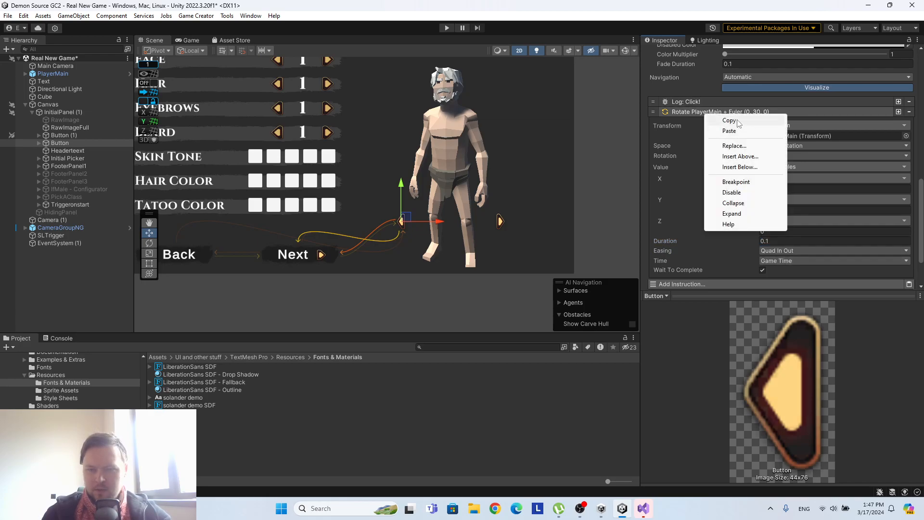
click(730, 131)
click(63, 135)
scroll(886, 184, down, 1)
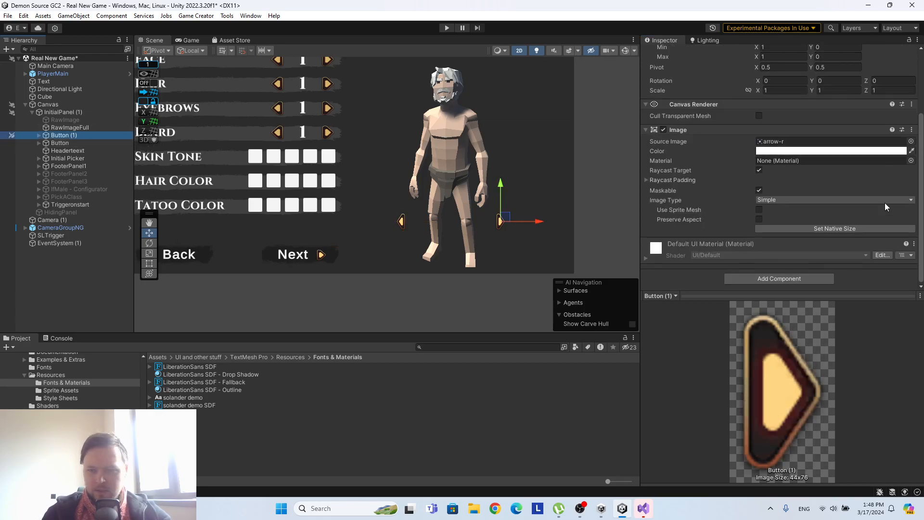
click(913, 244)
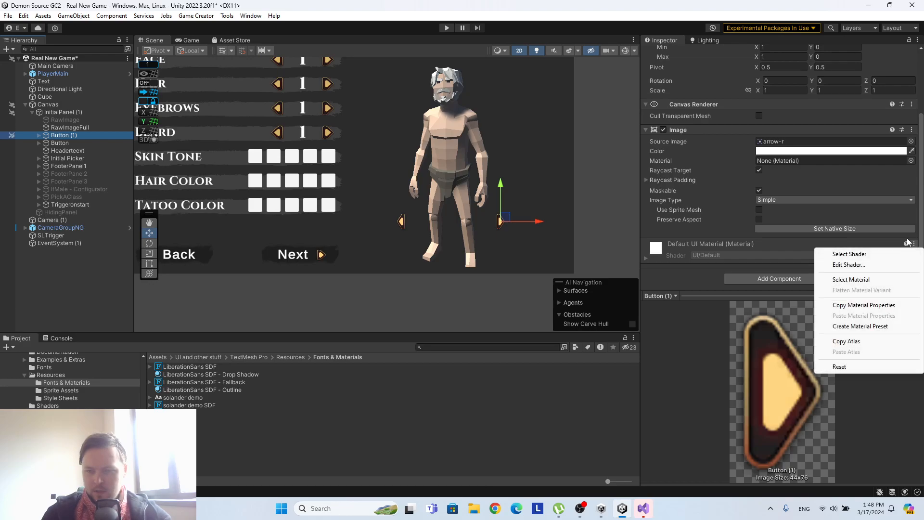
Copy the left arrow's Button component and paste it as a new component on Button (1).
click(64, 144)
scroll(784, 195, down, 8)
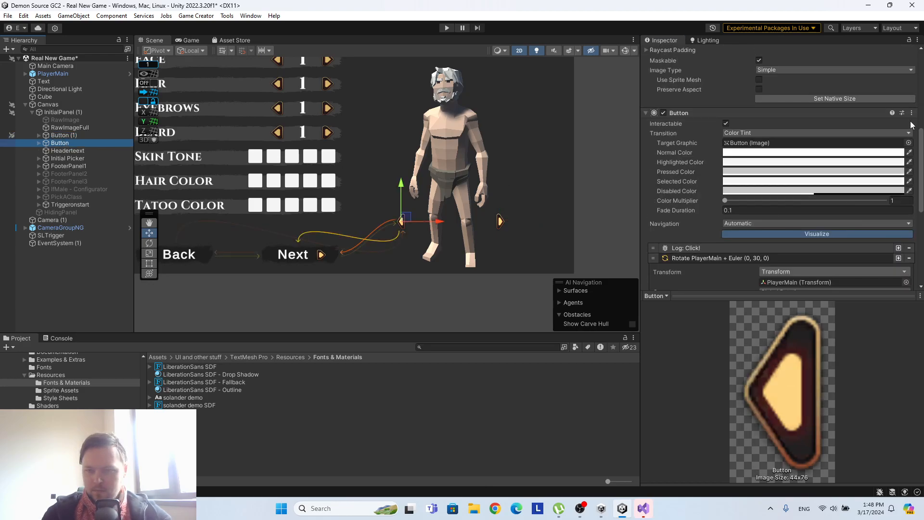
click(911, 114)
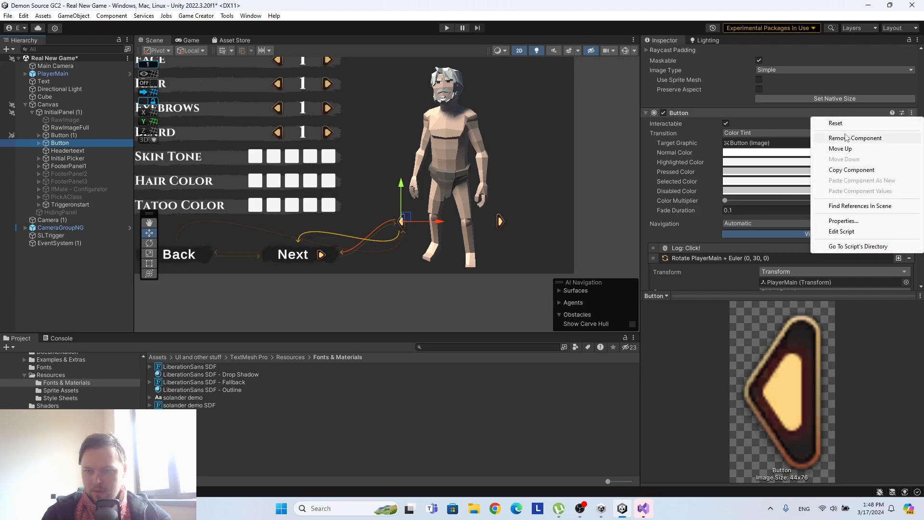
click(849, 170)
click(69, 135)
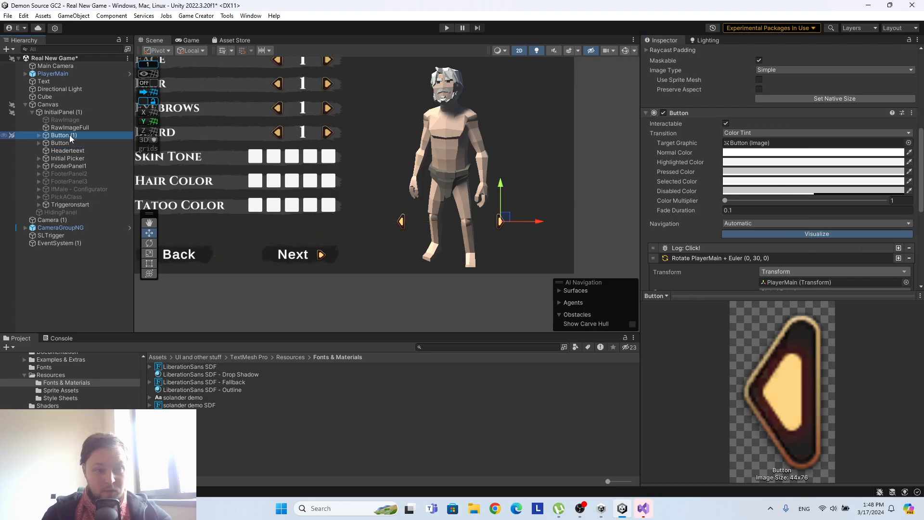
click(912, 130)
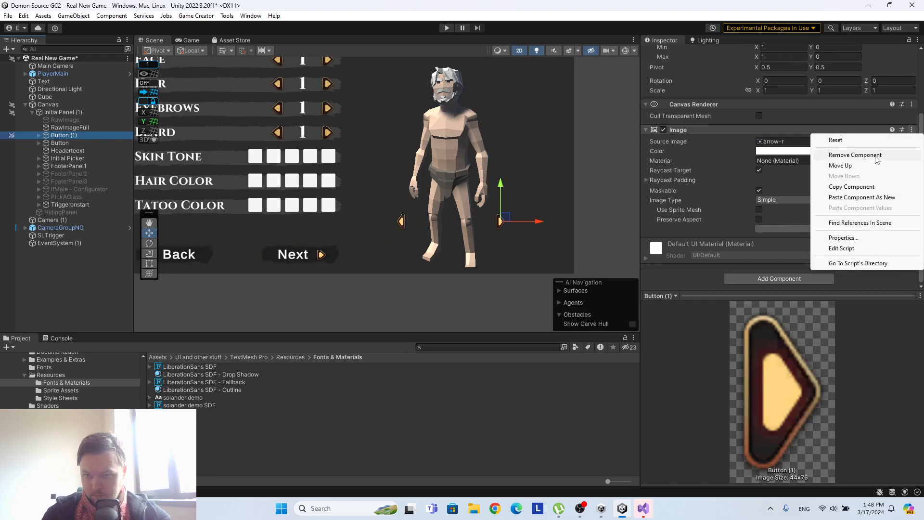
click(853, 197)
Set the Y rotation in Button (1)'s rotation instruction to -30.
scroll(796, 152, down, 2)
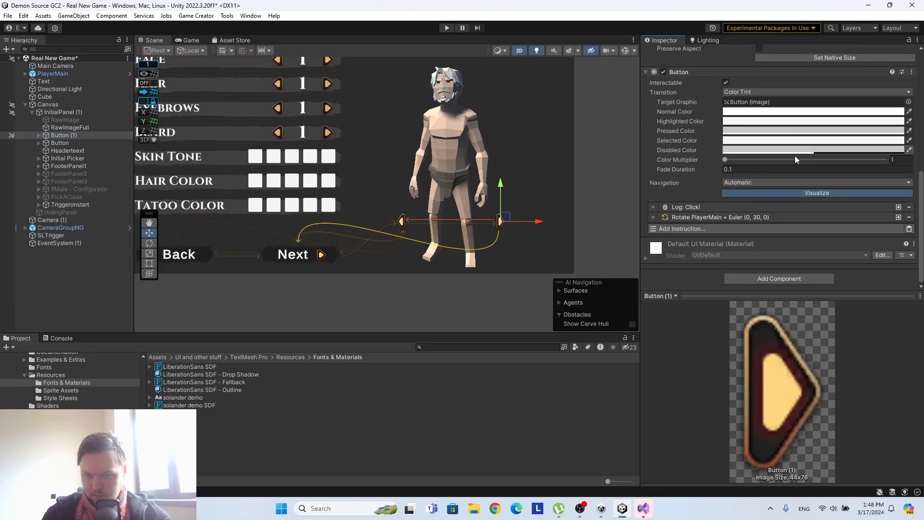
click(741, 219)
scroll(779, 220, down, 5)
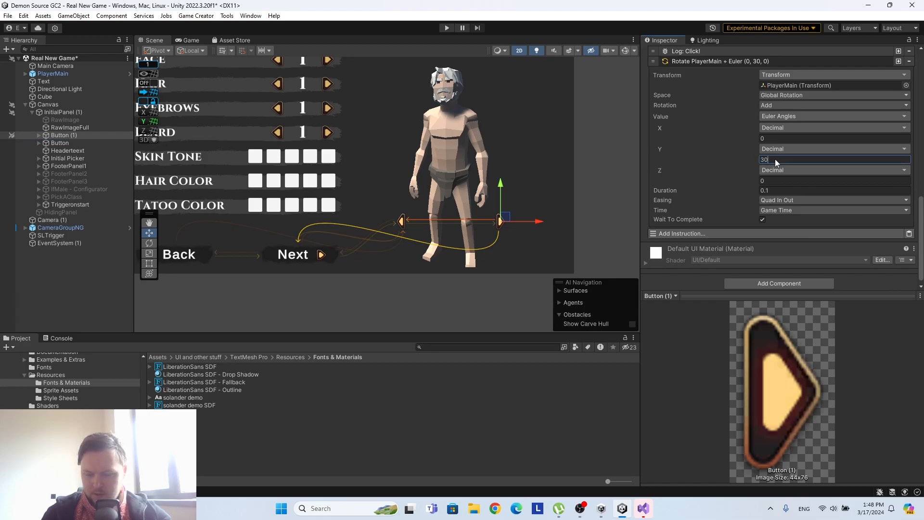
text(-)
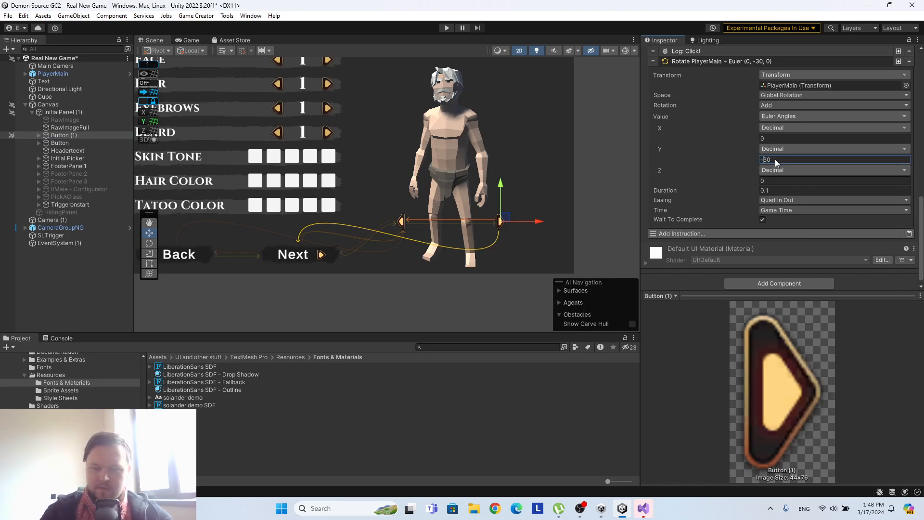
Run the game, test turning the character with both arrow buttons, and stop play mode.
click(445, 27)
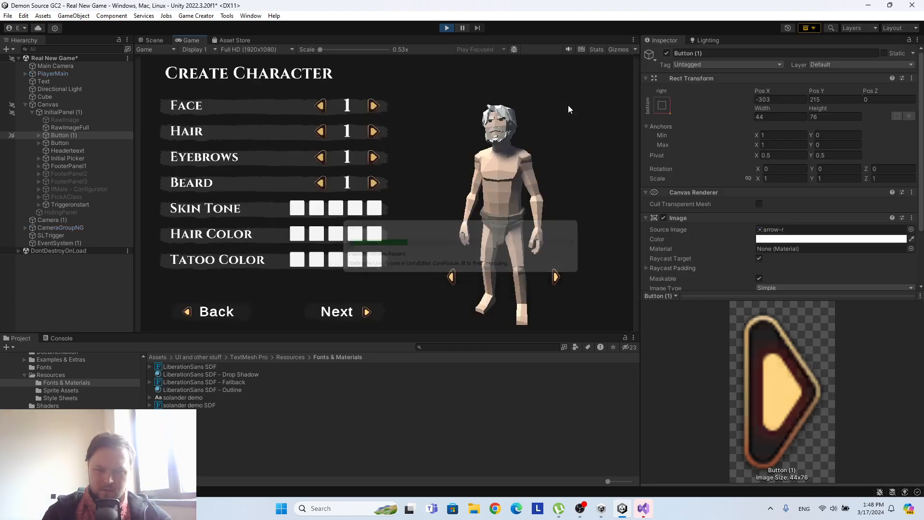
click(556, 278)
click(557, 278)
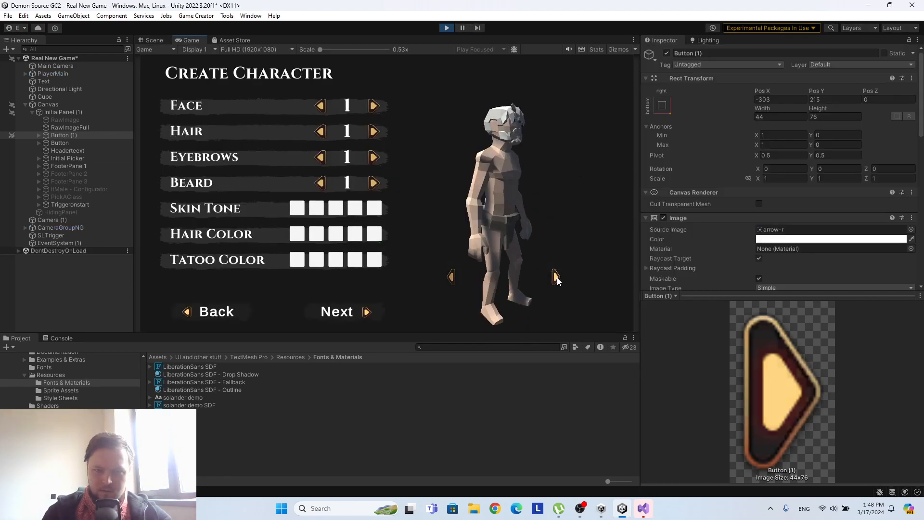
click(451, 280)
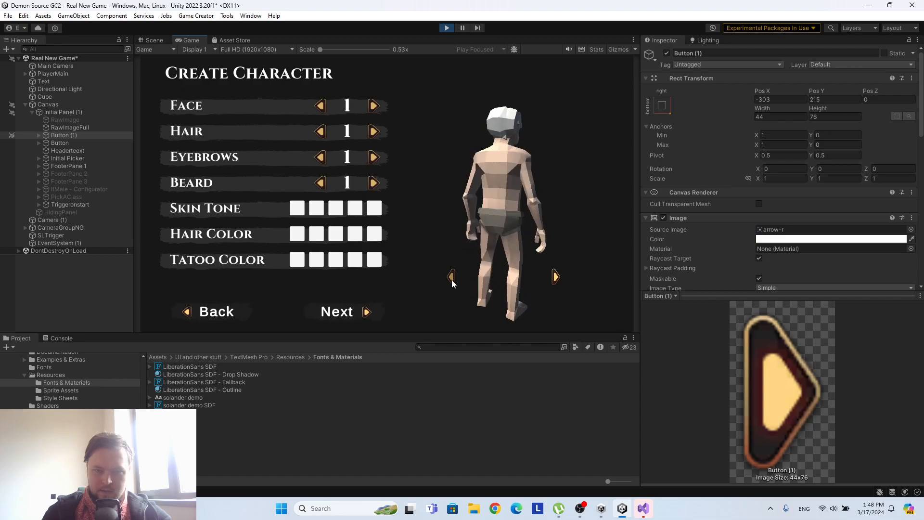
click(557, 278)
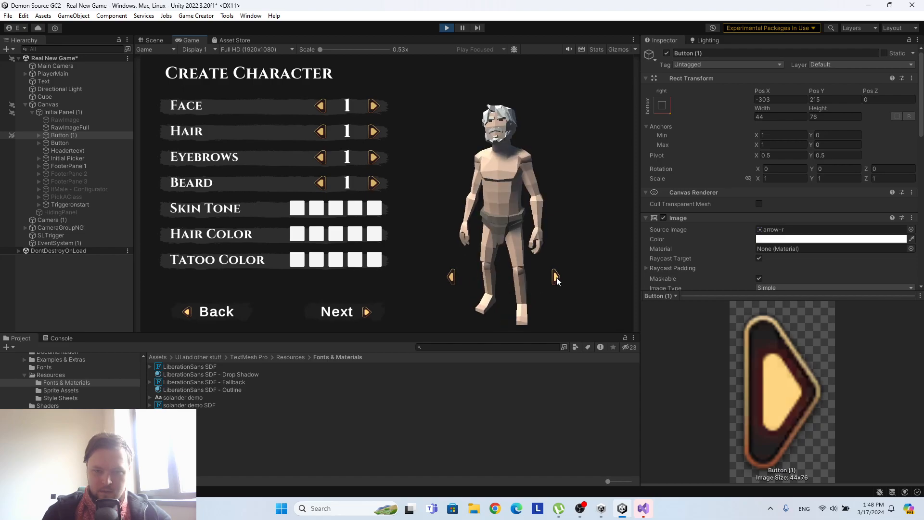
click(450, 276)
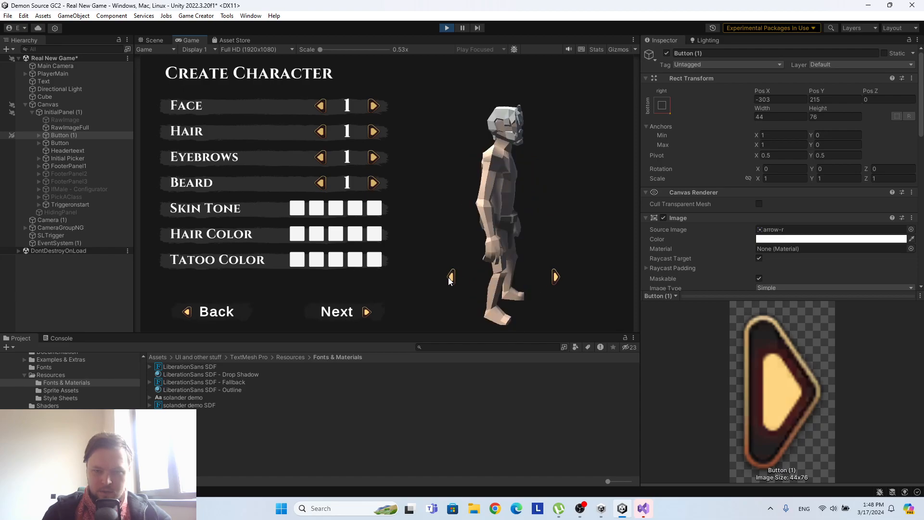
click(555, 278)
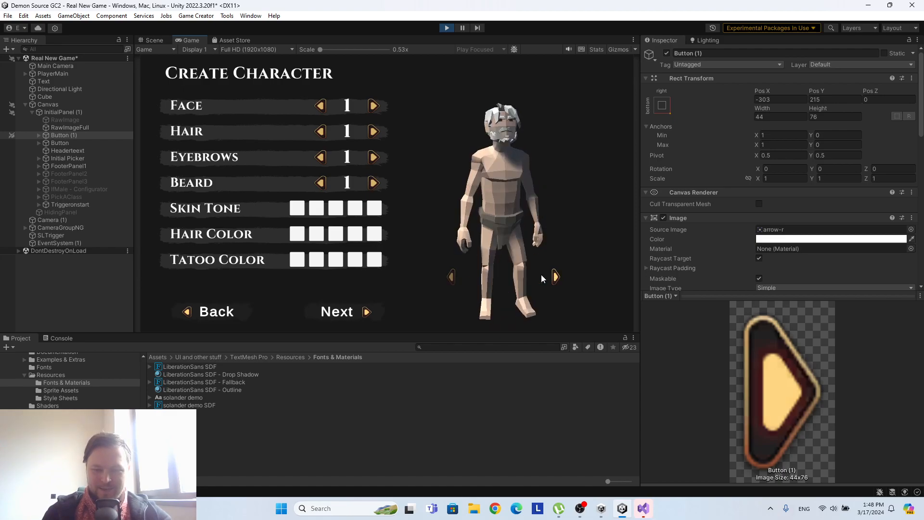
click(451, 277)
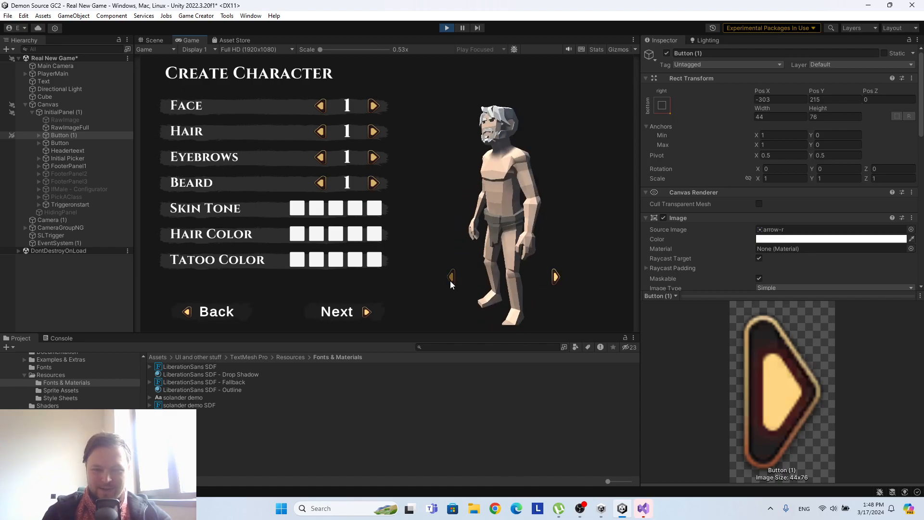
click(447, 27)
Assign Button (1)'s own image as the Target Graphic of its Button component.
scroll(810, 186, down, 10)
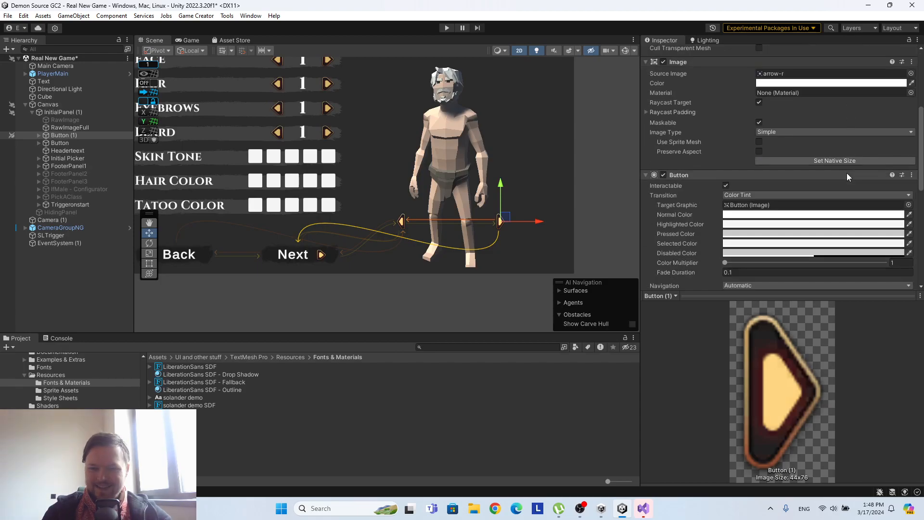
click(77, 144)
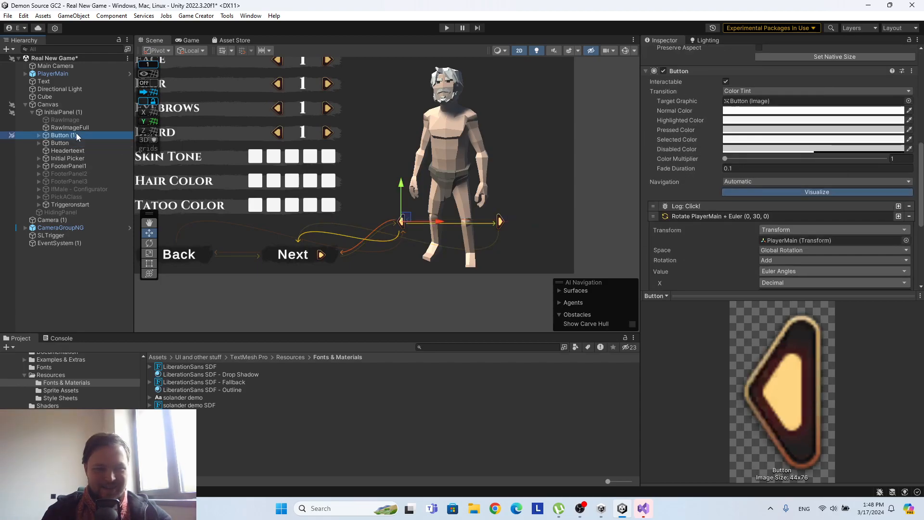
click(76, 137)
scroll(739, 170, down, 1)
scroll(739, 170, up, 5)
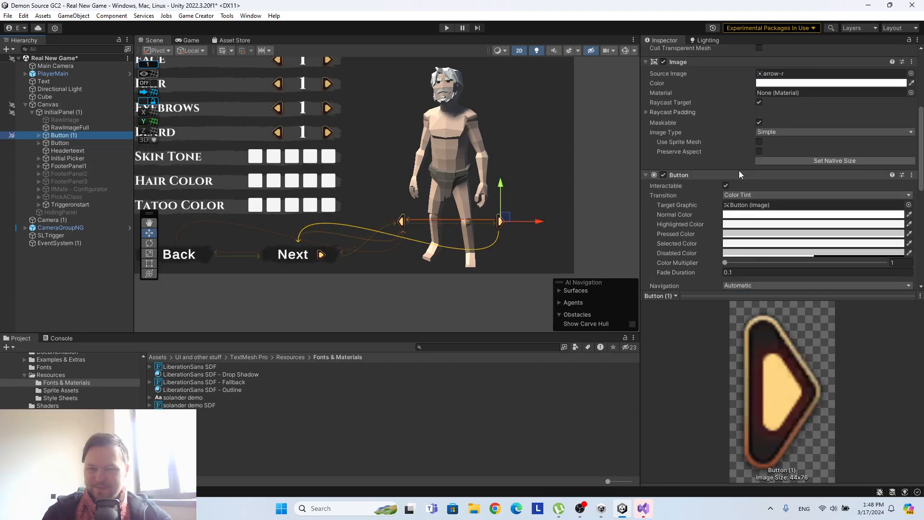
drag(73, 137, 786, 206)
scroll(827, 172, up, 2)
scroll(828, 172, down, 5)
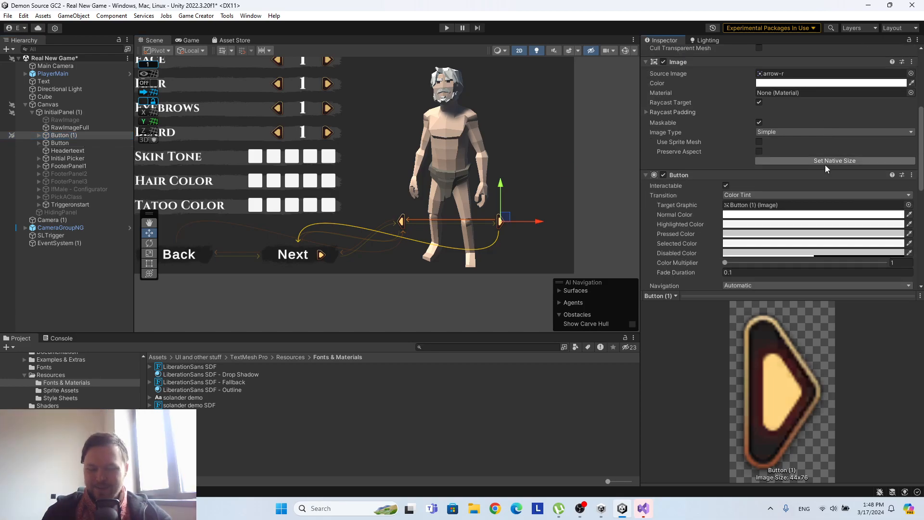
Play the scene, retest rotating the character repeatedly in both directions with the two arrow buttons, and exit play mode.
scroll(823, 166, down, 6)
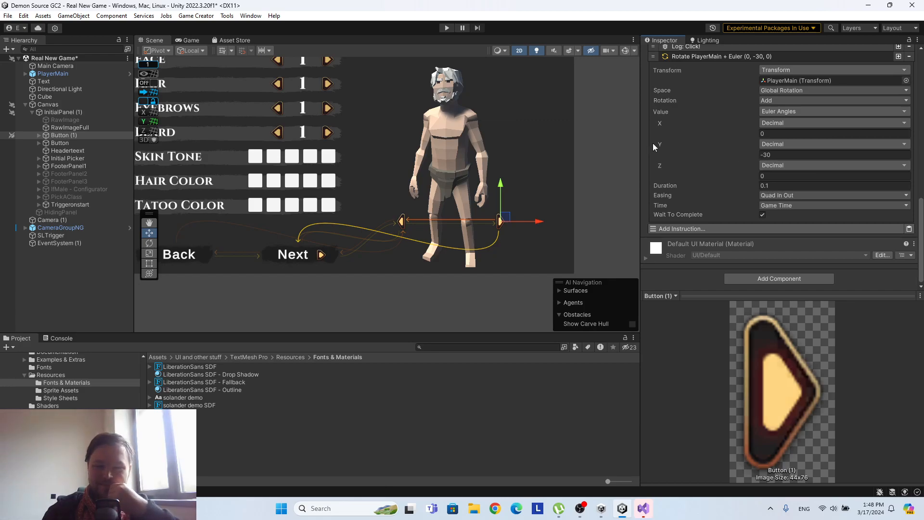
click(444, 28)
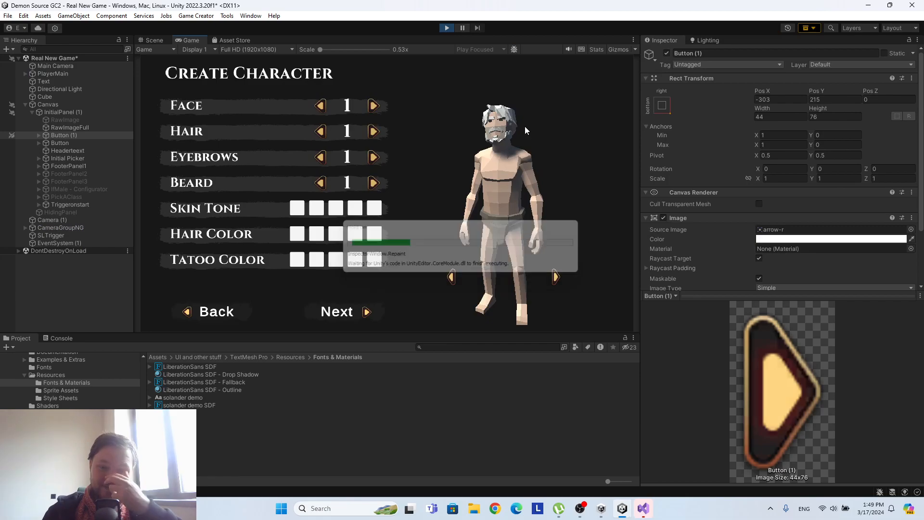
click(556, 278)
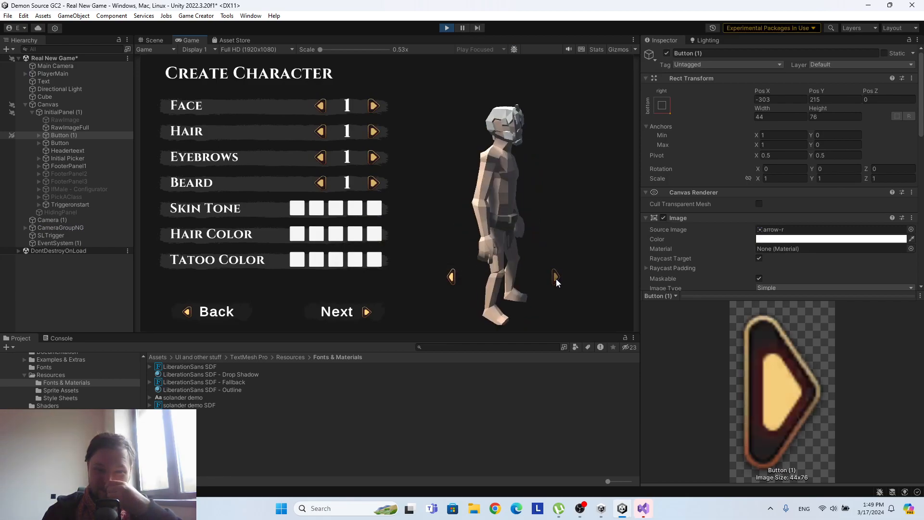
click(451, 278)
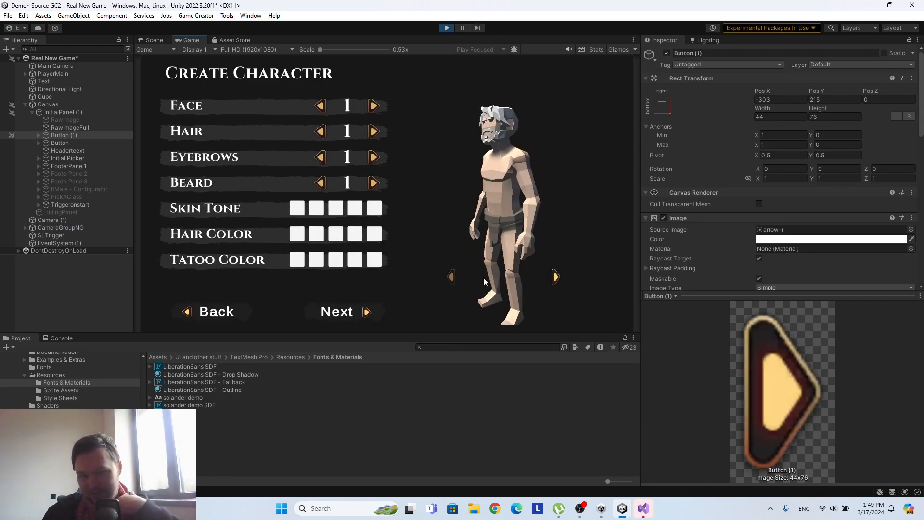
click(556, 277)
click(556, 277)
click(556, 277)
click(556, 278)
click(556, 277)
click(556, 277)
click(556, 277)
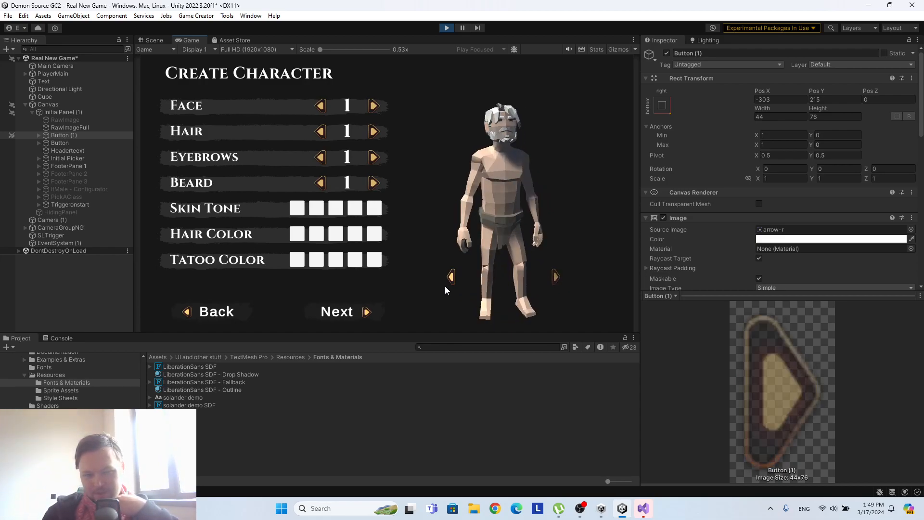
click(448, 282)
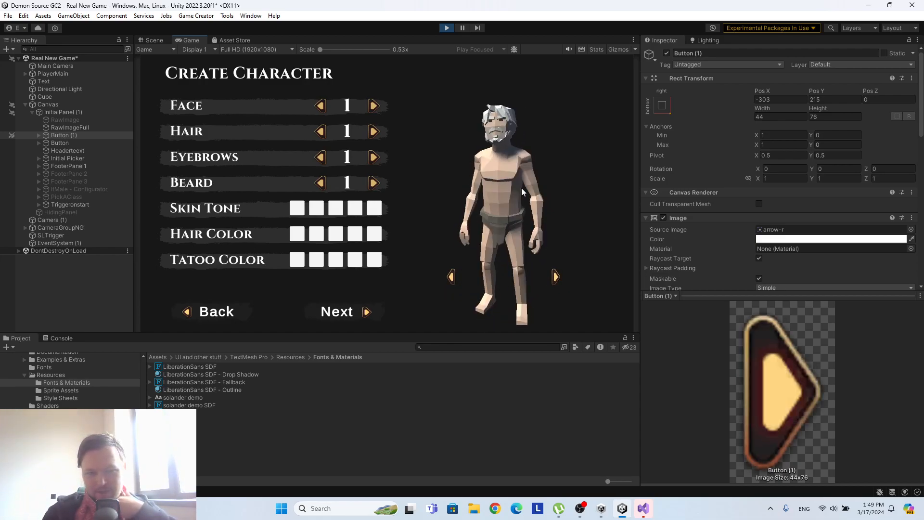
click(557, 278)
click(556, 277)
click(557, 276)
click(557, 277)
click(557, 277)
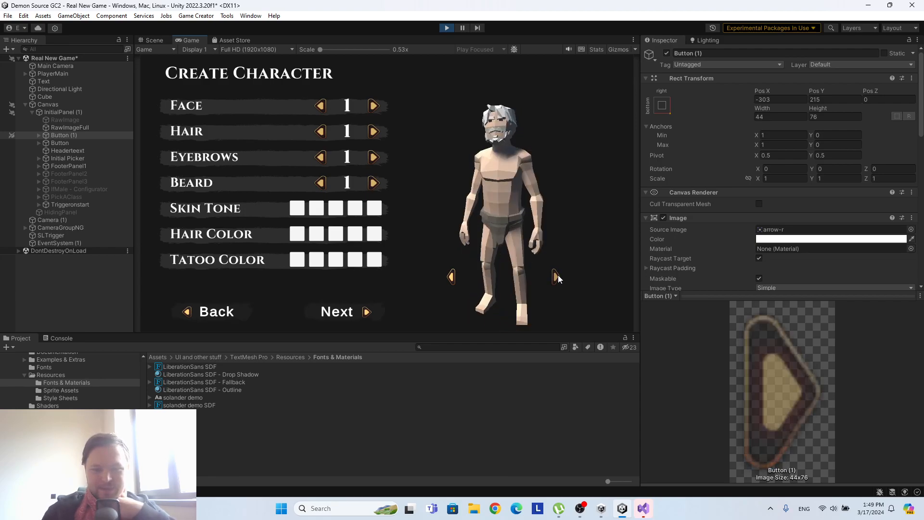
click(447, 28)
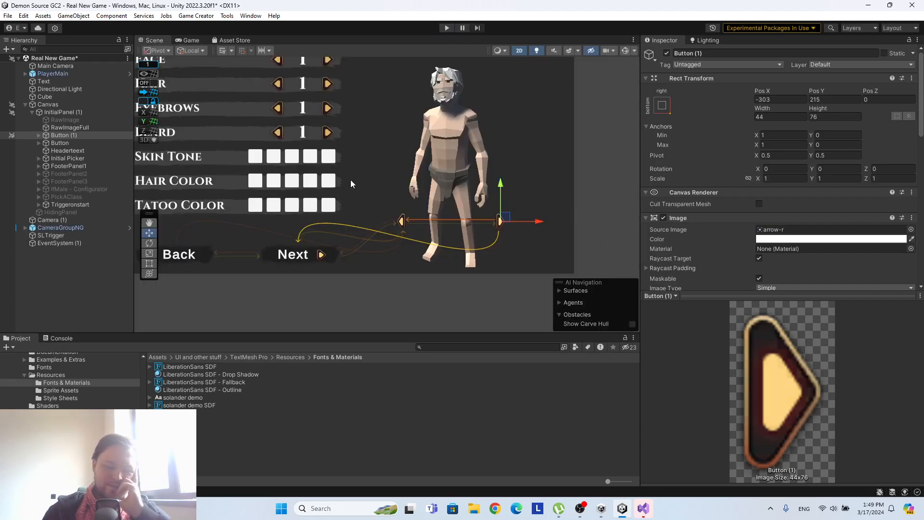
Temporarily swap FooterPanel1 for FooterPanel2 to compare the two footers, and restore FooterPanel1 as the active one.
middle_drag(280, 153, 320, 186)
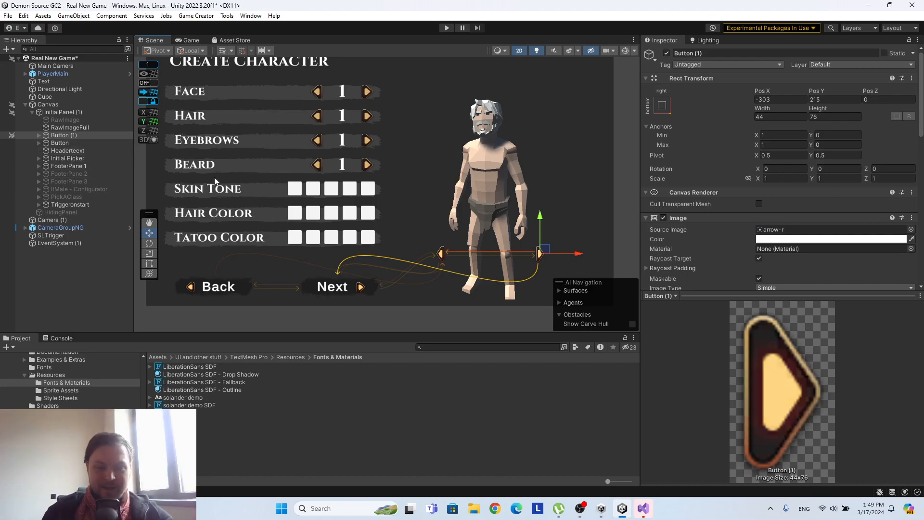
mouse_move(277, 124)
middle_down()
mouse_move(353, 152)
mouse_move(274, 118)
middle_up()
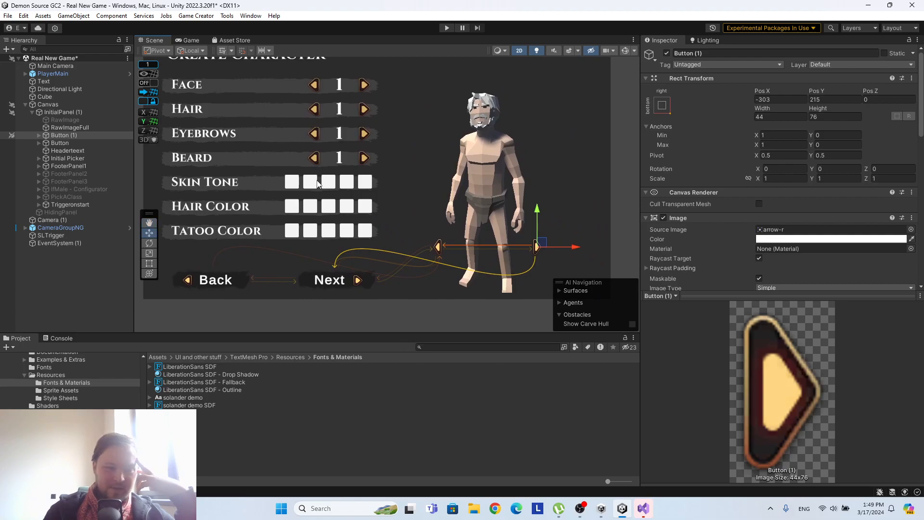
middle_drag(328, 131, 345, 149)
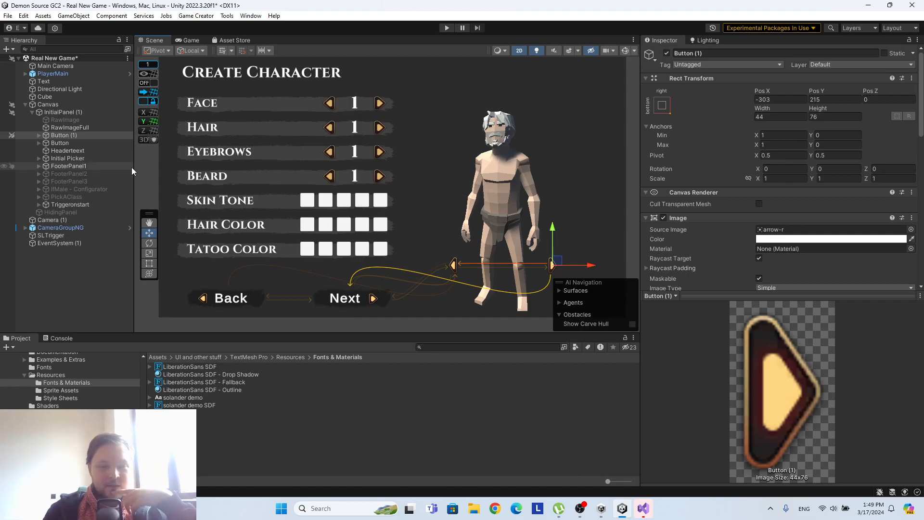
click(50, 136)
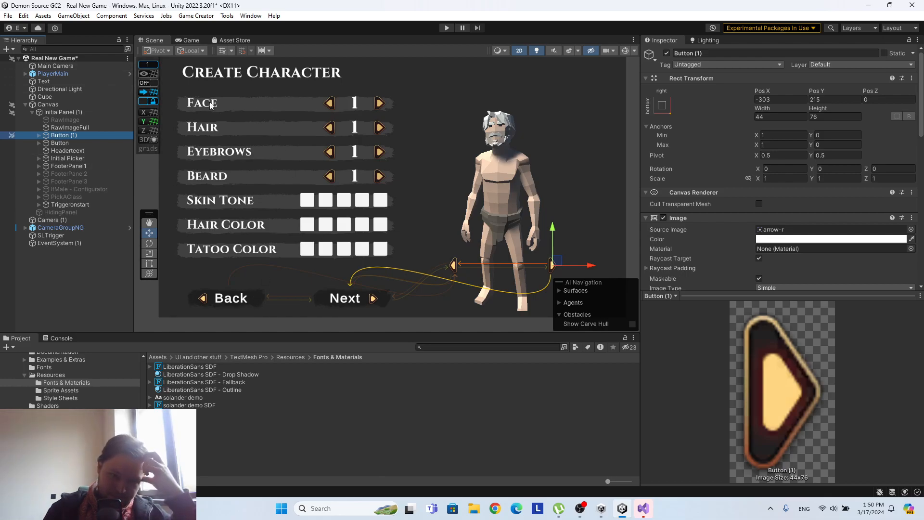
click(79, 172)
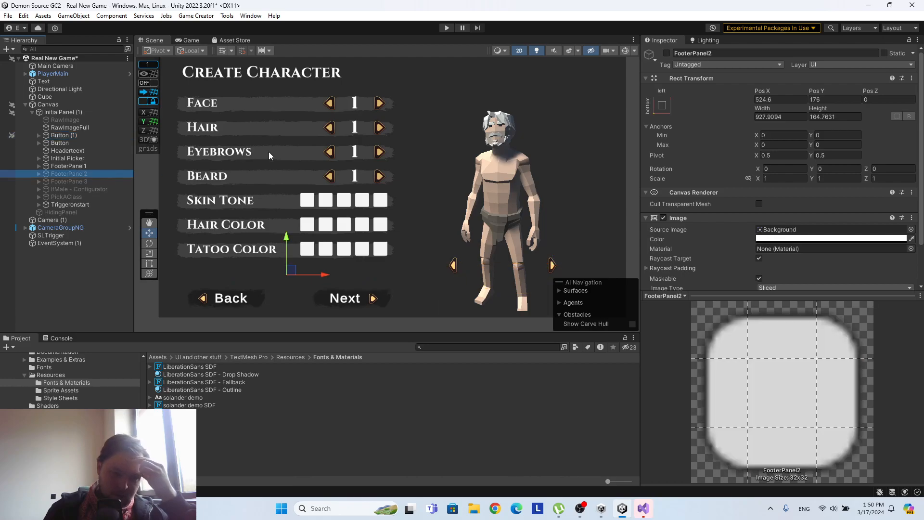
click(53, 165)
click(666, 53)
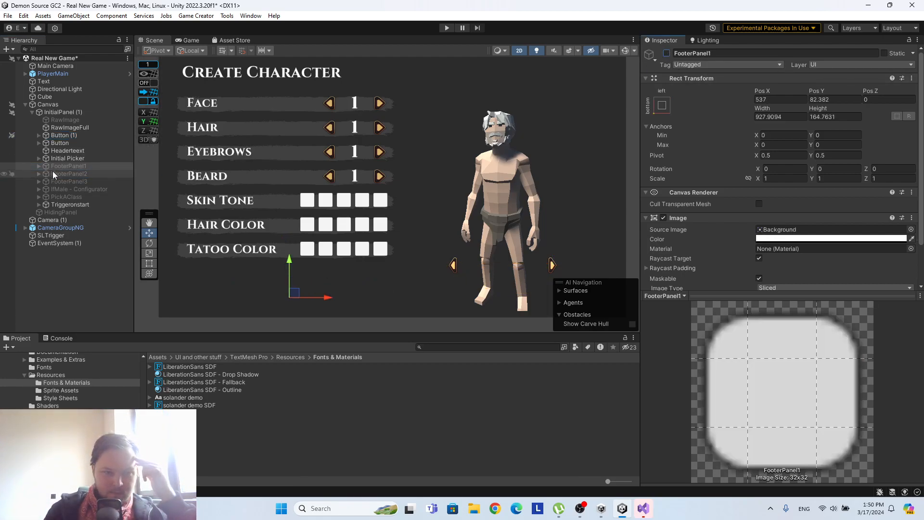
click(53, 173)
click(667, 53)
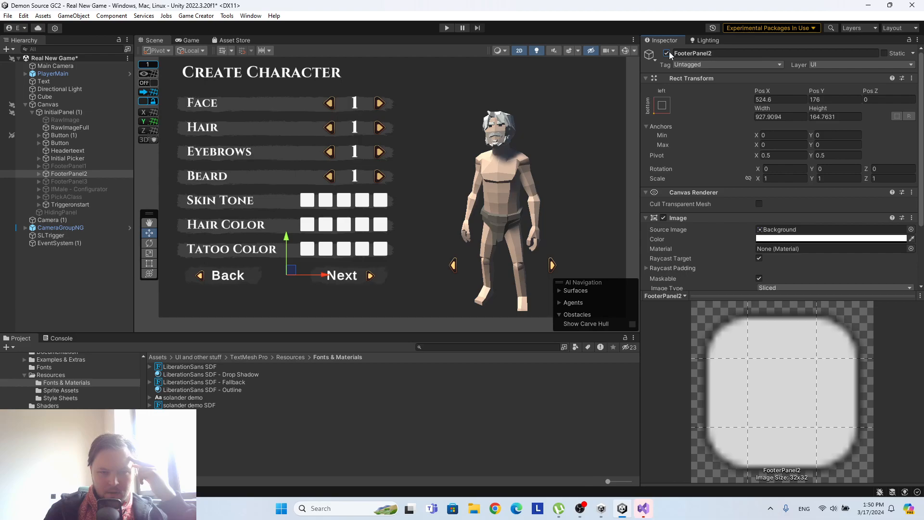
click(667, 53)
click(53, 166)
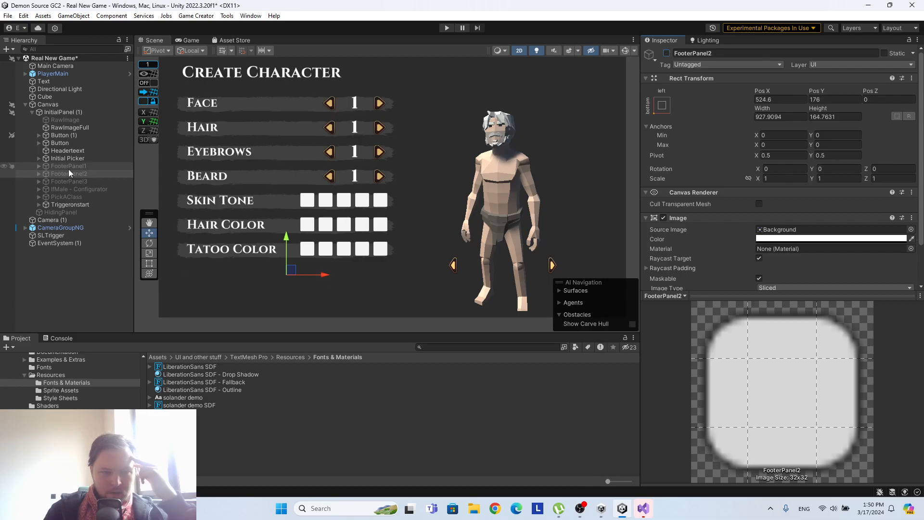
click(667, 53)
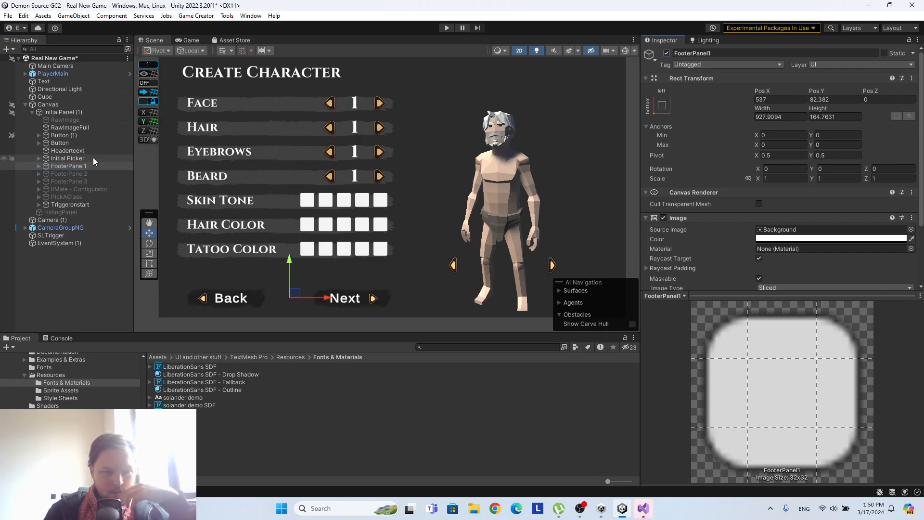
Deactivate Initial Picker and, after checking IfMale - Configurator in the scene, delete that configurator object.
click(89, 188)
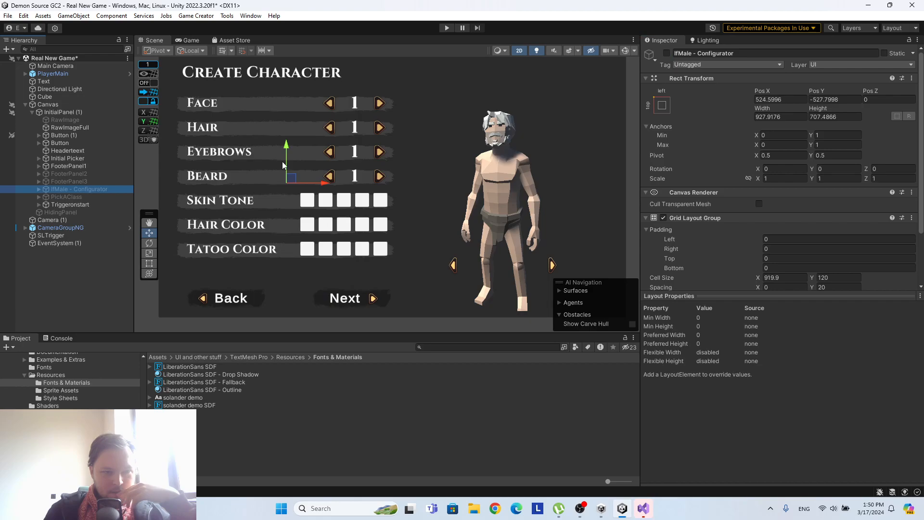
click(85, 166)
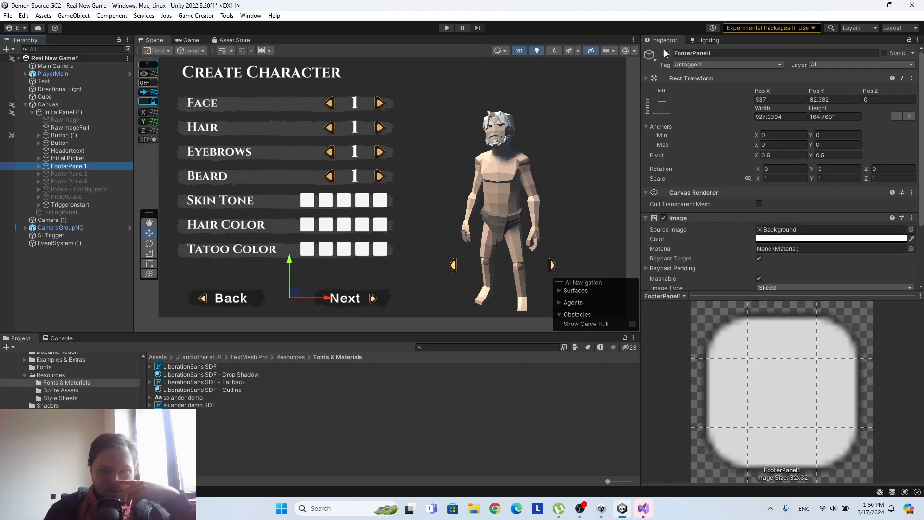
click(88, 159)
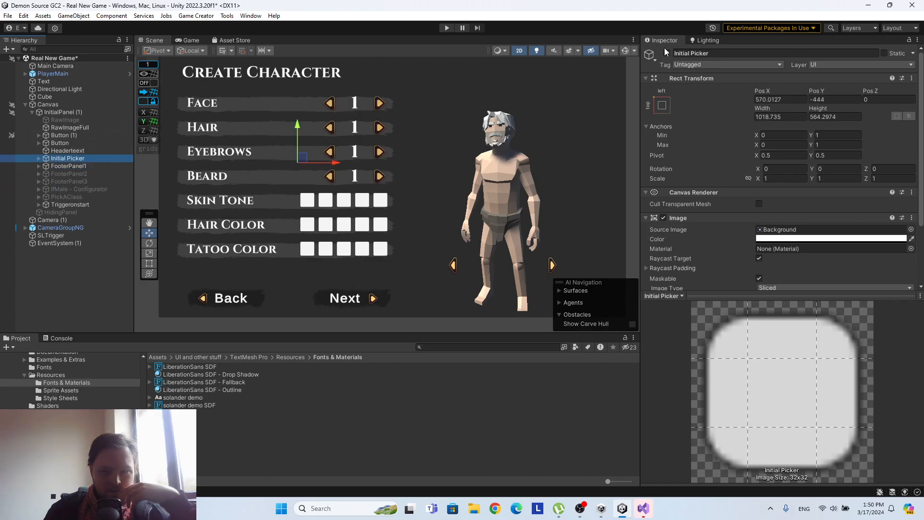
click(666, 53)
click(79, 189)
click(667, 53)
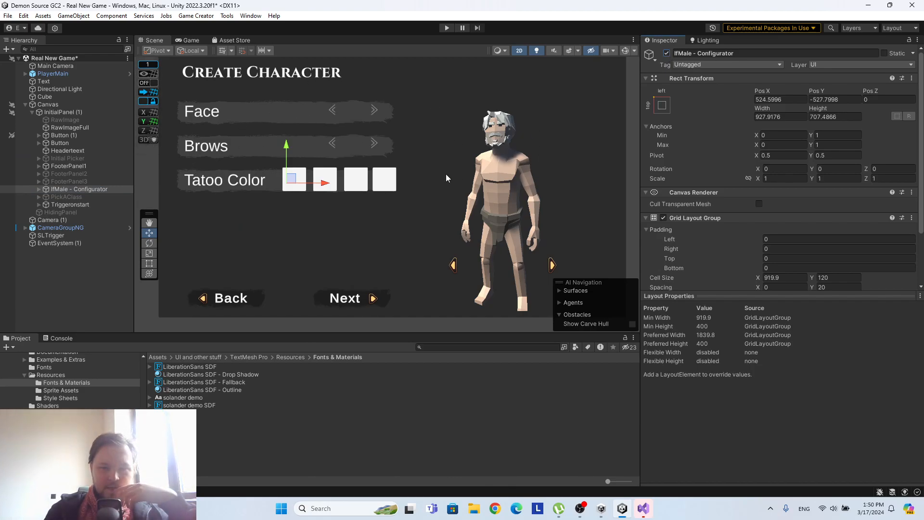
right_click(79, 187)
click(114, 194)
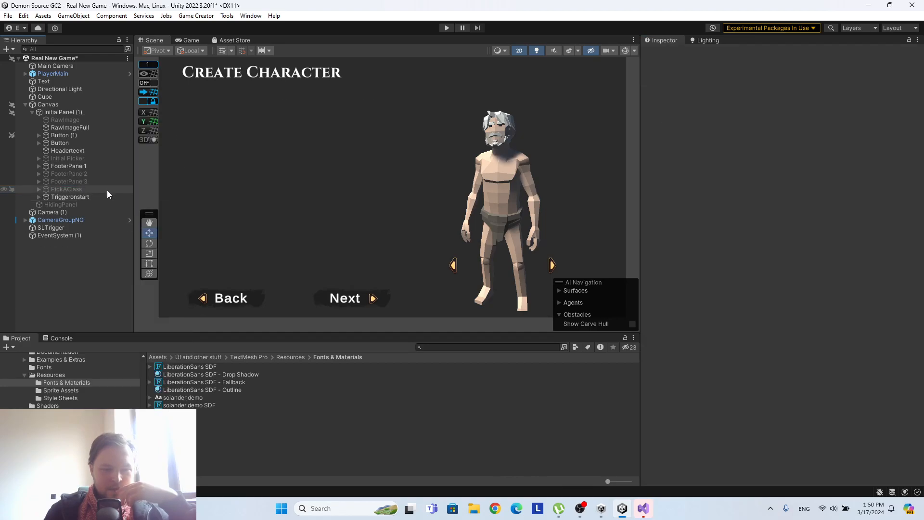
Activate the PickAClass panel so its Knight, Rogue and Mage options show in the scene.
click(107, 189)
click(667, 53)
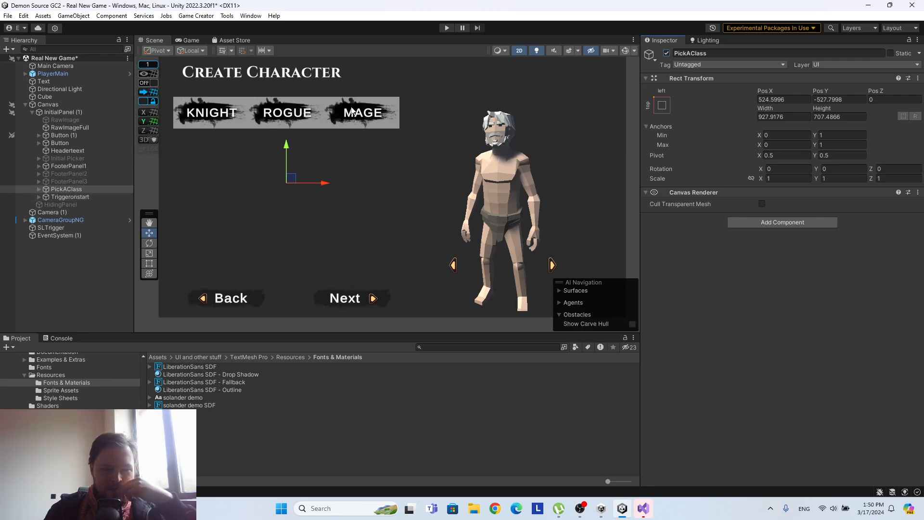
scroll(169, 169, up, 2)
mouse_move(207, 137)
middle_down()
mouse_move(282, 143)
mouse_move(241, 122)
mouse_move(218, 132)
middle_up()
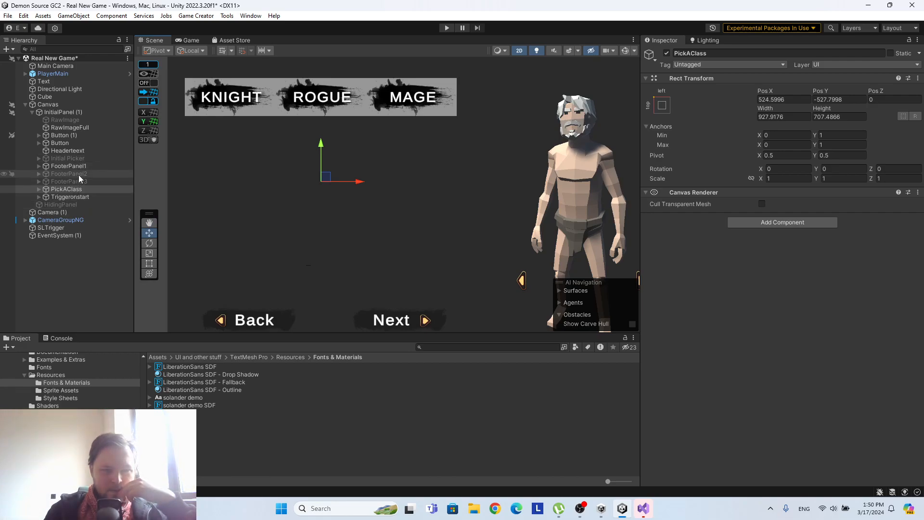
Examine HidingPanel by switching it on and off, and check the contents of Triggeronstart.
click(54, 204)
click(665, 52)
click(667, 52)
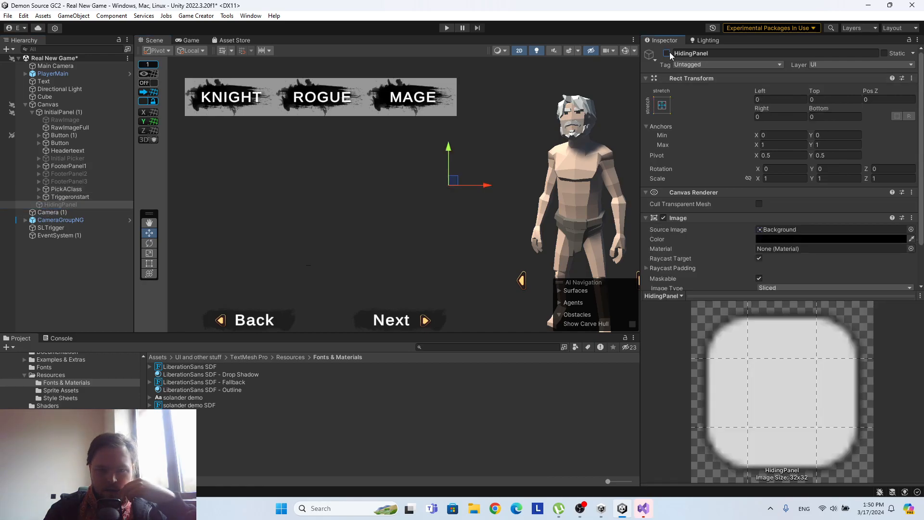
click(39, 198)
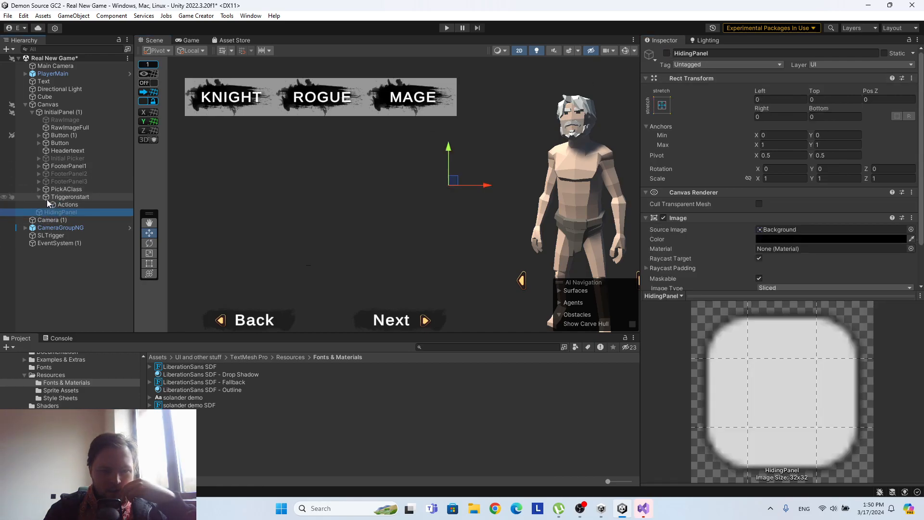
click(45, 199)
click(39, 198)
Activate KnightDesc inside PickAClass, and check the RogueDesc and MageDesc description panels.
click(39, 189)
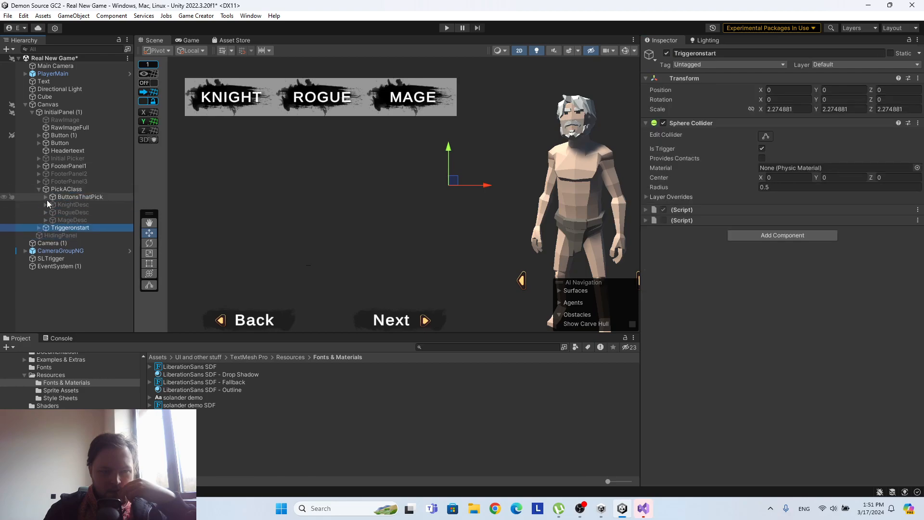
click(52, 204)
click(667, 53)
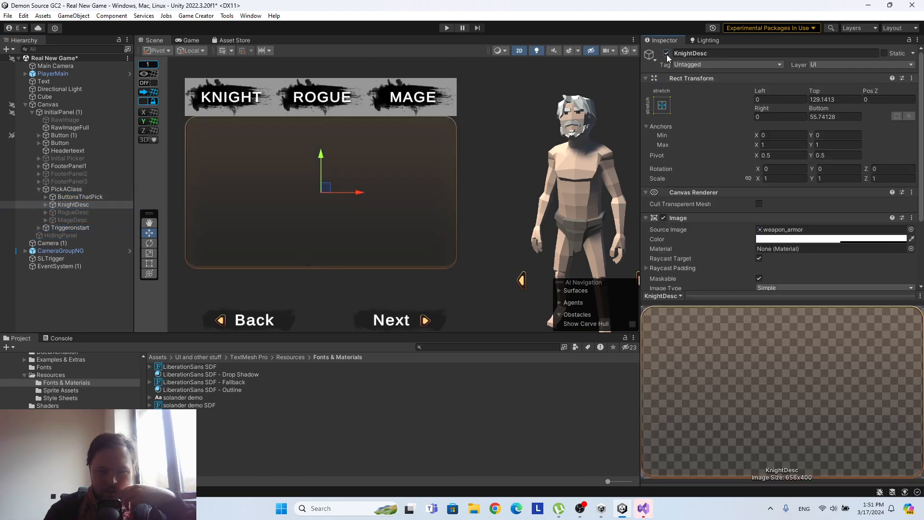
click(70, 212)
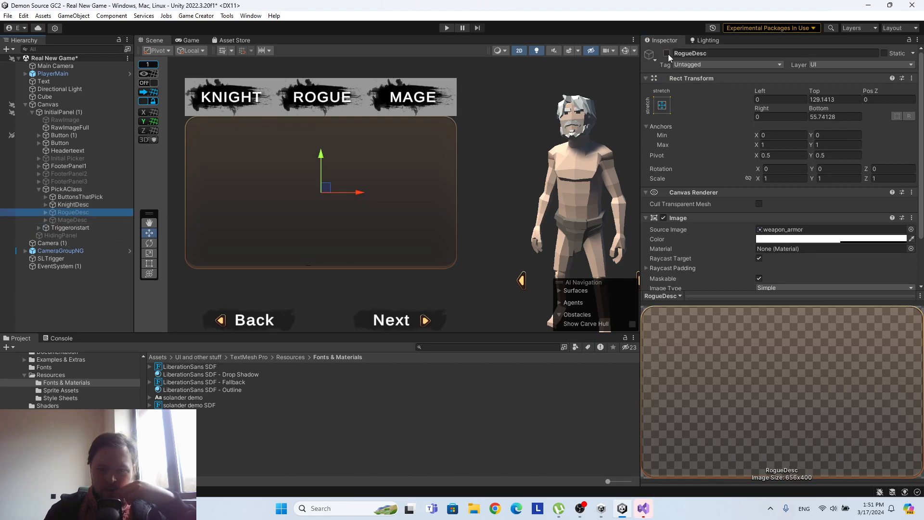
click(65, 221)
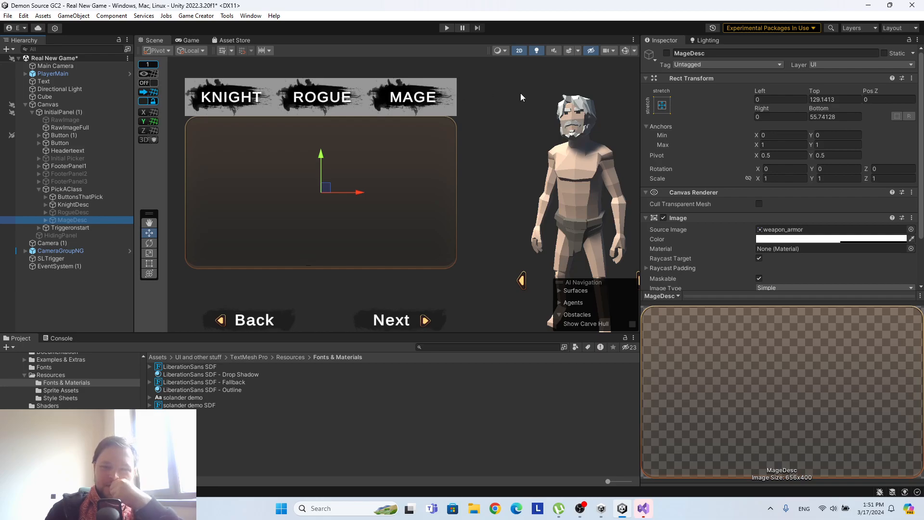
Assign the Minimap Shape sprite as the source image of ButtonsThatPick.
click(87, 189)
click(64, 197)
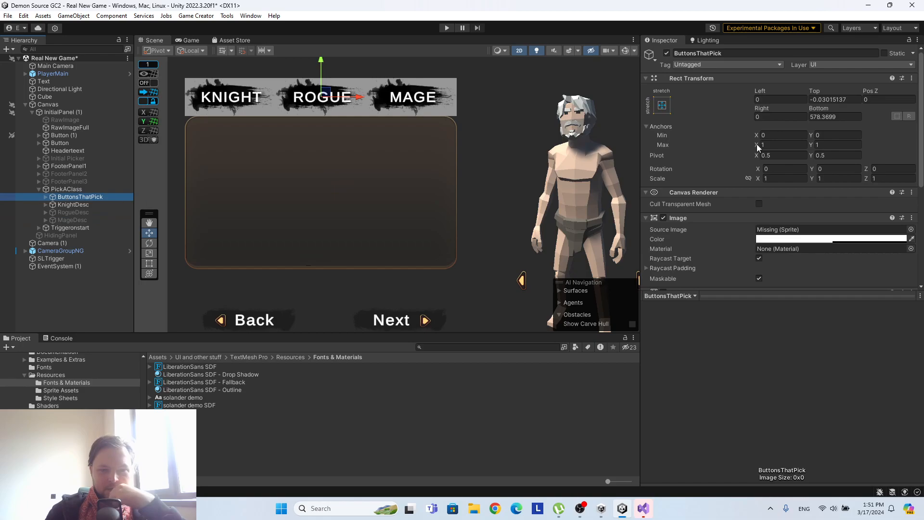
scroll(755, 147, down, 2)
click(911, 178)
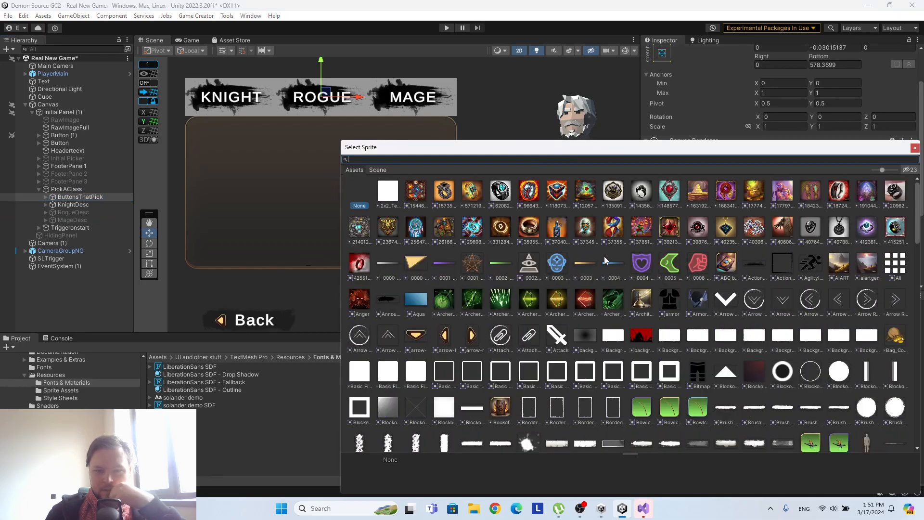
scroll(588, 254, down, 15)
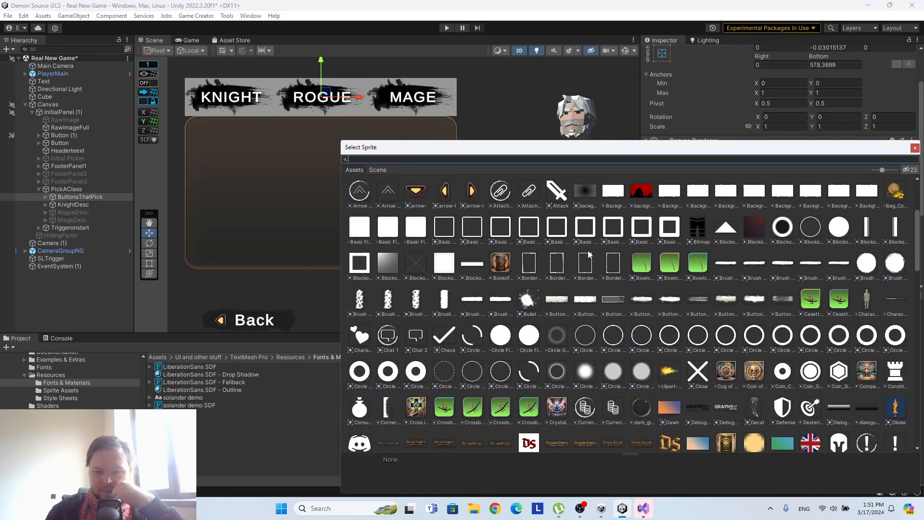
scroll(588, 254, down, 6)
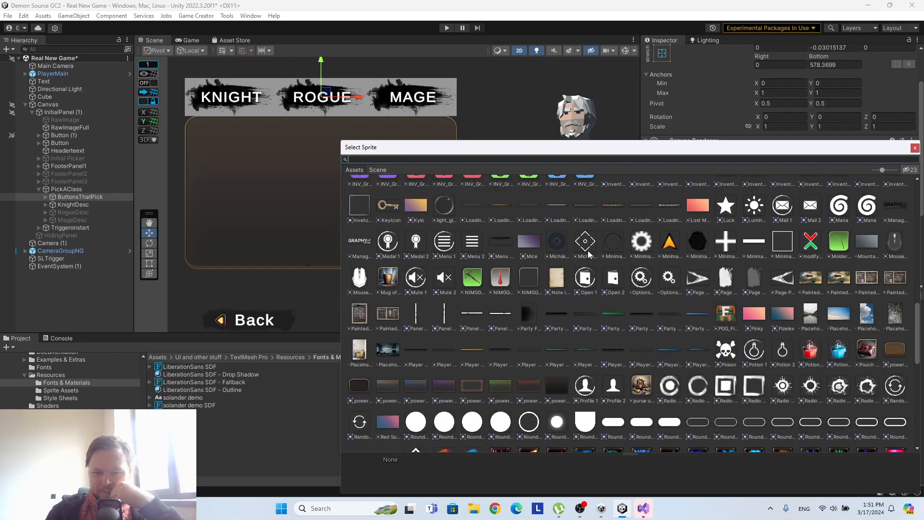
click(699, 242)
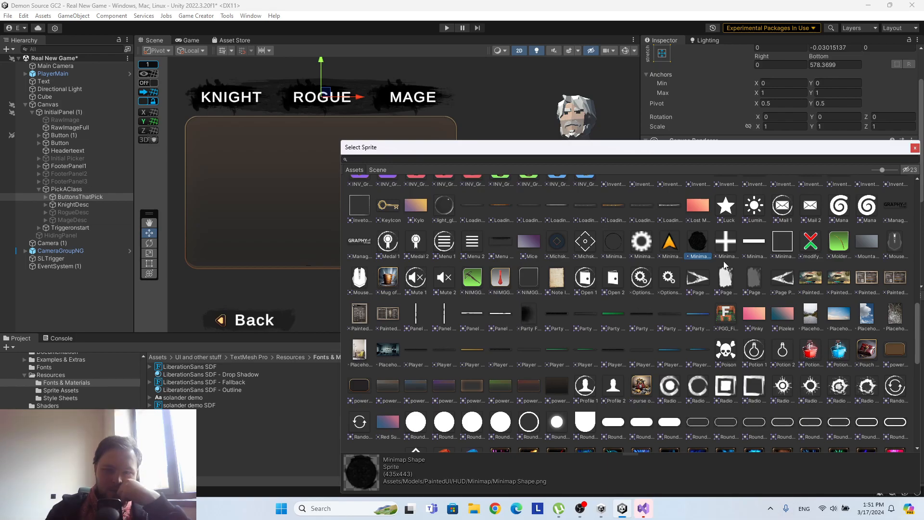
Inspect the KnightDesc panel and the components of its three text objects.
click(914, 148)
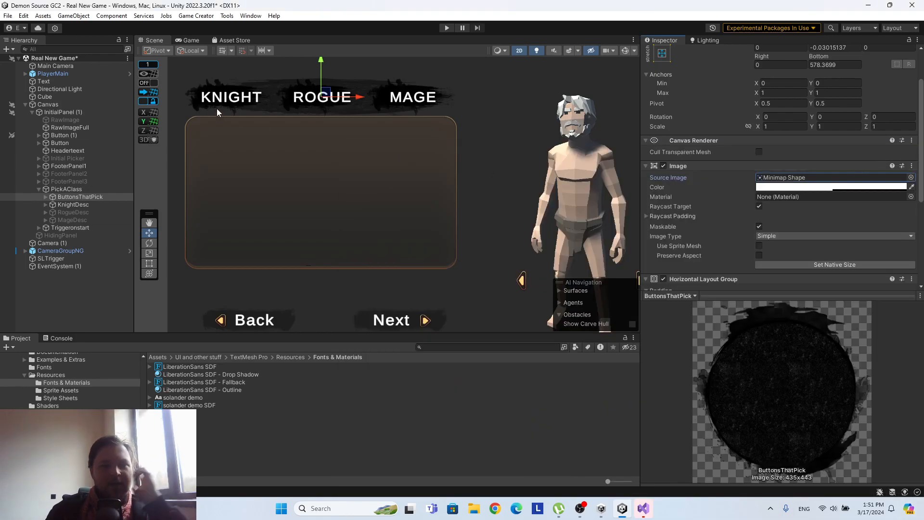
click(88, 204)
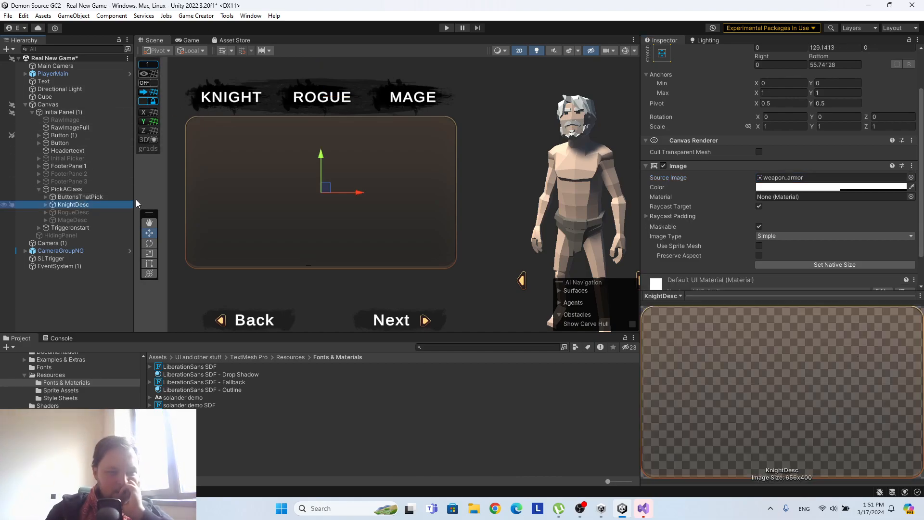
scroll(739, 191, down, 2)
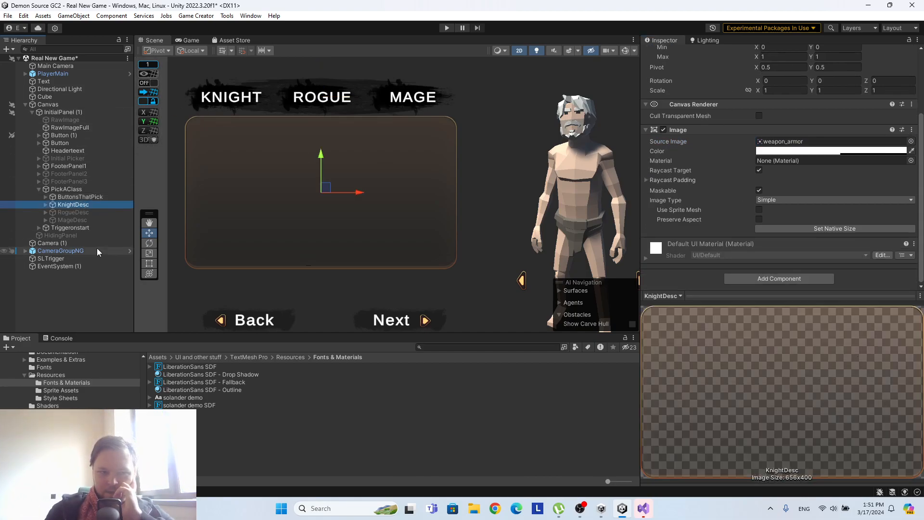
click(45, 205)
click(76, 212)
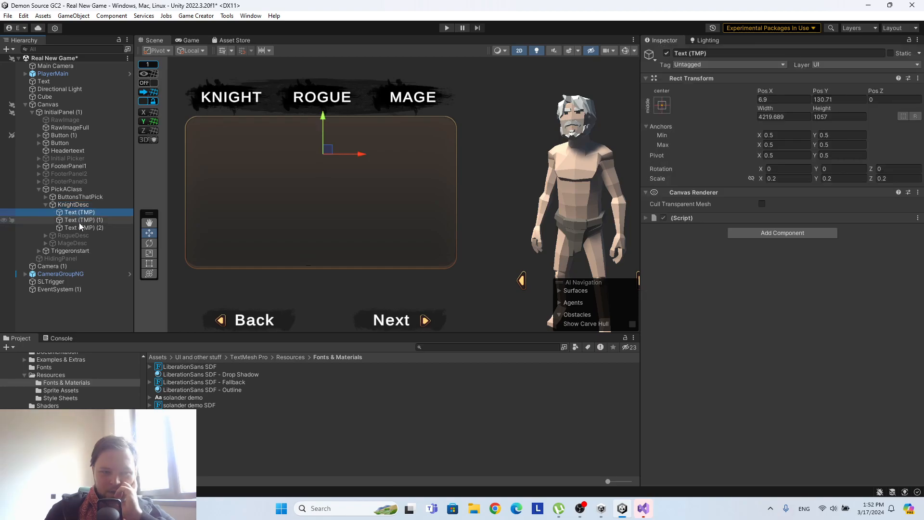
click(80, 220)
click(86, 228)
click(89, 205)
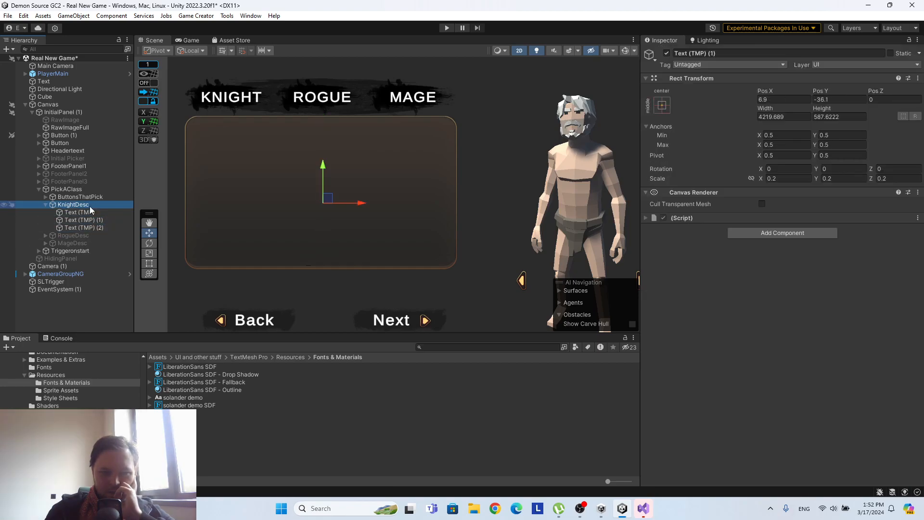
Add a TextMeshPro - Text component to KnightDesc's first text object and remove its unnamed Script component.
click(89, 212)
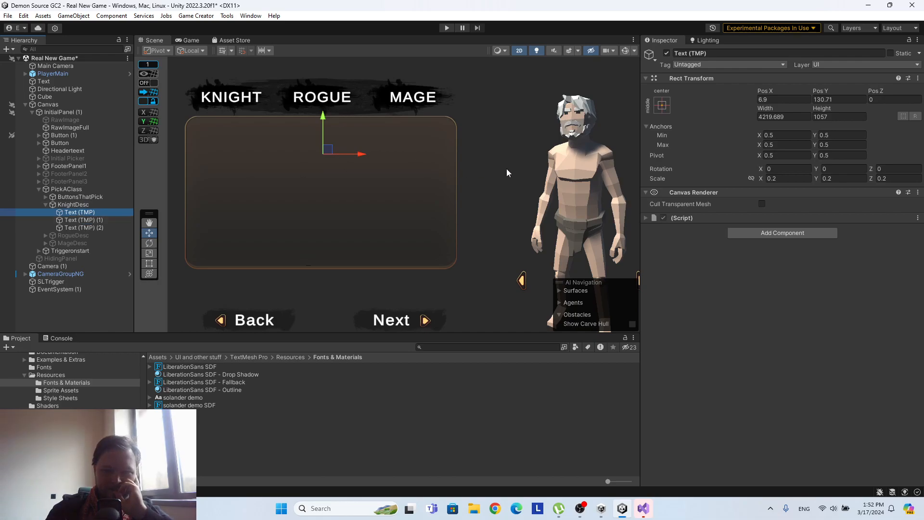
click(755, 234)
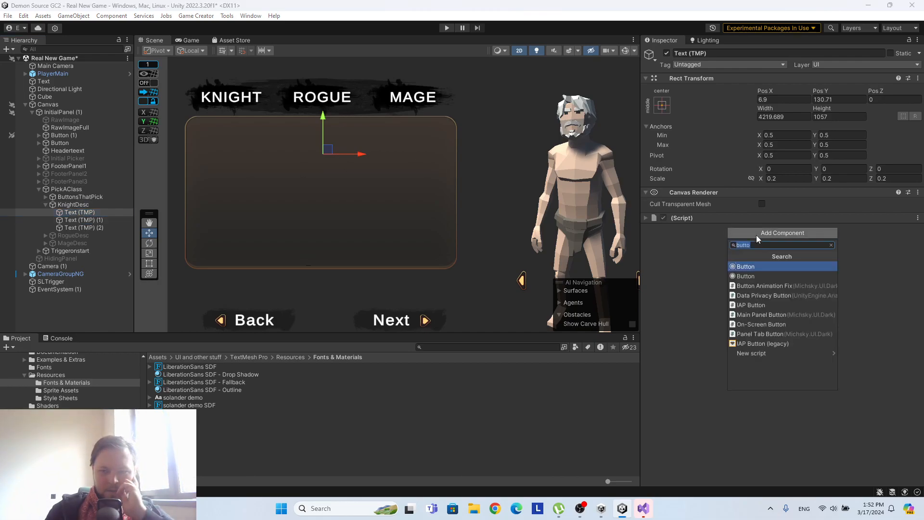
text(teext)
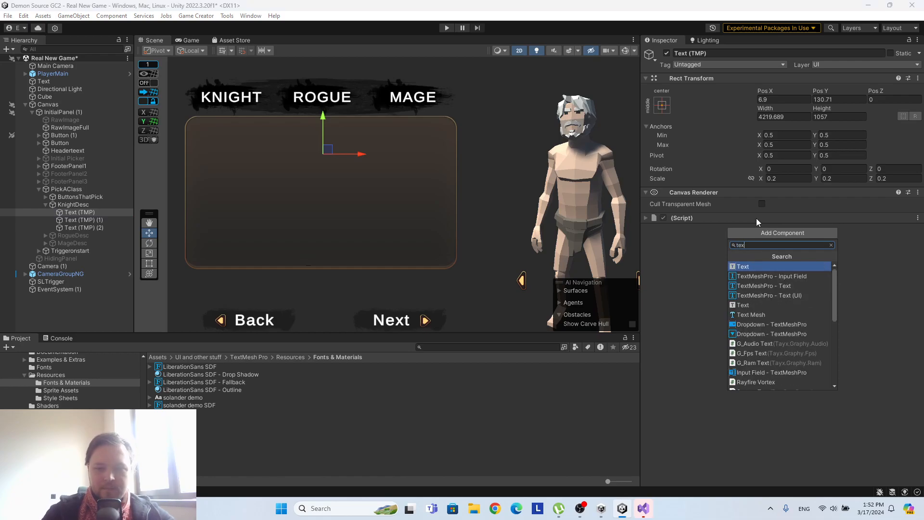
click(799, 284)
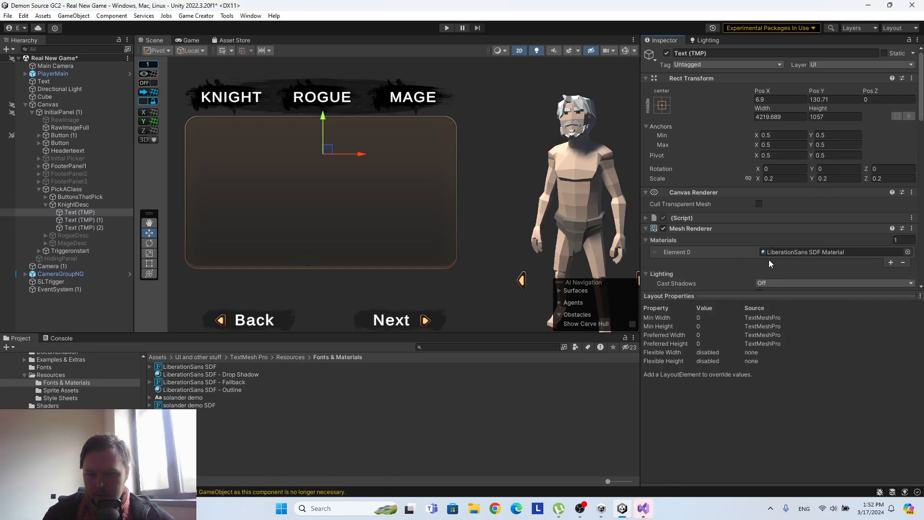
scroll(769, 259, down, 1)
click(912, 192)
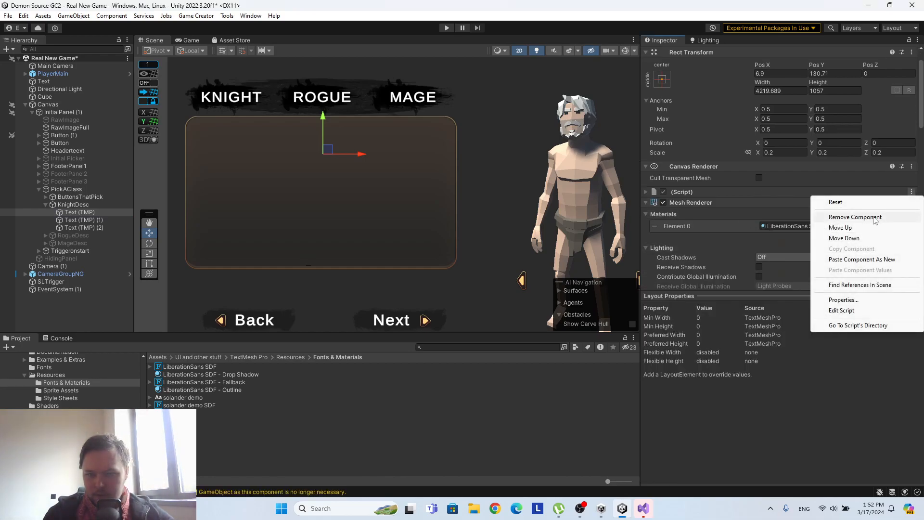
click(881, 216)
Enter the test text "dfsdfsf" in the added TextMeshPro component and check its font and renderer settings.
scroll(812, 224, down, 7)
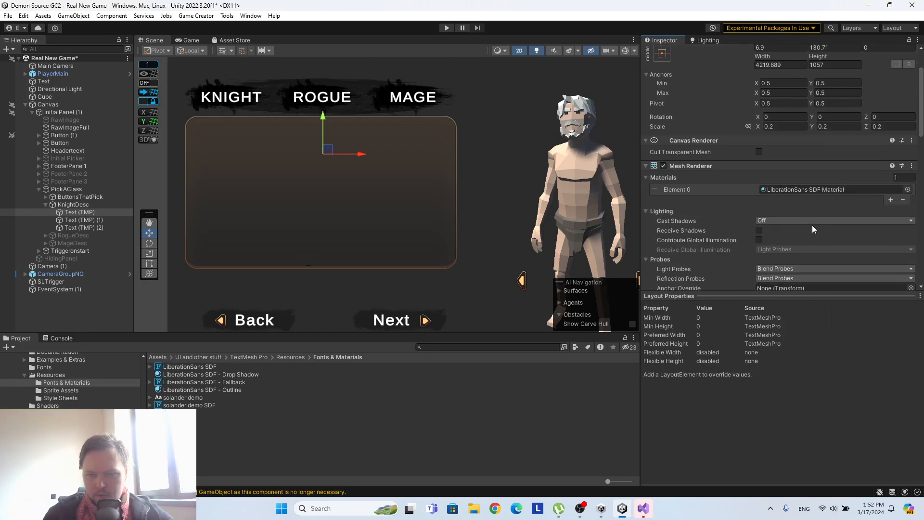
click(708, 220)
text(dfsdfsf)
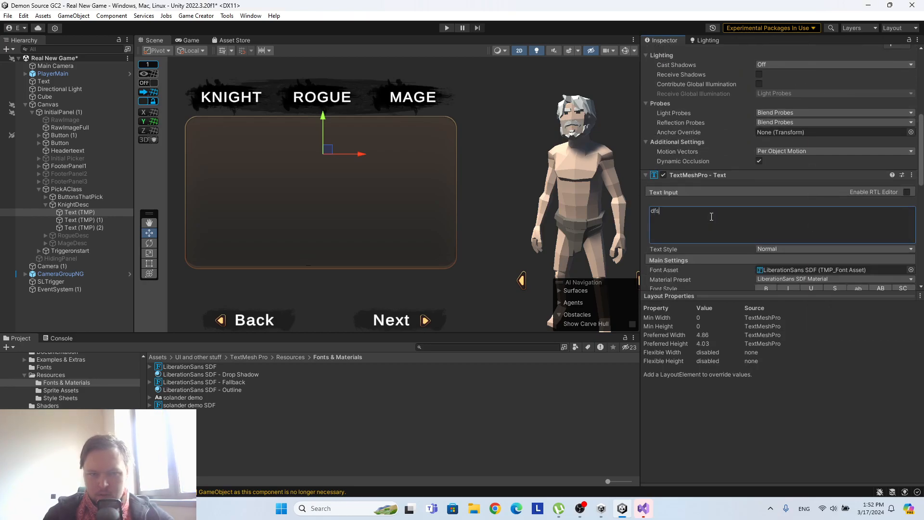
scroll(312, 181, up, 2)
scroll(783, 212, down, 5)
click(765, 169)
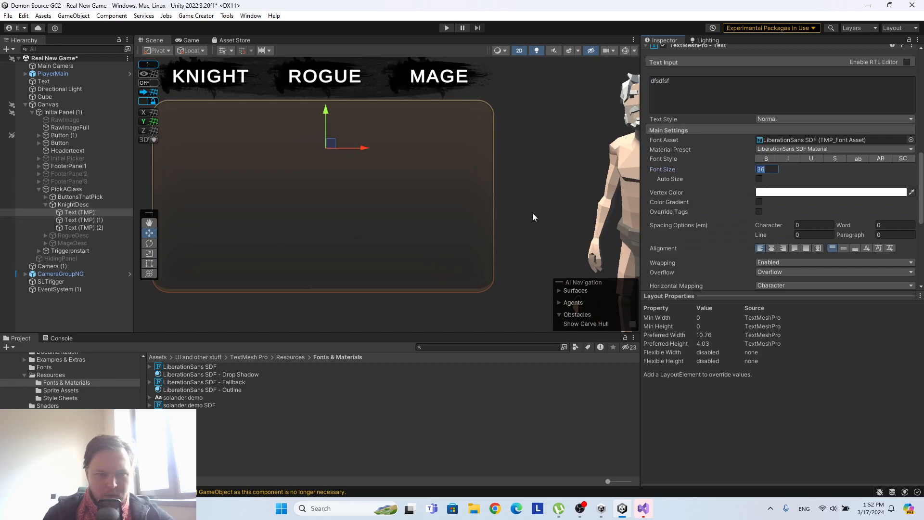
scroll(742, 159, up, 9)
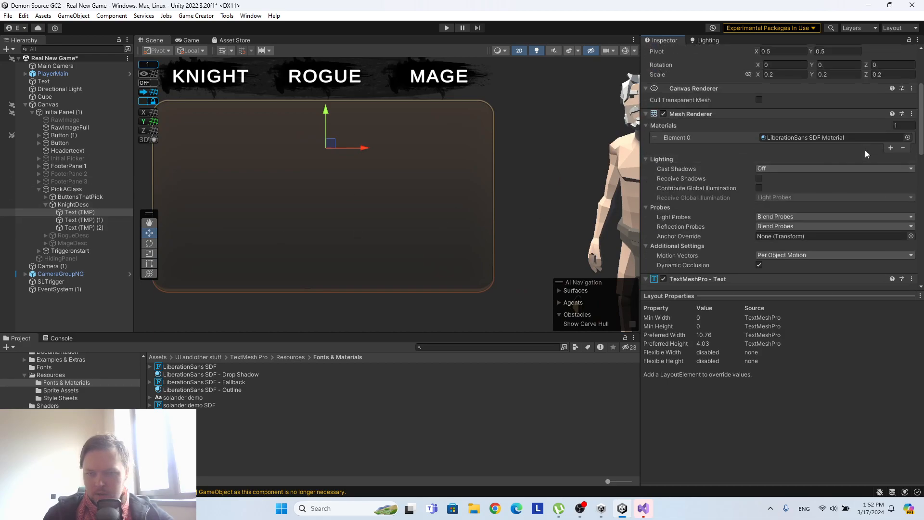
scroll(865, 153, down, 8)
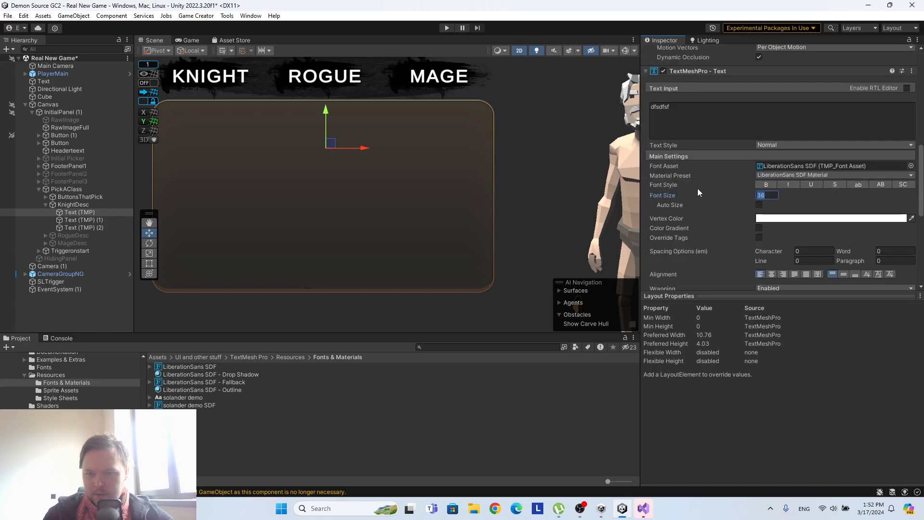
Delete the three old text objects inside KnightDesc.
click(71, 210)
shift+click(80, 227)
right_click(80, 226)
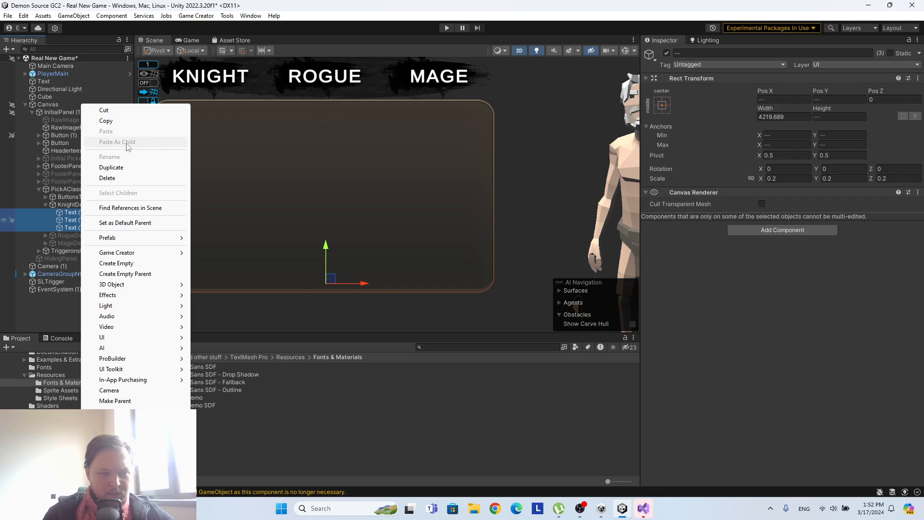
click(122, 178)
Create a new TextMeshPro UI text object as a child of KnightDesc.
click(77, 206)
right_click(77, 207)
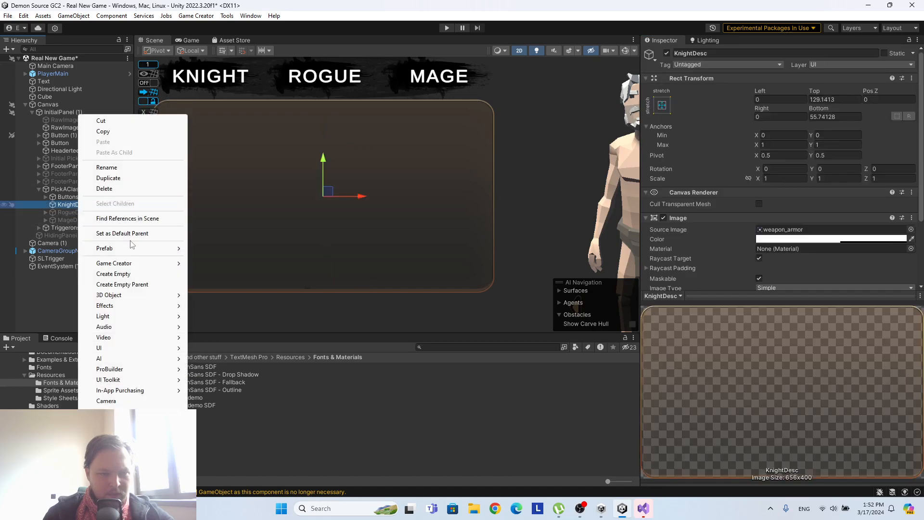
mouse_move(136, 263)
mouse_move(230, 285)
mouse_move(125, 353)
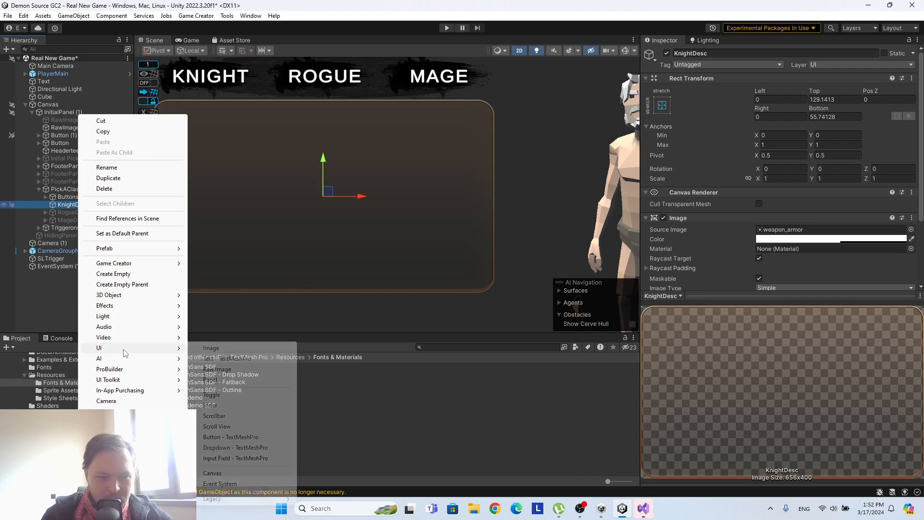
click(240, 360)
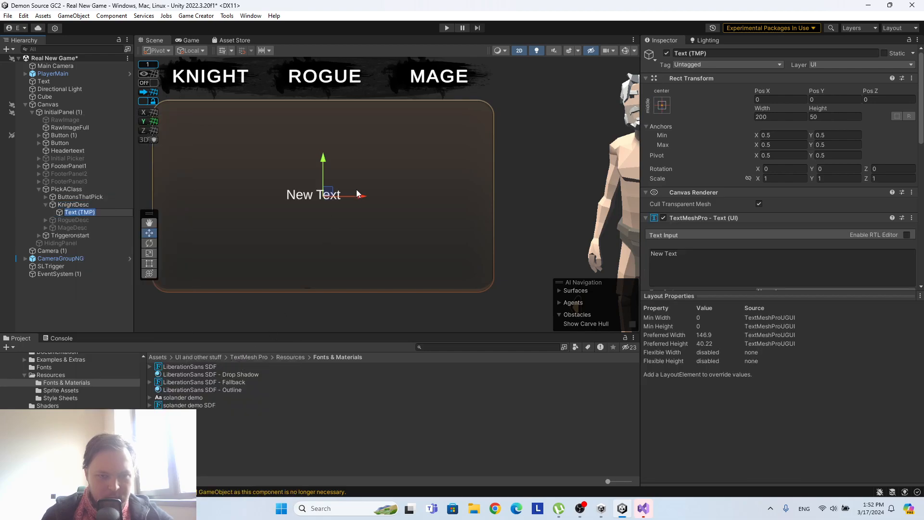
scroll(267, 212, up, 2)
scroll(268, 213, down, 3)
middle_drag(303, 190, 376, 154)
middle_drag(425, 186, 405, 215)
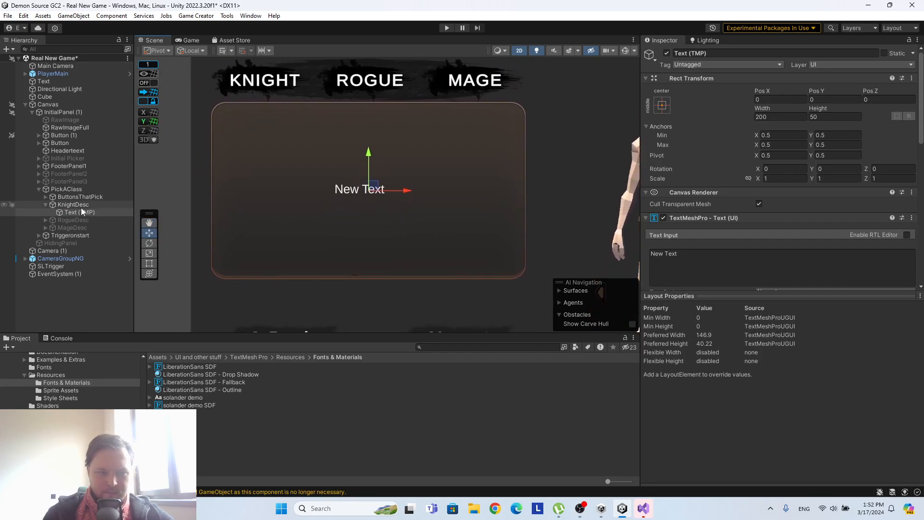
Check the text objects inside RogueDesc and MageDesc, including the components of Text (TMP) (5).
click(45, 219)
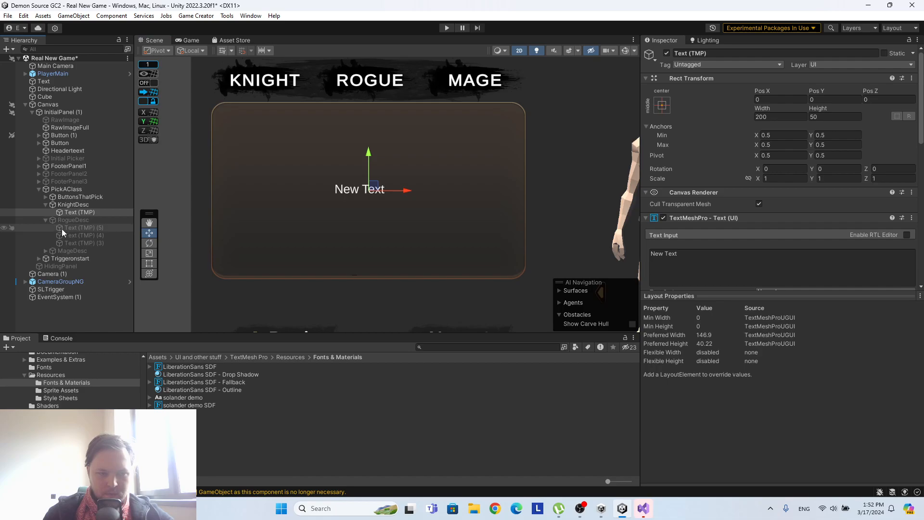
click(46, 251)
click(81, 227)
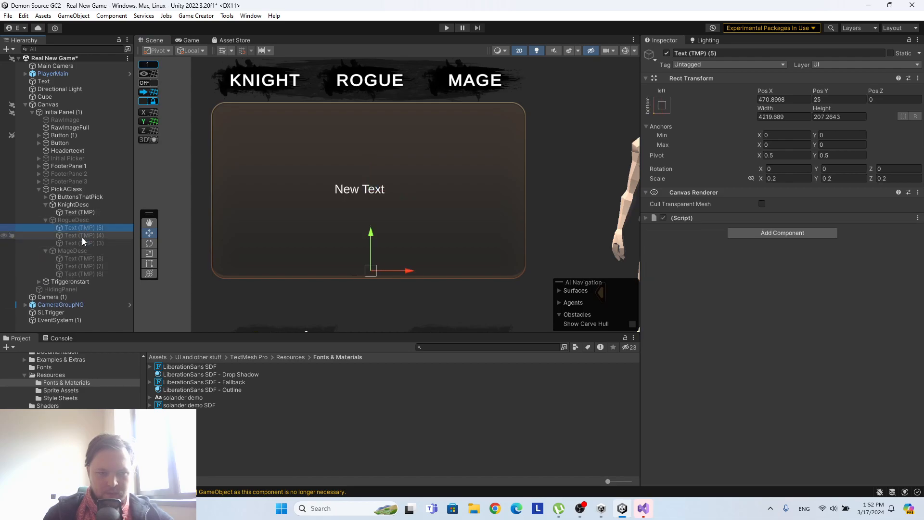
Move the new KnightDesc text to the panel's upper-left corner, at about X -287, Y 173.
click(73, 212)
drag(371, 160, 379, 94)
drag(414, 128, 296, 133)
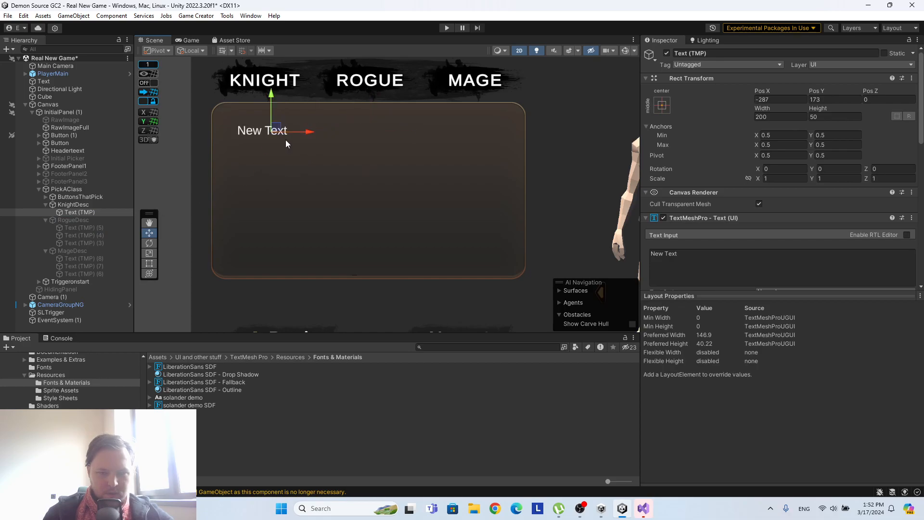
Set the KnightDesc text to "Knight Description" and widen its text box to about 674.
click(692, 253)
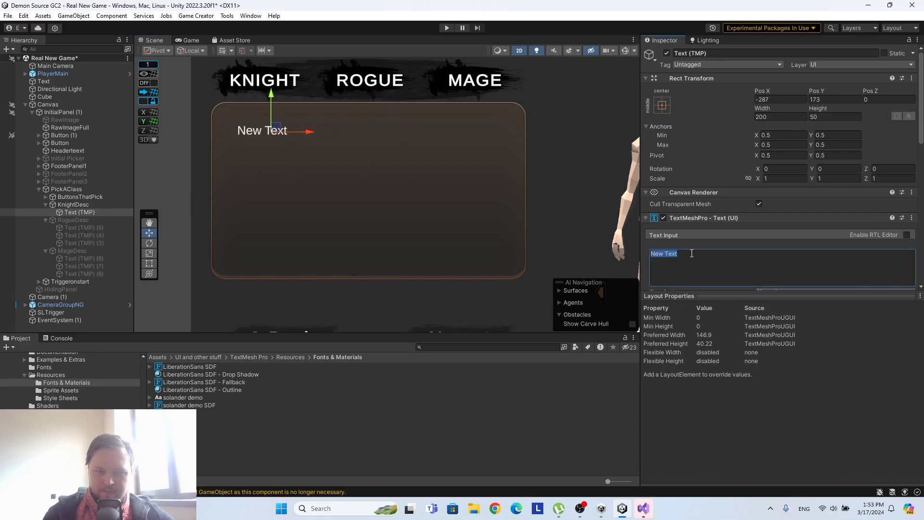
text(A)
key(BackSpace)
text(Knight)
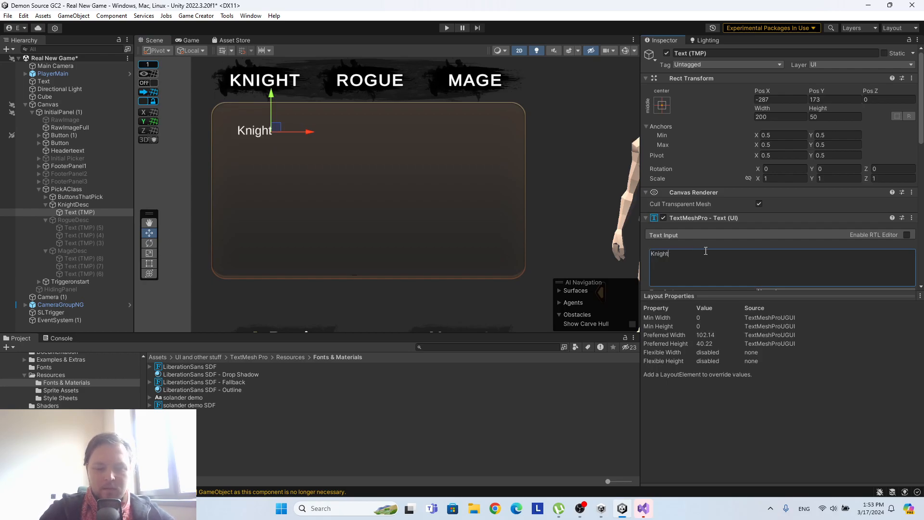
text( Description)
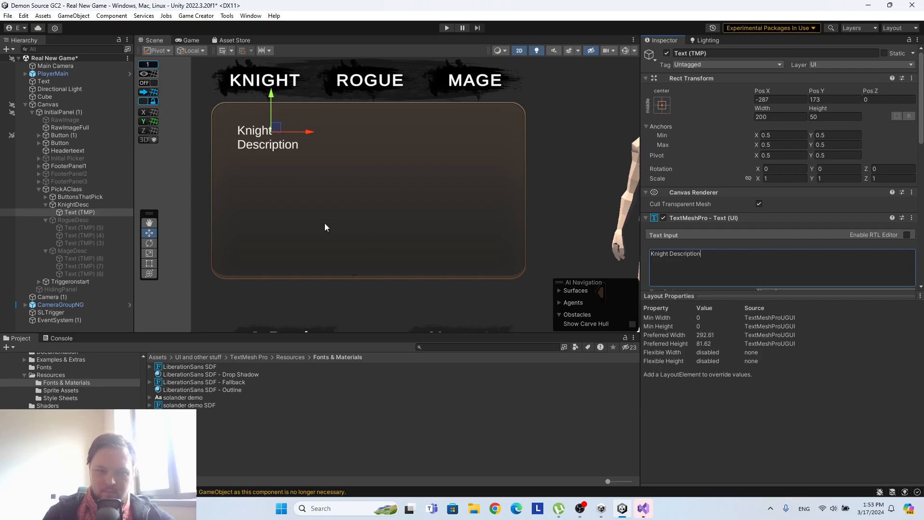
click(150, 265)
drag(304, 130, 466, 130)
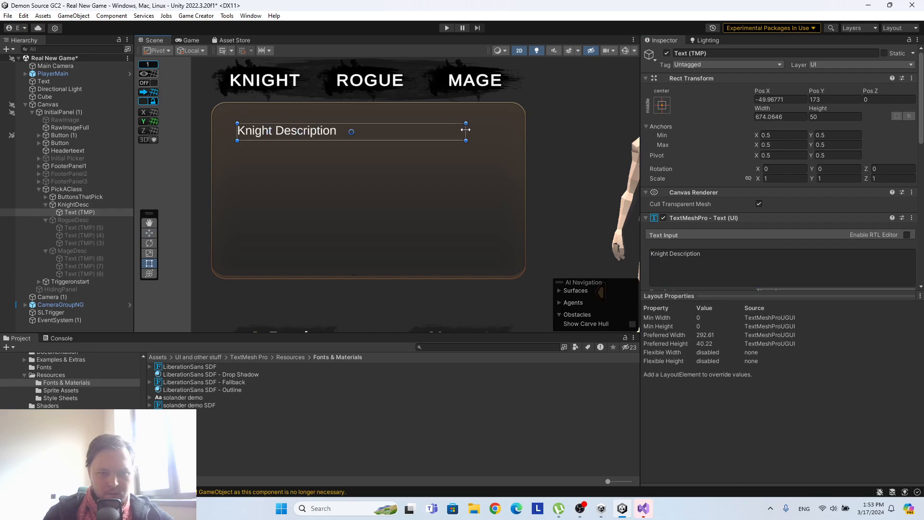
Duplicate the Knight Description text object and change the copy's text to "Bonuses:".
click(79, 211)
key(ctrl+d)
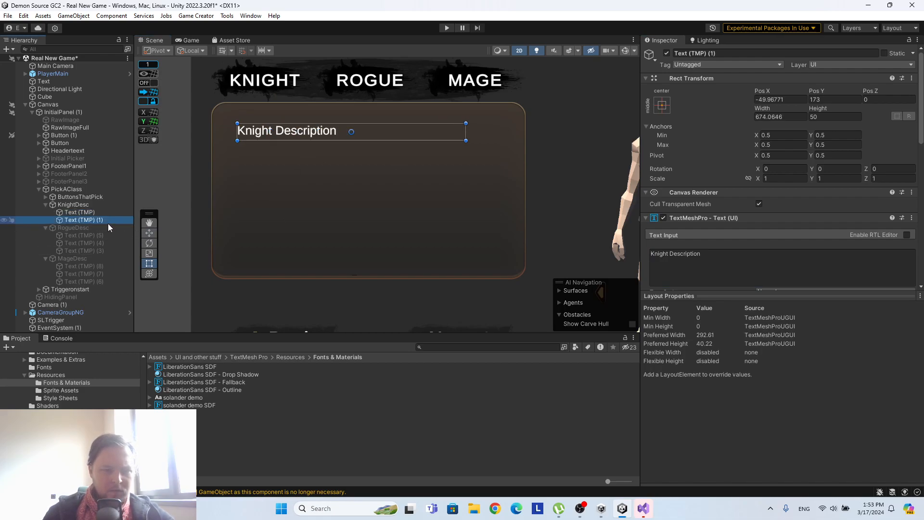
click(728, 261)
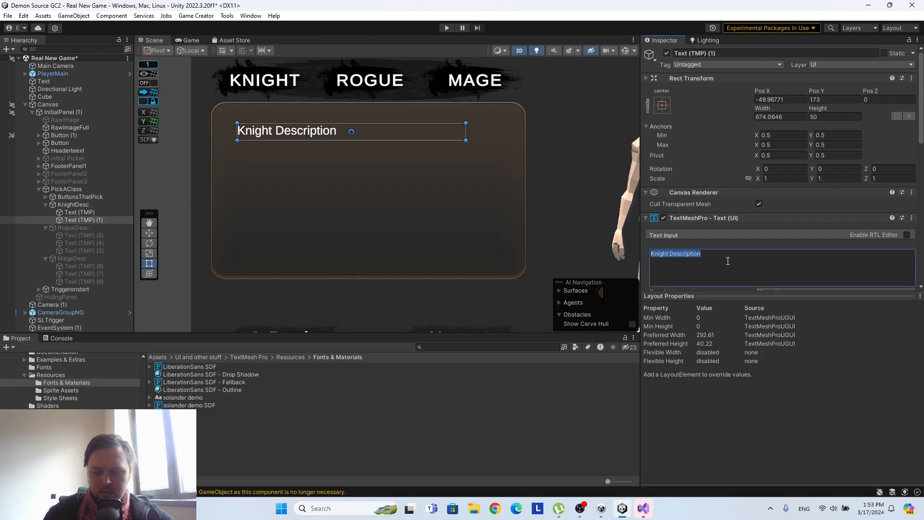
key(BackSpace)
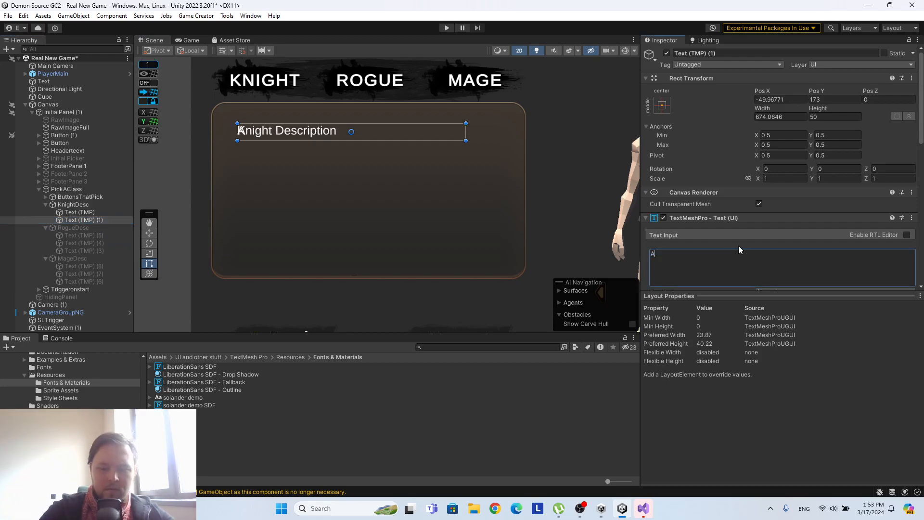
text(Bonuse)
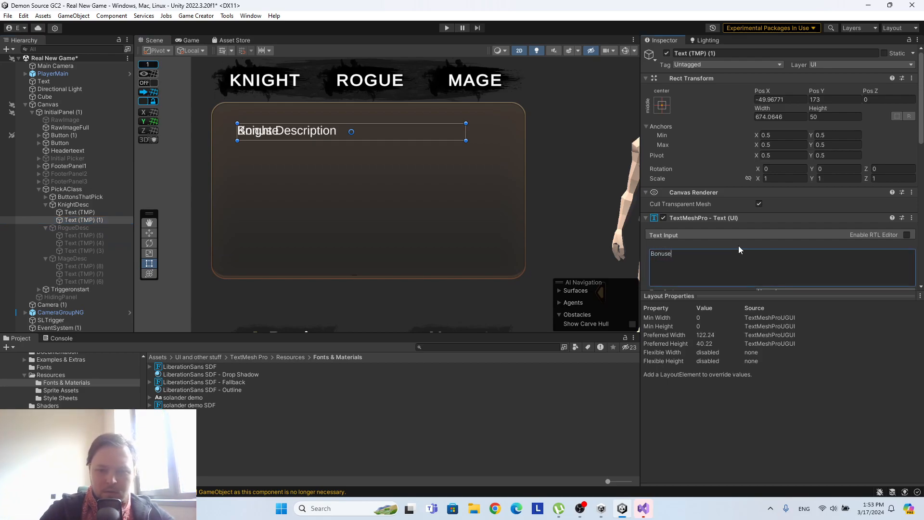
text(s:)
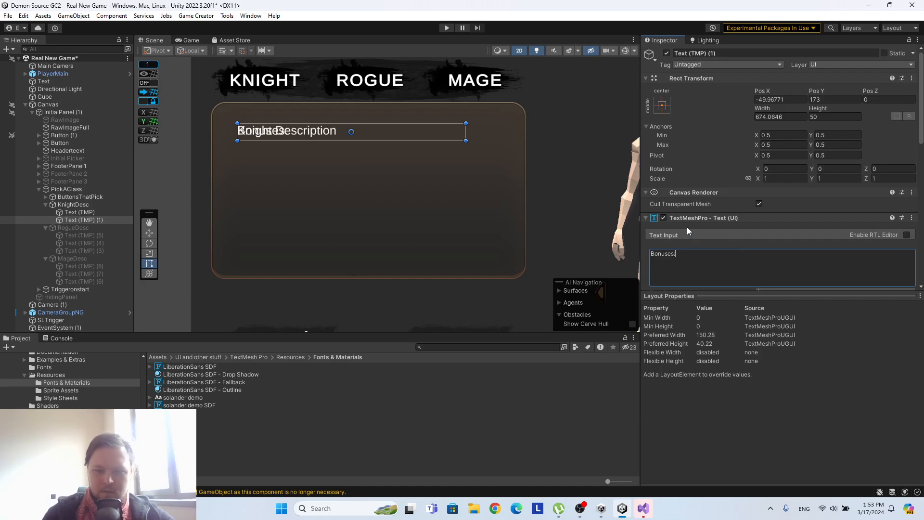
Move the "Bonuses:" text straight down below the Knight Description line, to about Y 88.
click(148, 233)
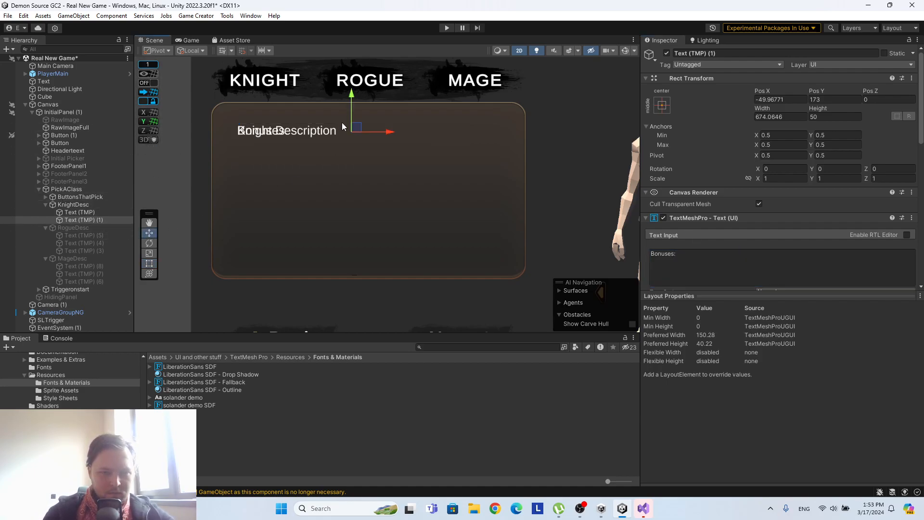
drag(351, 111, 352, 139)
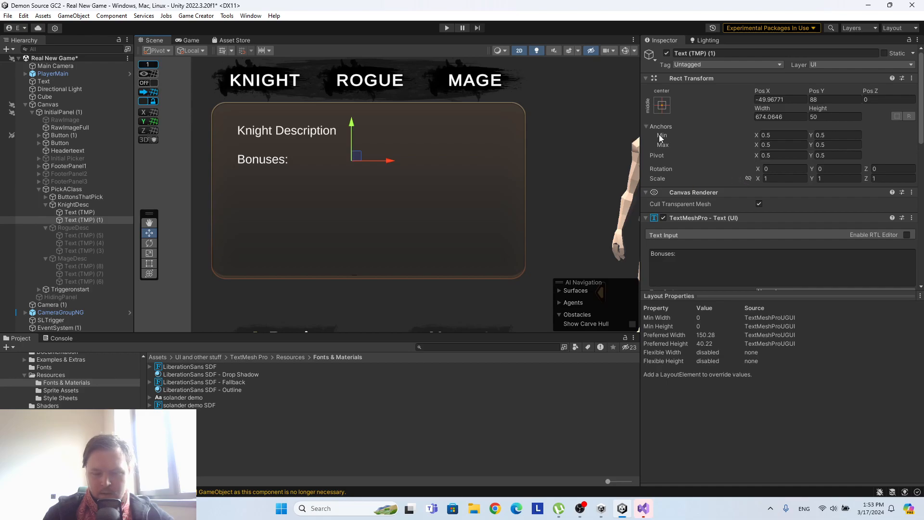
click(73, 205)
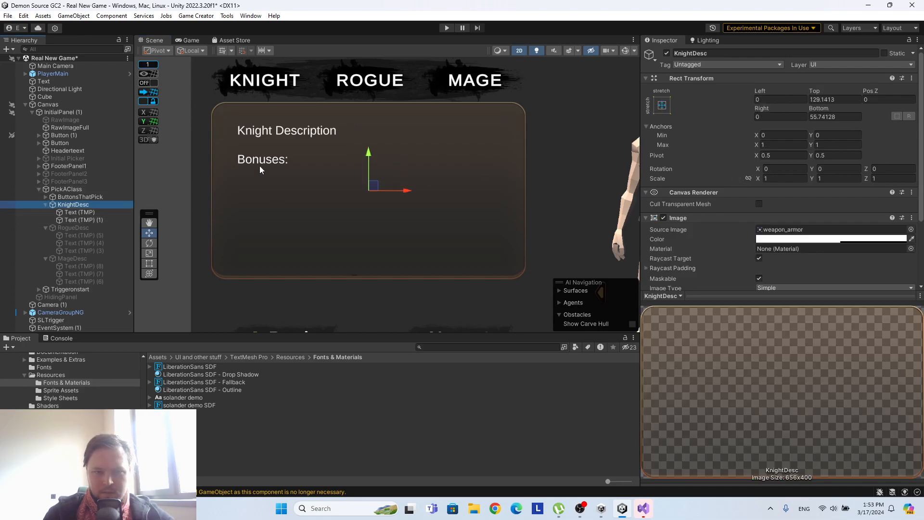
Anchor both the Knight Description and "Bonuses:" texts to the top-left corner of the KnightDesc panel.
click(73, 212)
shift+click(79, 219)
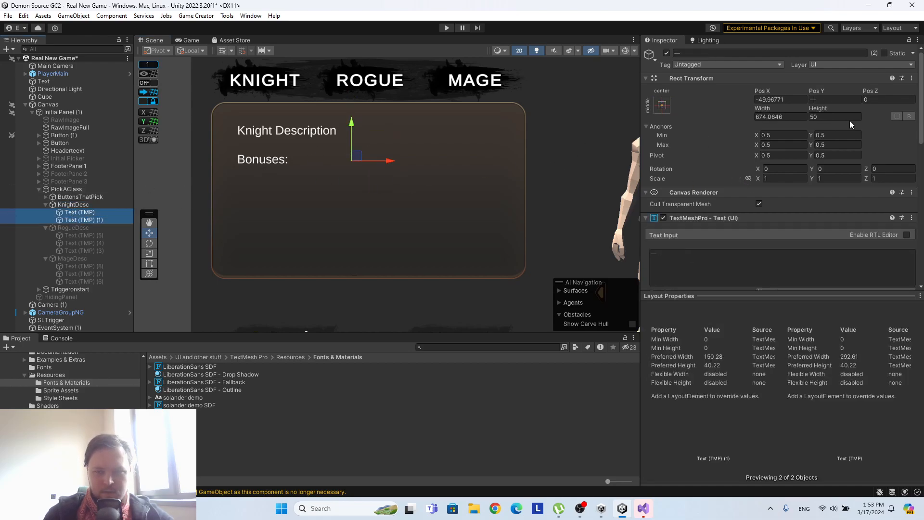
click(662, 104)
click(695, 180)
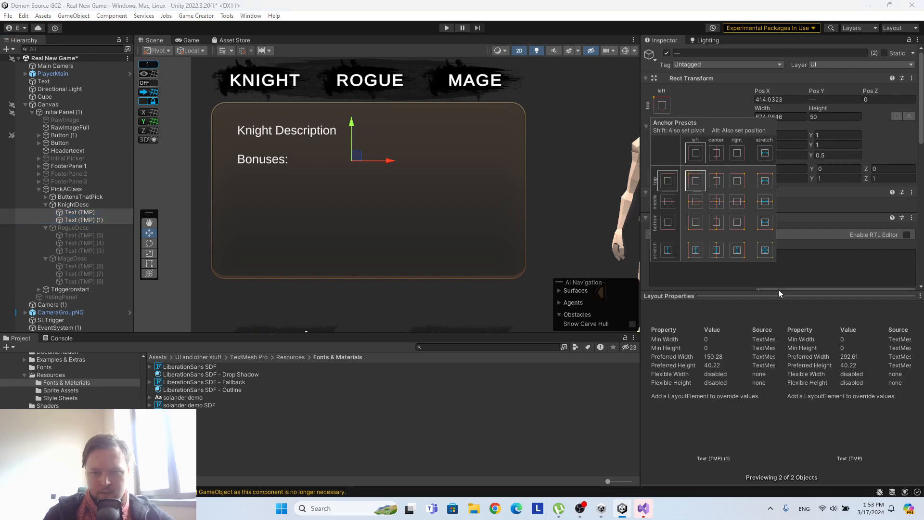
click(657, 103)
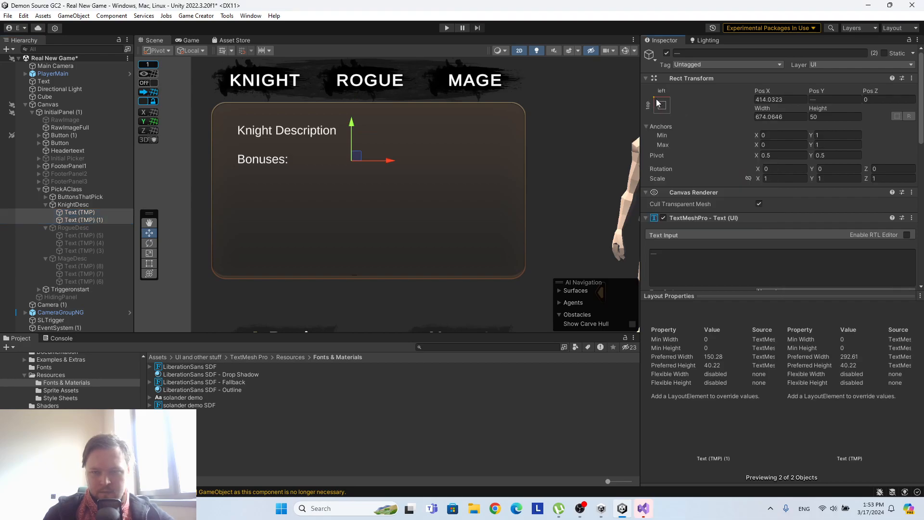
Append "\" and a second line "Loerm ipsum dolor sir amet le condtradictus benedict and other stuff" to the Knight Description text.
click(72, 212)
click(745, 257)
click(745, 257)
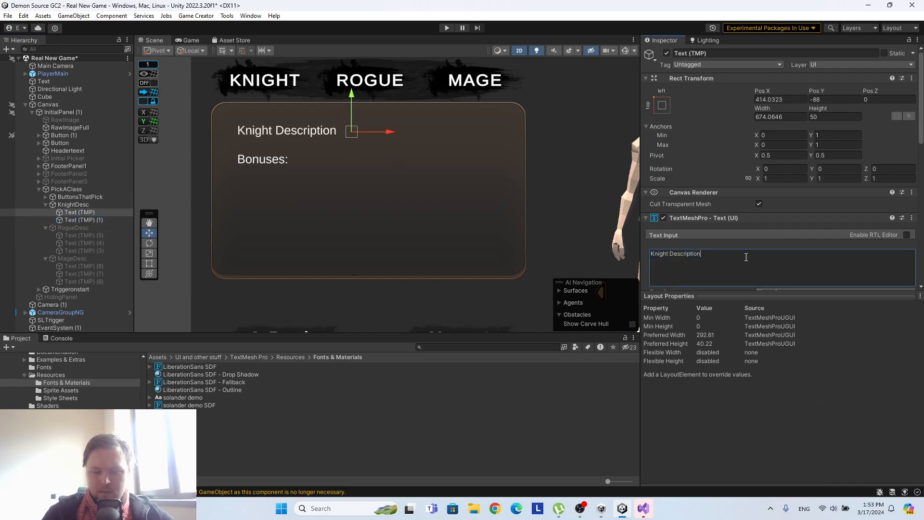
triple_click(745, 257)
click(745, 257)
text(\)
key(Return)
text(Loerm ipsum dolor sir ame)
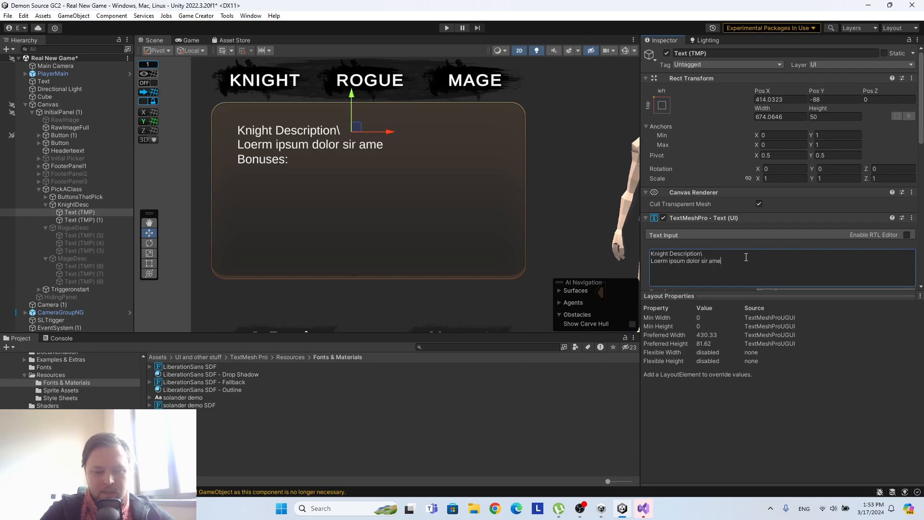
text(t le condtradictu)
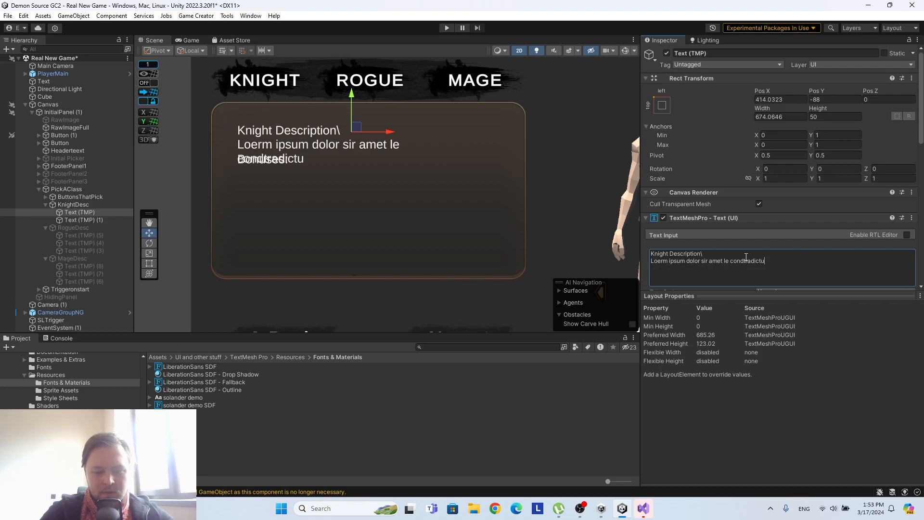
text(s benedict and other stuff)
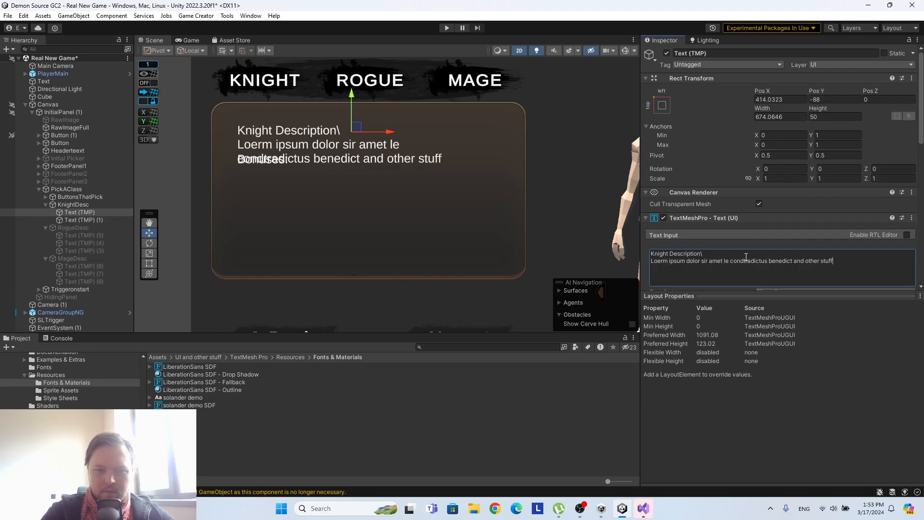
Set the Knight Description text's font size to 30 and widen its box rightward to about 833.
scroll(780, 217, down, 4)
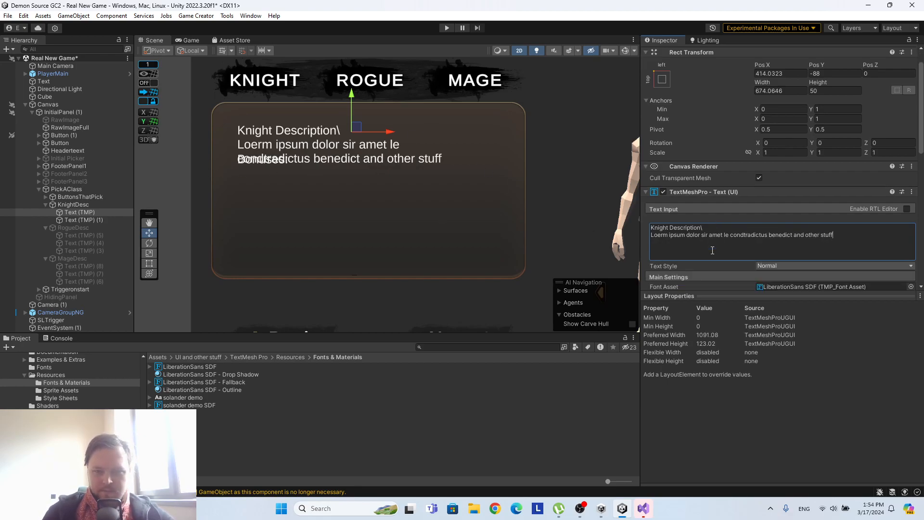
click(772, 267)
text(30)
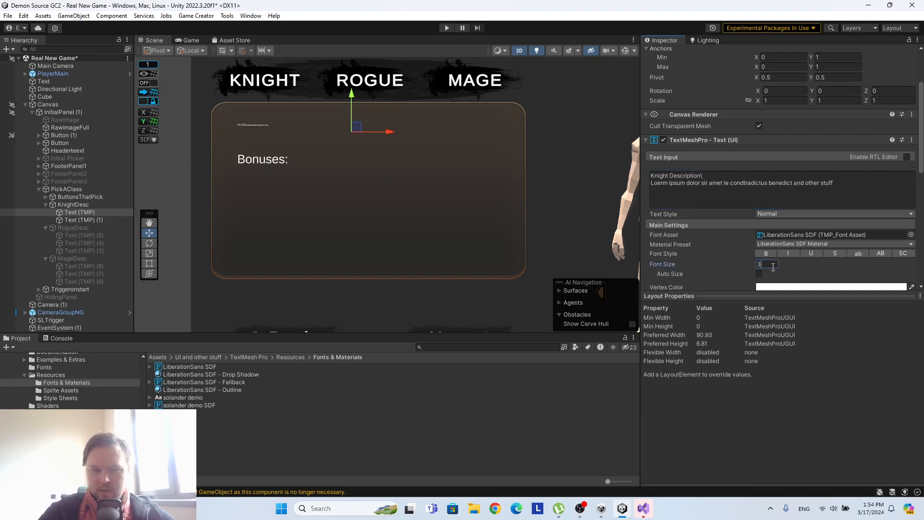
click(150, 263)
drag(482, 130, 524, 131)
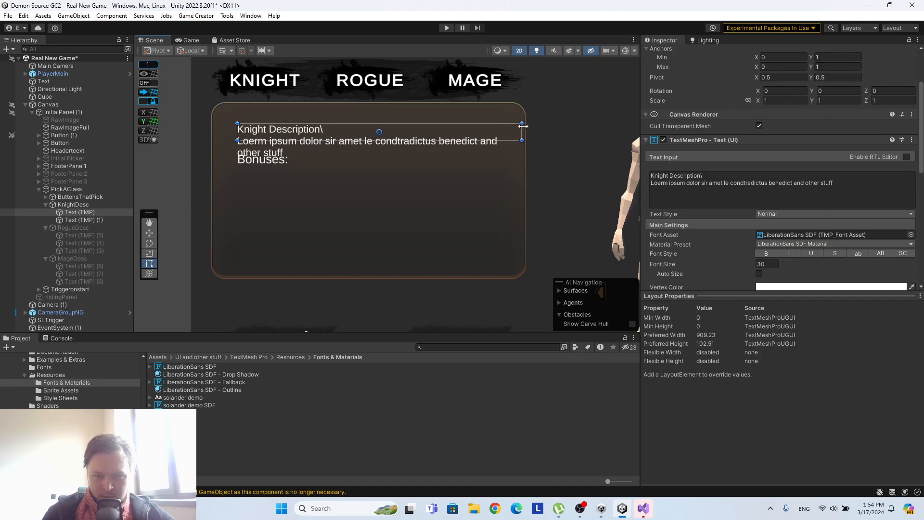
Move the "Bonuses:" text straight down into the lower part of the panel and set its font size to 30.
click(82, 220)
drag(283, 162, 281, 218)
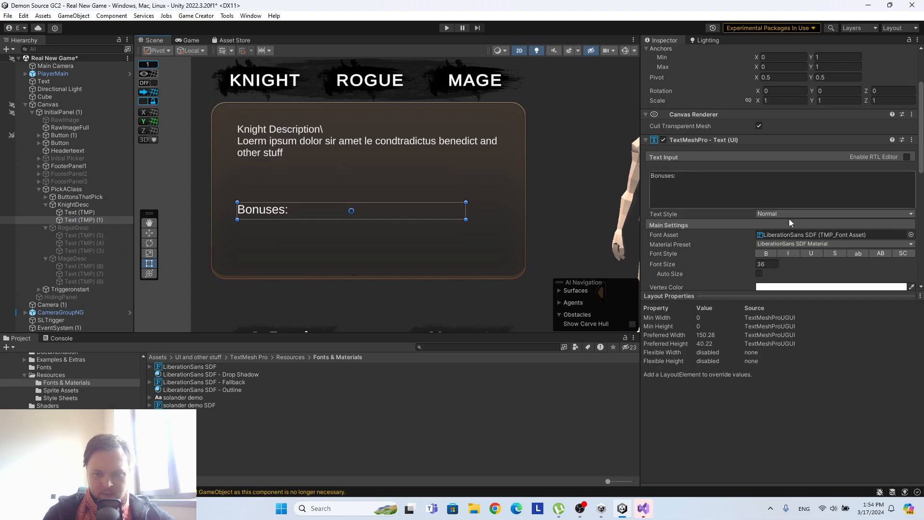
click(766, 265)
text(30)
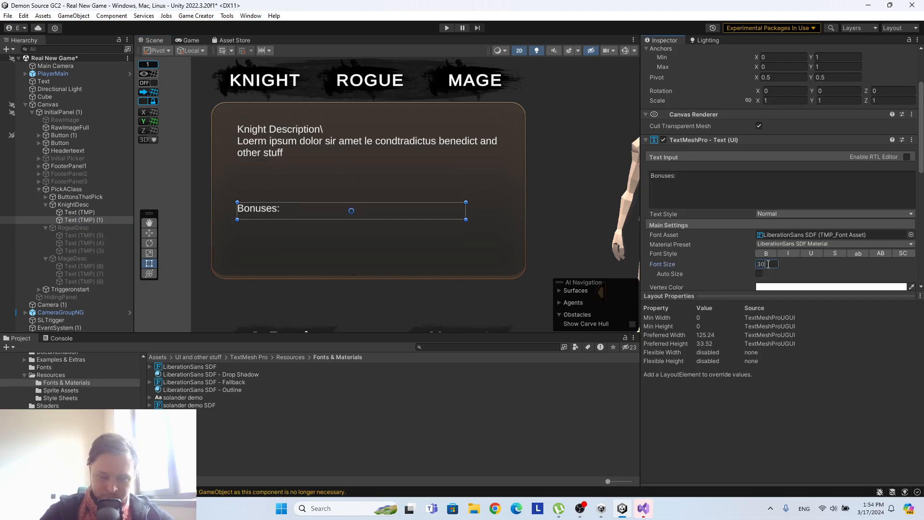
Extend the Bonuses text box down to near the panel's lower edge and add a second line "+ 5 Strength".
drag(315, 222, 303, 274)
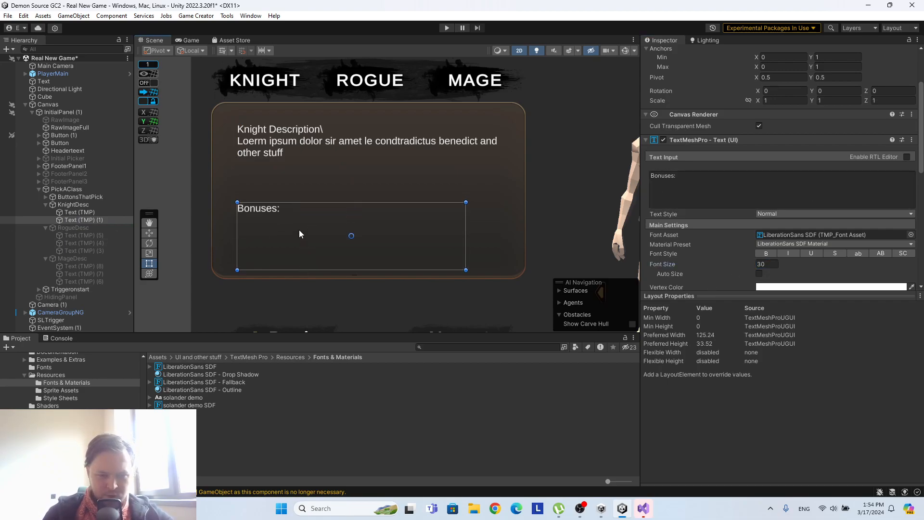
click(737, 180)
click(736, 180)
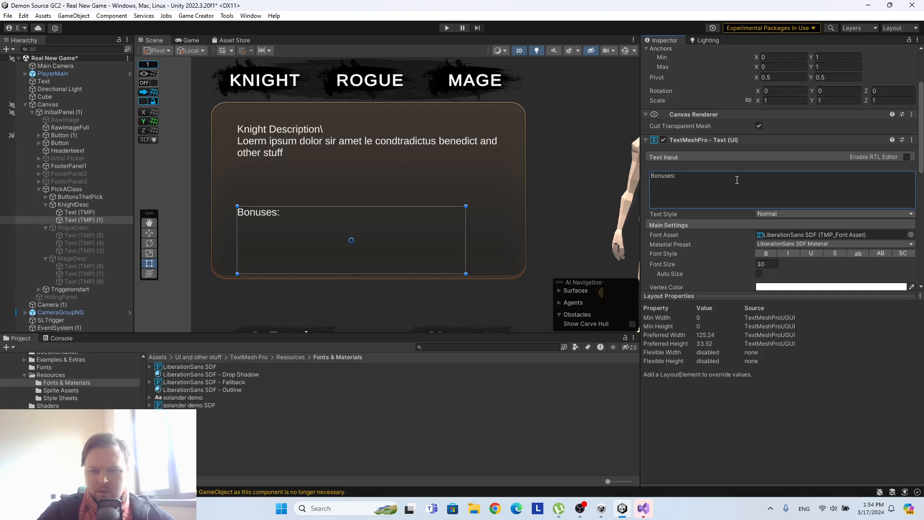
key(ctrl+a)
click(736, 180)
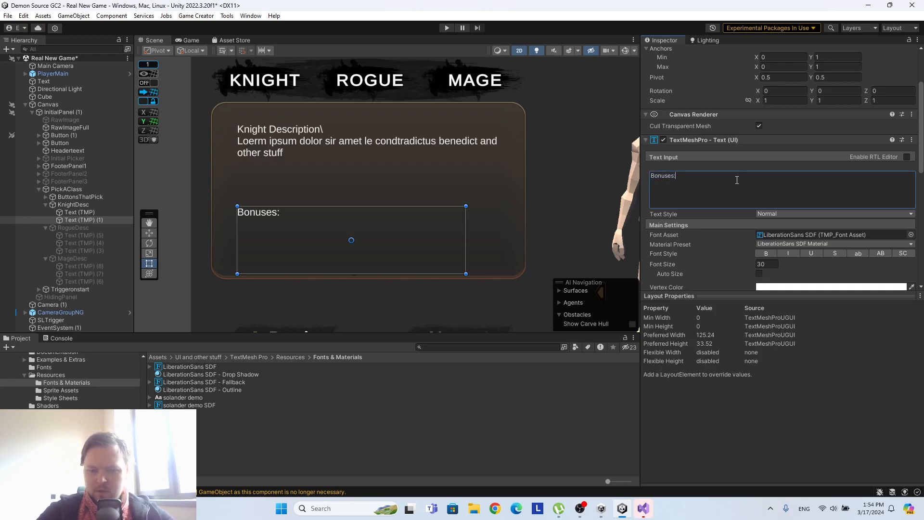
text(+)
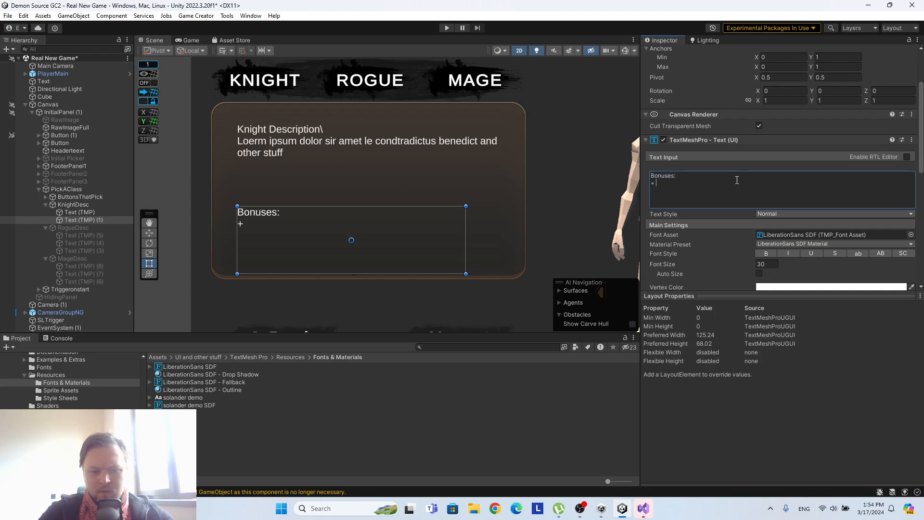
text( 5 Strength)
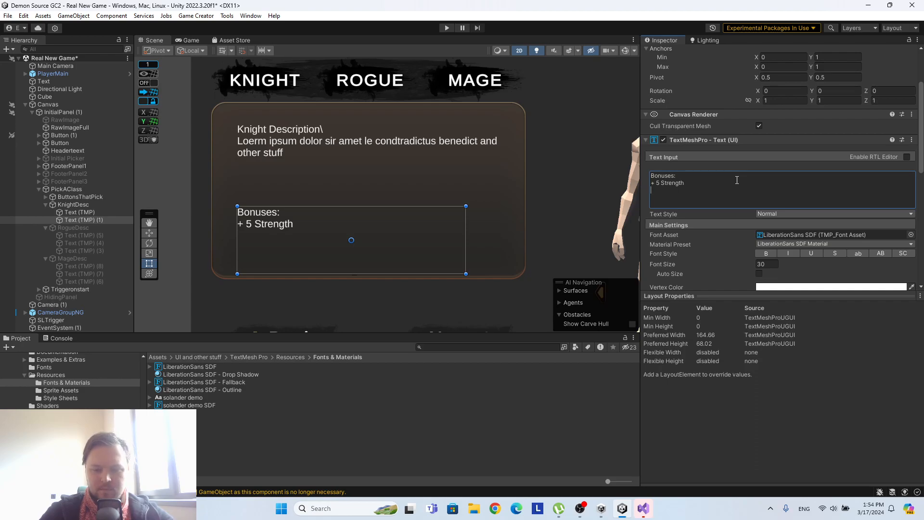
Add a third line "+ Solider Sword and Armor" to the Bonuses text.
text(Basic )
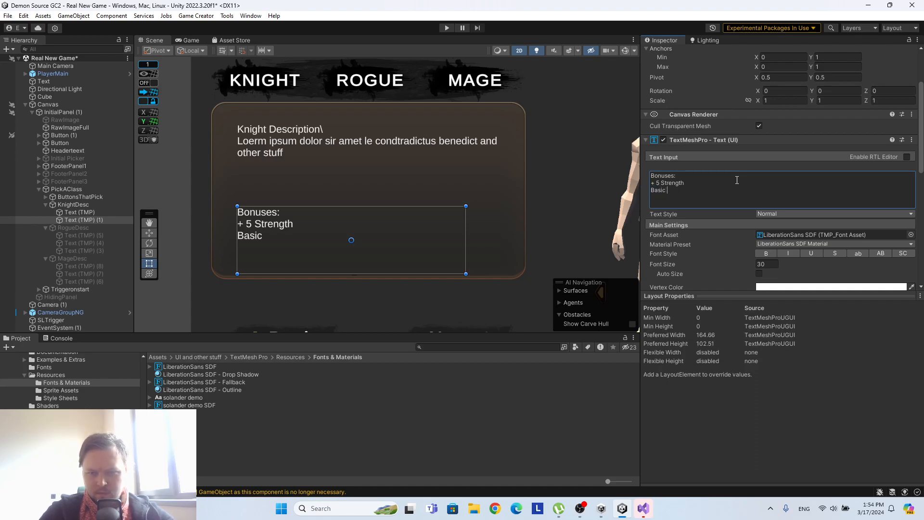
text(A)
key(BackSpace)
key(BackSpace)
key(BackSpace)
key(BackSpace)
key(BackSpace)
key(BackSpace)
key(BackSpace)
text(S)
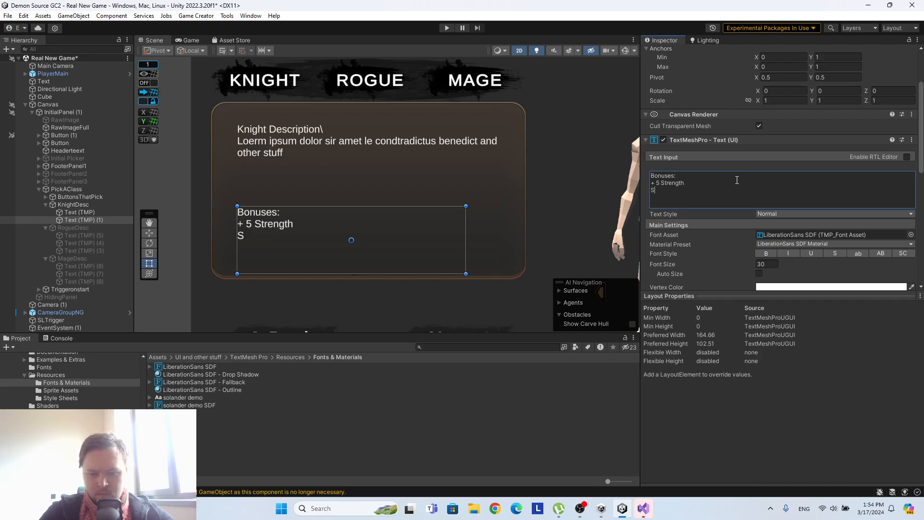
text(olider Sword and Ar)
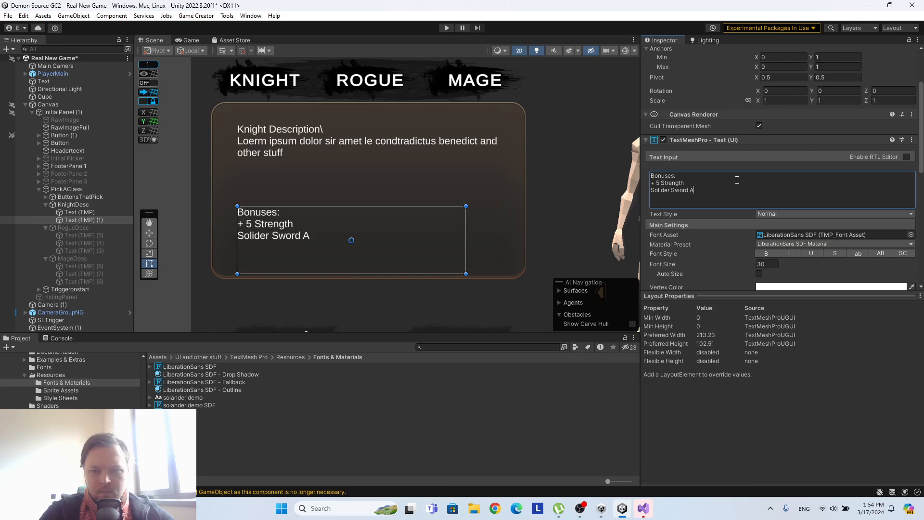
text(mor )
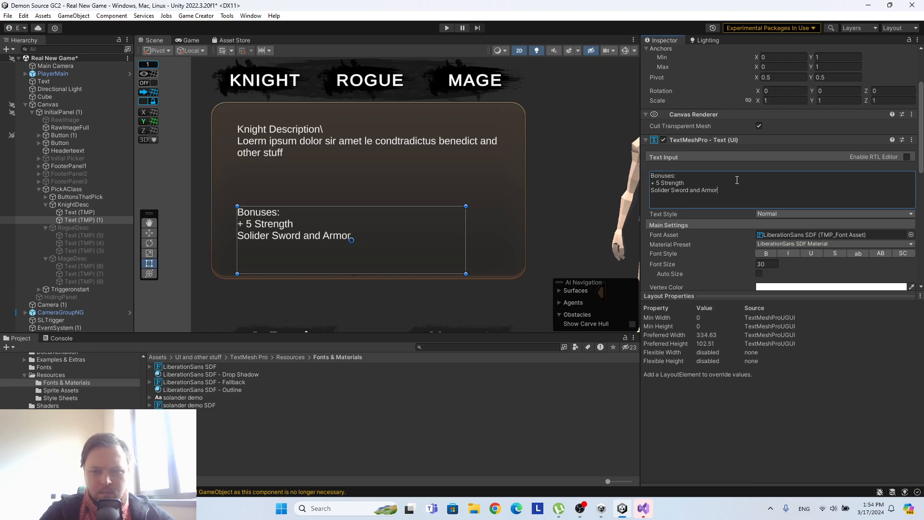
text(on star)
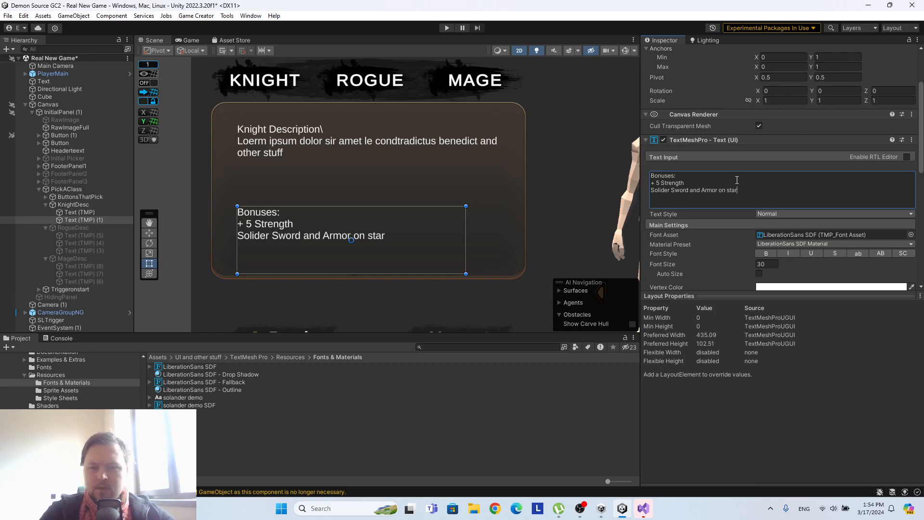
key(BackSpace)
key(BackSpace)
key(BackSpace)
key(BackSpace)
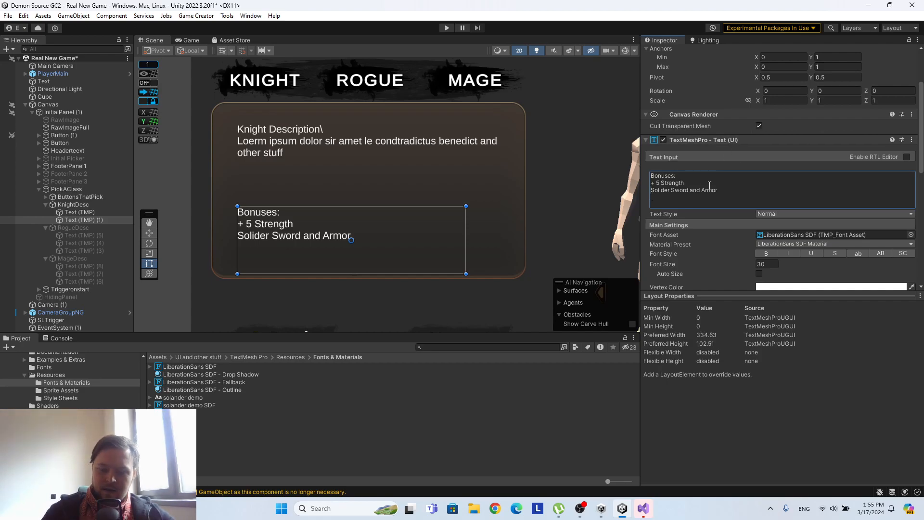
click(652, 191)
text(+)
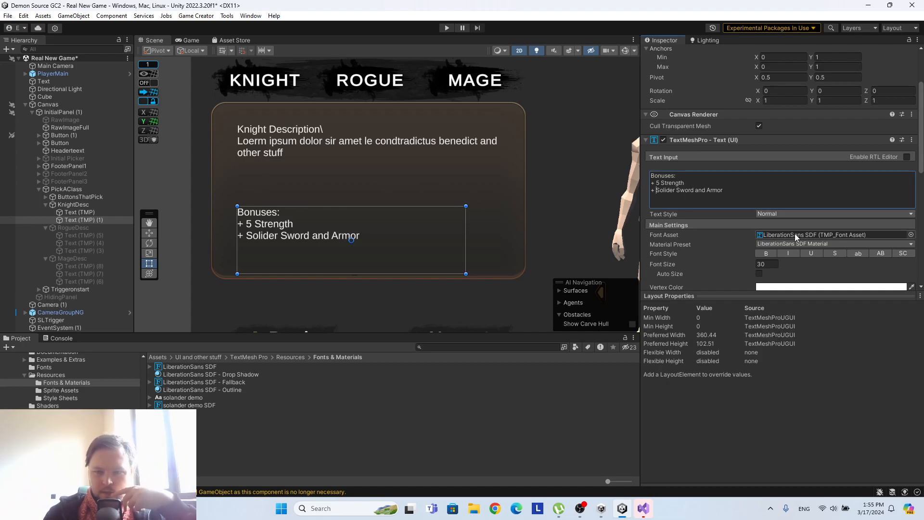
Set the Bonuses text's font size to 29.
click(88, 213)
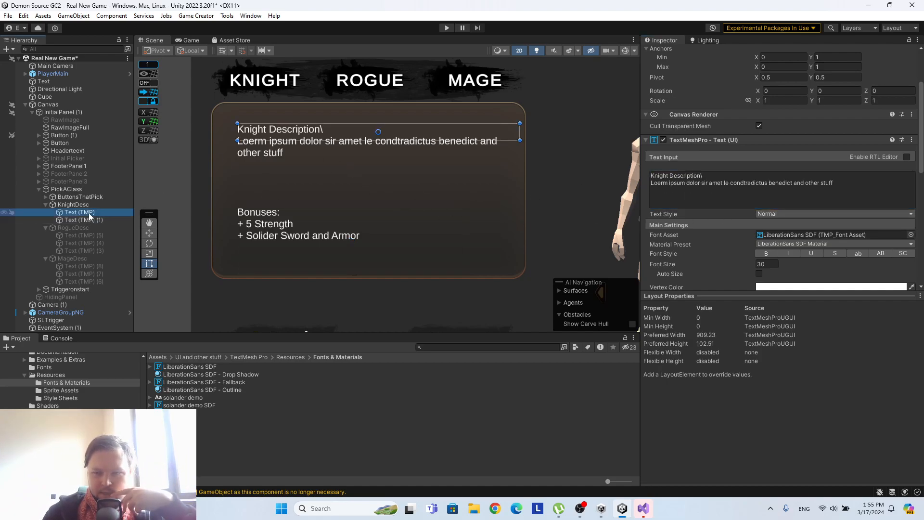
click(86, 220)
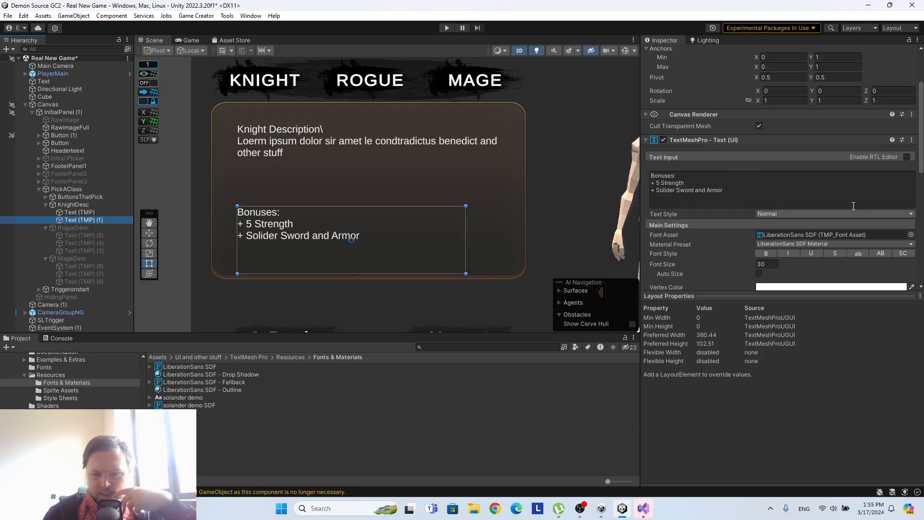
scroll(852, 203, down, 3)
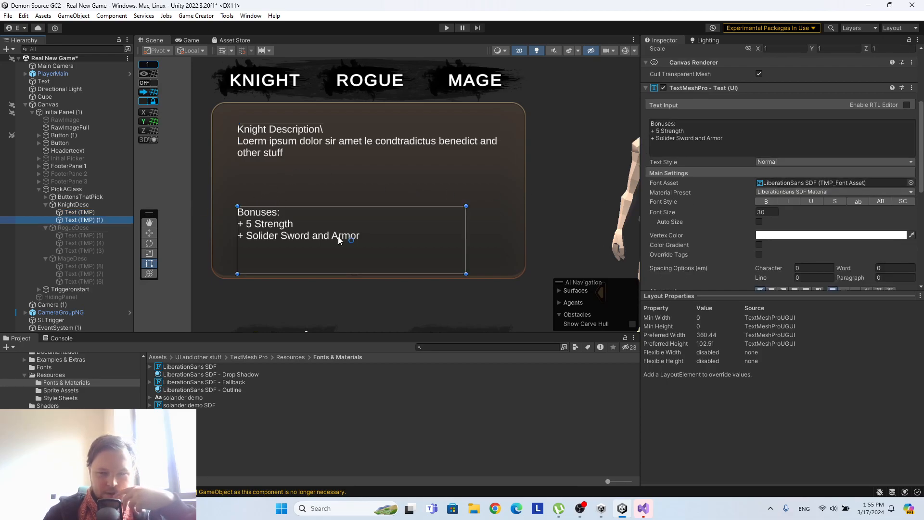
click(767, 212)
text(29)
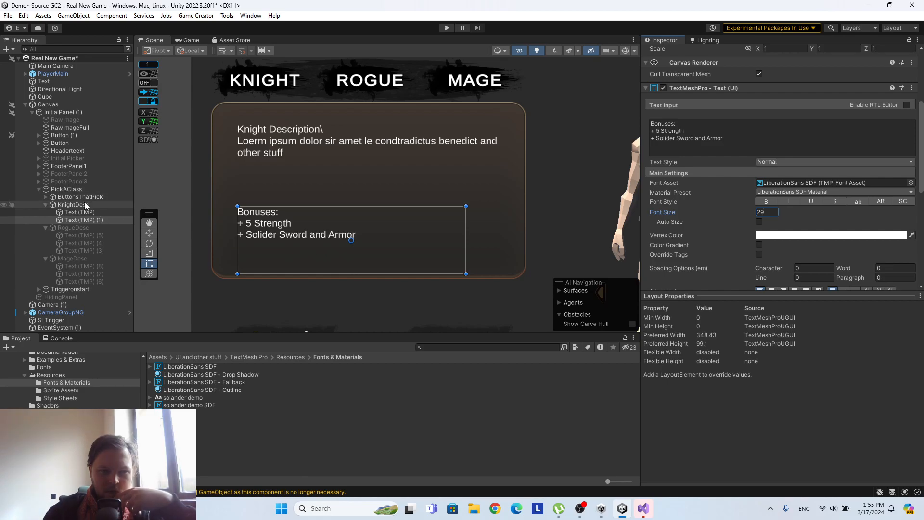
Delete the old RogueDesc and MageDesc objects from PickAClass.
click(77, 227)
right_click(77, 228)
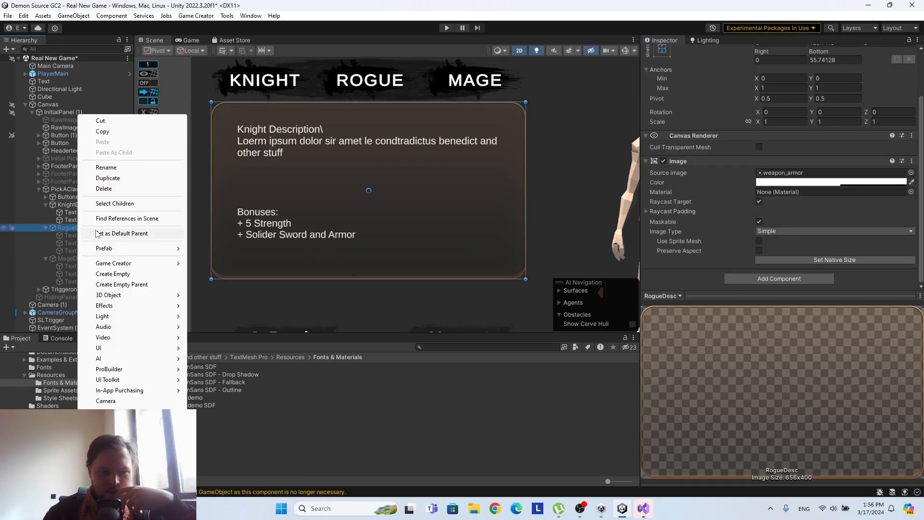
click(89, 191)
click(79, 227)
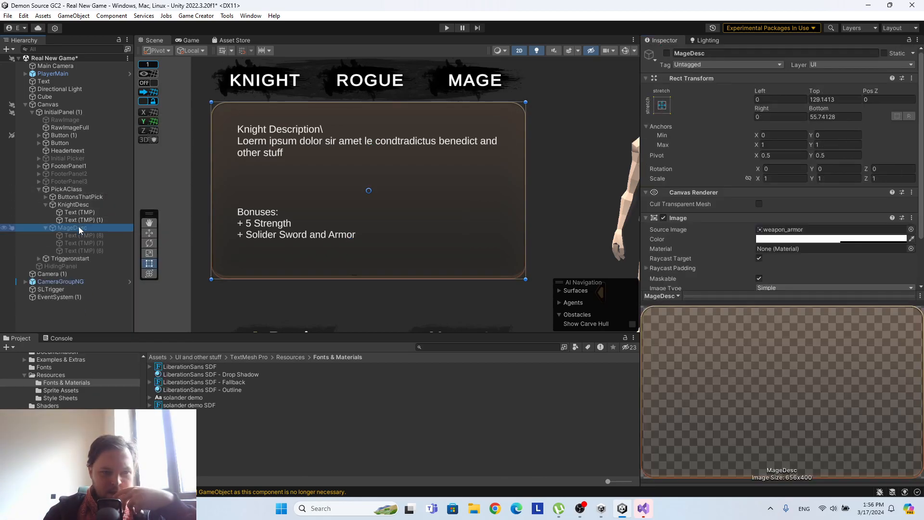
right_click(79, 227)
click(89, 191)
Duplicate the KnightDesc panel twice and expand both copies to show their text objects.
click(79, 205)
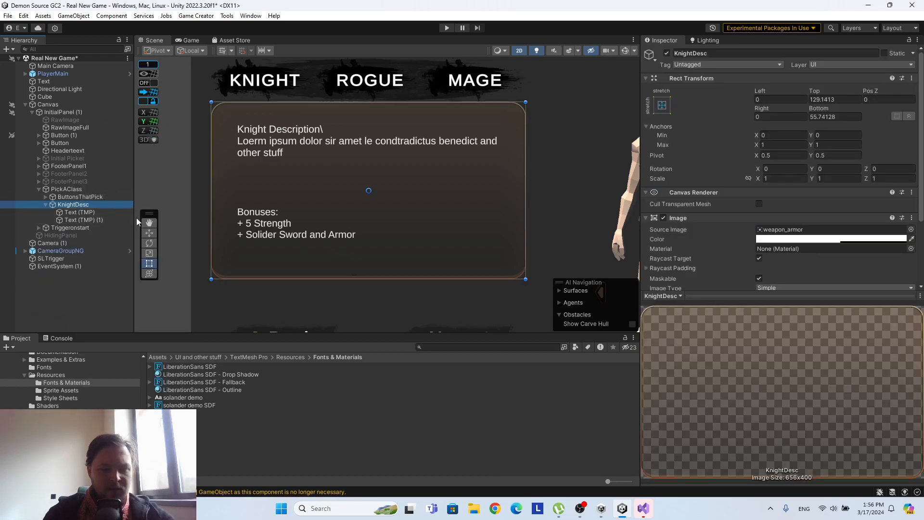
key(ctrl+d)
key(ctrl+d)
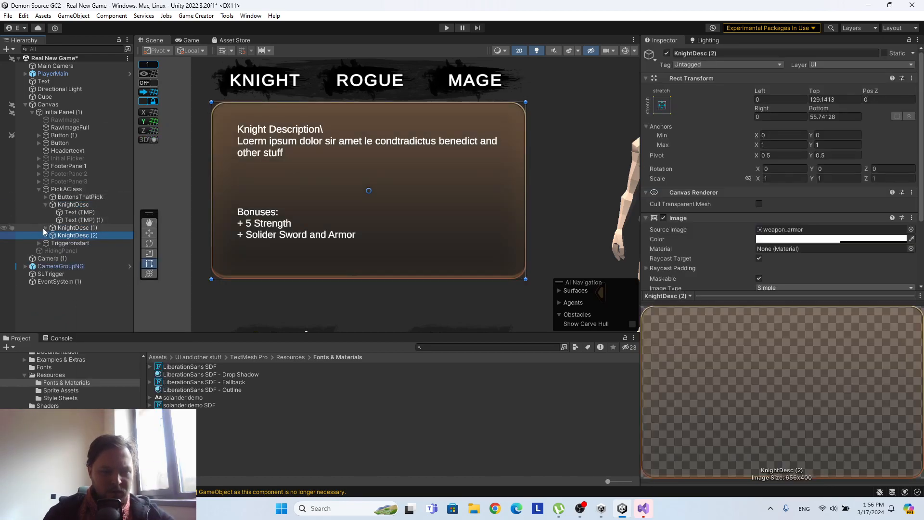
click(45, 227)
click(45, 250)
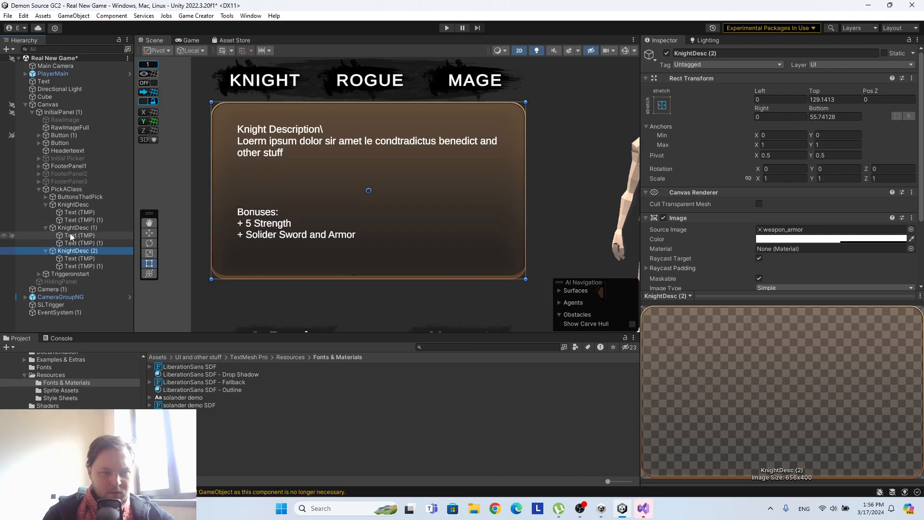
Change the first line of the description text in the first KnightDesc copy to "Rogue Description".
click(71, 235)
click(699, 254)
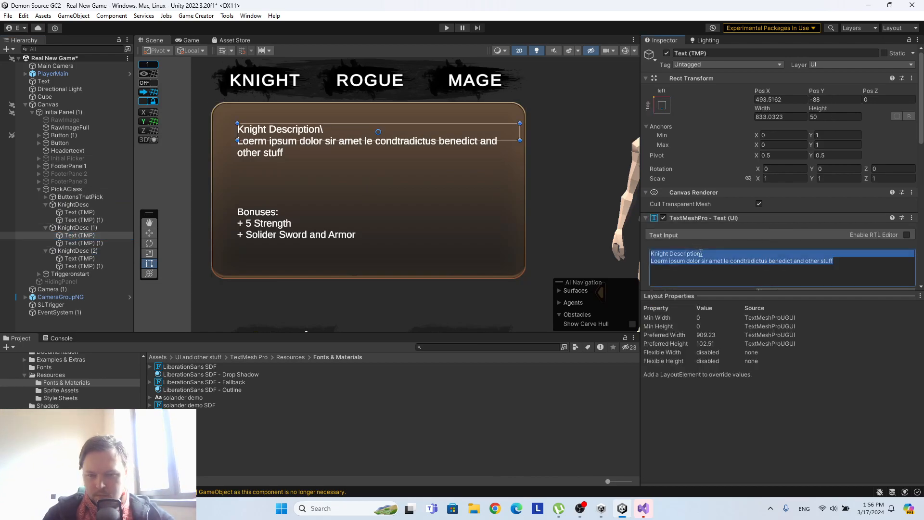
drag(700, 253, 590, 236)
text(R)
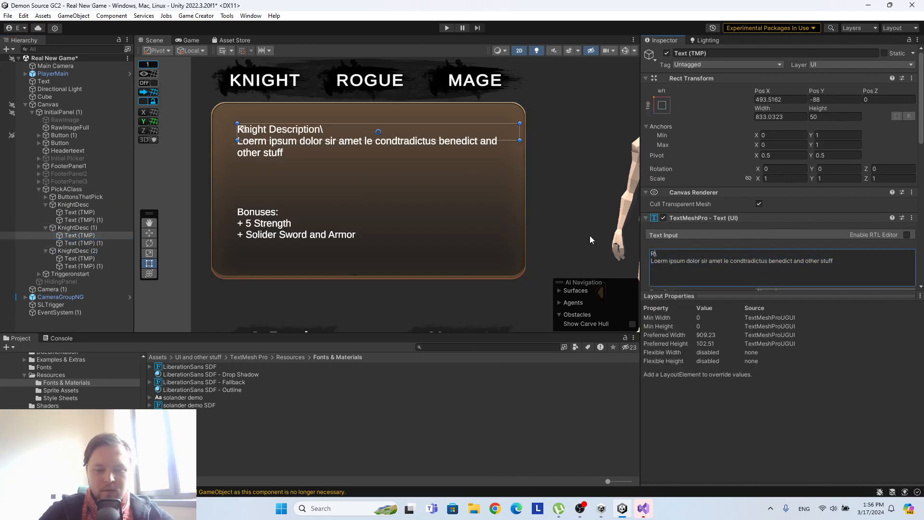
text(ogue Desc)
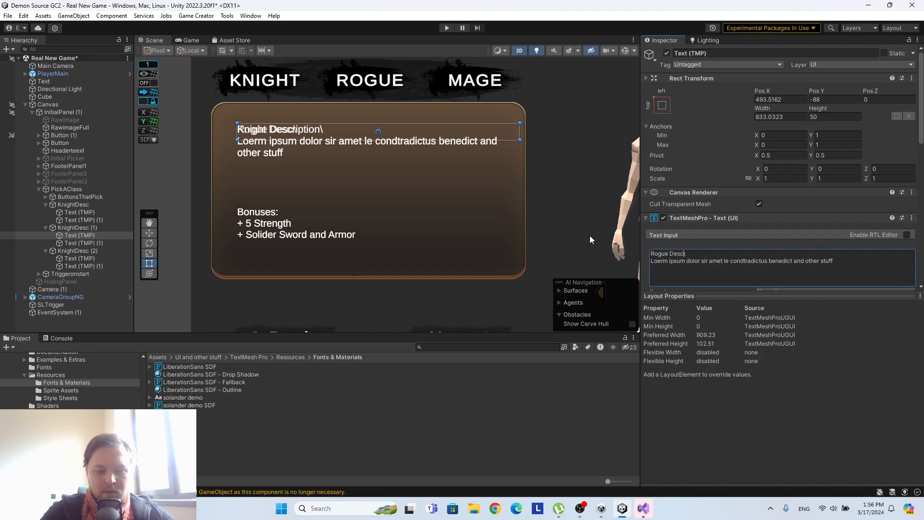
text(ription)
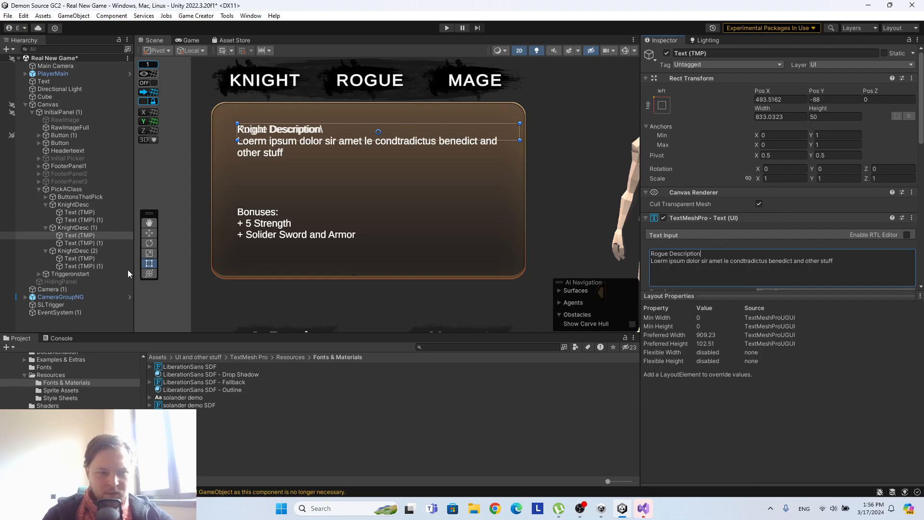
Replace "Knight" with "Mage" in the description heading of the second KnightDesc copy.
click(79, 258)
click(671, 254)
drag(670, 253, 572, 242)
text(Mage)
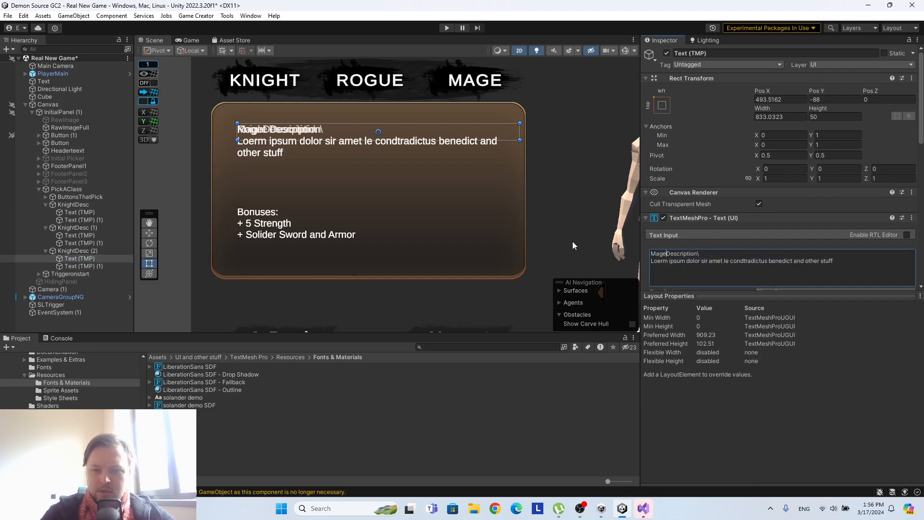
Change the attribute line in the Mage panel's Bonuses text to "+ 5 Intellect".
click(79, 266)
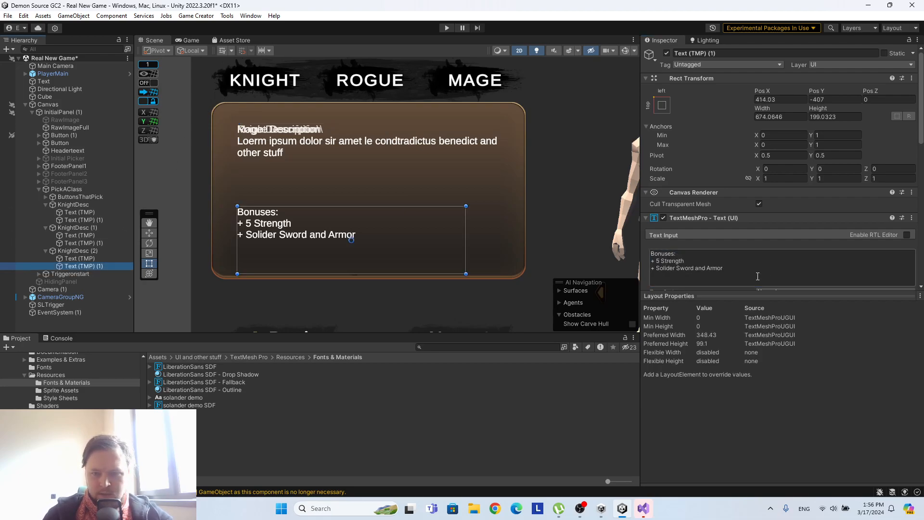
click(672, 261)
drag(684, 261, 662, 262)
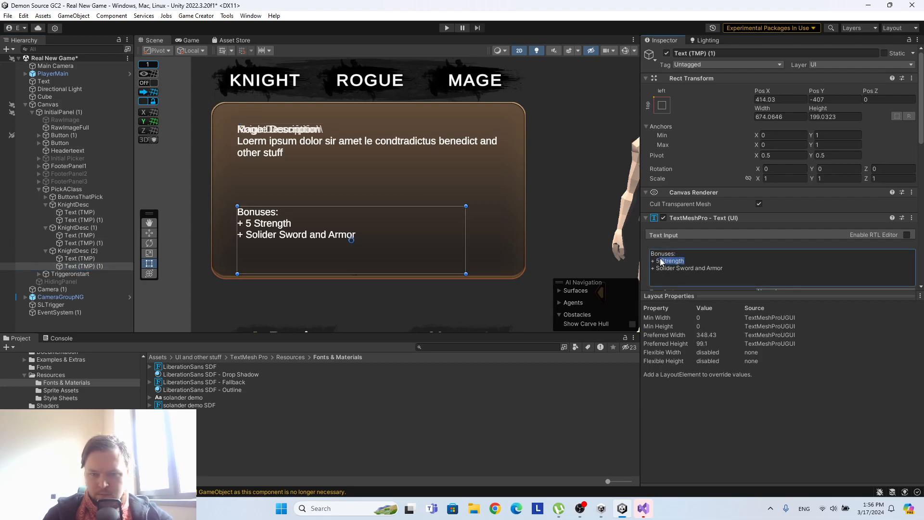
text(Intellec)
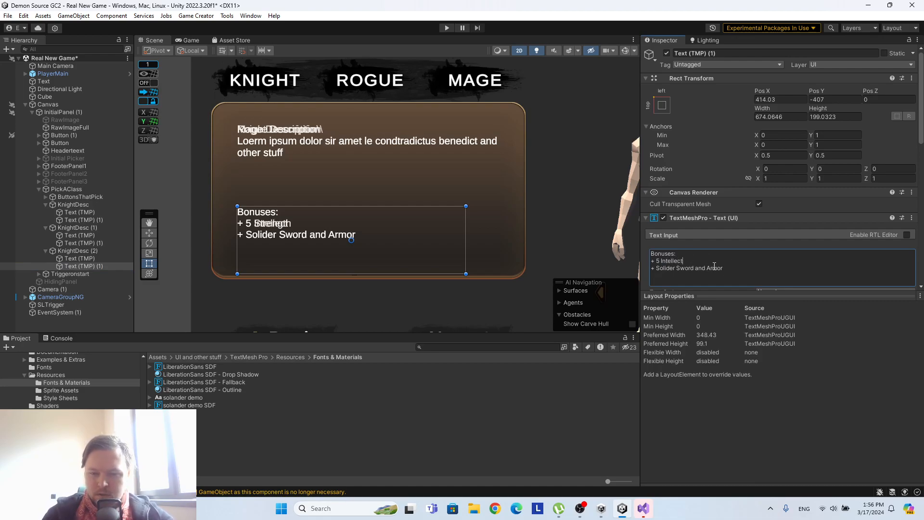
Replace the equipment line in the Mage panel's Bonuses text with "+ Mage Robes and Acolyte Staff".
drag(694, 264, 657, 267)
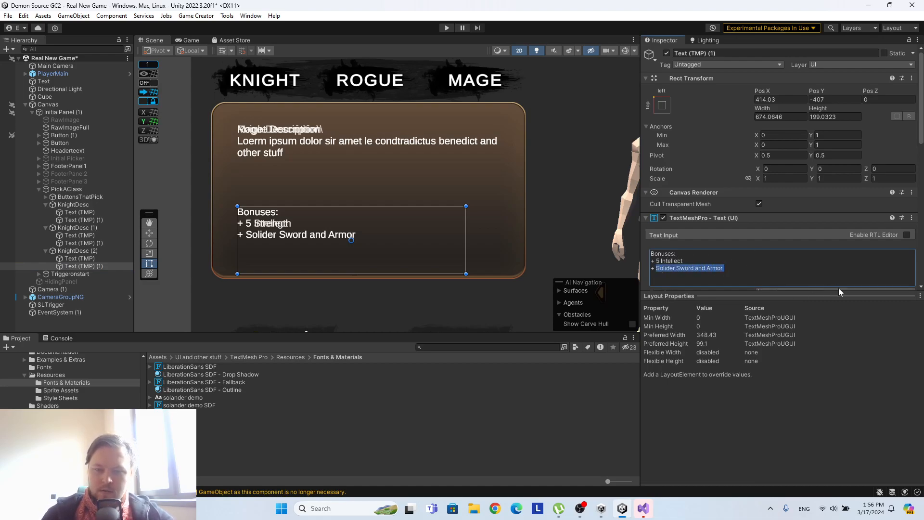
text(Mage Robes and)
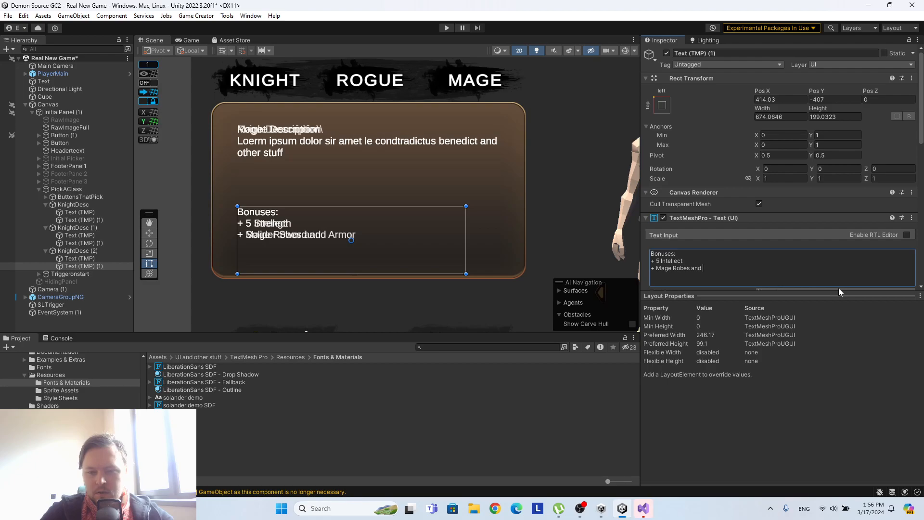
text( Ac)
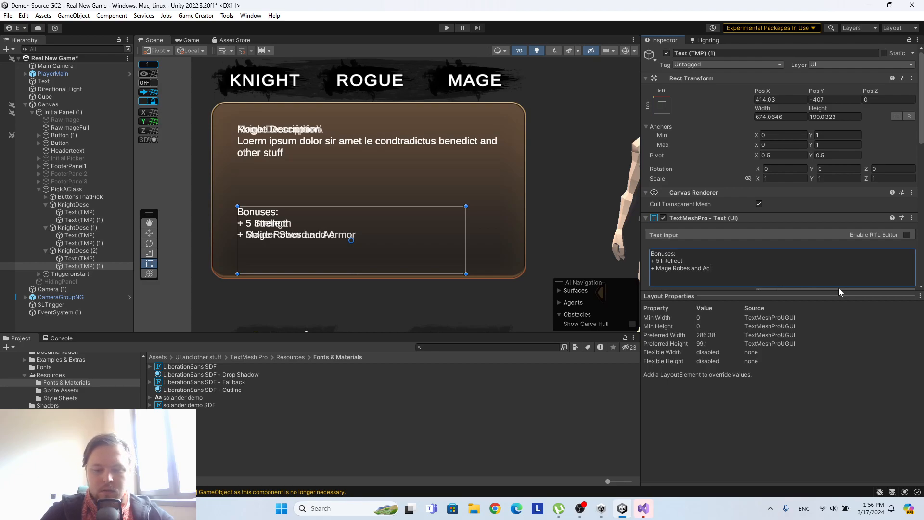
text(olyte Starr)
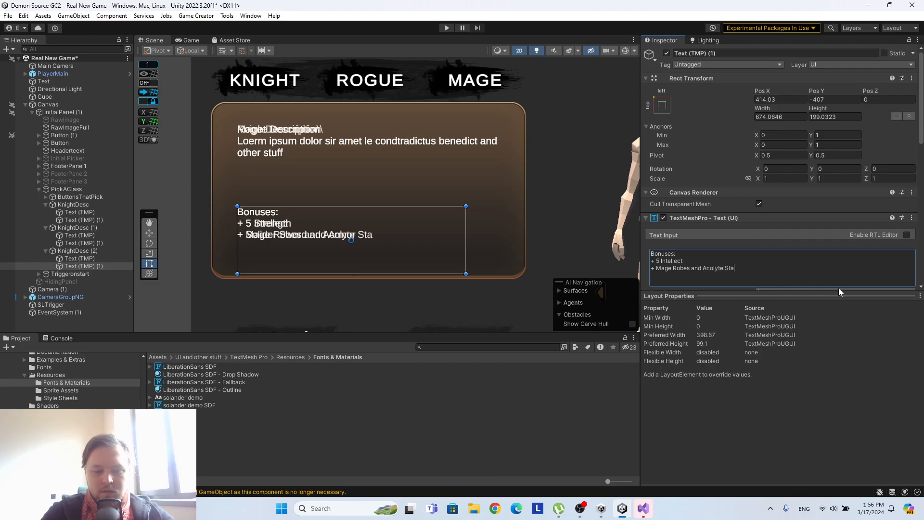
key(BackSpace)
key(BackSpace)
text(ff)
Change the Rogue panel's bonus lines to "+ 5 Agility" and "+ Thief Armor and Rapier".
click(109, 241)
click(697, 260)
click(693, 262)
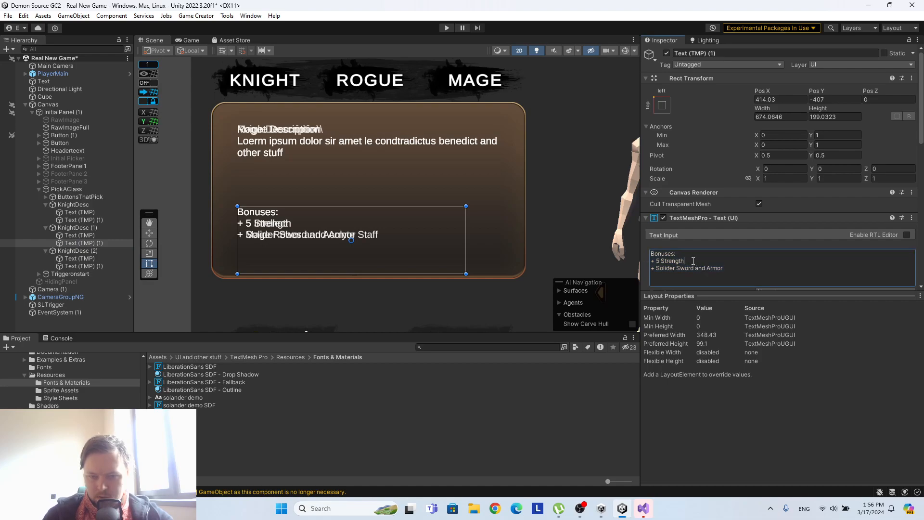
drag(678, 261, 660, 261)
text(Agility)
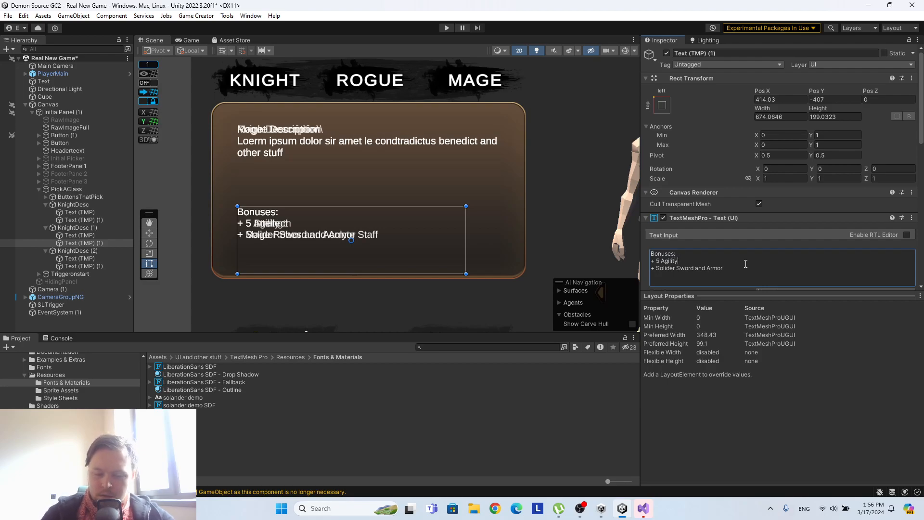
drag(731, 269, 659, 269)
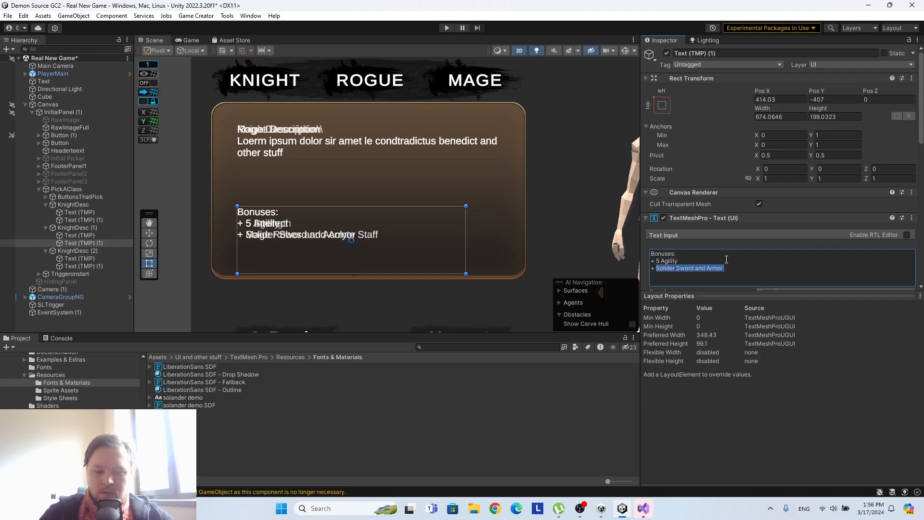
text(Thief Armor)
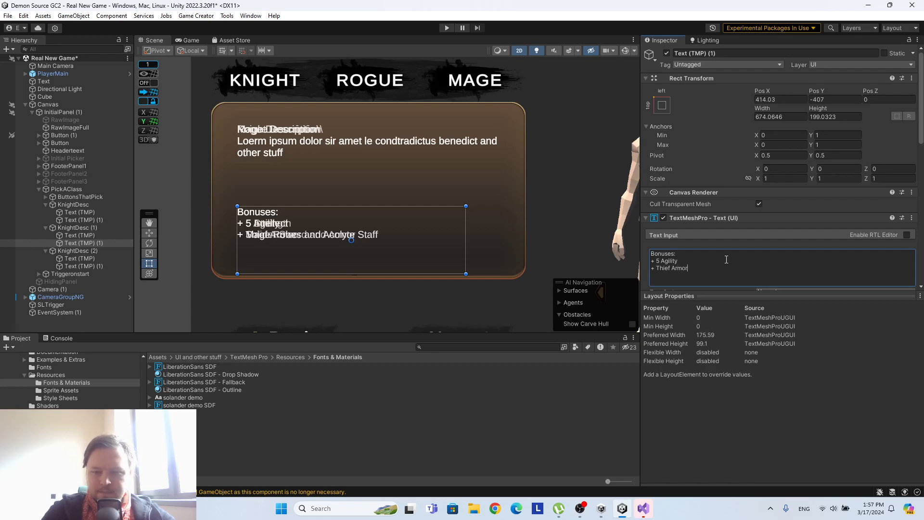
text( and Rapier)
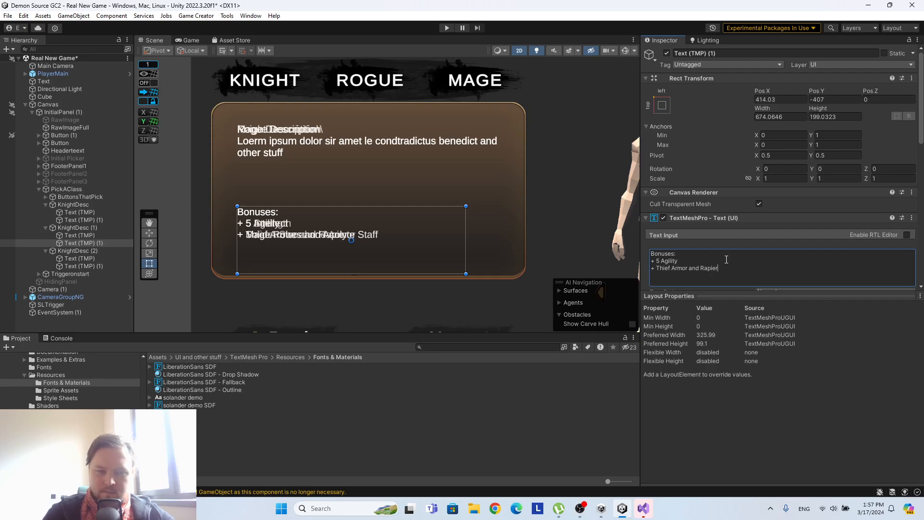
Rename the KnightDesc (1) panel as RogueDesc.
click(100, 226)
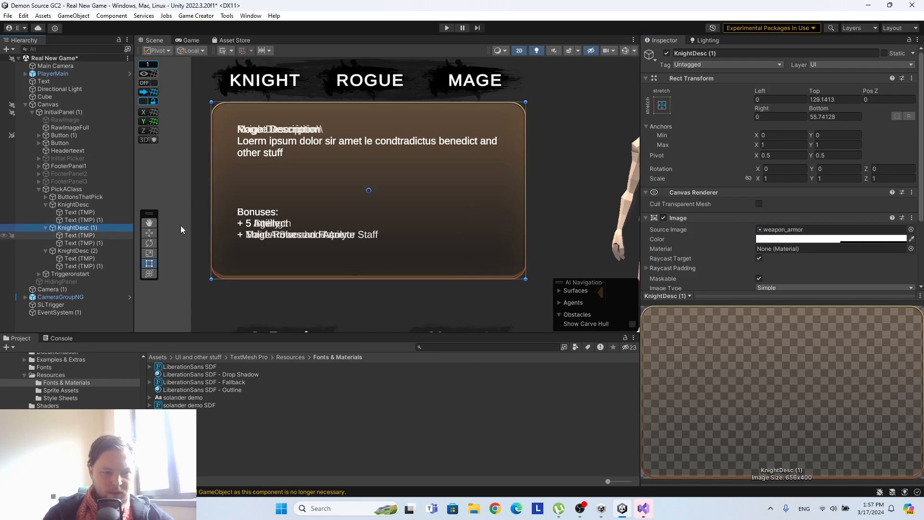
click(720, 54)
text(T)
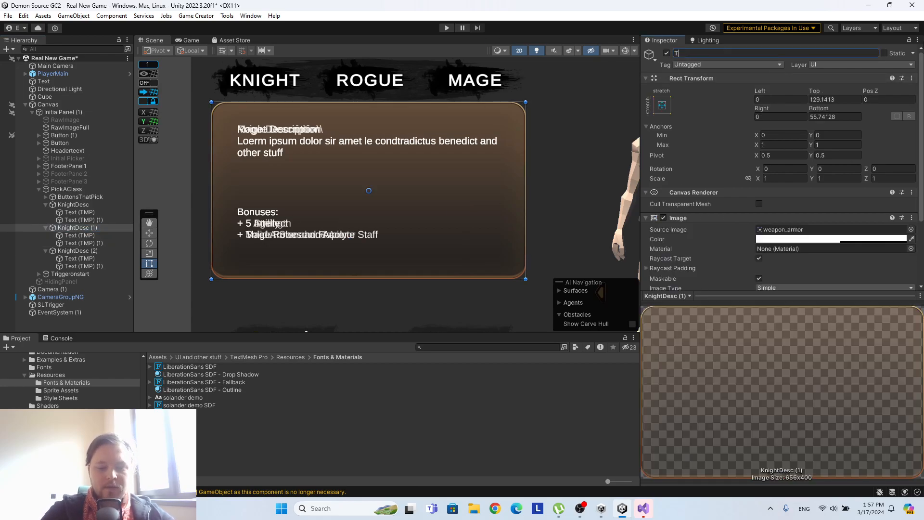
text(he)
key(BackSpace)
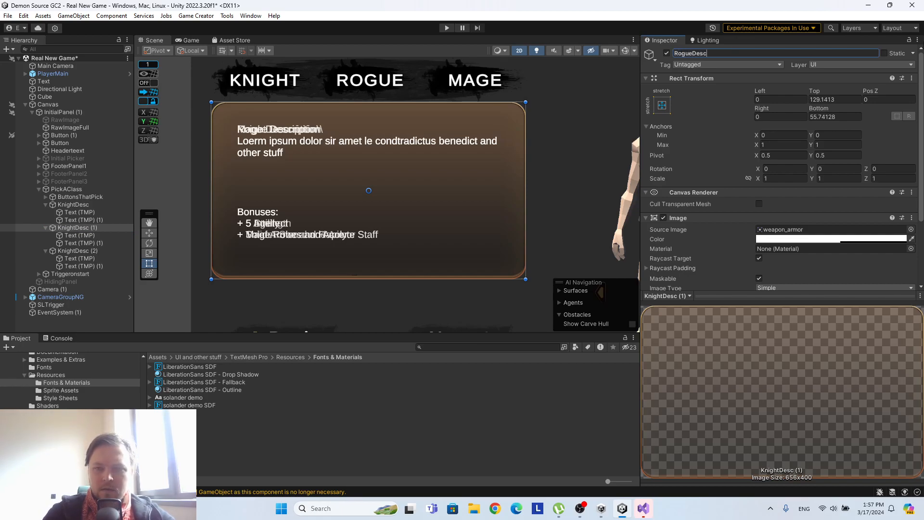
Rename the KnightDesc (2) panel as MageDesc.
click(91, 252)
click(724, 53)
text(N)
text(ageDesc)
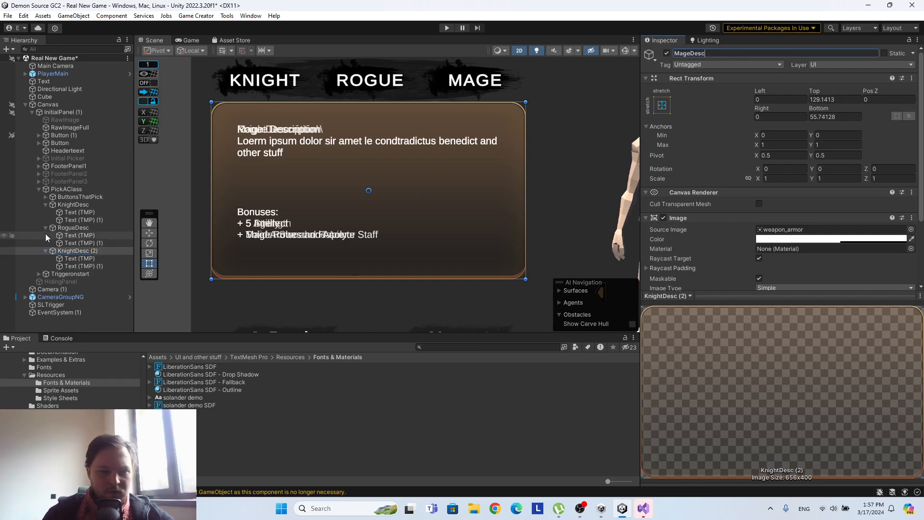
Deactivate the MageDesc, RogueDesc and KnightDesc panels so that no class description is shown.
click(68, 252)
click(666, 53)
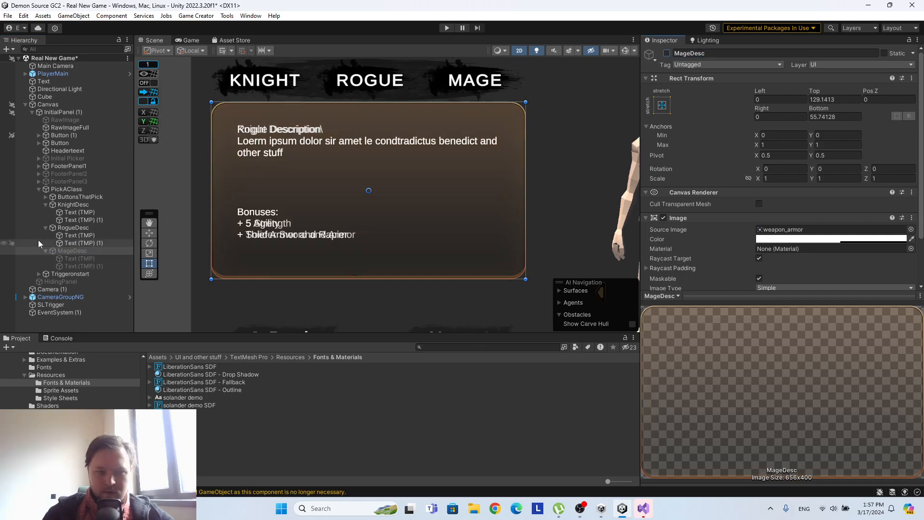
click(72, 228)
click(666, 53)
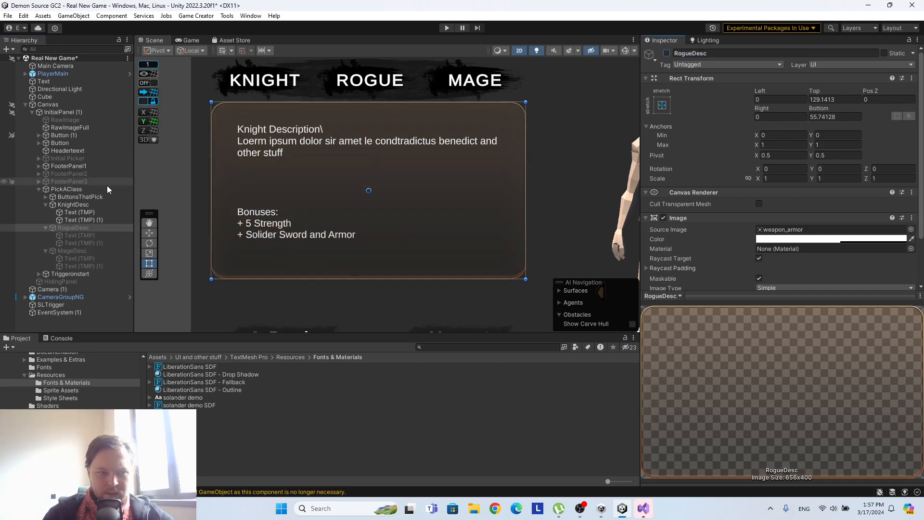
click(76, 205)
click(666, 54)
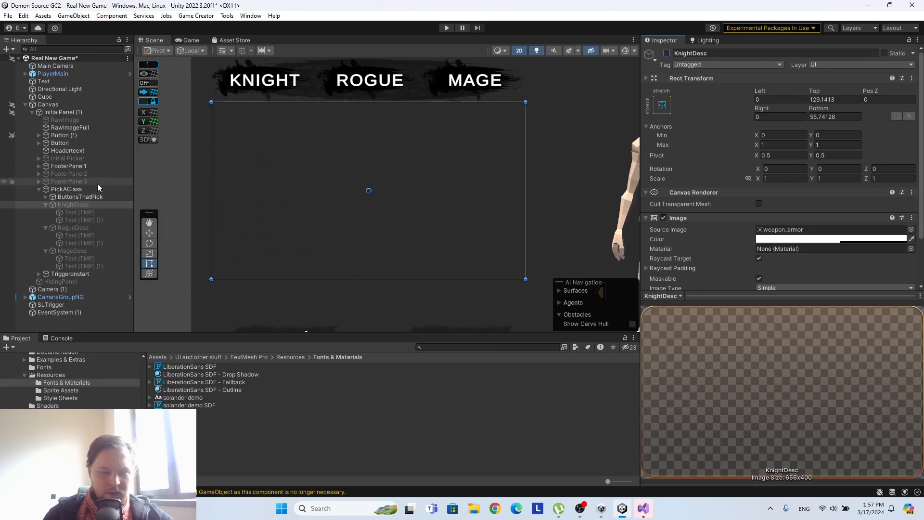
Expand ButtonsThatPick and remove all missing script components from its Knbuton child.
click(75, 198)
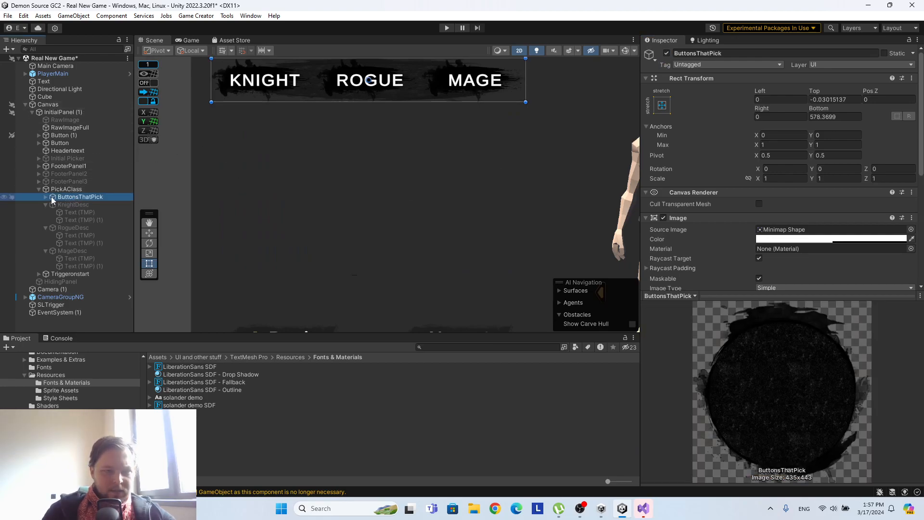
click(46, 196)
scroll(809, 177, down, 8)
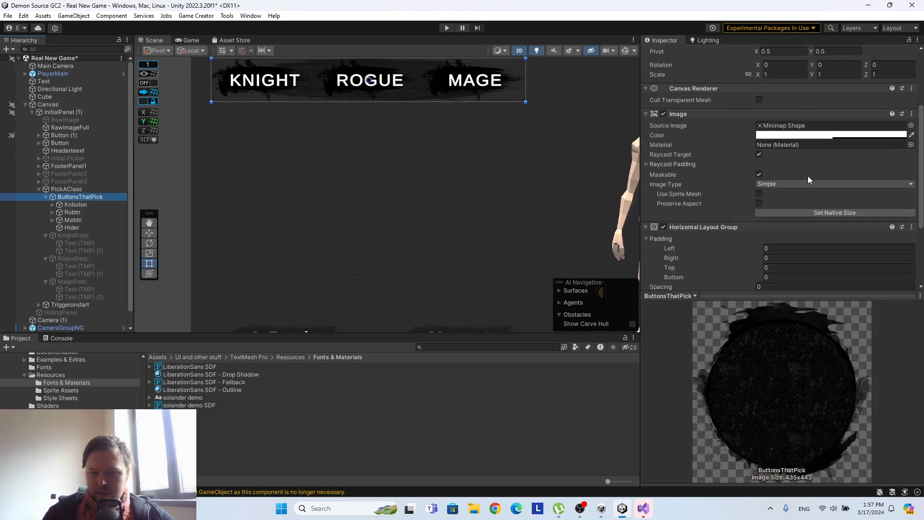
middle_drag(466, 114, 490, 170)
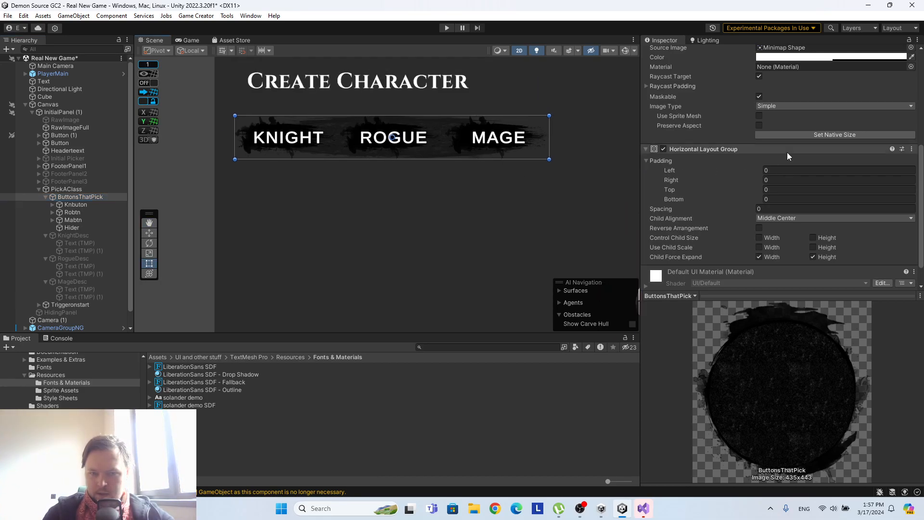
click(79, 206)
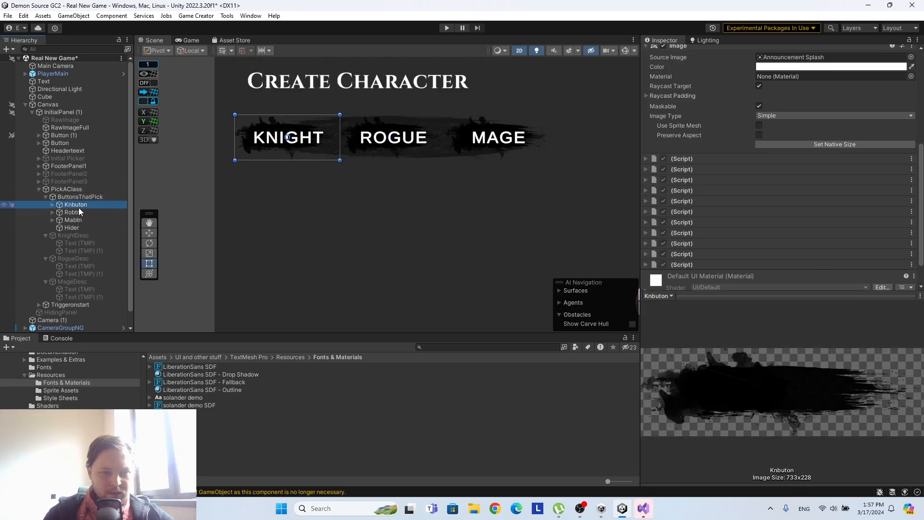
click(726, 158)
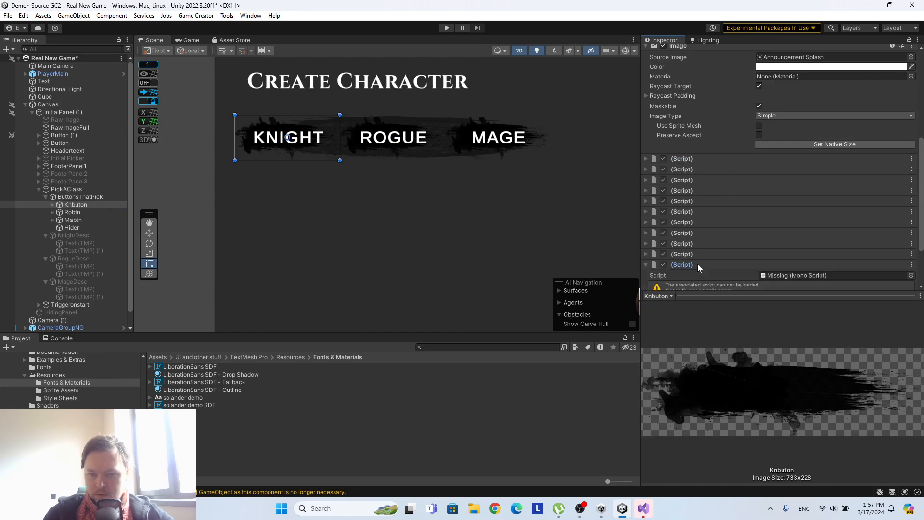
right_click(689, 159)
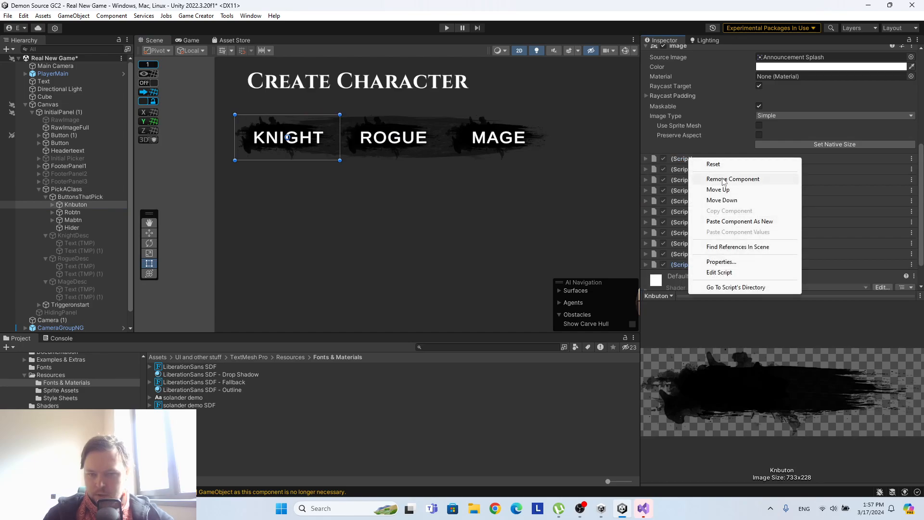
click(724, 179)
right_click(690, 172)
click(717, 192)
right_click(715, 192)
click(735, 212)
right_click(693, 180)
click(712, 193)
right_click(713, 192)
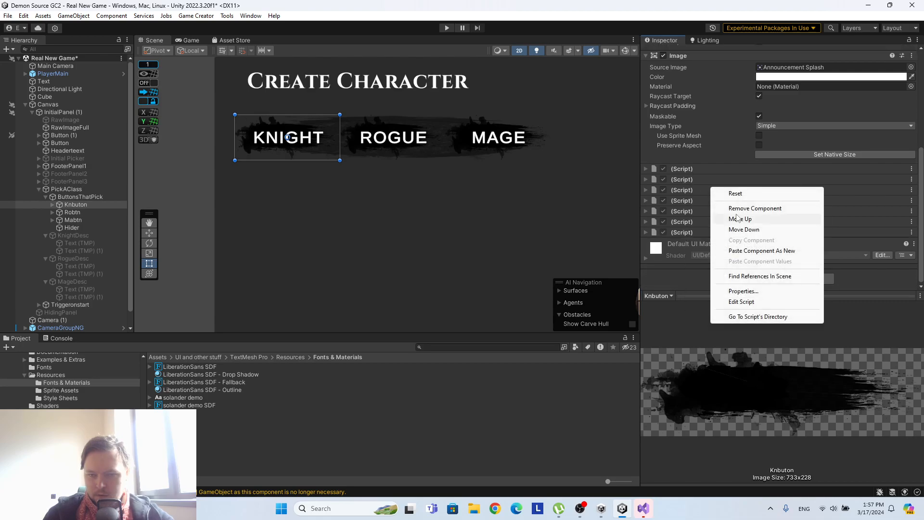
click(724, 208)
right_click(691, 181)
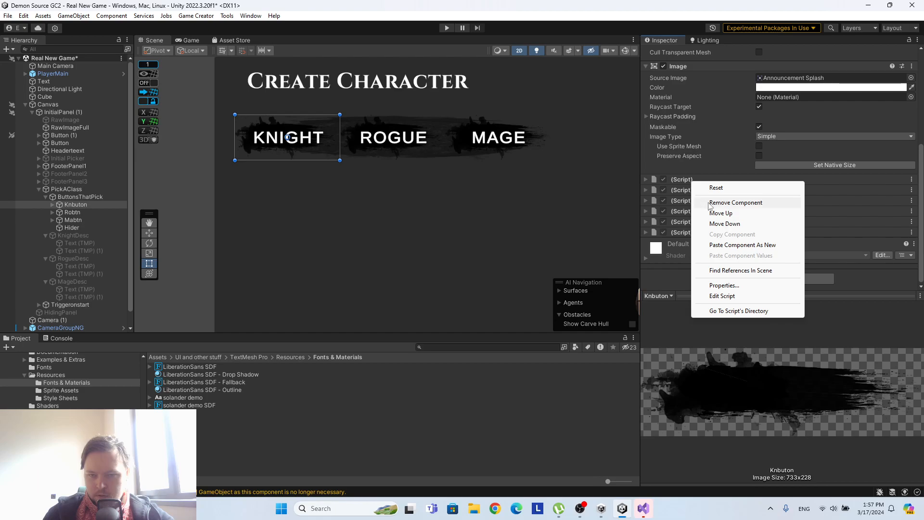
click(722, 202)
right_click(687, 191)
click(724, 212)
right_click(685, 202)
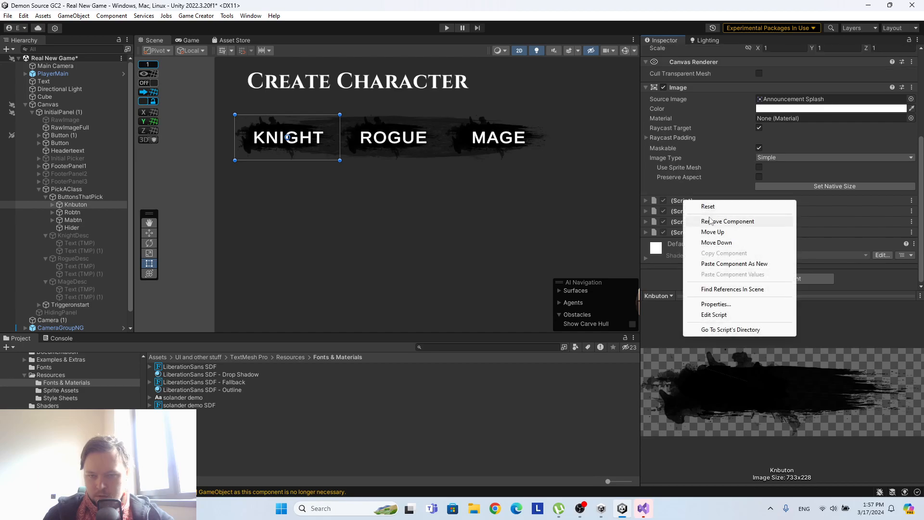
click(700, 221)
right_click(692, 210)
click(699, 231)
right_click(690, 223)
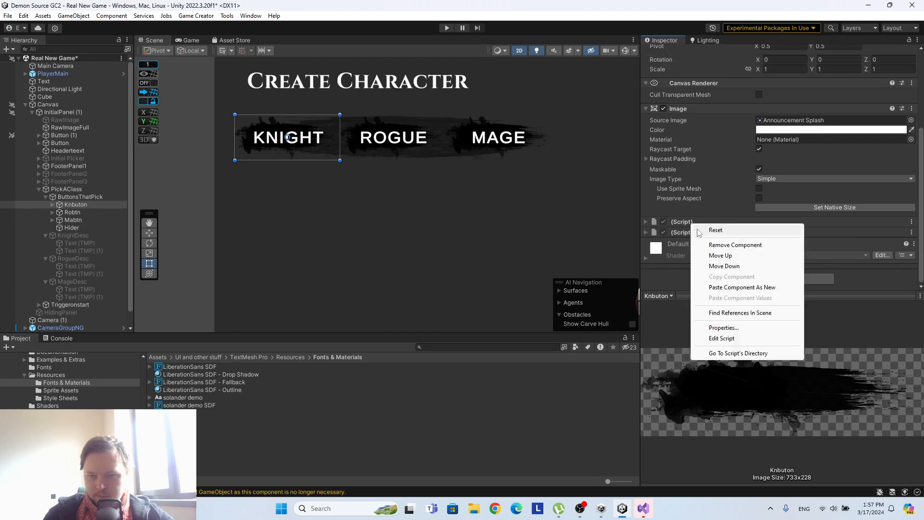
click(711, 243)
right_click(695, 233)
click(724, 255)
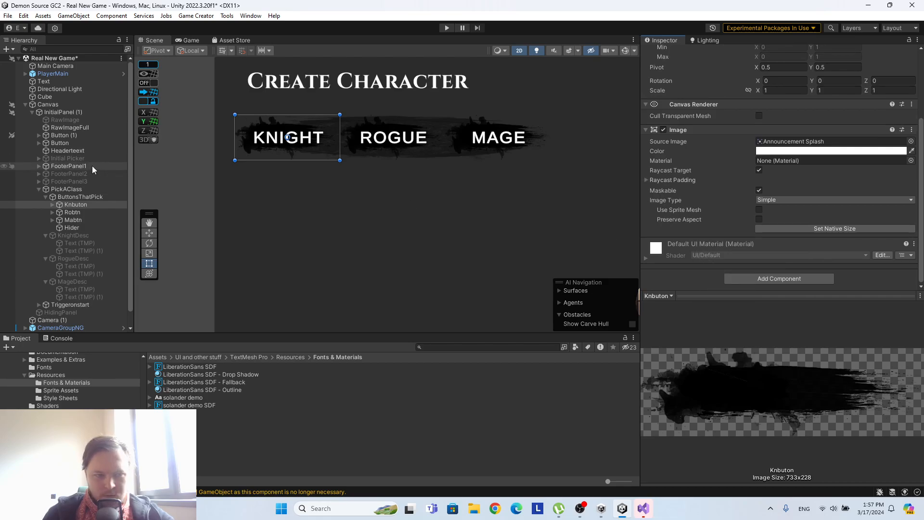
Remove all missing script components from the Robtn button under ButtonsThatPick.
click(72, 212)
right_click(683, 128)
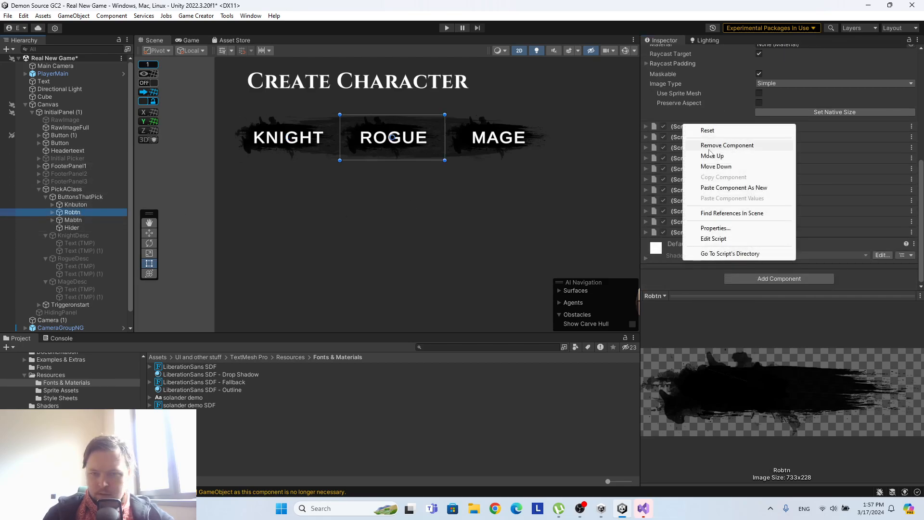
click(710, 145)
right_click(693, 139)
click(699, 156)
right_click(687, 148)
click(708, 168)
right_click(687, 160)
click(702, 180)
right_click(688, 168)
click(704, 187)
right_click(687, 182)
click(703, 203)
right_click(687, 190)
click(702, 211)
right_click(687, 200)
click(702, 223)
right_click(688, 222)
click(703, 243)
right_click(677, 223)
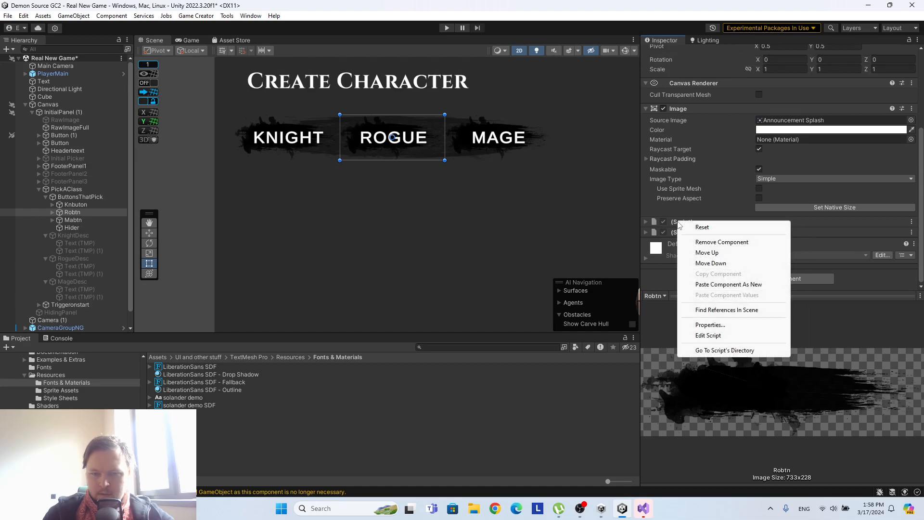
click(703, 245)
right_click(691, 233)
click(722, 255)
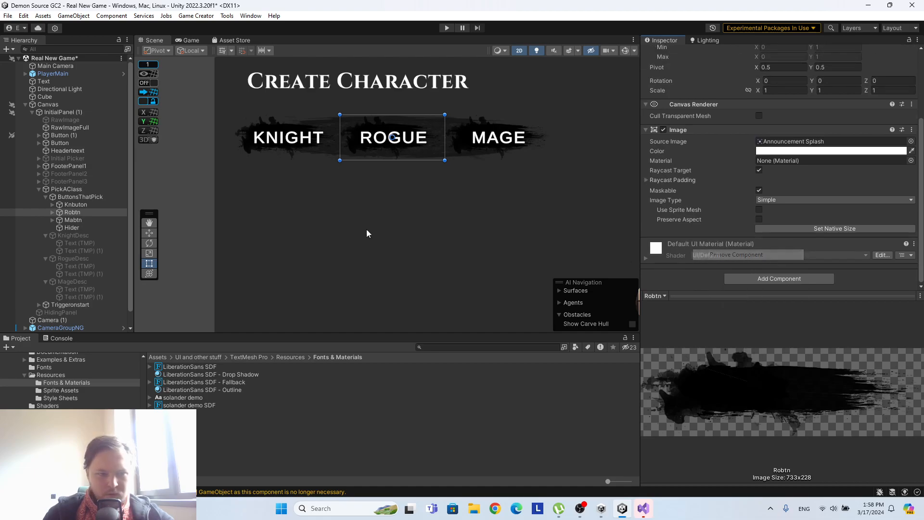
Remove all missing script components from the Mabtn button under ButtonsThatPick.
click(73, 219)
right_click(689, 245)
click(709, 264)
right_click(676, 242)
click(718, 264)
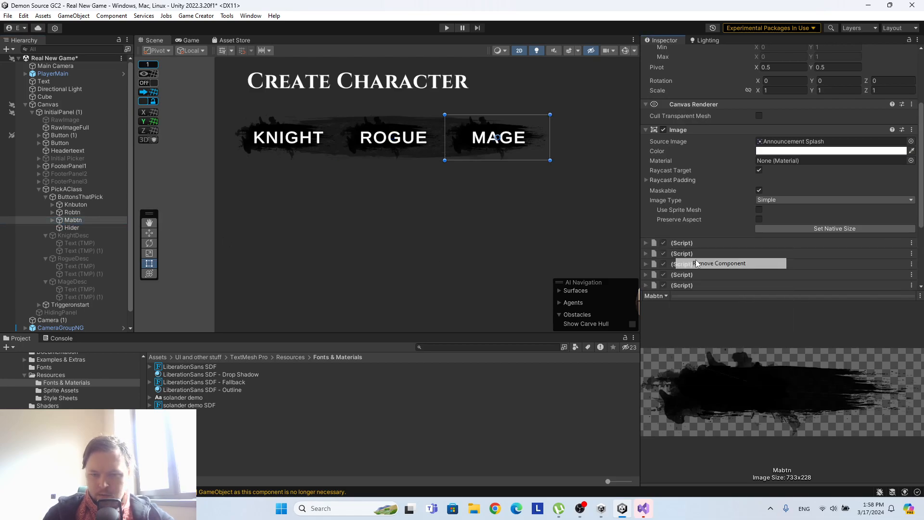
right_click(695, 260)
click(720, 282)
right_click(679, 185)
click(712, 205)
right_click(682, 200)
click(708, 220)
right_click(682, 194)
click(705, 215)
right_click(683, 200)
click(702, 221)
right_click(687, 210)
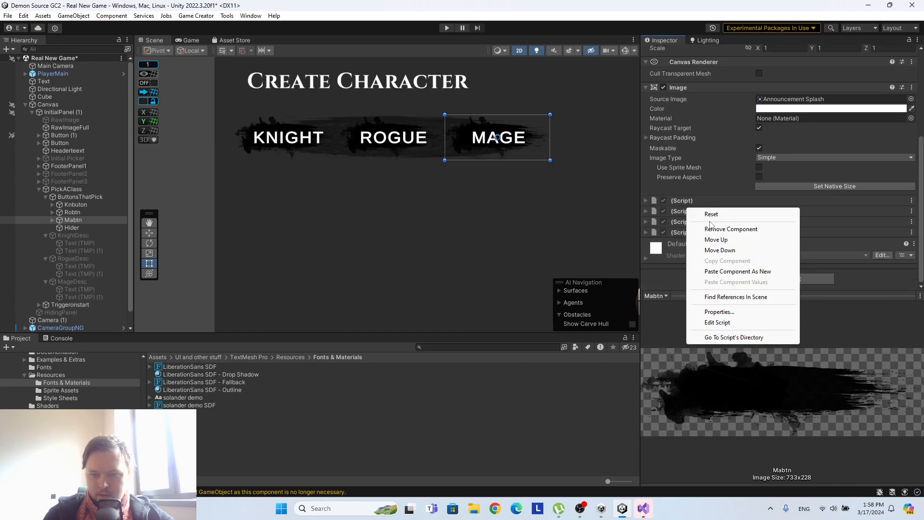
click(711, 227)
right_click(689, 213)
click(708, 233)
right_click(691, 218)
click(711, 233)
right_click(689, 234)
click(716, 256)
Remove all missing script components from the Hider object, leaving only its Transform.
click(71, 227)
right_click(685, 133)
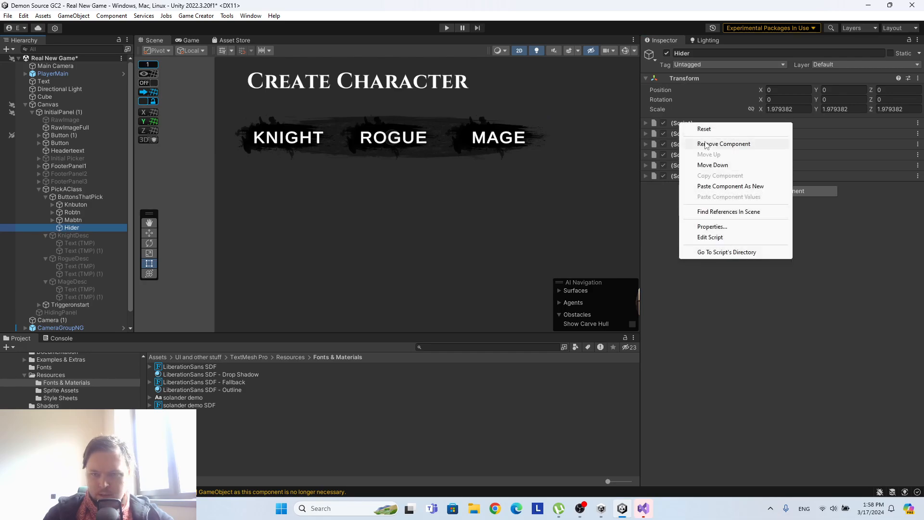
click(703, 140)
right_click(679, 124)
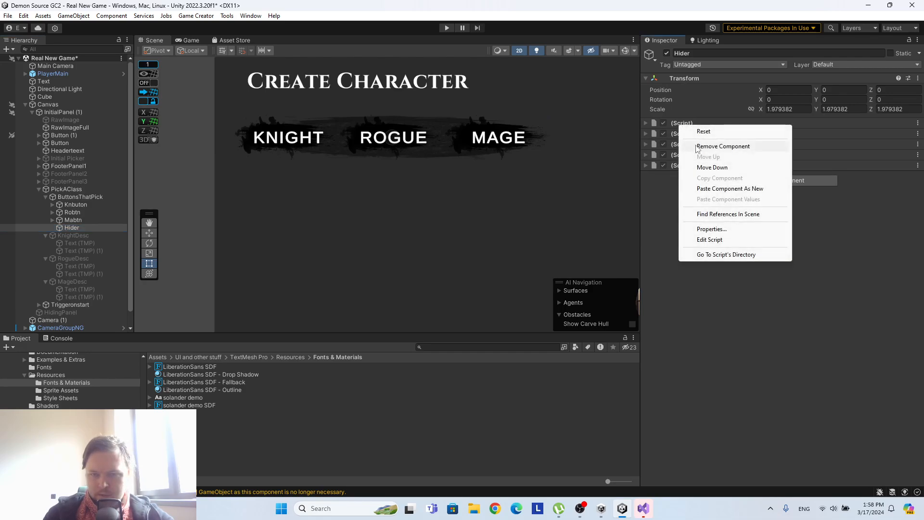
click(697, 145)
right_click(680, 124)
click(692, 142)
right_click(686, 123)
click(700, 143)
right_click(686, 123)
click(699, 144)
right_click(685, 126)
click(708, 141)
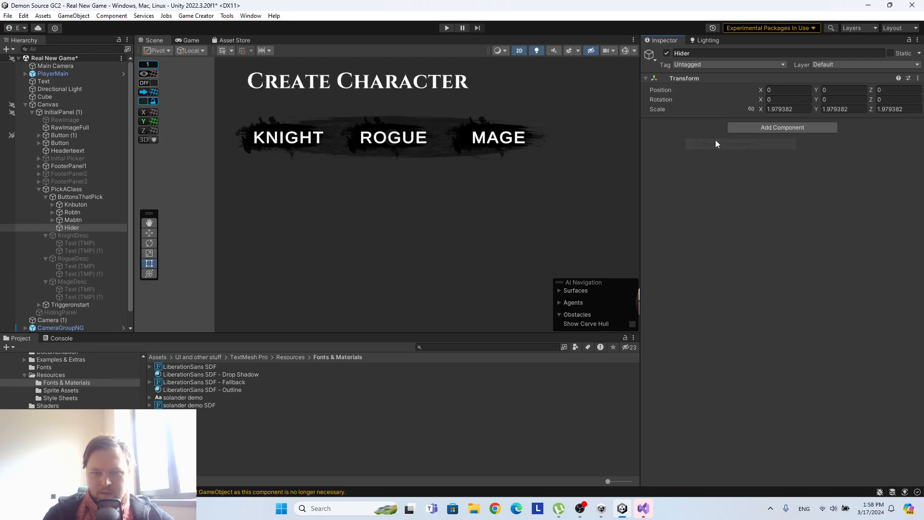
Add an Actions component to the Hider object.
click(797, 128)
text(actions)
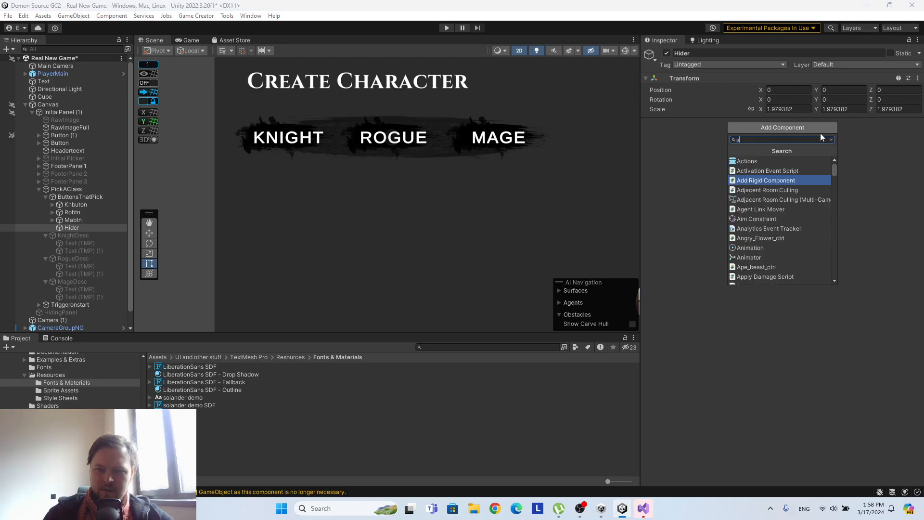
click(761, 163)
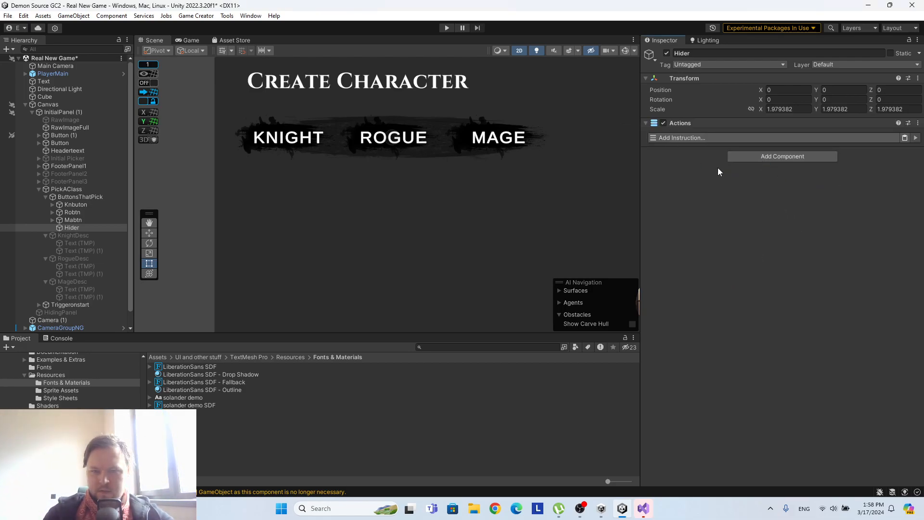
Add a Set Active instruction to Hider's Actions that sets KnightDesc to False.
click(696, 137)
text(se)
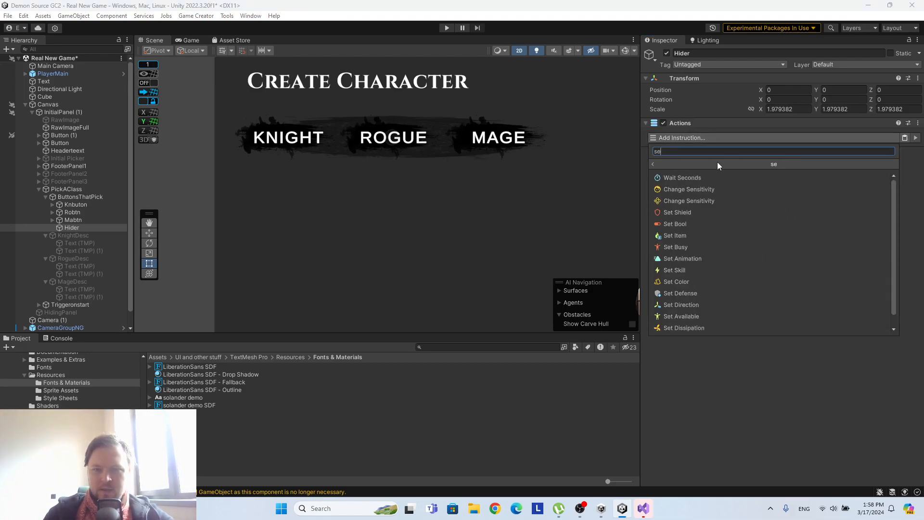
text(ac)
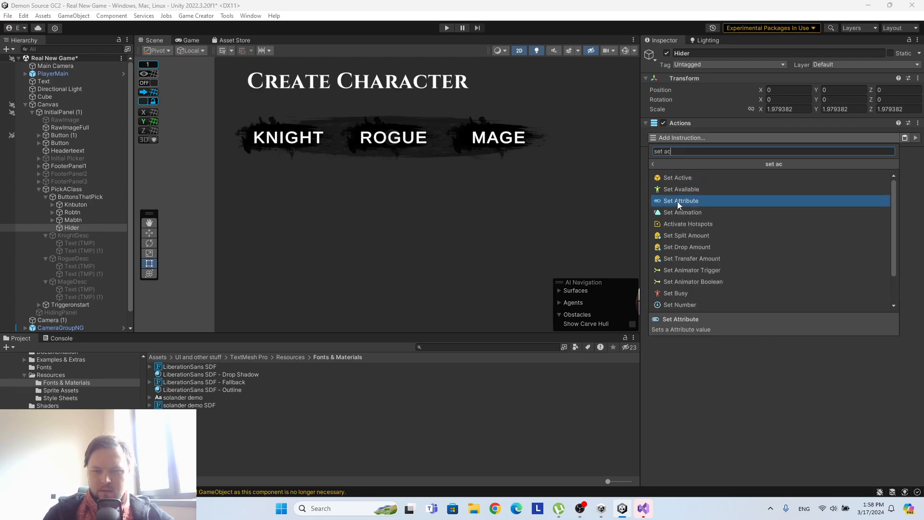
click(677, 178)
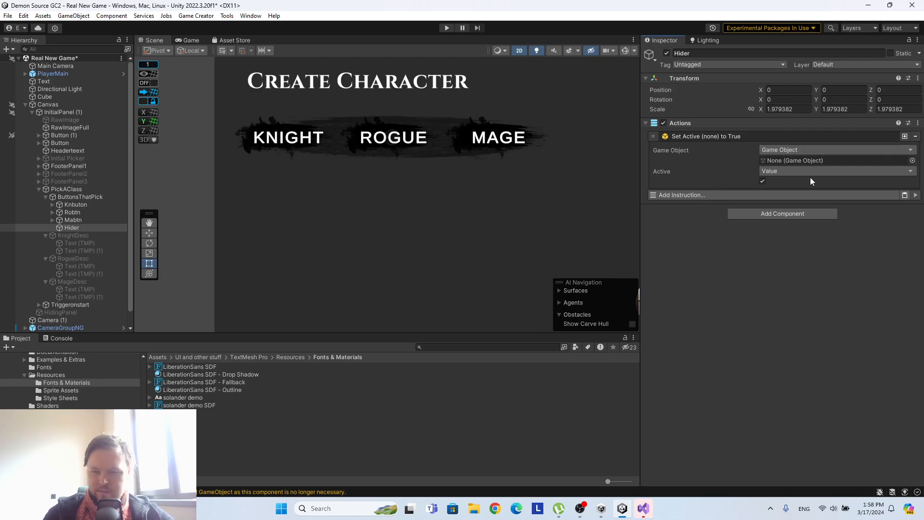
click(763, 181)
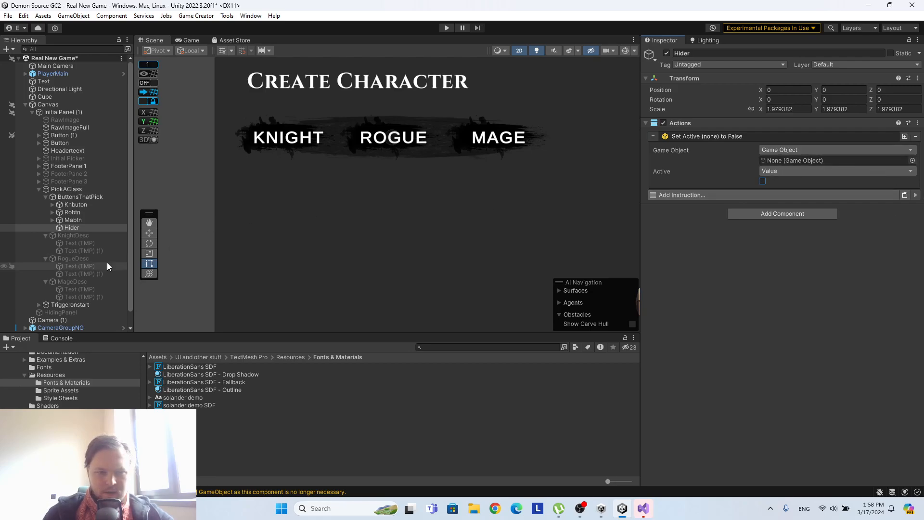
drag(79, 234, 800, 162)
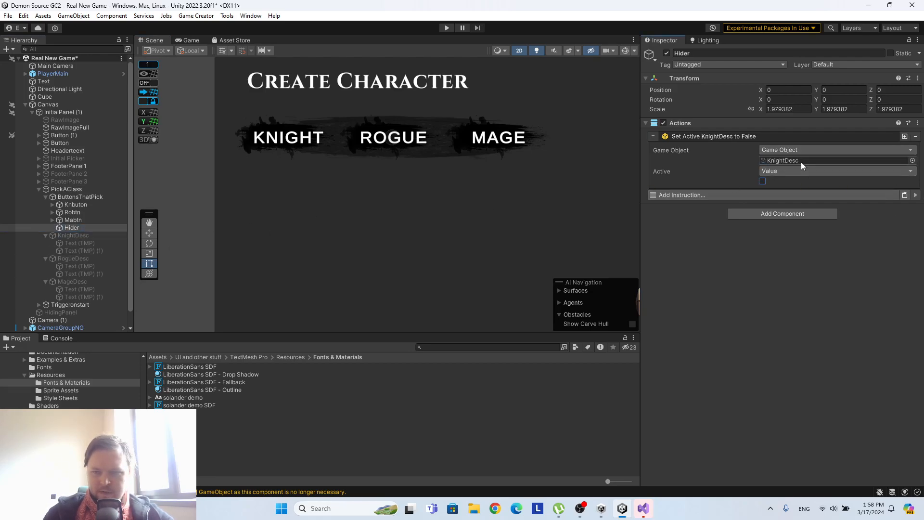
Duplicate the KnightDesc Set Active instruction twice and assign RogueDesc and MageDesc as the copies' game objects.
click(904, 136)
click(905, 137)
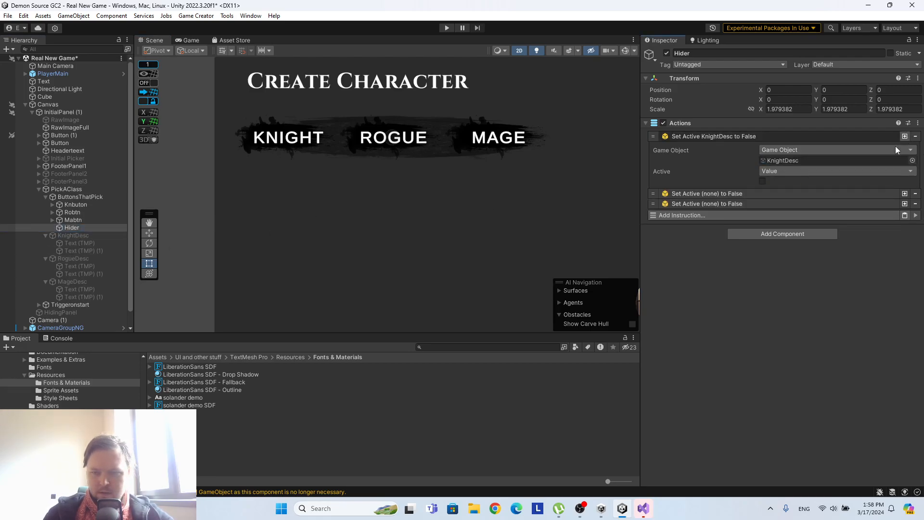
click(753, 193)
click(749, 250)
drag(72, 258, 793, 218)
drag(65, 280, 786, 276)
Add a Button component that holds an instruction list to Knbuton.
click(69, 206)
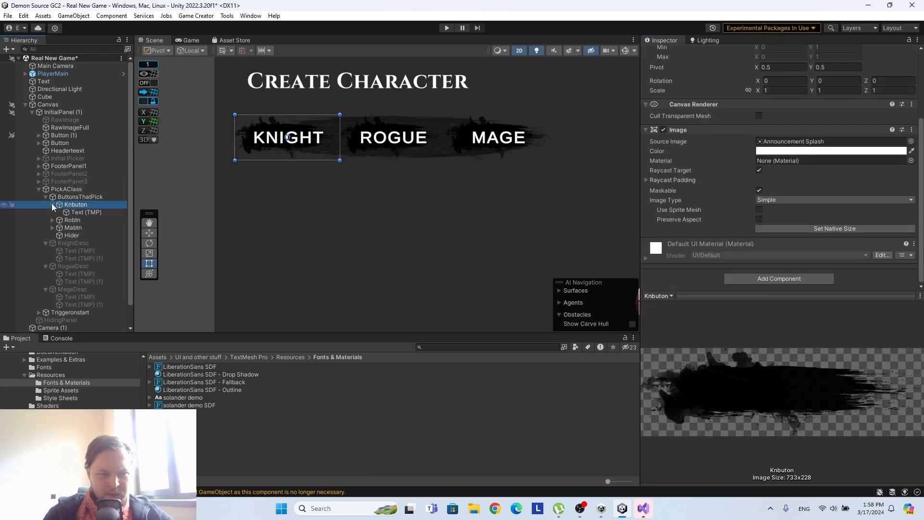
click(763, 279)
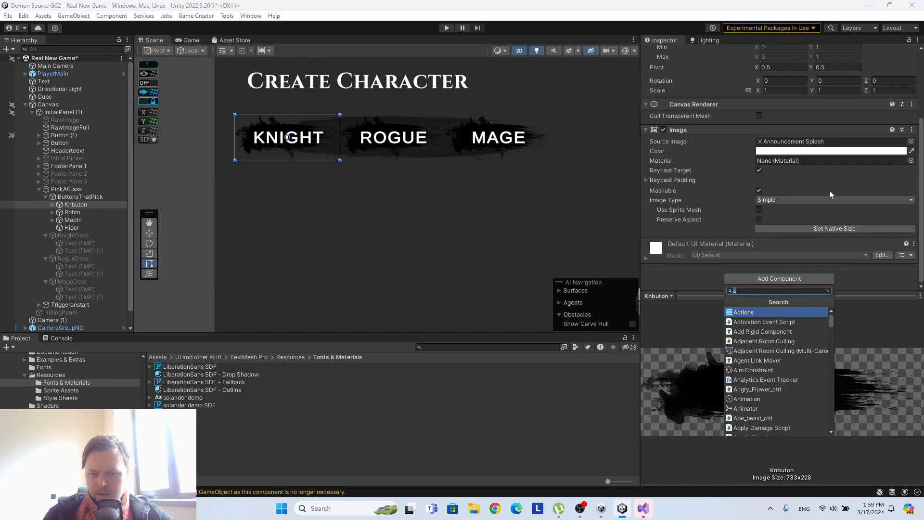
text(t)
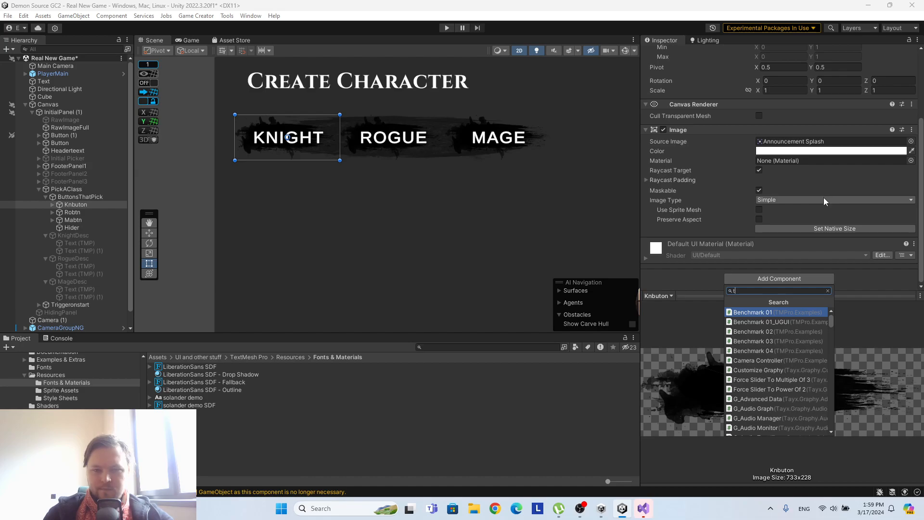
key(BackSpace)
text(butt)
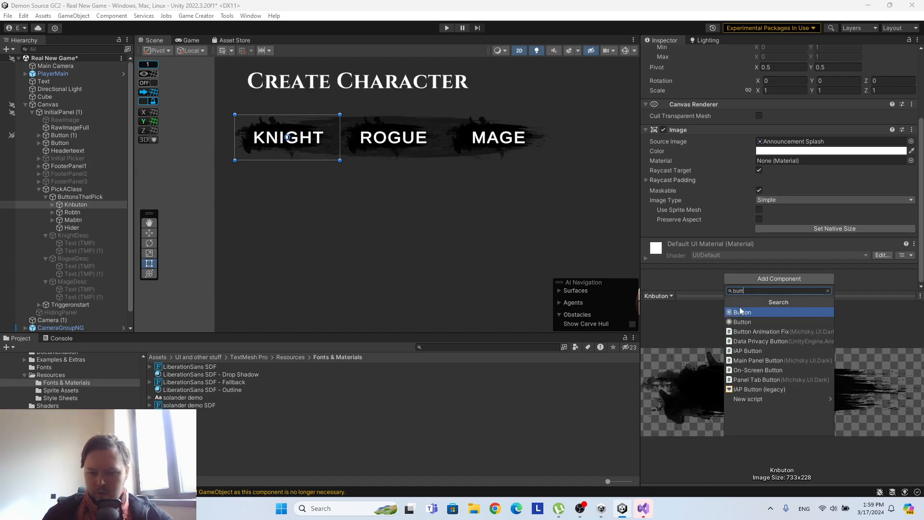
key(Return)
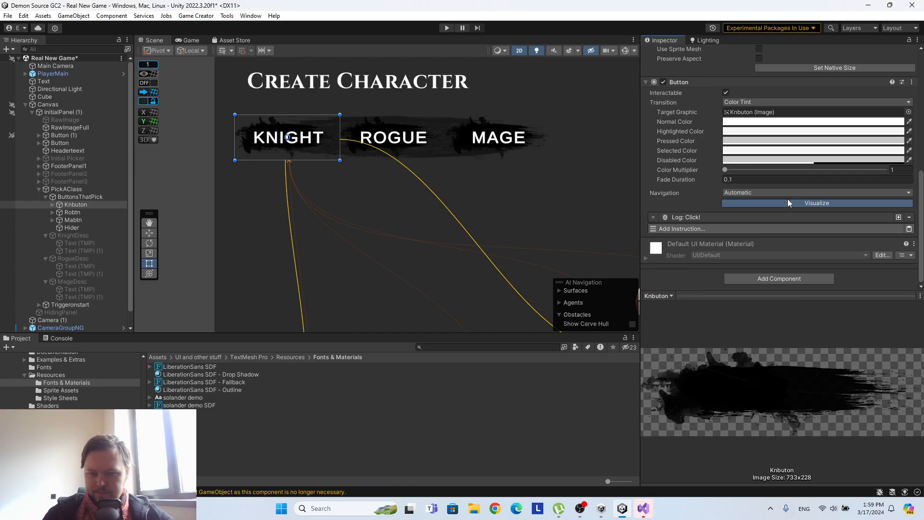
Add a Run Actions instruction to Knbuton's Button component and assign Hider as its actions.
click(752, 229)
text(selected)
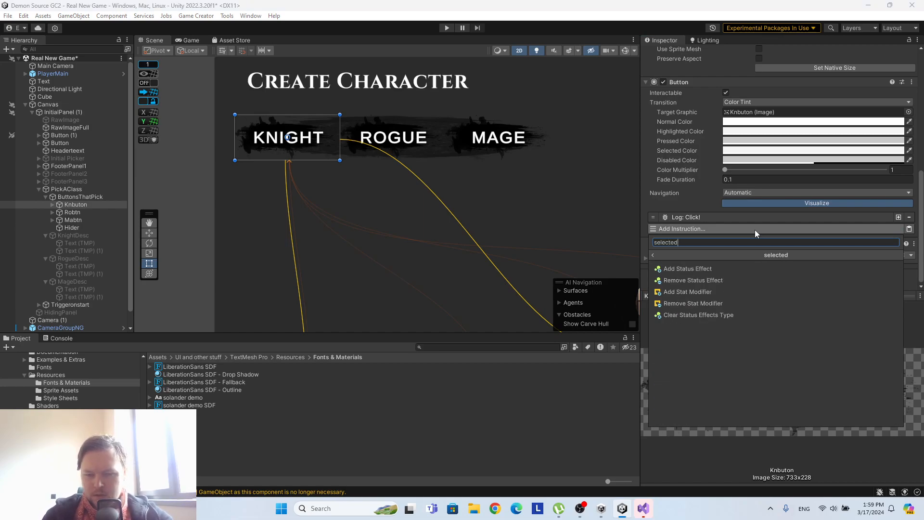
key(BackSpace)
key(BackSpace)
key(BackSpace)
key(BackSpace)
key(BackSpace)
key(BackSpace)
key(BackSpace)
key(BackSpace)
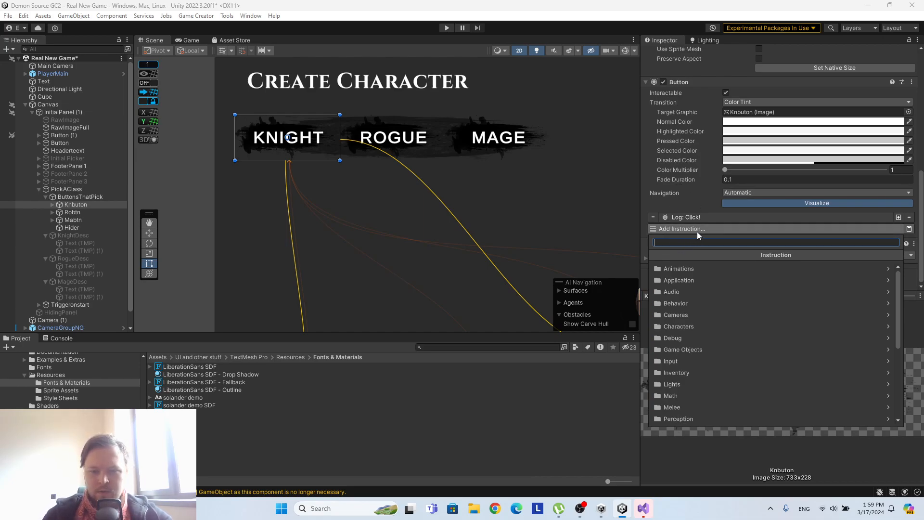
text(act)
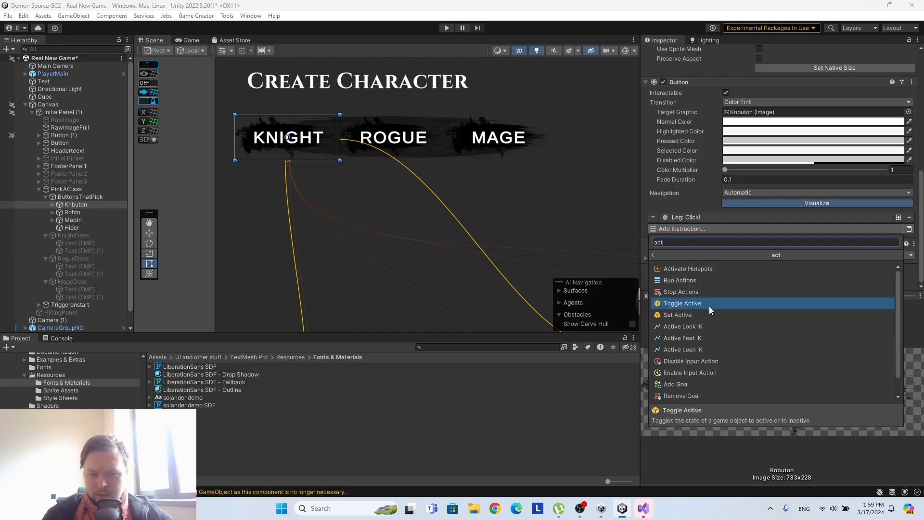
click(708, 282)
drag(66, 227, 790, 251)
Add a Set Active instruction with the value True below the Run Hider instruction on Knbuton.
scroll(759, 167, down, 2)
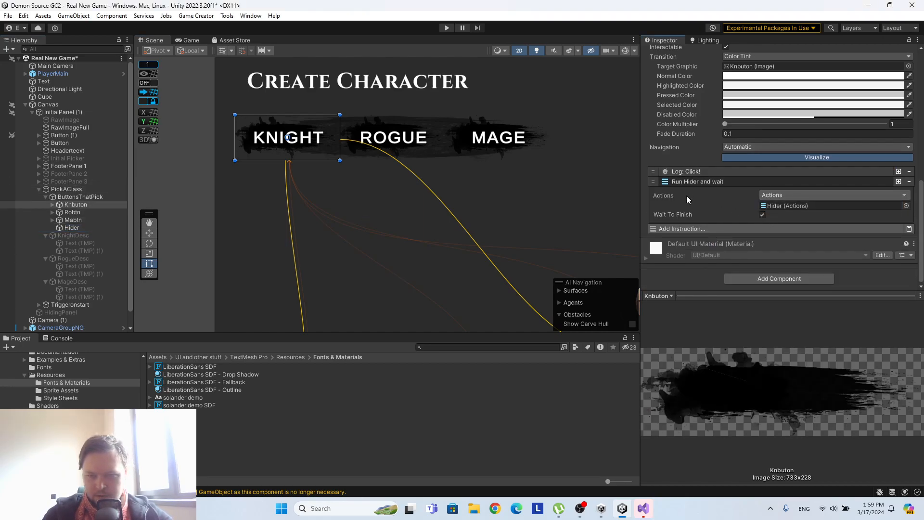
click(689, 227)
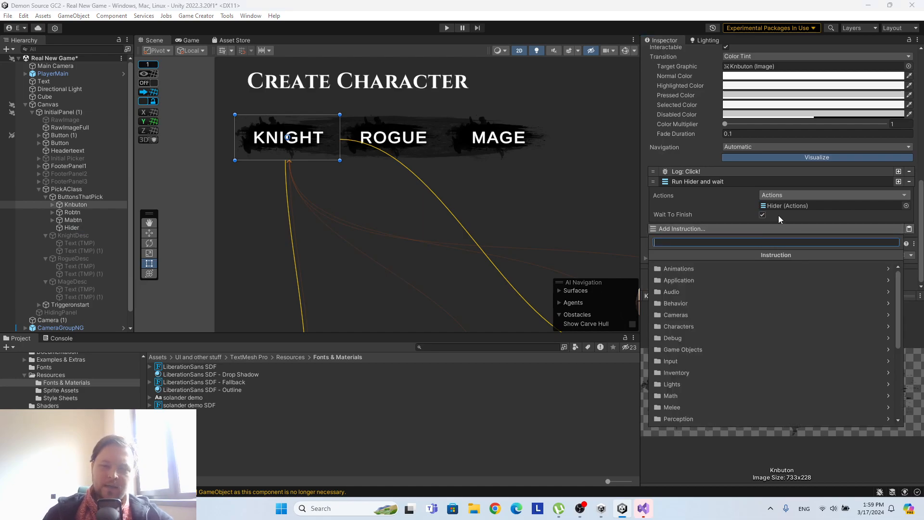
text(set ac)
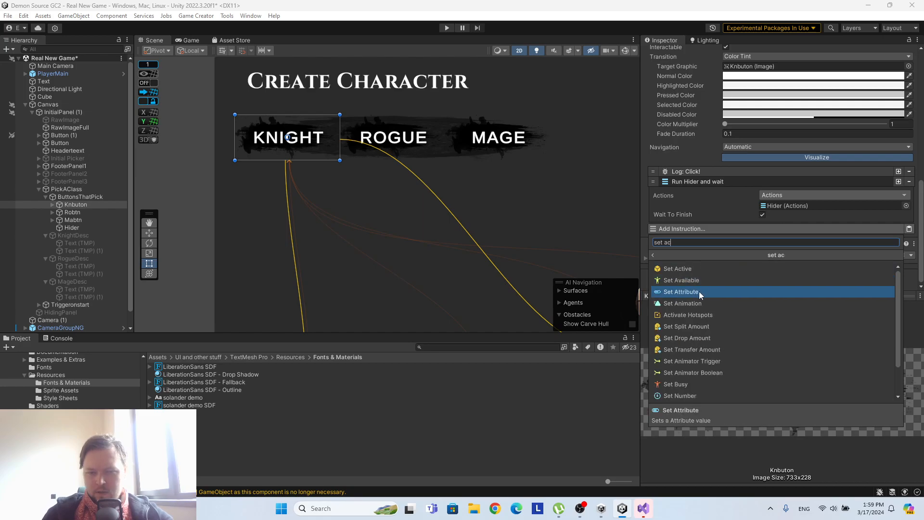
click(695, 271)
scroll(717, 157, down, 2)
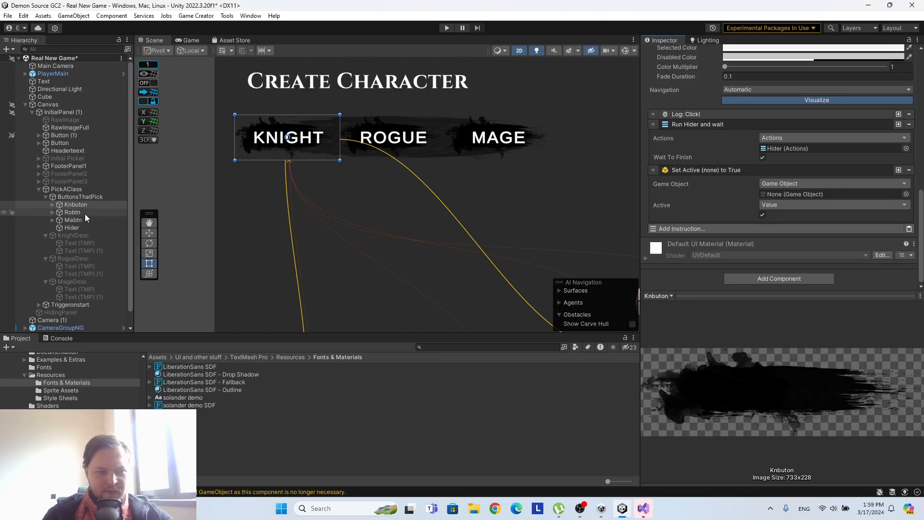
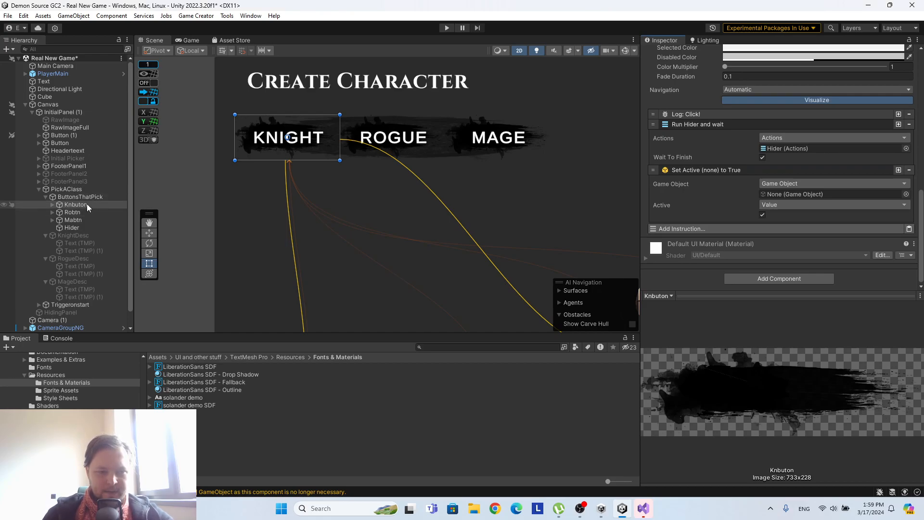
Assign KnightDesc as the game object of Knbuton's Set Active instruction.
click(80, 229)
drag(75, 205, 696, 261)
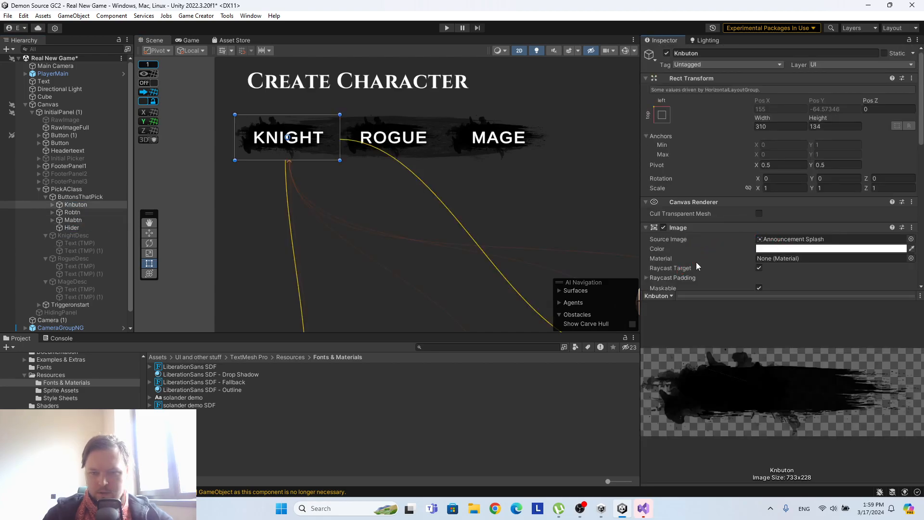
scroll(691, 253, down, 8)
drag(72, 237, 816, 194)
scroll(731, 156, up, 4)
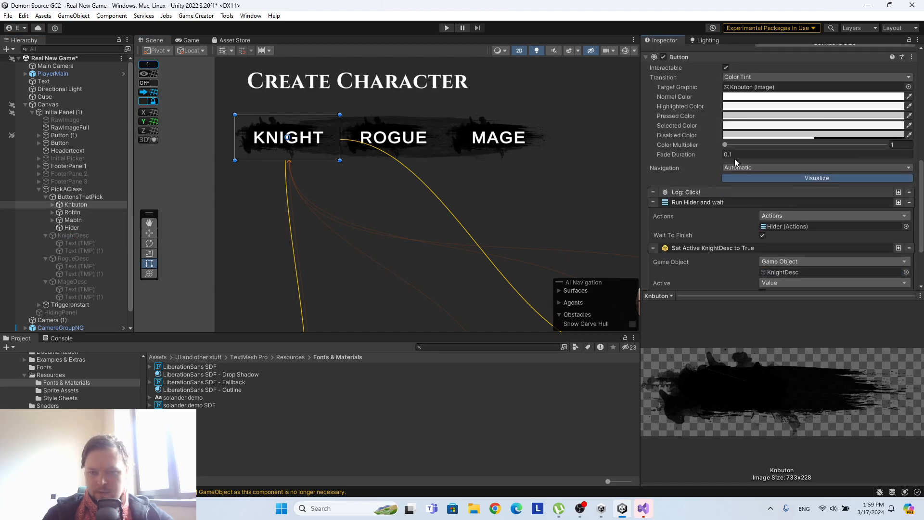
scroll(735, 162, down, 3)
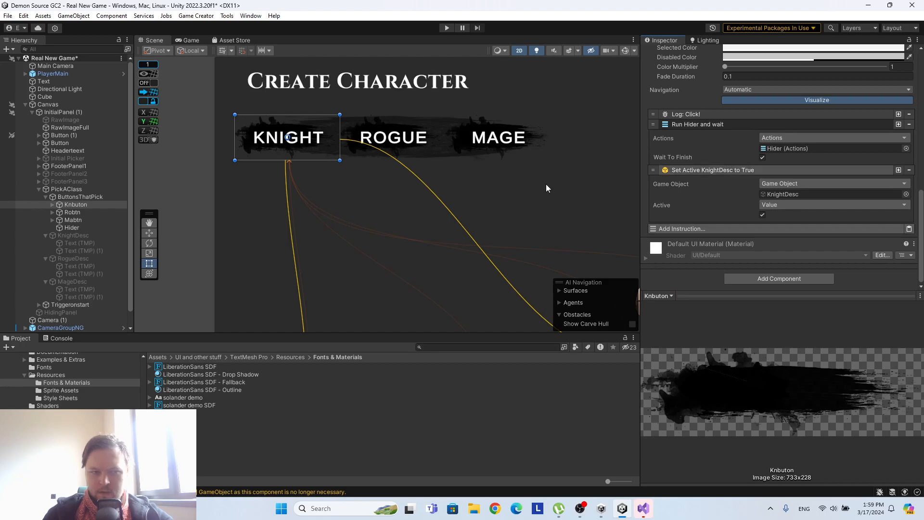
scroll(682, 172, up, 3)
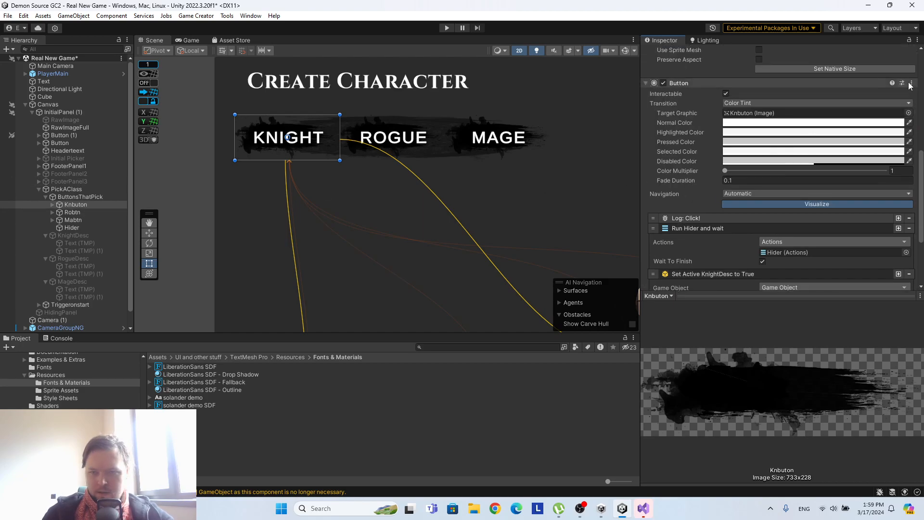
Add a Button component that holds an instruction list to Robtn.
click(76, 211)
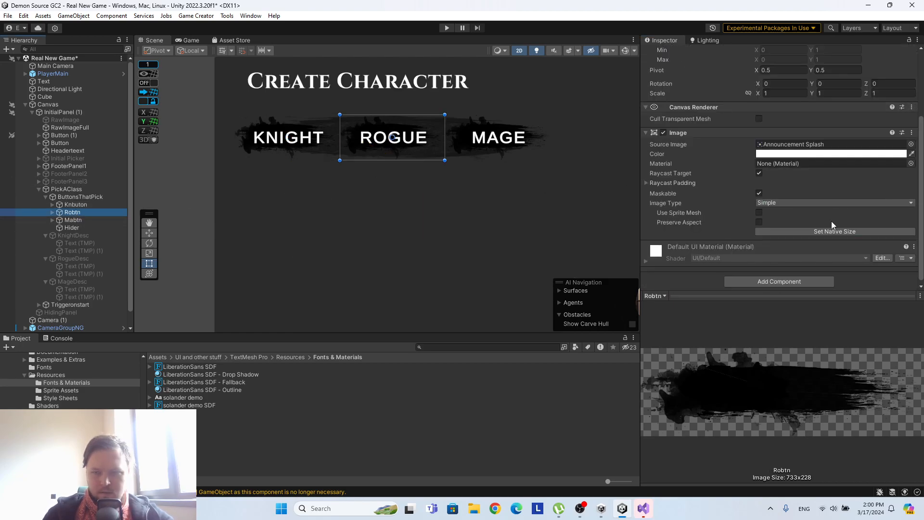
click(765, 279)
click(748, 314)
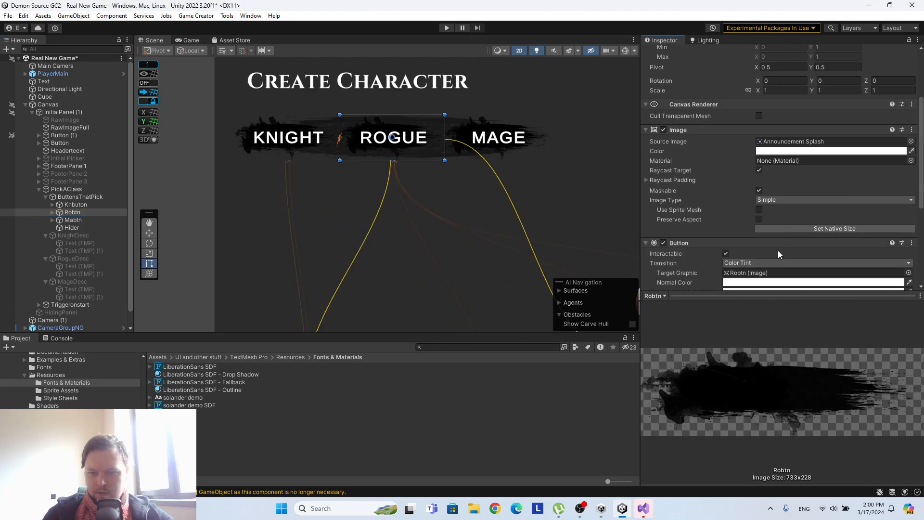
Add a Run Actions instruction to Robtn's Button component and assign Hider as its actions.
scroll(777, 249, down, 3)
click(750, 227)
text(act)
click(706, 280)
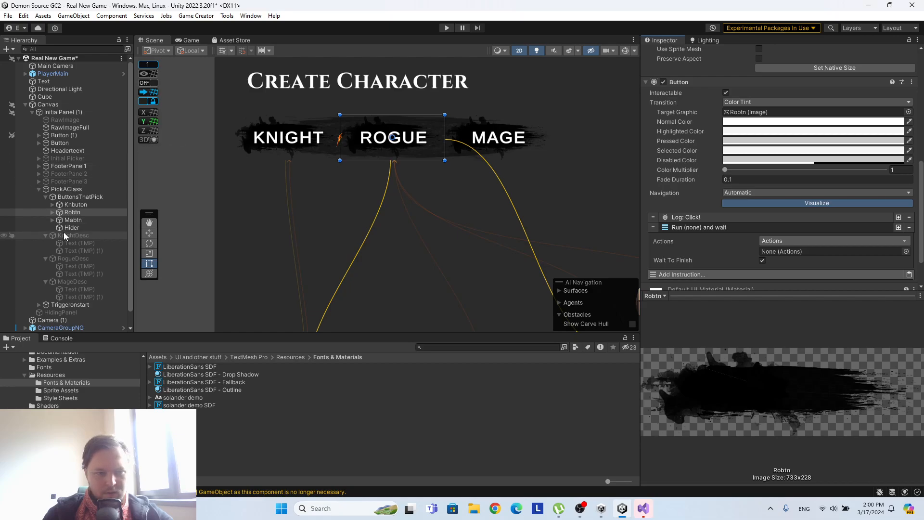
click(71, 221)
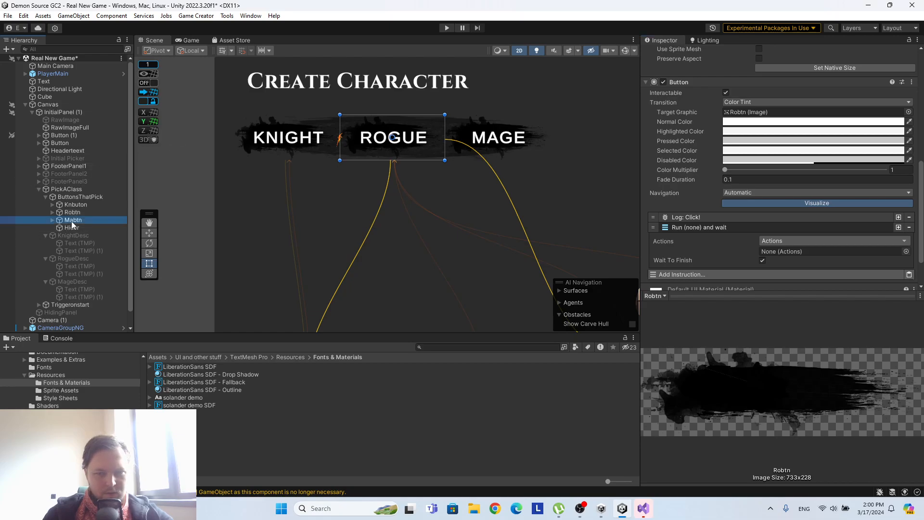
click(72, 212)
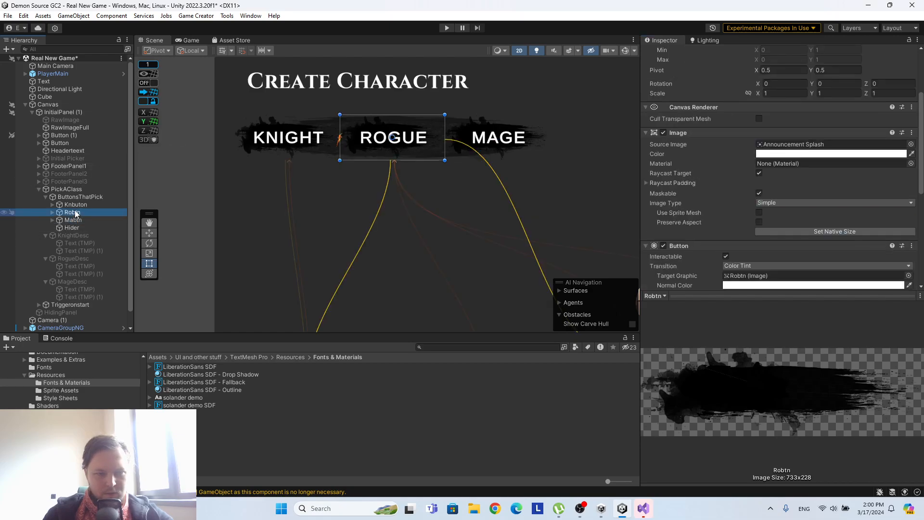
scroll(837, 188, down, 5)
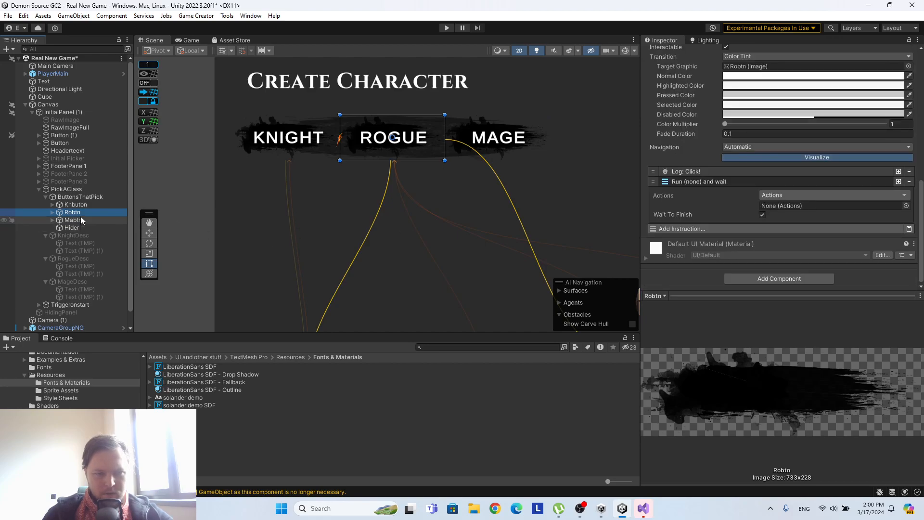
drag(71, 228, 827, 206)
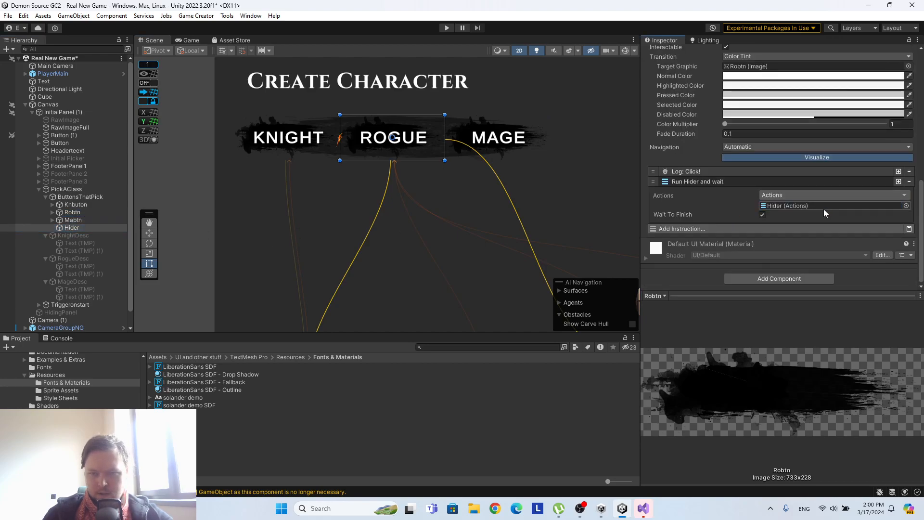
Add a Set Active instruction below Run Hider on Robtn and assign RogueDesc as its game object.
click(701, 229)
text(se)
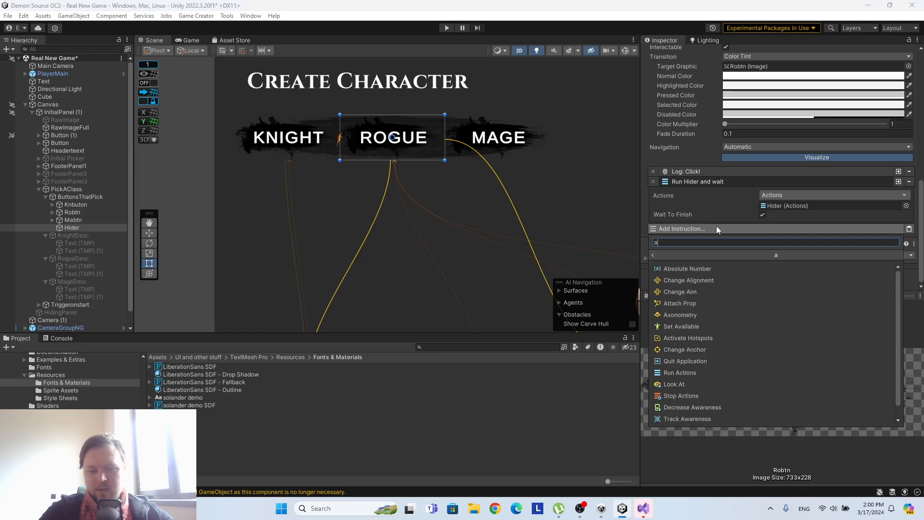
text(t ac)
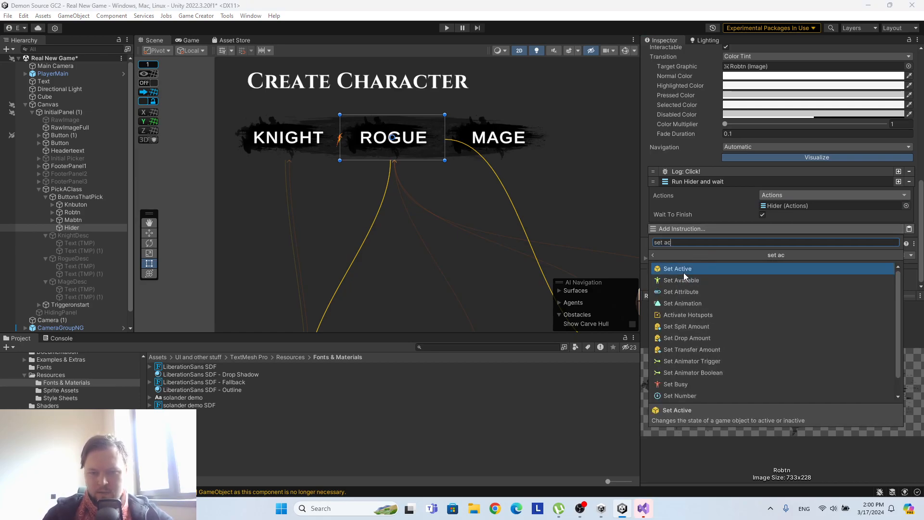
click(684, 273)
scroll(700, 156, down, 1)
scroll(702, 161, down, 2)
drag(76, 260, 794, 198)
Add a Button component that holds an instruction list to Mabtn.
click(81, 219)
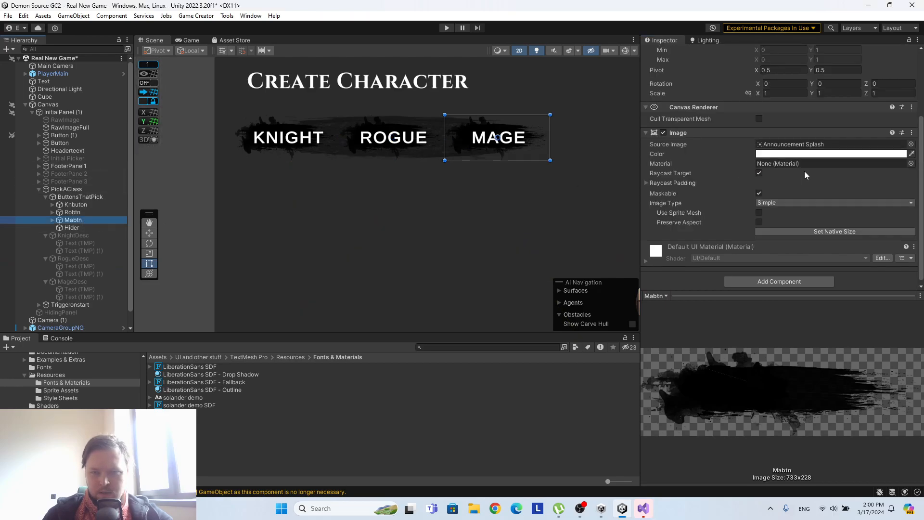
click(749, 282)
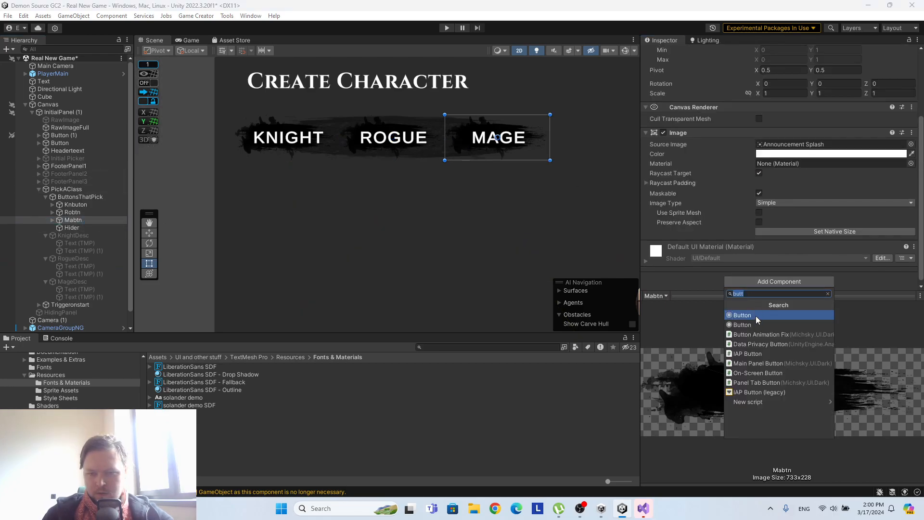
click(741, 315)
Add a Run Actions instruction to Mabtn's Button component and assign Hider as its actions.
scroll(786, 238, down, 3)
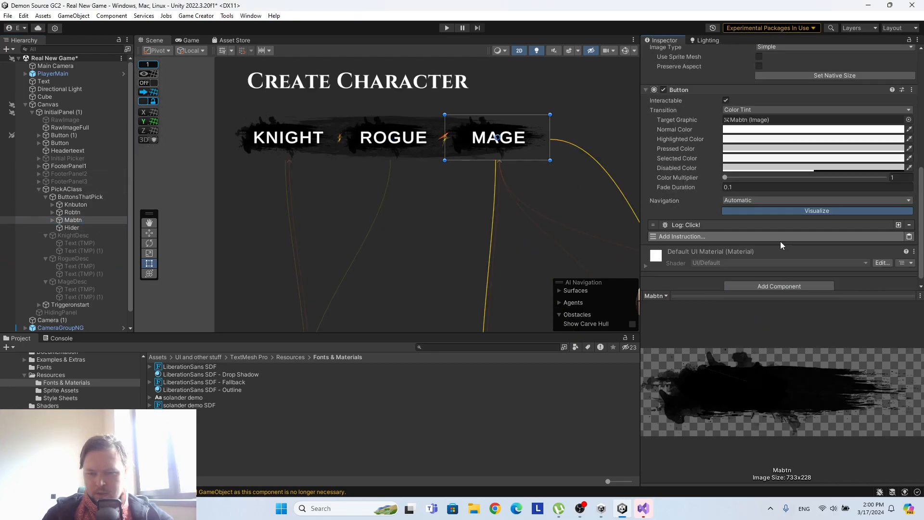
click(717, 230)
text(ax)
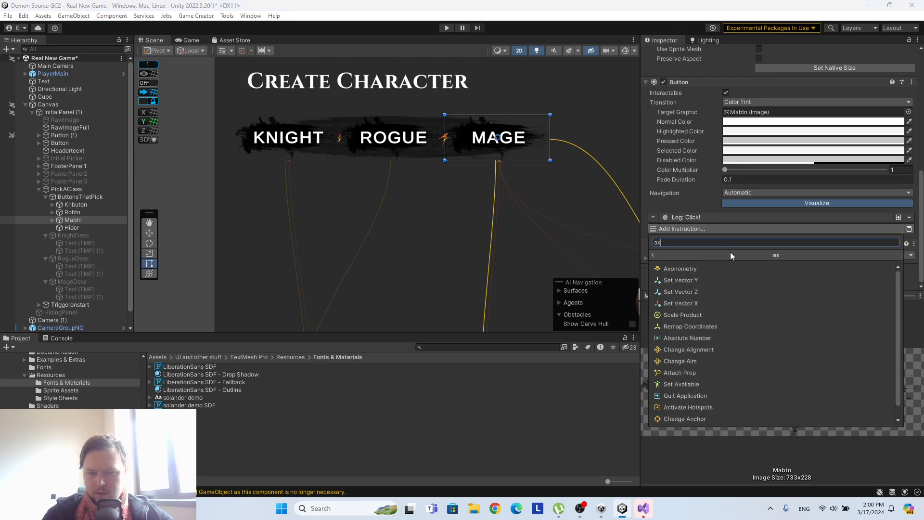
key(BackSpace)
text(ctiom)
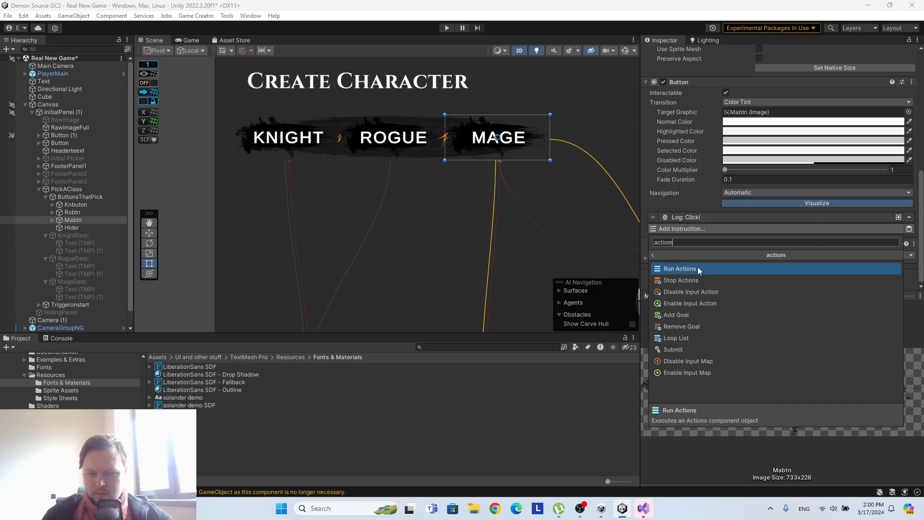
key(BackSpace)
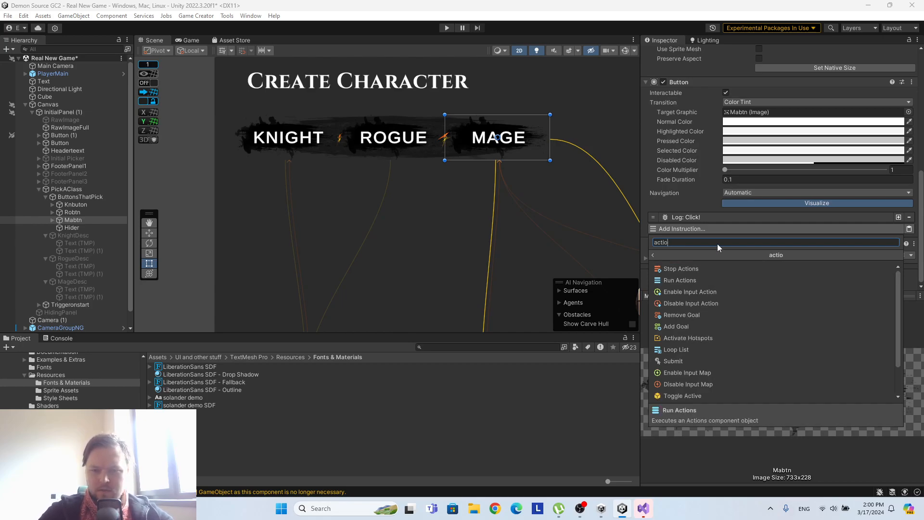
click(673, 280)
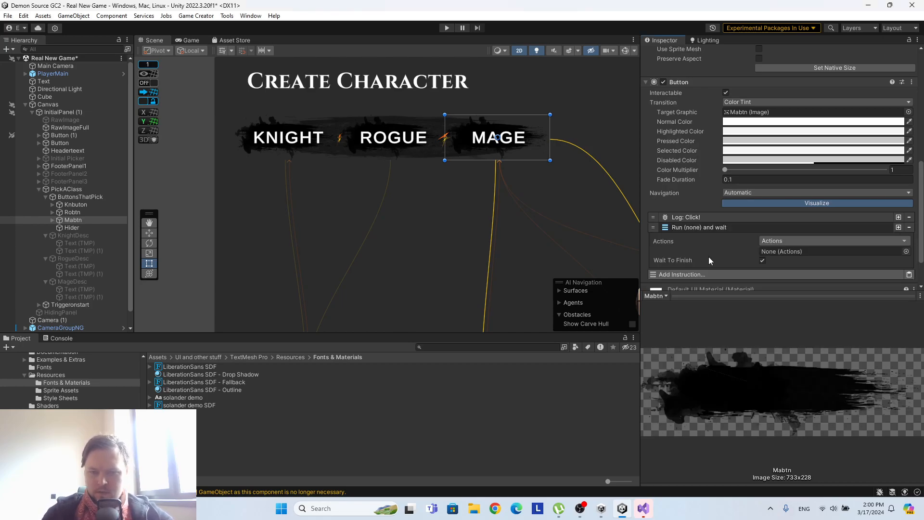
drag(72, 228, 781, 252)
Add a Set Active instruction below Run Hider on Mabtn and assign MageDesc as its game object.
click(720, 278)
text(set ac)
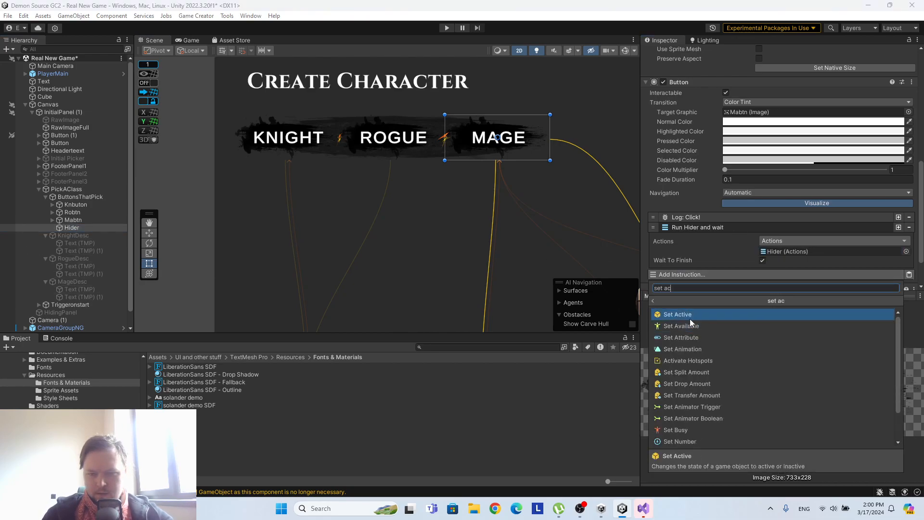
click(689, 316)
scroll(688, 222, down, 5)
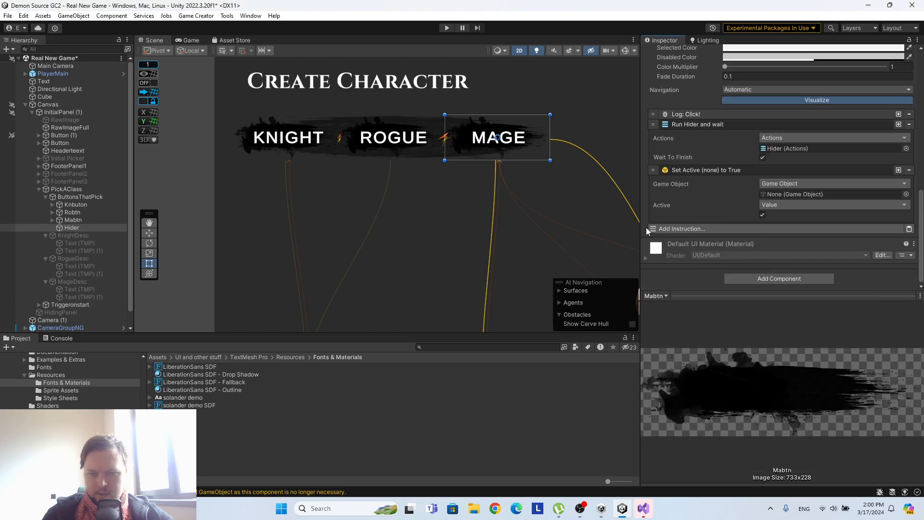
drag(72, 282, 803, 194)
Collapse PickAClass in the hierarchy and deactivate the whole object.
middle_drag(554, 155, 484, 94)
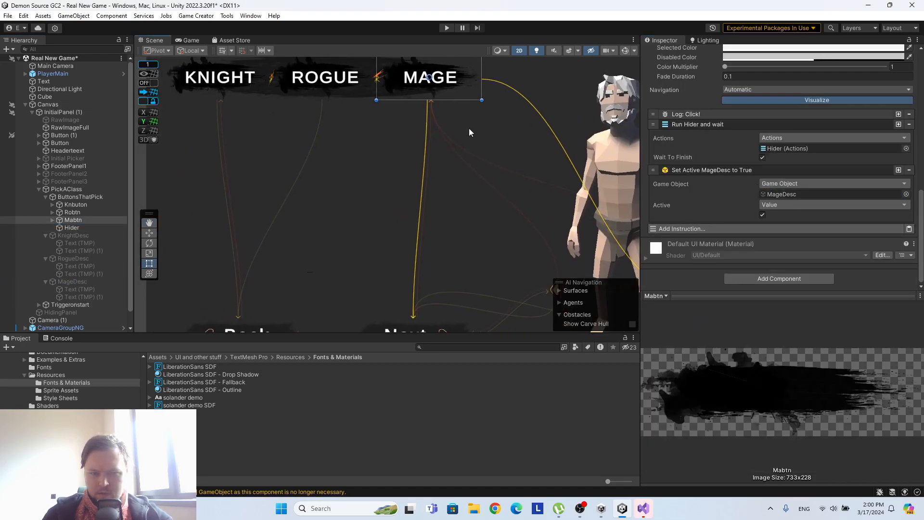
scroll(474, 144, down, 2)
middle_drag(501, 226, 507, 171)
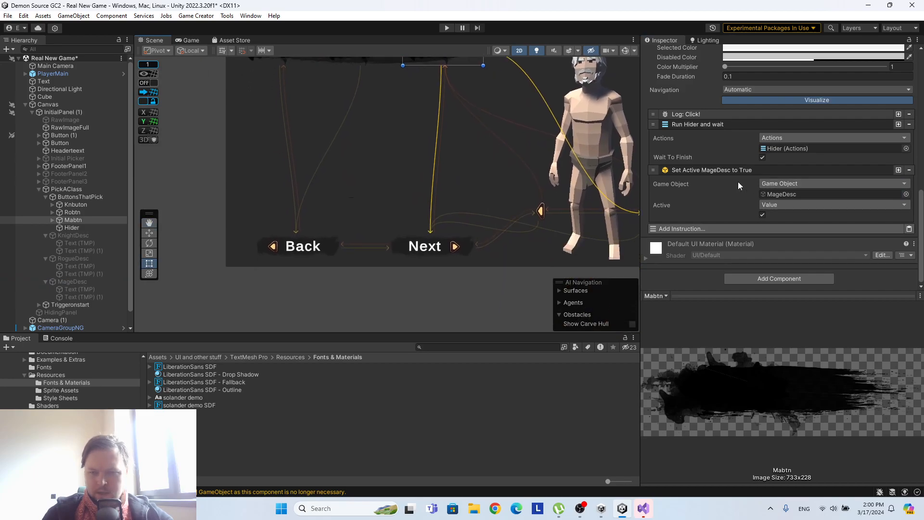
middle_drag(509, 115, 475, 201)
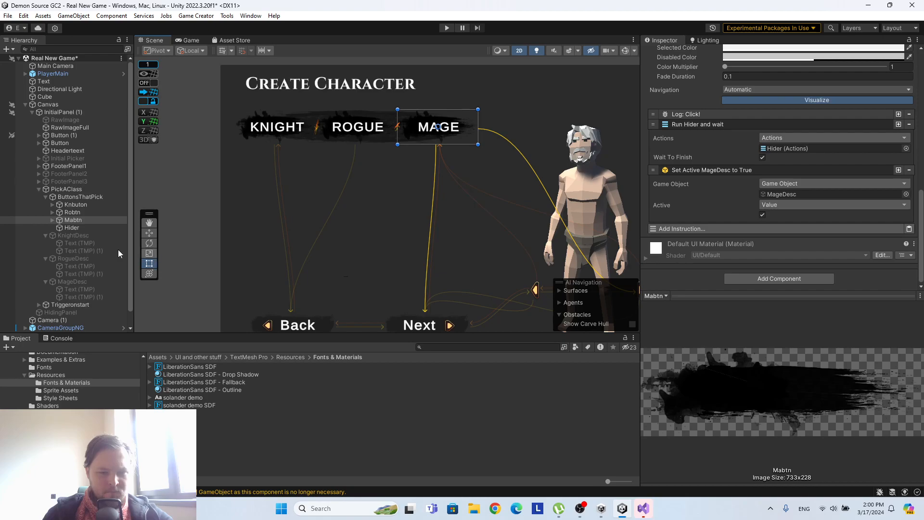
scroll(77, 245, down, 1)
click(36, 174)
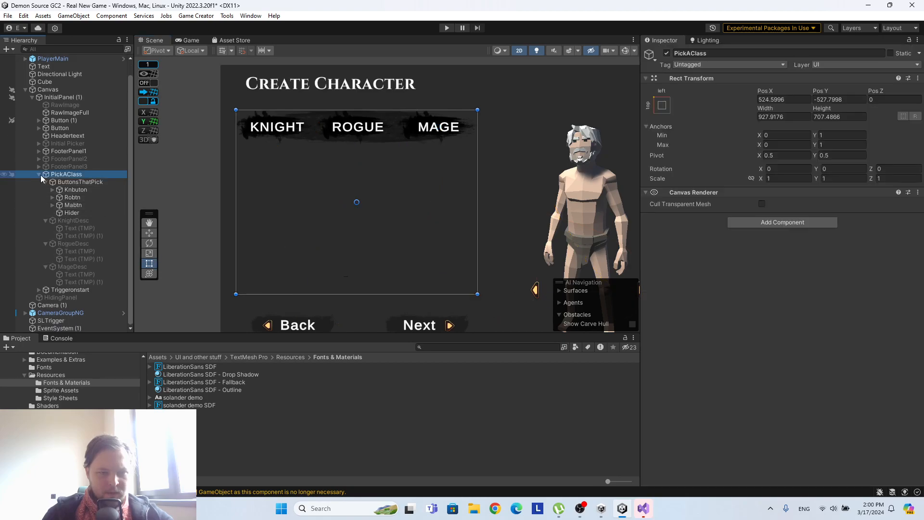
click(39, 175)
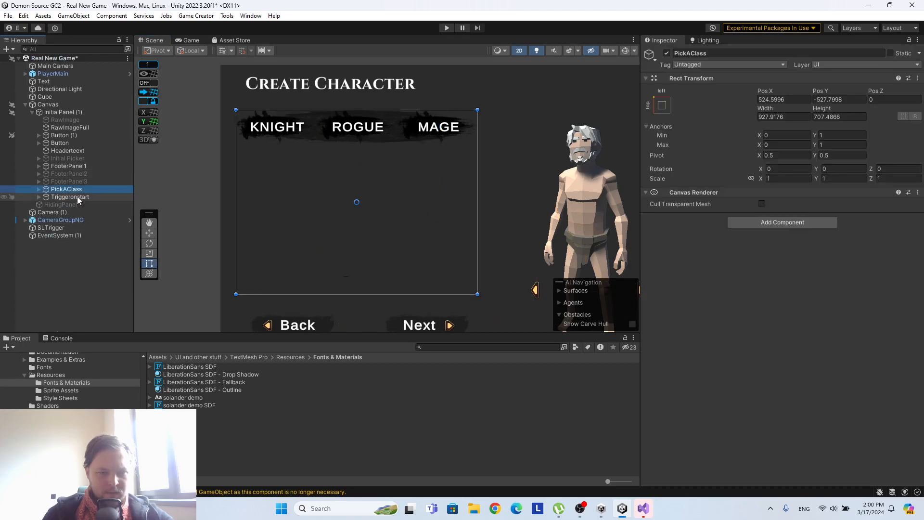
click(57, 165)
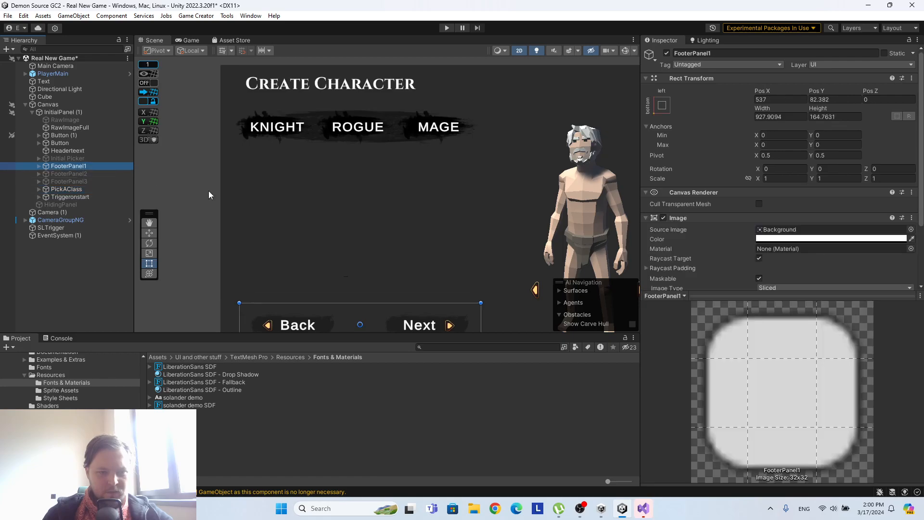
click(70, 189)
click(666, 53)
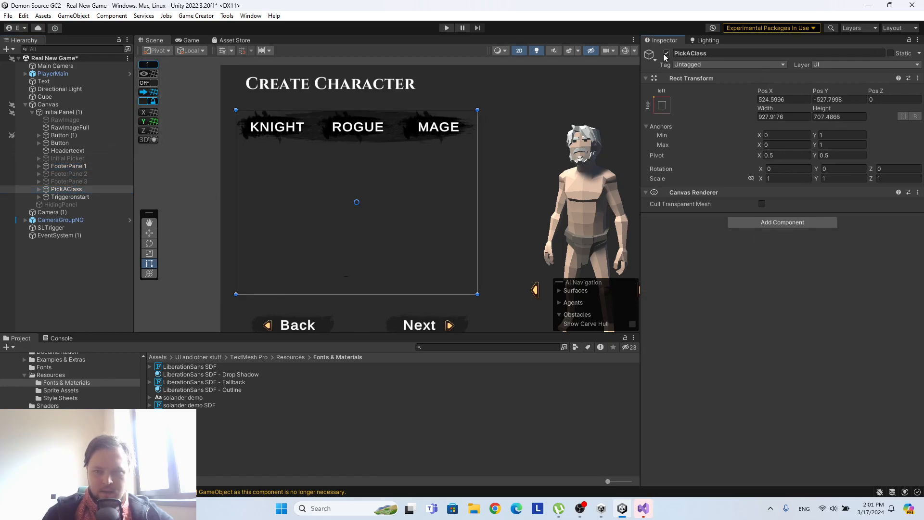
Activate the Initial Picker object under InitialPanel (1).
click(85, 158)
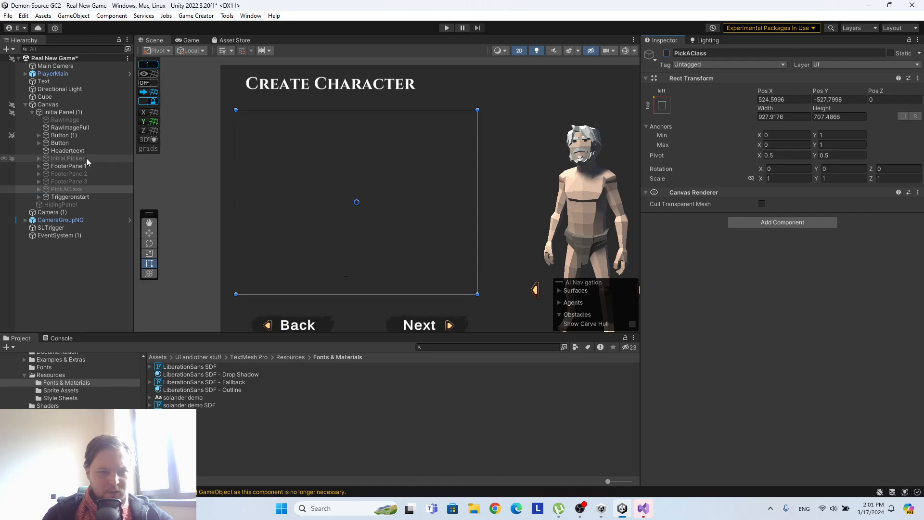
click(667, 53)
middle_drag(327, 220, 354, 129)
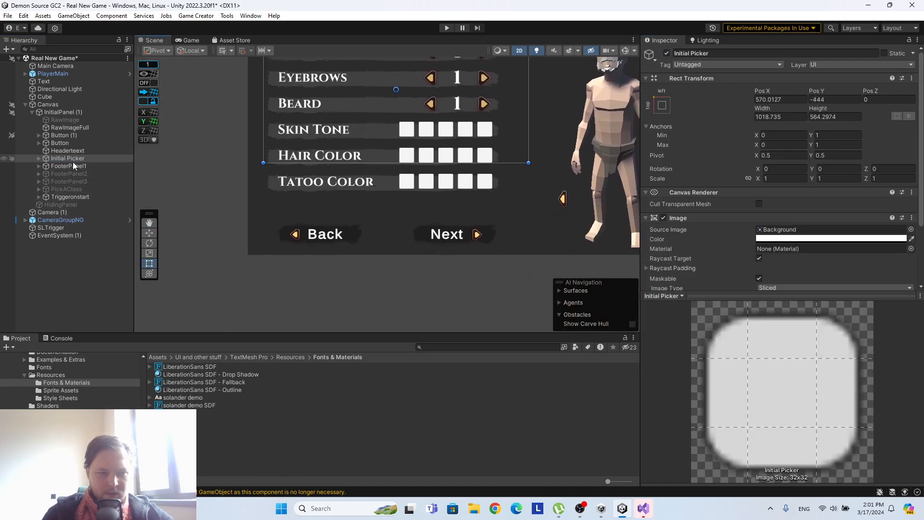
Remove all four empty script components from BackButton (1) under FooterPanel1.
click(39, 166)
click(67, 174)
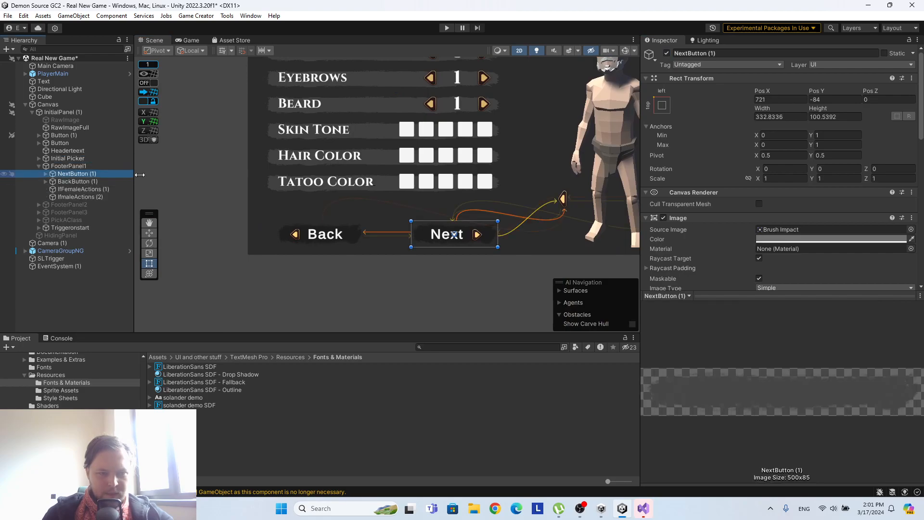
scroll(688, 193, down, 4)
click(77, 181)
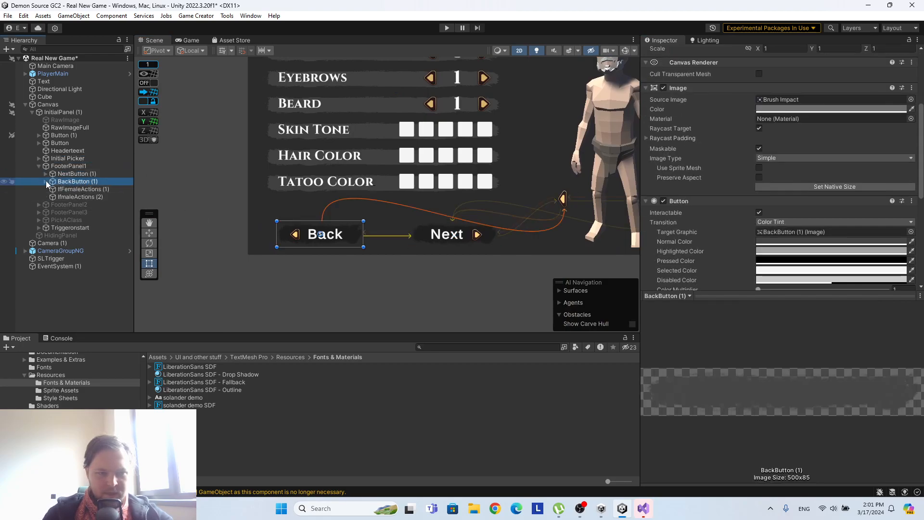
scroll(792, 203, down, 5)
right_click(703, 202)
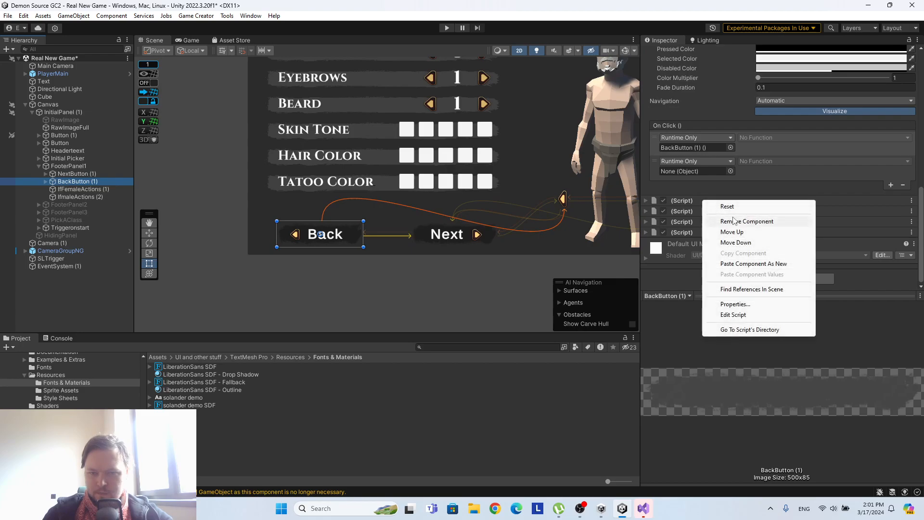
click(722, 216)
right_click(707, 216)
click(732, 237)
right_click(706, 222)
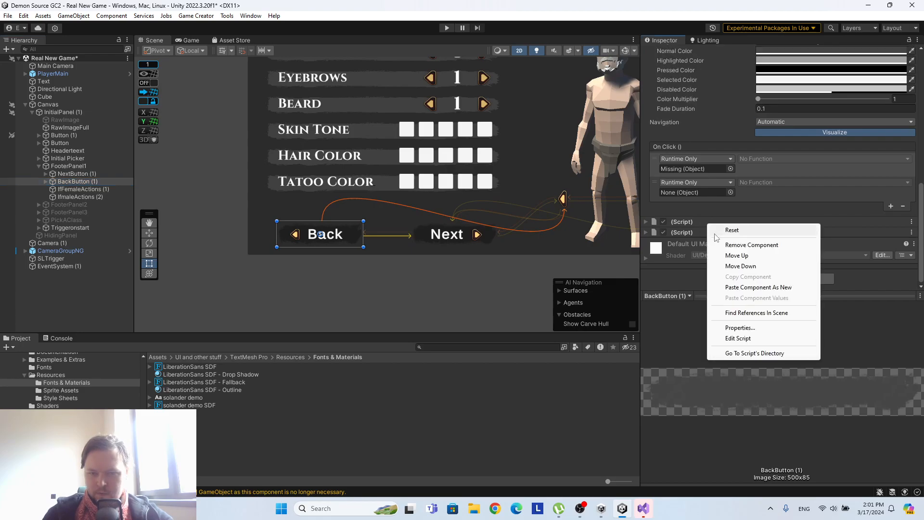
click(722, 245)
right_click(687, 232)
click(717, 253)
Replace the old Button component on BackButton (1) with a Button component that has an instruction list.
right_click(891, 143)
click(837, 154)
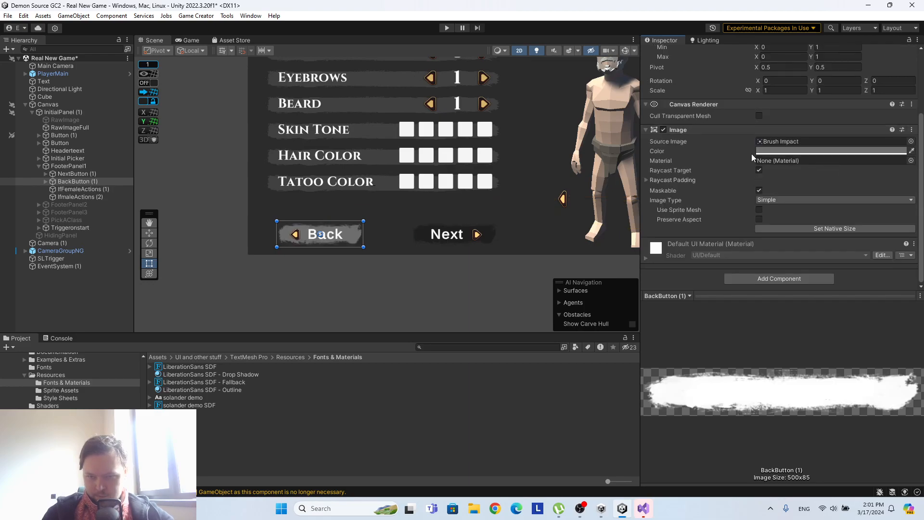
click(764, 277)
click(744, 312)
scroll(745, 201, down, 5)
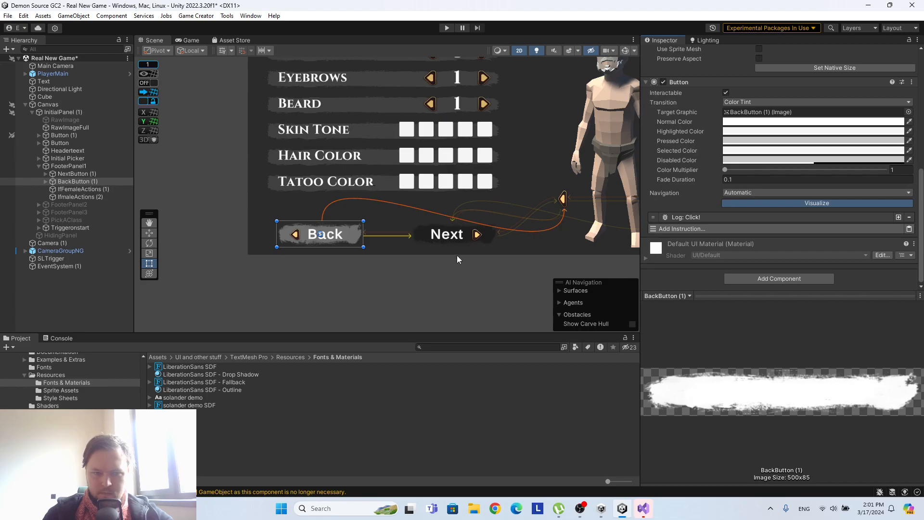
Set the Normal Color of BackButton (1)'s Button component to black, 000000.
scroll(793, 216, up, 3)
scroll(790, 210, down, 1)
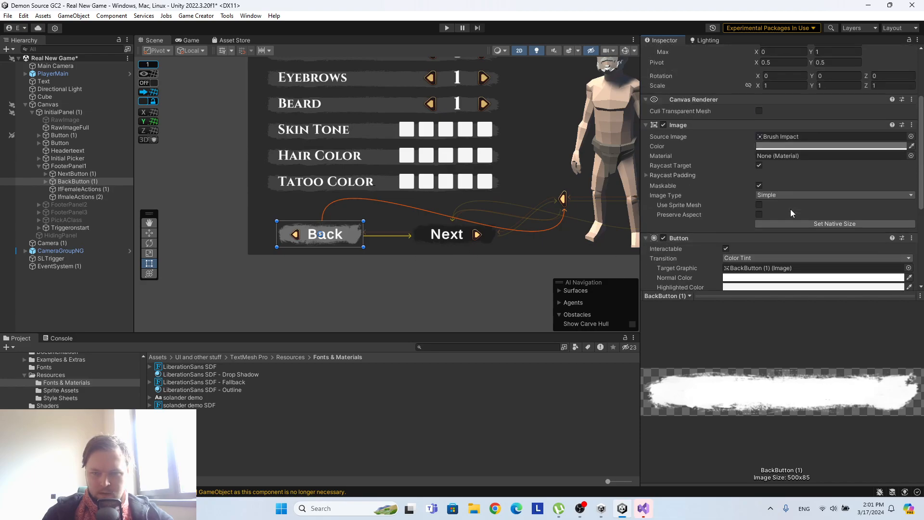
click(760, 200)
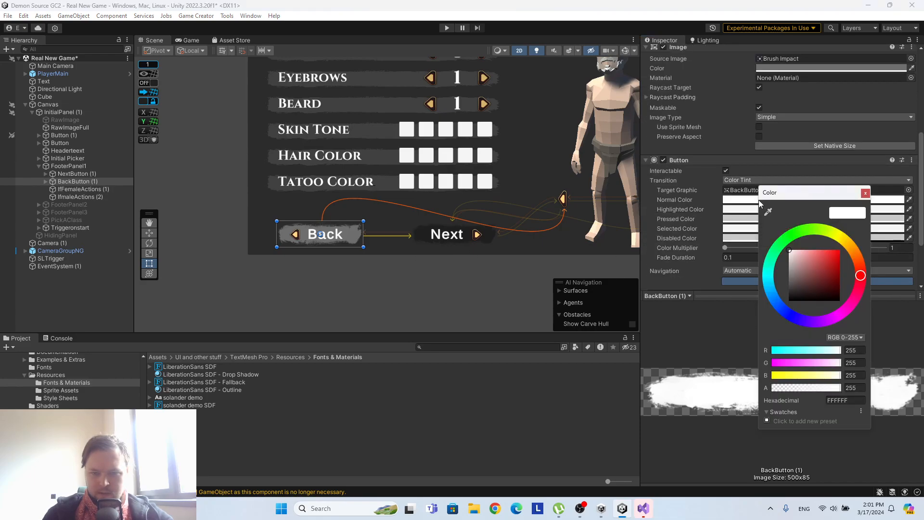
drag(829, 274, 713, 303)
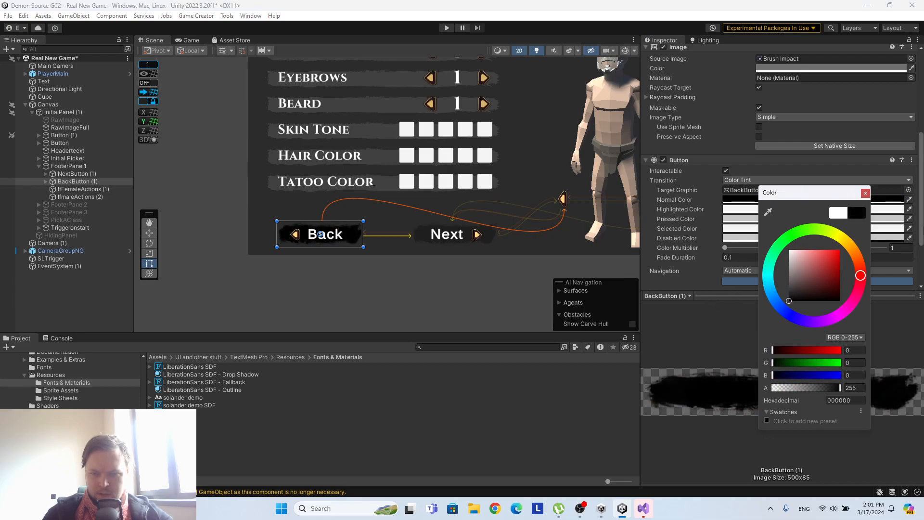
click(865, 193)
Add a Load Scene instruction to BackButton (1) using Scene Index 0, and check the scene indices in Build Settings.
scroll(730, 192, down, 3)
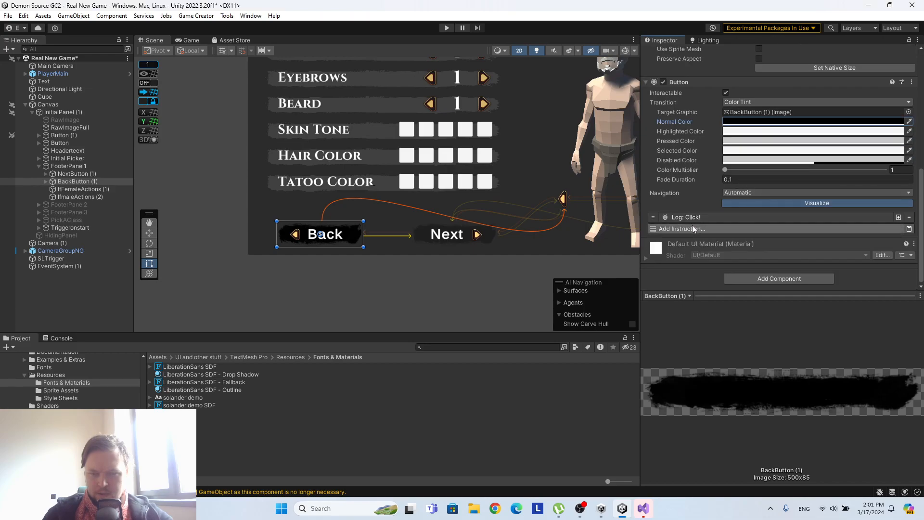
click(692, 232)
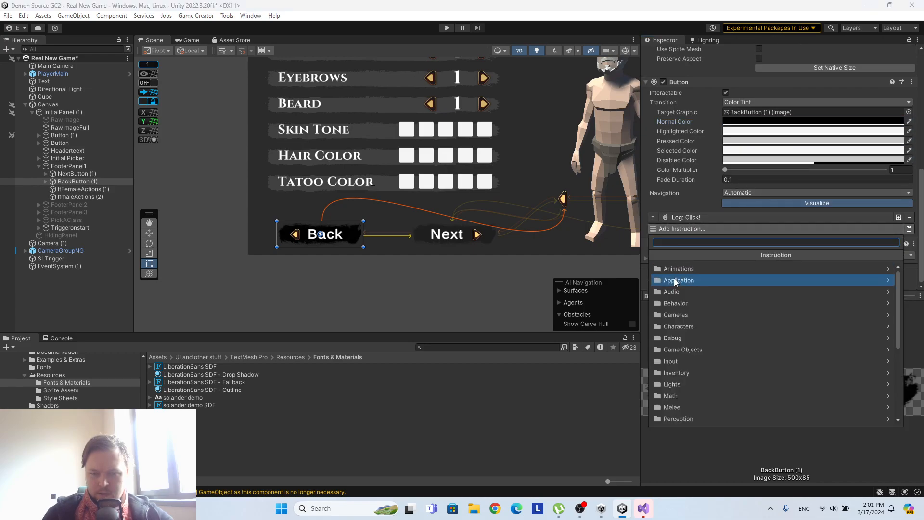
text(s)
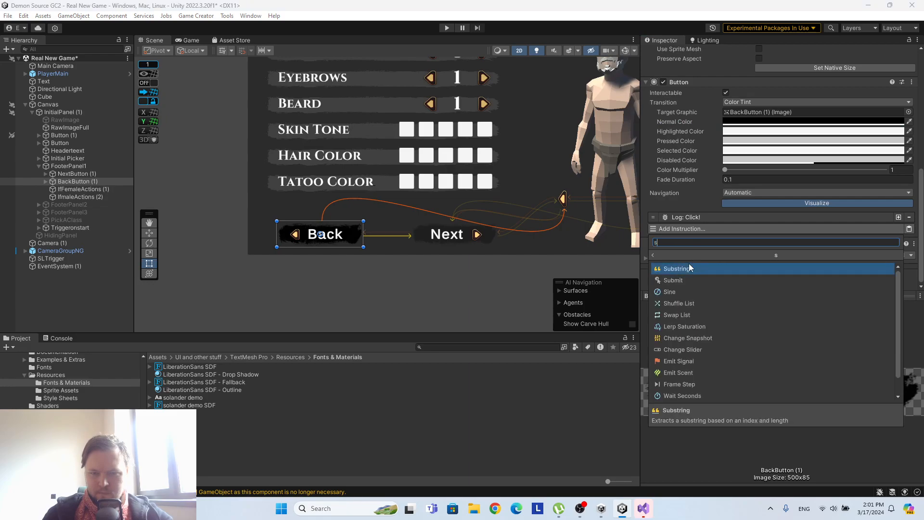
text(cene)
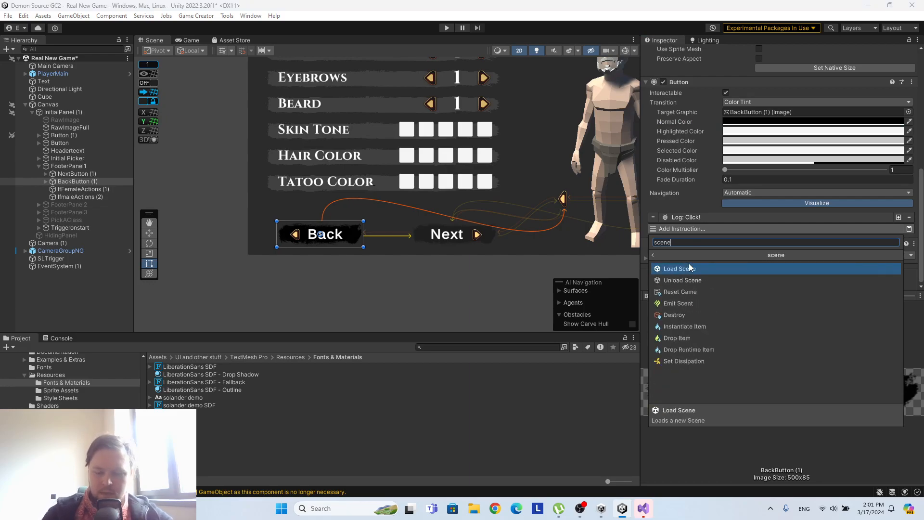
click(689, 266)
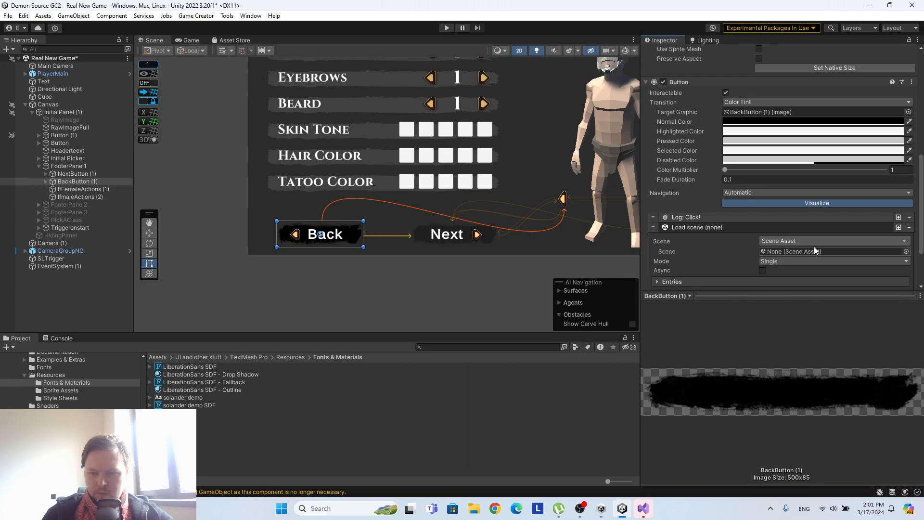
click(873, 242)
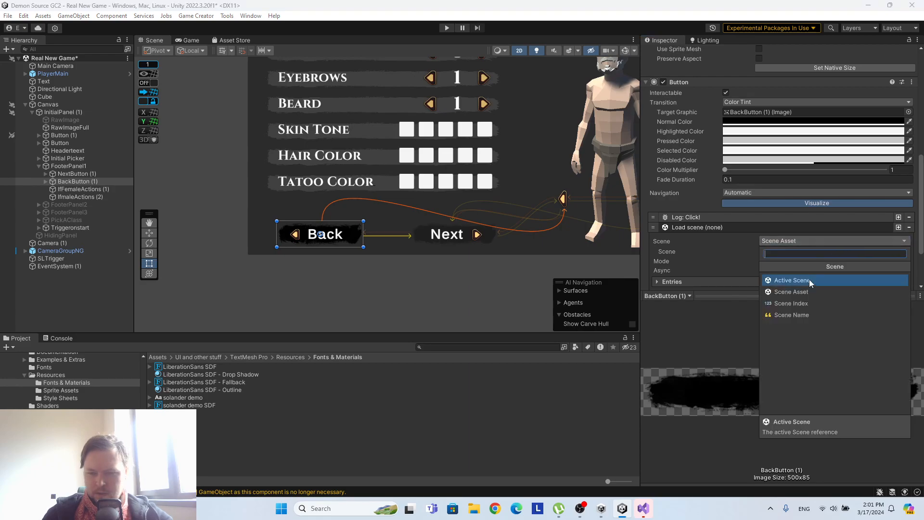
click(808, 303)
scroll(754, 252, down, 3)
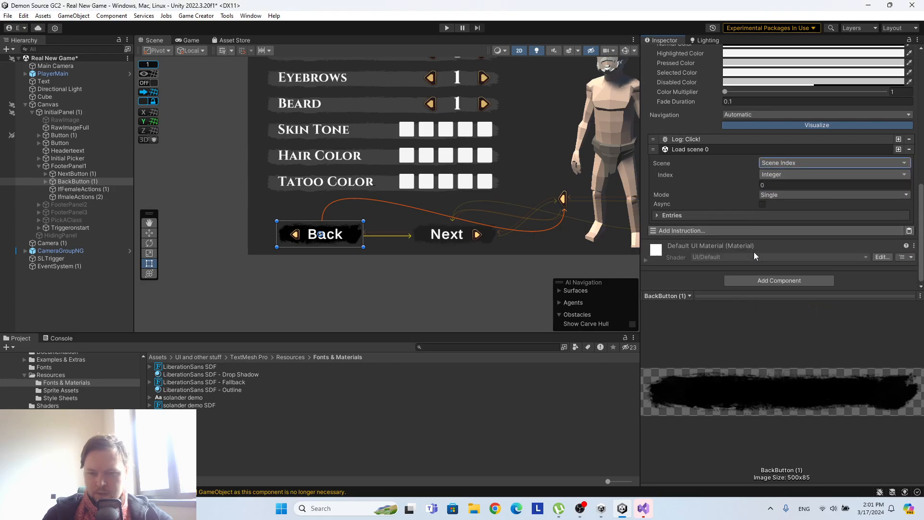
click(7, 16)
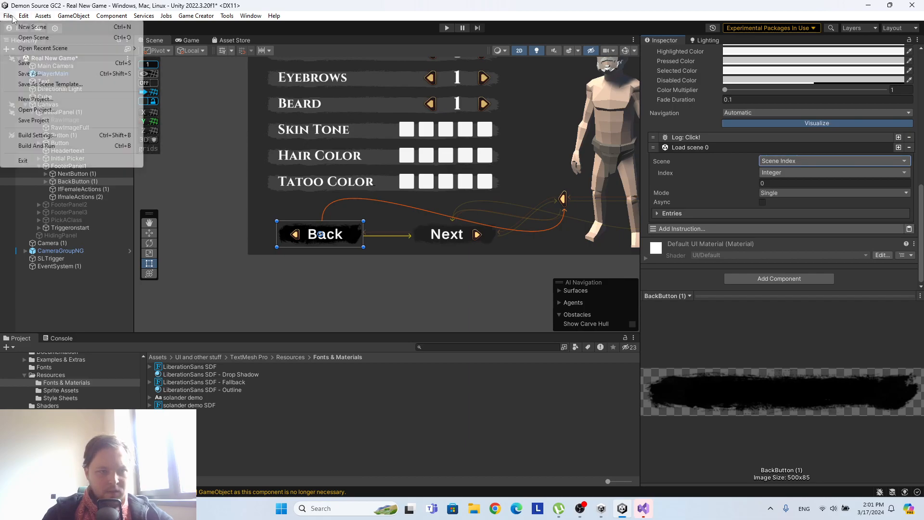
click(37, 135)
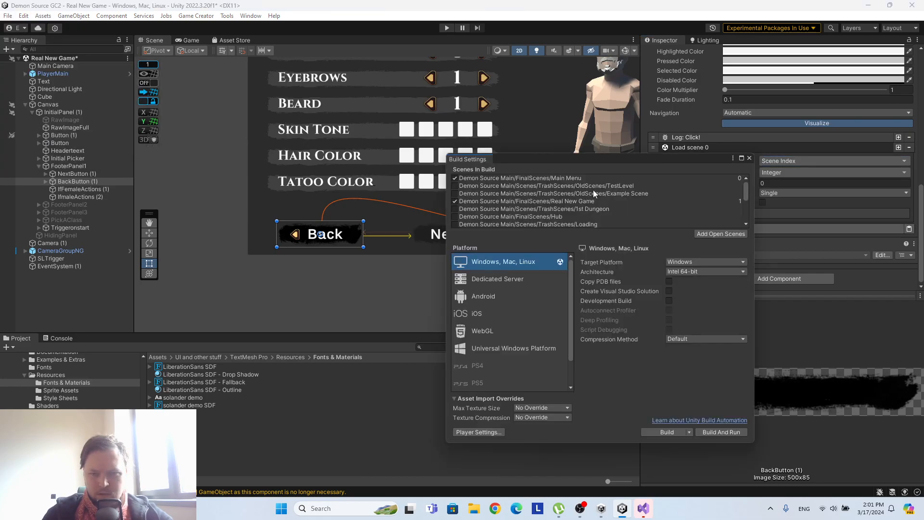
click(749, 158)
scroll(738, 195, up, 3)
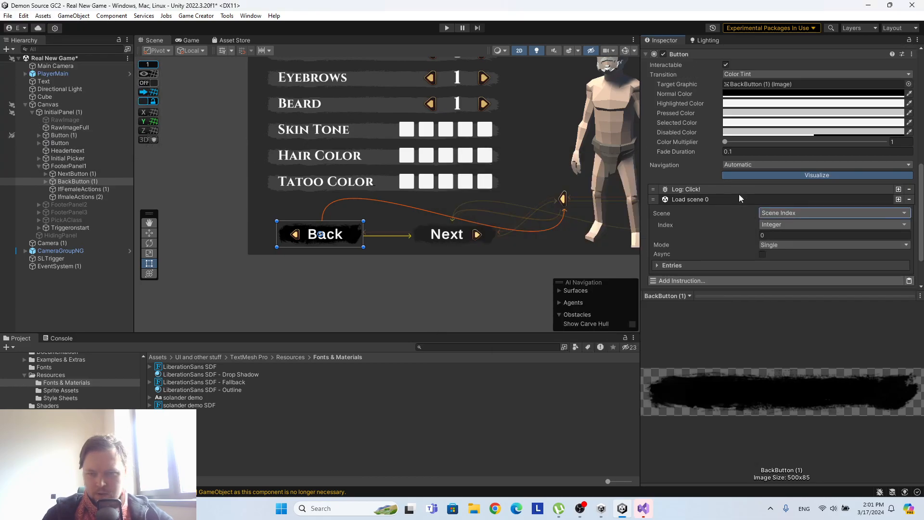
Remove the old Button component from NextButton (1) under FooterPanel1.
click(73, 174)
scroll(911, 109, up, 3)
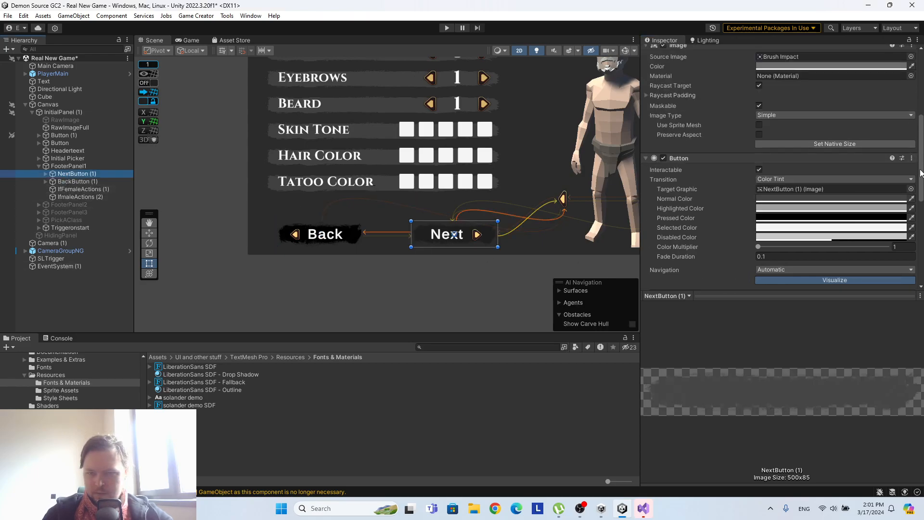
click(911, 159)
click(902, 182)
click(911, 179)
click(840, 188)
Remove every remaining empty script component from NextButton (1).
right_click(705, 180)
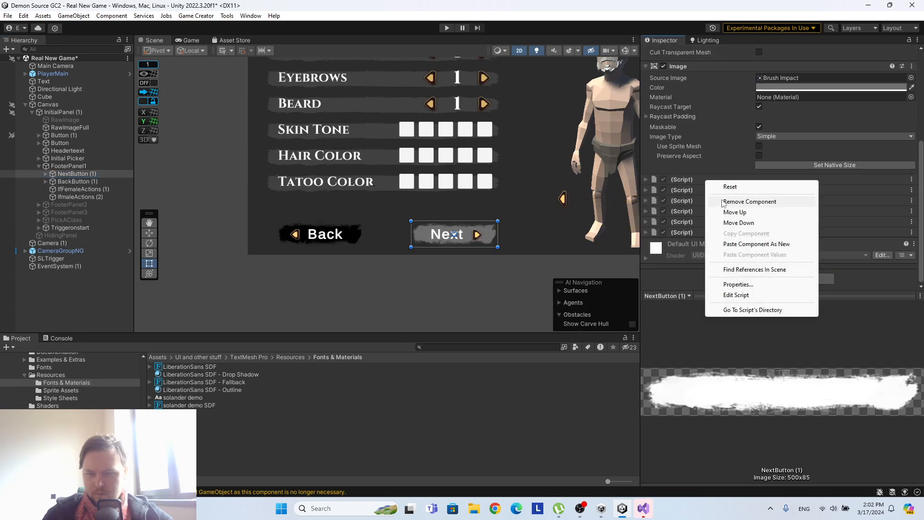
click(722, 201)
right_click(709, 211)
click(695, 207)
right_click(708, 223)
click(708, 222)
right_click(691, 214)
click(700, 232)
right_click(695, 226)
click(703, 241)
right_click(683, 233)
click(704, 248)
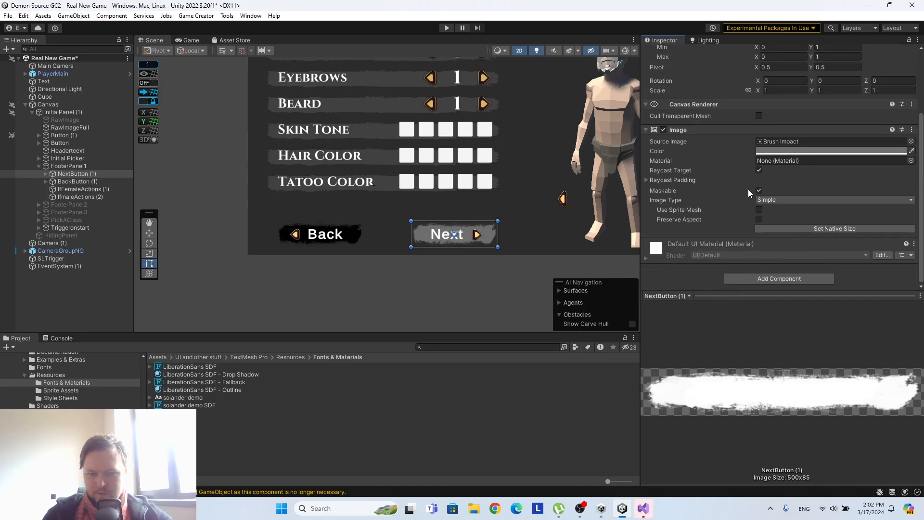
Add a Button component with an instruction list to NextButton (1) and set its Normal Color to black, 000000.
click(774, 279)
click(761, 313)
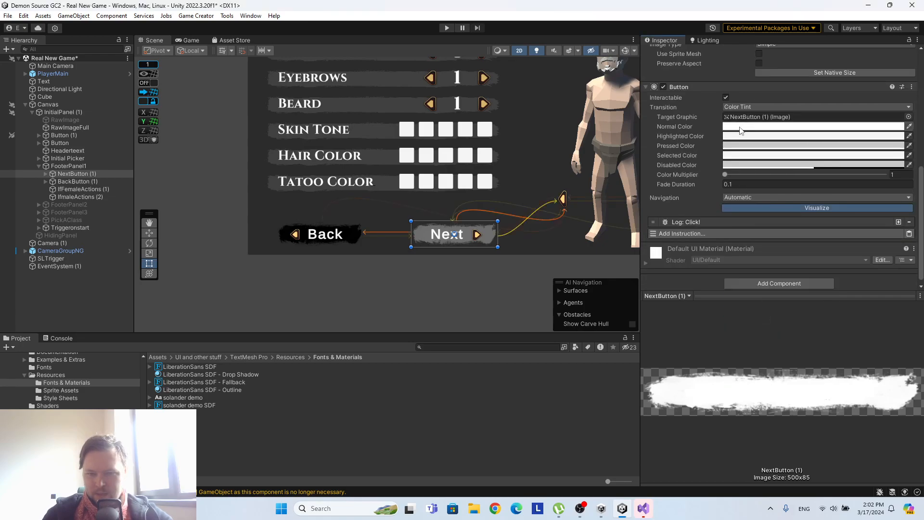
click(770, 126)
drag(767, 198, 770, 226)
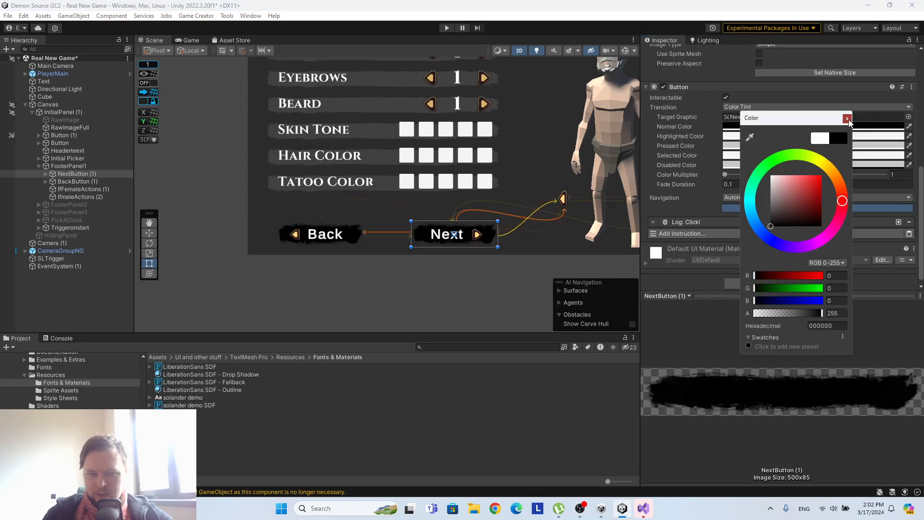
click(848, 118)
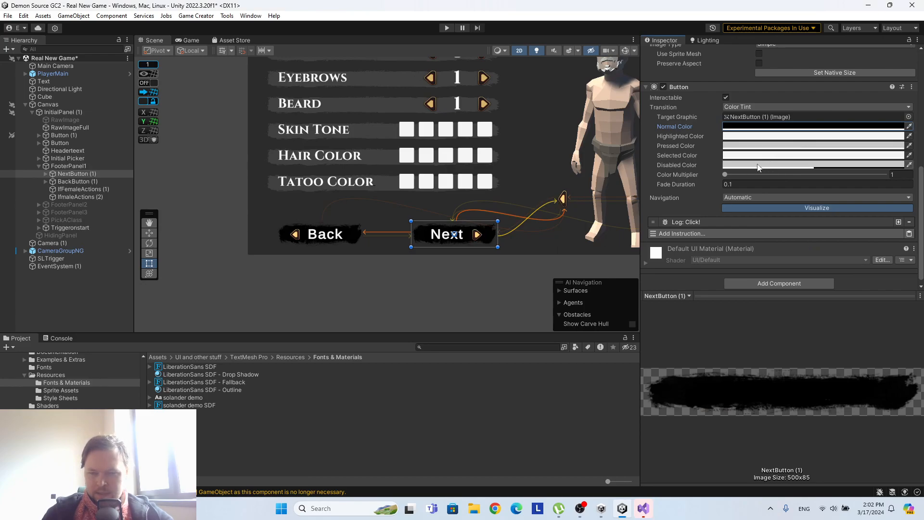
Add a Set Active instruction to NextButton (1) that sets Initial Picker to False.
click(692, 236)
text(sec)
key(BackSpace)
text(t ac)
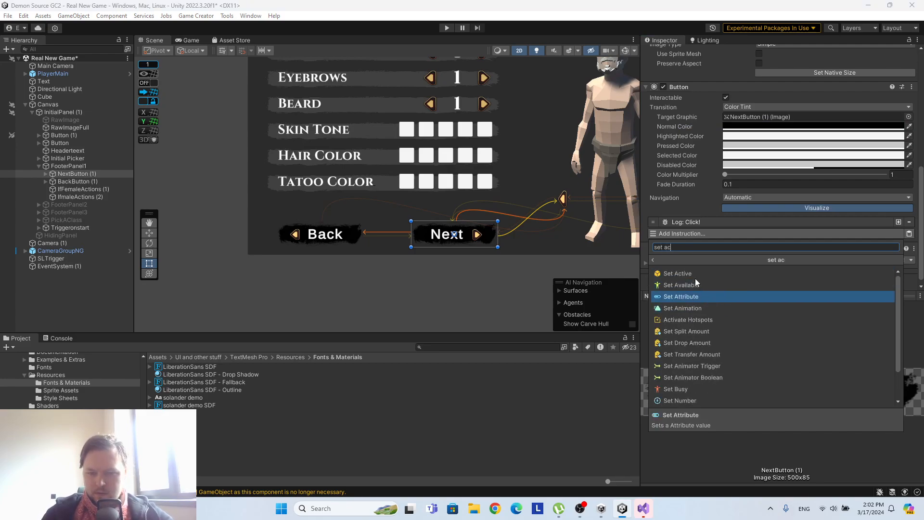
click(698, 277)
scroll(736, 238, down, 3)
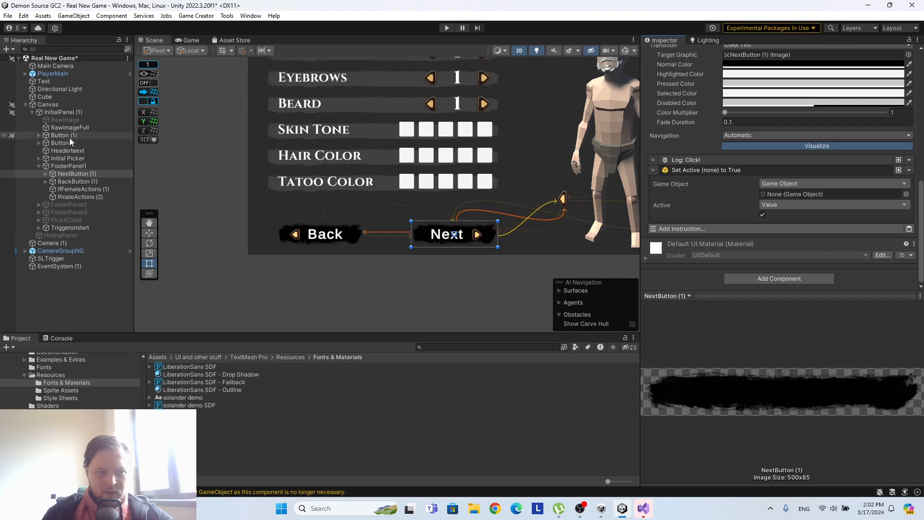
drag(71, 157, 786, 196)
click(762, 215)
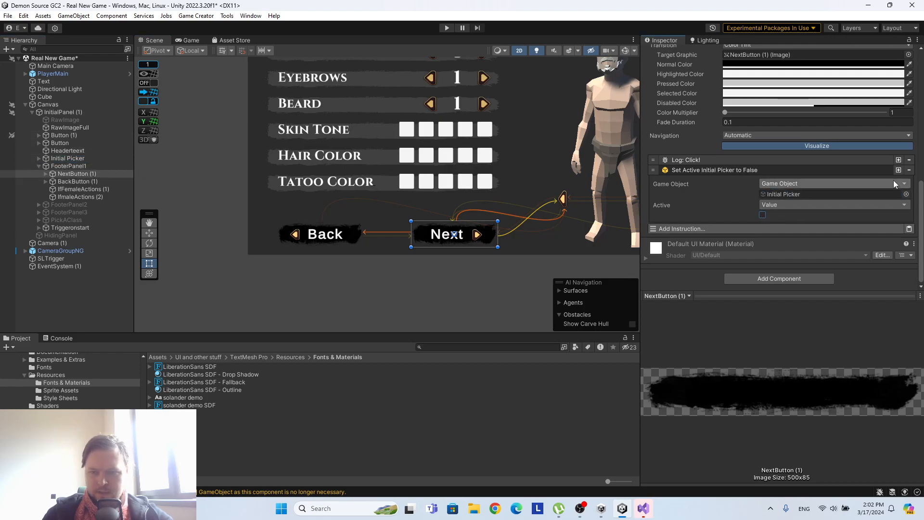
Duplicate the Set Active instruction on NextButton (1), assign PickAClass as its game object and set Active to True.
click(898, 170)
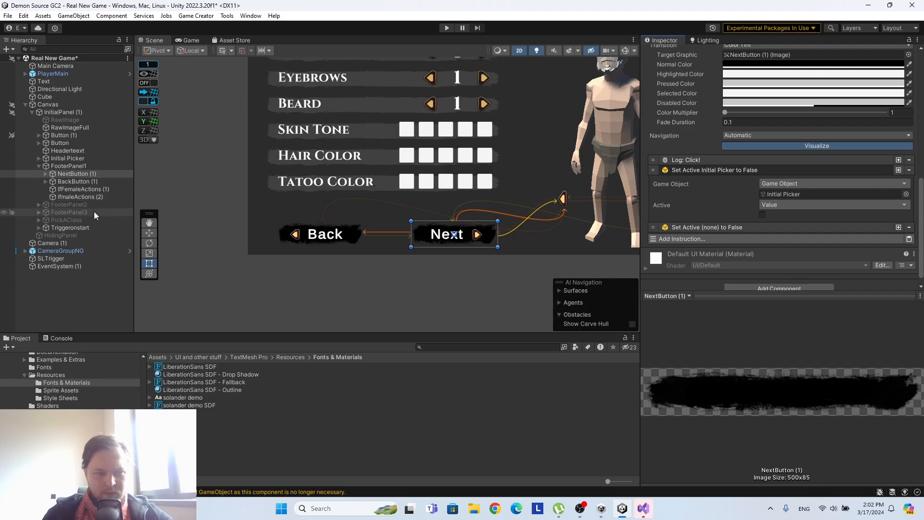
click(743, 227)
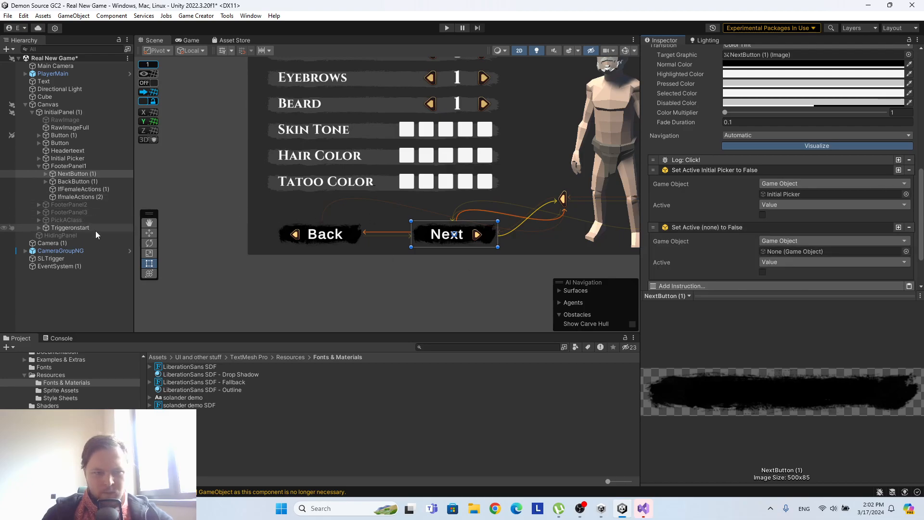
drag(66, 224, 797, 251)
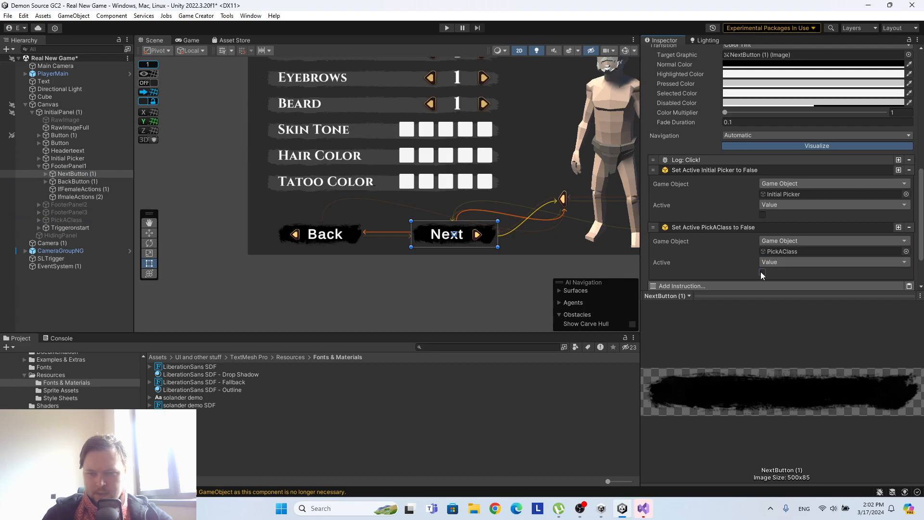
click(762, 272)
Add more Set Active instructions to NextButton (1) and use one to set FooterPanel3 to True.
scroll(776, 218, down, 3)
click(664, 228)
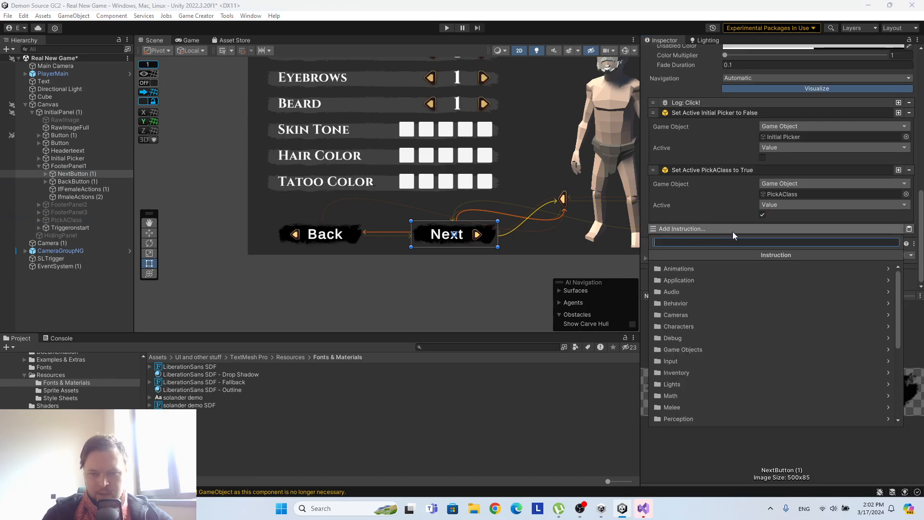
click(898, 170)
scroll(895, 205, down, 3)
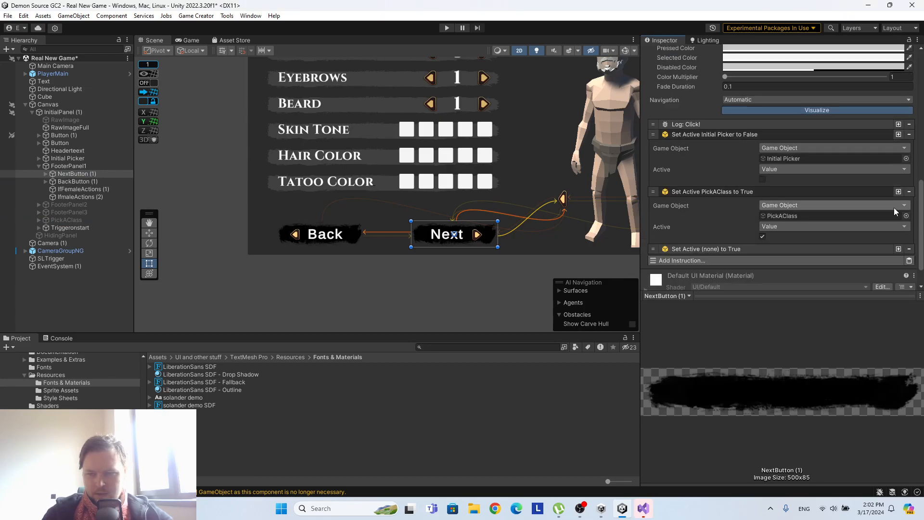
click(897, 218)
click(893, 219)
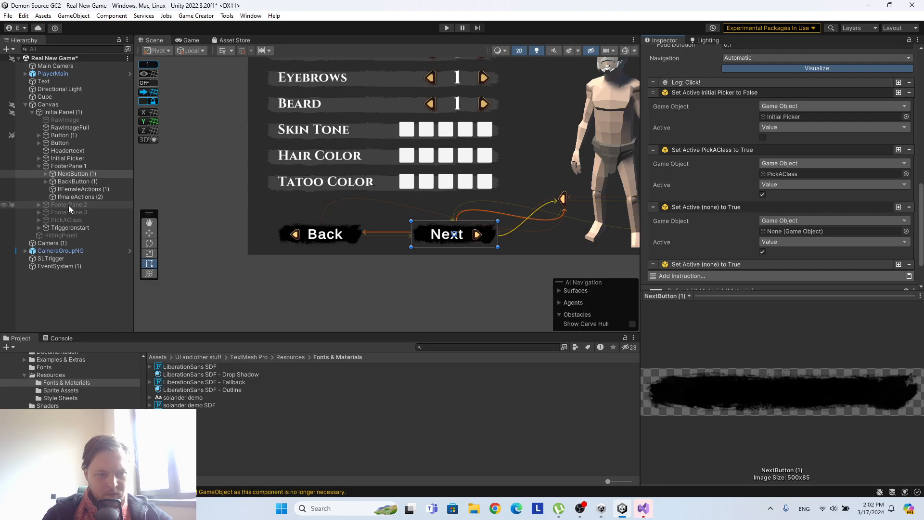
drag(66, 206, 805, 234)
Assign FooterPanel1 to the last Set Active instruction on NextButton (1) and set Active to False.
click(772, 265)
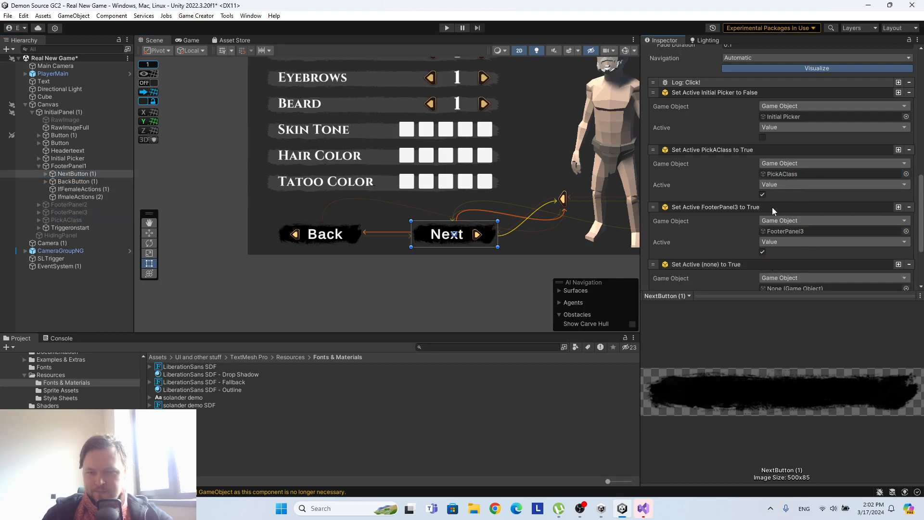
scroll(770, 211, down, 4)
drag(66, 167, 828, 194)
click(763, 215)
scroll(699, 199, up, 3)
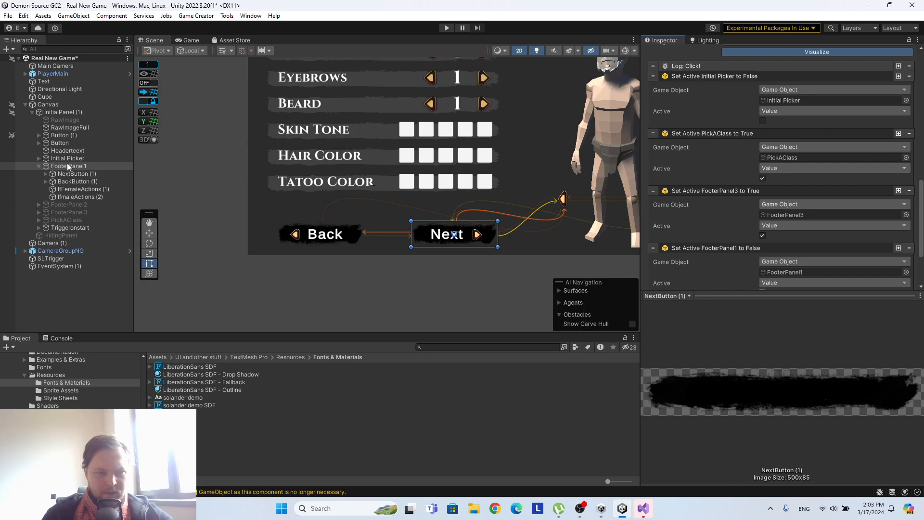
Check the contents of FooterPanel2 by activating it briefly, and delete the panel from the canvas.
scroll(766, 164, up, 15)
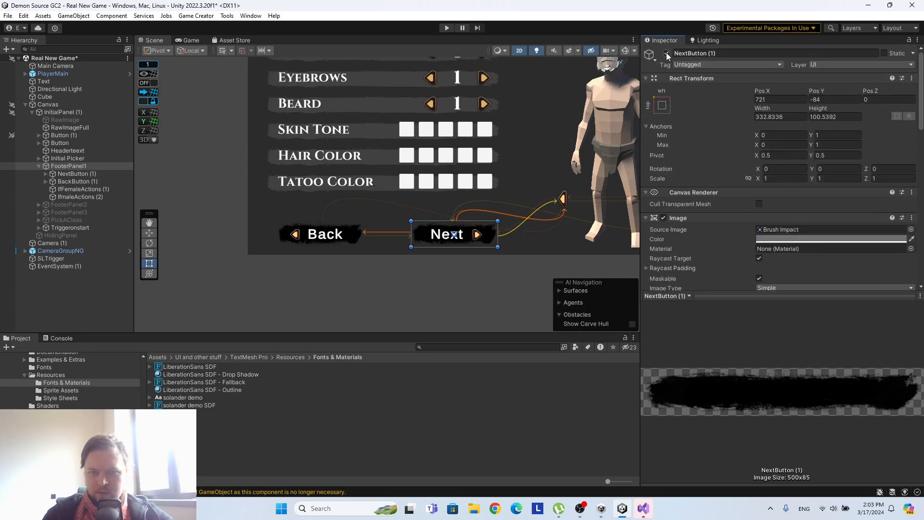
click(666, 53)
click(56, 204)
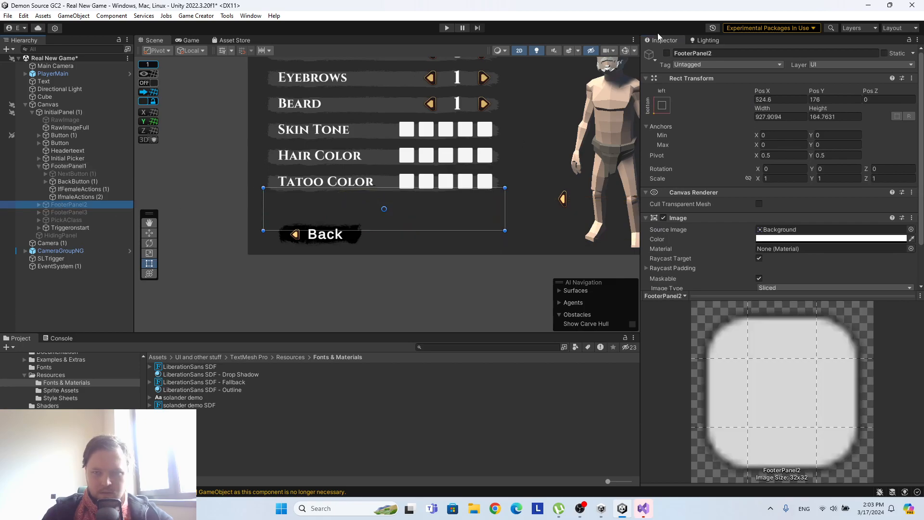
click(667, 53)
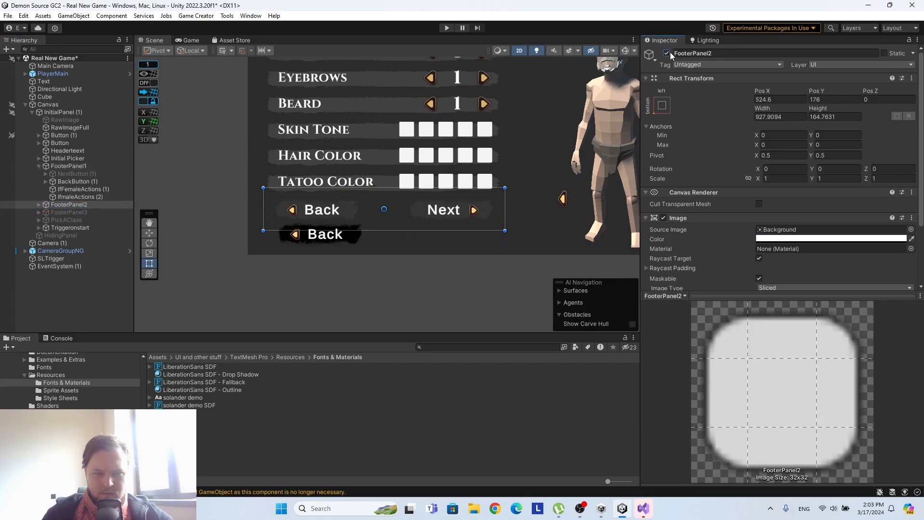
click(667, 53)
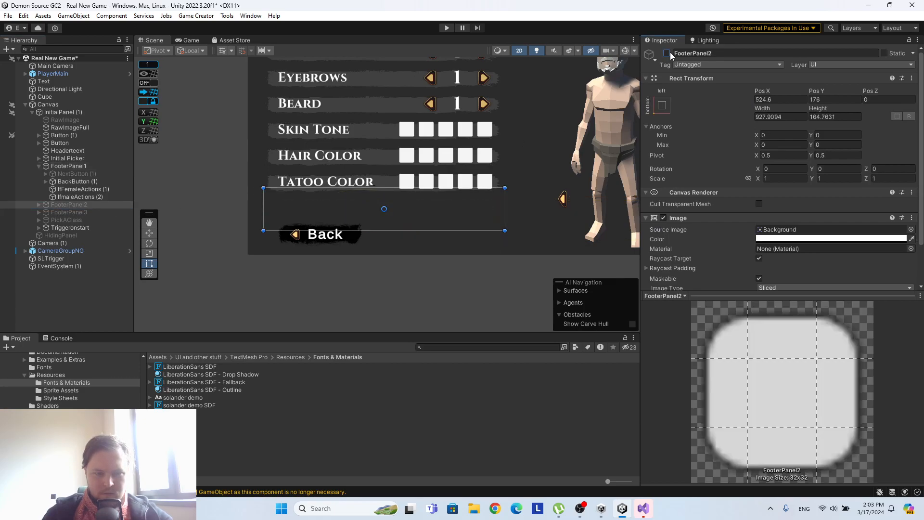
right_click(82, 206)
click(111, 189)
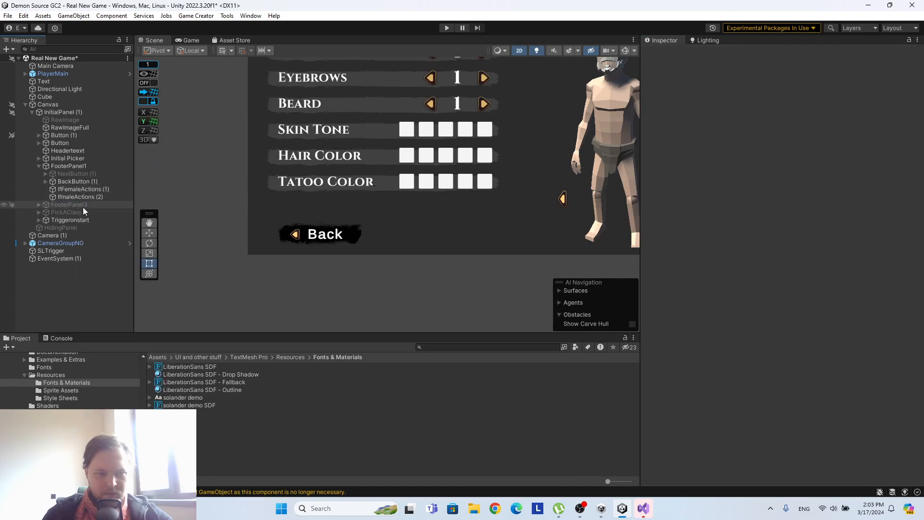
Reactivate NextButton (1) and deactivate its parent, FooterPanel1.
click(122, 174)
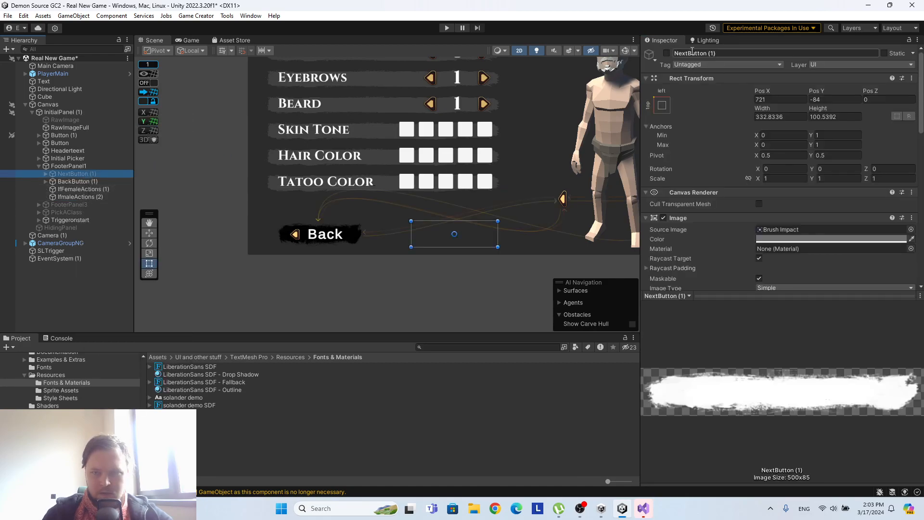
click(666, 53)
click(35, 166)
click(667, 53)
Activate FooterPanel3 and move it down to the canvas's lower edge, at about Pos Y 82.
click(82, 205)
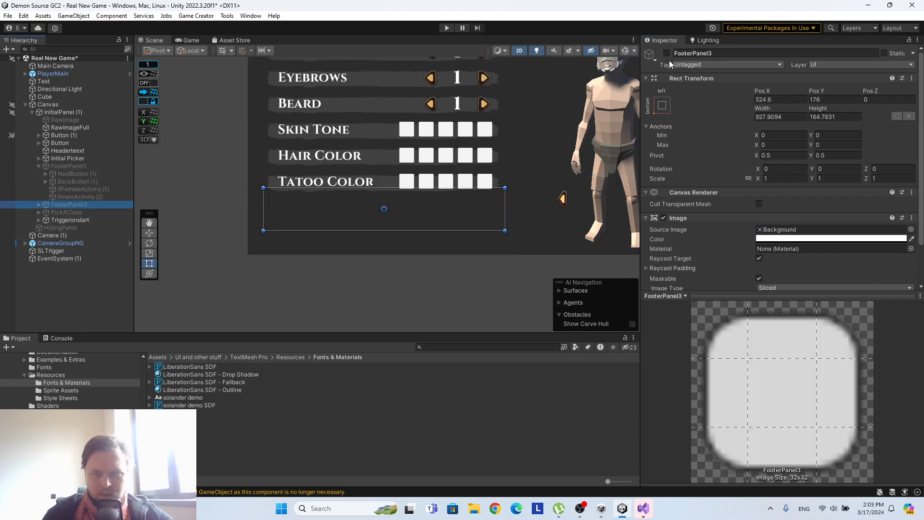
click(666, 53)
drag(354, 210, 348, 237)
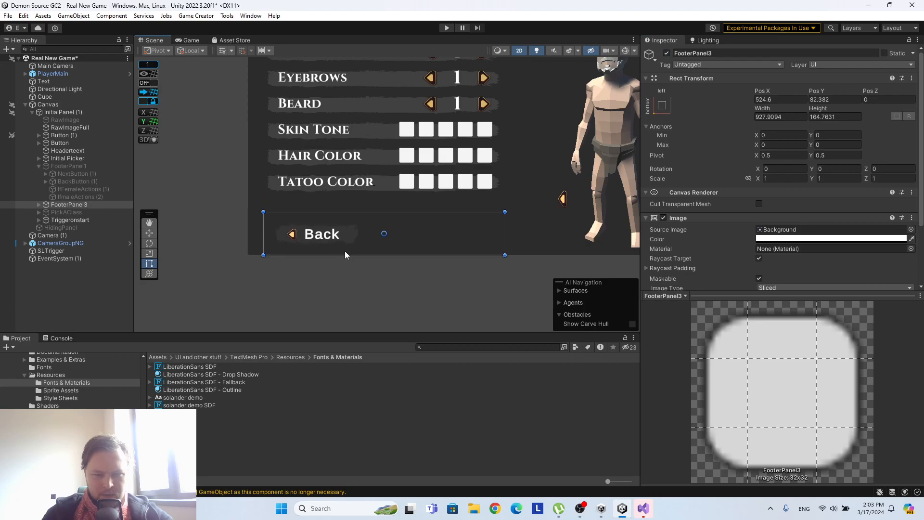
scroll(799, 239, down, 3)
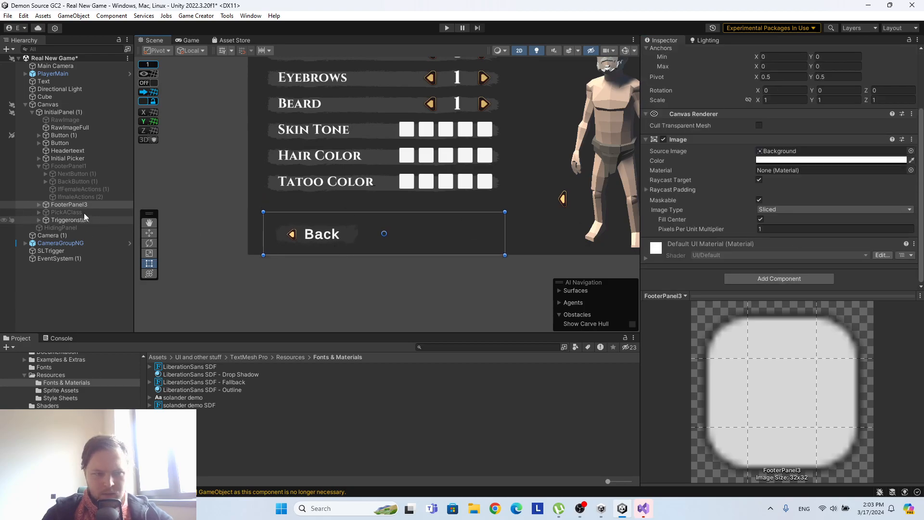
Remove all empty script components from BackButton (1) inside FooterPanel3.
click(39, 205)
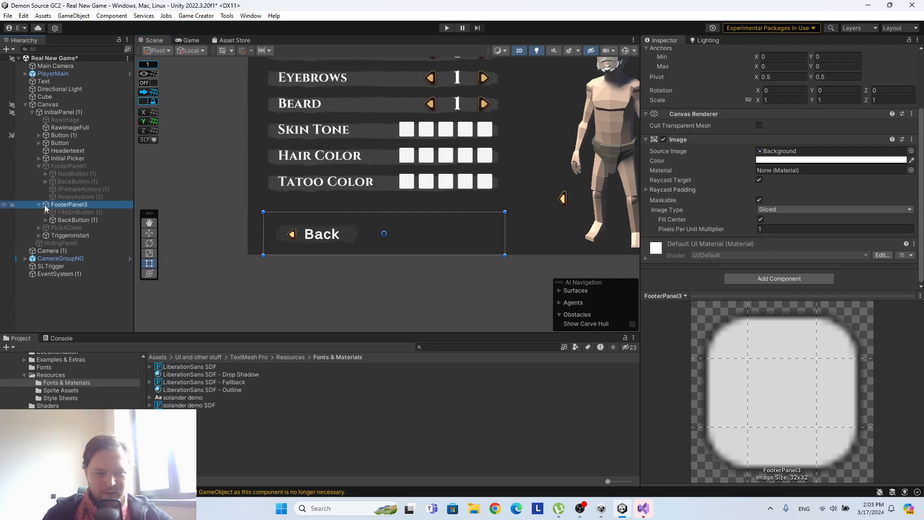
click(75, 213)
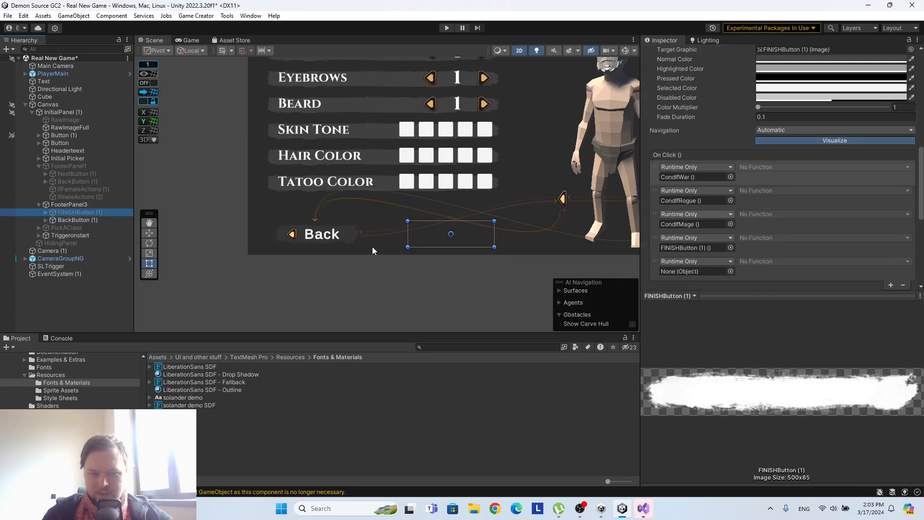
click(87, 220)
scroll(804, 207, up, 4)
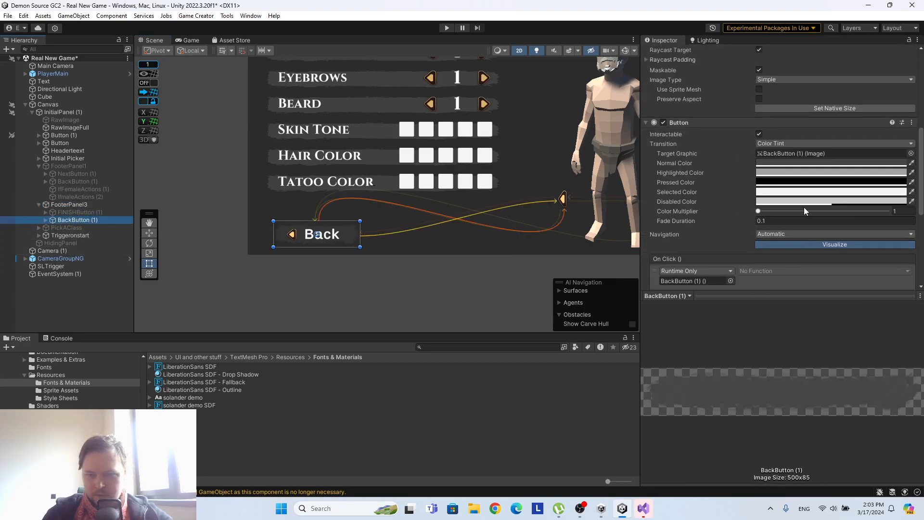
scroll(770, 189, down, 5)
right_click(680, 148)
click(720, 172)
right_click(698, 157)
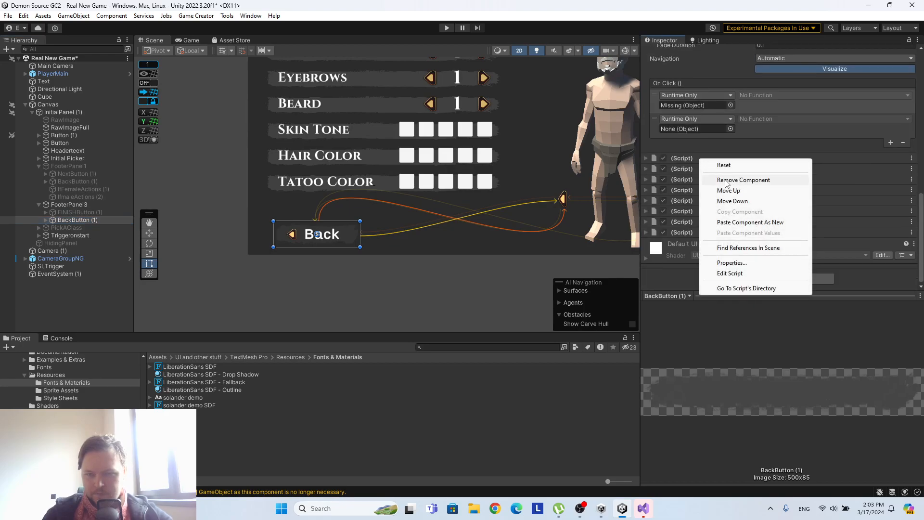
click(719, 179)
right_click(697, 169)
click(719, 191)
right_click(696, 179)
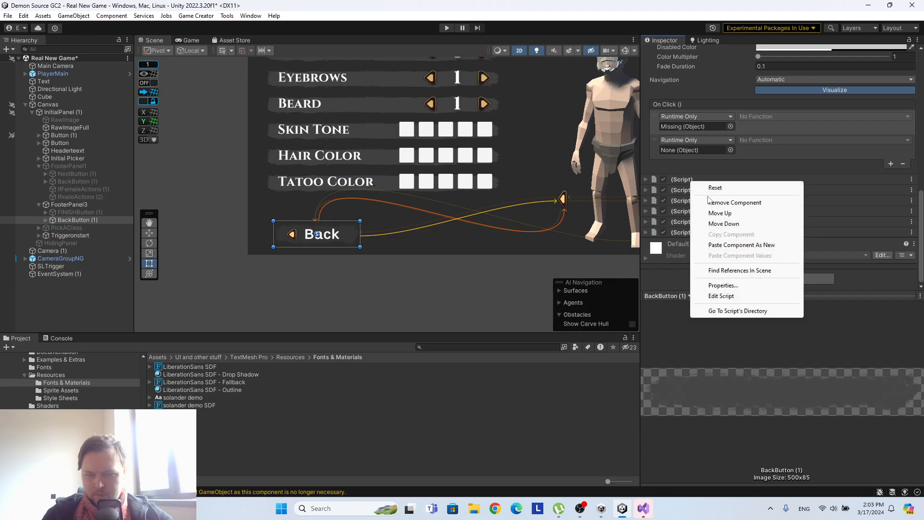
click(718, 201)
right_click(696, 191)
click(717, 211)
right_click(697, 203)
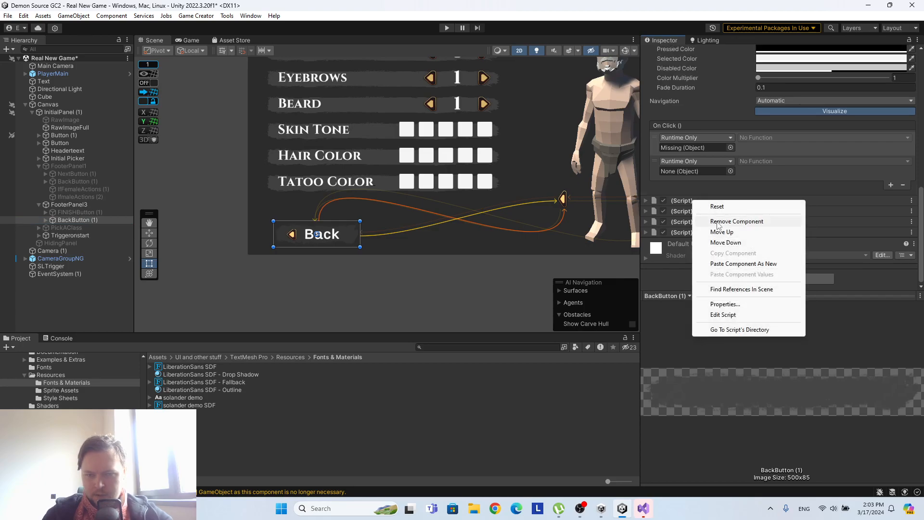
click(717, 223)
right_click(693, 212)
click(719, 229)
right_click(692, 220)
click(719, 239)
right_click(691, 230)
click(720, 249)
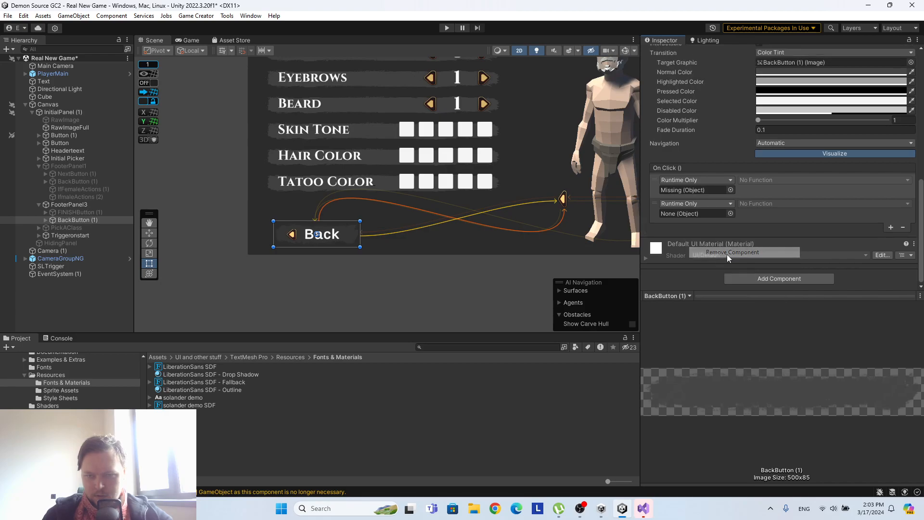
Replace the Button component on FooterPanel3's BackButton (1) with an instruction-list Button and set its Normal Color to black, 000000.
right_click(813, 136)
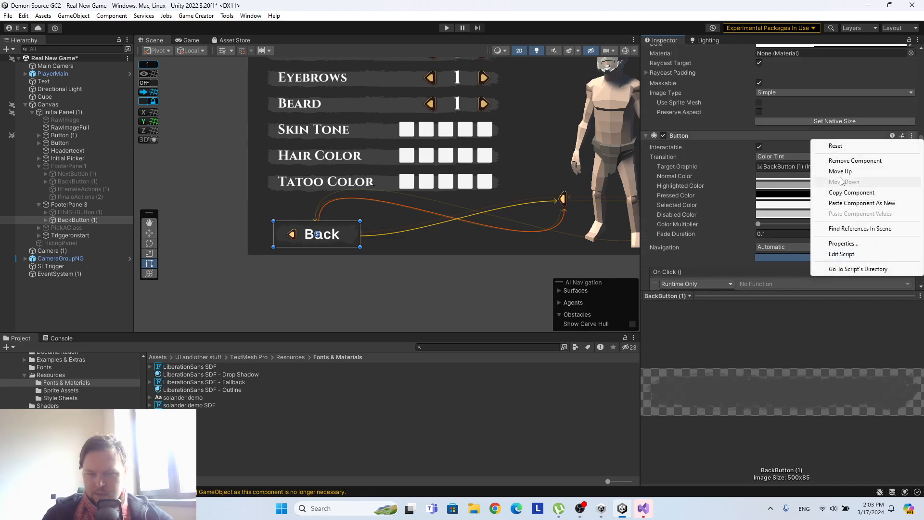
click(861, 161)
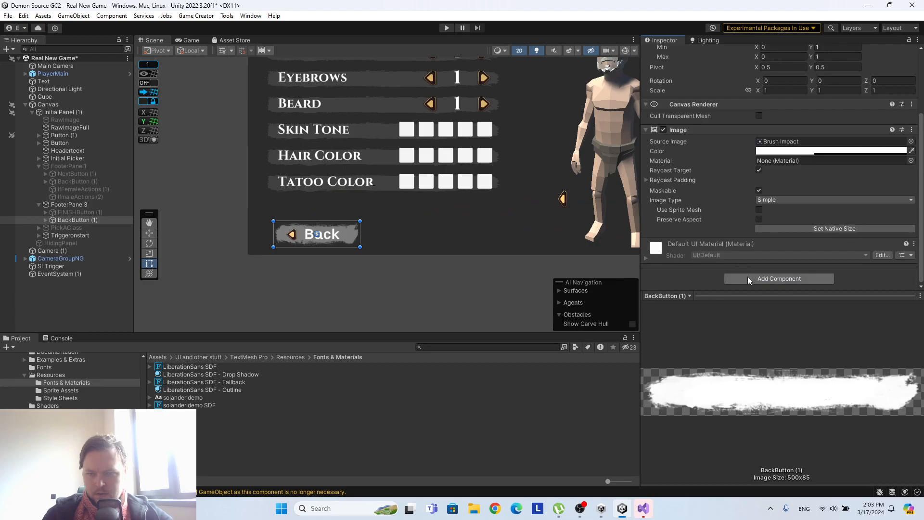
click(747, 276)
click(749, 314)
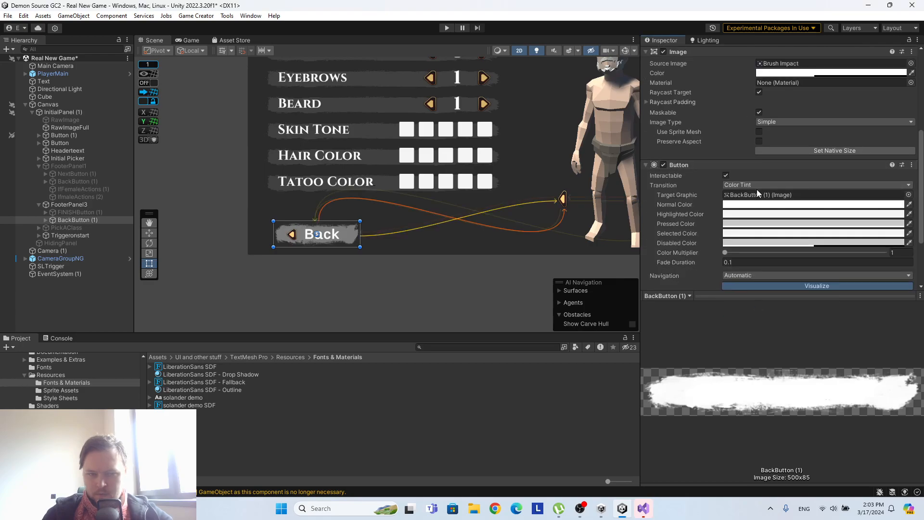
click(755, 208)
click(815, 293)
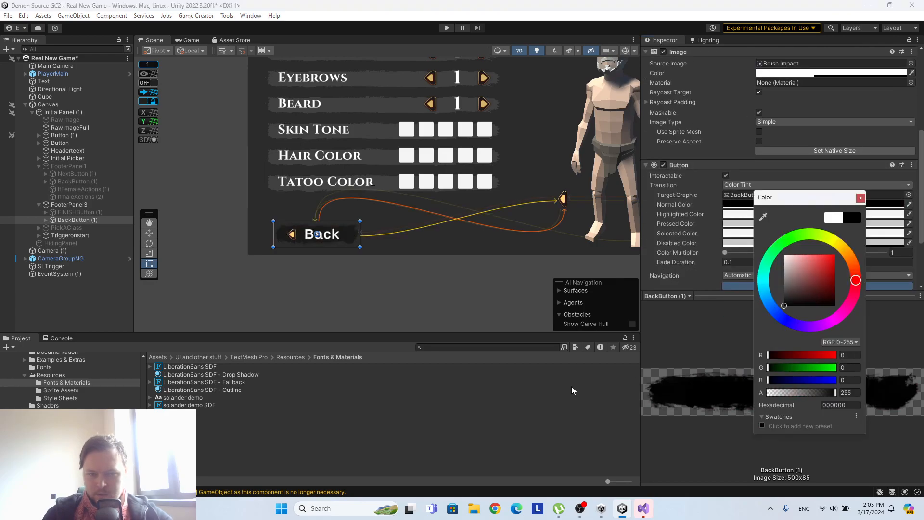
click(864, 197)
Add three Set Active instructions to FooterPanel3's BackButton (1) and expand them.
scroll(784, 203, down, 3)
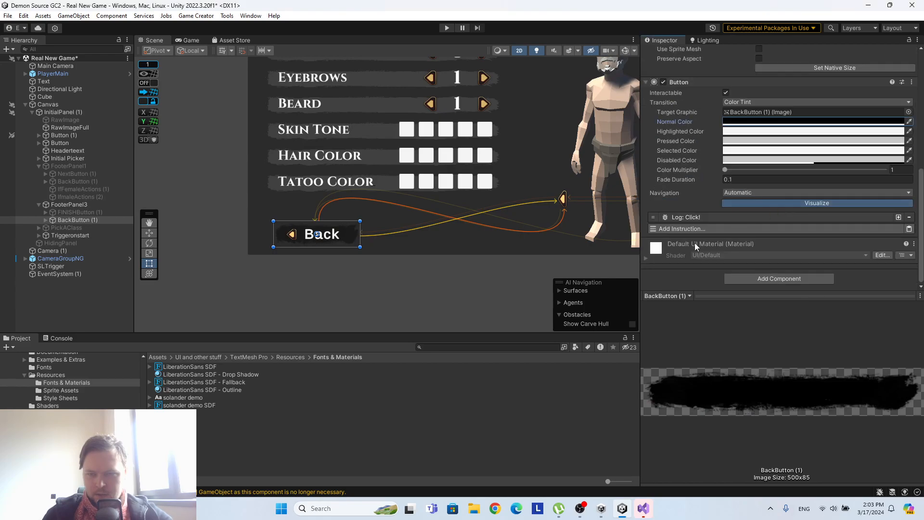
click(693, 229)
text(set ac)
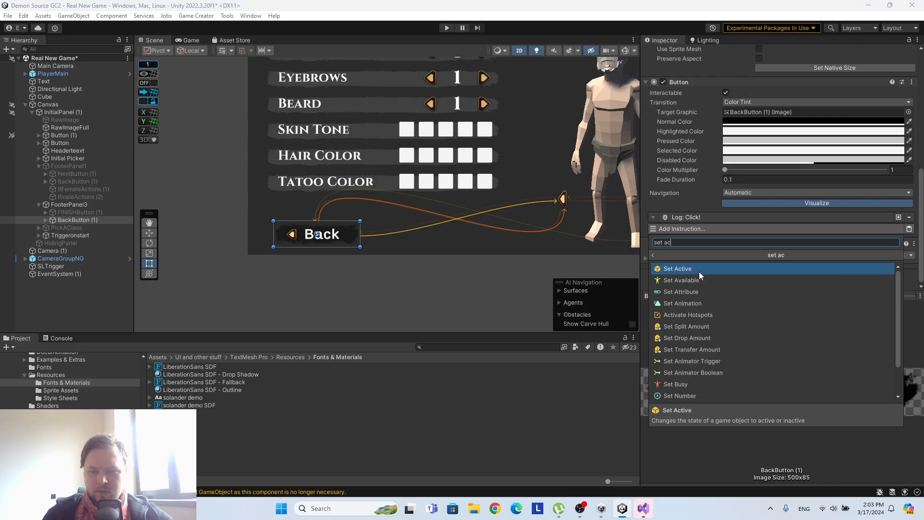
click(699, 271)
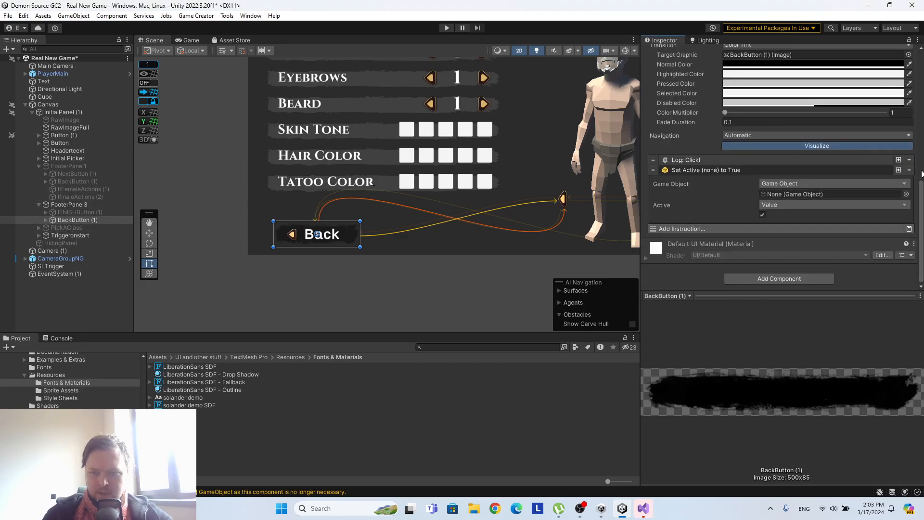
click(898, 170)
click(898, 217)
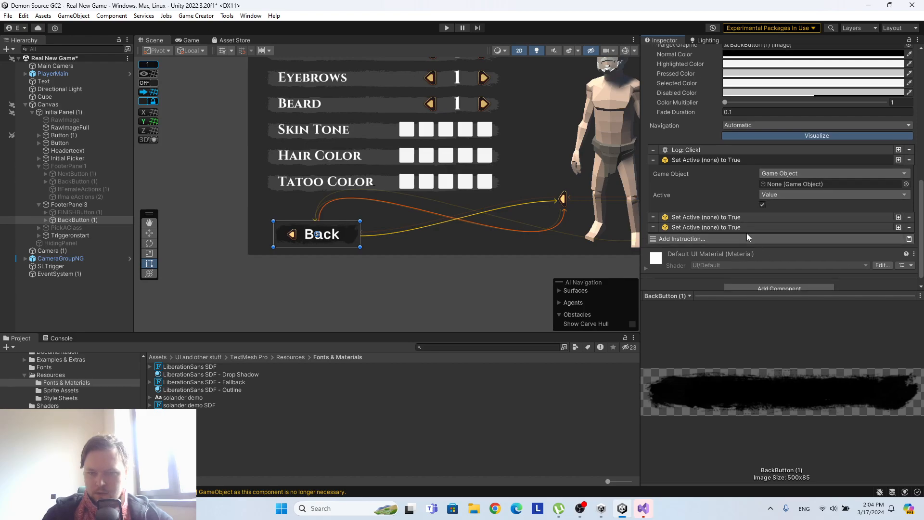
click(745, 226)
click(707, 218)
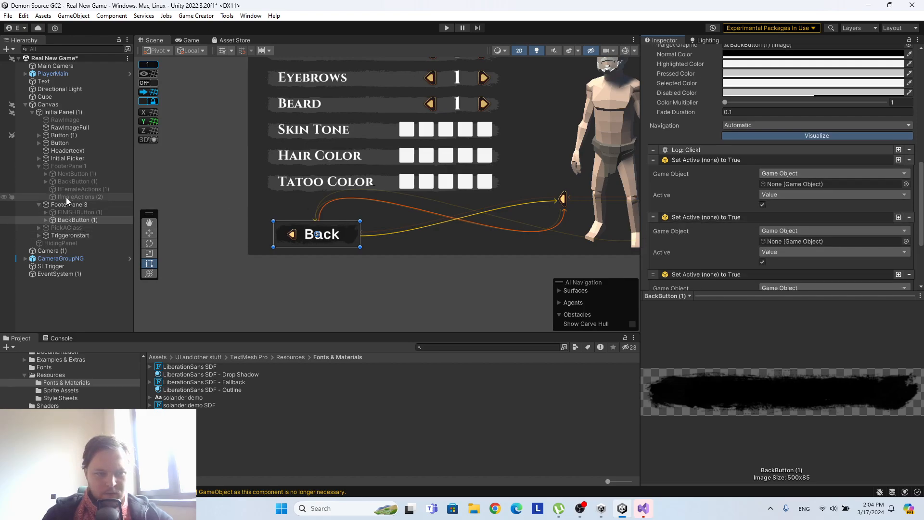
Make BackButton (1)'s Set Active instructions set FooterPanel1 and Initial Picker to True and PickAClass to False.
drag(65, 167, 810, 186)
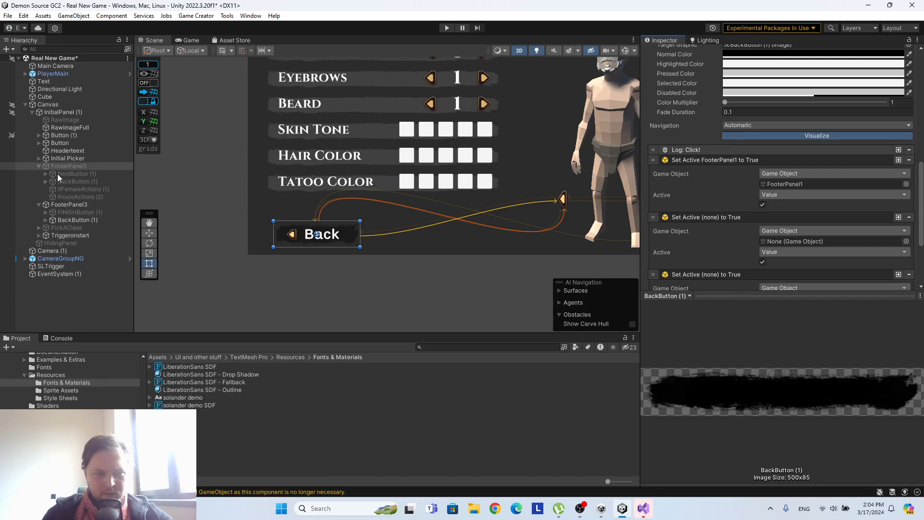
drag(63, 159, 814, 242)
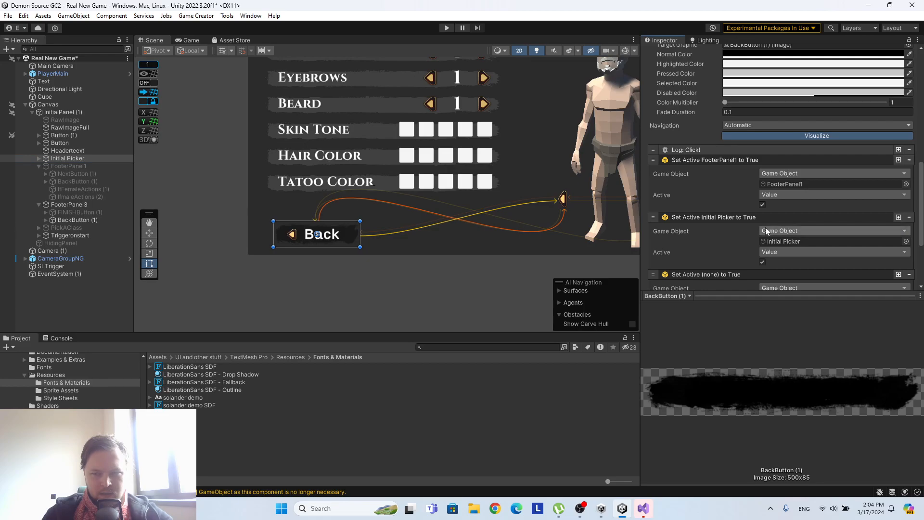
scroll(842, 247, down, 3)
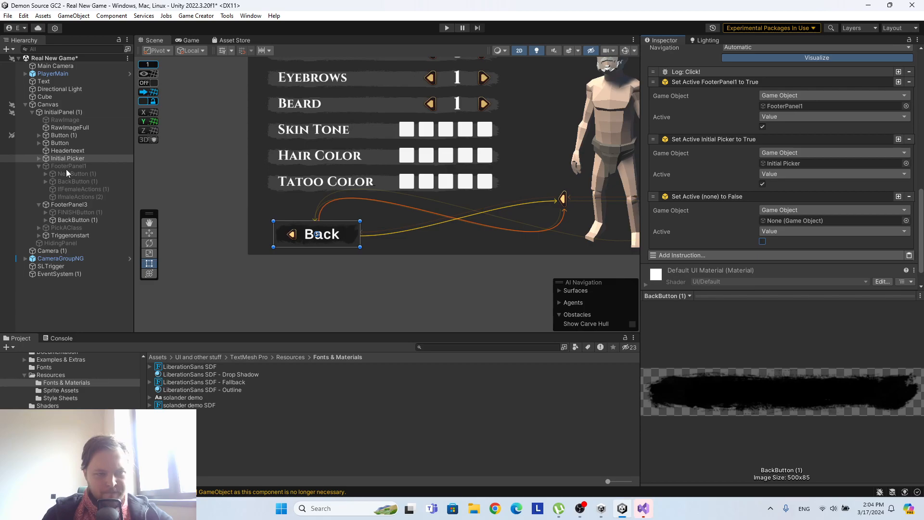
drag(74, 227, 818, 221)
Add a fourth Set Active instruction to BackButton (1) in FooterPanel3 that sets FooterPanel3 to False.
click(898, 196)
scroll(778, 206, down, 2)
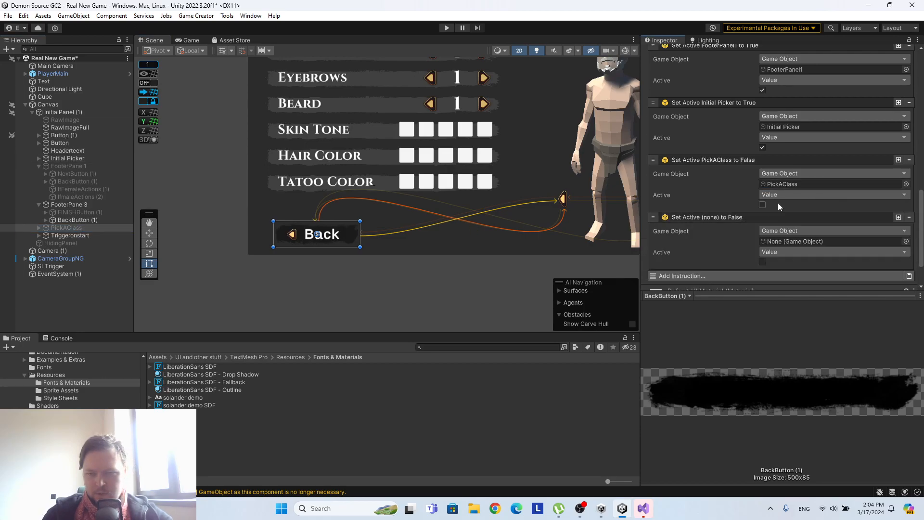
scroll(769, 207, down, 2)
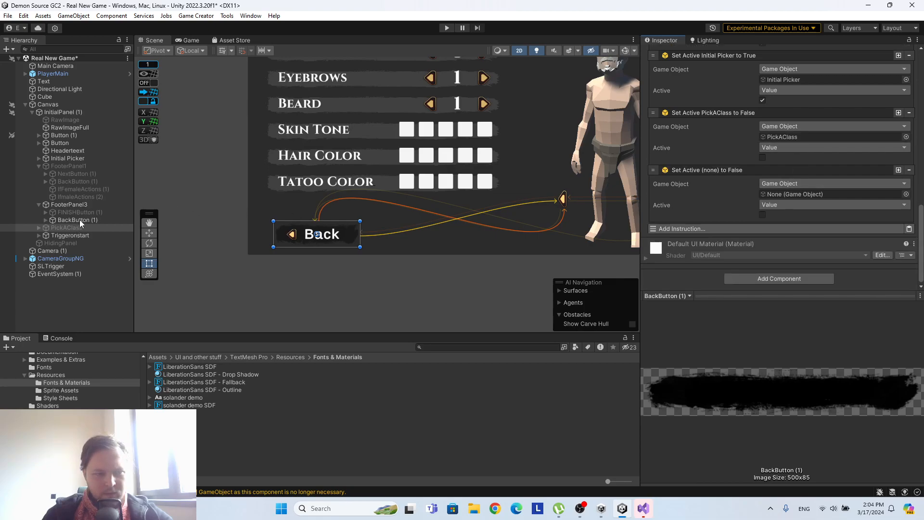
drag(77, 203, 809, 194)
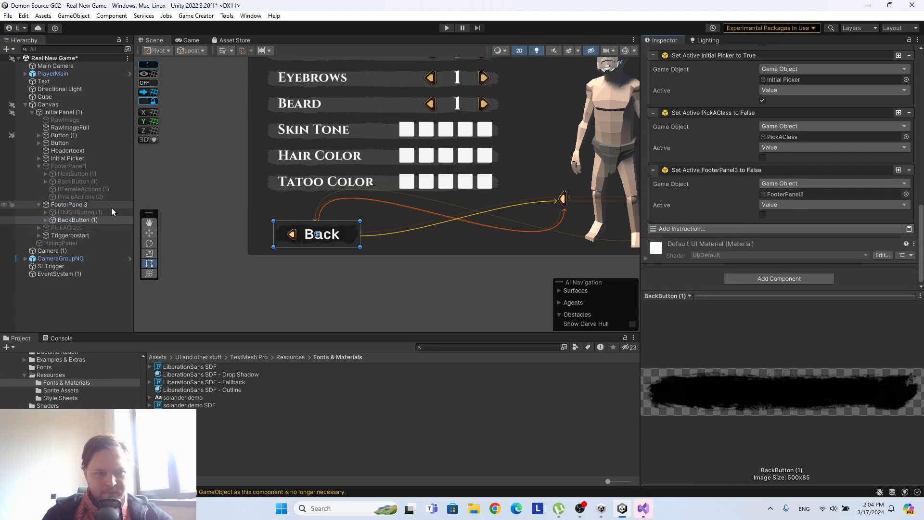
Create a Game Creator Trigger object inside FooterPanel3 and name it OnPickActivate.
right_click(72, 206)
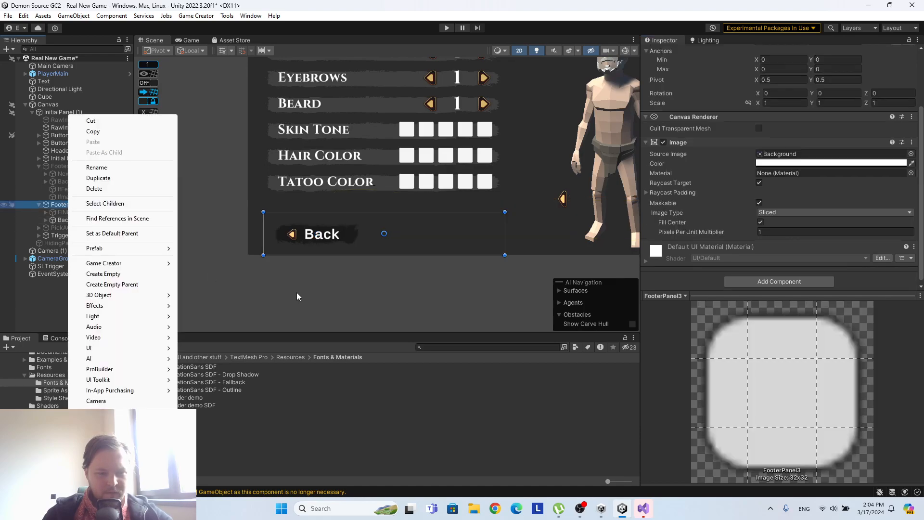
mouse_move(140, 270)
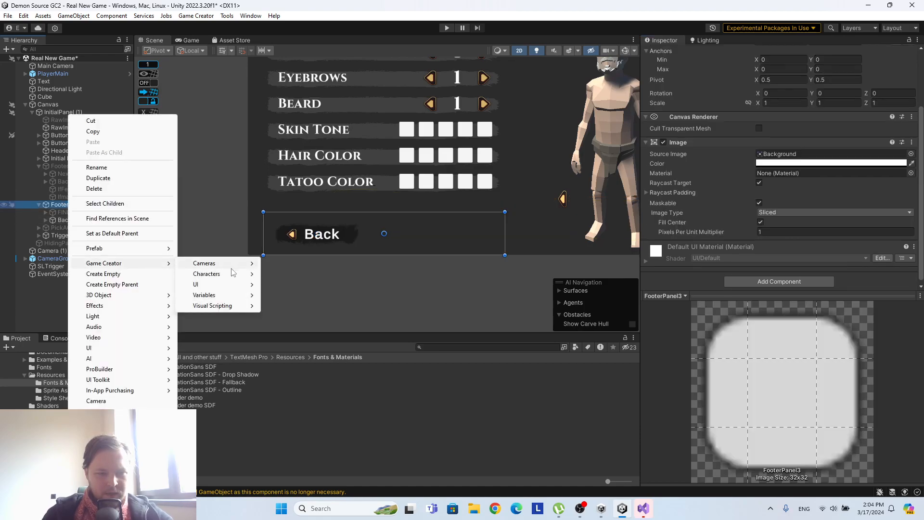
mouse_move(226, 305)
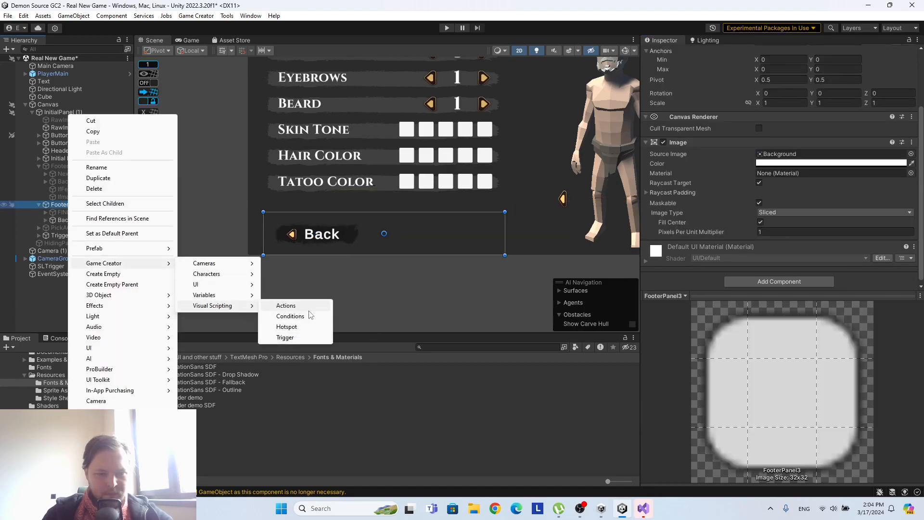
click(285, 337)
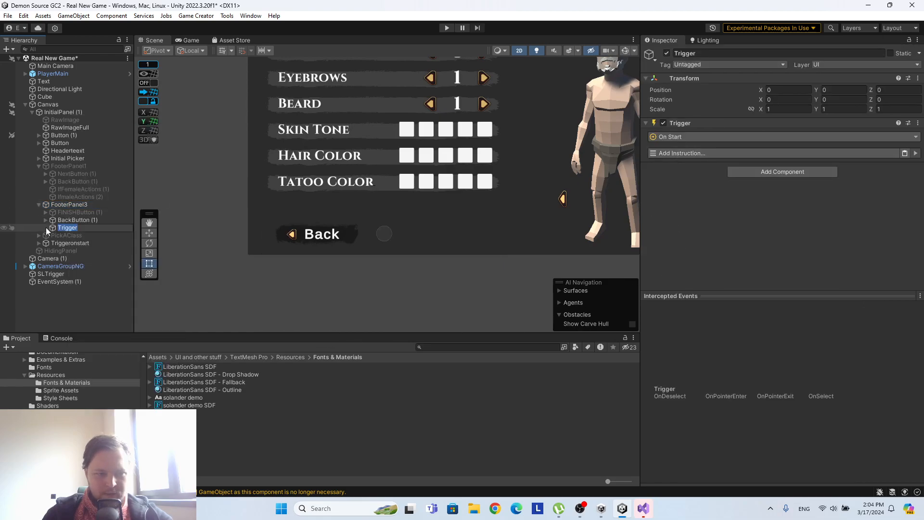
text(On)
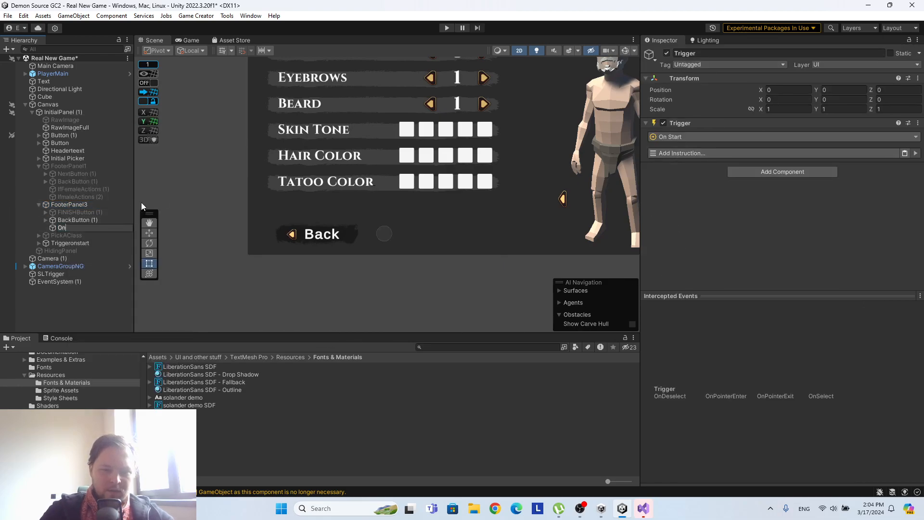
text(Pick)
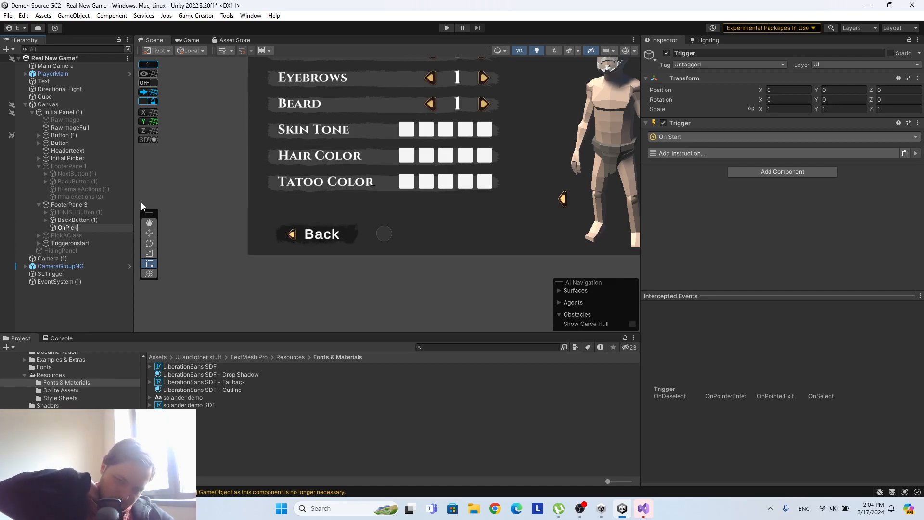
text(Activate)
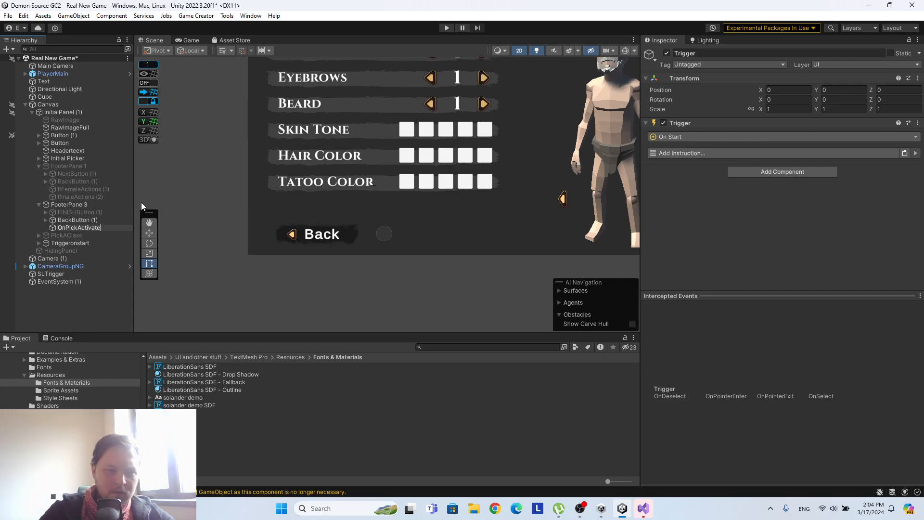
key(Return)
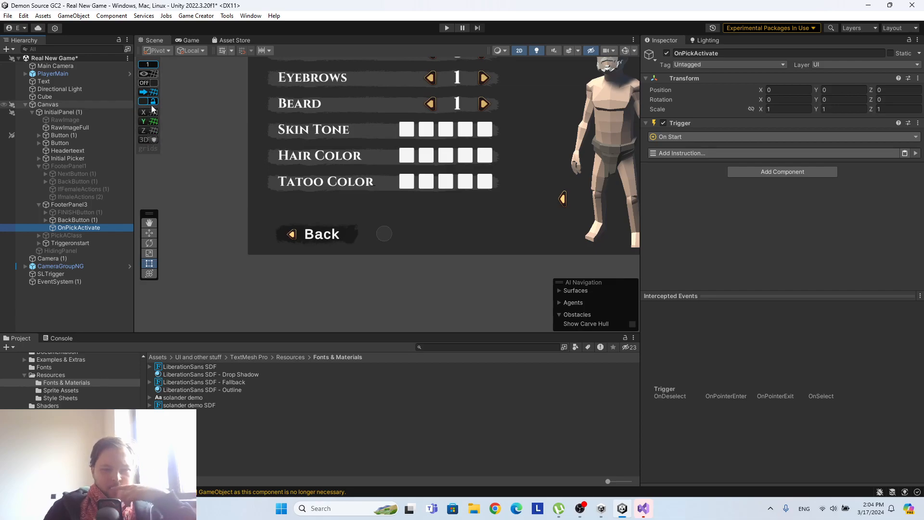
Change the OnPickActivate trigger's event to On Enable.
click(692, 137)
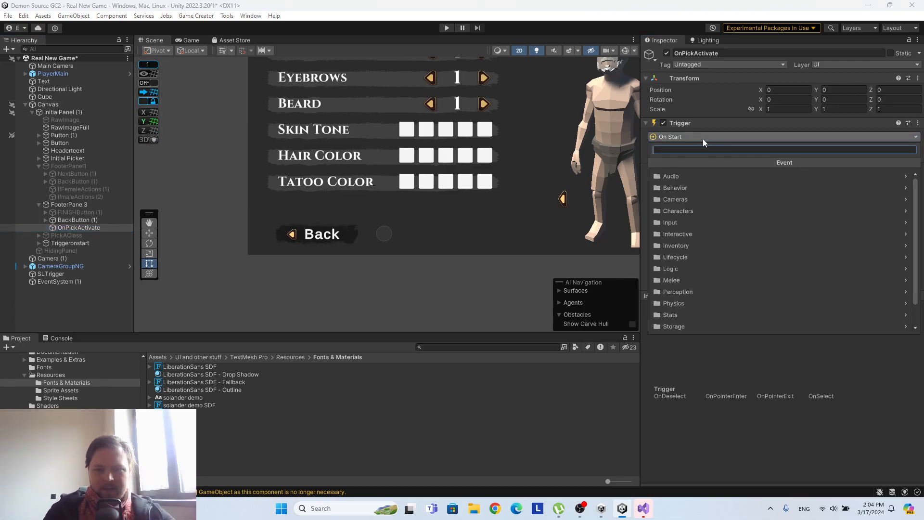
text(set act)
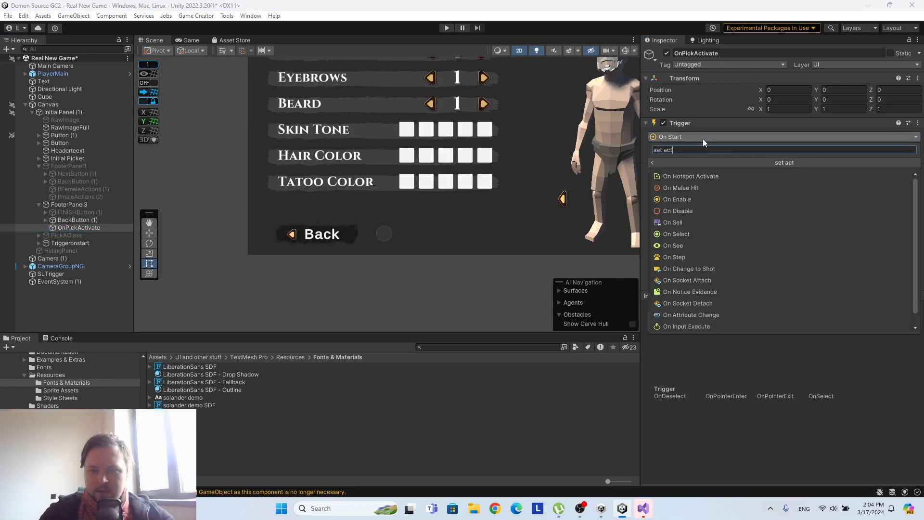
text(ive)
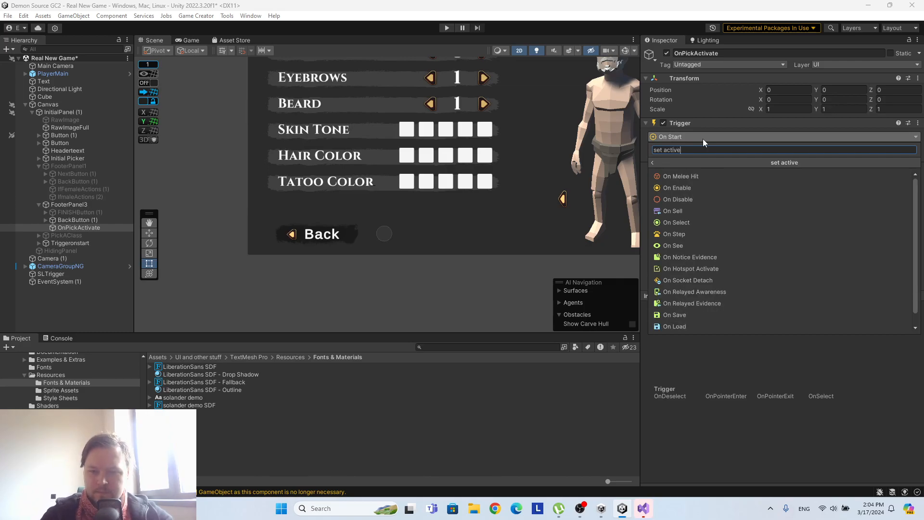
click(714, 191)
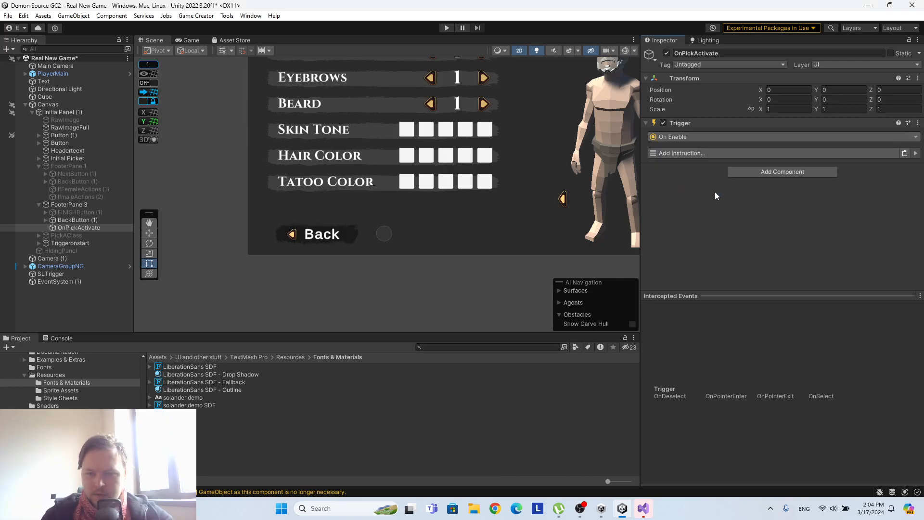
click(706, 139)
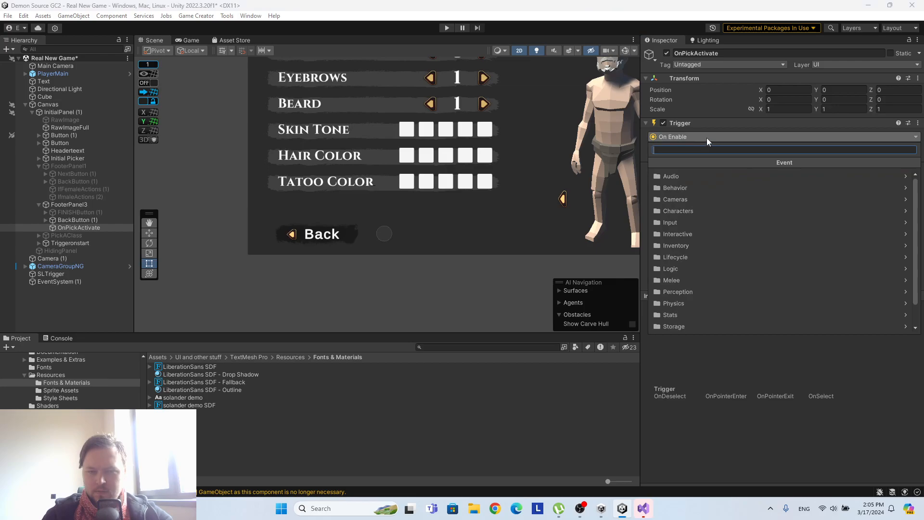
click(751, 121)
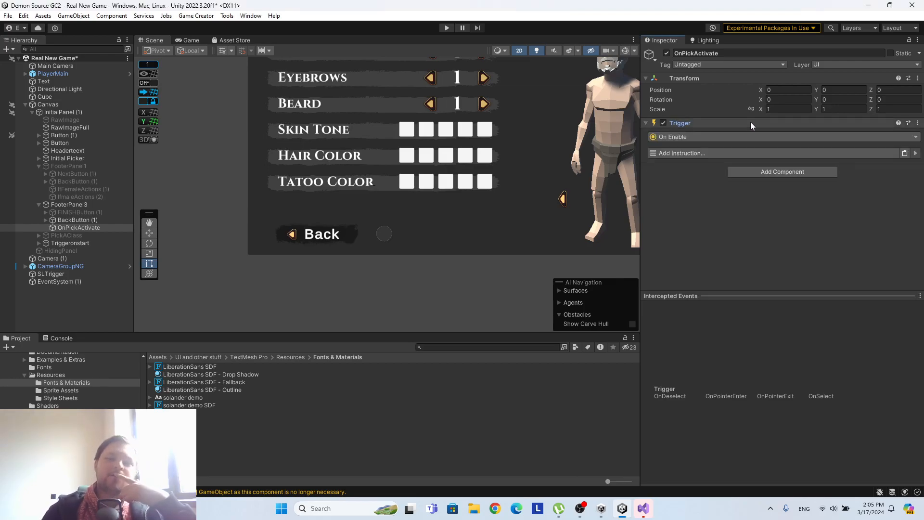
click(715, 138)
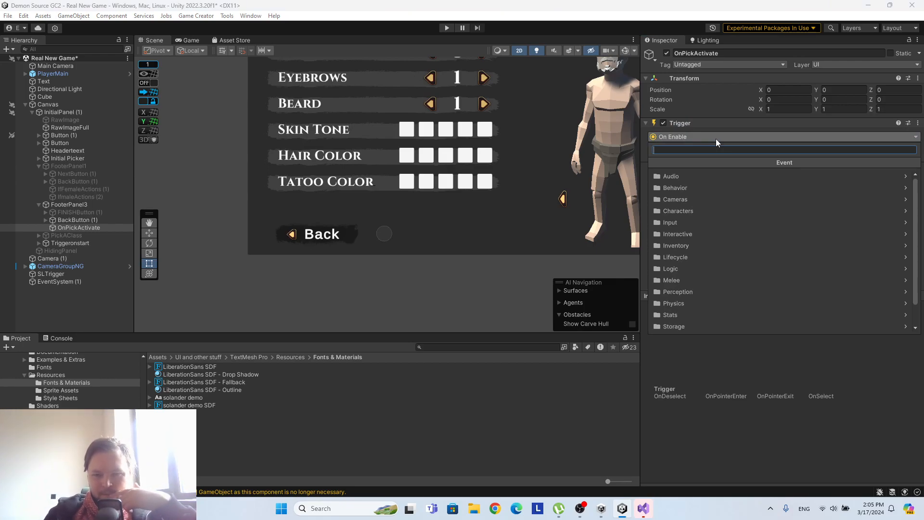
Remove the Trigger component from OnPickActivate and delete the object from FooterPanel3.
click(917, 125)
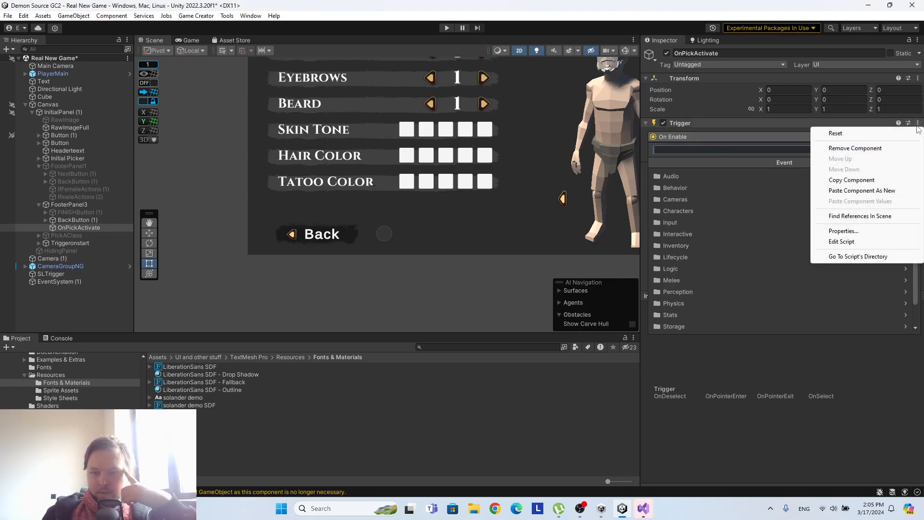
click(854, 148)
right_click(91, 228)
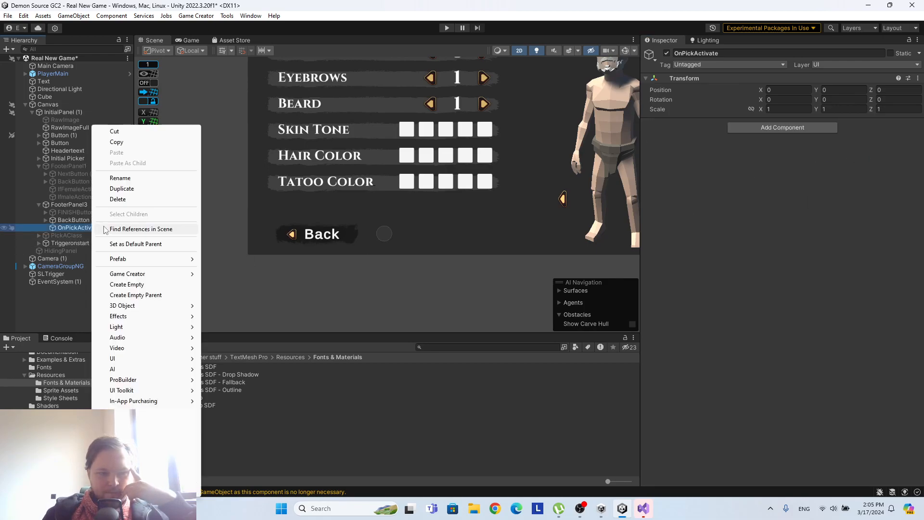
click(116, 199)
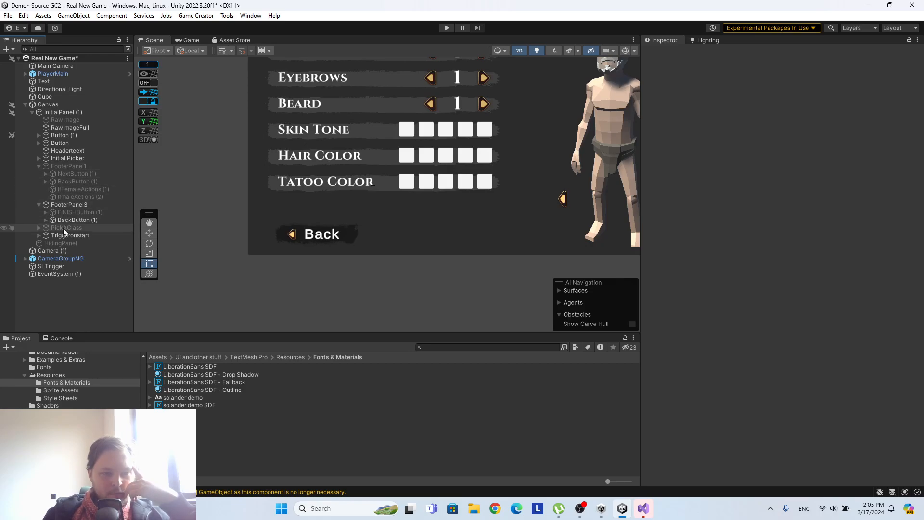
Add a Set Active instruction to Knbuton under PickAClass that sets FINISHButton (1) to True.
click(39, 227)
scroll(84, 235, down, 1)
click(76, 215)
scroll(830, 190, down, 8)
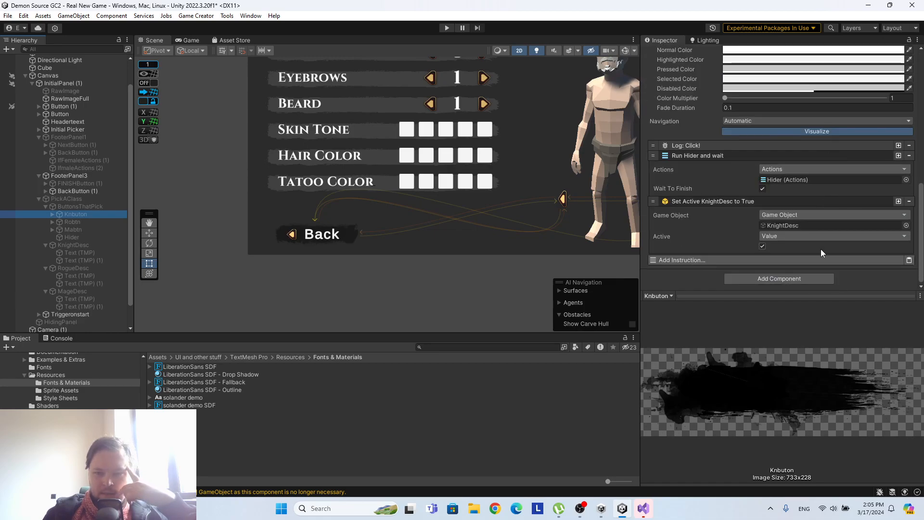
click(898, 201)
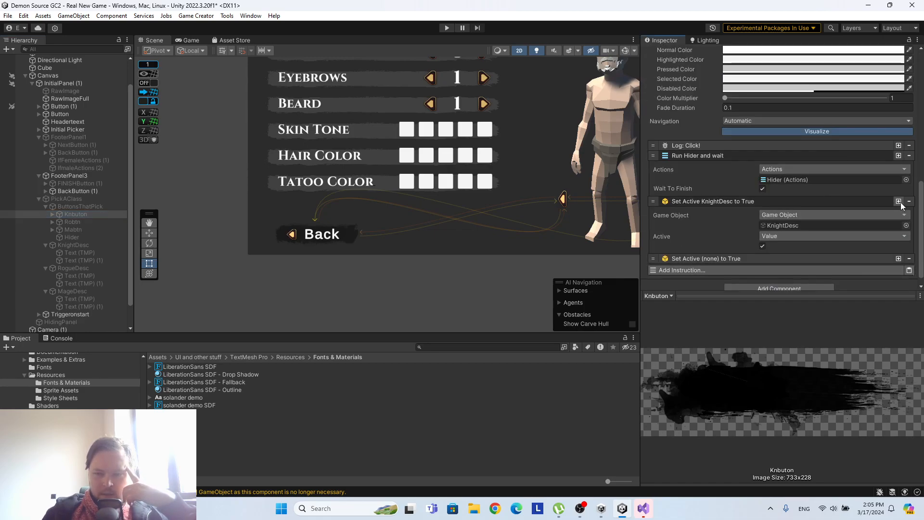
scroll(781, 225, down, 1)
drag(90, 184, 808, 272)
scroll(796, 192, down, 2)
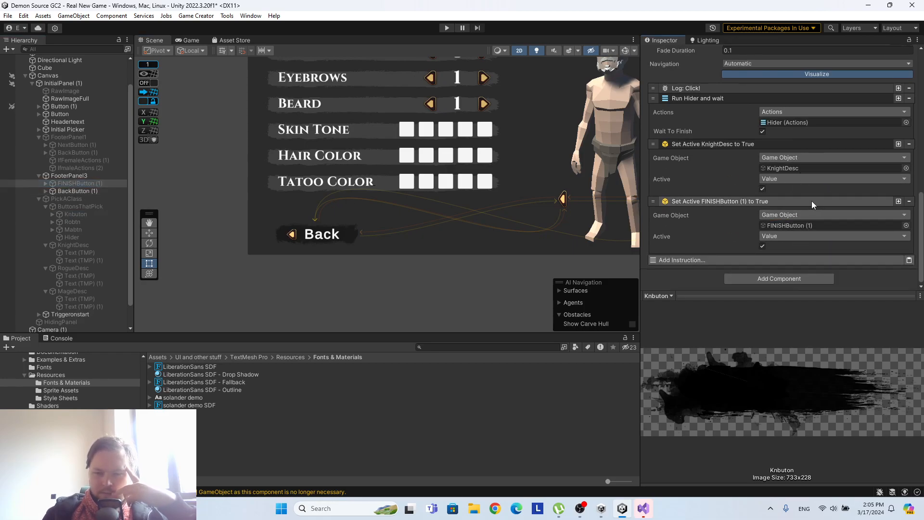
Copy Knbuton's last Set Active instruction into Robtn and assign FINISHButton (1) as its game object.
right_click(841, 204)
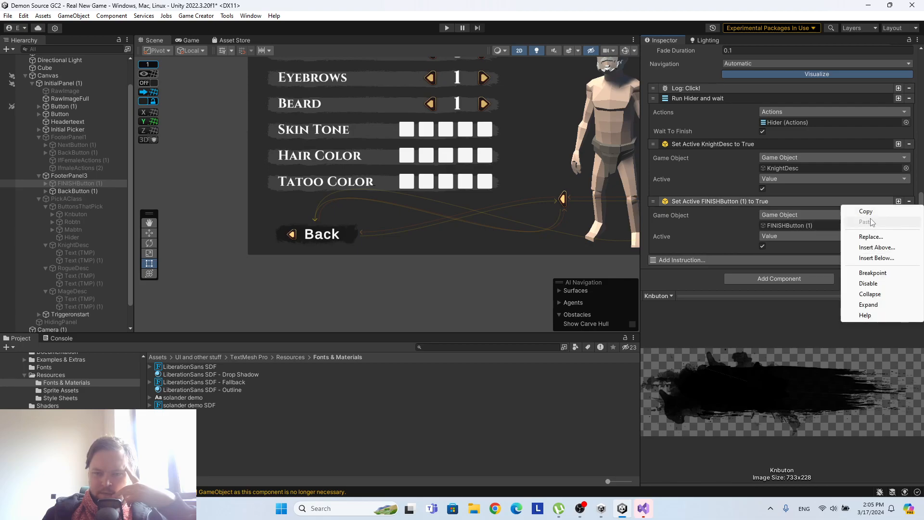
click(867, 211)
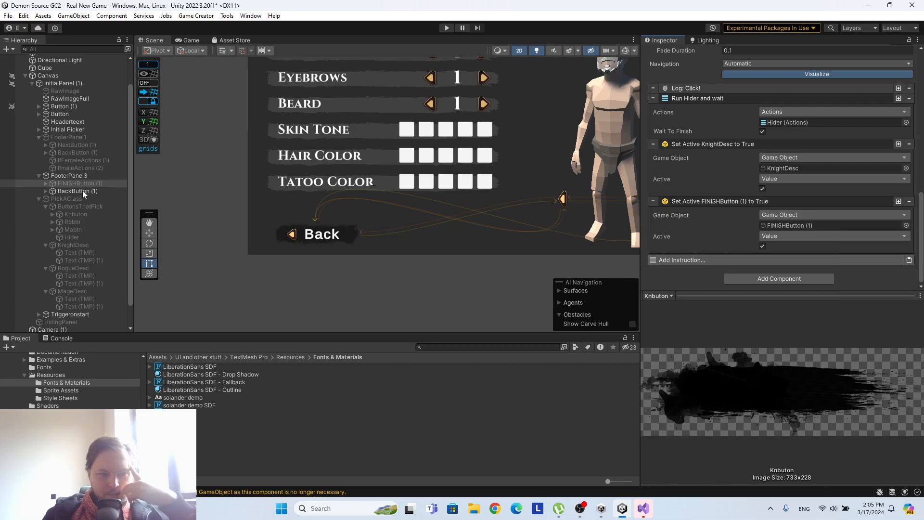
click(72, 221)
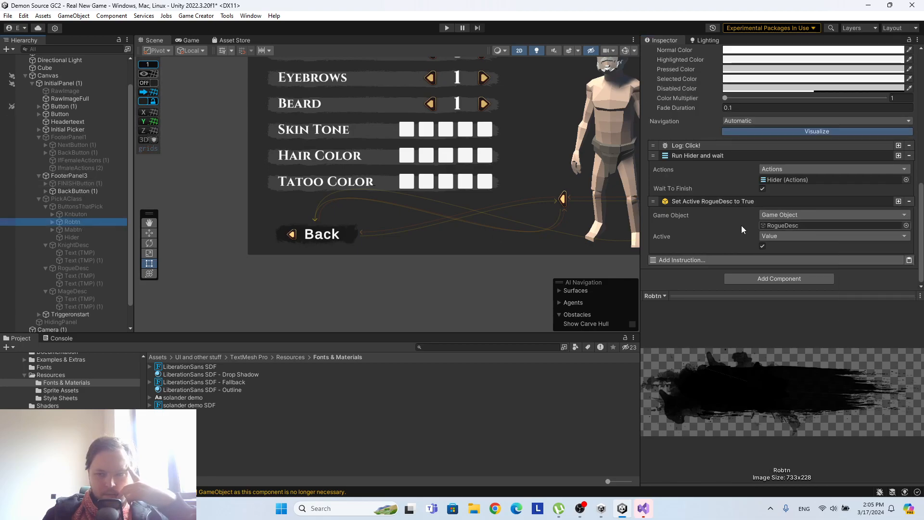
click(909, 260)
drag(77, 184, 810, 229)
Paste the copied Set Active instruction into Mabtn and assign FINISHButton (1) as its game object.
click(73, 229)
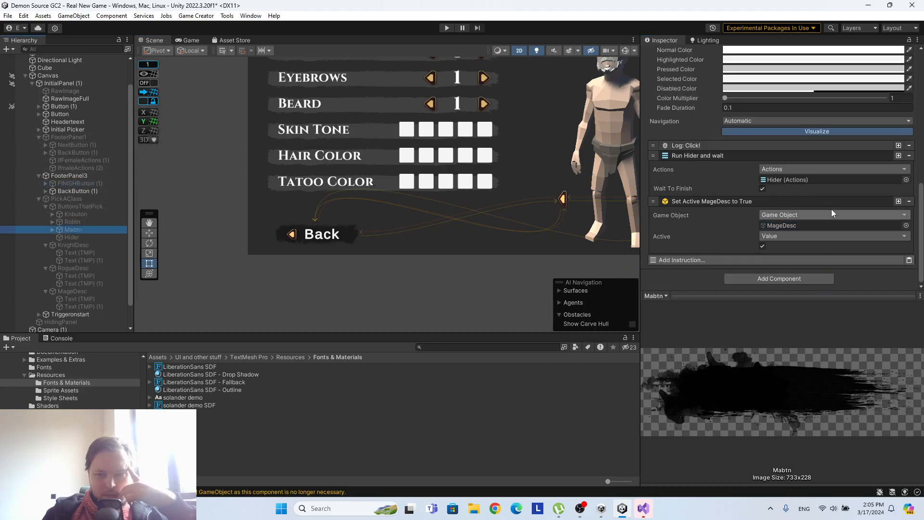
click(908, 259)
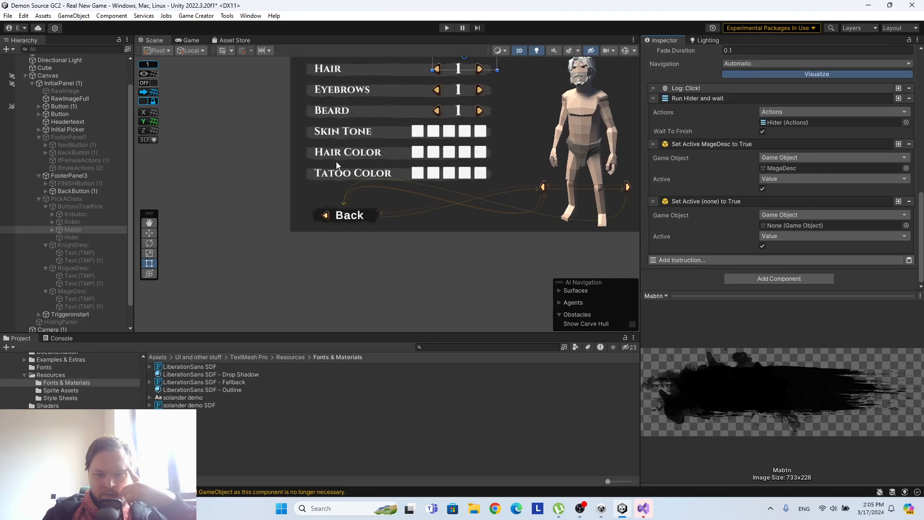
drag(77, 183, 810, 225)
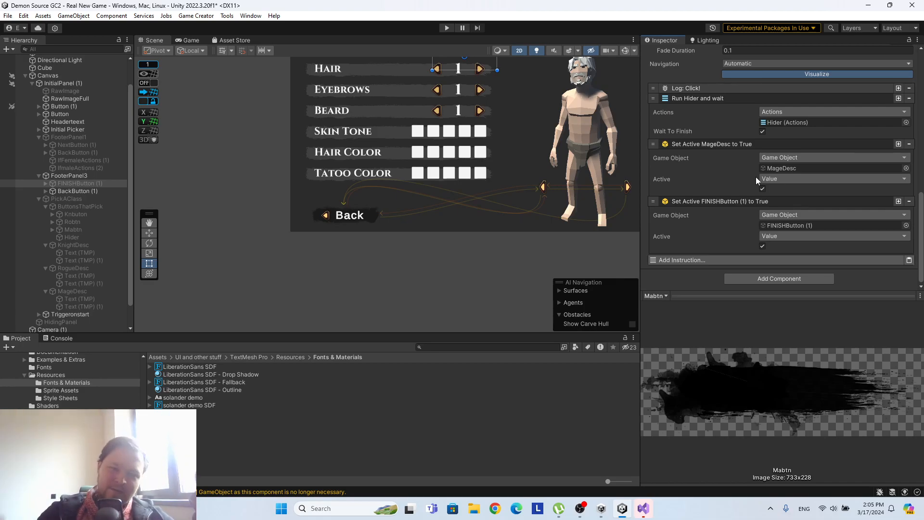
Remove every leftover script component from FINISHButton (1) under FooterPanel3.
scroll(29, 91, up, 3)
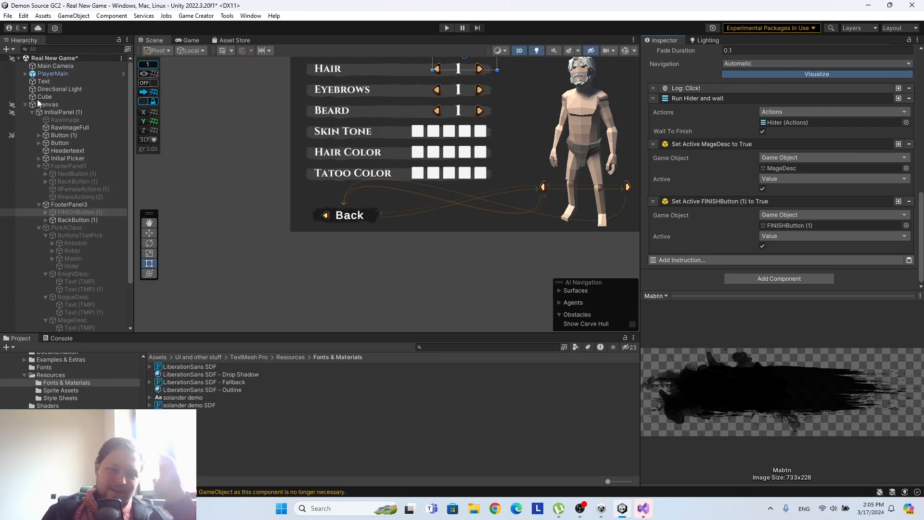
scroll(728, 197, up, 5)
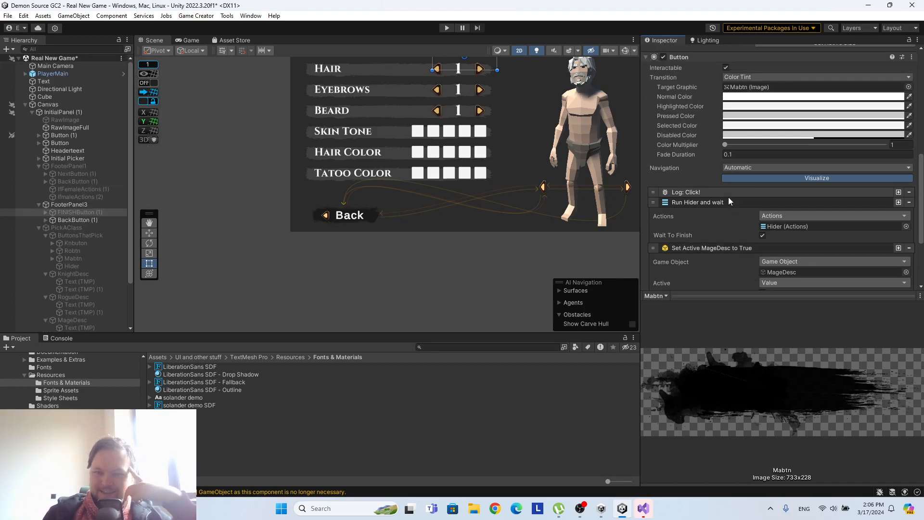
scroll(728, 190, up, 2)
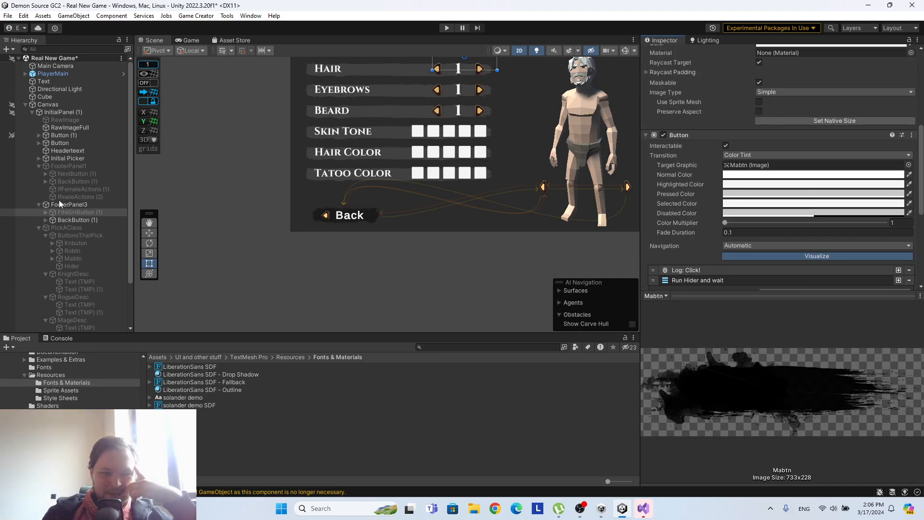
scroll(747, 236, down, 4)
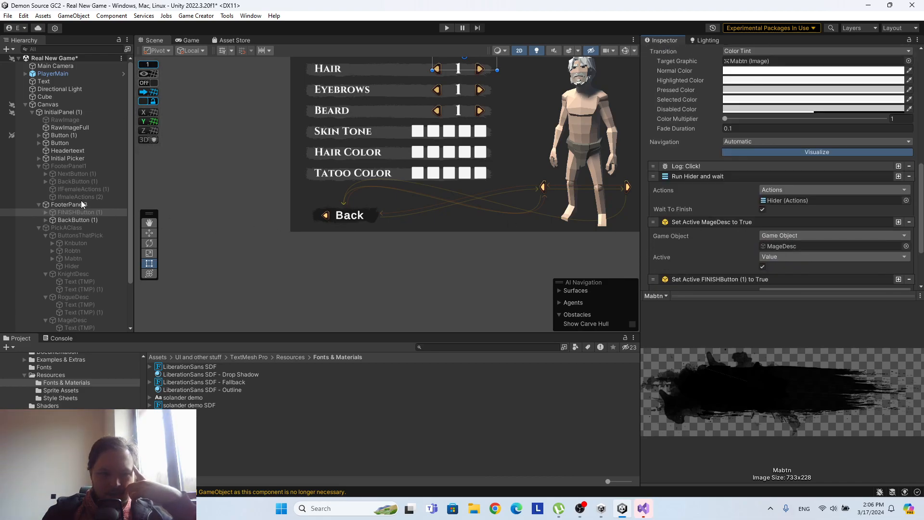
click(85, 212)
scroll(779, 136, down, 10)
scroll(778, 137, down, 8)
scroll(778, 144, up, 4)
right_click(700, 205)
click(693, 212)
right_click(703, 201)
click(720, 217)
right_click(685, 198)
click(703, 218)
right_click(692, 198)
click(714, 212)
right_click(688, 197)
click(698, 216)
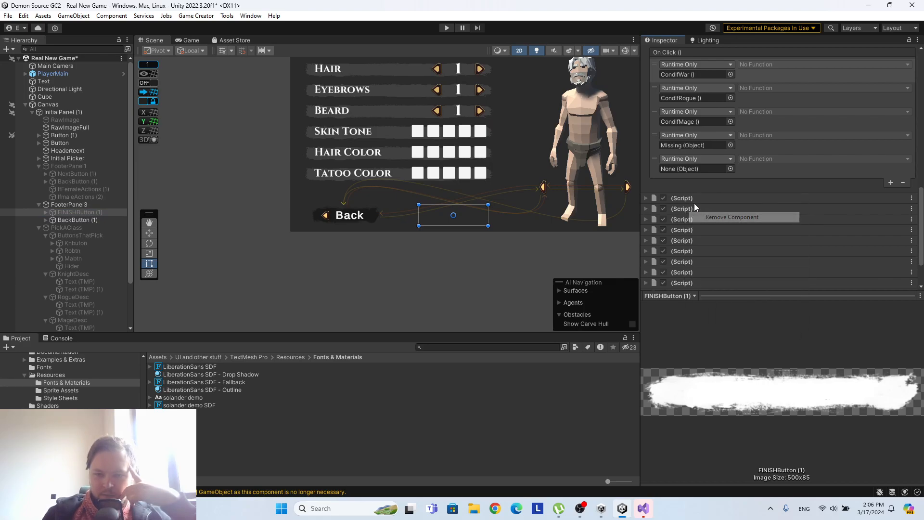
right_click(693, 198)
click(710, 219)
right_click(685, 198)
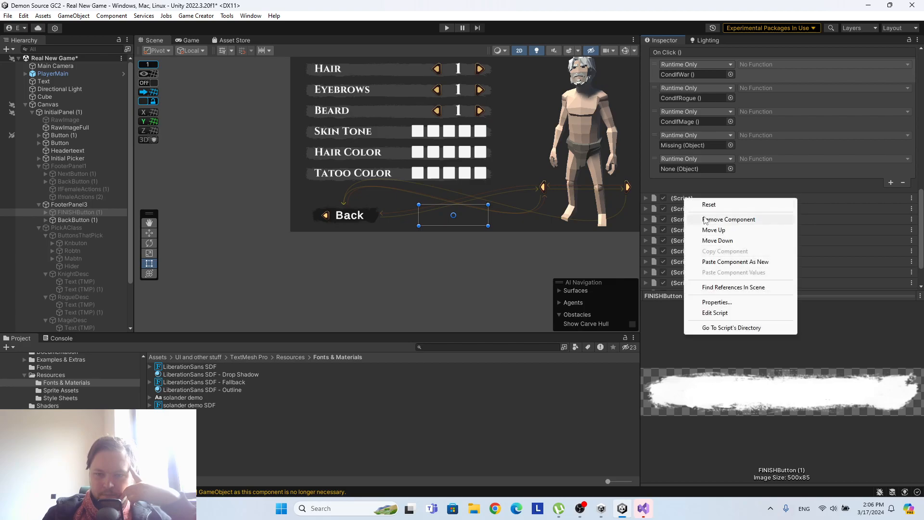
click(705, 219)
right_click(684, 209)
click(695, 230)
right_click(697, 216)
click(712, 236)
right_click(694, 218)
click(705, 233)
right_click(682, 213)
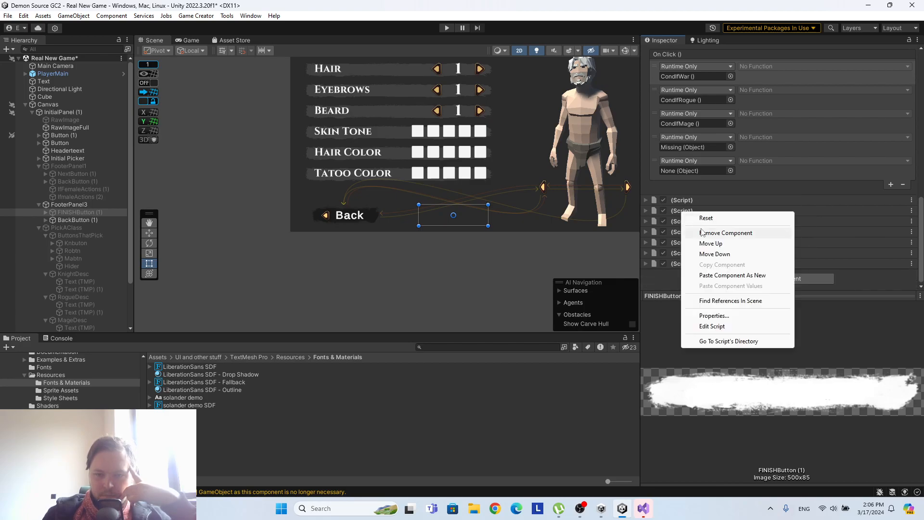
click(702, 233)
right_click(681, 212)
click(726, 235)
right_click(677, 220)
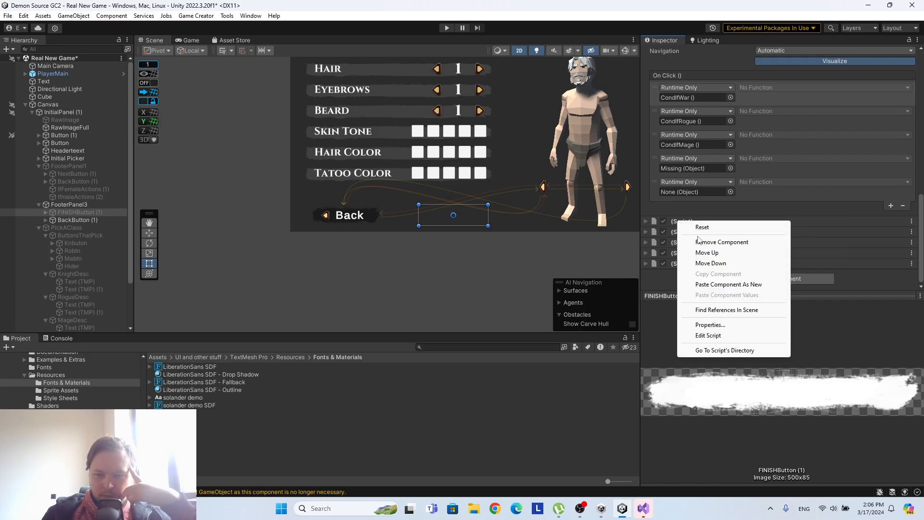
click(698, 240)
right_click(697, 231)
click(712, 248)
right_click(689, 243)
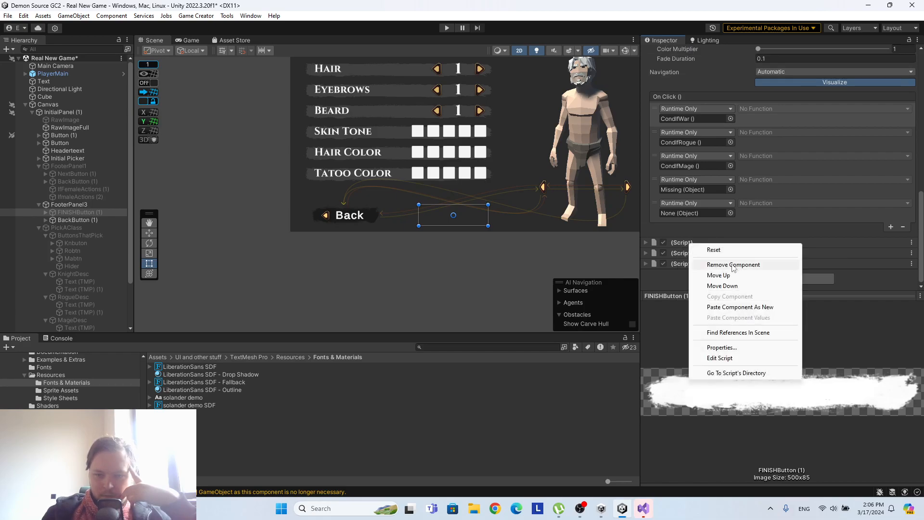
click(733, 265)
right_click(683, 253)
click(697, 275)
right_click(703, 264)
click(729, 286)
Replace the old Button component on FINISHButton (1) with the Button component that supports instructions.
scroll(772, 256, up, 5)
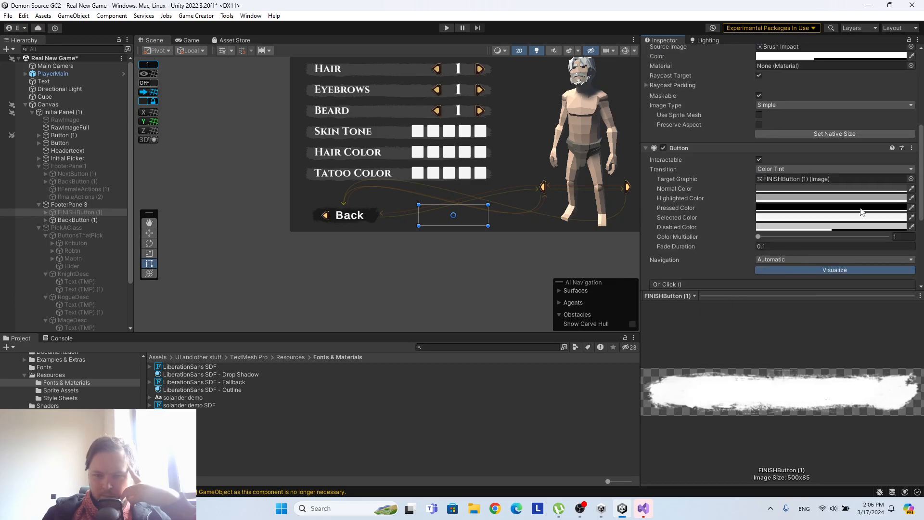
click(911, 148)
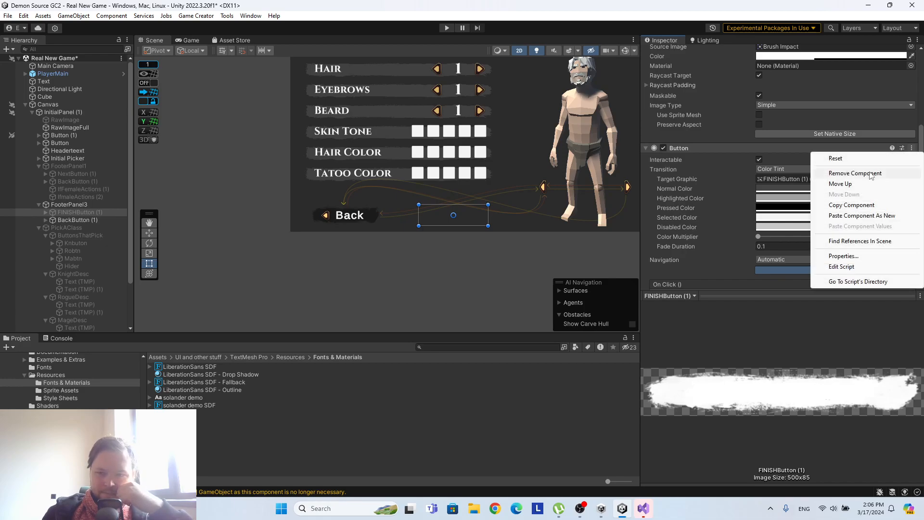
click(818, 173)
click(775, 280)
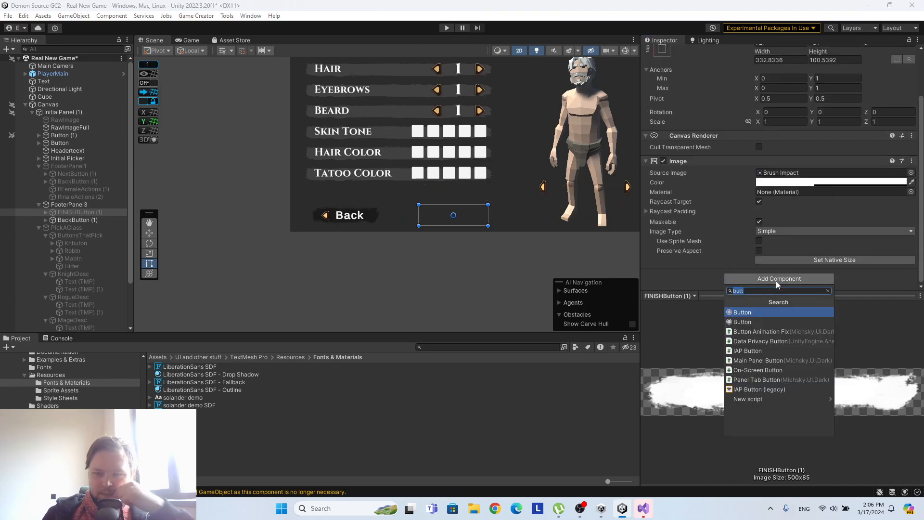
click(741, 313)
scroll(741, 207, down, 6)
scroll(751, 209, up, 8)
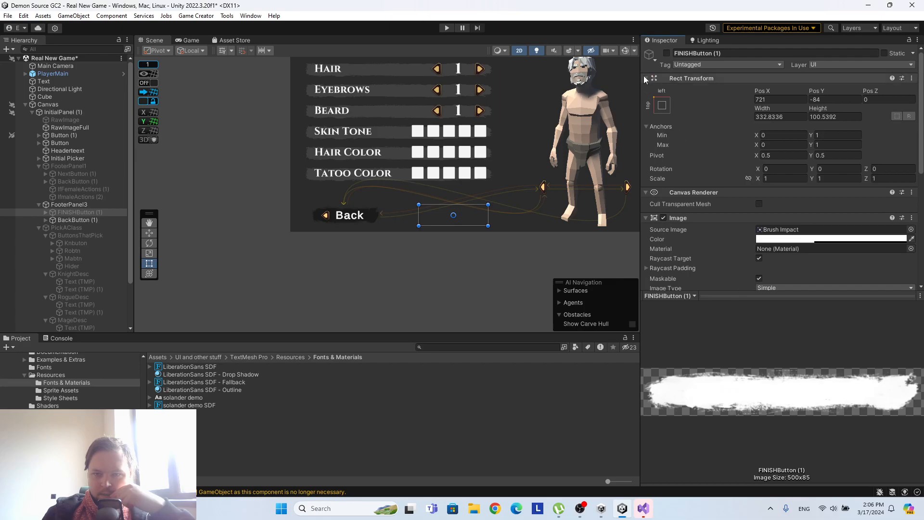
Activate FINISHButton (1) and set its Button component's Normal Color to black (000000).
click(666, 53)
scroll(732, 163, down, 10)
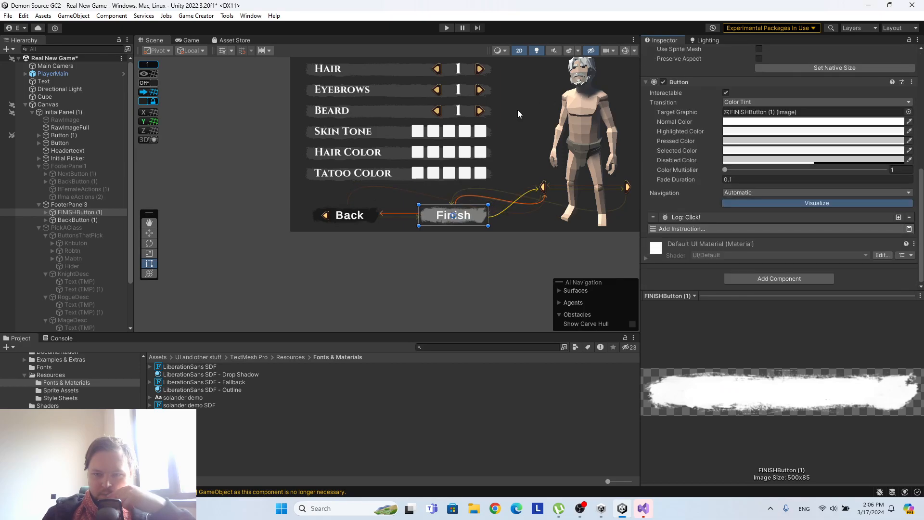
click(725, 124)
click(760, 221)
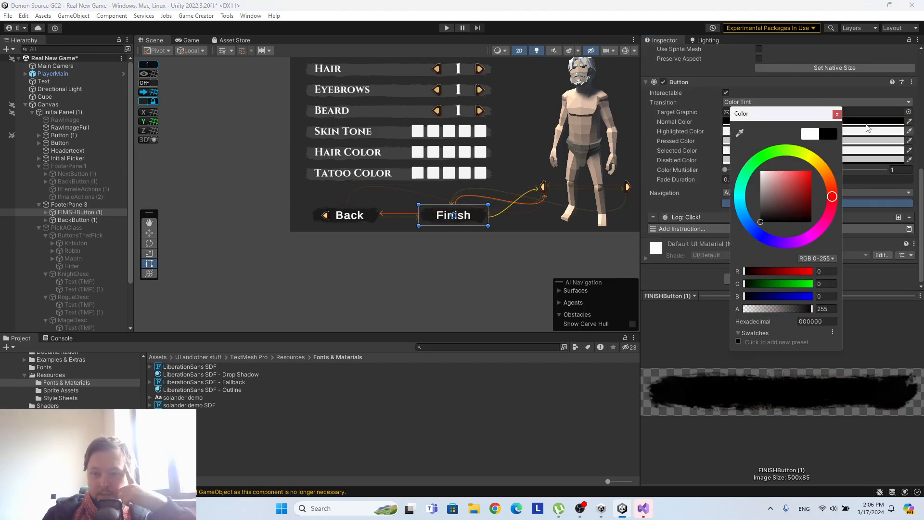
click(837, 115)
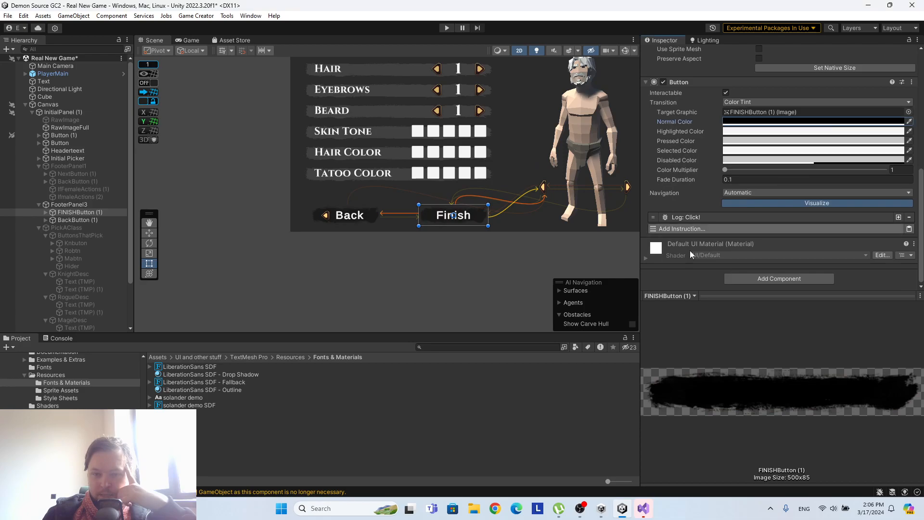
Add a Load Scene instruction to the Button component of FINISHButton (1).
click(815, 229)
text(scene)
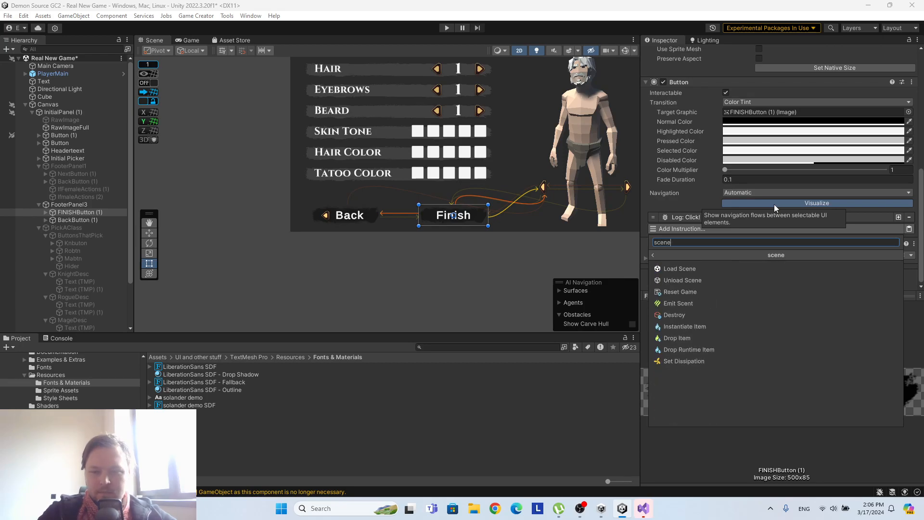
click(684, 272)
Check the list of scenes in the project's build settings, including the FinalScenes entries.
click(15, 17)
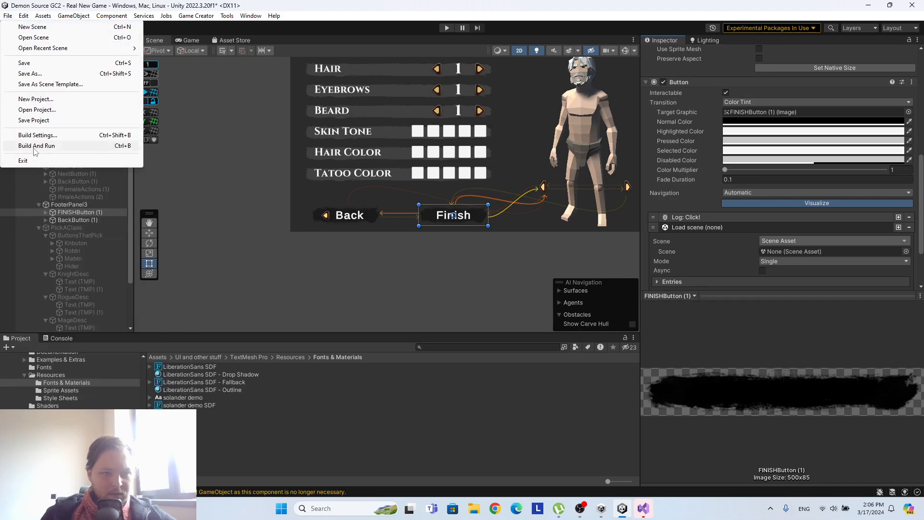
click(35, 135)
scroll(624, 209, down, 5)
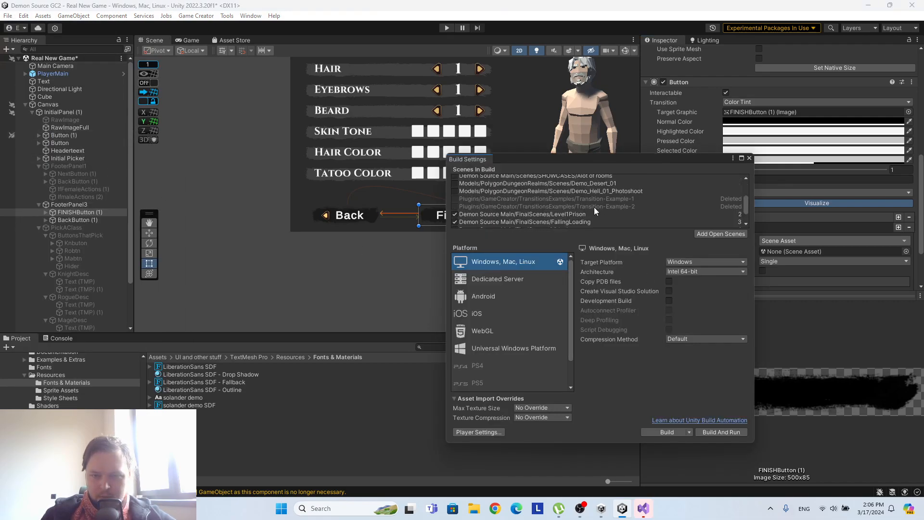
scroll(596, 203, down, 3)
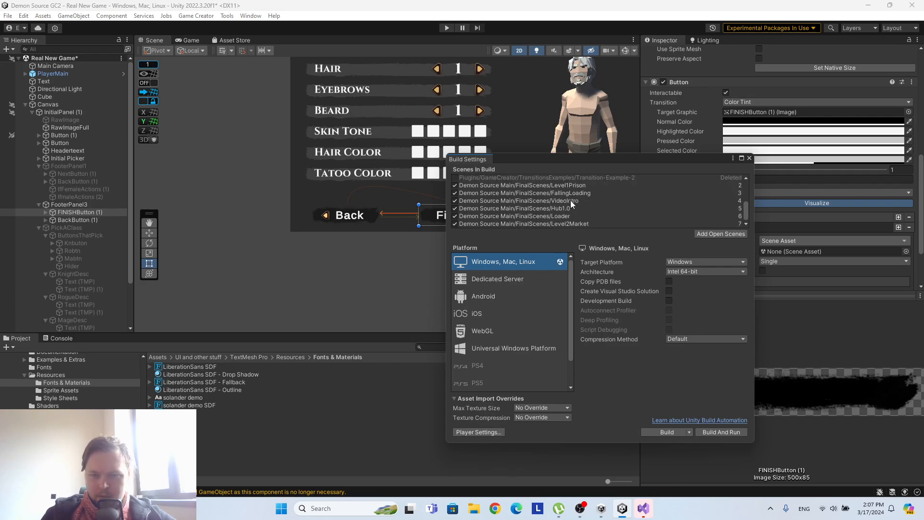
click(749, 158)
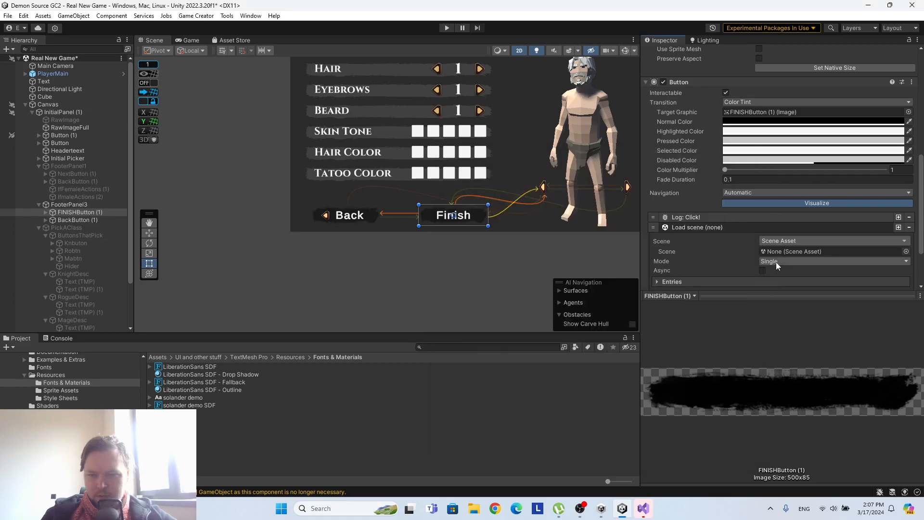
Change the scene selection settings of the Load Scene instruction on FINISHButton (1).
scroll(775, 262, down, 3)
click(789, 172)
click(781, 234)
click(769, 195)
scroll(726, 144, up, 5)
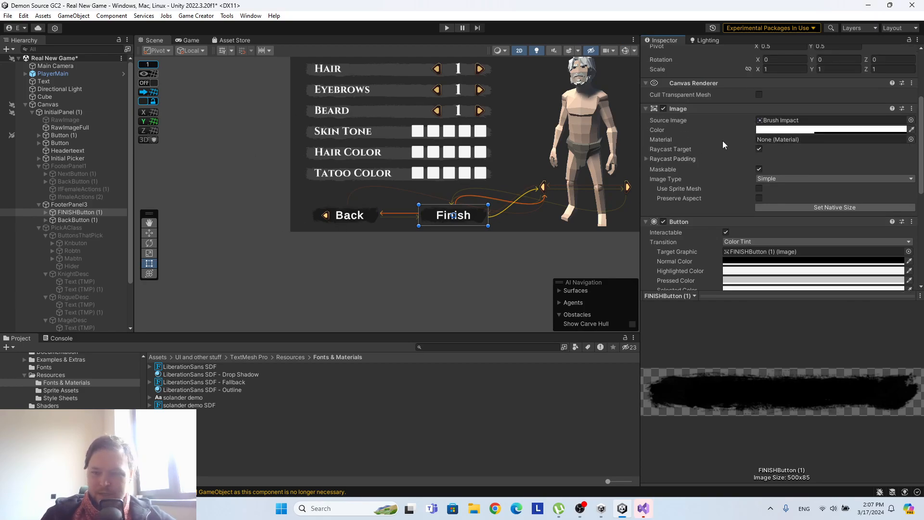
Deactivate FINISHButton (1) and FooterPanel3, and activate FooterPanel1.
scroll(722, 140, up, 5)
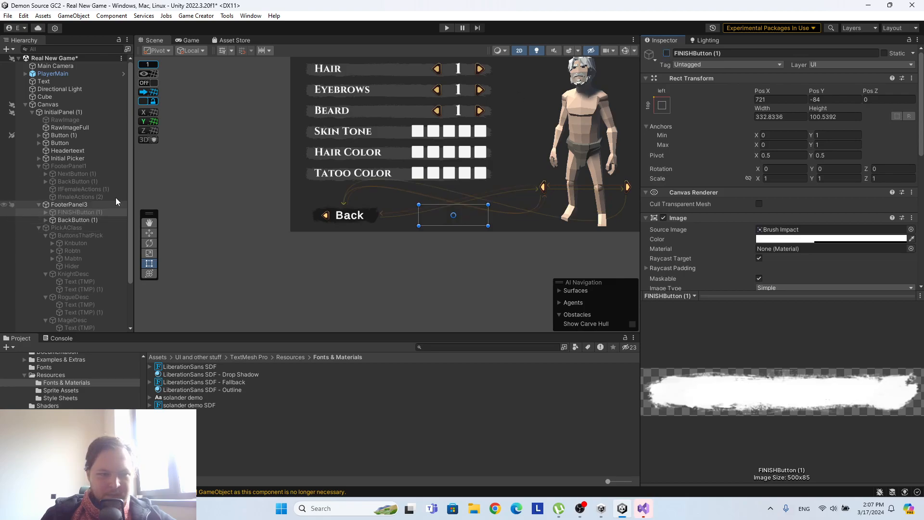
click(68, 206)
click(666, 53)
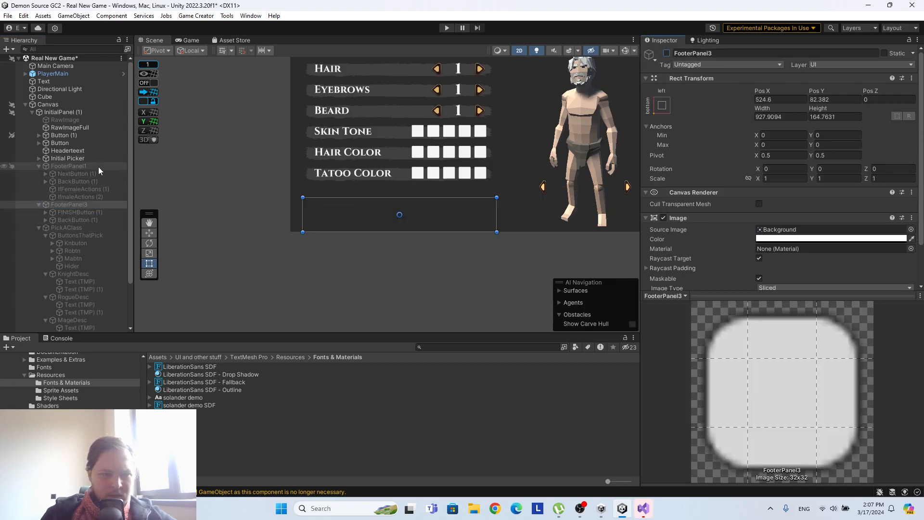
click(98, 166)
click(666, 52)
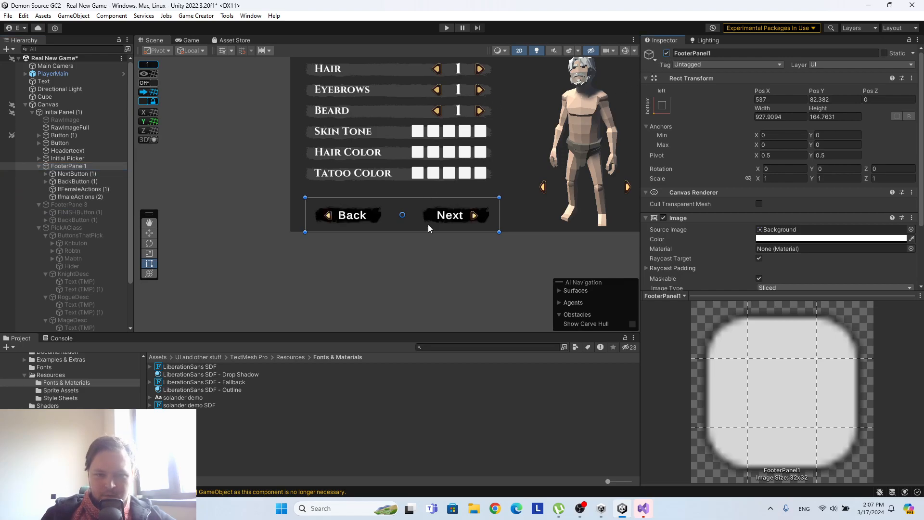
middle_drag(519, 102, 460, 173)
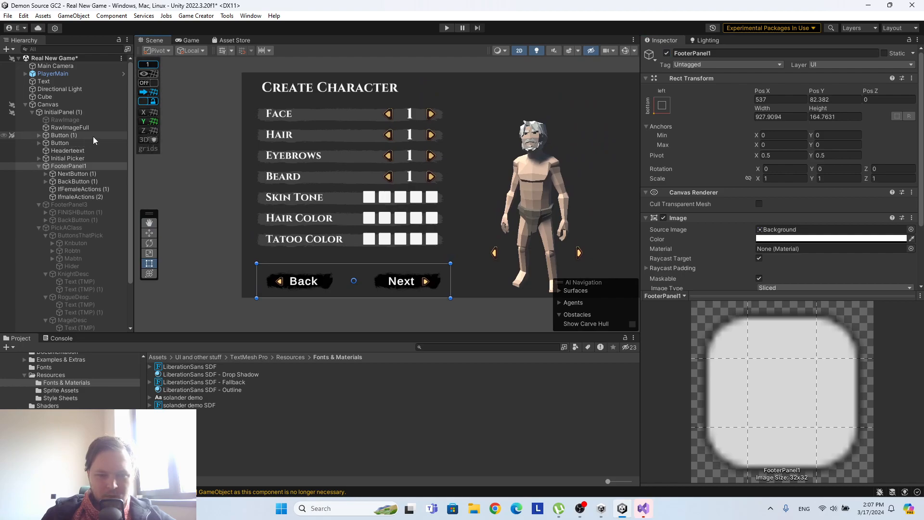
Run the game, go to the class page and try the three class choices repeatedly.
click(446, 28)
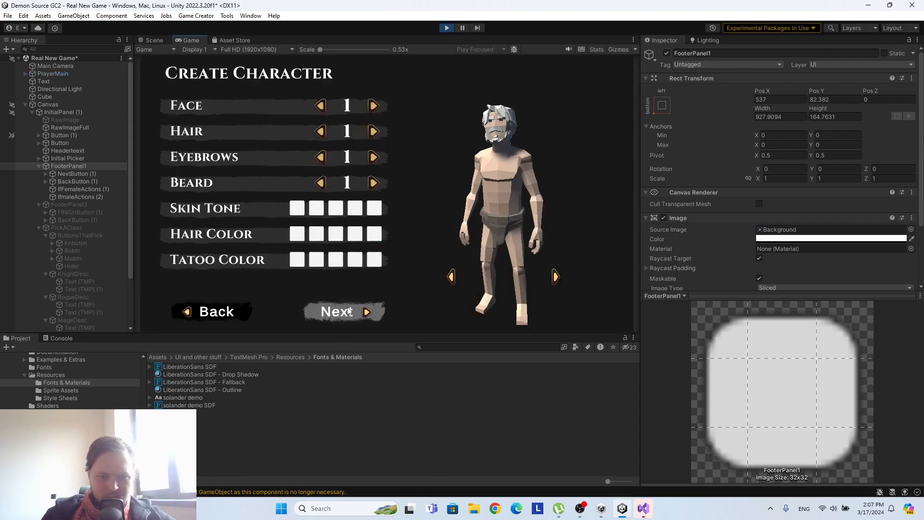
click(347, 311)
click(197, 117)
click(268, 119)
click(350, 118)
click(212, 114)
click(268, 116)
click(355, 121)
Test going back from the class page, reopening it, choosing classes and going back again.
click(205, 320)
click(342, 312)
click(284, 119)
click(355, 117)
click(219, 311)
Test both rotation arrows beside the character, and stop the game.
click(450, 277)
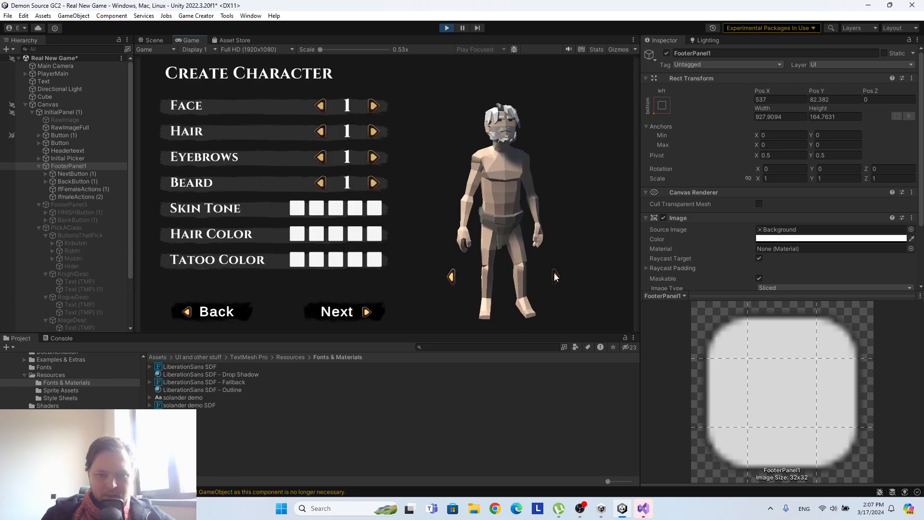
click(557, 277)
click(448, 27)
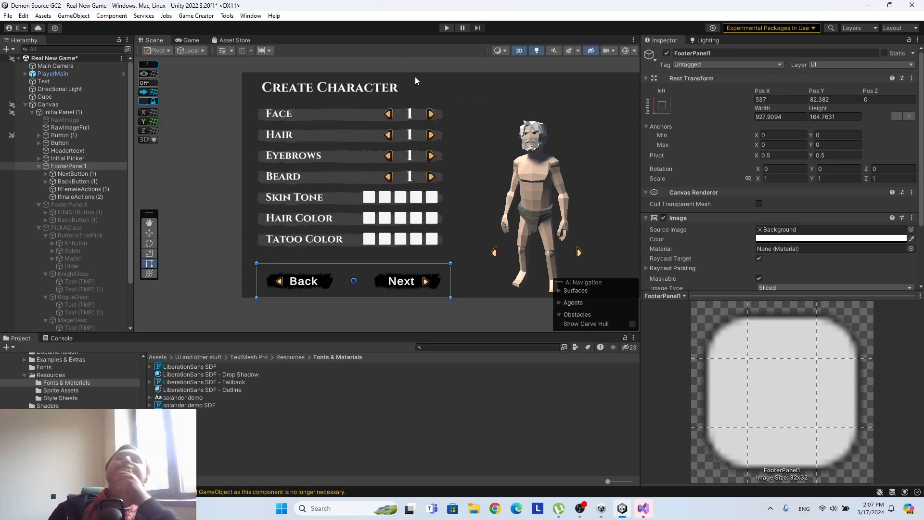
scroll(308, 120, up, 4)
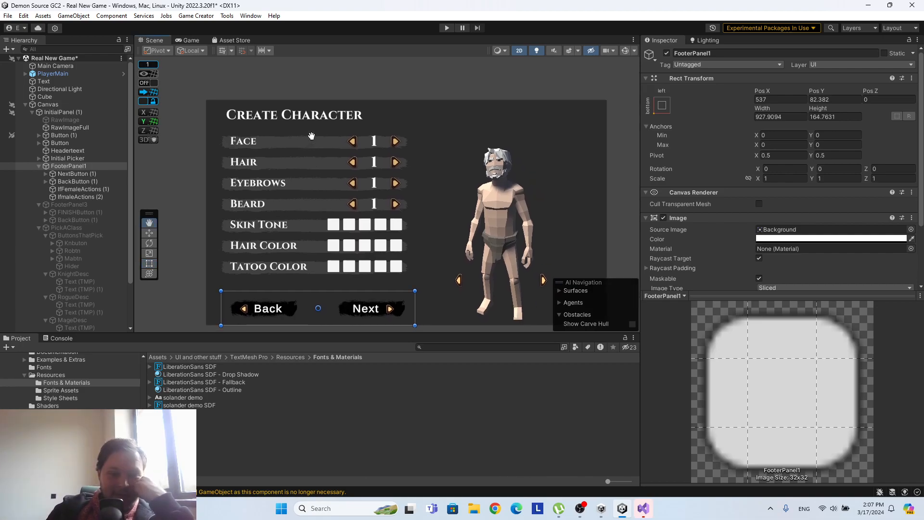
middle_drag(259, 137, 392, 151)
middle_drag(423, 105, 384, 112)
middle_drag(448, 111, 373, 102)
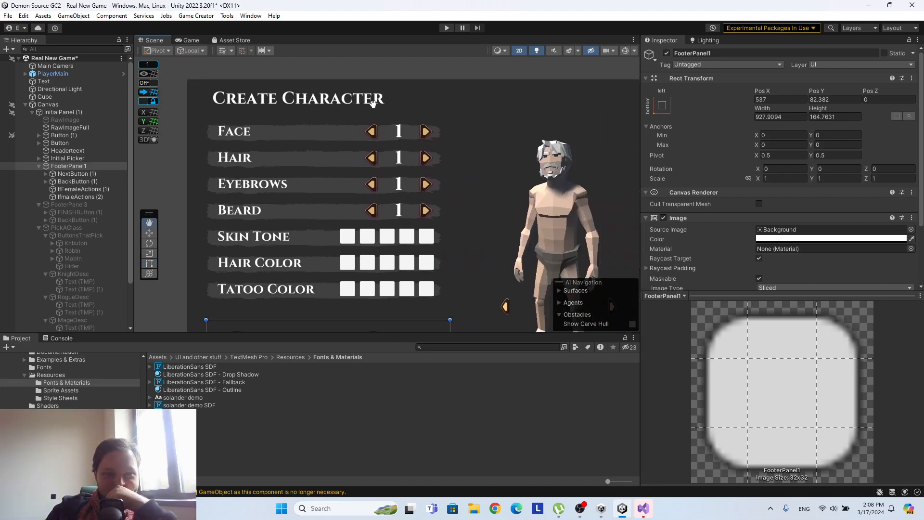
middle_drag(545, 160, 455, 146)
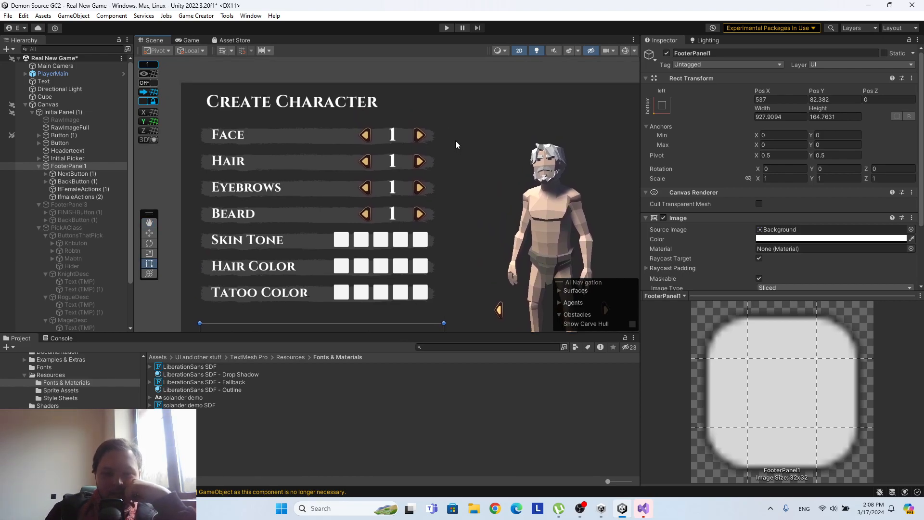
middle_drag(450, 135, 484, 124)
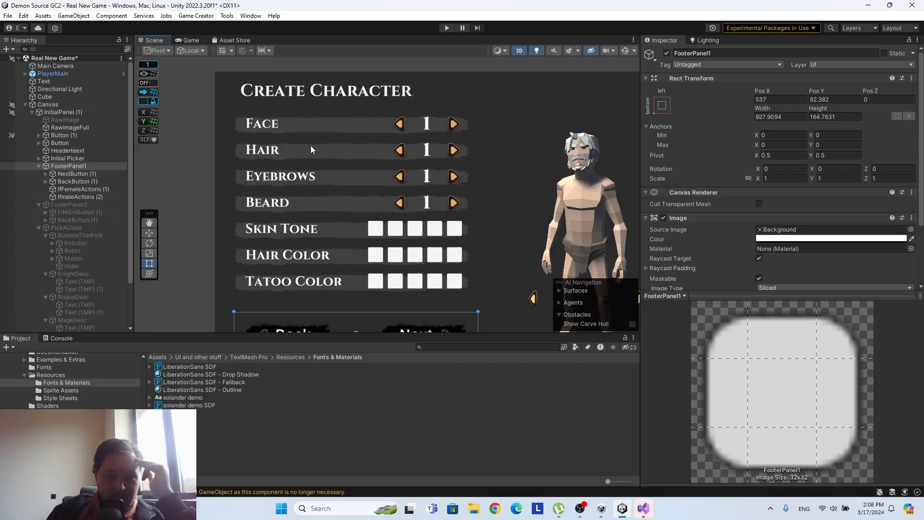
scroll(102, 174, down, 3)
scroll(101, 176, up, 3)
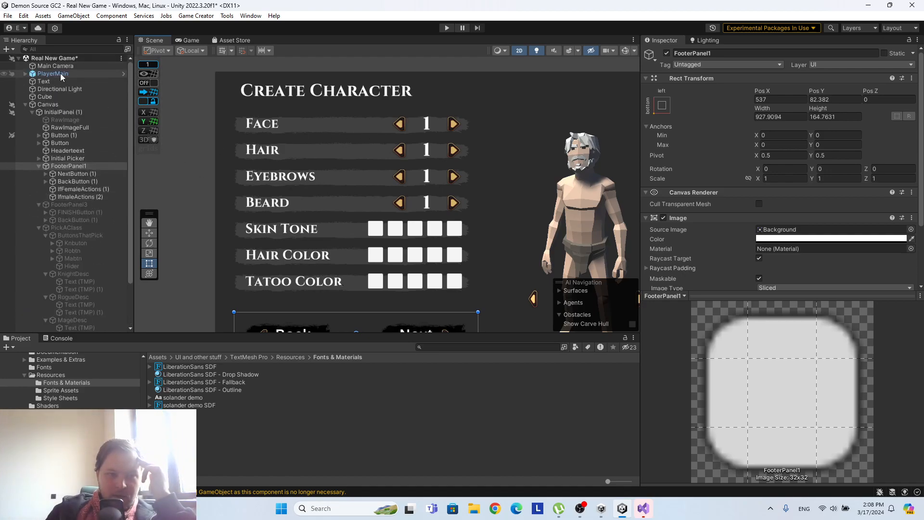
Save the Real New Game scene.
right_click(60, 57)
click(93, 79)
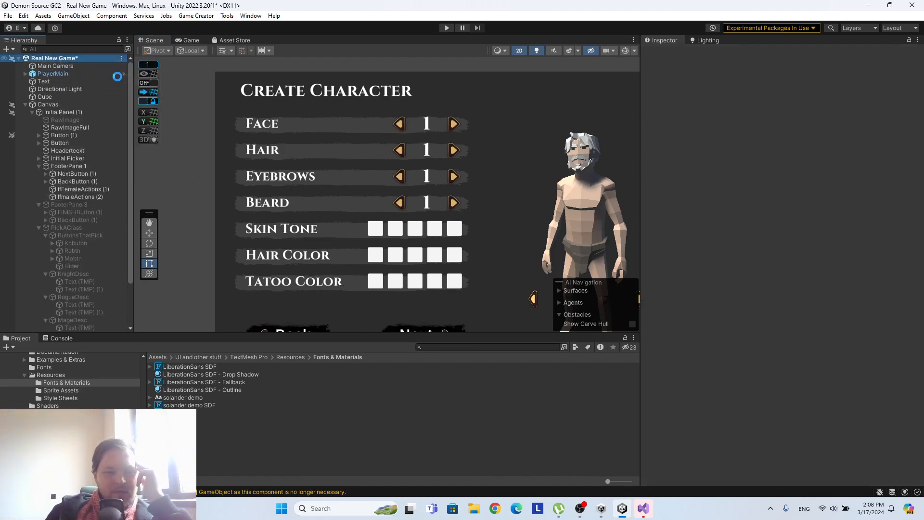
Open the PlayerMain prefab and find the male head parts under Male_Head_All_Elements, widening the hierarchy to read the names.
click(122, 75)
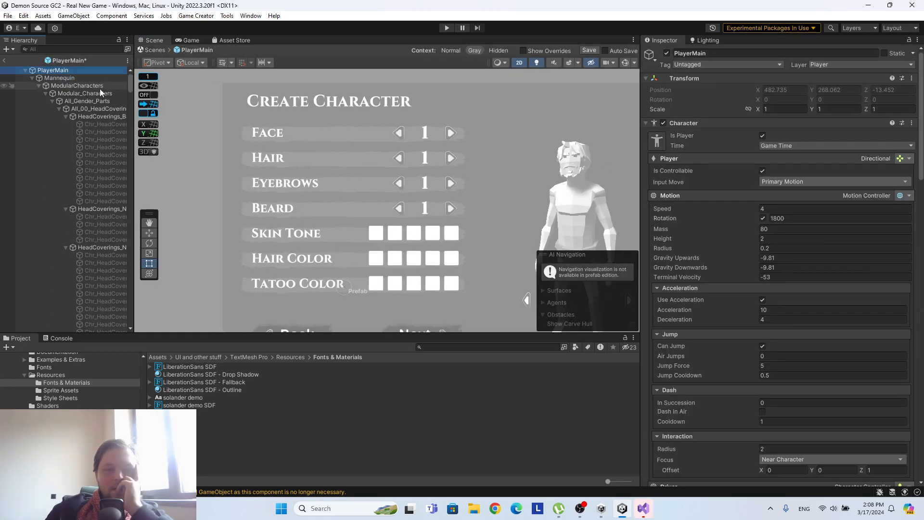
drag(134, 175, 260, 173)
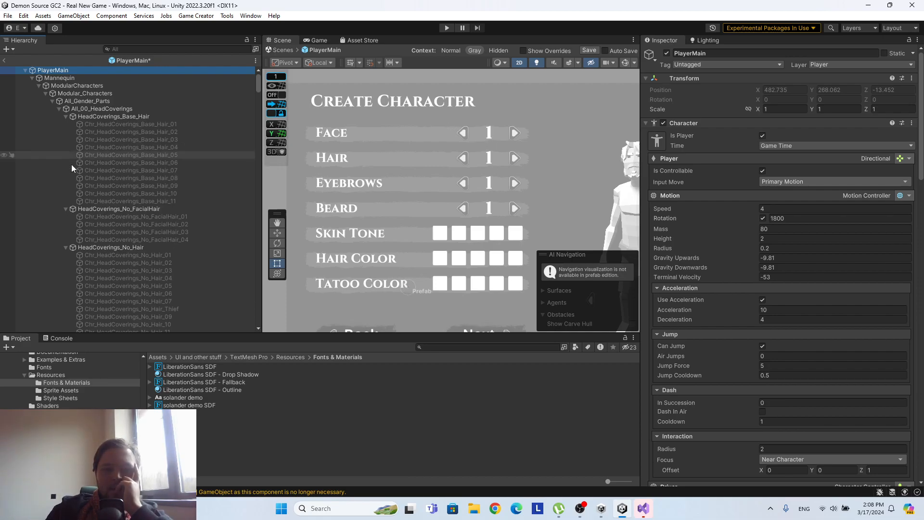
scroll(138, 240, down, 5)
scroll(138, 235, down, 20)
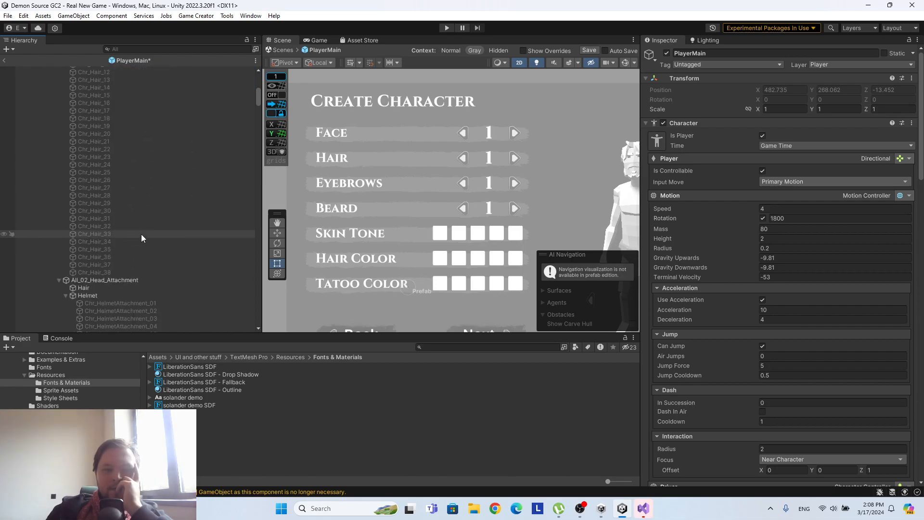
scroll(140, 233, down, 20)
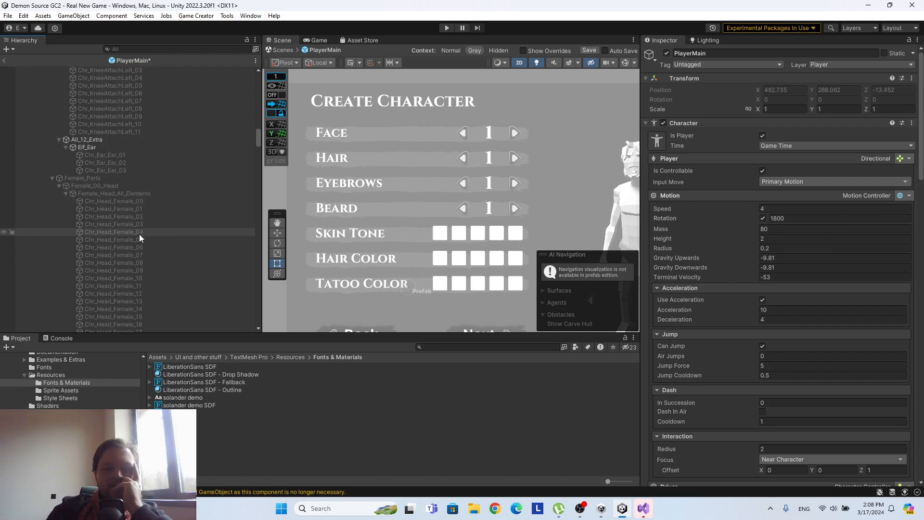
scroll(140, 230, down, 20)
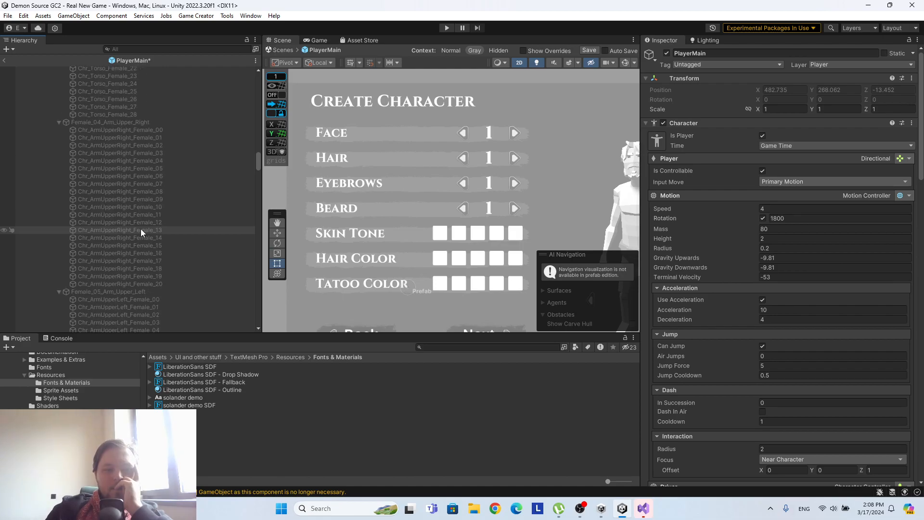
scroll(140, 229, down, 18)
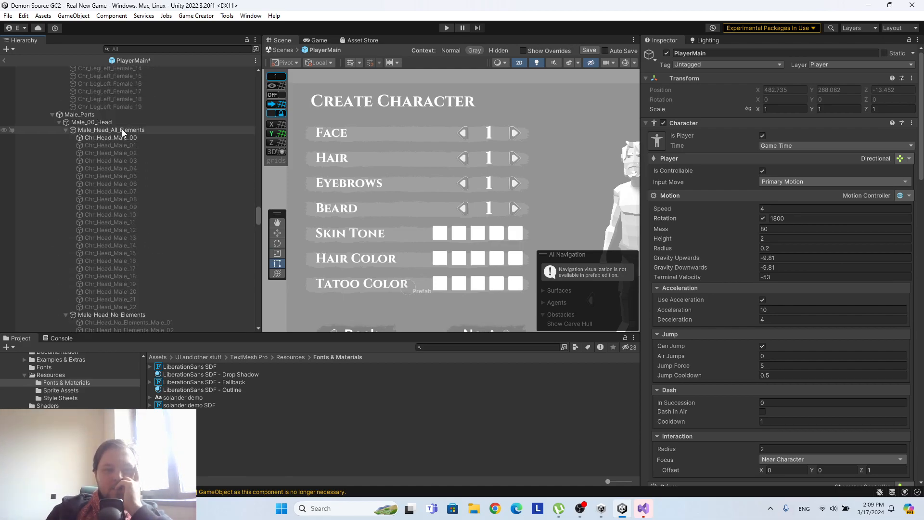
Switch the scene view out of 2D and frame Chr_Head_Male_00.
click(121, 146)
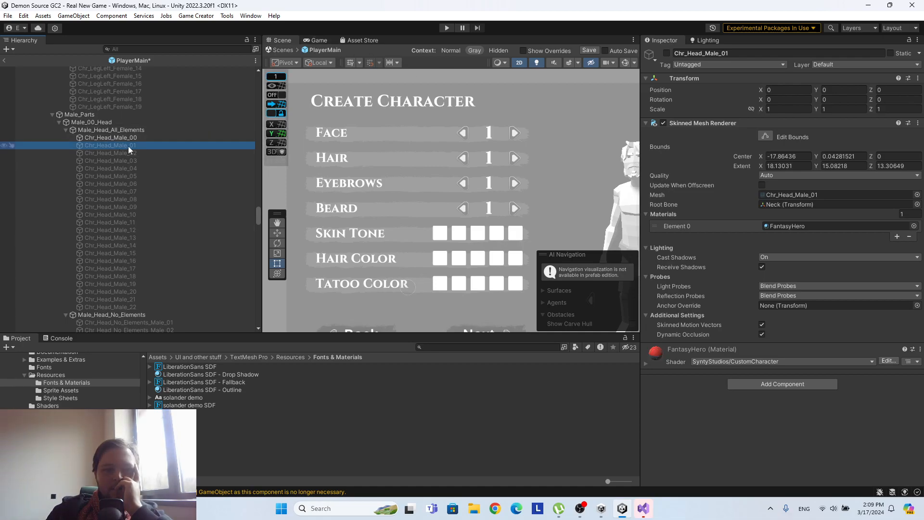
click(518, 63)
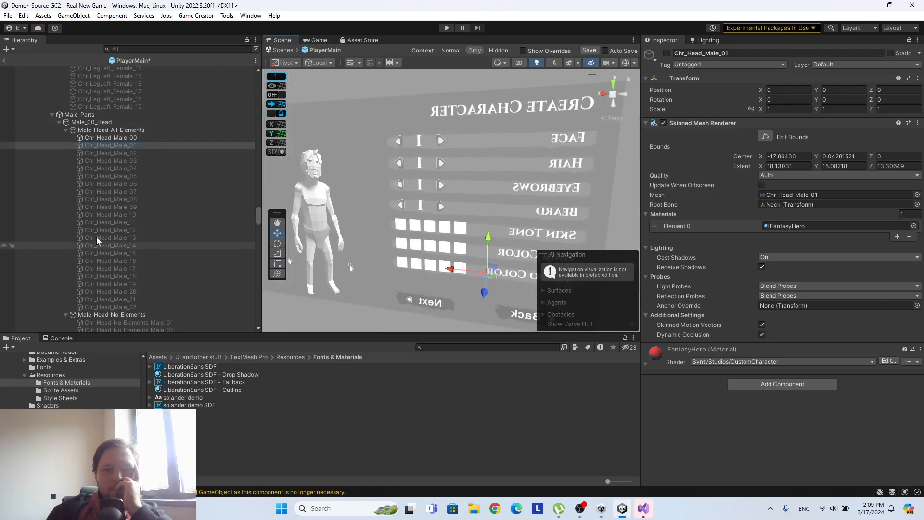
double_click(117, 138)
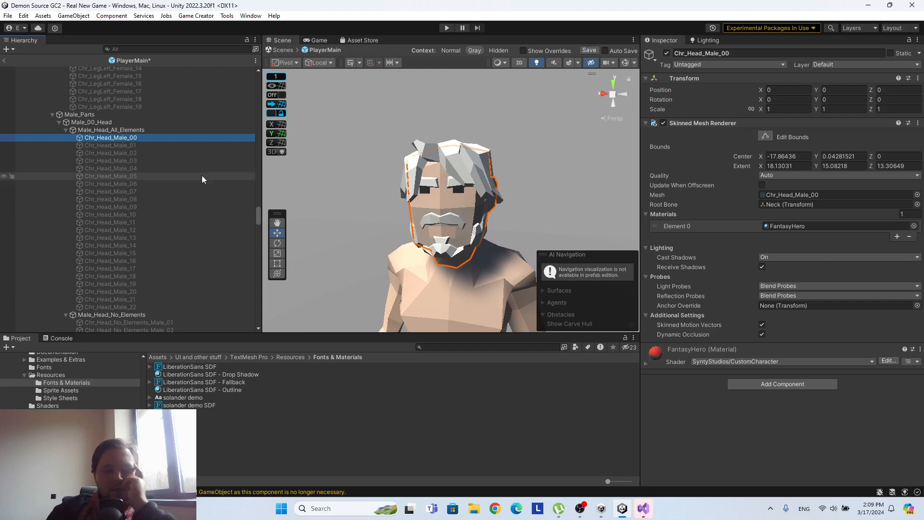
Compare the character with heads Chr_Head_Male_01, 00 and 05 toggled on and off, leaving only Chr_Head_Male_00 active.
click(158, 145)
click(666, 54)
click(666, 54)
click(89, 139)
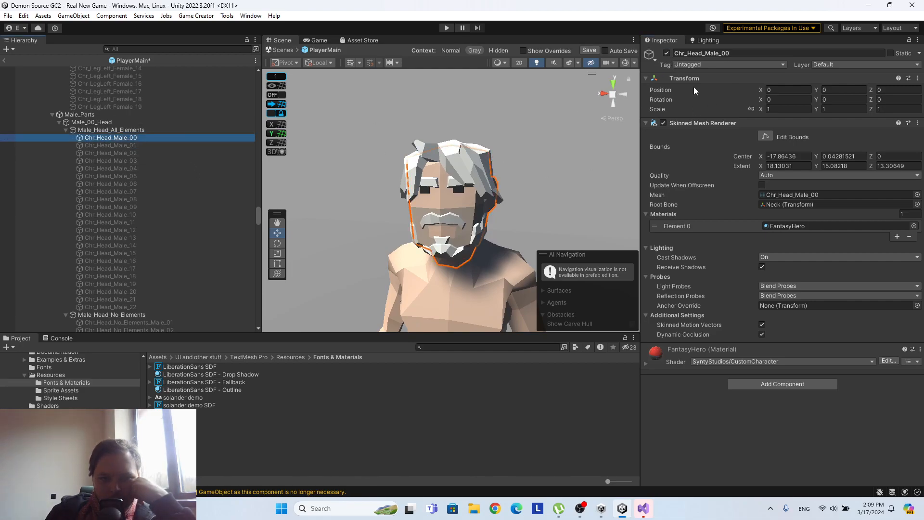
click(666, 53)
click(243, 176)
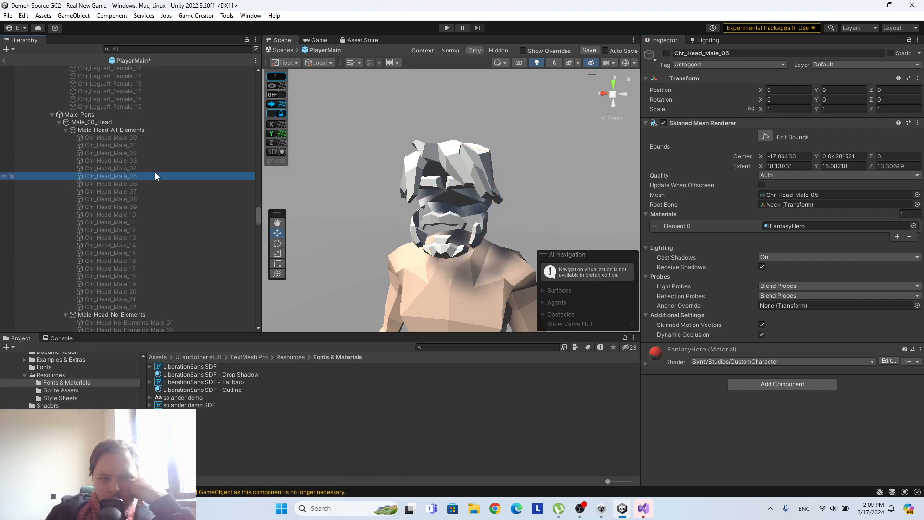
click(665, 53)
click(666, 53)
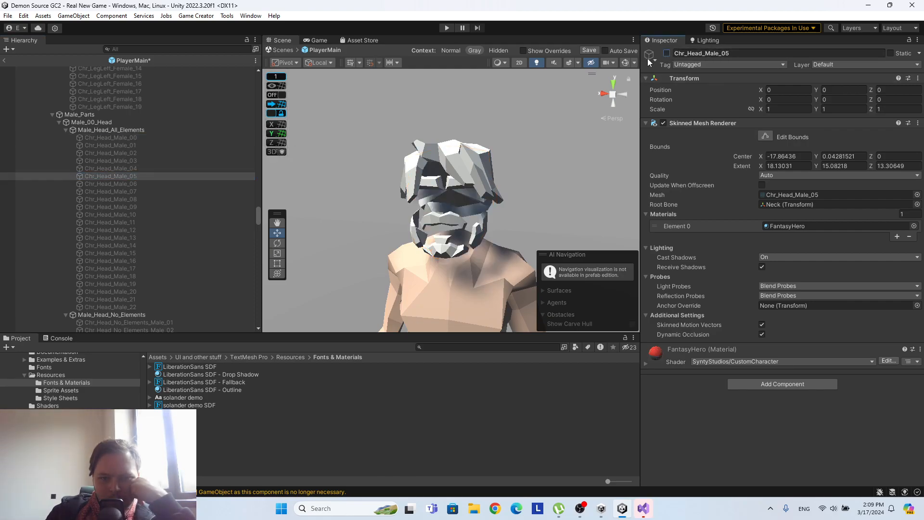
click(96, 138)
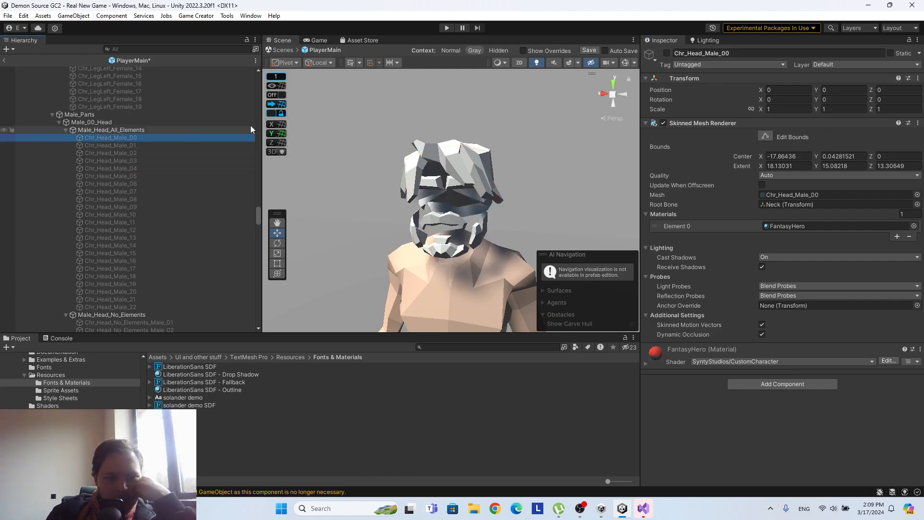
click(666, 53)
Add a Local List Variables component to Male_Head_All_Elements.
click(104, 131)
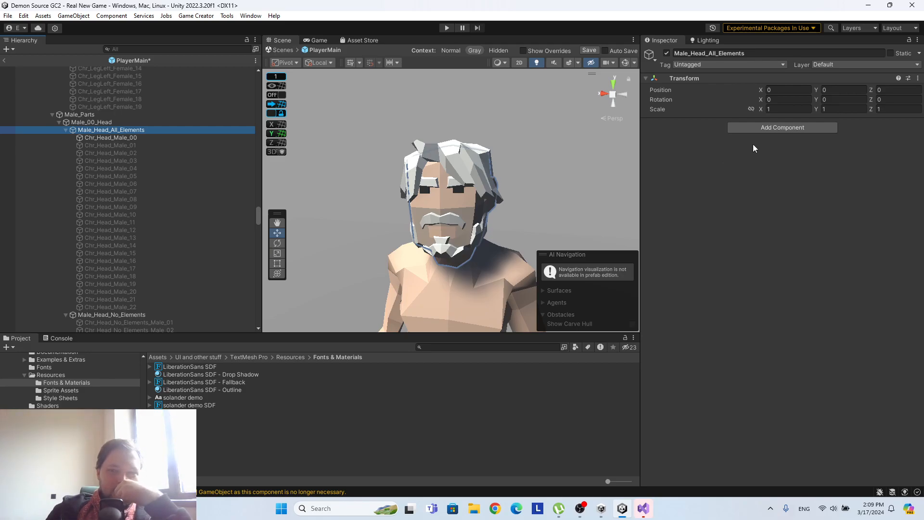
click(759, 127)
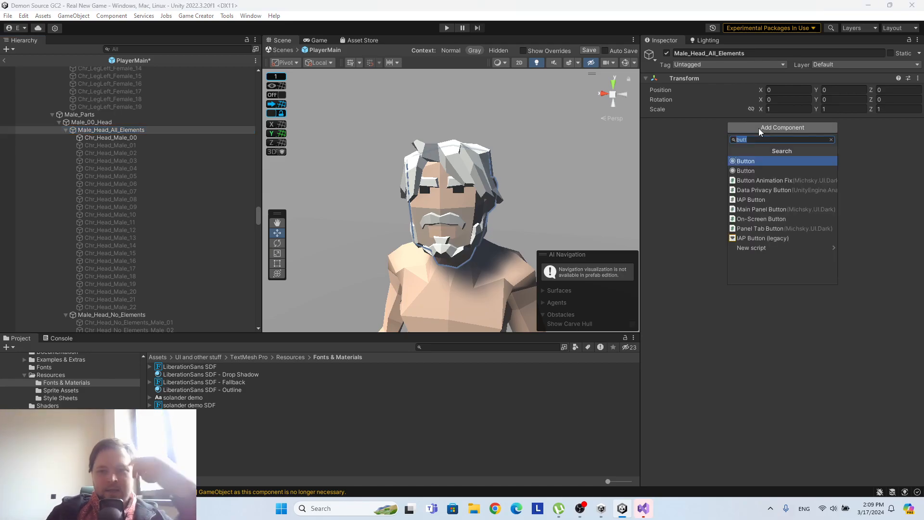
text(list)
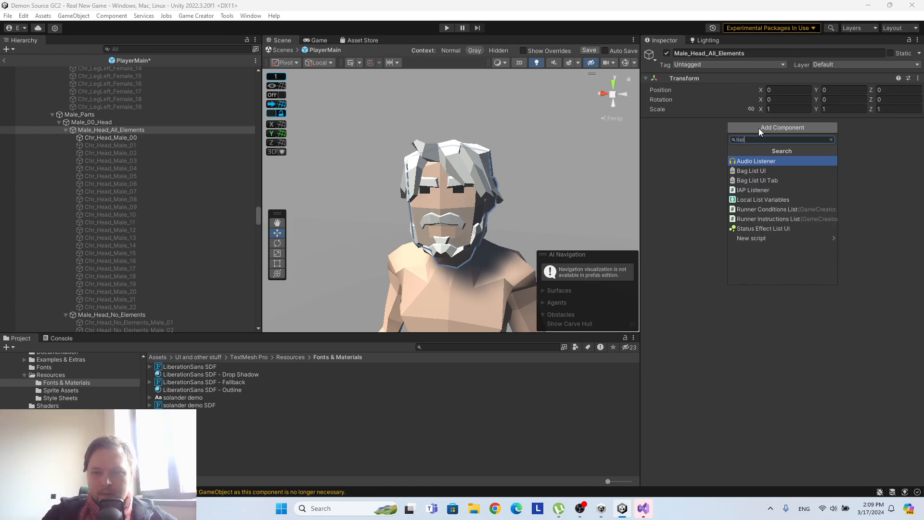
click(782, 199)
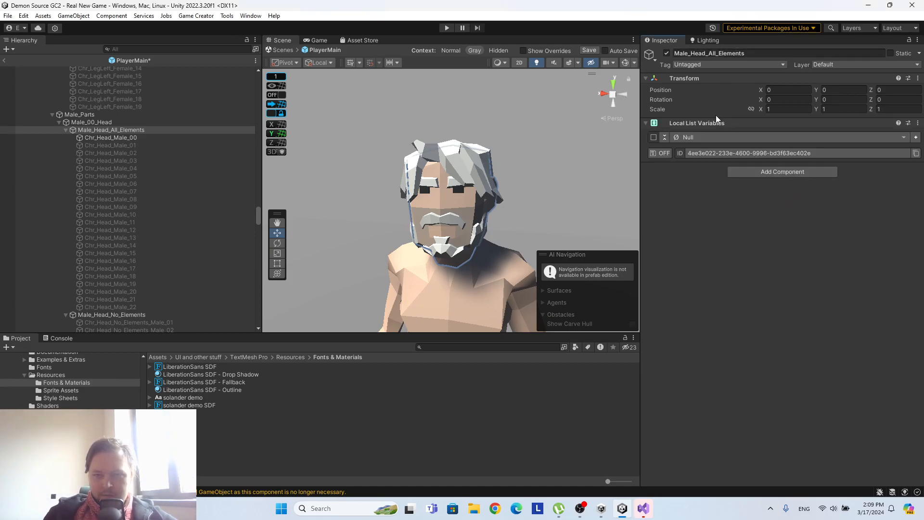
Set the value type of the Local List Variables component to Game Object.
scroll(195, 124, down, 2)
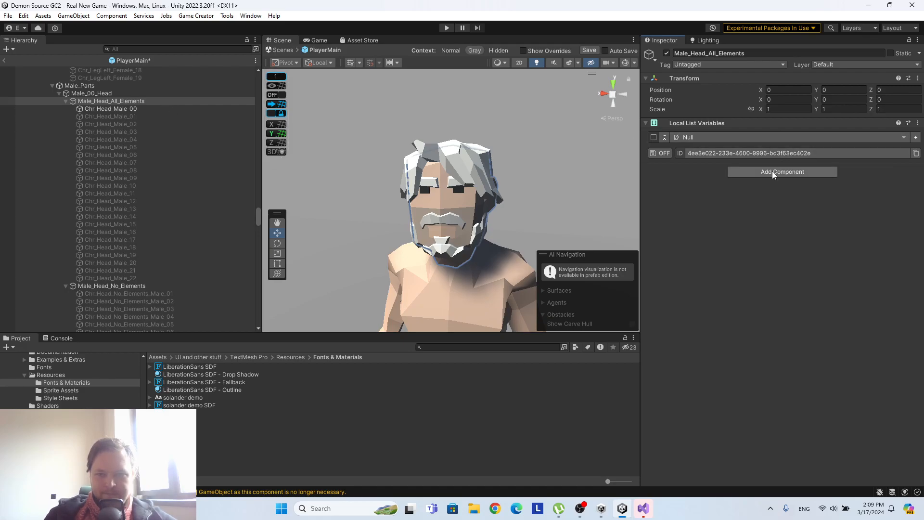
click(689, 137)
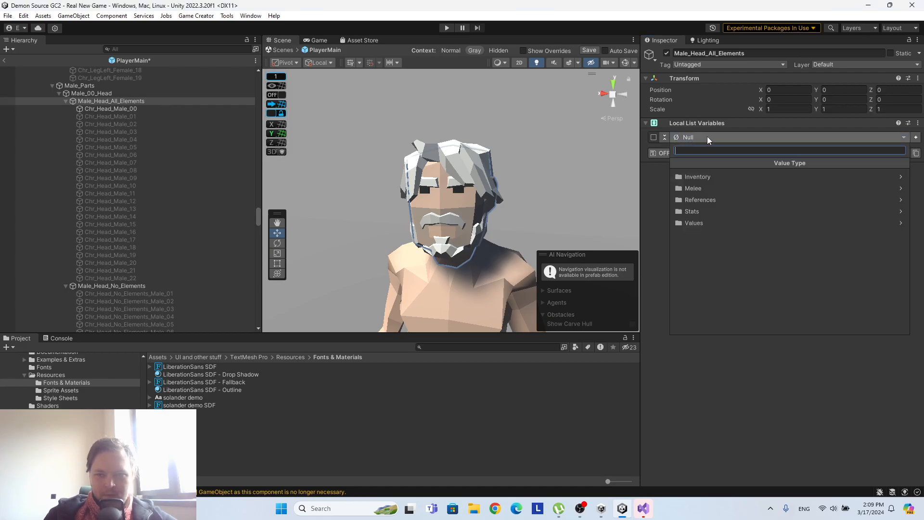
click(724, 200)
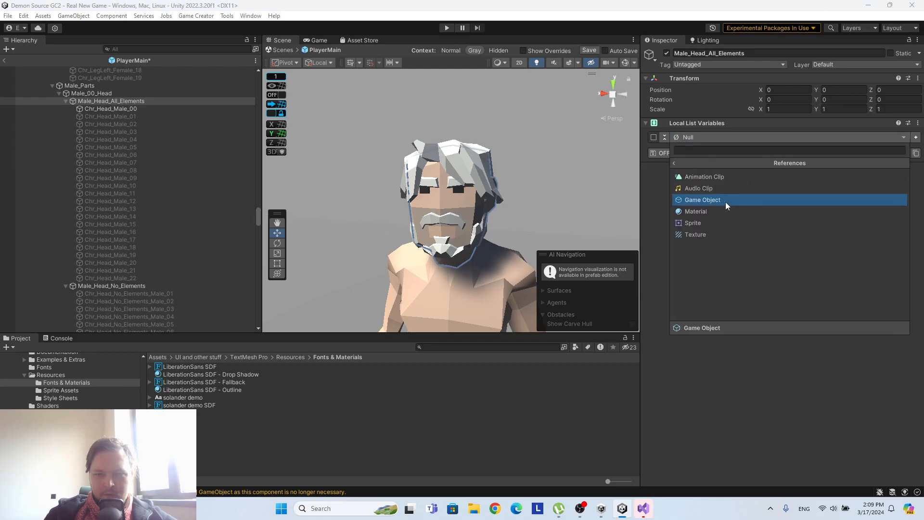
click(726, 201)
click(709, 136)
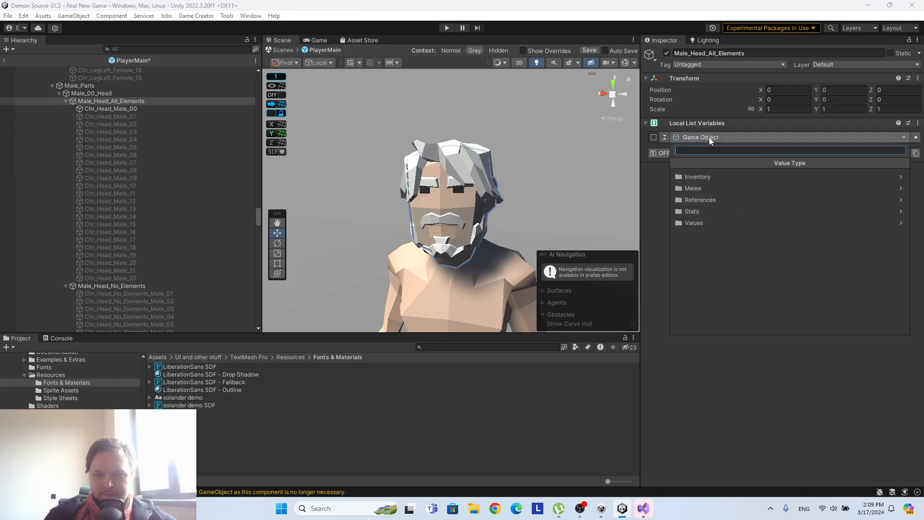
click(672, 187)
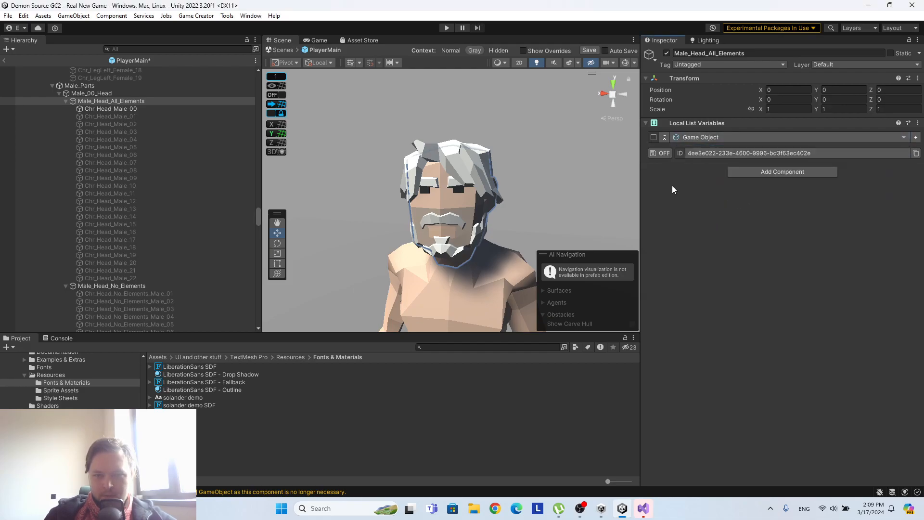
Add empty entries 0 to 22 to the Game Object list, one for each male head.
click(916, 138)
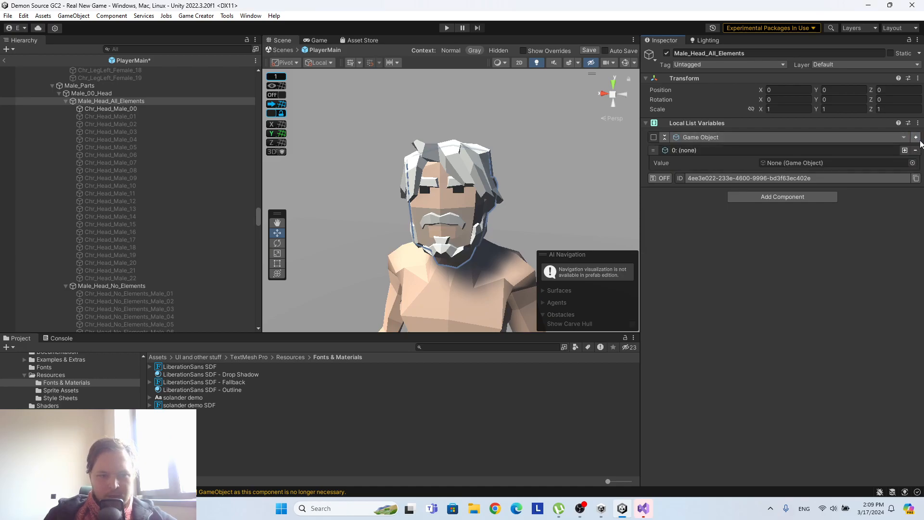
double_click(917, 138)
click(917, 139)
click(916, 138)
double_click(917, 139)
click(916, 139)
double_click(917, 139)
click(919, 139)
double_click(919, 140)
click(910, 138)
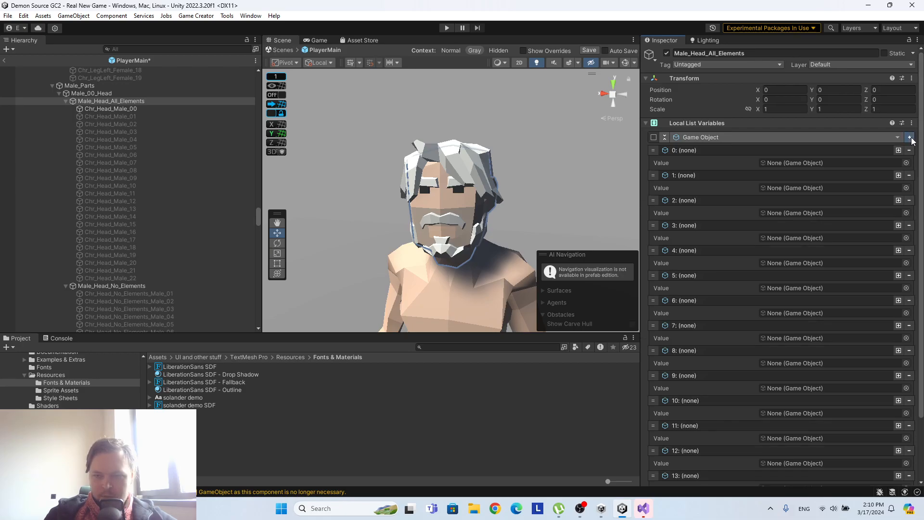
scroll(854, 179, down, 3)
scroll(853, 181, up, 3)
scroll(869, 155, down, 5)
scroll(920, 85, up, 5)
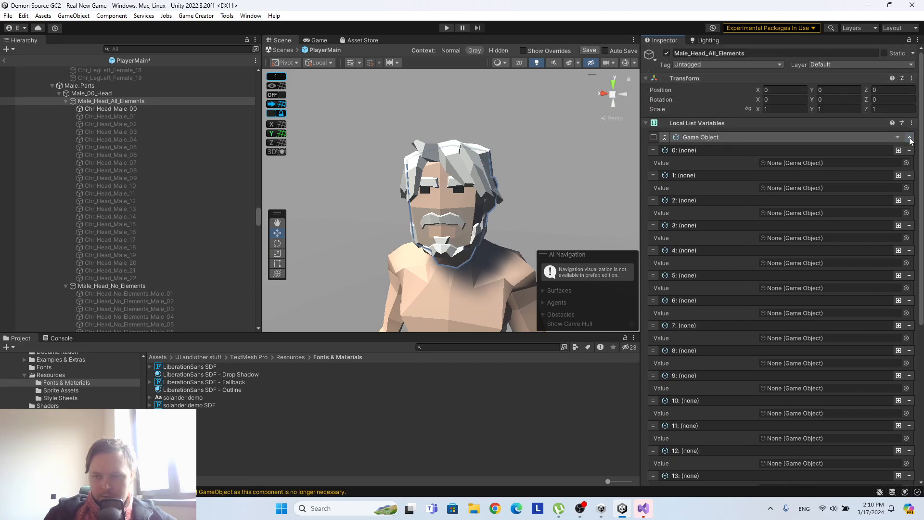
scroll(865, 133, down, 5)
scroll(860, 137, up, 5)
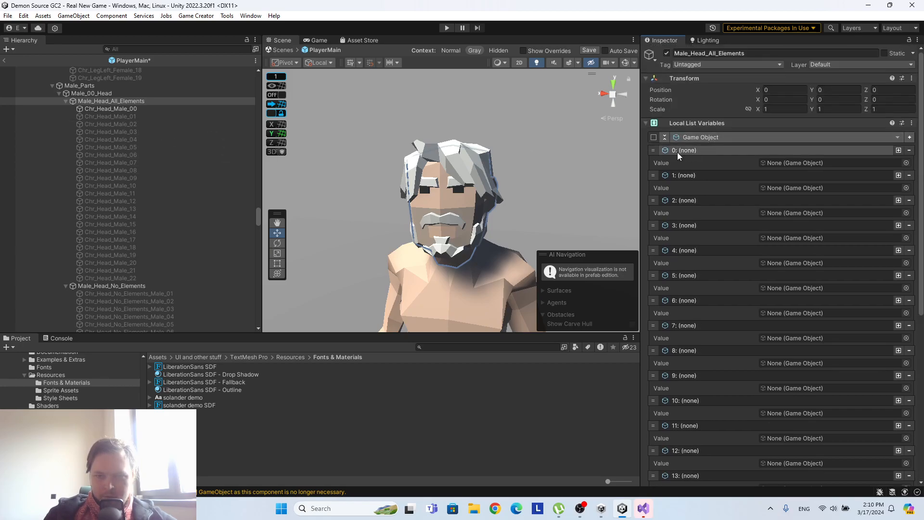
Assign Chr_Head_Male_00 through Chr_Head_Male_06 to list entries 0 to 6 in matching order.
drag(115, 109, 782, 163)
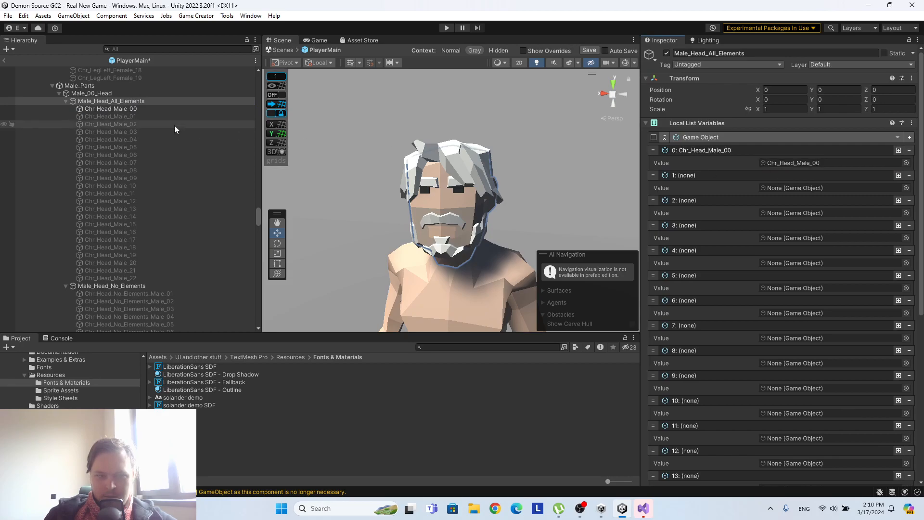
drag(95, 116, 792, 187)
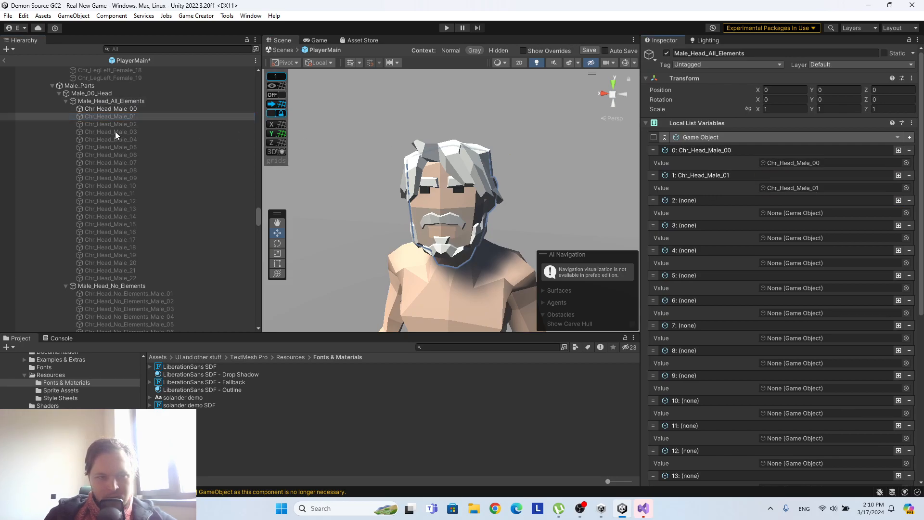
drag(152, 126, 816, 213)
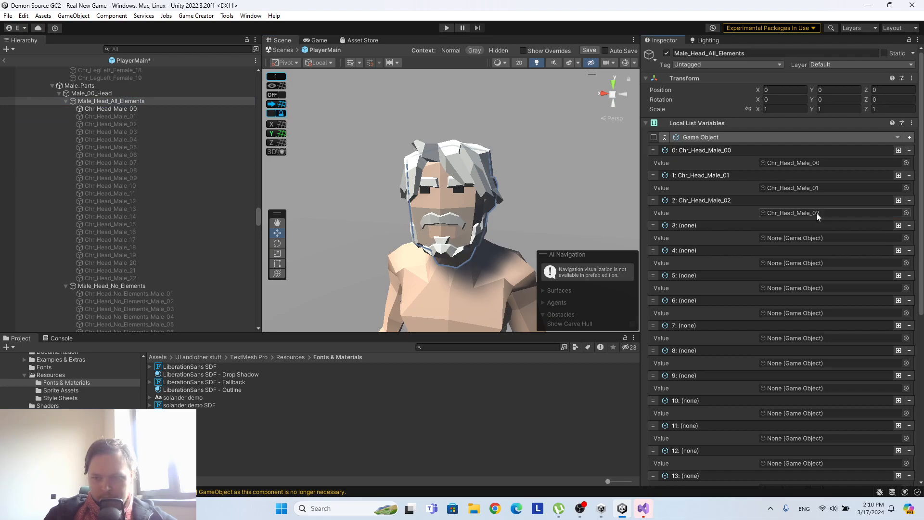
drag(134, 131, 809, 264)
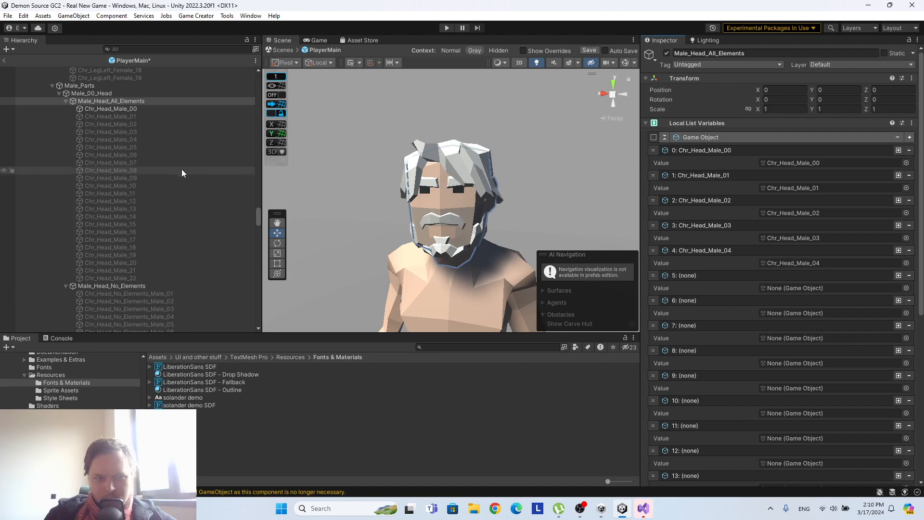
drag(133, 148, 807, 289)
drag(144, 154, 813, 312)
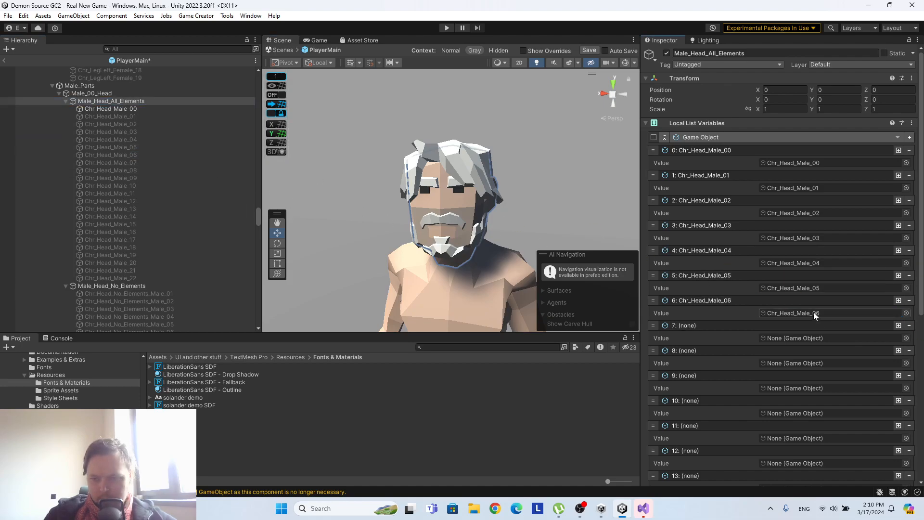
Assign Chr_Head_Male_07 through Chr_Head_Male_11 to list entries 7 to 11 in matching order.
scroll(816, 298, down, 5)
drag(127, 164, 819, 207)
click(152, 171)
drag(152, 171, 801, 233)
drag(163, 178, 834, 258)
click(145, 185)
drag(144, 186, 794, 284)
click(149, 194)
drag(149, 194, 813, 302)
drag(139, 194, 797, 312)
Assign Chr_Head_Male_12 through Chr_Head_Male_17 to list entries 12 to 17 in matching order.
drag(117, 201, 811, 333)
drag(154, 208, 794, 358)
click(154, 217)
drag(154, 218, 789, 380)
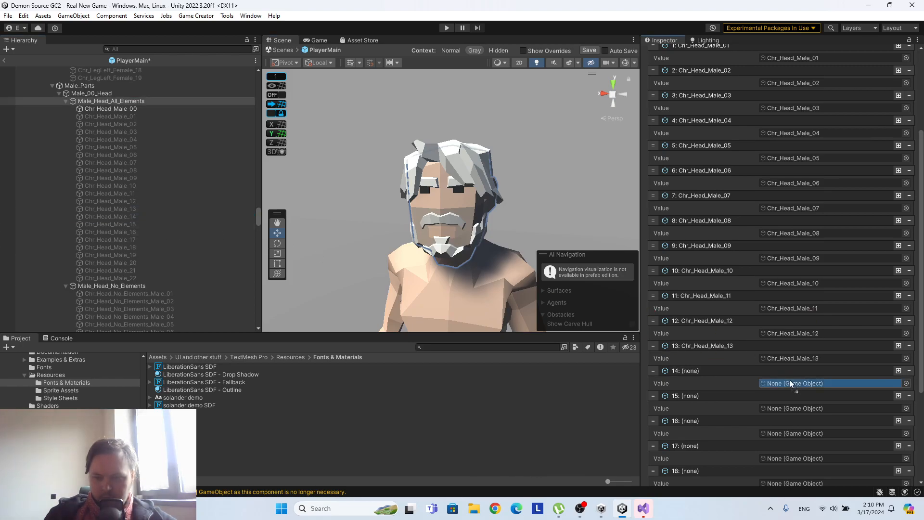
drag(152, 224, 822, 407)
scroll(808, 380, down, 4)
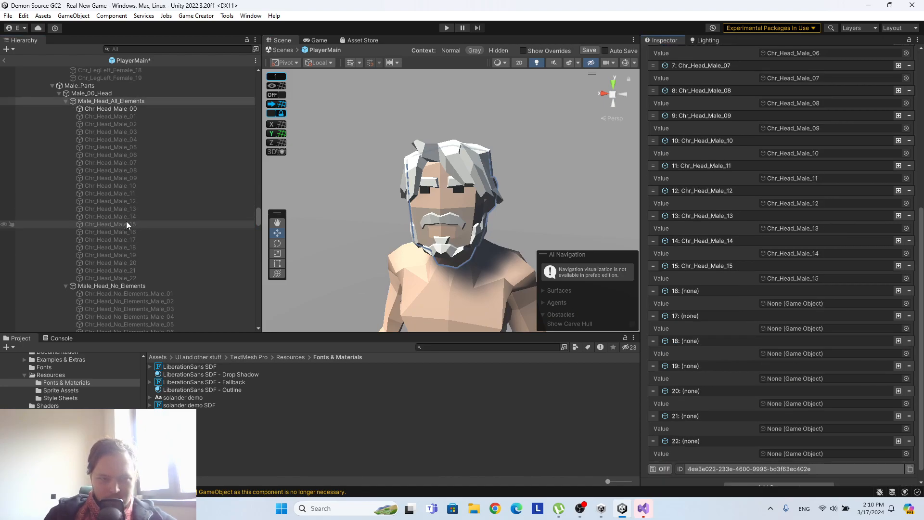
drag(128, 231, 795, 307)
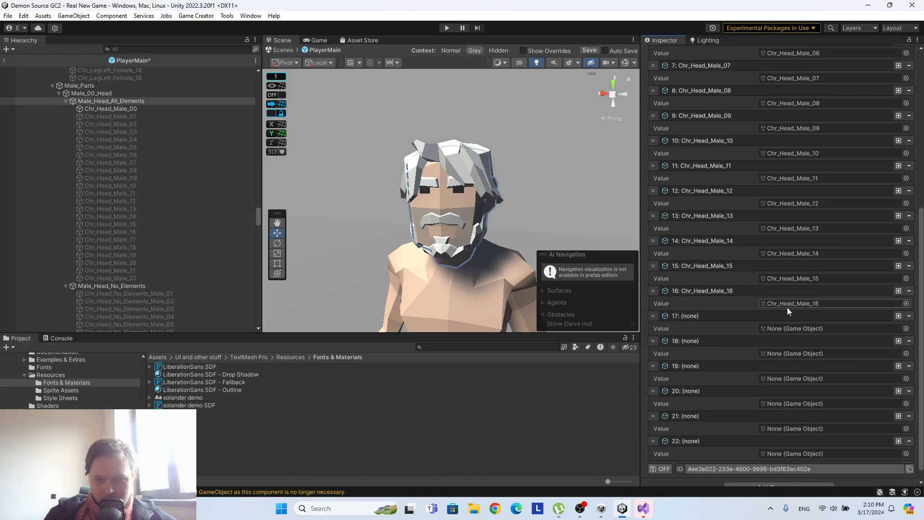
drag(135, 239, 821, 328)
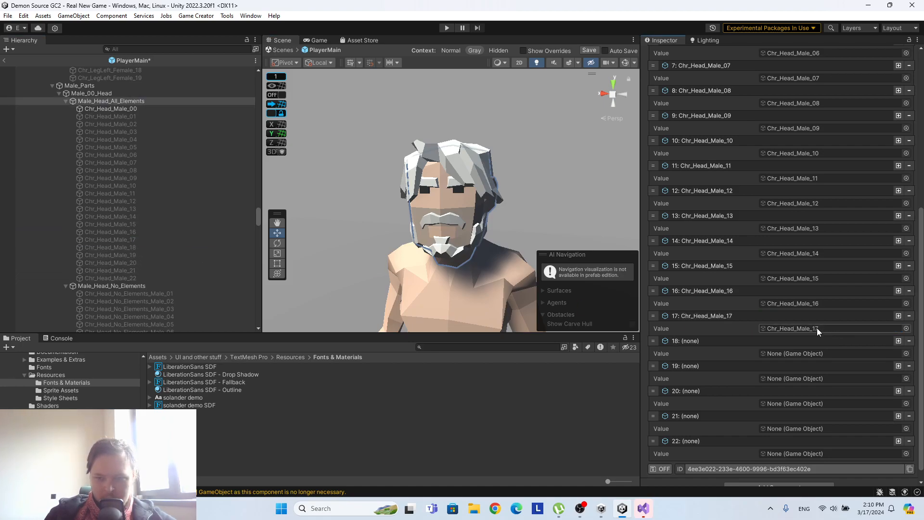
Assign Chr_Head_Male_18 through Chr_Head_Male_22 to list entries 18 to 22 in matching order.
drag(128, 249, 798, 355)
drag(132, 247, 804, 353)
drag(137, 256, 831, 377)
drag(141, 263, 857, 404)
drag(139, 271, 815, 428)
drag(125, 280, 806, 453)
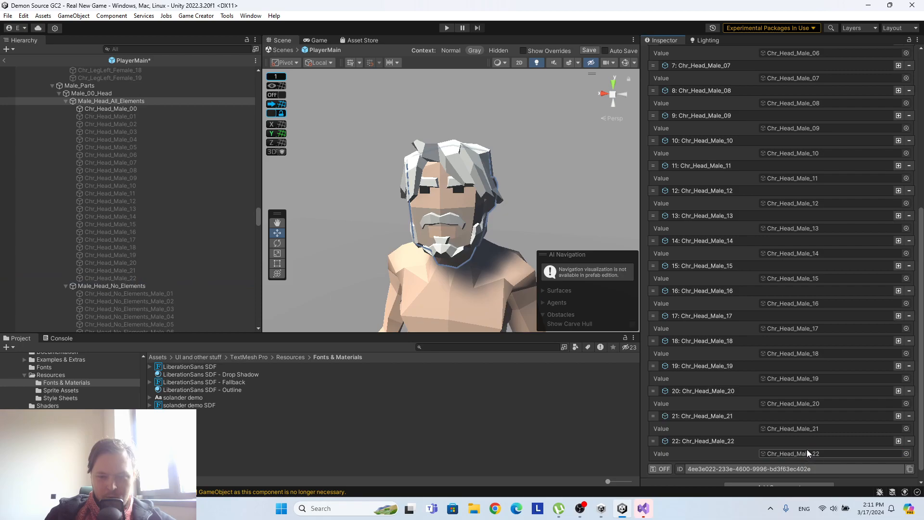
Collapse all entries of the Game Object list in the Local List Variables component.
scroll(815, 348, up, 10)
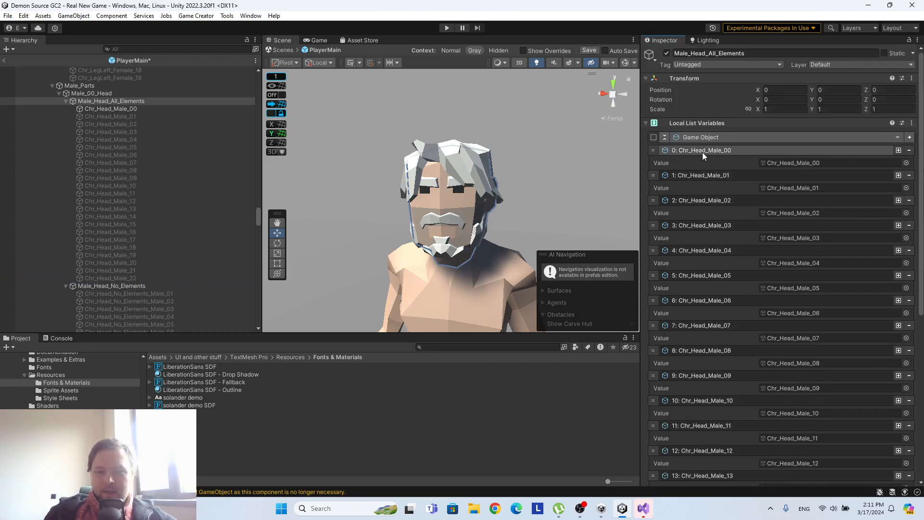
click(700, 135)
click(679, 124)
click(680, 123)
click(683, 124)
click(664, 137)
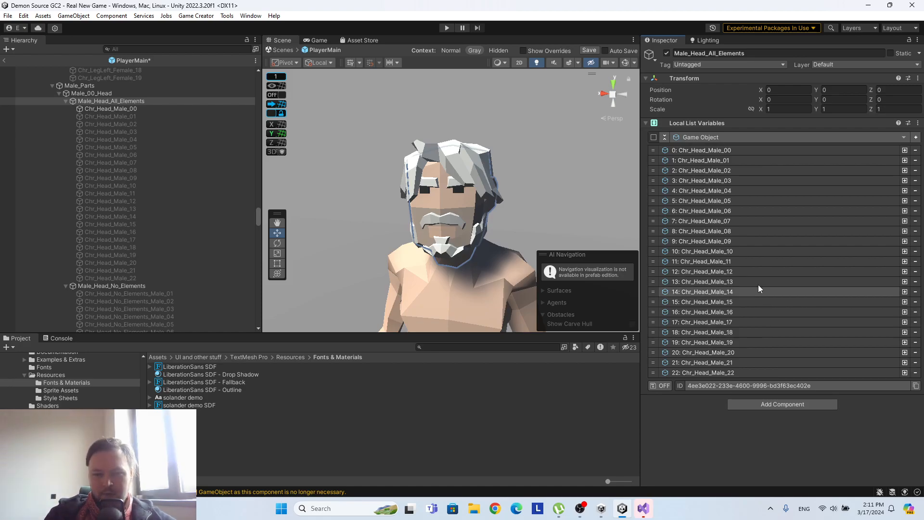
Add a Local Name Variables component containing a Number variable named faceindex, with saving turned on.
click(761, 404)
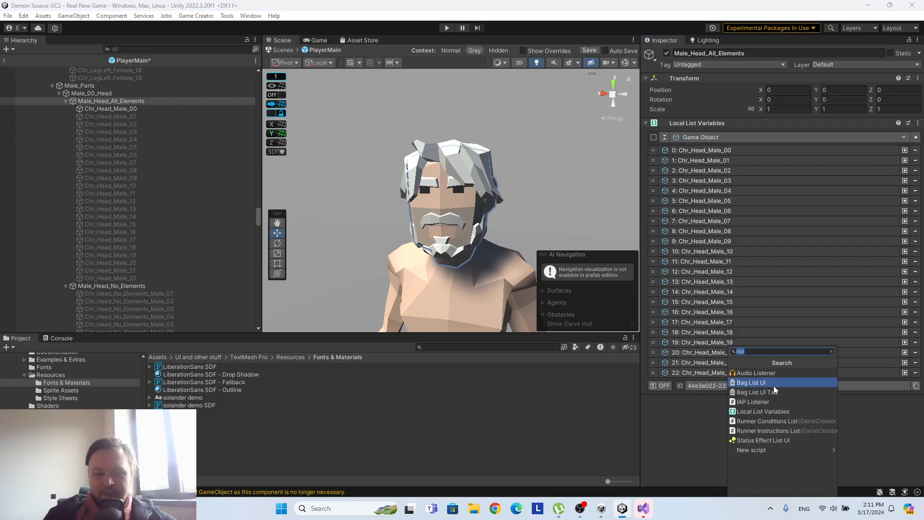
text(local)
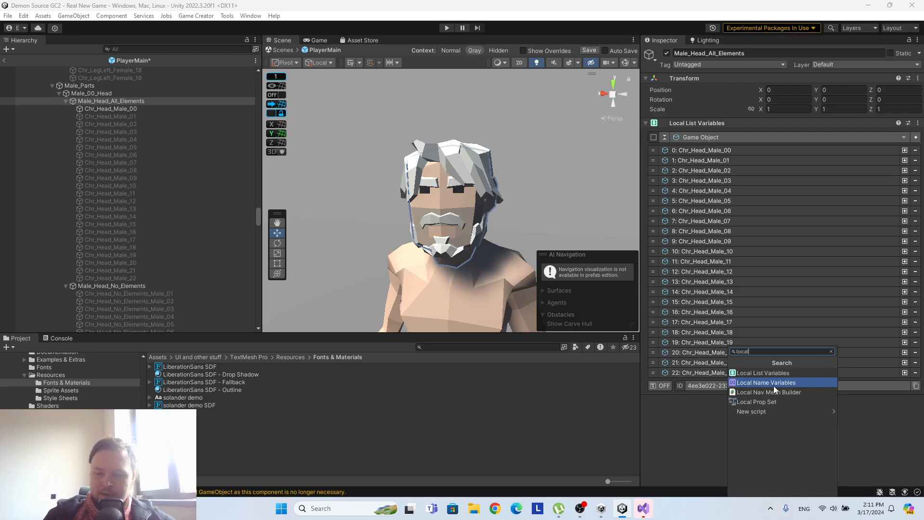
click(773, 384)
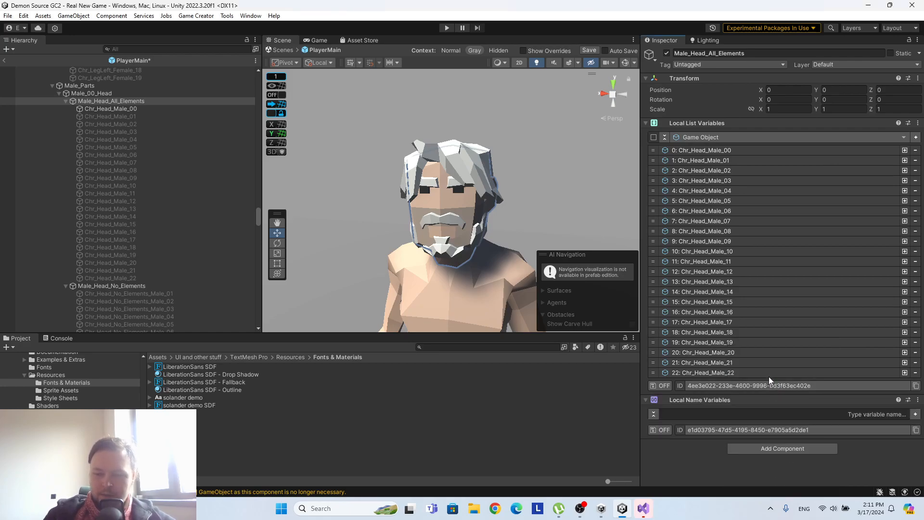
click(915, 415)
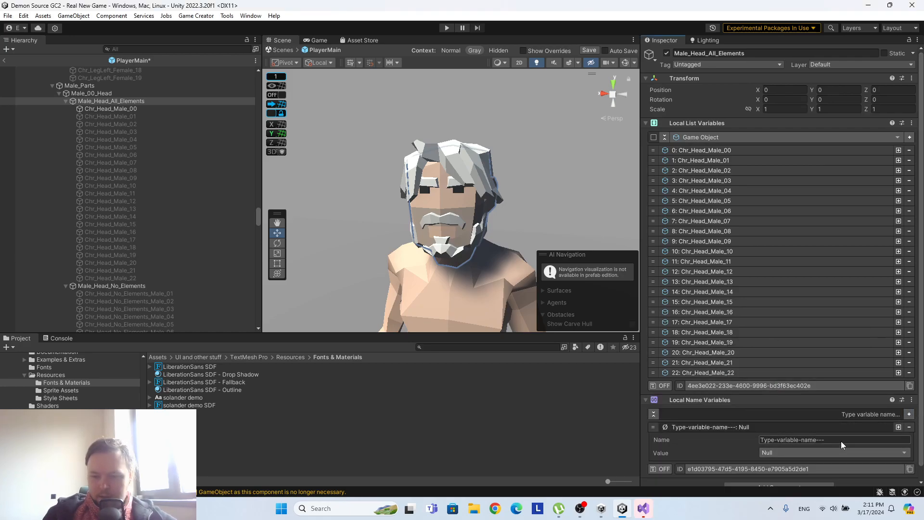
text(fa)
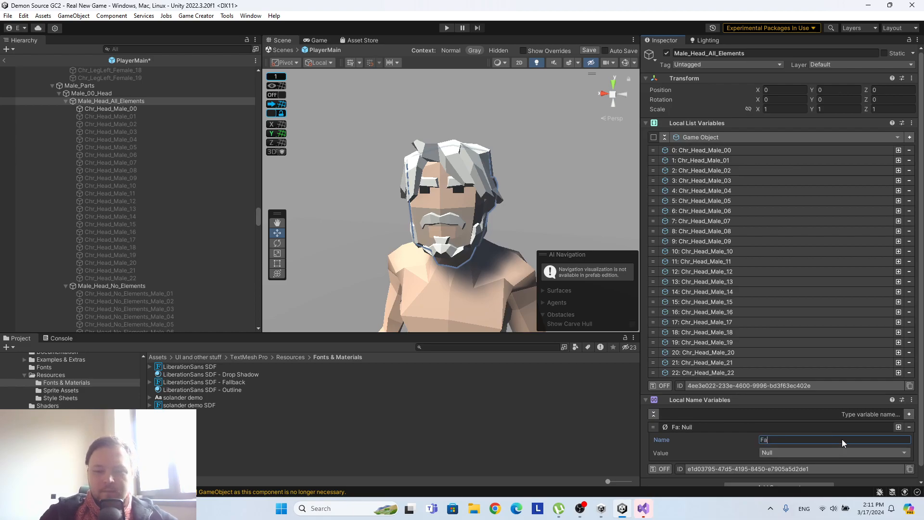
text(ceindex)
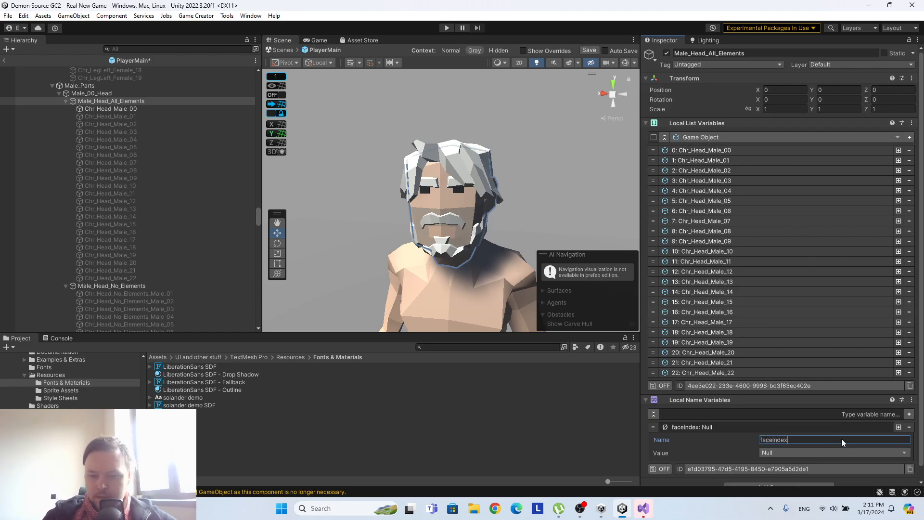
click(808, 453)
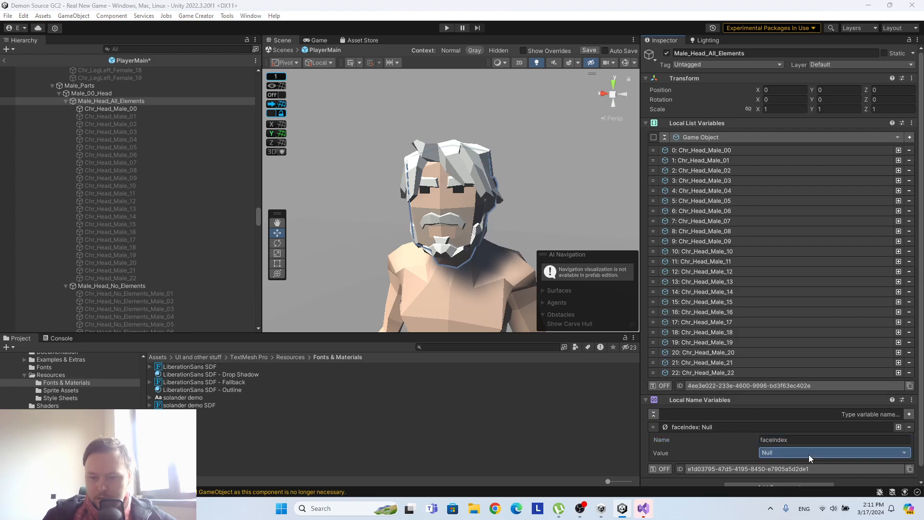
click(807, 327)
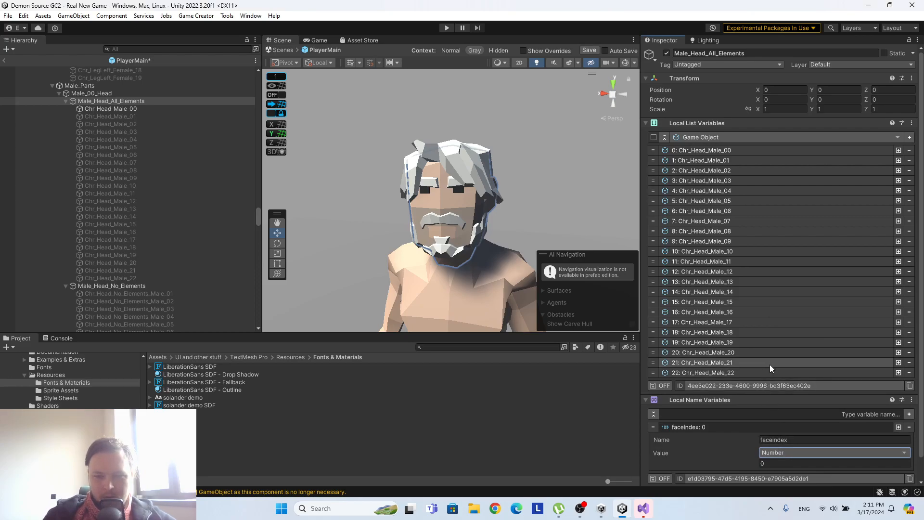
scroll(769, 365, down, 2)
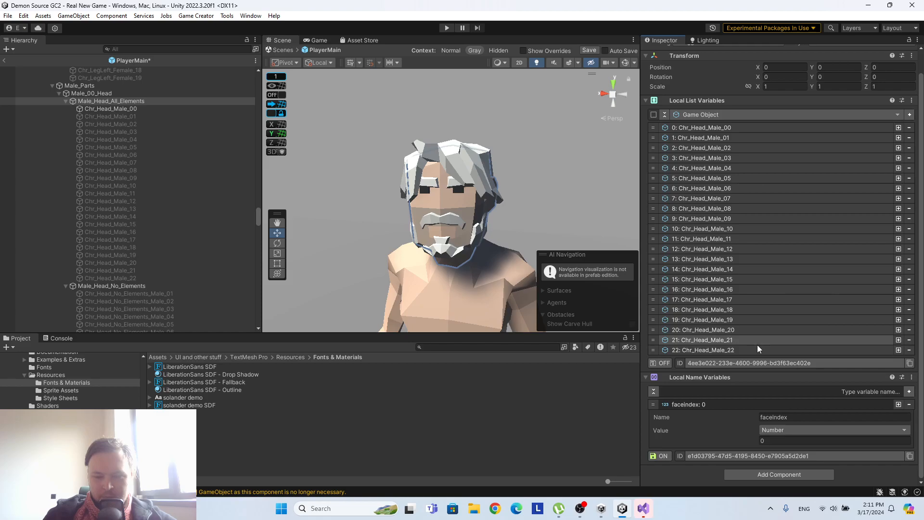
Add a Trigger component to Male_Head_All_Elements, keeping the On Start event.
click(757, 474)
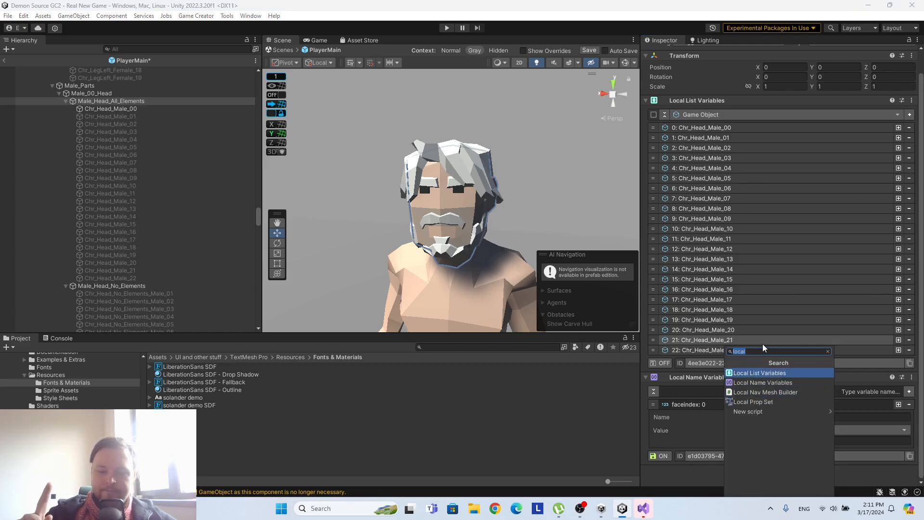
text(ri)
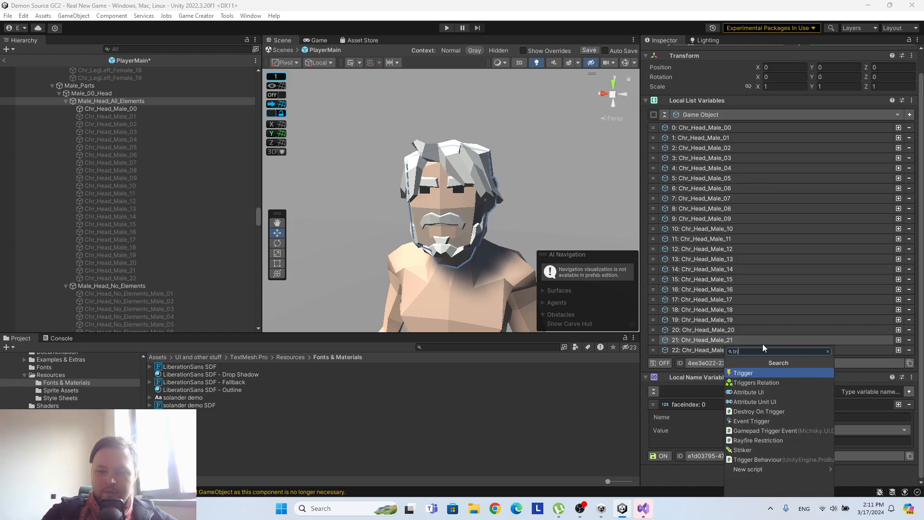
click(747, 373)
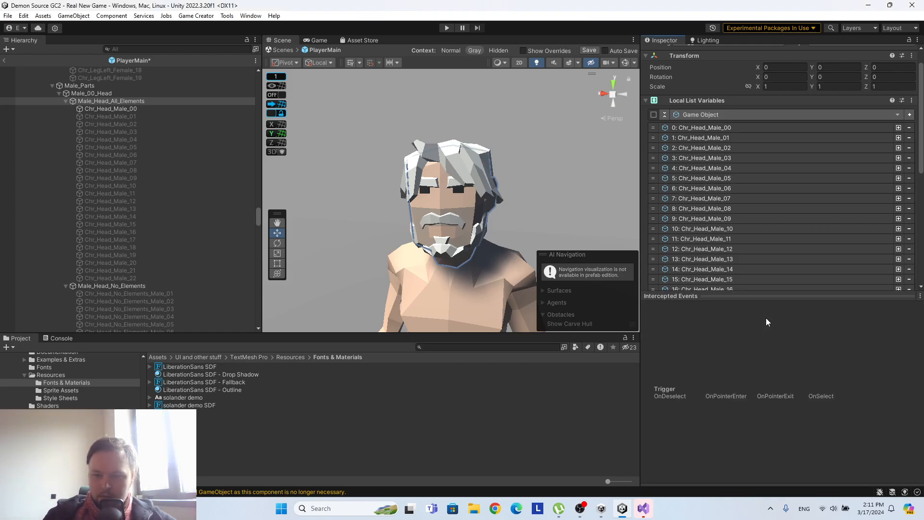
scroll(741, 252, down, 5)
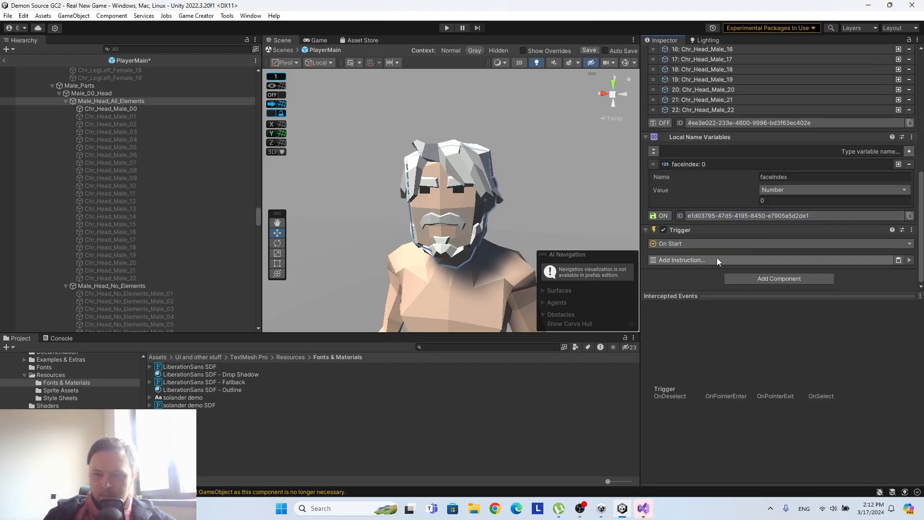
scroll(730, 218, up, 5)
scroll(729, 217, up, 3)
scroll(729, 216, down, 10)
Add a Loop instruction to the Trigger that runs through the local list on Male_Head_All_Elements.
click(709, 261)
text(loop)
click(690, 299)
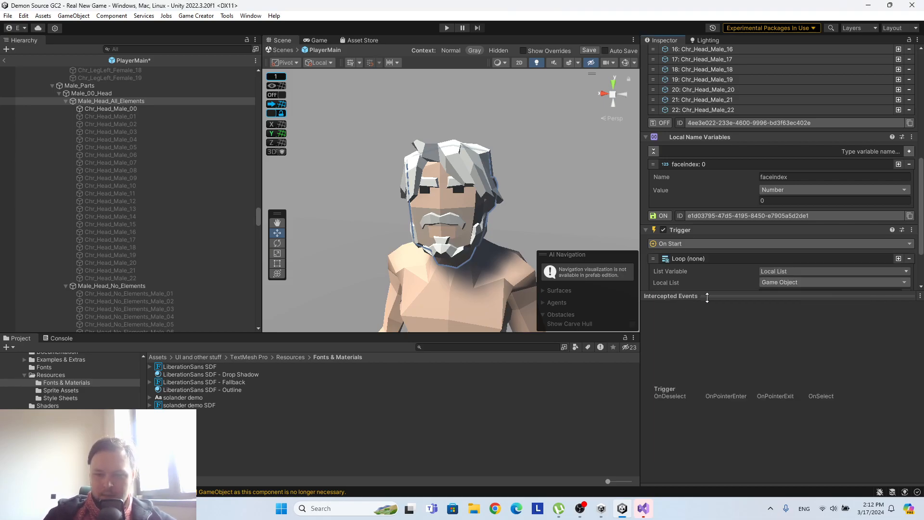
scroll(794, 200, down, 3)
drag(811, 165, 812, 223)
scroll(724, 214, up, 5)
scroll(722, 212, down, 5)
Add an Actions component with a Set Active instruction that sets Target to inactive.
click(764, 279)
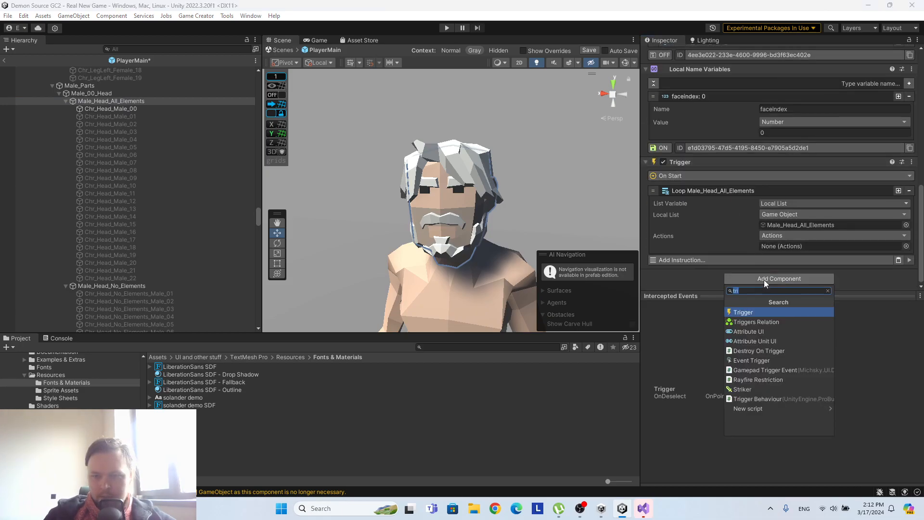
text(a)
click(760, 312)
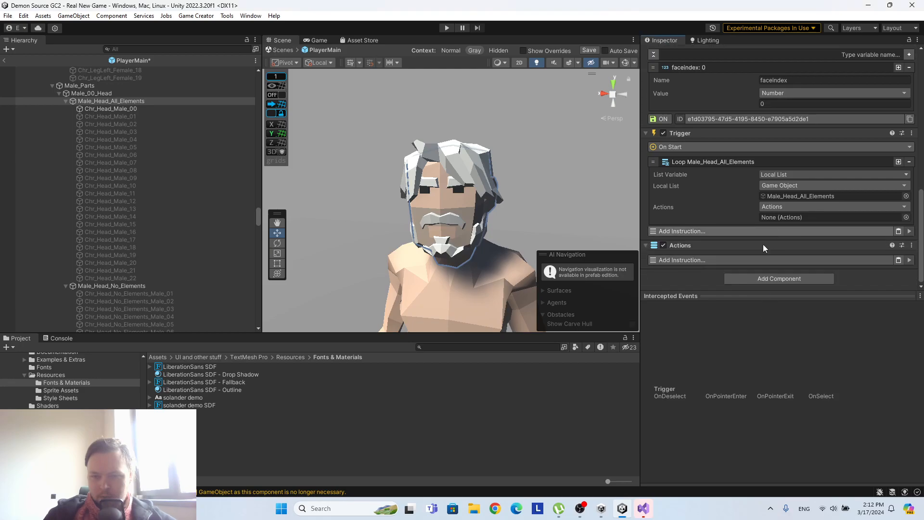
click(716, 260)
text(set act)
click(689, 300)
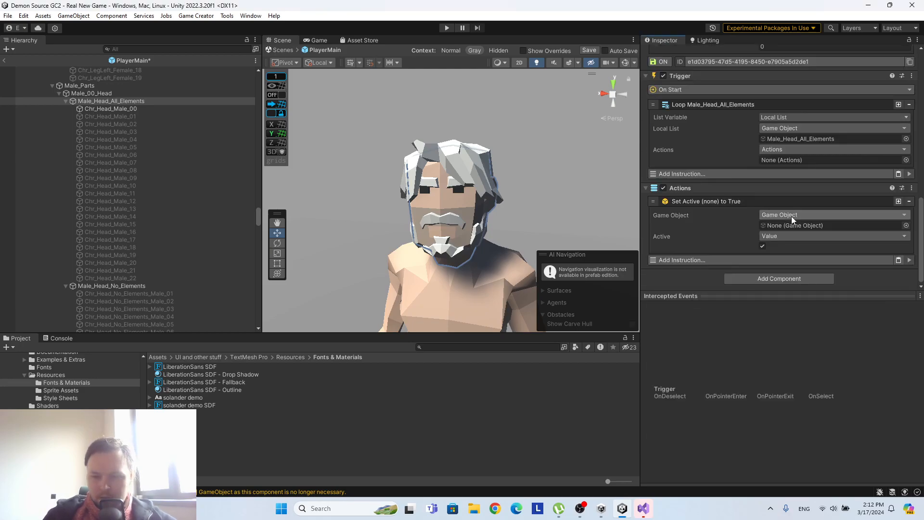
click(791, 213)
click(787, 266)
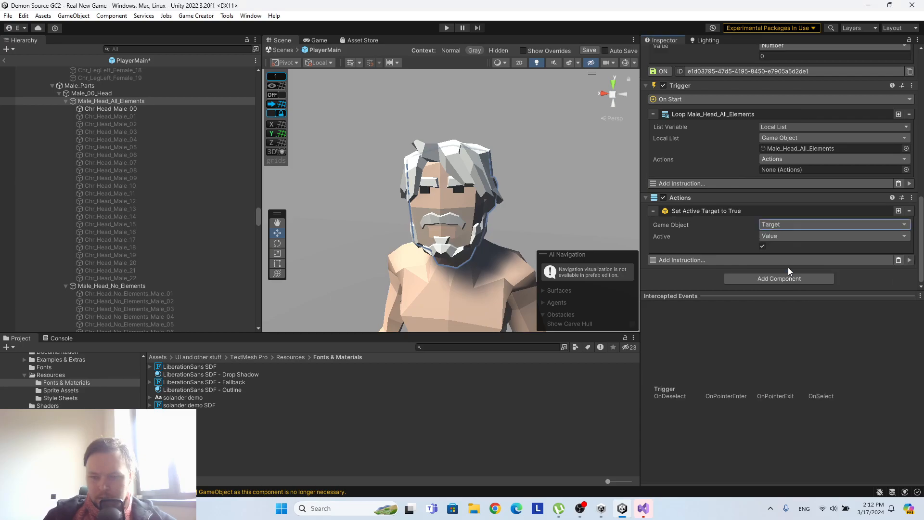
click(763, 246)
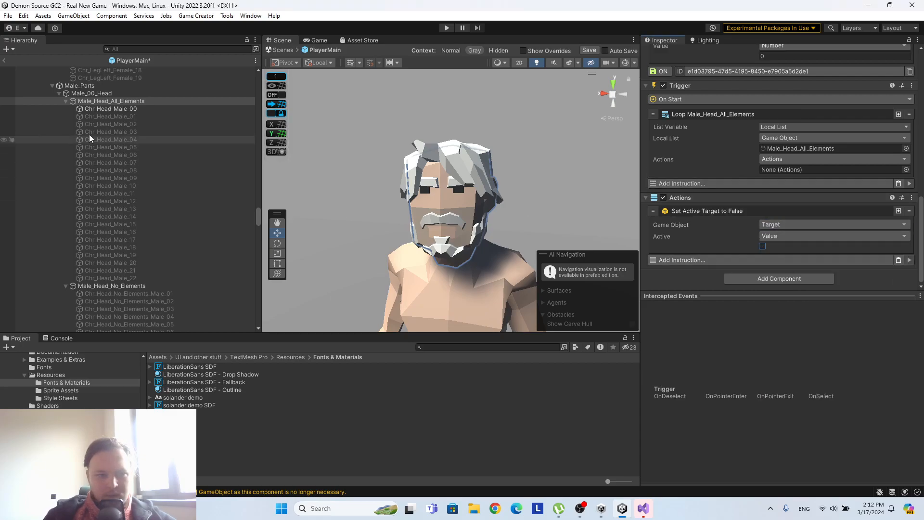
Assign the Actions component of Male_Head_All_Elements as the actions the Loop instruction runs.
drag(140, 101, 780, 170)
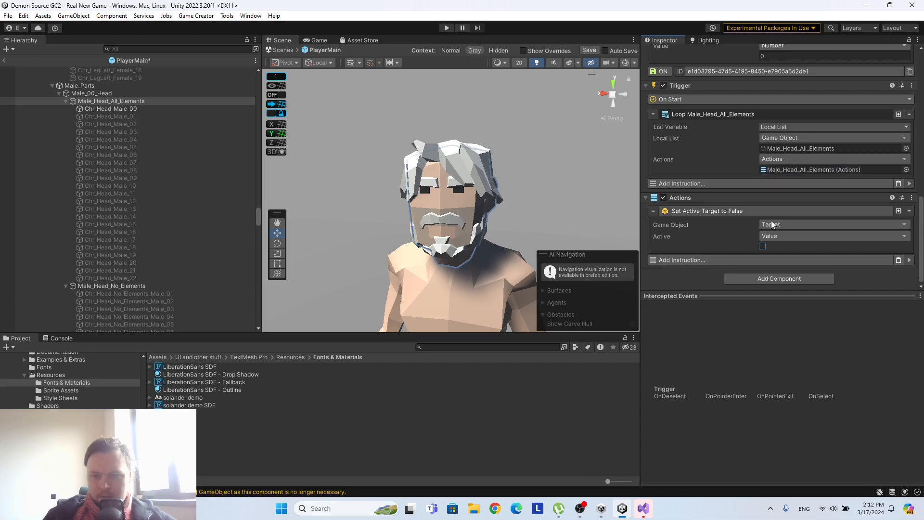
scroll(778, 230, up, 3)
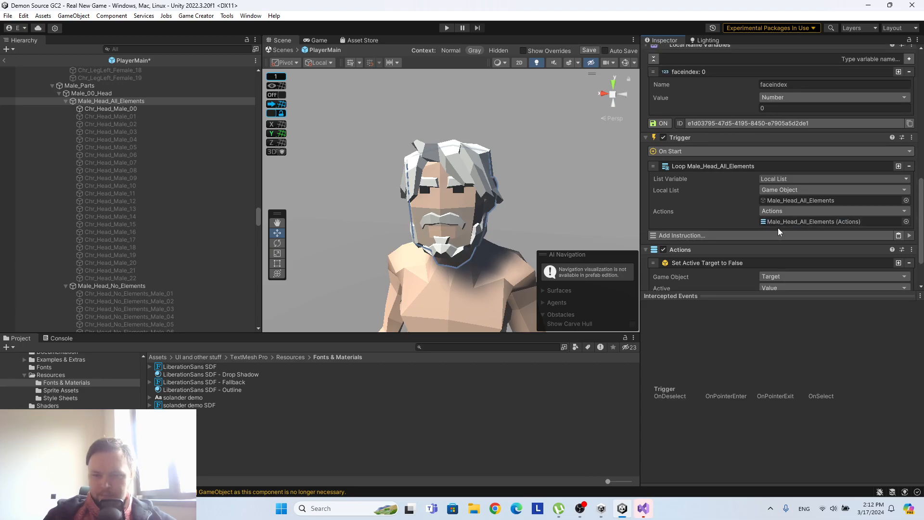
scroll(779, 231, up, 3)
scroll(779, 231, down, 5)
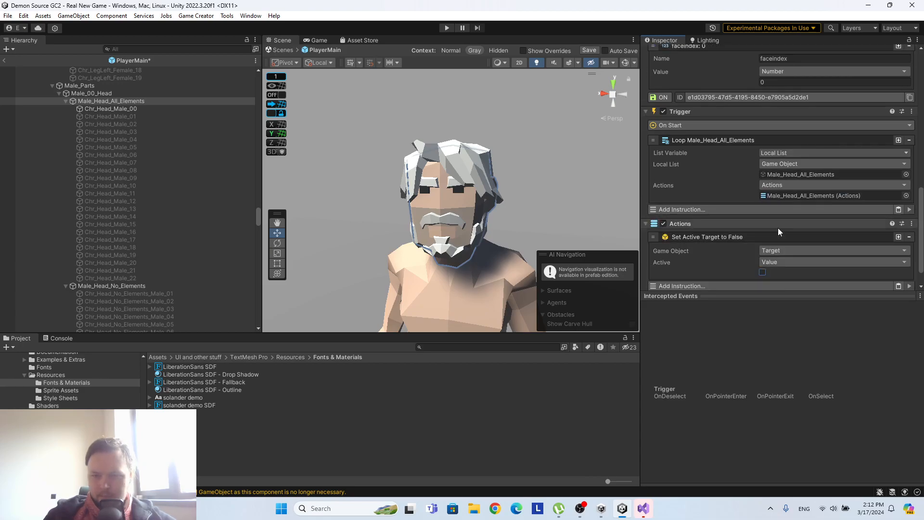
scroll(778, 227, down, 2)
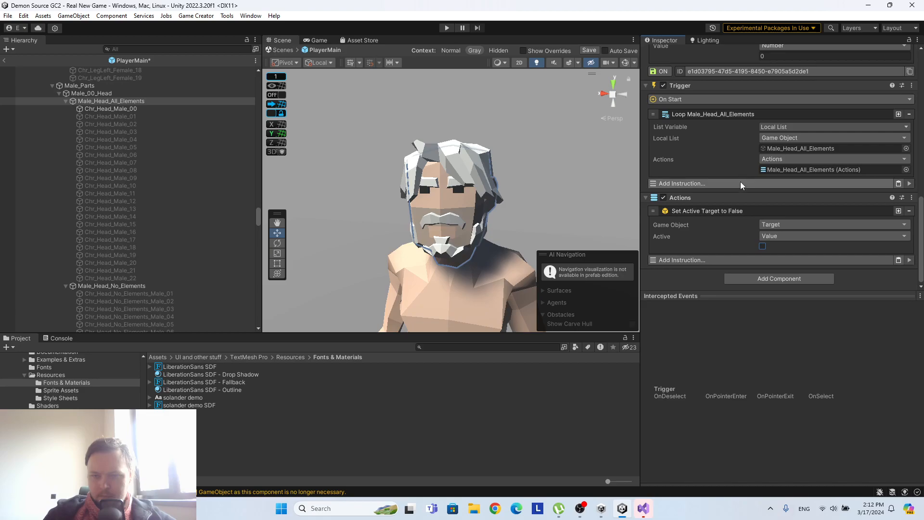
Add a Set Active instruction after the Loop in the On Start Trigger.
click(714, 182)
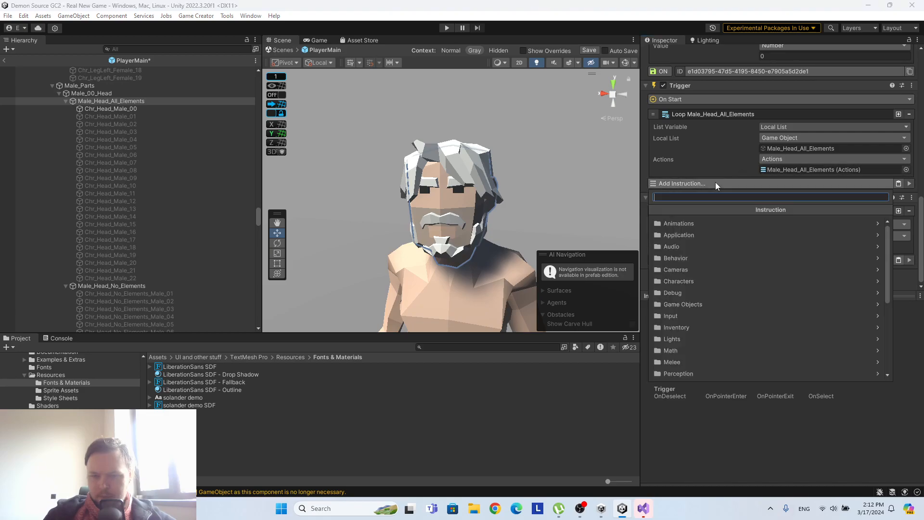
text(set act)
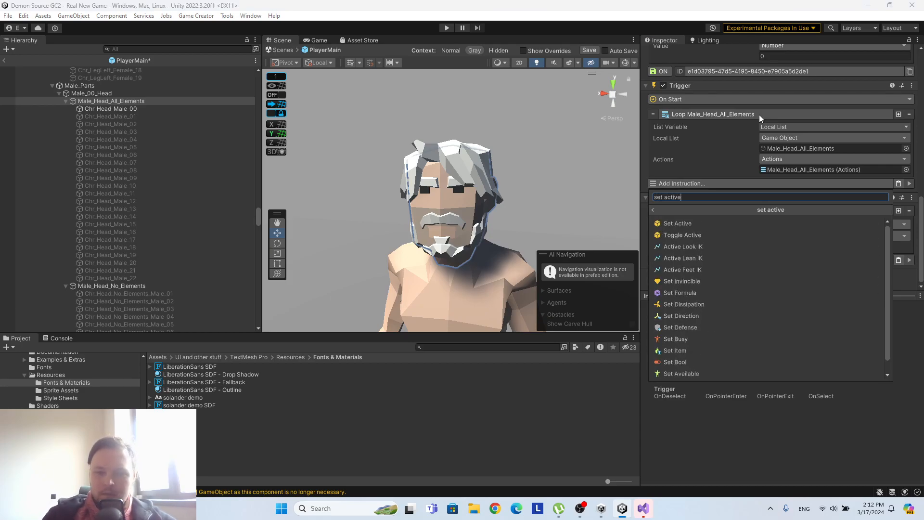
text(ive)
scroll(712, 241, up, 1)
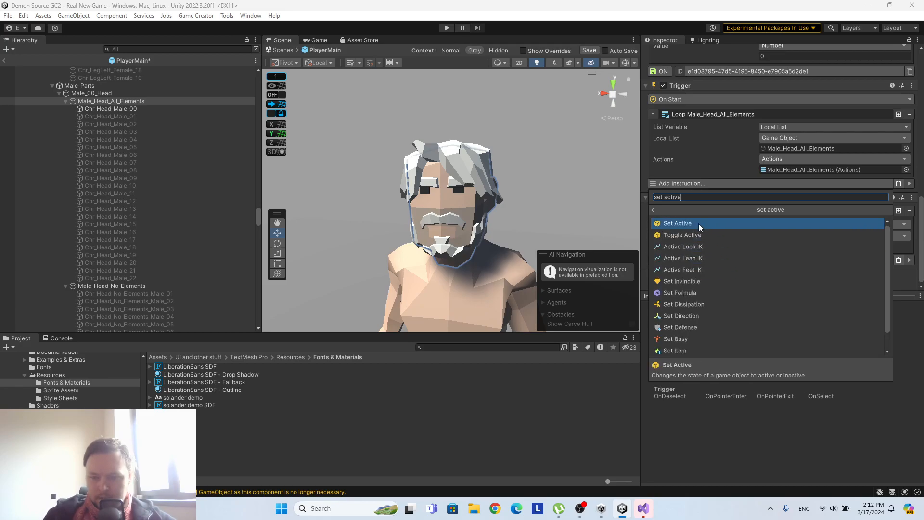
click(698, 223)
scroll(787, 240, down, 3)
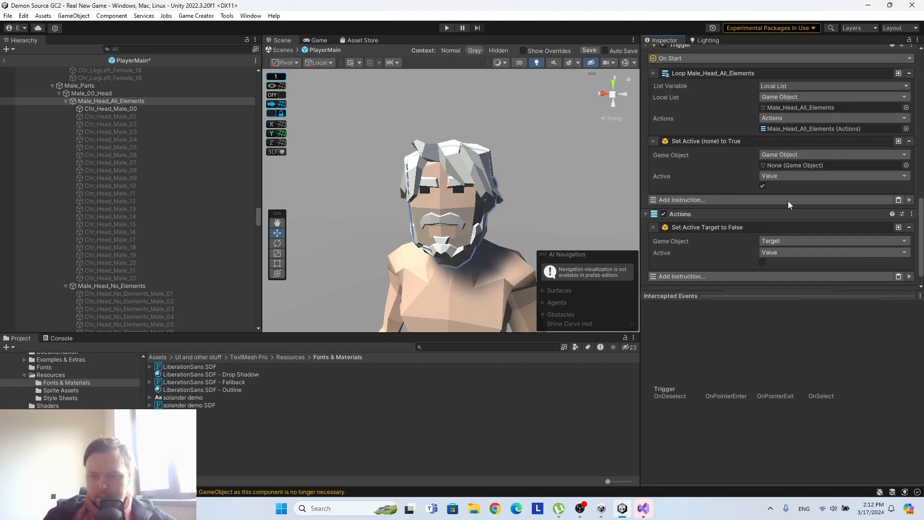
Set the new instruction's Active value to a Local List Variable taken from Male_Head_All_Elements.
click(781, 176)
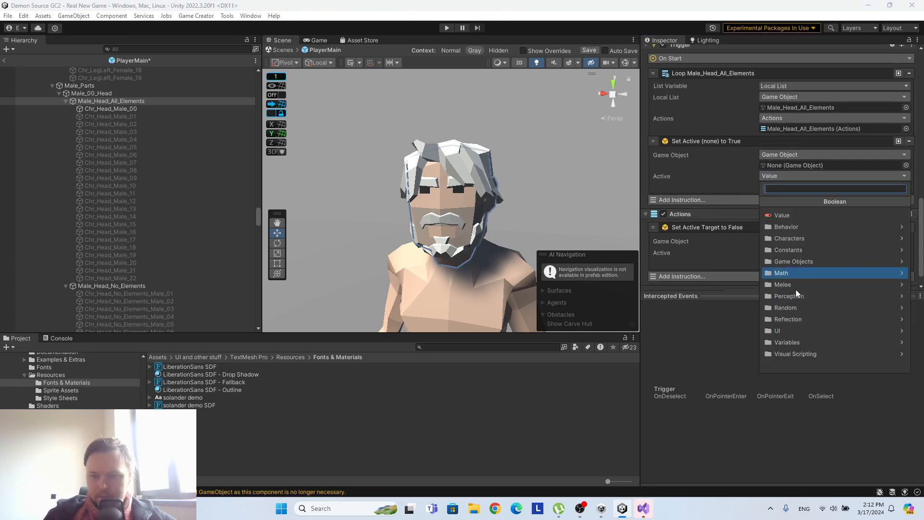
click(816, 352)
click(763, 202)
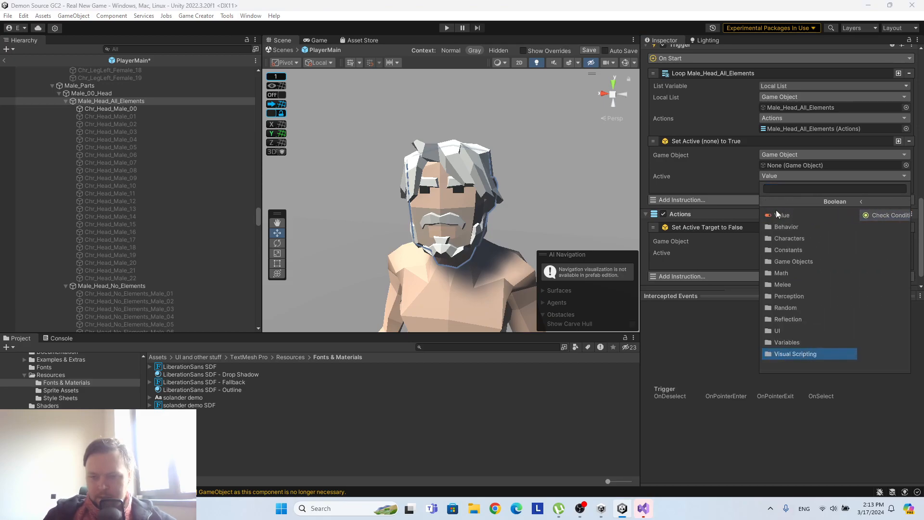
click(810, 342)
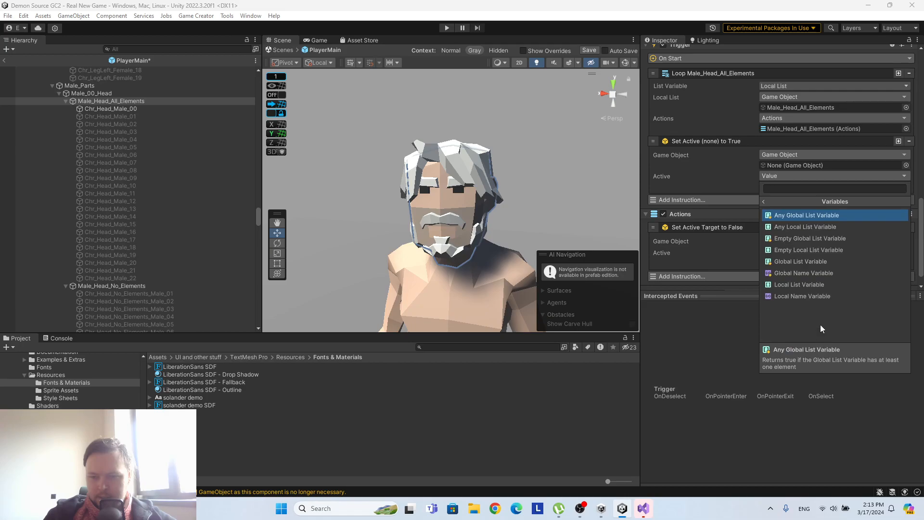
click(810, 286)
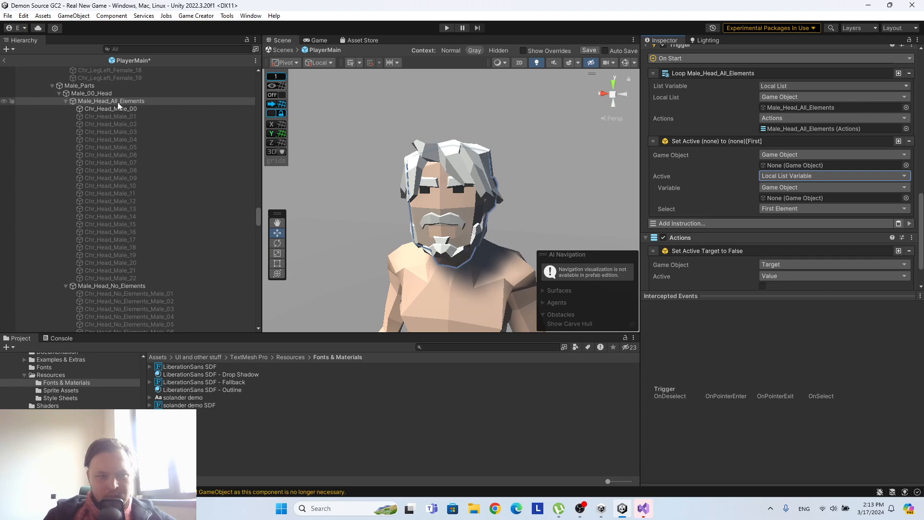
drag(118, 102, 813, 199)
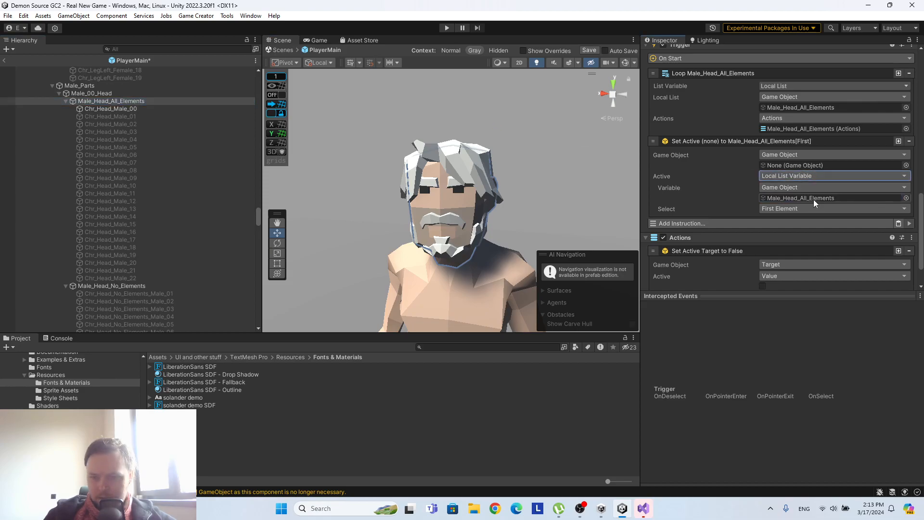
Make the second instruction's Active list variable select By Index, with the index taken from a Local Name Variable.
click(792, 206)
click(789, 249)
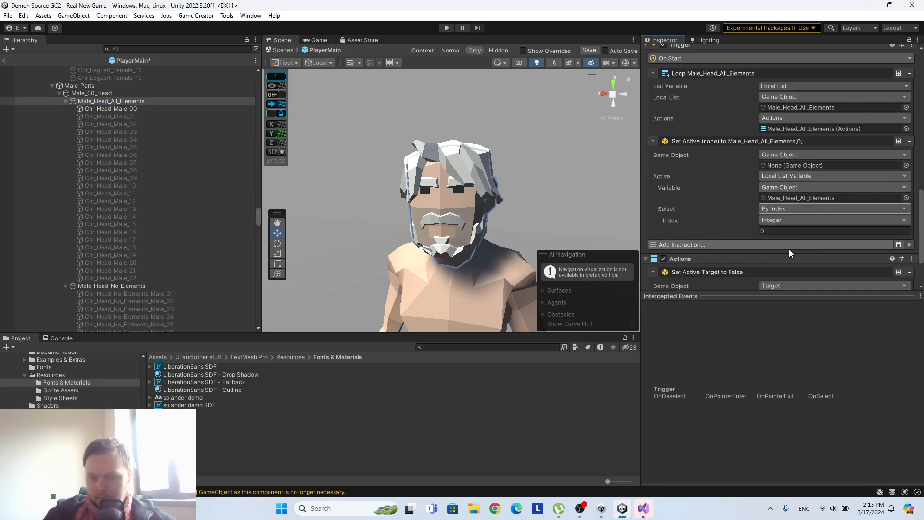
click(785, 220)
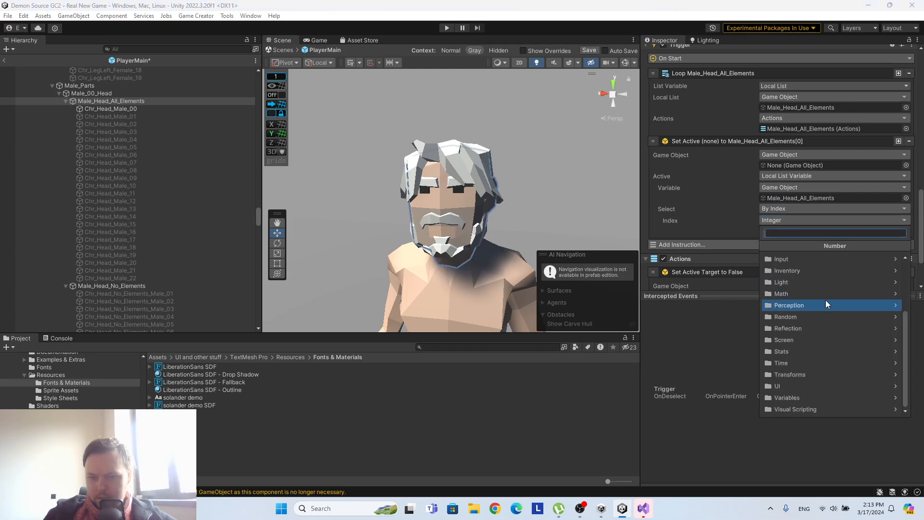
click(810, 398)
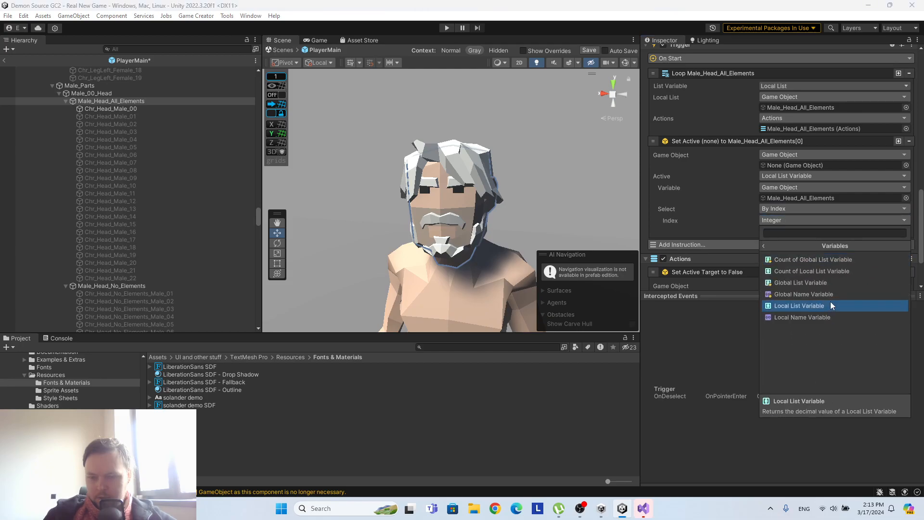
click(822, 319)
Assign Male_Head_All_Elements as the source of the index variable and choose its faceindex variable.
scroll(740, 233, down, 3)
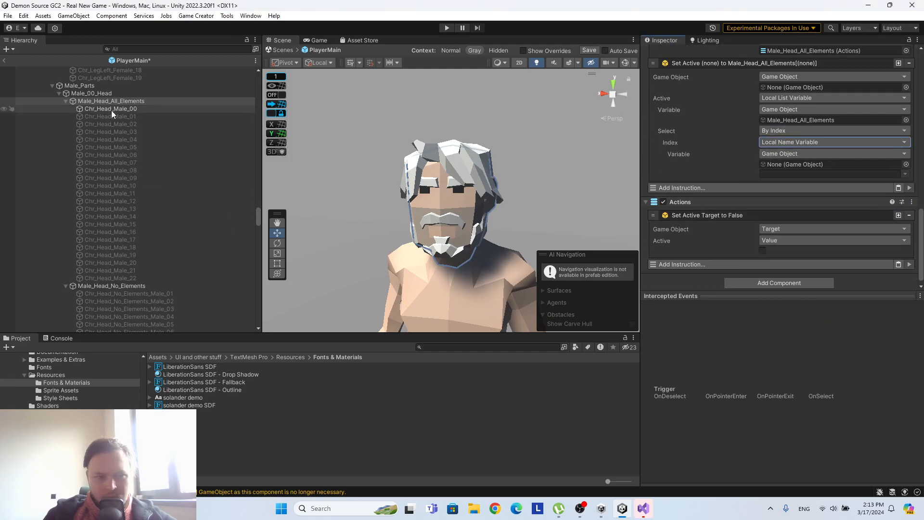
drag(113, 100, 813, 164)
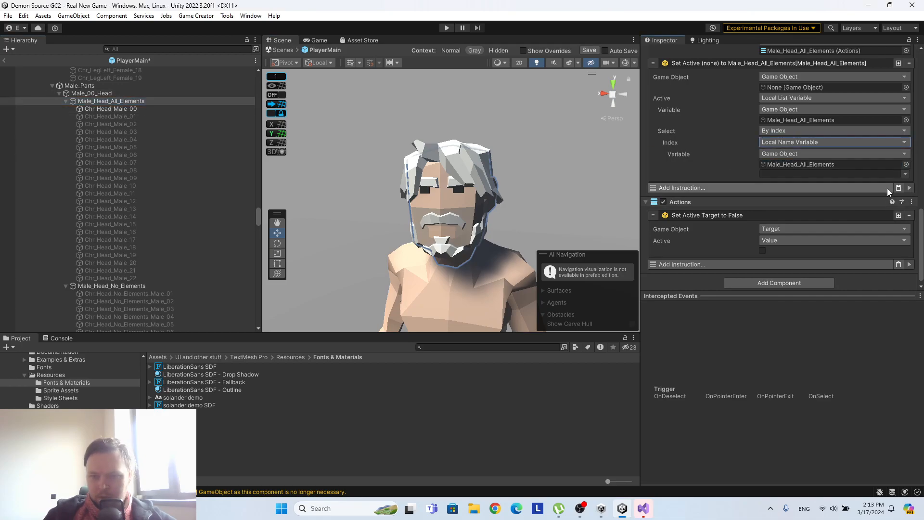
click(908, 175)
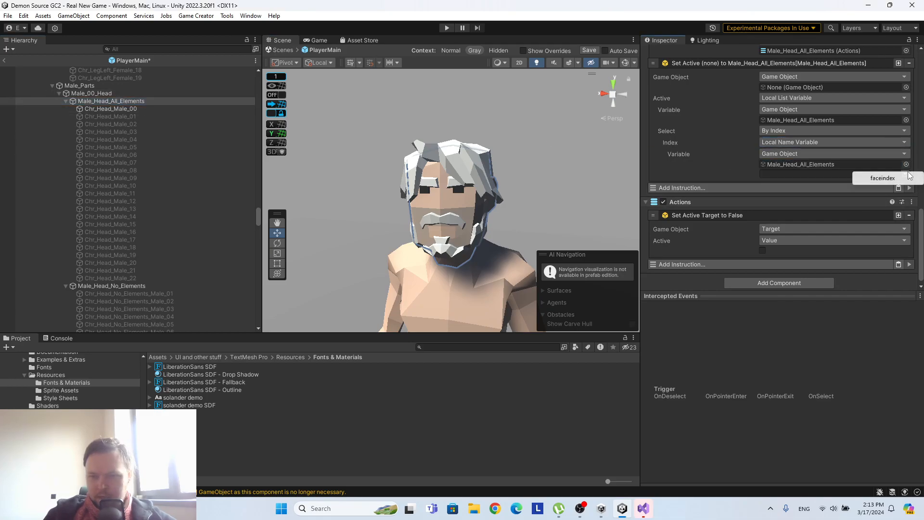
click(866, 178)
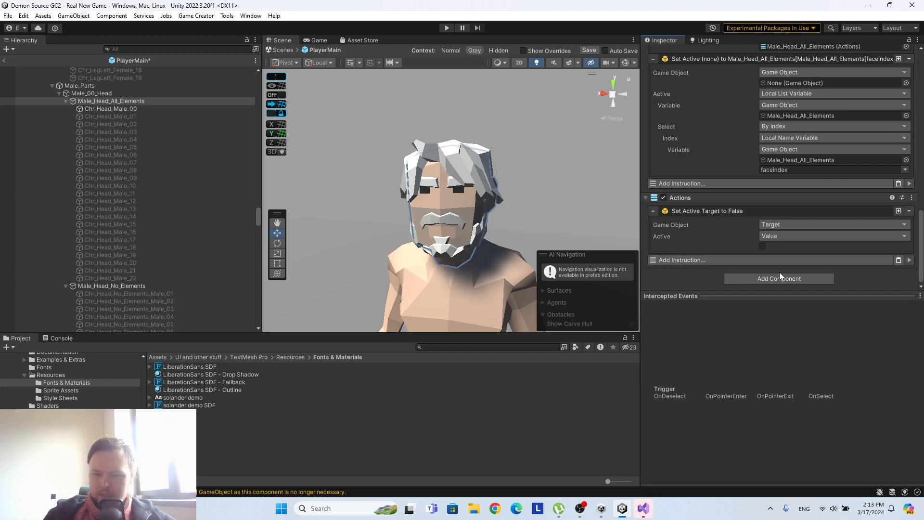
Review the Male_Head_All_Elements head list against the faceindex variable and the On Start Trigger instructions.
scroll(705, 252, up, 8)
scroll(705, 252, up, 5)
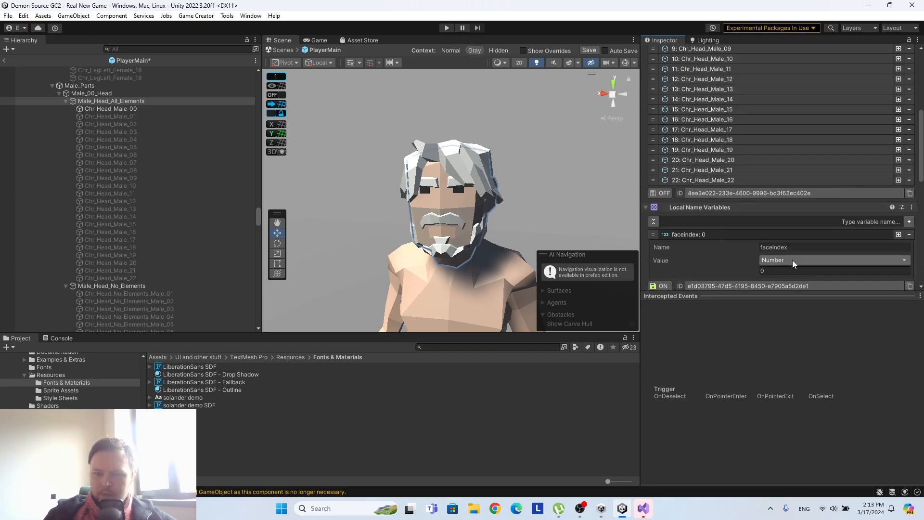
scroll(717, 236, down, 2)
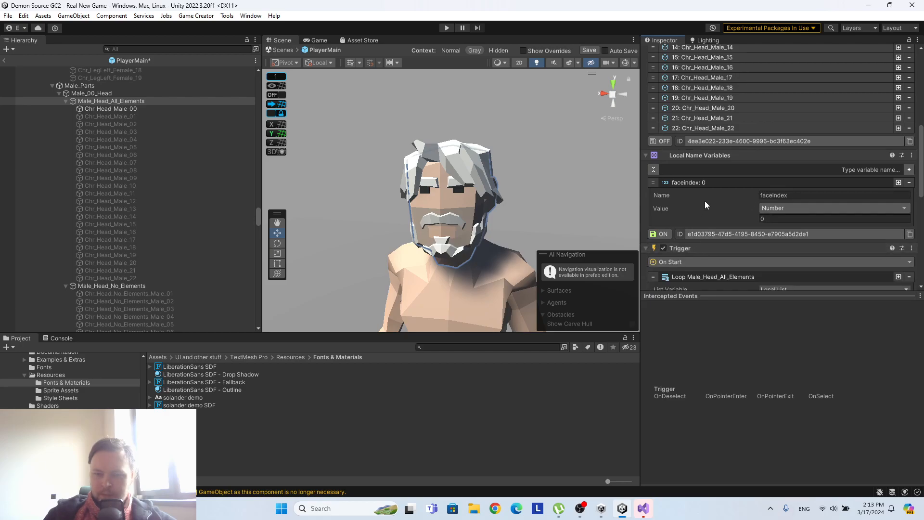
scroll(705, 200, down, 1)
scroll(706, 200, up, 2)
scroll(706, 200, up, 3)
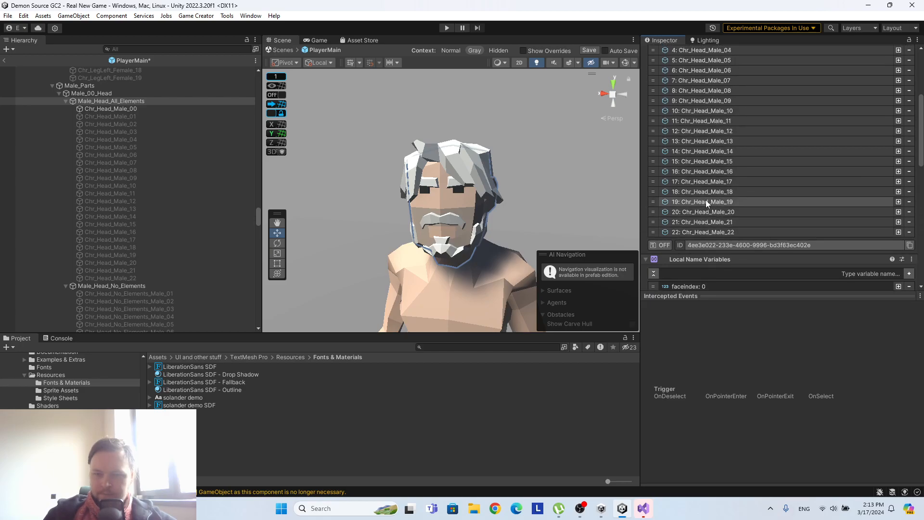
scroll(706, 201, down, 5)
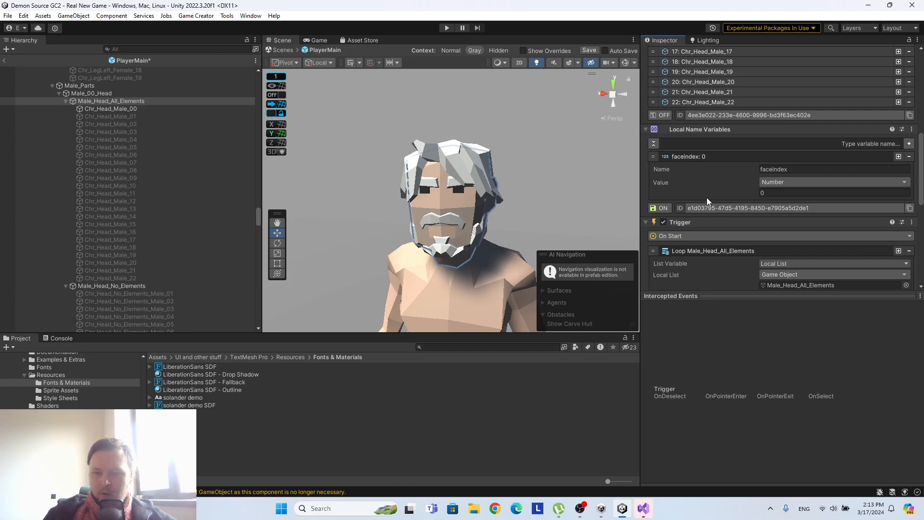
scroll(706, 200, up, 10)
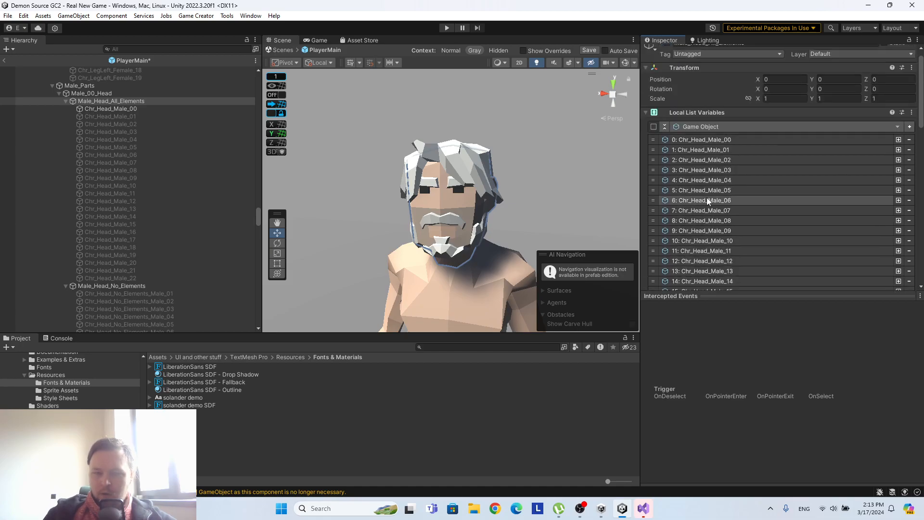
scroll(708, 202, down, 3)
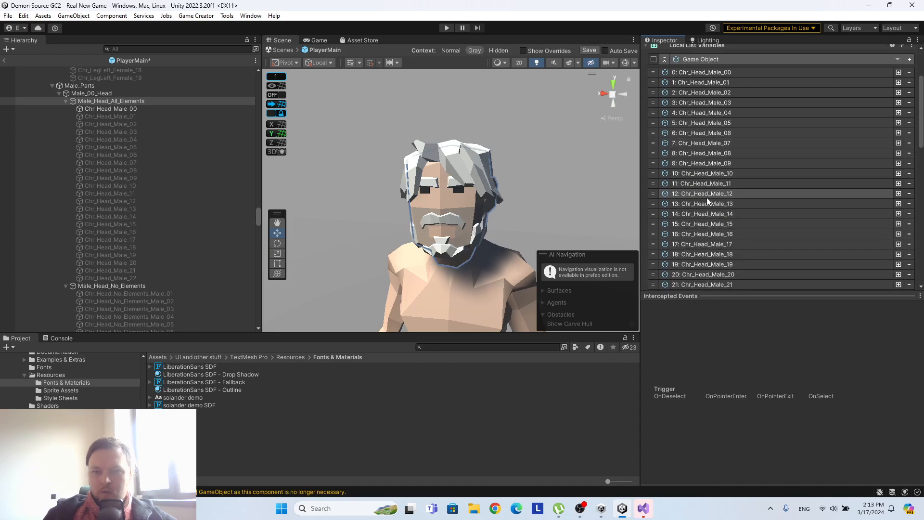
scroll(707, 202, down, 6)
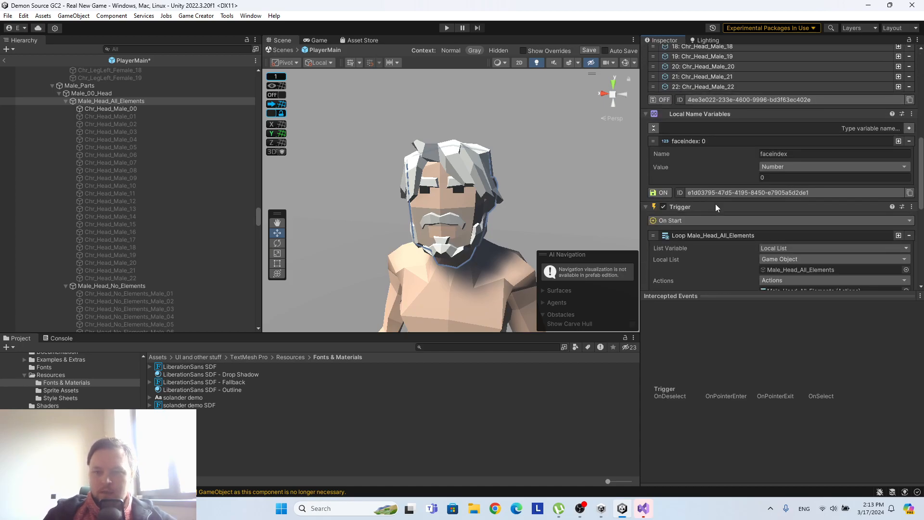
scroll(751, 220, up, 3)
scroll(760, 221, up, 5)
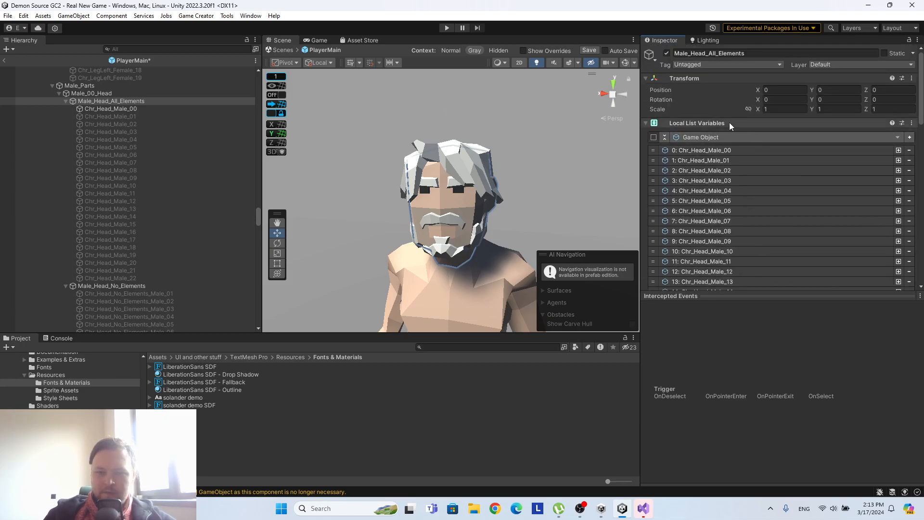
scroll(706, 151, down, 5)
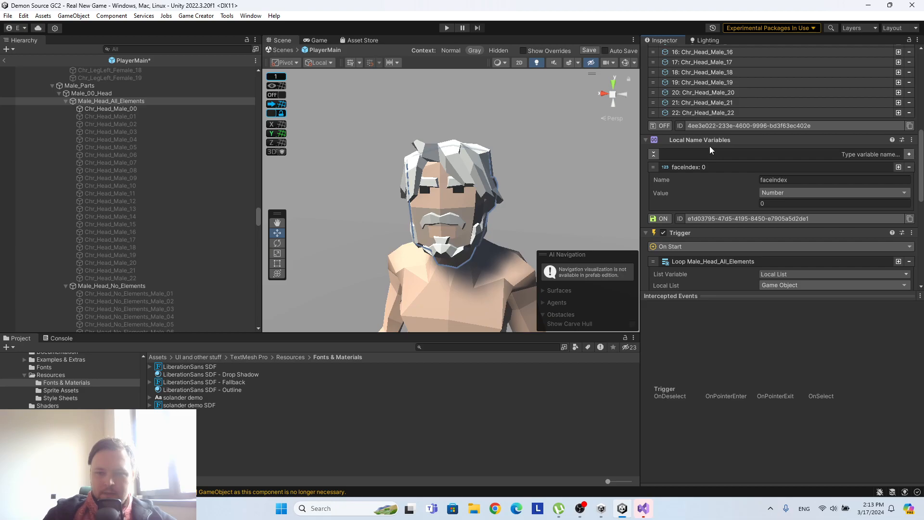
scroll(807, 213, up, 4)
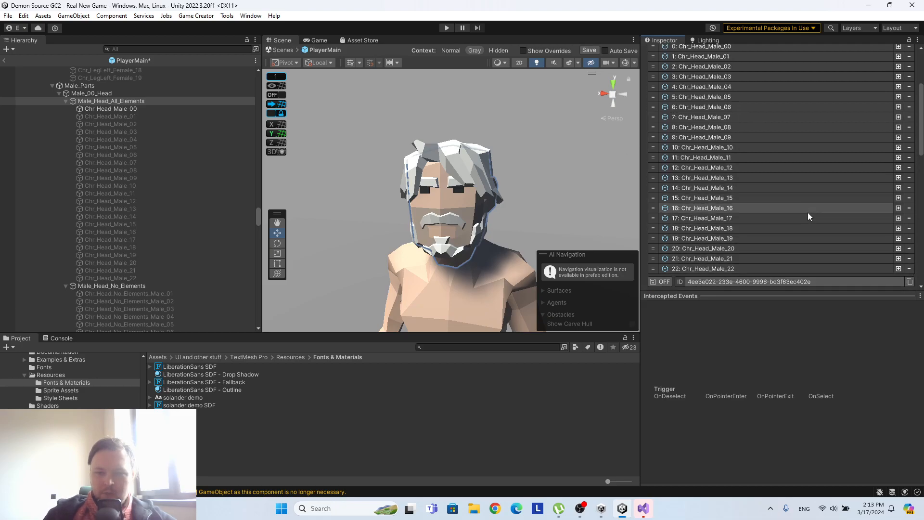
scroll(732, 103, up, 3)
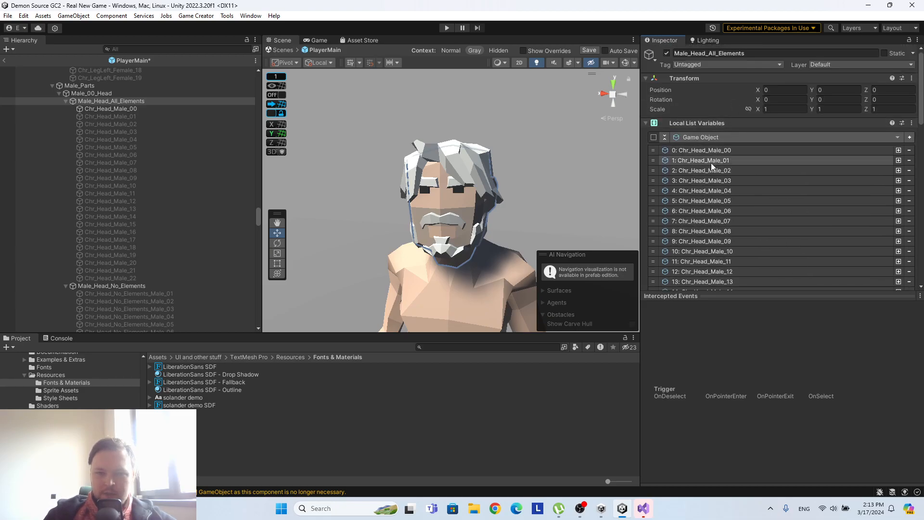
scroll(703, 153, down, 3)
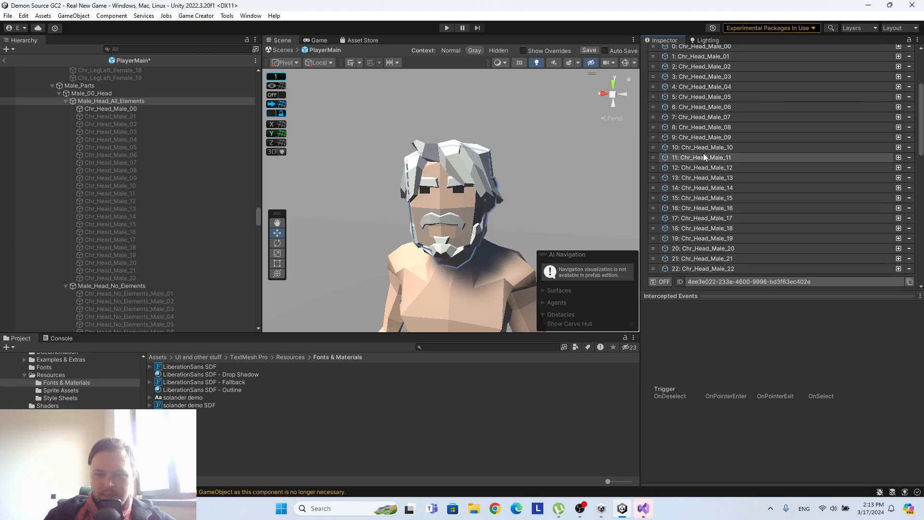
scroll(703, 153, down, 6)
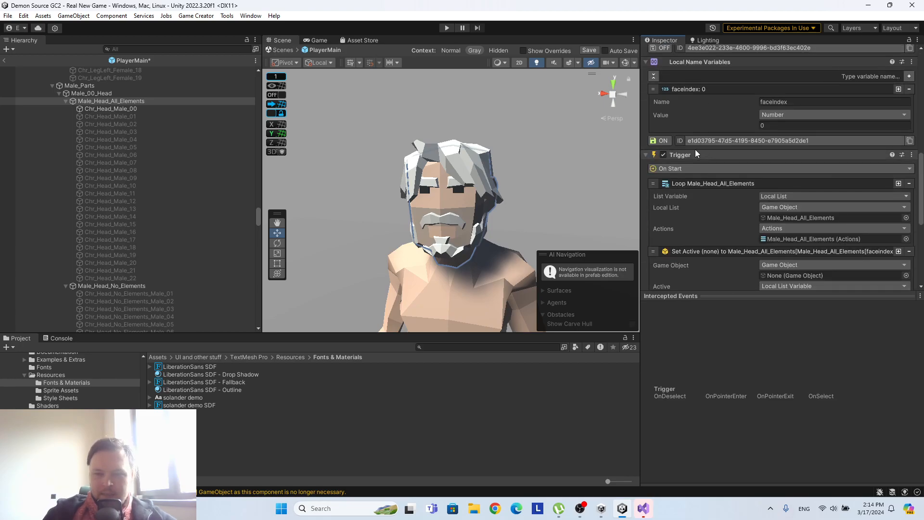
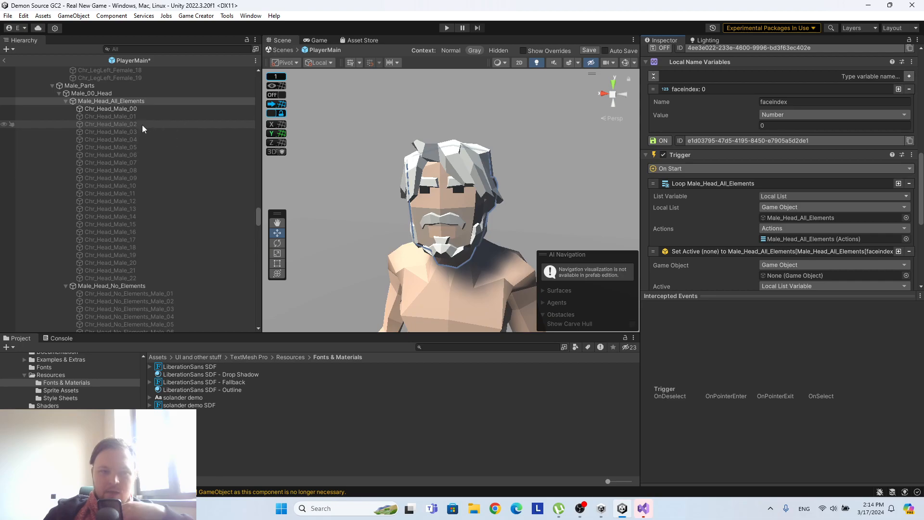
Review the list variables, the faceindex variable, and the Trigger and Actions instructions on Male_Head_All_Elements.
scroll(706, 186, down, 3)
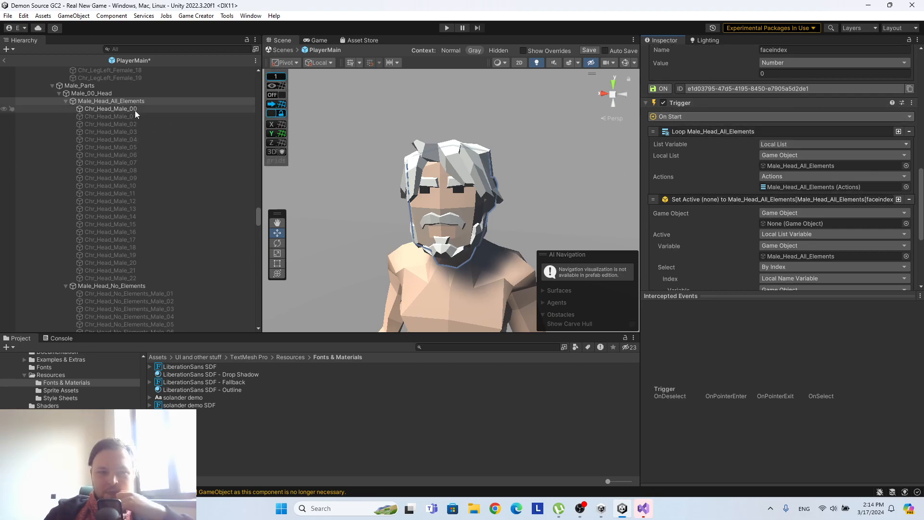
scroll(808, 174, down, 3)
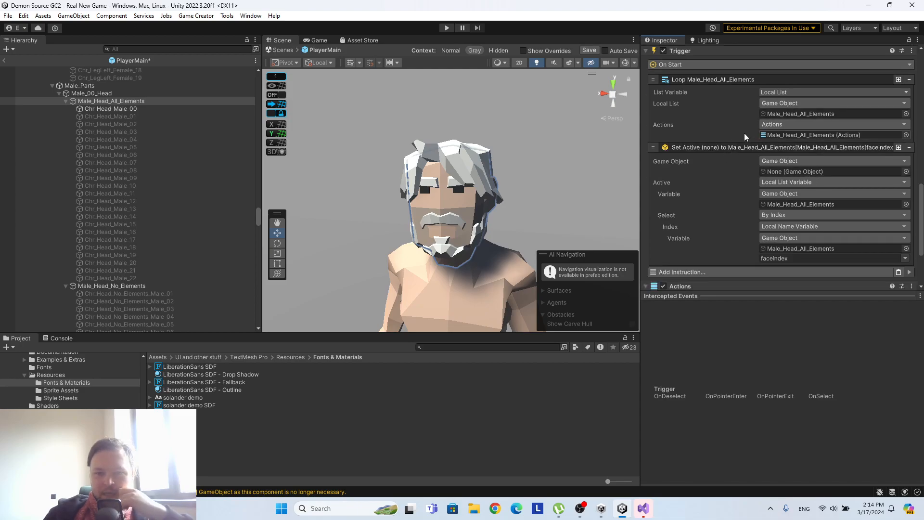
scroll(744, 133, up, 6)
scroll(689, 107, up, 3)
scroll(679, 128, down, 4)
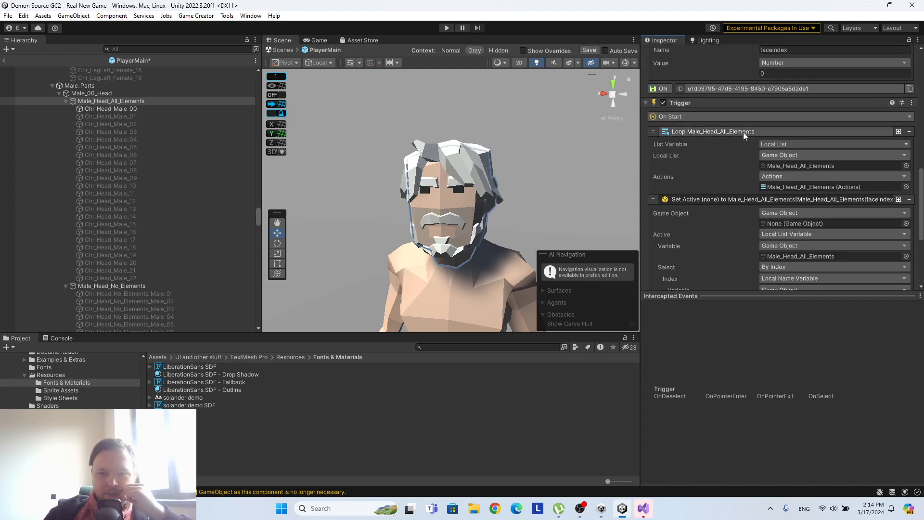
scroll(729, 139, up, 8)
scroll(730, 144, down, 9)
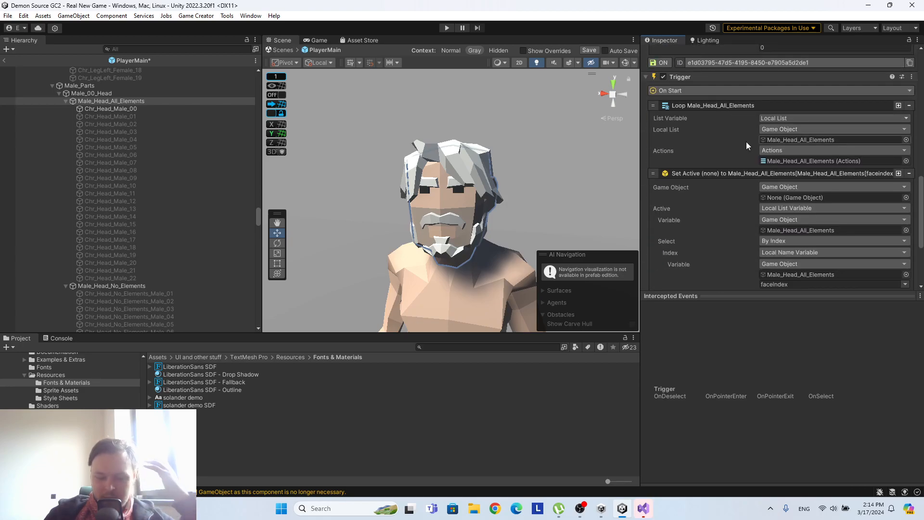
scroll(825, 147, down, 3)
scroll(812, 143, up, 10)
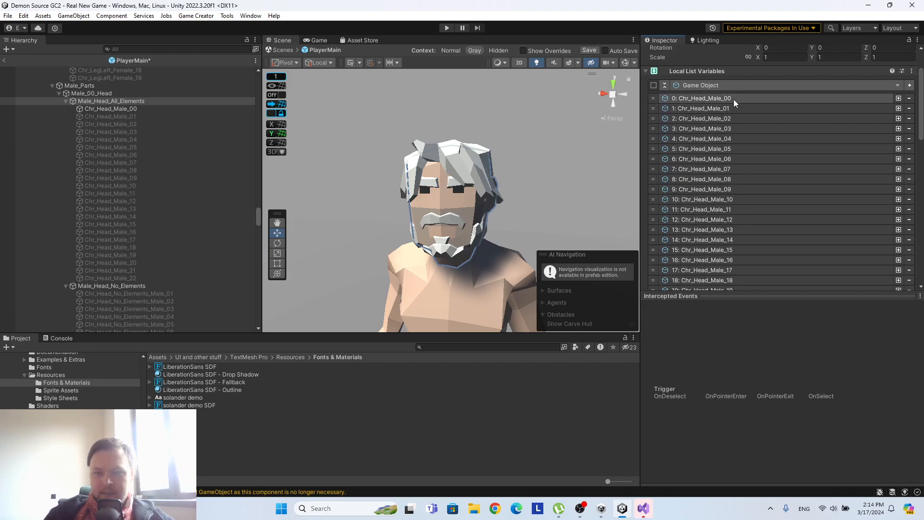
scroll(842, 142, down, 10)
scroll(819, 138, up, 5)
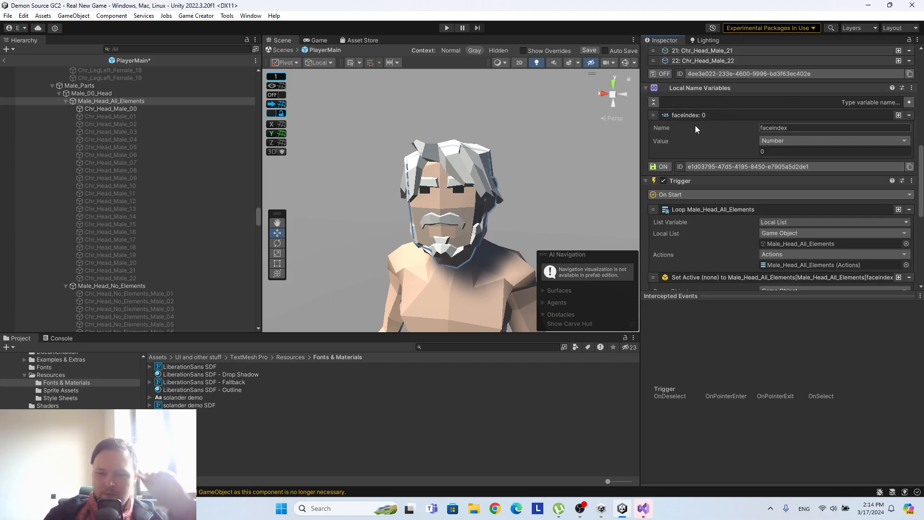
scroll(697, 123, down, 10)
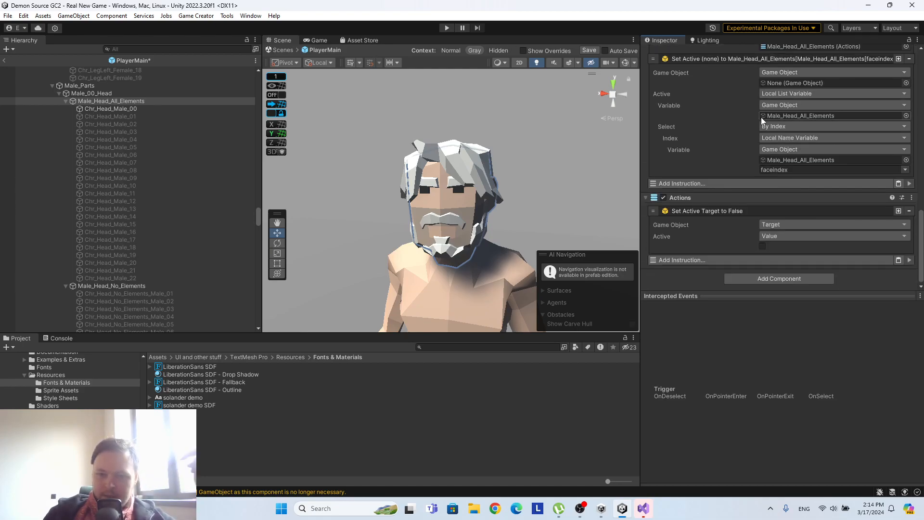
scroll(766, 112, up, 3)
scroll(769, 114, up, 8)
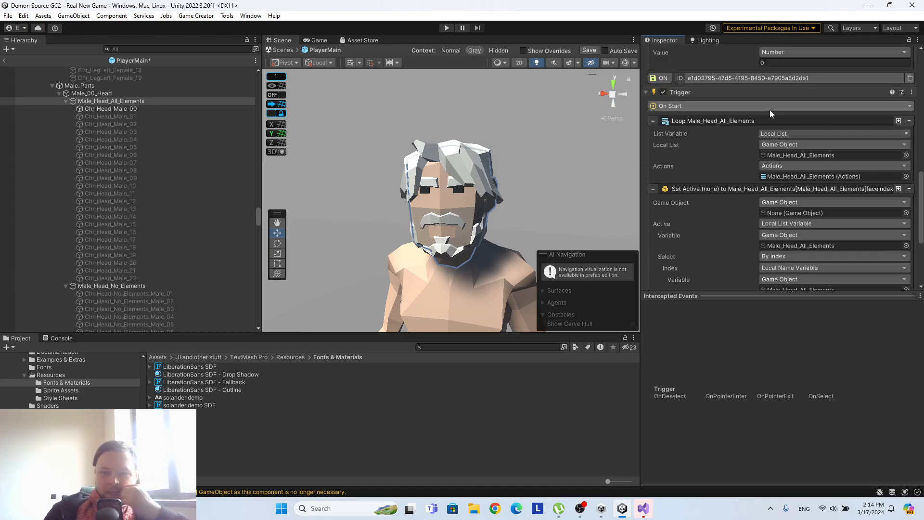
scroll(769, 113, down, 10)
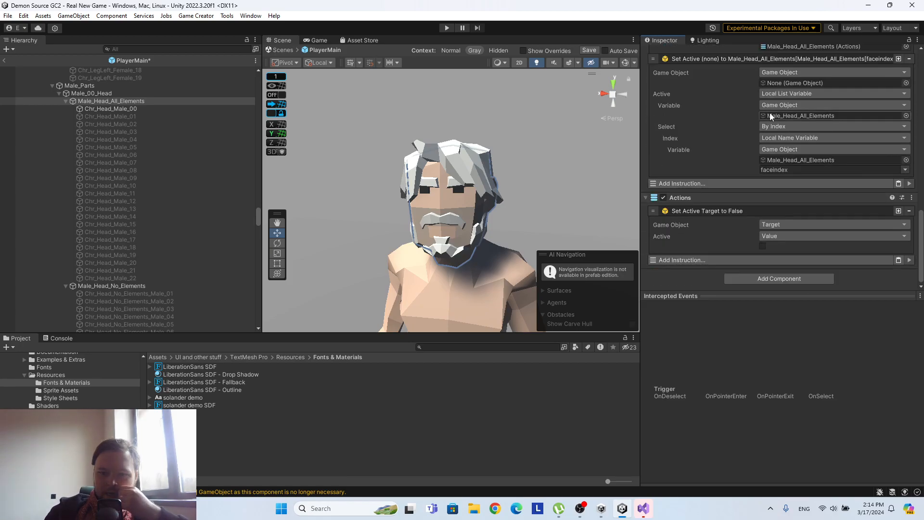
scroll(769, 114, up, 5)
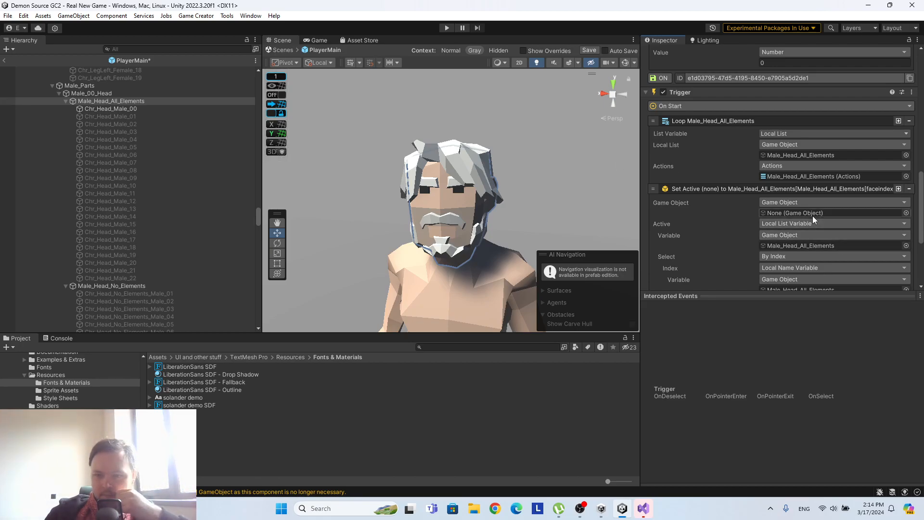
scroll(812, 215, down, 1)
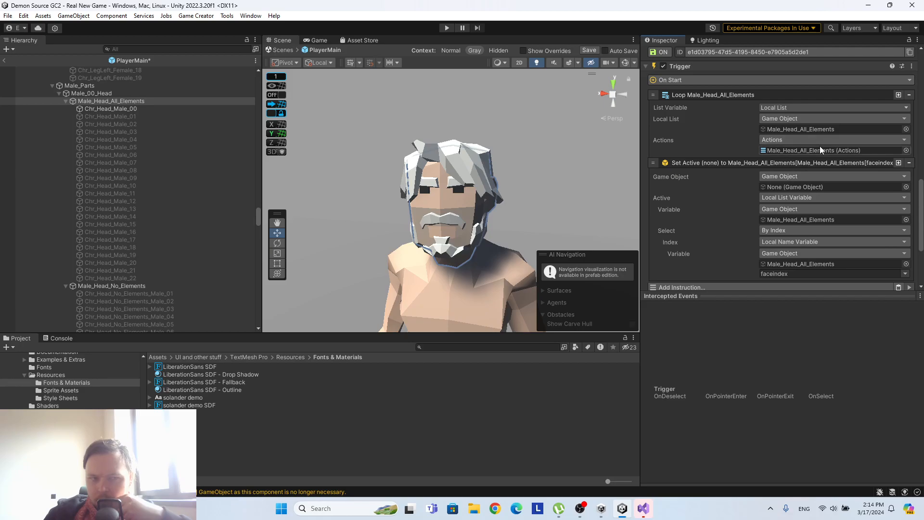
scroll(816, 119, up, 6)
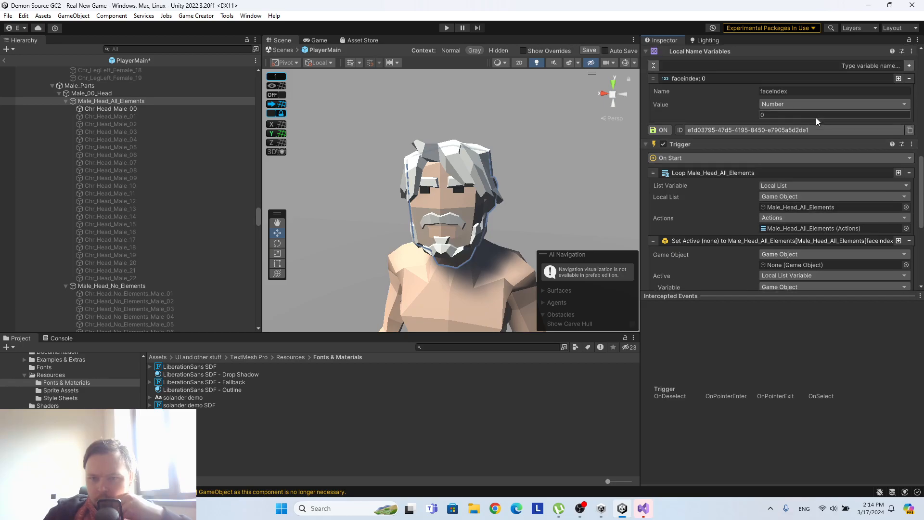
scroll(815, 117, down, 6)
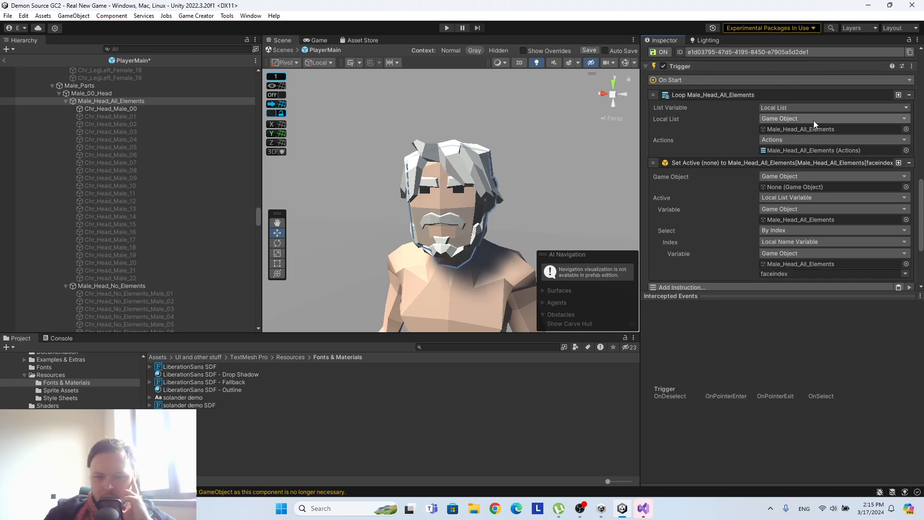
Set the Game Object of the Trigger's Set Active instruction to a Local List Variable using Male_Head_All_Elements.
click(778, 178)
click(715, 177)
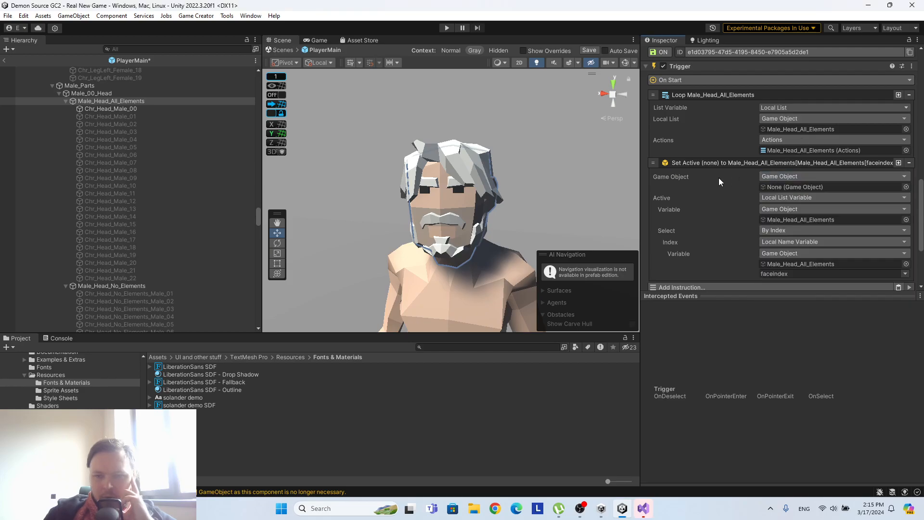
click(808, 177)
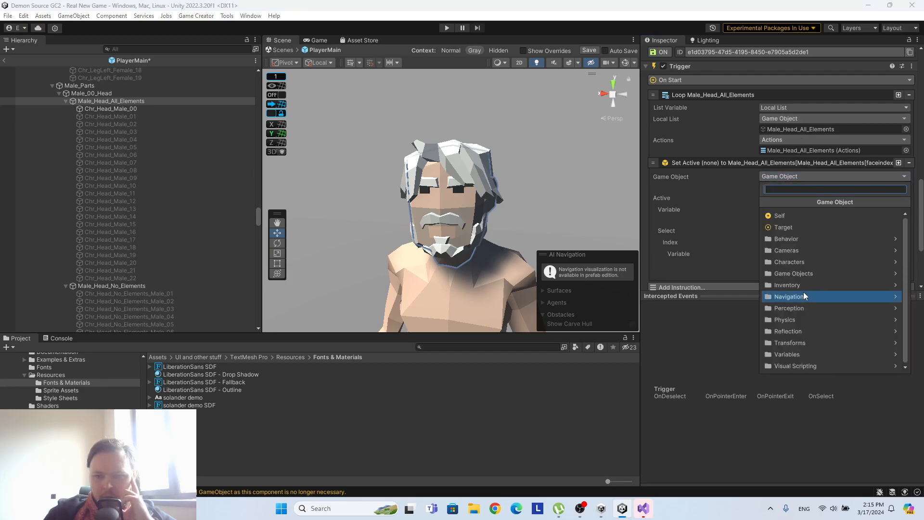
click(804, 365)
click(762, 202)
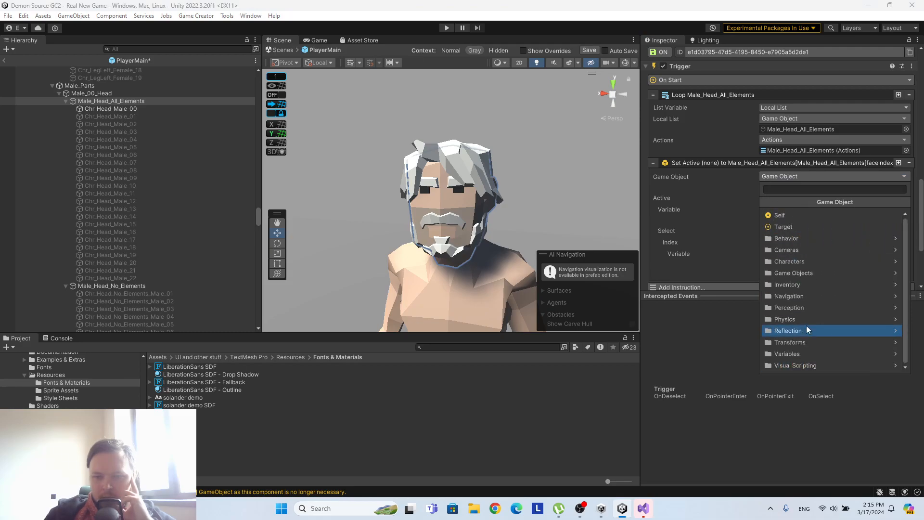
click(804, 356)
click(789, 241)
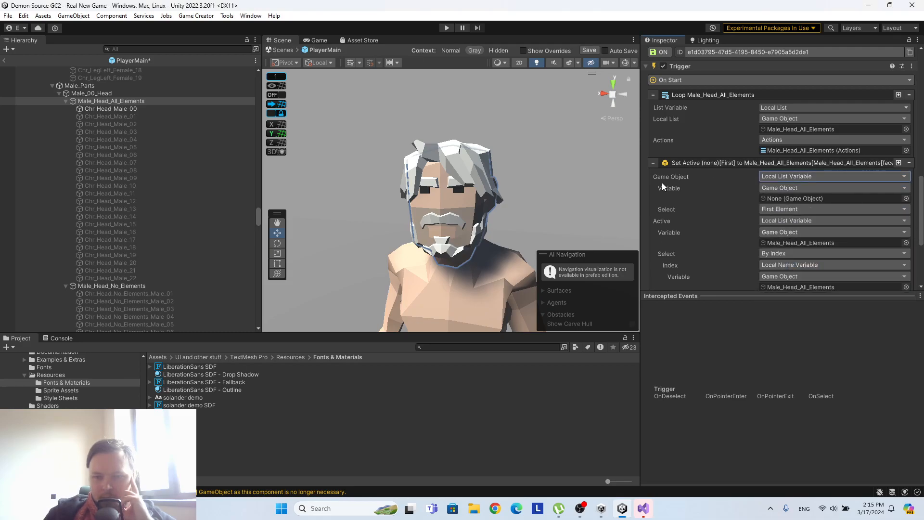
drag(135, 102, 810, 192)
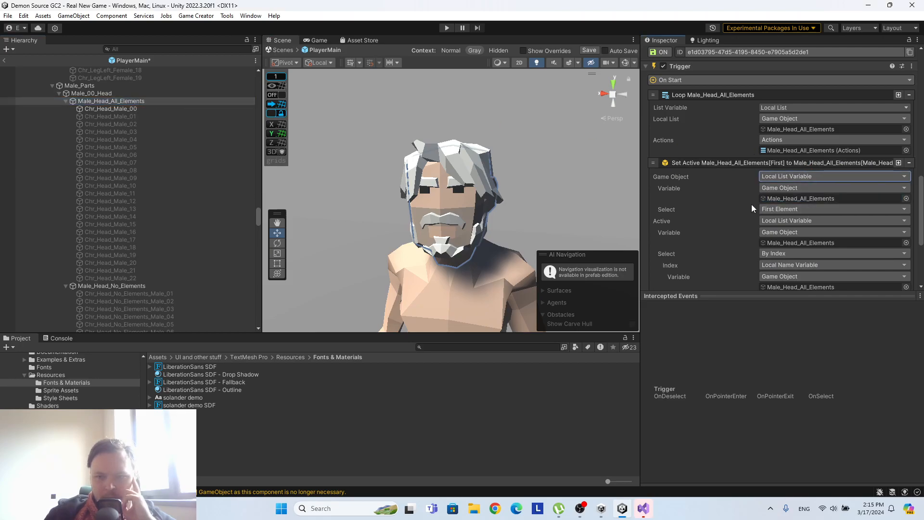
Change the Set Active instruction's Active setting to a Value and enable it as true.
click(791, 220)
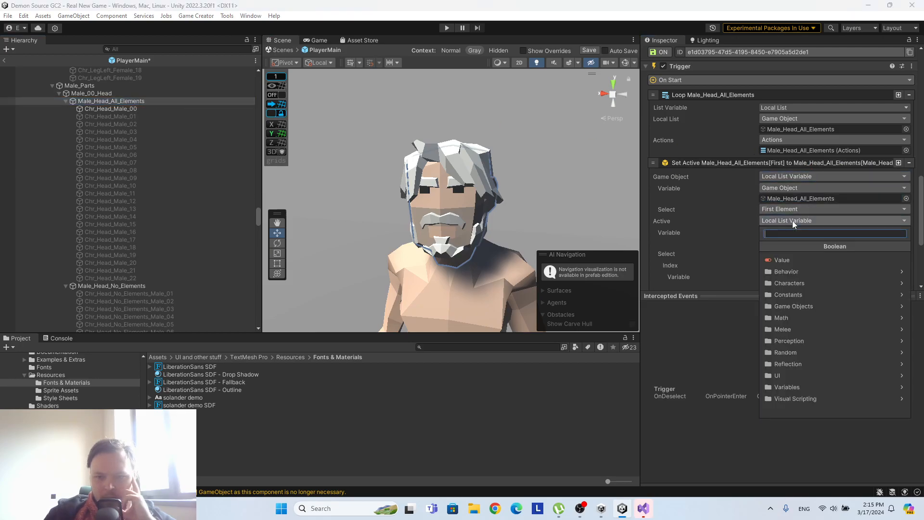
click(778, 259)
click(761, 231)
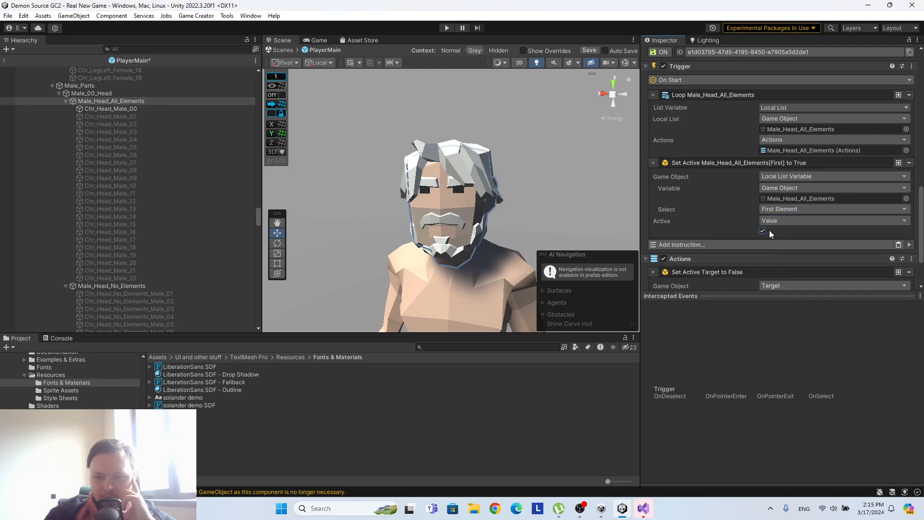
Select the list element By Index, using the Local Name Variable faceindex from Male_Head_All_Elements as the index.
click(776, 209)
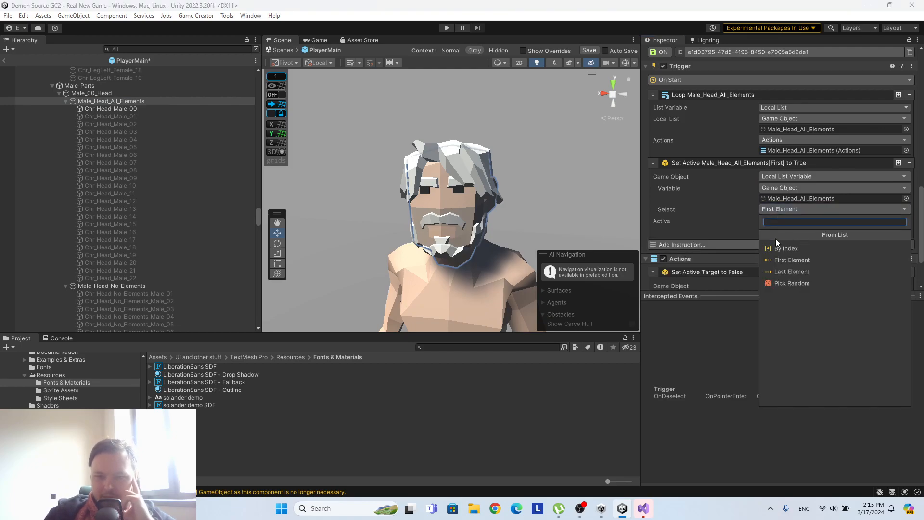
click(776, 236)
click(775, 221)
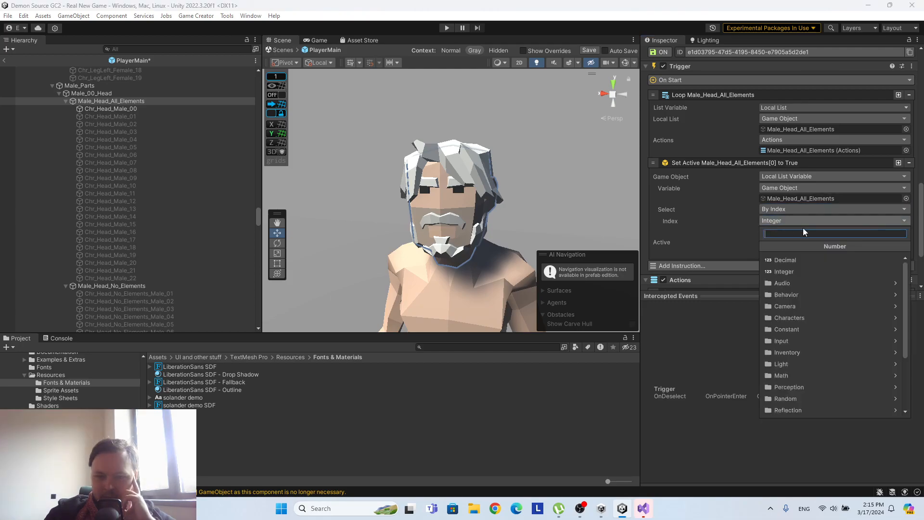
click(810, 388)
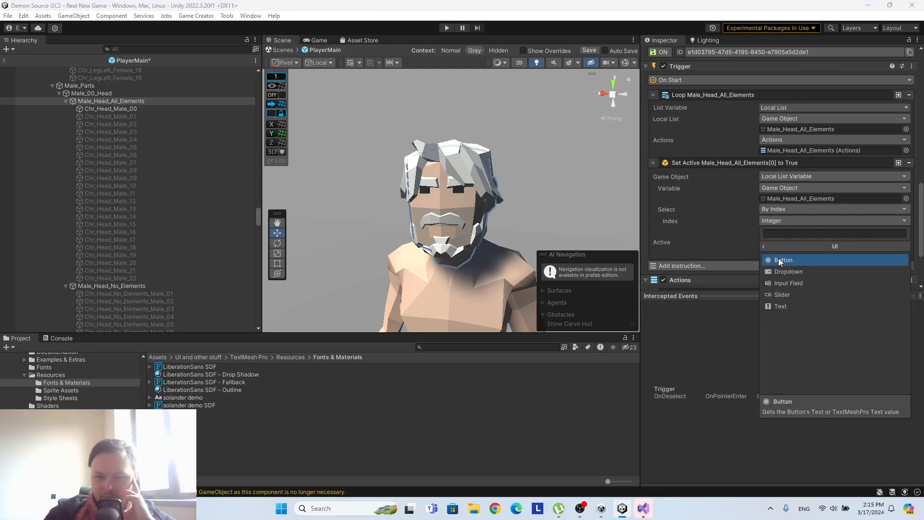
click(762, 246)
click(793, 394)
click(797, 317)
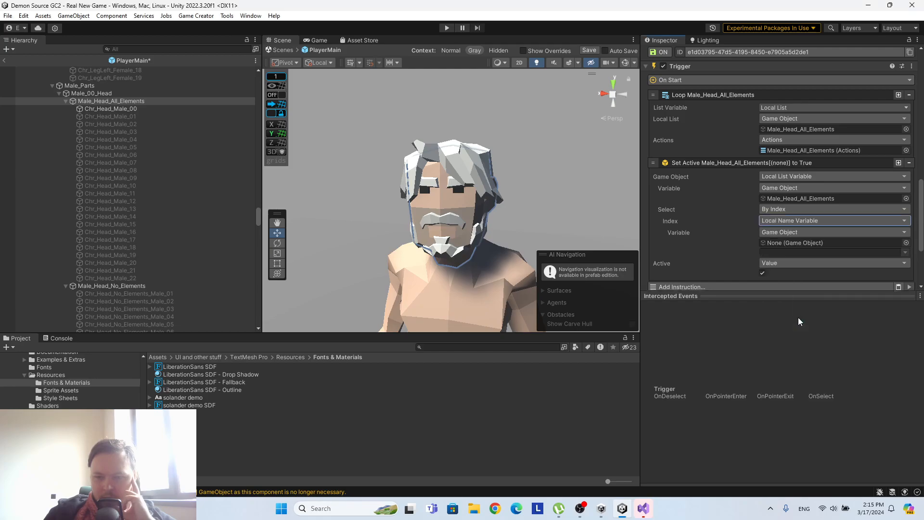
drag(105, 102, 818, 242)
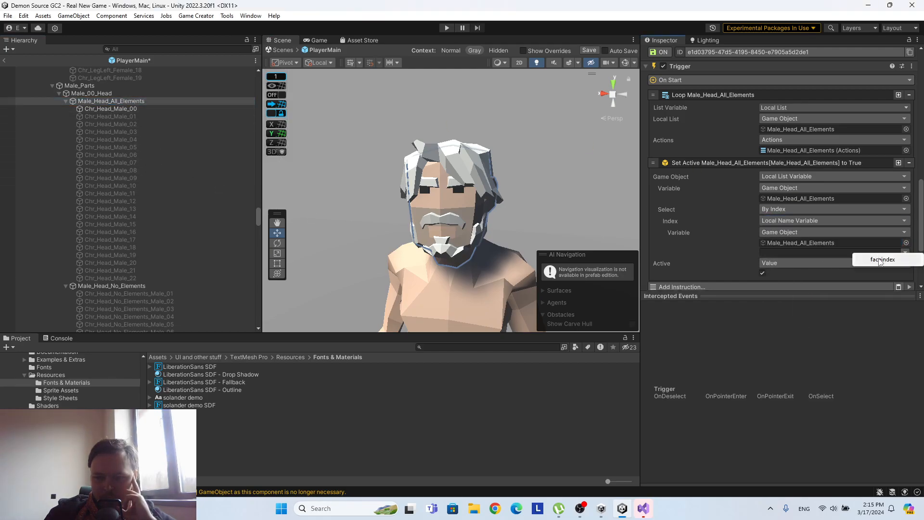
click(880, 260)
scroll(678, 193, down, 3)
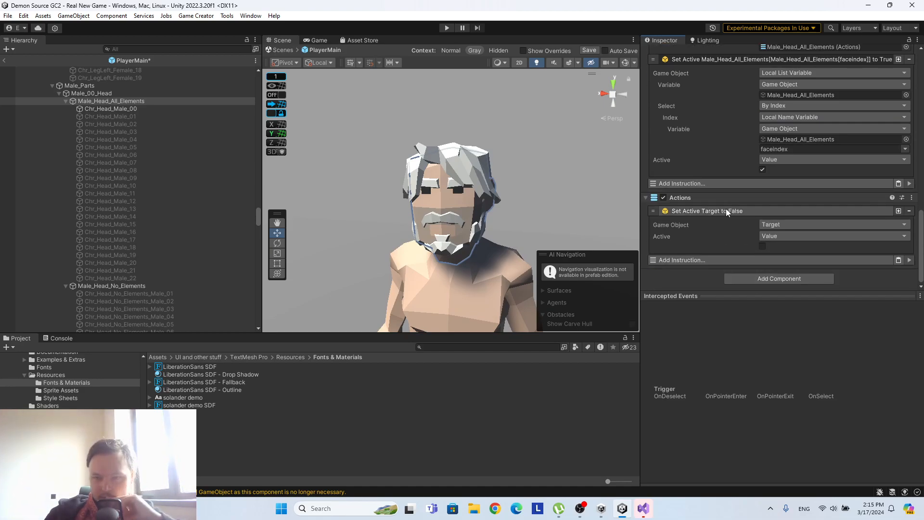
scroll(724, 207, up, 3)
Create a Game Creator Trigger object as a child of Male_Head_All_Elements.
right_click(98, 101)
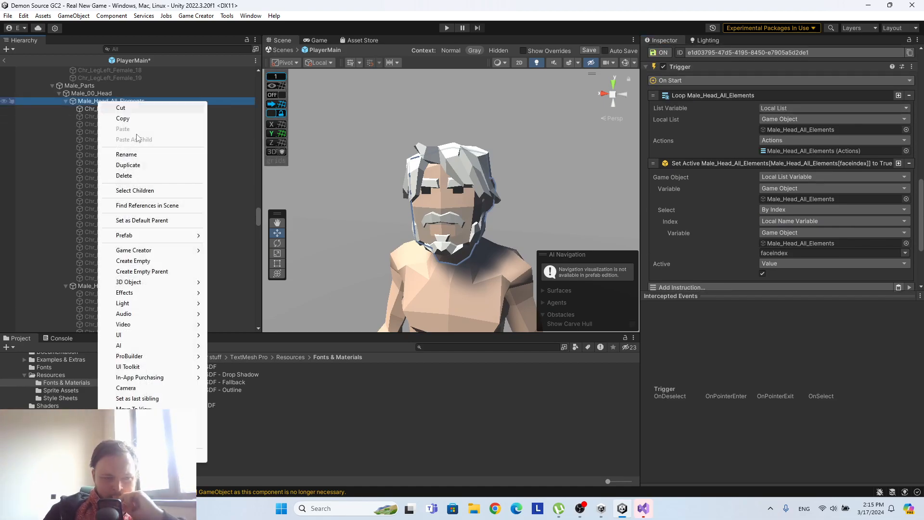
mouse_move(144, 250)
mouse_move(247, 294)
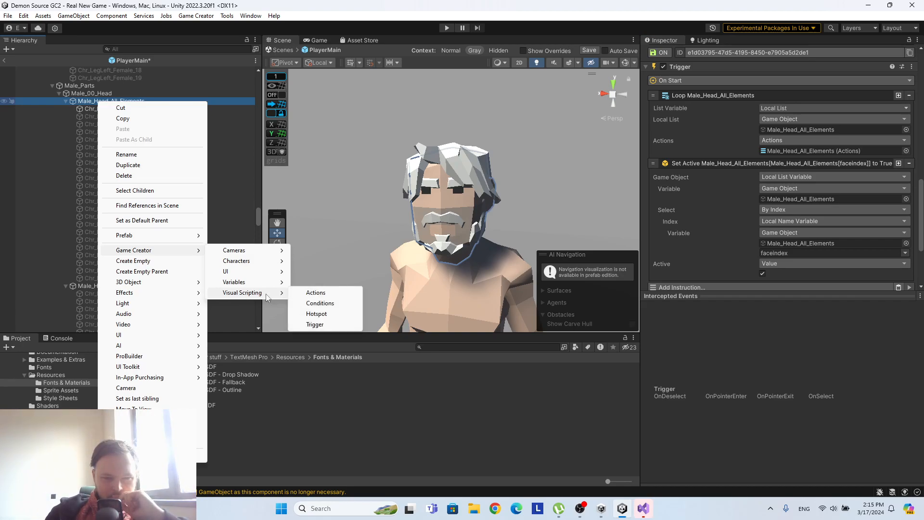
click(310, 325)
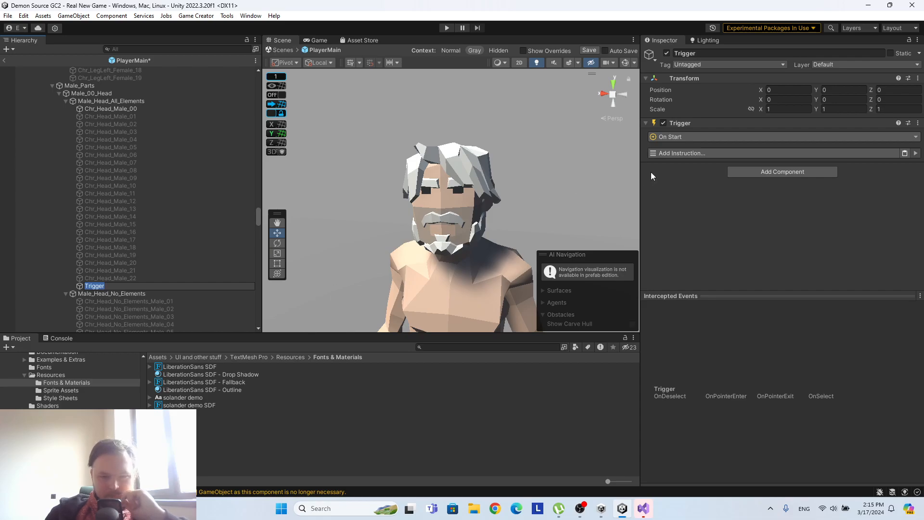
text(Onc)
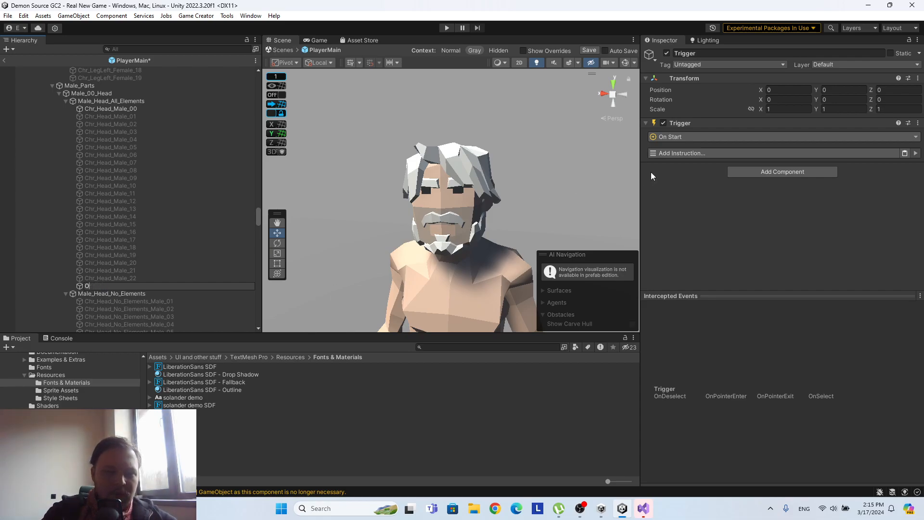
key(BackSpace)
click(140, 249)
Delete the Trigger child object from Male_Head_All_Elements.
click(101, 285)
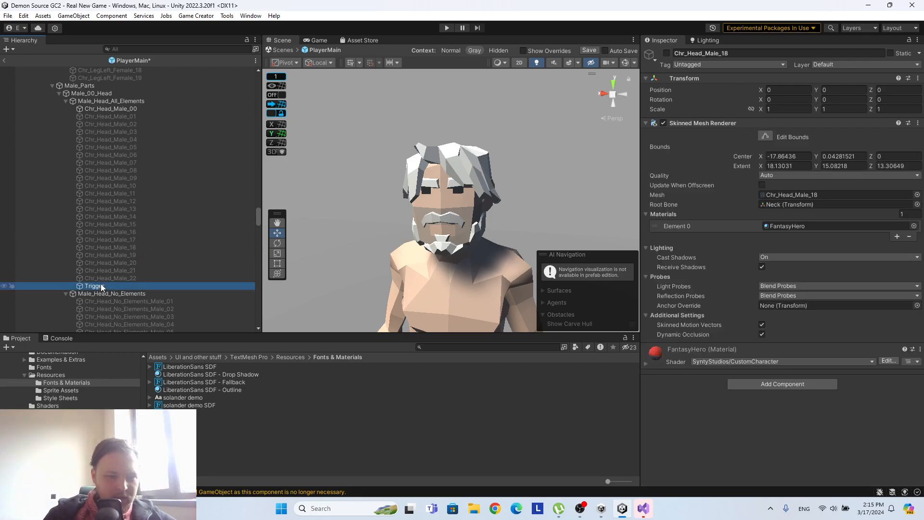
right_click(101, 286)
click(128, 210)
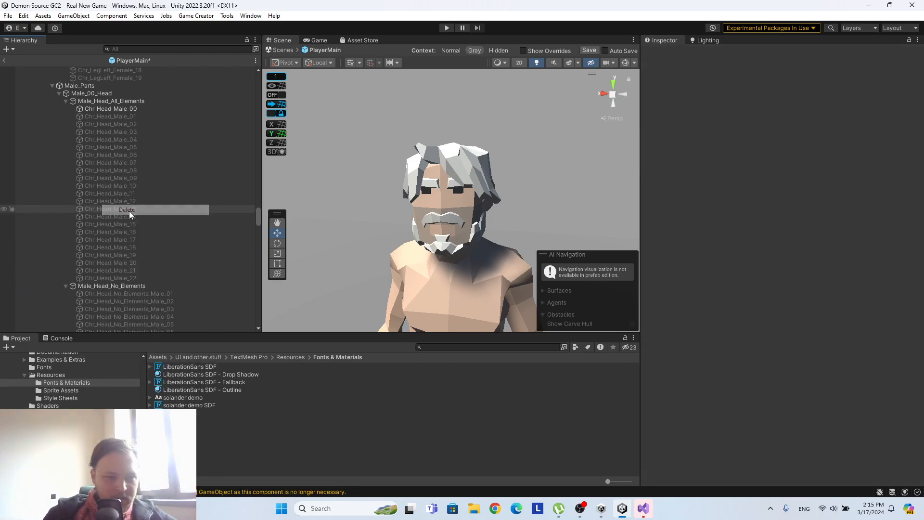
Add a second Trigger component directly to the Male_Head_All_Elements object.
click(108, 102)
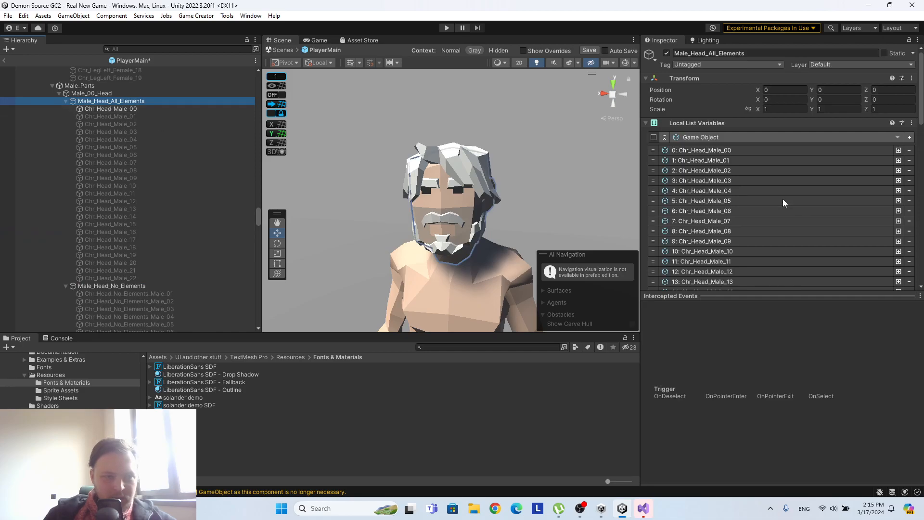
scroll(784, 201, down, 15)
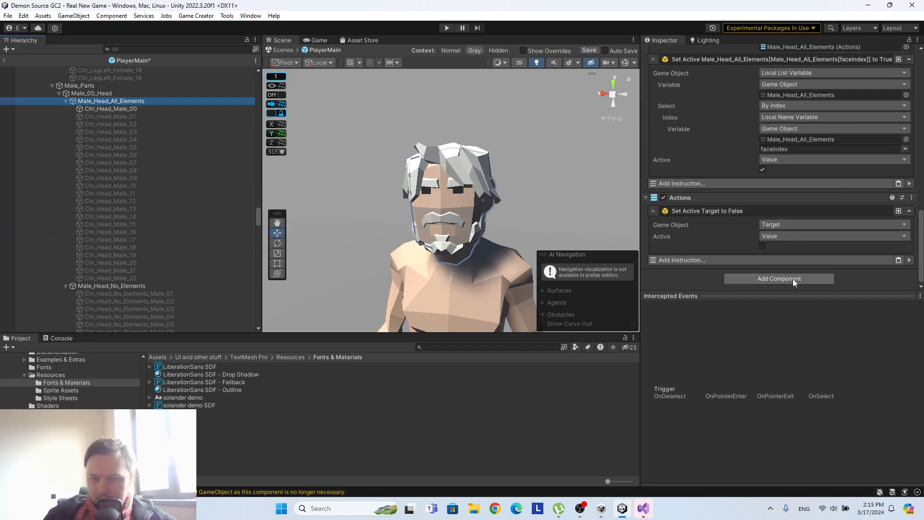
click(792, 278)
text(tr)
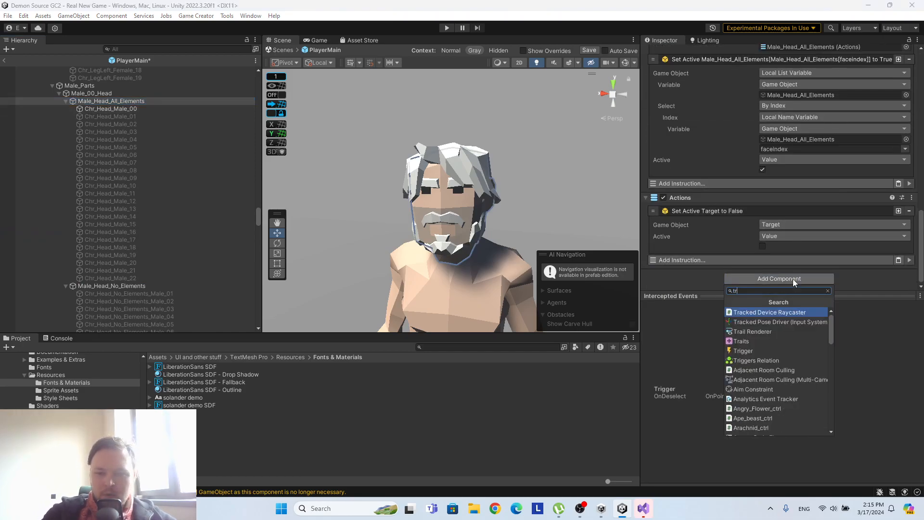
text(igger)
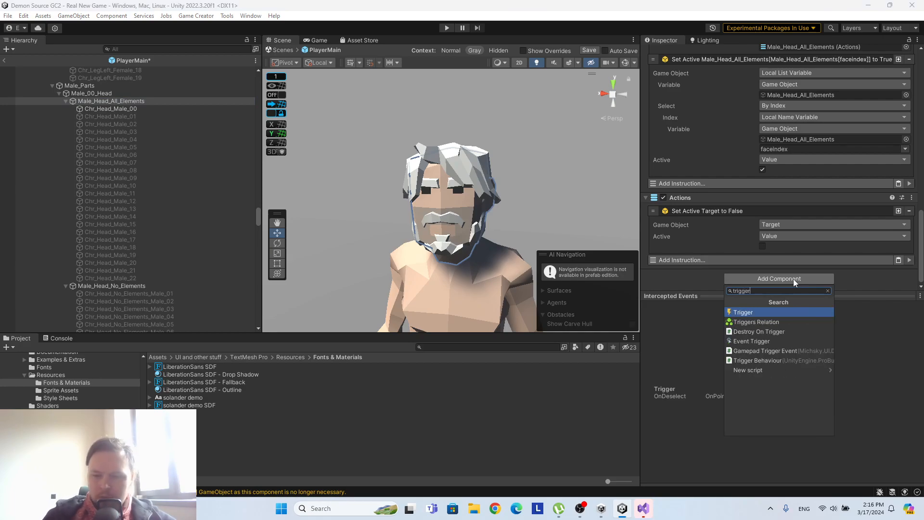
click(764, 316)
scroll(769, 247, down, 2)
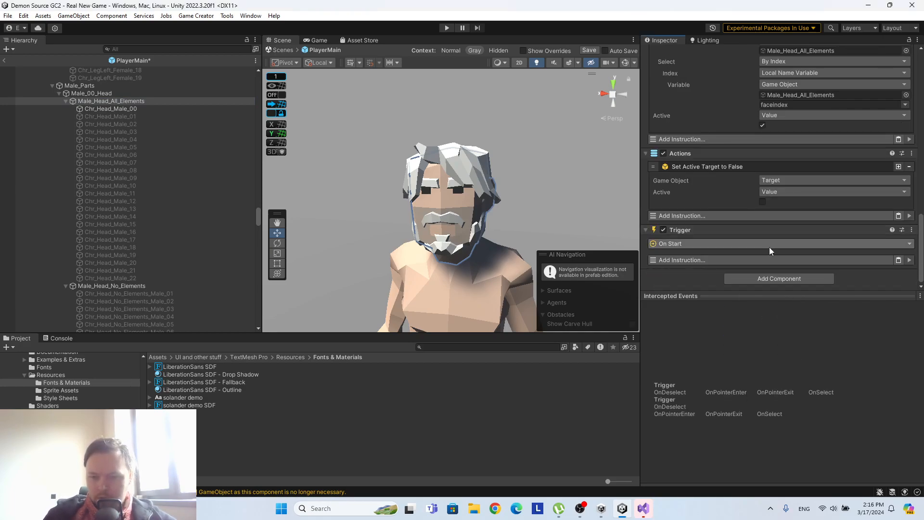
Change the new Trigger's event from On Start to On Local Name Variable Change.
click(745, 243)
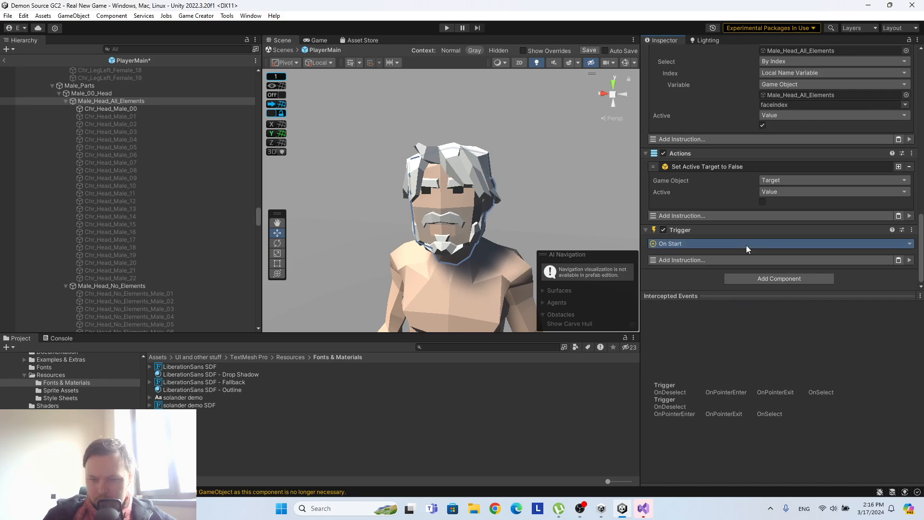
text(va)
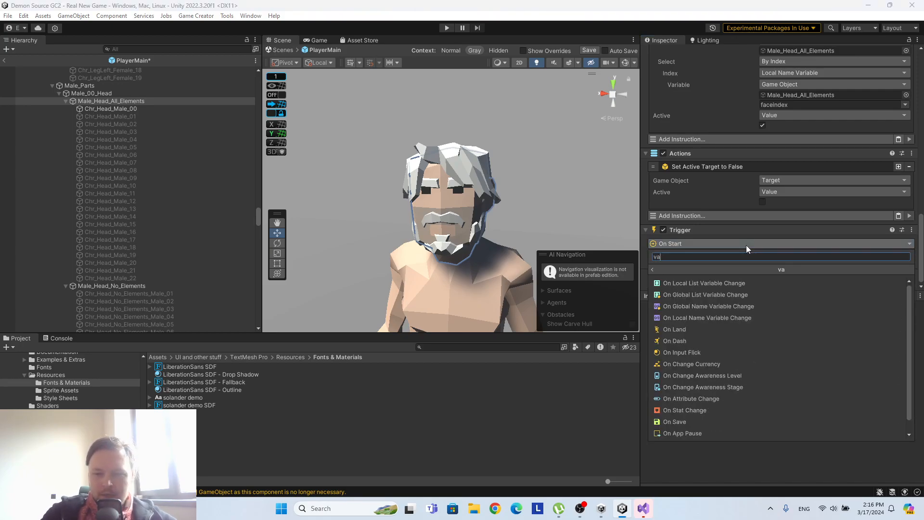
click(711, 317)
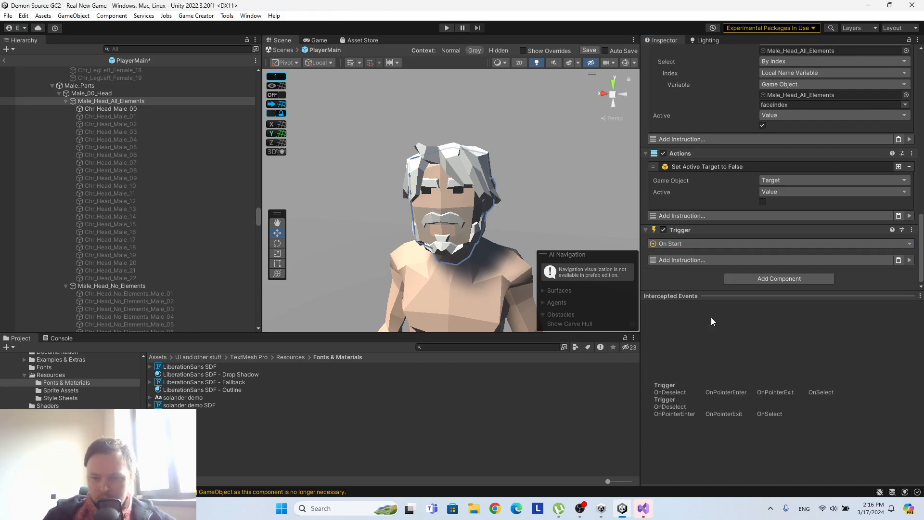
Make the trigger watch Male_Head_All_Elements' local name variables, with When set to Name and the variable faceindex.
drag(117, 100, 813, 257)
click(783, 239)
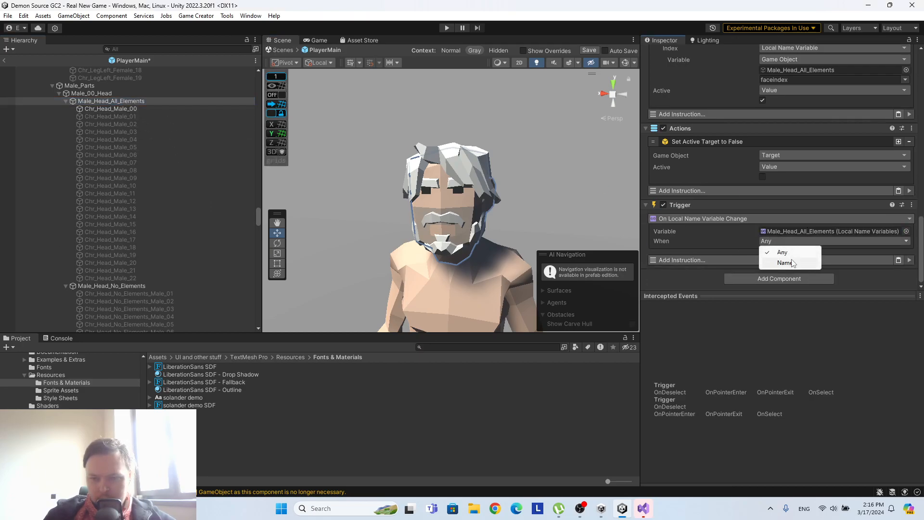
click(770, 263)
click(904, 241)
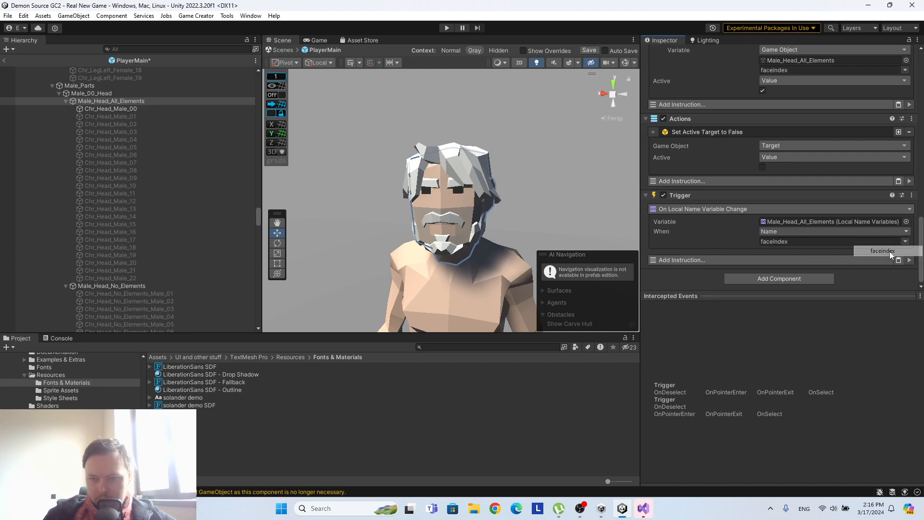
Add a Run Actions instruction to the variable-change trigger and assign Male_Head_All_Elements' Actions to it.
click(718, 260)
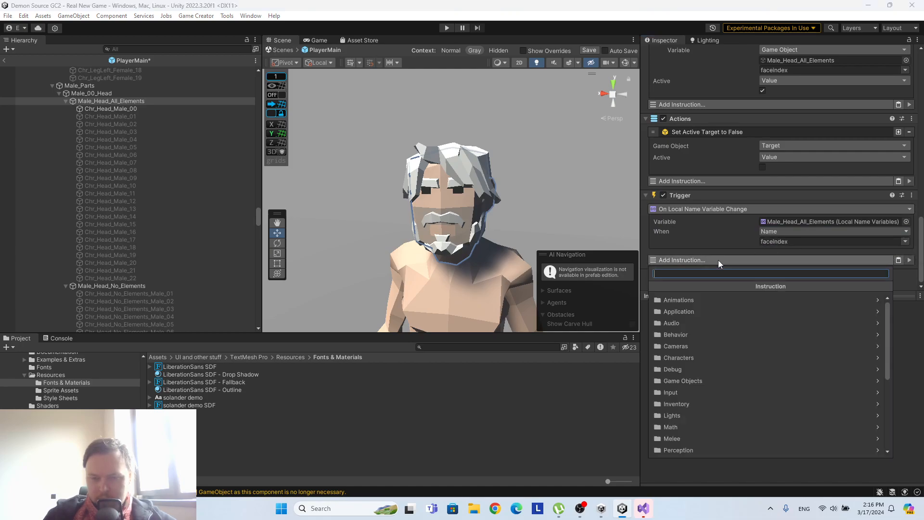
text(run)
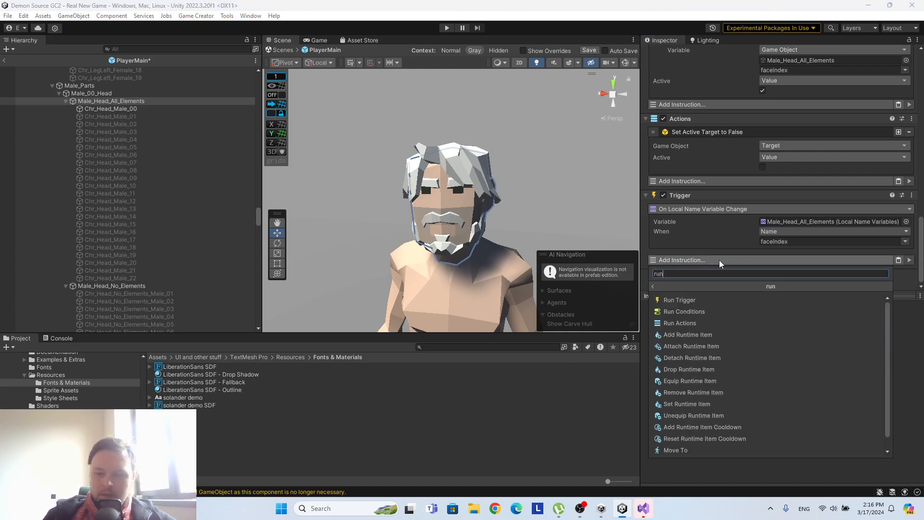
click(701, 323)
drag(889, 243, 810, 282)
scroll(811, 281, down, 3)
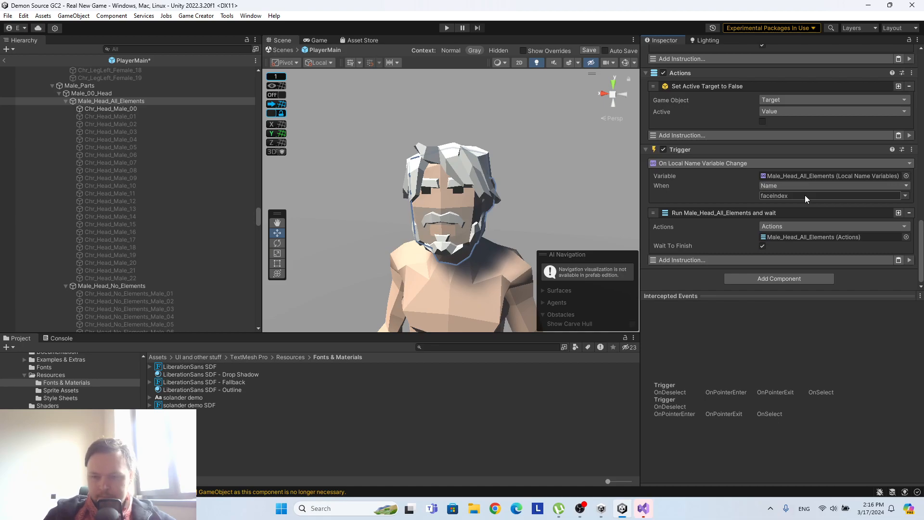
Remove the Run Actions instruction from the On Local Name Variable Change trigger.
scroll(805, 195, up, 6)
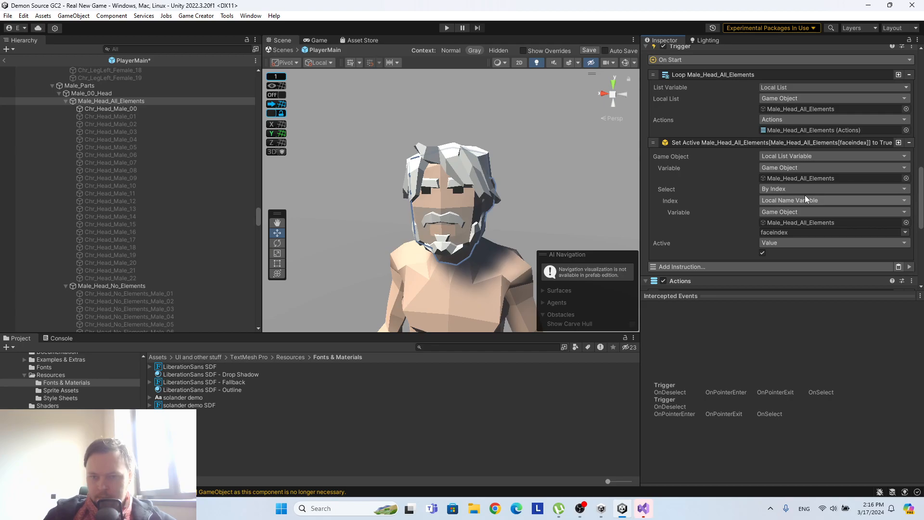
scroll(805, 195, up, 3)
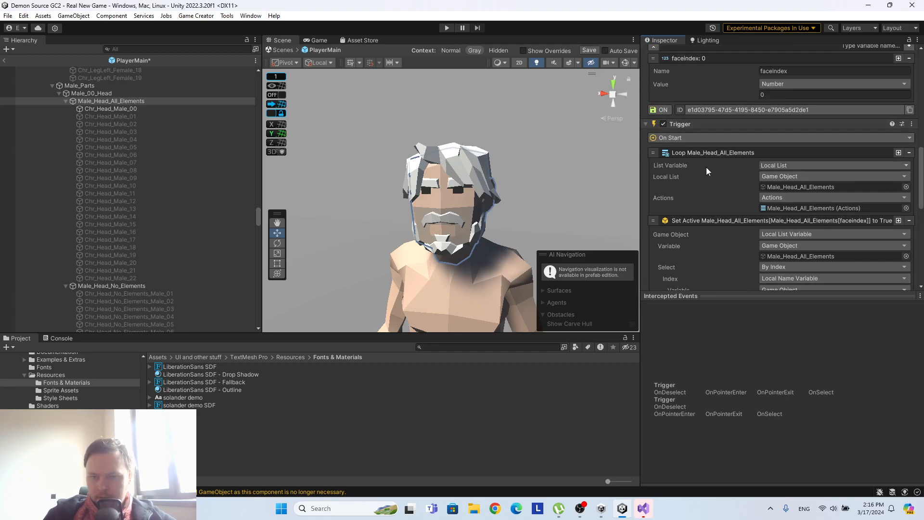
scroll(717, 153, down, 8)
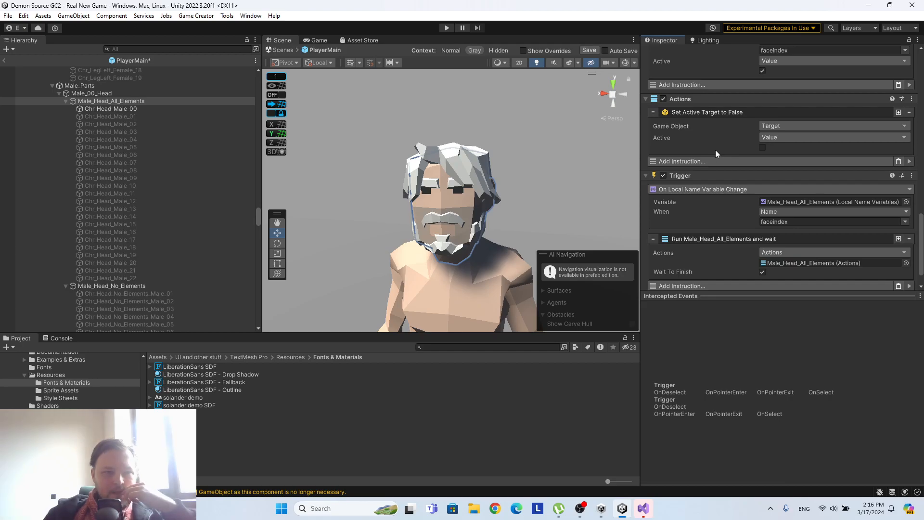
scroll(714, 148, down, 2)
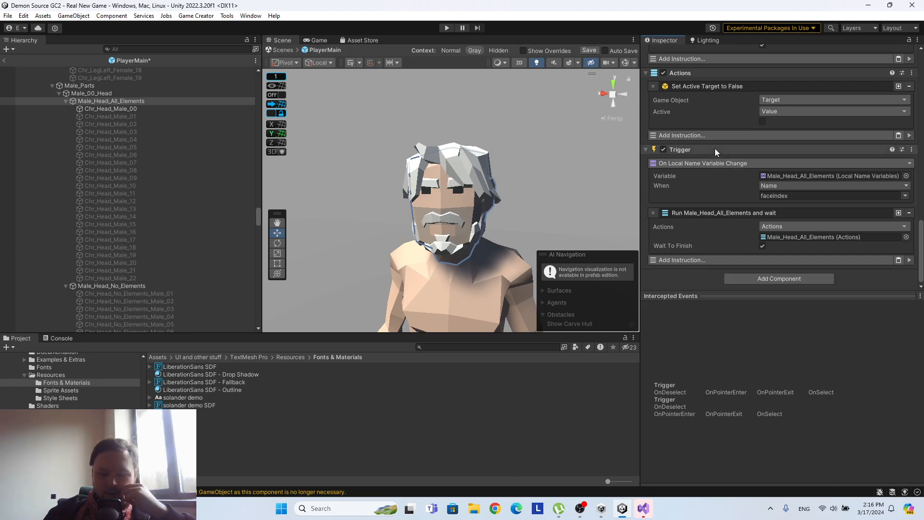
scroll(835, 233, up, 3)
scroll(834, 232, up, 10)
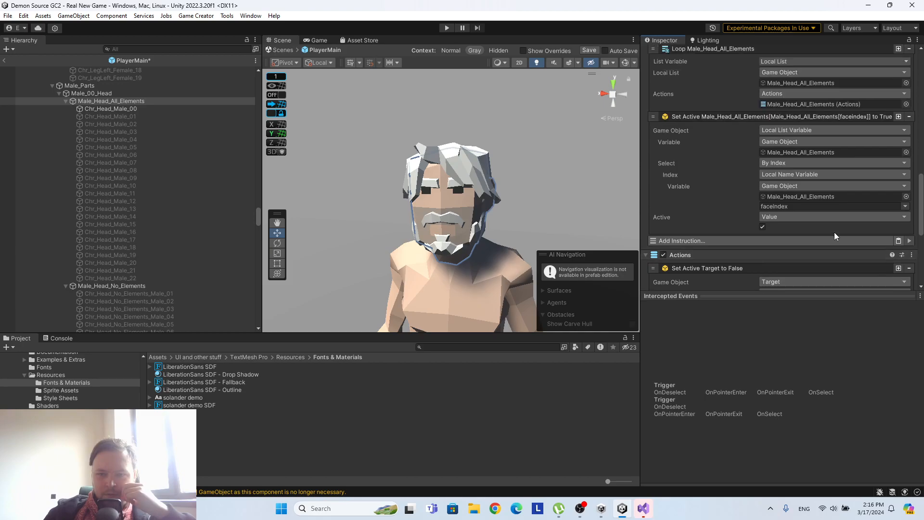
scroll(833, 233, down, 10)
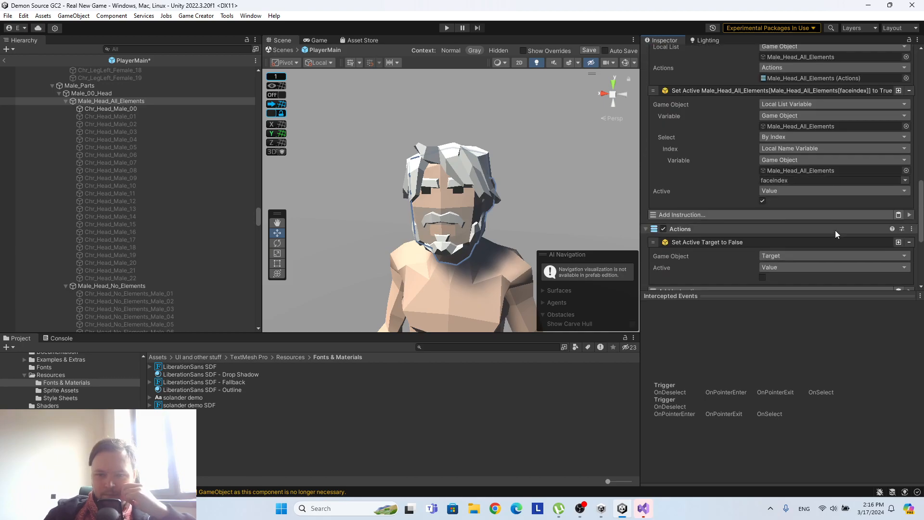
click(909, 213)
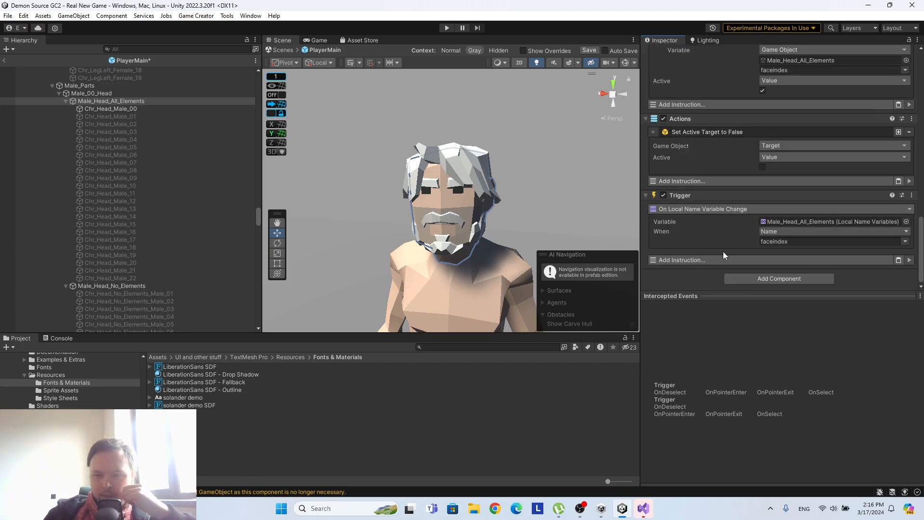
click(722, 258)
text(trigger)
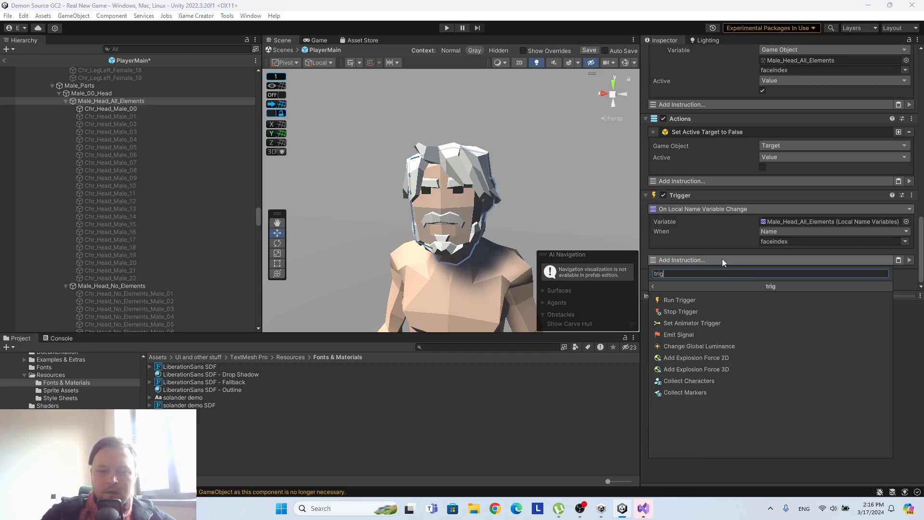
click(675, 309)
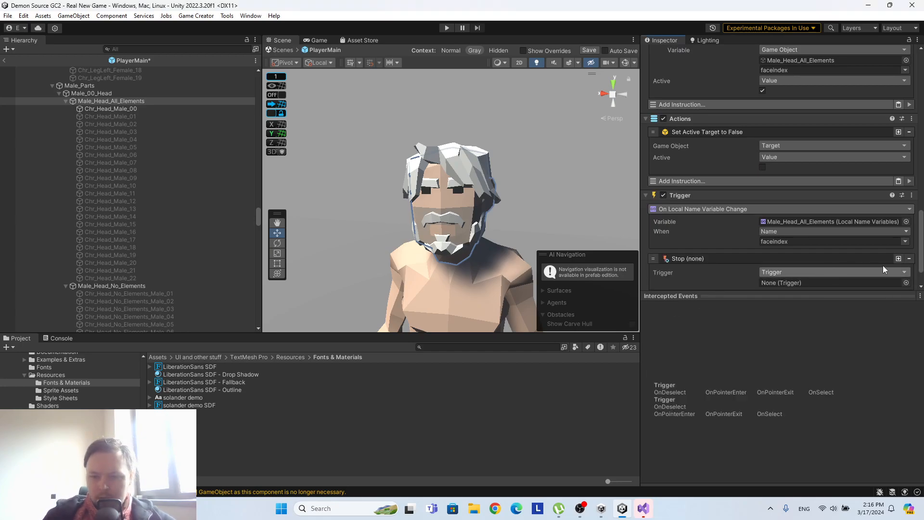
click(909, 259)
Add a Run Trigger instruction to the variable-change trigger and assign Male_Head_All_Elements as the trigger it runs.
click(802, 258)
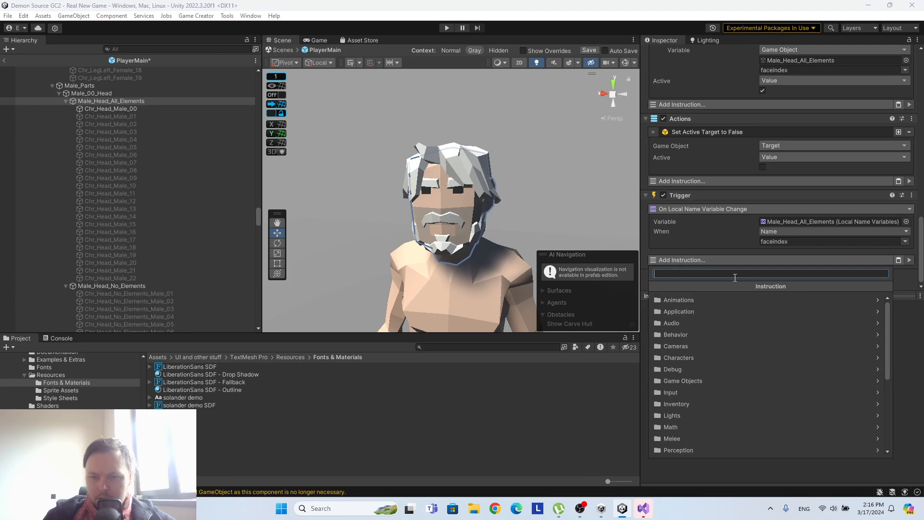
text(trig)
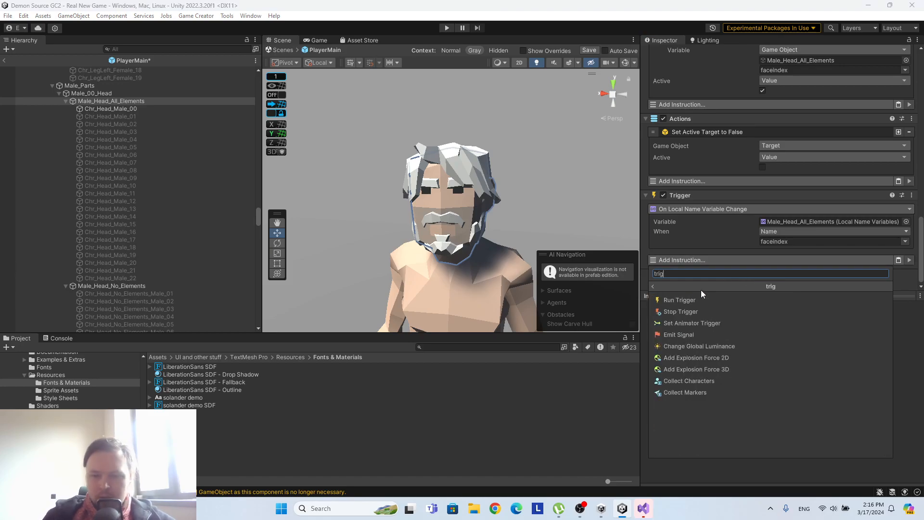
click(700, 299)
scroll(749, 218, down, 2)
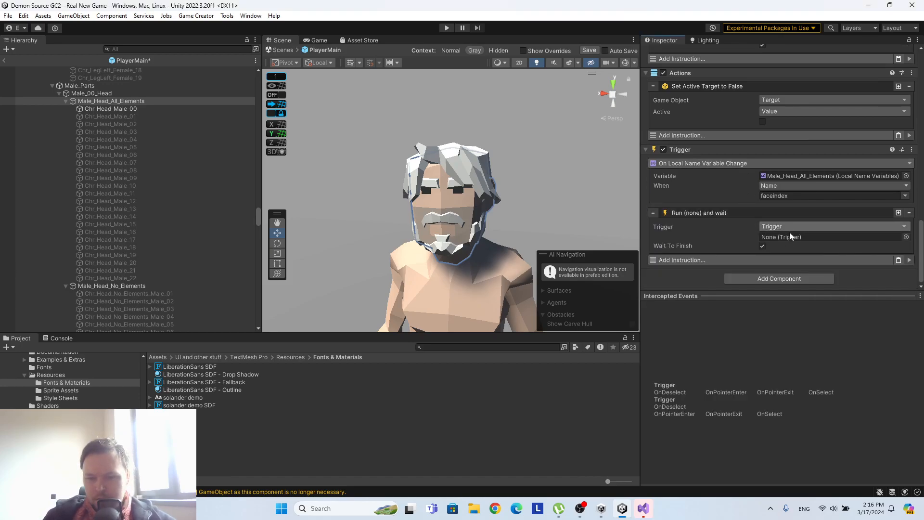
drag(103, 100, 797, 239)
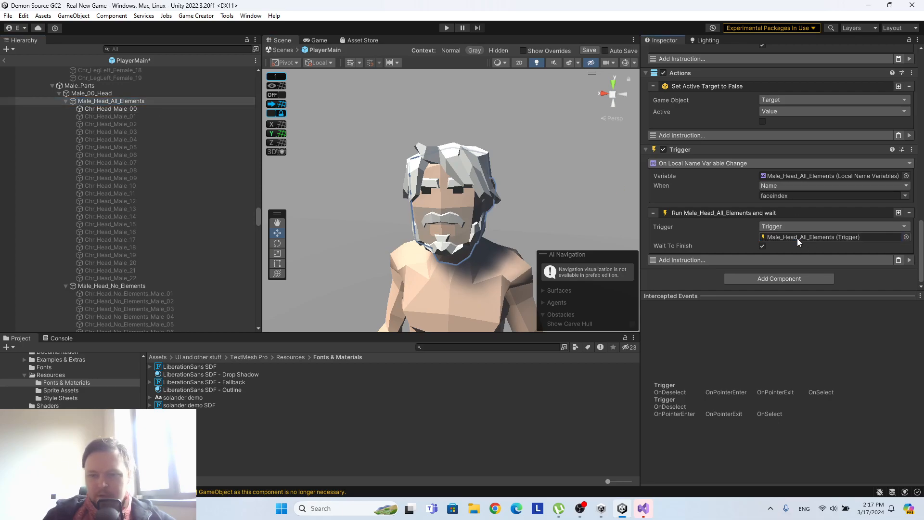
Remove the On Local Name Variable Change Trigger component from Male_Head_All_Elements.
click(912, 150)
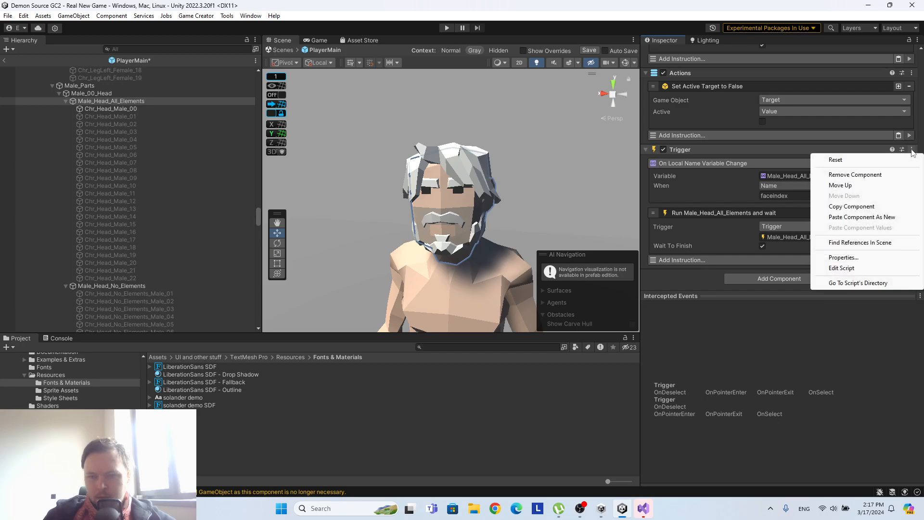
click(888, 175)
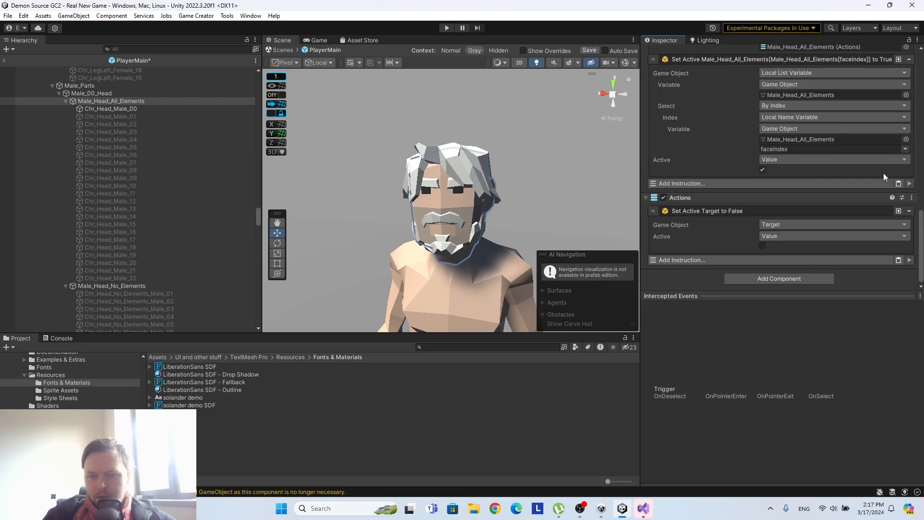
Review Male_Head_All_Elements' head list, the faceindex variable and the On Start trigger's instructions.
scroll(861, 202, up, 3)
scroll(856, 216, up, 5)
scroll(855, 216, down, 10)
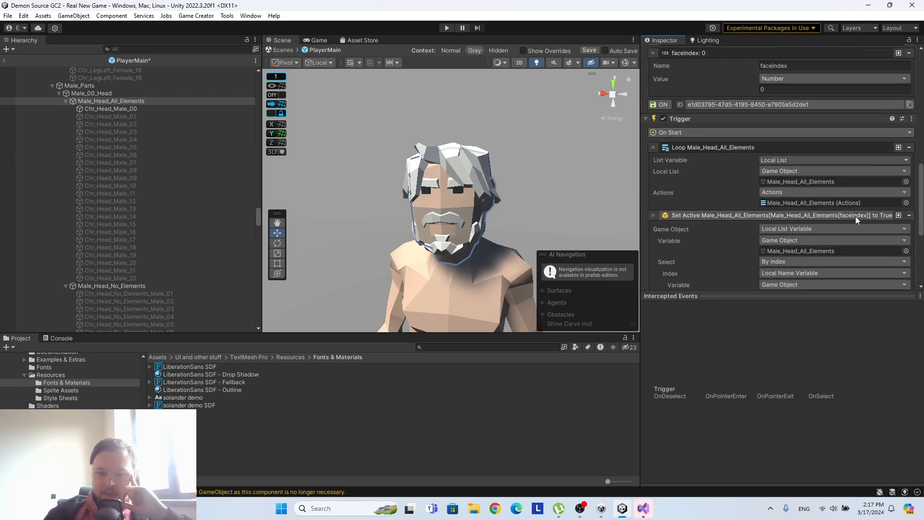
scroll(855, 214, up, 5)
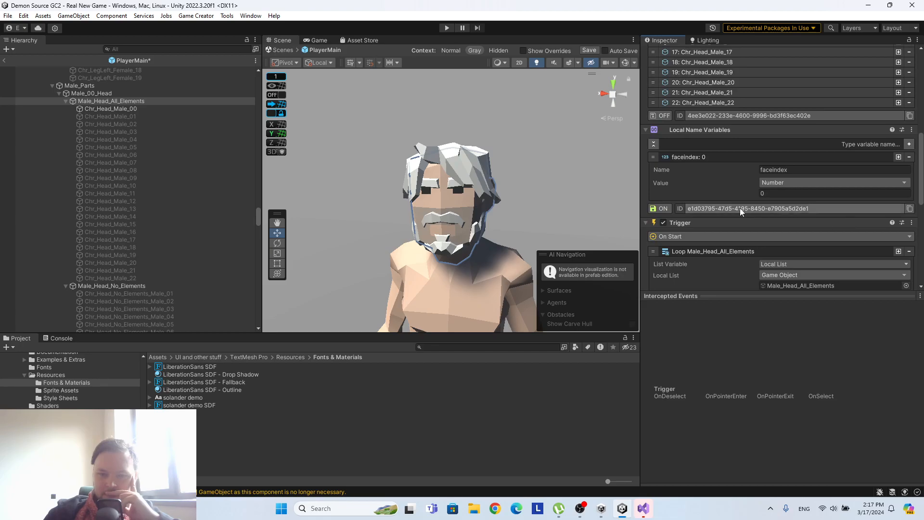
scroll(740, 208, up, 2)
scroll(741, 206, up, 2)
scroll(743, 202, down, 4)
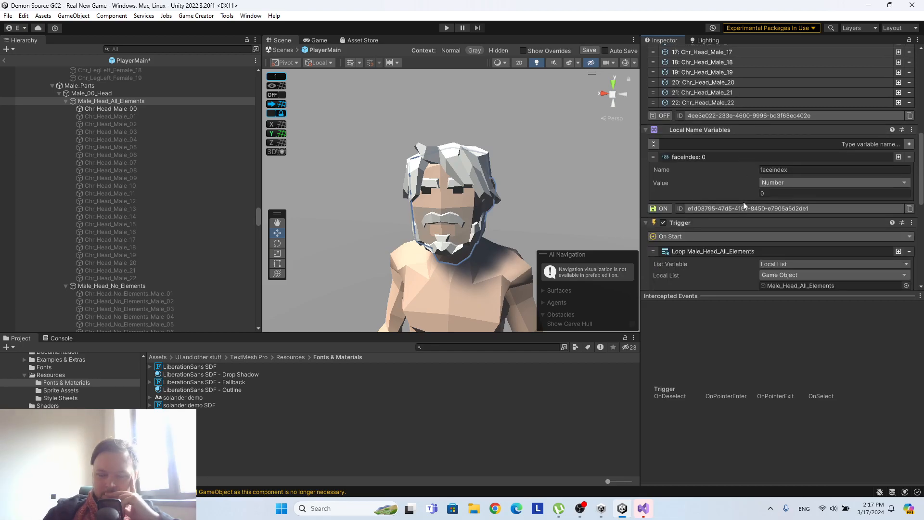
scroll(743, 202, up, 2)
scroll(744, 199, up, 8)
scroll(745, 195, down, 6)
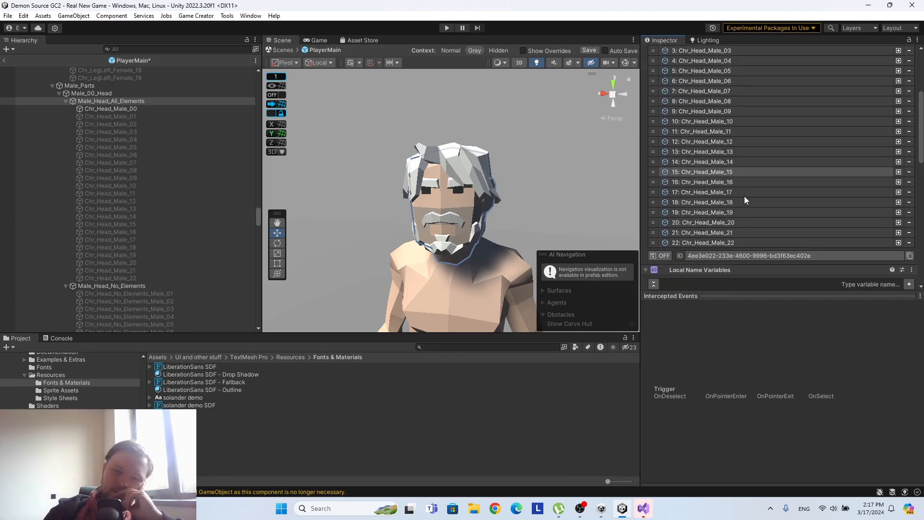
scroll(743, 191, down, 2)
scroll(787, 159, up, 8)
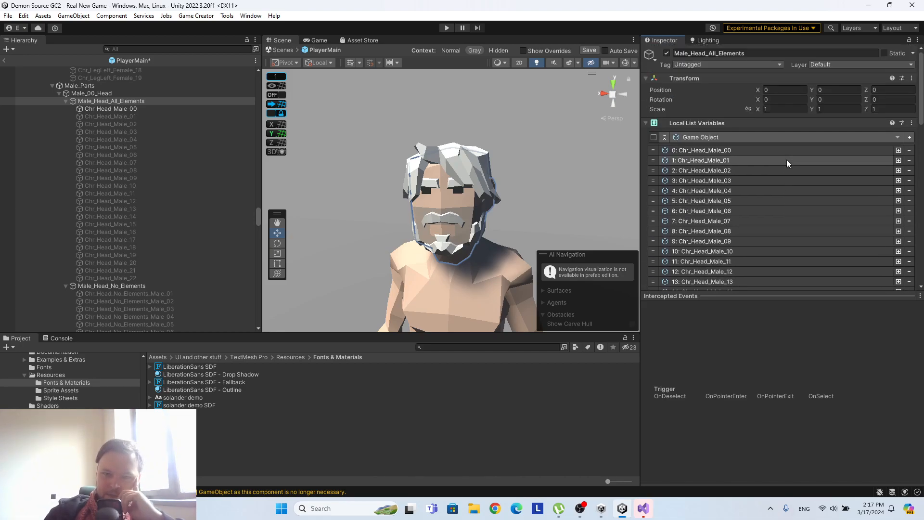
scroll(786, 160, down, 5)
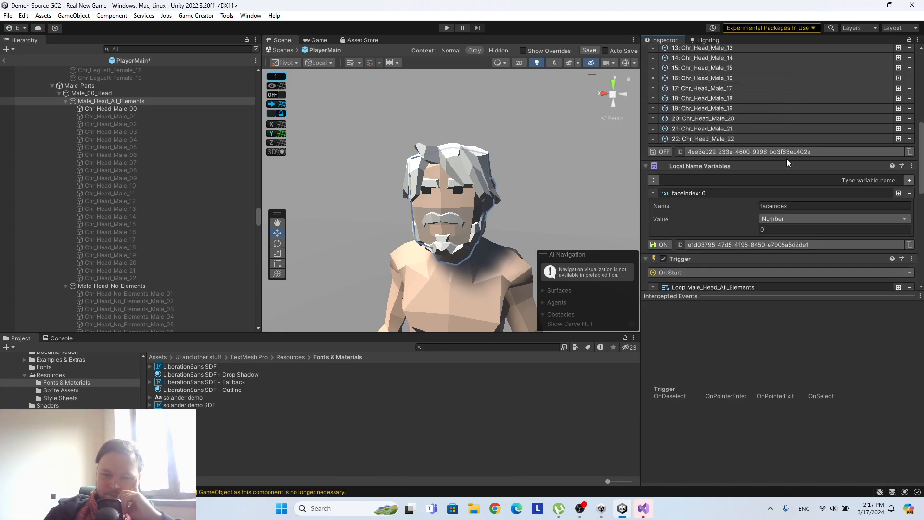
scroll(786, 158, up, 5)
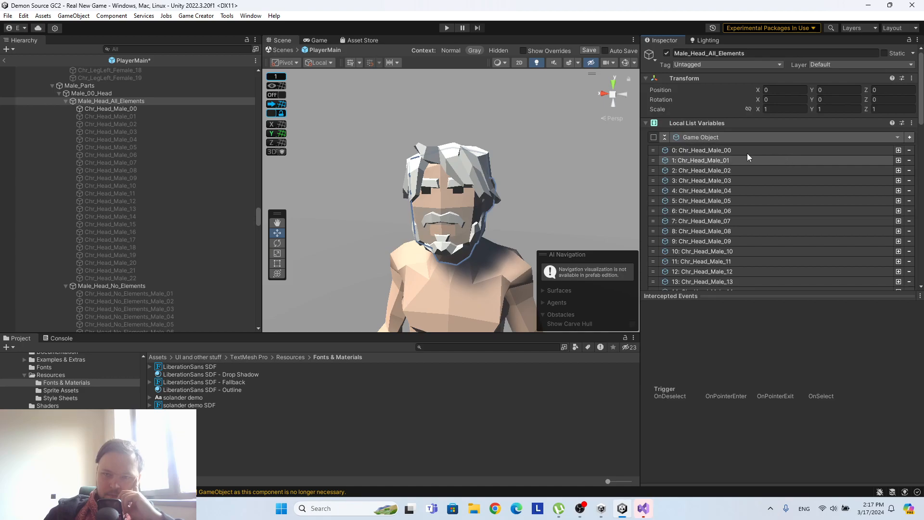
Save the PlayerMain prefab and return to the Real New Game scene.
click(588, 50)
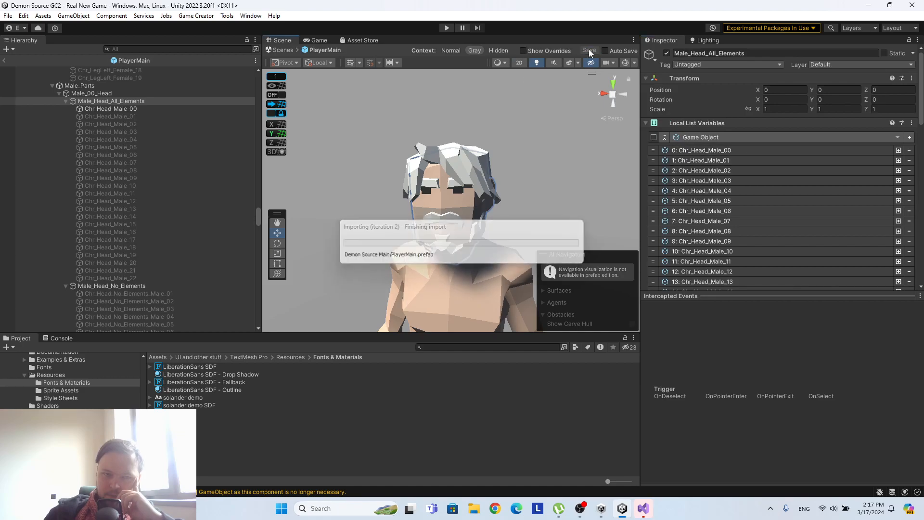
click(3, 61)
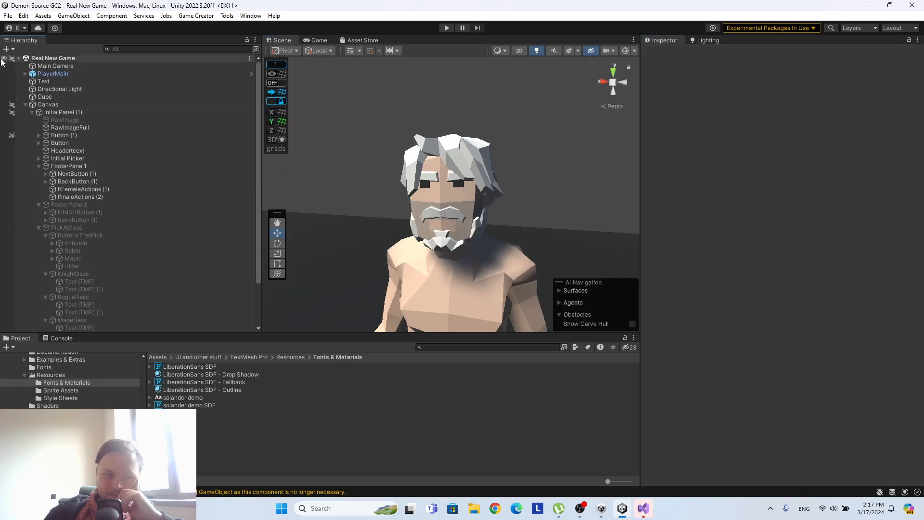
Focus the scene on NextButton (1) in FooterPanel1, using 2D view and the Rect tool.
double_click(98, 172)
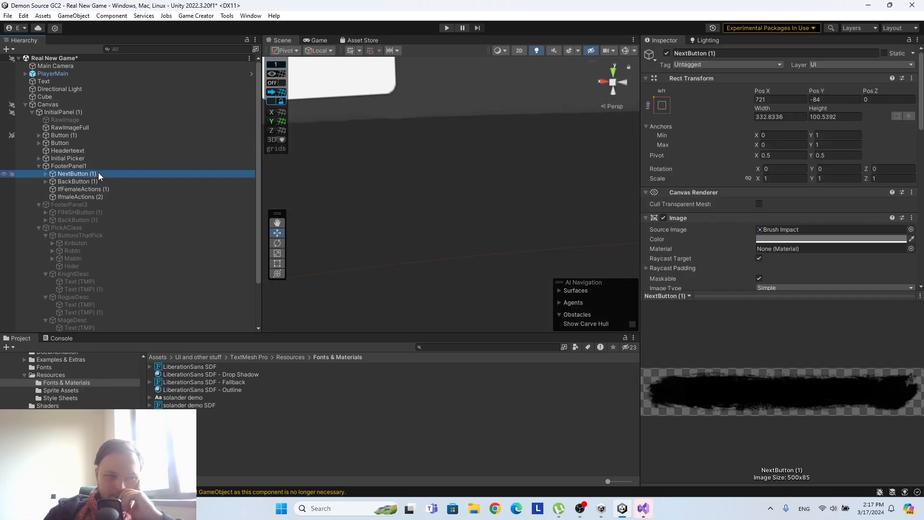
click(519, 50)
click(277, 263)
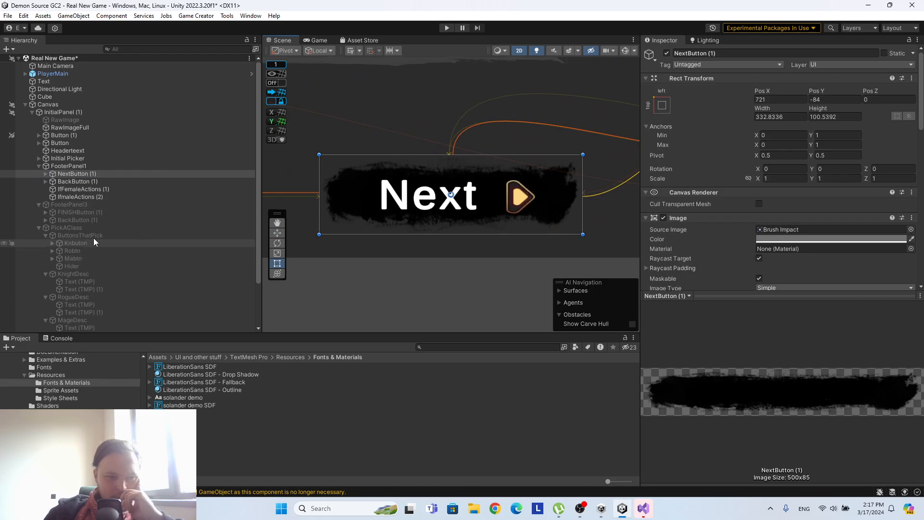
Set the text of DisplayFace under Initial Picker's first FaceControl to 0.
double_click(74, 159)
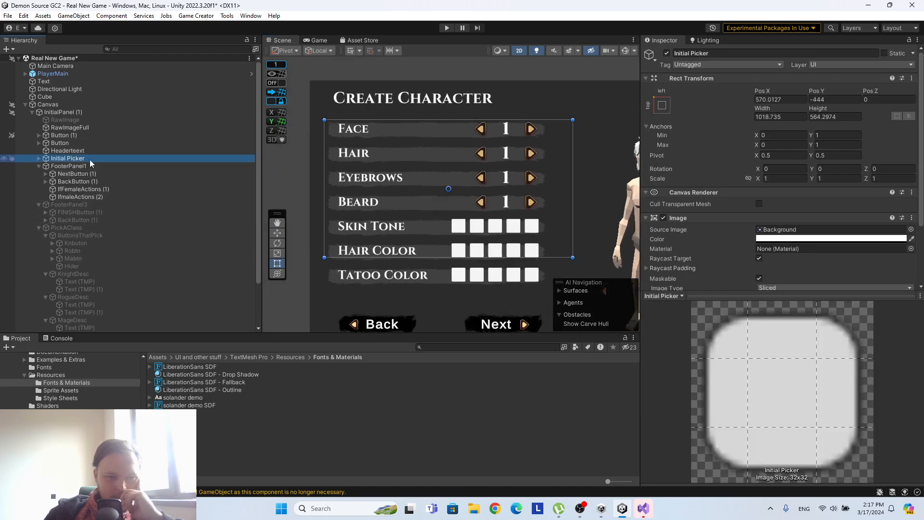
click(38, 158)
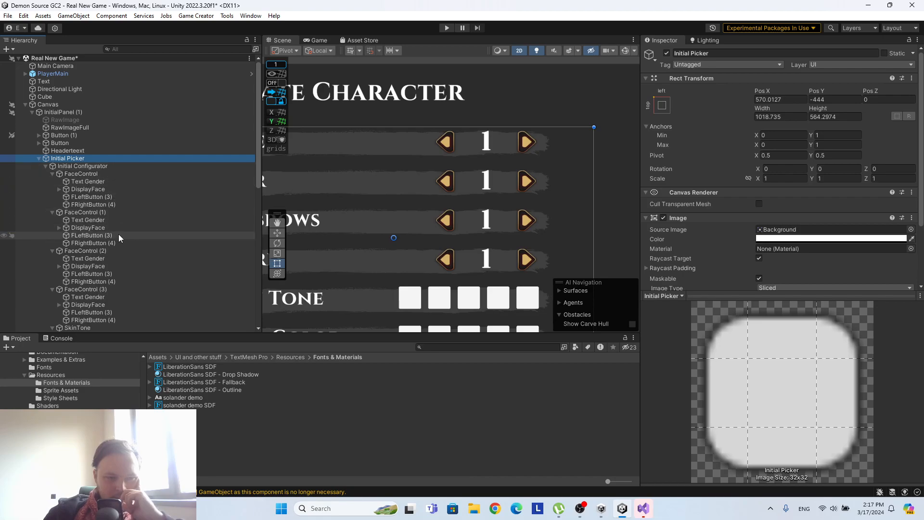
click(92, 183)
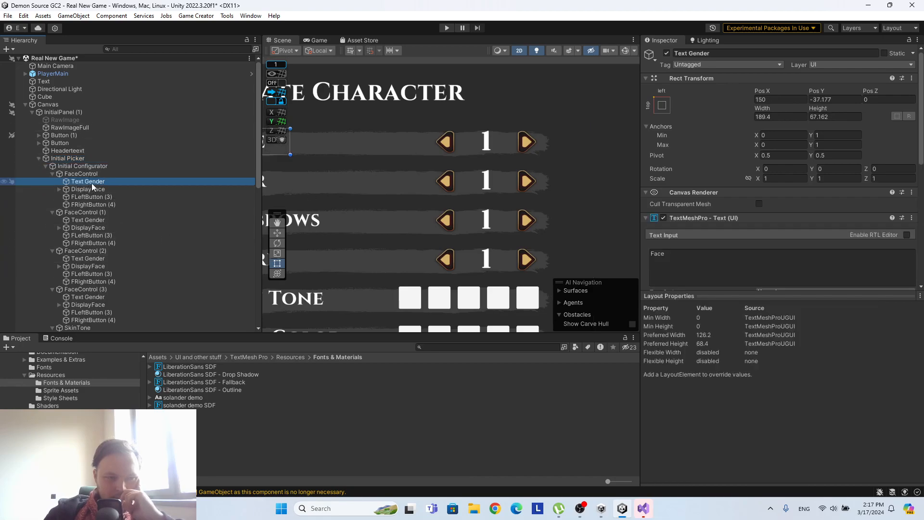
click(91, 189)
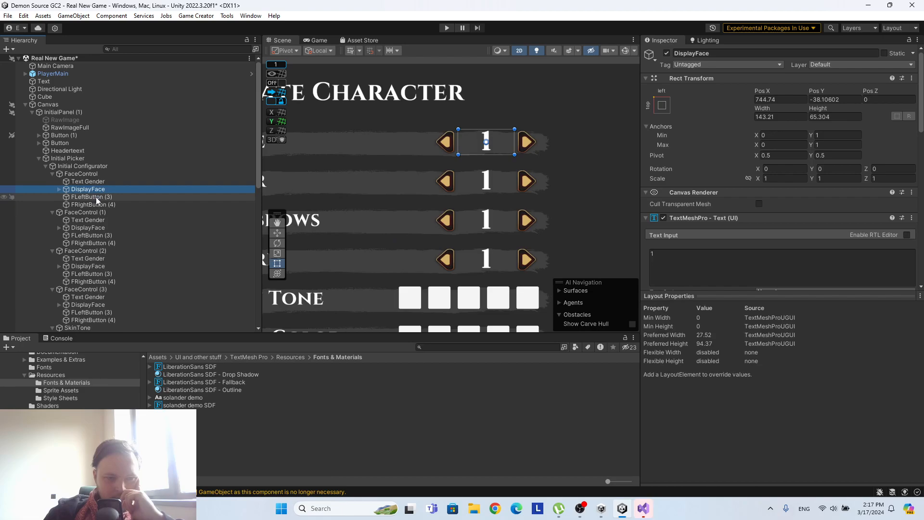
click(657, 253)
key(BackSpace)
text(0)
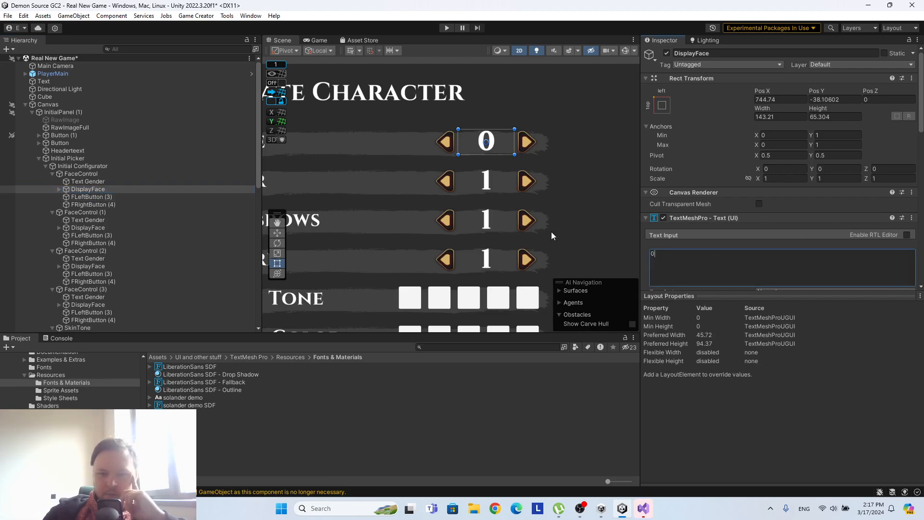
Add a Game Creator Button component to FLeftButton (3) in the first FaceControl.
click(104, 195)
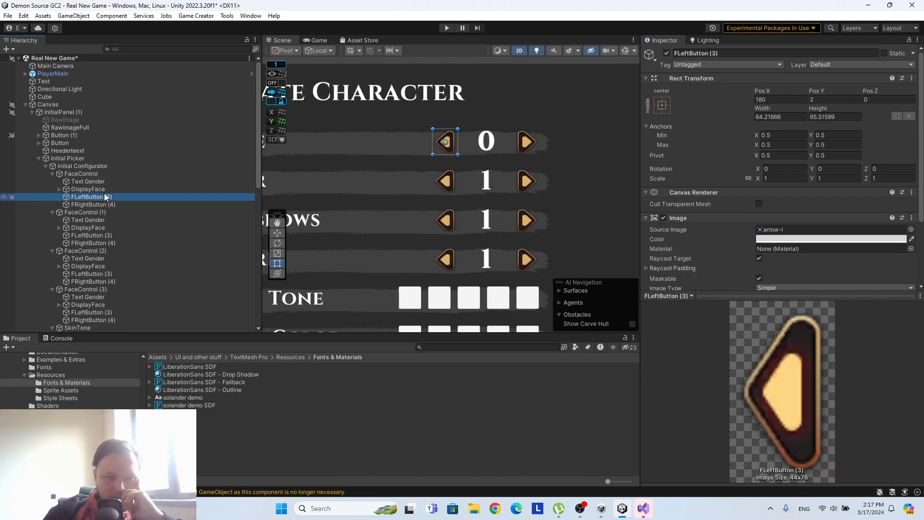
scroll(801, 193, down, 3)
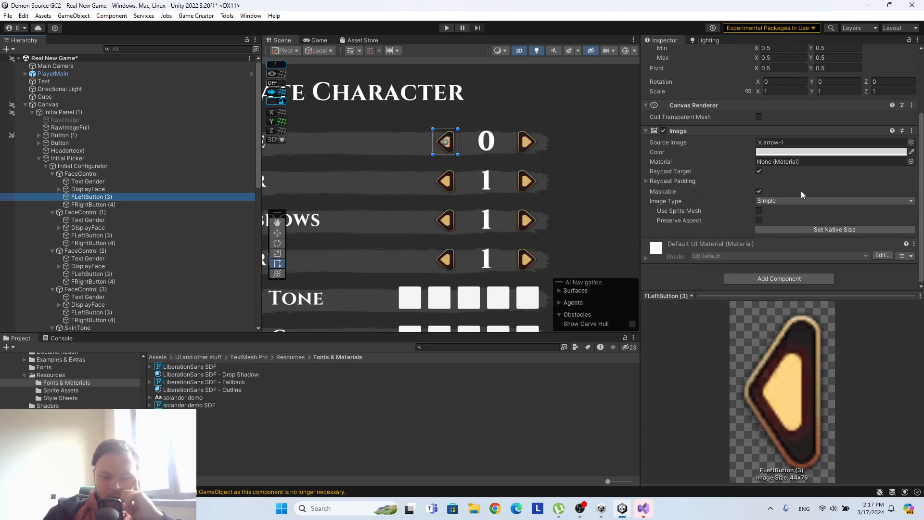
click(767, 281)
text(button)
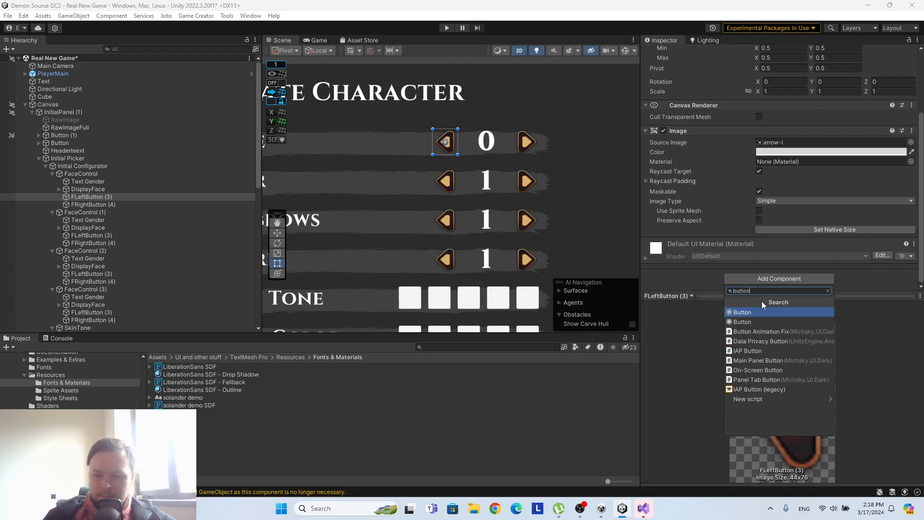
click(746, 313)
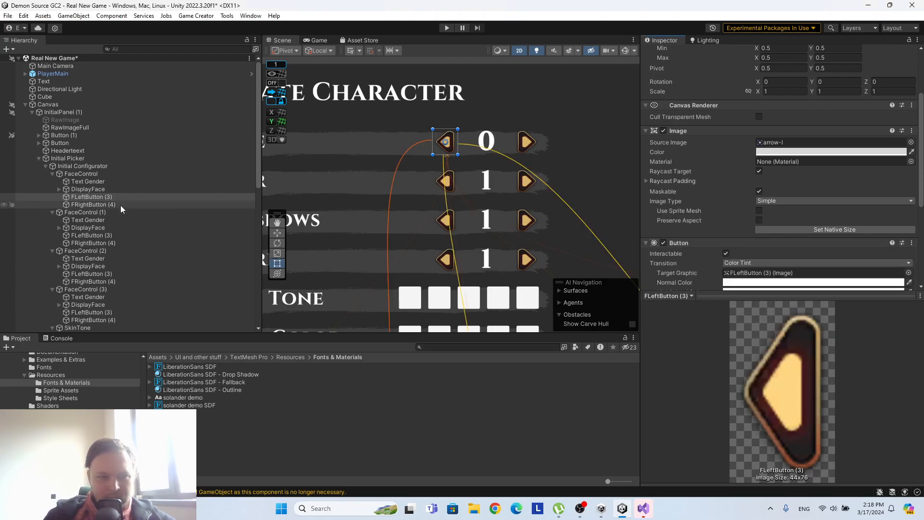
Add the same Button component to FRightButton (4) in the first FaceControl.
click(104, 203)
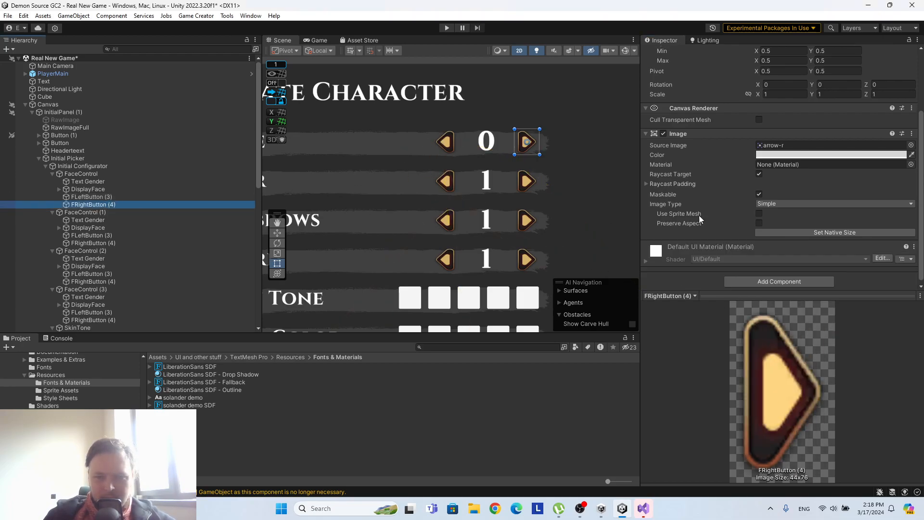
click(778, 278)
click(763, 314)
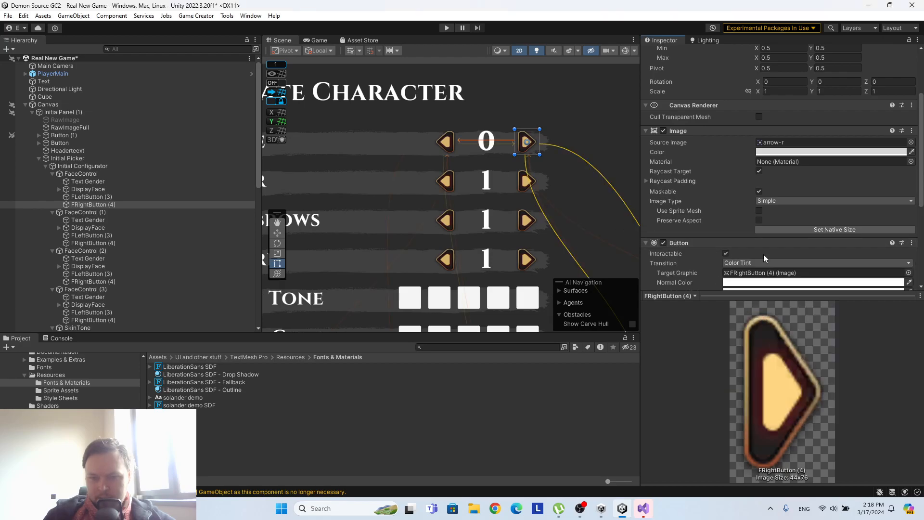
Look through the Variables instructions available for FRightButton (4)'s Button for one that changes a number.
scroll(770, 240, down, 5)
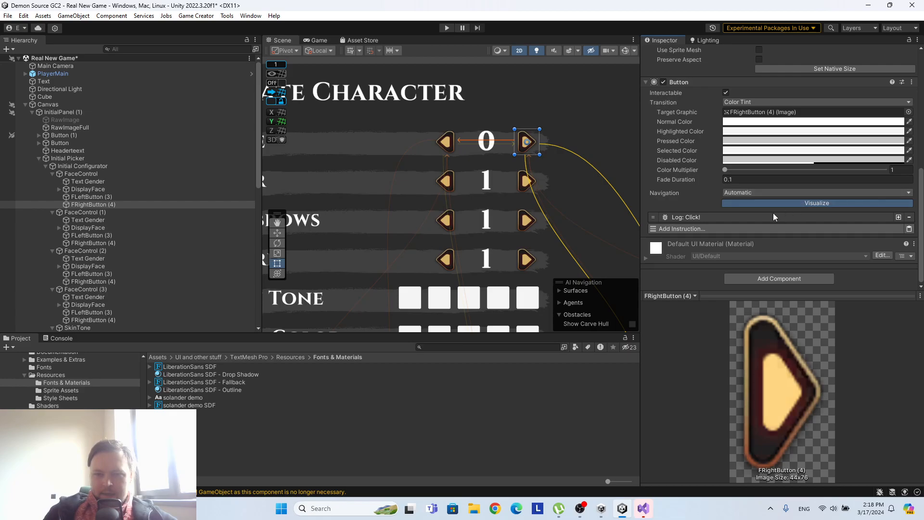
click(712, 228)
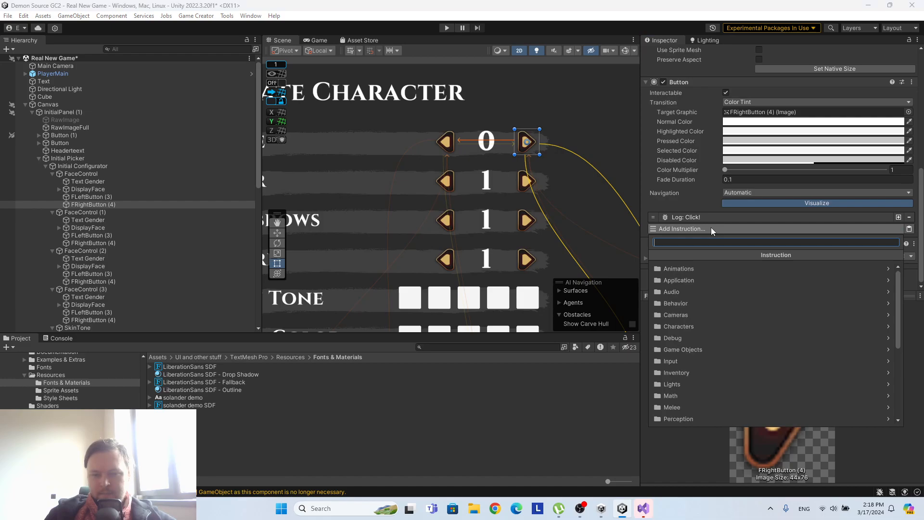
scroll(843, 354, down, 4)
click(758, 407)
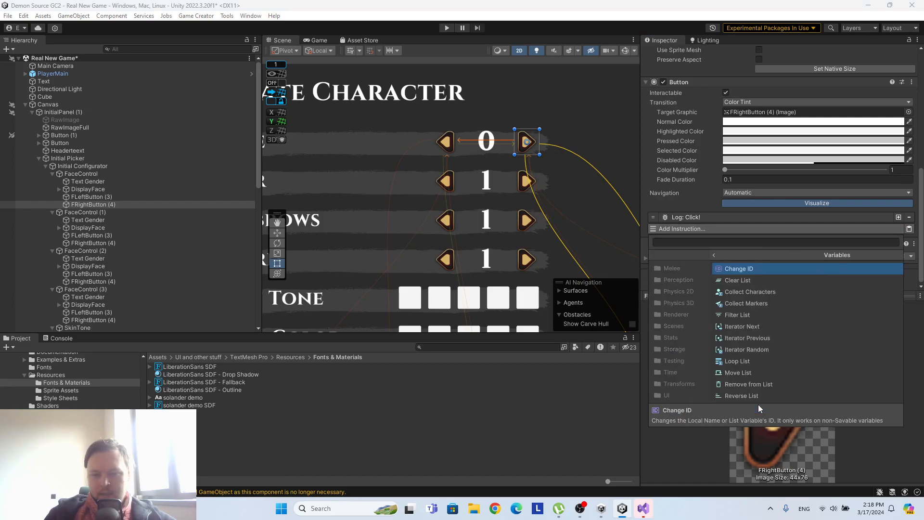
click(653, 255)
click(714, 420)
scroll(730, 336, down, 2)
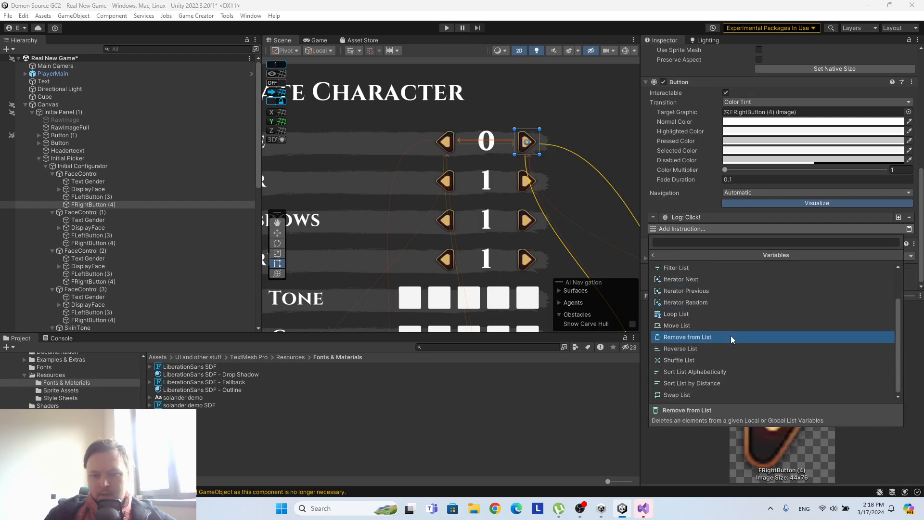
click(654, 255)
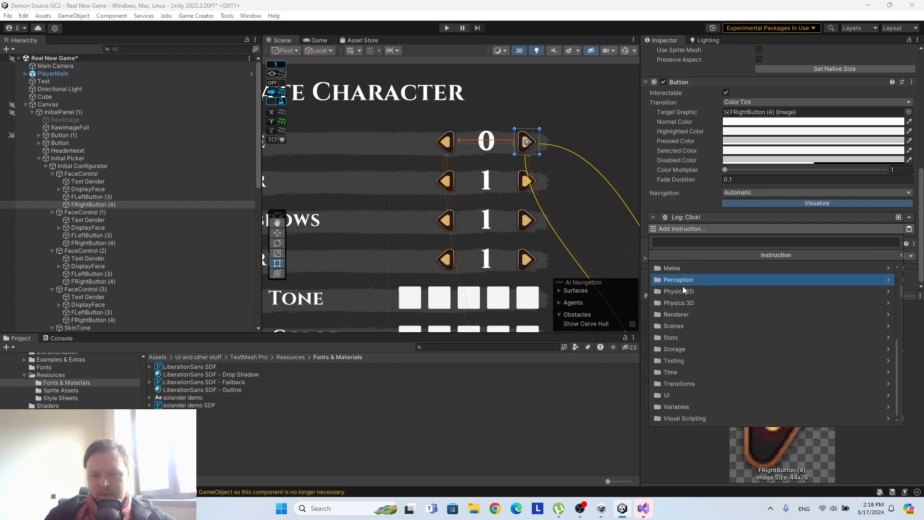
Search the instruction list for number and name variable instructions.
click(683, 242)
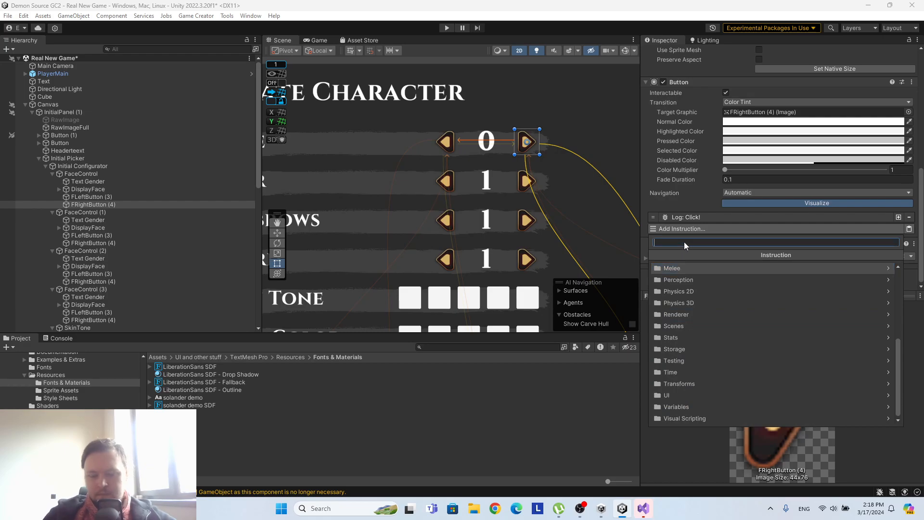
text(numbe)
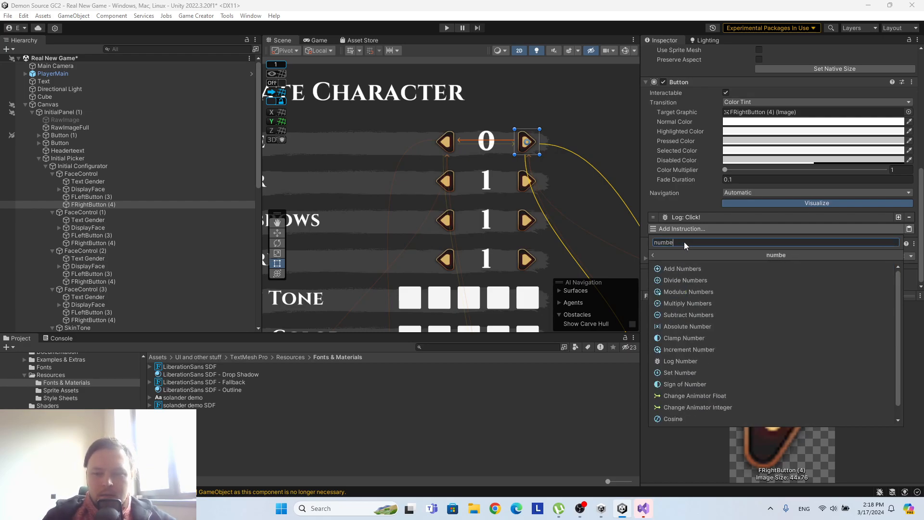
text(r)
scroll(761, 329, up, 3)
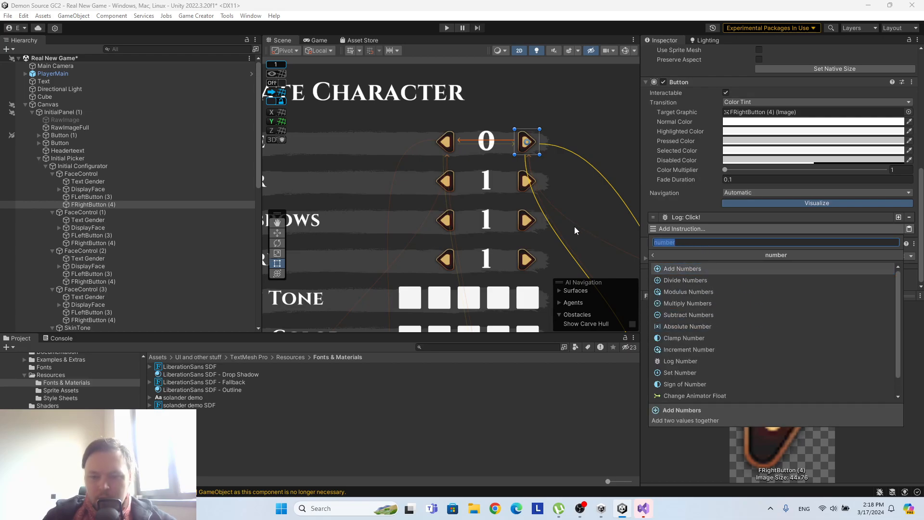
text(n)
text(var)
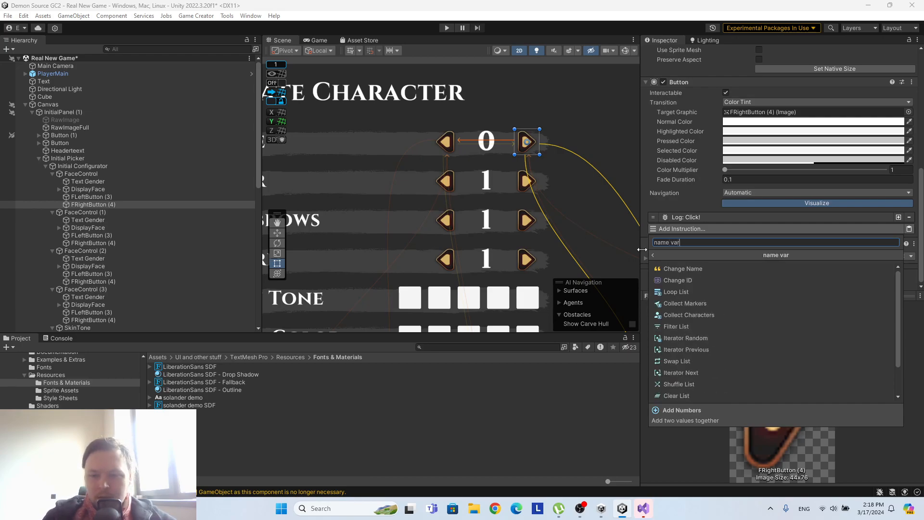
scroll(755, 318, down, 3)
click(653, 255)
Search the instructions for "integer" and add an Add Numbers instruction to FRightButton (4)'s Button.
text(integer)
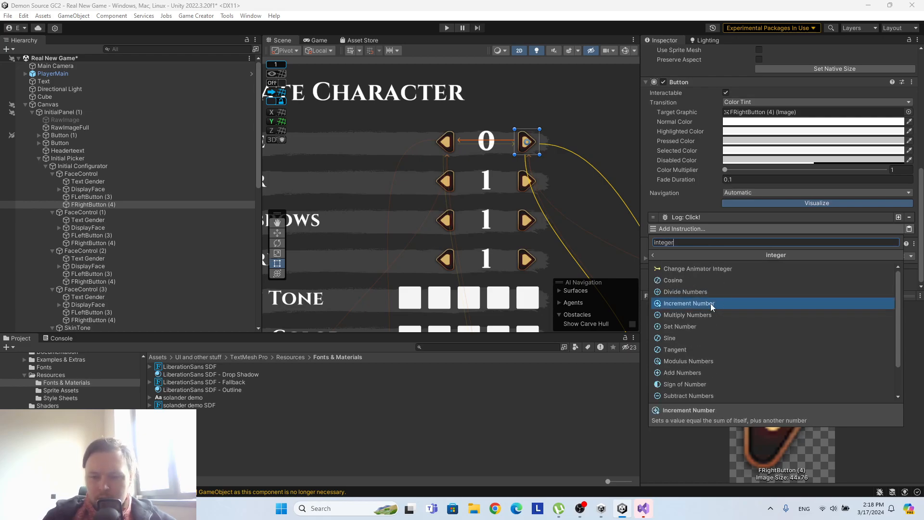
scroll(714, 302, down, 2)
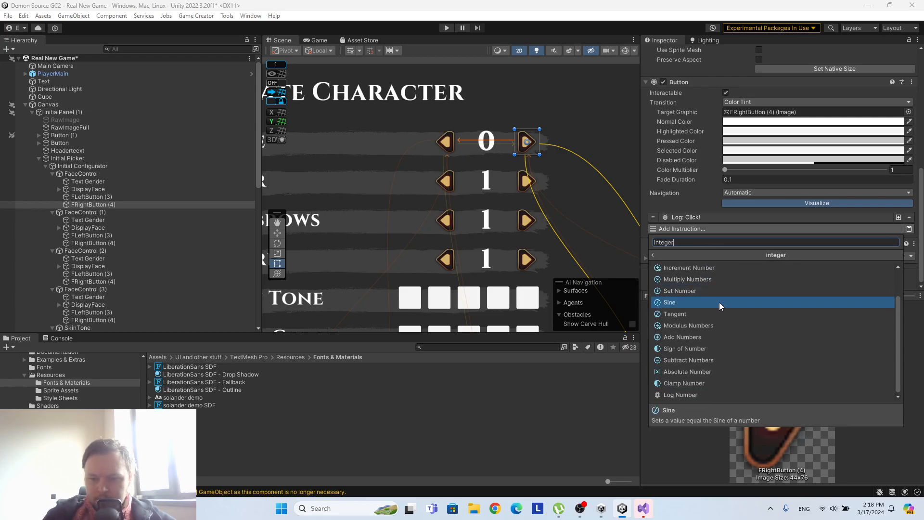
scroll(717, 301, up, 2)
scroll(716, 301, down, 2)
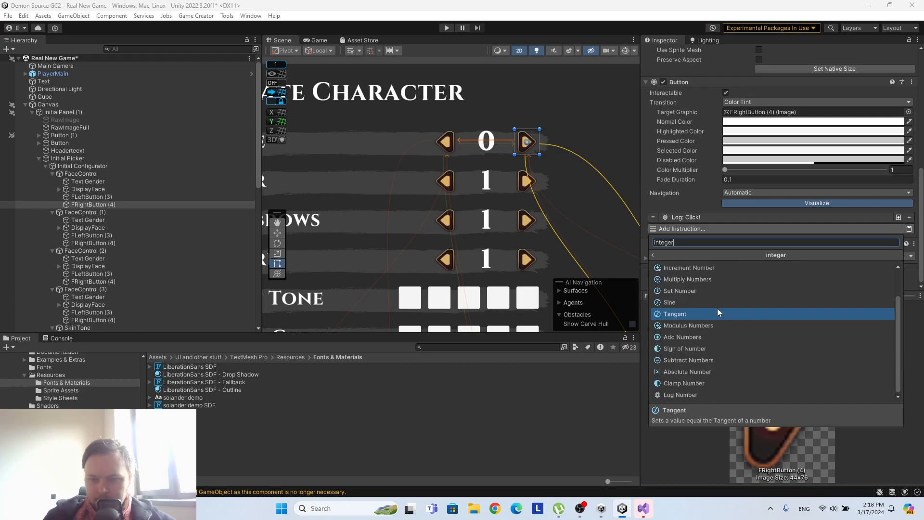
click(725, 337)
scroll(703, 195, down, 3)
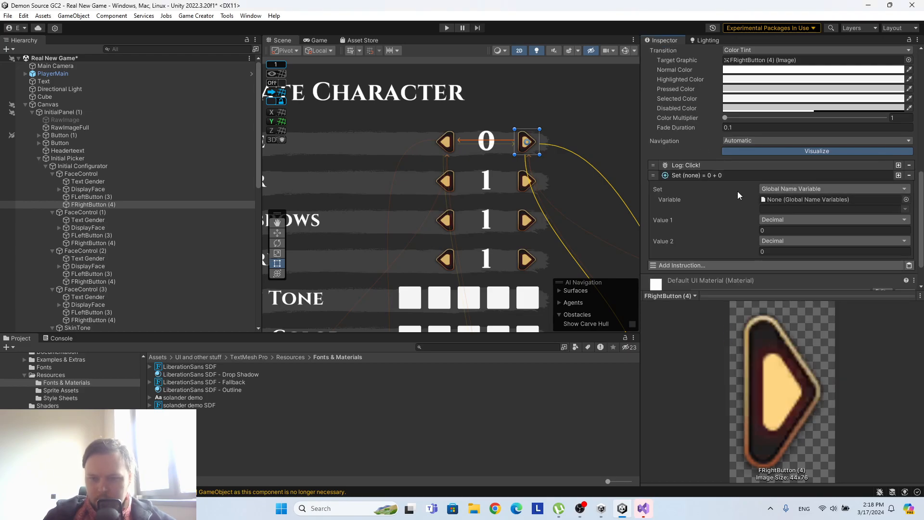
Expand PlayerMain's hierarchy through Mannequin, ModularCharacters and Male_Parts down to the heads inside Male_Head_All_Elements.
click(25, 73)
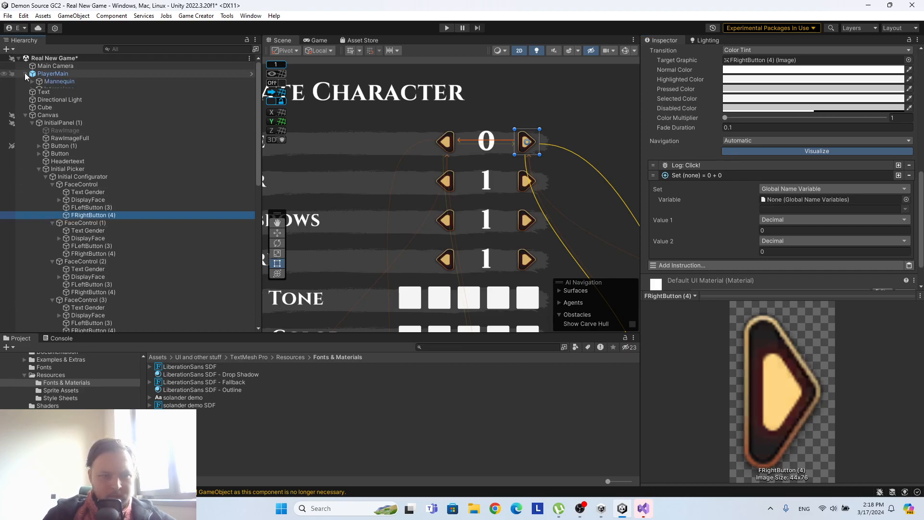
click(32, 80)
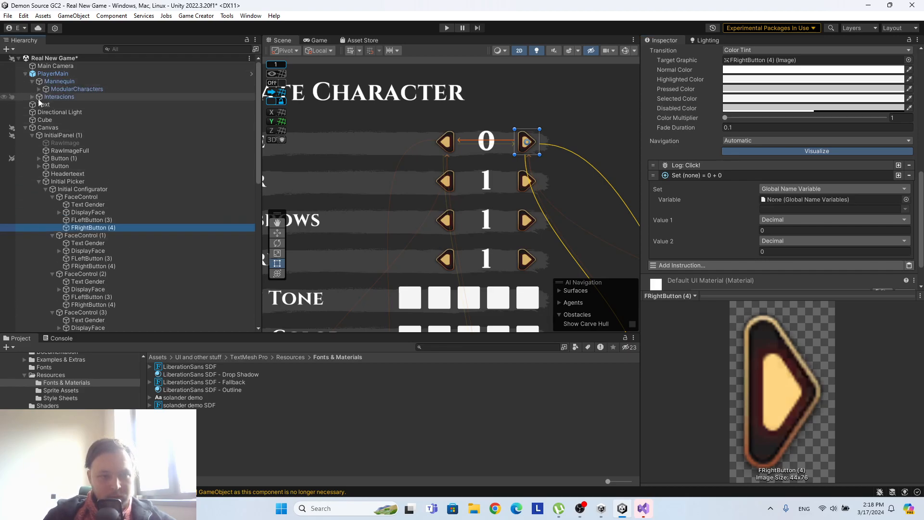
click(39, 90)
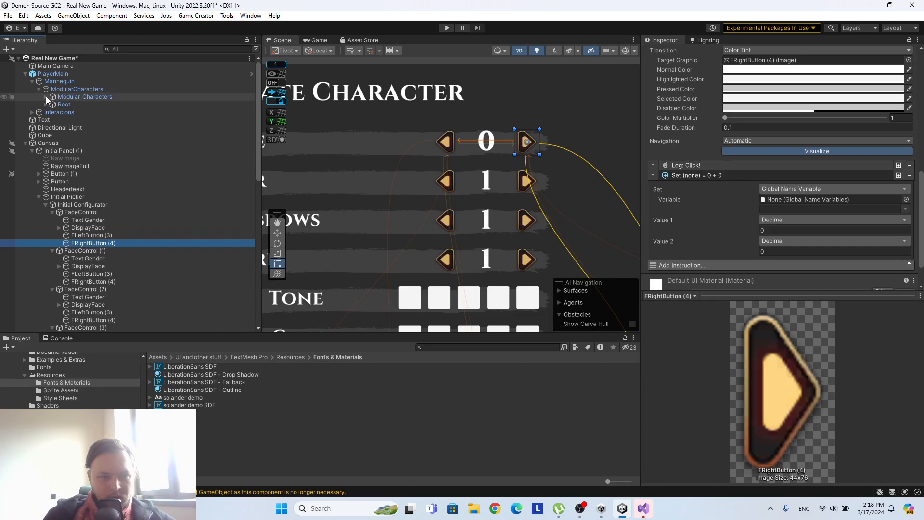
click(45, 96)
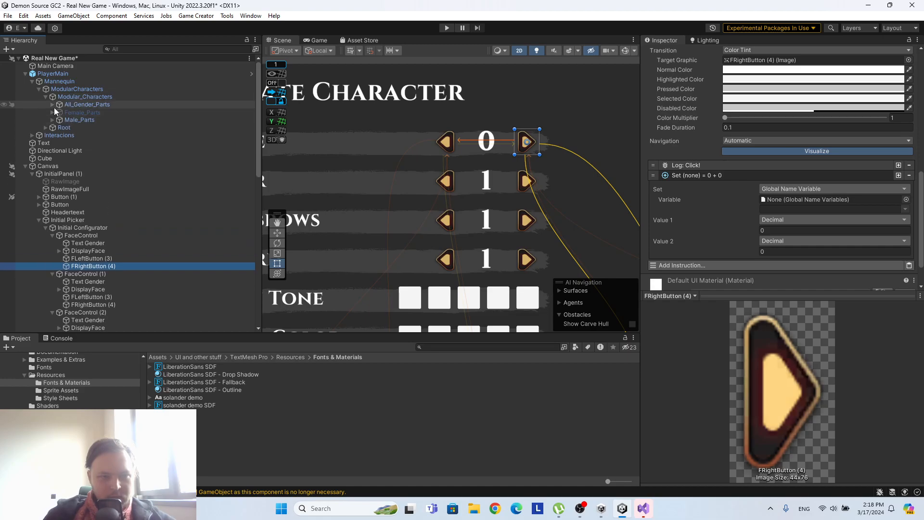
click(52, 120)
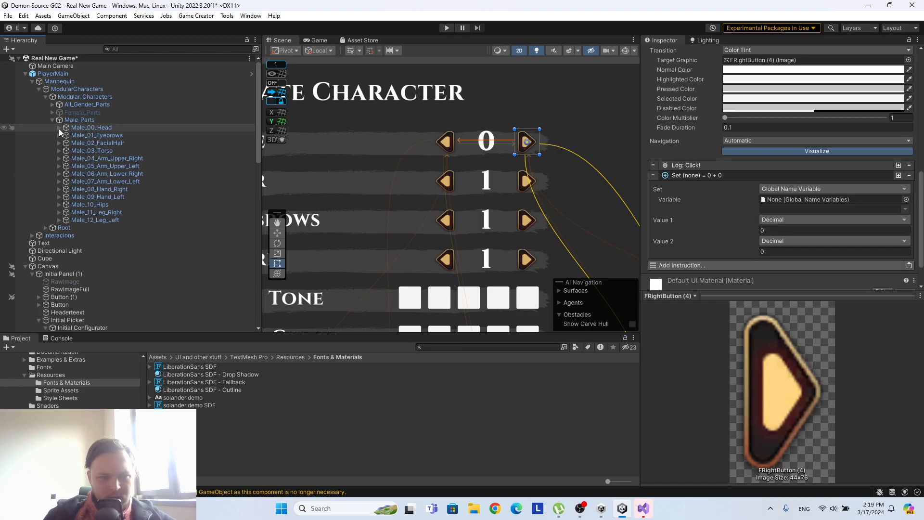
click(60, 127)
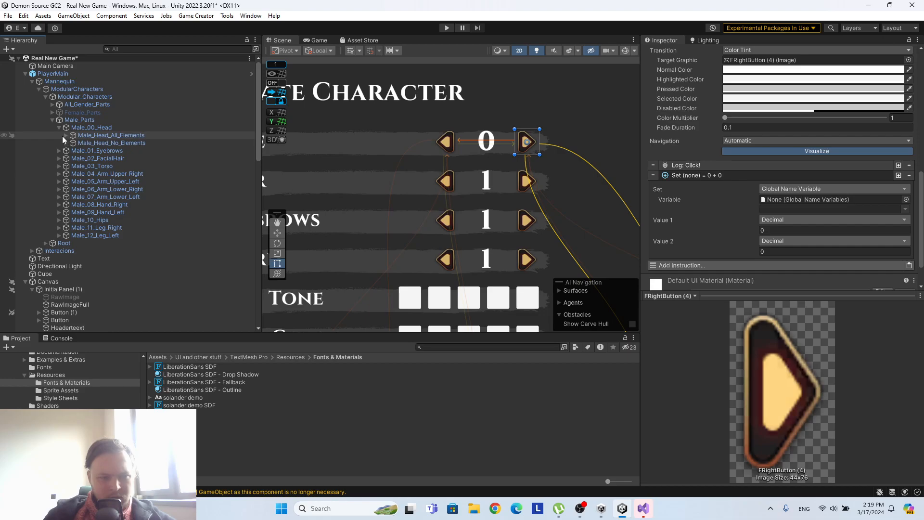
click(66, 135)
scroll(110, 139, down, 2)
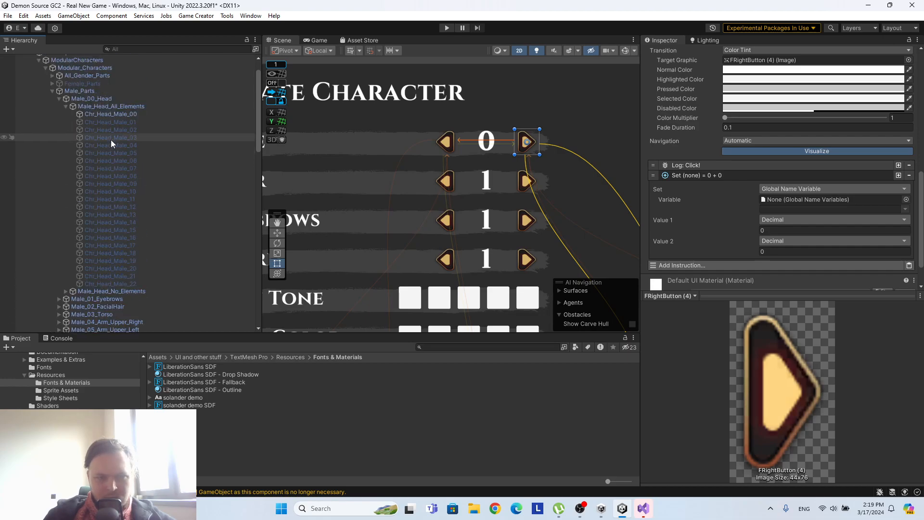
Store the Add Numbers result of FRightButton (4) in the Local Name Variable faceindex on Male_Head_All_Elements.
drag(113, 109, 815, 201)
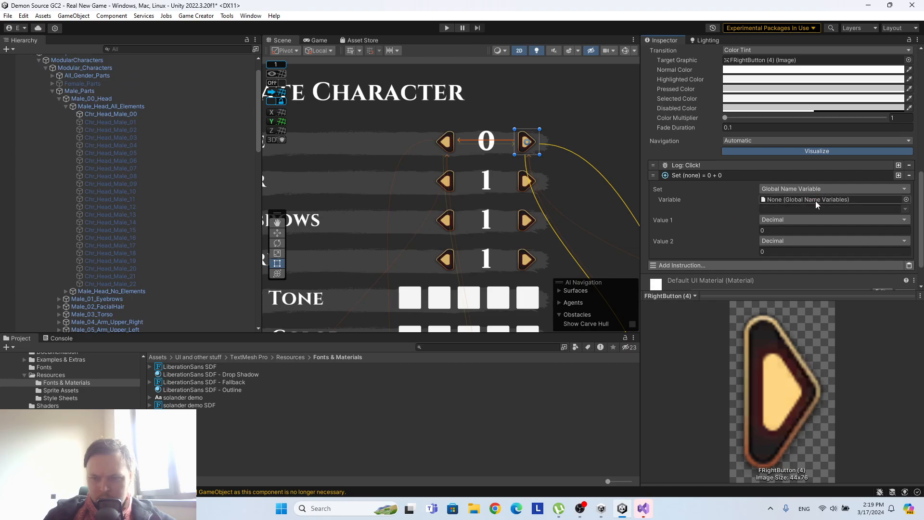
click(812, 188)
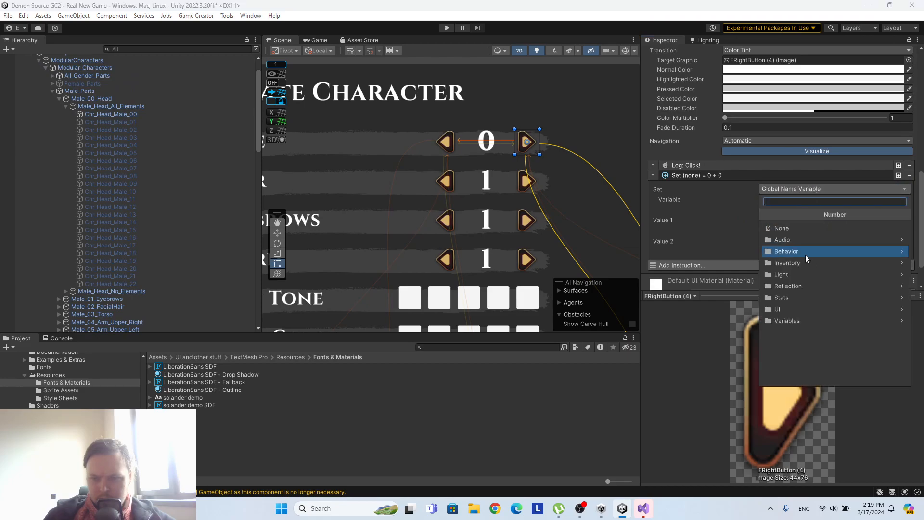
click(796, 318)
click(794, 262)
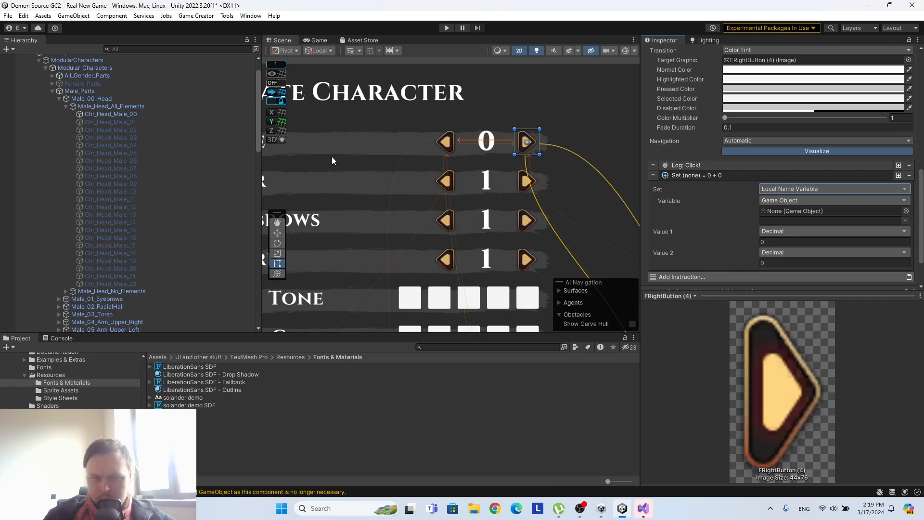
click(118, 107)
drag(117, 105, 817, 210)
click(904, 220)
click(878, 228)
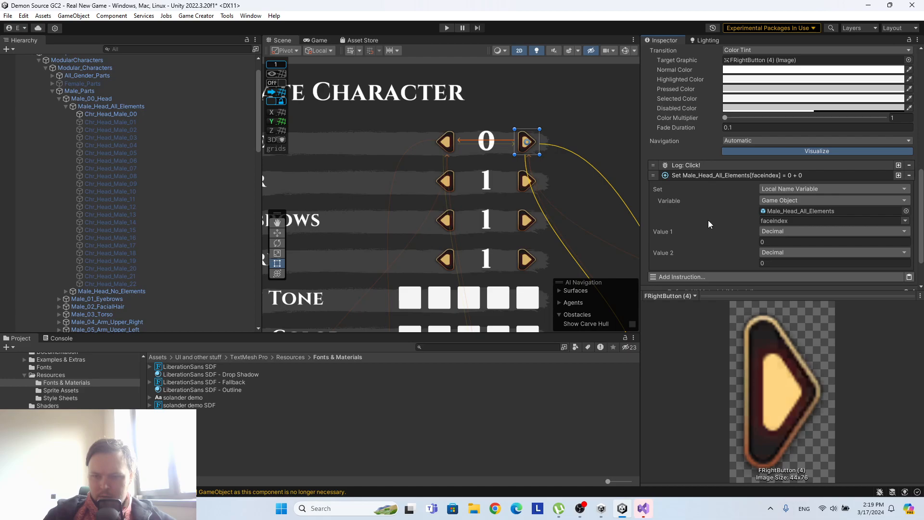
Look through the Variables instructions and search for "add" to find an alternative instruction for FRightButton (4).
scroll(708, 223, down, 3)
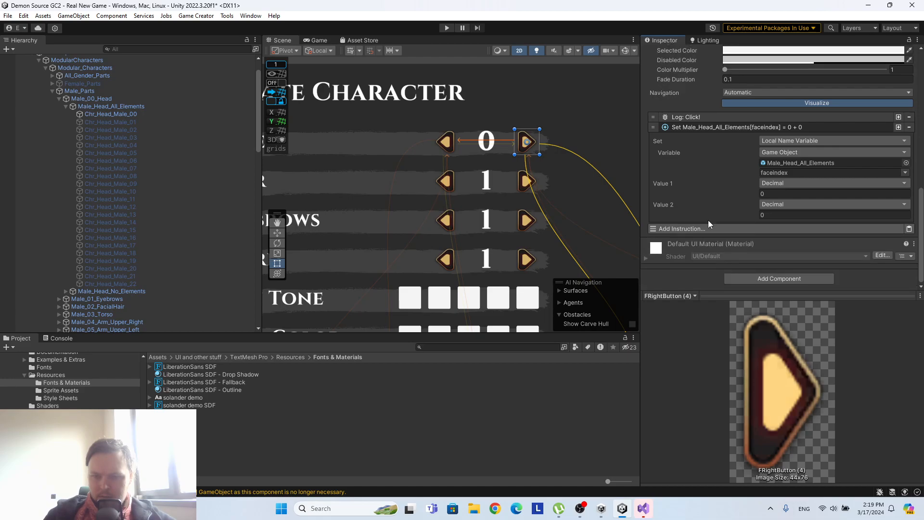
click(705, 230)
scroll(721, 337, down, 5)
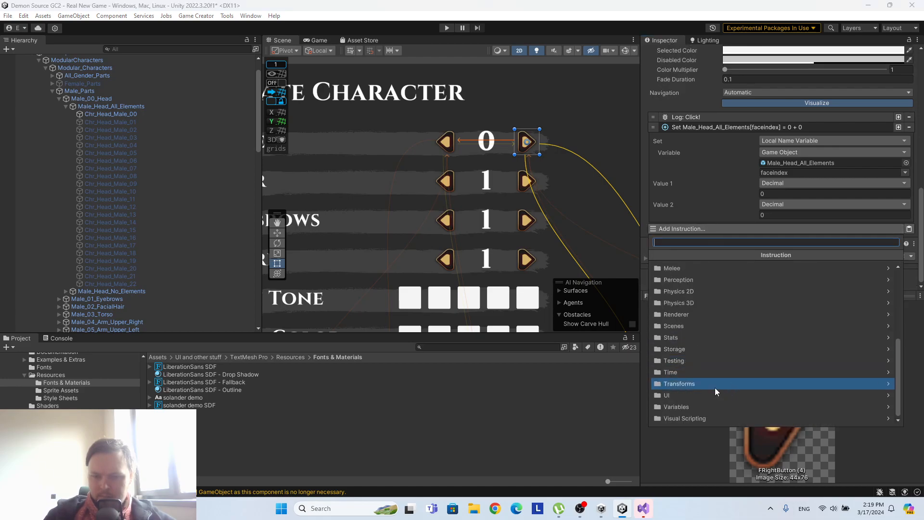
click(703, 406)
scroll(693, 289, down, 3)
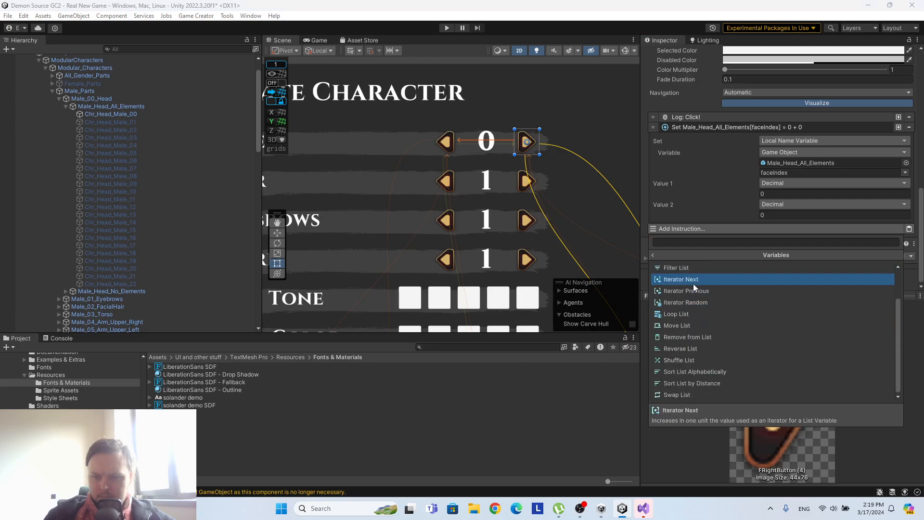
scroll(705, 284, up, 2)
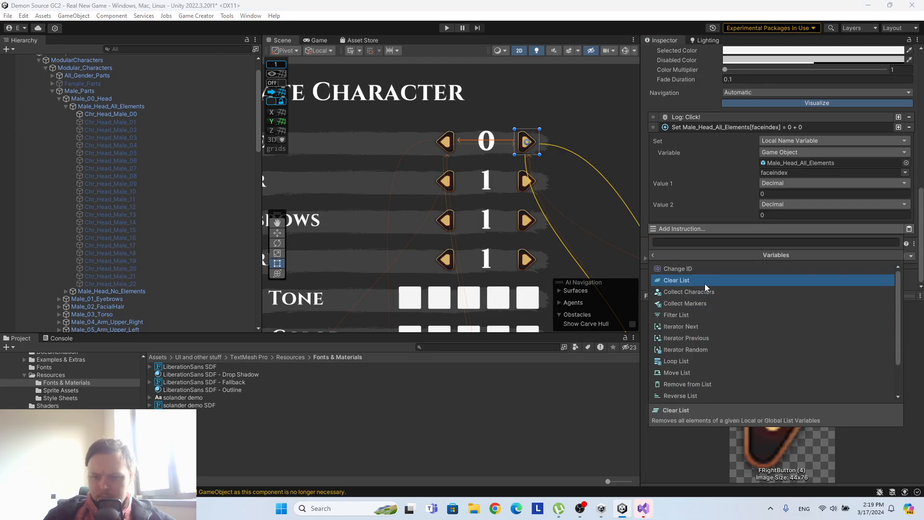
click(651, 255)
click(665, 243)
text(add)
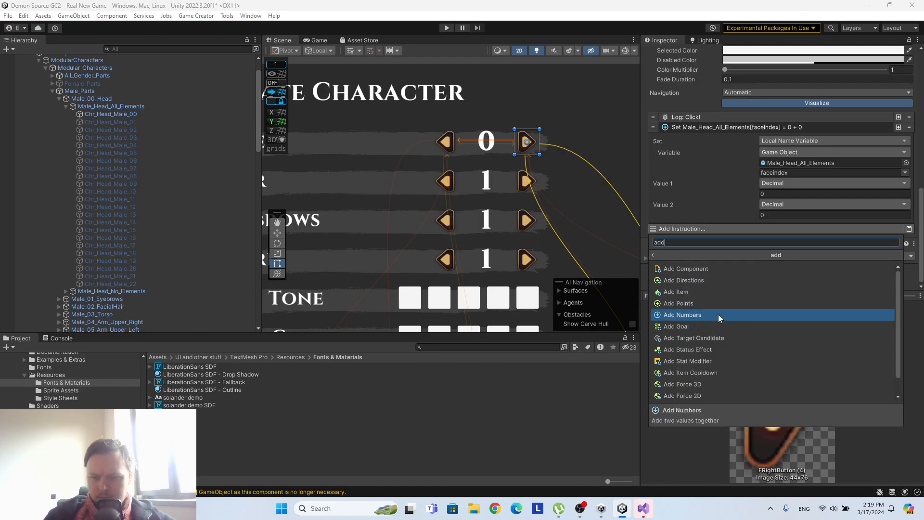
scroll(718, 314, down, 1)
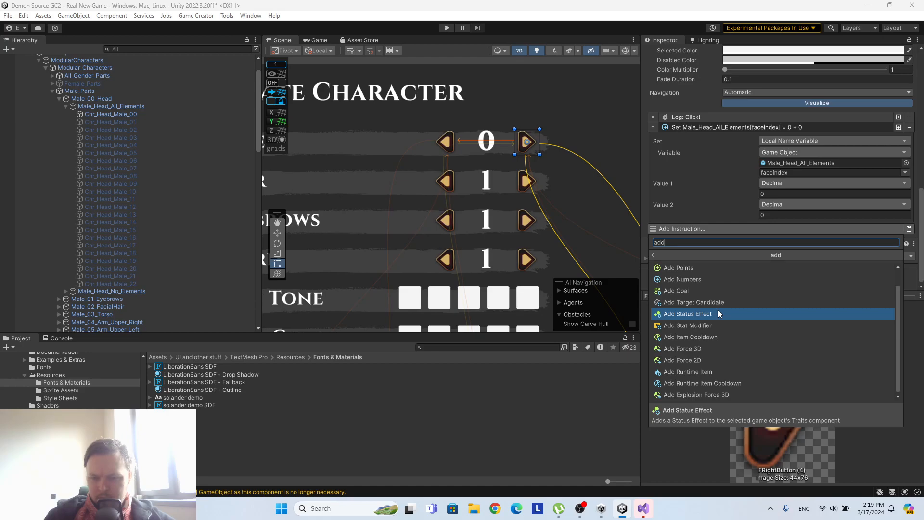
click(709, 147)
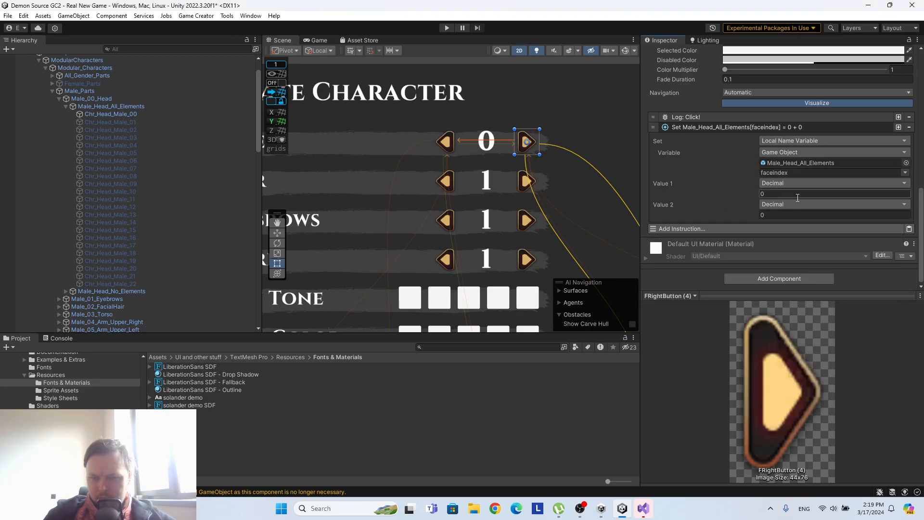
Set Value 1 of the Add Numbers instruction to the Local Name Variable faceindex on Male_Head_All_Elements.
click(789, 184)
click(807, 369)
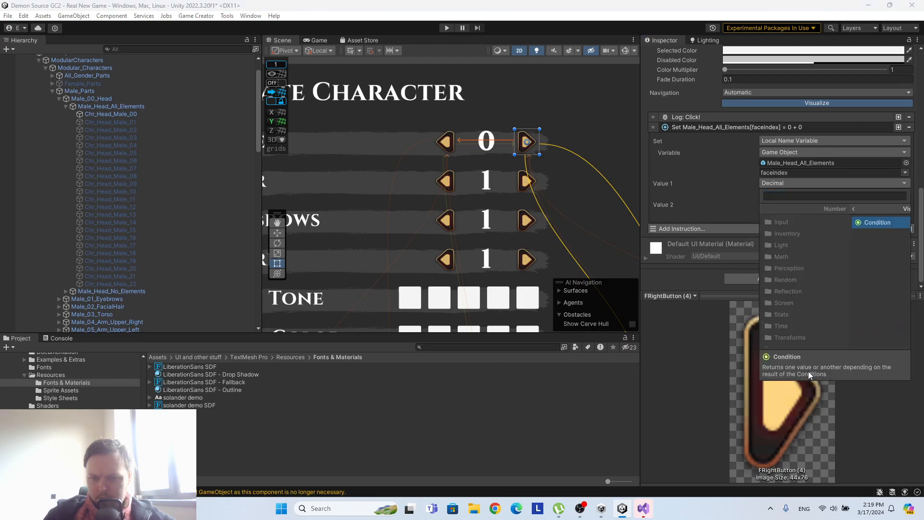
click(763, 209)
click(796, 351)
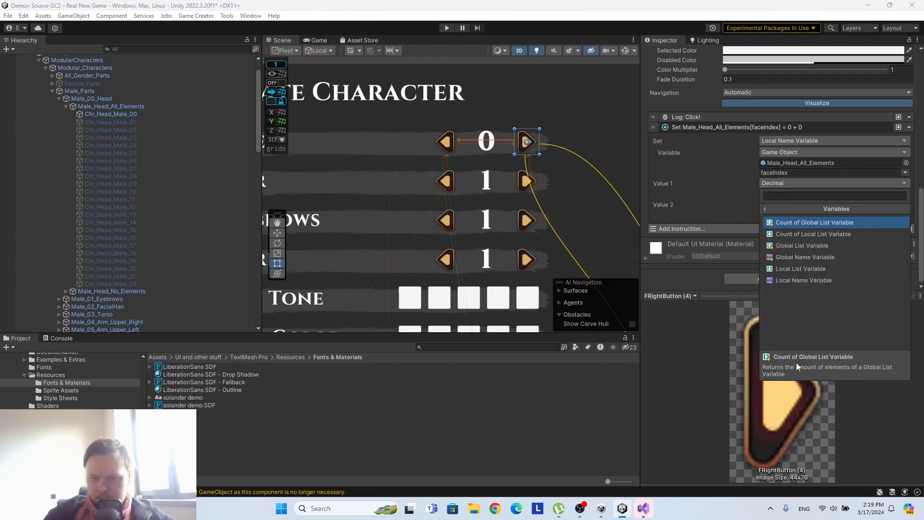
click(795, 280)
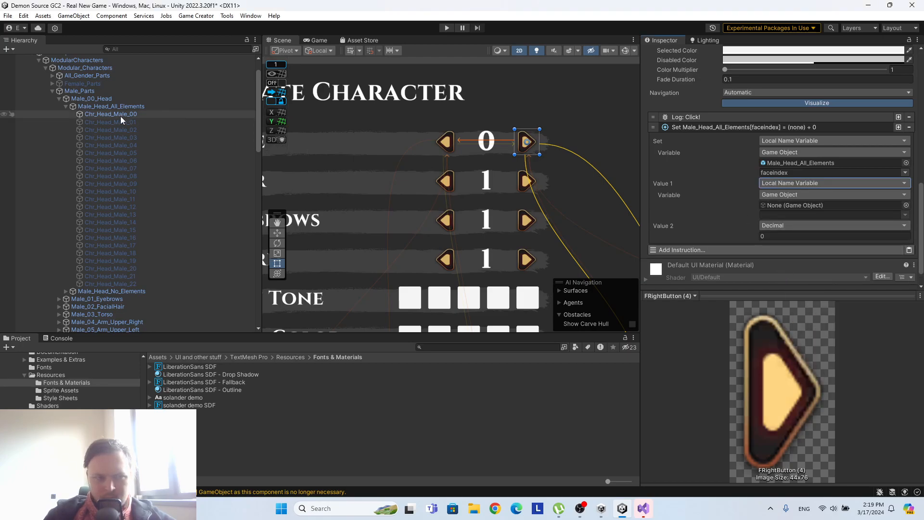
drag(120, 107, 789, 205)
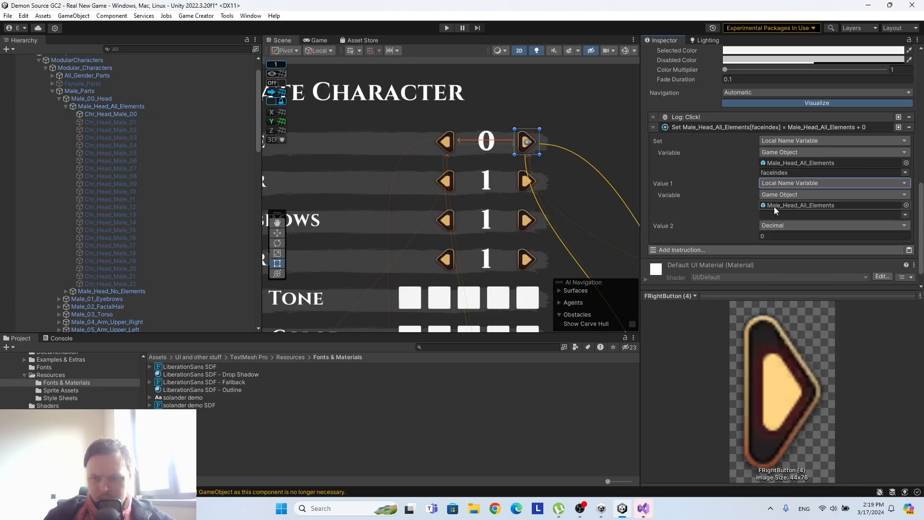
click(904, 215)
click(893, 221)
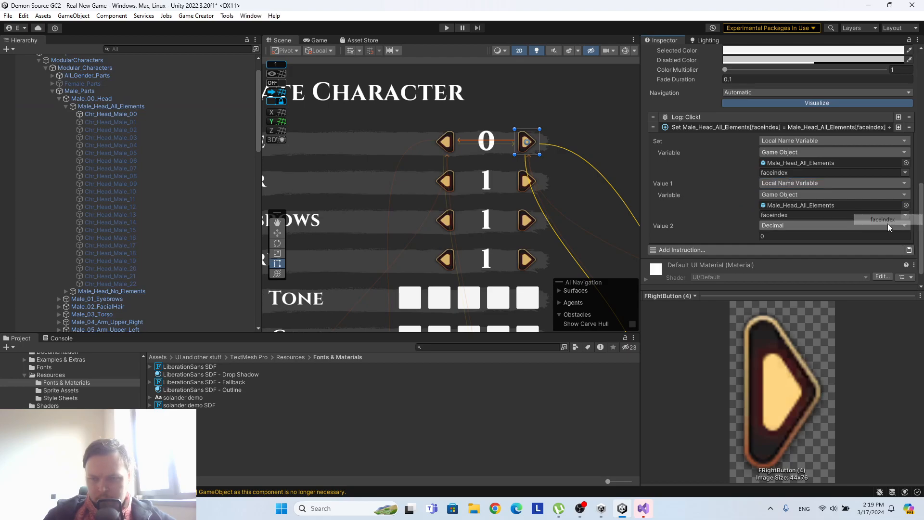
Set Value 2 of FRightButton (4)'s Add Numbers instruction to -1 and copy the instruction.
click(813, 235)
text(-1)
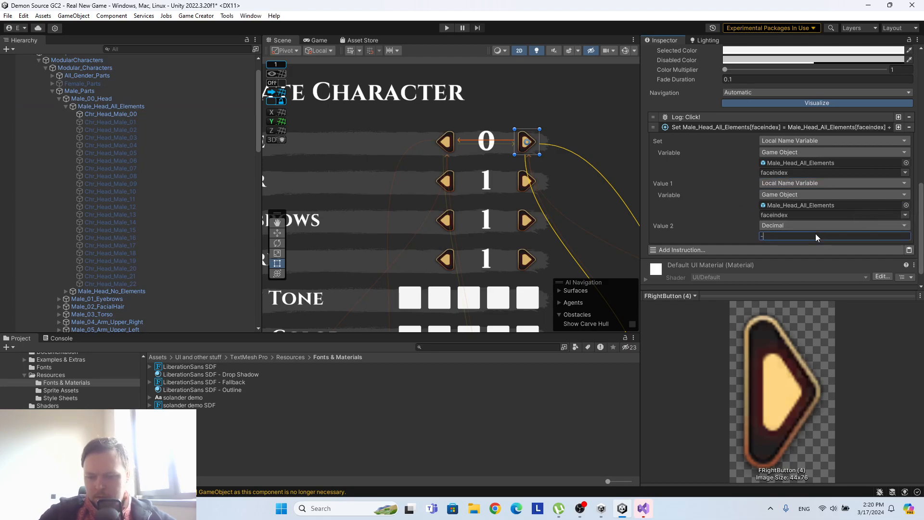
click(726, 213)
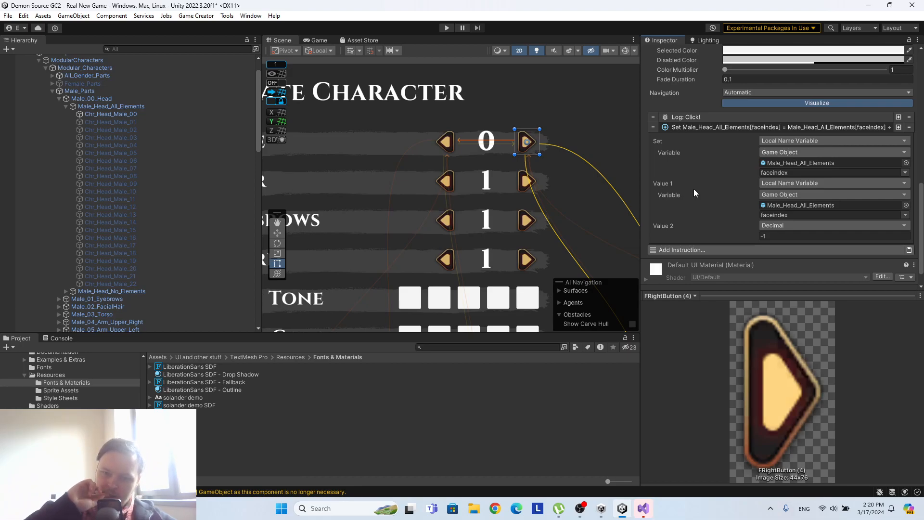
scroll(693, 189, up, 3)
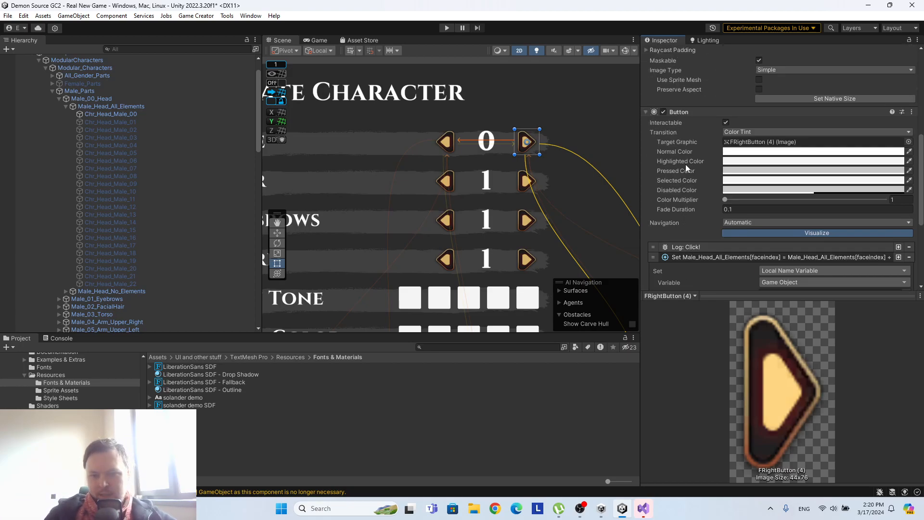
right_click(695, 180)
click(726, 182)
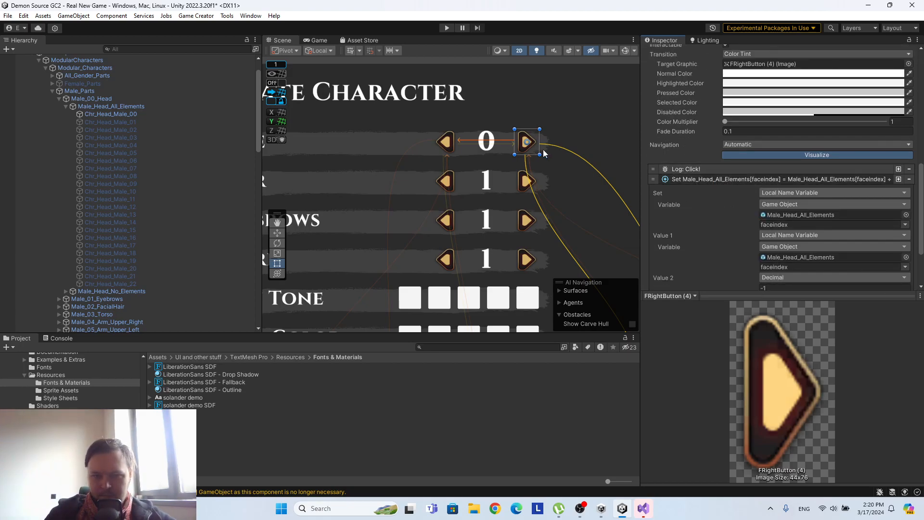
Set Value 2 of FRightButton (4)'s Add Numbers instruction to 1 and copy the instruction.
scroll(780, 192, down, 3)
click(780, 214)
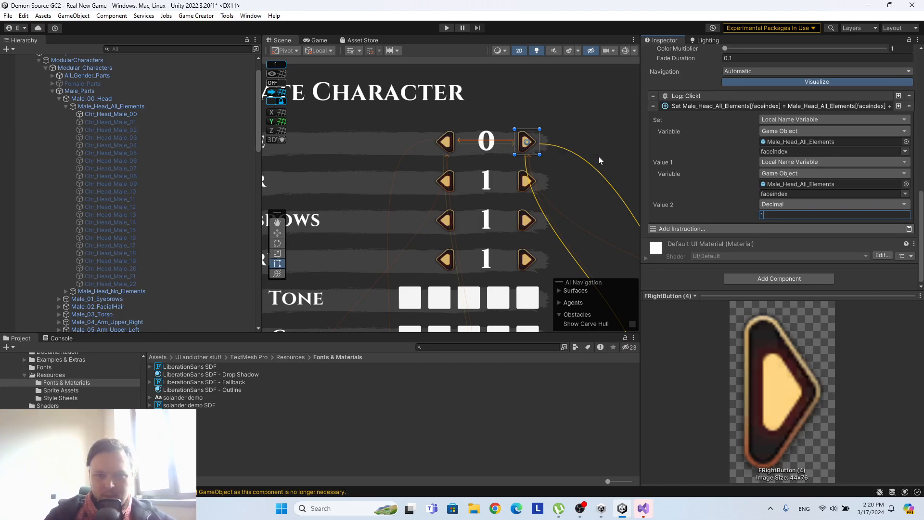
scroll(106, 232, down, 10)
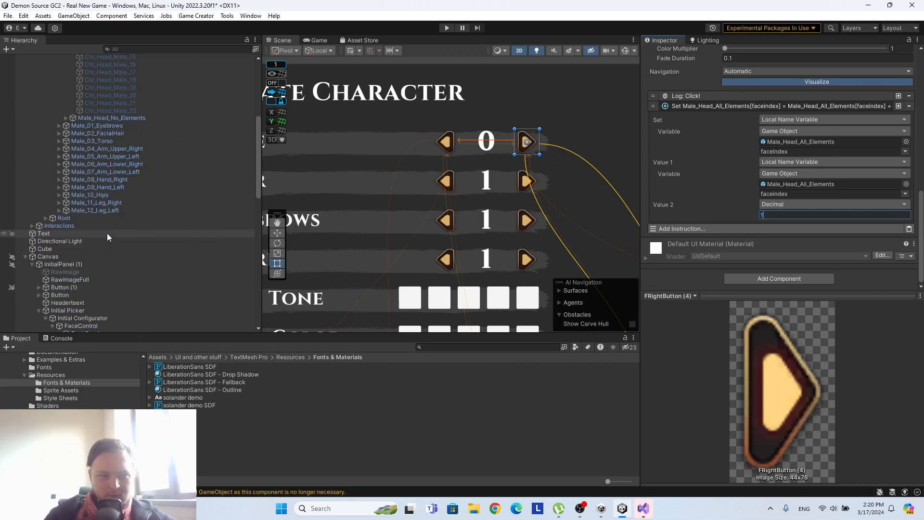
right_click(716, 104)
click(737, 111)
Paste the copied Add Numbers instruction into the Button of FLeftButton (3) in the first FaceControl.
click(107, 176)
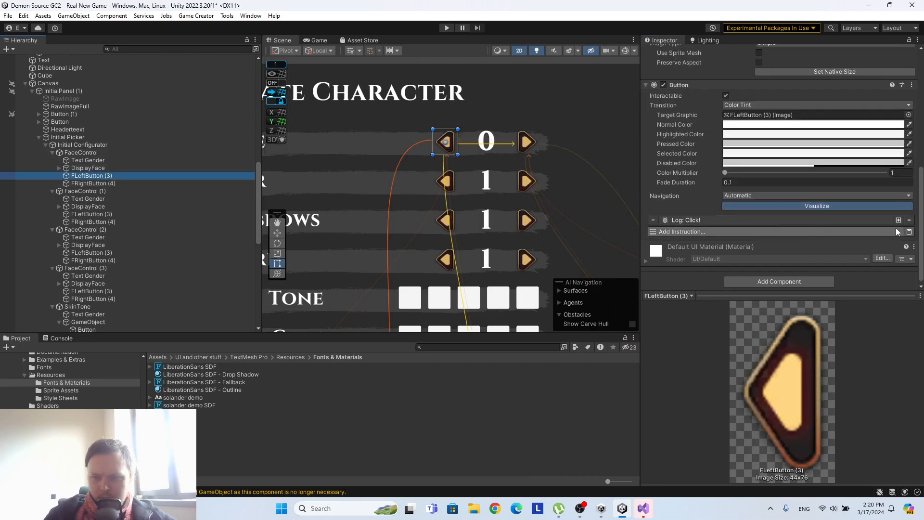
click(908, 232)
scroll(801, 203, down, 4)
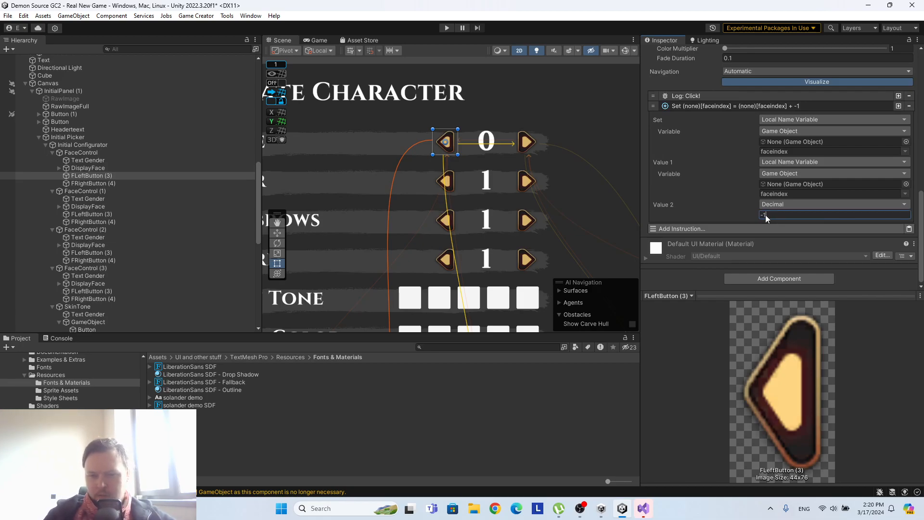
Set Value 2 of FLeftButton (3)'s Add Numbers instruction to the Minus One constant.
click(778, 204)
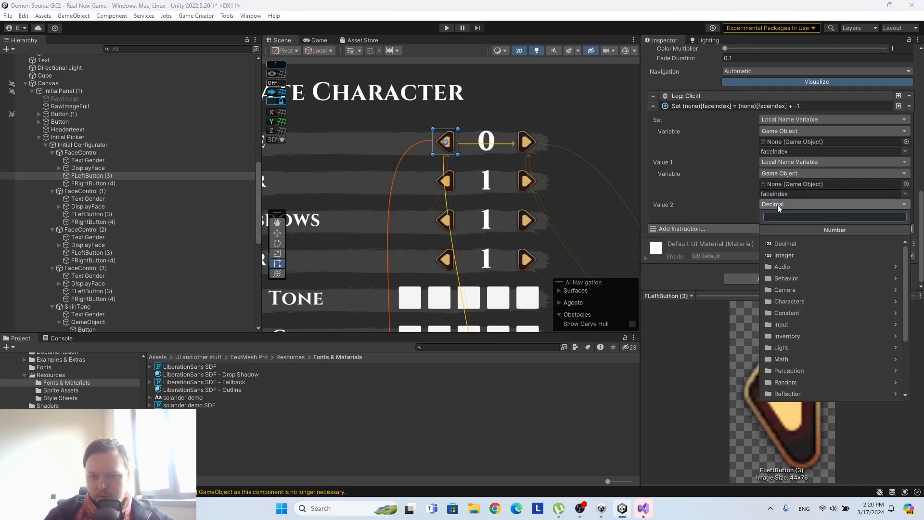
scroll(818, 340, up, 3)
scroll(818, 342, down, 1)
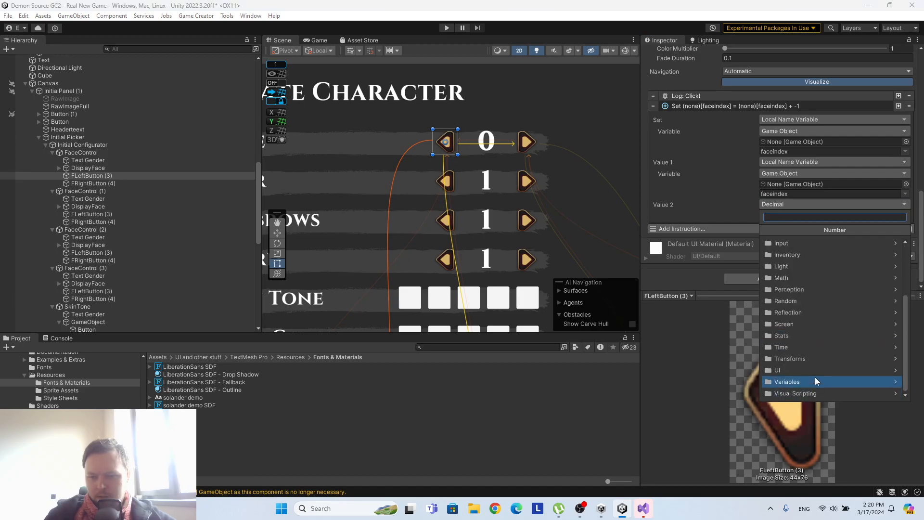
text(1)
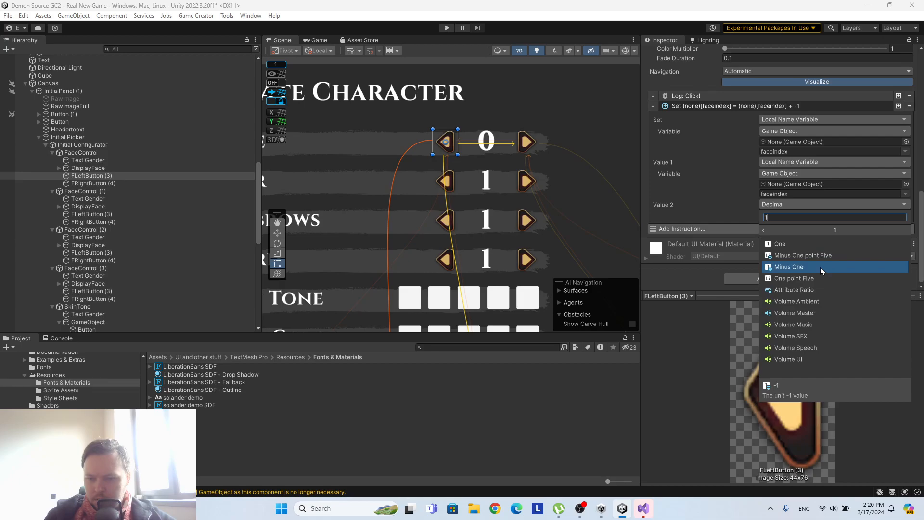
click(820, 267)
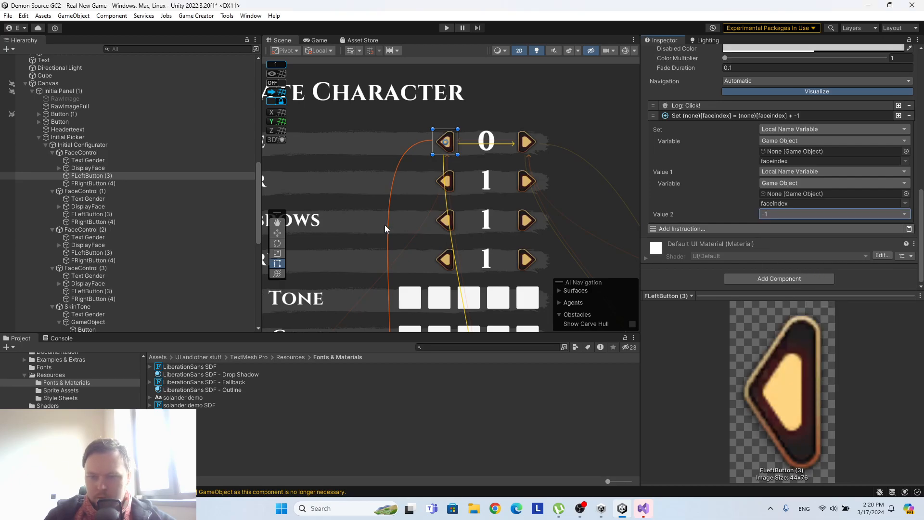
Set Value 2 of FRightButton (4)'s Add Numbers instruction in the first FaceControl to the One constant.
click(106, 183)
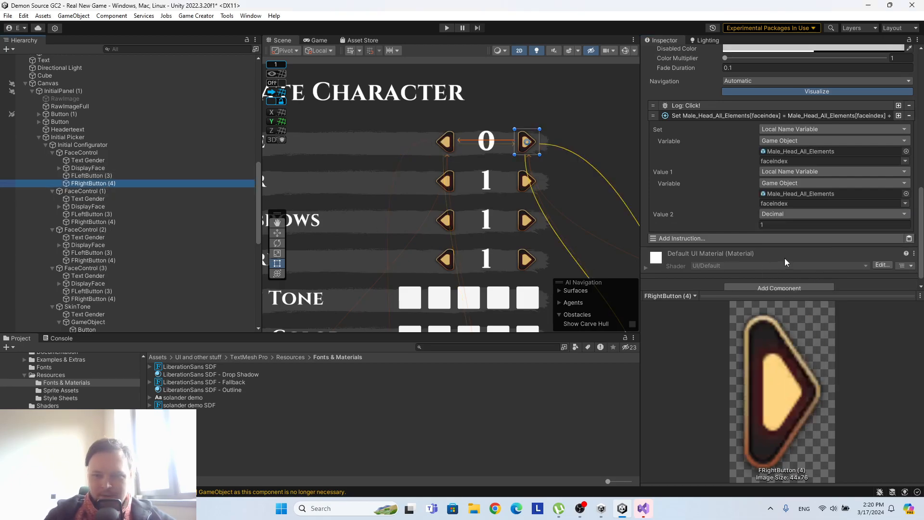
click(776, 214)
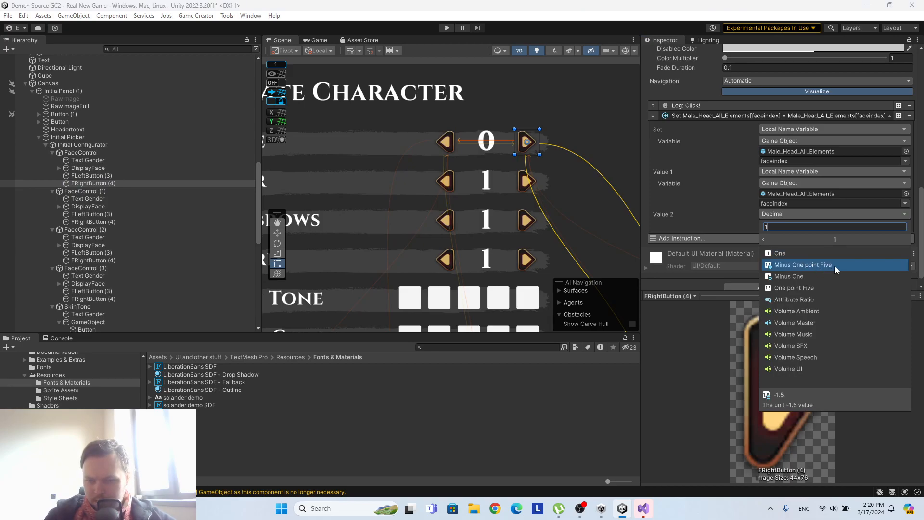
click(830, 252)
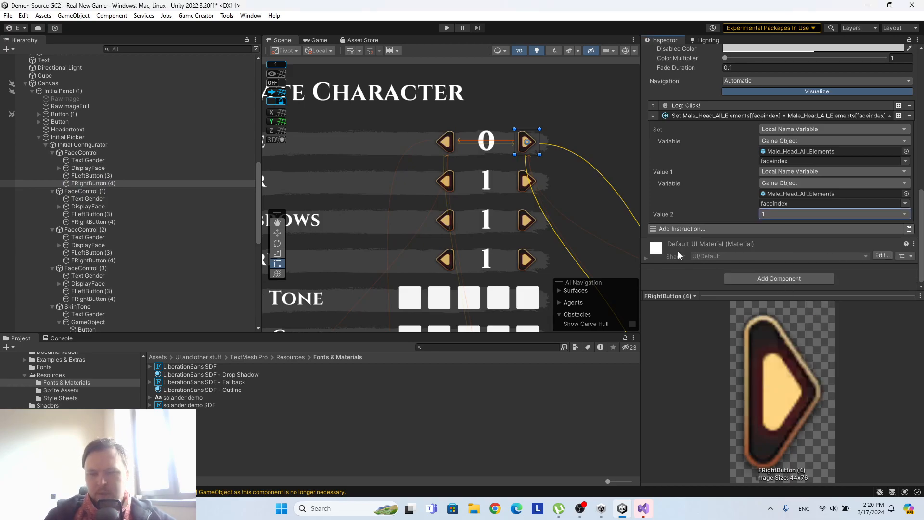
scroll(729, 205, up, 3)
scroll(730, 205, up, 2)
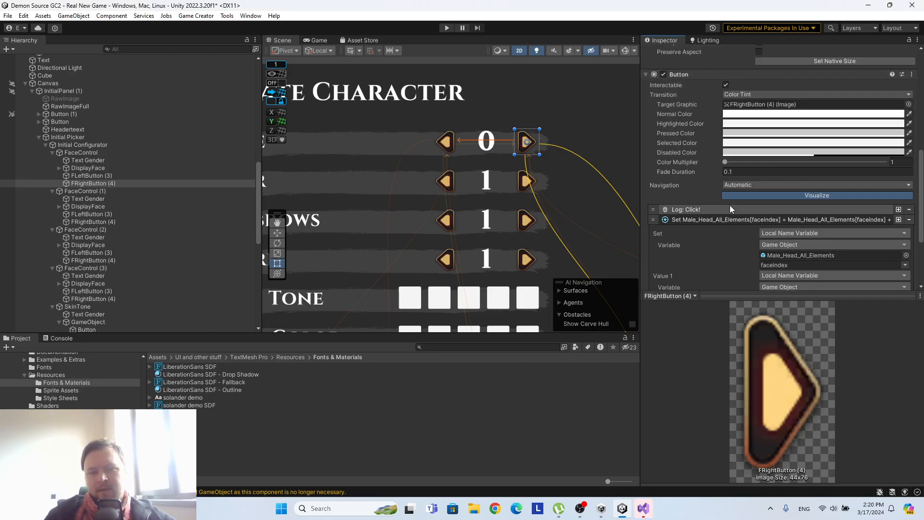
Add a Run Trigger instruction to FRightButton (4) in the first FaceControl and assign Male_Head_All_Elements as its trigger.
scroll(730, 205, down, 4)
click(723, 229)
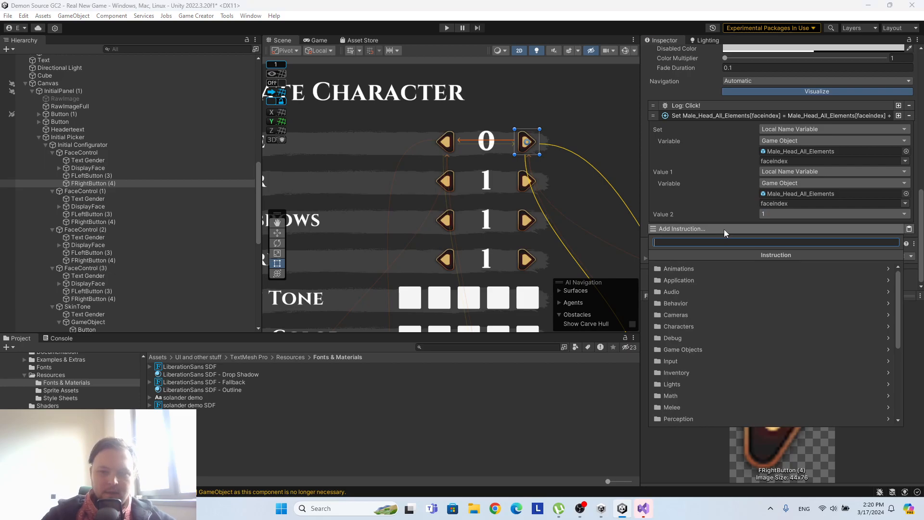
text(tr)
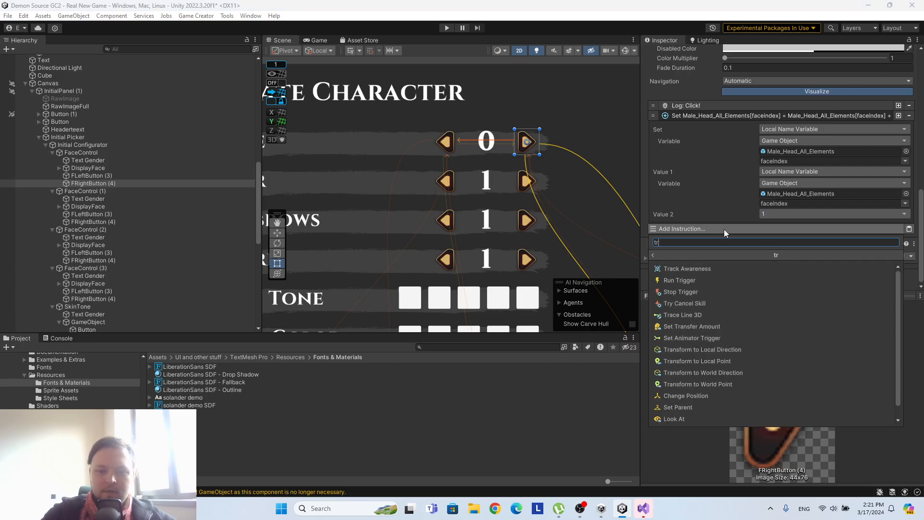
text(igger)
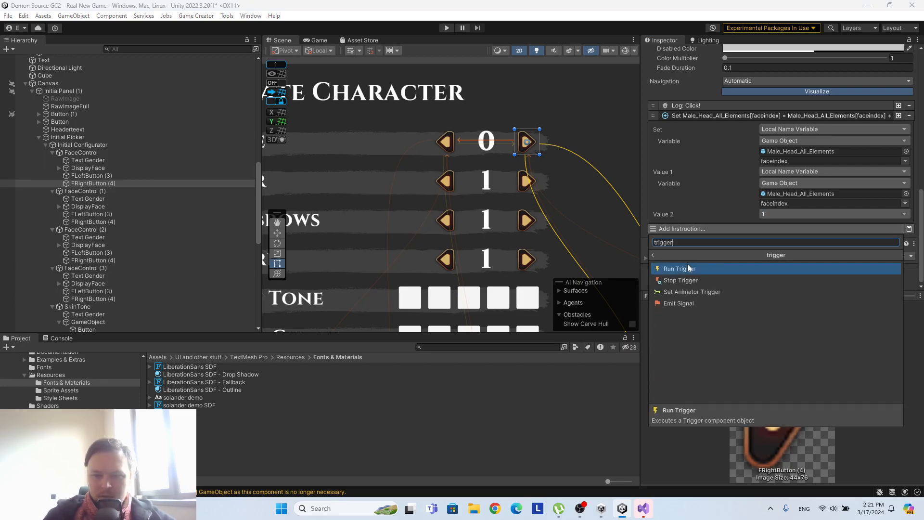
click(692, 266)
scroll(177, 180, down, 10)
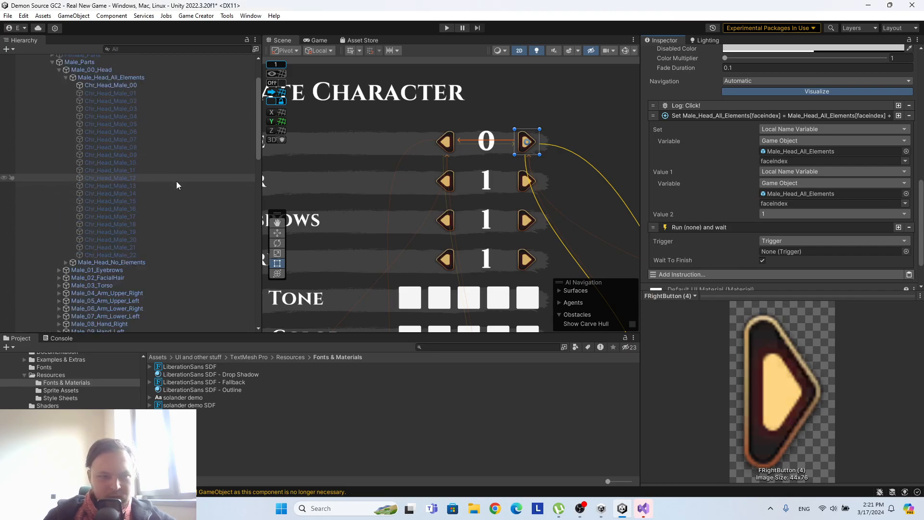
drag(97, 106, 799, 252)
Copy FRightButton (4)'s Run Trigger instruction and paste it into FLeftButton (3) of the first FaceControl.
right_click(753, 227)
click(777, 233)
scroll(217, 212, up, 10)
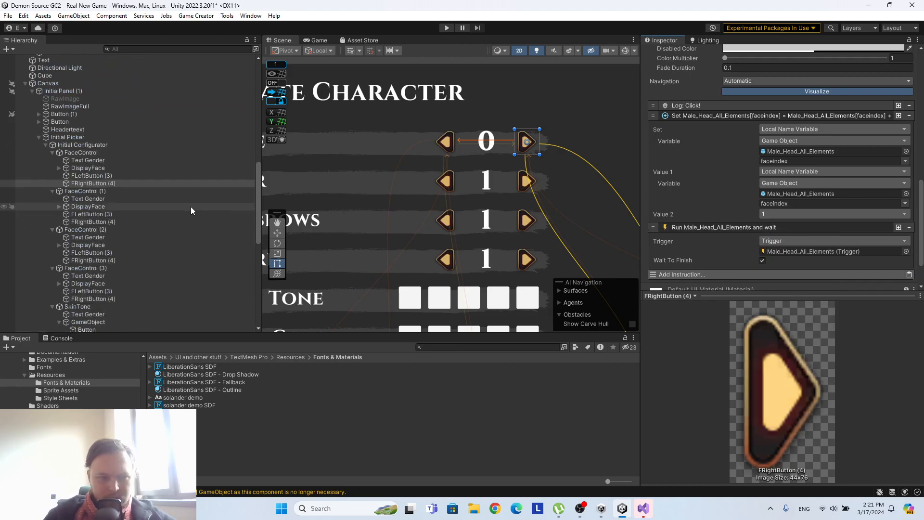
click(110, 174)
click(908, 231)
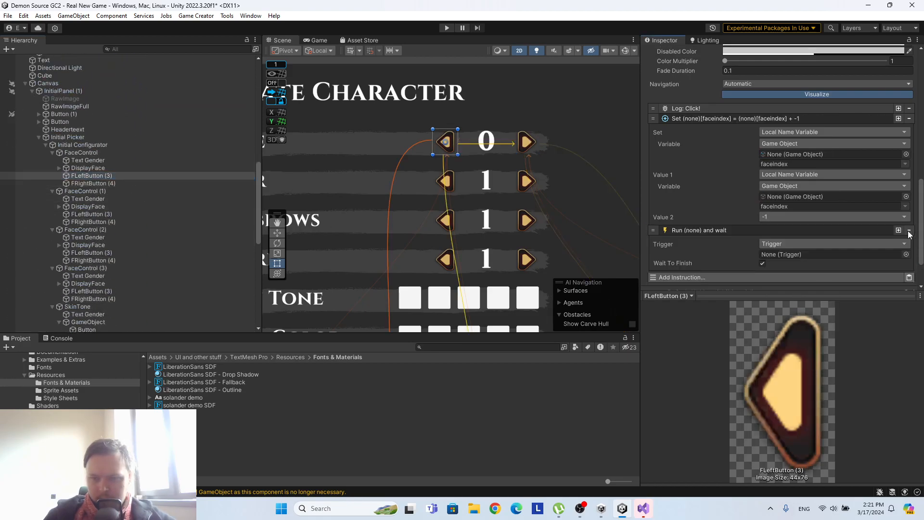
Assign Male_Head_All_Elements as the trigger of FLeftButton (3)'s pasted Run Trigger instruction.
scroll(117, 134, down, 10)
scroll(117, 134, up, 5)
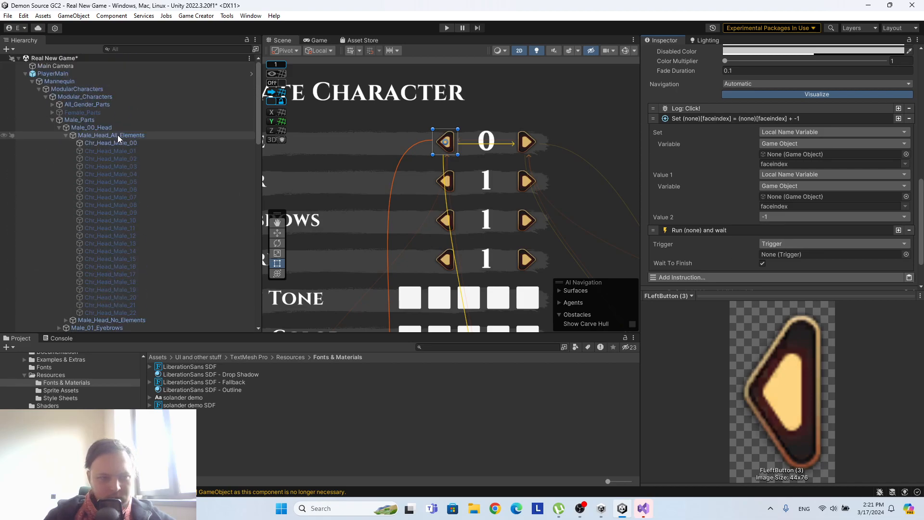
drag(102, 135, 813, 254)
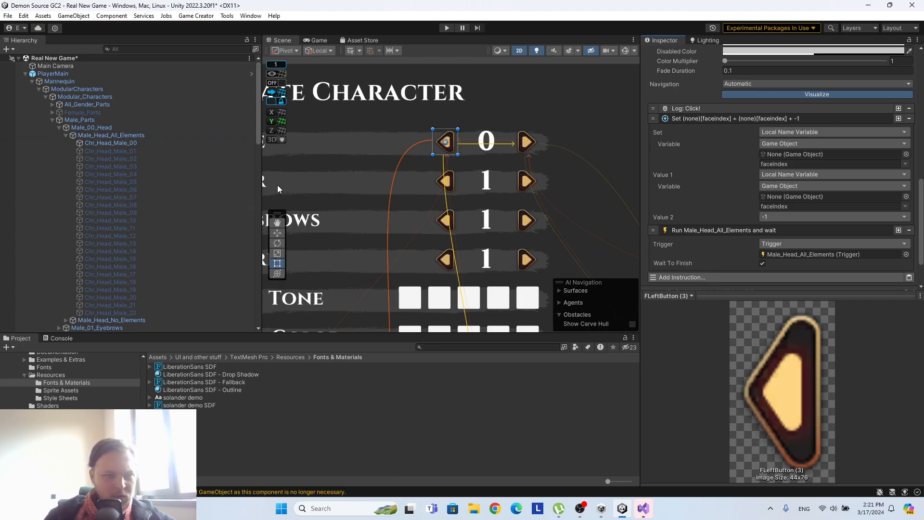
Add a Set Text instruction after the Run Trigger instruction of FLeftButton (3).
drag(262, 168, 144, 168)
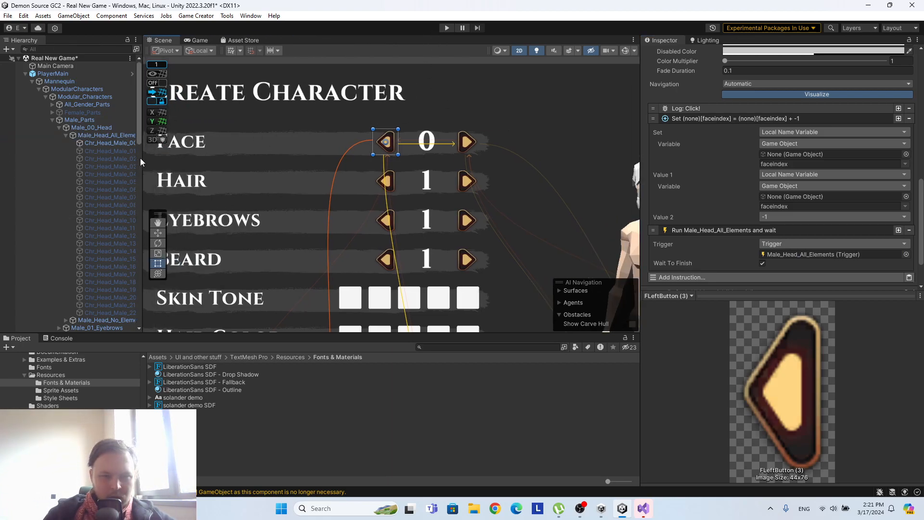
drag(144, 159, 225, 166)
scroll(155, 185, down, 6)
scroll(155, 186, down, 8)
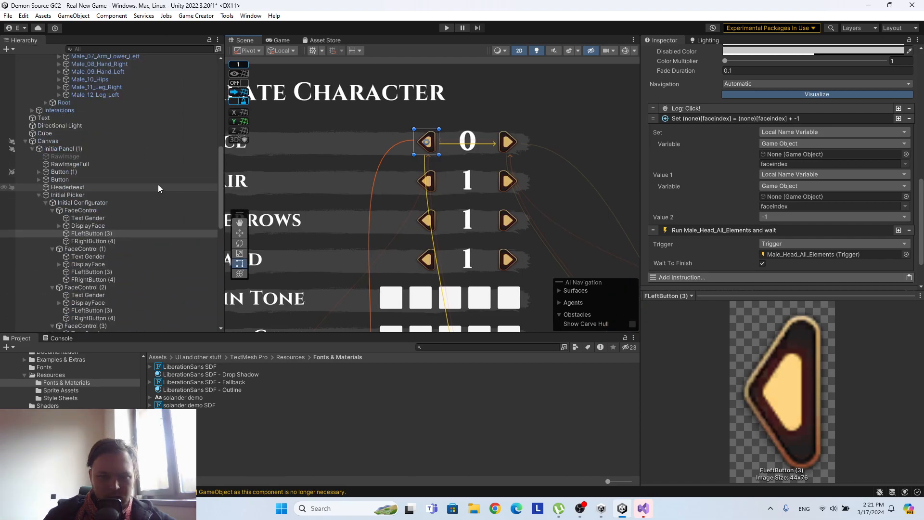
scroll(789, 249, down, 3)
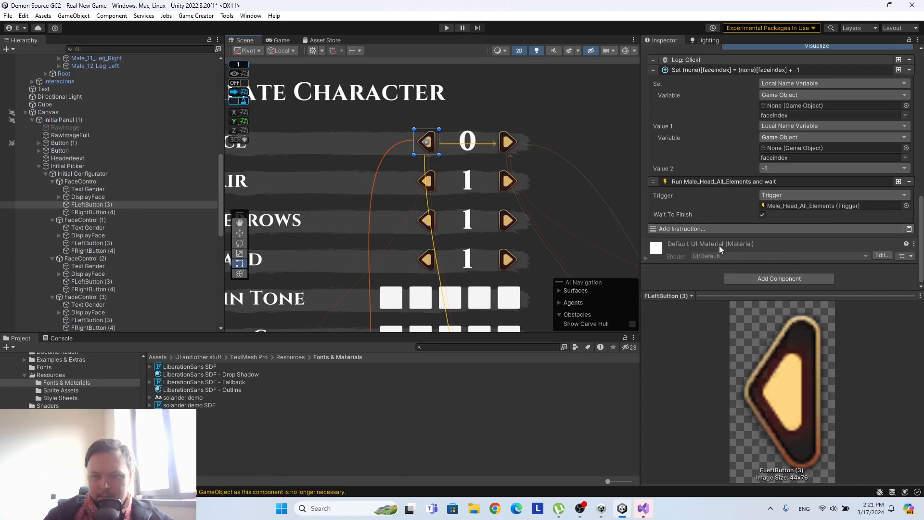
click(715, 229)
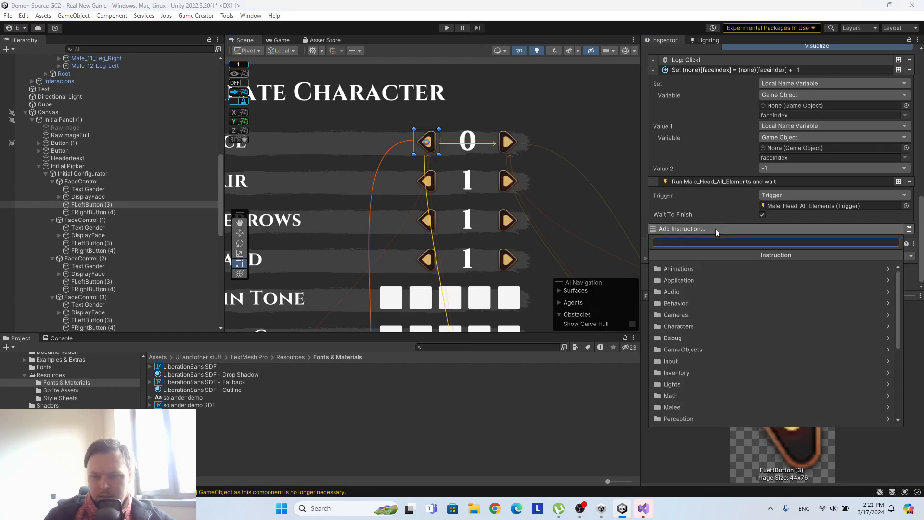
text(set)
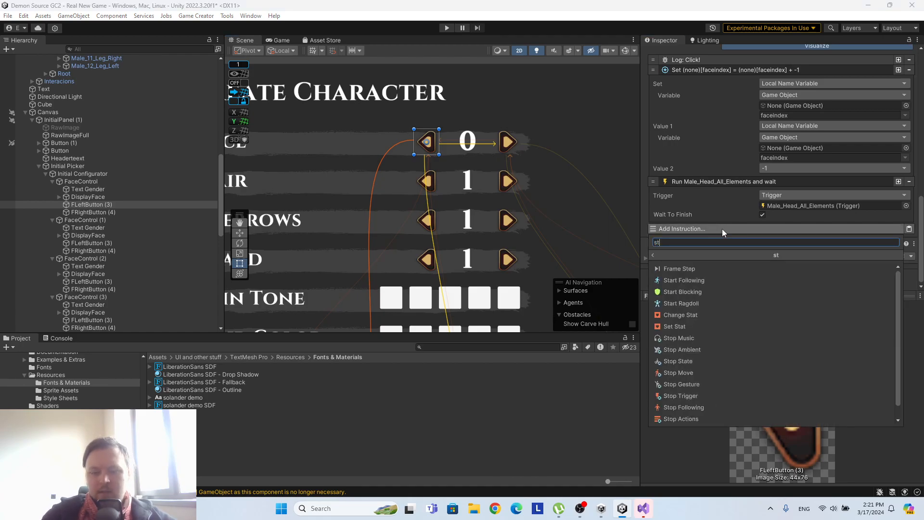
text(s)
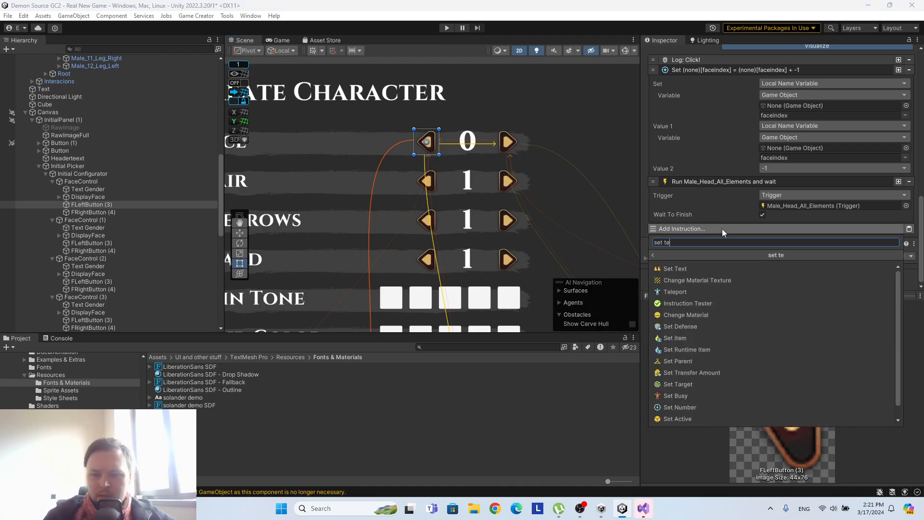
click(683, 266)
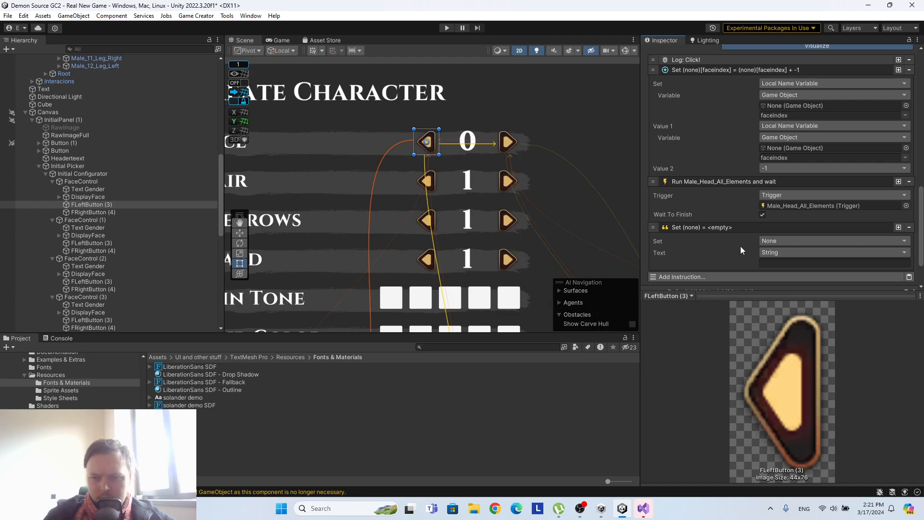
Make the Set Text instruction write to a UI Text, using the first FaceControl's DisplayFace as the target.
click(772, 241)
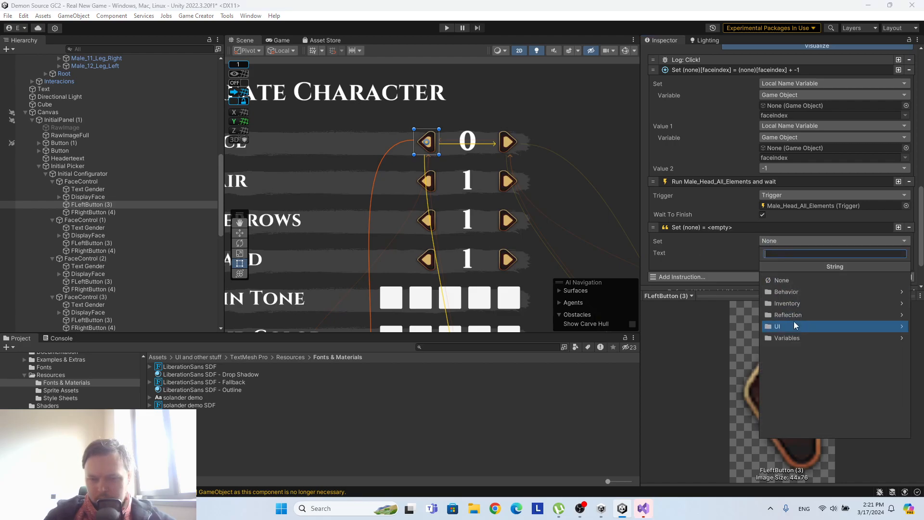
click(794, 326)
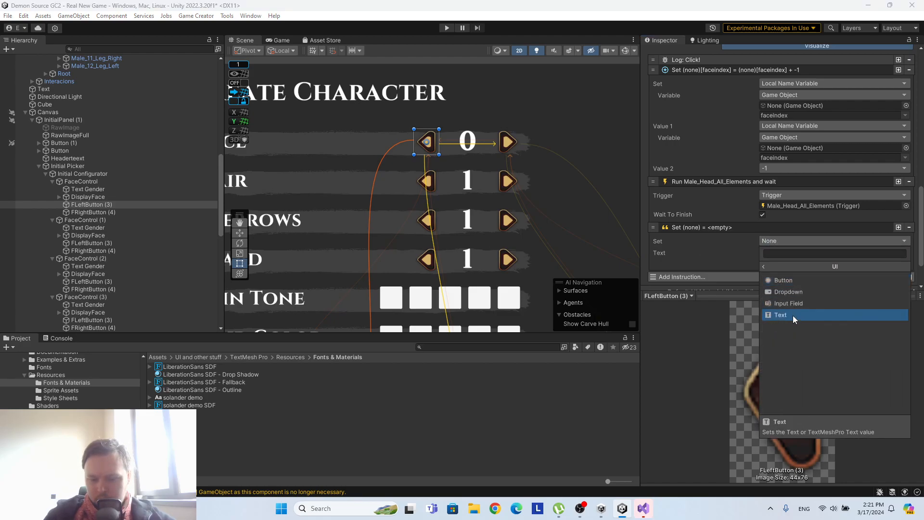
click(792, 316)
drag(94, 196, 782, 264)
scroll(724, 238, down, 3)
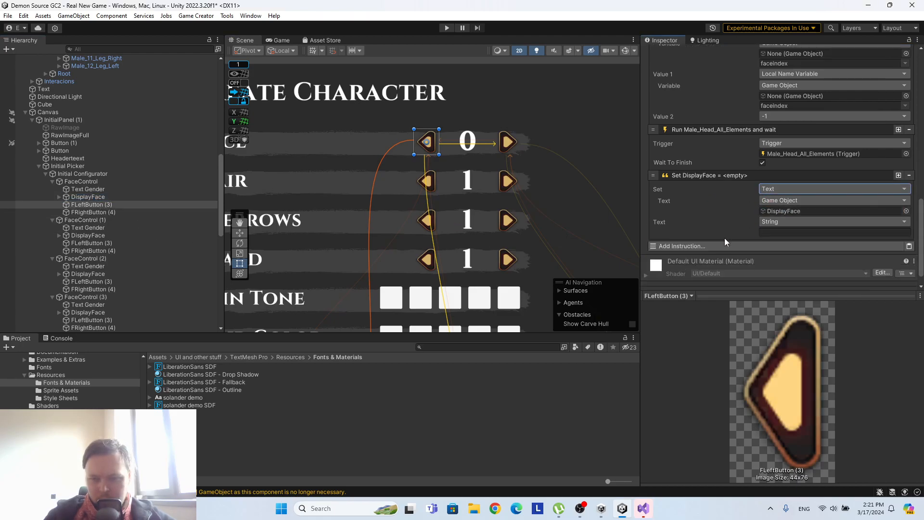
Set the Set Text instruction's text source to the Local Name Variable faceindex of Male_Head_All_Elements.
click(781, 221)
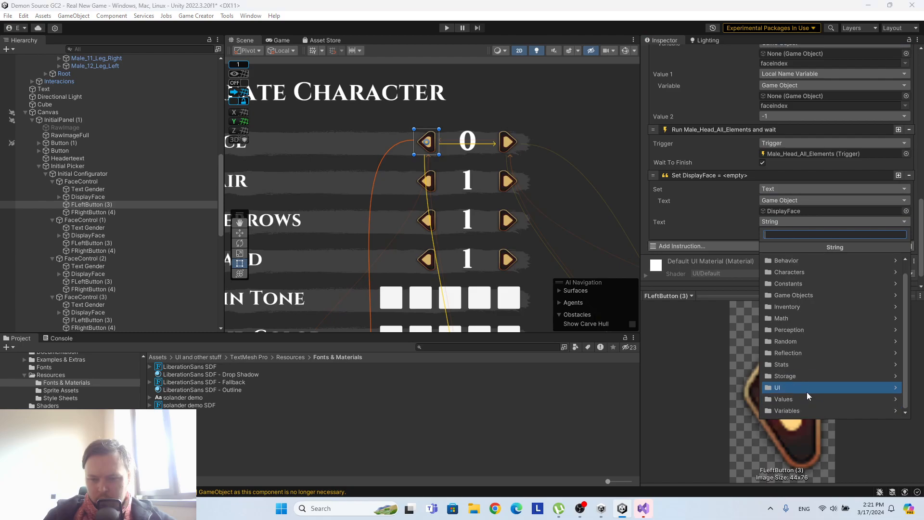
click(800, 410)
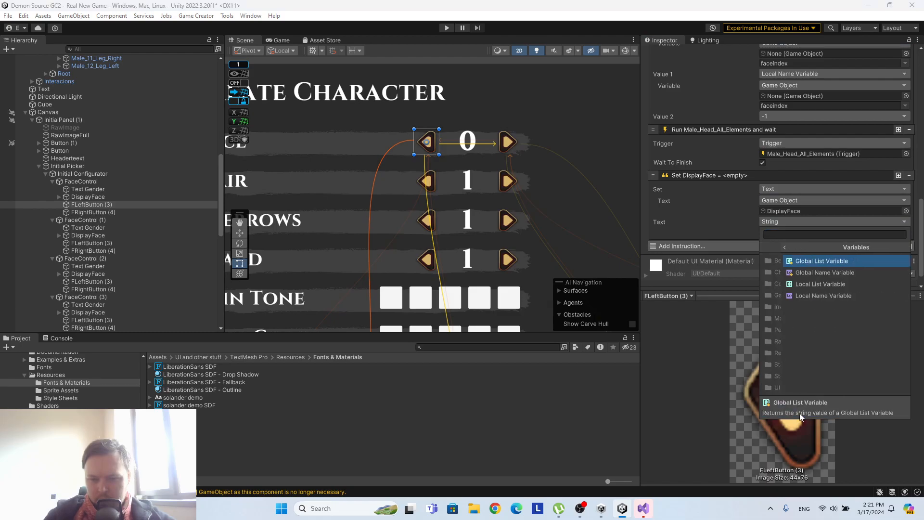
click(796, 296)
scroll(93, 154, up, 10)
scroll(93, 155, up, 3)
drag(111, 135, 800, 244)
click(905, 253)
Copy FLeftButton (3)'s Set Text instruction and paste it into FRightButton (4) of the first FaceControl.
right_click(705, 176)
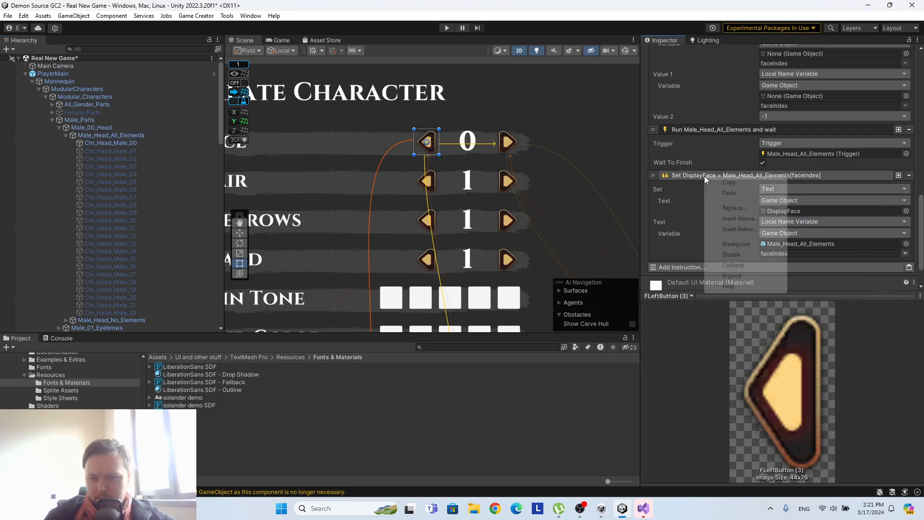
key(Escape)
scroll(140, 217, down, 10)
scroll(145, 211, down, 4)
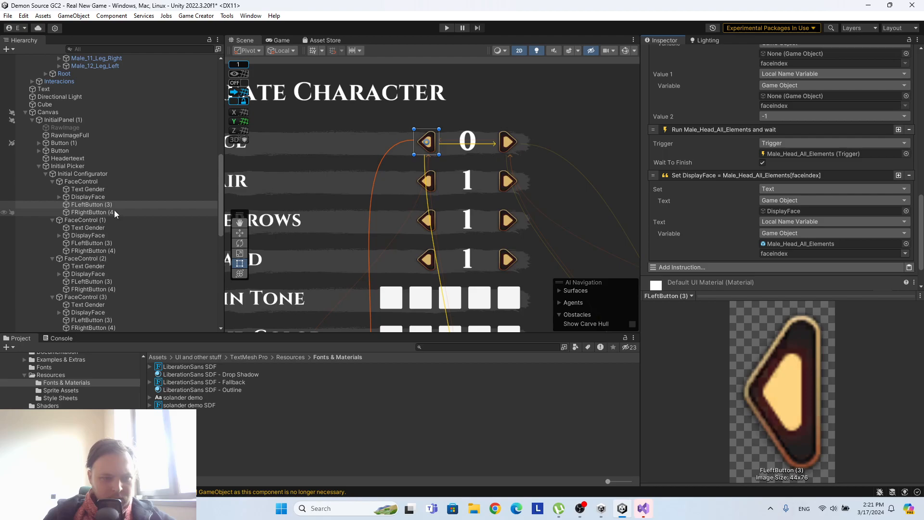
click(114, 211)
click(908, 229)
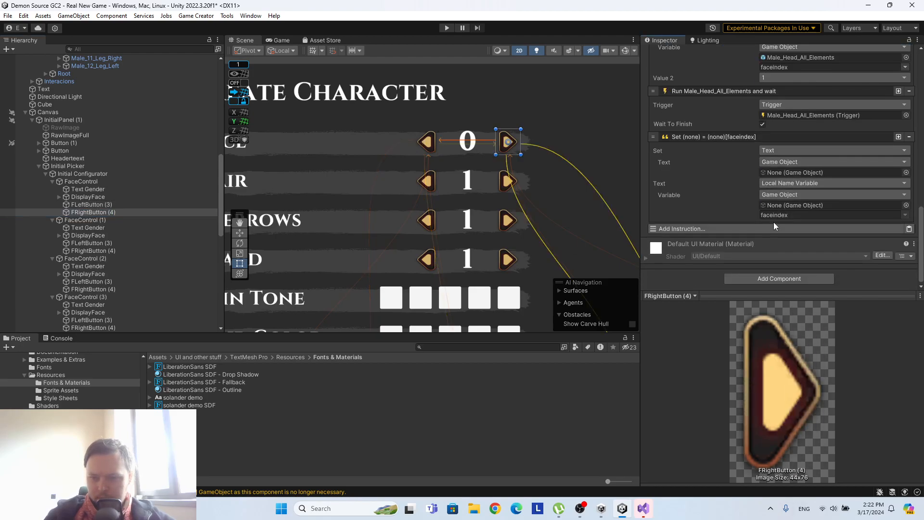
Assign the first FaceControl's DisplayFace as the target of FRightButton (4)'s pasted Set Text instruction.
scroll(89, 134, up, 15)
drag(102, 142, 790, 179)
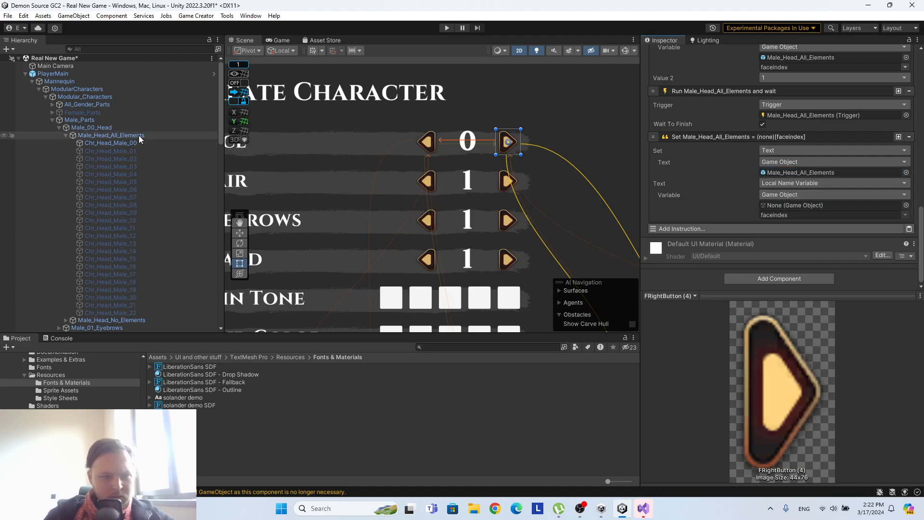
scroll(131, 164, down, 15)
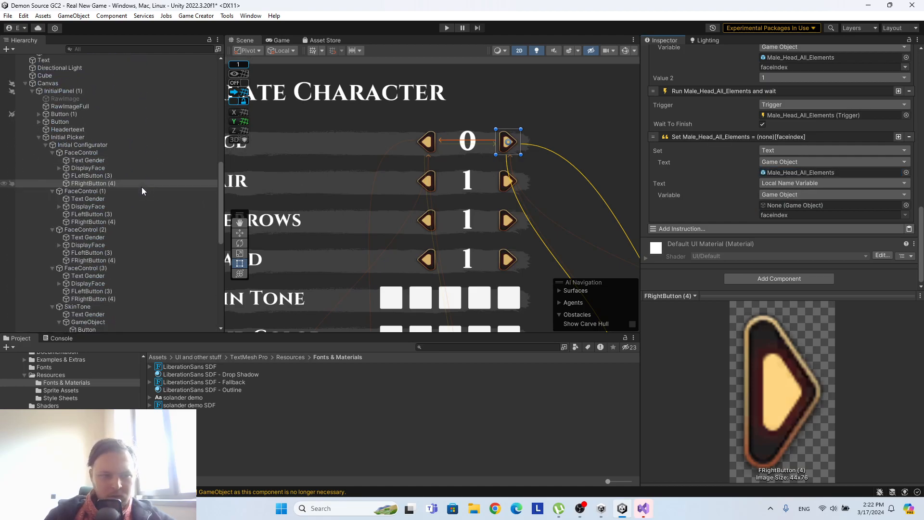
drag(101, 171, 789, 172)
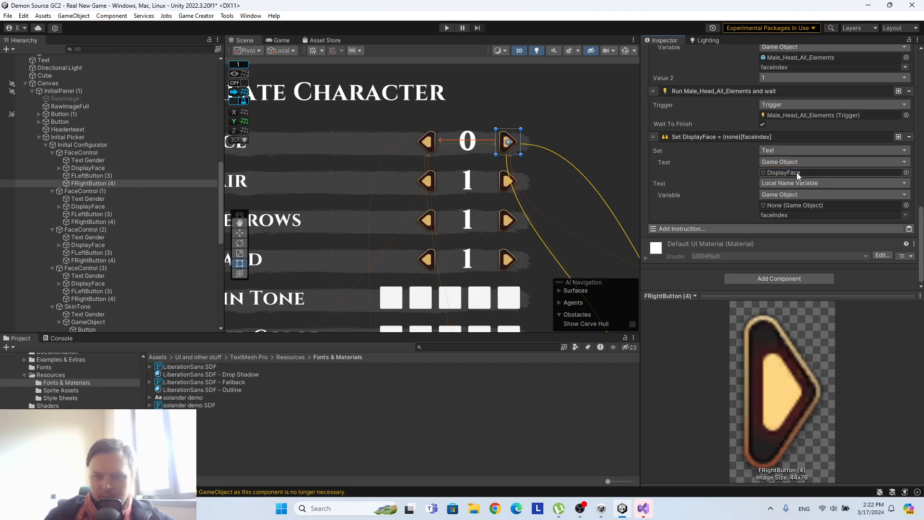
Assign Male_Head_All_Elements as the variable source of FRightButton (4)'s Set Text instruction, reading faceindex.
scroll(270, 166, up, 2)
scroll(160, 157, up, 8)
scroll(152, 157, up, 7)
drag(135, 107, 799, 205)
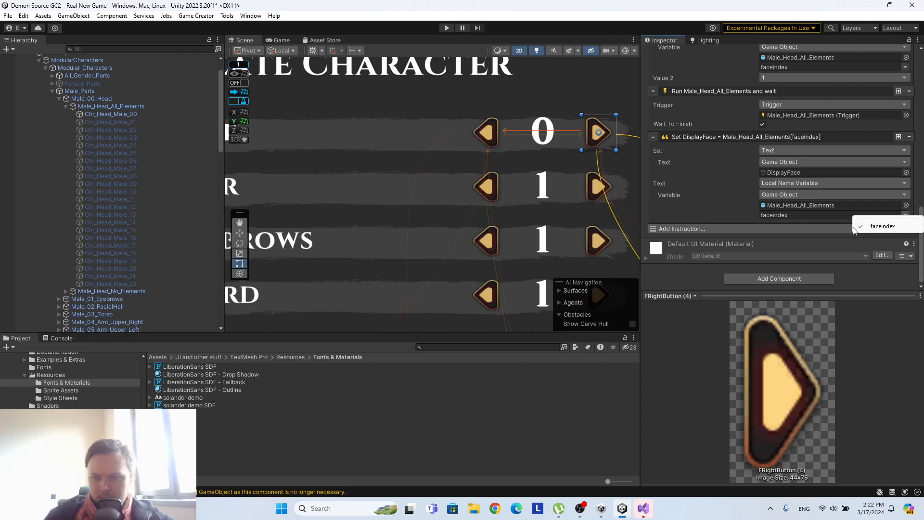
Run the scene, advance the Face selector five times with its forward arrow, and enlarge the Game view.
scroll(512, 196, down, 2)
scroll(512, 196, down, 3)
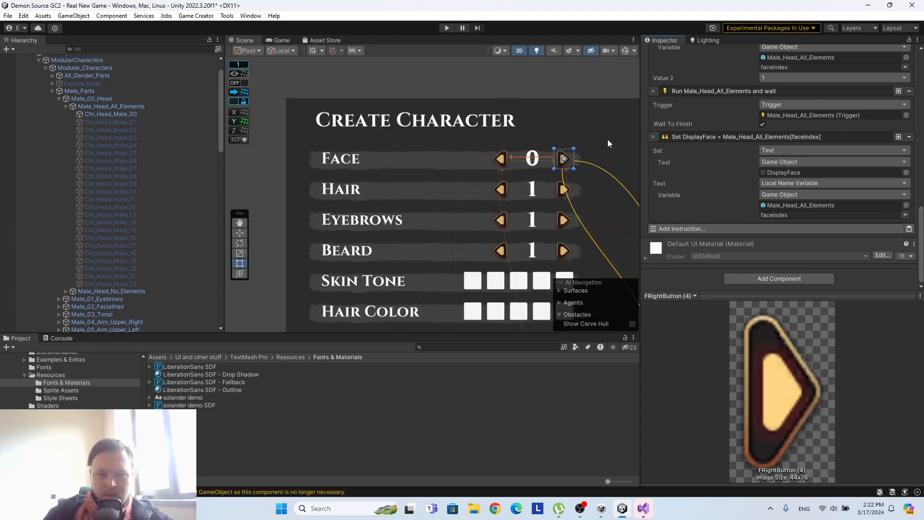
drag(639, 138, 738, 144)
drag(226, 170, 189, 169)
click(447, 28)
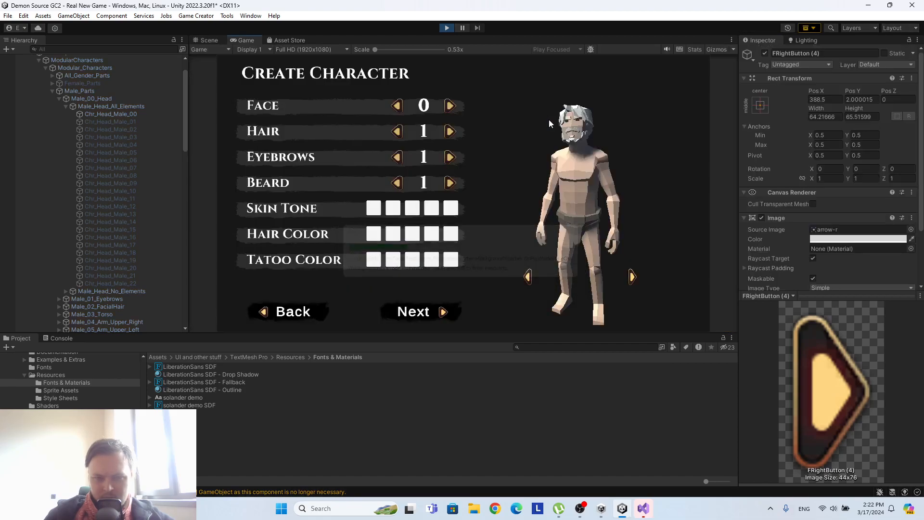
click(451, 107)
click(451, 108)
click(450, 108)
click(450, 108)
click(450, 107)
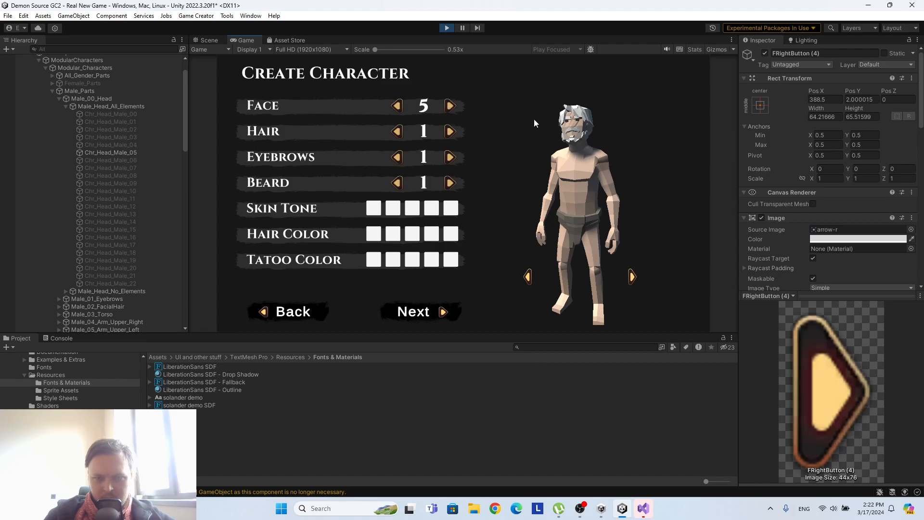
drag(484, 333, 478, 433)
drag(738, 267, 821, 260)
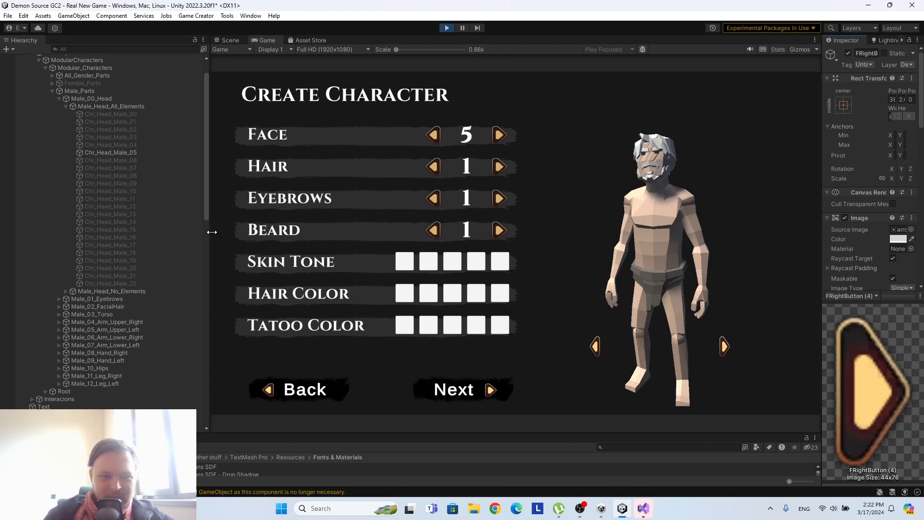
Enlarge the Game view, advance the Face selector past the last head to 29, and stop the scene.
drag(198, 232, 130, 238)
click(454, 125)
click(454, 124)
click(454, 124)
click(454, 124)
click(454, 124)
click(454, 124)
click(455, 124)
click(455, 125)
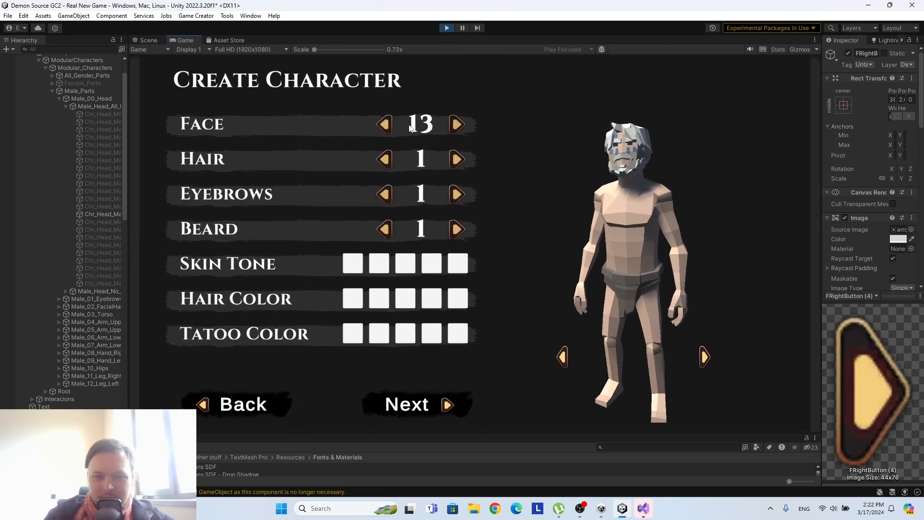
click(456, 124)
click(456, 124)
click(456, 124)
click(456, 124)
click(457, 124)
click(457, 124)
click(457, 124)
click(458, 124)
click(458, 125)
click(459, 125)
click(459, 125)
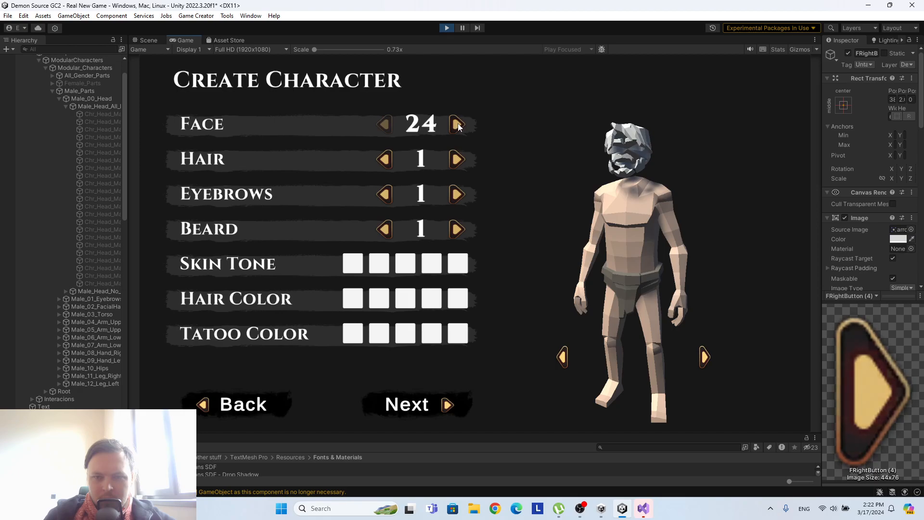
click(458, 126)
click(457, 124)
click(459, 121)
click(459, 121)
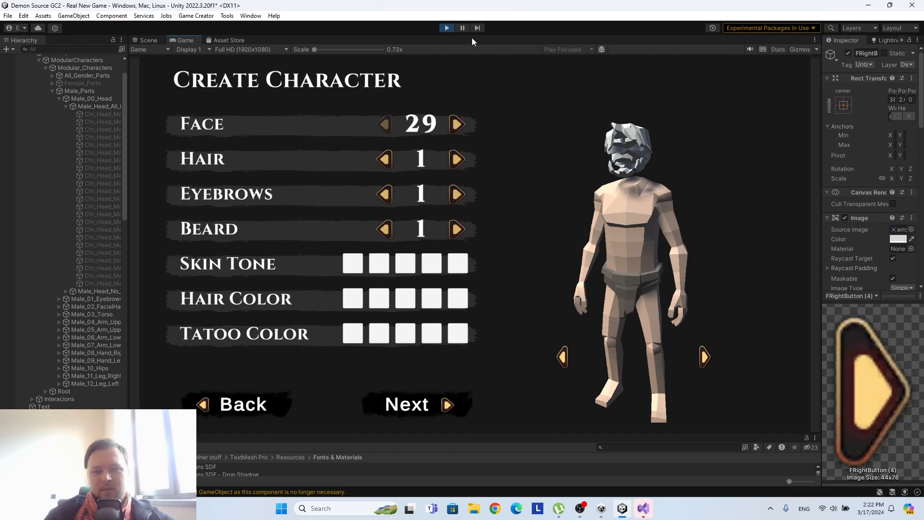
click(445, 27)
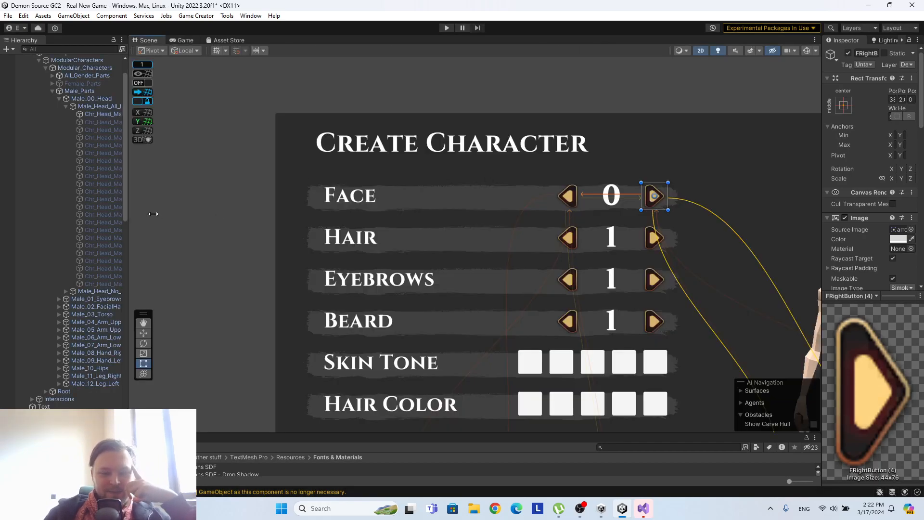
Enlarge the Hierarchy, Inspector and Project areas and inspect the last and first male heads, ending on Chr_Head_Male_00.
drag(139, 213, 229, 212)
drag(821, 186, 722, 187)
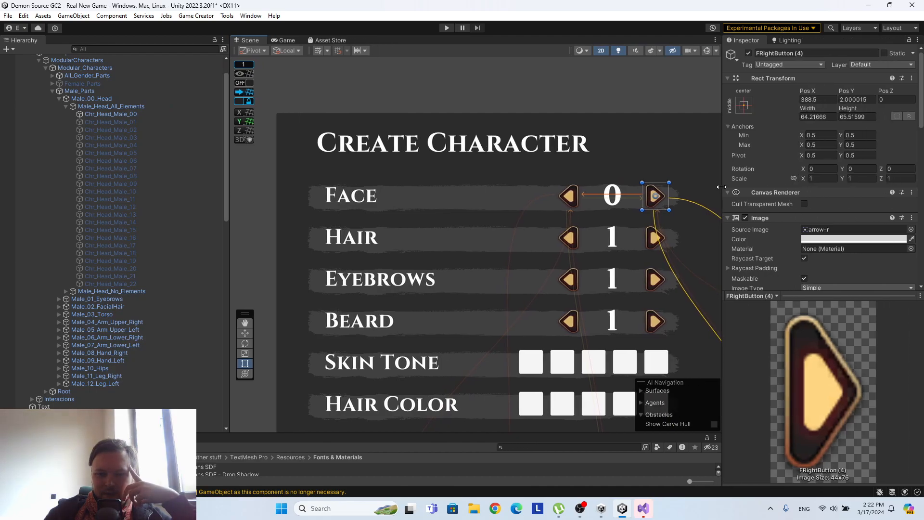
drag(432, 432, 408, 342)
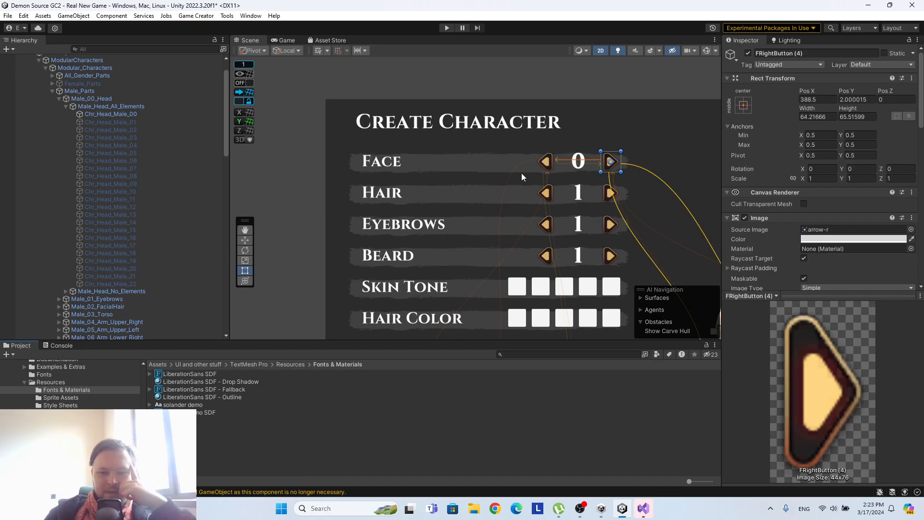
click(130, 284)
click(110, 115)
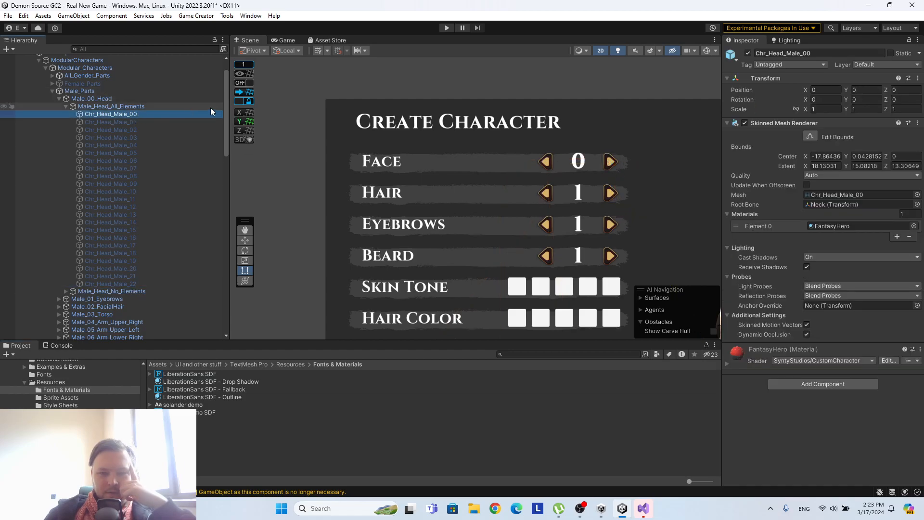
Assign Male_Head_All_Elements to both empty variable sources in the faceindex decrement instruction of the first FaceControl's FLeftButton (3).
scroll(159, 181, down, 20)
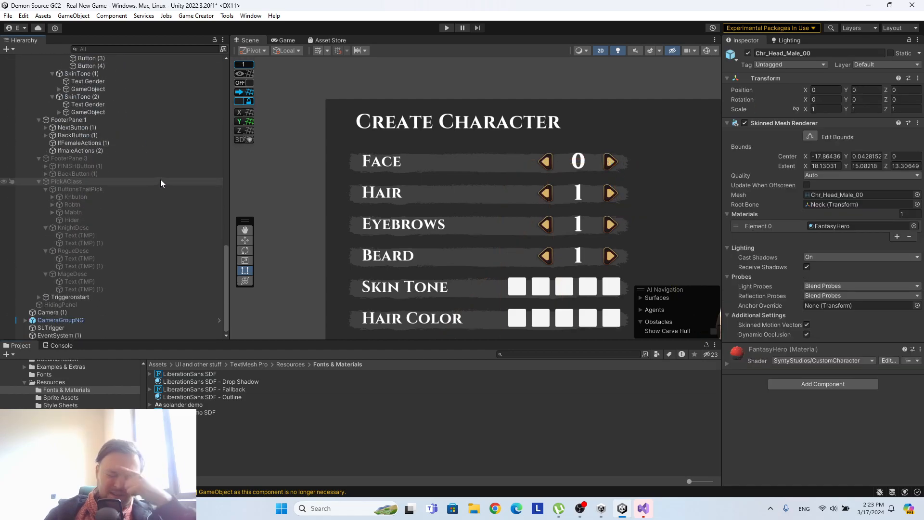
scroll(157, 179, up, 8)
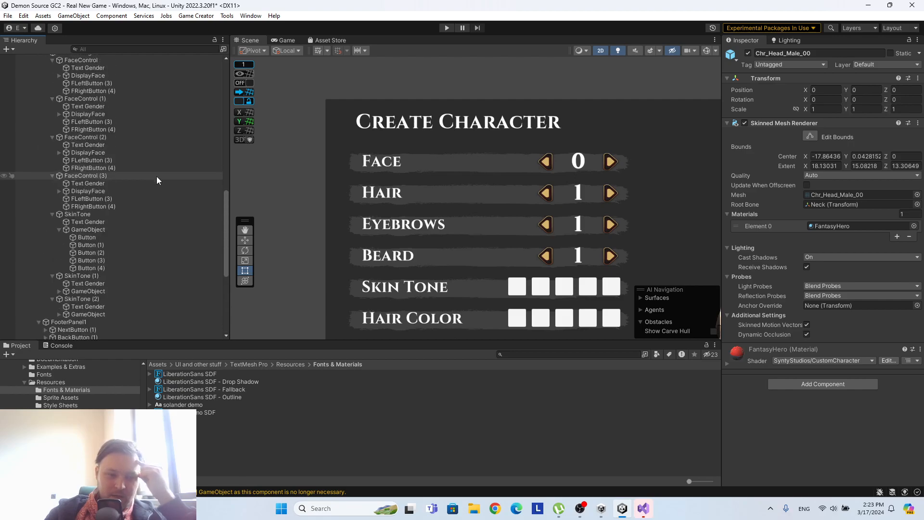
scroll(157, 175, up, 3)
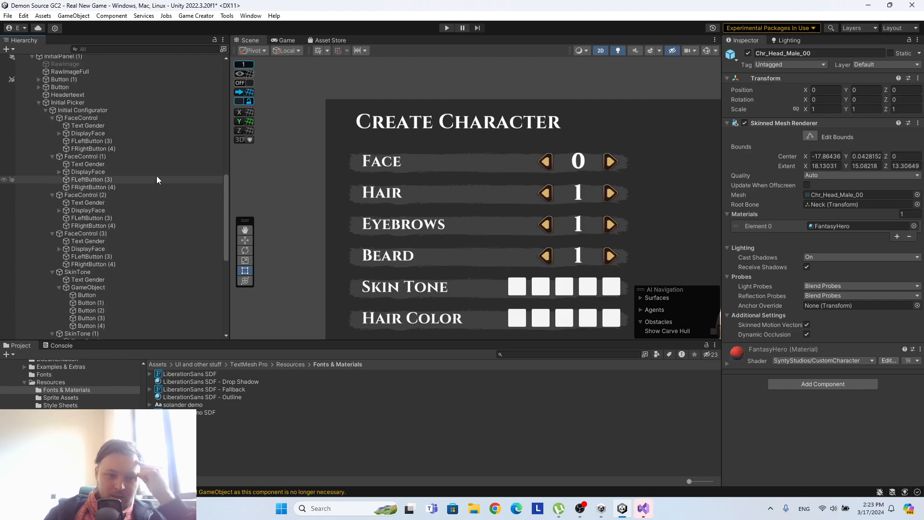
click(129, 142)
drag(649, 195, 637, 195)
scroll(817, 215, down, 10)
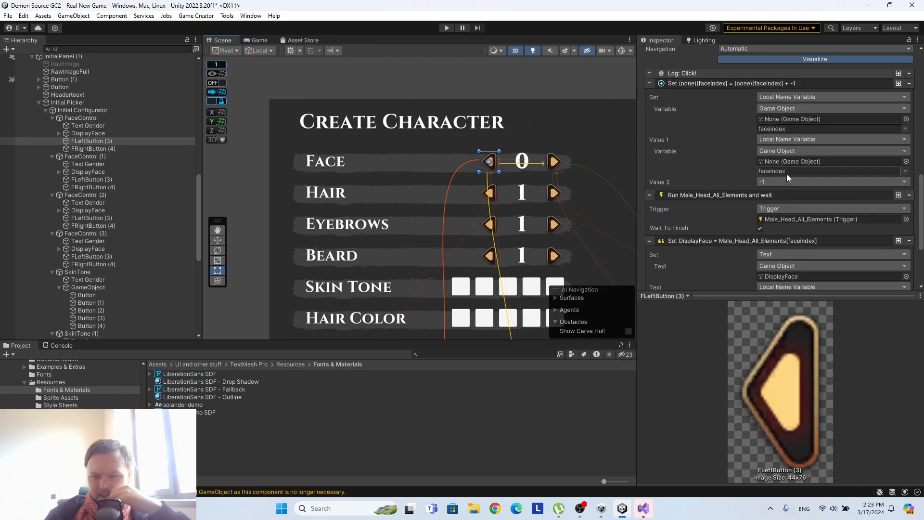
scroll(179, 199, up, 5)
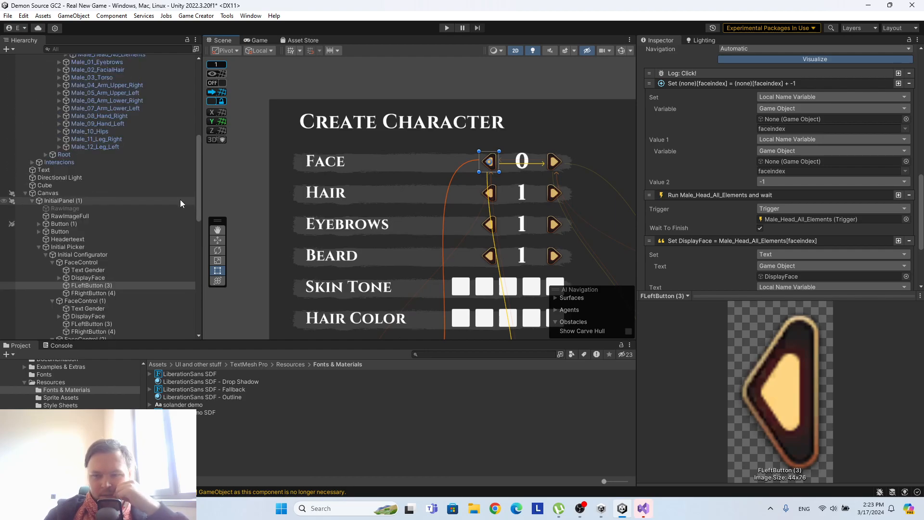
scroll(100, 201, up, 9)
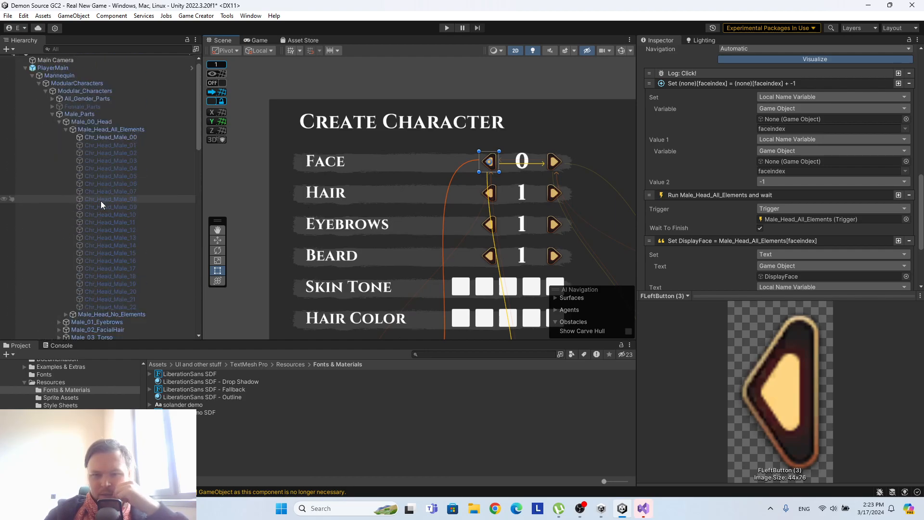
scroll(100, 201, up, 1)
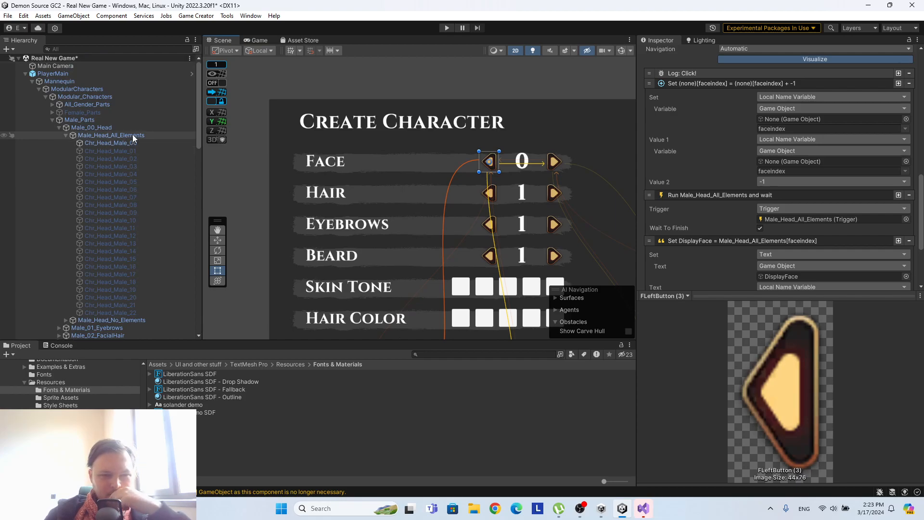
drag(132, 135, 778, 119)
drag(100, 137, 794, 161)
Run the scene and test both Face arrows, stepping the selector back to -4.
click(447, 28)
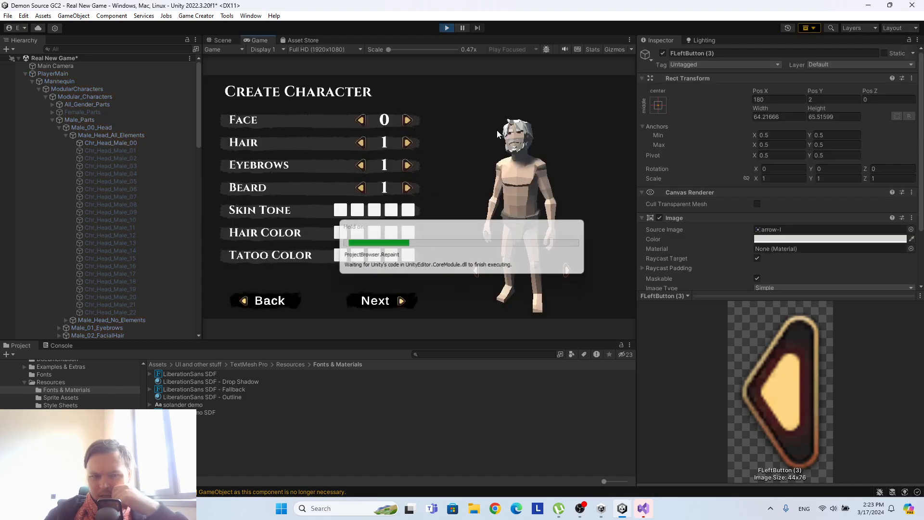
click(407, 120)
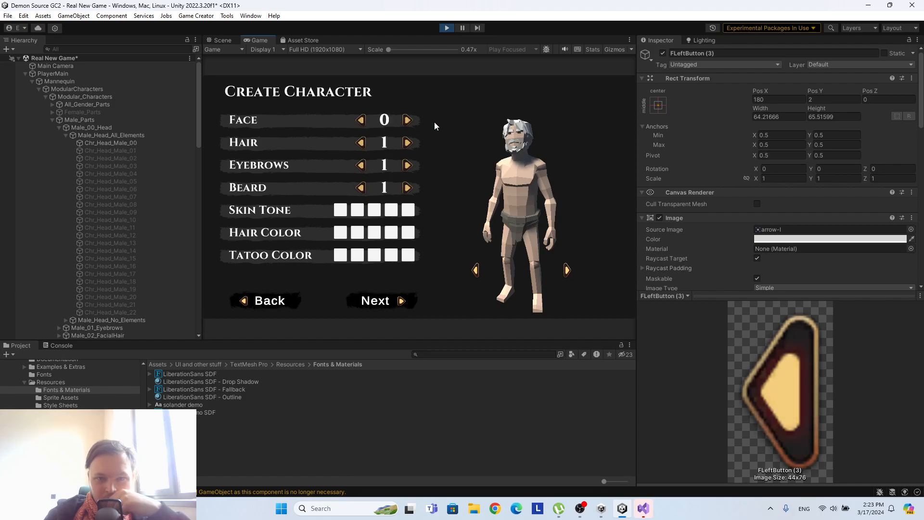
click(407, 120)
click(361, 121)
click(361, 120)
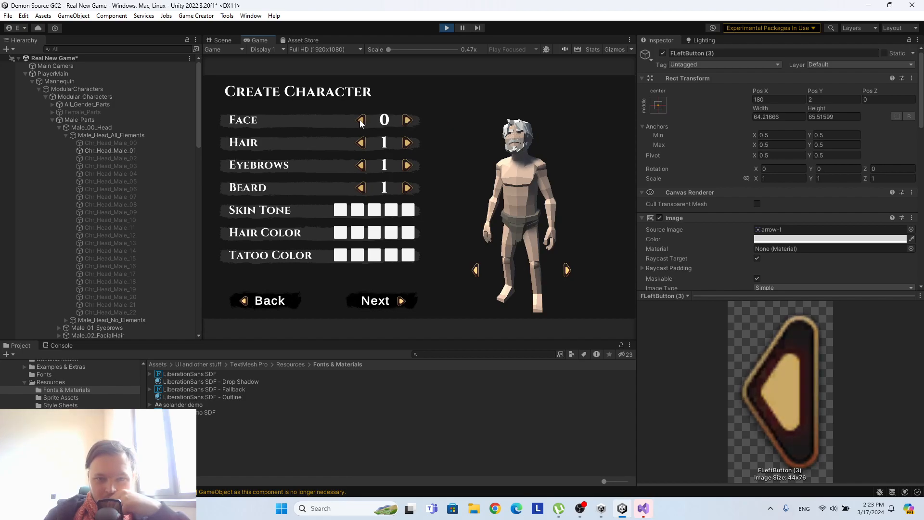
click(360, 121)
click(361, 121)
click(361, 121)
click(361, 120)
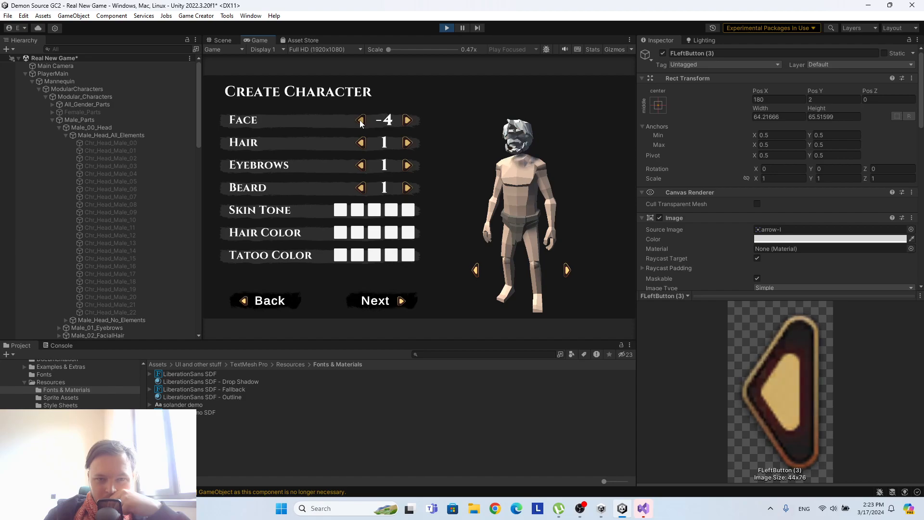
Advance the Face selector from the negative range to 3, enlarge the Game view, and stop the scene.
click(408, 120)
click(407, 120)
click(408, 121)
click(411, 119)
click(411, 119)
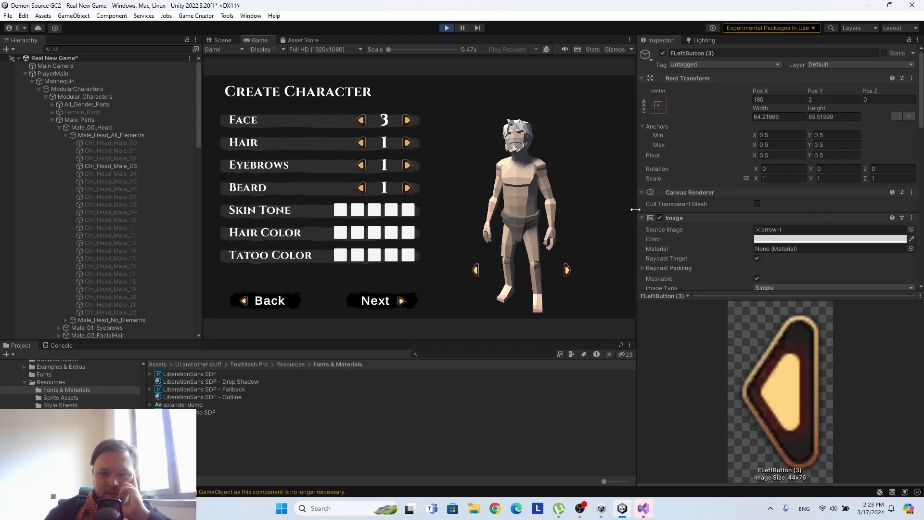
drag(636, 205, 723, 202)
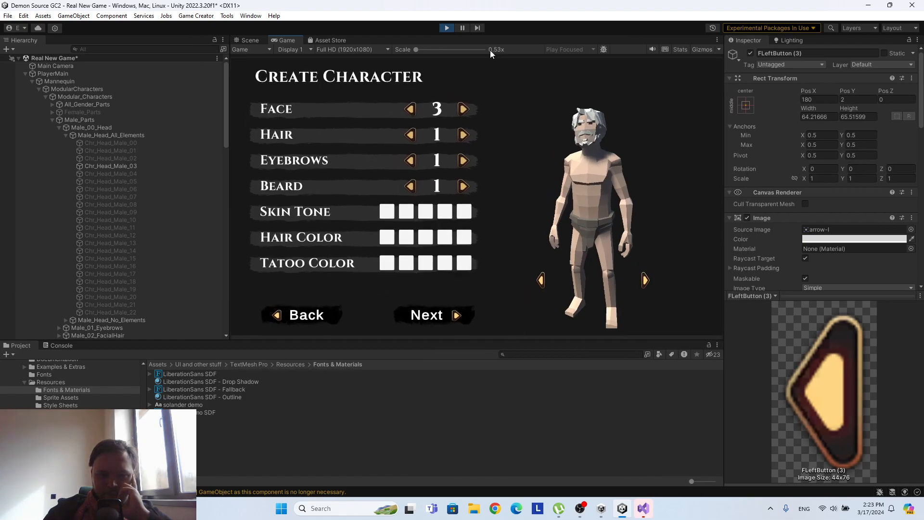
click(446, 28)
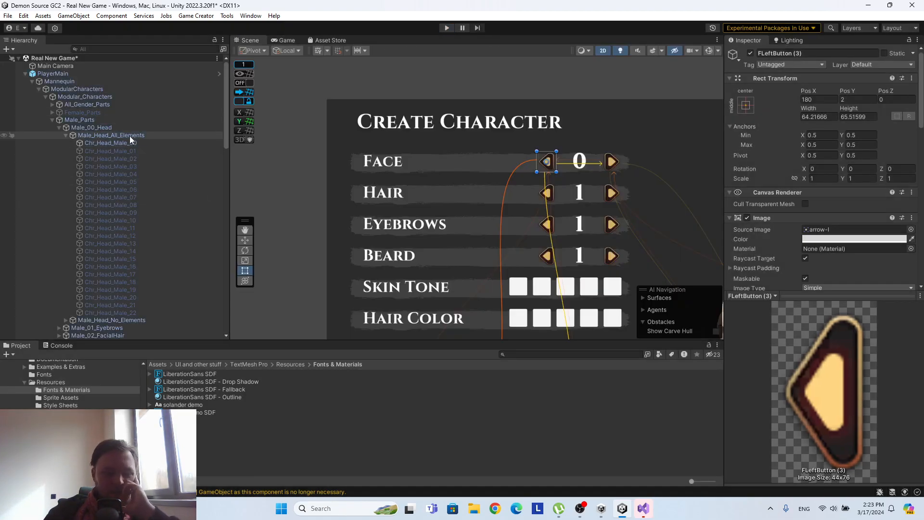
Examine Male_Head_All_Elements' head list, faceindex variable, and Trigger and Actions instructions for how the index picks a head.
double_click(129, 135)
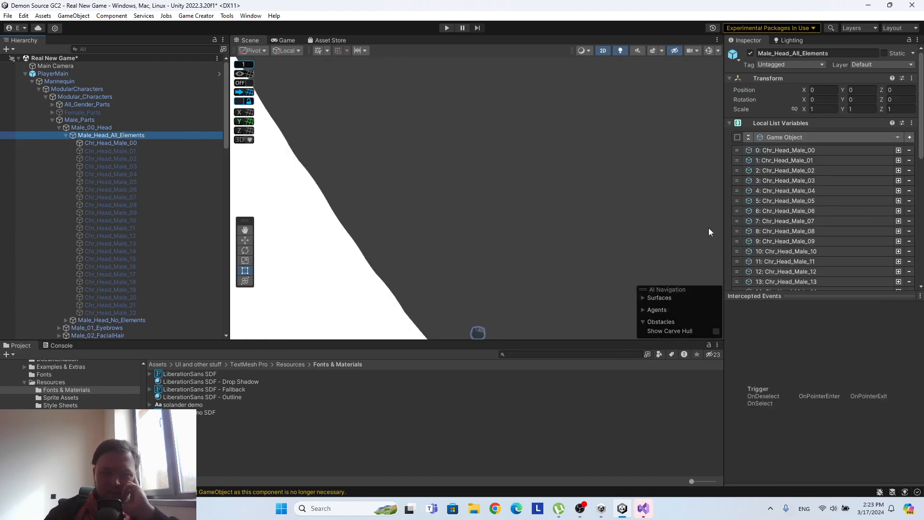
drag(698, 215, 522, 211)
scroll(633, 198, down, 10)
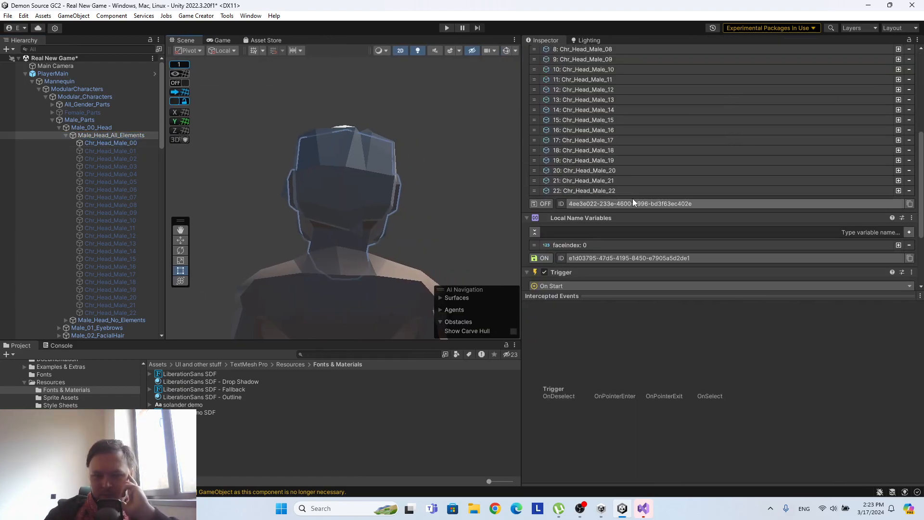
scroll(590, 185, up, 5)
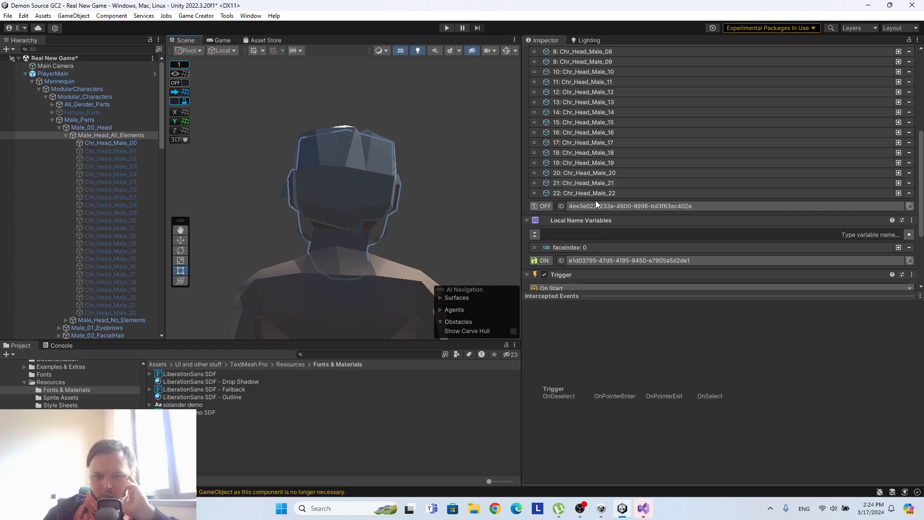
scroll(595, 200, down, 4)
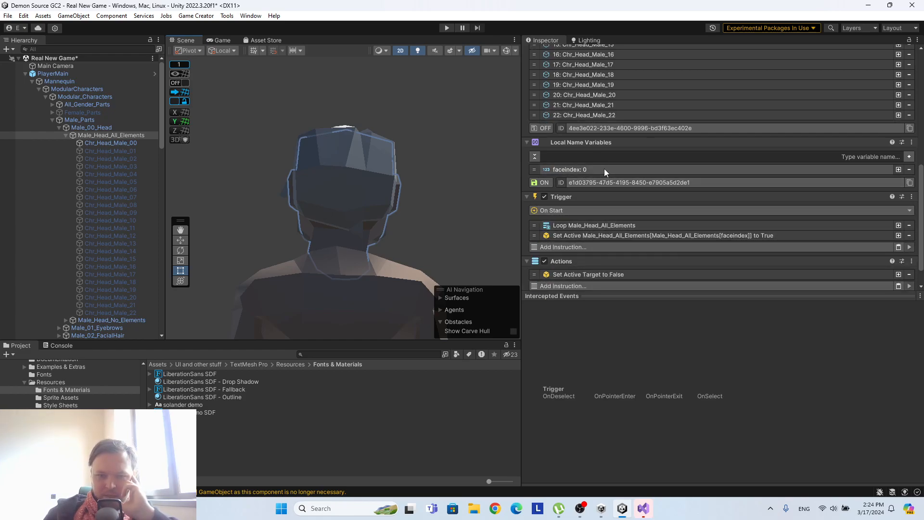
scroll(604, 169, up, 6)
scroll(613, 141, up, 3)
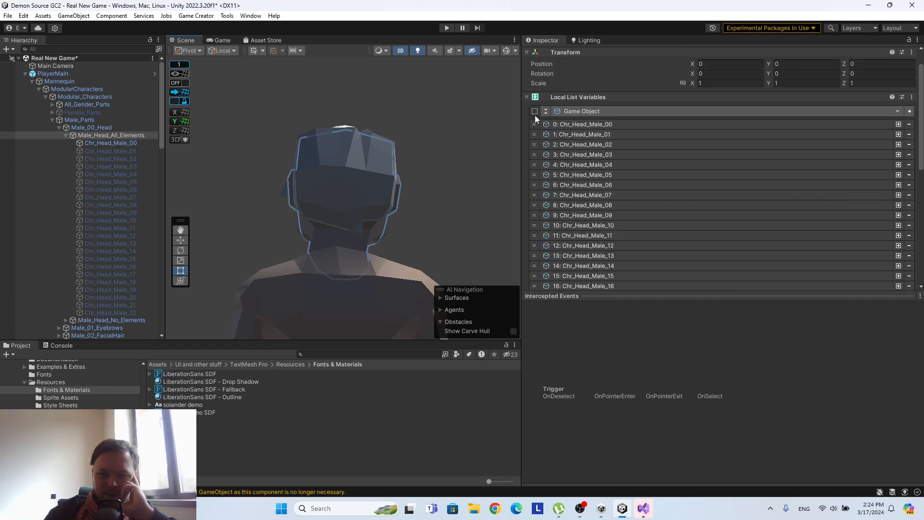
scroll(573, 130, down, 6)
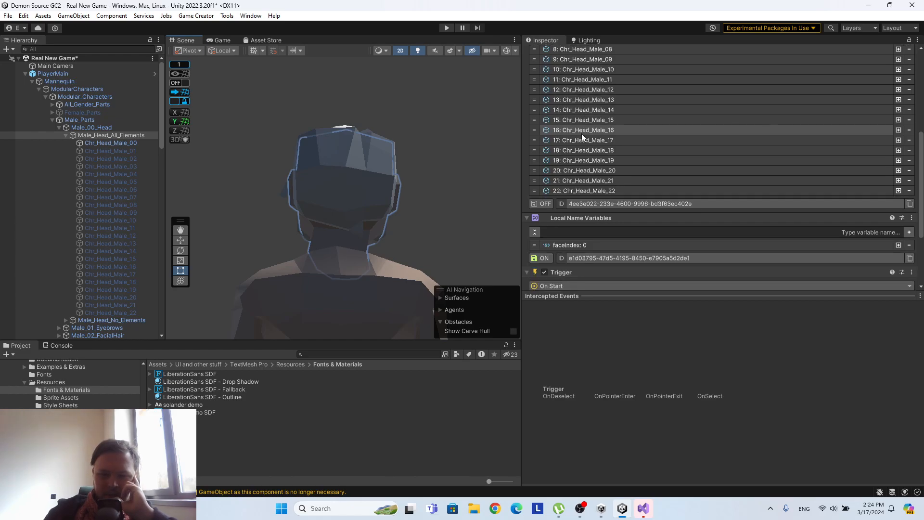
scroll(581, 138, down, 2)
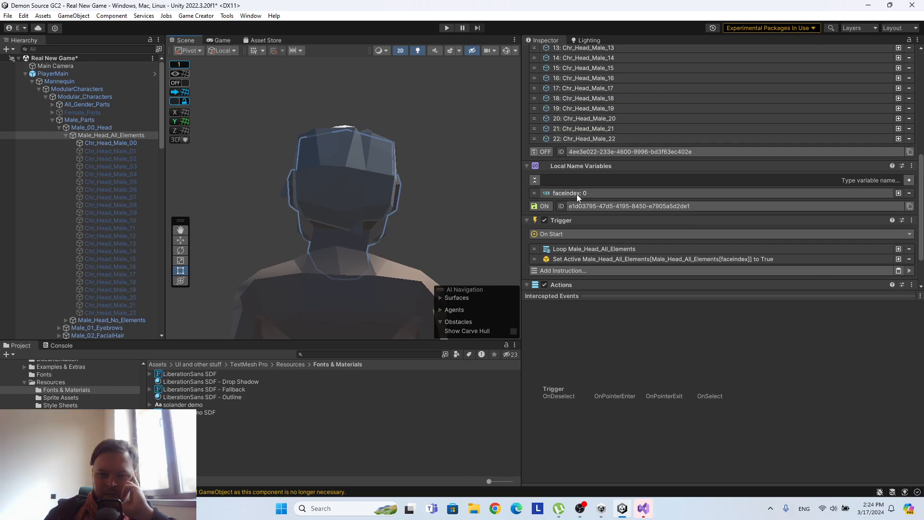
scroll(581, 178, down, 3)
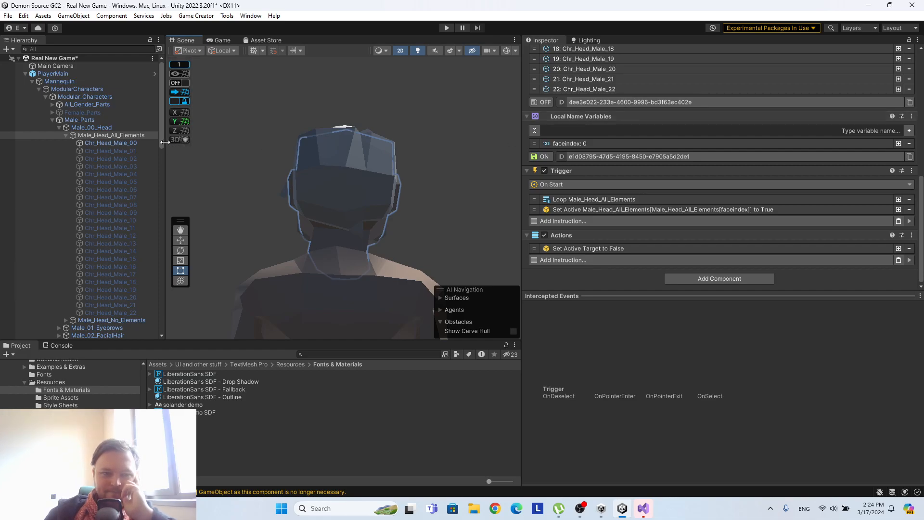
Review the button instructions of the first FaceControl's FLeftButton (3), from the faceindex decrement to the DisplayFace text.
drag(165, 140, 317, 138)
drag(522, 144, 642, 145)
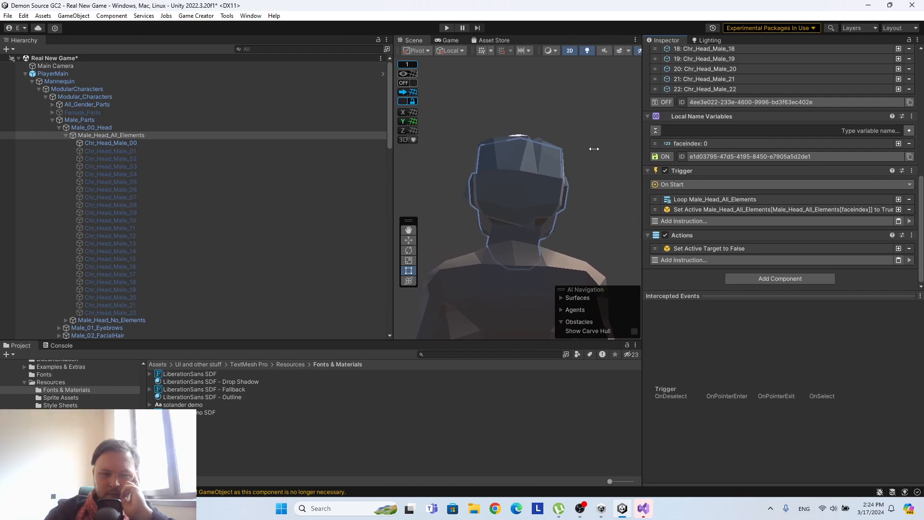
scroll(215, 165, down, 7)
scroll(214, 164, down, 8)
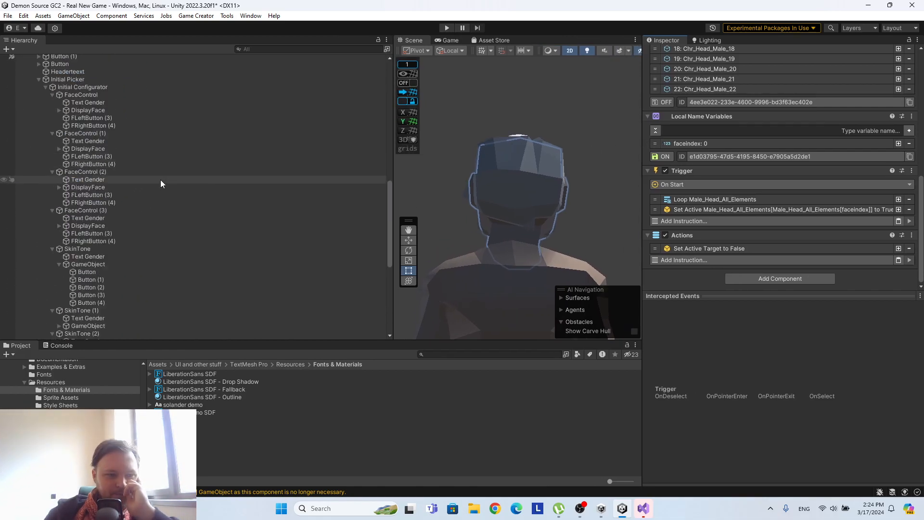
scroll(143, 123, up, 1)
double_click(123, 146)
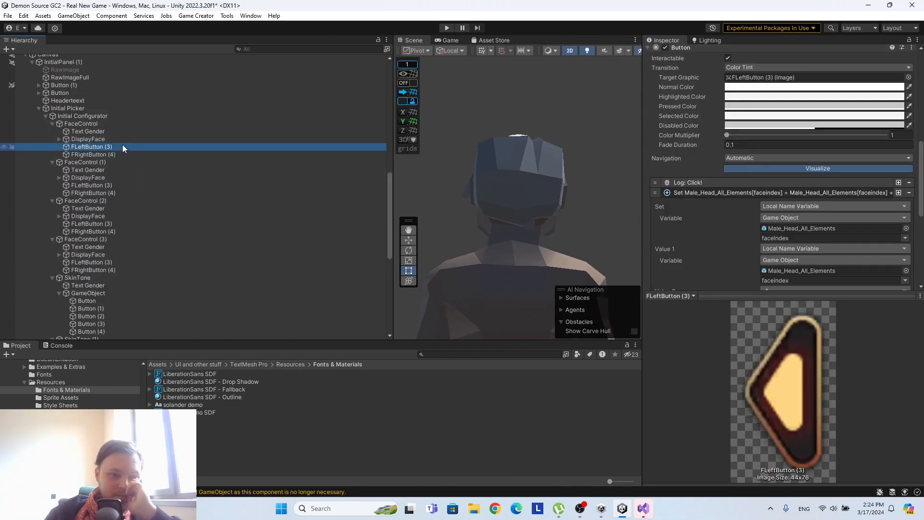
drag(392, 190, 194, 178)
drag(643, 159, 676, 157)
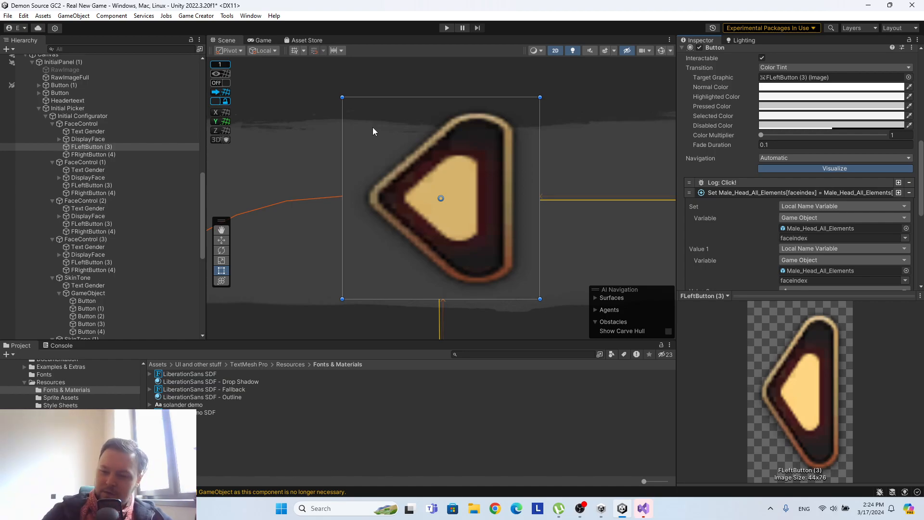
scroll(723, 202, down, 5)
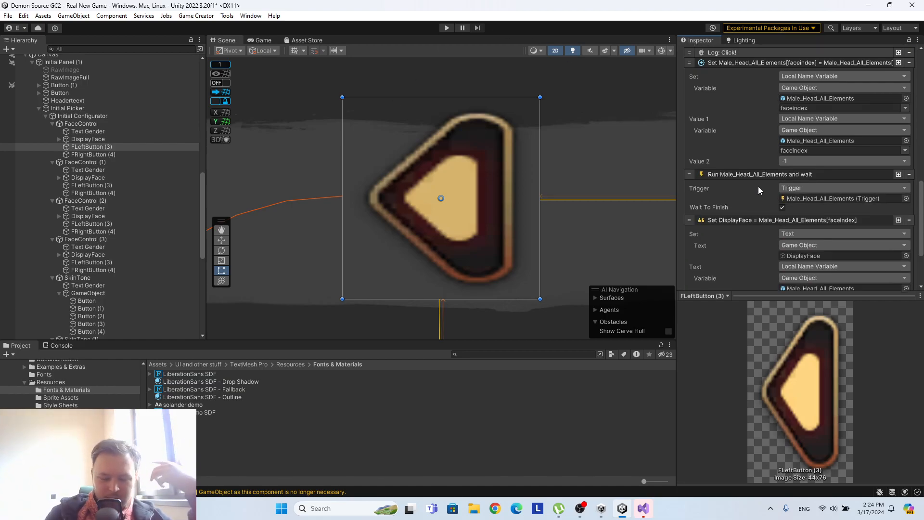
scroll(765, 188, down, 3)
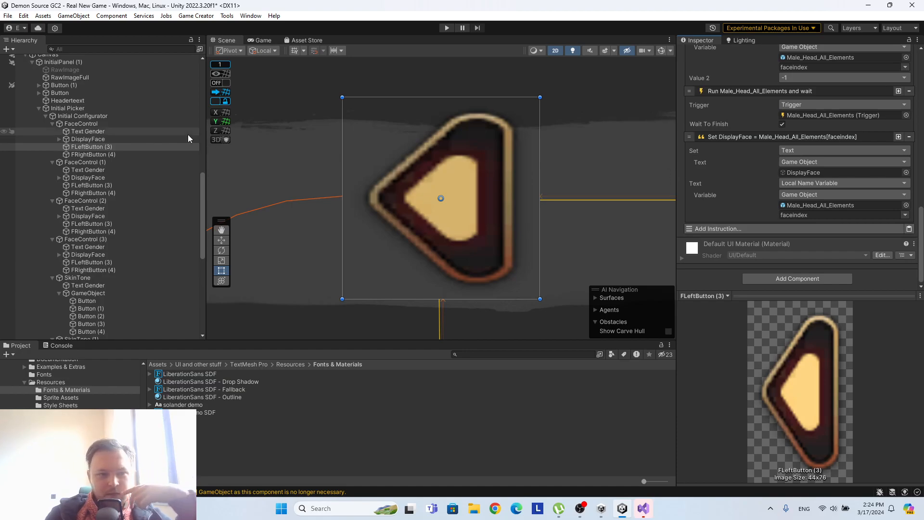
Create a Game Creator Conditions object under the first FaceControl's FLeftButton (3) and name it Checkif0.
scroll(748, 172, up, 3)
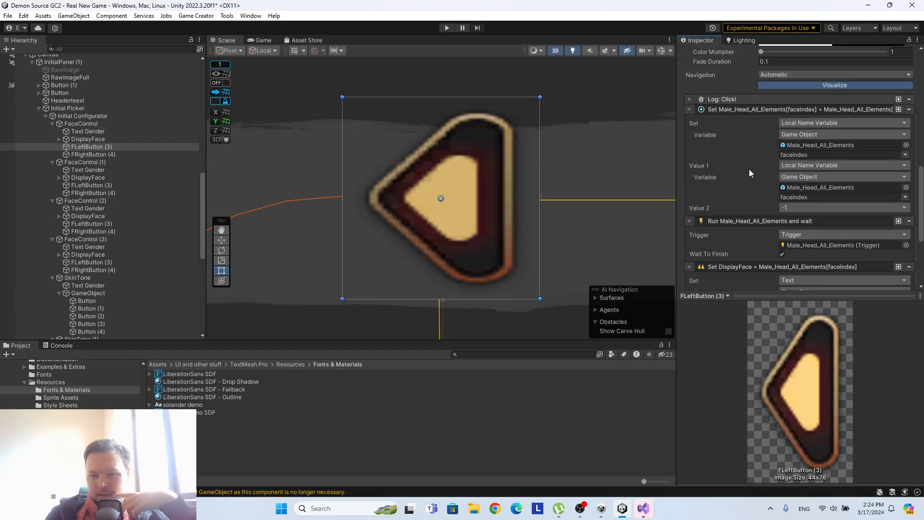
right_click(102, 147)
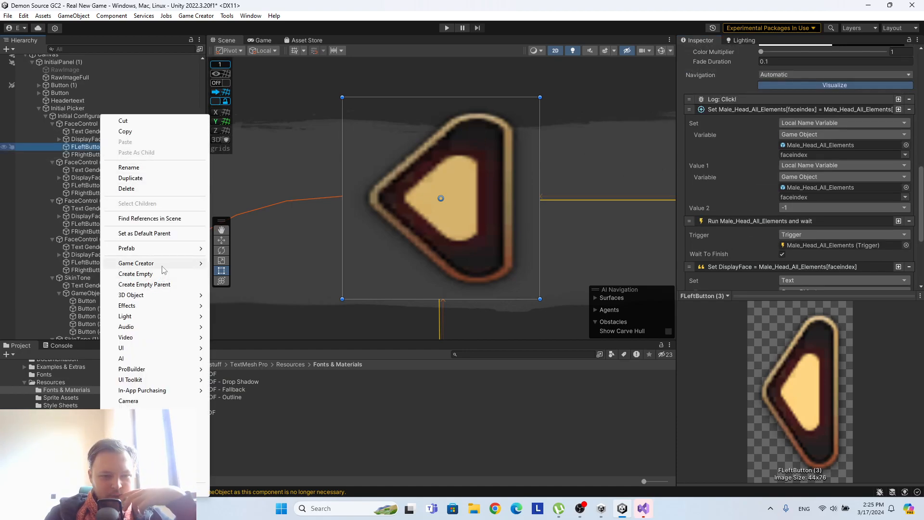
mouse_move(163, 270)
mouse_move(260, 310)
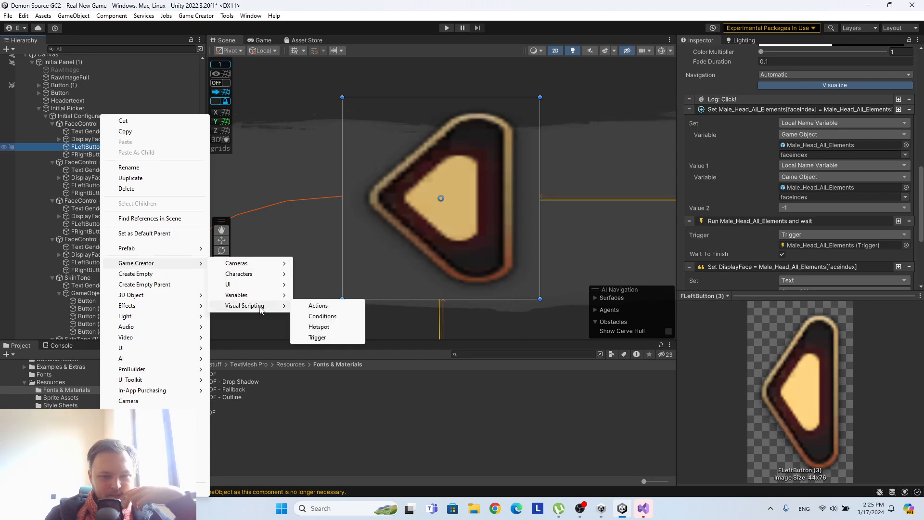
click(322, 316)
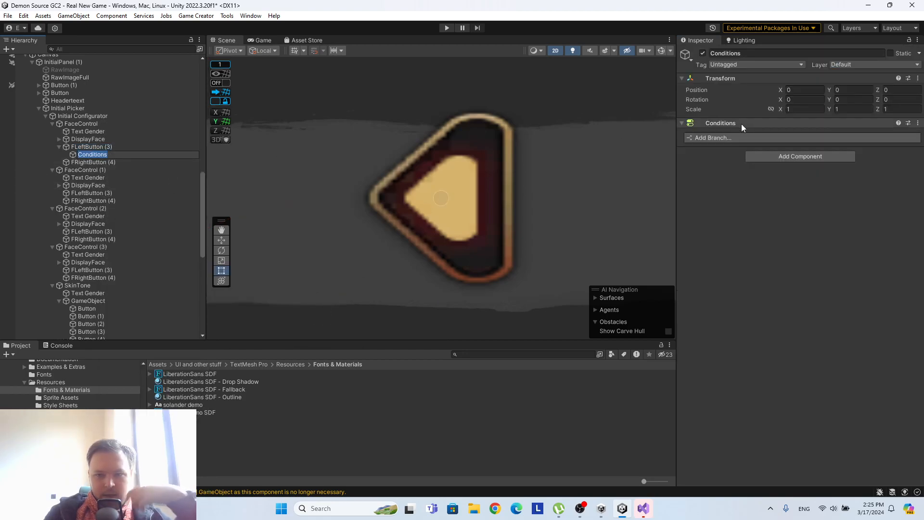
click(753, 54)
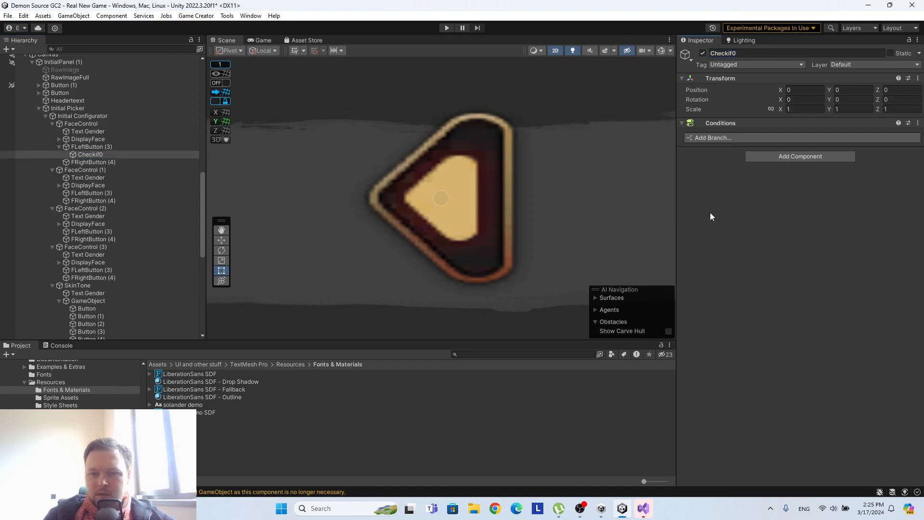
right_click(94, 162)
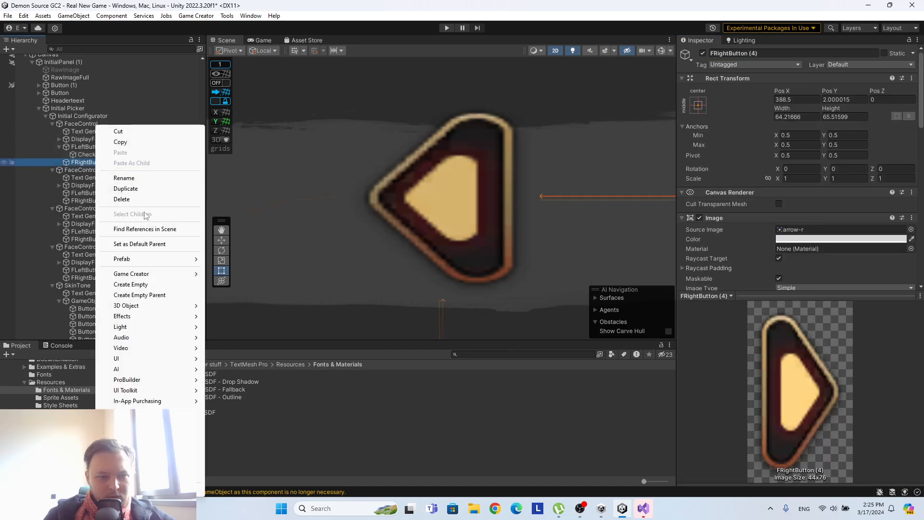
mouse_move(164, 276)
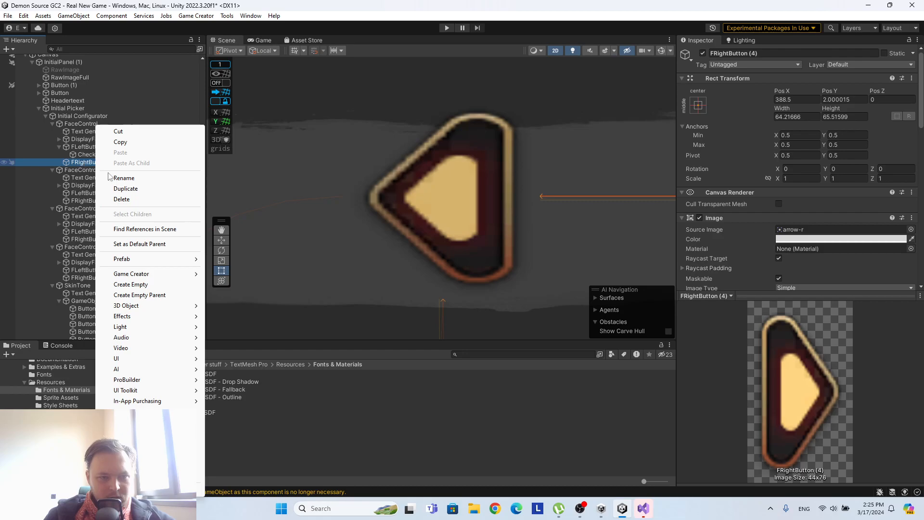
click(91, 154)
Add a Check Conditions instruction at the end of the first FaceControl's FLeftButton (3) instructions.
click(94, 146)
scroll(865, 220, down, 10)
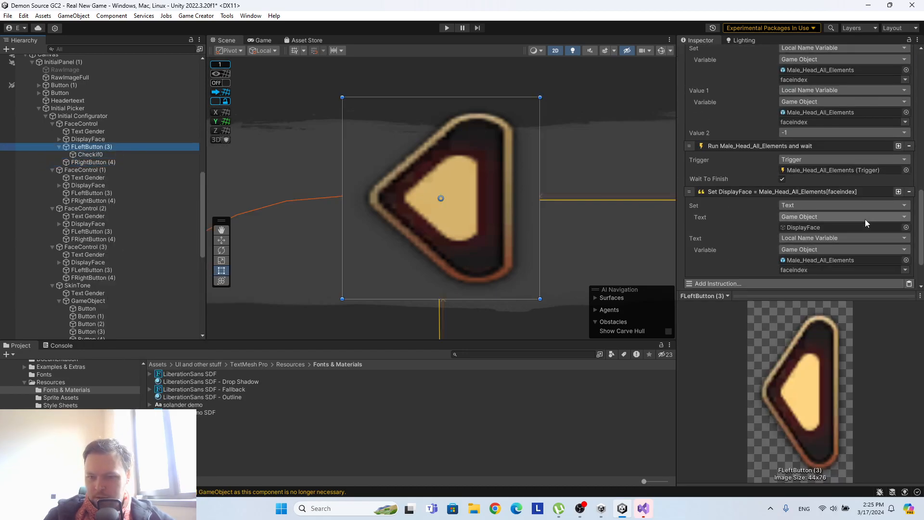
scroll(865, 219, up, 3)
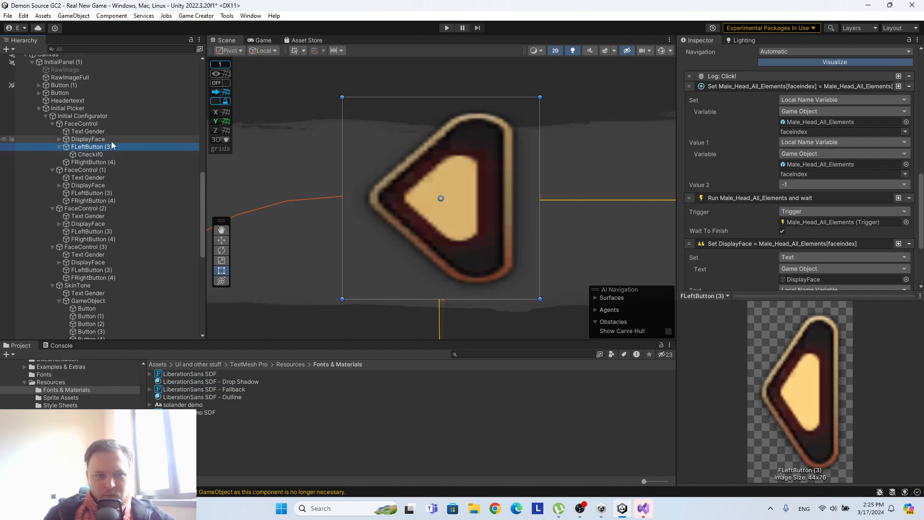
scroll(750, 192, down, 5)
click(753, 234)
text(chec)
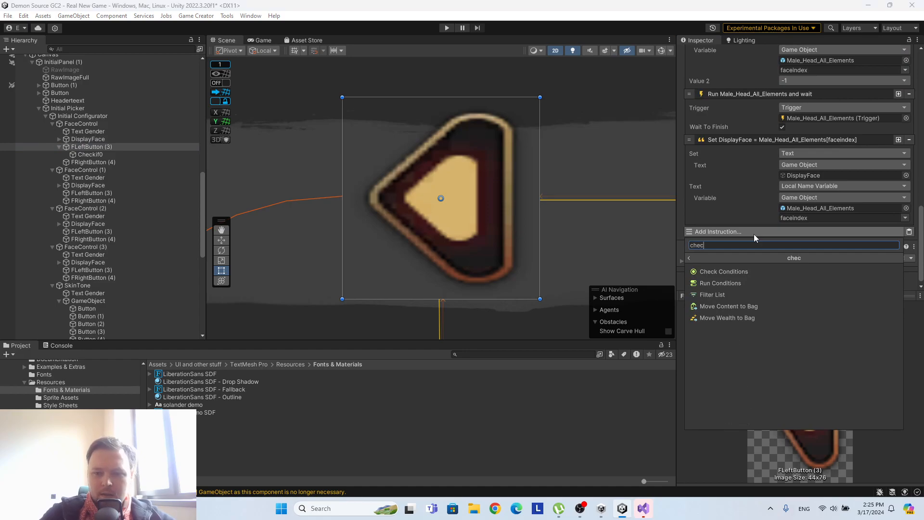
click(740, 273)
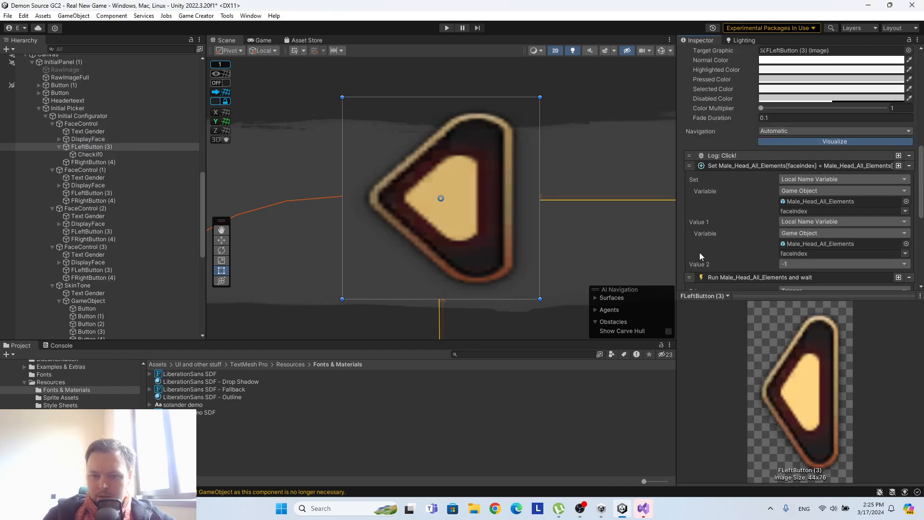
Look through the condition types for the empty Check Conditions instruction, and remove the instruction from FLeftButton (3).
scroll(708, 250, down, 10)
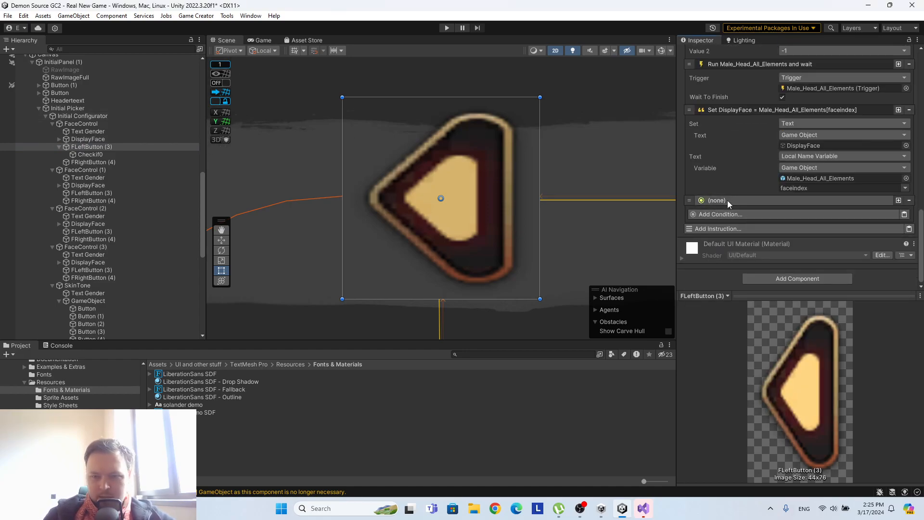
click(781, 203)
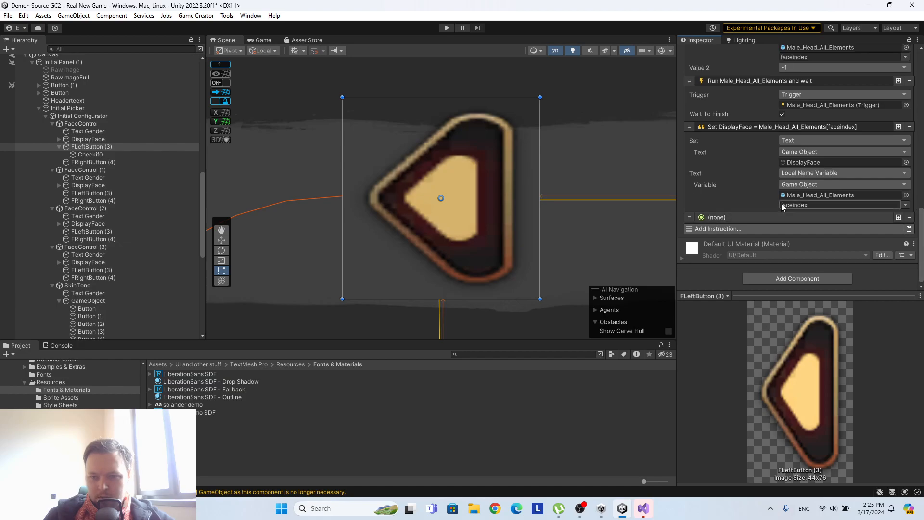
click(755, 216)
click(738, 230)
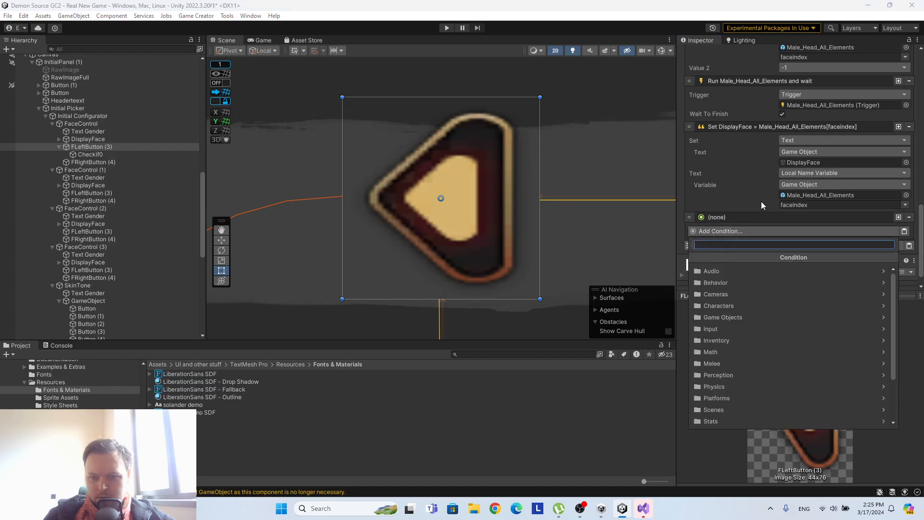
click(729, 218)
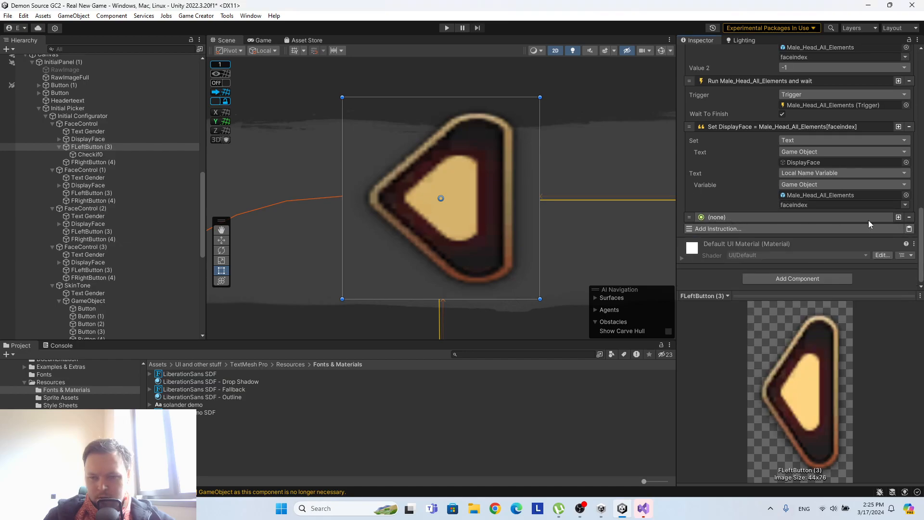
click(910, 219)
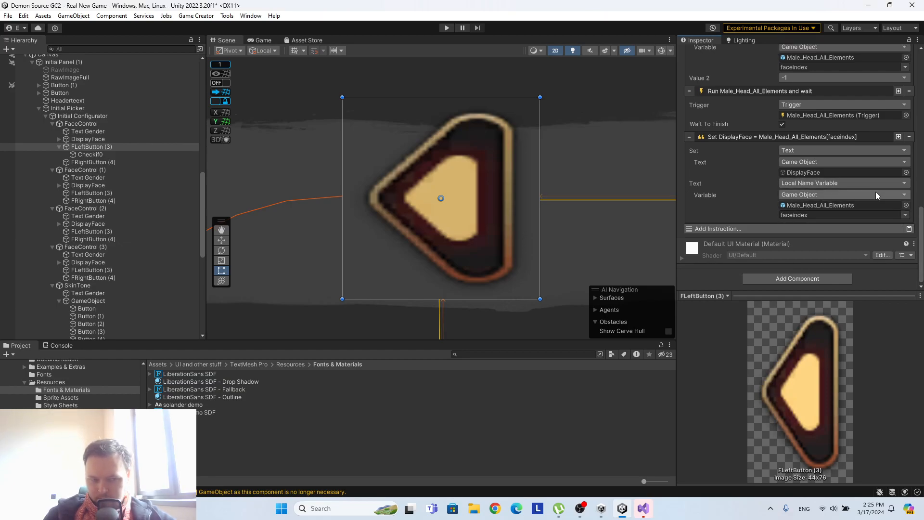
Delete the Checkif0 object under the first FaceControl's FLeftButton (3).
click(105, 154)
right_click(105, 155)
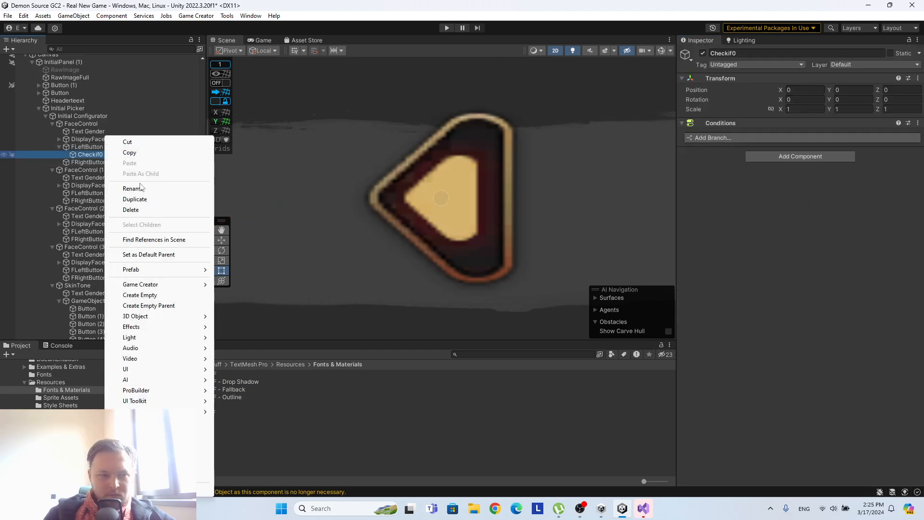
click(129, 209)
Append an empty Check Conditions instruction to the first FaceControl's FLeftButton (3) after the DisplayFace text instruction.
click(94, 146)
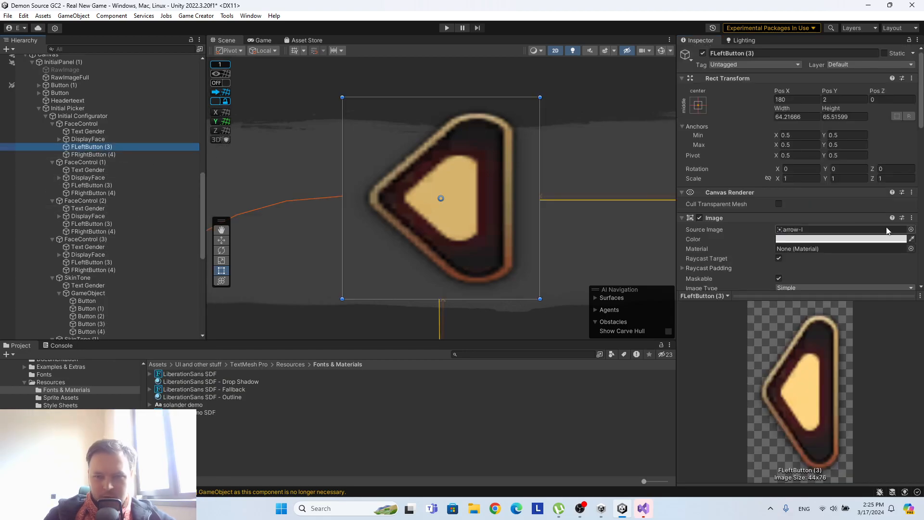
scroll(870, 211, down, 15)
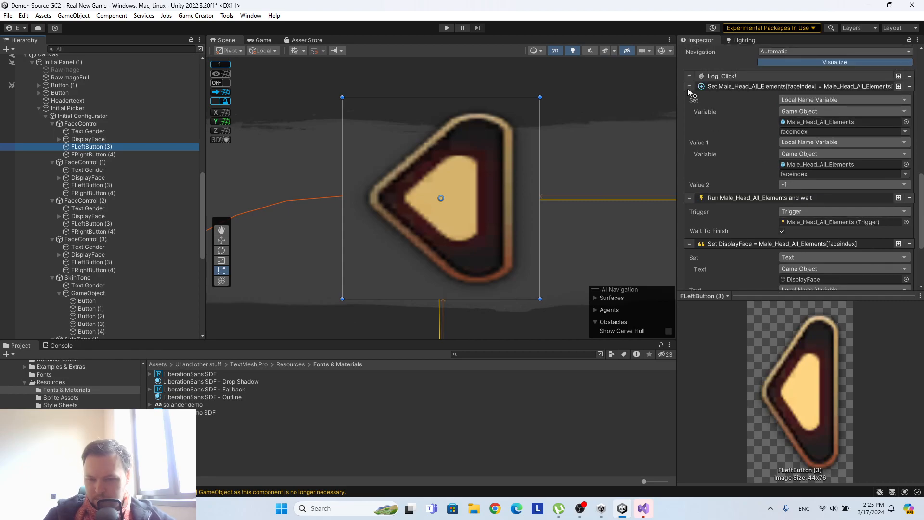
scroll(750, 114, down, 4)
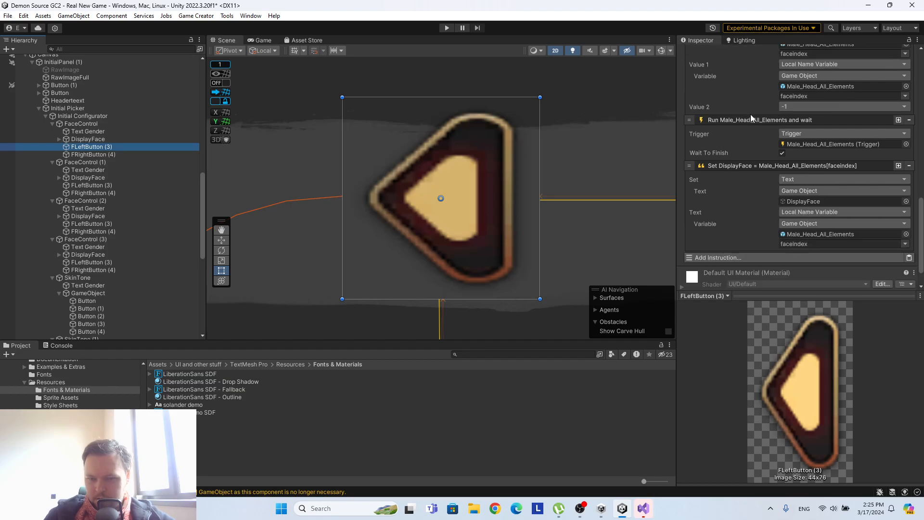
click(749, 257)
text(check)
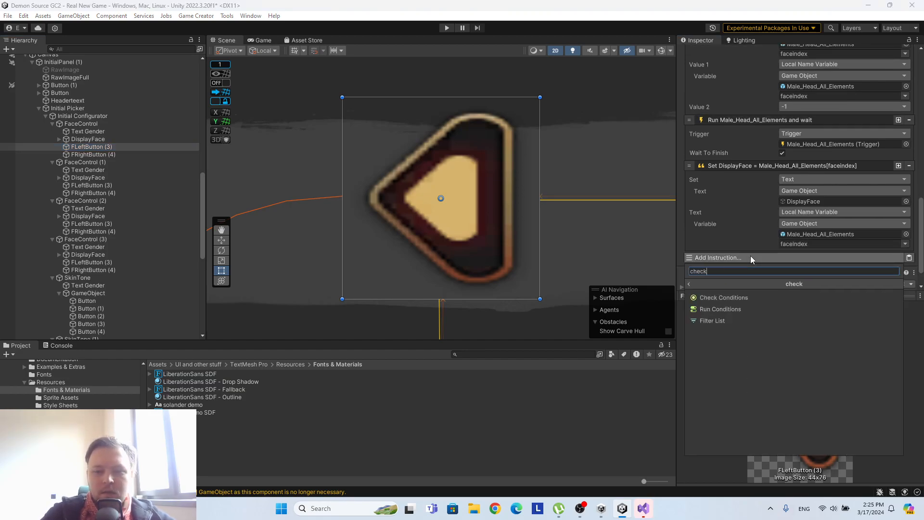
click(726, 295)
scroll(705, 271, down, 2)
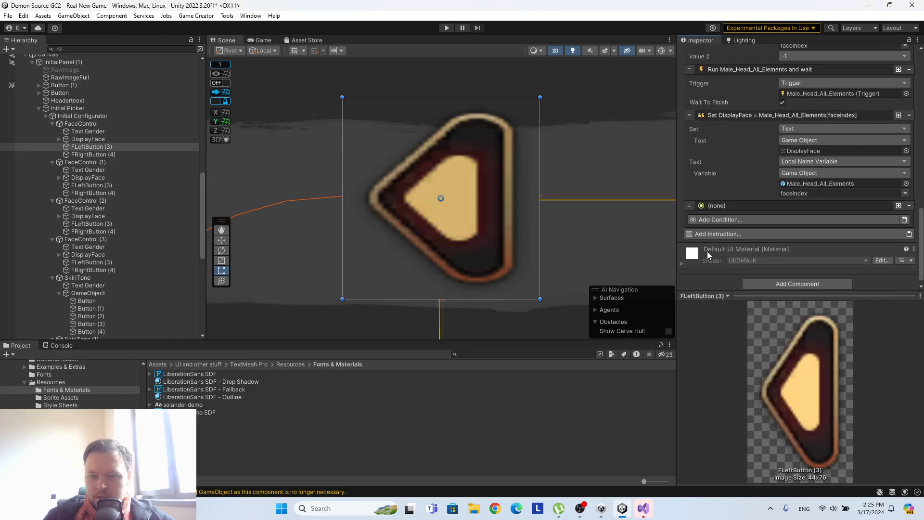
Move the Check Conditions instruction up to directly below Log: Click!, ahead of the faceindex decrement.
drag(691, 207, 693, 71)
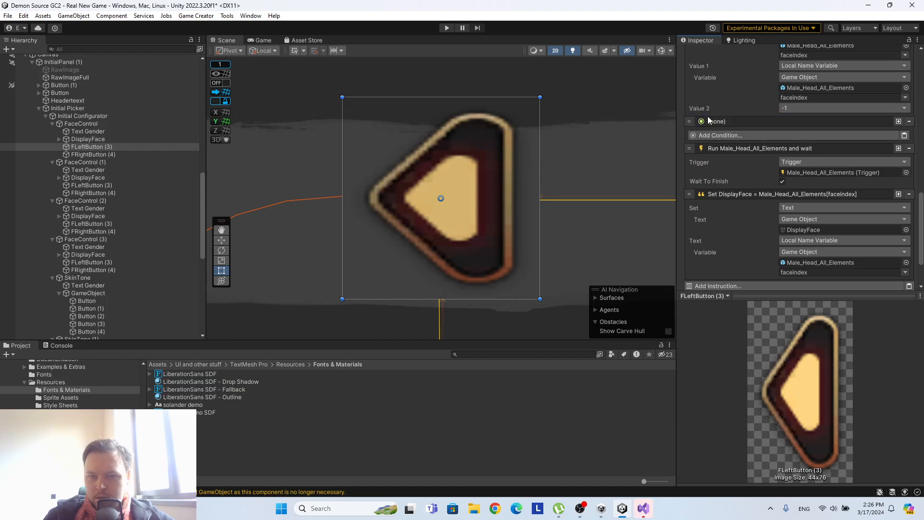
scroll(706, 115, up, 2)
drag(692, 175, 693, 58)
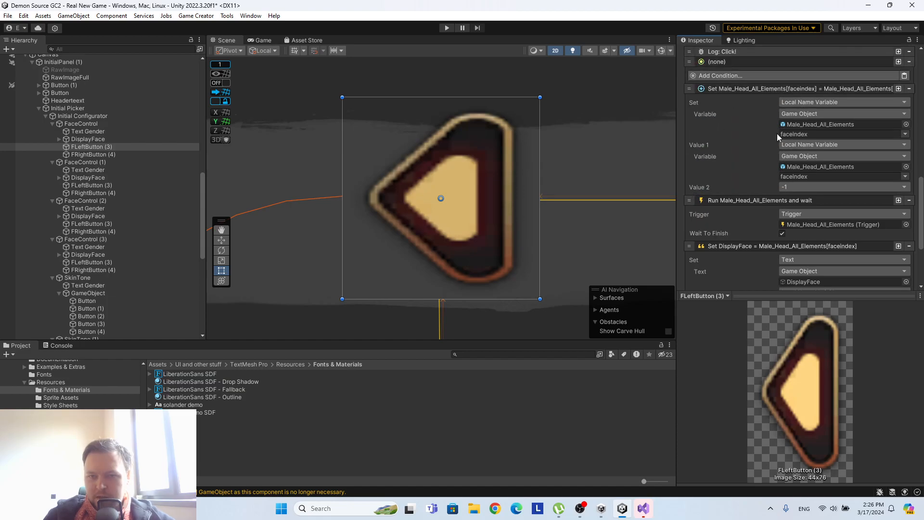
scroll(776, 130, up, 2)
Add a Compare Integer condition to FLeftButton (3)'s Check Conditions instruction.
click(743, 129)
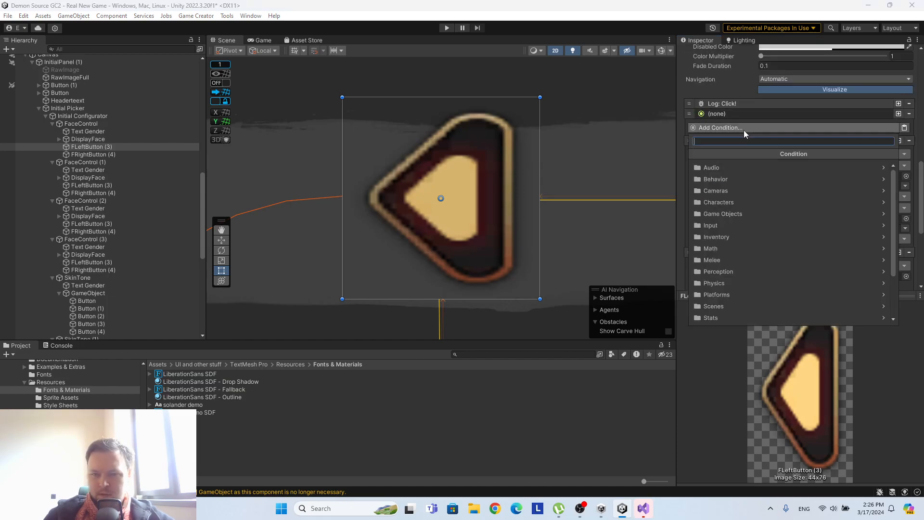
scroll(784, 249, down, 5)
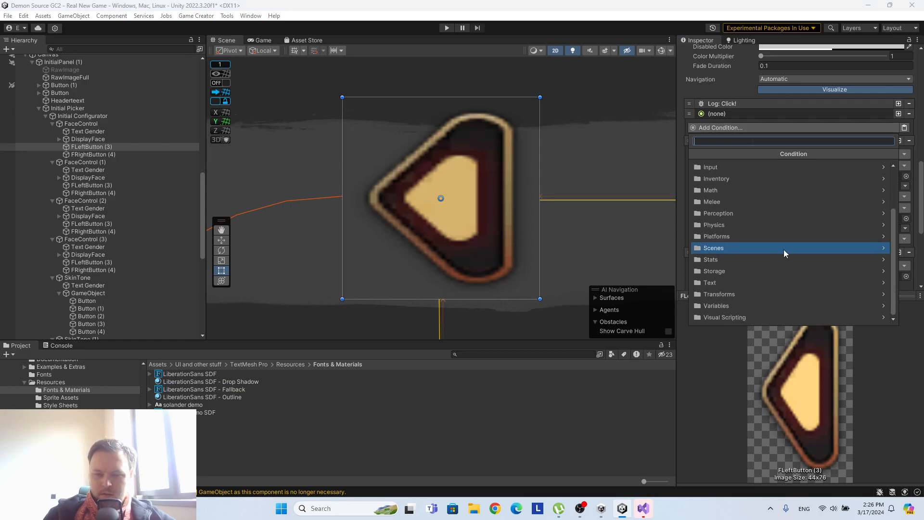
click(722, 308)
click(693, 154)
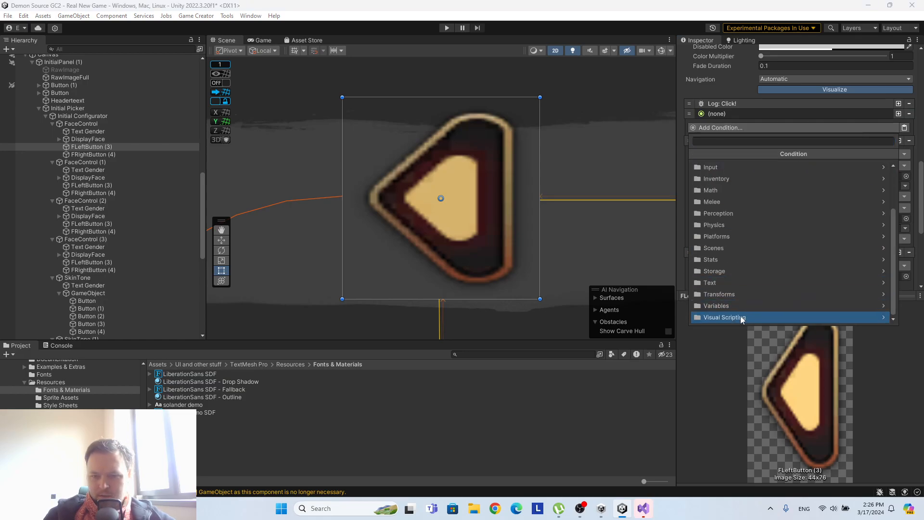
click(712, 138)
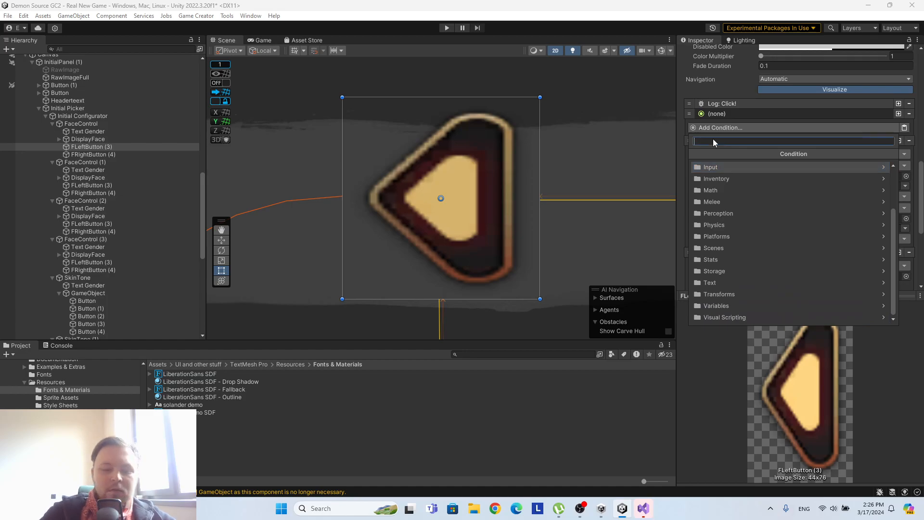
text(numbe)
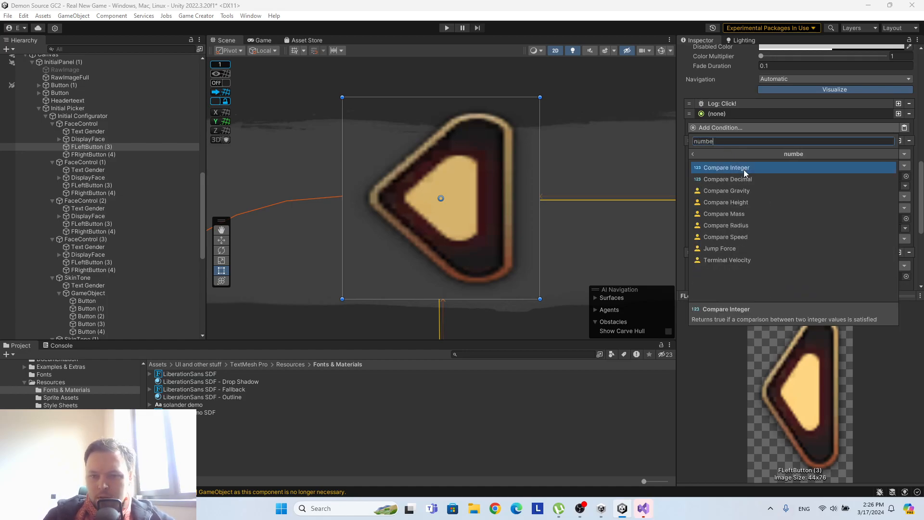
click(743, 170)
Check the value type of Male_Head_All_Elements' faceindex variable and return to the FaceControl buttons in the hierarchy.
scroll(94, 100, up, 10)
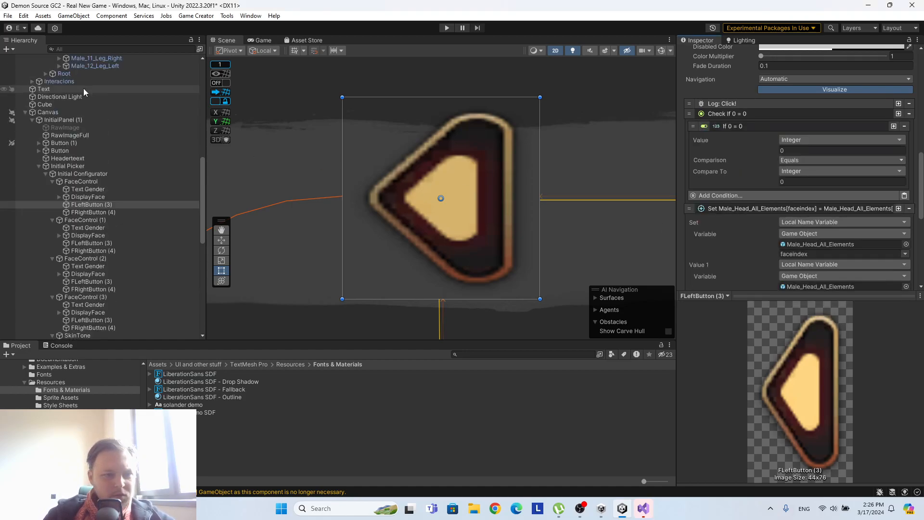
click(98, 135)
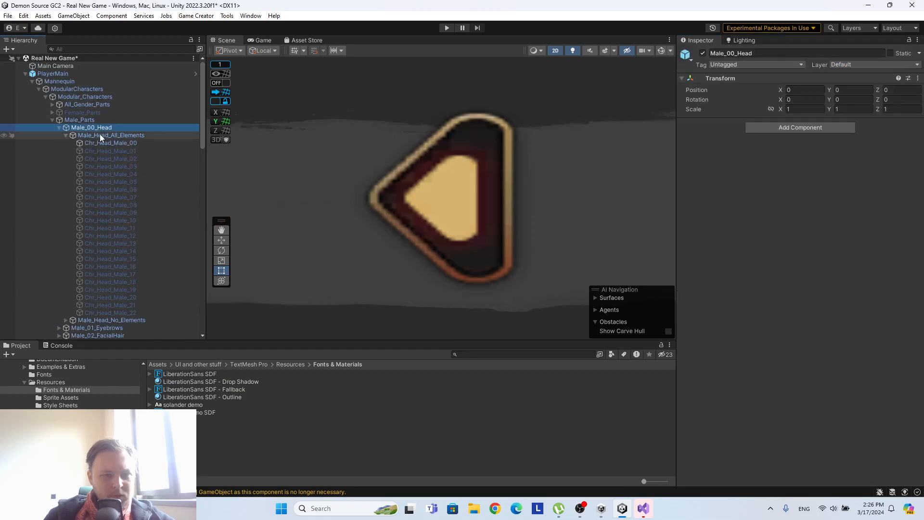
scroll(842, 185, down, 6)
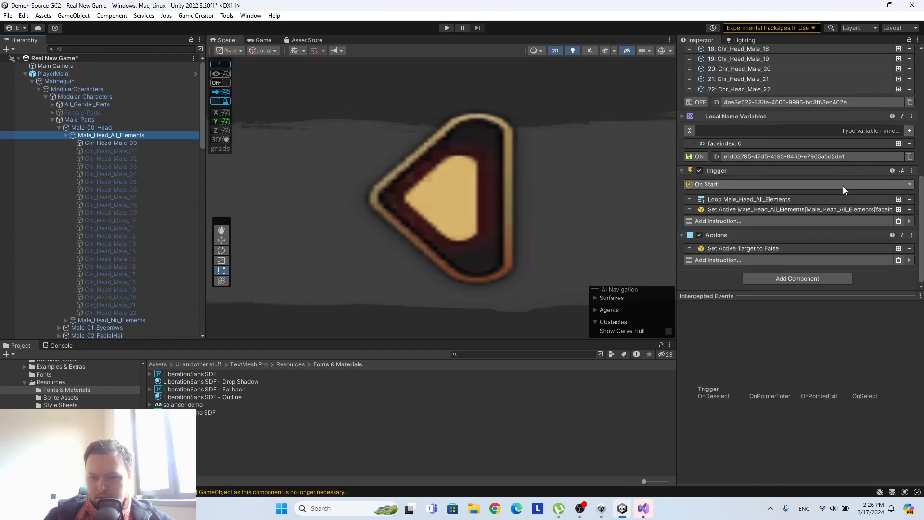
click(755, 144)
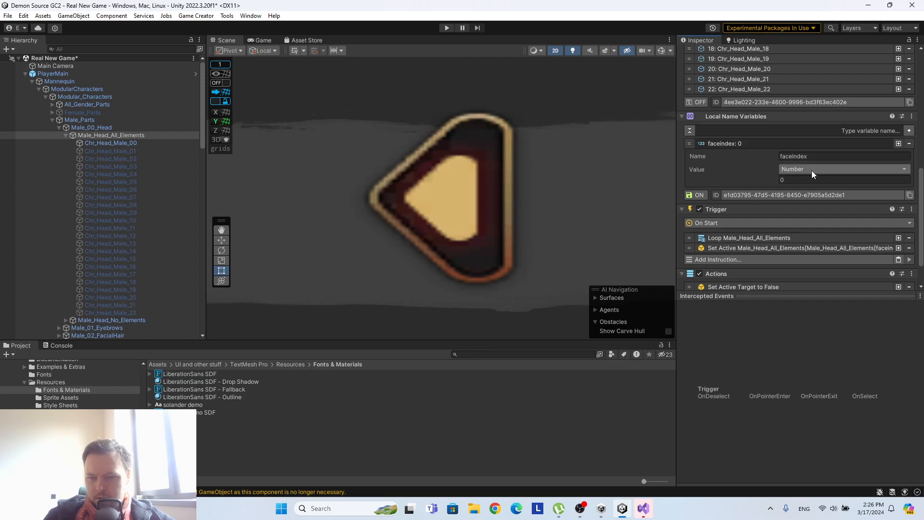
click(810, 168)
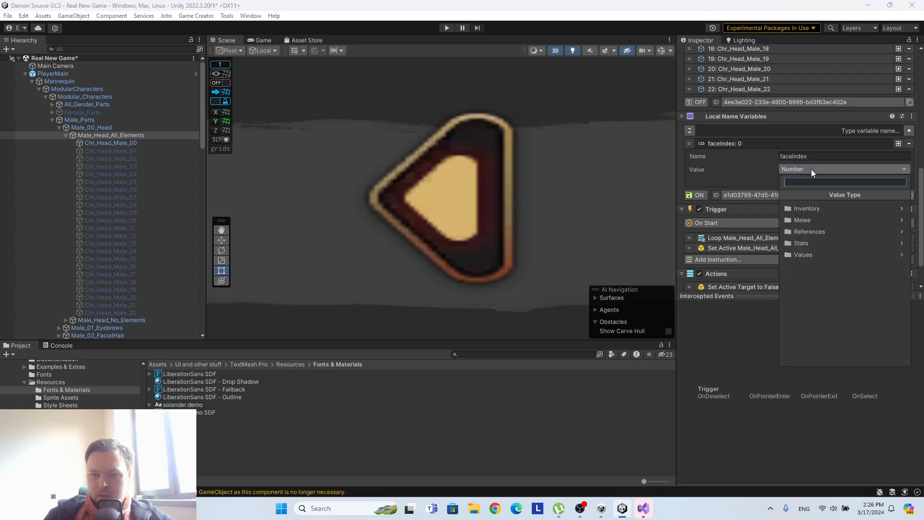
click(725, 157)
scroll(161, 186, down, 15)
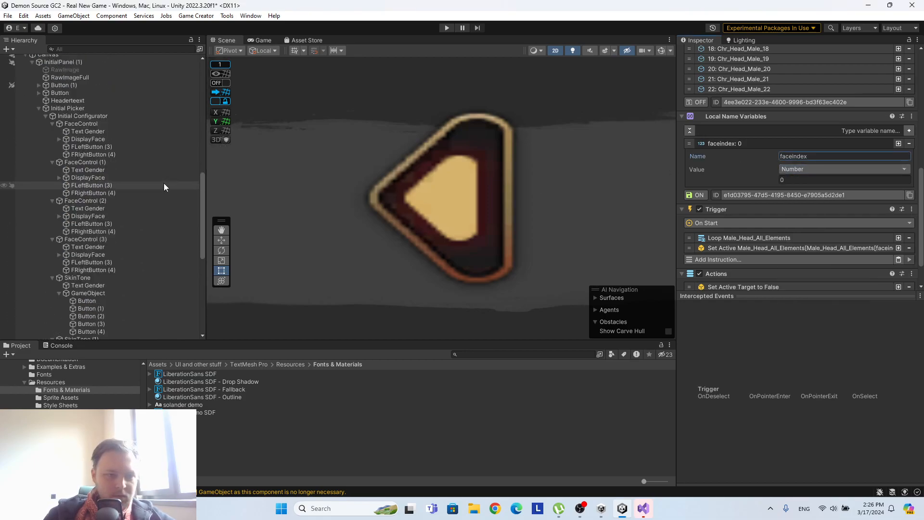
Set the Value type of the integer comparison condition in the first FaceControl's FLeftButton (3) to Decimal, after trying Absolute Number.
click(118, 205)
scroll(770, 190, down, 1)
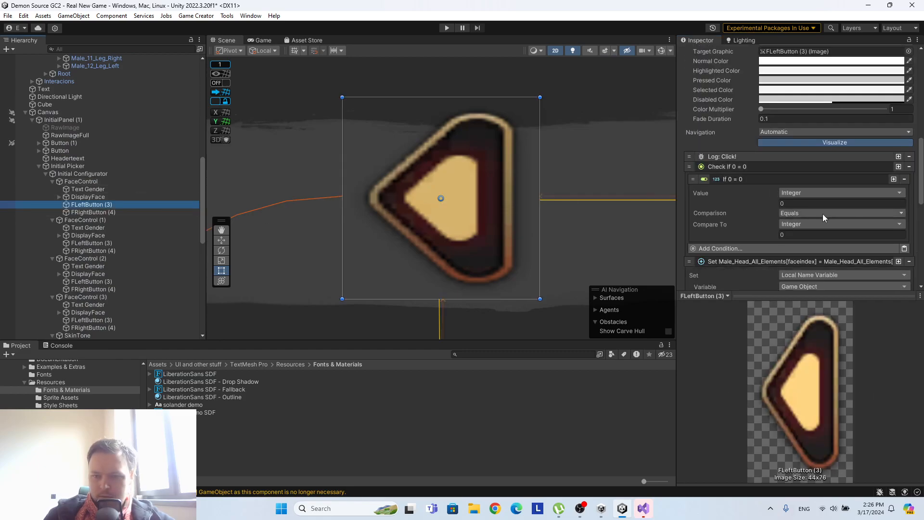
click(796, 193)
text(n)
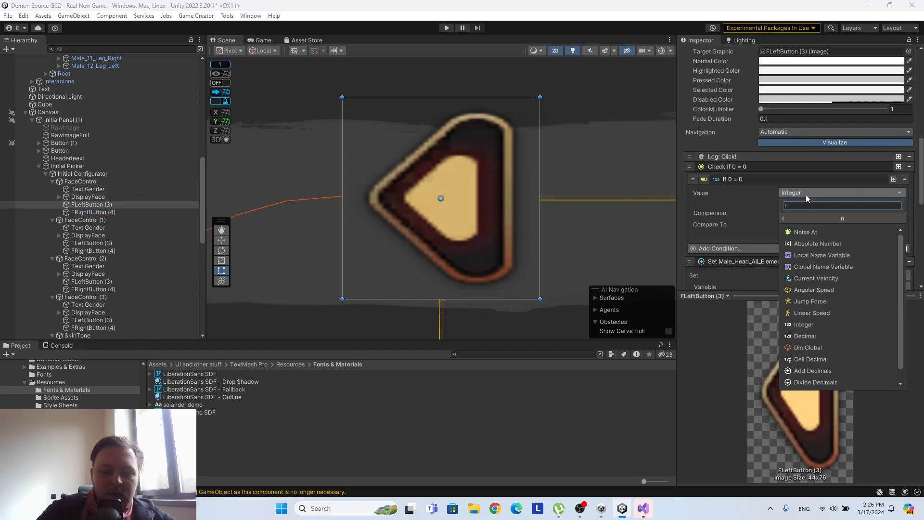
text(umber)
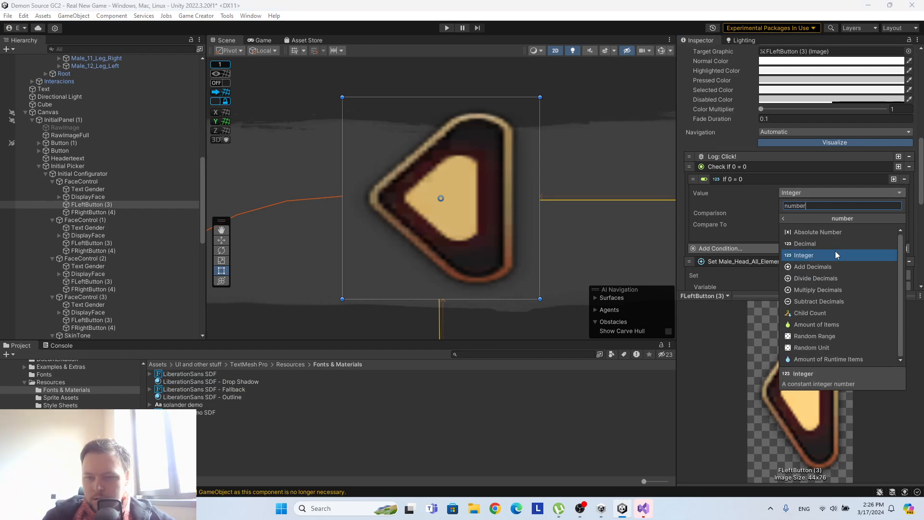
scroll(835, 255, down, 1)
scroll(835, 251, up, 1)
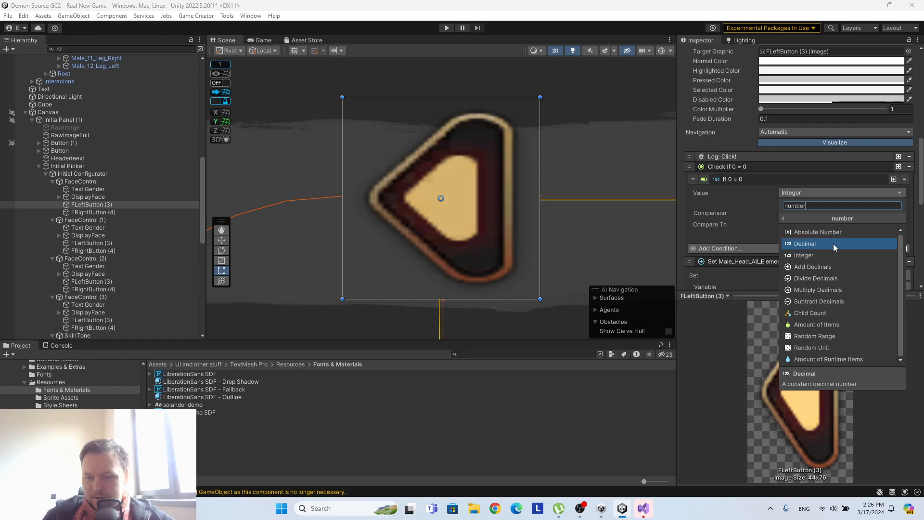
click(827, 232)
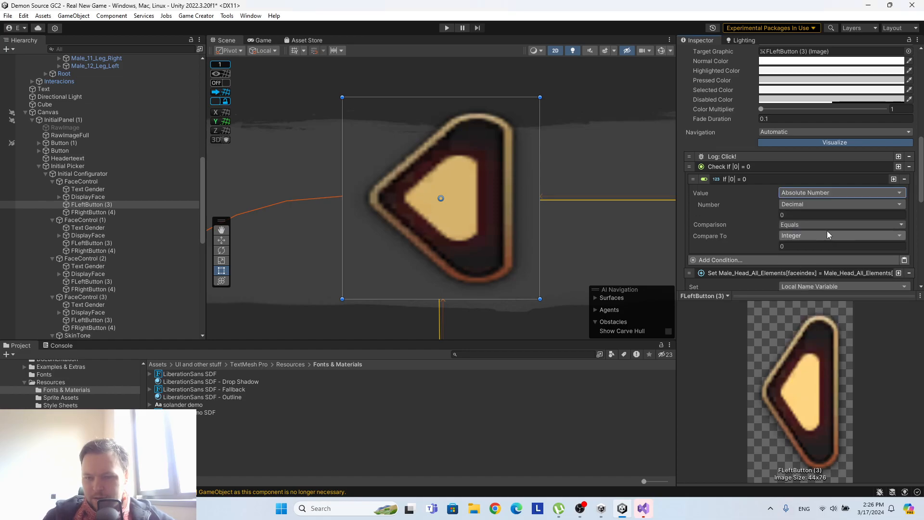
click(821, 189)
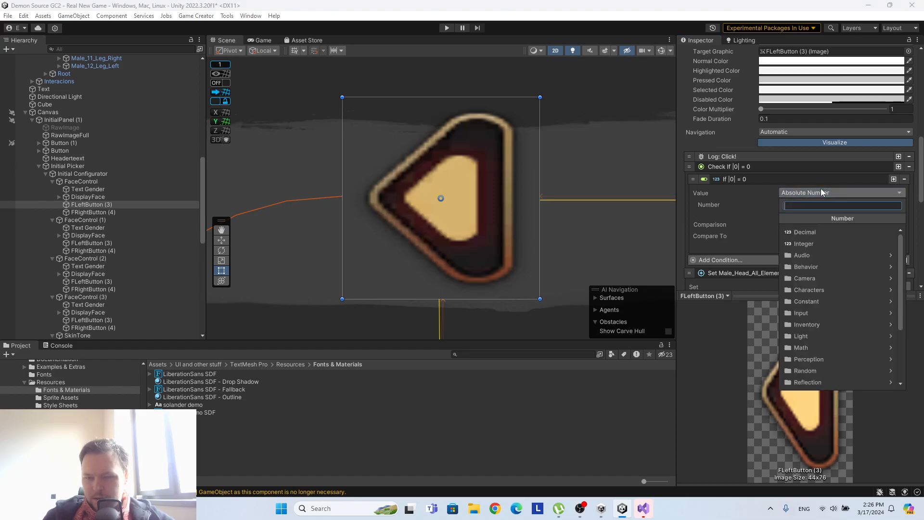
click(826, 232)
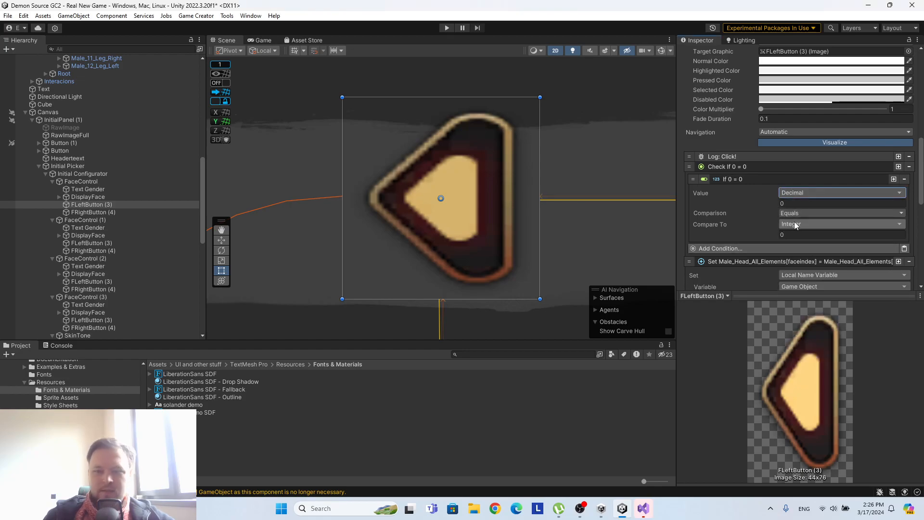
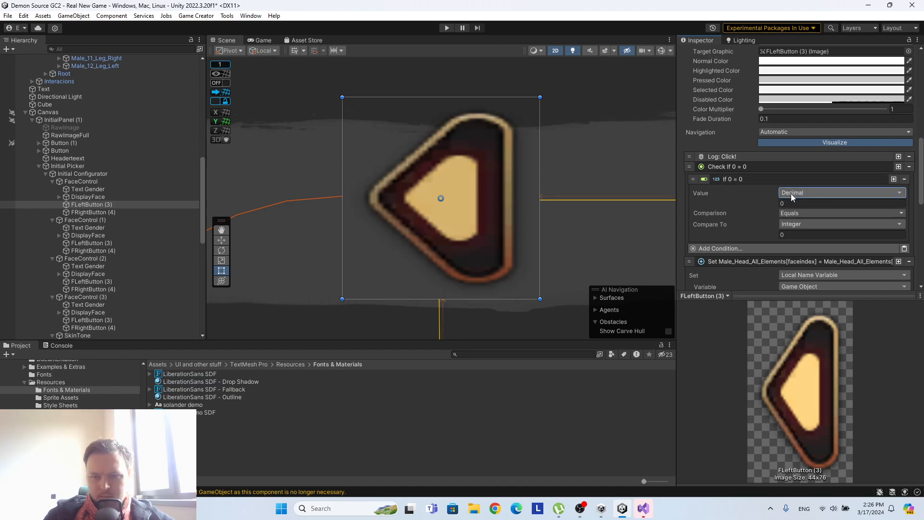
Set the FLeftButton (3) condition's Value to the Local Name Variable faceindex of Male_Head_All_Elements.
click(792, 192)
scroll(839, 347, down, 5)
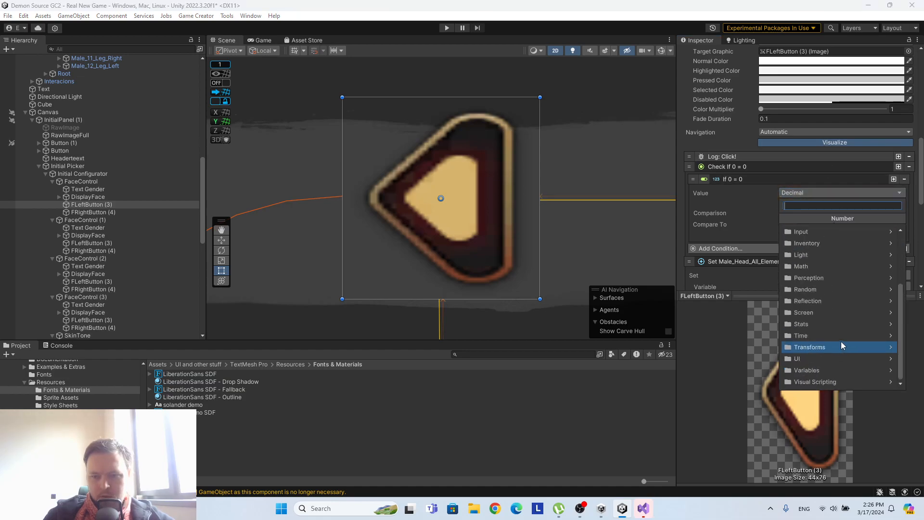
click(813, 370)
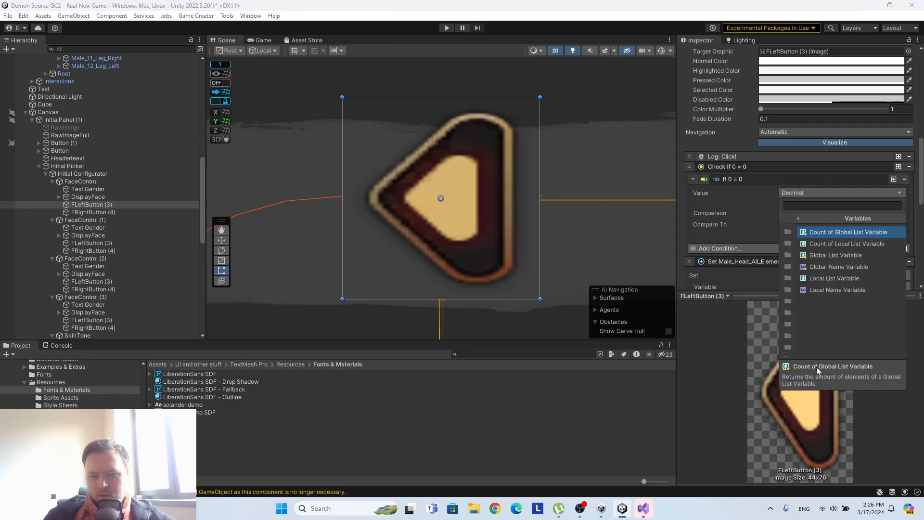
click(821, 290)
scroll(105, 163, up, 10)
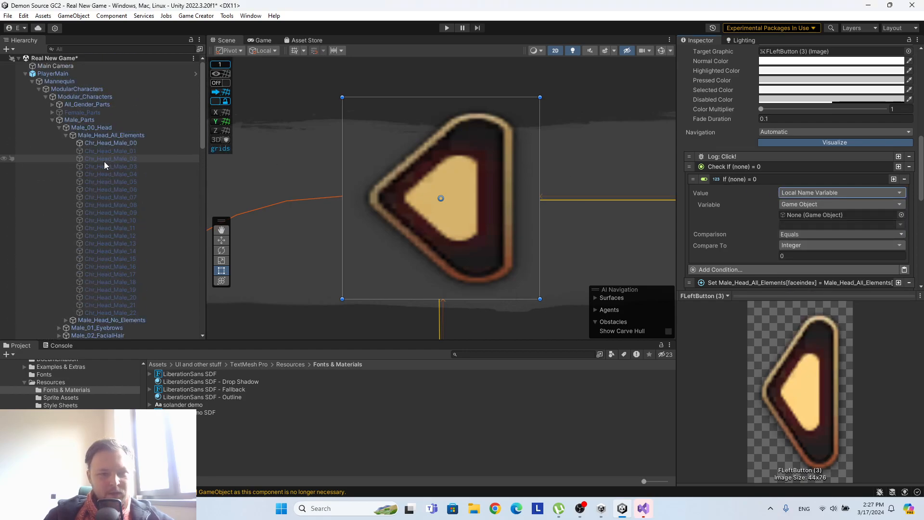
drag(91, 135, 804, 216)
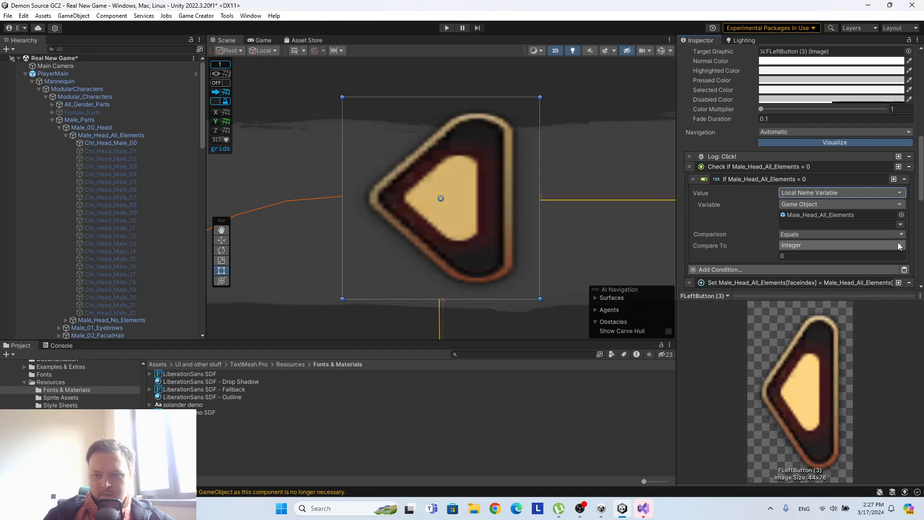
click(899, 225)
click(883, 235)
Set the faceindex condition's Comparison to Greater, after trying Less Or Equal and Greater Or Equal.
scroll(775, 210, down, 4)
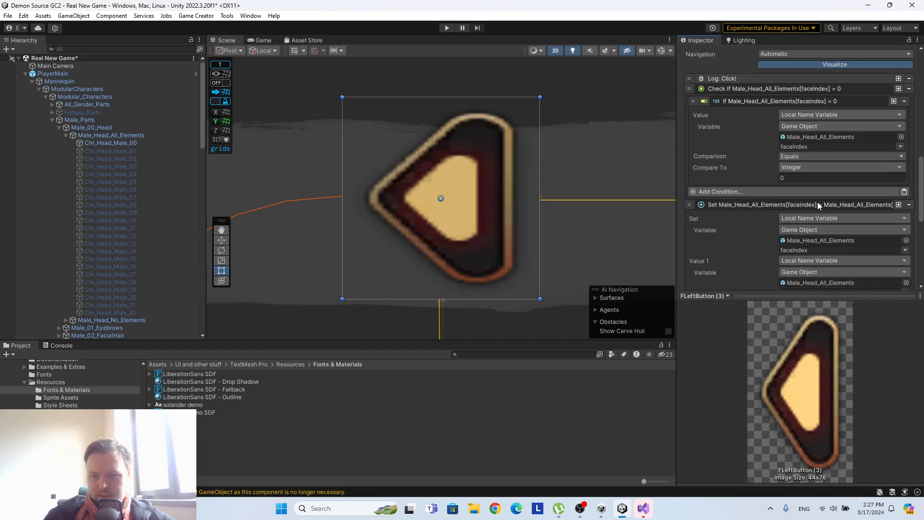
click(804, 156)
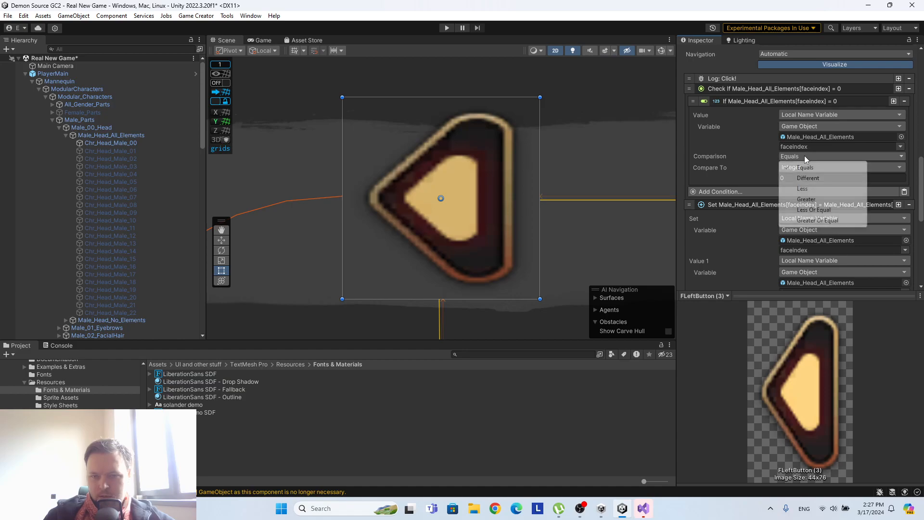
click(818, 210)
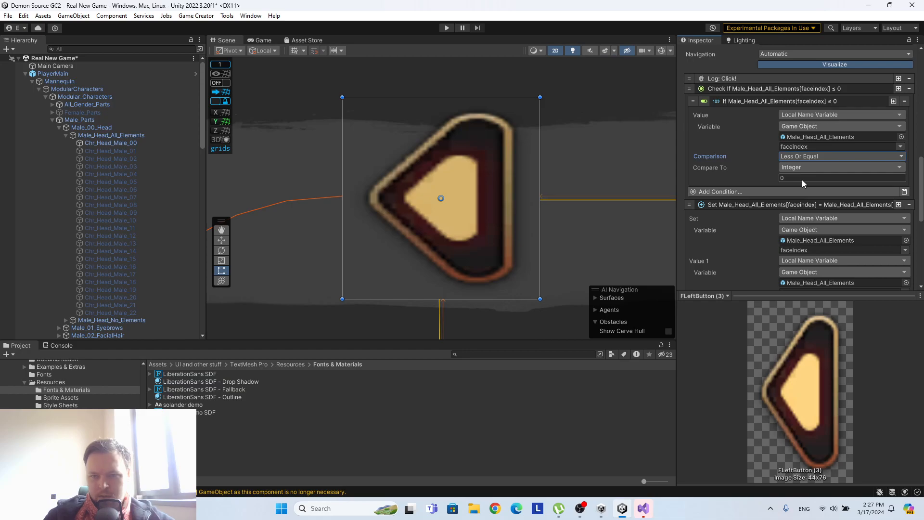
click(798, 155)
click(820, 220)
click(805, 155)
click(817, 209)
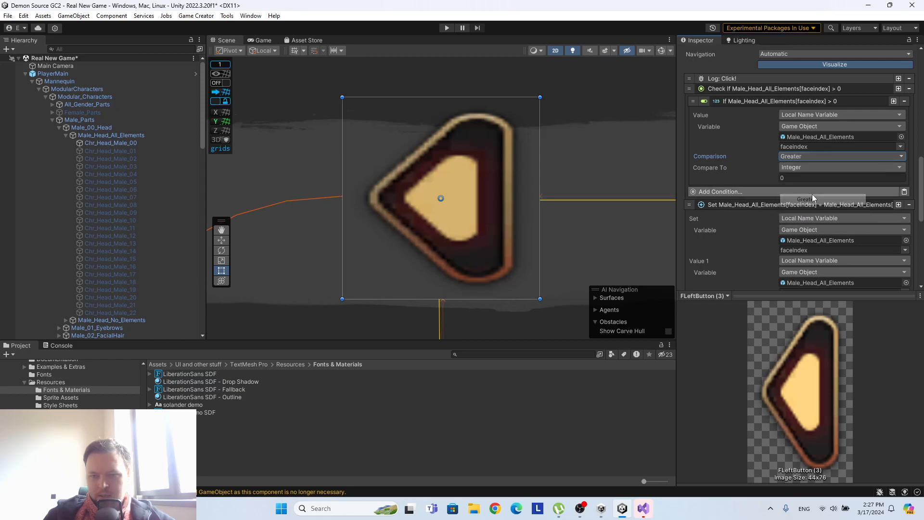
Review FLeftButton (3)'s instructions from the faceindex condition through the decrement, trigger run and DisplayFace text update.
scroll(835, 181, down, 2)
scroll(836, 181, up, 2)
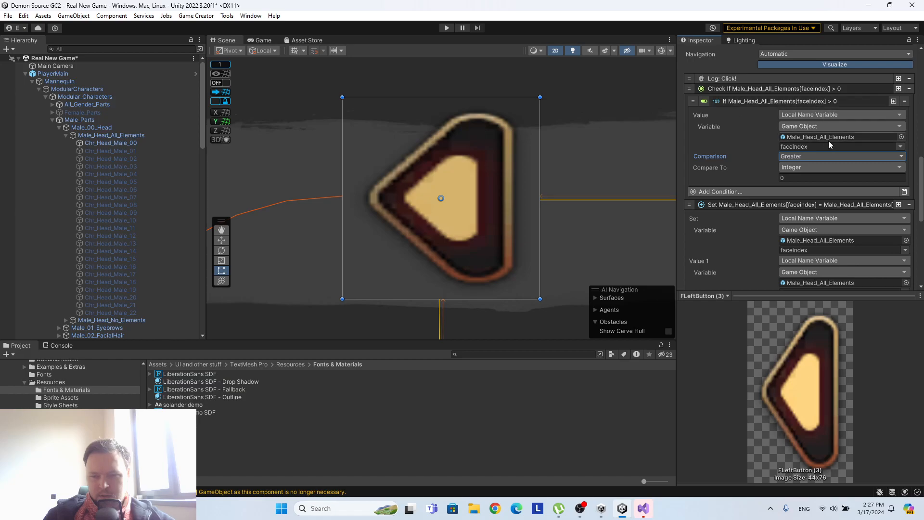
scroll(783, 154, up, 1)
scroll(782, 154, down, 1)
scroll(789, 173, down, 5)
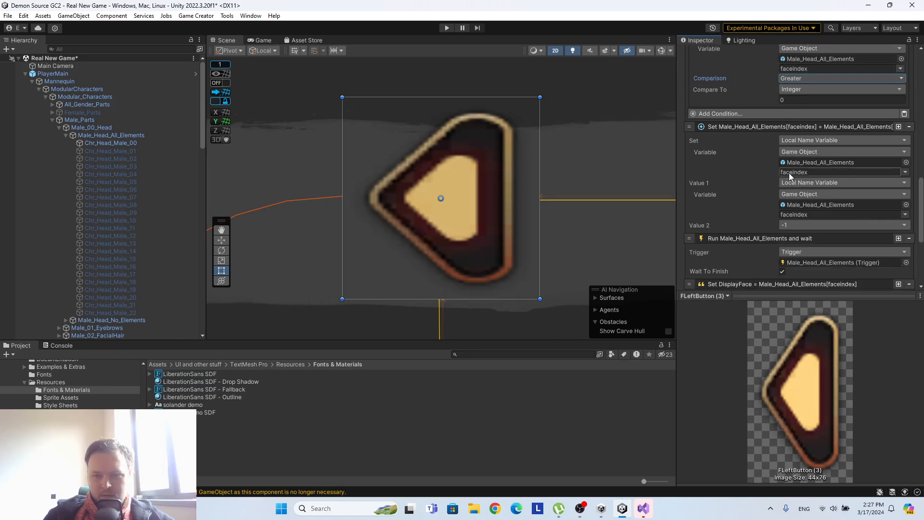
scroll(784, 172, up, 3)
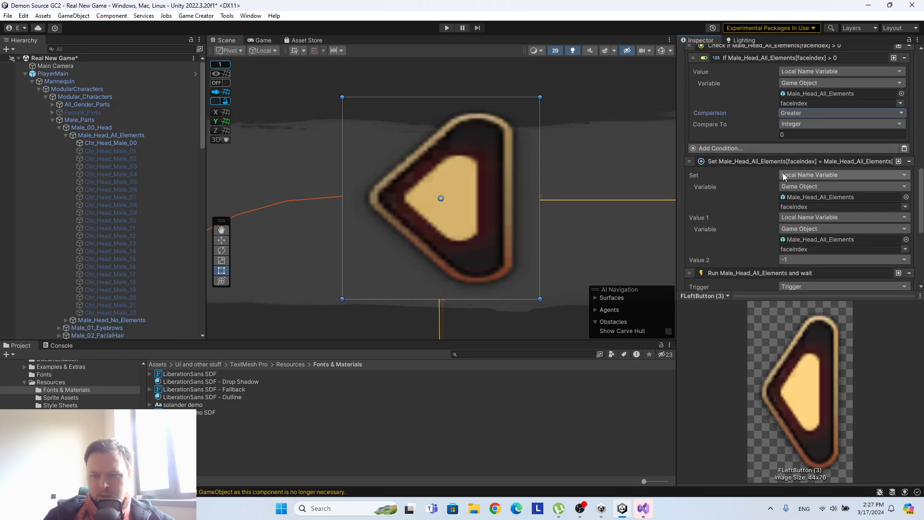
scroll(782, 181, down, 3)
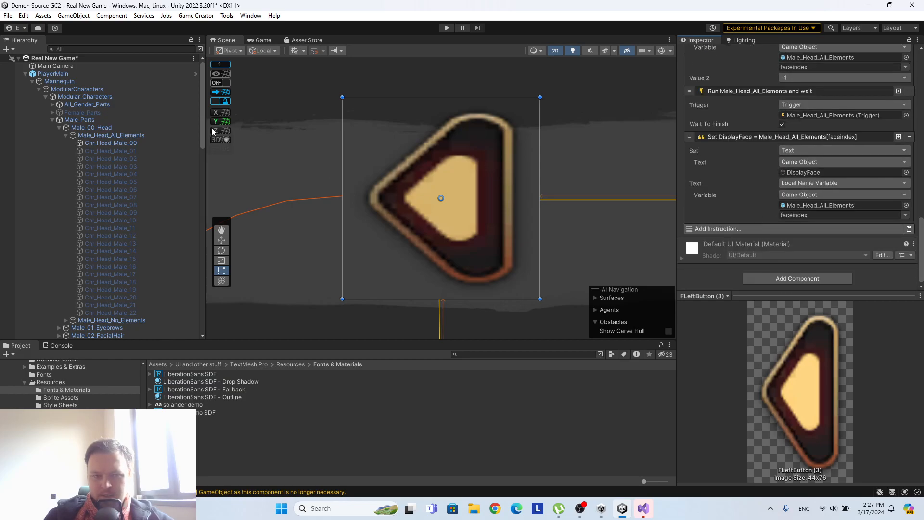
scroll(158, 217, down, 10)
scroll(160, 214, down, 3)
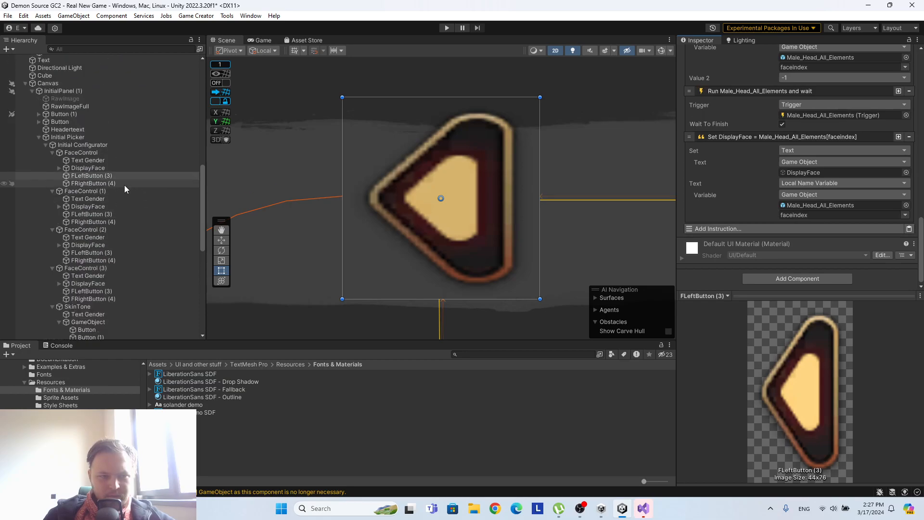
scroll(877, 171, up, 6)
scroll(876, 172, up, 6)
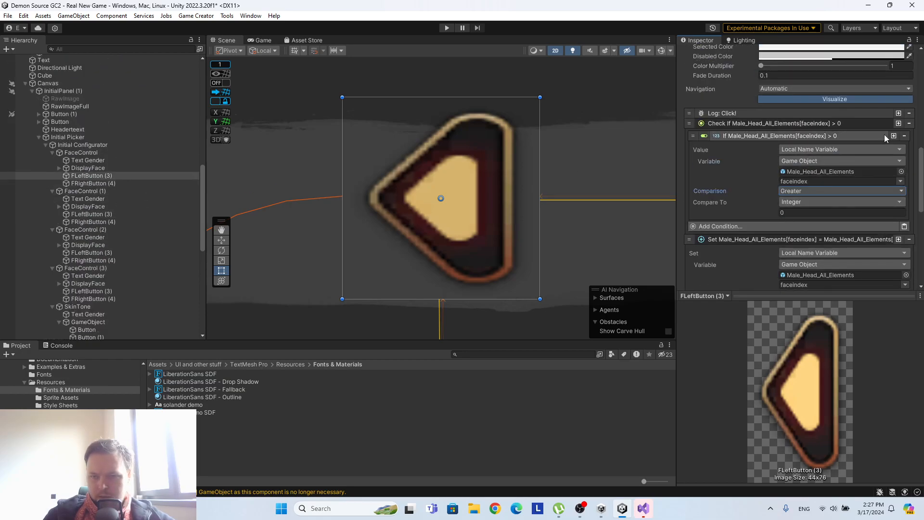
Try to copy the faceindex condition from FLeftButton (3) into FRightButton (4)'s instruction list.
right_click(732, 136)
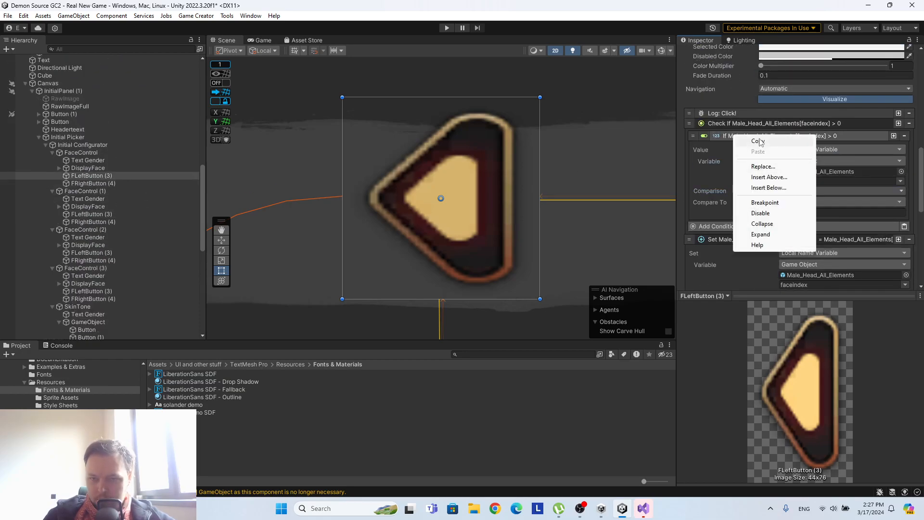
key(Escape)
click(96, 184)
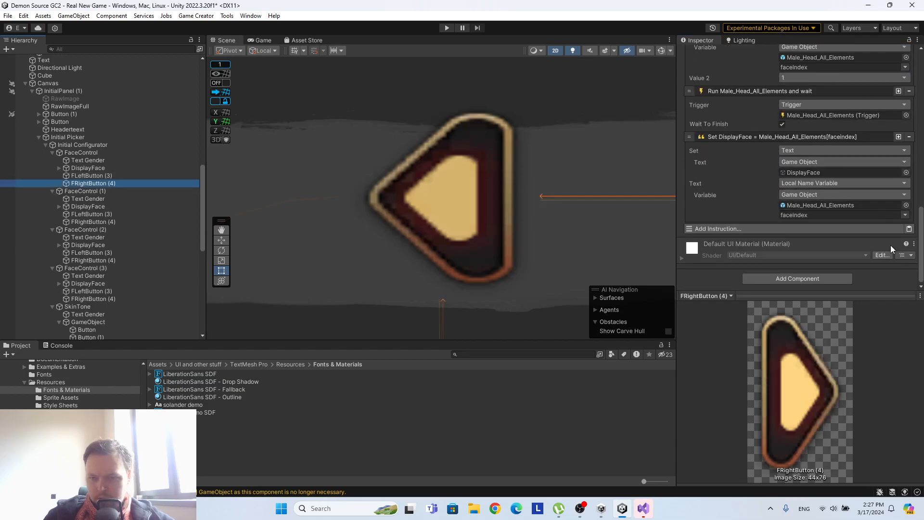
click(909, 232)
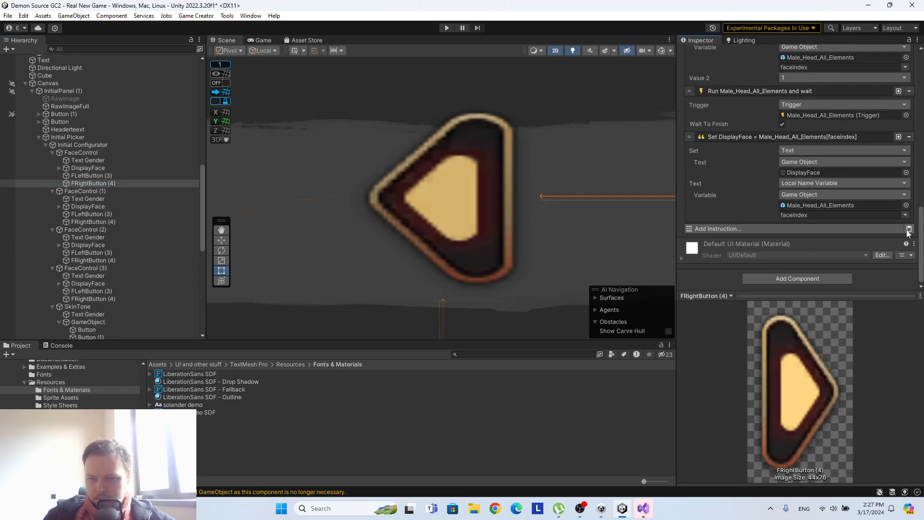
scroll(908, 233, up, 5)
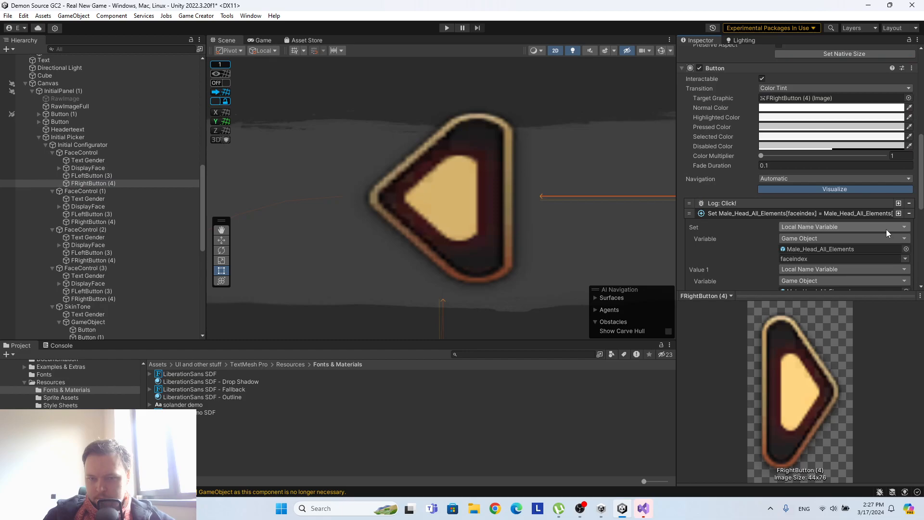
Copy the whole Check Conditions instruction from FLeftButton (3) and paste it into the first FaceControl's FRightButton (4).
click(89, 175)
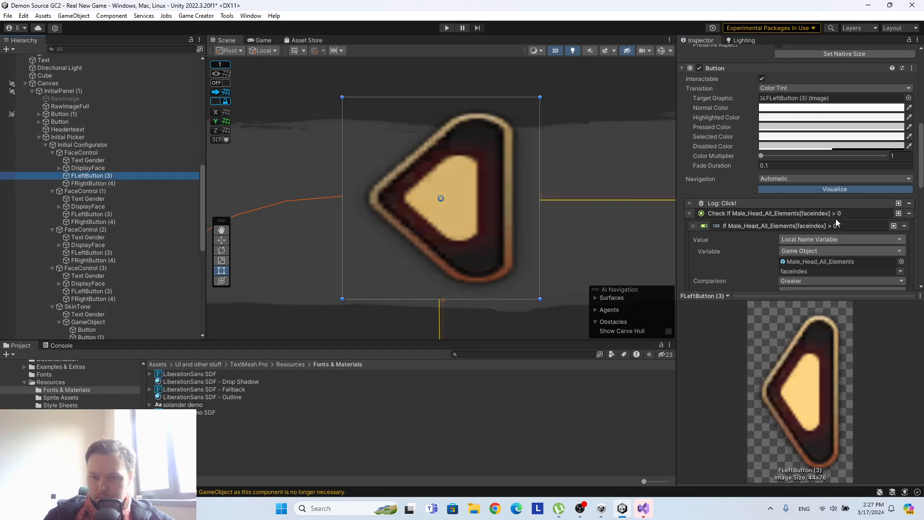
right_click(827, 211)
click(839, 215)
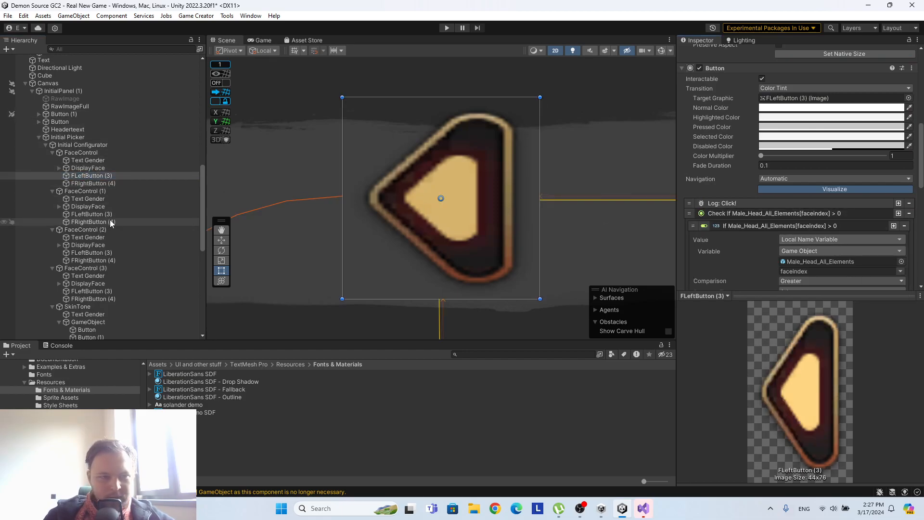
click(94, 183)
scroll(914, 233, down, 5)
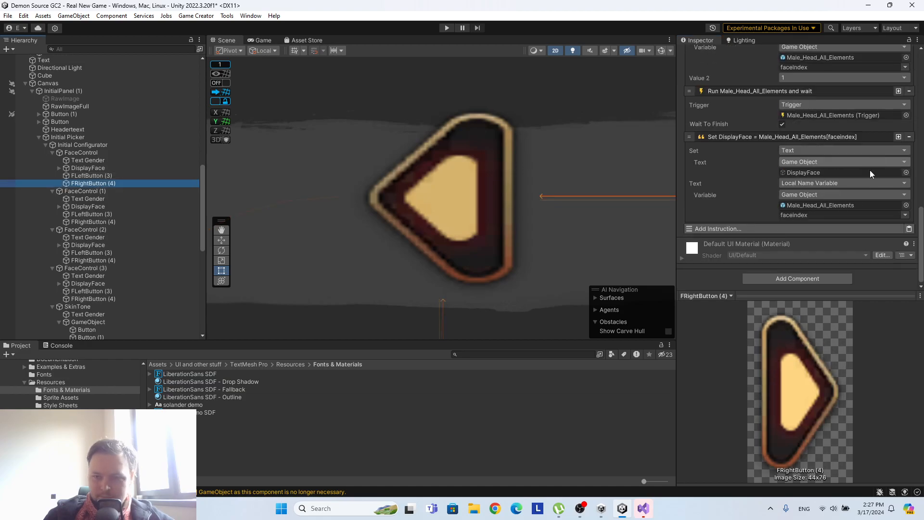
click(908, 229)
Move the pasted Check Conditions instruction directly below Log: Click! in FRightButton (4) and expand its condition.
drag(689, 227, 702, 86)
scroll(700, 183, up, 5)
scroll(788, 96, up, 1)
click(776, 122)
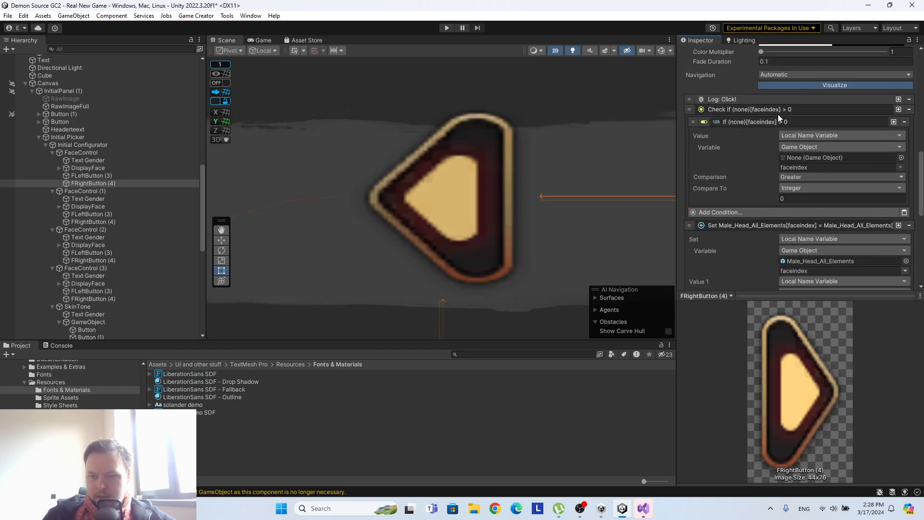
click(778, 112)
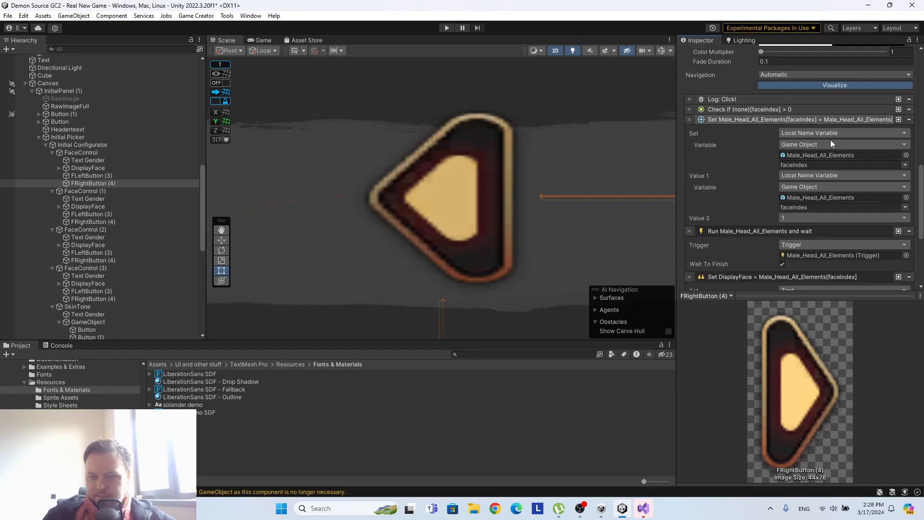
click(761, 108)
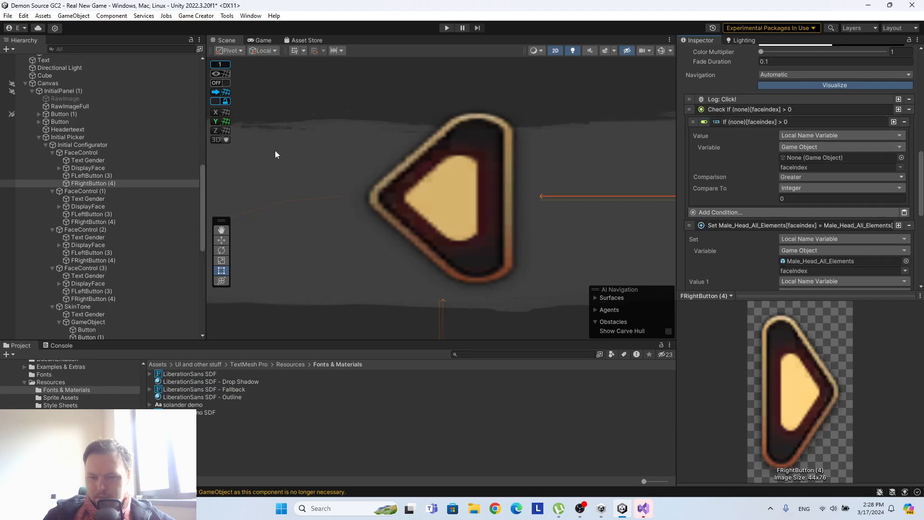
Assign Male_Head_All_Elements to FRightButton (4)'s faceindex condition and set the comparison to Less Or Equal 23.
scroll(128, 142, up, 10)
drag(111, 135, 827, 159)
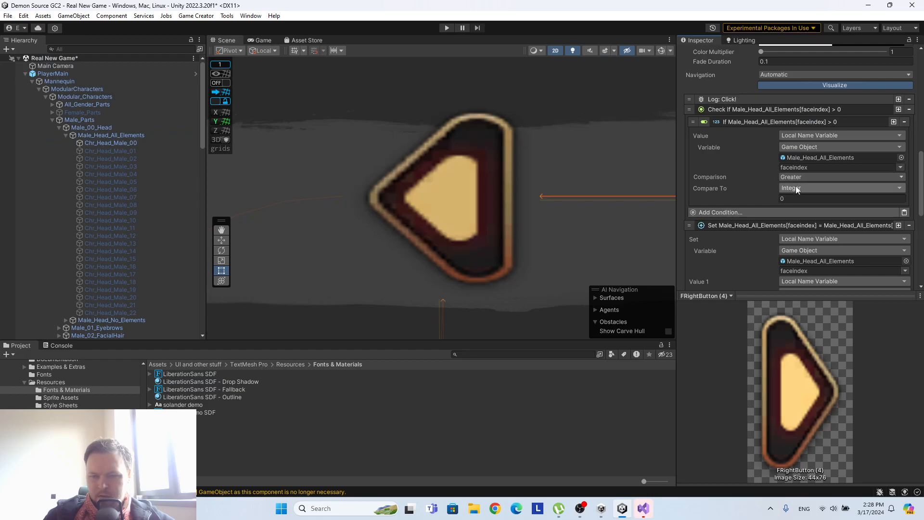
click(799, 179)
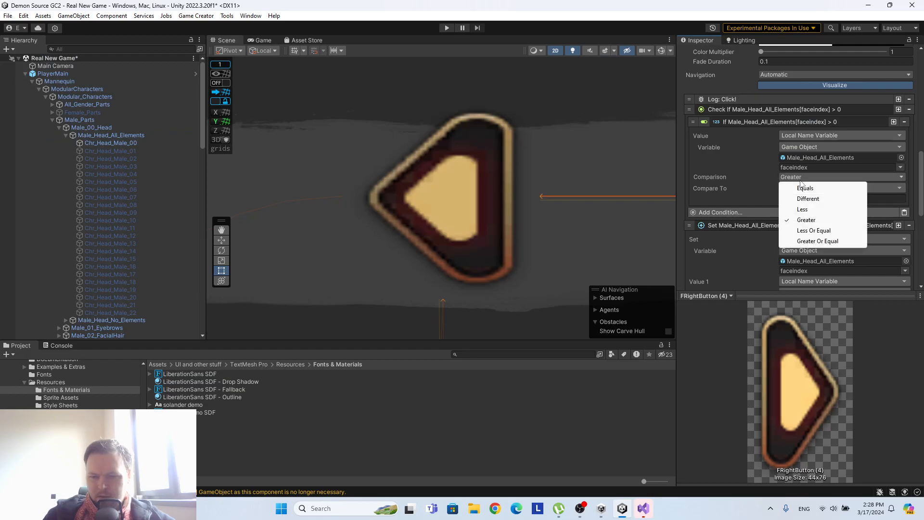
click(818, 230)
click(794, 198)
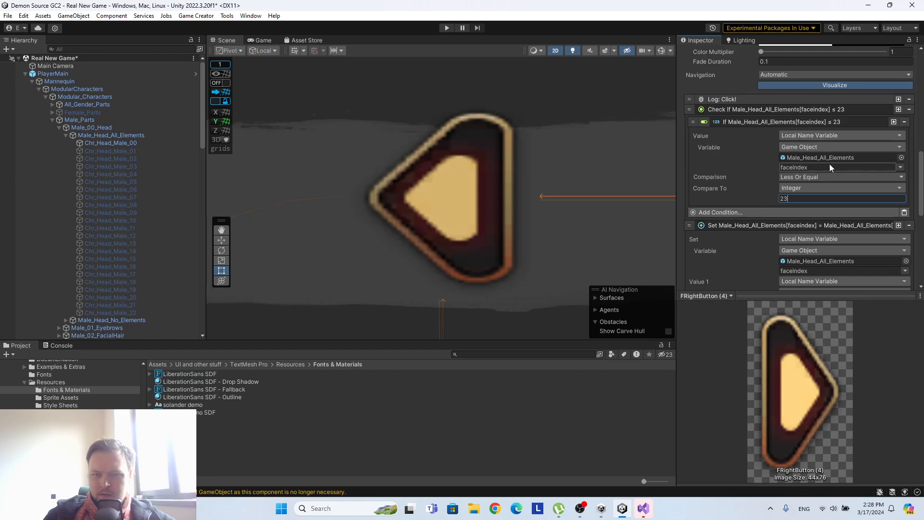
Save the Real New Game scene and start Play mode.
right_click(56, 57)
click(111, 79)
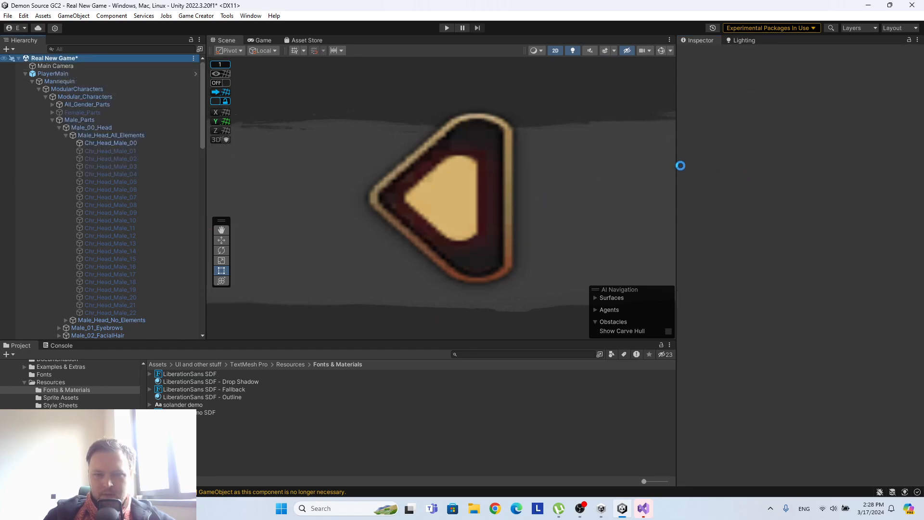
click(446, 28)
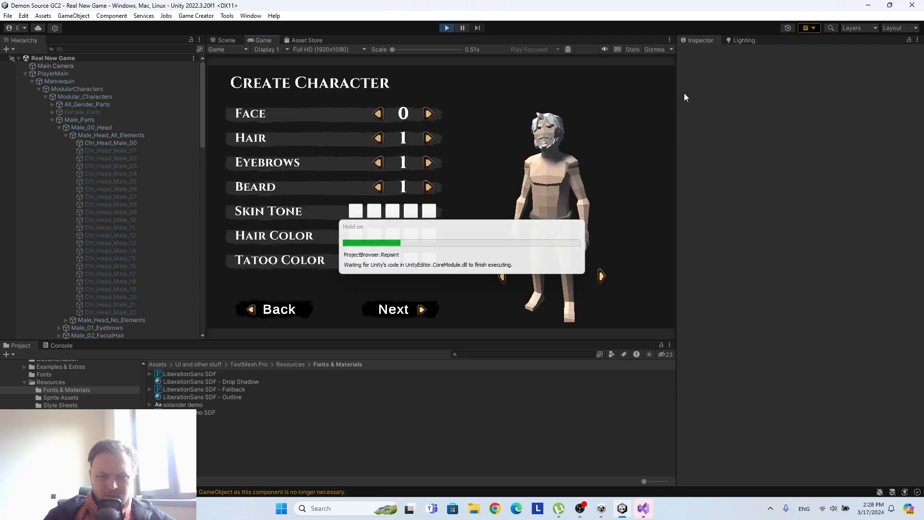
Test the Face arrows by stepping the number up a few times and back down to 0.
click(428, 114)
click(428, 114)
click(428, 114)
click(428, 113)
click(428, 114)
click(428, 113)
click(378, 113)
click(380, 114)
click(379, 114)
click(379, 114)
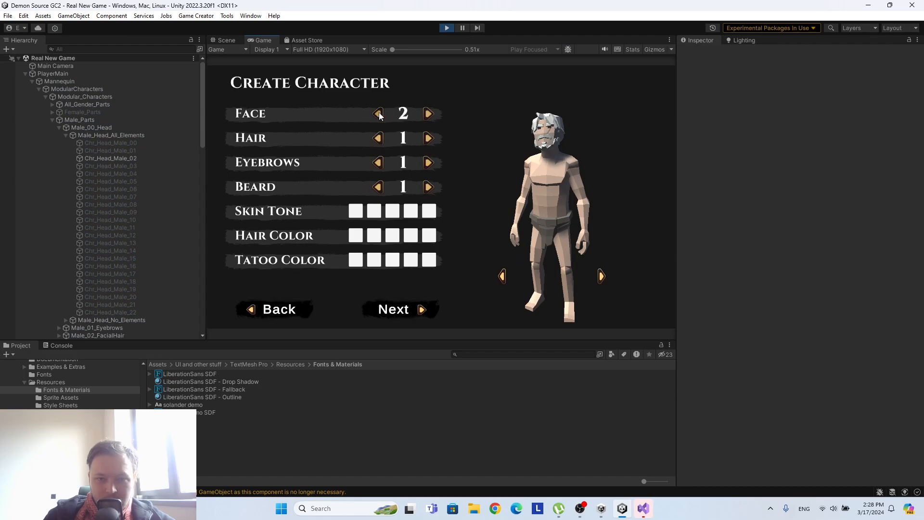
Step the Face number forward until it reaches its upper limit, and stop Play mode.
click(427, 114)
click(428, 114)
click(428, 114)
click(429, 114)
click(428, 114)
click(428, 114)
click(428, 114)
click(428, 114)
click(429, 114)
click(428, 114)
click(428, 114)
click(428, 114)
click(427, 114)
click(428, 114)
click(428, 114)
click(428, 114)
click(428, 114)
click(427, 114)
click(428, 114)
click(428, 114)
click(427, 114)
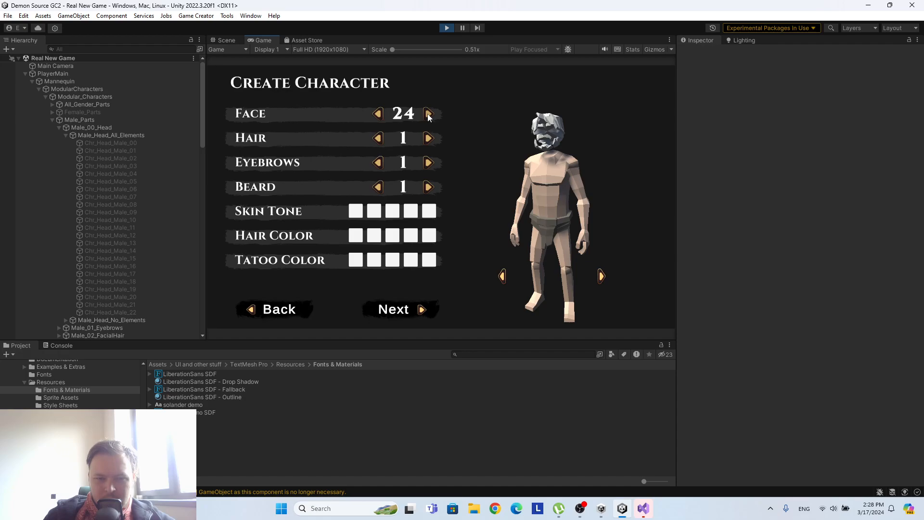
click(444, 28)
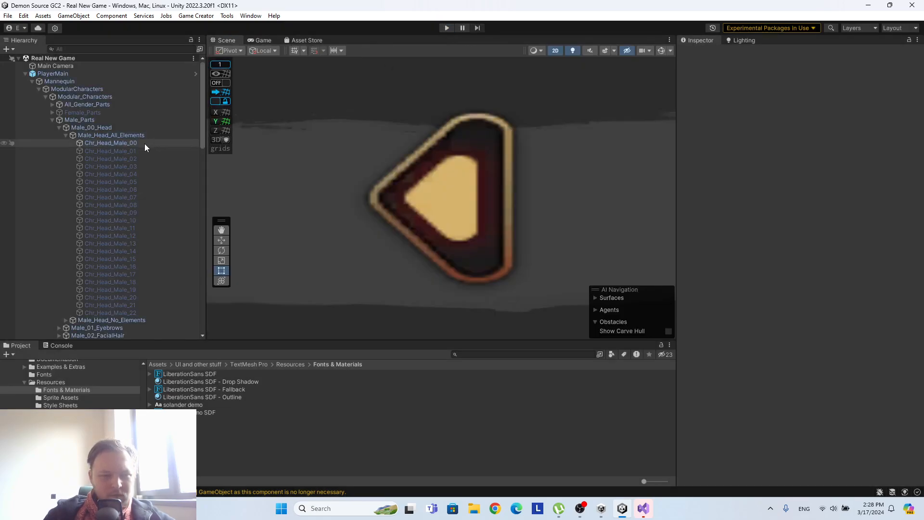
Set the compare value of the faceindex condition in the first FaceControl's FRightButton (4) to 22.
scroll(131, 163, down, 10)
scroll(134, 158, down, 5)
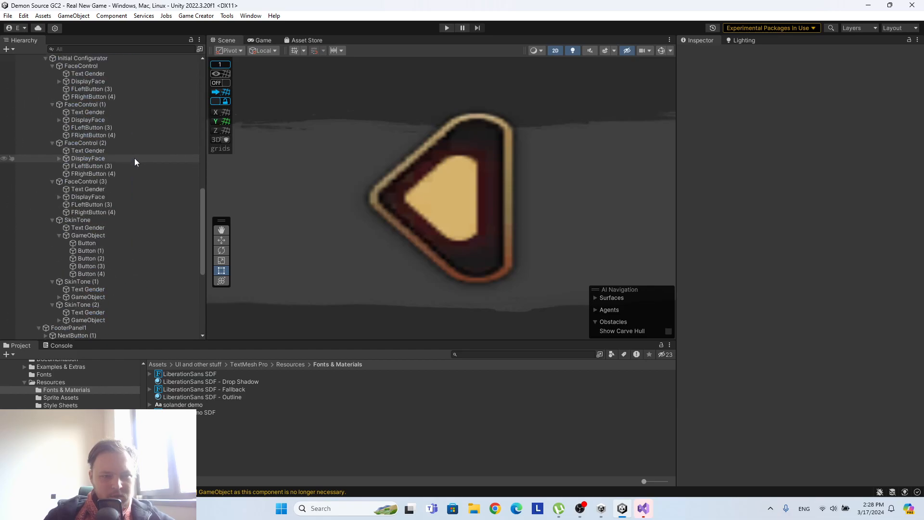
click(119, 182)
scroll(801, 226, down, 10)
click(797, 175)
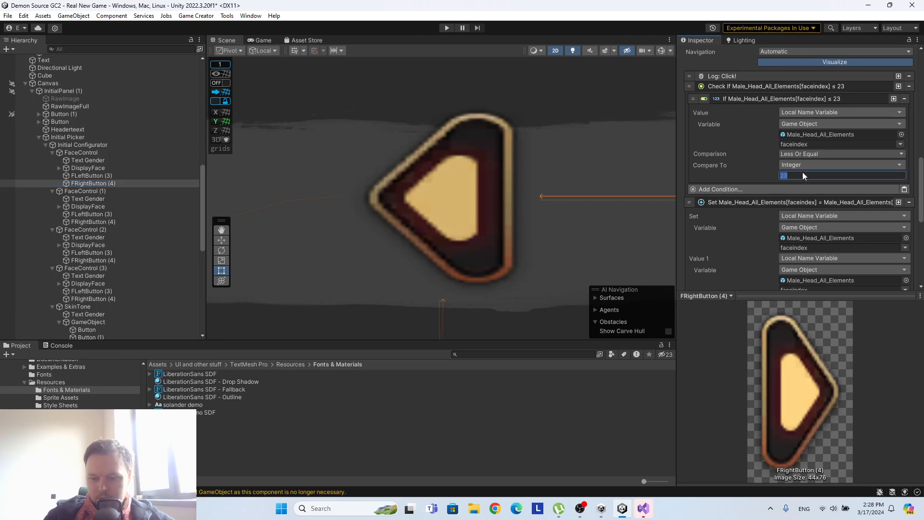
text(22)
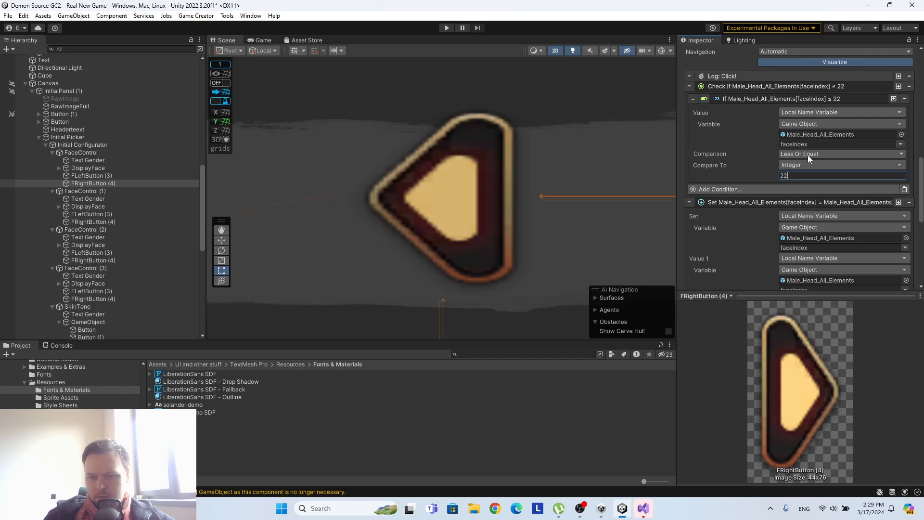
Play the scene, step the Face number forward until it reaches its upper limit, and stop Play mode.
click(447, 27)
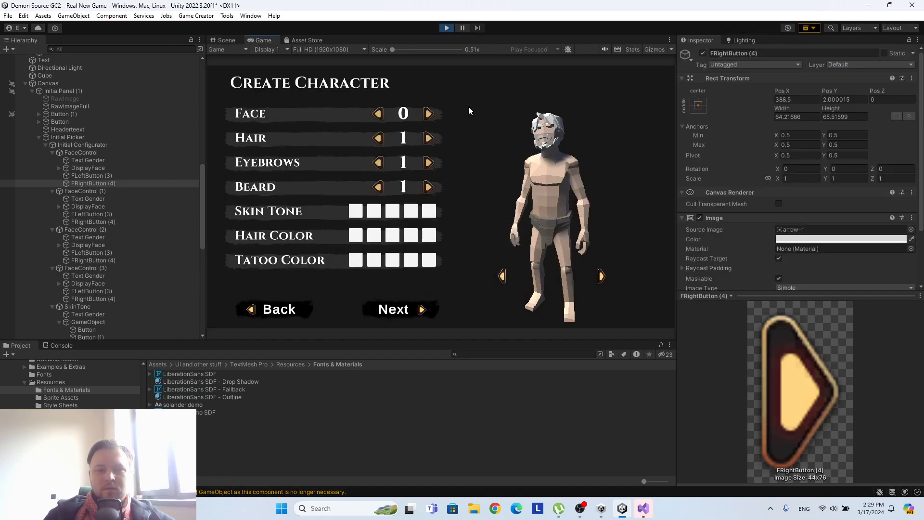
click(430, 115)
click(431, 115)
click(430, 114)
click(430, 114)
click(431, 115)
click(430, 114)
click(431, 115)
double_click(429, 114)
double_click(428, 114)
click(429, 114)
double_click(428, 114)
double_click(428, 114)
double_click(428, 114)
double_click(428, 114)
double_click(428, 114)
click(428, 114)
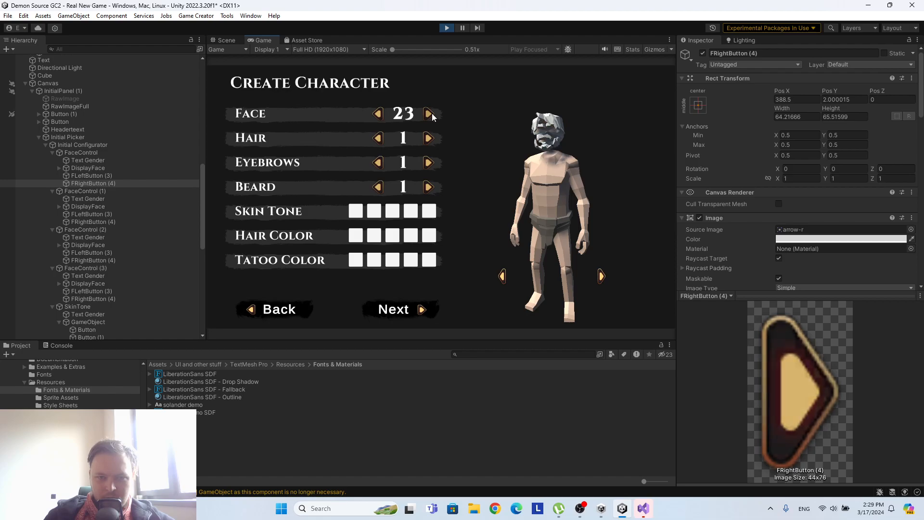
click(447, 27)
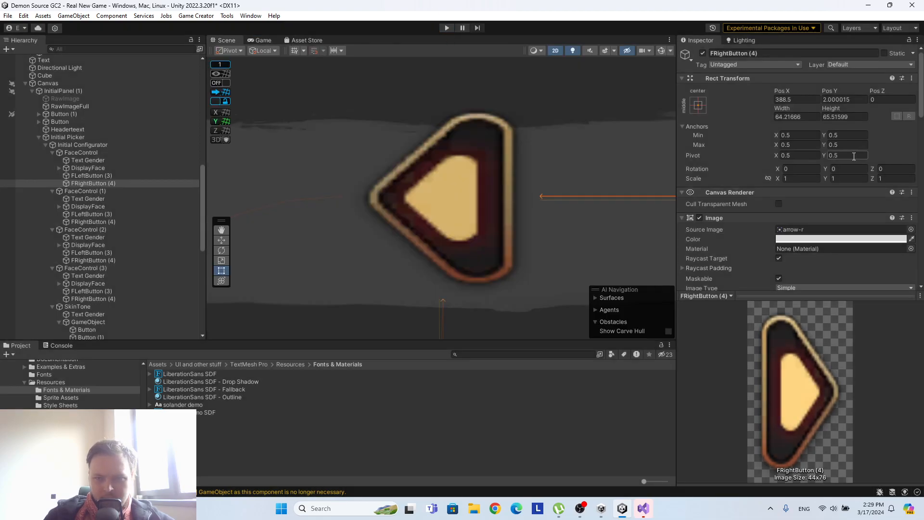
Set the compare value of FRightButton (4)'s faceindex condition to 21 and start Play mode.
scroll(854, 156, down, 15)
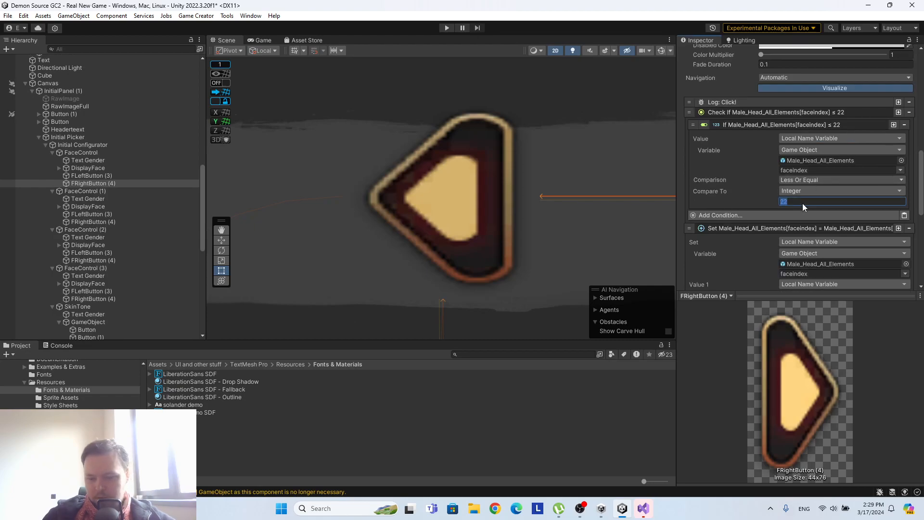
click(447, 27)
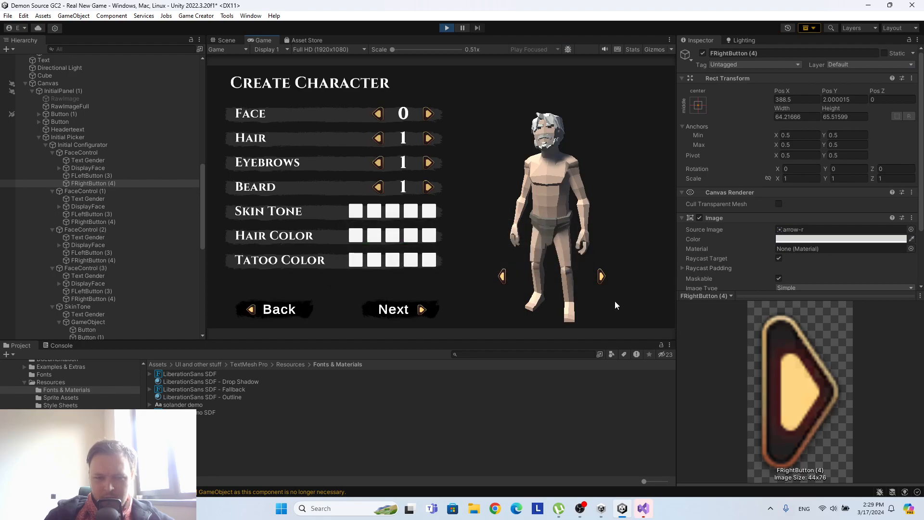
Step the Face number forward to its upper limit to test the new condition.
click(428, 114)
click(428, 114)
click(428, 114)
click(428, 114)
click(428, 114)
click(428, 114)
click(428, 114)
click(428, 114)
click(428, 114)
click(427, 114)
click(428, 114)
click(427, 114)
click(428, 114)
click(428, 114)
click(428, 114)
click(427, 114)
click(427, 114)
click(428, 114)
click(428, 114)
click(428, 114)
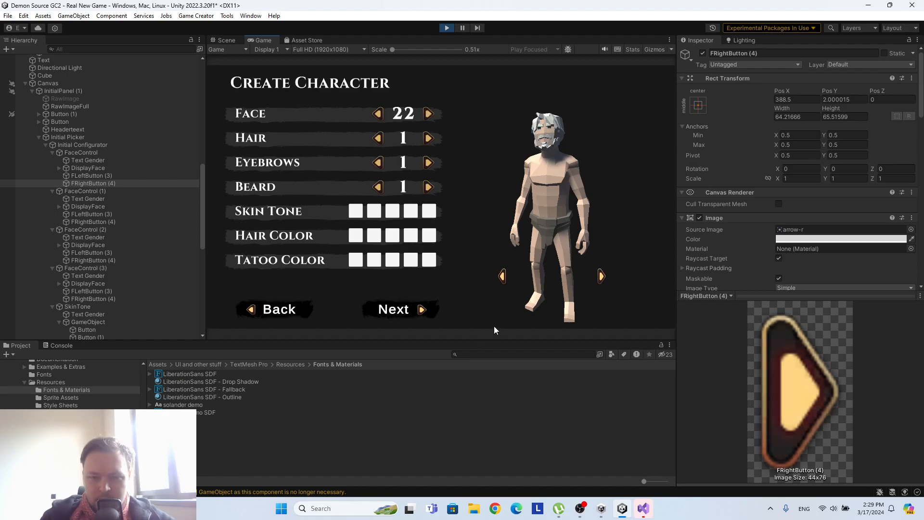
Enlarge the Game view and test the Face arrows by stepping one back and one forward.
drag(491, 342, 553, 440)
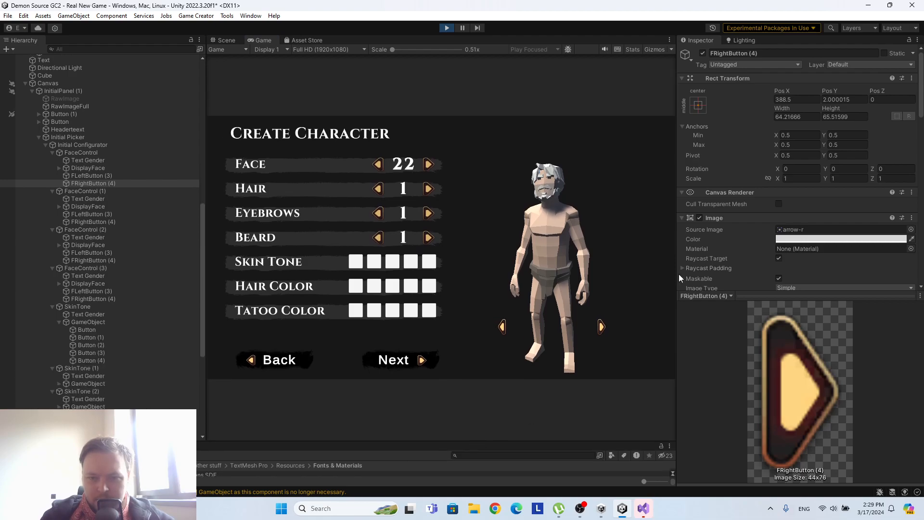
drag(677, 273, 841, 263)
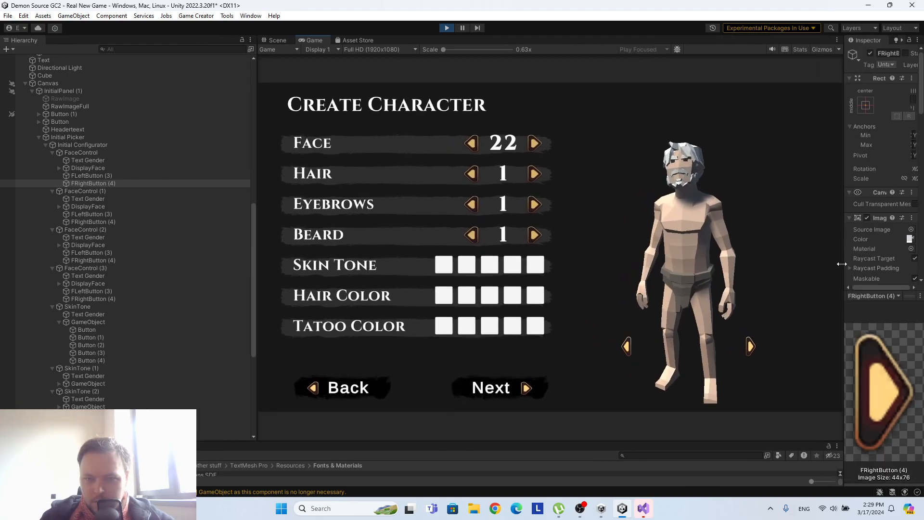
drag(256, 225, 92, 229)
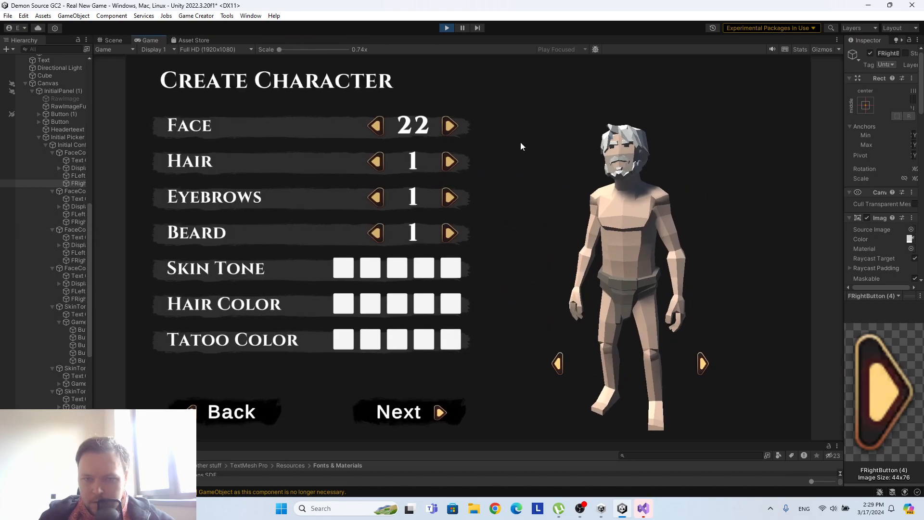
click(378, 129)
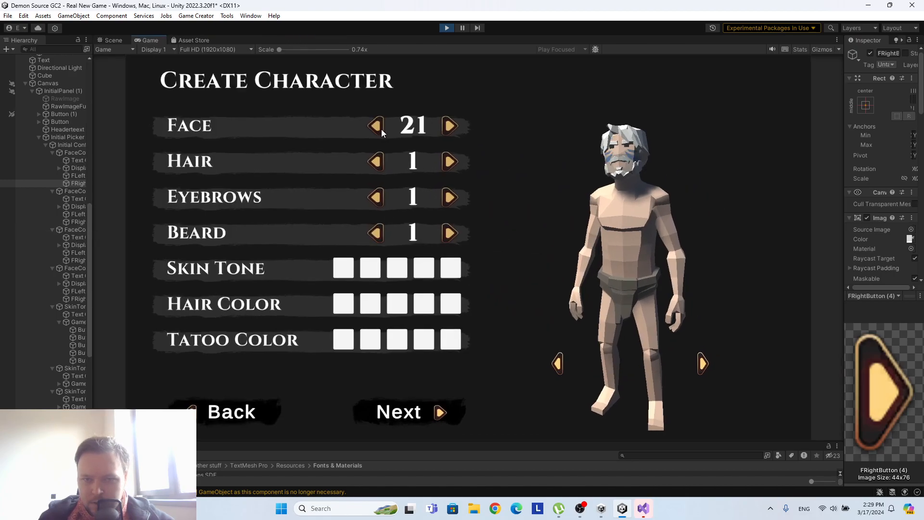
click(453, 126)
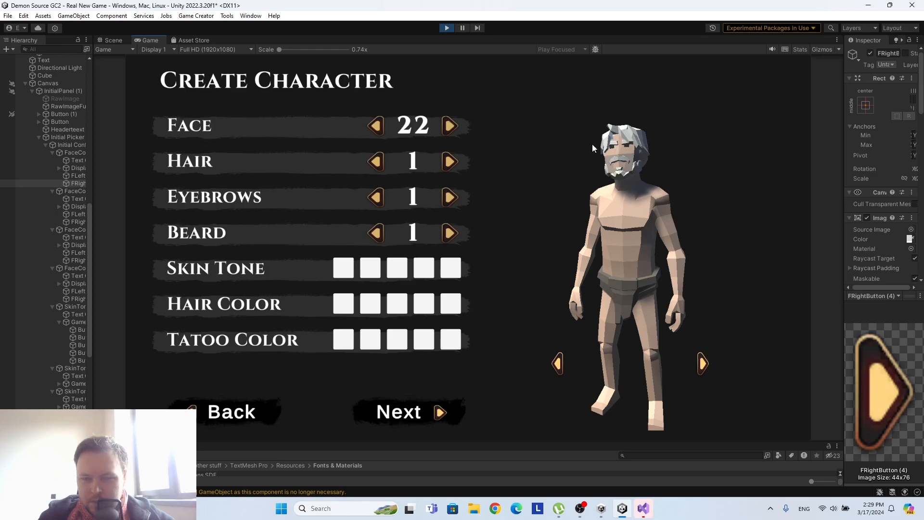
Step the Face number all the way back to 0 to test the lower limit.
click(377, 127)
click(376, 126)
click(376, 126)
click(377, 127)
click(376, 126)
click(377, 127)
click(376, 127)
click(376, 127)
click(376, 126)
click(376, 127)
click(377, 126)
click(377, 127)
click(377, 127)
click(377, 126)
click(376, 127)
click(377, 127)
click(377, 127)
click(376, 127)
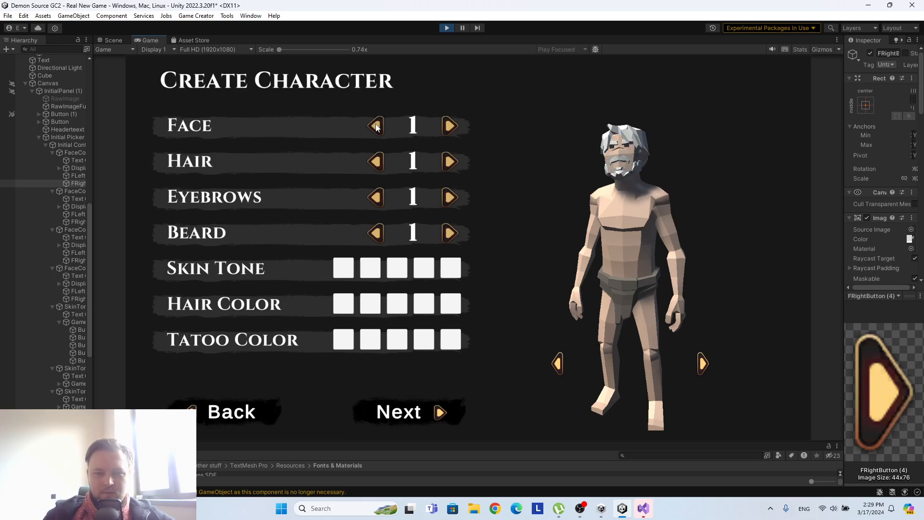
click(376, 126)
click(449, 126)
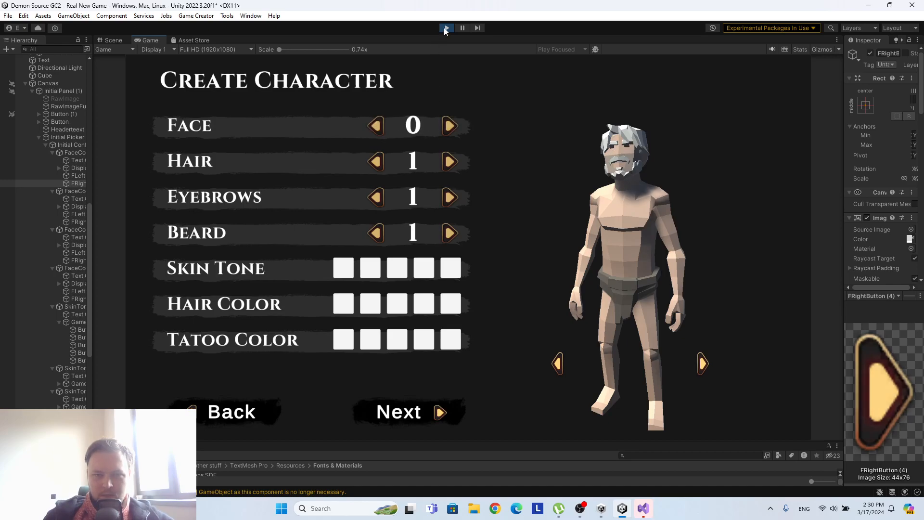
Shrink the Game view to make room for the Project, Hierarchy and Inspector areas, and stop Play mode.
drag(407, 443, 408, 297)
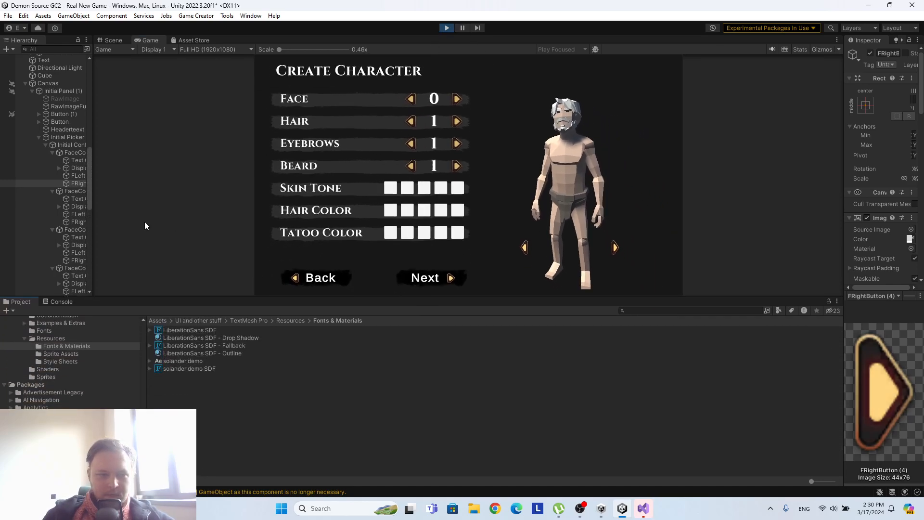
drag(92, 211, 238, 210)
drag(843, 182, 667, 199)
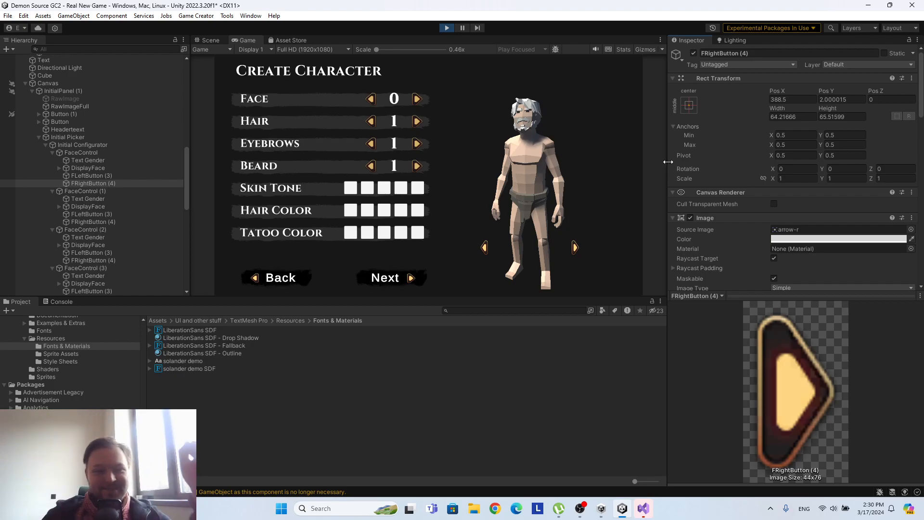
click(446, 28)
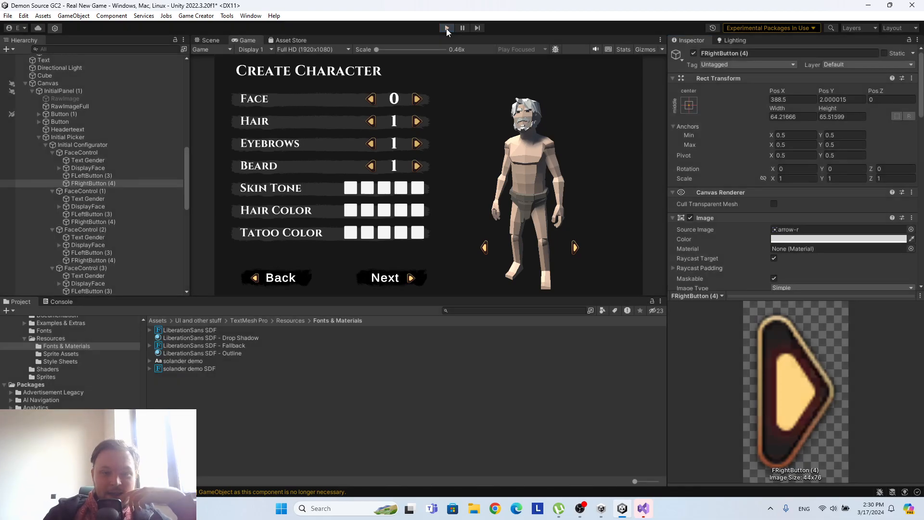
Collapse Male_Head_All_Elements in the hierarchy and review its list variables, faceindex variable, Trigger and Actions components.
scroll(148, 148, up, 10)
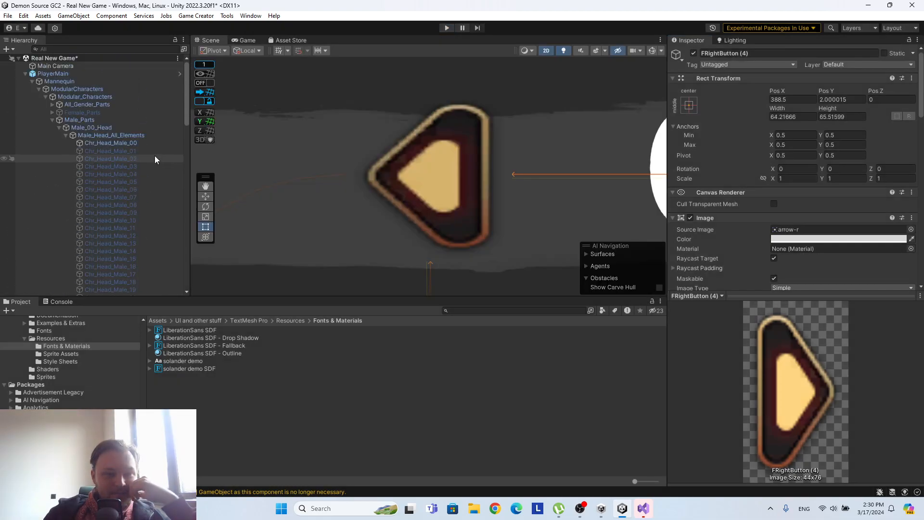
click(66, 135)
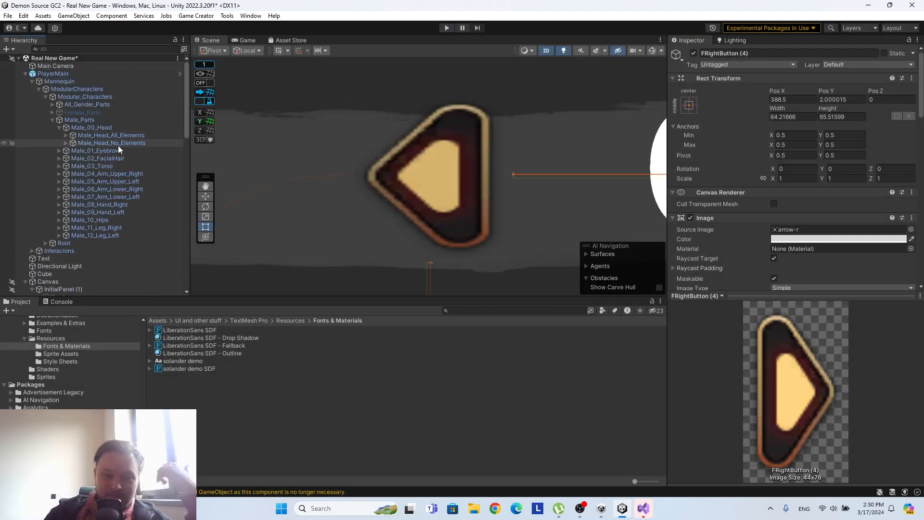
click(99, 136)
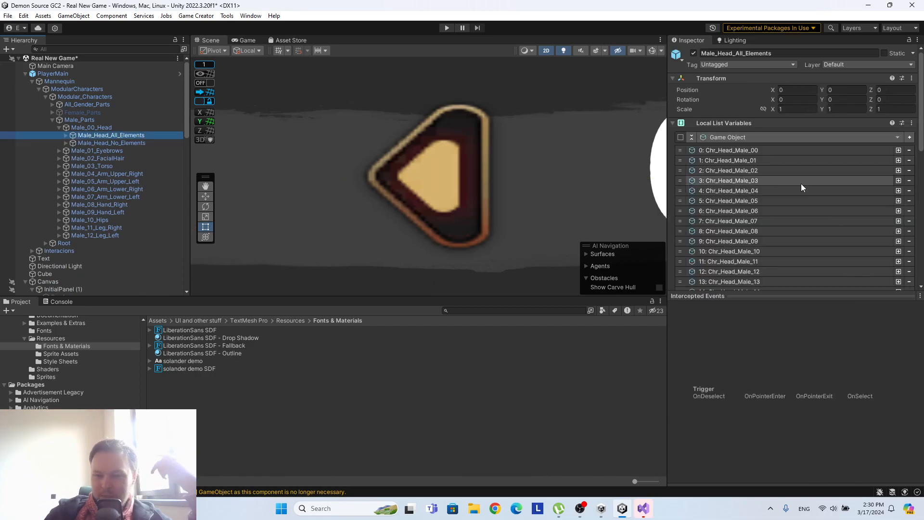
scroll(802, 187, down, 3)
scroll(800, 183, down, 5)
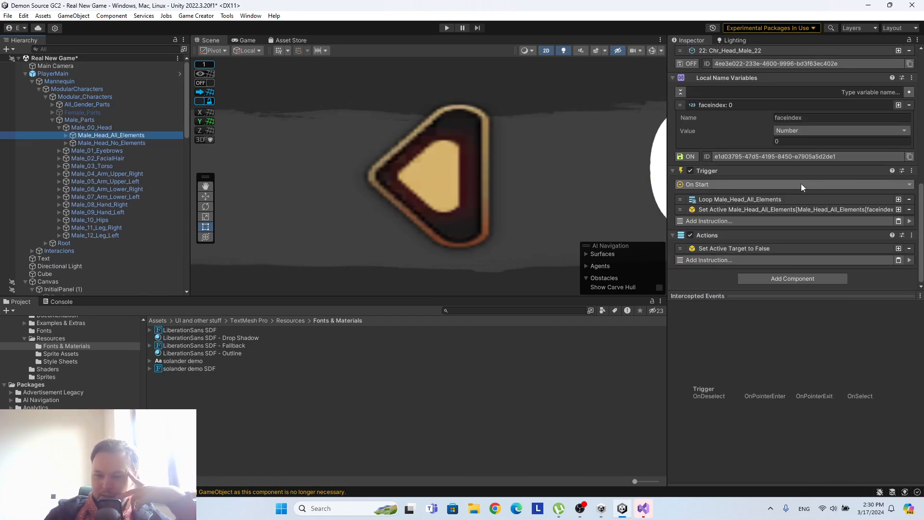
scroll(800, 183, up, 4)
scroll(801, 162, up, 5)
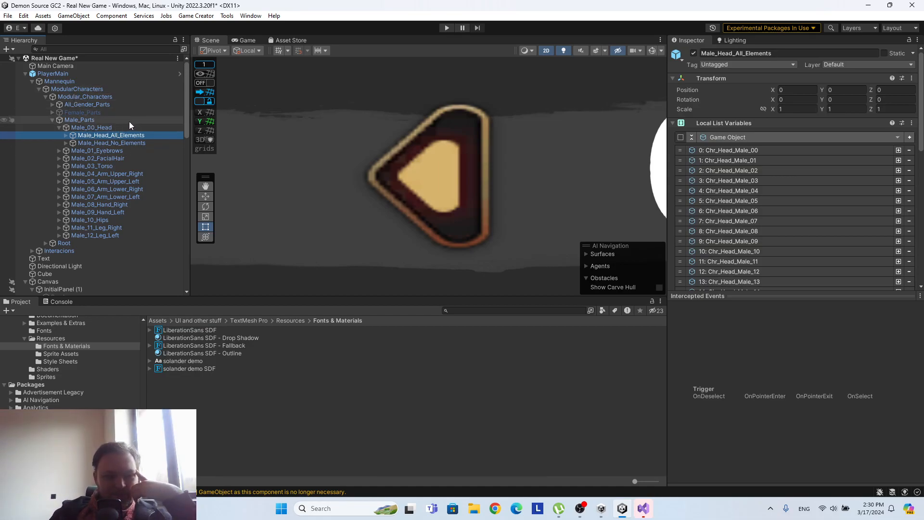
Expand All_Gender_Parts in the hierarchy and select All_01_Hair.
click(51, 104)
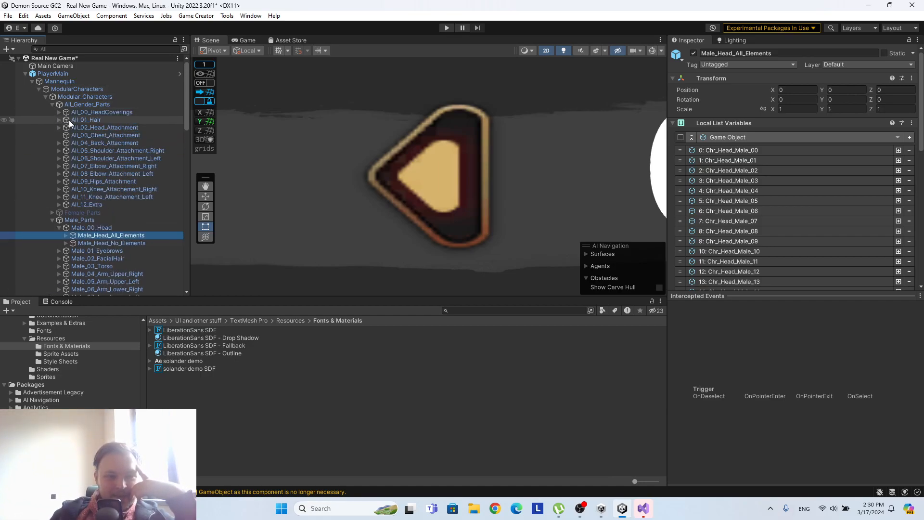
click(59, 120)
click(59, 120)
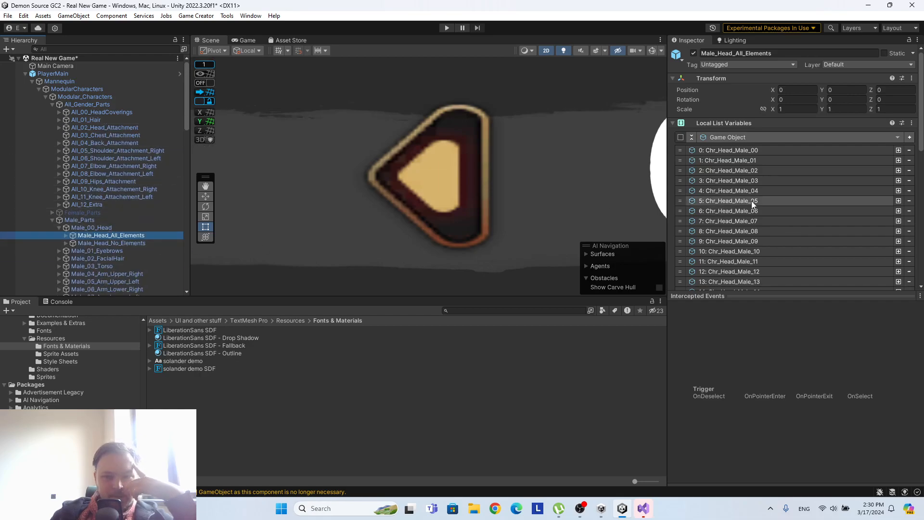
click(121, 119)
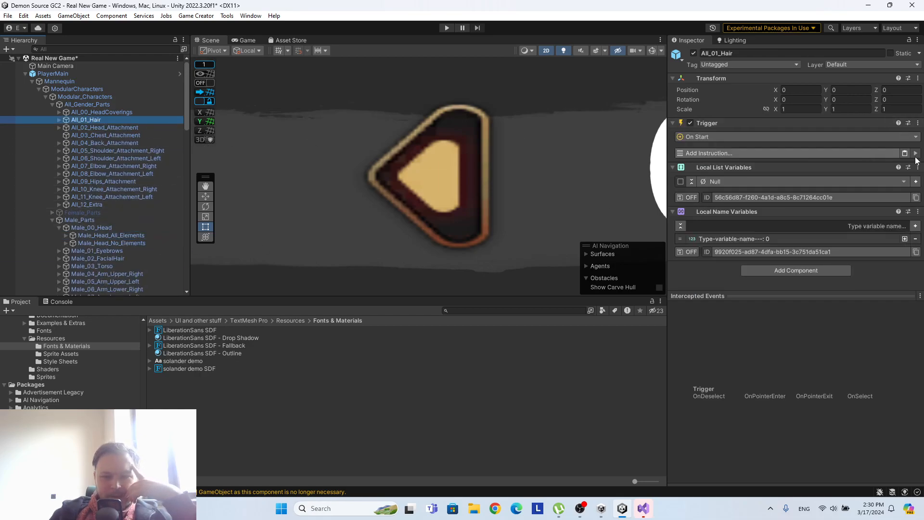
Try removing the Trigger component from All_01_Hair in the scene instance, and revert the removal.
click(917, 124)
click(854, 148)
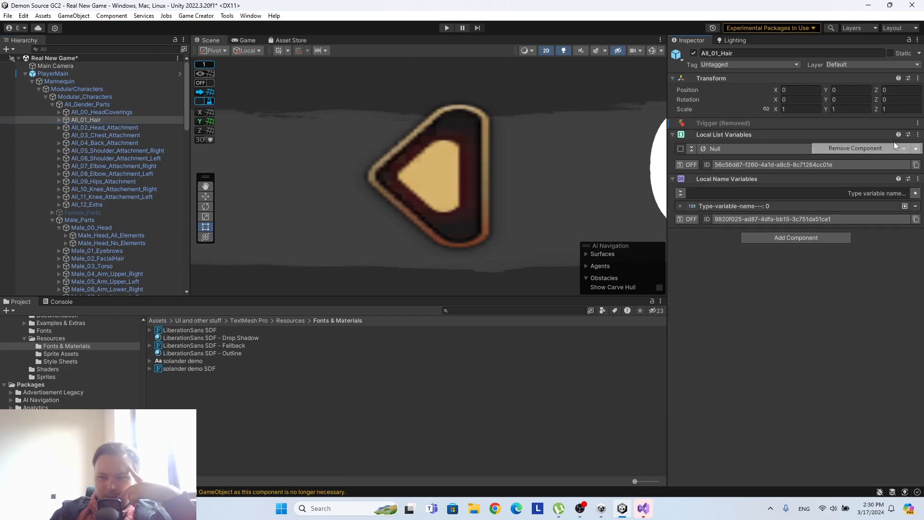
click(917, 123)
click(890, 144)
click(918, 123)
mouse_move(864, 137)
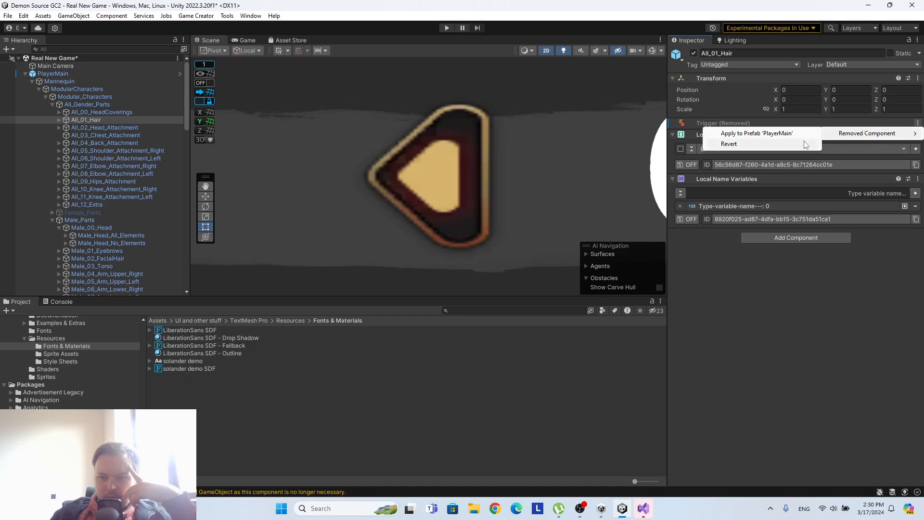
click(770, 145)
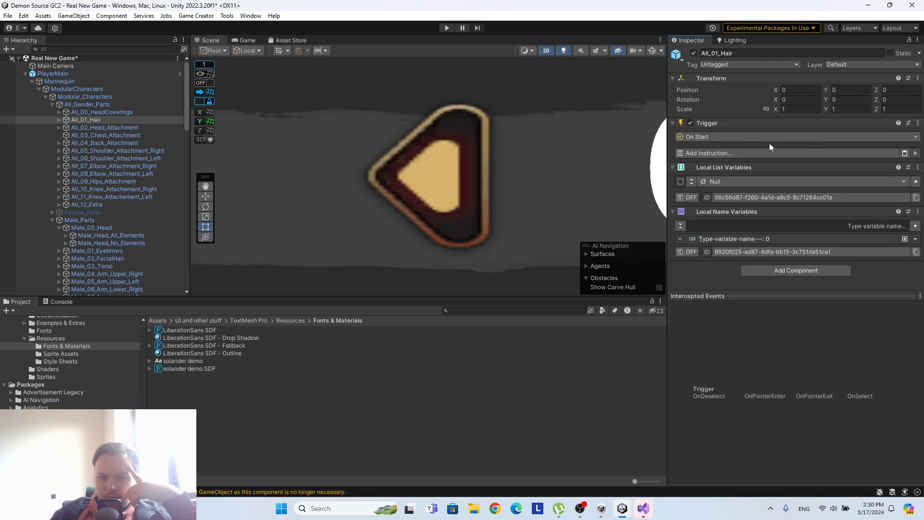
Open the PlayerMain prefab and remove the Trigger, Local List Variables and Local Name Variables components from All_01_Hair.
click(180, 74)
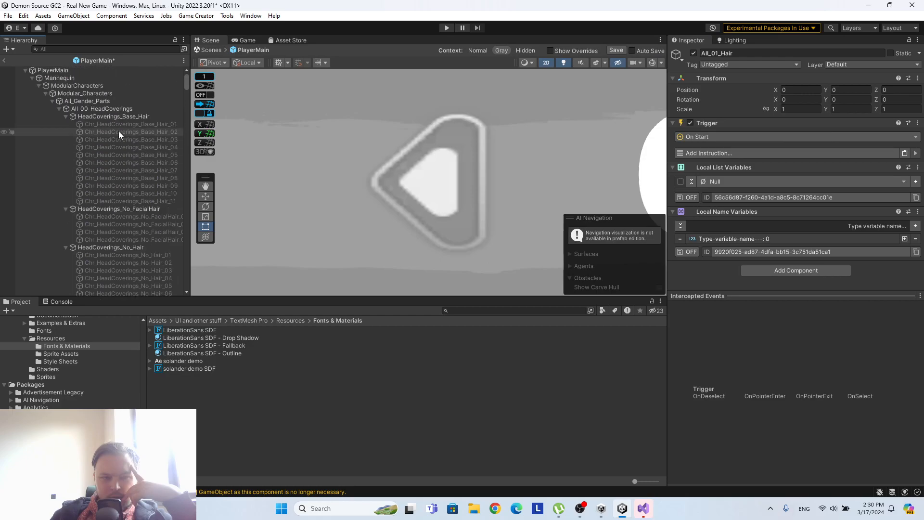
click(917, 123)
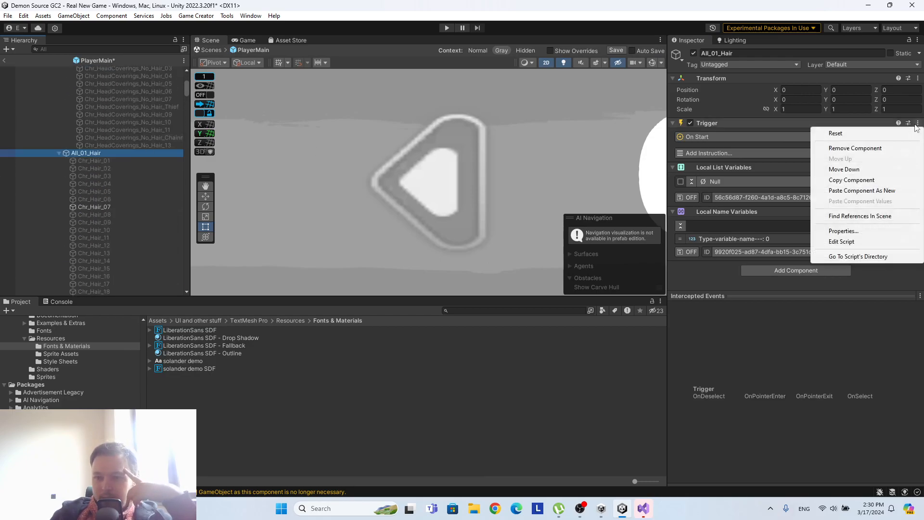
click(899, 147)
click(917, 123)
click(908, 148)
click(917, 123)
click(859, 146)
Add fresh Local List Variables and Local Name Variables components to All_01_Hair.
click(806, 127)
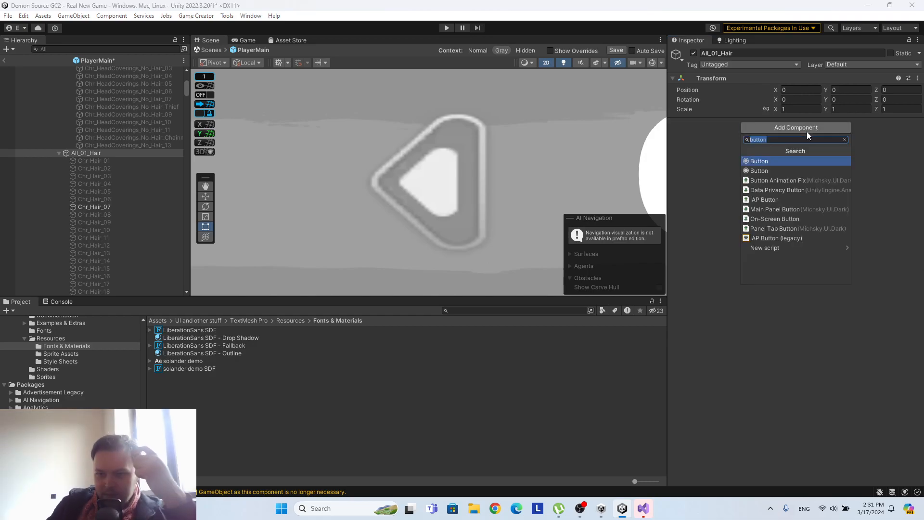
text(loca)
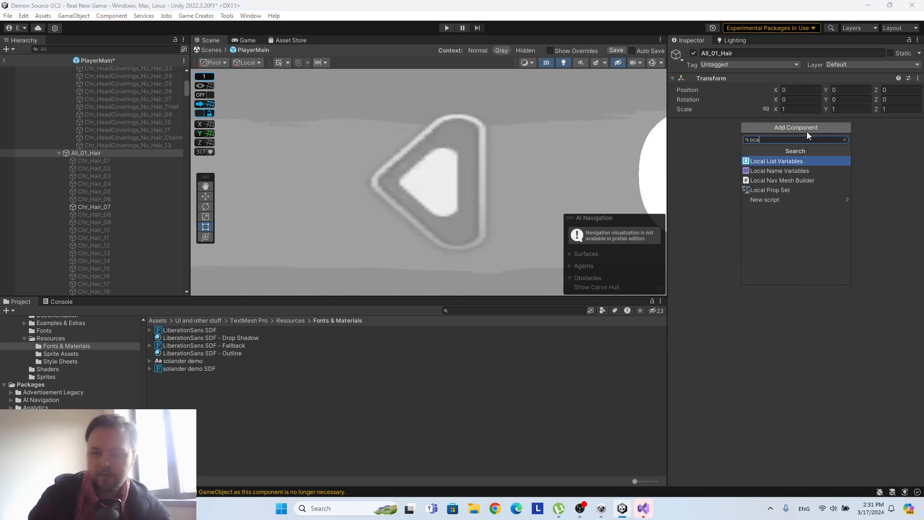
click(836, 161)
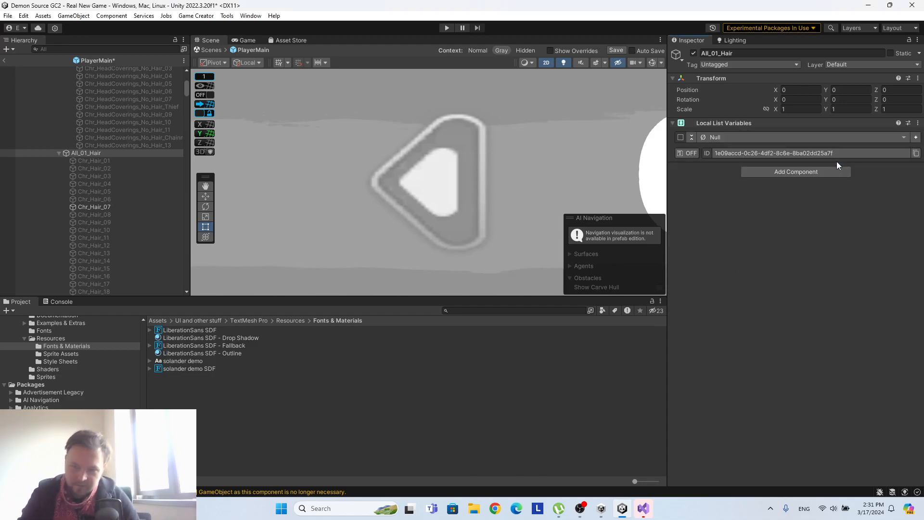
click(833, 170)
click(808, 211)
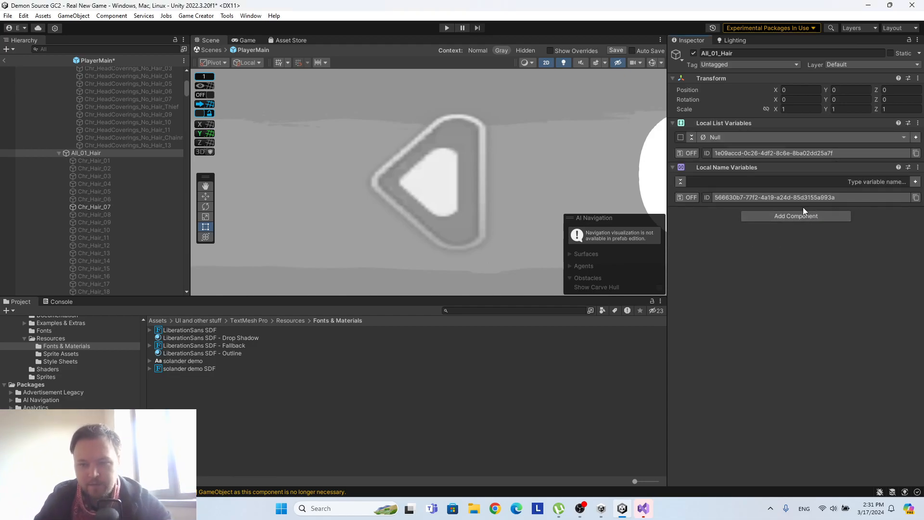
Add a Trigger component and an Actions component to All_01_Hair.
click(806, 216)
text(trig)
click(774, 250)
click(783, 261)
text(act)
click(770, 291)
Widen the Hierarchy and set the element type of All_01_Hair's Local List Variables to Game Object.
scroll(765, 231, down, 1)
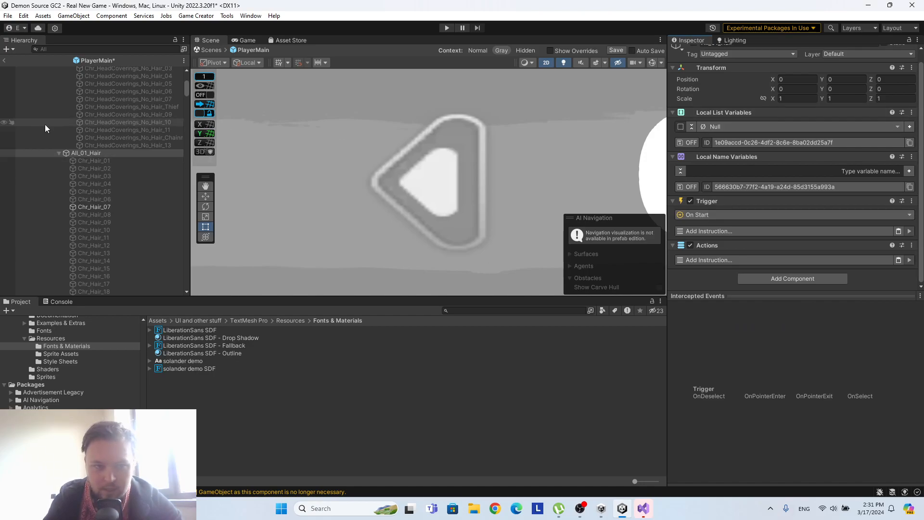
scroll(128, 163, down, 3)
drag(190, 159, 296, 160)
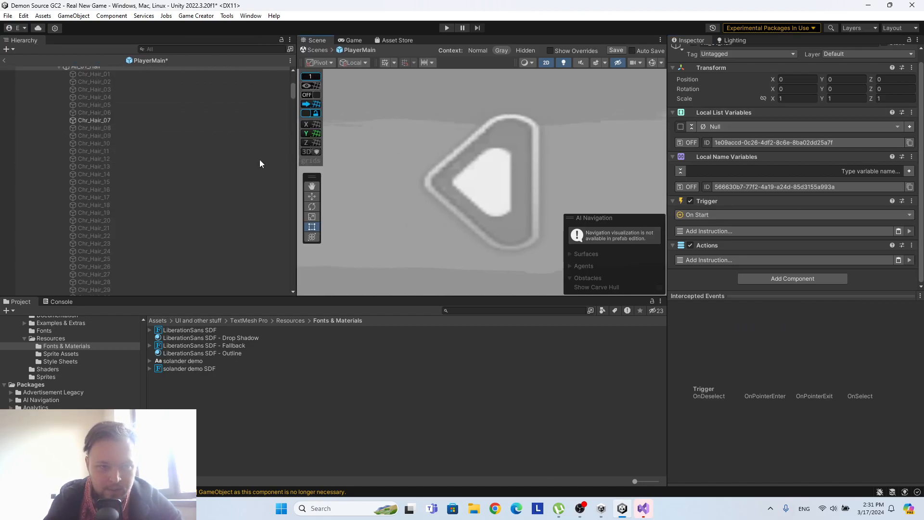
scroll(138, 153, up, 3)
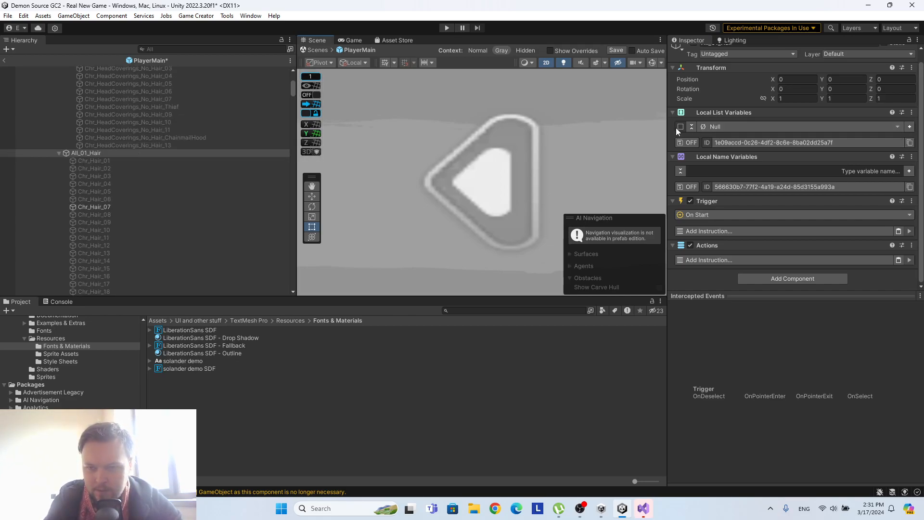
click(868, 127)
click(779, 186)
click(758, 189)
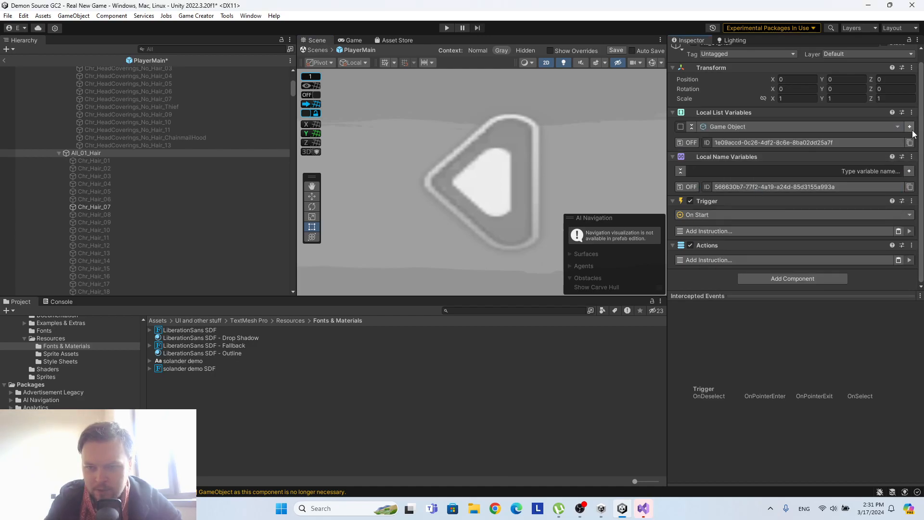
Add 38 empty Game Object entries, indexed 0 to 37, to All_01_Hair's Local List Variables.
scroll(178, 214, down, 10)
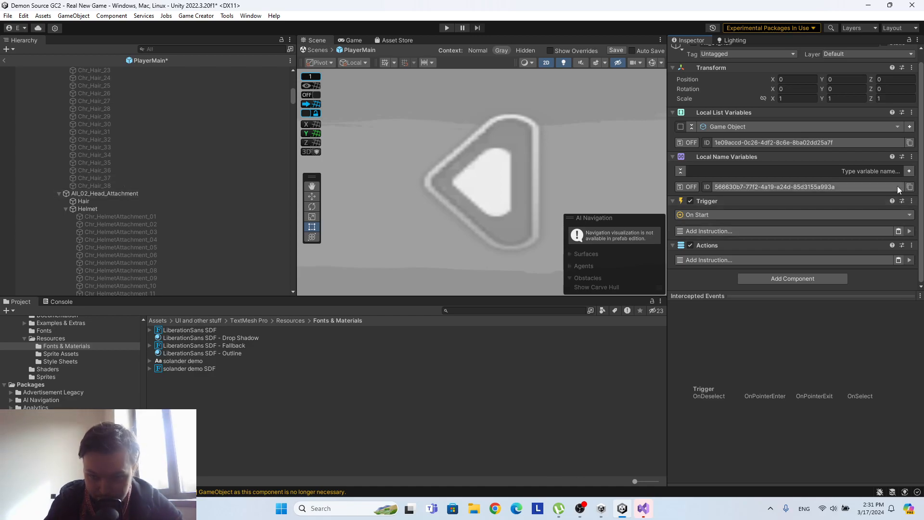
click(910, 127)
click(909, 127)
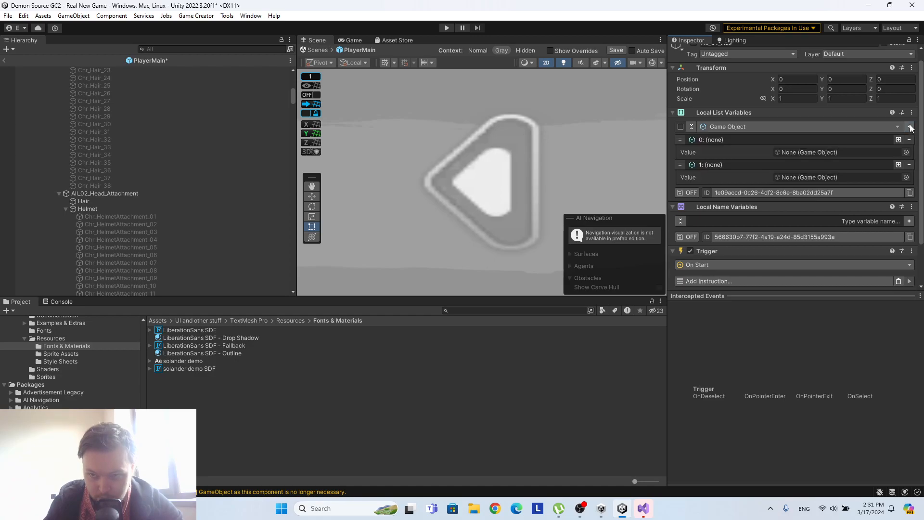
click(909, 127)
click(910, 126)
click(910, 126)
click(910, 127)
click(910, 127)
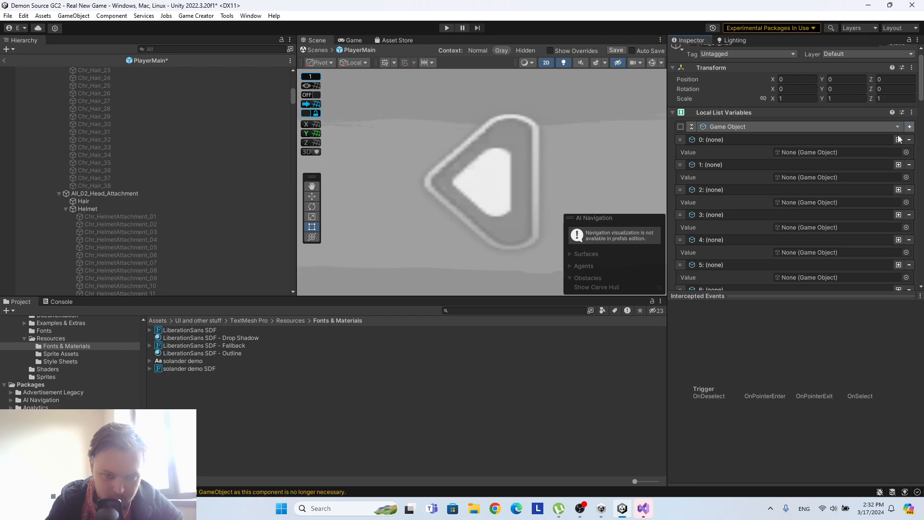
Assign Chr_Hair_01 through Chr_Hair_08 in order to entries 0 to 7 of the hair list.
scroll(166, 147, up, 10)
click(281, 134)
drag(281, 134, 884, 154)
drag(113, 140, 822, 181)
drag(91, 148, 840, 201)
scroll(844, 190, down, 3)
drag(118, 153, 829, 153)
drag(114, 162, 866, 166)
drag(105, 173, 847, 204)
drag(94, 178, 818, 225)
drag(100, 186, 815, 248)
Assign Chr_Hair_09 through Chr_Hair_16 in order to entries 8 to 15 of the hair list.
scroll(814, 227, down, 5)
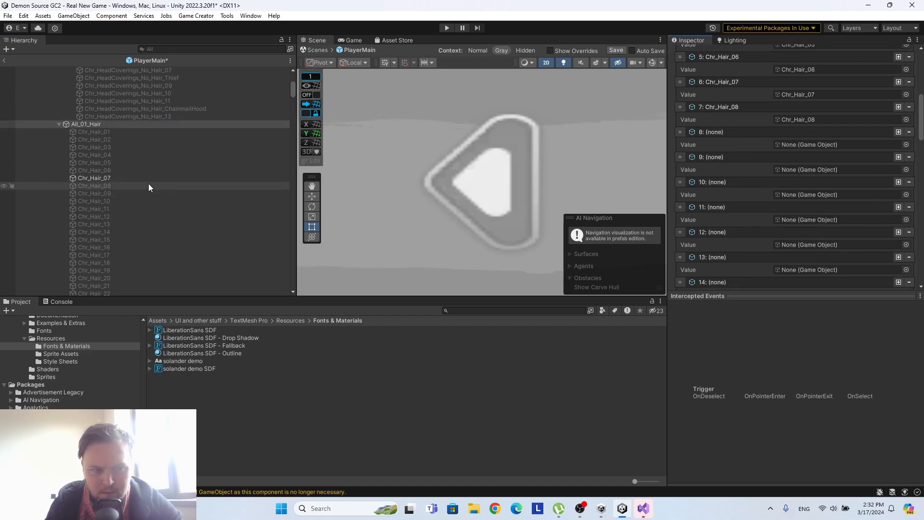
drag(117, 193, 828, 145)
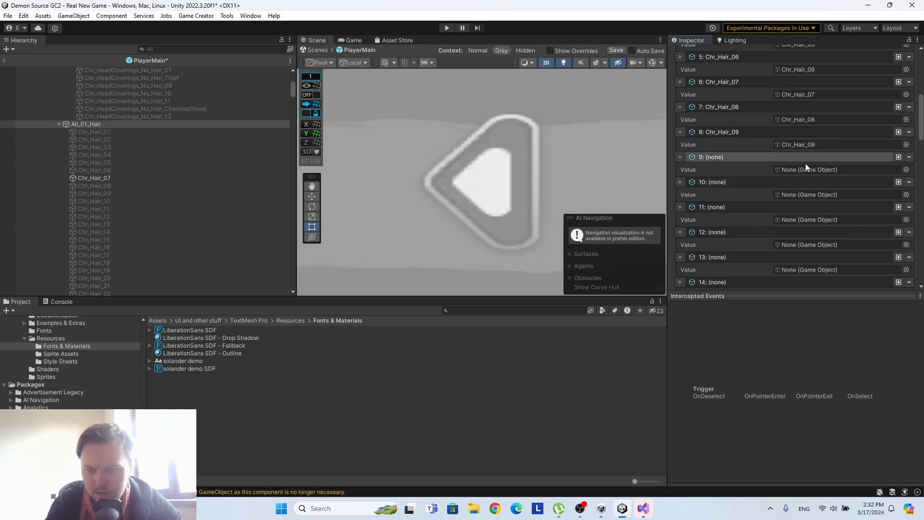
click(117, 202)
drag(117, 198, 856, 173)
drag(113, 211, 818, 195)
drag(101, 216, 800, 221)
scroll(70, 180, down, 3)
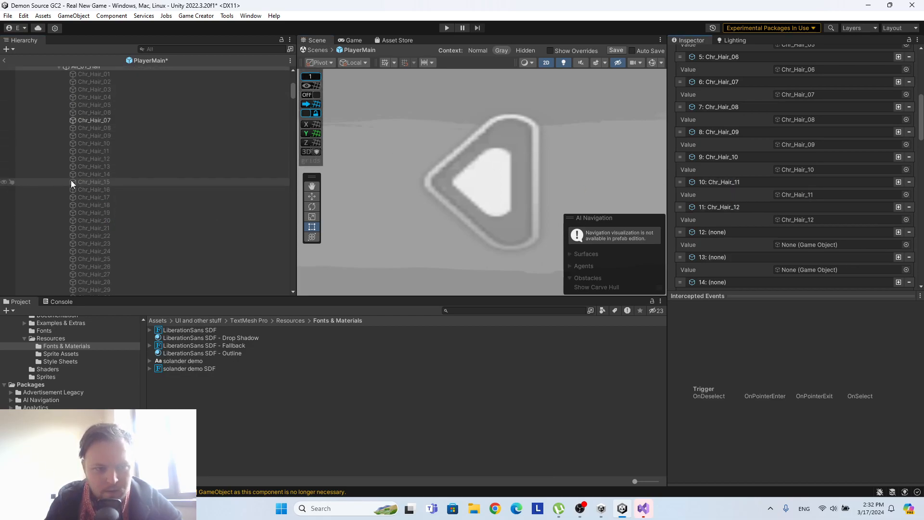
drag(117, 168, 803, 245)
scroll(803, 228, down, 3)
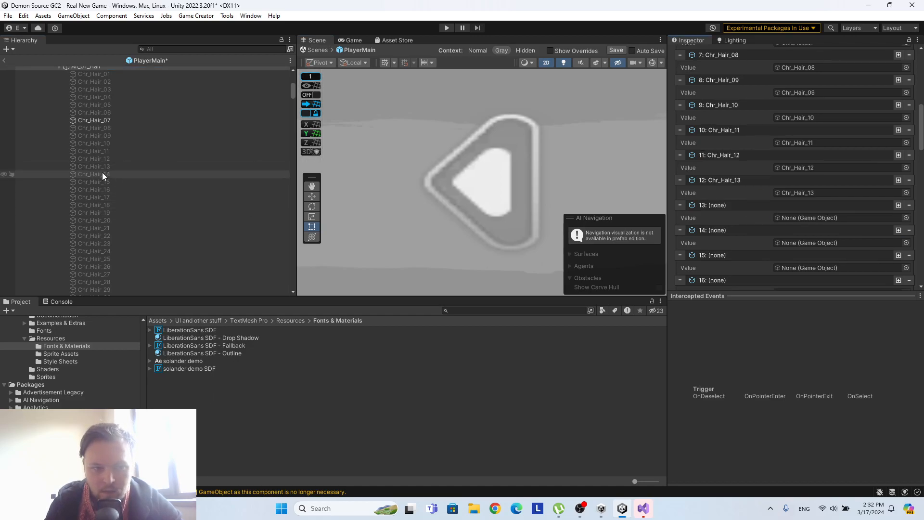
drag(102, 174, 830, 221)
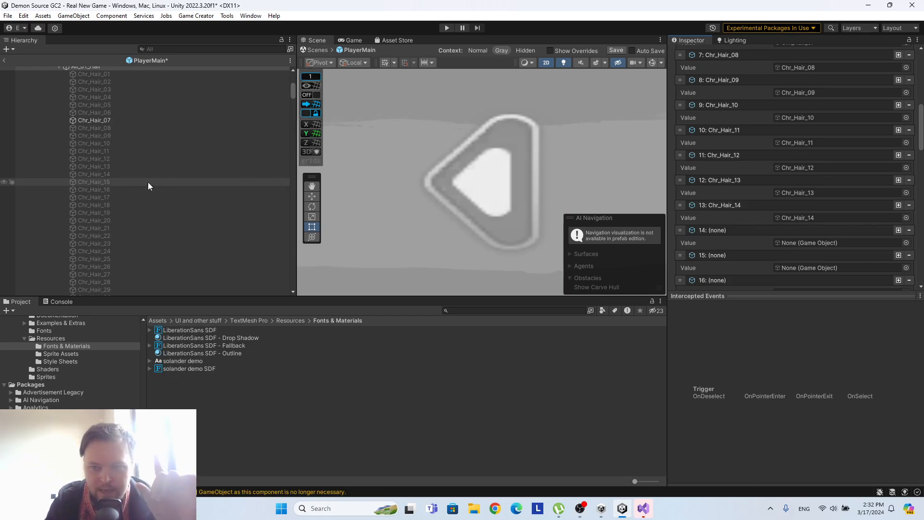
drag(135, 179, 807, 234)
scroll(808, 235, down, 1)
drag(104, 191, 818, 216)
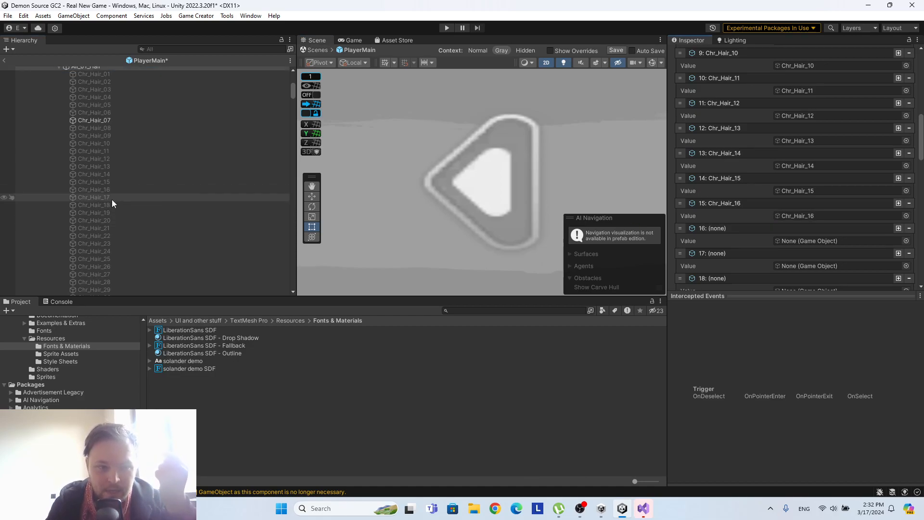
Assign Chr_Hair_17 to entries 16 and 17, and Chr_Hair_18 through Chr_Hair_20 to entries 18 to 20 of the hair list.
drag(111, 197, 846, 243)
drag(130, 205, 841, 264)
scroll(841, 263, down, 3)
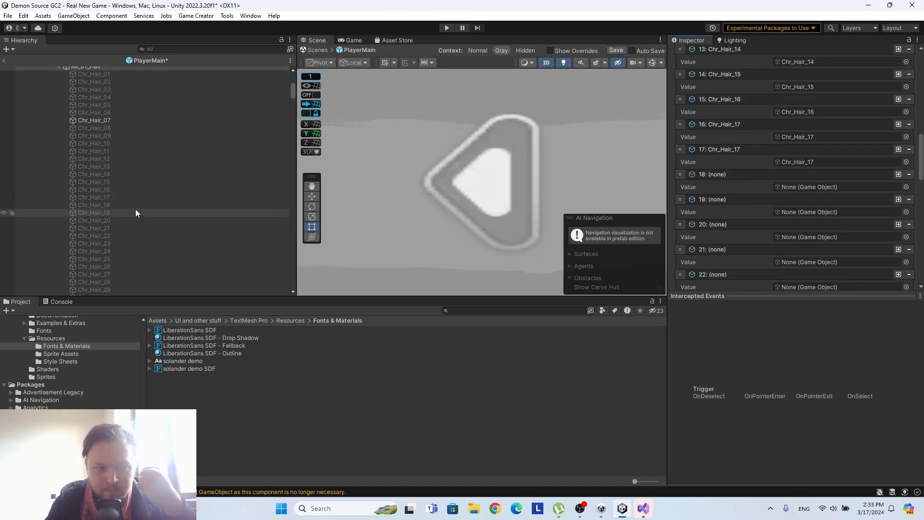
drag(134, 204, 826, 188)
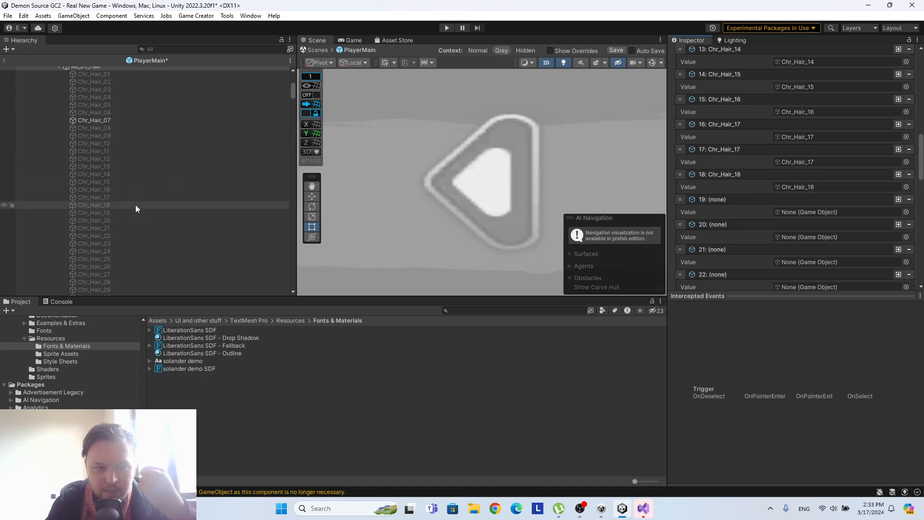
drag(131, 208, 853, 212)
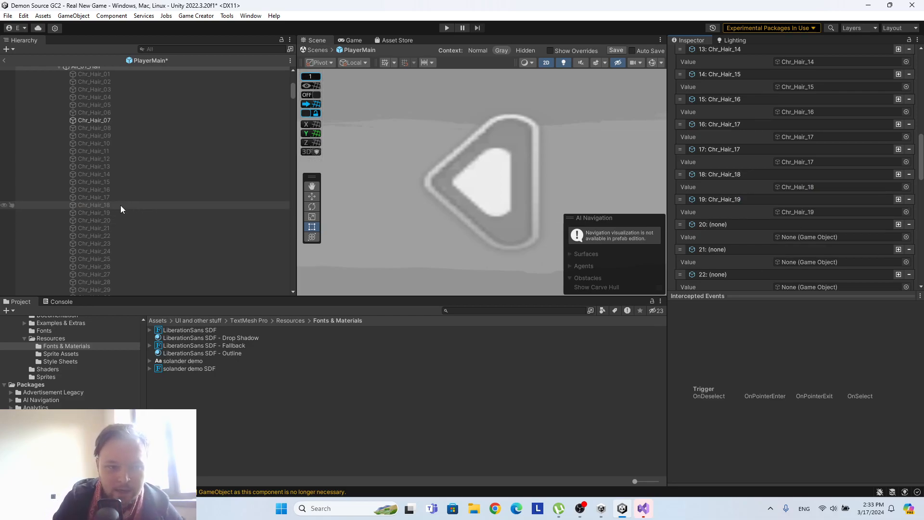
drag(116, 221, 817, 238)
Assign Chr_Hair_21 through Chr_Hair_27 to the hair list entries 21 to 27 with matching numbers.
scroll(817, 236, down, 5)
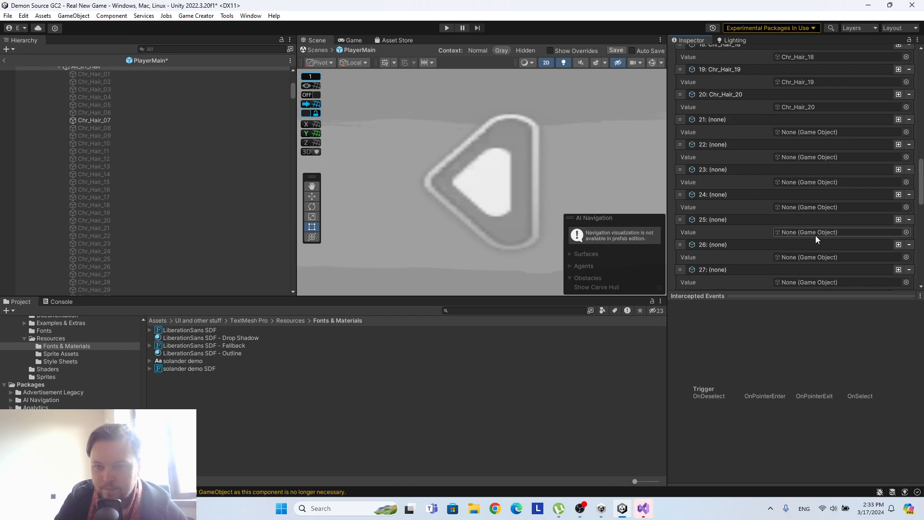
drag(97, 227, 813, 158)
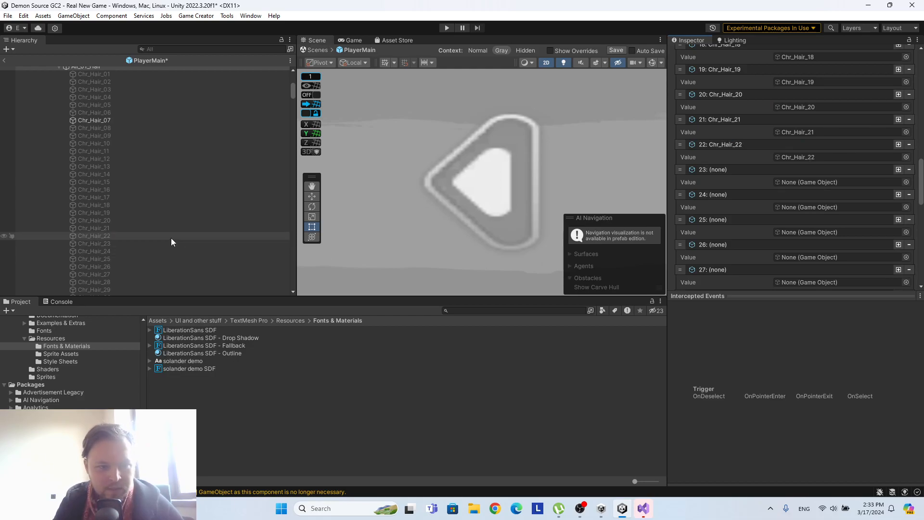
drag(172, 244, 818, 183)
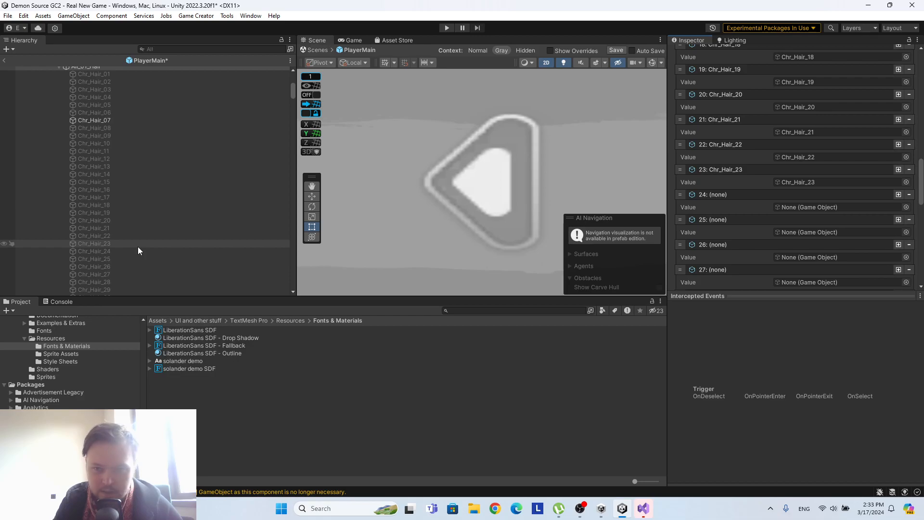
drag(132, 249, 830, 212)
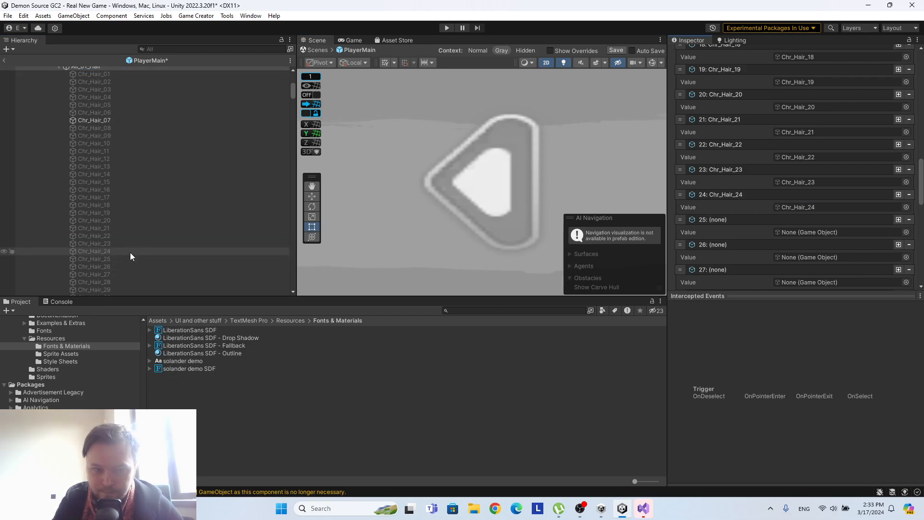
drag(124, 258, 825, 233)
scroll(823, 234, down, 2)
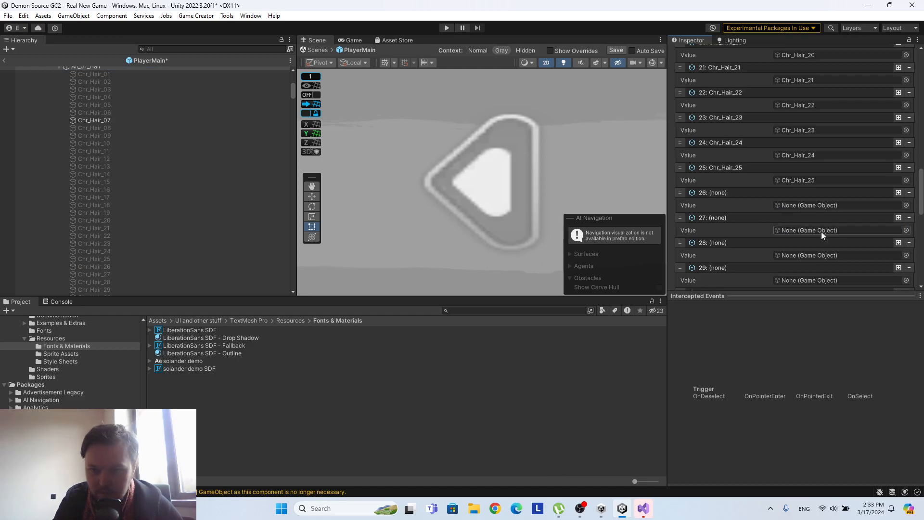
scroll(151, 222, down, 3)
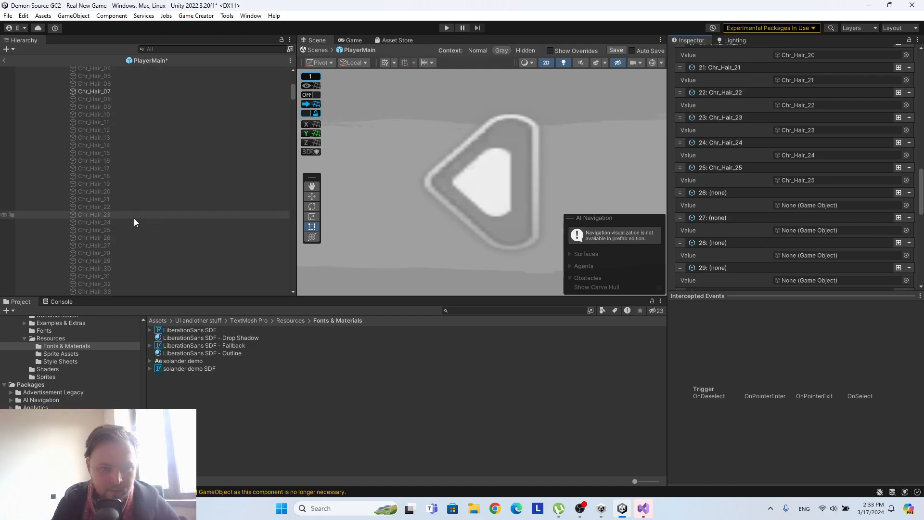
drag(108, 236, 829, 207)
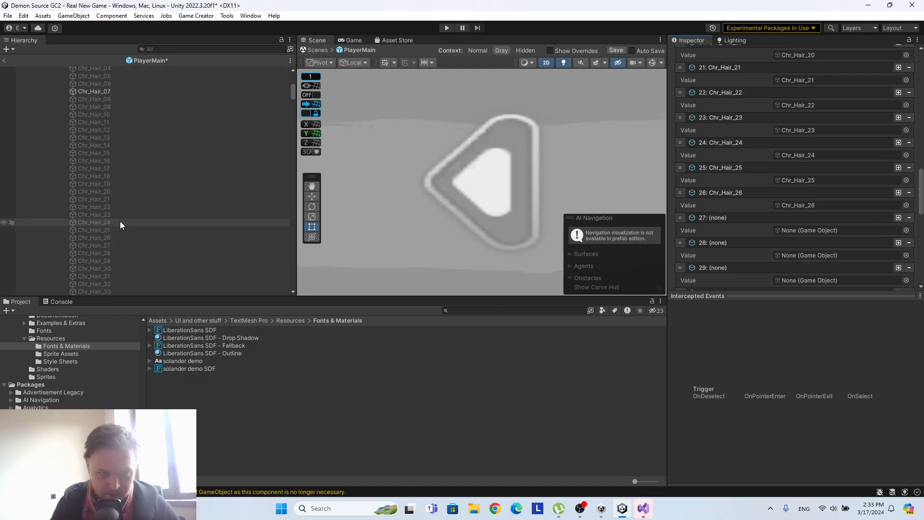
drag(123, 246, 831, 231)
Assign Chr_Hair_28 through Chr_Hair_34 to the hair list entries 28 to 34 with matching numbers.
scroll(829, 231, down, 4)
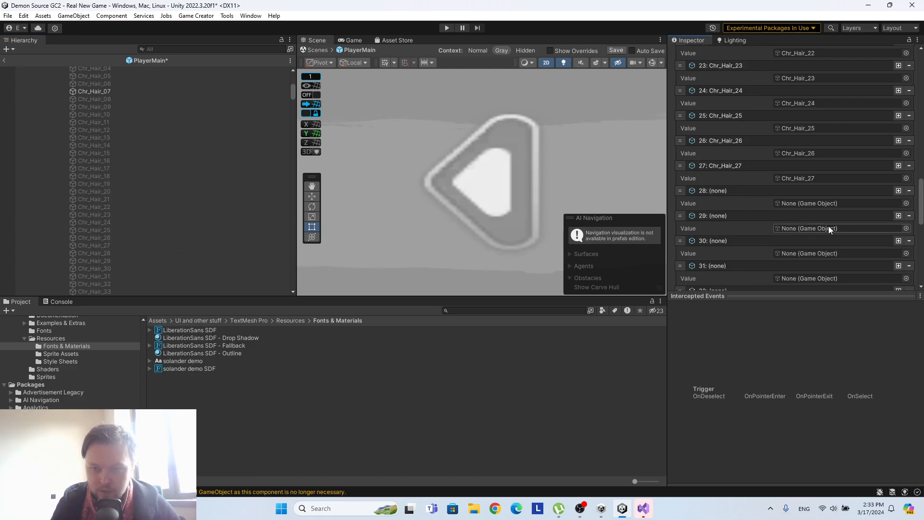
drag(117, 250, 808, 152)
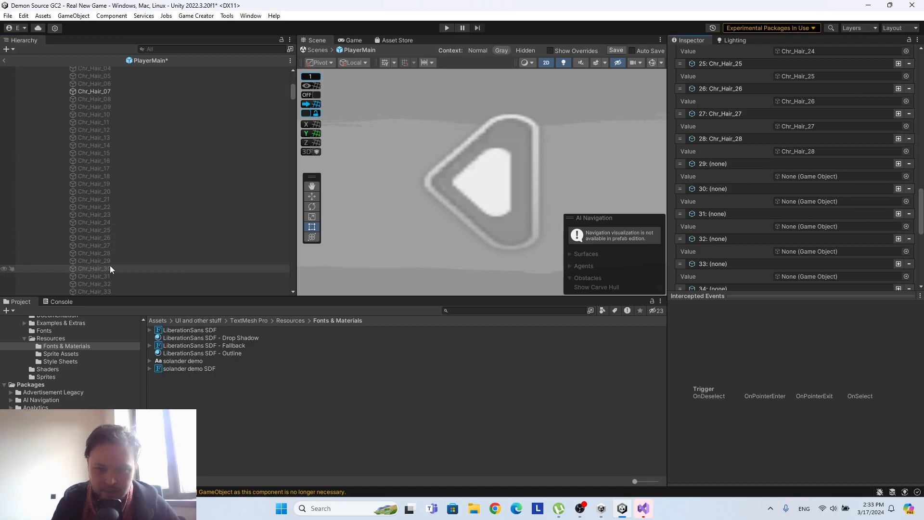
drag(120, 261, 818, 177)
drag(110, 267, 813, 199)
scroll(806, 195, down, 3)
scroll(807, 195, down, 2)
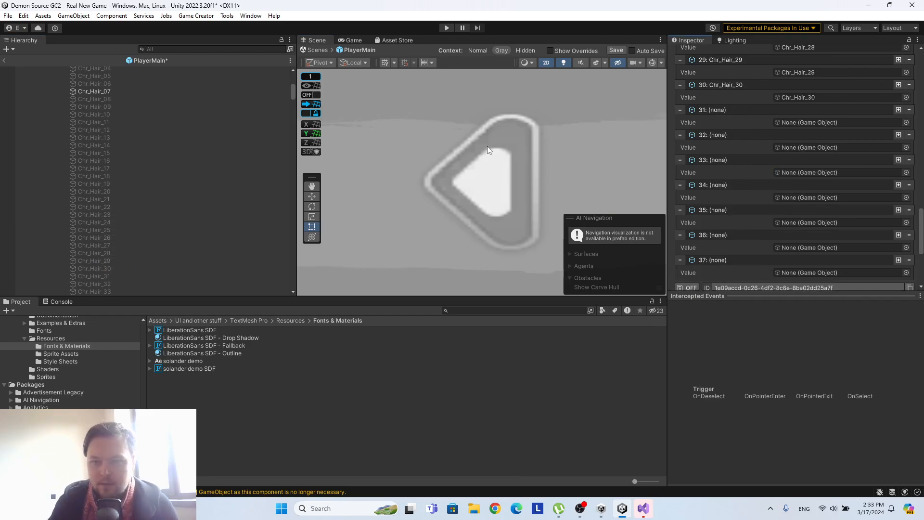
scroll(143, 228, down, 3)
drag(122, 219, 820, 124)
drag(111, 226, 808, 148)
drag(139, 234, 799, 173)
drag(118, 242, 813, 197)
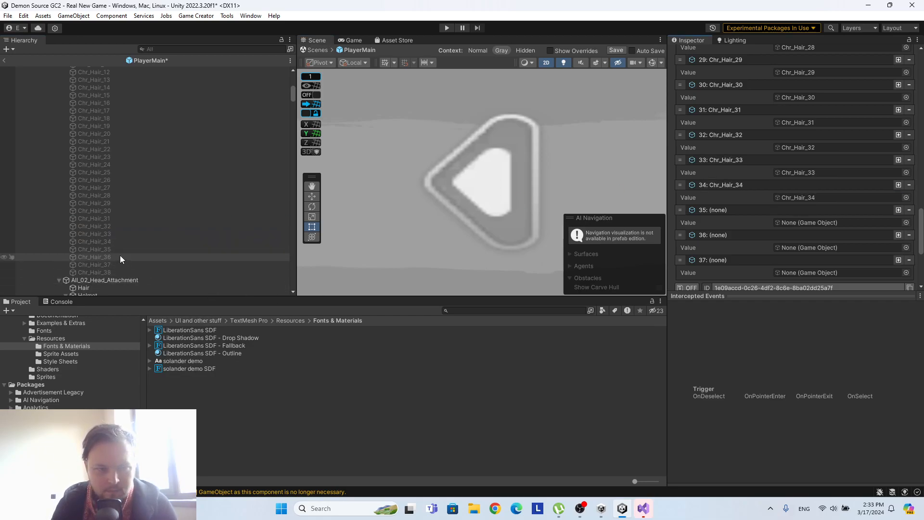
Assign Chr_Hair_35 through Chr_Hair_37 to entries 35 to 37, and add an entry 38 holding Chr_Hair_38.
click(132, 249)
drag(132, 249, 845, 223)
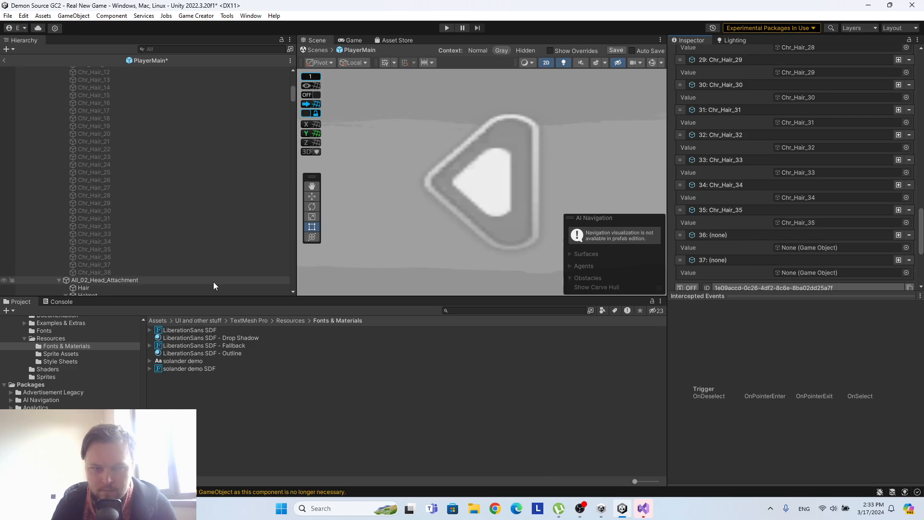
drag(139, 258, 808, 247)
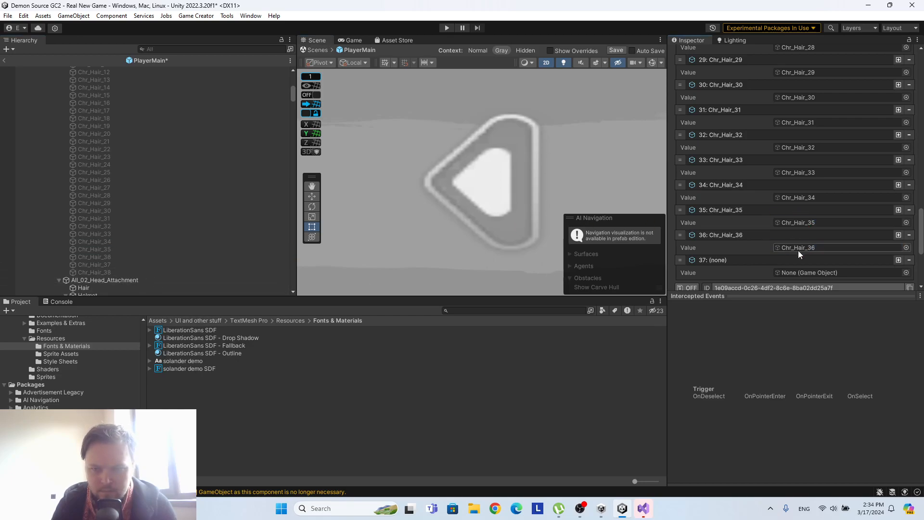
drag(150, 265, 836, 274)
scroll(839, 235, down, 3)
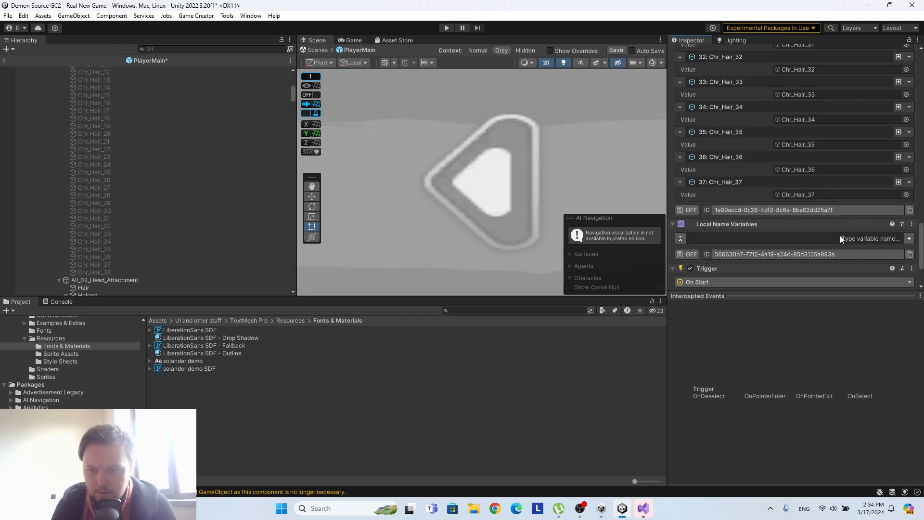
click(898, 182)
scroll(782, 204, down, 3)
drag(121, 273, 798, 127)
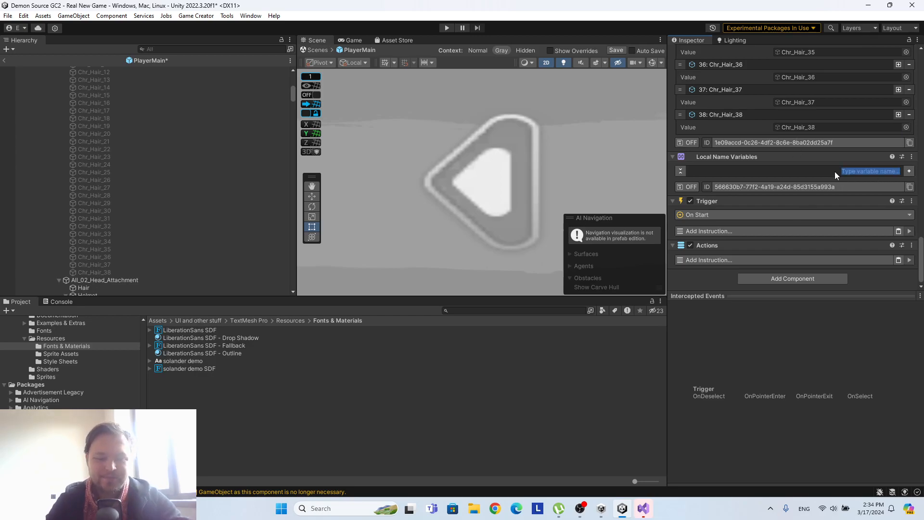
Add a Number variable named hairindex to All_01_Hair's Local Name Variables.
text(hairindex)
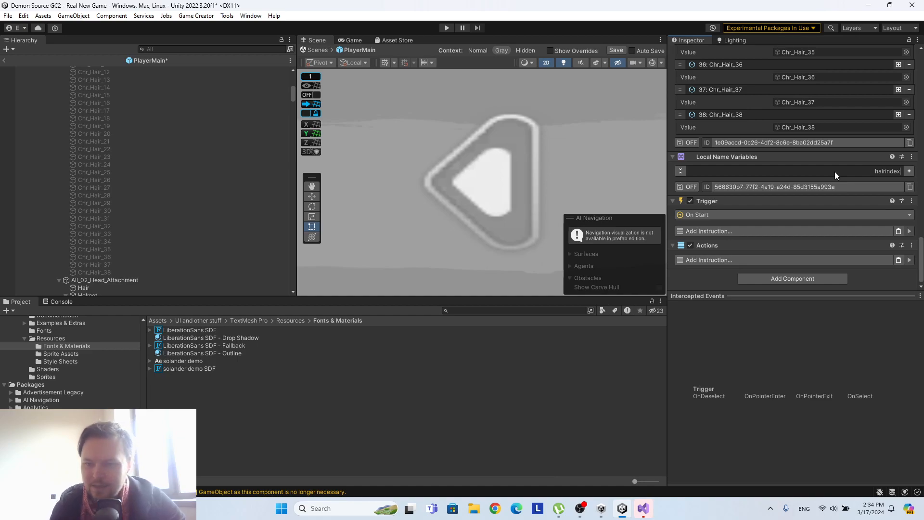
click(908, 170)
click(802, 212)
click(801, 258)
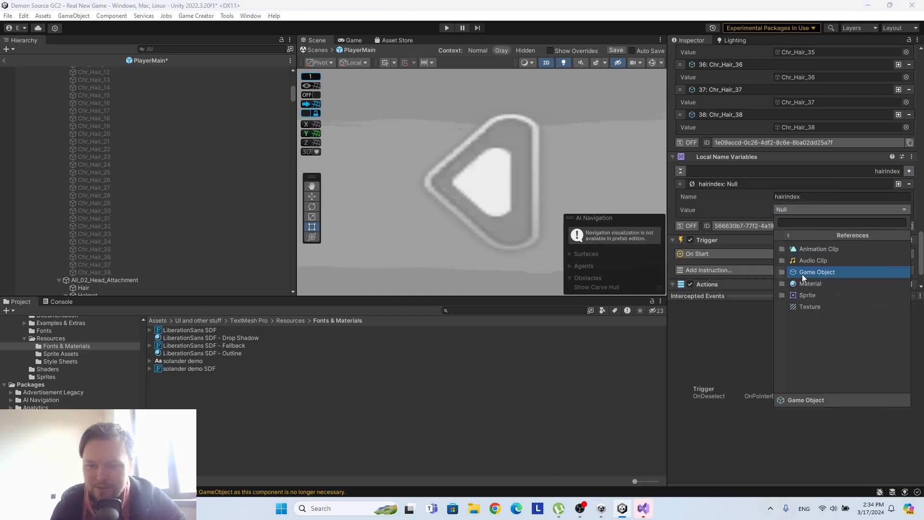
click(801, 292)
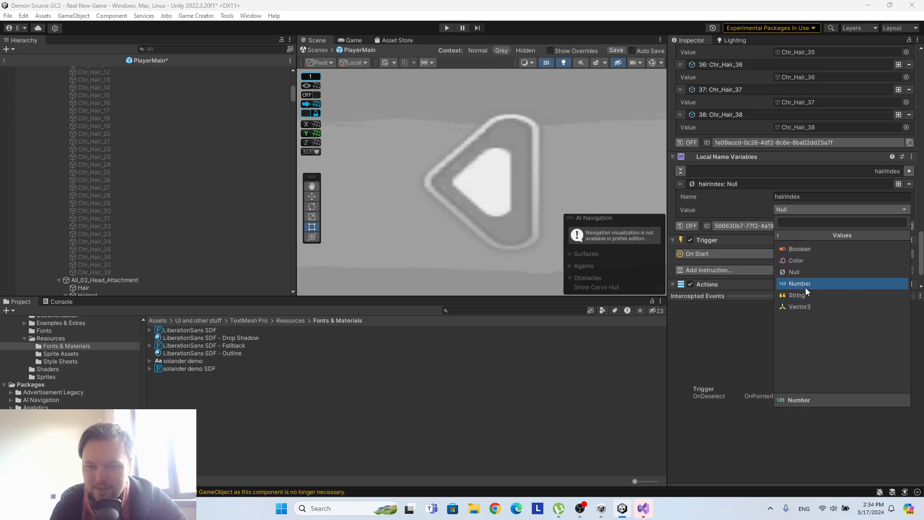
click(806, 283)
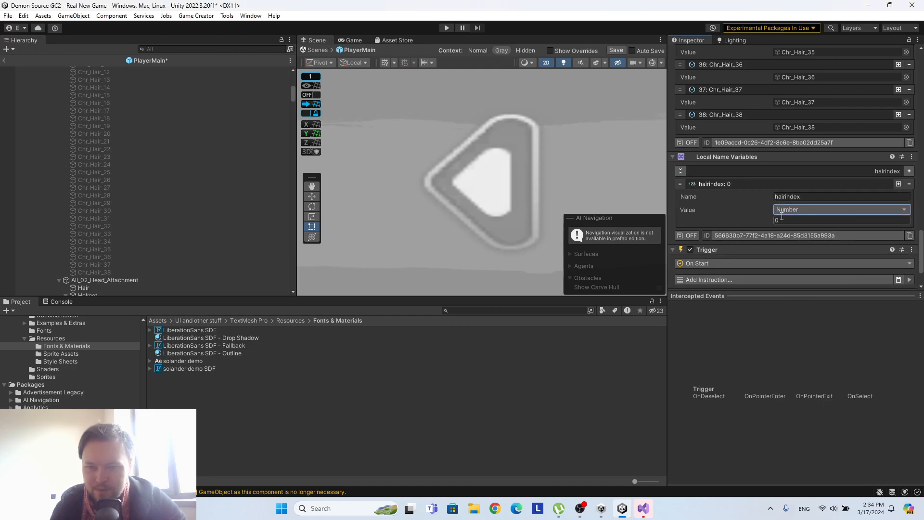
Deactivate Chr_Hair_07 and activate Chr_Hair_01 under All_01_Hair.
scroll(161, 236, down, 6)
scroll(162, 235, up, 15)
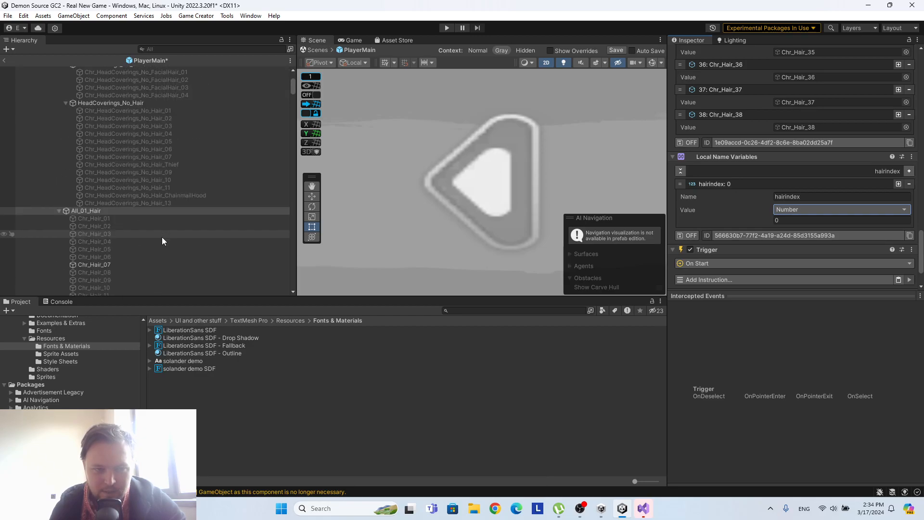
click(138, 265)
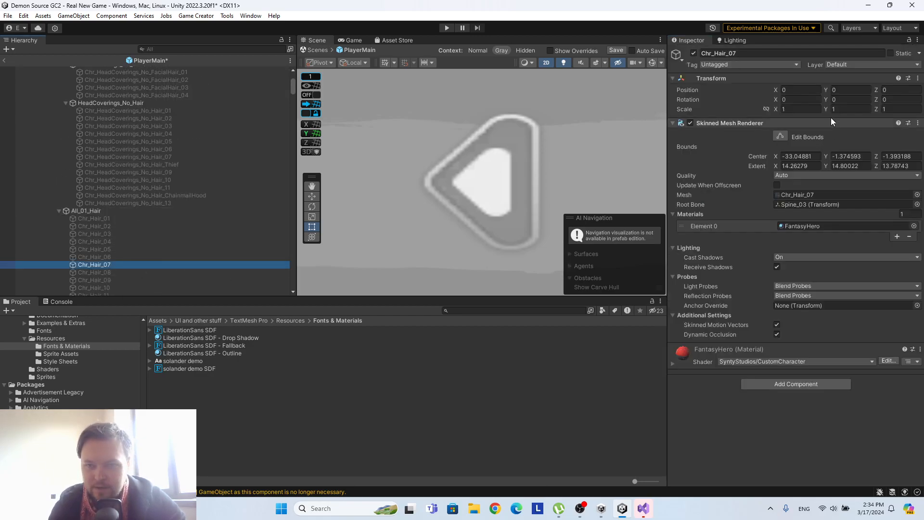
click(694, 53)
click(95, 219)
click(693, 53)
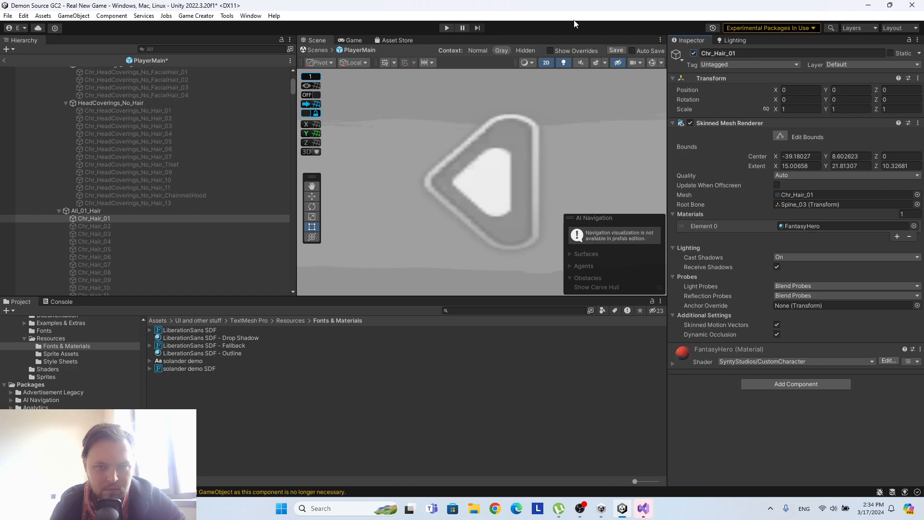
Check the character in the game preview, turn off 2D mode in the scene, and frame Chr_Hair_01.
click(351, 40)
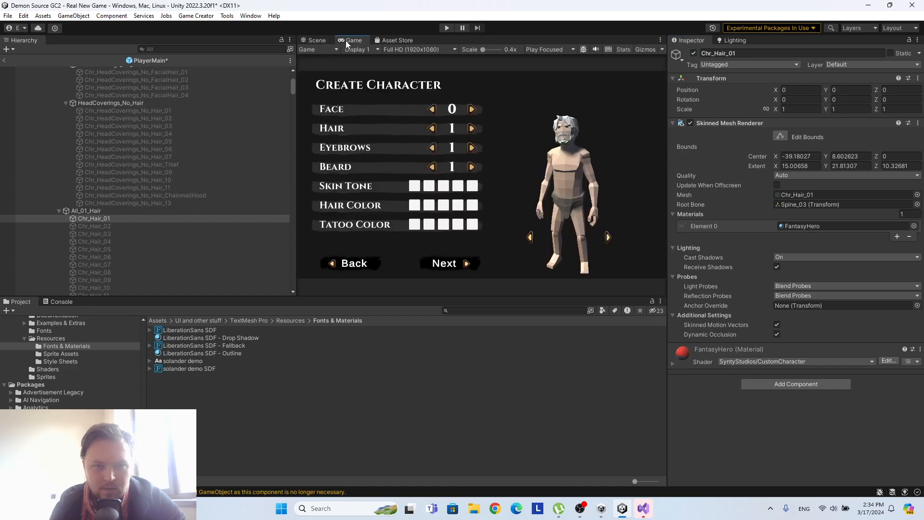
click(322, 41)
click(545, 63)
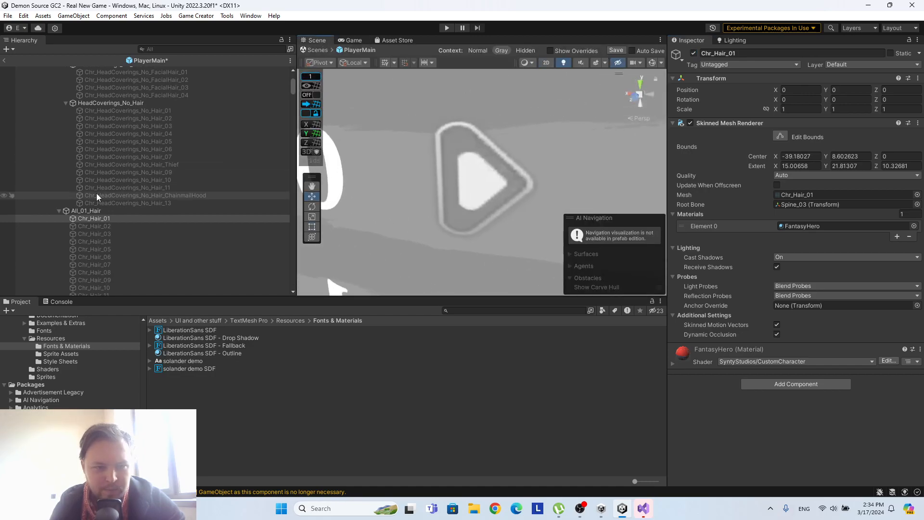
double_click(111, 215)
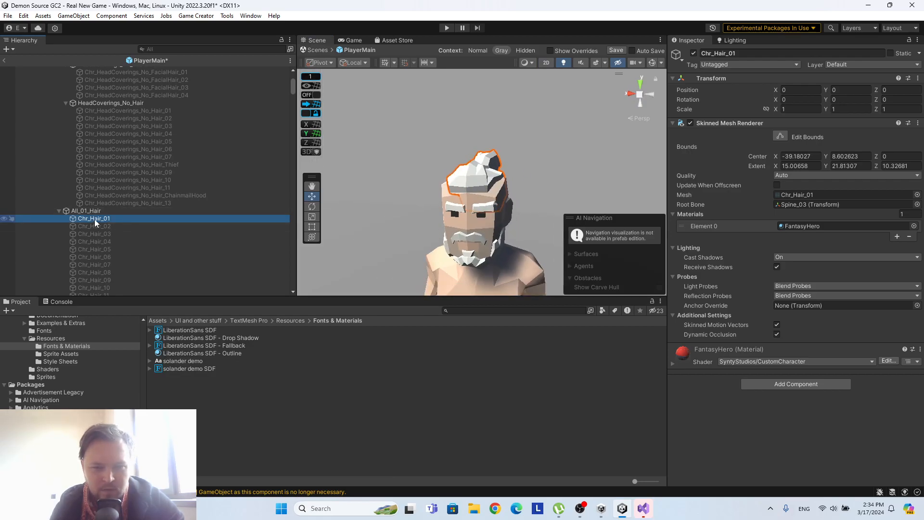
Duplicate Chr_Hair_01, place the copy first under All_01_Hair, and deactivate the original Chr_Hair_01.
key(ctrl+d)
drag(115, 227, 111, 218)
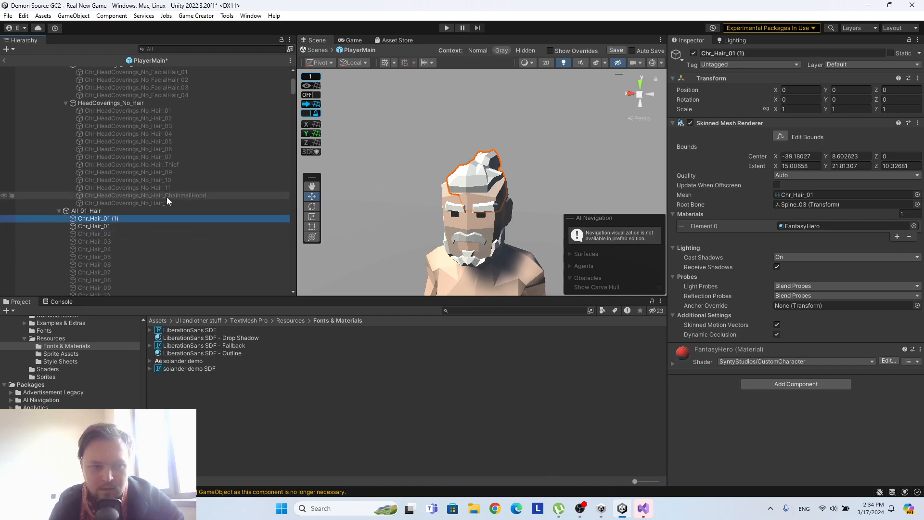
click(92, 226)
click(693, 53)
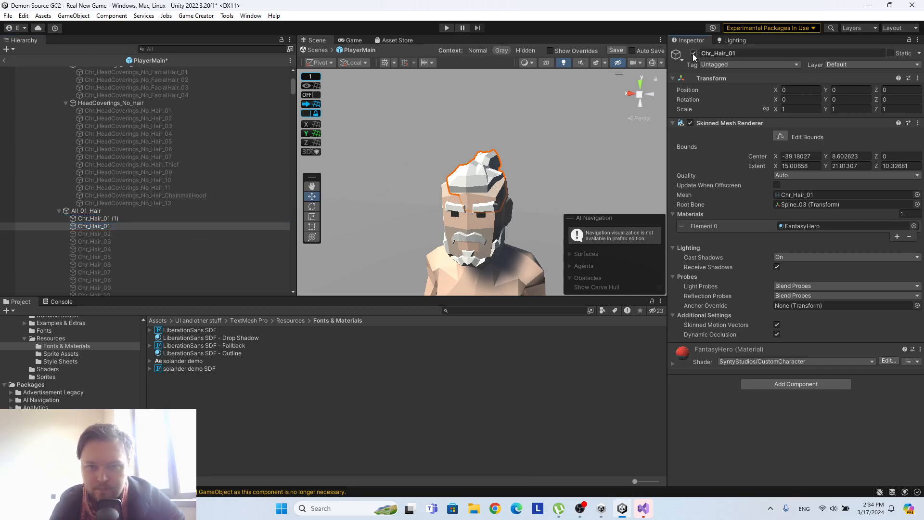
Rename the duplicated hair object to Chr_Hair_00 and disable its Skinned Mesh Renderer.
click(107, 218)
click(758, 52)
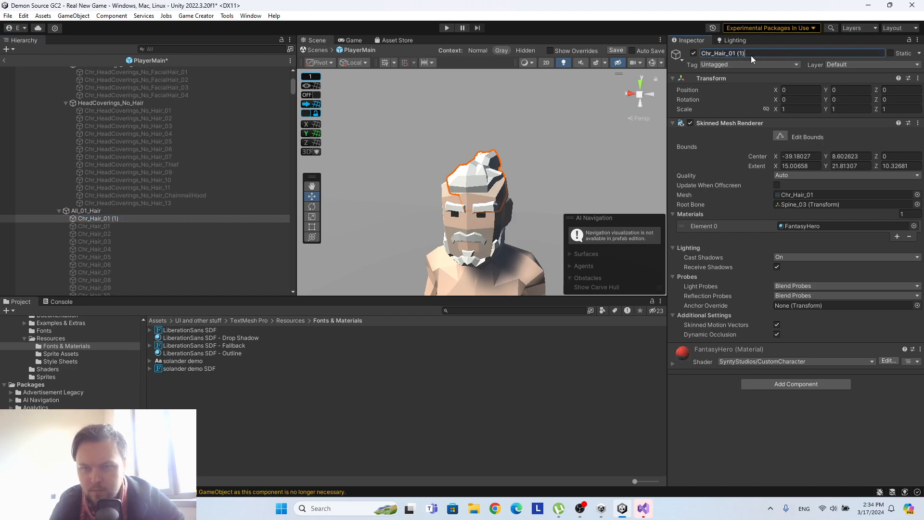
click(690, 123)
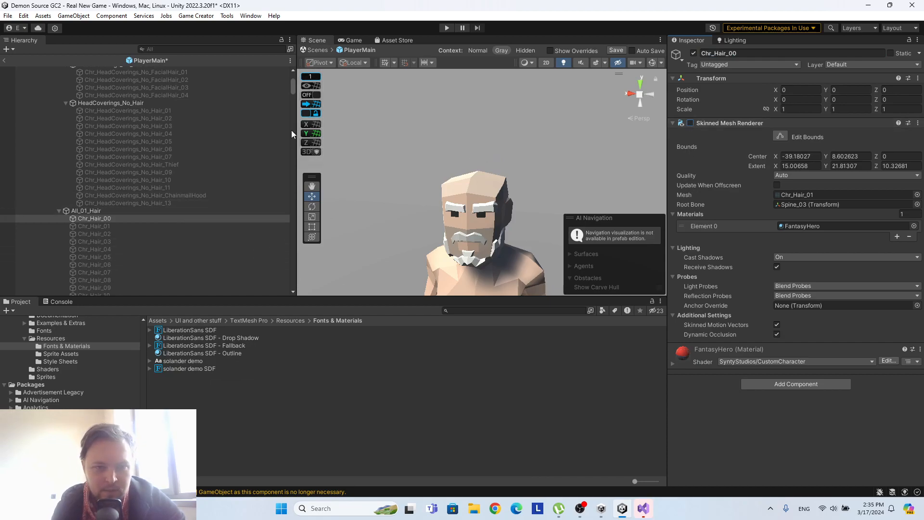
Examine the local list on Male_Head_All_Elements and the other male part groups in the hierarchy.
drag(293, 89, 313, 199)
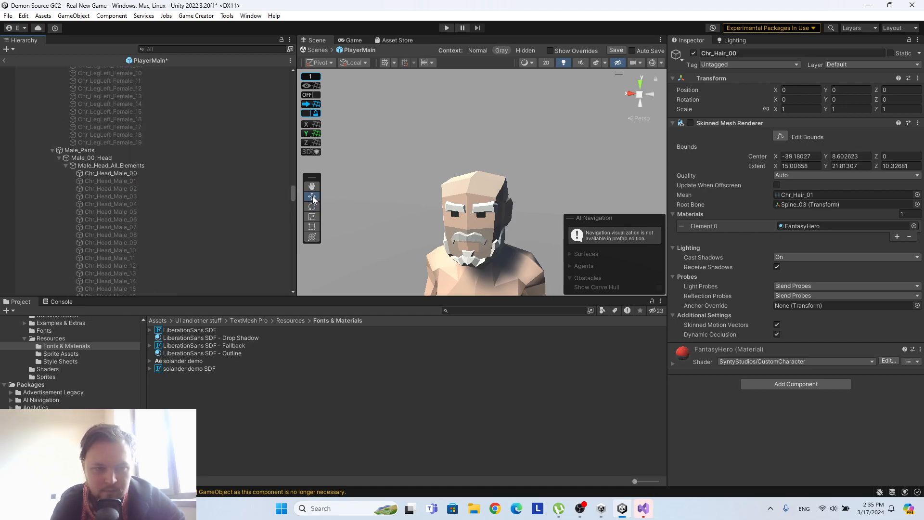
click(134, 173)
click(137, 164)
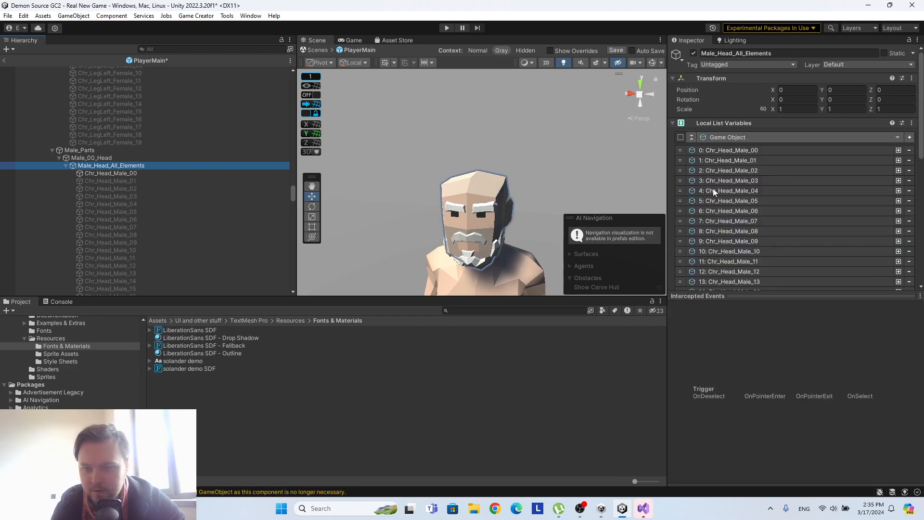
scroll(785, 177, down, 3)
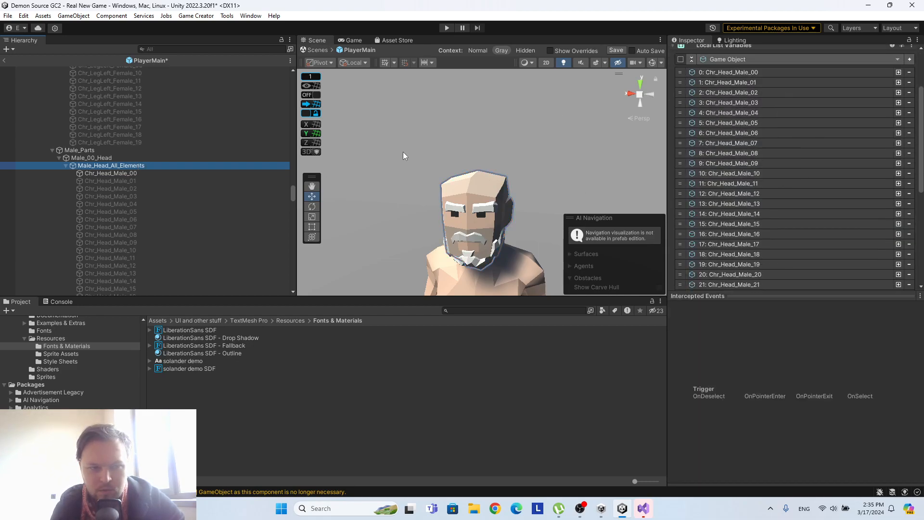
scroll(135, 168, down, 15)
scroll(140, 167, down, 14)
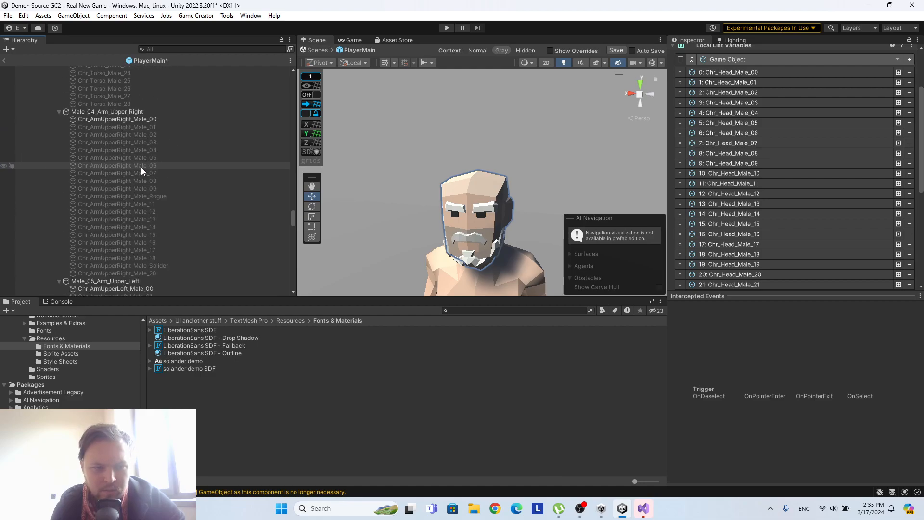
scroll(131, 132, down, 15)
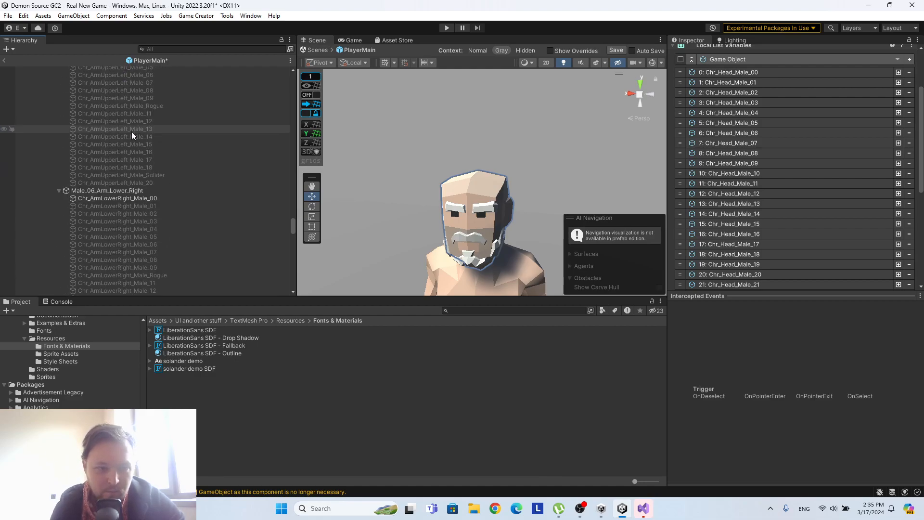
scroll(129, 137, down, 3)
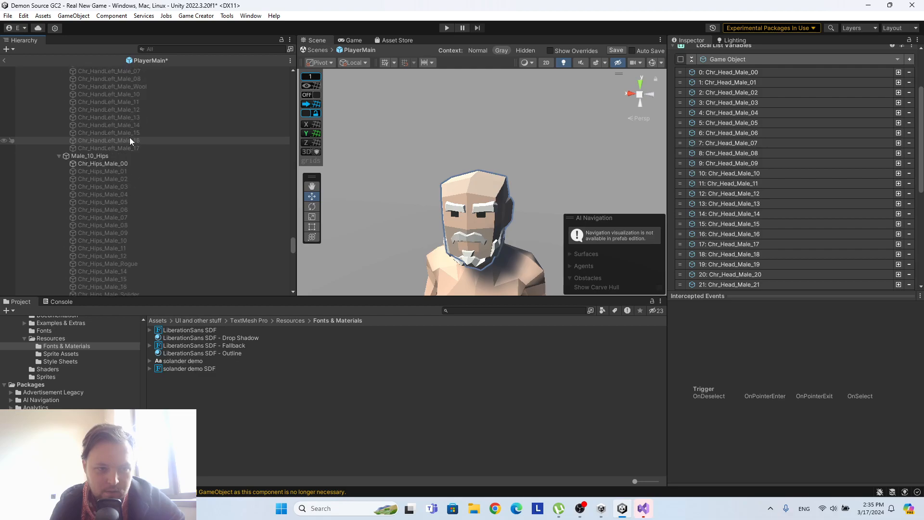
scroll(129, 137, up, 5)
scroll(126, 137, down, 4)
scroll(127, 145, up, 20)
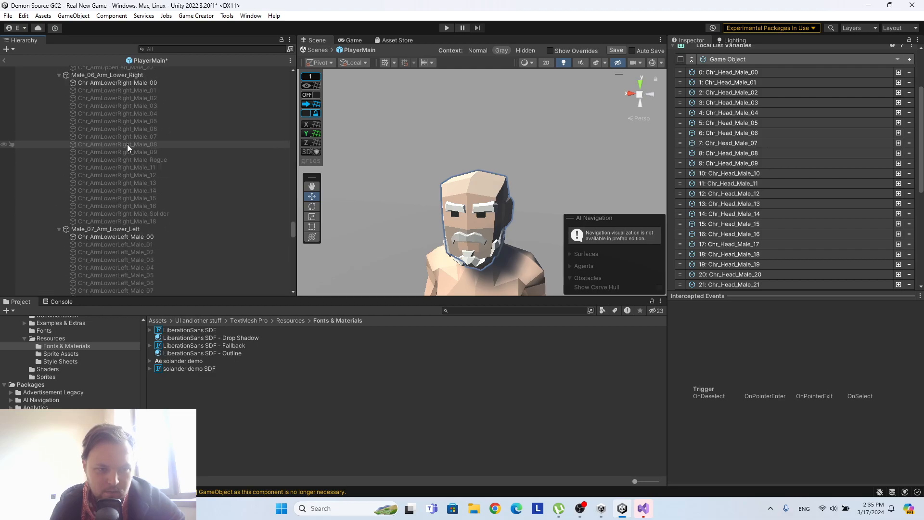
scroll(126, 152, up, 10)
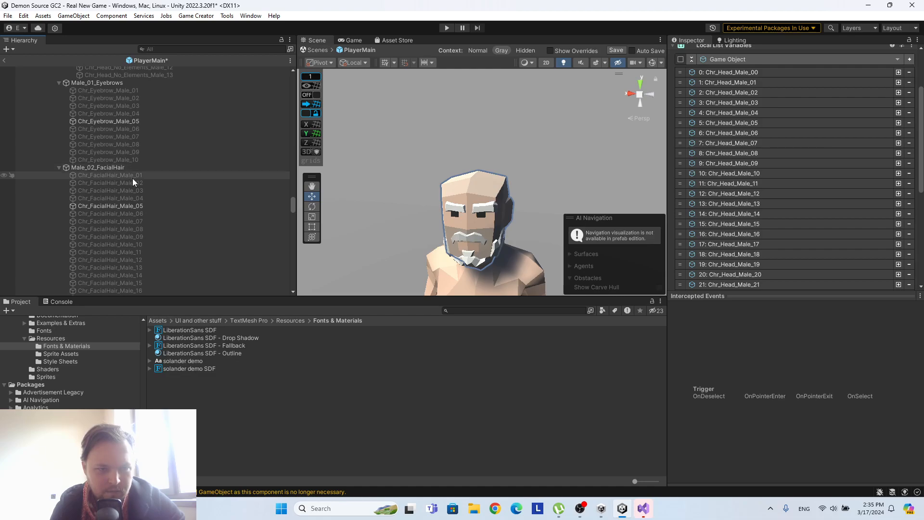
scroll(131, 168, up, 15)
scroll(130, 167, up, 20)
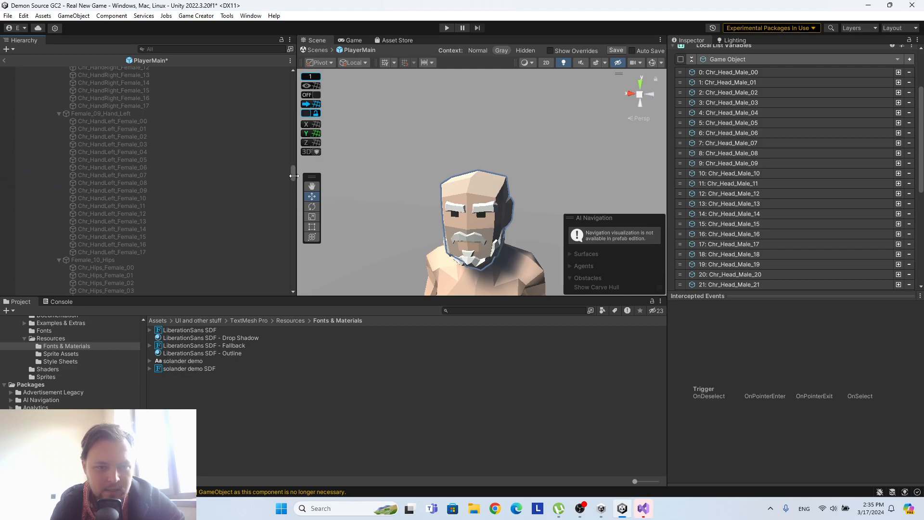
Insert a new entry holding Chr_Hair_00 in All_01_Hair's local list and move it to index 0.
drag(292, 171, 295, 86)
click(114, 229)
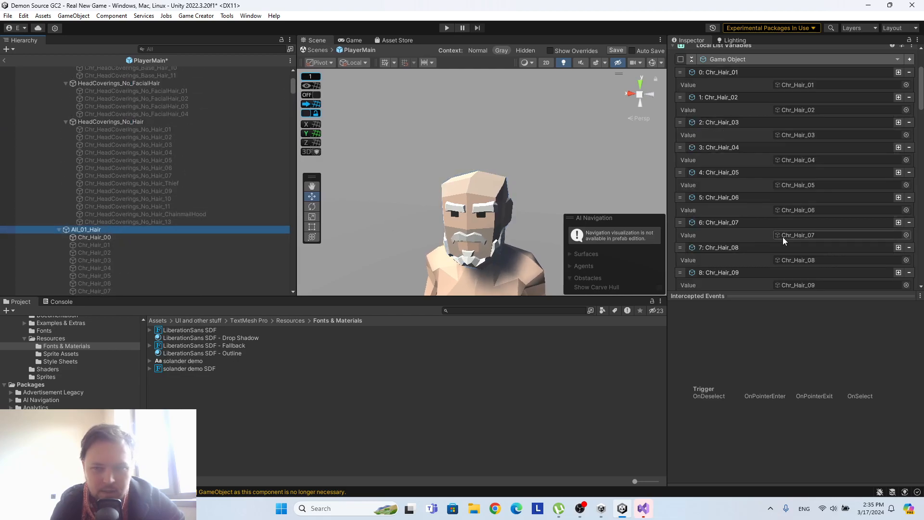
scroll(758, 212, up, 4)
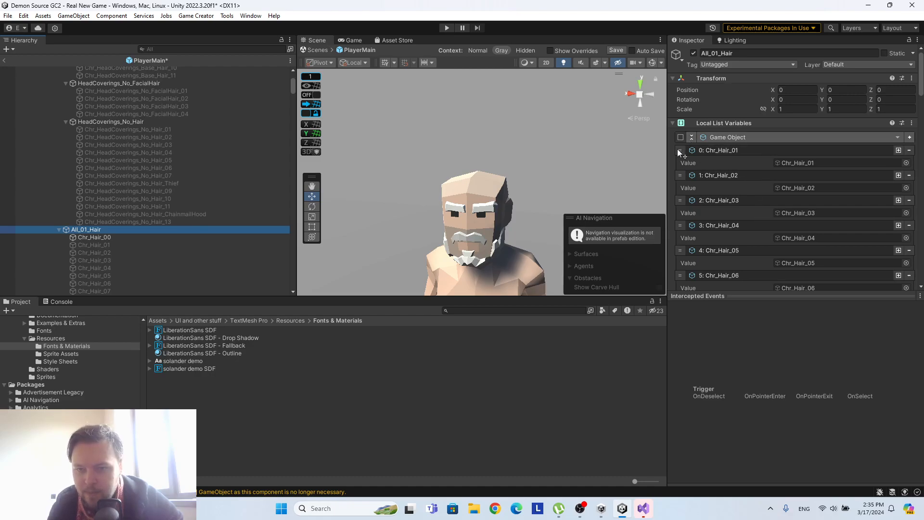
scroll(677, 149, down, 3)
scroll(731, 195, up, 3)
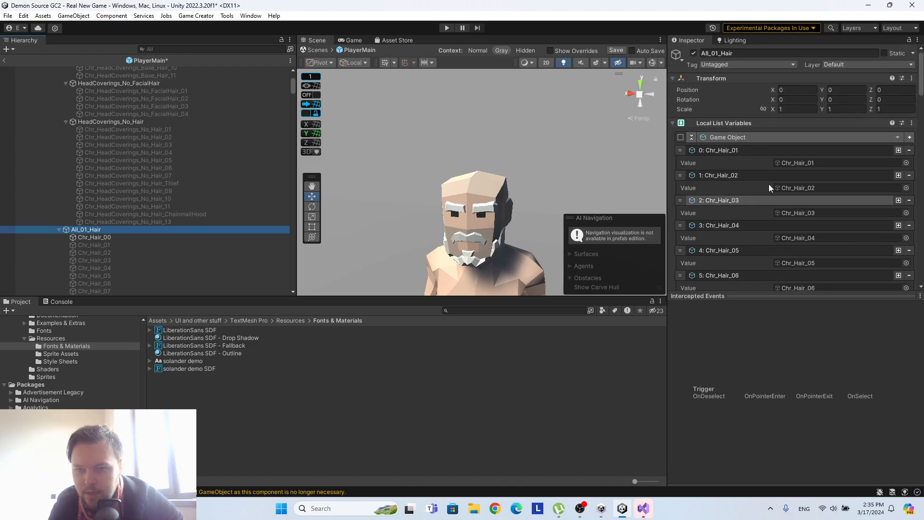
click(898, 150)
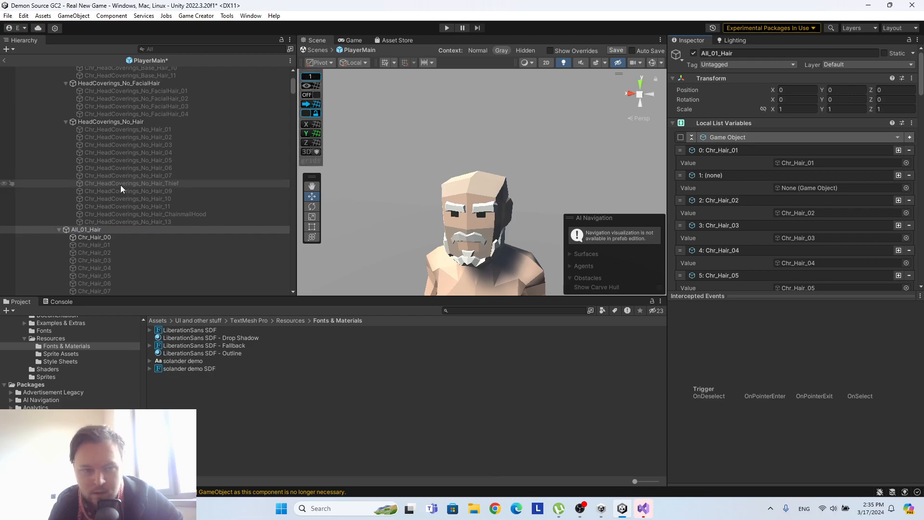
drag(97, 240, 830, 186)
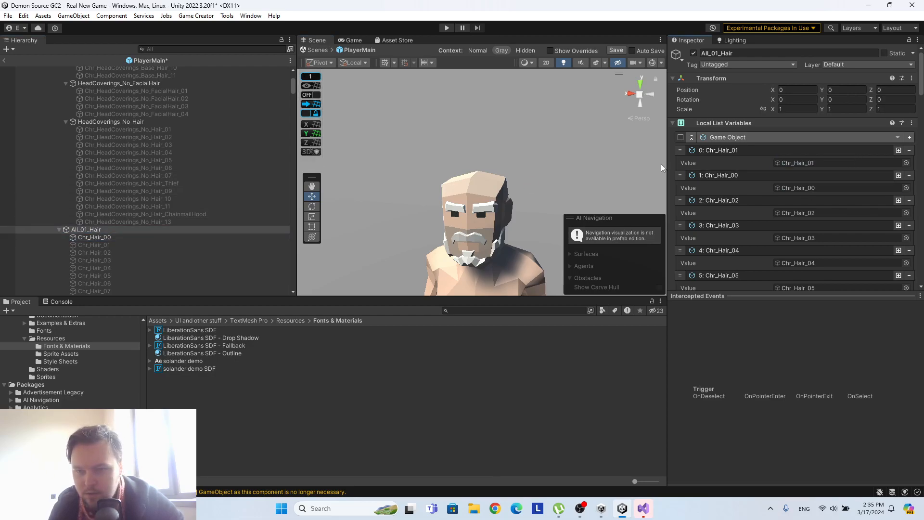
drag(679, 175, 681, 148)
Examine the Loop and Set Active instructions in the Trigger and Actions of Male_Head_All_Elements as reference for the hair setup.
scroll(829, 212, down, 15)
scroll(829, 217, down, 1)
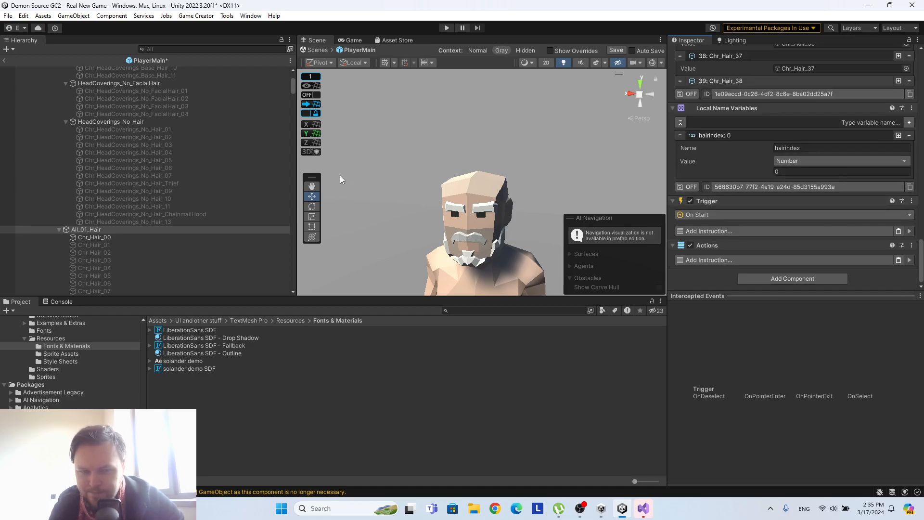
drag(290, 85, 243, 215)
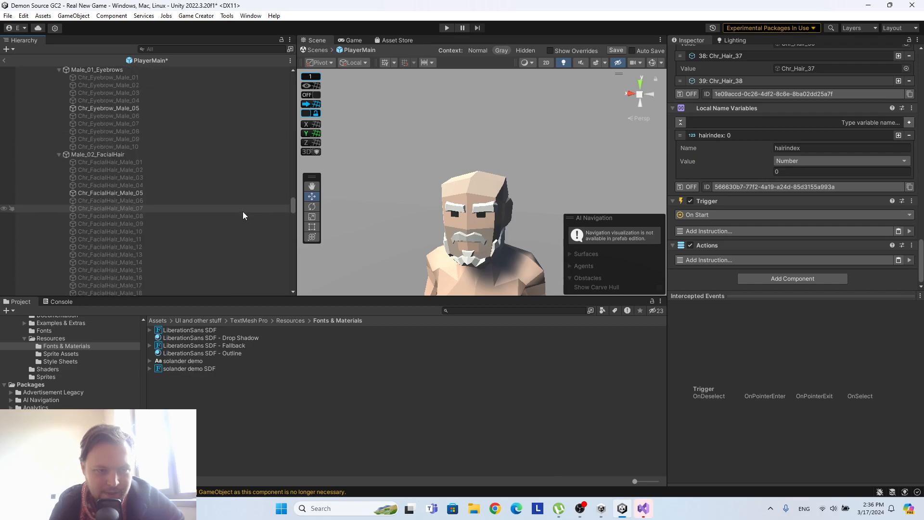
scroll(154, 157, up, 10)
scroll(154, 156, up, 8)
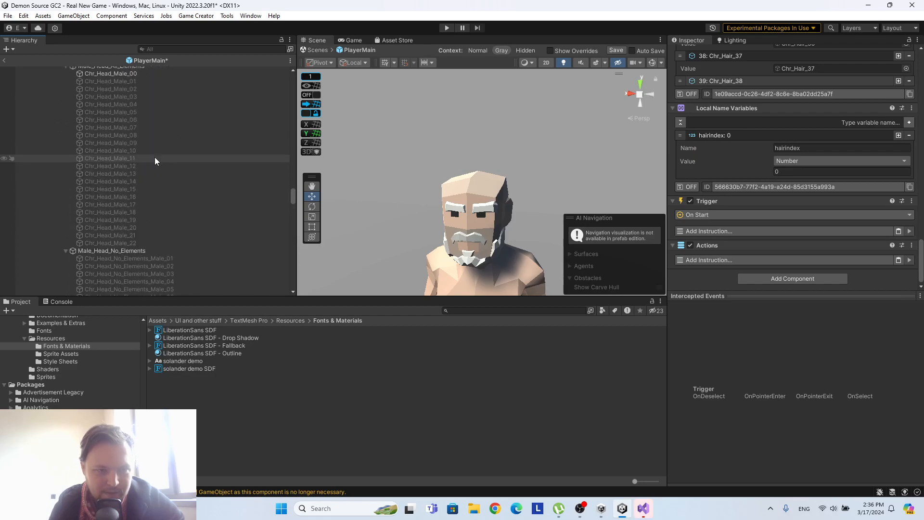
click(152, 152)
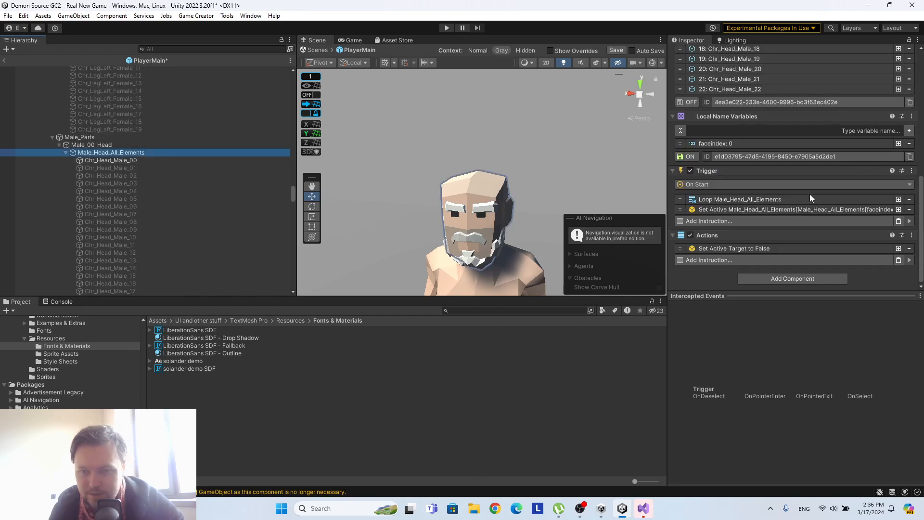
click(770, 201)
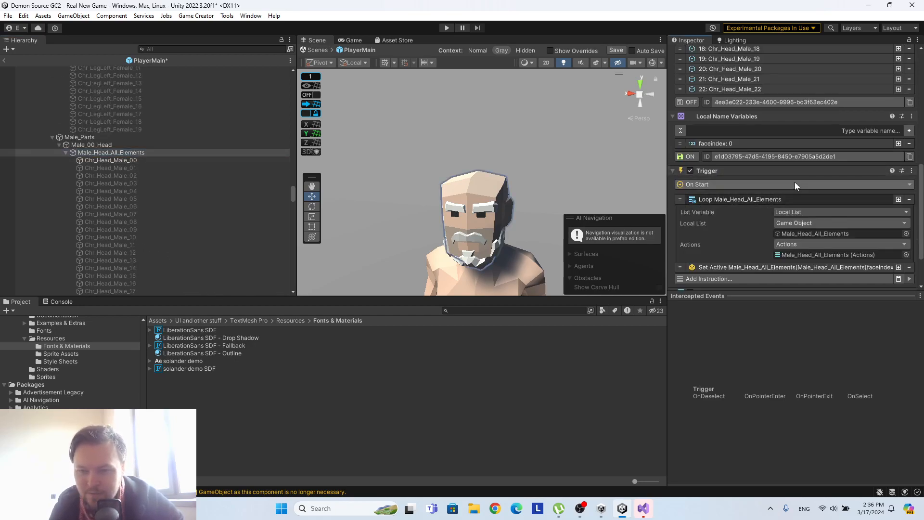
scroll(795, 181, down, 3)
click(777, 209)
scroll(784, 171, down, 4)
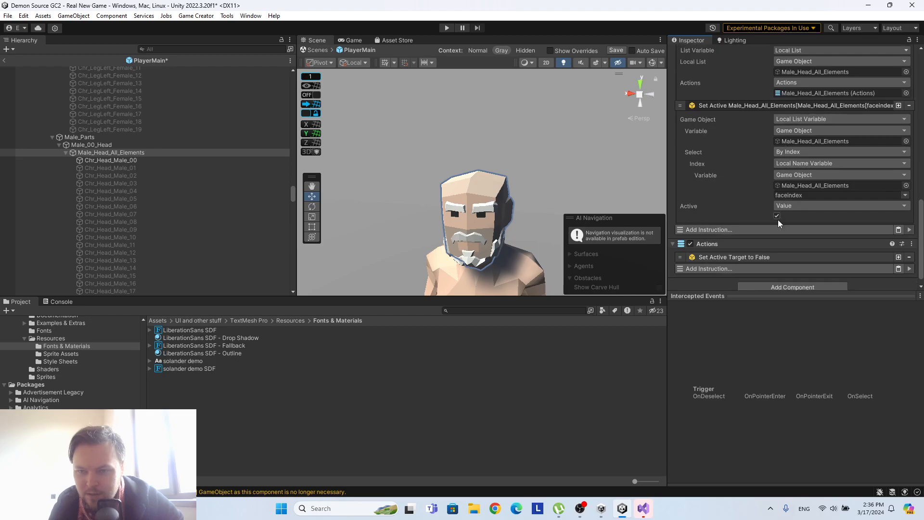
click(760, 256)
scroll(772, 217, down, 2)
scroll(772, 198, up, 4)
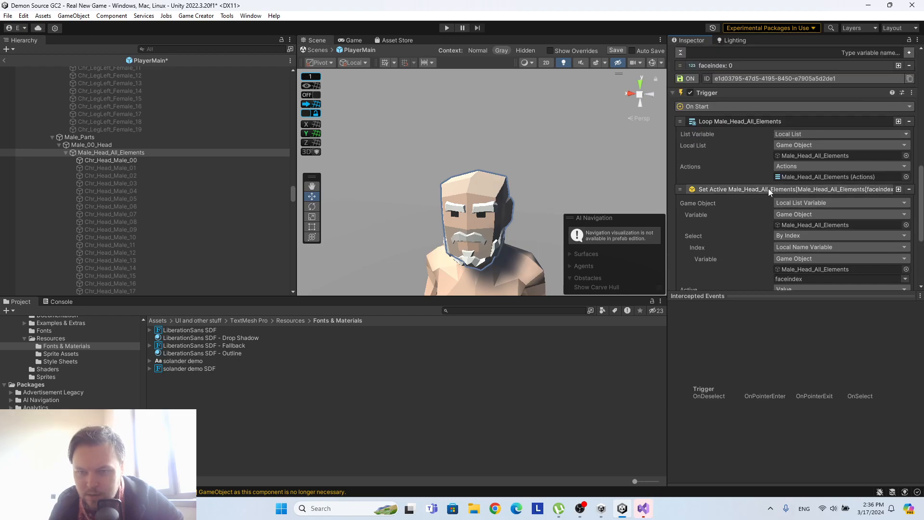
scroll(769, 212, down, 4)
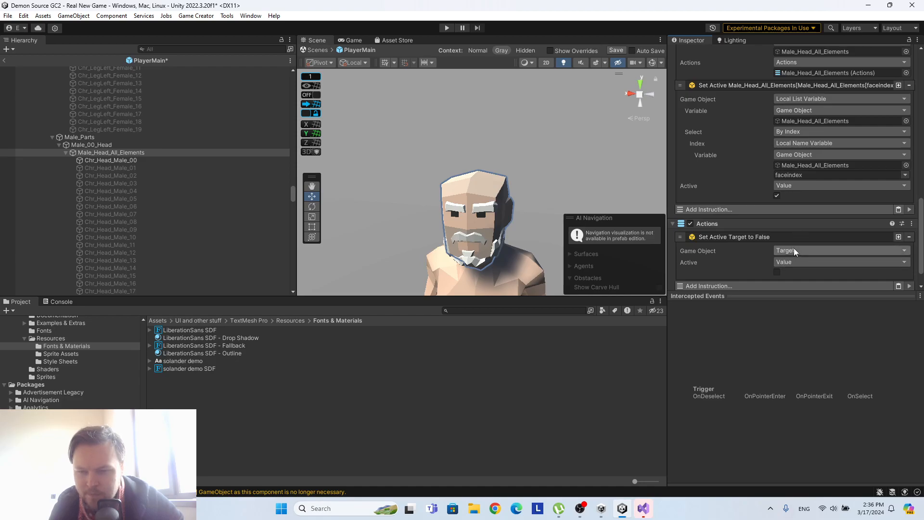
Copy the Set Active instruction from the Trigger of Male_Head_All_Elements and return to All_01_Hair.
scroll(760, 231, up, 4)
right_click(729, 188)
click(756, 194)
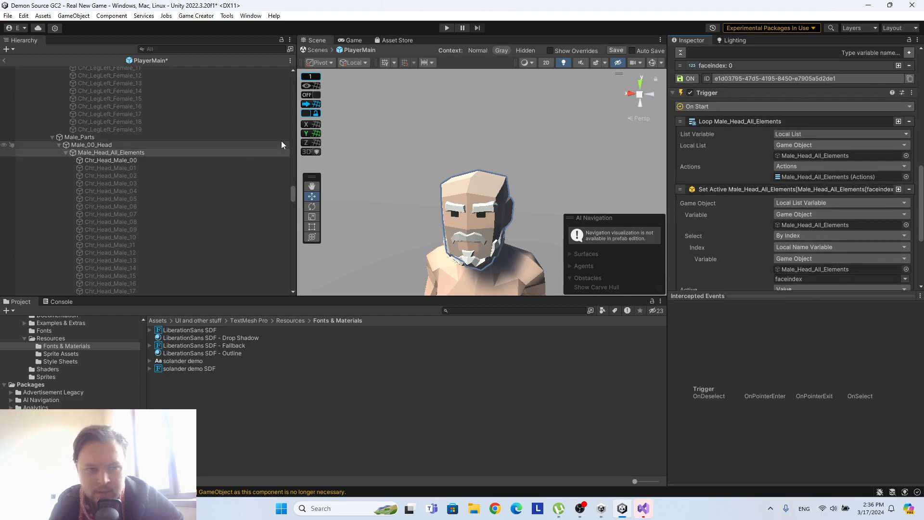
scroll(303, 178, up, 1)
drag(293, 187, 283, 82)
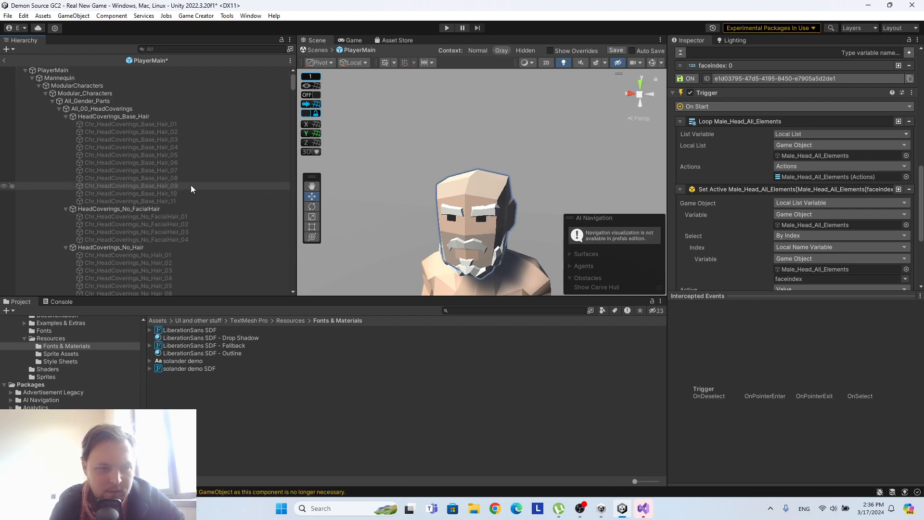
scroll(173, 185, down, 12)
scroll(85, 147, up, 5)
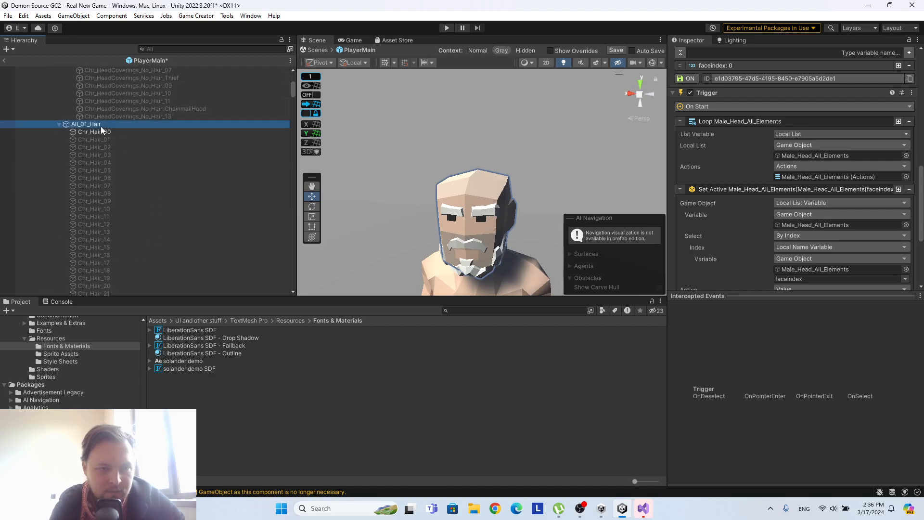
Paste the copied Set Active instruction into All_01_Hair's Trigger and add a Loop instruction above it.
click(100, 125)
scroll(830, 178, down, 15)
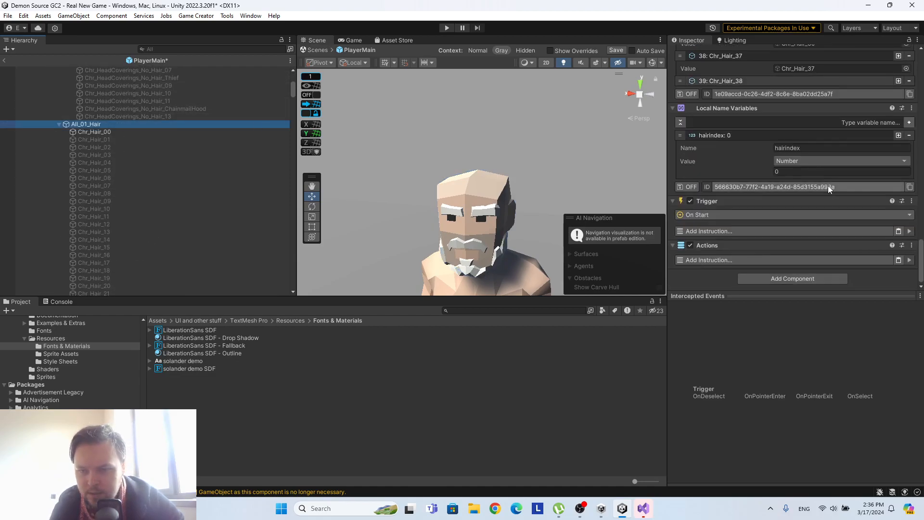
click(897, 231)
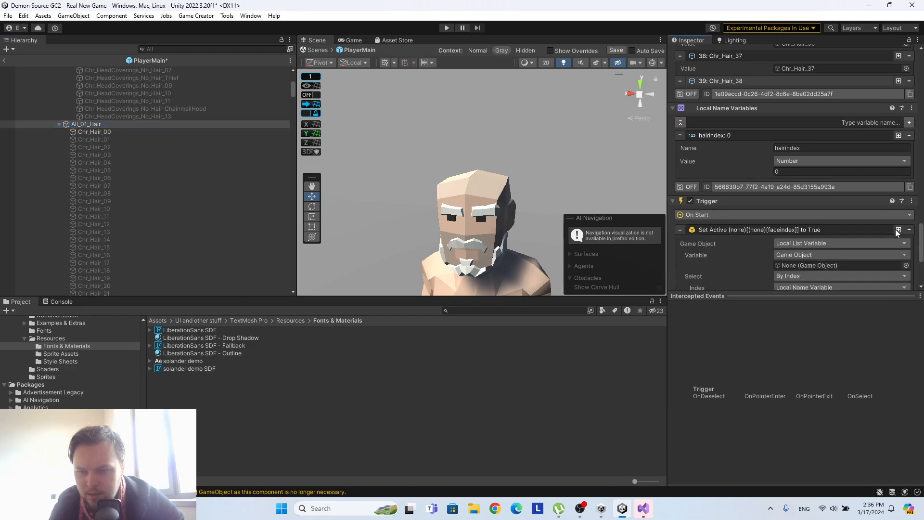
click(717, 249)
text(loop)
click(705, 289)
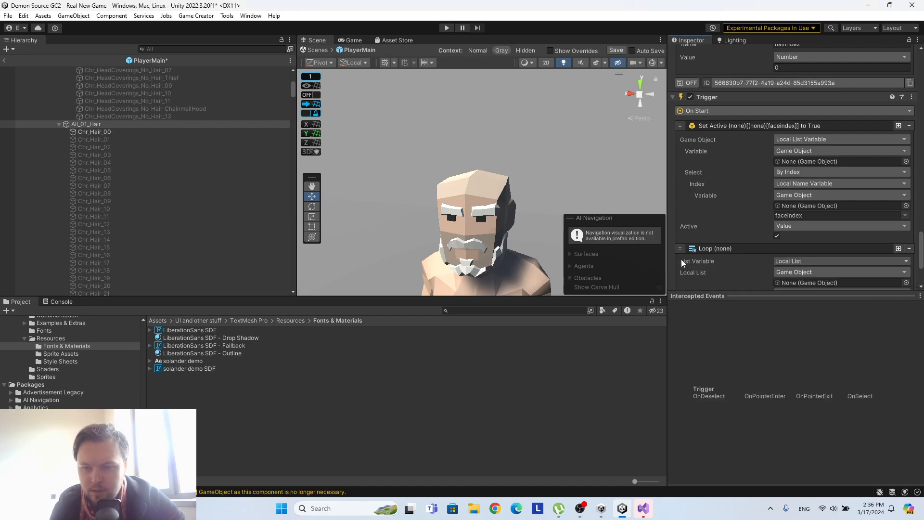
drag(682, 250, 682, 126)
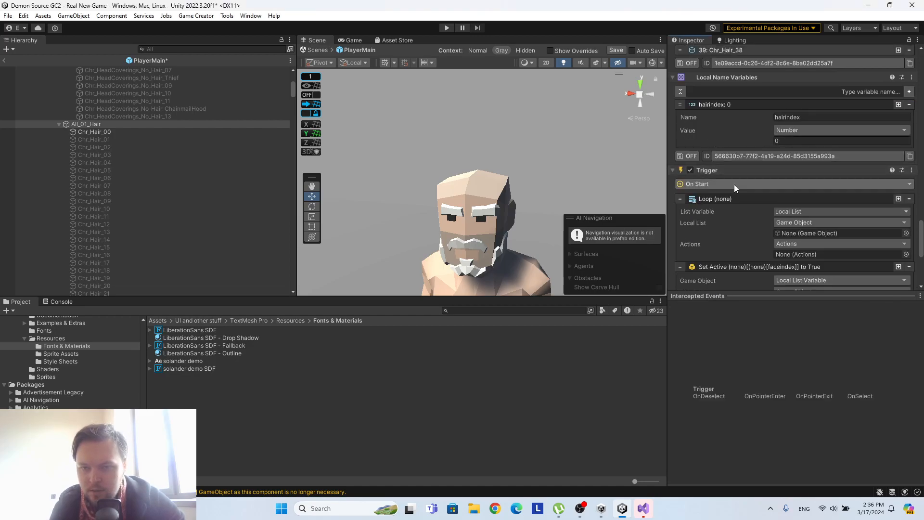
Assign All_01_Hair as both the local list and the Actions of the Trigger's Loop instruction.
scroll(748, 210, down, 3)
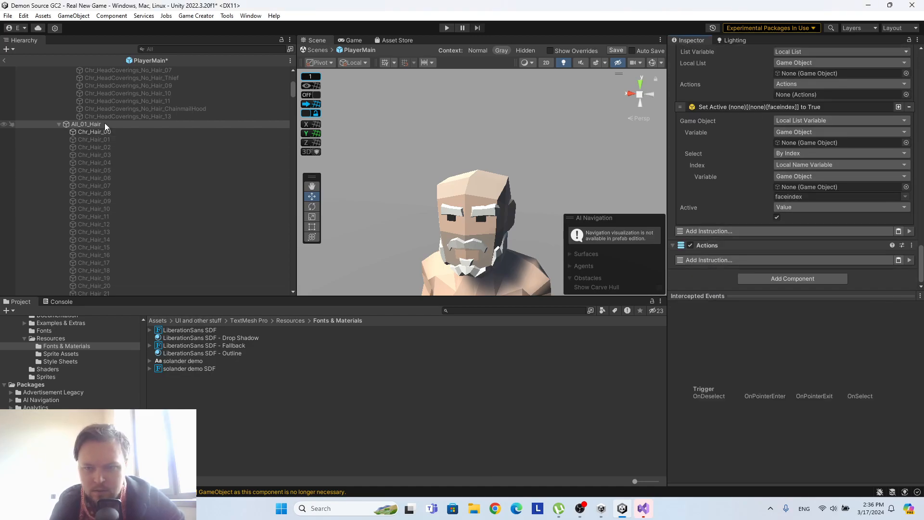
drag(105, 122, 761, 167)
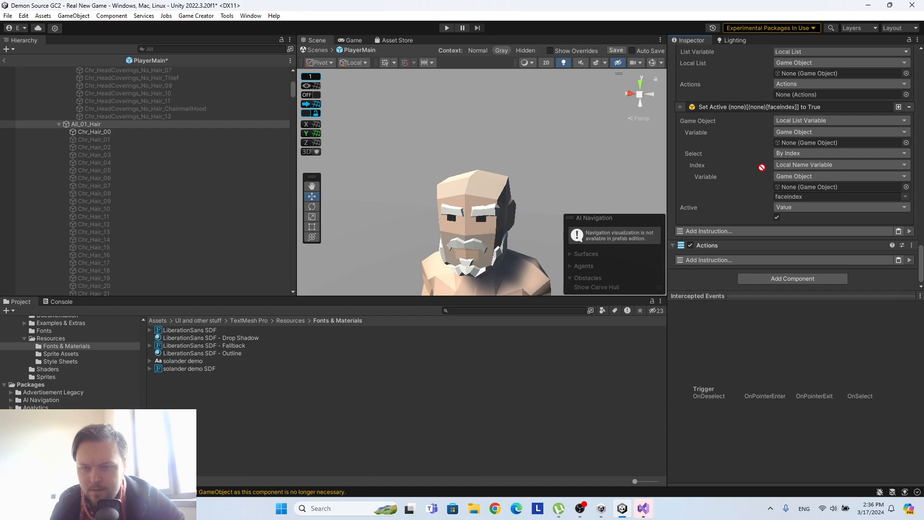
drag(762, 167, 798, 95)
scroll(770, 144, up, 3)
click(116, 125)
drag(116, 124, 800, 151)
Add a Set Active instruction to All_01_Hair's Actions, with Target as the game object and Active unchecked.
scroll(770, 183, down, 3)
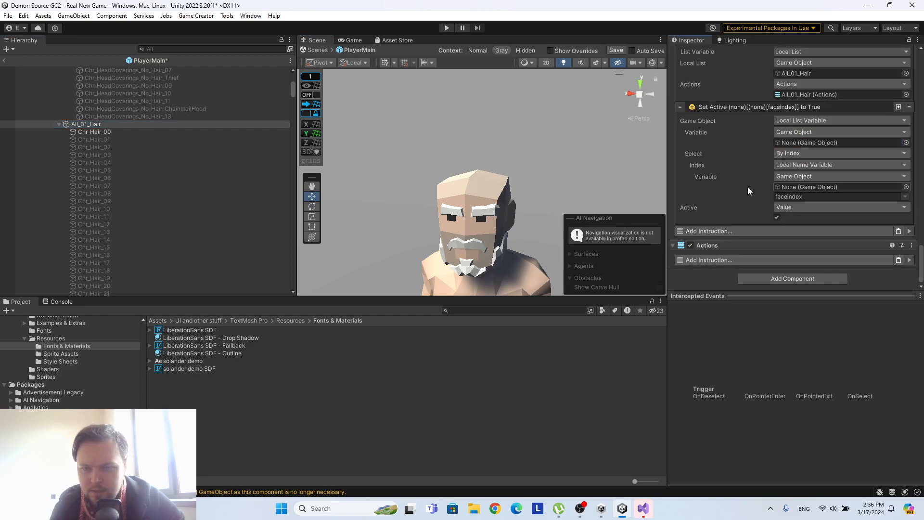
click(739, 259)
text(set act)
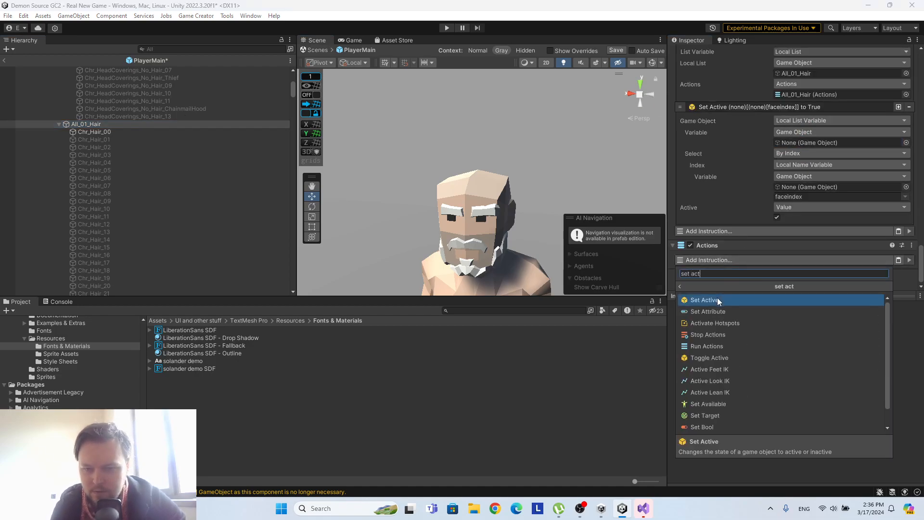
click(704, 323)
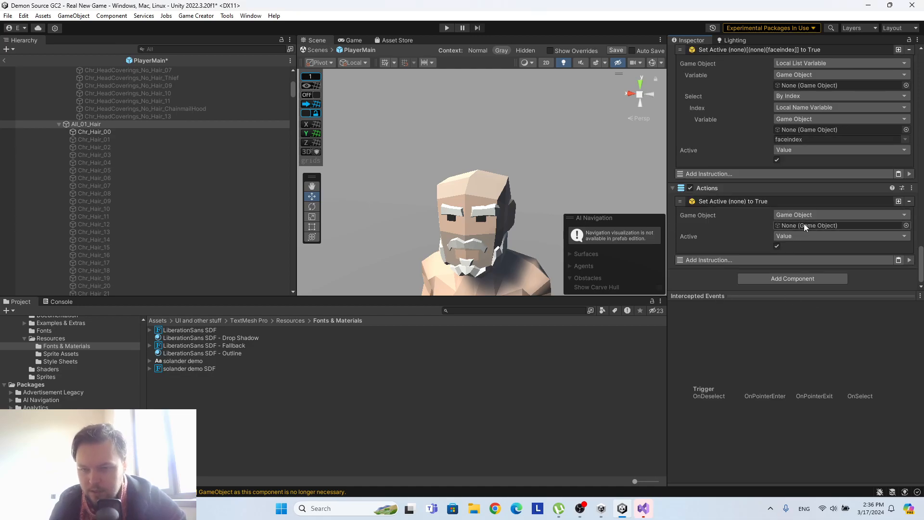
click(776, 246)
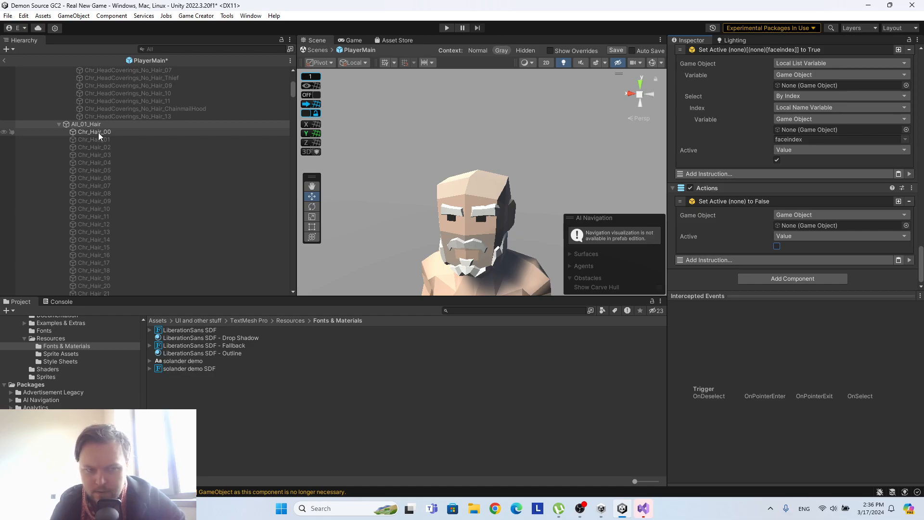
click(784, 213)
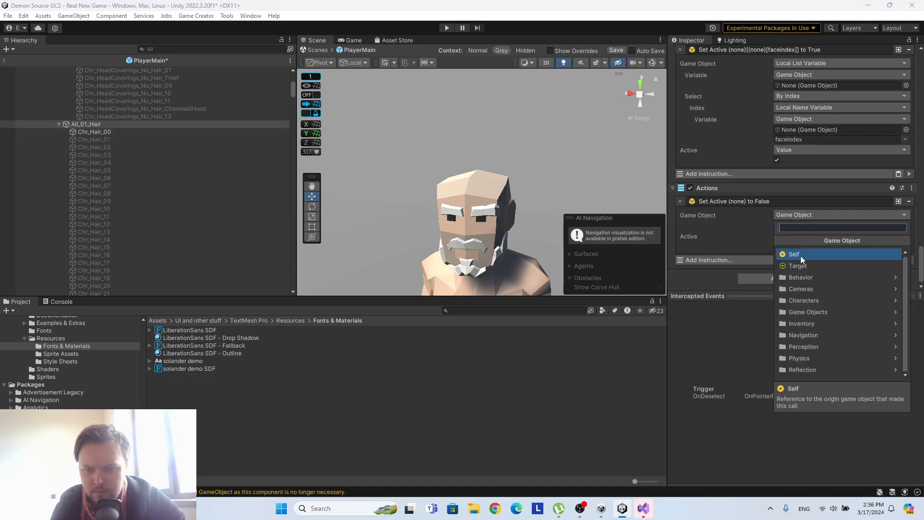
click(799, 264)
Set All_01_Hair as the list and index source of the Trigger's Set Active instruction, using the hairindex variable.
scroll(750, 257, up, 3)
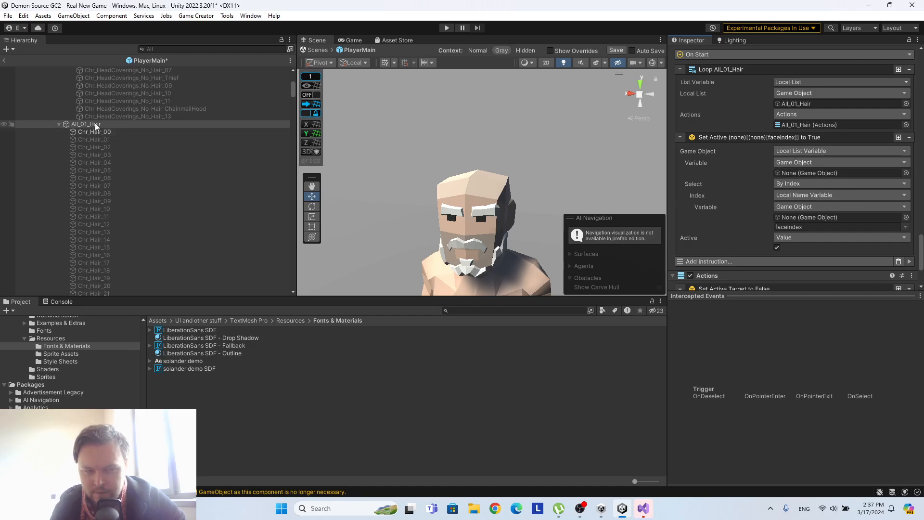
drag(94, 123, 816, 171)
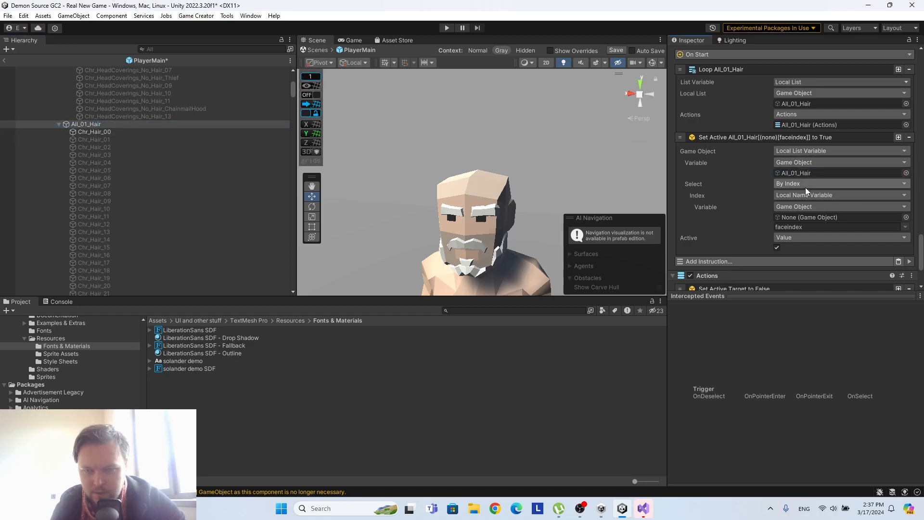
drag(102, 123, 820, 216)
drag(91, 125, 815, 218)
click(906, 226)
click(866, 234)
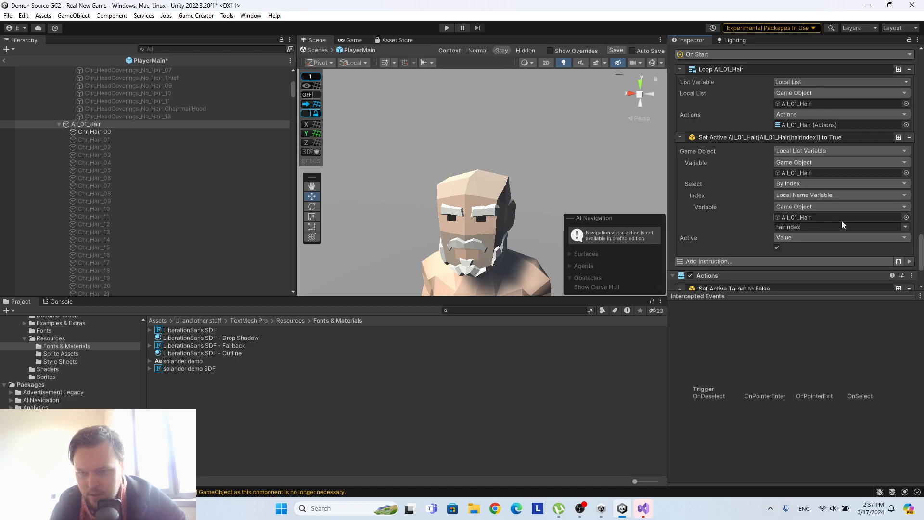
Review All_01_Hair's Trigger, Actions and hair list, and save the PlayerMain prefab.
scroll(822, 235, up, 6)
scroll(819, 235, down, 7)
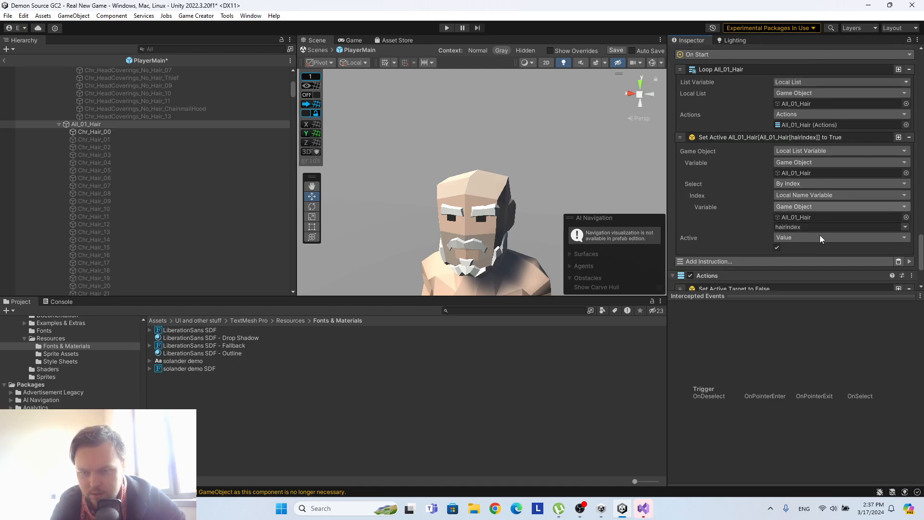
scroll(743, 210, up, 5)
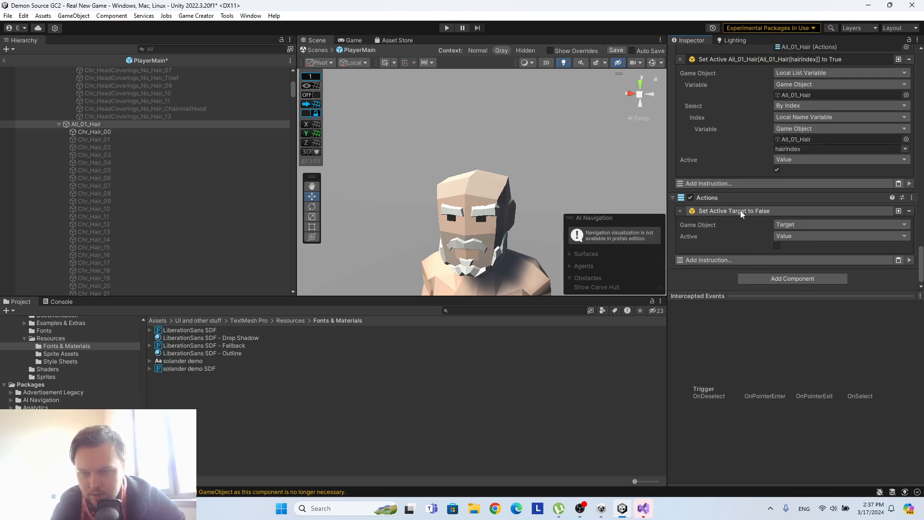
scroll(742, 215, up, 15)
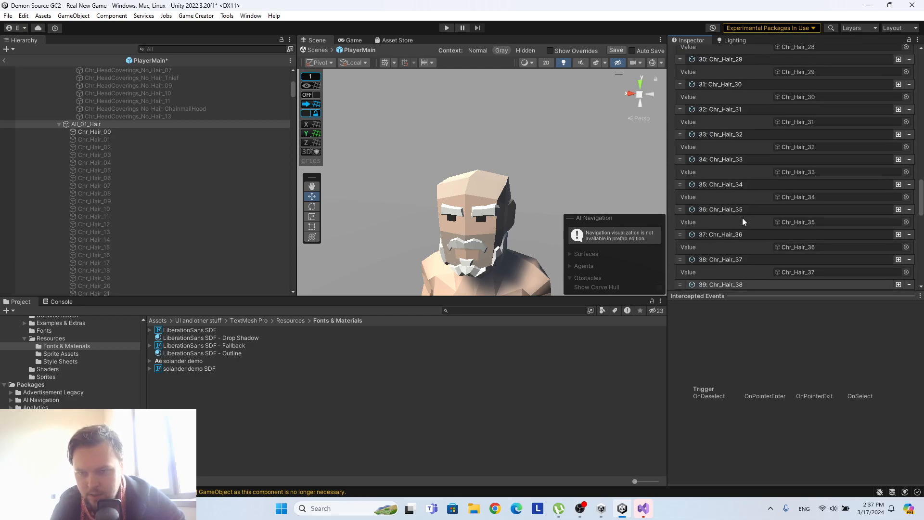
scroll(743, 192, up, 10)
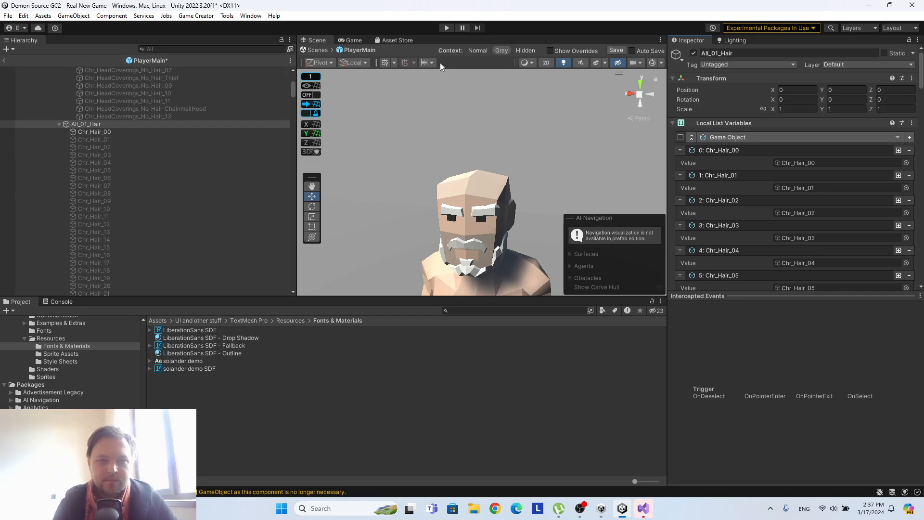
click(616, 50)
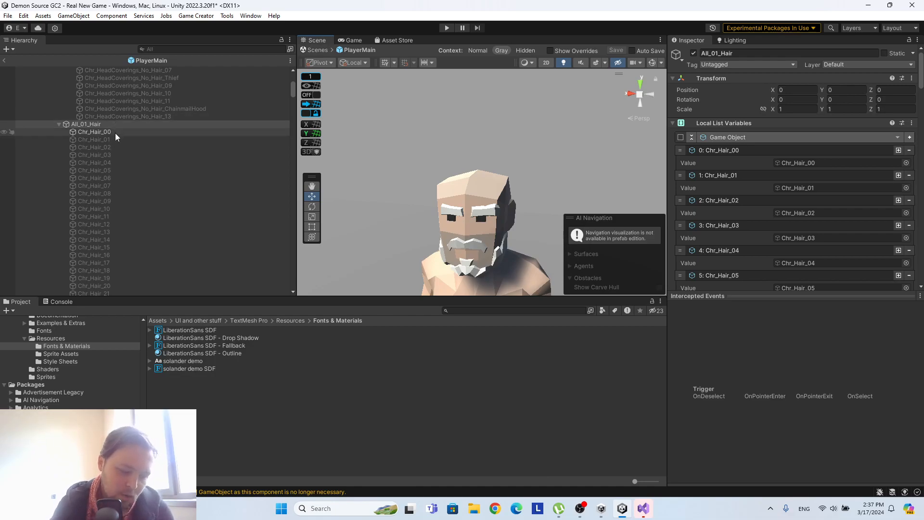
Add Local List Variables and Local Name Variables components to Male_01_Eyebrows.
drag(293, 89, 297, 276)
scroll(109, 204, up, 15)
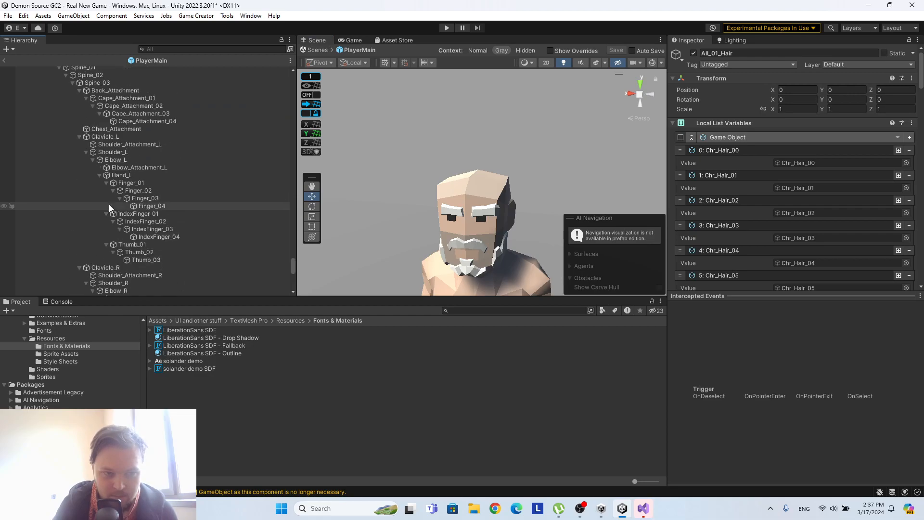
scroll(111, 207, up, 15)
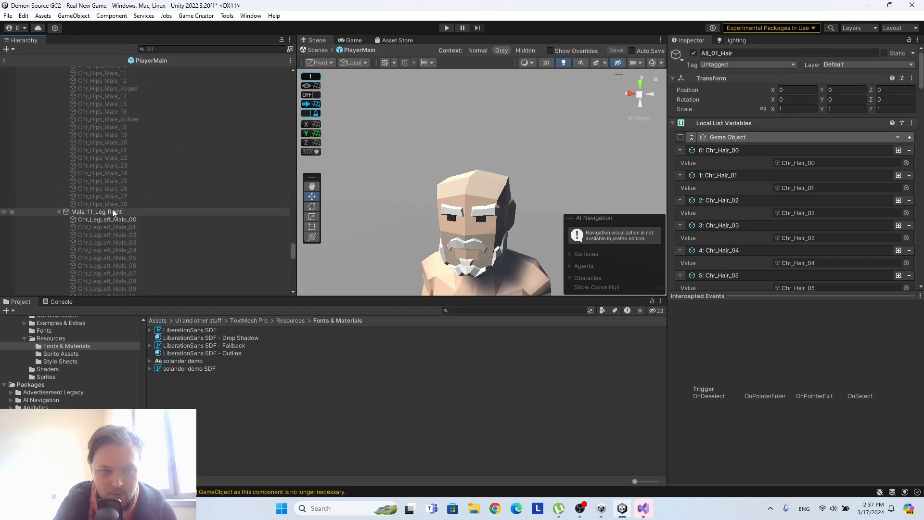
scroll(114, 215, up, 15)
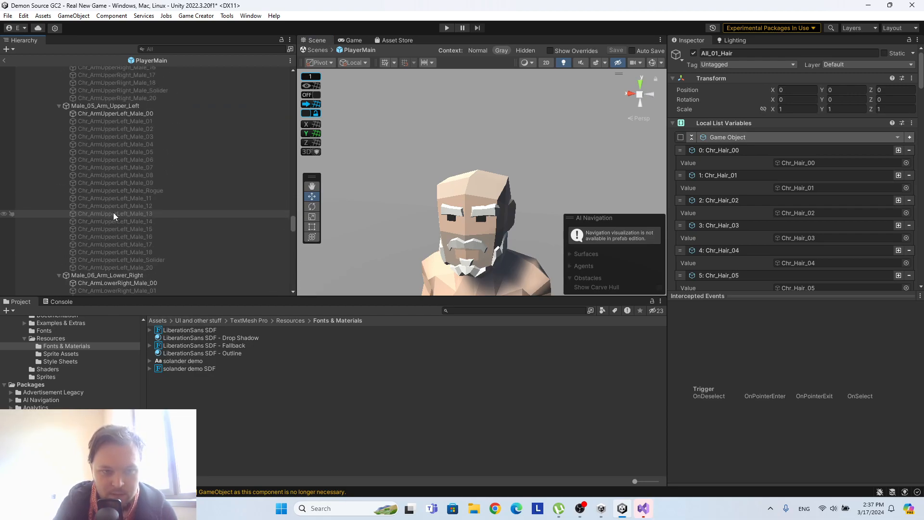
scroll(113, 213, up, 15)
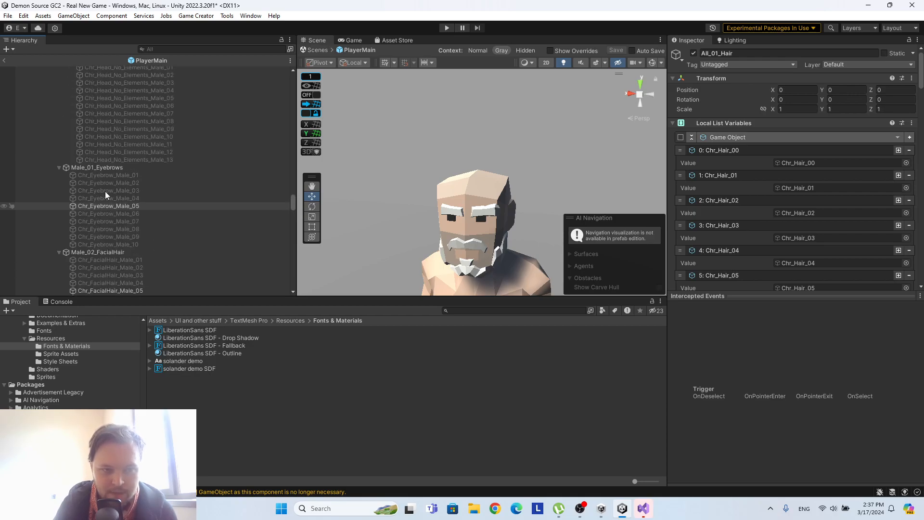
click(113, 167)
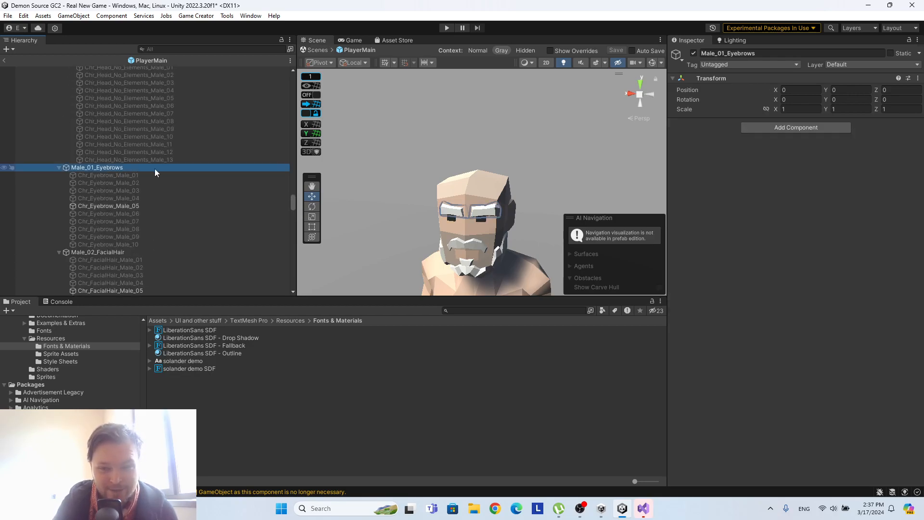
click(778, 127)
text(list)
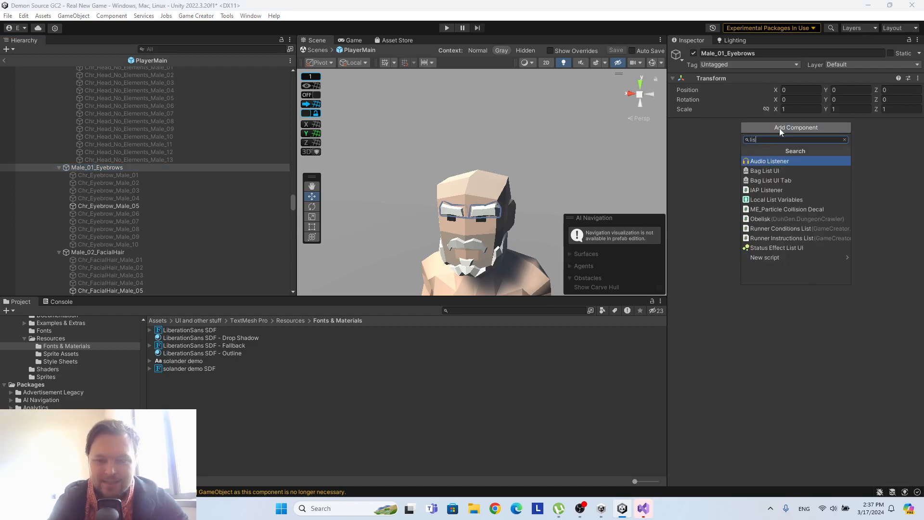
click(775, 199)
click(778, 170)
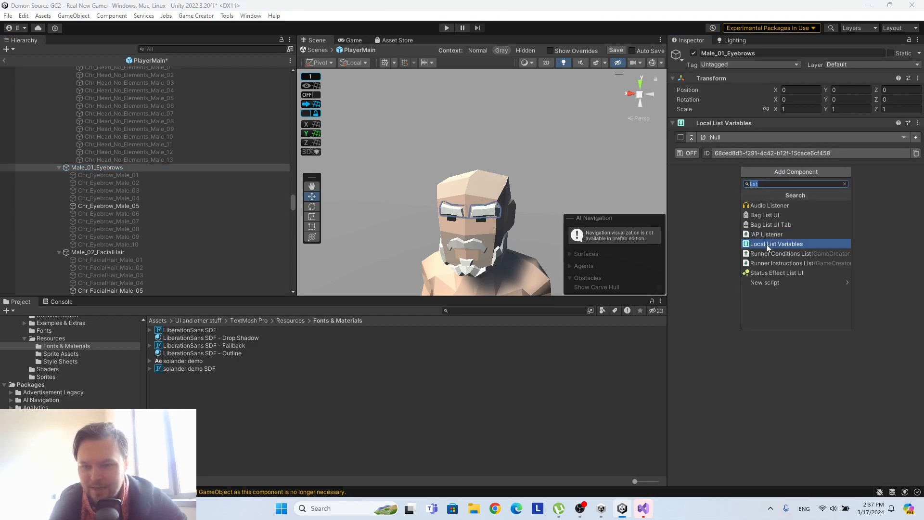
text(name)
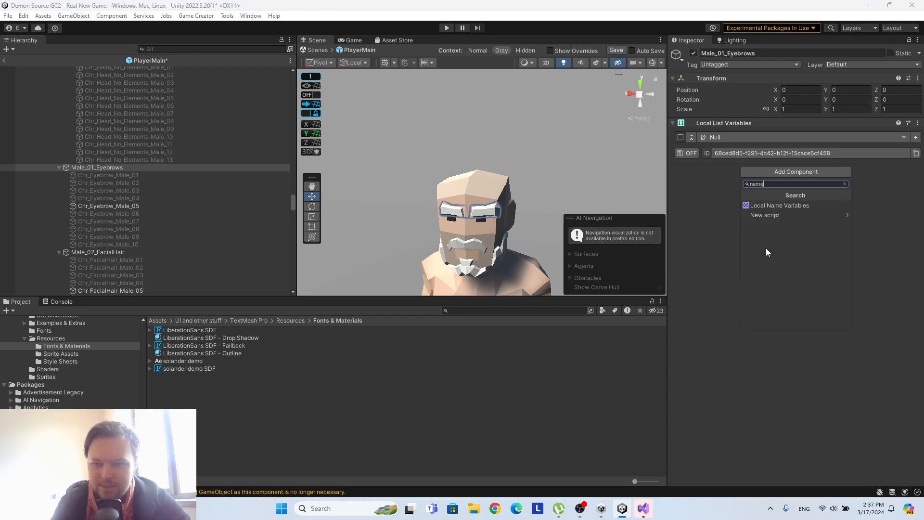
click(780, 205)
Add Trigger and Actions components to Male_01_Eyebrows.
click(790, 217)
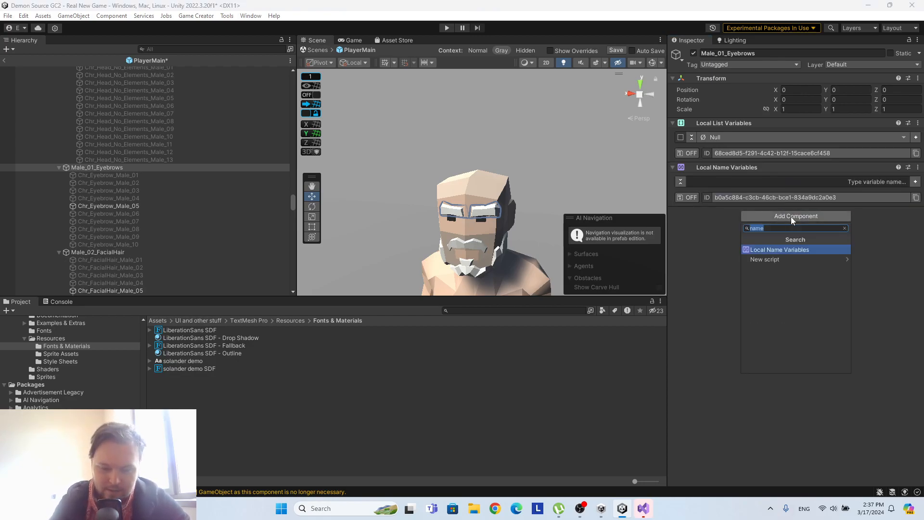
text(trig)
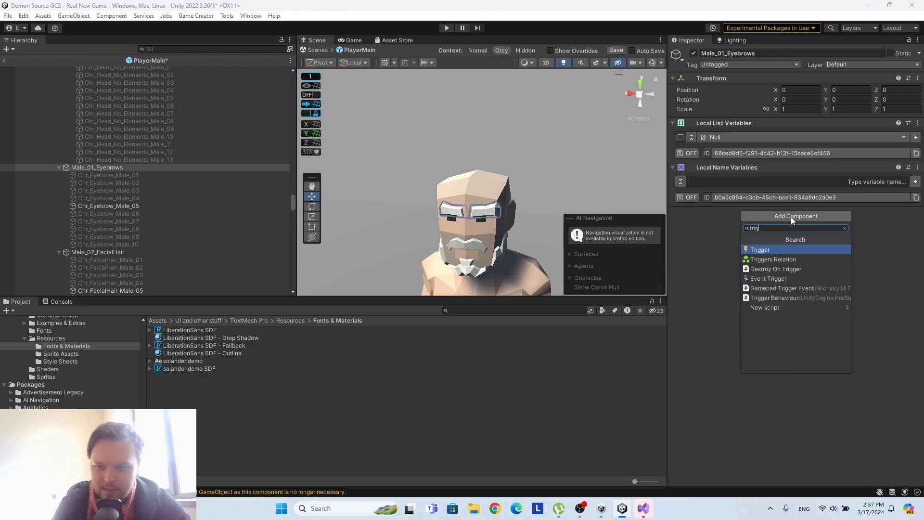
click(766, 249)
click(781, 260)
text(ac)
click(776, 292)
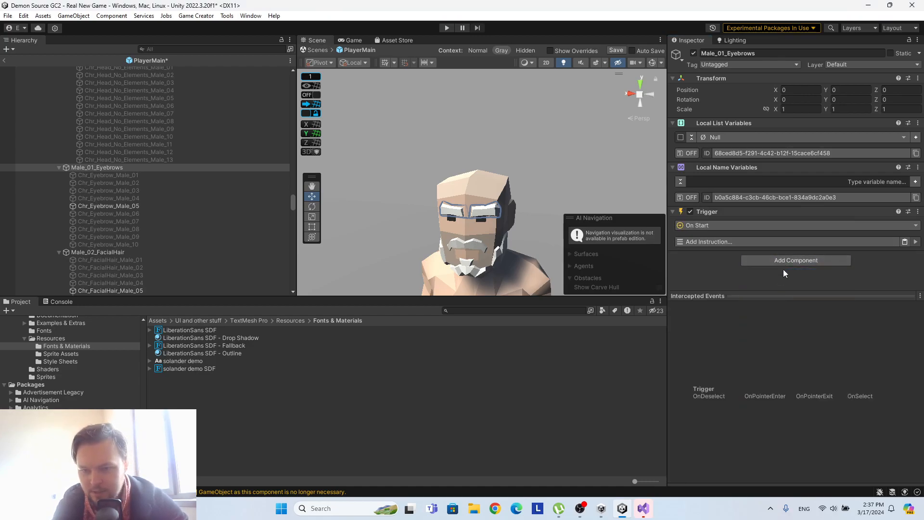
click(749, 261)
text(s)
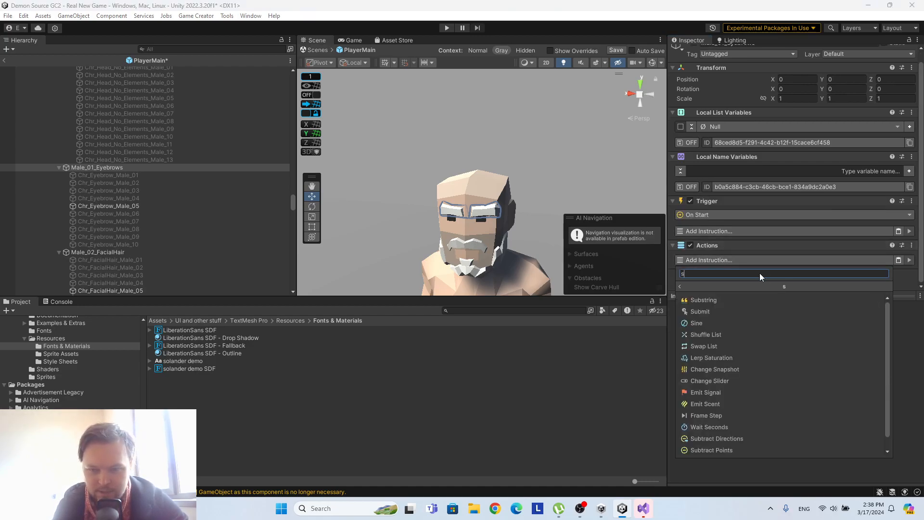
text(et act)
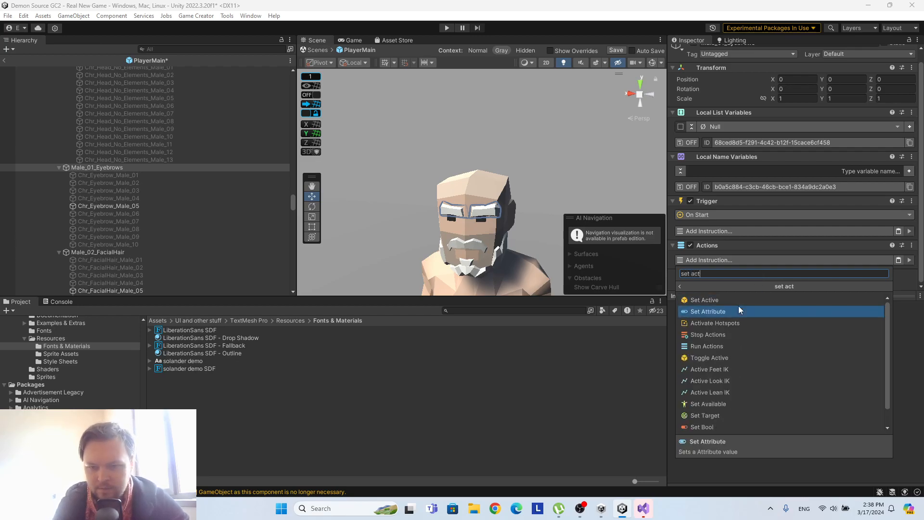
click(738, 311)
click(909, 258)
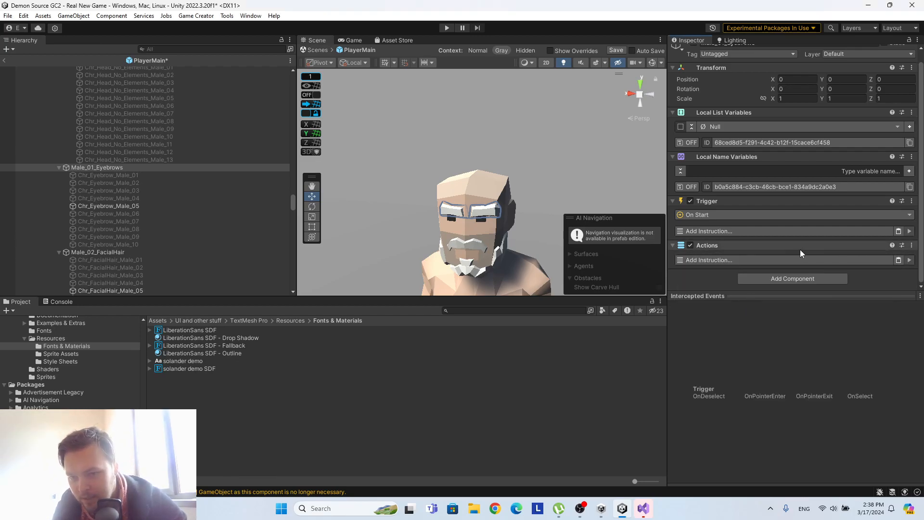
Add a Set Active instruction to Male_01_Eyebrows' Actions, with Target as its game object and Active turned off.
click(779, 260)
text(set att)
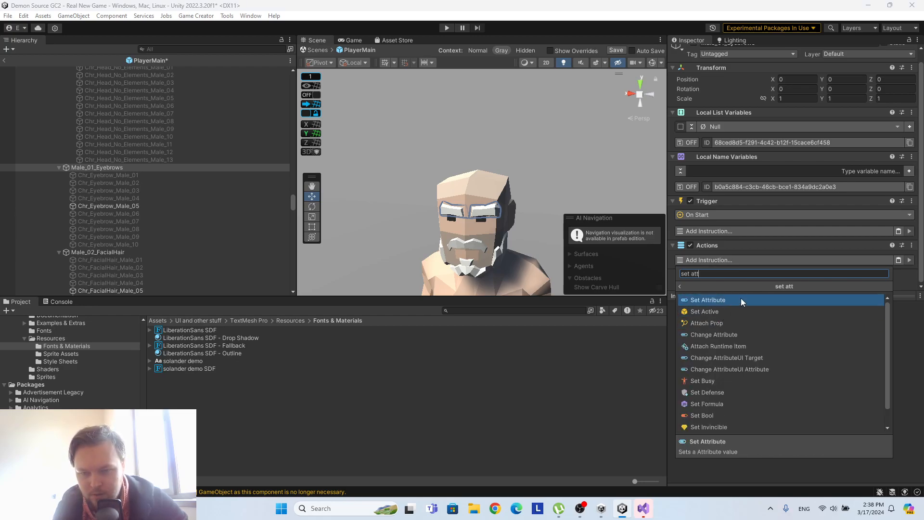
key(BackSpace)
key(BackSpace)
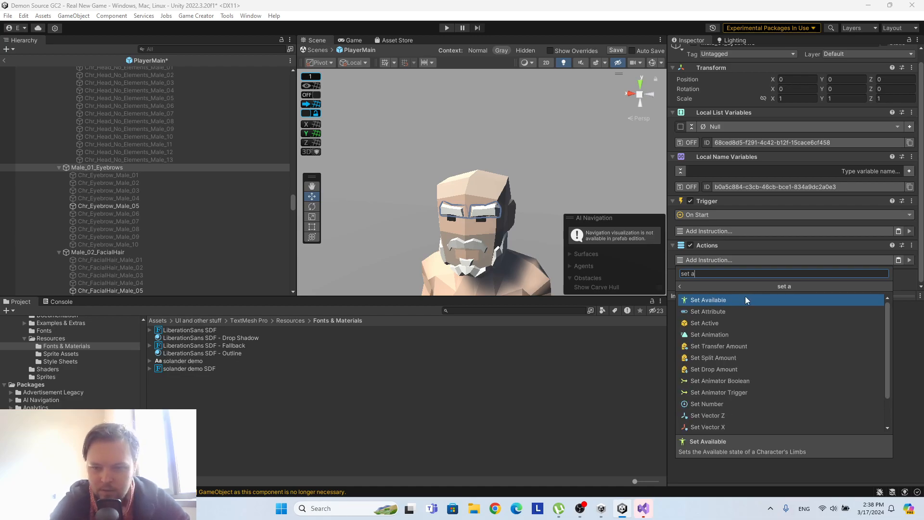
click(701, 324)
scroll(748, 233, down, 3)
click(806, 215)
click(808, 264)
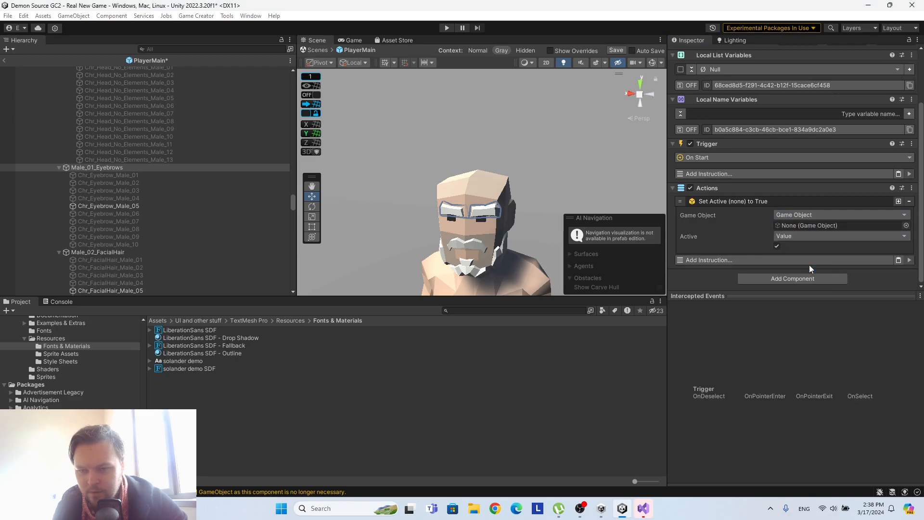
click(777, 246)
Change All_01_Hair's Trigger event from On Start to On Local Name Variable Change.
scroll(704, 234, up, 3)
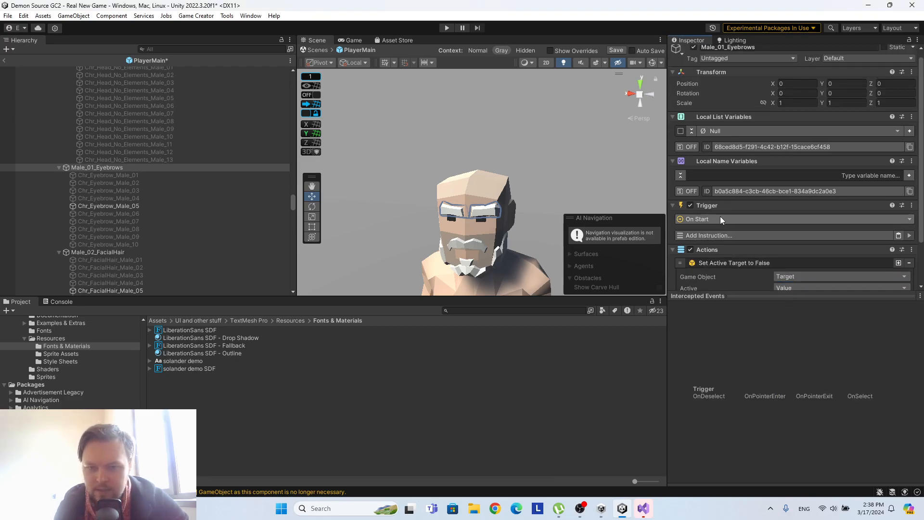
scroll(86, 202, up, 7)
drag(292, 202, 293, 81)
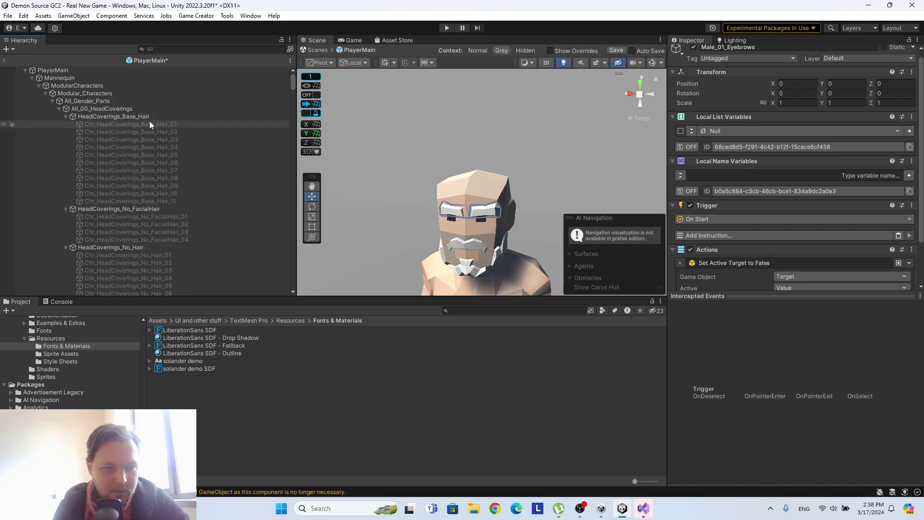
scroll(132, 180, down, 5)
scroll(132, 180, down, 3)
click(106, 153)
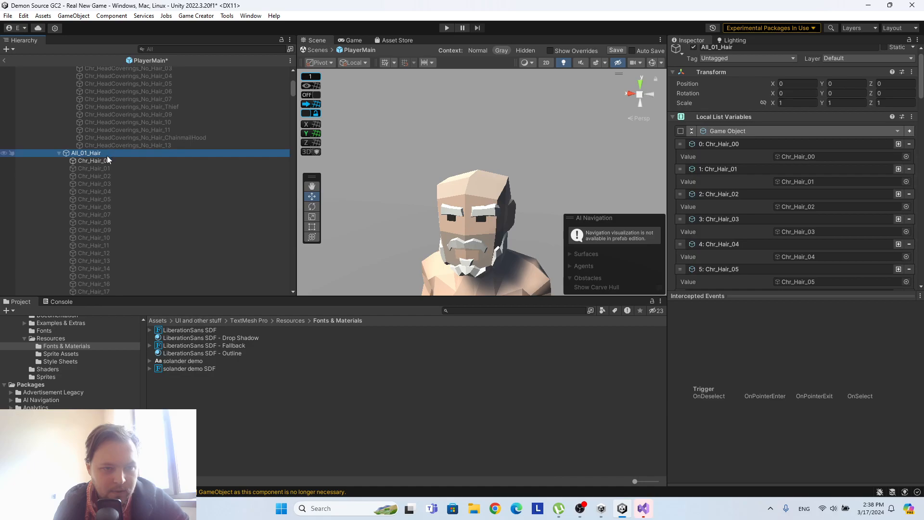
click(107, 162)
click(107, 154)
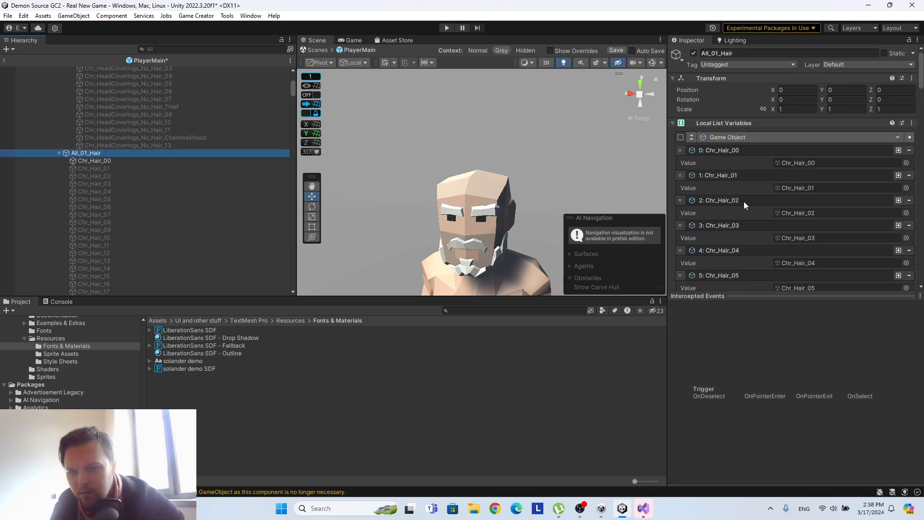
scroll(743, 203, down, 3)
scroll(745, 234, down, 20)
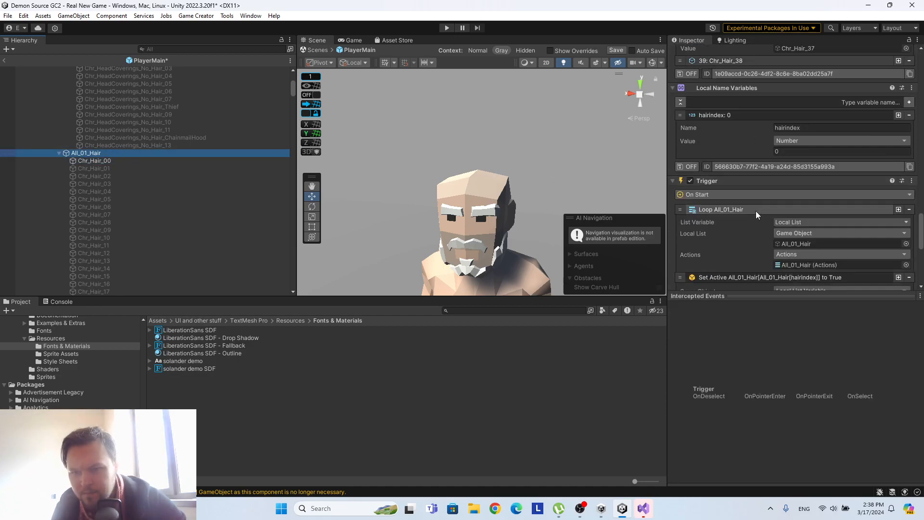
click(727, 194)
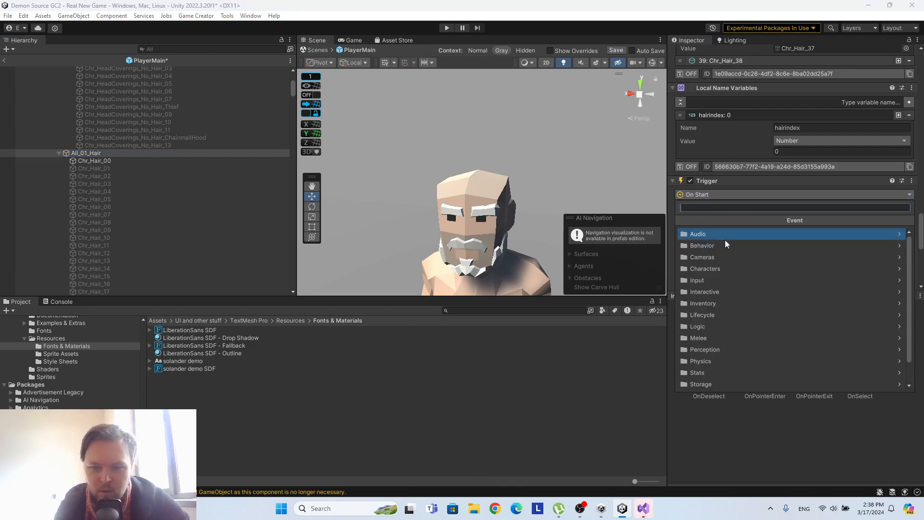
text(lo)
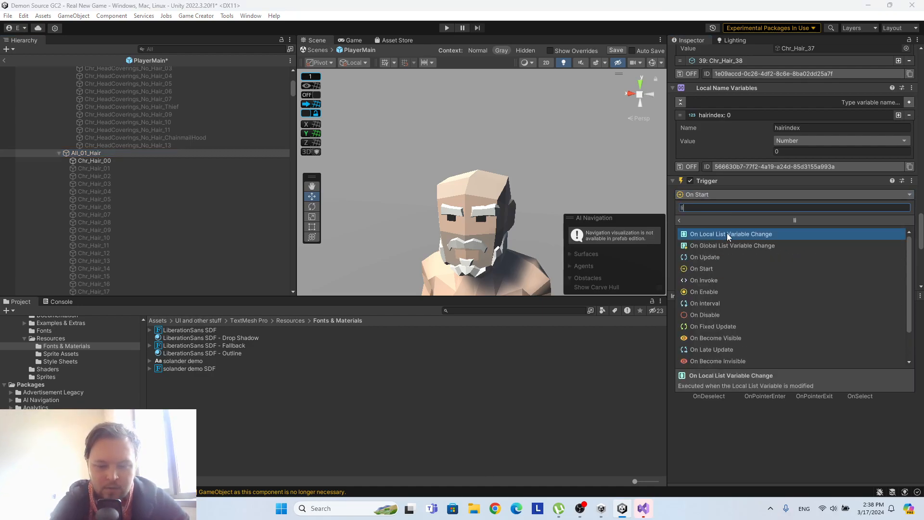
text(cal na)
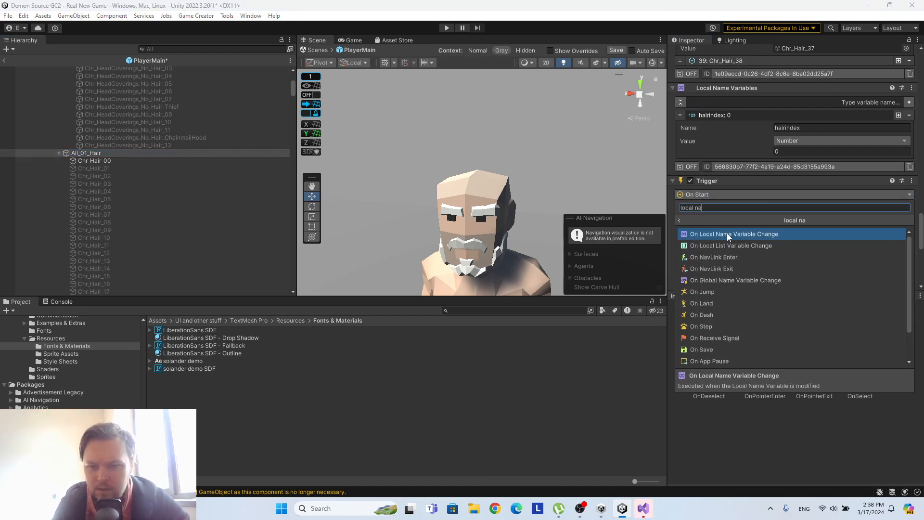
click(739, 235)
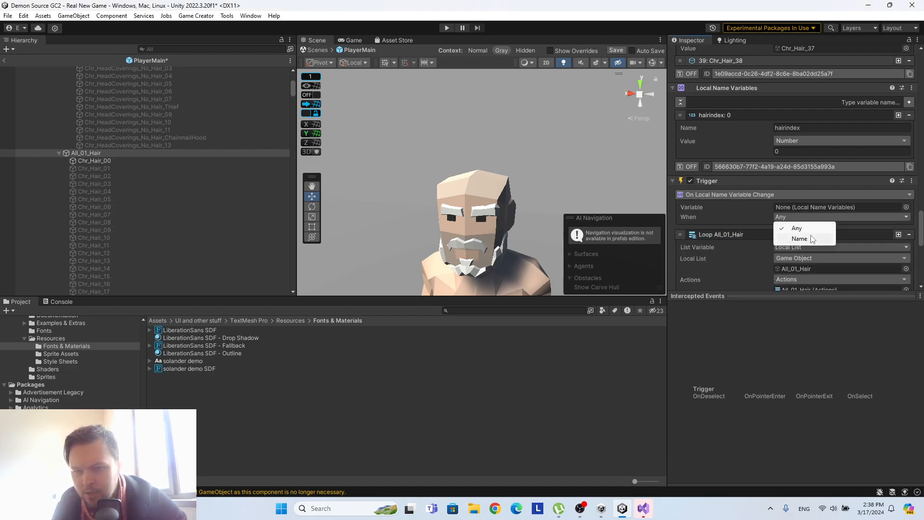
Make the Trigger respond by Name to All_01_Hair's hairindex local name variable.
click(803, 240)
drag(108, 153, 827, 206)
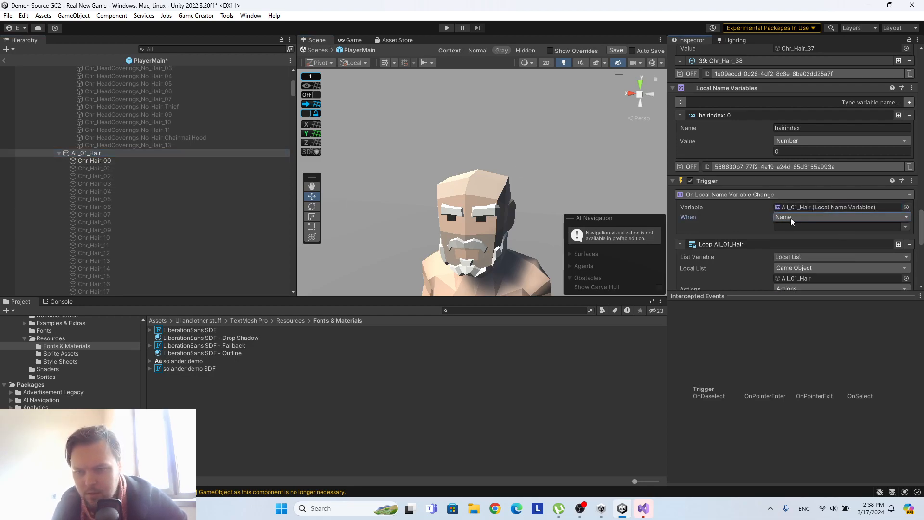
click(905, 227)
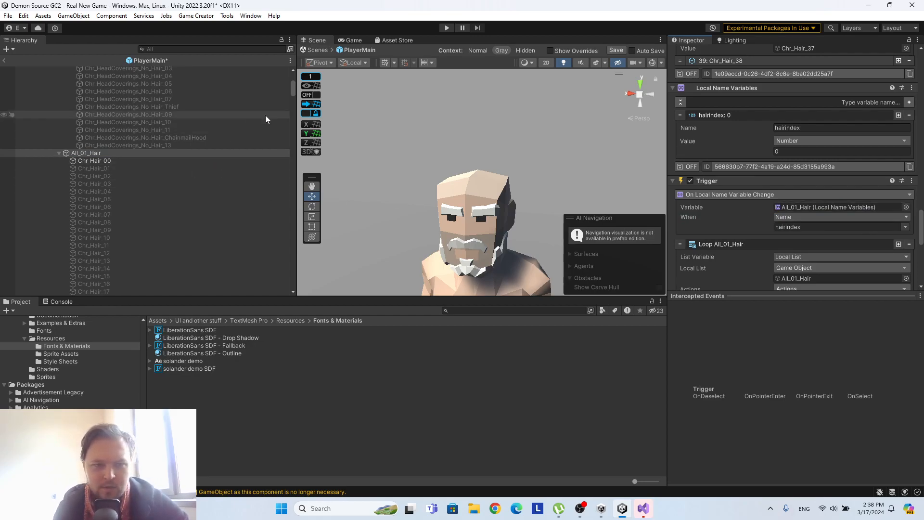
Set Male_01_Eyebrows' Trigger to On Local Name Variable Change, using the object's own Local Name Variables filtered by Name.
drag(291, 88, 301, 201)
click(148, 217)
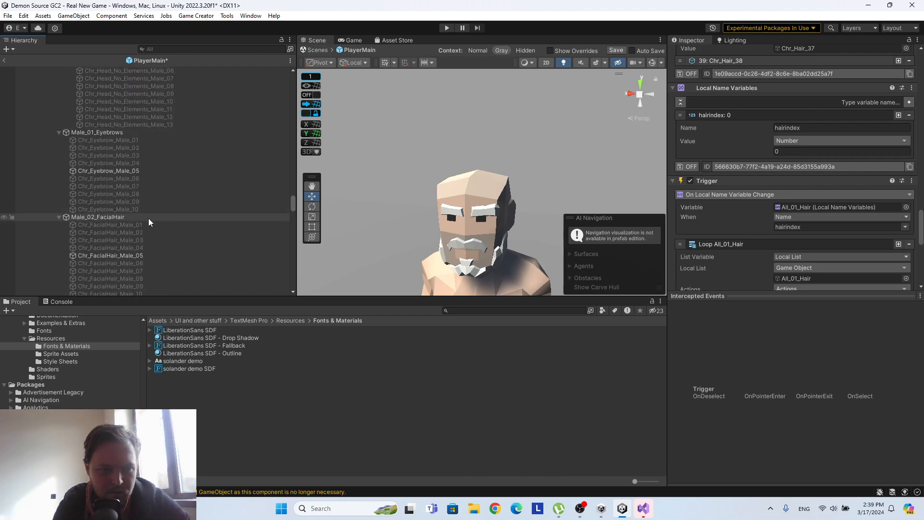
click(117, 132)
scroll(735, 151, down, 3)
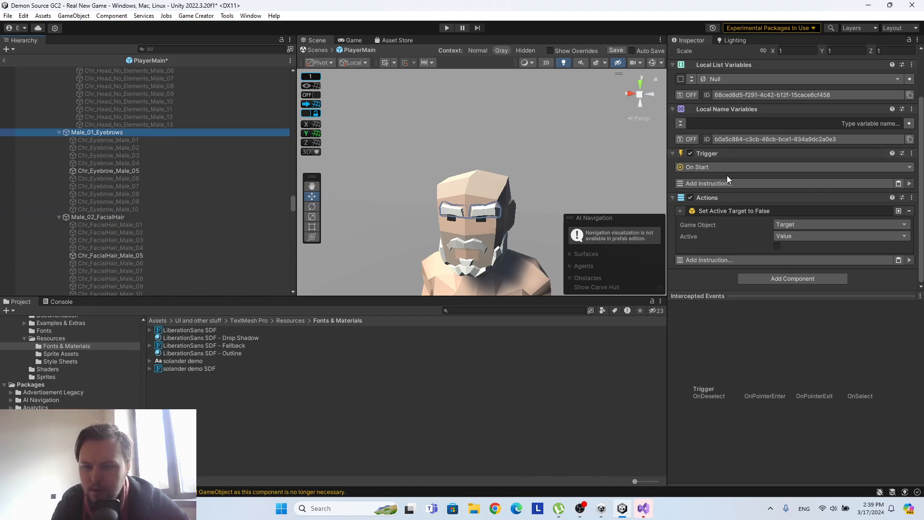
click(722, 166)
text(name)
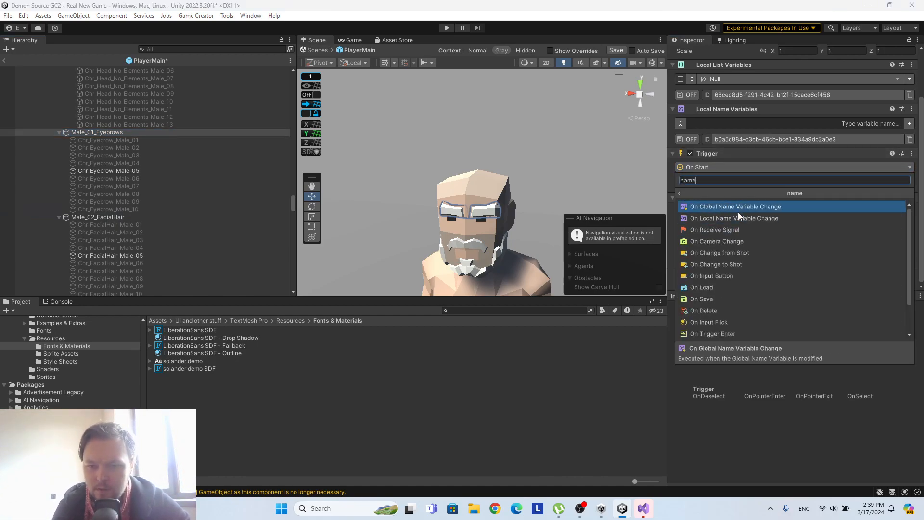
click(737, 217)
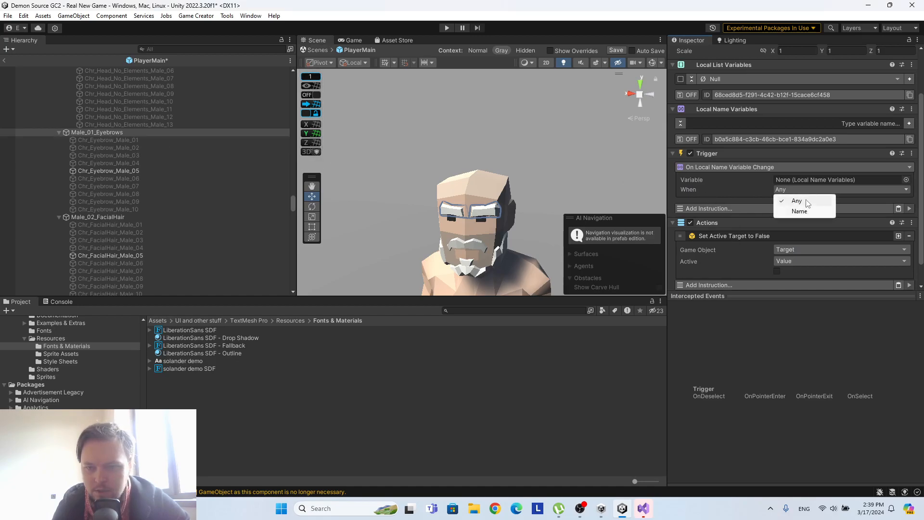
click(798, 210)
drag(703, 160, 856, 178)
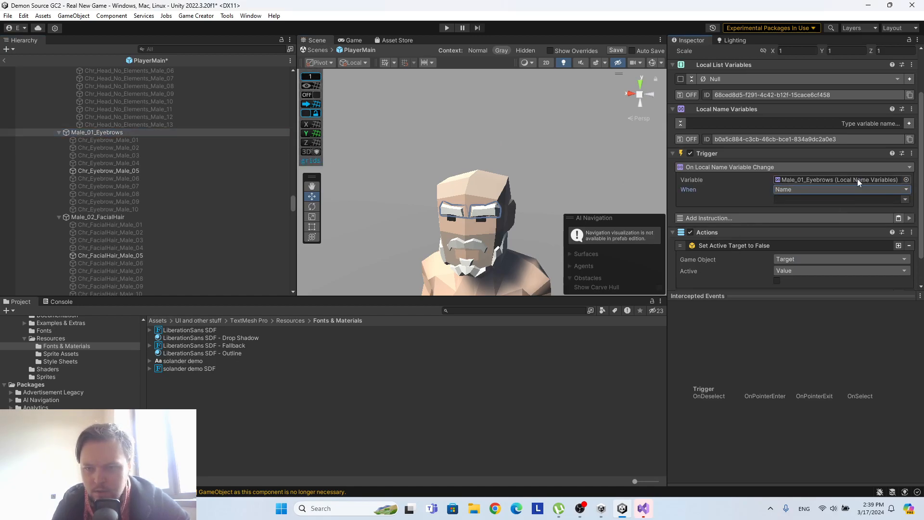
Add a local name variable called eyebrowindex to Male_01_Eyebrows.
scroll(846, 175, up, 2)
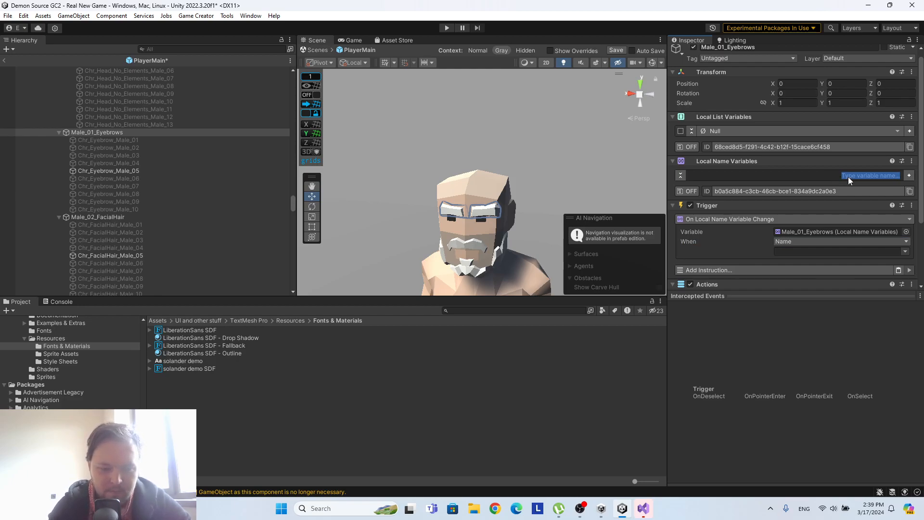
text(eyeindex)
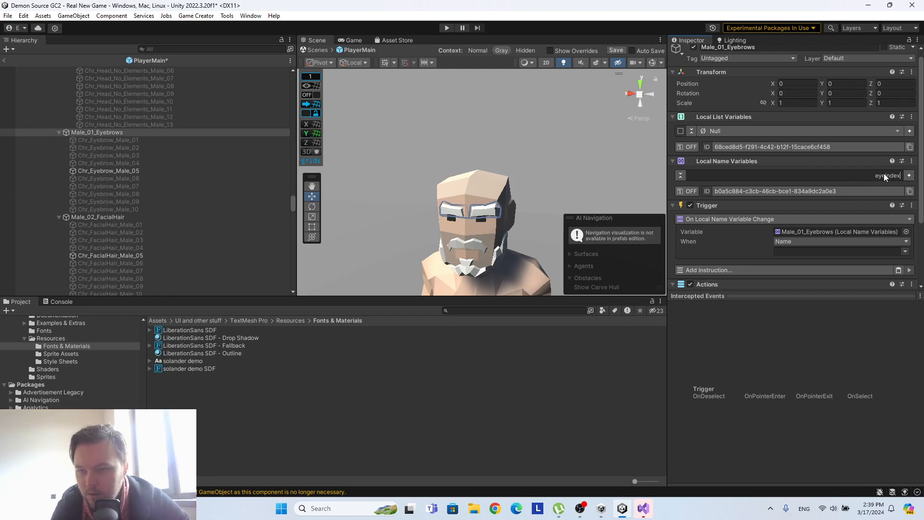
text(brow)
click(909, 175)
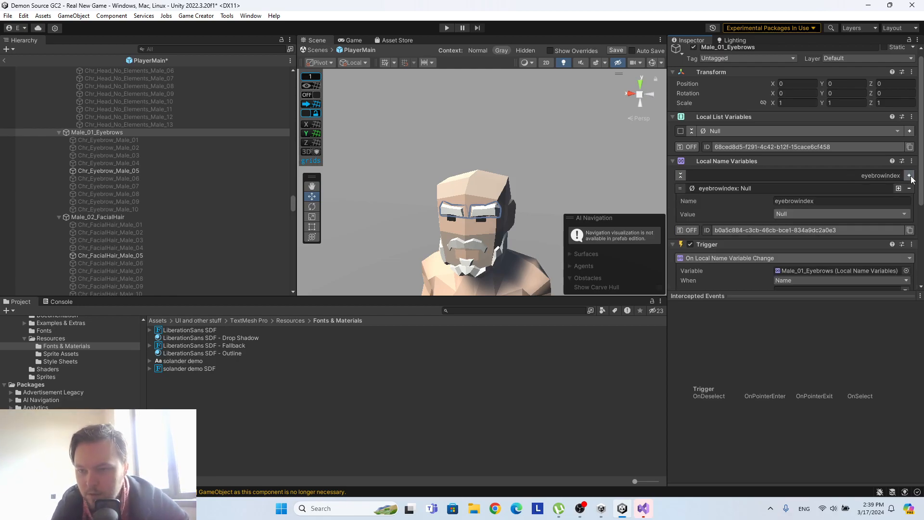
click(841, 213)
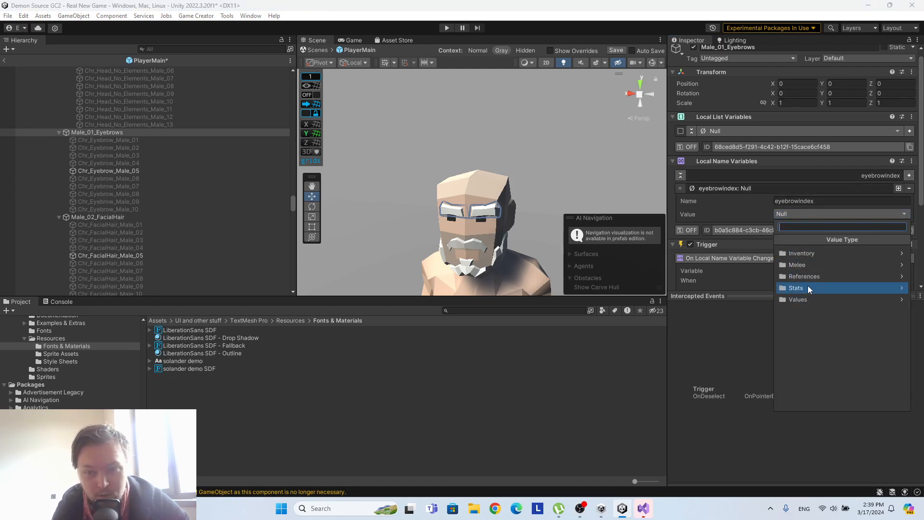
click(807, 276)
click(811, 276)
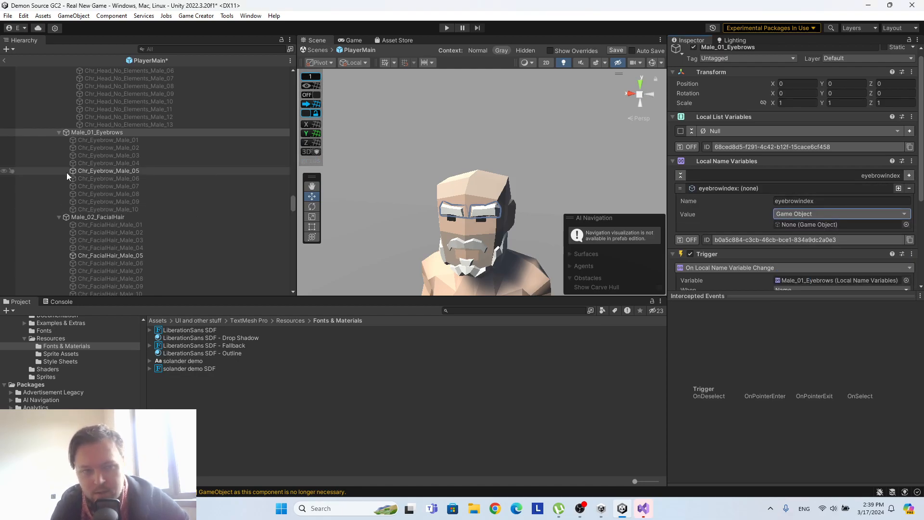
Set the value type of the eyebrowindex variable to Number.
scroll(819, 213, down, 1)
click(805, 188)
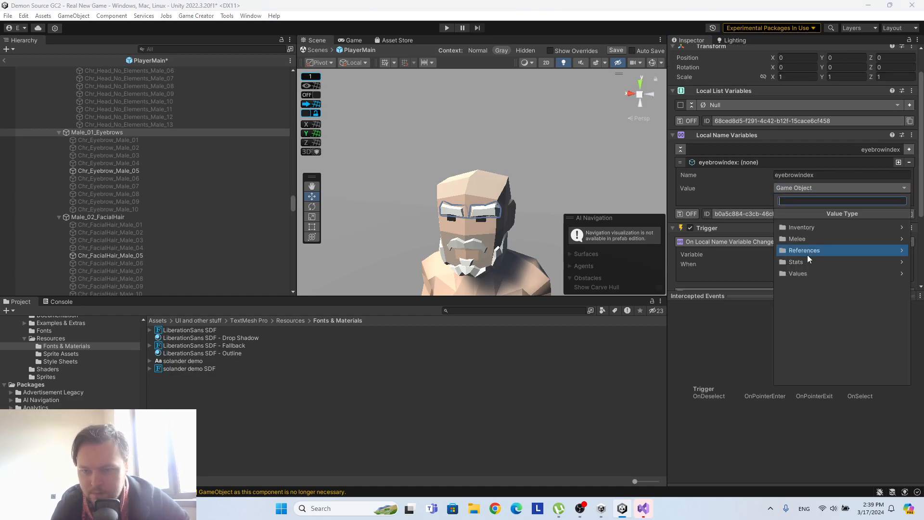
click(804, 275)
click(816, 264)
Choose eyebrowindex as the variable name watched by Male_01_Eyebrows' Trigger.
scroll(764, 174, down, 2)
click(906, 221)
click(901, 232)
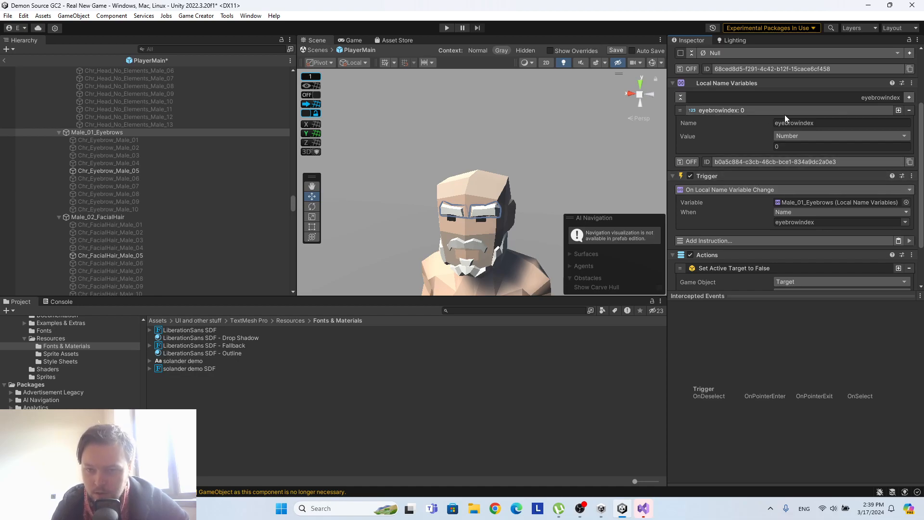
scroll(789, 145, down, 2)
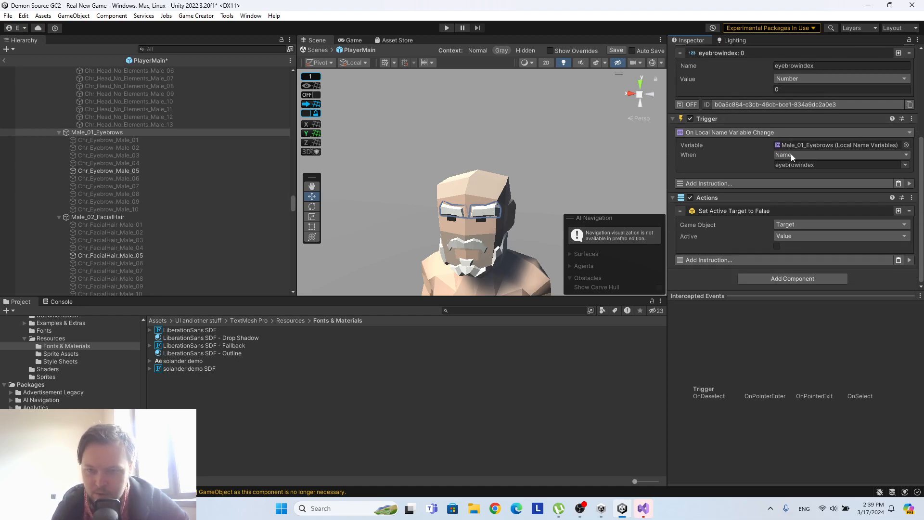
scroll(791, 152, up, 1)
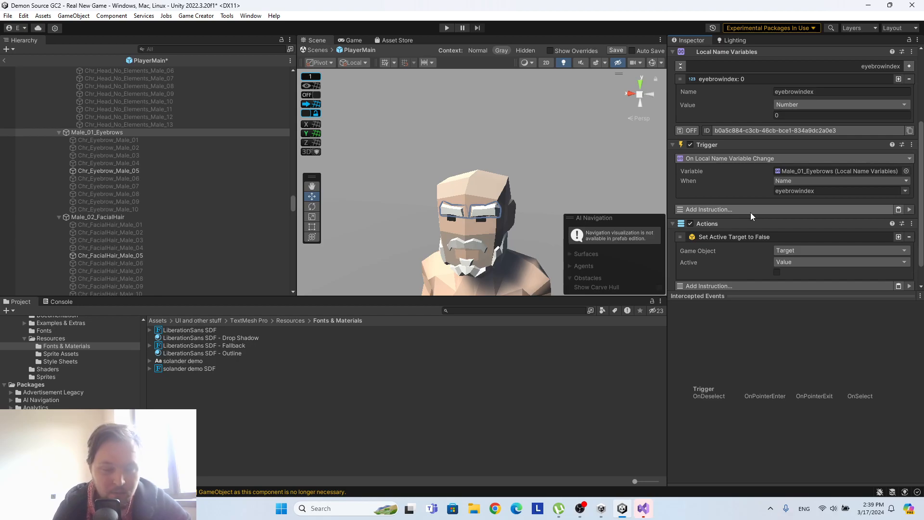
Toggle Chr_Eyebrow_Male_05 off and back on to preview the face without it, and inspect Chr_Eyebrow_Male_01.
click(117, 171)
click(693, 53)
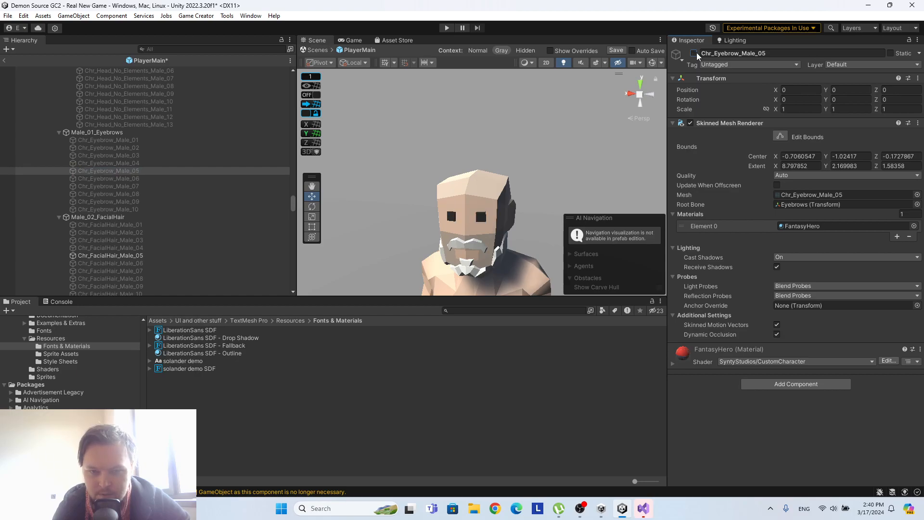
click(694, 53)
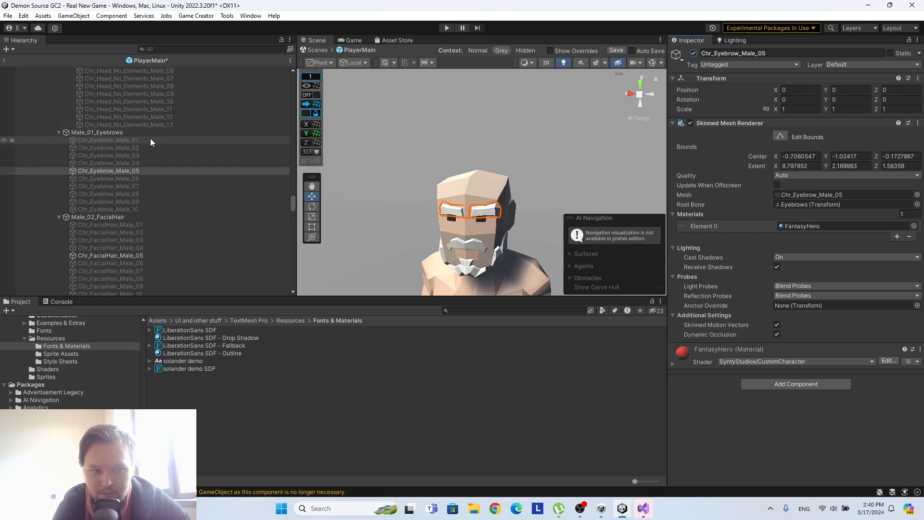
click(128, 139)
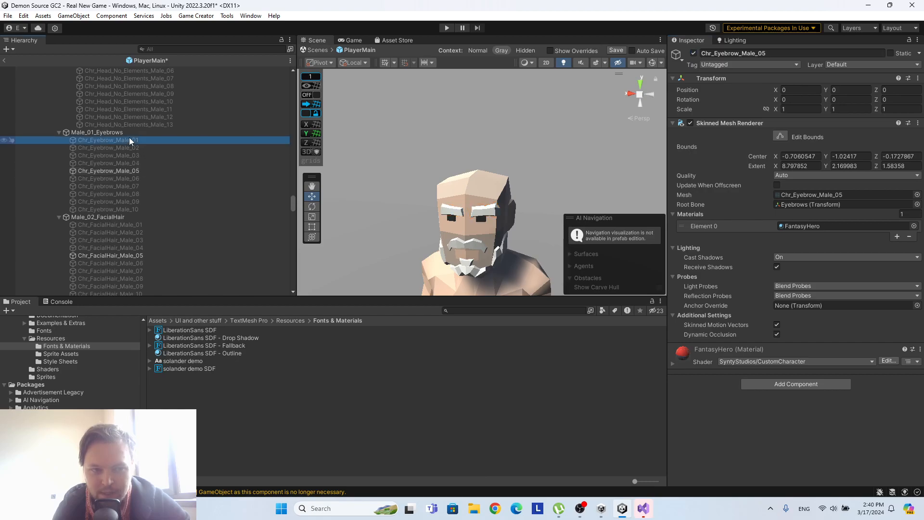
Deactivate Chr_Eyebrow_Male_05 and activate Chr_Eyebrow_Male_01 in its place.
click(173, 171)
click(694, 53)
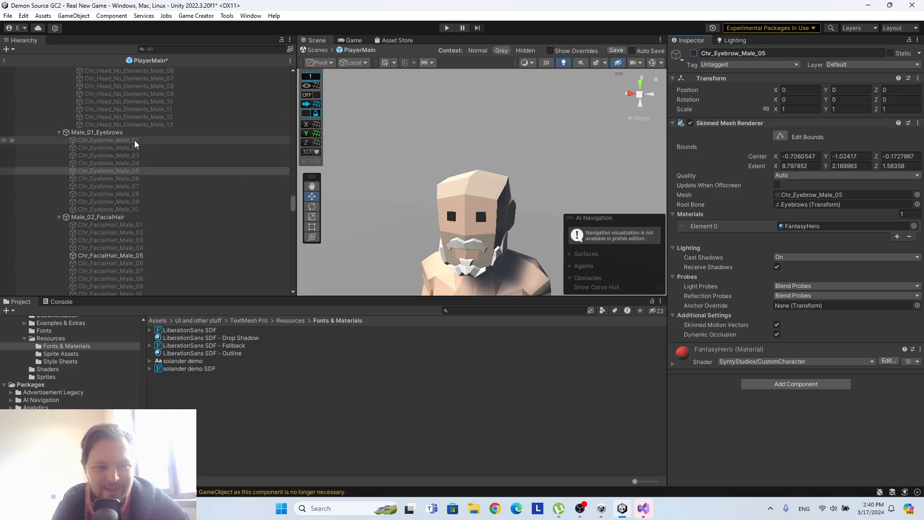
click(120, 139)
click(694, 53)
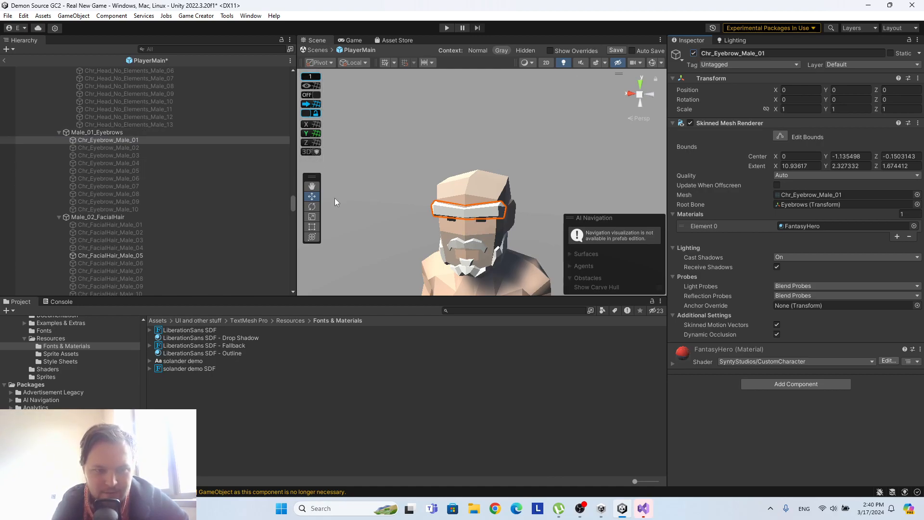
Duplicate Chr_Eyebrow_Male_01 as the first child of Male_01_Eyebrows and name the copy Chr_Eyebrow_Male_00.
click(127, 140)
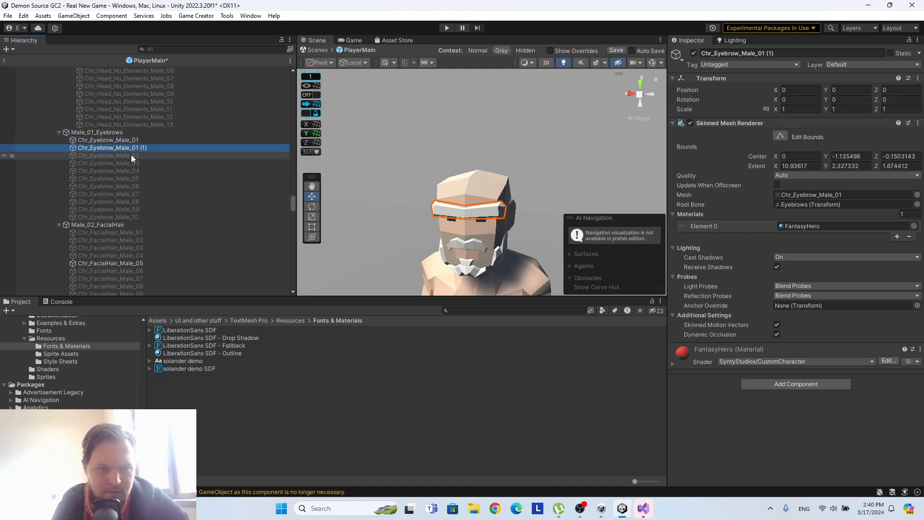
key(ctrl+d)
click(796, 54)
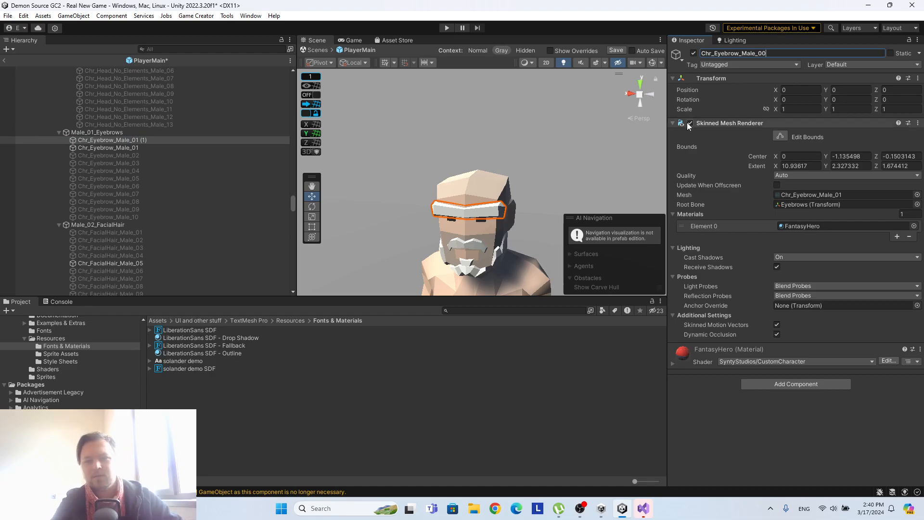
Finish naming the eyebrow copy Chr_Eyebrow_Male_00 and deactivate Chr_Eyebrow_Male_01.
text(0)
key(Return)
click(215, 153)
click(214, 148)
click(695, 54)
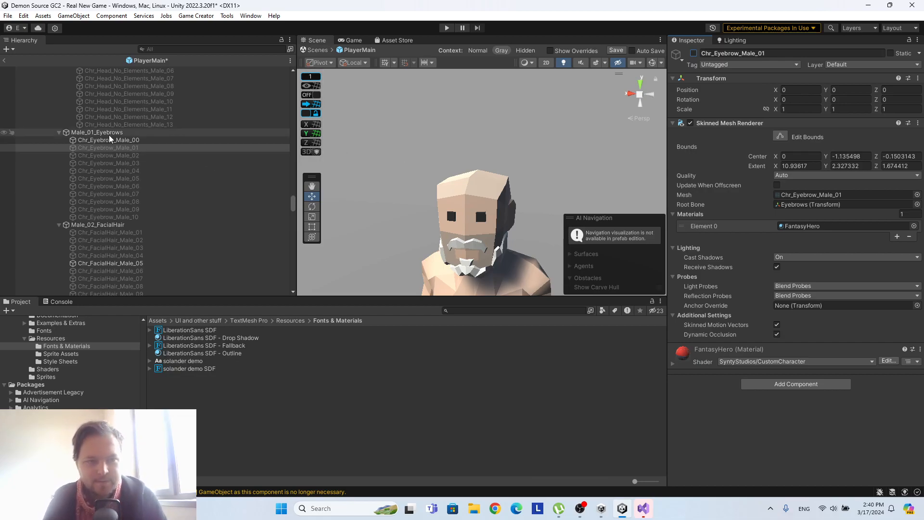
Set the value type of Male_01_Eyebrows' Local List Variables to Game Object and add eleven empty entries, indexed 0 to 10.
click(202, 132)
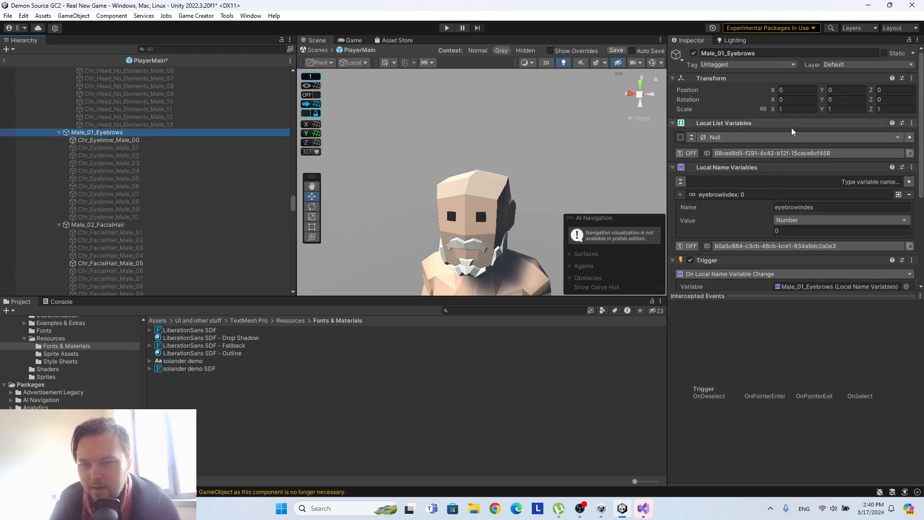
click(712, 137)
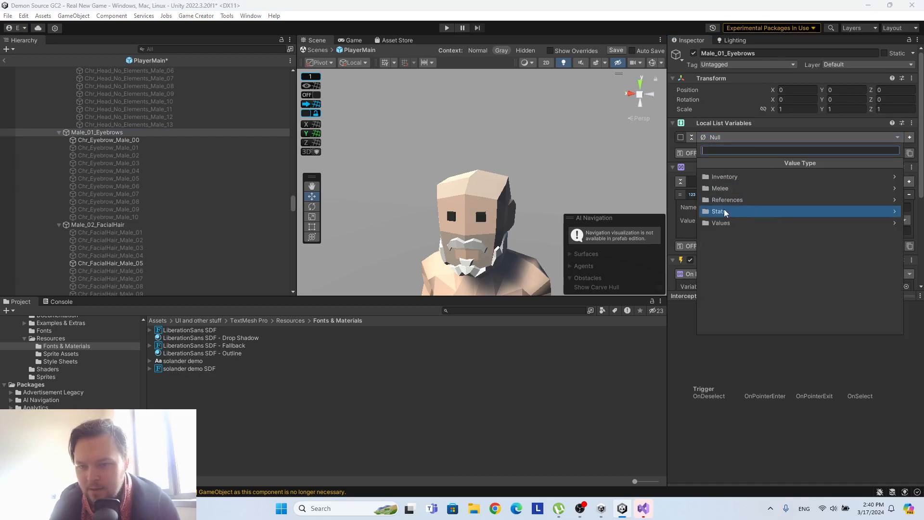
click(721, 208)
click(765, 204)
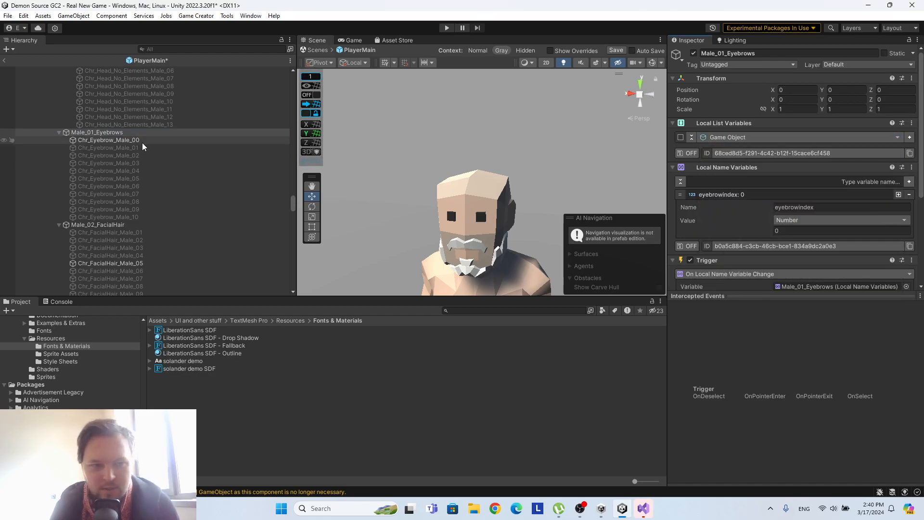
click(909, 138)
click(909, 138)
click(910, 138)
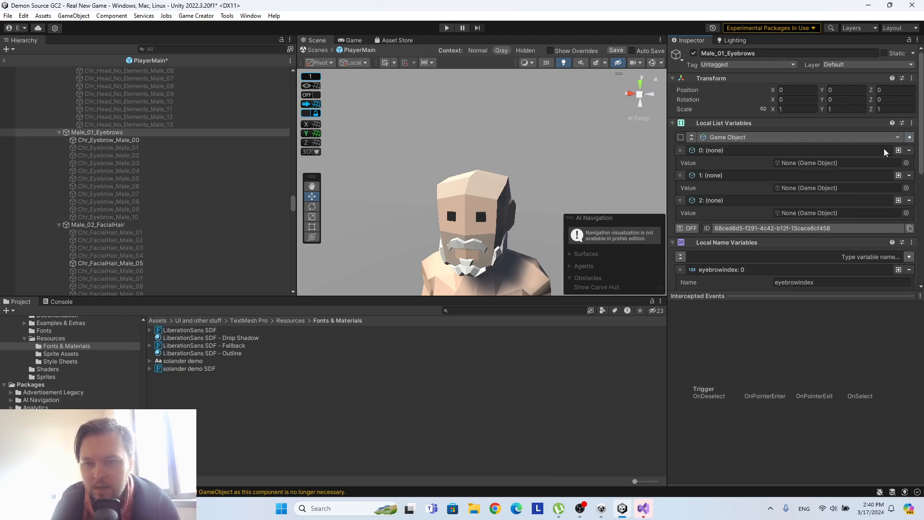
click(909, 138)
click(910, 137)
click(909, 137)
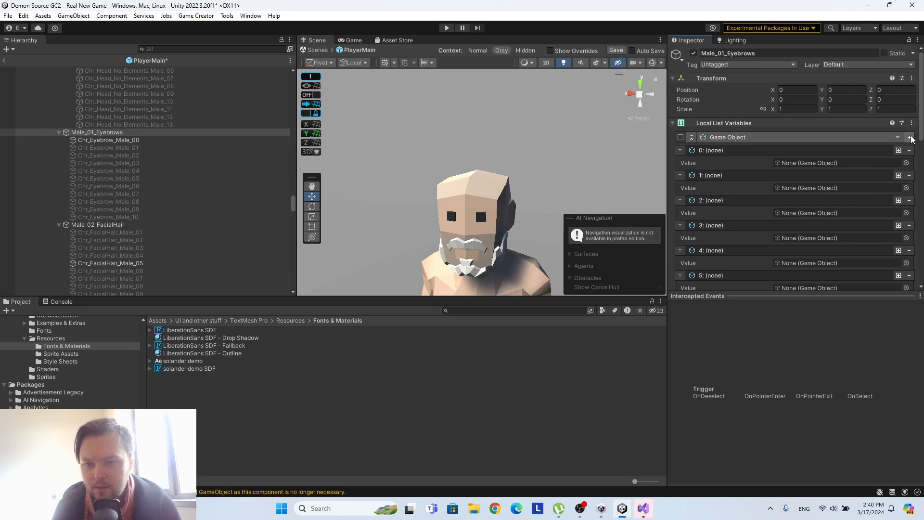
Assign Chr_Eyebrow_Male_00 through Chr_Eyebrow_Male_06 in order to list entries 0 to 6 of Male_01_Eyebrows.
scroll(854, 136, down, 2)
drag(119, 139, 808, 111)
click(147, 149)
drag(147, 148, 809, 135)
drag(132, 155, 821, 161)
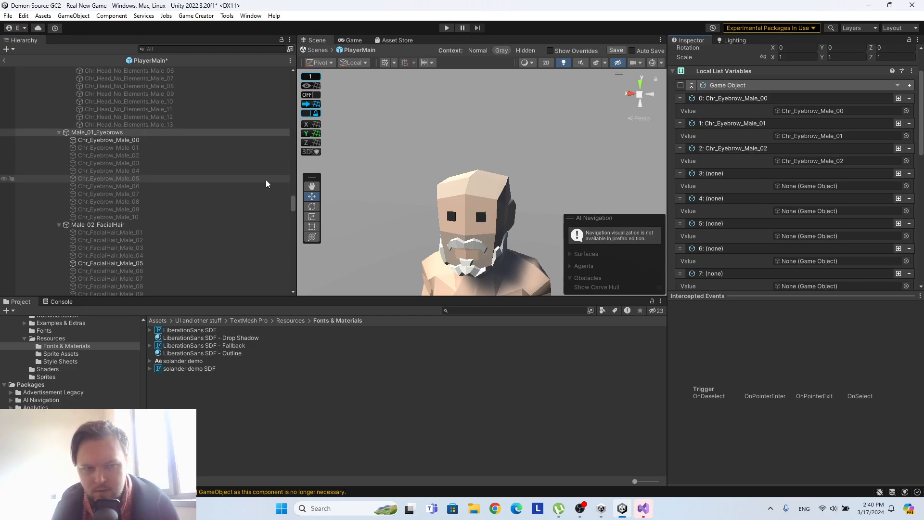
drag(145, 167, 824, 185)
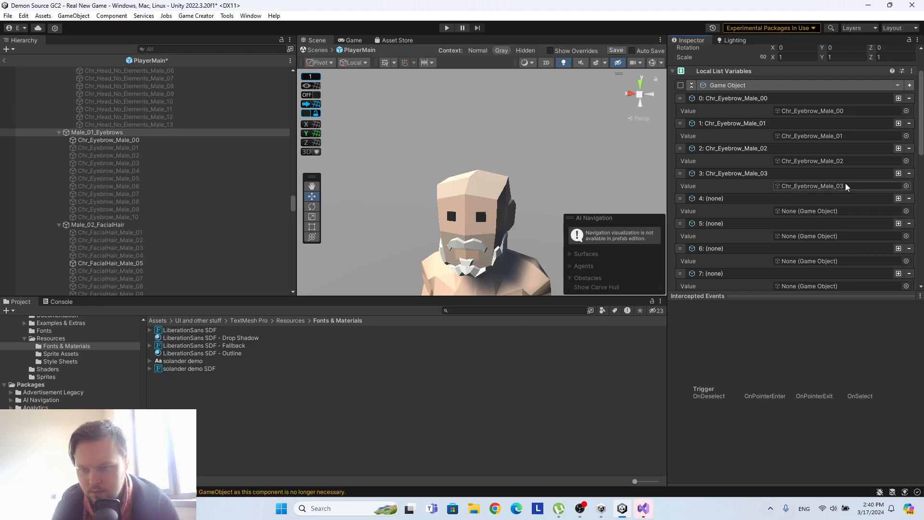
drag(147, 171, 832, 211)
drag(188, 184, 813, 236)
drag(108, 186, 825, 261)
Assign Chr_Eyebrow_Male_07 through Chr_Eyebrow_Male_10 in order to list entries 7 to 10 of Male_01_Eyebrows.
scroll(825, 260, down, 3)
drag(108, 193, 818, 214)
drag(108, 201, 842, 236)
scroll(843, 235, down, 3)
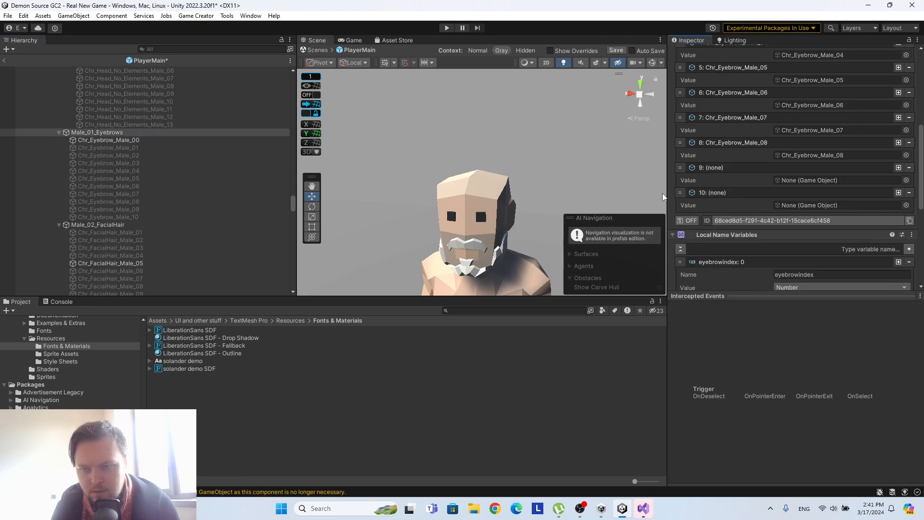
drag(142, 211, 841, 182)
click(129, 217)
drag(129, 221, 841, 207)
scroll(840, 211, down, 2)
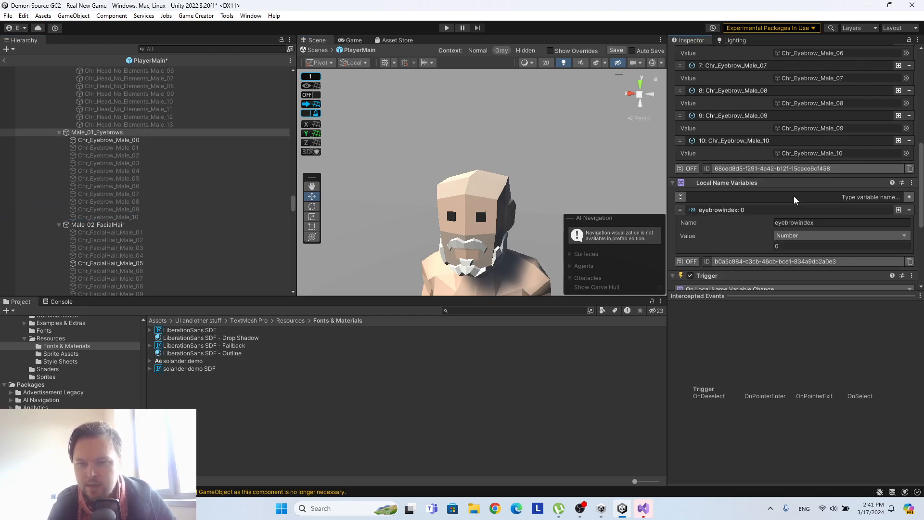
Copy the Set Active instruction that uses faceindex from the On Start Trigger of Male_Head_All_Elements.
scroll(749, 182, up, 10)
scroll(856, 163, down, 12)
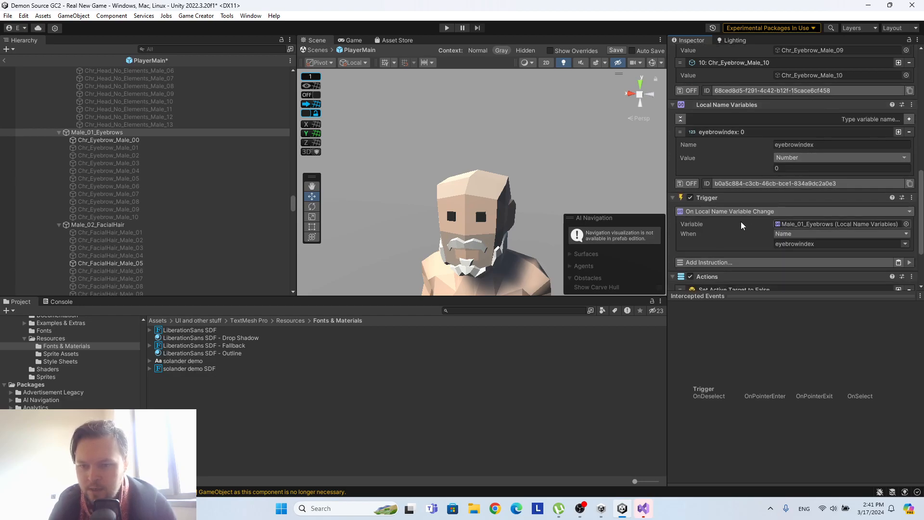
scroll(741, 220, down, 3)
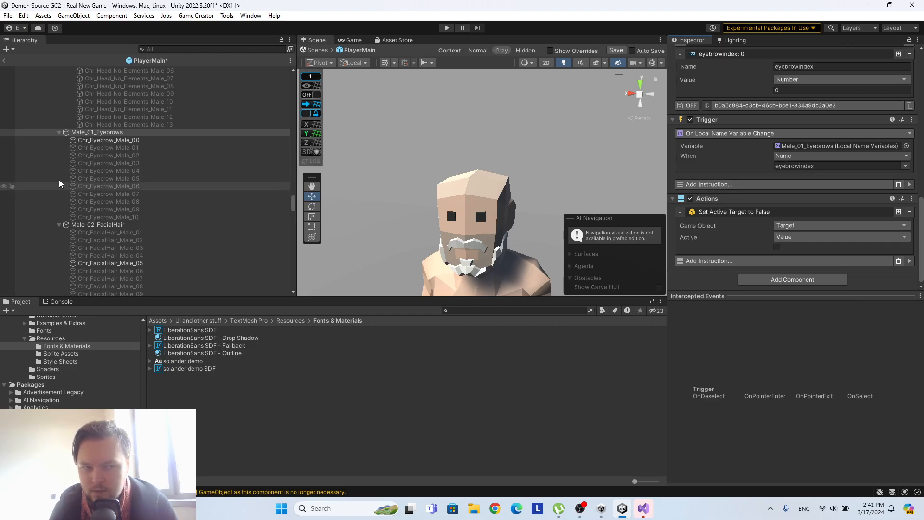
scroll(96, 222, down, 5)
scroll(124, 221, up, 15)
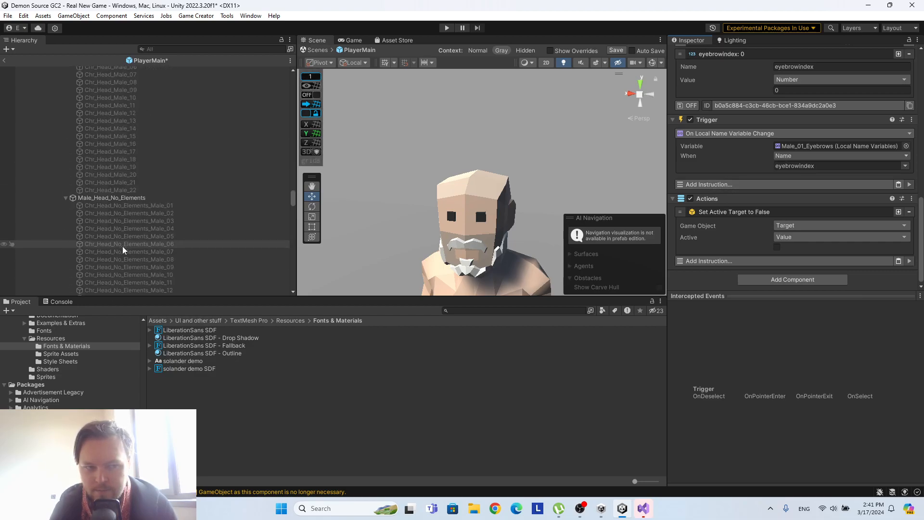
click(127, 160)
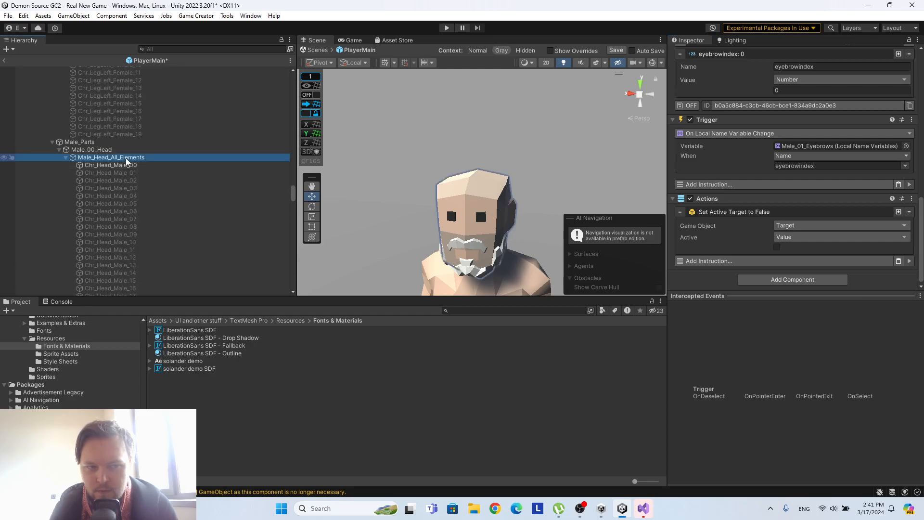
scroll(803, 226, down, 2)
scroll(802, 226, up, 5)
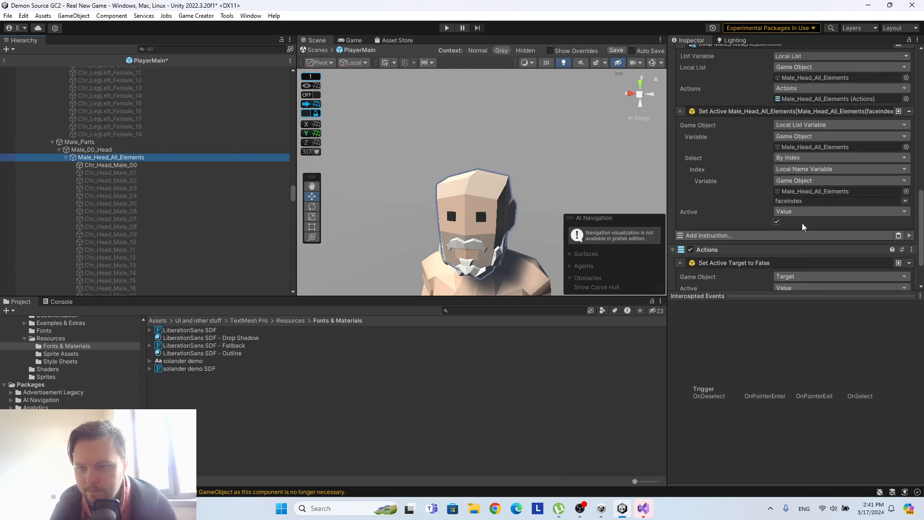
click(861, 163)
right_click(861, 164)
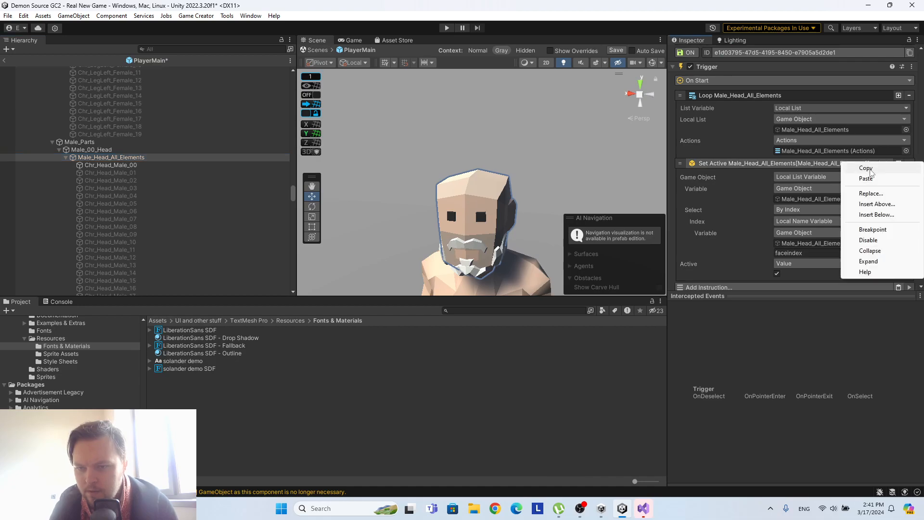
click(867, 169)
Paste the copied Set Active instruction into the On Local Name Variable Change Trigger of Male_01_Eyebrows.
scroll(179, 215, down, 10)
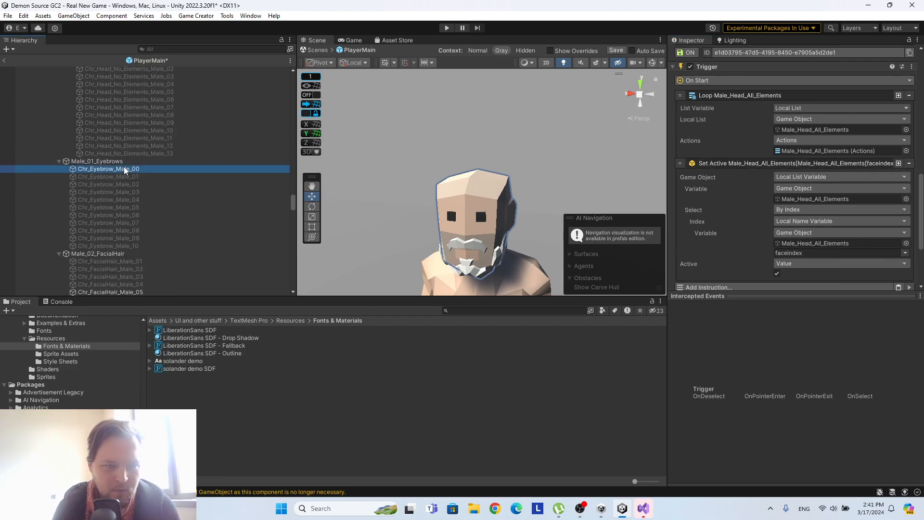
click(99, 161)
scroll(808, 232, down, 15)
scroll(808, 232, down, 3)
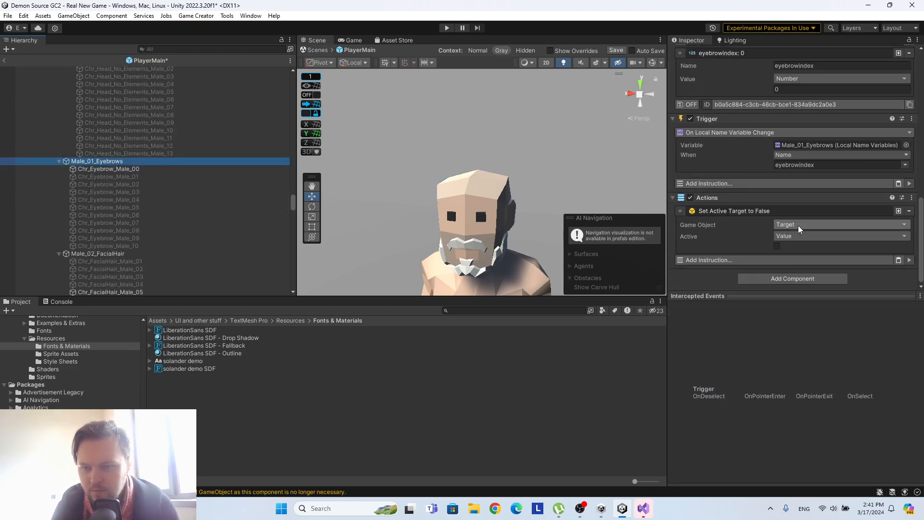
click(897, 183)
Add a Loop List instruction above Set Active in the Trigger, using Male_01_Eyebrows as both its Local List and its Actions.
scroll(770, 230, down, 2)
click(742, 255)
text(loop)
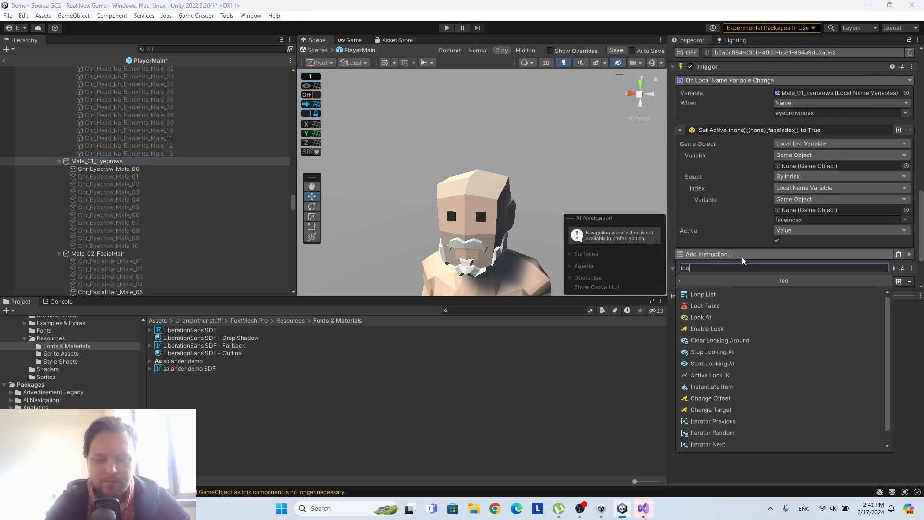
click(729, 296)
scroll(699, 257, down, 3)
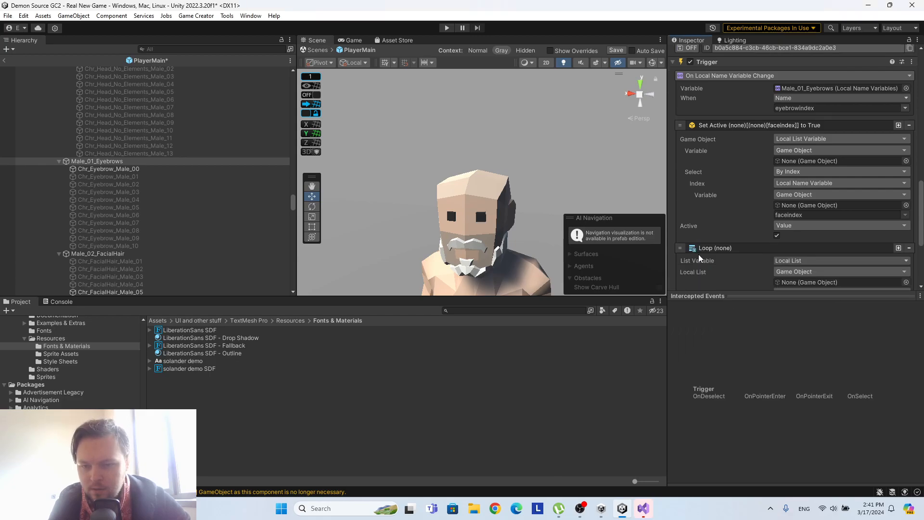
drag(681, 195, 686, 89)
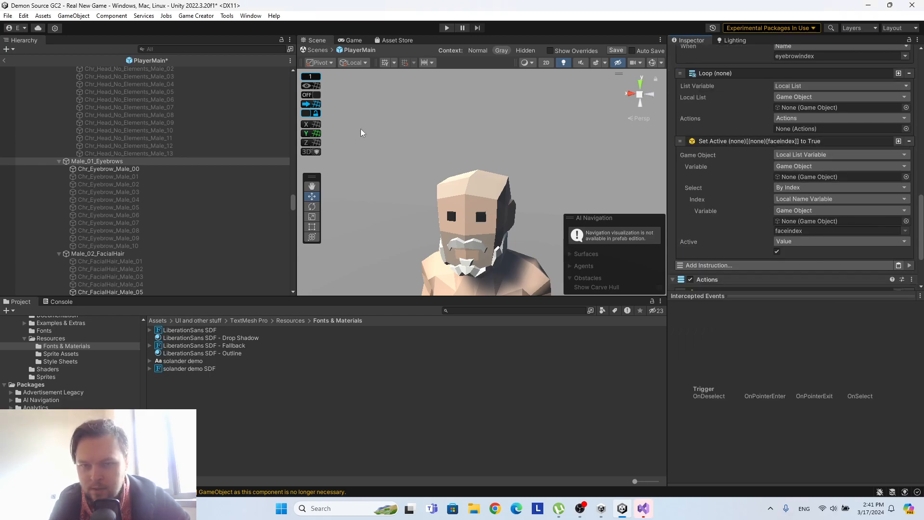
drag(98, 160, 834, 110)
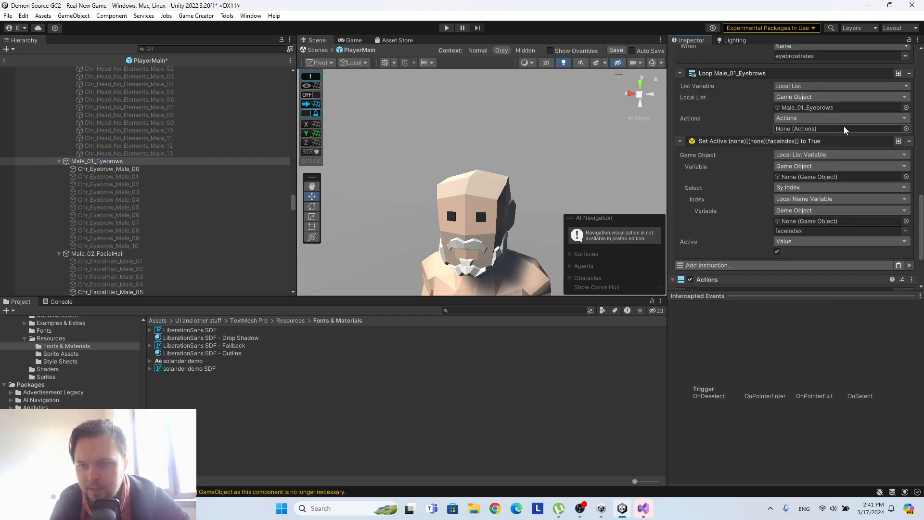
drag(134, 161, 818, 128)
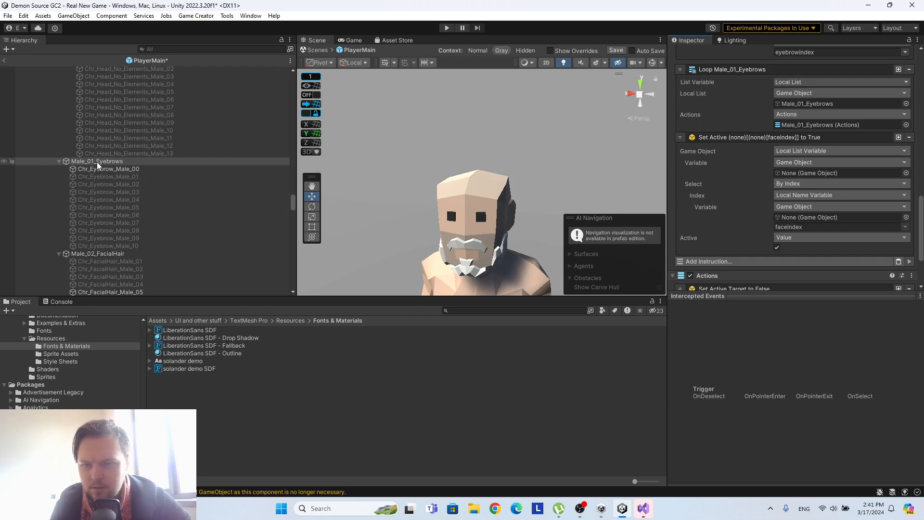
Set Male_01_Eyebrows as the list and index source of the Set Active instruction and choose eyebrowindex as its index variable.
drag(102, 166, 830, 176)
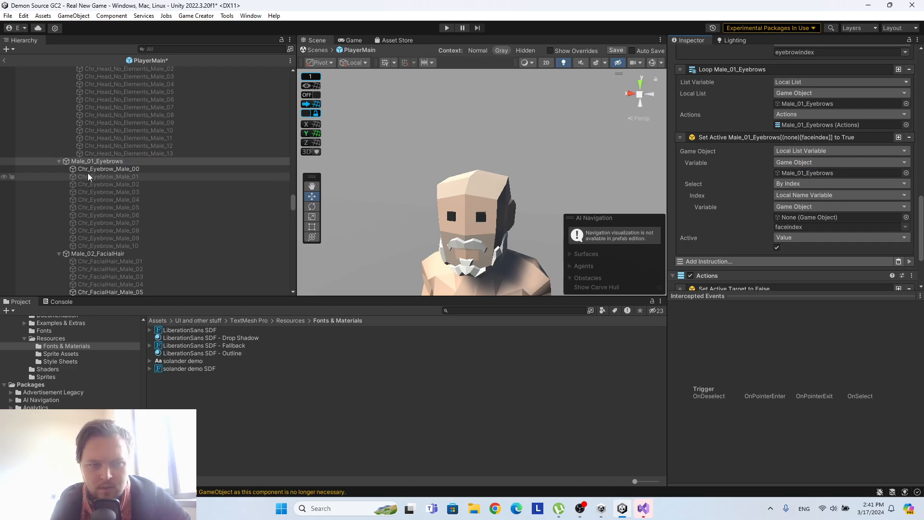
drag(93, 161, 831, 219)
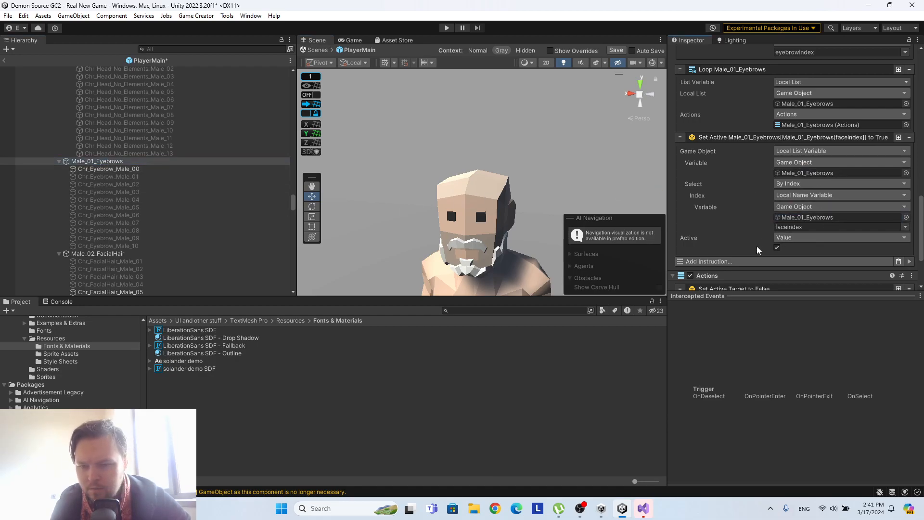
click(905, 227)
click(894, 234)
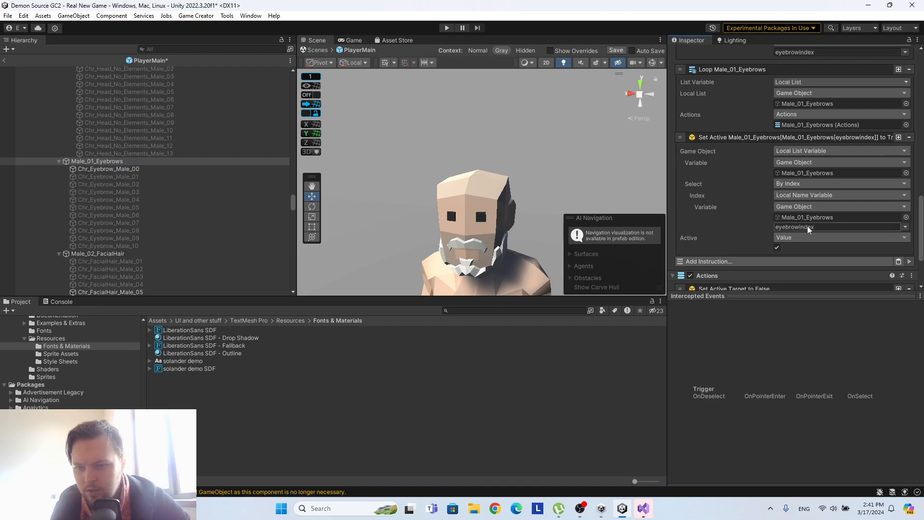
scroll(817, 221, down, 3)
scroll(816, 228, up, 7)
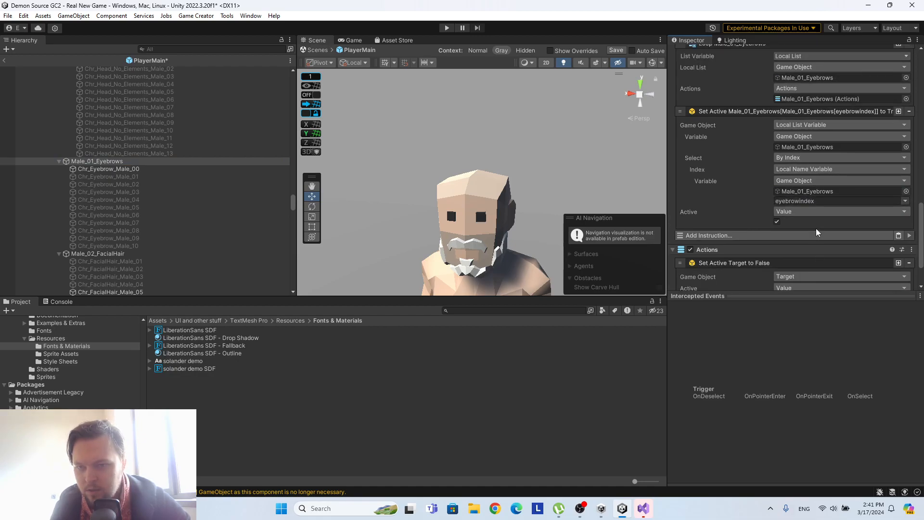
scroll(805, 138, up, 3)
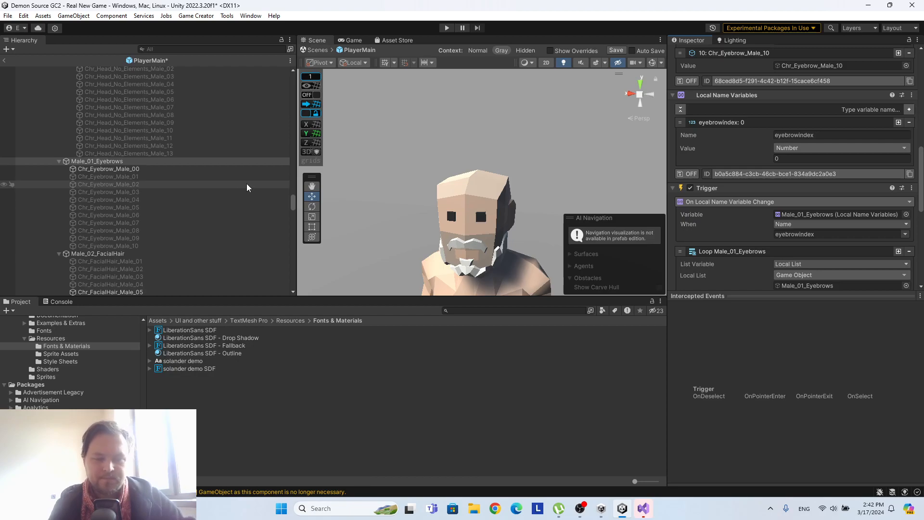
Add Local List Variables and Local Name Variables components to Male_02_FacialHair.
scroll(145, 202, down, 4)
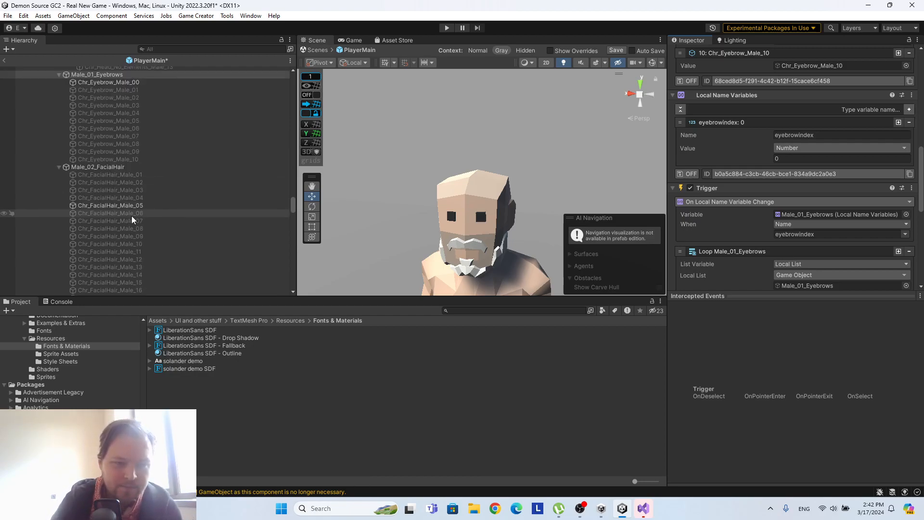
click(140, 168)
click(799, 127)
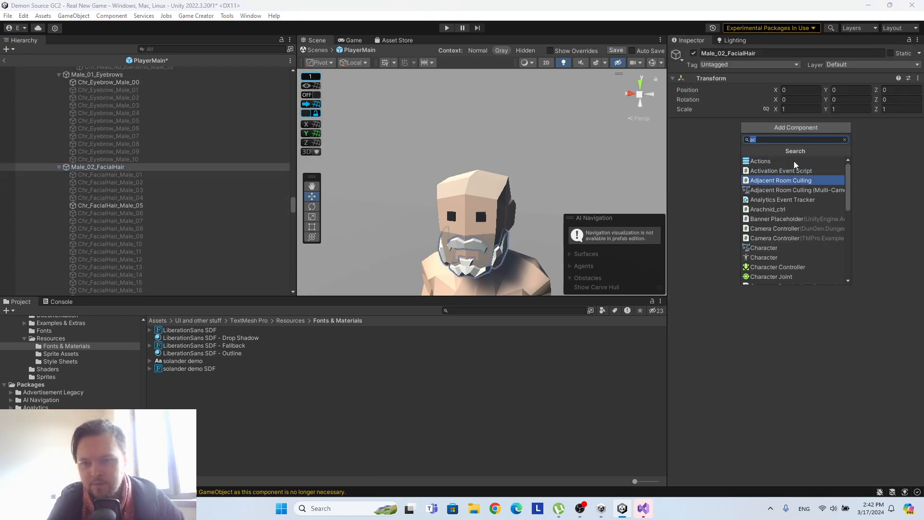
text(local)
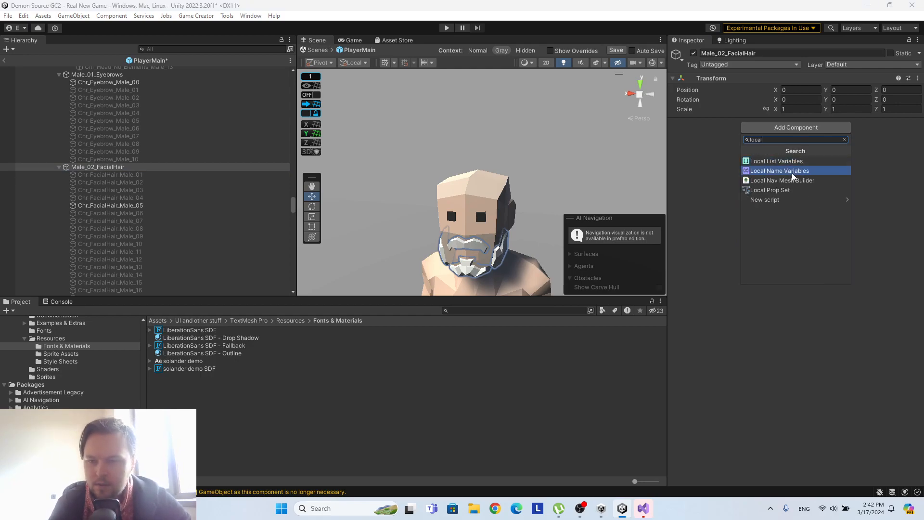
click(791, 164)
click(783, 171)
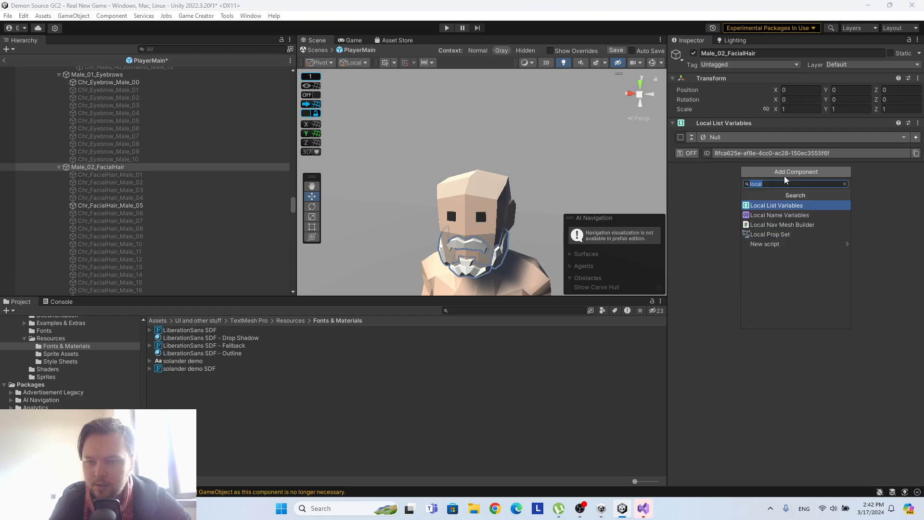
click(790, 217)
Finish adding Local Name Variables to Male_02_FacialHair, and add Trigger and Actions components to it.
click(777, 216)
text(trigga)
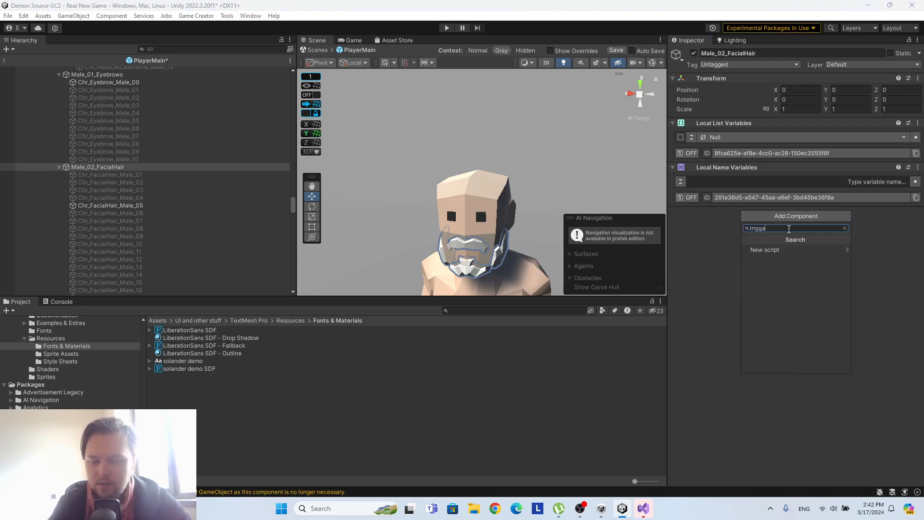
key(BackSpace)
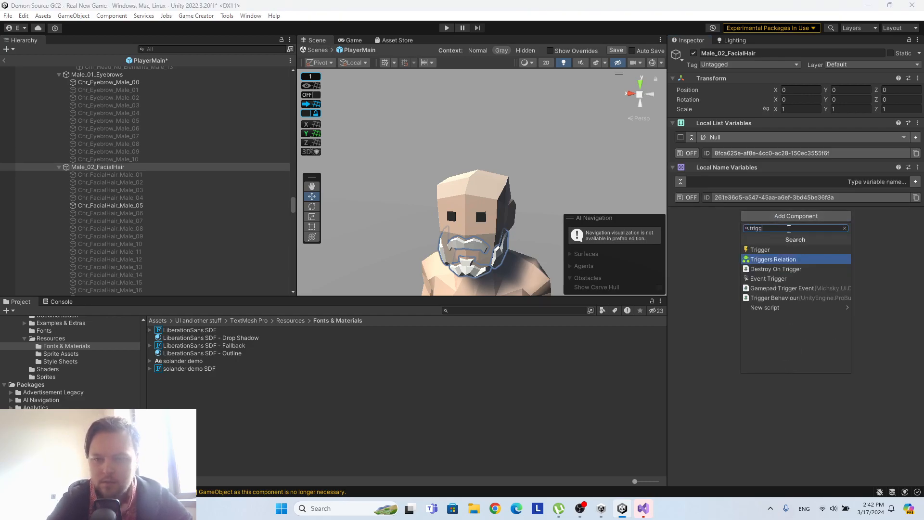
click(773, 249)
click(786, 259)
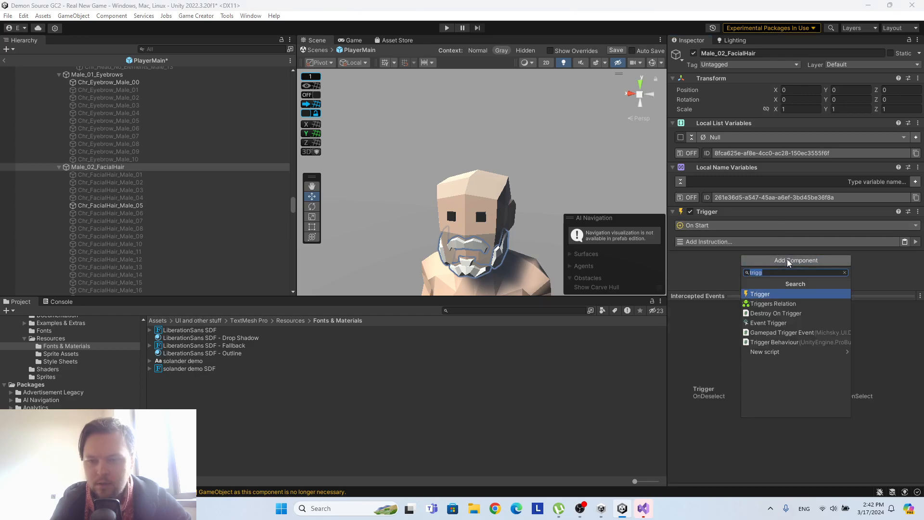
text(actio)
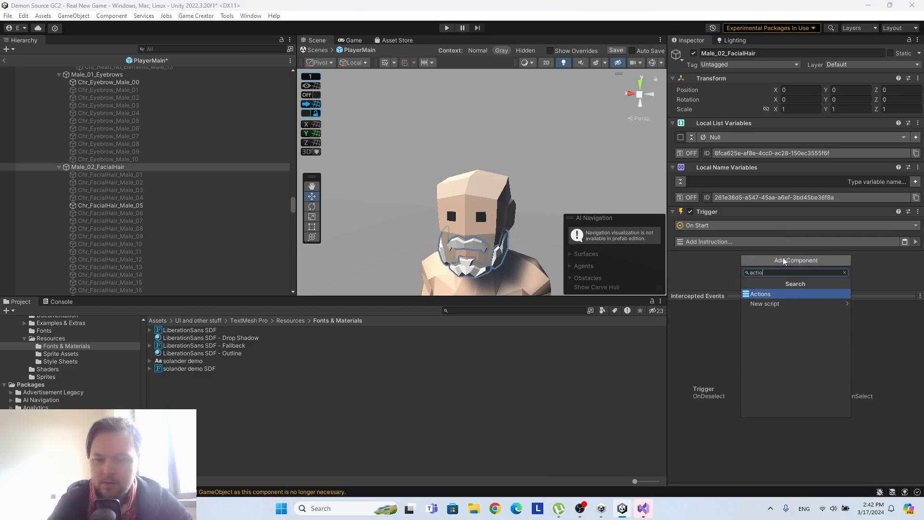
click(782, 293)
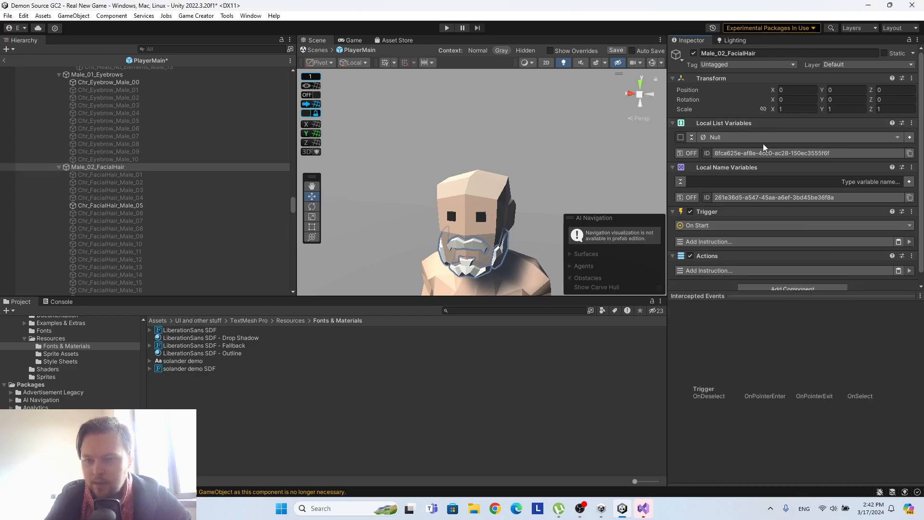
Deactivate Chr_FacialHair_Male_05, and briefly preview Chr_FacialHair_Male_01 by turning it on and off.
scroll(165, 187, down, 2)
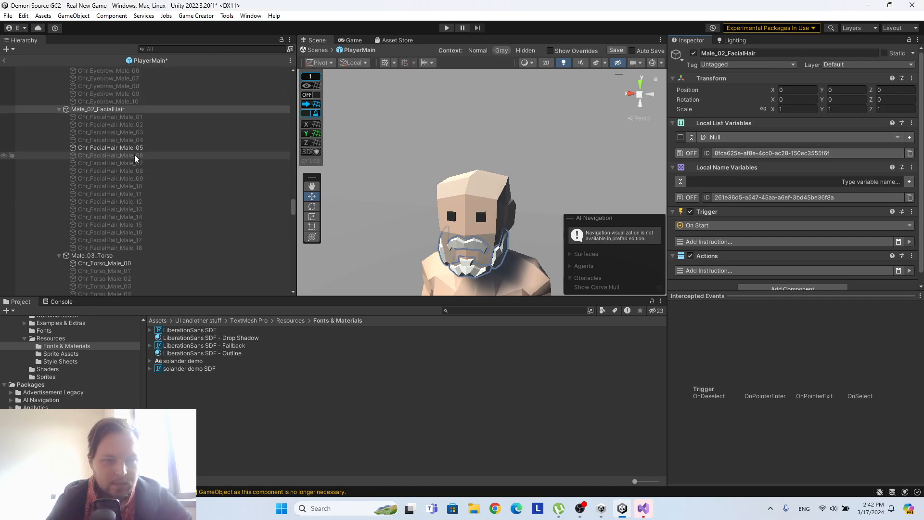
scroll(148, 159, up, 2)
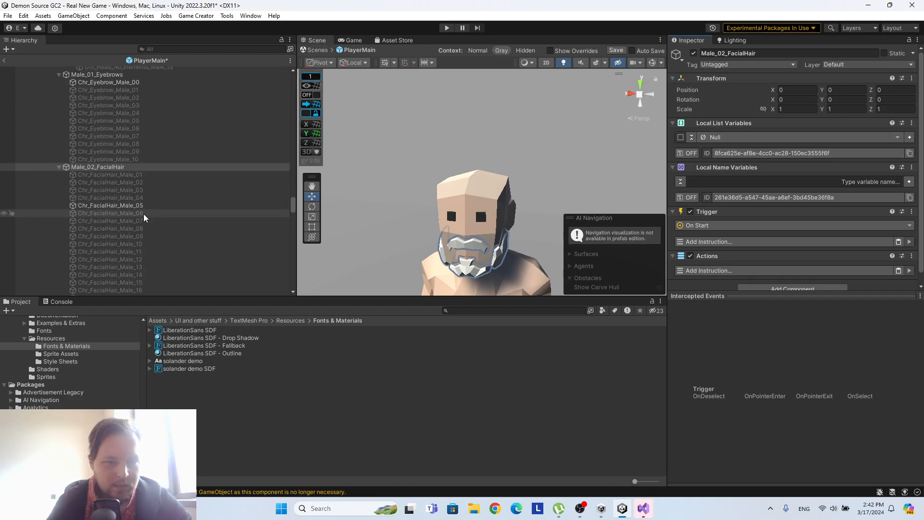
scroll(150, 202, down, 4)
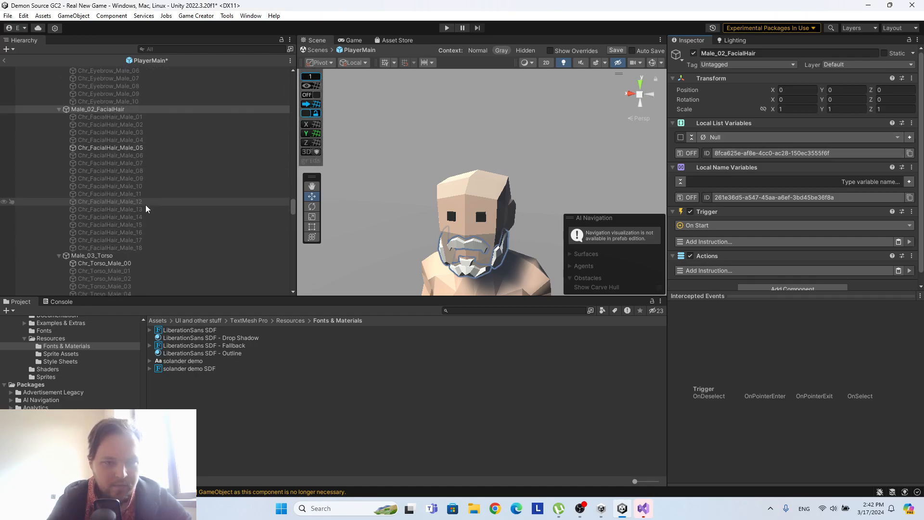
click(140, 147)
click(694, 53)
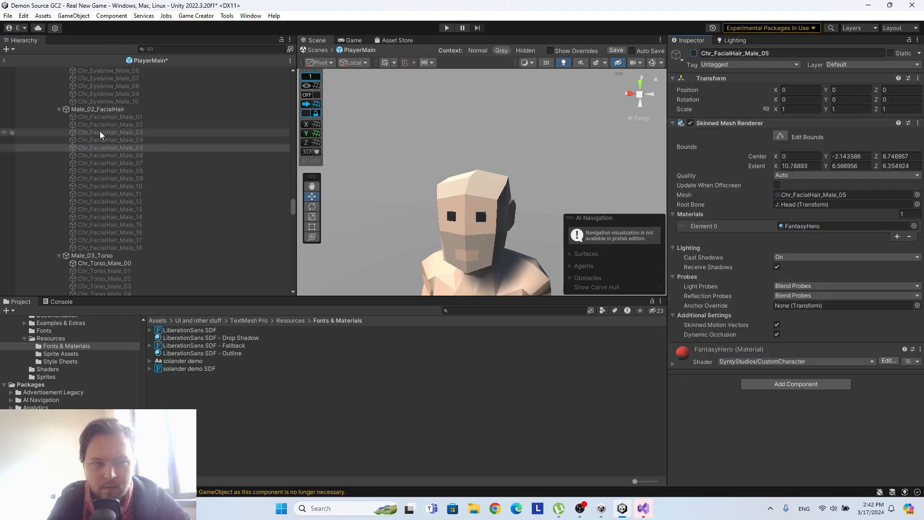
click(103, 117)
click(694, 53)
click(694, 53)
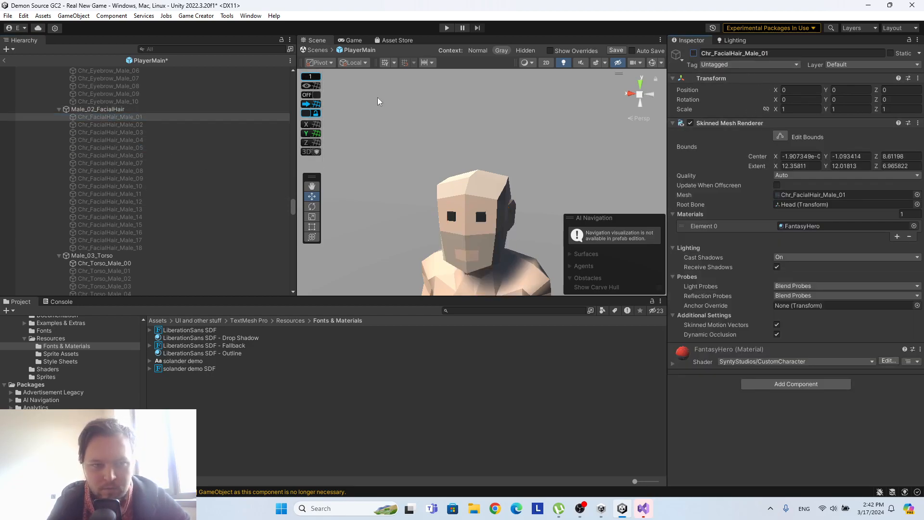
Duplicate Chr_FacialHair_Male_01 and set up an additional first child of Male_02_FacialHair named Chr_FacialHair_Male_00.
click(137, 115)
key(ctrl+d)
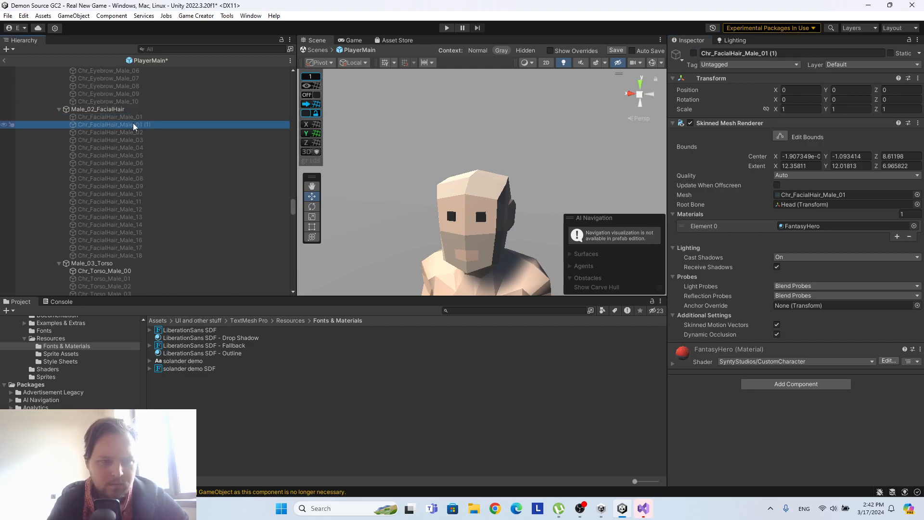
drag(132, 116, 134, 113)
click(789, 53)
text(0)
Activate Chr_FacialHair_Male_00 and disable its Skinned Mesh Renderer so it serves as the no-beard option.
click(117, 132)
click(123, 117)
click(693, 53)
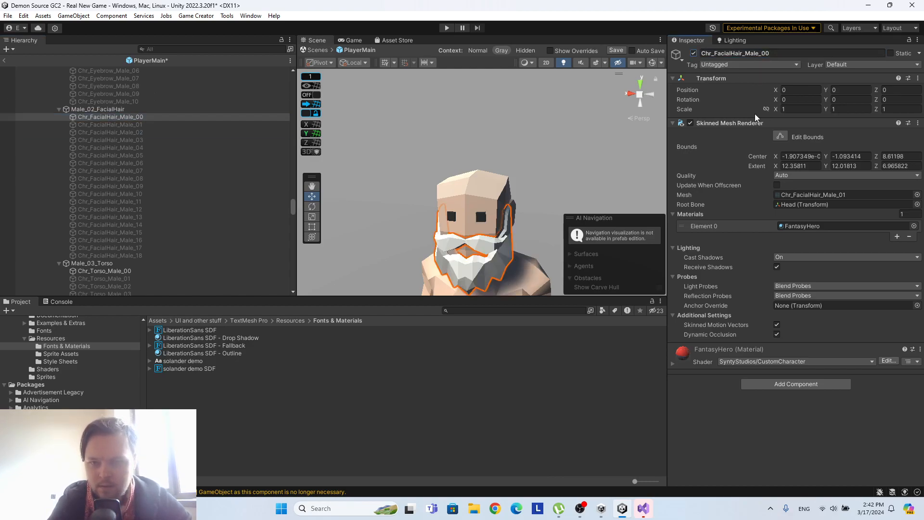
click(691, 122)
Set the Local List Variables type of Male_02_FacialHair to Game Object and add 19 empty entries, 0 to 18.
click(120, 110)
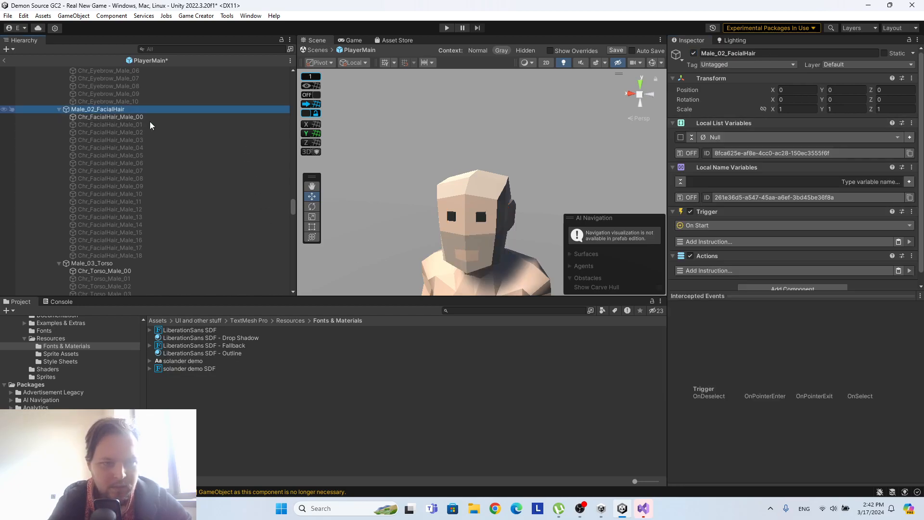
scroll(770, 204, down, 1)
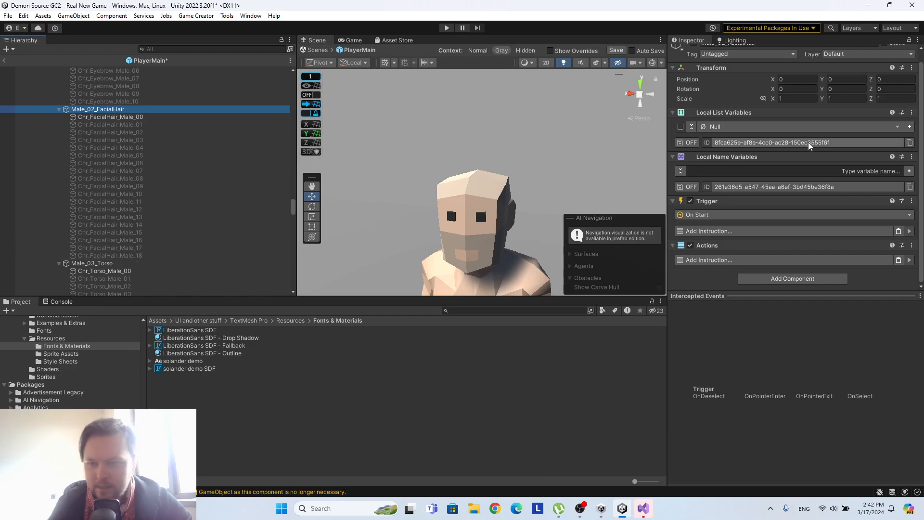
click(822, 128)
click(732, 190)
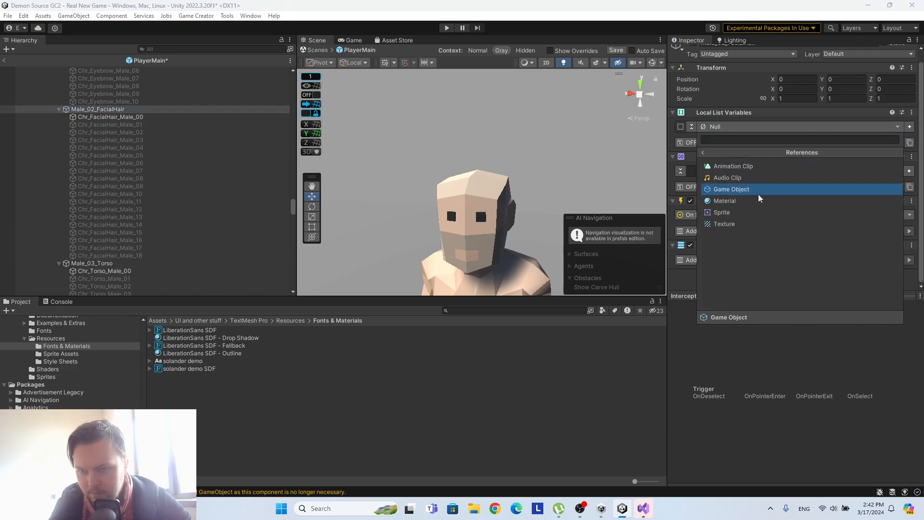
click(764, 188)
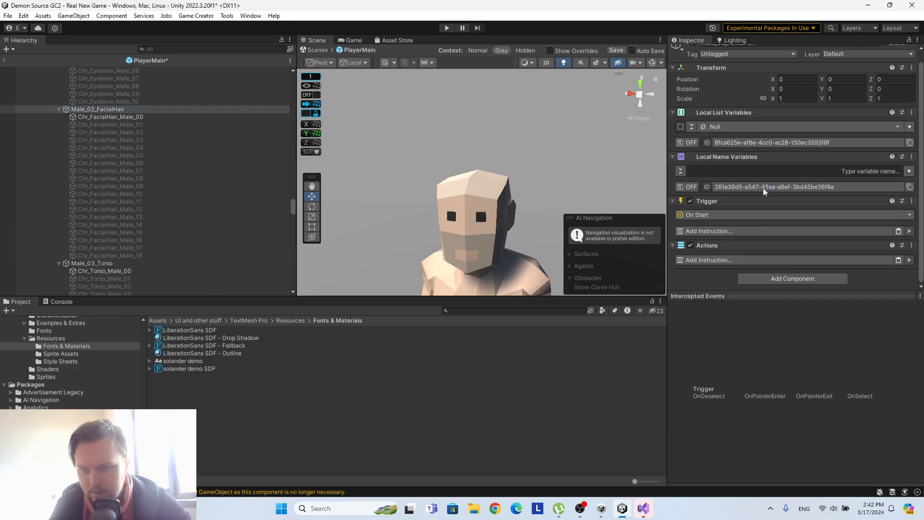
click(910, 126)
click(909, 127)
click(910, 126)
click(910, 126)
click(910, 126)
click(910, 127)
click(910, 127)
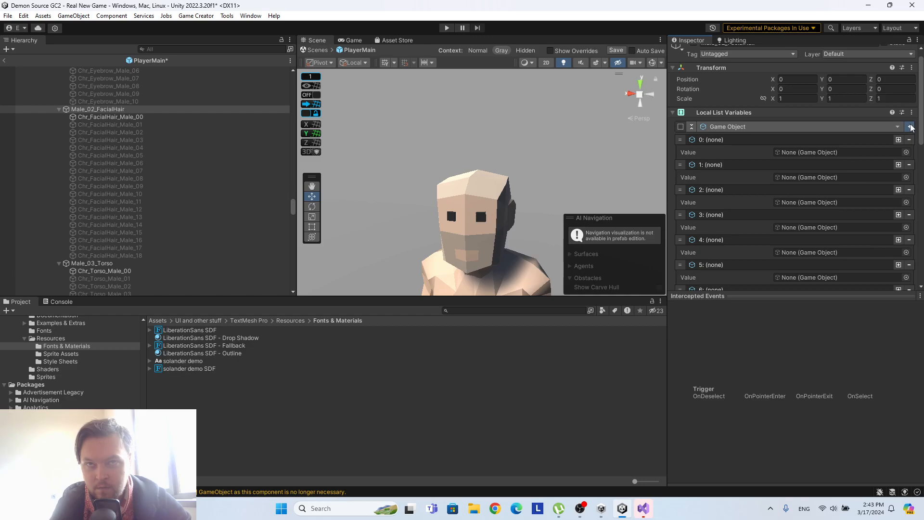
Assign Chr_FacialHair_Male_00, 01, 03, 04, 05 and 06 in order to list entries 0 to 5.
scroll(784, 185, down, 2)
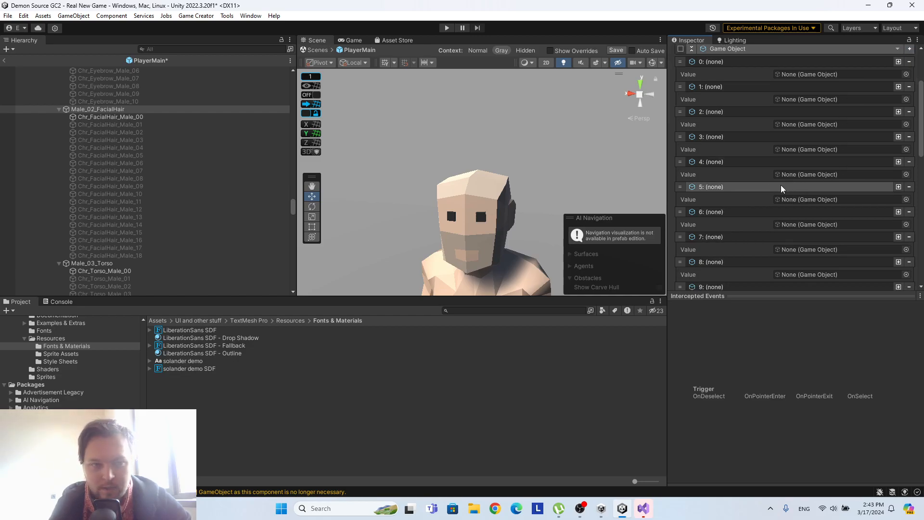
drag(156, 118, 832, 126)
drag(134, 126, 837, 152)
drag(138, 139, 807, 177)
drag(146, 147, 797, 202)
drag(132, 156, 842, 227)
drag(143, 163, 818, 252)
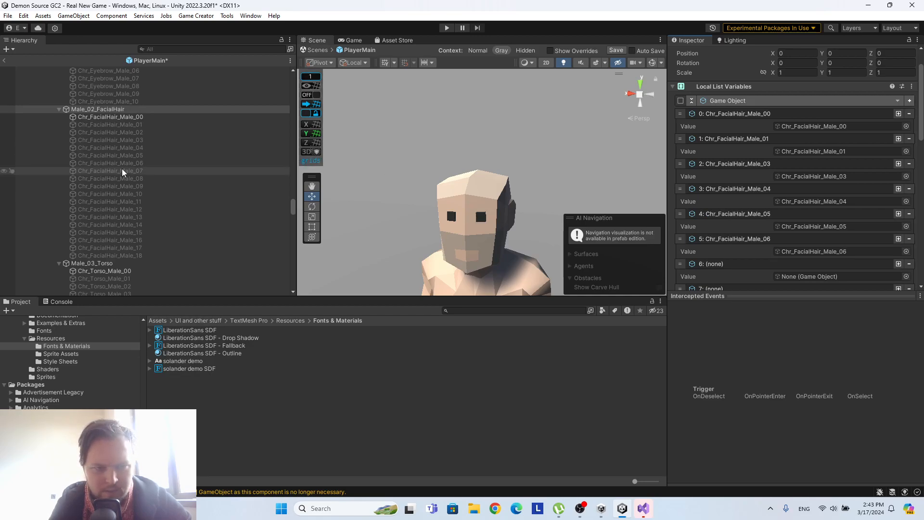
Assign Chr_FacialHair_Male_07 through Chr_FacialHair_Male_12 in order to list entries 6 to 11.
scroll(822, 53, down, 12)
drag(822, 53, 822, 203)
drag(134, 179, 799, 225)
drag(143, 187, 923, 255)
drag(858, 256, 859, 256)
drag(152, 190, 821, 135)
scroll(823, 144, down, 1)
drag(142, 202, 813, 136)
drag(153, 208, 874, 159)
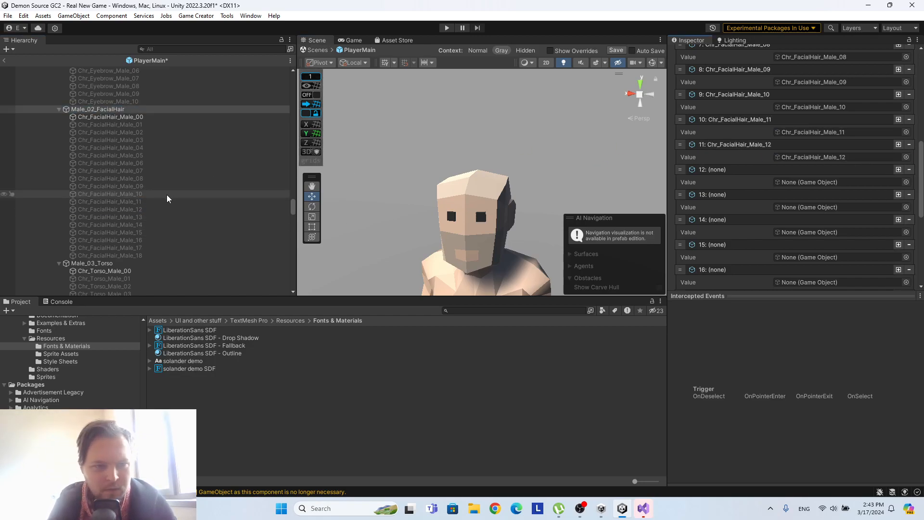
Assign Chr_FacialHair_Male_12, 13 and 14 to list entries 12, 13 and 14.
drag(156, 217, 798, 182)
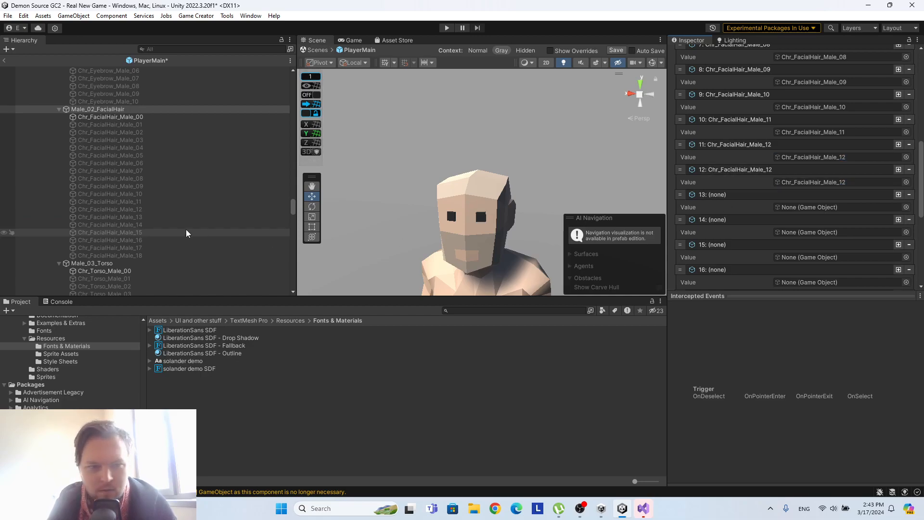
drag(146, 218, 781, 208)
drag(155, 230, 799, 231)
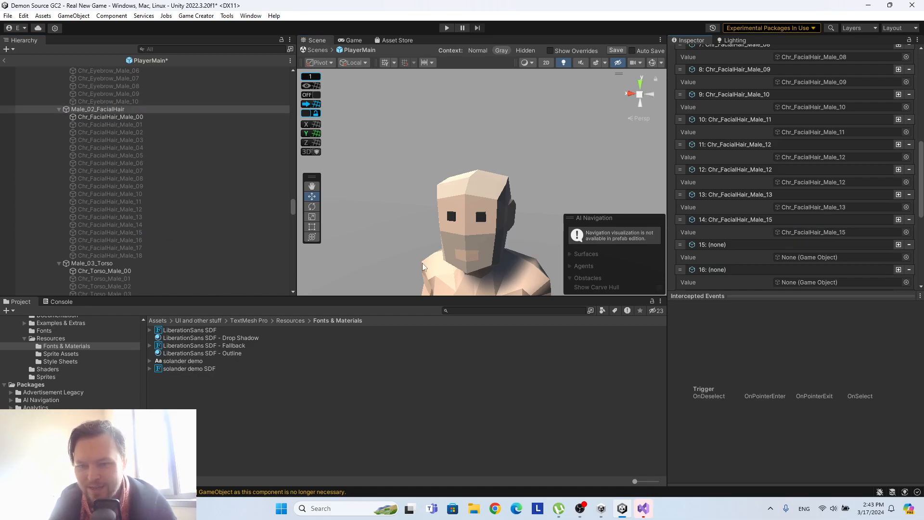
click(157, 225)
drag(157, 226, 847, 233)
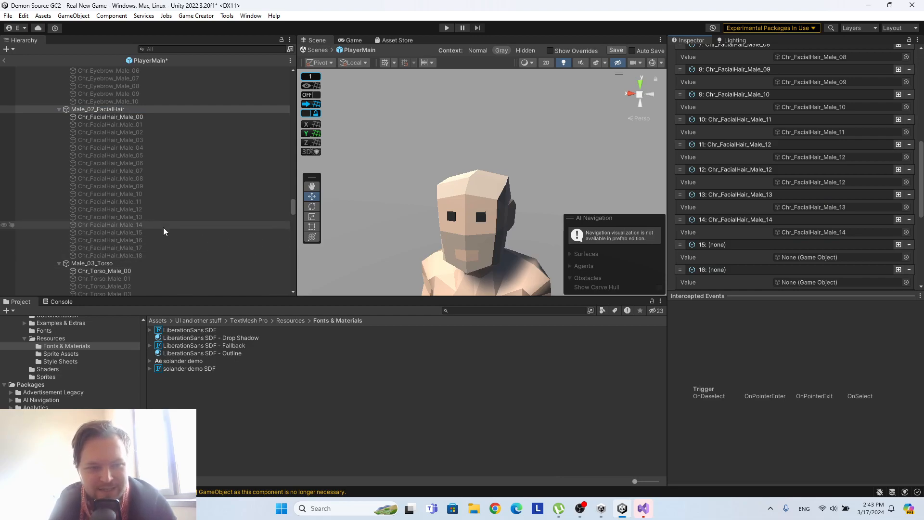
Assign Chr_FacialHair_Male_15 through Chr_FacialHair_Male_18 to the remaining list entries 15 to 18.
drag(163, 234, 835, 258)
scroll(831, 235, down, 3)
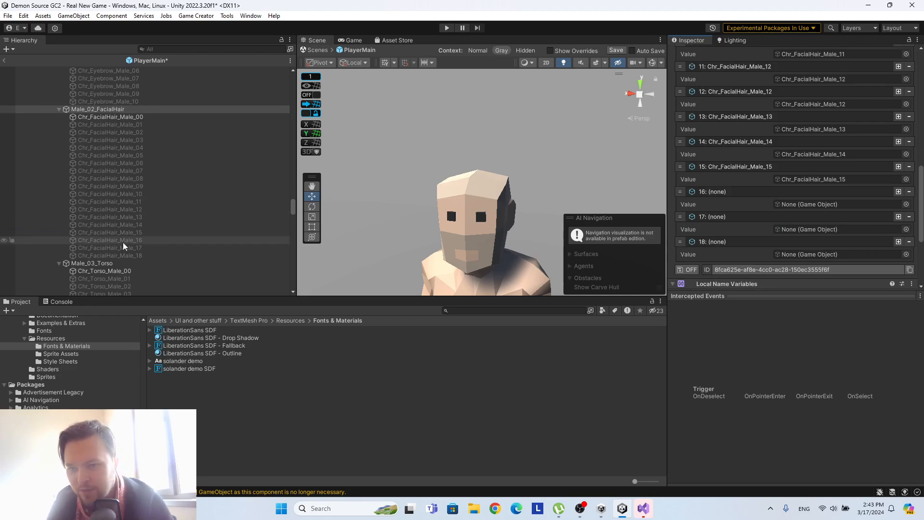
drag(123, 241, 800, 204)
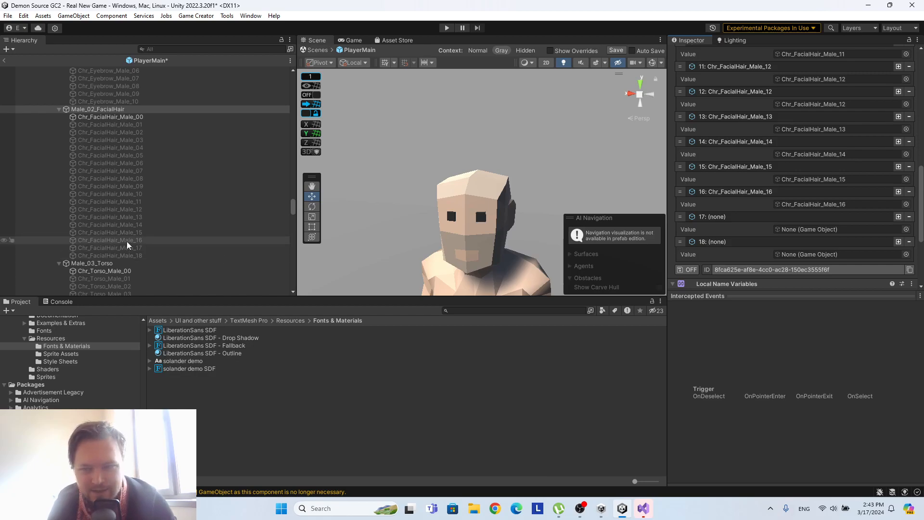
drag(132, 249, 830, 232)
drag(122, 256, 870, 255)
scroll(793, 241, down, 5)
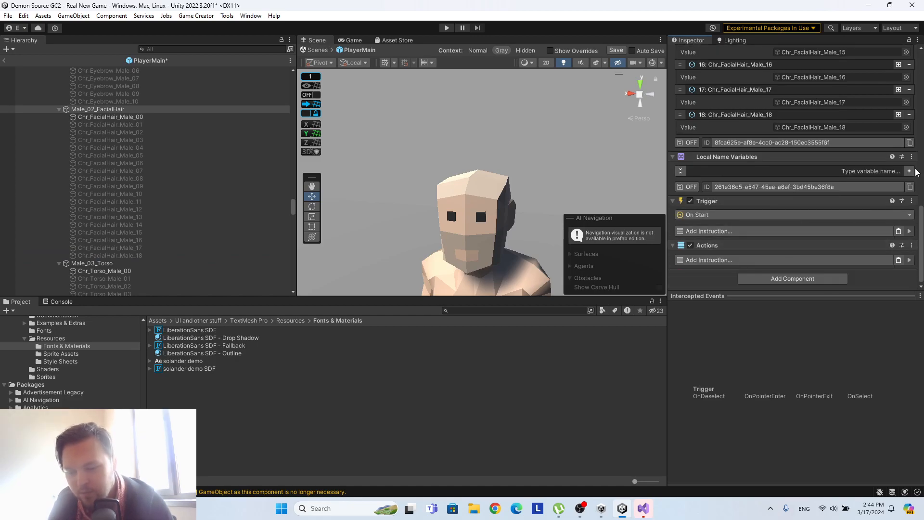
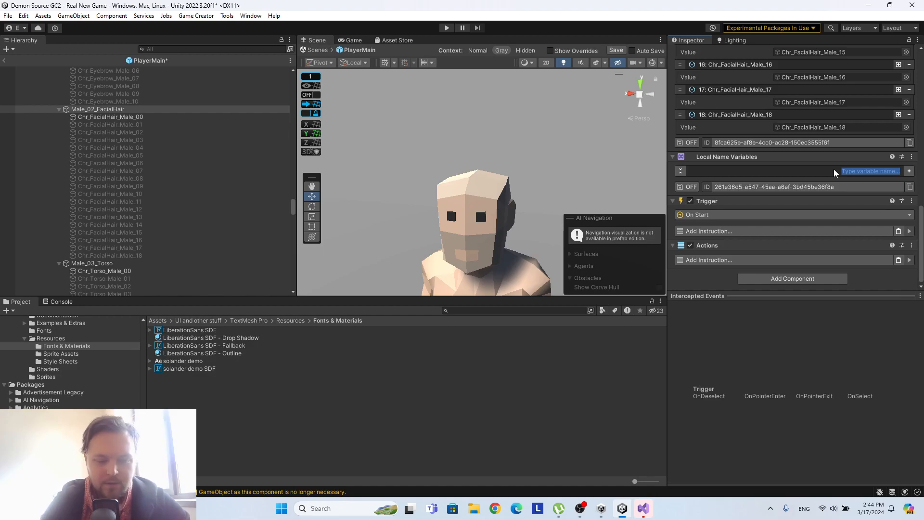
Add a local name variable called beardindex to Male_02_FacialHair and make it a Number.
text(fa)
text(earding)
text(ex)
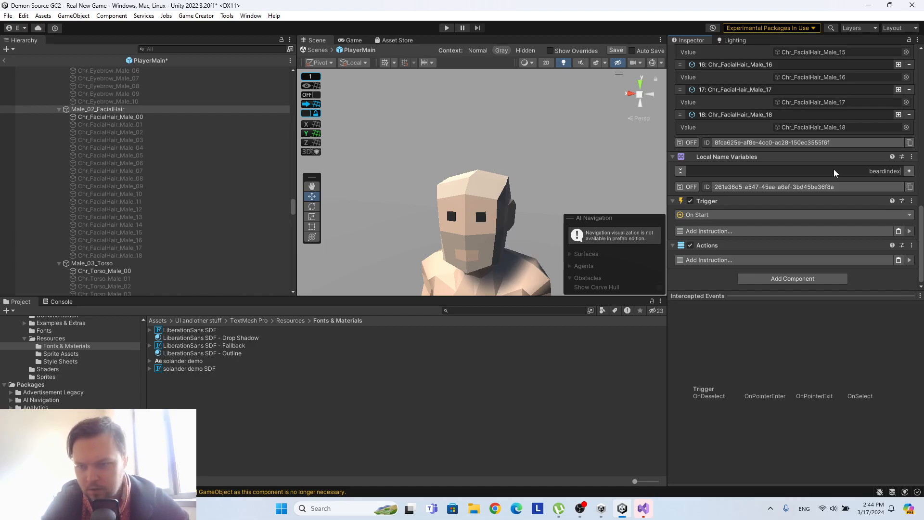
key(Return)
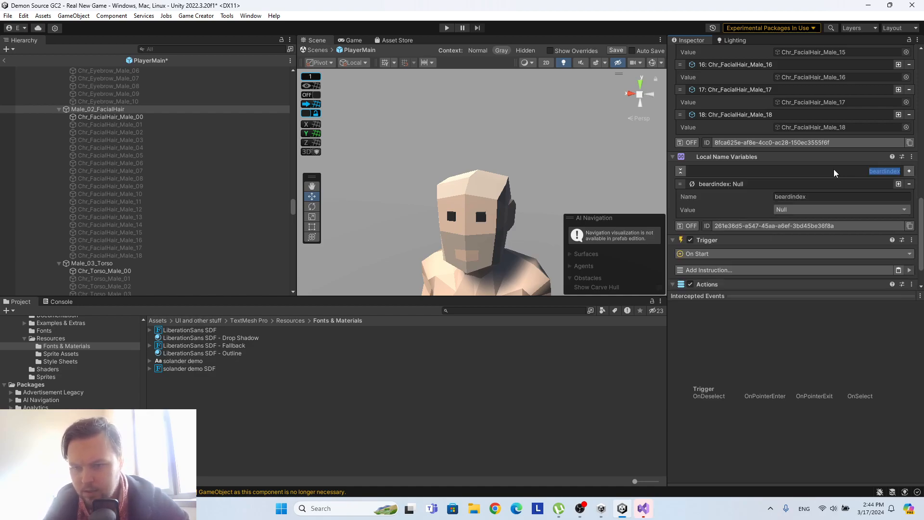
click(801, 210)
click(798, 296)
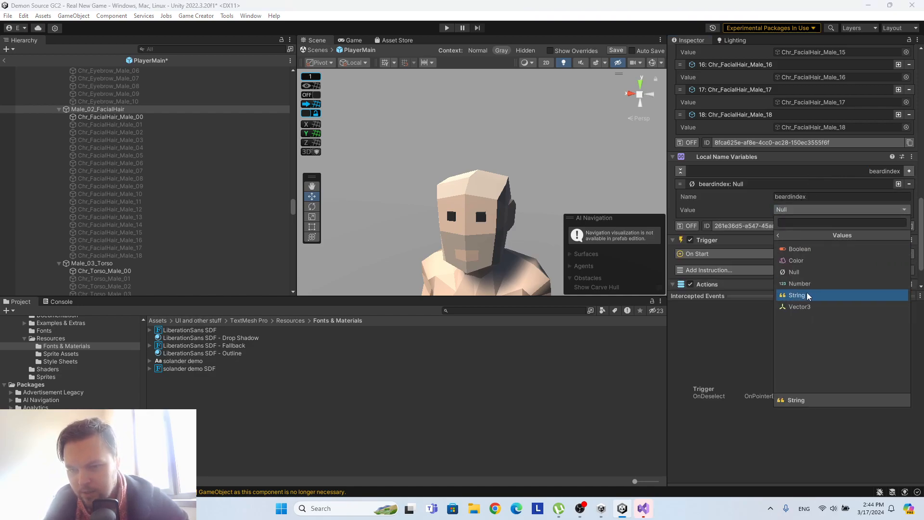
click(806, 290)
Set Male_02_FacialHair's Trigger to On Local Name Variable Change, watching its own variables for the name beardindex.
scroll(775, 204, up, 12)
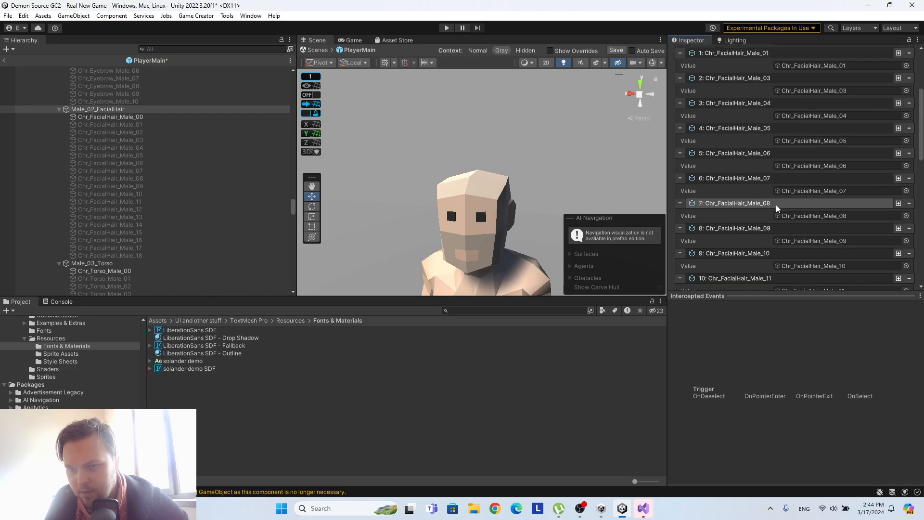
scroll(775, 204, down, 12)
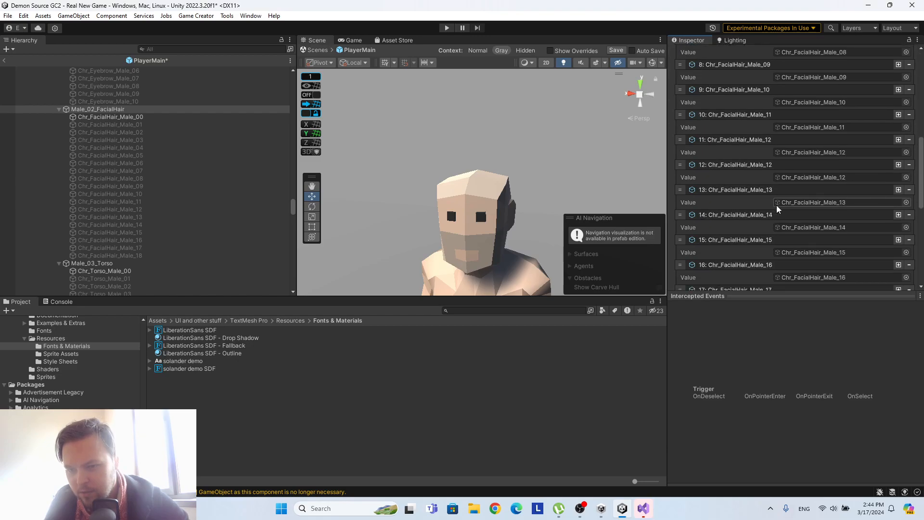
scroll(776, 205, down, 1)
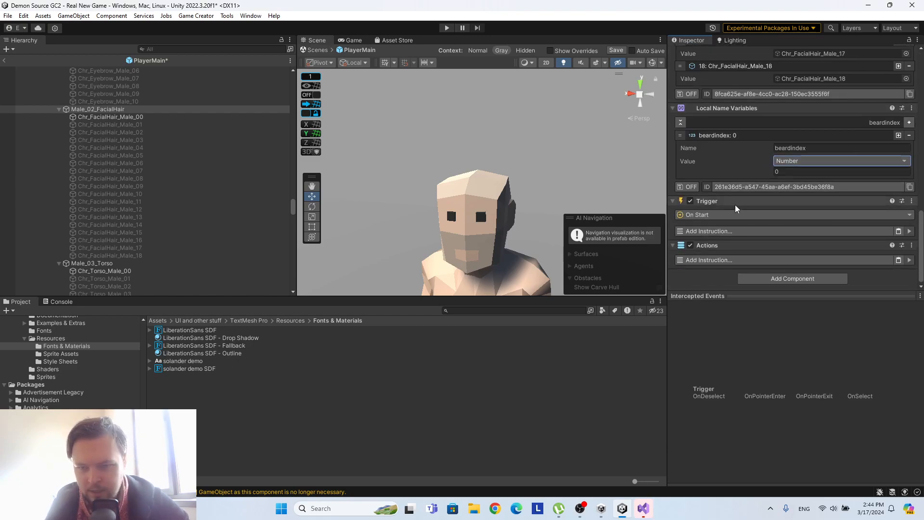
click(708, 216)
text(name)
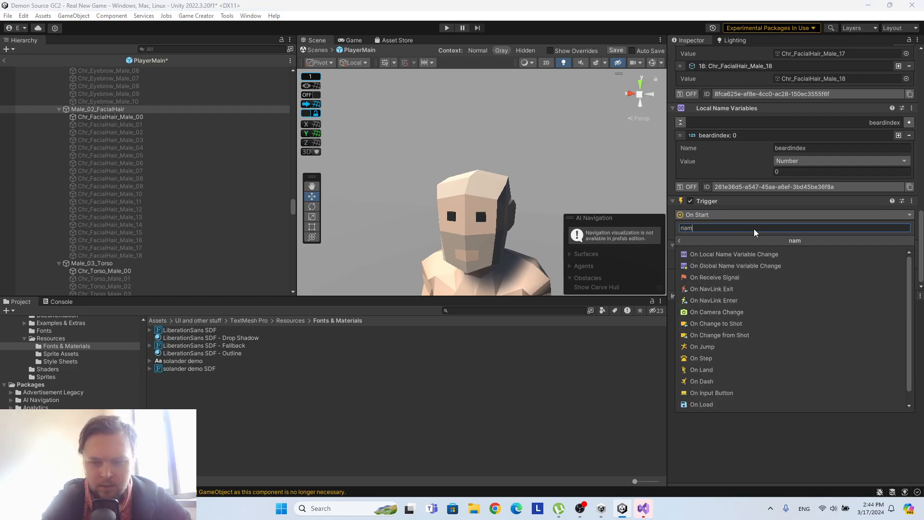
click(754, 265)
click(796, 236)
click(800, 258)
drag(95, 111, 795, 230)
click(892, 246)
click(881, 258)
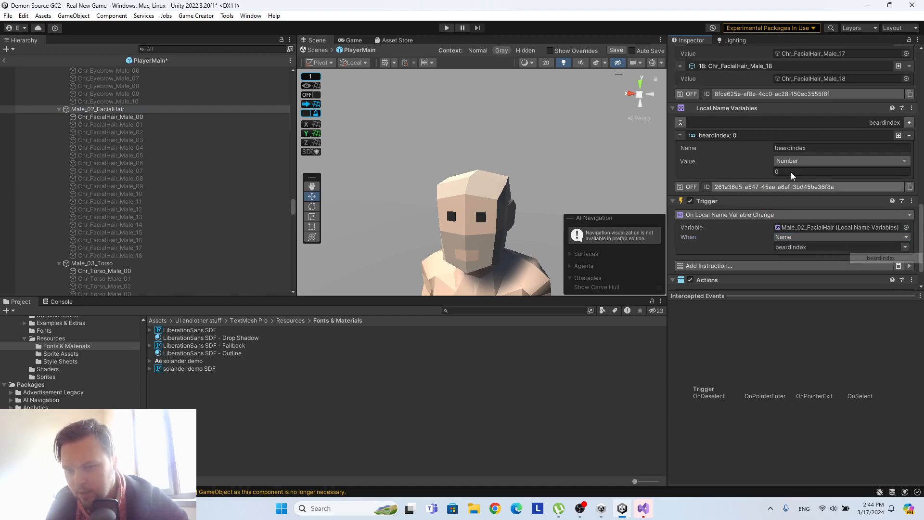
Add a Set Active instruction to Male_02_FacialHair's Actions, with Target as the game object and Active turned off.
scroll(777, 158, down, 2)
click(734, 261)
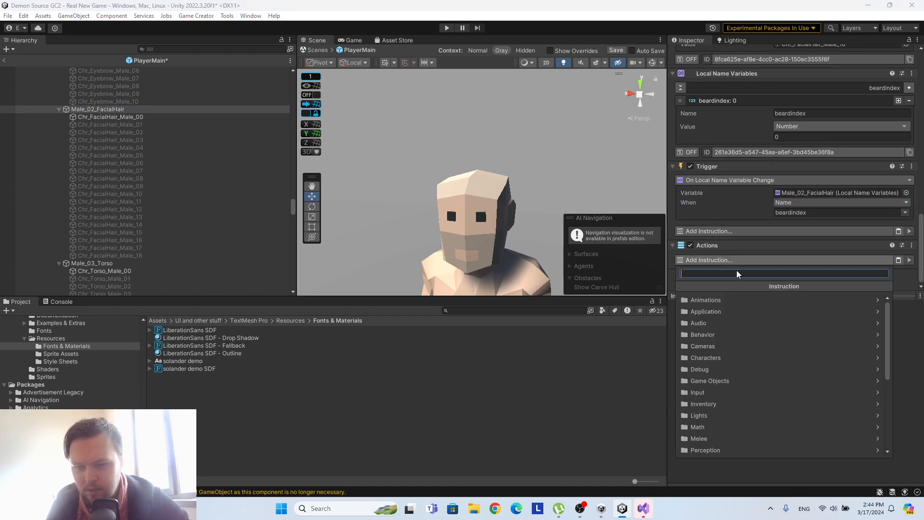
text(active)
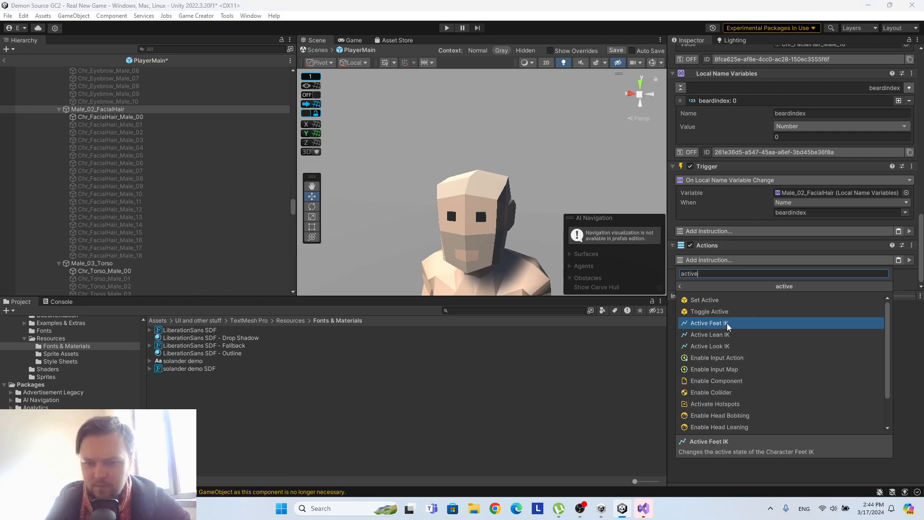
click(728, 303)
scroll(829, 219, down, 3)
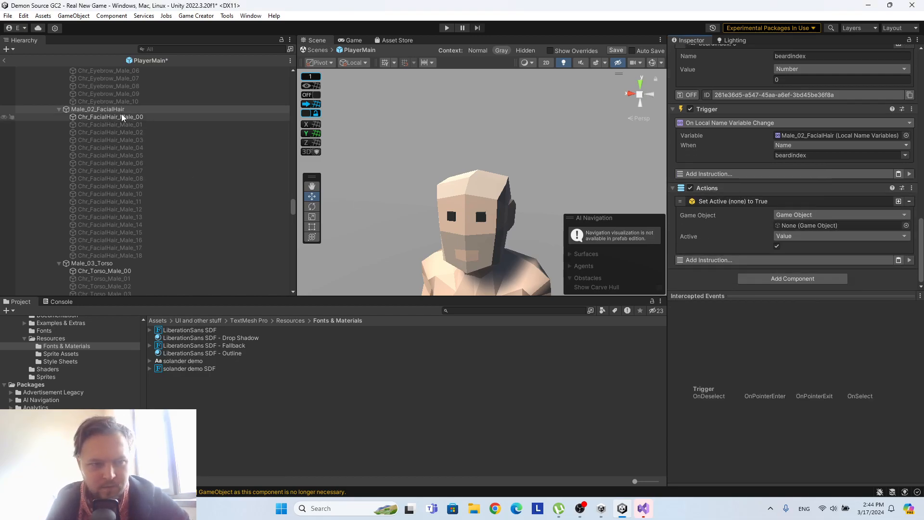
click(824, 215)
click(797, 265)
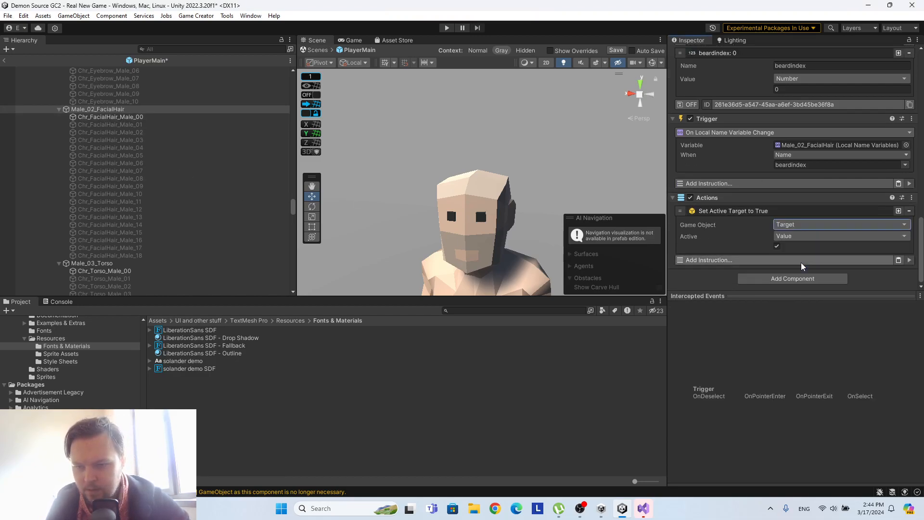
click(777, 245)
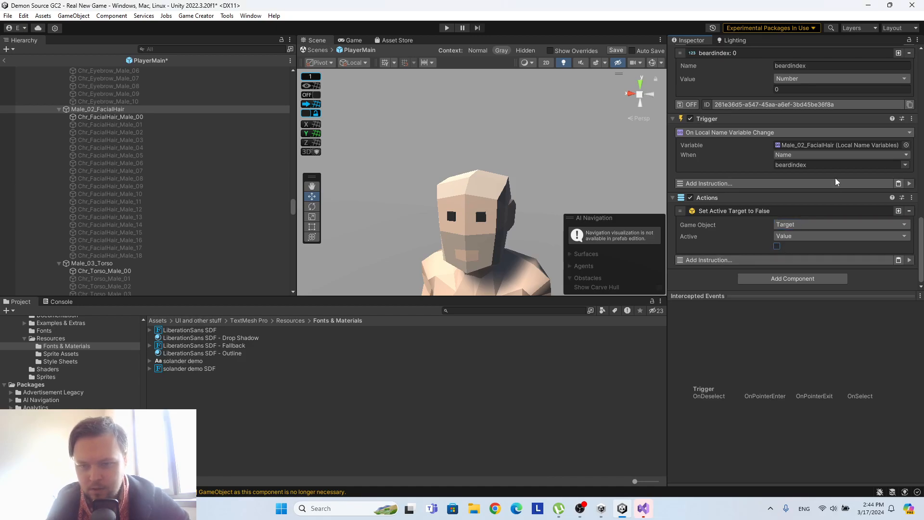
click(776, 246)
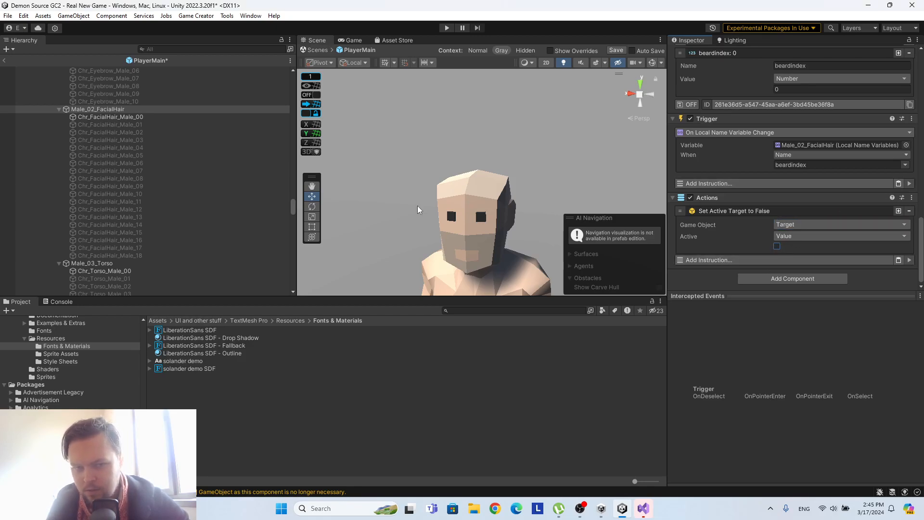
Copy the Set Active instruction from Male_01_Eyebrows' Trigger and return to Male_02_FacialHair.
scroll(47, 198, up, 5)
click(103, 134)
scroll(797, 239, up, 3)
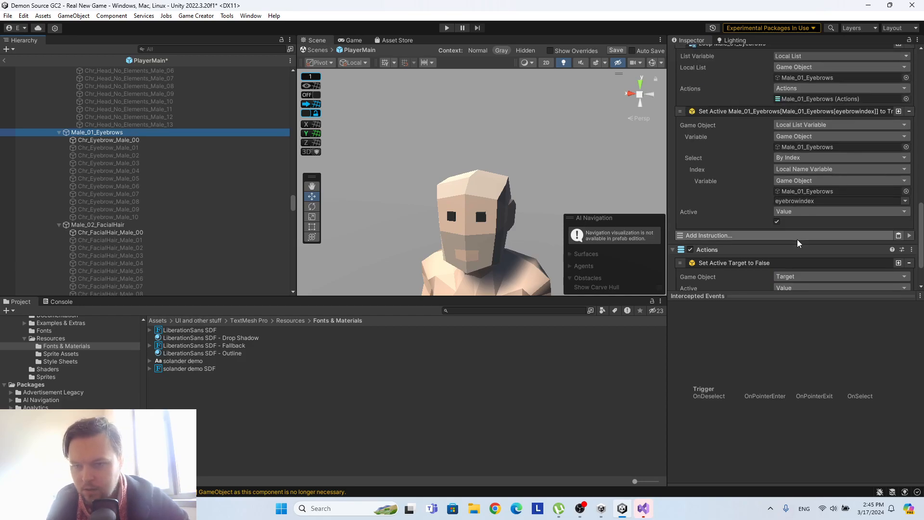
right_click(758, 109)
click(789, 114)
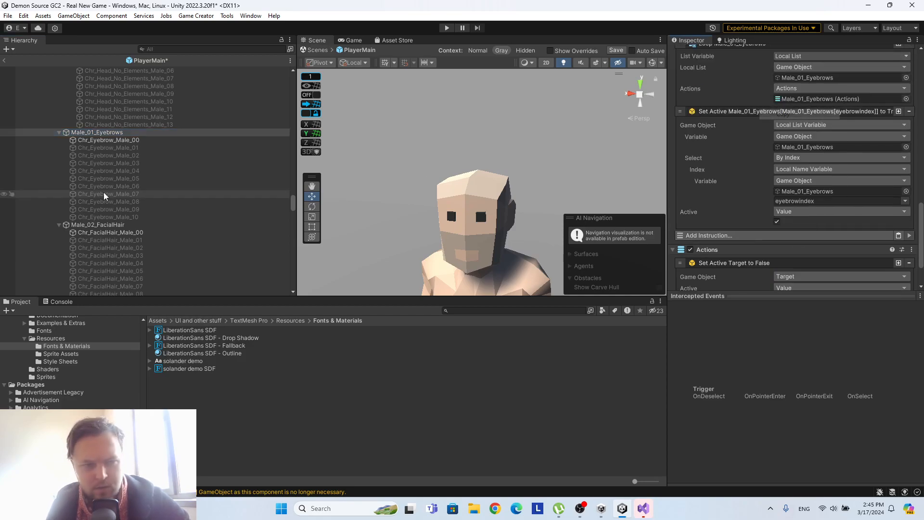
click(91, 223)
scroll(848, 189, down, 3)
scroll(750, 177, up, 2)
scroll(750, 177, down, 1)
click(747, 210)
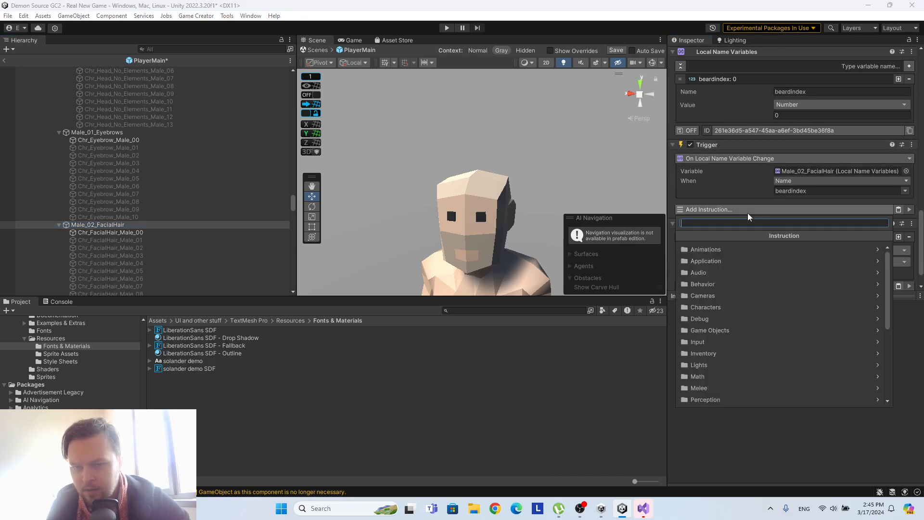
text(loop)
key(Escape)
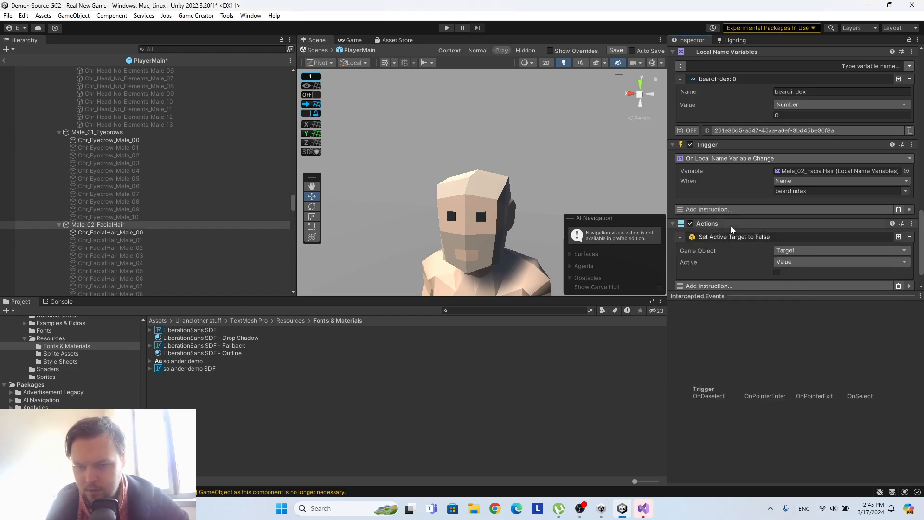
Add a Loop List instruction to Male_02_FacialHair's Trigger and paste the copied Set Active instruction below it.
click(738, 210)
text(ll)
key(BackSpace)
text(oop)
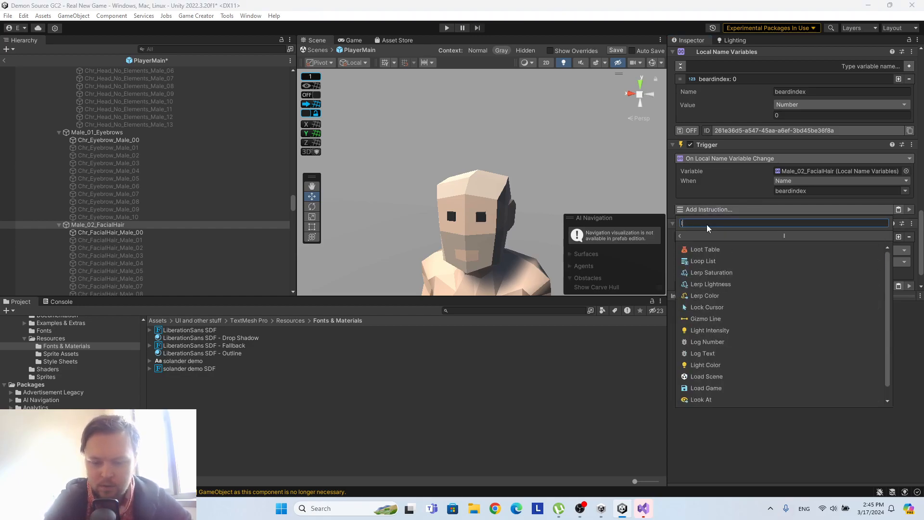
click(720, 249)
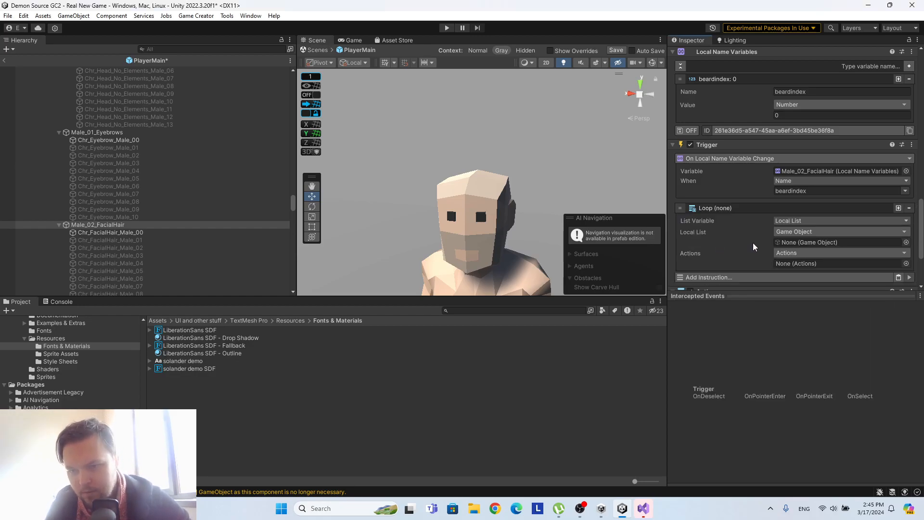
scroll(785, 224, down, 3)
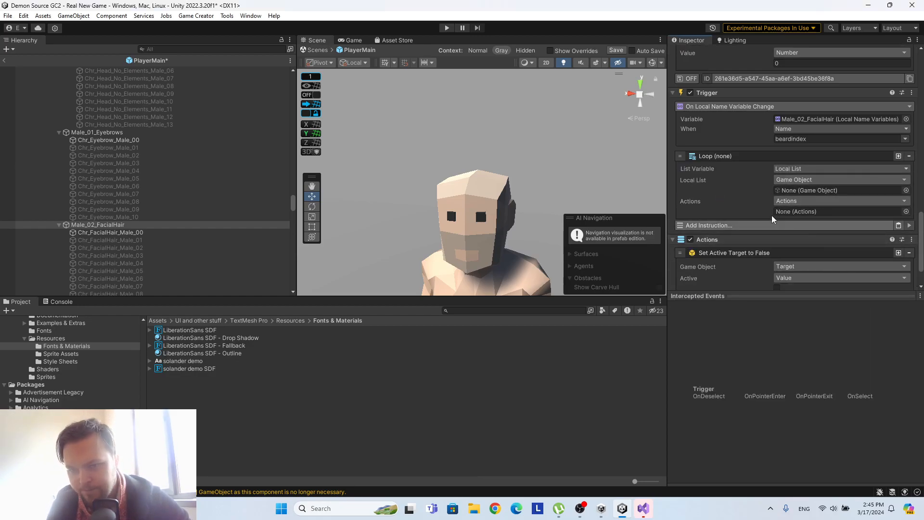
click(898, 226)
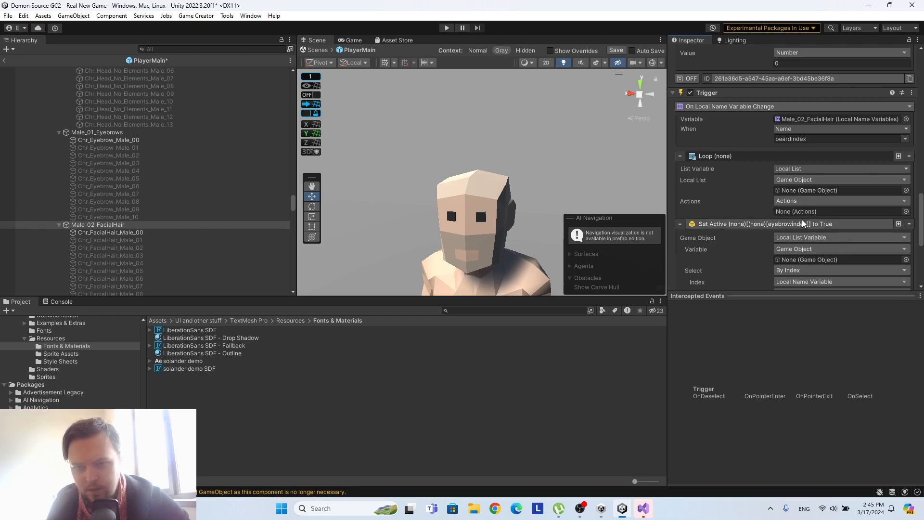
Assign Male_02_FacialHair to the loop's list and actions and to Set Active's list and index variable, choosing beardindex as the index.
drag(102, 224, 821, 192)
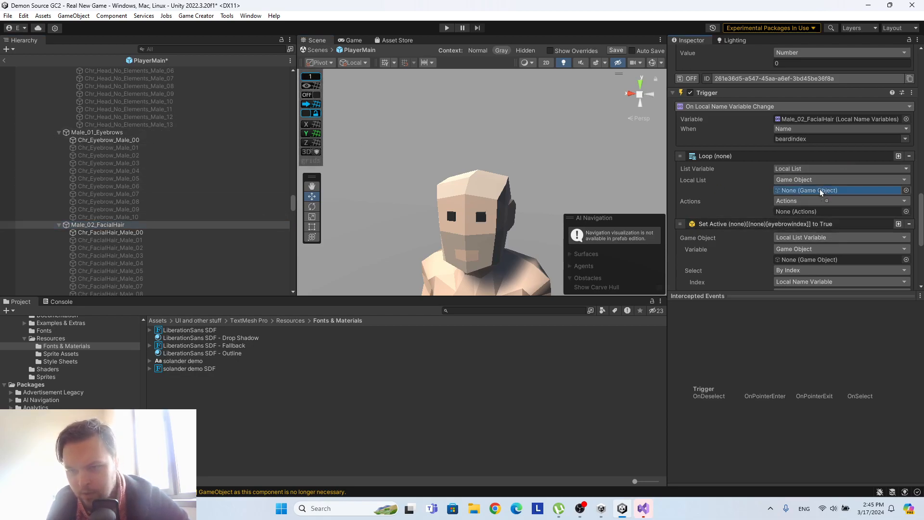
drag(116, 228, 822, 210)
scroll(821, 207, down, 4)
drag(116, 225, 818, 156)
drag(118, 226, 822, 200)
click(905, 210)
click(881, 214)
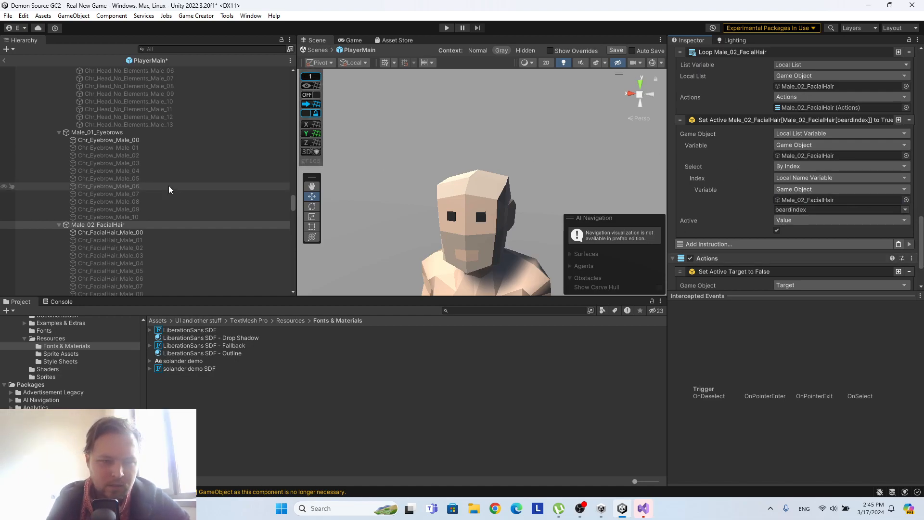
Save the PlayerMain prefab.
scroll(171, 188, down, 5)
scroll(149, 152, down, 2)
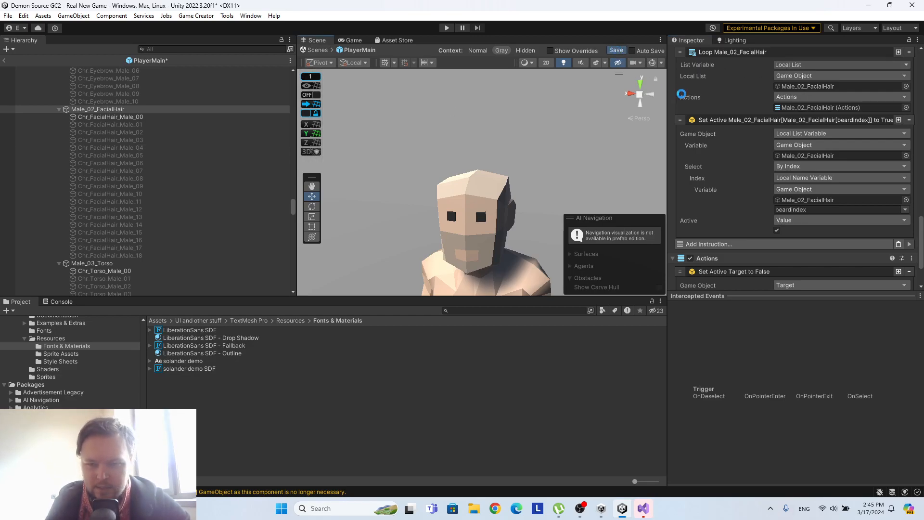
scroll(737, 199, down, 3)
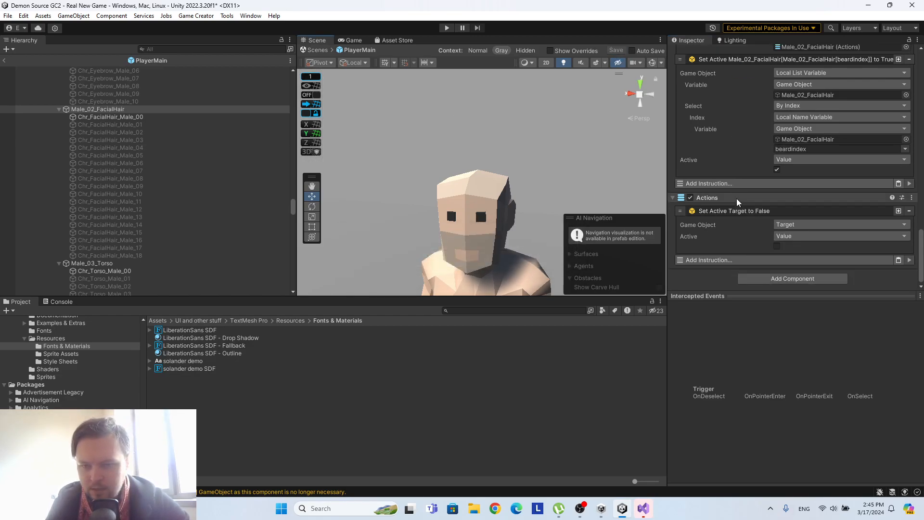
Turn on saving for the Local Name Variables of Male_02_FacialHair and Male_01_Eyebrows.
scroll(737, 199, up, 8)
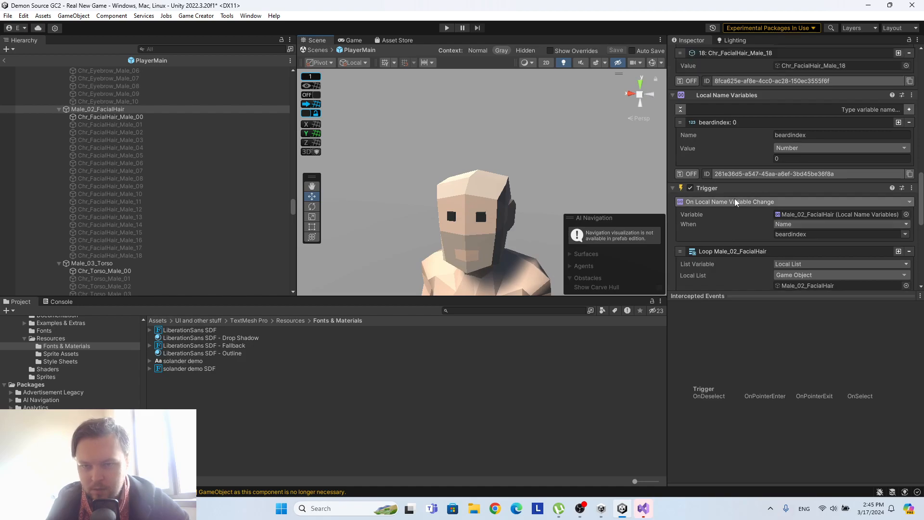
scroll(111, 146, up, 5)
click(97, 132)
scroll(767, 192, up, 10)
click(688, 208)
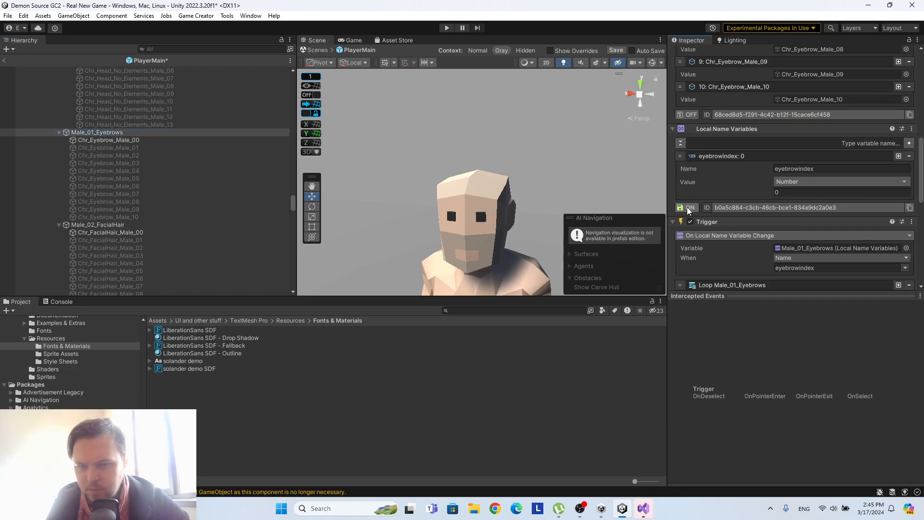
Look through the male part groups and check the Local Name Variables settings of Male_02_FacialHair.
scroll(191, 209, up, 10)
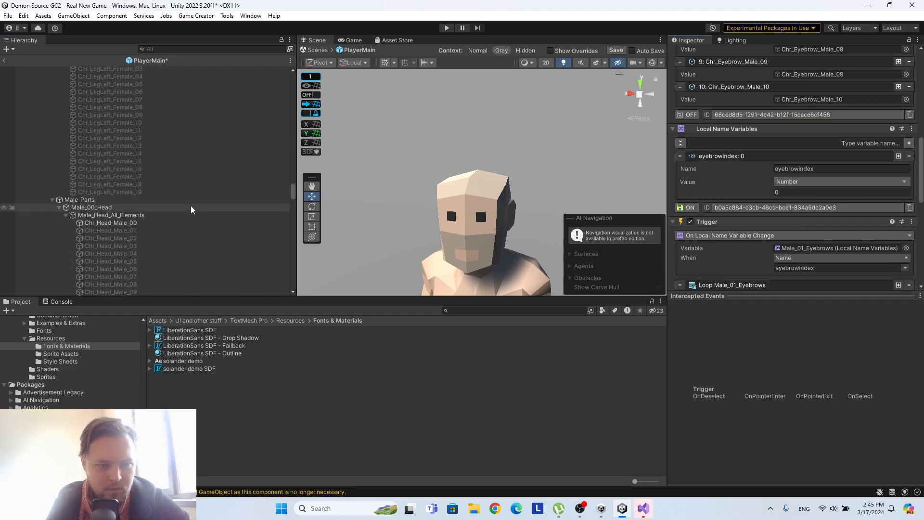
scroll(191, 209, up, 15)
scroll(190, 206, down, 10)
scroll(193, 206, down, 20)
scroll(198, 202, up, 4)
click(120, 253)
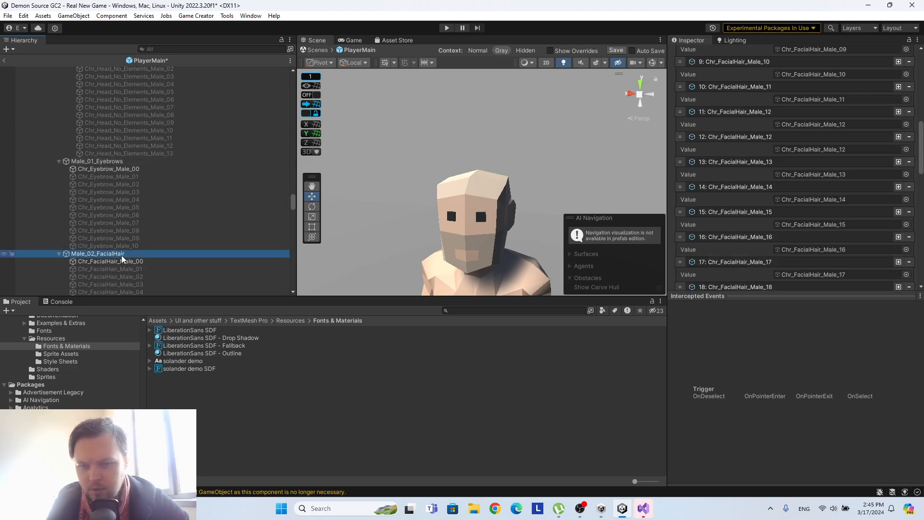
scroll(801, 201, down, 5)
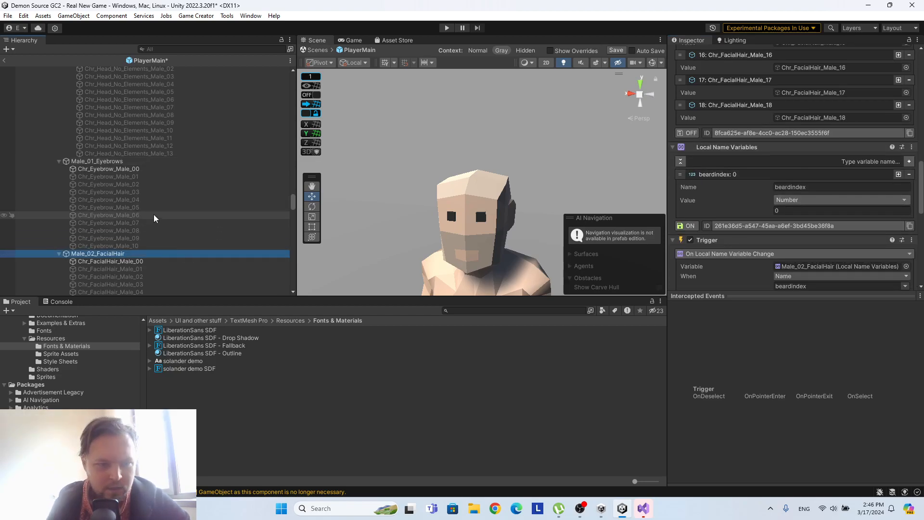
Find the All_01_Hair group in the prefab's hierarchy and select it.
scroll(155, 219, up, 4)
scroll(154, 217, down, 15)
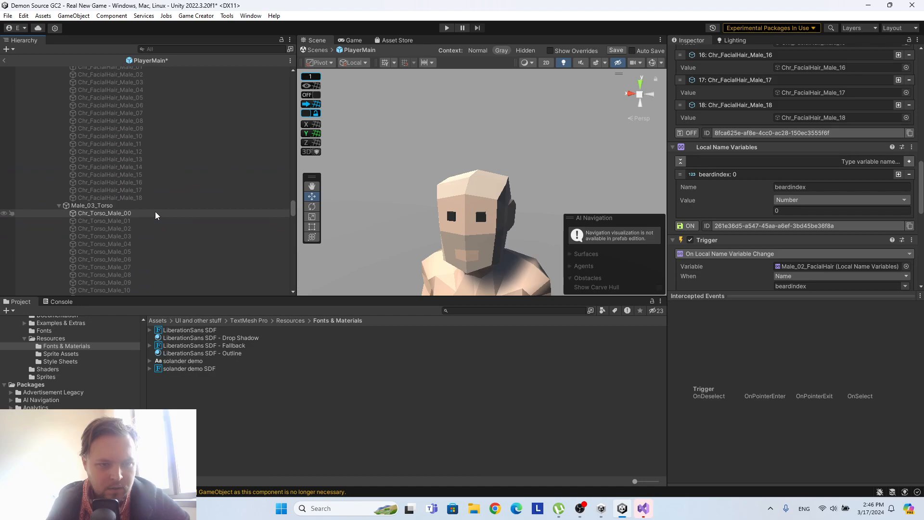
scroll(156, 211, down, 9)
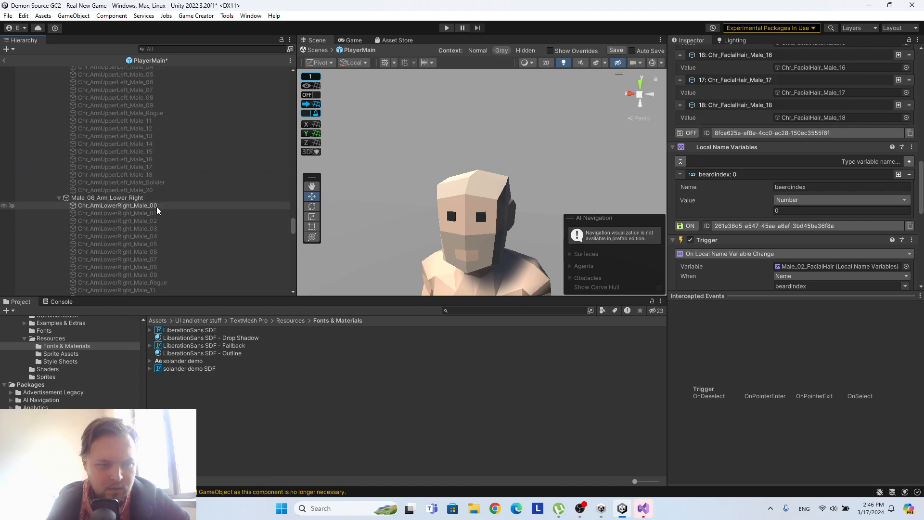
scroll(157, 211, down, 8)
scroll(156, 210, down, 16)
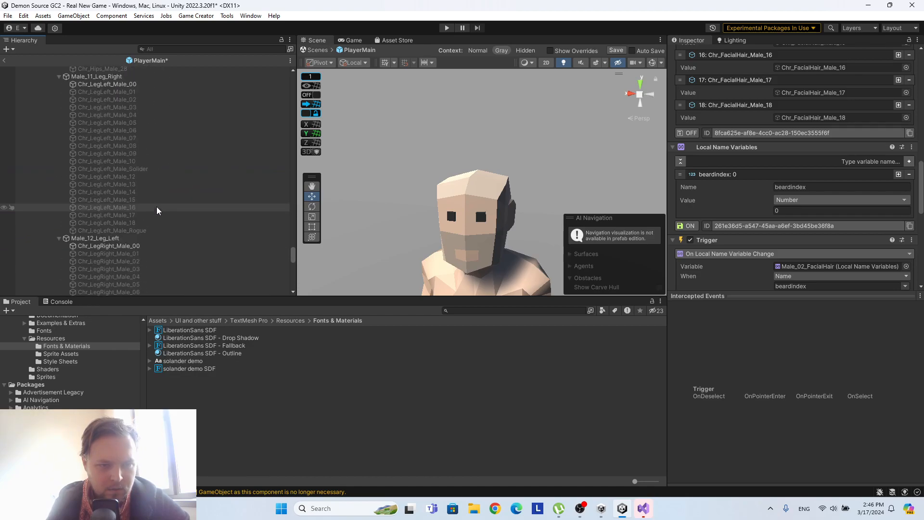
drag(293, 262, 299, 87)
click(123, 184)
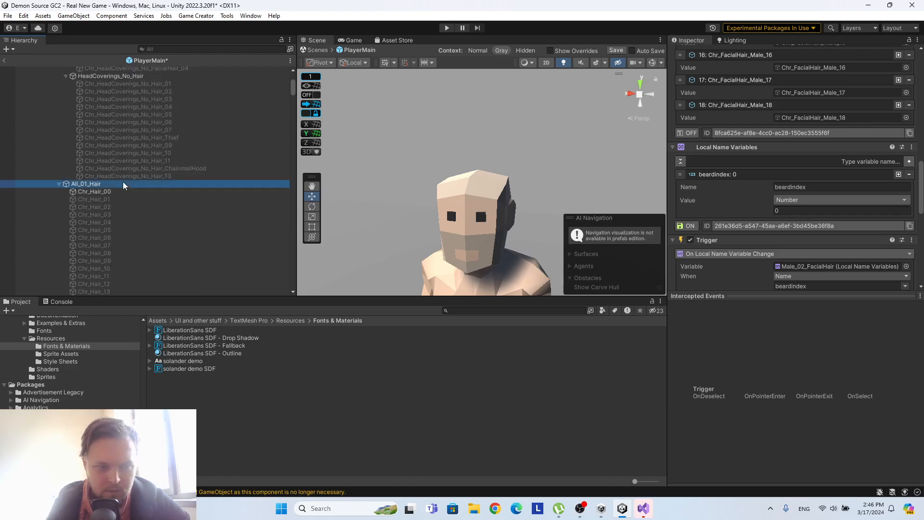
Turn on saving for the Local Name Variables component that holds hairindex on All_01_Hair.
scroll(749, 190, down, 15)
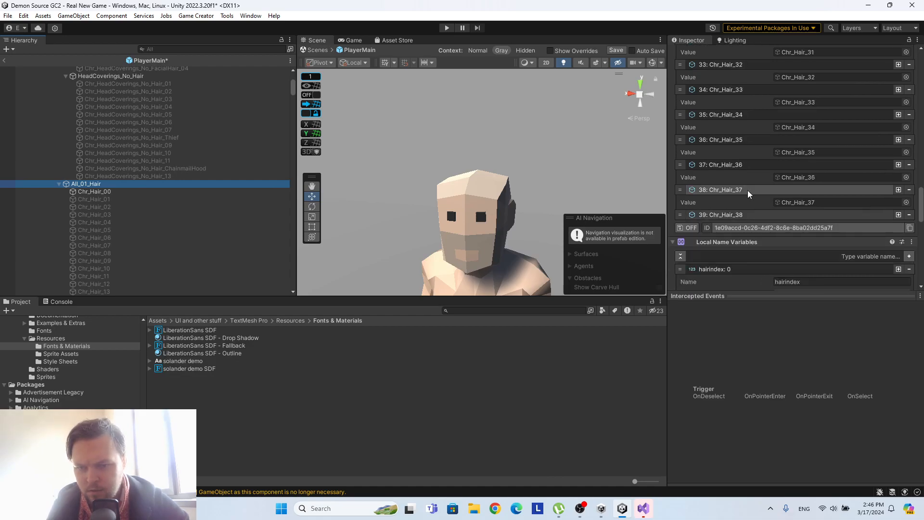
click(687, 217)
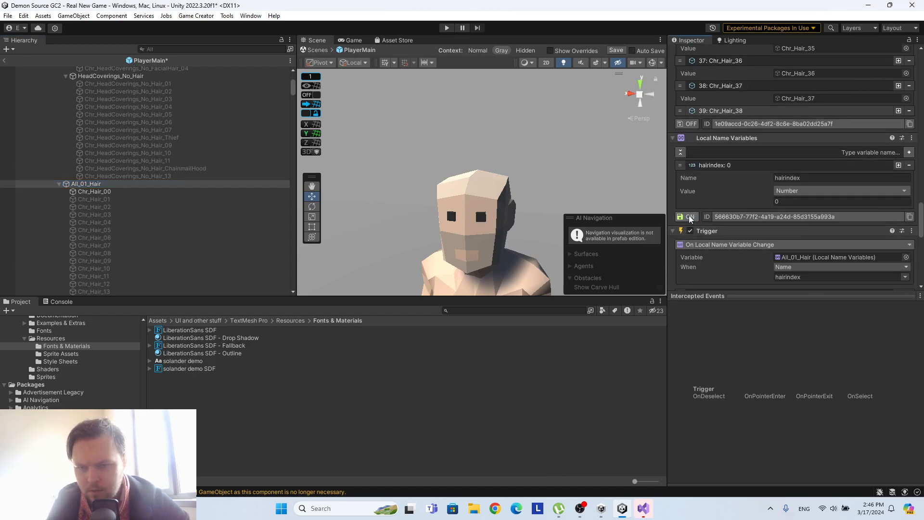
Check the save settings of the Local Name Variables on Male_Head_All_Elements, Male_01_Eyebrows and Male_02_FacialHair.
scroll(256, 193, up, 5)
scroll(256, 192, up, 3)
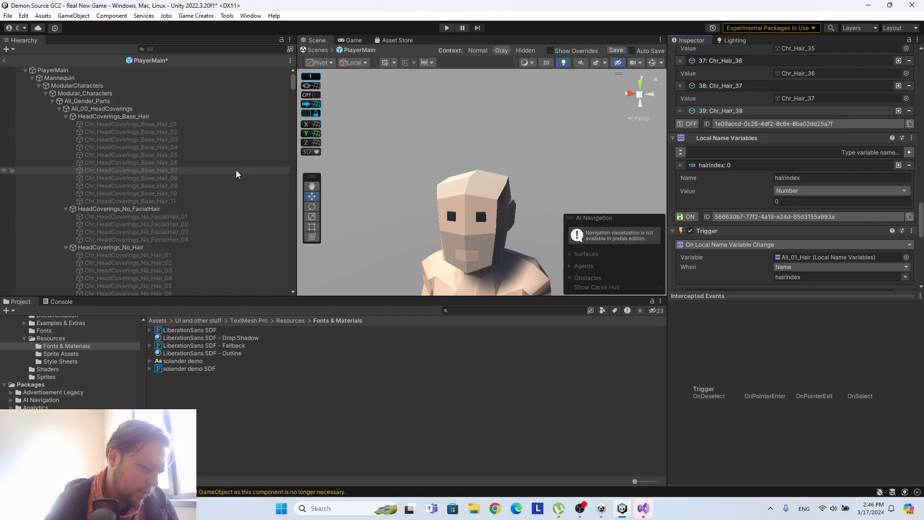
scroll(252, 165, down, 8)
scroll(251, 165, up, 5)
scroll(251, 165, down, 15)
scroll(249, 165, down, 20)
scroll(250, 165, down, 20)
scroll(249, 165, down, 20)
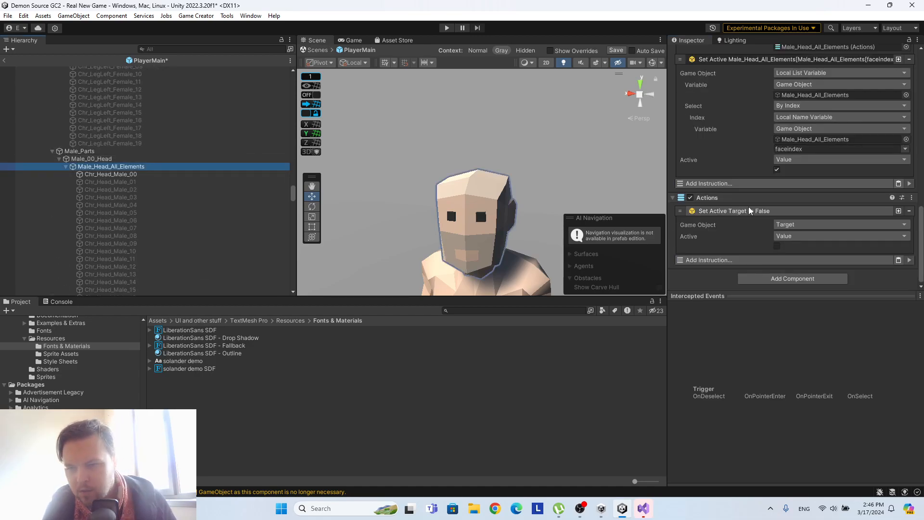
scroll(750, 210, up, 8)
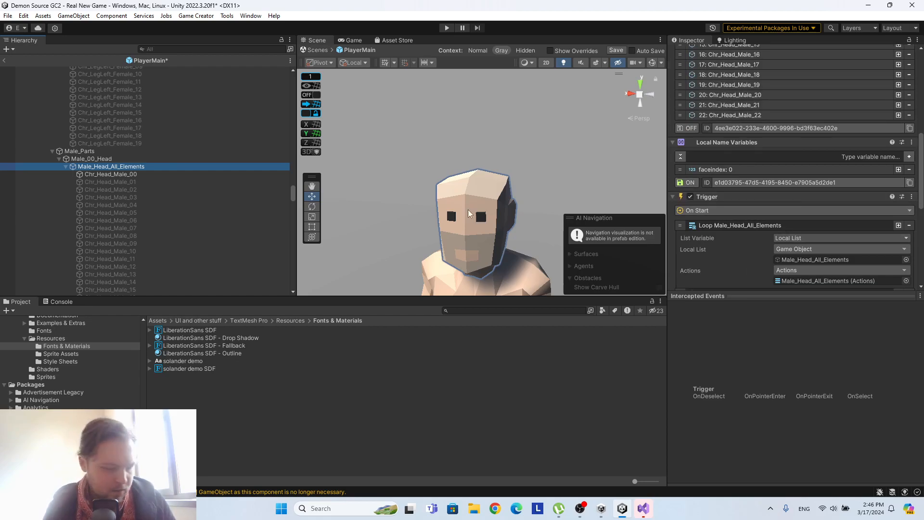
scroll(158, 167, down, 15)
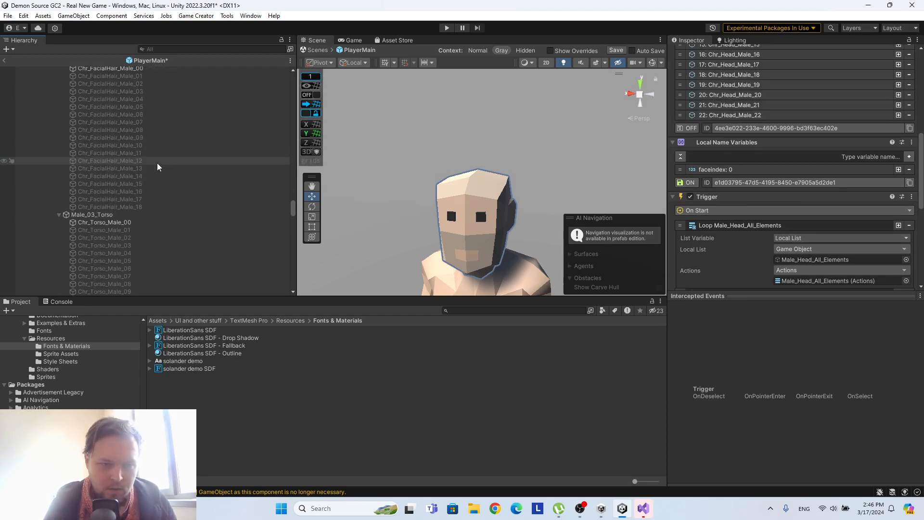
scroll(160, 166, down, 20)
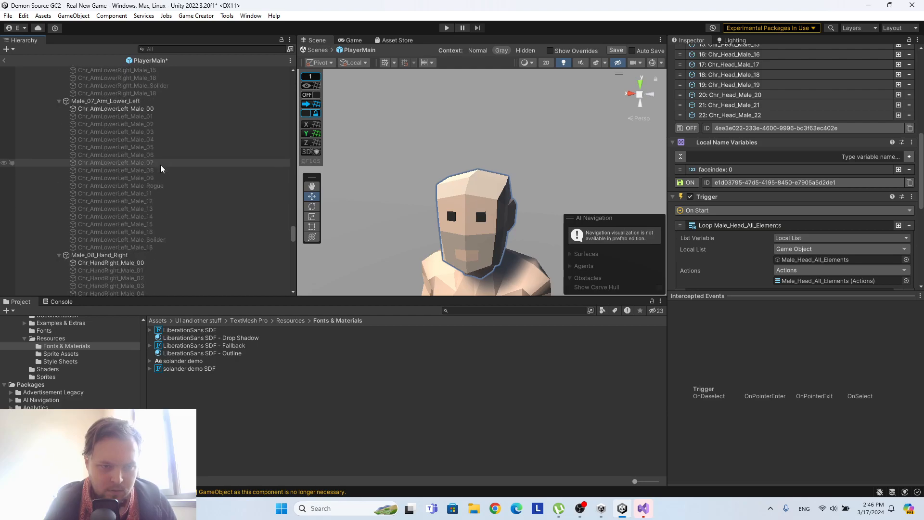
scroll(162, 168, down, 5)
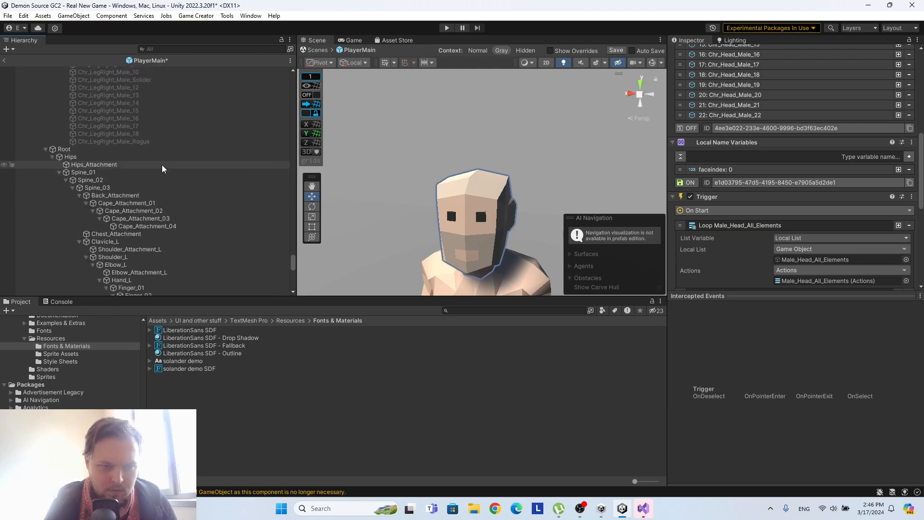
scroll(164, 168, up, 20)
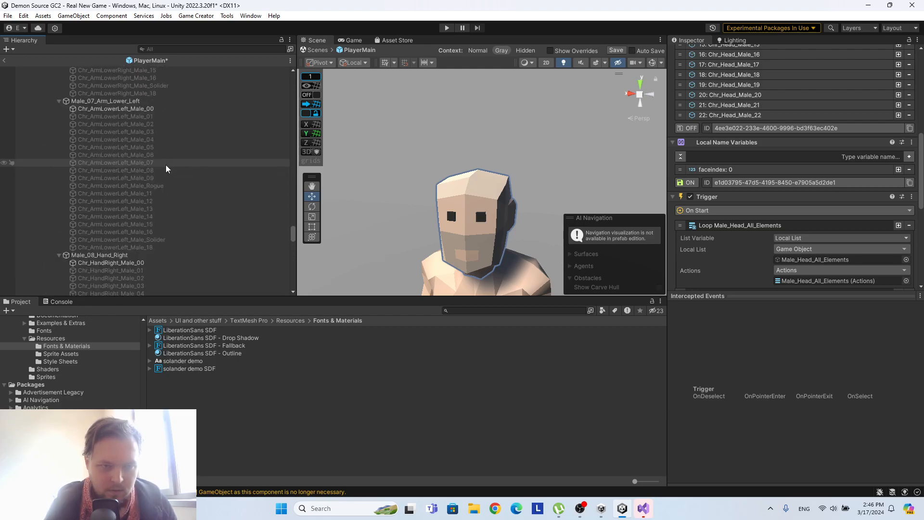
scroll(166, 168, up, 10)
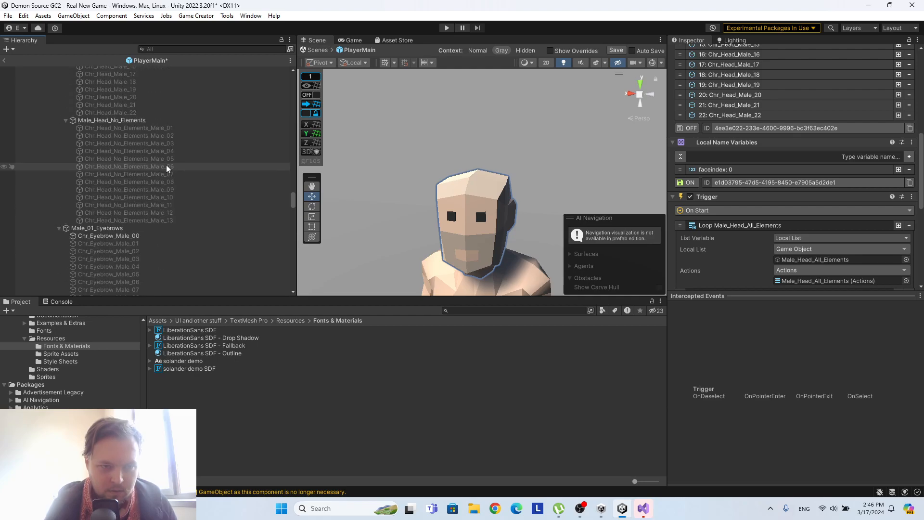
click(97, 257)
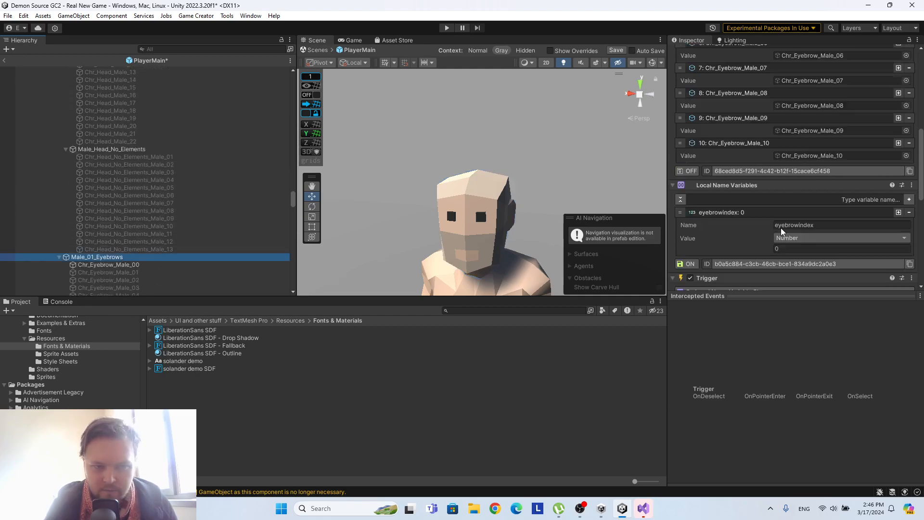
scroll(144, 202, down, 5)
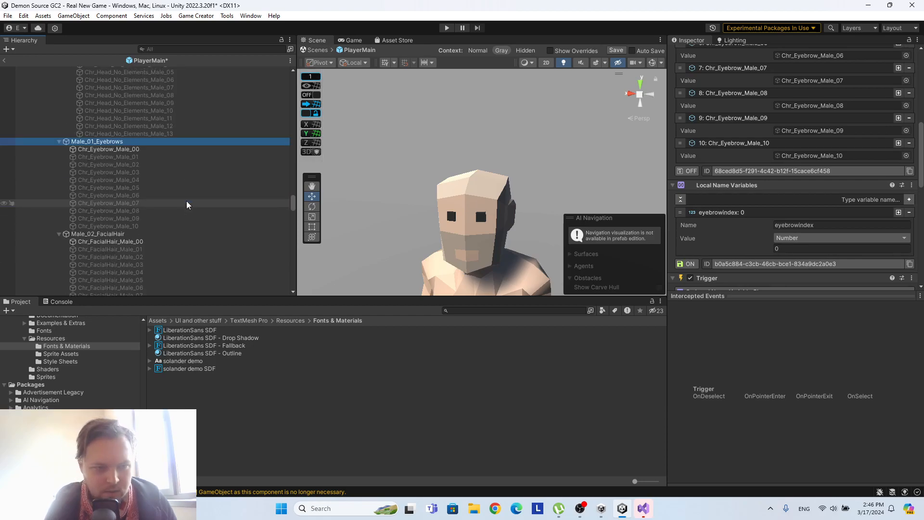
click(98, 233)
scroll(816, 220, down, 3)
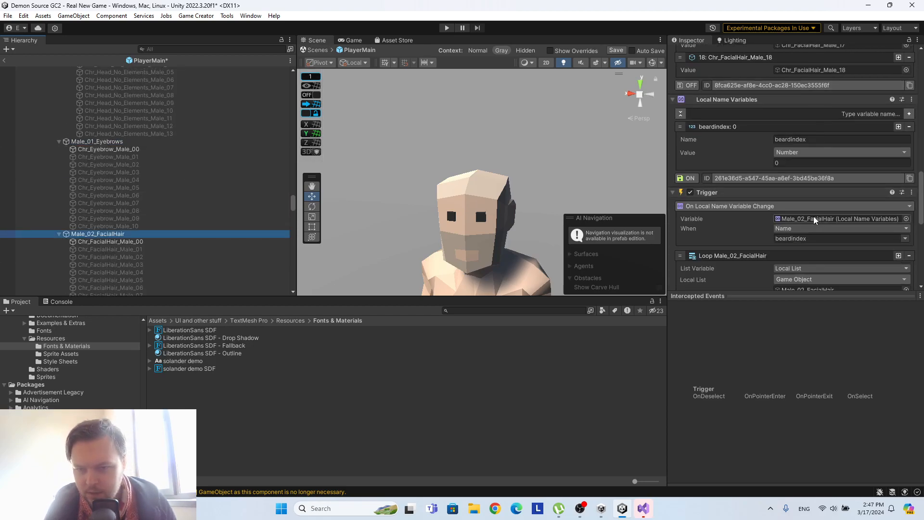
Save the PlayerMain prefab and return to the Real New Game scene.
click(615, 51)
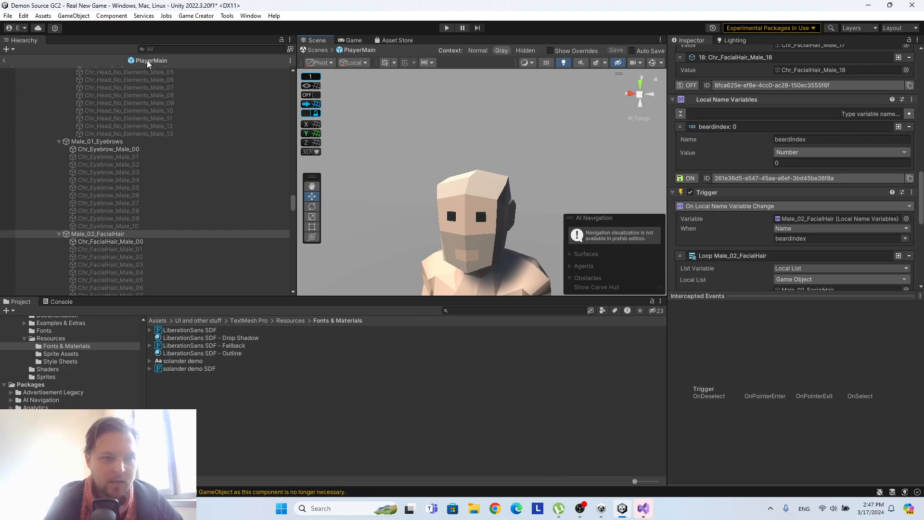
click(4, 61)
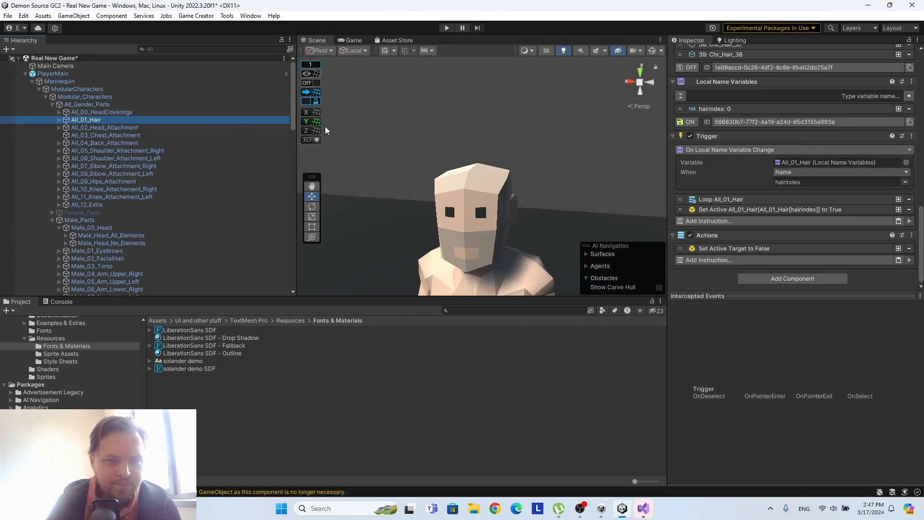
Switch the scene to 2D, locate FLeftButton (3) under FaceControl and frame the Create Character menu around it.
click(546, 50)
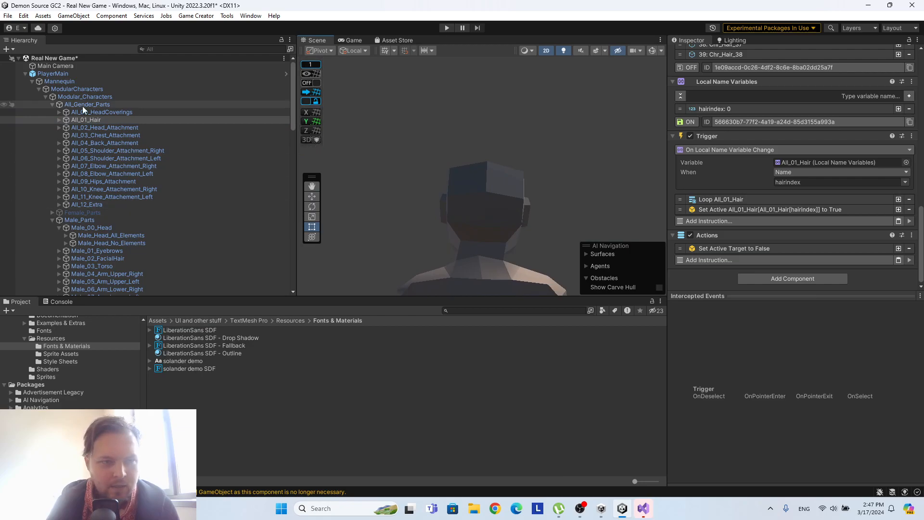
drag(292, 108, 287, 209)
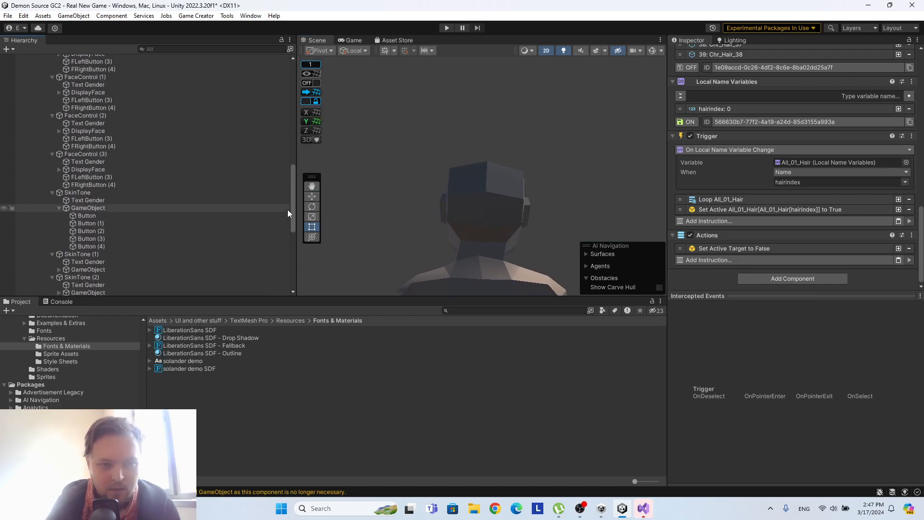
scroll(86, 128, up, 3)
click(103, 120)
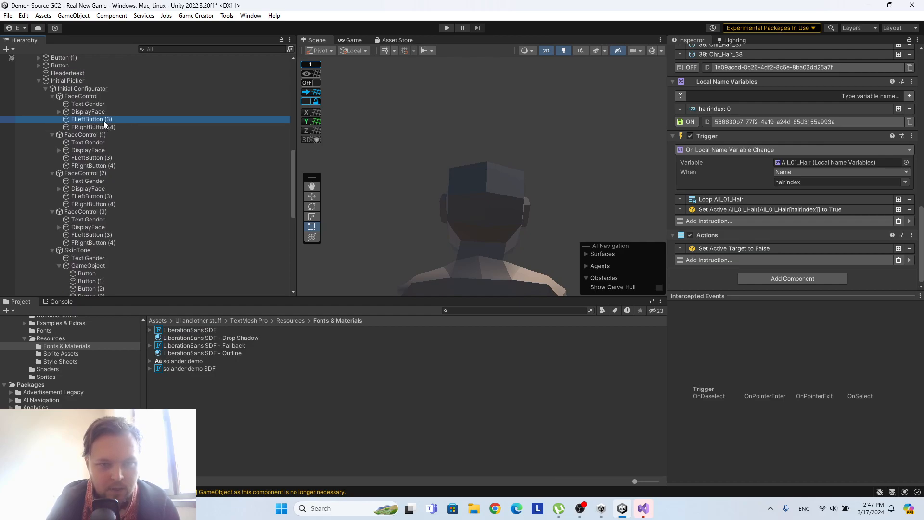
double_click(103, 120)
scroll(518, 138, down, 10)
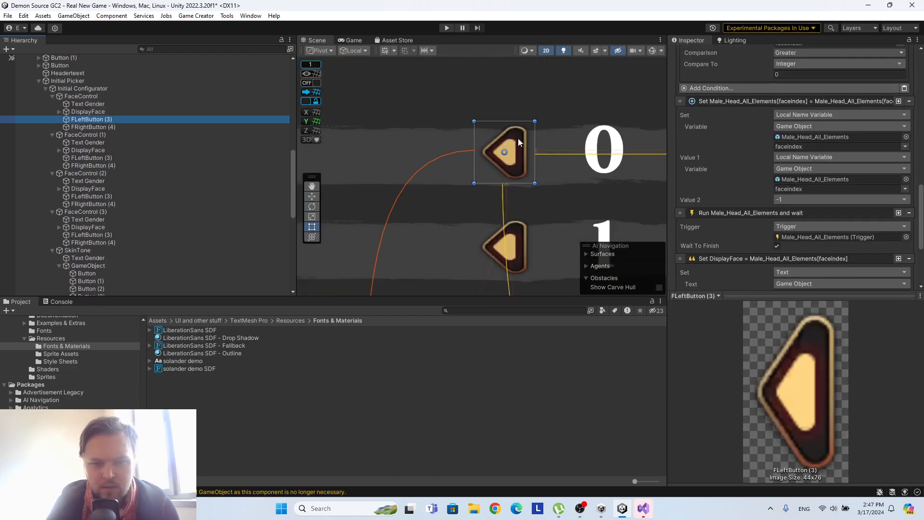
scroll(519, 163, down, 5)
middle_drag(437, 154, 451, 115)
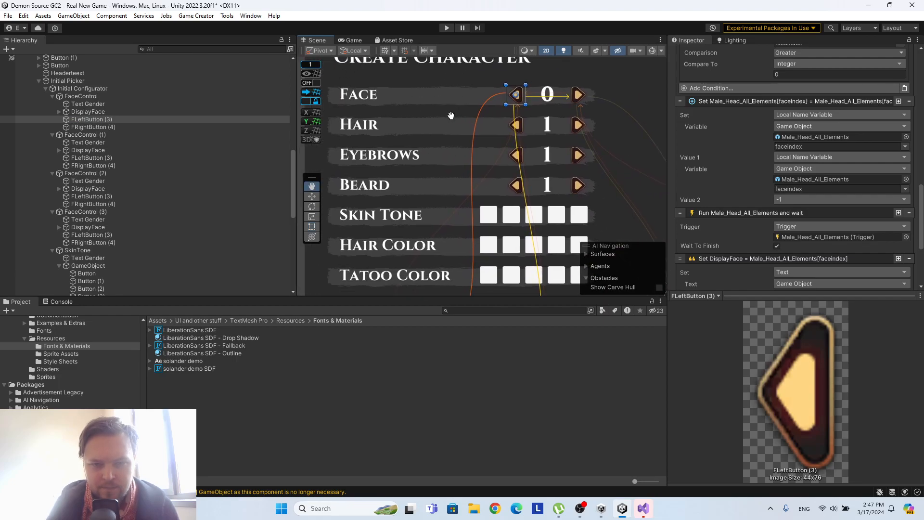
Set the Hair row's number text under FaceControl (1) to 0 and rename that object DisplayHair.
click(96, 141)
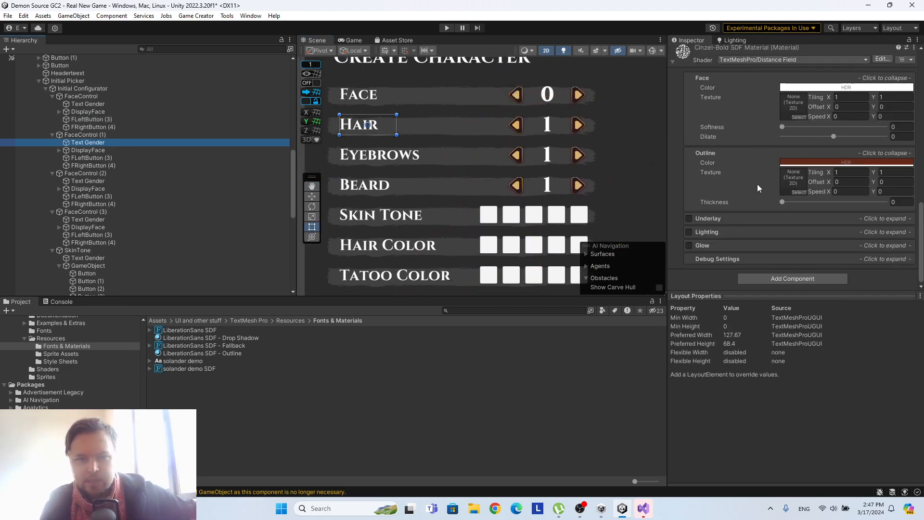
click(96, 150)
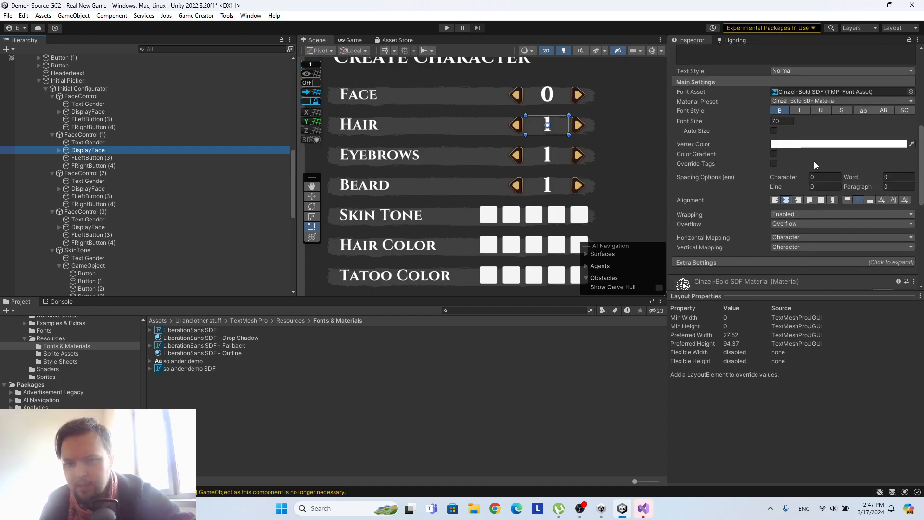
scroll(805, 154, up, 3)
click(728, 163)
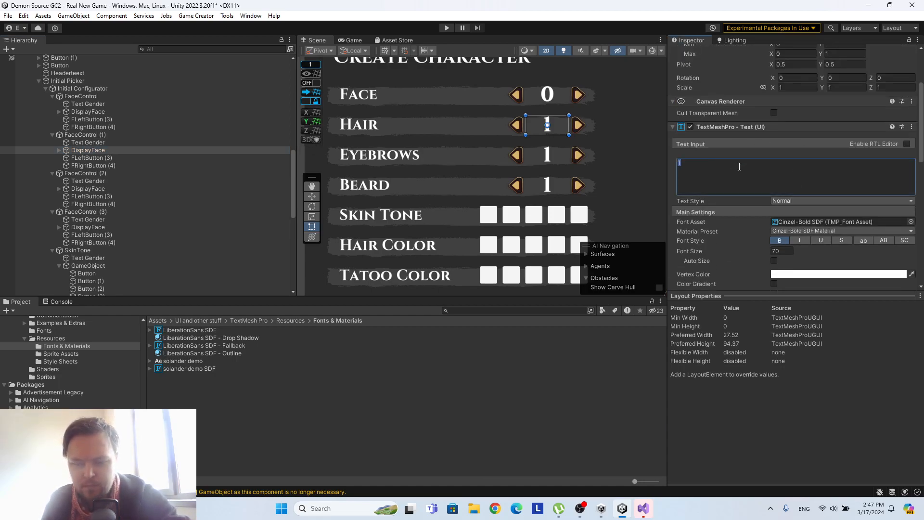
scroll(710, 66, up, 2)
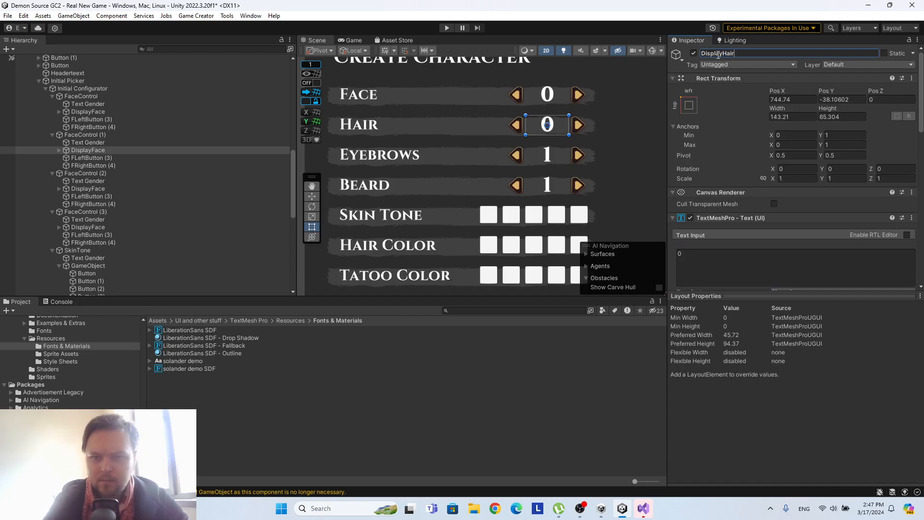
Rename the number display under FaceControl (2) to DisplayEyebrow and the one under FaceControl (3) to DisplayBeard.
click(92, 188)
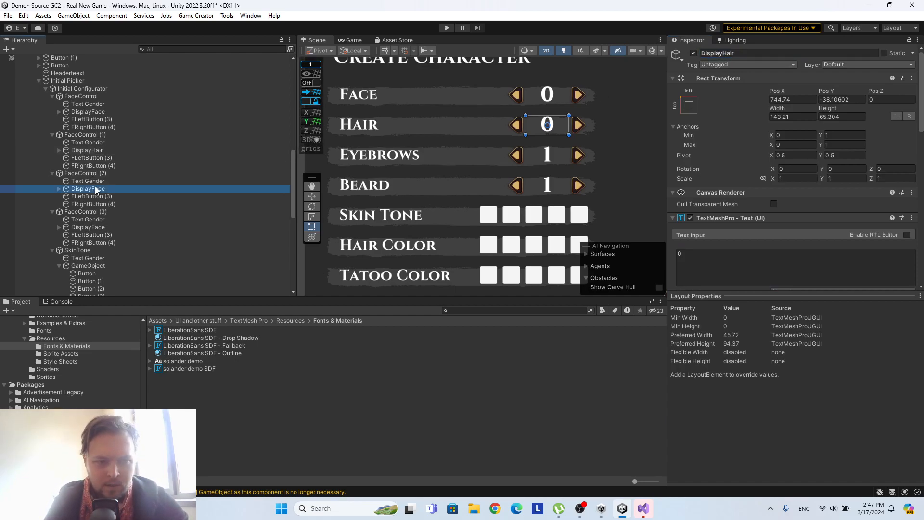
click(759, 54)
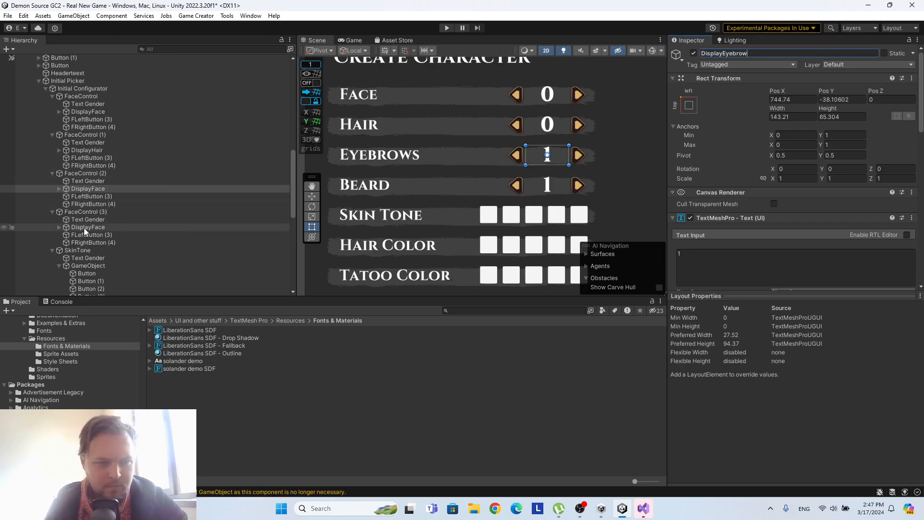
click(97, 212)
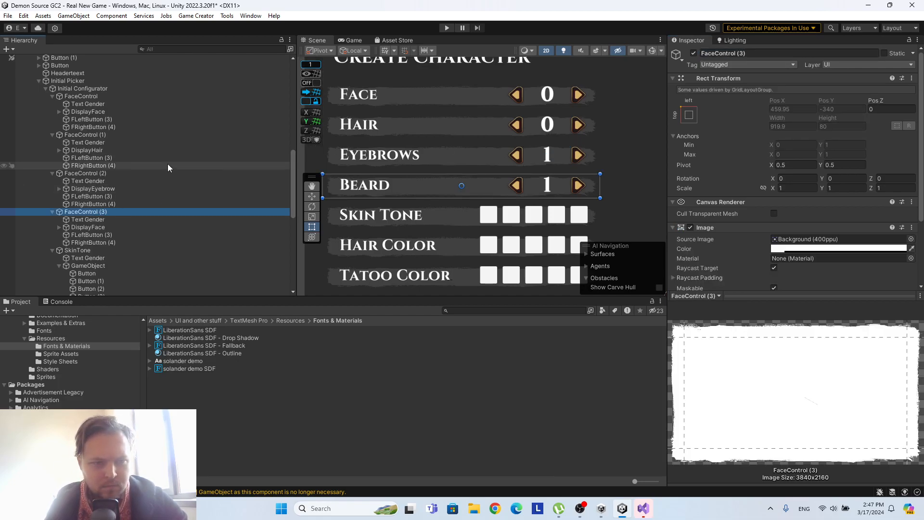
click(101, 228)
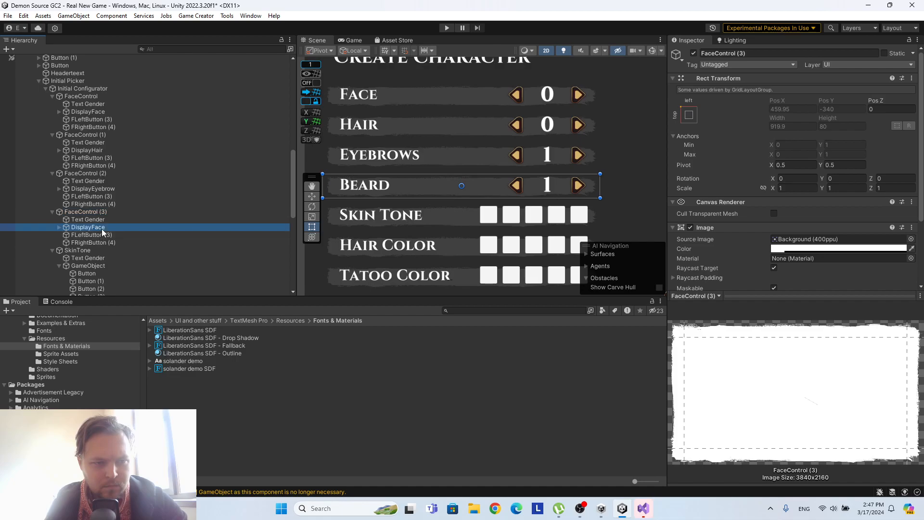
drag(751, 53, 719, 54)
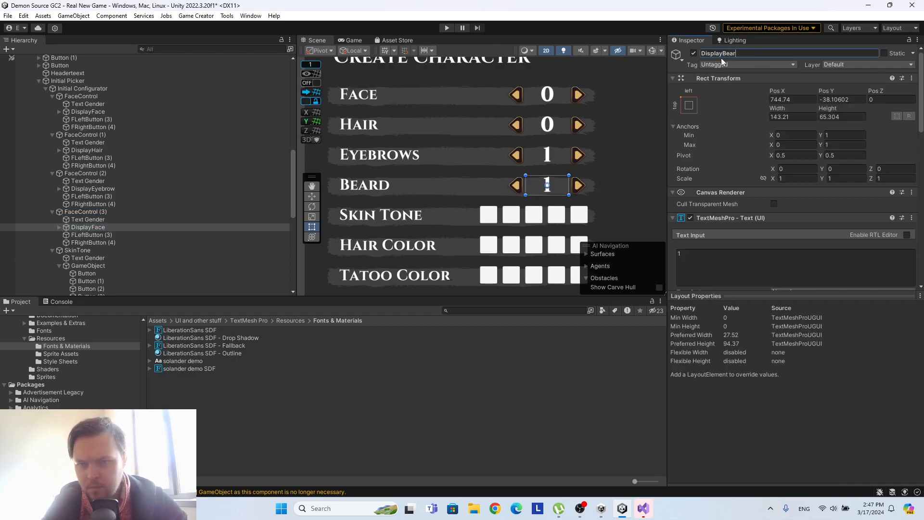
Set the text of both DisplayEyebrow and DisplayBeard to 0.
click(100, 144)
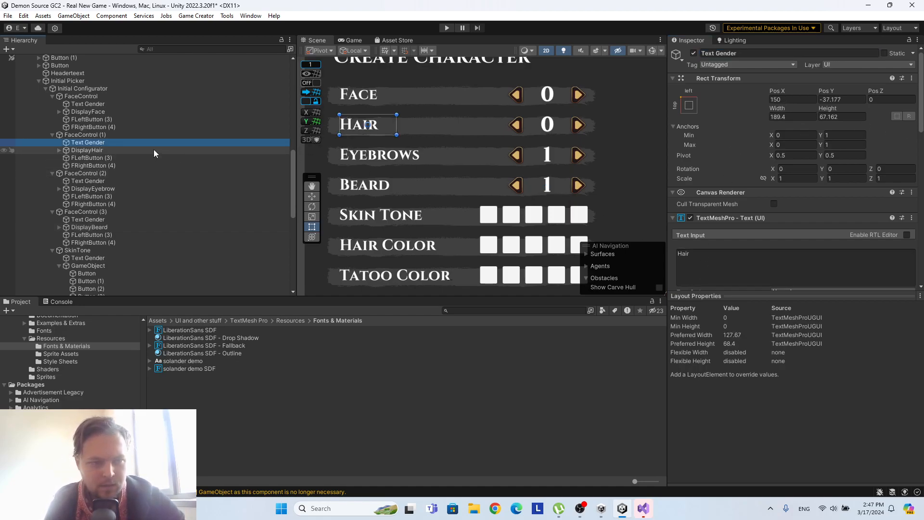
click(154, 150)
click(115, 189)
click(690, 257)
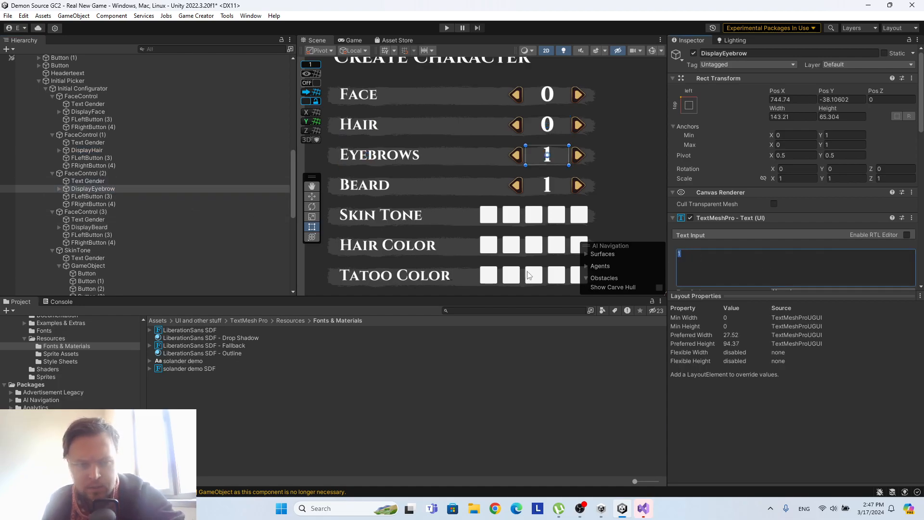
text(0)
click(100, 226)
click(688, 261)
text(0)
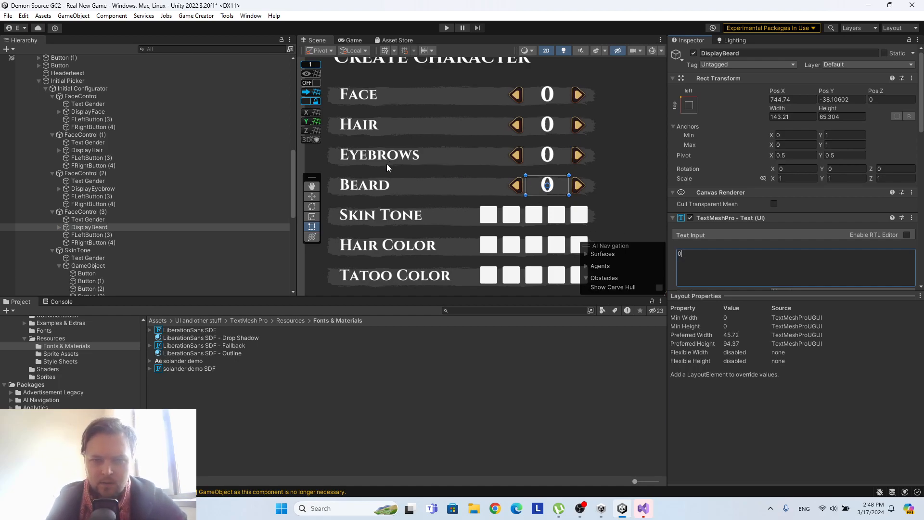
Check the Face and Hair arrow buttons' components, then copy the Button component from the Face row's FLeftButton (3).
click(116, 120)
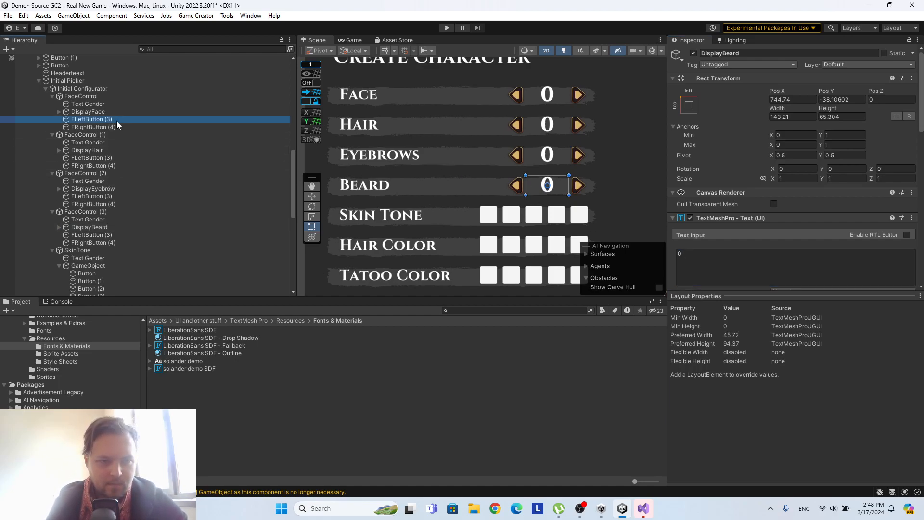
scroll(746, 193, down, 5)
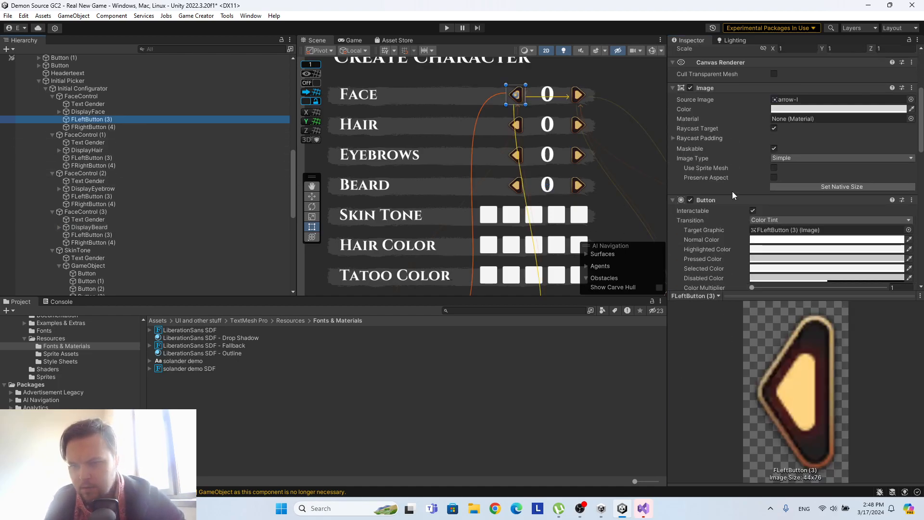
click(92, 158)
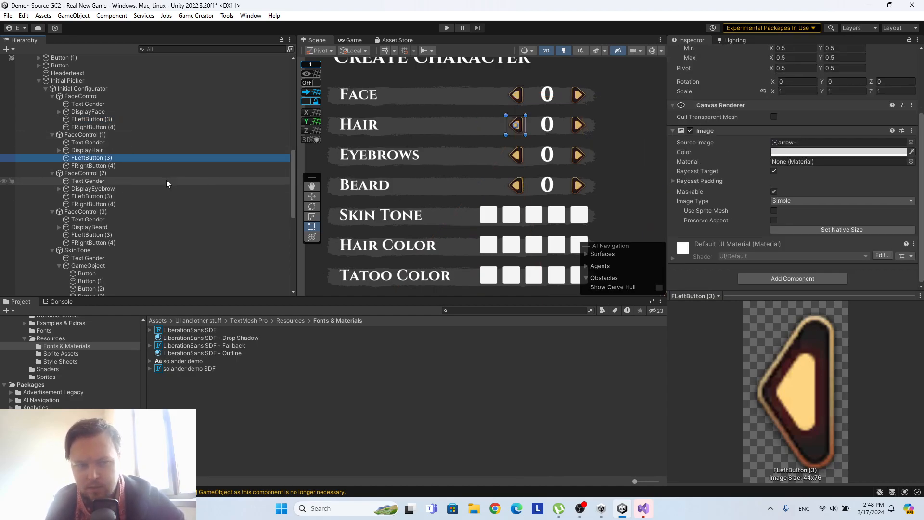
click(151, 166)
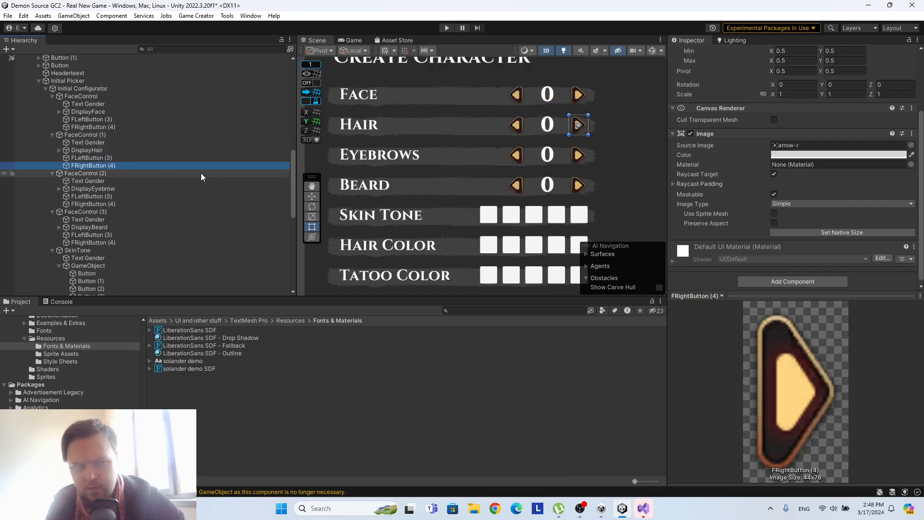
click(114, 119)
scroll(784, 175, down, 5)
scroll(784, 178, down, 5)
scroll(783, 175, up, 8)
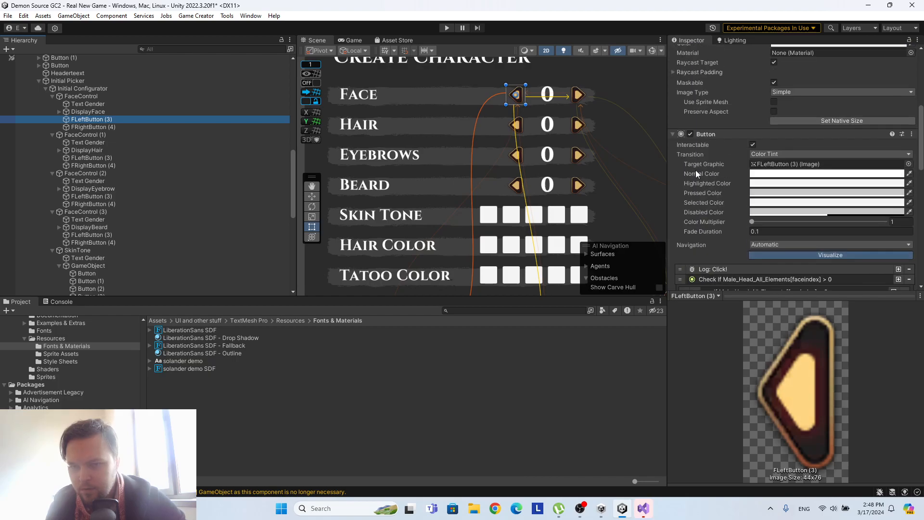
click(910, 134)
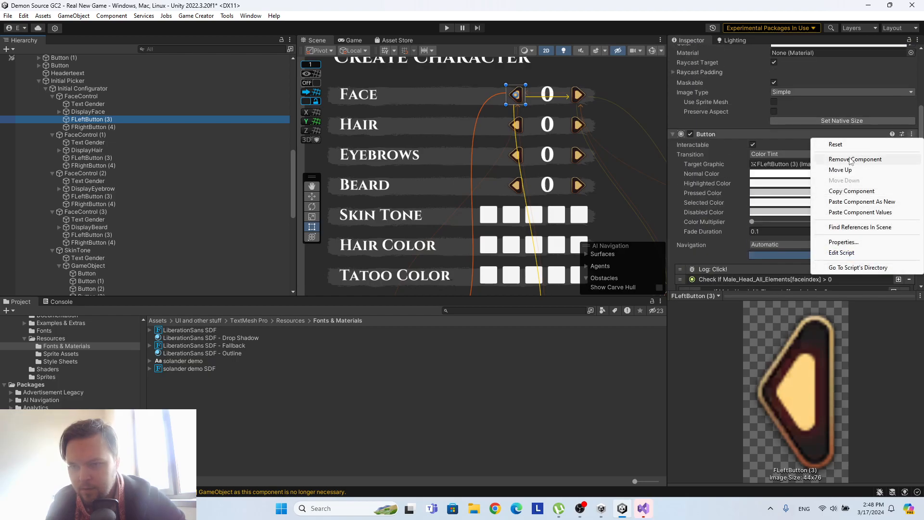
click(850, 191)
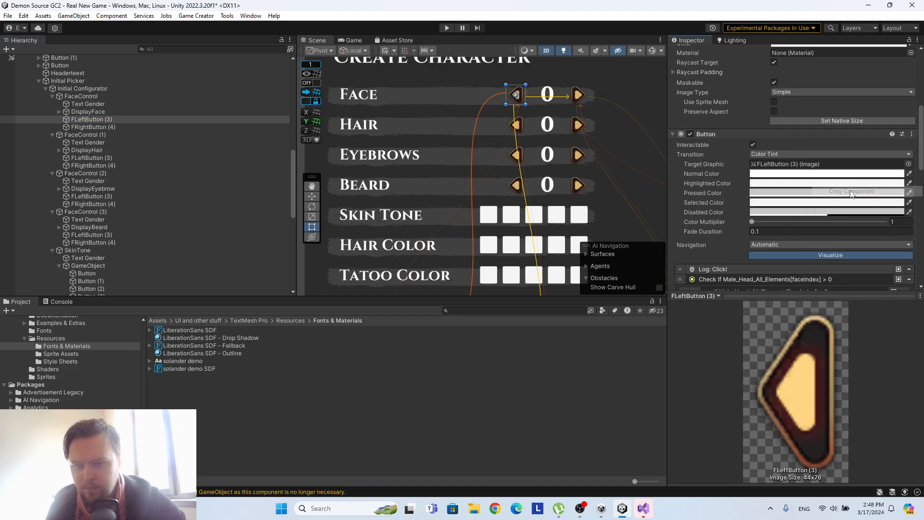
Paste the copied Button component as new onto the Hair row's FLeftButton (3) under FaceControl (1).
click(102, 156)
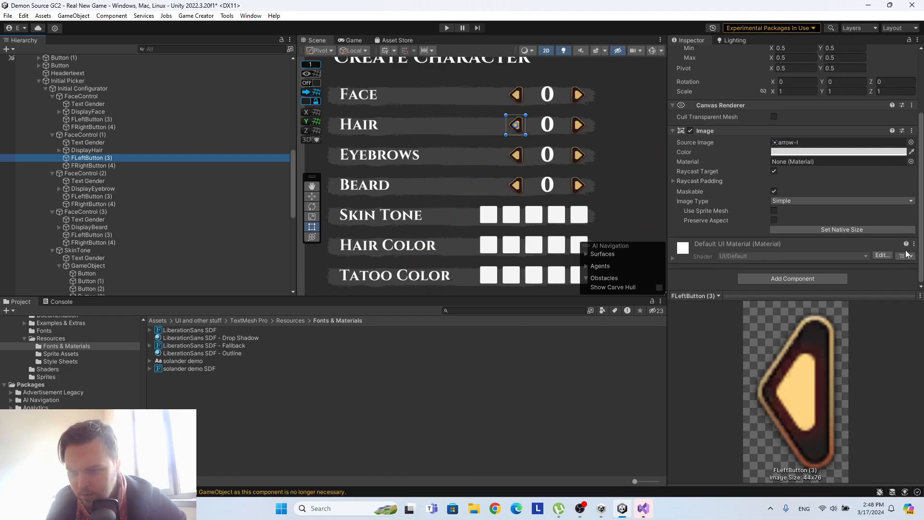
click(913, 244)
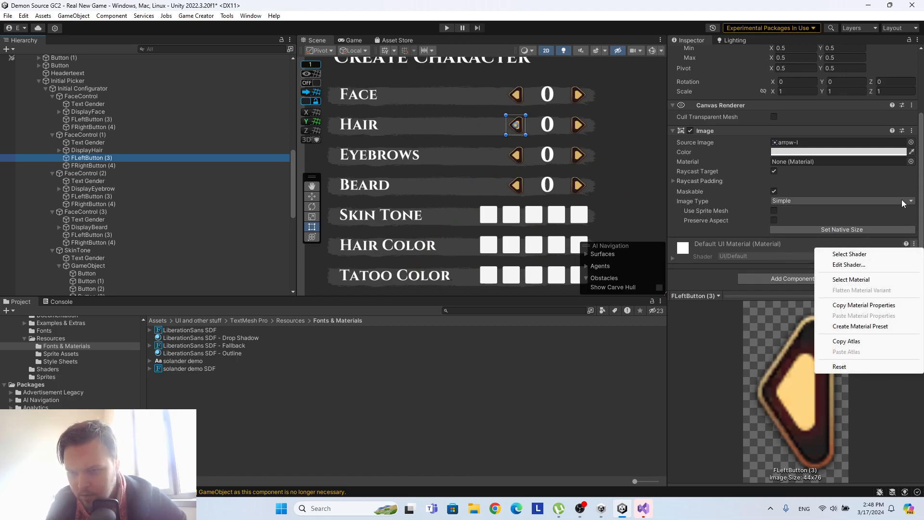
click(911, 130)
click(870, 199)
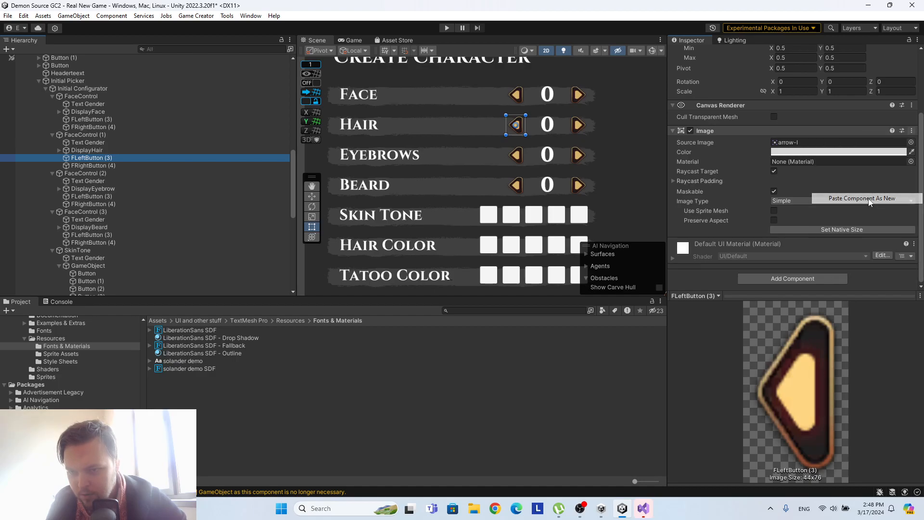
scroll(737, 172, down, 5)
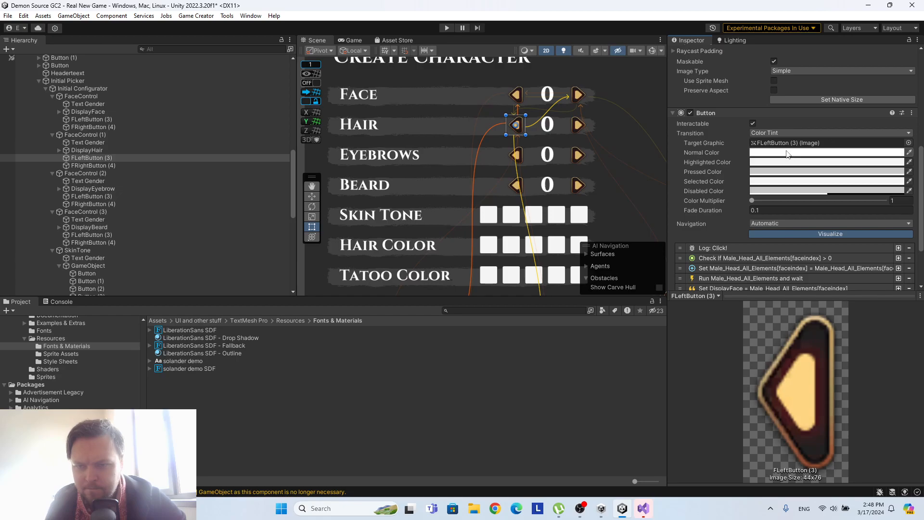
Assign the Hair row's FLeftButton (3) as its Button's Target Graphic and expand the pasted click instructions below the log entry.
drag(77, 161, 784, 146)
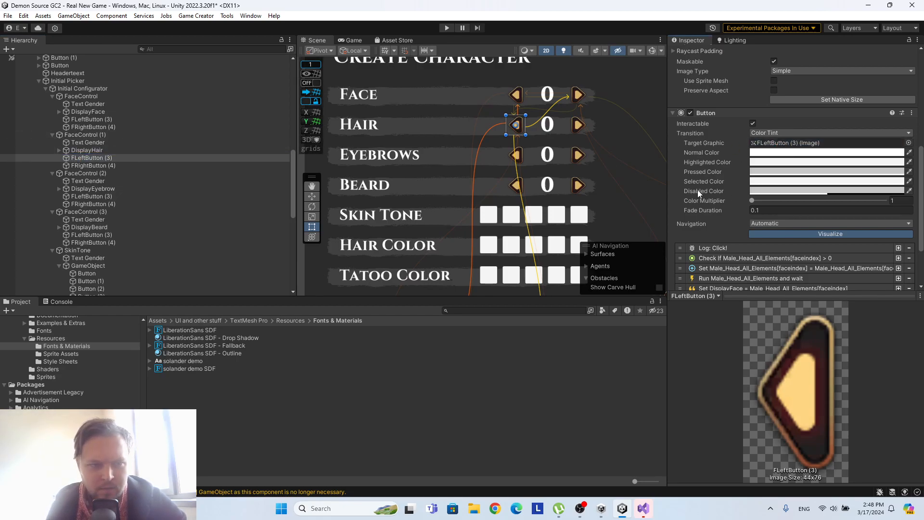
scroll(821, 188, up, 3)
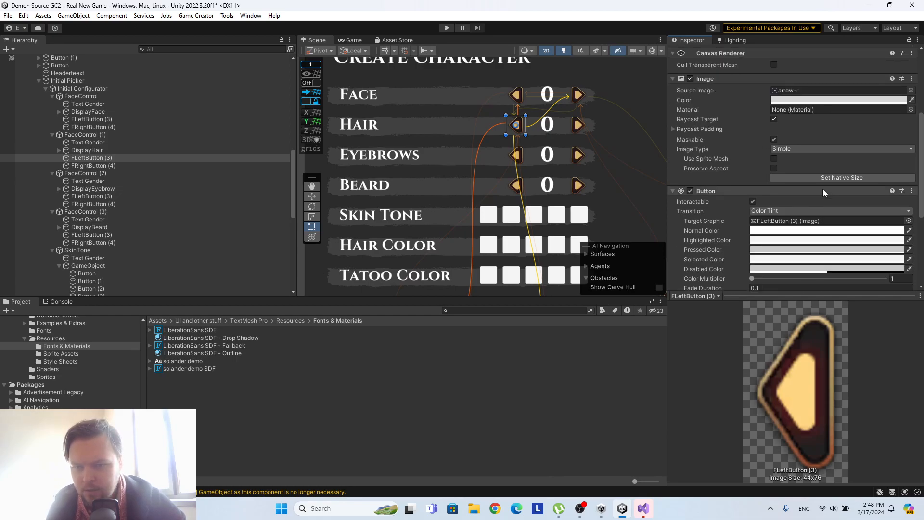
scroll(822, 189, down, 5)
click(813, 189)
click(792, 224)
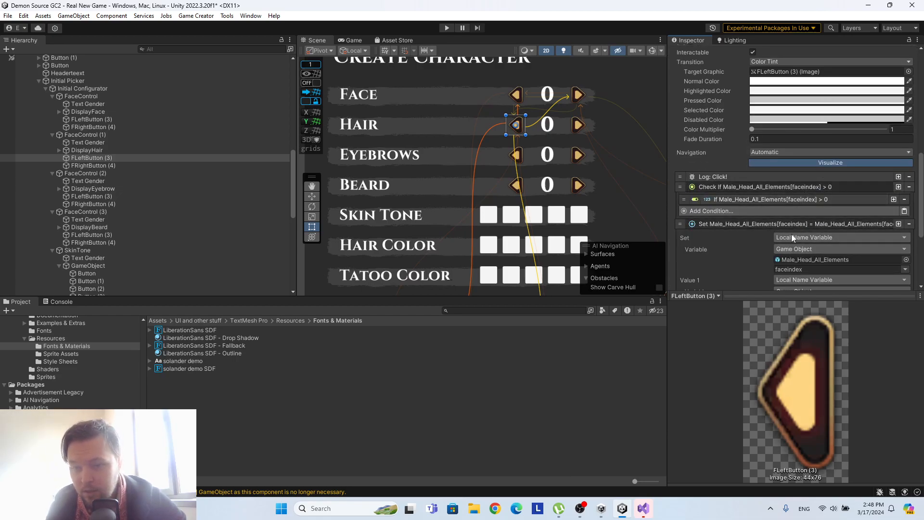
scroll(792, 235, down, 3)
click(783, 257)
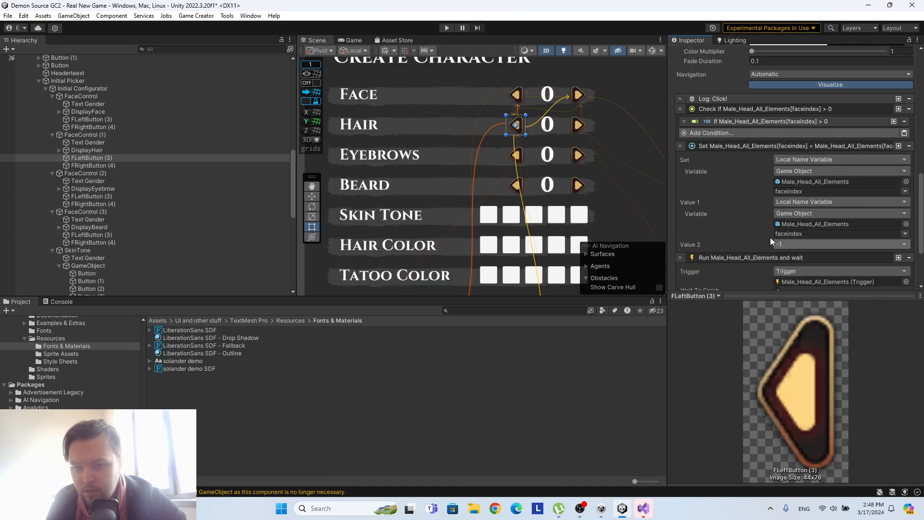
scroll(773, 242, down, 3)
click(734, 215)
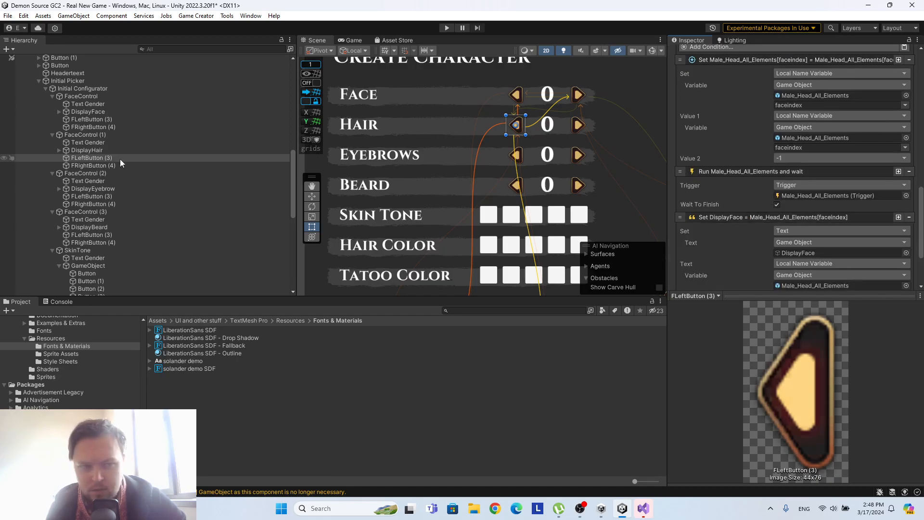
Copy the Button component from the Face row's FRightButton (4) and paste it as new onto the Hair row's FRightButton (4).
click(100, 127)
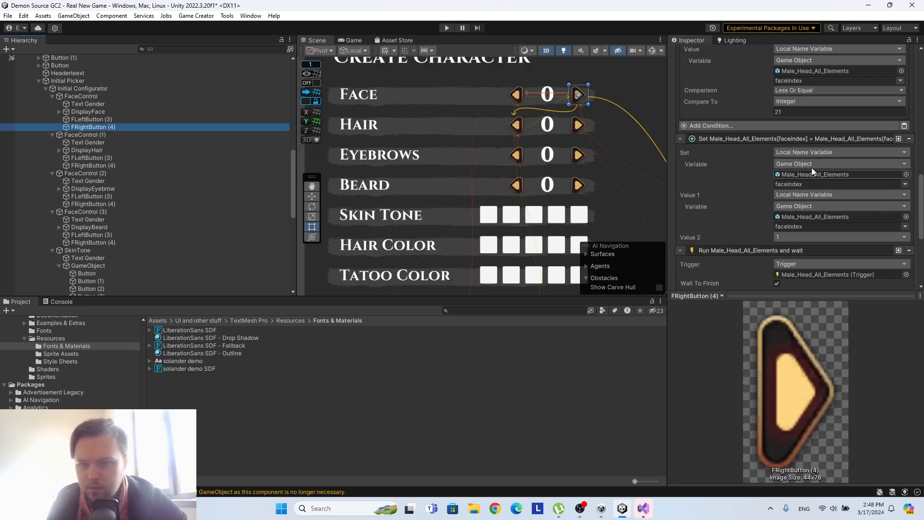
scroll(807, 167, up, 9)
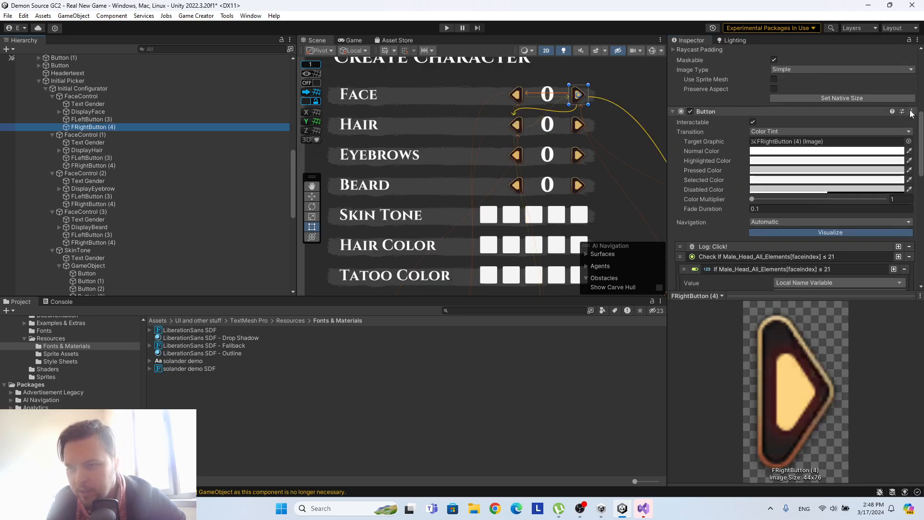
click(911, 112)
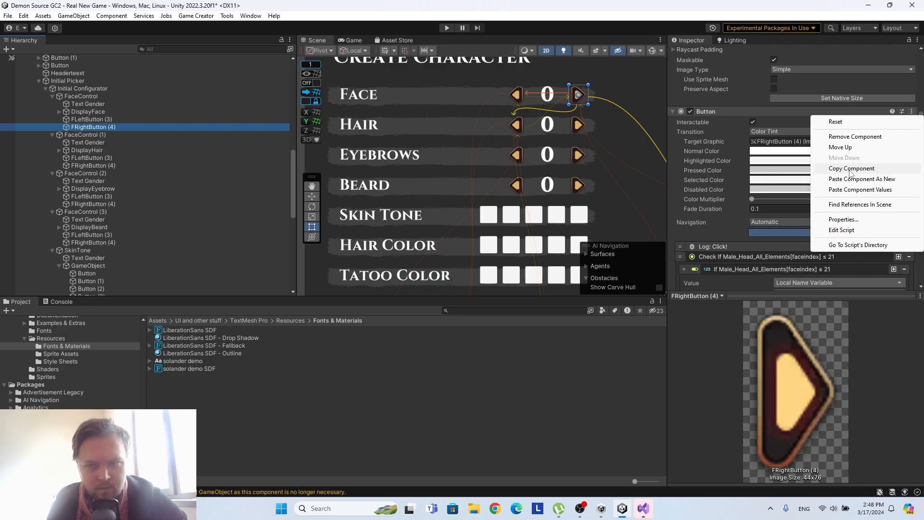
click(851, 169)
click(100, 166)
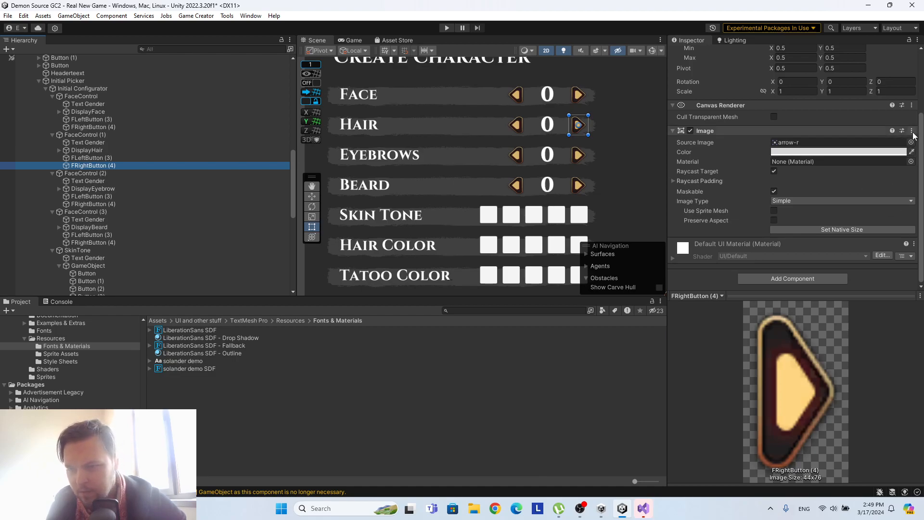
click(912, 134)
click(867, 198)
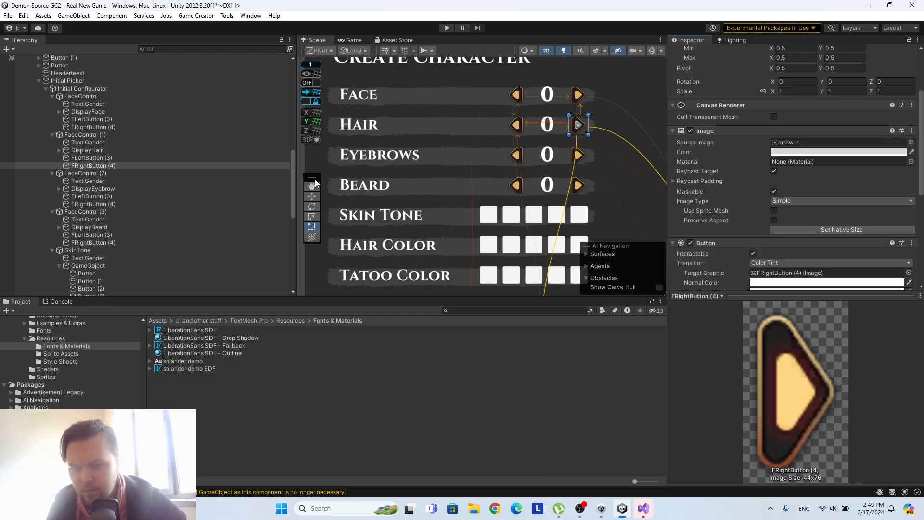
Paste the same Button component as new onto FRightButton (4) in both the Eyebrows and Beard rows.
click(117, 205)
click(912, 134)
click(867, 198)
scroll(760, 171, down, 5)
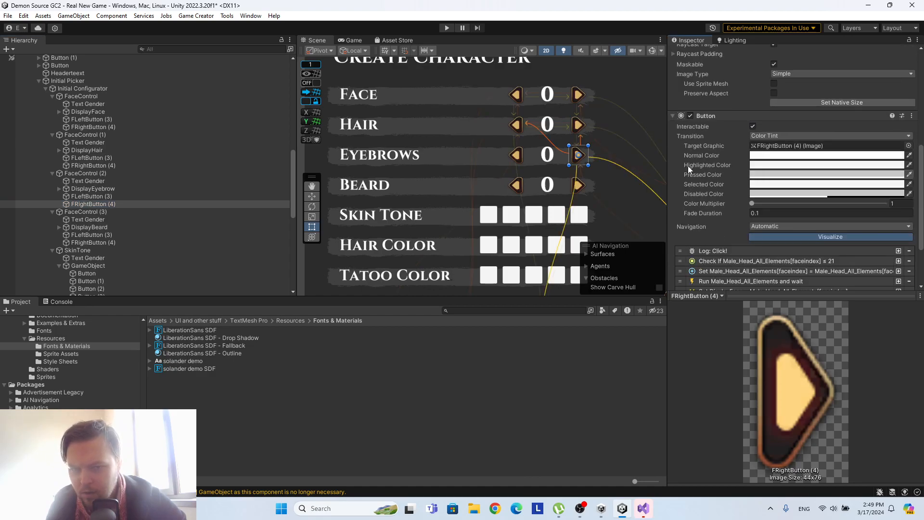
click(110, 242)
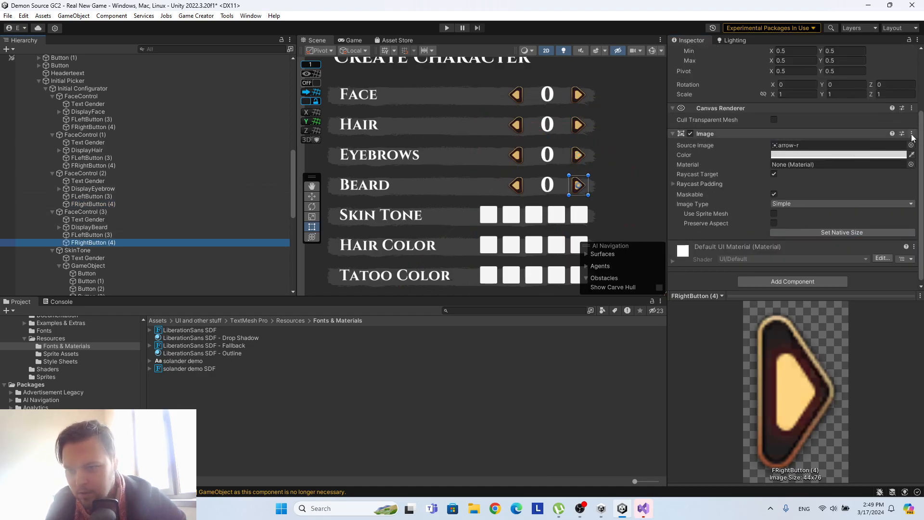
click(912, 135)
click(879, 201)
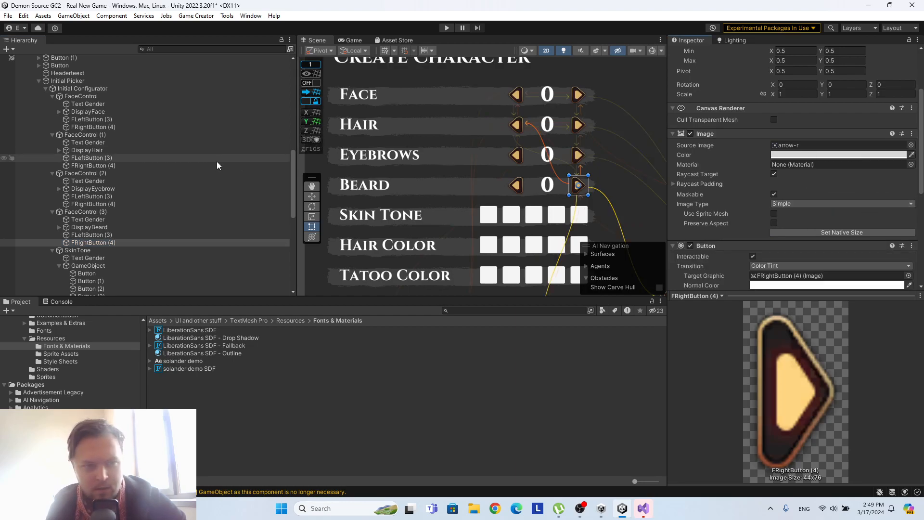
Try to paste the Image component of the Face row's FLeftButton (3) as new onto the Eyebrows row's FLeftButton (3).
click(103, 119)
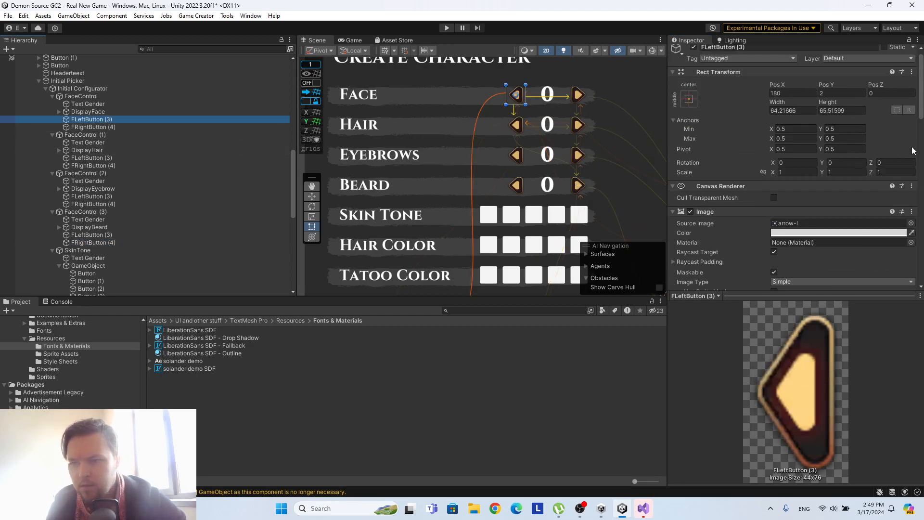
click(912, 212)
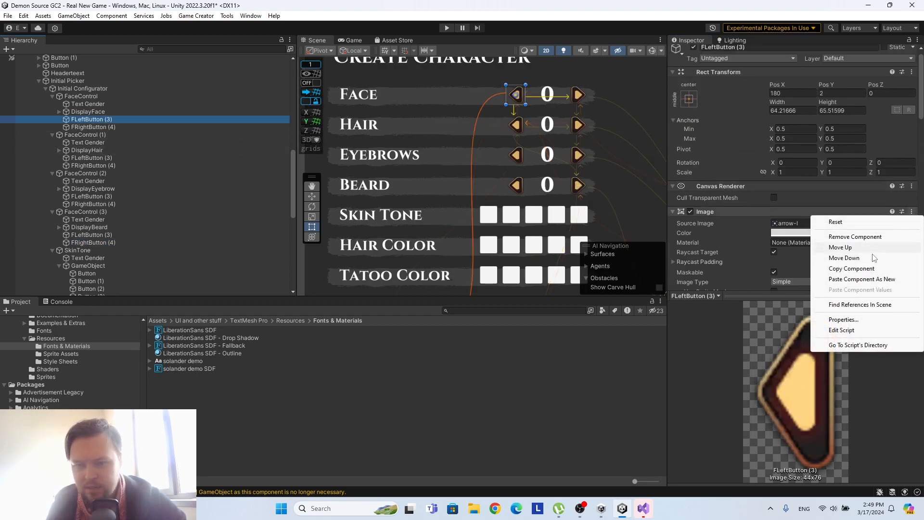
click(872, 273)
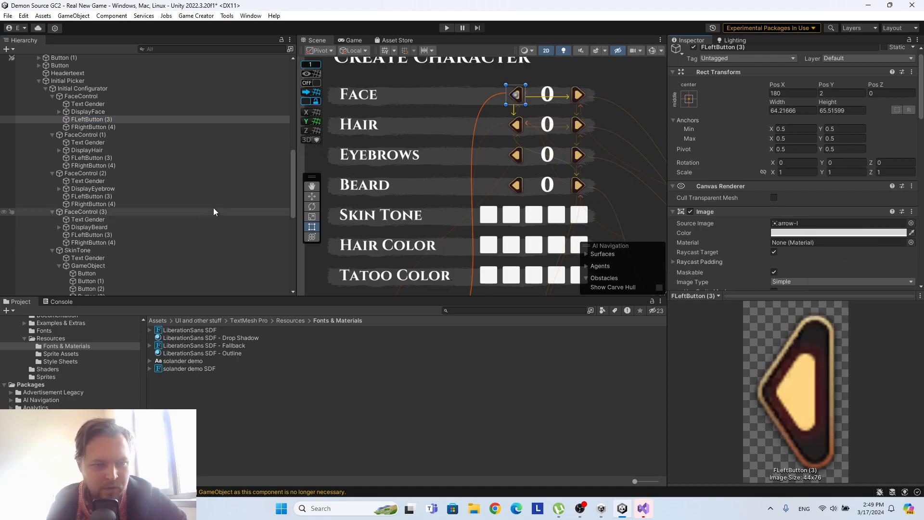
click(142, 196)
scroll(888, 189, down, 4)
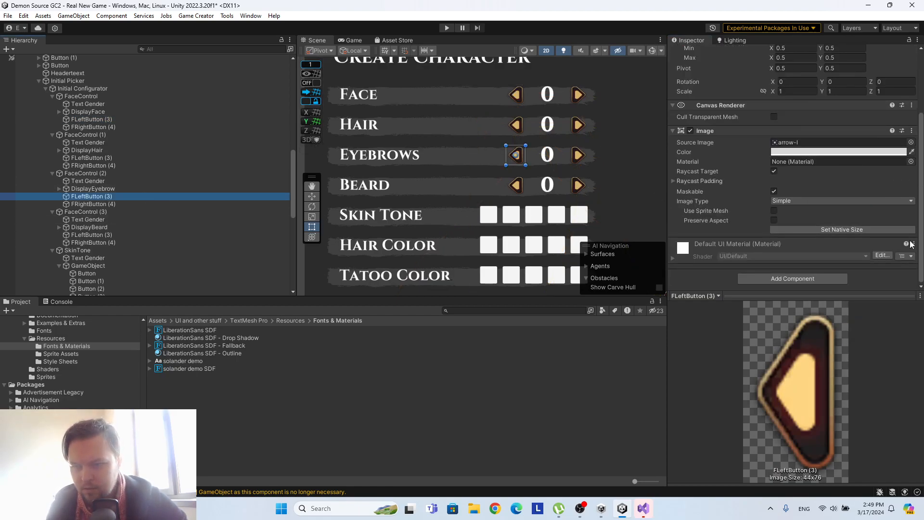
click(911, 131)
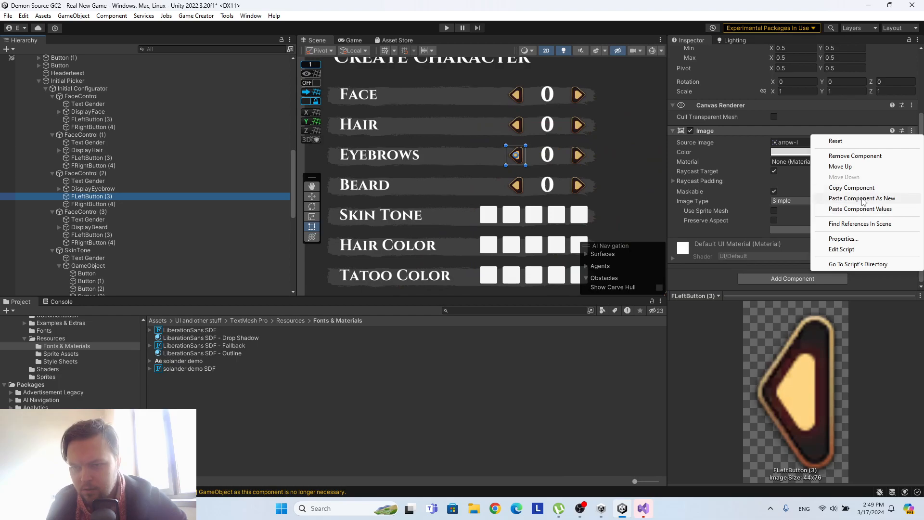
click(862, 199)
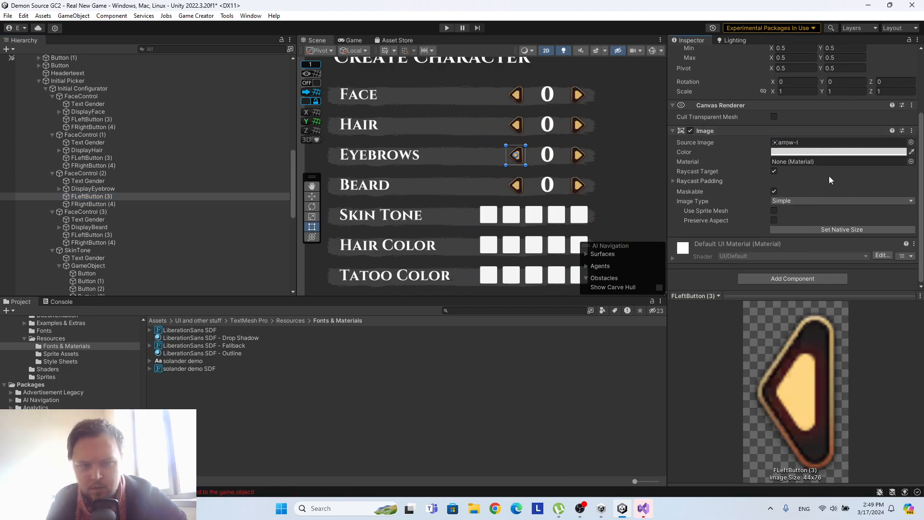
scroll(813, 162, up, 2)
scroll(813, 161, down, 2)
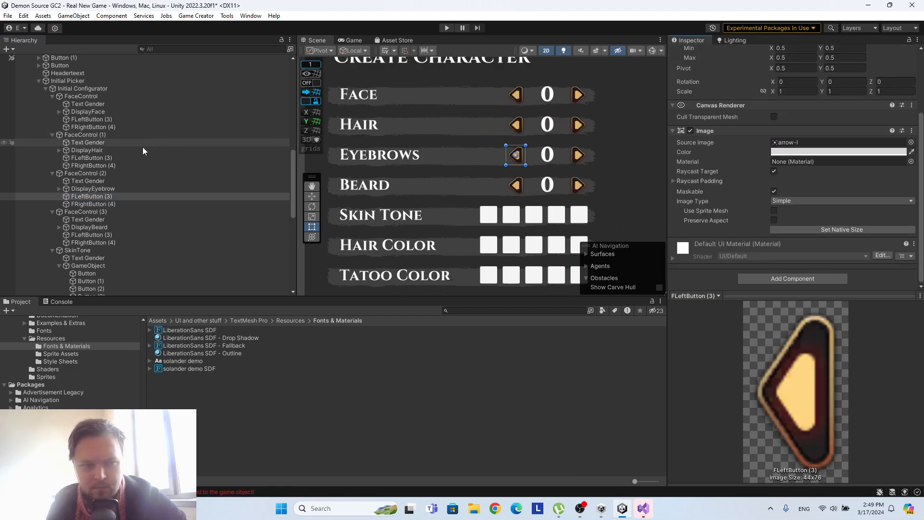
Copy the Button component from the Face row's FLeftButton (3) and paste it as new onto the Eyebrows row's FLeftButton (3).
click(89, 118)
scroll(873, 166, down, 5)
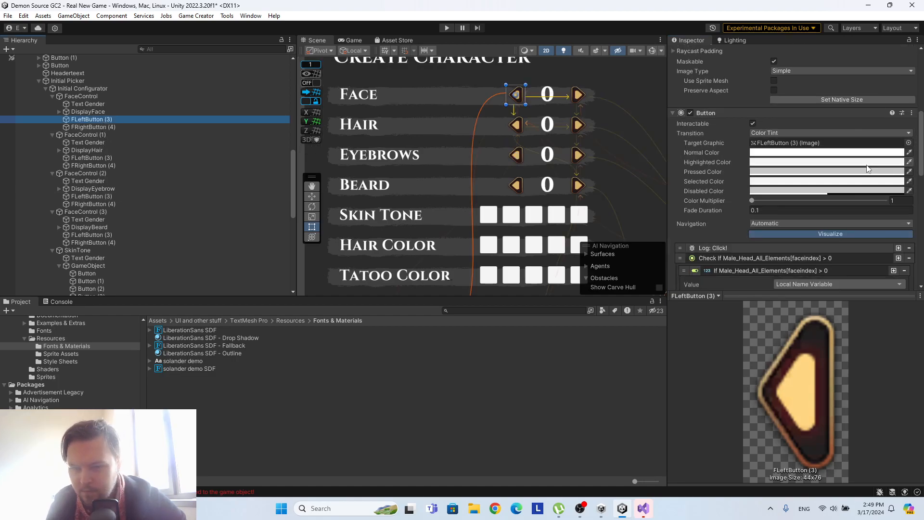
click(911, 112)
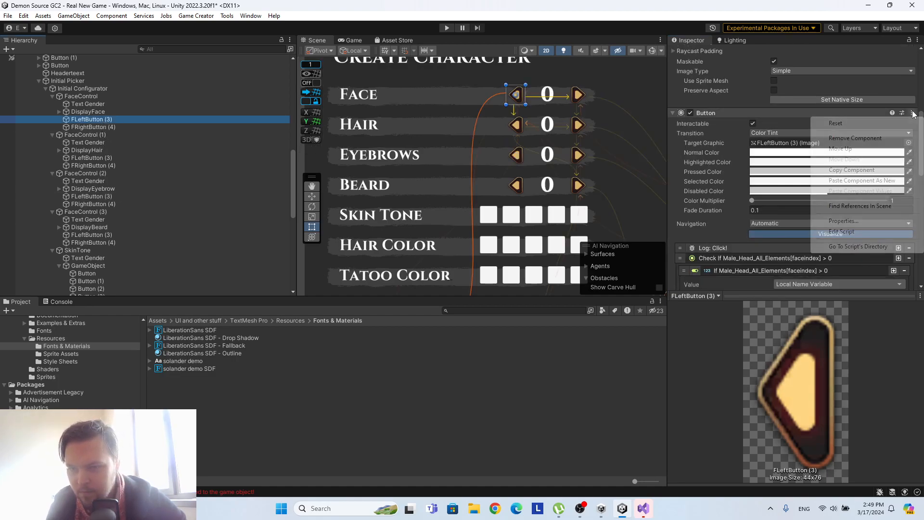
click(862, 171)
click(95, 197)
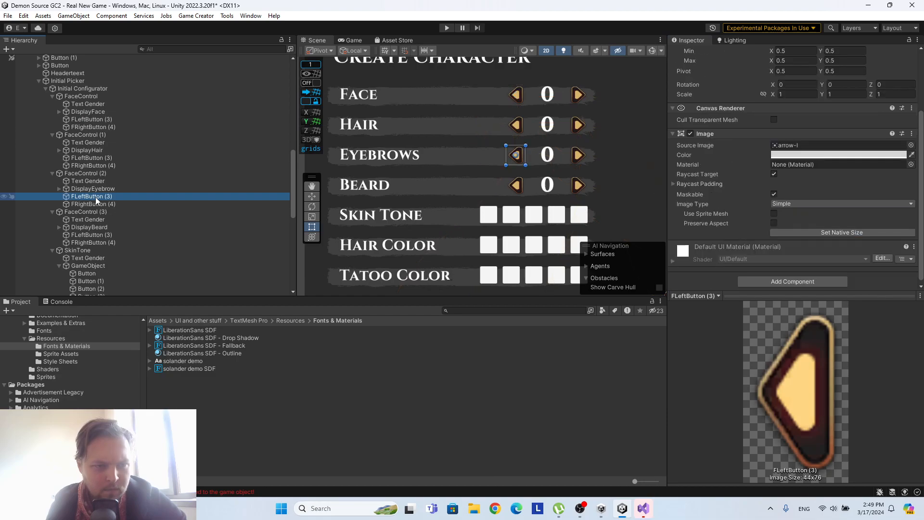
click(911, 130)
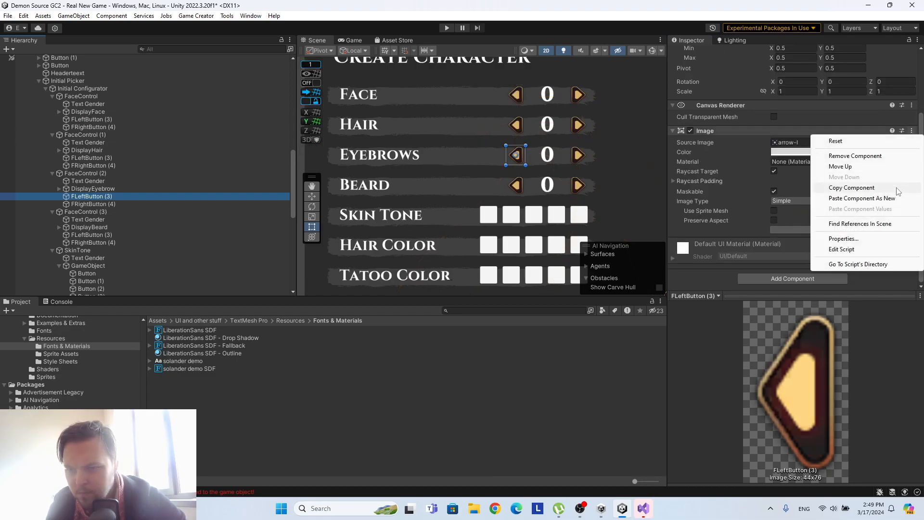
click(857, 201)
scroll(857, 200, down, 5)
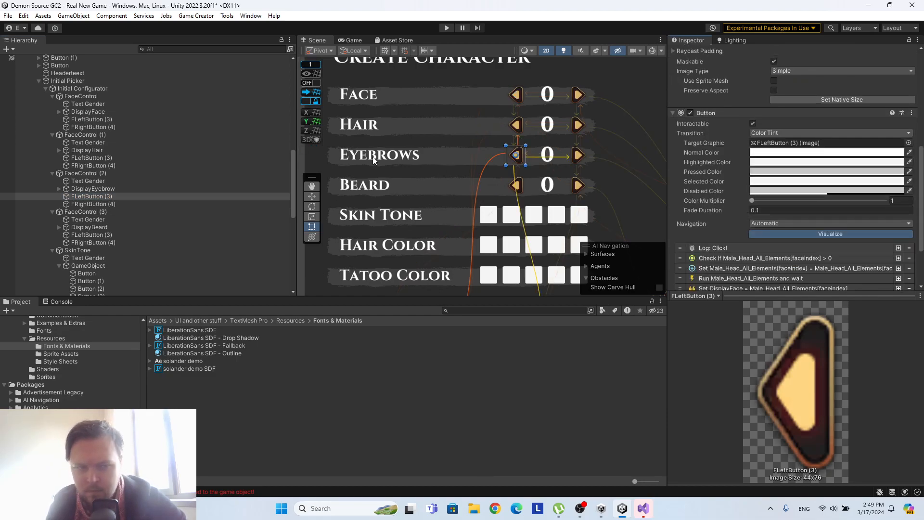
Paste the copied Button component as new onto the Beard row's FLeftButton (3).
click(106, 158)
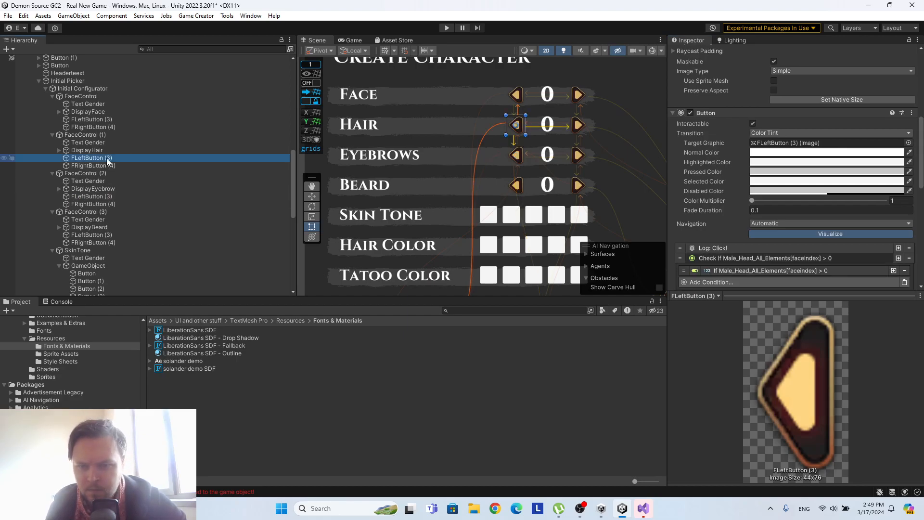
click(118, 195)
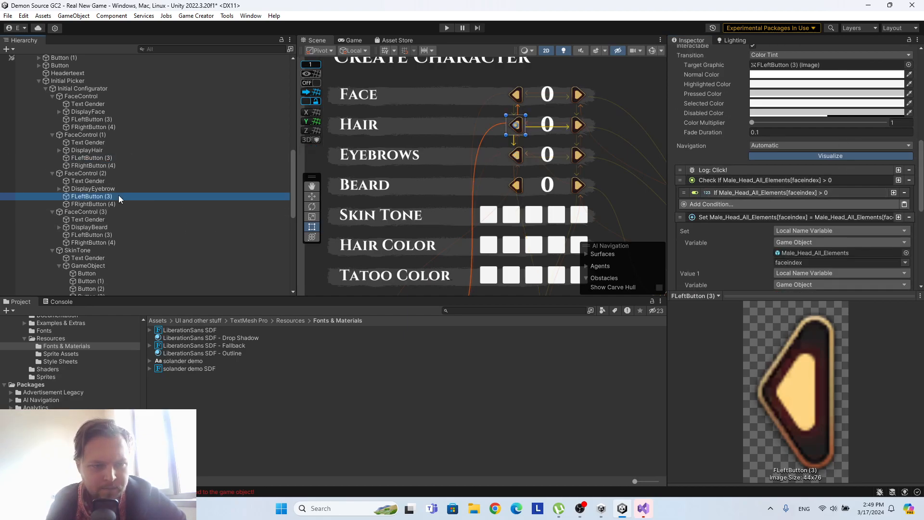
click(90, 234)
click(913, 134)
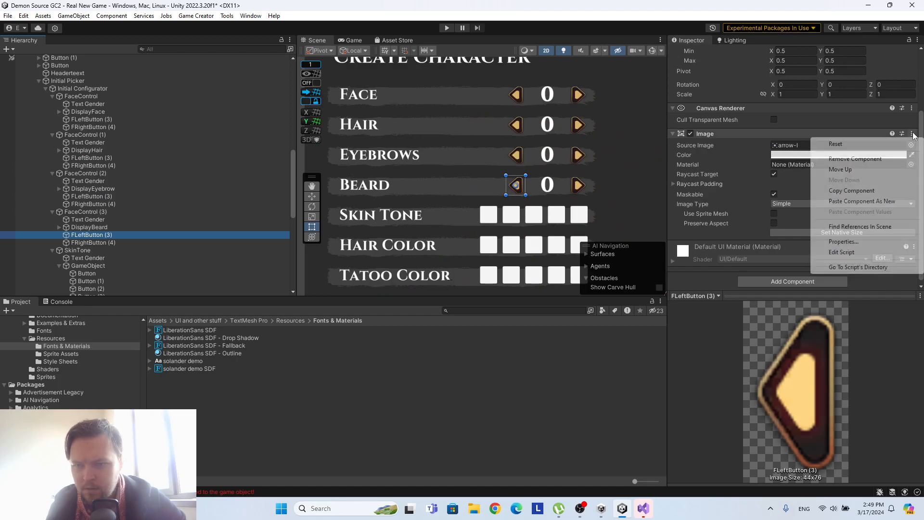
click(861, 201)
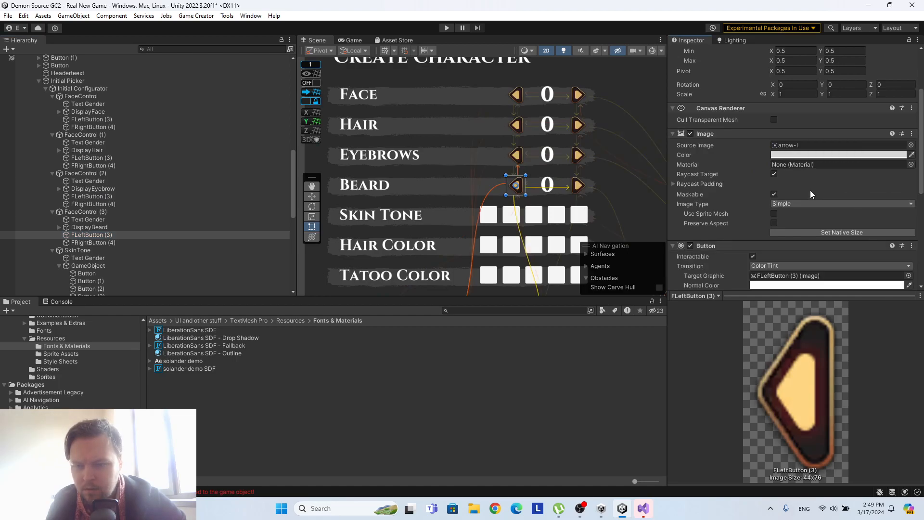
scroll(819, 195, down, 8)
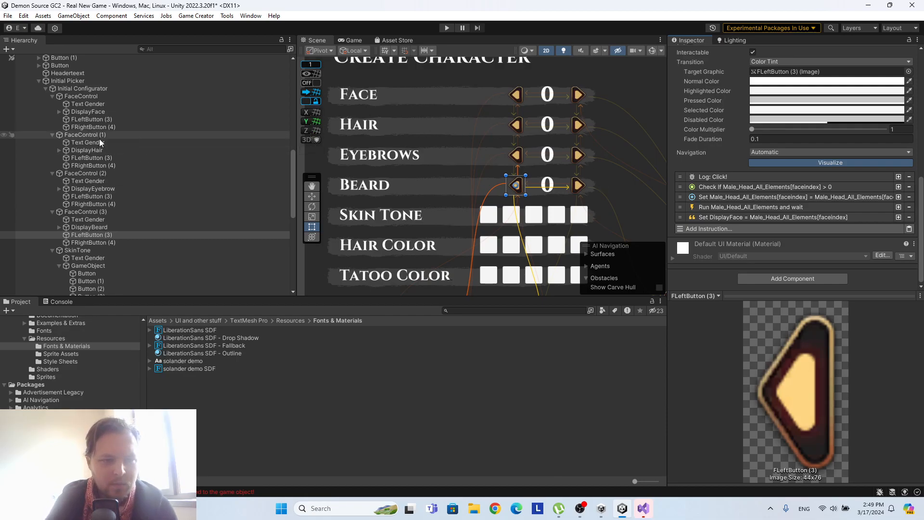
Make the Hair row's FLeftButton (3) check condition test the hairindex variable of All_01_Hair.
click(102, 155)
click(734, 188)
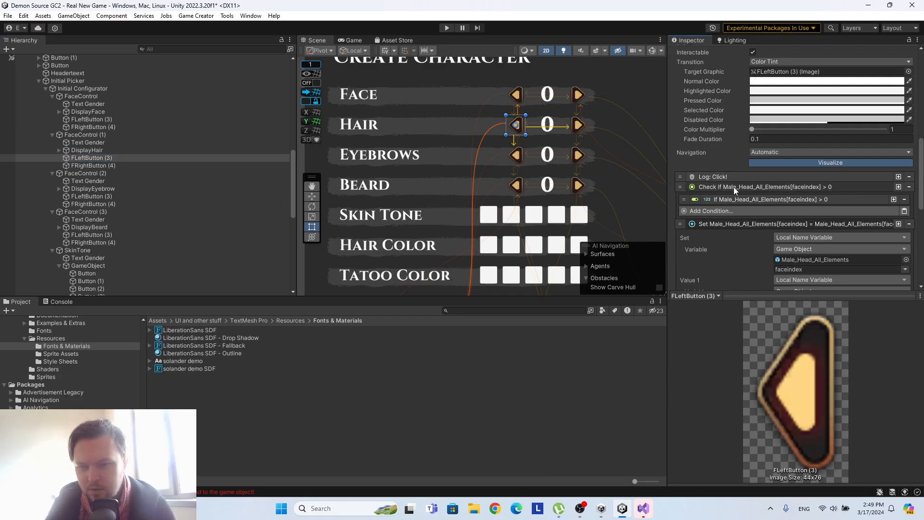
click(735, 189)
scroll(733, 197, down, 4)
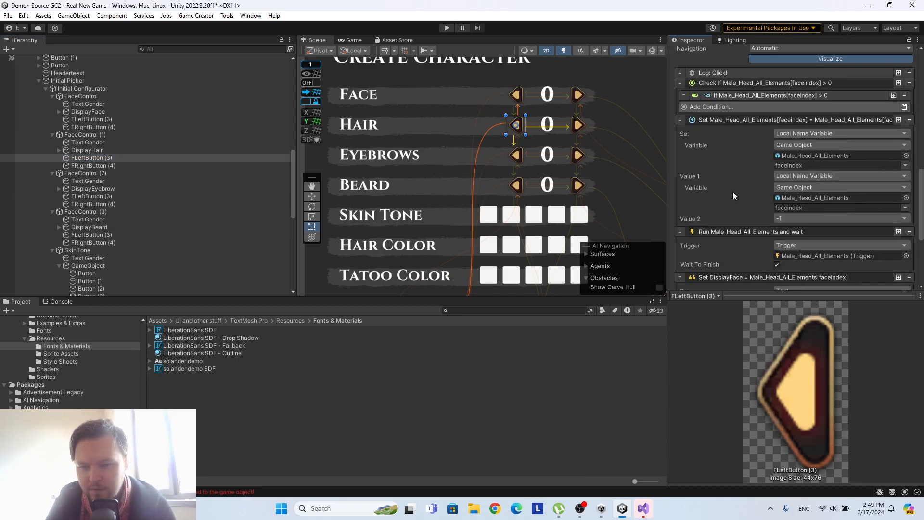
click(726, 95)
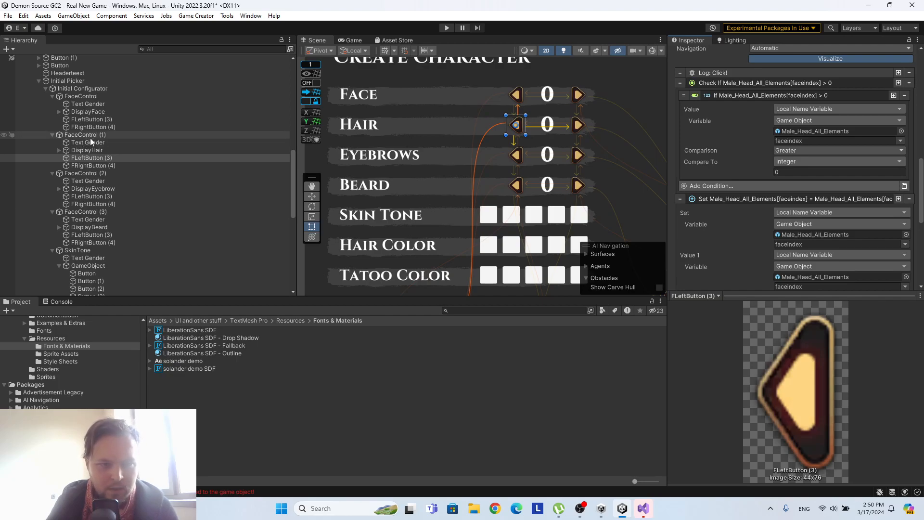
scroll(156, 155, up, 8)
scroll(156, 155, up, 8)
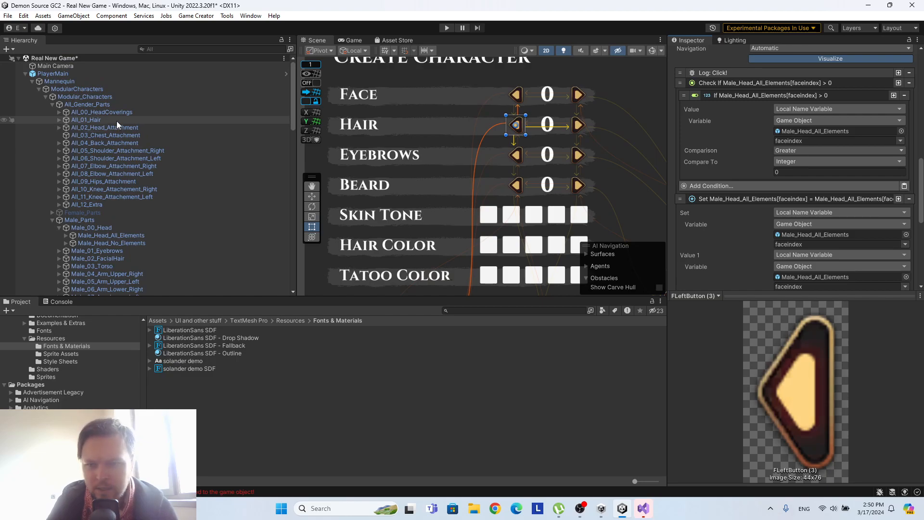
drag(105, 120, 793, 131)
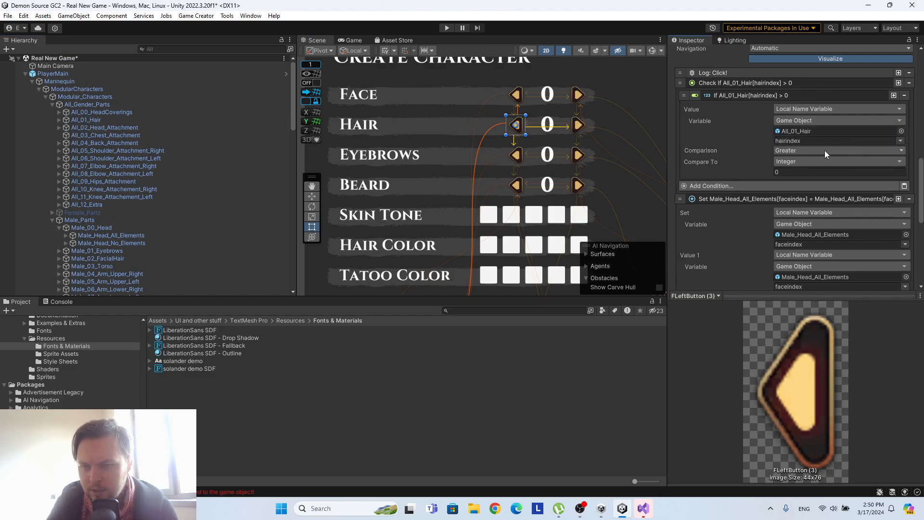
Point both the target and Value 1 of the Hair left button's decrement instruction to All_01_Hair's hairindex variable.
scroll(825, 151, down, 3)
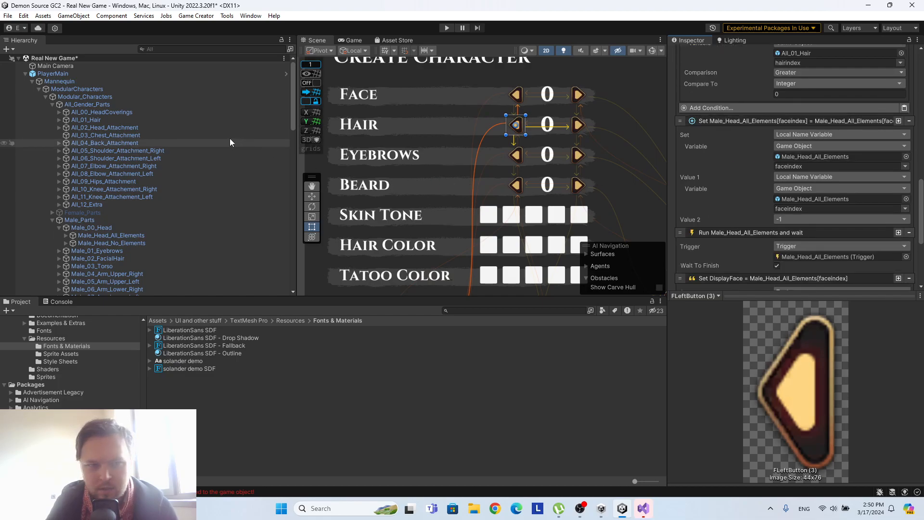
drag(131, 122, 804, 157)
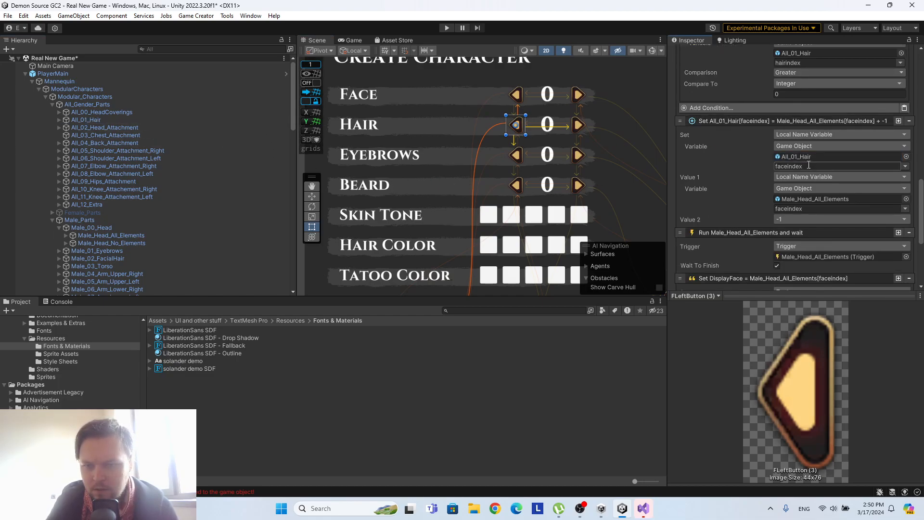
click(905, 166)
click(904, 181)
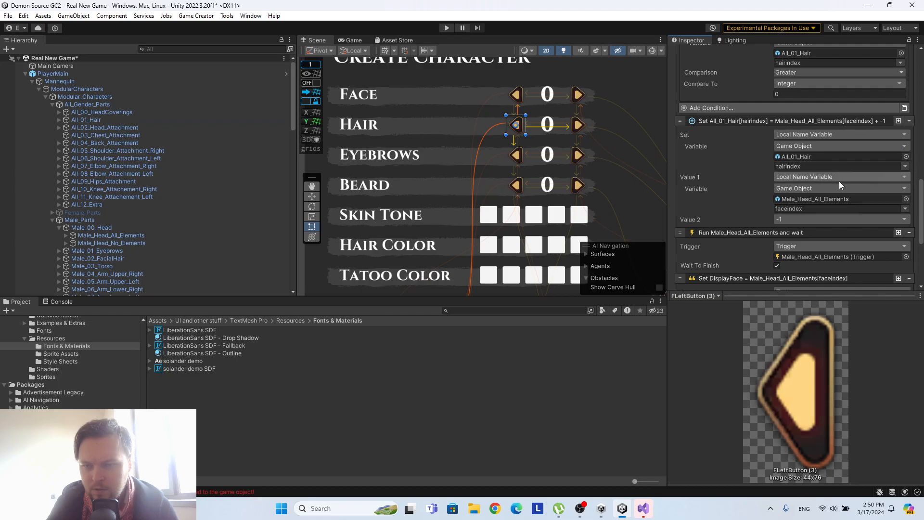
click(122, 120)
drag(122, 119, 863, 198)
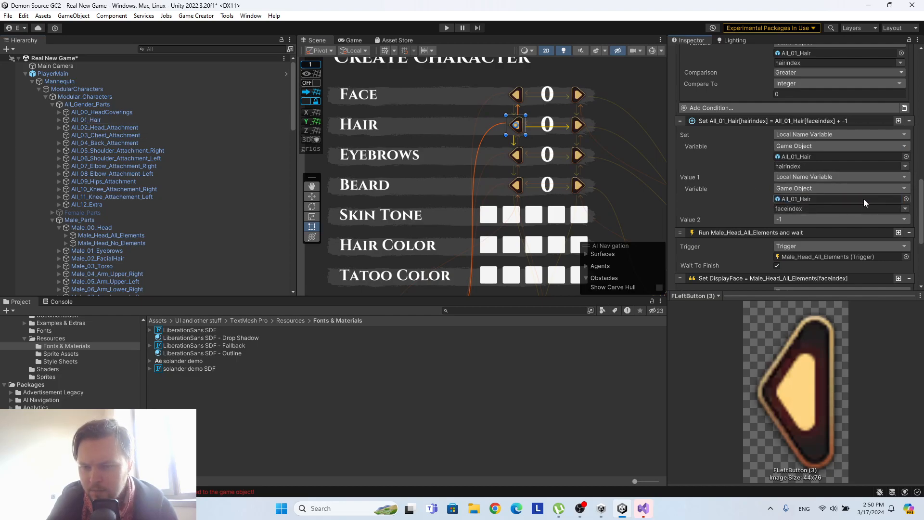
click(896, 208)
click(893, 222)
Assign All_01_Hair as the trigger run by the Hair row's left button.
scroll(883, 211, down, 4)
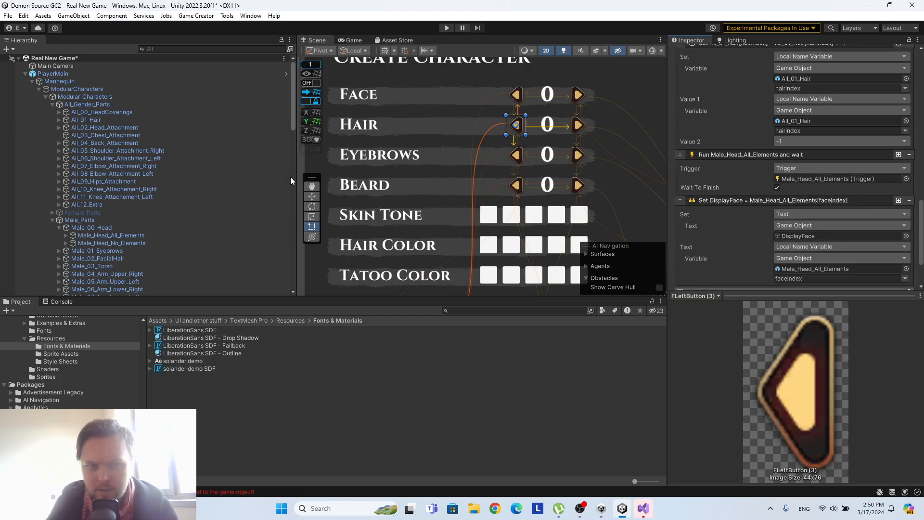
click(59, 119)
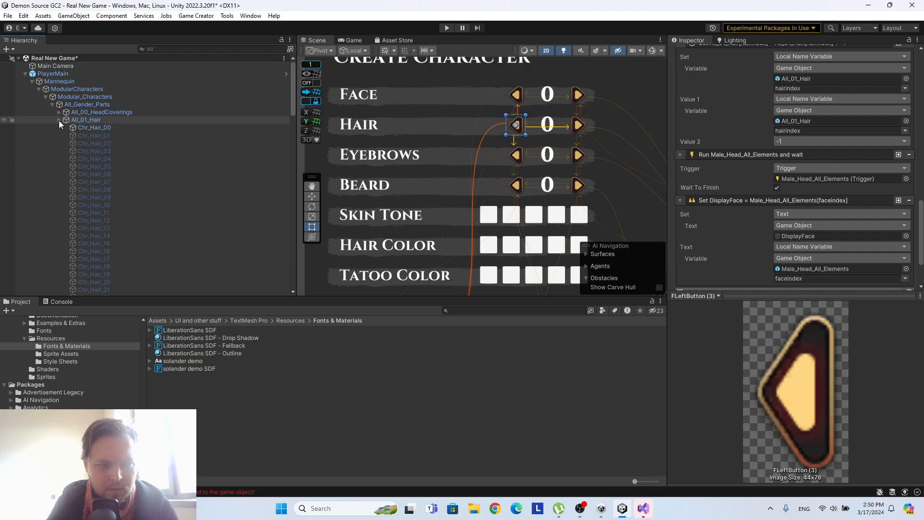
click(59, 120)
drag(85, 119, 822, 177)
scroll(863, 192, down, 2)
Make the Hair left button's text instruction write All_01_Hair's hairindex into DisplayHair.
scroll(863, 193, down, 2)
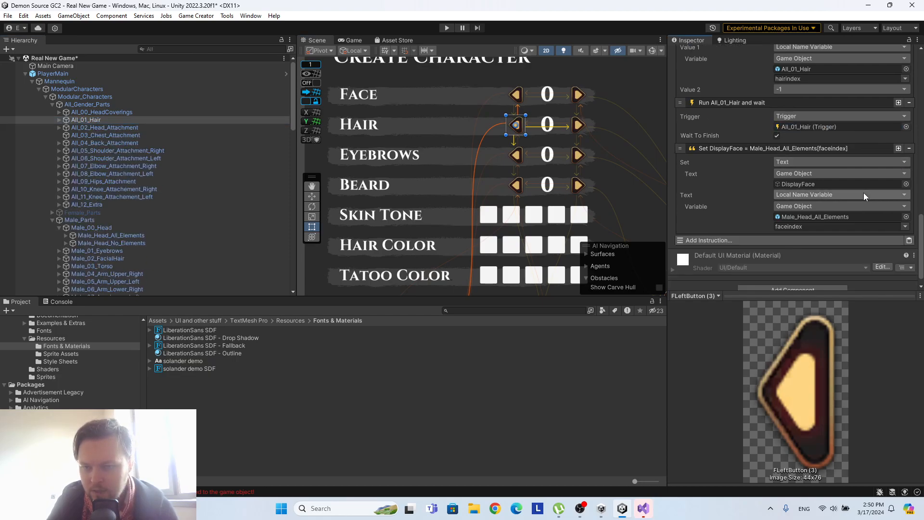
drag(81, 118, 861, 218)
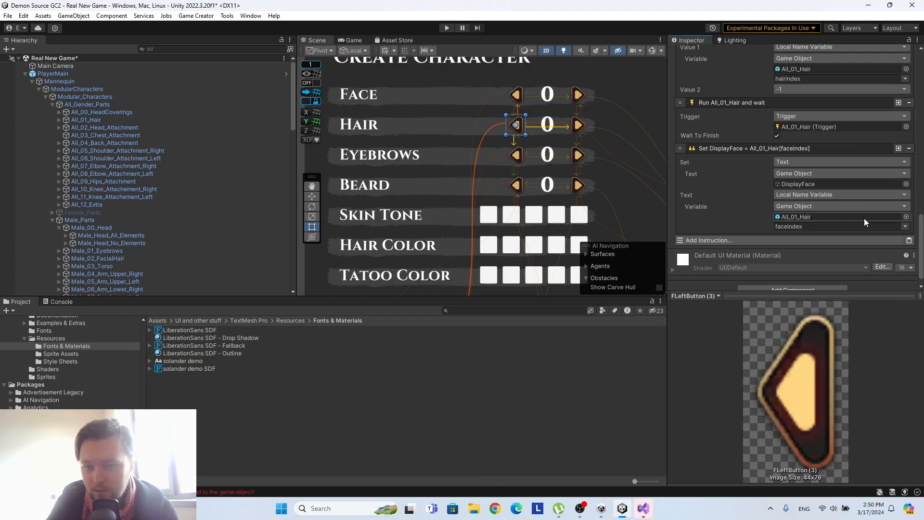
click(904, 227)
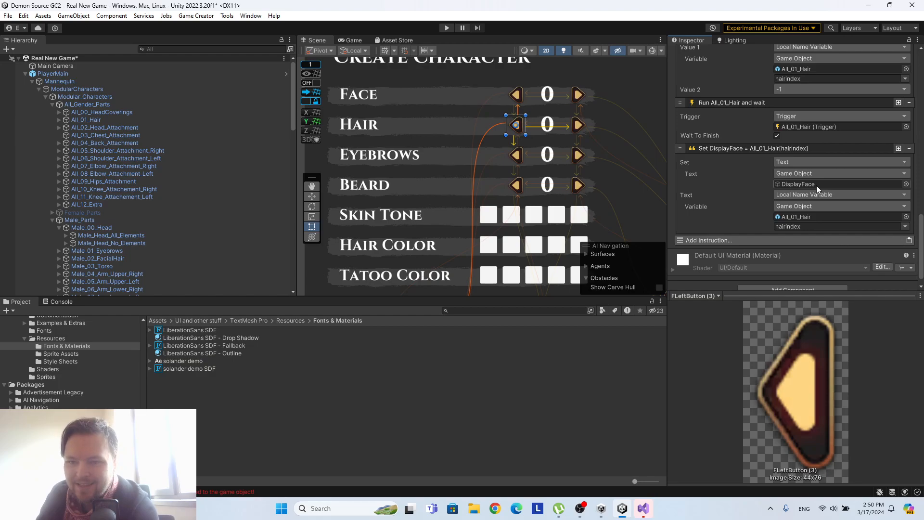
scroll(144, 169, down, 10)
click(100, 158)
drag(100, 157, 843, 184)
scroll(871, 202, up, 7)
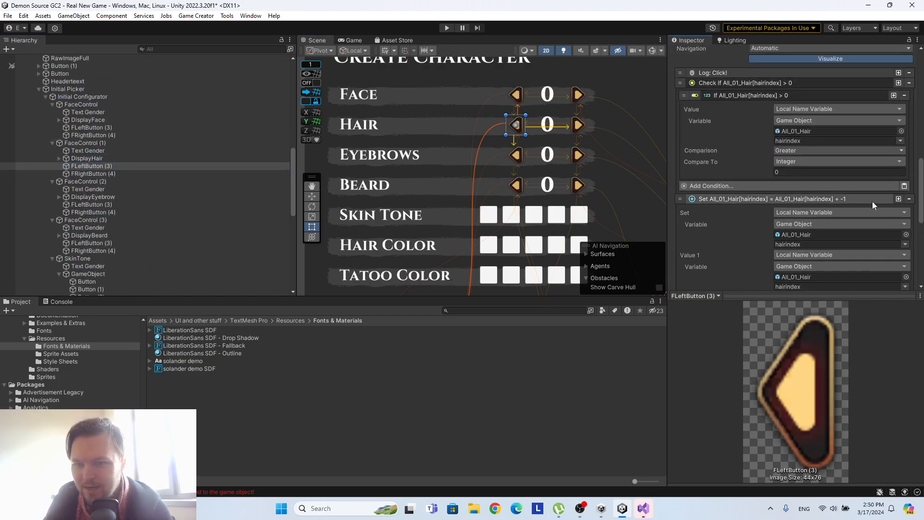
Expand the pasted click instructions of the Hair row's FRightButton (4) to expose their object and variable settings.
click(578, 124)
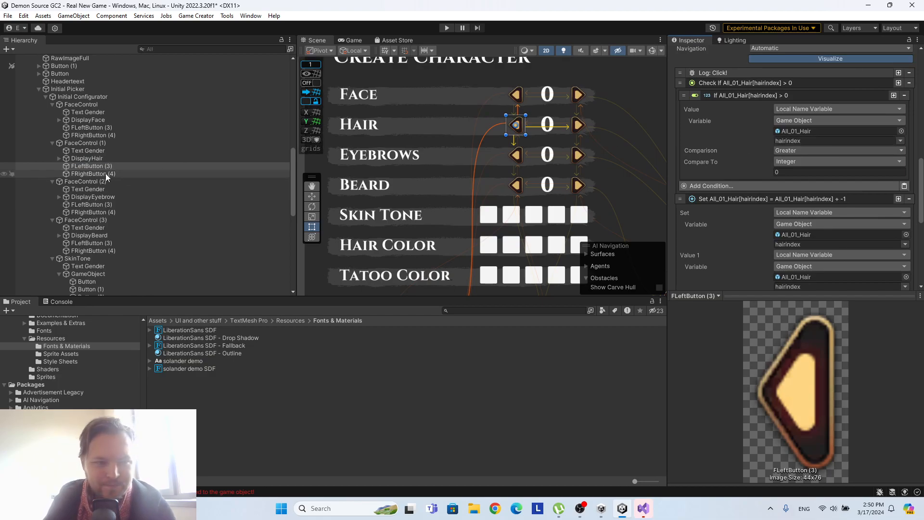
click(720, 189)
click(733, 224)
scroll(737, 240, down, 3)
click(743, 235)
click(751, 277)
scroll(753, 244, down, 3)
scroll(748, 224, up, 2)
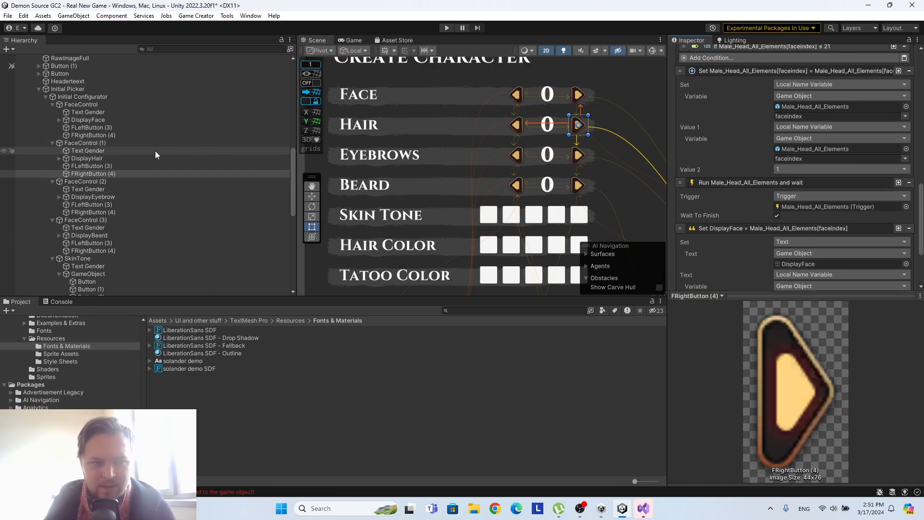
Assign All_01_Hair as the object in the Hair right button's increment, trigger and display text instructions.
scroll(145, 158, up, 10)
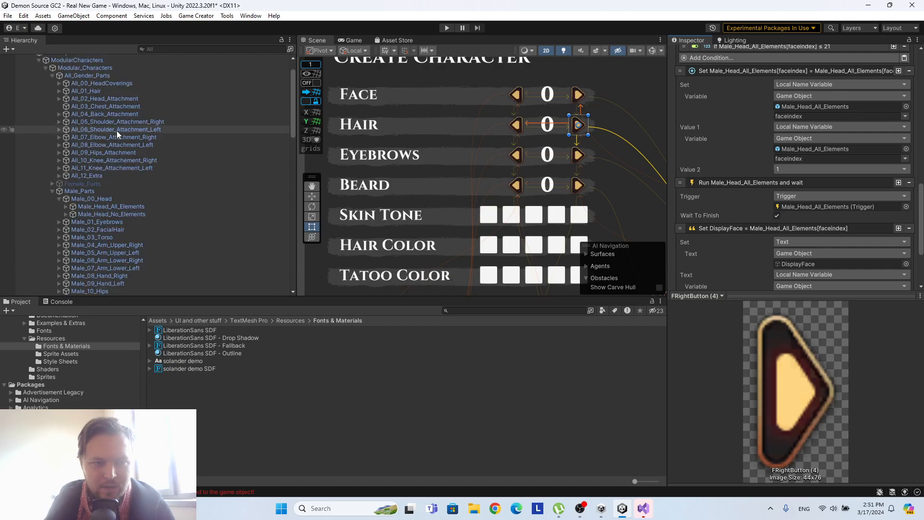
drag(88, 90, 831, 149)
drag(830, 107, 830, 105)
drag(82, 91, 844, 151)
scroll(838, 147, down, 3)
drag(126, 94, 837, 154)
drag(114, 91, 845, 246)
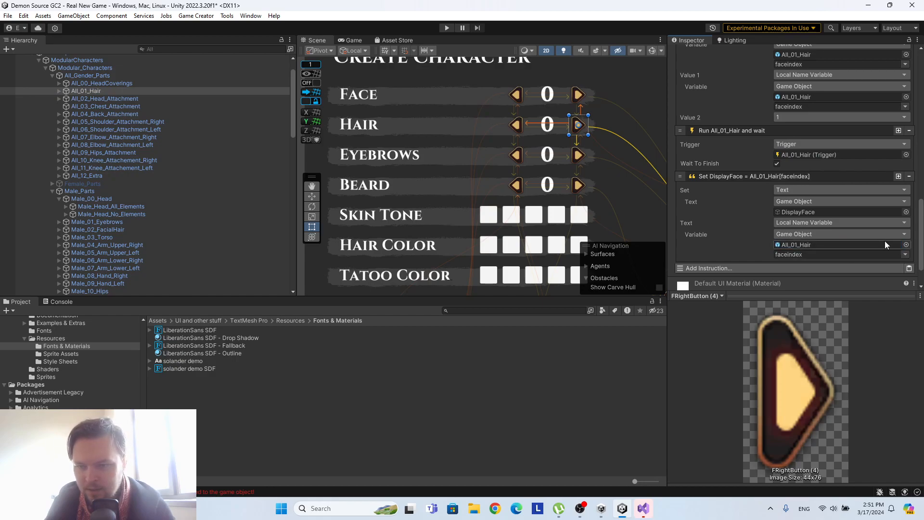
Select hairindex as the variable in the Hair right button's increment target, Value 1 and display text source.
scroll(798, 226, down, 2)
scroll(798, 227, up, 2)
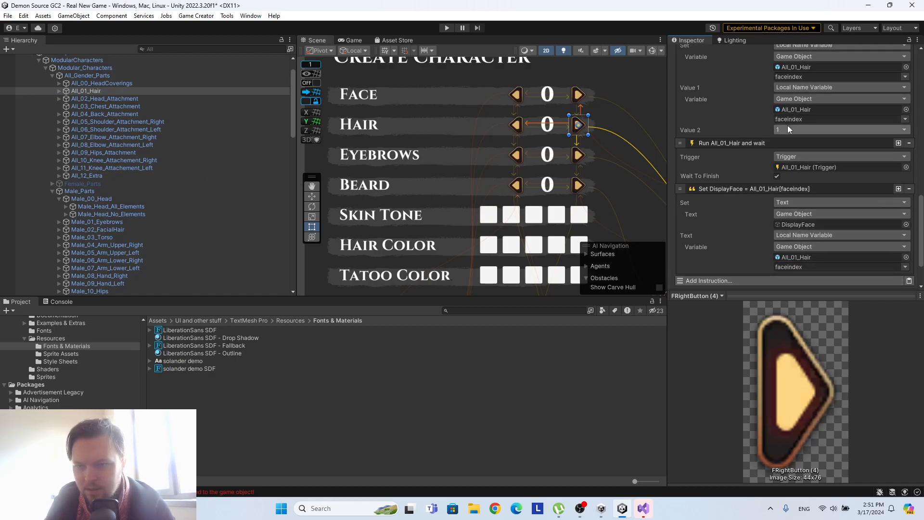
click(905, 77)
click(884, 85)
click(906, 120)
click(883, 128)
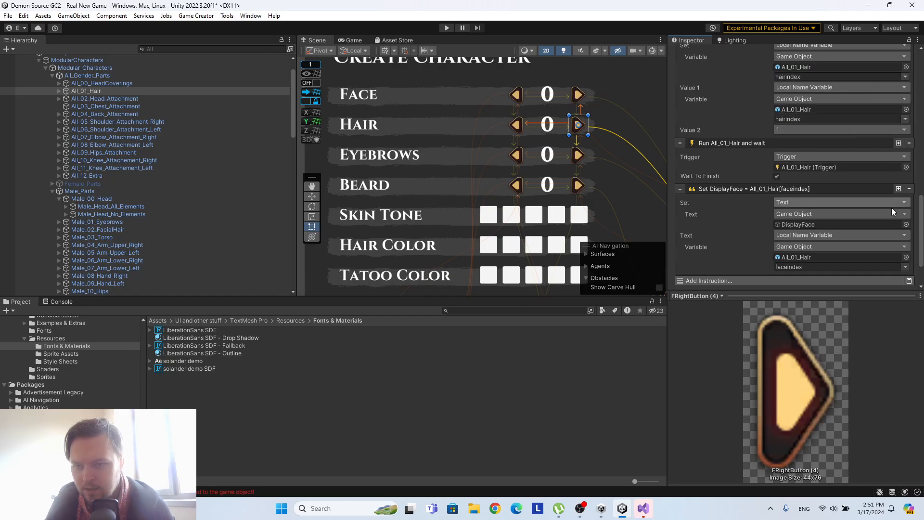
click(906, 267)
click(885, 276)
Make the Hair right button's Less Or Equal condition test All_01_Hair's hairindex variable.
scroll(864, 207, up, 3)
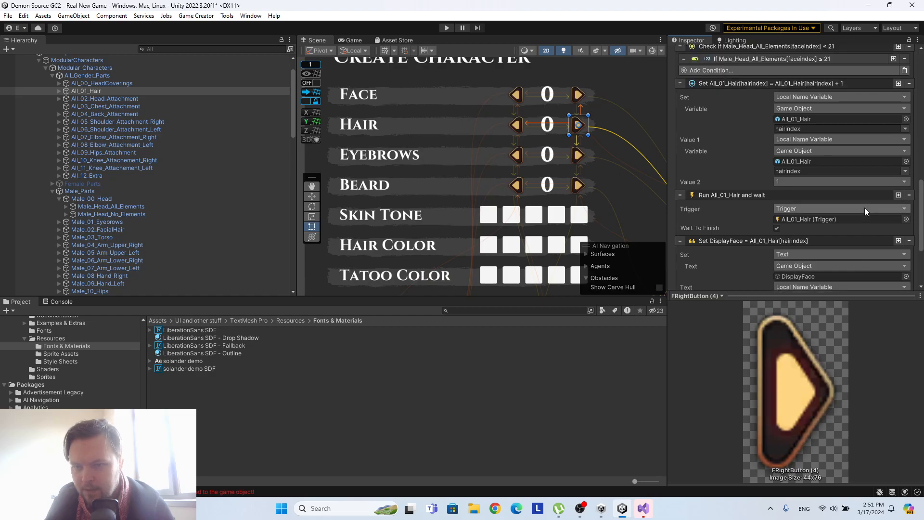
click(752, 85)
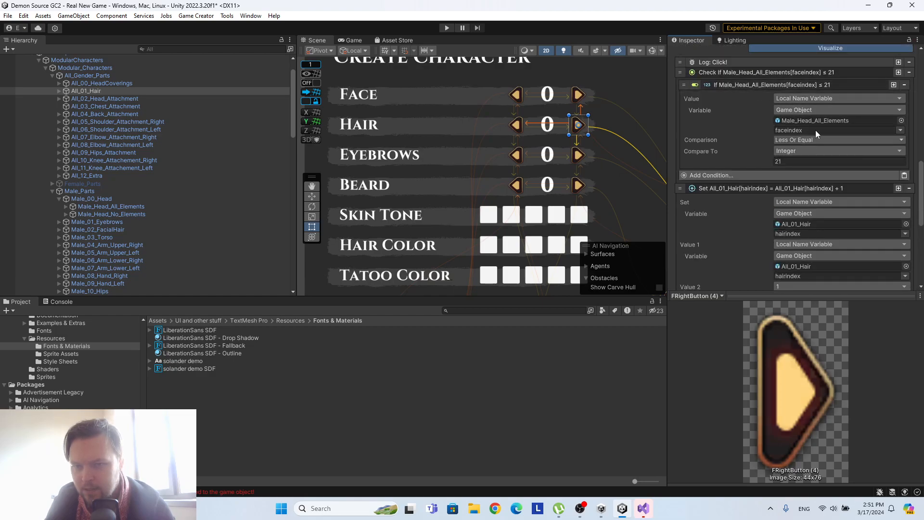
drag(102, 90, 850, 120)
click(899, 130)
click(882, 141)
Check the hair meshes under All_01_Hair and set the Hair right button's Less Or Equal comparison value to 38.
scroll(875, 160, down, 4)
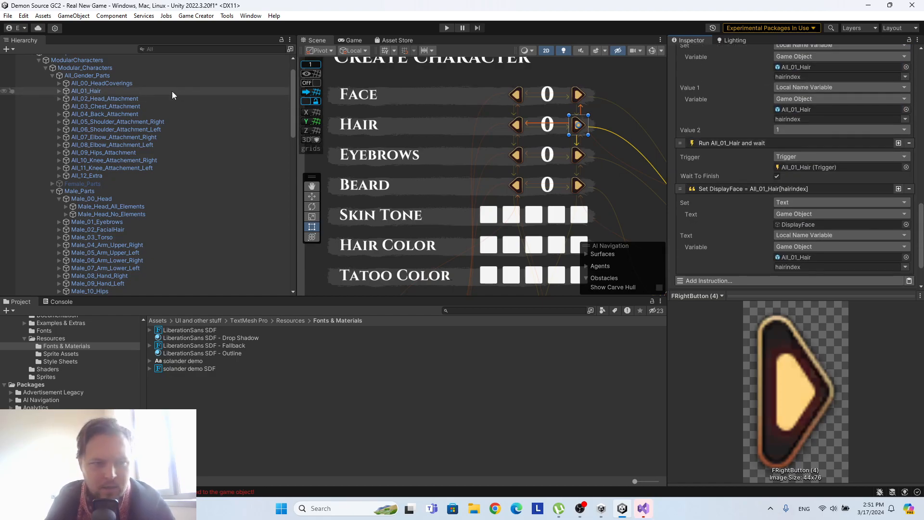
click(59, 90)
scroll(139, 111, down, 5)
scroll(142, 113, down, 1)
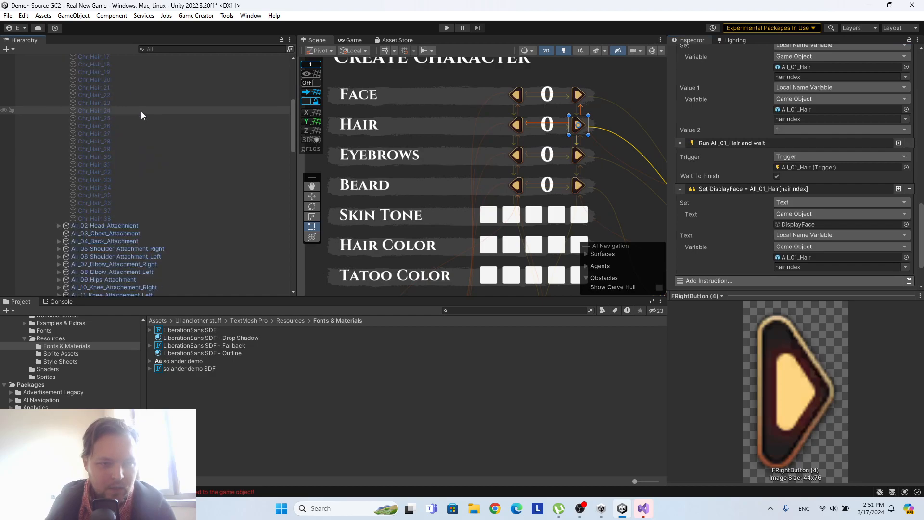
scroll(141, 110, up, 6)
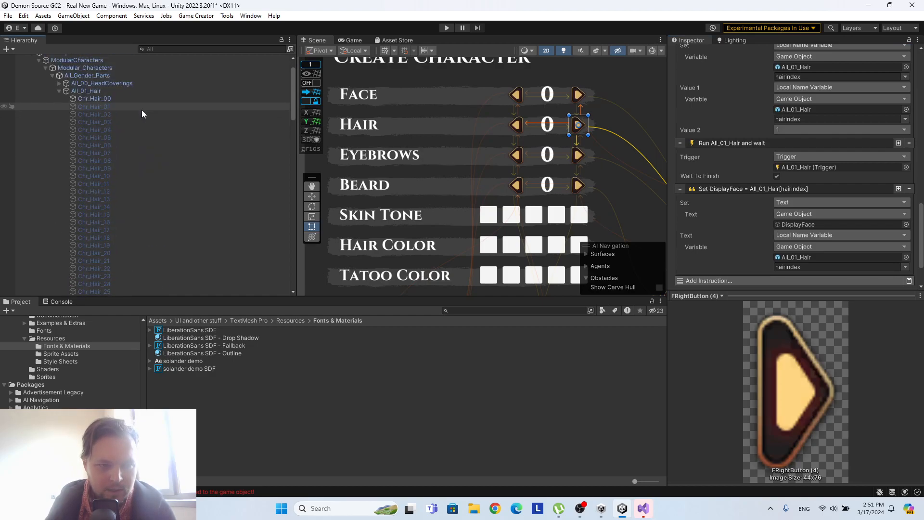
click(59, 91)
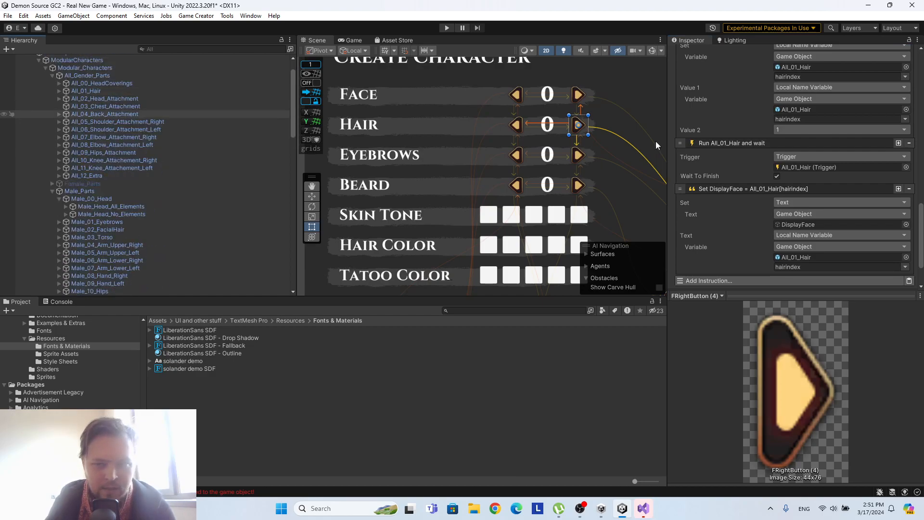
scroll(804, 129, up, 3)
scroll(824, 147, up, 3)
click(790, 159)
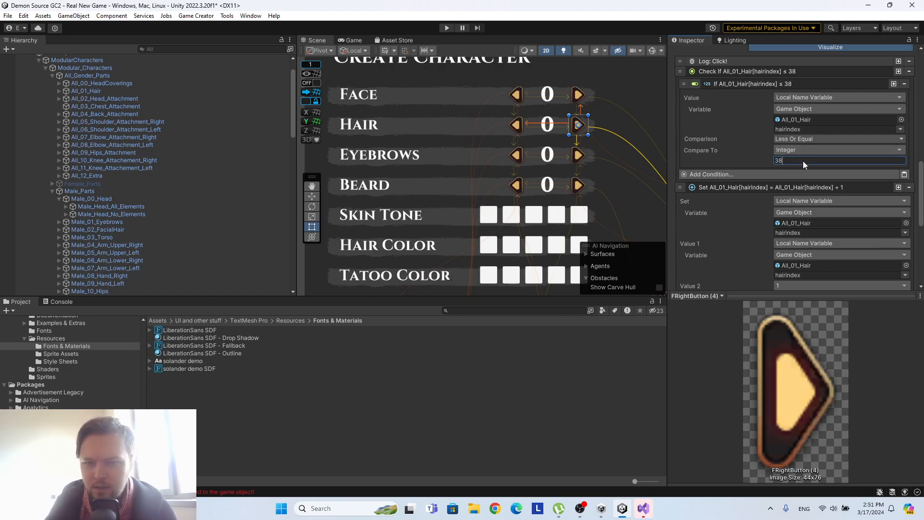
Examine the condition and instructions of the Hair row's FLeftButton (3).
scroll(803, 161, down, 8)
scroll(802, 218, up, 9)
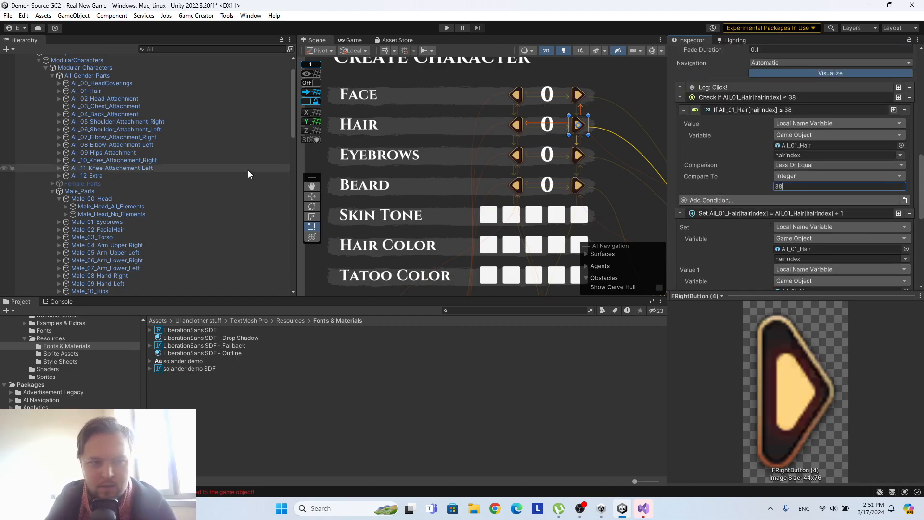
scroll(242, 167, down, 7)
scroll(241, 161, down, 6)
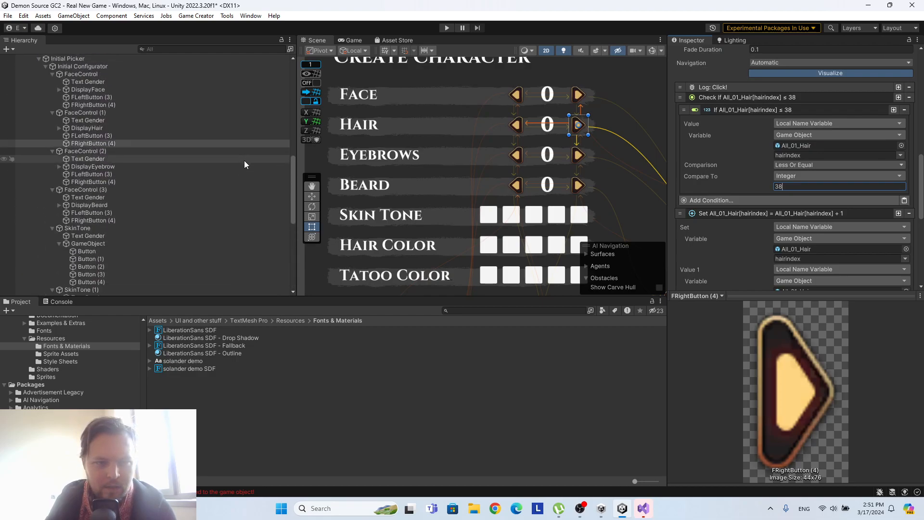
click(96, 136)
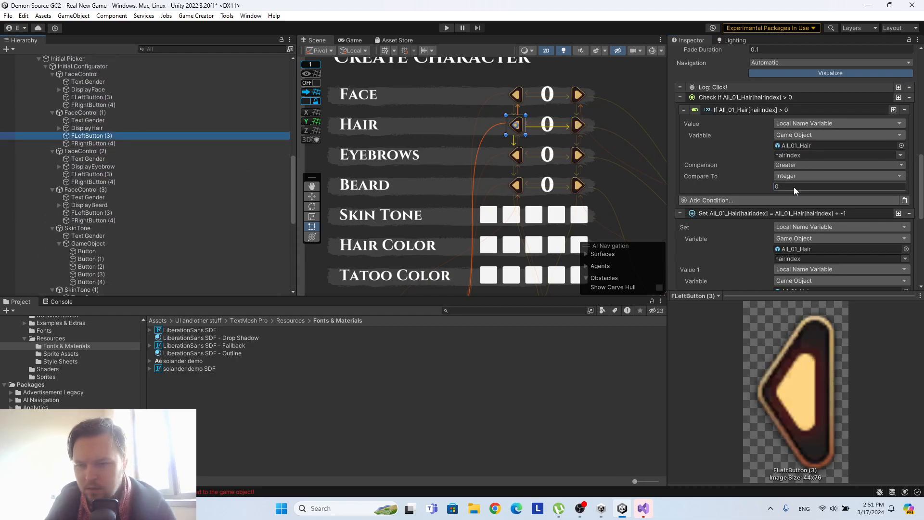
scroll(882, 155, down, 10)
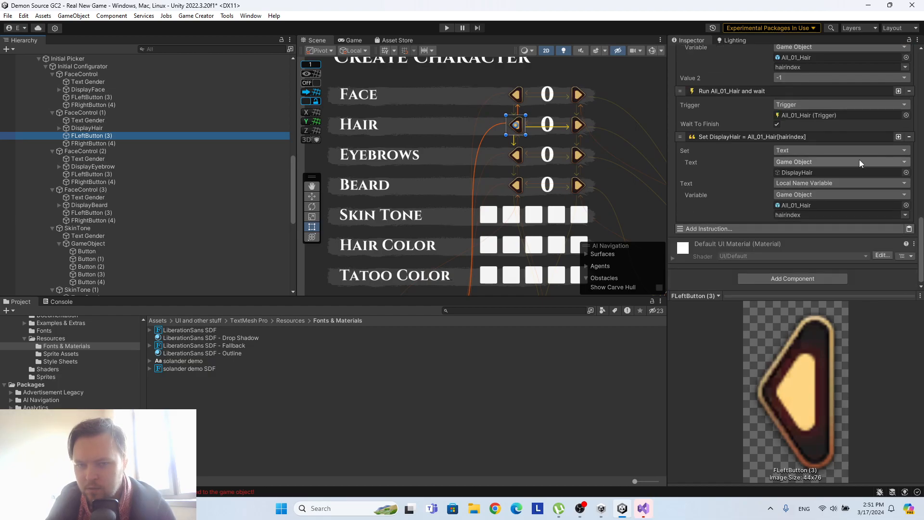
Playtest the Hair row's arrows in an enlarged Game view, stepping forward and back several times, and exit play mode.
click(443, 29)
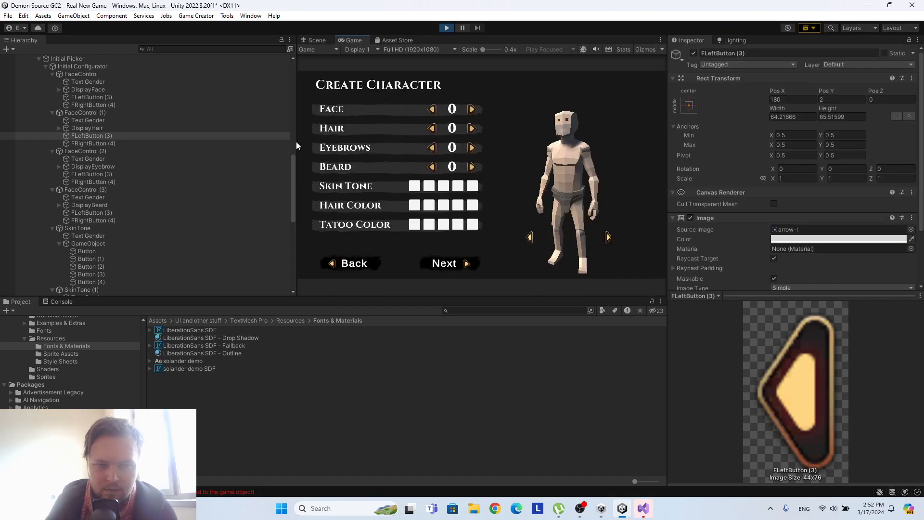
drag(293, 132, 177, 136)
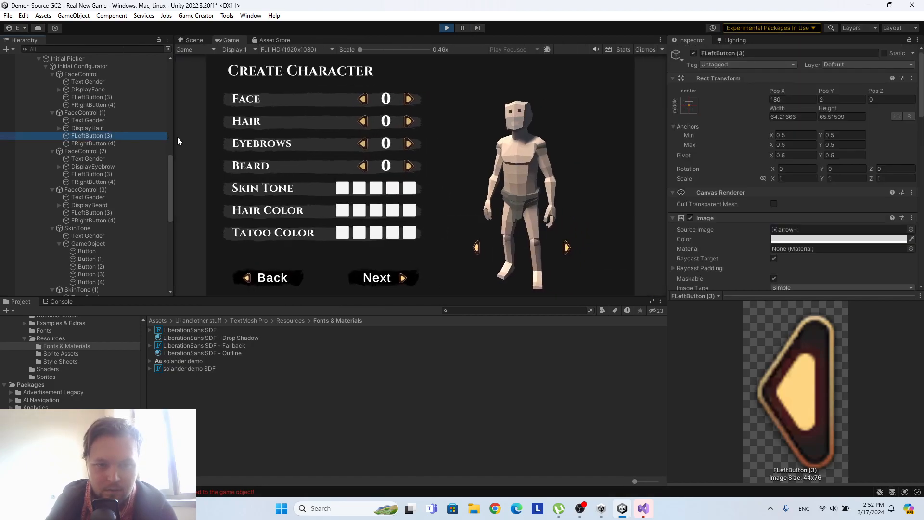
click(407, 122)
click(408, 121)
click(408, 121)
click(408, 122)
click(408, 122)
click(408, 123)
click(363, 124)
click(363, 124)
click(363, 124)
click(363, 124)
click(363, 124)
click(363, 124)
click(363, 124)
click(446, 27)
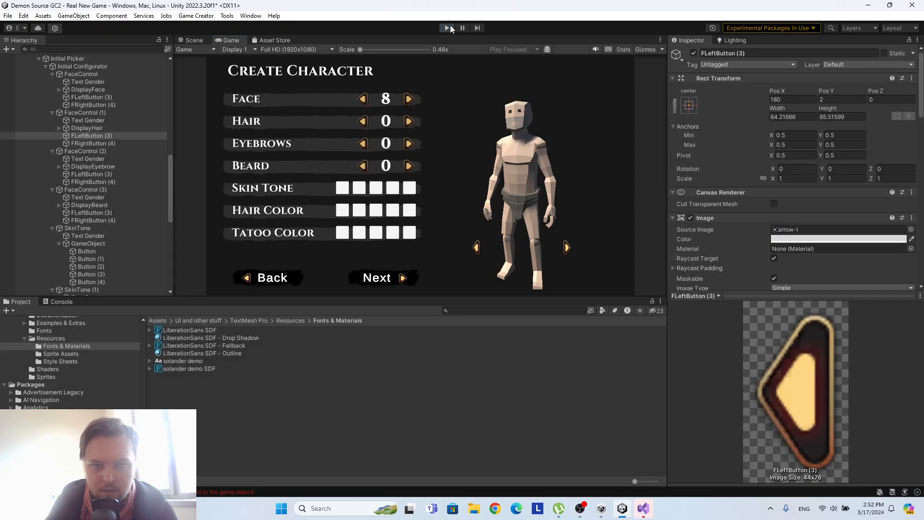
Assign DisplayHair as the text target in the display instruction of the Hair row's FRightButton (4).
scroll(796, 172, down, 15)
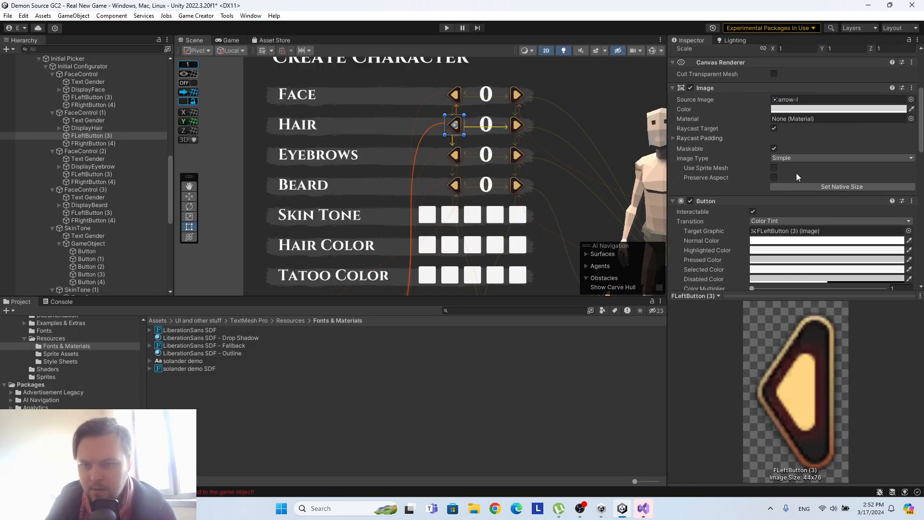
scroll(811, 140, down, 4)
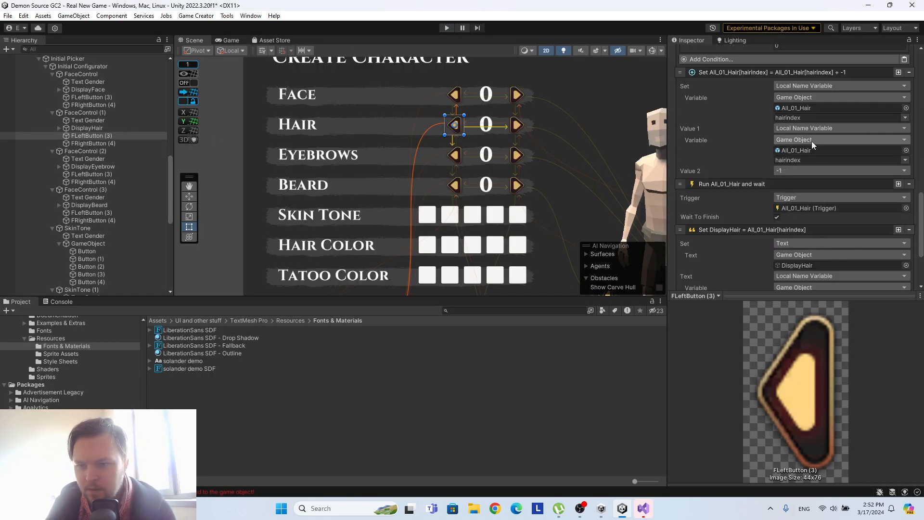
click(93, 142)
drag(99, 128, 812, 213)
Run the game again and test the Hair row's right and left arrows for a few steps.
key(ctrl+p)
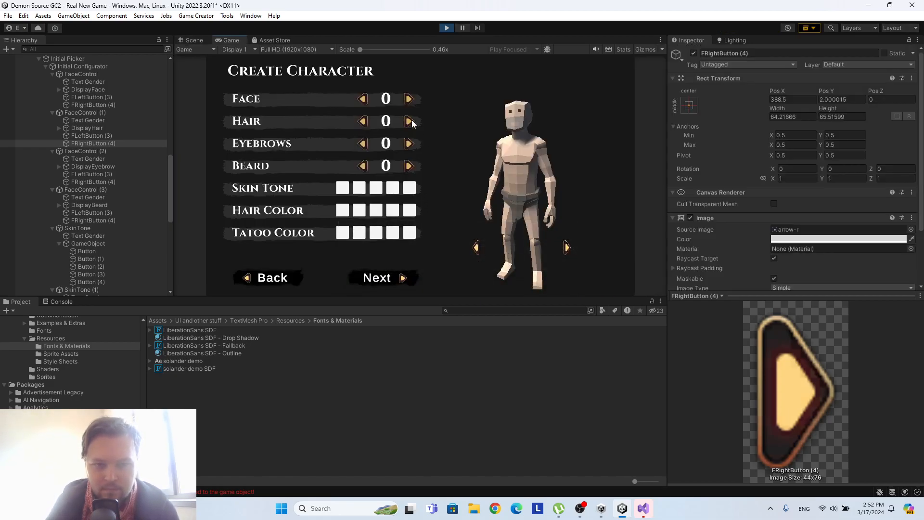
click(409, 119)
click(409, 119)
click(409, 119)
click(409, 119)
click(361, 121)
click(362, 121)
click(362, 122)
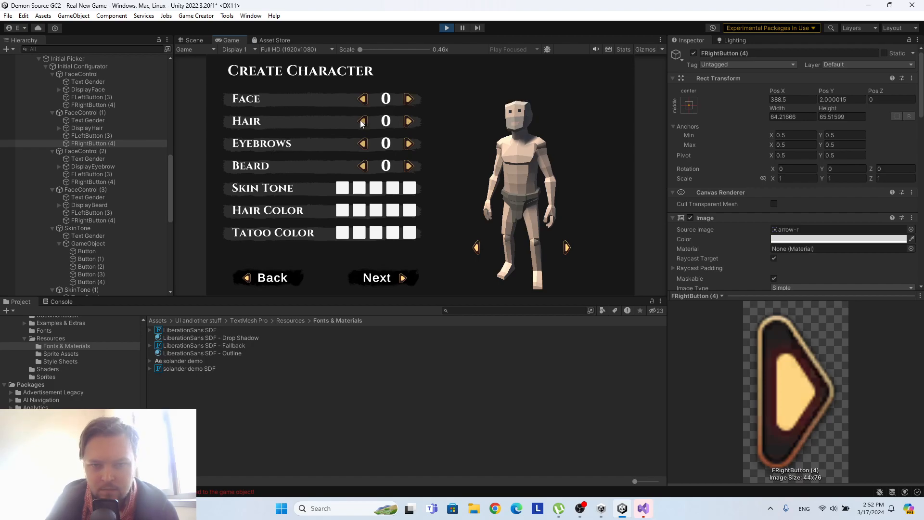
Advance the hair selection to its upper limit, go back several styles, and exit play mode.
click(409, 124)
click(410, 123)
click(410, 123)
click(409, 123)
double_click(410, 123)
click(410, 123)
click(410, 124)
click(410, 123)
triple_click(410, 122)
triple_click(410, 121)
double_click(410, 122)
triple_click(410, 122)
triple_click(410, 122)
double_click(410, 123)
triple_click(410, 122)
double_click(410, 122)
triple_click(410, 122)
double_click(410, 122)
triple_click(410, 122)
click(410, 122)
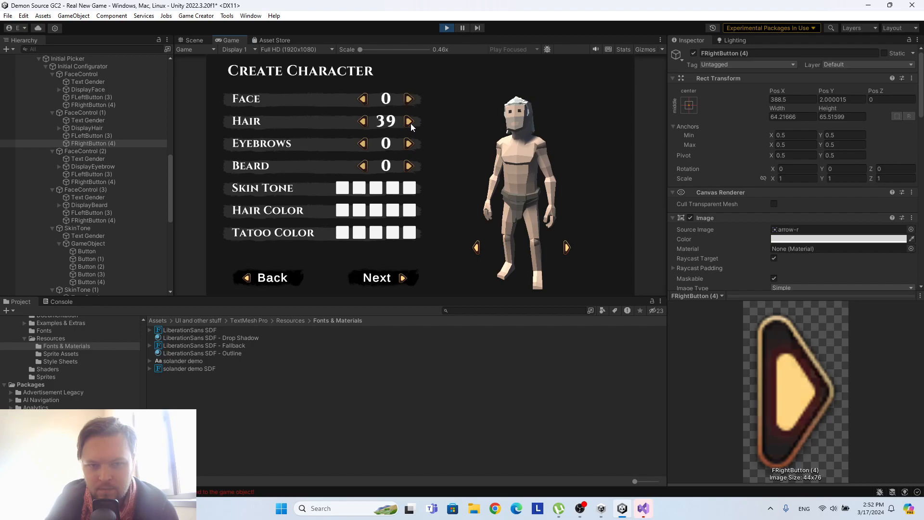
triple_click(362, 121)
click(363, 122)
double_click(362, 122)
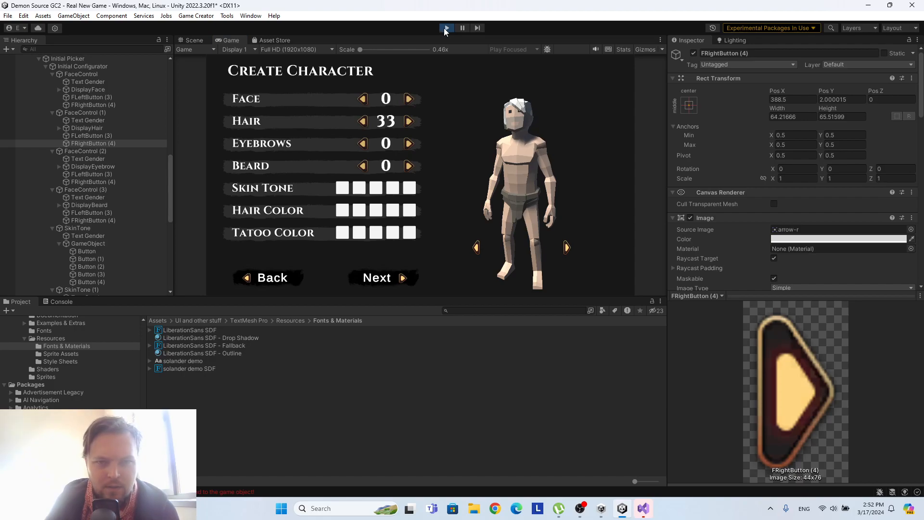
click(446, 28)
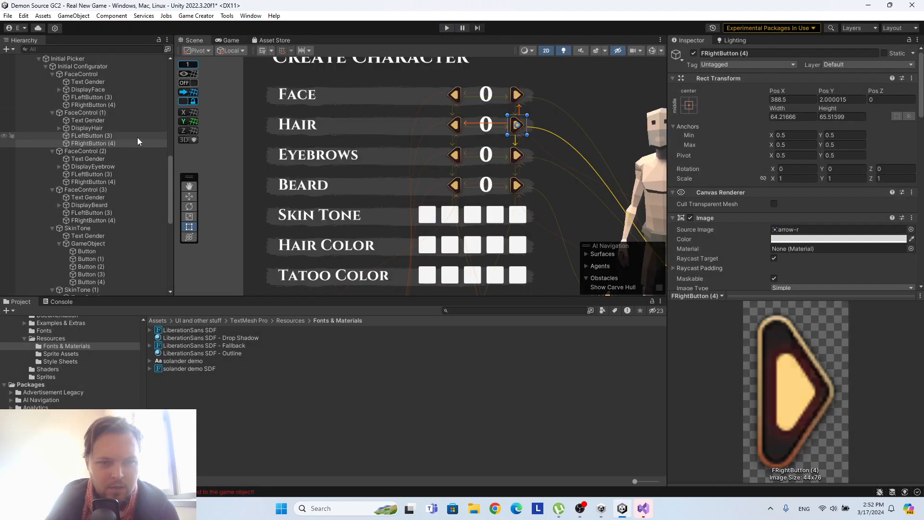
Recheck the Hair right button's instructions and save the Real New Game scene.
scroll(812, 158, down, 5)
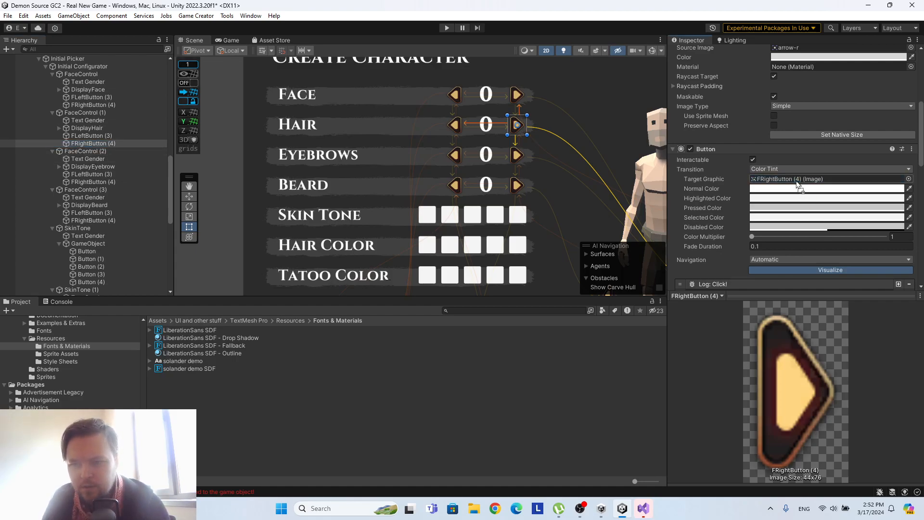
scroll(813, 220, down, 10)
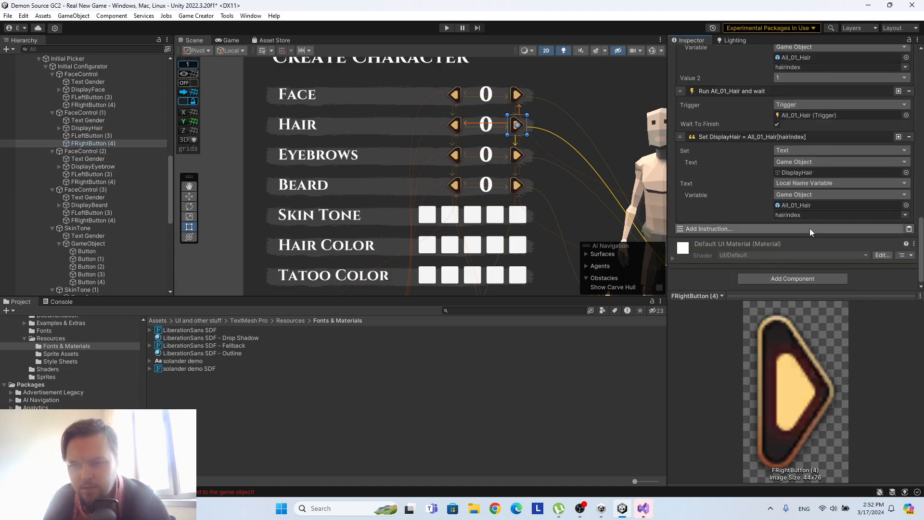
scroll(809, 228, up, 5)
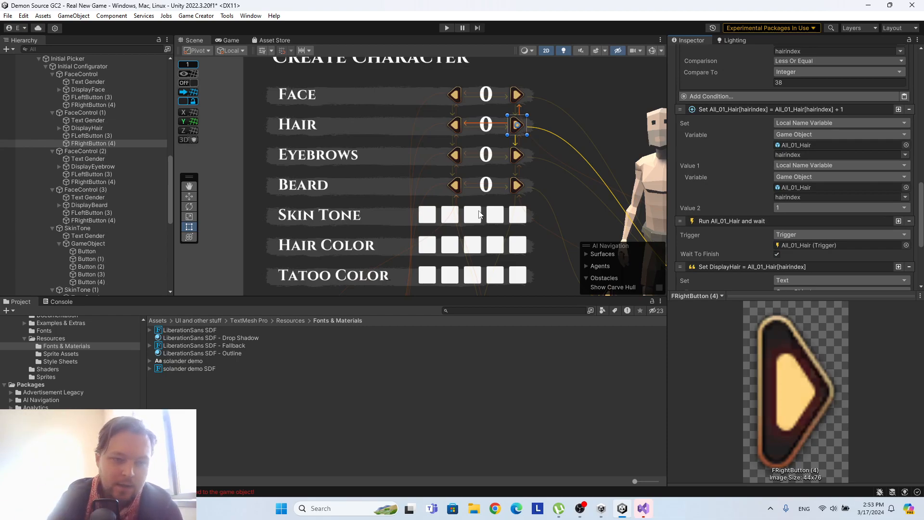
scroll(162, 205, up, 10)
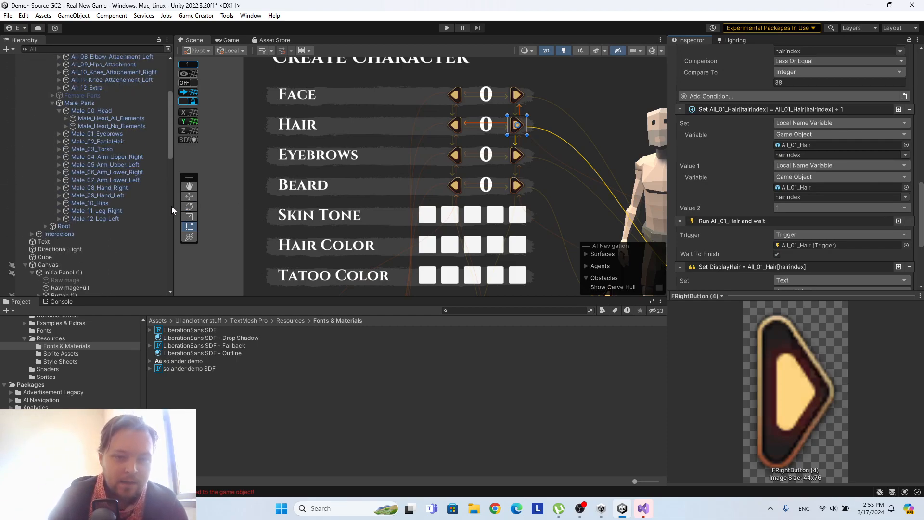
scroll(509, 238, up, 1)
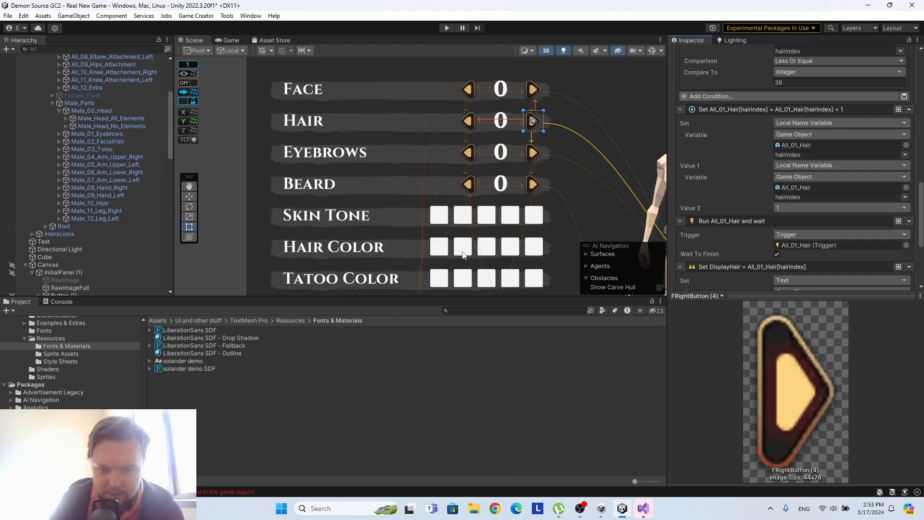
scroll(147, 192, up, 5)
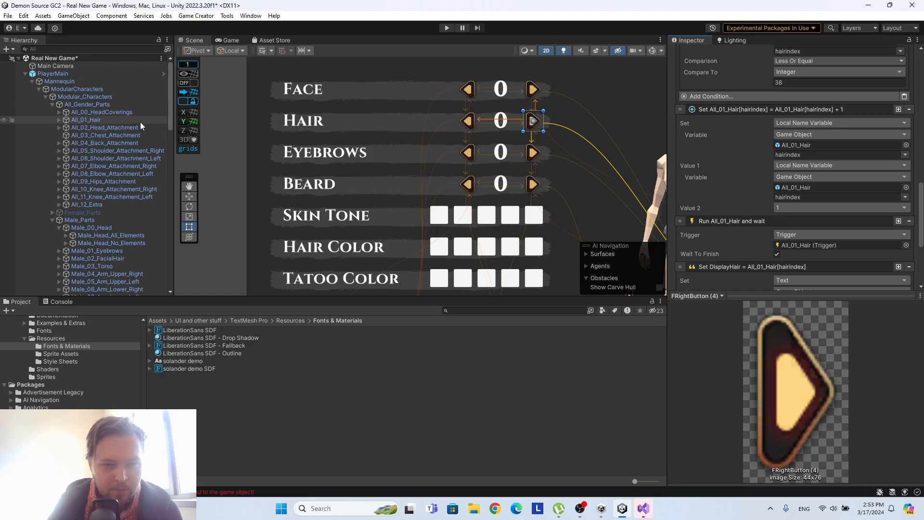
right_click(84, 59)
click(102, 80)
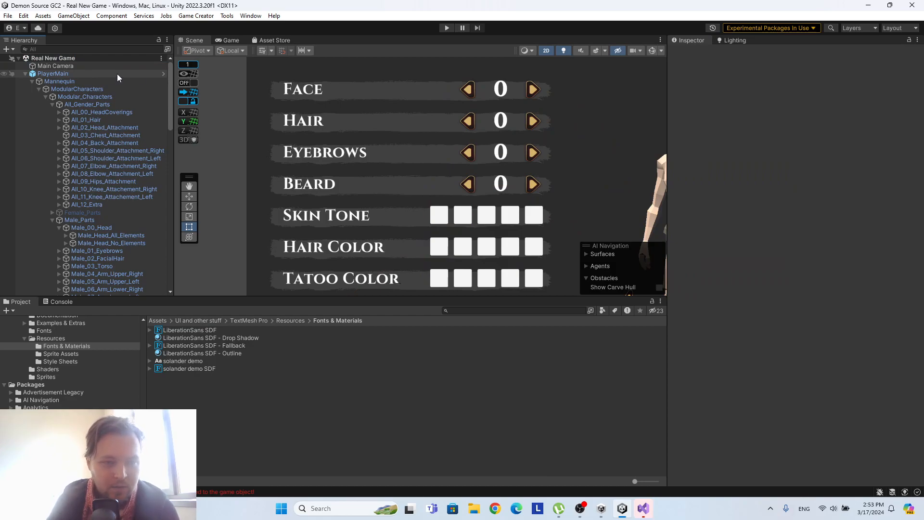
Open the PlayerMain prefab for editing and switch the scene view from 2D to 3D.
click(162, 76)
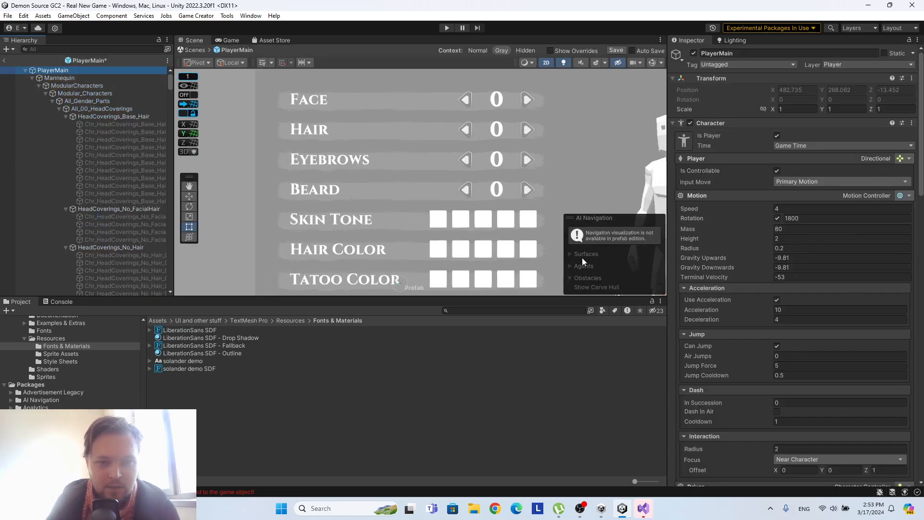
click(228, 40)
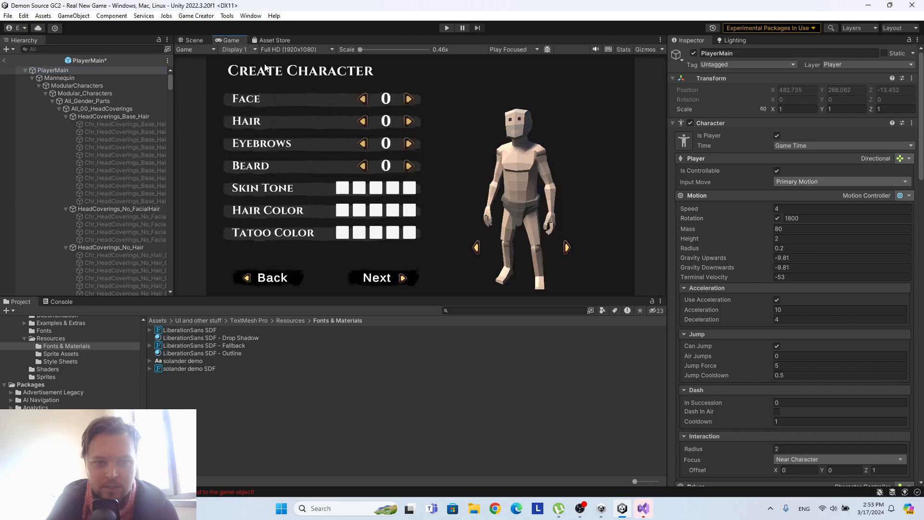
click(194, 41)
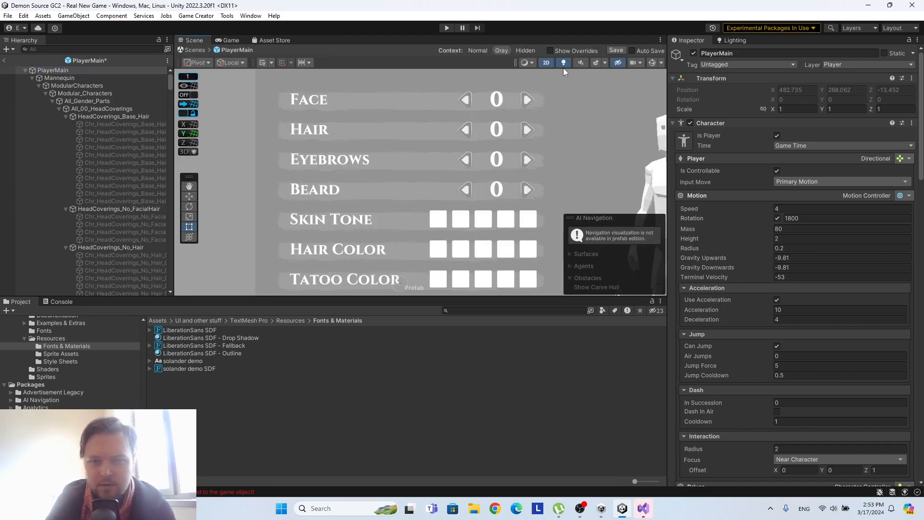
click(546, 62)
Select Chr_Torso_Male_00 under Male_03_Torso and frame it in the scene view.
scroll(129, 217, down, 5)
scroll(130, 212, down, 5)
drag(170, 90, 164, 203)
scroll(164, 212, down, 10)
double_click(129, 238)
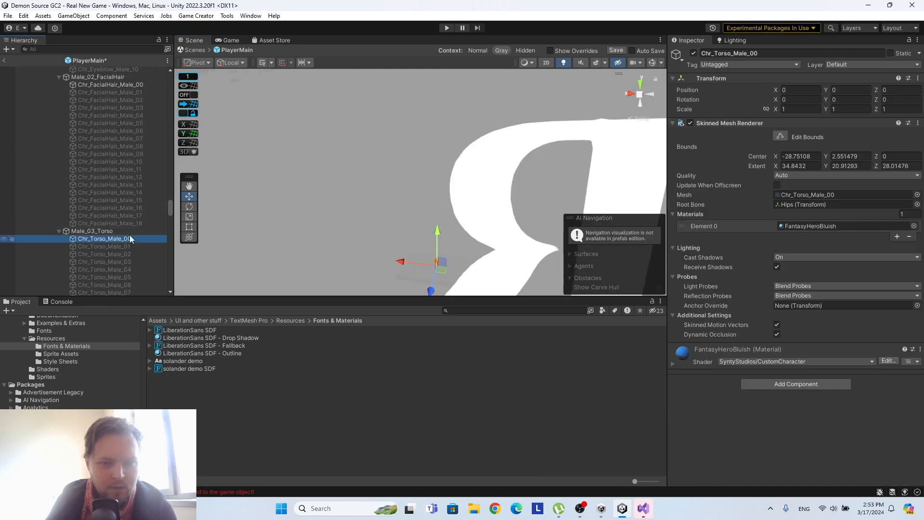
Duplicate the torso's FantasyHeroBluish material and rename the copy FantasyHeroNude.
click(830, 226)
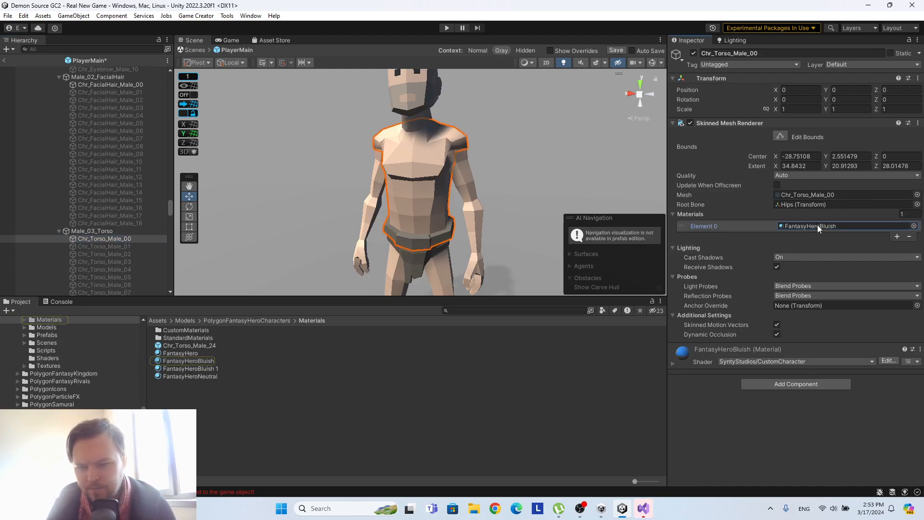
click(205, 361)
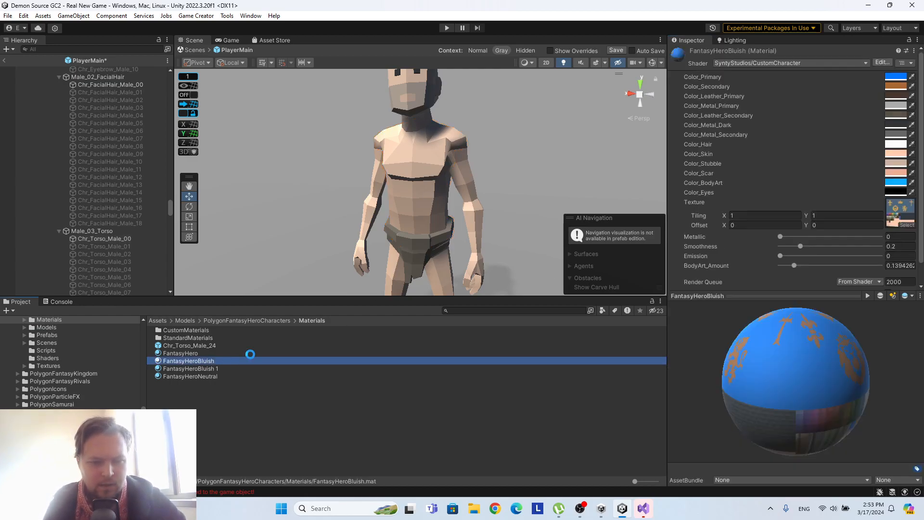
key(ctrl+d)
right_click(212, 375)
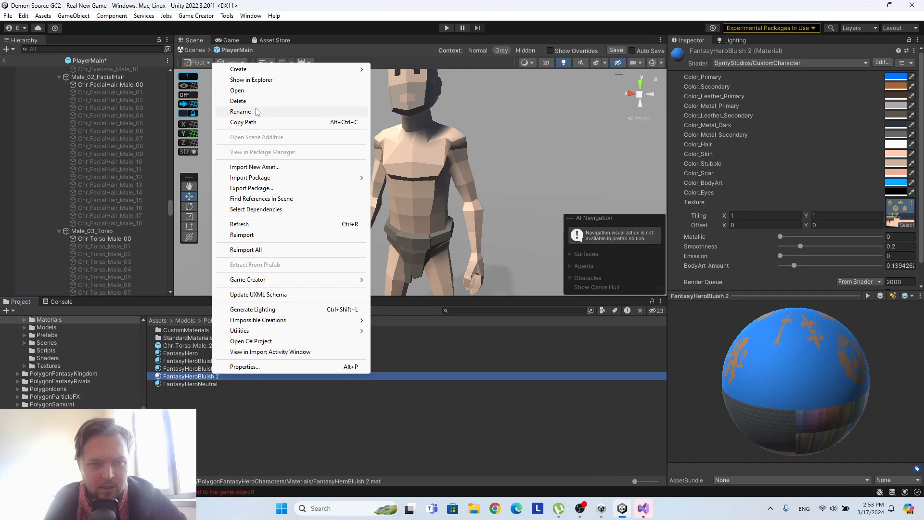
click(243, 111)
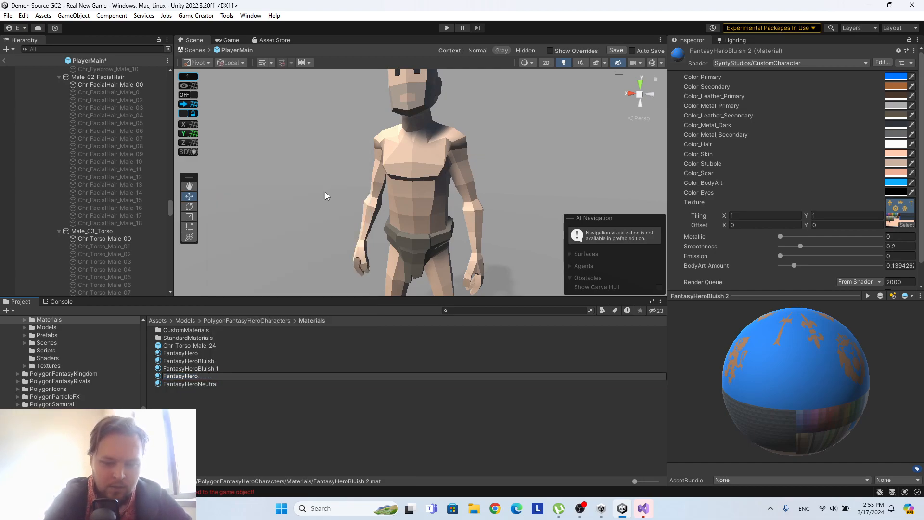
key(Return)
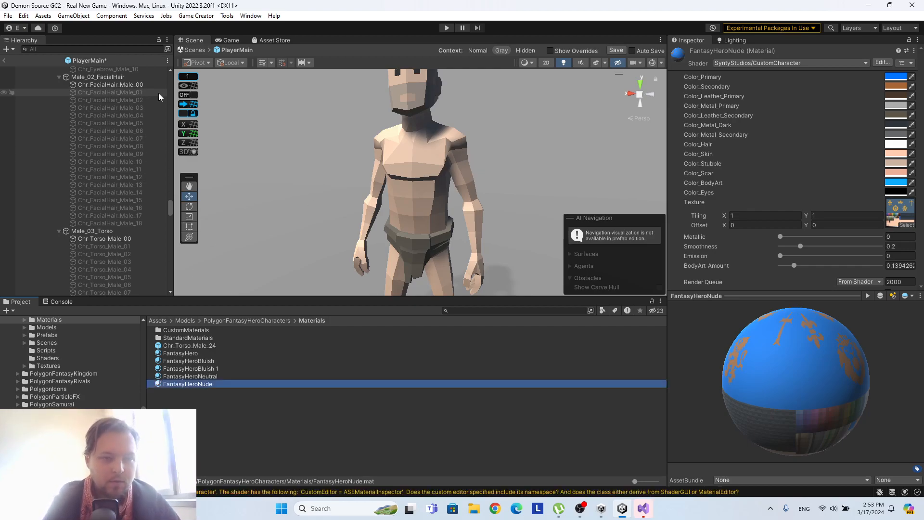
Assign the FantasyHeroNude material to Chr_Torso_Male_00 and Chr_FacialHair_Male_00.
click(129, 239)
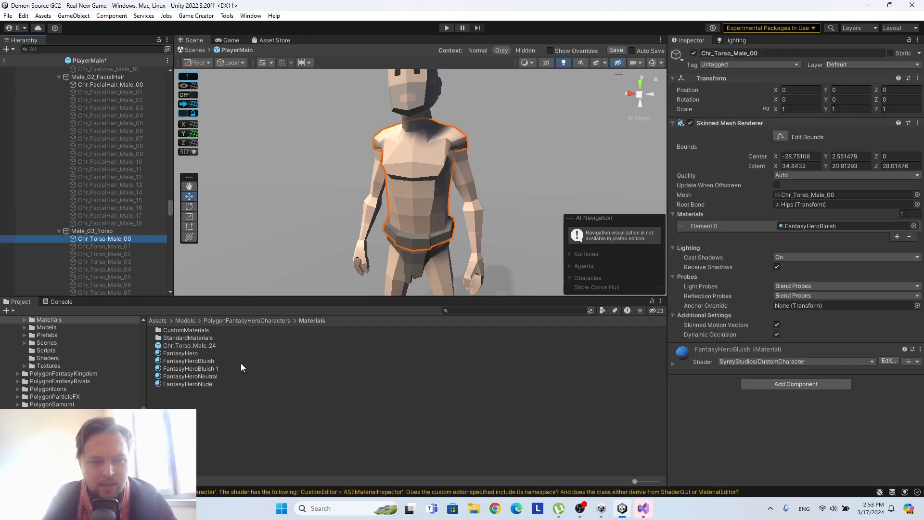
drag(200, 382, 824, 225)
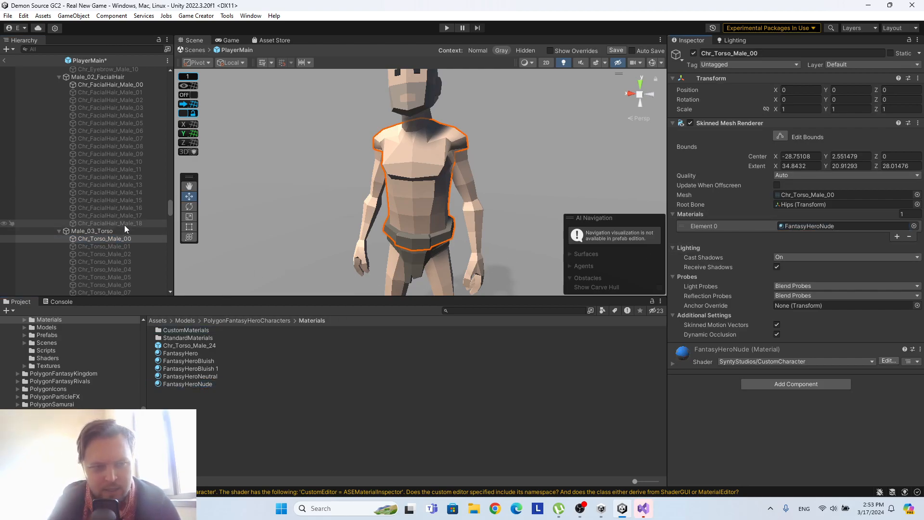
scroll(124, 227, up, 2)
click(126, 142)
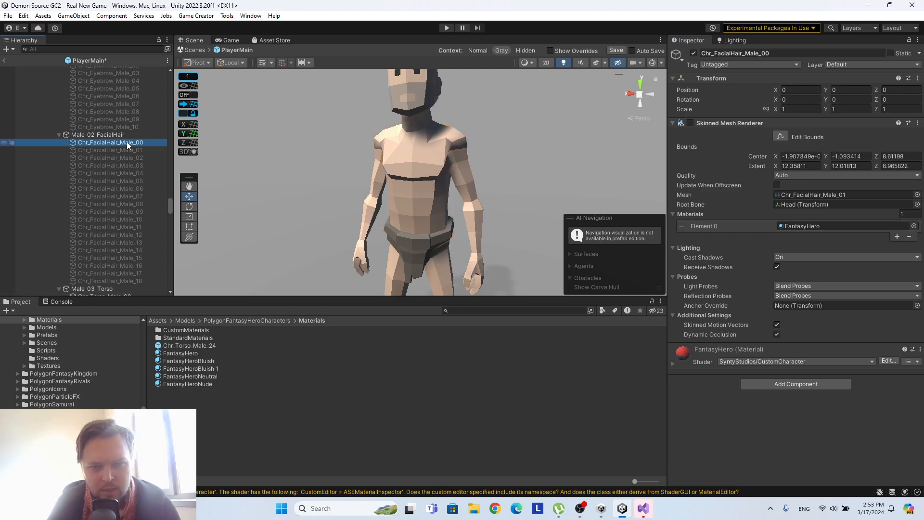
drag(193, 383, 810, 224)
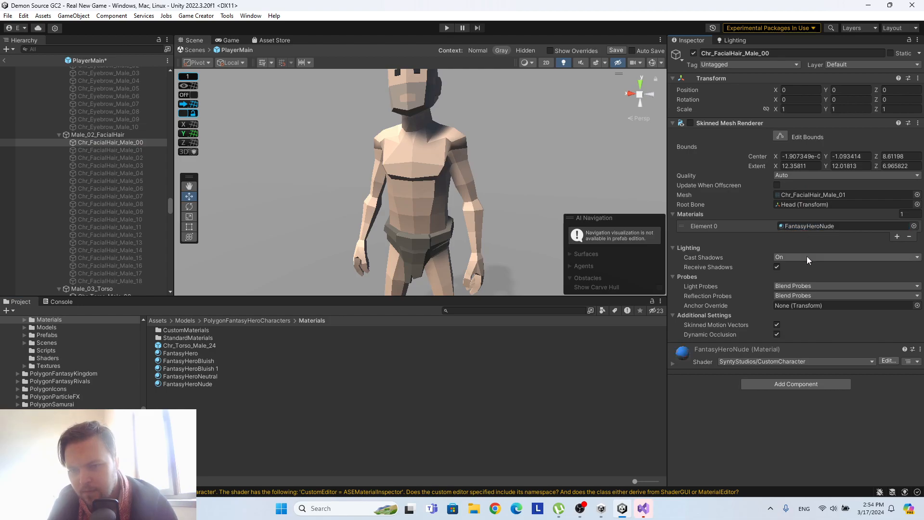
Assign the FantasyHeroNude material to both upper arms, Chr_ArmUpperRight_Male_00 and Chr_ArmUpperLeft_Male_00.
scroll(121, 164, down, 10)
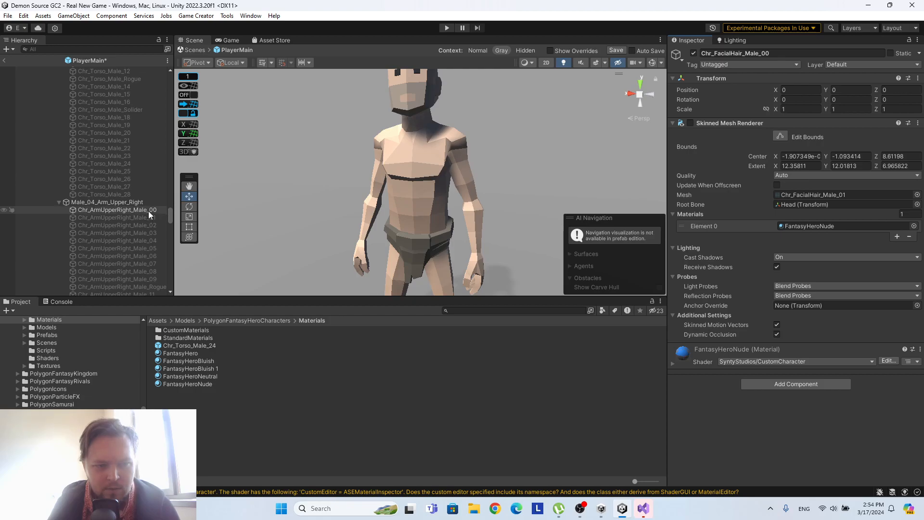
click(154, 210)
drag(204, 383, 804, 227)
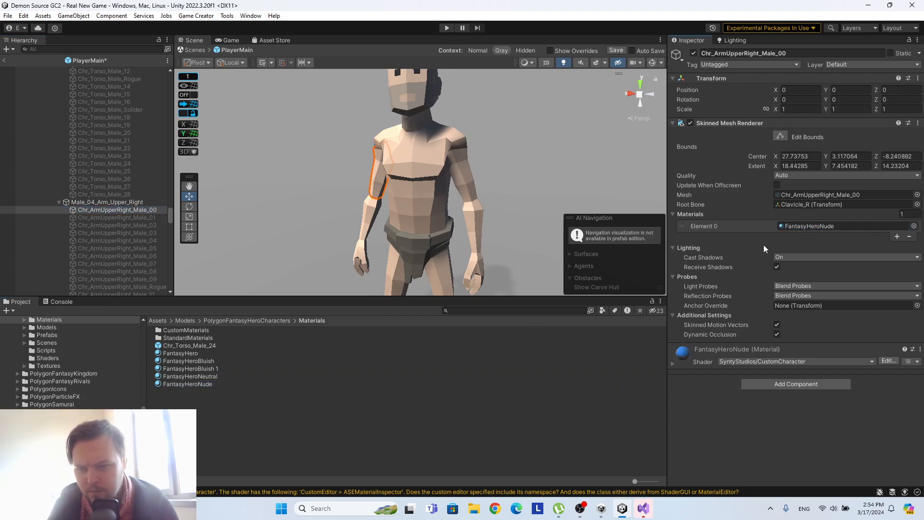
scroll(65, 222, down, 6)
click(140, 236)
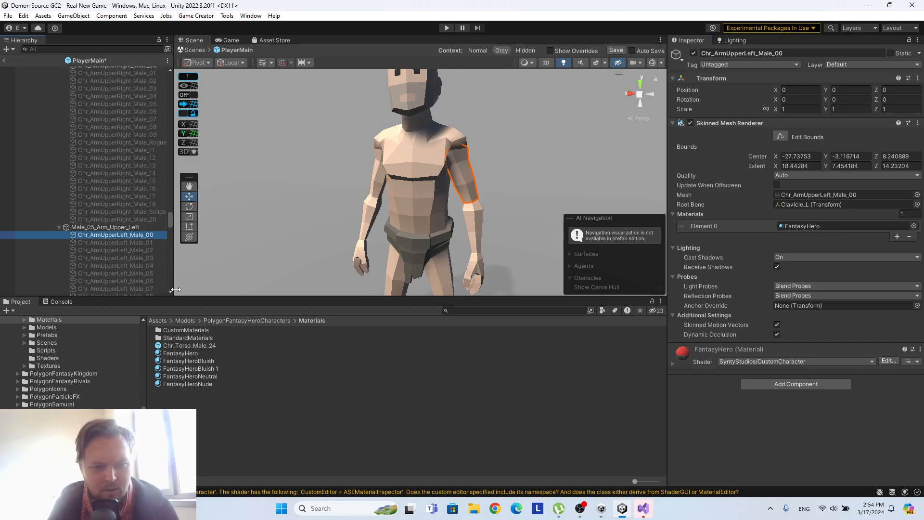
drag(205, 383, 812, 228)
Assign the FantasyHeroNude material to both lower arms, Chr_ArmLowerRight_Male_00 and Chr_ArmLowerLeft_Male_00.
scroll(54, 207, down, 6)
click(136, 260)
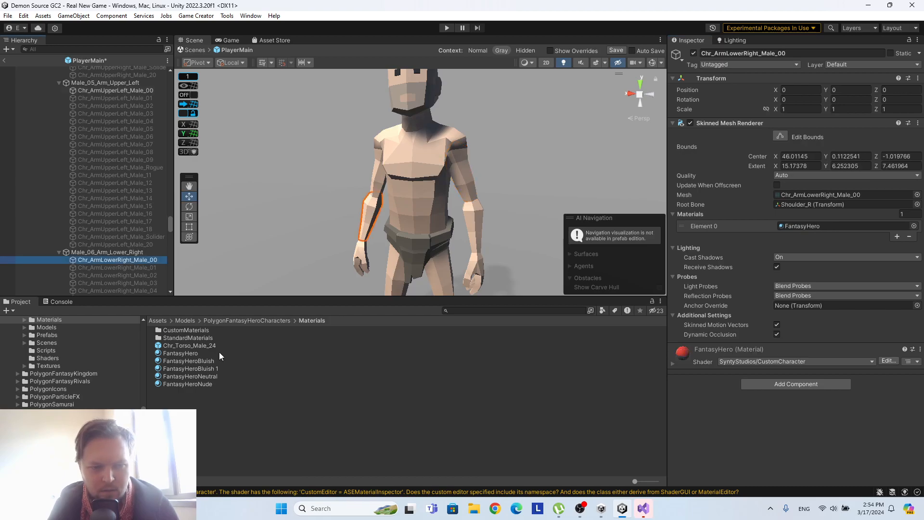
drag(204, 383, 783, 226)
scroll(139, 175, down, 8)
click(142, 212)
drag(201, 383, 818, 226)
Assign the FantasyHeroNude material to both hands, Chr_HandRight_Male_00 and Chr_HandLeft_Male_00.
scroll(126, 183, down, 6)
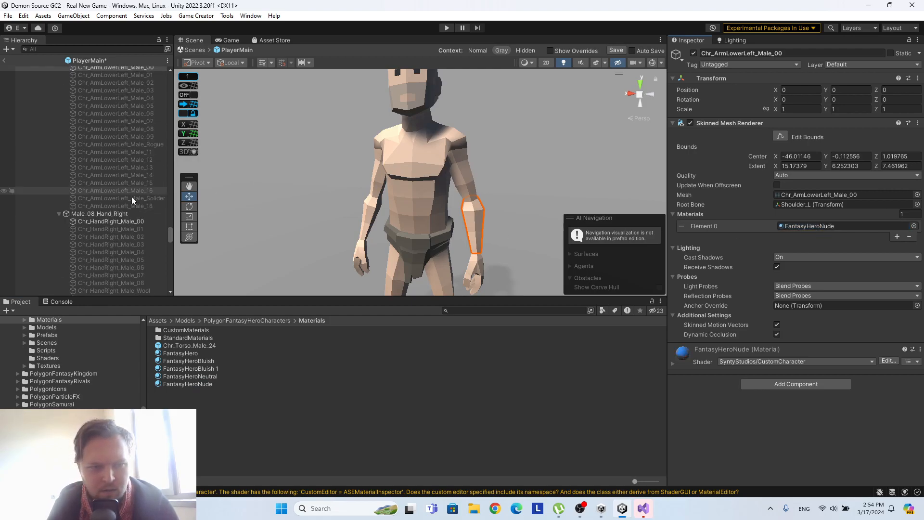
click(131, 222)
drag(217, 383, 811, 226)
scroll(93, 153, down, 7)
click(126, 194)
drag(190, 384, 801, 225)
Assign the FantasyHeroNude material to Chr_Hips_Male_00 under Male_10_Hips.
scroll(104, 137, down, 5)
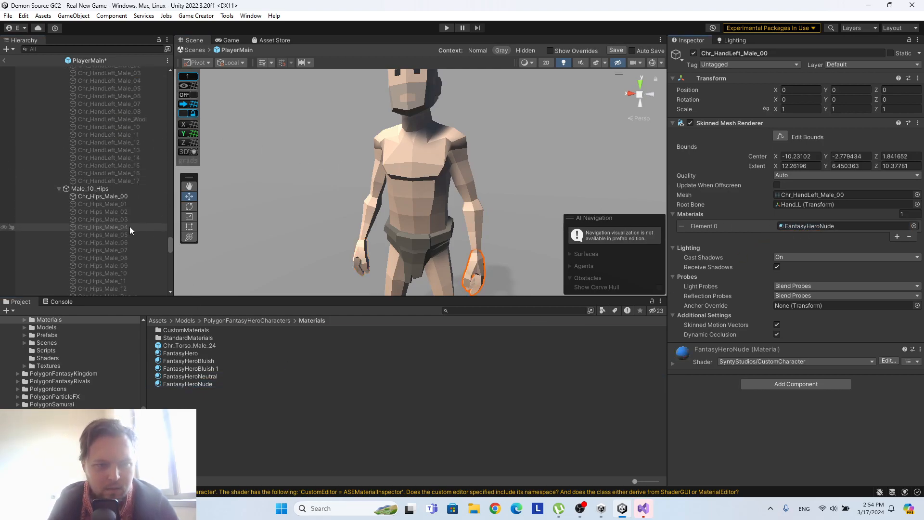
click(103, 197)
drag(212, 383, 832, 227)
Assign the FantasyHeroNude material to both legs, Chr_LegLeft_Male_00 and Chr_LegRight_Male_00.
scroll(83, 228, down, 7)
click(93, 227)
drag(189, 383, 818, 226)
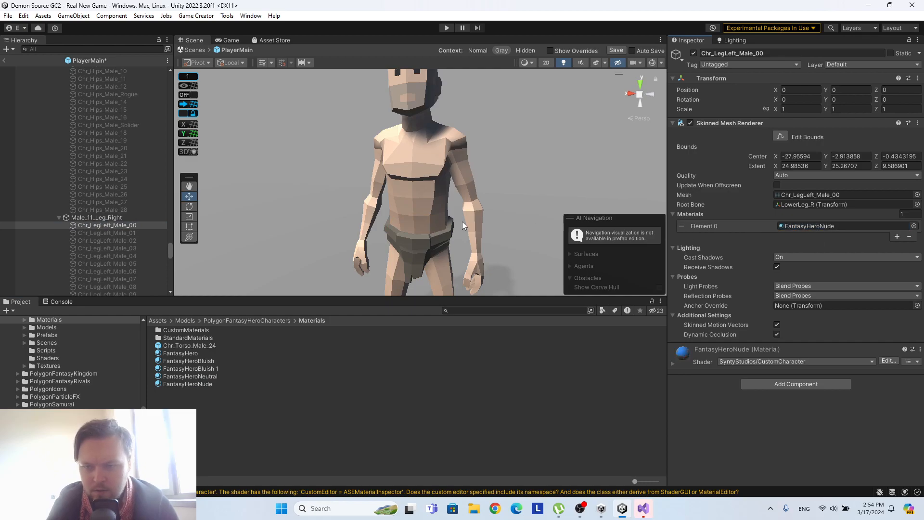
scroll(112, 209, down, 8)
click(124, 213)
drag(200, 385, 789, 230)
Check the material assigned to the base male leg, hips and hand meshes.
scroll(123, 176, down, 8)
scroll(123, 176, up, 10)
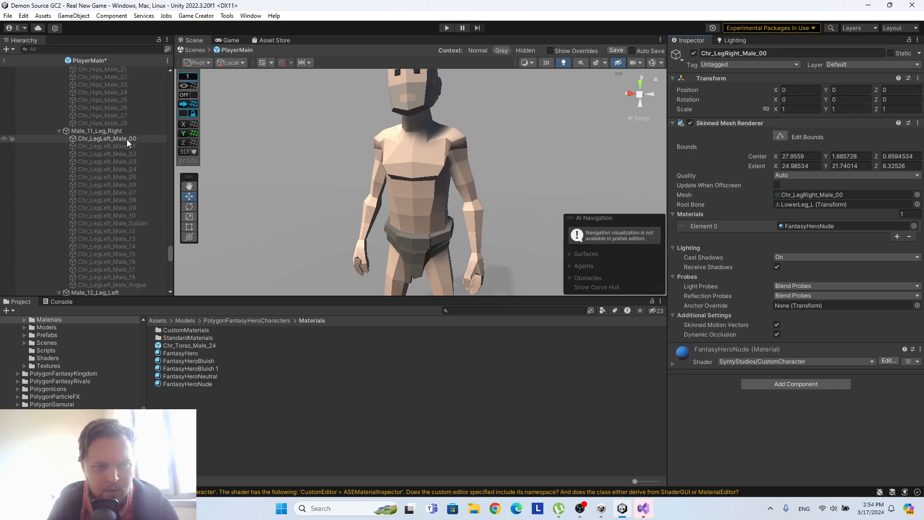
click(128, 138)
scroll(128, 144, up, 9)
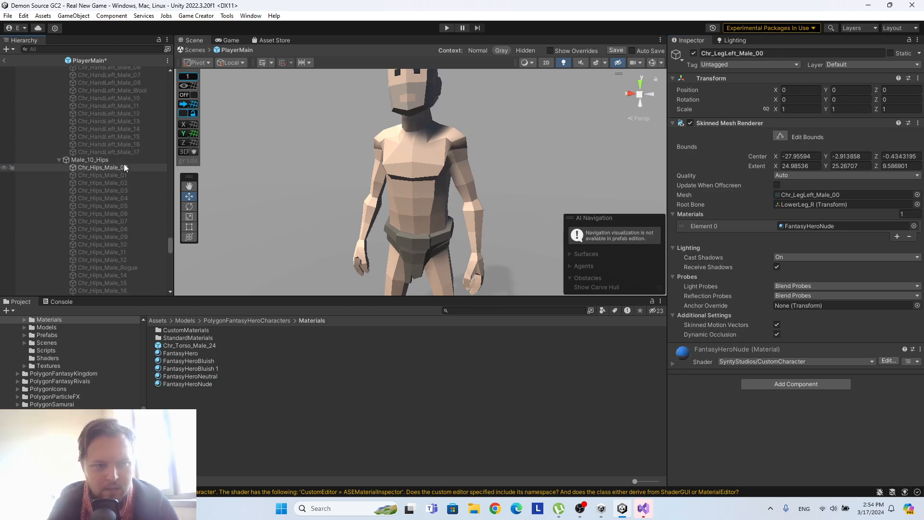
scroll(428, 192, down, 5)
click(126, 161)
click(127, 167)
scroll(127, 171, up, 5)
click(114, 136)
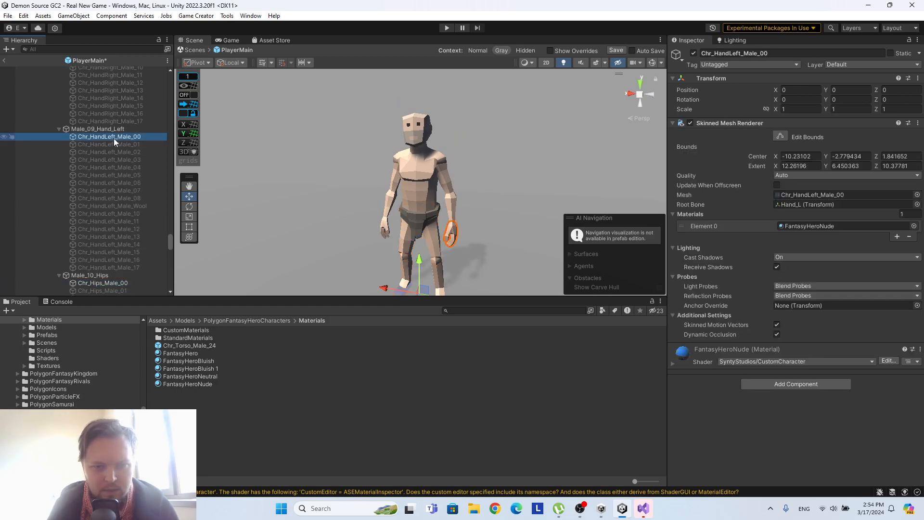
scroll(113, 135, up, 5)
click(117, 106)
Check the material assigned to the base male lower arms, upper arms, torso and facial hair.
scroll(116, 106, up, 1)
scroll(117, 106, up, 5)
click(123, 96)
scroll(125, 99, up, 6)
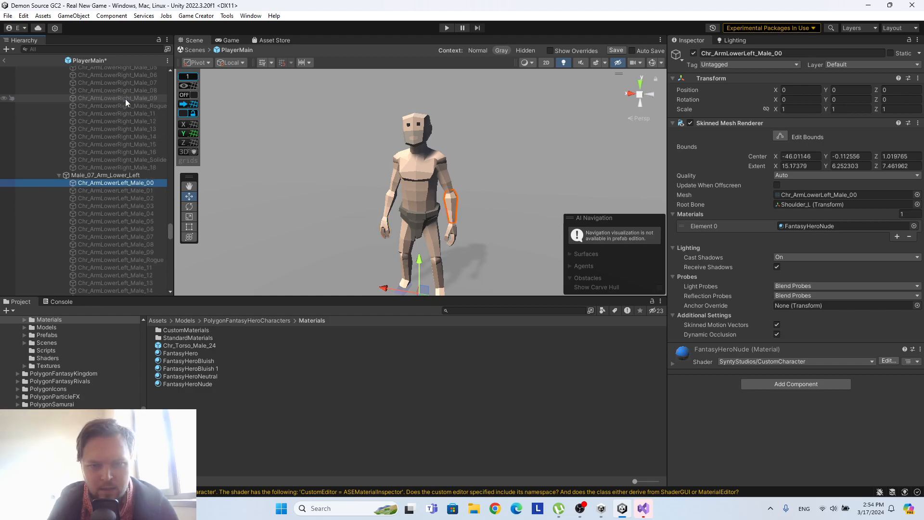
scroll(130, 168, up, 4)
click(131, 172)
scroll(131, 172, up, 6)
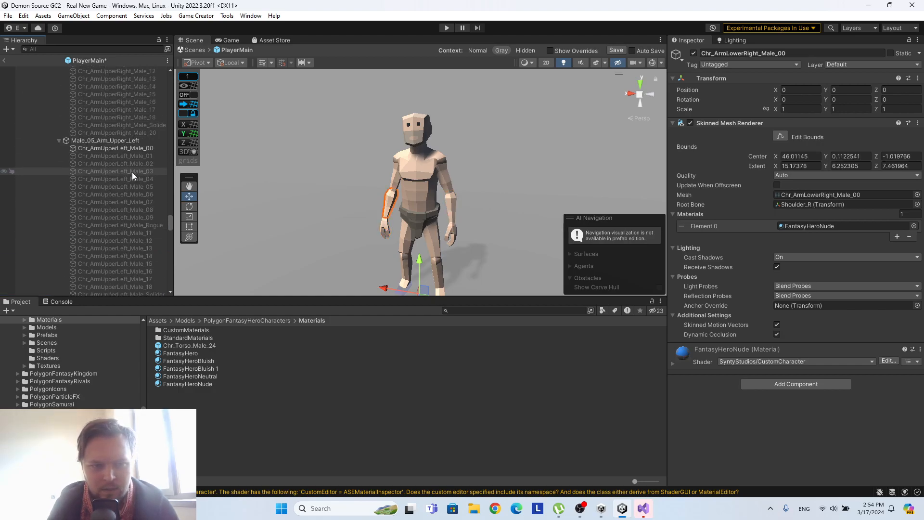
click(133, 149)
scroll(134, 149, up, 6)
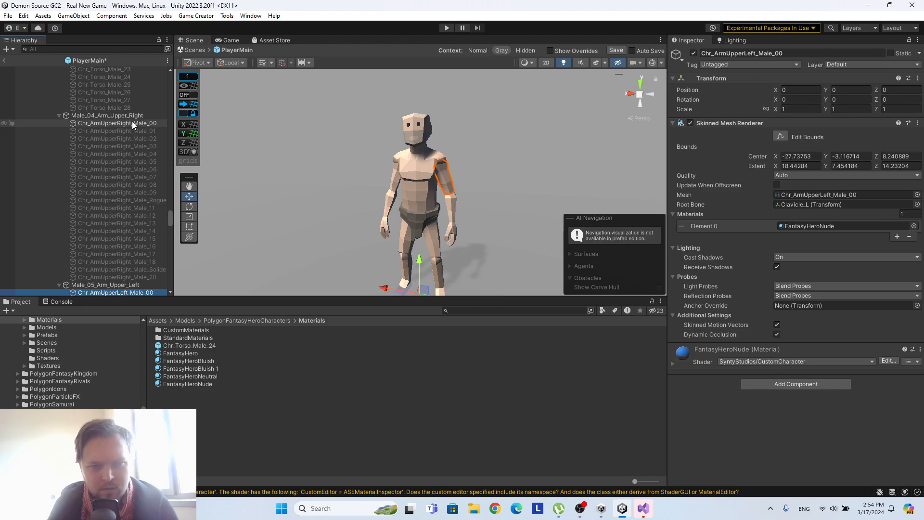
click(132, 121)
scroll(132, 121, up, 2)
scroll(132, 135, up, 8)
click(129, 151)
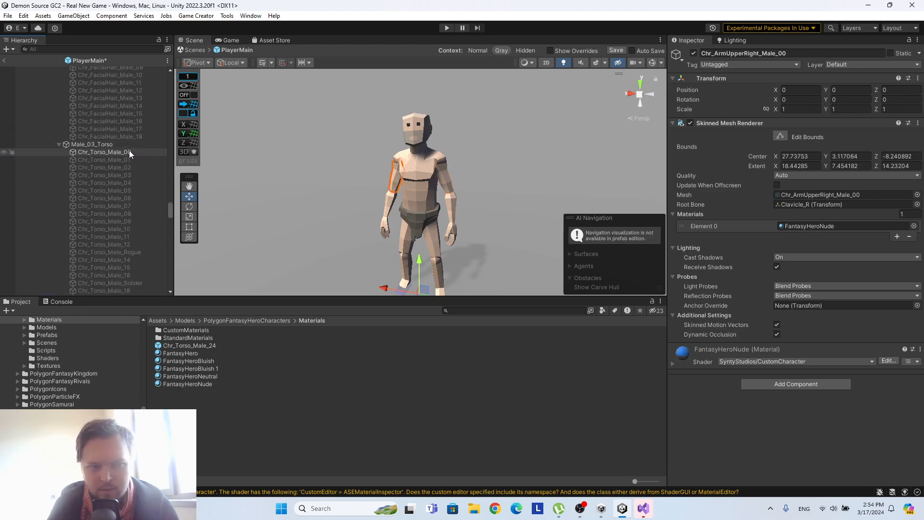
scroll(129, 150, up, 5)
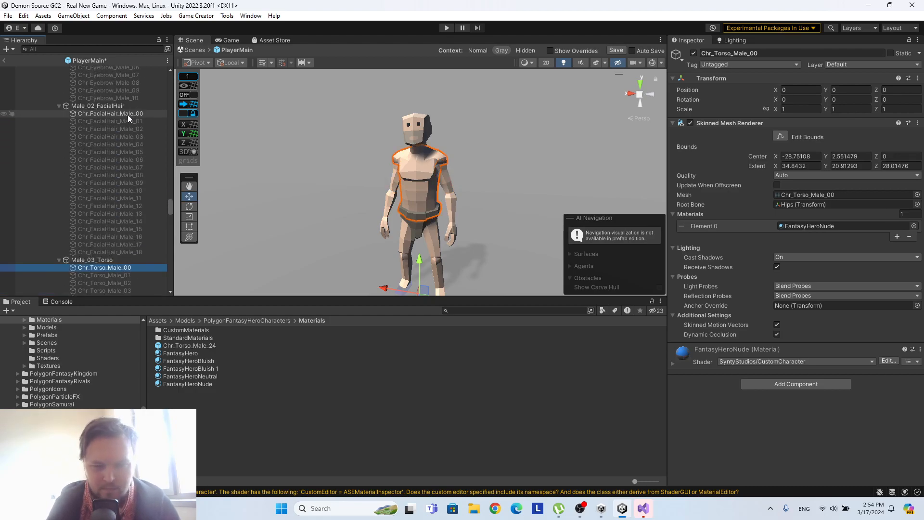
click(128, 114)
Assign the FantasyHeroNude material to Chr_Eyebrow_Male_00 and Chr_Head_Male_00.
scroll(132, 119, up, 5)
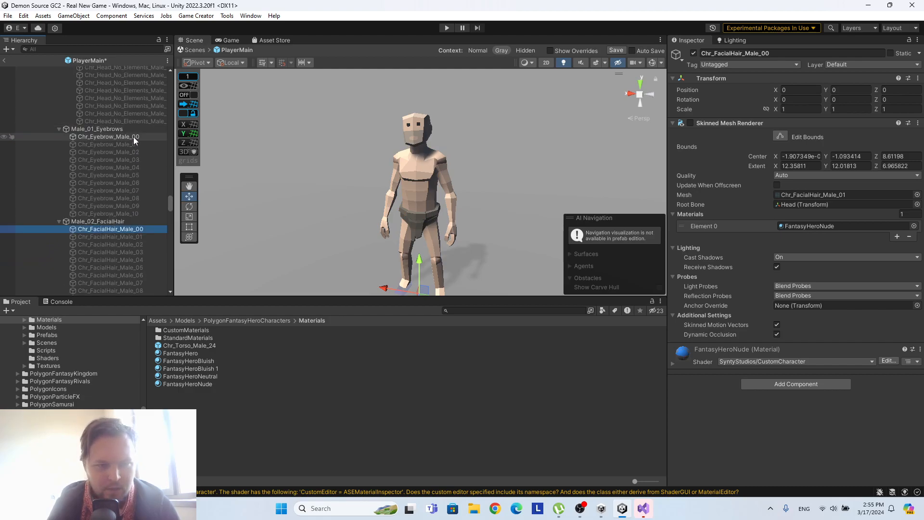
click(134, 137)
drag(189, 384, 809, 227)
scroll(110, 167, up, 7)
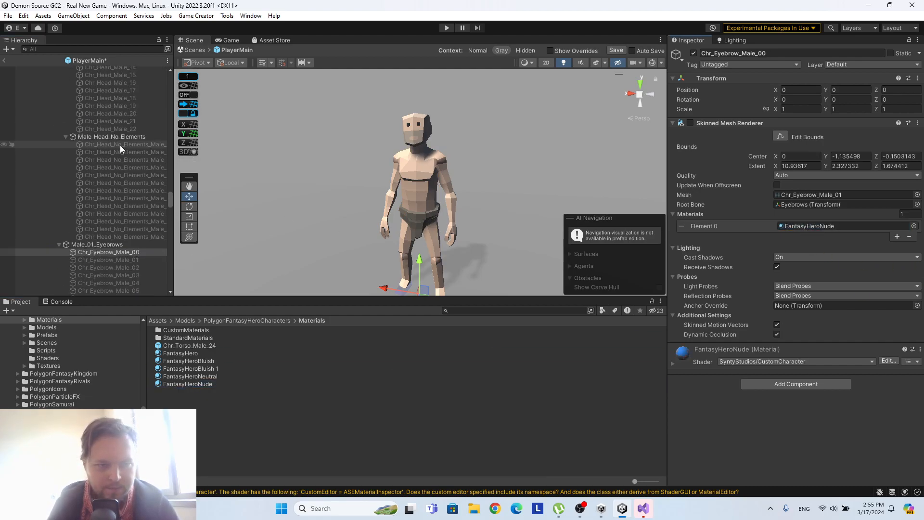
scroll(119, 145, up, 3)
click(114, 105)
drag(212, 384, 823, 227)
Assign the FantasyHeroNude material to Chr_Hair_00 under All_01_Hair.
scroll(108, 176, up, 5)
scroll(132, 179, up, 3)
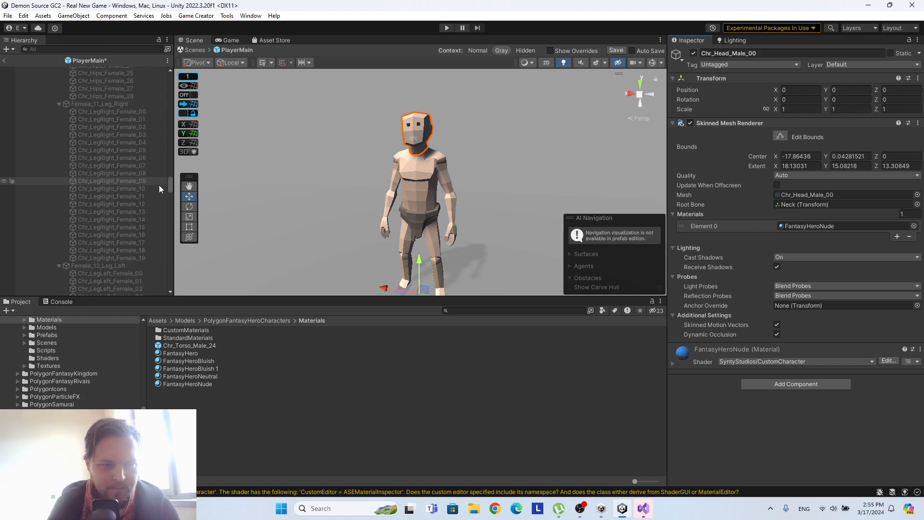
drag(169, 184, 188, 95)
scroll(118, 141, up, 10)
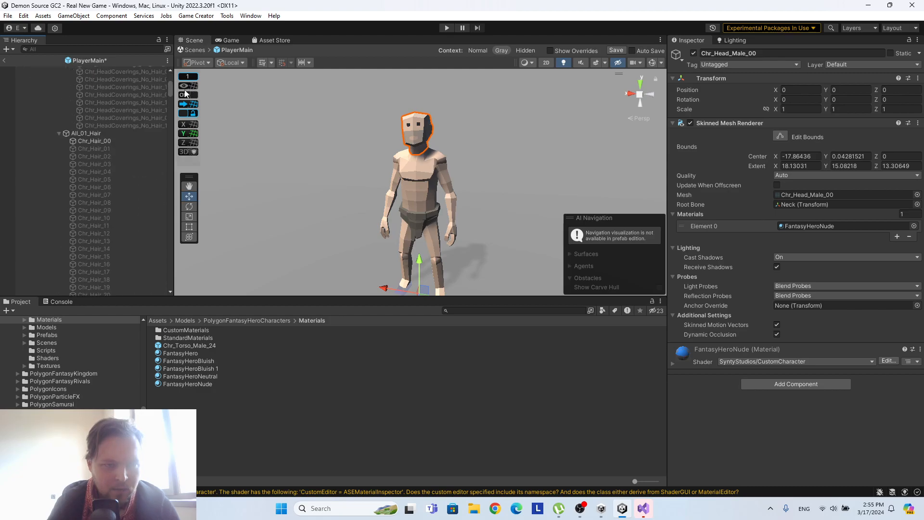
click(117, 141)
drag(199, 384, 842, 226)
Look over the attachment parts for other active meshes, save the PlayerMain prefab and return to the Real New Game scene.
scroll(83, 177, down, 12)
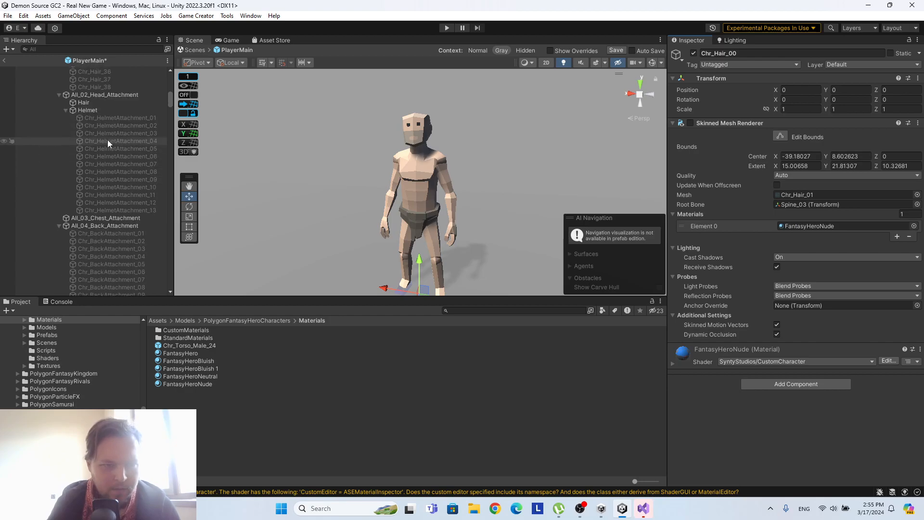
scroll(114, 123, down, 5)
scroll(120, 116, up, 6)
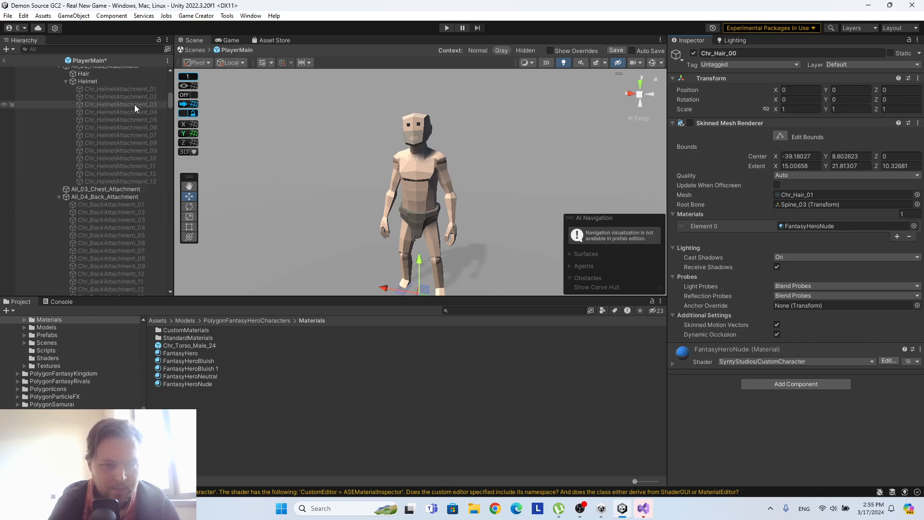
click(615, 50)
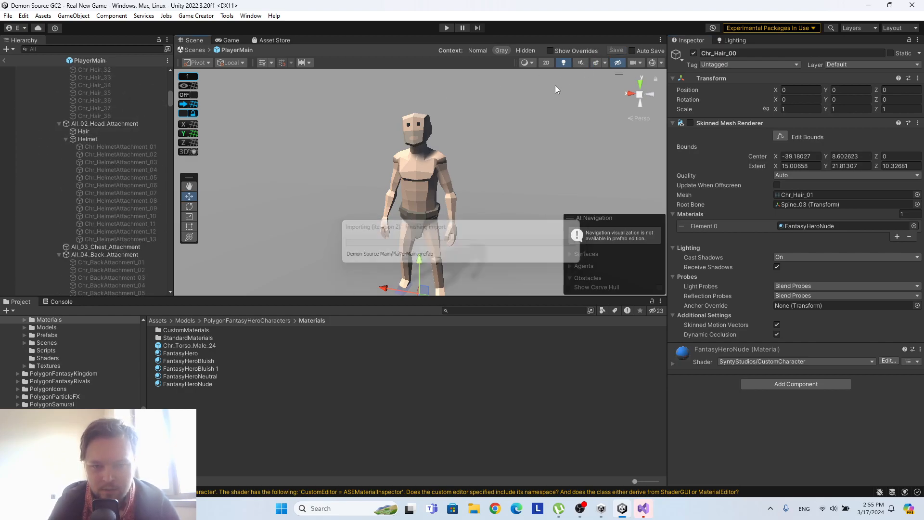
click(4, 62)
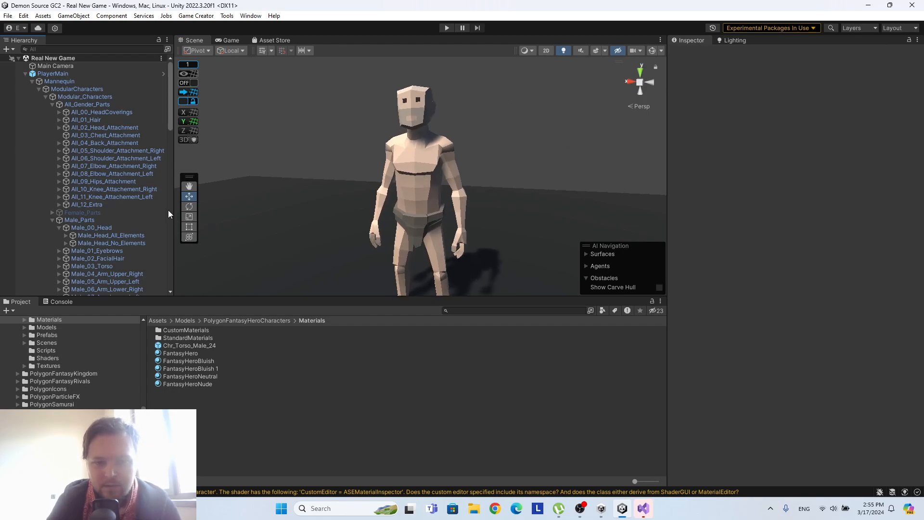
Widen the hierarchy, switch the scene view to 2D and frame the SkinTone row of the character menu.
scroll(166, 174, down, 5)
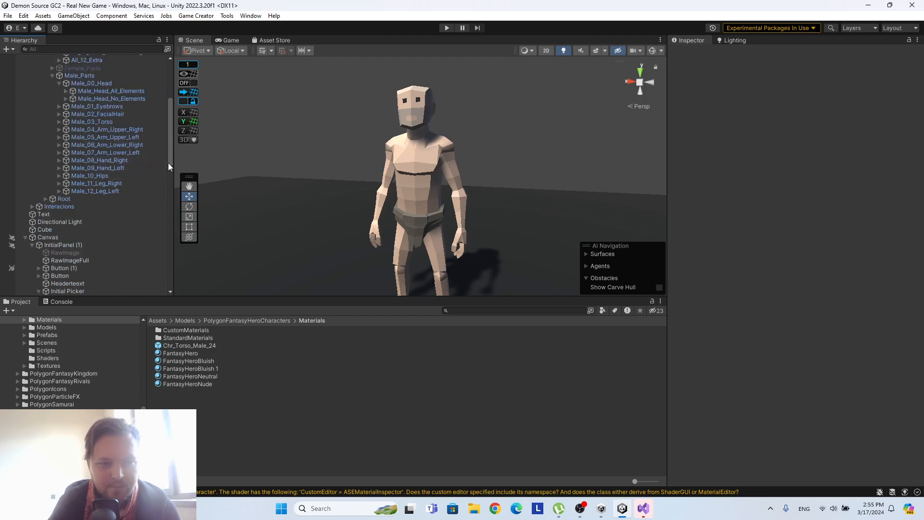
drag(174, 164, 194, 157)
scroll(100, 175, down, 5)
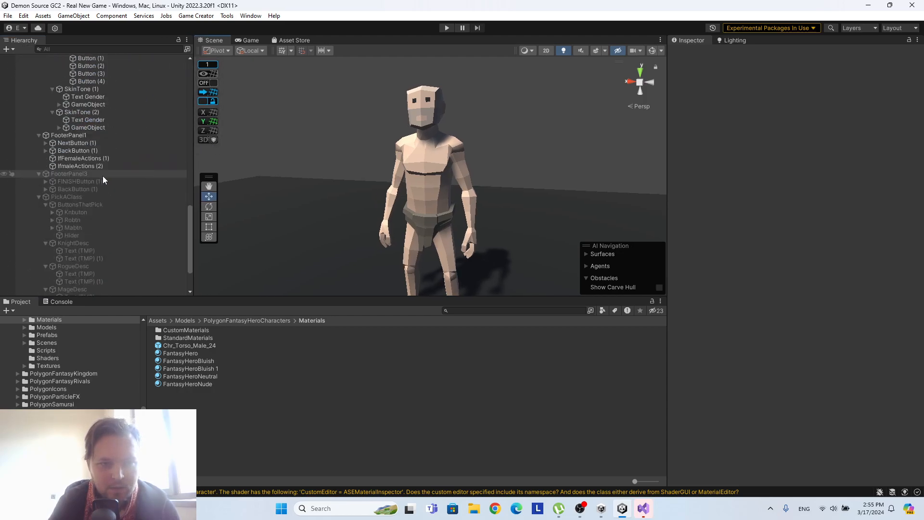
scroll(102, 175, up, 5)
click(546, 50)
key(t)
scroll(94, 115, up, 5)
scroll(106, 144, down, 4)
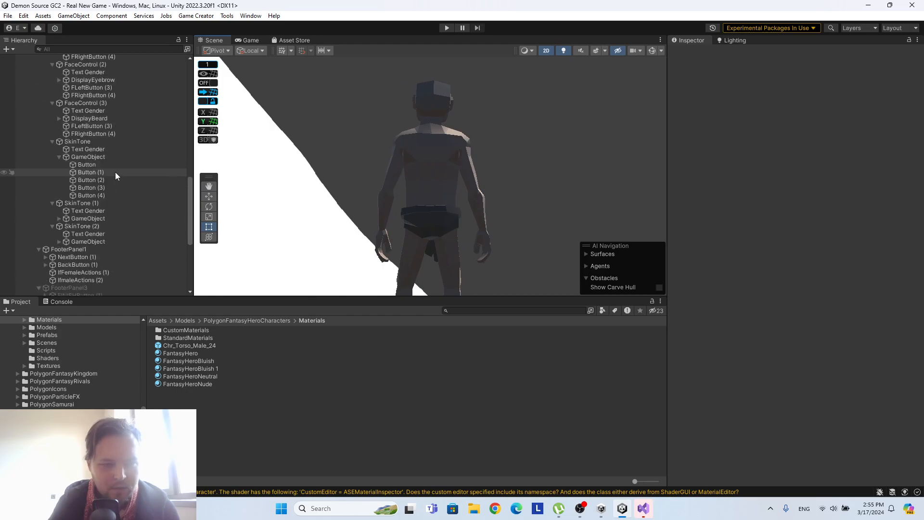
double_click(91, 142)
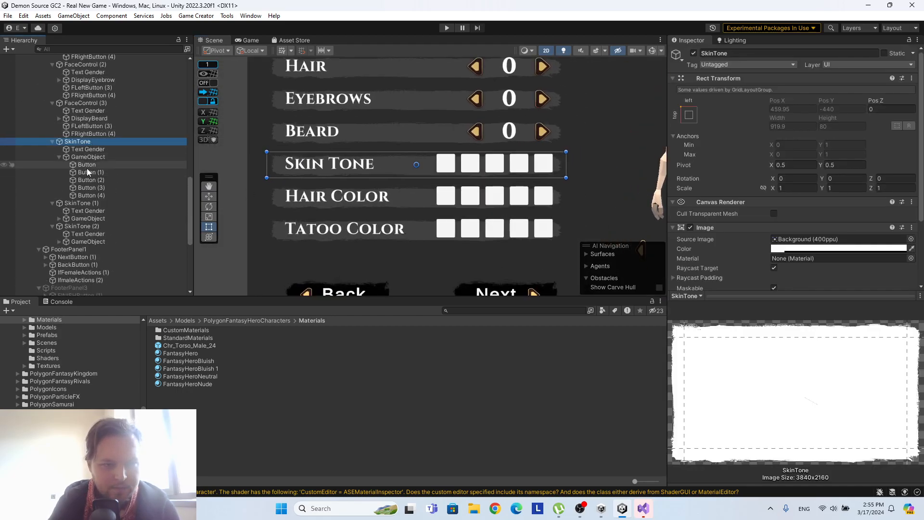
Remove all six missing script components from the first Skin Tone button.
click(87, 164)
scroll(744, 190, down, 3)
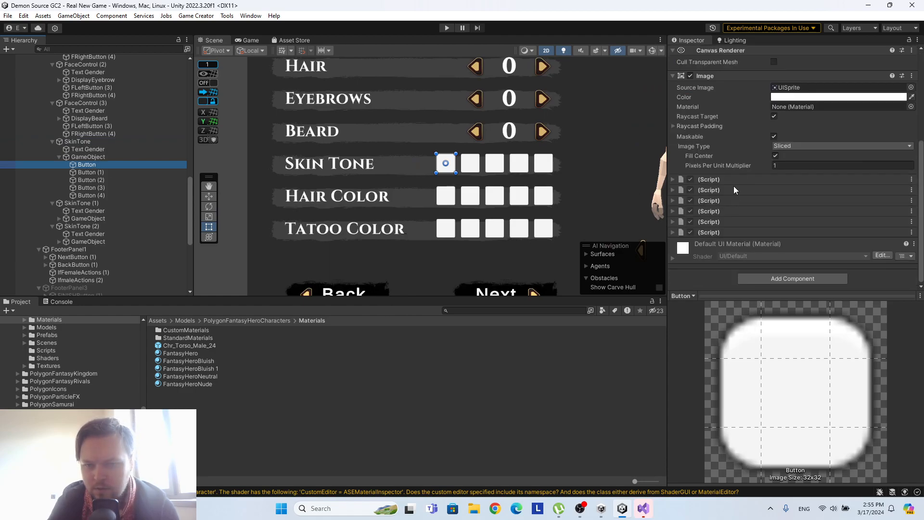
right_click(735, 178)
click(763, 200)
right_click(752, 191)
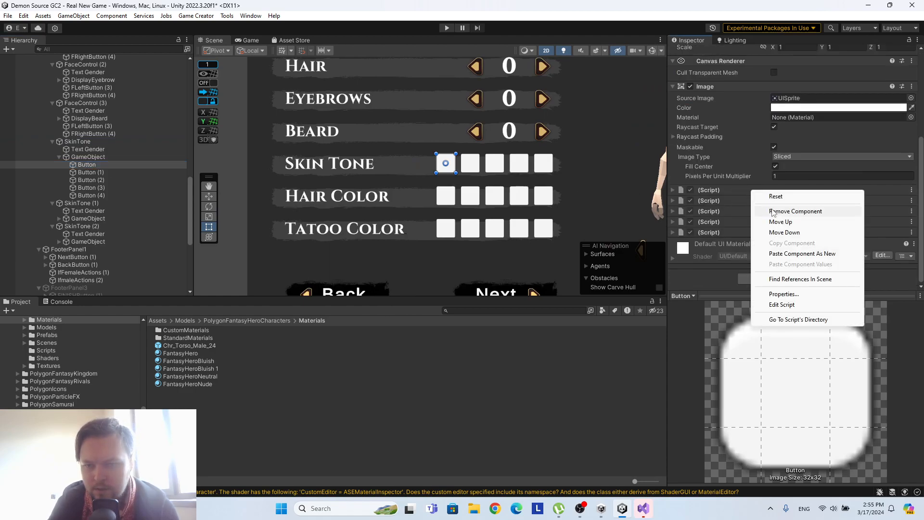
click(770, 210)
right_click(746, 201)
click(770, 223)
right_click(757, 216)
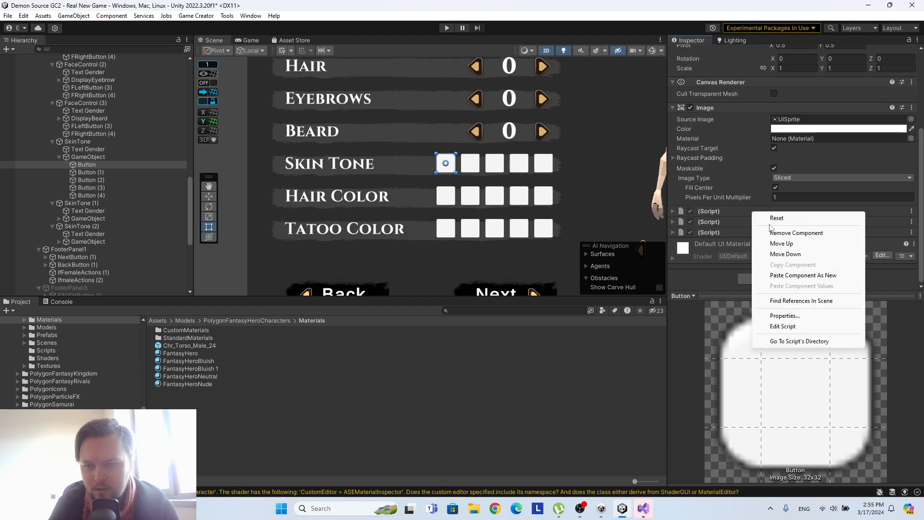
click(765, 230)
right_click(755, 226)
click(765, 244)
right_click(758, 237)
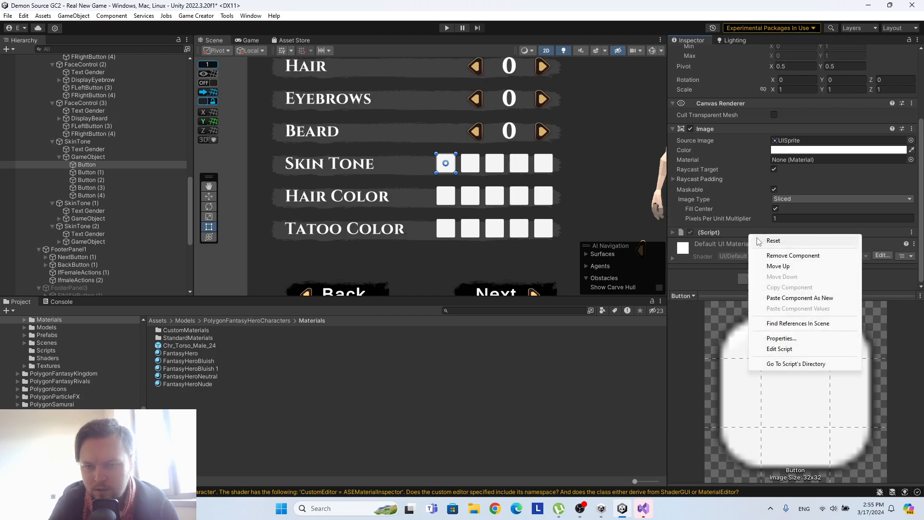
click(770, 253)
Add the Button component that supports click instructions to the first Skin Tone button.
click(764, 279)
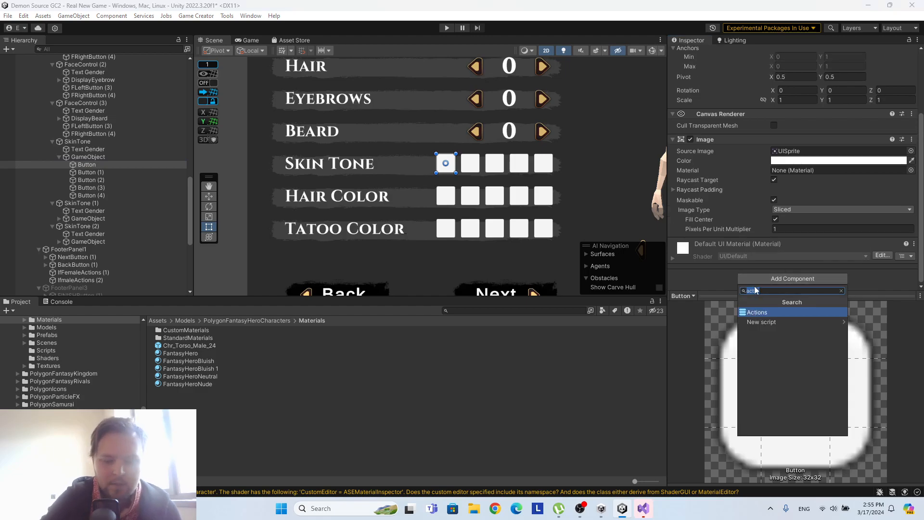
text(button)
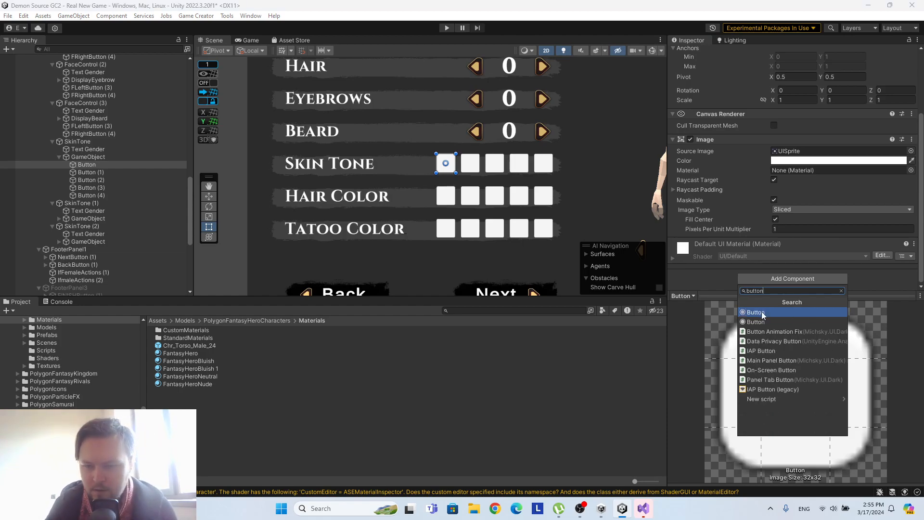
key(Return)
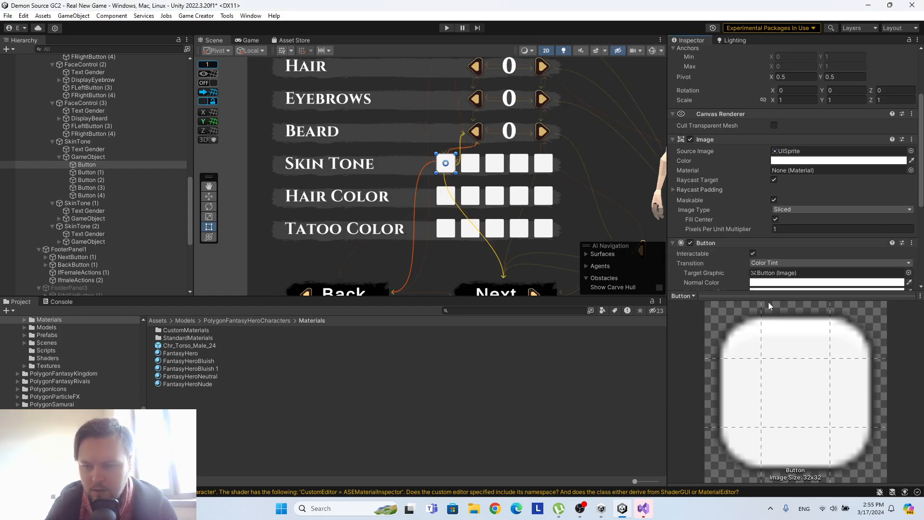
Add a Change Material Color instruction to the first Skin Tone button's click instructions.
scroll(787, 161, down, 3)
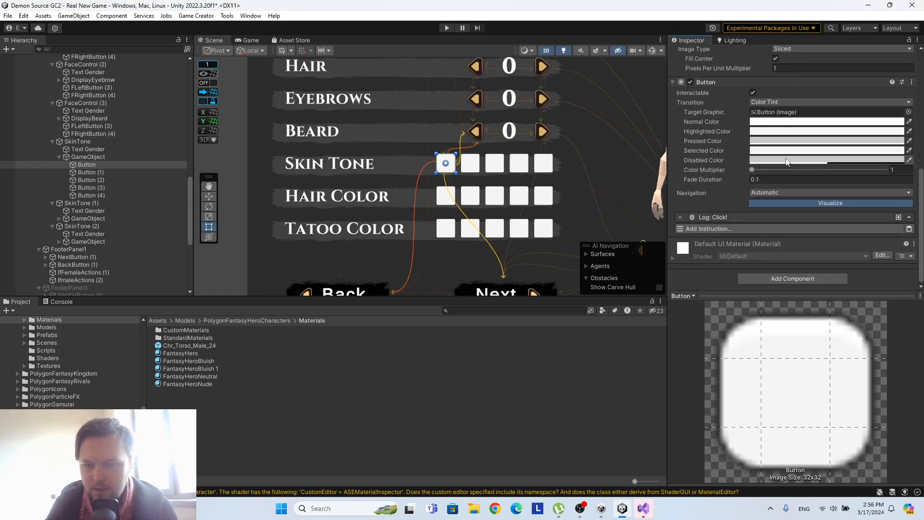
click(743, 229)
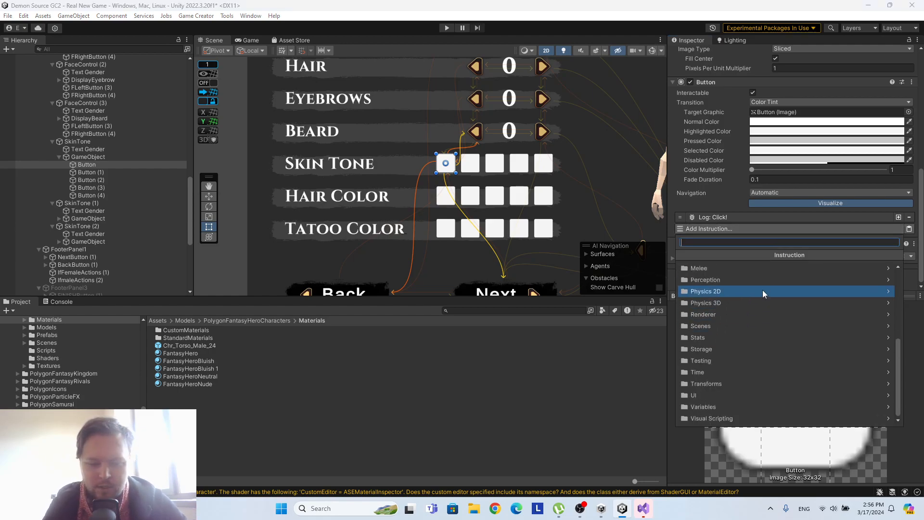
text(mater)
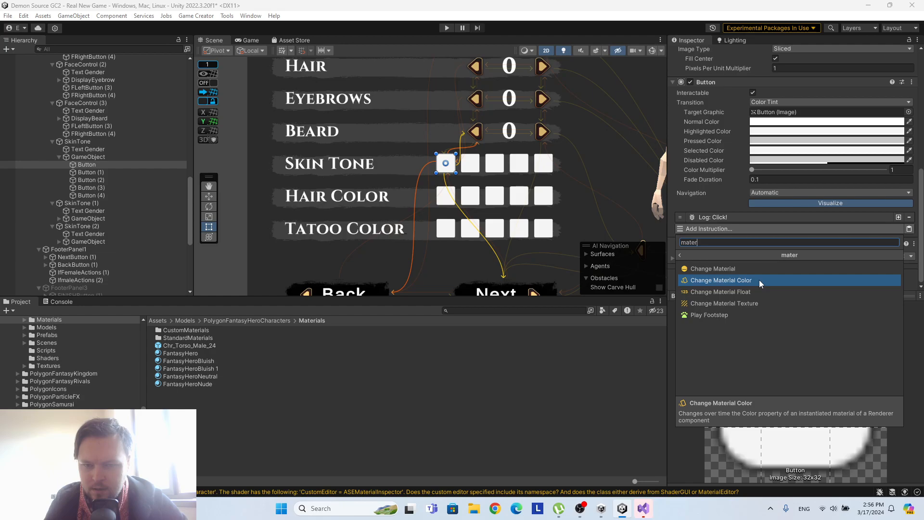
click(758, 279)
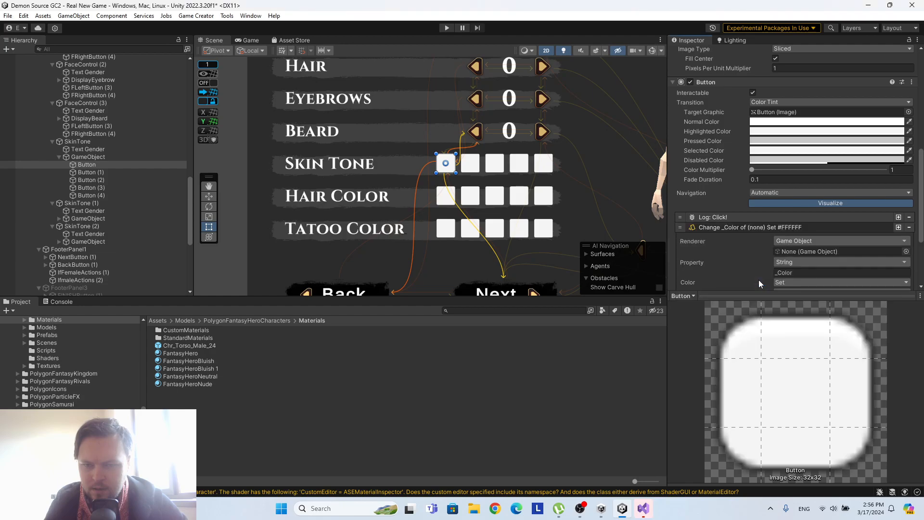
scroll(741, 244, down, 3)
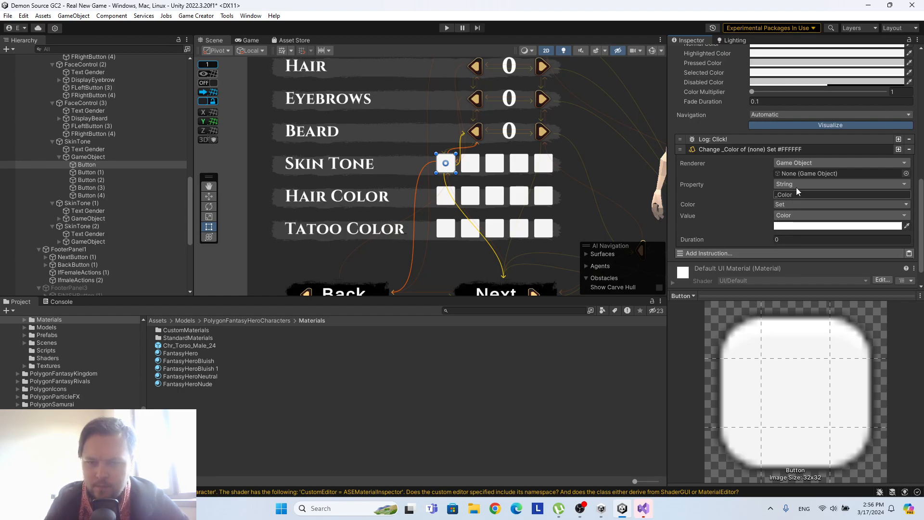
Try to assign the FantasyHeroNude material as the renderer of the Change Material Color instruction.
drag(201, 384, 820, 176)
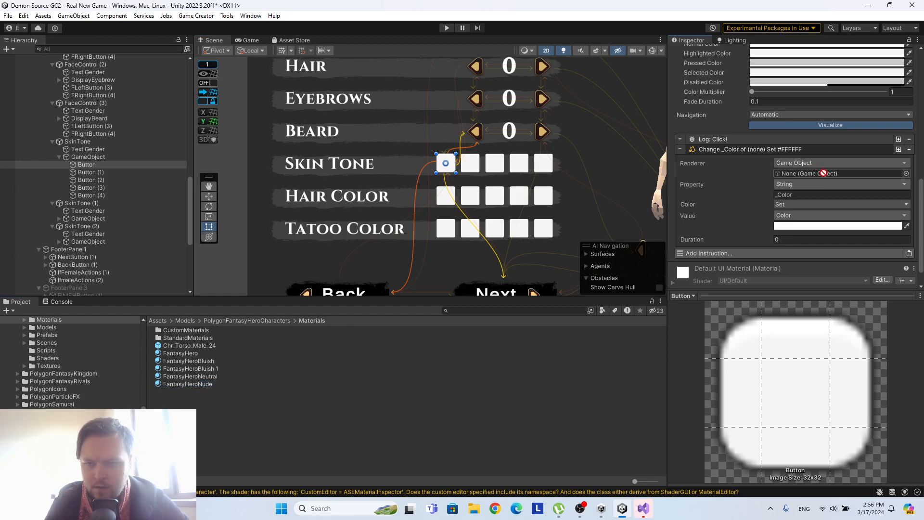
drag(824, 173, 823, 173)
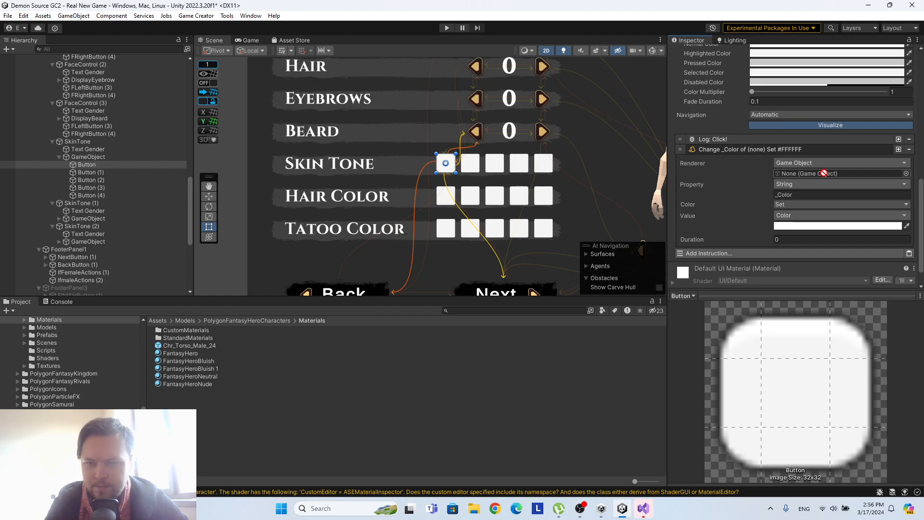
drag(824, 173, 741, 253)
Search the available instructions for others that change a material.
click(741, 252)
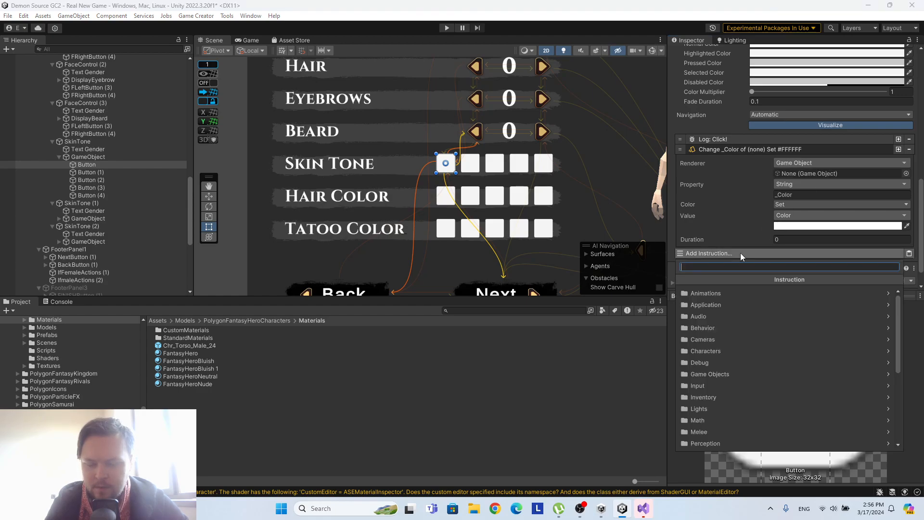
text(change)
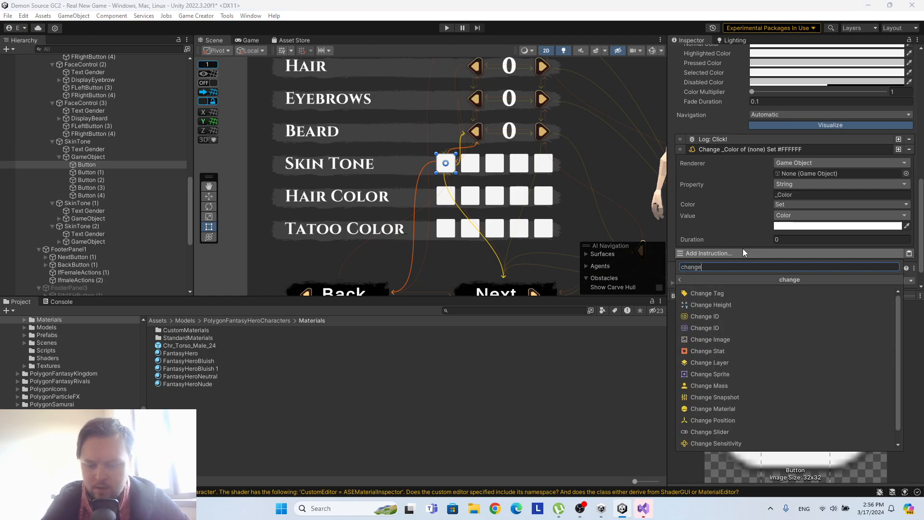
key(BackSpace)
key(BackSpace)
key(BackSpace)
key(BackSpace)
key(BackSpace)
key(BackSpace)
text(materi)
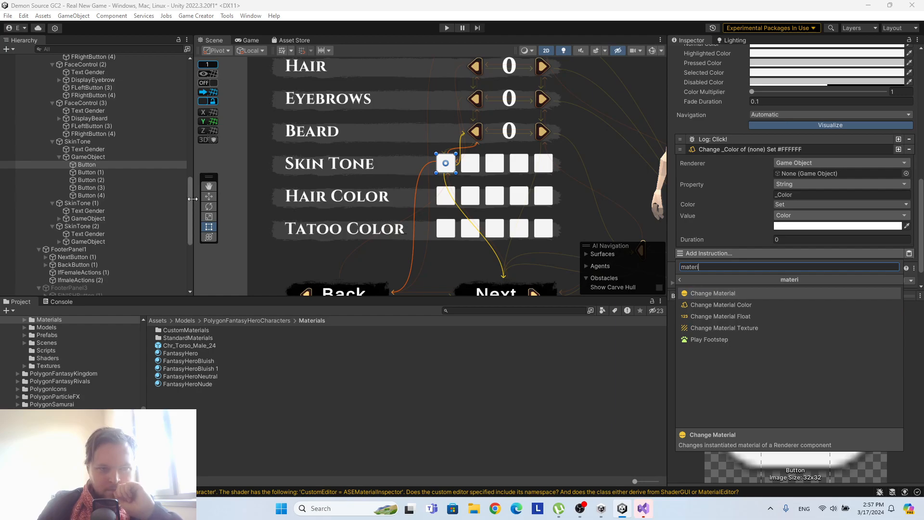
Assign Chr_Torso_Male_00 from Male_03_Torso as the renderer of the Change Material Color instruction.
scroll(191, 236, up, 15)
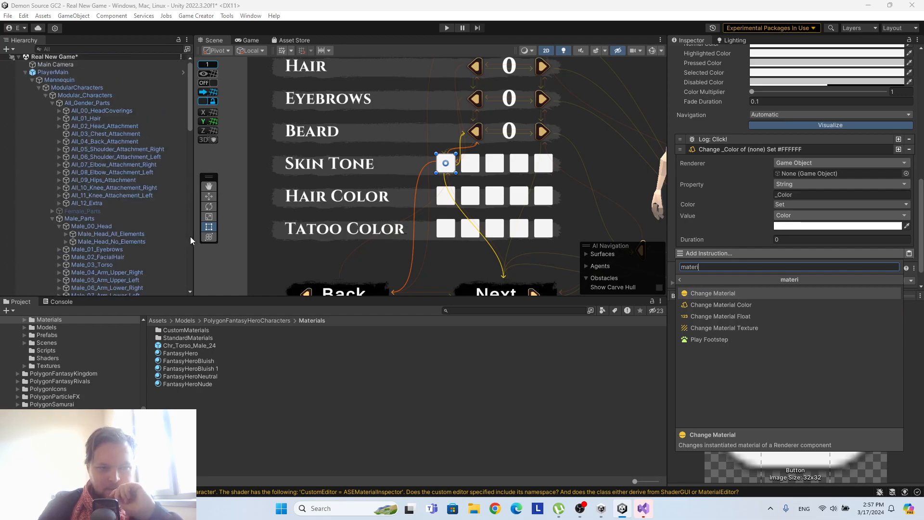
click(58, 208)
click(59, 207)
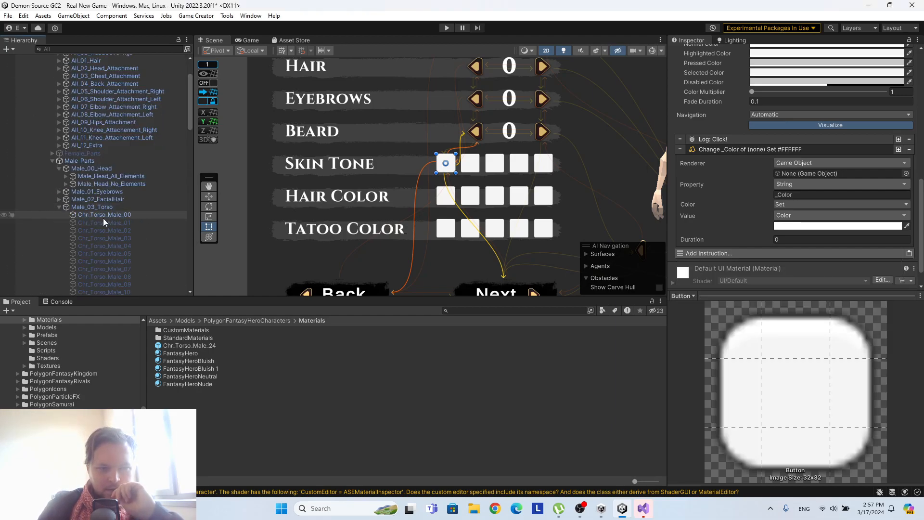
click(117, 216)
drag(117, 216, 824, 174)
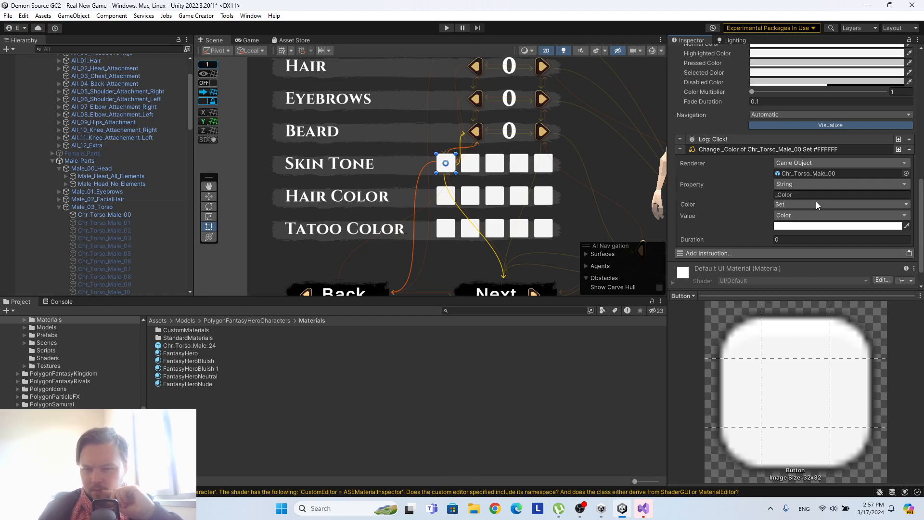
click(813, 173)
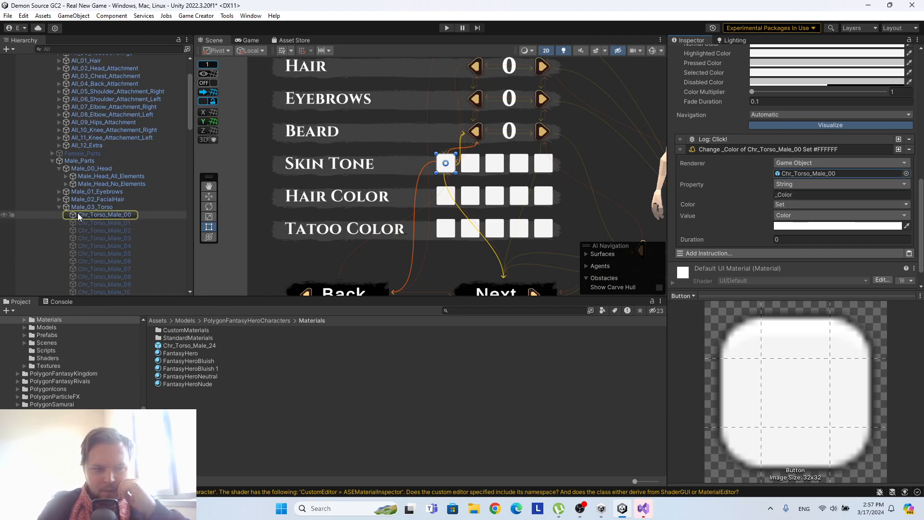
Examine the color property names of the FantasyHeroNude material and the components of the second Skin Tone button.
click(192, 383)
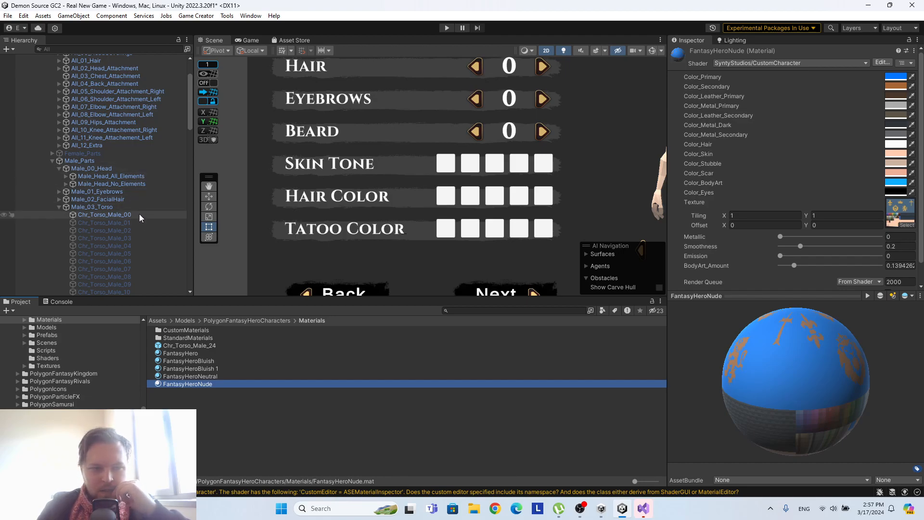
scroll(137, 212, down, 15)
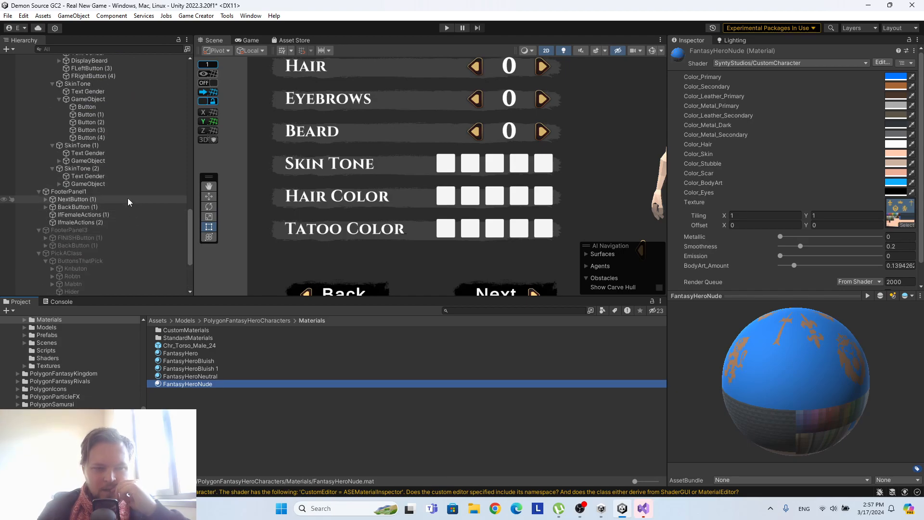
scroll(117, 182, up, 3)
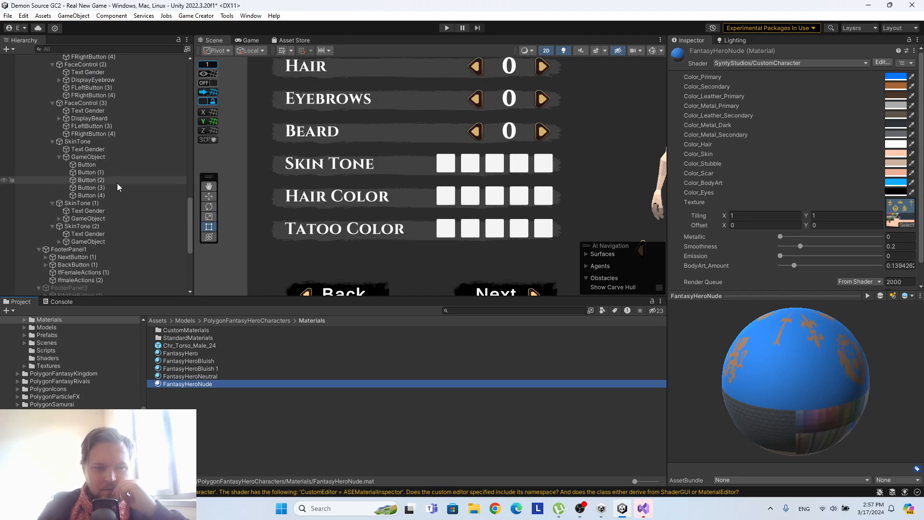
click(103, 173)
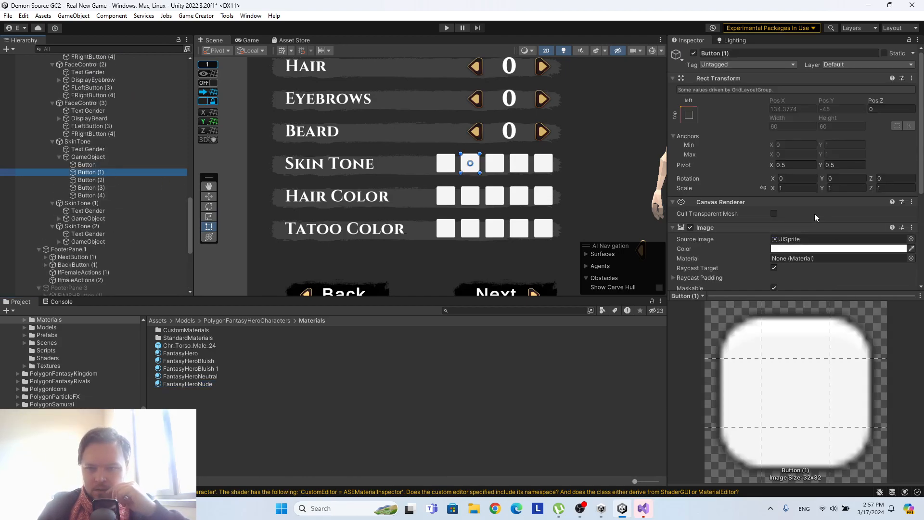
scroll(814, 212, down, 5)
scroll(814, 212, up, 4)
Set the material property of the first Skin Tone button's color instruction to Color_Skin.
click(73, 165)
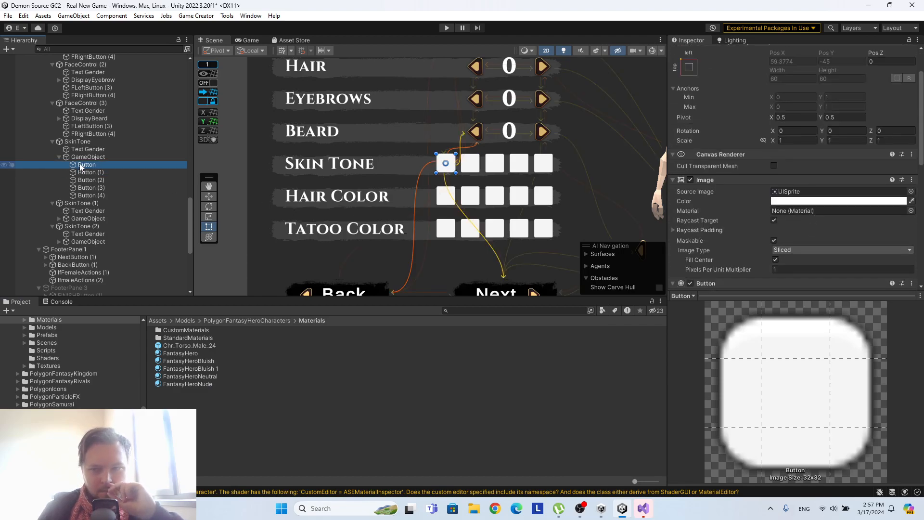
scroll(772, 202, down, 10)
click(808, 168)
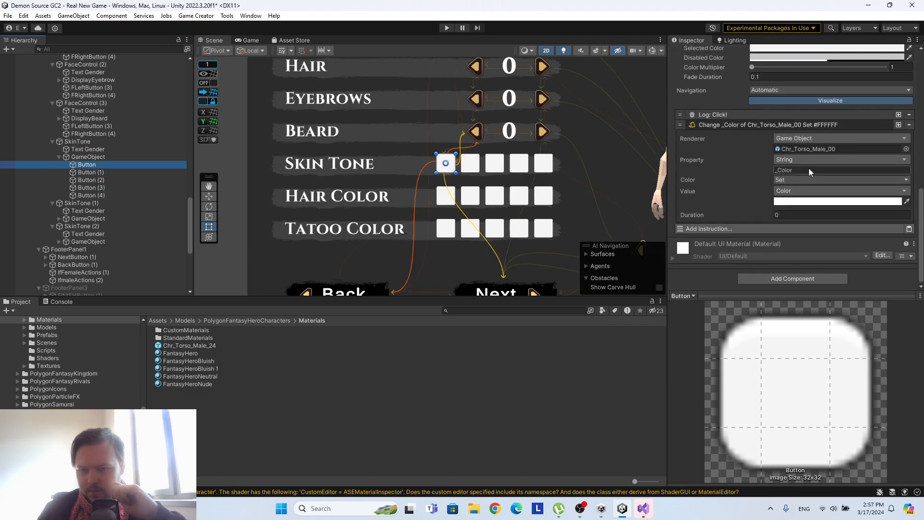
key(Delete)
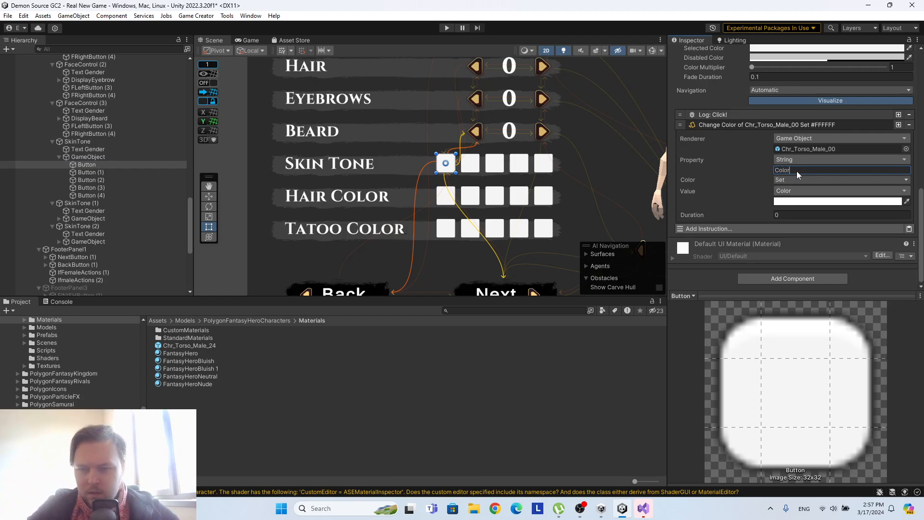
text(_)
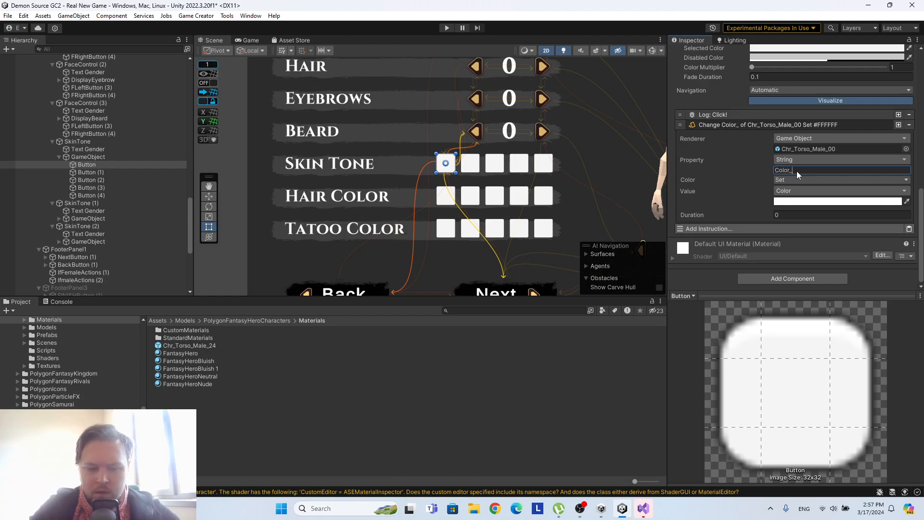
text(Skin)
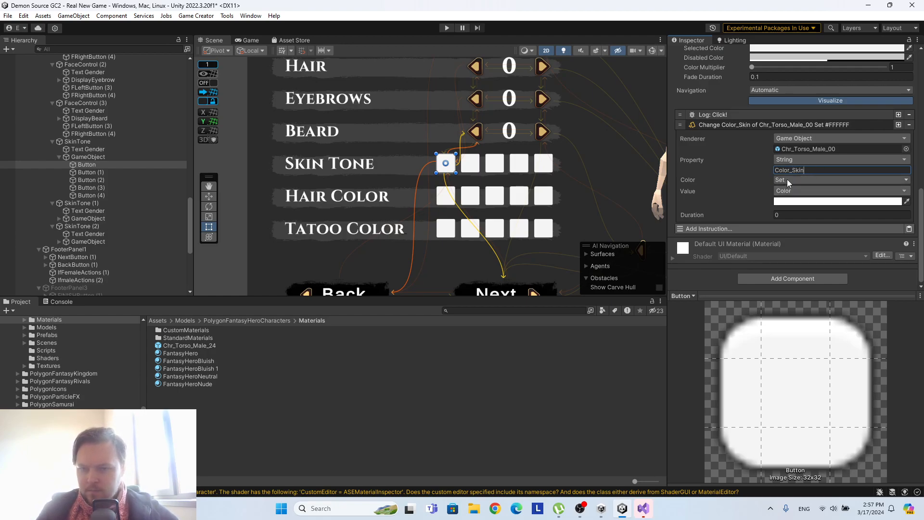
Run the scene, test the first Skin Tone button on the character and stop the run.
click(445, 28)
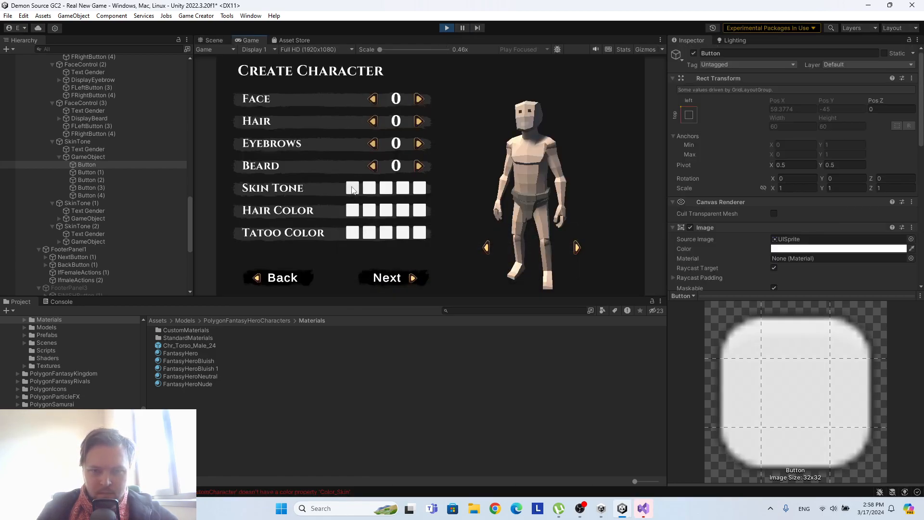
click(355, 191)
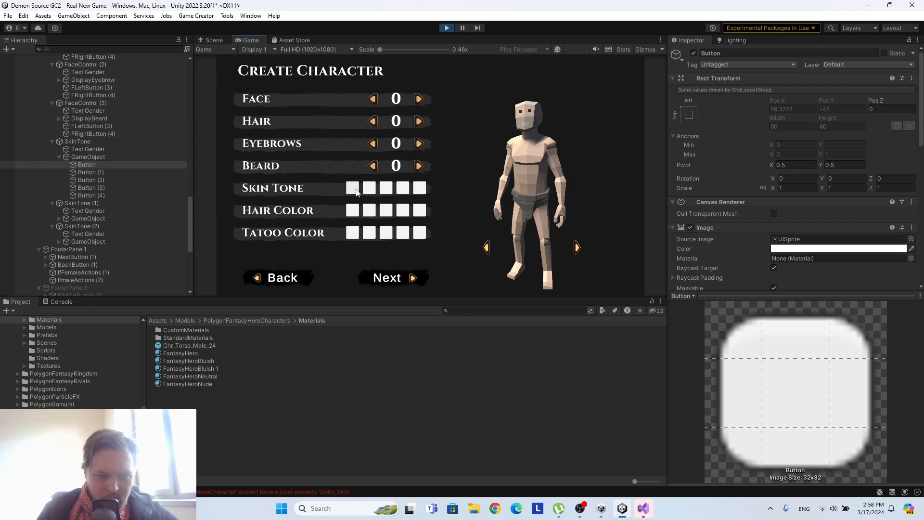
click(446, 29)
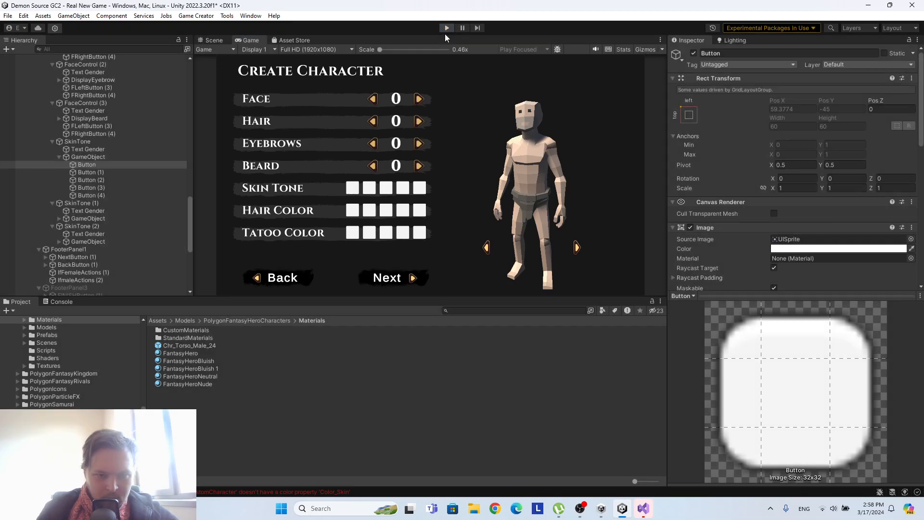
Compare the FantasyHeroNude material's color property names with the property in the first Skin Tone button's instruction.
click(203, 383)
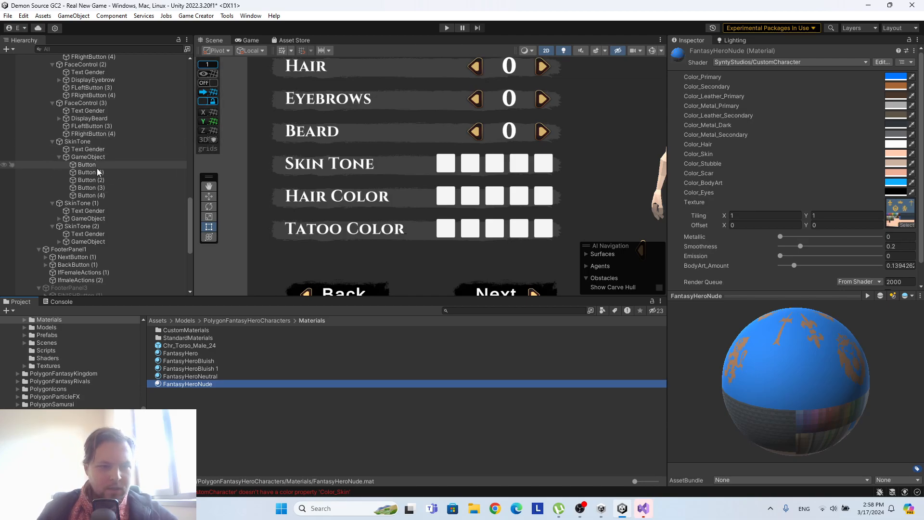
click(87, 164)
scroll(750, 191, down, 10)
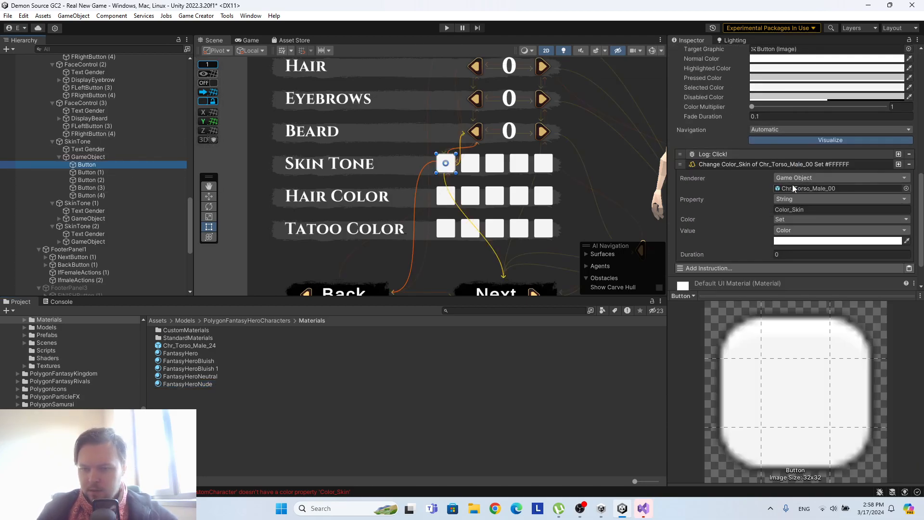
Change the material property of the first Skin Tone button's color instruction to _Skin and test the button in a run.
click(796, 210)
key(BackSpace)
click(450, 27)
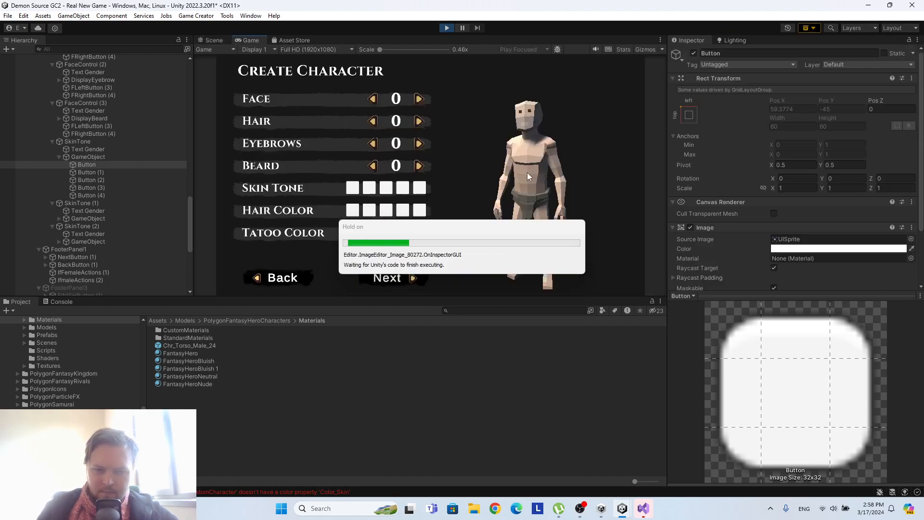
click(353, 190)
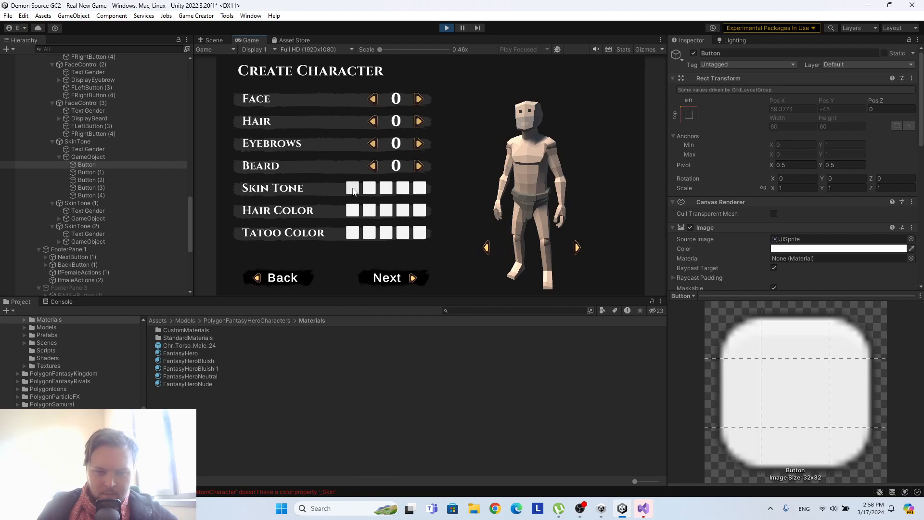
click(447, 28)
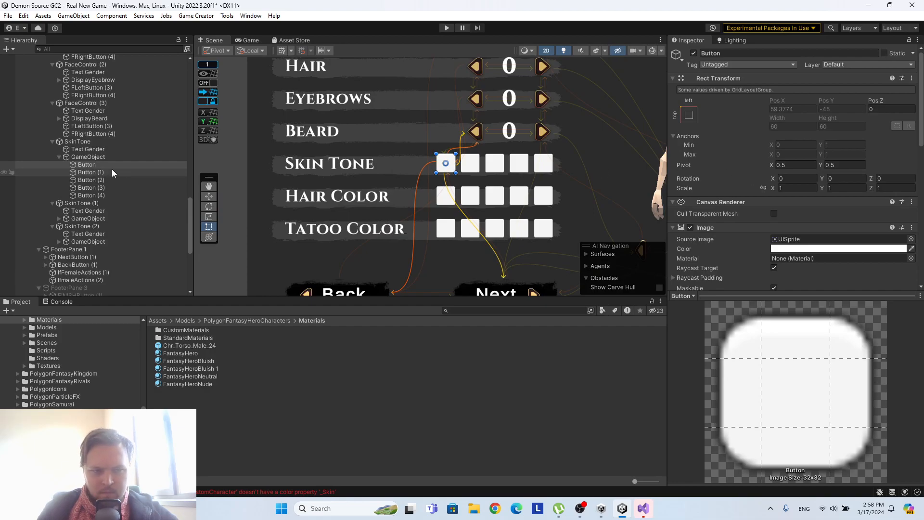
Add an Invoke Method instruction with one empty method entry to the first Skin Tone button.
click(181, 384)
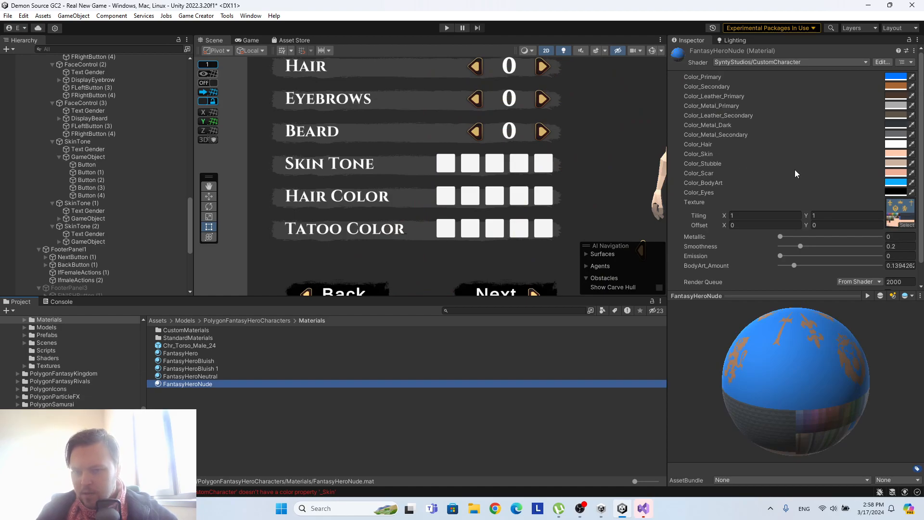
scroll(795, 170, down, 2)
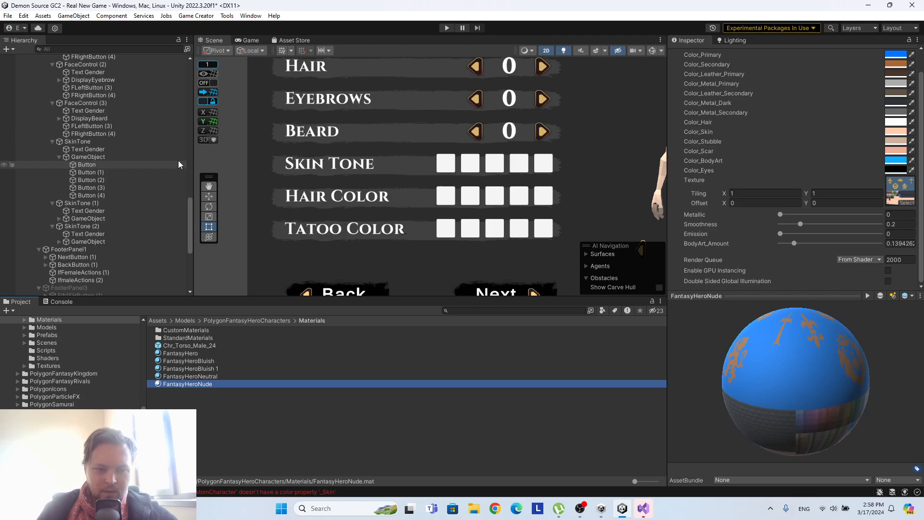
click(135, 163)
scroll(703, 211, down, 5)
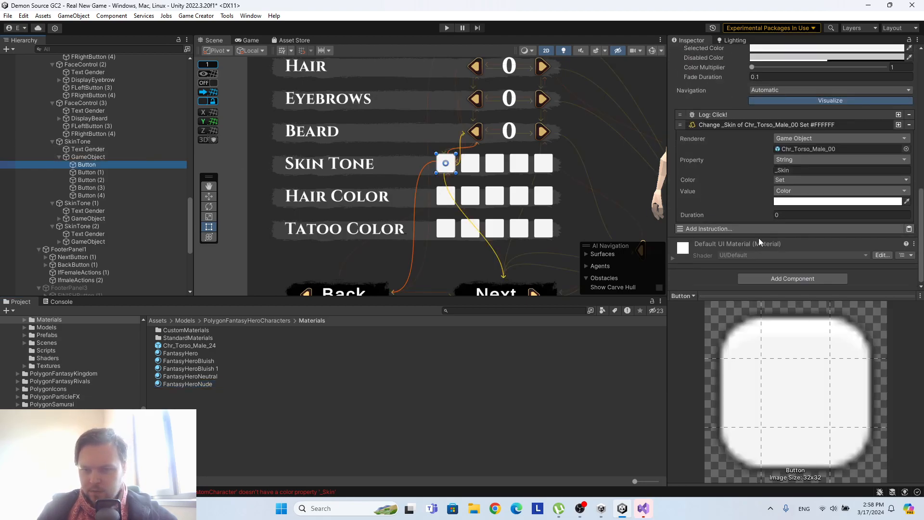
click(751, 227)
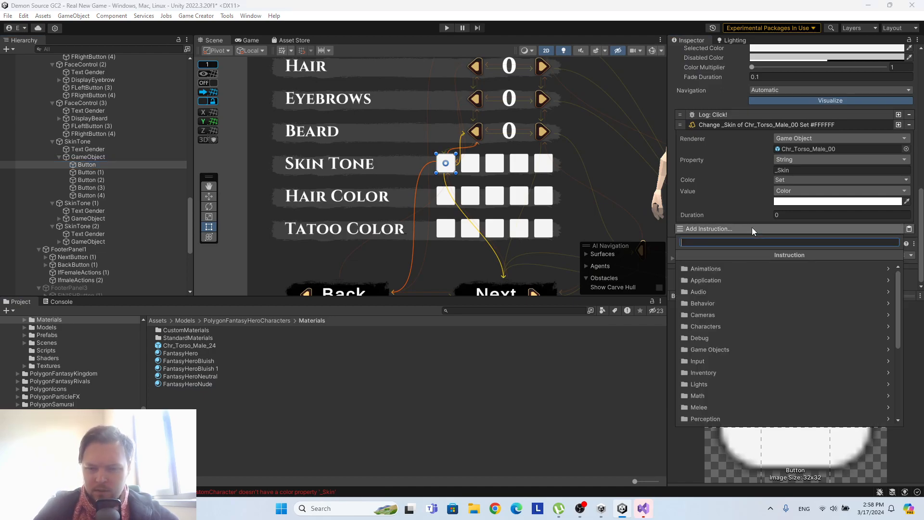
scroll(785, 292, down, 5)
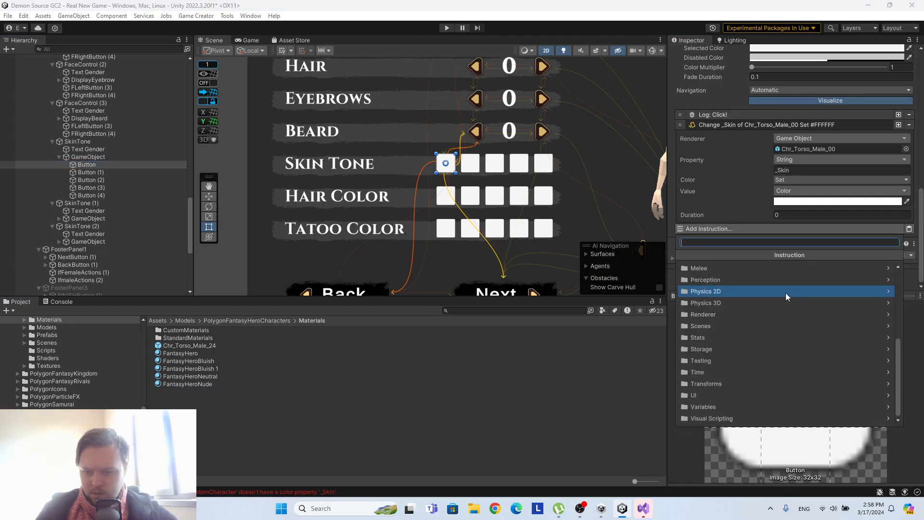
click(719, 417)
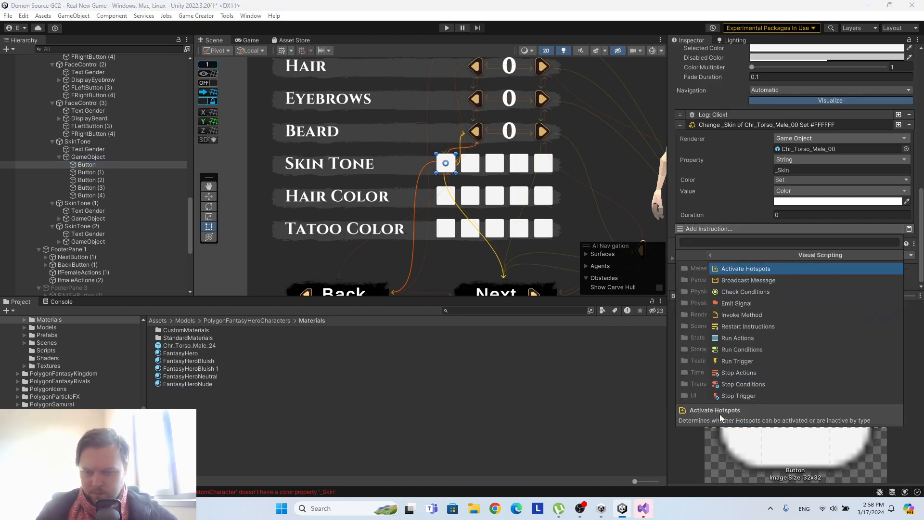
click(755, 315)
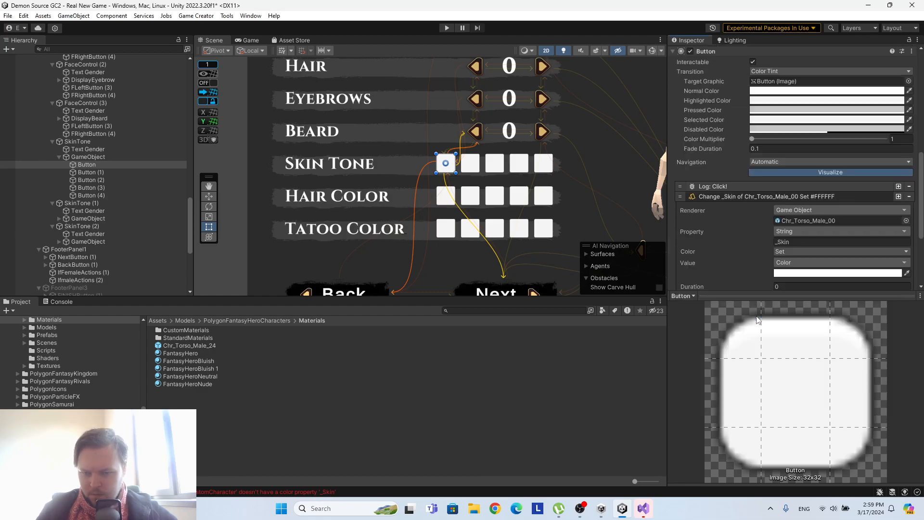
scroll(775, 224, down, 3)
click(884, 214)
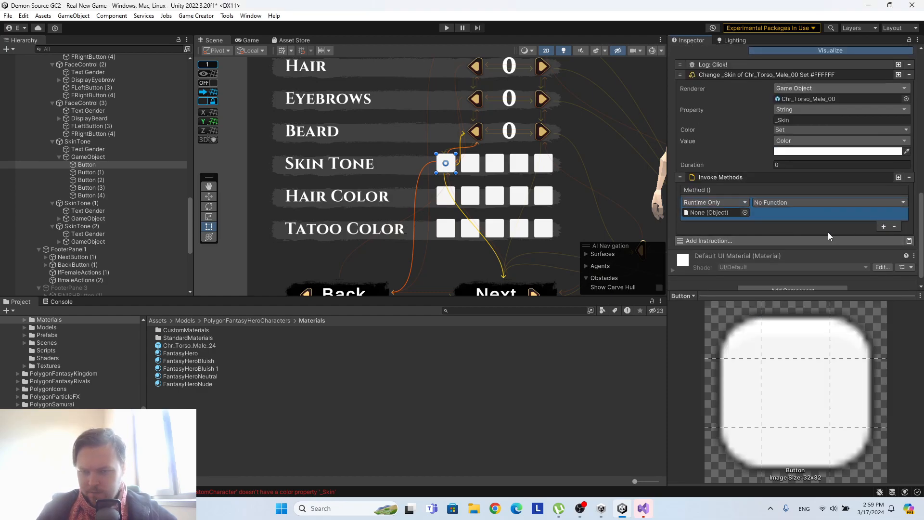
Assign the FantasyHeroNude material to the method entry and choose its string name function.
drag(192, 384, 721, 216)
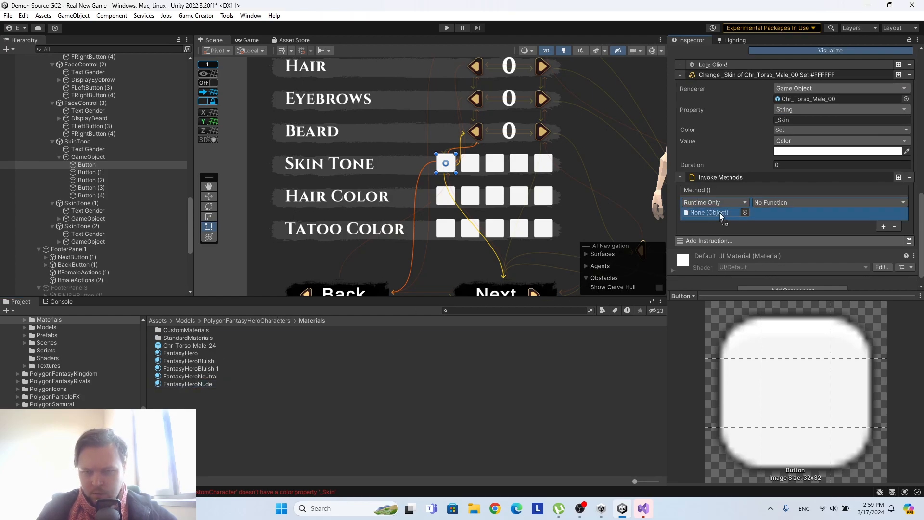
click(791, 203)
mouse_move(790, 233)
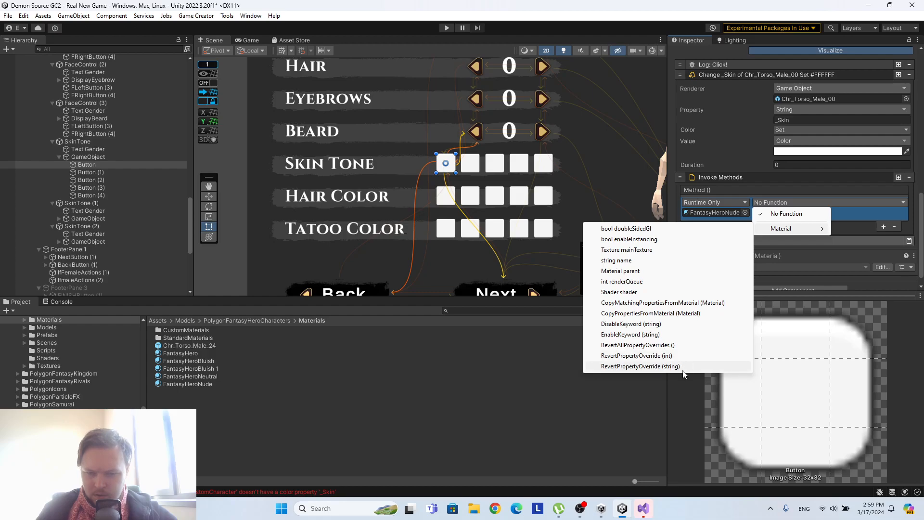
click(636, 262)
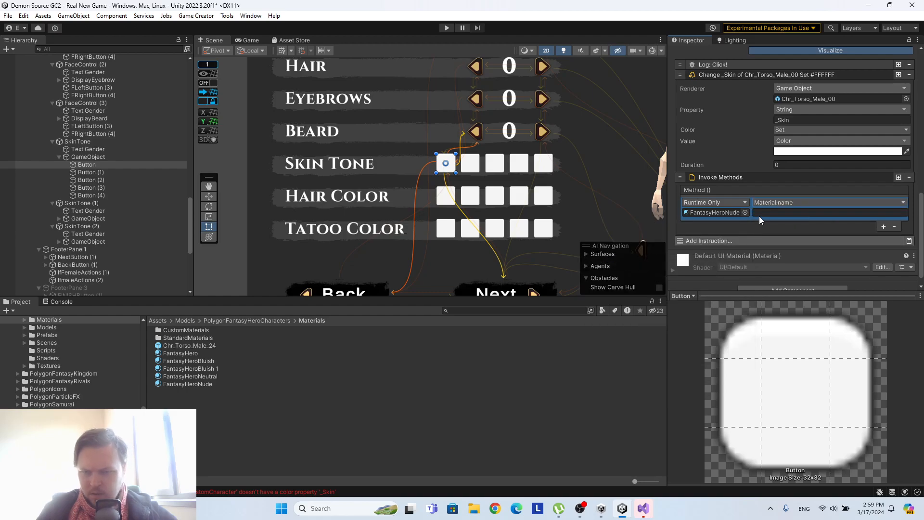
Compare the functions offered for the material with the color properties of FantasyHeroNude.
click(772, 203)
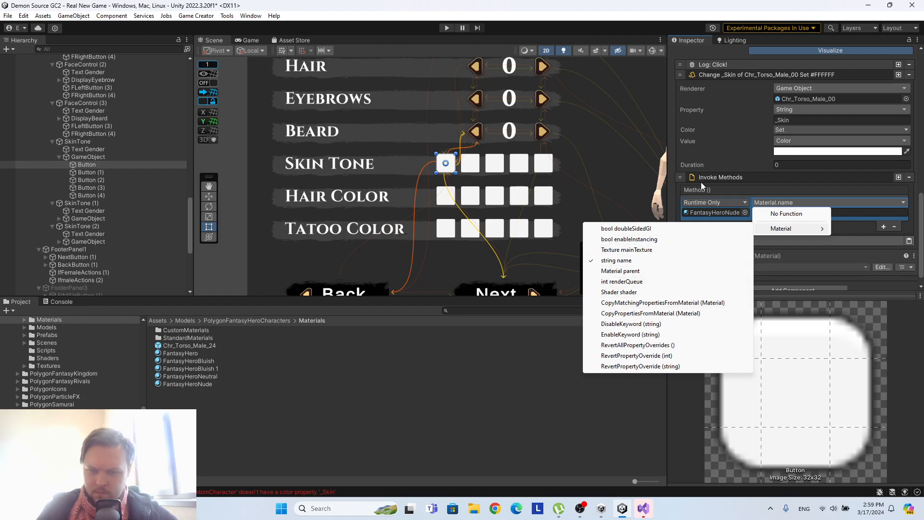
click(215, 383)
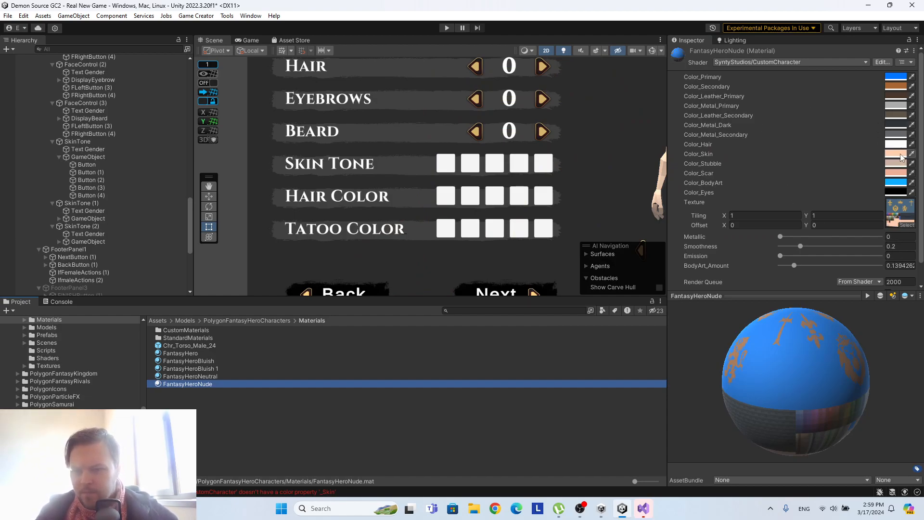
scroll(833, 199, down, 1)
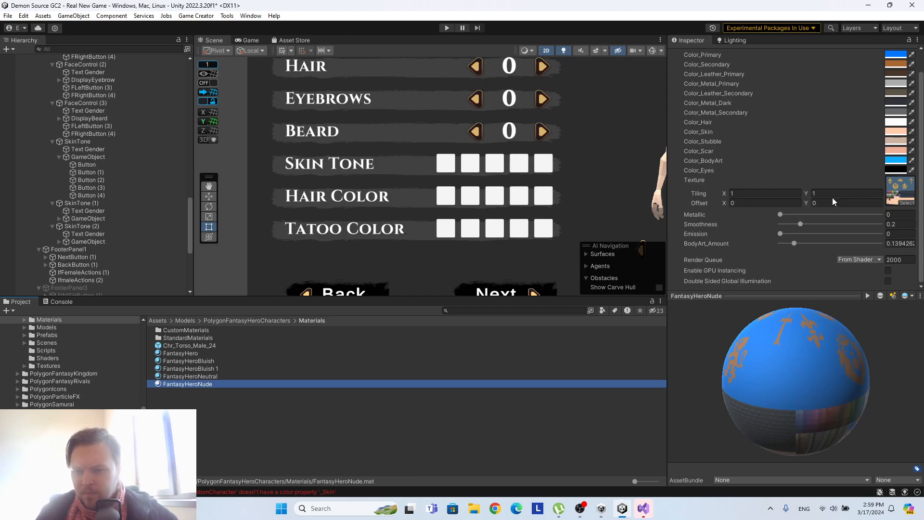
scroll(832, 199, up, 1)
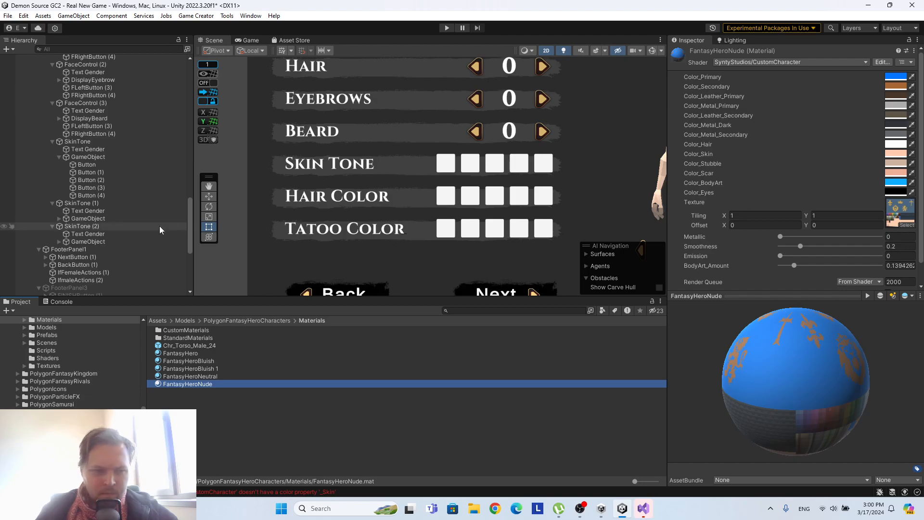
Switch the function of the first Skin Tone button's method entry to CopyPropertiesFromMaterial.
click(110, 167)
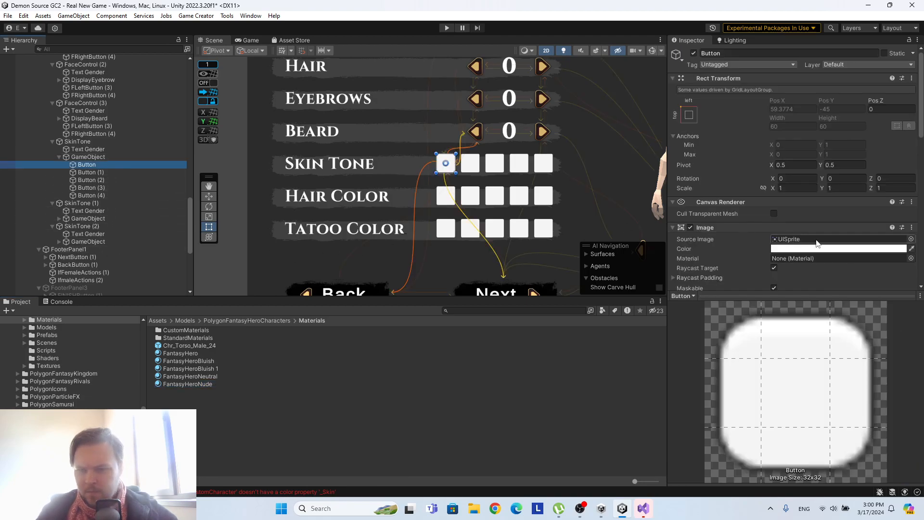
scroll(817, 243, down, 10)
scroll(817, 244, down, 3)
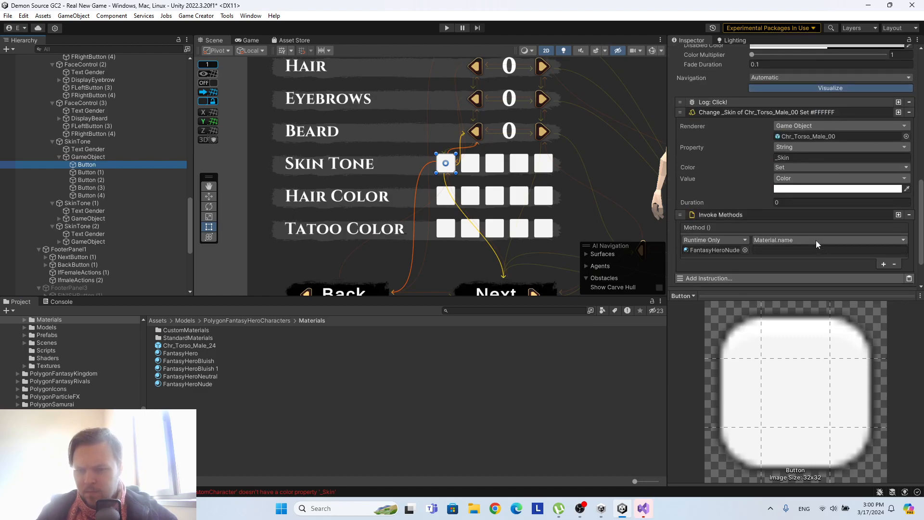
click(729, 240)
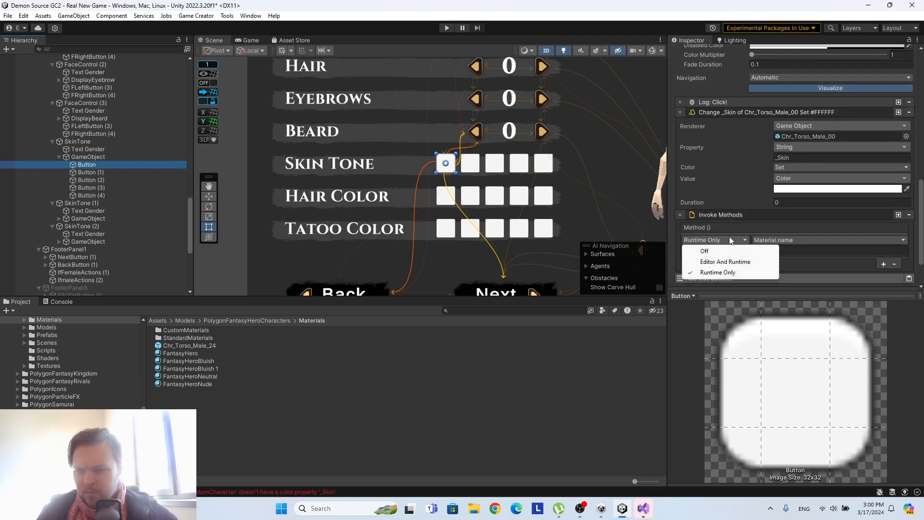
click(816, 270)
click(788, 240)
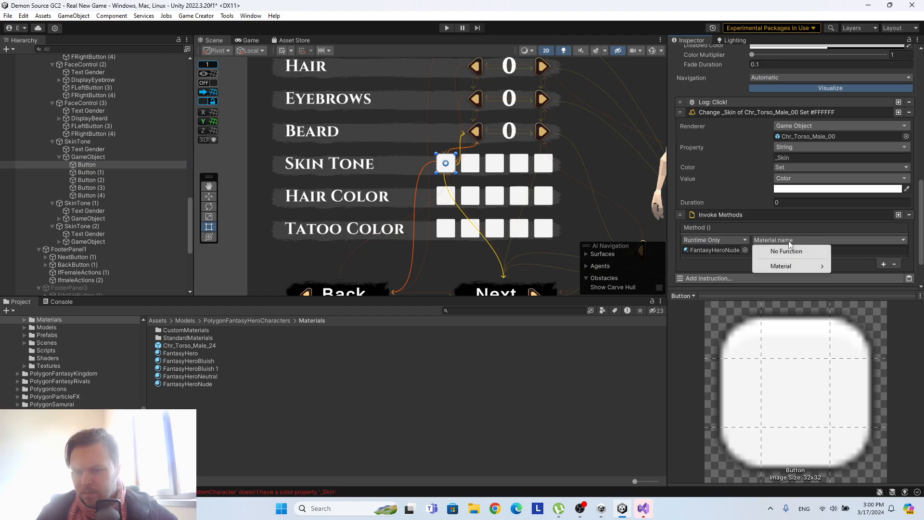
mouse_move(789, 267)
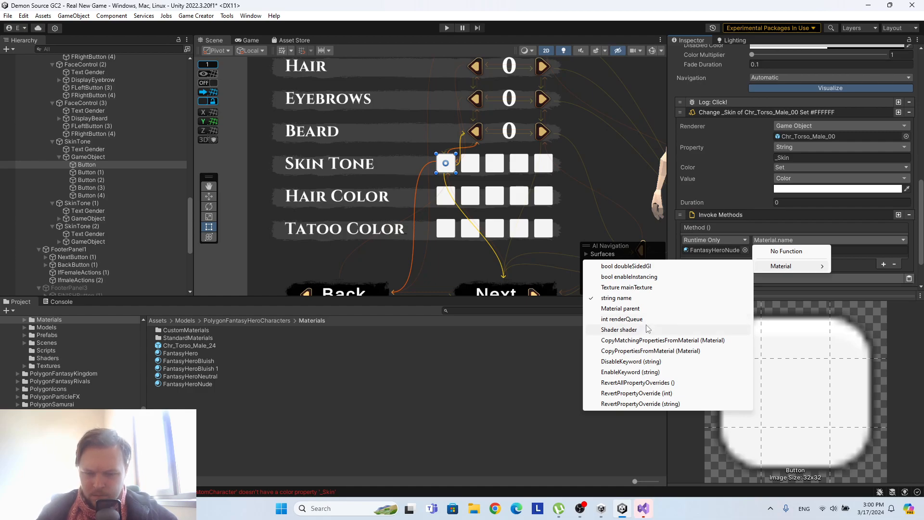
click(664, 351)
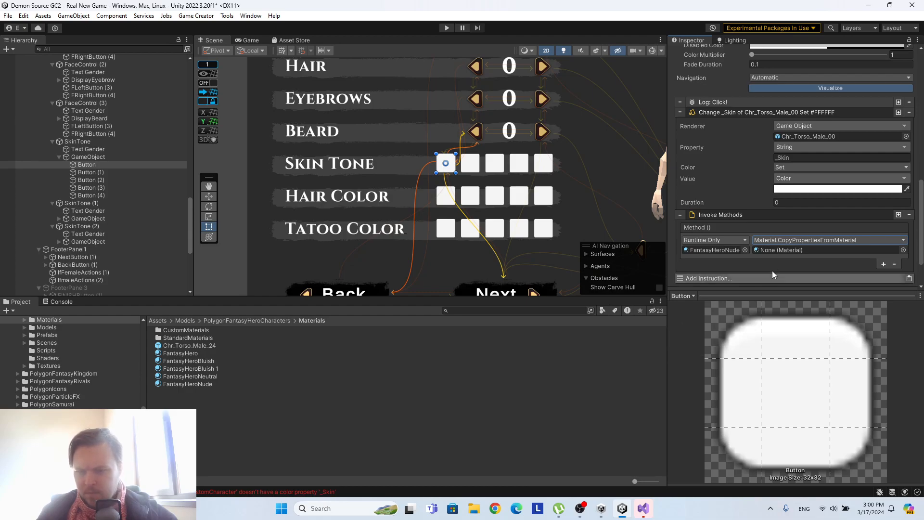
Try the mainTexture function in the method entry and delete the whole Invoke Methods instruction.
click(769, 240)
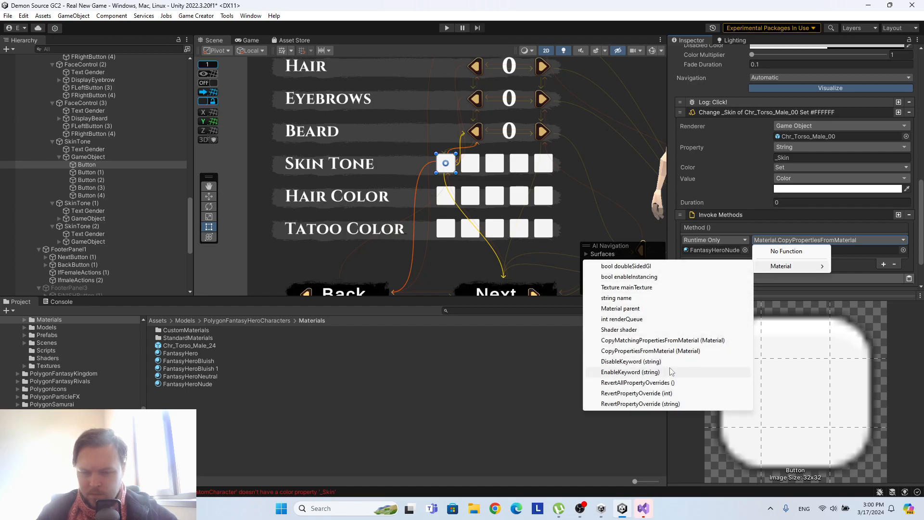
click(660, 288)
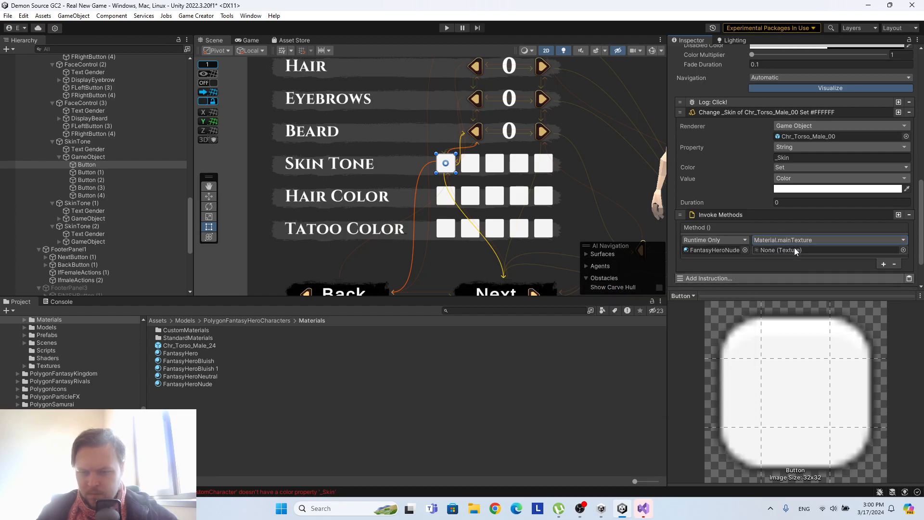
click(883, 264)
click(894, 286)
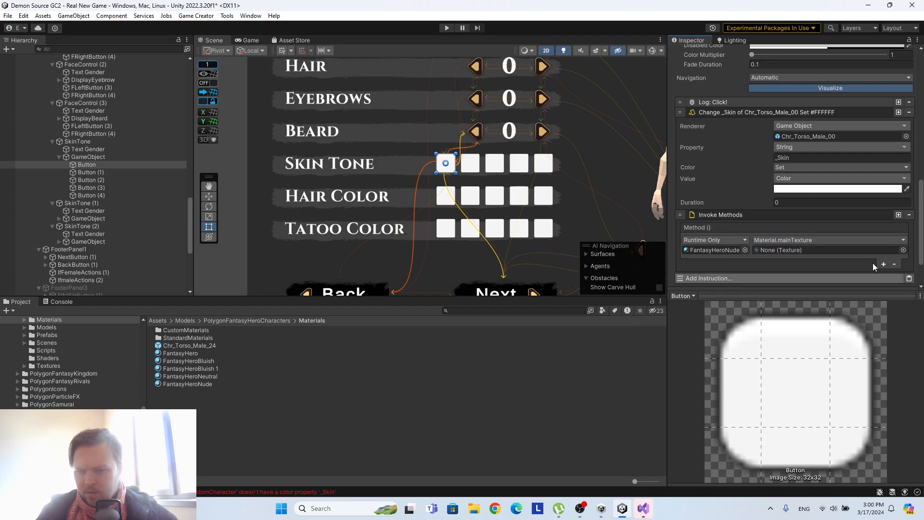
click(909, 215)
Look through the Visual Scripting and Renderer instructions available for the first Skin Tone button without adding one.
click(799, 230)
scroll(712, 365, down, 10)
click(735, 420)
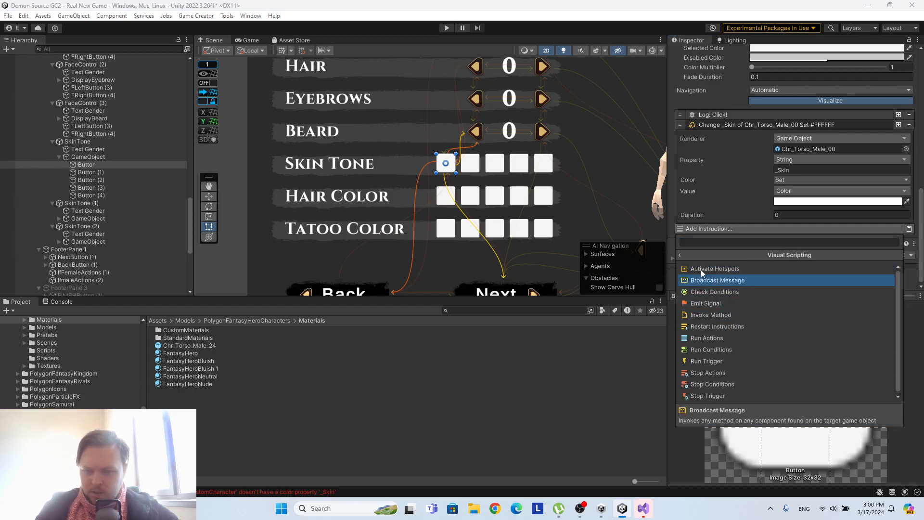
click(680, 255)
scroll(752, 364, up, 3)
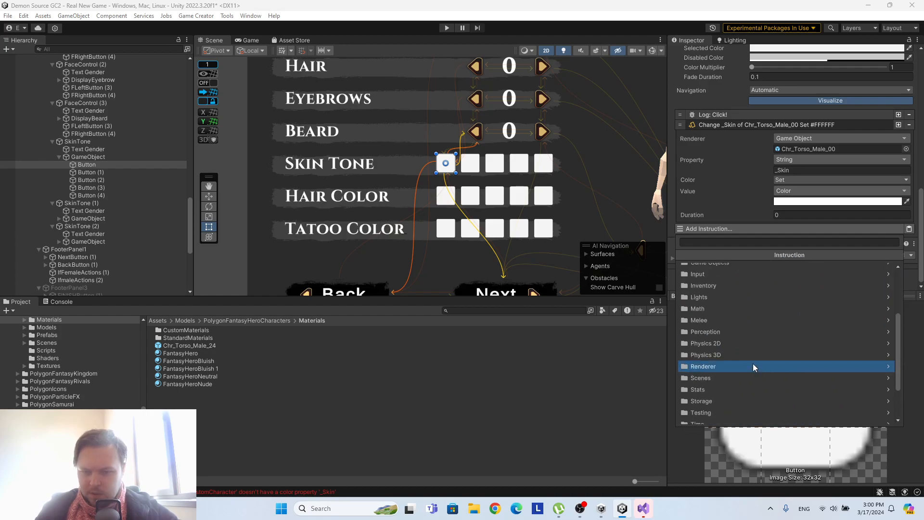
scroll(715, 329, down, 3)
click(724, 324)
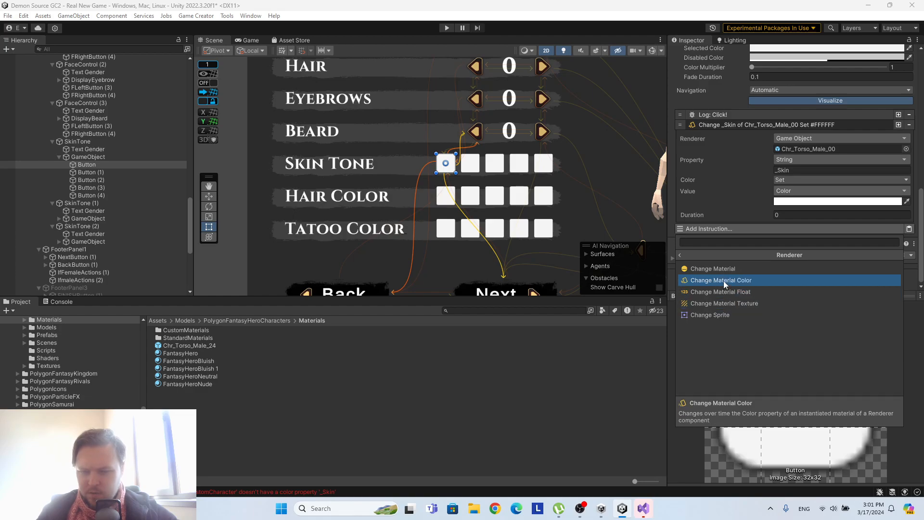
click(737, 188)
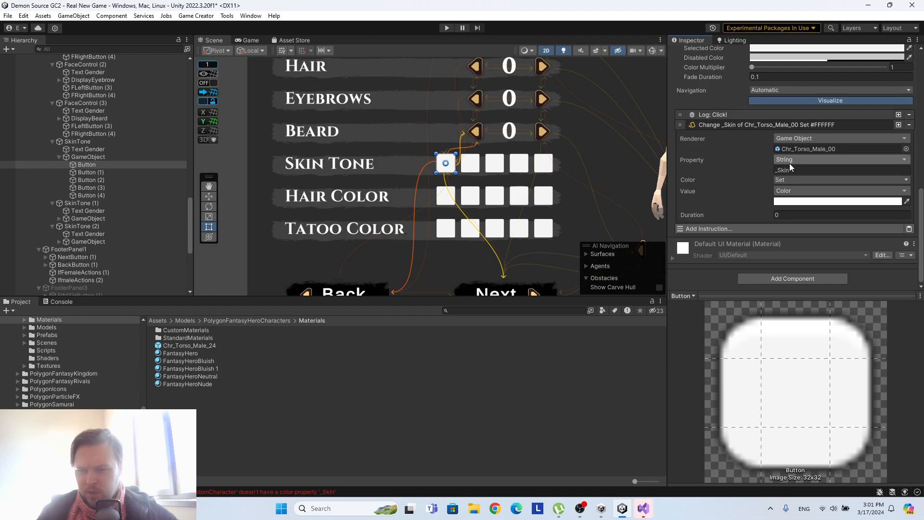
Search the Renderer source options of the Change _Skin instruction for "mat" and browse the Transforms and Perception categories without choosing one.
click(791, 138)
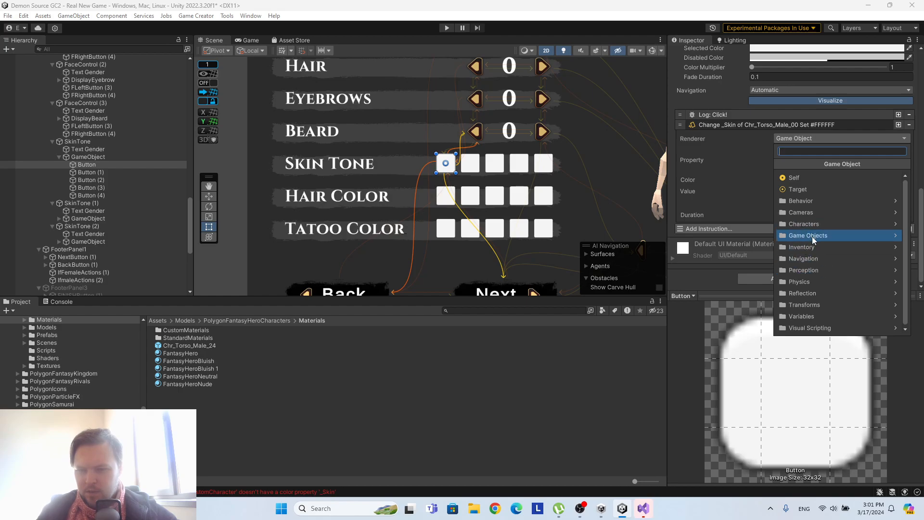
text(mat)
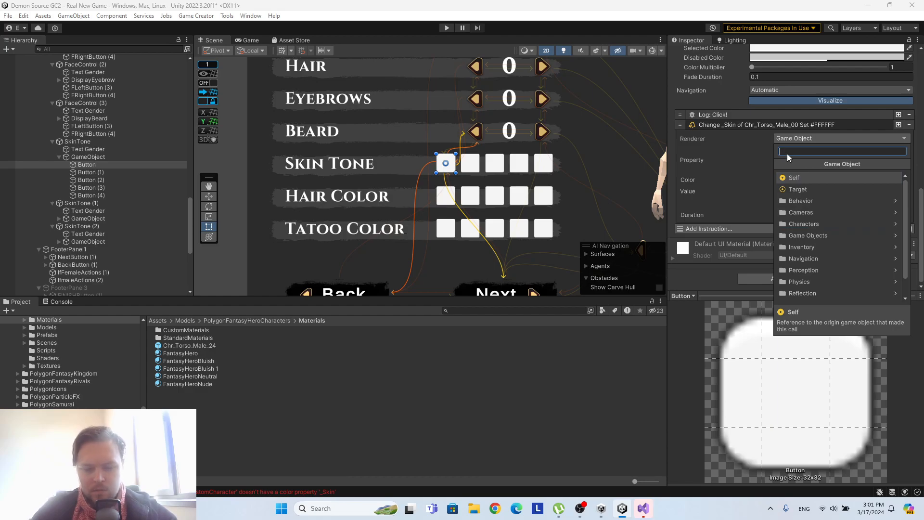
key(BackSpace)
key(BackSpace)
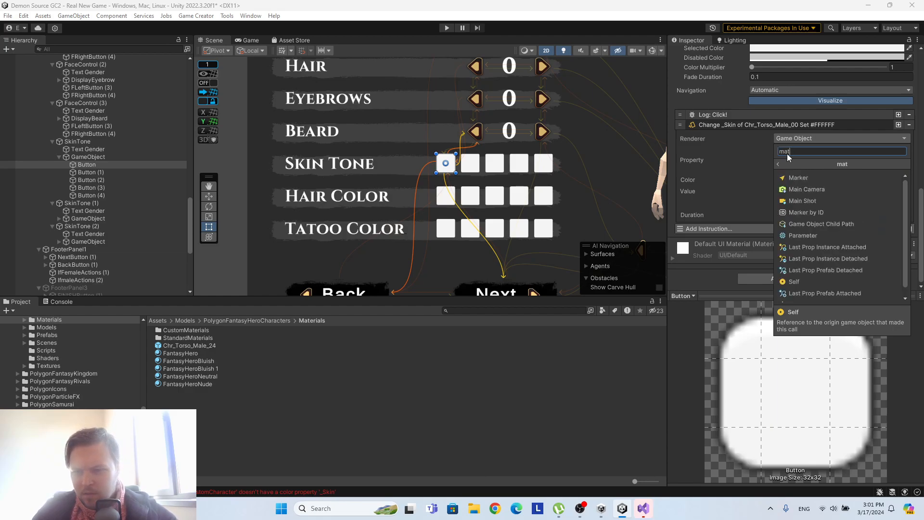
key(BackSpace)
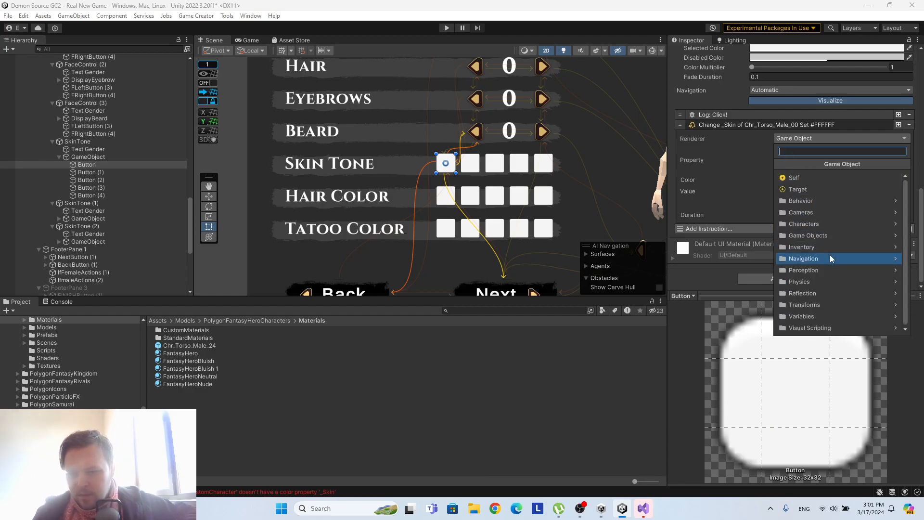
click(829, 304)
click(777, 164)
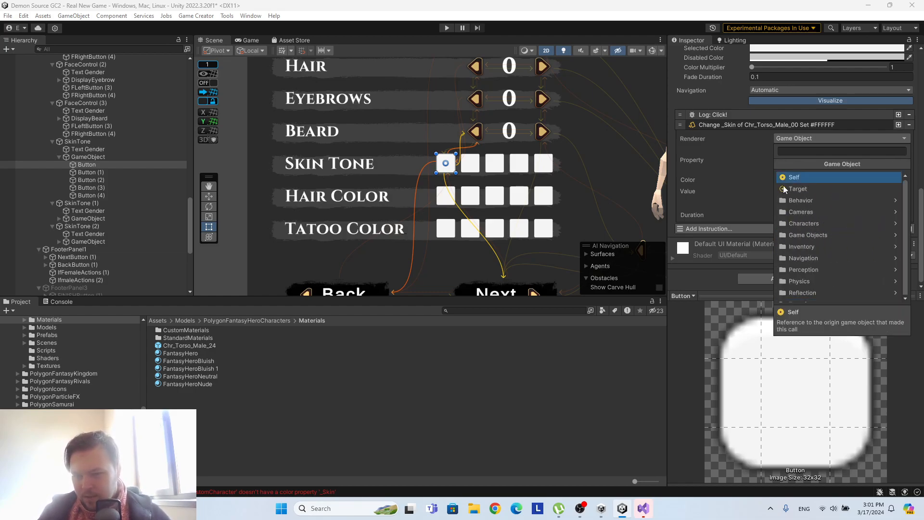
click(809, 268)
click(776, 164)
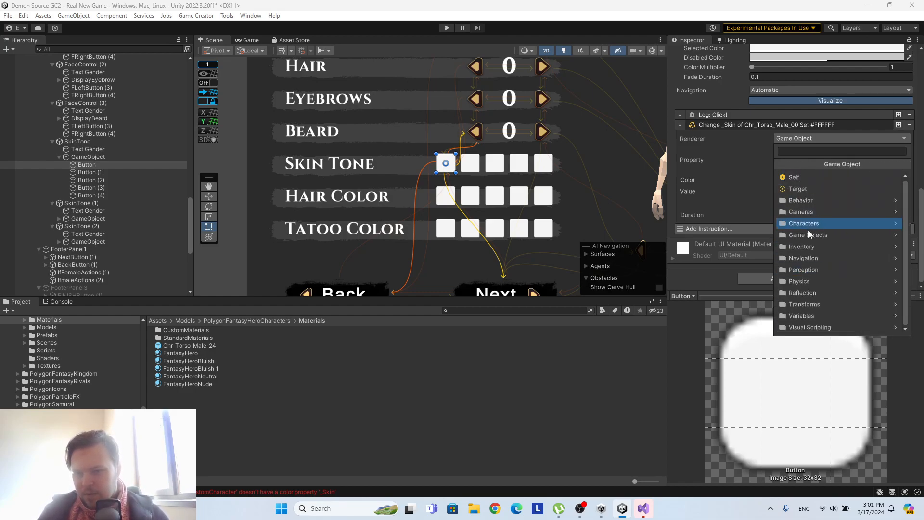
click(735, 181)
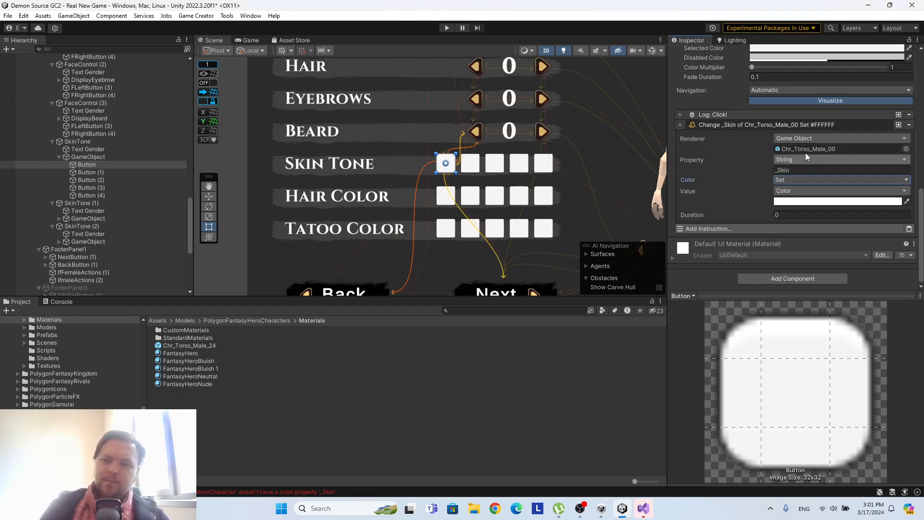
Check the source types offered for the Renderer and the Property of the Change _Skin instruction, keeping Game Object and String.
click(813, 137)
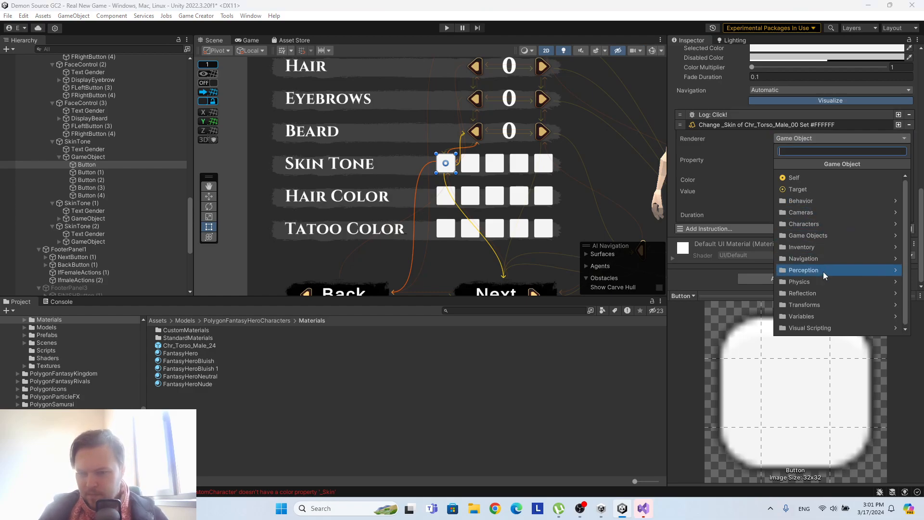
click(712, 169)
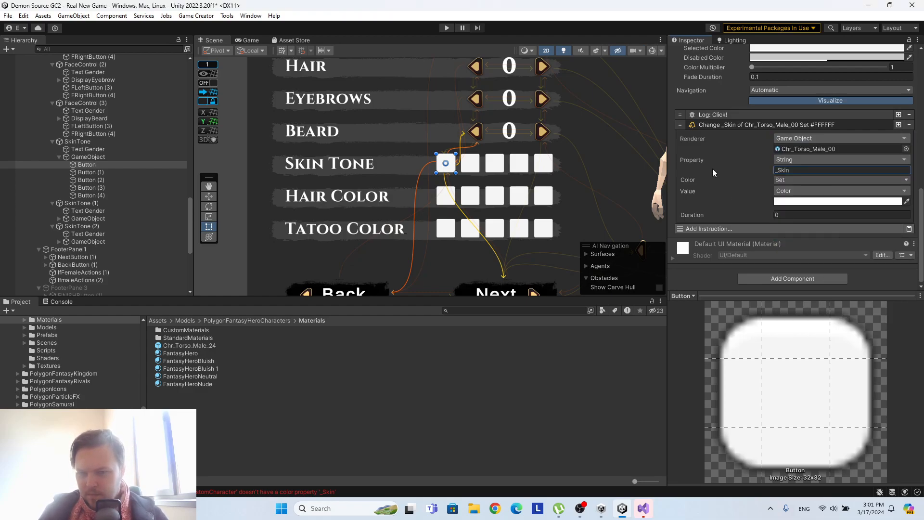
click(812, 159)
click(742, 171)
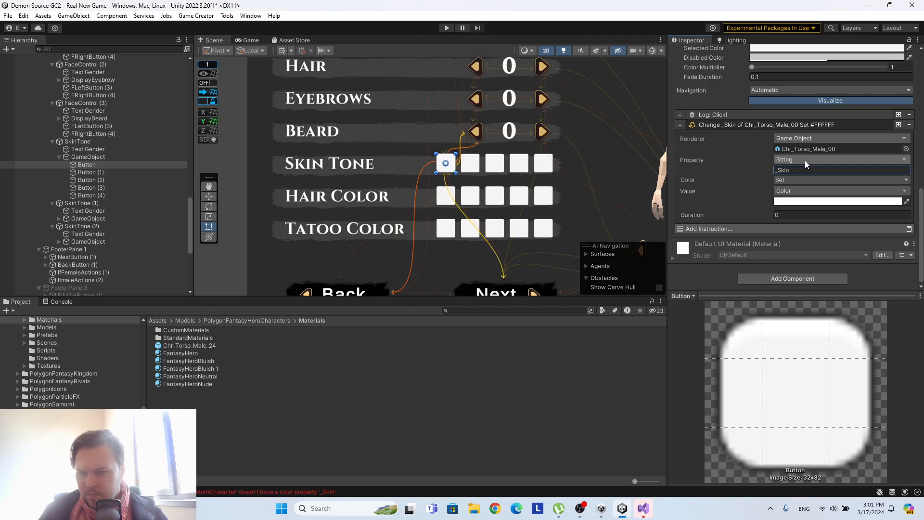
Review the FantasyHeroNude material's color properties and open its SyntyStudios/CustomCharacter shader for editing.
click(189, 384)
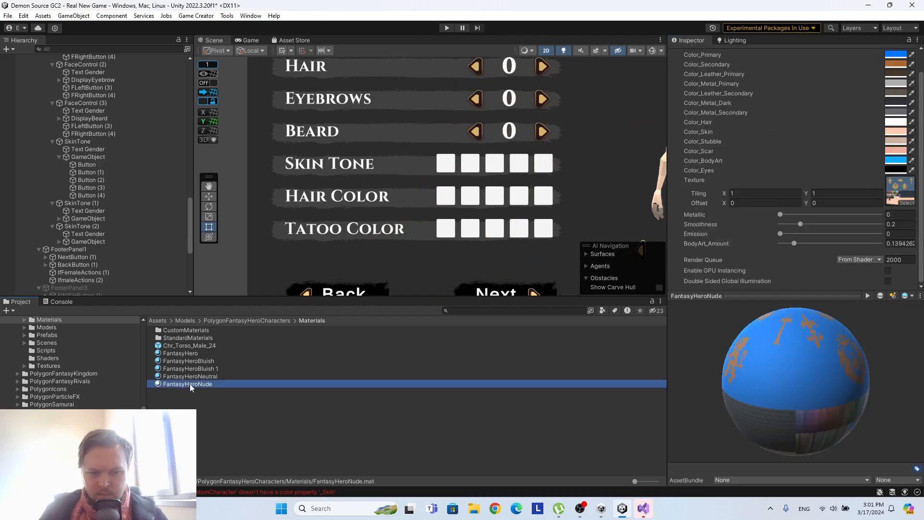
scroll(785, 199, up, 1)
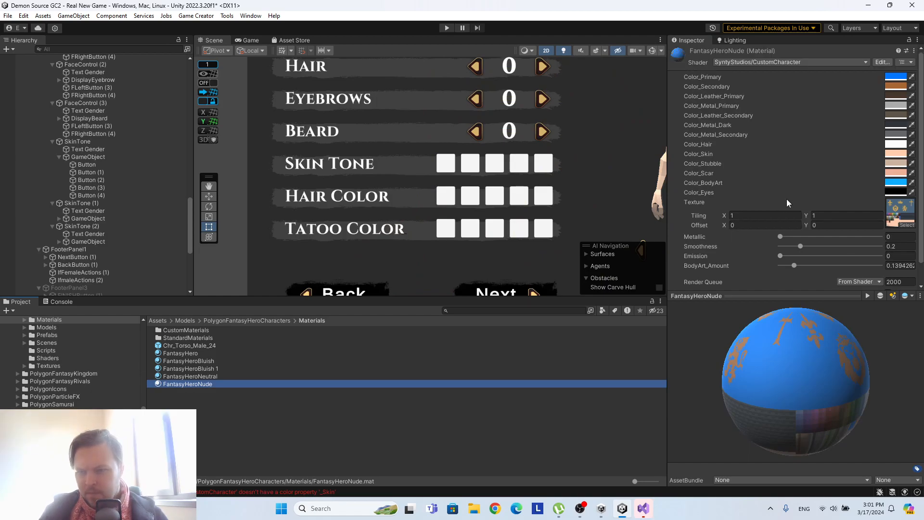
click(881, 63)
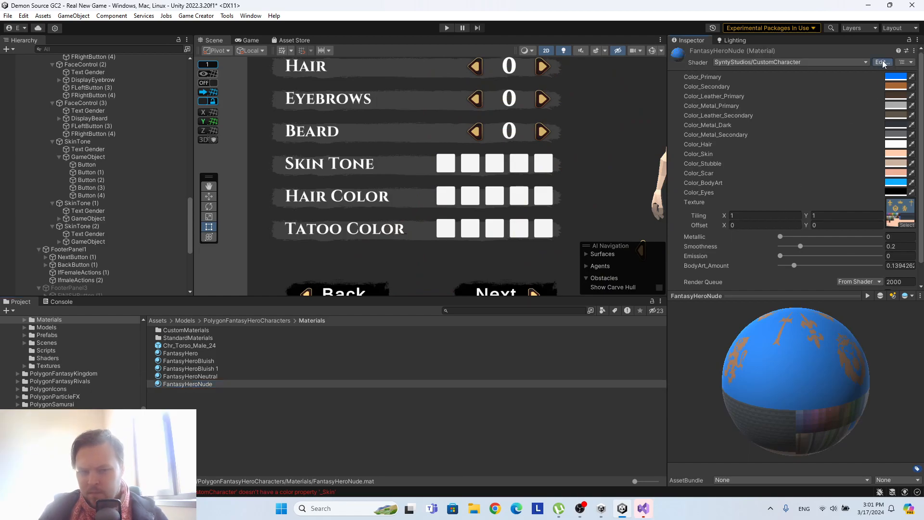
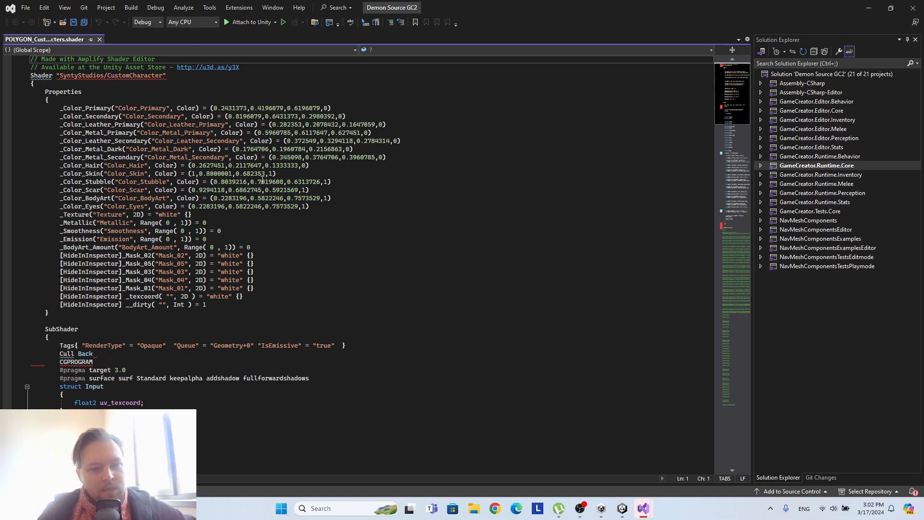
Identify the skin color property name _Color_Skin in the shader code and switch back to Unity.
drag(60, 174, 101, 175)
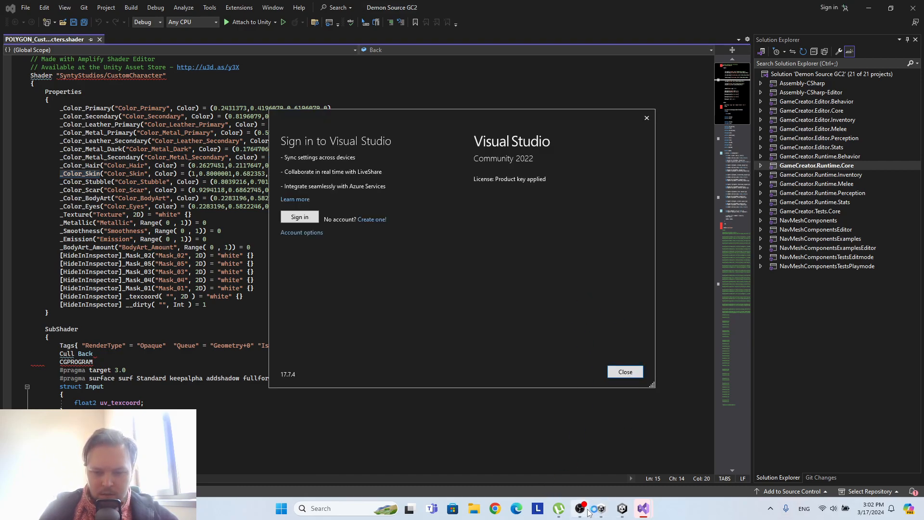
mouse_move(622, 508)
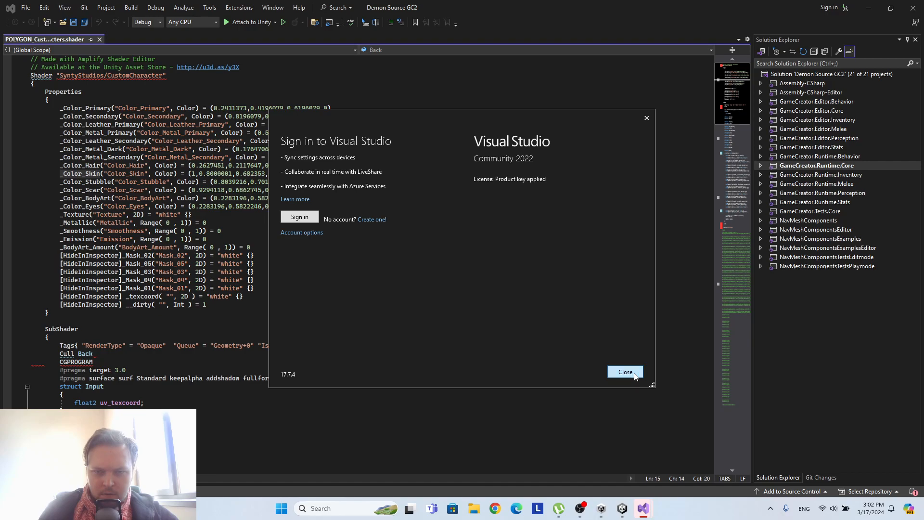
click(625, 372)
click(623, 510)
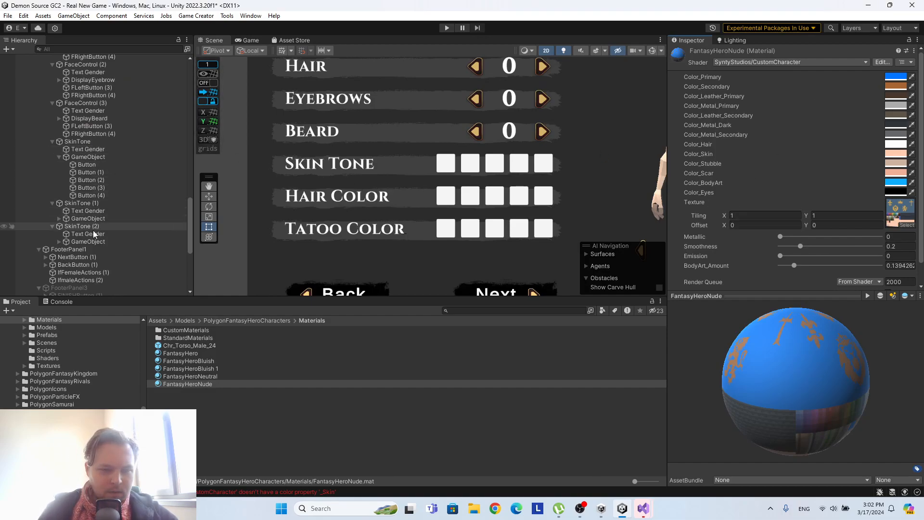
Set the property name in the first Skin Tone button's color change instruction to _Color_Slin.
click(89, 165)
scroll(798, 247, down, 10)
click(796, 169)
text(67.162)
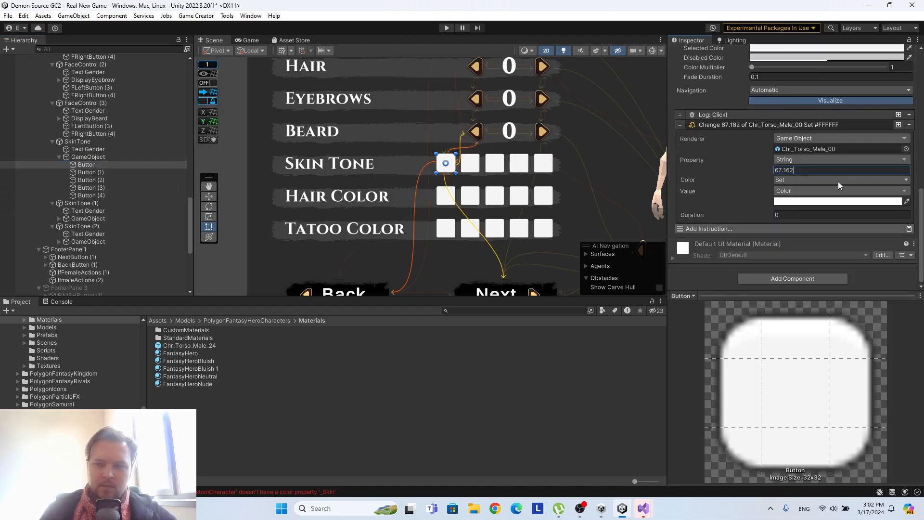
key(BackSpace)
key(BackSpace)
key(BackSpace)
key(BackSpace)
key(BackSpace)
key(BackSpace)
text(_)
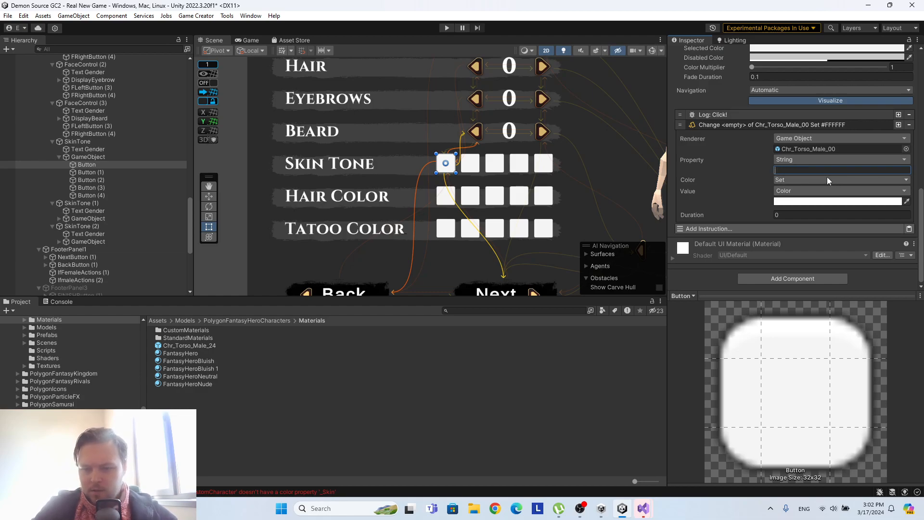
text(Colo)
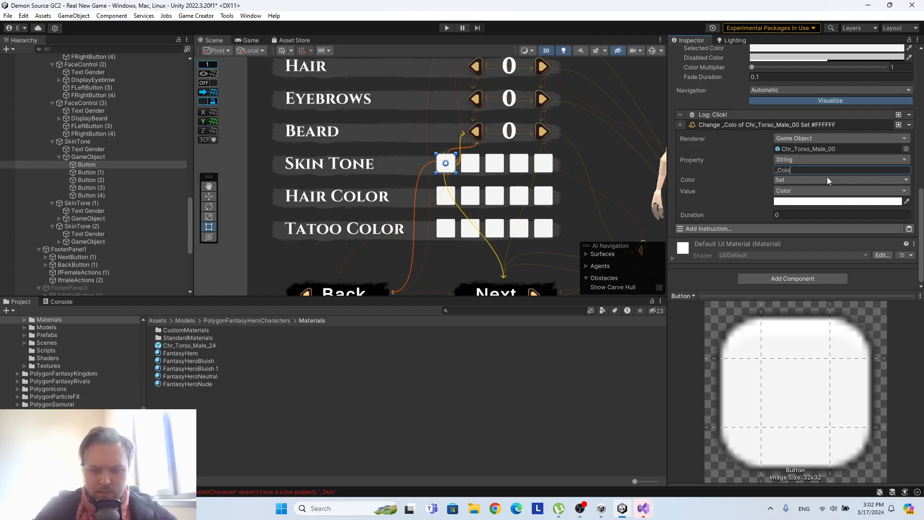
text(r_Slin)
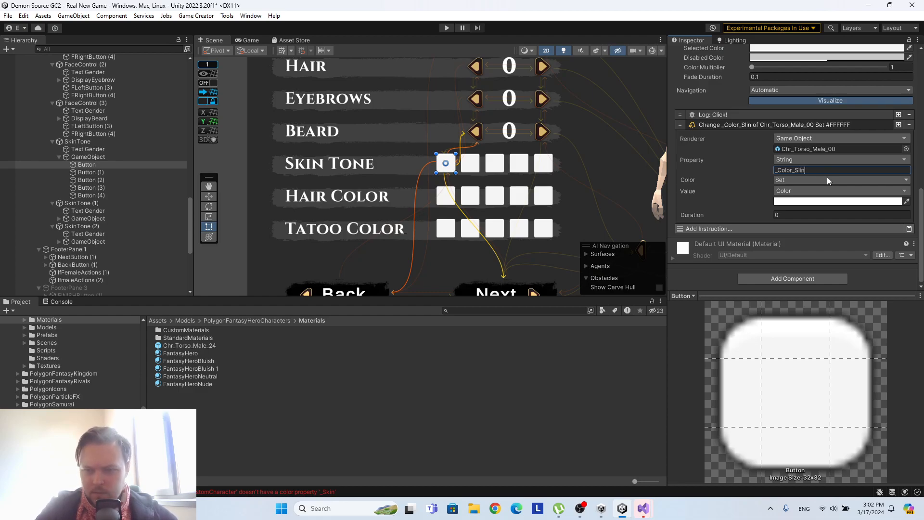
Set the color value of the first Skin Tone button's instruction to the dark gray 3A3A3A.
click(824, 201)
drag(846, 264, 827, 287)
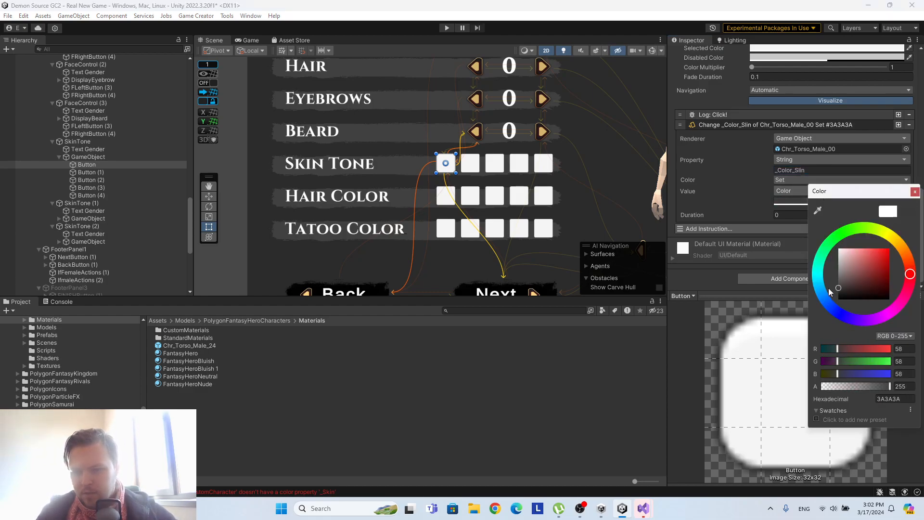
click(913, 193)
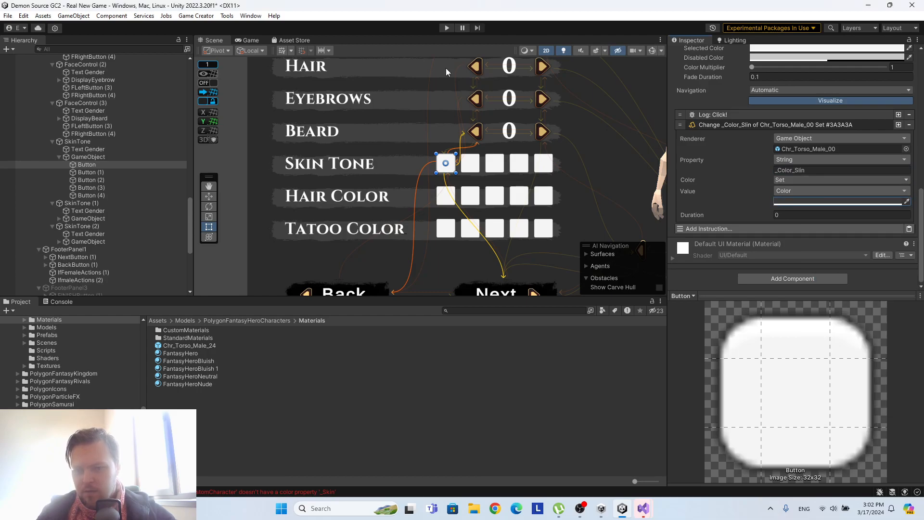
Play the scene, test the first Skin Tone swatch on the character, and stop playback.
click(447, 28)
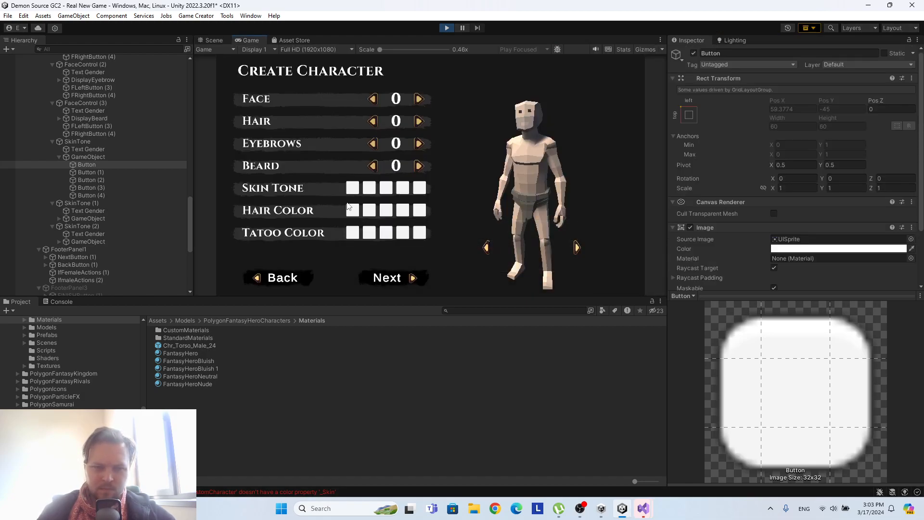
click(354, 190)
click(353, 189)
click(354, 191)
click(353, 190)
click(354, 191)
click(444, 28)
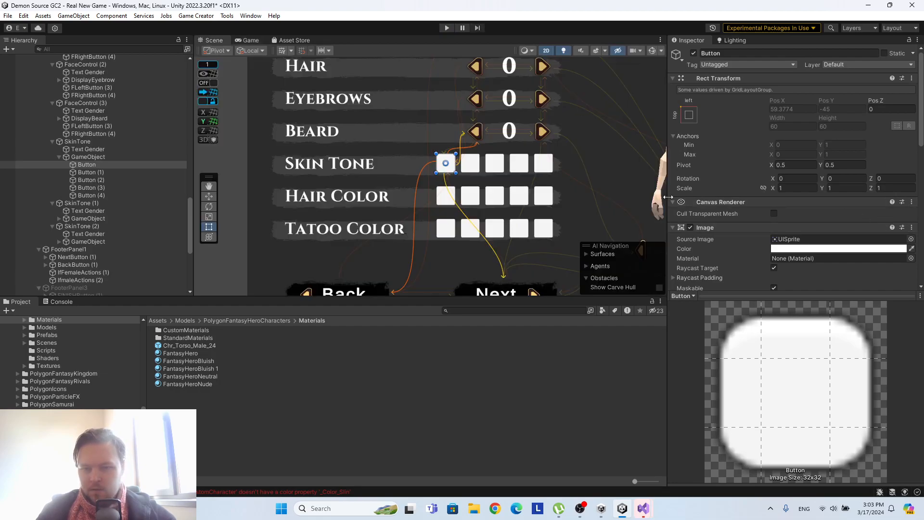
Correct the property name in the first Skin Tone button's color change instruction to _Color_Skin.
scroll(795, 208, down, 10)
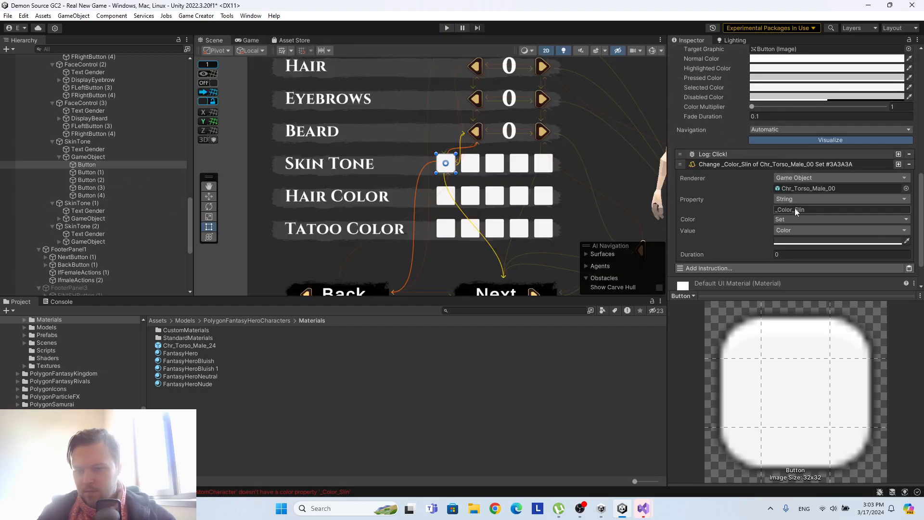
click(813, 212)
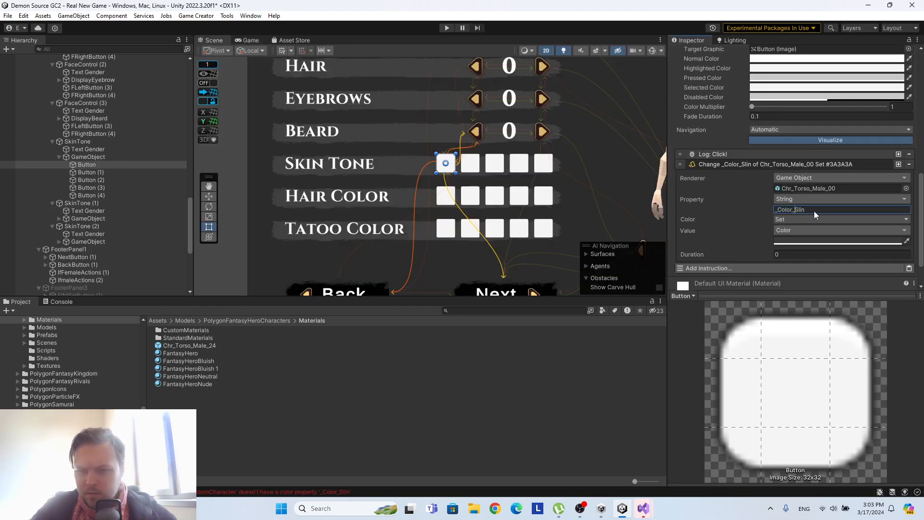
key(BackSpace)
text(k)
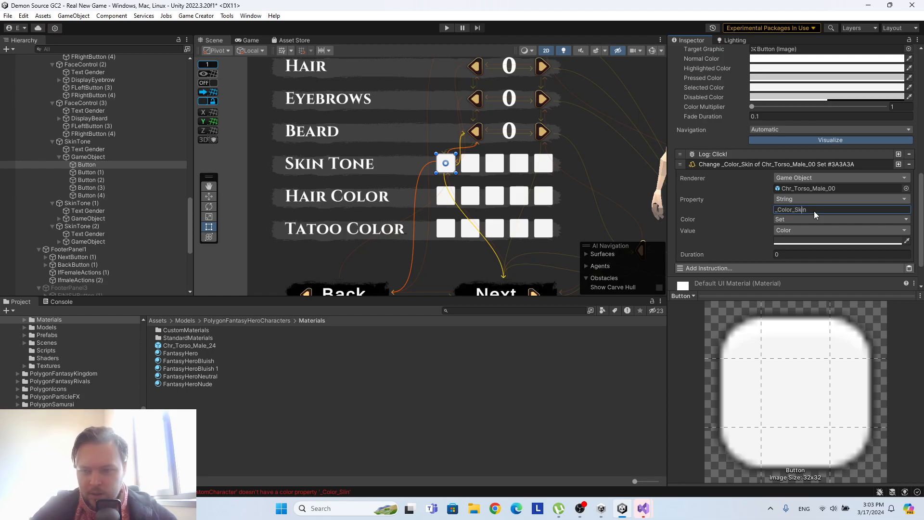
Run the scene again to test the first Skin Tone swatch with the corrected property name, and stop playback.
click(450, 28)
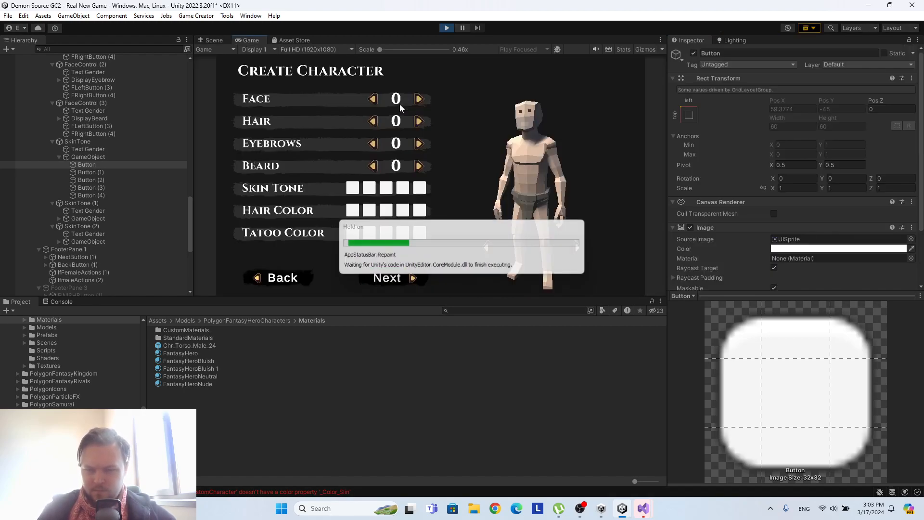
click(352, 189)
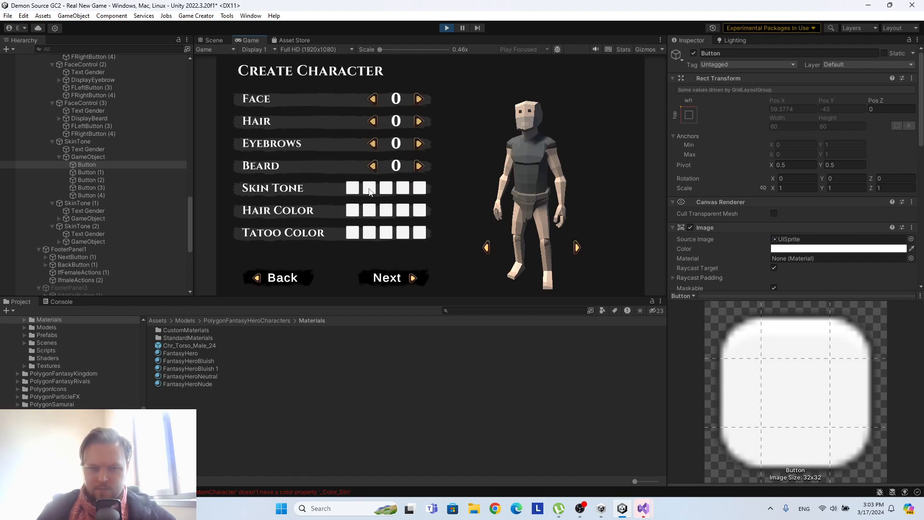
click(351, 189)
click(446, 28)
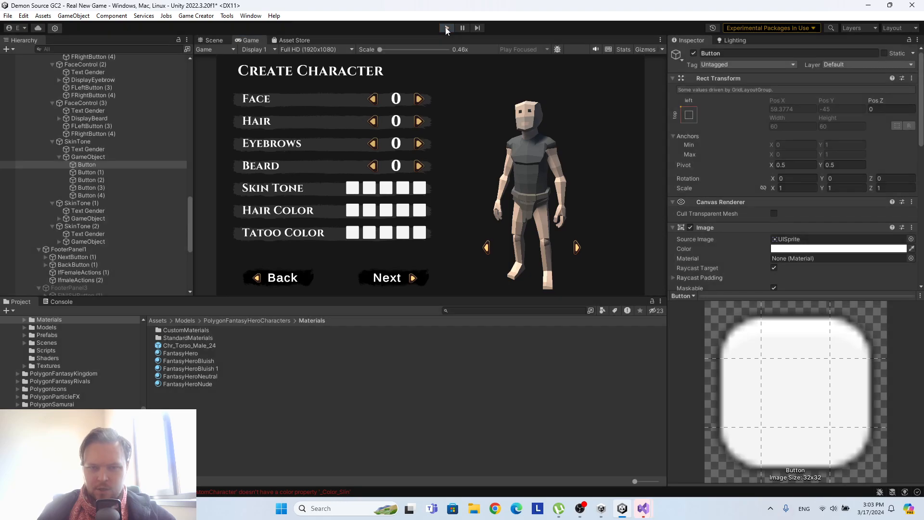
Locate the torso object referenced as the instruction's Renderer in the hierarchy and inspect its Skinned Mesh Renderer material.
scroll(804, 177, down, 5)
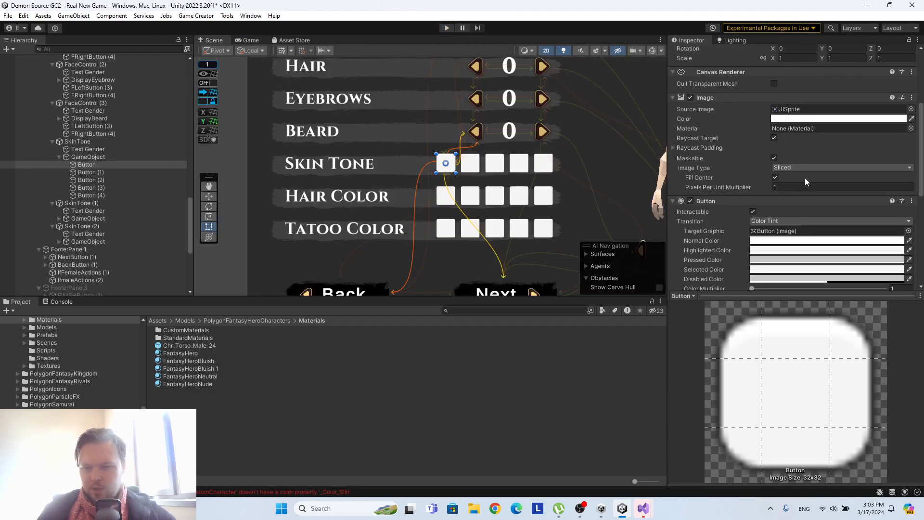
scroll(805, 178, down, 6)
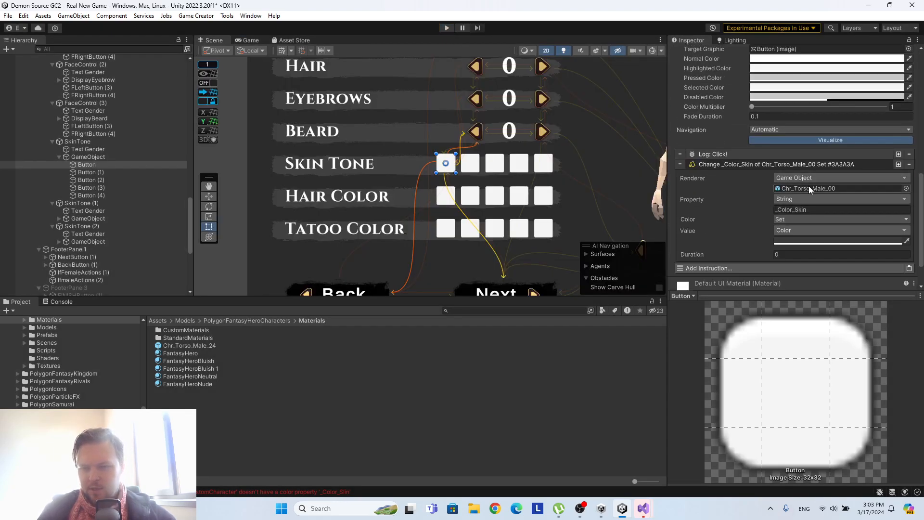
click(809, 188)
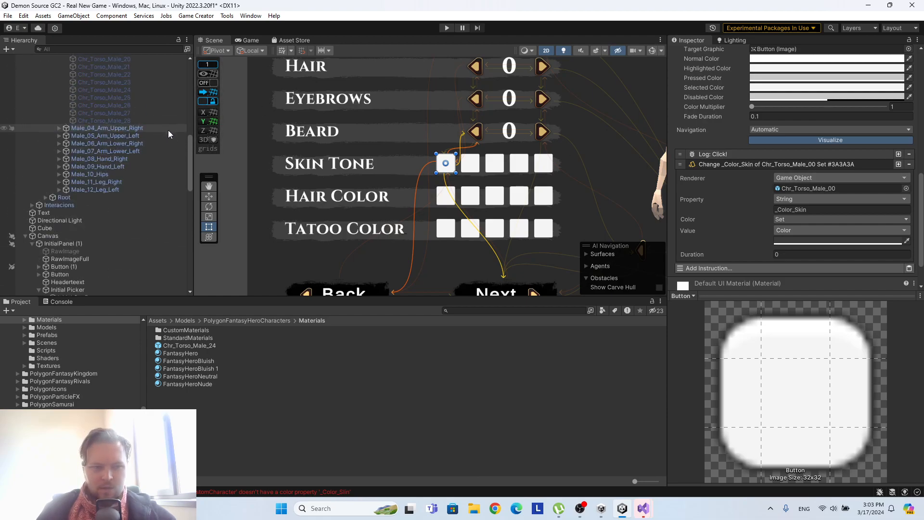
scroll(168, 130, up, 3)
click(138, 136)
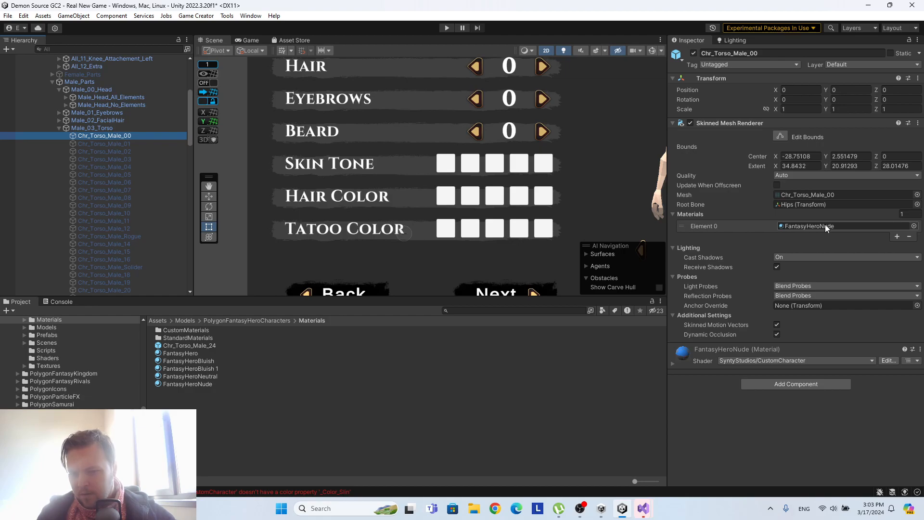
Add a Trigger component to Chr_Torso_Male_00 and make its settings visible below the Skinned Mesh Renderer.
click(795, 381)
text(trigg)
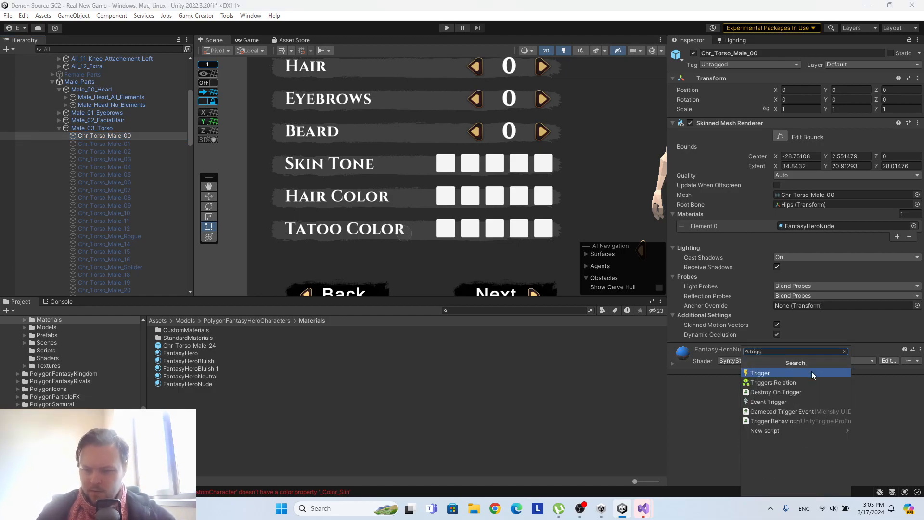
click(811, 371)
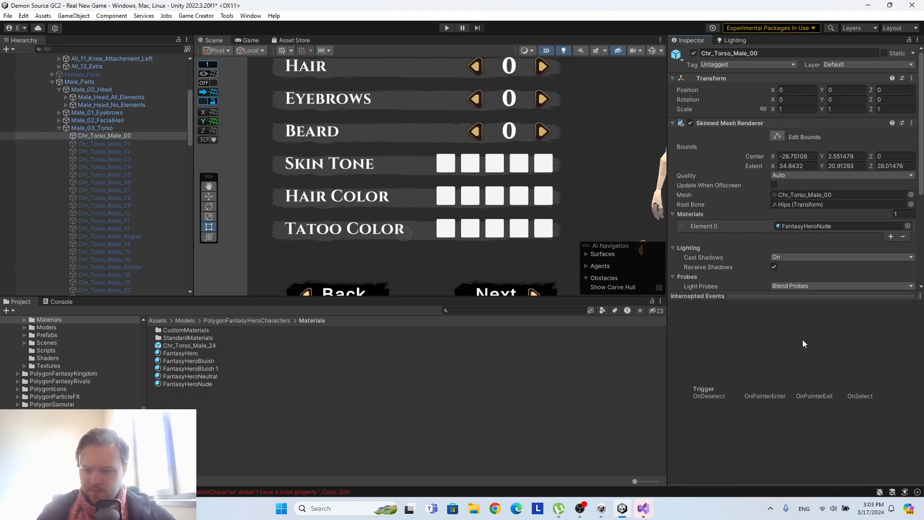
drag(781, 302, 766, 409)
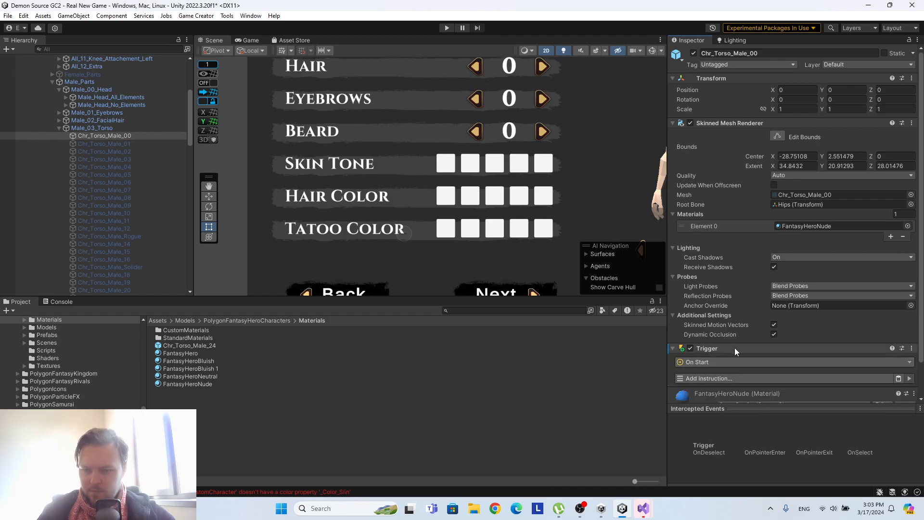
Search the Trigger's events for "mate" and "rende" without choosing one, and remove the Trigger component from Chr_Torso_Male_00.
click(718, 361)
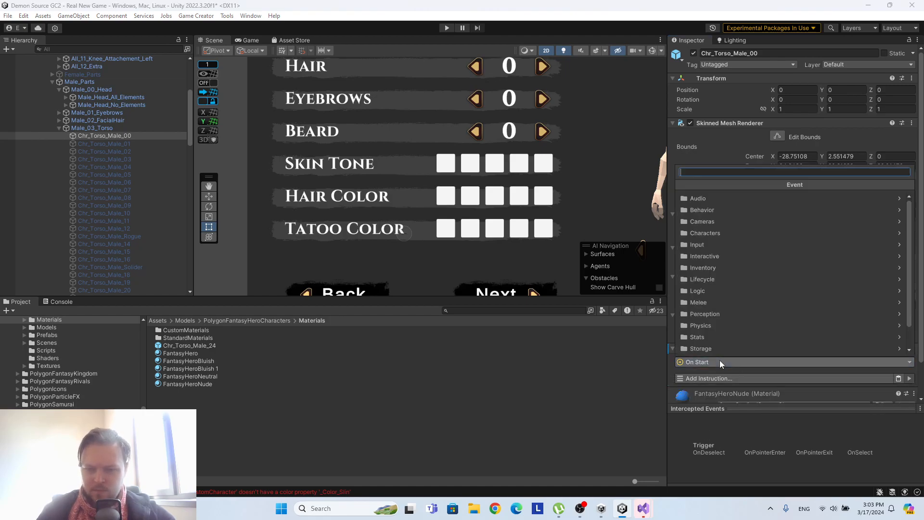
text(mate)
key(BackSpace)
key(BackSpace)
key(BackSpace)
key(BackSpace)
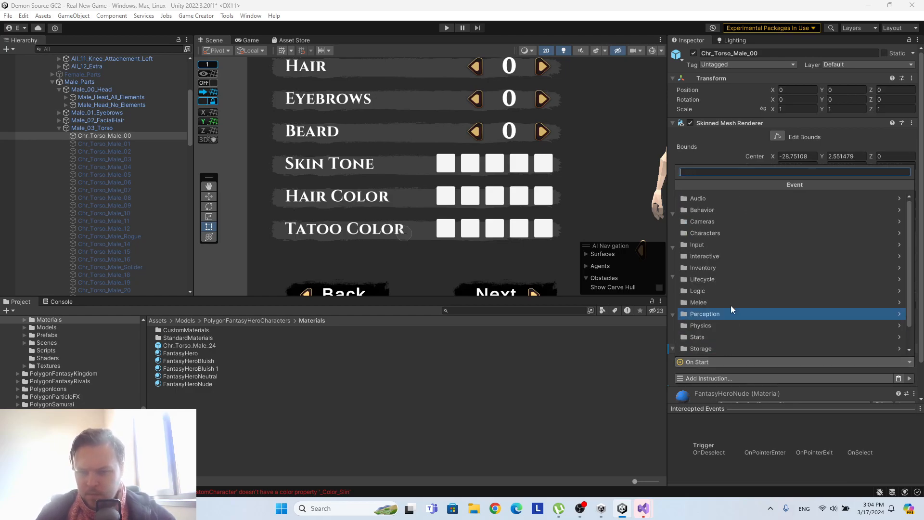
text(ren)
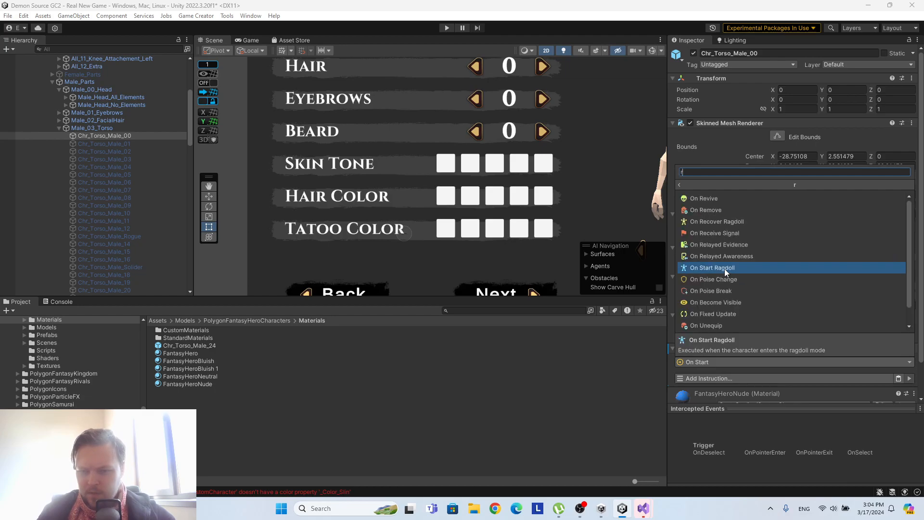
key(BackSpace)
key(BackSpace)
key(BackSpace)
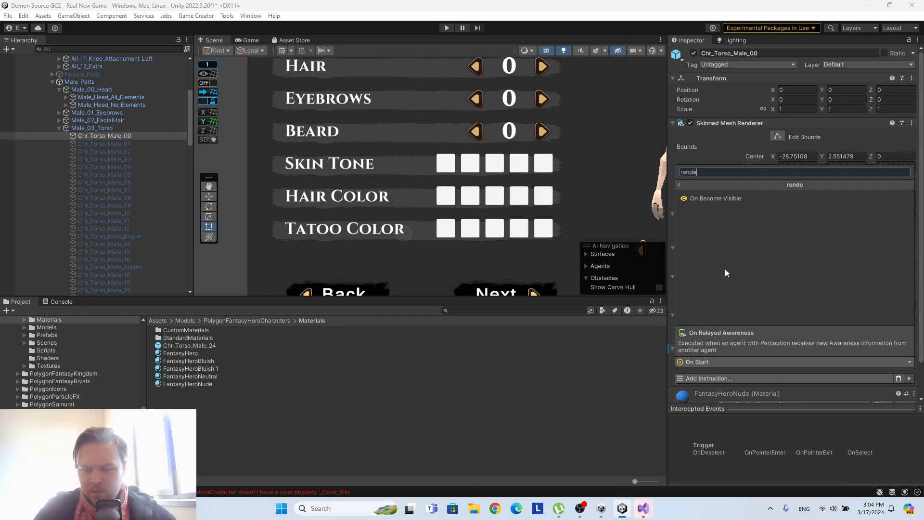
click(700, 136)
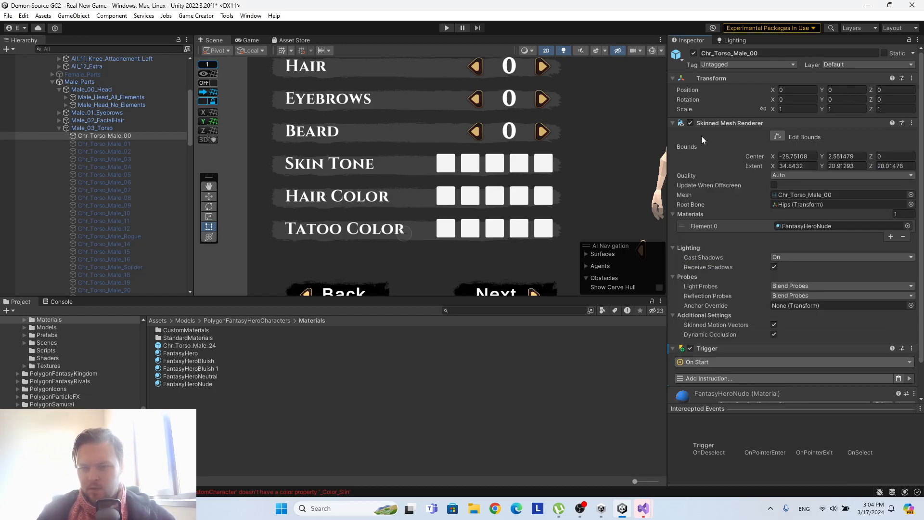
click(912, 348)
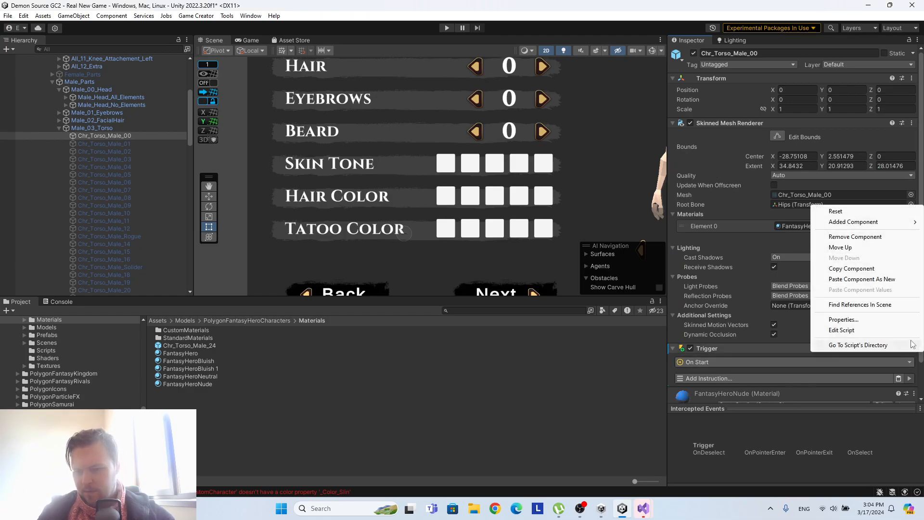
click(866, 236)
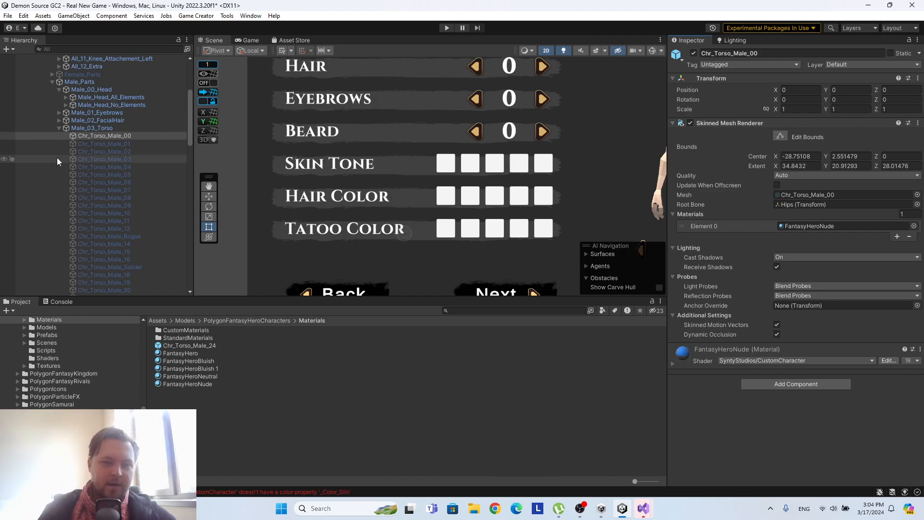
Compare the components on Male_03_Torso, Chr_Torso_Male_00 and All_Gender_Parts in PlayerMain's hierarchy.
click(89, 127)
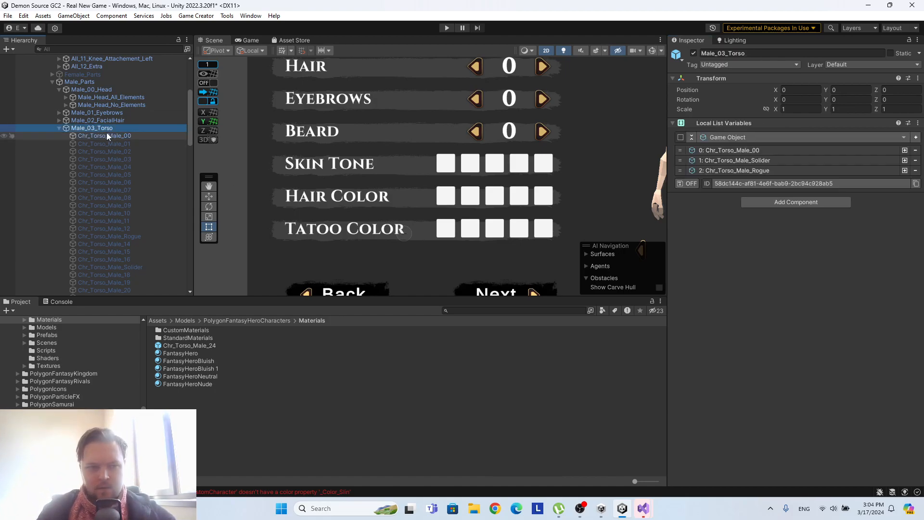
click(106, 135)
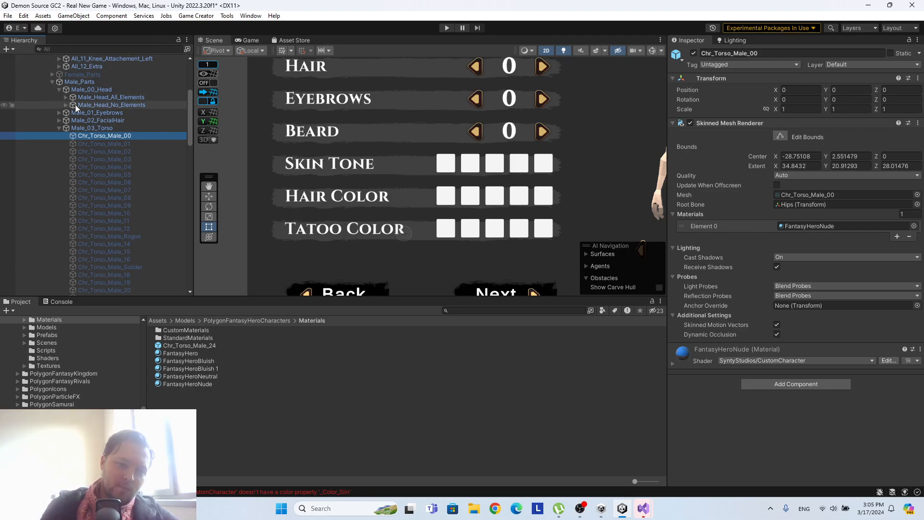
click(59, 129)
scroll(81, 134, up, 5)
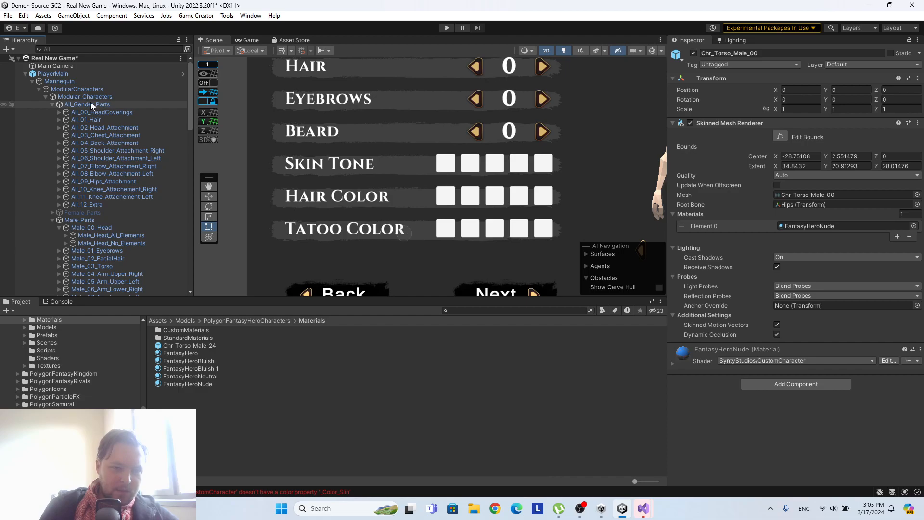
click(105, 104)
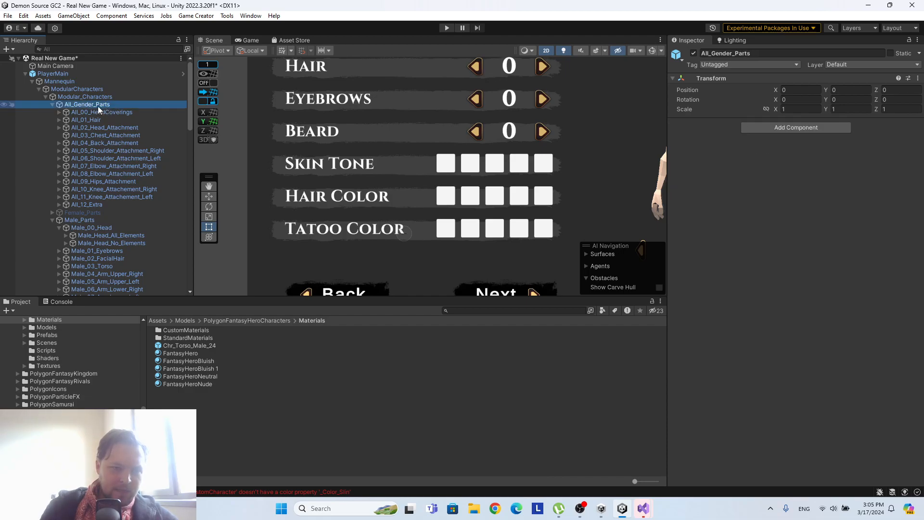
right_click(99, 104)
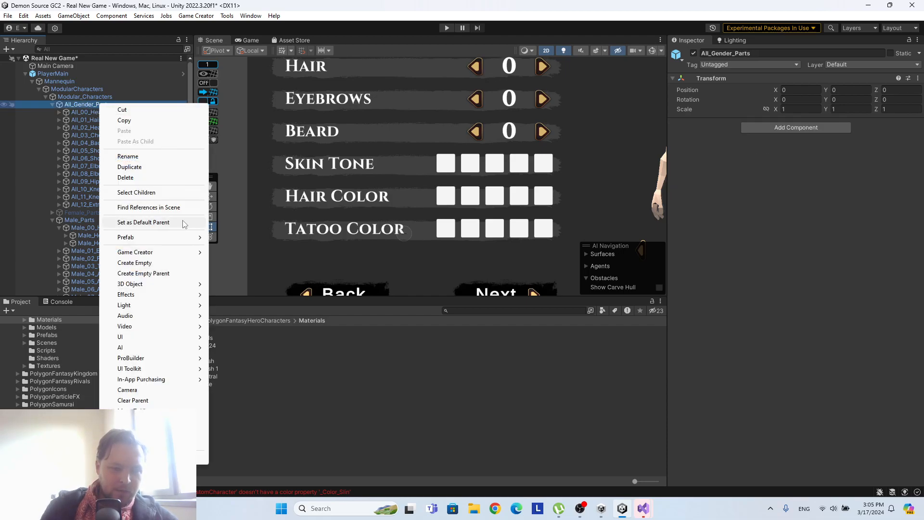
click(147, 263)
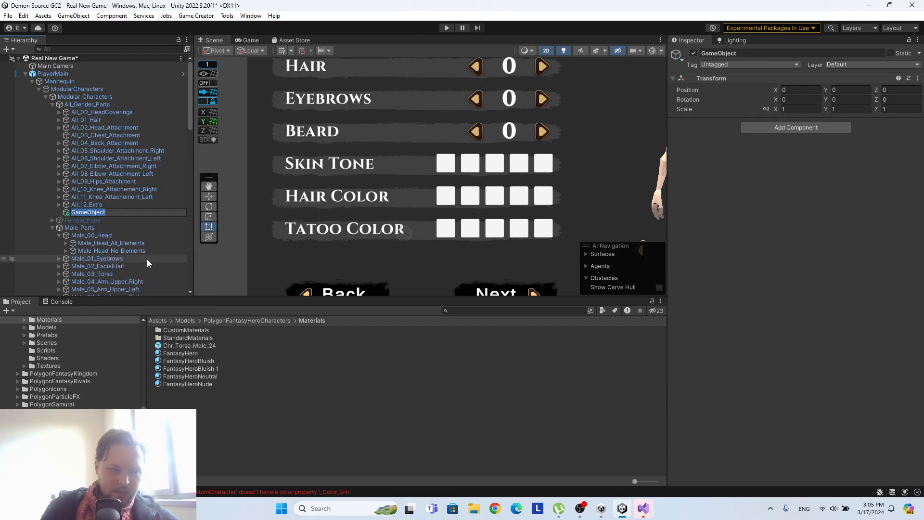
right_click(66, 213)
click(93, 197)
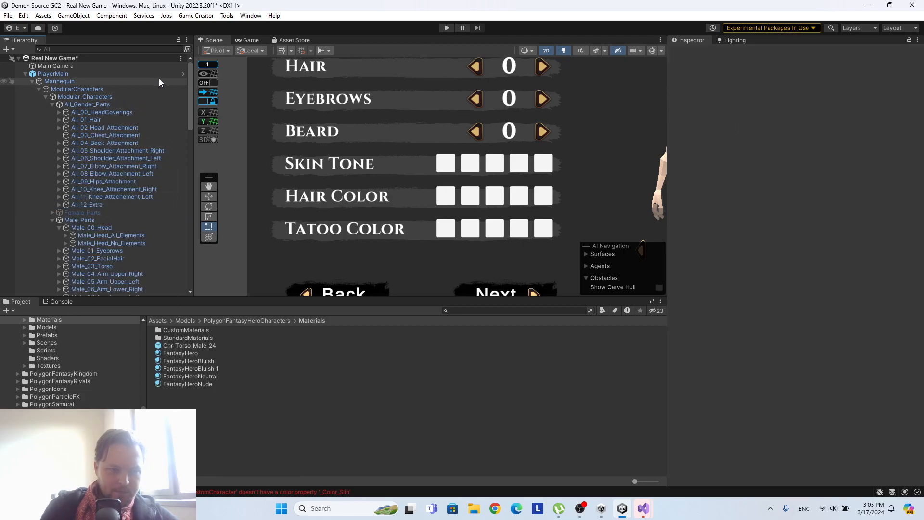
Open the PlayerMain prefab for editing and collapse the numbered part groups under All_Gender_Parts.
click(182, 73)
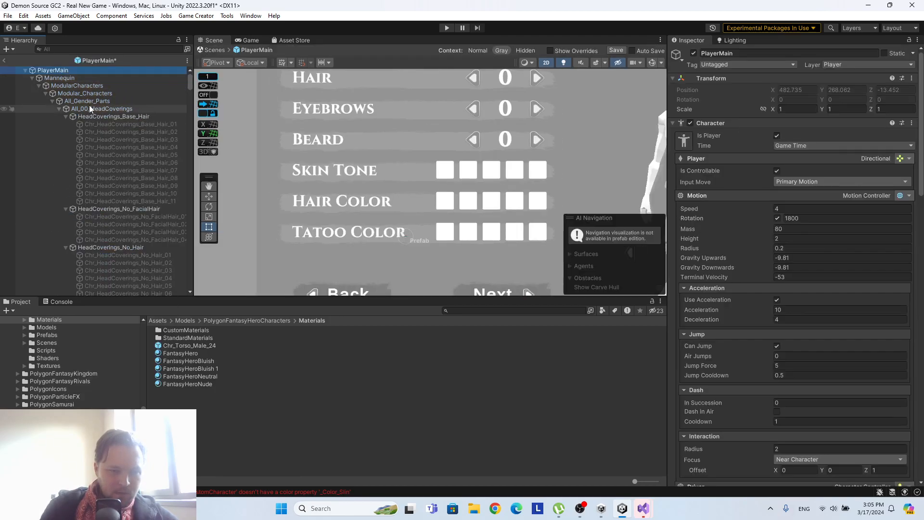
click(59, 109)
click(58, 117)
click(72, 100)
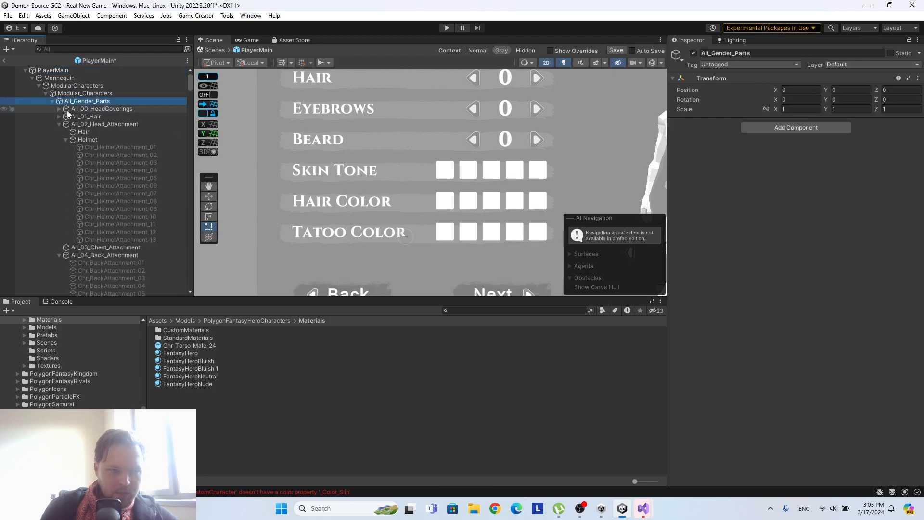
click(59, 124)
click(58, 139)
click(59, 147)
click(59, 155)
click(59, 162)
click(59, 170)
click(59, 178)
click(59, 185)
click(59, 193)
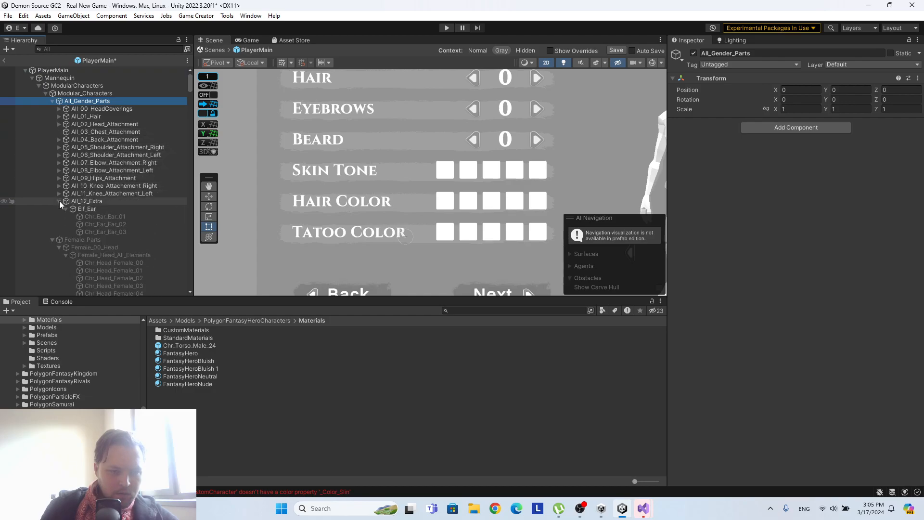
click(59, 201)
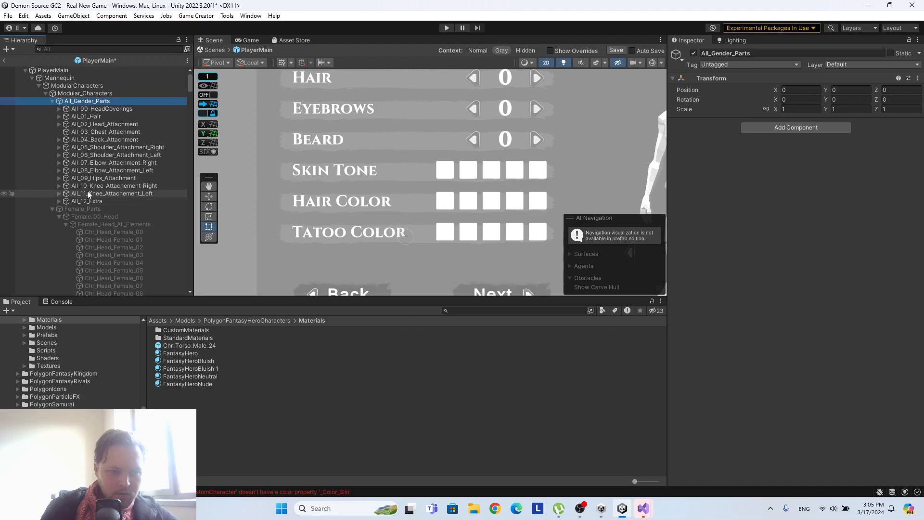
Create an empty child object under All_Gender_Parts and name it ColorControl.
right_click(73, 102)
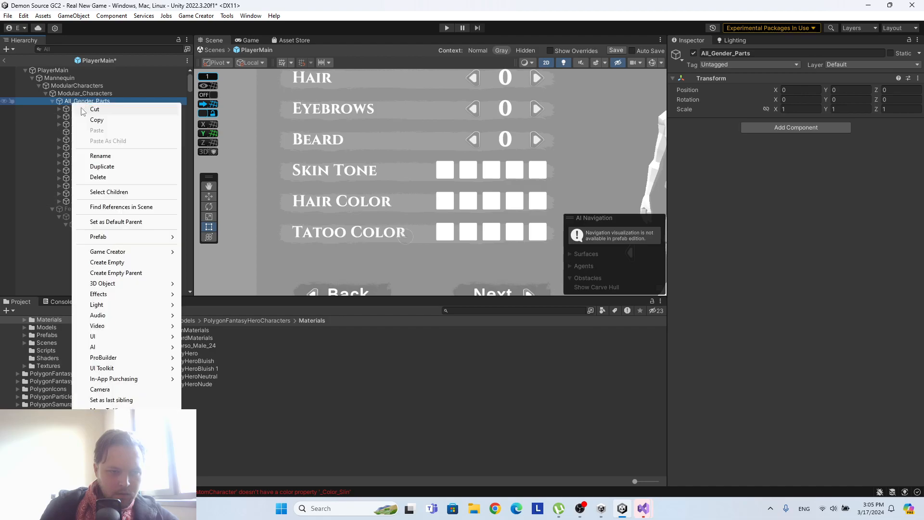
click(142, 264)
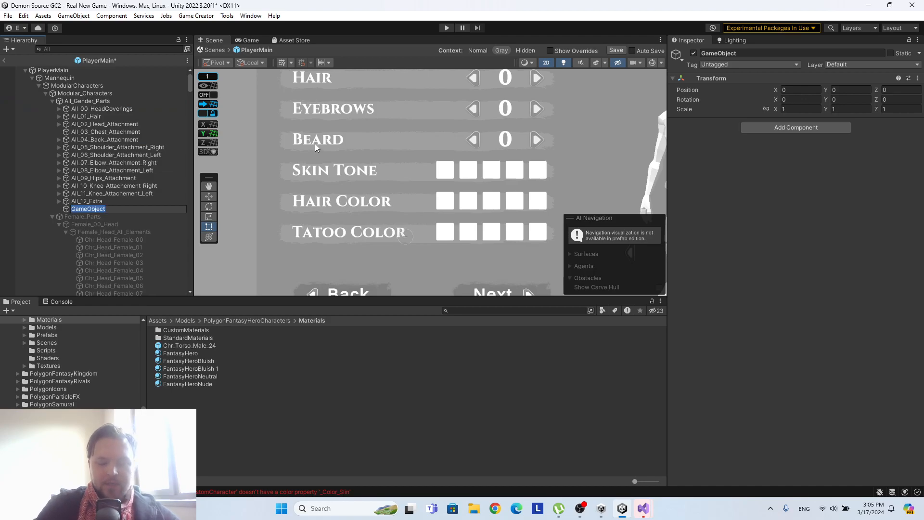
text(C)
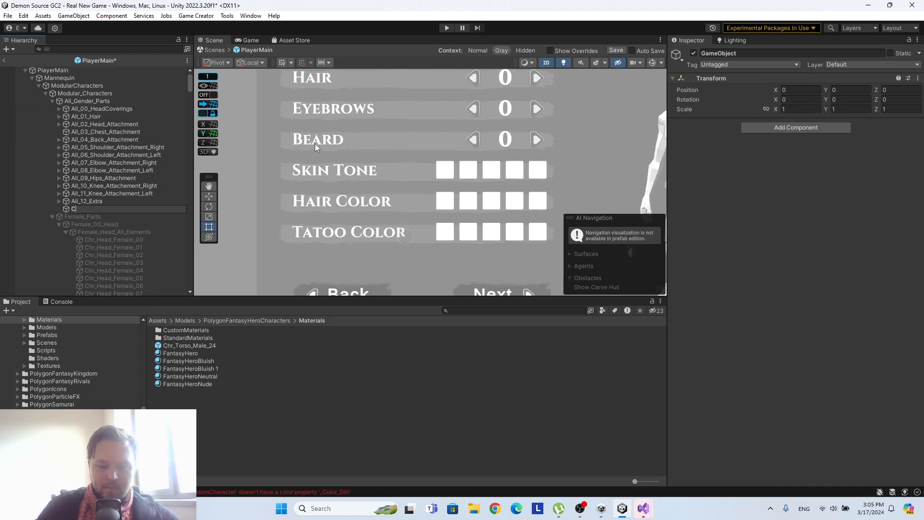
text(olorControl)
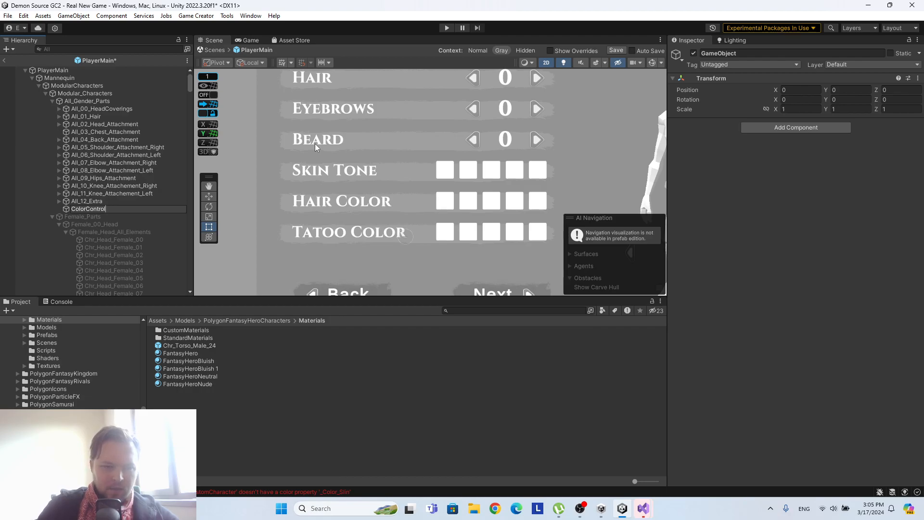
key(Return)
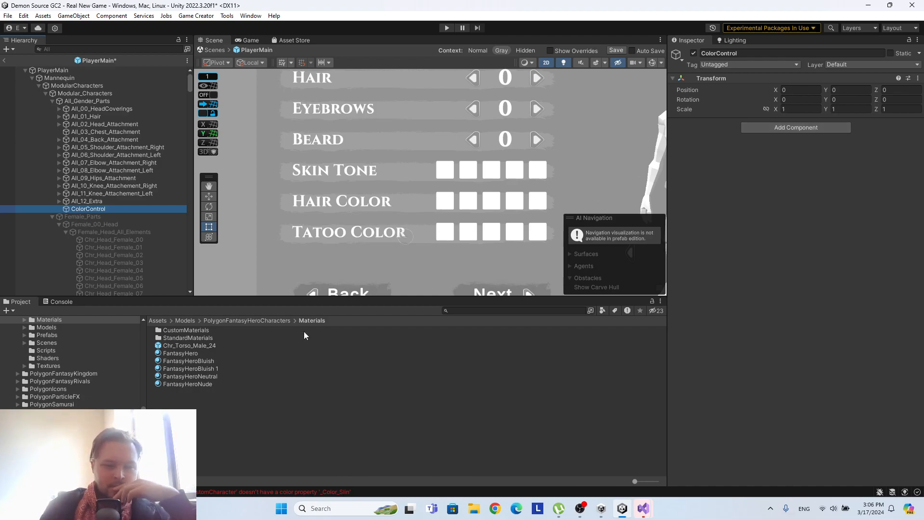
Save the PlayerMain prefab and the Real New Game scene, and close the Demon Source GC2 project.
click(318, 383)
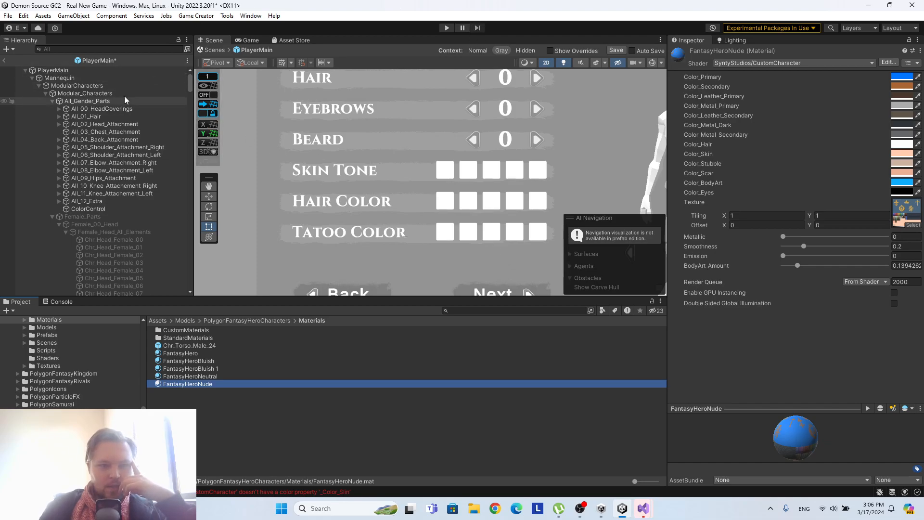
click(615, 50)
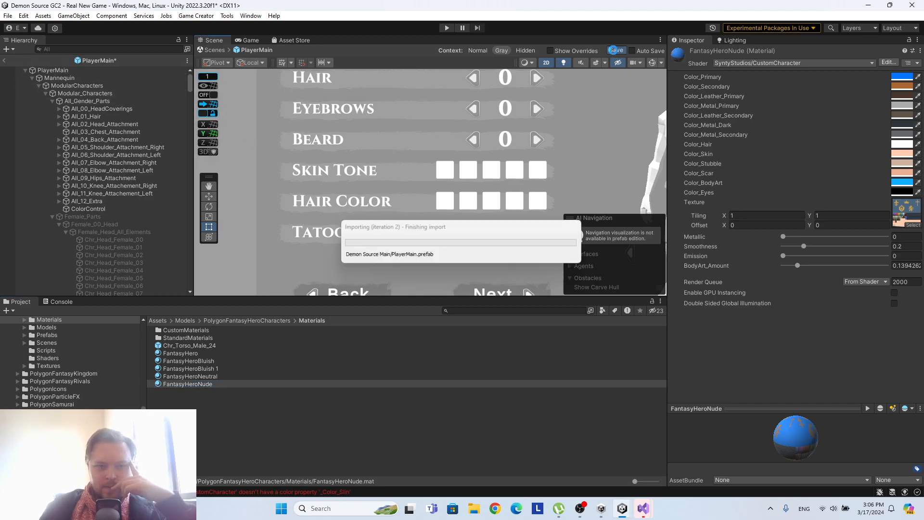
click(912, 5)
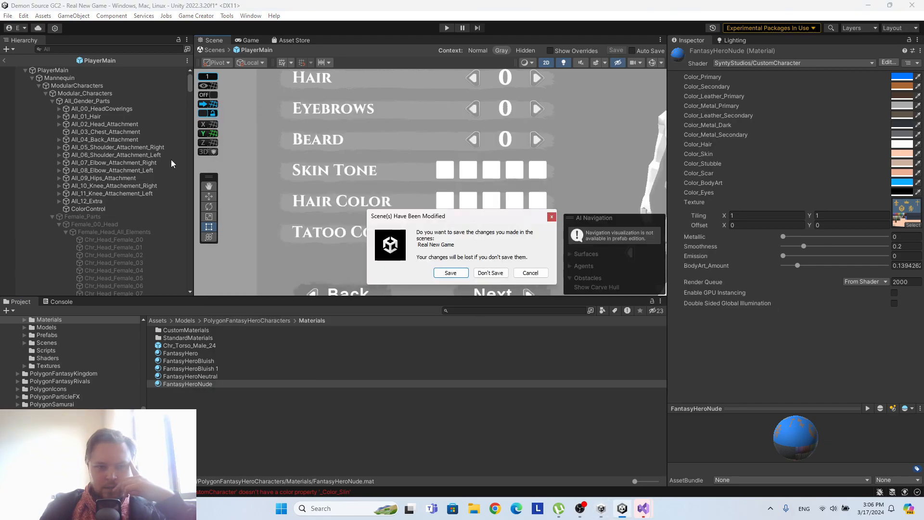
click(530, 272)
click(3, 61)
right_click(77, 58)
click(116, 80)
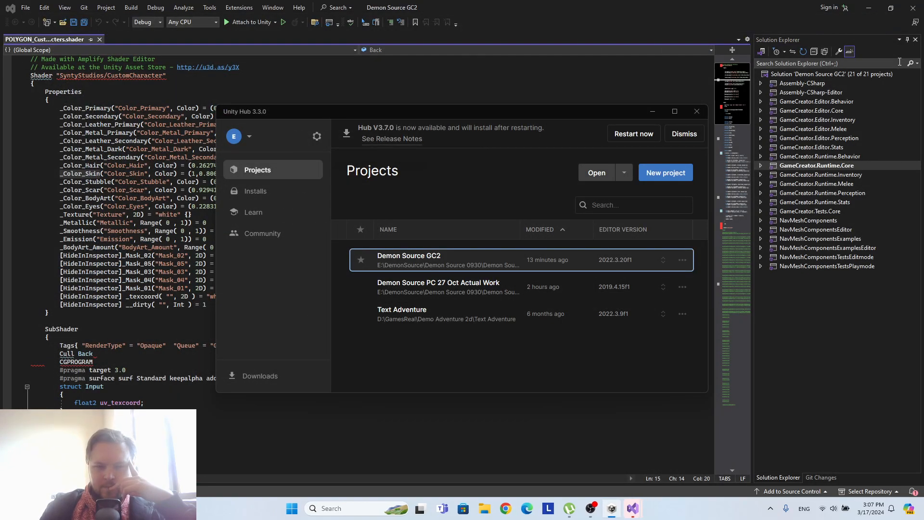
Open the Demon Source PC 27 Oct Actual Work project from Unity Hub and load the Real New Game scene from FinalScenes.
click(473, 288)
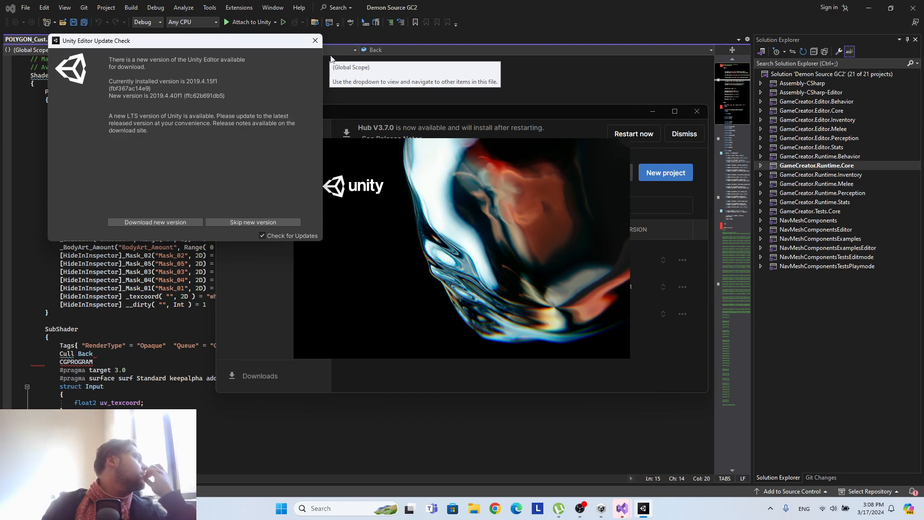
click(314, 44)
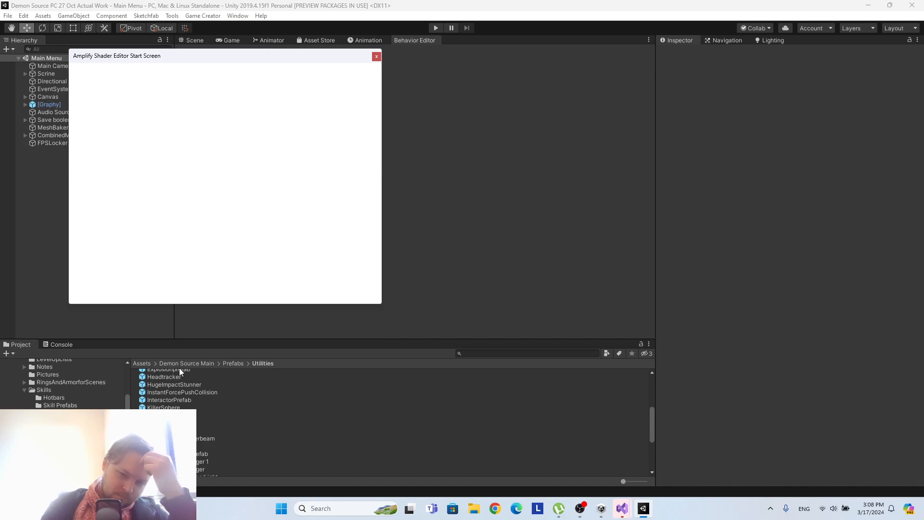
scroll(210, 402, up, 3)
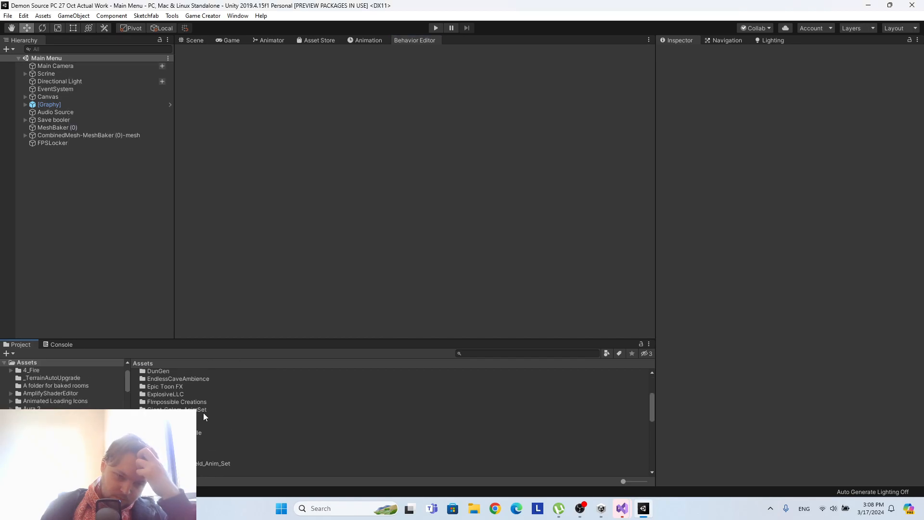
double_click(173, 449)
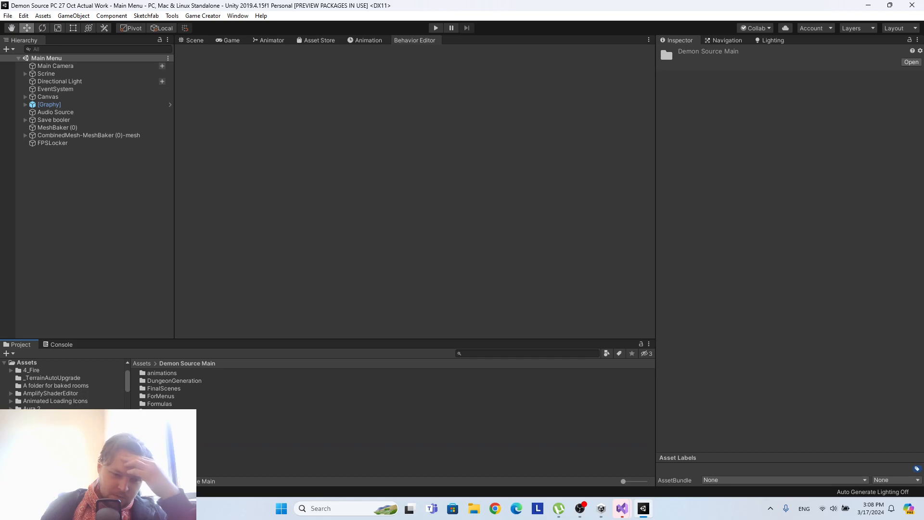
double_click(172, 448)
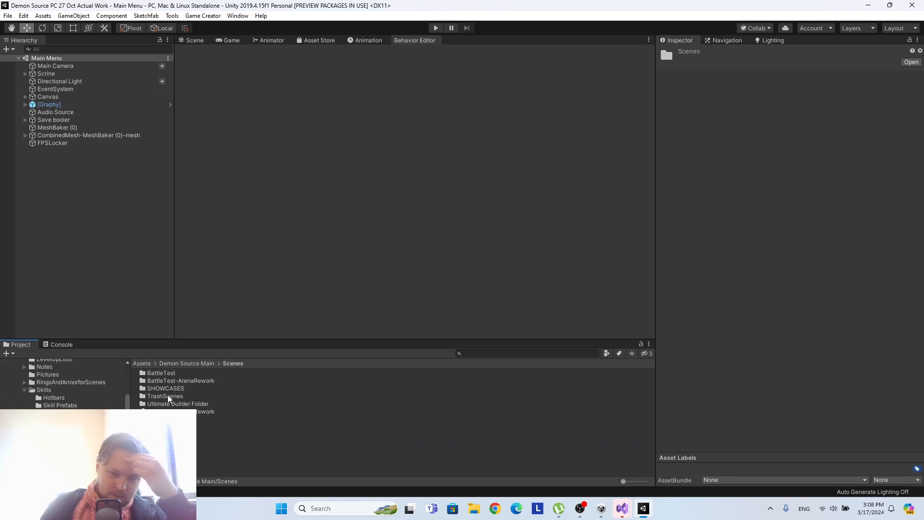
click(176, 363)
double_click(179, 389)
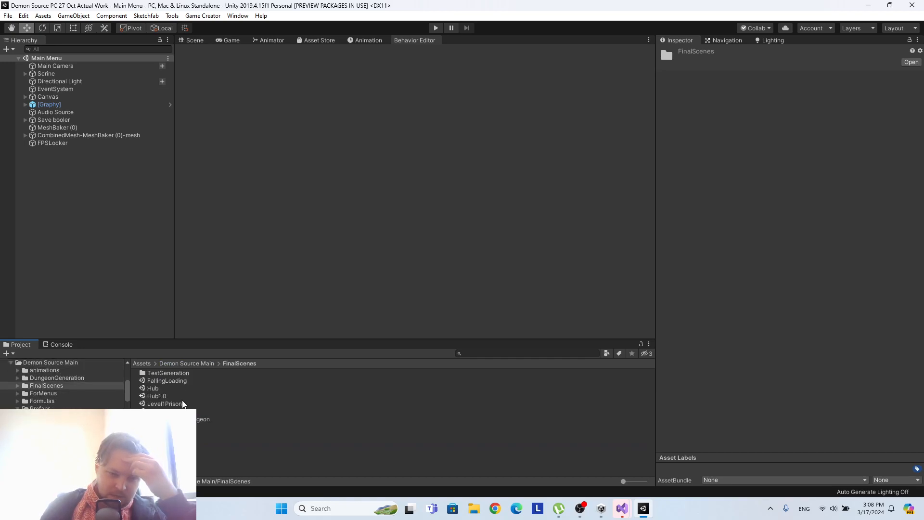
click(169, 449)
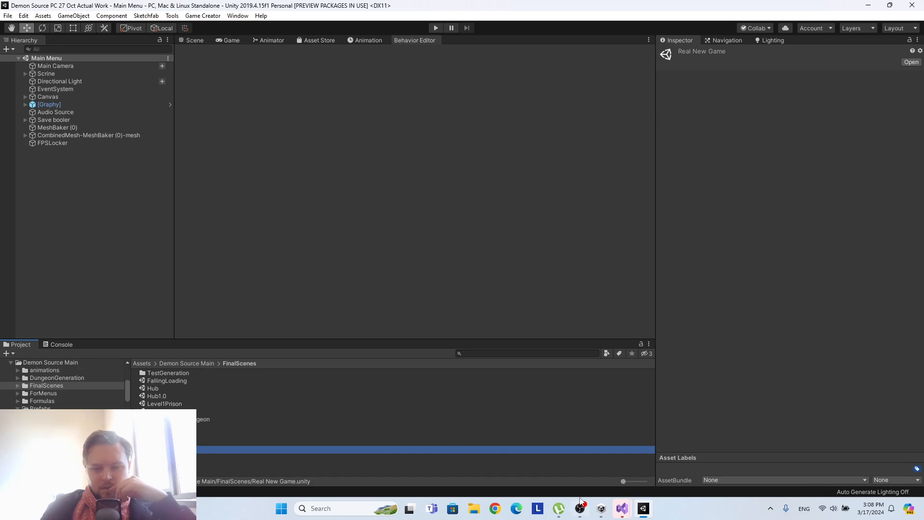
Close the Visual Studio window showing the shader code and dismiss the sign-in dialog in the other Visual Studio window.
mouse_move(642, 514)
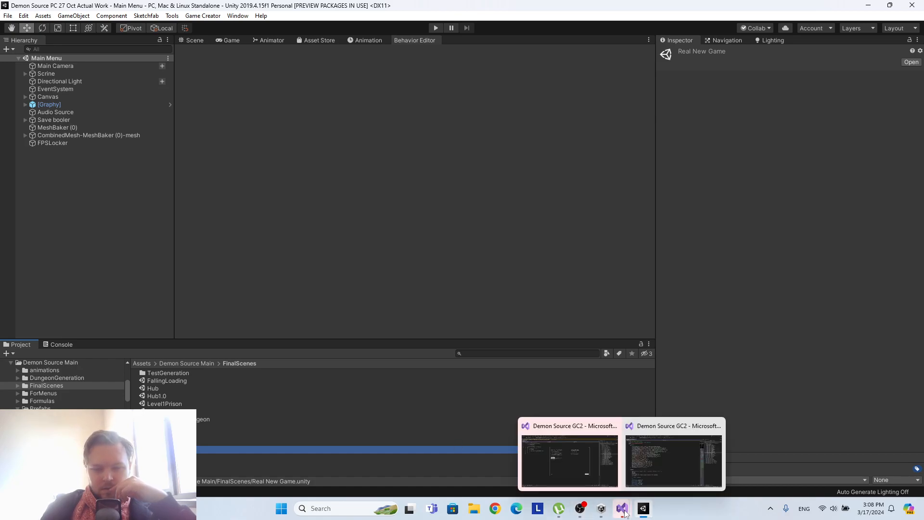
click(617, 432)
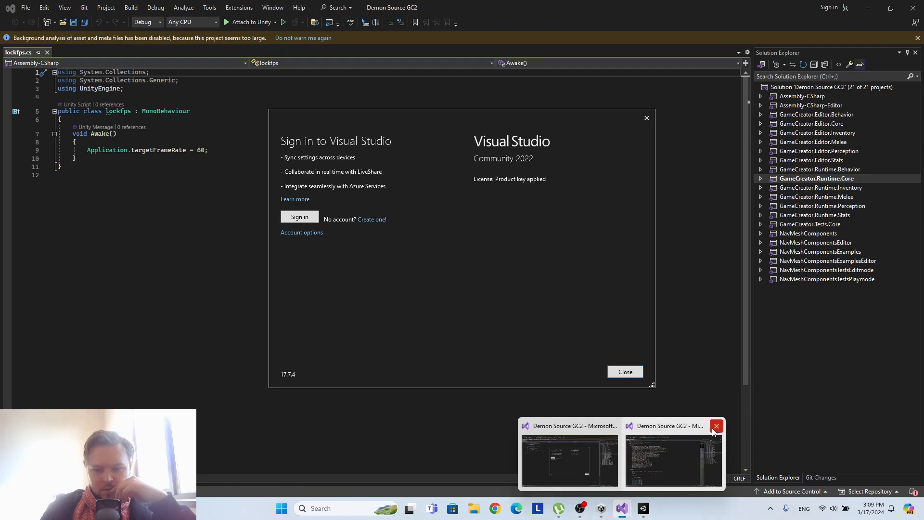
click(622, 511)
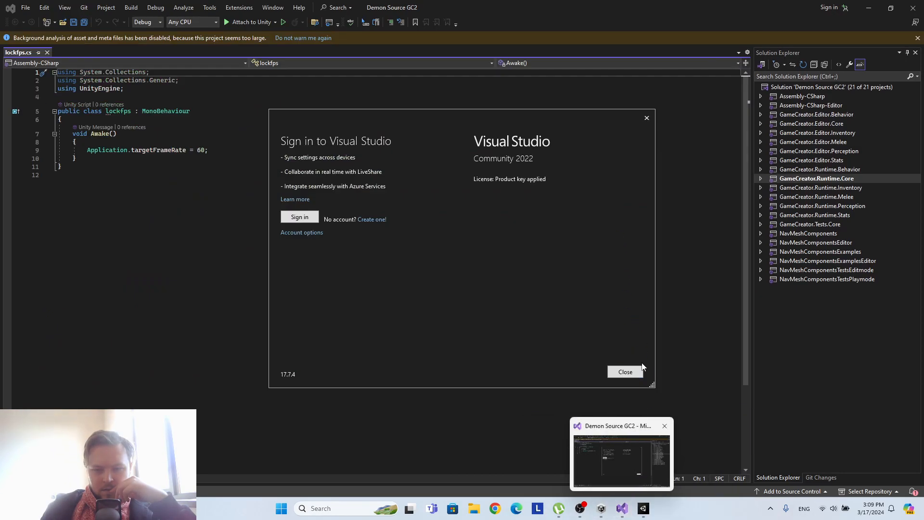
click(633, 375)
click(624, 510)
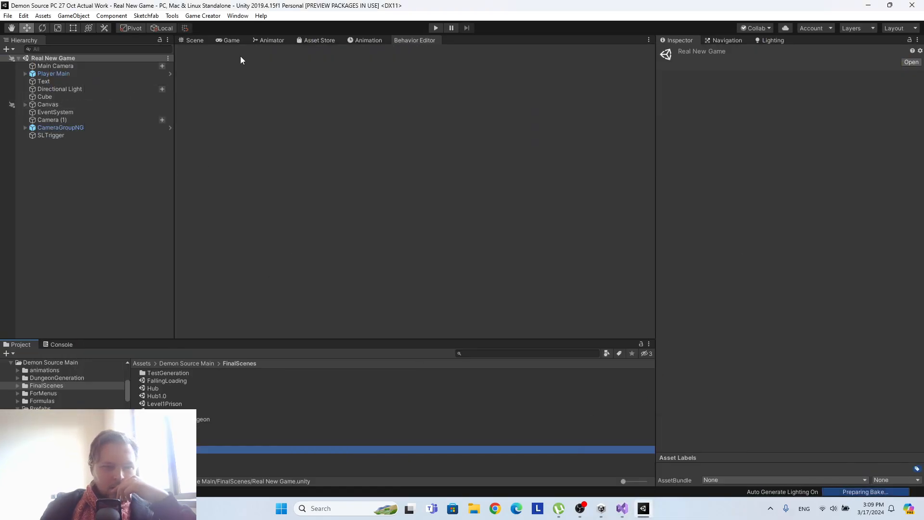
Show the Real New Game scene in 2D and frame FooterPanel1 inside the Canvas's InitialPanel (1).
click(192, 40)
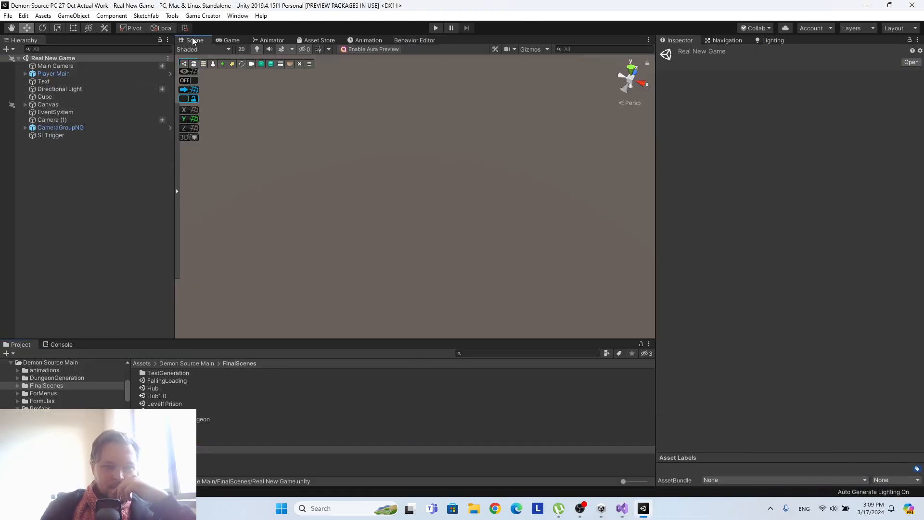
double_click(62, 82)
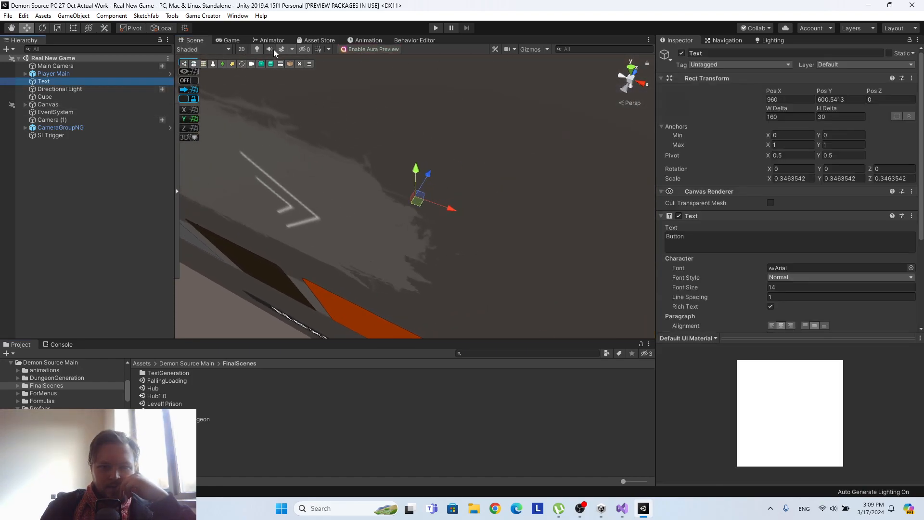
click(241, 49)
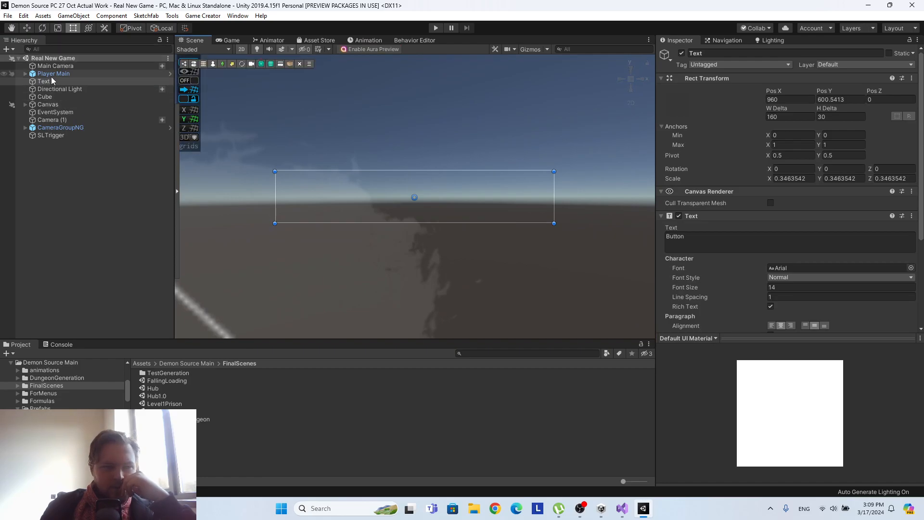
click(26, 104)
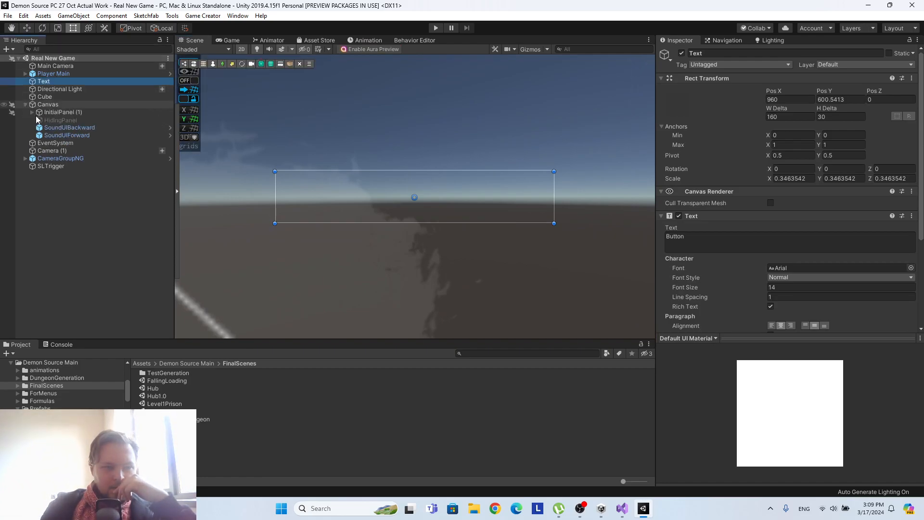
click(31, 112)
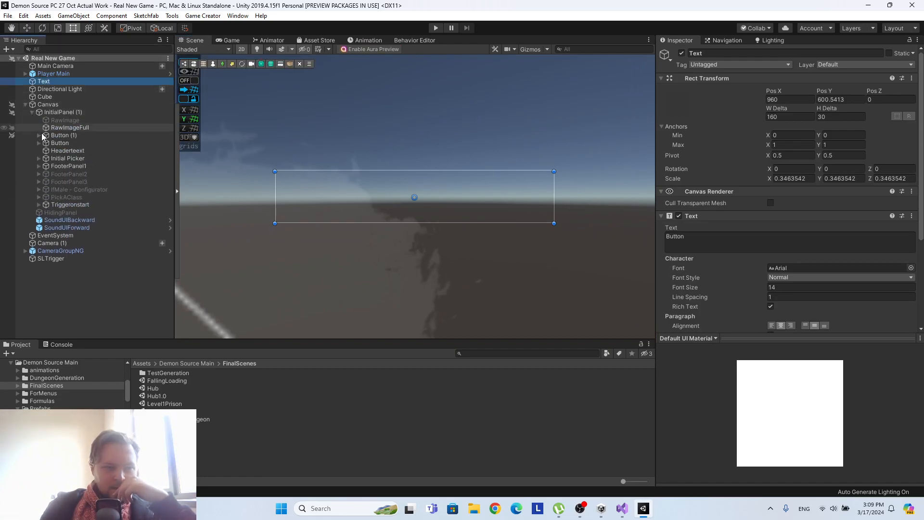
click(39, 166)
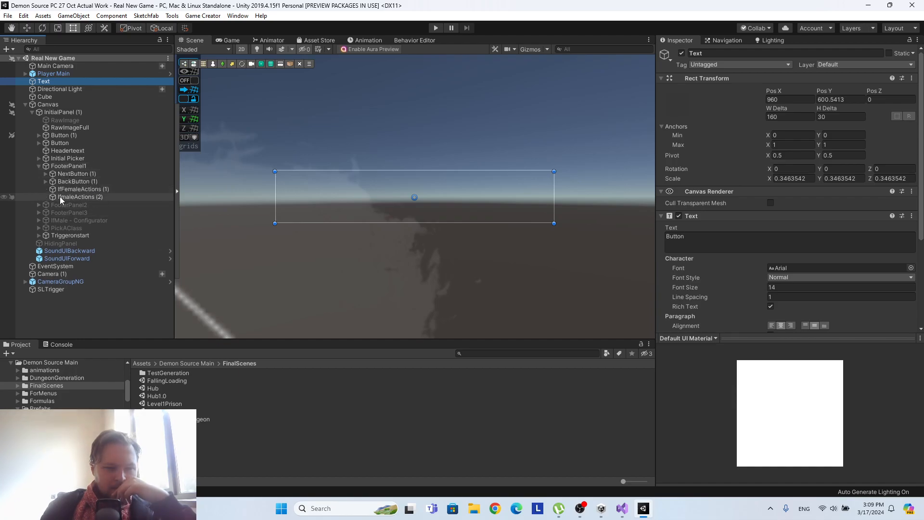
click(68, 165)
key(f)
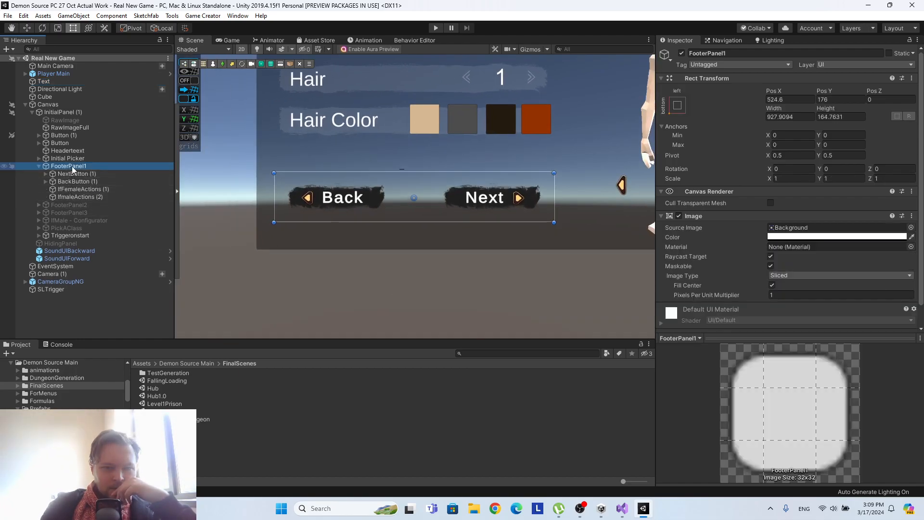
Bring the whole Create Character menu into view and expand Initial Picker down to the Initial Configurator's panels.
middle_drag(407, 106, 326, 242)
click(40, 158)
click(39, 158)
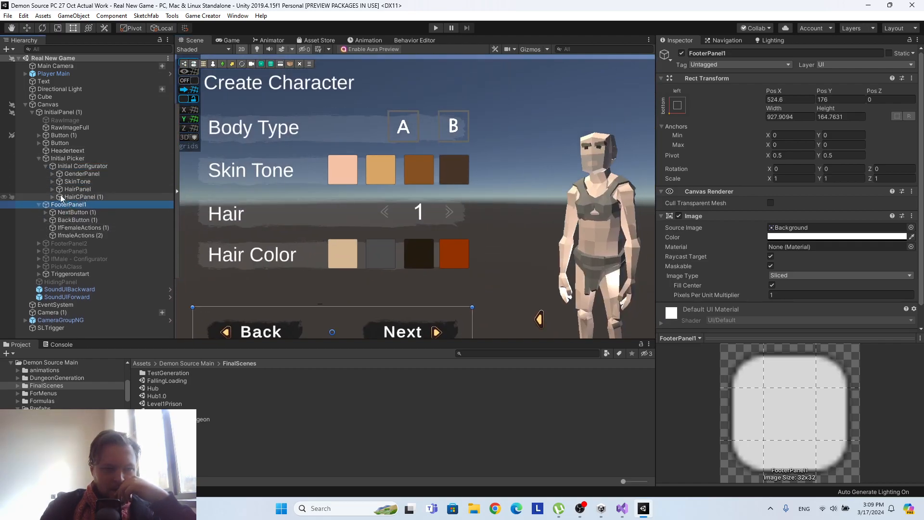
Expand SkinTone, select its first Button and examine the skin and stubble color actions attached to it.
click(53, 181)
click(78, 197)
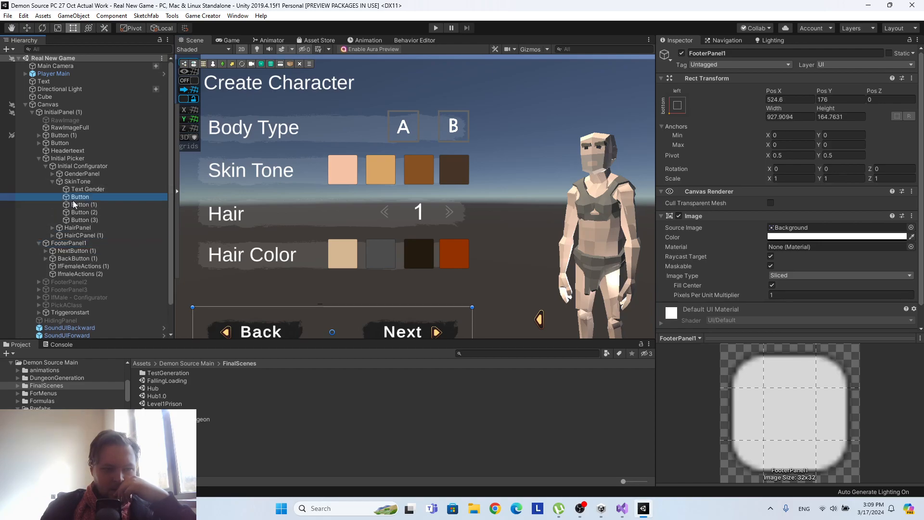
scroll(770, 216, down, 10)
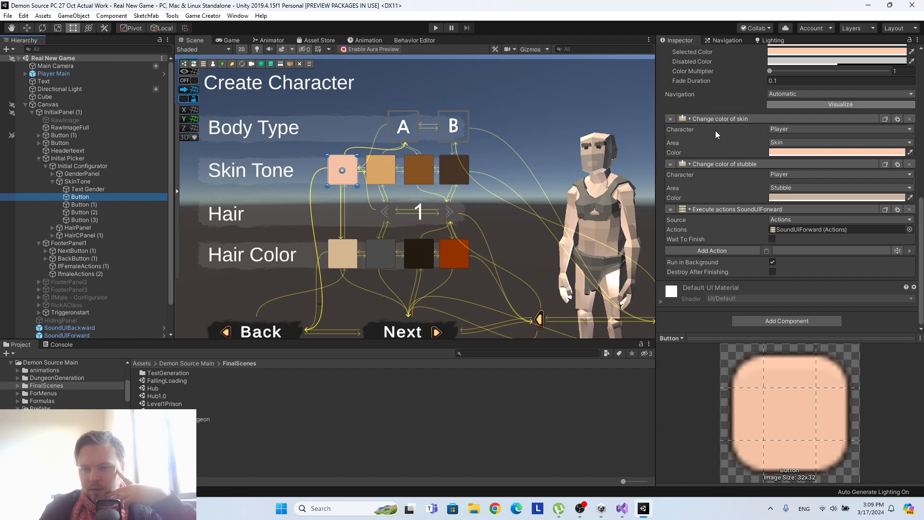
scroll(715, 131, up, 5)
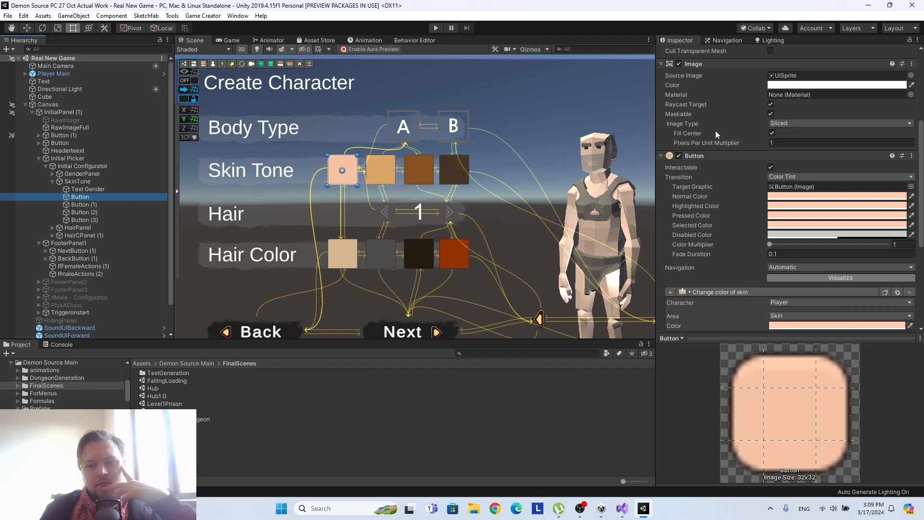
scroll(715, 131, down, 5)
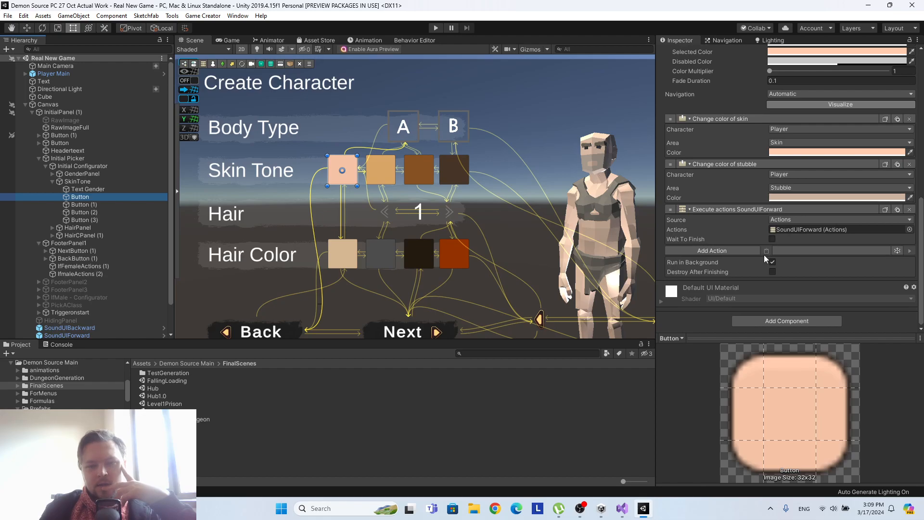
Browse the Synty Character actions that can be added to the Button and search the project assets for synty.
click(741, 251)
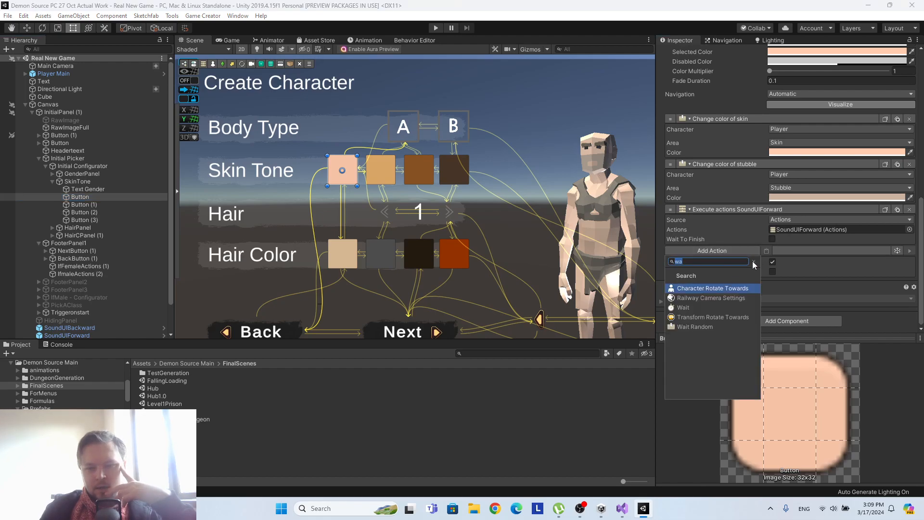
click(753, 261)
click(711, 312)
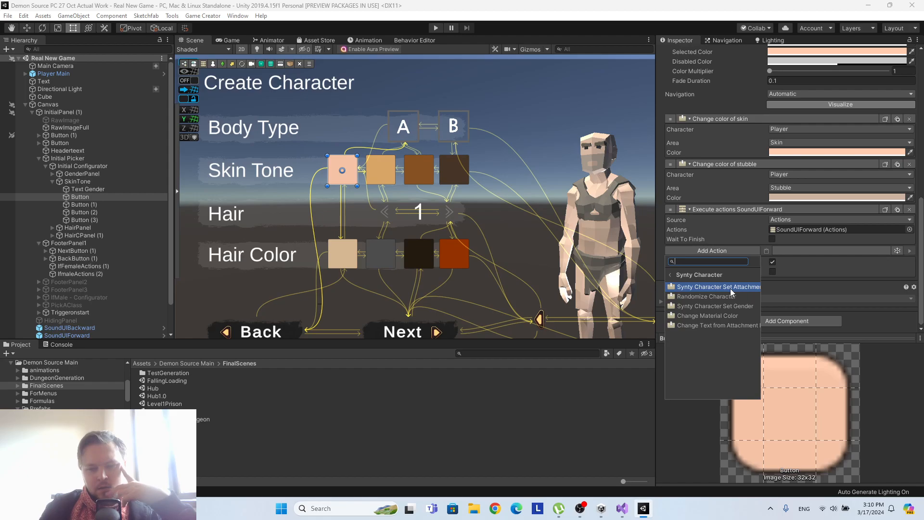
click(476, 353)
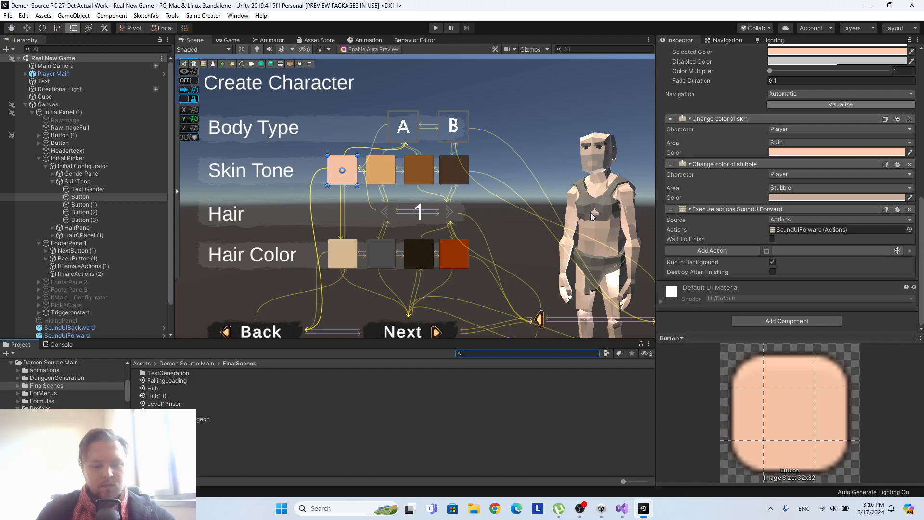
text(synty)
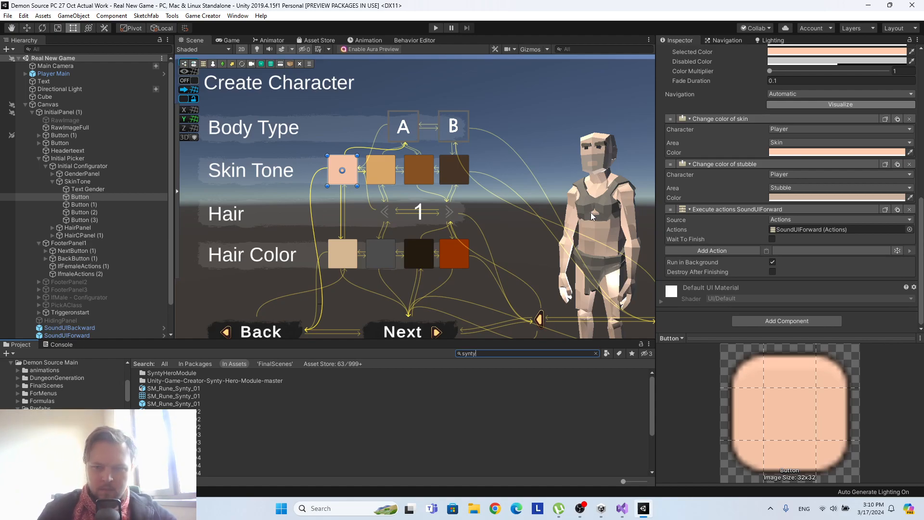
Check the exact name of the Synty Character color action and search the project assets for change material color.
click(752, 248)
click(706, 285)
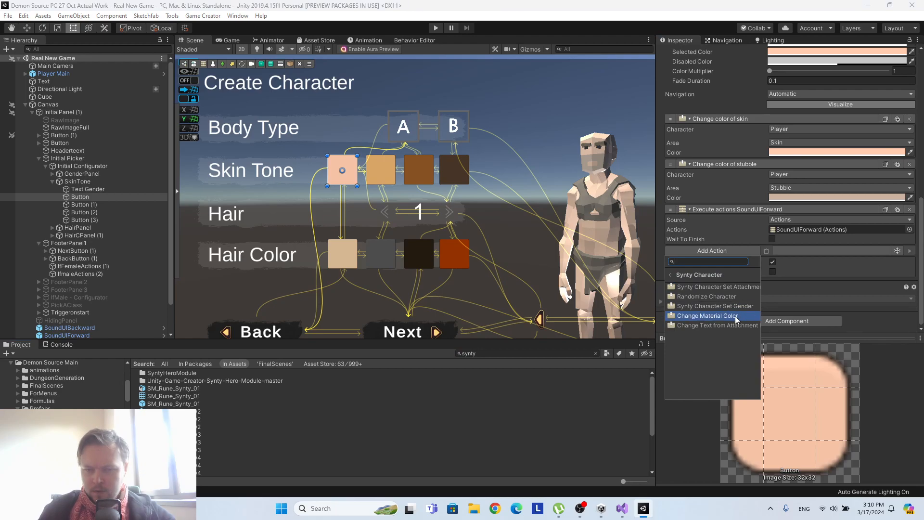
click(505, 353)
text(ch)
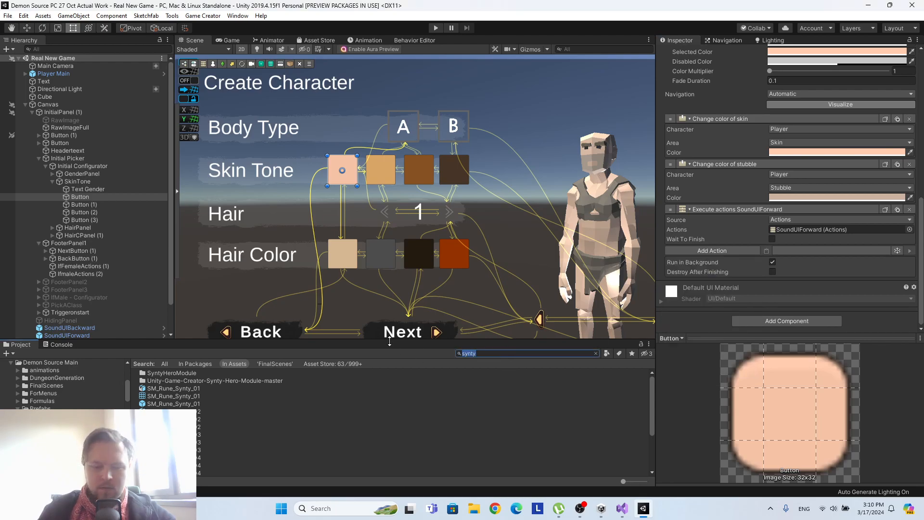
text(ange material color)
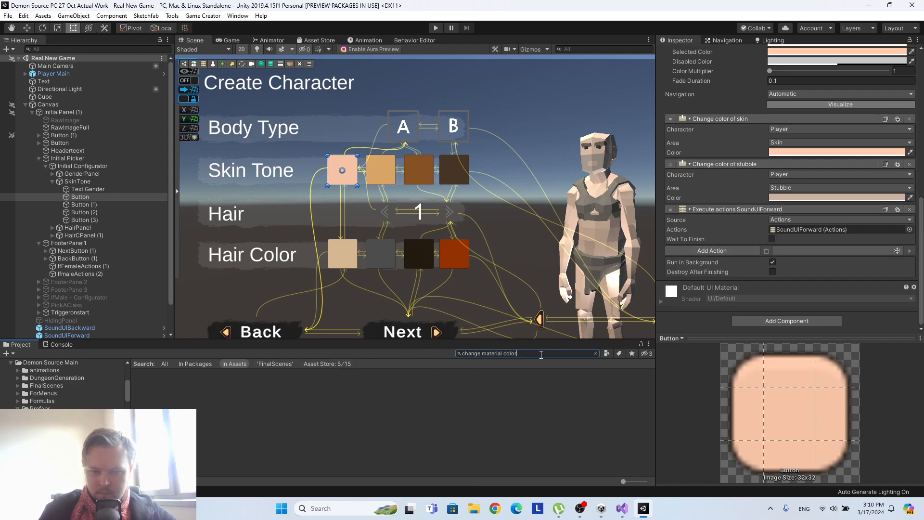
Review the Synty Character action list again and clear the asset search.
click(741, 250)
click(714, 303)
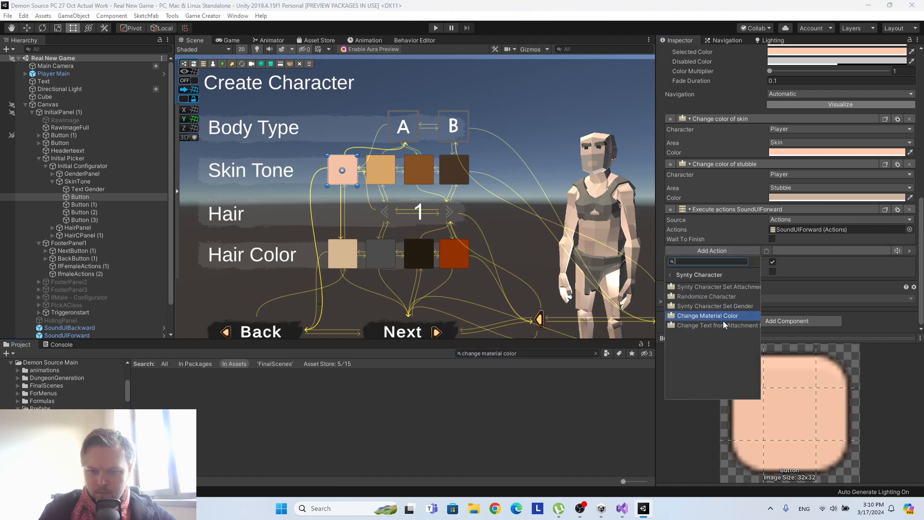
click(540, 354)
key(ctrl+a)
key(BackSpace)
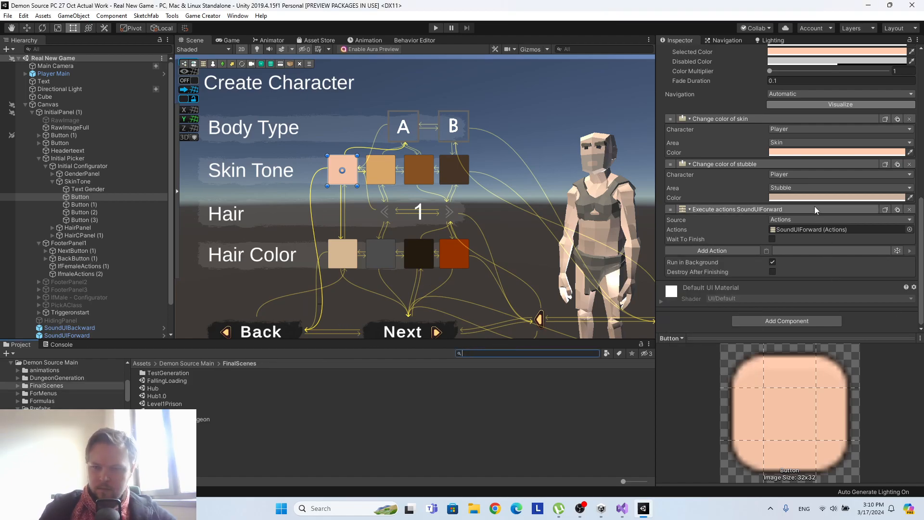
Examine the Area options of the Change color of stubble action, keeping Stubble selected.
click(779, 164)
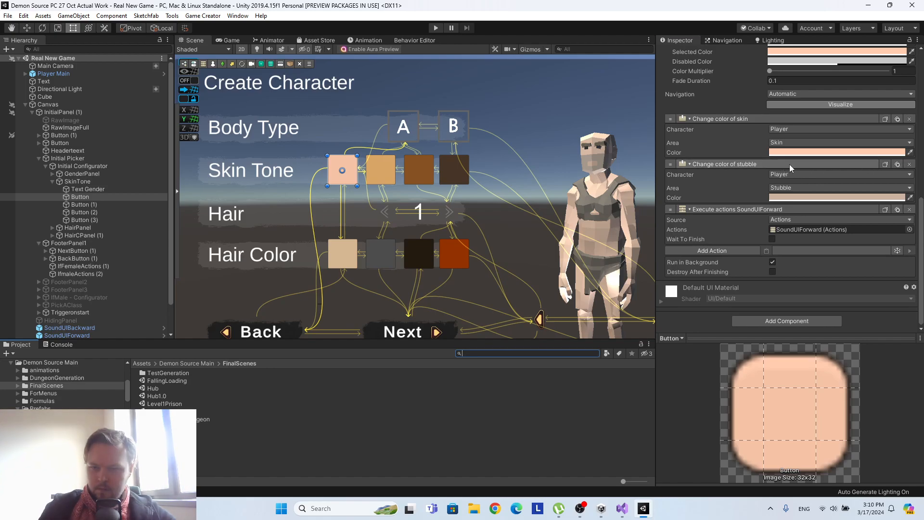
click(727, 199)
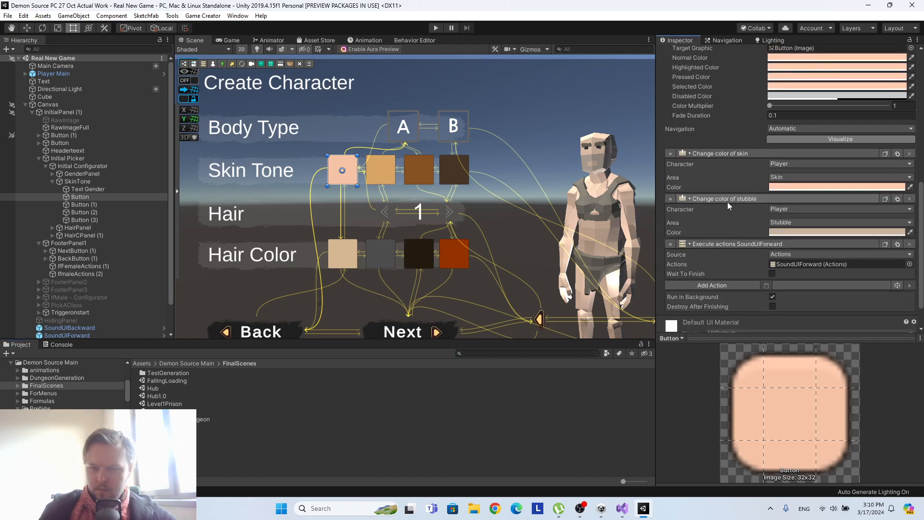
click(798, 223)
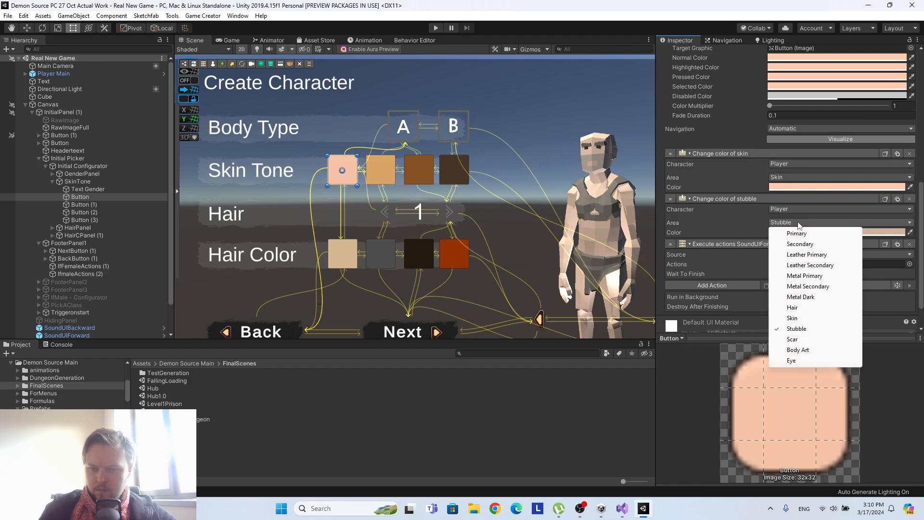
click(722, 224)
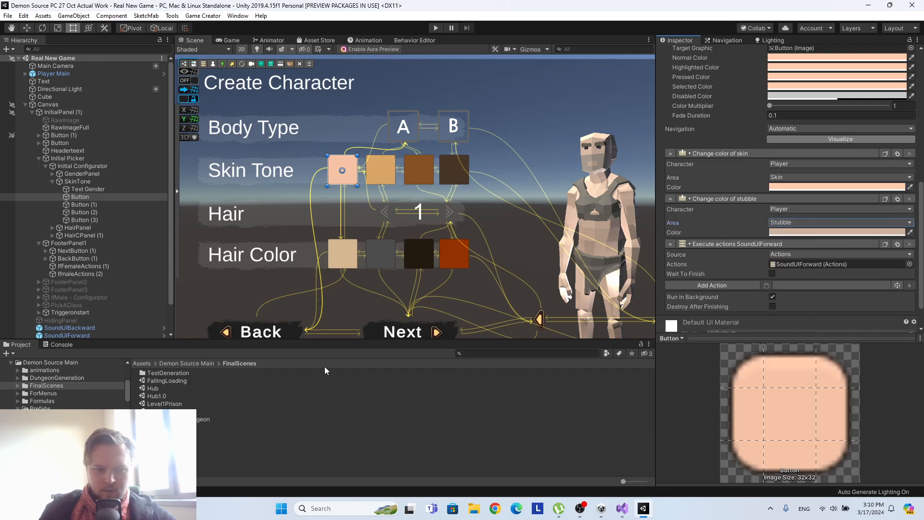
Enlarge the project's asset browser and find and open the Plugins folder under Assets.
drag(363, 340, 363, 271)
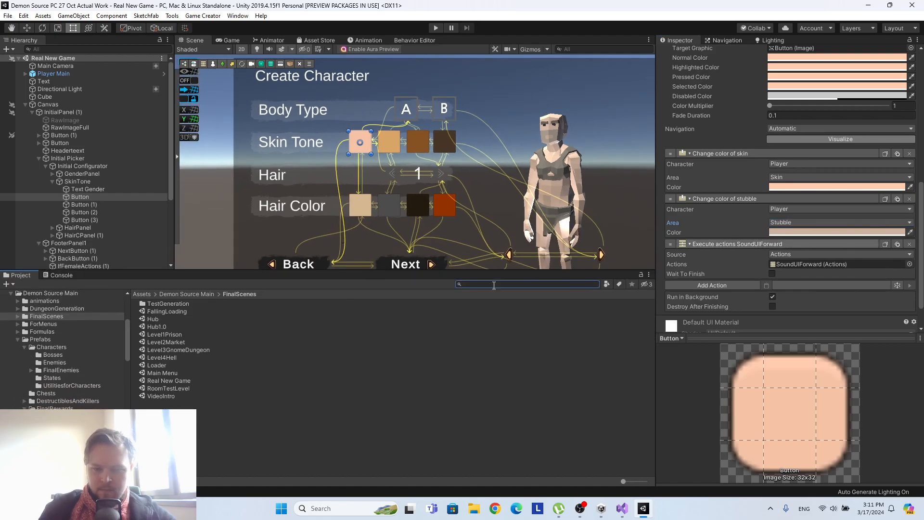
click(149, 293)
scroll(249, 387, down, 10)
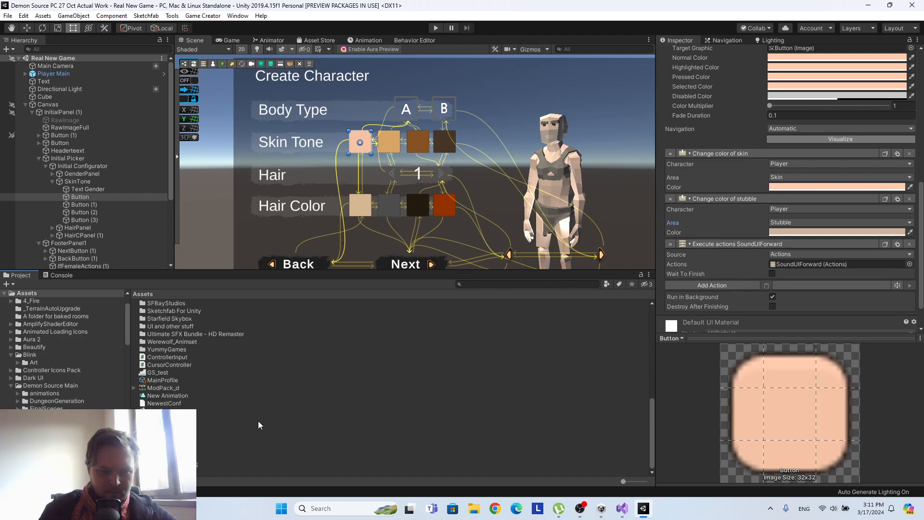
scroll(210, 429, up, 6)
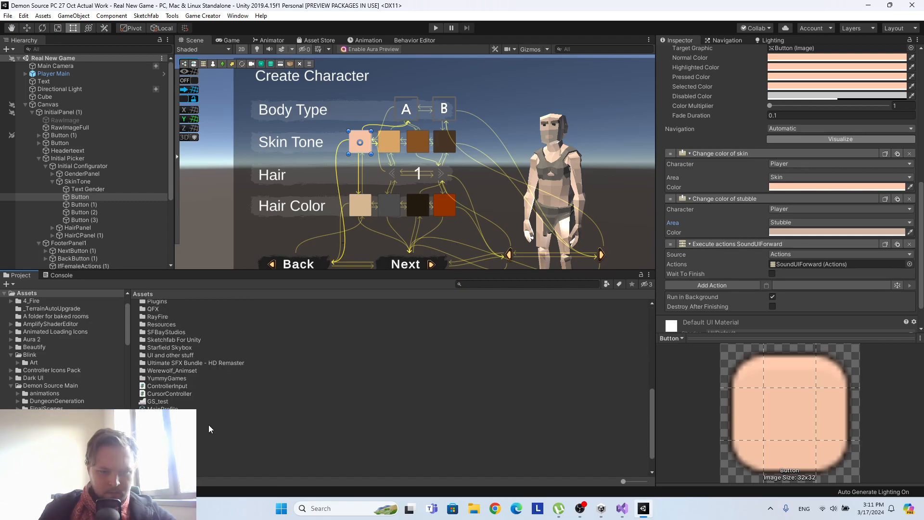
scroll(210, 428, up, 3)
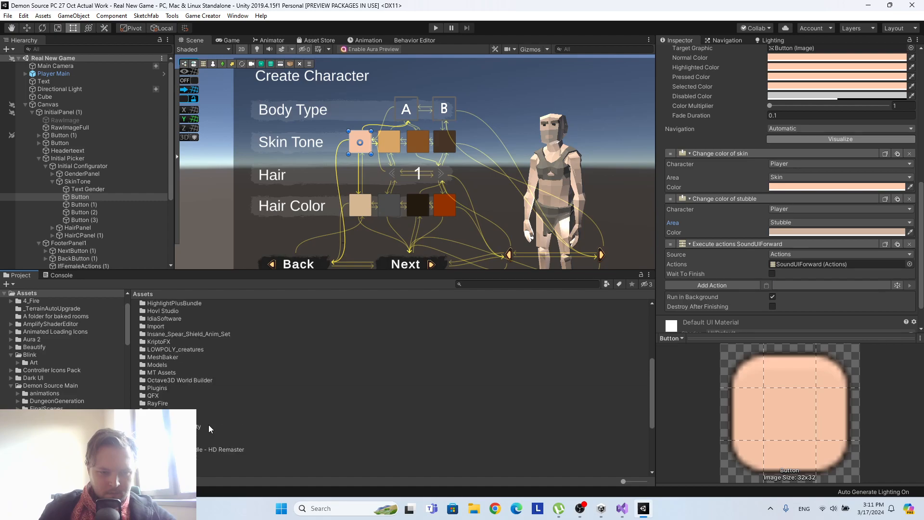
double_click(161, 416)
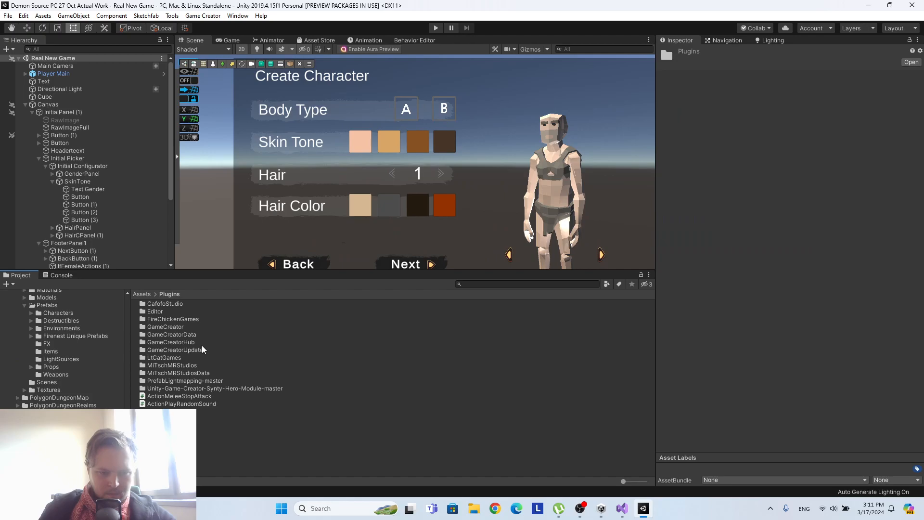
Look through the root Assets folders again and open the GameCreator folder inside Plugins.
click(143, 294)
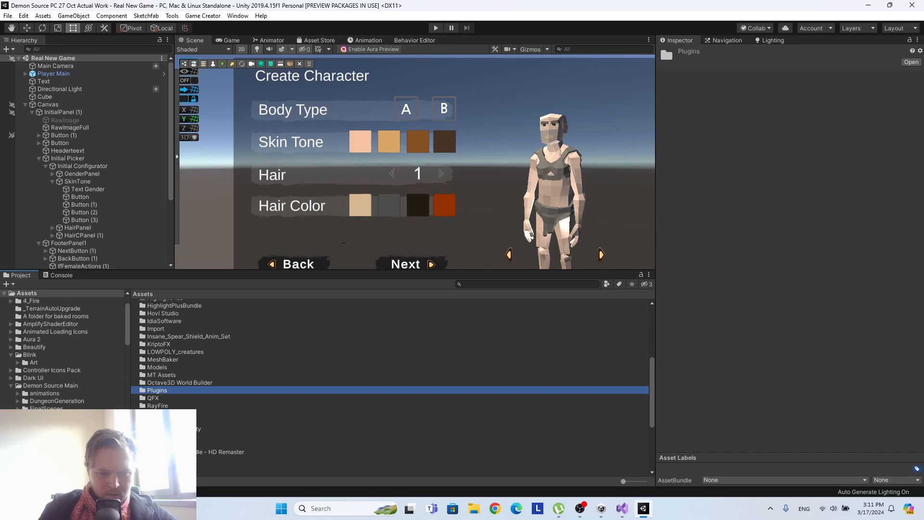
scroll(181, 408, down, 2)
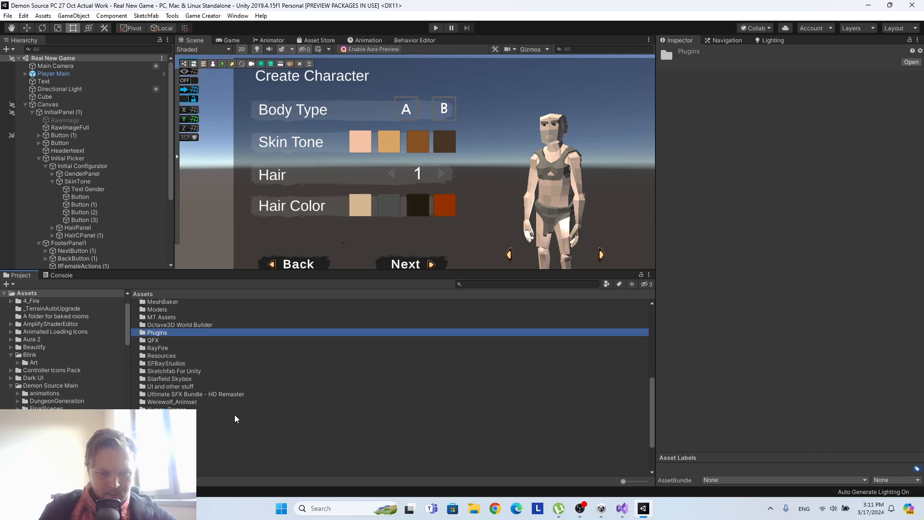
scroll(235, 418, down, 2)
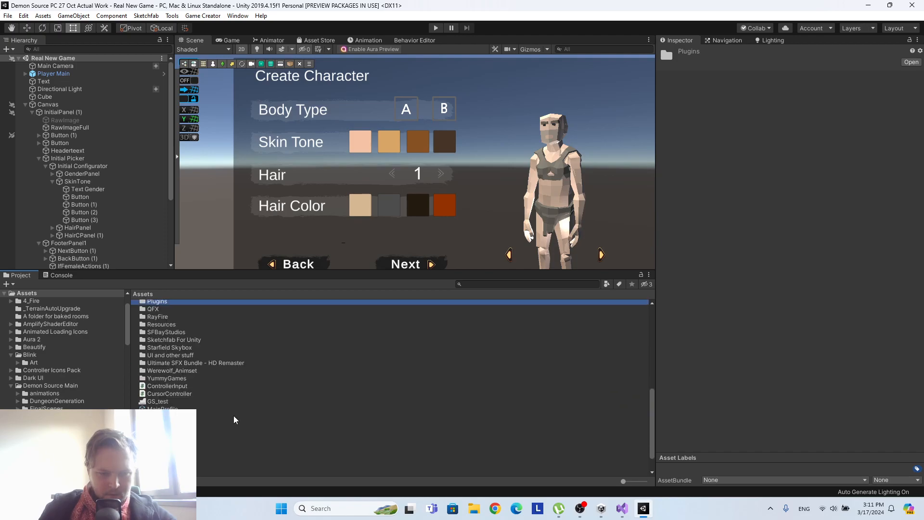
scroll(233, 417, up, 2)
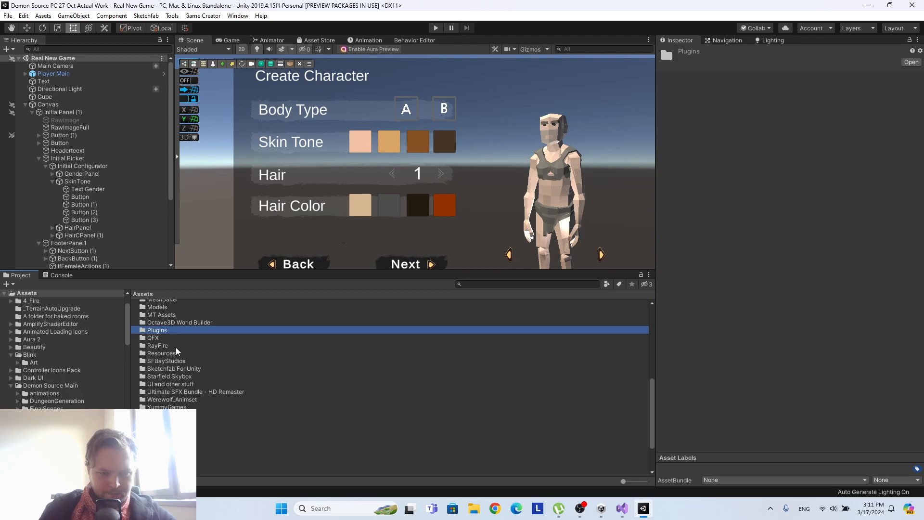
double_click(180, 331)
double_click(184, 327)
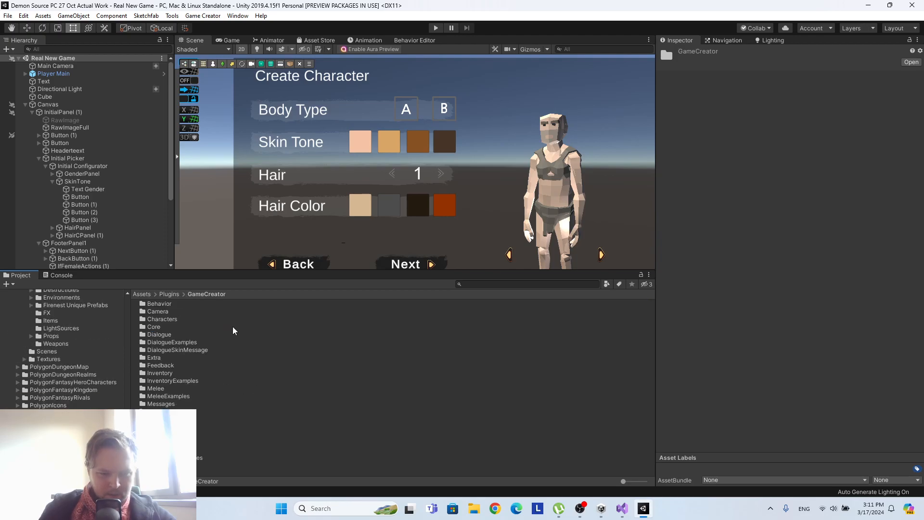
Search for synty both within the GameCreator folder and across all assets, and clear the search.
click(476, 283)
text(s)
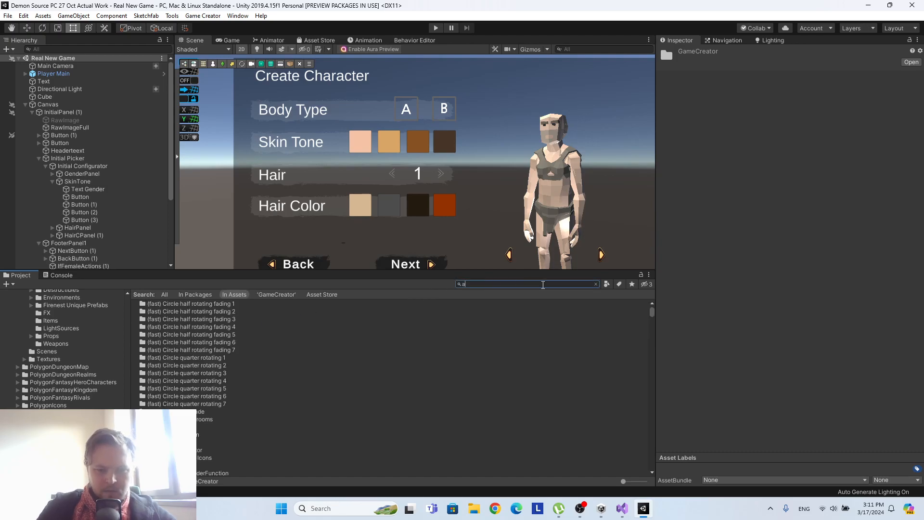
text(ynty)
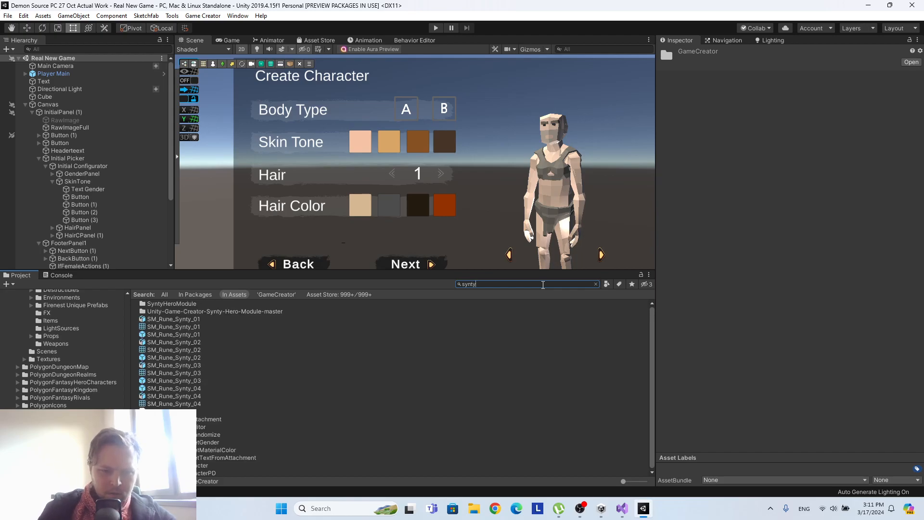
click(276, 294)
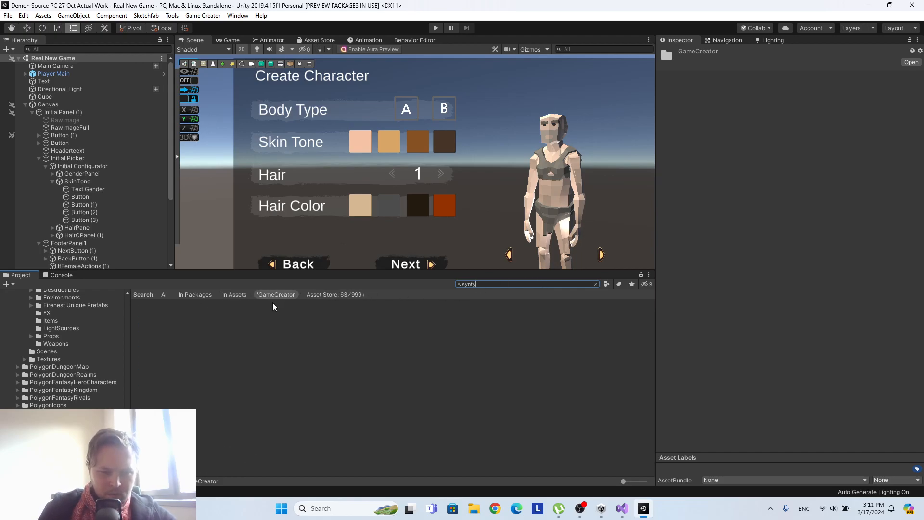
click(234, 295)
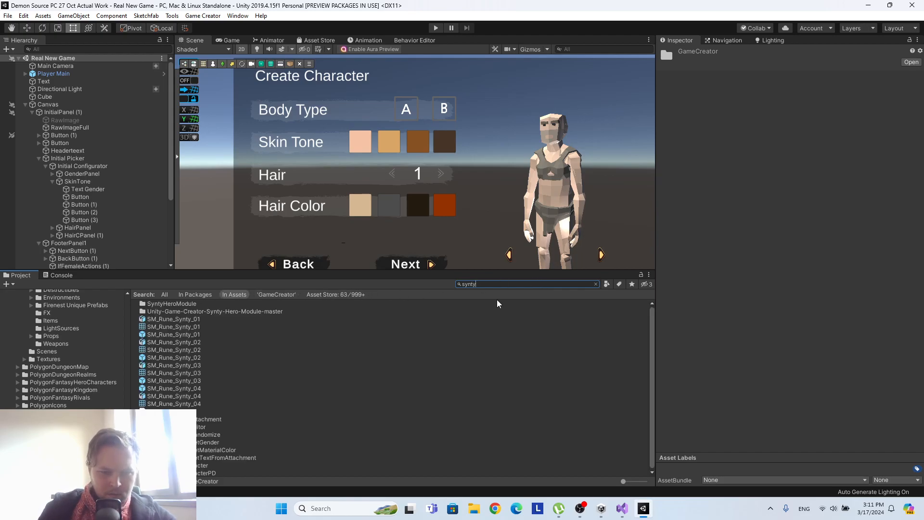
click(595, 284)
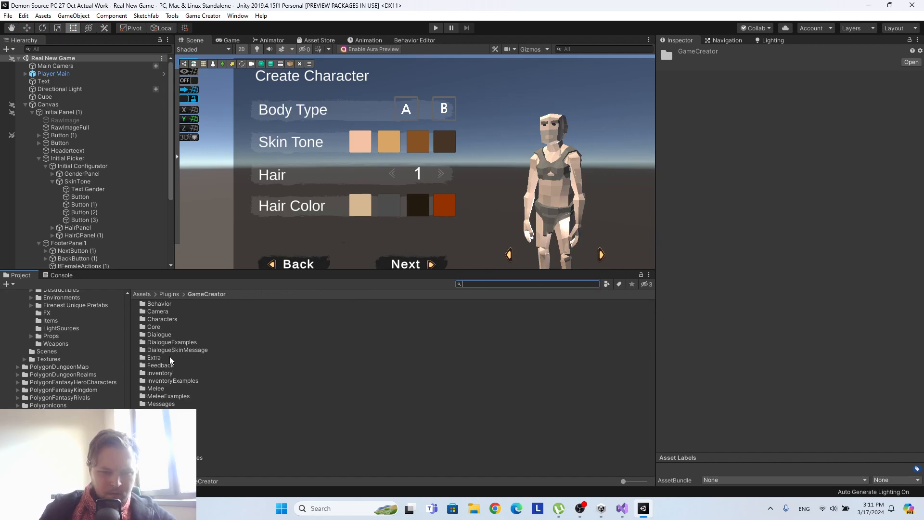
Check the Demon Source Main and Import folders under Assets for the Synty character scripts and return to the root Assets folder.
click(142, 293)
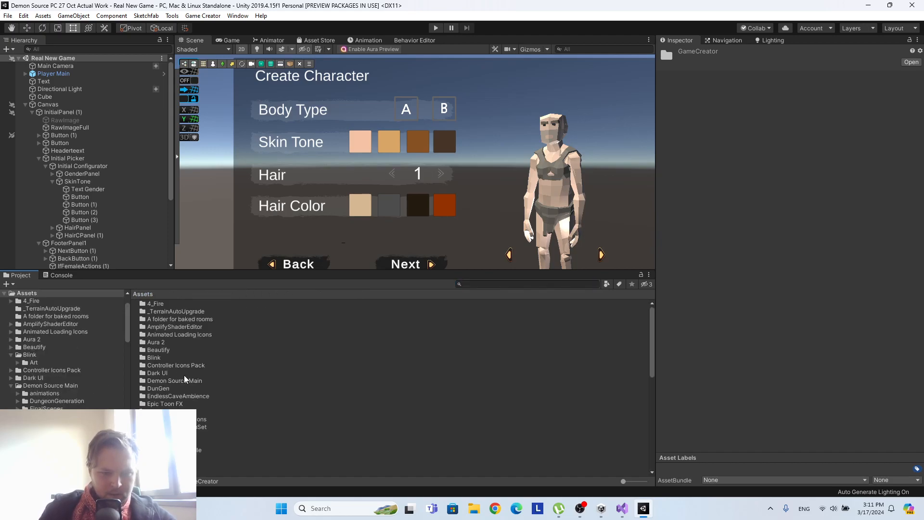
double_click(183, 381)
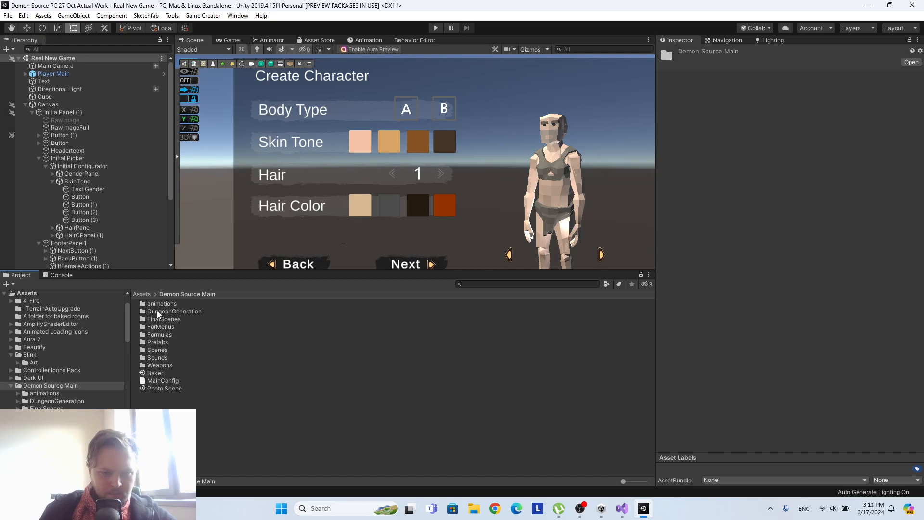
click(142, 293)
scroll(173, 380, down, 1)
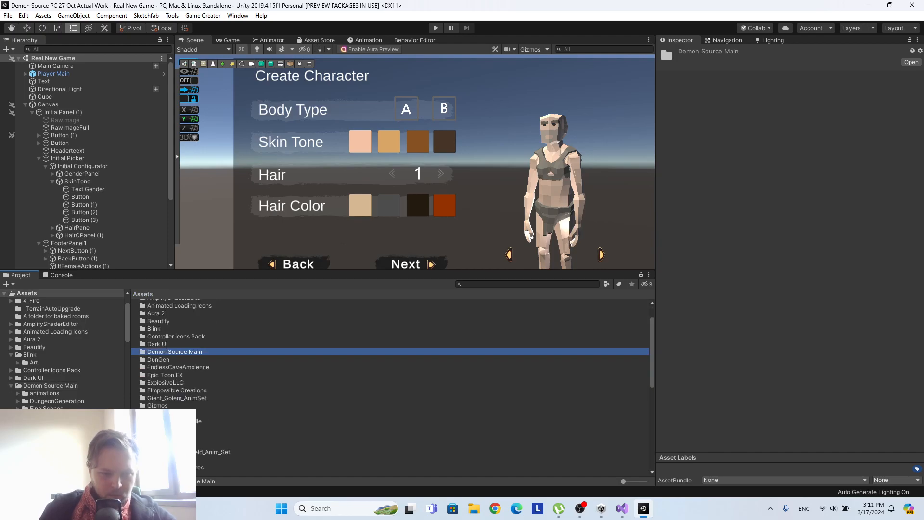
scroll(173, 380, down, 1)
double_click(173, 414)
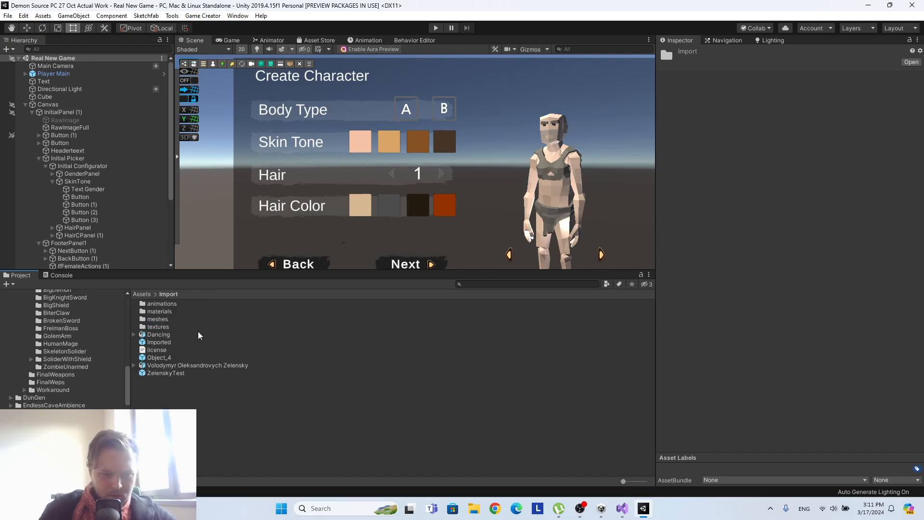
click(142, 294)
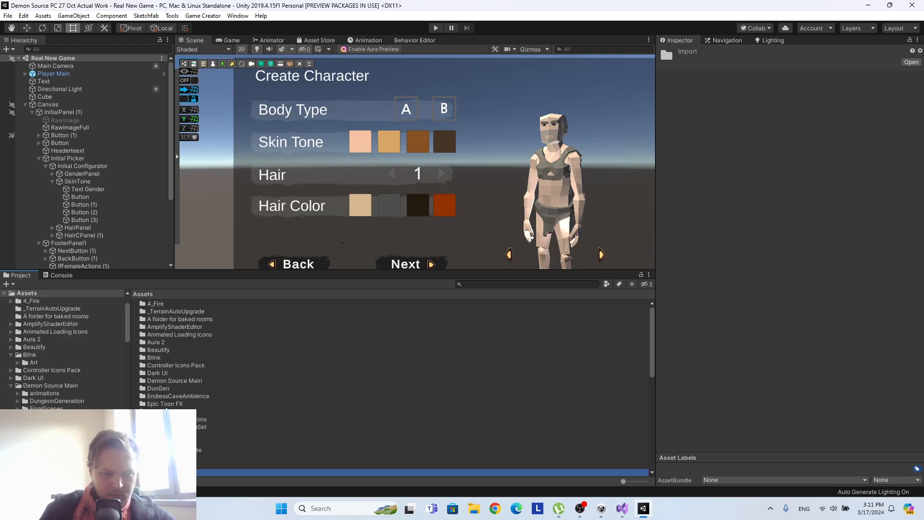
Open the PolygonFantasyHeroCharacters folder inside Models and inspect the contents of its Scripts folder.
scroll(166, 409, down, 5)
double_click(208, 424)
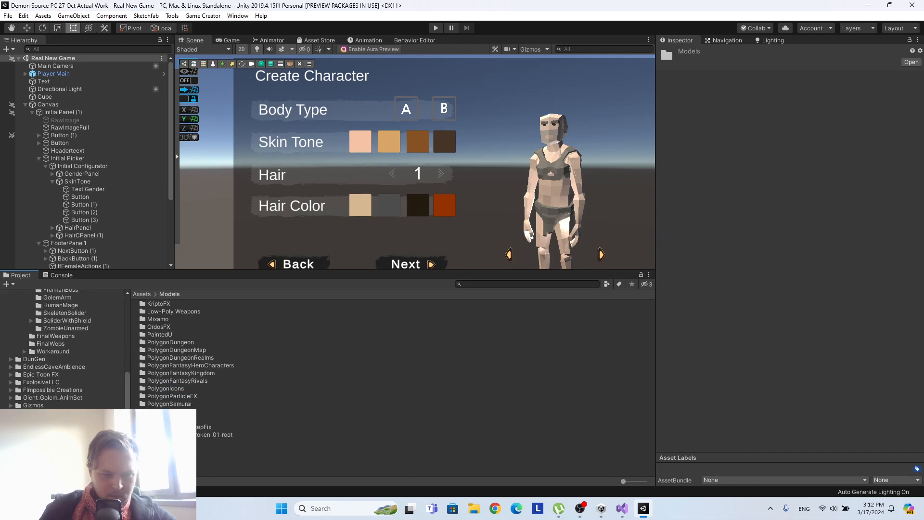
double_click(194, 365)
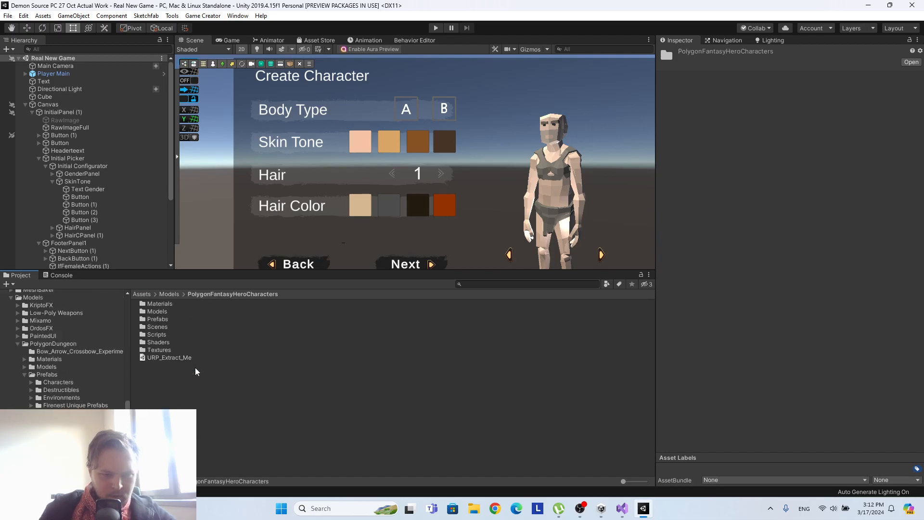
double_click(156, 334)
click(256, 294)
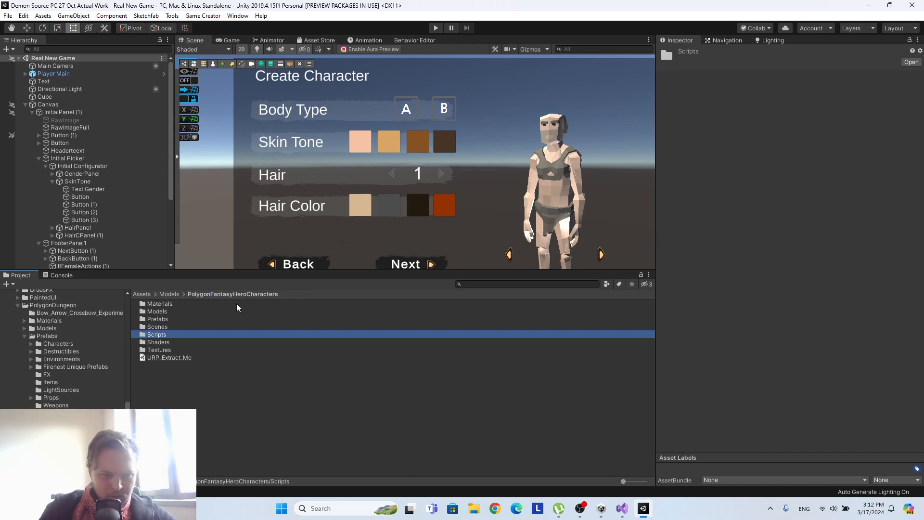
double_click(158, 335)
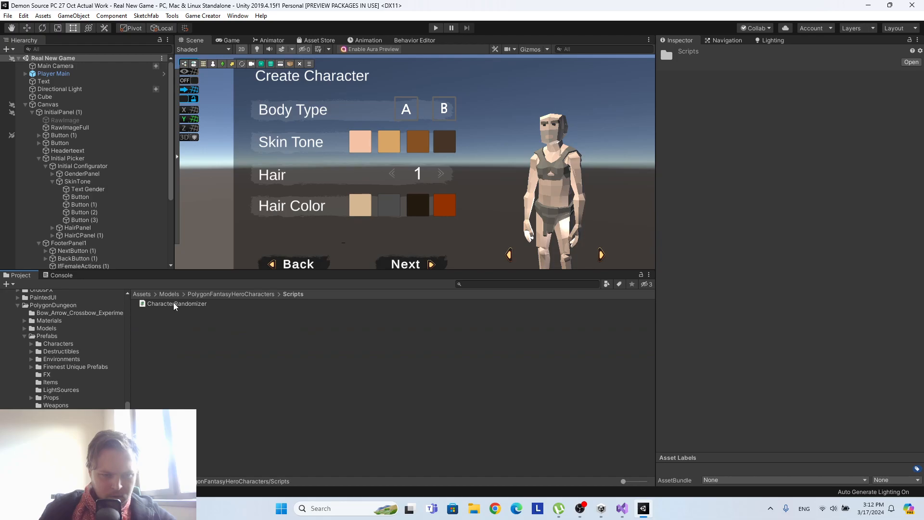
click(223, 294)
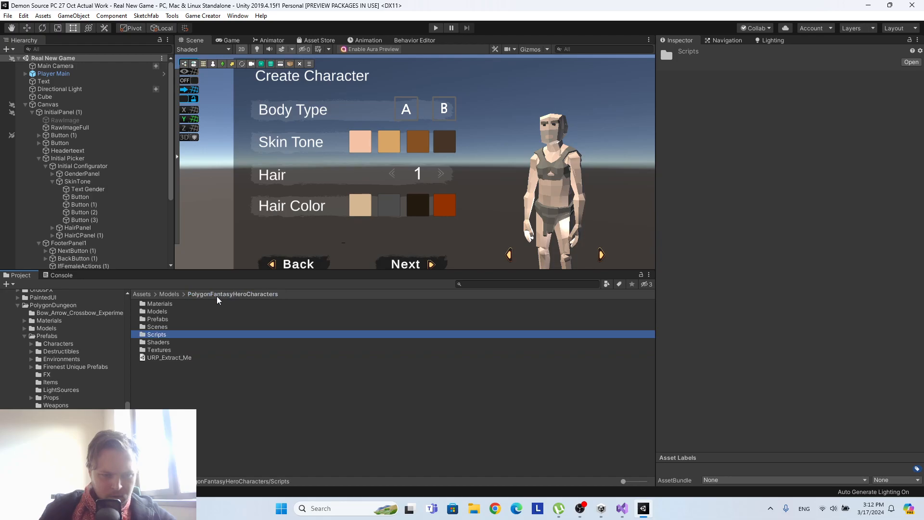
click(160, 329)
Return to the root Assets folder and look through its folder list for the Synty module.
click(144, 295)
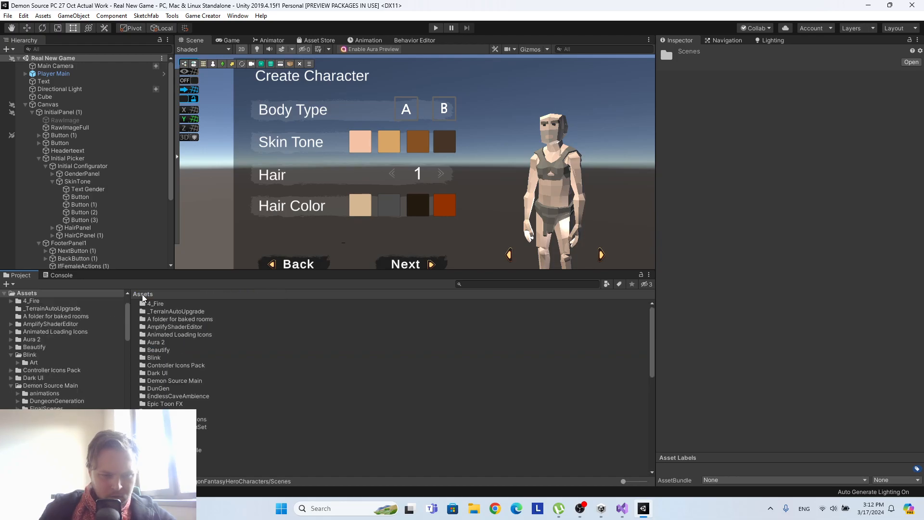
scroll(198, 348, down, 10)
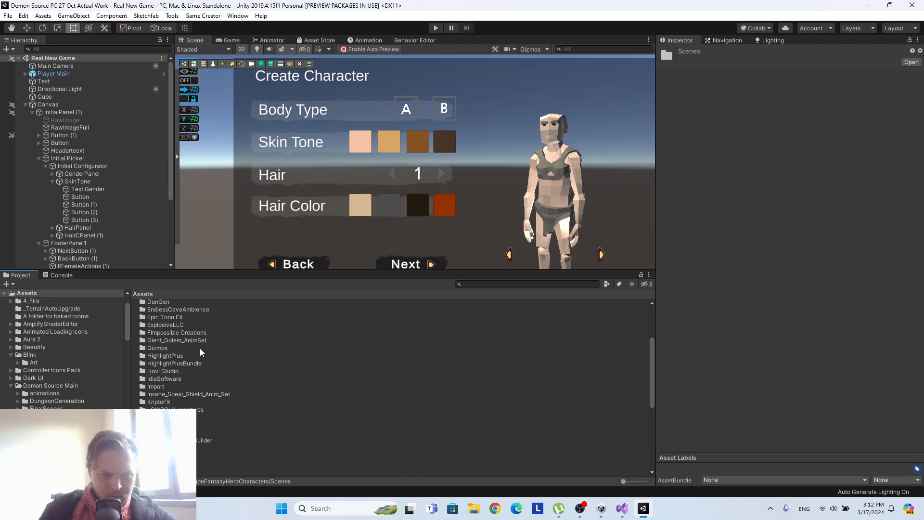
scroll(200, 353, down, 5)
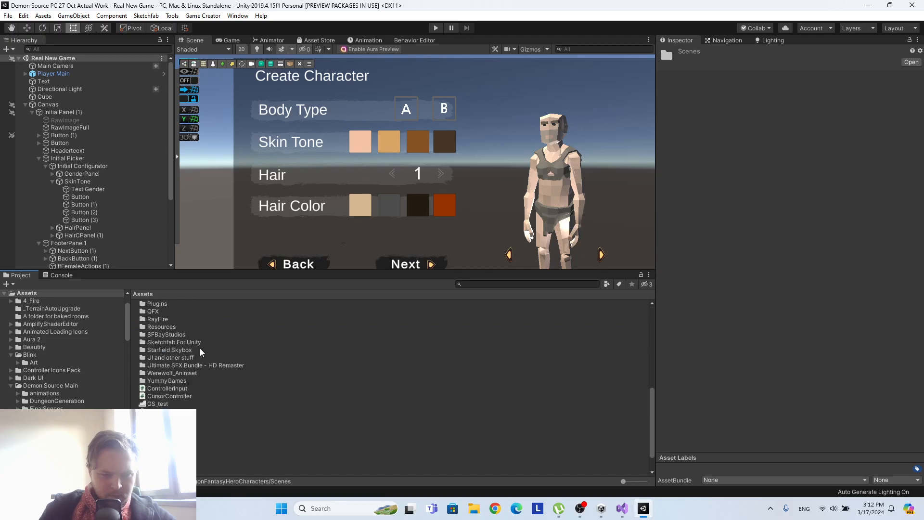
scroll(201, 351, up, 8)
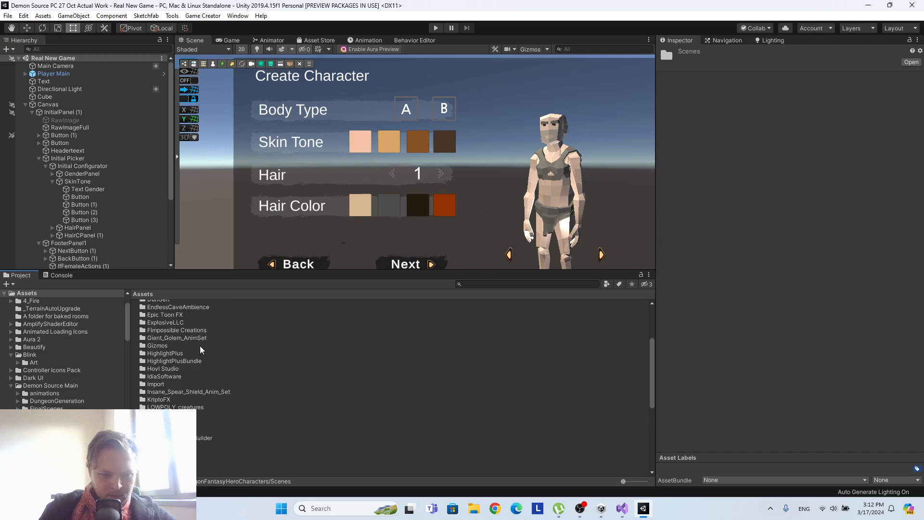
scroll(201, 349, down, 3)
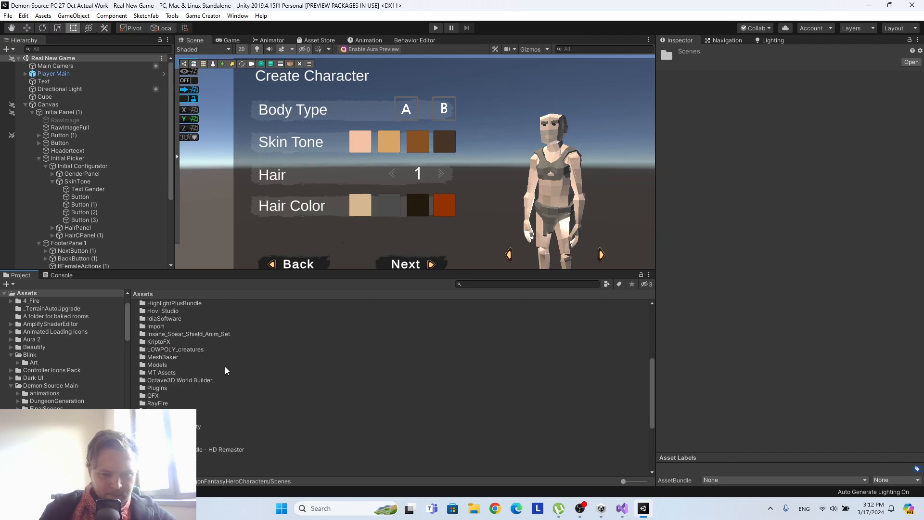
Select the first Skin Tone button and list the Synty Character actions that can be added to it.
click(92, 198)
scroll(824, 278, down, 10)
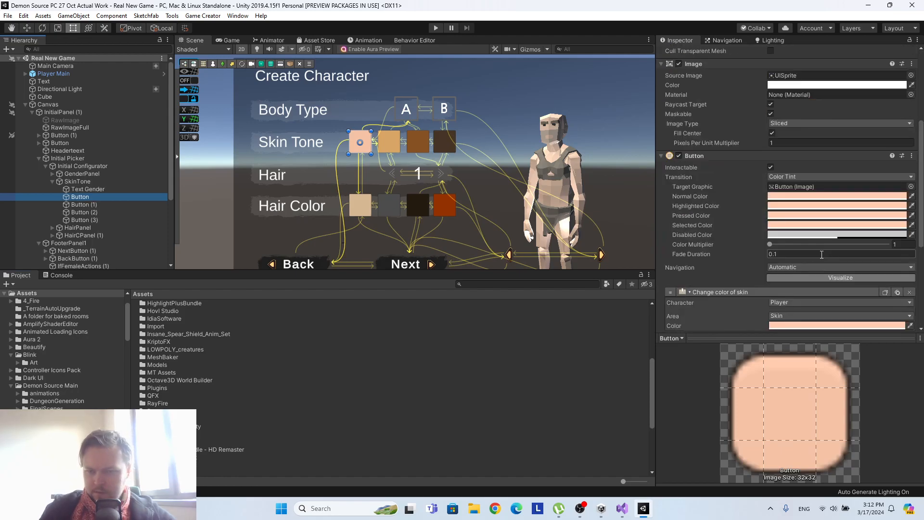
scroll(816, 272, down, 3)
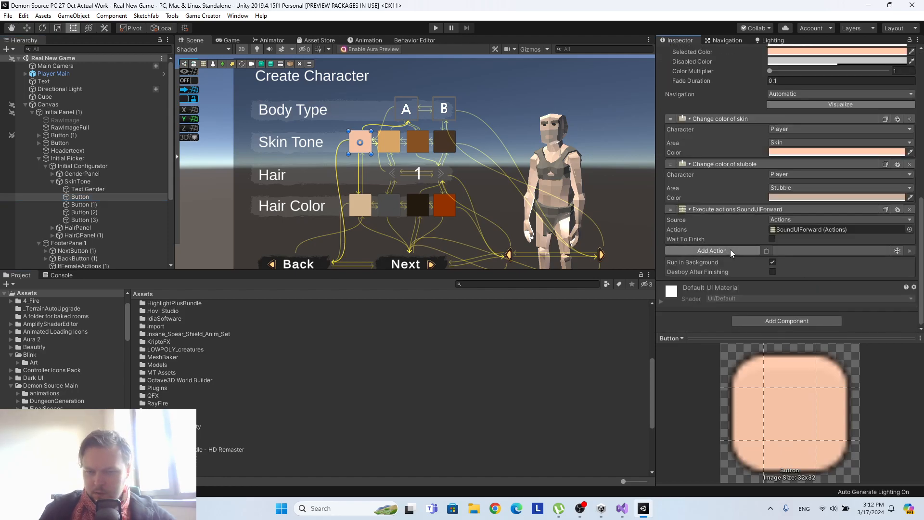
click(730, 249)
click(731, 298)
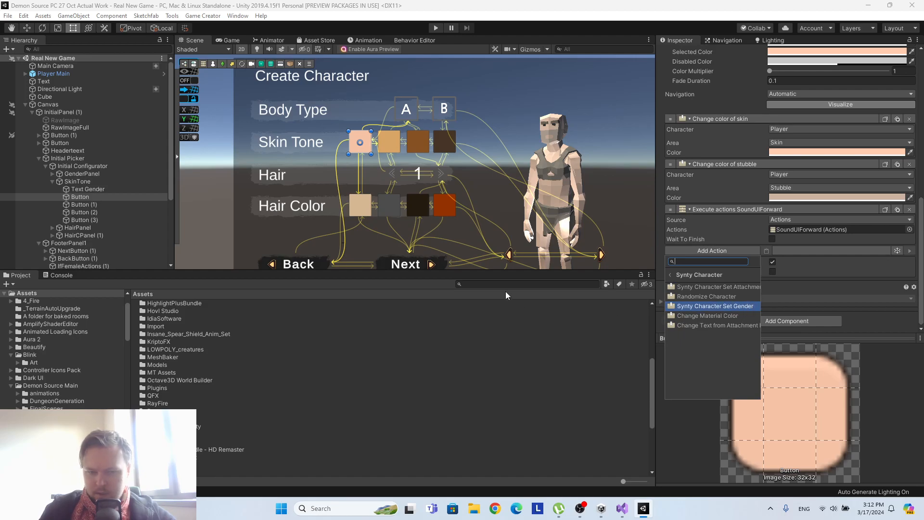
Search the assets for synty character and reveal the folder that contains the SyntyCharacterSetGender script.
click(535, 284)
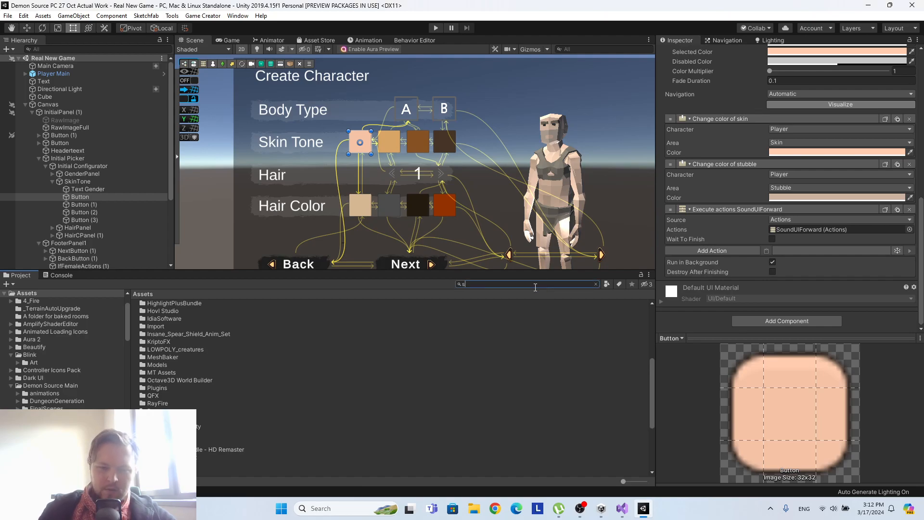
text(synty character)
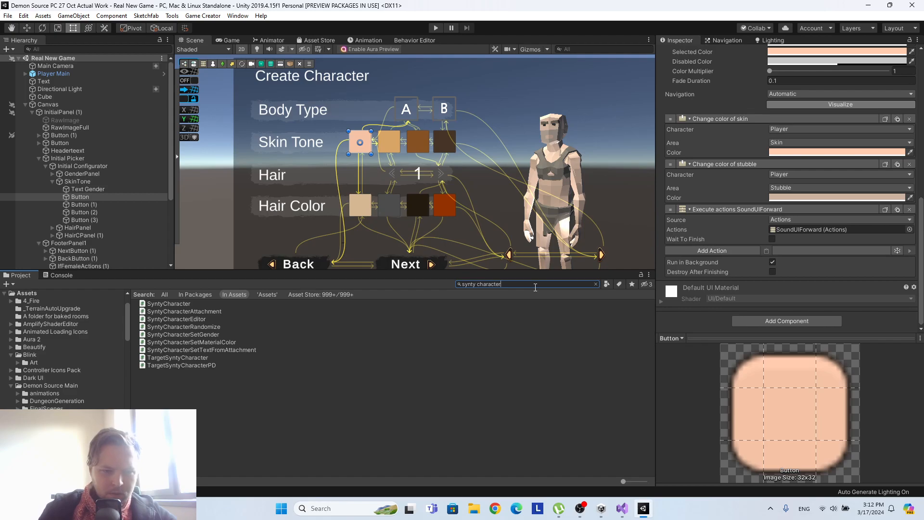
click(197, 335)
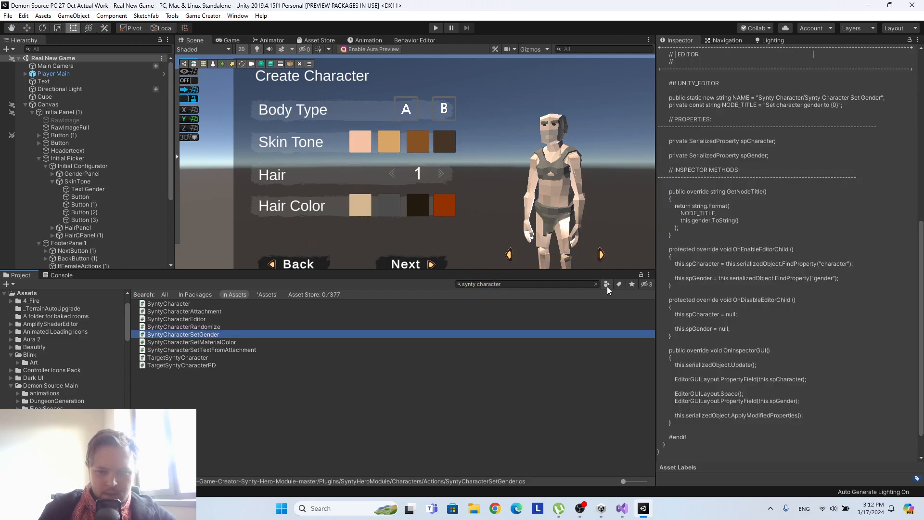
click(595, 284)
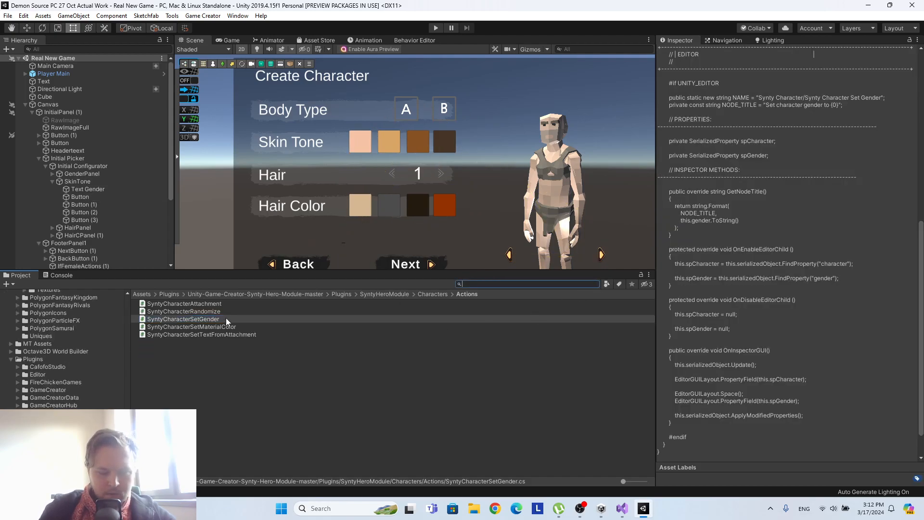
Preview the SyntyCharacterSetMaterialColor and SyntyCharacterSetGender scripts, and open SyntyCharacterSetGender in Visual Studio.
click(213, 326)
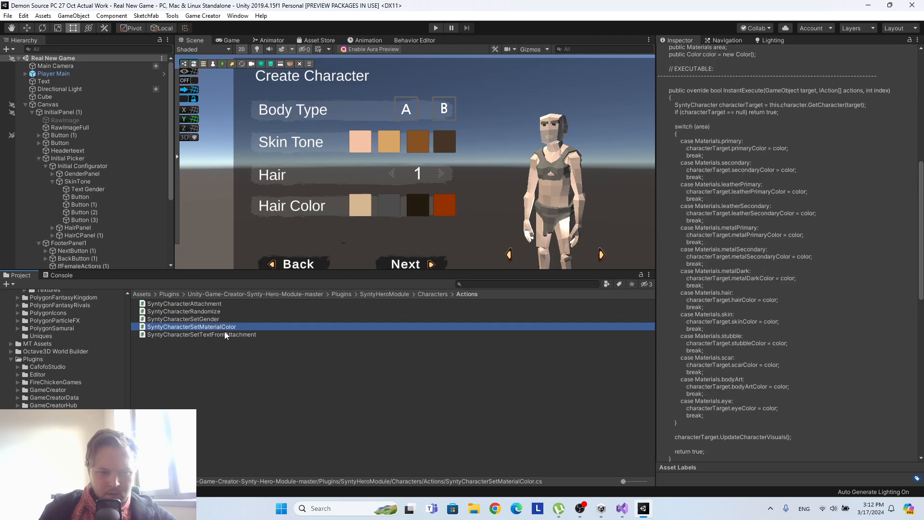
click(234, 319)
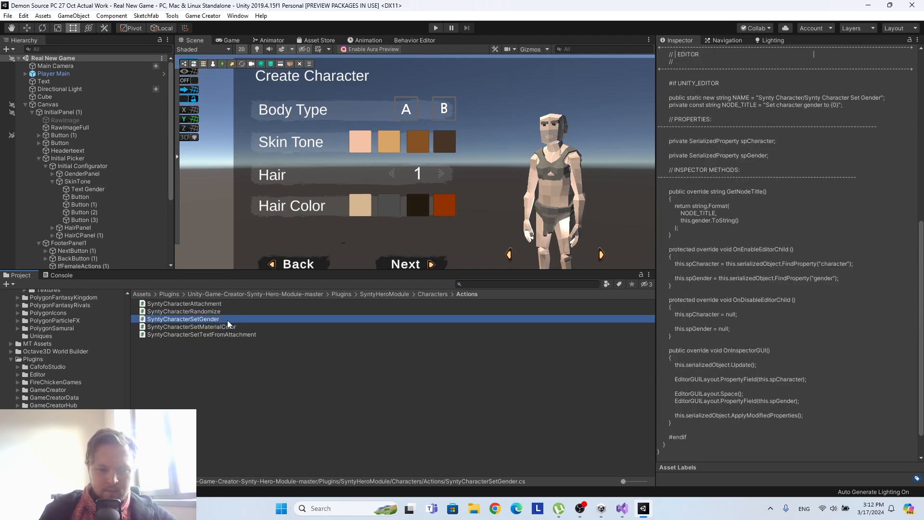
double_click(190, 320)
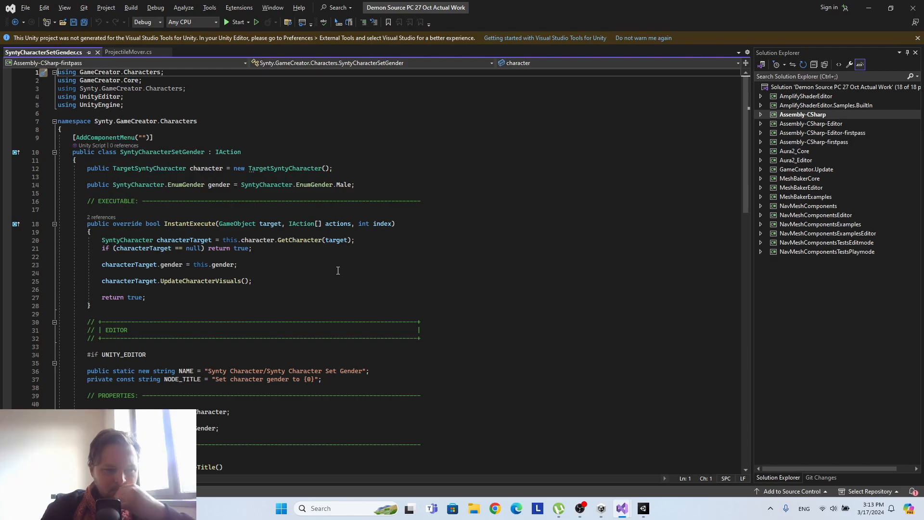
Read through the SyntyCharacterSetGender code, examining its execute method, editor properties and inspector methods.
scroll(337, 270, down, 6)
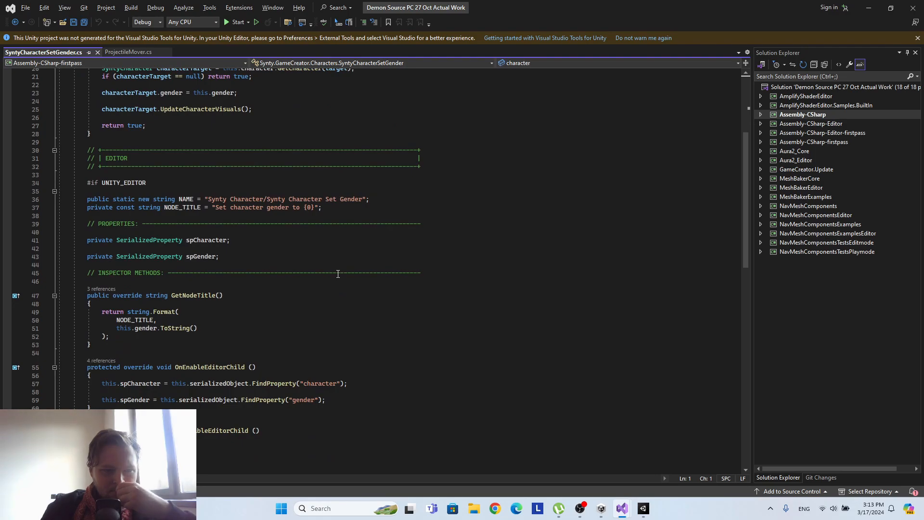
scroll(338, 273, down, 3)
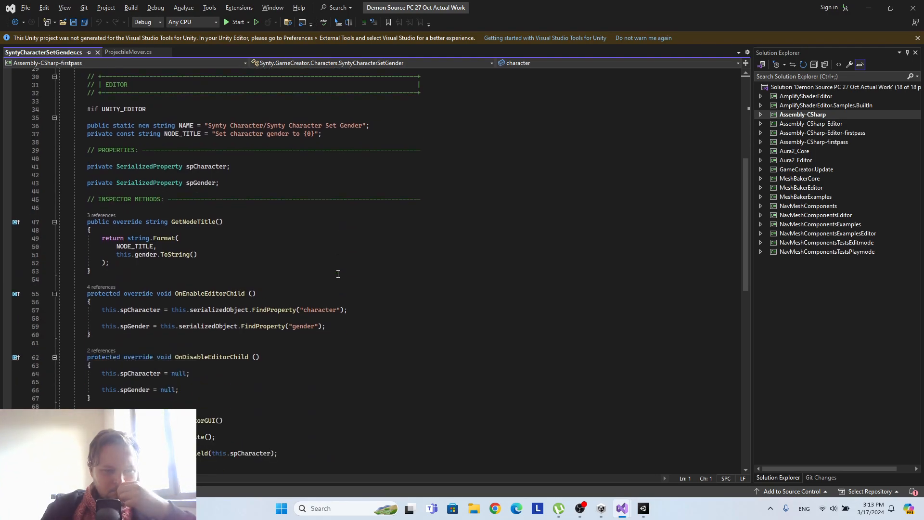
scroll(338, 273, down, 3)
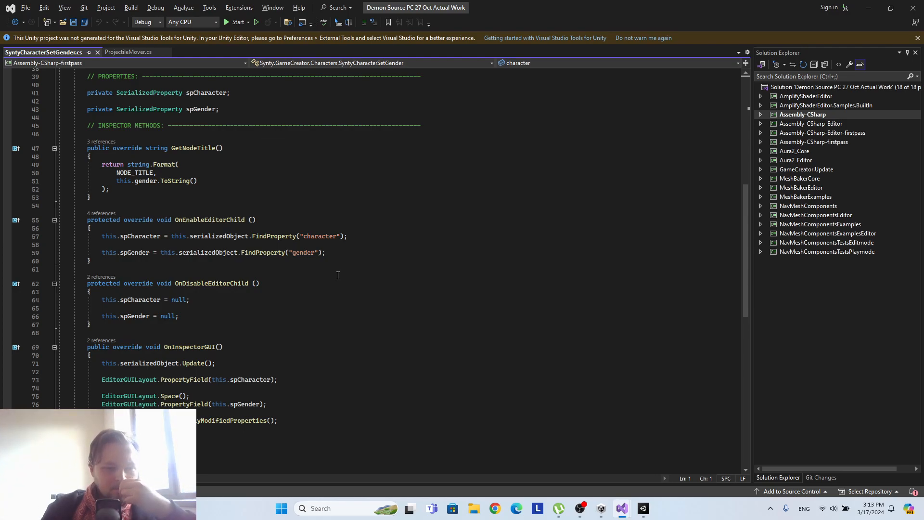
scroll(338, 274, down, 2)
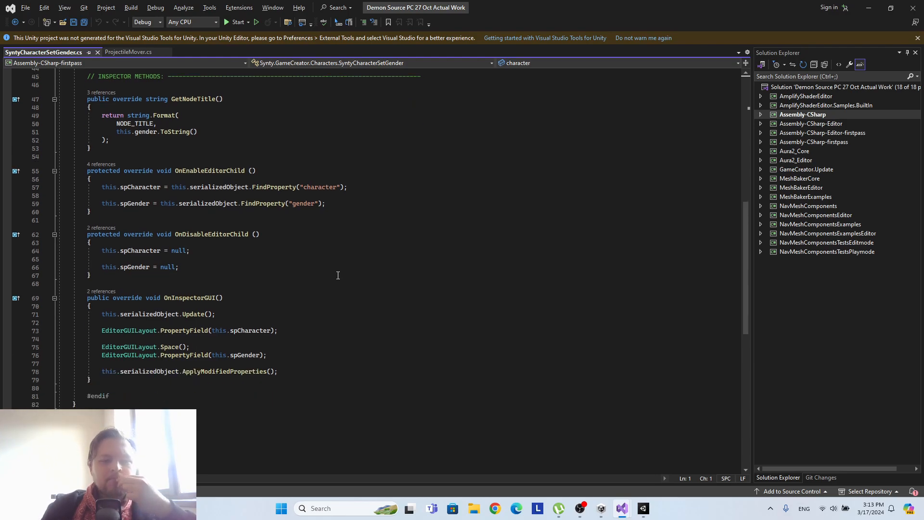
scroll(337, 274, up, 3)
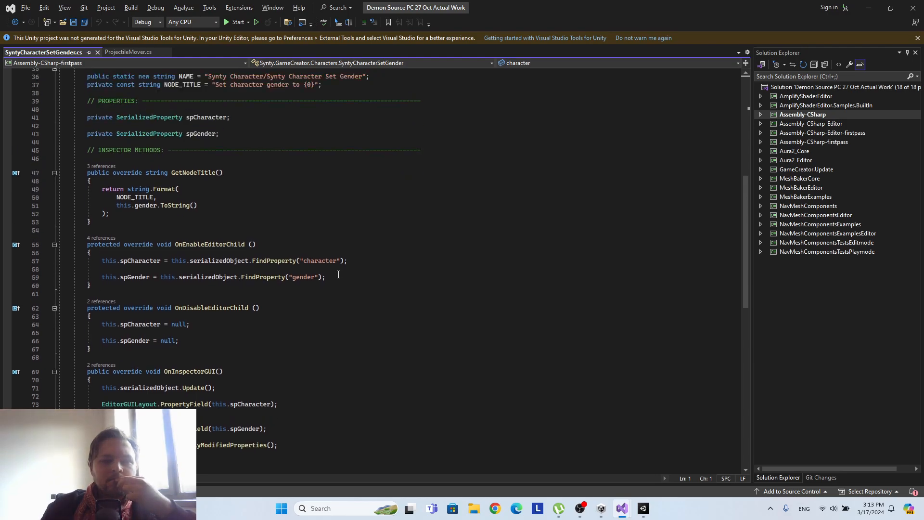
scroll(338, 274, up, 8)
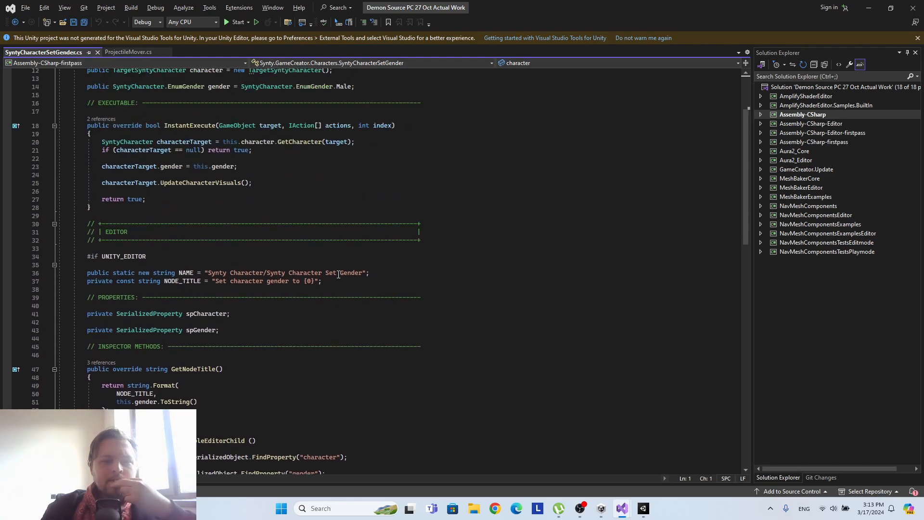
scroll(338, 274, up, 3)
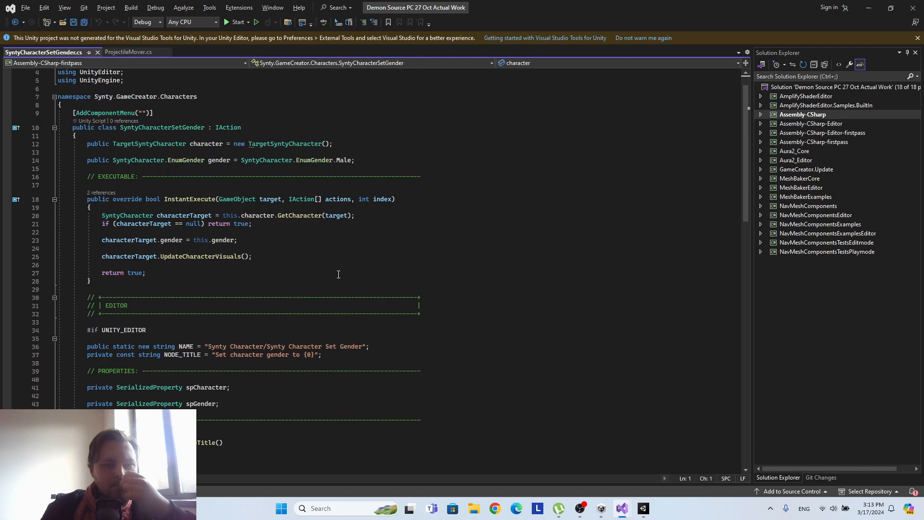
scroll(338, 274, up, 1)
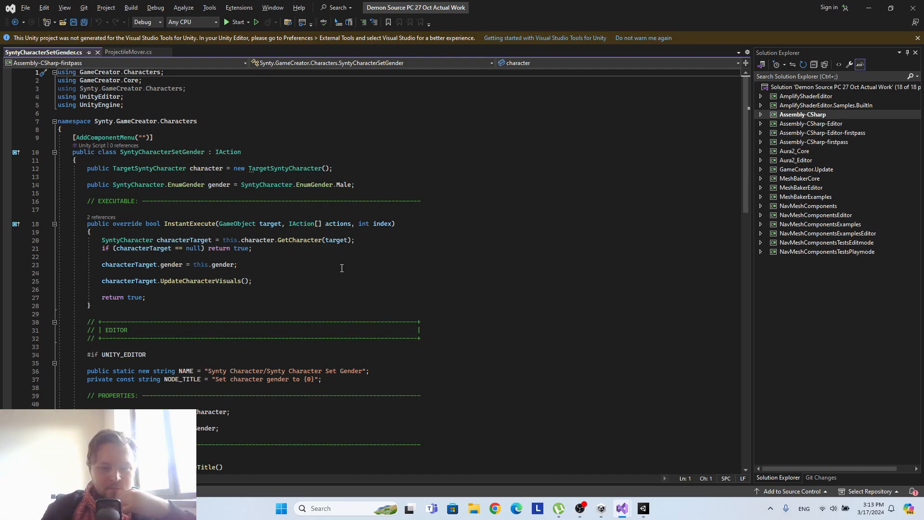
scroll(342, 268, down, 6)
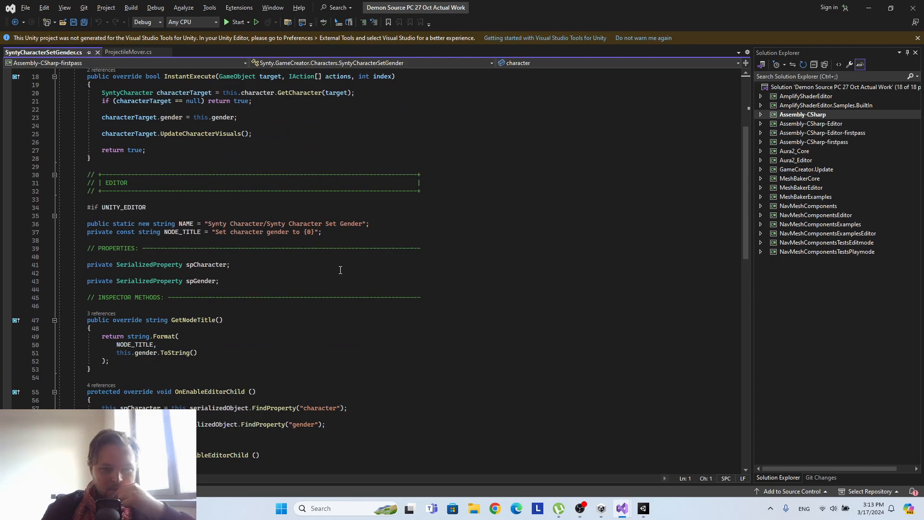
scroll(341, 270, down, 12)
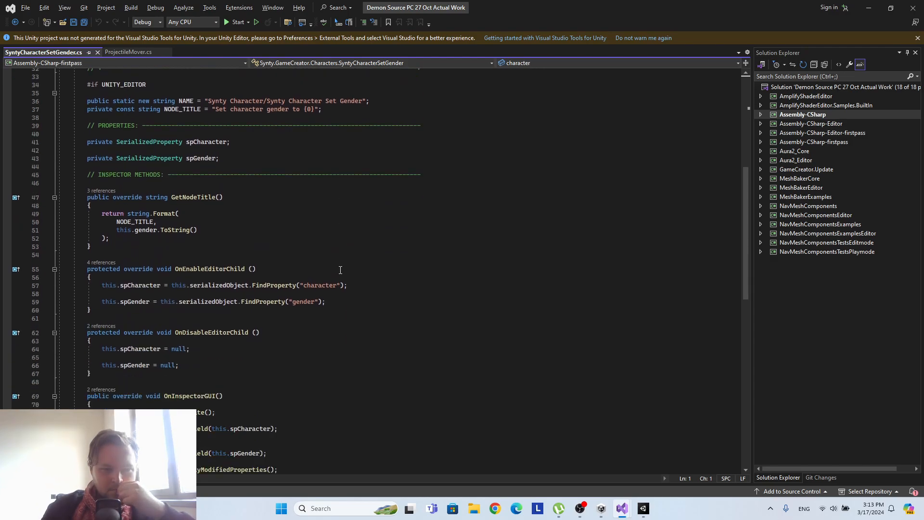
Return to Unity from the SyntyCharacterSetGender code and open the SyntyCharacterSetMaterialColor script in Visual Studio.
scroll(340, 270, up, 6)
scroll(340, 270, up, 13)
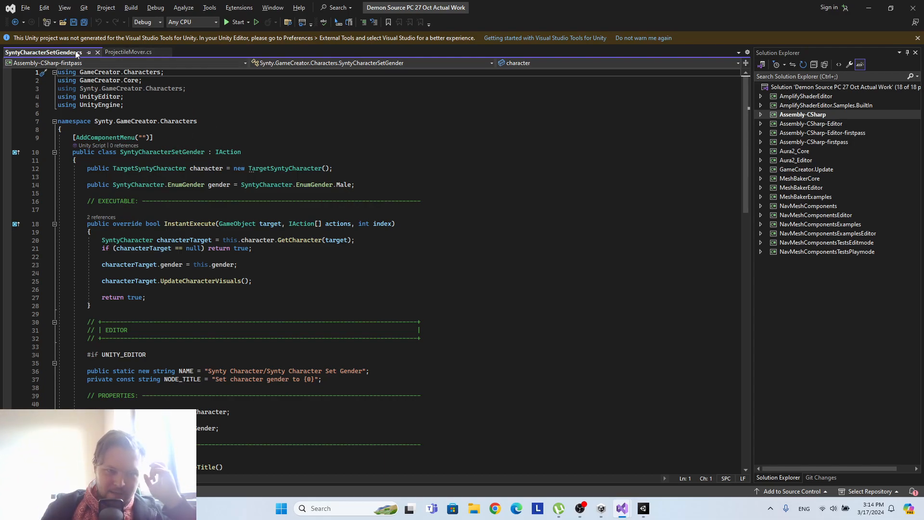
key(alt+Tab)
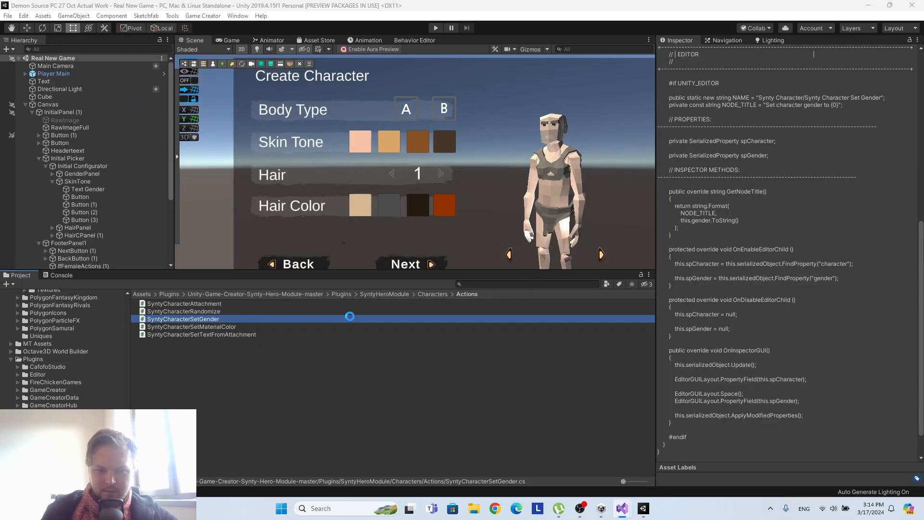
double_click(221, 327)
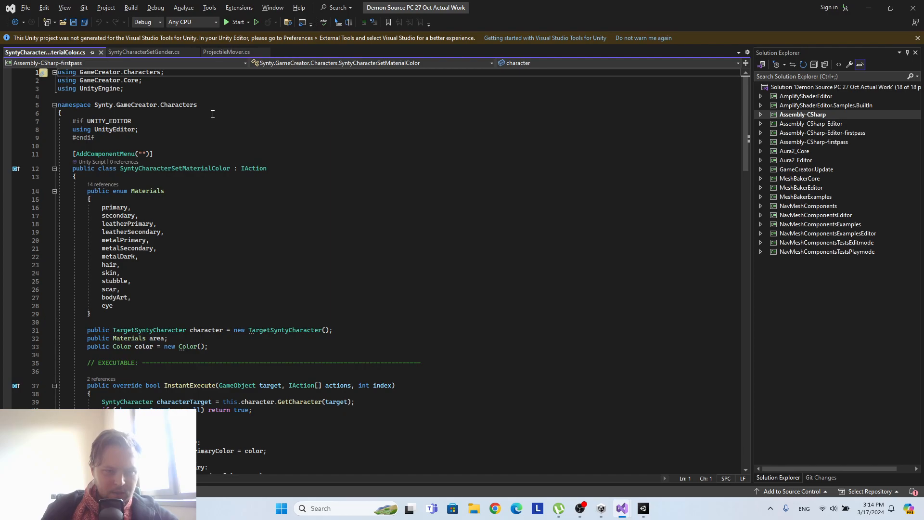
Read through the SyntyCharacterSetMaterialColor code, examining its Materials enum, the color switch in InstantExecute and the inspector methods.
scroll(209, 121, down, 3)
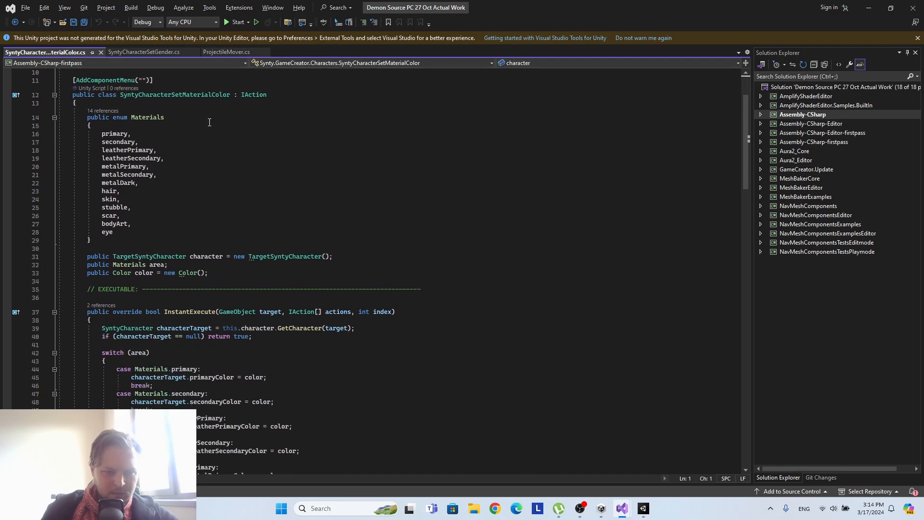
scroll(209, 123, down, 5)
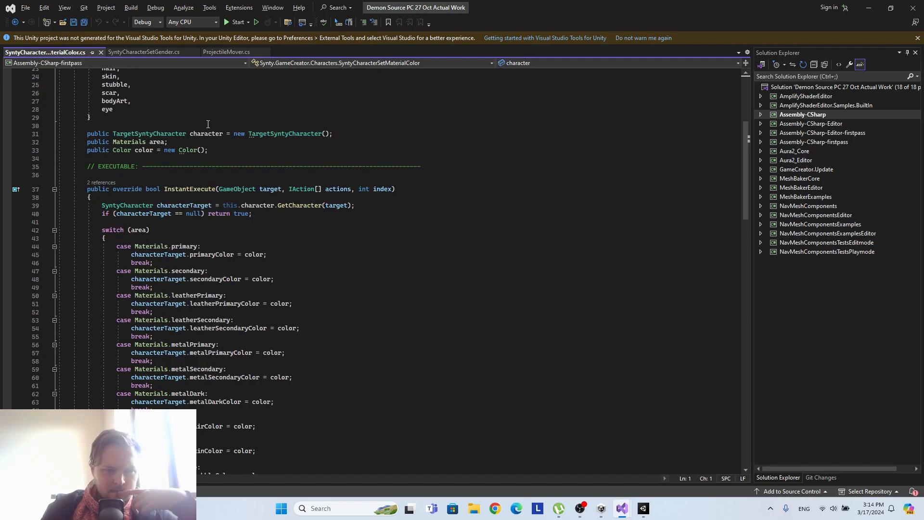
scroll(208, 124, down, 5)
scroll(207, 124, down, 9)
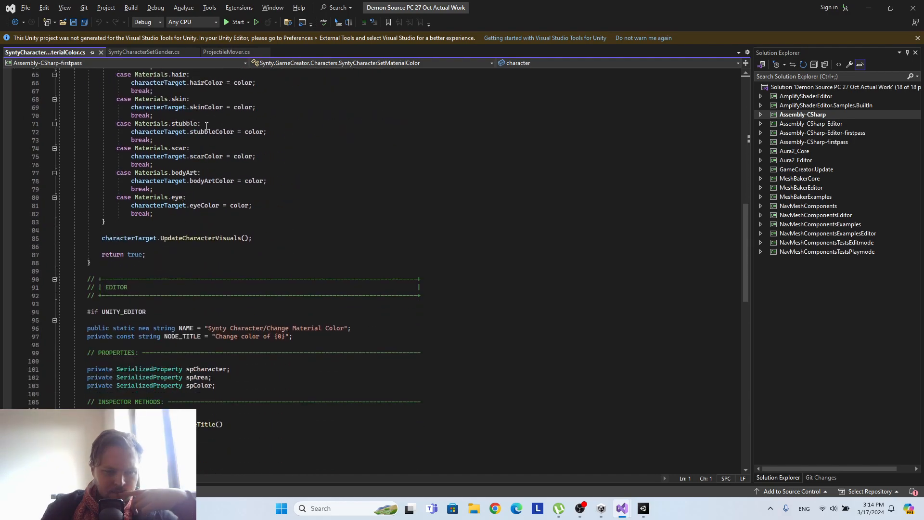
scroll(207, 126, down, 4)
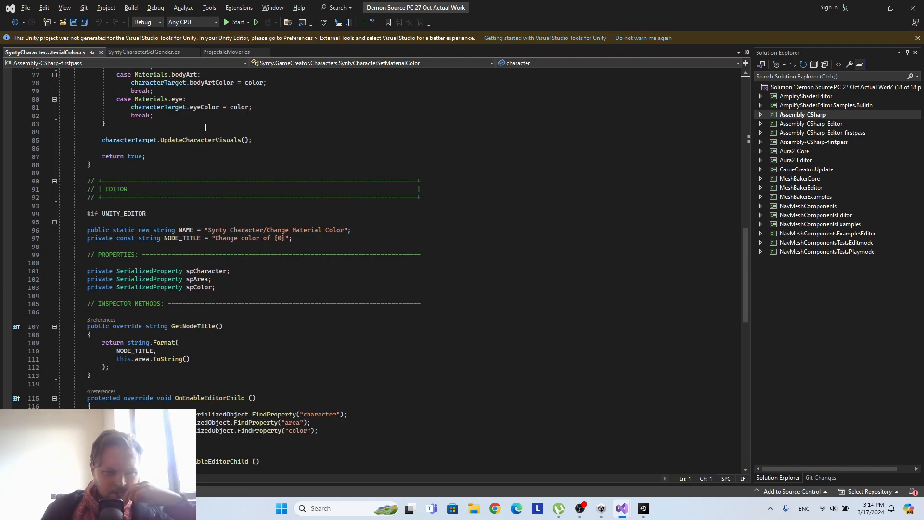
scroll(205, 128, down, 3)
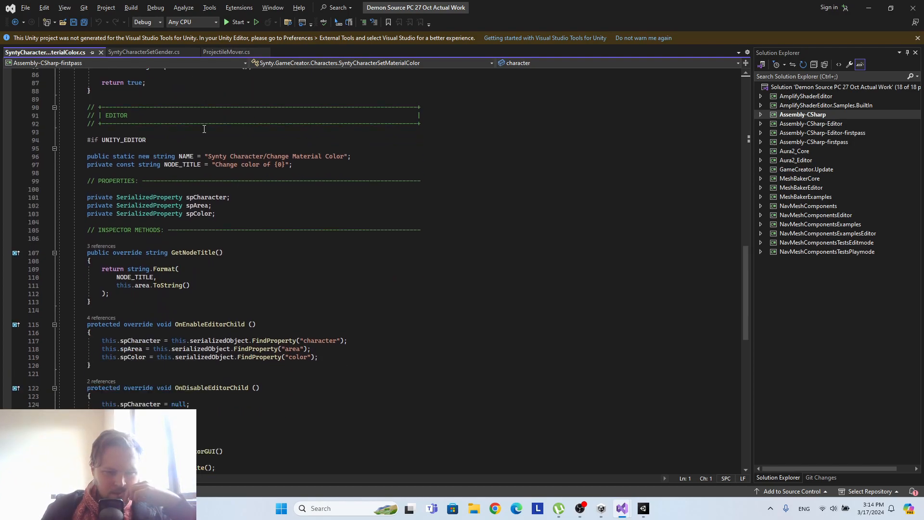
scroll(204, 129, down, 3)
scroll(204, 129, down, 5)
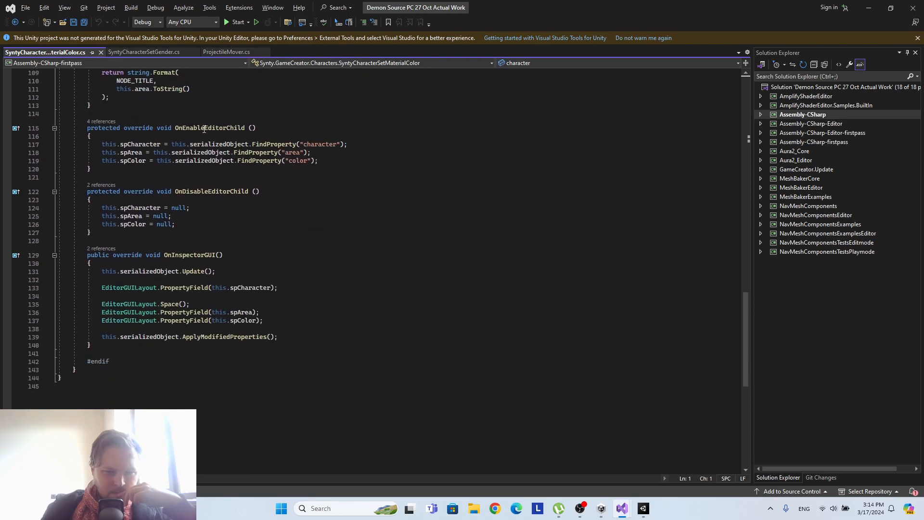
scroll(204, 129, up, 5)
scroll(204, 129, up, 20)
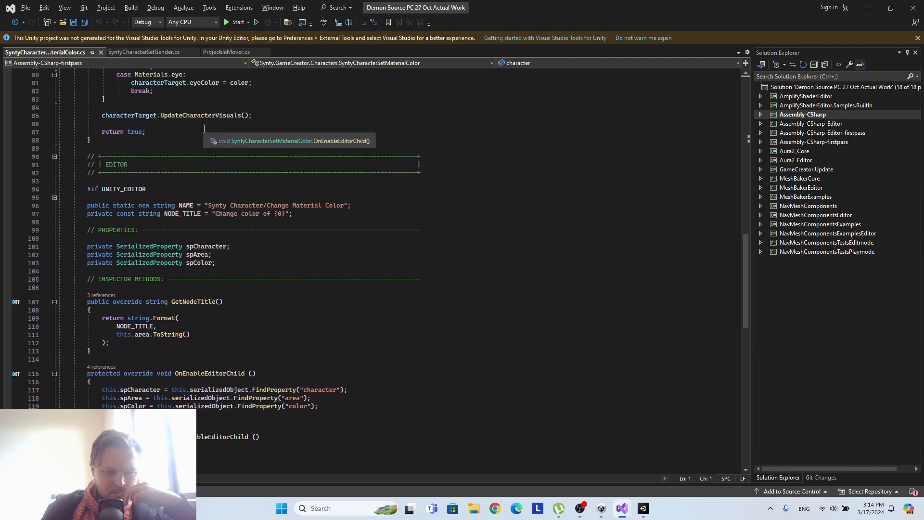
scroll(204, 129, up, 5)
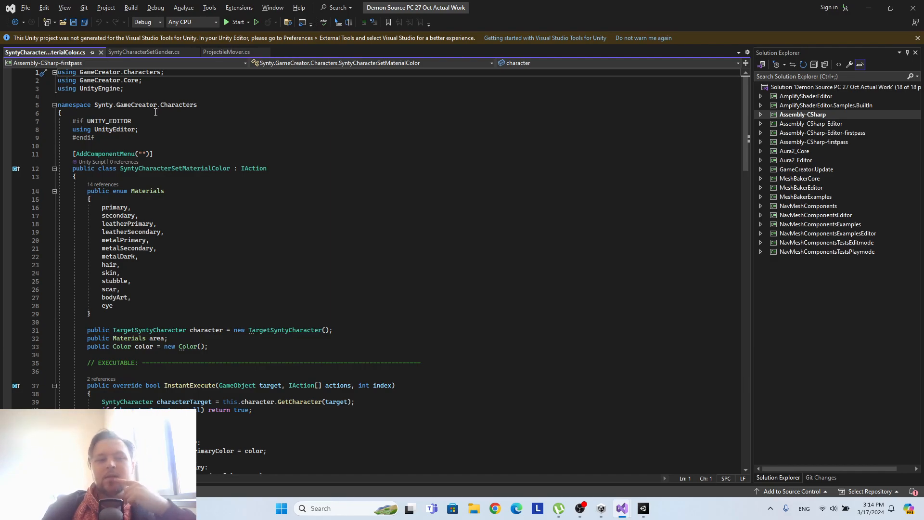
scroll(189, 312, down, 5)
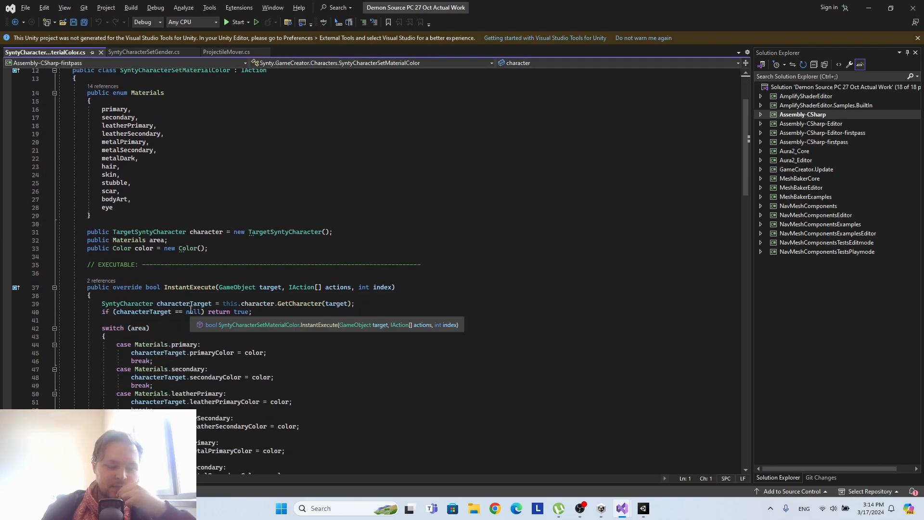
Close the Demon Source PC 27 Oct Actual Work project, open Demon Source GC2 from Unity Hub and dismiss the Game Creator welcome window.
click(643, 509)
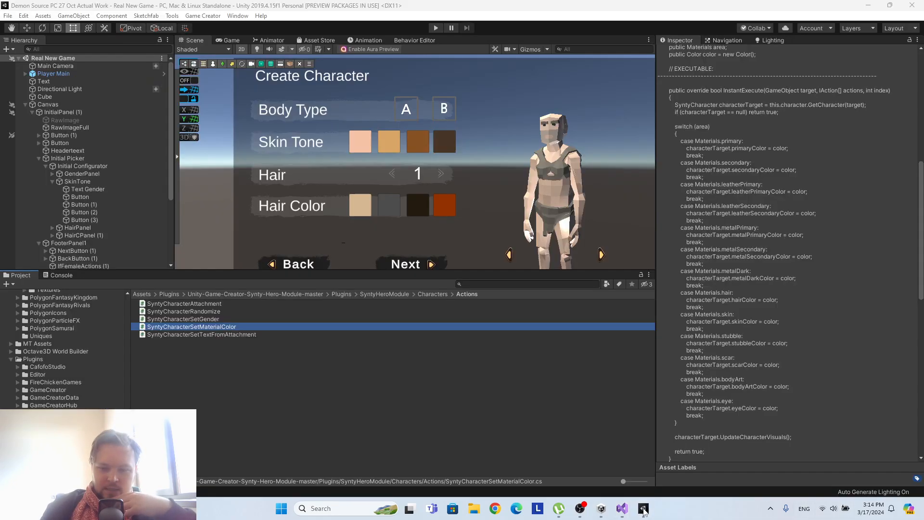
click(916, 8)
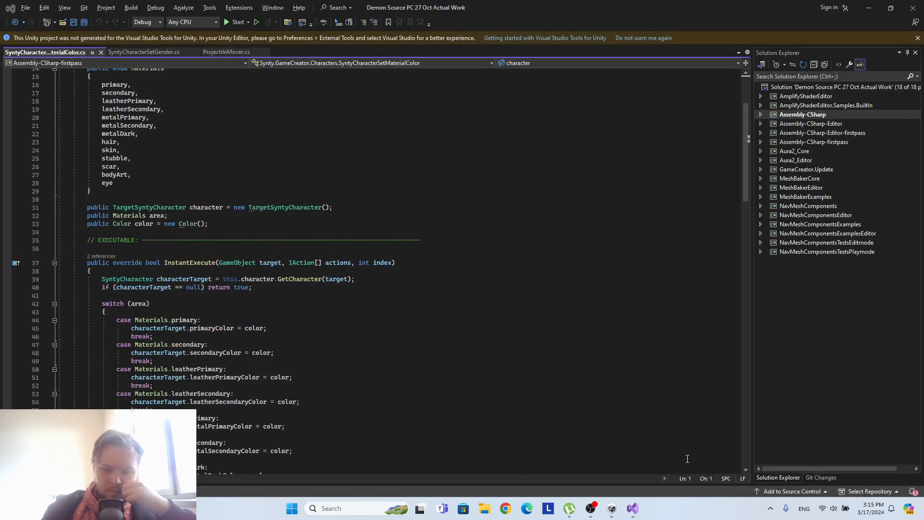
mouse_move(633, 515)
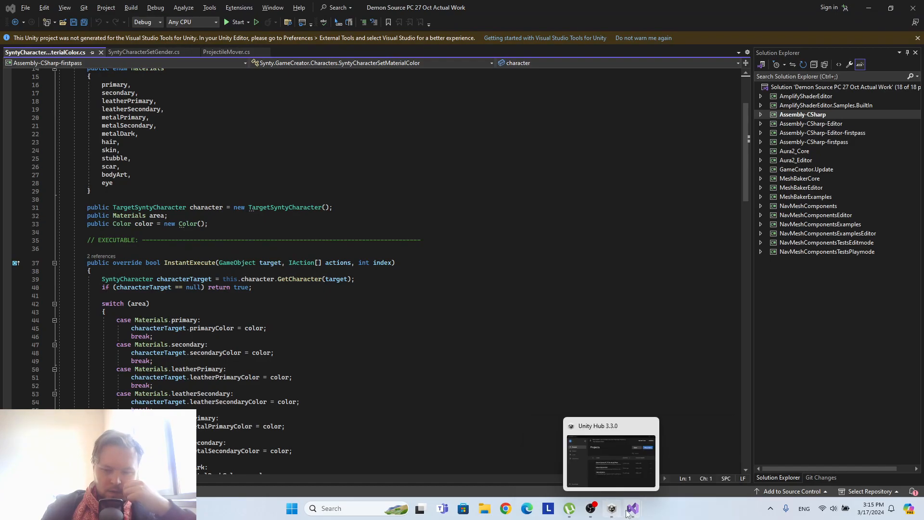
click(612, 508)
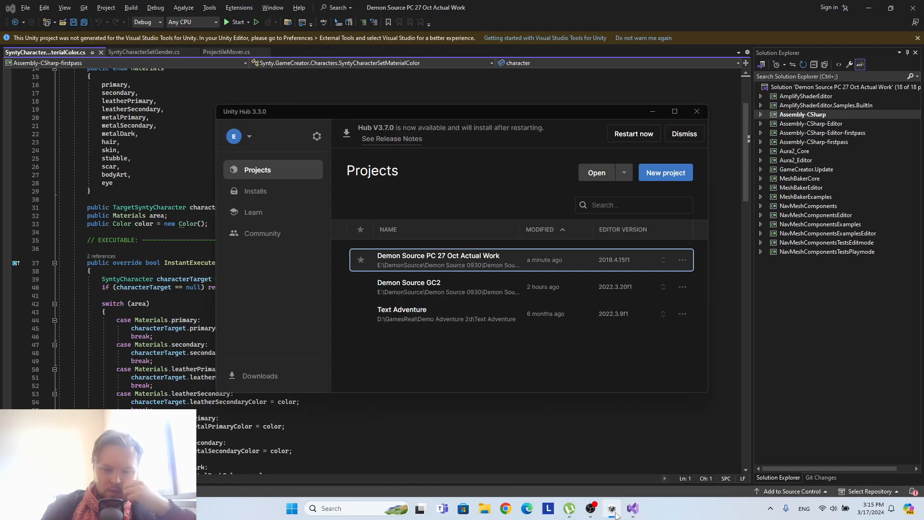
click(435, 290)
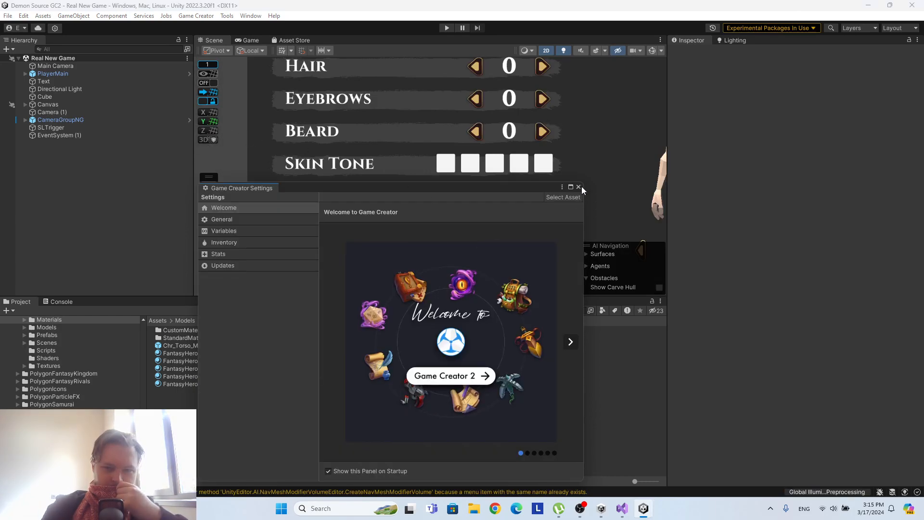
click(579, 186)
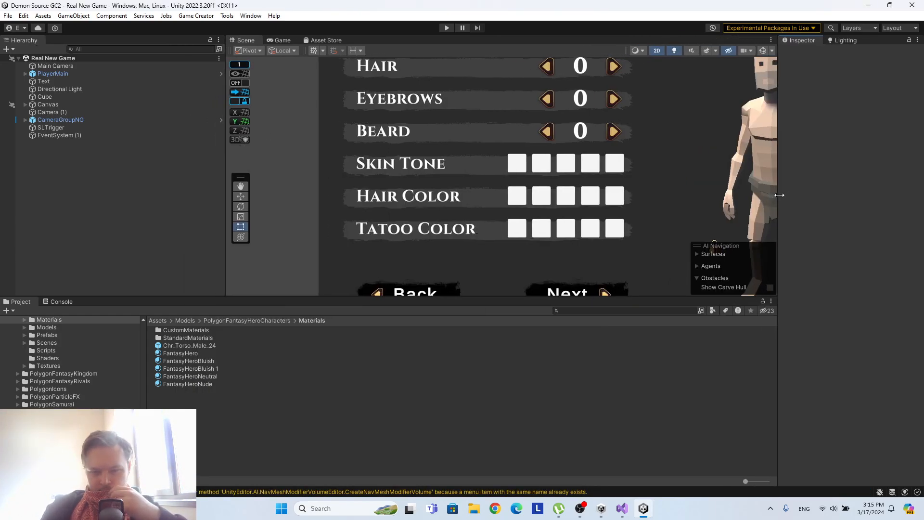
Rename the FantasyHeroNude material as FantasyHeroSkinNude.
middle_drag(576, 226, 520, 239)
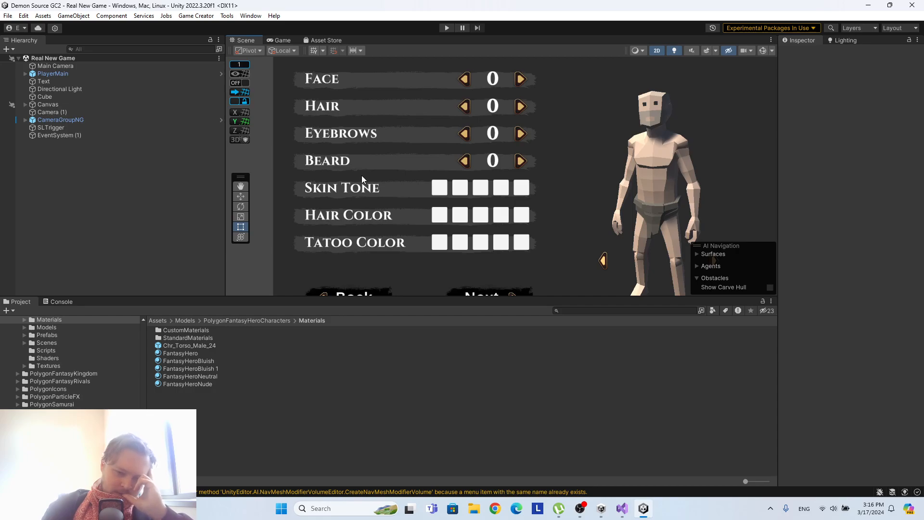
click(209, 385)
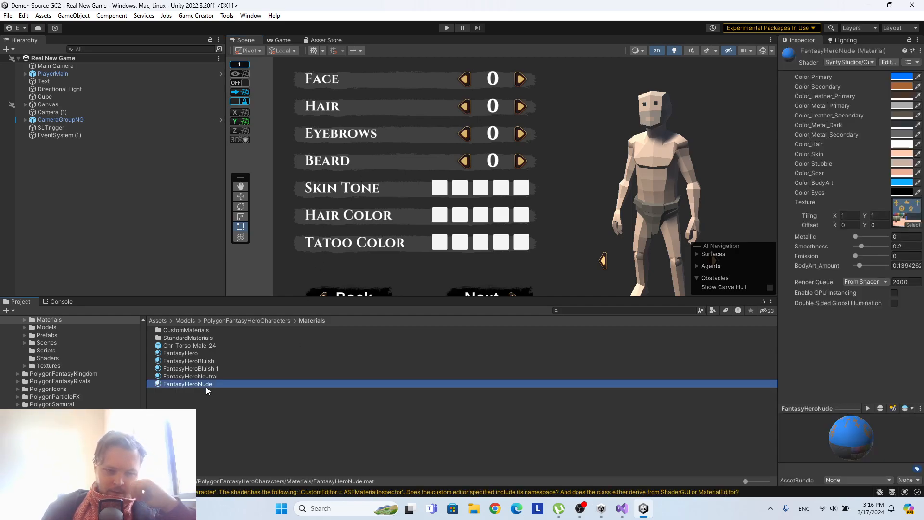
right_click(206, 386)
click(250, 129)
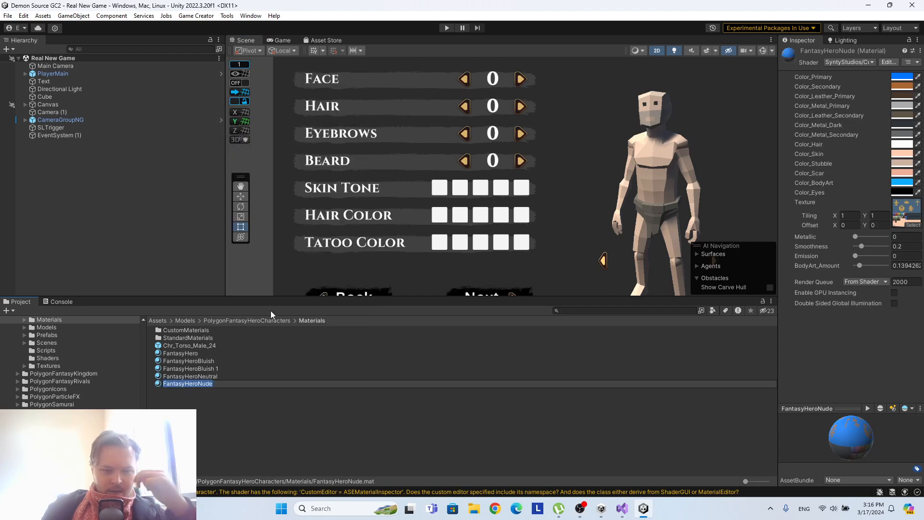
key(Right)
key(Right)
key(Right)
key(Right)
key(Right)
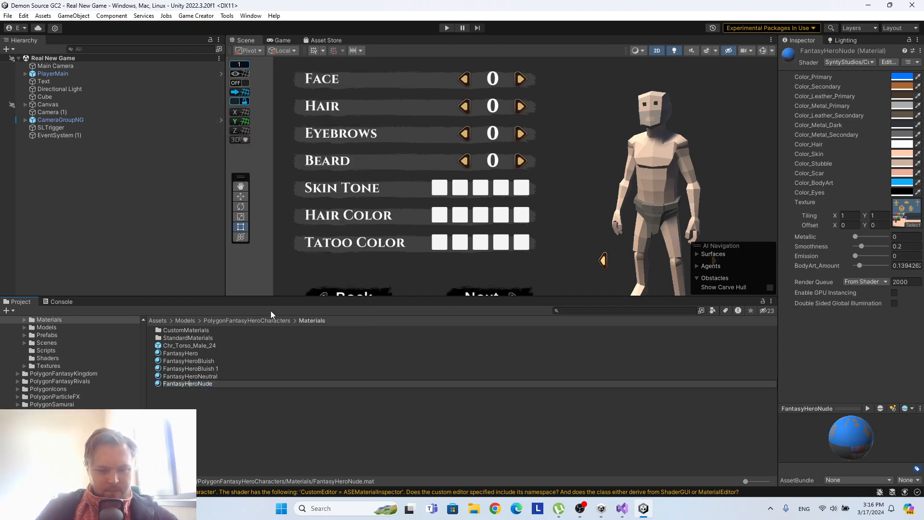
text(Skin)
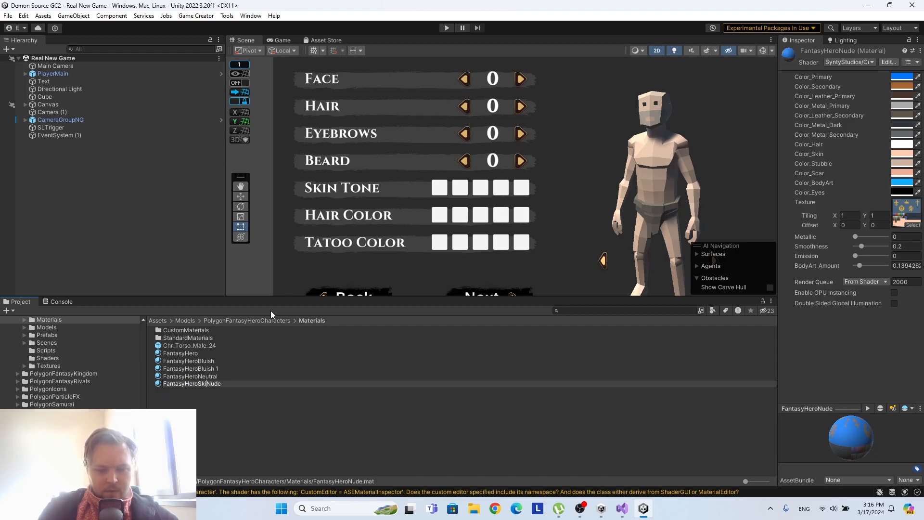
key(Return)
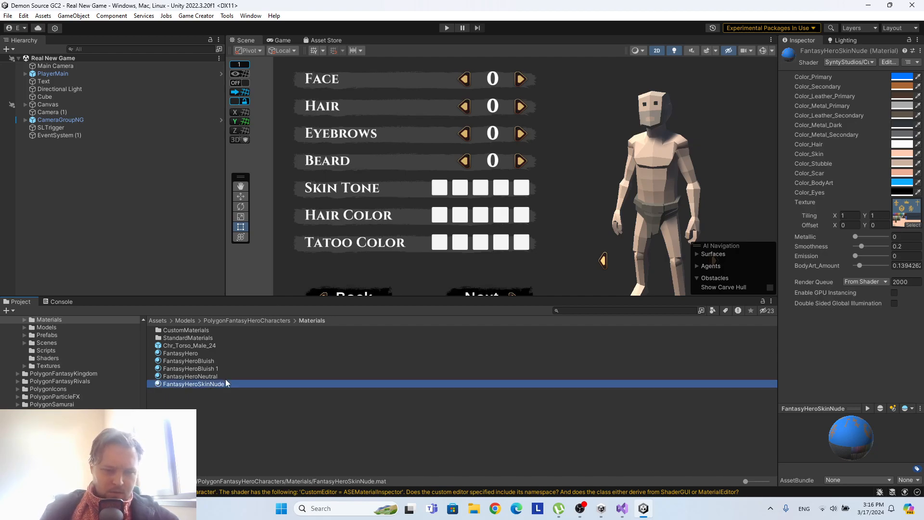
Duplicate the FantasyHeroSkinNude material and rename the copy as FantasyHeroHair.
key(ctrl+d)
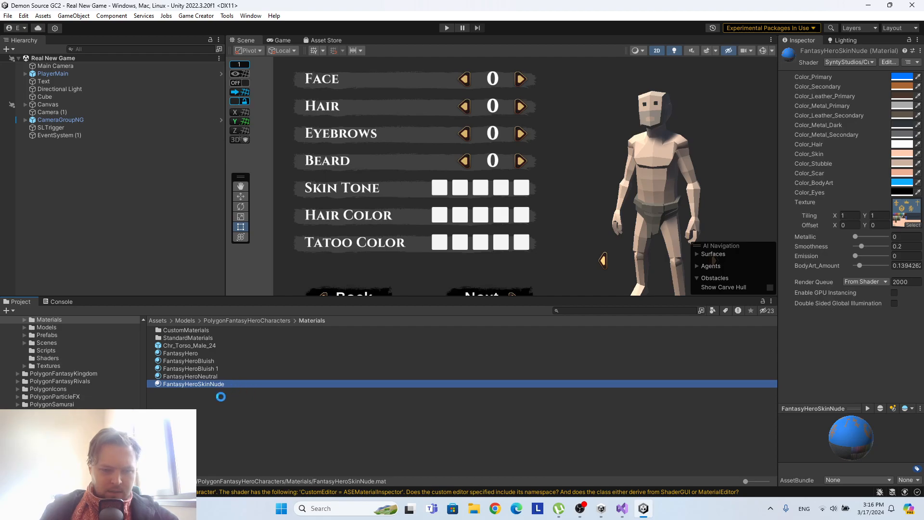
right_click(228, 392)
click(272, 136)
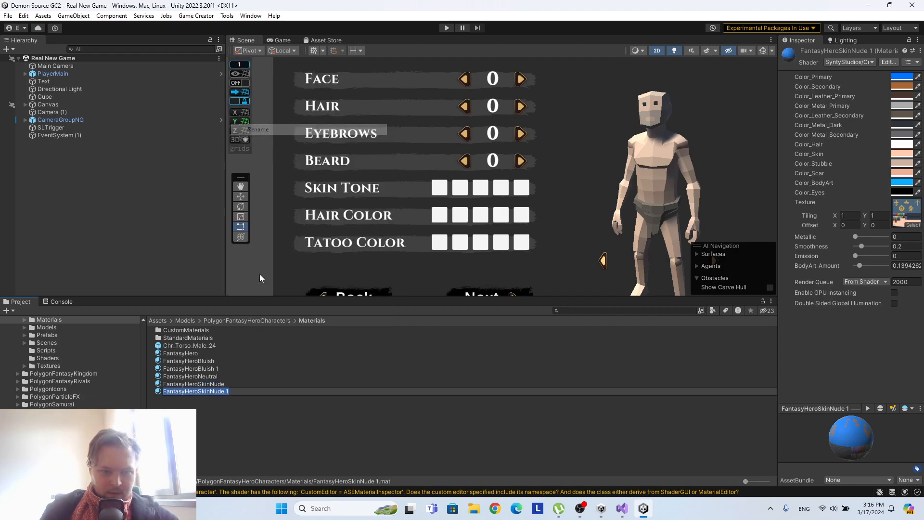
click(248, 389)
key(BackSpace)
key(BackSpace)
key(BackSpace)
key(BackSpace)
key(BackSpace)
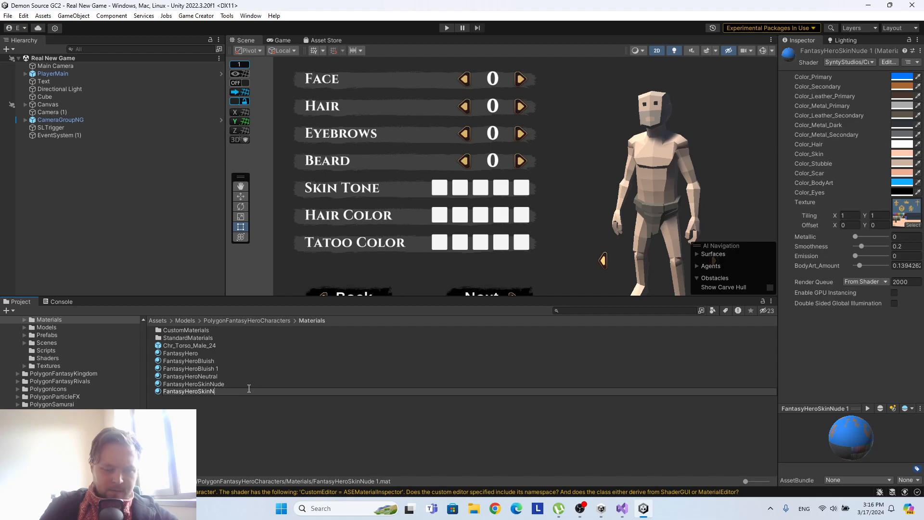
key(BackSpace)
key(BackSpace)
text(H)
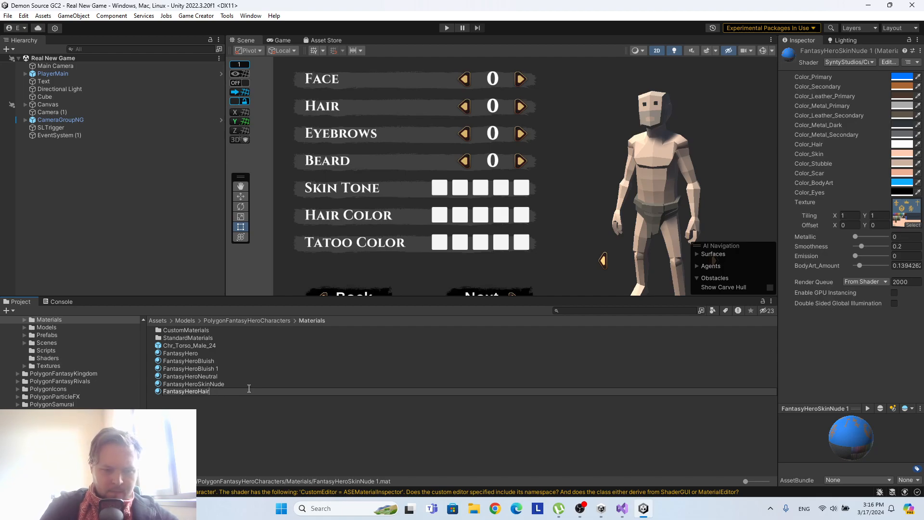
text(air)
key(Return)
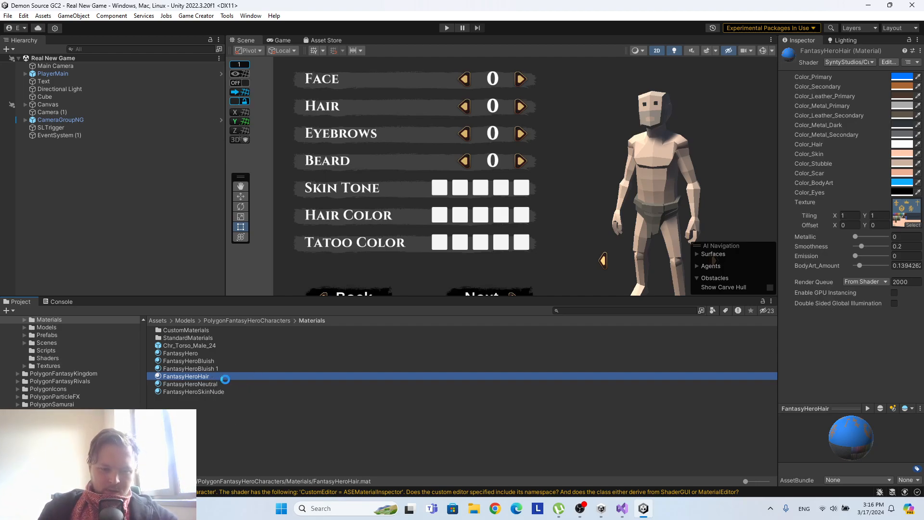
Duplicate the FantasyHeroHair material and rename the copy as FantasyHeroTatoo.
key(ctrl+d)
right_click(205, 383)
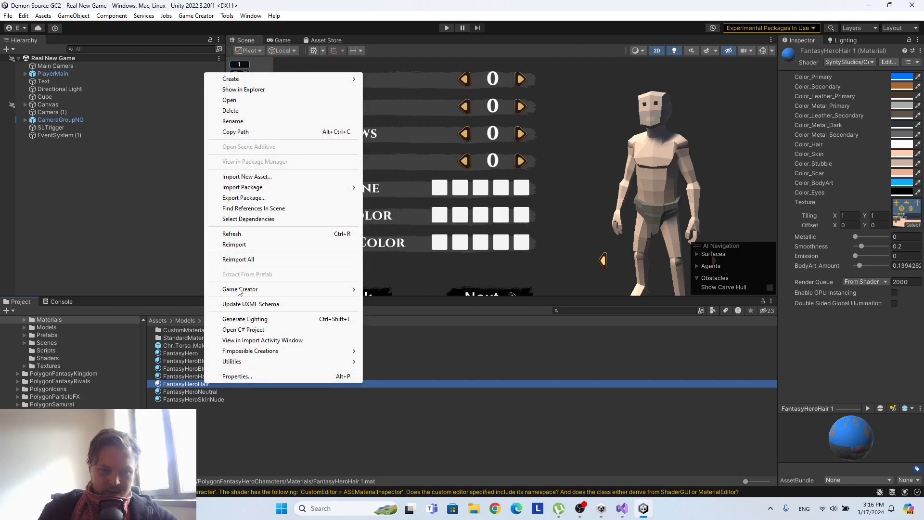
click(238, 121)
click(223, 383)
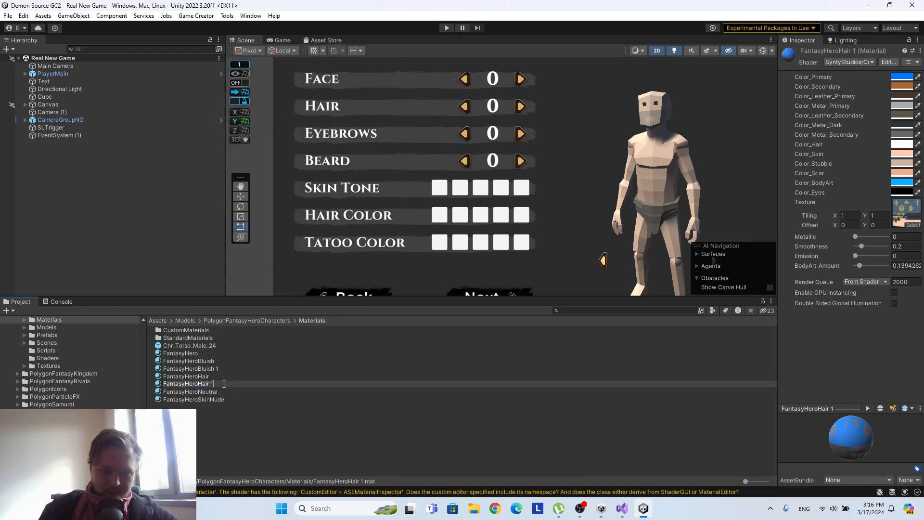
key(BackSpace)
key(BackSpace)
key(BackSpace)
key(BackSpace)
text(Tatoo)
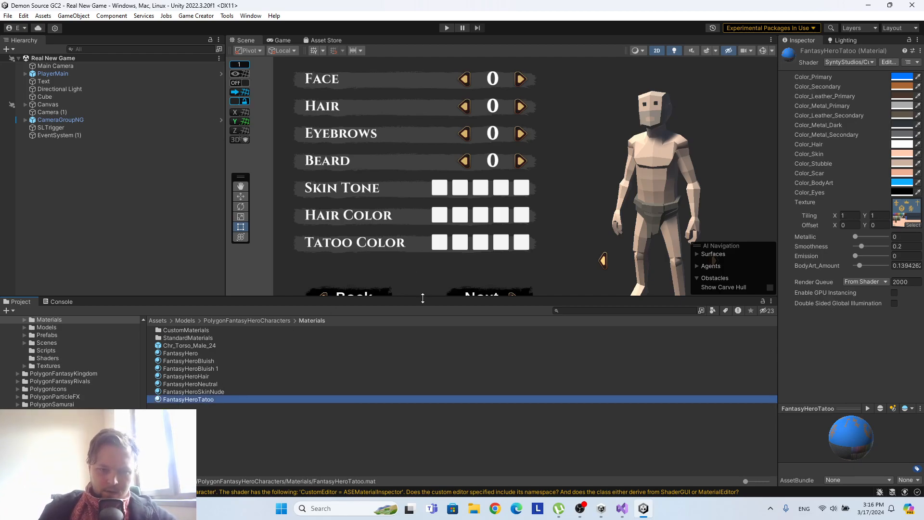
Open the PlayerMain prefab and add a Local Name Variables component to the ColorControl object.
drag(427, 297, 427, 349)
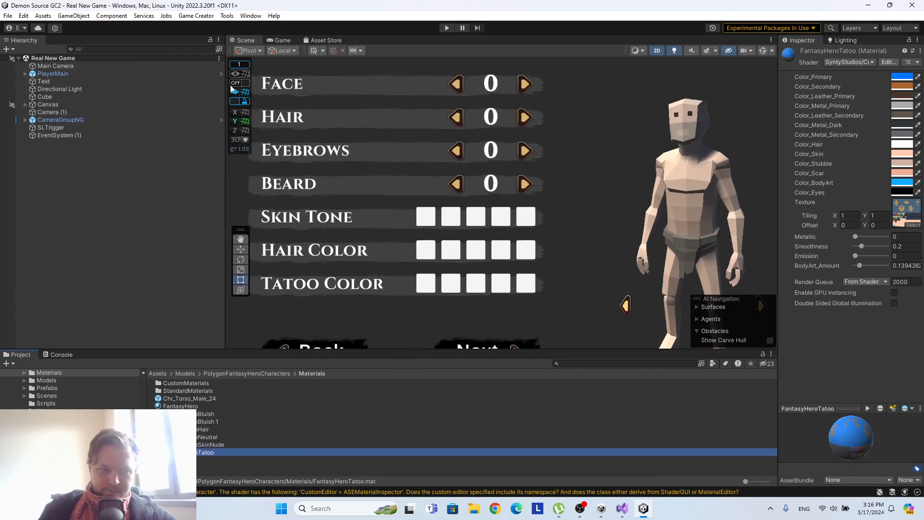
click(221, 74)
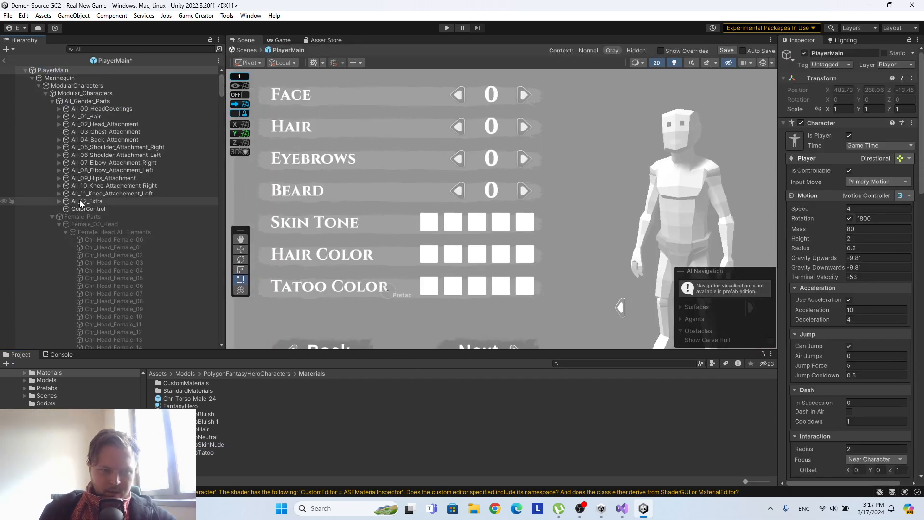
click(91, 209)
drag(779, 164, 686, 164)
click(793, 128)
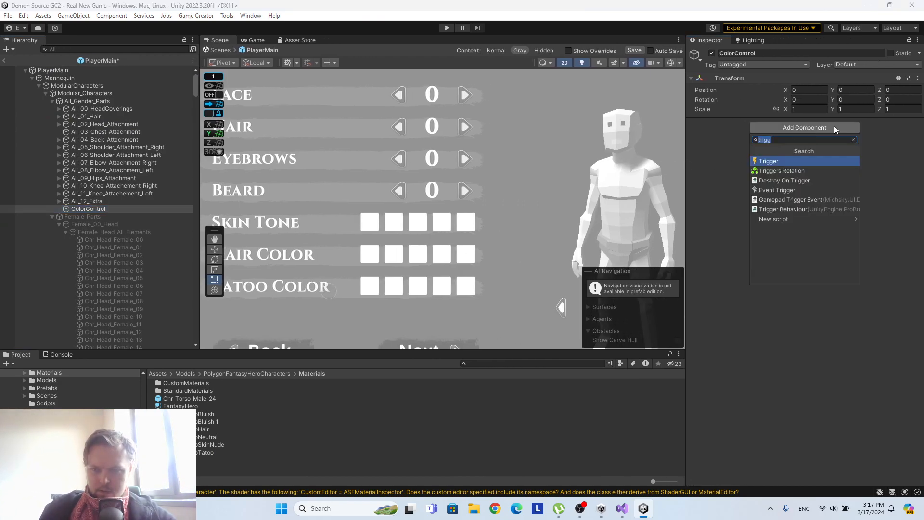
text(name)
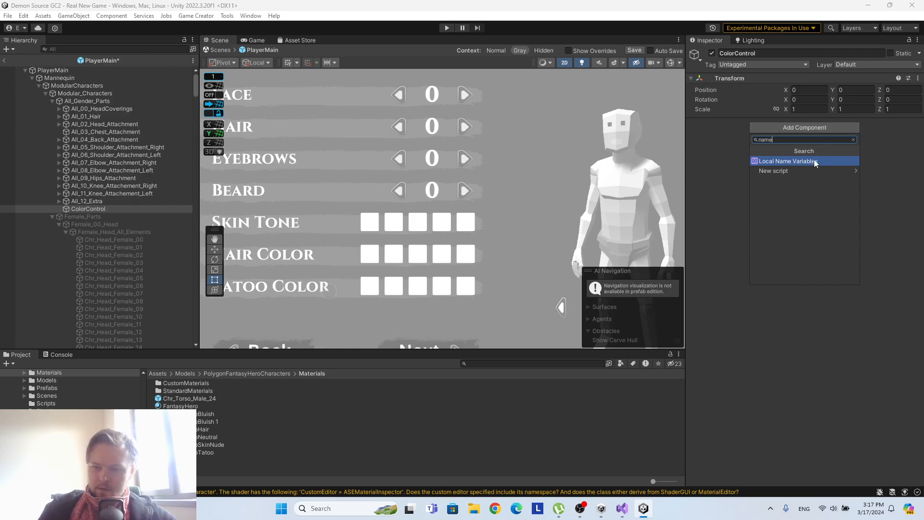
click(815, 161)
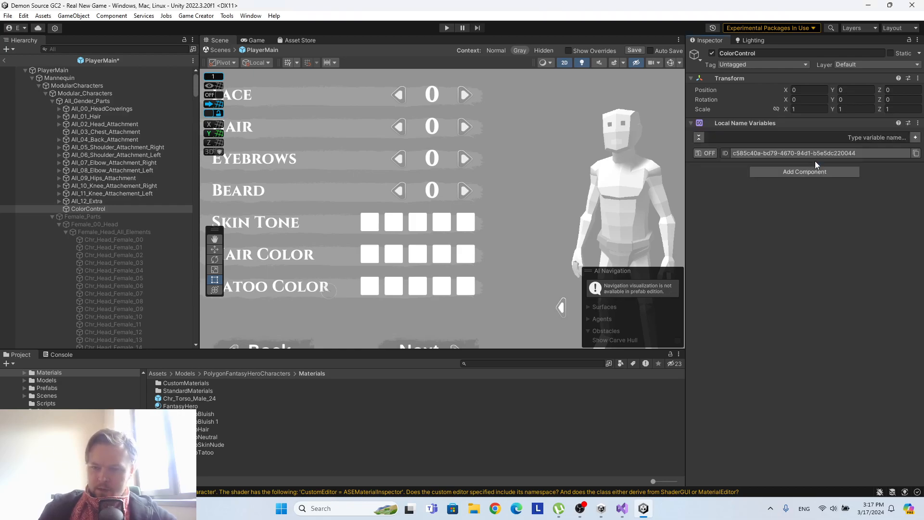
Add a local variable named skintone to ColorControl and set its value type to Number.
click(915, 138)
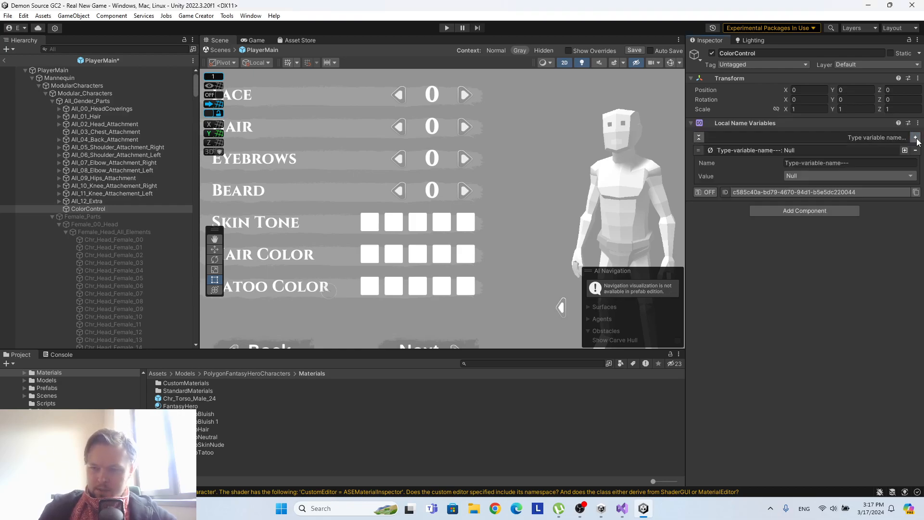
click(854, 162)
text(skin)
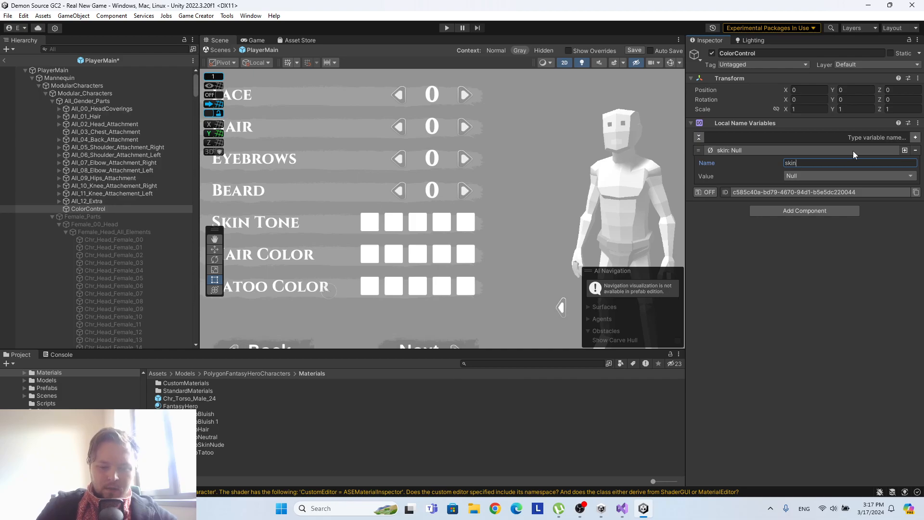
text(tone)
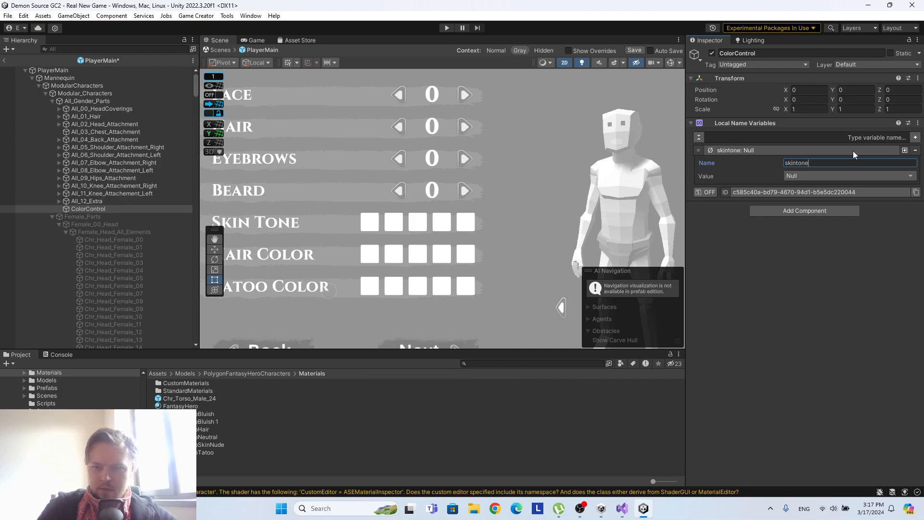
click(834, 176)
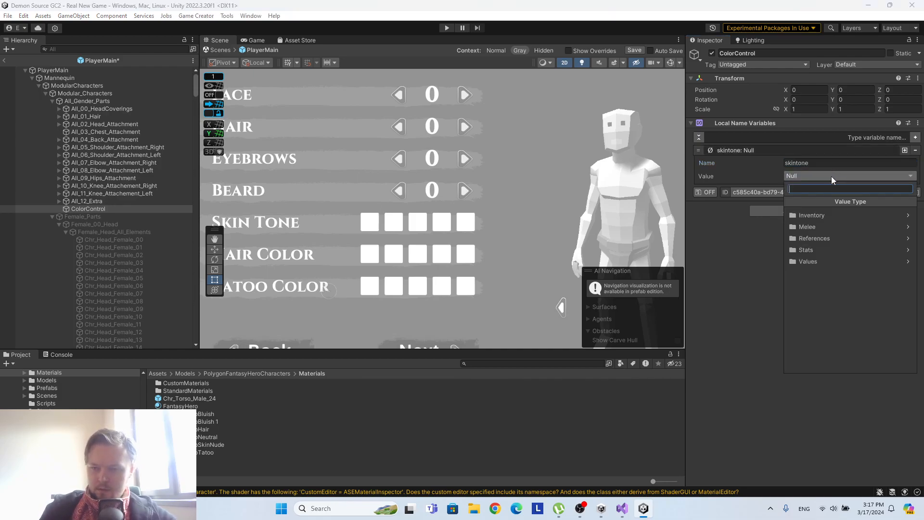
click(810, 260)
click(812, 252)
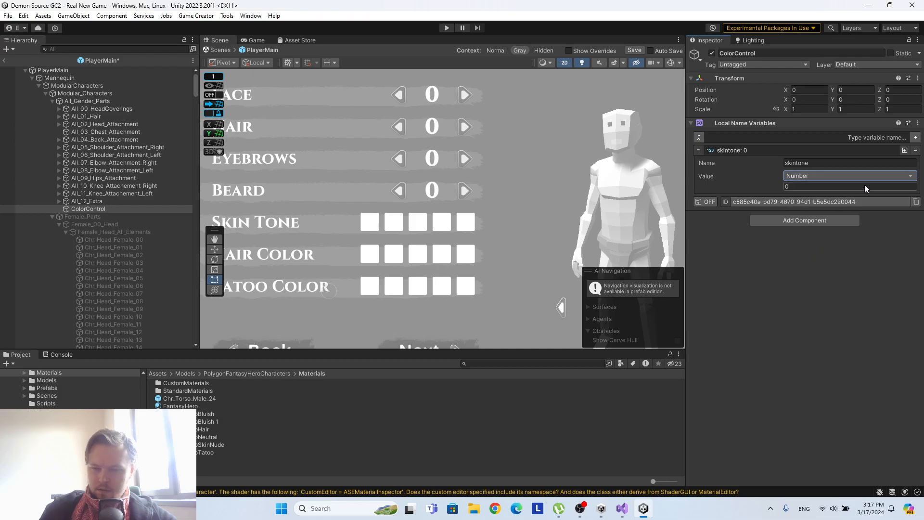
Duplicate the skintone variable twice and rename the first copy as haircolor.
click(905, 150)
click(905, 150)
click(789, 198)
click(821, 212)
text(Hai)
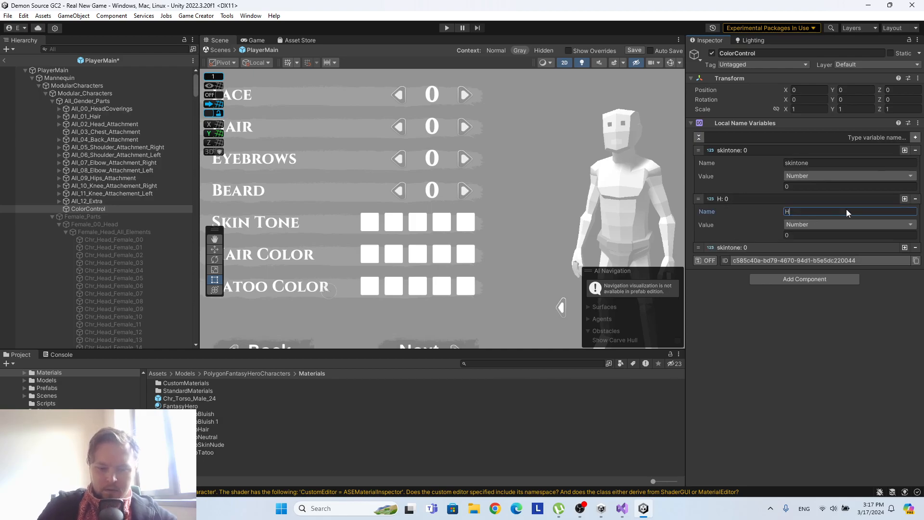
key(BackSpace)
key(BackSpace)
key(BackSpace)
text(haircolor)
Rename the remaining copy of the skintone variable as tatoocolor.
click(838, 246)
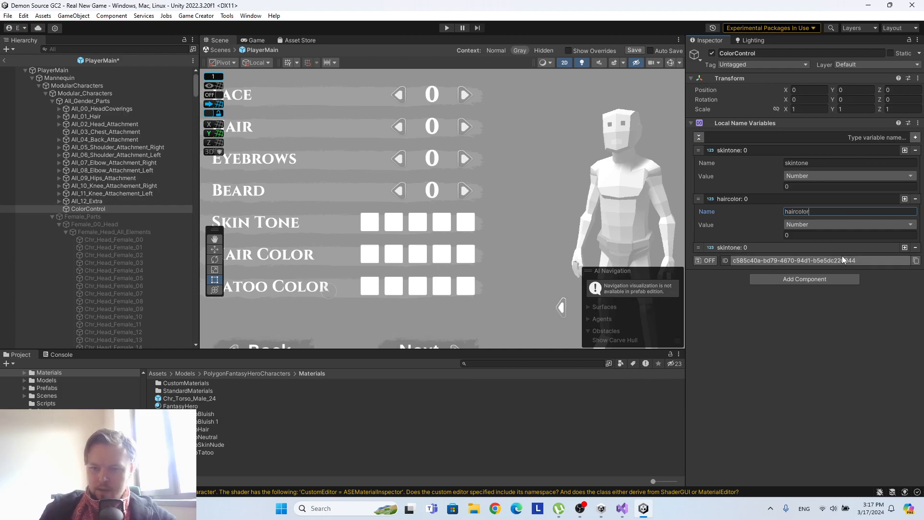
click(818, 259)
text(ta)
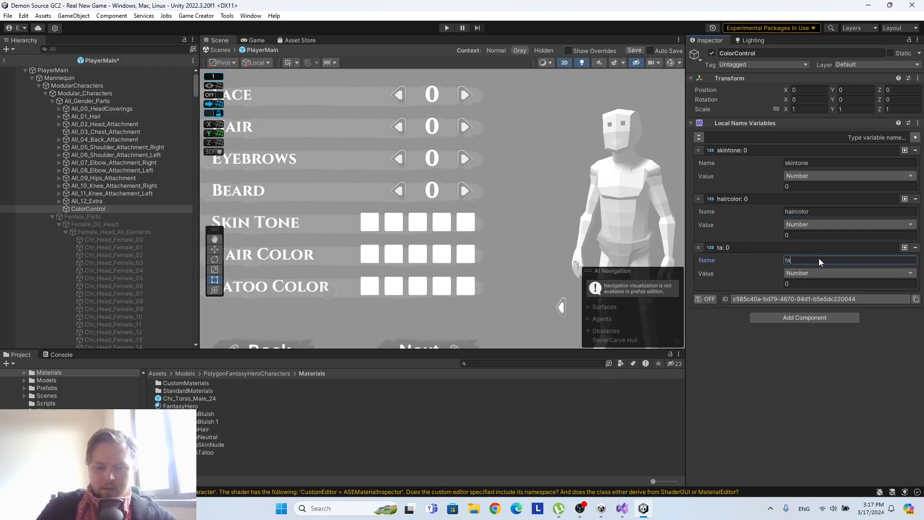
text(tooco)
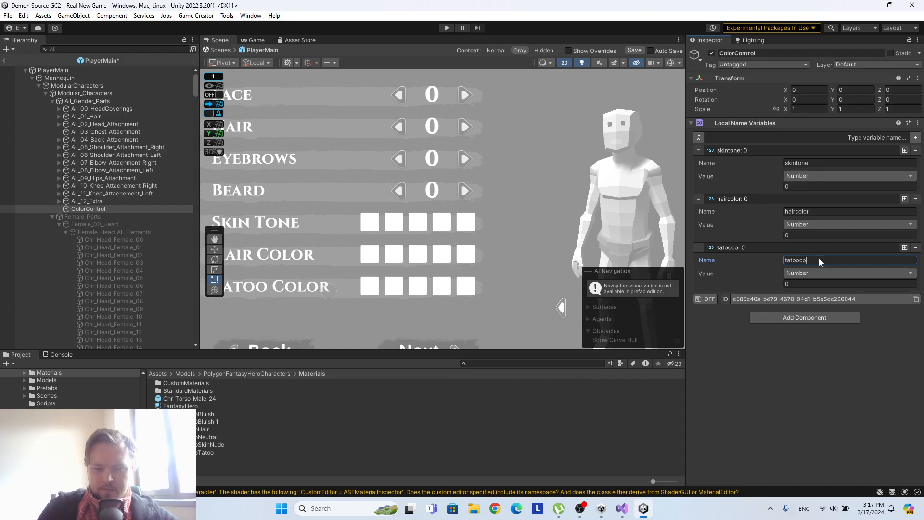
text(lor)
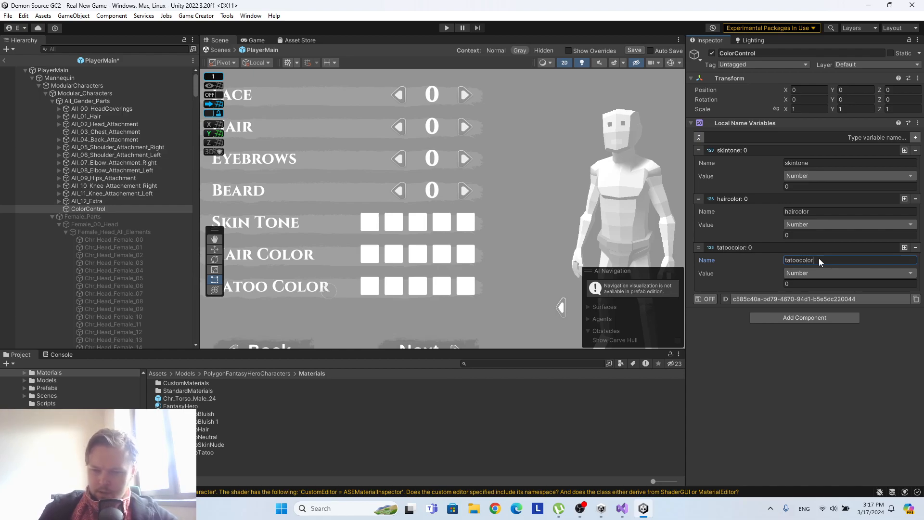
click(798, 357)
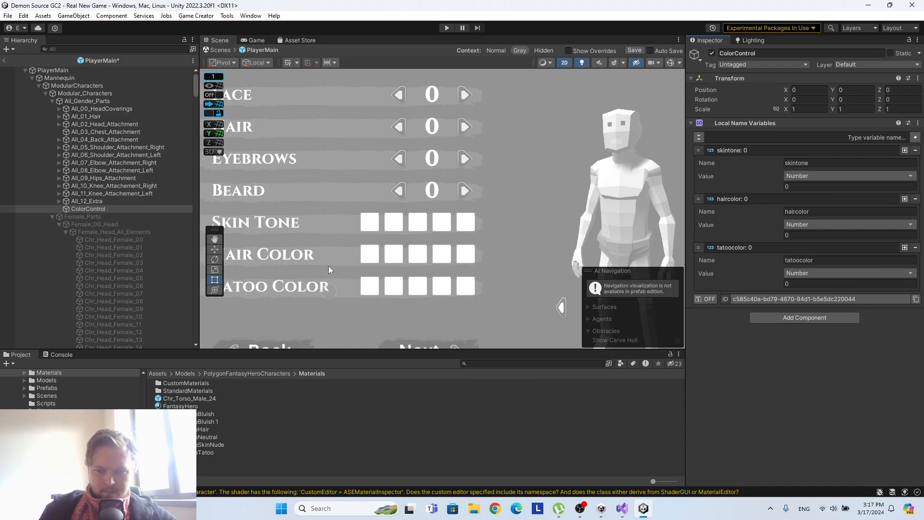
Add a Trigger component to ColorControl and turn on saving for its local name variables.
click(829, 318)
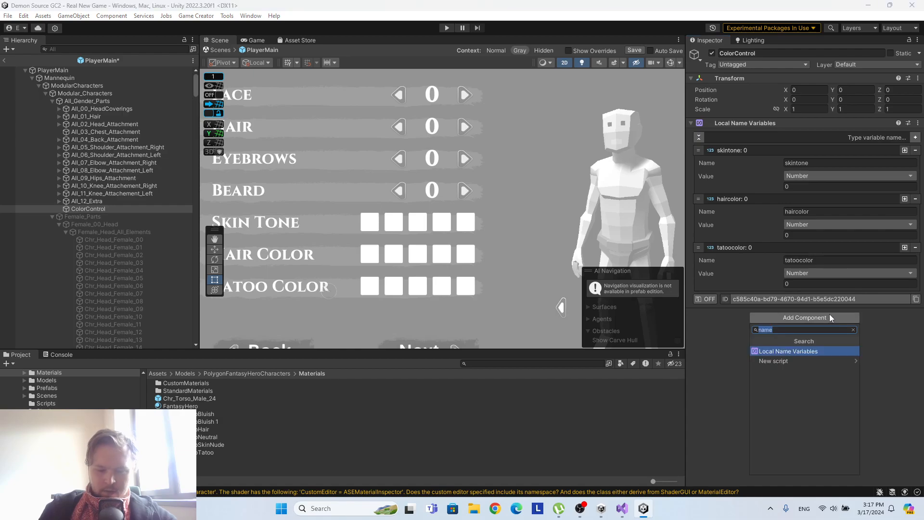
text(start)
key(BackSpace)
key(BackSpace)
key(BackSpace)
key(BackSpace)
key(BackSpace)
text(trig)
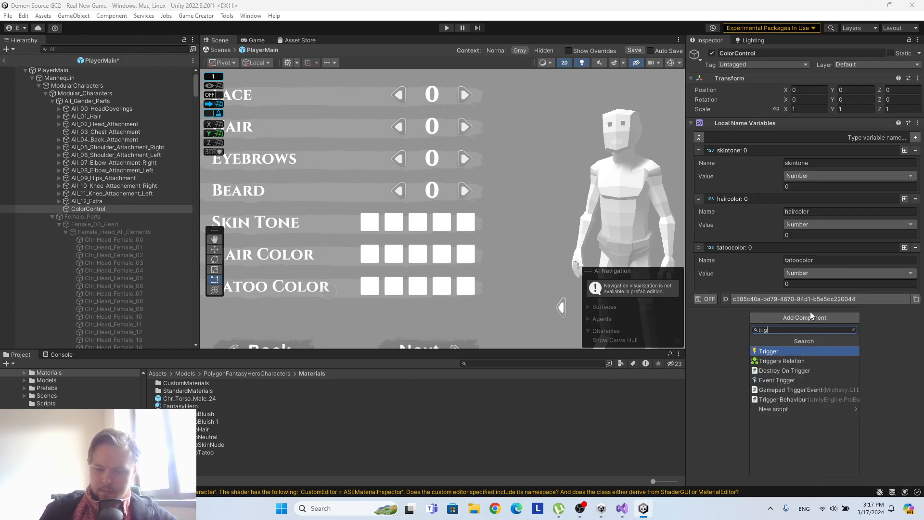
click(790, 353)
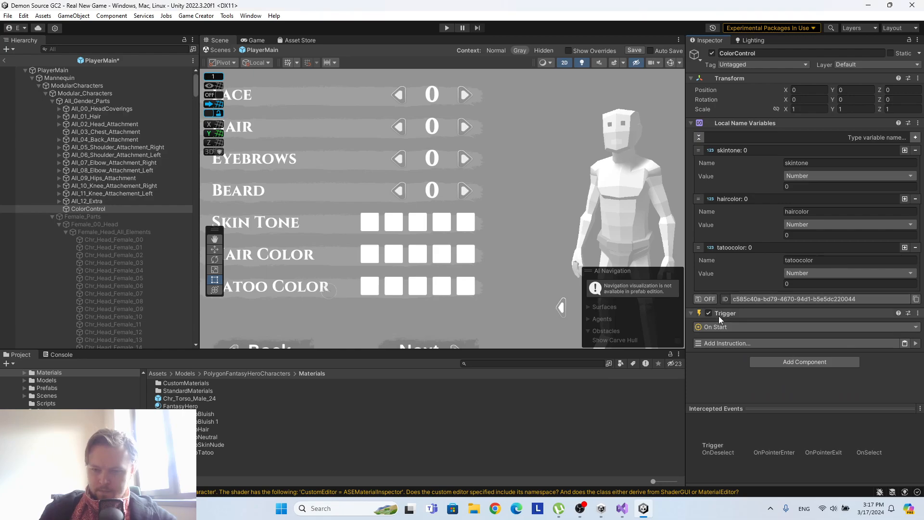
click(705, 299)
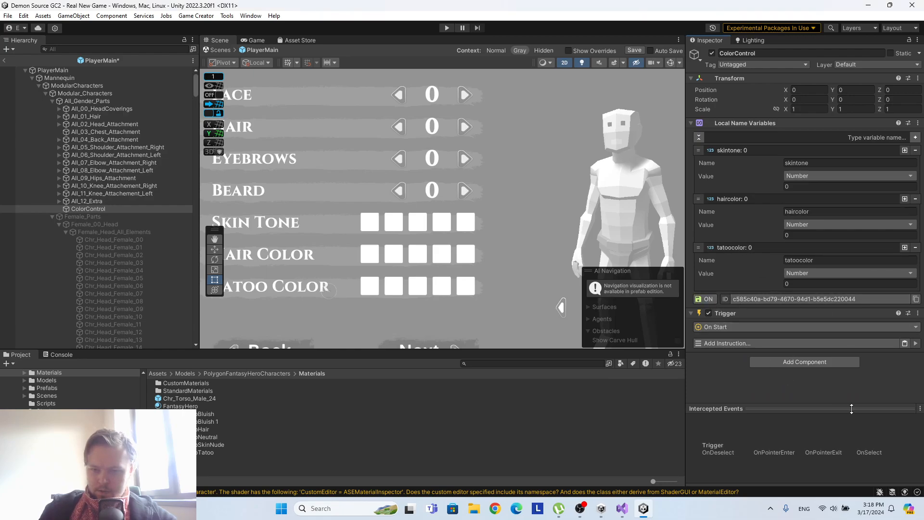
Add a Run Conditions instruction to ColorControl's On Start trigger.
click(756, 345)
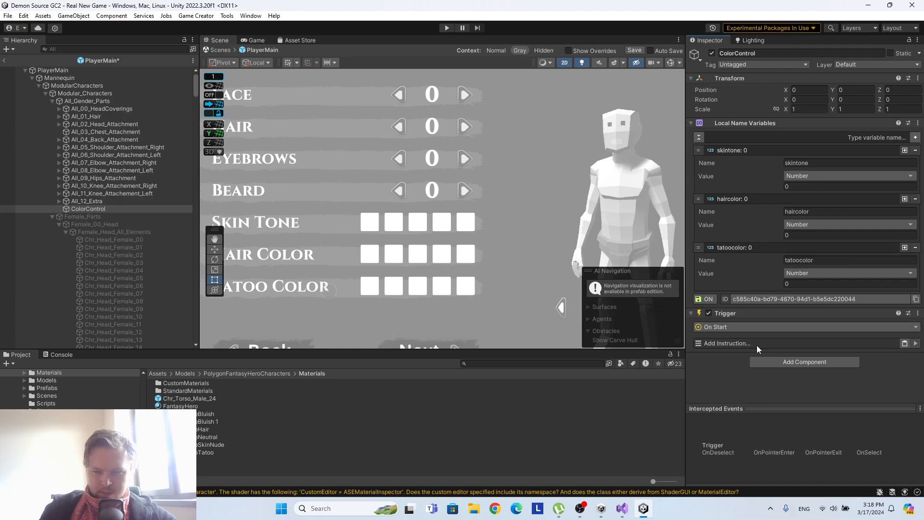
text(cond)
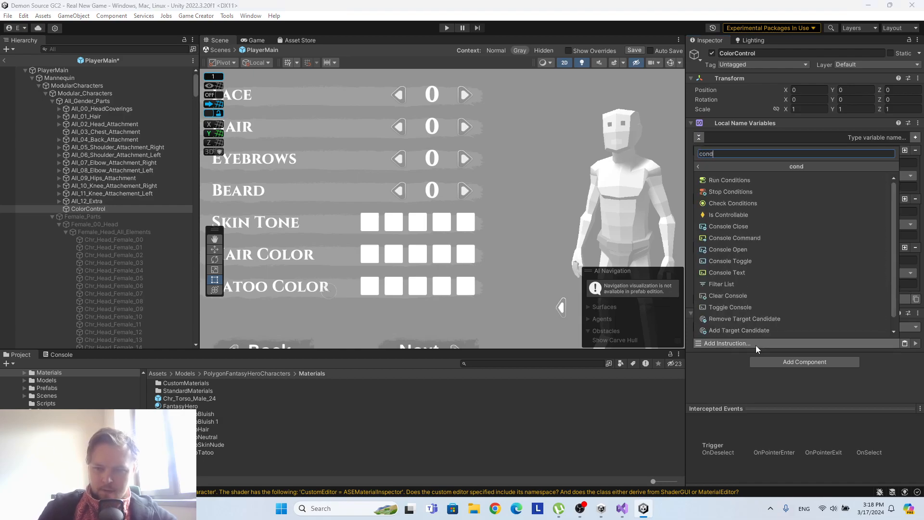
click(720, 180)
scroll(817, 279, down, 1)
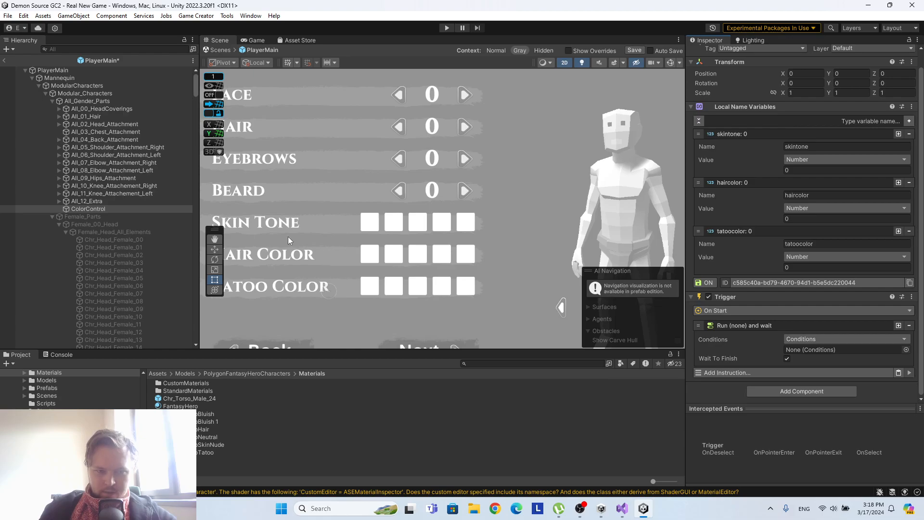
Create a Game Creator Conditions object under ColorControl and name it SkinCond.
right_click(89, 211)
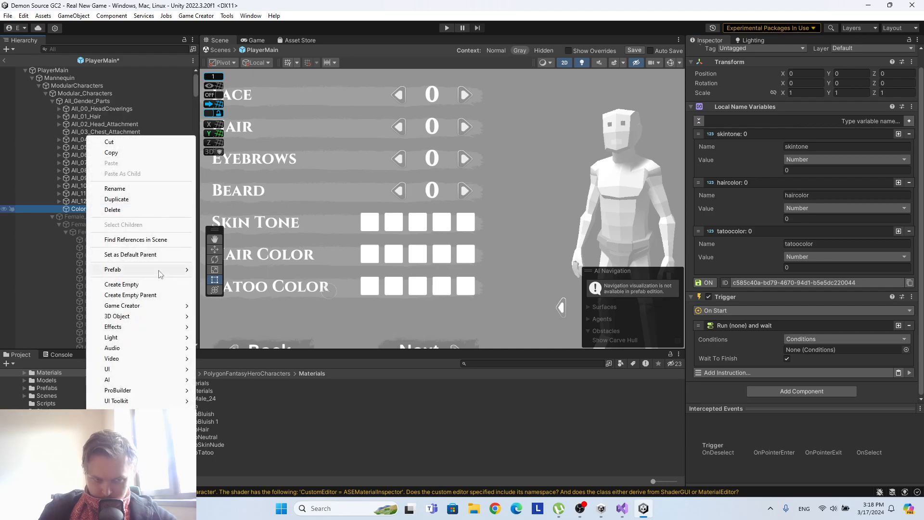
mouse_move(161, 307)
mouse_move(231, 347)
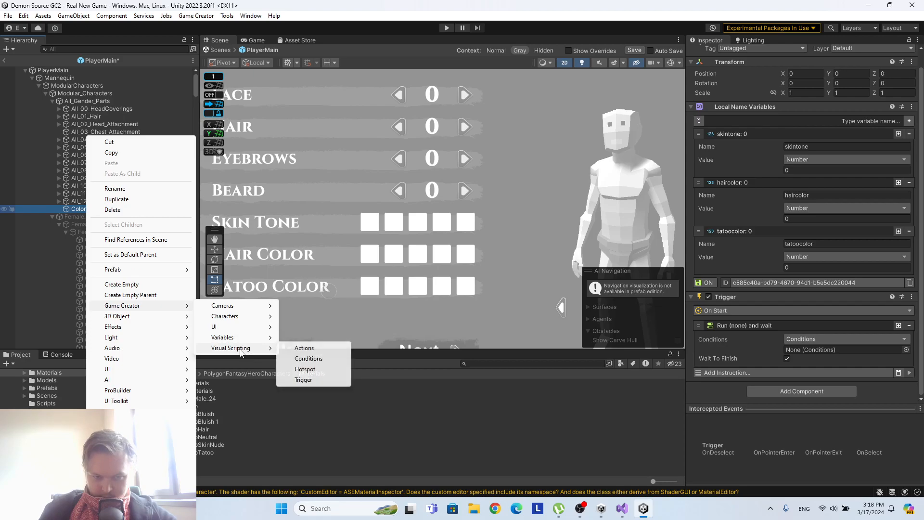
click(301, 359)
click(810, 51)
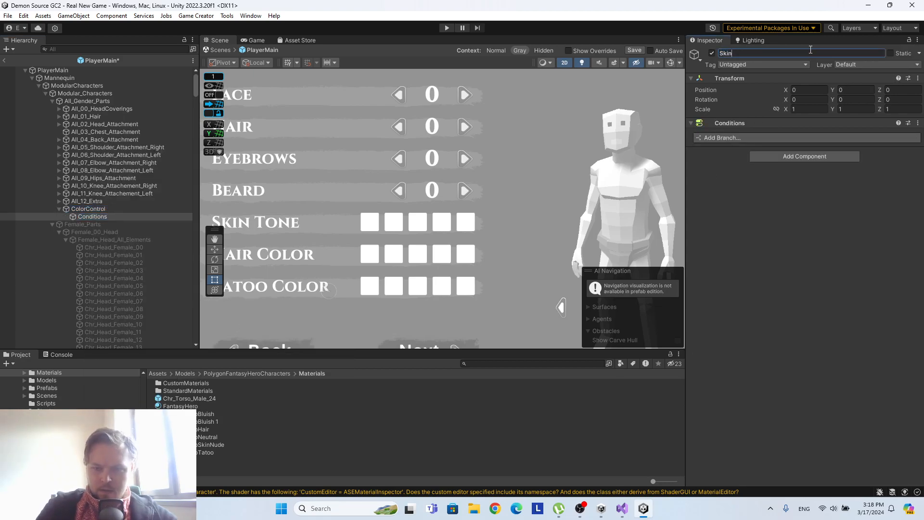
key(Return)
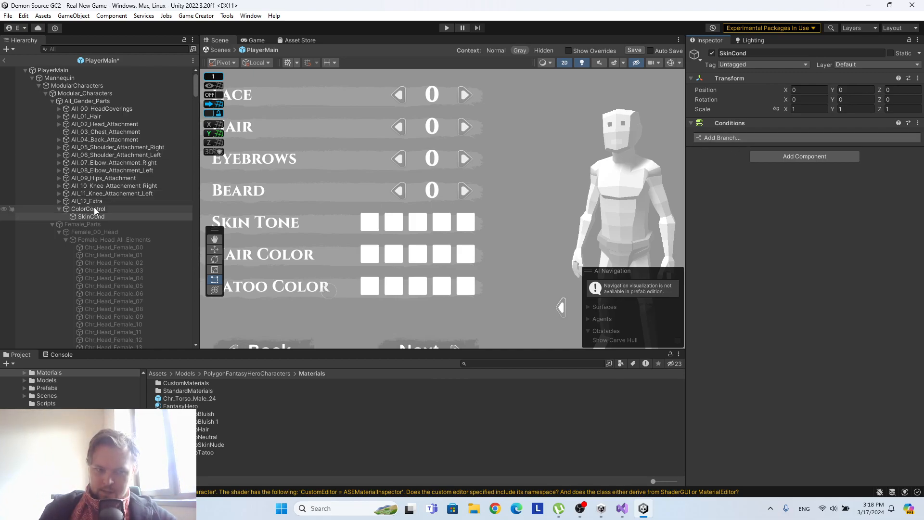
Add a branch to SkinCond's Conditions with a Compare Integer condition.
click(745, 137)
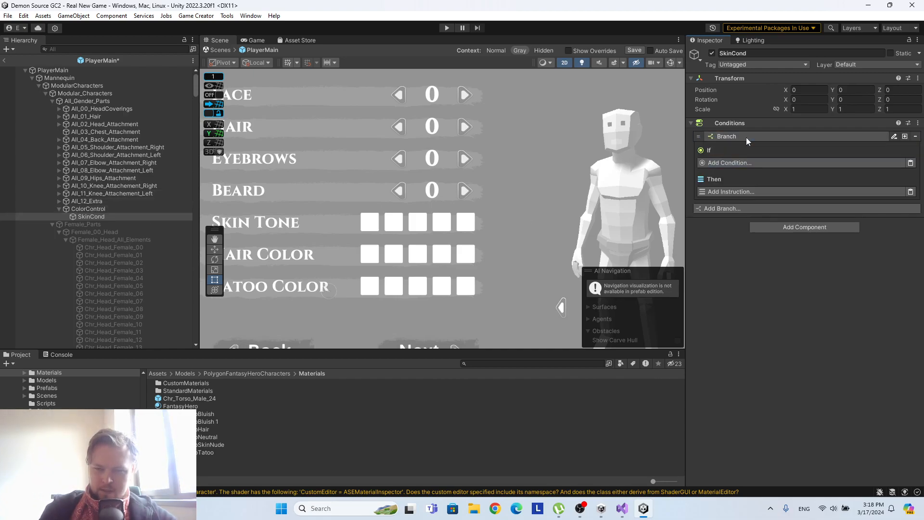
click(743, 163)
text(name)
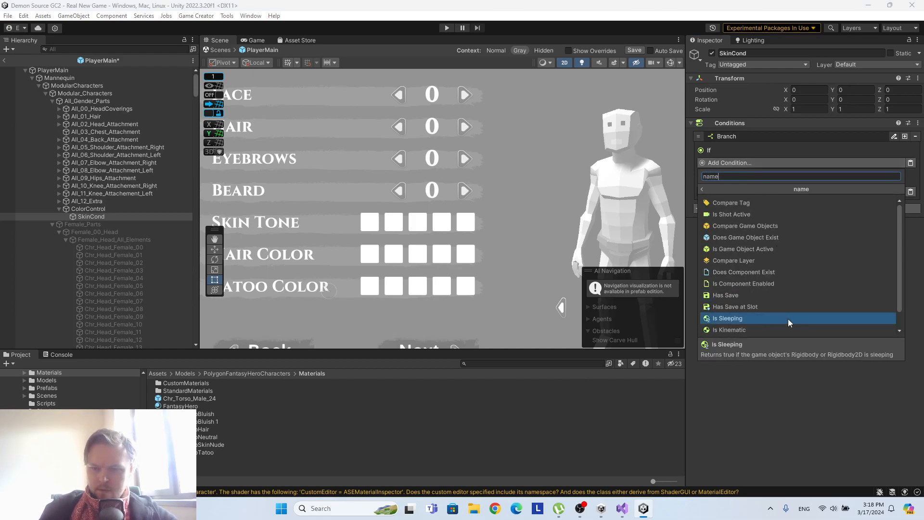
key(BackSpace)
key(BackSpace)
key(BackSpace)
key(BackSpace)
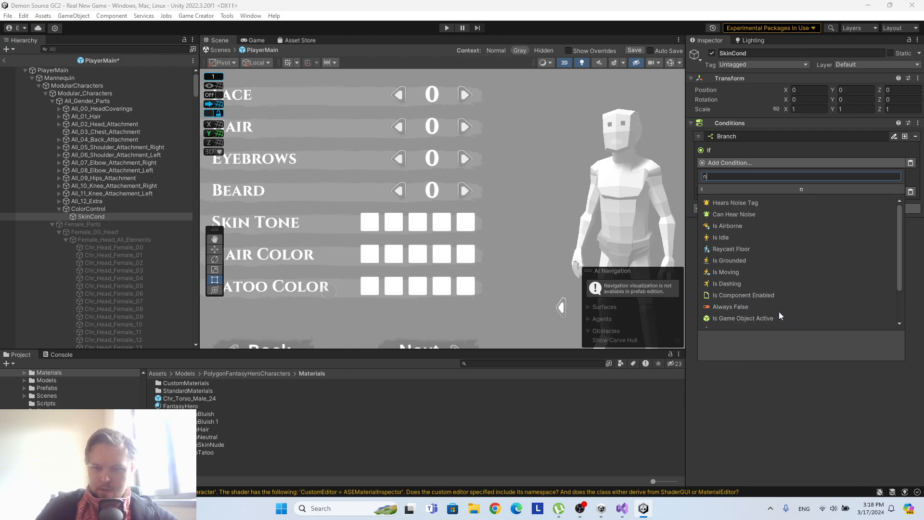
text(varia)
key(BackSpace)
key(BackSpace)
key(BackSpace)
key(BackSpace)
key(BackSpace)
text(numbe)
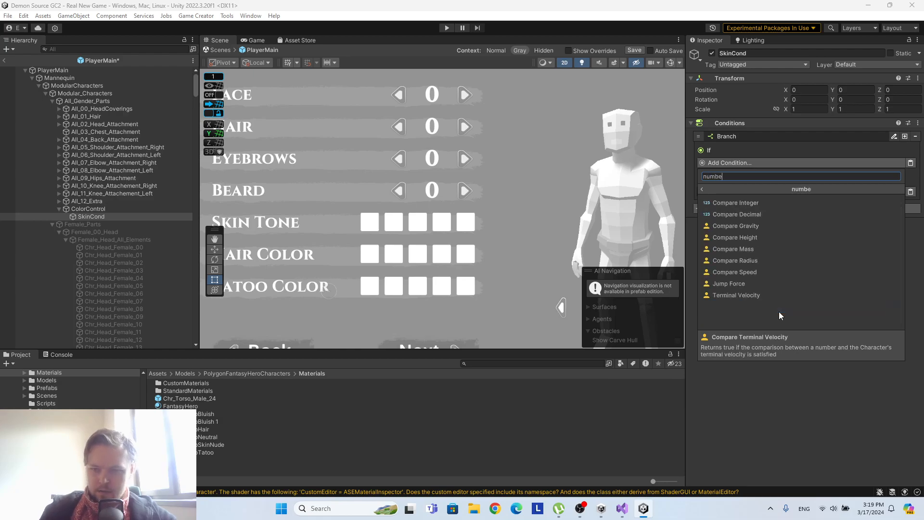
click(731, 202)
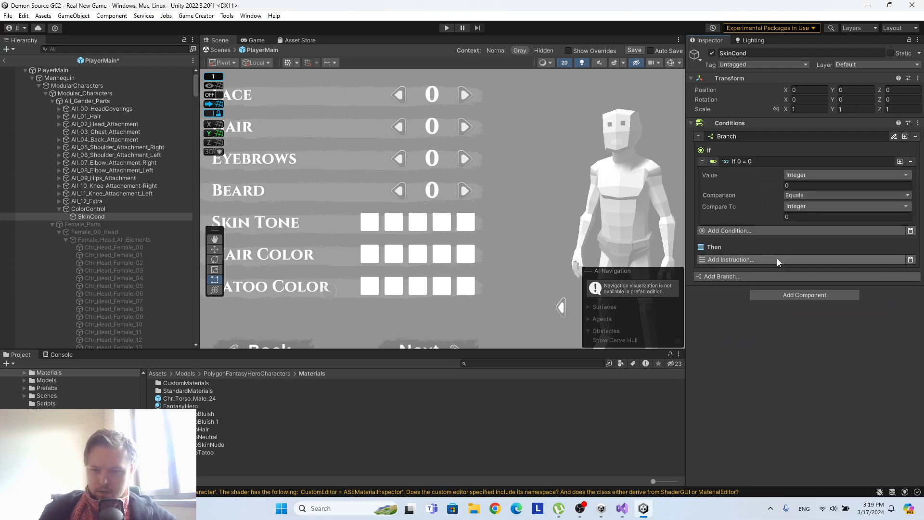
Make SkinCond's integer comparison read the skintone local name variable of the ColorControl object.
click(96, 209)
scroll(793, 266, down, 2)
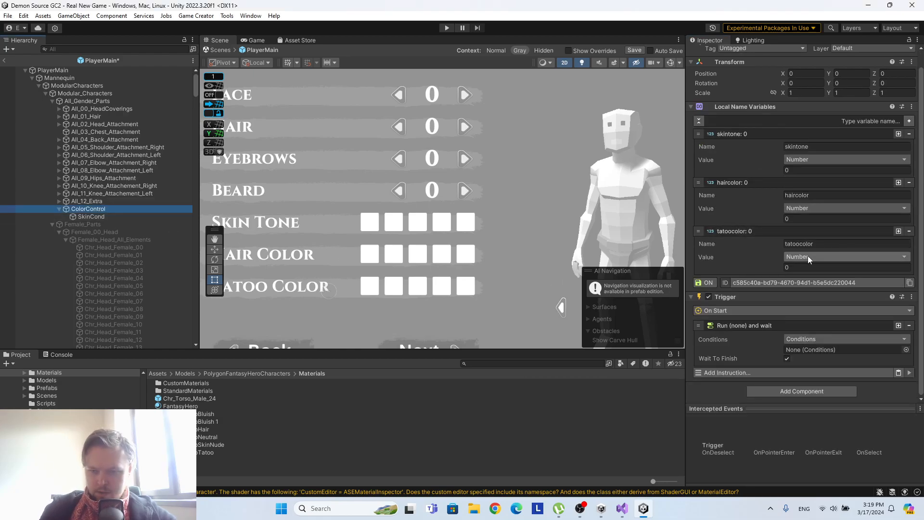
click(116, 218)
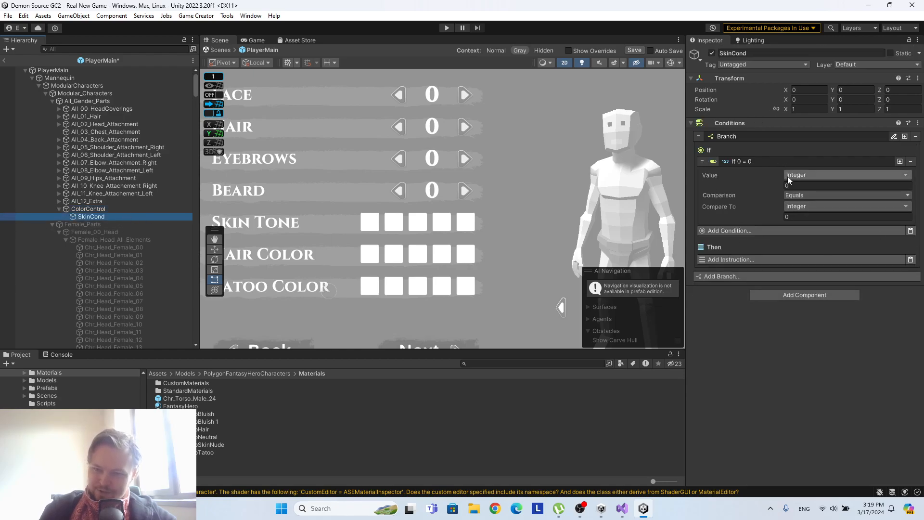
click(807, 174)
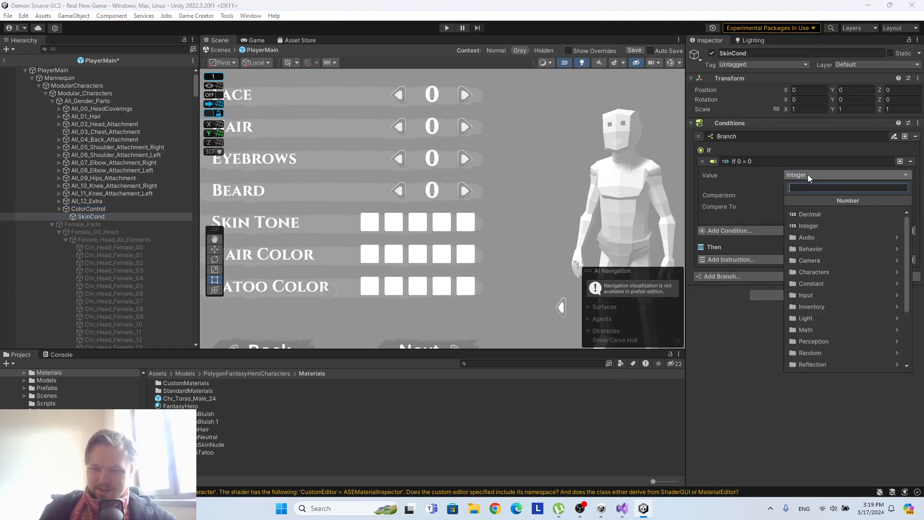
click(830, 365)
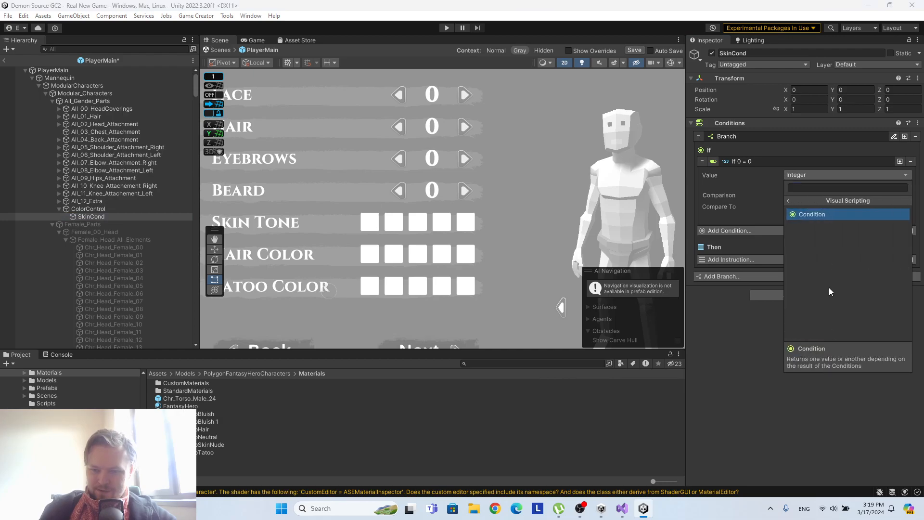
click(789, 201)
click(828, 350)
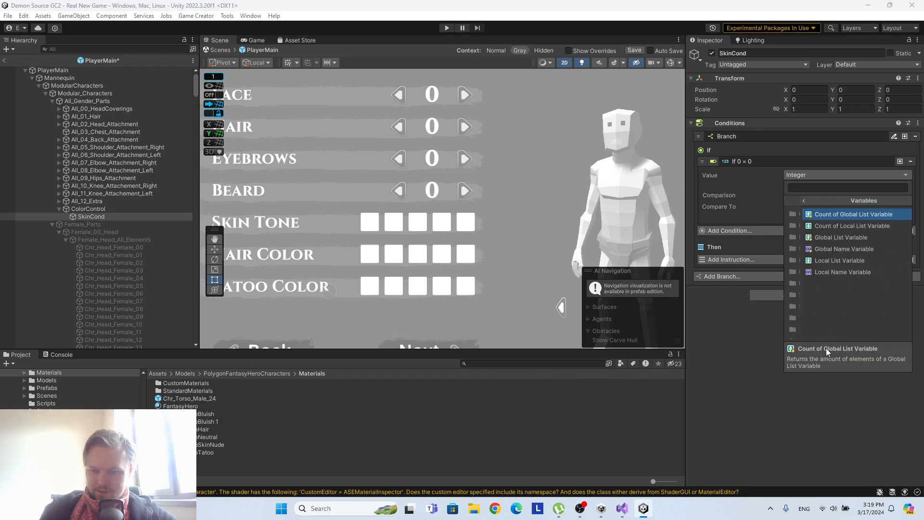
click(827, 272)
drag(95, 206, 818, 196)
click(824, 206)
text(skintone)
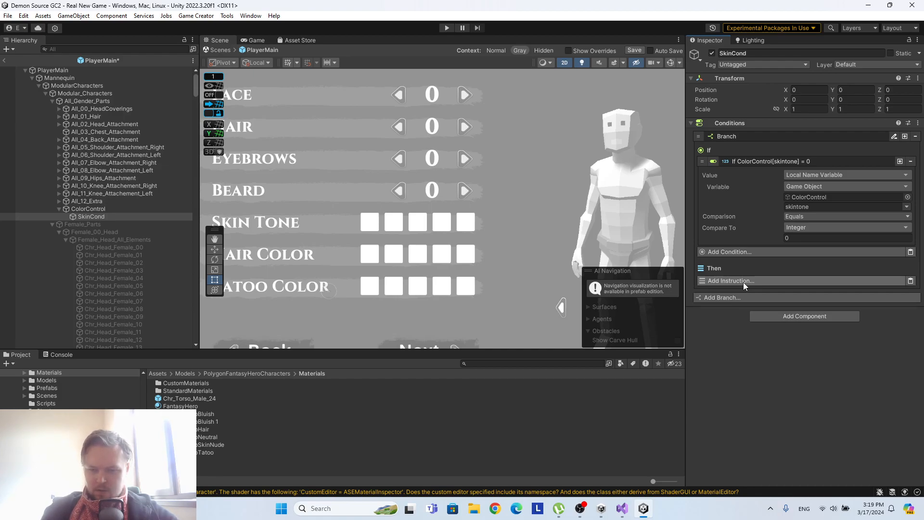
Add a Change Material Color instruction to the Then part of SkinCond's branch.
click(755, 281)
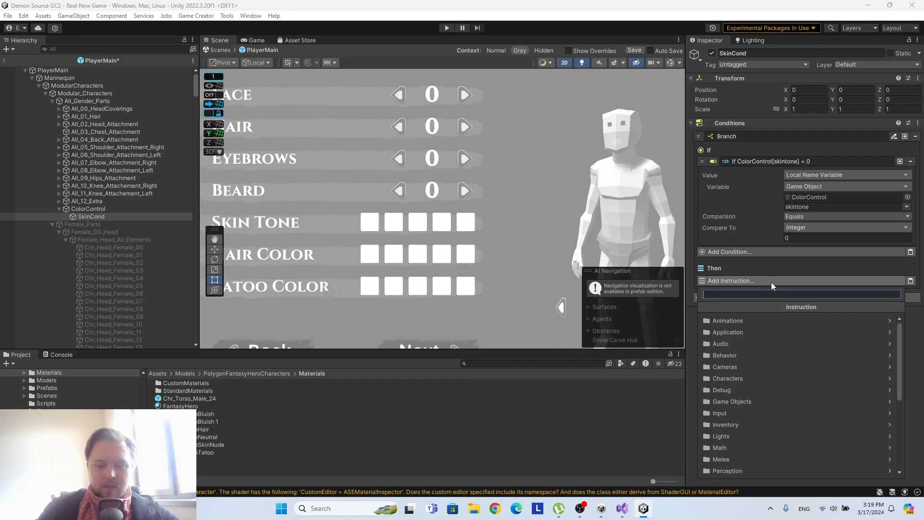
text(mater)
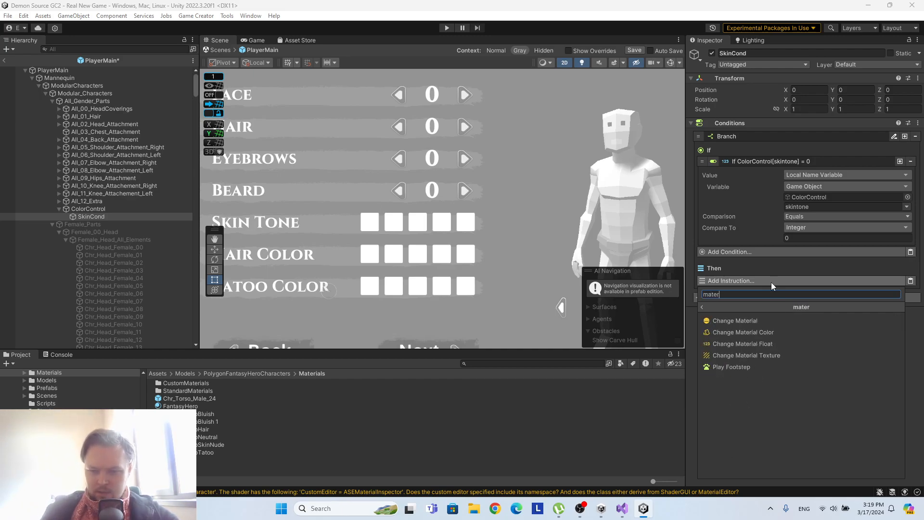
click(763, 332)
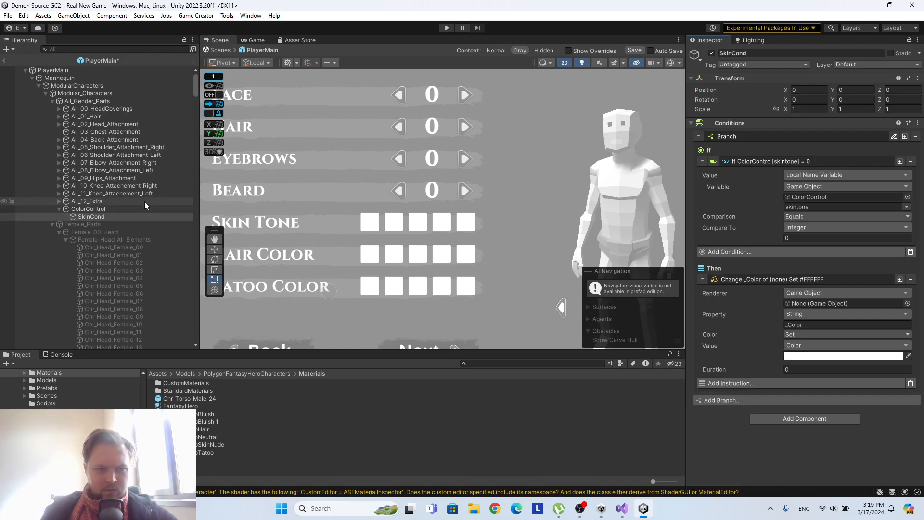
scroll(163, 206, down, 5)
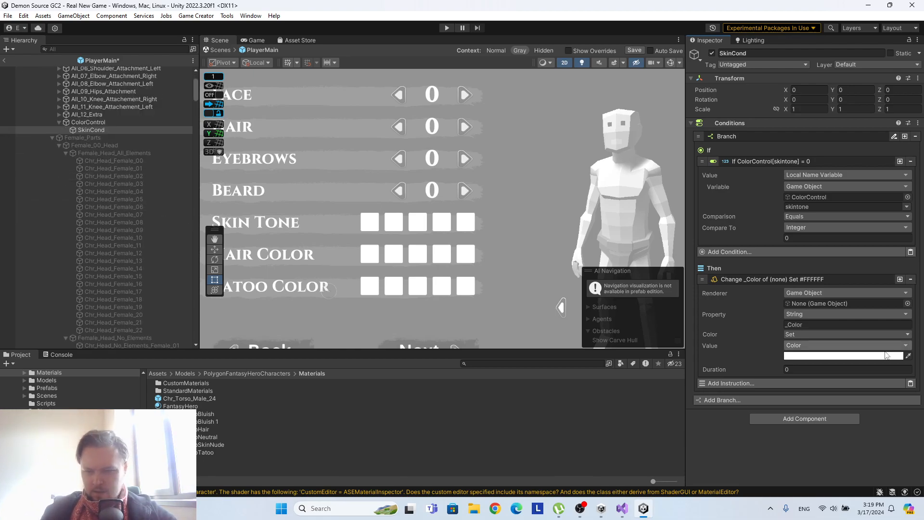
scroll(169, 209, up, 3)
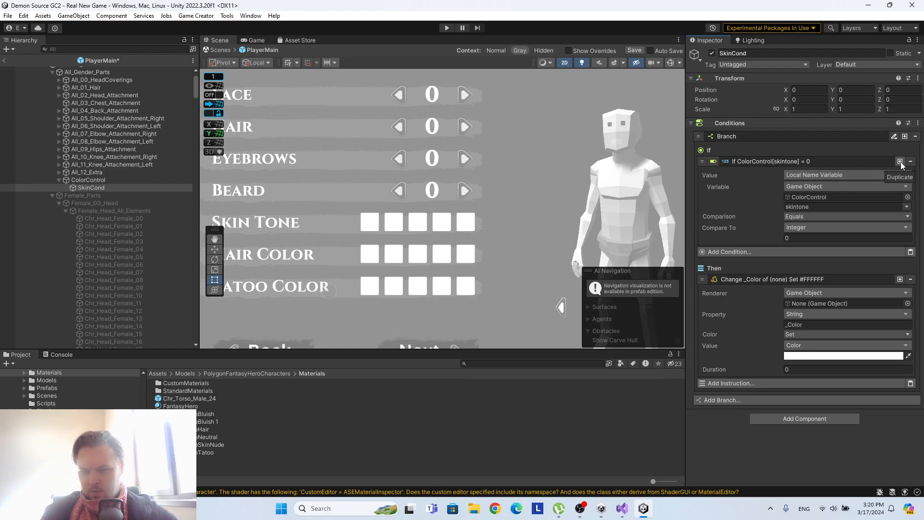
Copy the skintone condition and paste it into a new second branch of SkinCond.
right_click(784, 160)
click(813, 166)
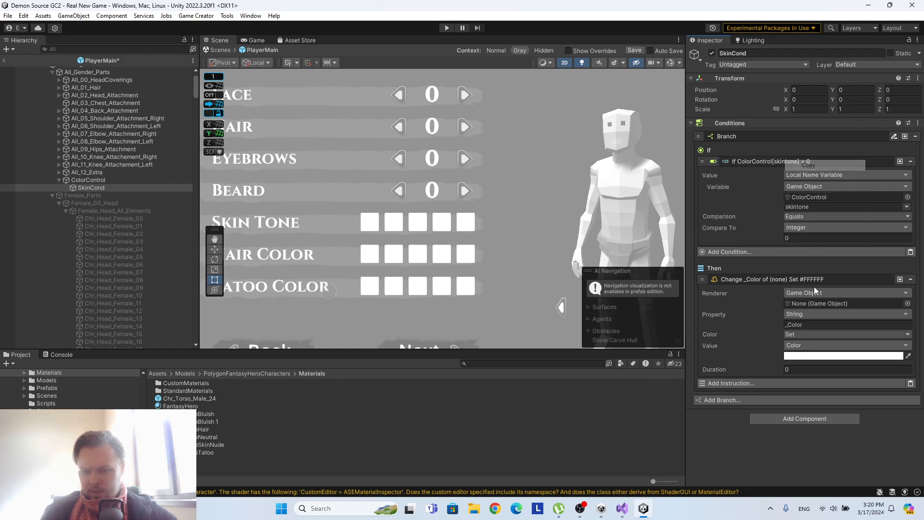
click(770, 400)
scroll(807, 385, down, 1)
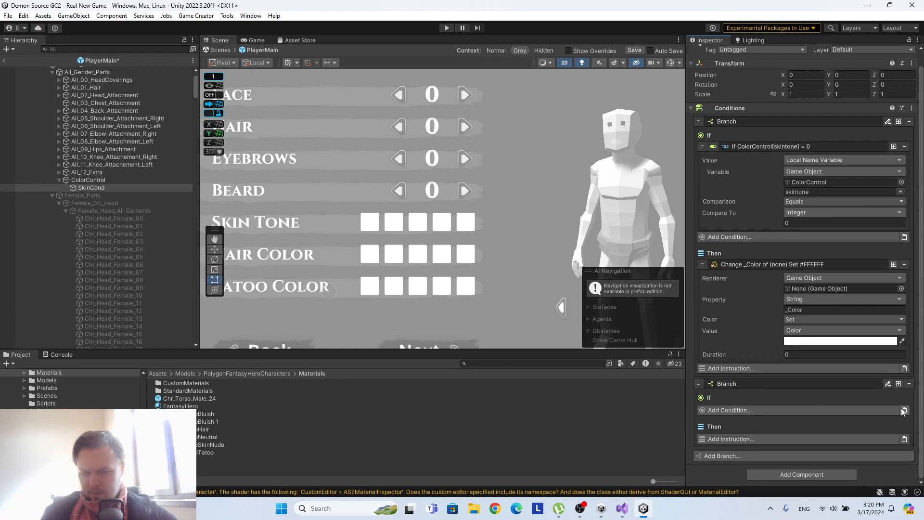
scroll(895, 401, down, 4)
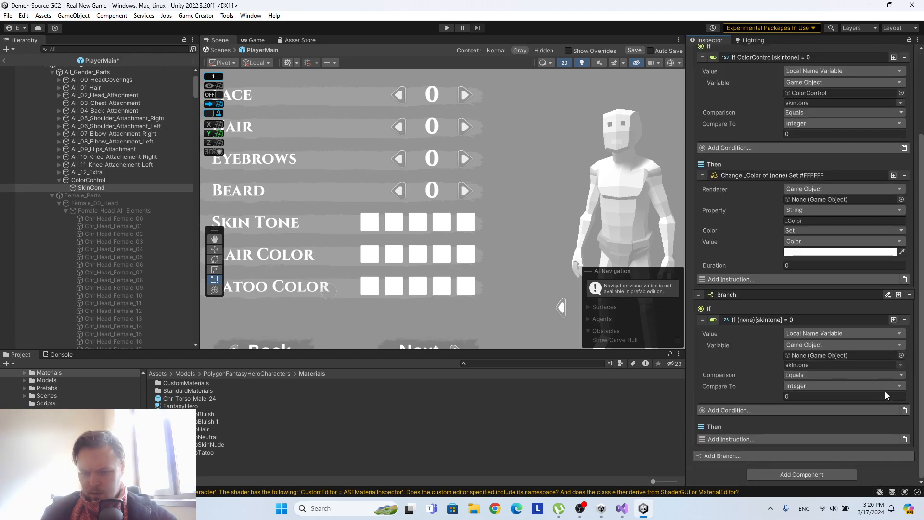
Add three more branches to SkinCond and paste the copied skintone condition into each.
click(762, 456)
scroll(831, 406, down, 3)
click(904, 410)
scroll(893, 413, down, 4)
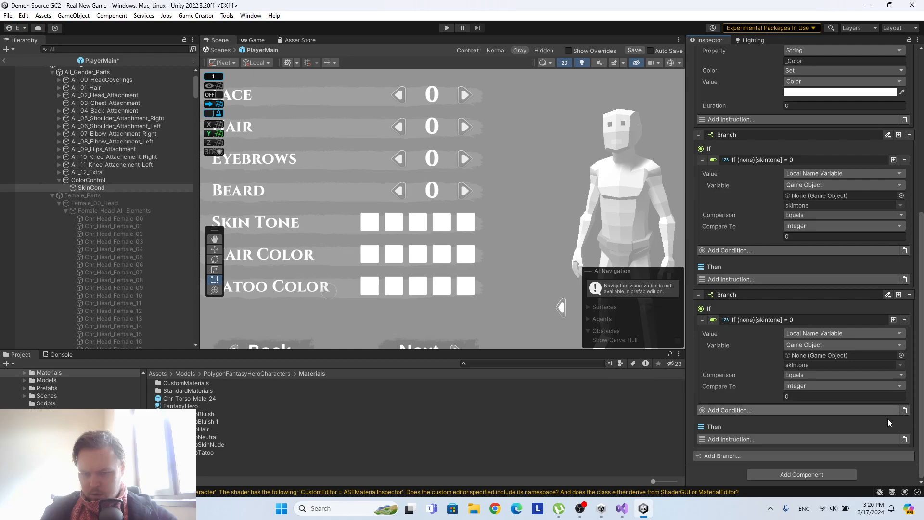
click(847, 456)
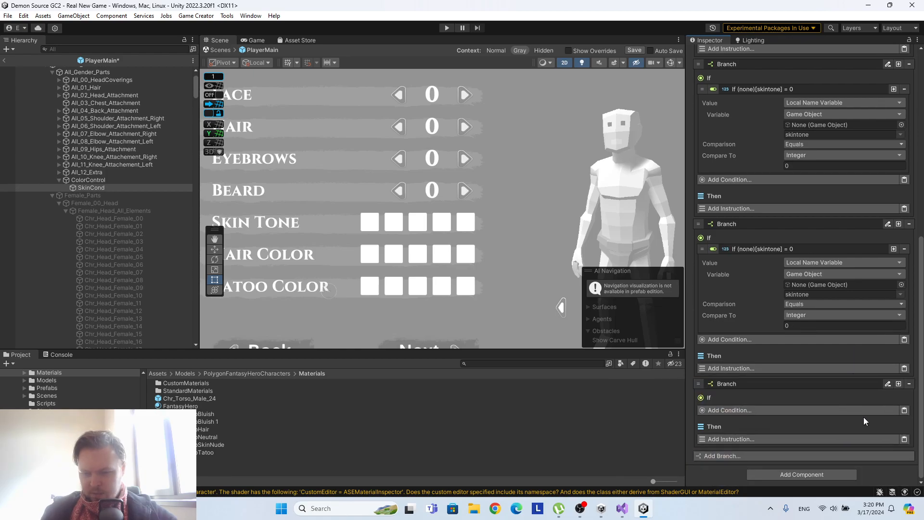
click(904, 410)
scroll(856, 392, down, 4)
click(746, 455)
scroll(863, 442, down, 3)
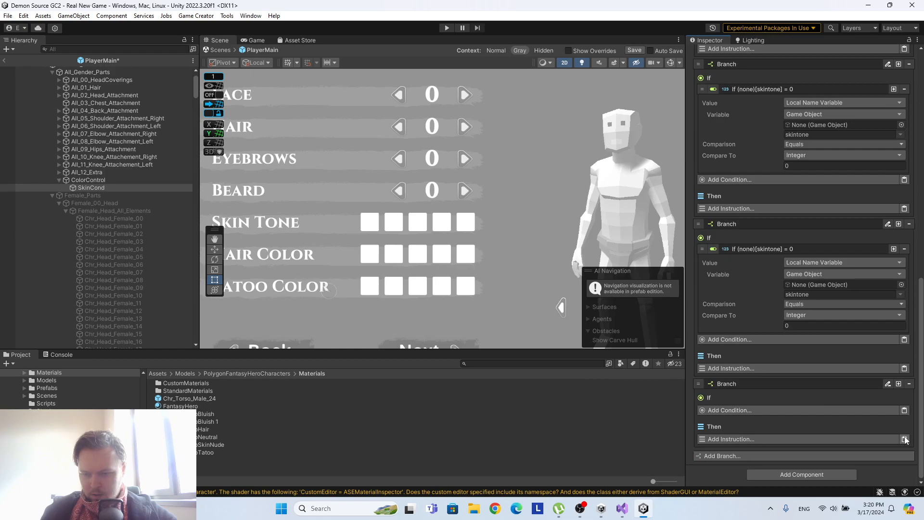
click(904, 410)
Set the compared integers in SkinCond's second to fifth branches to 1, 2, 3 and 4.
scroll(887, 429, up, 15)
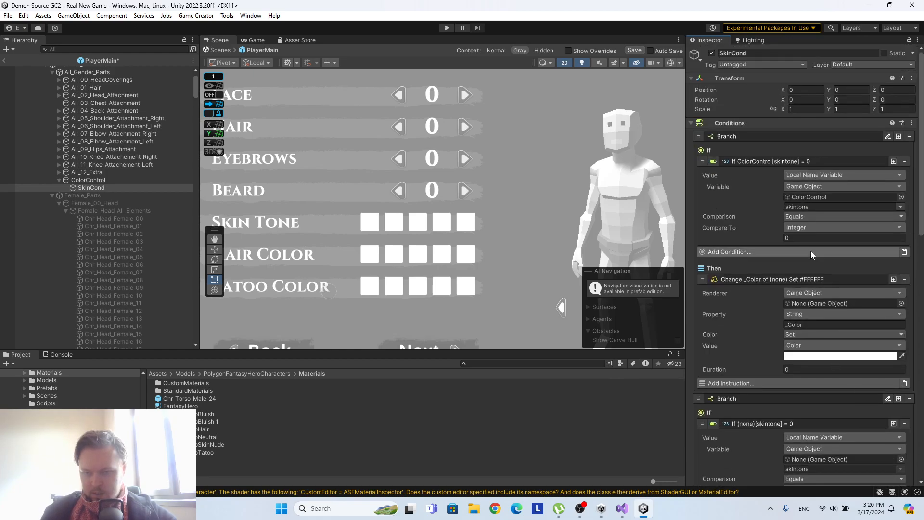
scroll(812, 302, down, 4)
click(797, 396)
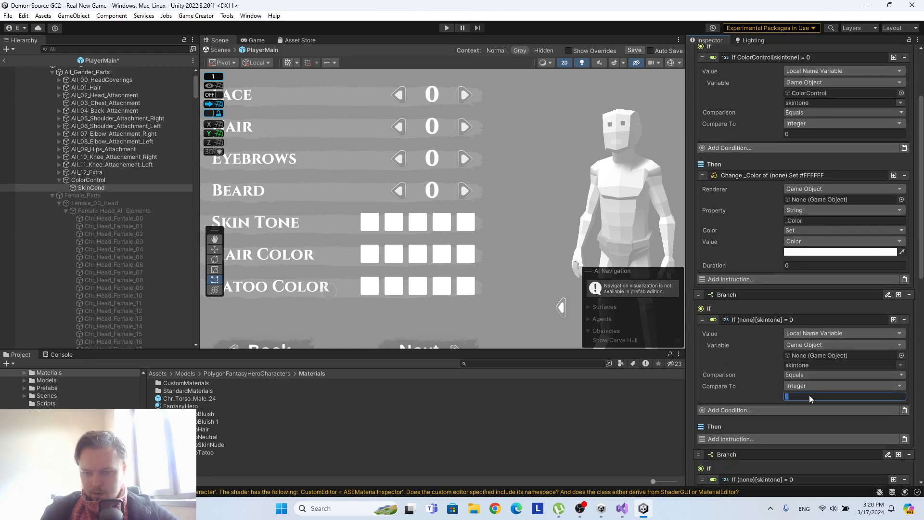
text(1)
scroll(820, 390, down, 7)
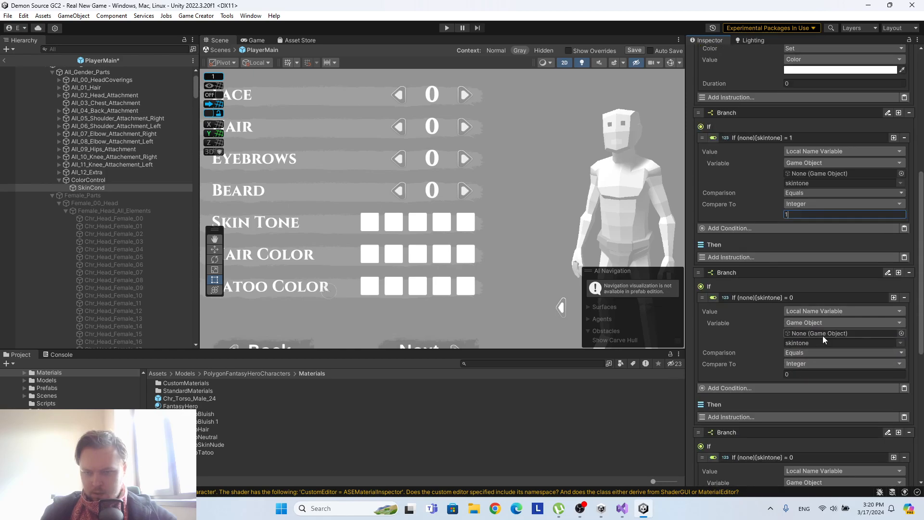
click(792, 373)
text(2)
scroll(819, 382, down, 5)
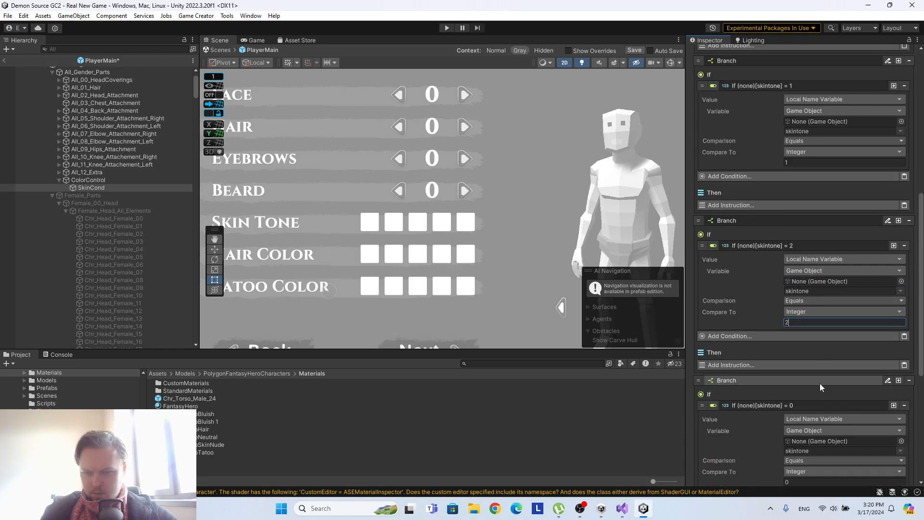
click(793, 404)
text(3)
scroll(835, 400, down, 6)
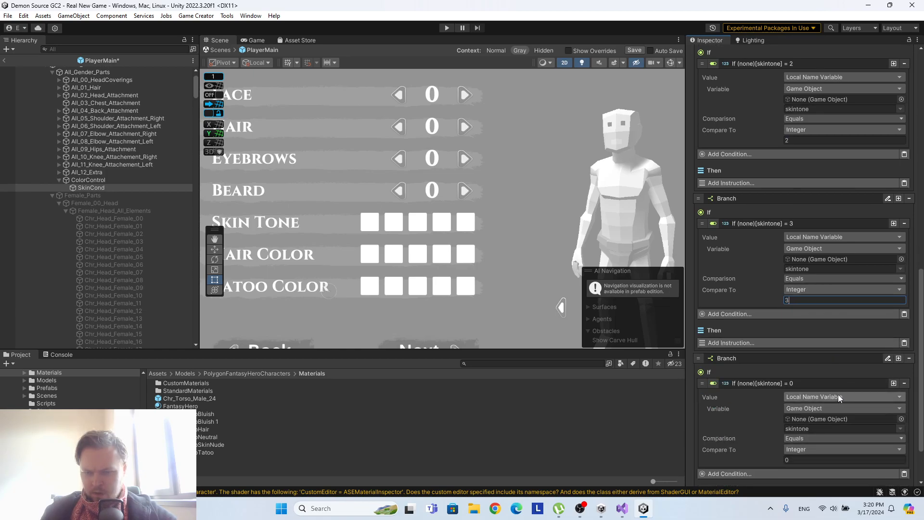
click(796, 396)
text(4)
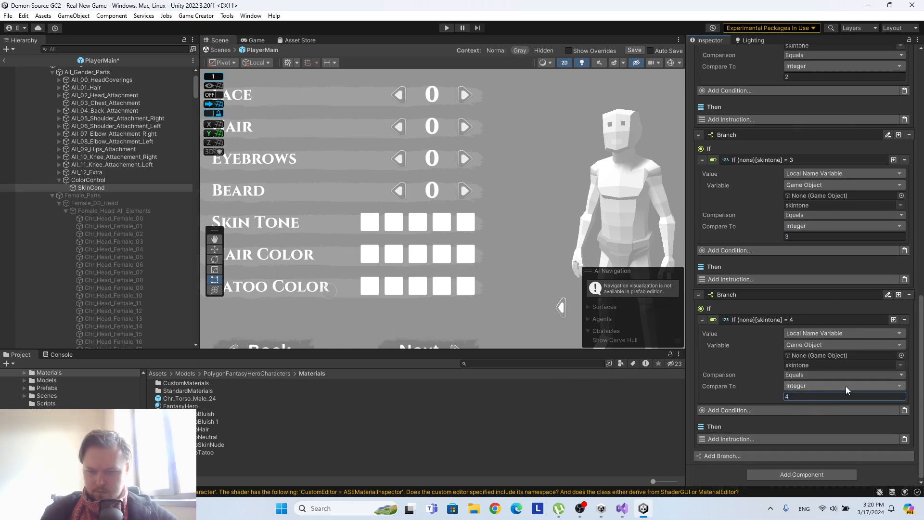
scroll(845, 383, up, 15)
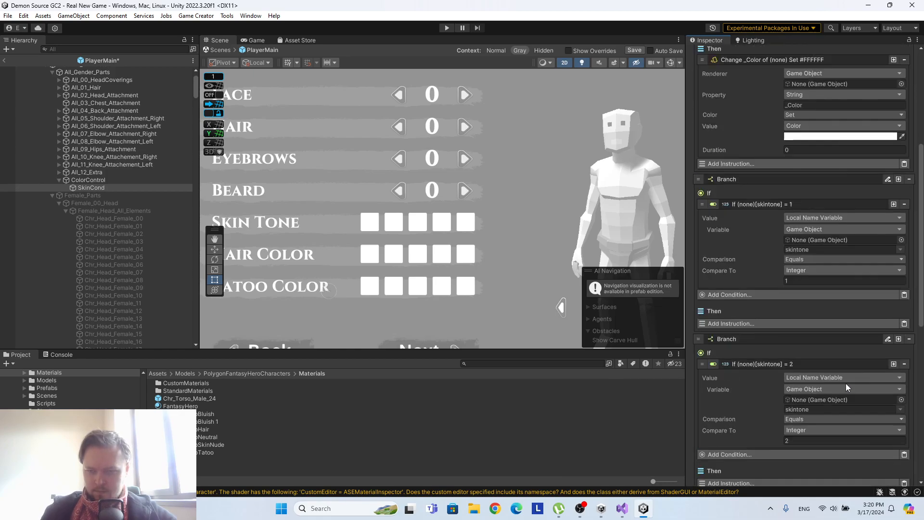
scroll(788, 294, up, 5)
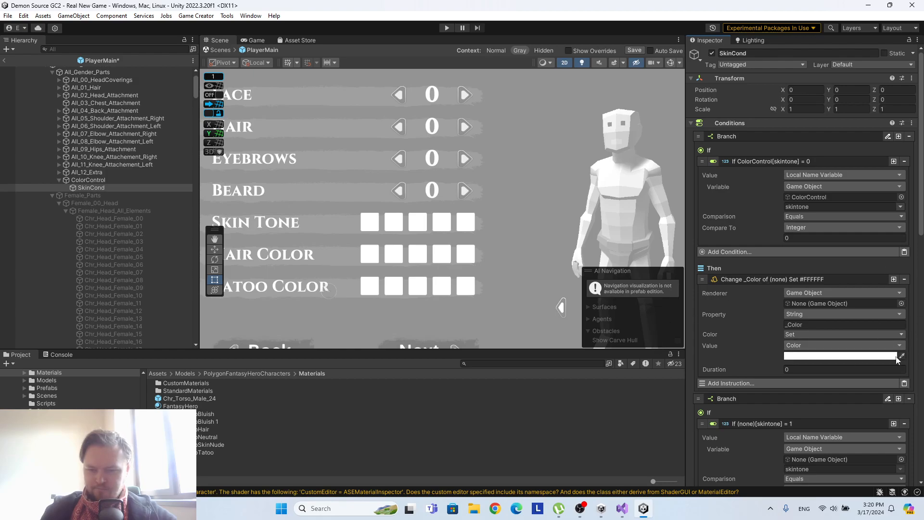
Duplicate the SkinCond object twice under ColorControl.
click(108, 179)
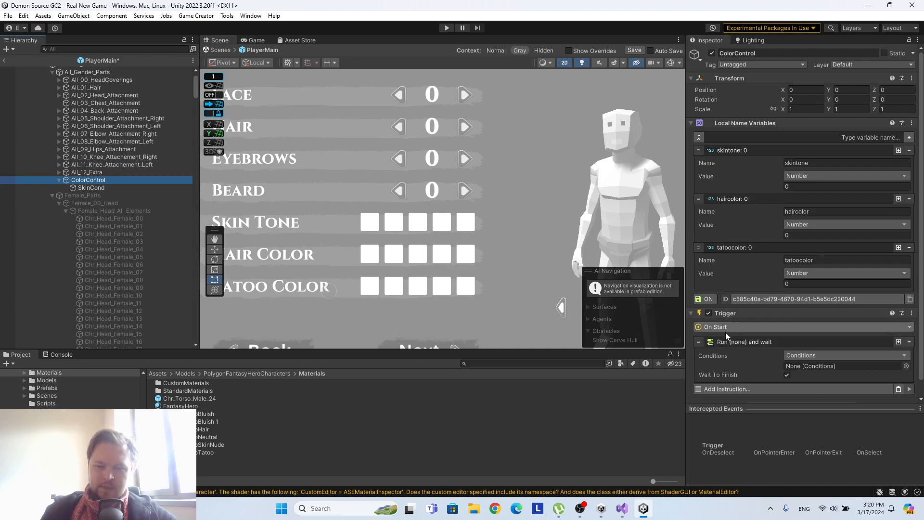
scroll(819, 342, down, 1)
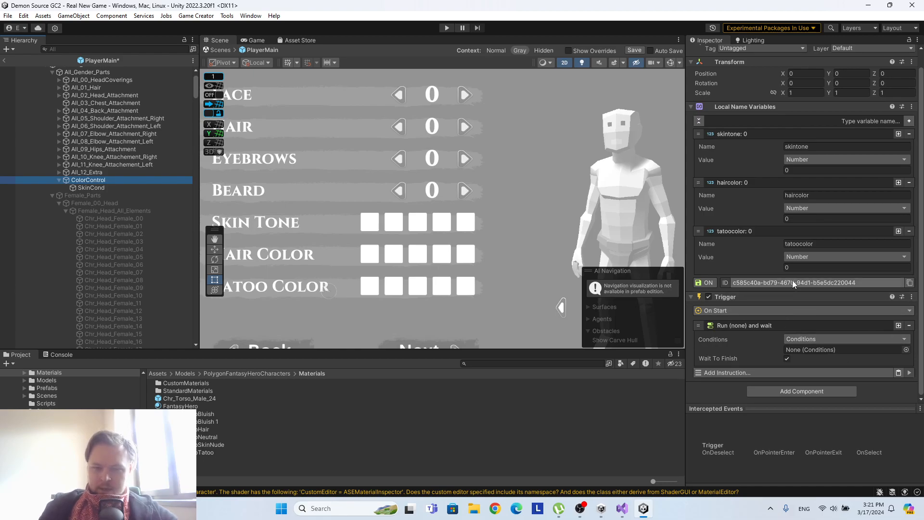
click(92, 187)
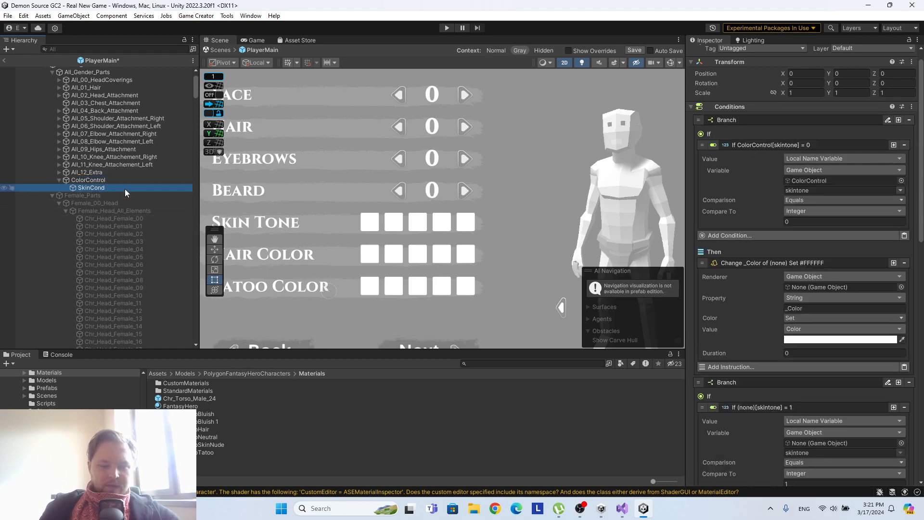
key(ctrl+d)
key(ctrl+d)
Rename the two SkinCond copies HairCond and TatooCond.
click(105, 195)
click(767, 53)
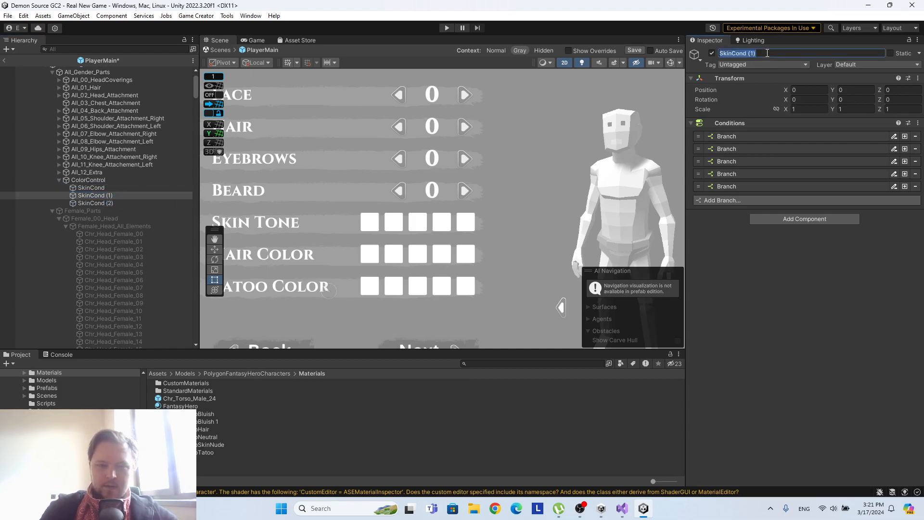
text(Hair)
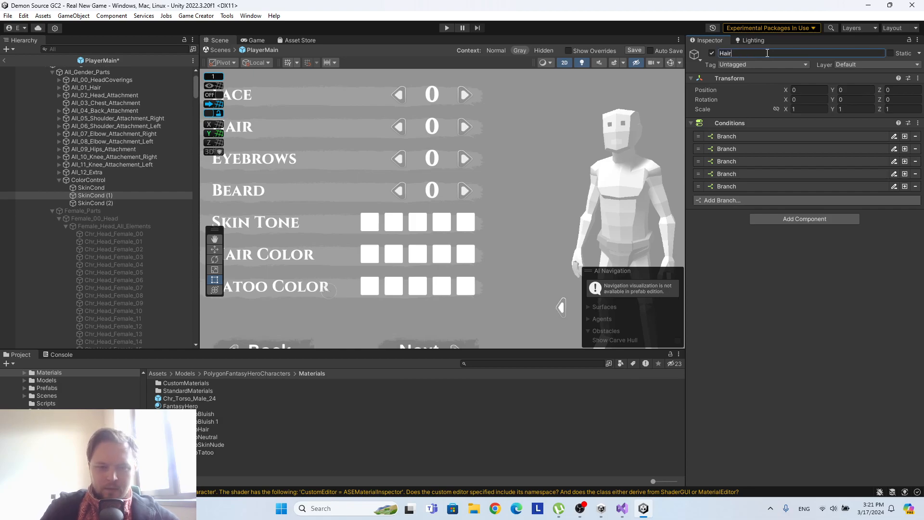
text(Cond)
key(Return)
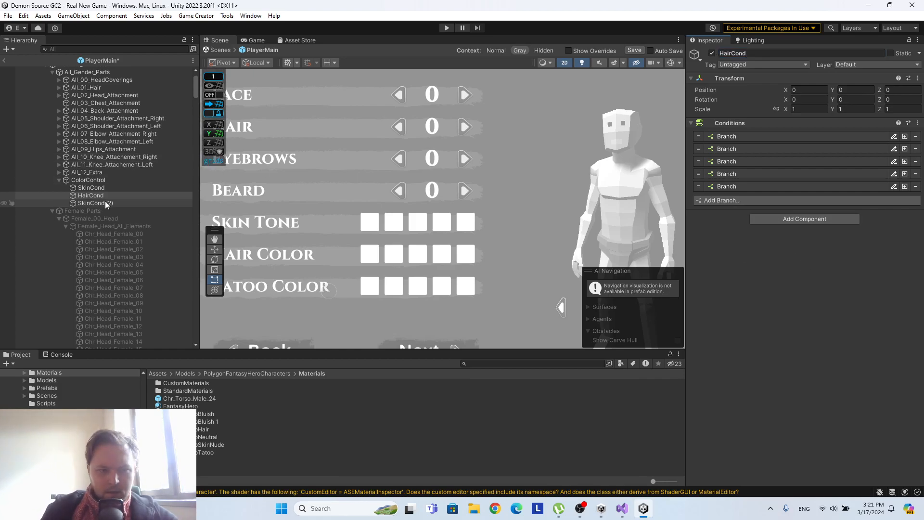
click(105, 203)
click(776, 53)
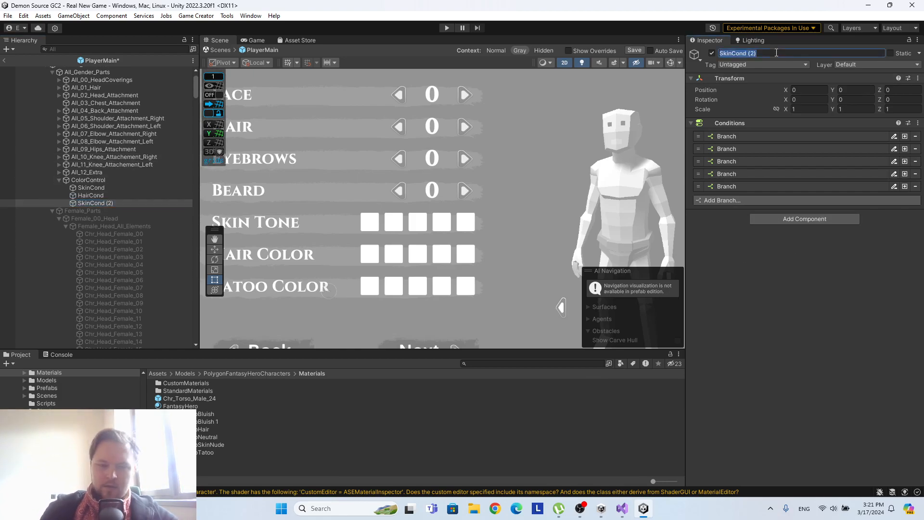
text(Tat)
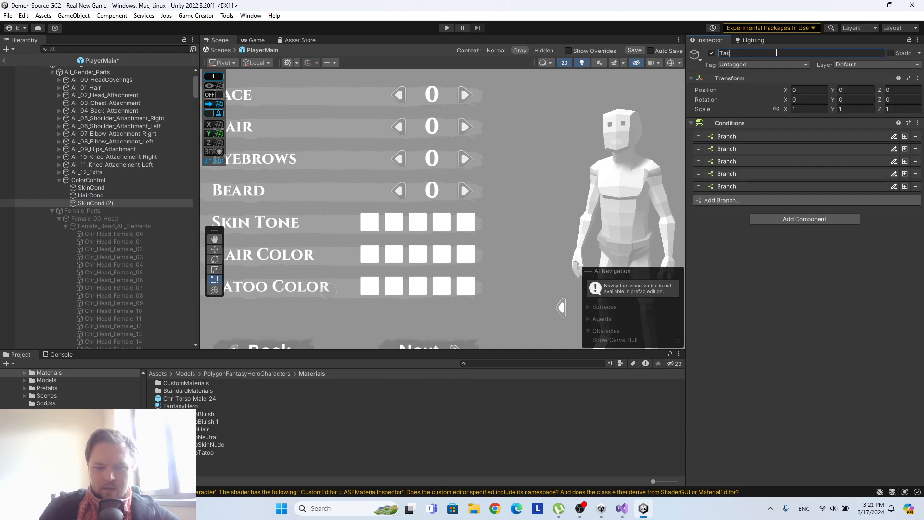
key(Return)
Expand TatooCond's branches and switch the first branch's condition to ColorControl's tatoocolor variable.
click(740, 186)
click(744, 173)
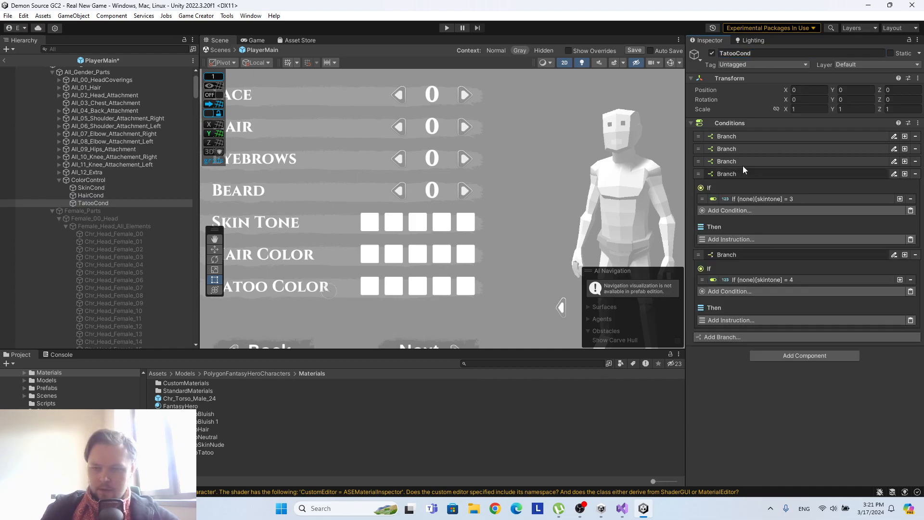
click(743, 161)
click(742, 149)
click(743, 136)
click(776, 162)
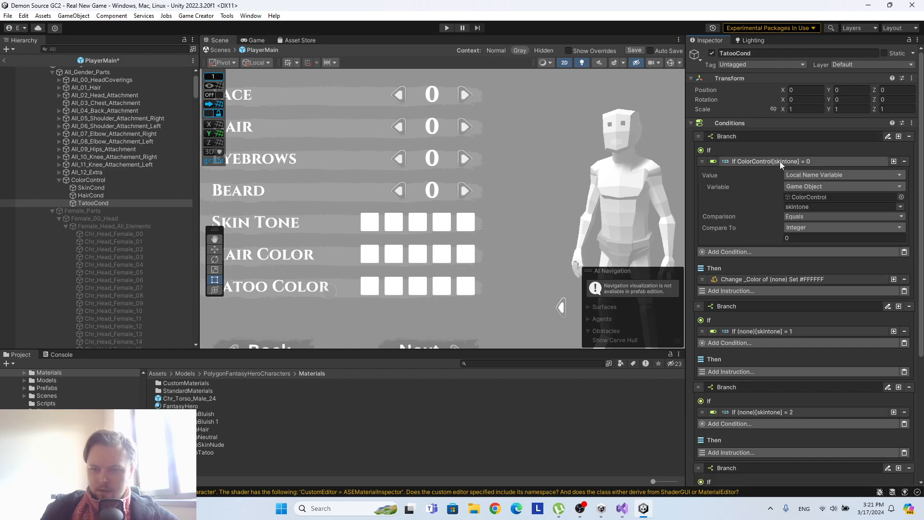
scroll(809, 149, down, 3)
click(899, 155)
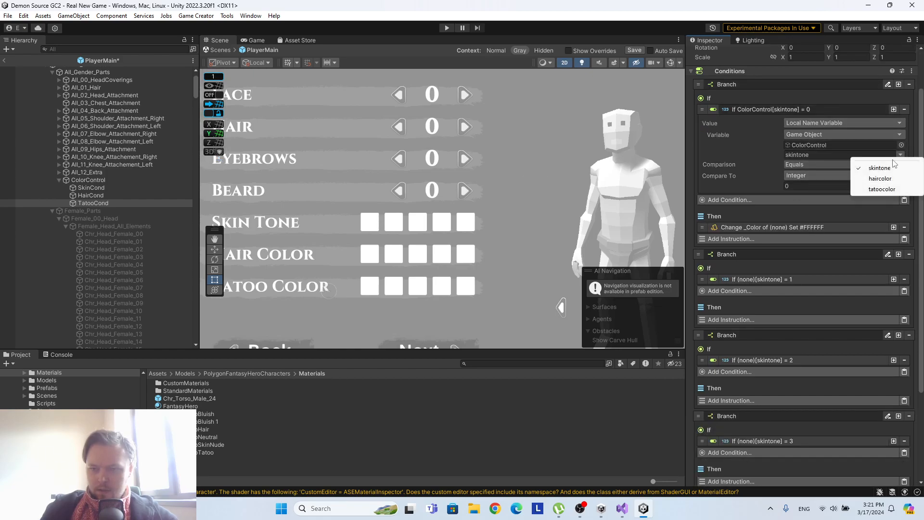
click(882, 181)
click(902, 155)
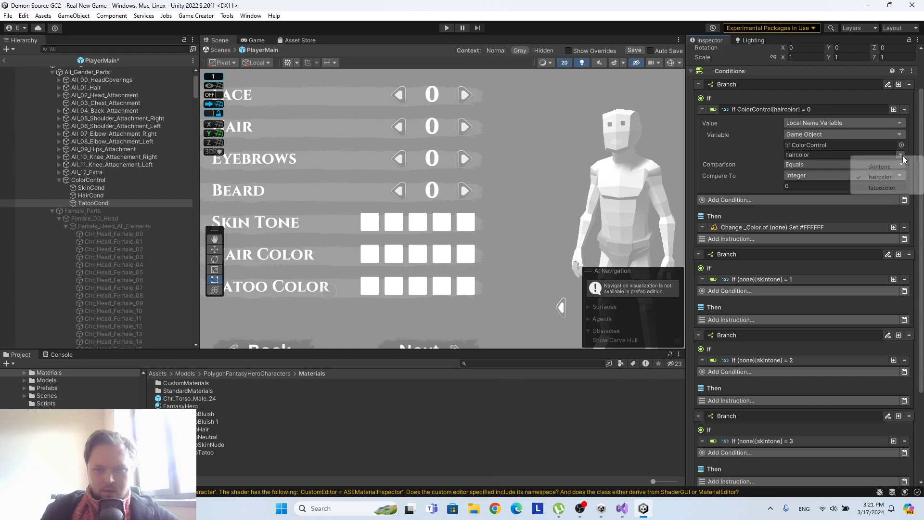
click(890, 187)
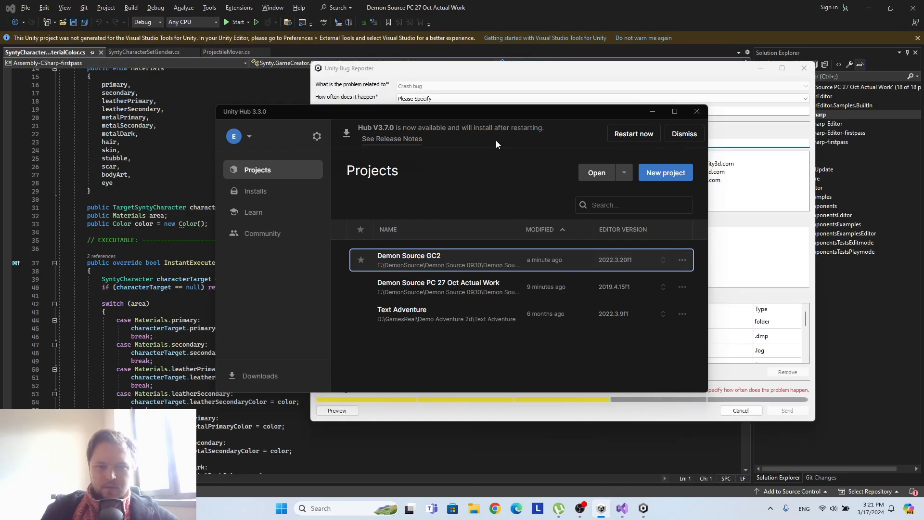
Reopen the Demon Source GC2 project from Unity Hub.
drag(455, 116, 405, 120)
click(371, 264)
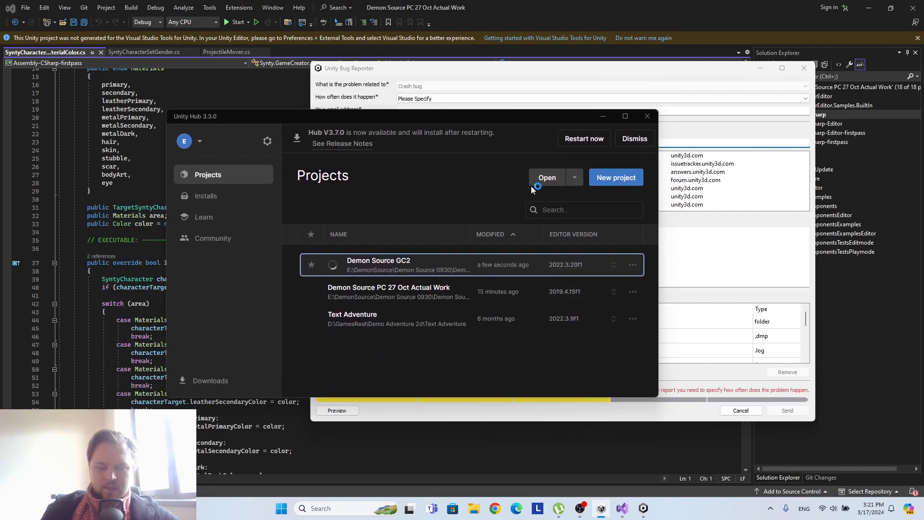
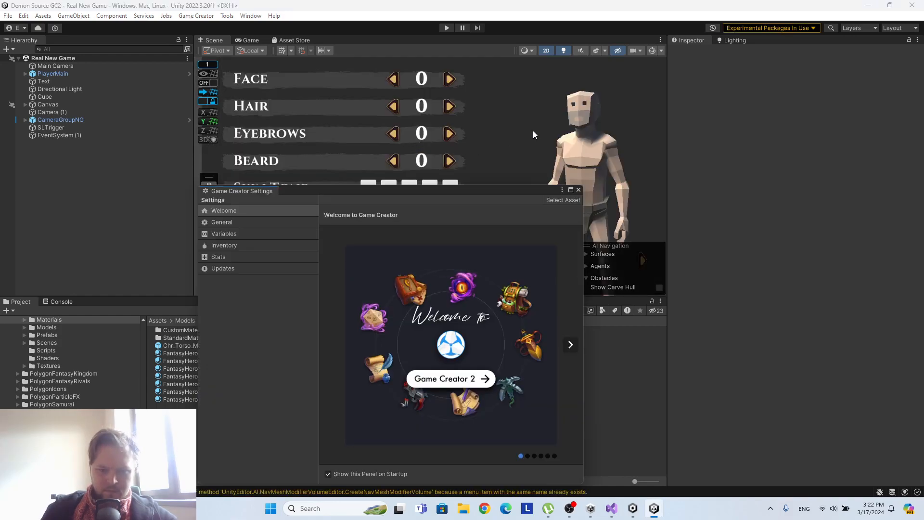
Dismiss the Game Creator welcome window, play-test the scene by advancing the Face option twice, and stop play mode.
click(579, 190)
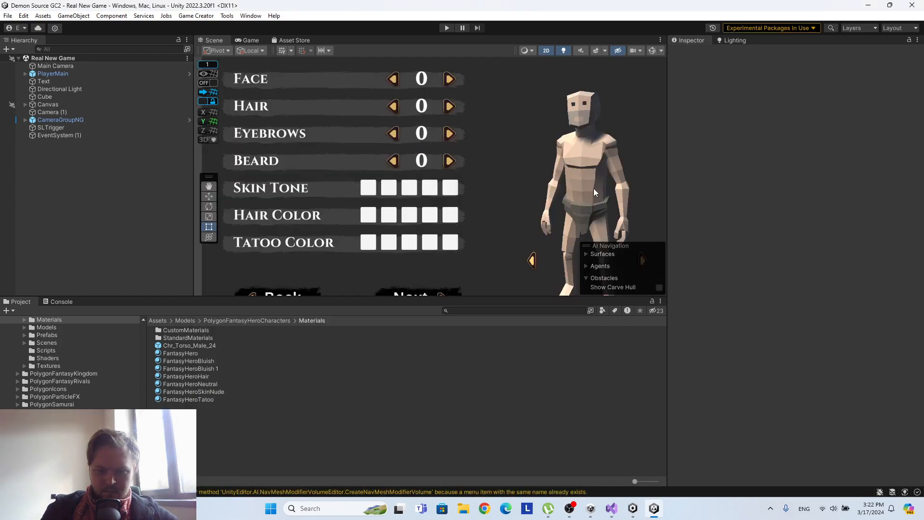
click(446, 27)
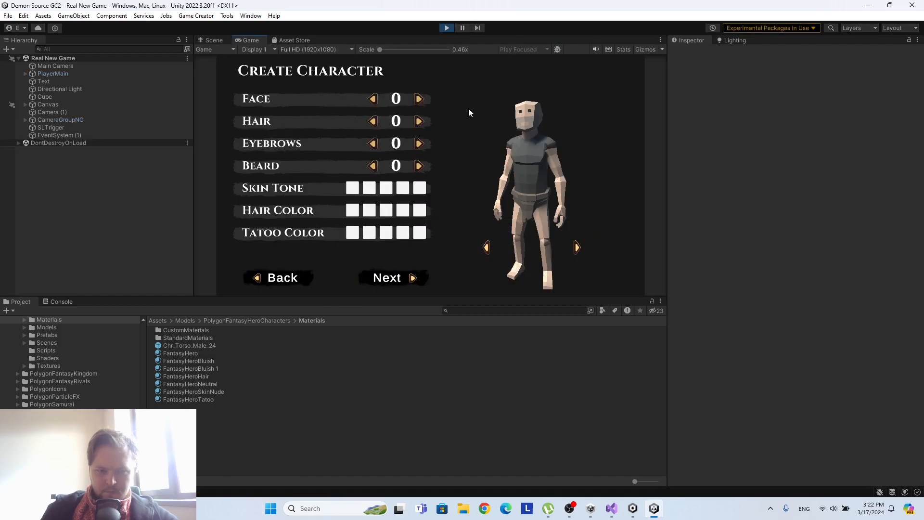
click(418, 99)
click(418, 99)
click(418, 99)
click(446, 28)
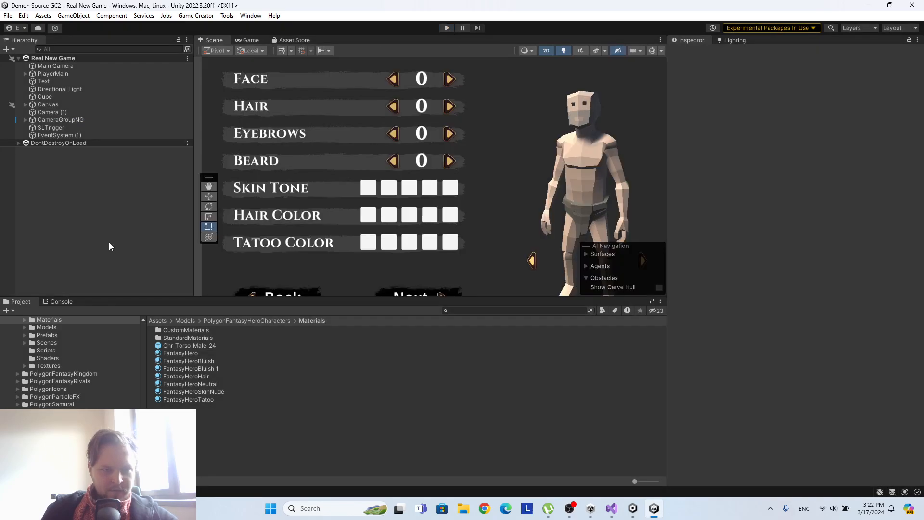
Open the PlayerMain prefab and add a Local Name Variables component to its ColorControl object.
click(189, 73)
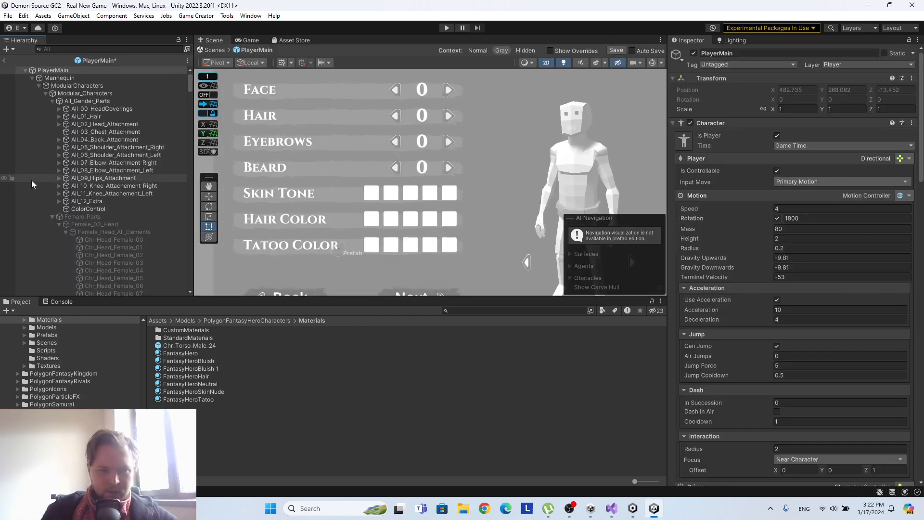
click(104, 210)
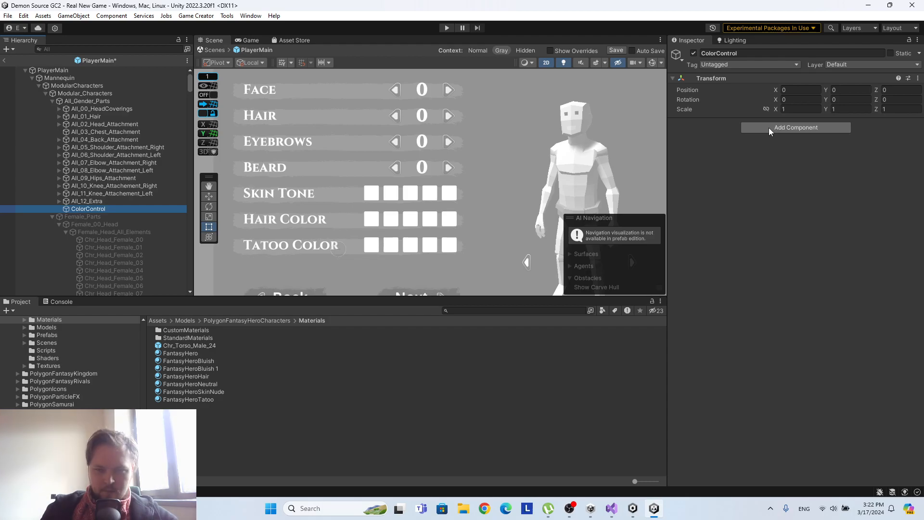
click(768, 128)
text(lo)
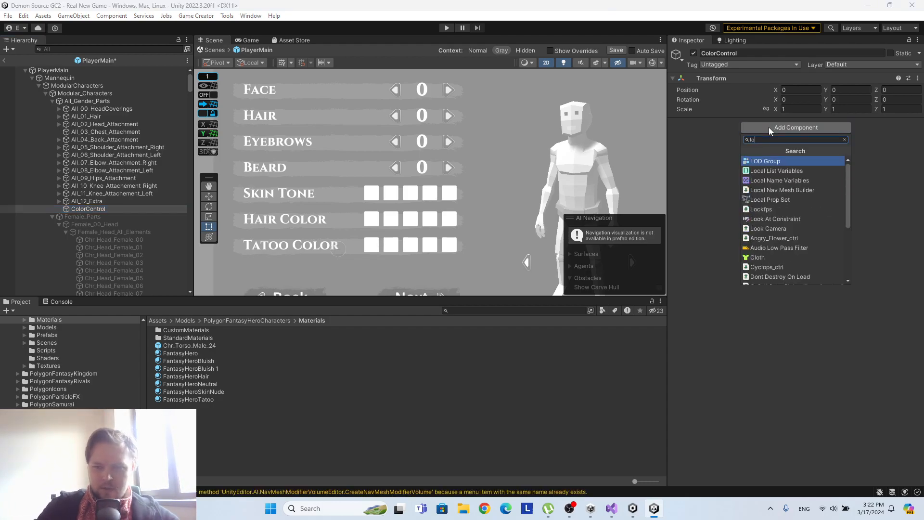
click(789, 180)
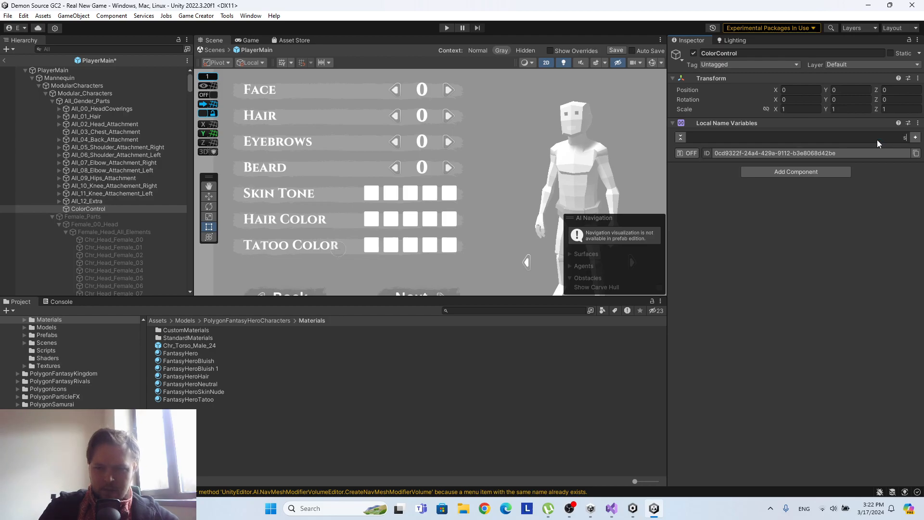
Add a local variable named skincolor to ColorControl and set its value type to Number.
text(in)
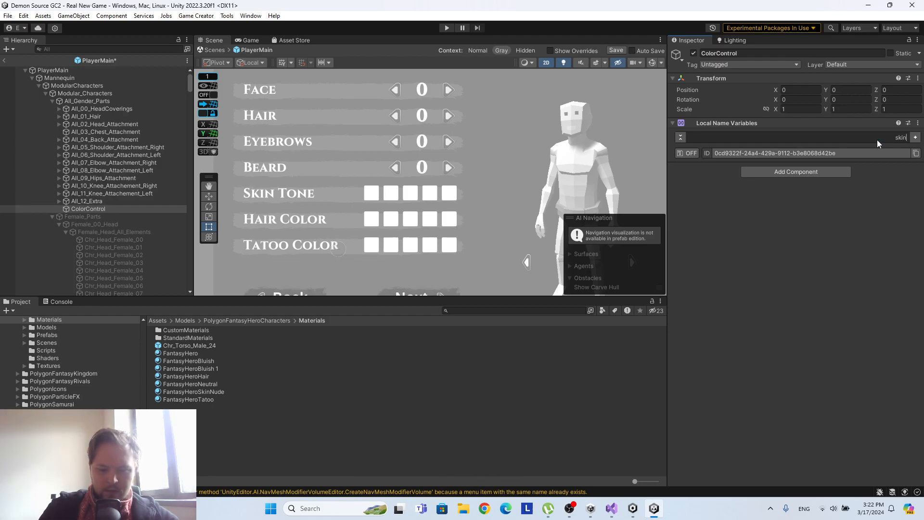
text(color)
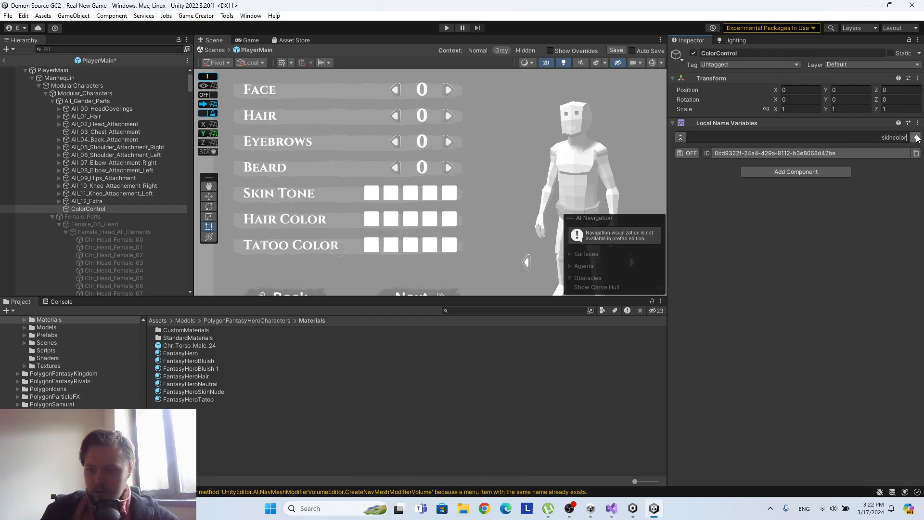
click(914, 137)
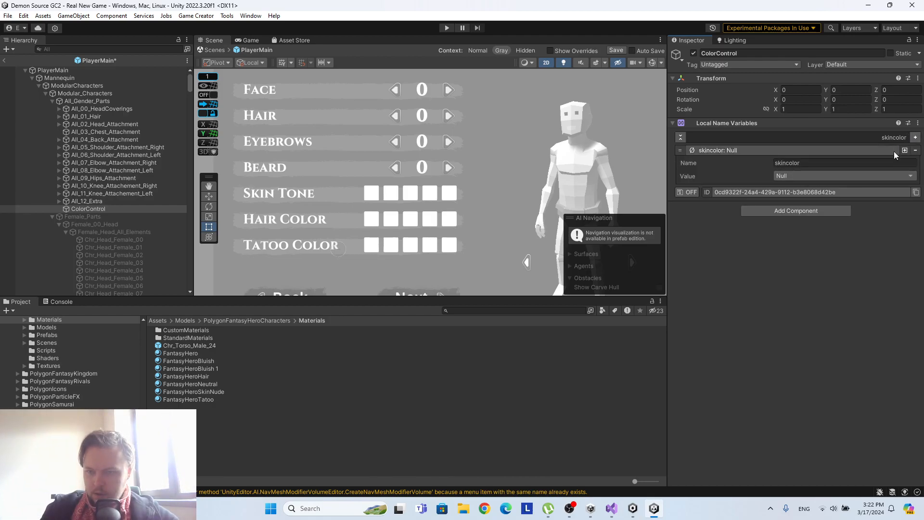
click(819, 176)
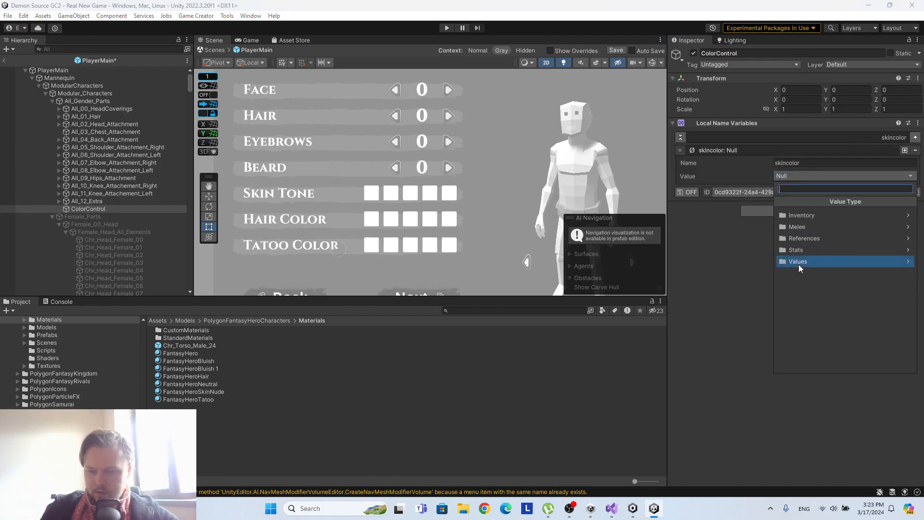
click(804, 260)
click(805, 253)
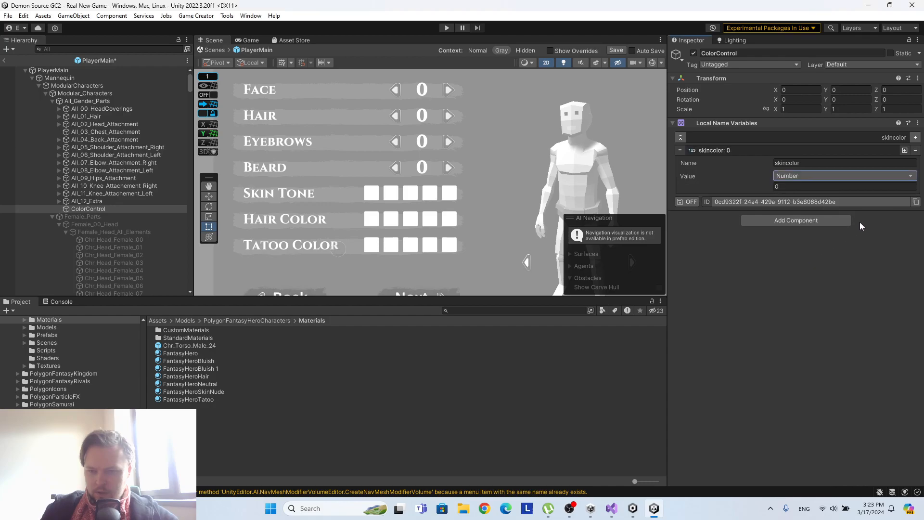
Duplicate the skincolor variable twice and rename the copies haircolor and tatoocolor.
click(904, 151)
click(905, 152)
click(783, 202)
click(767, 249)
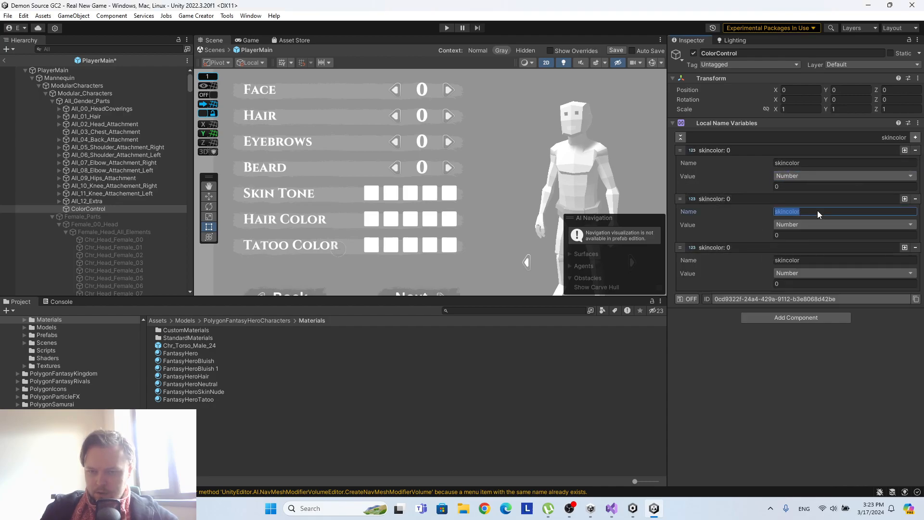
text(haircolor)
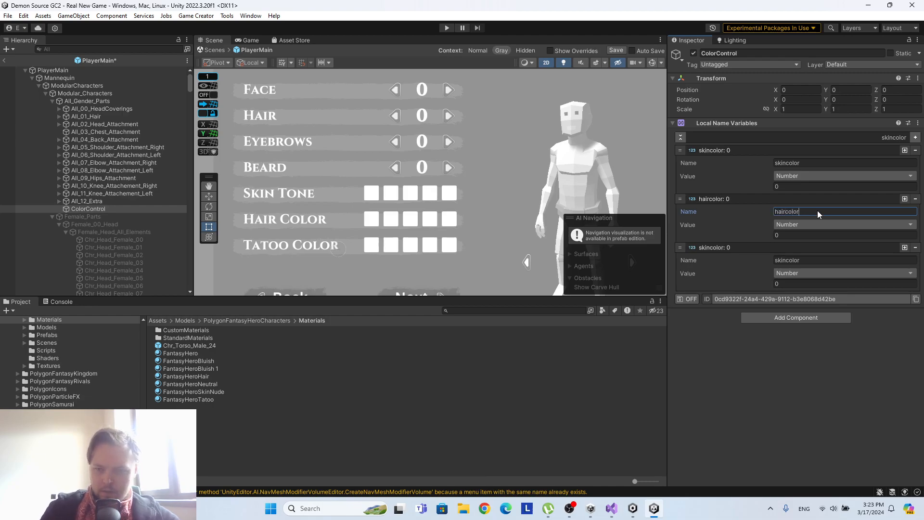
click(808, 260)
text(tatoocolor)
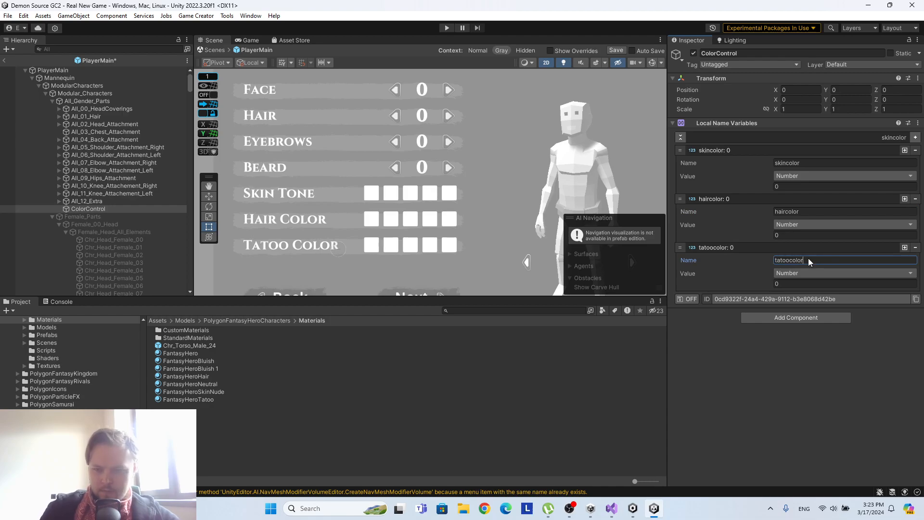
Add a Trigger component to ColorControl with a Run Conditions instruction.
click(770, 317)
text(trigg)
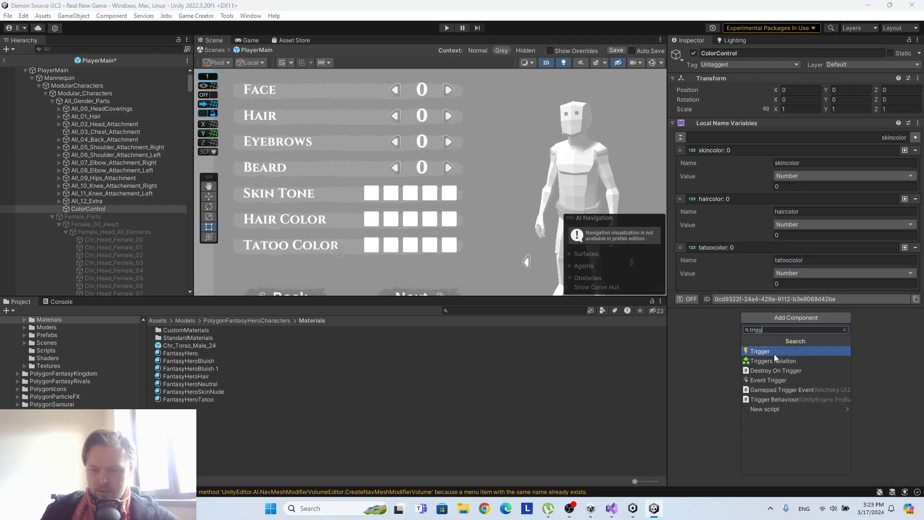
click(773, 352)
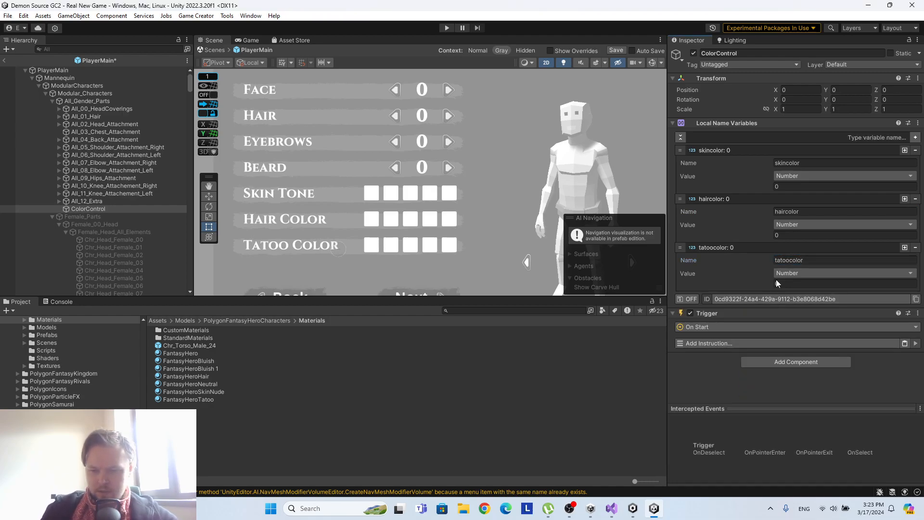
click(741, 340)
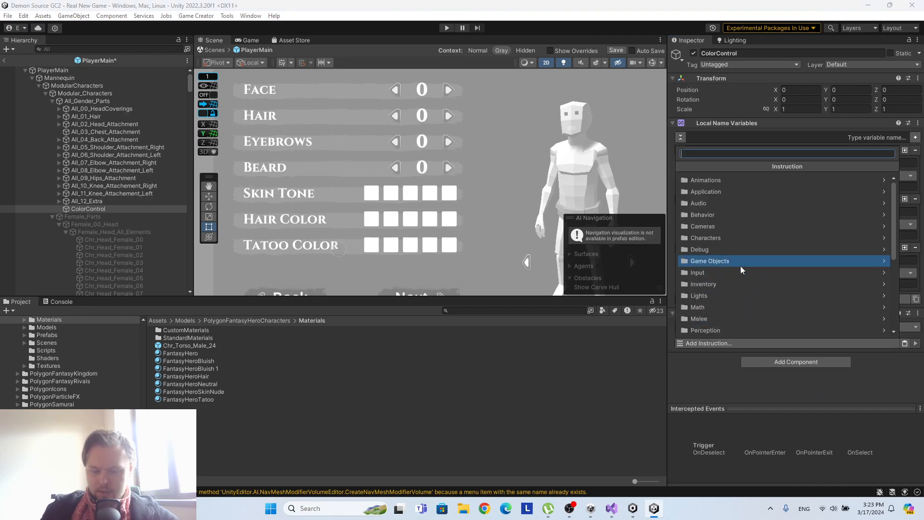
text(cond)
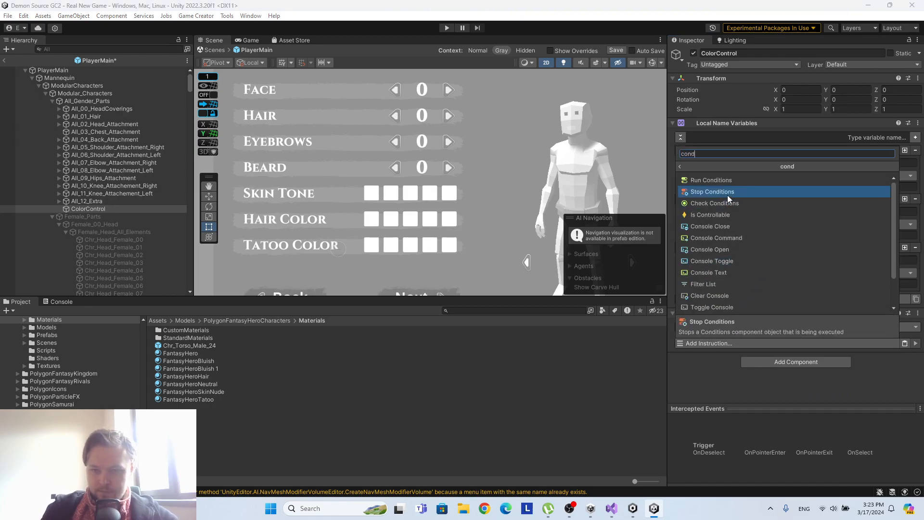
click(729, 180)
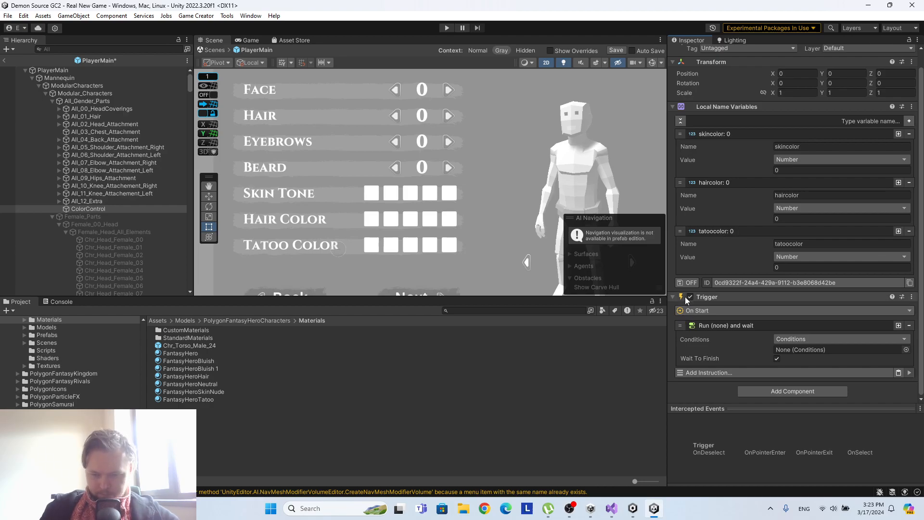
Create a Game Creator Conditions object as a child of ColorControl and rename it checkskin.
right_click(83, 210)
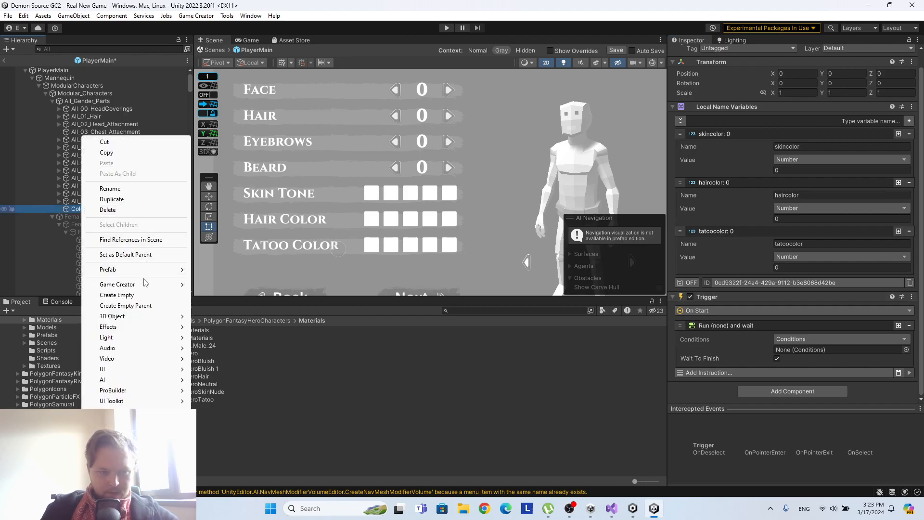
mouse_move(146, 285)
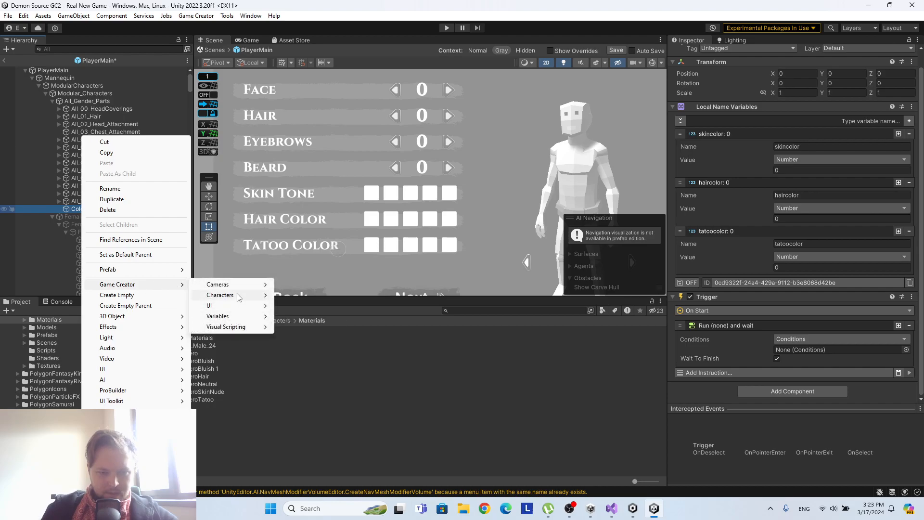
mouse_move(238, 296)
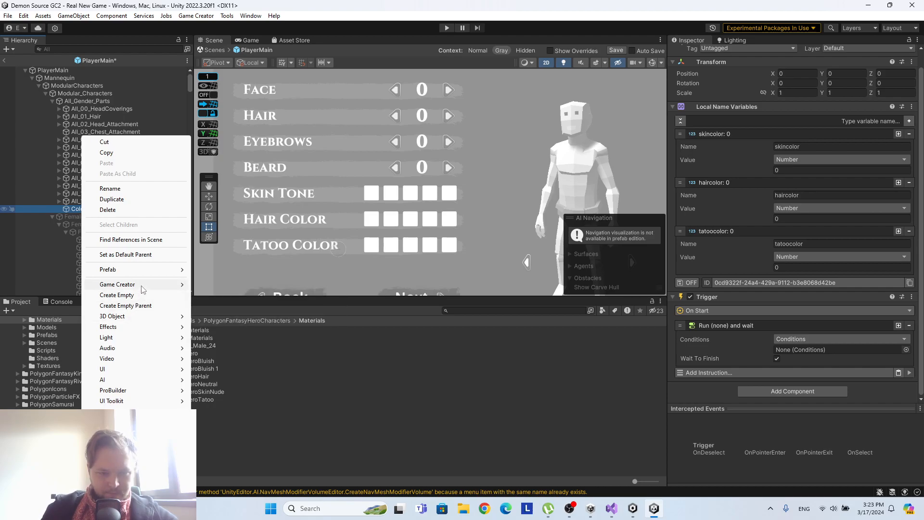
mouse_move(243, 332)
click(303, 337)
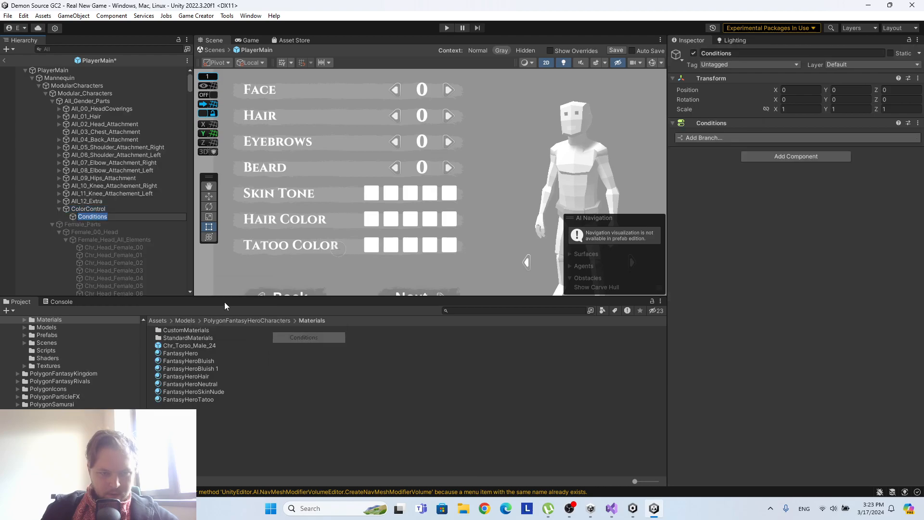
click(740, 52)
key(BackSpace)
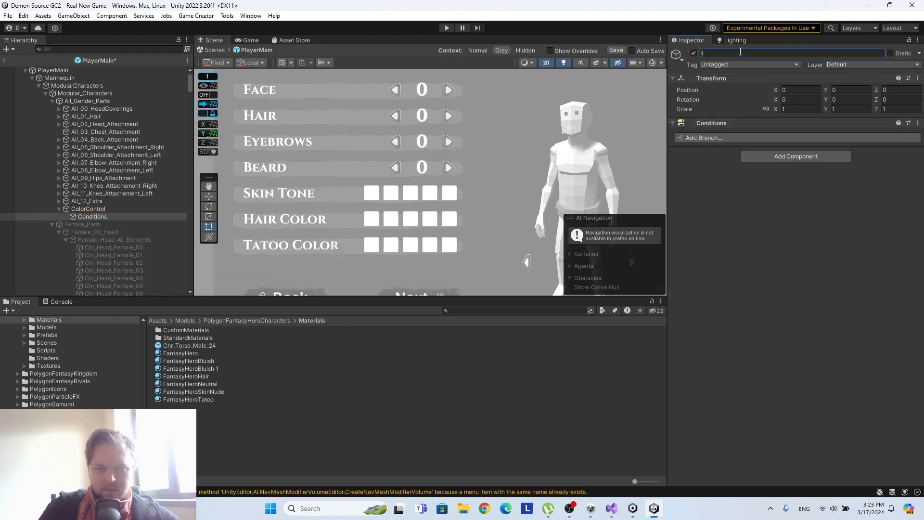
text(checkskin)
key(Return)
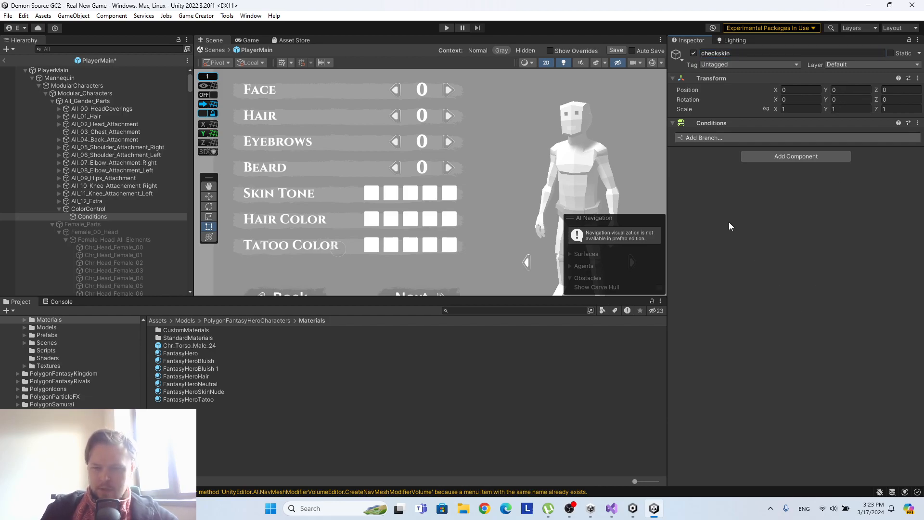
Add a branch to the checkskin conditions with a Compare Integer condition.
click(722, 138)
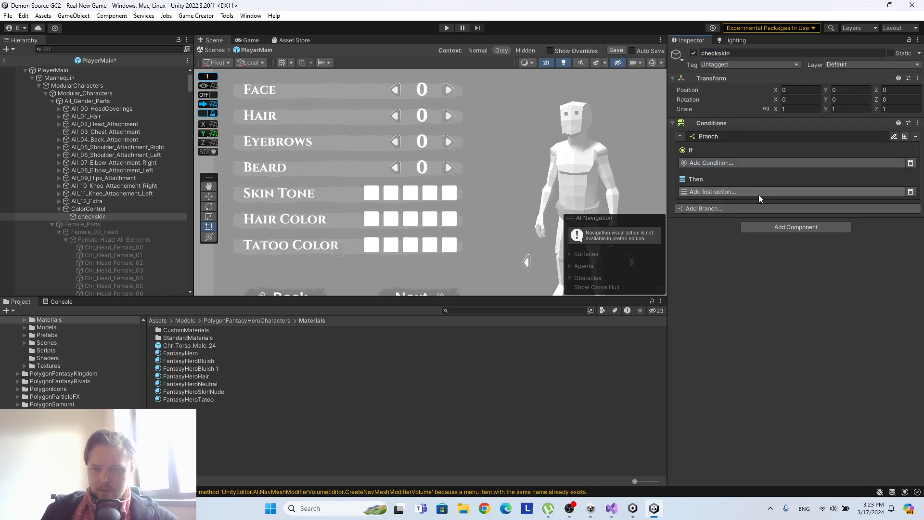
click(734, 163)
text(name)
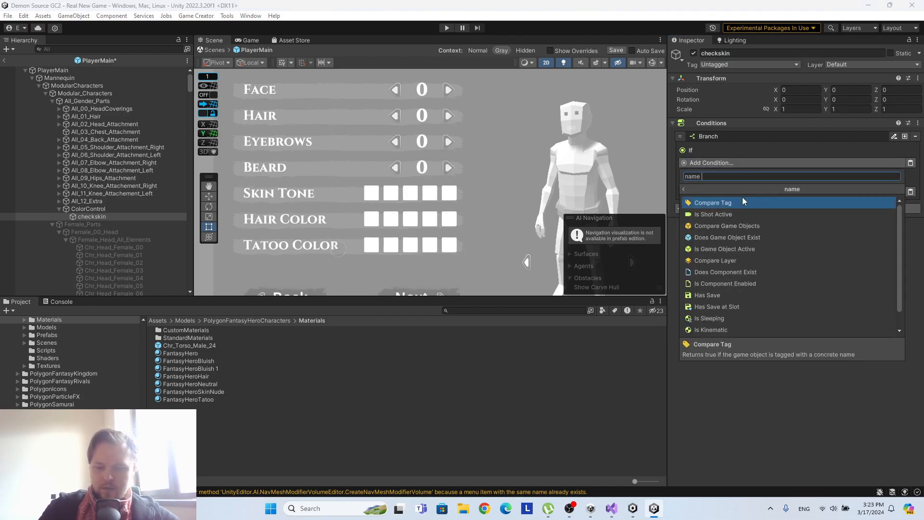
key(BackSpace)
key(BackSpace)
key(BackSpace)
key(BackSpace)
text(num)
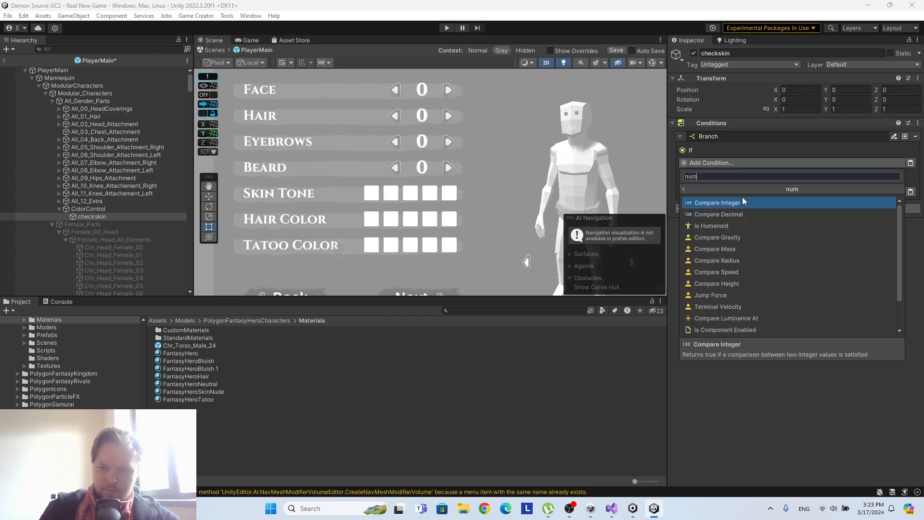
click(741, 203)
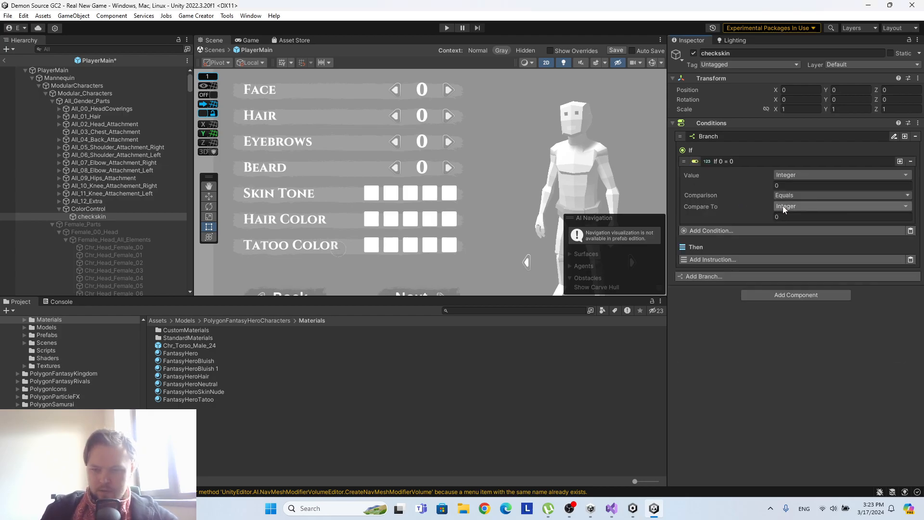
Set the condition's compared value to the skincolor local name variable of the ColorControl object.
click(798, 175)
scroll(818, 337, down, 3)
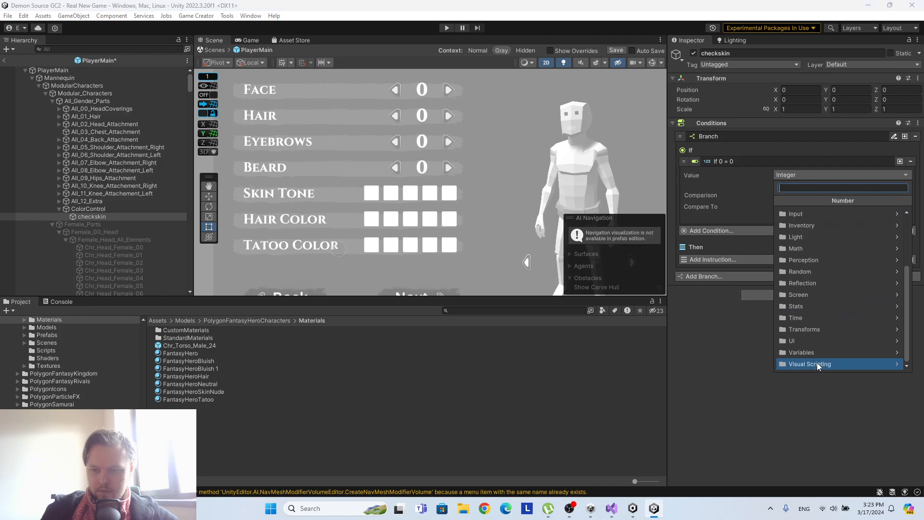
click(819, 352)
click(816, 270)
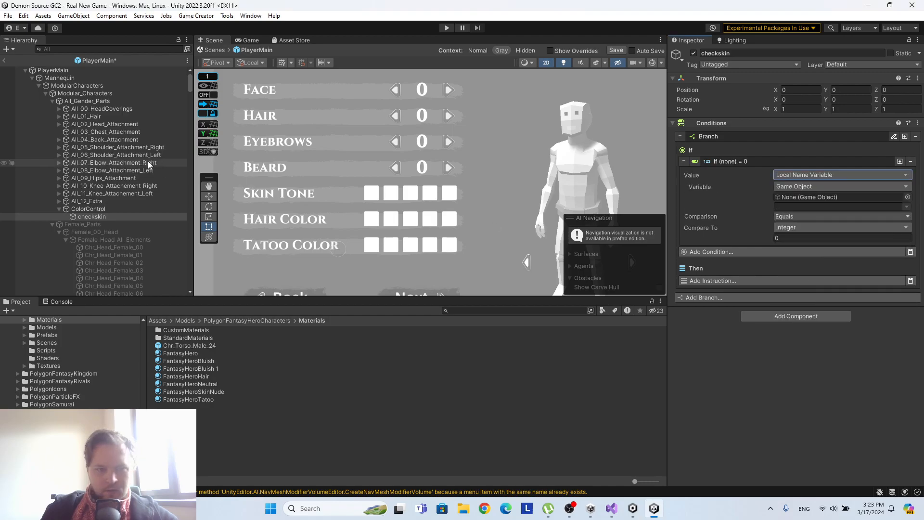
drag(91, 209, 851, 201)
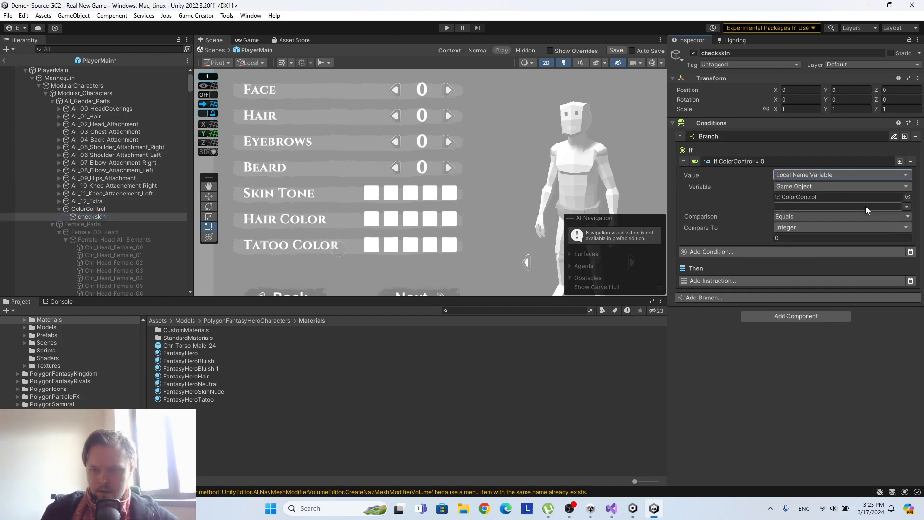
click(907, 208)
click(875, 221)
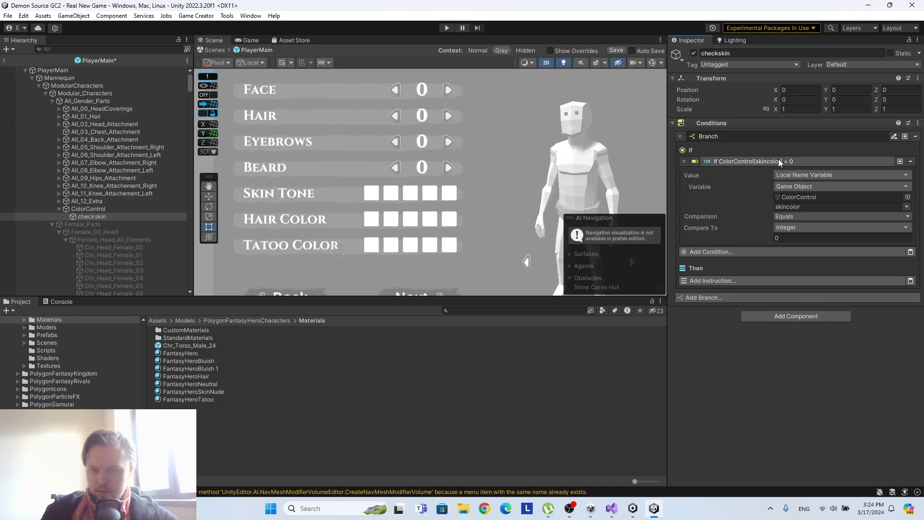
Add a Change Material Color instruction to the Then section of the skincolor branch.
click(752, 280)
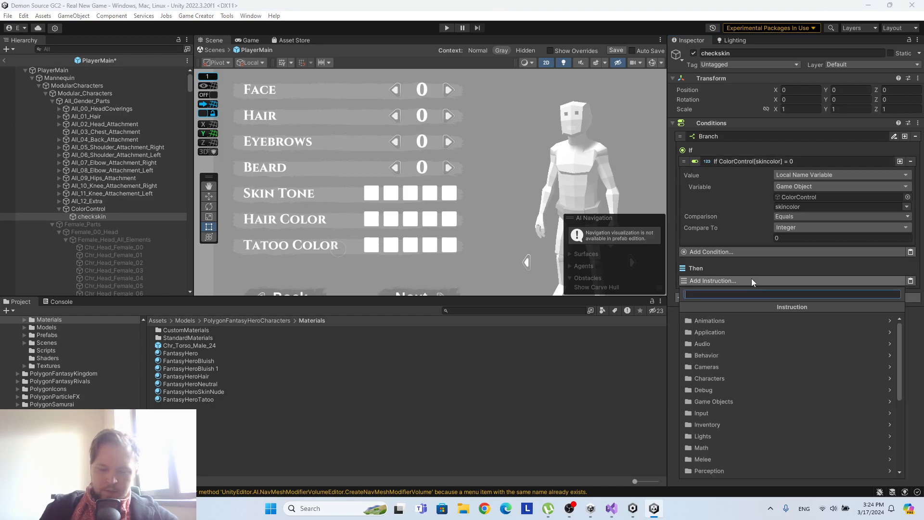
text(cha)
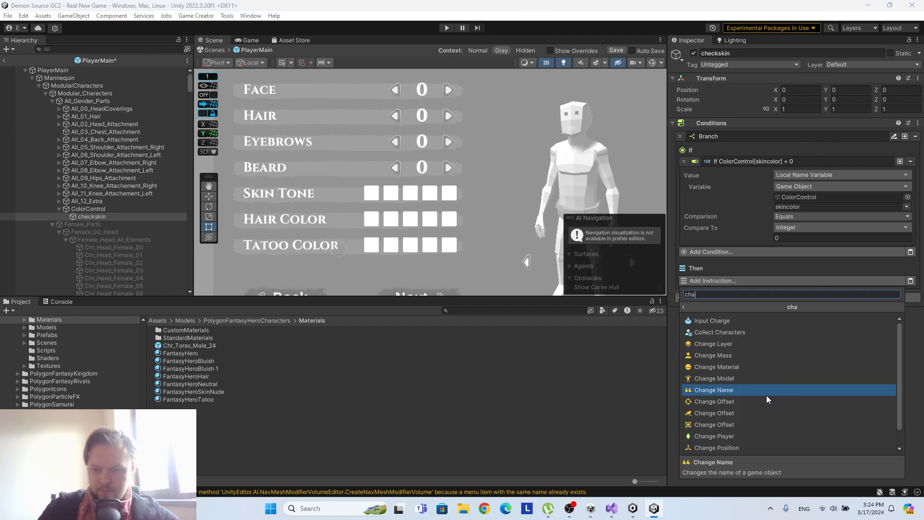
key(BackSpace)
key(BackSpace)
key(BackSpace)
text(mater)
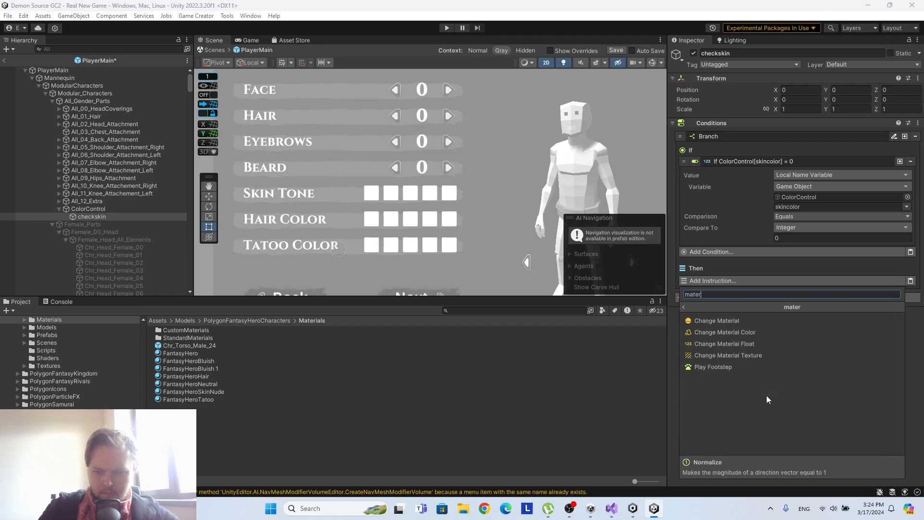
click(732, 331)
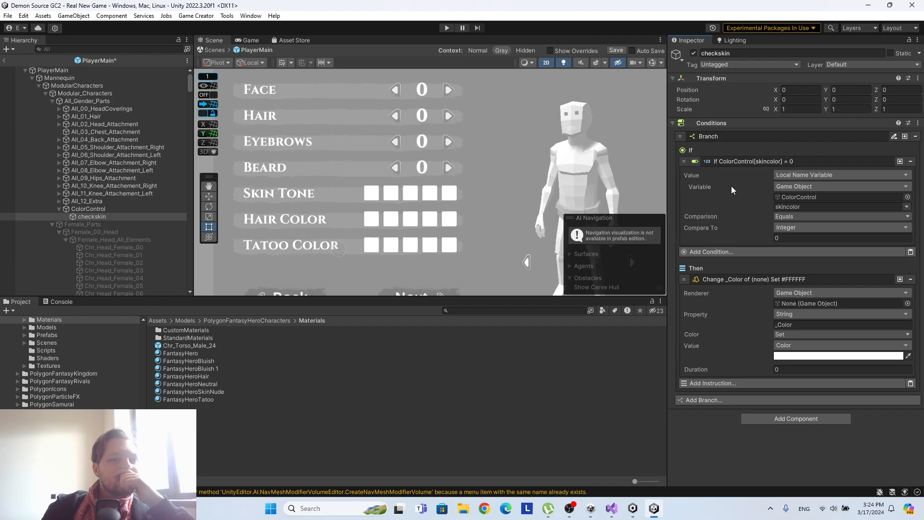
Delete the FantasyHeroHair and FantasyHeroTatoo materials from the Materials folder.
click(219, 376)
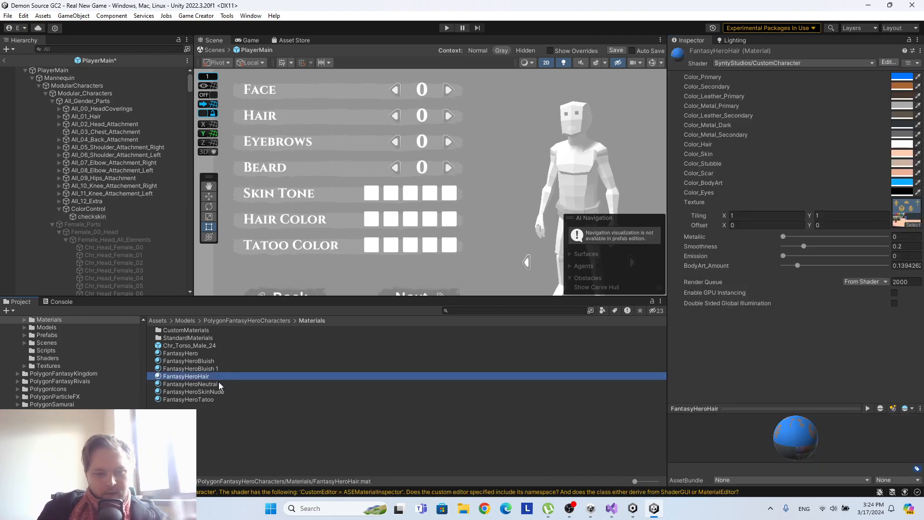
click(218, 400)
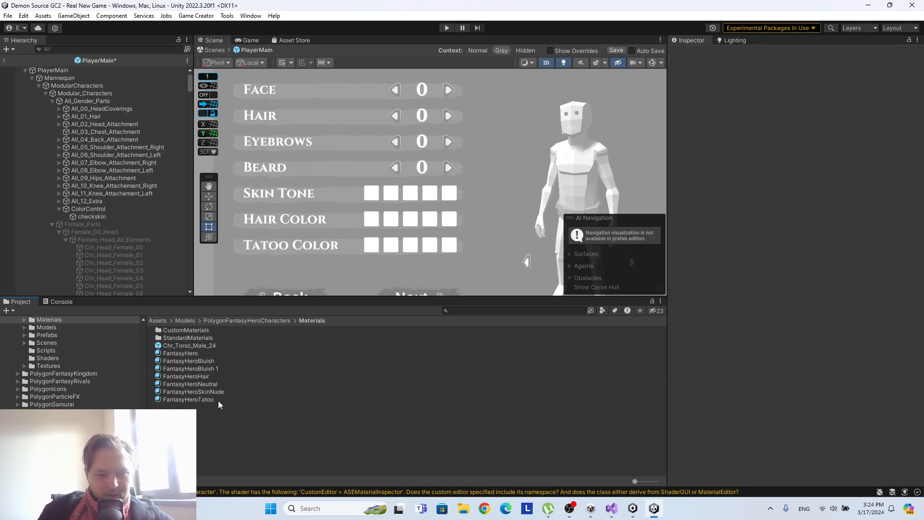
ctrl+click(211, 377)
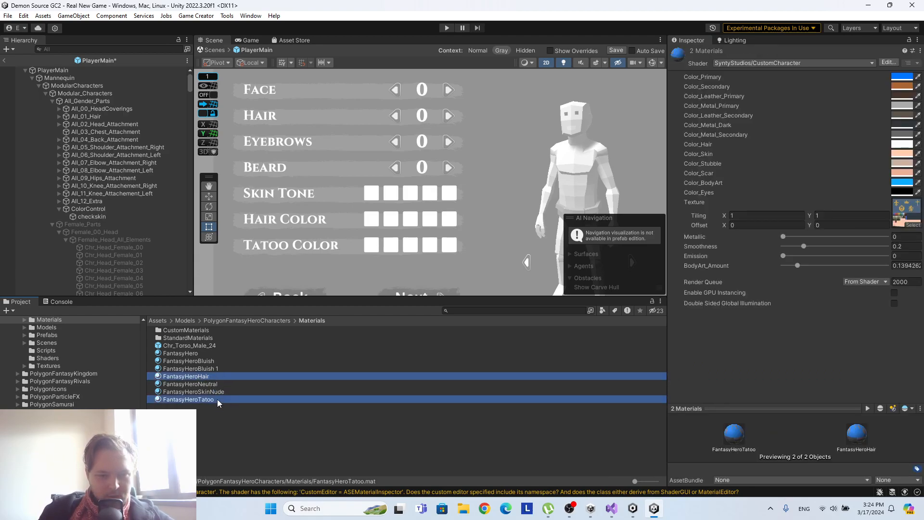
right_click(217, 399)
click(244, 127)
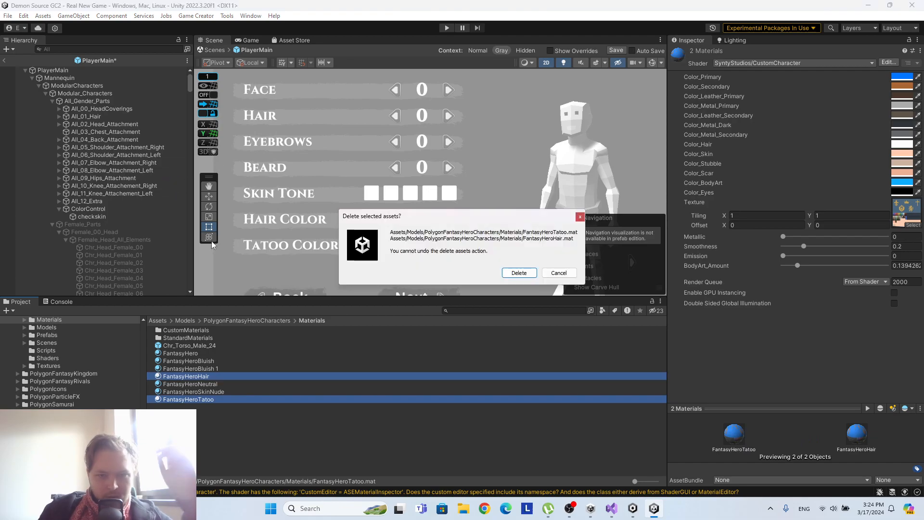
click(518, 271)
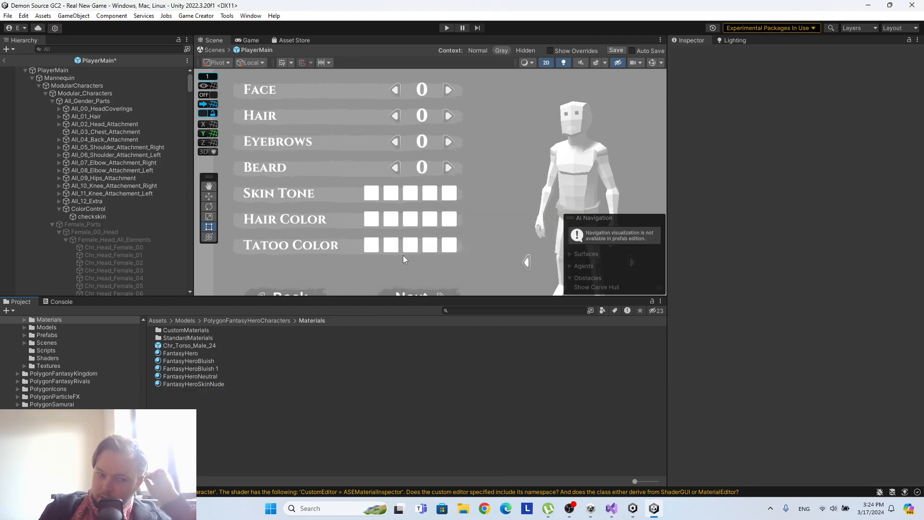
Duplicate the checkskin object twice and rename the first copy checkhair.
click(99, 209)
click(100, 217)
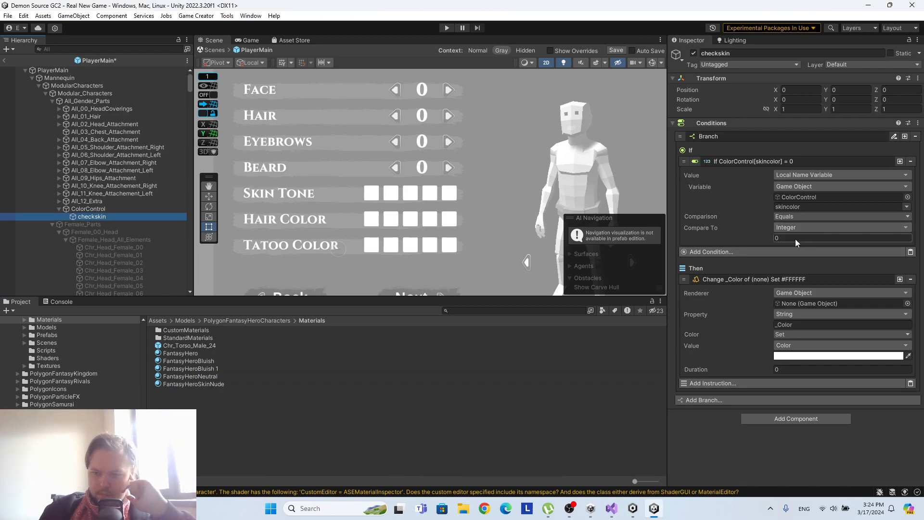
right_click(104, 217)
click(130, 210)
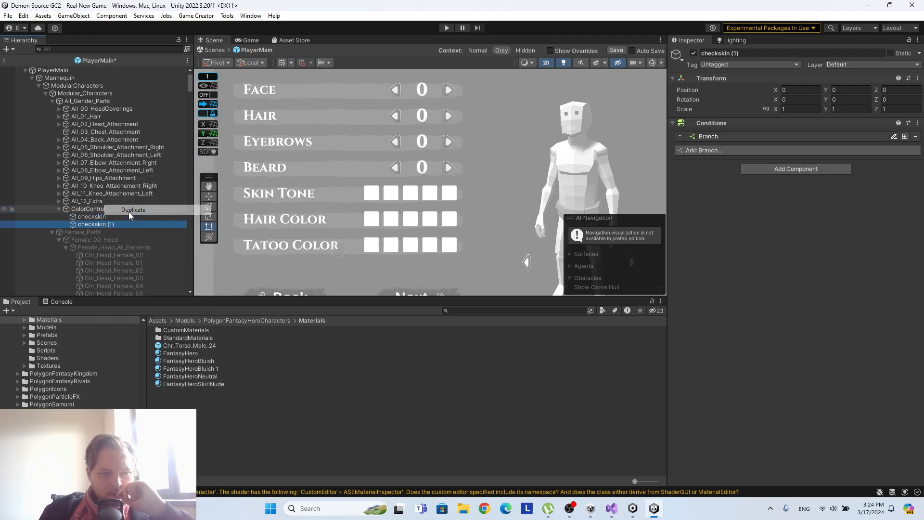
right_click(99, 224)
click(129, 200)
click(94, 224)
double_click(734, 54)
drag(730, 57, 719, 54)
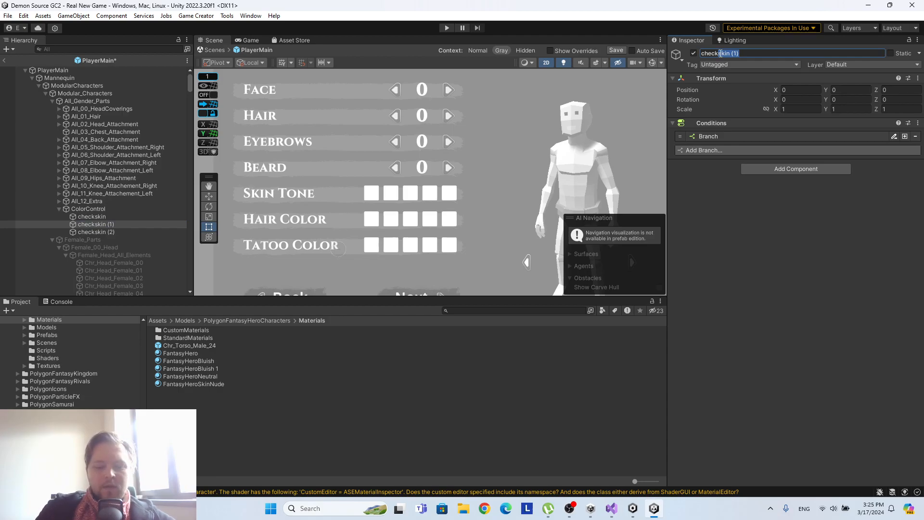
click(787, 219)
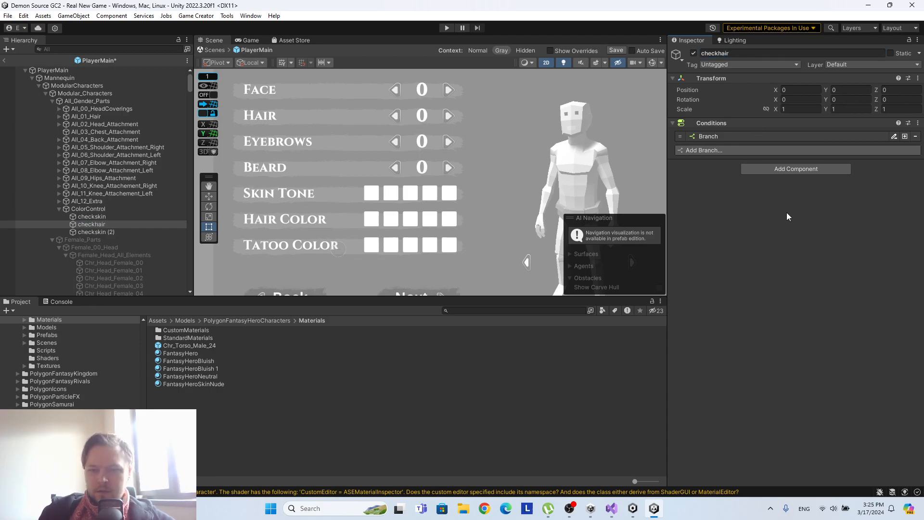
Delete the checkhair and checkskin (2) objects under ColorControl.
click(115, 232)
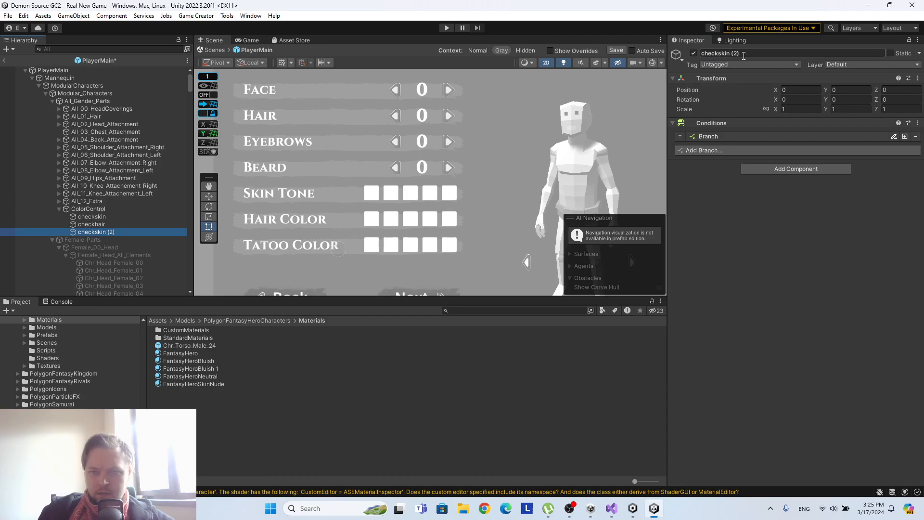
ctrl+click(91, 224)
right_click(98, 224)
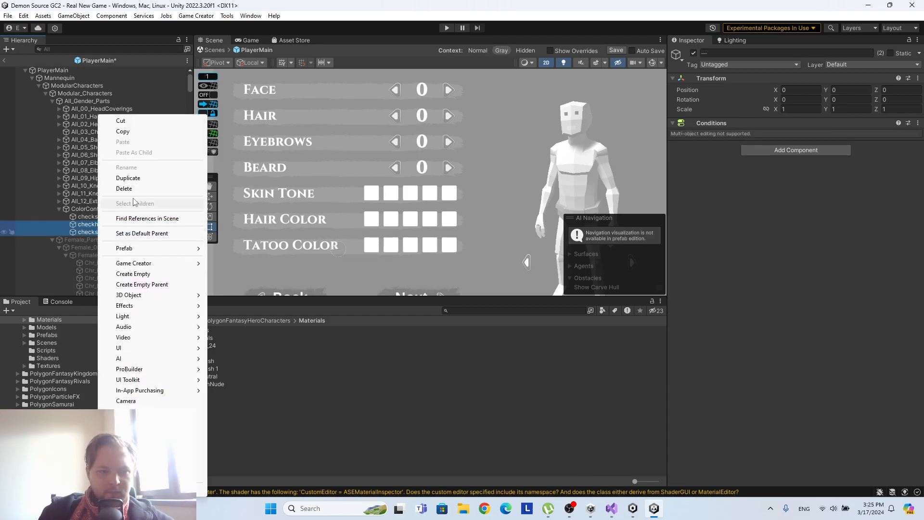
click(123, 189)
Copy the skincolor condition of checkskin and paste it into a new second branch.
click(99, 217)
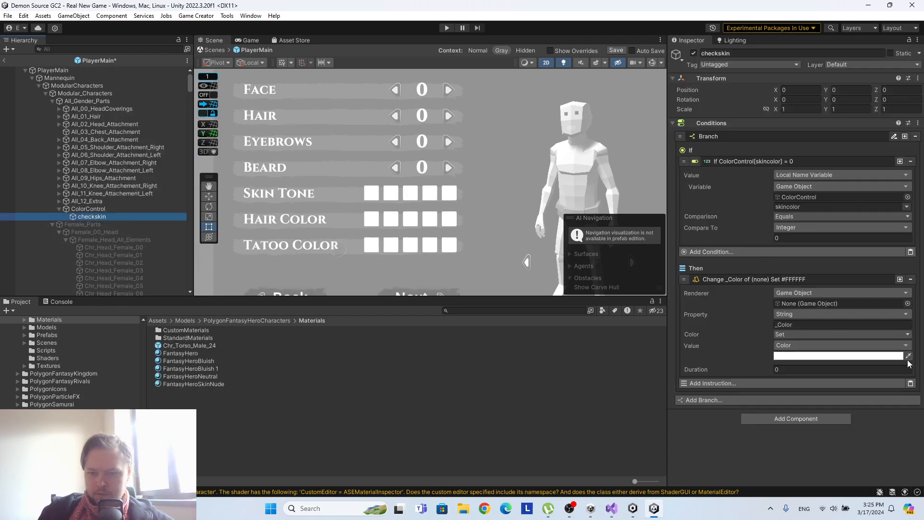
right_click(770, 163)
click(792, 170)
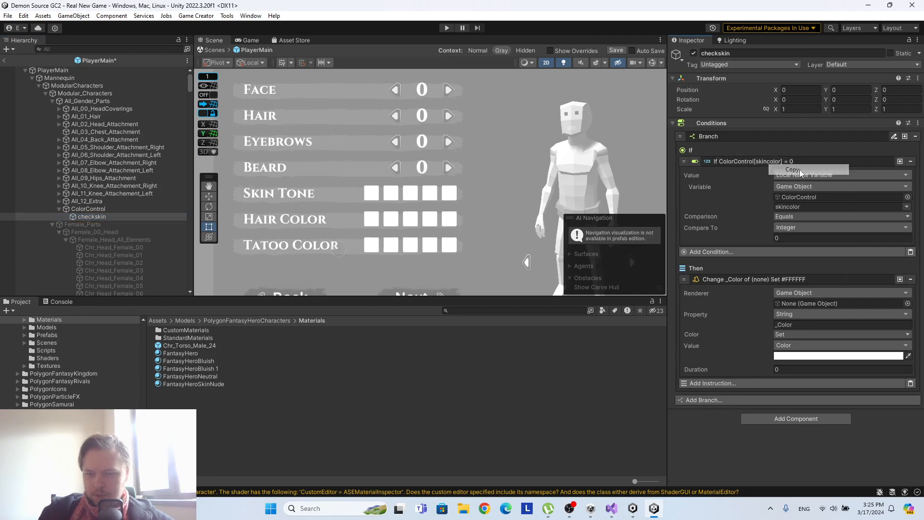
click(741, 401)
click(904, 410)
scroll(784, 374, down, 3)
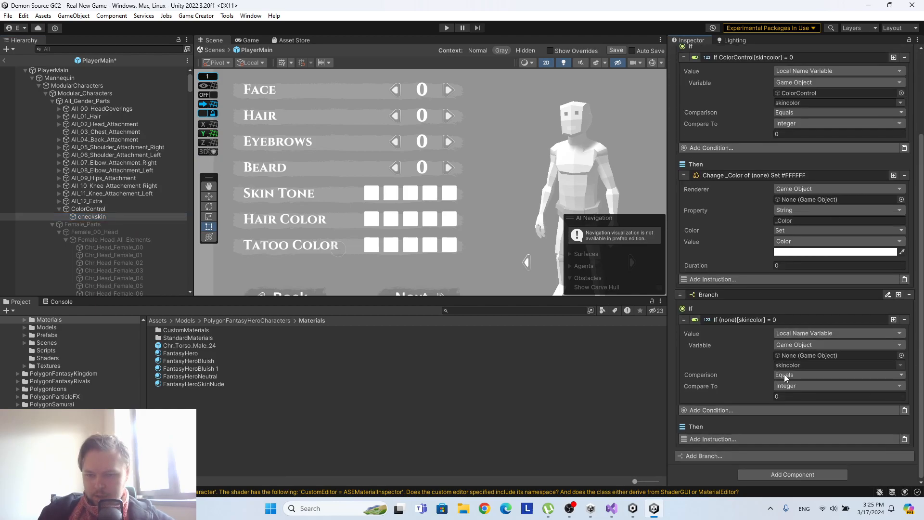
Add three more branches to checkskin, each with a pasted skincolor condition, and save the prefab.
right_click(740, 320)
click(768, 327)
click(715, 459)
scroll(799, 338, down, 4)
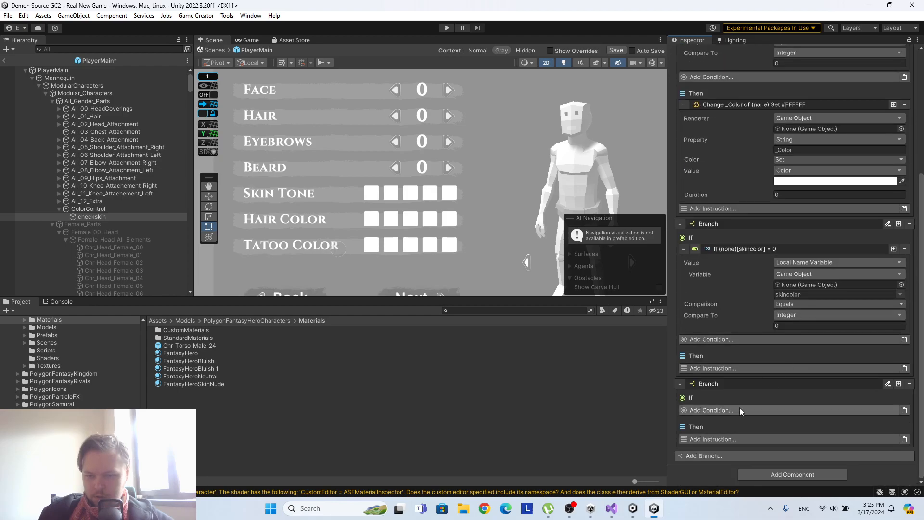
click(904, 410)
scroll(838, 376, down, 3)
click(769, 457)
scroll(823, 368, down, 3)
click(904, 410)
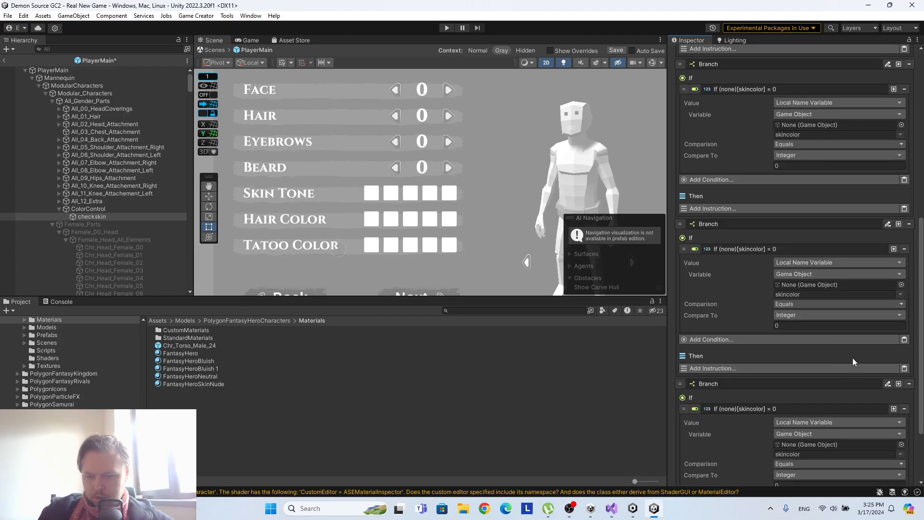
scroll(851, 361, down, 3)
click(792, 457)
scroll(880, 409, down, 3)
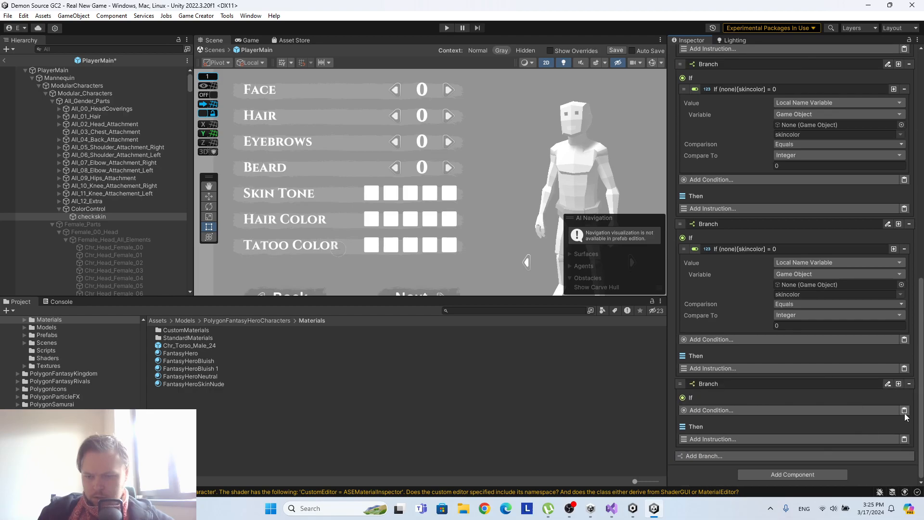
click(904, 412)
scroll(835, 359, down, 3)
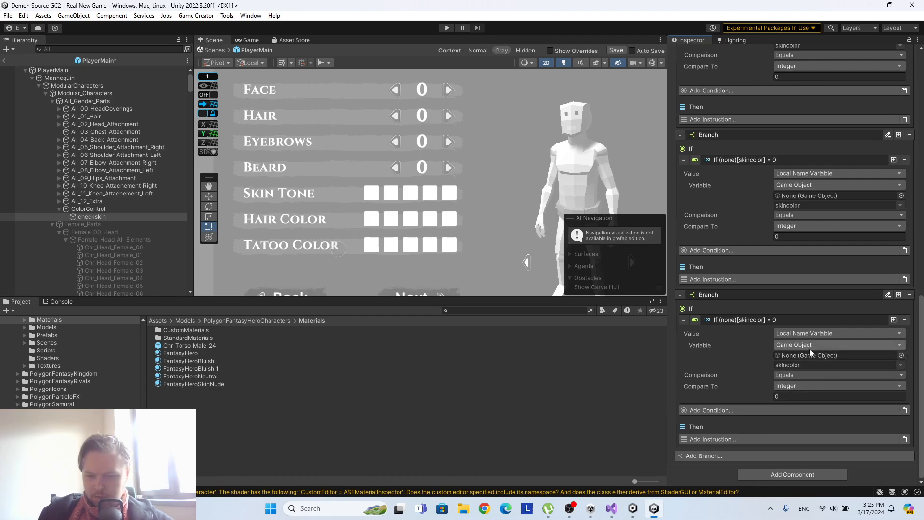
click(616, 51)
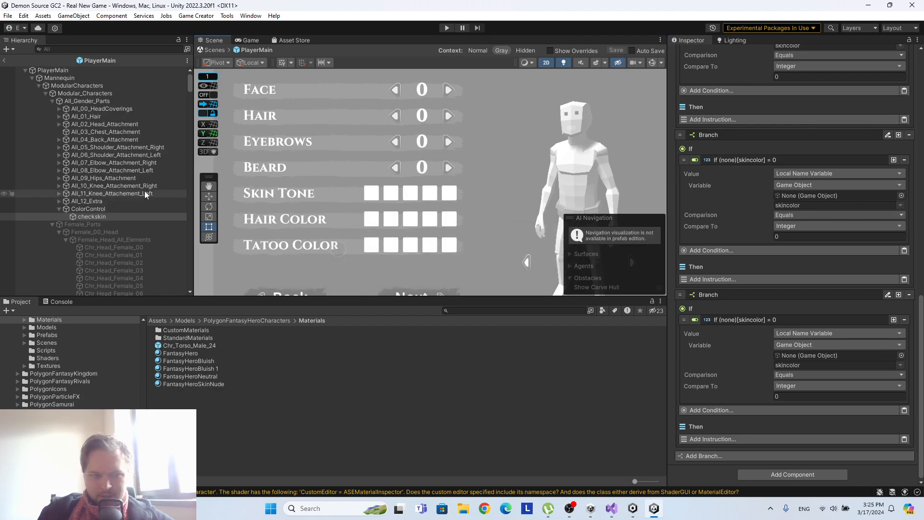
Assign checkskin as the variable's game object in the conditions of the fourth and fifth branches.
drag(102, 215, 837, 355)
drag(92, 216, 818, 196)
scroll(859, 234, up, 2)
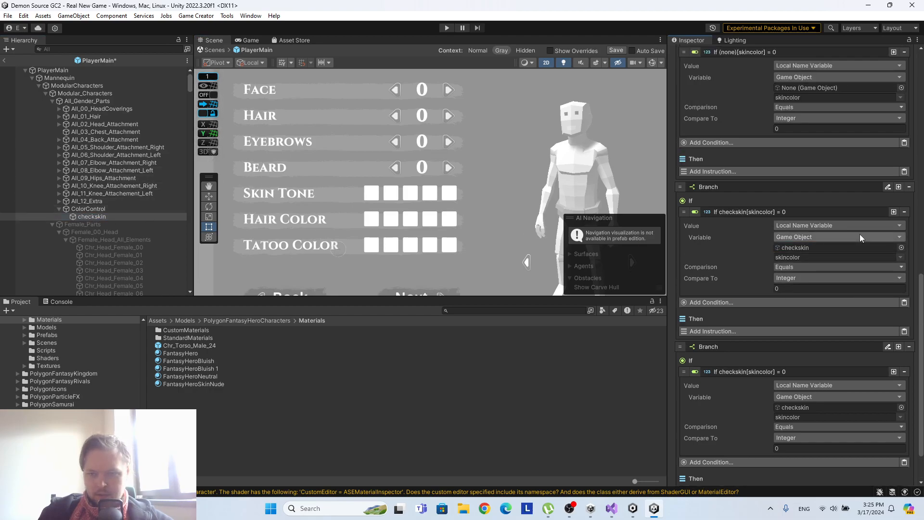
scroll(860, 234, down, 2)
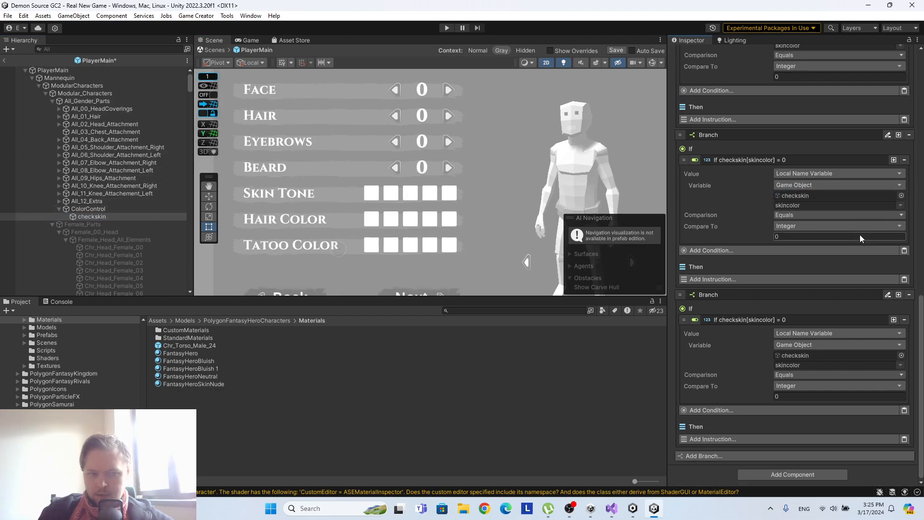
Set the conditions of the fifth and fourth branches to use the skincolor variable of the ColorControl object.
drag(85, 216, 810, 357)
click(901, 365)
click(878, 371)
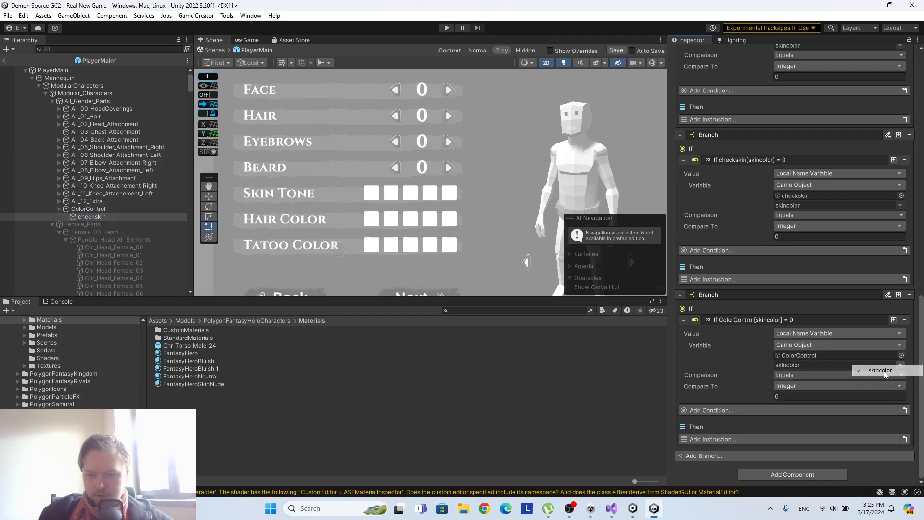
scroll(801, 313, up, 2)
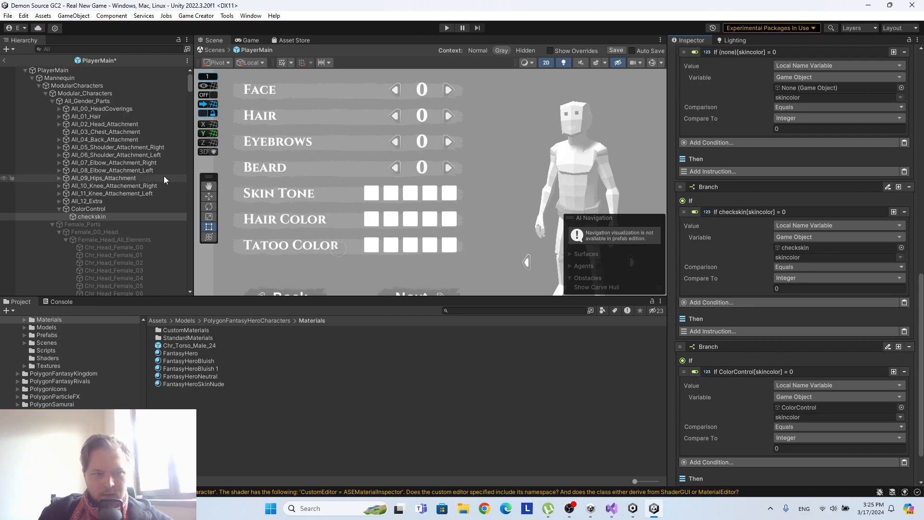
drag(92, 216, 798, 250)
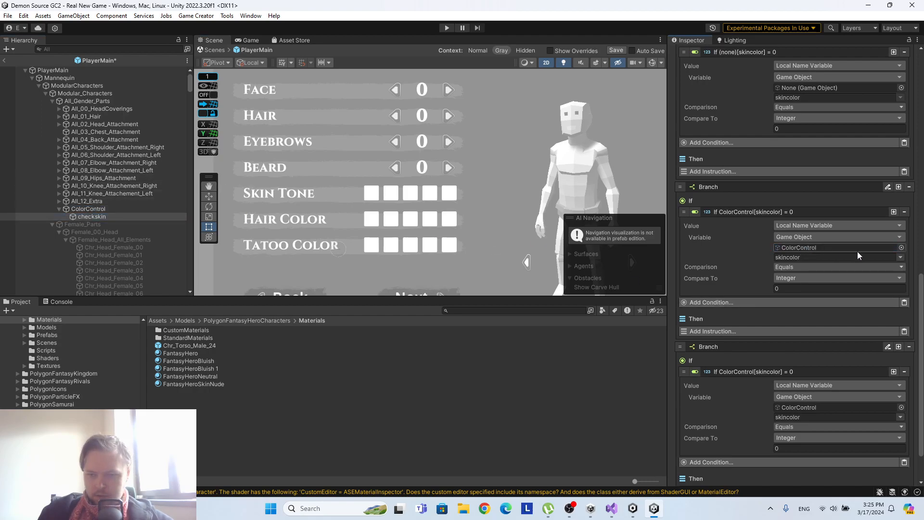
Assign ColorControl as the variable's game object in the conditions of the third and second branches.
scroll(861, 255, up, 3)
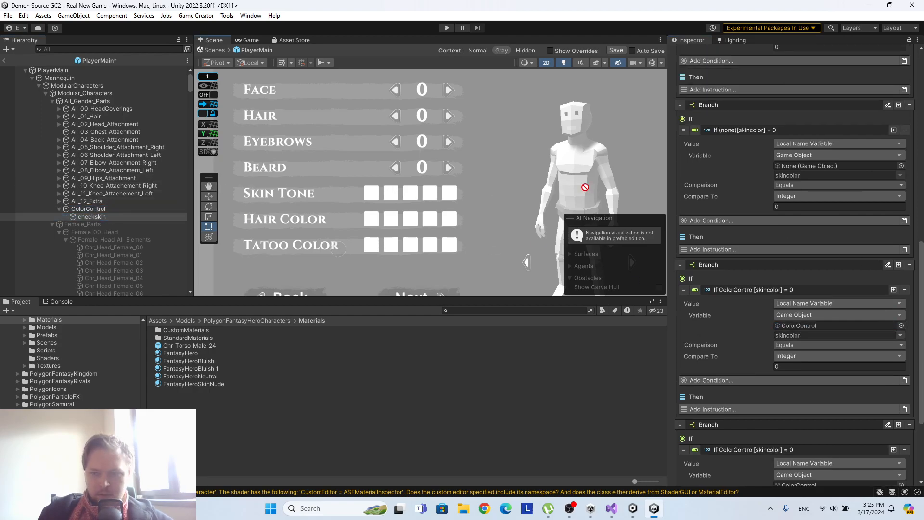
scroll(822, 187, down, 4)
scroll(822, 186, up, 4)
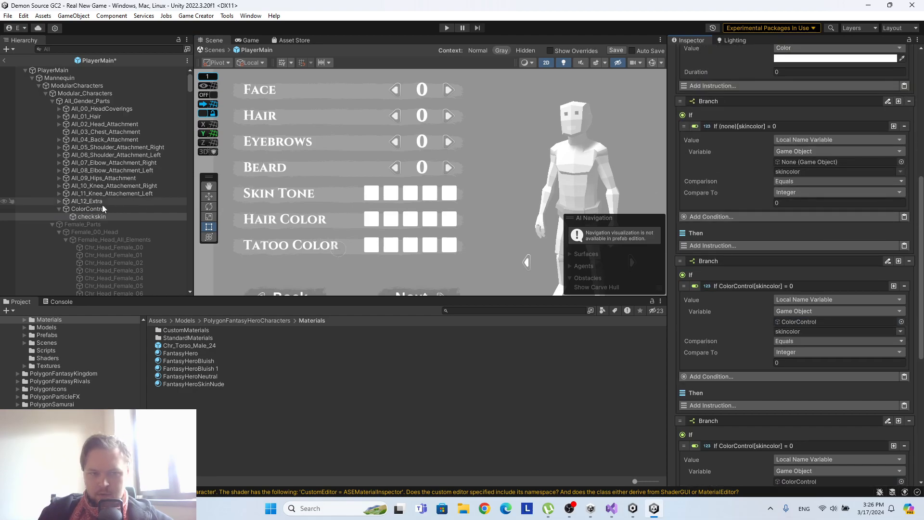
drag(98, 209, 815, 160)
scroll(815, 161, up, 5)
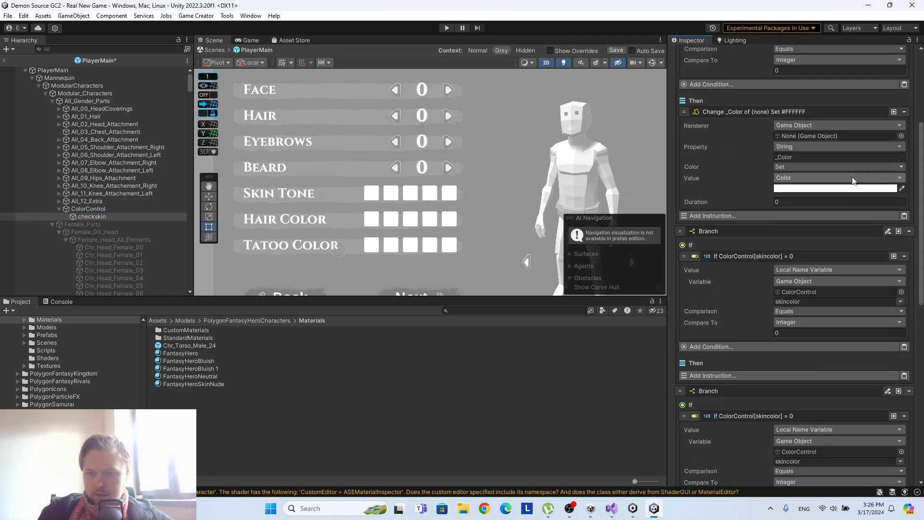
Set ColorControl as the renderer object of the first branch's change material colour instruction.
drag(96, 209, 828, 136)
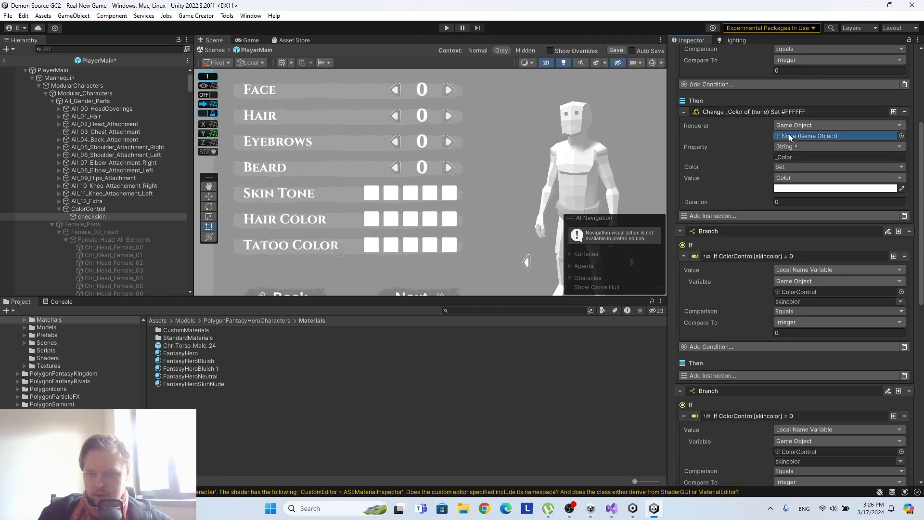
scroll(828, 144, up, 6)
drag(97, 212, 815, 186)
scroll(815, 187, down, 2)
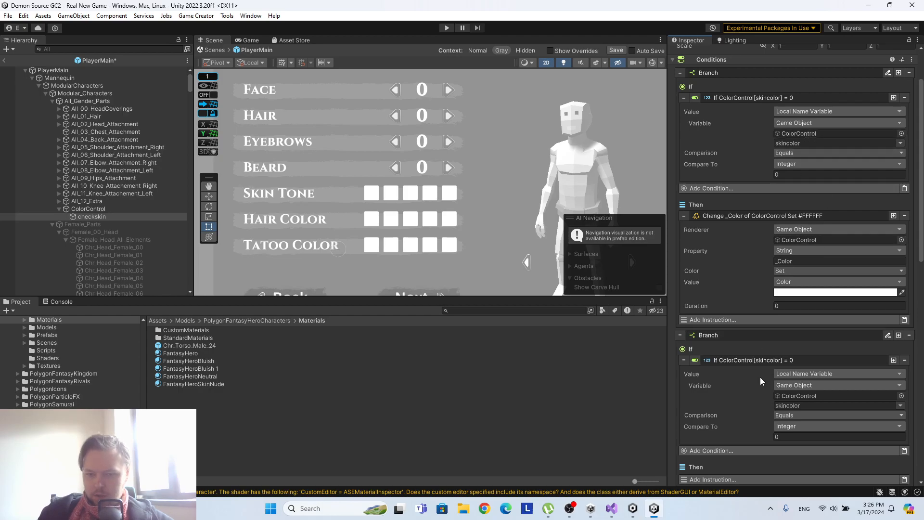
scroll(765, 366, down, 4)
scroll(743, 373, down, 6)
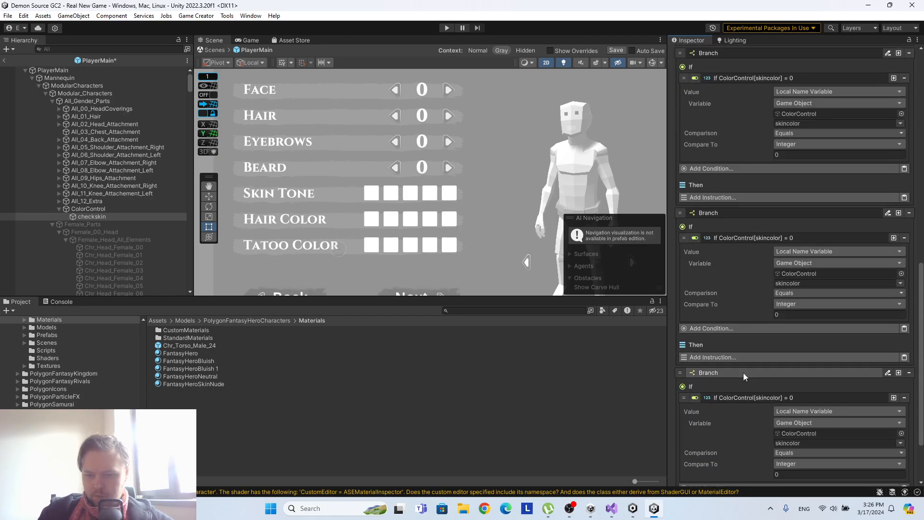
Set the comparison integers of checkskin's second and third branch conditions to 1 and 2.
scroll(763, 364, up, 3)
scroll(763, 363, up, 8)
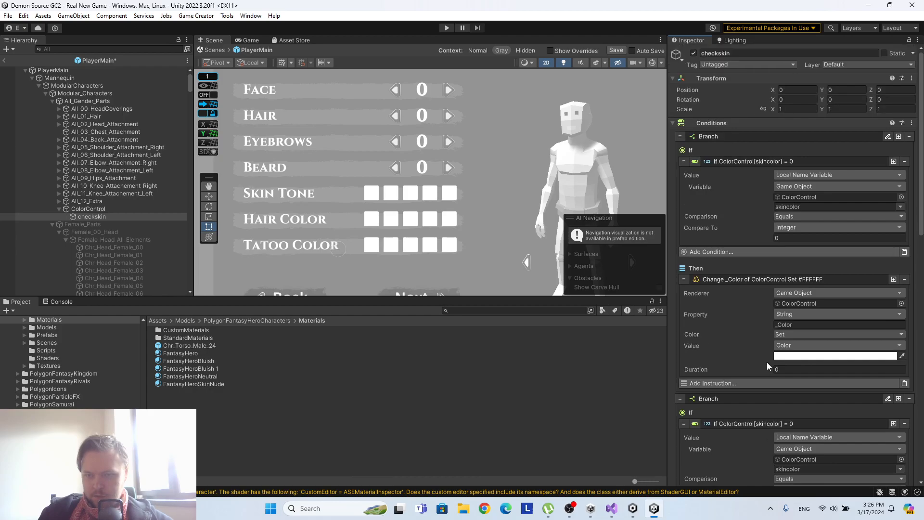
click(788, 237)
scroll(791, 242, down, 3)
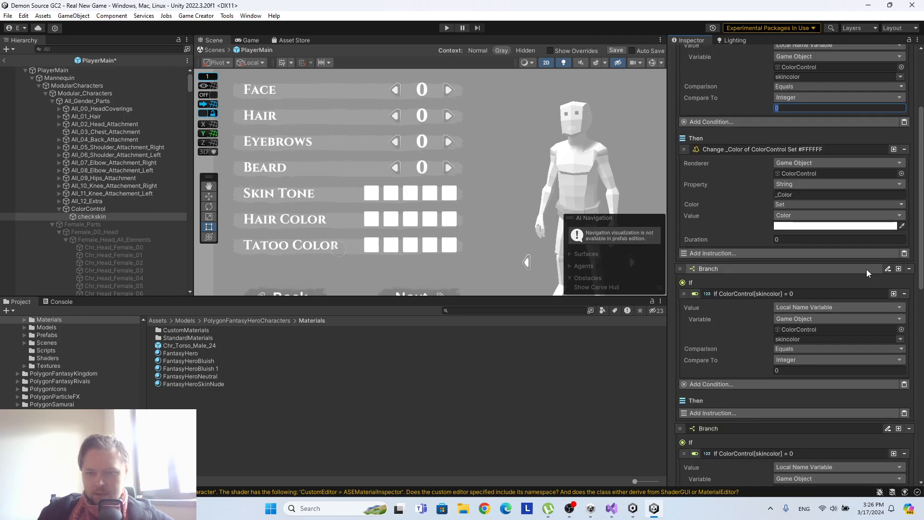
scroll(804, 245, down, 1)
click(783, 313)
text(1)
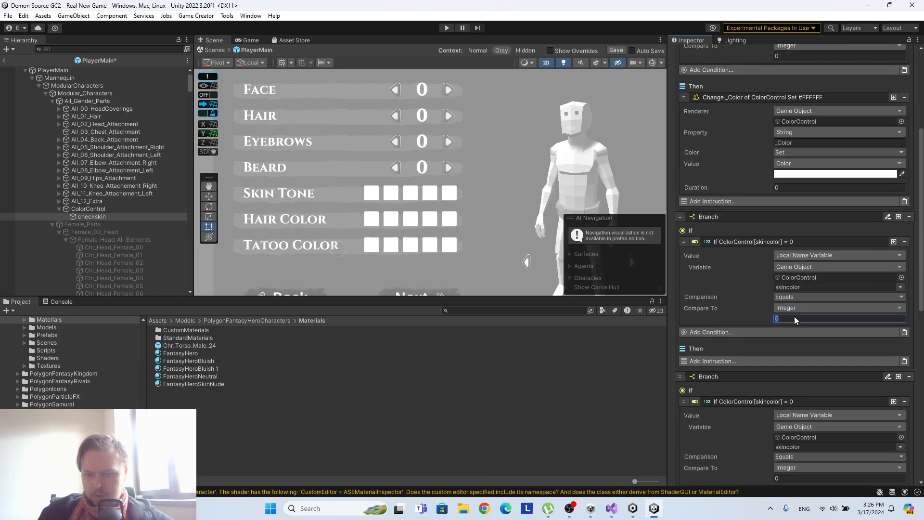
scroll(792, 319, down, 3)
click(782, 347)
text(2)
Set the comparison integers of the fourth and fifth branch conditions to 3 and 4, and save the prefab.
scroll(833, 338, down, 4)
click(777, 327)
text(3)
scroll(853, 328, down, 2)
click(786, 394)
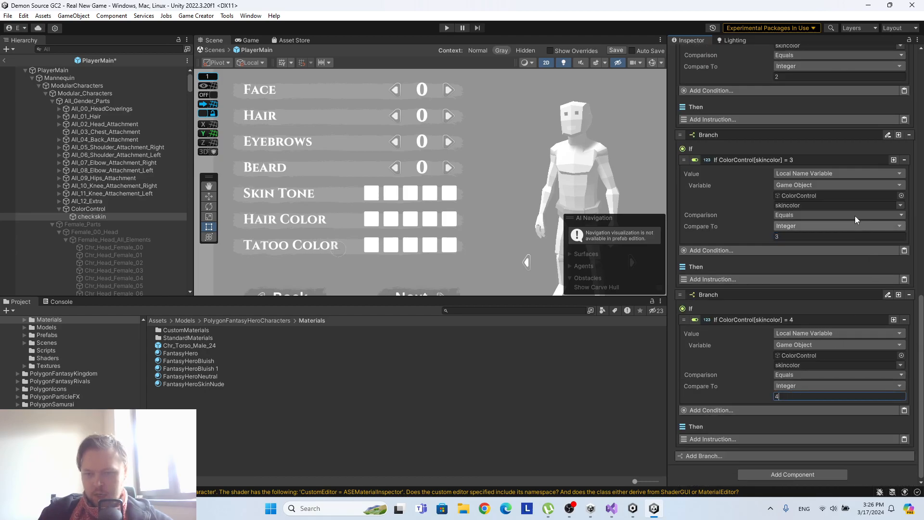
scroll(860, 226, up, 10)
scroll(852, 200, up, 2)
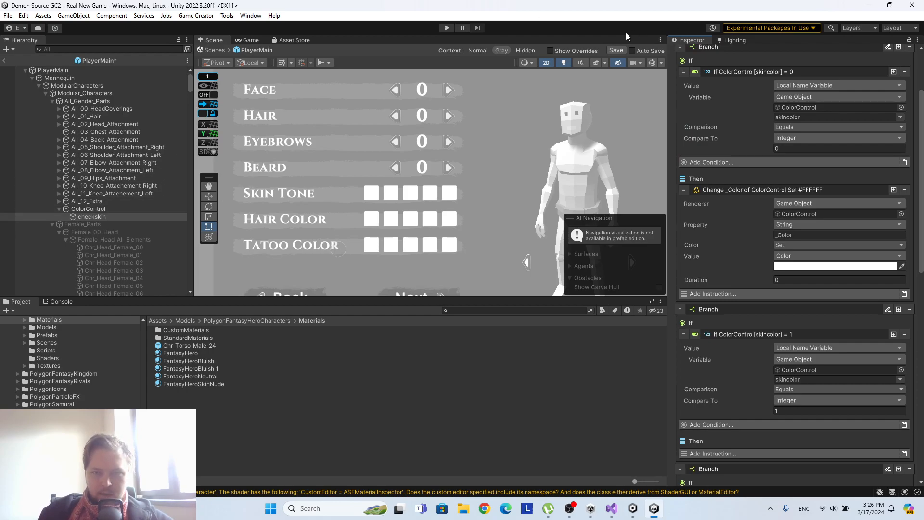
key(ctrl+s)
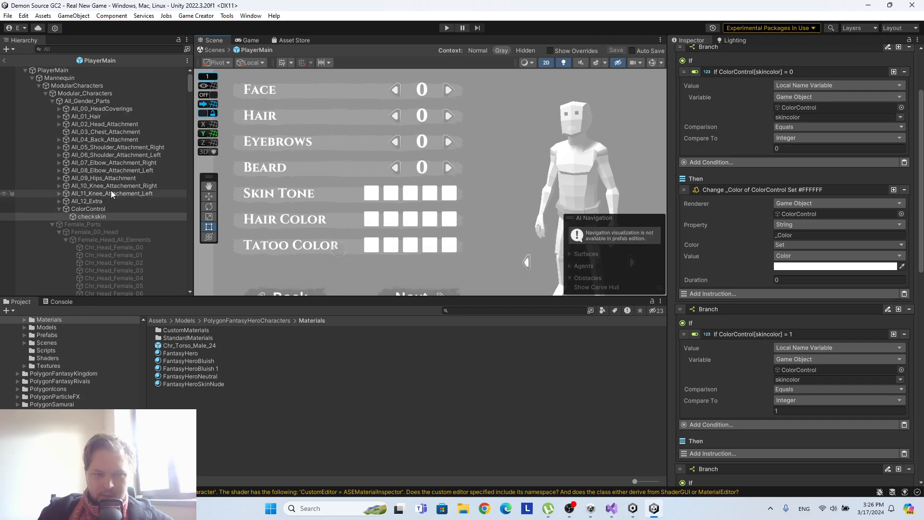
Duplicate the checkskin object twice under ColorControl.
right_click(92, 216)
click(138, 210)
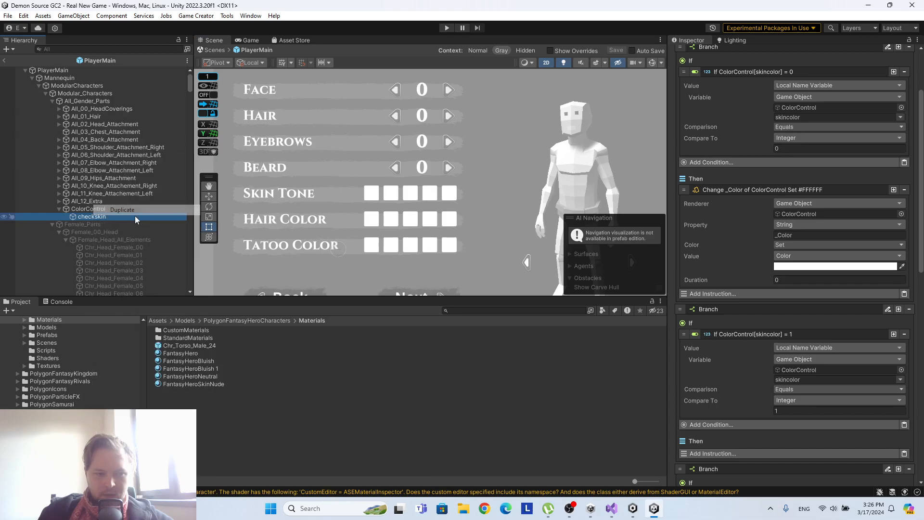
right_click(100, 224)
click(139, 199)
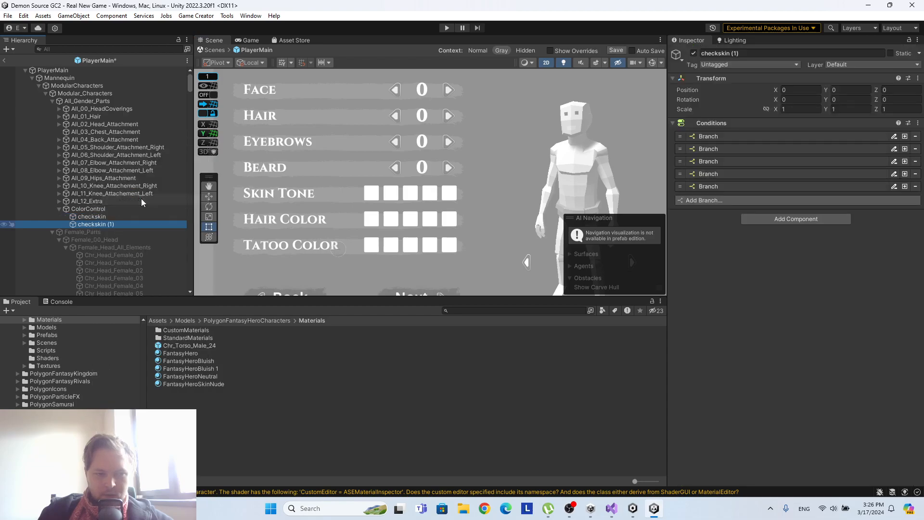
Rename the first checkskin copy as checkHair and the second as checktatoo.
click(108, 225)
click(733, 53)
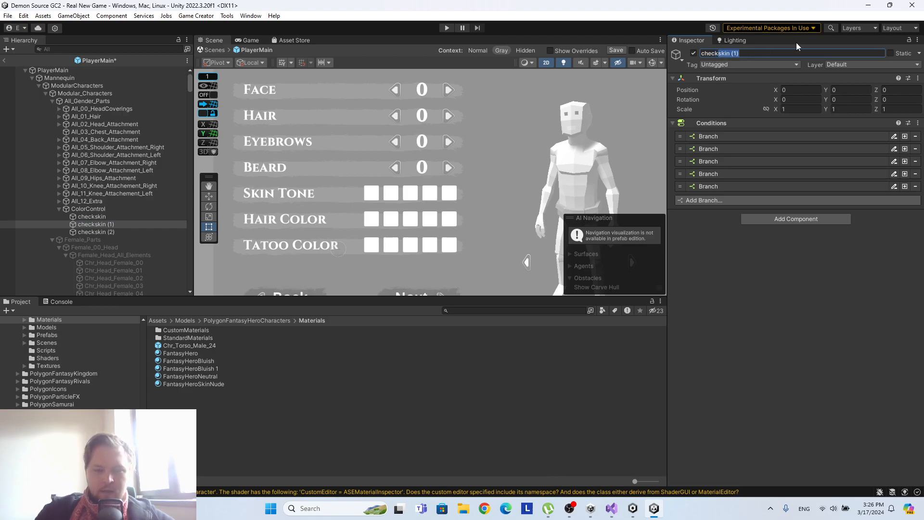
click(813, 322)
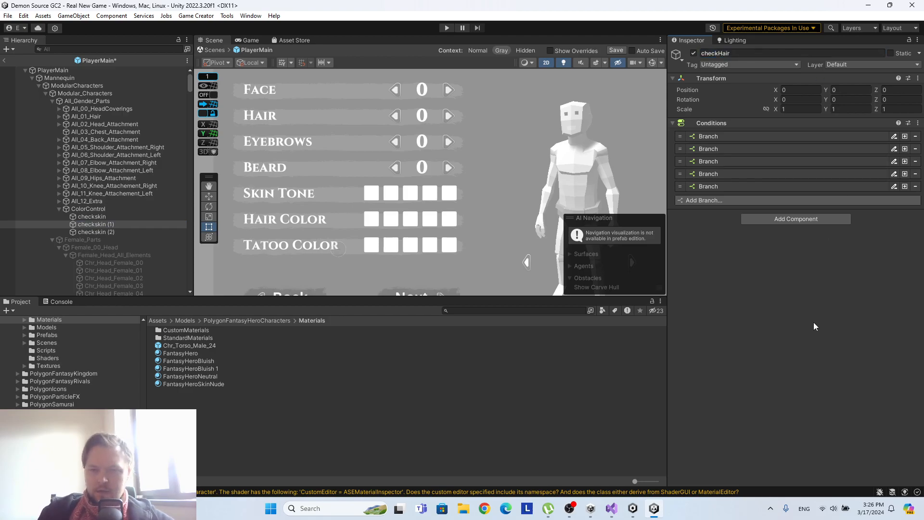
click(96, 232)
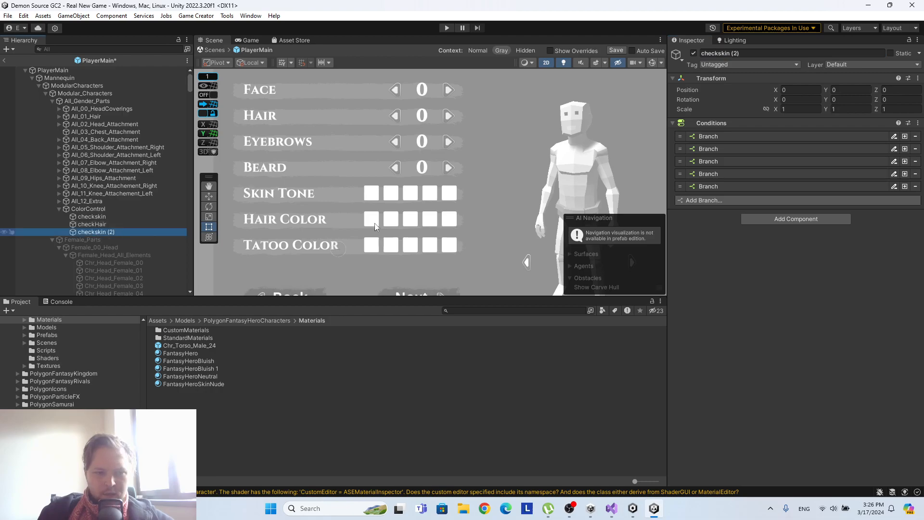
click(741, 53)
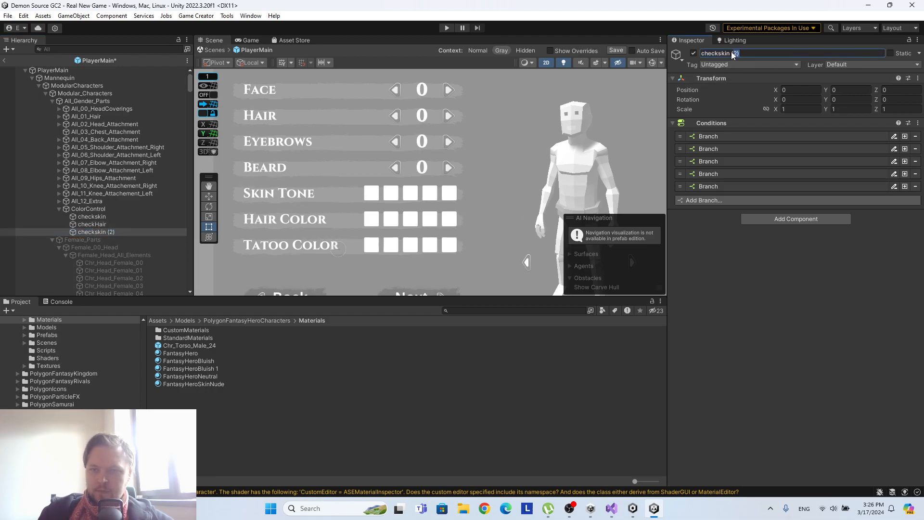
text(tr)
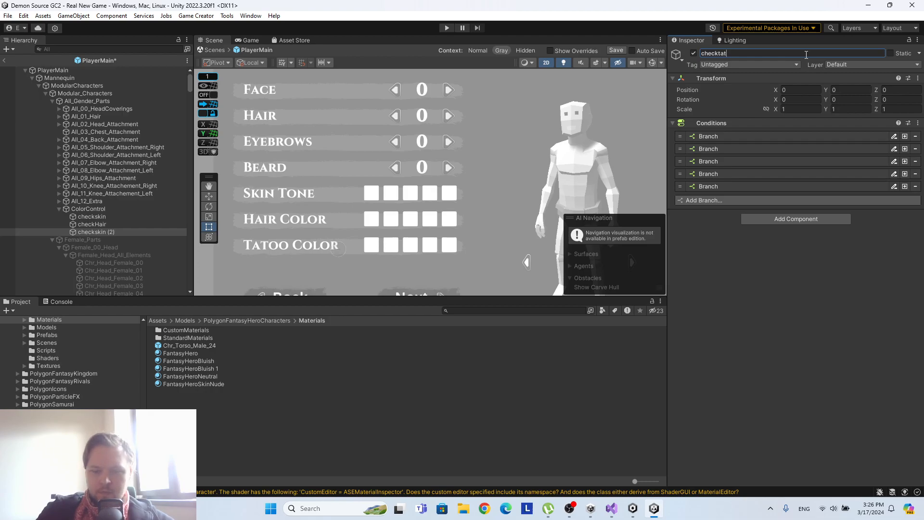
click(113, 225)
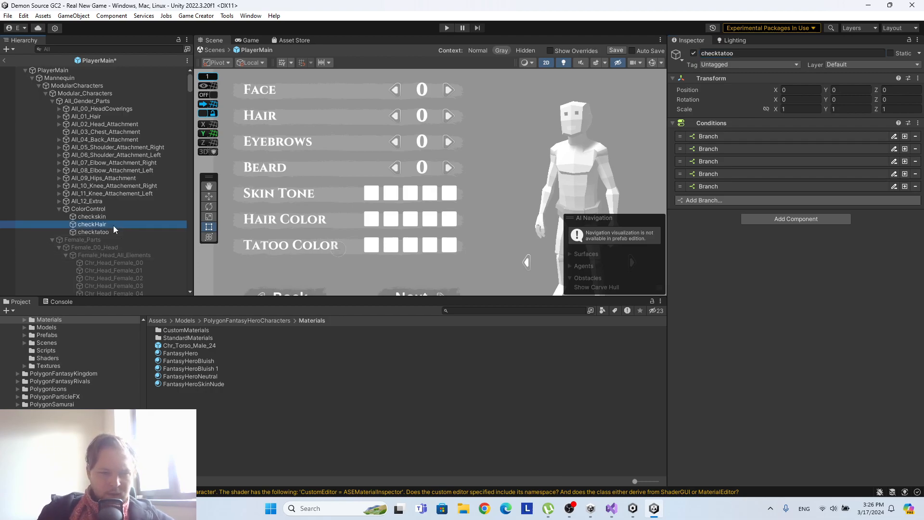
Expand all five condition branches of the checkHair object.
click(89, 218)
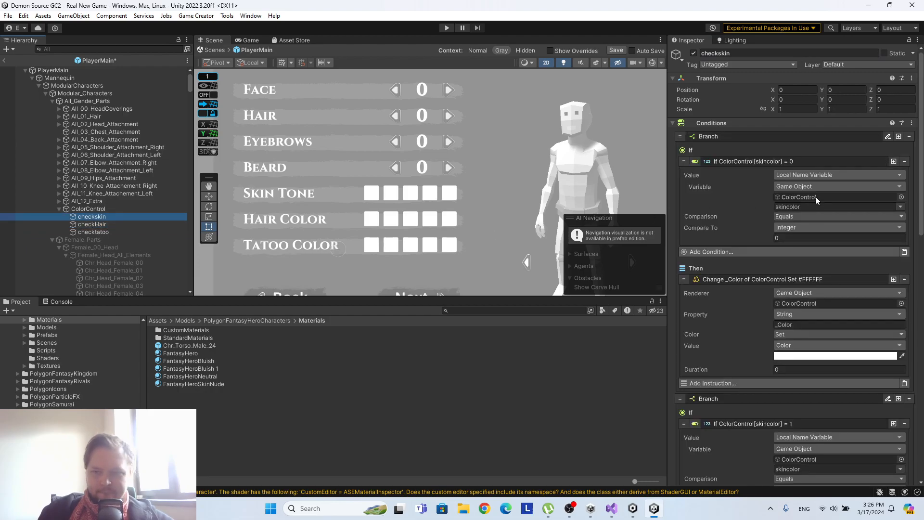
scroll(816, 198, down, 3)
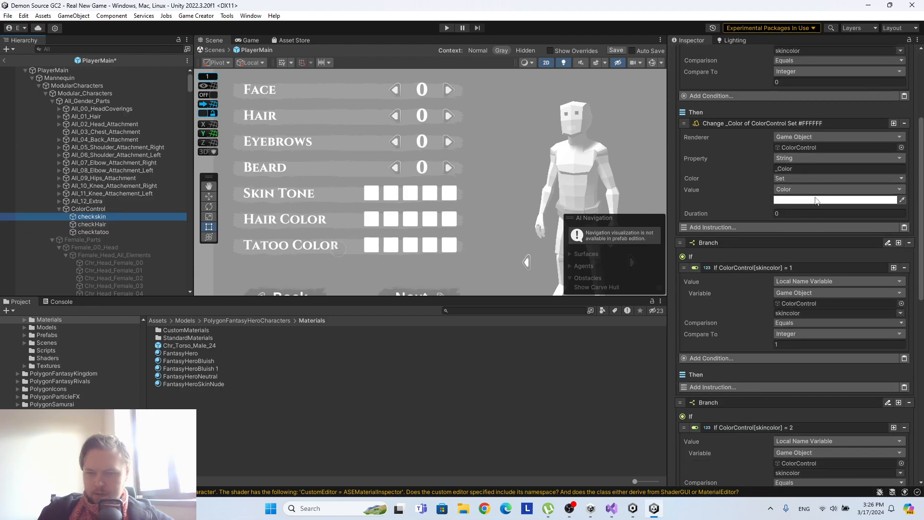
click(119, 225)
click(719, 137)
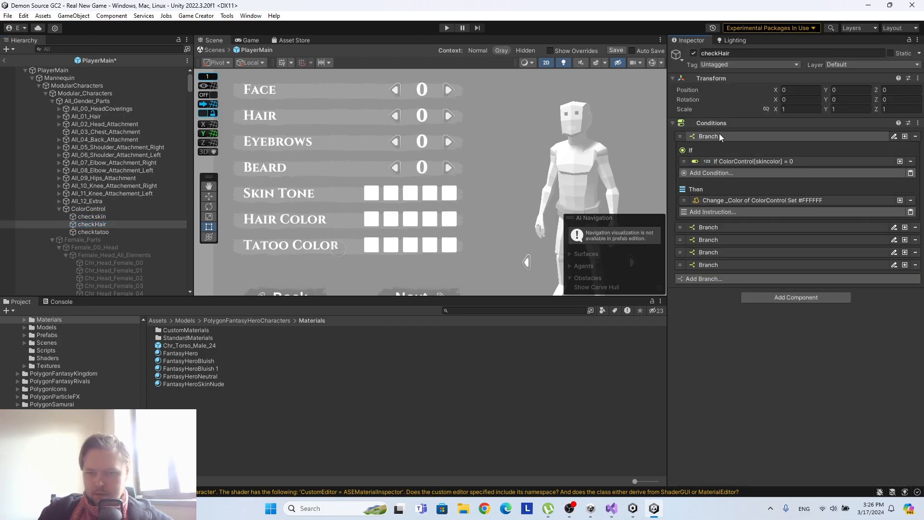
click(710, 227)
click(709, 308)
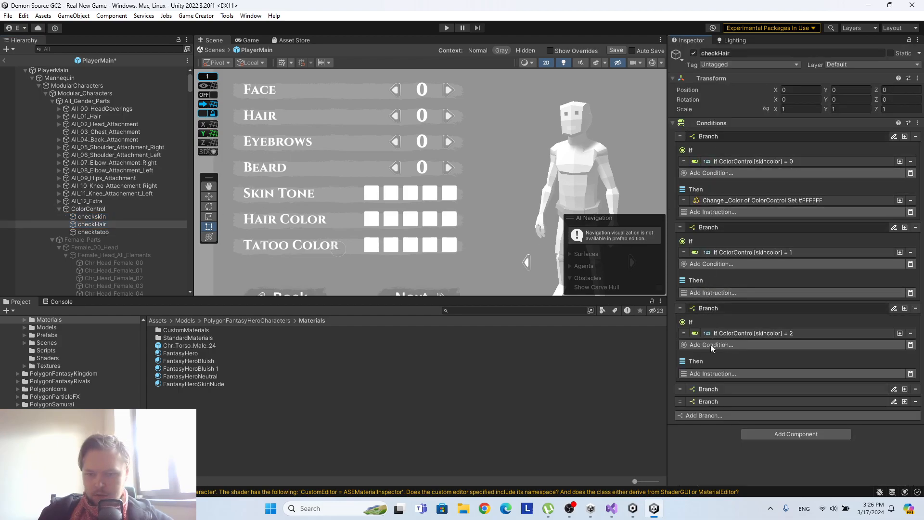
click(711, 389)
scroll(731, 435, down, 2)
click(726, 441)
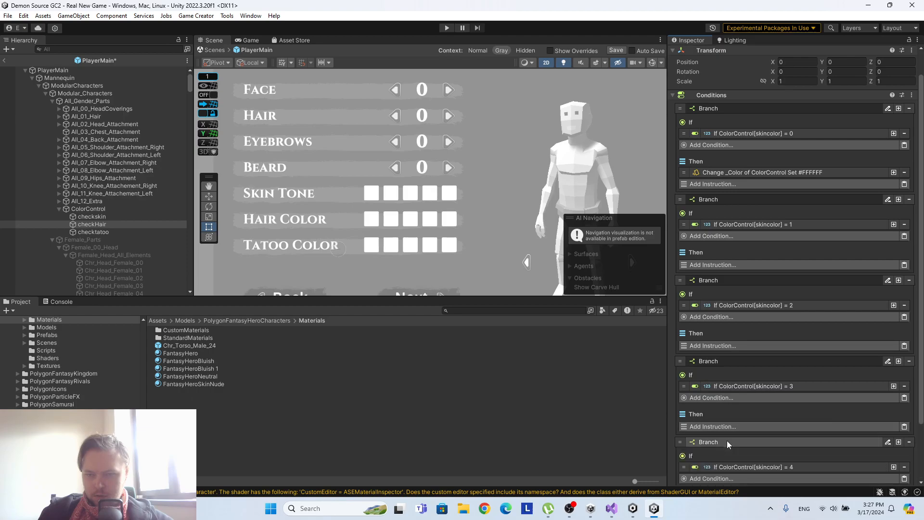
Set checkHair's first and second branch conditions to use the haircolor variable.
click(751, 135)
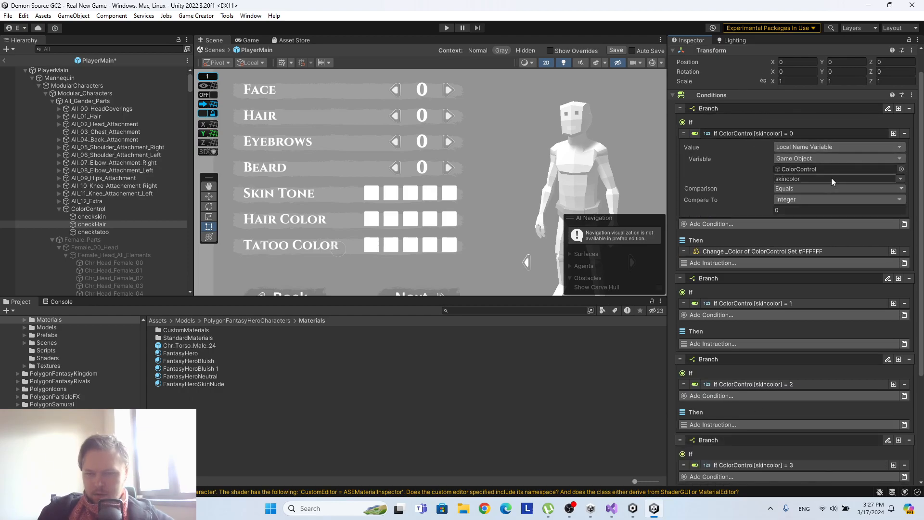
click(901, 179)
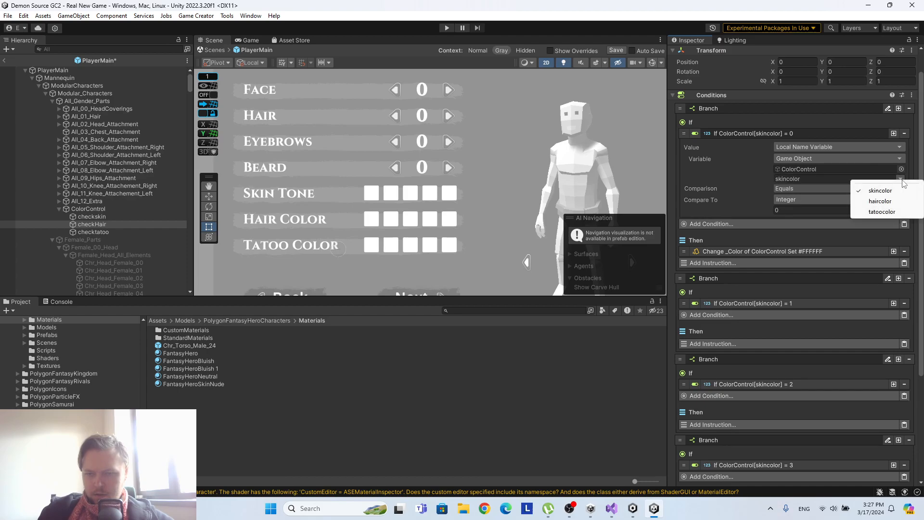
click(894, 202)
scroll(893, 200, down, 2)
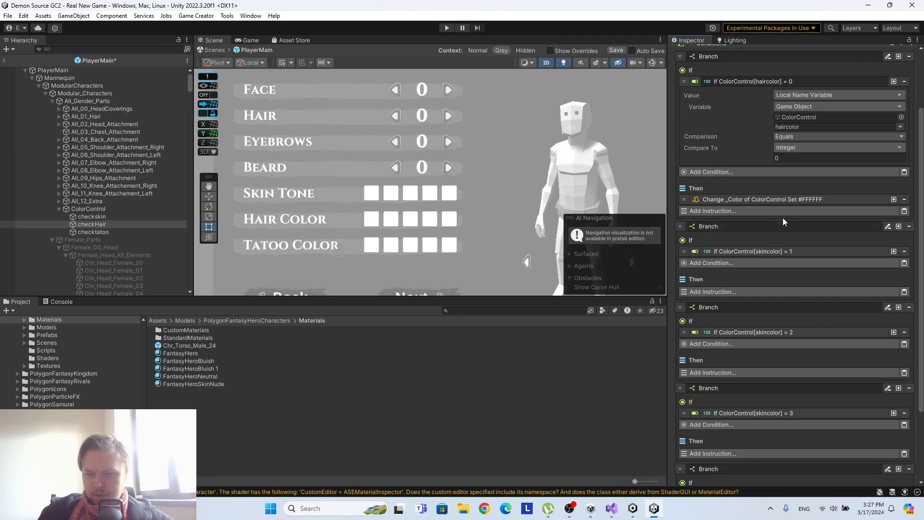
click(841, 250)
click(901, 297)
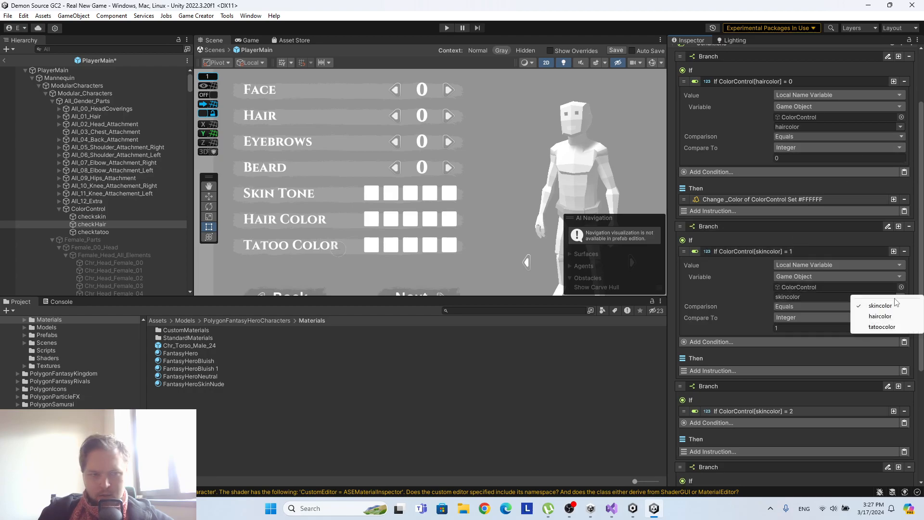
click(893, 319)
Set checkHair's third and fourth branch conditions to use the haircolor variable.
scroll(865, 290, down, 4)
click(818, 302)
scroll(828, 297, down, 3)
click(899, 274)
click(868, 293)
scroll(775, 311, down, 3)
click(775, 316)
click(899, 363)
click(888, 385)
Set checkHair's fifth branch condition to use the haircolor variable.
scroll(885, 380, down, 3)
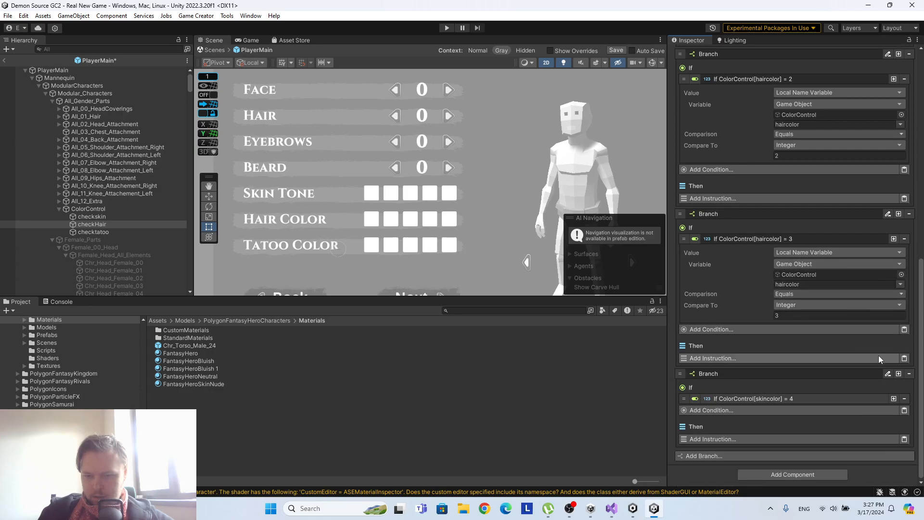
click(862, 401)
click(900, 444)
click(876, 462)
scroll(791, 325, down, 3)
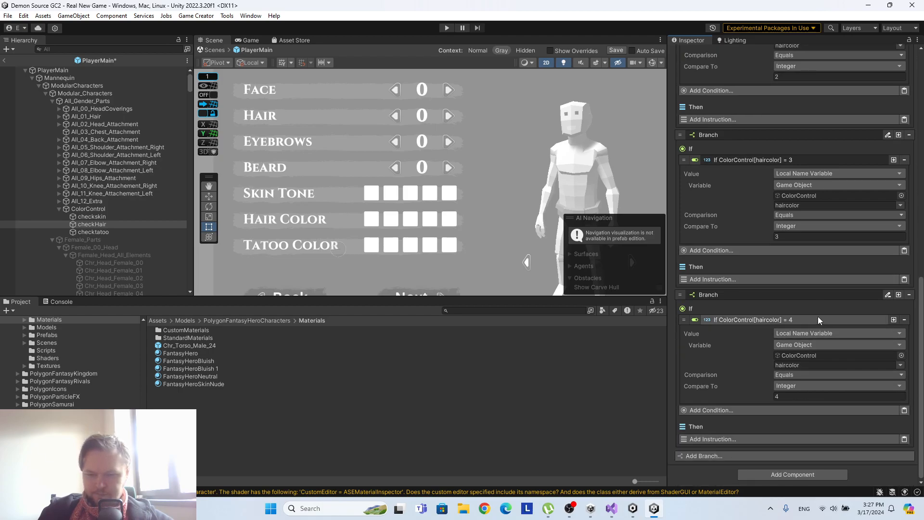
Set the first and second branch conditions of the checktatoo object to use the tatoocolor variable.
click(92, 232)
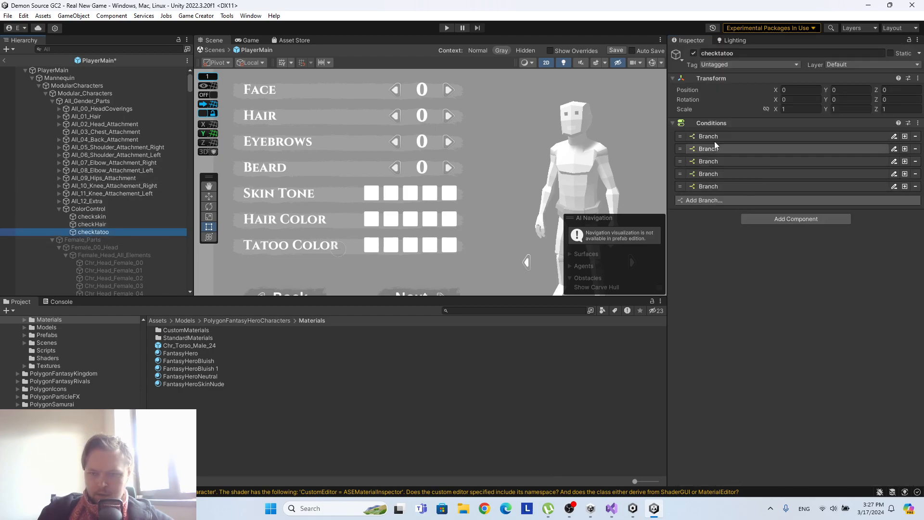
click(714, 141)
click(770, 163)
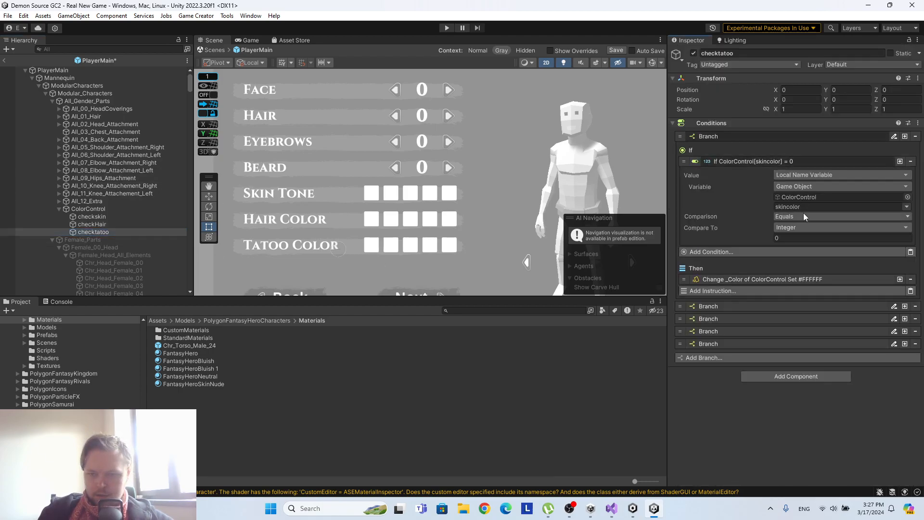
click(906, 207)
click(880, 238)
click(753, 307)
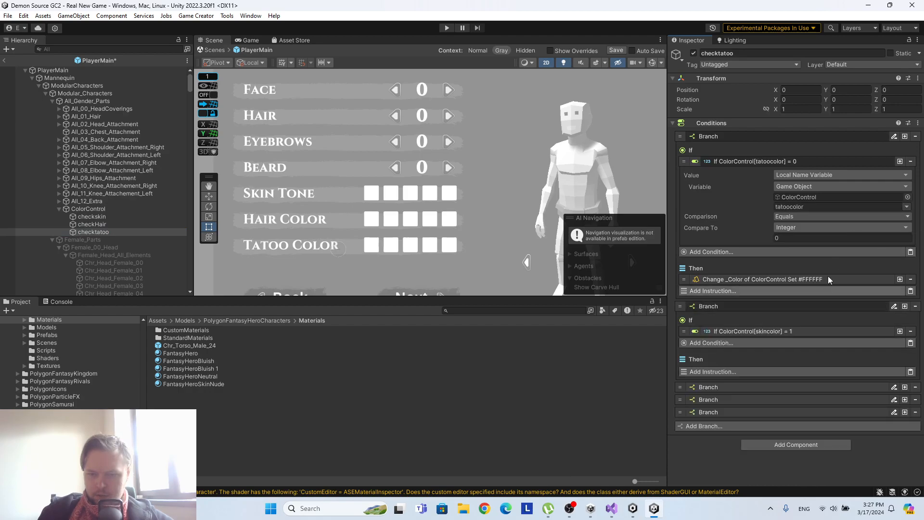
click(797, 330)
scroll(797, 325, down, 2)
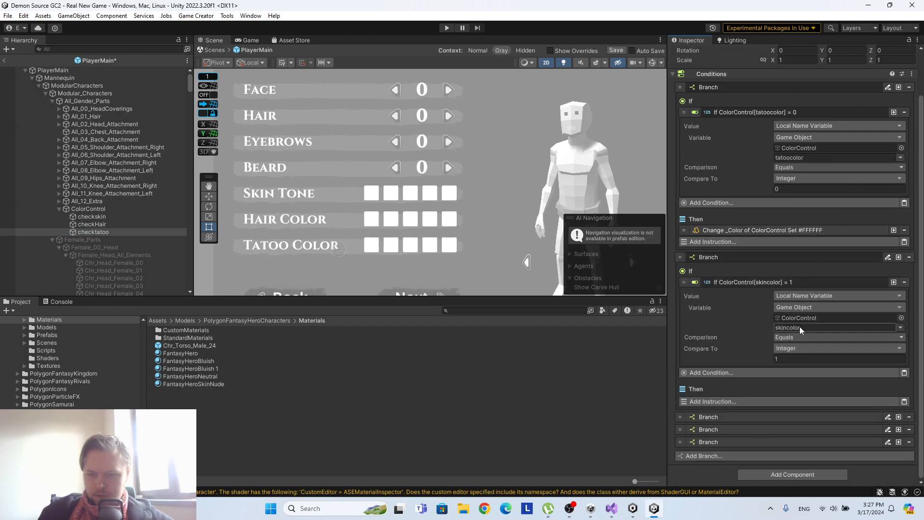
click(893, 327)
click(869, 359)
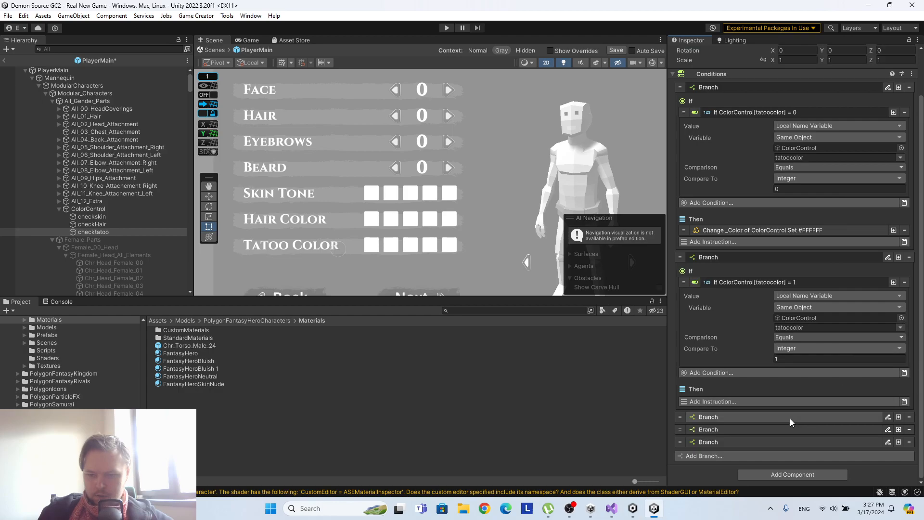
Set checktatoo's third and fourth branch conditions to use the tatoocolor variable.
click(790, 417)
click(777, 373)
scroll(835, 356, down, 3)
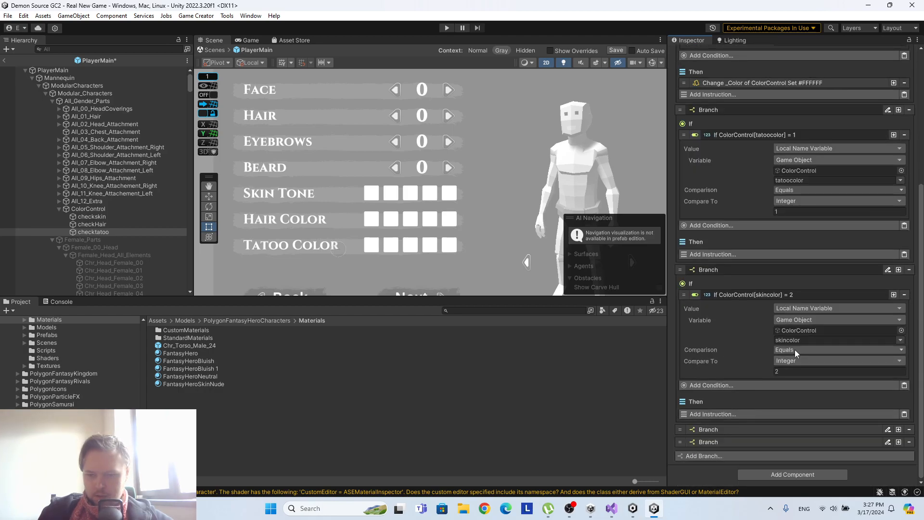
click(896, 340)
click(881, 372)
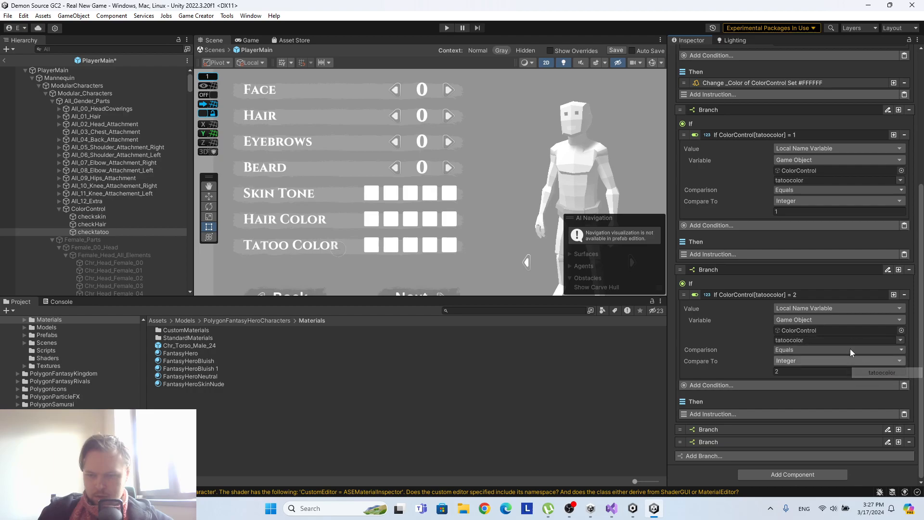
click(746, 429)
scroll(841, 388, down, 3)
click(779, 387)
scroll(779, 391, down, 3)
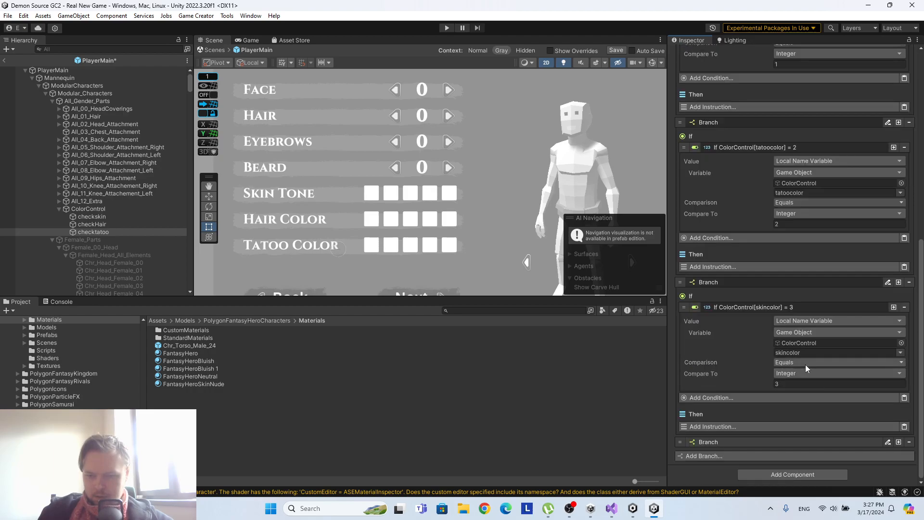
click(900, 352)
click(882, 384)
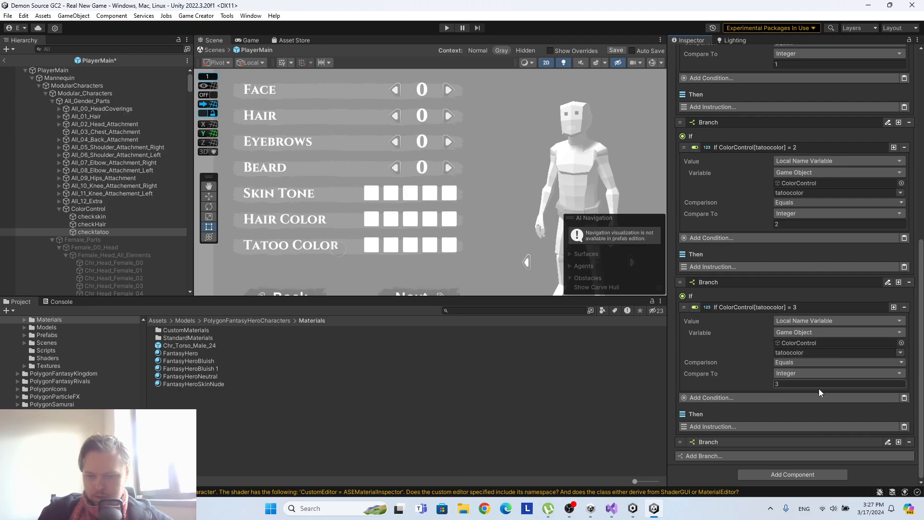
Set checktatoo's fifth branch condition to use the tatoocolor variable.
click(740, 443)
scroll(796, 393, down, 1)
scroll(794, 397, down, 2)
click(784, 399)
scroll(794, 399, down, 3)
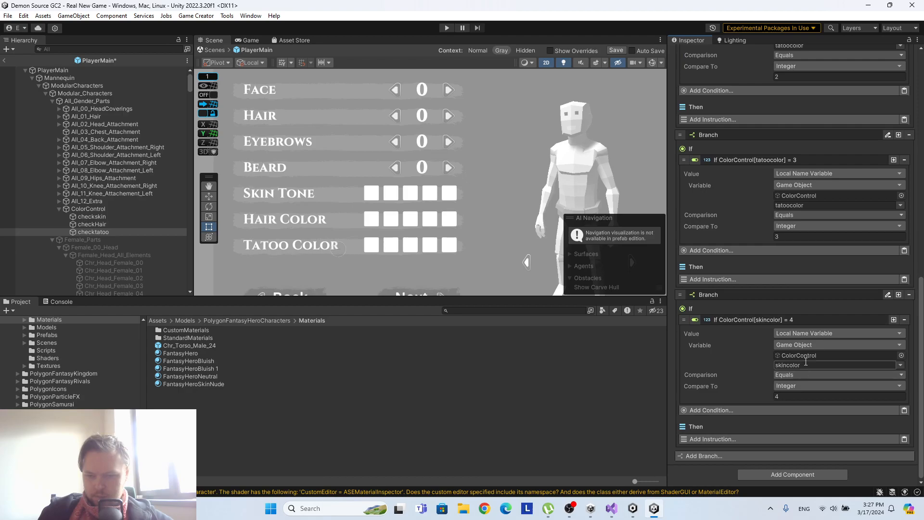
click(888, 364)
click(871, 388)
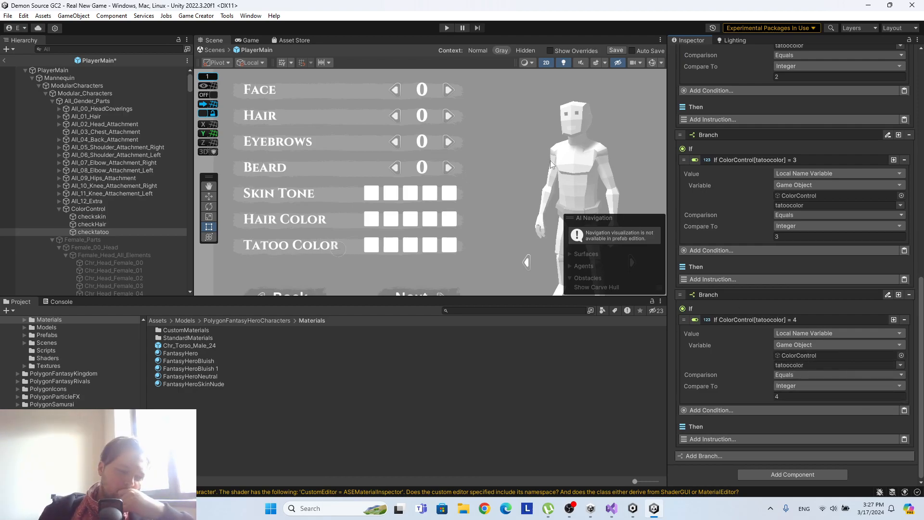
Duplicate the Run Conditions instruction twice in the ColorControl object's On Start trigger.
click(118, 210)
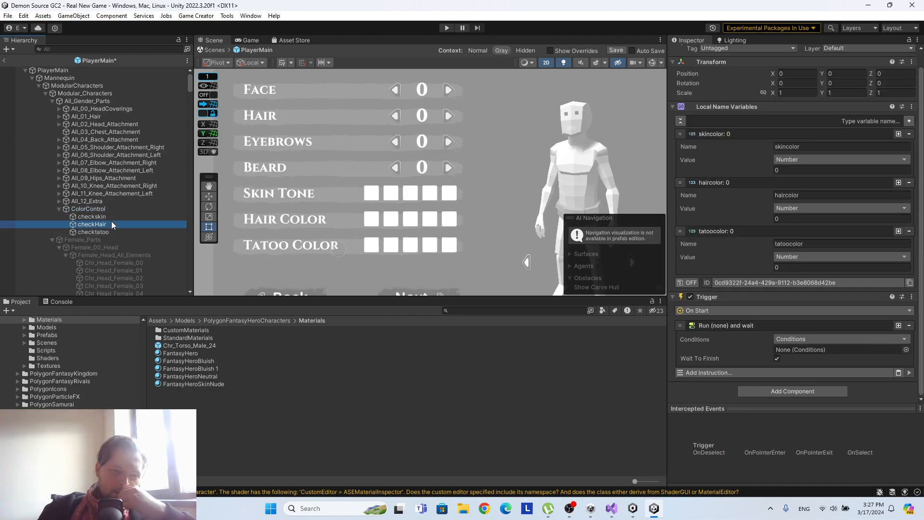
click(112, 216)
click(111, 208)
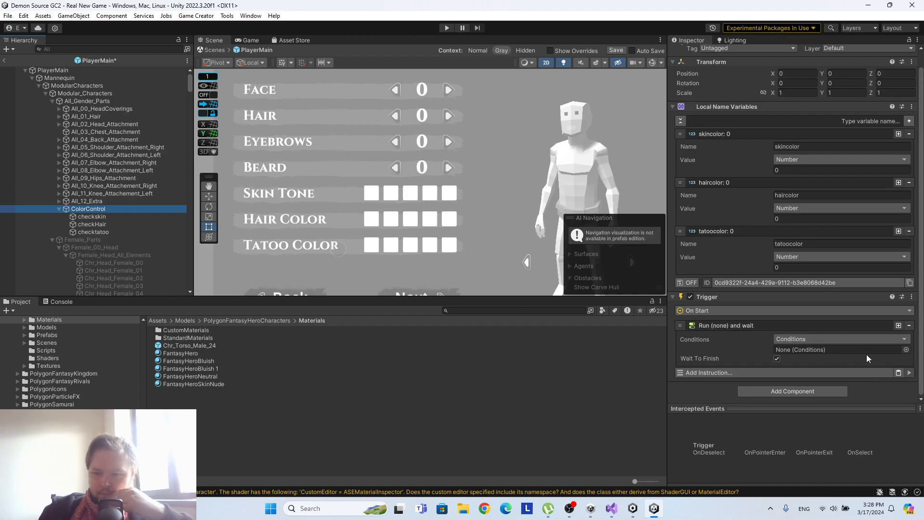
click(898, 326)
click(898, 315)
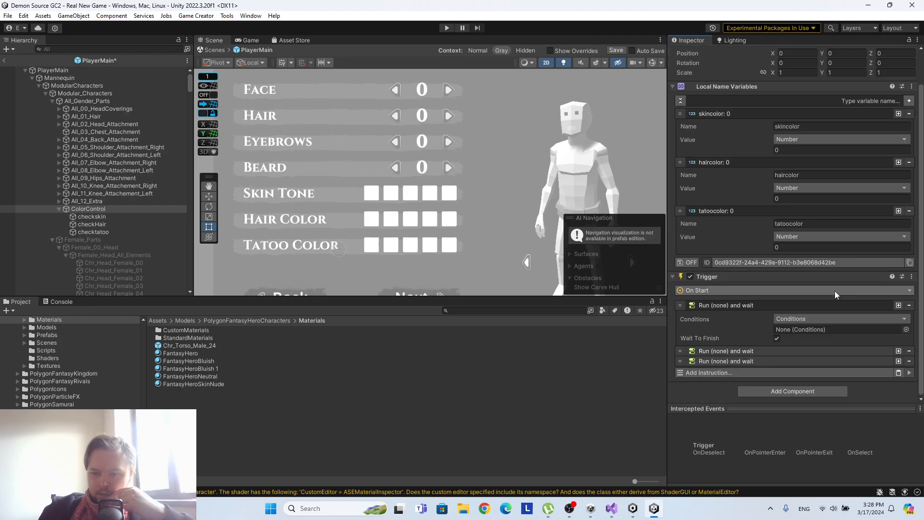
Turn off Wait To Finish for all three Run Conditions instructions in ColorControl's trigger.
click(767, 352)
click(764, 396)
scroll(784, 309, down, 3)
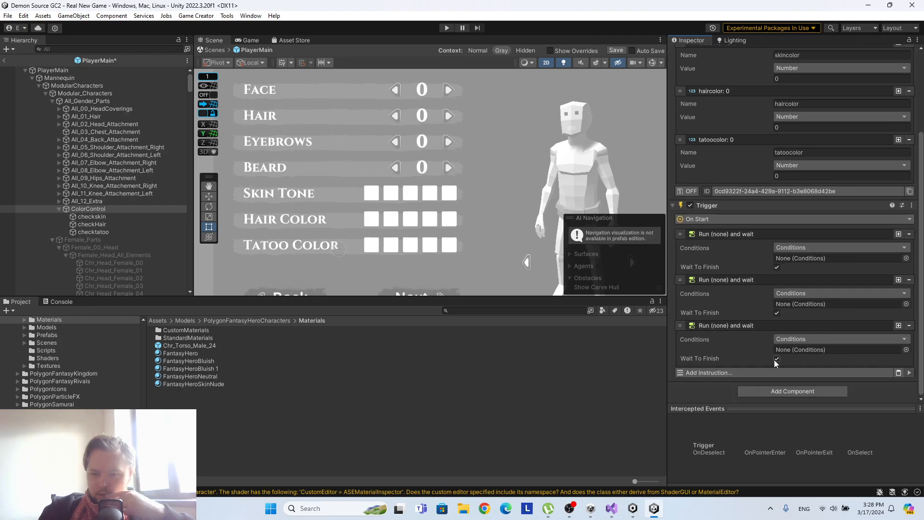
click(776, 313)
click(776, 267)
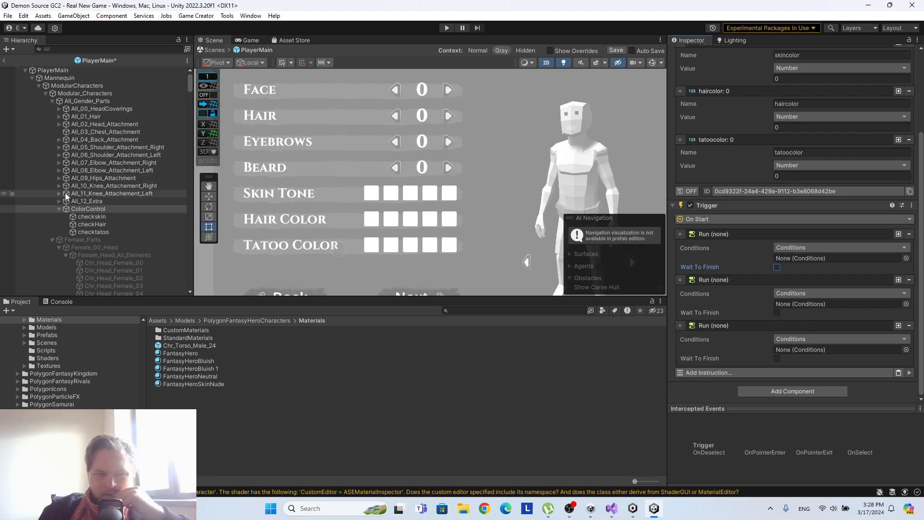
Assign checkskin, checkHair and checktatoo, in that order, to the three Run Conditions instructions of ColorControl's trigger.
drag(799, 268, 789, 256)
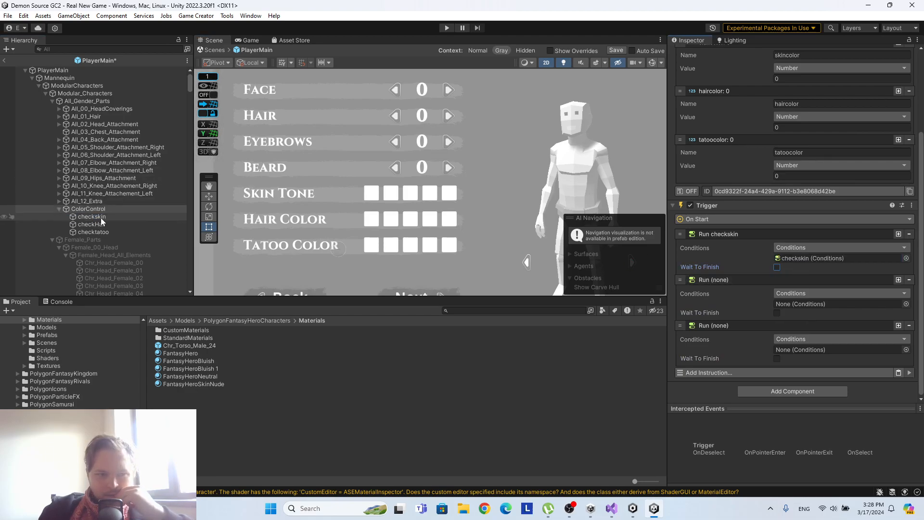
drag(94, 221, 805, 300)
drag(95, 230, 830, 347)
Enable saving for ColorControl's local name variables, and save and close the PlayerMain prefab.
scroll(864, 290, up, 3)
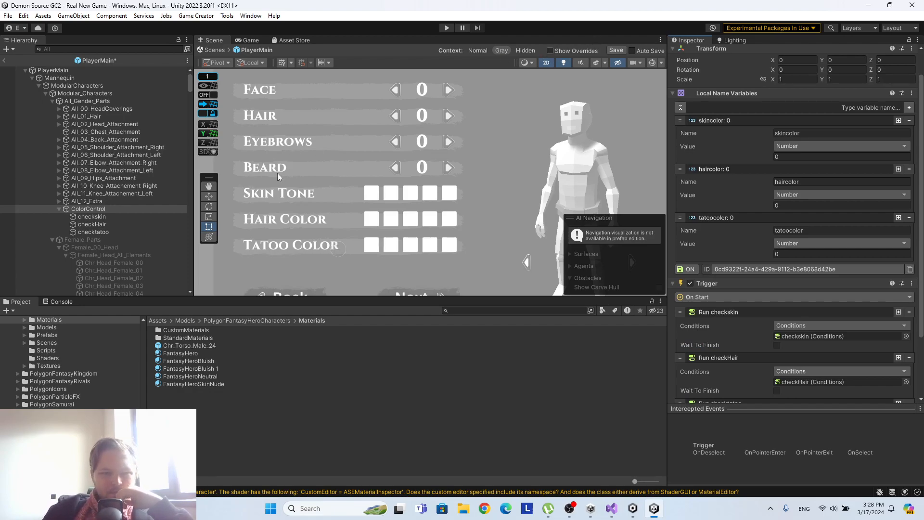
click(611, 50)
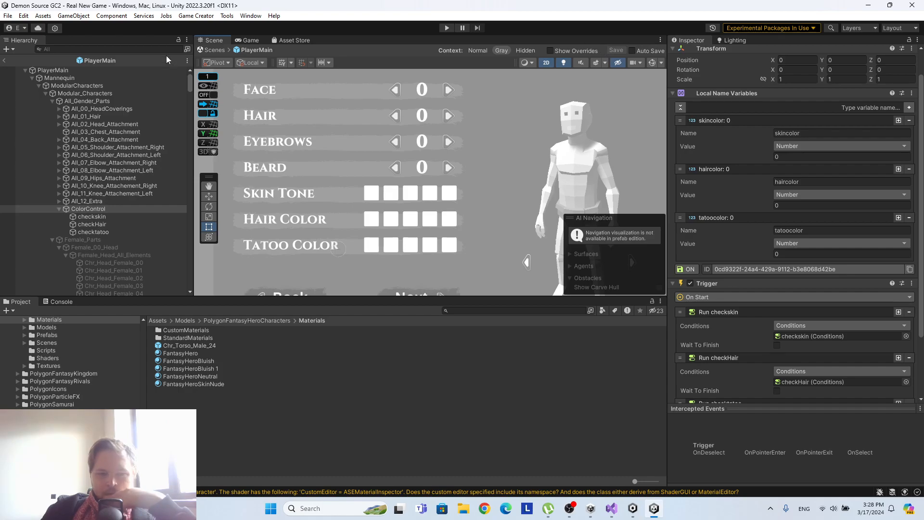
click(5, 61)
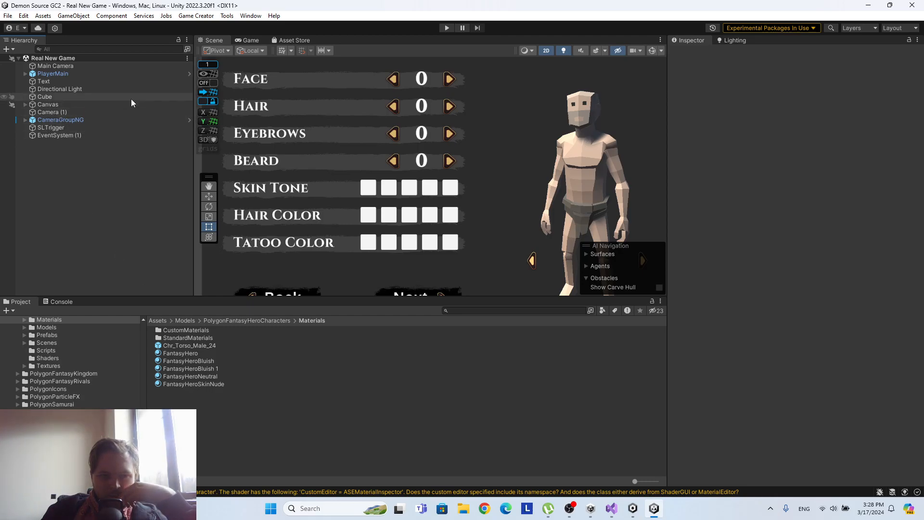
Find Chr_Torso_Male_00 under PlayerMain's Male_03_Torso in the scene and check which material it uses.
click(25, 73)
click(33, 81)
click(39, 89)
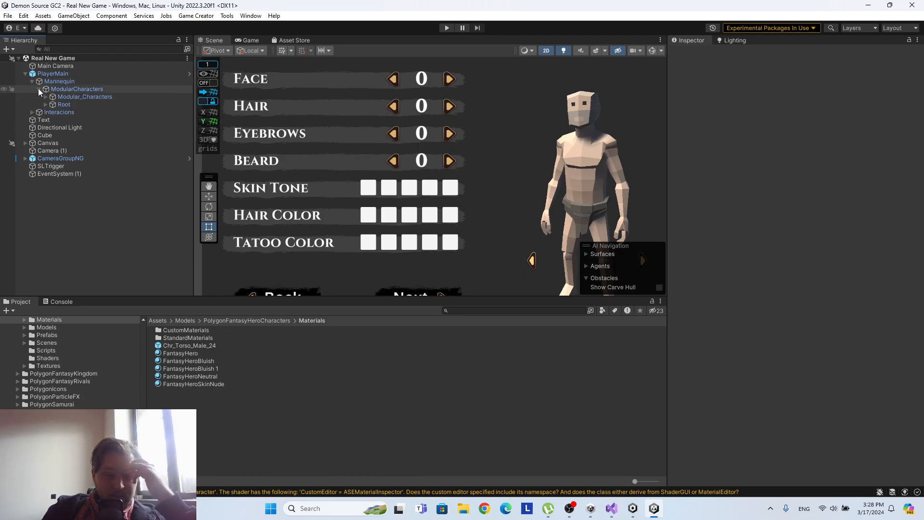
click(46, 97)
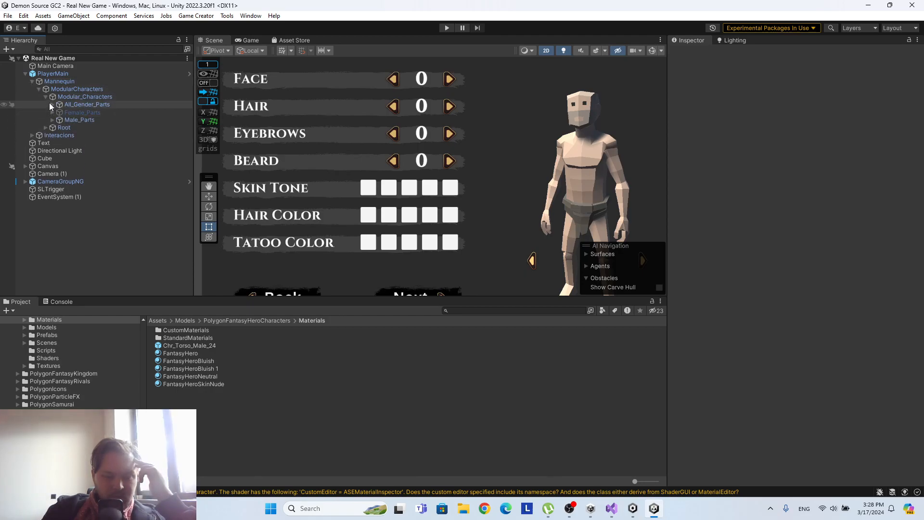
click(52, 120)
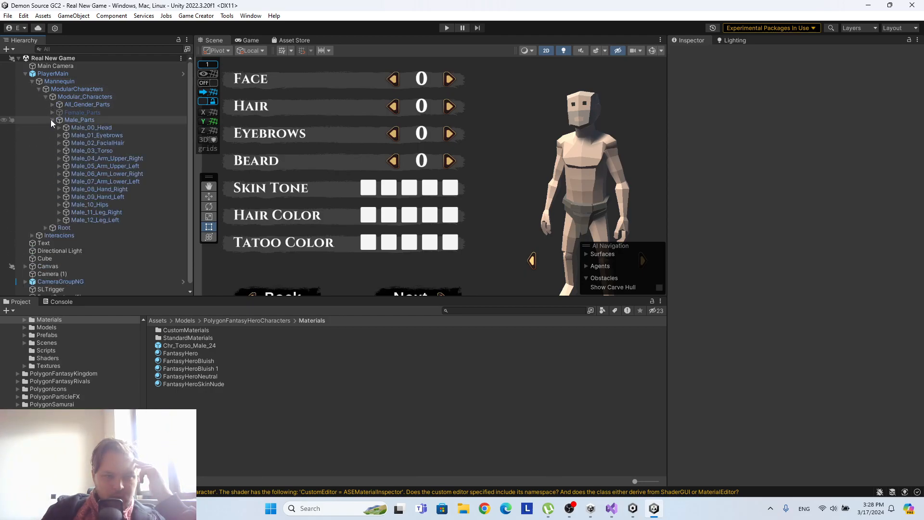
click(80, 150)
click(59, 152)
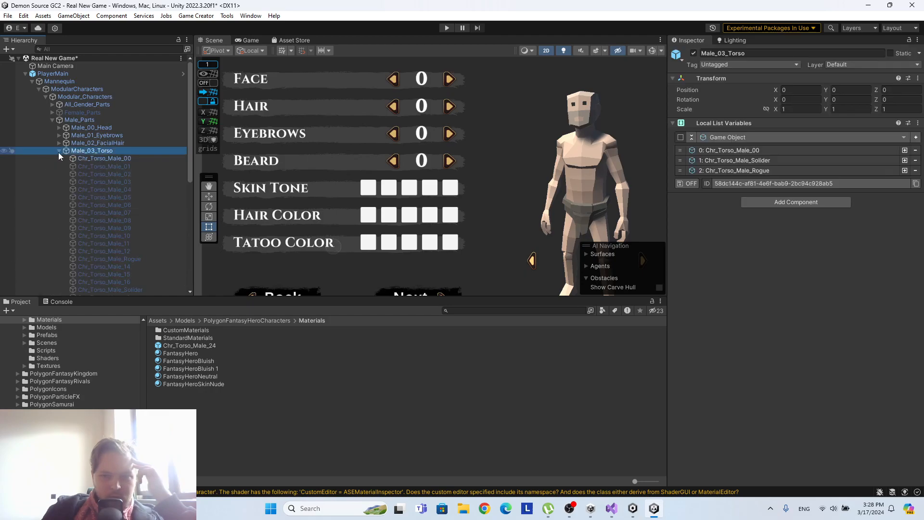
click(84, 158)
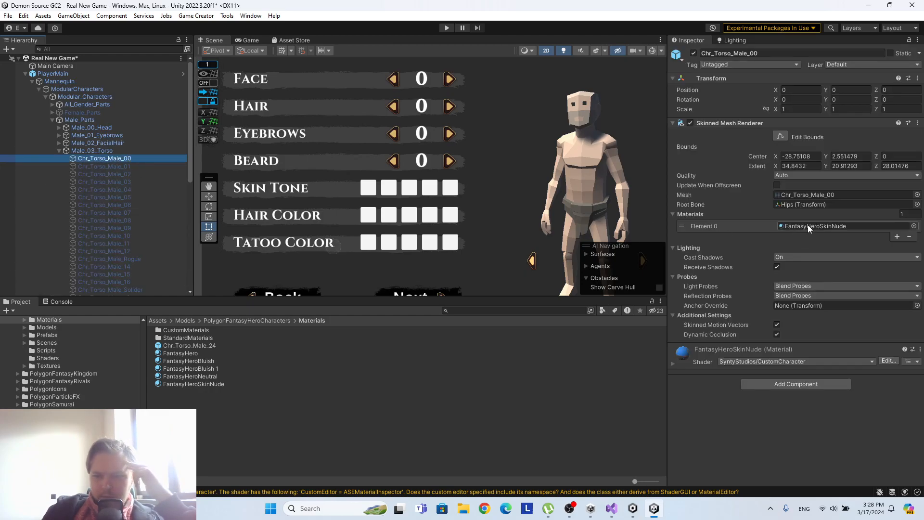
Copy the hexadecimal value FFCCAE of Color_Skin from the FantasyHeroSkinNude material.
click(211, 385)
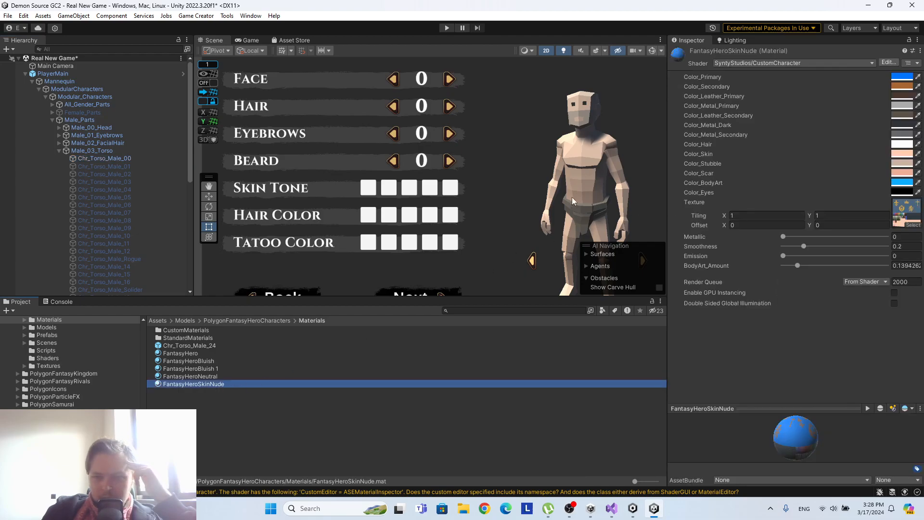
drag(668, 182, 702, 179)
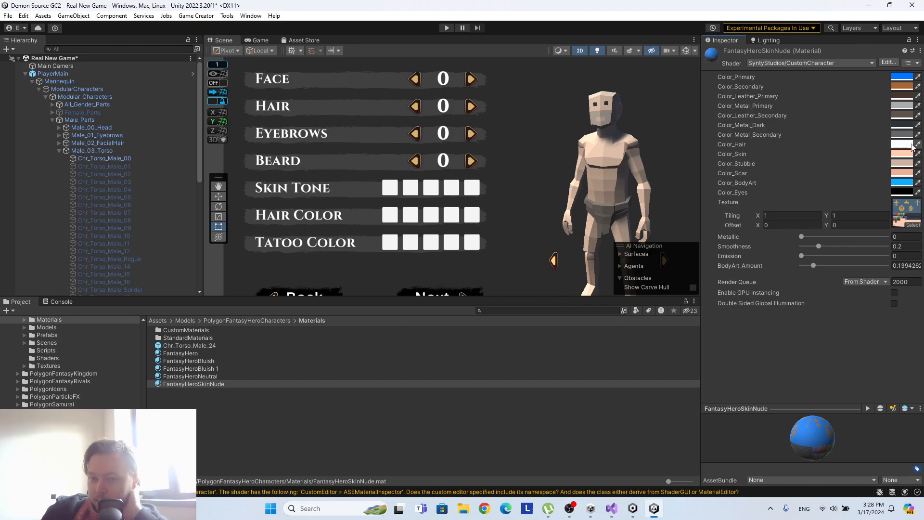
click(902, 154)
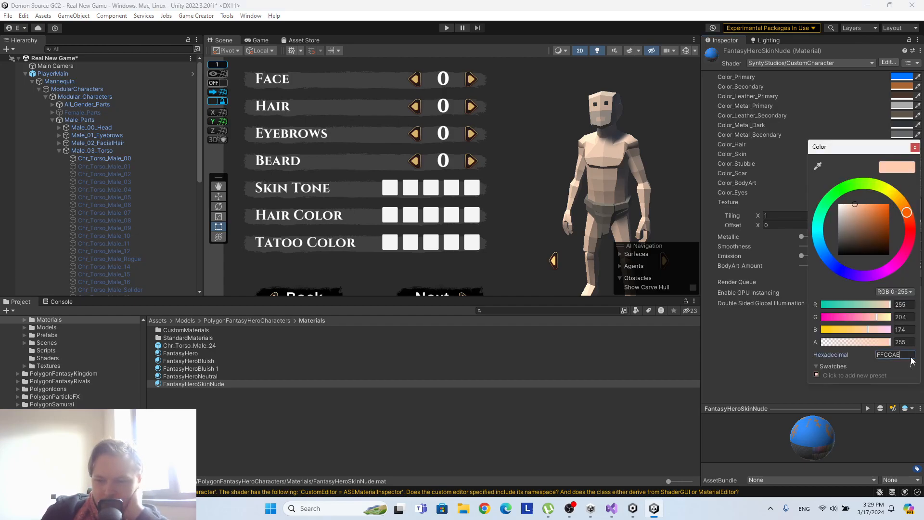
click(911, 356)
key(ctrl+c)
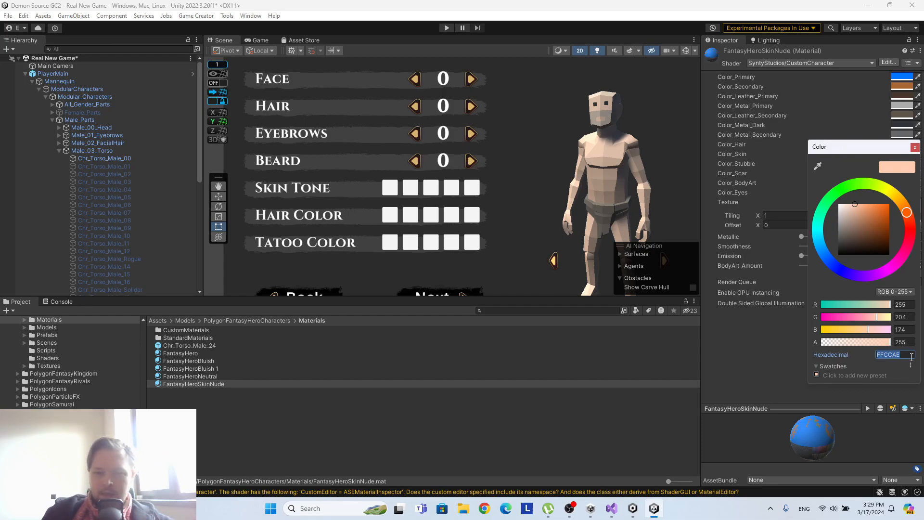
click(915, 147)
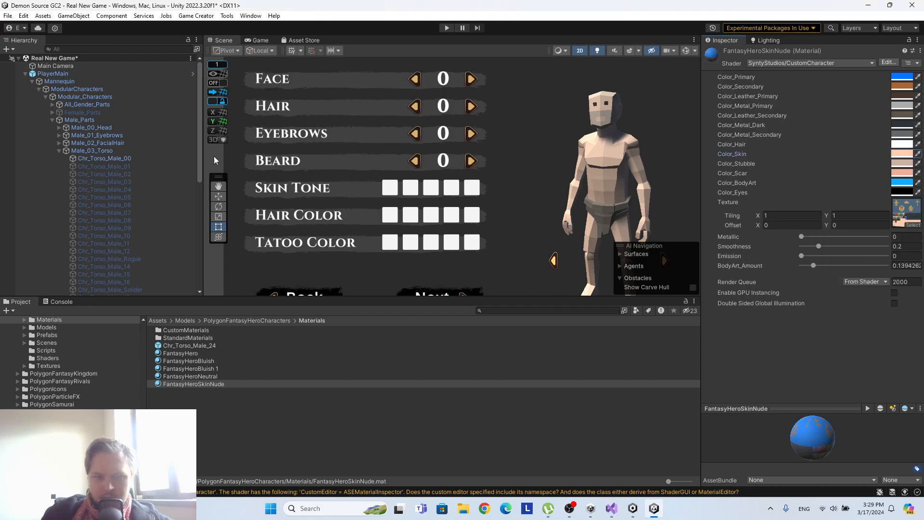
Reopen the PlayerMain prefab and set the color in checkskin's first branch instruction to FFCCAE.
click(391, 193)
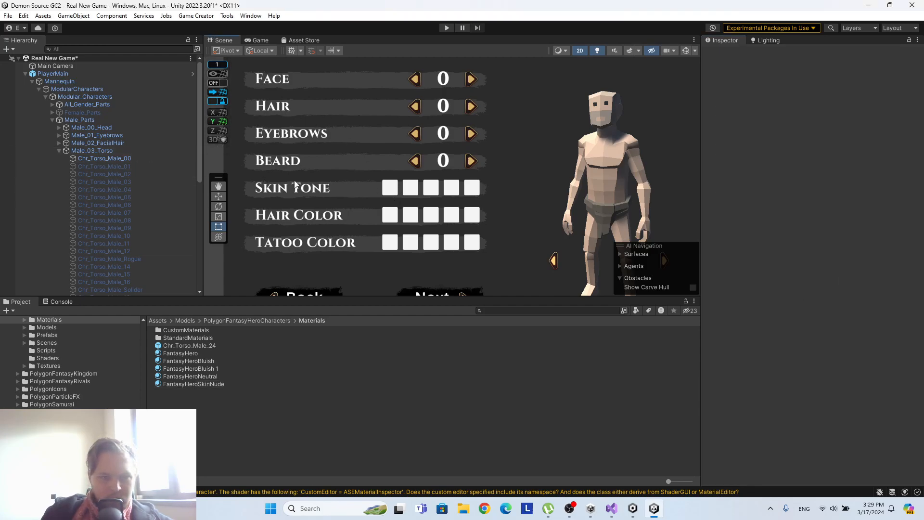
scroll(394, 170, down, 1)
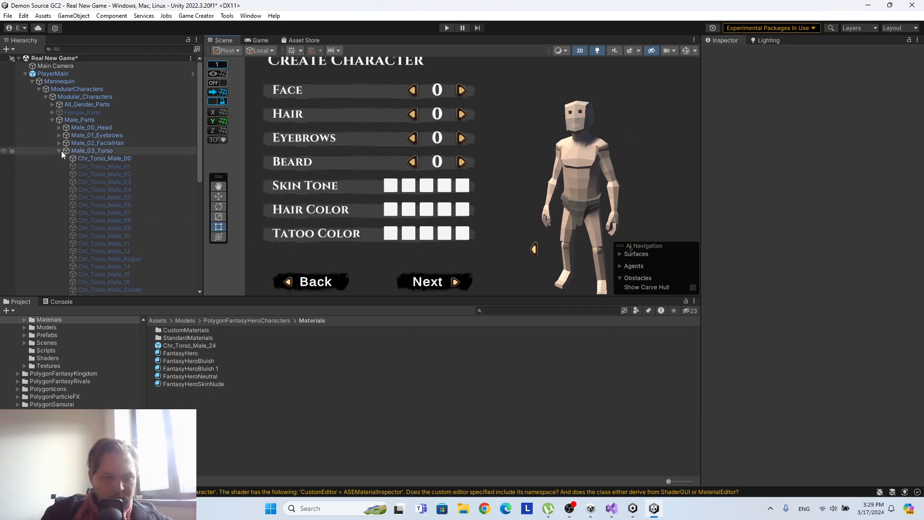
click(52, 105)
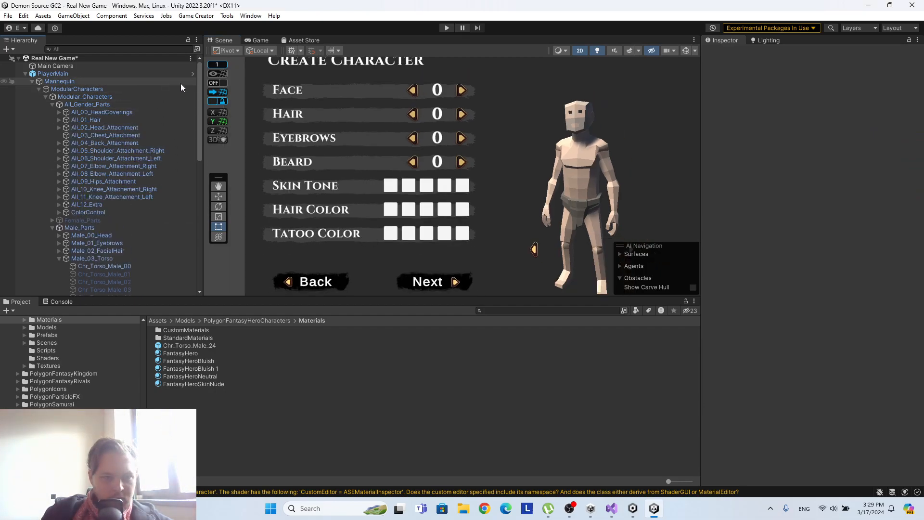
click(193, 74)
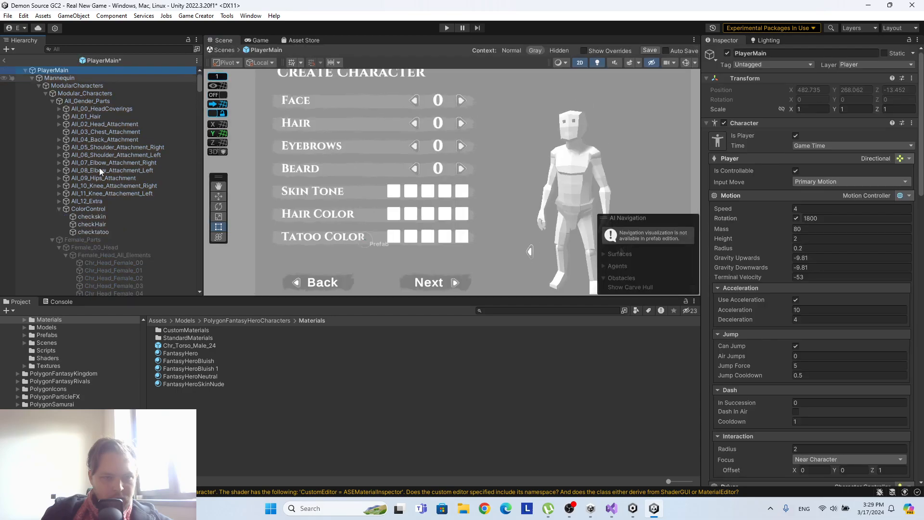
click(97, 216)
click(753, 137)
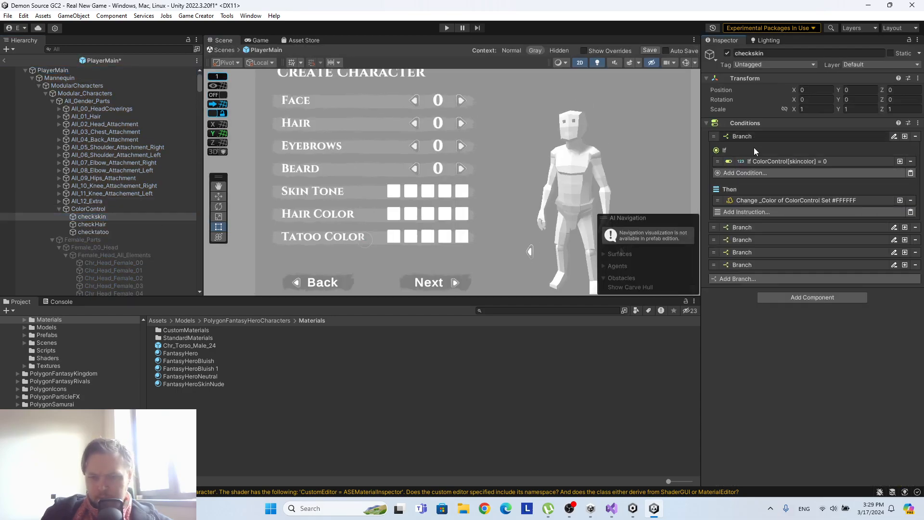
click(764, 200)
click(885, 277)
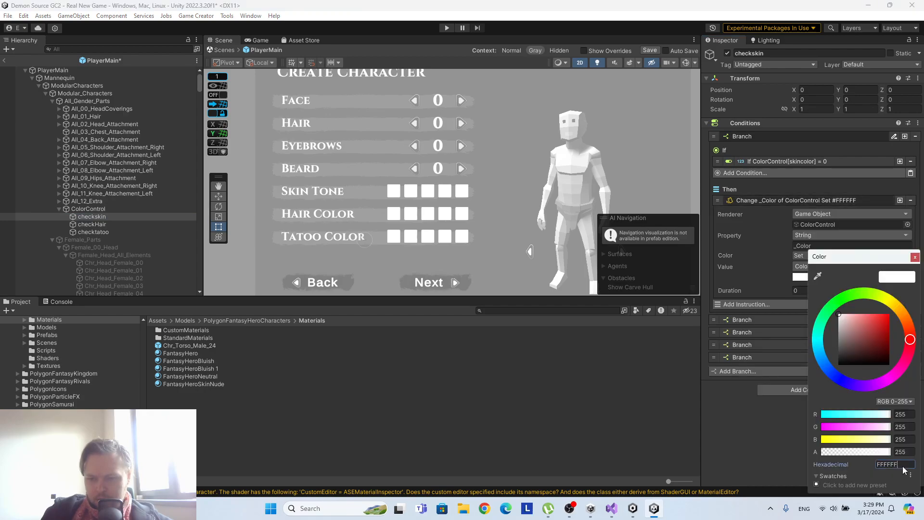
key(ctrl+v)
click(915, 257)
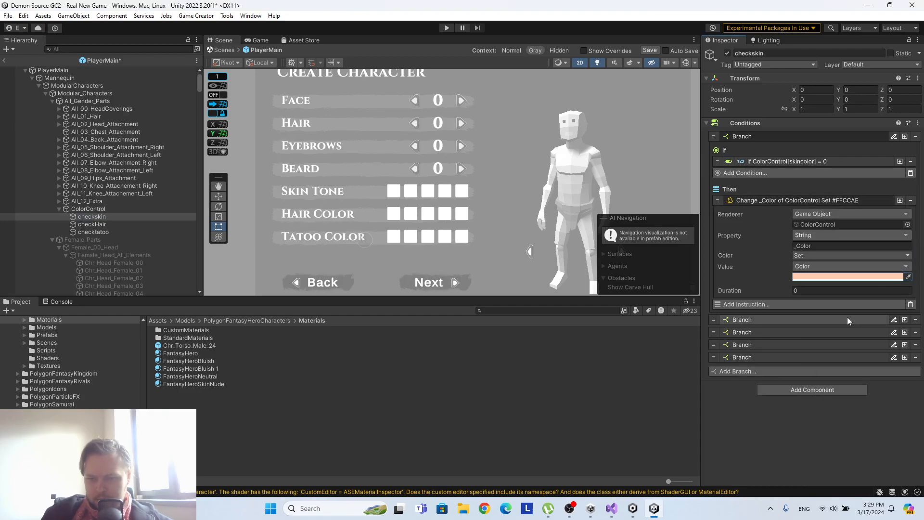
Set the material property name in checkskin's first branch instruction to _Color_Skin.
click(795, 245)
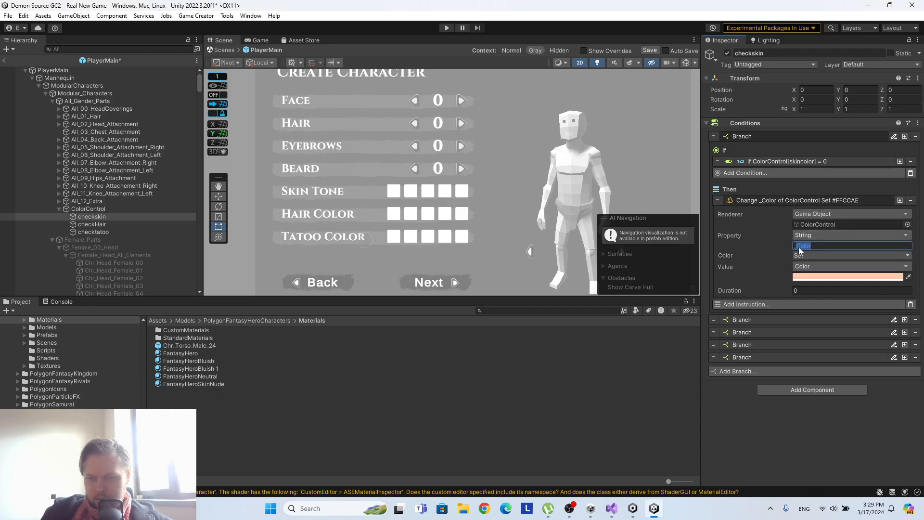
key(End)
text(_Skin)
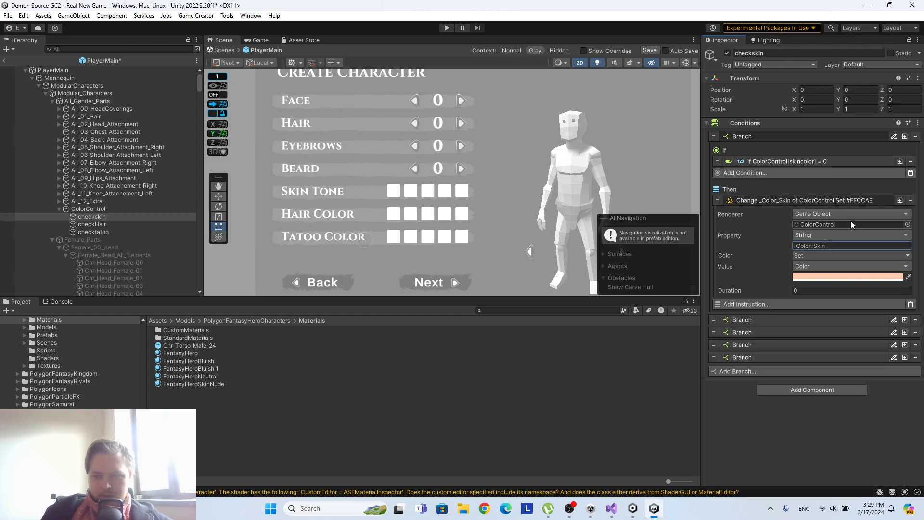
Assign Chr_Torso_Male_00 from Male_03_Torso as the renderer of checkskin's first branch color instruction.
scroll(121, 204, down, 15)
scroll(125, 206, down, 6)
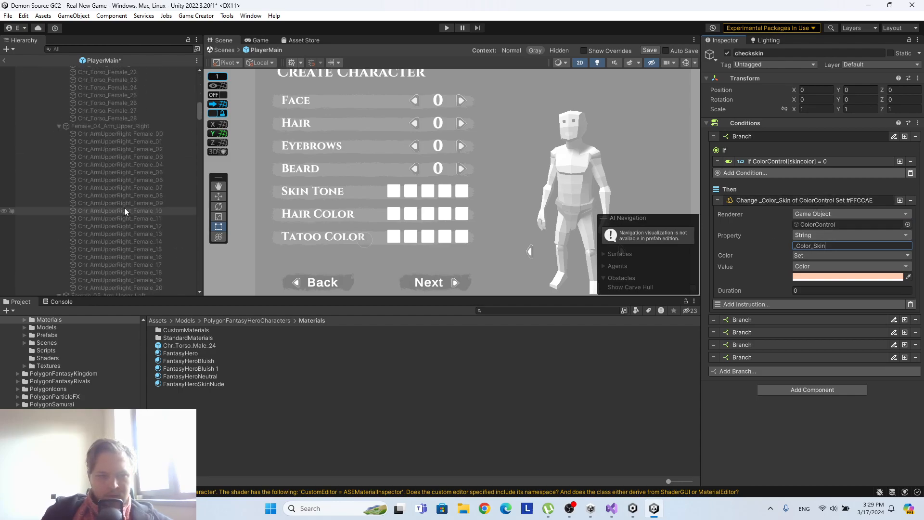
scroll(129, 210, down, 15)
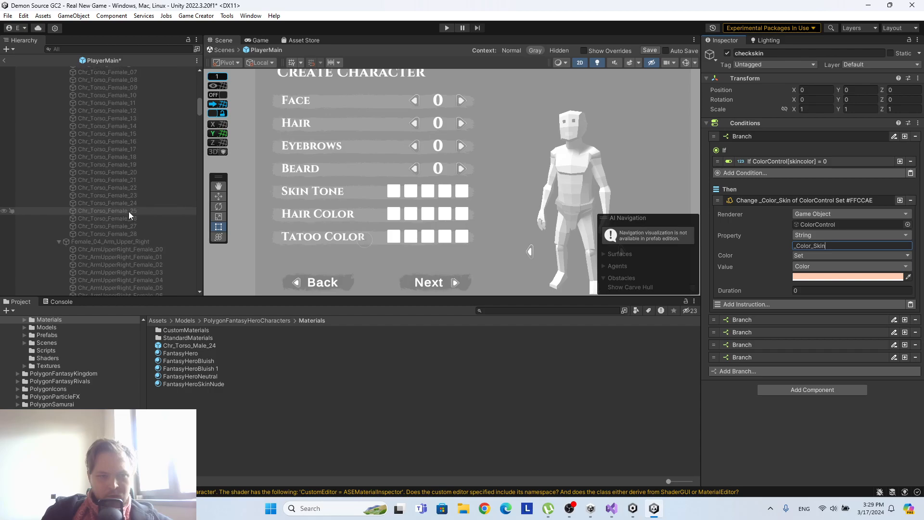
scroll(134, 210, down, 15)
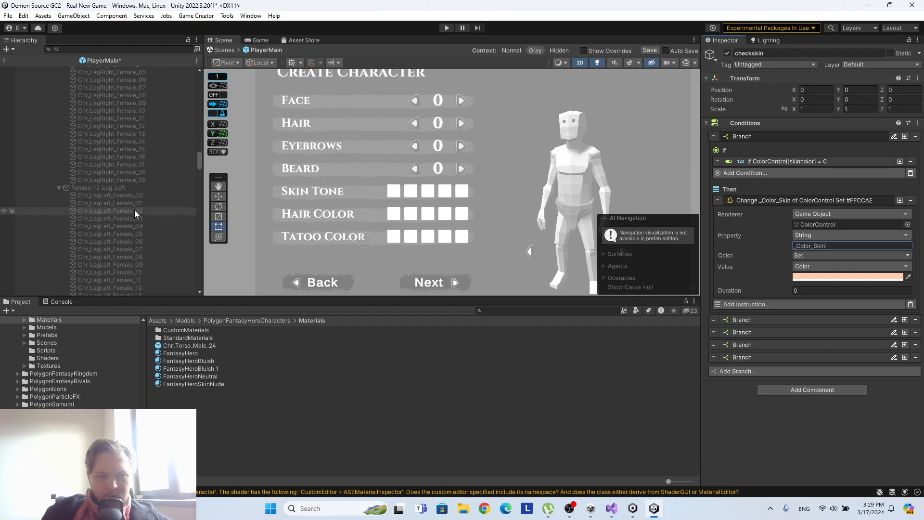
scroll(135, 210, down, 12)
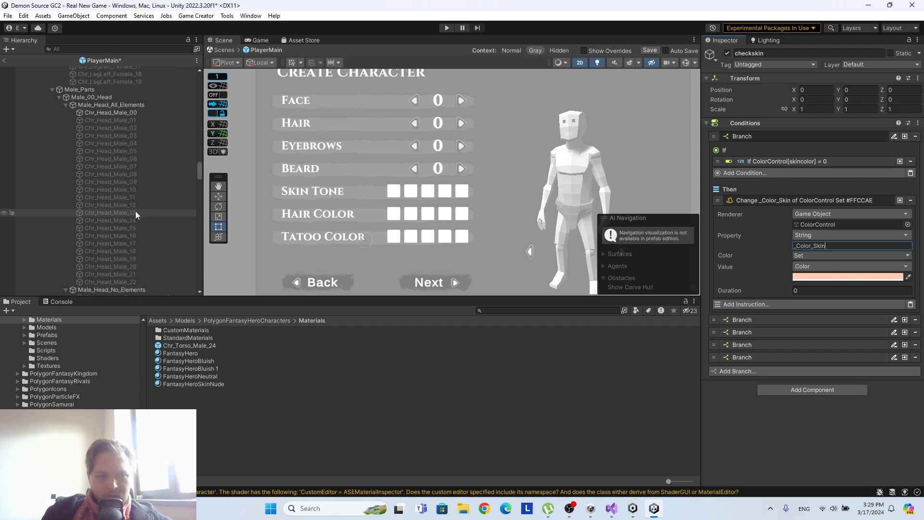
drag(131, 133, 825, 225)
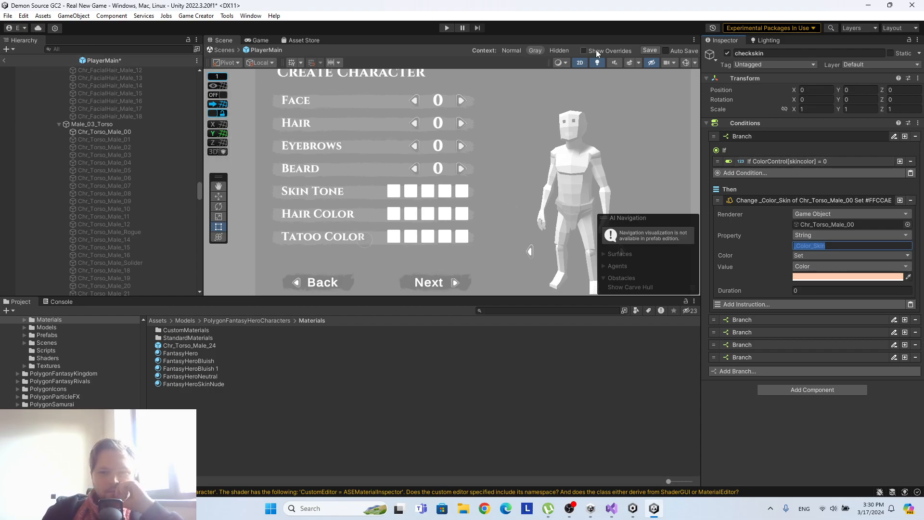
Save the PlayerMain prefab and return to the Real New Game scene.
click(649, 52)
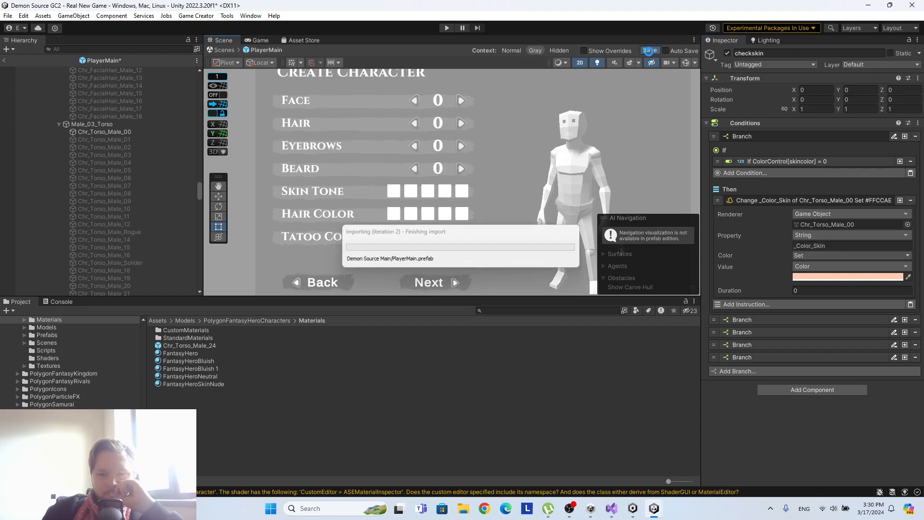
click(4, 60)
scroll(142, 193, down, 5)
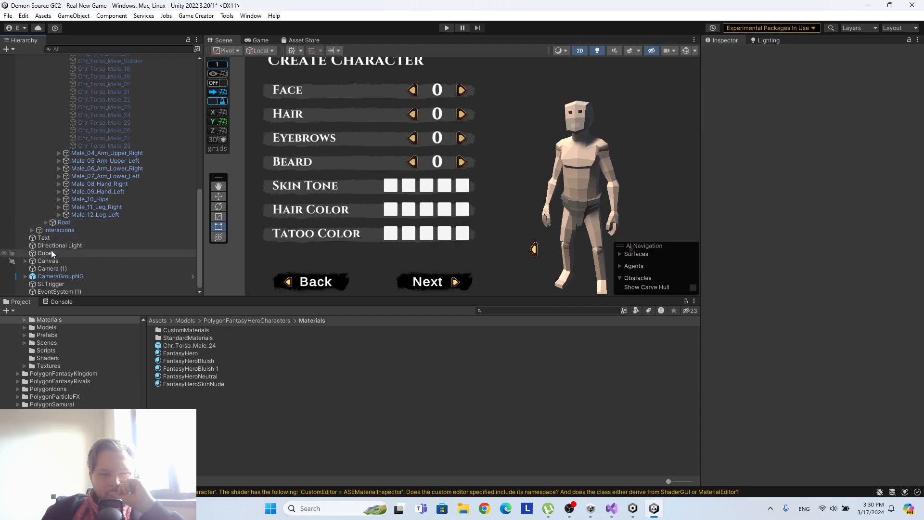
Rename the SkinTone (1) row under the Canvas's Initial Configurator as HairColor.
click(24, 261)
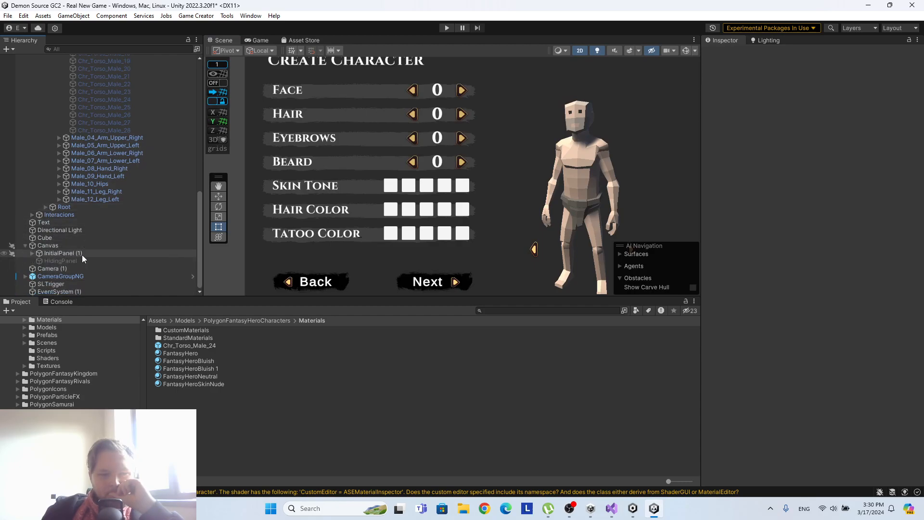
click(31, 253)
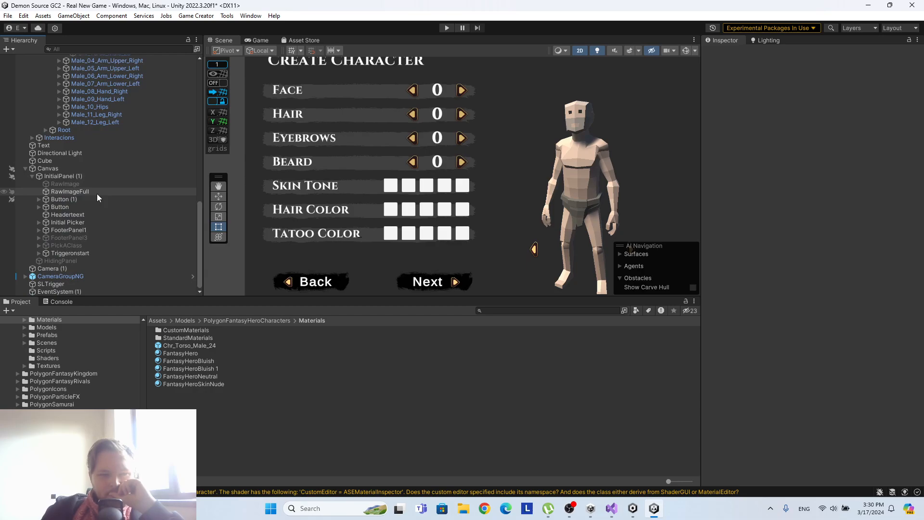
click(39, 222)
click(46, 230)
scroll(53, 227, down, 1)
click(52, 239)
click(77, 262)
click(784, 54)
text(HairColor)
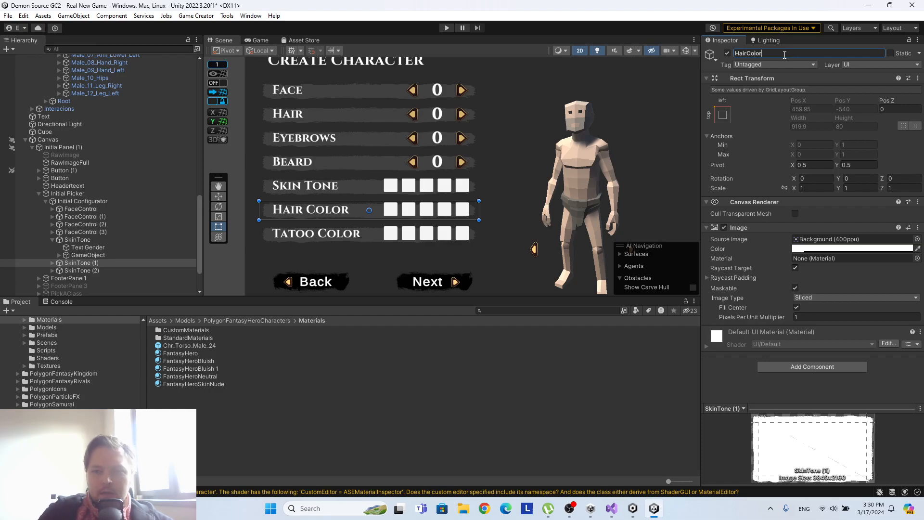
Rename the SkinTone (2) row as TatooColor.
click(88, 270)
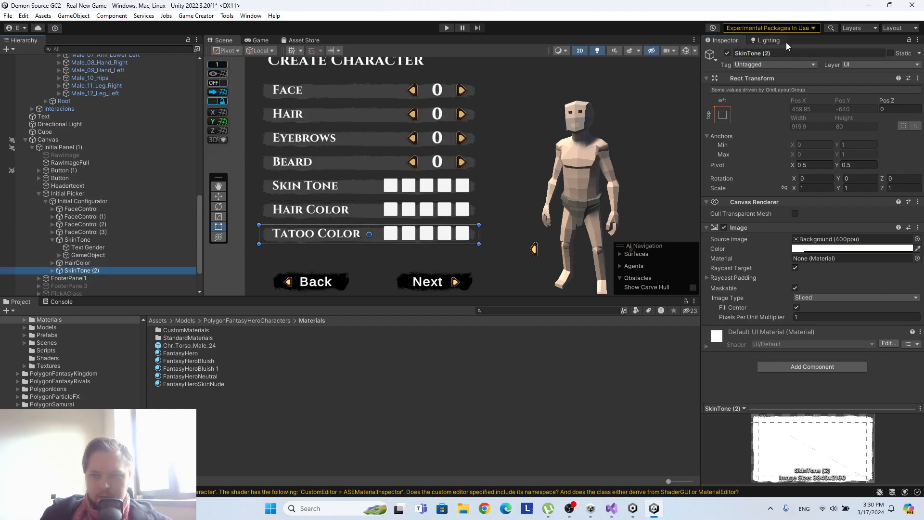
click(771, 48)
text(Tatoo)
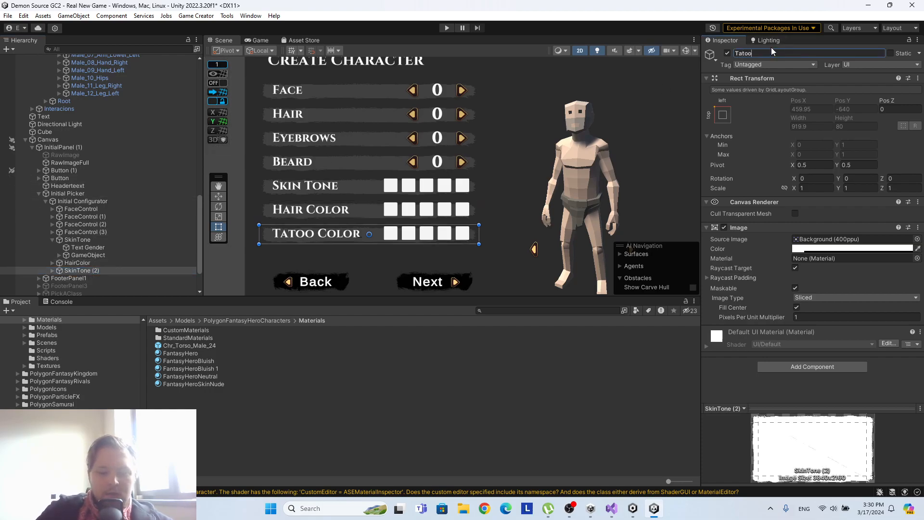
text(Color)
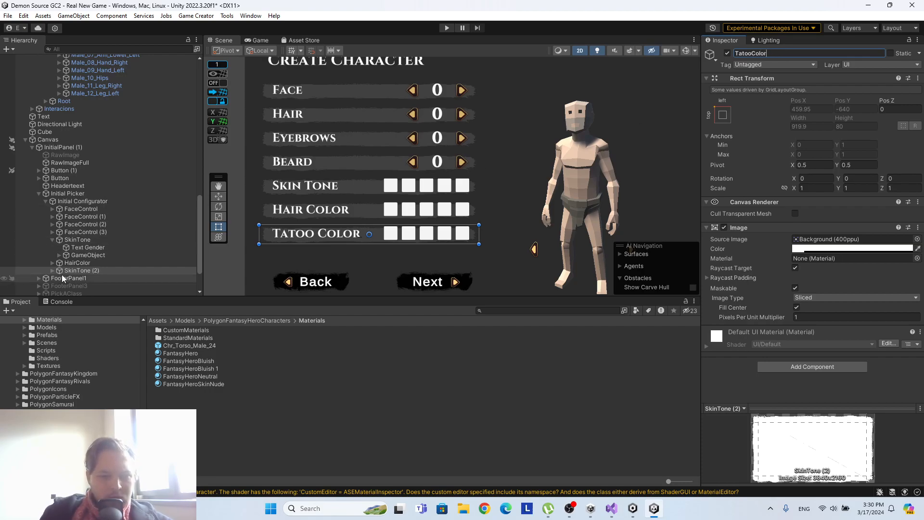
Set the normal color of the first Button in the SkinTone row to FFCCAE.
click(71, 263)
click(59, 255)
click(96, 262)
scroll(808, 241, down, 5)
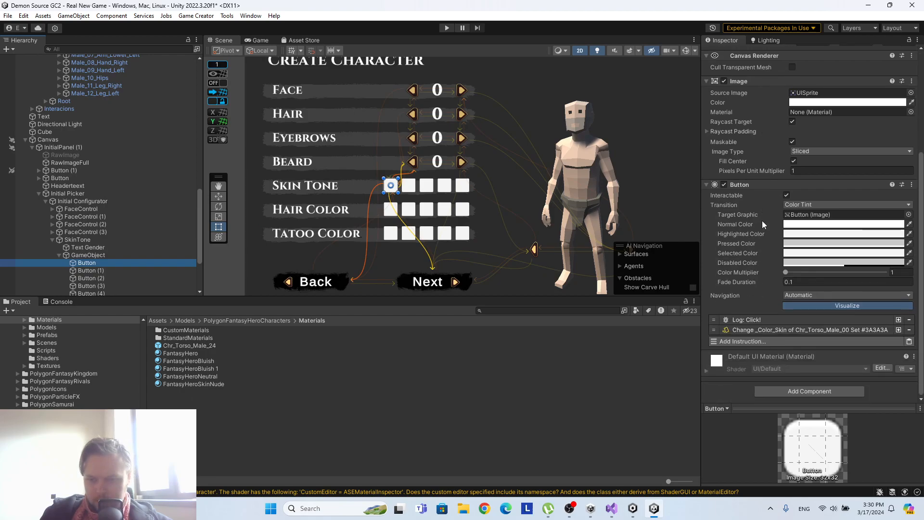
scroll(788, 279, down, 1)
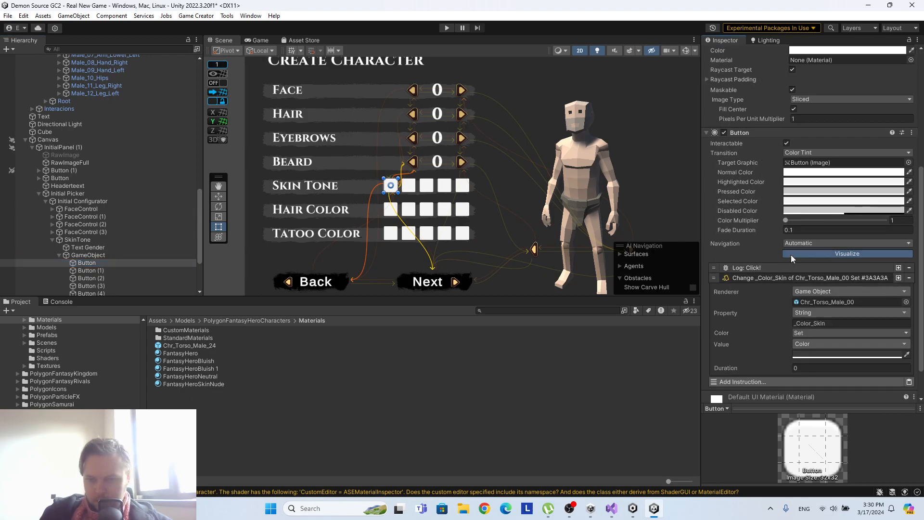
click(816, 173)
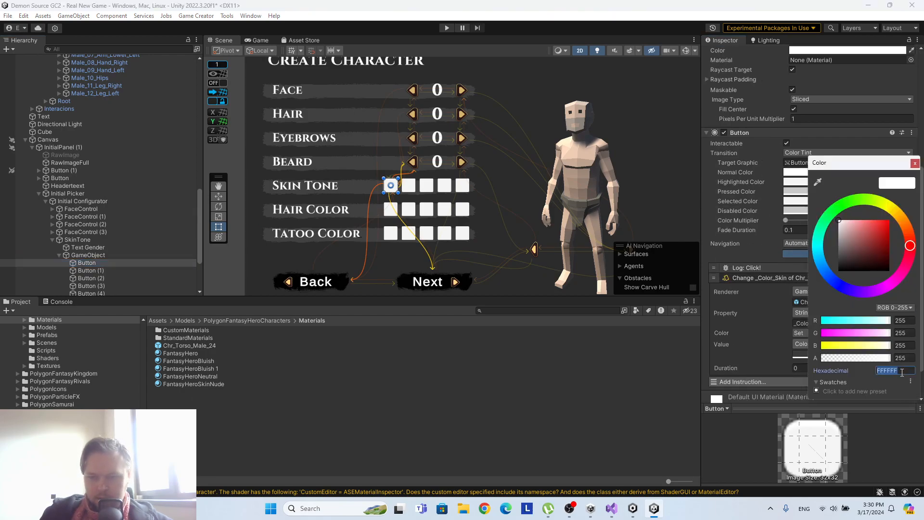
text(FFCCAE)
scroll(385, 200, up, 4)
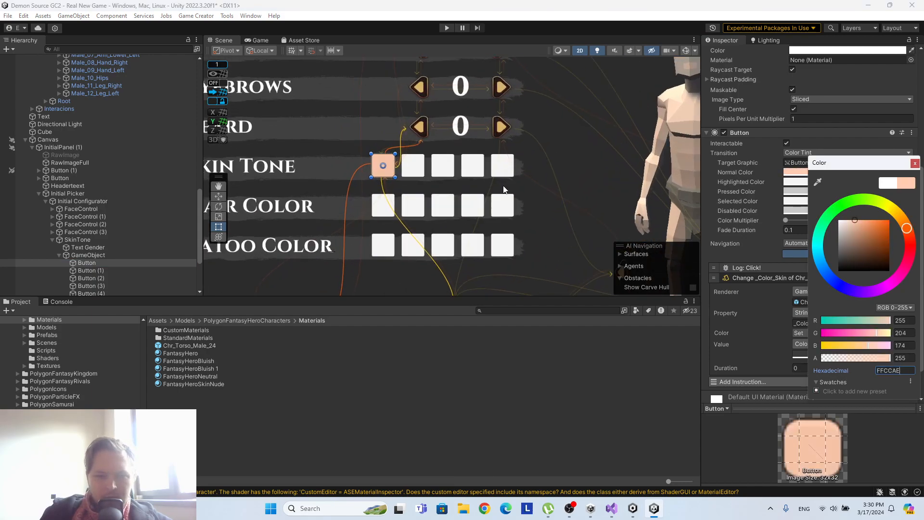
click(914, 163)
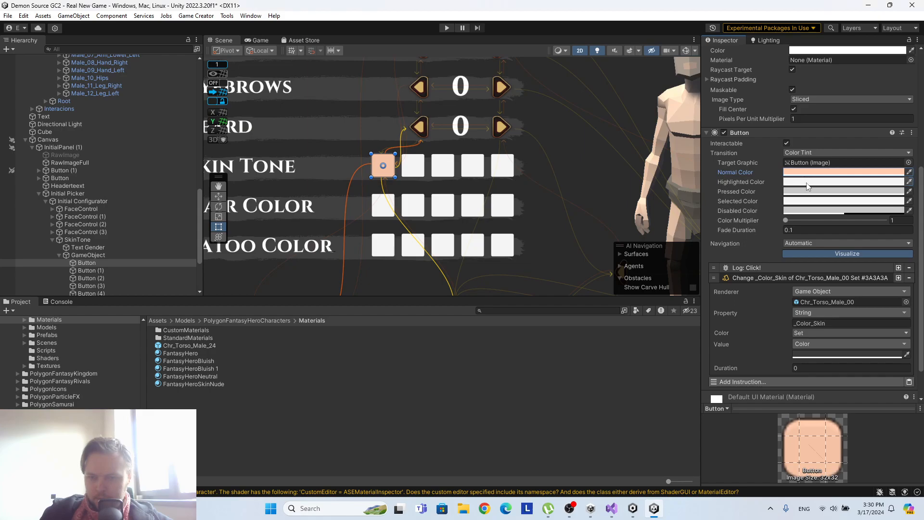
Set the first skin tone button's highlighted color to FFCCAE.
click(807, 183)
key(ctrl+v)
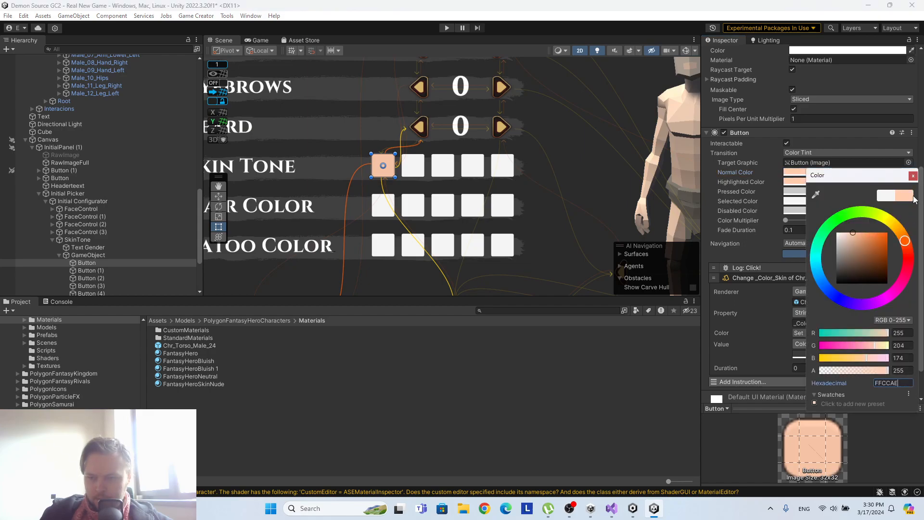
click(912, 177)
Set the first skin tone button's pressed color to B7947F, a darker shade of FFCCAE.
click(805, 193)
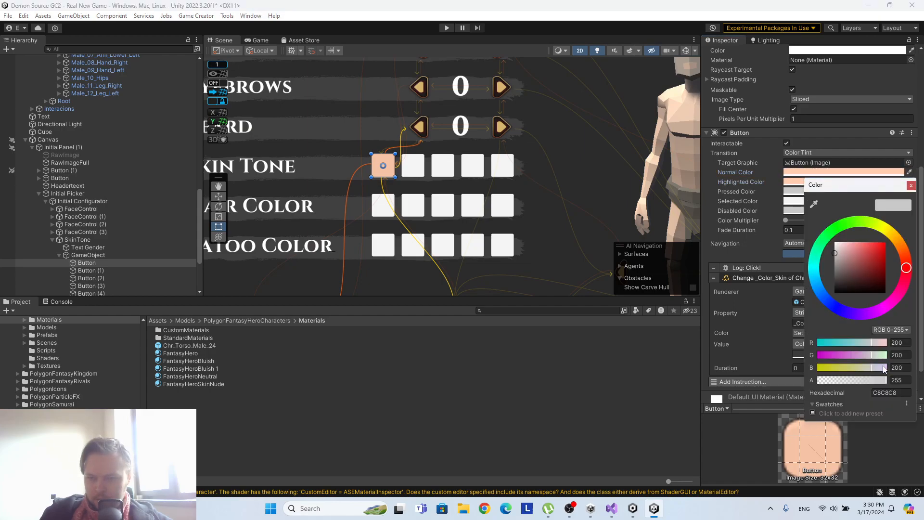
click(902, 393)
text(FFCCAE)
mouse_move(851, 244)
mouse_down()
mouse_move(856, 289)
mouse_move(851, 260)
mouse_up()
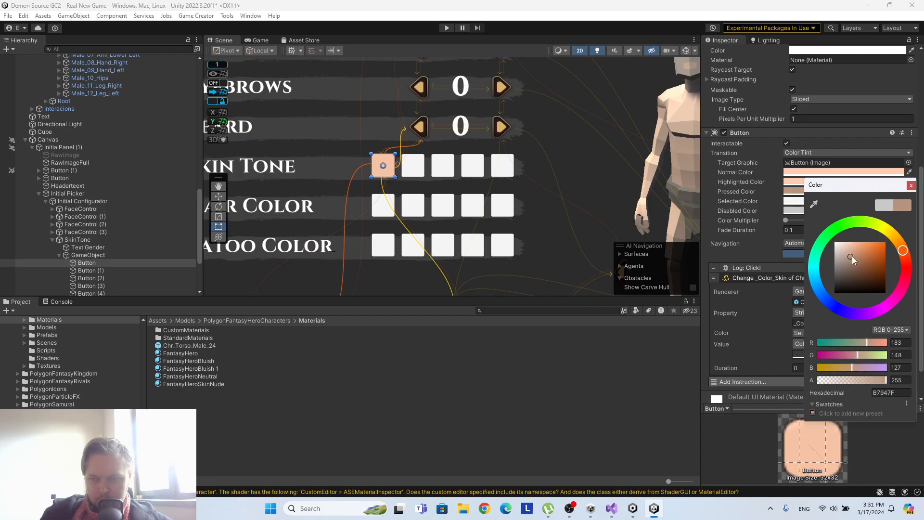
click(911, 185)
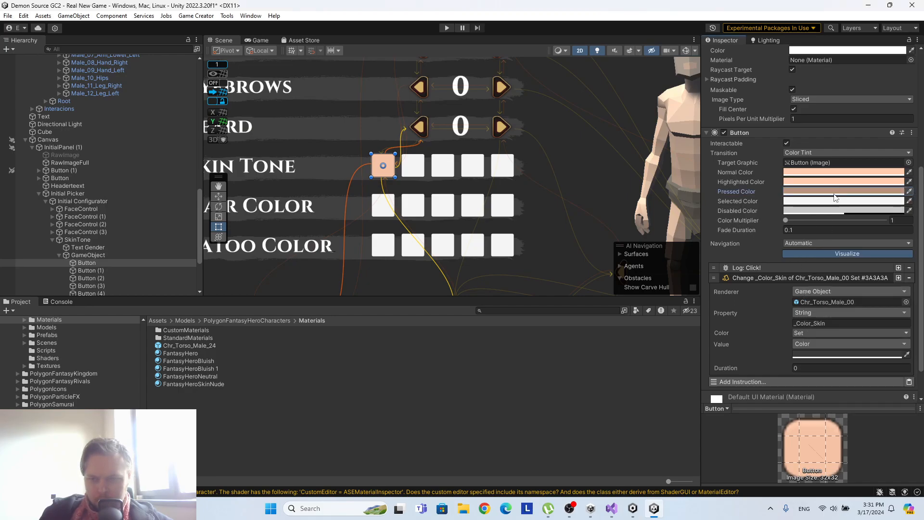
Set the first skin tone button's selected color to FFCCAE.
click(822, 205)
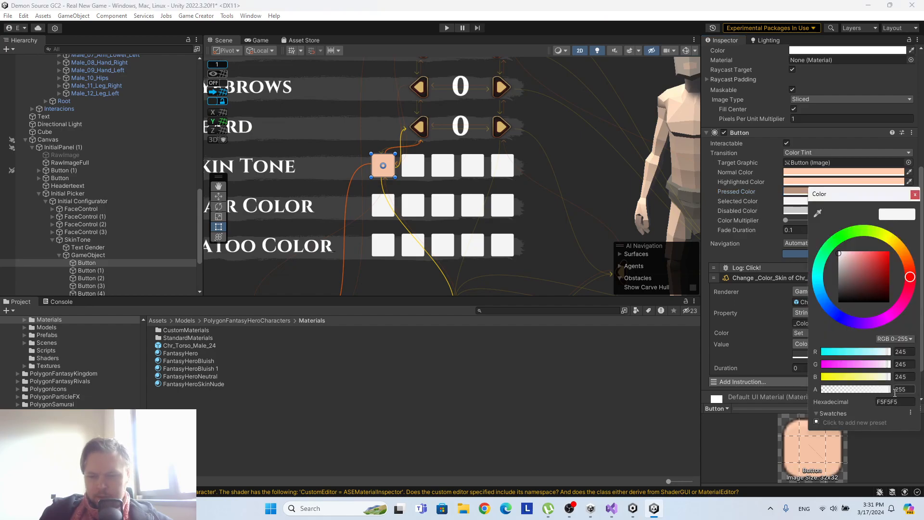
text(FFCCAE)
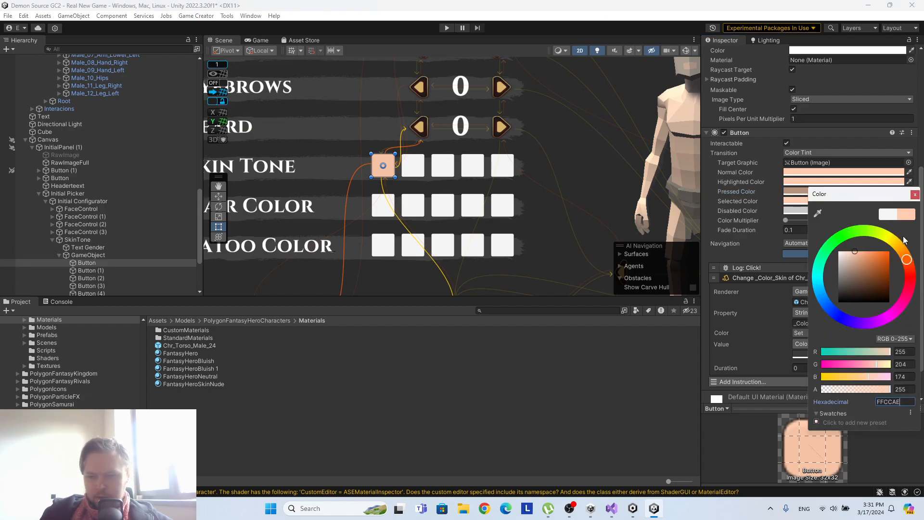
click(914, 195)
Remove the Change _Color_Skin instruction from the first skin tone button.
scroll(524, 181, down, 2)
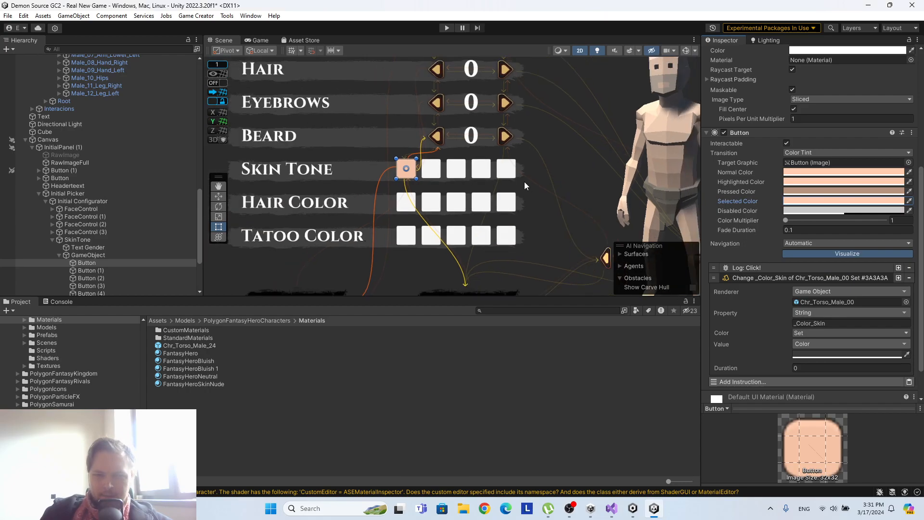
scroll(851, 277, down, 2)
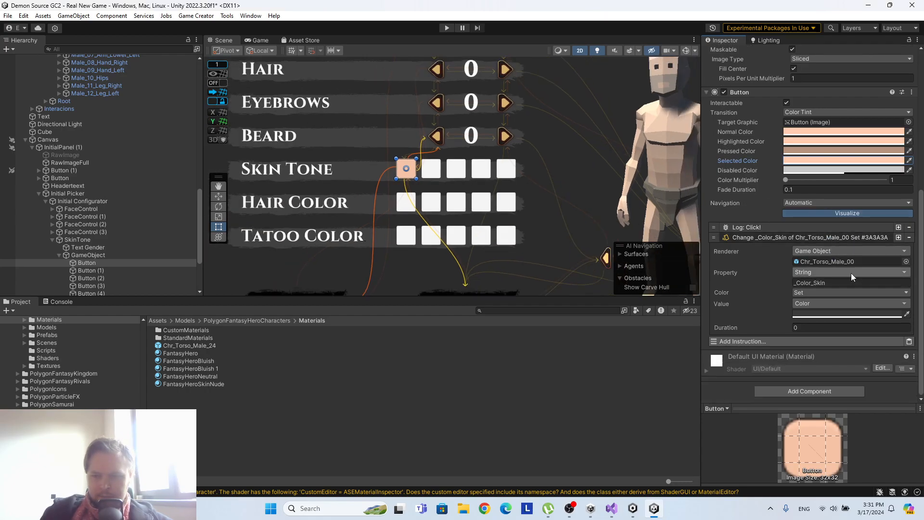
click(909, 238)
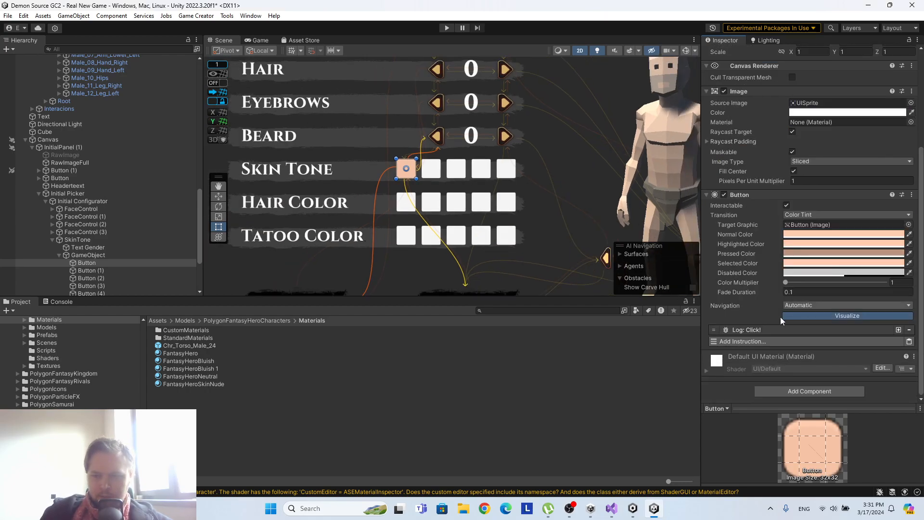
Add a Set Number instruction after the Log instruction on the first skin tone button.
click(769, 343)
text(number)
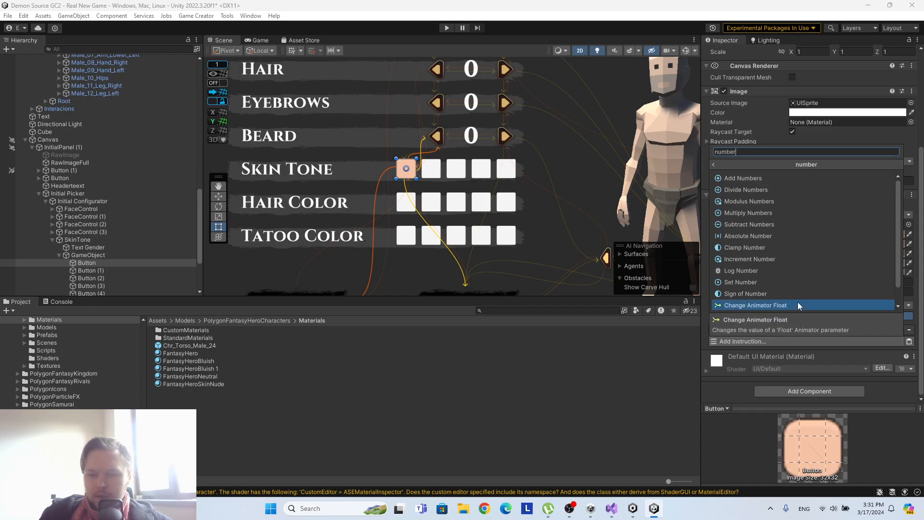
scroll(801, 238, down, 1)
click(792, 245)
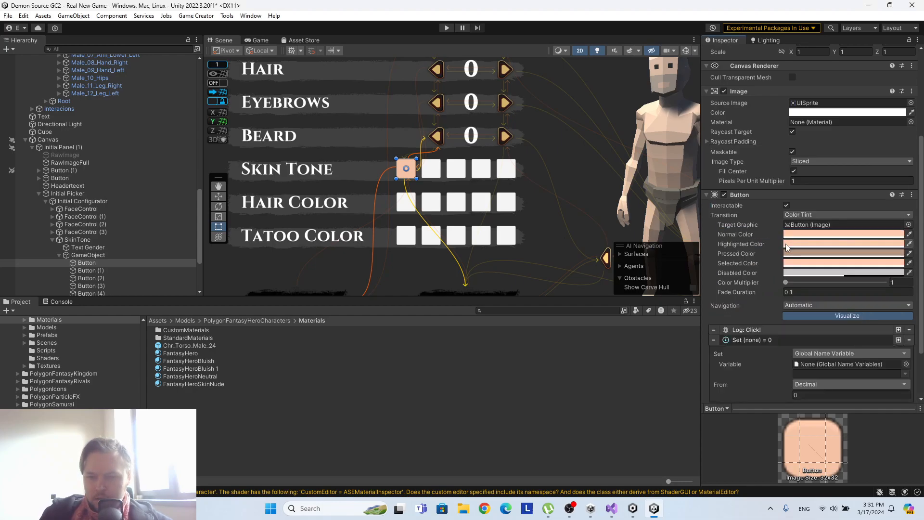
Make the Set Number instruction write an Integer value to the local name variable skincolor of ColorControl.
scroll(147, 167, up, 10)
scroll(146, 167, up, 1)
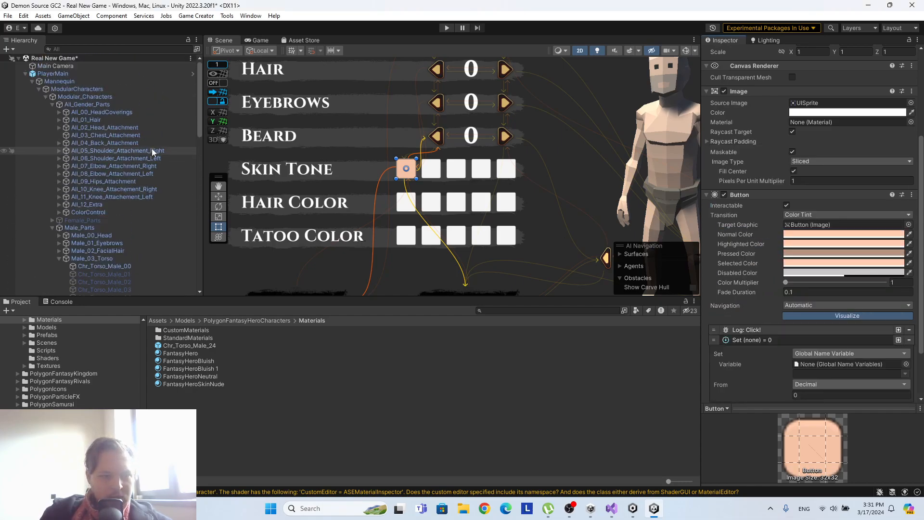
scroll(868, 240, down, 2)
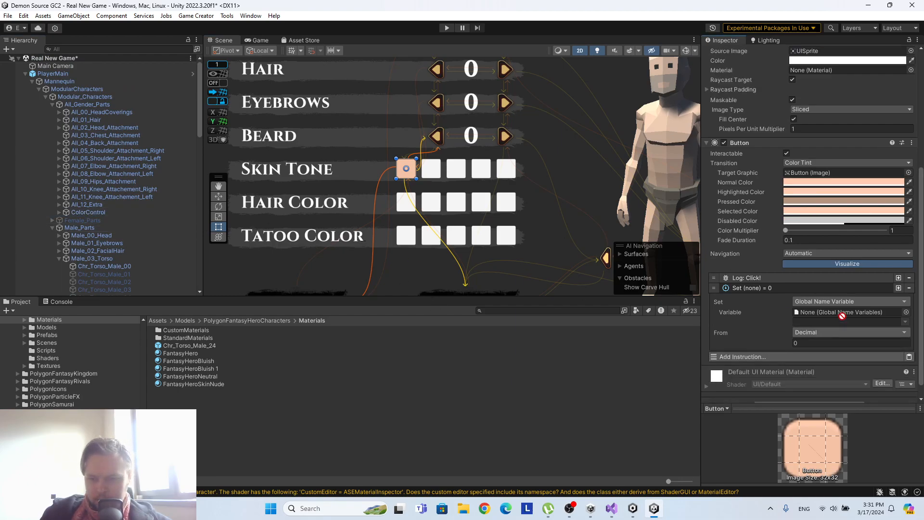
click(806, 302)
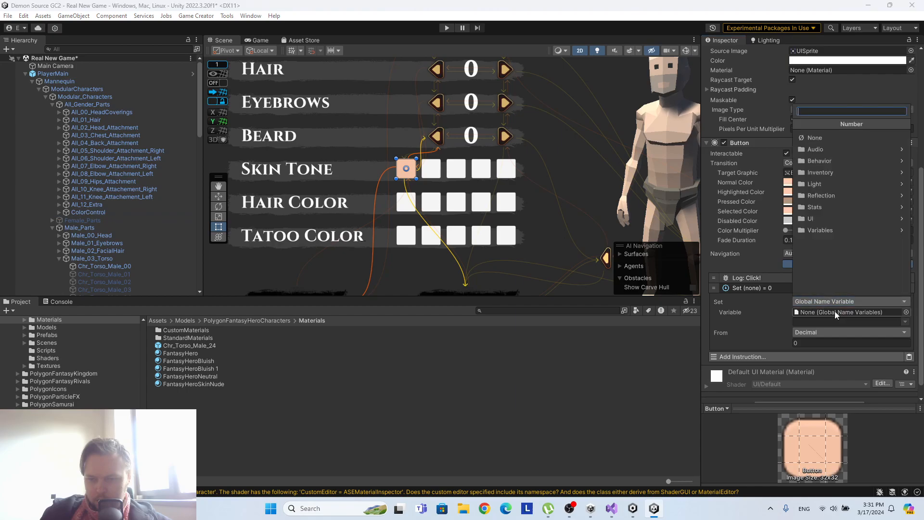
click(813, 243)
click(828, 173)
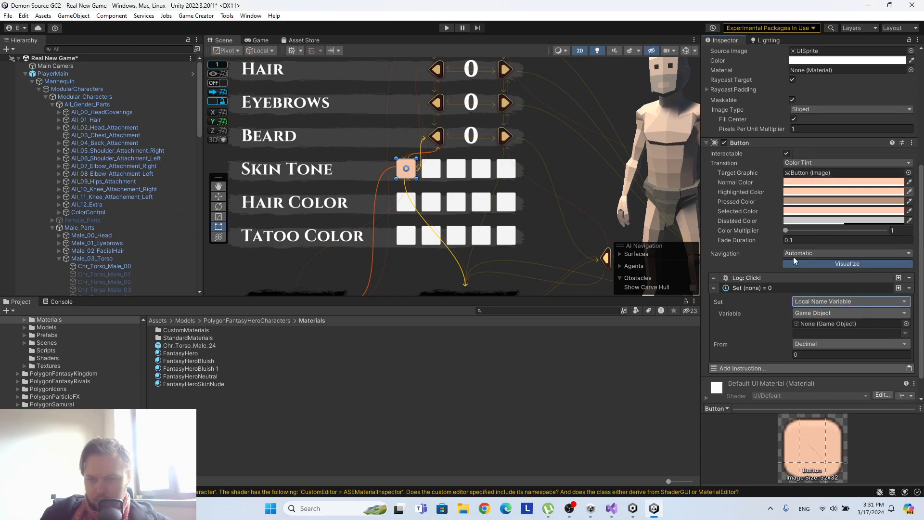
drag(102, 211, 847, 324)
click(905, 334)
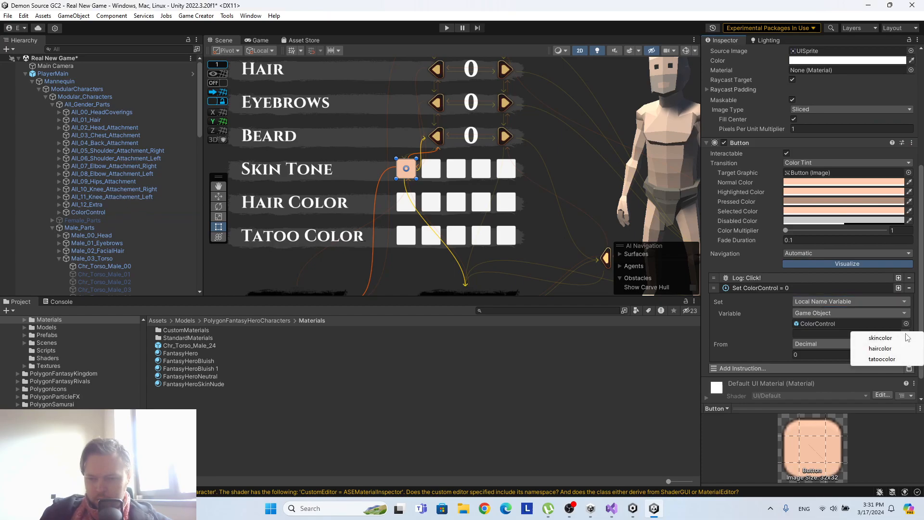
click(880, 337)
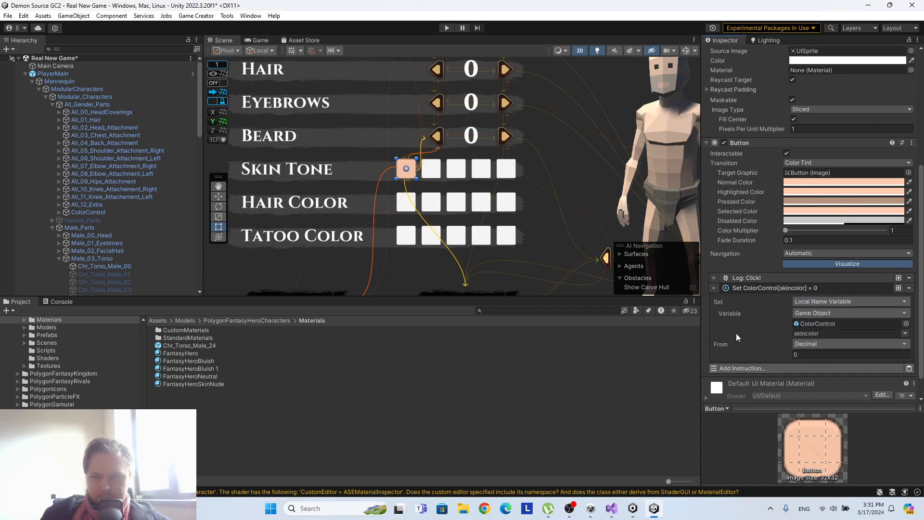
click(818, 343)
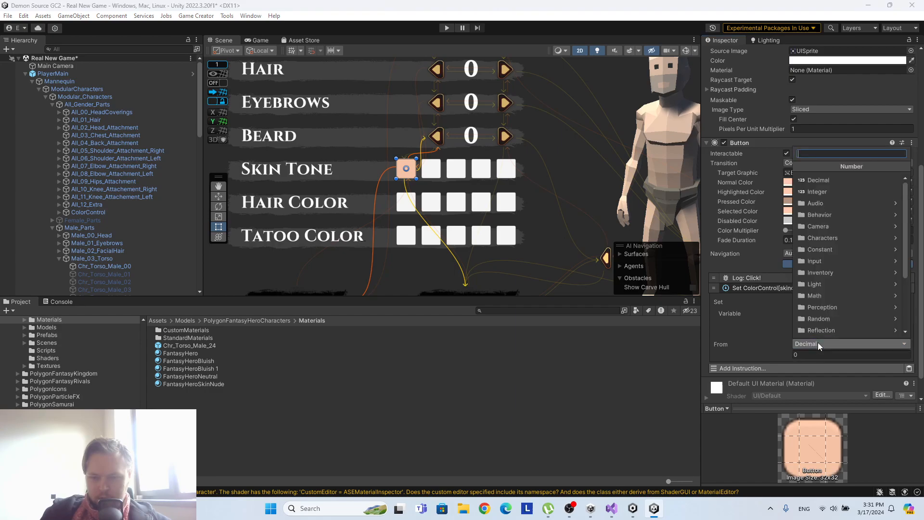
click(837, 194)
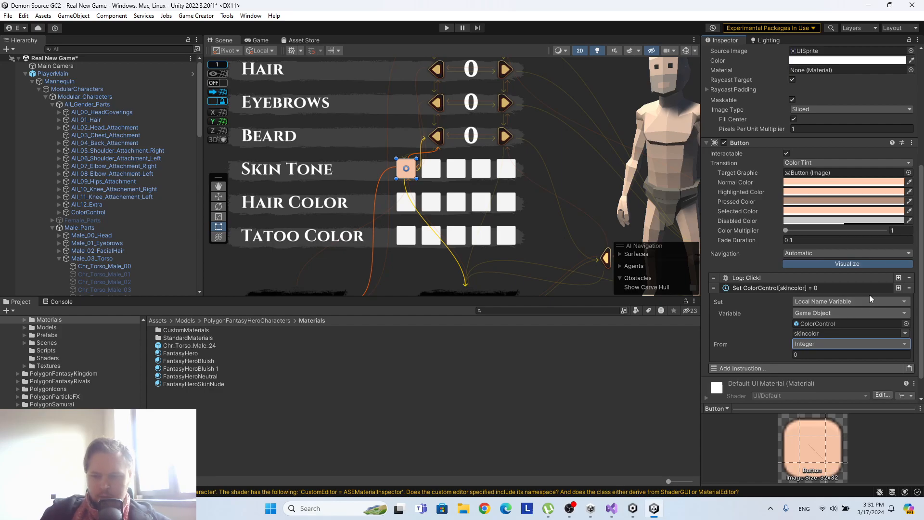
Add a Run Trigger instruction below the skincolor instruction on the first skin tone button.
click(761, 367)
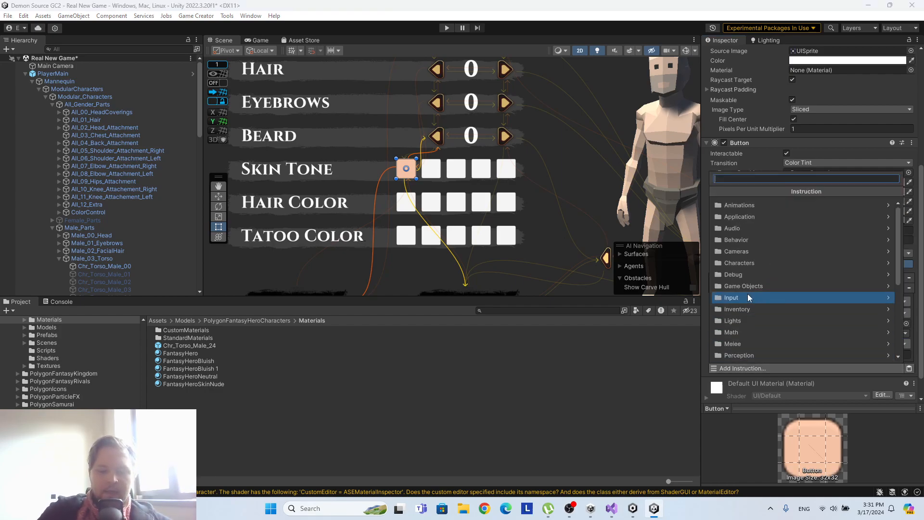
text(tri)
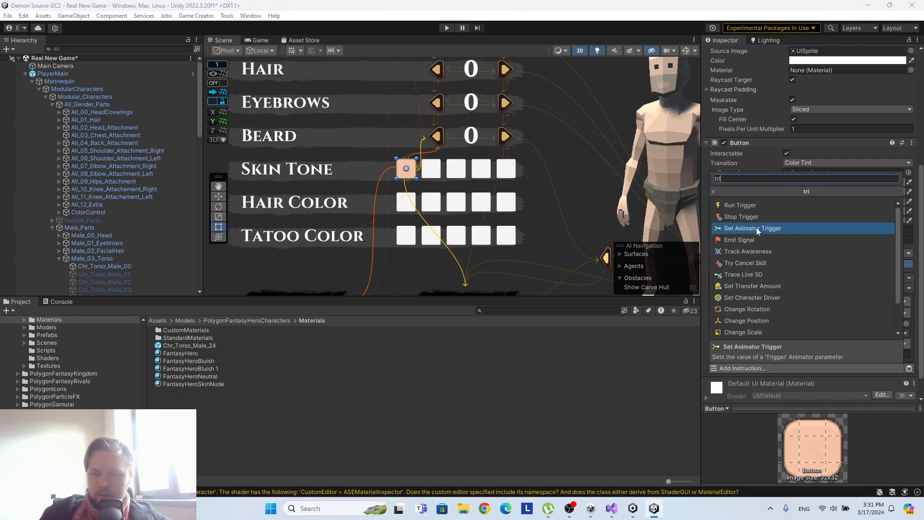
click(751, 205)
scroll(847, 266, down, 3)
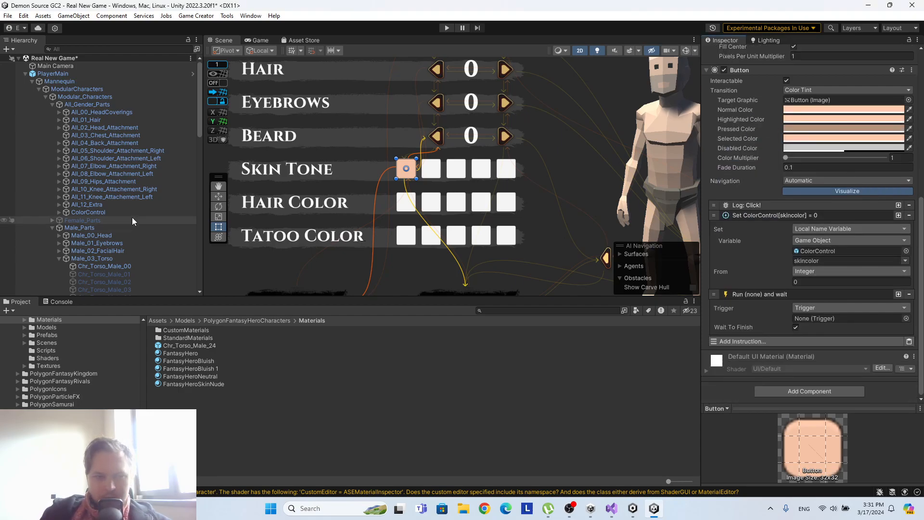
Assign ColorControl as the trigger of the first skin tone button's Run Trigger instruction and disable Wait To Finish.
drag(102, 211, 844, 319)
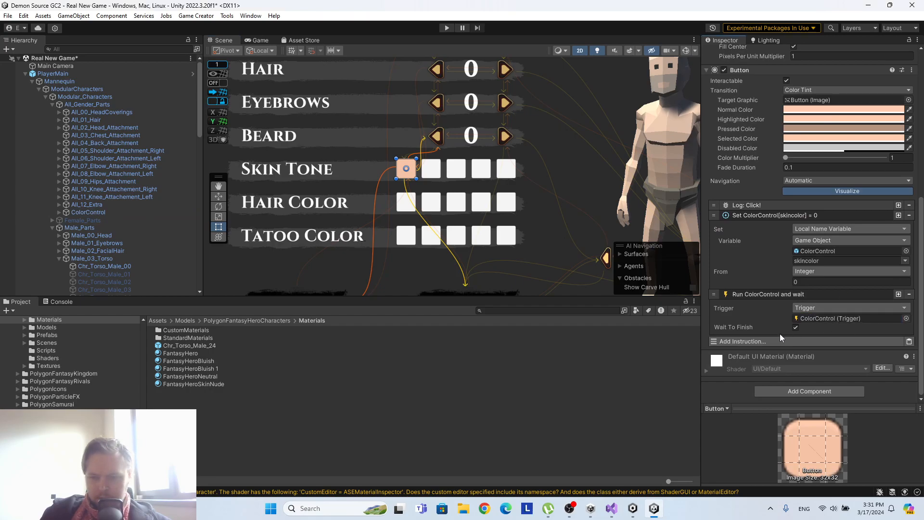
click(795, 327)
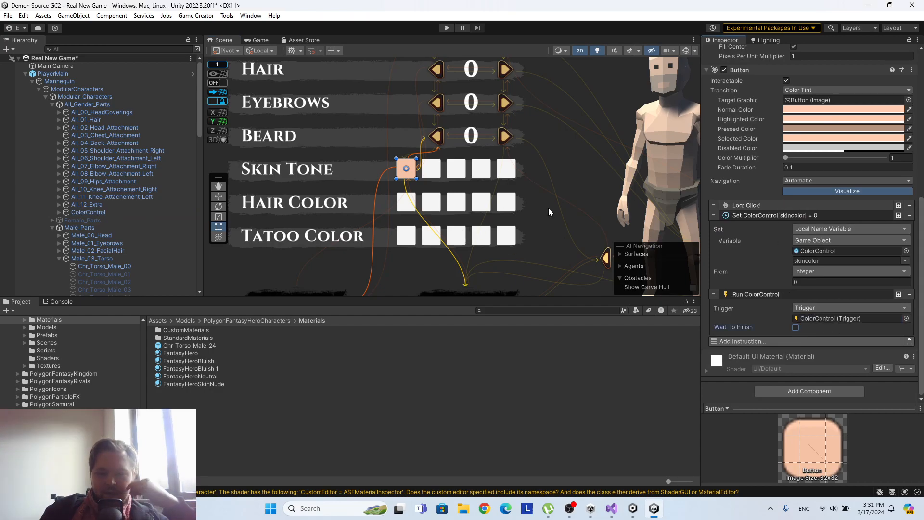
Try the yellowish tone FFE8AE as Color_Skin of the FantasyHeroSkinNude material, and undo the colour changes.
middle_drag(629, 154, 483, 156)
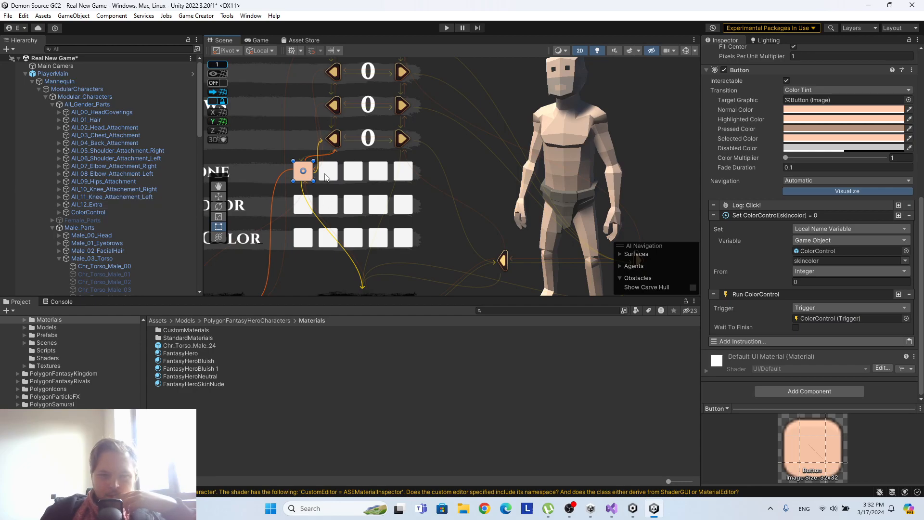
scroll(93, 215, down, 7)
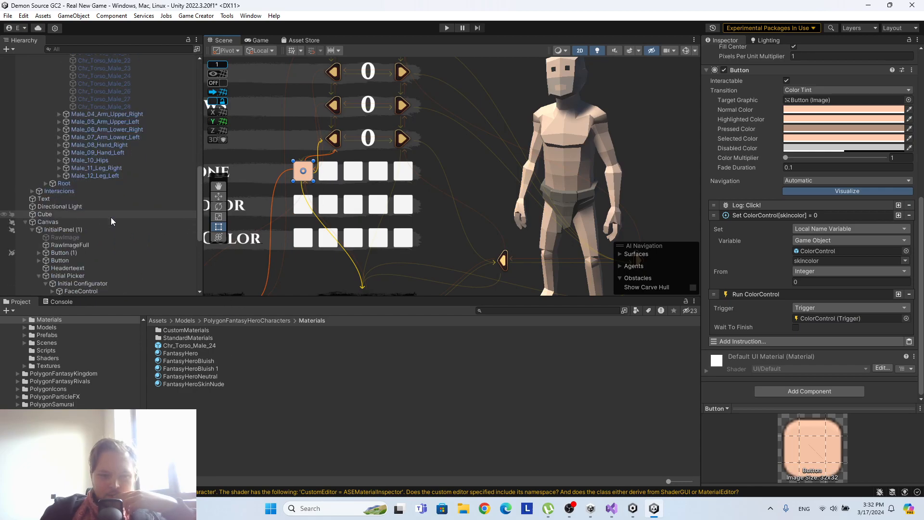
click(217, 383)
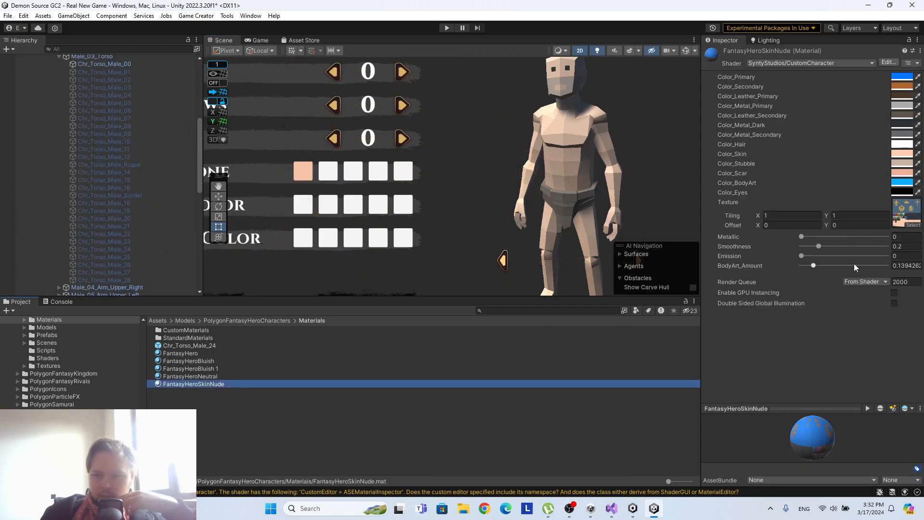
click(903, 154)
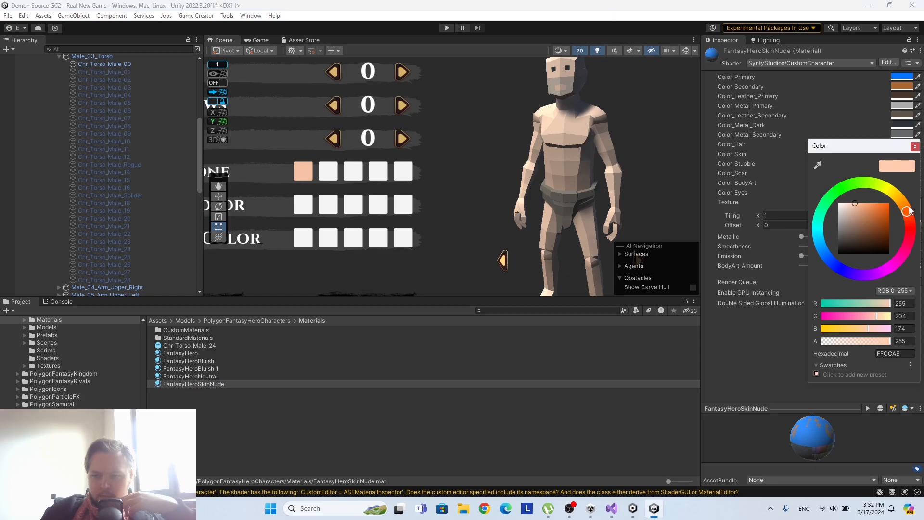
drag(908, 215, 775, 228)
drag(789, 163, 917, 175)
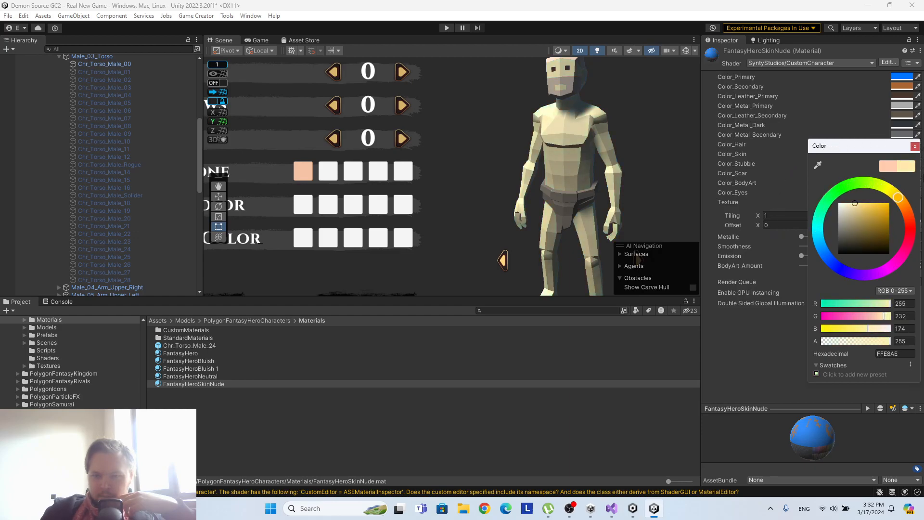
click(915, 146)
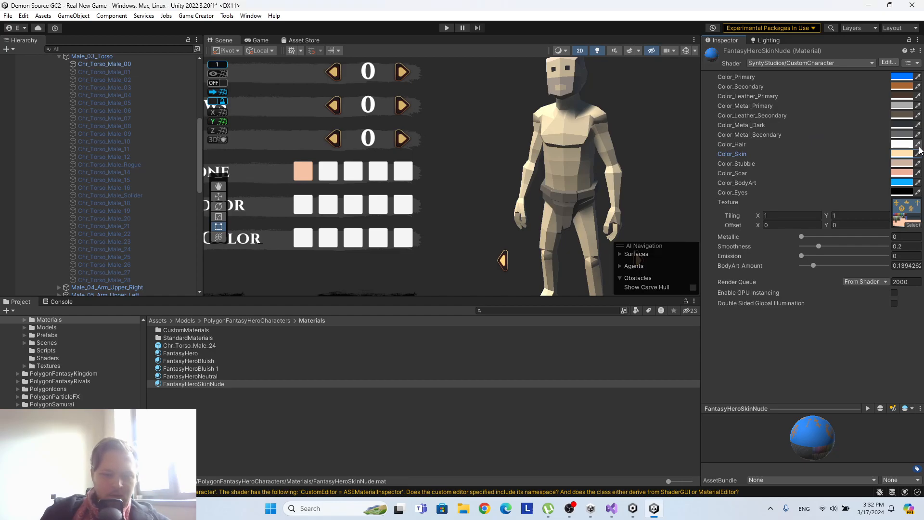
click(917, 154)
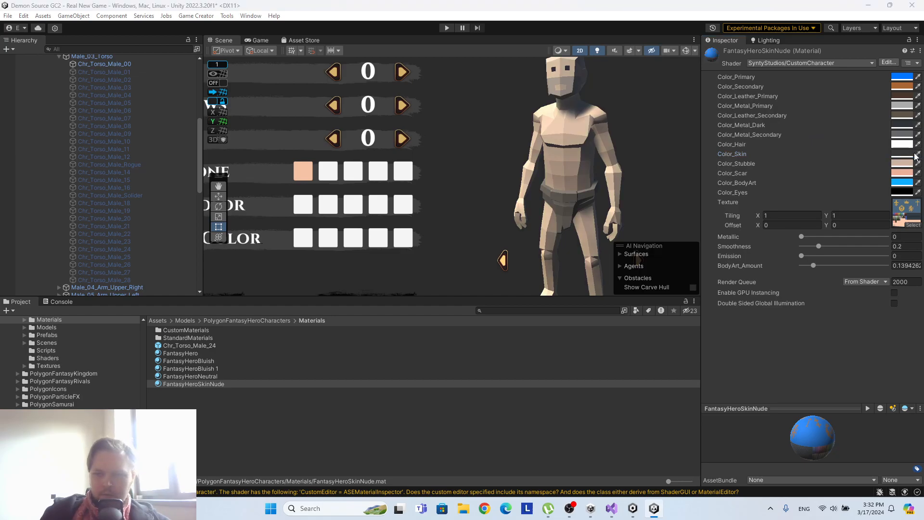
click(777, 164)
key(ctrl+z)
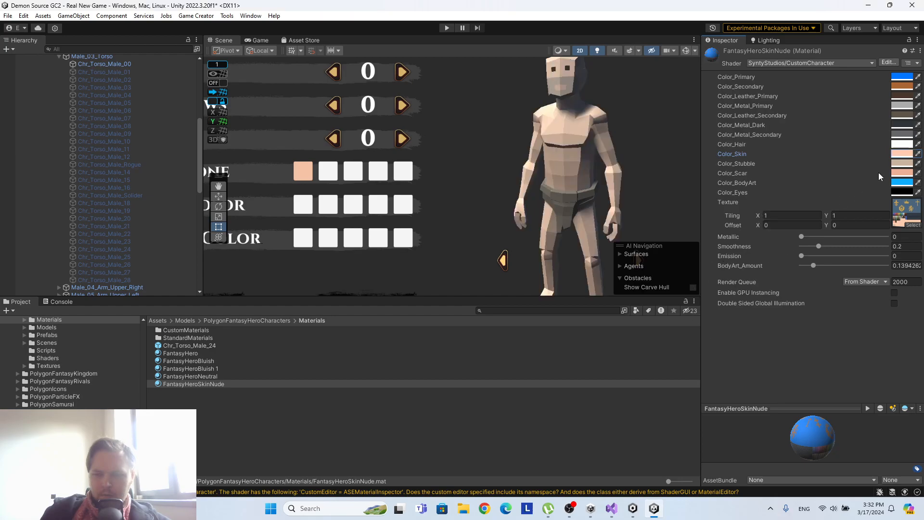
Try the slightly darker tone FFBF99 as the material's Color_Skin, and restore it to FFCCAE.
click(901, 160)
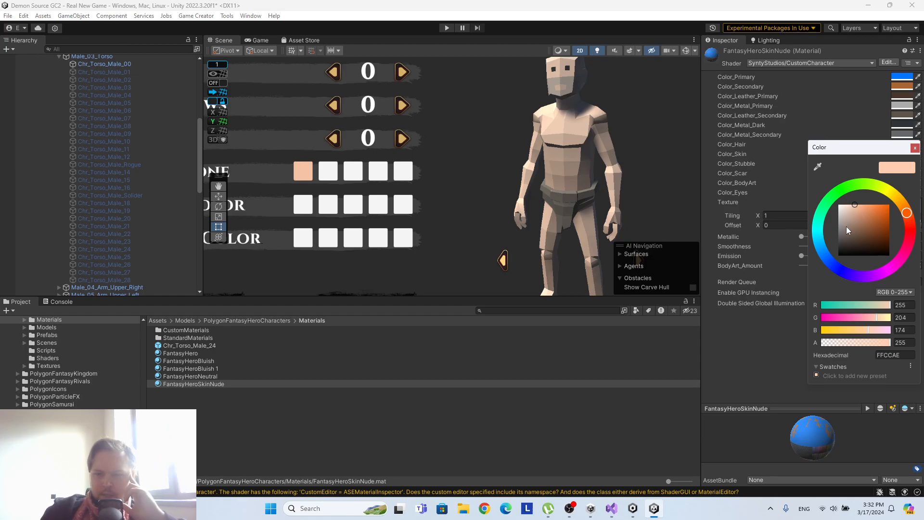
mouse_move(853, 212)
mouse_down()
mouse_move(855, 203)
mouse_move(898, 197)
mouse_move(909, 257)
mouse_move(912, 241)
mouse_move(823, 235)
mouse_move(809, 177)
mouse_move(858, 198)
mouse_move(872, 194)
mouse_move(864, 224)
mouse_move(859, 193)
mouse_move(843, 194)
mouse_move(859, 189)
mouse_up()
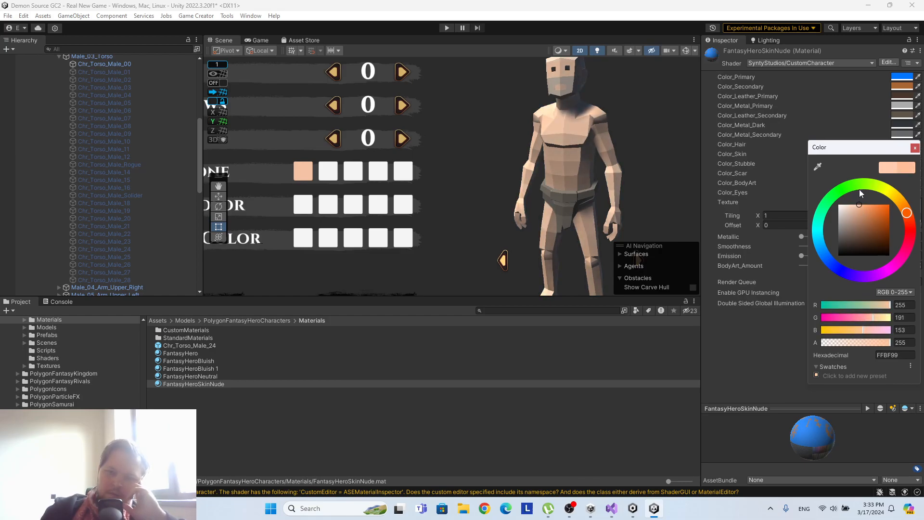
click(908, 355)
text(FFCCAE)
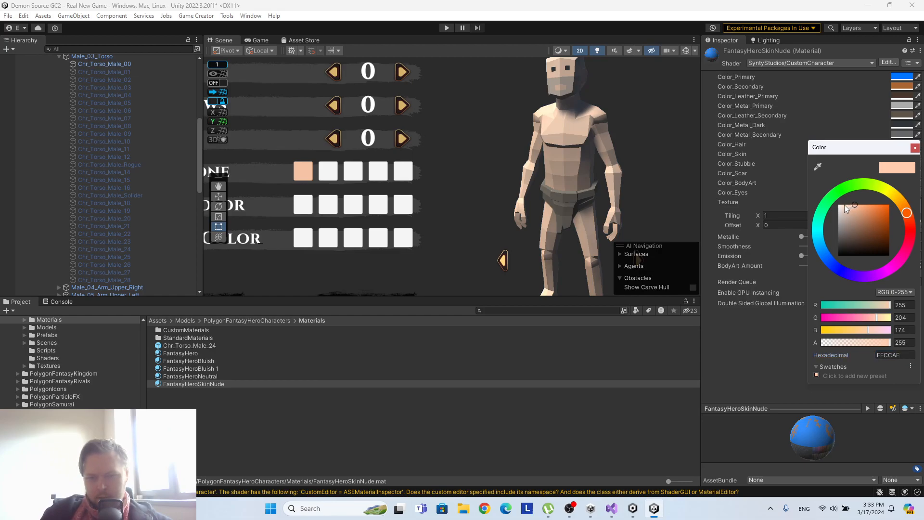
Set Color_Skin of the FantasyHeroSkinNude material to the orange tone FF985B and copy its hexadecimal value.
drag(850, 207, 868, 196)
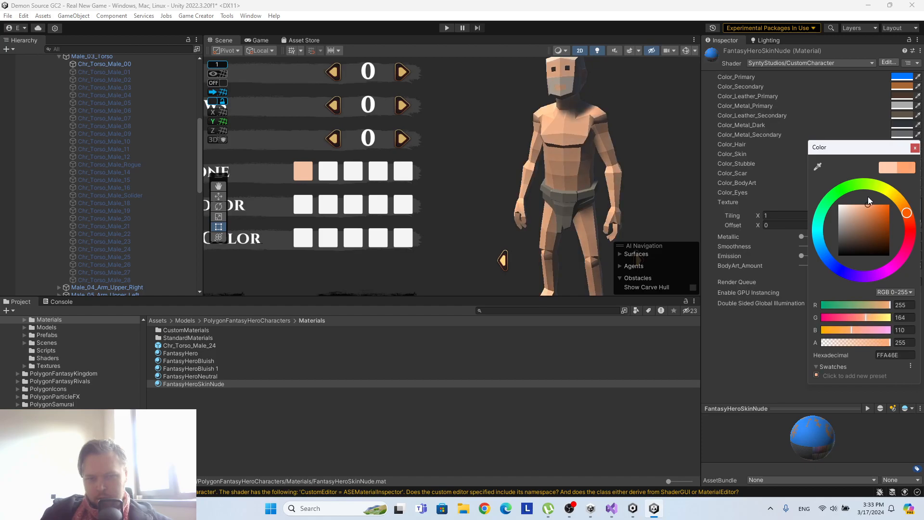
mouse_move(868, 196)
mouse_down()
mouse_move(857, 197)
mouse_move(871, 195)
mouse_up()
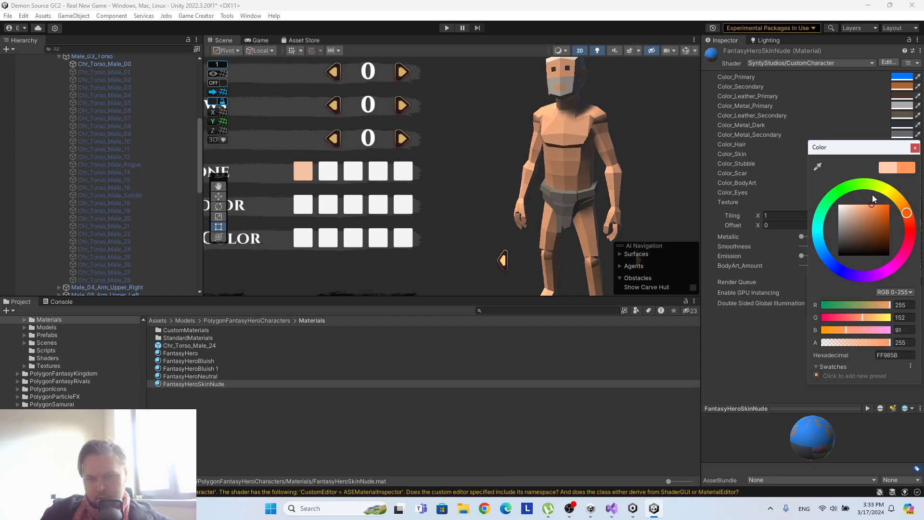
click(901, 356)
key(ctrl+c)
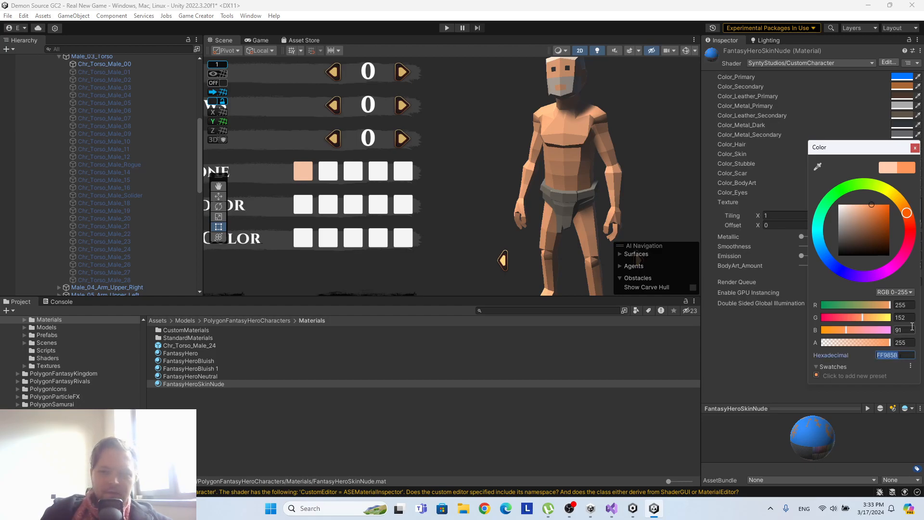
click(915, 149)
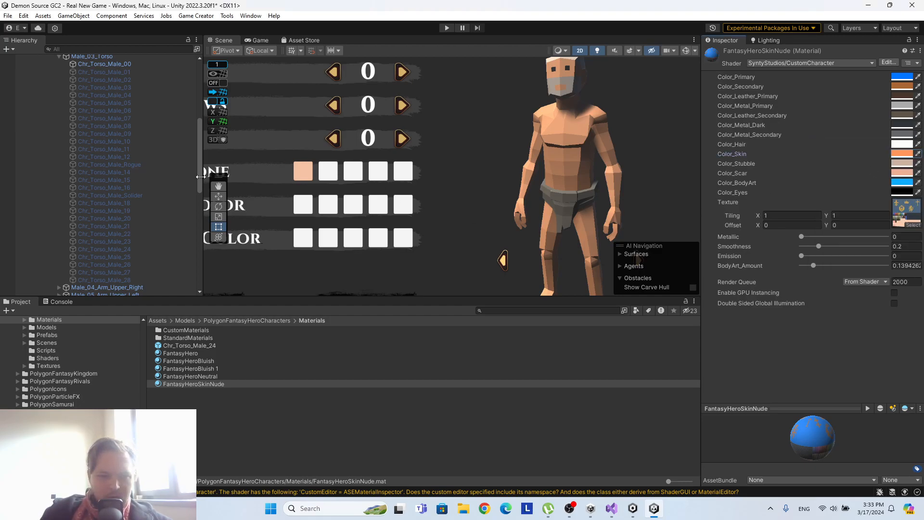
Remove the six broken script components from Button (1) under SkinTone.
scroll(186, 230, down, 10)
scroll(185, 226, down, 5)
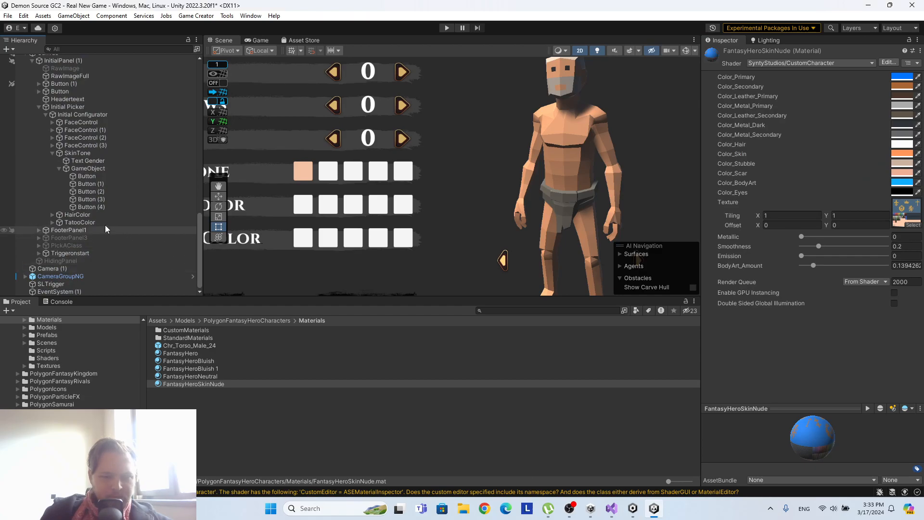
click(108, 184)
scroll(812, 226, down, 3)
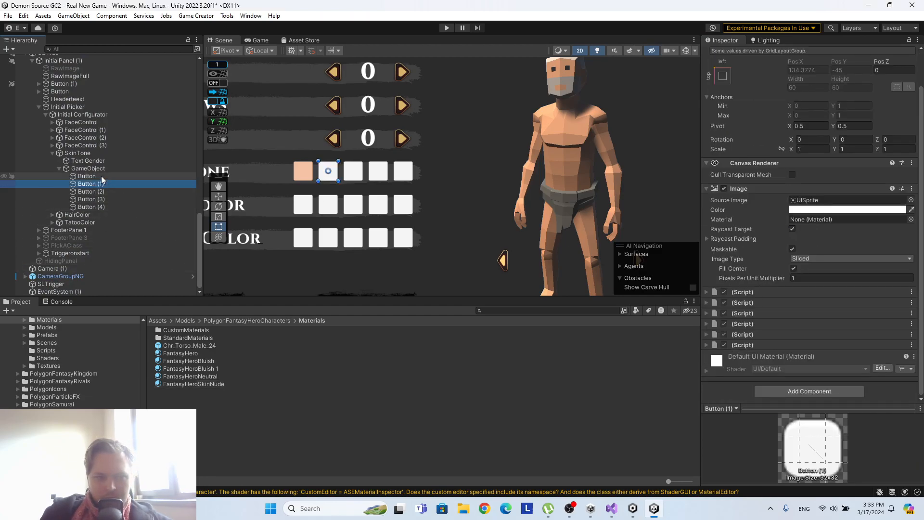
click(911, 292)
click(827, 316)
right_click(786, 304)
click(792, 323)
right_click(792, 320)
click(792, 333)
right_click(792, 333)
click(792, 344)
right_click(791, 334)
click(803, 344)
right_click(792, 330)
click(799, 339)
Add the Button component that supports instructions to Button (1) under SkinTone.
click(824, 365)
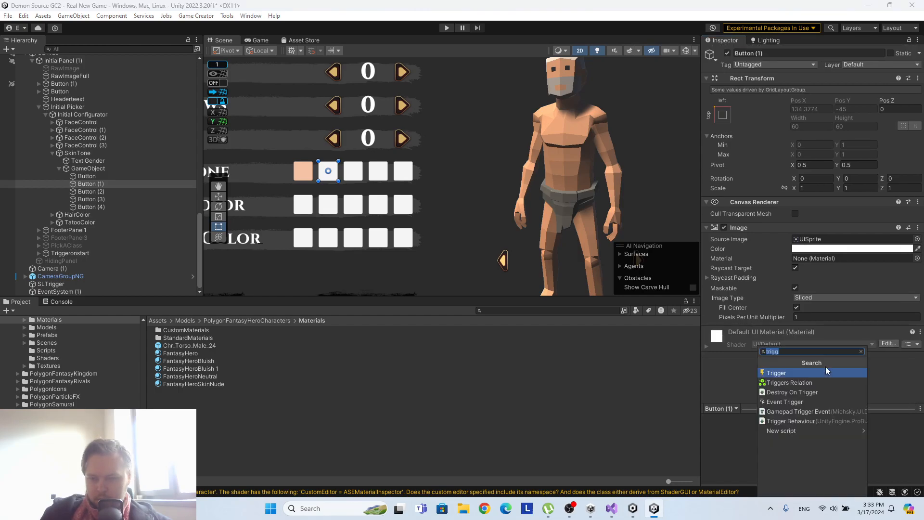
text(butt)
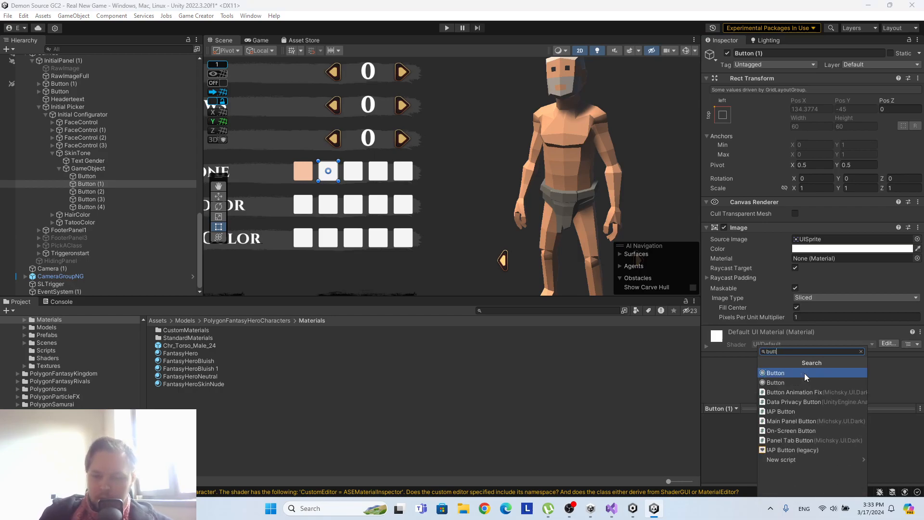
click(804, 373)
Set the Normal Color of the second skin tone button to the copied hexadecimal value FF985B.
scroll(827, 346, down, 3)
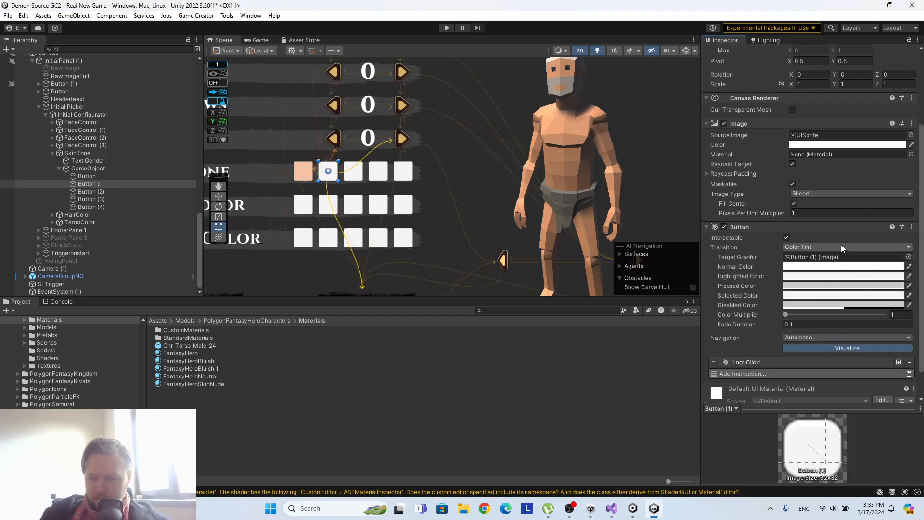
click(854, 266)
double_click(903, 462)
key(ctrl+v)
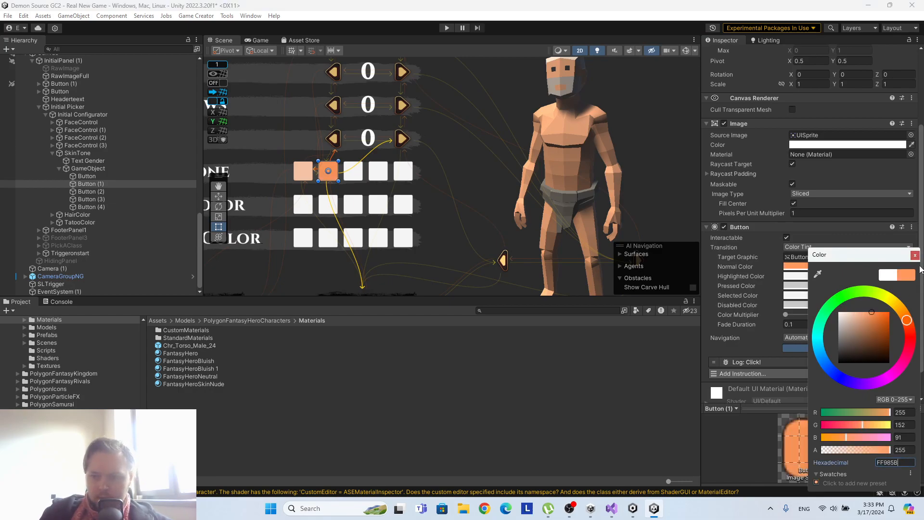
click(915, 255)
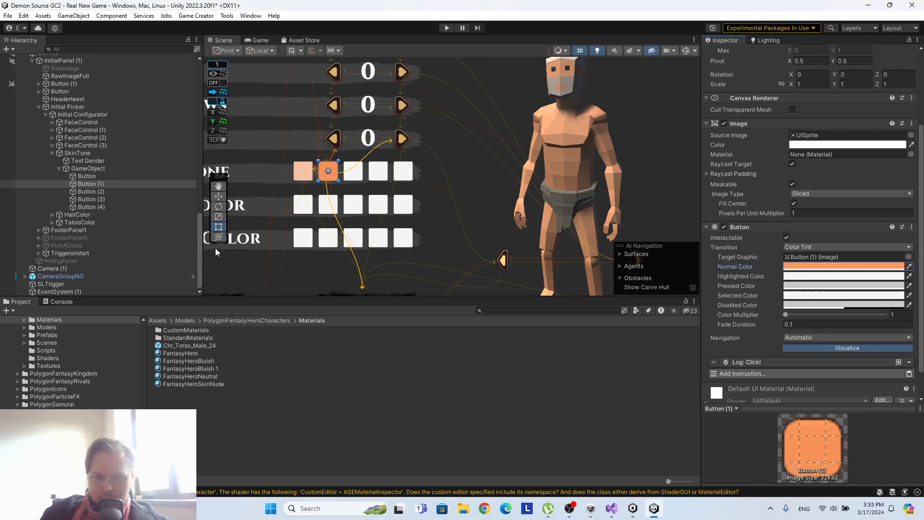
Remove the first broken script component from Button (2) under SkinTone.
click(86, 192)
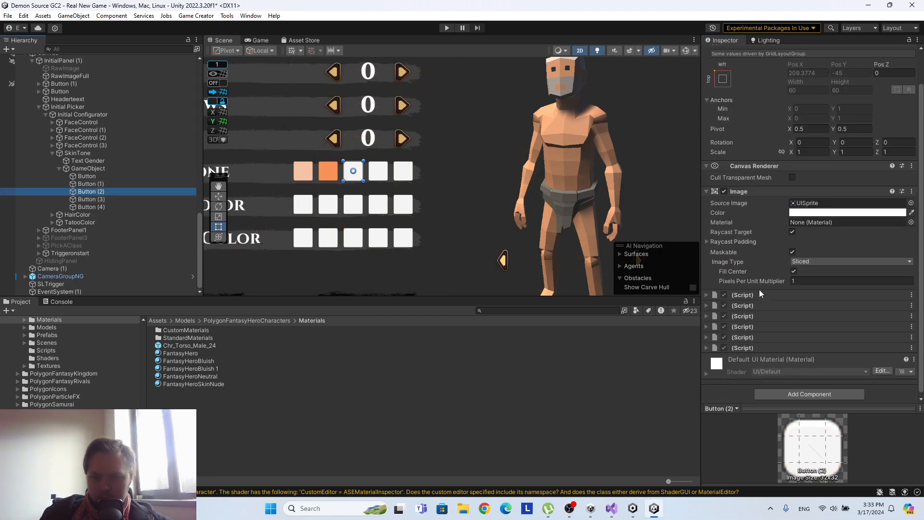
right_click(760, 293)
click(779, 312)
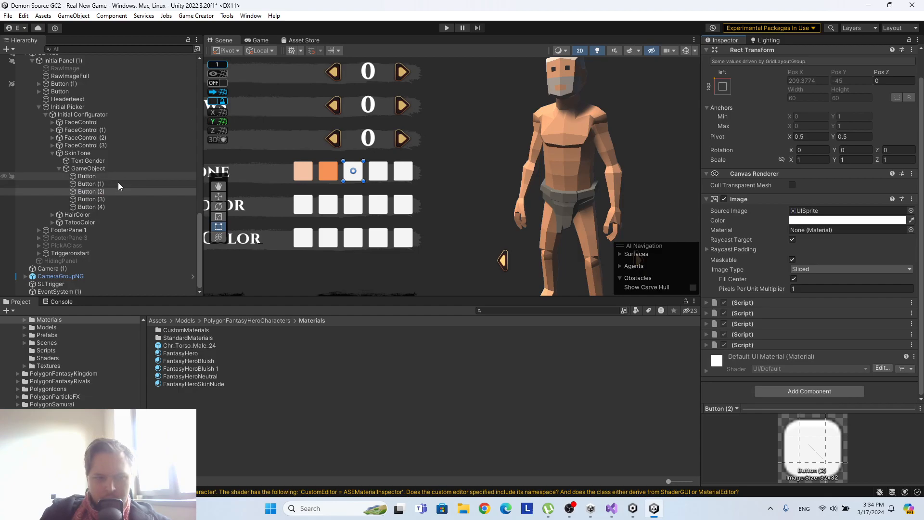
Copy the skincolor Set Number instruction from the first skin tone button and paste it into Button (1).
click(106, 184)
scroll(749, 239, down, 4)
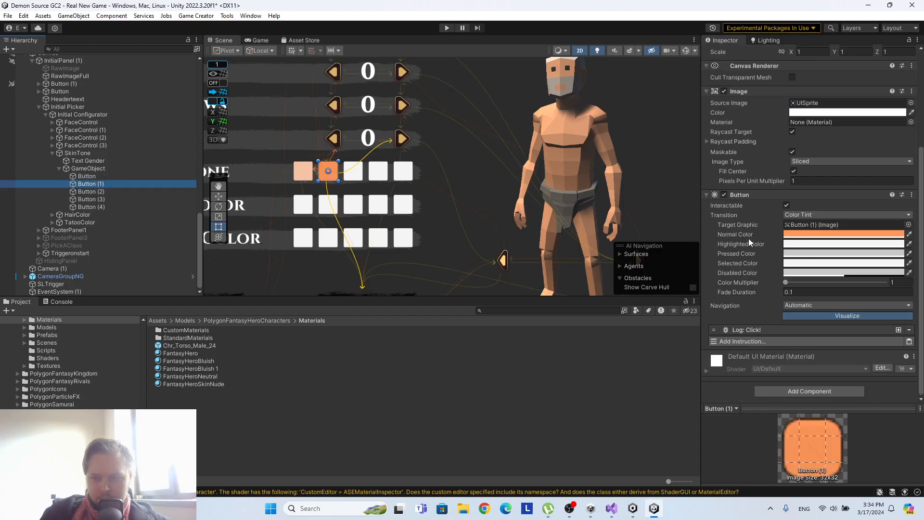
click(92, 177)
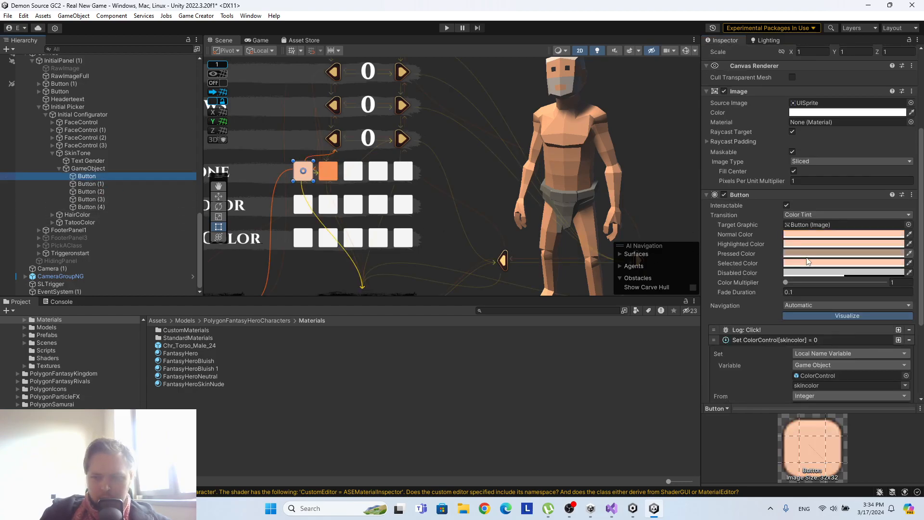
scroll(806, 257, down, 5)
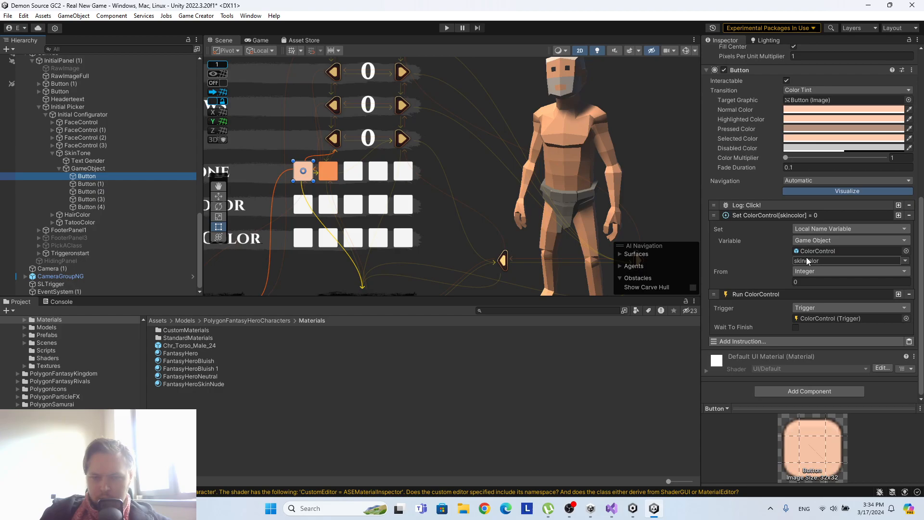
right_click(775, 214)
click(799, 220)
click(87, 184)
scroll(852, 346, up, 2)
click(909, 341)
Copy the Run ColorControl instruction from the first skin tone button and paste it into Button (1).
scroll(596, 285, down, 1)
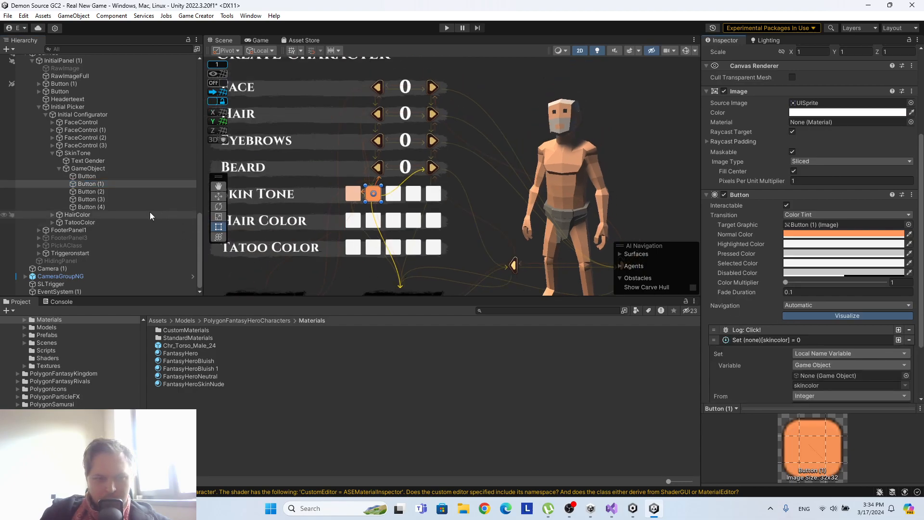
click(86, 176)
scroll(753, 297, down, 3)
right_click(753, 297)
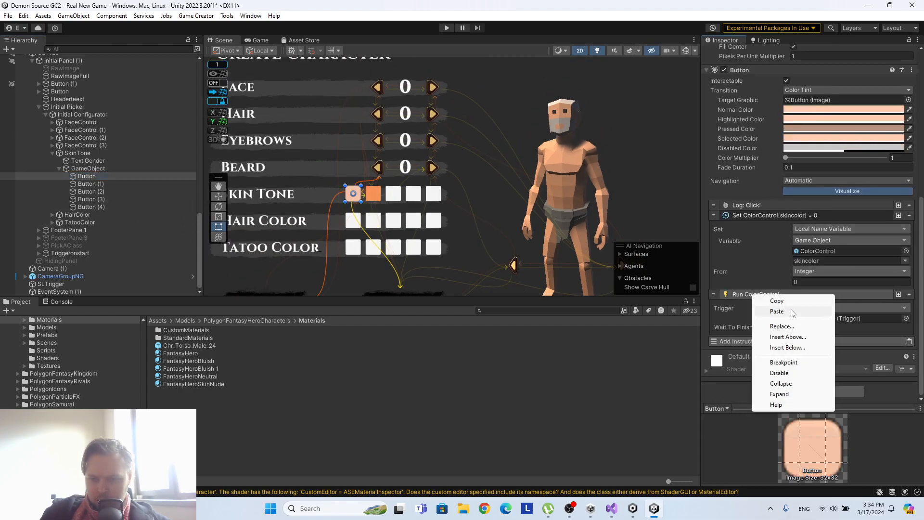
click(772, 302)
click(123, 184)
click(909, 343)
Delete the unconfigured skin tone buttons Button (2) through Button (4).
click(91, 193)
shift+click(97, 207)
right_click(97, 207)
click(109, 178)
Duplicate the configured Button (1) three times to fill the Skin Tone row, and reselect the original.
click(107, 207)
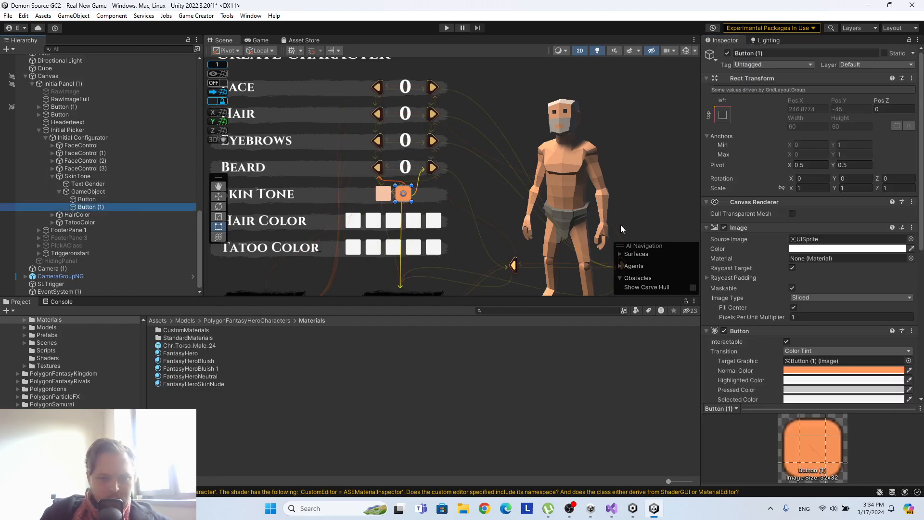
scroll(874, 250, down, 5)
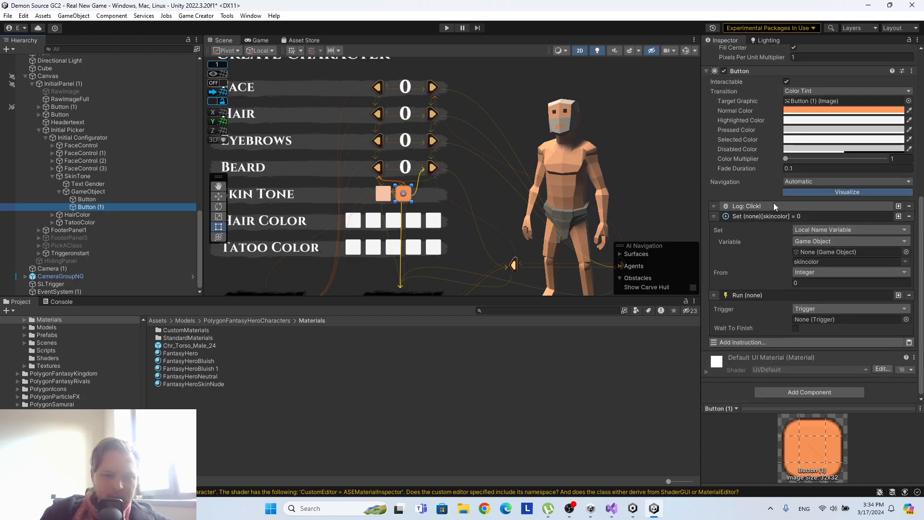
key(ctrl+d)
key(ctrl+d)
key(ctrl+d)
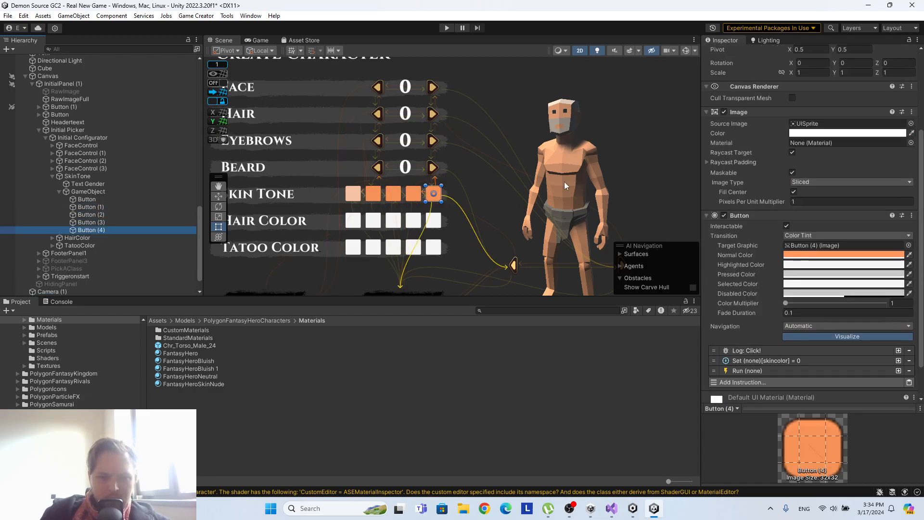
click(96, 206)
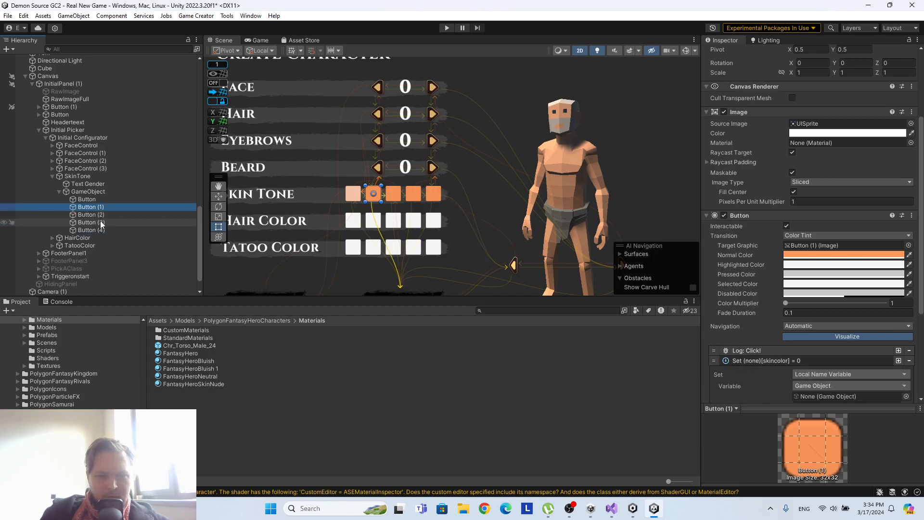
Set the FantasyHeroSkinNude material's Color_Skin to brown 6F2900 and copy its hexadecimal code.
click(102, 221)
click(101, 216)
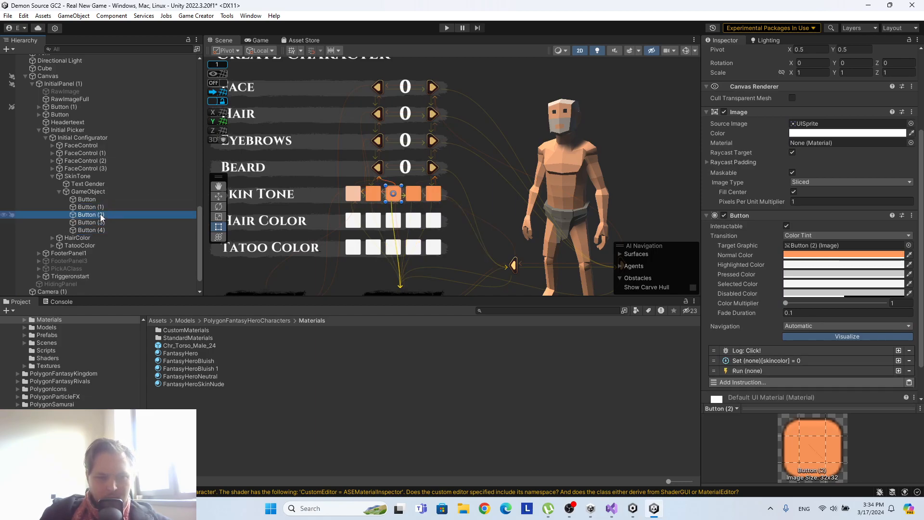
click(216, 383)
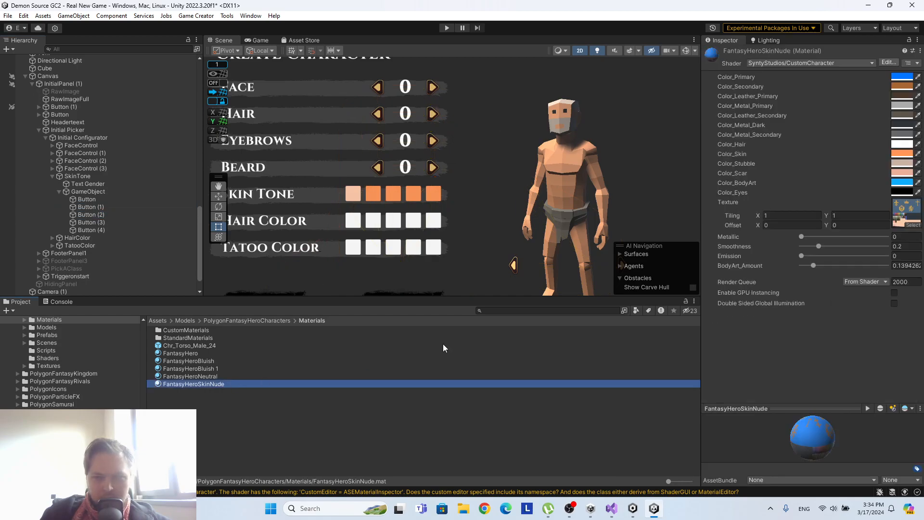
click(902, 154)
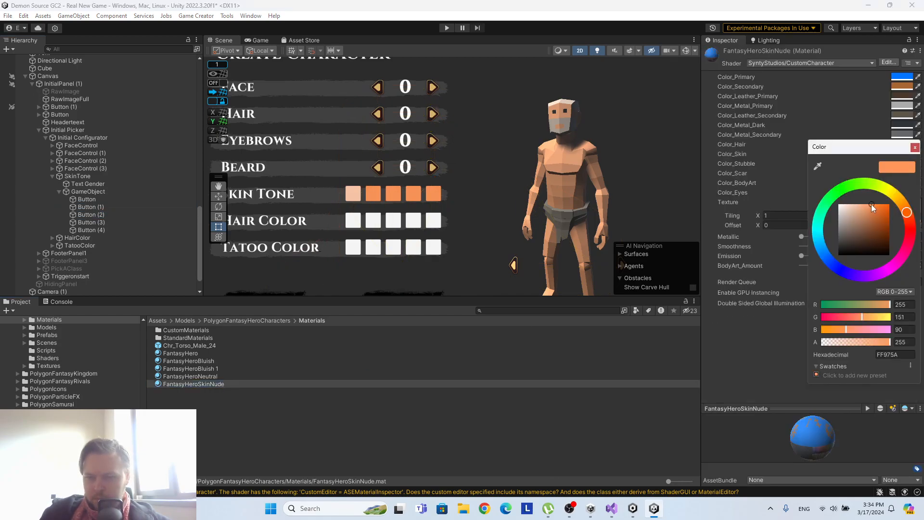
mouse_move(871, 204)
mouse_down()
mouse_move(856, 202)
mouse_move(866, 240)
mouse_move(894, 223)
mouse_move(900, 233)
mouse_up()
click(909, 356)
key(ctrl+c)
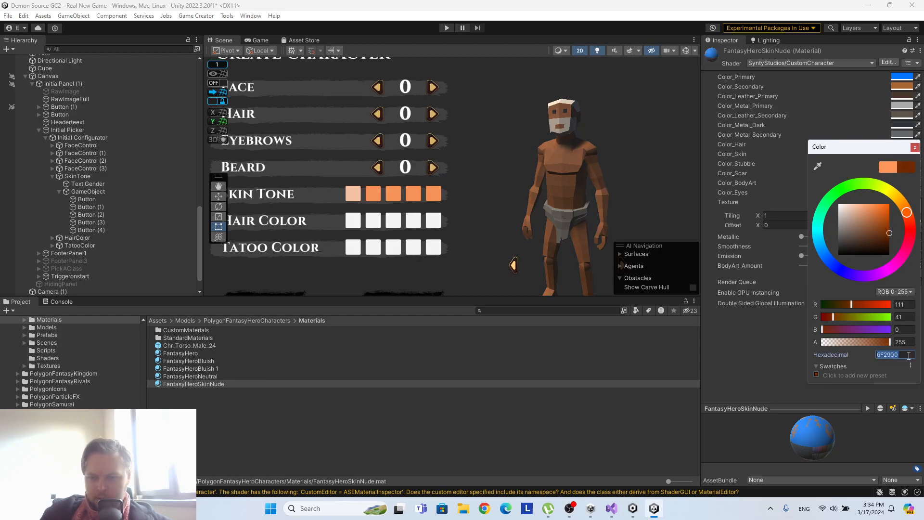
click(915, 147)
Paste 6F2900 as the Normal Color of skin tone Button (2).
click(126, 215)
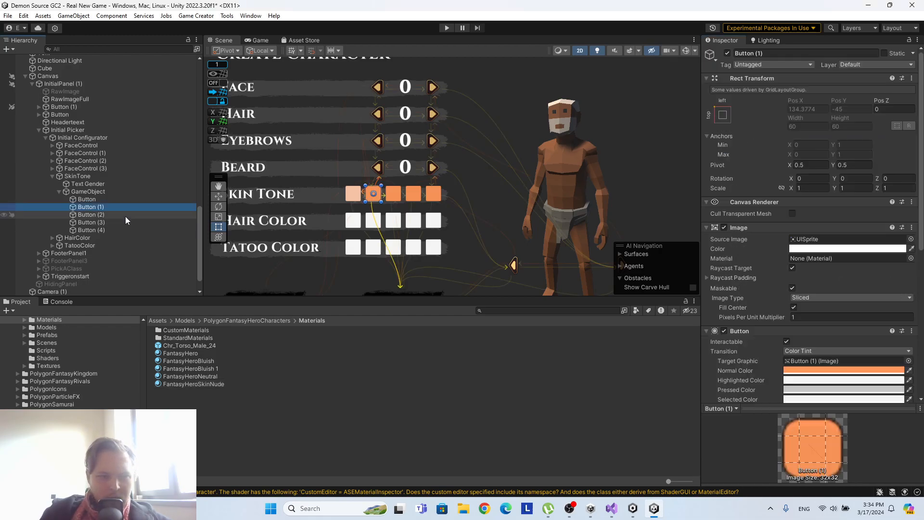
click(841, 370)
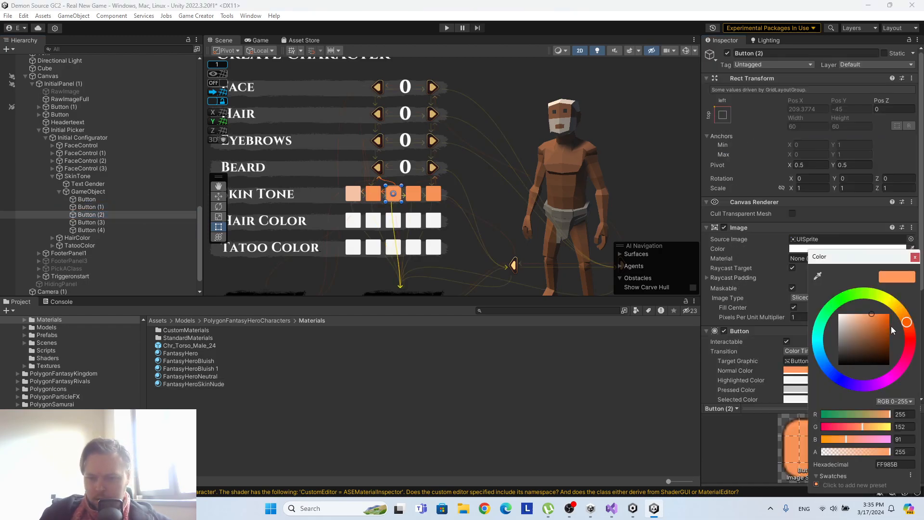
key(ctrl+v)
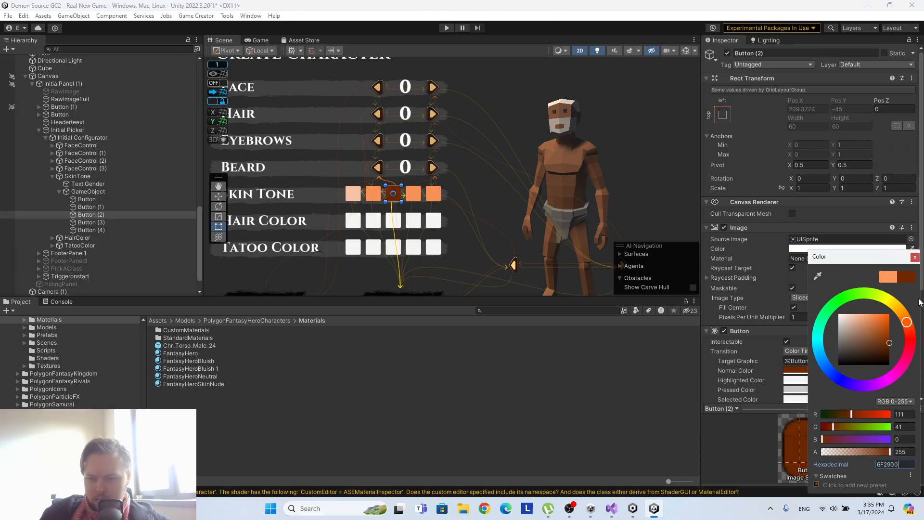
click(916, 257)
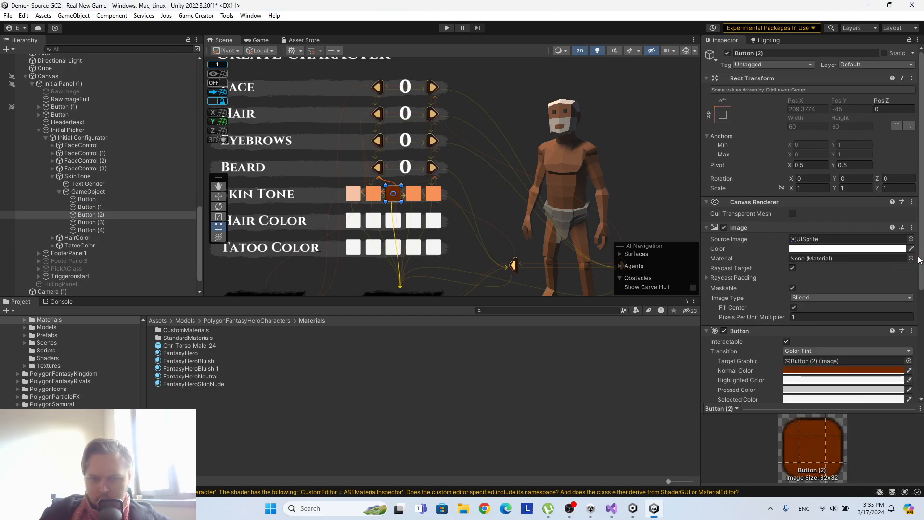
click(108, 220)
click(855, 370)
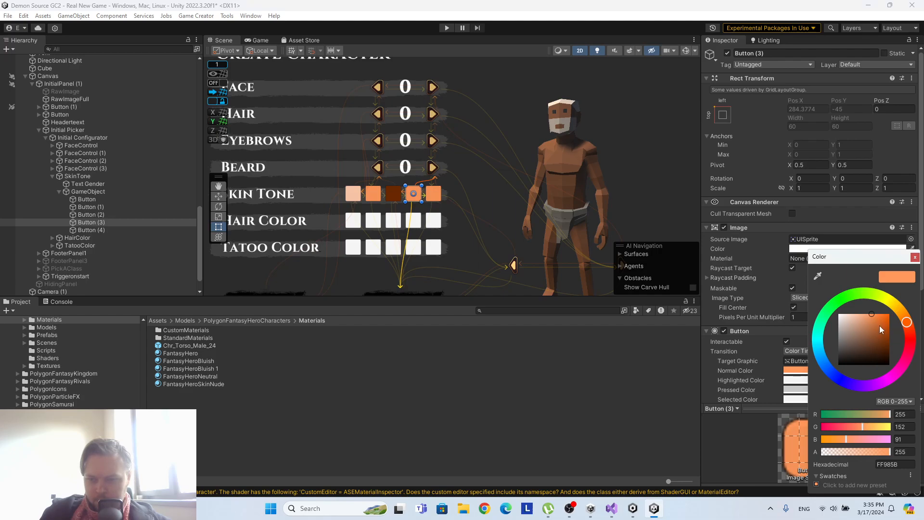
mouse_move(873, 315)
mouse_down()
mouse_move(898, 337)
mouse_move(876, 320)
mouse_up()
click(915, 257)
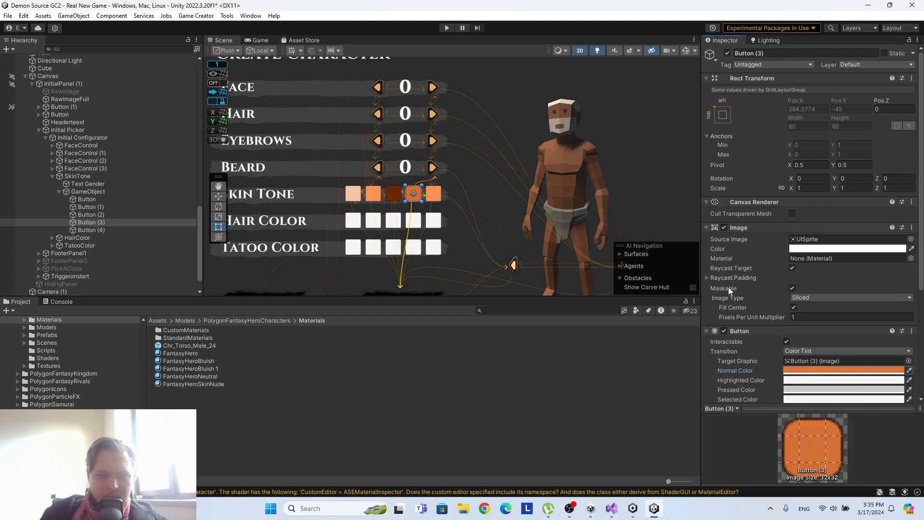
Darken the FantasyHeroSkinNude material's Color_Skin to 250E00 and copy its hexadecimal code.
click(221, 384)
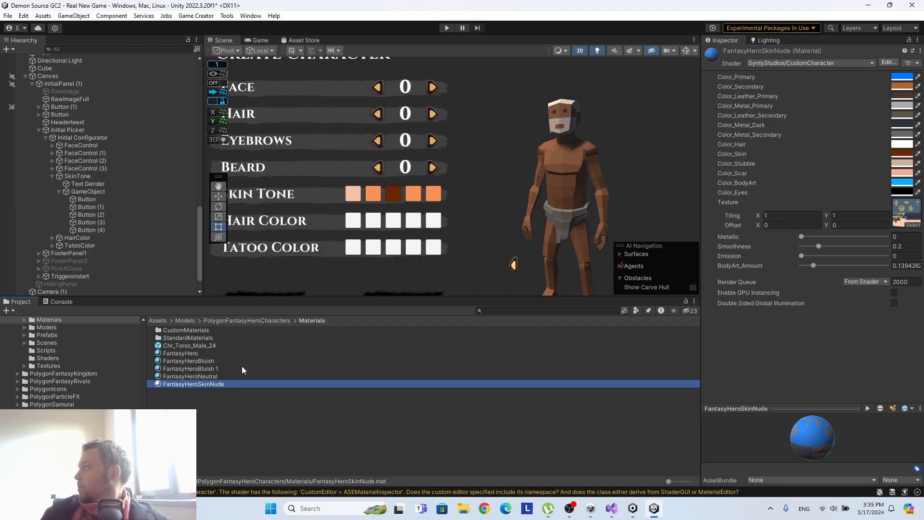
click(906, 154)
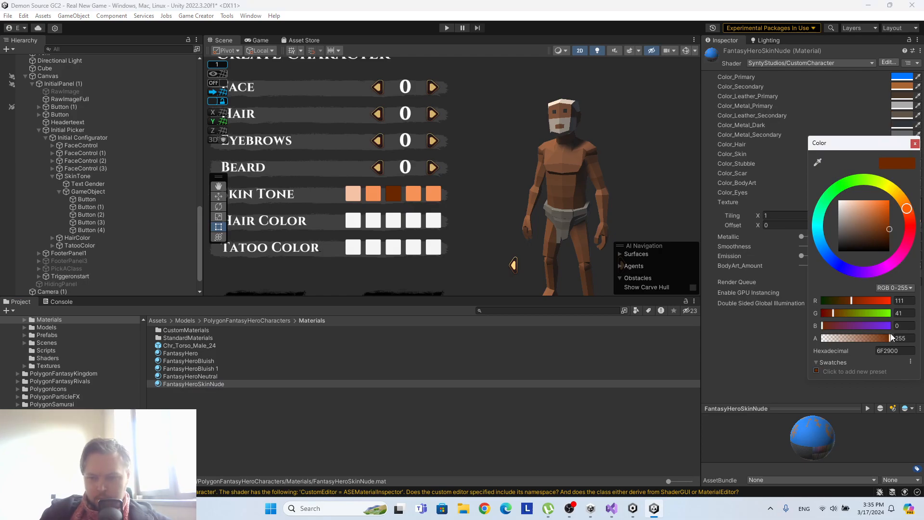
click(878, 233)
mouse_move(890, 231)
mouse_down()
mouse_move(900, 247)
mouse_move(858, 239)
mouse_move(920, 246)
mouse_up()
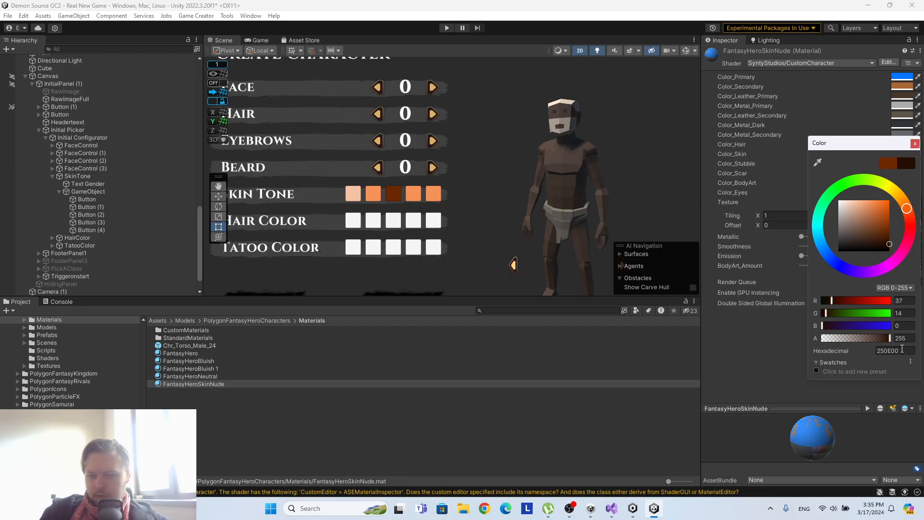
drag(906, 352, 873, 352)
key(ctrl+c)
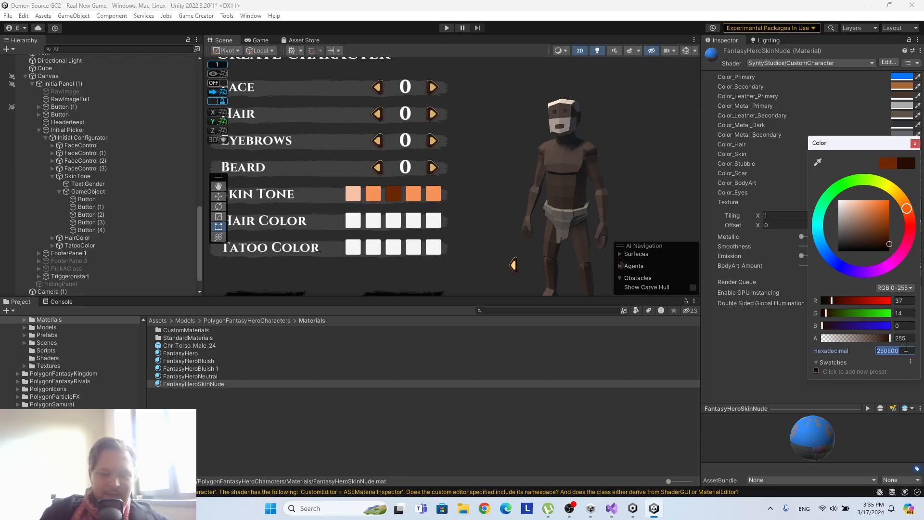
click(915, 143)
Paste 250E00 as the Normal Color of skin tone Button (3).
click(96, 222)
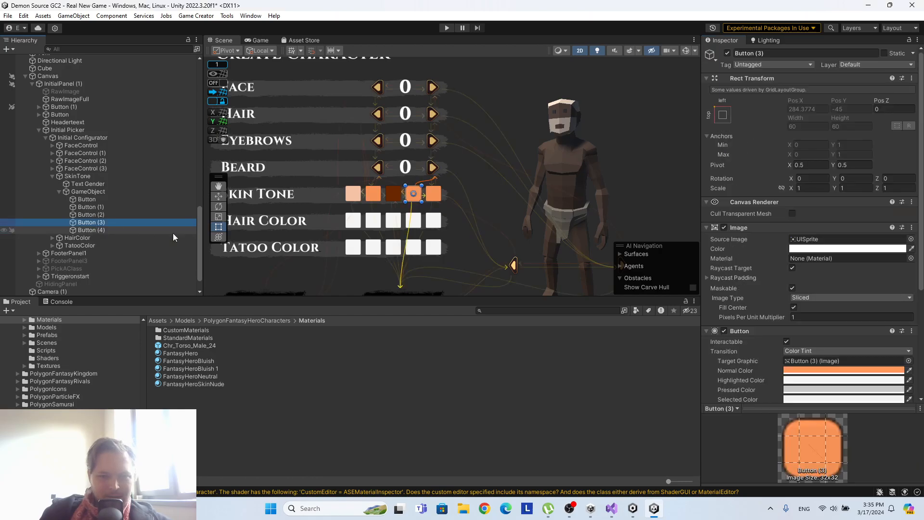
click(834, 370)
key(ctrl+v)
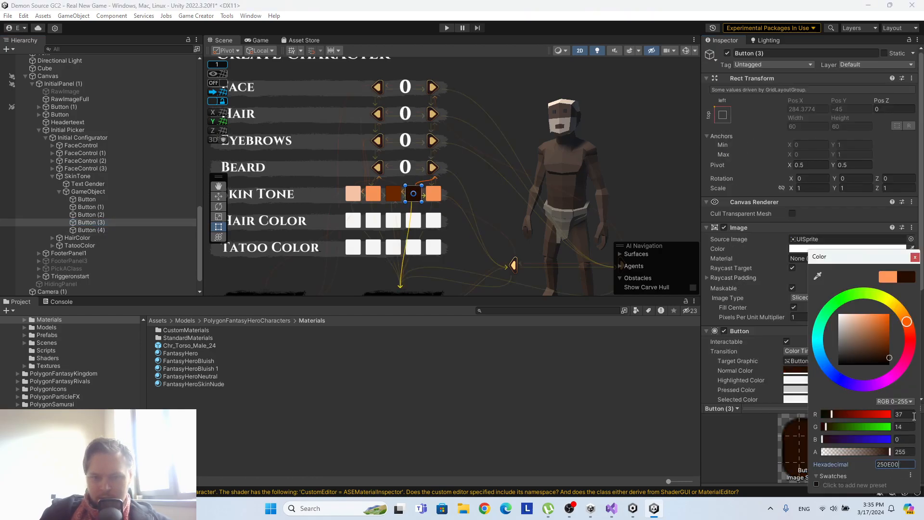
click(916, 258)
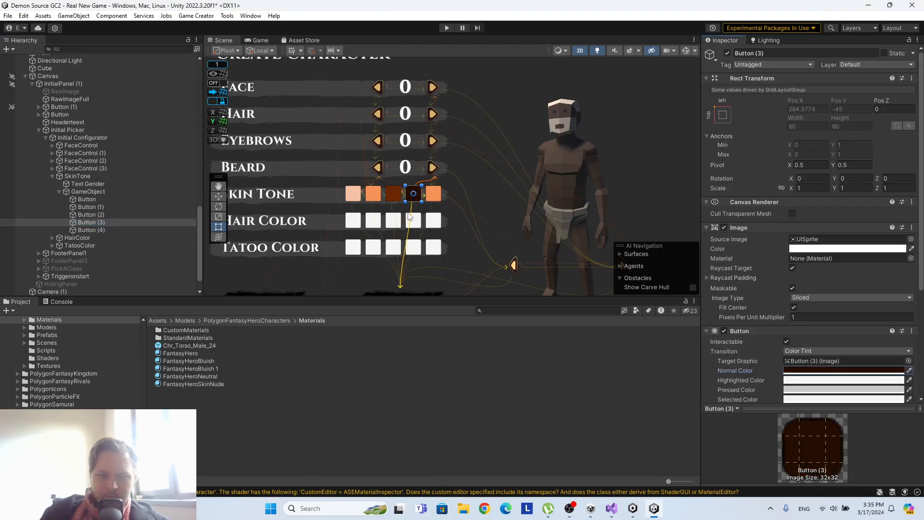
Try pure white FFFFFF as the Color_Skin of the FantasyHeroSkinNude material.
click(199, 385)
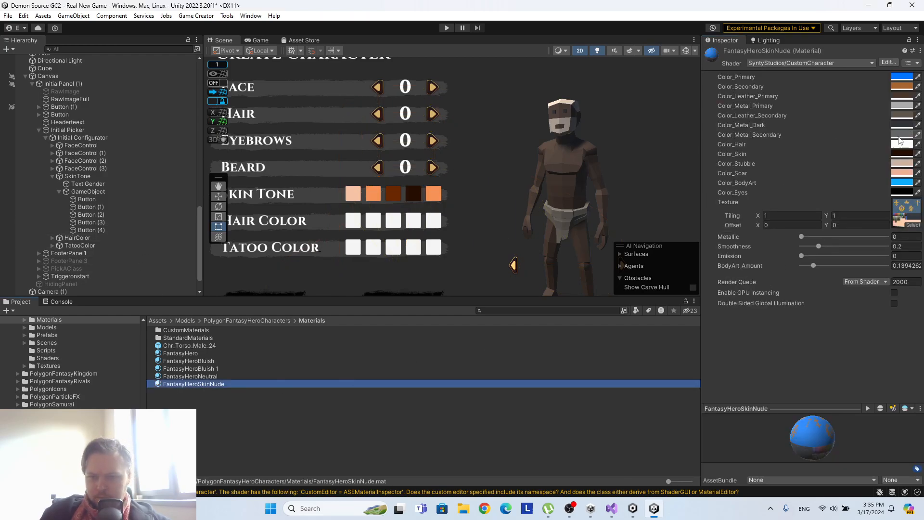
click(900, 154)
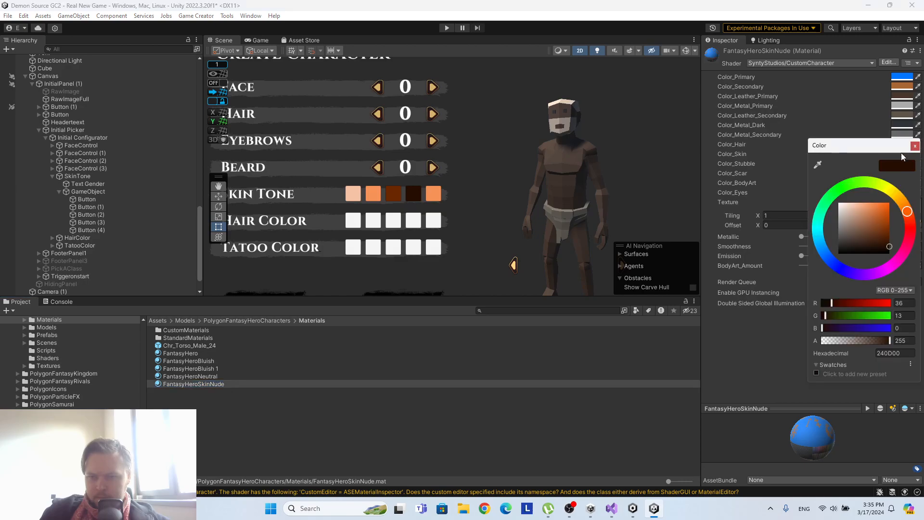
drag(889, 247, 819, 201)
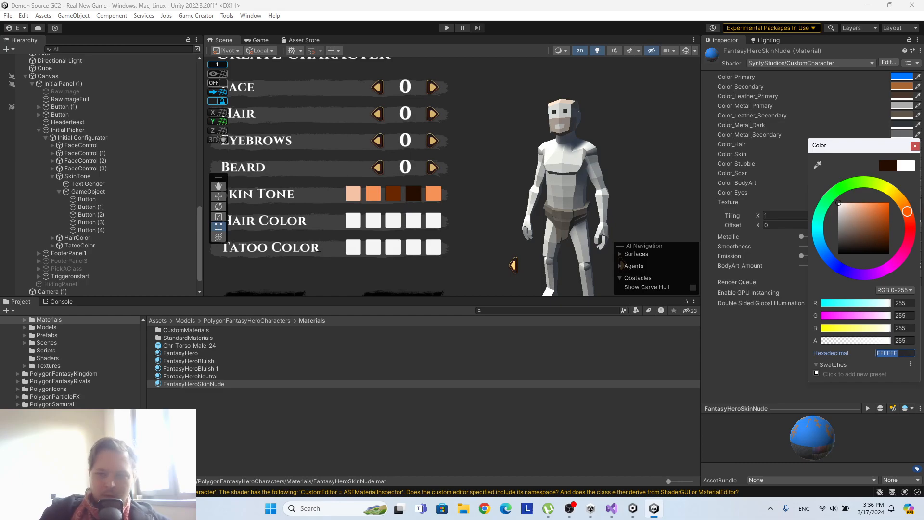
click(767, 172)
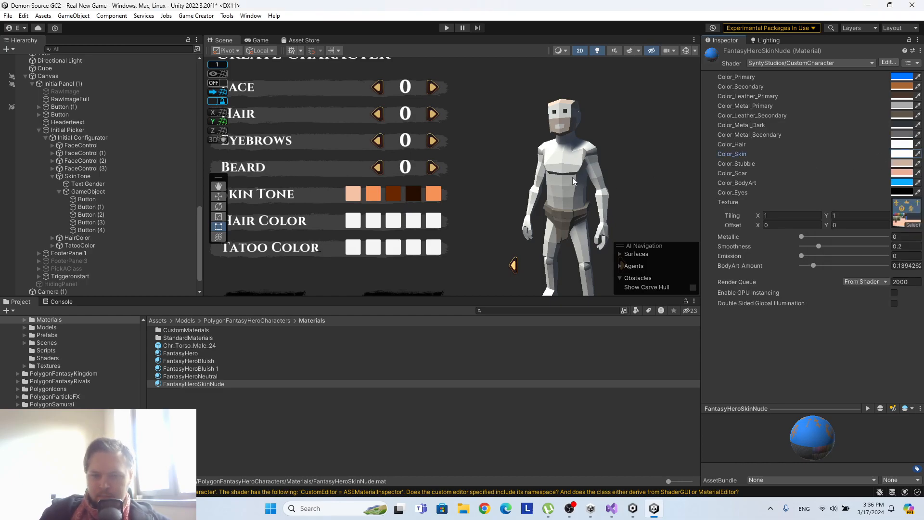
Delete the fifth skin tone button, Button (4), from the Skin Tone row.
click(87, 230)
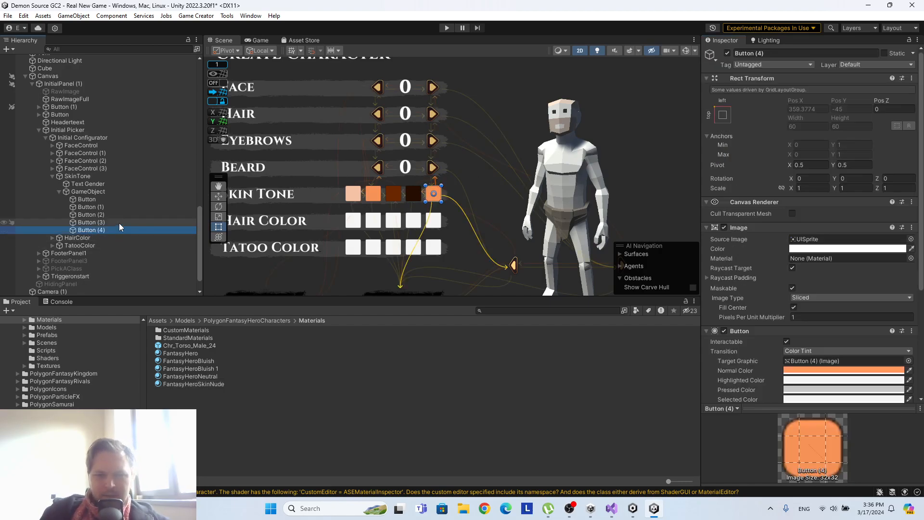
right_click(106, 228)
click(148, 199)
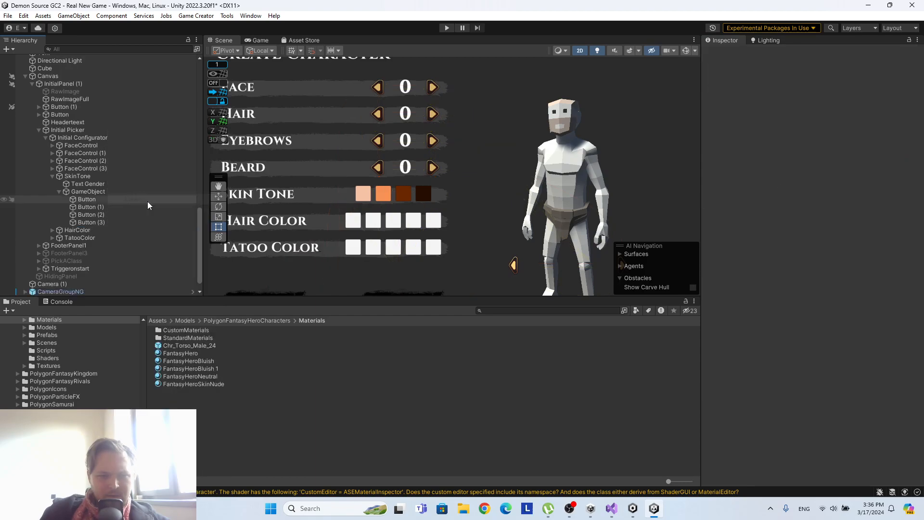
Copy the first skin tone button's Normal Color FFCCAE and paste it as FantasyHeroSkinNude's Color_Skin.
click(91, 199)
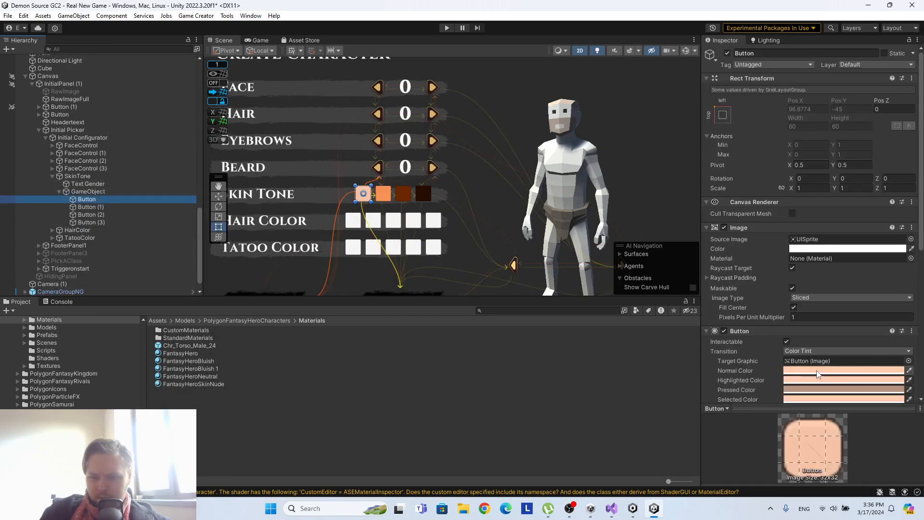
click(817, 371)
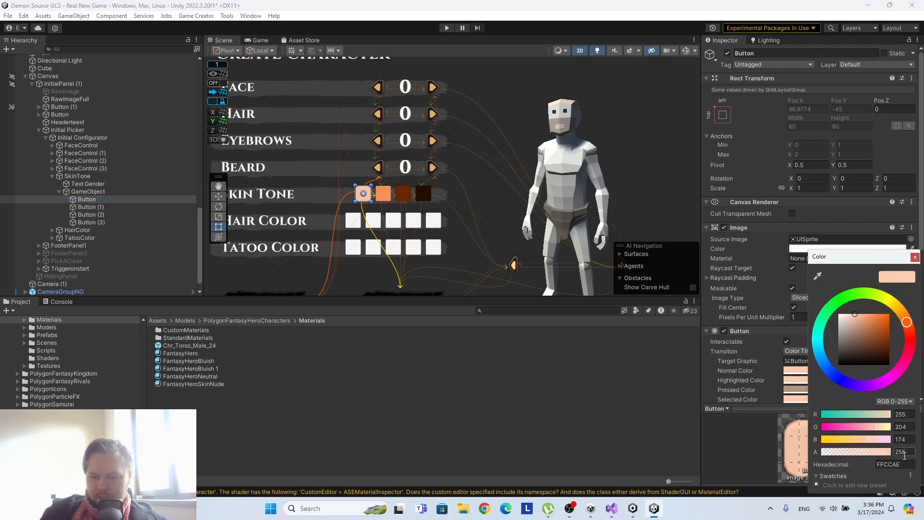
click(915, 257)
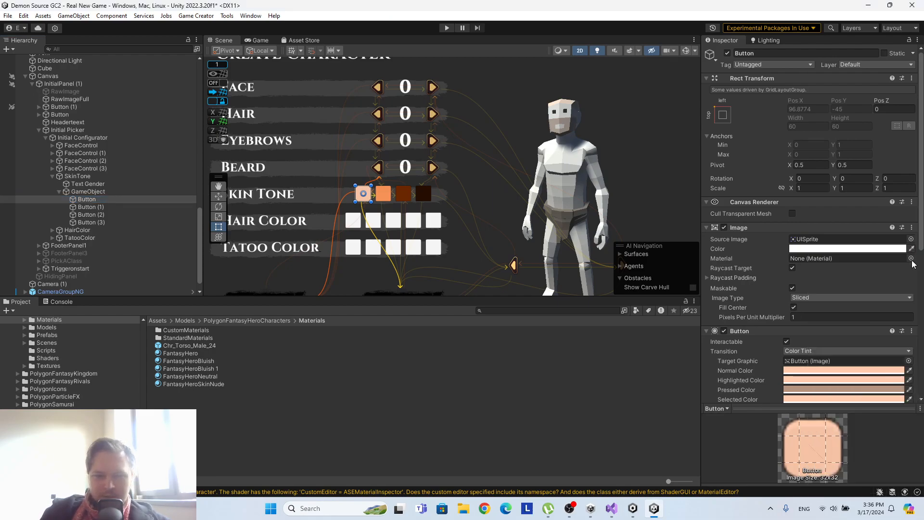
click(197, 384)
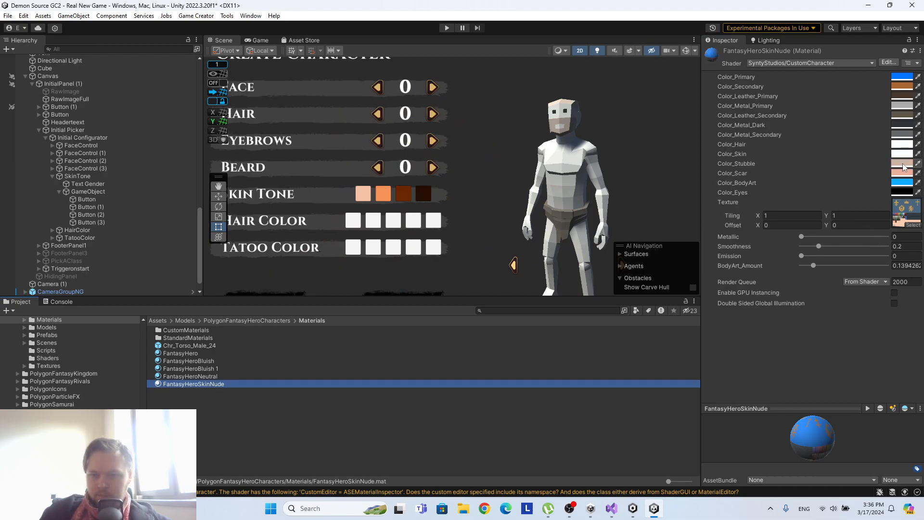
click(902, 155)
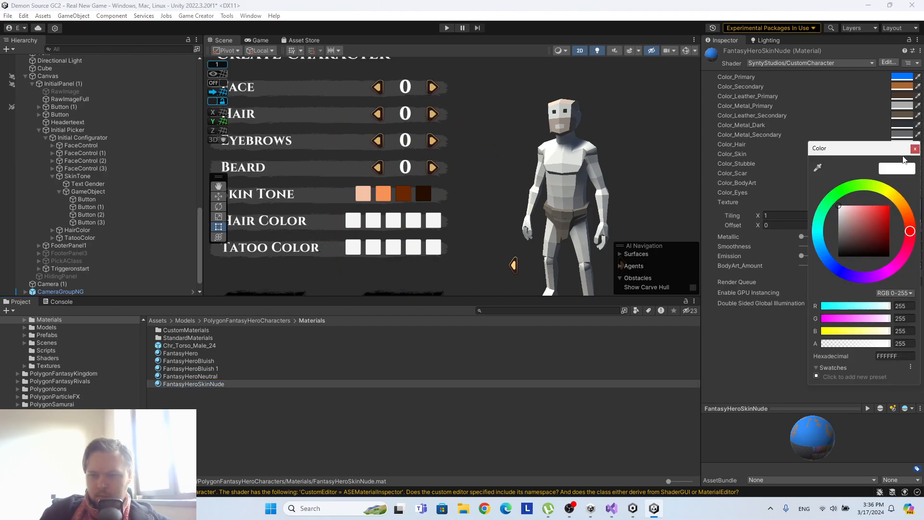
text(FFCCAE)
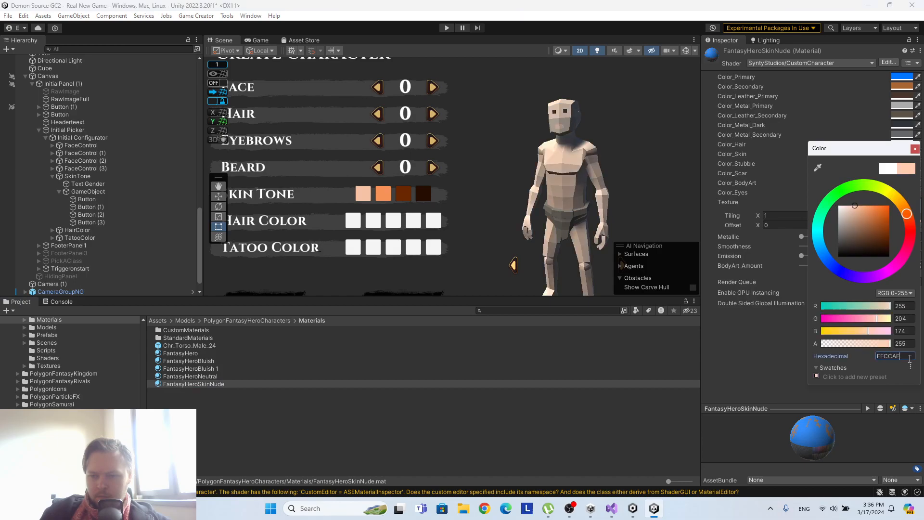
click(916, 148)
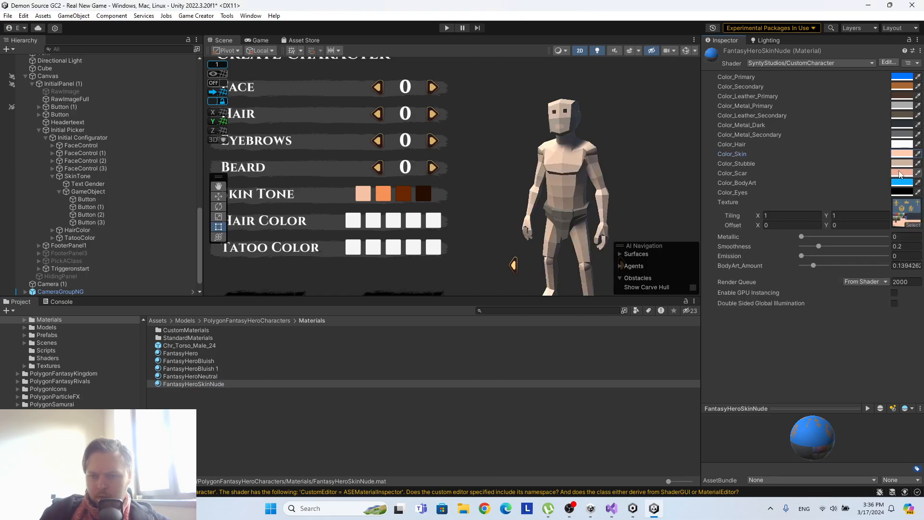
Set the FantasyHeroSkinNude material's Color_Stubble to FFCCAE.
click(900, 165)
mouse_move(865, 235)
mouse_down()
mouse_move(856, 260)
mouse_move(775, 181)
mouse_move(860, 215)
mouse_up()
click(906, 364)
text(FFCCAE)
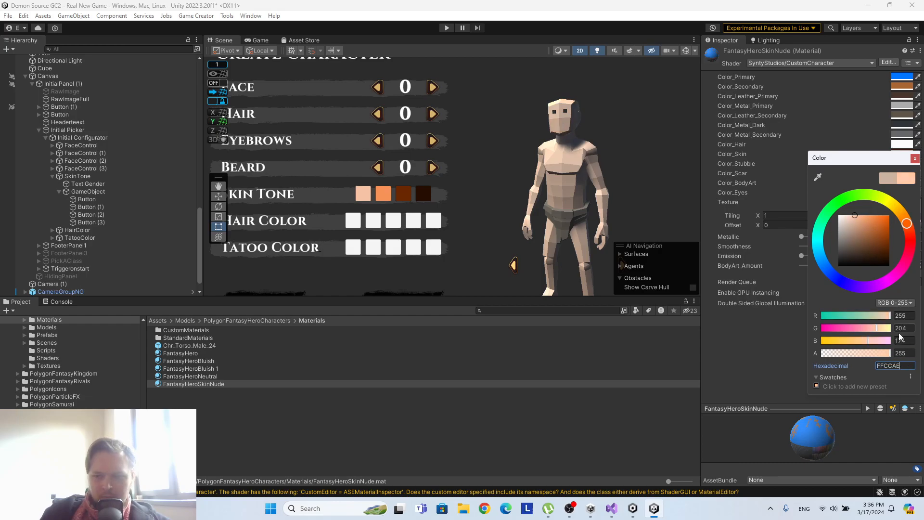
click(914, 158)
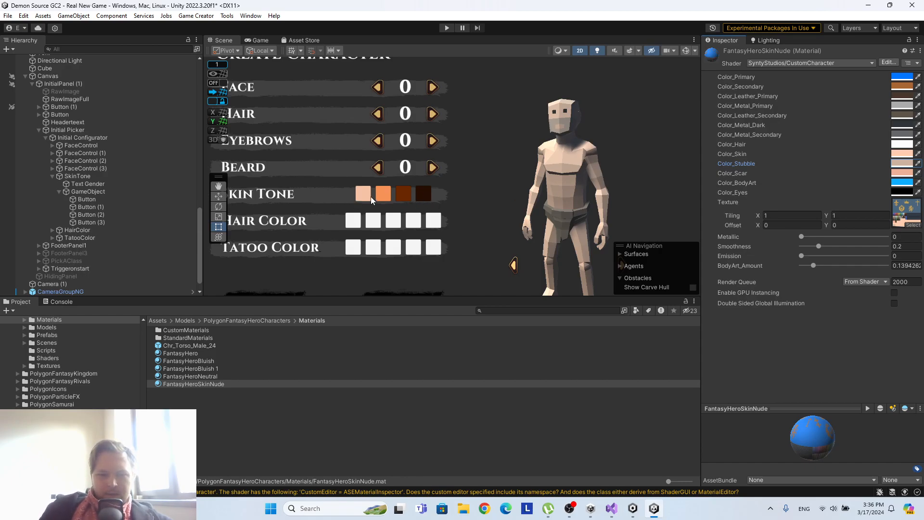
Copy the Normal Color FF985B of the second skin tone button, Button (1), and paste it as its Highlighted Color.
click(107, 207)
scroll(851, 239, down, 3)
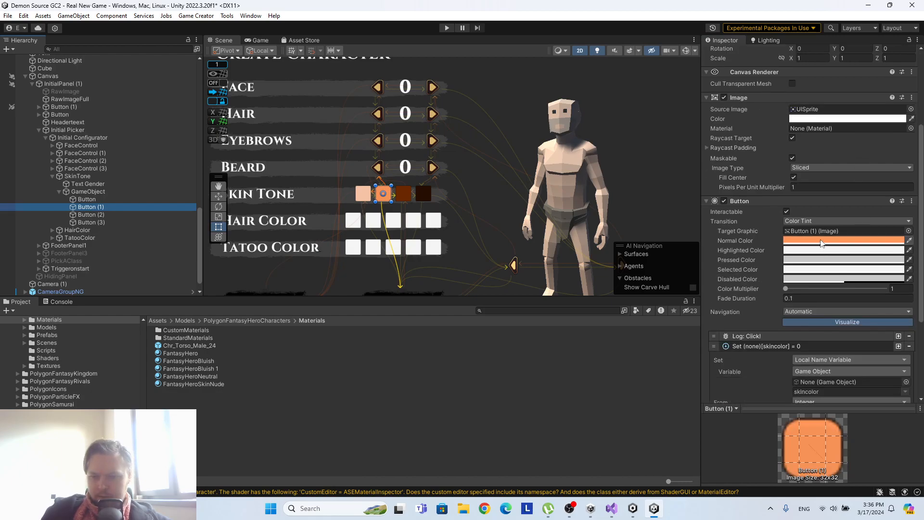
click(844, 240)
click(912, 441)
key(ctrl+c)
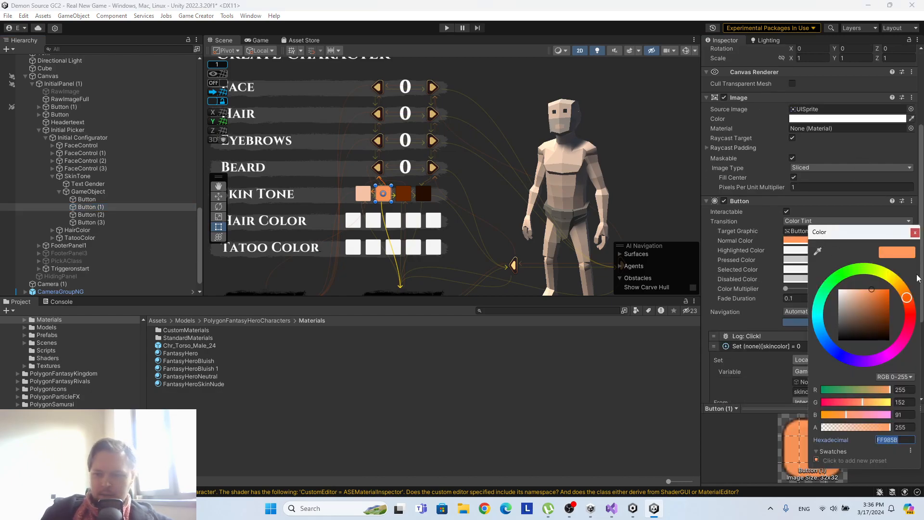
click(914, 233)
click(819, 251)
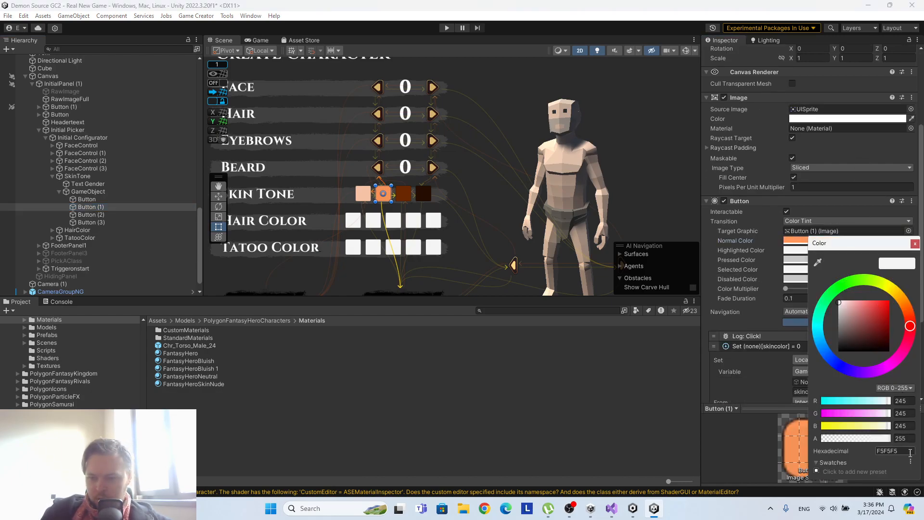
key(ctrl+v)
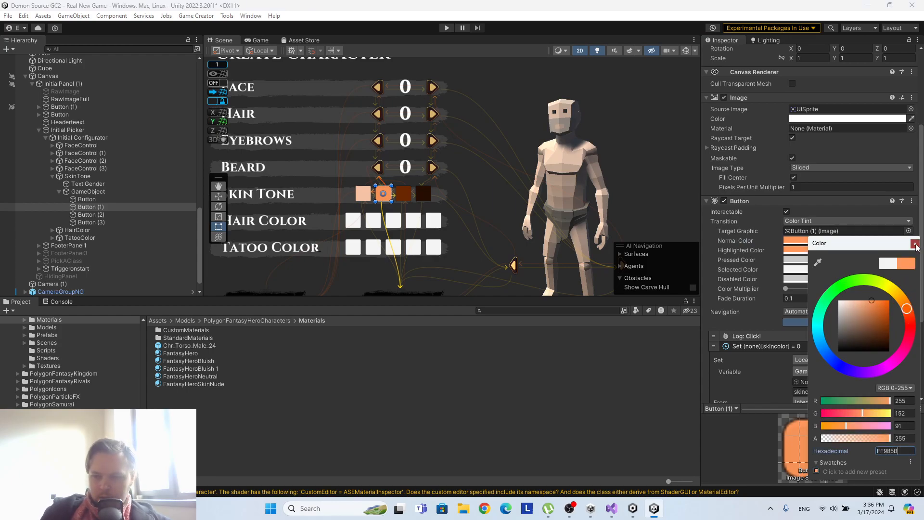
click(914, 244)
Set Button (1)'s Pressed Color to a darker shade of FF985B.
click(811, 259)
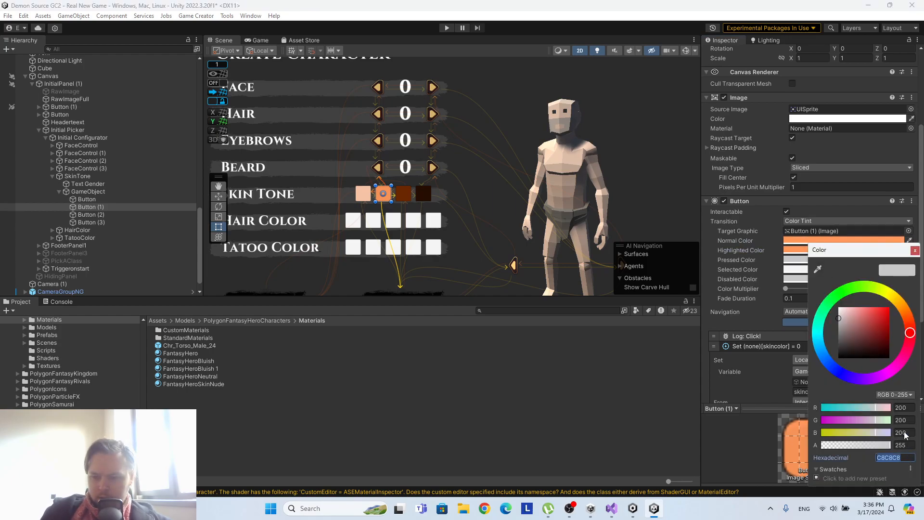
key(ctrl+v)
drag(871, 308, 871, 321)
click(915, 251)
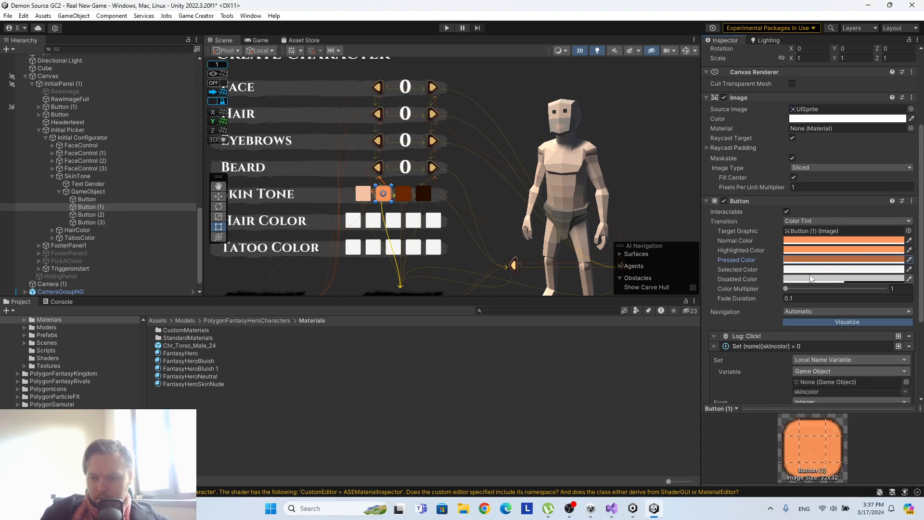
Set Button (1)'s Selected Color to FF985B.
click(809, 271)
key(ctrl+v)
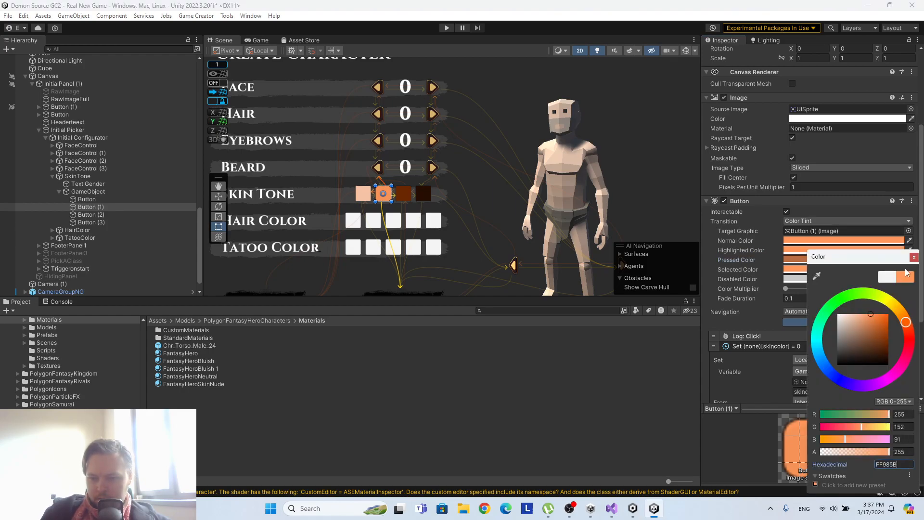
click(914, 256)
scroll(769, 275, down, 3)
scroll(768, 274, down, 1)
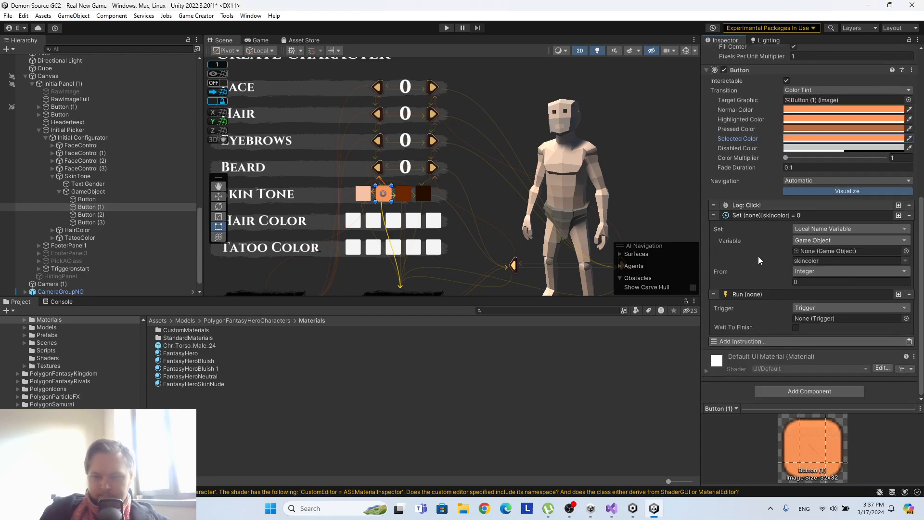
Copy the Normal Color 6F2900 of the third skin tone button, Button (2), and paste it as its Highlighted Color.
click(90, 214)
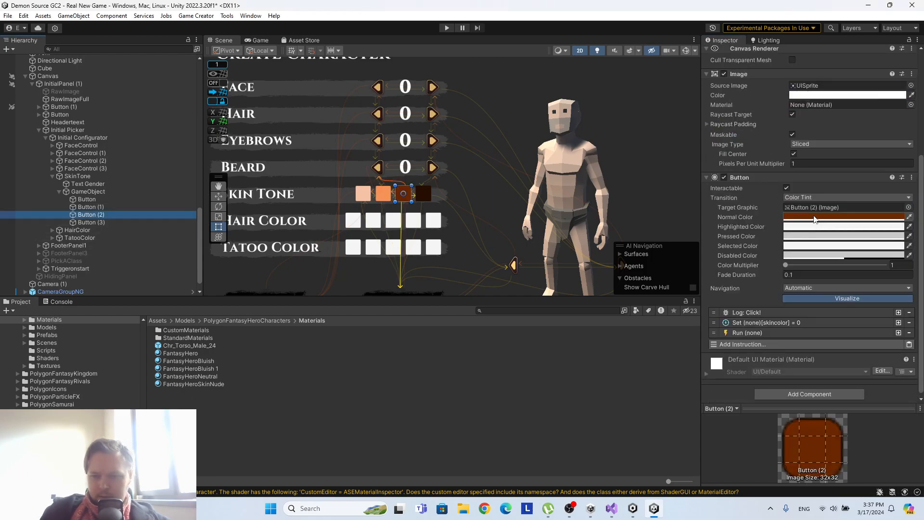
click(843, 216)
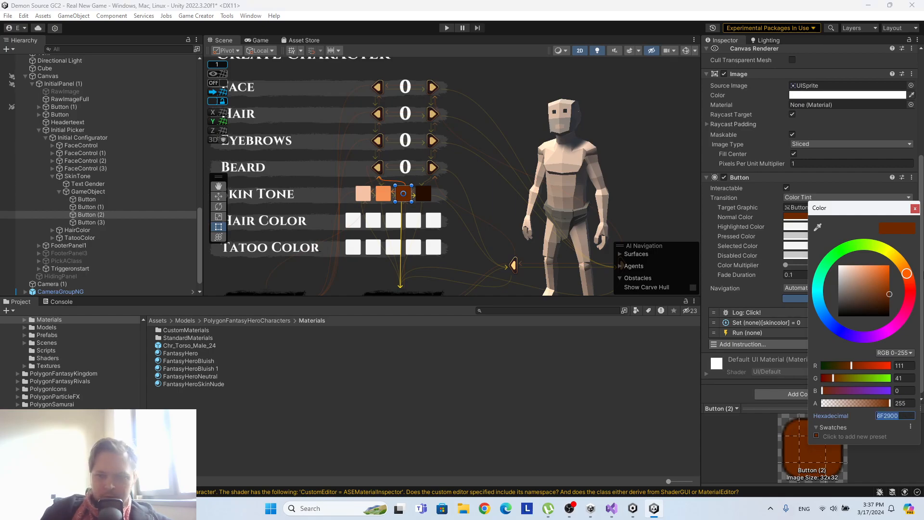
click(914, 208)
click(841, 226)
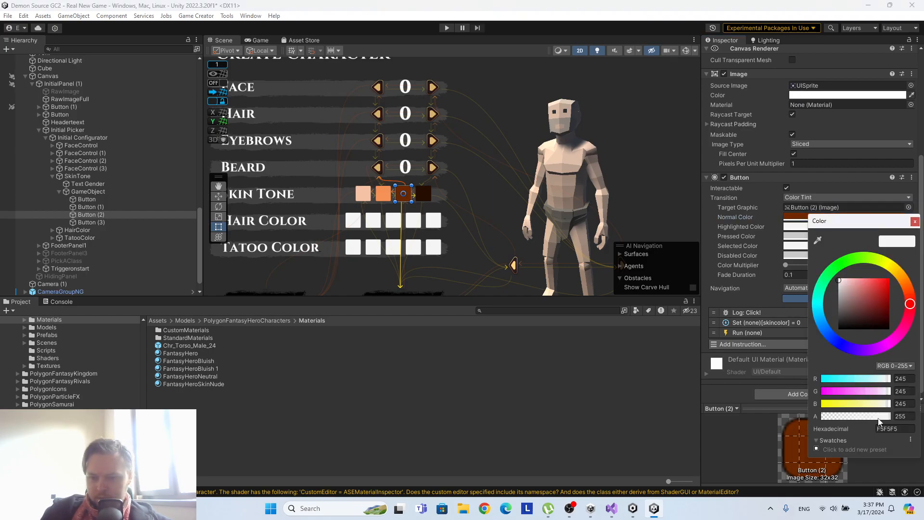
text(6F2900)
click(914, 221)
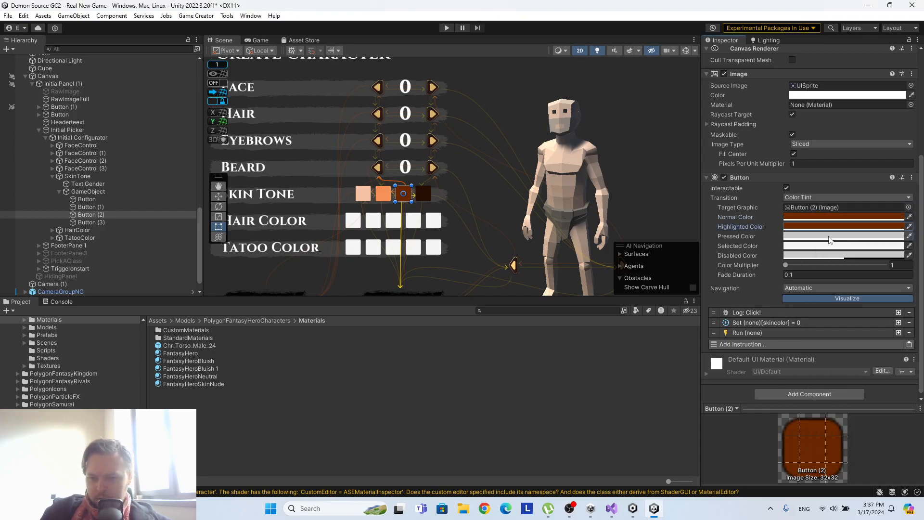
Set Button (2)'s Pressed Color to 501F03, a darker shade of its Normal Color 6F2900.
click(795, 236)
click(904, 438)
text(6F2900)
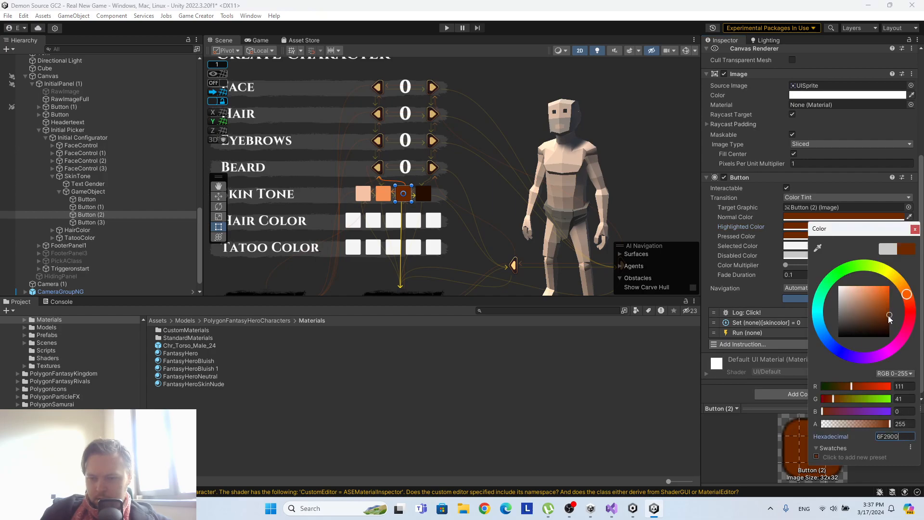
drag(887, 314, 888, 322)
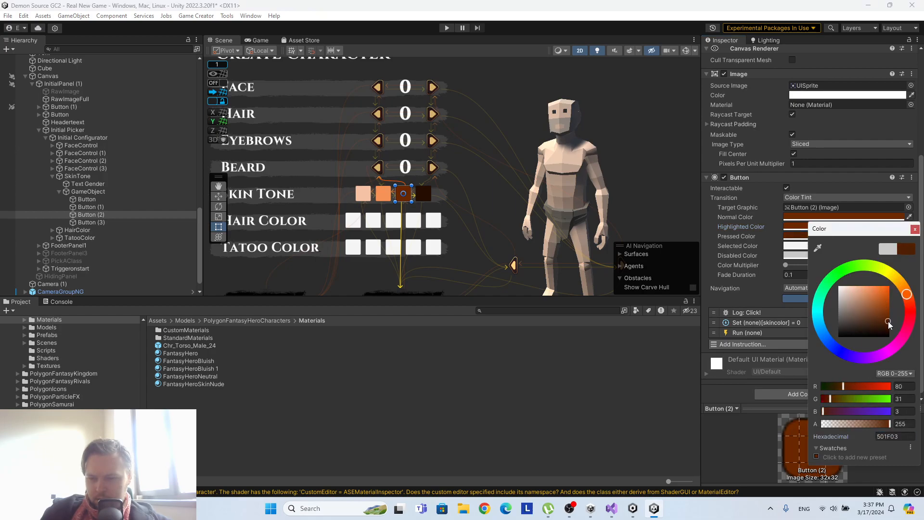
click(913, 229)
Set Button (2)'s Selected Color to 6F2900.
click(799, 246)
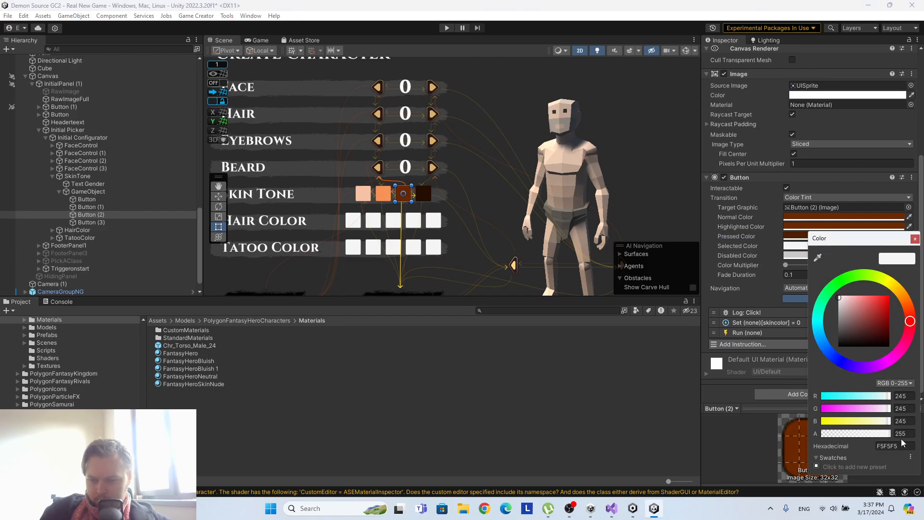
text(6F2900)
click(913, 239)
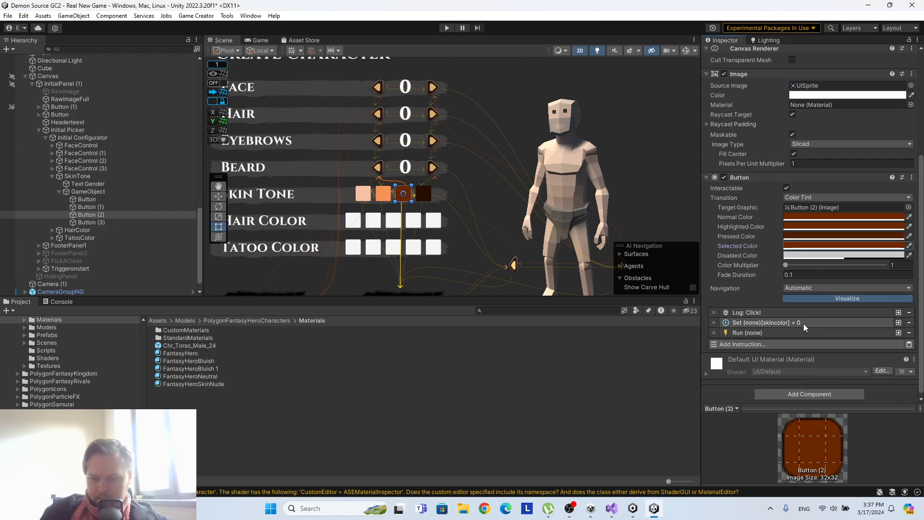
Copy the Normal Color 250E00 of the fourth skin tone button, Button (3), and paste it as its Highlighted Color.
click(87, 222)
click(842, 217)
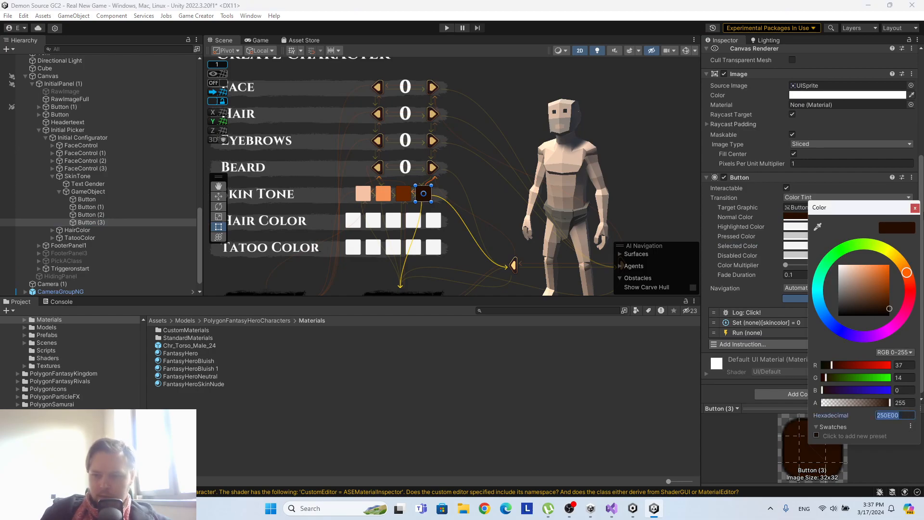
click(915, 208)
click(825, 227)
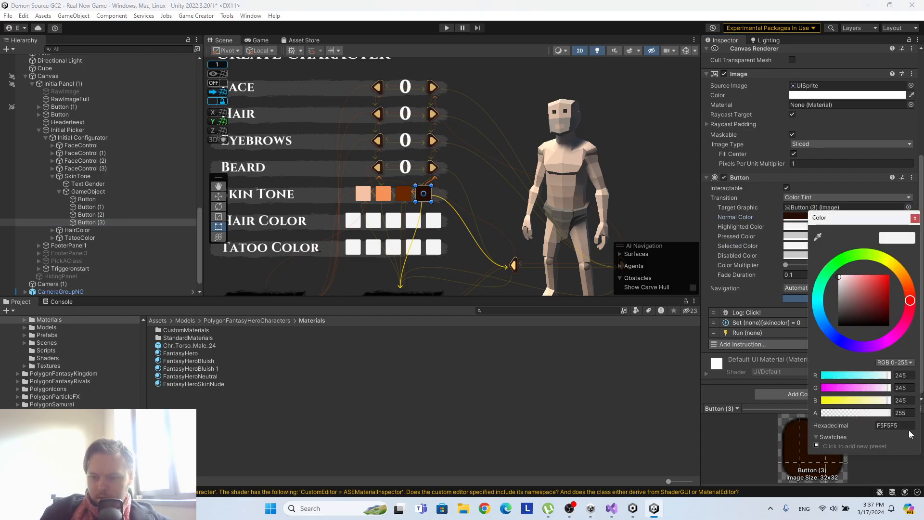
text(250E00)
click(915, 219)
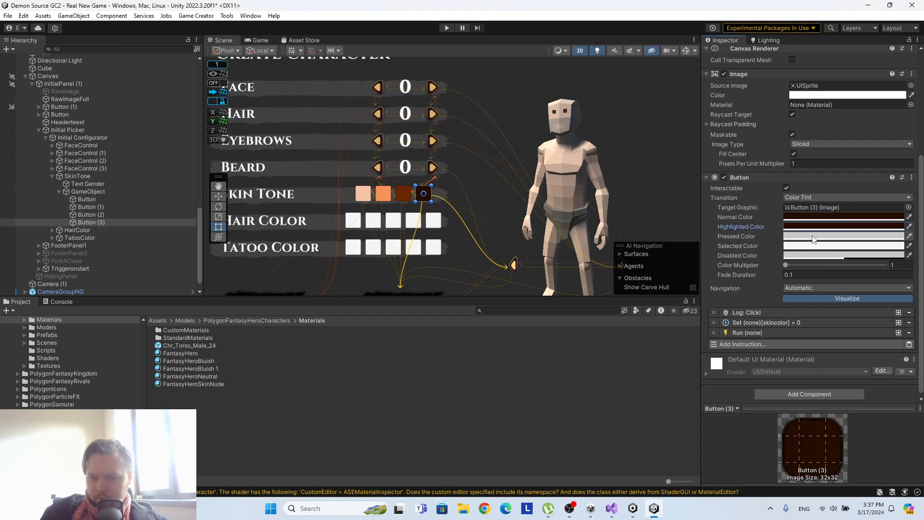
Set Button (3)'s Pressed Color to a lighter brown shade of 250E00.
click(795, 236)
click(894, 436)
text(250E00)
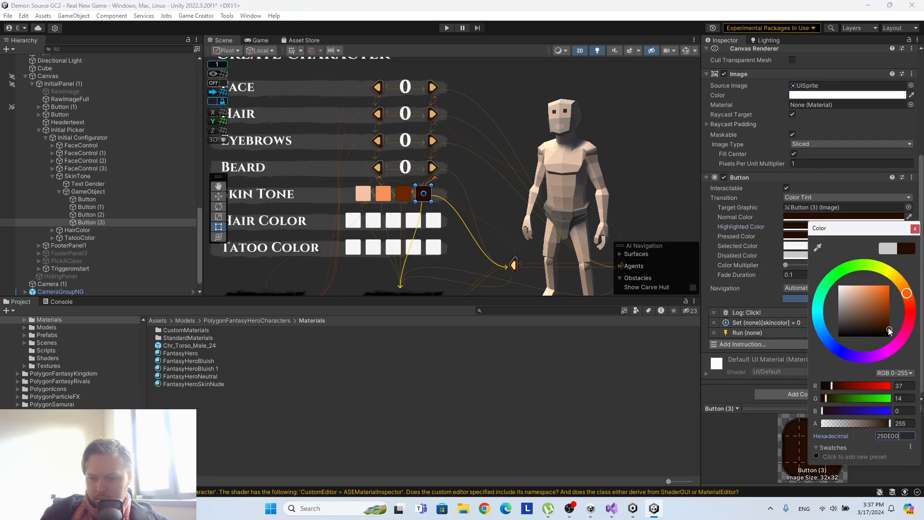
drag(889, 331, 889, 317)
click(914, 228)
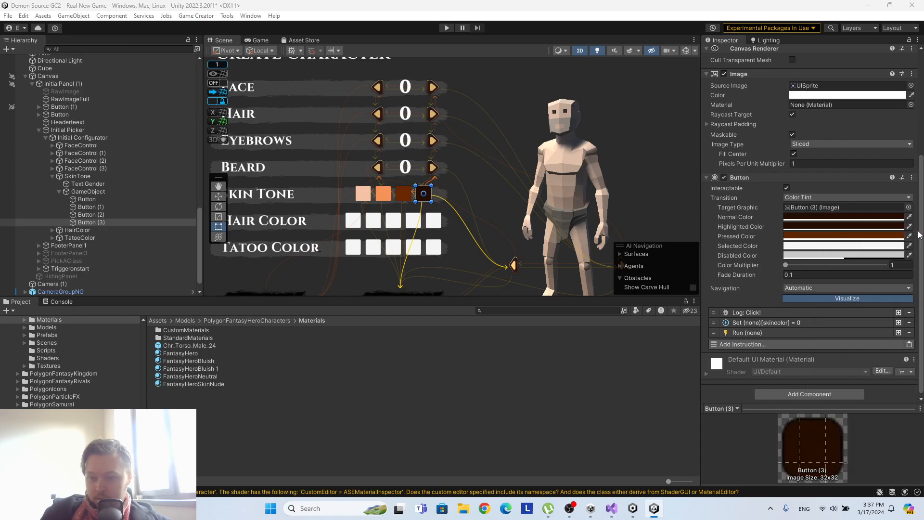
Set Button (3)'s Selected Color to 250E00.
click(856, 247)
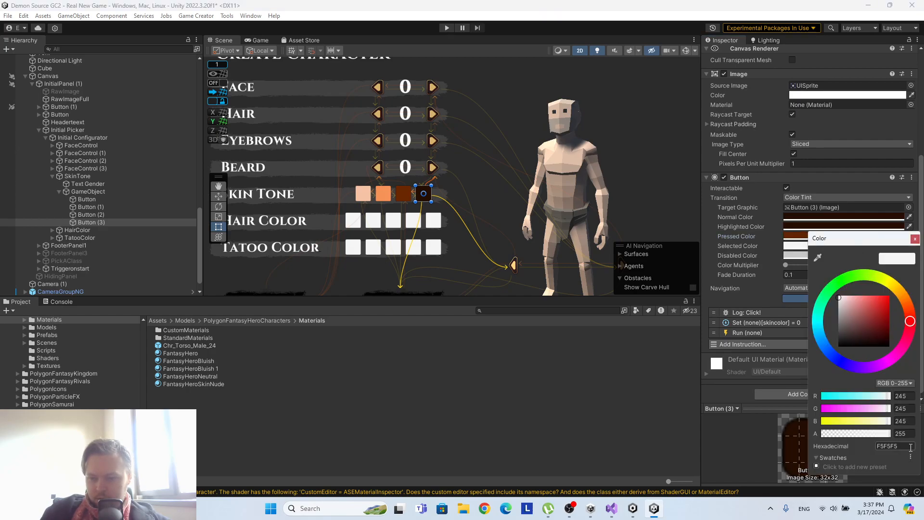
key(ctrl+v)
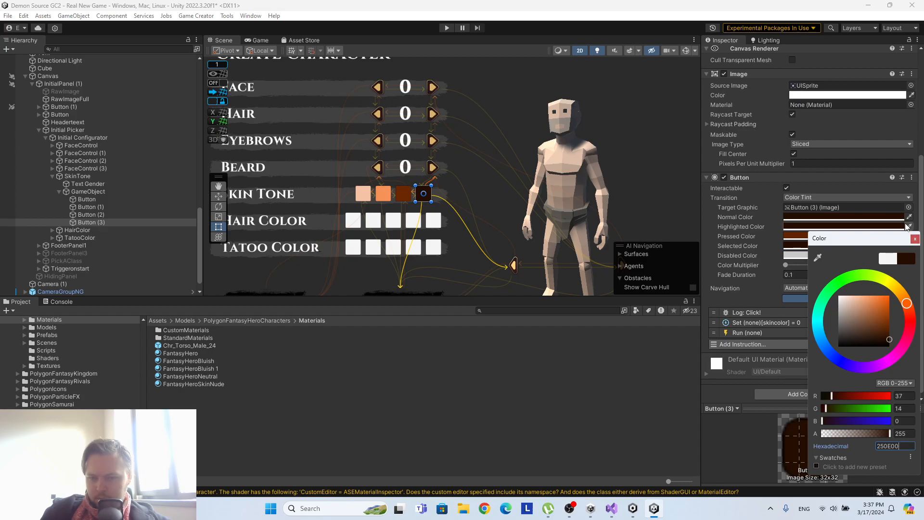
click(914, 238)
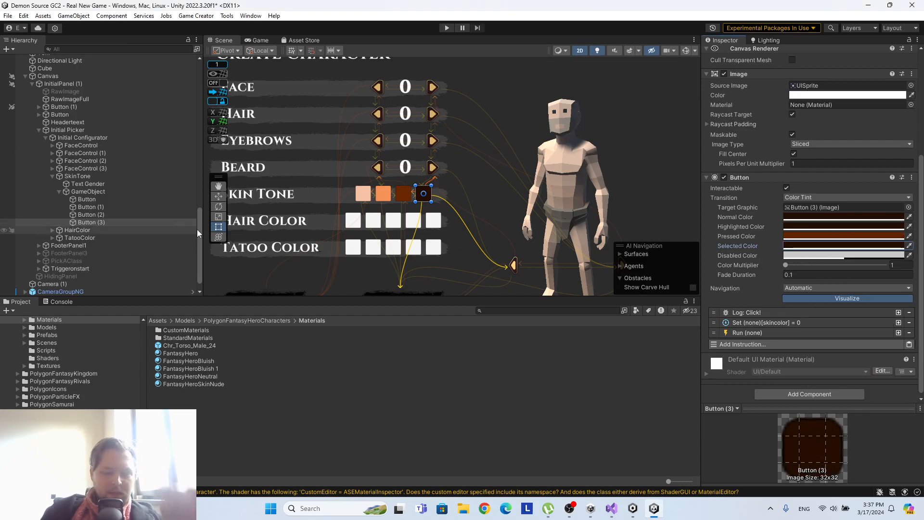
Copy the first skin tone button's Normal Color hex value FFCCAE.
click(89, 199)
scroll(912, 381, down, 3)
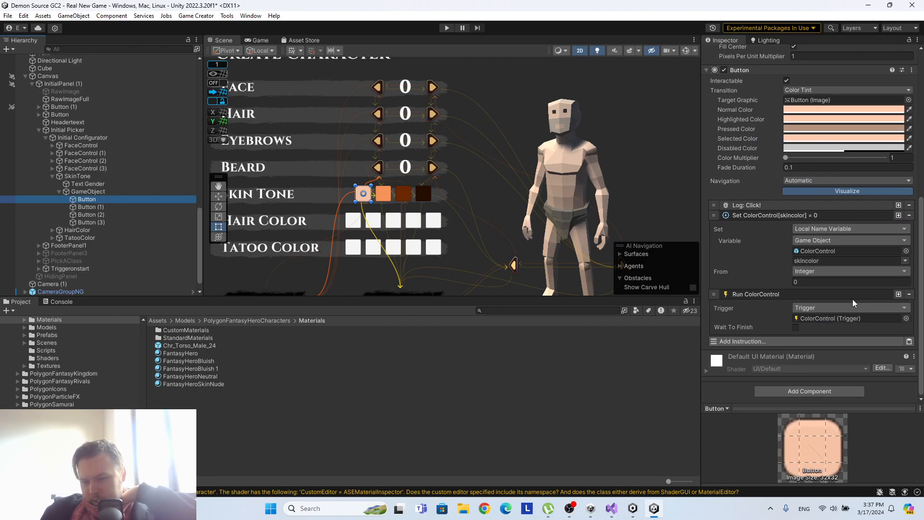
click(844, 109)
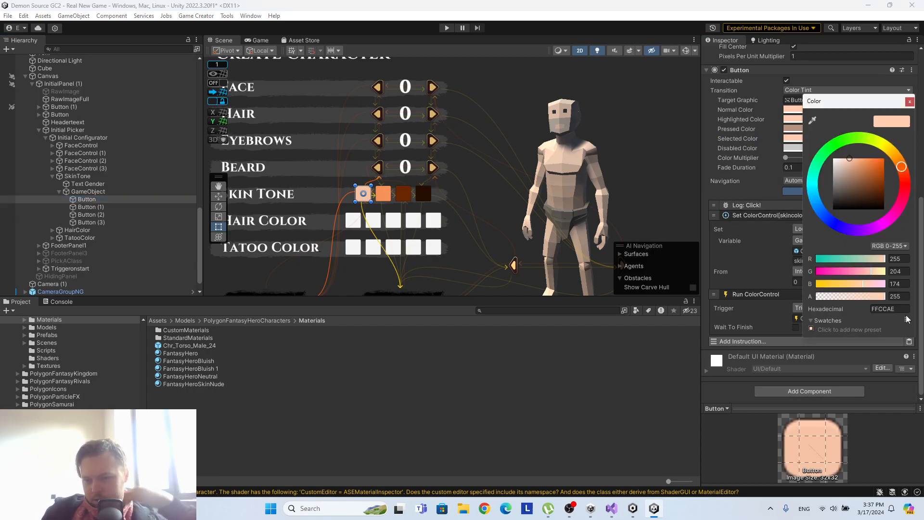
click(904, 310)
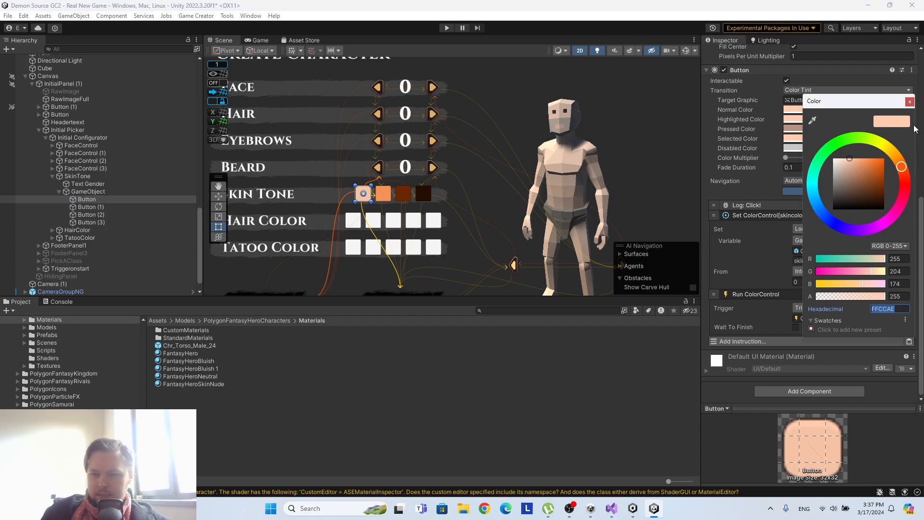
click(909, 103)
Inspect the _Color_Skin change instruction for Chr_Torso_Male_00 in the first branch of ColorControl's checkskin conditions.
scroll(77, 216, up, 10)
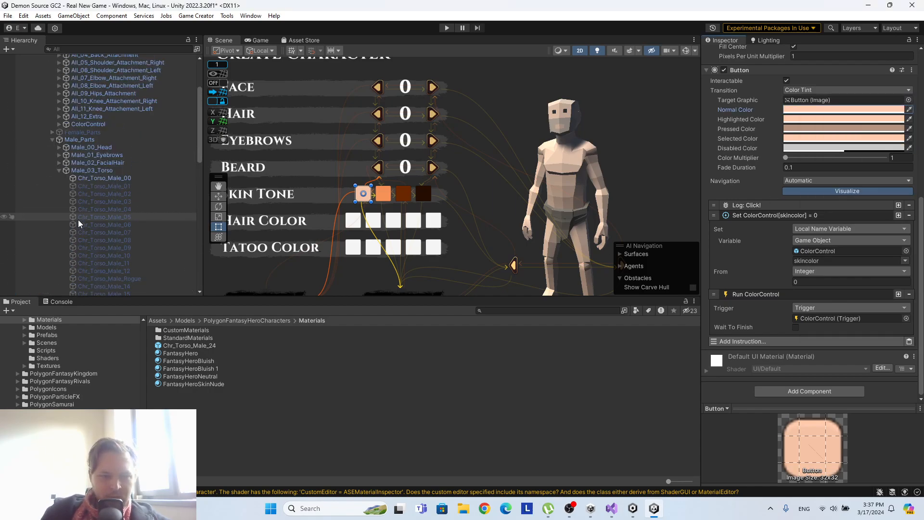
click(91, 212)
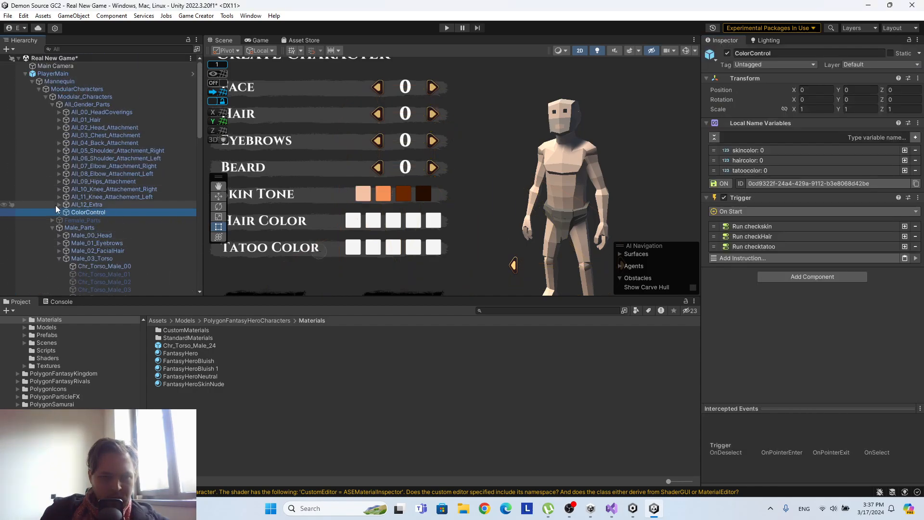
click(59, 212)
click(89, 220)
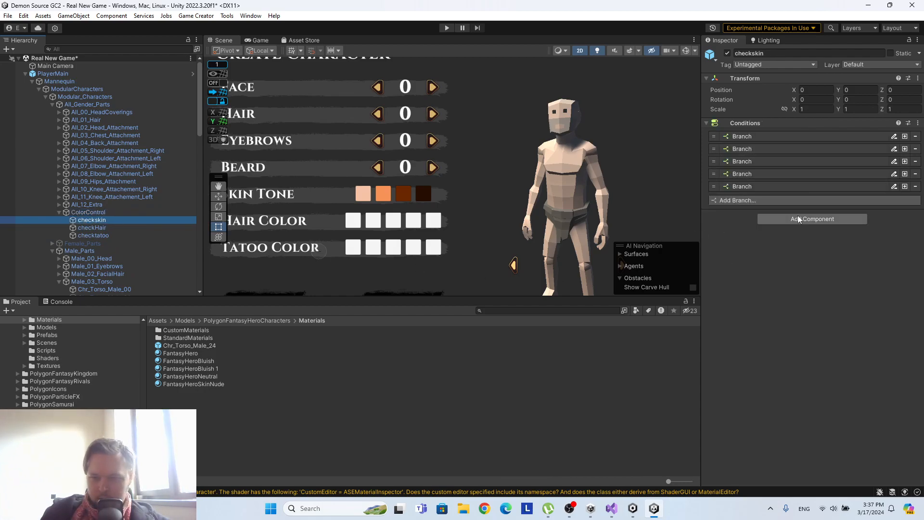
click(761, 139)
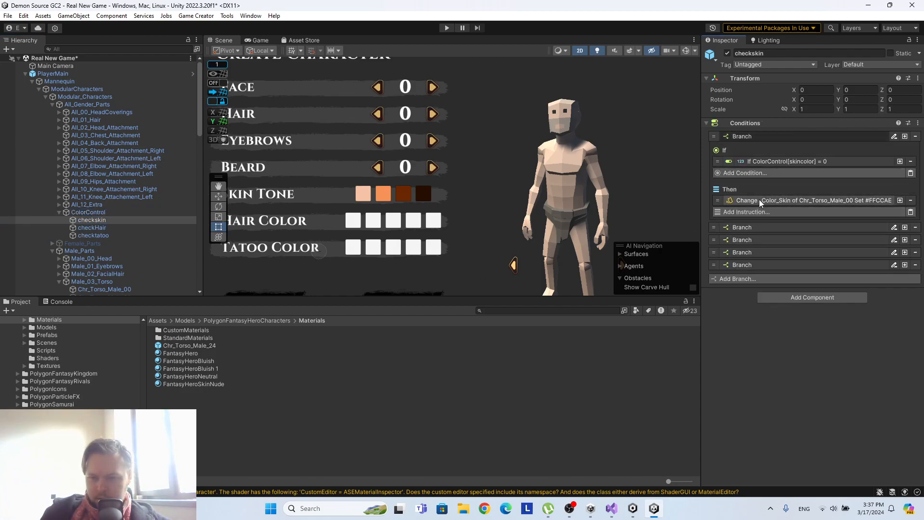
click(770, 200)
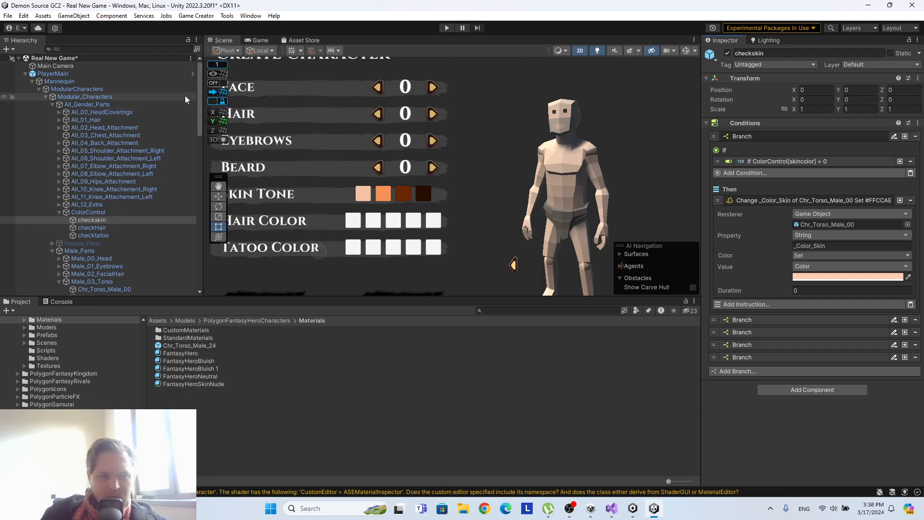
Open the PlayerMain prefab for editing and expand the first branch of its checkskin conditions.
click(192, 74)
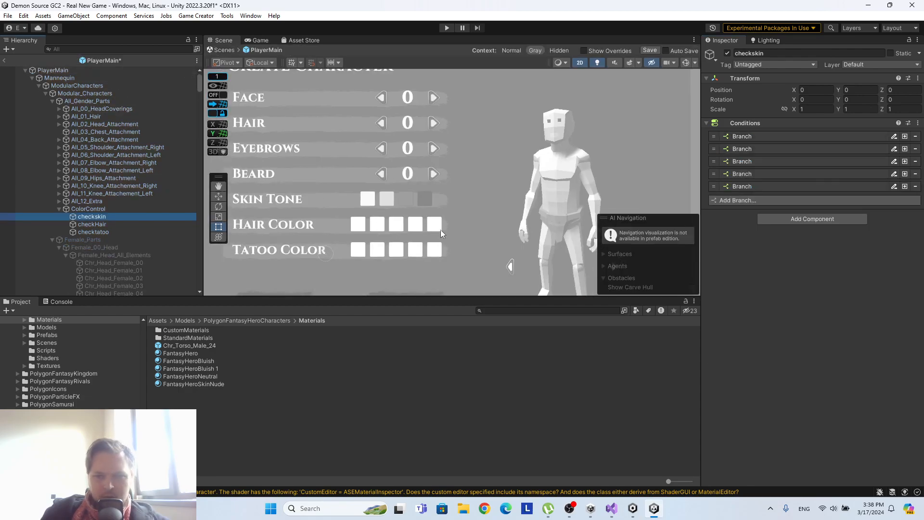
click(747, 135)
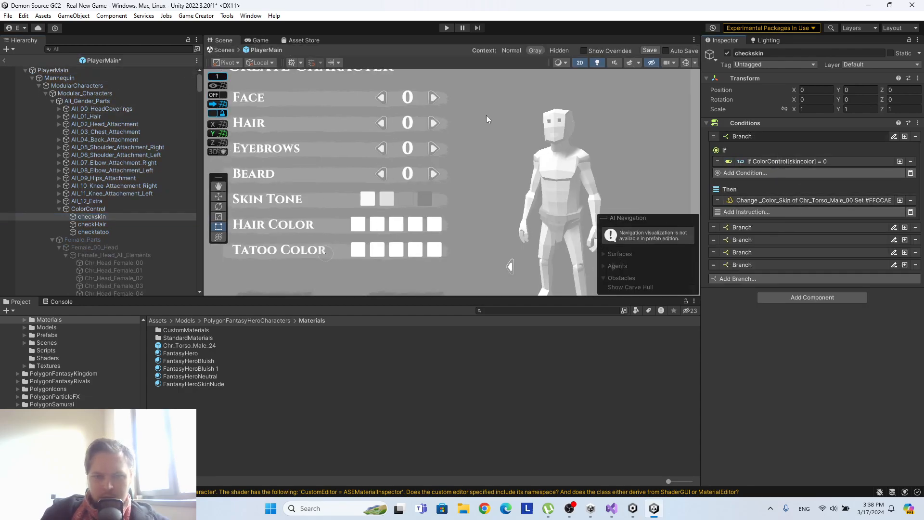
click(580, 62)
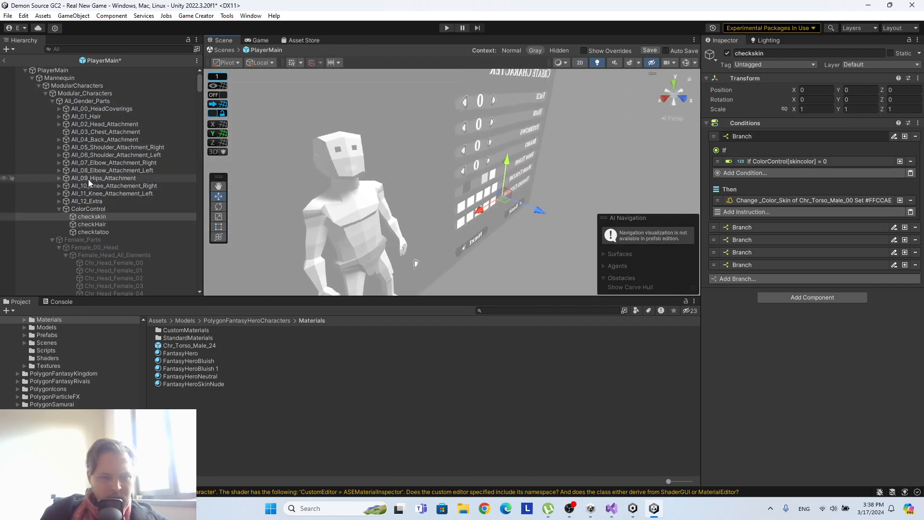
Locate Chr_Head_Male_00 under Male_Head_All_Elements in Male_Parts and frame it in the scene.
scroll(88, 179, down, 5)
scroll(96, 179, down, 15)
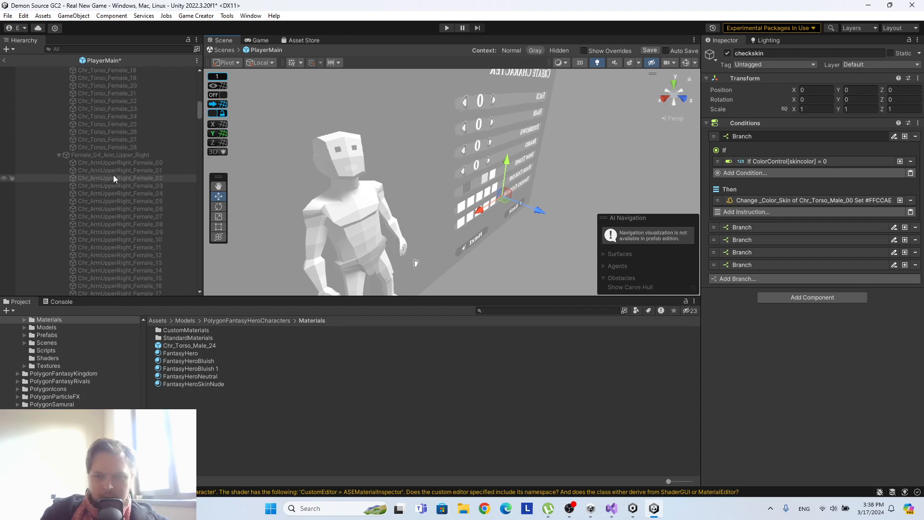
scroll(113, 179, down, 20)
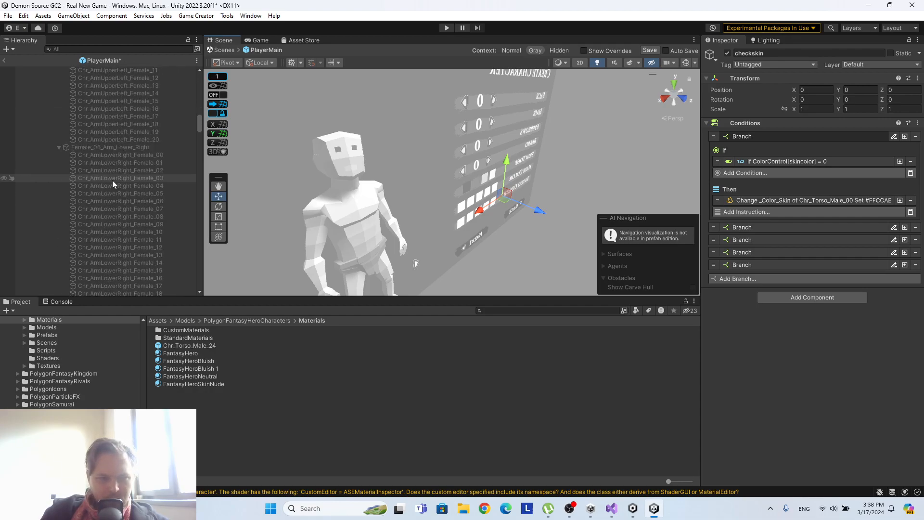
scroll(118, 181, down, 20)
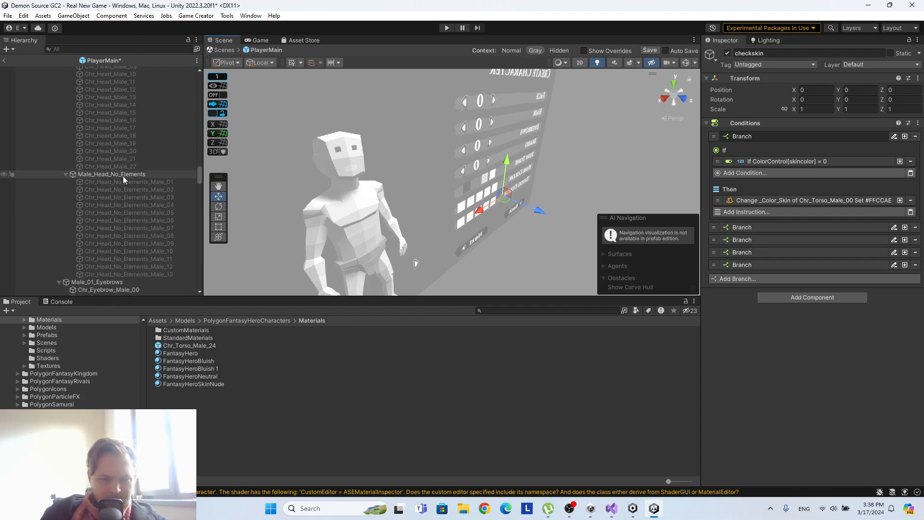
scroll(123, 175, up, 10)
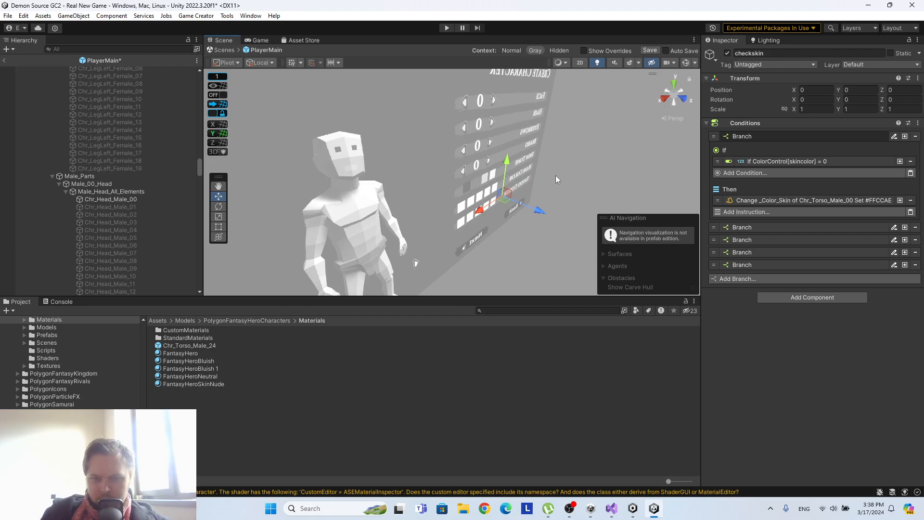
double_click(124, 200)
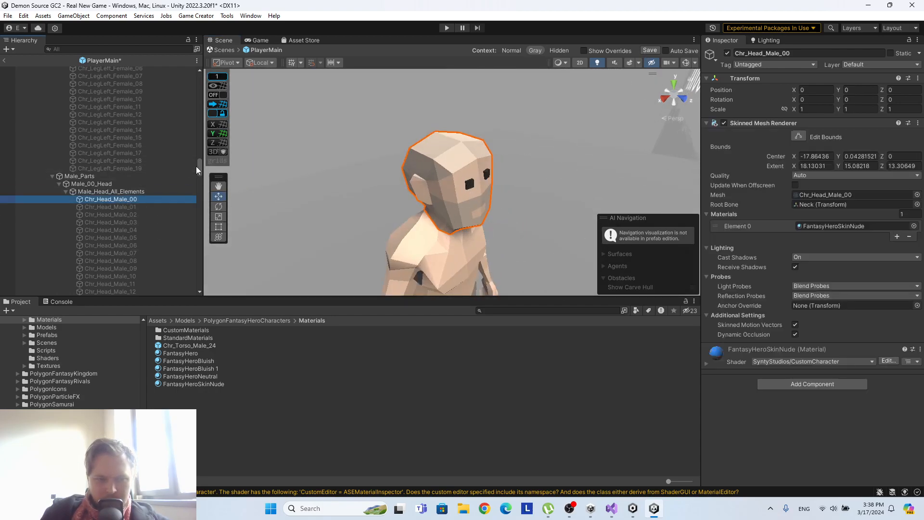
Select checkskin under ColorControl and lock the Inspector to it.
scroll(192, 164, up, 20)
click(111, 217)
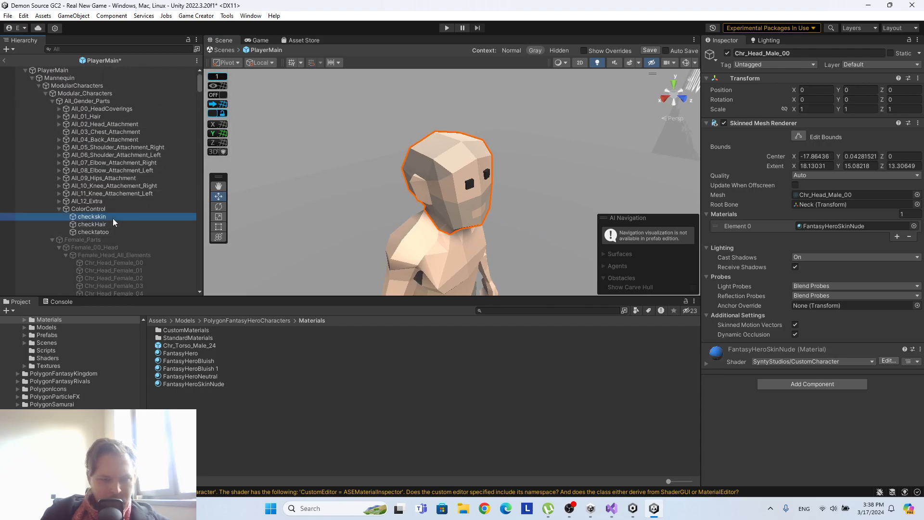
click(908, 40)
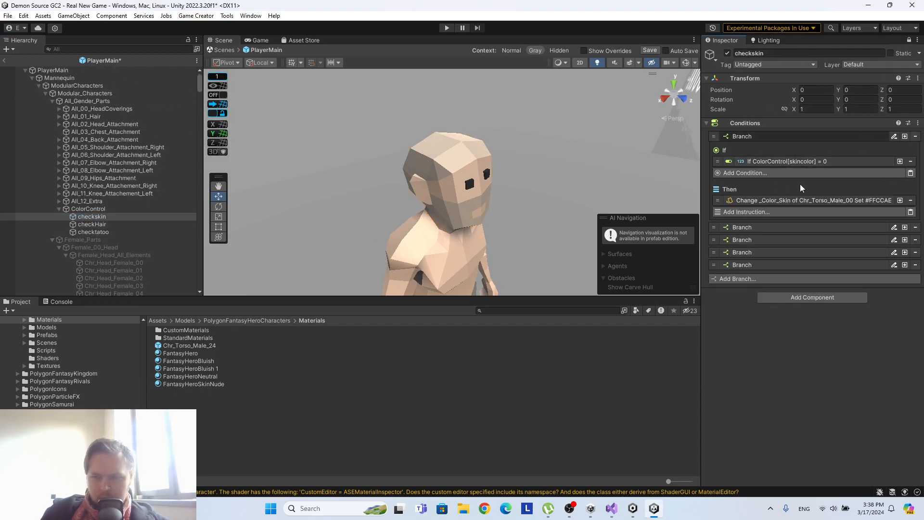
Set the Renderer of the first branch's _Color_Skin change instruction to Chr_Head_Male_00.
scroll(120, 199, down, 15)
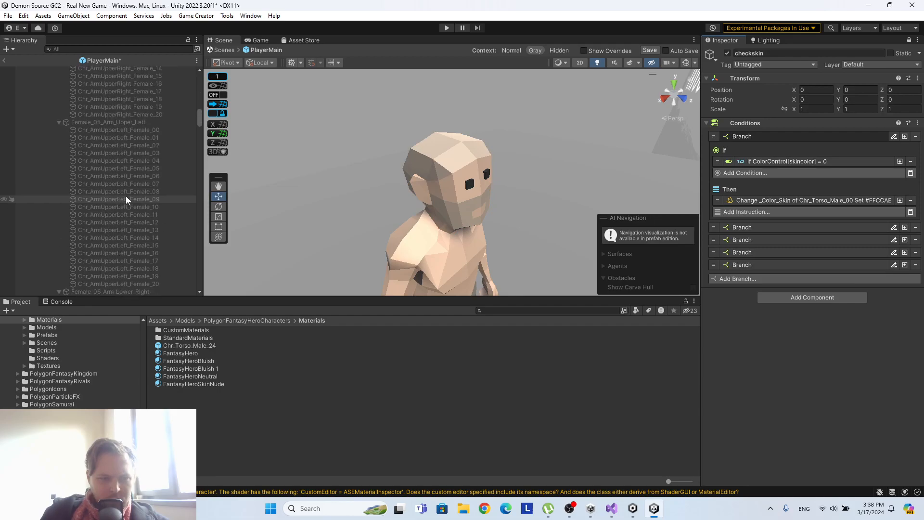
scroll(125, 196, down, 10)
scroll(127, 200, down, 12)
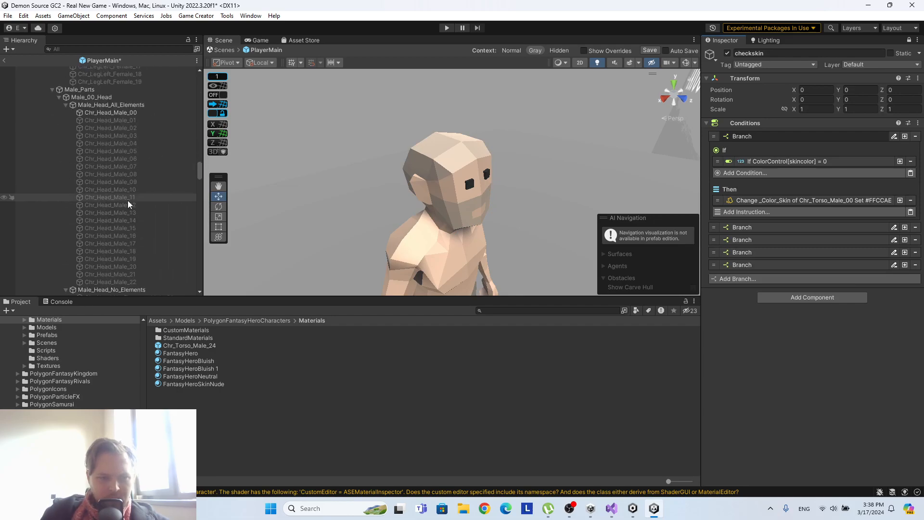
click(139, 115)
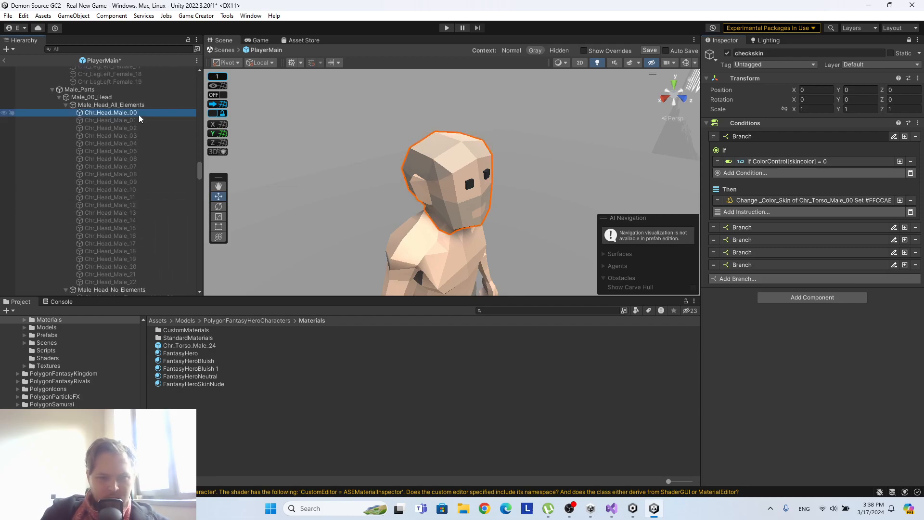
click(787, 199)
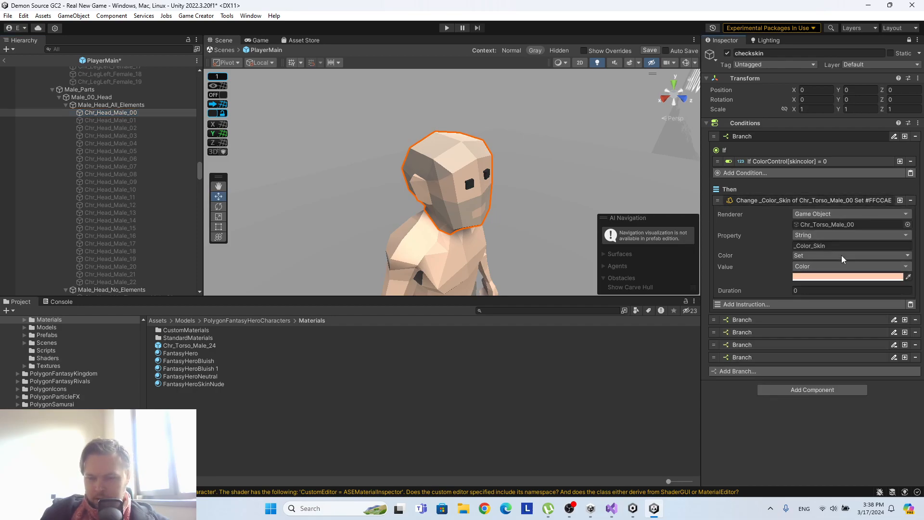
drag(106, 115, 847, 224)
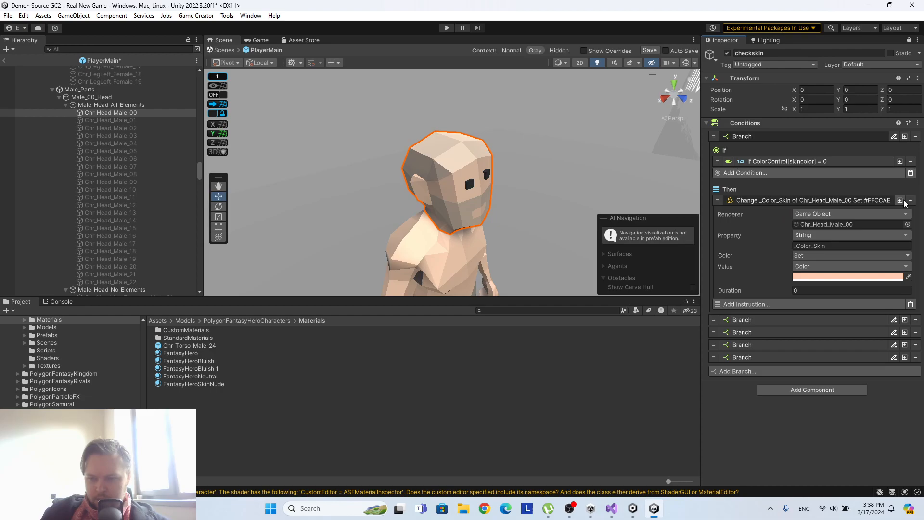
Duplicate the head's _Color_Skin change instruction and assign Chr_Torso_Male_00 as the copy's Renderer.
click(903, 200)
click(830, 302)
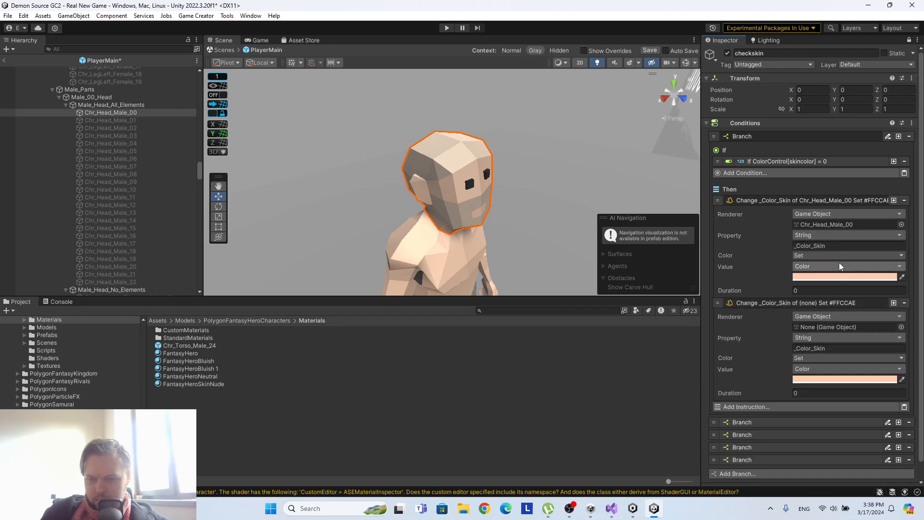
scroll(839, 261, down, 1)
scroll(143, 224, down, 8)
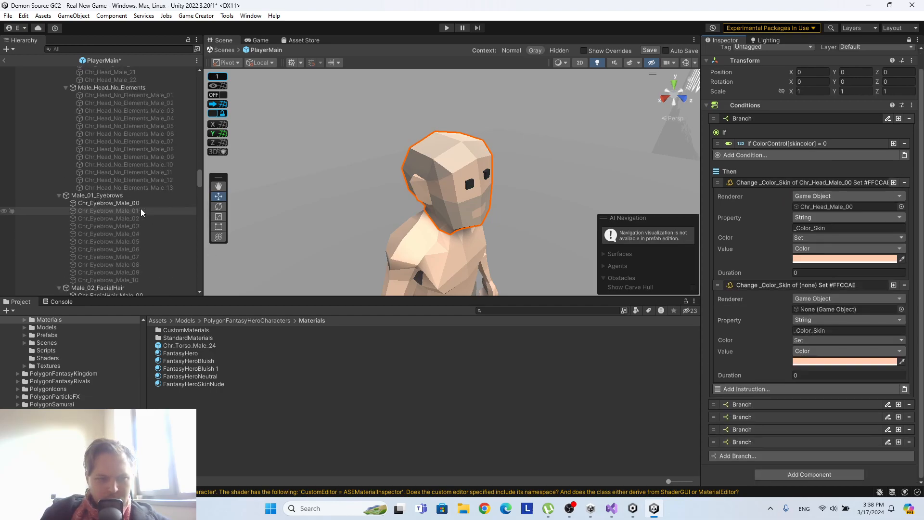
scroll(132, 202, down, 5)
scroll(120, 235, down, 5)
drag(126, 218, 844, 309)
Duplicate the torso's _Color_Skin change instruction and assign Chr_ArmUpperRight_Male_00 as the copy's Renderer.
click(892, 285)
click(804, 377)
scroll(802, 337, down, 5)
scroll(116, 222, down, 6)
scroll(119, 215, down, 6)
drag(141, 161, 830, 310)
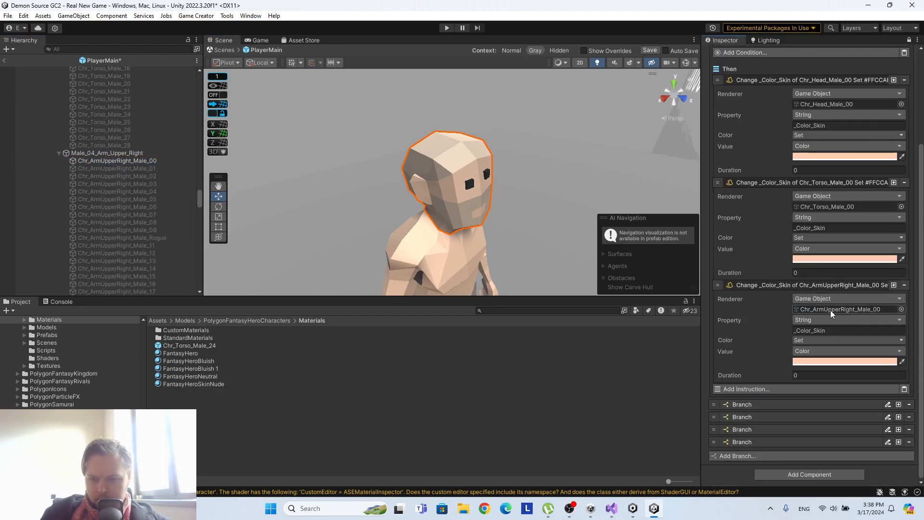
Duplicate the Chr_ArmUpperRight_Male_00 colour instruction and expand the copy.
click(893, 287)
click(828, 375)
scroll(826, 359, down, 3)
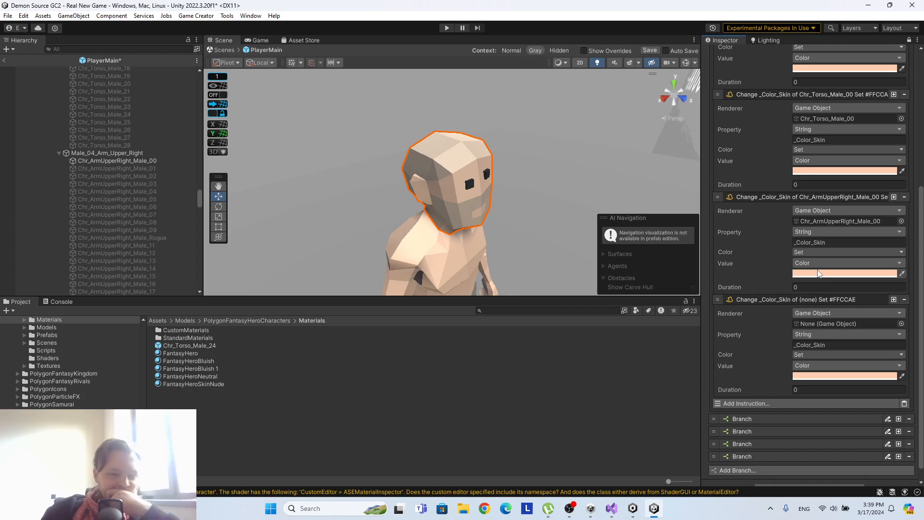
scroll(818, 273, down, 1)
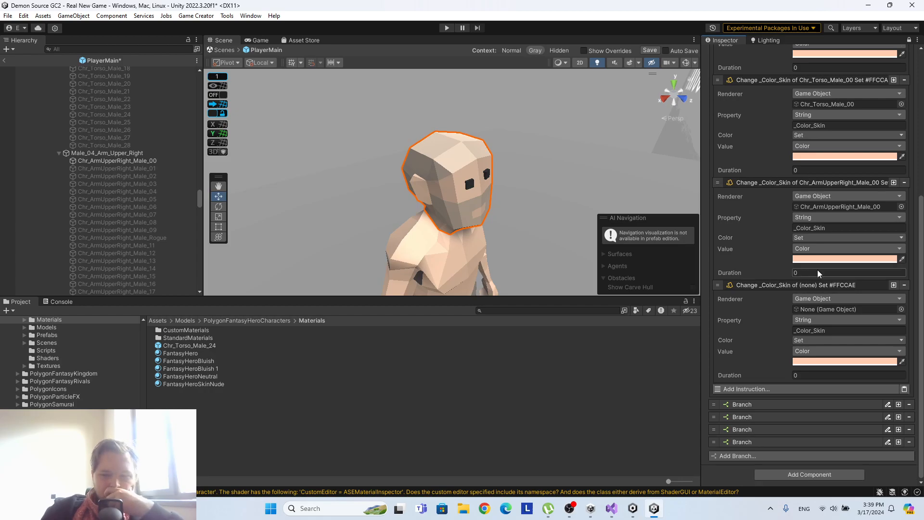
Browse the Variables category of available instructions for list operations such as Loop List, without adding one.
click(765, 388)
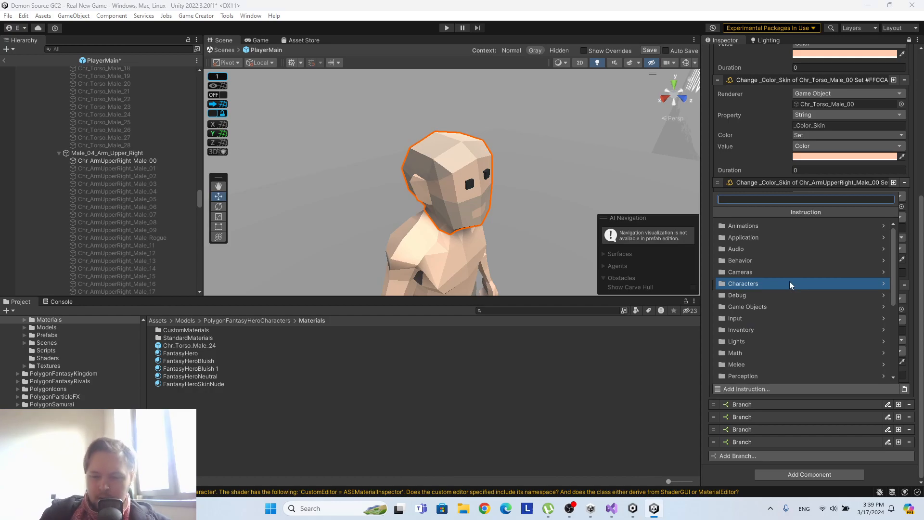
scroll(789, 282, down, 6)
click(738, 362)
scroll(766, 284, down, 2)
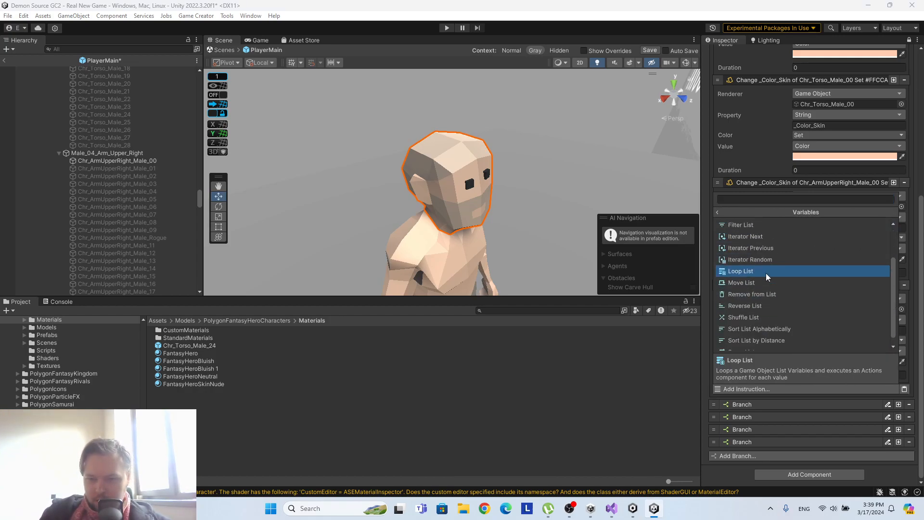
click(716, 212)
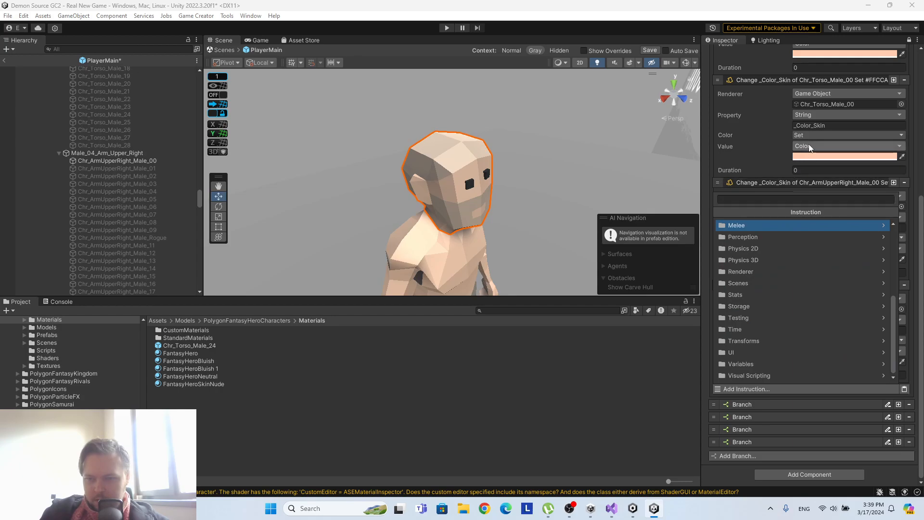
click(709, 146)
Select ColorControl and unlock the Inspector to show its local name variables and trigger.
scroll(142, 135, up, 7)
scroll(201, 189, up, 10)
click(92, 207)
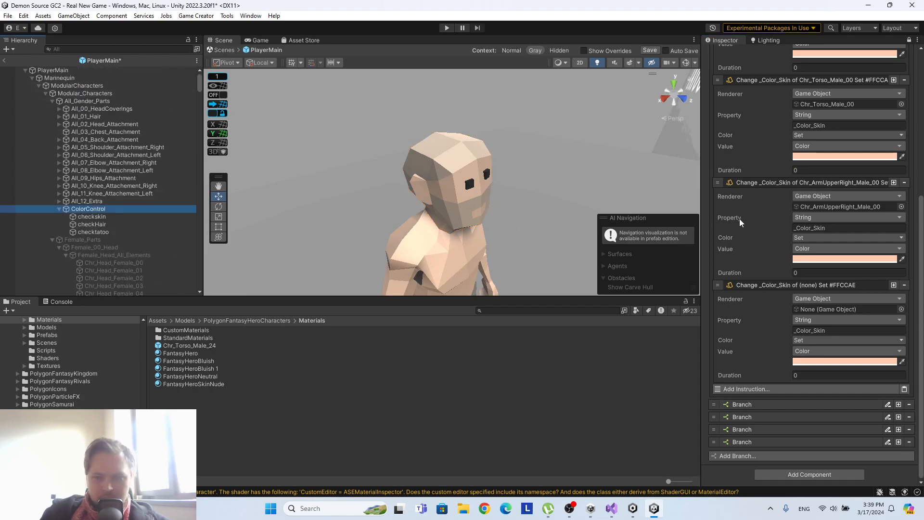
scroll(772, 168, up, 5)
click(908, 41)
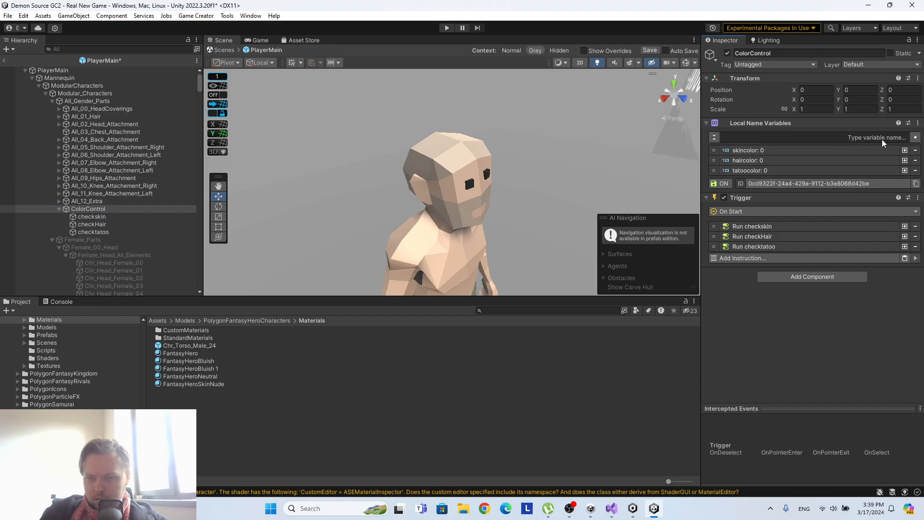
Expand the tatoocolor variable and browse the Values category of its value types.
click(755, 169)
click(801, 195)
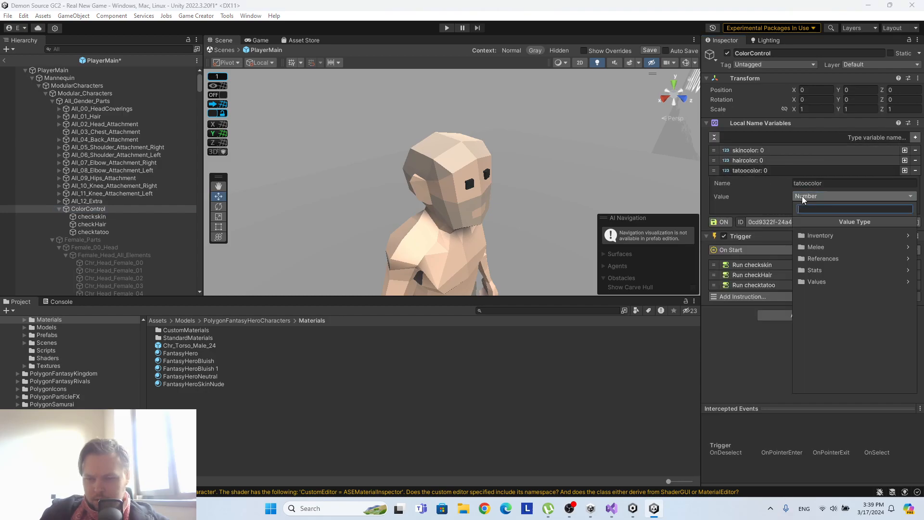
click(821, 282)
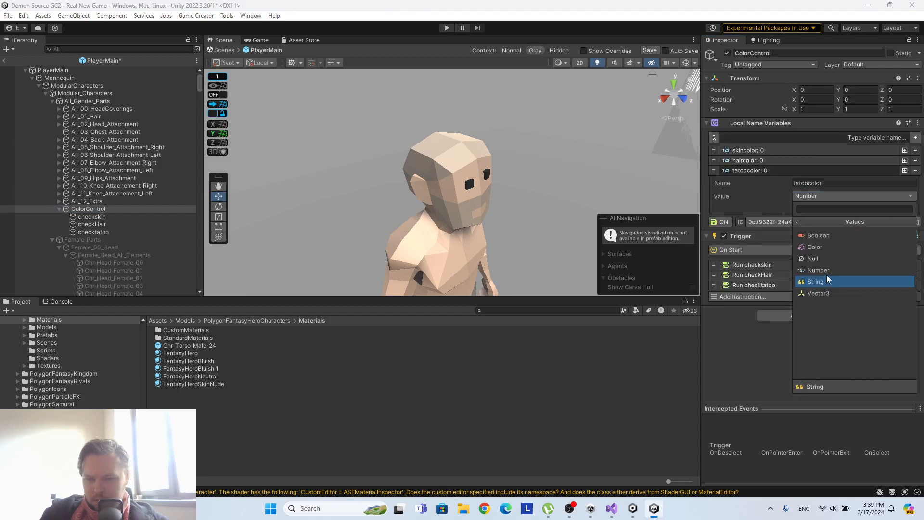
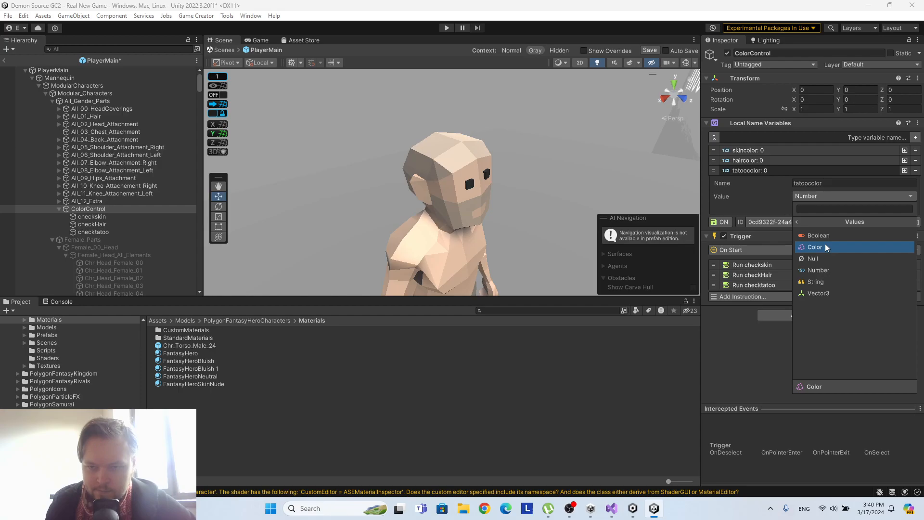
Save the PlayerMain prefab and change the skincolor variable's value type to Color.
click(757, 150)
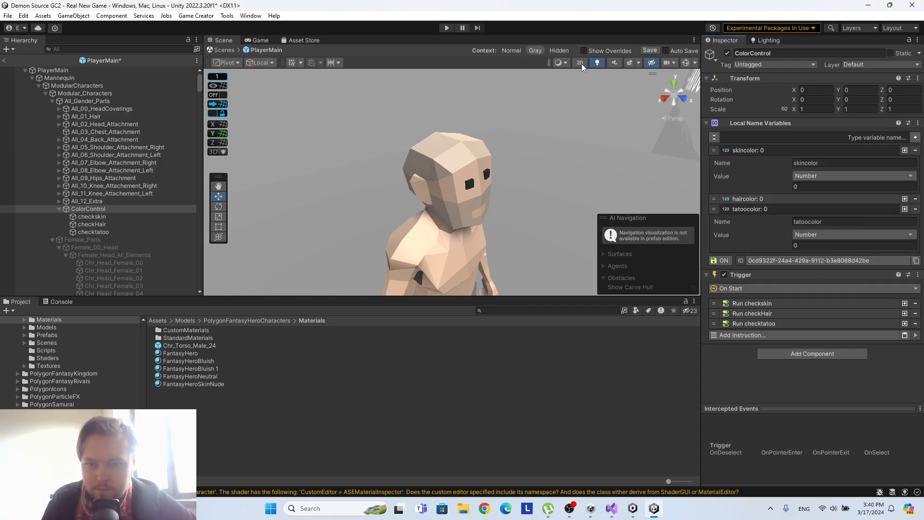
key(ctrl+s)
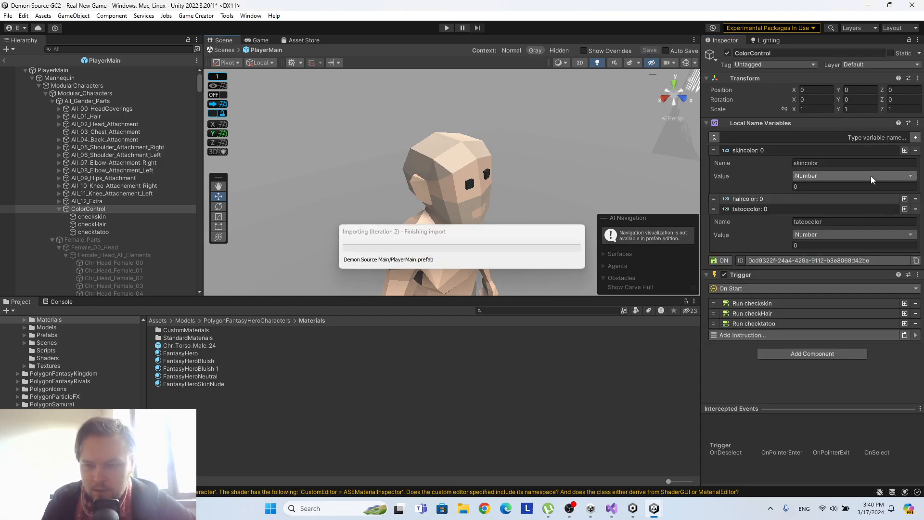
click(839, 175)
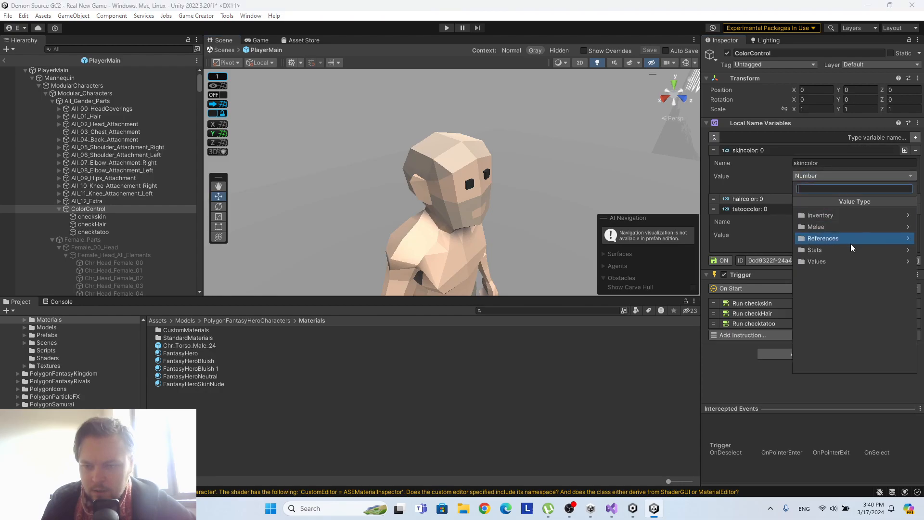
click(840, 265)
click(819, 228)
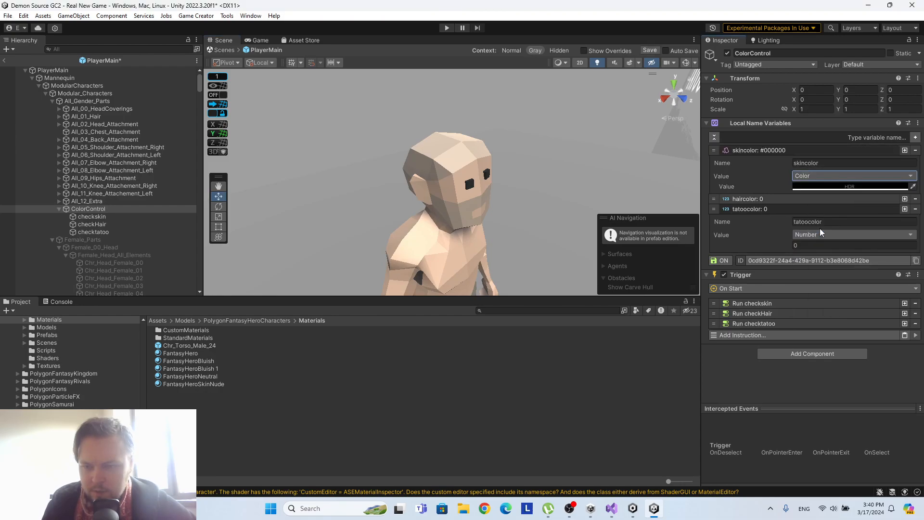
Try sampling a colour for the skincolor variable, and reselect Color as its value type.
click(846, 186)
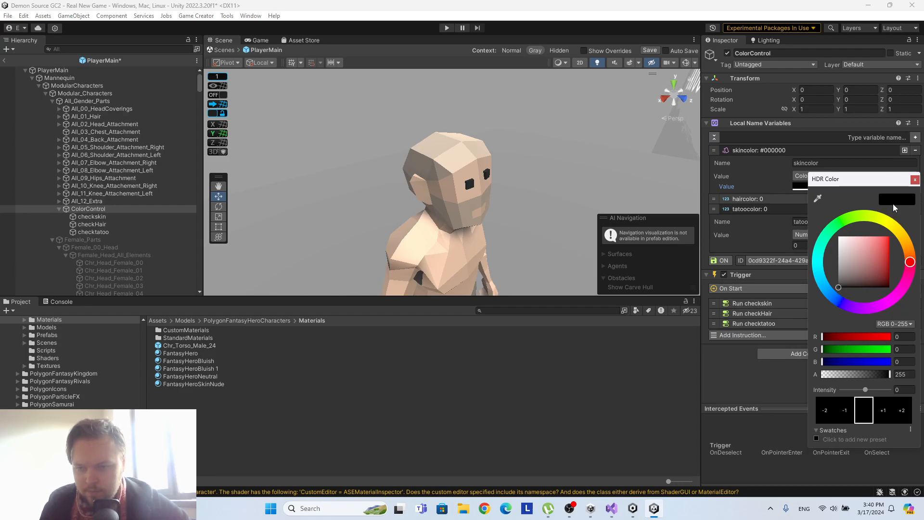
click(914, 179)
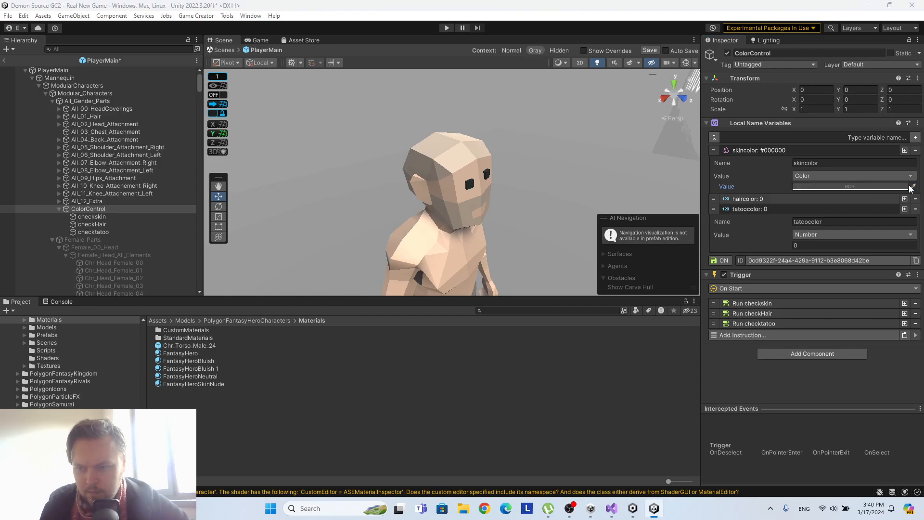
click(850, 187)
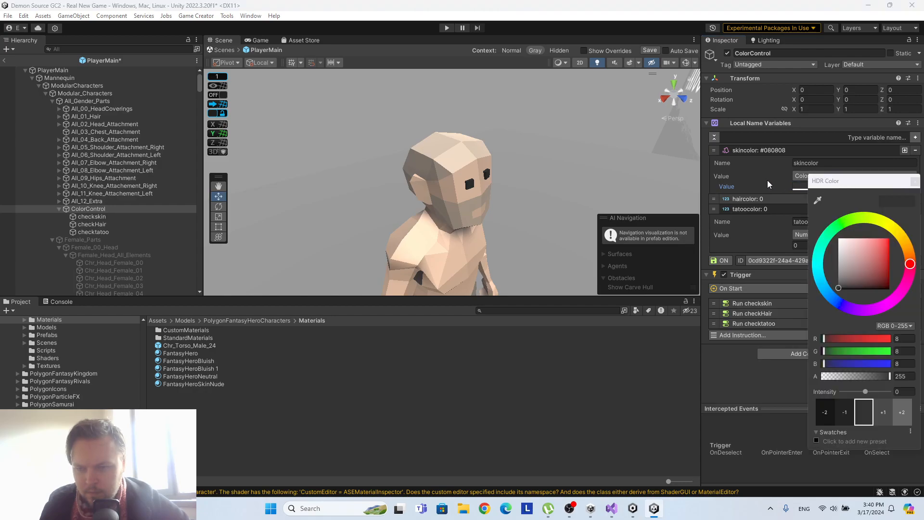
click(801, 176)
click(824, 259)
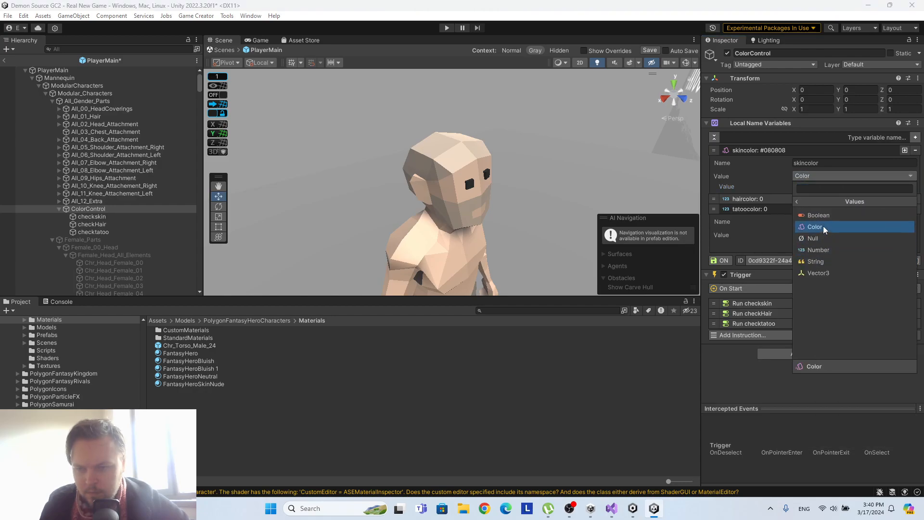
click(822, 226)
Compare the colour picker's value modes, keep RGB 0-255, and set skincolor to a light pink, #FFA2A2.
click(807, 187)
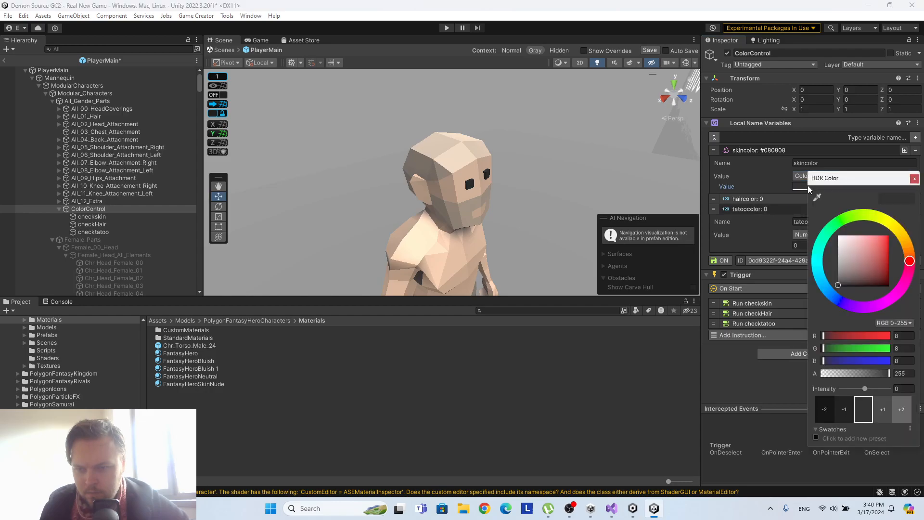
click(896, 322)
click(897, 345)
click(900, 324)
click(896, 356)
click(896, 324)
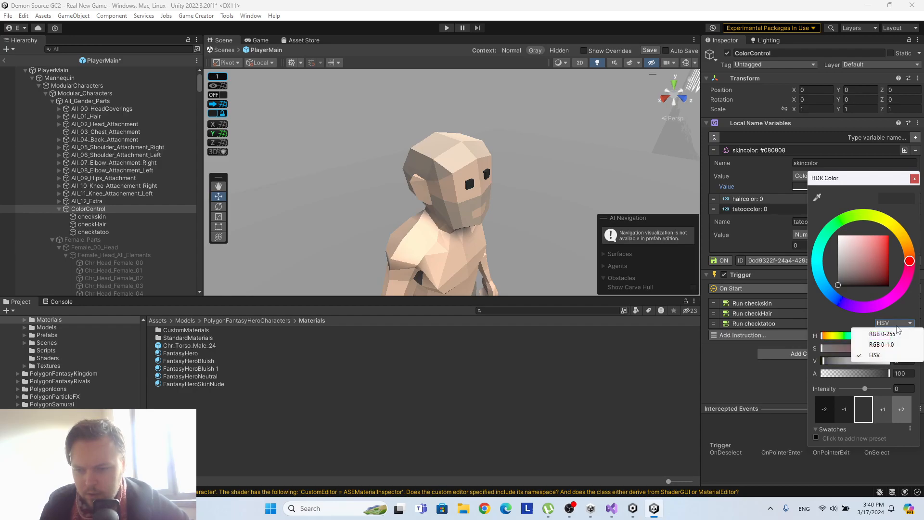
click(897, 335)
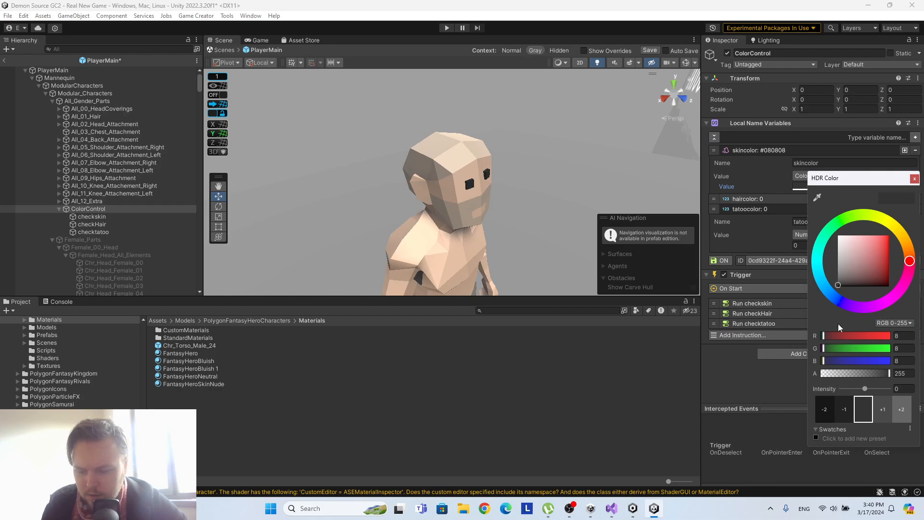
mouse_move(859, 266)
mouse_down()
mouse_move(862, 247)
mouse_move(841, 234)
mouse_move(865, 221)
mouse_move(856, 221)
mouse_up()
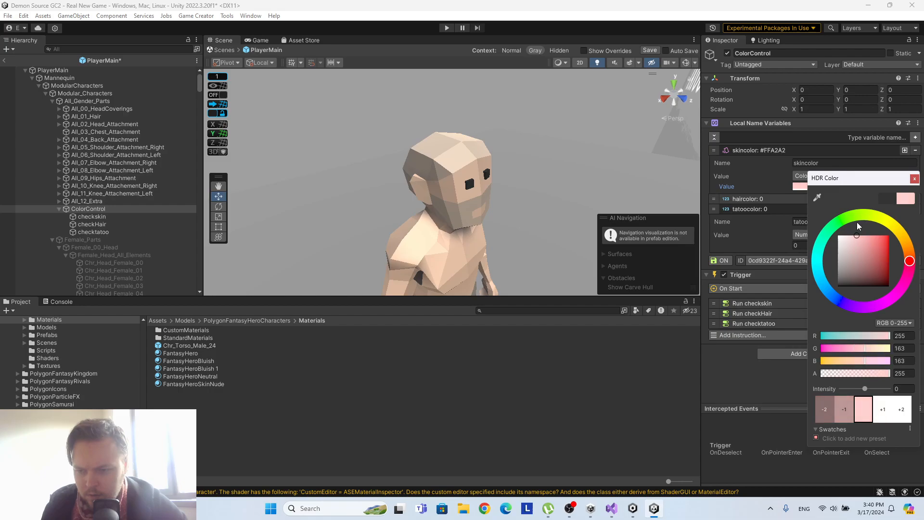
click(914, 179)
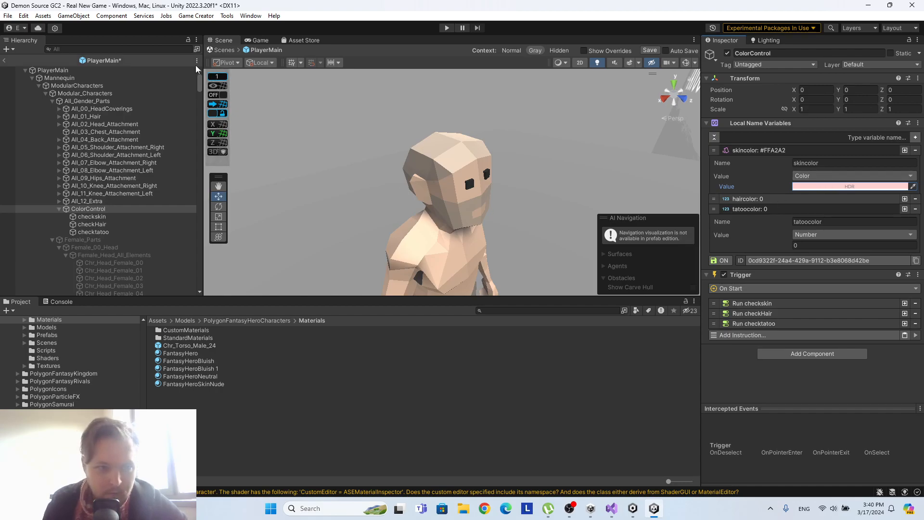
Look up the Chr_Head_Male_00 colour in checkskin and set skincolor's green value to 104 and blue to 174.
click(123, 218)
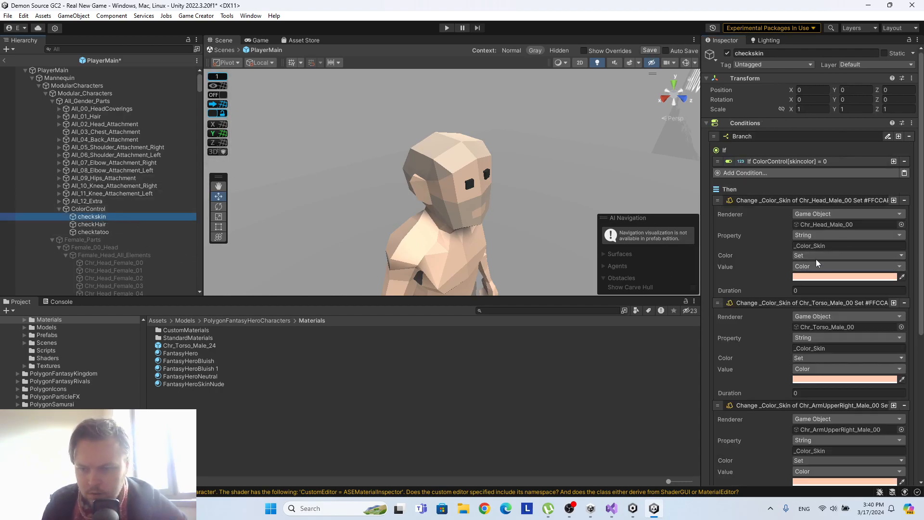
click(849, 277)
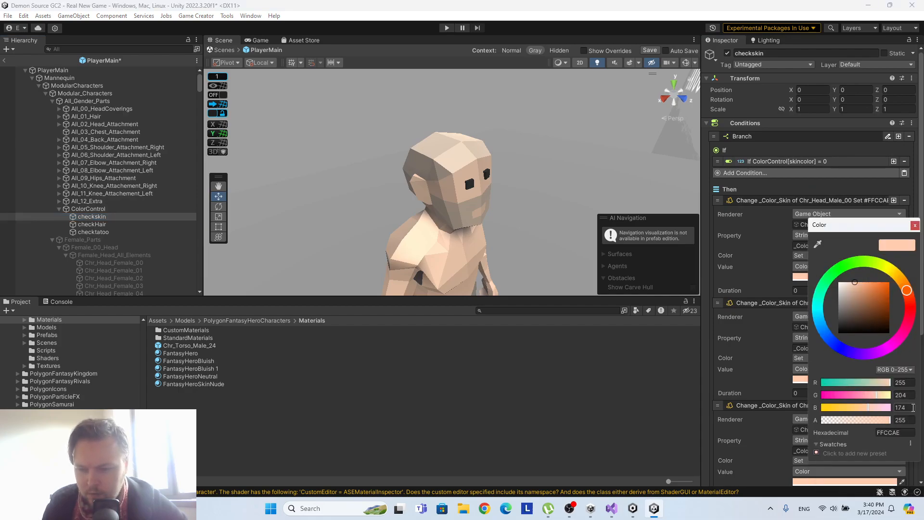
click(88, 209)
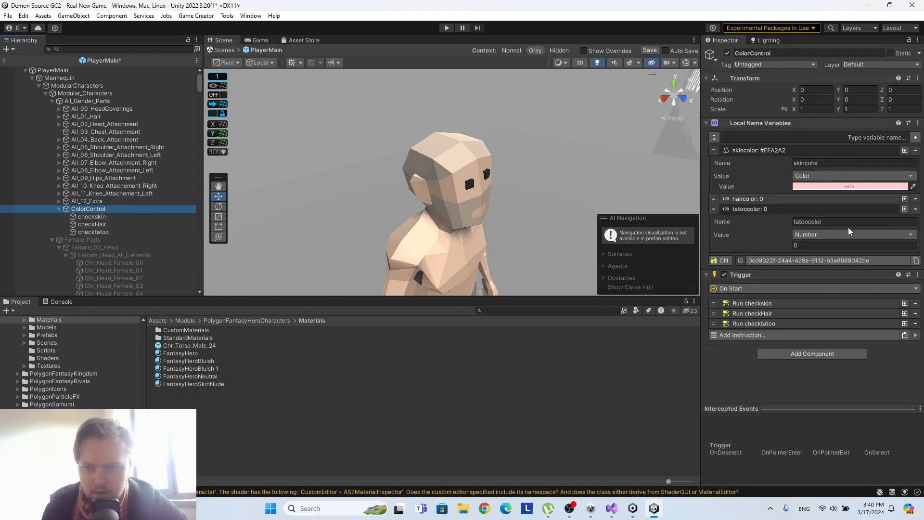
click(859, 187)
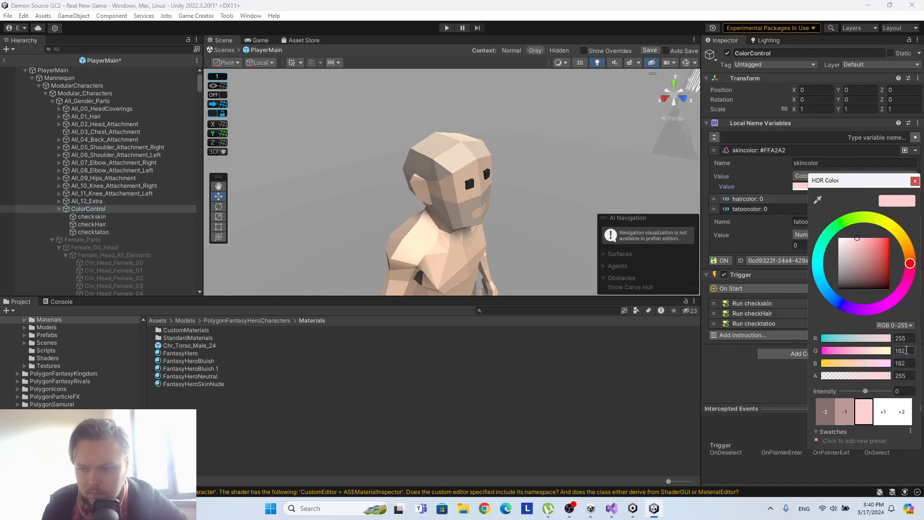
text(104)
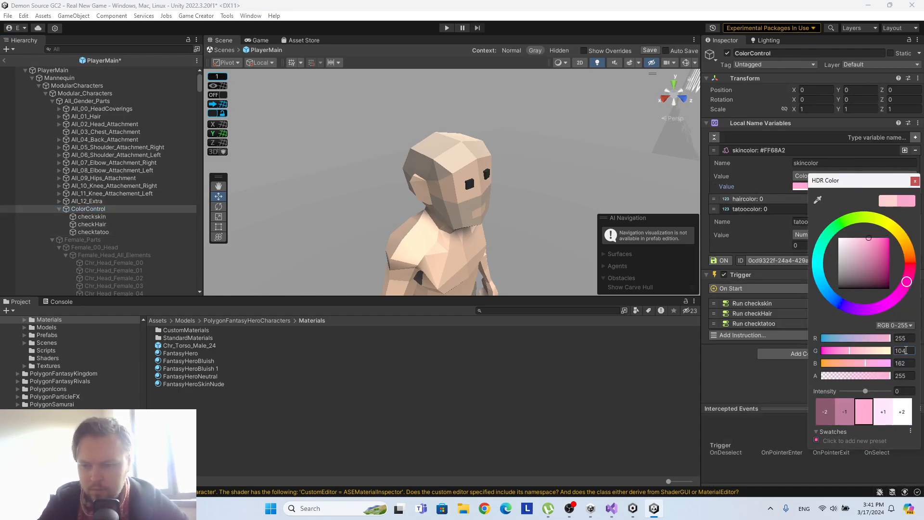
key(Tab)
text(0)
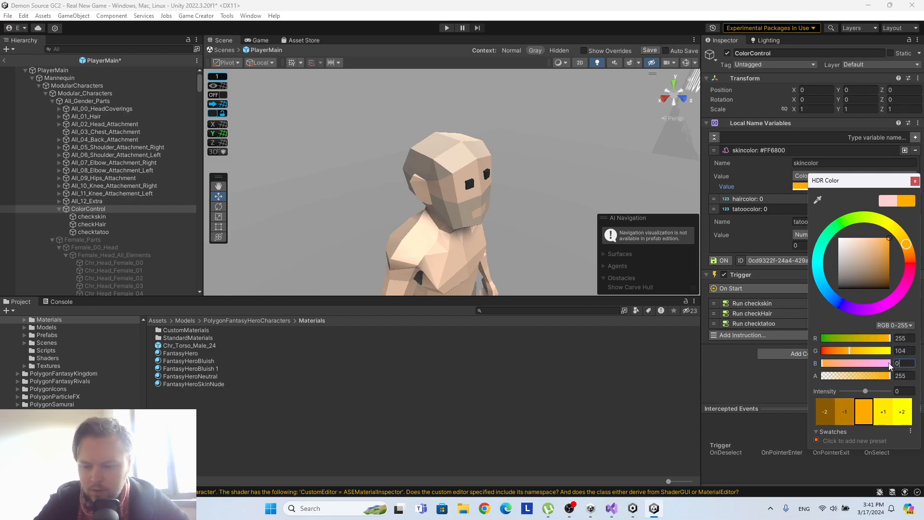
text(74)
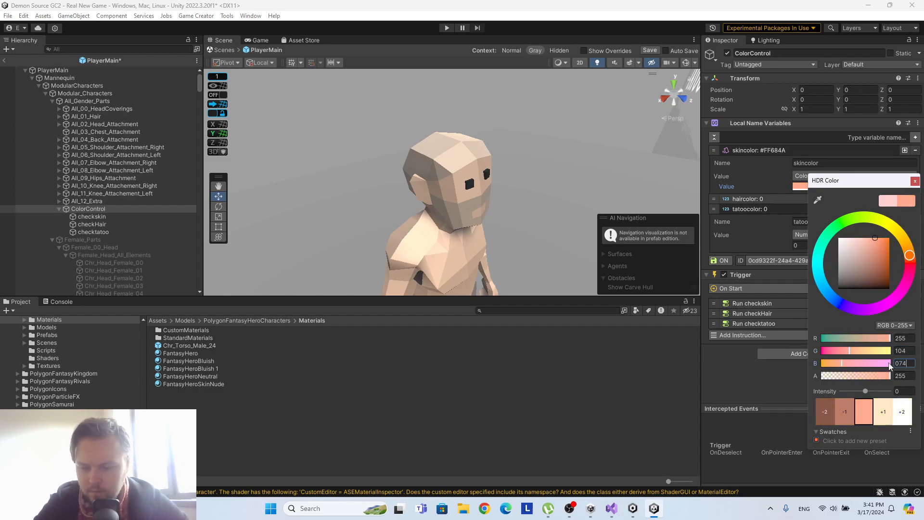
key(BackSpace)
key(BackSpace)
text(74)
Recheck the Chr_Head_Male_00 colour in checkskin and set skincolor's green value to 204, giving #FFCCAE.
click(92, 216)
click(831, 276)
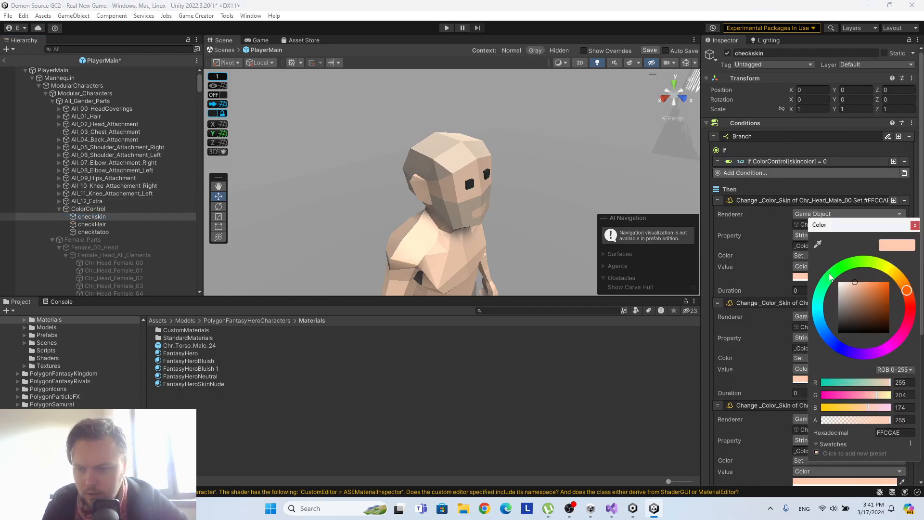
click(89, 209)
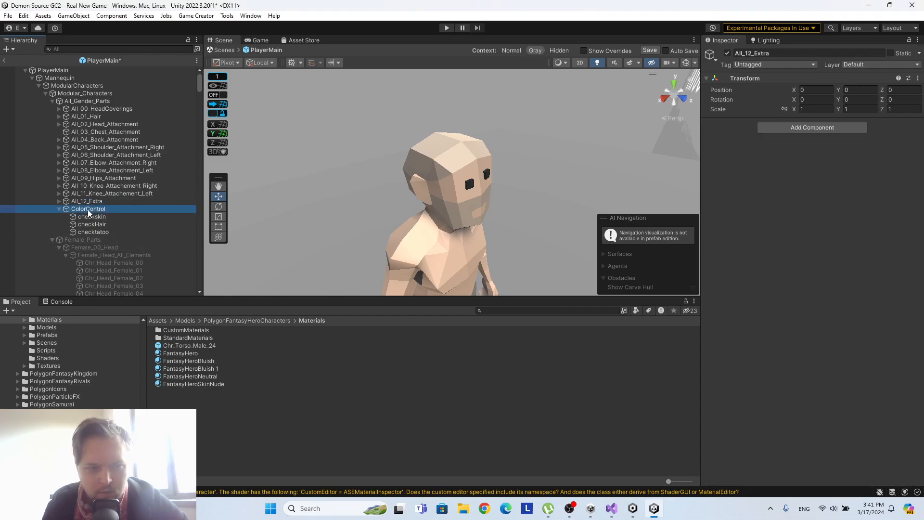
click(843, 186)
click(912, 348)
text(204)
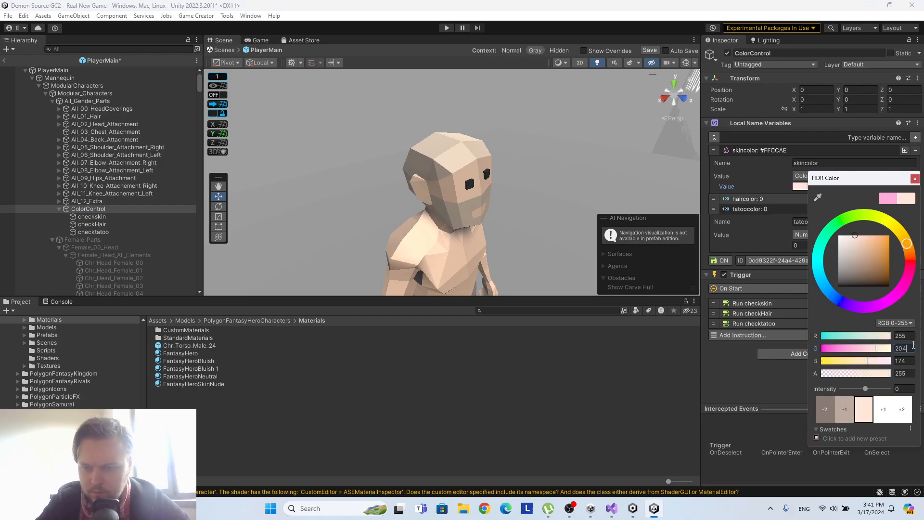
click(915, 180)
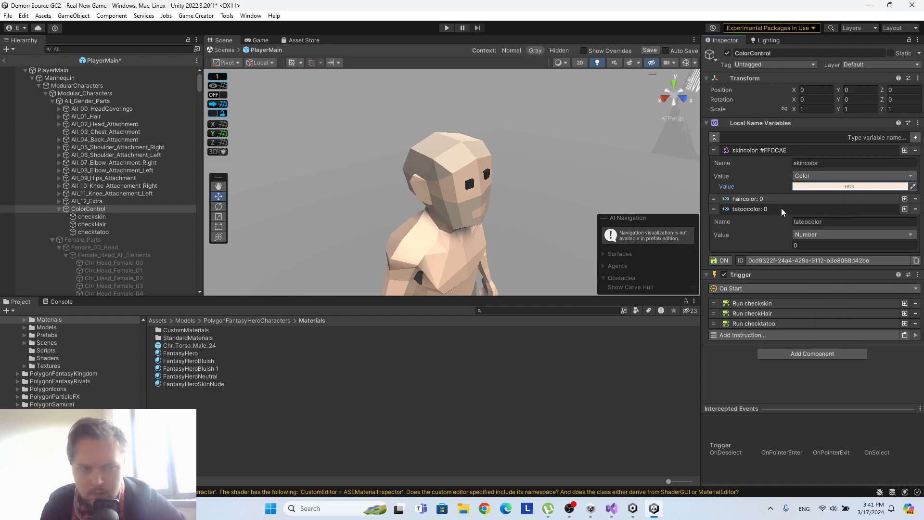
Inspect the Chr_Head_Male_00 colour in checkskin again and the Run checkskin instruction in ColorControl's trigger.
click(90, 217)
click(826, 277)
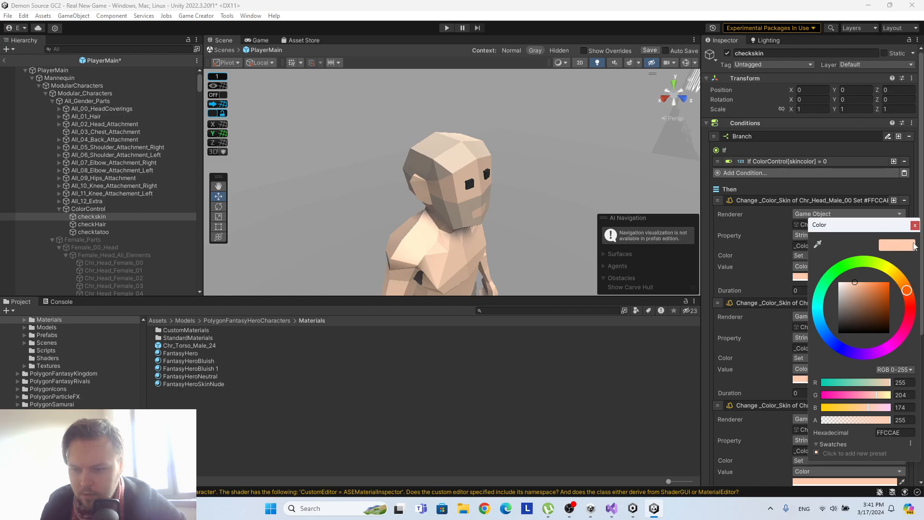
click(914, 226)
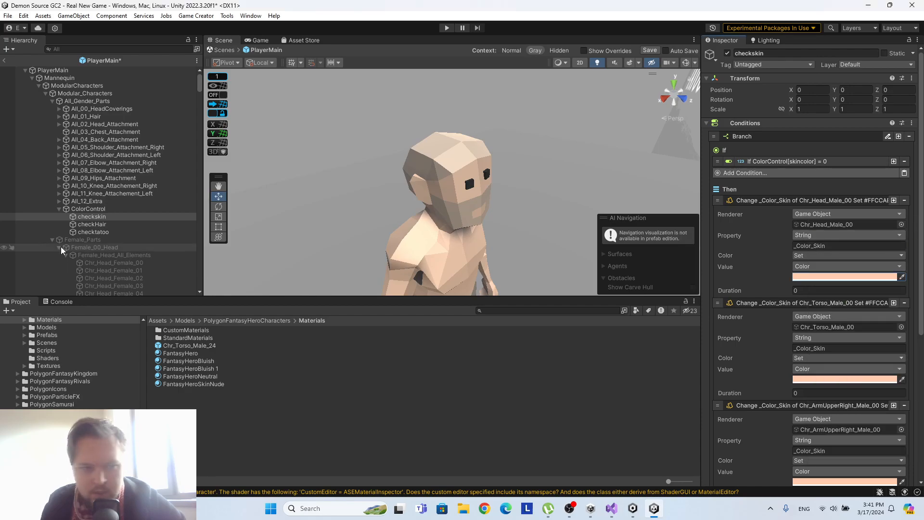
click(89, 208)
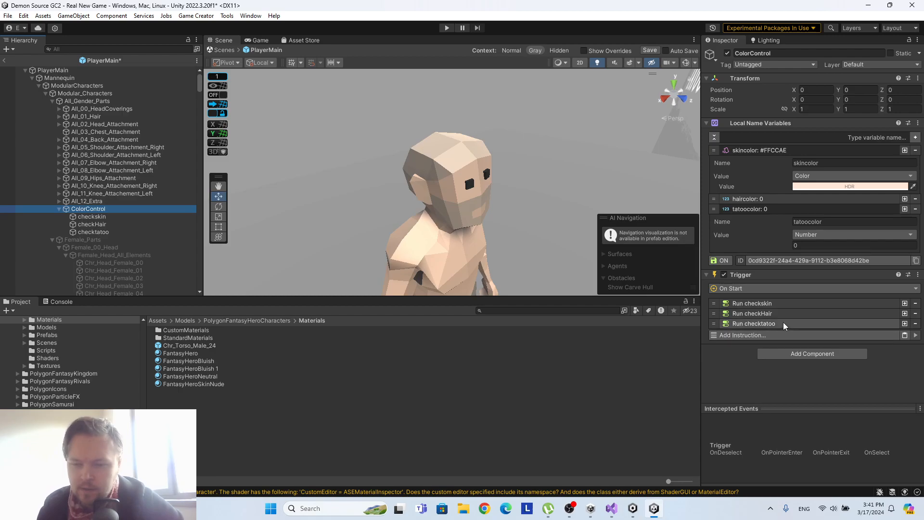
click(772, 302)
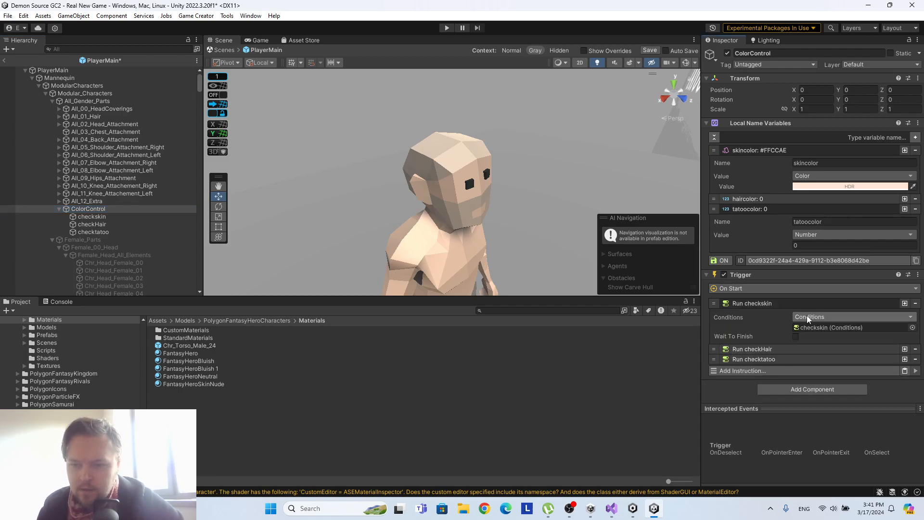
In checkskin, make the Chr_Head_Male_00 colour value use the local name variable skincolor from ColorControl.
click(97, 217)
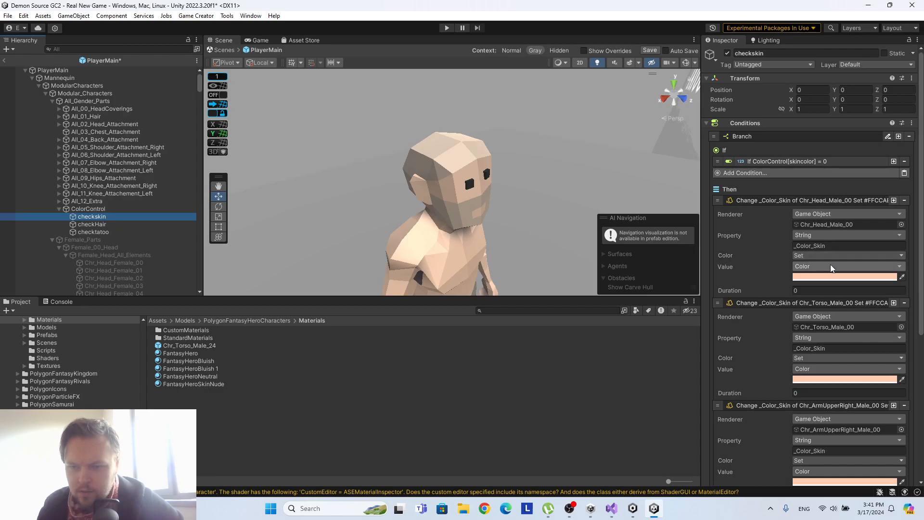
click(830, 266)
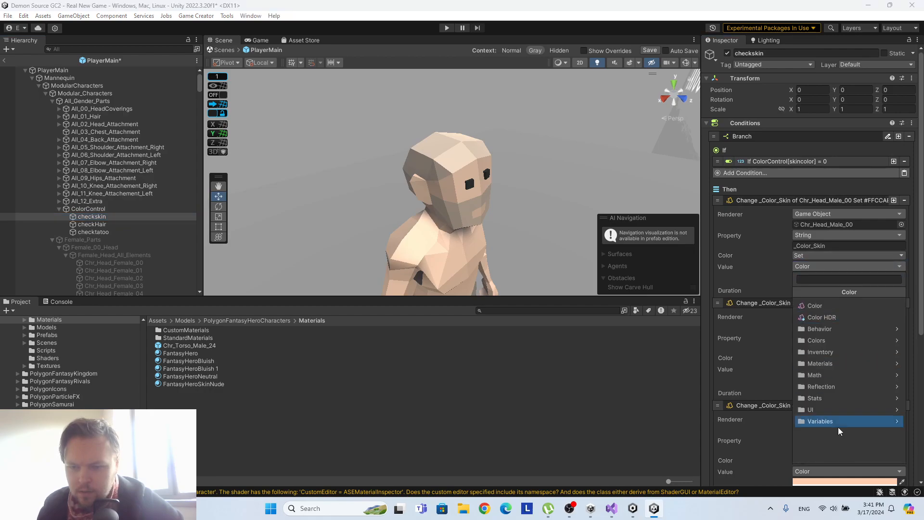
click(837, 422)
click(825, 341)
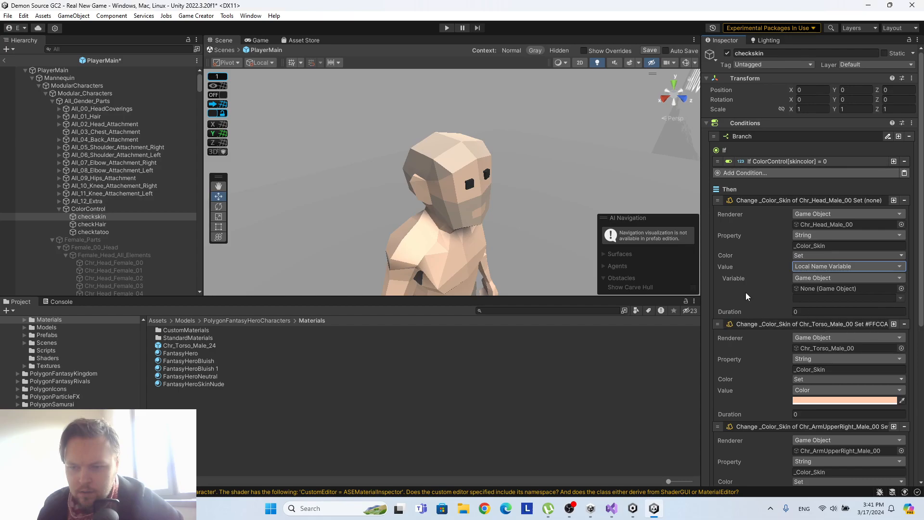
drag(128, 211, 836, 289)
click(898, 303)
click(884, 310)
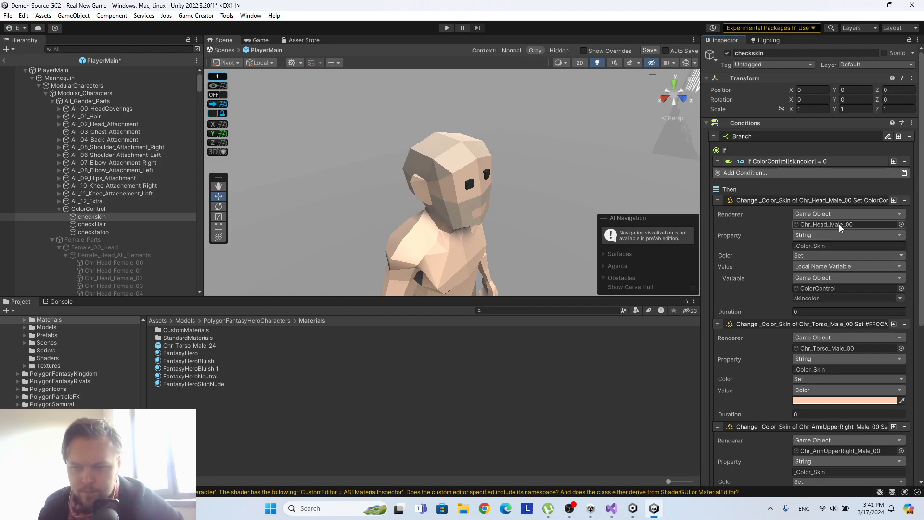
Replace the torso and upper-right-arm colour instructions in checkskin's first branch with two duplicates of the Chr_Head_Male_00 instruction.
click(904, 325)
click(904, 325)
click(910, 326)
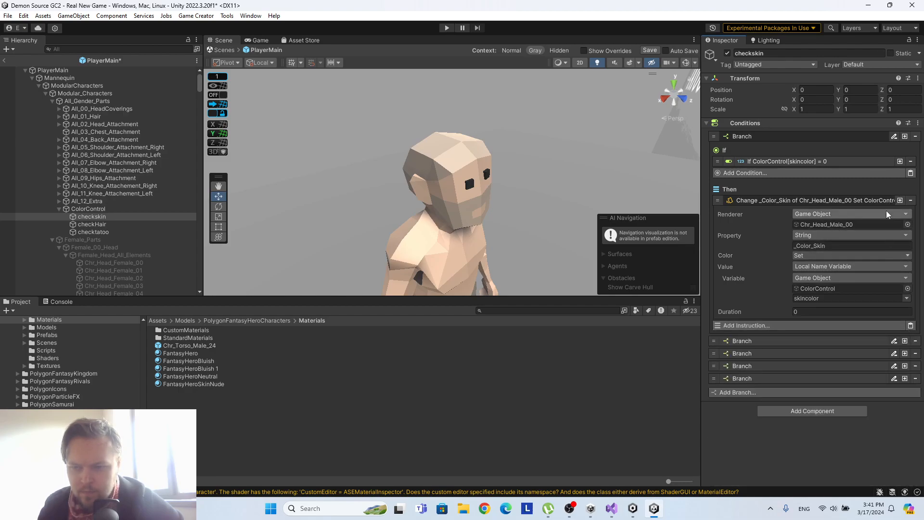
scroll(873, 285, down, 1)
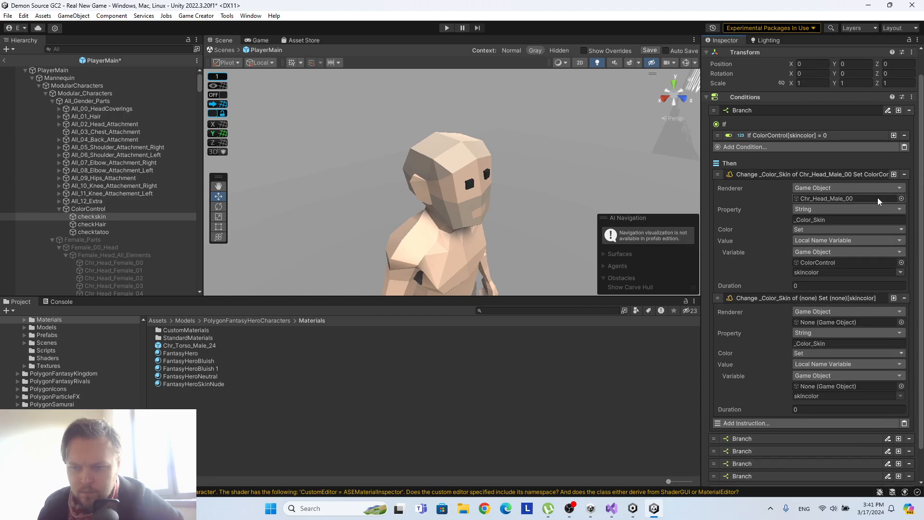
click(894, 174)
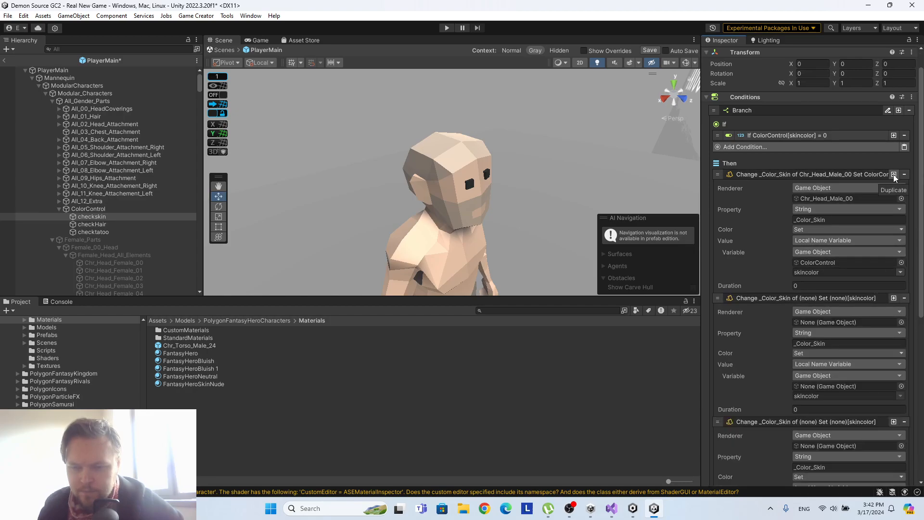
Assign Chr_Torso_Male_00 as the renderer of the second colour instruction in checkskin's first branch.
scroll(111, 221, down, 5)
scroll(111, 221, down, 10)
scroll(116, 207, down, 20)
scroll(122, 205, down, 15)
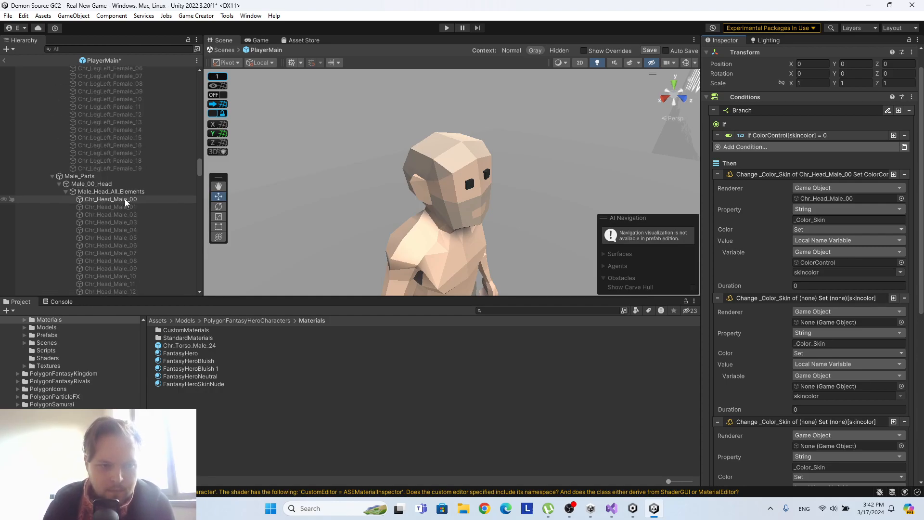
scroll(123, 199, down, 12)
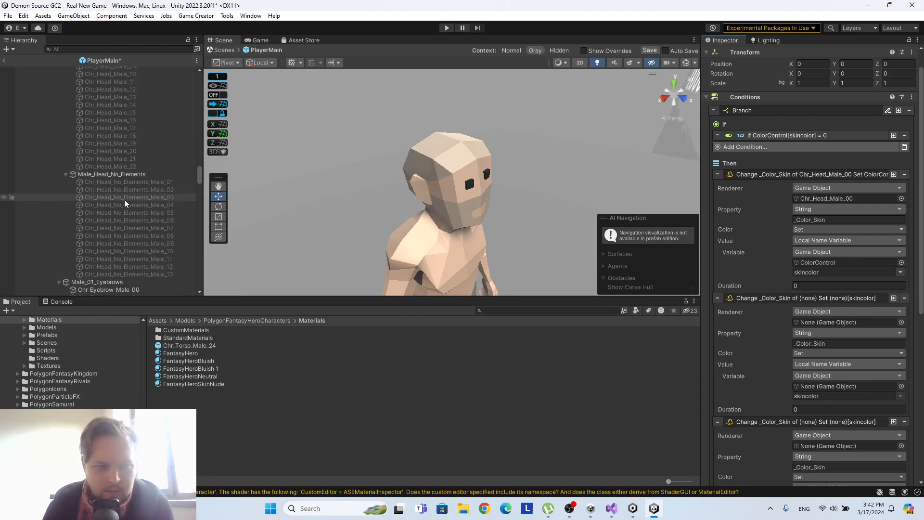
scroll(131, 195, down, 11)
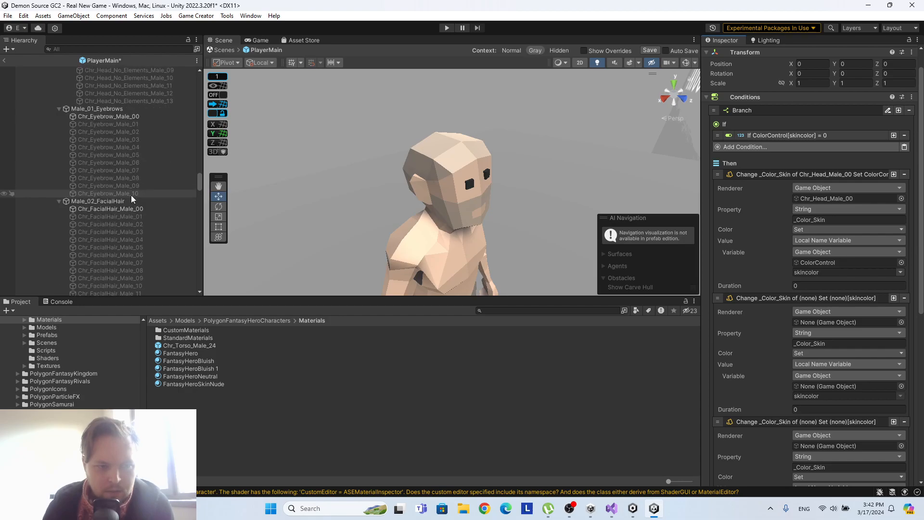
drag(120, 190, 850, 324)
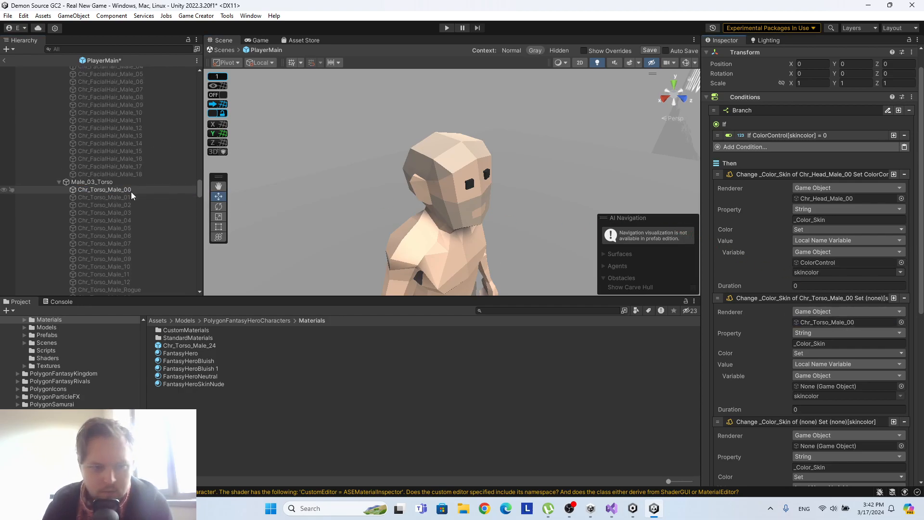
Assign Chr_ArmUpperRight_Male_00 and Chr_ArmUpperLeft_Male_00 as the renderers of the two colour instructions following the torso's.
scroll(141, 193, down, 10)
click(120, 161)
drag(121, 161, 854, 446)
scroll(844, 385, down, 4)
scroll(114, 220, down, 6)
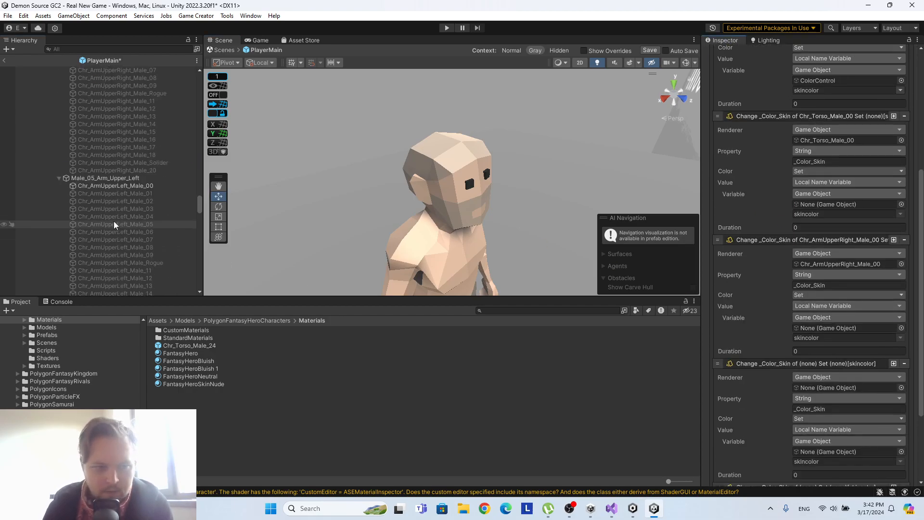
drag(111, 187, 840, 390)
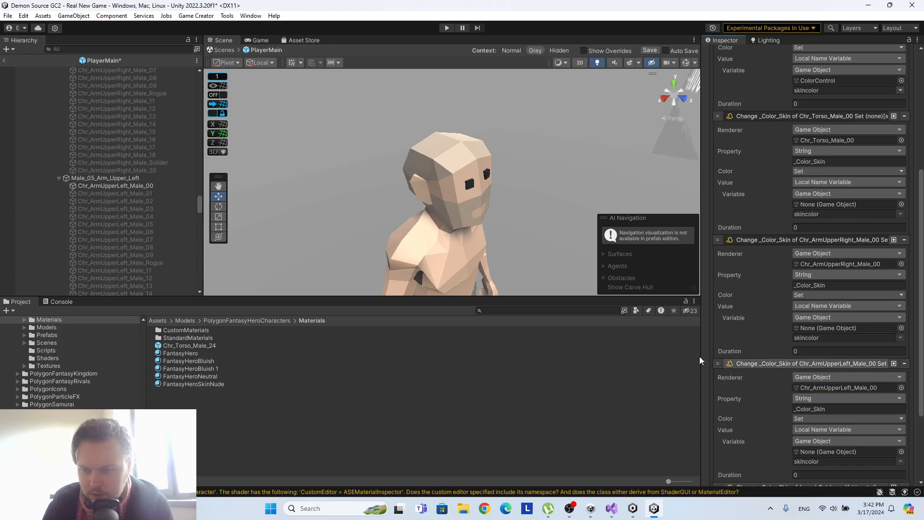
Expand the empty colour instruction after the upper-left arm and assign Chr_ArmLowerRight_Male_00 as its renderer.
scroll(139, 192, down, 10)
scroll(848, 290, down, 4)
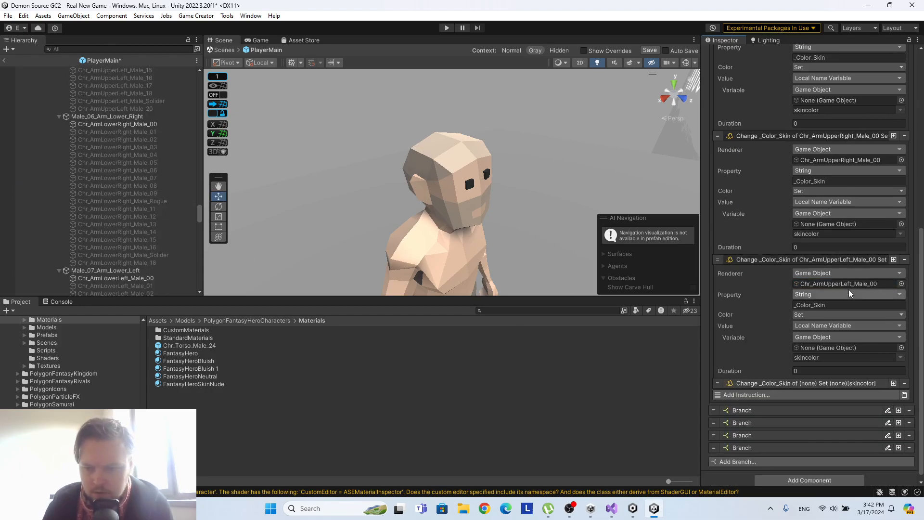
click(821, 379)
scroll(819, 337, down, 2)
drag(139, 124, 841, 355)
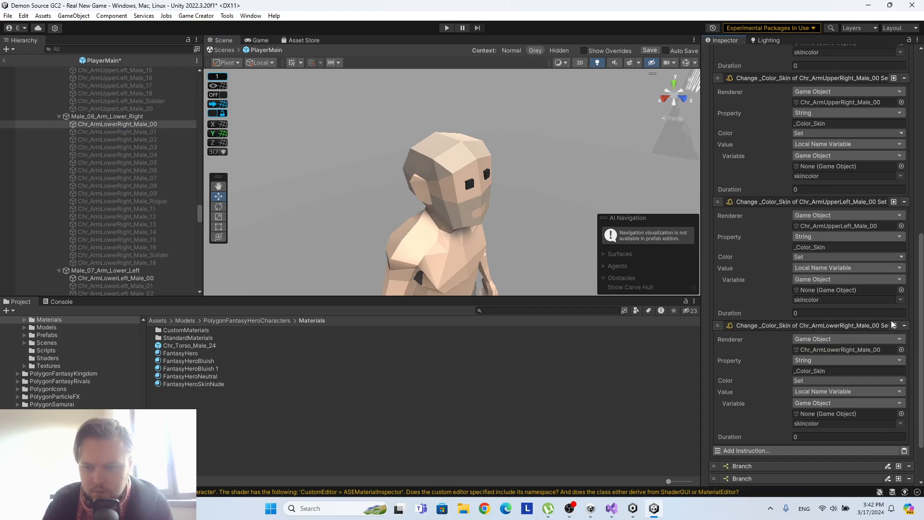
Duplicate the lower-right-arm colour instruction and assign Chr_ArmLowerLeft_Male_00 as the copy's renderer.
click(893, 325)
scroll(865, 309, down, 3)
click(820, 378)
scroll(832, 327, down, 4)
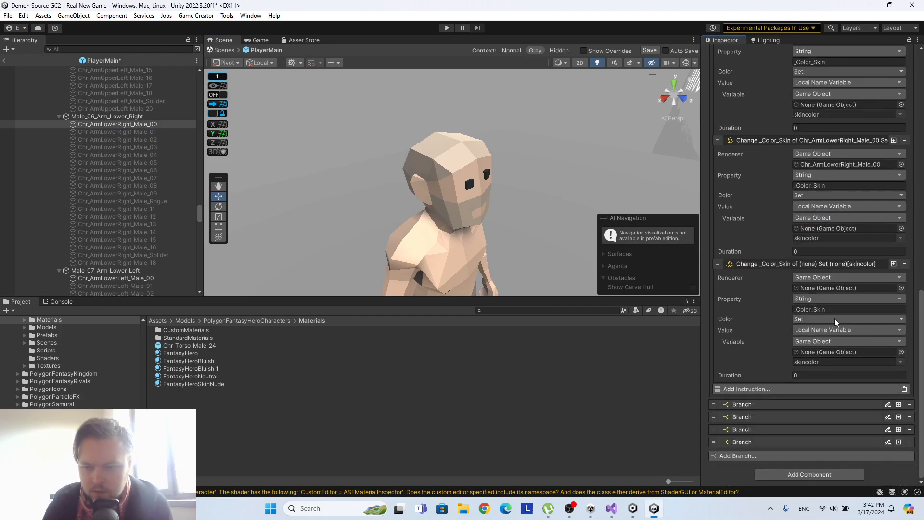
scroll(149, 209, down, 4)
drag(132, 191, 835, 290)
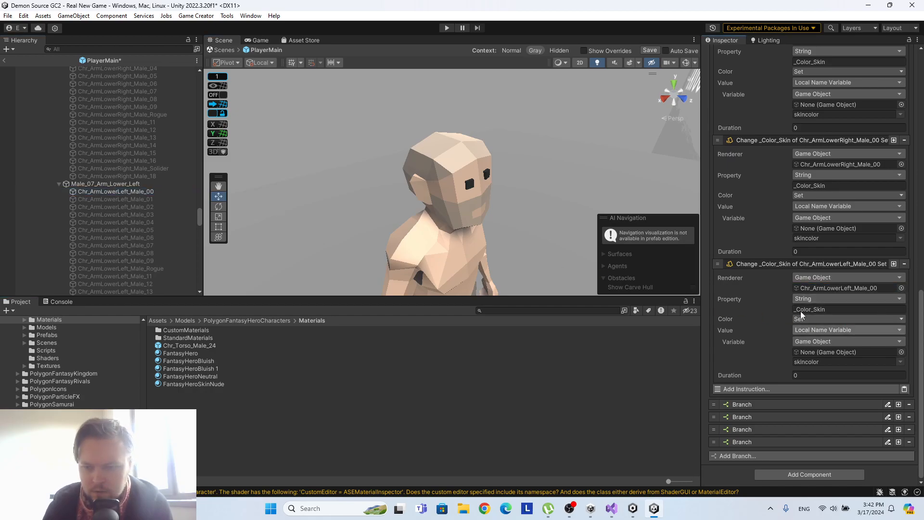
Check the arm instructions, then duplicate the lower-left-arm one and assign Chr_HandRight_Male_00 as the copy's renderer.
scroll(126, 212, up, 12)
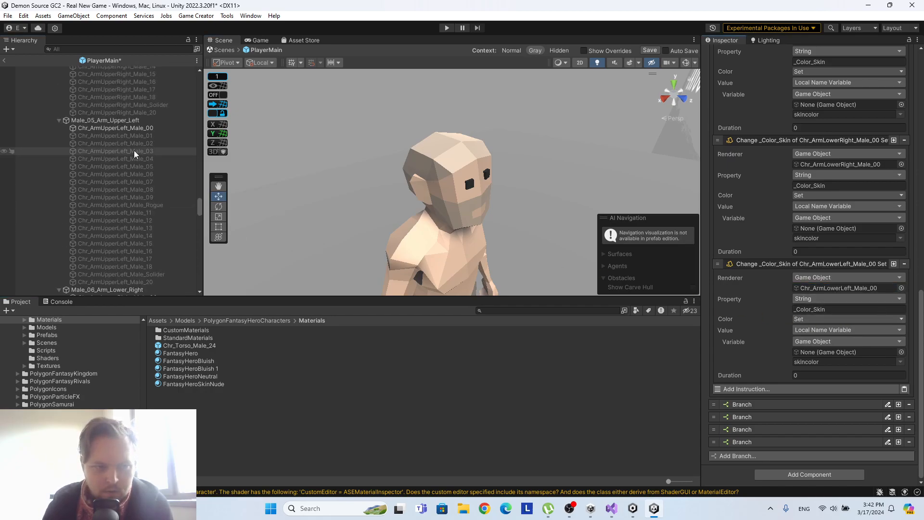
scroll(836, 247, up, 3)
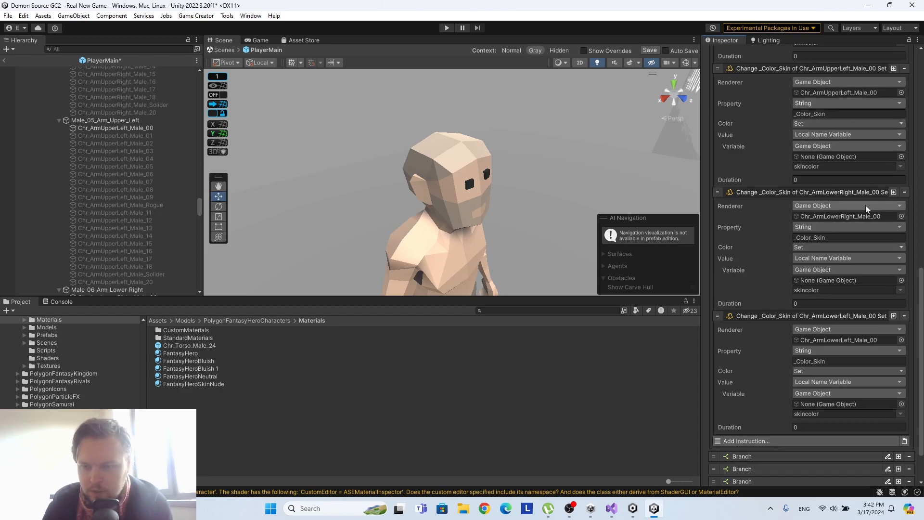
scroll(853, 216, up, 9)
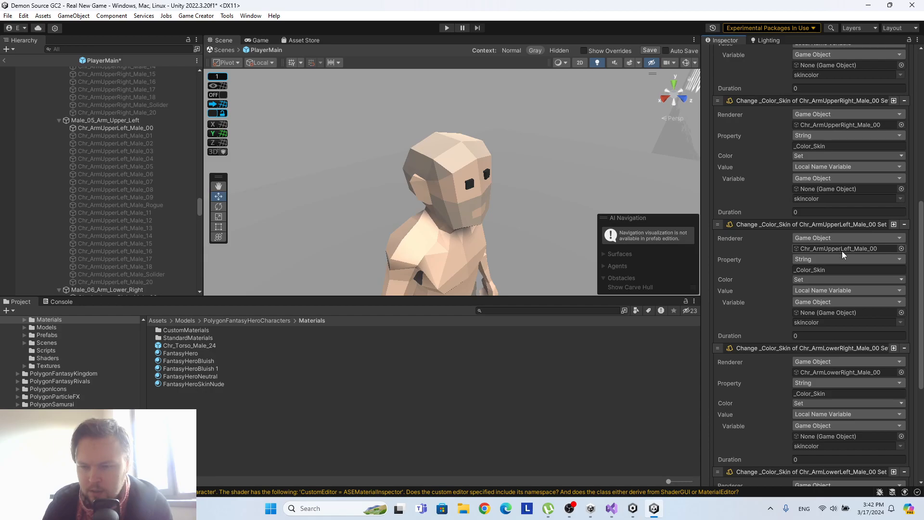
scroll(853, 375, down, 5)
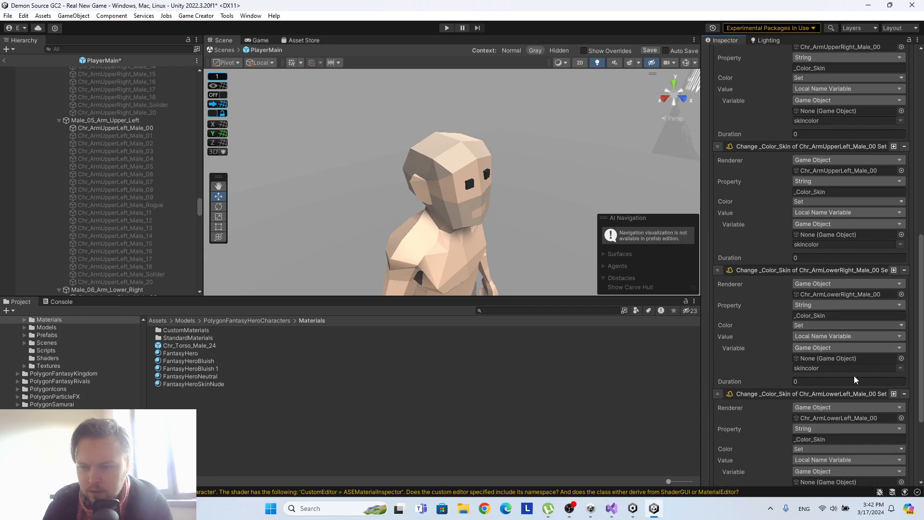
scroll(850, 374, down, 8)
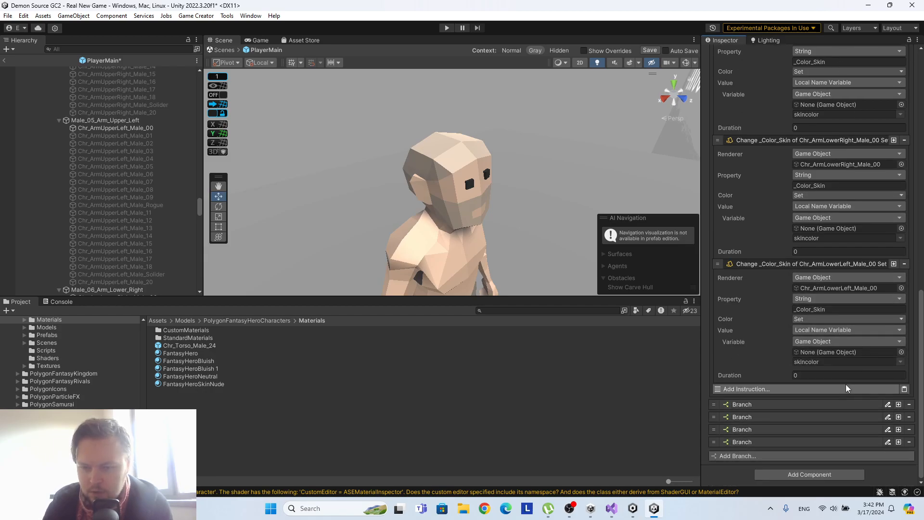
click(894, 264)
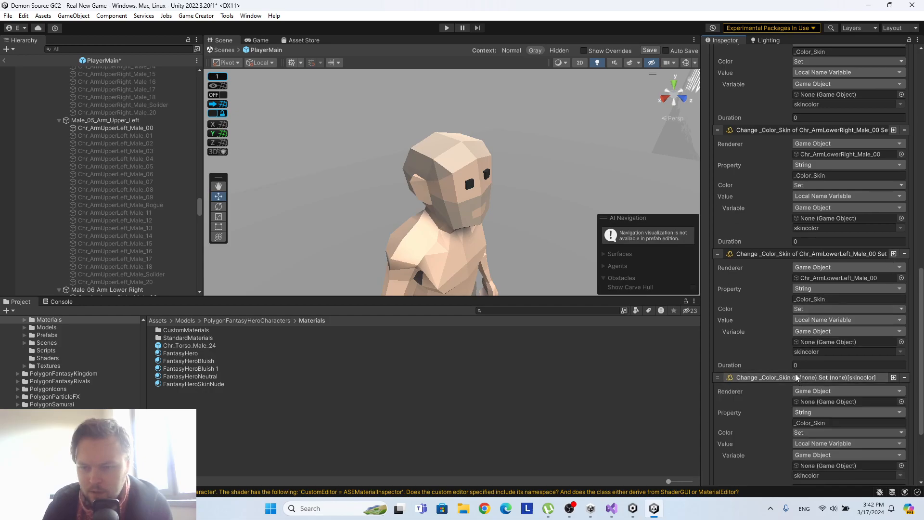
scroll(68, 186, down, 5)
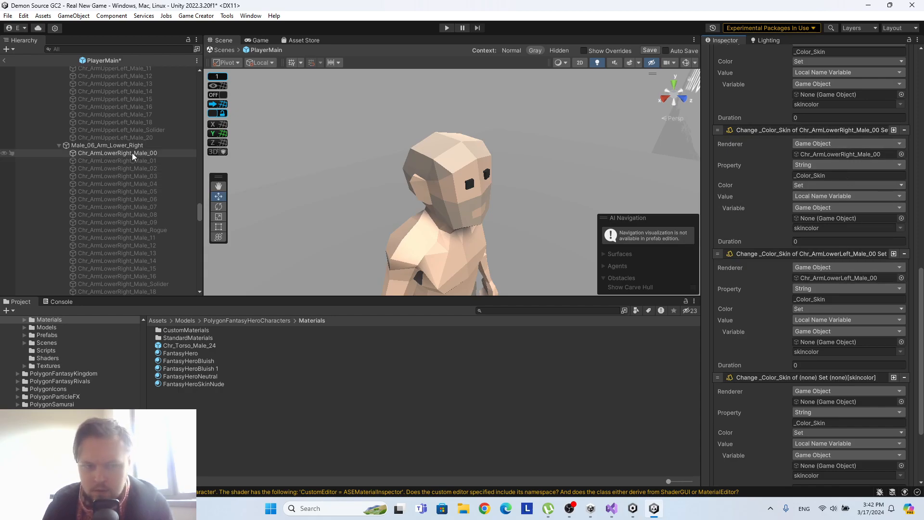
scroll(132, 152, down, 5)
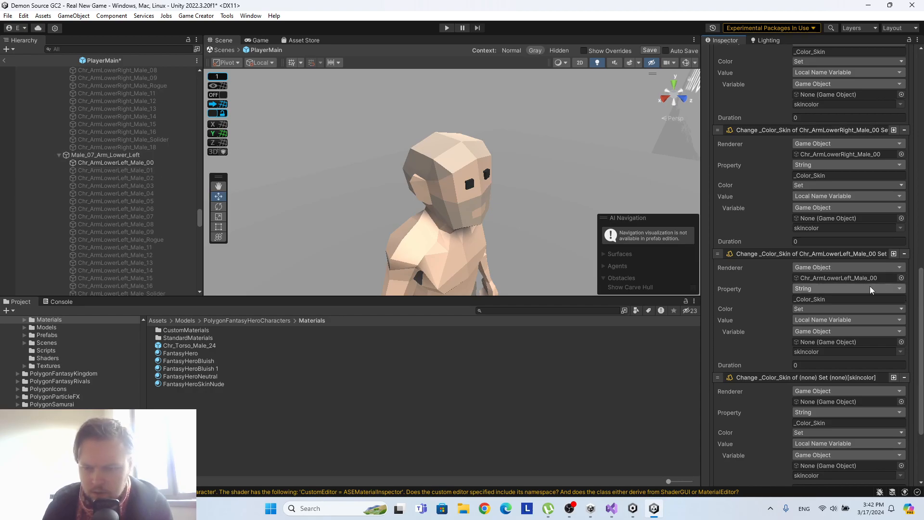
scroll(870, 286, down, 2)
scroll(100, 208, down, 4)
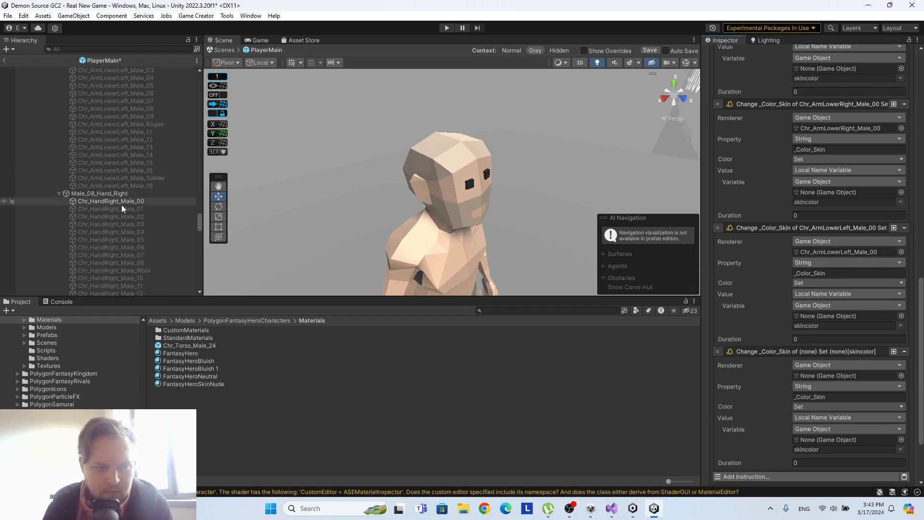
drag(121, 201, 861, 377)
Duplicate the right-hand colour instruction and assign Chr_HandLeft_Male_00 as the copy's renderer.
scroll(172, 214, down, 2)
scroll(171, 215, down, 4)
scroll(913, 319, down, 2)
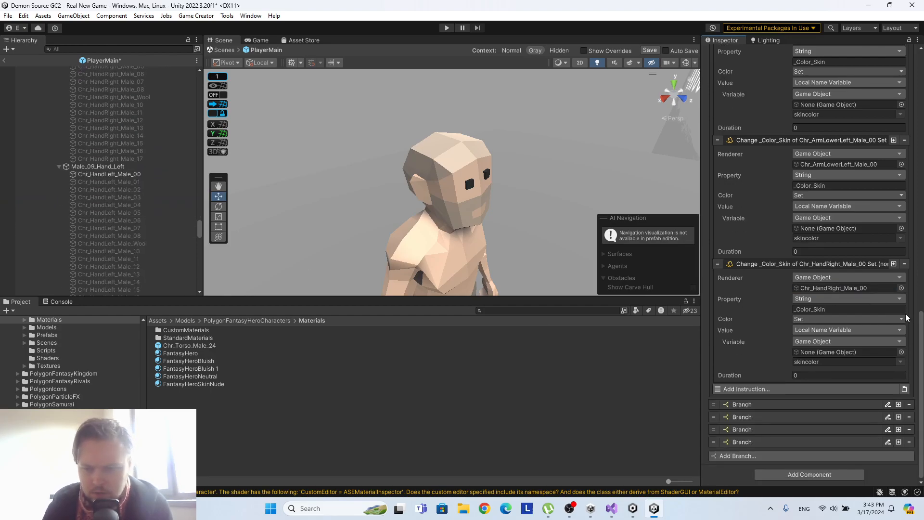
click(893, 265)
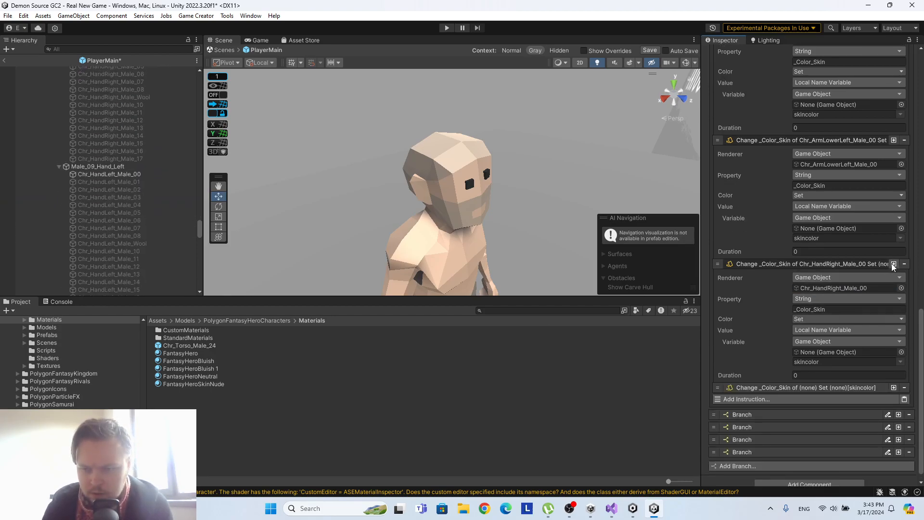
scroll(812, 307, down, 1)
click(792, 380)
scroll(796, 336, down, 3)
drag(128, 174, 833, 297)
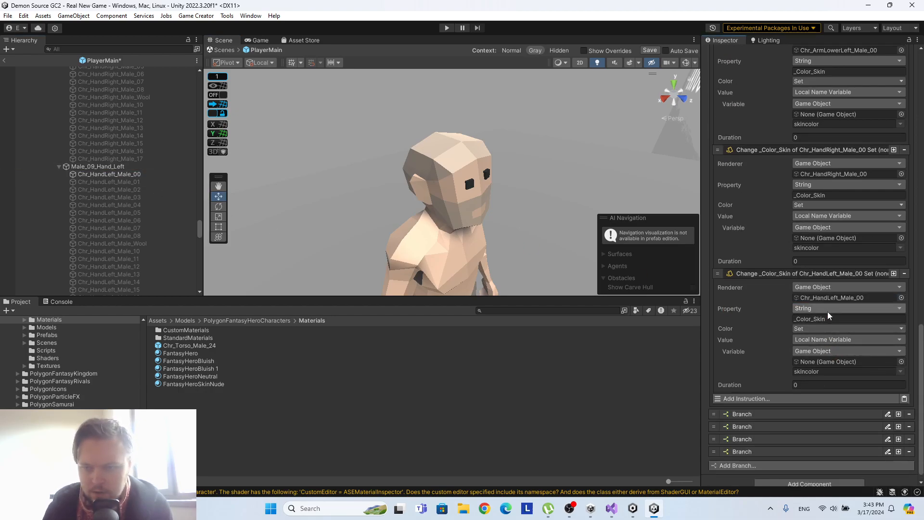
Duplicate the left-hand colour instruction and assign Chr_Hips_Male_00 as the copy's renderer.
scroll(108, 212, down, 8)
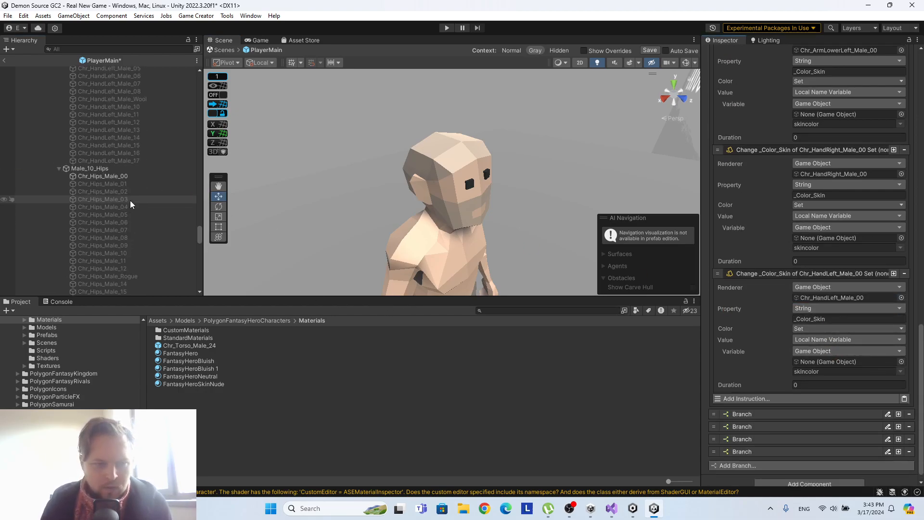
click(892, 274)
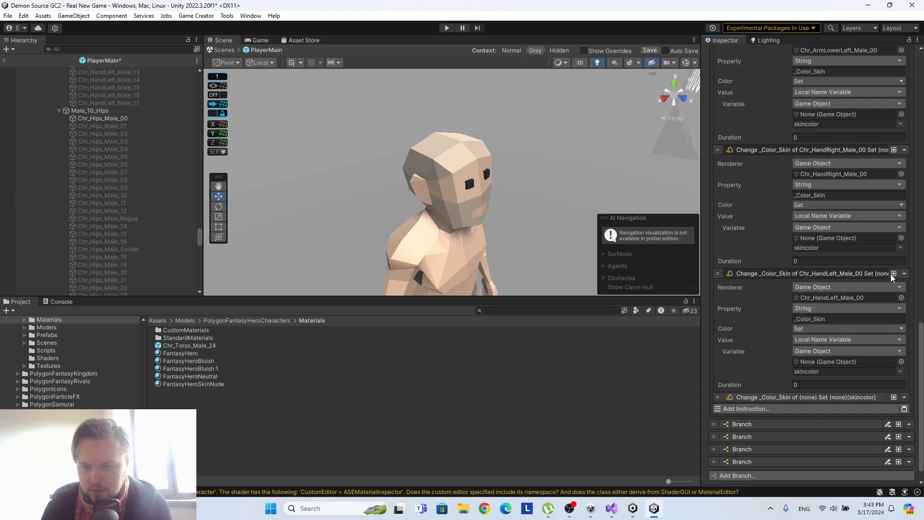
scroll(825, 336, down, 2)
click(785, 379)
scroll(769, 304, down, 3)
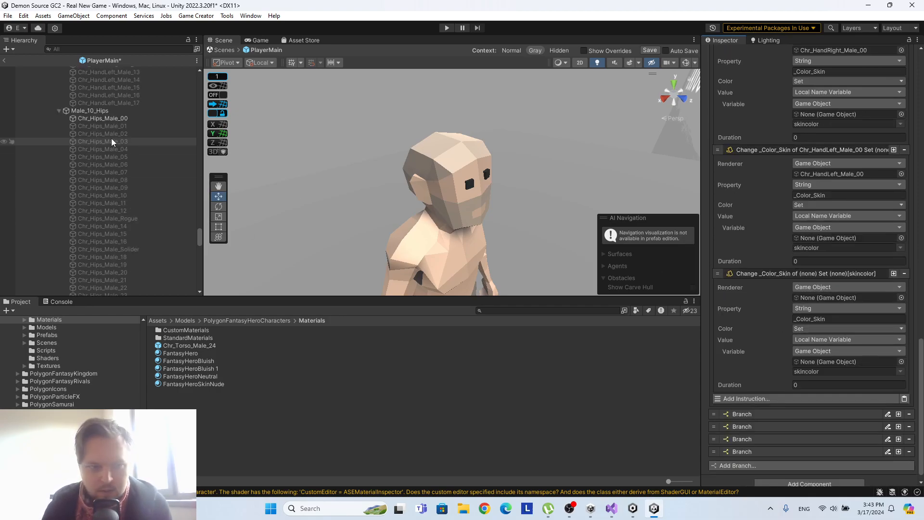
drag(111, 118, 816, 301)
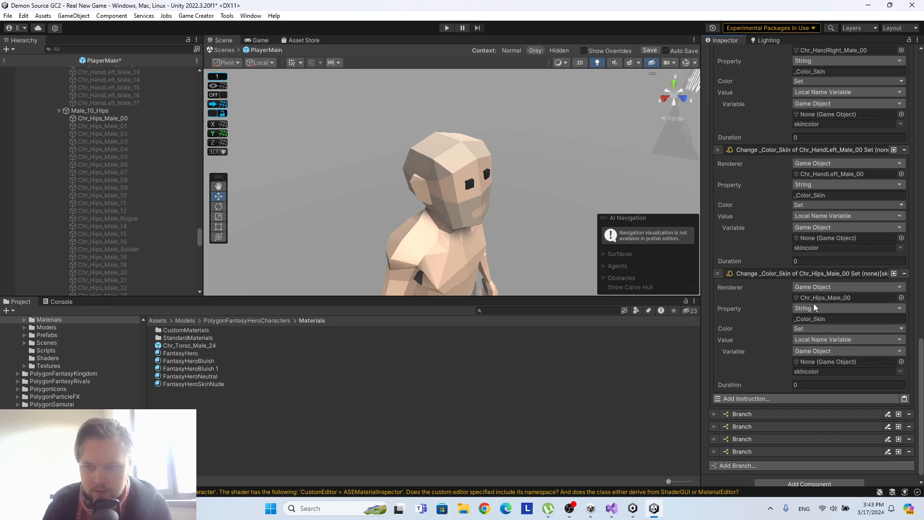
Duplicate the hips colour instruction and assign Chr_LegLeft_Male_00 as the copy's renderer.
scroll(102, 186, down, 6)
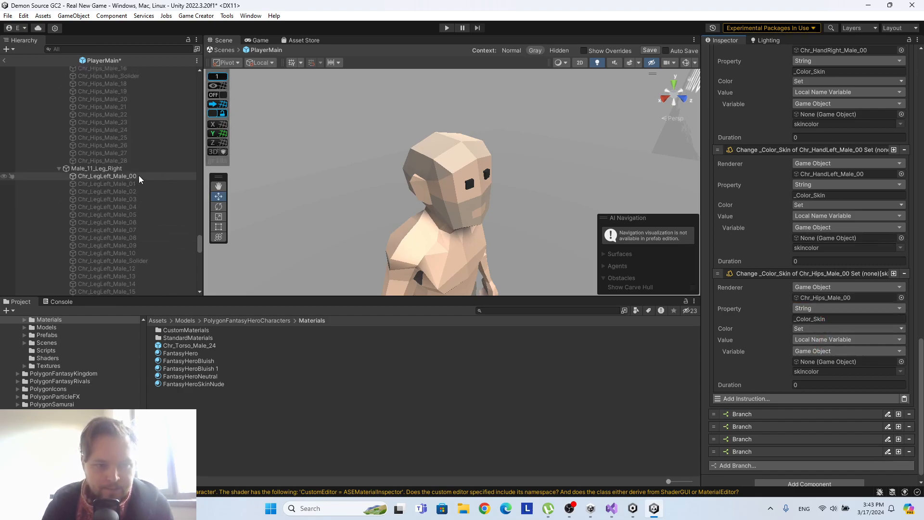
click(893, 273)
scroll(804, 342, down, 1)
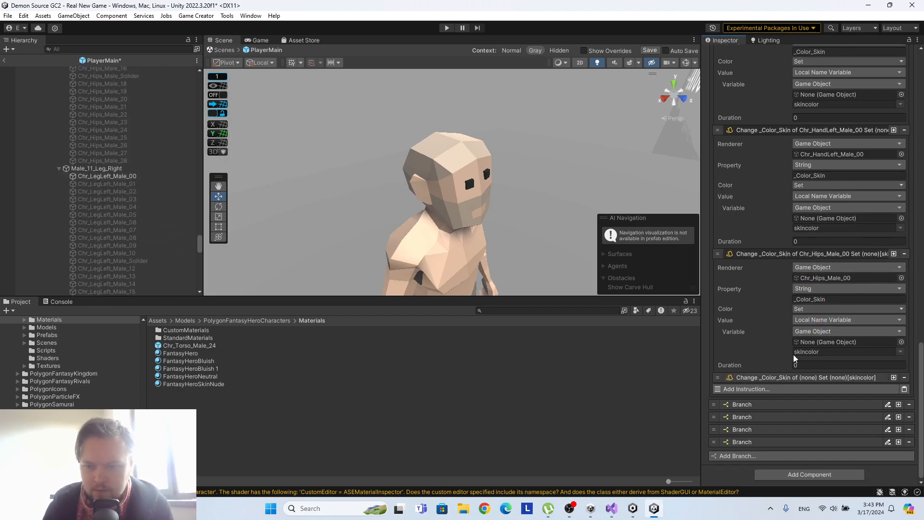
click(790, 378)
scroll(814, 315, down, 5)
drag(123, 177, 821, 290)
Duplicate the Chr_LegLeft_Male_00 colour instruction, assign Chr_LegRight_Male_00 as the copy's renderer, and save the PlayerMain prefab.
click(894, 264)
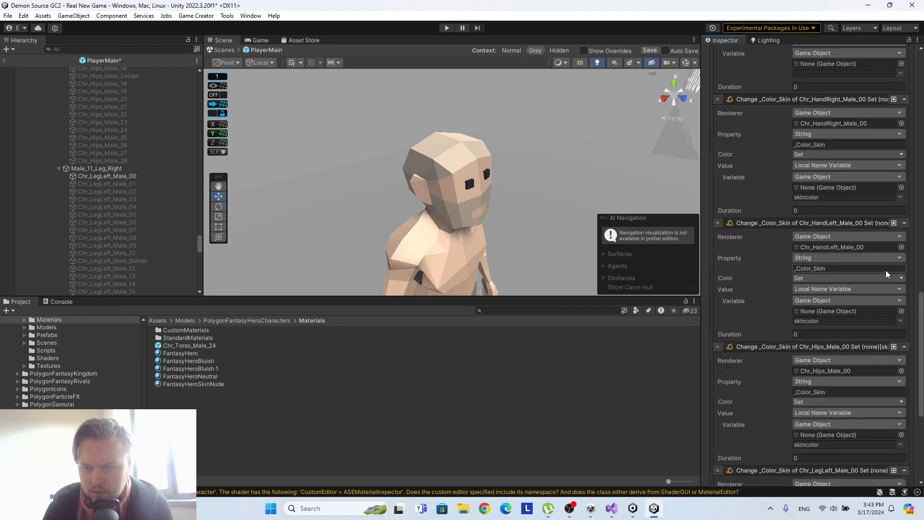
click(808, 377)
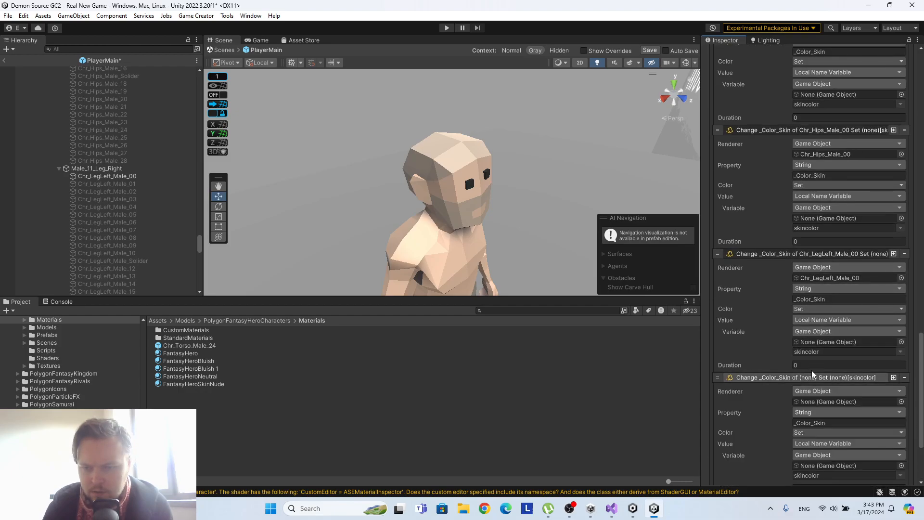
scroll(817, 327, down, 3)
scroll(164, 215, down, 2)
drag(133, 194, 833, 288)
scroll(137, 216, down, 6)
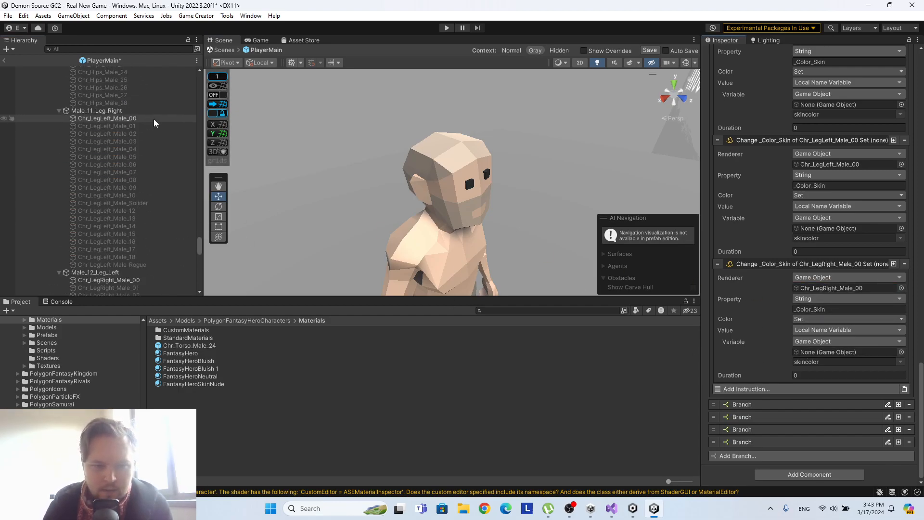
drag(199, 247, 211, 76)
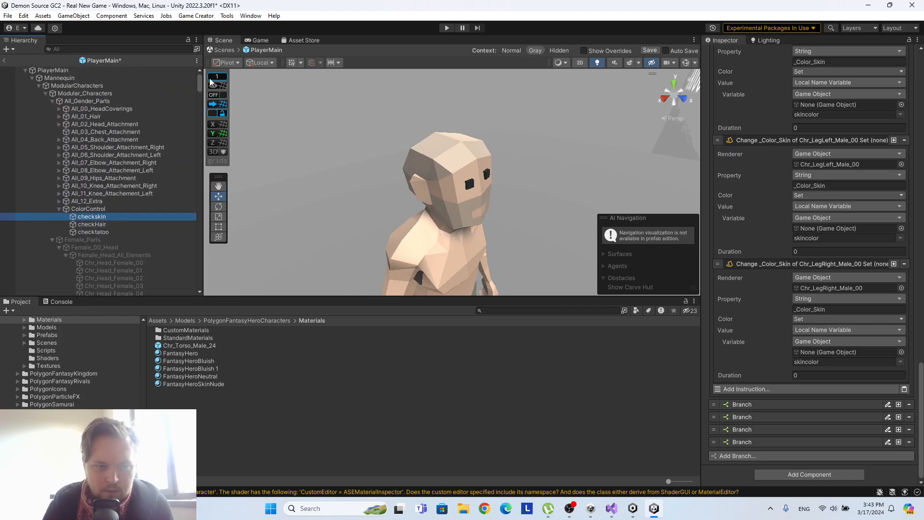
click(640, 53)
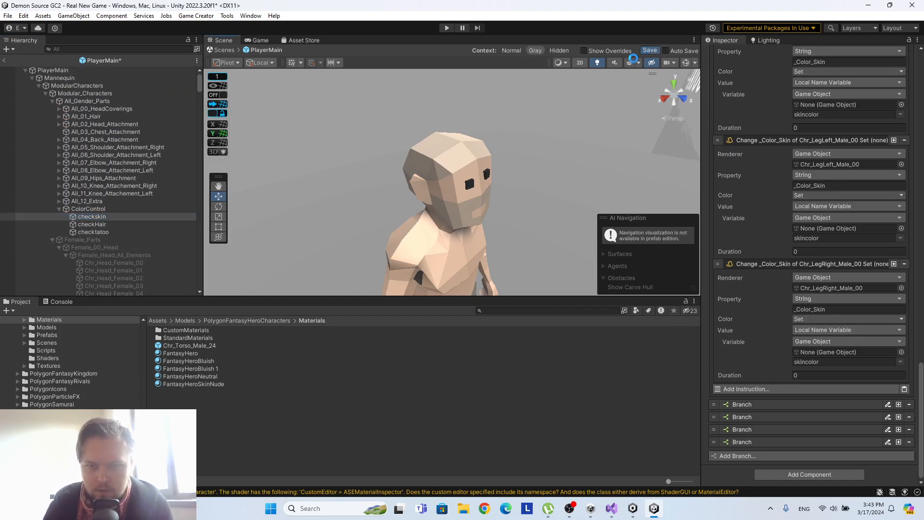
Make the Chr_LegRight_Male_00 colour value use the skincolor variable from the ColorControl object.
drag(102, 216, 822, 351)
click(901, 362)
click(896, 370)
Assign checkskin as the variable's game object in the Chr_LegLeft_Male_00 and Chr_Hips_Male_00 colour instructions.
scroll(862, 273, up, 3)
drag(92, 217, 846, 306)
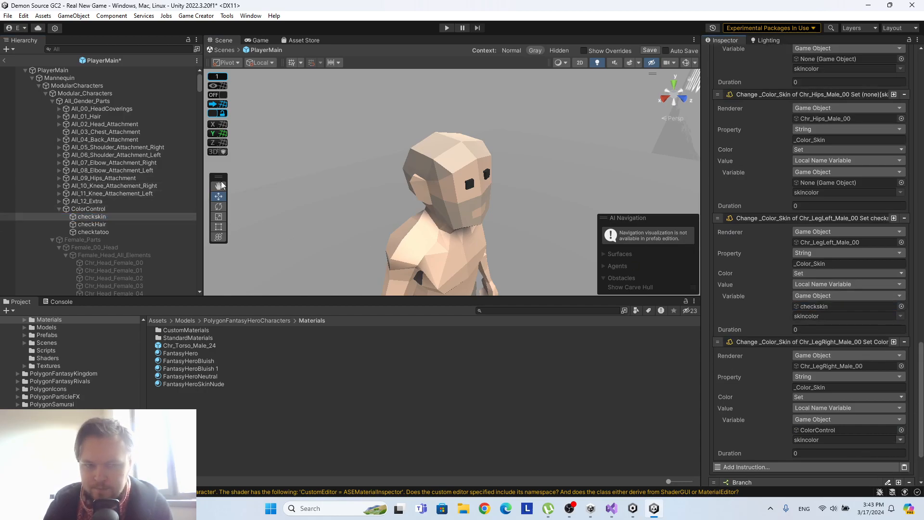
drag(92, 216, 805, 183)
scroll(861, 214, up, 5)
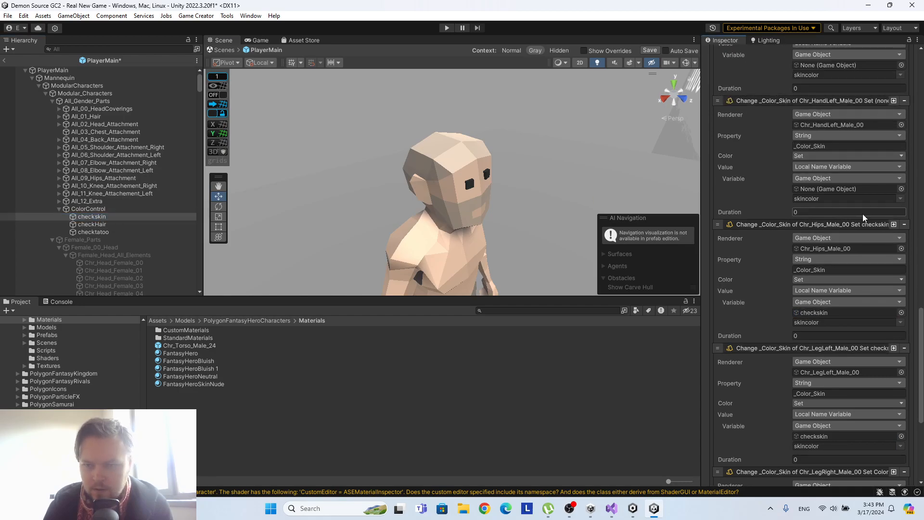
Assign ColorControl as the variable's game object in the Chr_LegLeft_Male_00, Chr_Hips_Male_00 and Chr_HandLeft_Male_00 colour instructions.
scroll(844, 321, down, 5)
click(88, 209)
drag(88, 208, 817, 306)
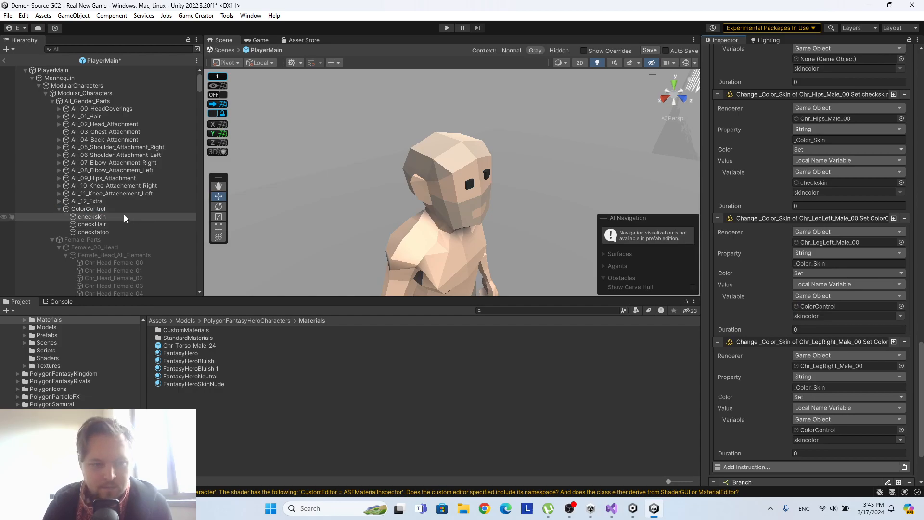
drag(114, 209, 845, 181)
scroll(846, 187, up, 3)
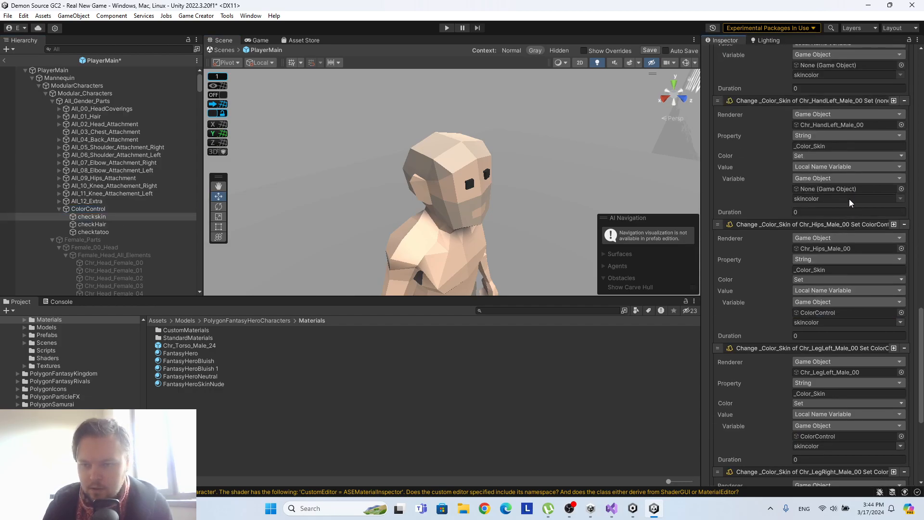
drag(89, 209, 847, 188)
Assign ColorControl as the variable's game object in the Chr_HandRight_Male_00 and Chr_ArmLowerLeft_Male_00 colour instructions.
scroll(861, 190, up, 1)
scroll(866, 191, up, 4)
drag(95, 207, 626, 170)
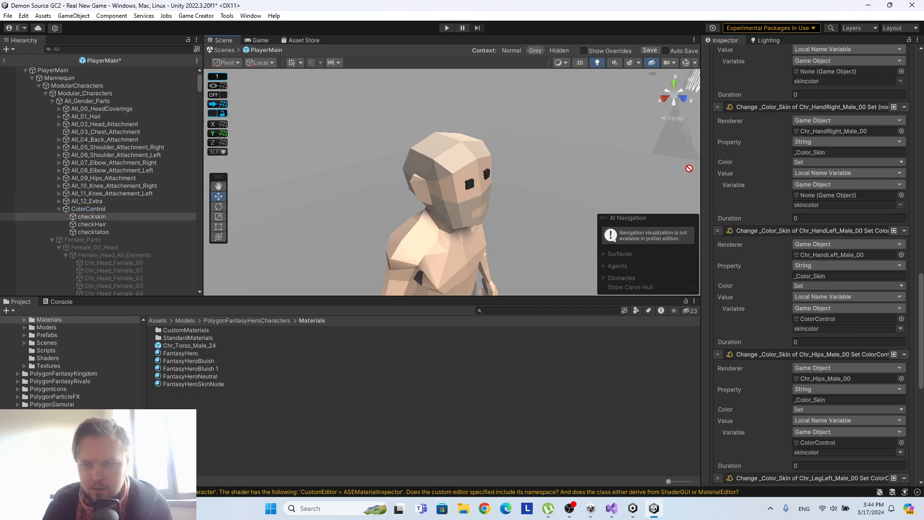
drag(797, 189, 804, 194)
scroll(804, 193, up, 4)
click(91, 209)
drag(92, 210, 836, 180)
Assign ColorControl as the variable's game object in the Chr_ArmLowerRight_Male_00, Chr_ArmUpperLeft_Male_00, Chr_ArmUpperRight_Male_00 and Chr_Torso_Male_00 colour instructions.
scroll(836, 181, up, 6)
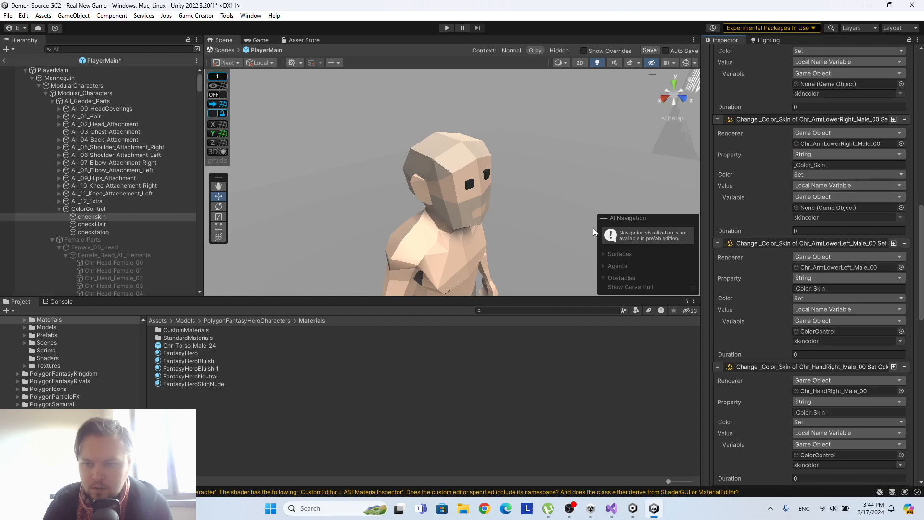
drag(74, 209, 850, 211)
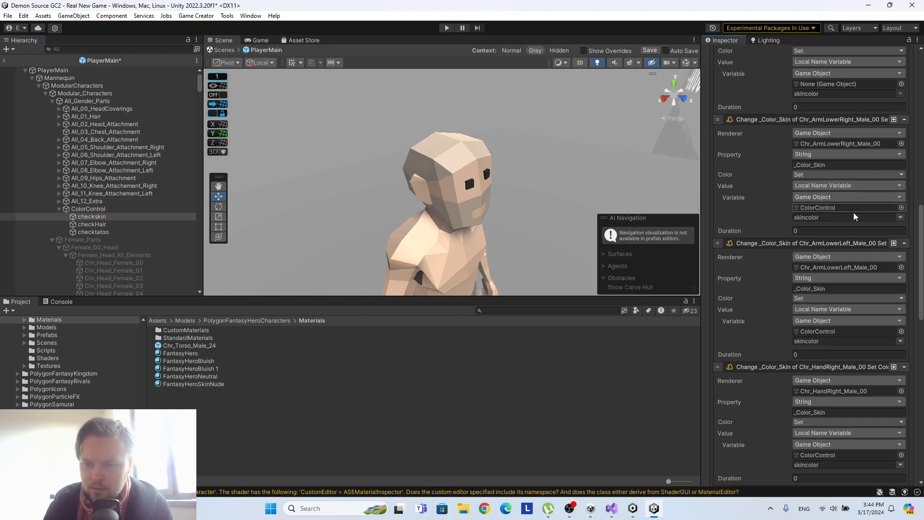
scroll(856, 216, up, 5)
drag(109, 210, 857, 214)
scroll(856, 215, up, 5)
drag(93, 207, 815, 220)
scroll(815, 218, up, 5)
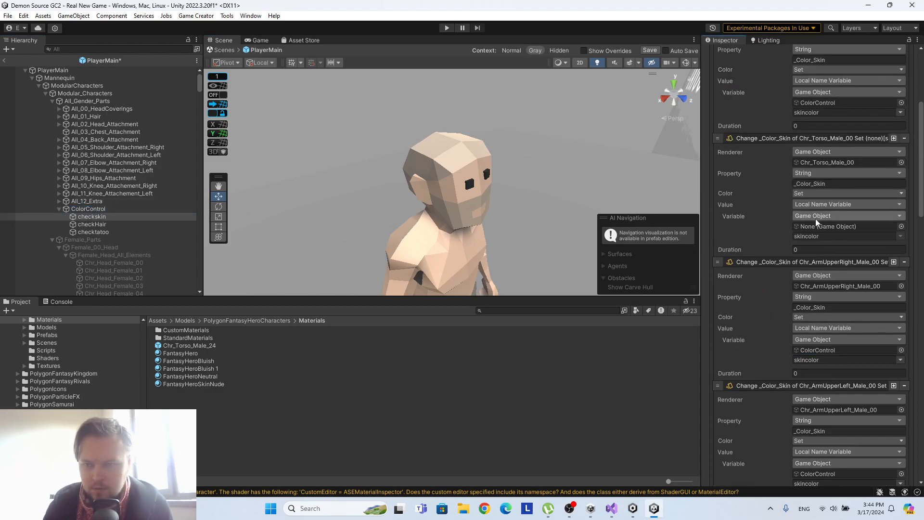
drag(82, 209, 837, 227)
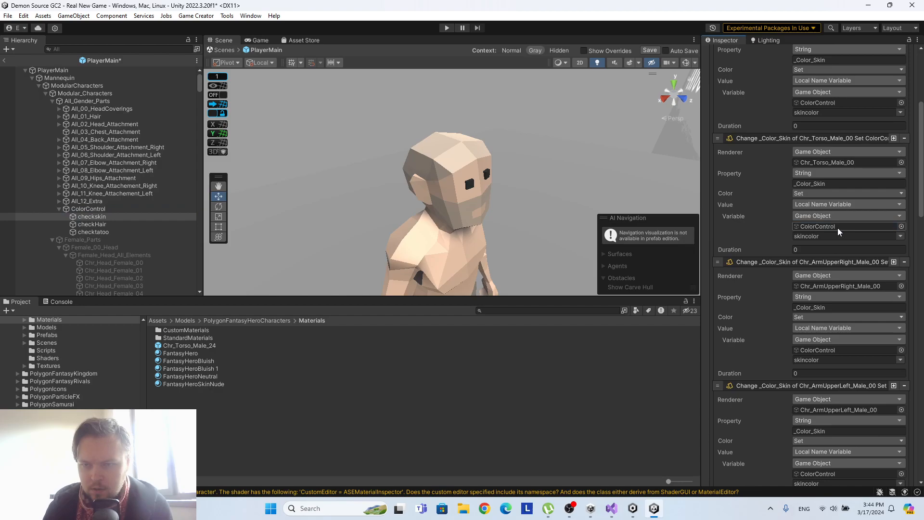
Delete the skincolor equals 0 condition from the first branch of checkskin.
scroll(837, 227, up, 4)
scroll(860, 192, down, 4)
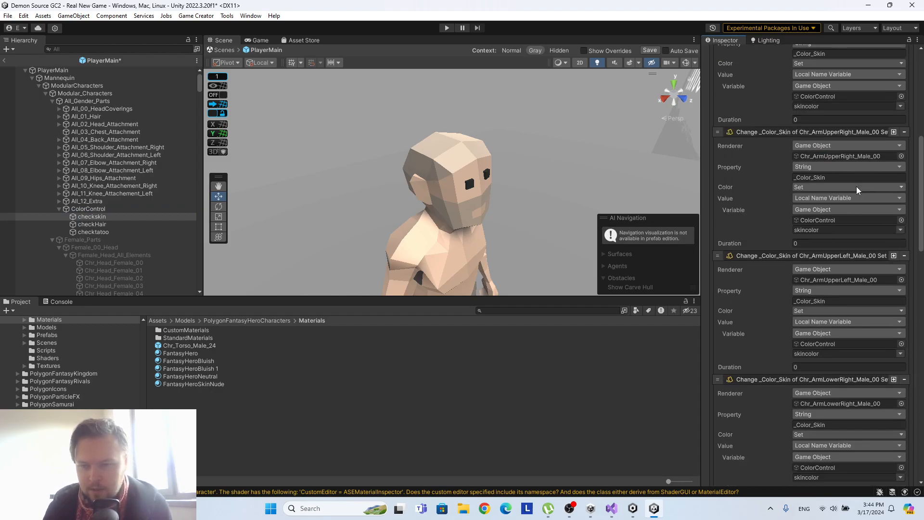
scroll(856, 186, up, 5)
click(783, 106)
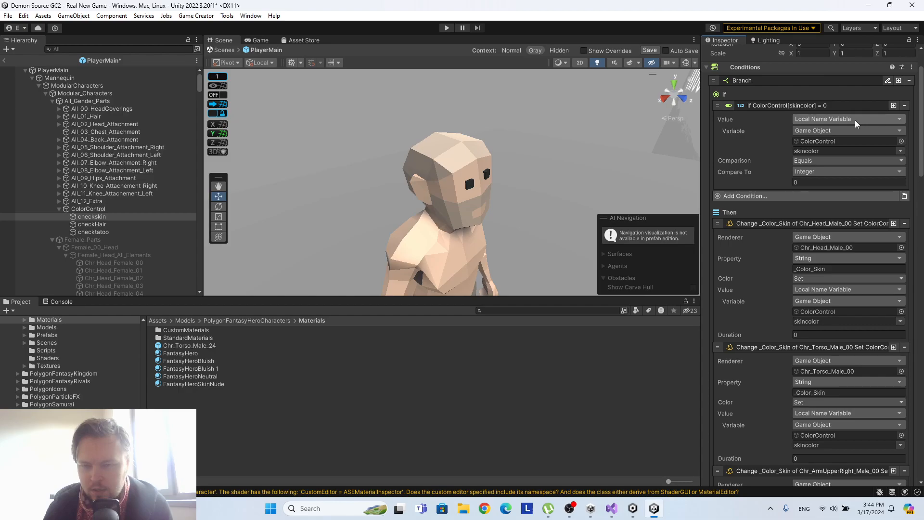
click(904, 106)
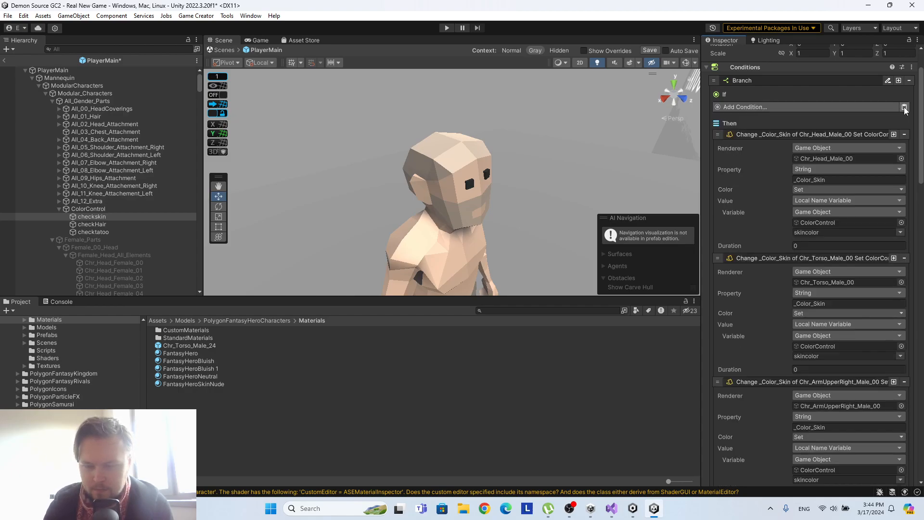
Check that the ColorControl trigger runs checkskin, save the PlayerMain prefab and return to the Real New Game scene.
click(152, 208)
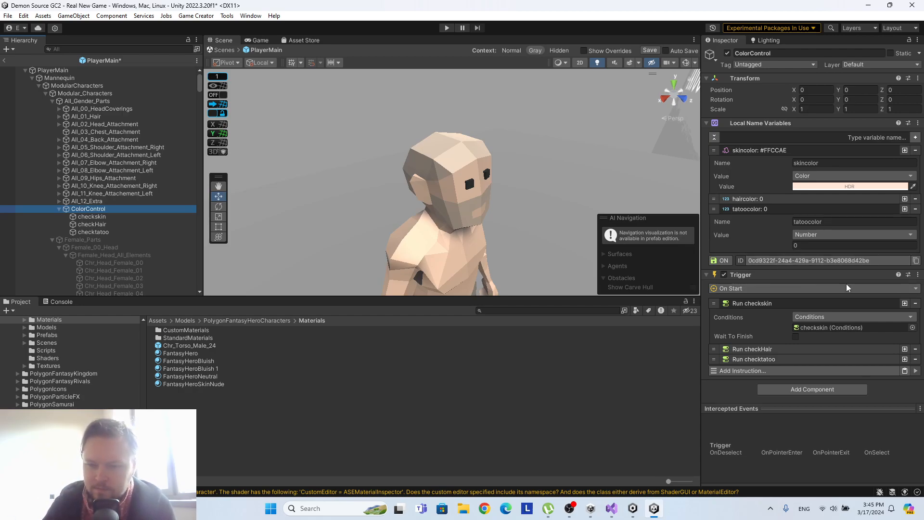
click(838, 327)
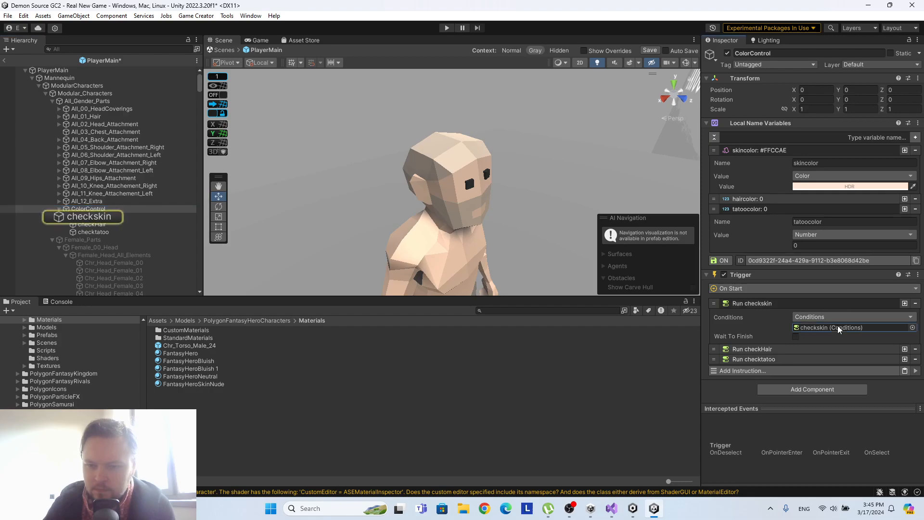
click(92, 217)
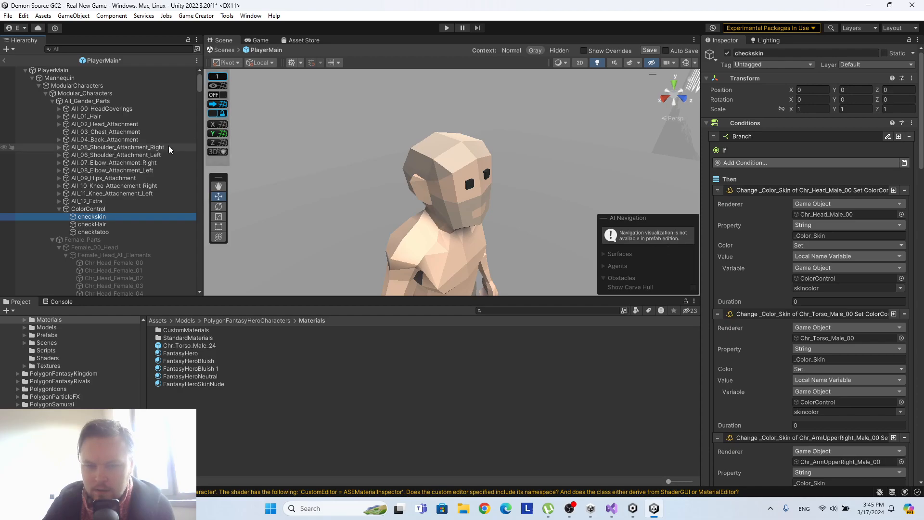
click(655, 53)
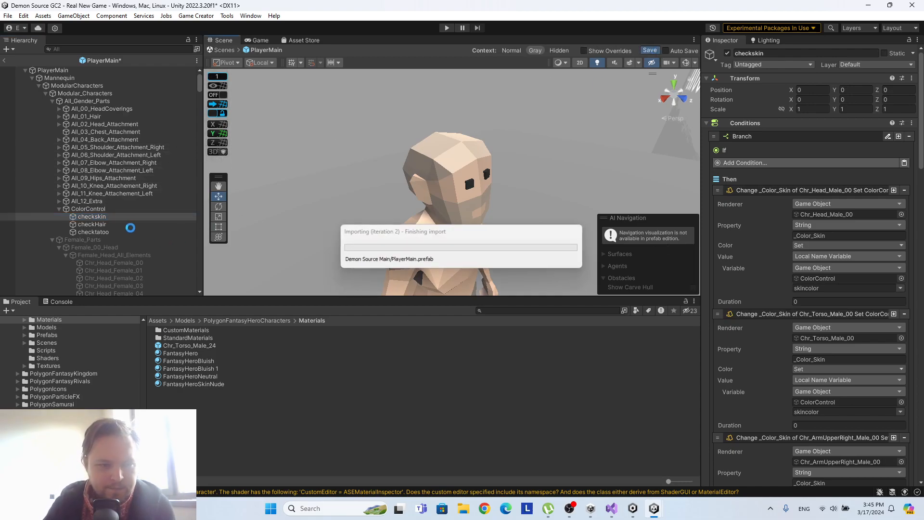
click(5, 61)
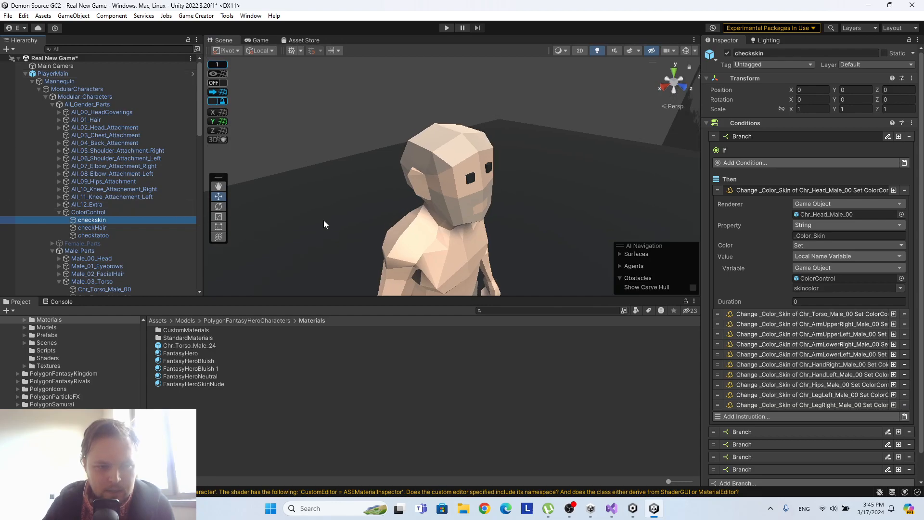
Select the first colour button under SkinTone in the Initial Configurator and show it in the 2D scene view.
scroll(324, 220, down, 5)
scroll(240, 192, down, 2)
scroll(149, 195, down, 10)
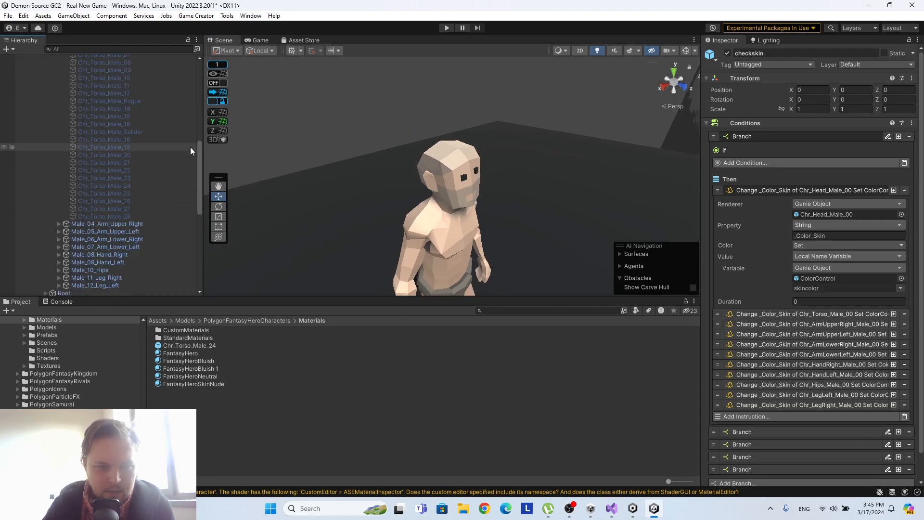
drag(198, 155, 195, 247)
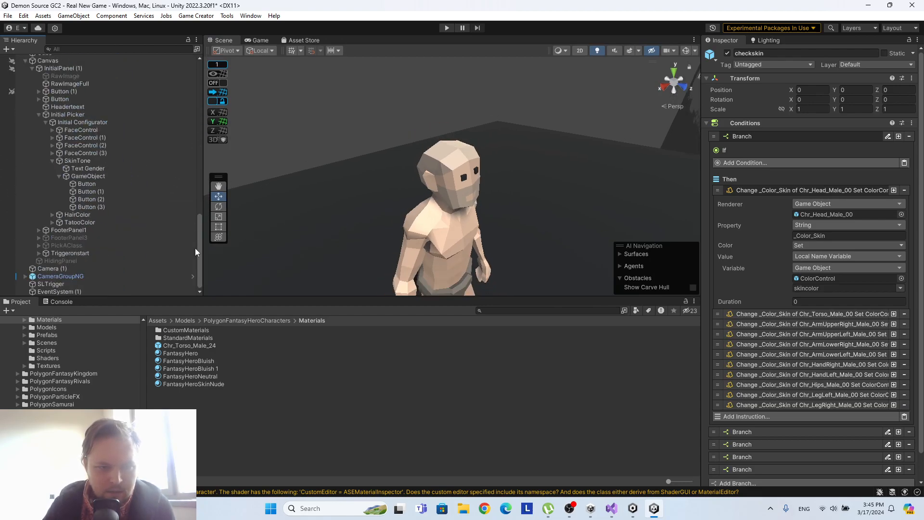
double_click(87, 186)
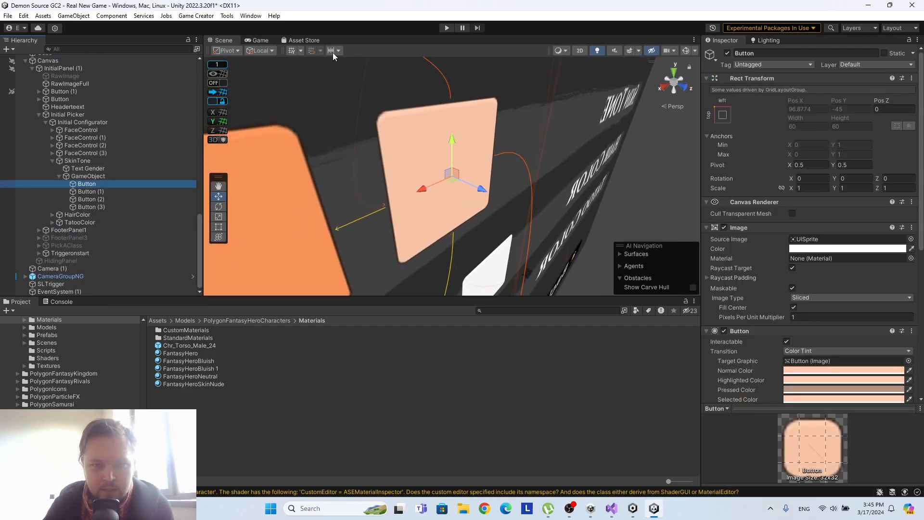
click(578, 52)
scroll(312, 210, down, 3)
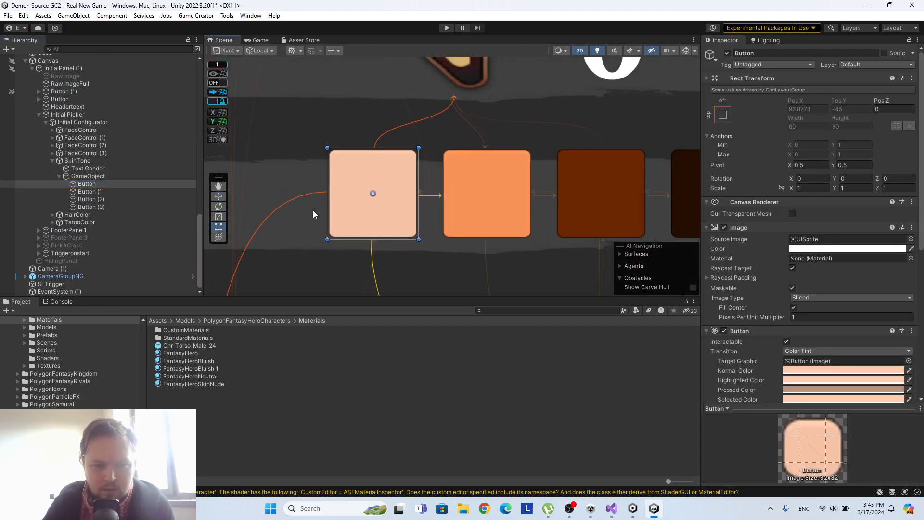
Copy the hexadecimal value FFCCAE from the skin tone button's Normal Color.
scroll(771, 204, down, 3)
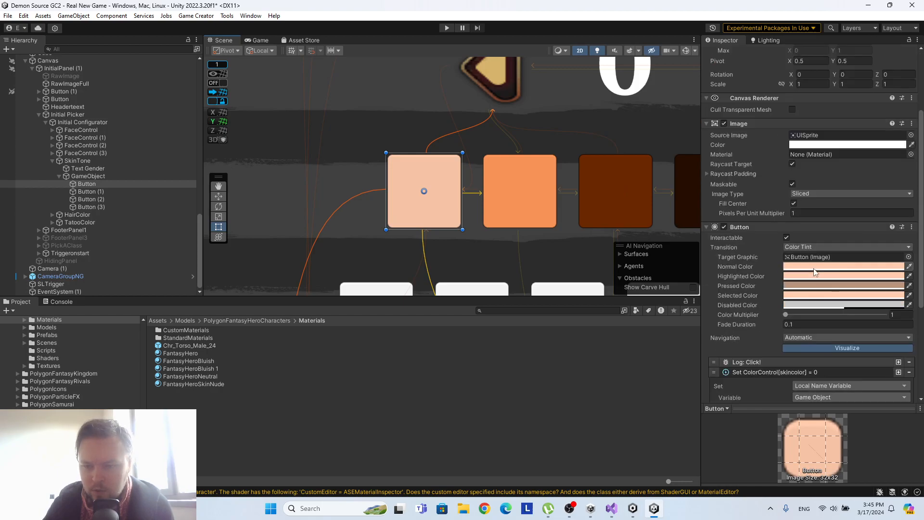
click(861, 266)
click(894, 464)
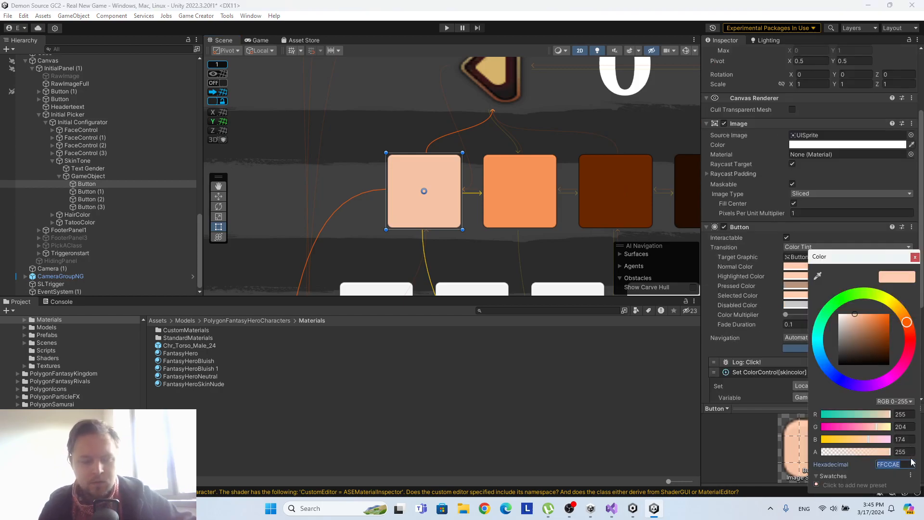
click(915, 256)
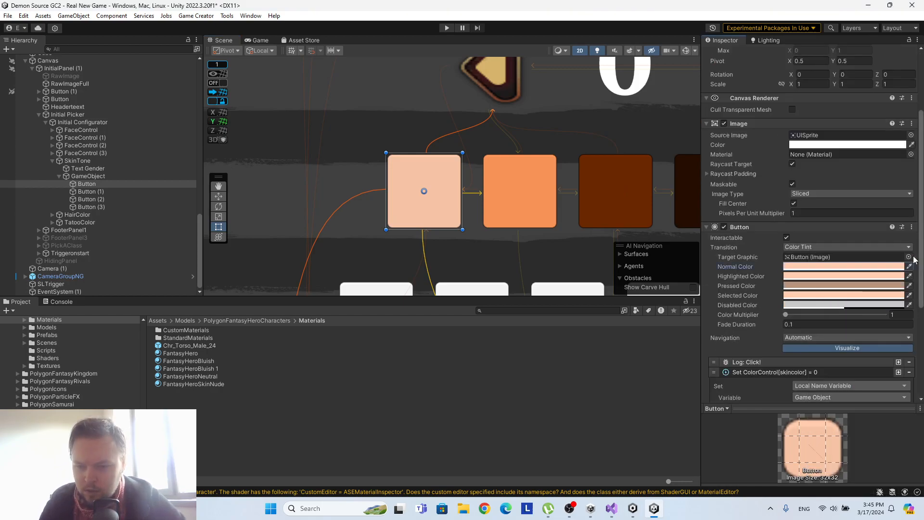
Replace the button's instruction that sets skincolor to an integer with a Set Color instruction placed before Run ColorControl.
scroll(856, 269, down, 4)
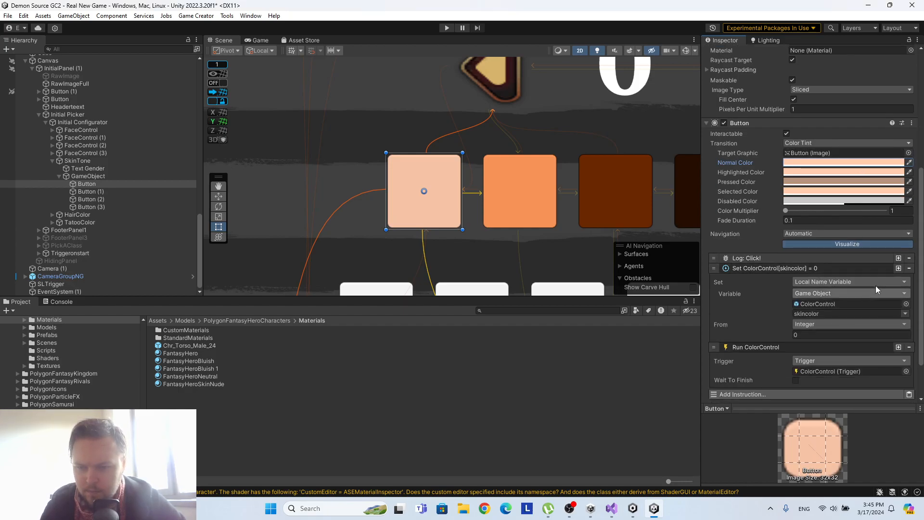
click(908, 268)
click(767, 342)
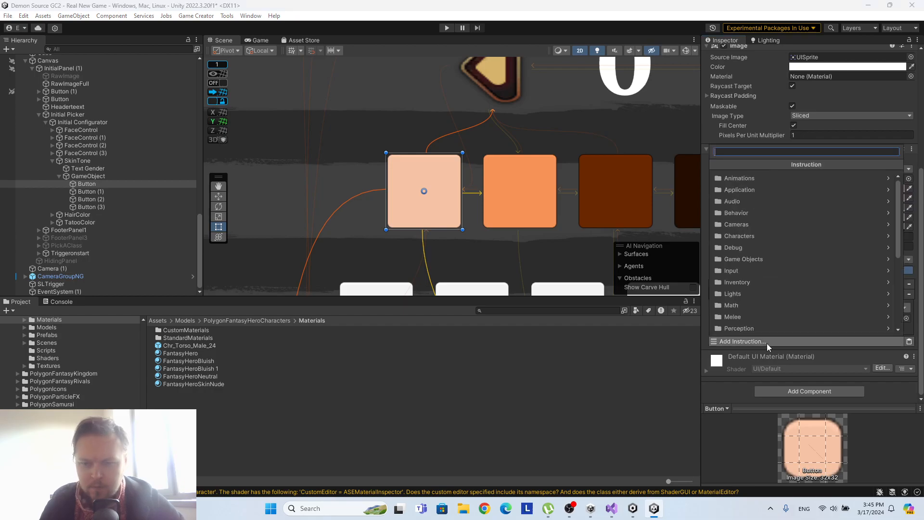
text(color)
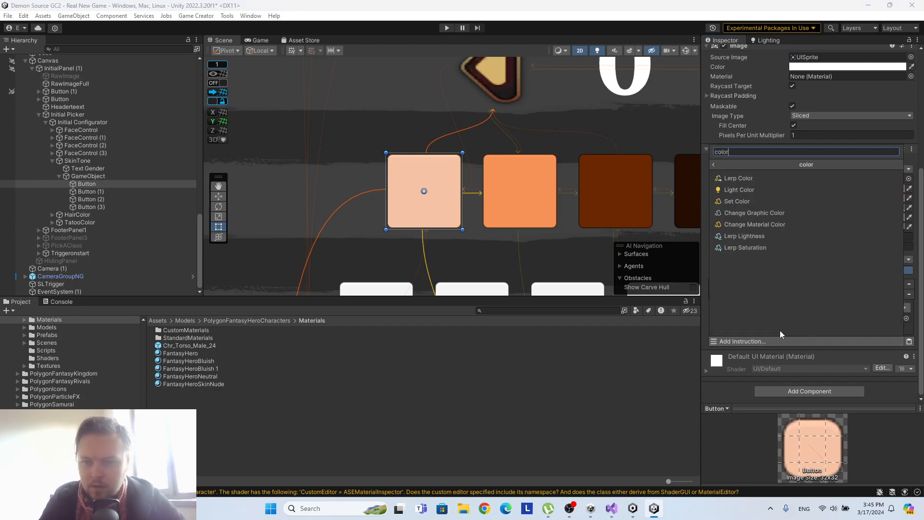
click(761, 201)
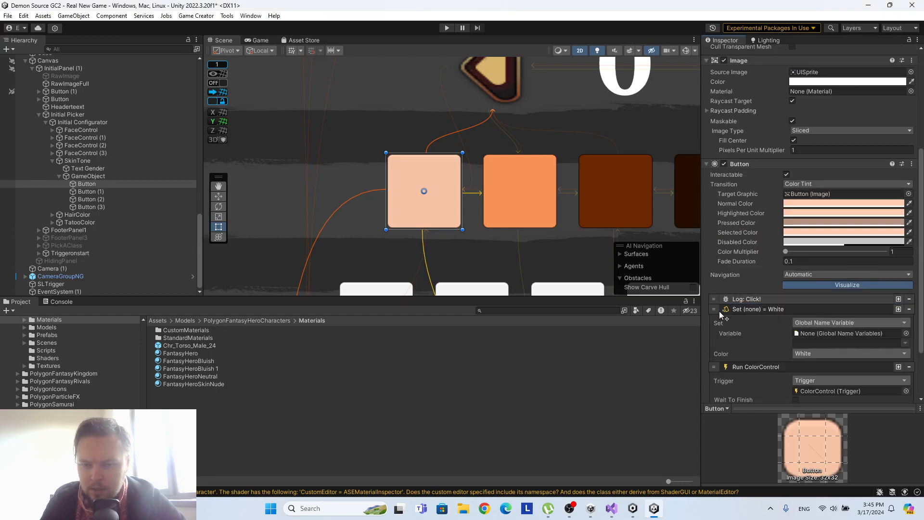
Make the Set Color instruction write to a Local Name Variable.
scroll(770, 313, down, 2)
click(840, 271)
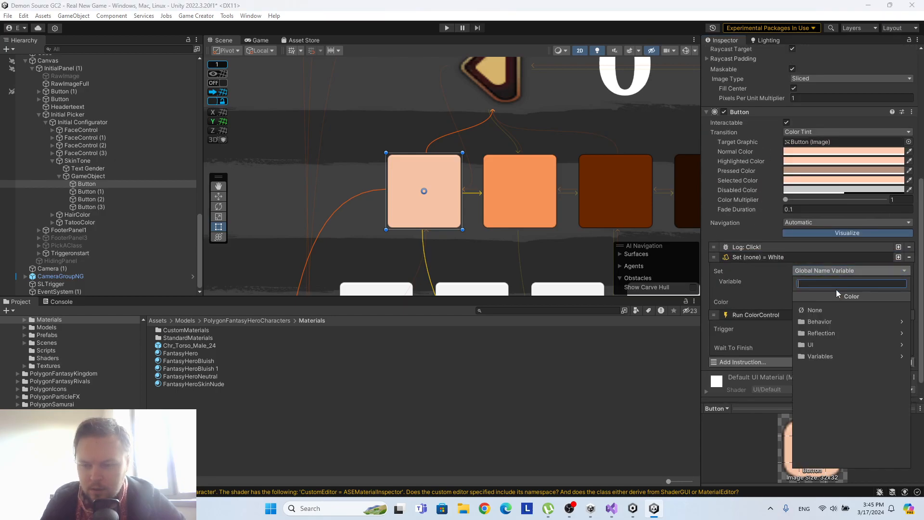
click(824, 355)
click(832, 332)
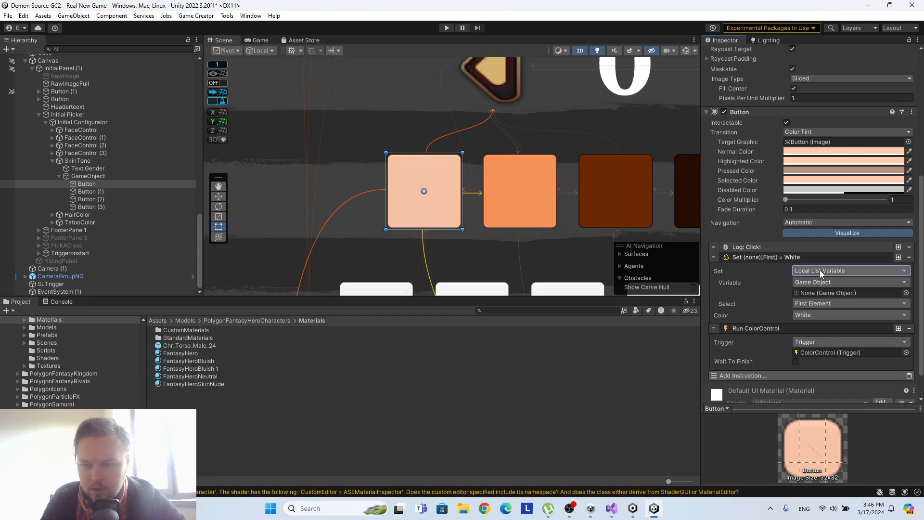
click(820, 271)
click(824, 357)
click(828, 348)
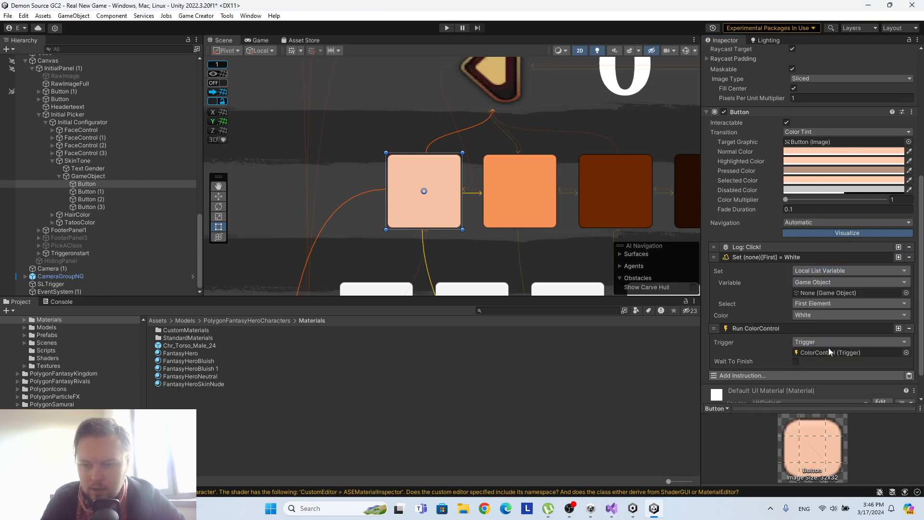
Assign ColorControl as the Set Color instruction's variable object and choose its skincolor variable.
scroll(73, 176, up, 15)
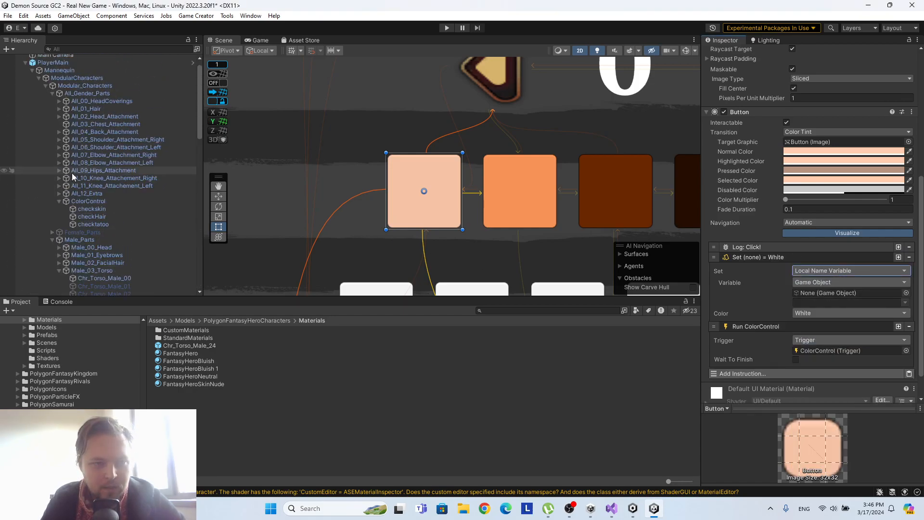
drag(89, 201, 849, 293)
click(904, 303)
click(898, 312)
Change the Set Color instruction's color source from White to a custom Color.
click(848, 313)
click(827, 265)
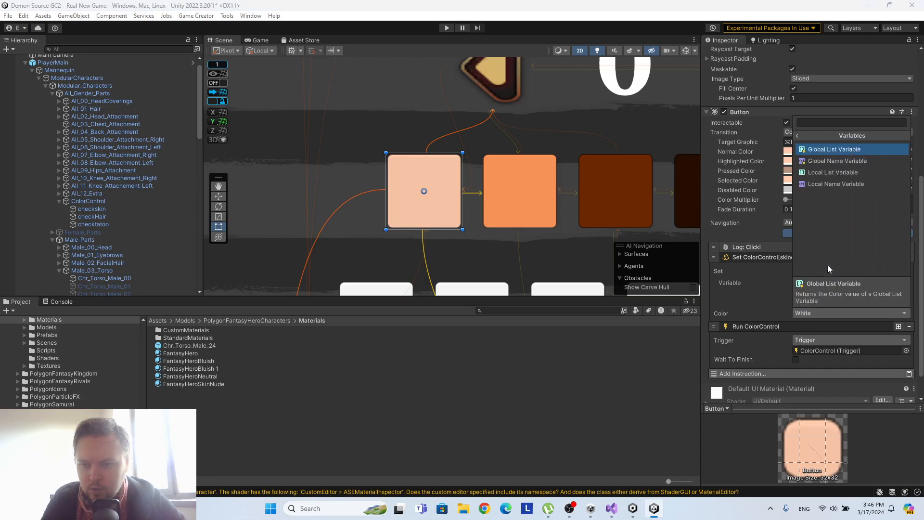
click(799, 137)
click(825, 253)
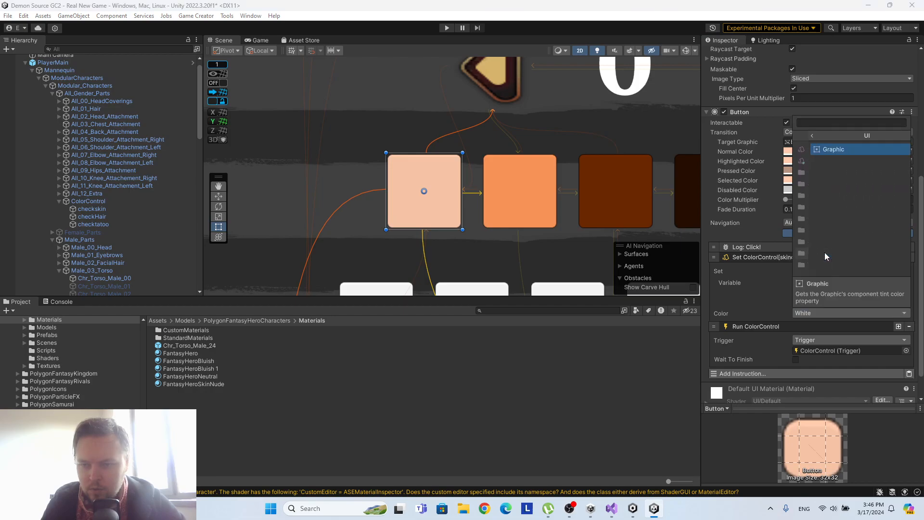
click(798, 136)
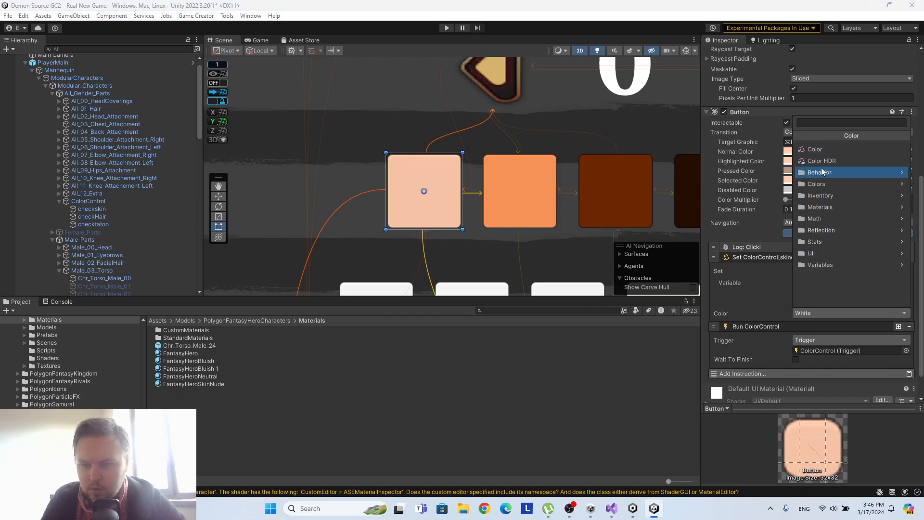
click(815, 149)
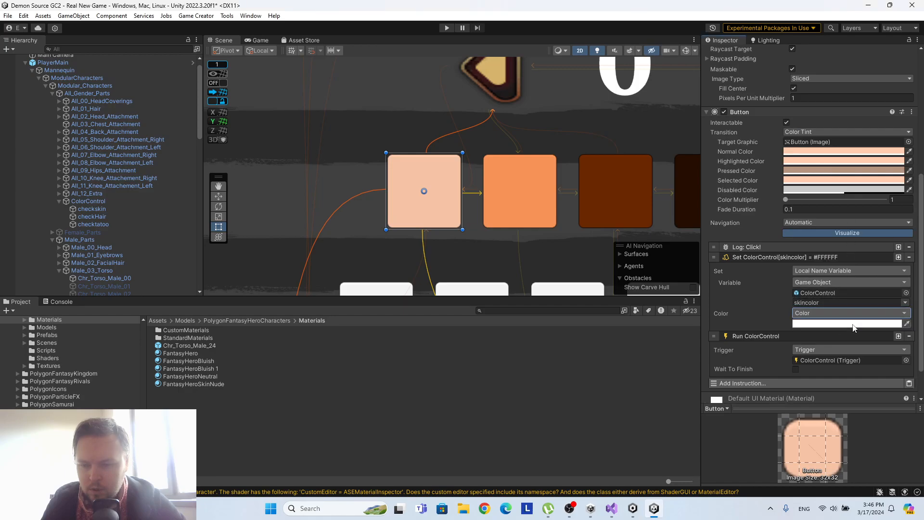
Set the instruction's color to hexadecimal FFCCAE.
click(836, 325)
click(900, 463)
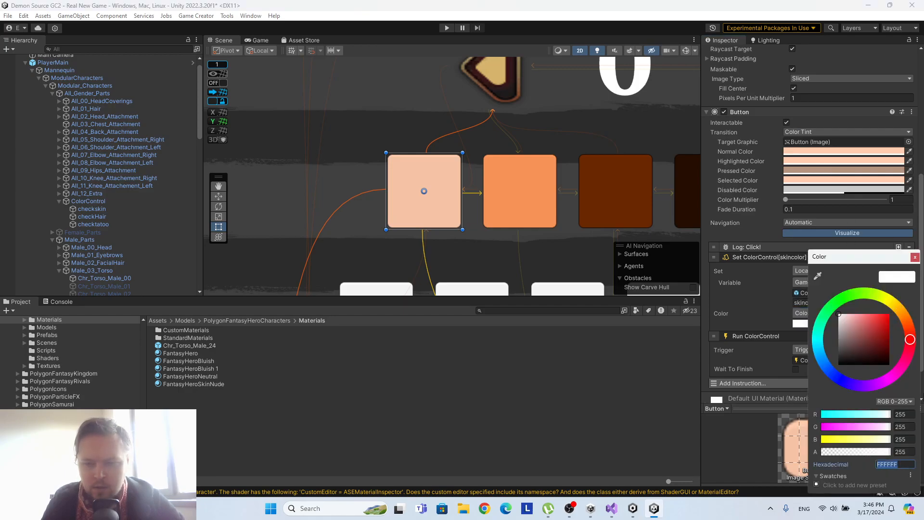
text(FFCCAE)
click(915, 256)
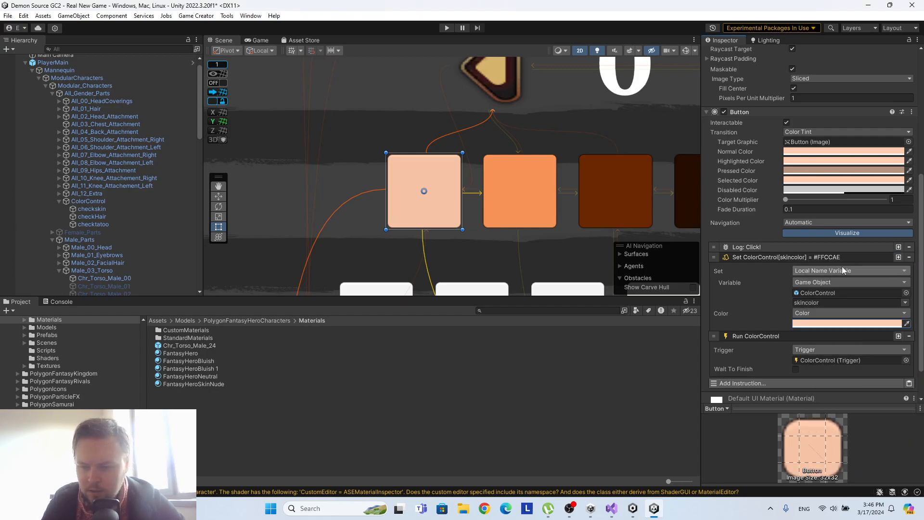
Copy the Set Color instruction from the first skin tone button.
scroll(807, 262, down, 2)
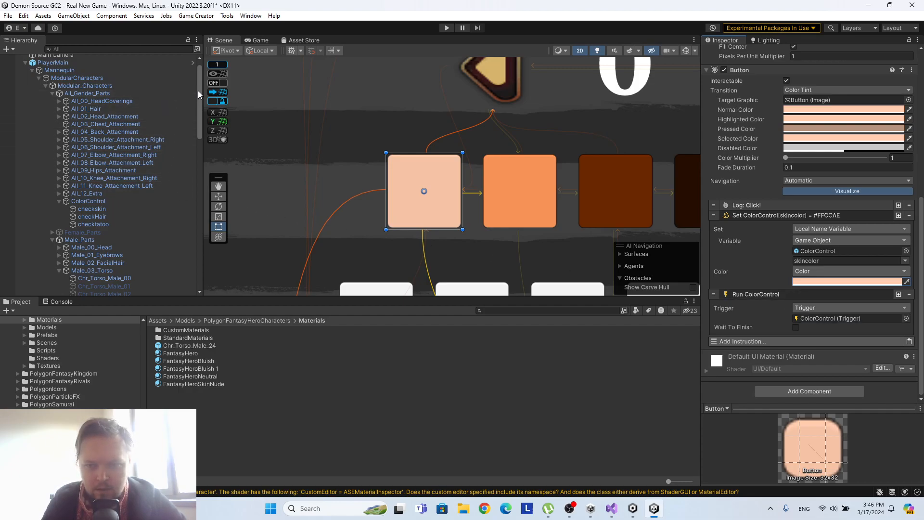
drag(198, 94, 198, 243)
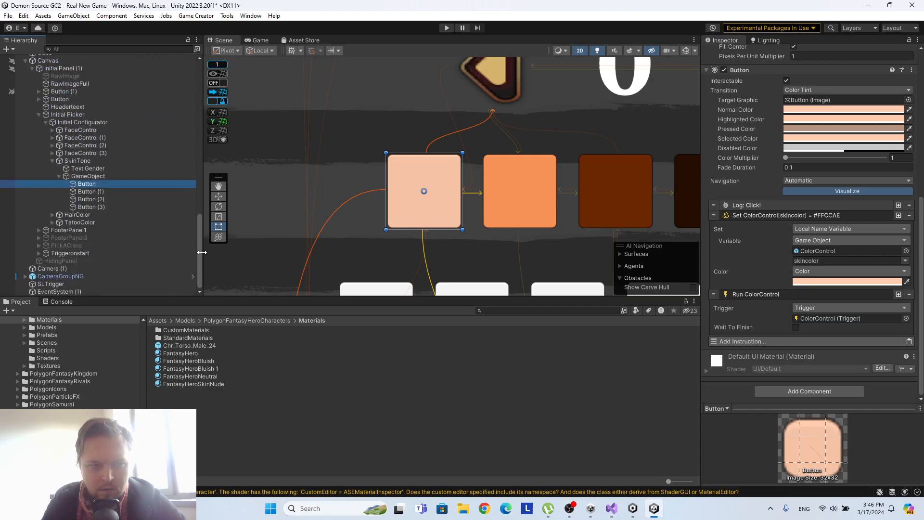
click(101, 193)
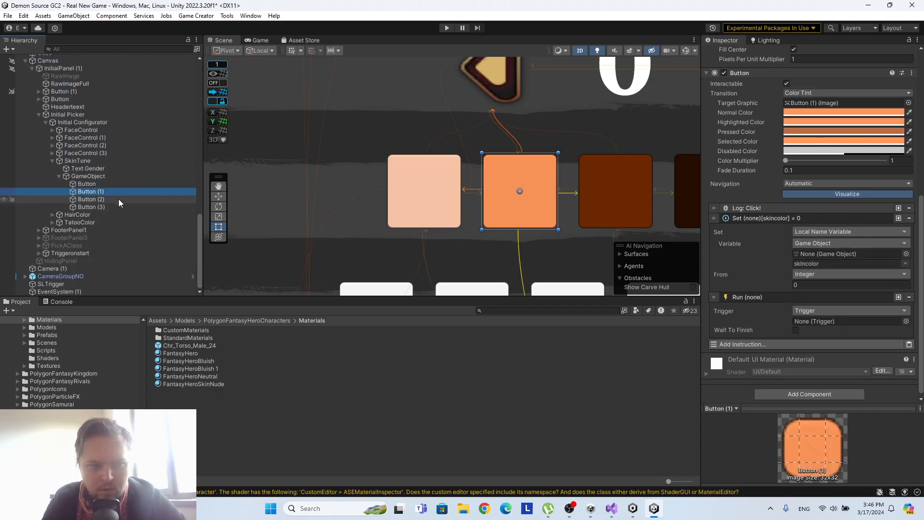
click(406, 205)
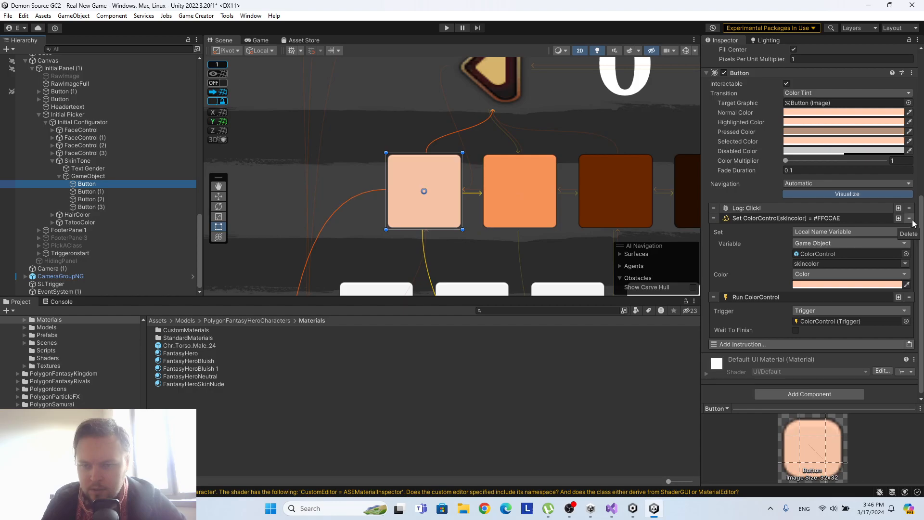
right_click(852, 222)
click(864, 228)
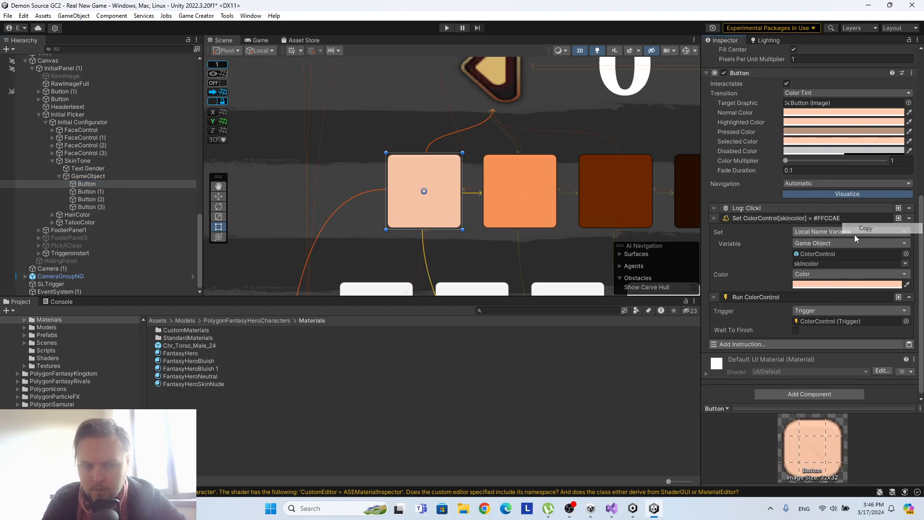
On skin tone Button (1), replace the instruction setting skincolor to an integer with the copied Set Color instruction, placed before Run.
click(88, 193)
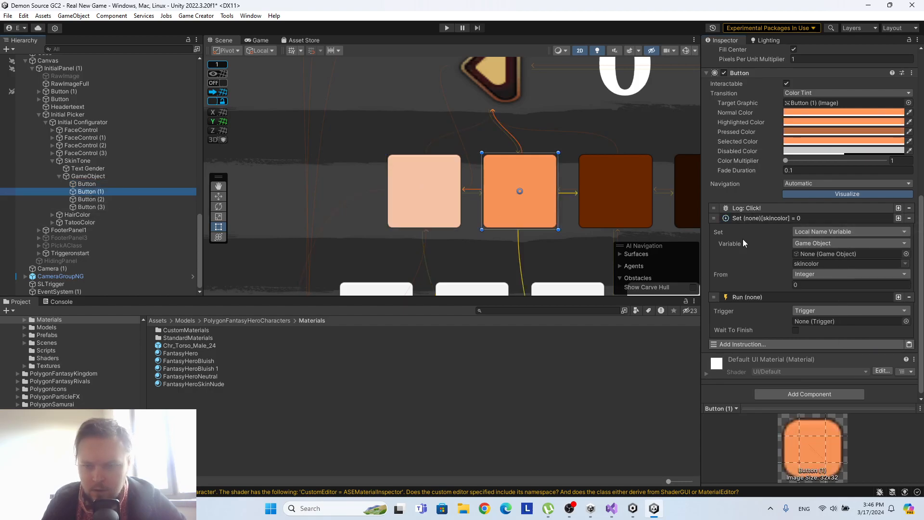
click(909, 218)
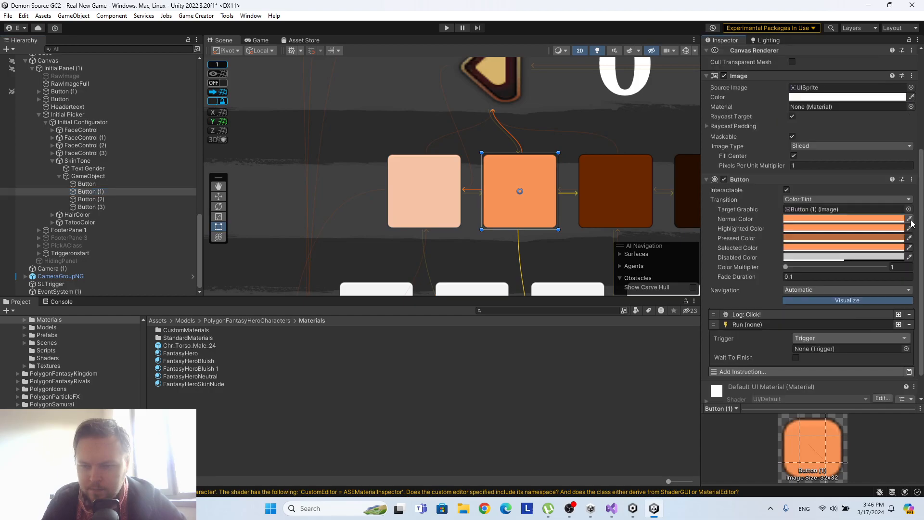
click(908, 373)
drag(713, 292, 717, 245)
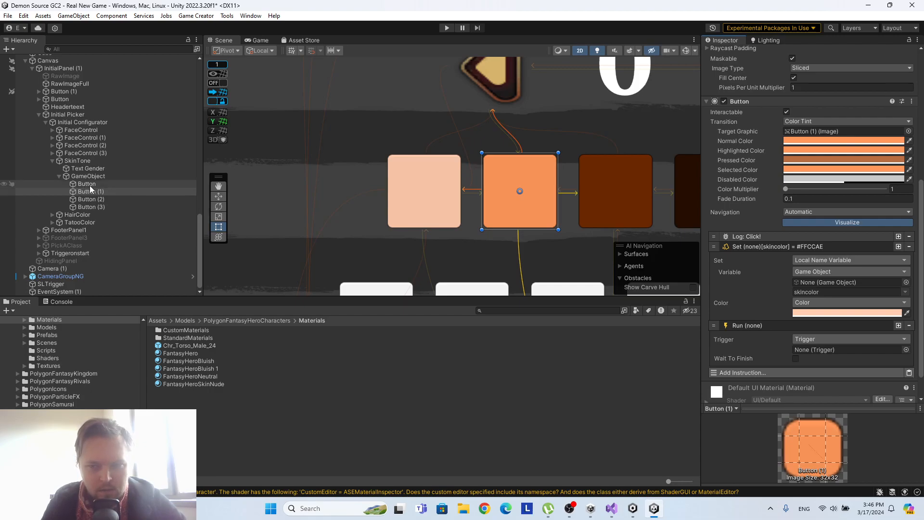
Assign ColorControl as the variable object of Button (1)'s Set Color instruction.
scroll(114, 182, up, 15)
scroll(121, 188, down, 4)
click(811, 283)
drag(811, 284, 812, 283)
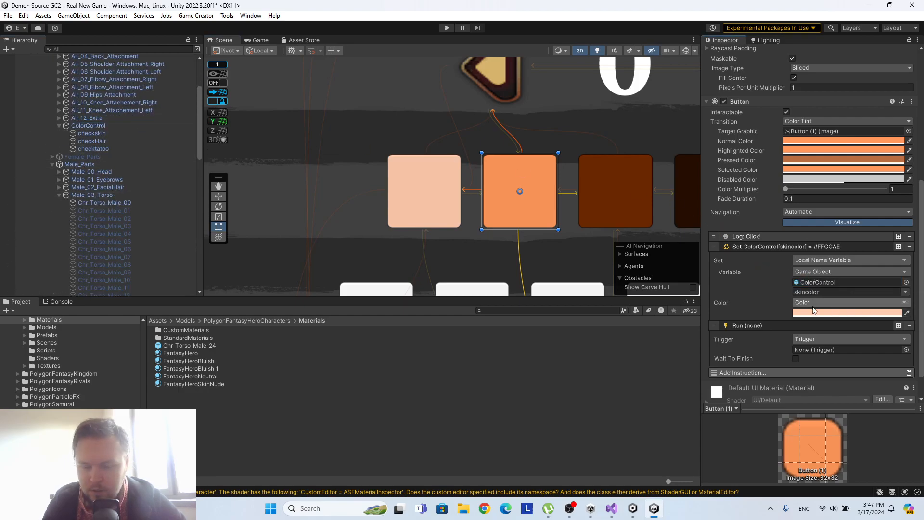
Copy Button (1)'s Normal Color hexadecimal FF985B into its Set Color instruction.
click(842, 140)
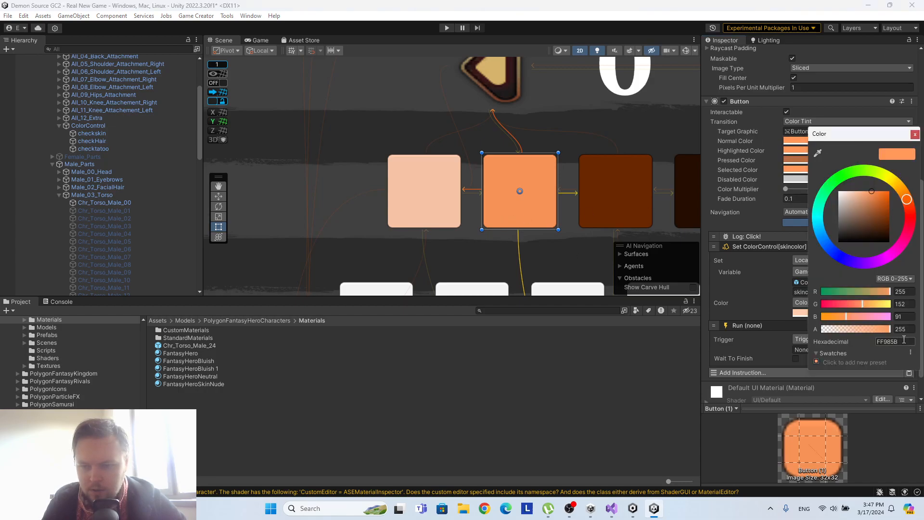
click(915, 134)
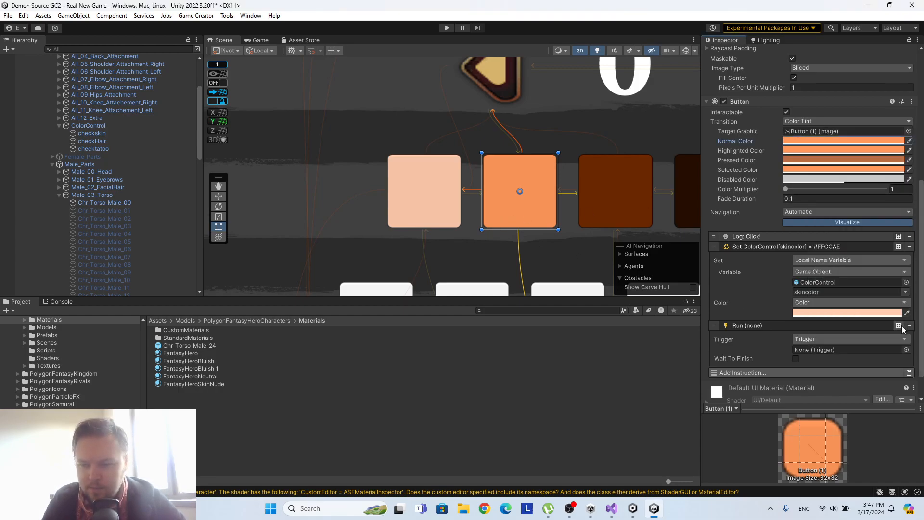
click(884, 313)
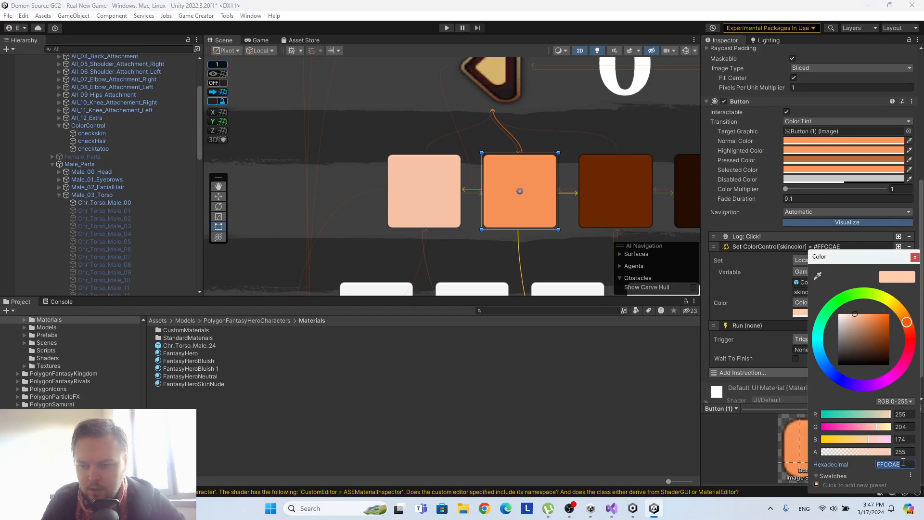
key(ctrl+v)
click(915, 259)
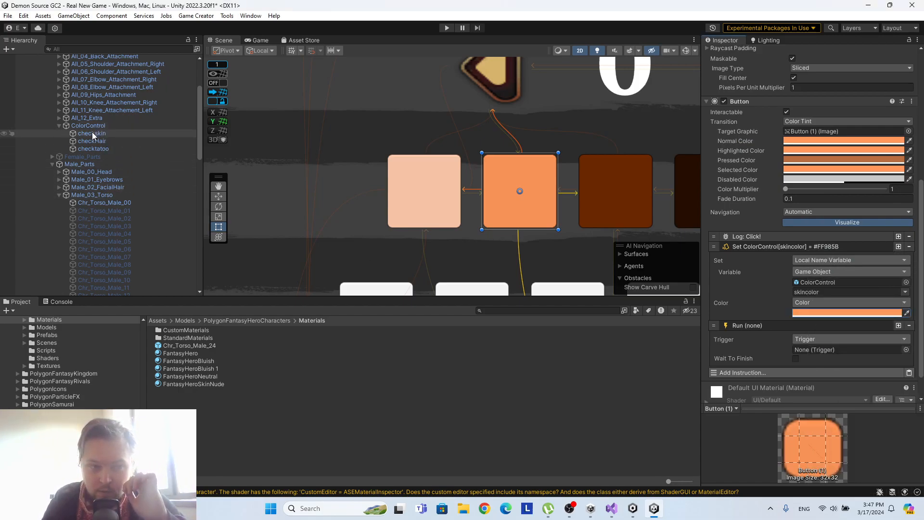
Assign ColorControl as the trigger of Button (1)'s Run instruction and compare with the first skin tone button's setup.
drag(92, 125, 849, 349)
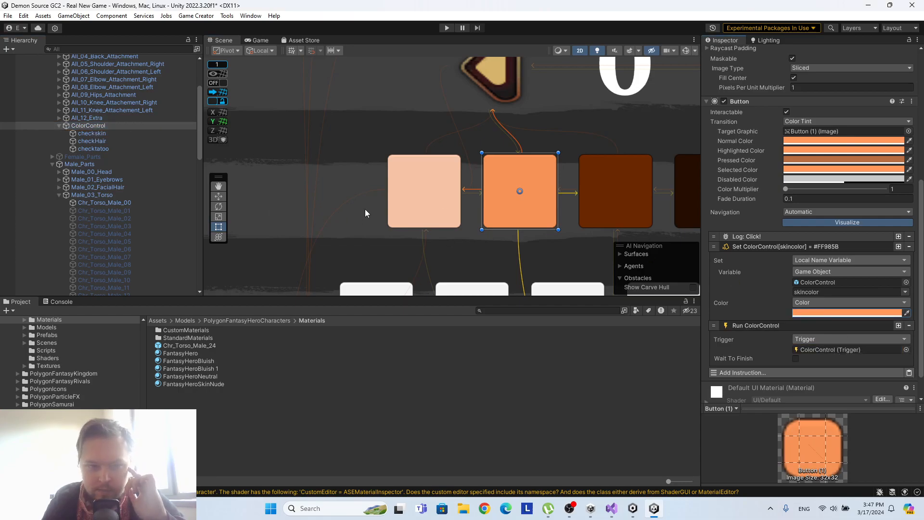
scroll(126, 169, down, 10)
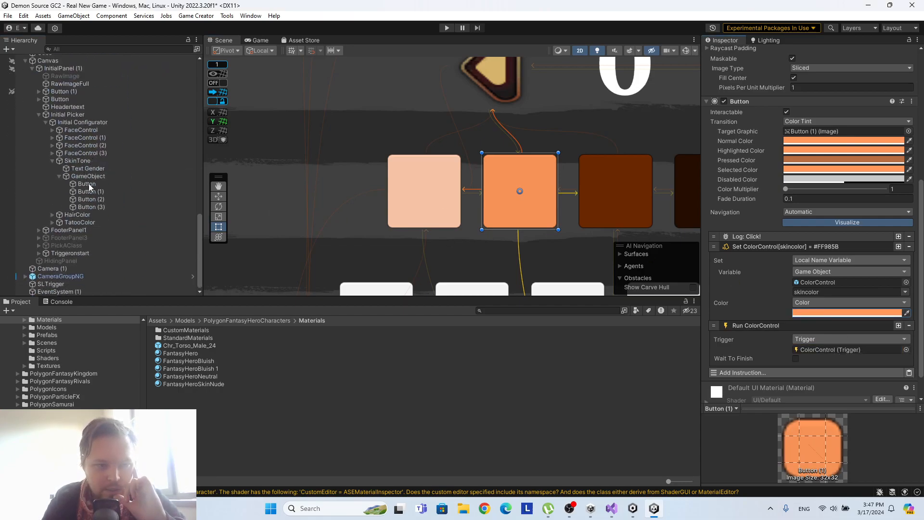
click(90, 184)
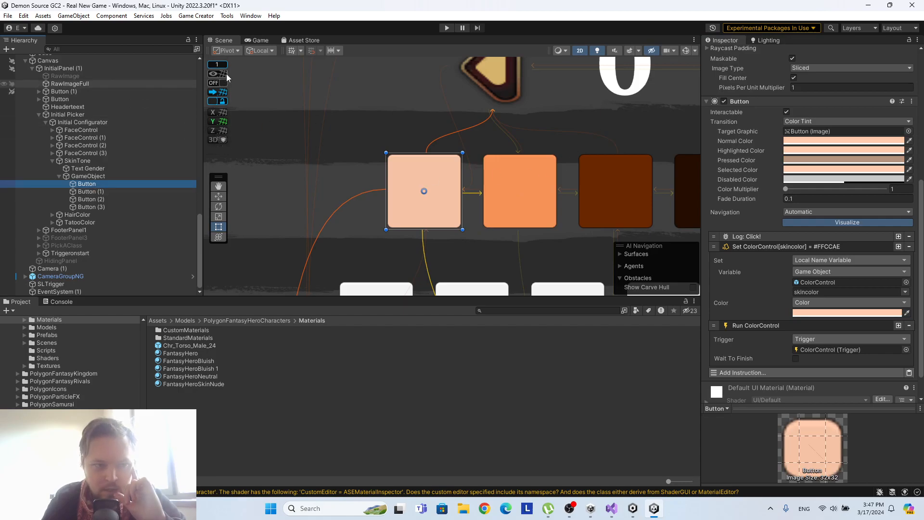
Save the Real New Game scene.
scroll(86, 146, up, 10)
right_click(51, 58)
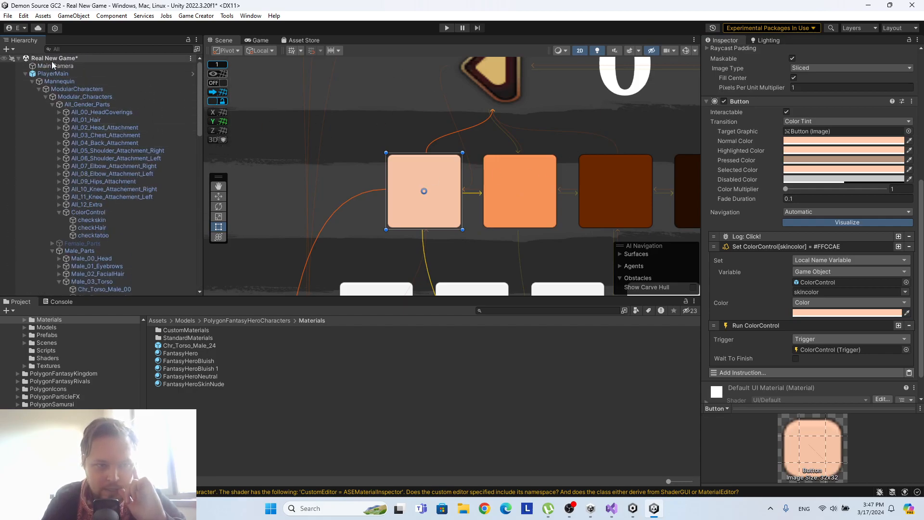
click(71, 82)
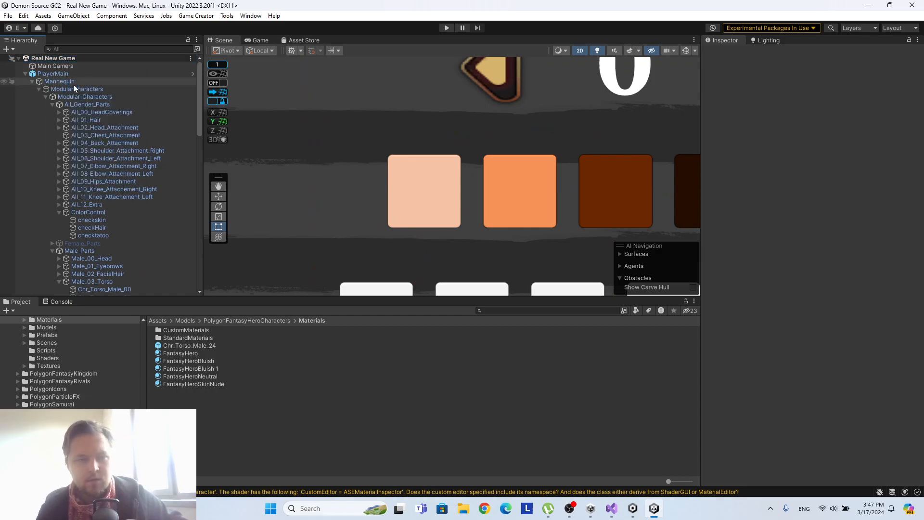
Run the game and alternate repeatedly between the first two skin tones to check how the character's body recolours.
click(446, 28)
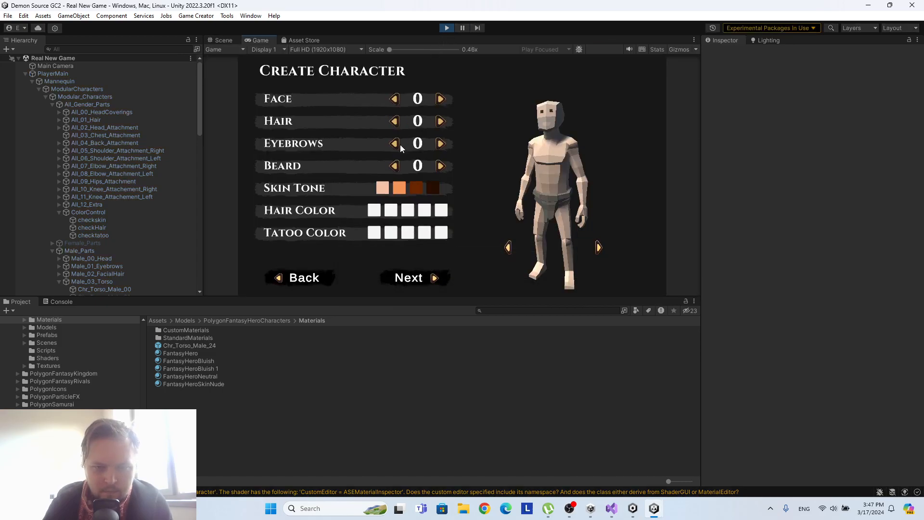
click(398, 188)
click(383, 188)
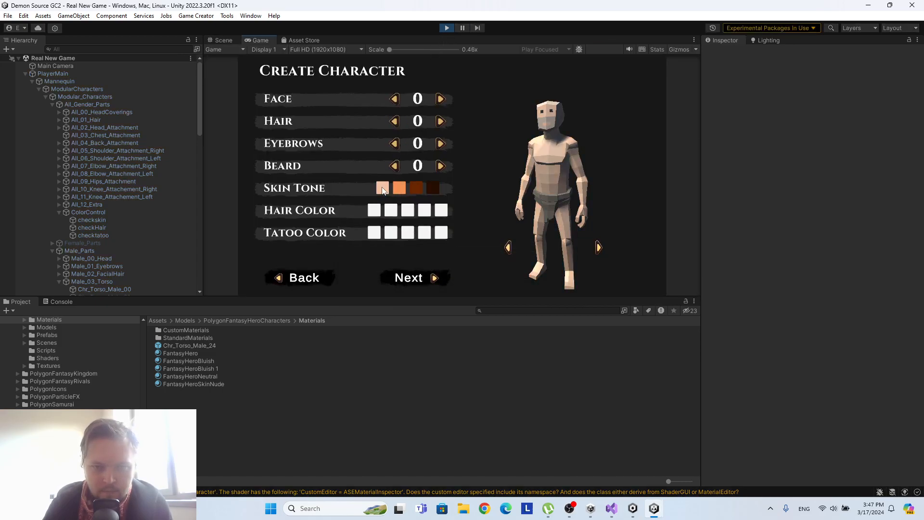
click(397, 187)
click(383, 188)
click(402, 191)
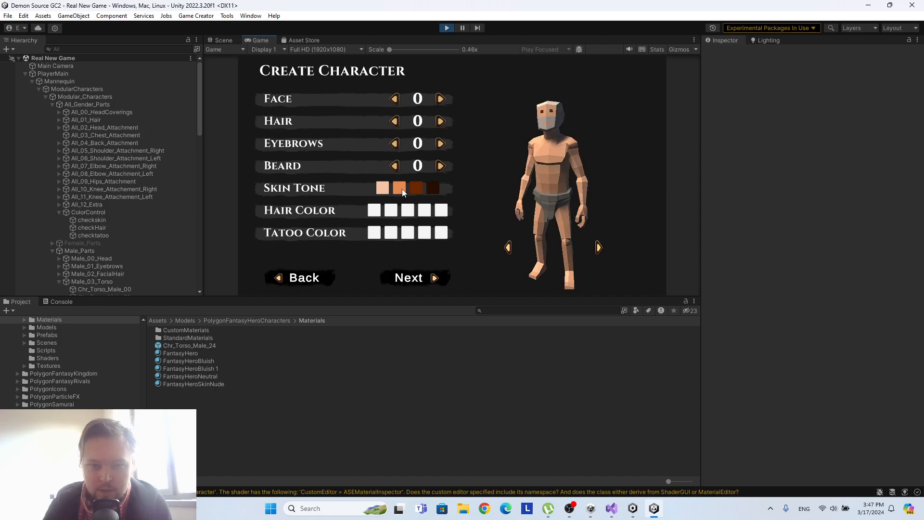
click(379, 191)
click(400, 191)
click(383, 190)
click(398, 191)
click(383, 190)
click(402, 186)
click(384, 187)
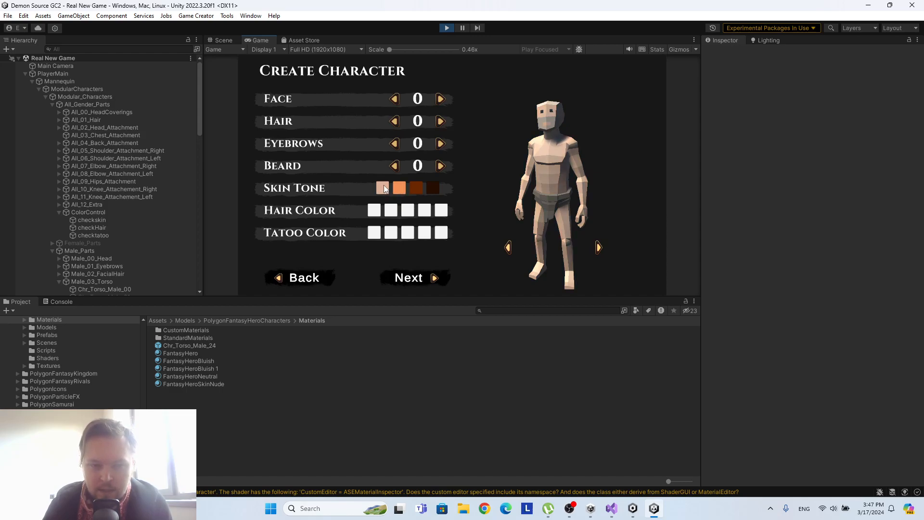
click(401, 186)
click(382, 189)
click(400, 188)
click(382, 192)
Set the character's face and hair to 3, test the first two skin tones again, and stop the game.
click(440, 121)
click(441, 122)
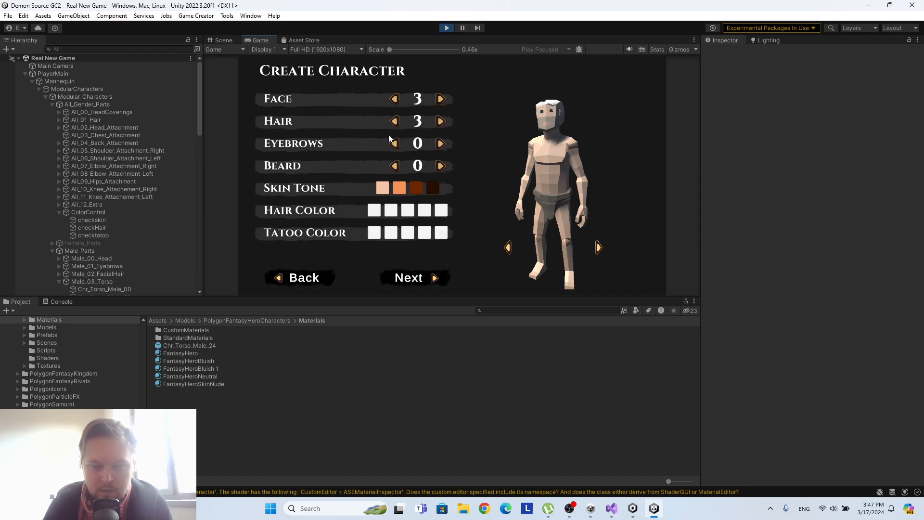
click(398, 191)
click(385, 193)
click(446, 28)
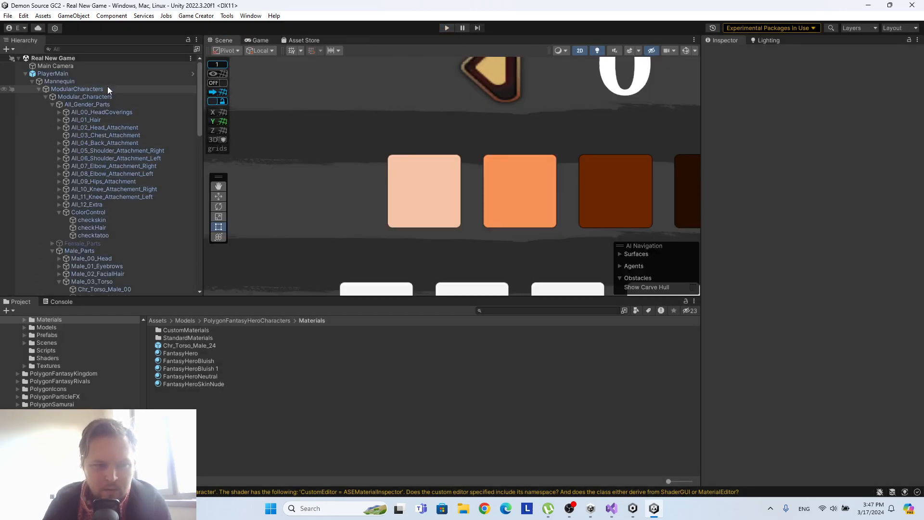
Run the game, collapse PlayerMain and Canvas in the hierarchy, and select Camera (1).
click(447, 28)
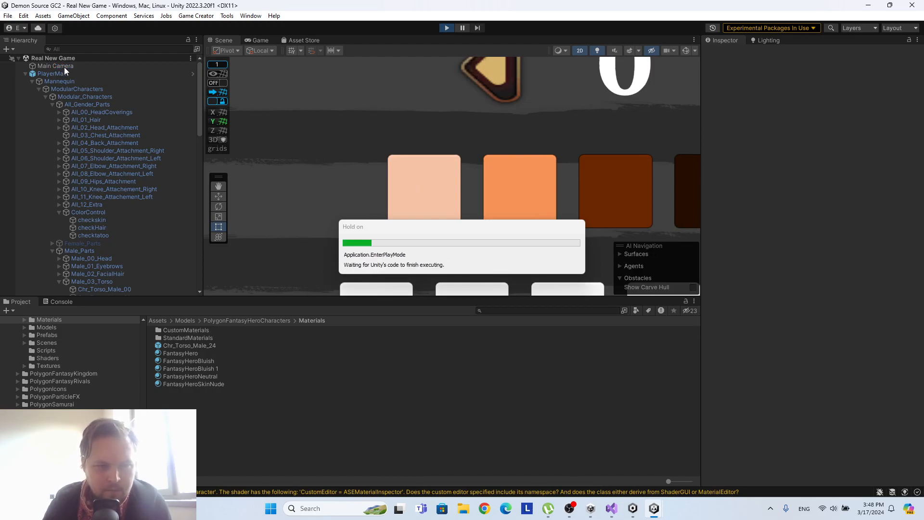
click(25, 74)
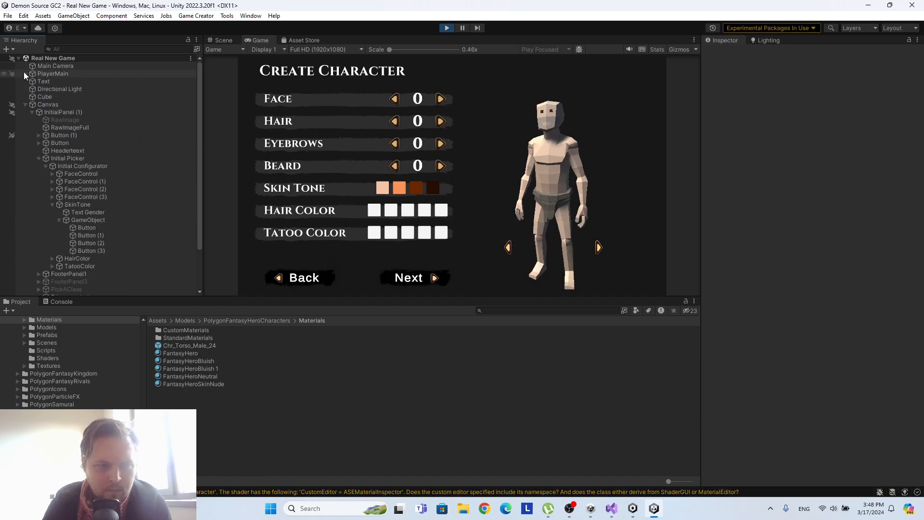
click(26, 104)
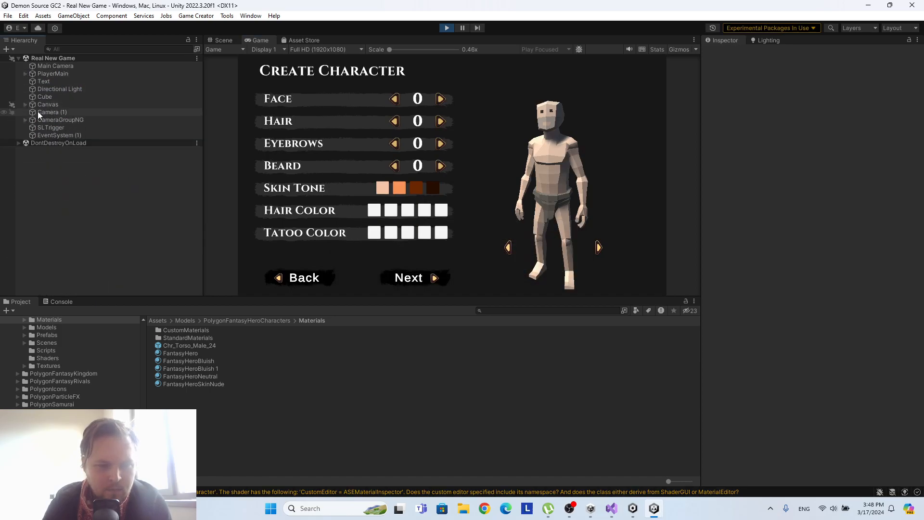
click(38, 112)
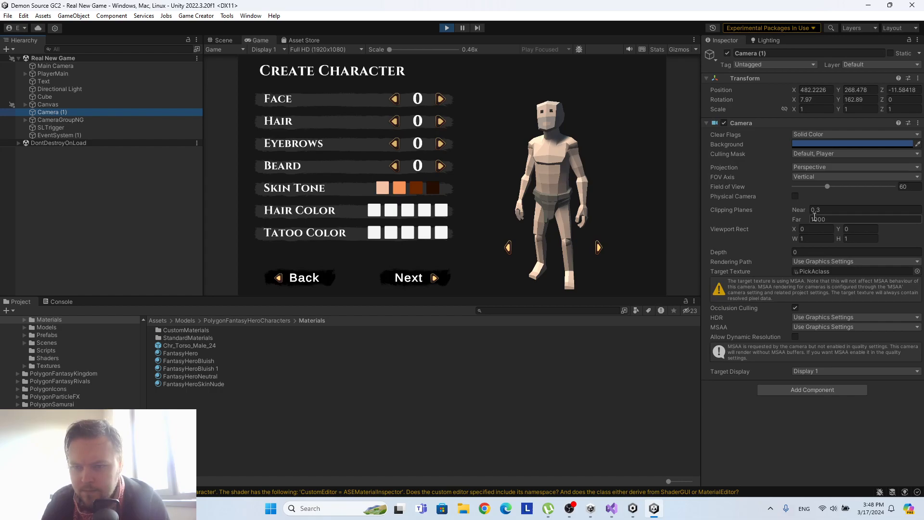
Try different near clipping, rotation, position and viewport width values on Camera (1), undoing each change.
drag(802, 210, 808, 210)
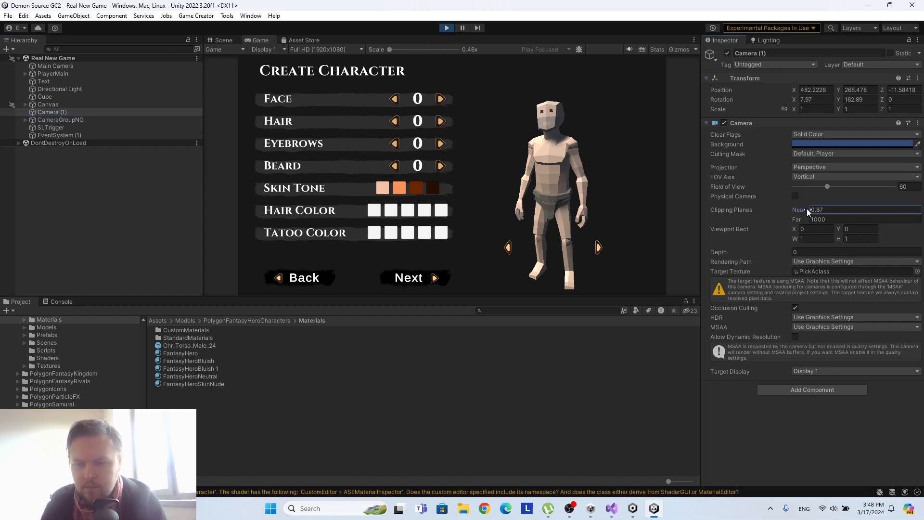
key(ctrl+z)
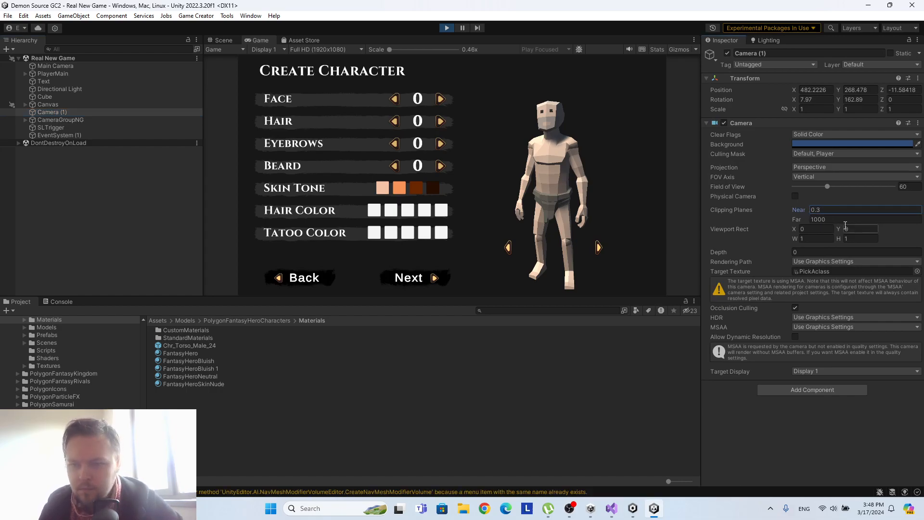
click(812, 98)
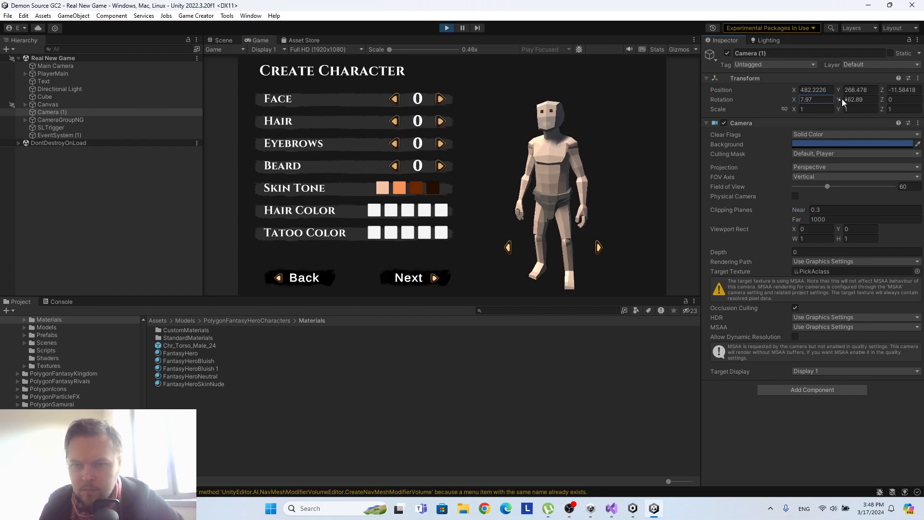
click(895, 99)
text(21.1)
key(ctrl+z)
drag(794, 90, 882, 90)
key(ctrl+z)
key(ctrl+z)
key(ctrl+z)
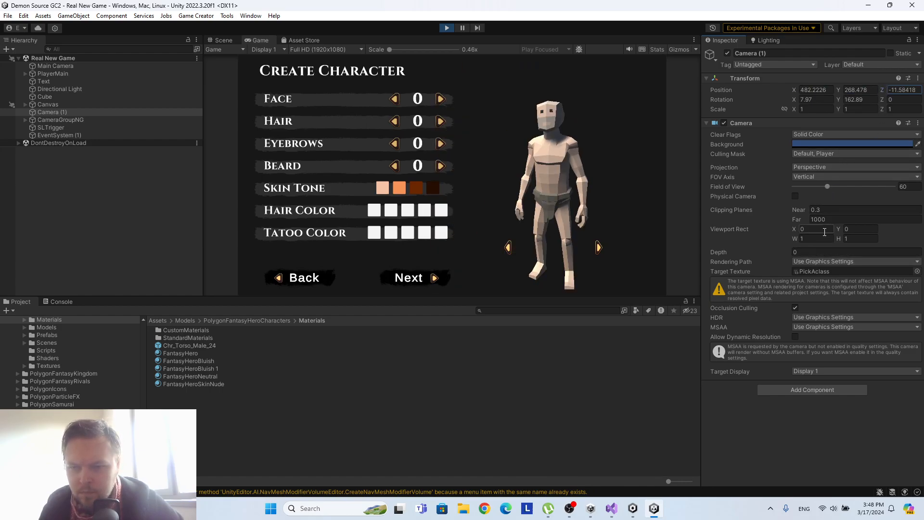
drag(795, 240, 835, 236)
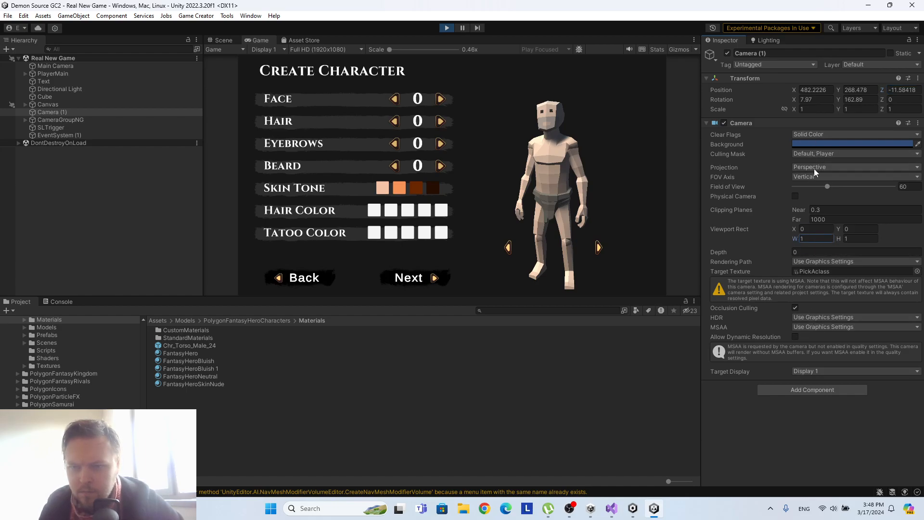
Narrow Camera (1)'s field of view to about 23.4 in the running game and try lowering PlayerMain's Y position.
drag(828, 186, 808, 186)
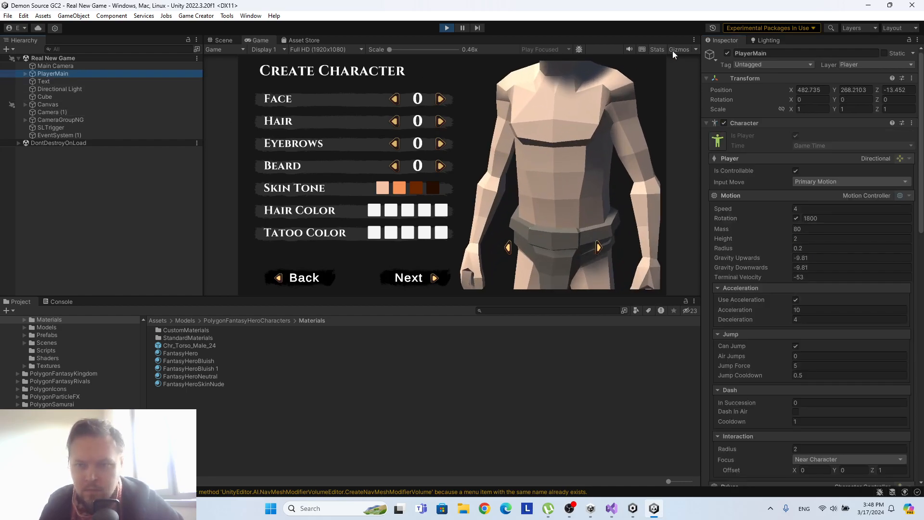
drag(834, 90, 737, 93)
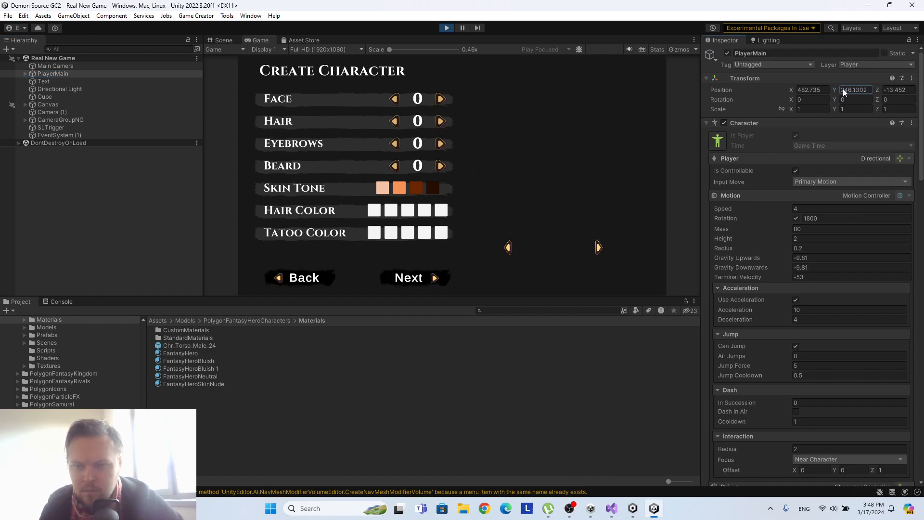
key(ctrl+z)
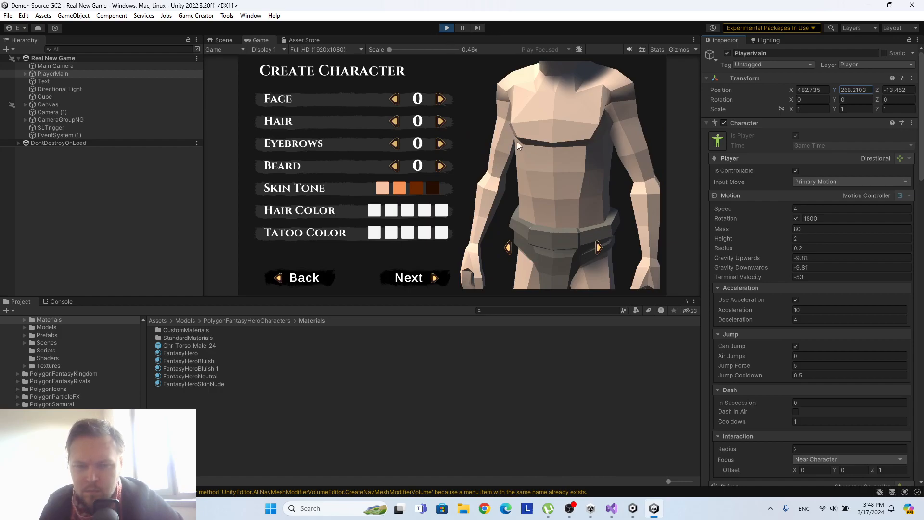
Raise Camera (1) in the running game to frame the character's head and chest, with its Y position at 268.9.
click(61, 66)
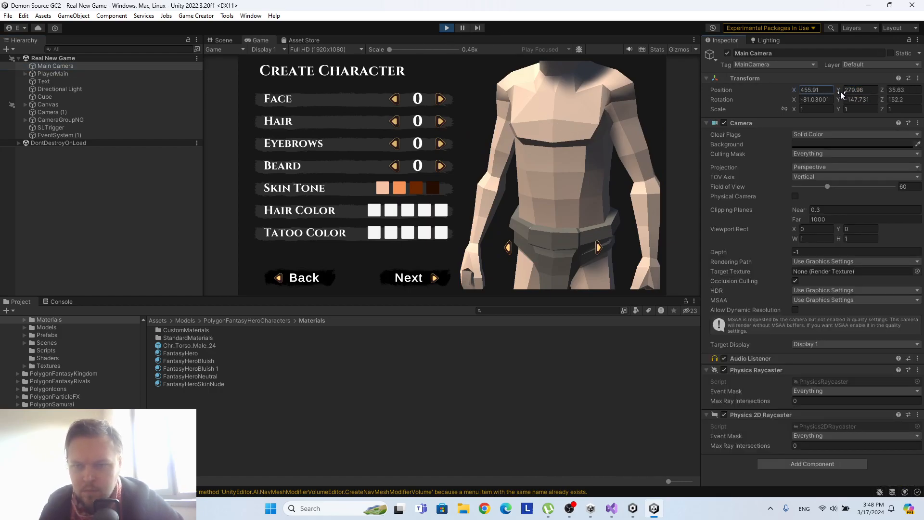
click(52, 112)
click(813, 90)
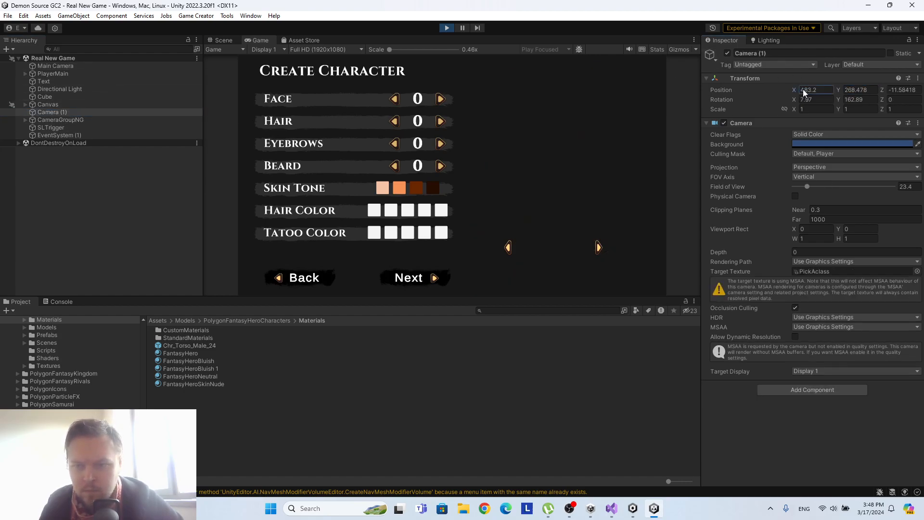
drag(838, 89, 836, 89)
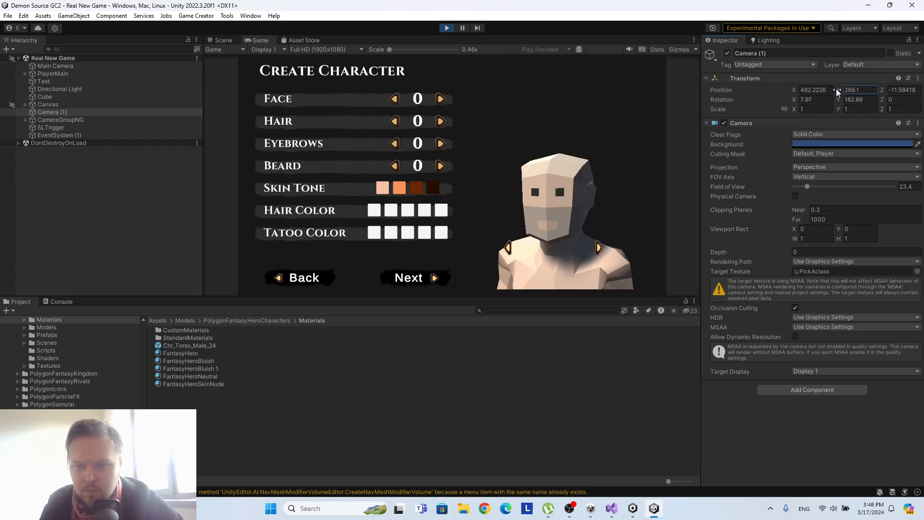
drag(835, 89, 835, 88)
key(BackSpace)
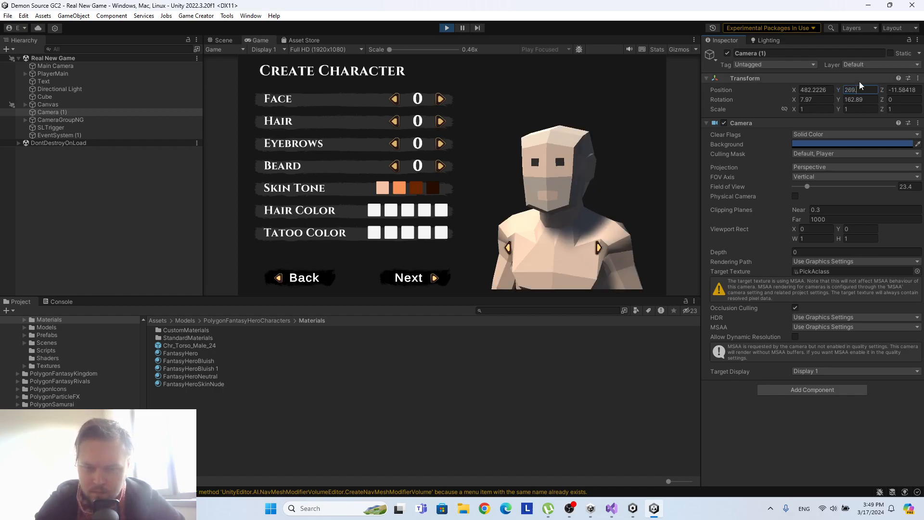
key(BackSpace)
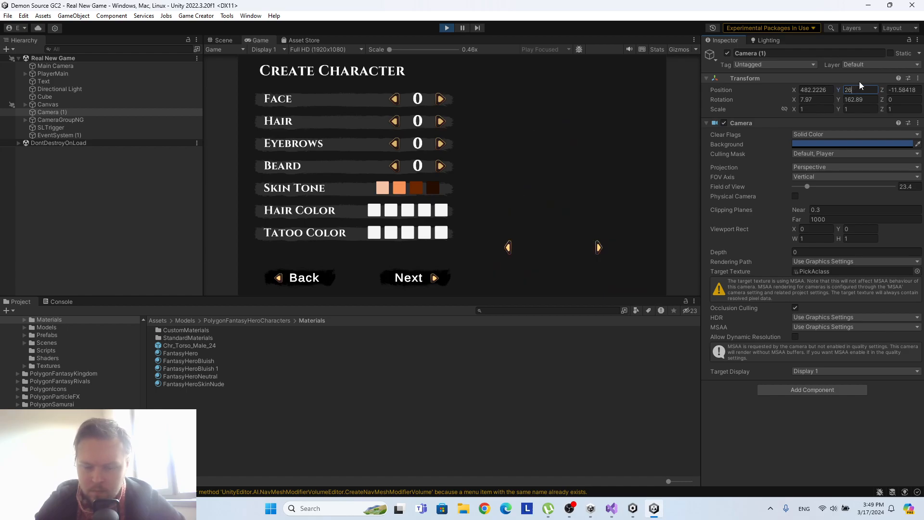
text(8.9)
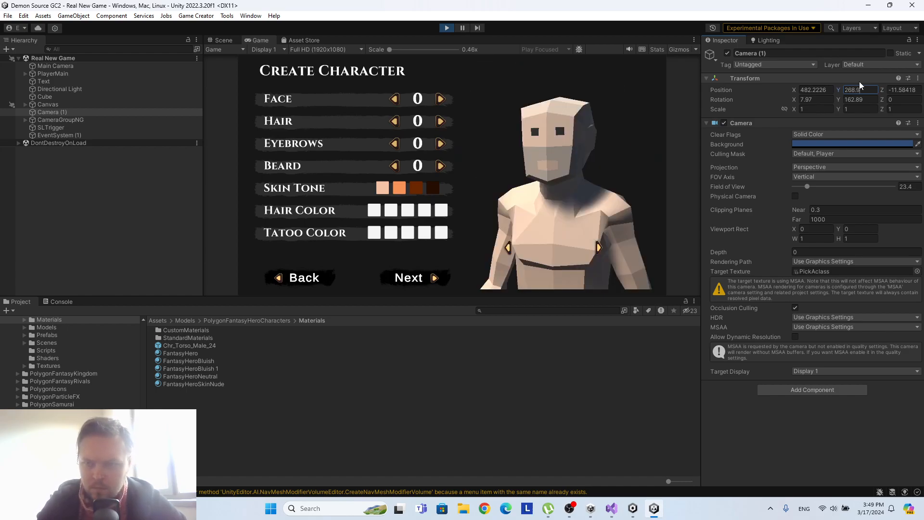
key(Return)
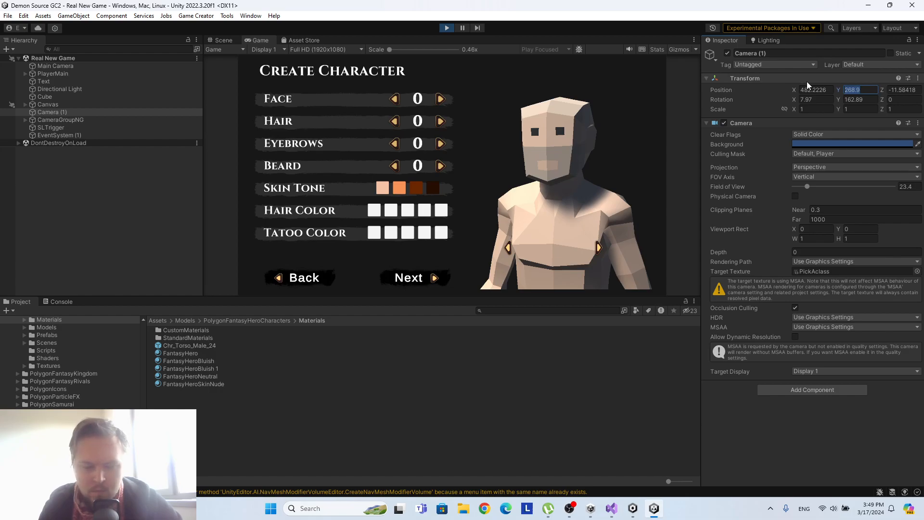
Stop the game and set Camera (1)'s Y position to 268.9 in the scene.
click(447, 28)
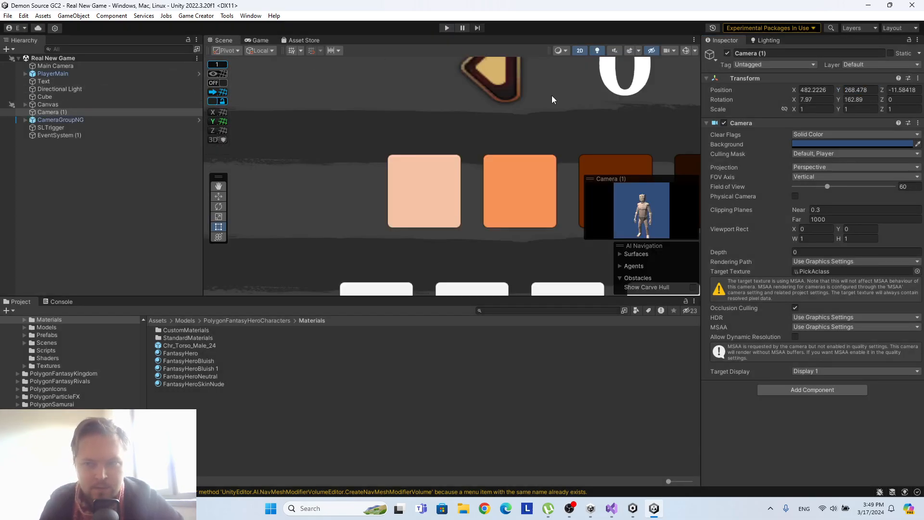
click(867, 90)
text(268.9)
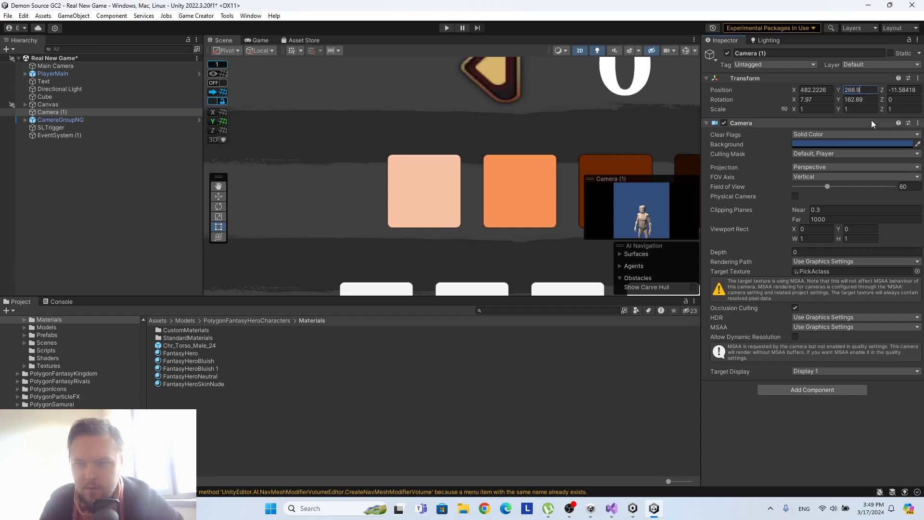
Run the game again and try other position and rotation values on Camera (1), undoing each change.
click(446, 28)
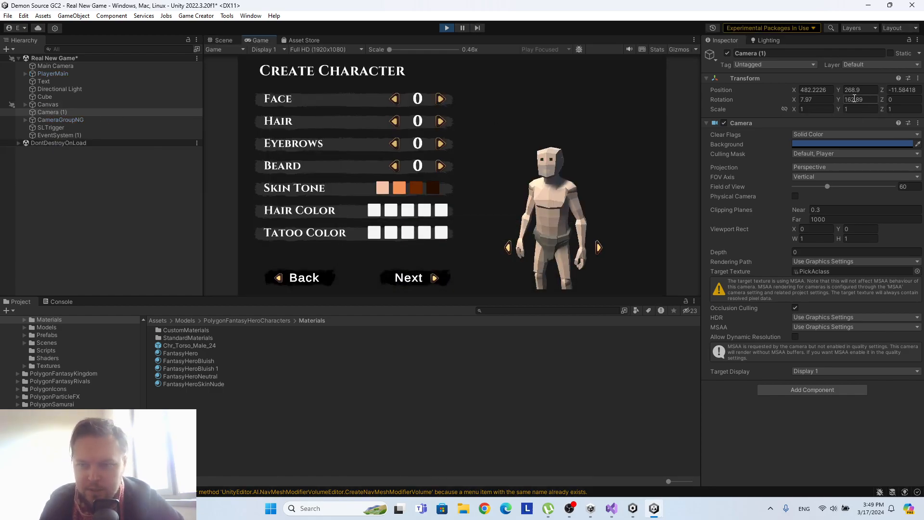
drag(839, 100, 884, 89)
key(ctrl+z)
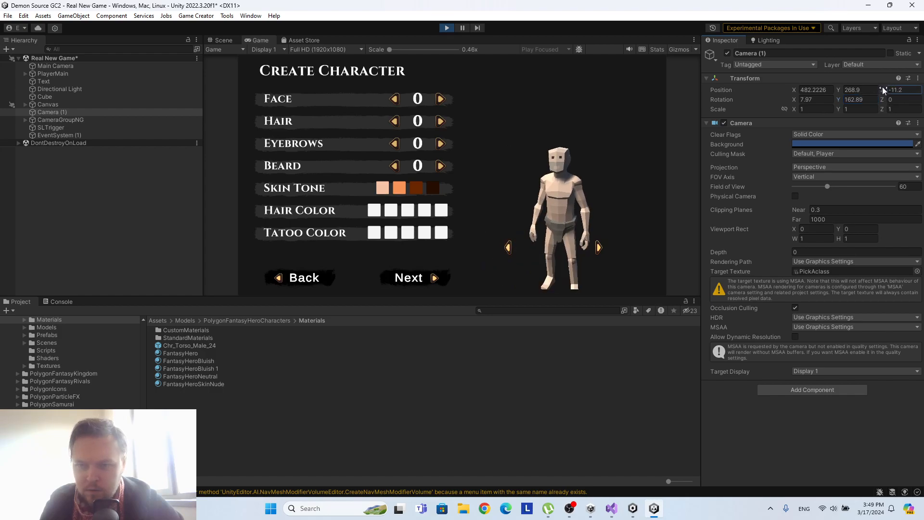
key(ctrl+z)
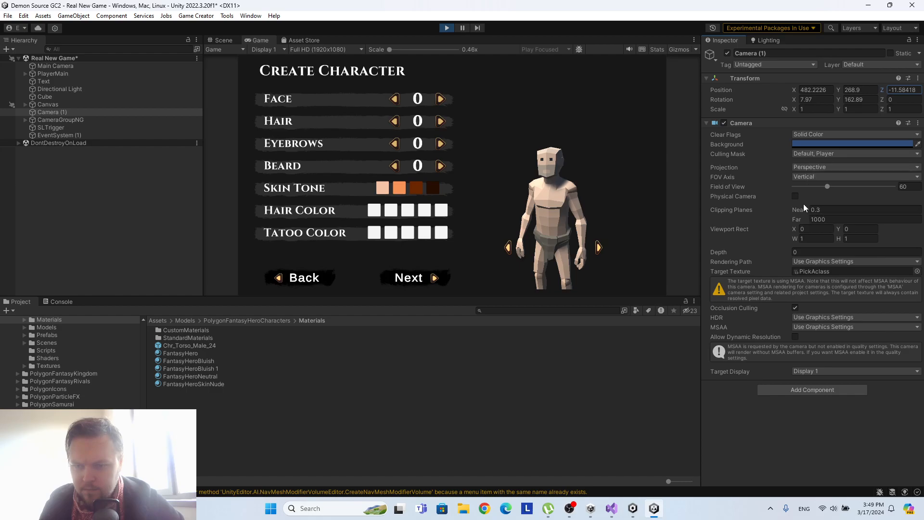
drag(795, 90, 848, 98)
key(ctrl+z)
key(ctrl+z)
key(ctrl+z)
key(ctrl+z)
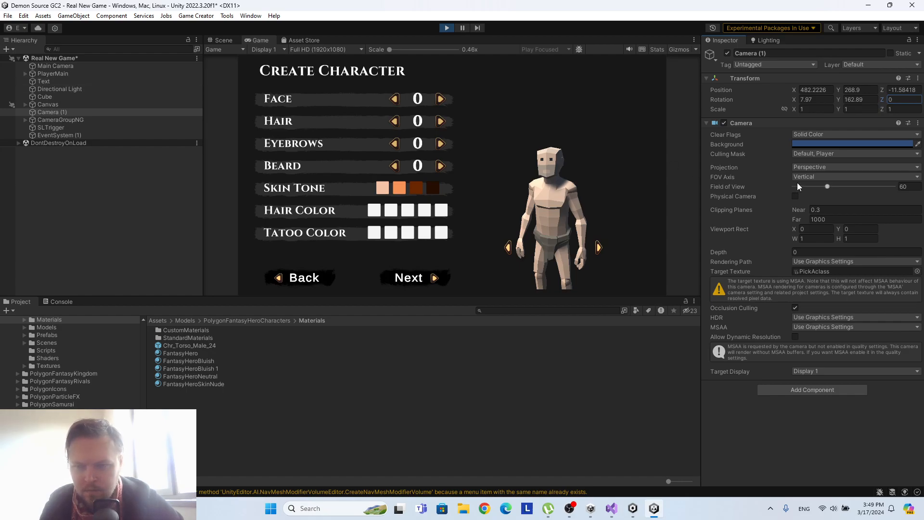
drag(841, 99, 879, 88)
key(ctrl+z)
click(836, 90)
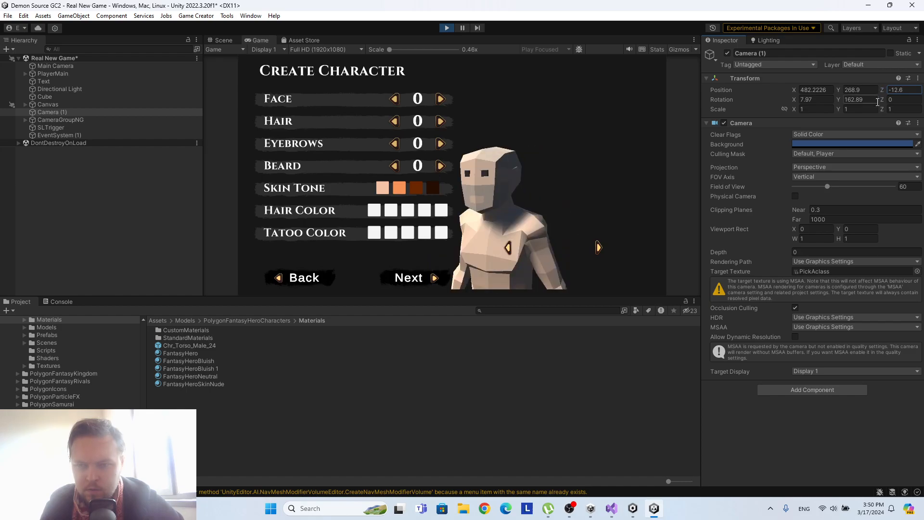
key(ctrl+z)
Try moving PlayerMain along its position axes in the running game, undoing each move.
click(76, 74)
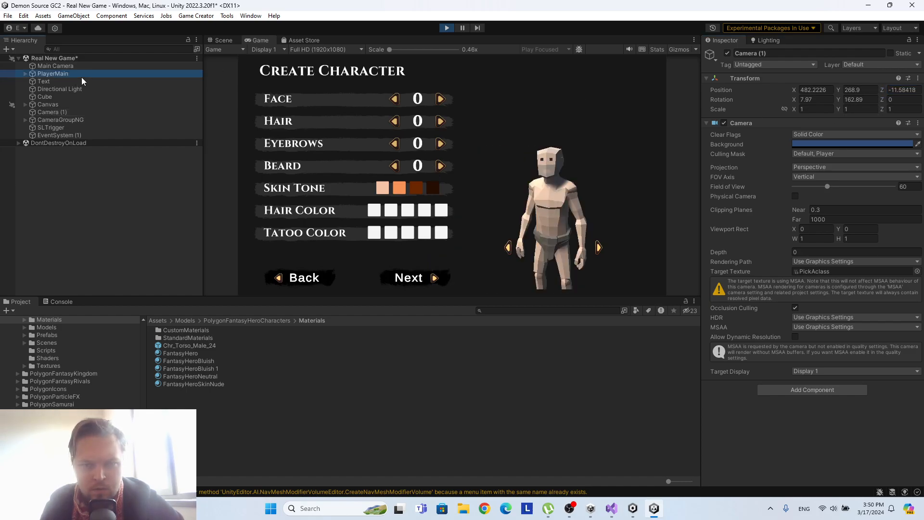
click(861, 90)
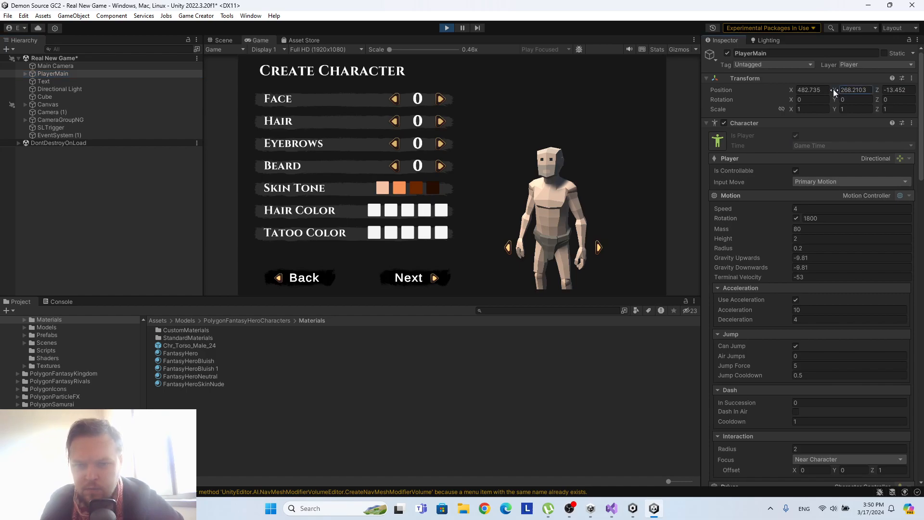
drag(876, 90, 875, 88)
key(ctrl+z)
drag(791, 90, 831, 88)
key(ctrl+z)
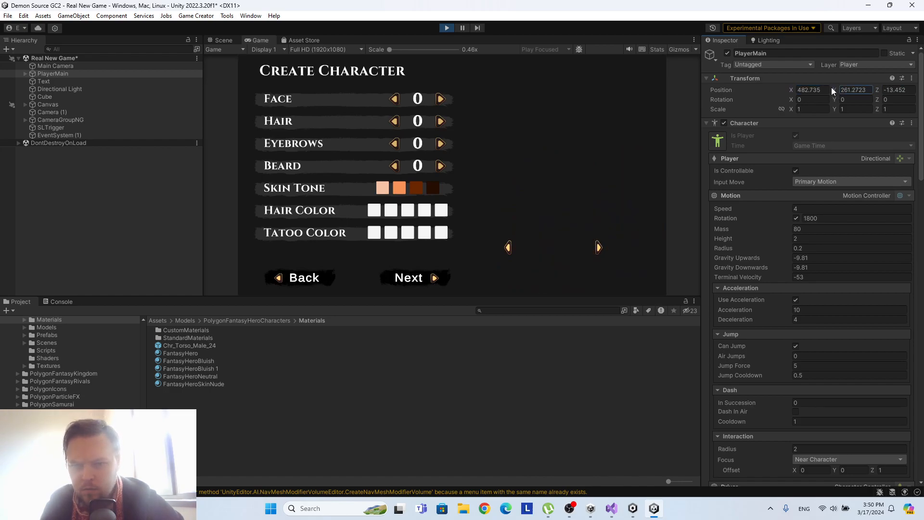
key(ctrl+z)
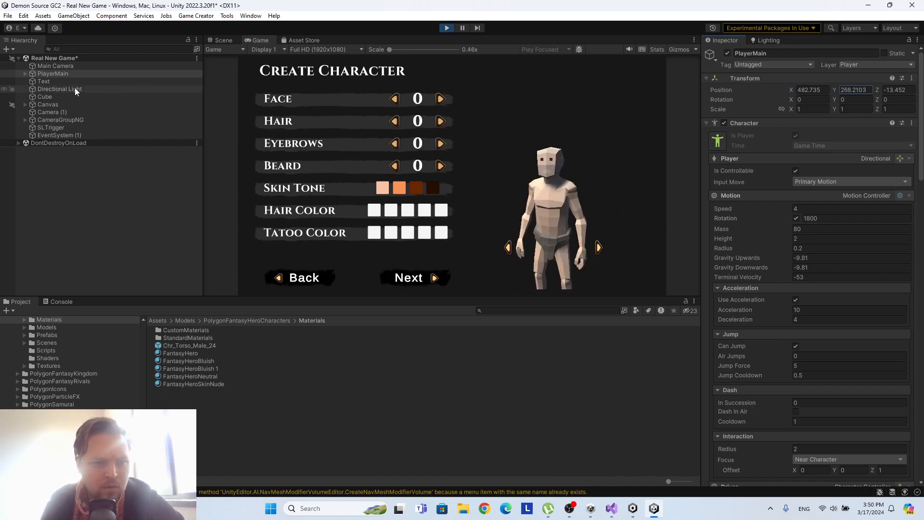
Inspect Main Camera, and try changing Camera (1)'s rotation and Y position once more, undoing every change.
click(74, 66)
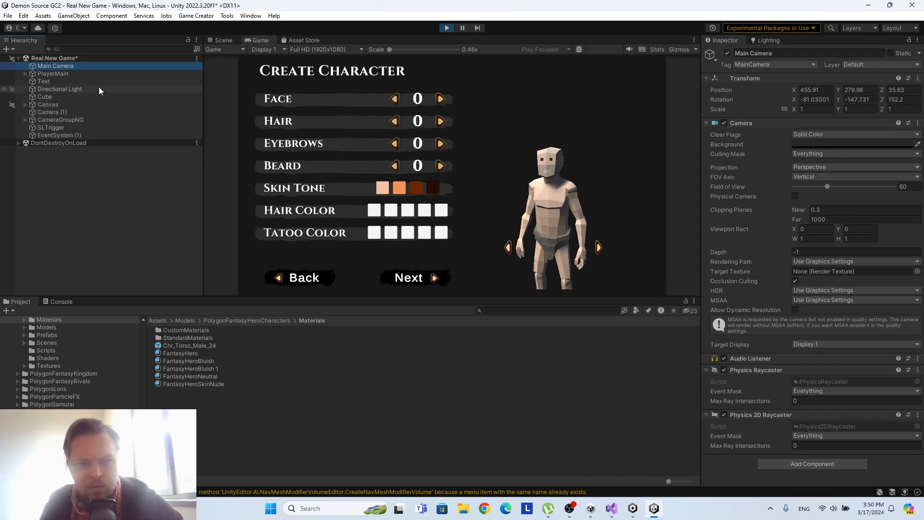
click(52, 112)
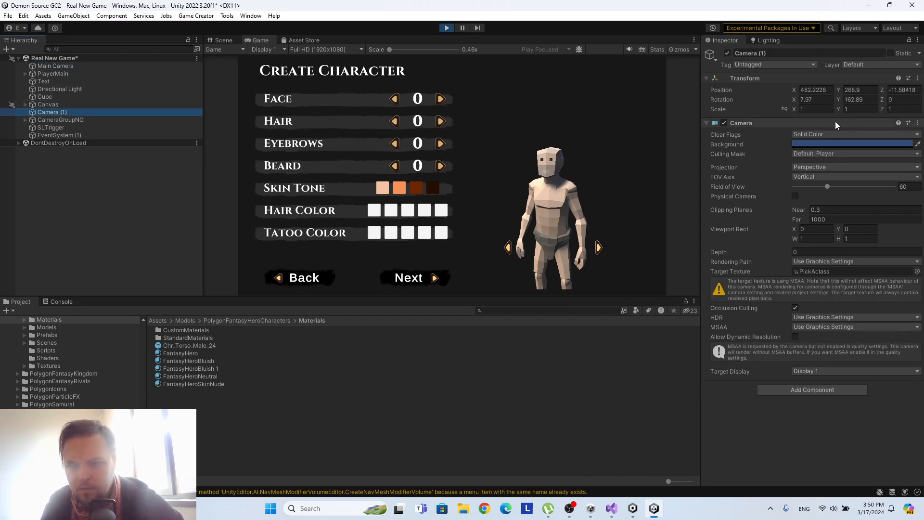
drag(839, 100, 879, 102)
key(ctrl+z)
key(ctrl+z)
drag(794, 101, 786, 98)
key(ctrl+z)
drag(840, 90, 834, 91)
key(ctrl+z)
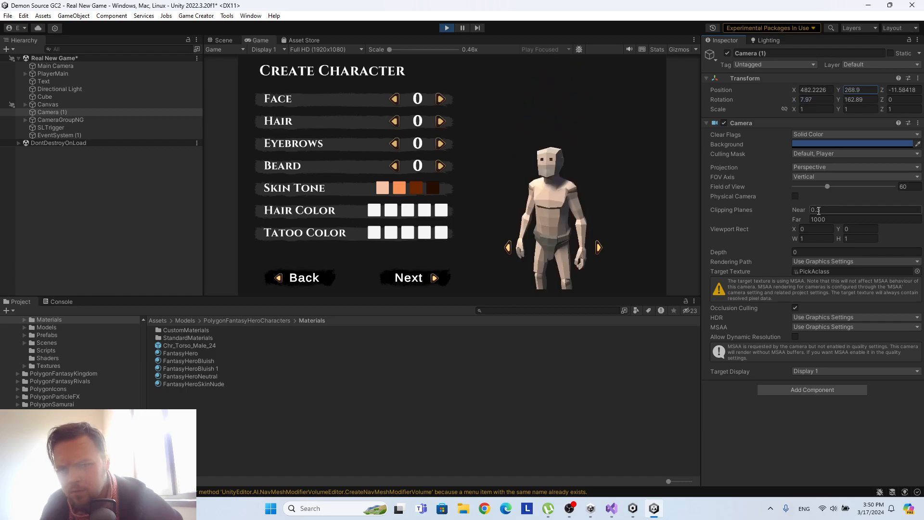
Narrow Camera (1)'s field of view to about 30.4 in the running game.
drag(798, 206, 798, 206)
drag(835, 186, 812, 189)
Stop the running game, set Camera (1)'s field of view to 30, and save the Real New Game scene.
click(447, 29)
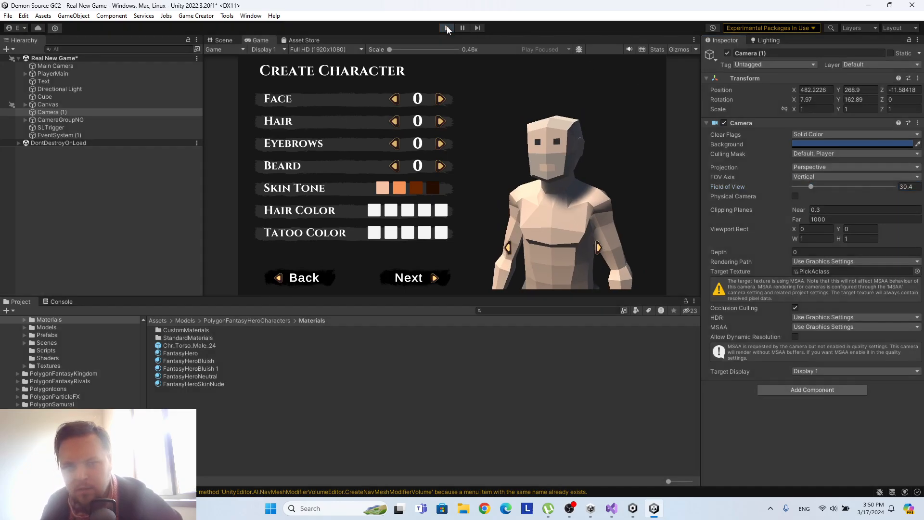
click(906, 186)
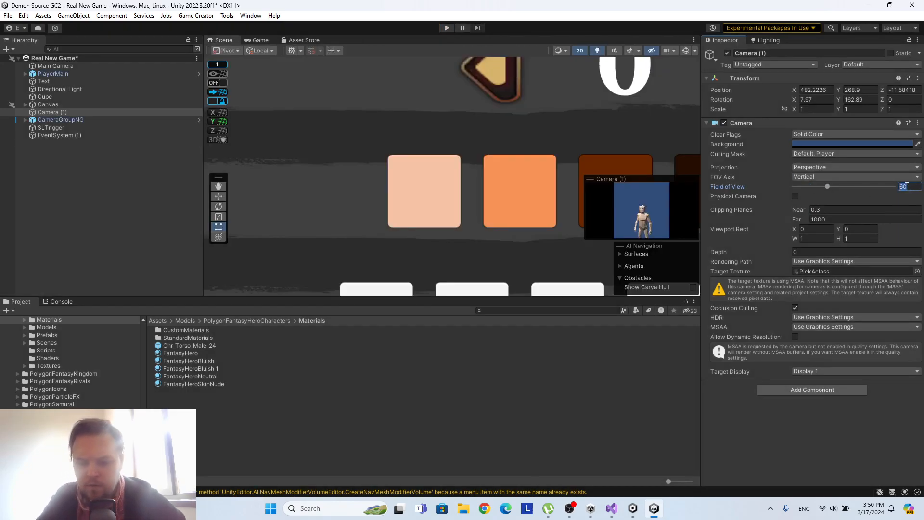
text(30)
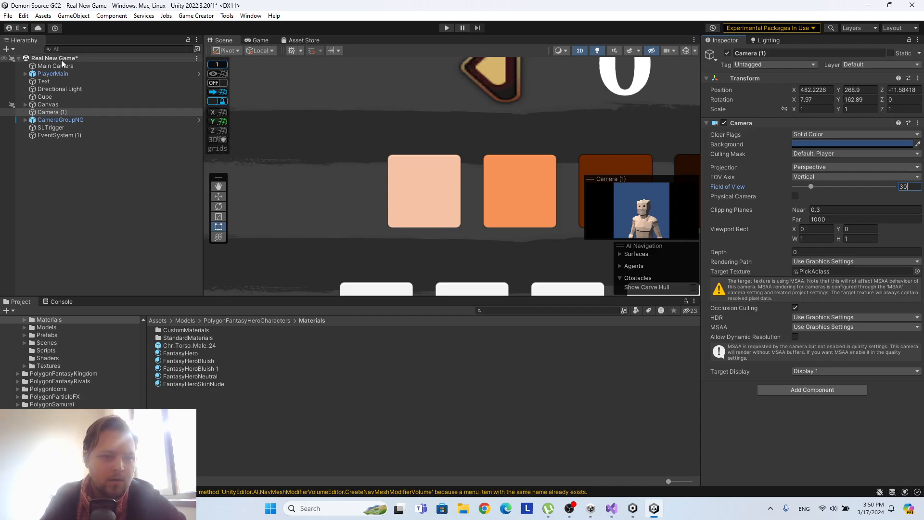
right_click(63, 58)
click(84, 82)
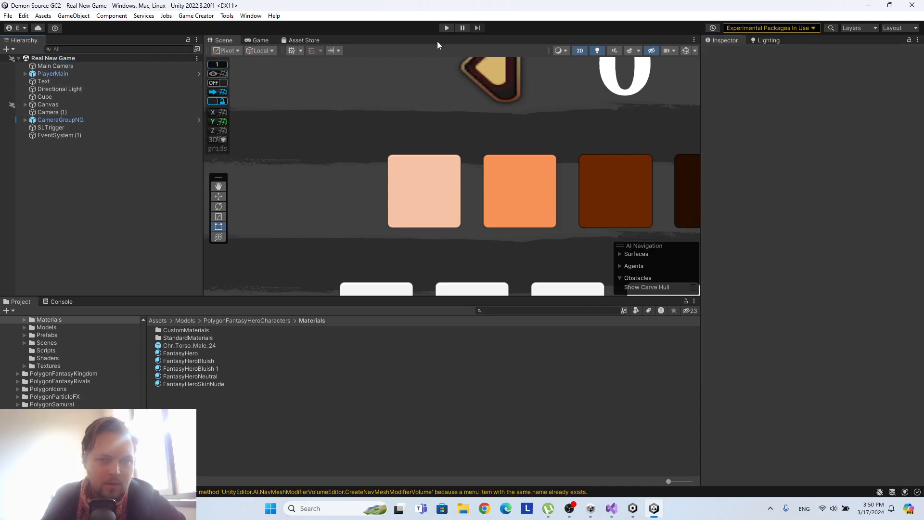
Run the game and test the two lightest skin tones on the character, ending on the lightest.
click(446, 28)
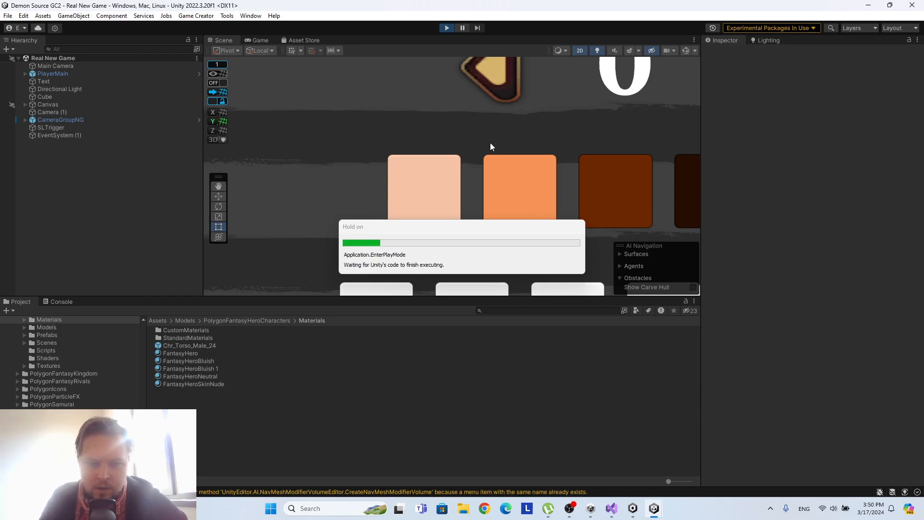
click(404, 191)
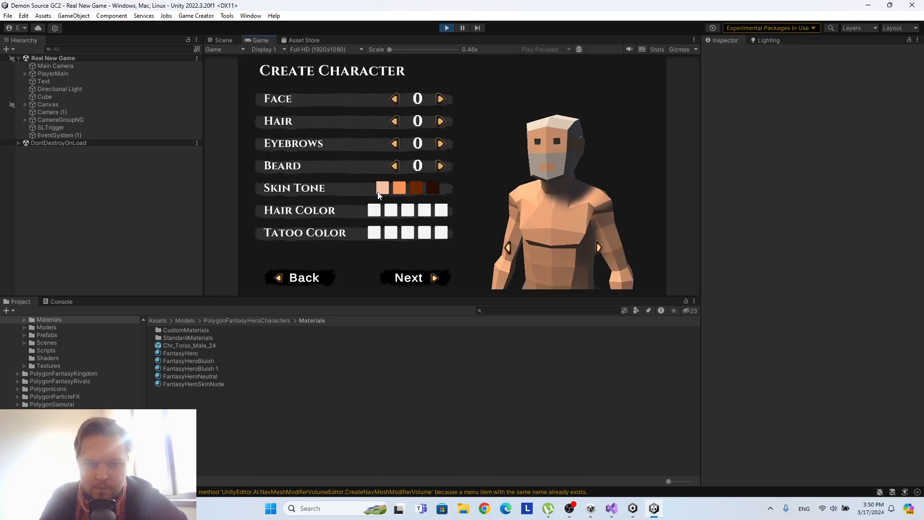
click(382, 192)
click(400, 192)
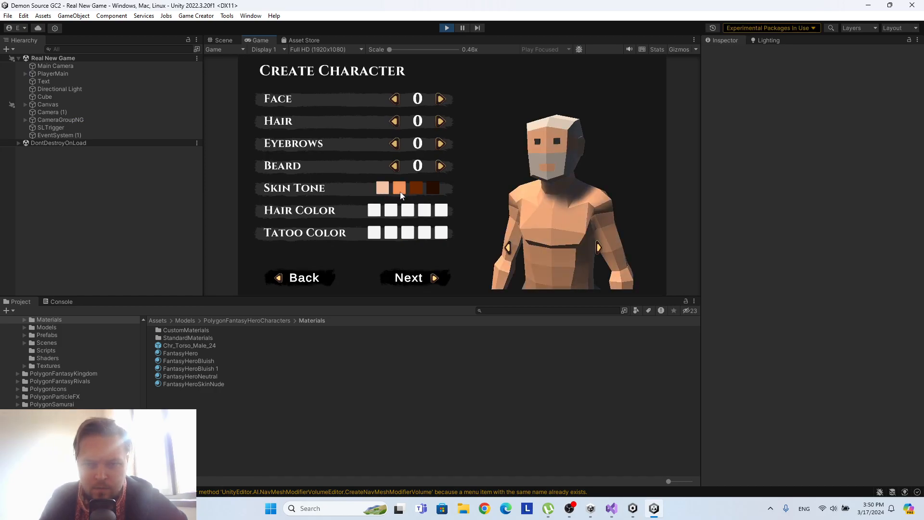
click(379, 192)
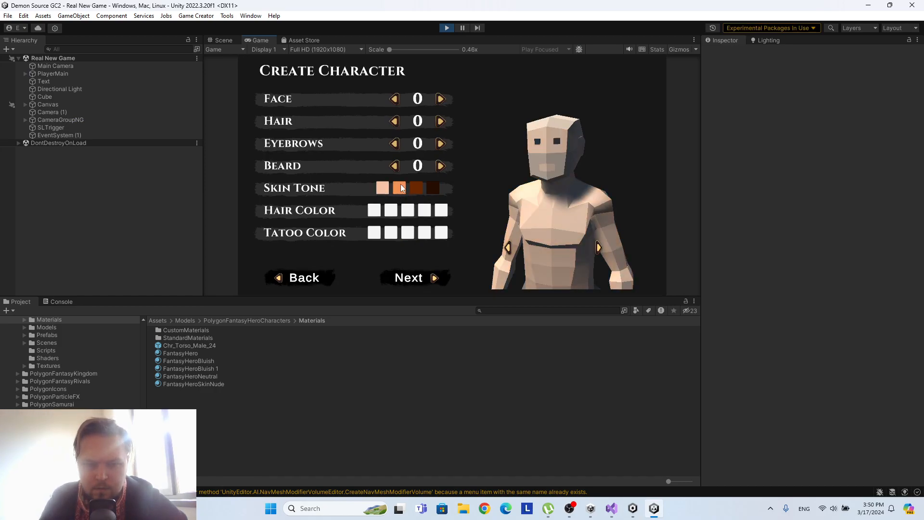
Test the Beard selector forwards and backwards, returning it to 0.
click(437, 166)
click(440, 168)
click(396, 166)
click(395, 167)
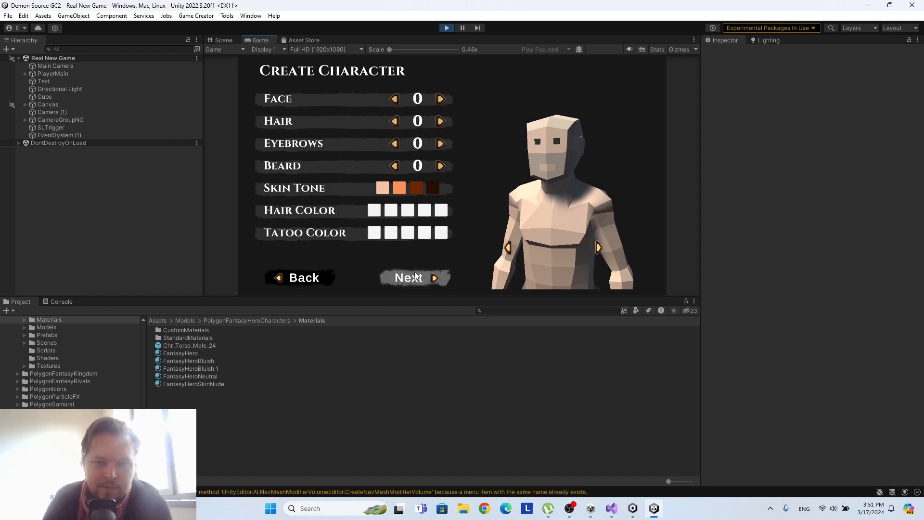
Cycle through the character's Face options in both directions, returning the selection to 0.
click(439, 100)
click(439, 100)
click(439, 100)
click(439, 100)
click(439, 100)
click(438, 100)
click(395, 99)
click(441, 98)
click(442, 99)
click(441, 98)
click(441, 98)
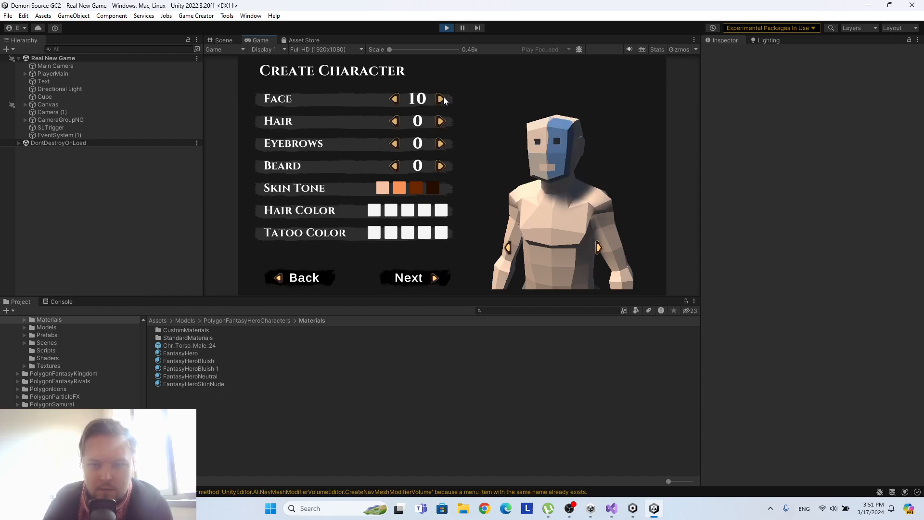
click(398, 102)
click(398, 102)
click(399, 104)
click(399, 104)
click(399, 104)
click(399, 104)
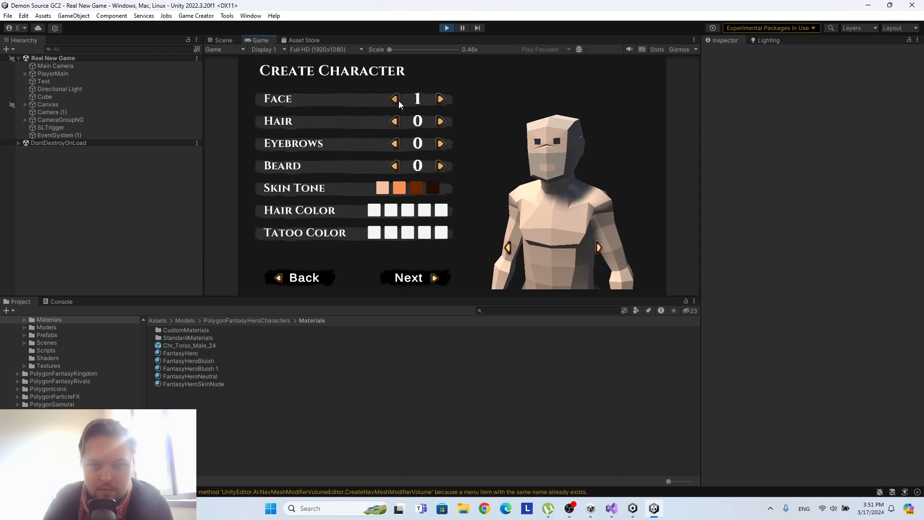
click(397, 101)
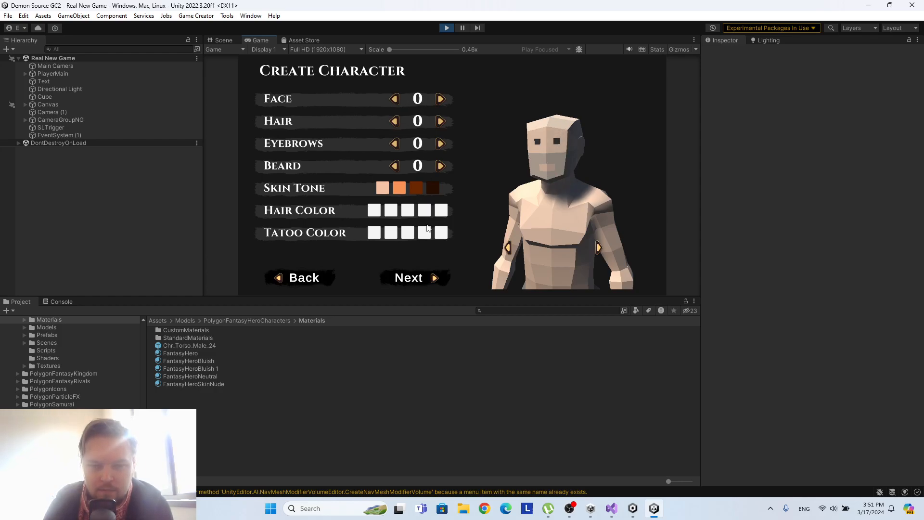
Go on to the class selection page and switch between the Knight, Rogue and Mage descriptions, ending on Mage.
click(421, 281)
click(285, 112)
click(368, 110)
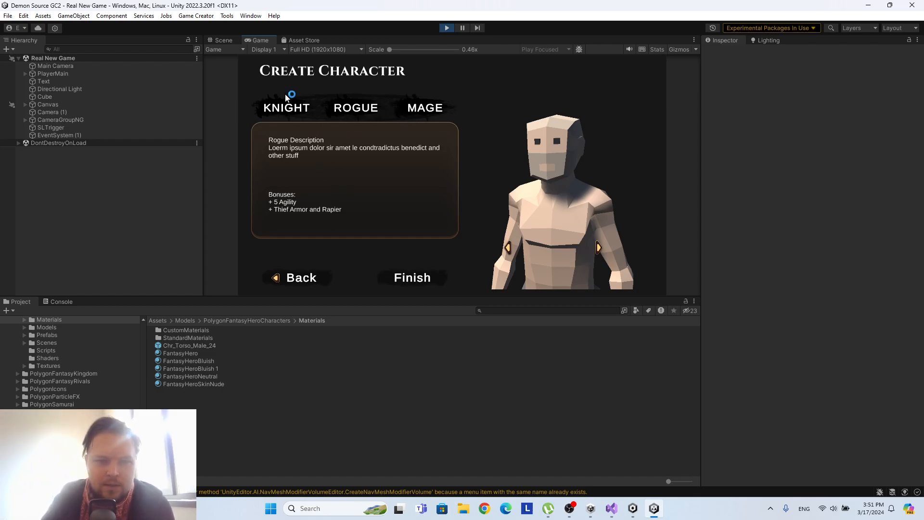
click(304, 109)
click(348, 109)
click(299, 107)
click(347, 108)
click(276, 108)
click(350, 110)
click(414, 109)
click(293, 109)
click(358, 110)
click(434, 112)
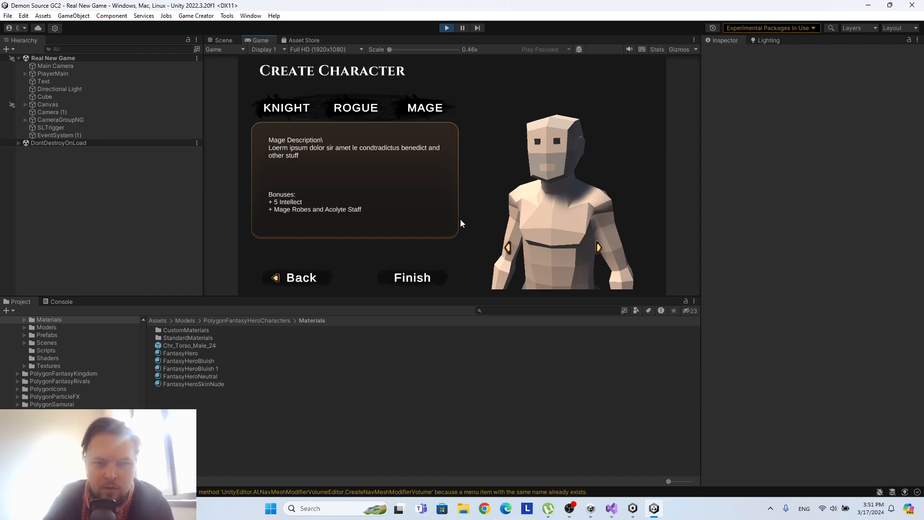
Stop the game and examine the Canvas hierarchy, expanding FooterPanel3 and PickAClass to show their child objects.
click(446, 29)
scroll(438, 181, down, 5)
middle_drag(616, 160, 518, 140)
scroll(524, 138, down, 2)
middle_drag(421, 134, 457, 152)
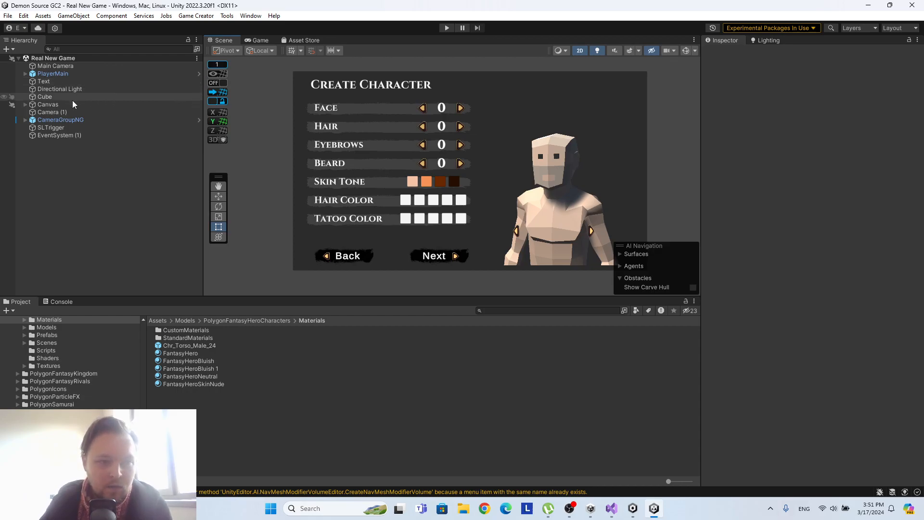
click(25, 104)
scroll(131, 150, down, 2)
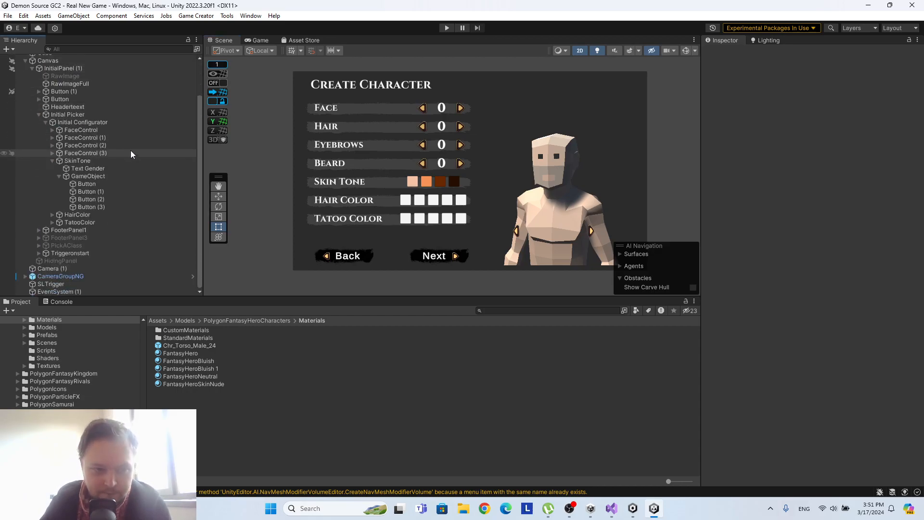
click(55, 238)
click(38, 238)
scroll(53, 221, down, 1)
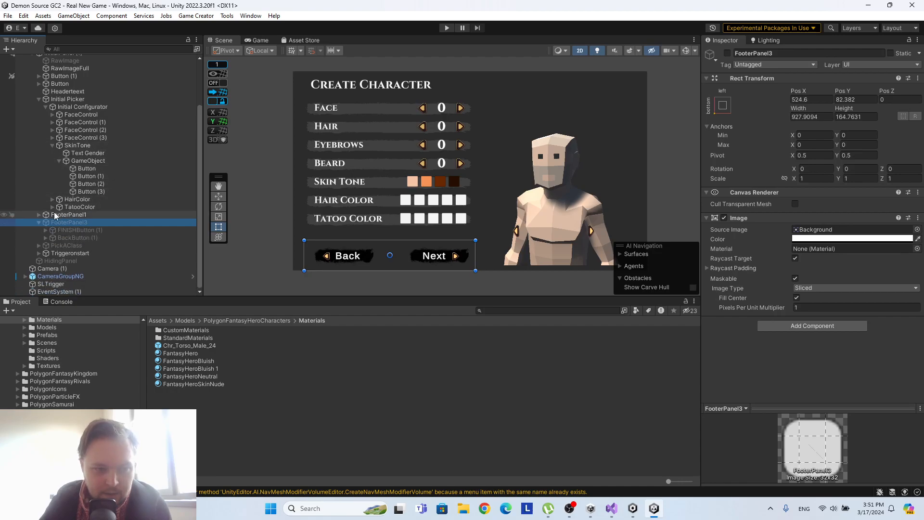
click(39, 246)
scroll(80, 204, down, 2)
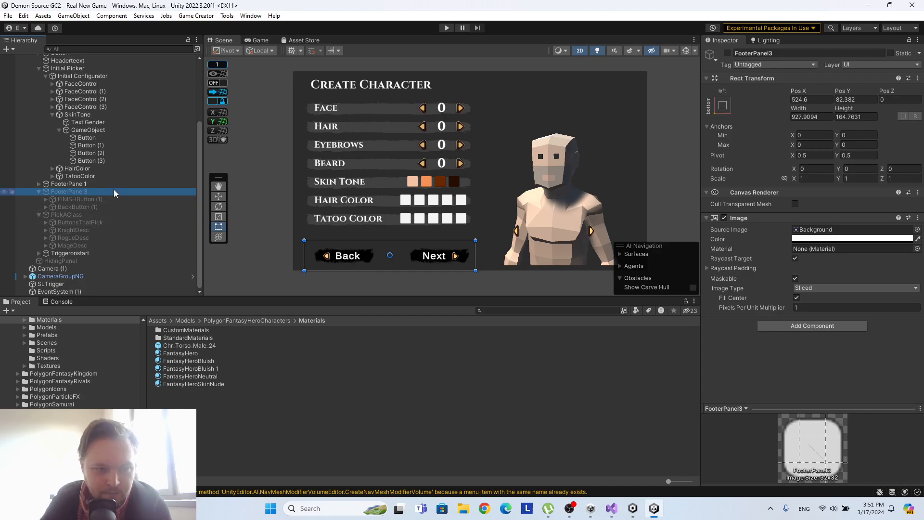
Remove Solider Sword from the stock of PlayerMain's Bag and add three empty stock entries.
scroll(101, 164, up, 5)
click(55, 74)
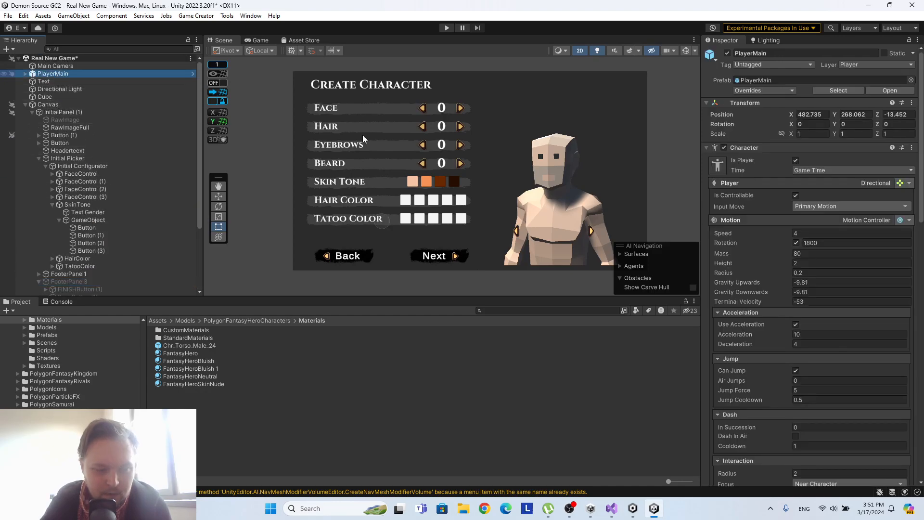
scroll(774, 175, down, 20)
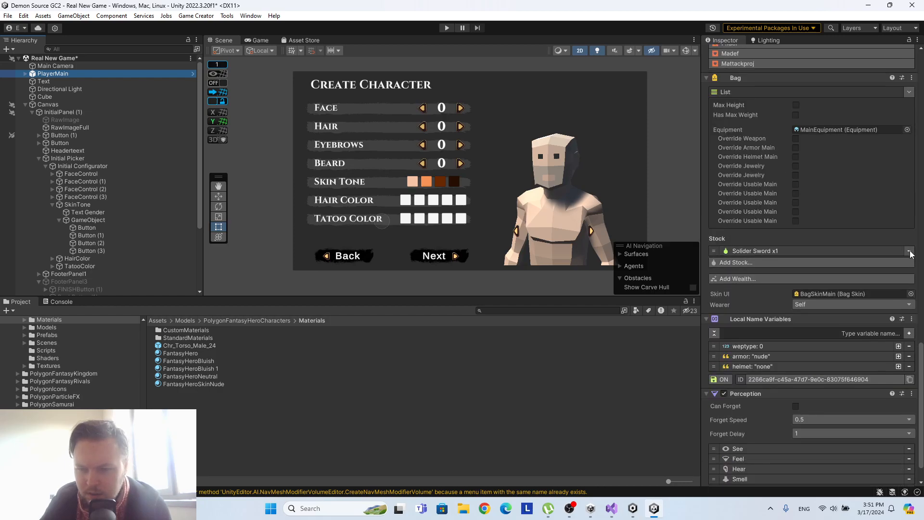
click(908, 250)
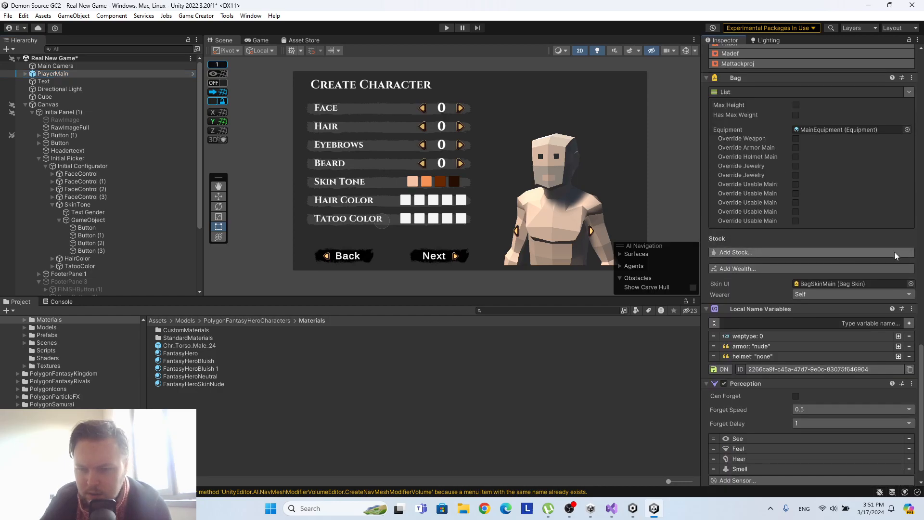
click(763, 251)
click(789, 264)
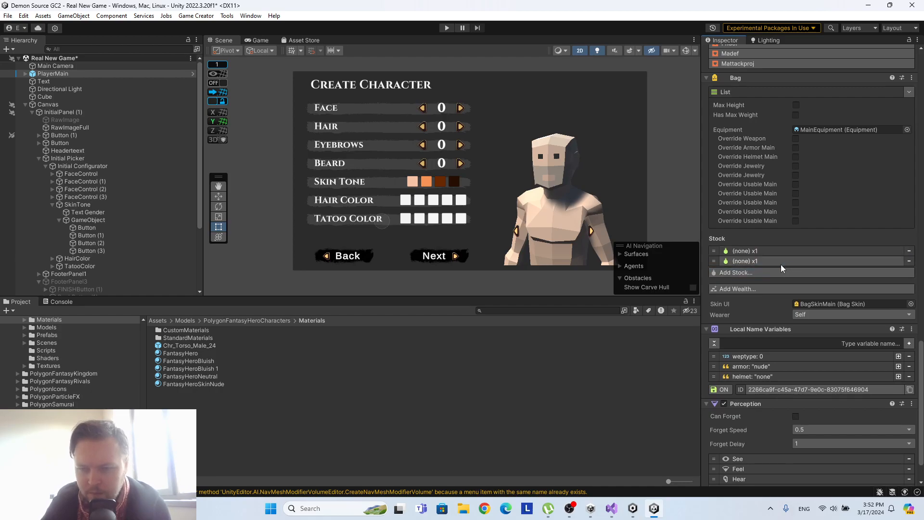
click(776, 275)
Assign Solider Armor as the item of the first stock entry in PlayerMain's Bag.
click(766, 249)
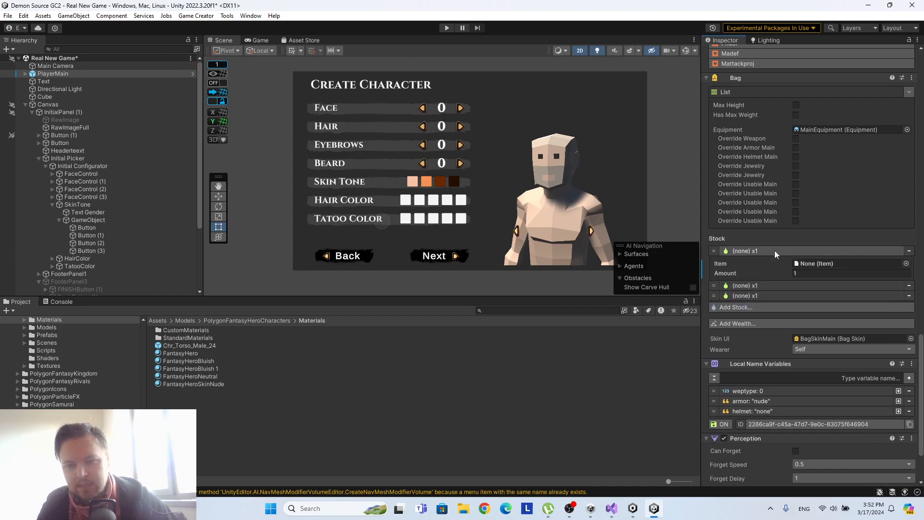
click(906, 264)
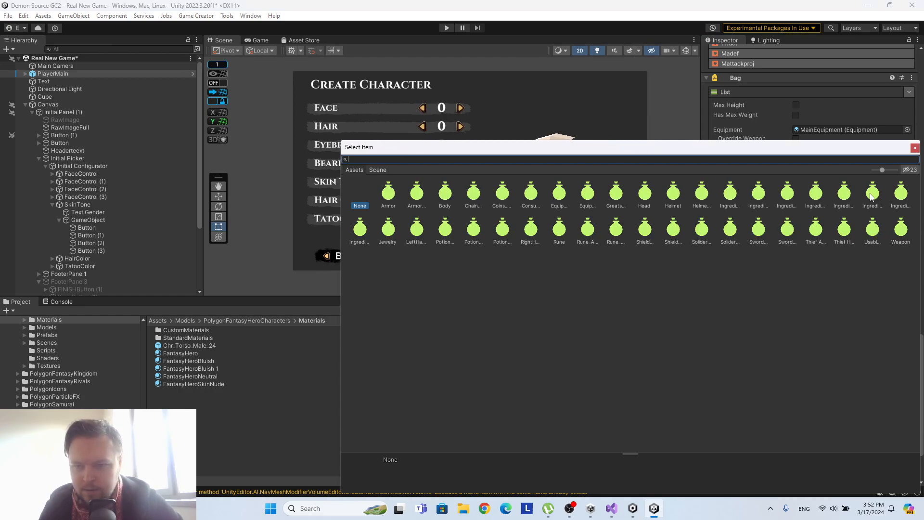
click(701, 229)
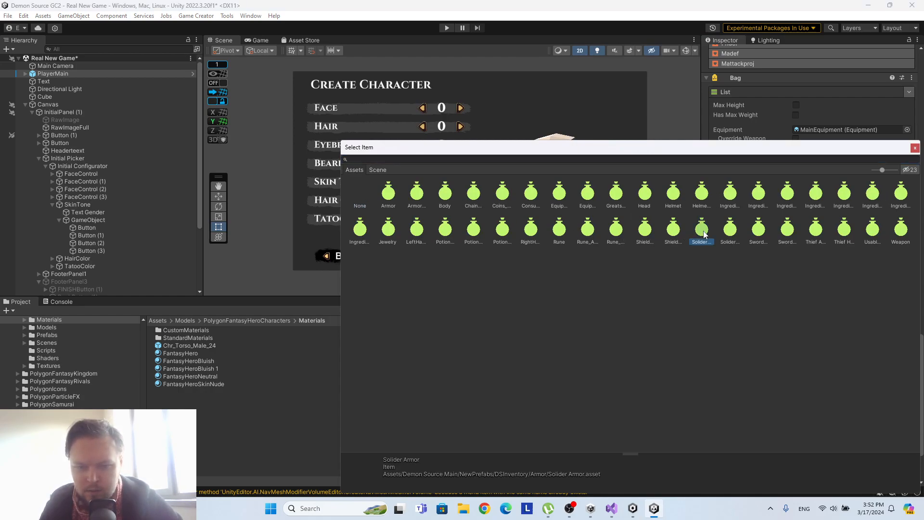
click(911, 151)
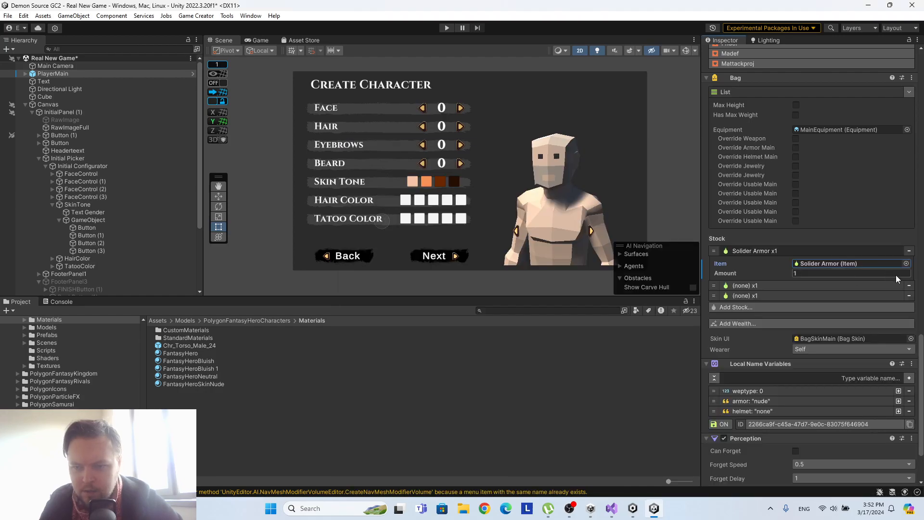
Assign Thief Armor as the item of the second stock entry in PlayerMain's Bag.
click(794, 284)
click(906, 298)
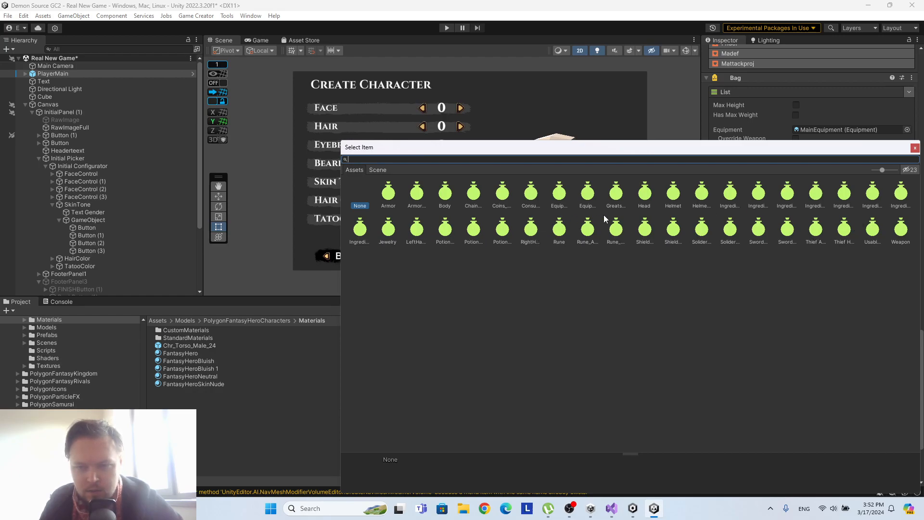
click(815, 229)
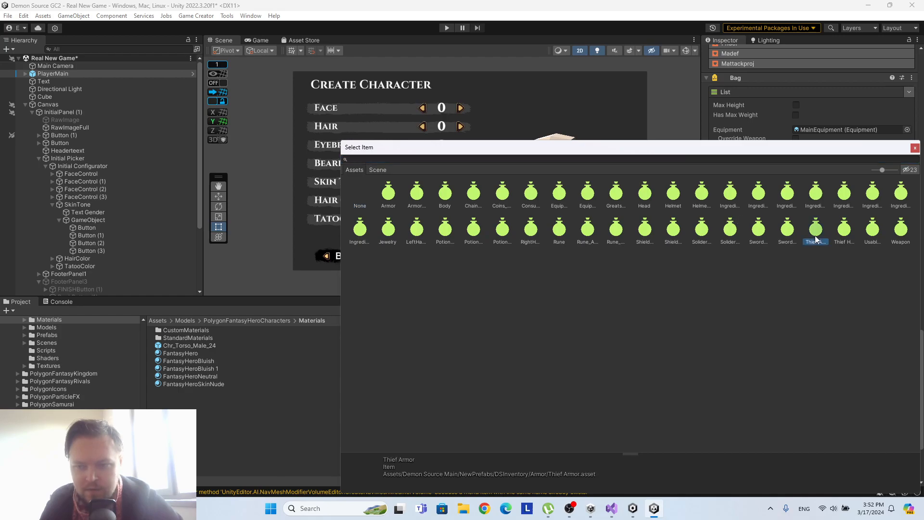
click(915, 147)
Look through the sword items for the third stock entry and assign Solider Armor to it.
click(790, 322)
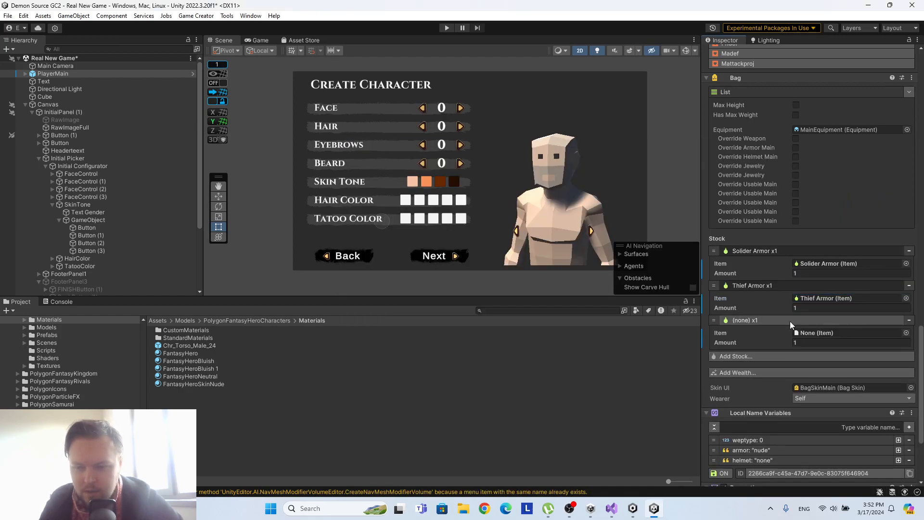
click(905, 333)
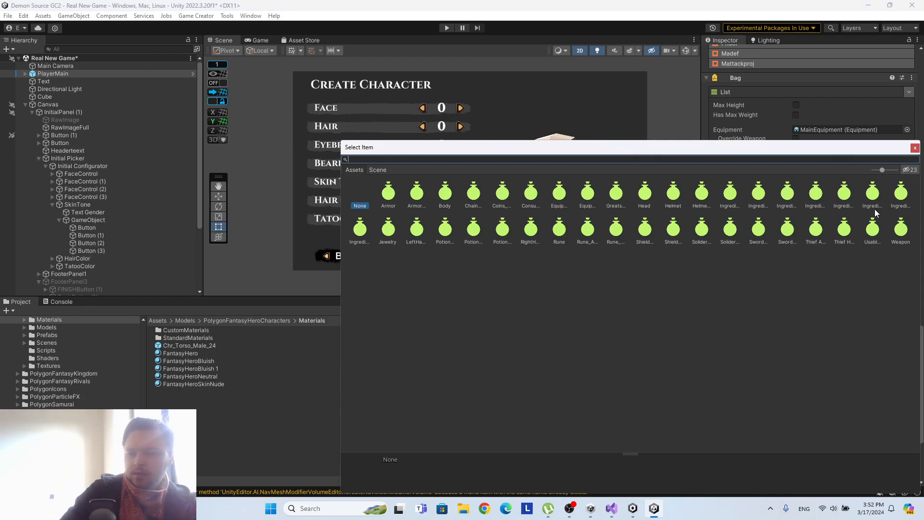
click(786, 229)
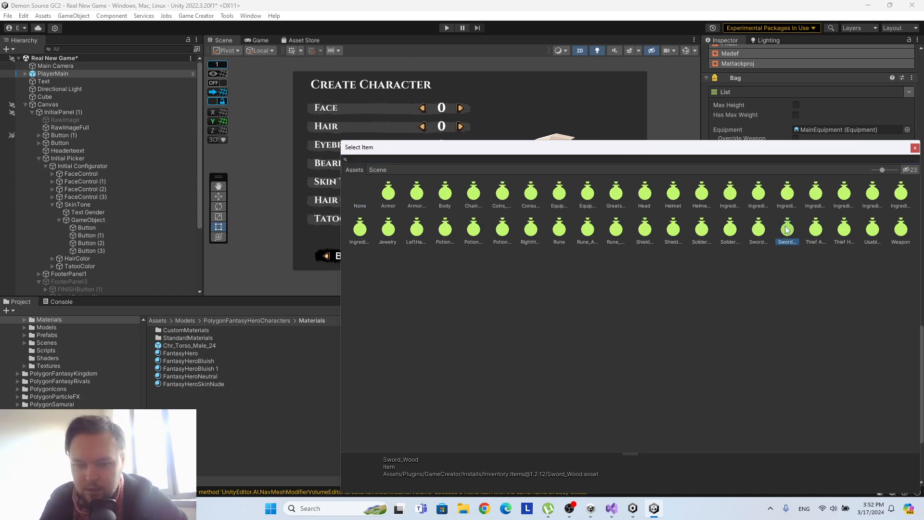
click(759, 230)
click(730, 232)
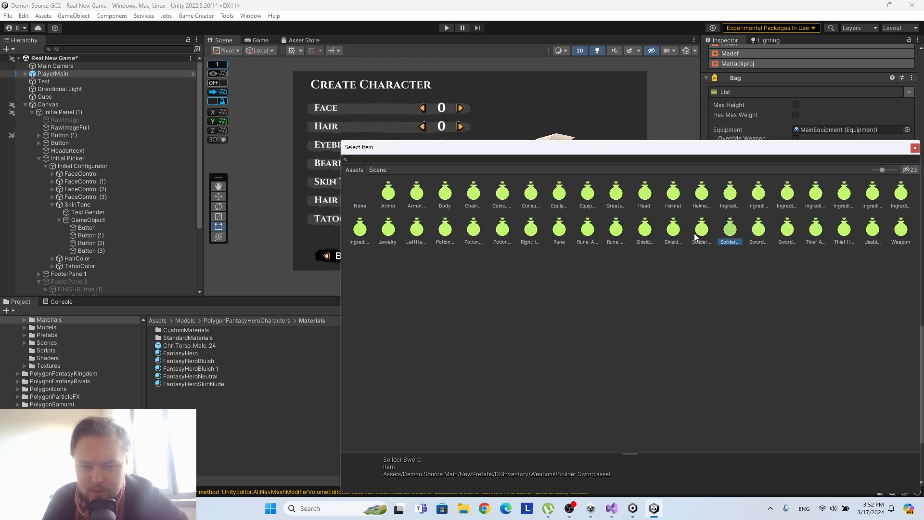
double_click(702, 232)
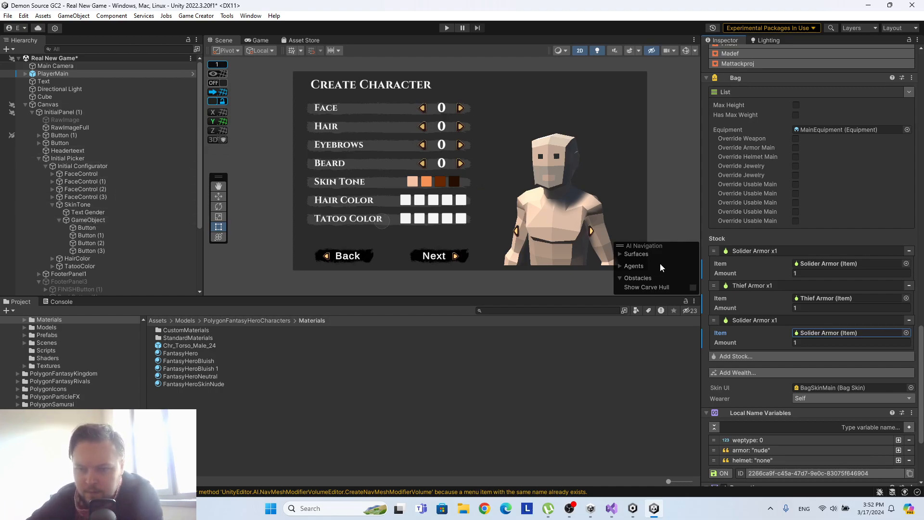
scroll(755, 258, down, 3)
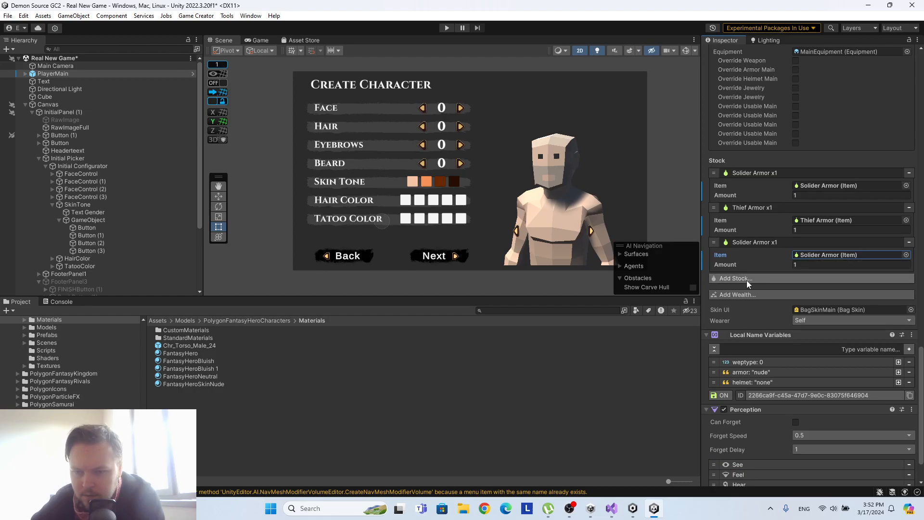
scroll(738, 319, up, 4)
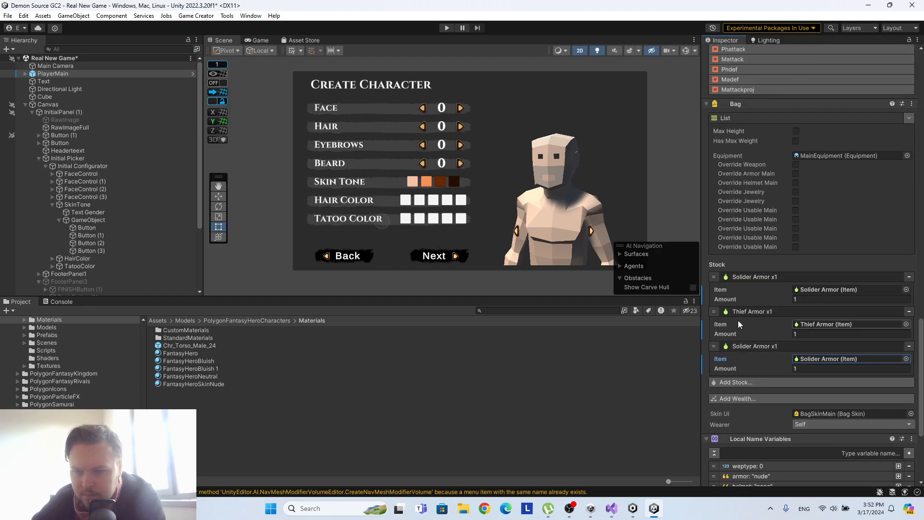
Examine PlayerMain's bag skin and component settings, and open the MainEquipment asset to review its equipment slots.
click(829, 413)
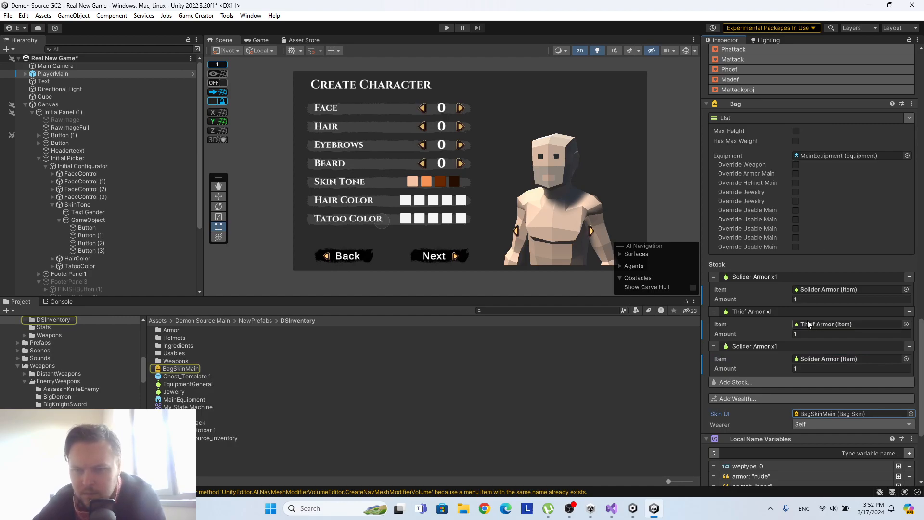
scroll(807, 319, up, 7)
scroll(807, 319, up, 15)
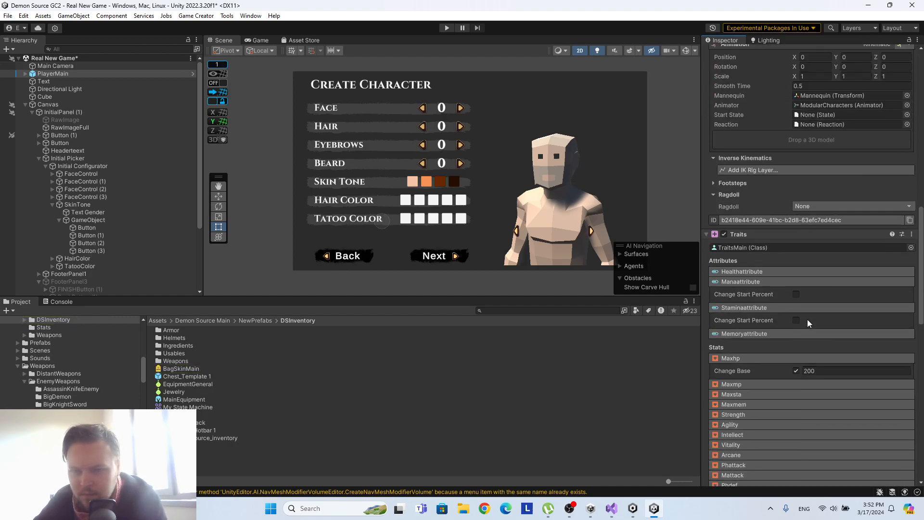
scroll(806, 319, down, 15)
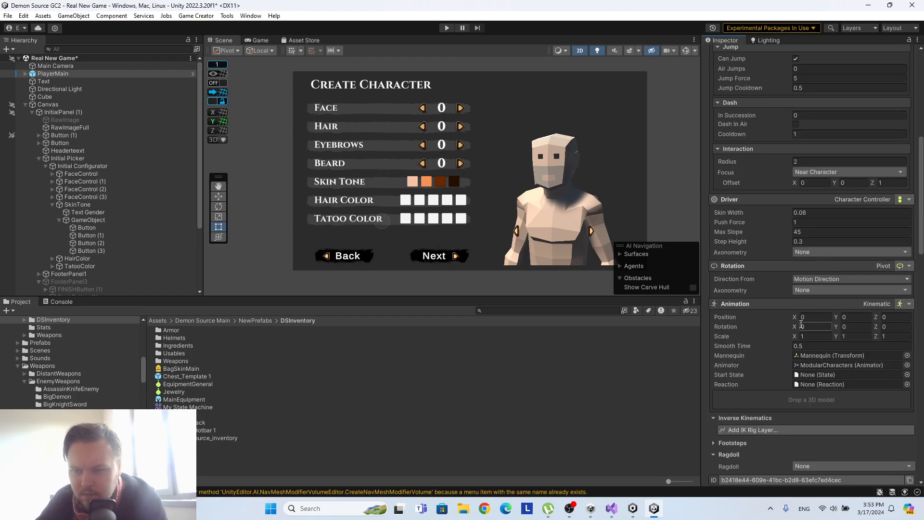
scroll(799, 325, down, 5)
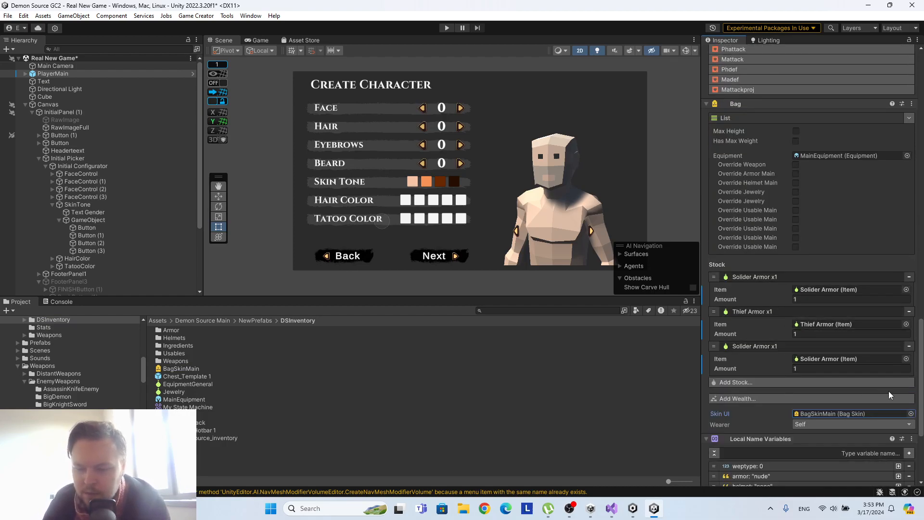
scroll(840, 360, down, 3)
scroll(839, 360, down, 3)
scroll(838, 358, up, 5)
click(839, 129)
click(197, 400)
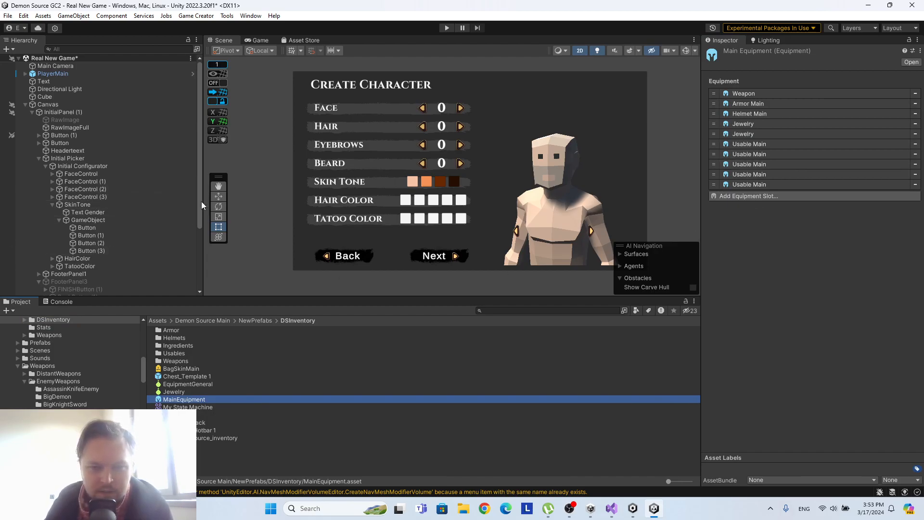
Add an Equip Item instruction to the click instructions of Knbuton under ButtonsThatPick.
scroll(83, 224, down, 4)
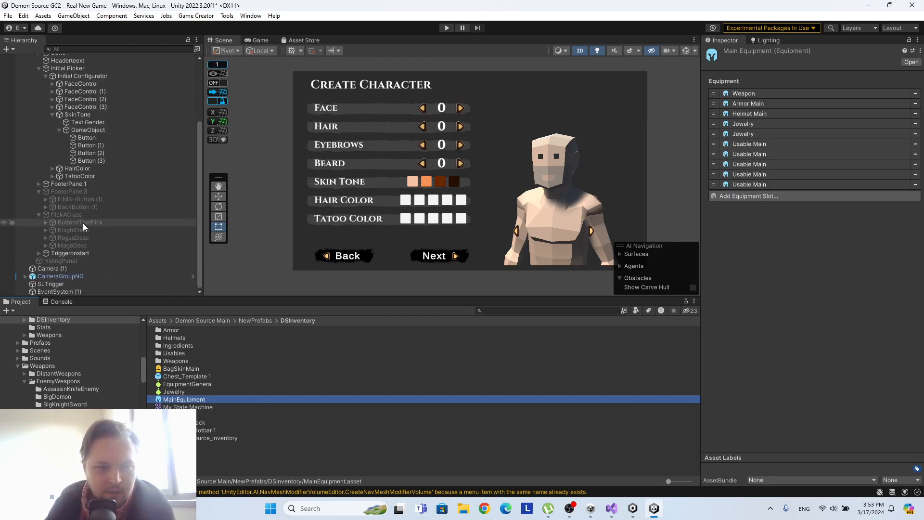
click(83, 231)
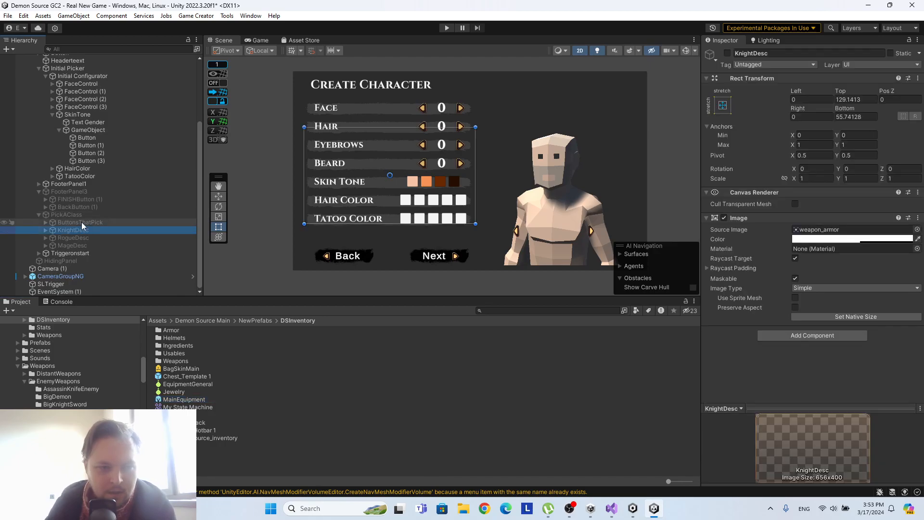
click(86, 222)
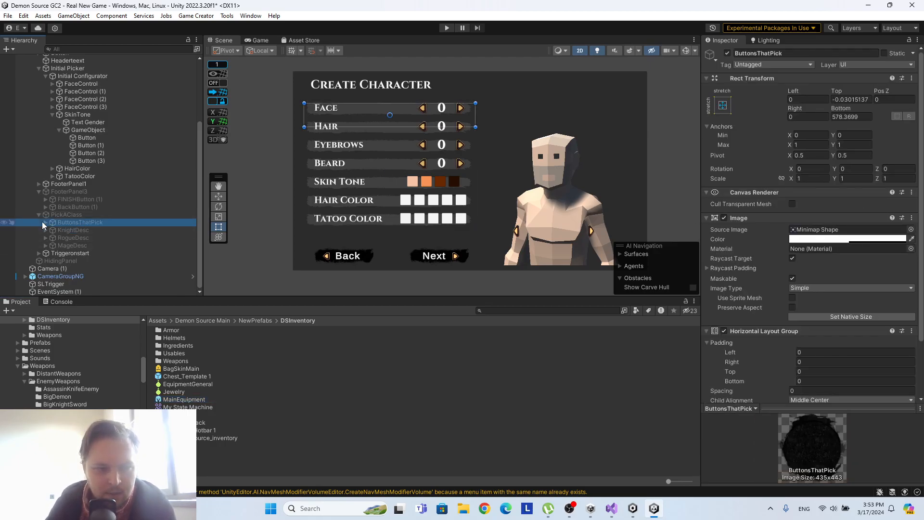
click(46, 222)
click(71, 230)
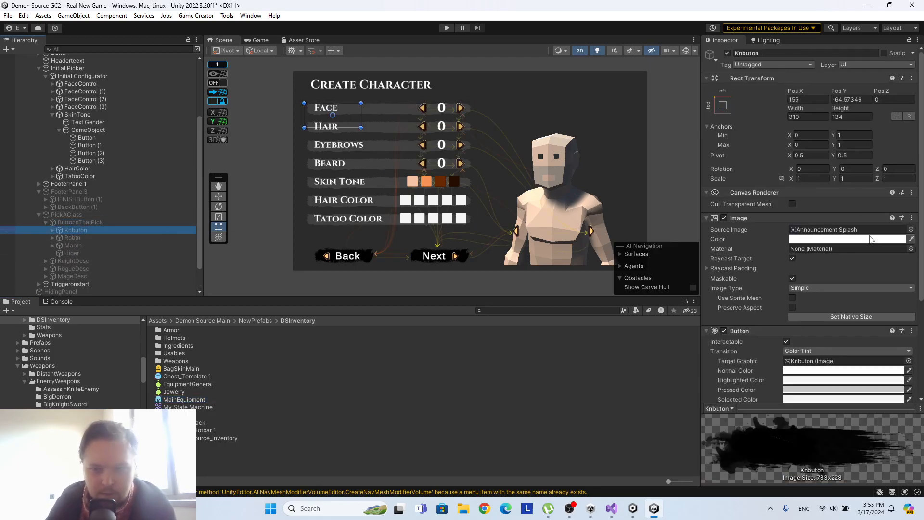
scroll(865, 253, down, 5)
click(772, 373)
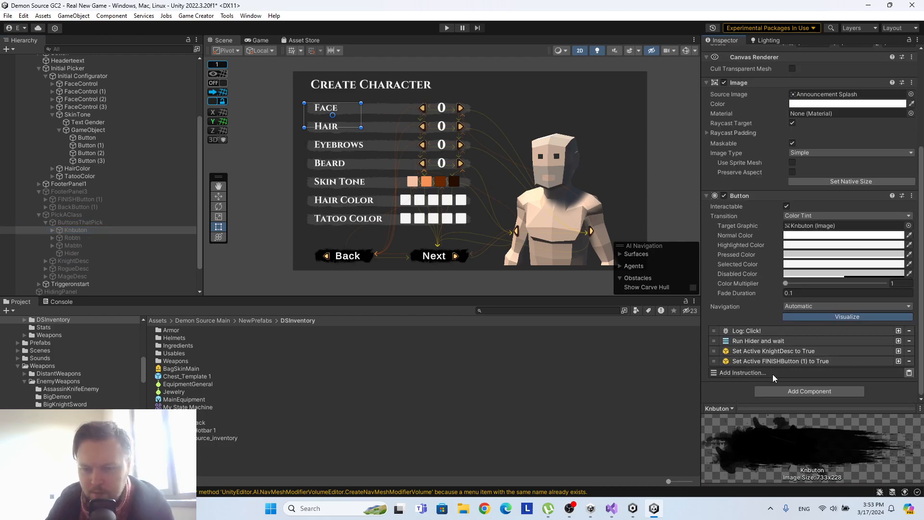
text(eq)
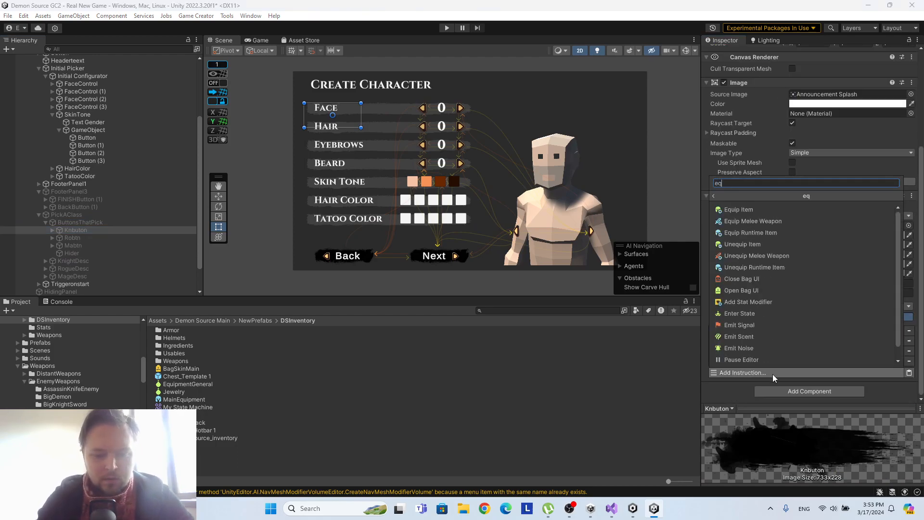
text(ui)
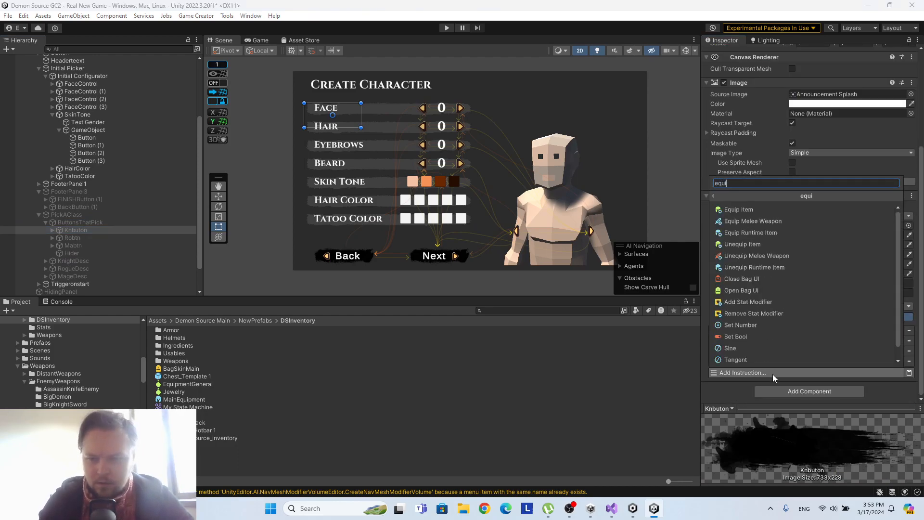
click(736, 214)
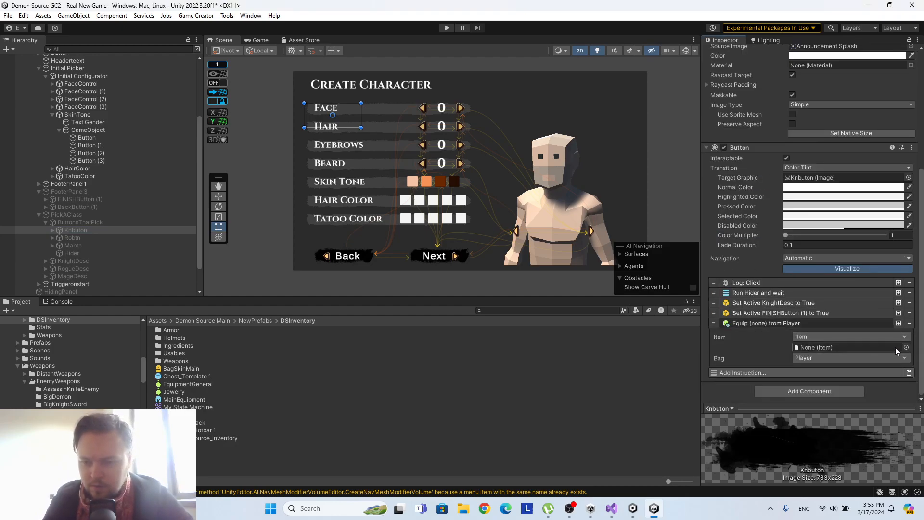
Assign Solider Armor as the item of Knbuton's Equip Item instruction.
click(910, 350)
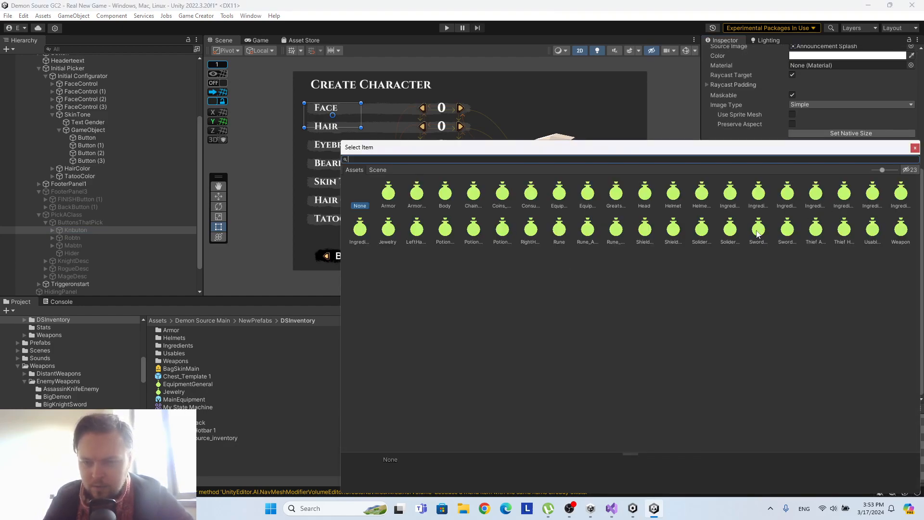
click(730, 230)
click(701, 229)
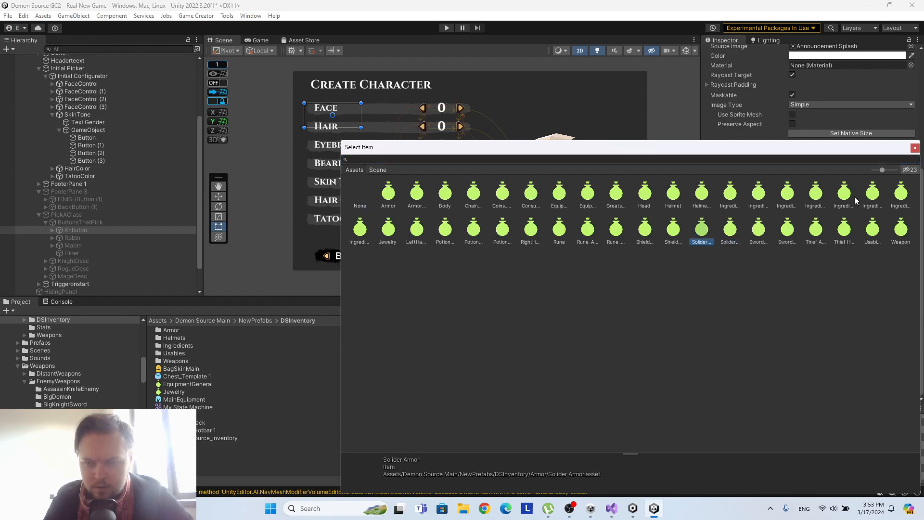
click(915, 147)
Copy Knbuton's equip instruction into Robtn's click instructions and set its item to Thief Armor.
right_click(796, 327)
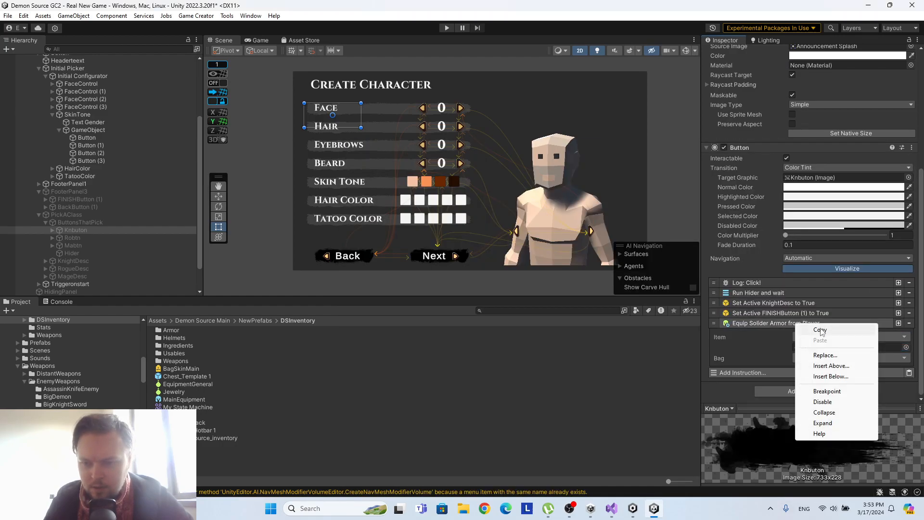
key(Escape)
click(77, 239)
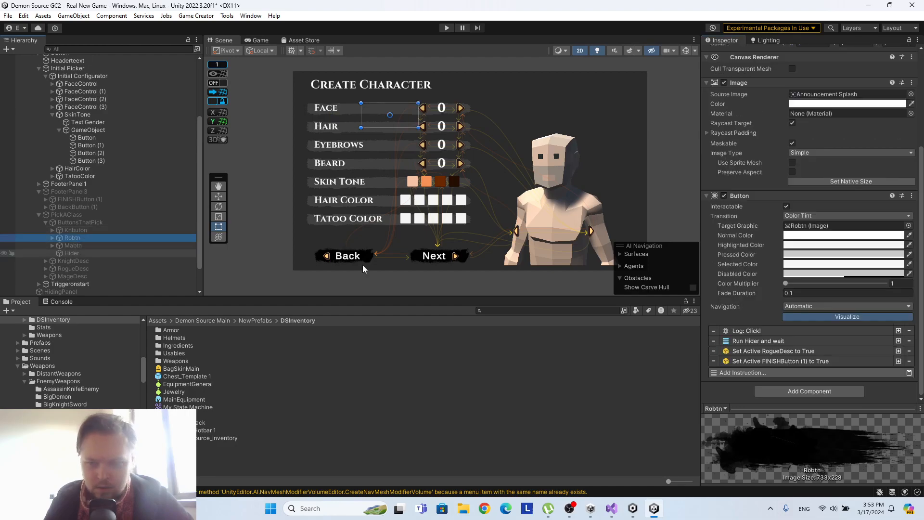
scroll(824, 352, down, 2)
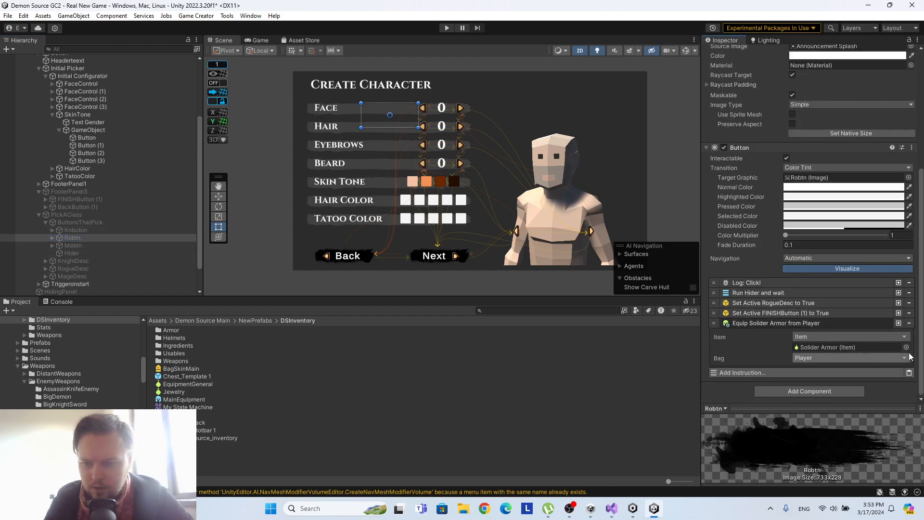
click(906, 347)
click(817, 231)
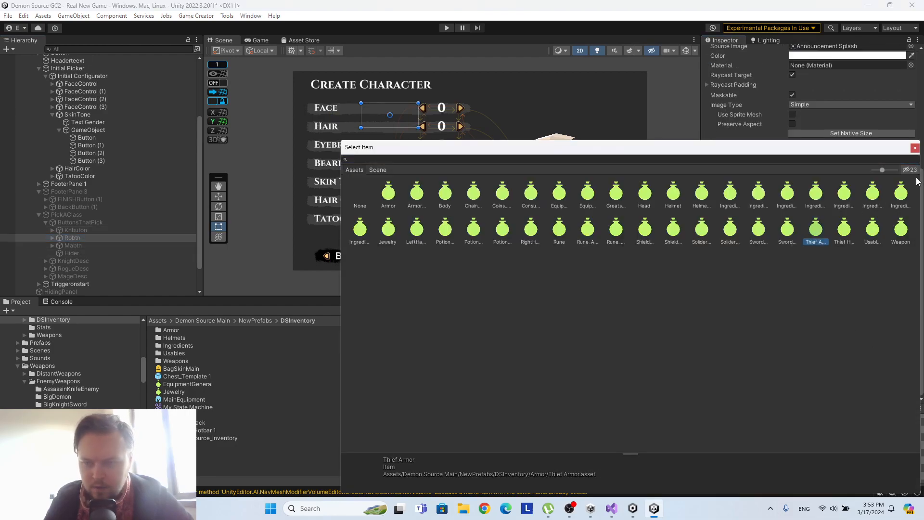
click(914, 148)
Copy Robtn's equip instruction into Mabtn's click instructions and set its item to Solider Armor.
right_click(792, 324)
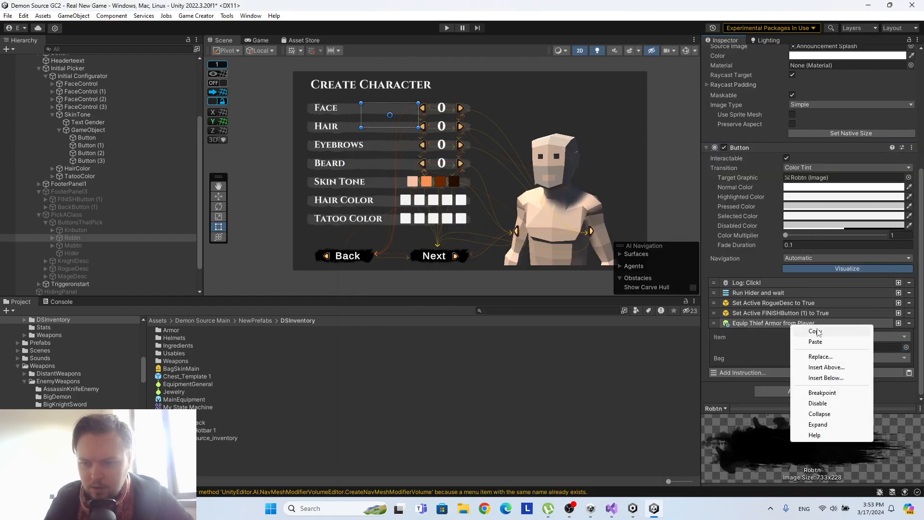
click(816, 332)
click(73, 246)
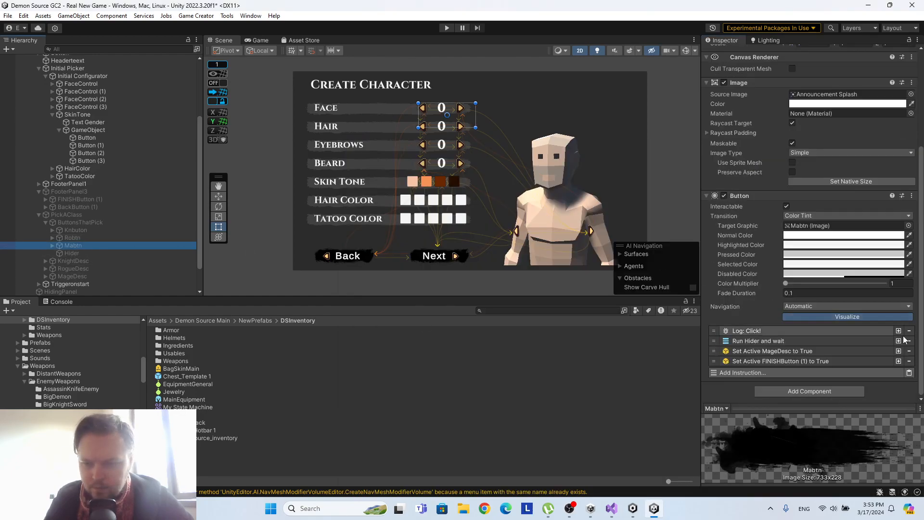
click(908, 373)
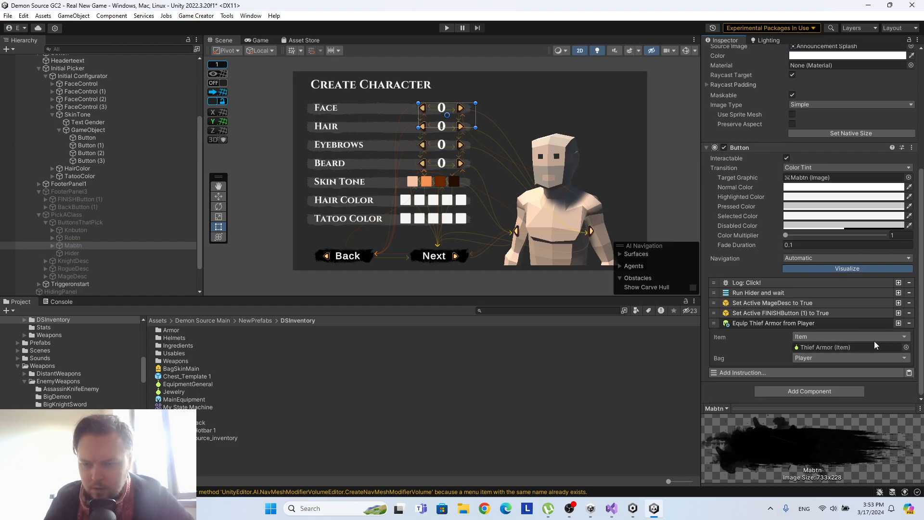
click(906, 347)
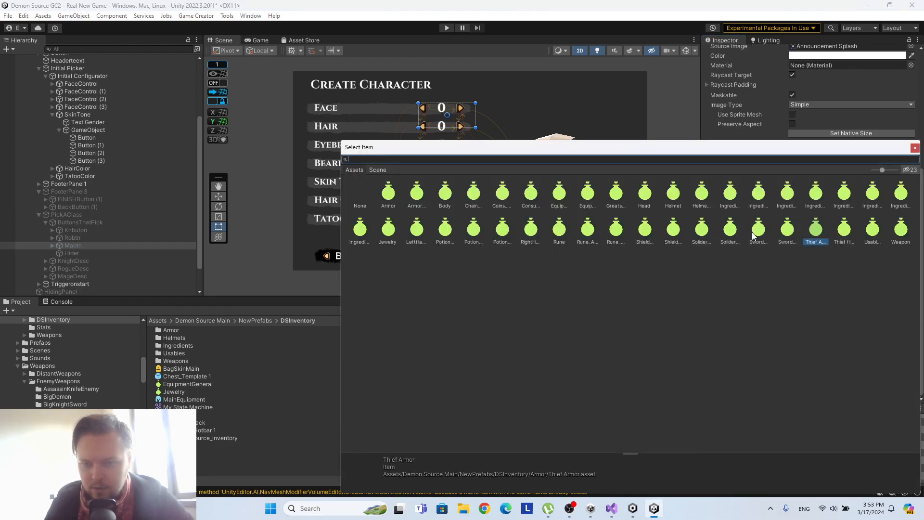
click(733, 232)
click(703, 231)
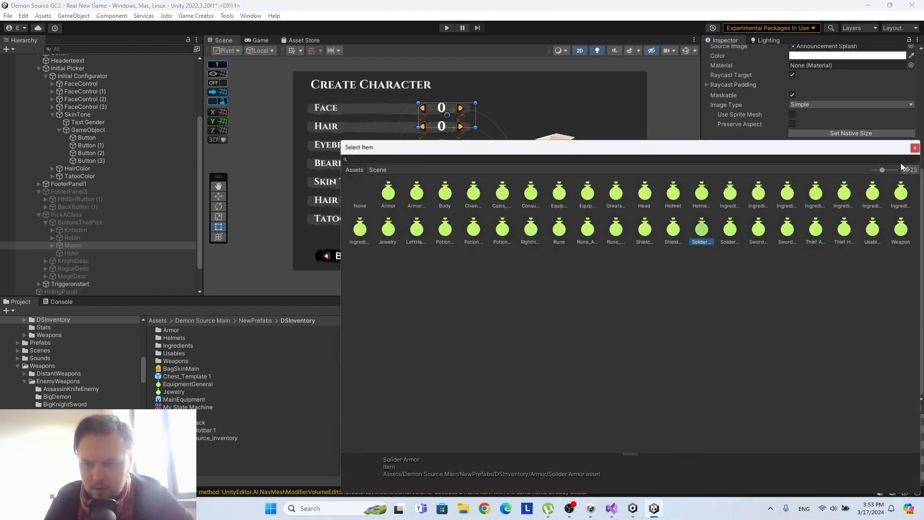
click(914, 149)
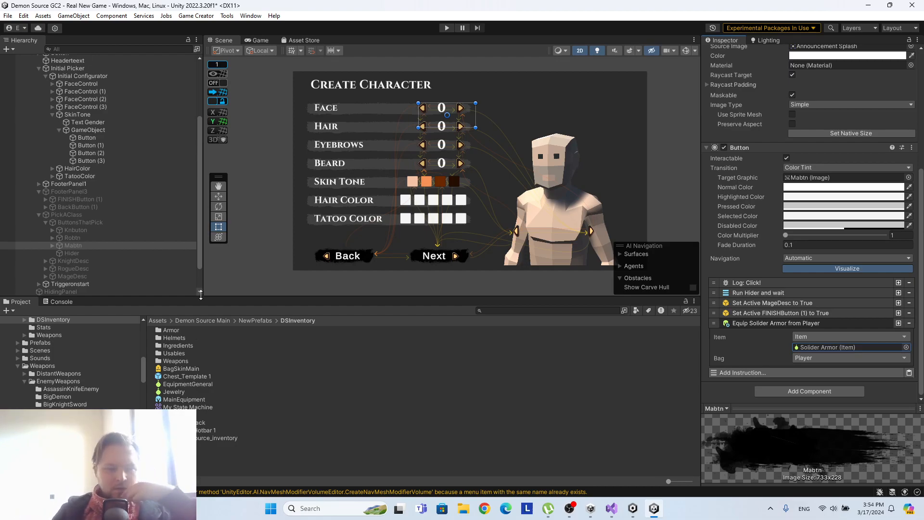
Examine the click instructions of FINISHButton (1) in FooterPanel3.
click(86, 200)
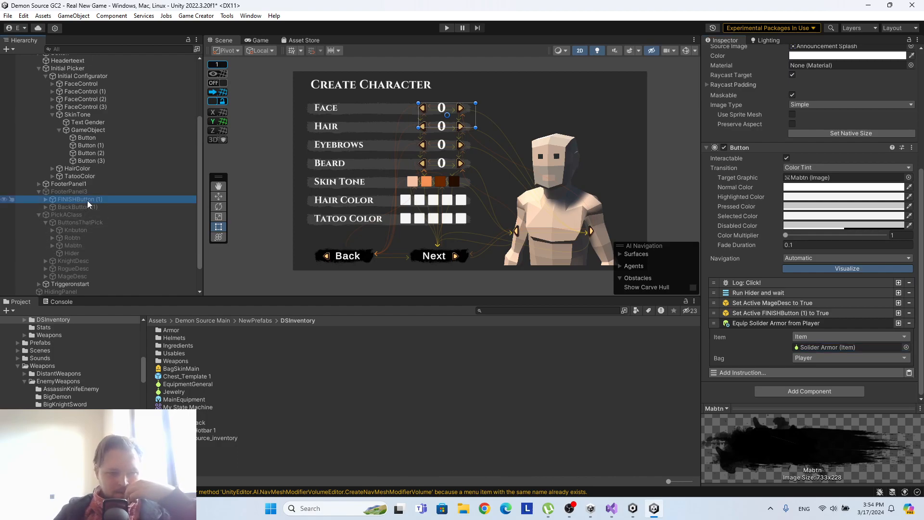
click(755, 360)
scroll(743, 359, down, 3)
click(750, 291)
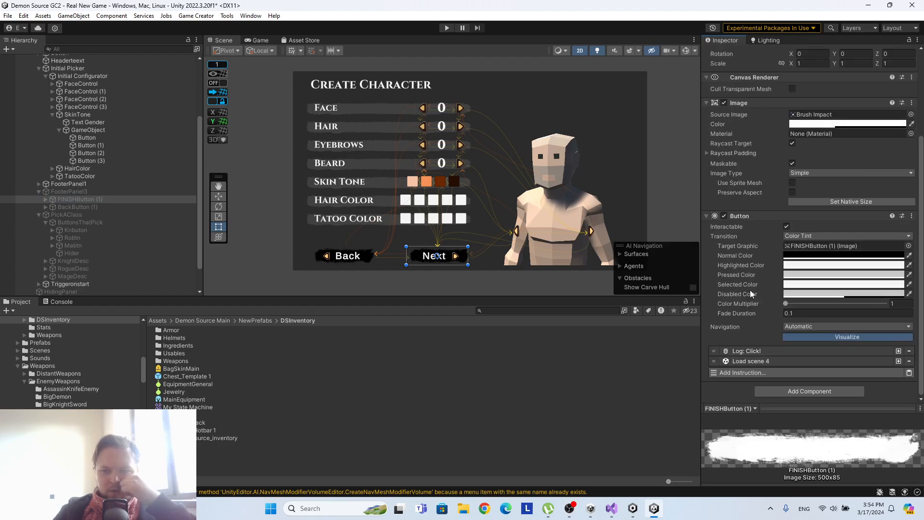
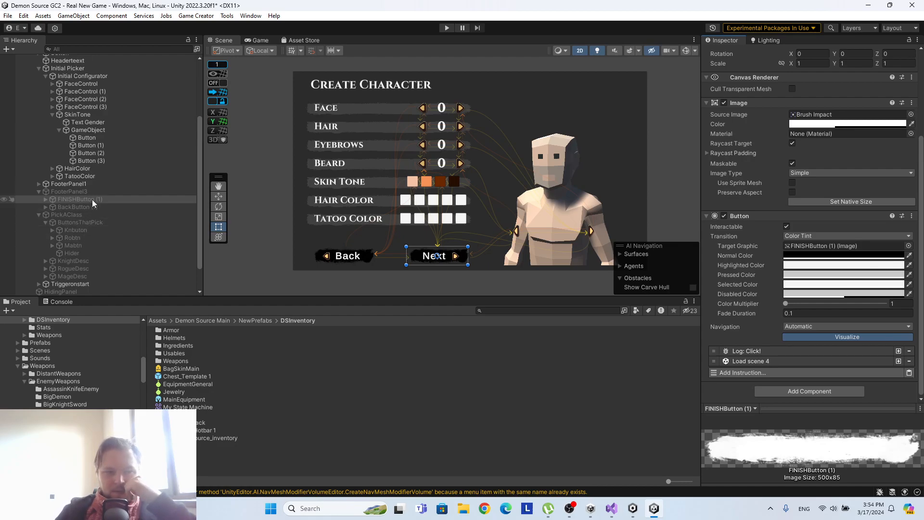
Create a Game Creator Conditions object under FINISHButton (1) and name it OnExitEquipProperly.
click(47, 200)
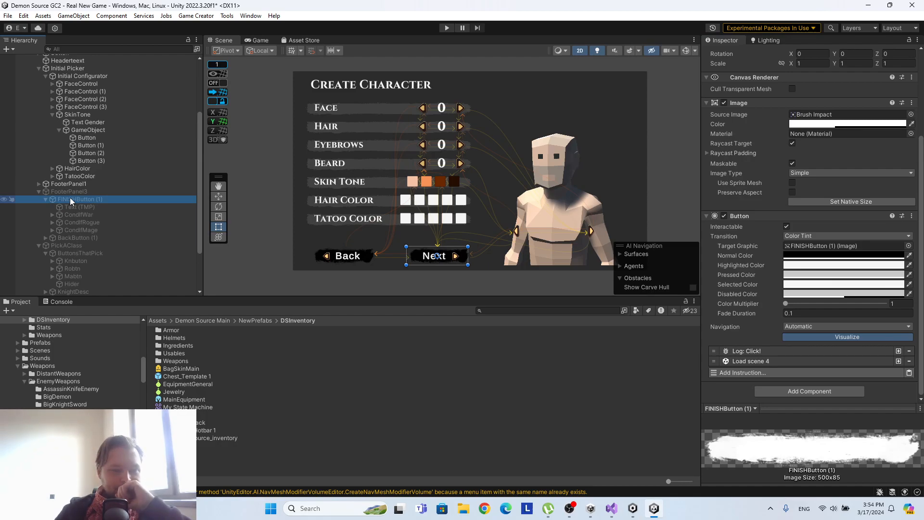
right_click(71, 199)
mouse_move(138, 274)
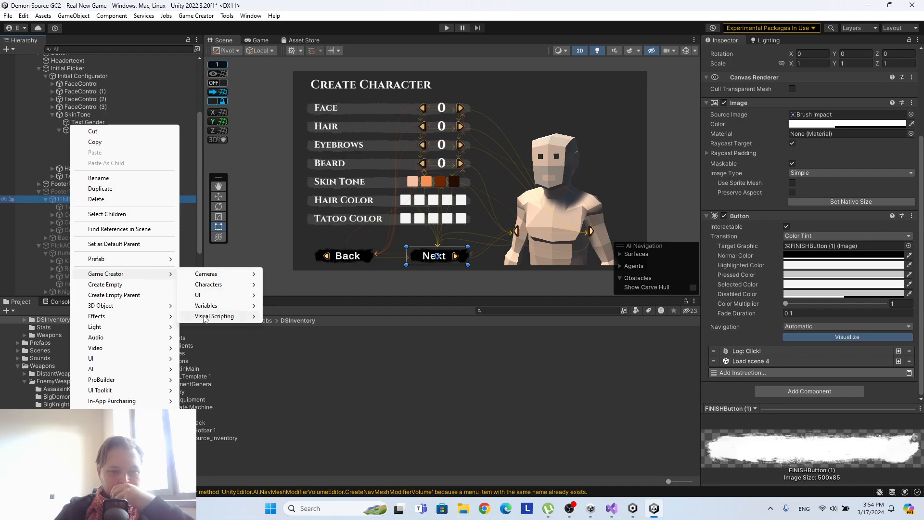
mouse_move(237, 322)
click(292, 326)
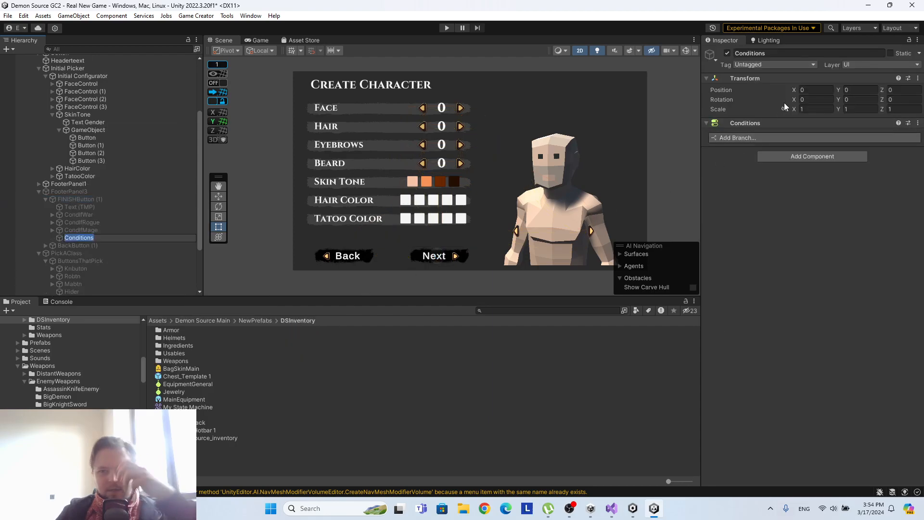
click(782, 54)
text(OnExitEquipProperly)
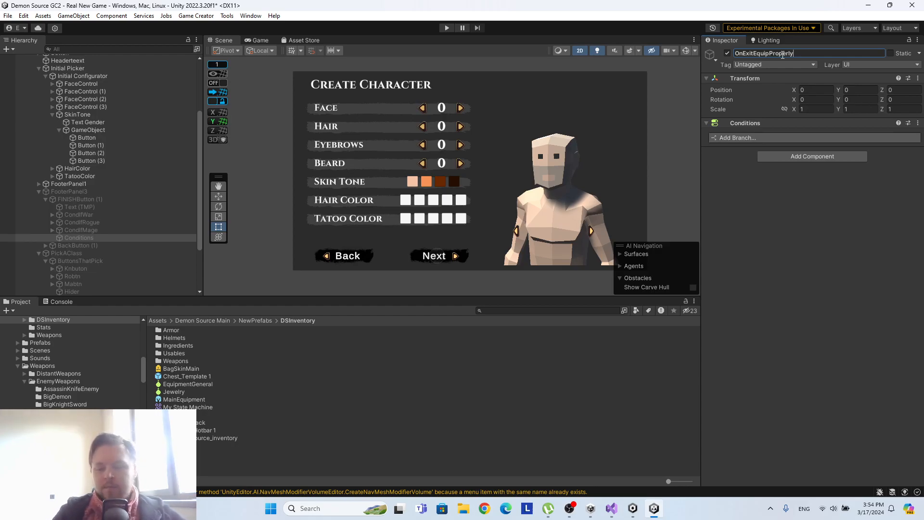
key(Return)
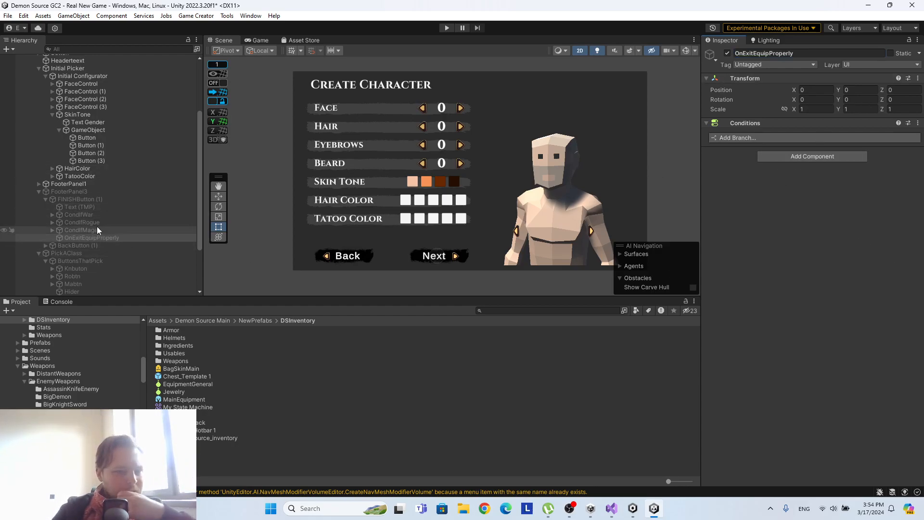
Add a Run Conditions instruction to FINISHButton (1) and move it to the start of its click instructions.
click(96, 202)
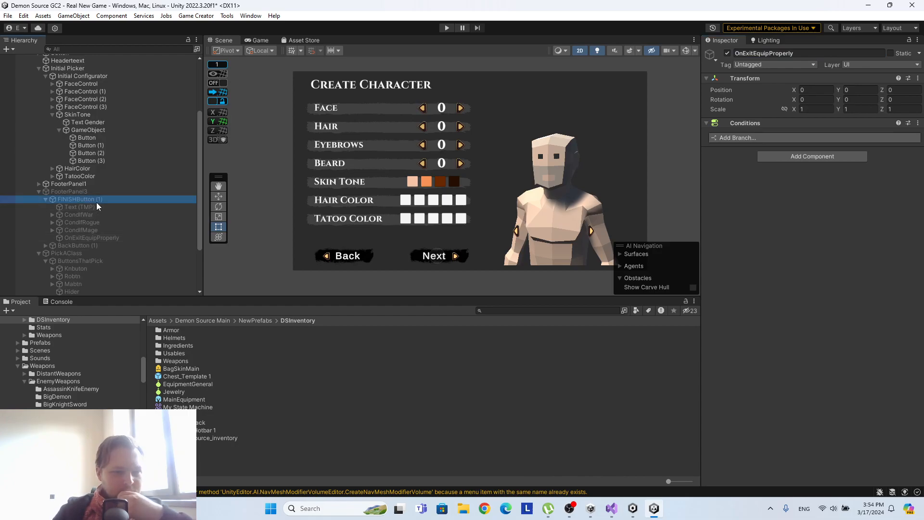
scroll(886, 302, down, 3)
click(777, 373)
text(cond)
click(793, 210)
drag(716, 369, 716, 350)
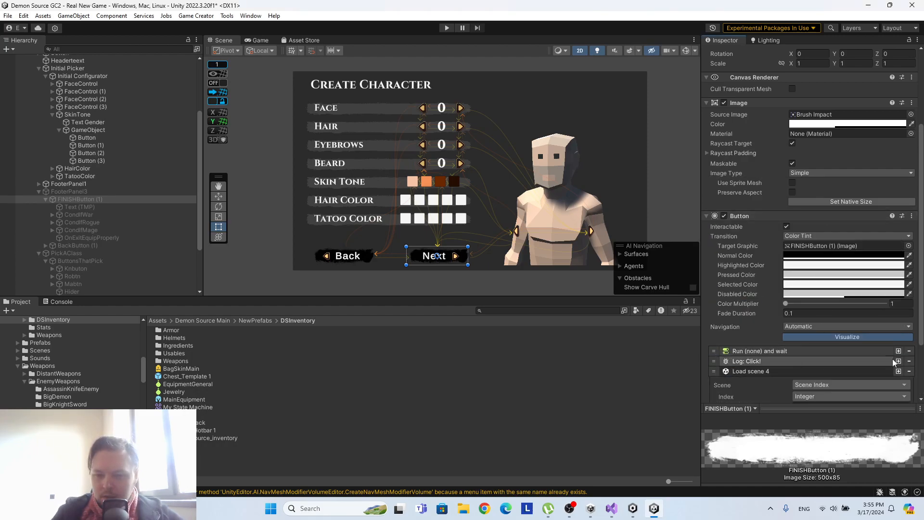
Delete the Log: Click! instruction from FINISHButton (1) and assign OnExitEquipProperly to the Run Conditions instruction.
click(909, 361)
click(770, 351)
scroll(769, 276, down, 2)
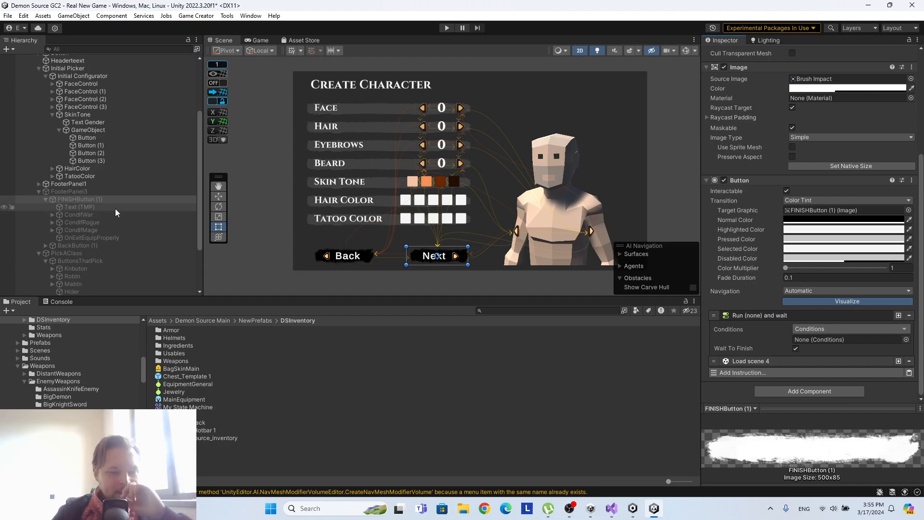
drag(105, 236, 843, 347)
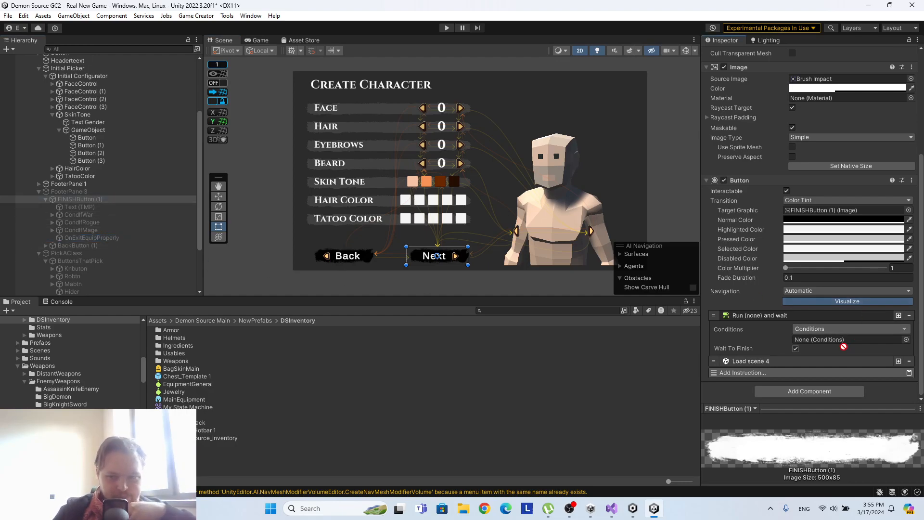
Add a branch to OnExitEquipProperly with an Is Game Object Active condition that checks KnightDesc.
click(94, 238)
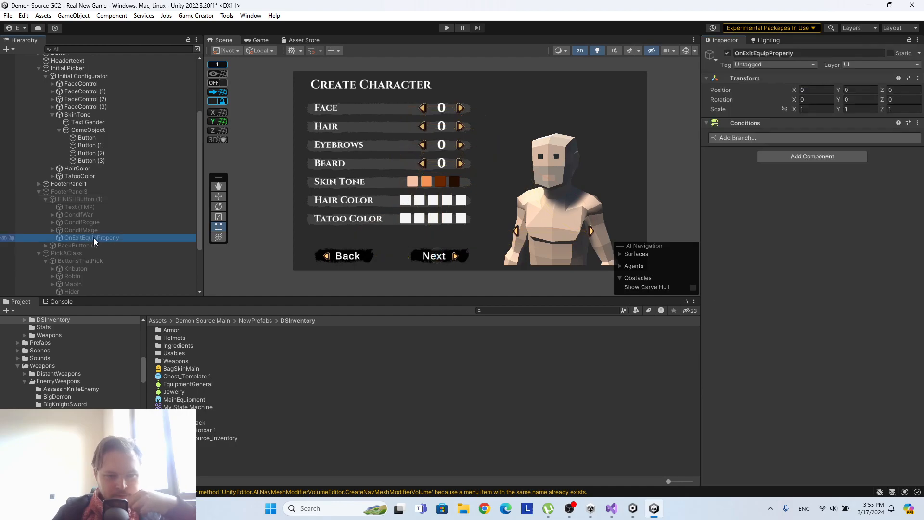
click(780, 137)
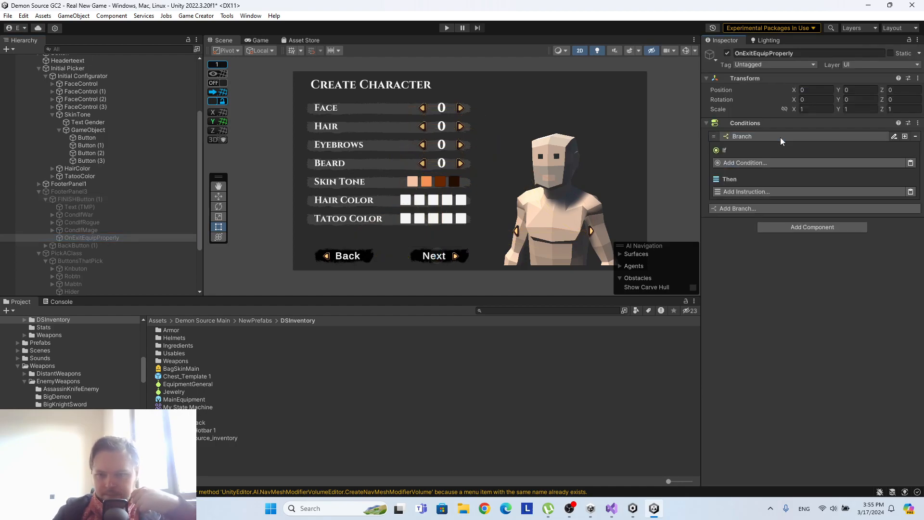
click(759, 162)
text(tib)
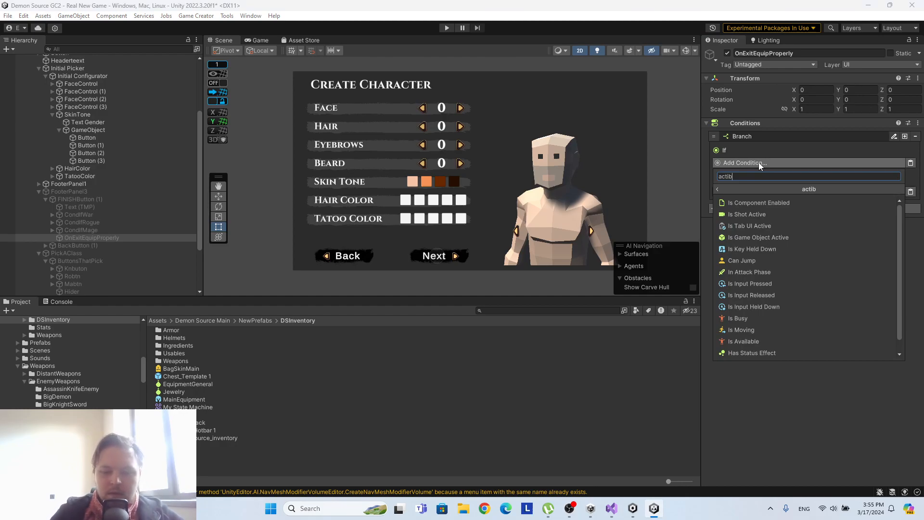
key(BackSpace)
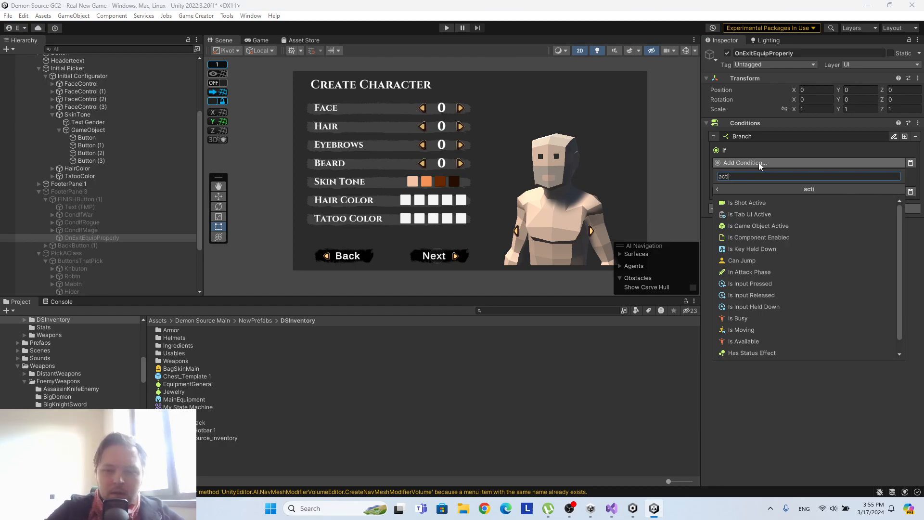
text(ve)
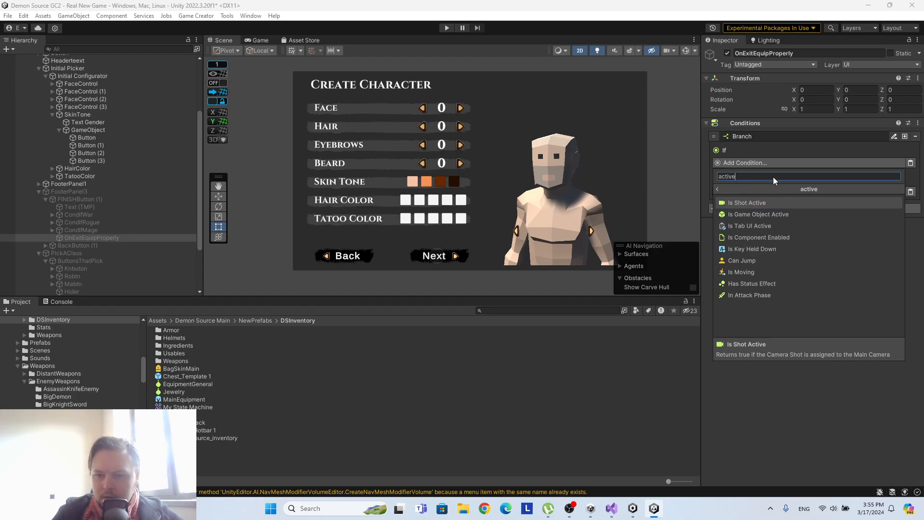
click(762, 214)
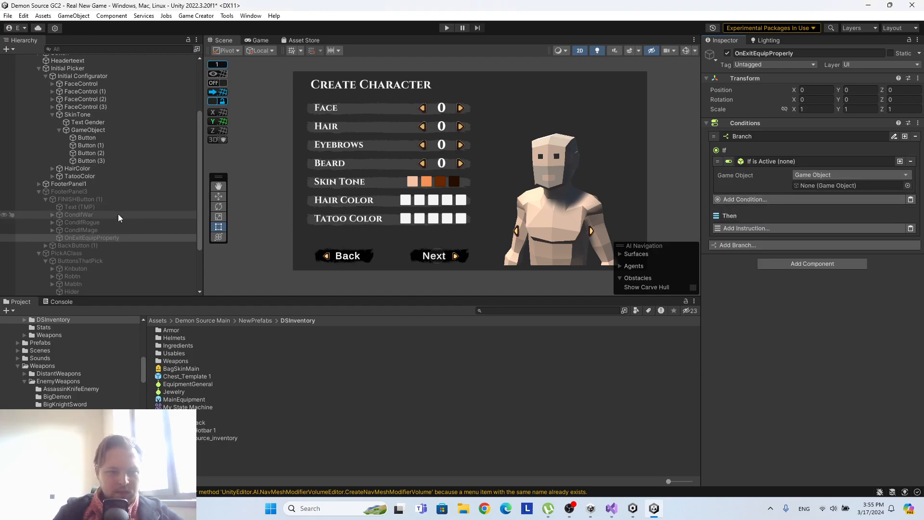
scroll(119, 214, down, 3)
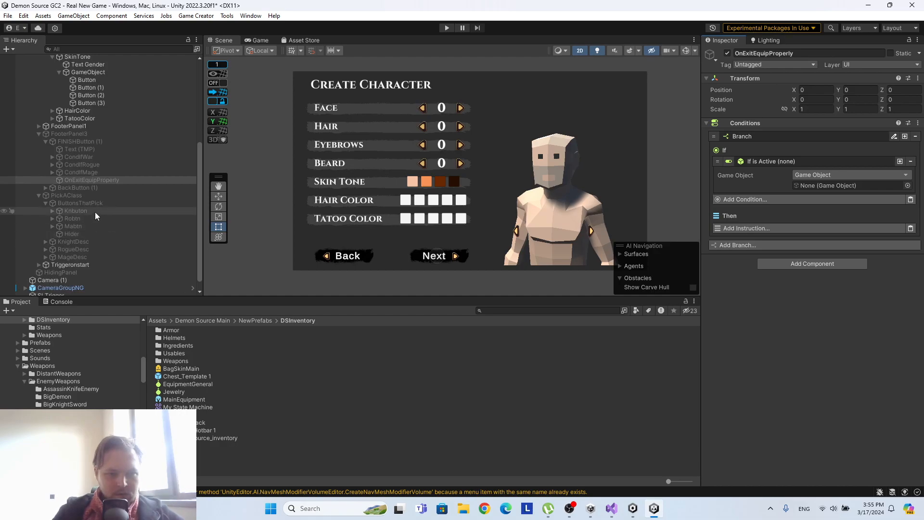
drag(79, 241, 828, 185)
Add a second branch, copy the KnightDesc condition into it, and set its game object to RogueDesc.
click(755, 245)
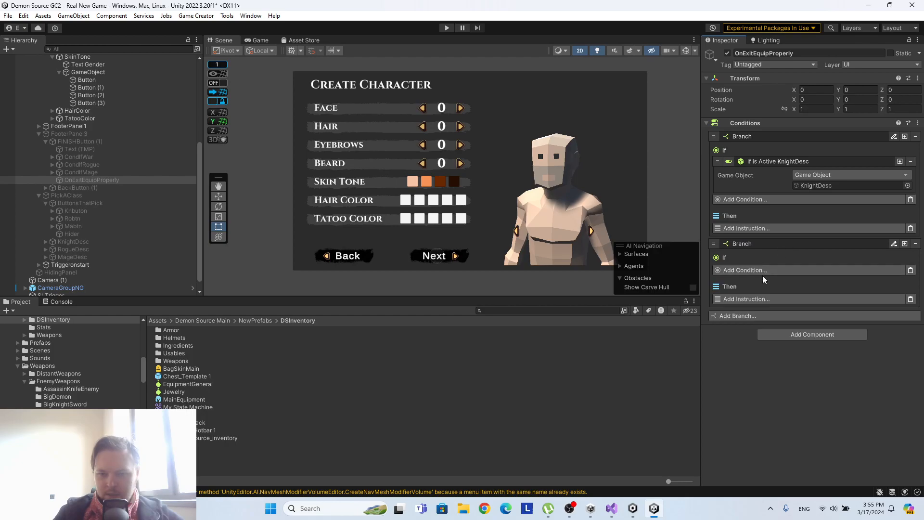
click(765, 270)
right_click(801, 162)
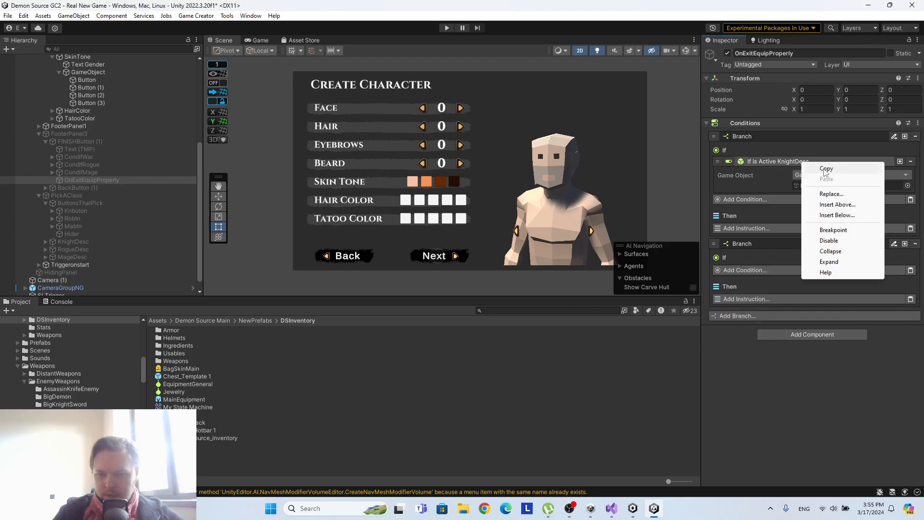
click(825, 169)
click(910, 269)
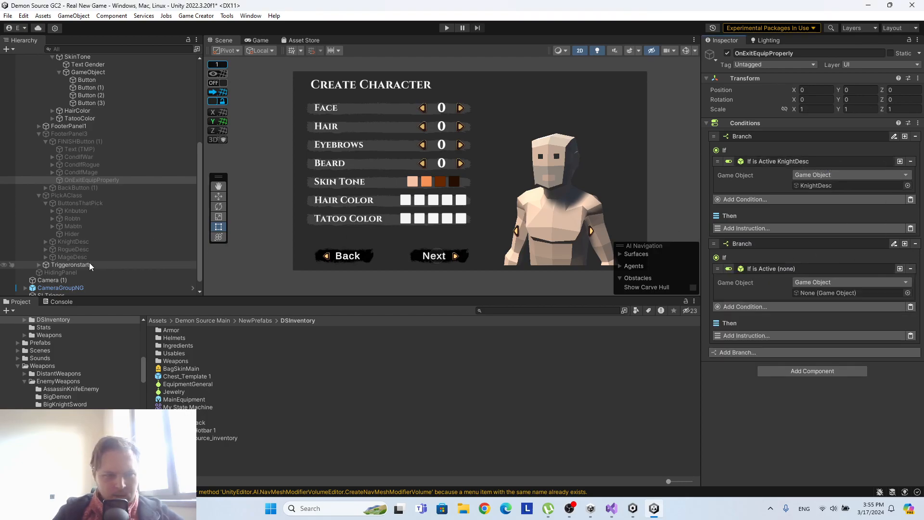
drag(103, 248, 853, 293)
Copy the RogueDesc condition into a new third branch and set its game object to MageDesc.
right_click(839, 269)
click(845, 275)
click(862, 353)
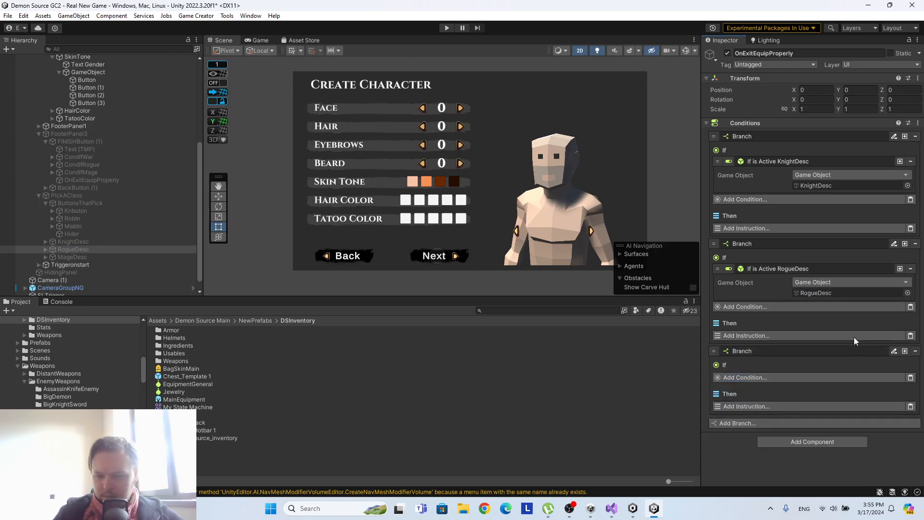
click(909, 378)
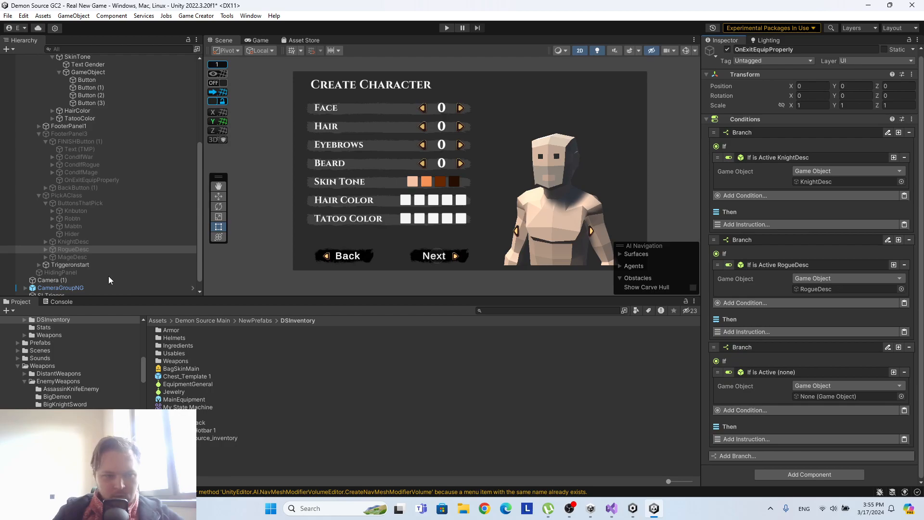
drag(84, 256, 829, 395)
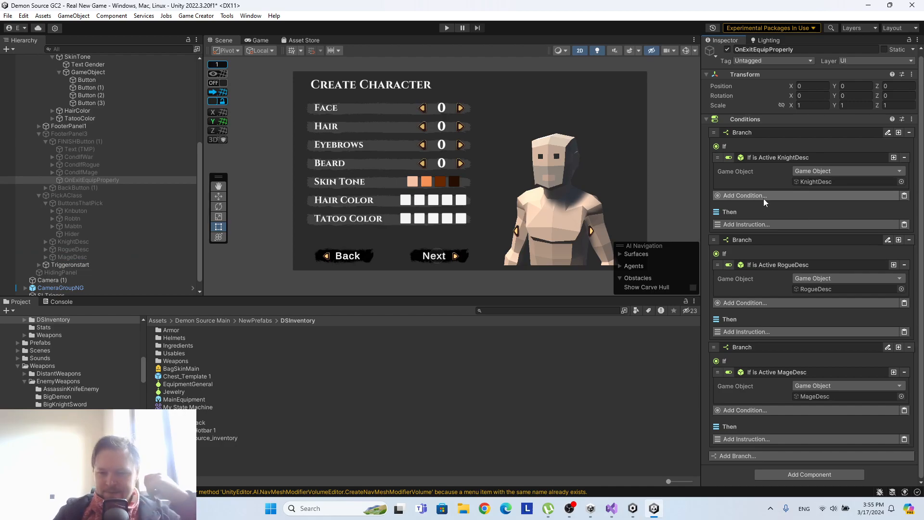
Add a Change Stat instruction to the Then section of the KnightDesc branch.
click(776, 224)
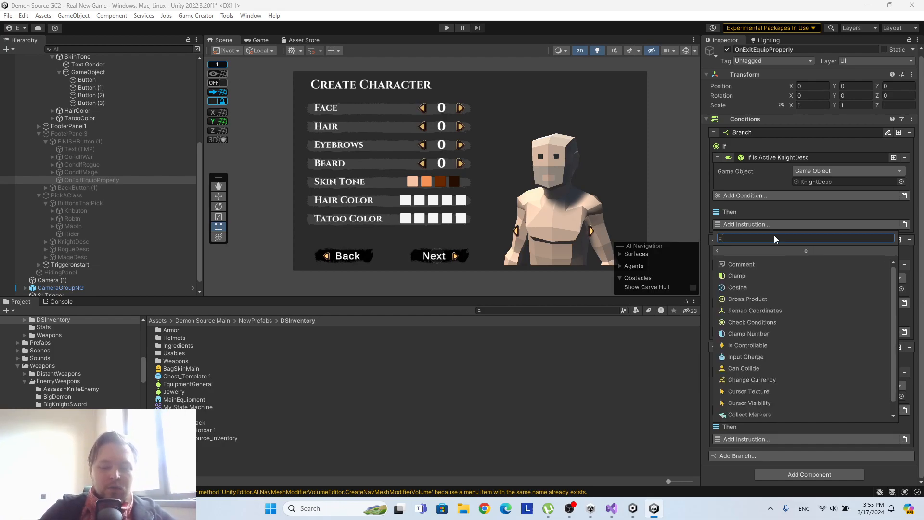
text(ch)
key(BackSpace)
key(BackSpace)
text(attr)
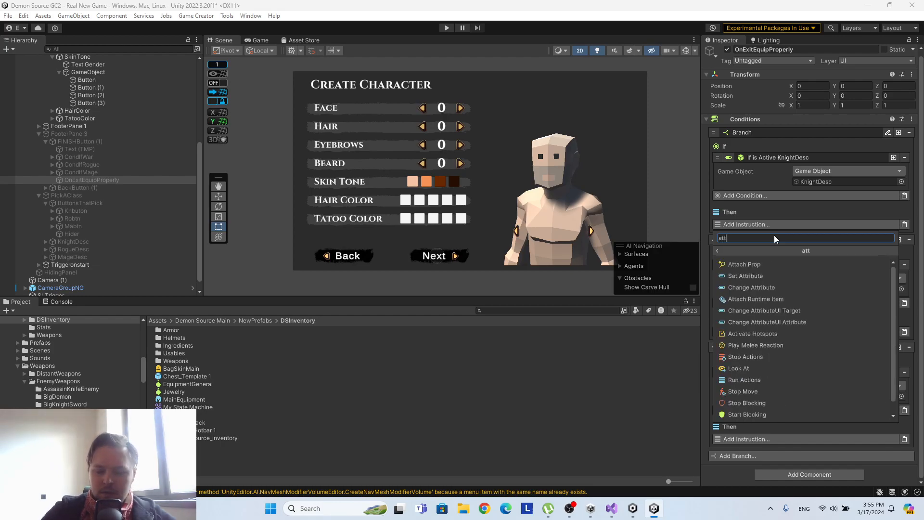
key(BackSpace)
key(BackSpace)
key(BackSpace)
key(BackSpace)
text(s)
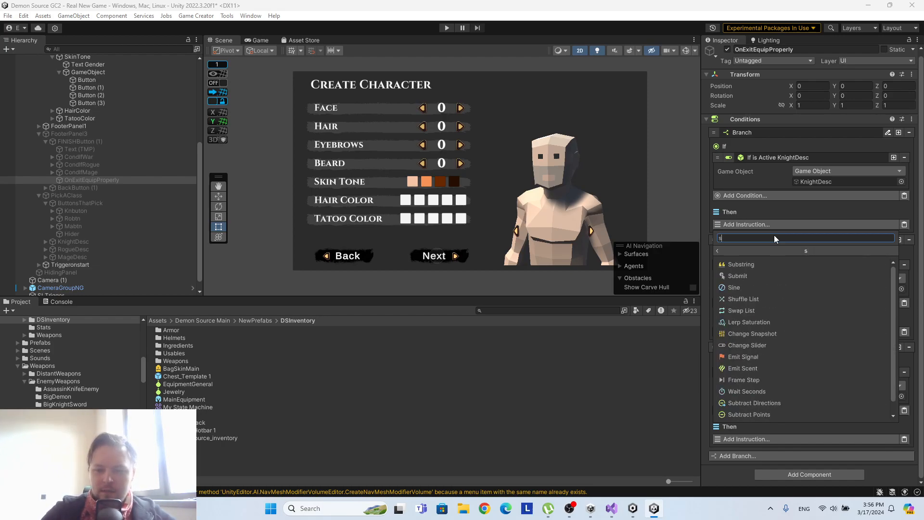
text(tat)
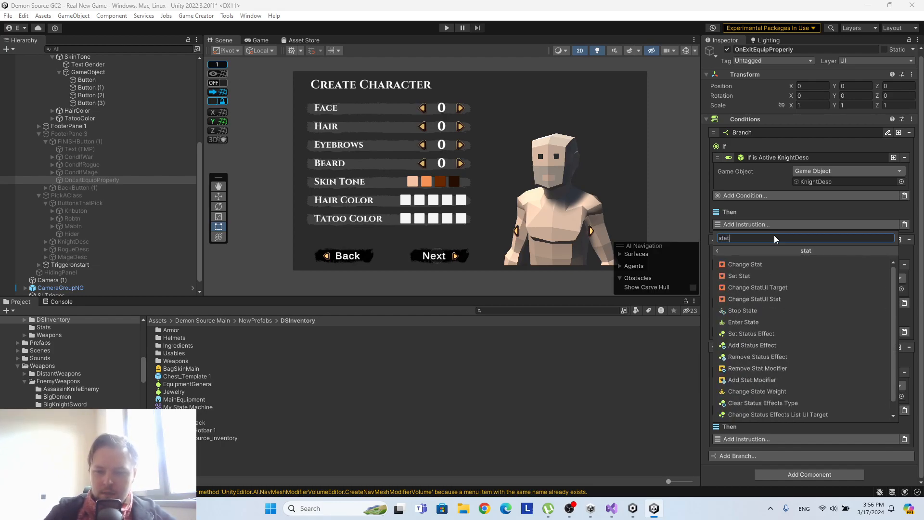
click(756, 265)
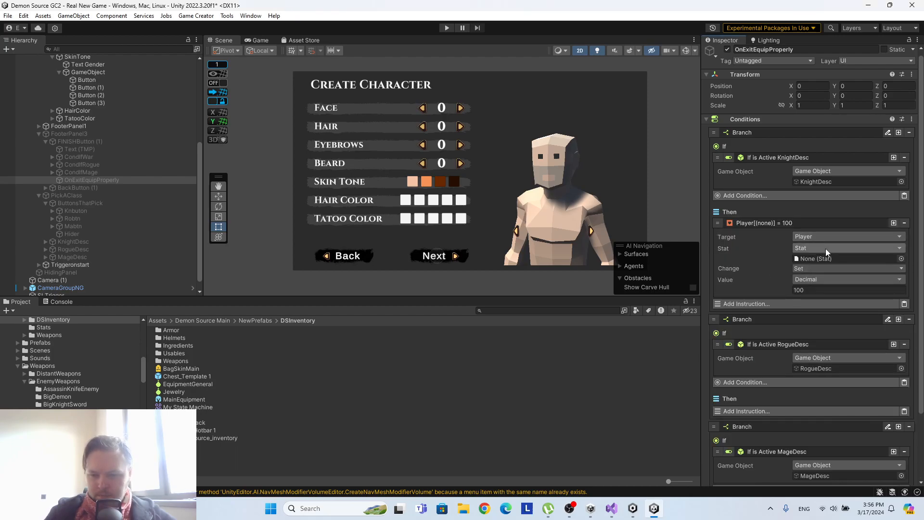
Assign Strength as the stat of the KnightDesc branch's Change Stat instruction.
click(901, 259)
text(str)
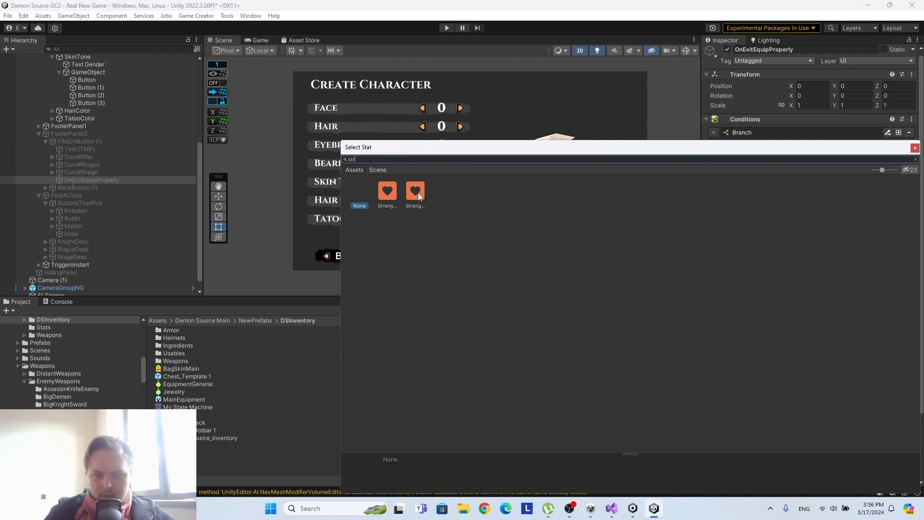
click(408, 194)
click(380, 197)
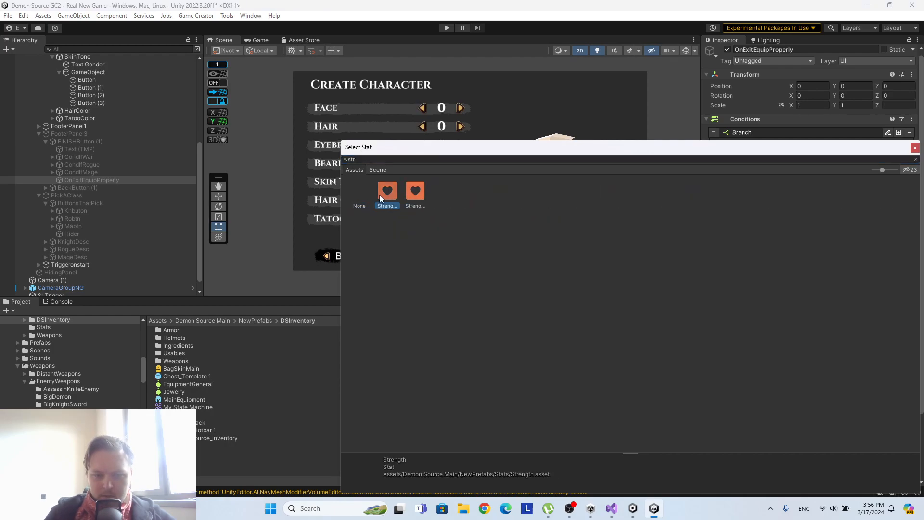
click(406, 192)
click(386, 193)
click(914, 147)
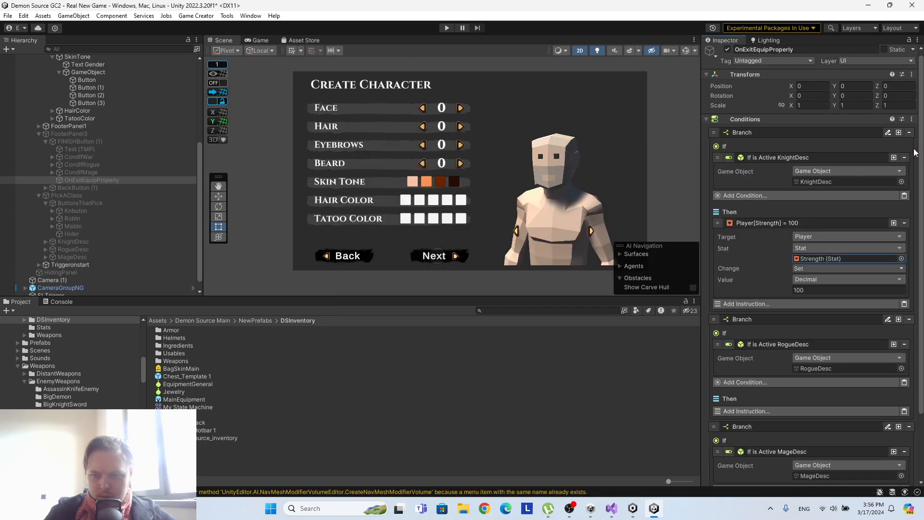
Set the Strength instruction's change mode to Add with an Integer value of 5.
click(824, 272)
click(817, 290)
click(812, 292)
text(5)
click(818, 278)
click(817, 330)
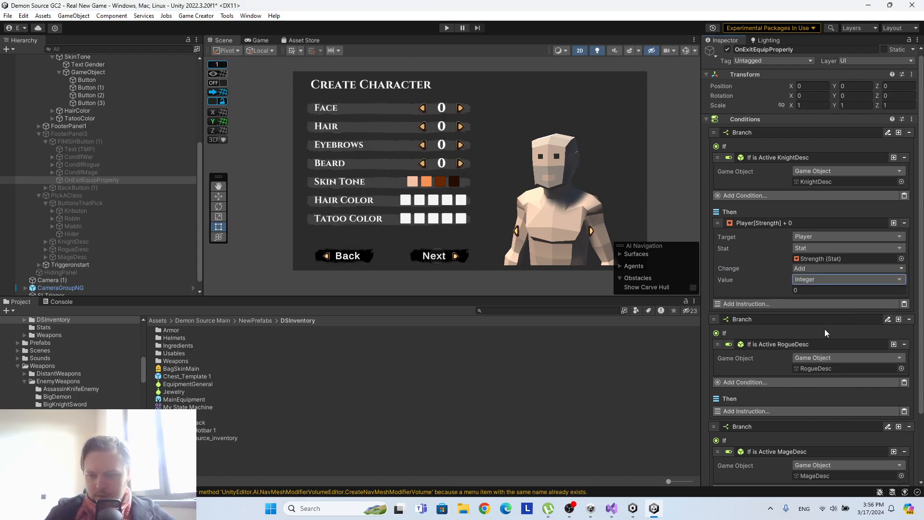
click(810, 281)
click(796, 289)
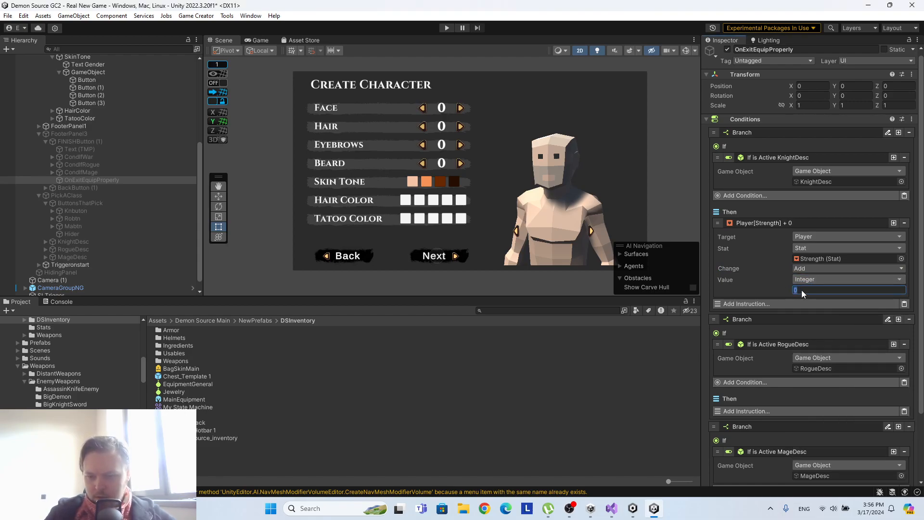
text(5)
Copy the KnightDesc branch's Strength instruction into the Then section of the RogueDesc branch.
right_click(769, 224)
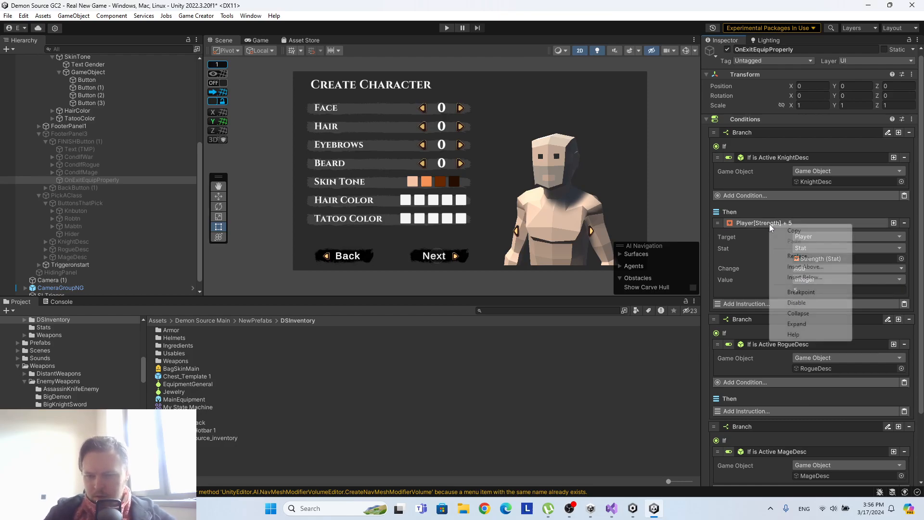
click(763, 236)
scroll(764, 236, down, 4)
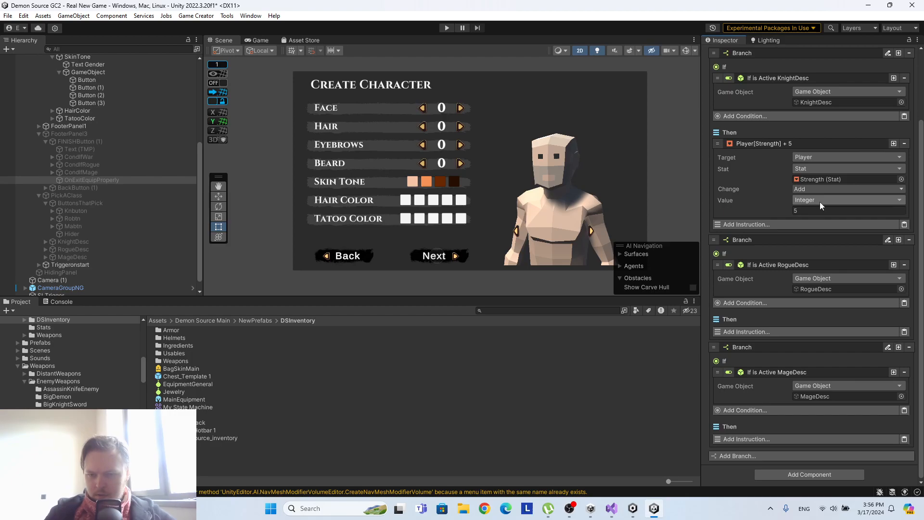
click(904, 332)
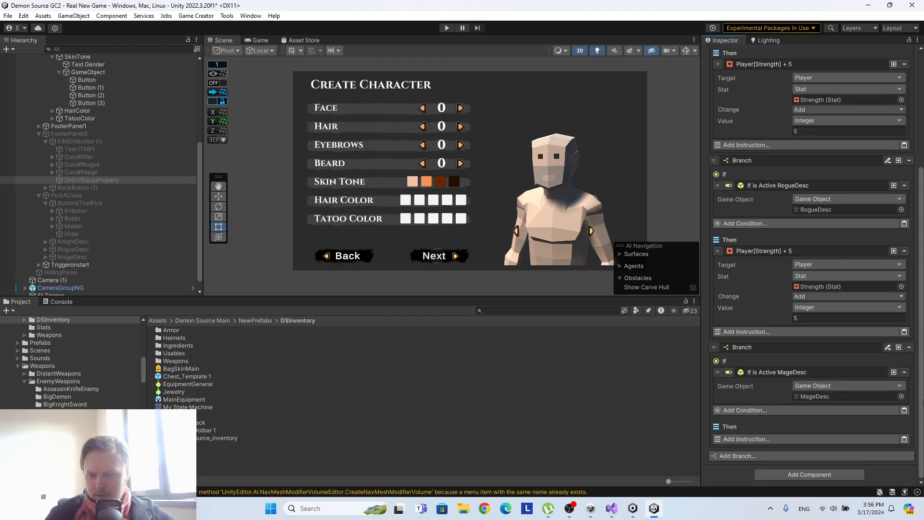
Paste the Strength instruction into the MageDesc branch's Then section and change the RogueDesc branch's stat to Agility.
click(904, 438)
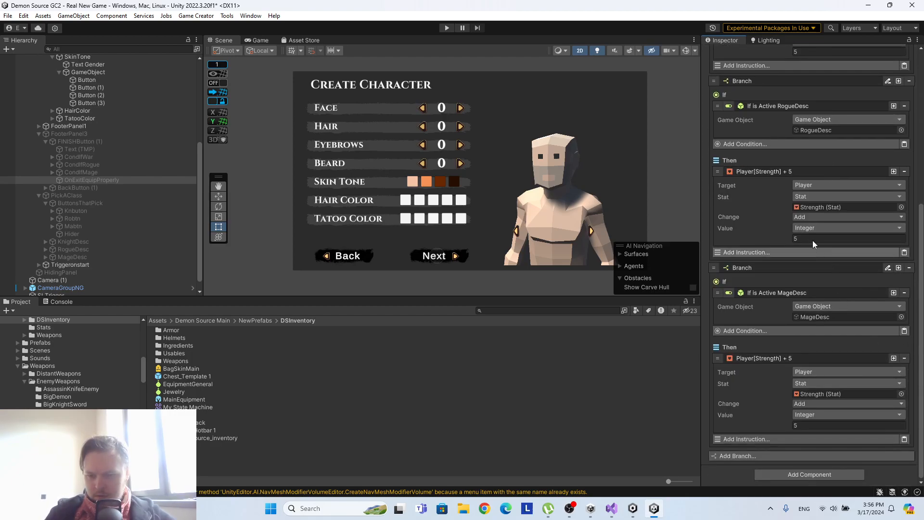
click(901, 207)
click(389, 192)
click(914, 147)
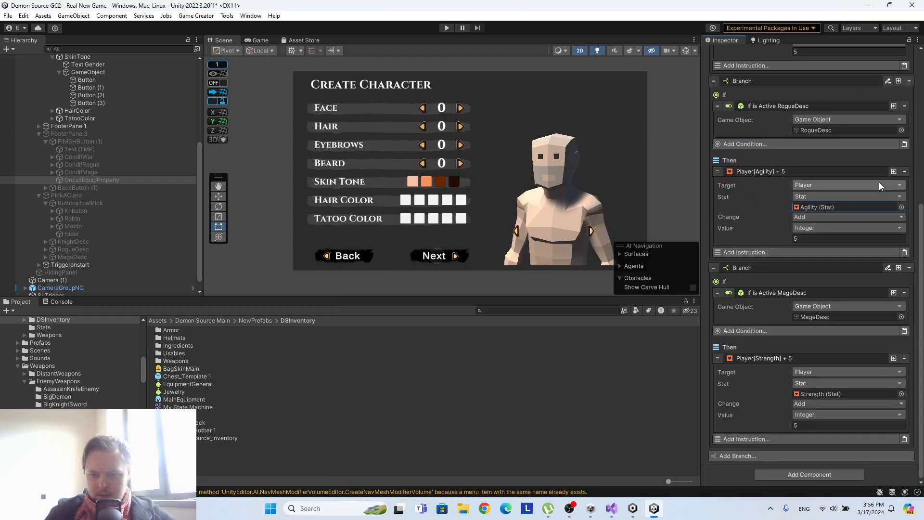
Change the stat of the MageDesc branch's Change Stat instruction to Intellect.
click(901, 394)
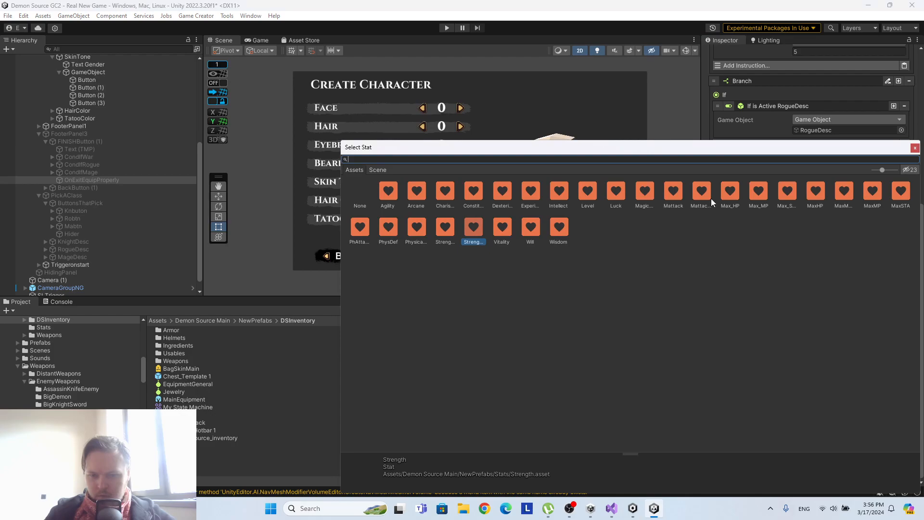
click(559, 192)
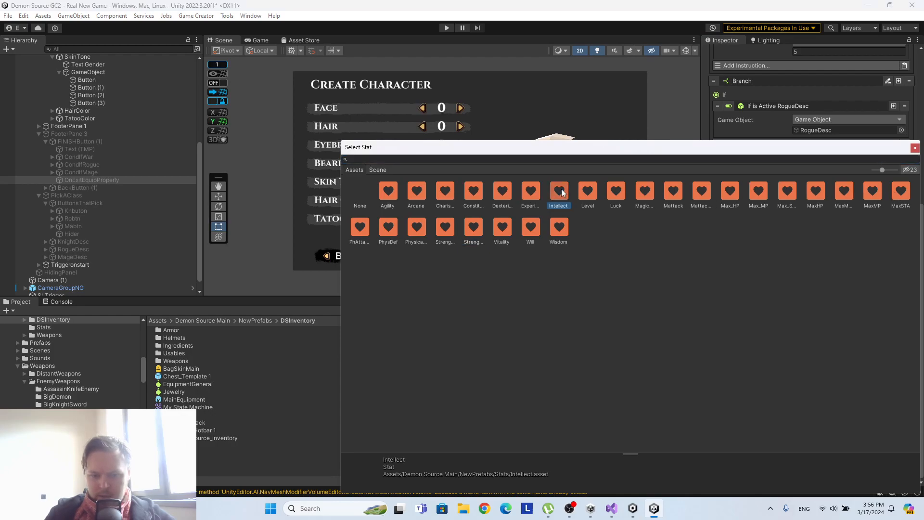
click(915, 149)
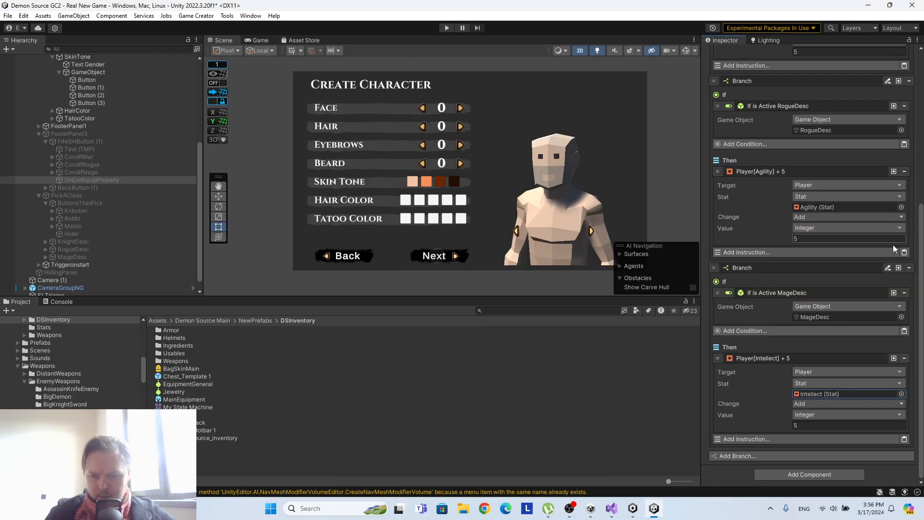
Add a Remove Item instruction below the Strength instruction in the KnightDesc branch's Then section.
scroll(876, 270, up, 5)
scroll(800, 261, up, 3)
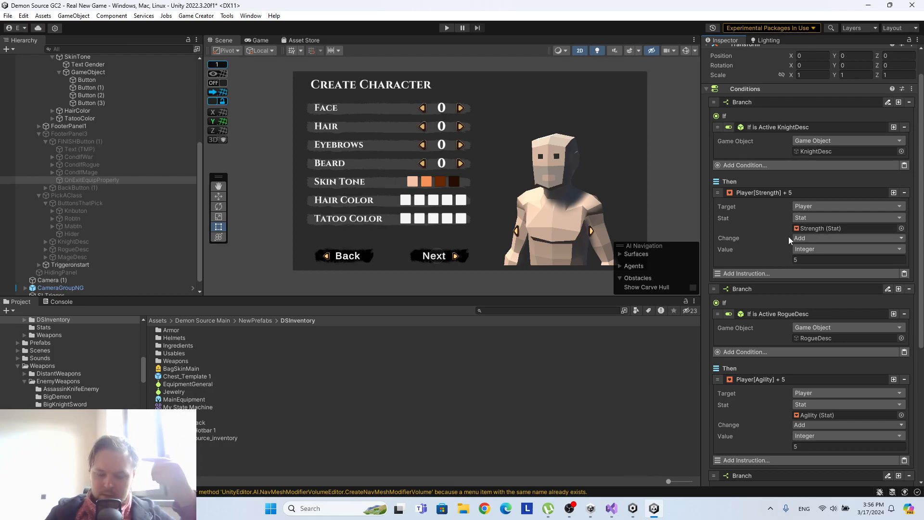
click(780, 273)
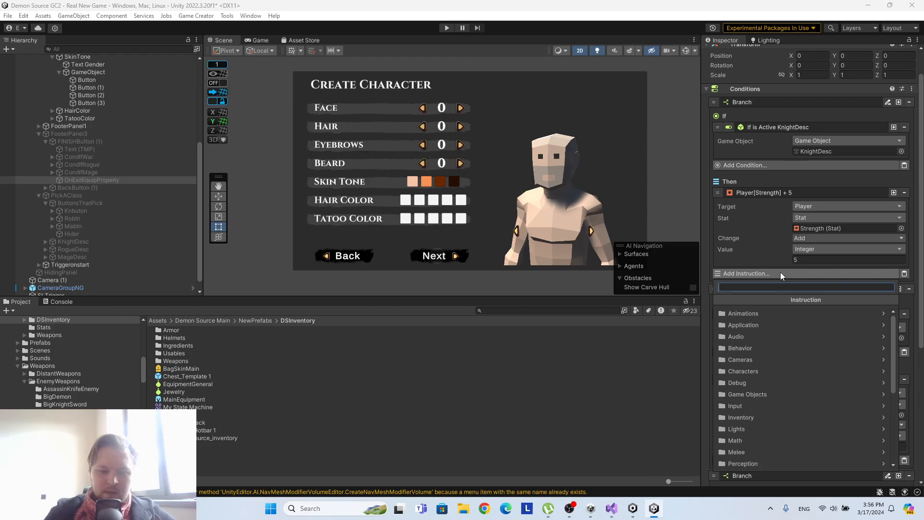
text(items)
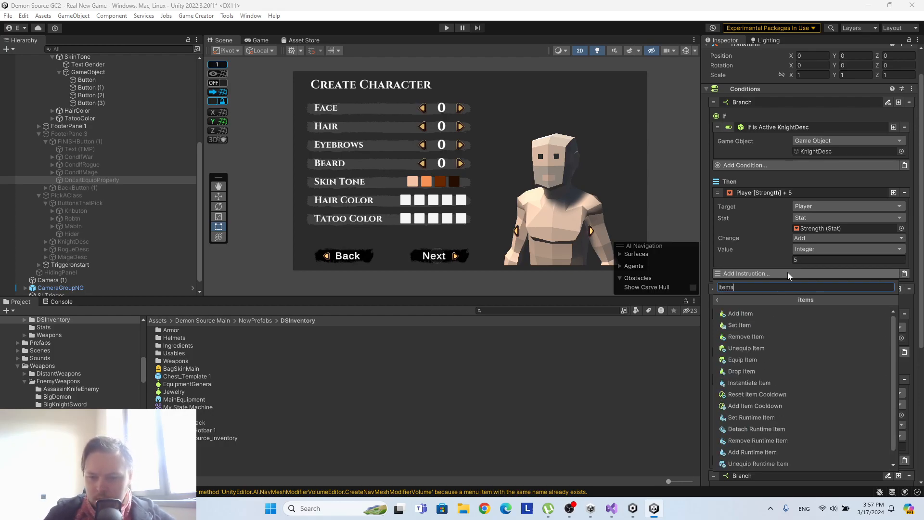
click(746, 335)
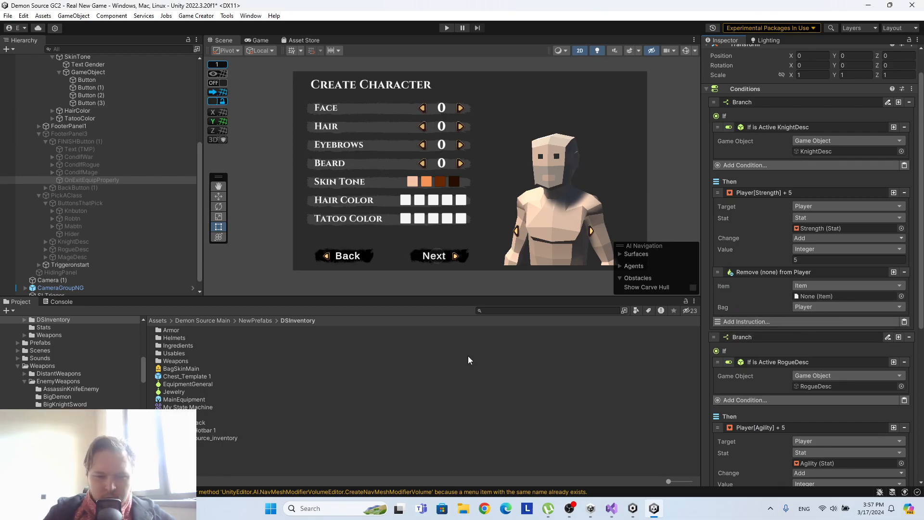
Assign Thief Armor as the item of the KnightDesc branch's Remove Item instruction.
click(901, 296)
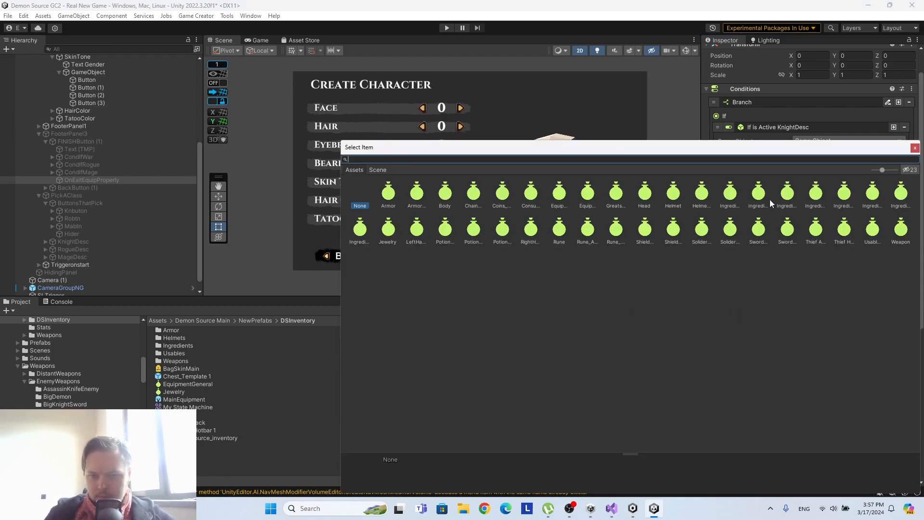
click(730, 231)
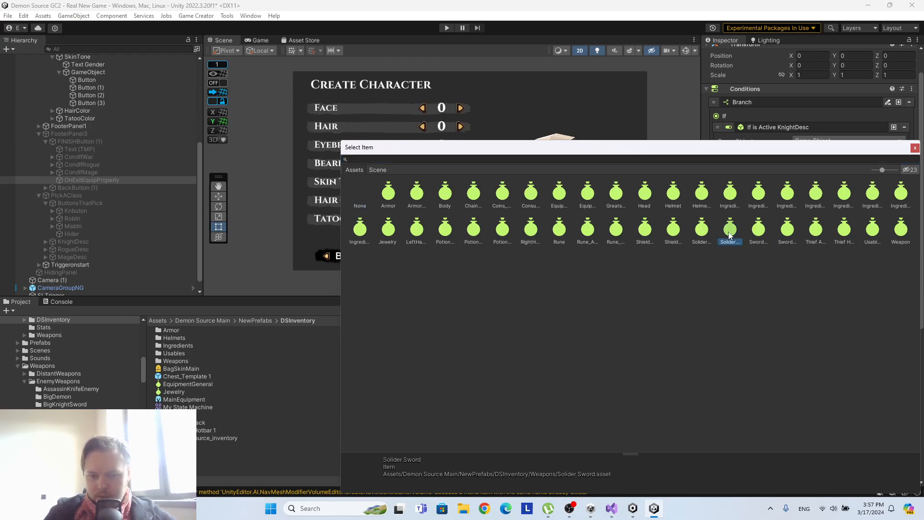
click(792, 233)
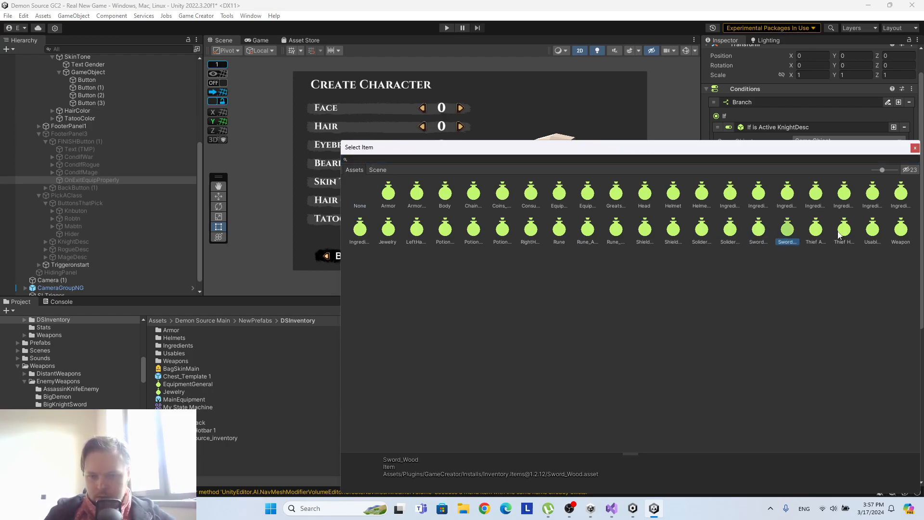
click(813, 227)
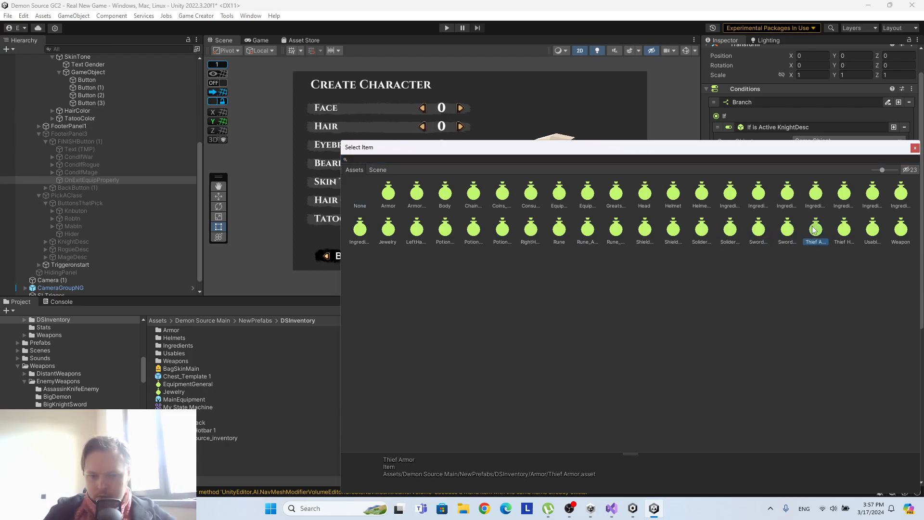
click(914, 147)
Copy the Remove Thief Armor instruction from the KnightDesc branch into the RogueDesc branch's Then section.
scroll(830, 262, down, 3)
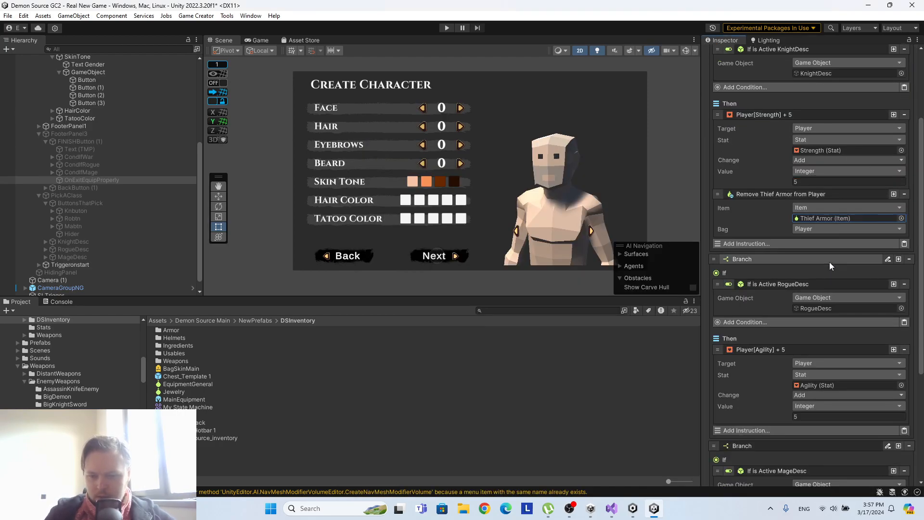
right_click(828, 192)
click(850, 204)
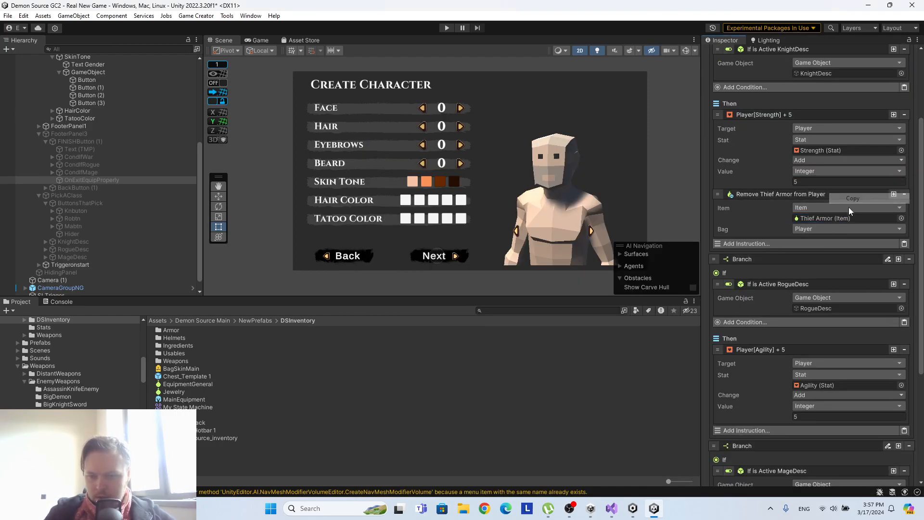
scroll(861, 302, down, 4)
click(903, 327)
scroll(885, 321, down, 3)
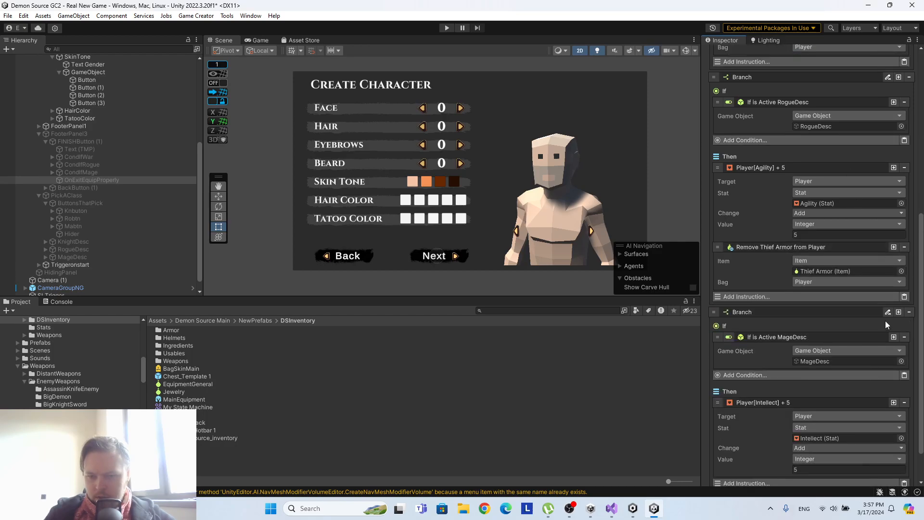
Change the item of the RogueDesc branch's Remove Item instruction to Solider Armor.
click(902, 271)
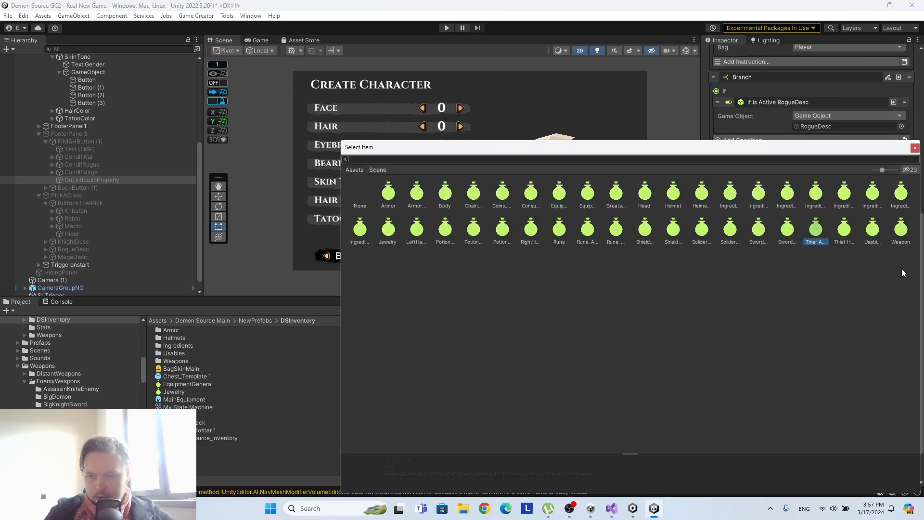
click(710, 235)
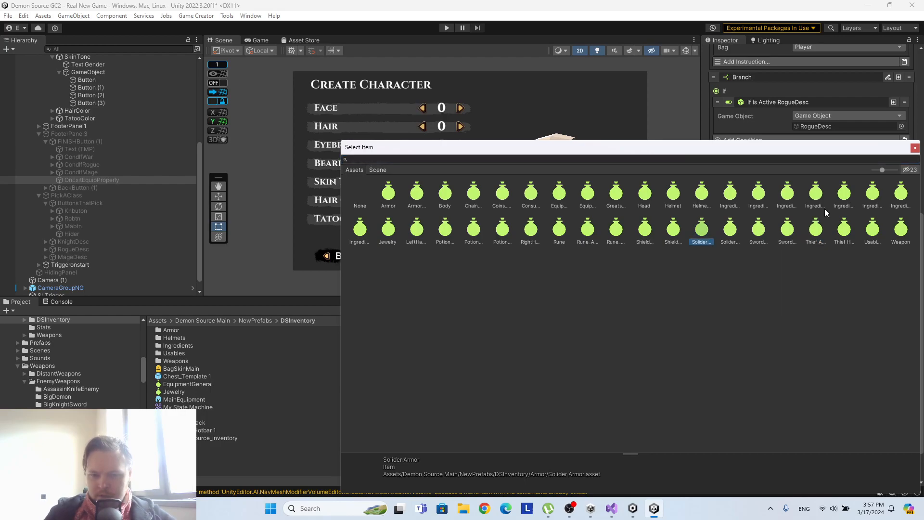
click(915, 148)
Copy the KnightDesc branch's Remove Thief Armor instruction into the Then section of the MageDesc branch.
scroll(875, 321, down, 2)
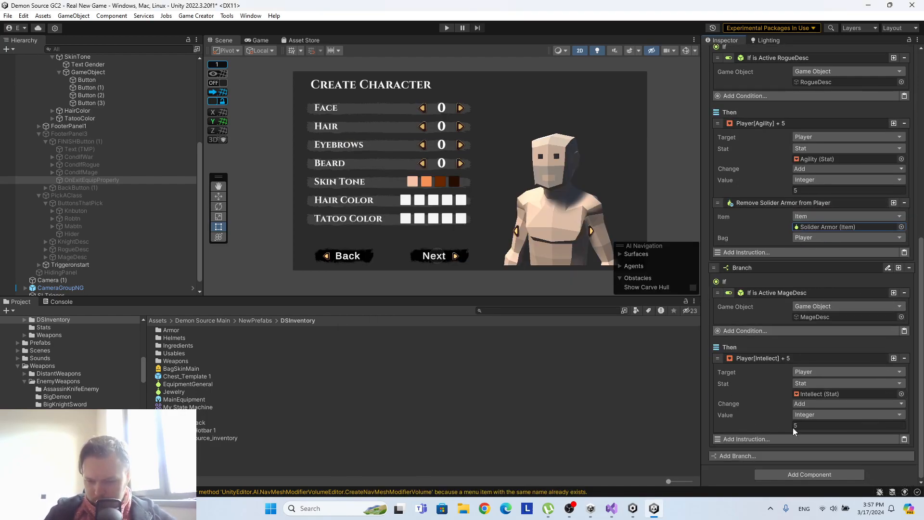
scroll(852, 223, up, 6)
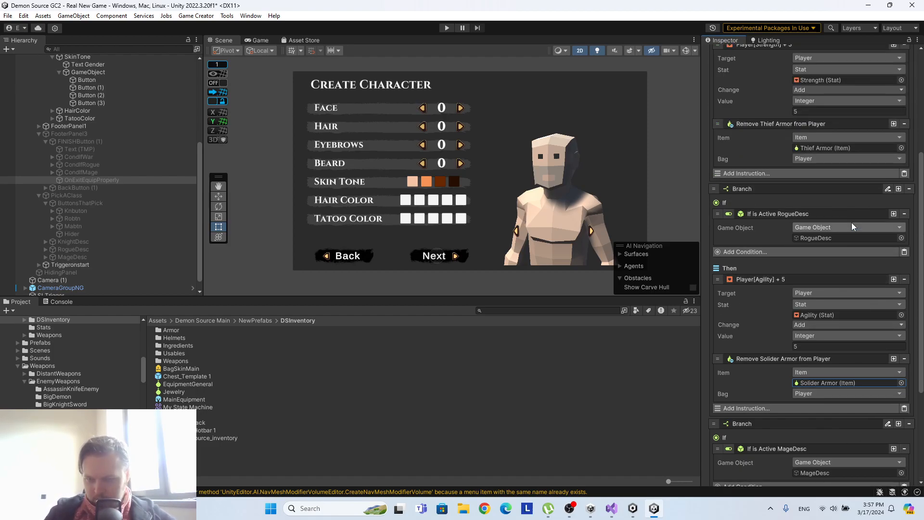
scroll(798, 217, down, 6)
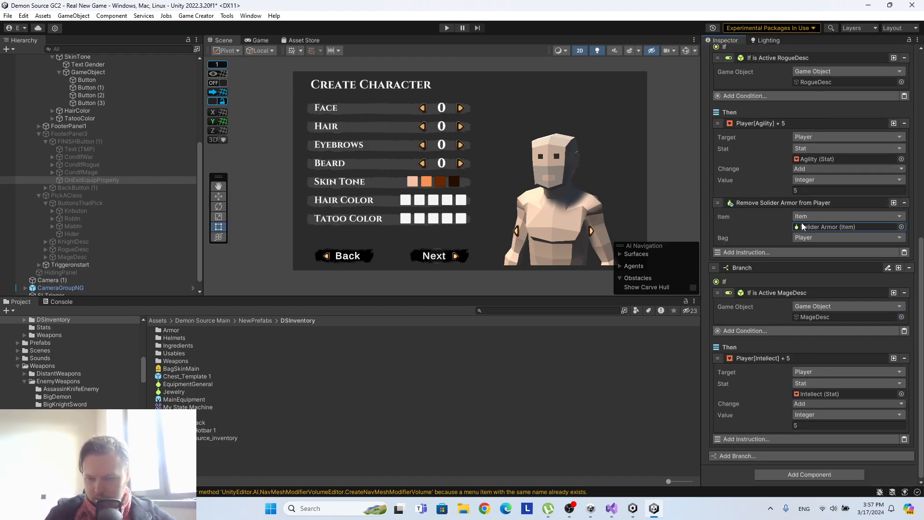
scroll(822, 163, up, 7)
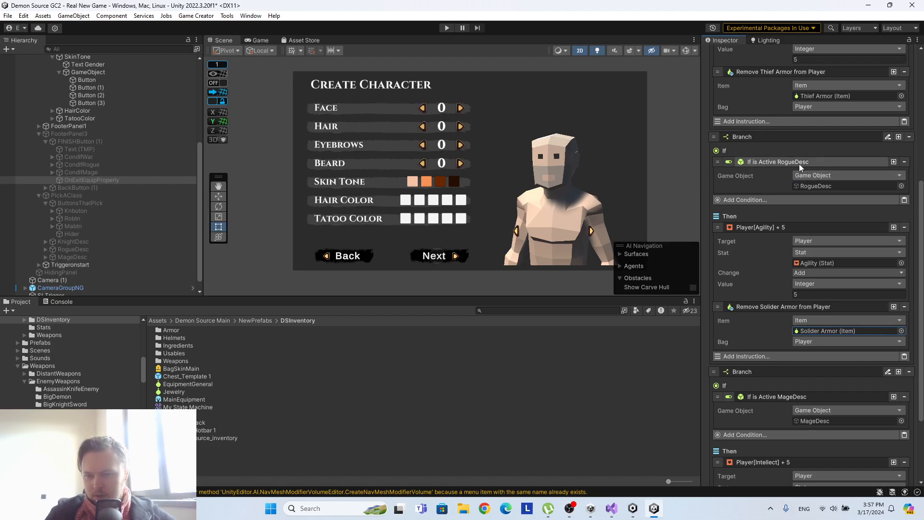
scroll(785, 239, up, 2)
right_click(804, 203)
click(817, 208)
scroll(821, 210, down, 9)
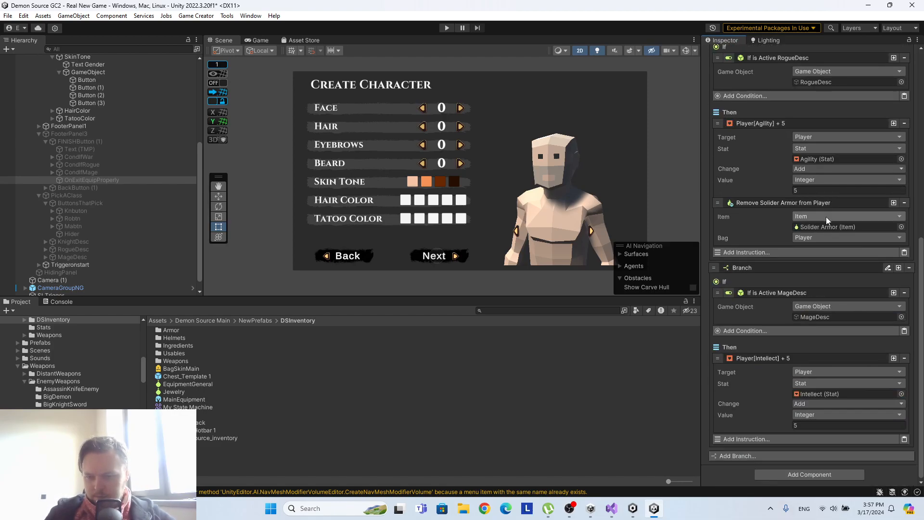
click(904, 439)
Add an Add Item instruction below Remove Thief Armor in the KnightDesc branch's Then section.
scroll(863, 319, up, 8)
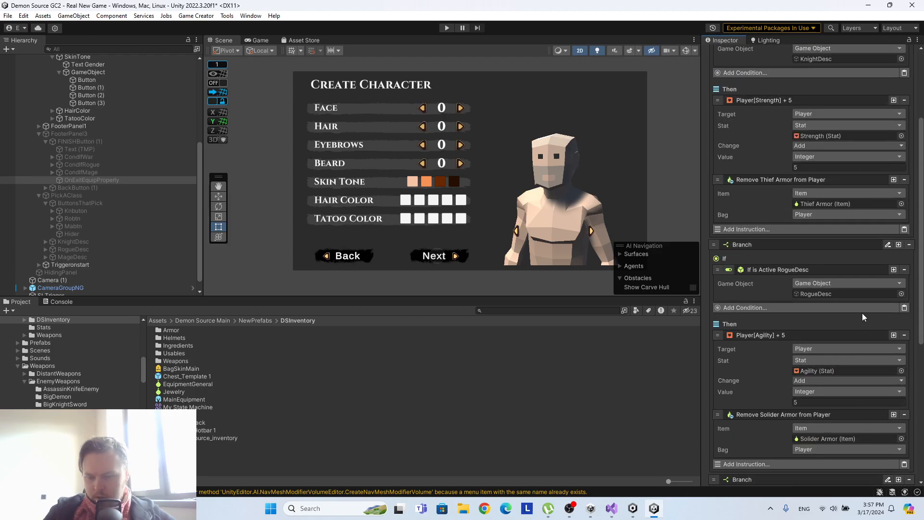
scroll(854, 304, up, 5)
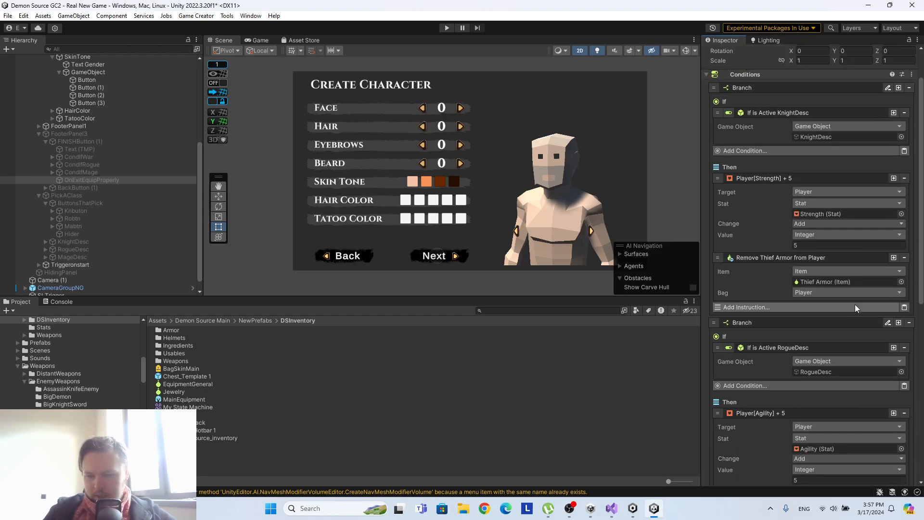
scroll(855, 304, down, 4)
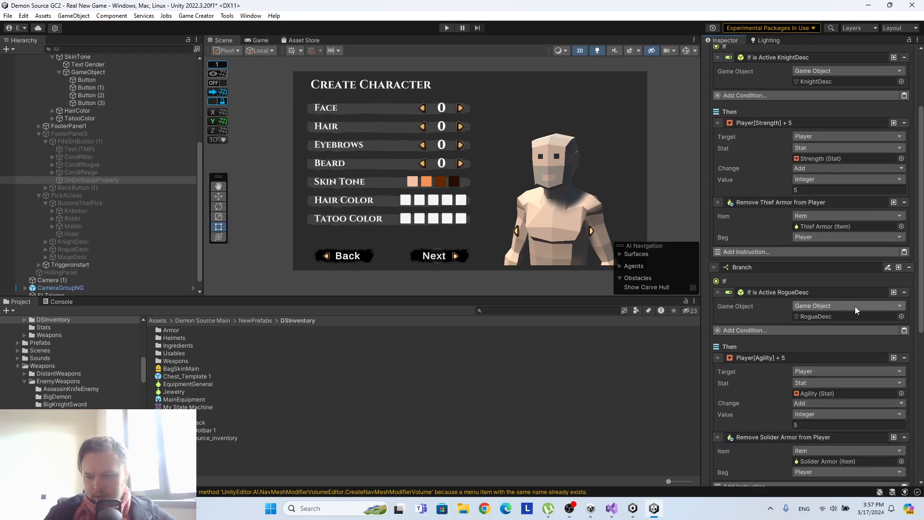
click(786, 253)
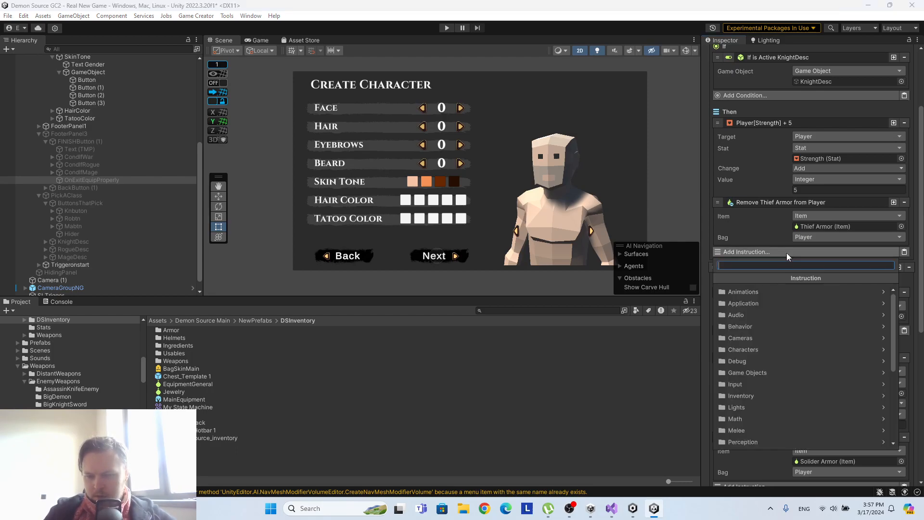
text(i)
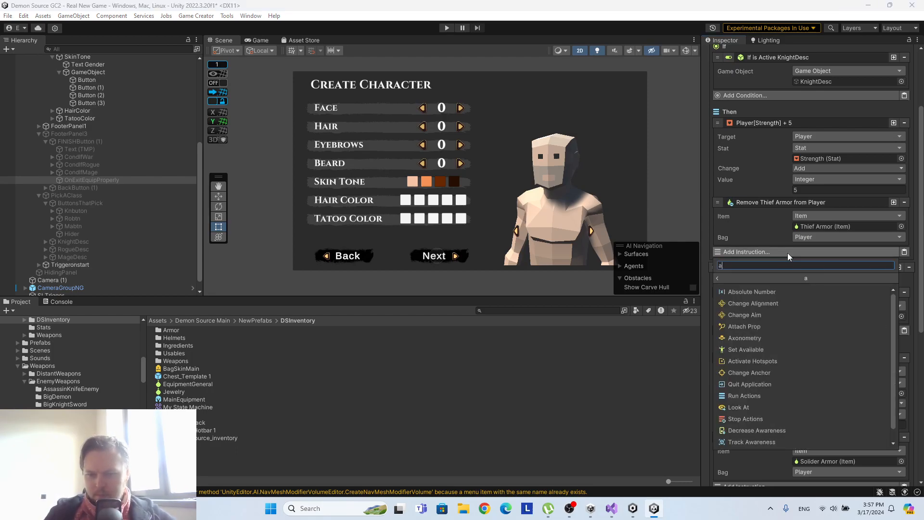
key(BackSpace)
text(item)
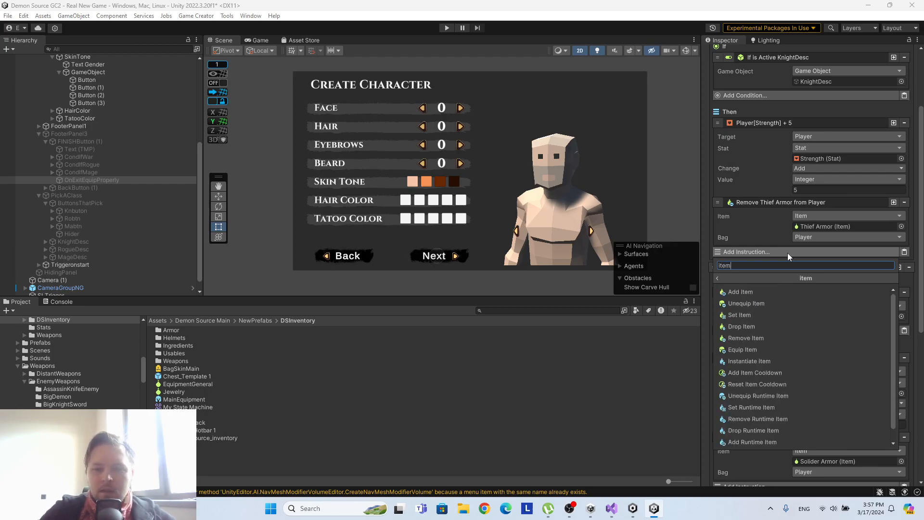
click(771, 292)
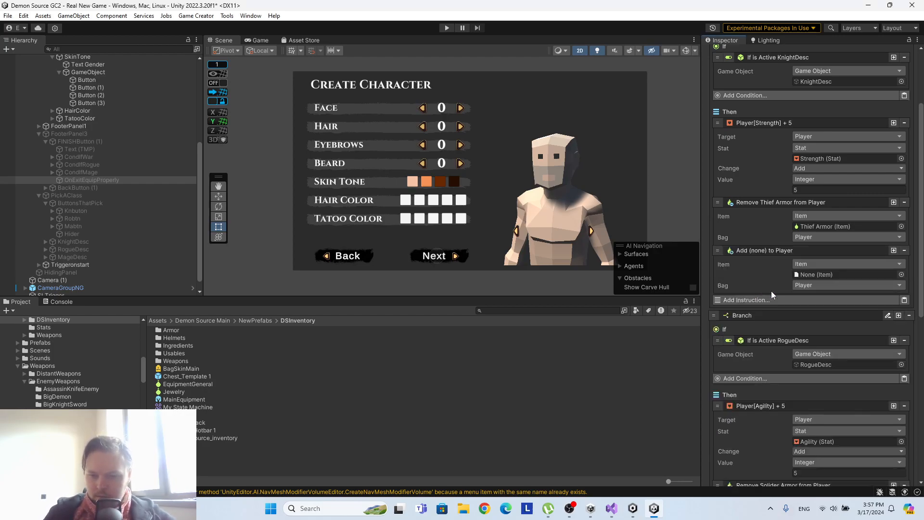
Assign Solider Sword as the item of the KnightDesc branch's Add Item instruction.
click(901, 275)
click(754, 235)
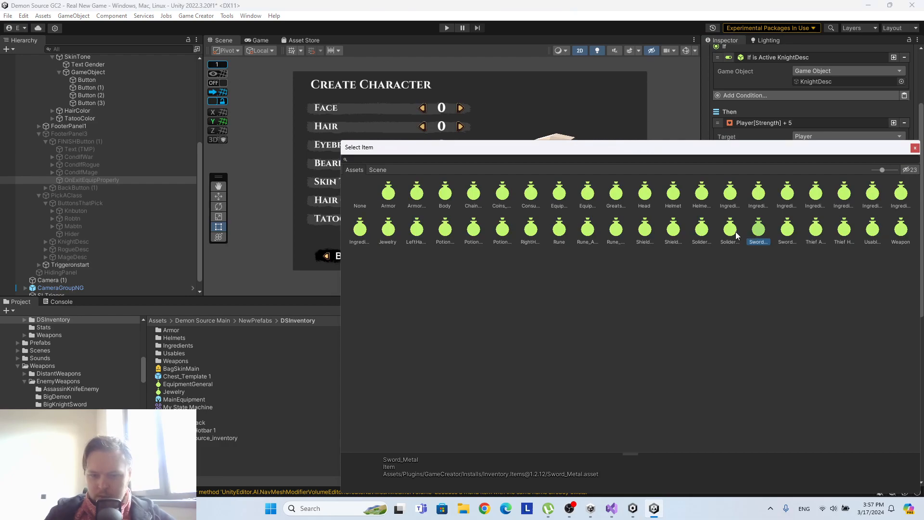
click(731, 231)
click(915, 148)
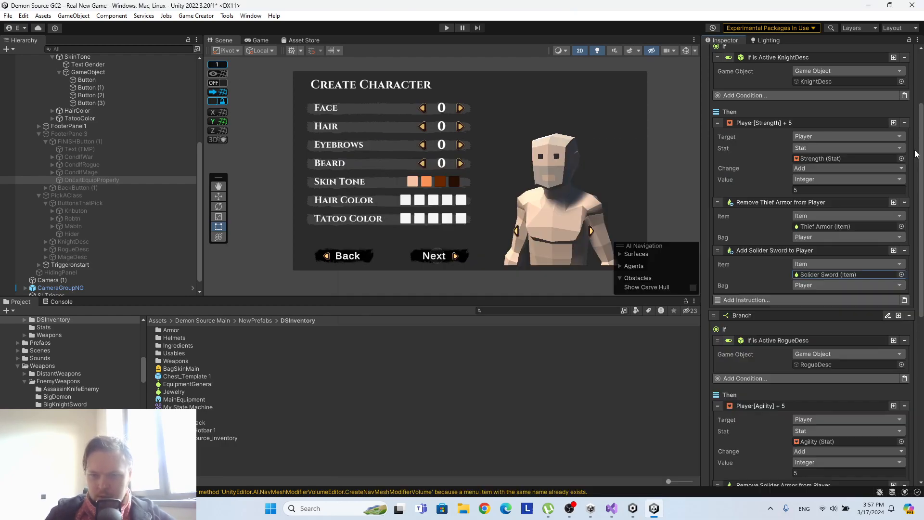
Copy the KnightDesc branch's Add Solider Sword instruction into the RogueDesc branch's Then section and set the copy's item to Greatsword.
right_click(802, 252)
click(822, 258)
scroll(832, 279, down, 5)
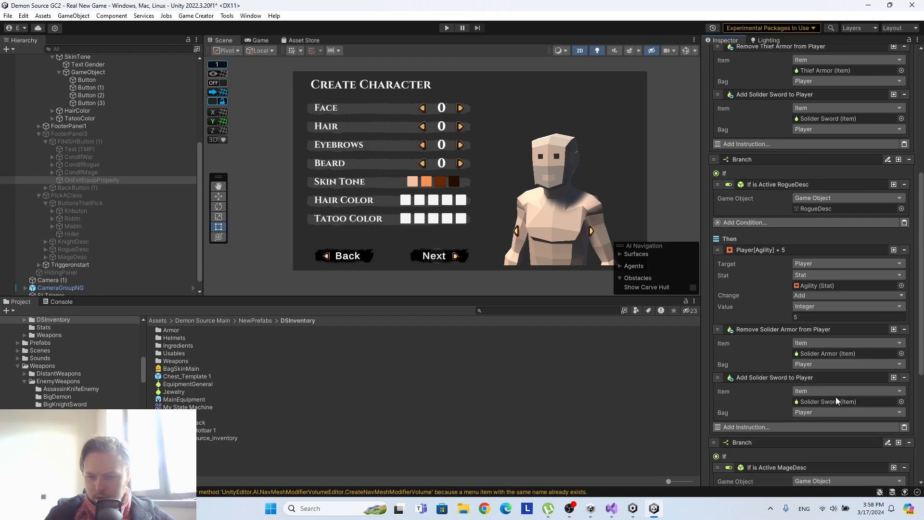
click(836, 402)
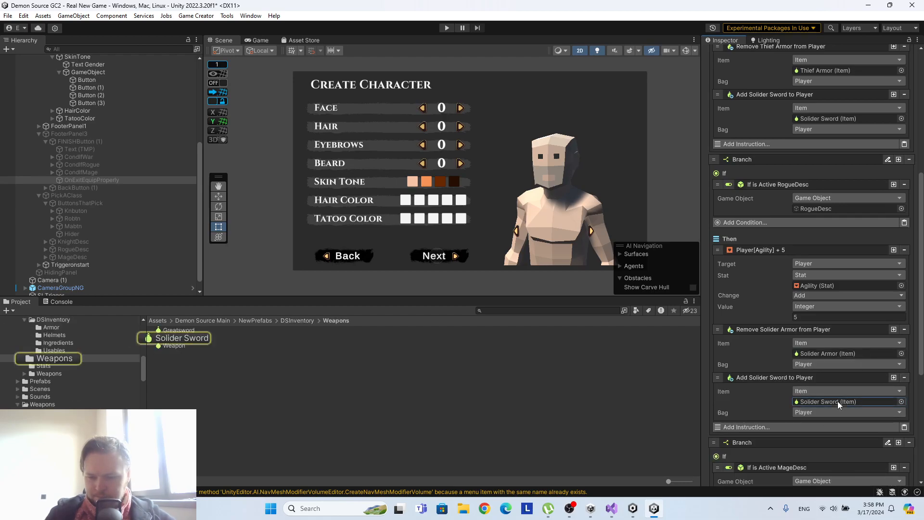
click(901, 401)
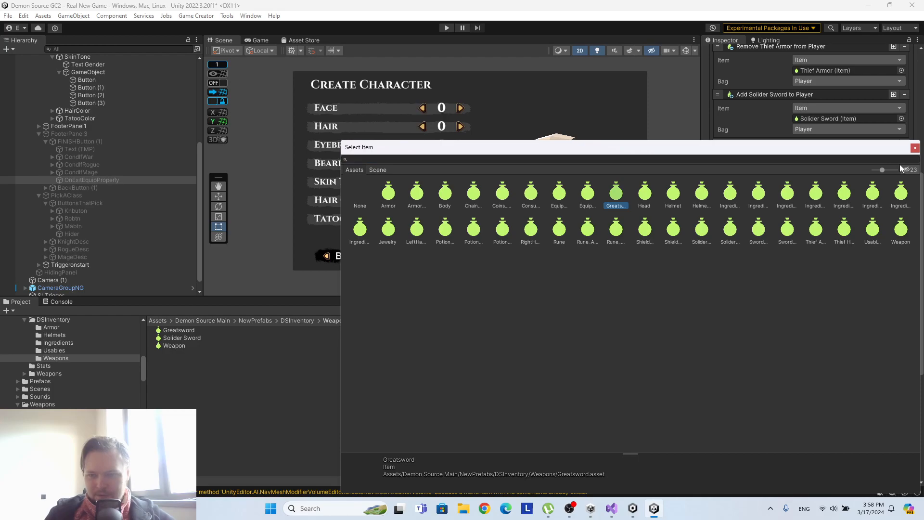
click(915, 147)
scroll(843, 277, up, 3)
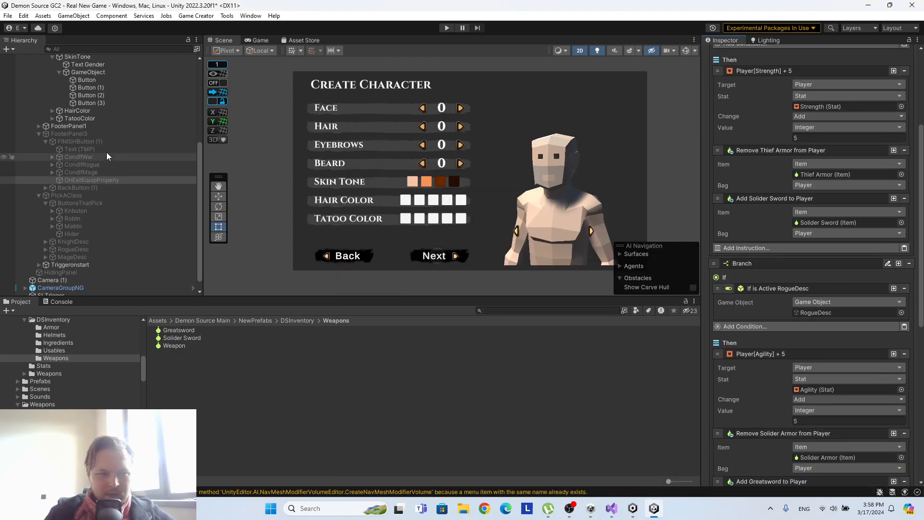
Examine the PlayerMain object's Bag stock, Traits and character settings, collapsing the expanded stock entries.
click(97, 135)
scroll(144, 156, up, 5)
scroll(145, 155, up, 1)
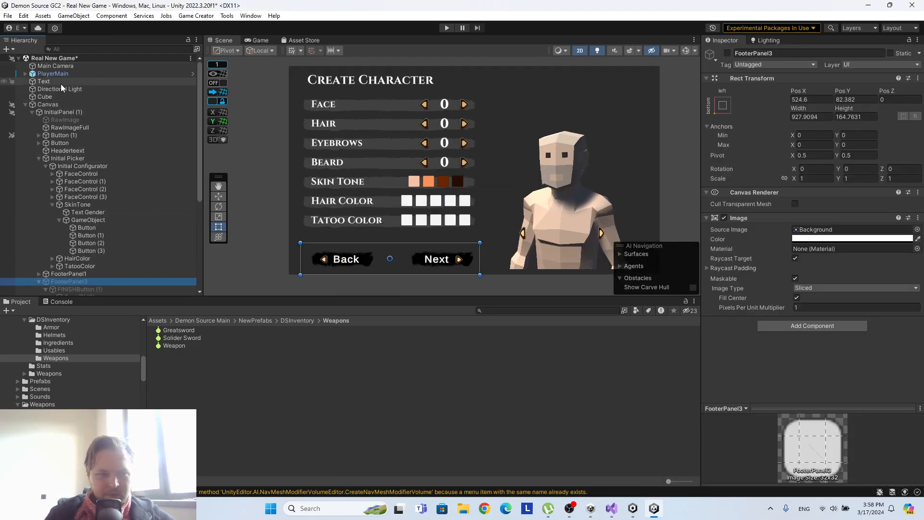
click(54, 72)
scroll(785, 187, down, 15)
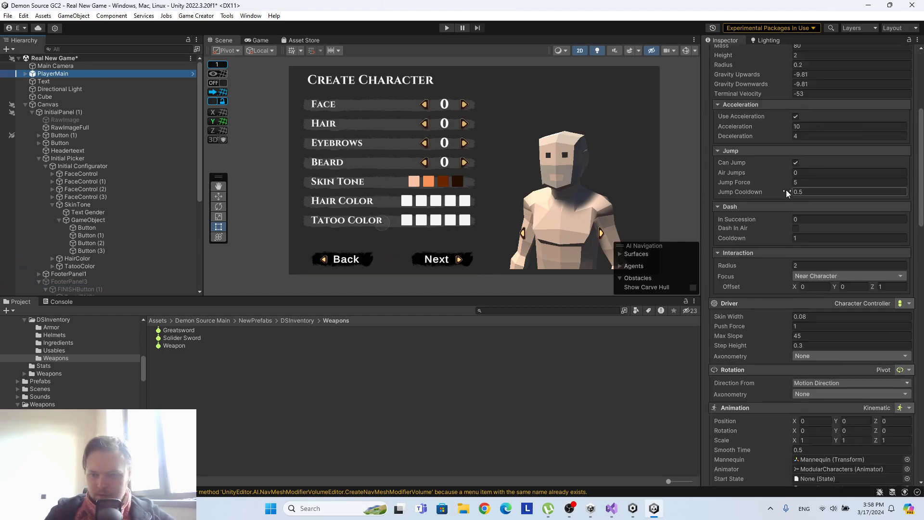
scroll(790, 174, down, 8)
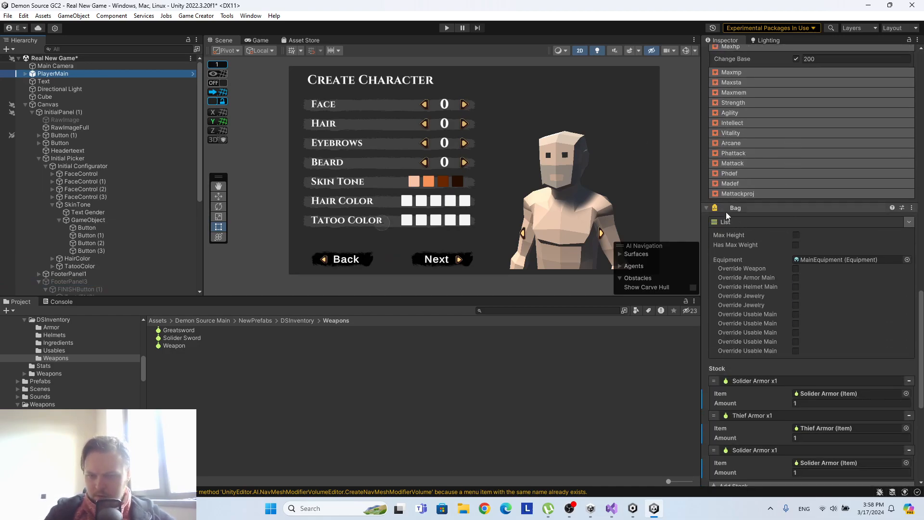
click(705, 208)
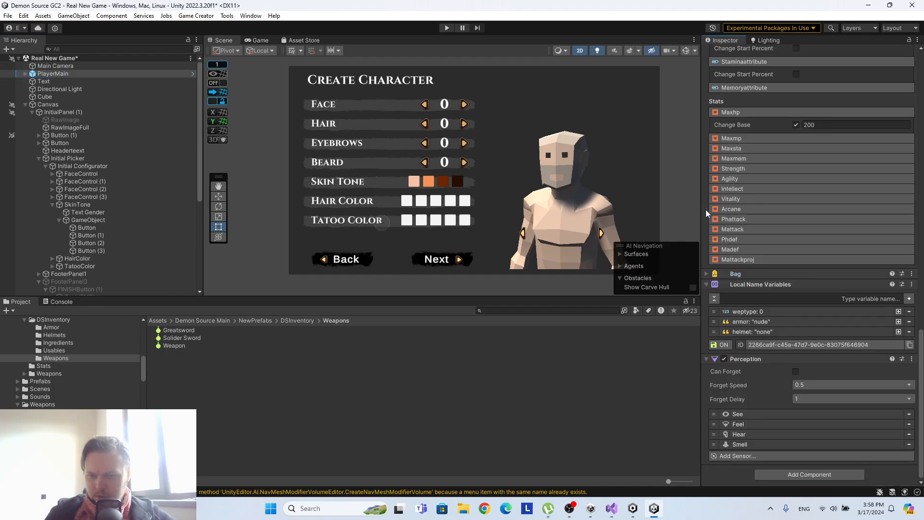
click(706, 274)
scroll(729, 262, down, 5)
scroll(728, 263, down, 2)
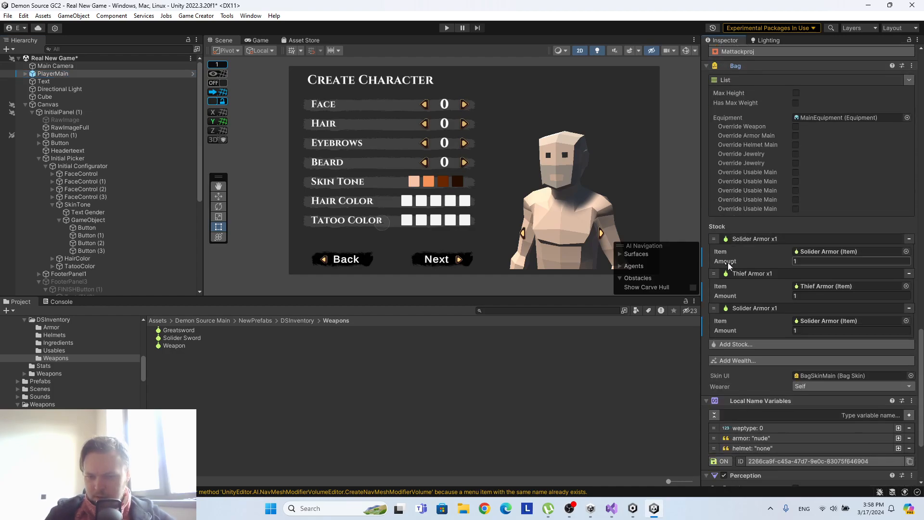
click(731, 307)
click(745, 274)
click(746, 240)
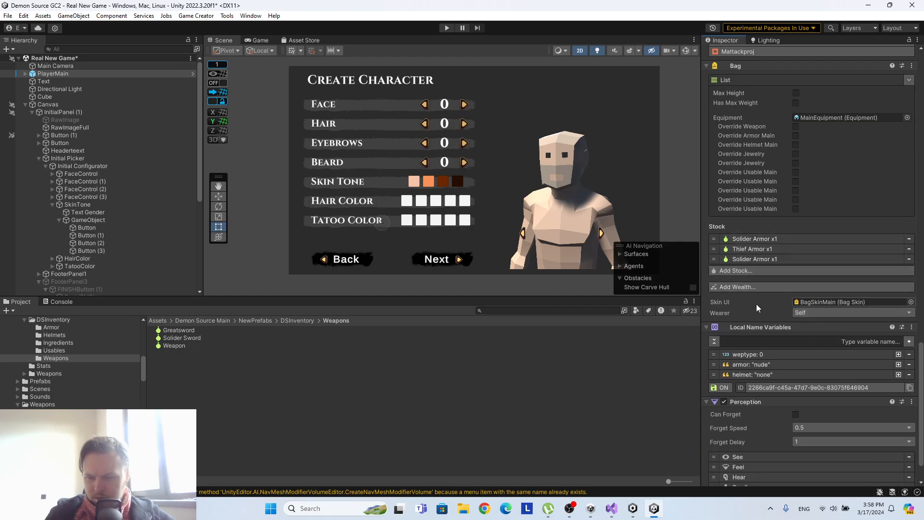
scroll(756, 305, down, 2)
scroll(775, 260, up, 8)
scroll(773, 261, up, 10)
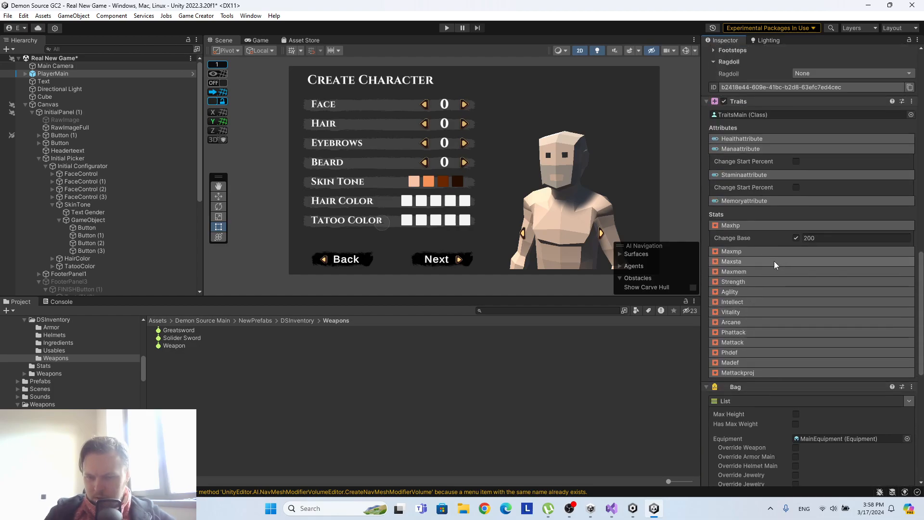
scroll(774, 270, up, 5)
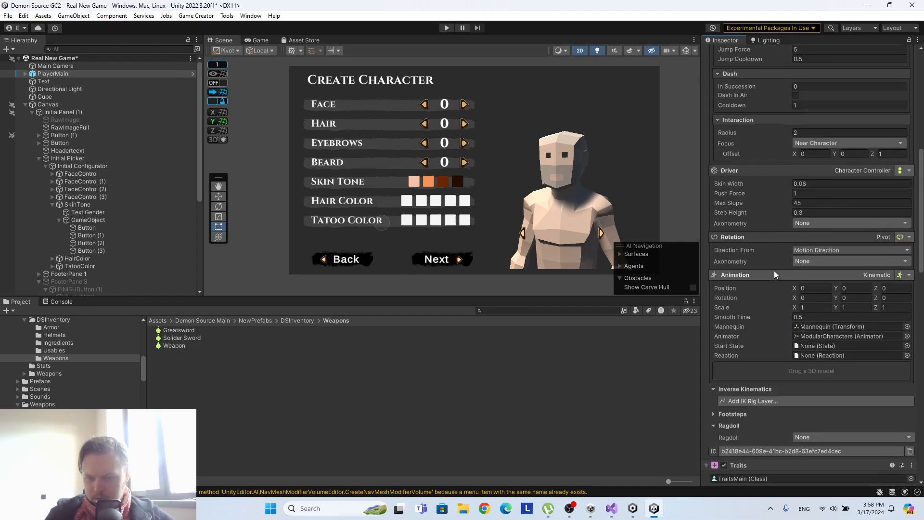
scroll(776, 275, down, 15)
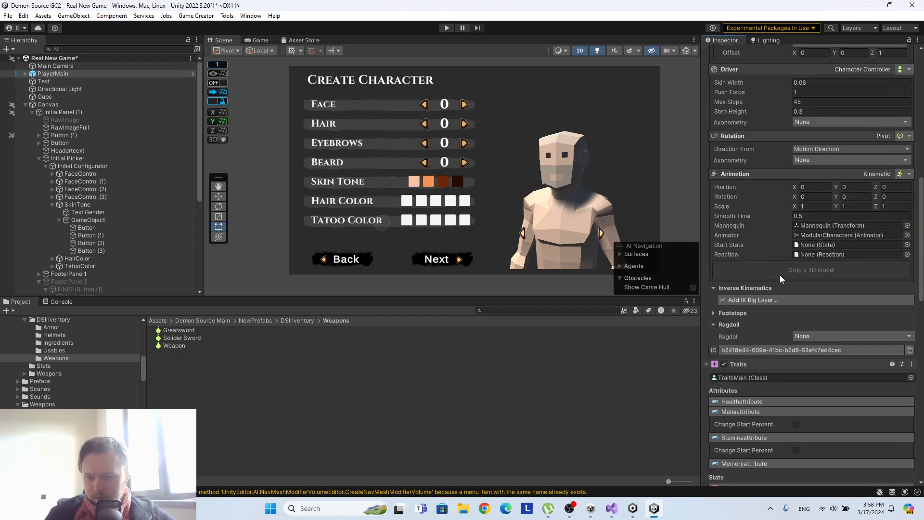
Add Game Creator's Remember component to the PlayerMain object.
click(820, 472)
text(save)
key(BackSpace)
key(BackSpace)
key(BackSpace)
key(BackSpace)
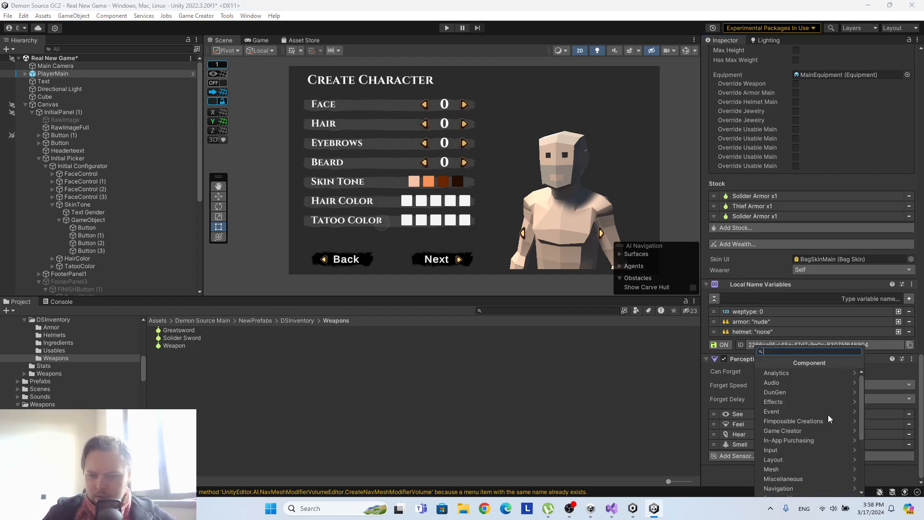
click(813, 431)
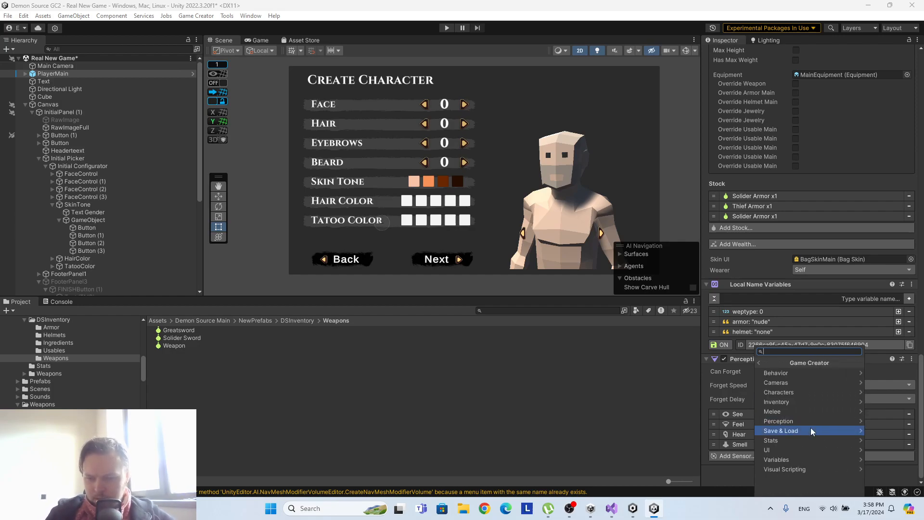
click(810, 427)
click(777, 371)
scroll(797, 383, down, 2)
scroll(778, 407, up, 3)
scroll(783, 360, down, 3)
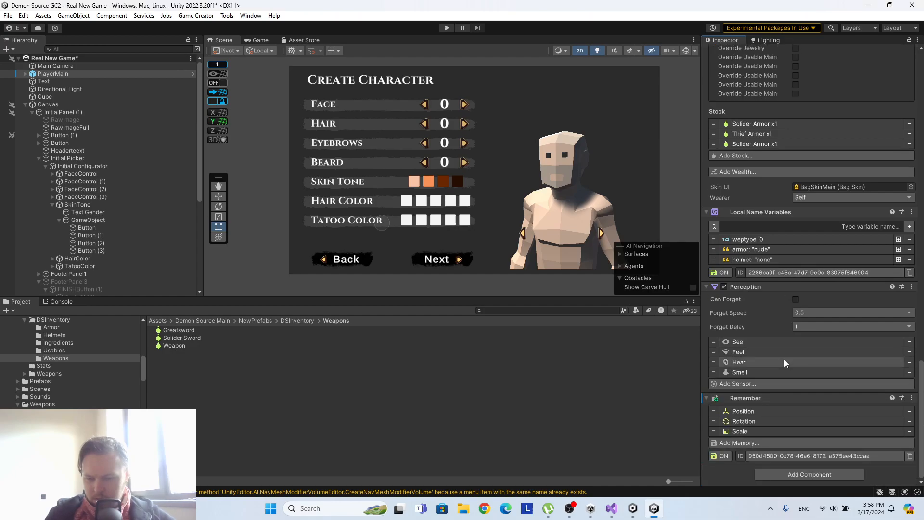
Add a Bag memory from the Inventory category to PlayerMain's Remember component and collapse its options.
click(756, 440)
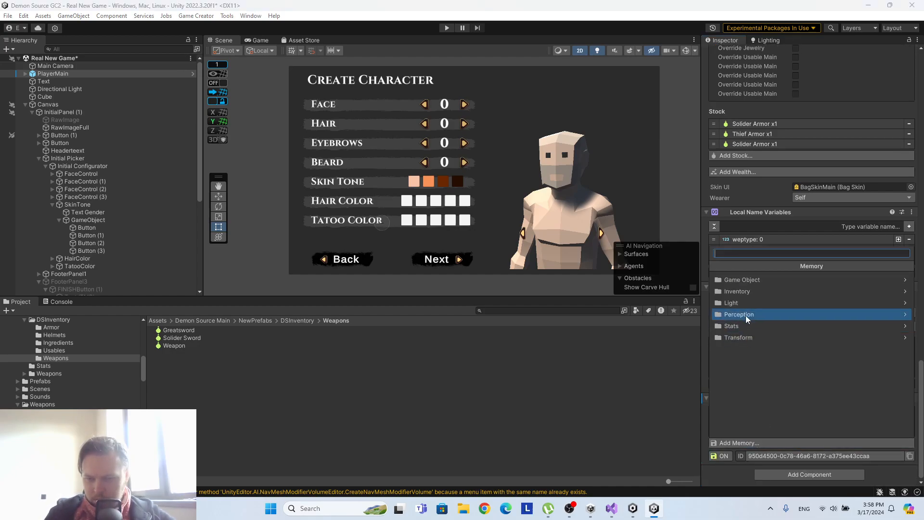
click(747, 291)
click(749, 286)
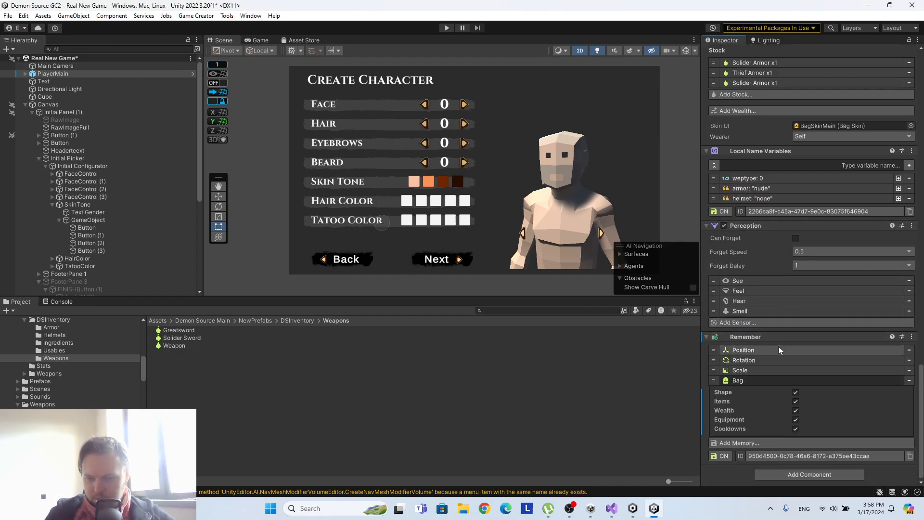
click(760, 379)
click(754, 417)
click(750, 411)
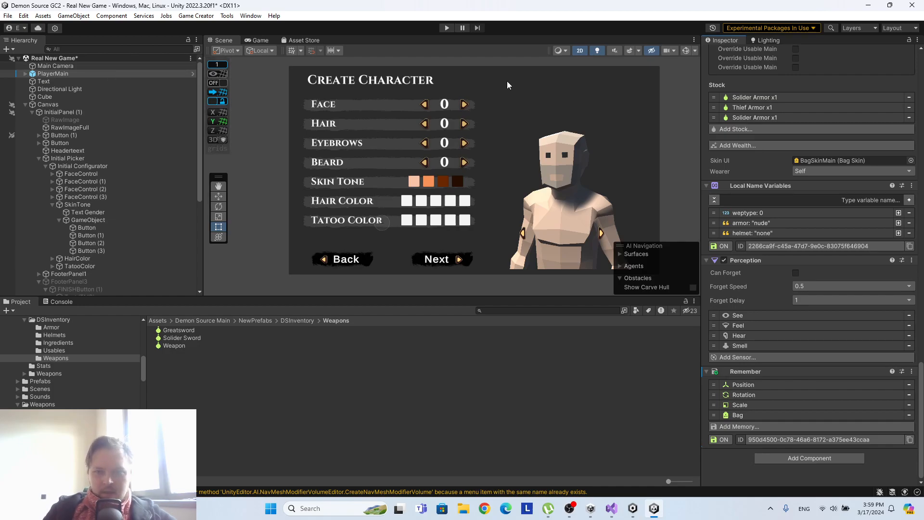
Apply all of PlayerMain's overrides to its prefab.
scroll(788, 64, up, 6)
drag(920, 319, 905, 50)
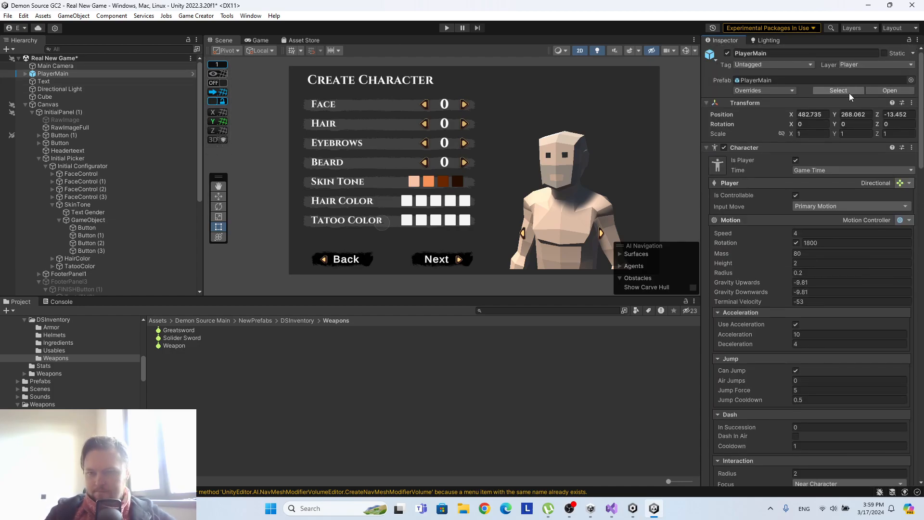
click(752, 92)
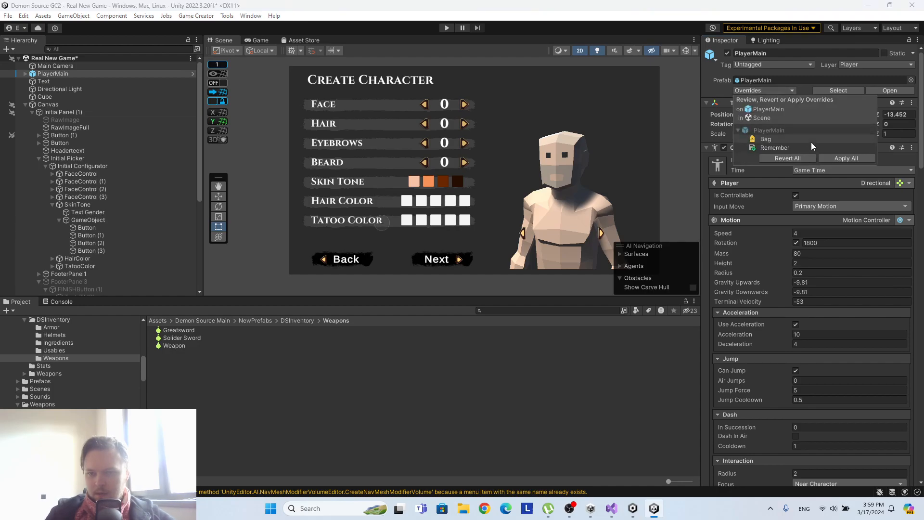
click(845, 159)
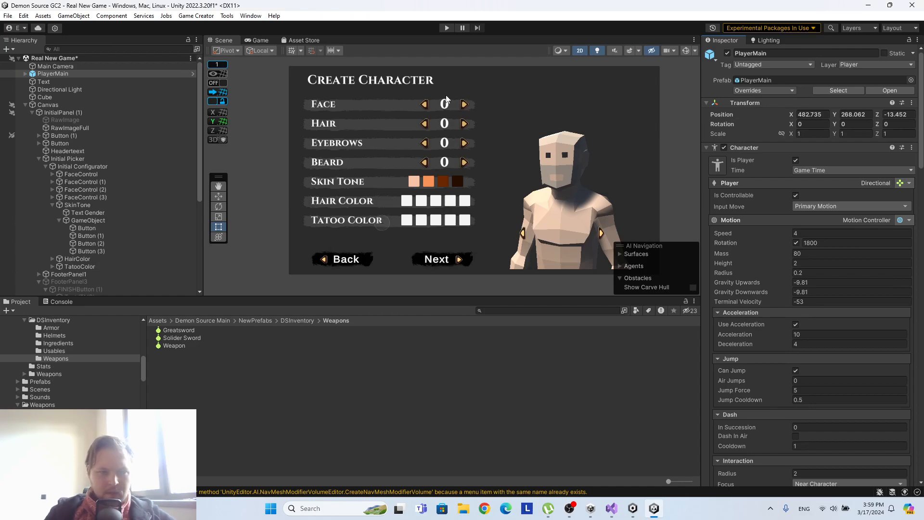
Play the scene to test the Face, Hair, Eyebrows and Beard arrows, and stop it.
click(446, 28)
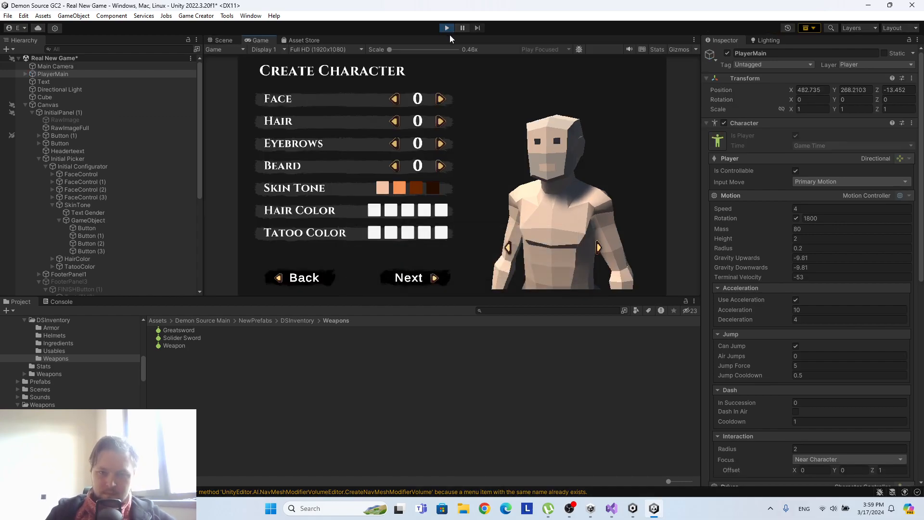
click(442, 101)
click(439, 101)
click(439, 120)
click(439, 120)
click(439, 121)
click(445, 145)
click(441, 143)
click(393, 144)
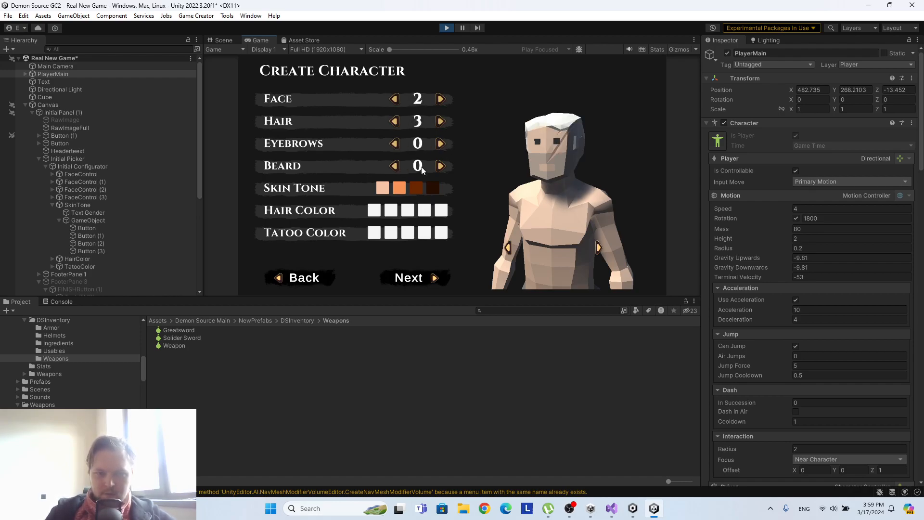
click(442, 167)
click(447, 28)
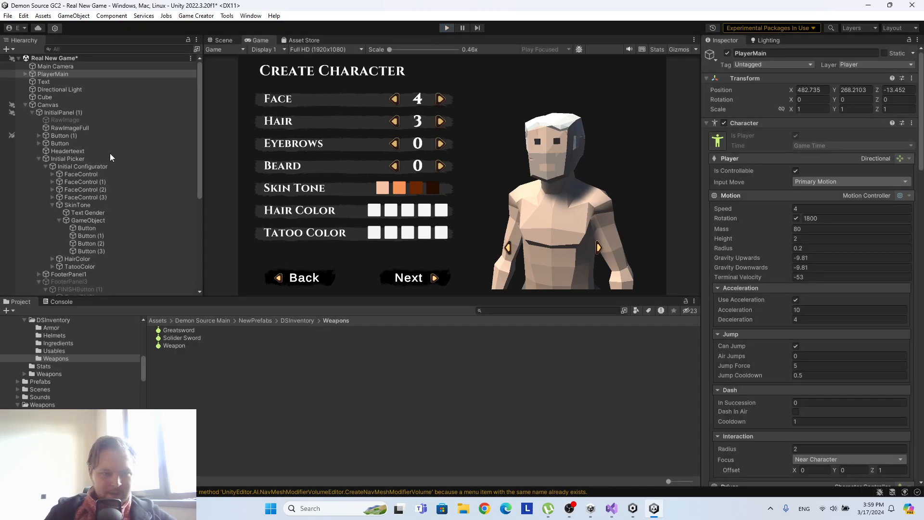
Set DisplayEyebrow as the target text of the Set Text instruction on FLeftButton (3) in the Eyebrows row, FaceControl (2).
click(52, 205)
scroll(93, 184, down, 5)
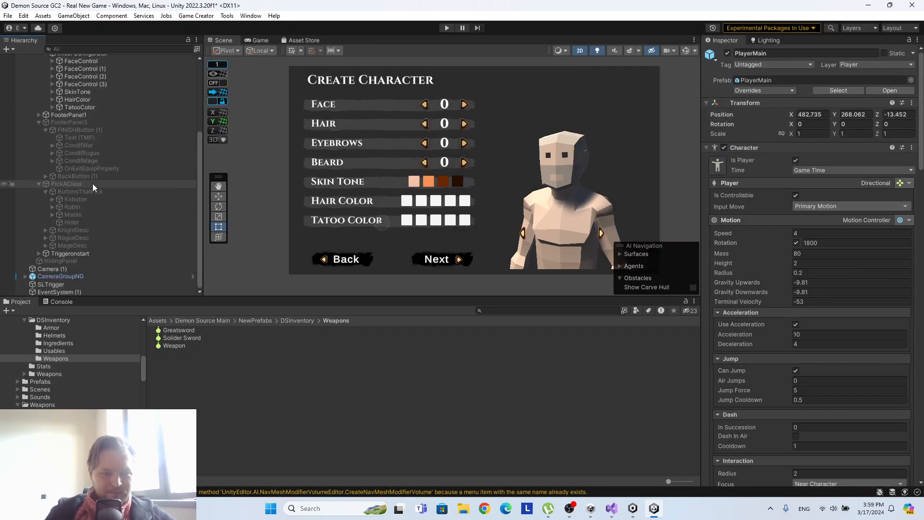
scroll(92, 198, up, 5)
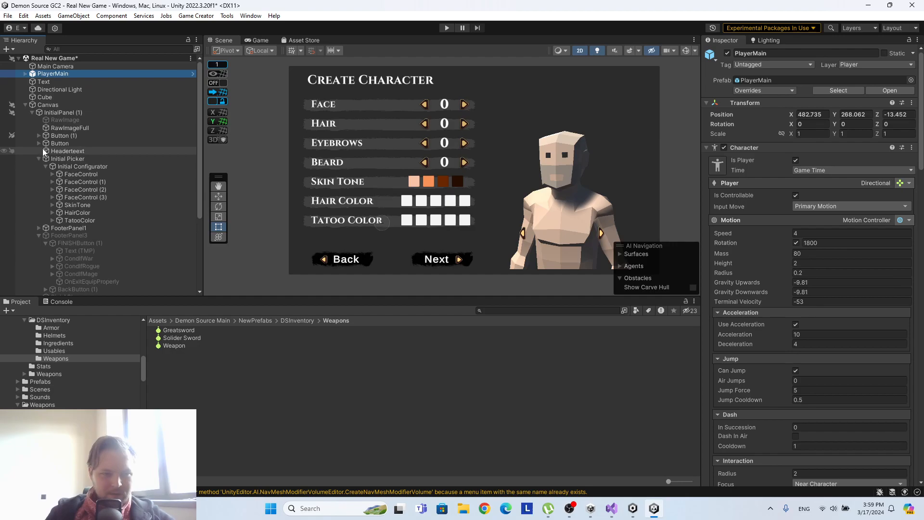
click(69, 182)
click(73, 189)
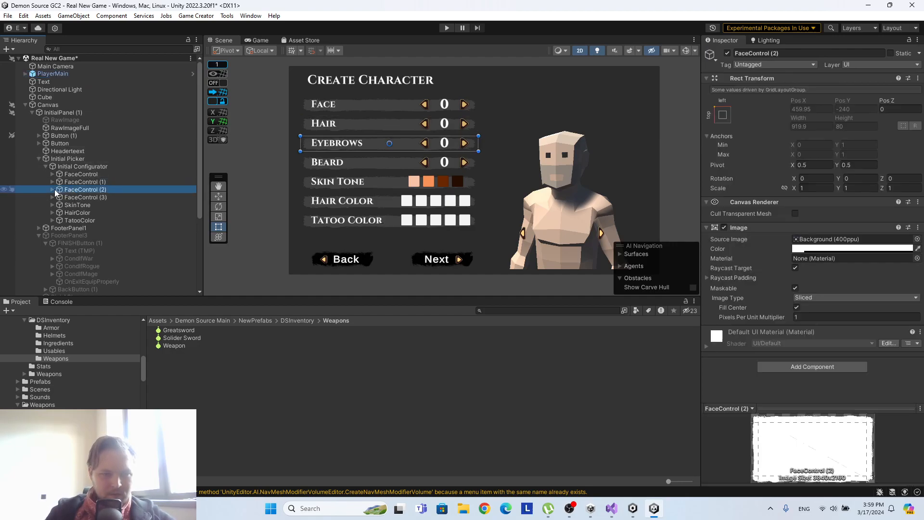
click(53, 189)
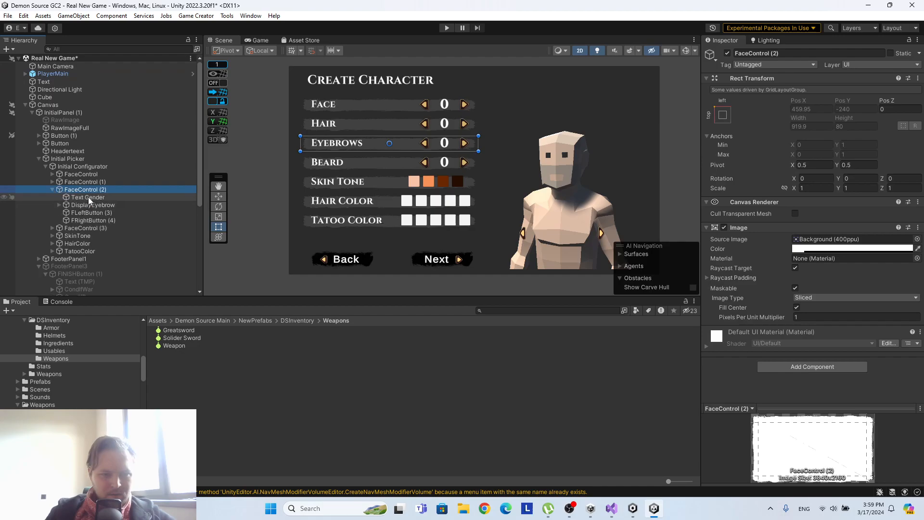
click(91, 212)
scroll(809, 169, down, 6)
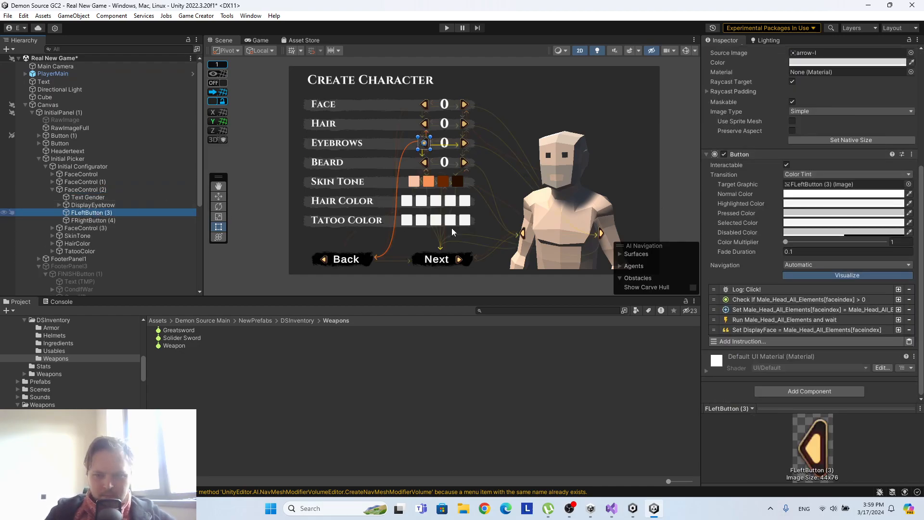
click(781, 330)
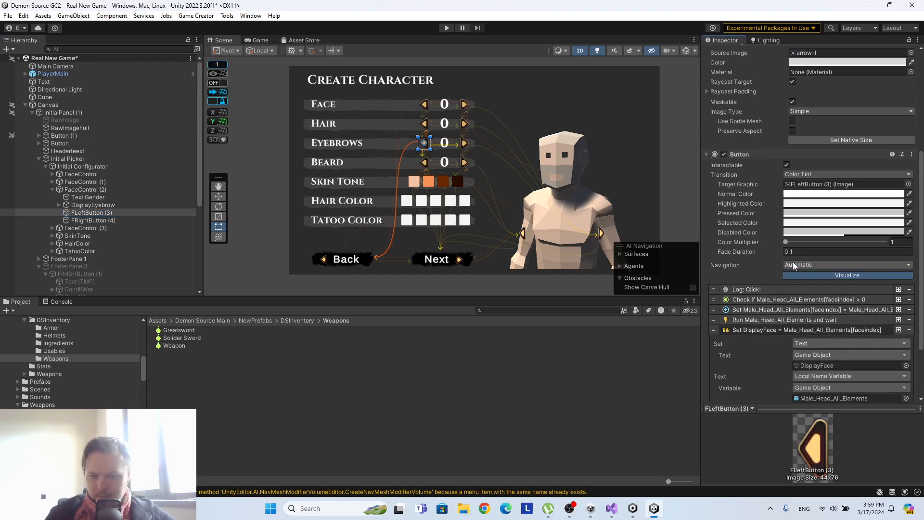
scroll(792, 262, down, 3)
drag(93, 205, 824, 288)
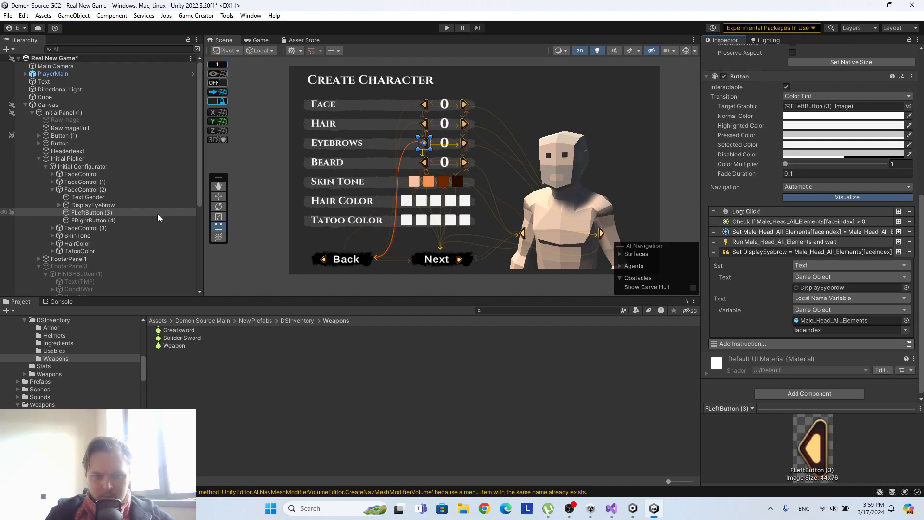
Set DisplayEyebrow as the target text of the Set Text instruction on the Eyebrows row's FRightButton (4).
click(78, 220)
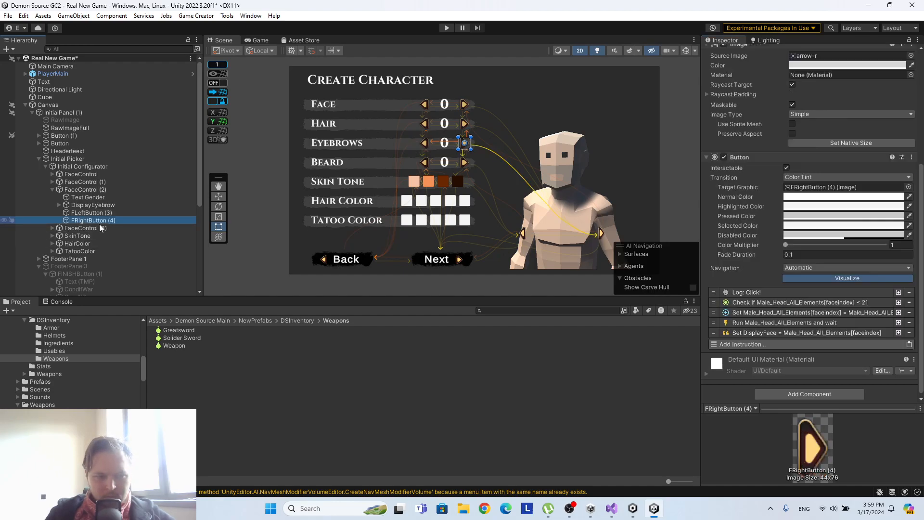
click(818, 332)
click(819, 324)
scroll(821, 318, down, 3)
scroll(821, 308, down, 1)
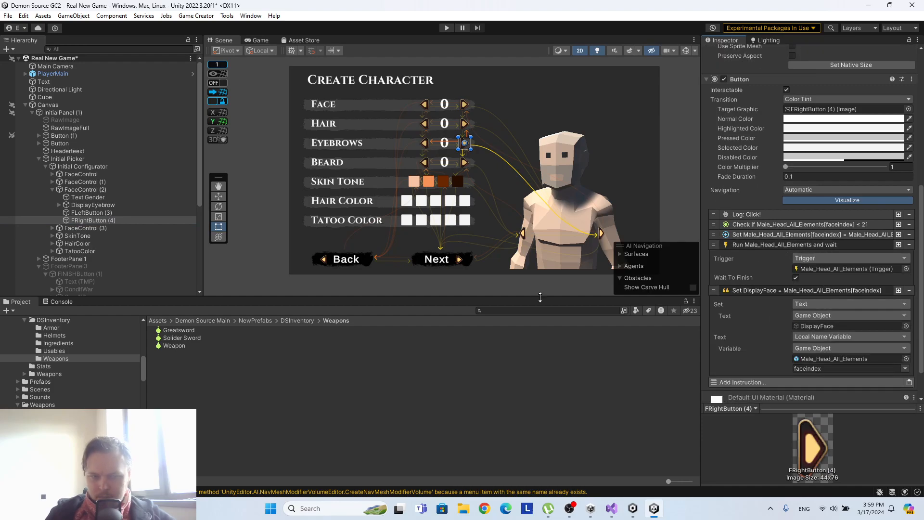
drag(793, 327, 812, 327)
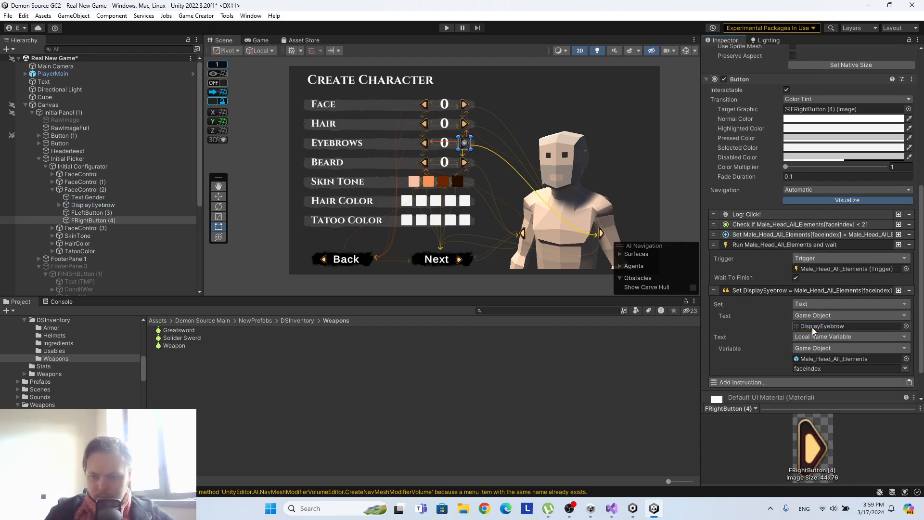
Set DisplayBeard as the target text of the Set Text instruction on FLeftButton (3) in the Beard row, FaceControl (3).
click(51, 228)
click(91, 249)
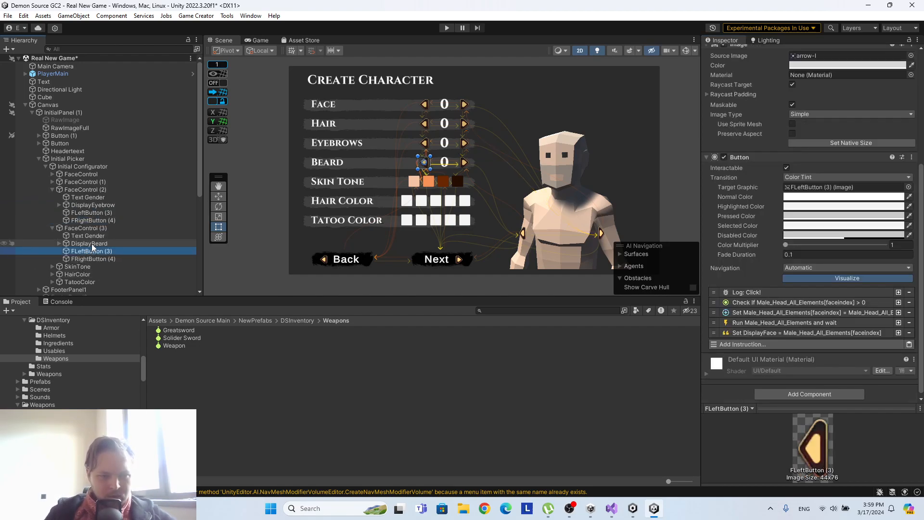
click(801, 328)
scroll(800, 267, down, 3)
drag(89, 243, 847, 288)
Set DisplayBeard as the target text of the Set Text instruction on the Beard row's FRightButton (4).
click(111, 259)
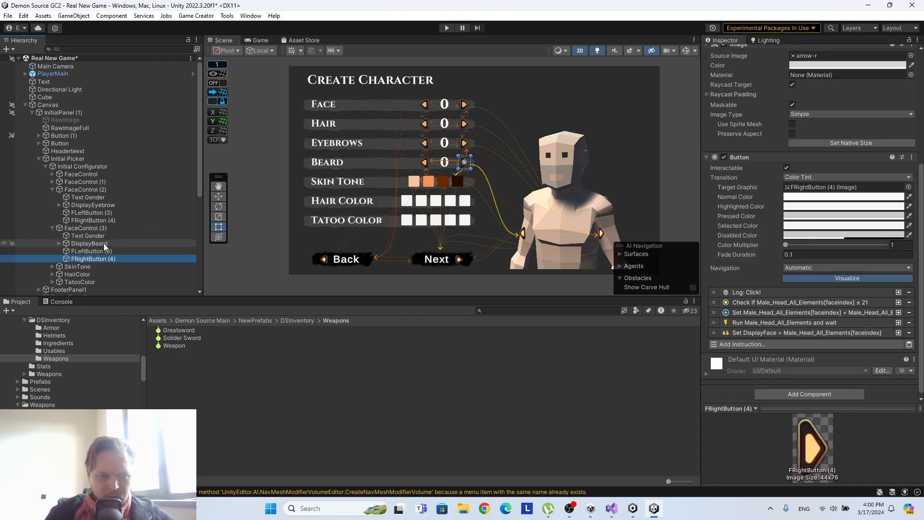
click(751, 332)
scroll(833, 301, down, 3)
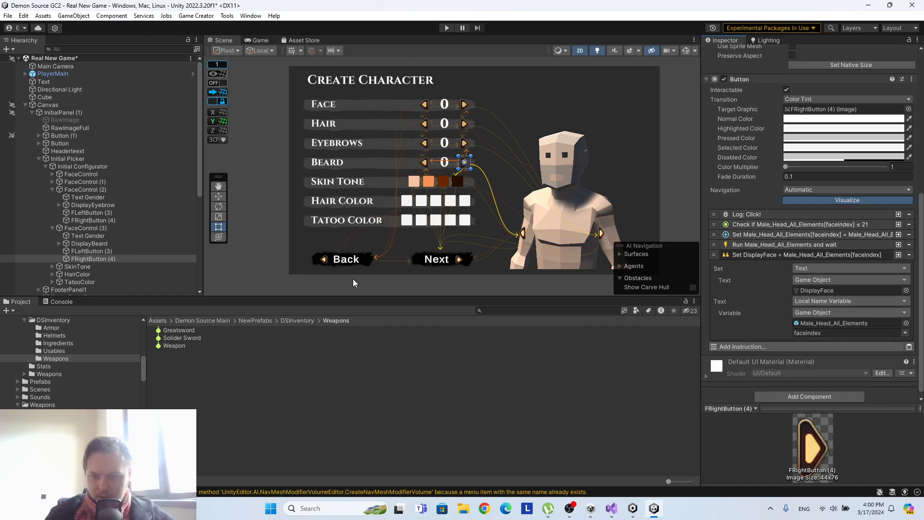
drag(101, 243, 867, 287)
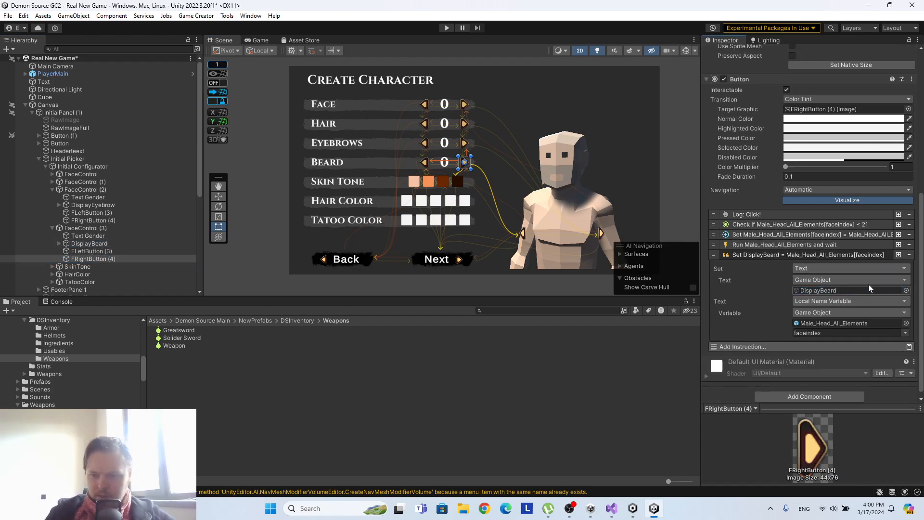
Play the scene to test that each Face, Hair, Eyebrows and Beard arrow changes its own number and character part, and stop it.
click(447, 28)
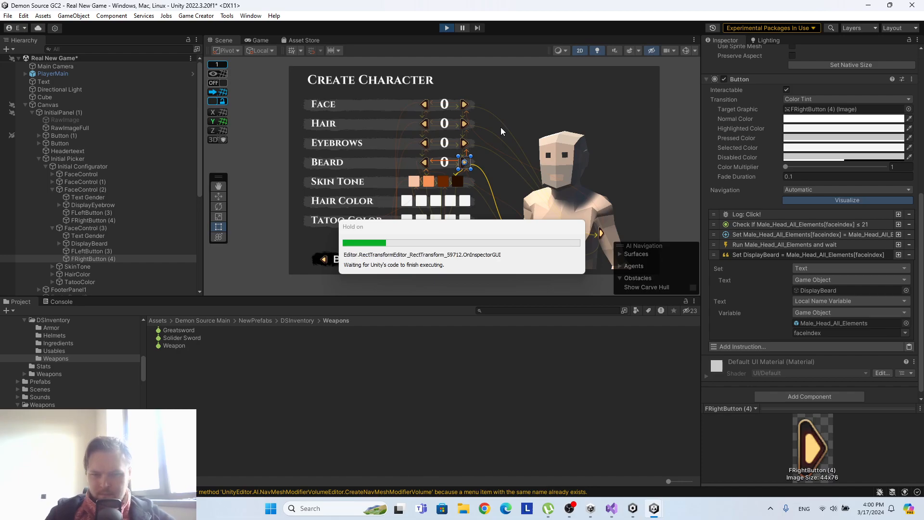
click(441, 100)
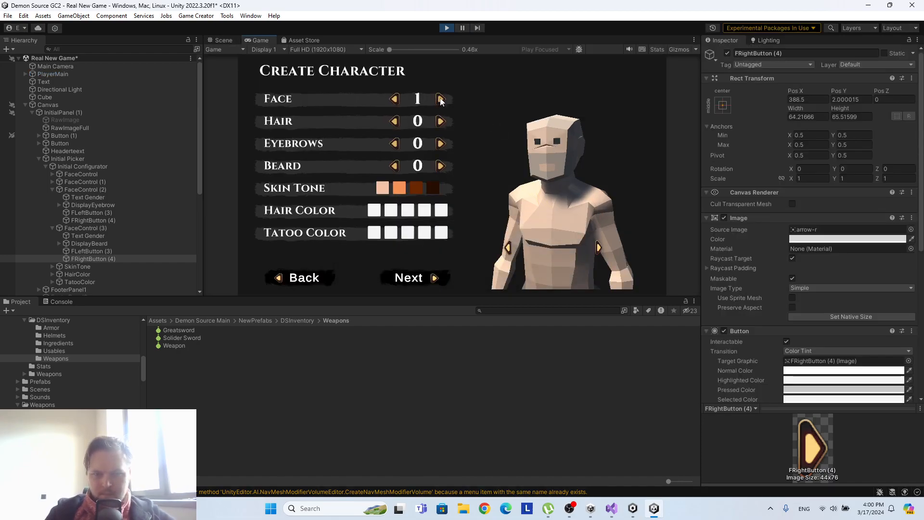
double_click(440, 121)
double_click(441, 121)
triple_click(441, 143)
double_click(441, 144)
click(441, 143)
click(397, 144)
double_click(398, 145)
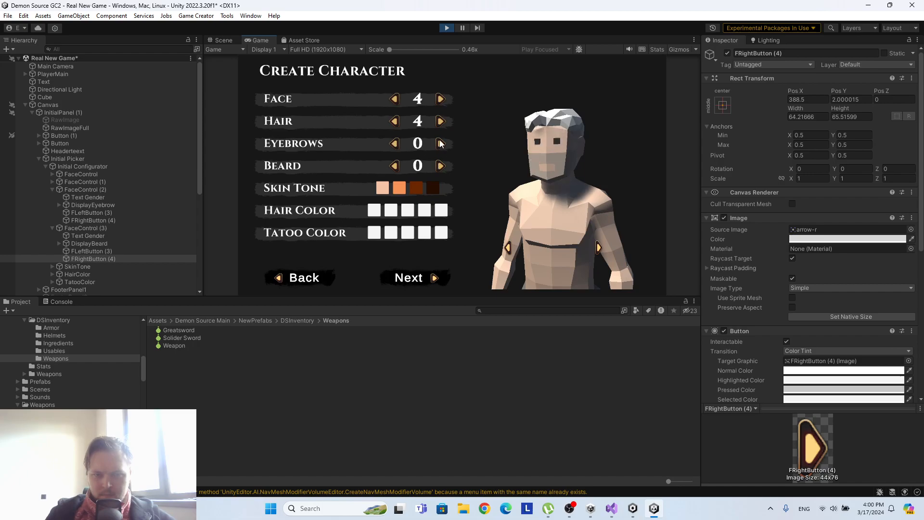
triple_click(441, 165)
triple_click(441, 145)
triple_click(441, 145)
click(441, 144)
double_click(441, 145)
double_click(441, 144)
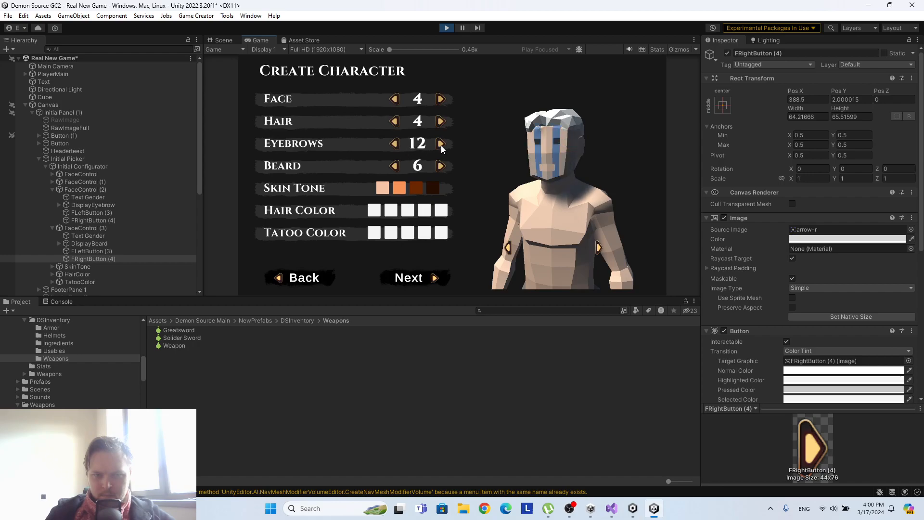
double_click(393, 144)
triple_click(394, 144)
double_click(393, 144)
double_click(394, 144)
click(442, 145)
triple_click(442, 145)
double_click(442, 145)
double_click(442, 166)
double_click(441, 166)
triple_click(442, 166)
click(442, 166)
triple_click(441, 144)
triple_click(441, 144)
click(441, 144)
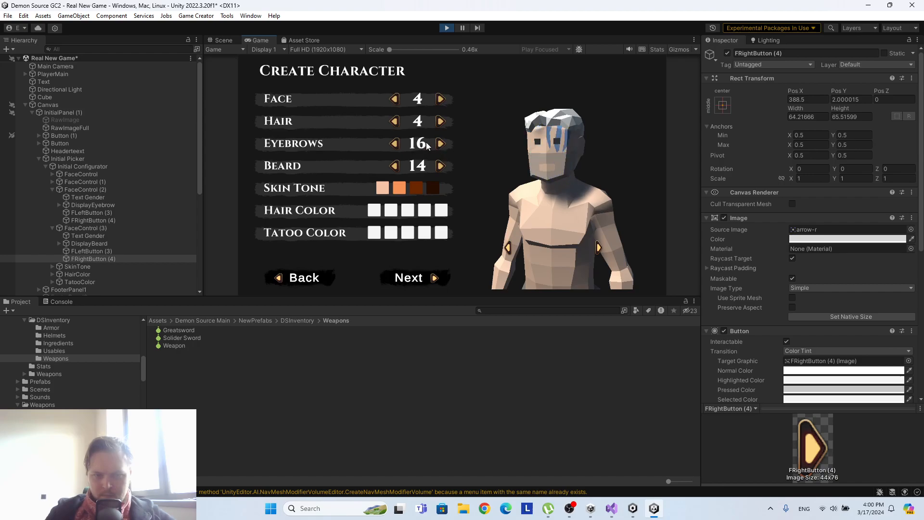
click(394, 144)
double_click(393, 144)
double_click(394, 144)
triple_click(394, 144)
click(394, 145)
double_click(394, 122)
click(441, 122)
double_click(440, 122)
triple_click(440, 99)
triple_click(439, 99)
double_click(440, 99)
double_click(439, 99)
triple_click(439, 99)
double_click(396, 166)
click(396, 166)
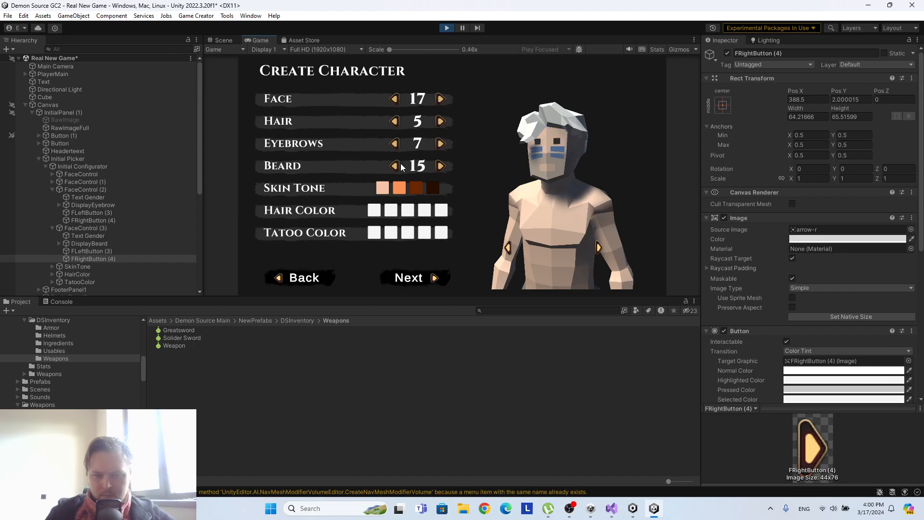
click(447, 28)
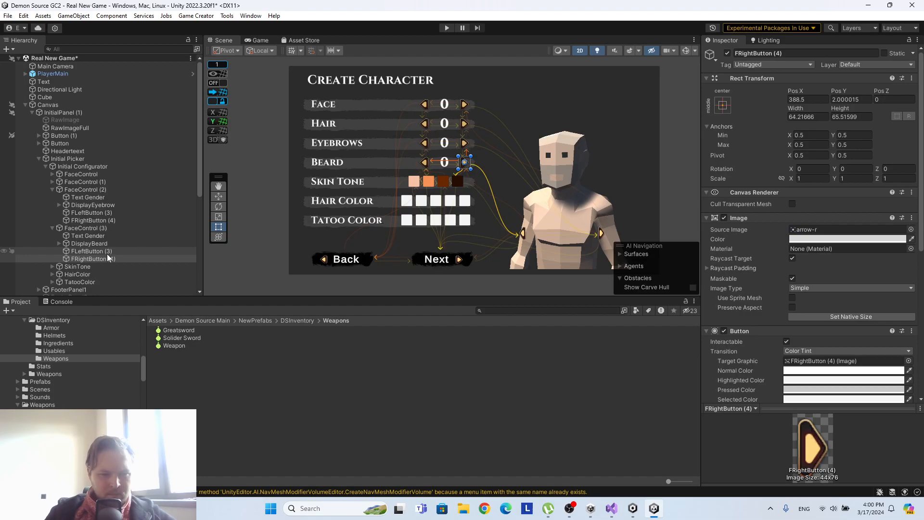
Examine which local name variables the Beard row's FLeftButton (3) uses in its index-decrement and Set Text instructions.
click(110, 252)
scroll(854, 236, down, 5)
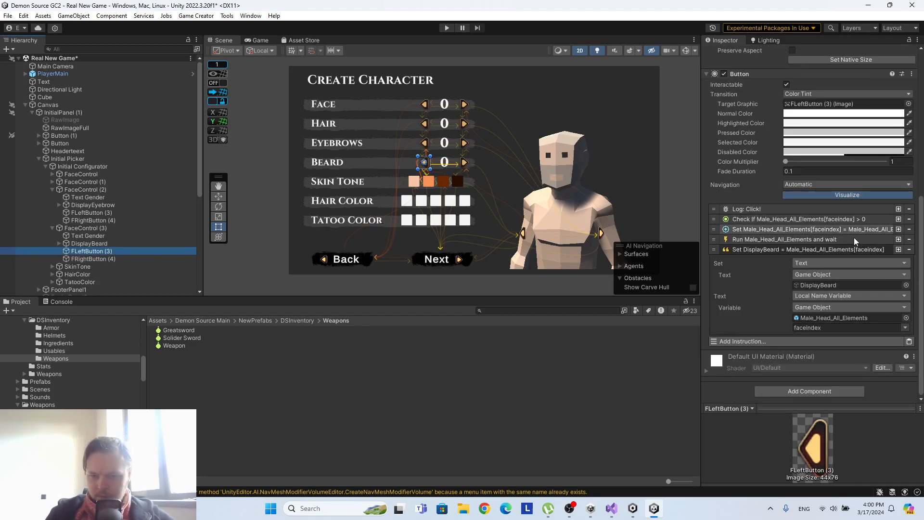
click(832, 231)
scroll(842, 196, down, 3)
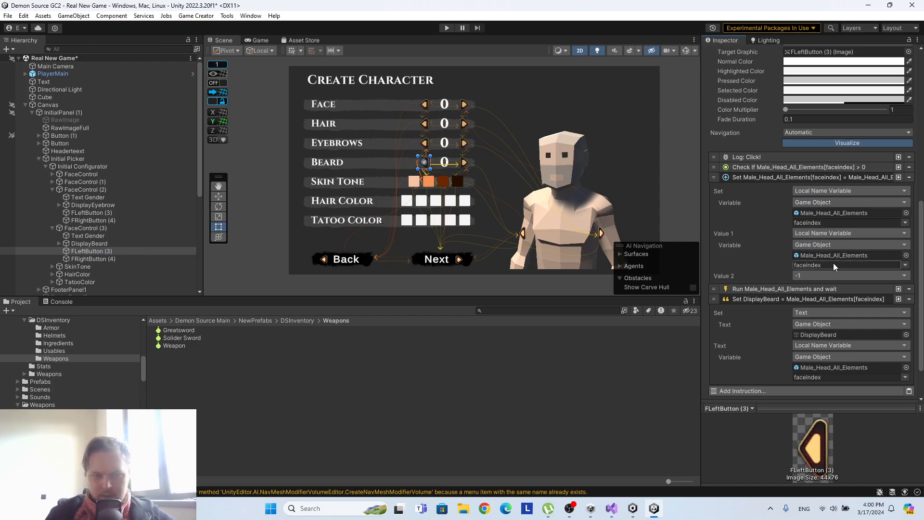
click(905, 265)
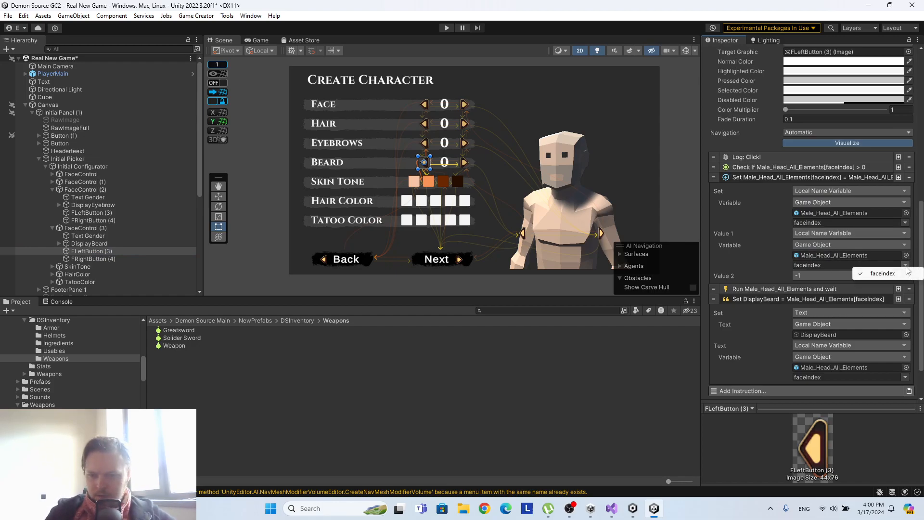
click(734, 264)
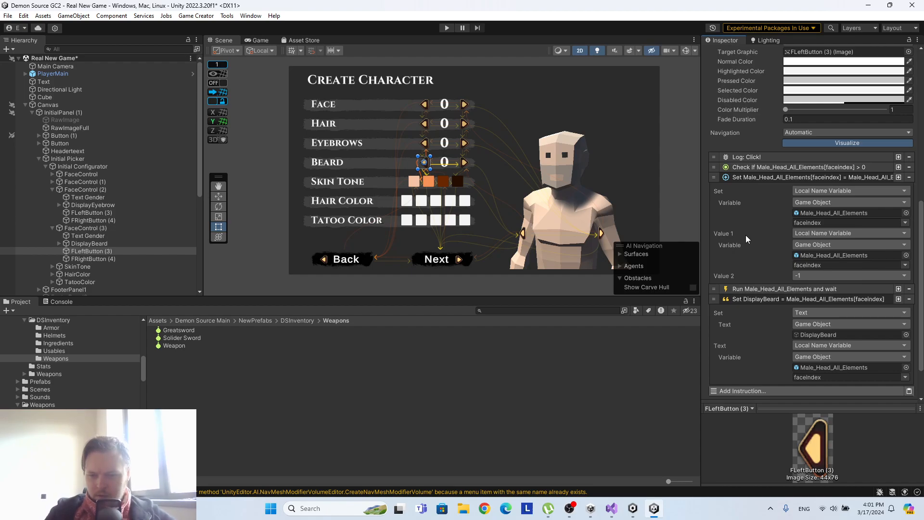
click(906, 377)
click(744, 359)
Examine the instructions on the Face and Hair rows' FLeftButton (3) to compare the index variables they use.
click(53, 174)
click(87, 197)
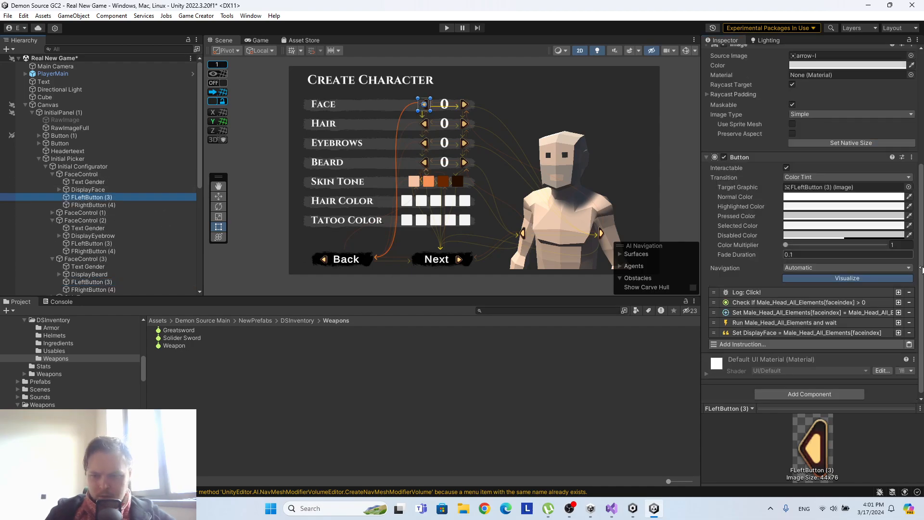
click(840, 333)
click(827, 332)
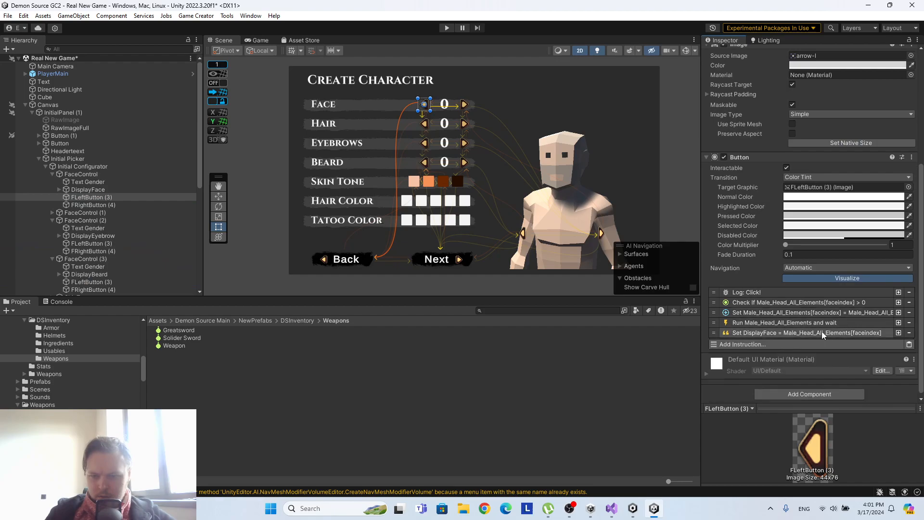
click(52, 212)
click(87, 235)
scroll(861, 274, down, 1)
click(800, 312)
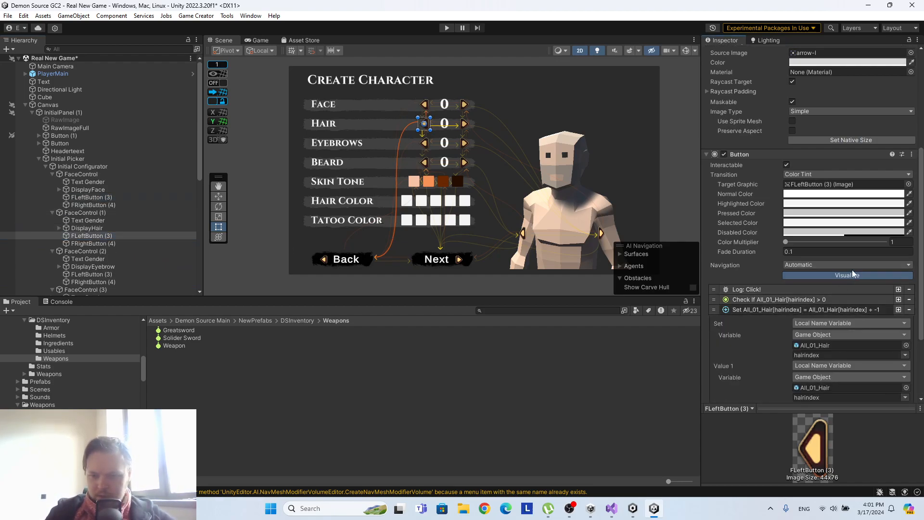
scroll(854, 274, down, 5)
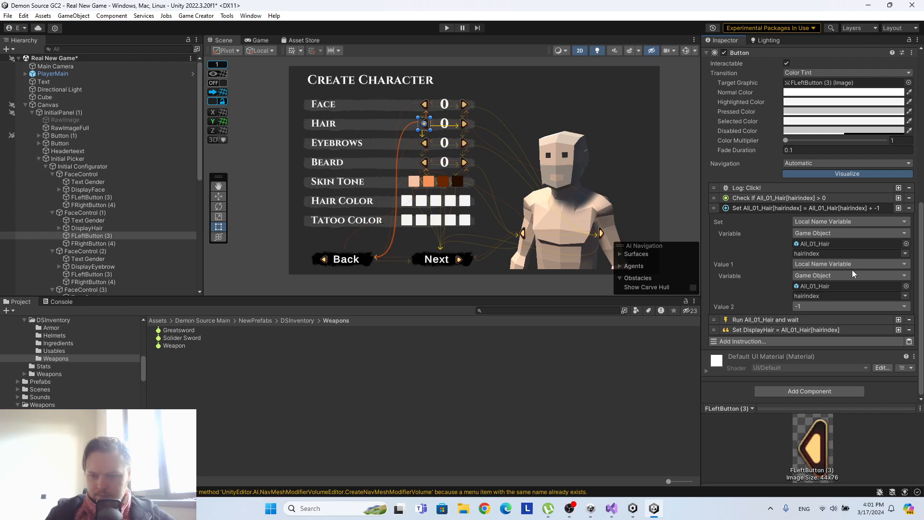
Set the source variable of the Set Text instruction on the Eyebrows row's FLeftButton (3) to eyebrowindex of Male_01_Eyebrows.
click(105, 275)
click(801, 226)
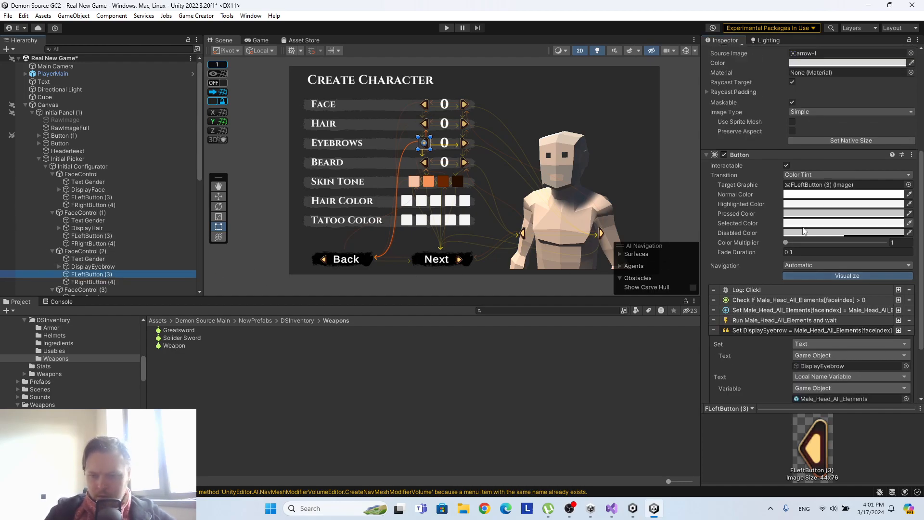
scroll(813, 243, down, 2)
click(804, 345)
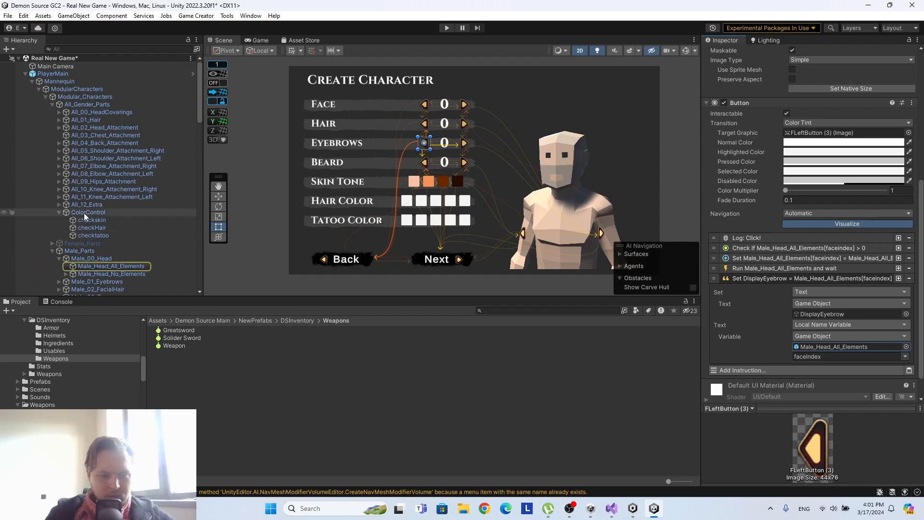
scroll(100, 186, down, 5)
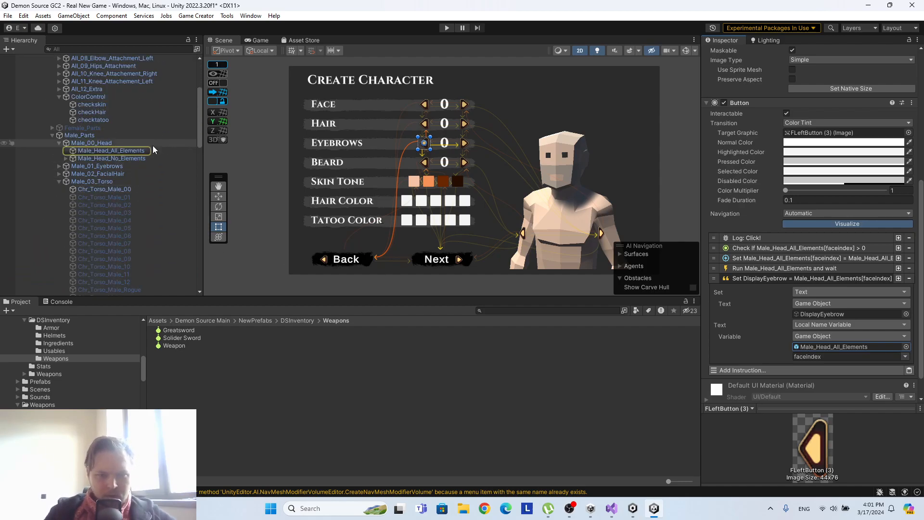
scroll(154, 150, down, 2)
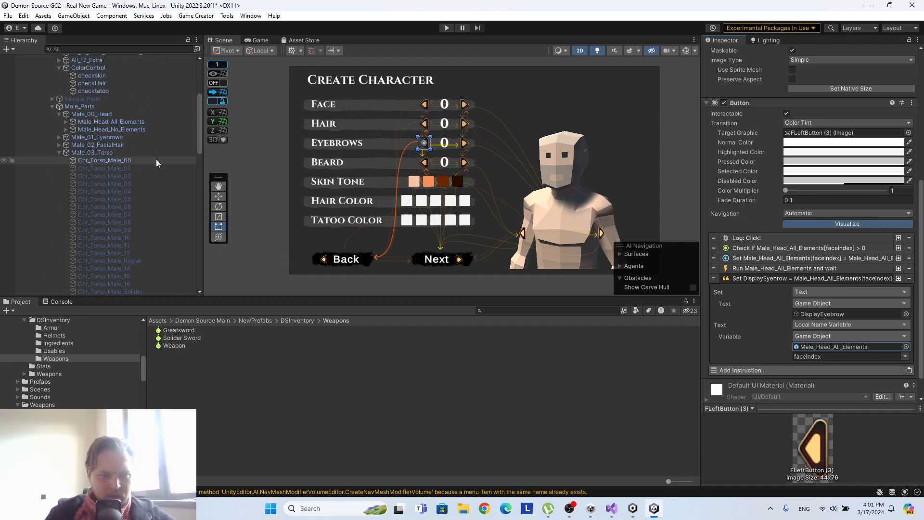
scroll(156, 162, up, 5)
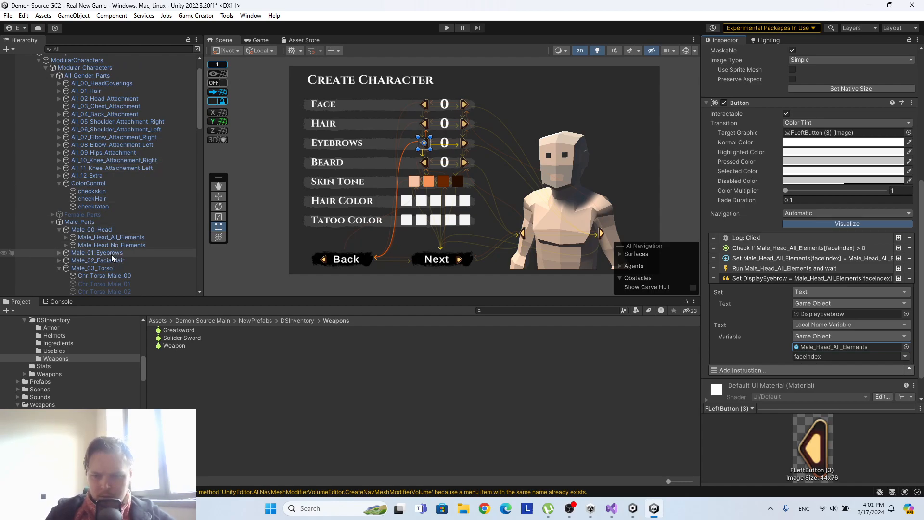
drag(108, 254, 841, 349)
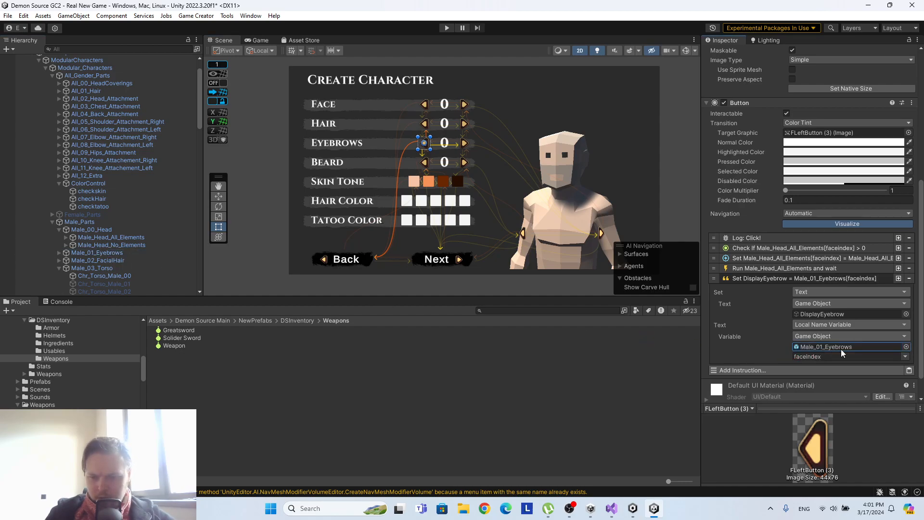
click(906, 356)
click(900, 369)
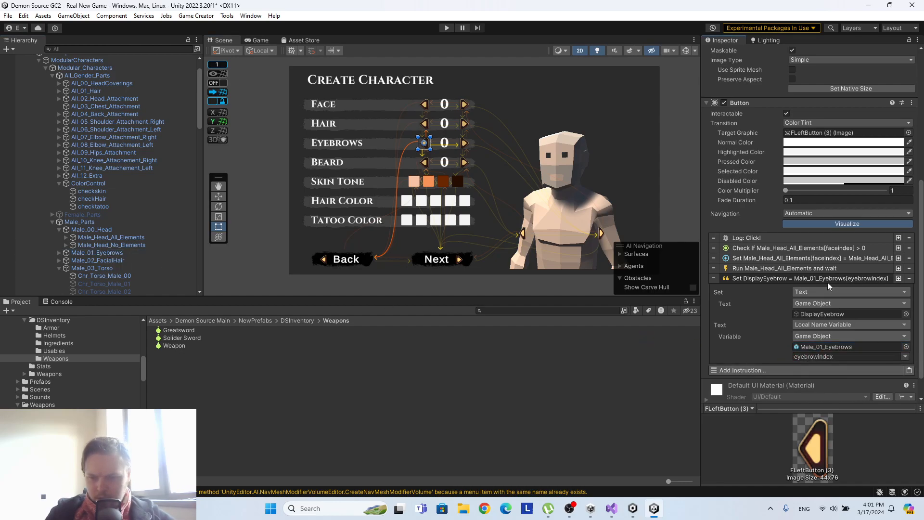
Set both the target and Value 1 variables of the Eyebrows FLeftButton (3)'s decrement instruction to eyebrowindex of Male_01_Eyebrows.
click(815, 258)
scroll(822, 285, down, 1)
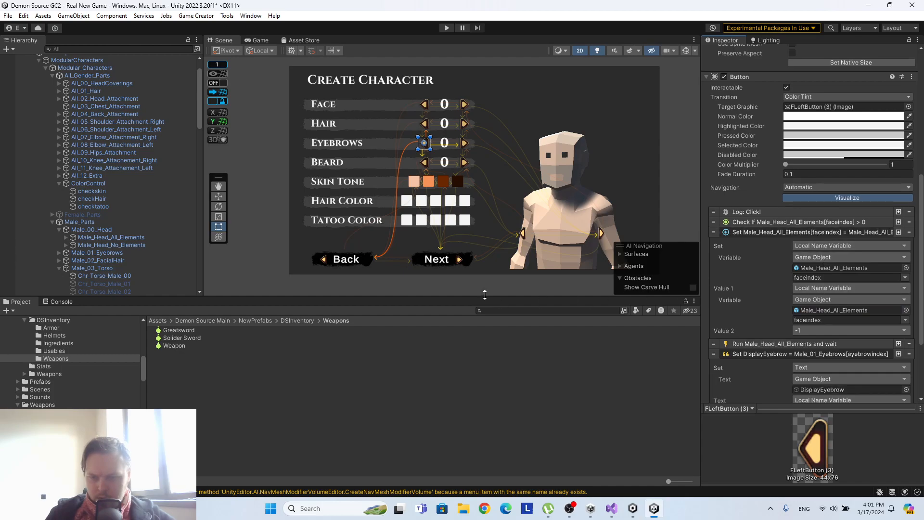
drag(116, 252, 829, 278)
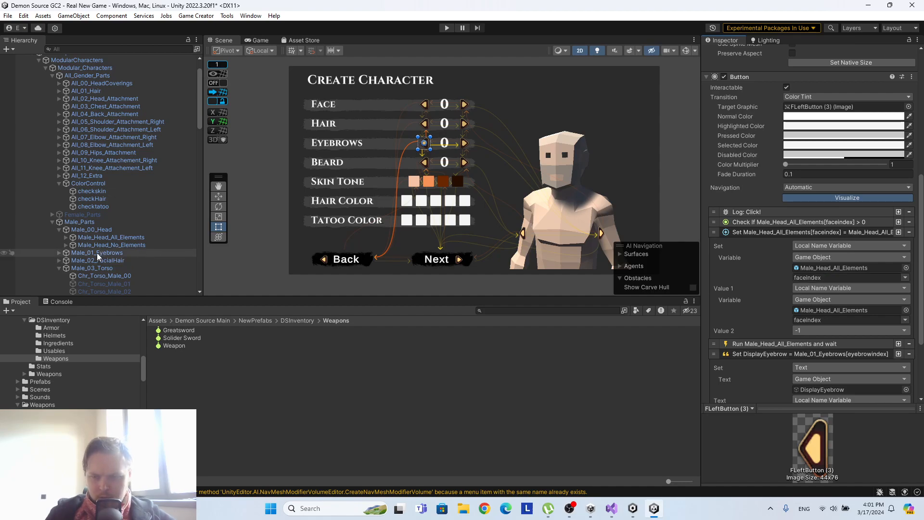
drag(104, 253, 864, 272)
drag(114, 251, 837, 310)
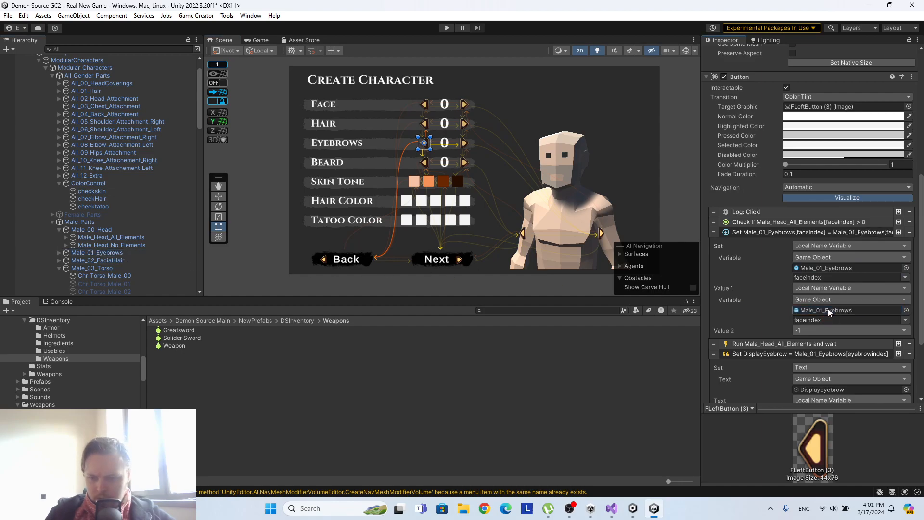
click(904, 277)
click(888, 288)
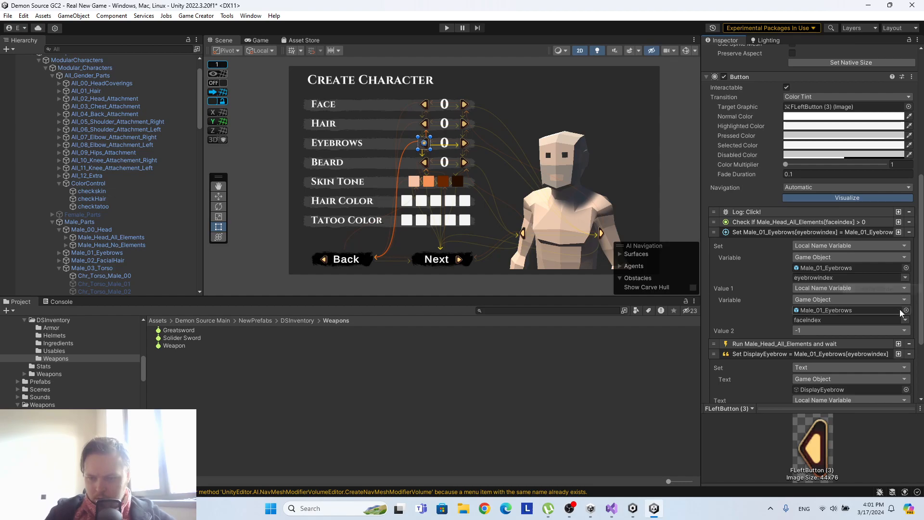
click(905, 320)
click(877, 330)
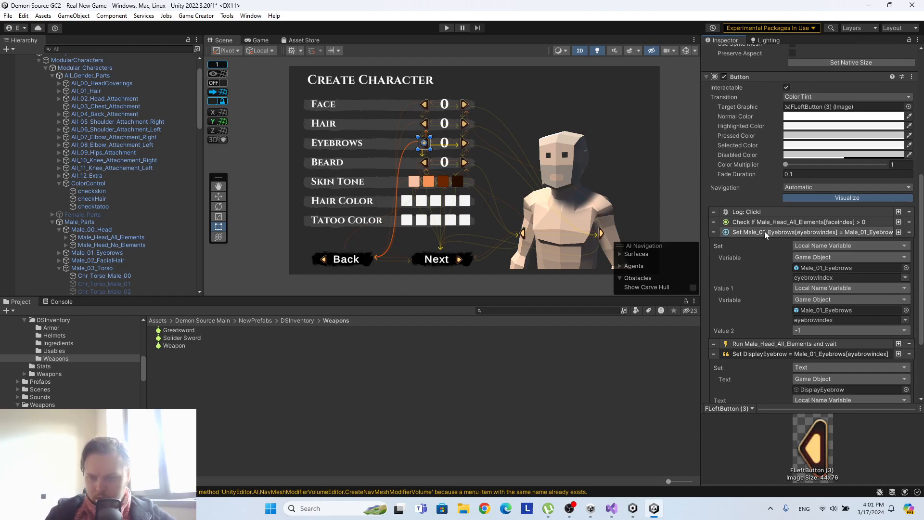
Set the game object of the greater-than-0 condition on the Eyebrows row's FLeftButton (3) to Male_01_Eyebrows.
click(780, 224)
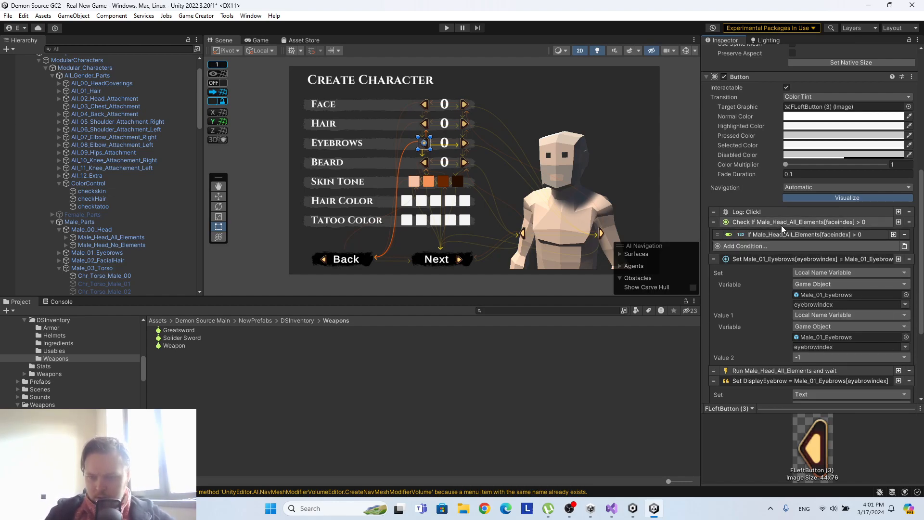
click(787, 235)
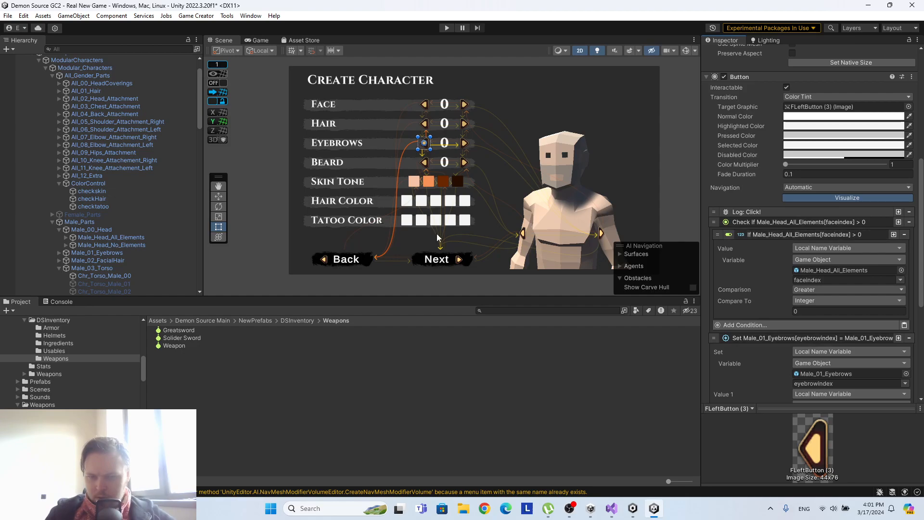
drag(121, 252, 839, 270)
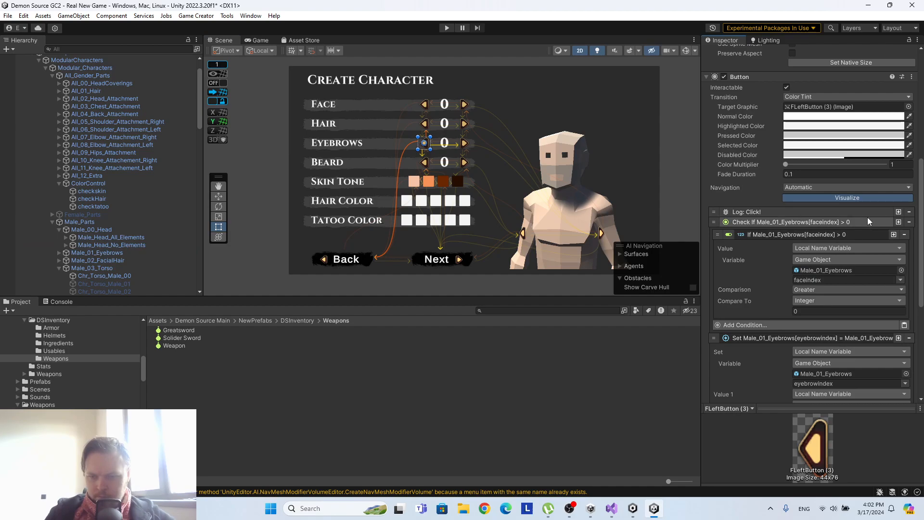
scroll(807, 219, down, 8)
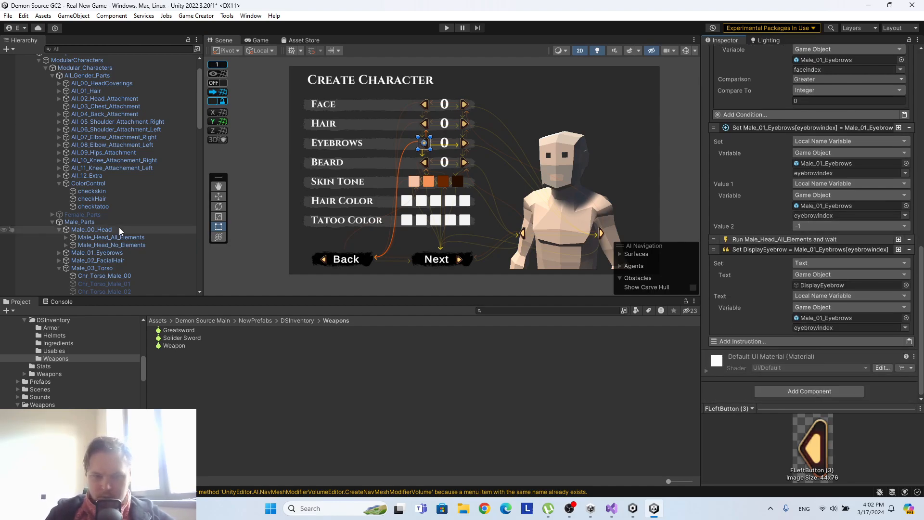
scroll(118, 227, down, 10)
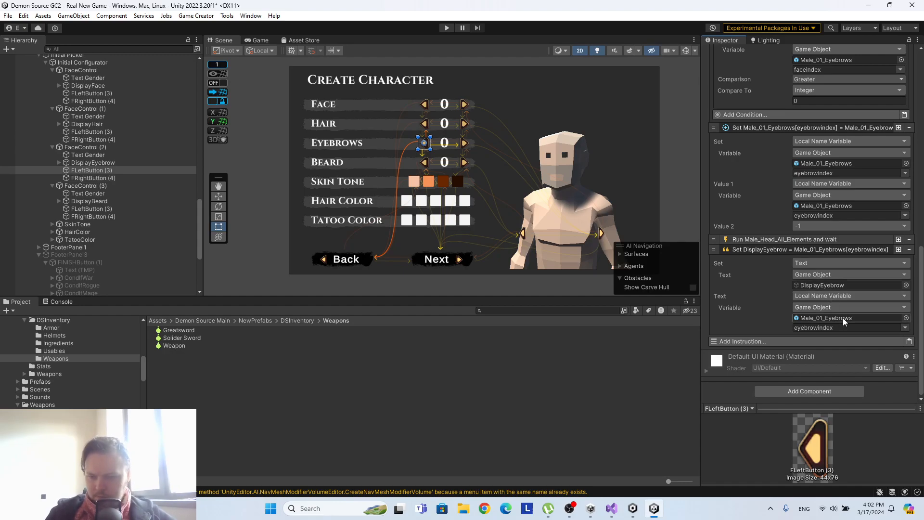
scroll(842, 318, up, 4)
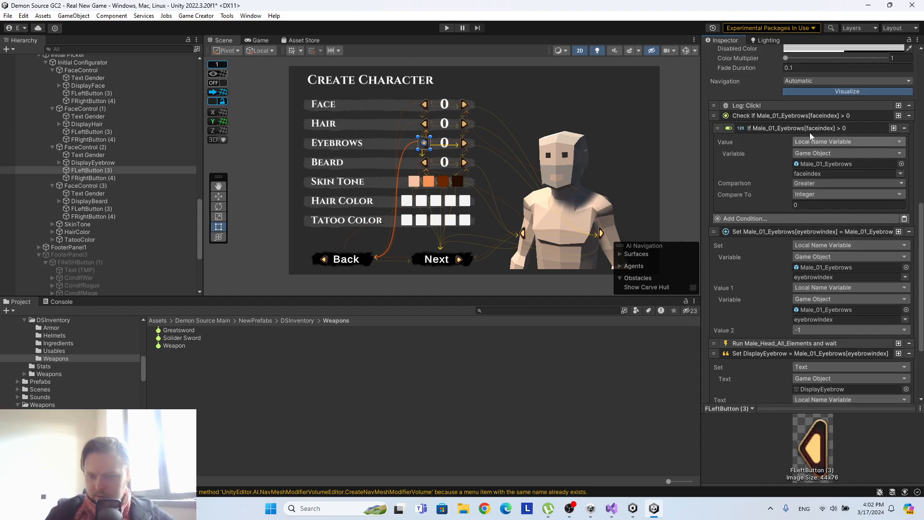
click(811, 116)
click(813, 116)
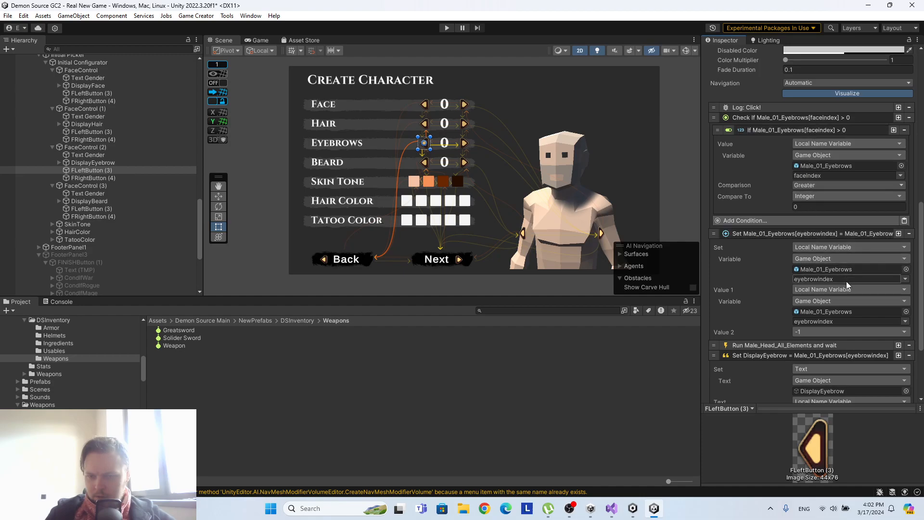
Assign Male_01_Eyebrows as the trigger in the Run instruction of the Eyebrows row's FLeftButton (3).
scroll(846, 284, down, 3)
click(801, 264)
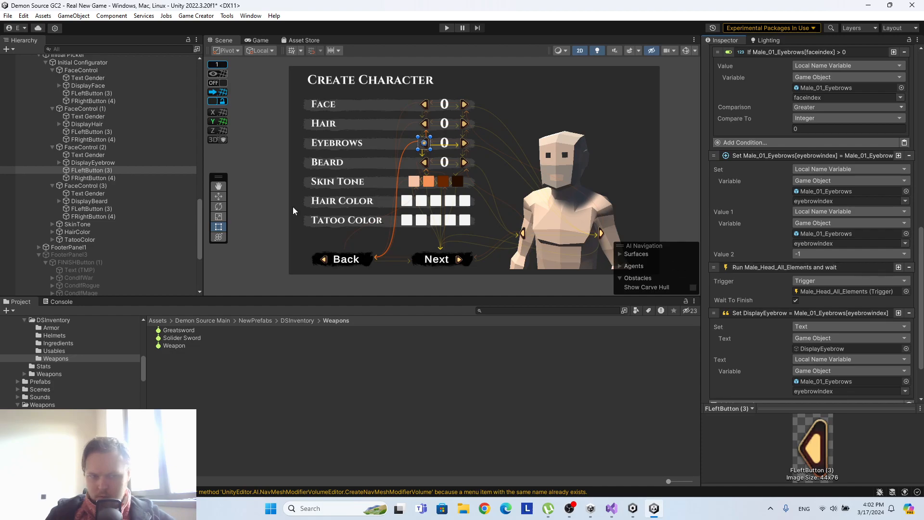
scroll(142, 184, up, 15)
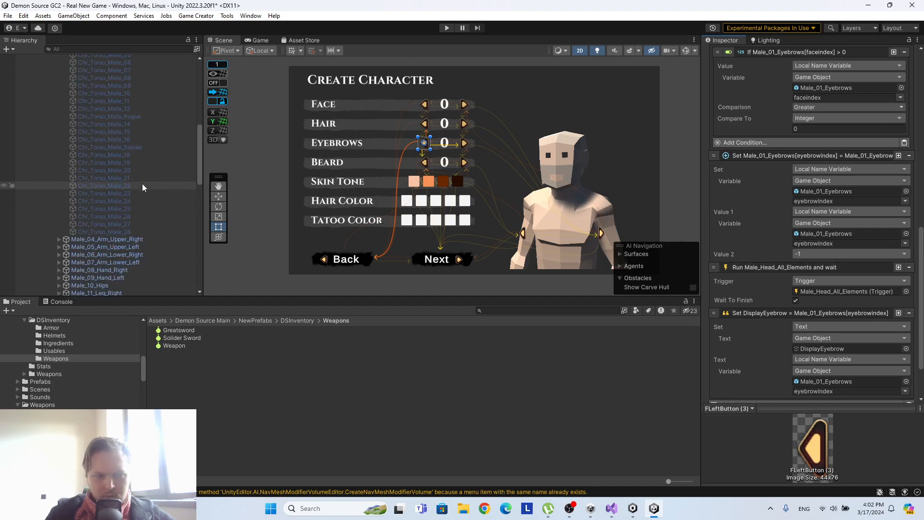
scroll(129, 192, down, 15)
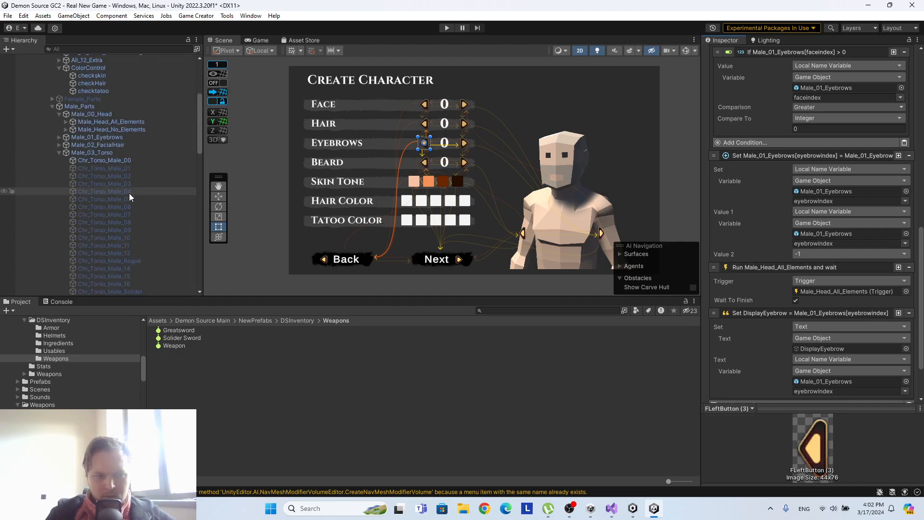
scroll(136, 196, up, 10)
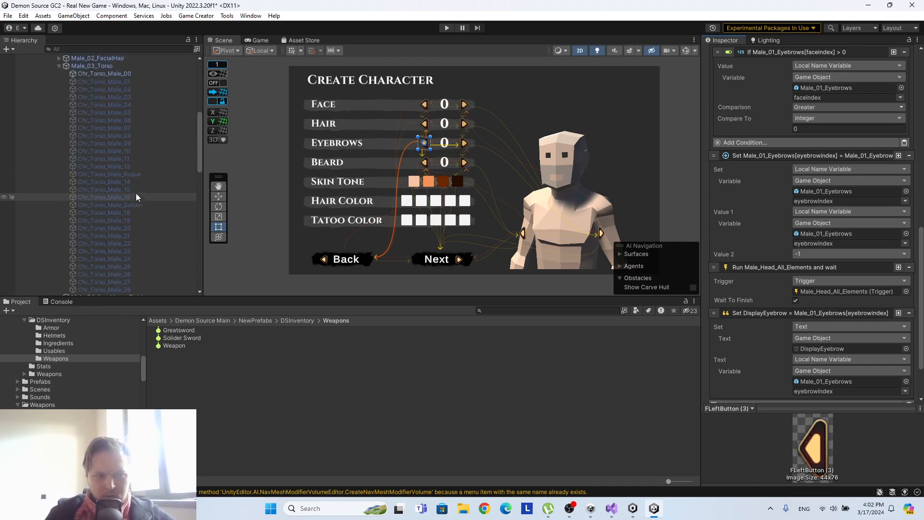
drag(120, 166, 827, 294)
On the Eyebrows row's FRightButton (4), set the Set Text source to eyebrowindex of Male_01_Eyebrows and the Run instruction's trigger to Male_01_Eyebrows.
scroll(152, 189, down, 10)
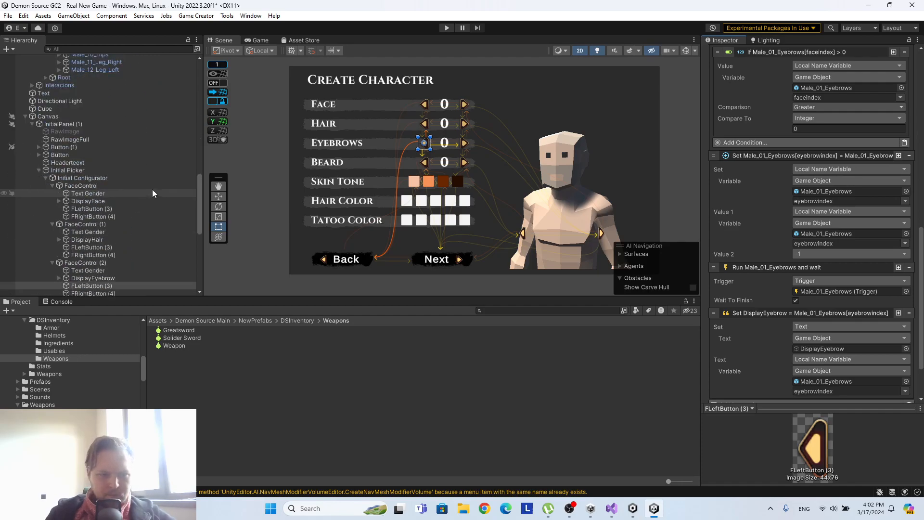
click(99, 235)
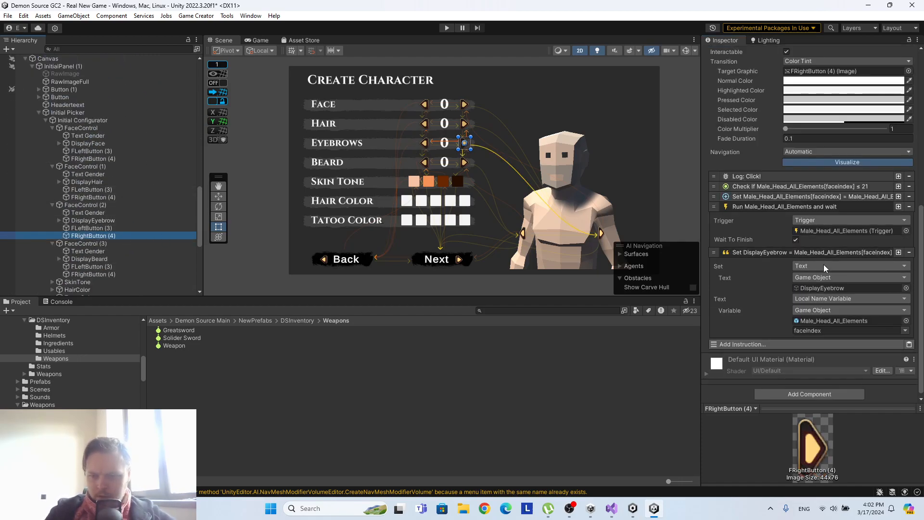
scroll(183, 192, up, 10)
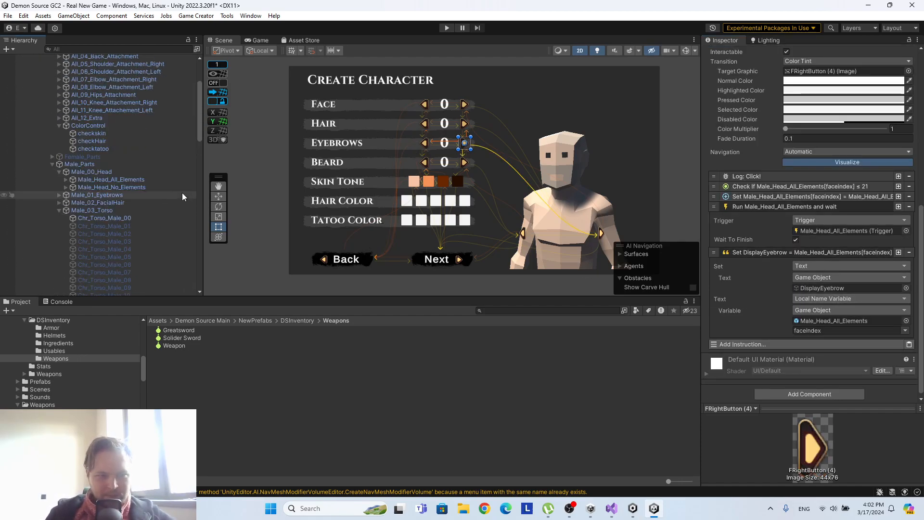
drag(114, 196, 715, 306)
drag(857, 329, 851, 321)
click(905, 330)
click(847, 309)
drag(120, 194, 821, 232)
Set the target and Value 1 variables of the Eyebrows FRightButton (4)'s increment instruction to eyebrowindex of Male_01_Eyebrows.
click(826, 194)
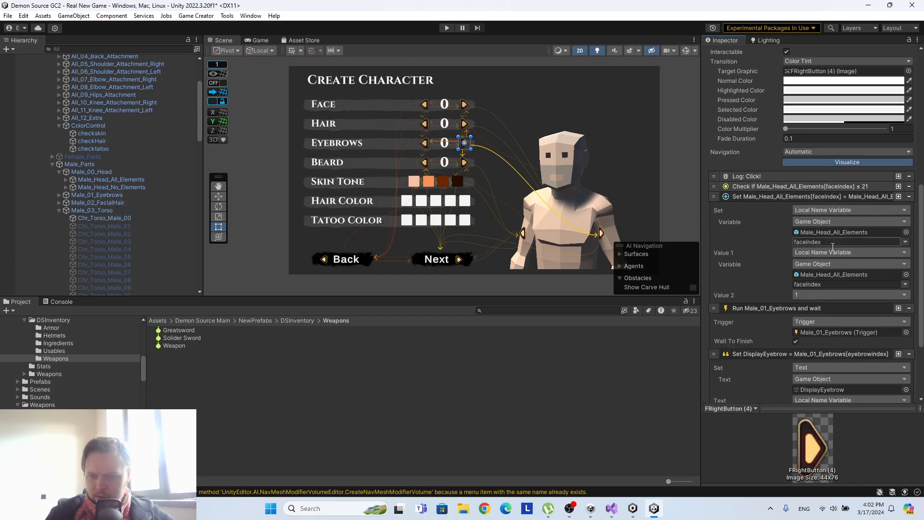
drag(112, 197, 873, 235)
drag(119, 194, 861, 274)
click(904, 284)
click(890, 294)
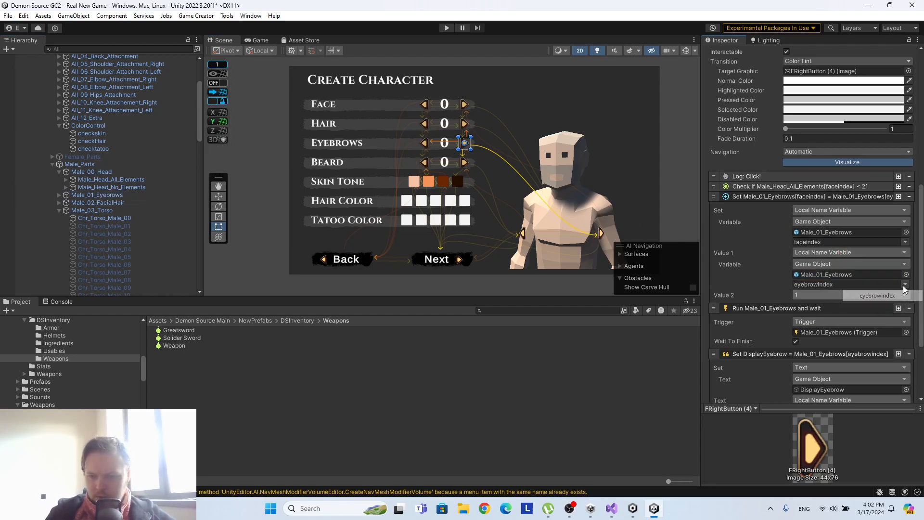
click(904, 242)
click(898, 255)
Set the game object of the less-or-equal-21 condition on the Eyebrows row's FRightButton (4) to Male_01_Eyebrows.
click(804, 186)
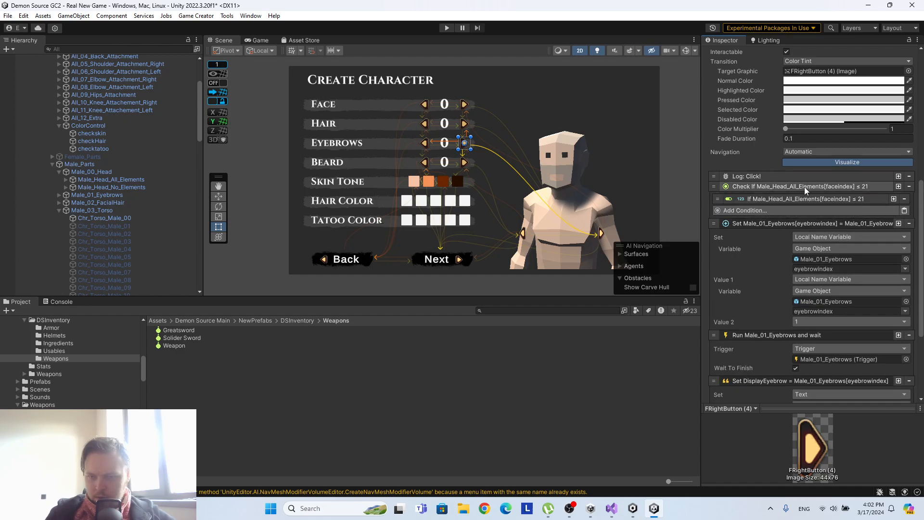
click(779, 197)
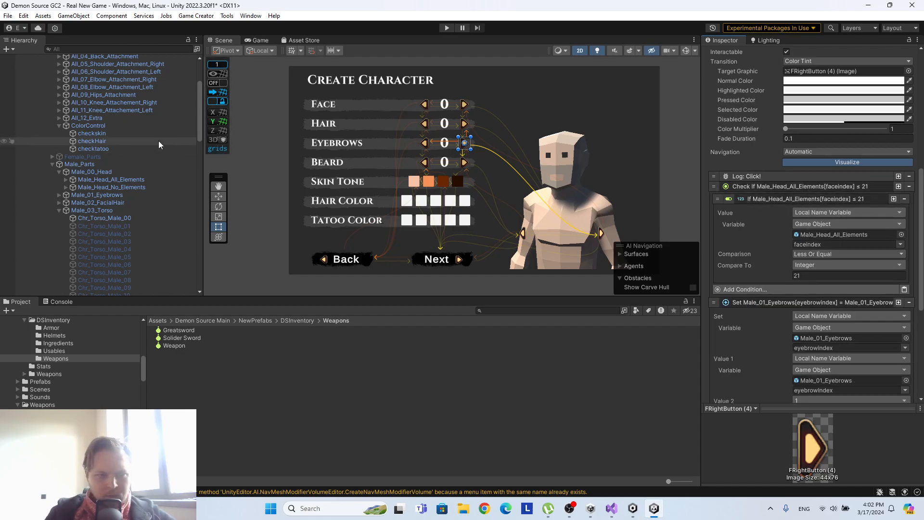
drag(120, 196, 853, 235)
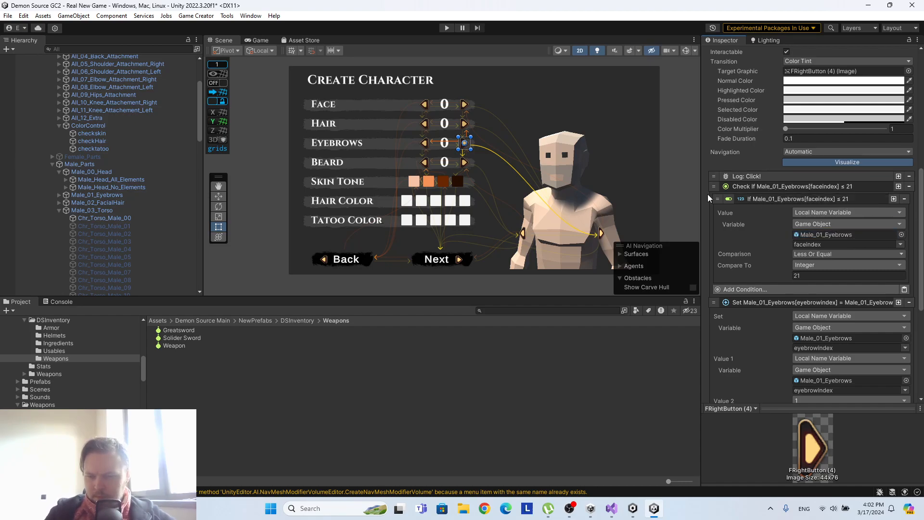
Set the target and Value 1 variables of the Beard row's FLeftButton (3) decrement instruction to beardindex of Male_02_FacialHair.
scroll(157, 178, down, 15)
scroll(144, 178, up, 4)
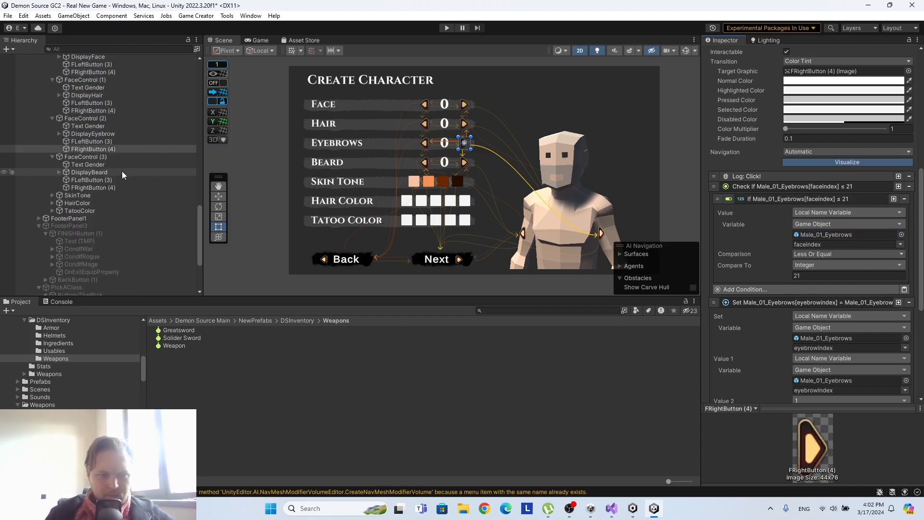
click(100, 181)
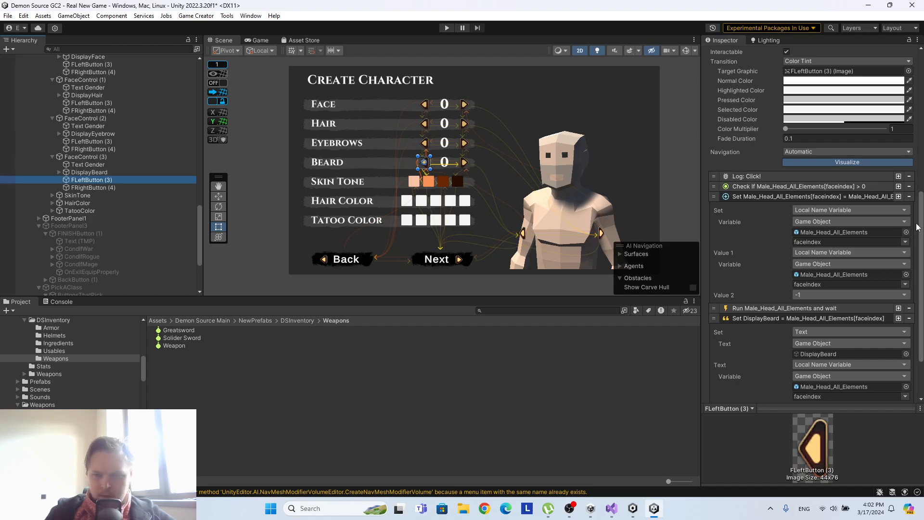
scroll(120, 155, down, 10)
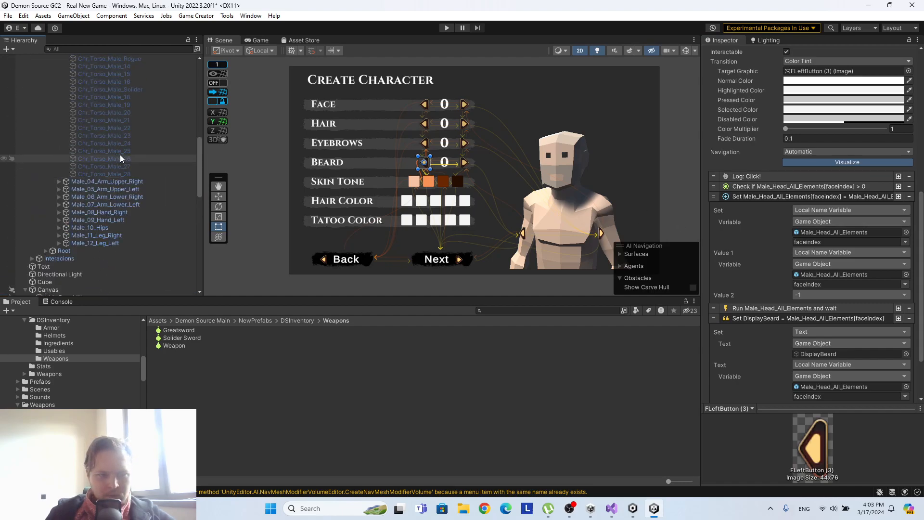
scroll(120, 154, down, 3)
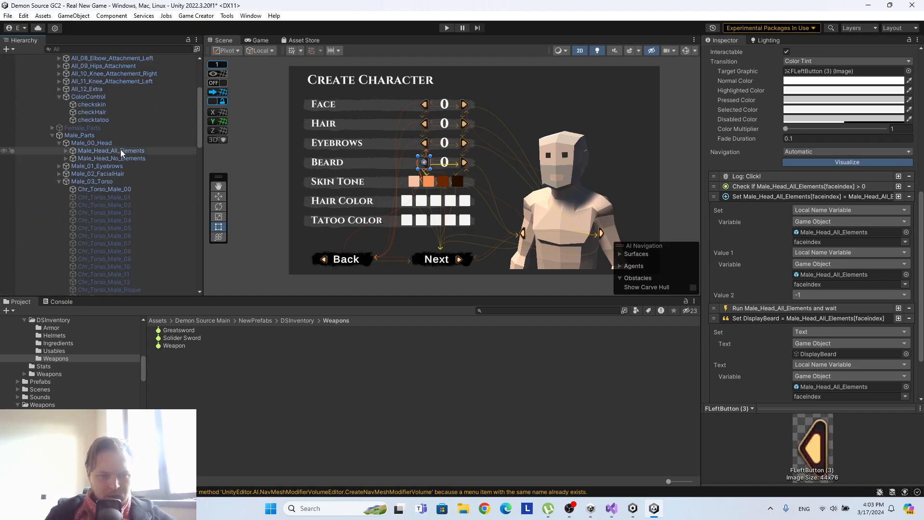
drag(116, 172, 881, 233)
click(905, 242)
click(883, 255)
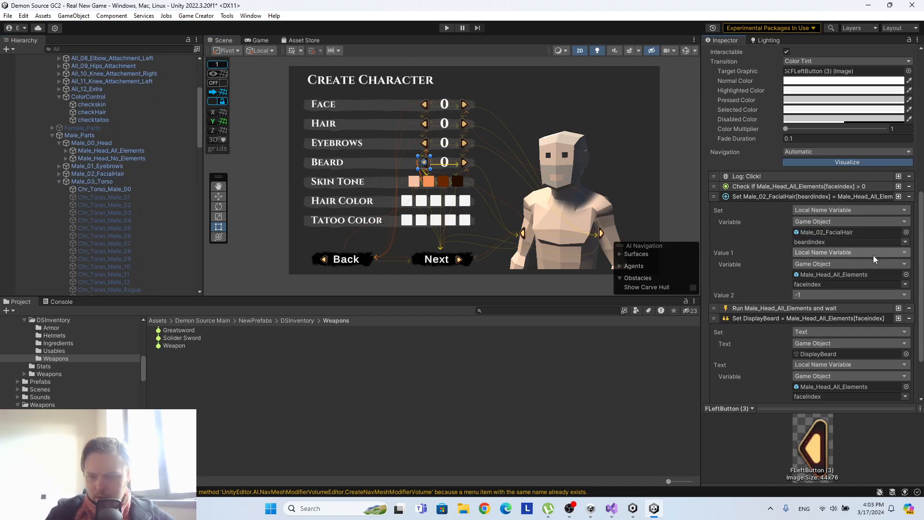
drag(153, 174, 852, 274)
click(905, 284)
click(884, 295)
Make the greater-than-0 condition on the Beard row's FLeftButton (3) check beardindex of Male_02_FacialHair.
click(763, 186)
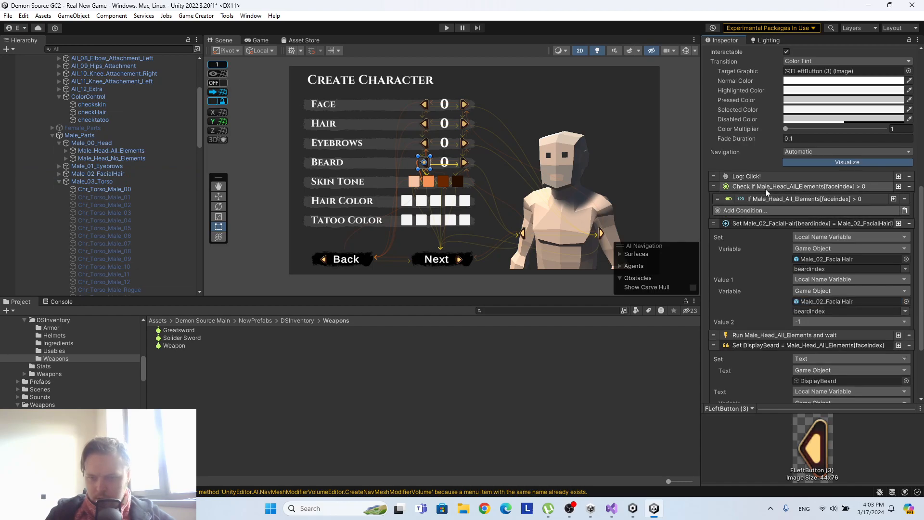
click(783, 198)
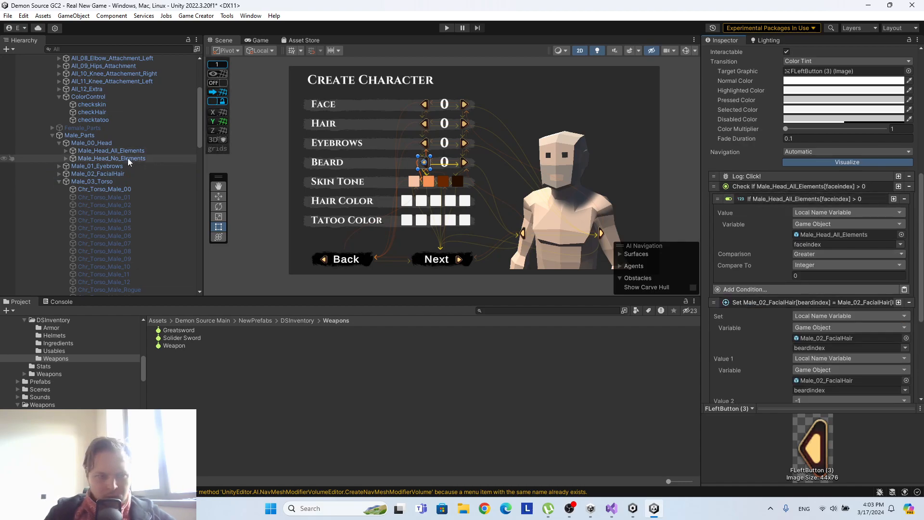
drag(120, 173, 817, 235)
click(900, 244)
click(880, 255)
Set the source variable of the Set Text instruction on the Beard row's FLeftButton (3) to beardindex of Male_02_FacialHair.
scroll(888, 243, down, 5)
scroll(888, 243, down, 4)
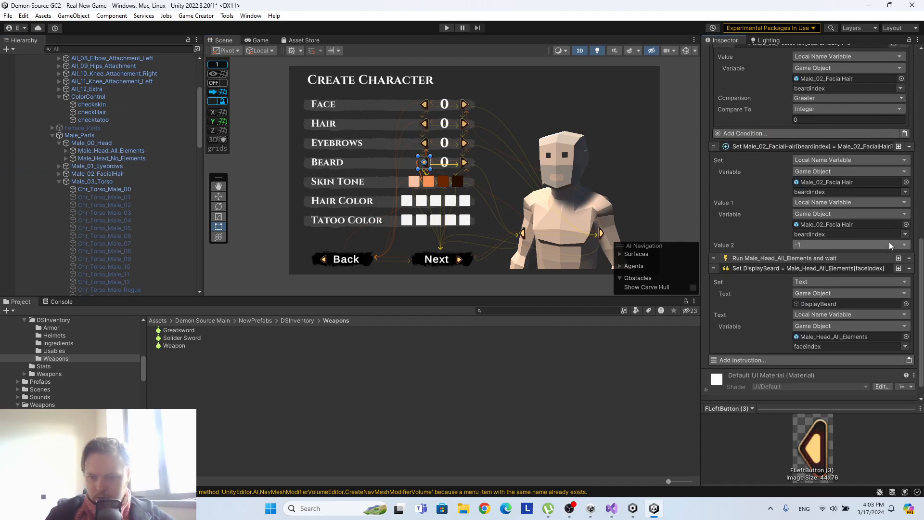
drag(118, 175, 837, 319)
click(905, 327)
click(856, 286)
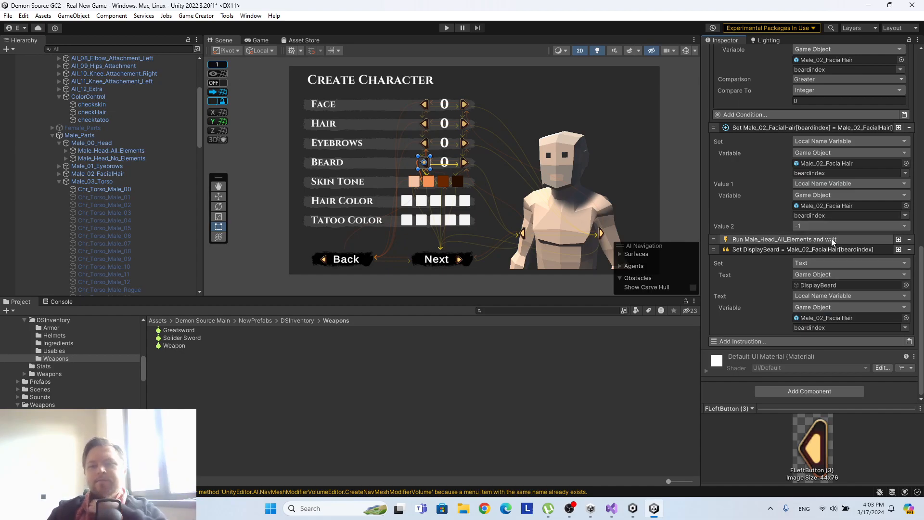
On the Beard row's FRightButton (4), assign Male_02_FacialHair as the Set Text source object and as the Run instruction's trigger.
scroll(839, 231, up, 5)
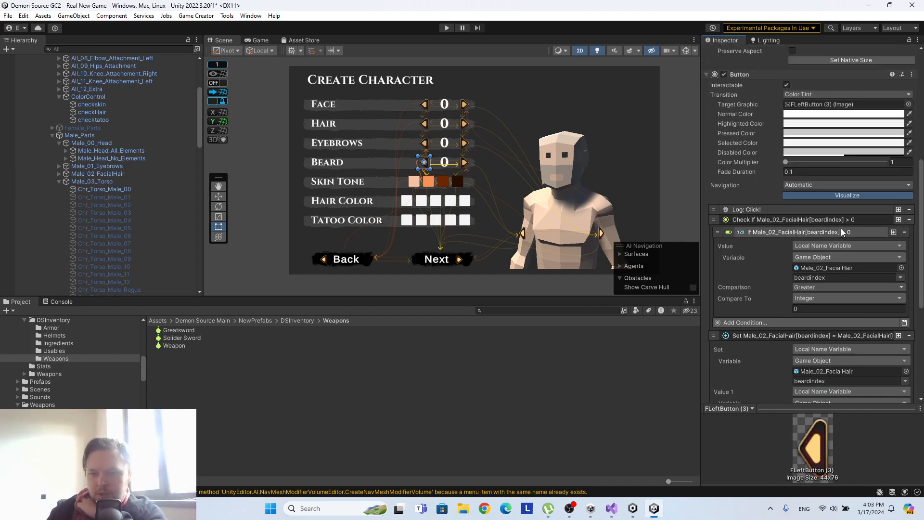
scroll(134, 204, down, 10)
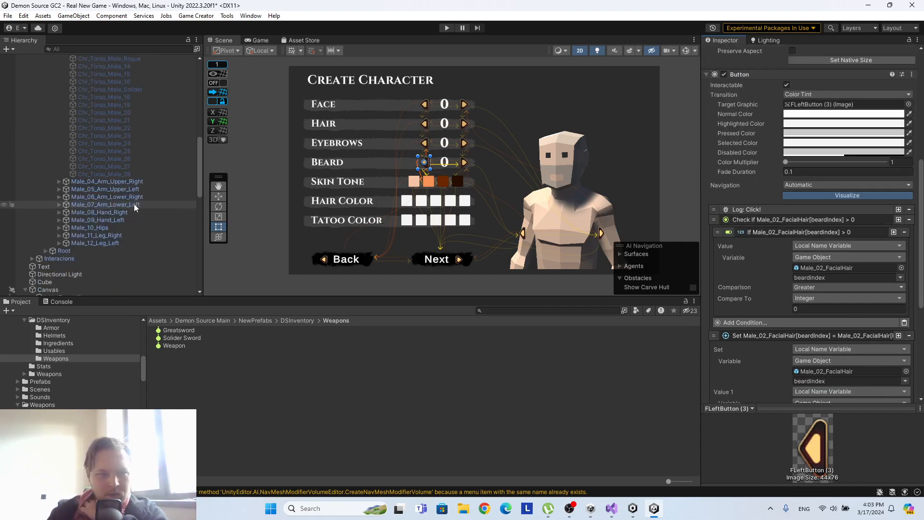
click(97, 100)
scroll(134, 137, up, 10)
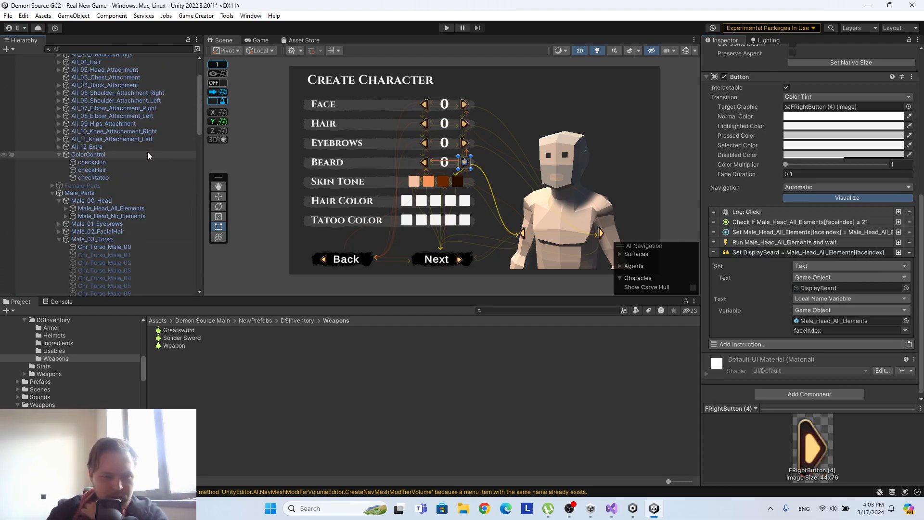
scroll(147, 153, down, 3)
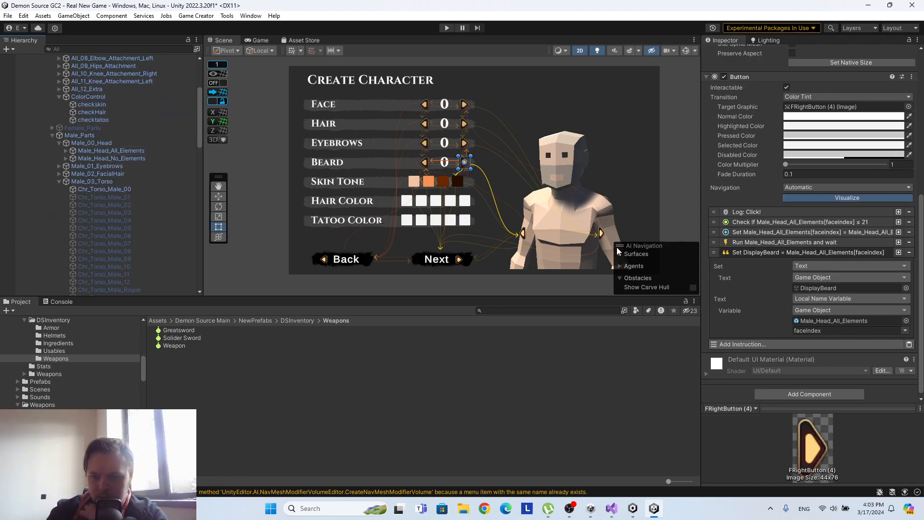
drag(120, 173, 823, 321)
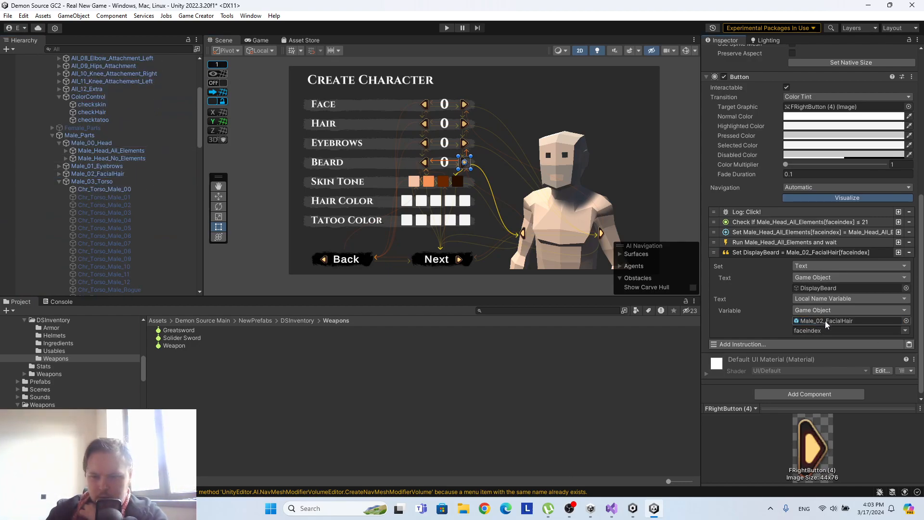
click(804, 242)
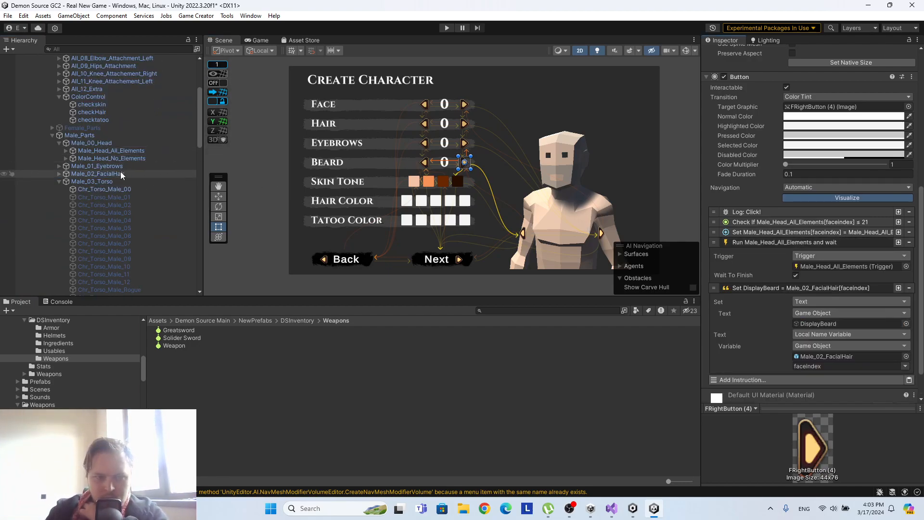
drag(114, 175, 807, 267)
On the Beard row's FRightButton (4), set the increment instruction's target and Value 1 variables to beardindex of Male_02_FacialHair.
click(810, 232)
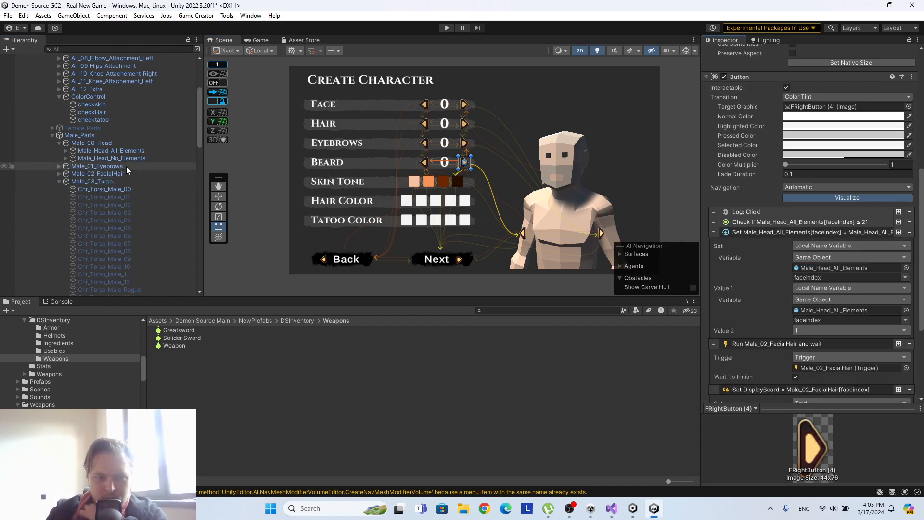
drag(122, 171, 836, 311)
drag(113, 172, 848, 268)
click(905, 278)
click(880, 289)
click(904, 319)
click(891, 330)
Make the less-or-equal condition on the Beard row's FRightButton (4) check beardindex of Male_02_FacialHair.
click(819, 223)
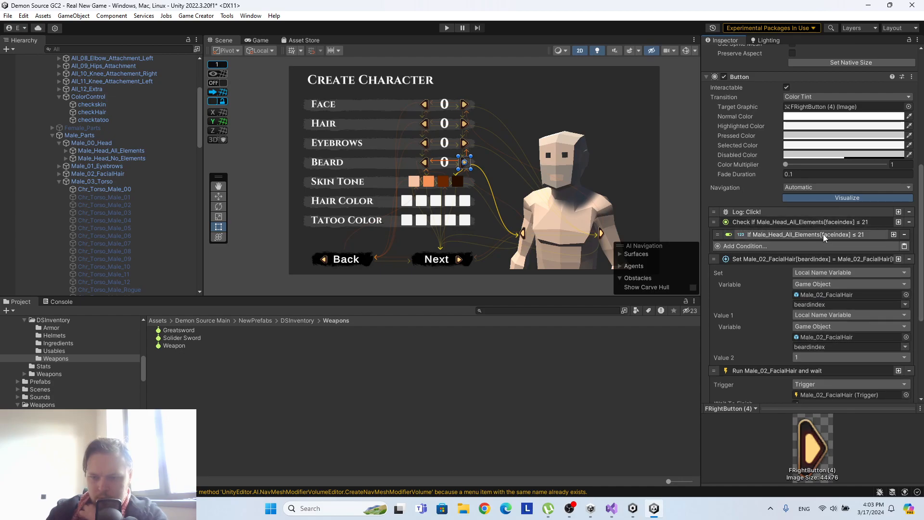
click(817, 236)
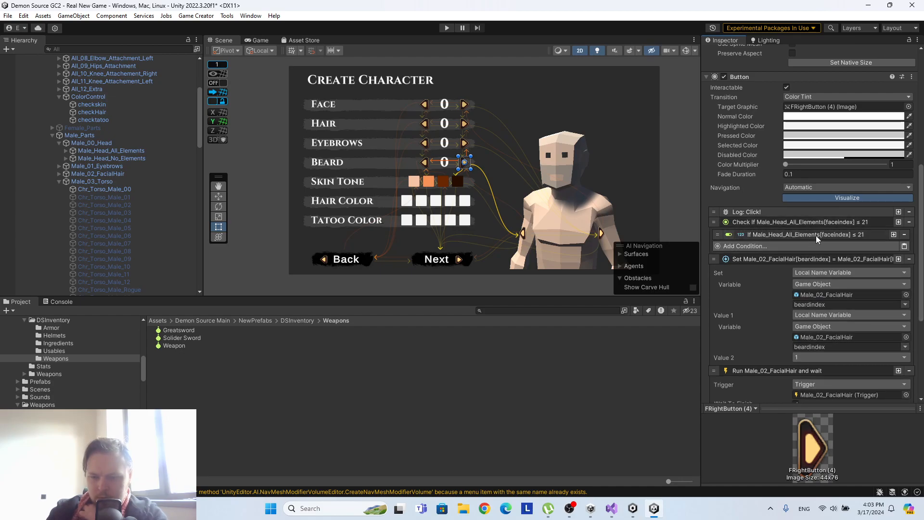
click(129, 174)
drag(129, 175, 836, 273)
click(900, 281)
click(889, 288)
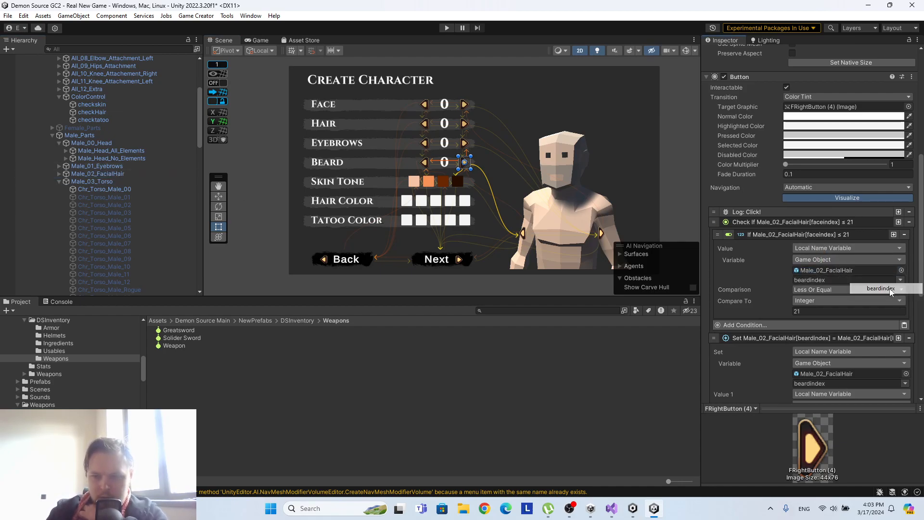
Check the number of facial hair meshes under Male_02_FacialHair and set the Beard condition's comparison value to 18.
click(57, 173)
scroll(178, 190, down, 5)
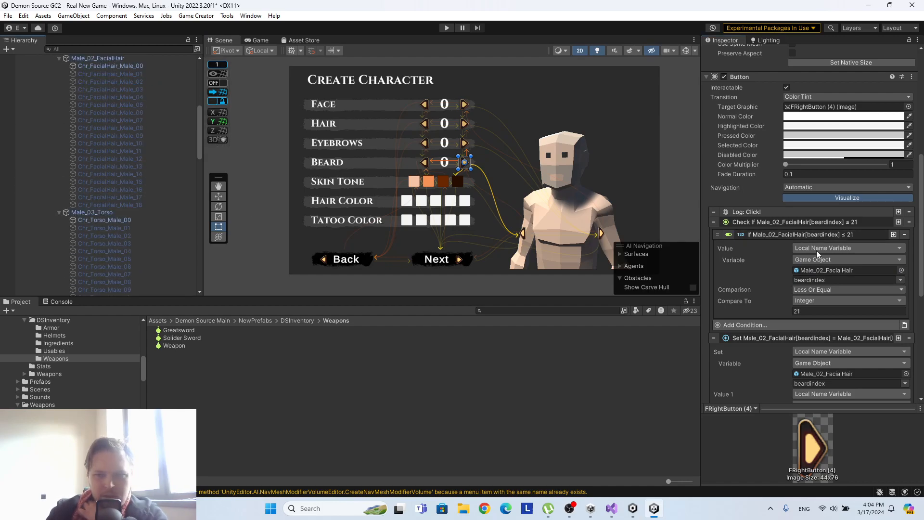
click(801, 311)
text(18)
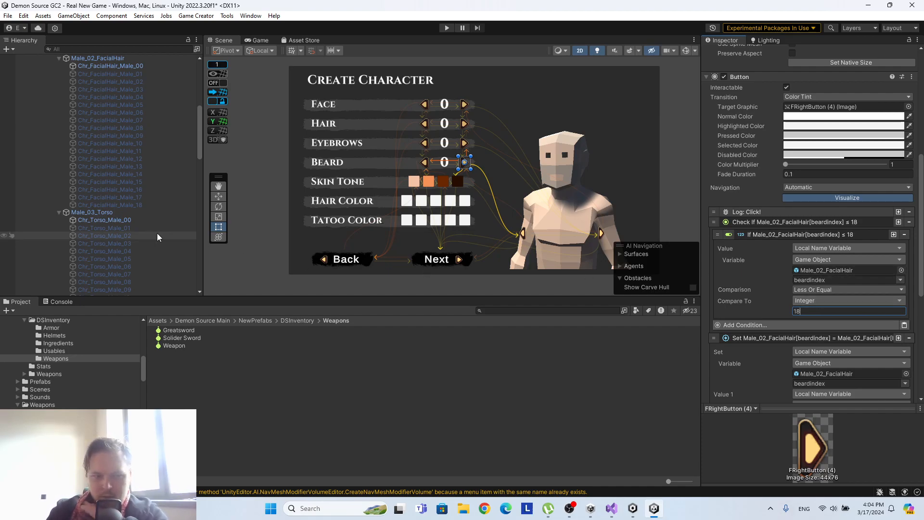
Set the comparison value in the Eyebrows row's FRightButton (4) condition to 10, matching the last eyebrow mesh under Male_01_Eyebrows.
scroll(131, 189, up, 10)
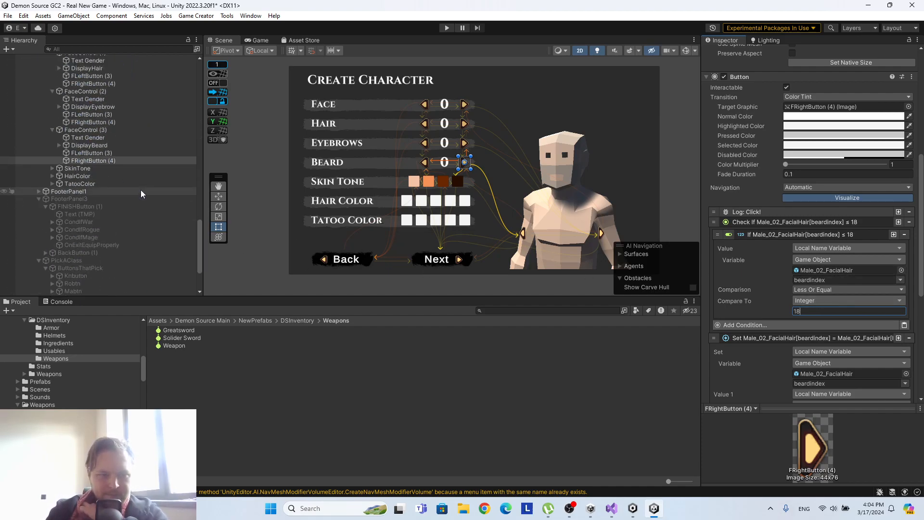
click(102, 122)
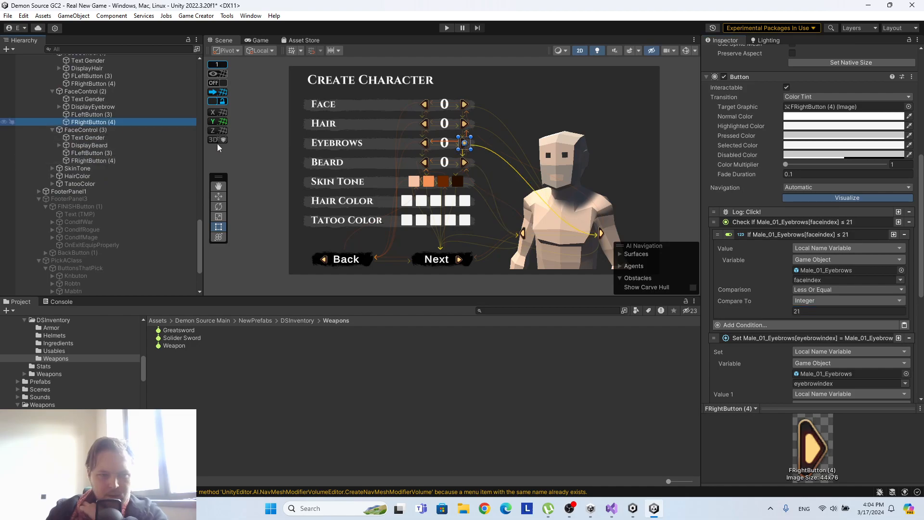
click(847, 270)
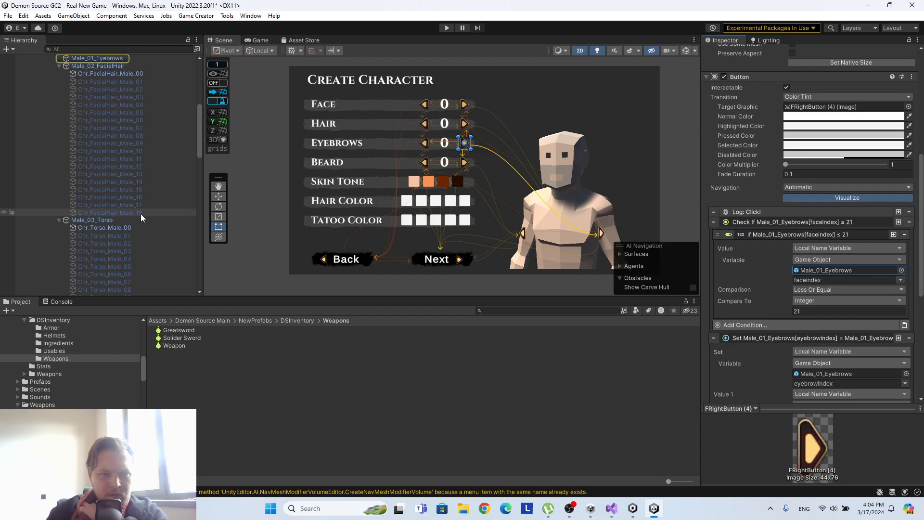
click(59, 59)
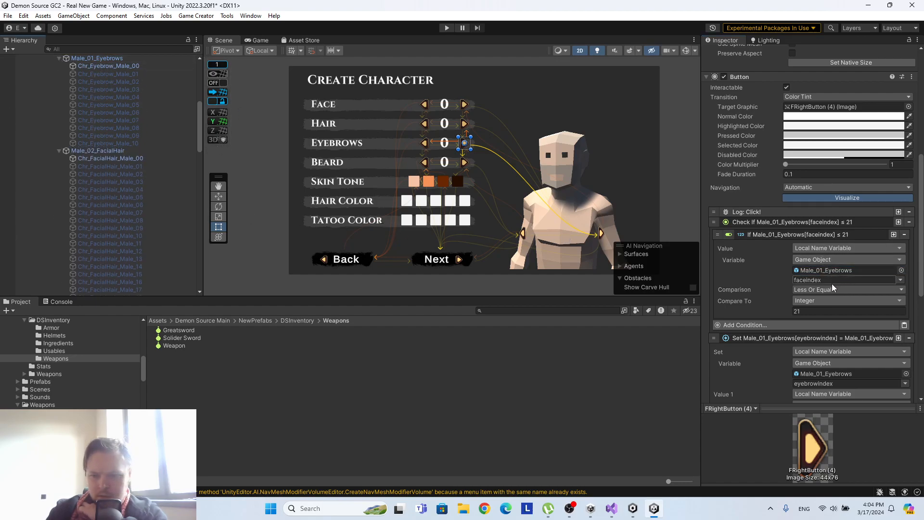
click(809, 311)
text(10)
scroll(819, 236, down, 3)
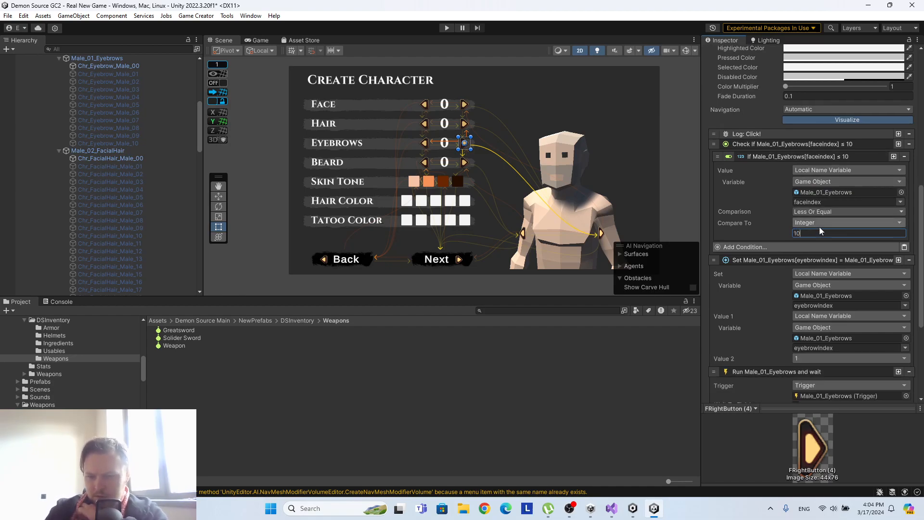
scroll(819, 227, up, 1)
scroll(155, 131, down, 10)
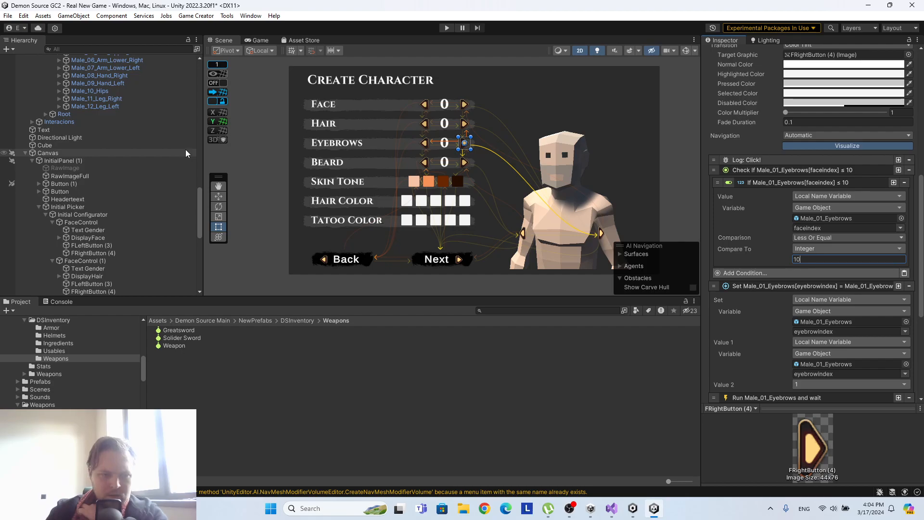
Review the variable, trigger and limit used by the instructions on the Hair row's FRightButton (4).
click(96, 146)
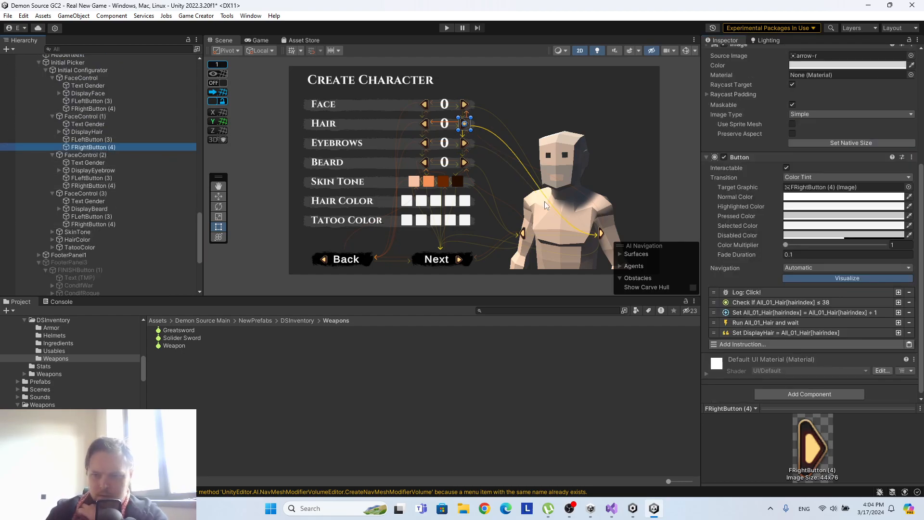
click(772, 312)
scroll(795, 296, down, 4)
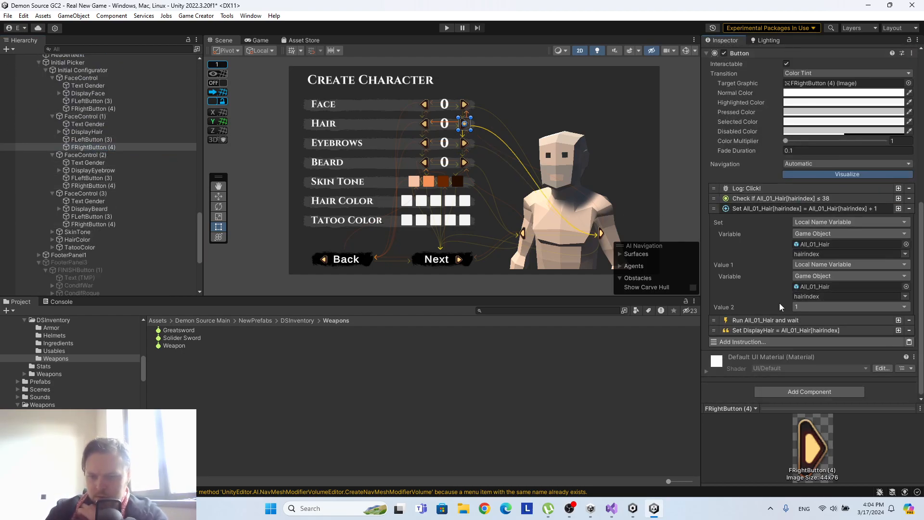
click(773, 320)
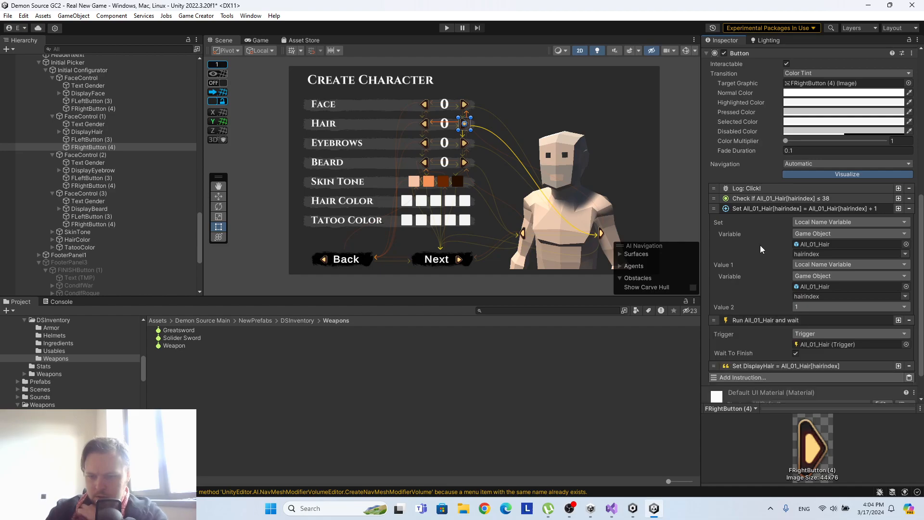
click(765, 198)
click(770, 210)
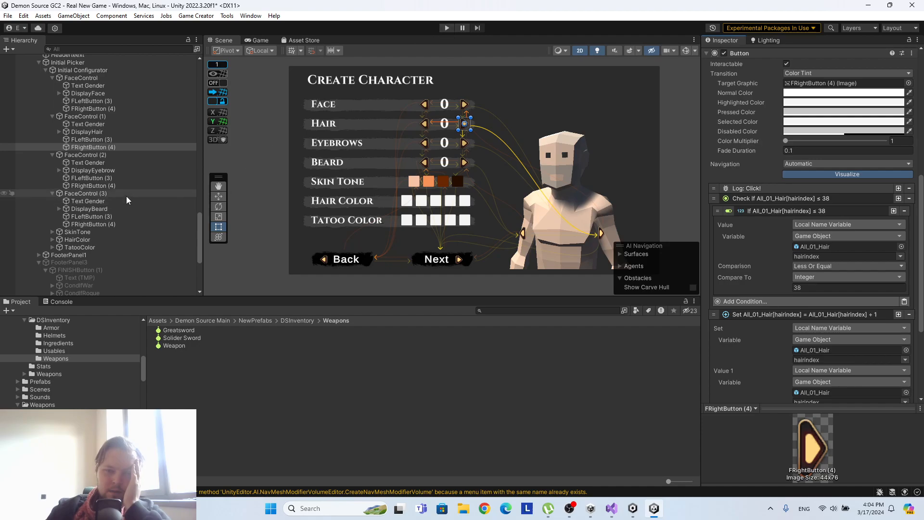
Run the scene in play mode and test the increase arrows of the Face, Hair and Eyebrows selectors.
scroll(126, 195, up, 5)
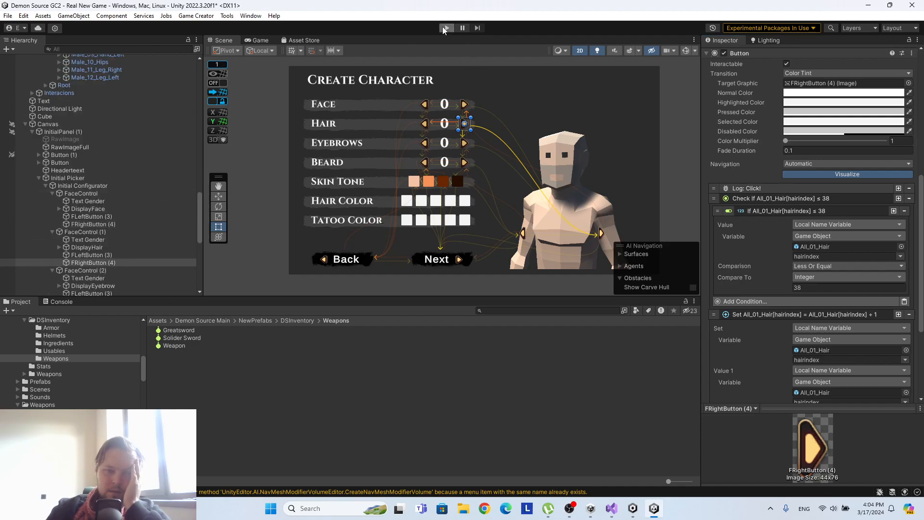
click(445, 29)
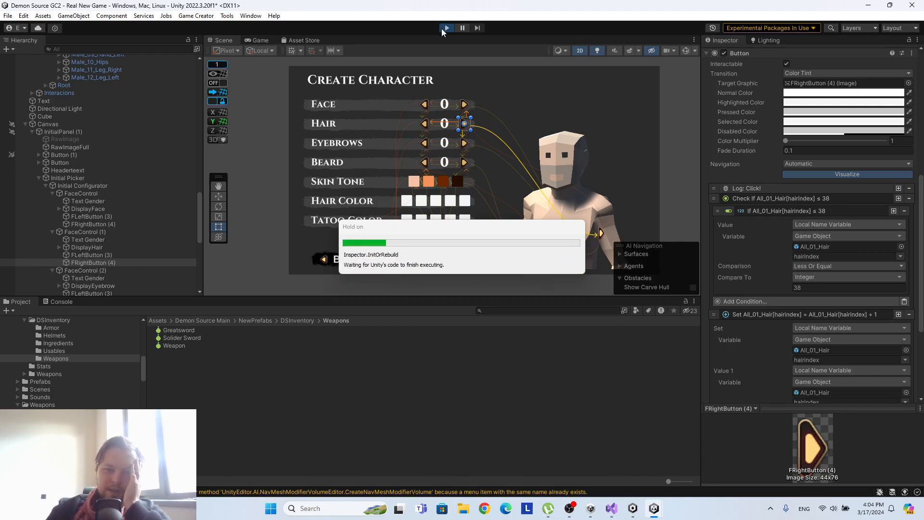
click(440, 99)
click(440, 101)
click(439, 101)
click(440, 101)
click(440, 101)
click(440, 101)
click(440, 101)
click(439, 122)
click(440, 122)
click(440, 122)
click(440, 122)
click(440, 122)
click(439, 122)
click(440, 122)
click(440, 122)
click(440, 123)
click(440, 122)
click(440, 122)
click(440, 122)
click(440, 122)
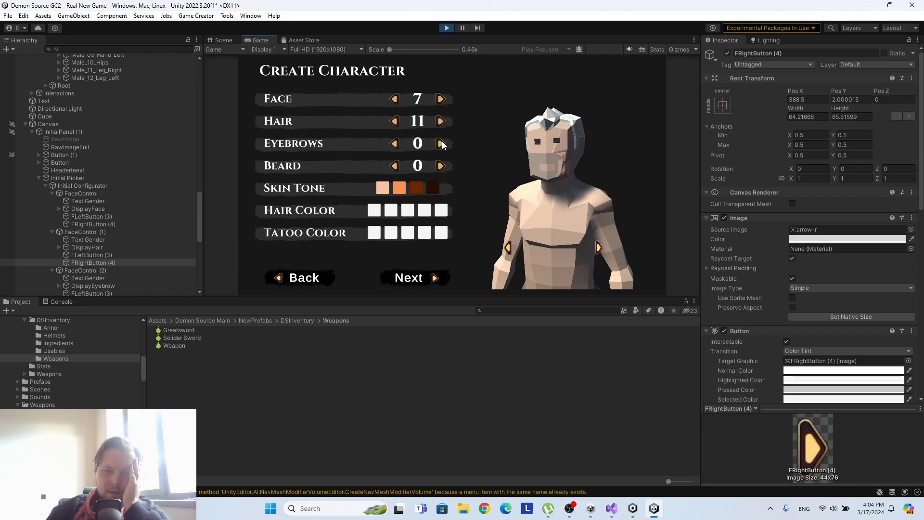
click(441, 144)
click(441, 144)
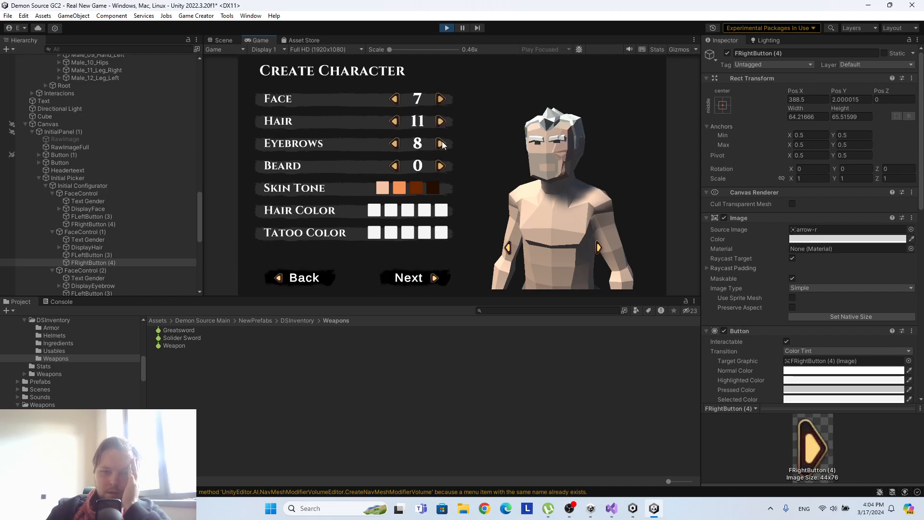
Test the Beard selector's increase and decrease arrows in the running game, and stop play mode.
click(443, 168)
click(444, 168)
click(443, 168)
click(443, 168)
click(444, 168)
click(443, 168)
click(443, 167)
click(443, 167)
click(443, 167)
click(393, 168)
click(394, 168)
click(394, 168)
click(393, 169)
click(395, 168)
click(438, 166)
click(438, 165)
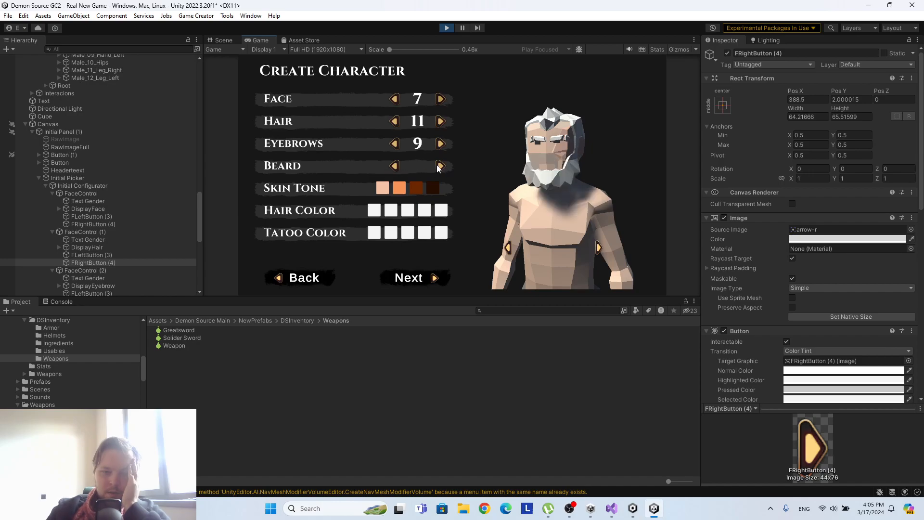
click(437, 165)
click(445, 31)
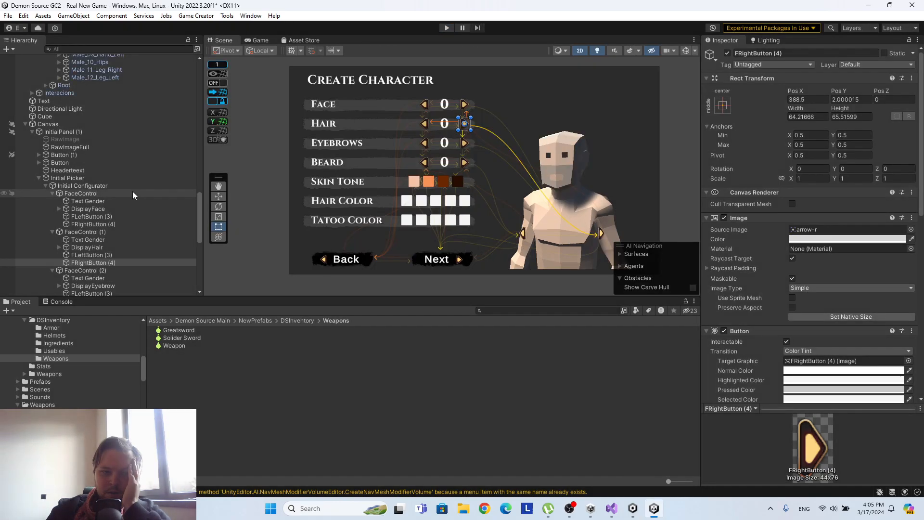
Inspect the Beard row's FRightButton (4) Set Text instruction and the text settings of DisplayBeard.
click(107, 224)
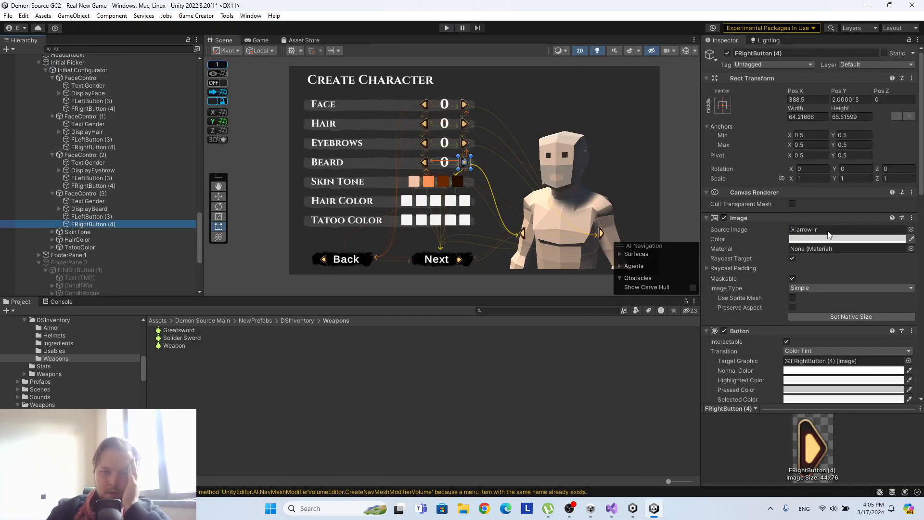
scroll(829, 231, down, 10)
scroll(829, 231, down, 5)
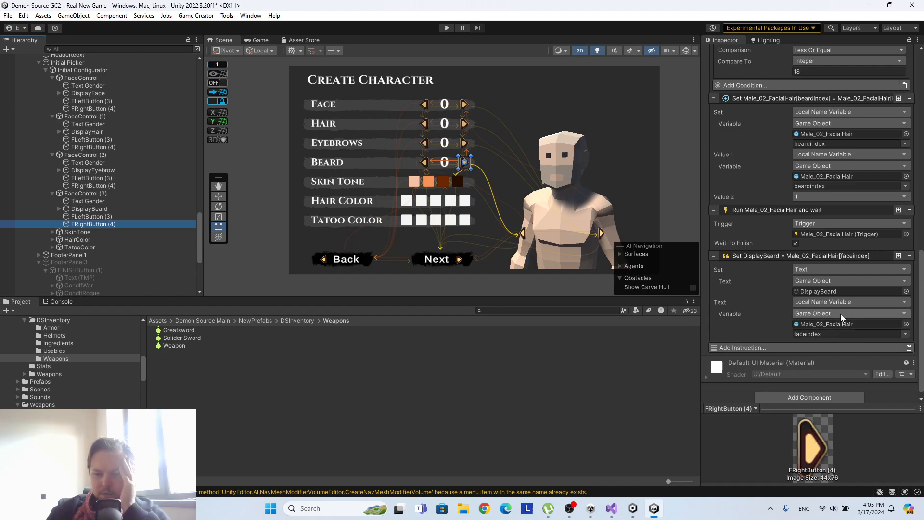
scroll(439, 182, up, 2)
scroll(455, 176, up, 1)
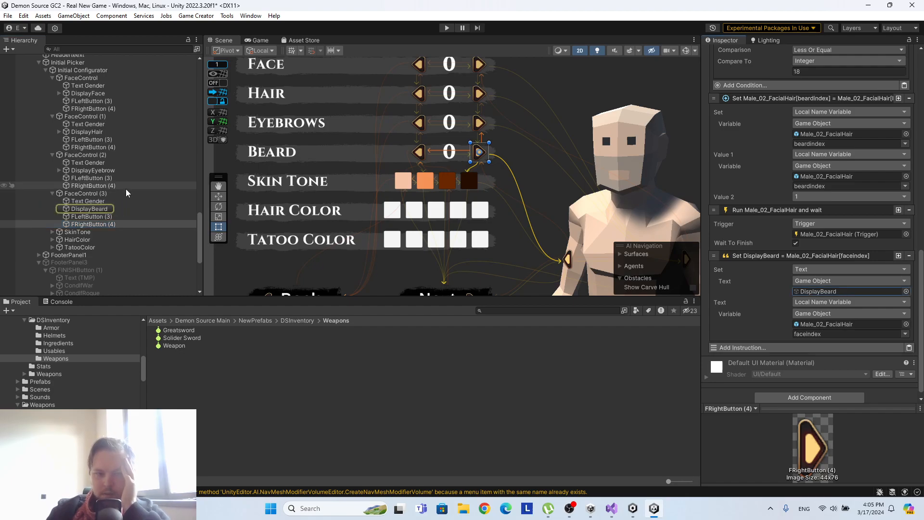
click(103, 208)
scroll(764, 222, up, 5)
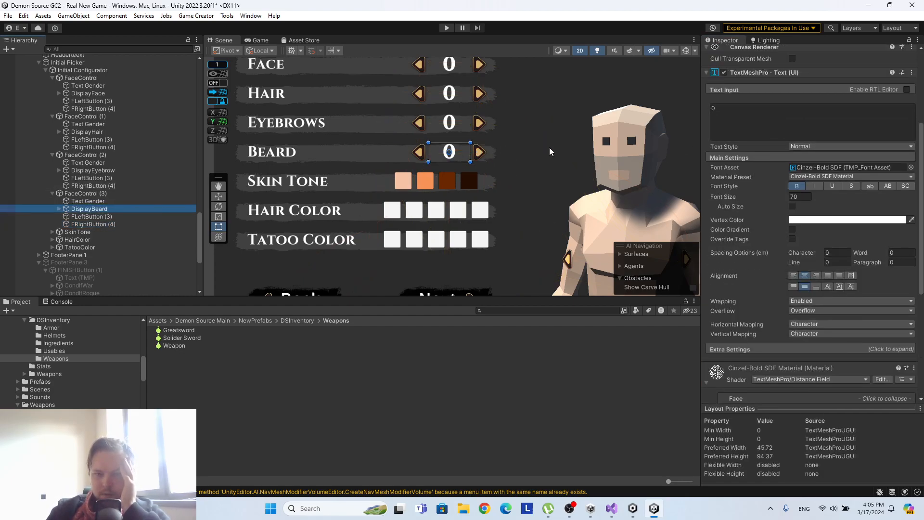
click(450, 138)
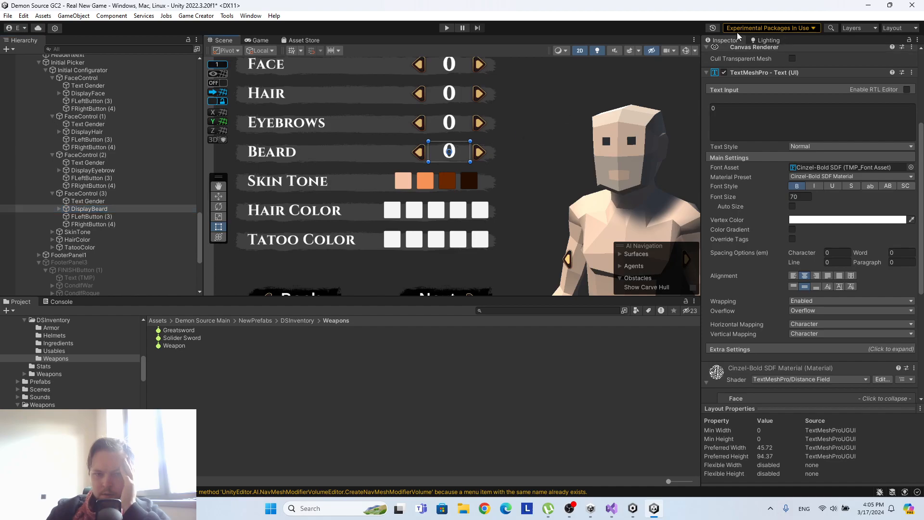
Run the scene again, test the Beard selector's increase arrow, check DisplayBeard's text, and stop play mode.
click(446, 28)
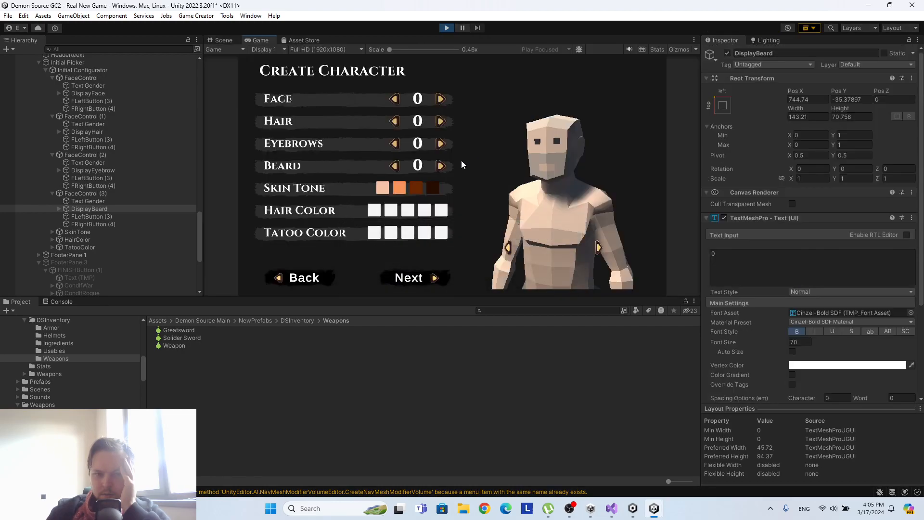
click(441, 166)
click(440, 166)
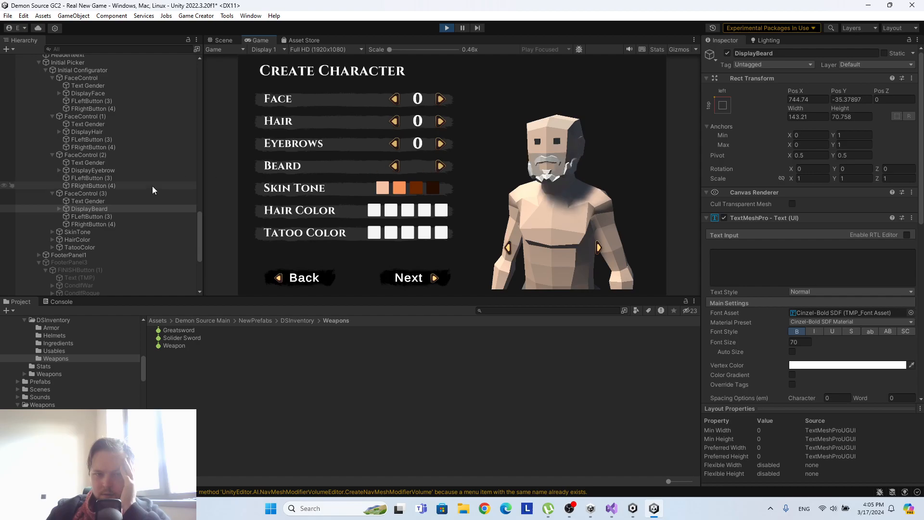
scroll(853, 266, down, 3)
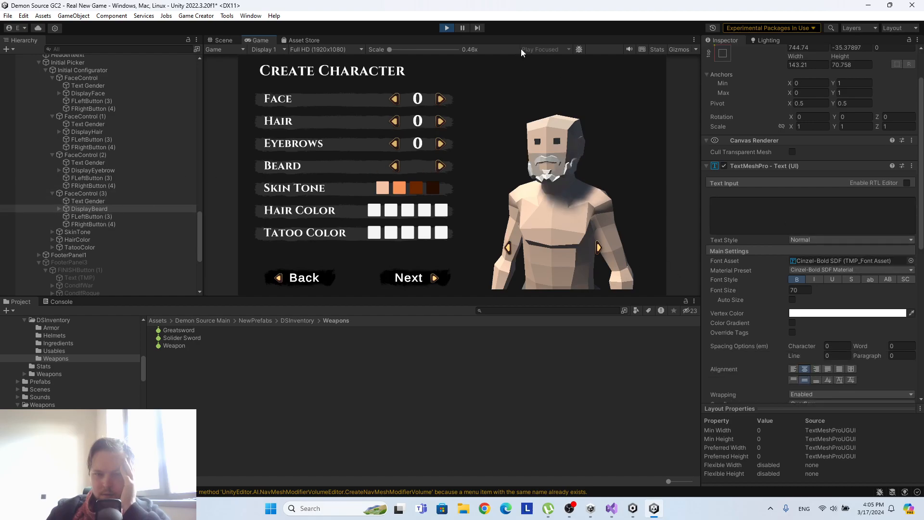
click(446, 28)
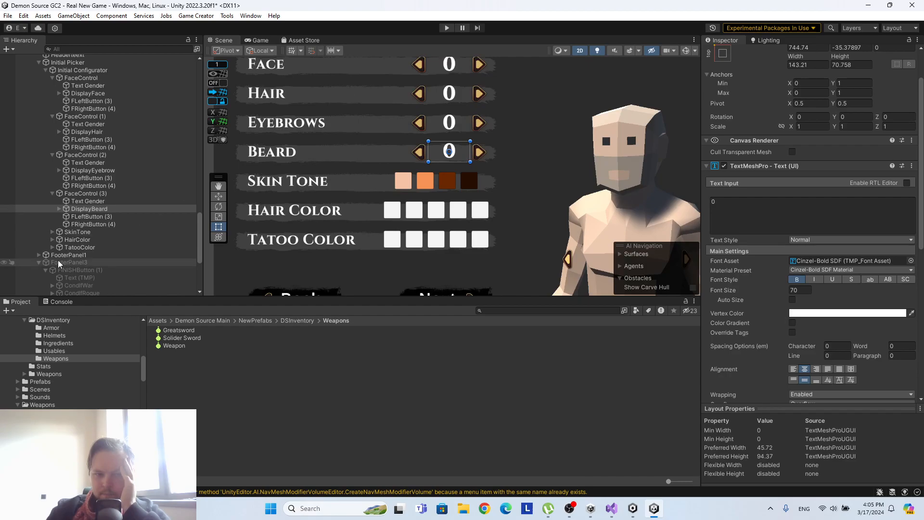
Examine the Beard row's FRightButton (4) and the list and name variables of Male_02_FacialHair.
click(100, 224)
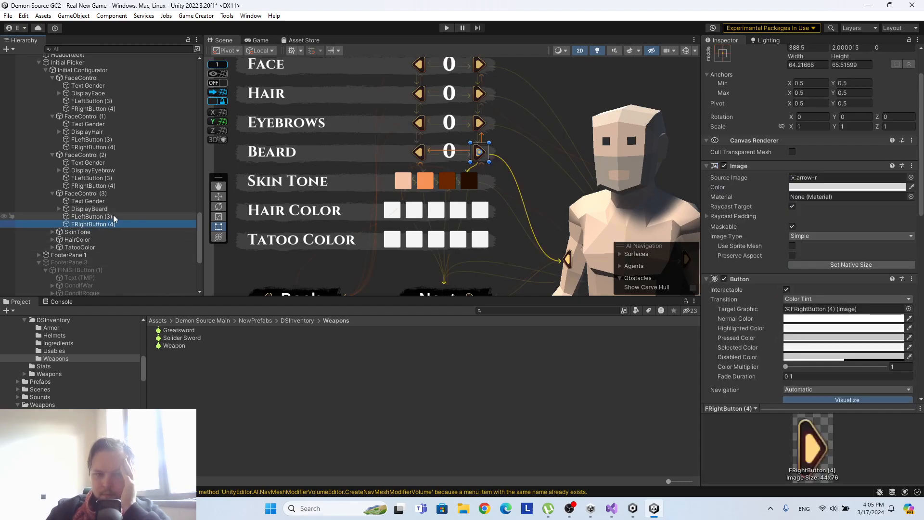
scroll(121, 211, up, 5)
scroll(120, 210, up, 15)
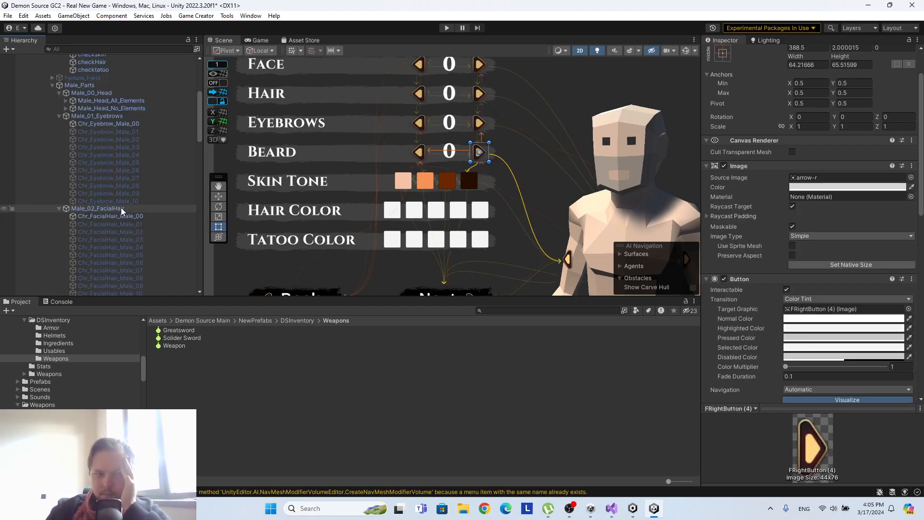
click(120, 208)
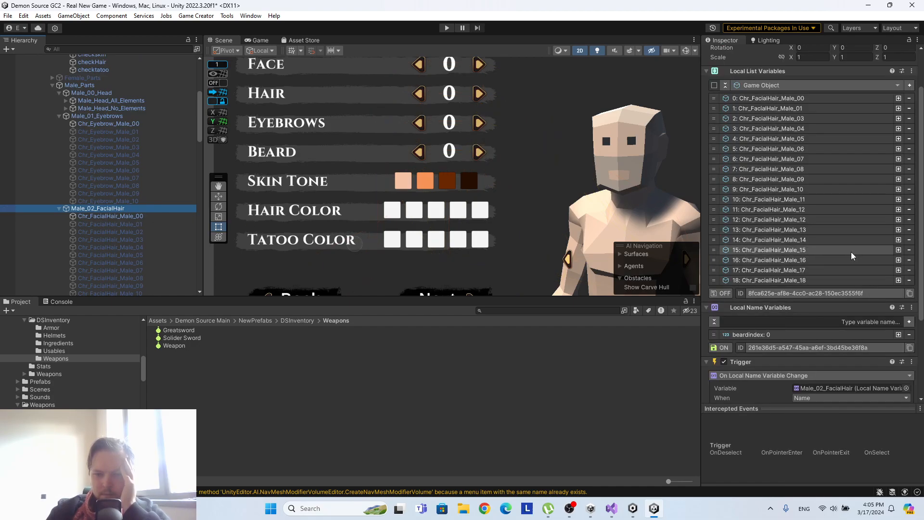
scroll(149, 205, down, 15)
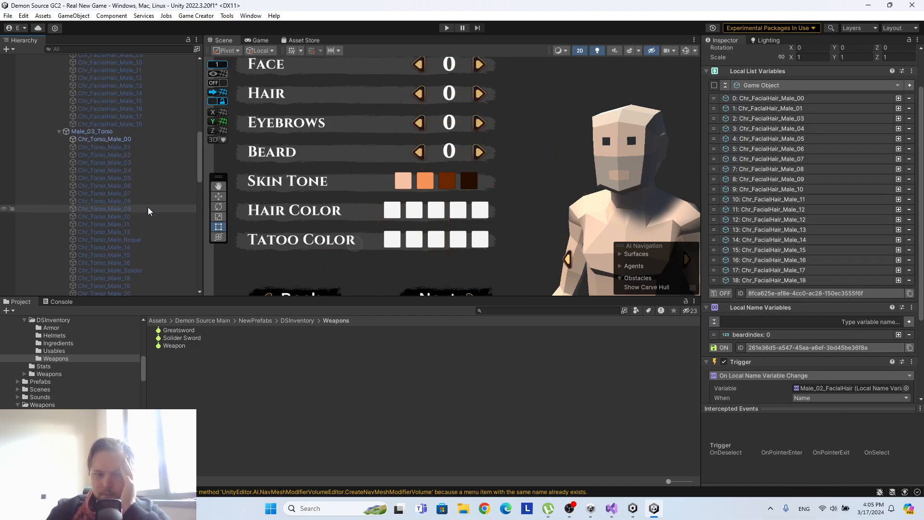
Set the text variable of the Beard row's FRightButton (4) Set DisplayBeard instruction to beardindex.
click(120, 160)
click(118, 166)
scroll(756, 223, down, 10)
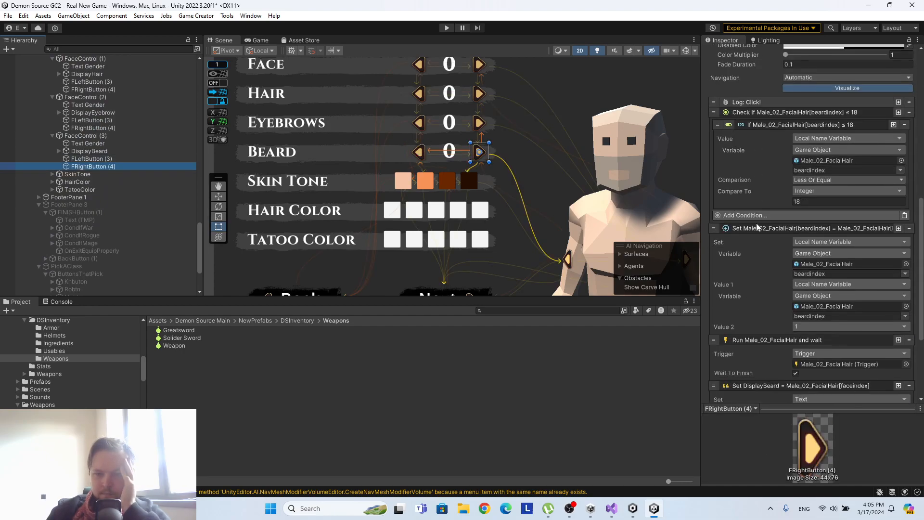
scroll(791, 233, down, 1)
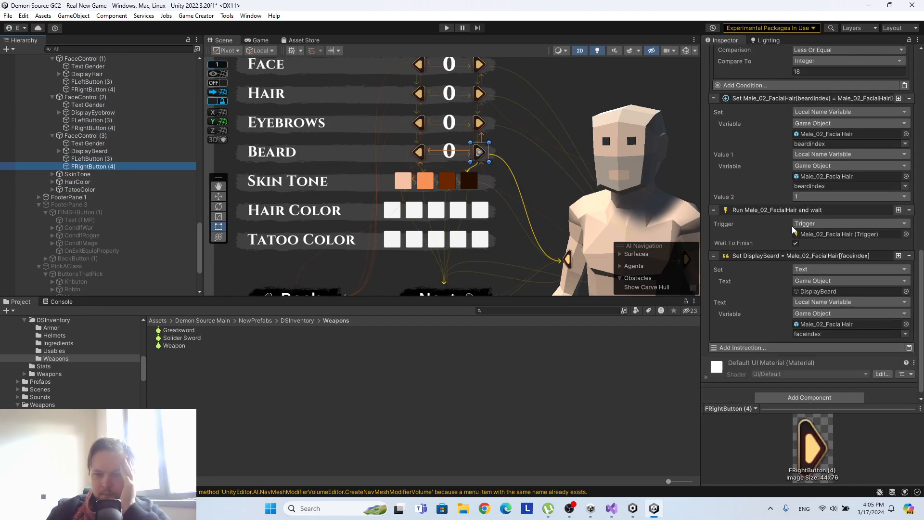
click(904, 334)
click(895, 343)
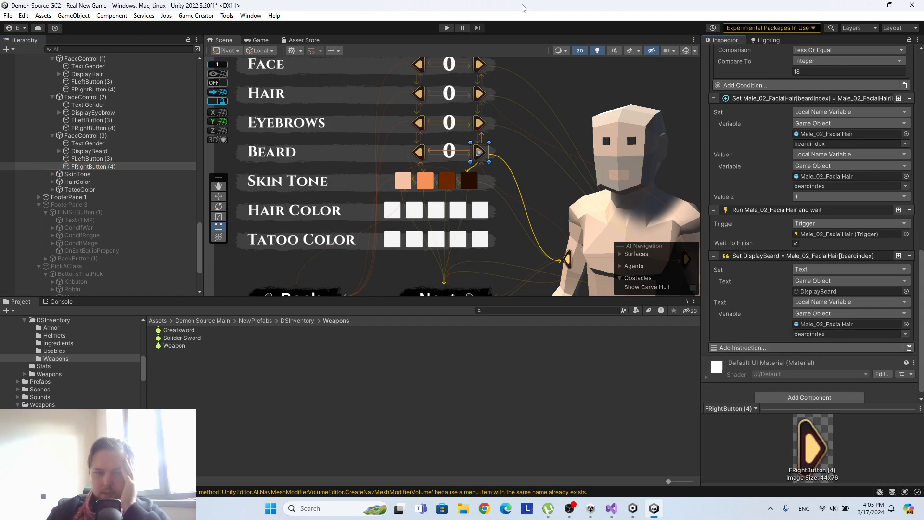
Run the scene and test the Face selector's increase and decrease arrows.
click(446, 28)
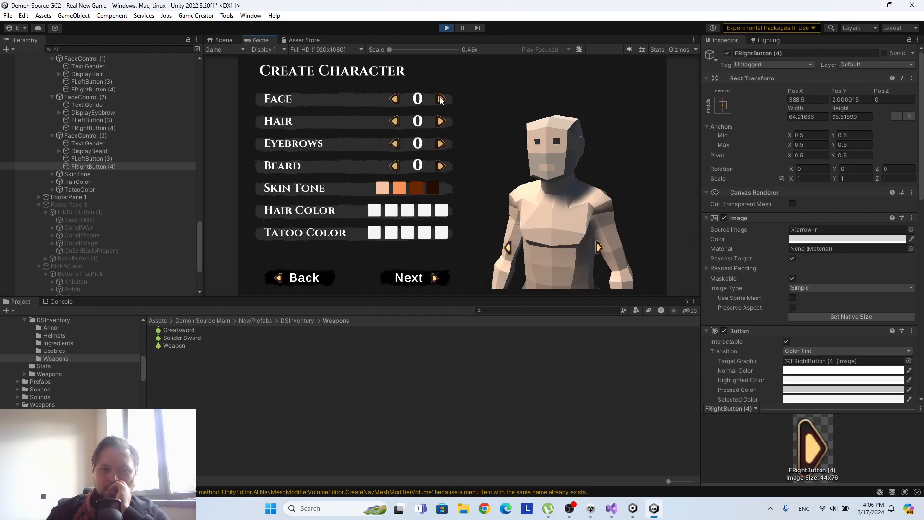
click(440, 99)
click(440, 99)
click(440, 99)
click(397, 103)
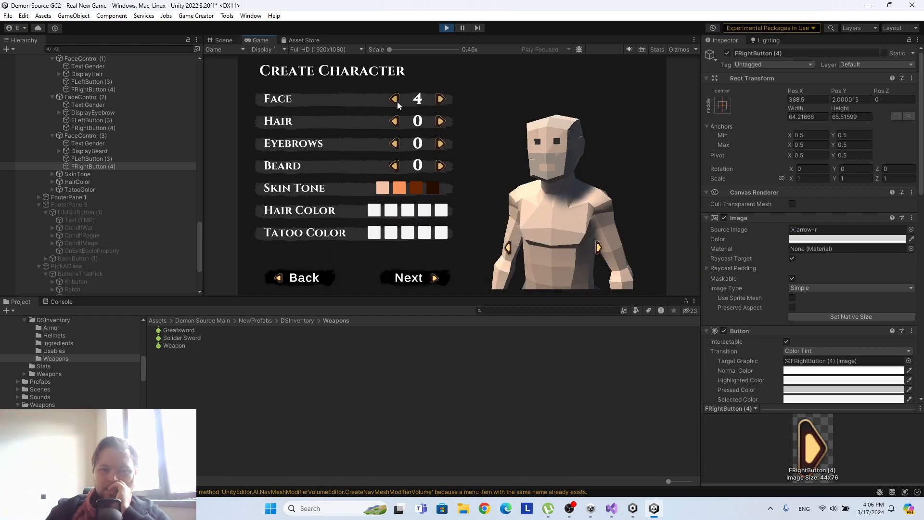
Test the Hair selector's increase arrow in the running game up to its upper limit.
click(443, 120)
click(443, 120)
click(442, 121)
click(443, 120)
click(443, 120)
click(442, 120)
click(443, 120)
triple_click(443, 120)
double_click(443, 120)
triple_click(443, 121)
double_click(442, 120)
double_click(443, 120)
triple_click(443, 121)
double_click(443, 121)
triple_click(442, 120)
double_click(443, 120)
double_click(442, 120)
triple_click(442, 121)
double_click(443, 120)
double_click(443, 120)
click(442, 120)
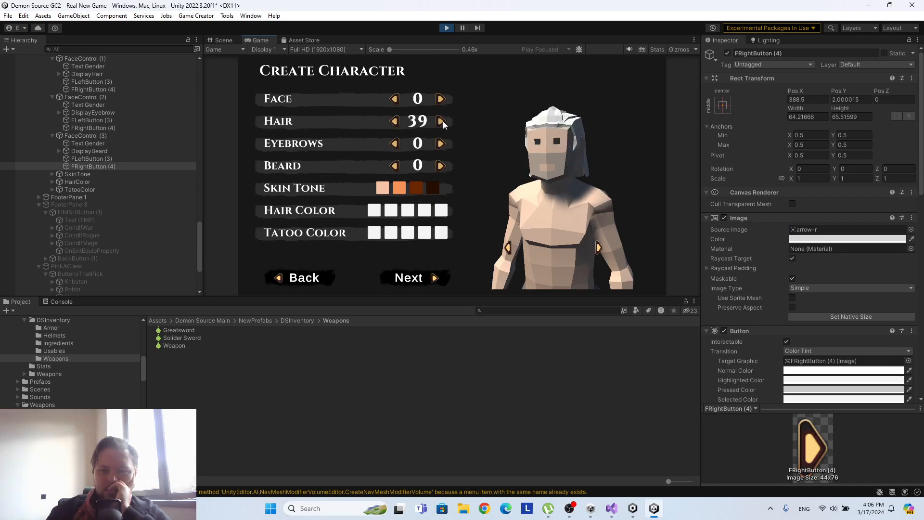
Rotate the character to view the hair from behind, and test the Eyebrows selector's increase arrow.
click(599, 248)
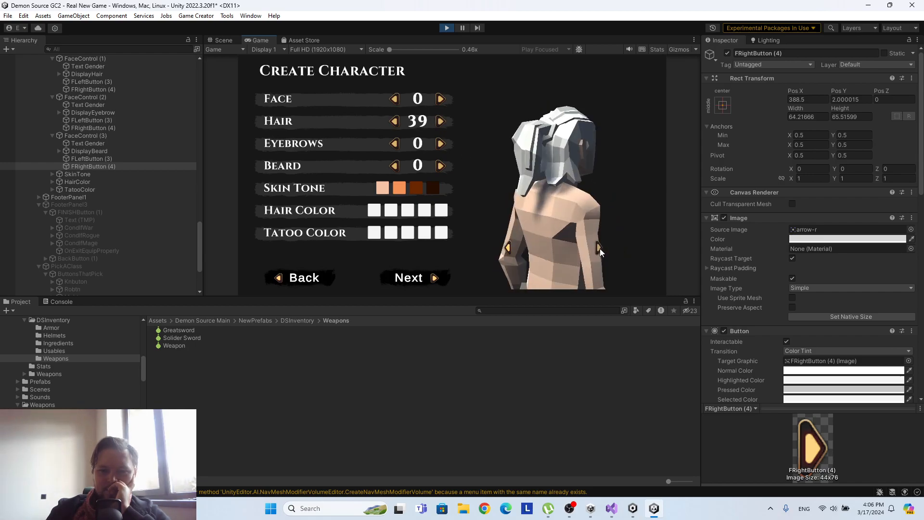
double_click(440, 145)
double_click(441, 144)
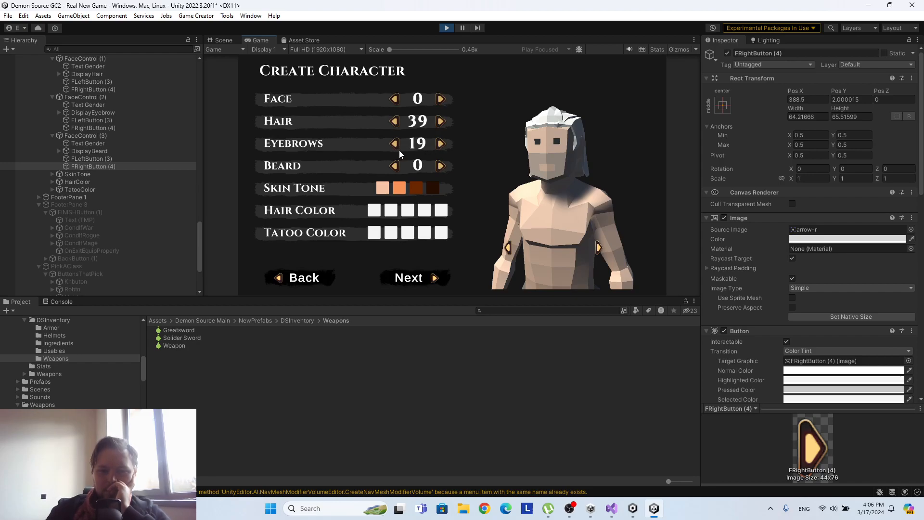
Test the Beard selector's increase and decrease arrows repeatedly in the running game.
click(440, 167)
double_click(440, 166)
triple_click(439, 166)
double_click(439, 166)
double_click(439, 166)
double_click(439, 167)
double_click(439, 166)
triple_click(439, 166)
double_click(439, 167)
click(394, 167)
double_click(393, 166)
double_click(394, 167)
click(440, 166)
double_click(441, 167)
double_click(441, 166)
click(395, 166)
double_click(394, 166)
double_click(394, 167)
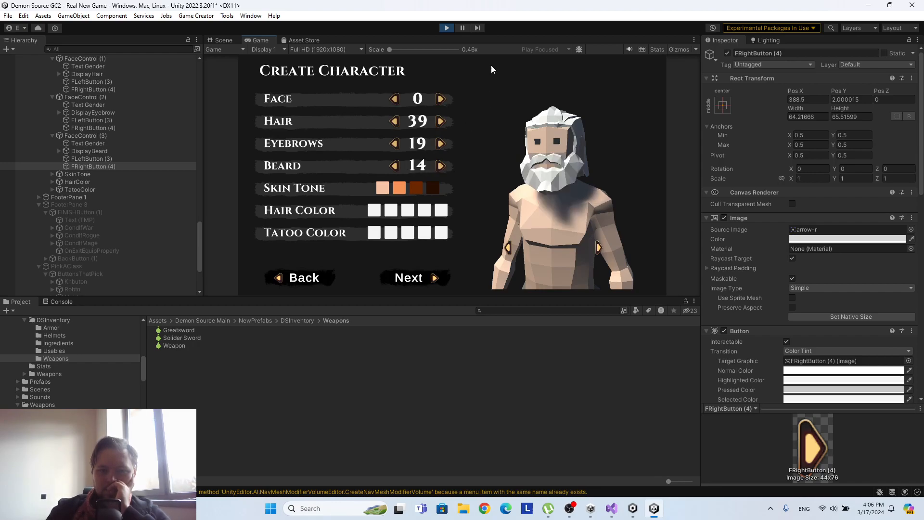
Try the first two skin tone swatches and continue to the class selection page.
click(397, 187)
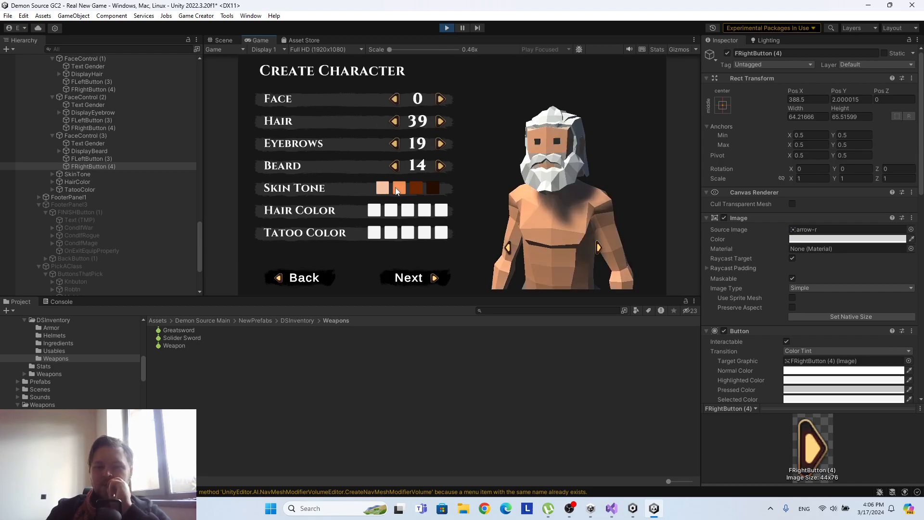
click(386, 191)
click(410, 277)
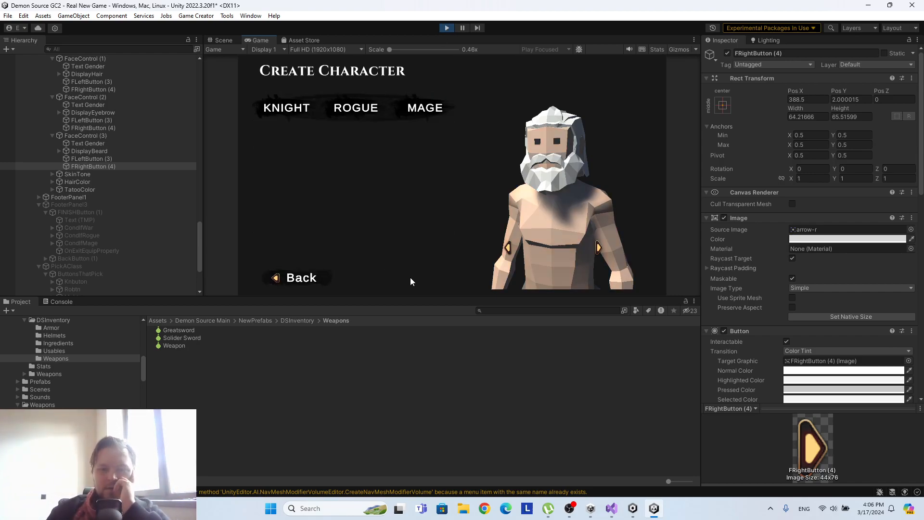
Preview the Rogue, Knight and Mage classes on the character, finishing with Knight.
click(357, 109)
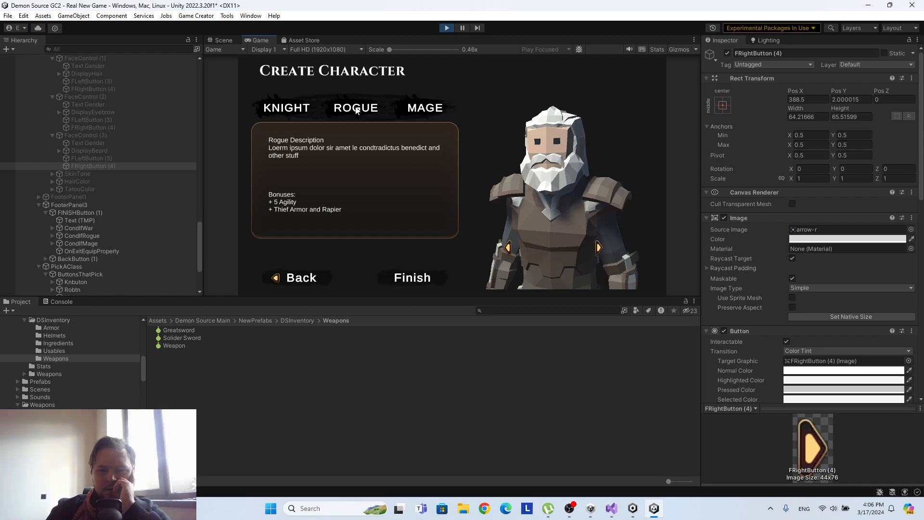
click(292, 113)
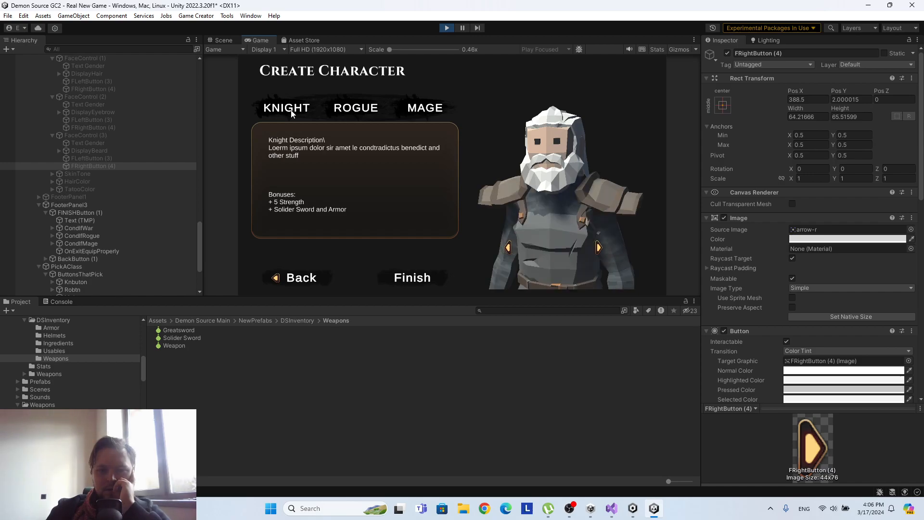
click(358, 111)
click(419, 107)
click(358, 111)
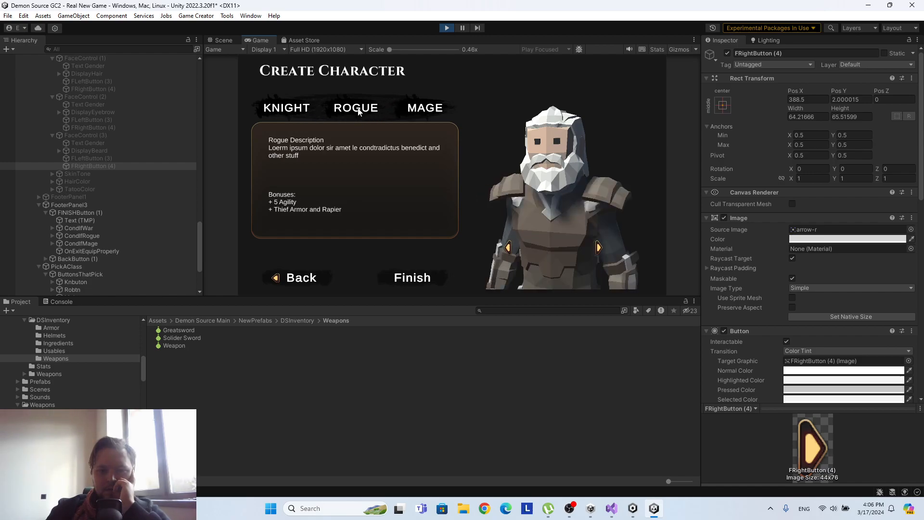
click(278, 110)
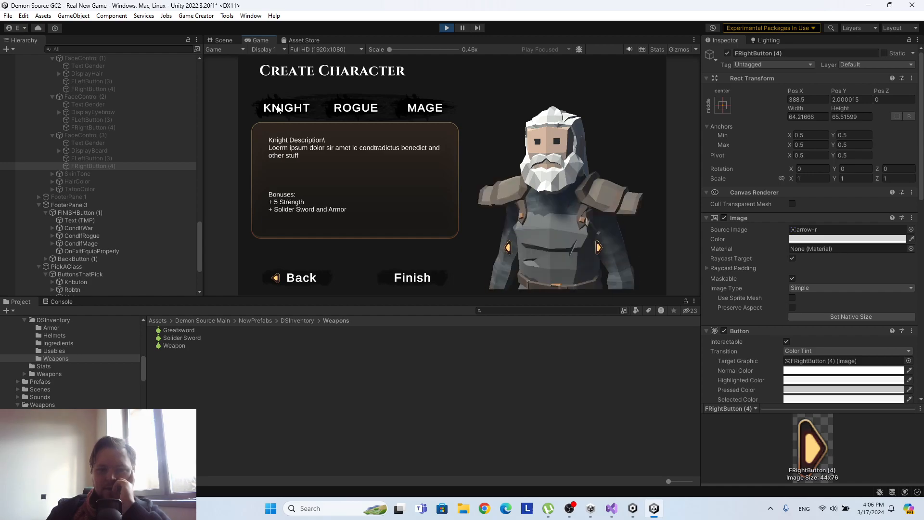
Return to the appearance page, retest the Eyebrows and Beard arrows at their upper limits, and stop play mode.
click(300, 278)
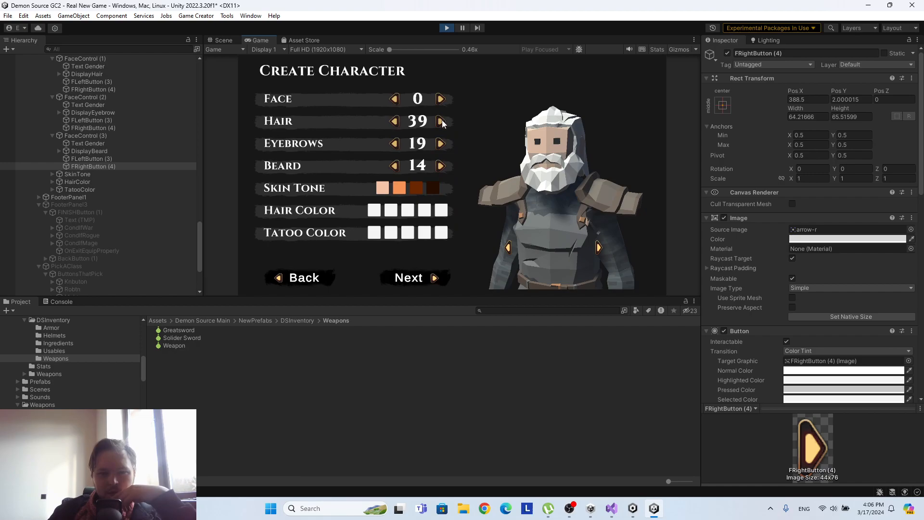
click(441, 144)
click(441, 144)
click(441, 165)
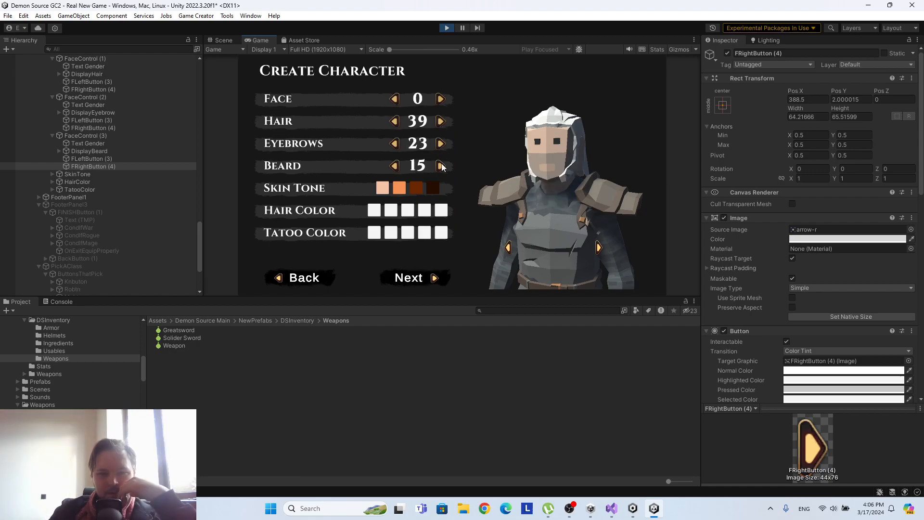
click(440, 166)
click(440, 165)
click(441, 166)
click(441, 166)
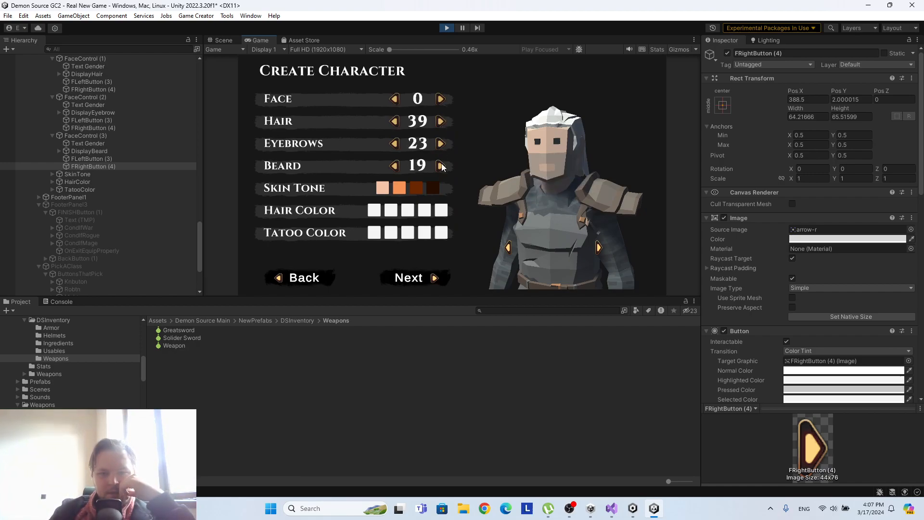
click(398, 166)
click(441, 166)
click(447, 28)
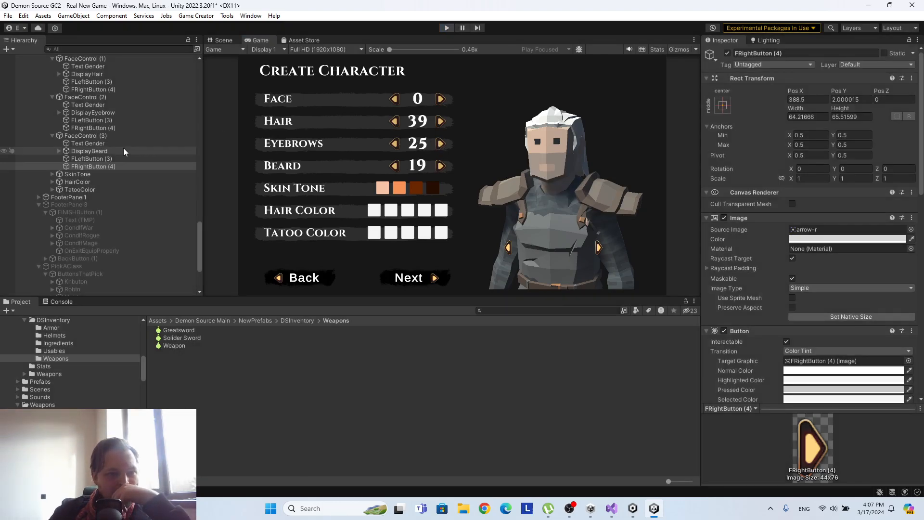
Set the condition variable of the Eyebrows row's FRightButton (4) to eyebrowindex.
click(105, 127)
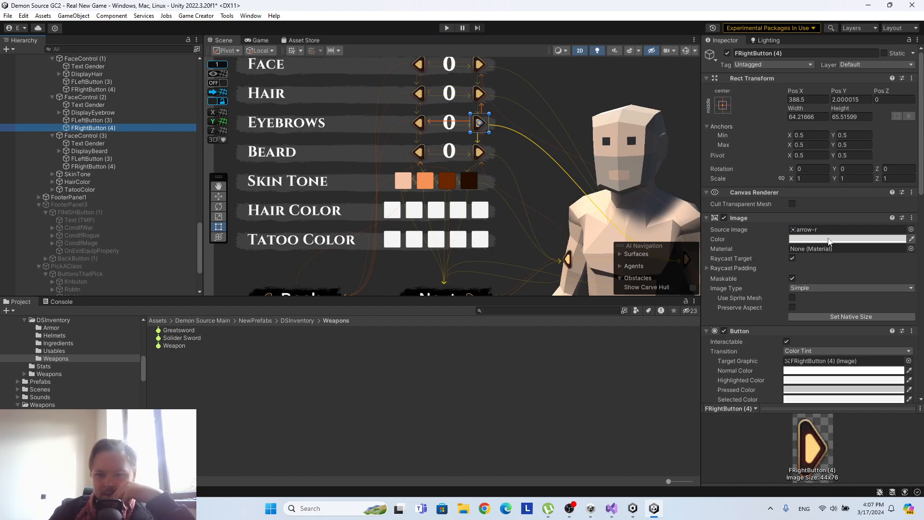
scroll(828, 237, down, 5)
scroll(828, 237, down, 1)
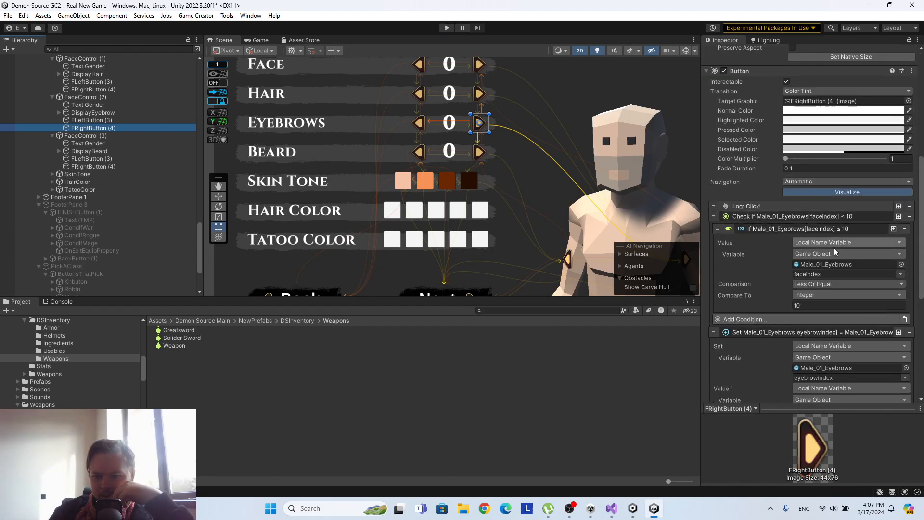
click(891, 273)
click(892, 280)
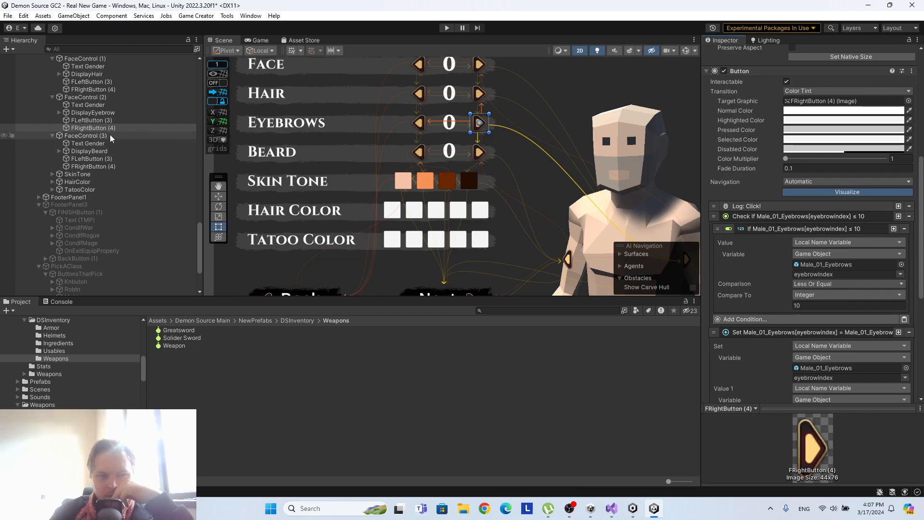
Set the Beard row's FRightButton (4) condition to compare beardindex with 17.
click(109, 167)
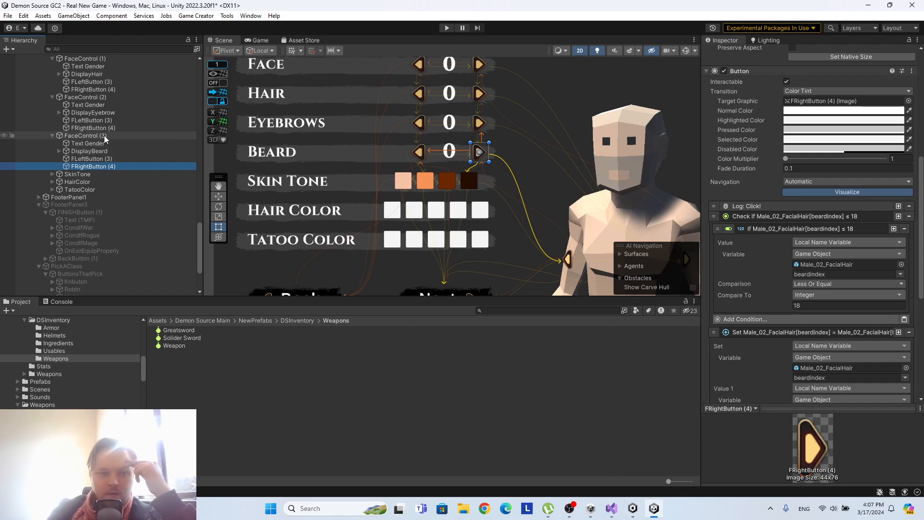
click(822, 305)
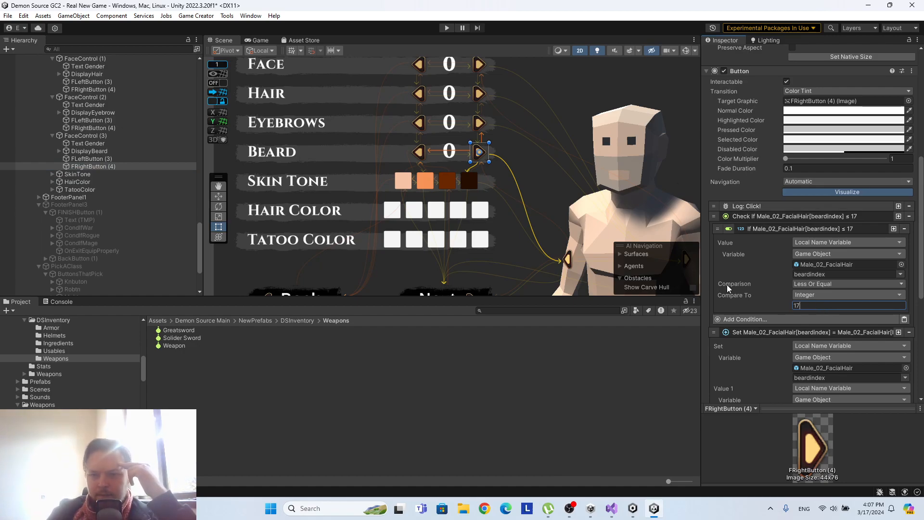
scroll(856, 263, up, 4)
scroll(855, 263, up, 1)
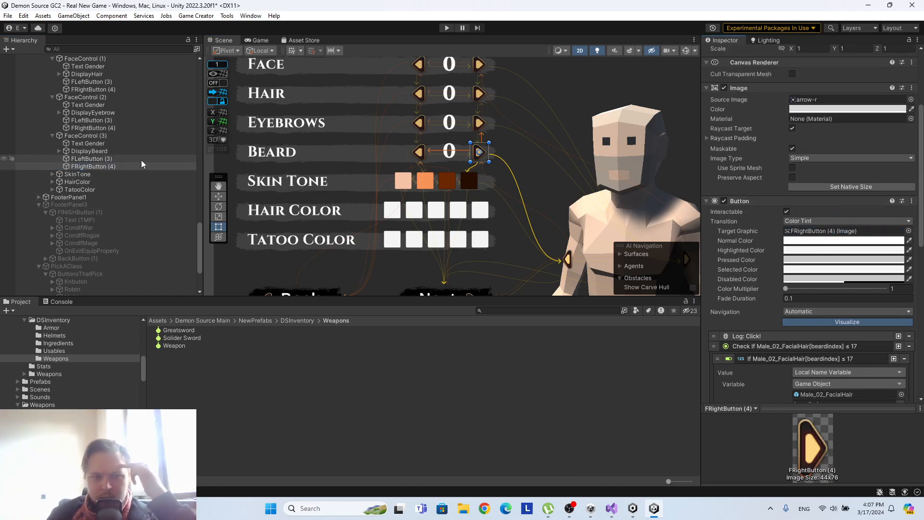
Examine the index conditions of the Beard row's FLeftButton (3), both Eyebrows arrow buttons and the Hair row's FRightButton (4).
click(111, 152)
click(111, 158)
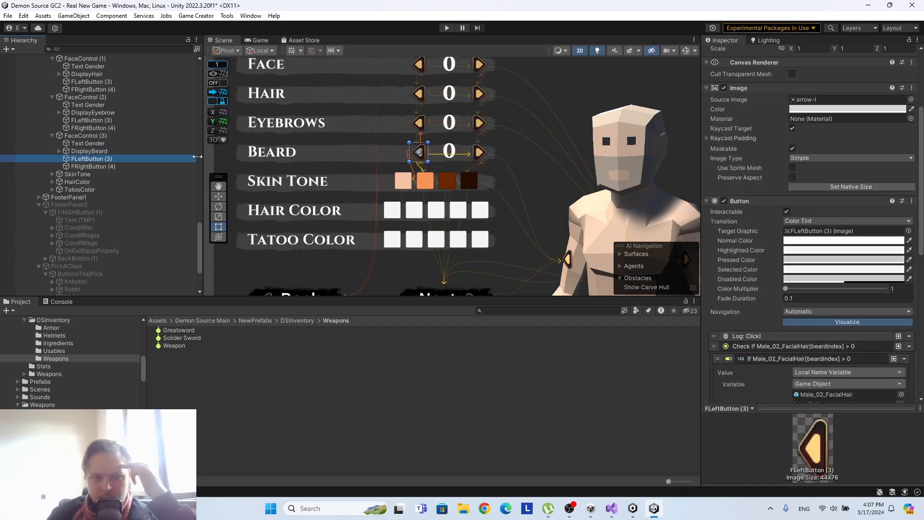
drag(111, 160, 772, 224)
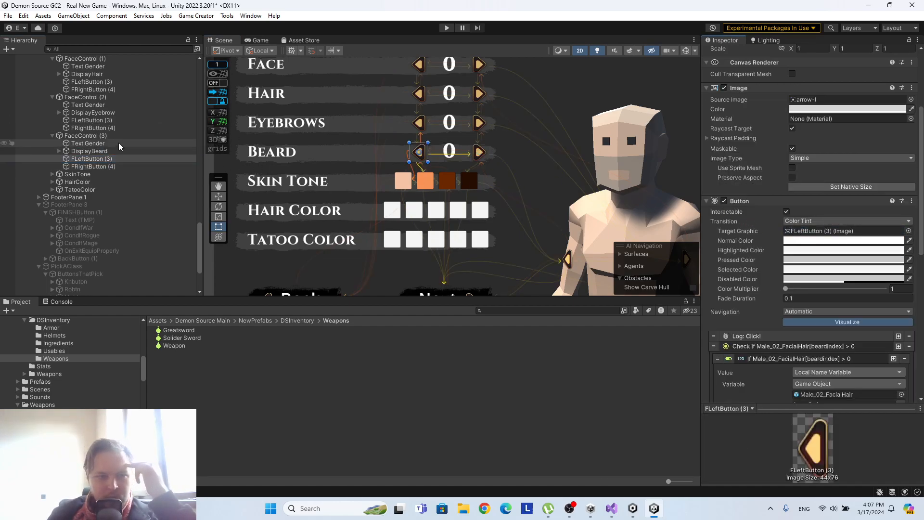
click(114, 129)
drag(92, 128, 837, 234)
click(103, 120)
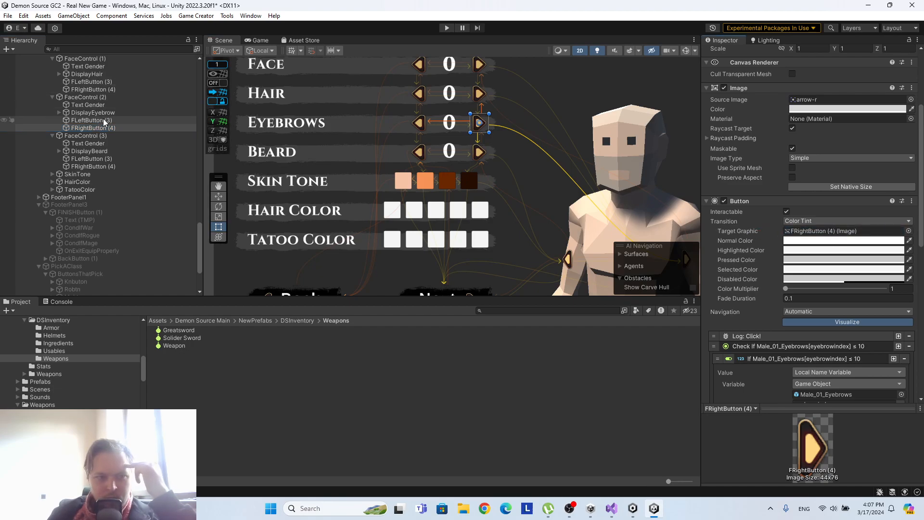
drag(103, 119, 800, 237)
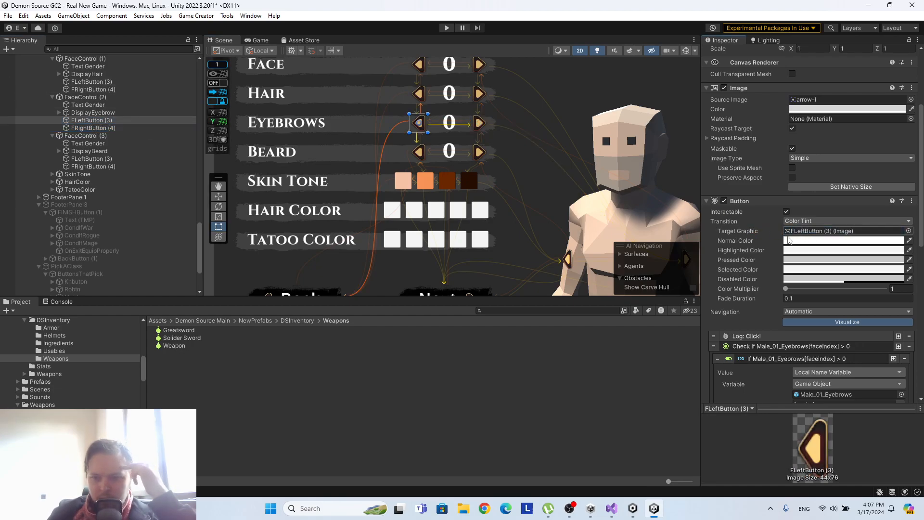
scroll(77, 127, up, 3)
click(96, 176)
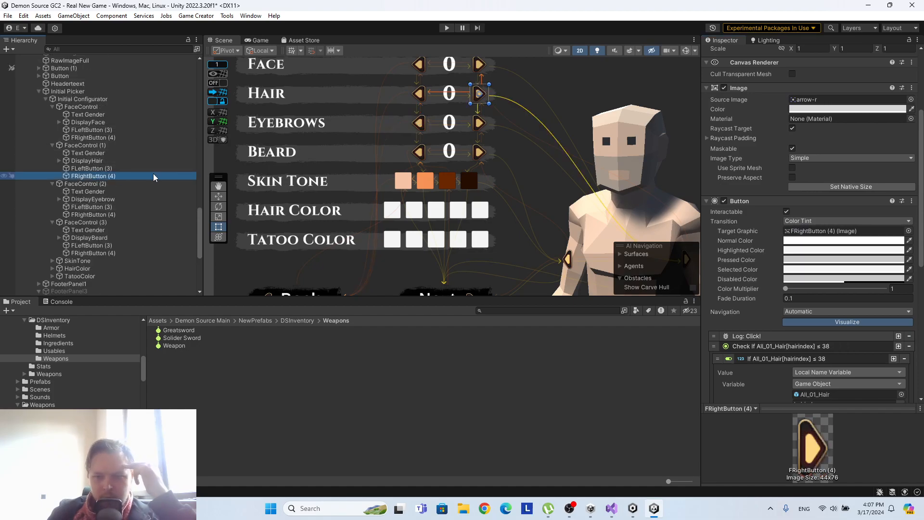
Run the scene again to check the character creation selectors.
click(446, 28)
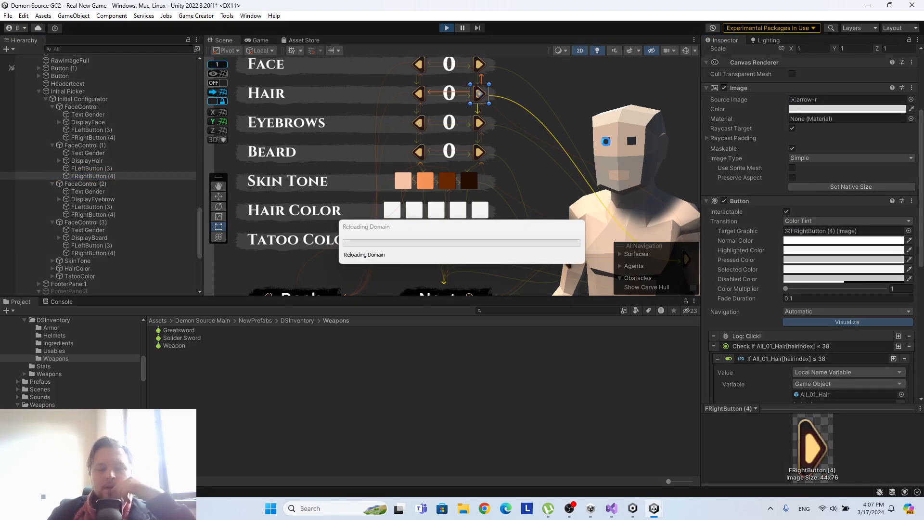
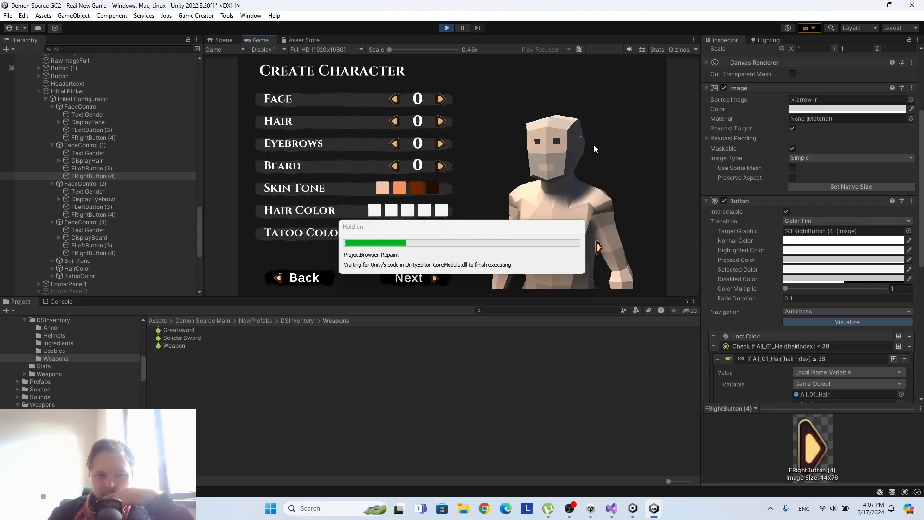
Advance the Eyebrows selector in the running scene up to its upper limit.
click(440, 144)
click(439, 144)
click(439, 144)
click(439, 144)
click(439, 144)
click(439, 144)
click(439, 144)
click(439, 144)
click(439, 143)
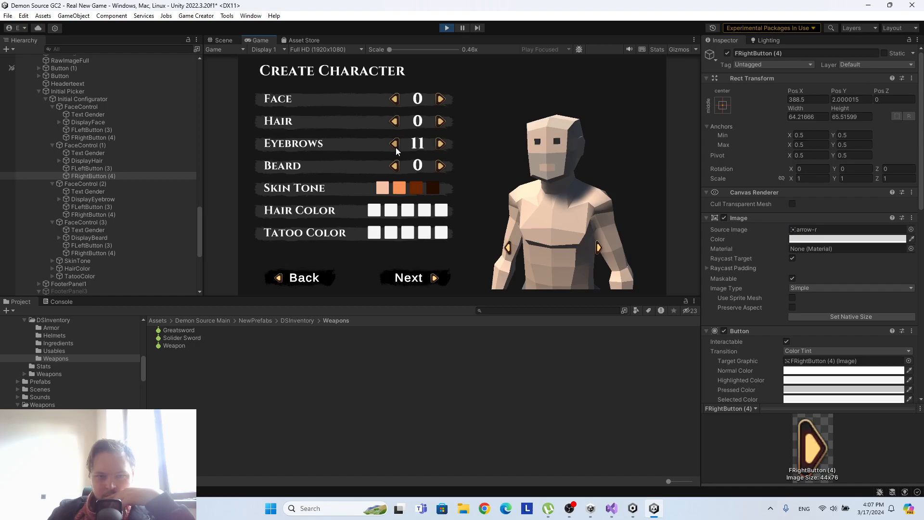
Advance the Beard selector to its upper limit, and step it back down to 10.
click(441, 166)
click(441, 166)
click(441, 166)
click(441, 166)
click(441, 166)
click(441, 166)
click(441, 166)
click(441, 166)
click(441, 166)
click(441, 166)
click(441, 166)
click(441, 166)
click(441, 166)
click(441, 166)
click(441, 166)
click(441, 166)
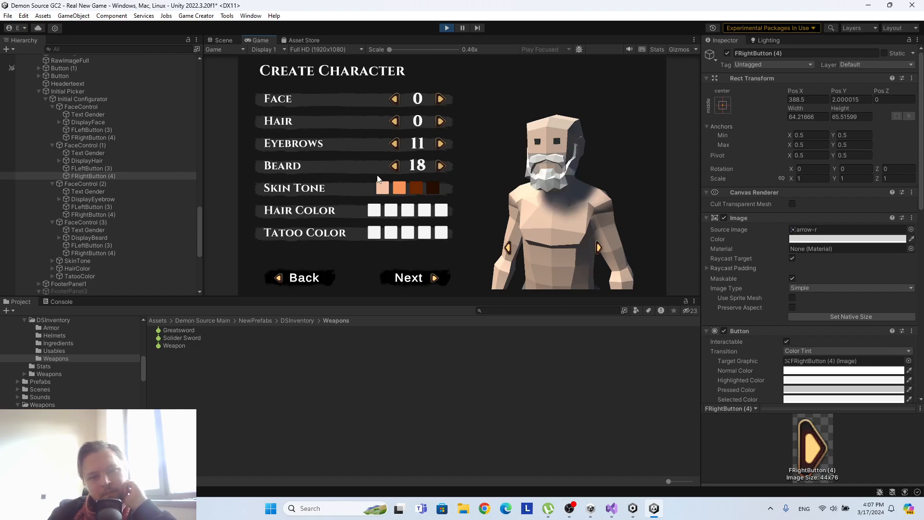
click(393, 165)
click(392, 165)
click(392, 166)
click(394, 165)
click(394, 166)
click(395, 165)
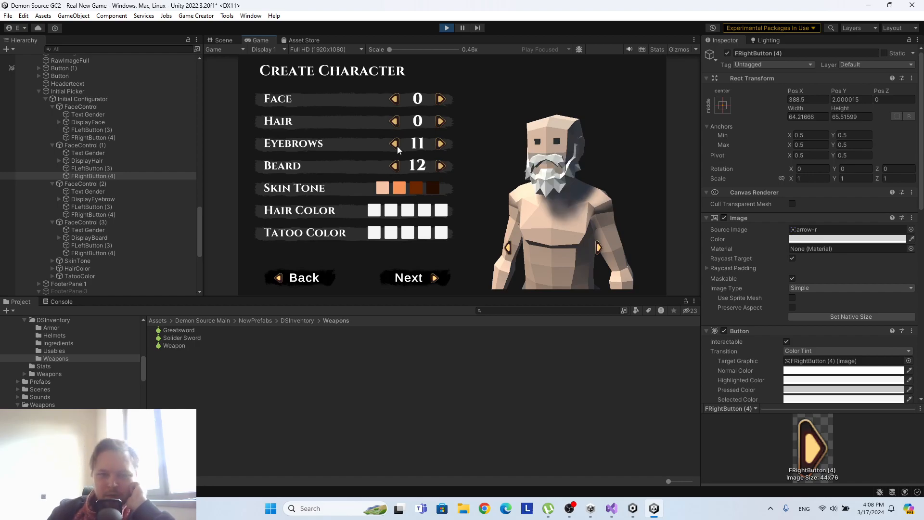
click(395, 166)
click(395, 166)
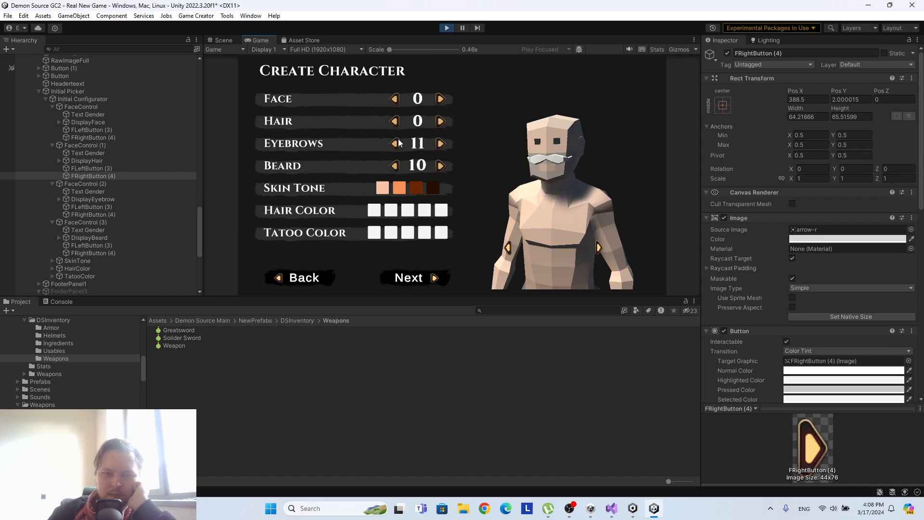
Try the Hair selector's forward arrow and stop the running scene.
click(440, 120)
click(440, 120)
click(440, 121)
click(439, 121)
click(446, 27)
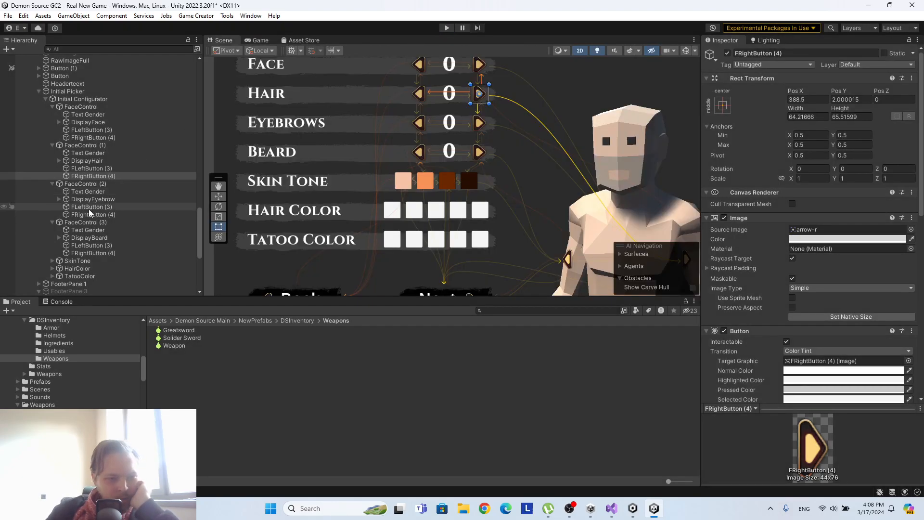
Set the Eyebrows row's FRightButton (4) condition to compare eyebrowindex with 9.
click(88, 214)
scroll(861, 210, down, 5)
scroll(870, 216, down, 3)
click(804, 279)
text(9)
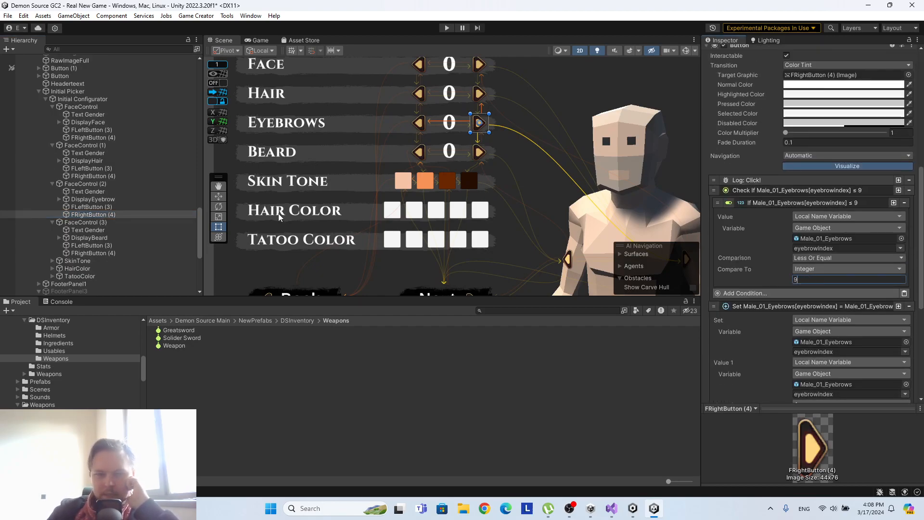
Set the condition variable of the Eyebrows row's FLeftButton (3) to eyebrowindex and review its remaining instructions.
click(93, 206)
scroll(853, 162, down, 3)
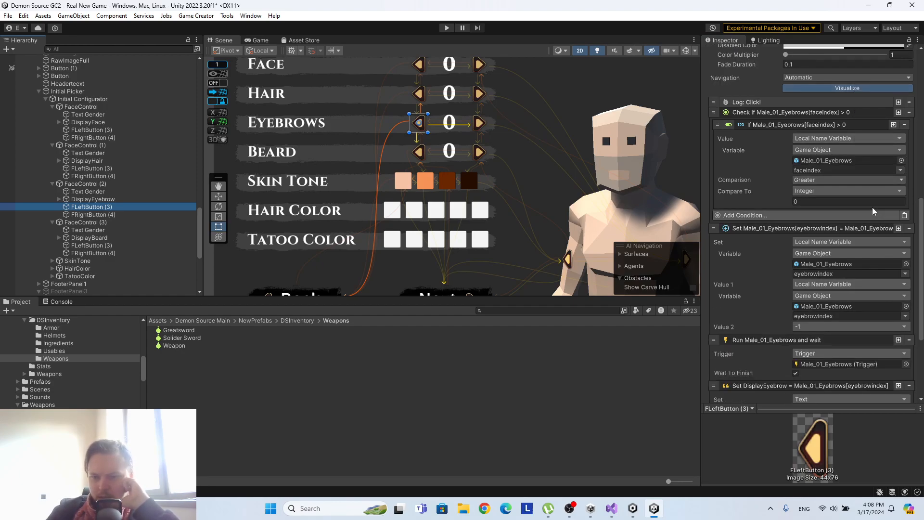
click(901, 171)
click(899, 175)
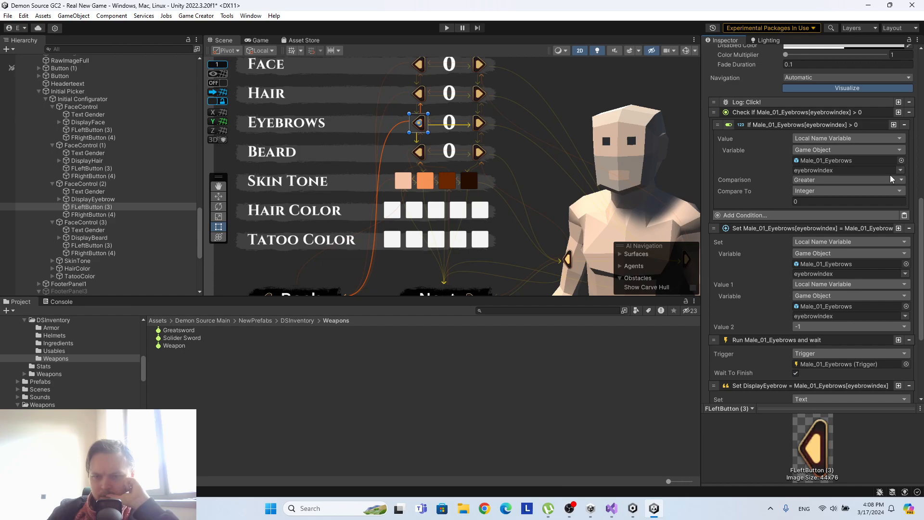
scroll(748, 245, down, 1)
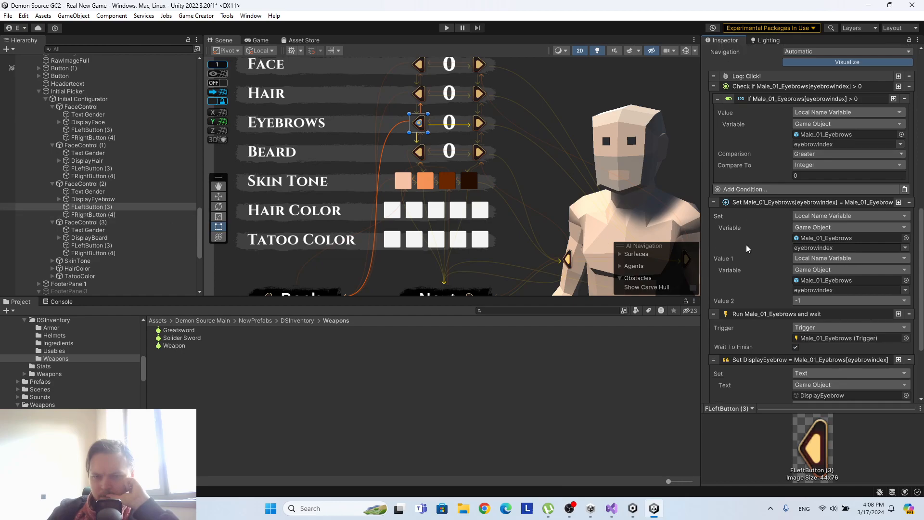
scroll(745, 248, down, 1)
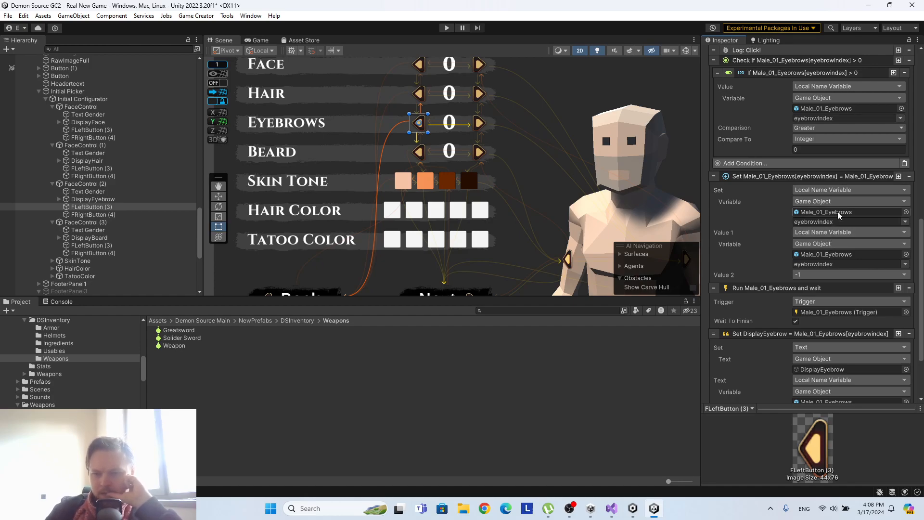
scroll(836, 203, down, 1)
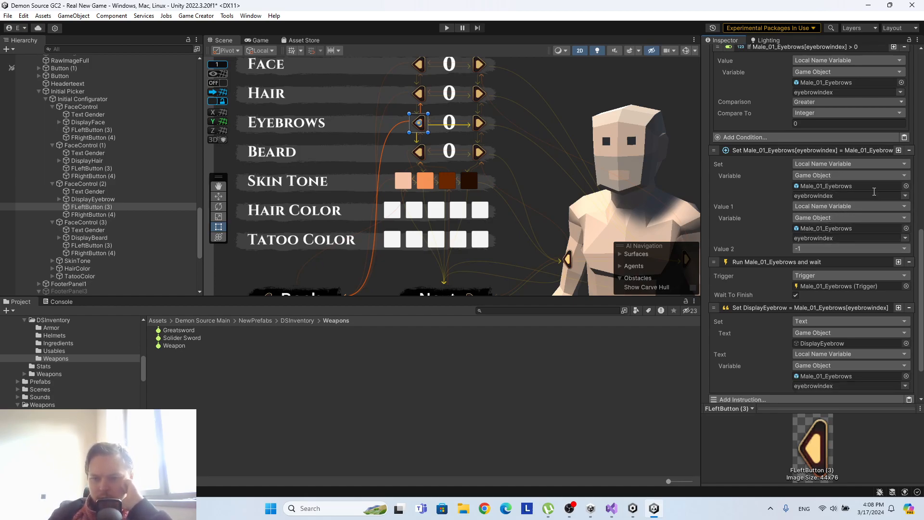
scroll(856, 238, up, 2)
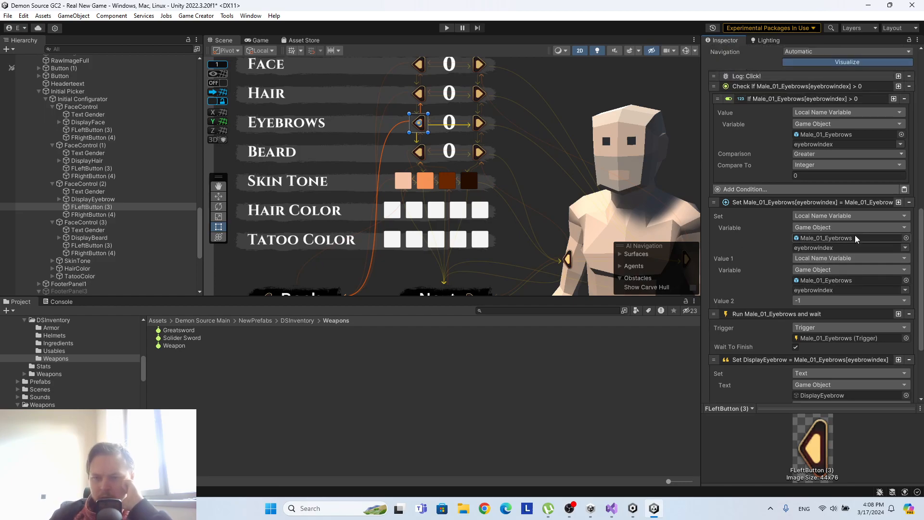
scroll(847, 239, down, 3)
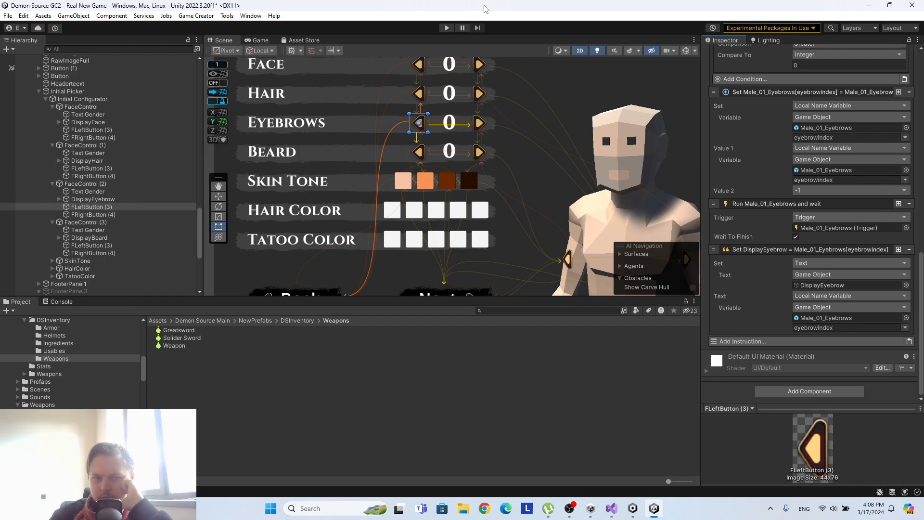
Run the scene and test the Face, Hair and Eyebrows selectors, ending at face 4, hair 3 and eyebrows 1.
click(446, 28)
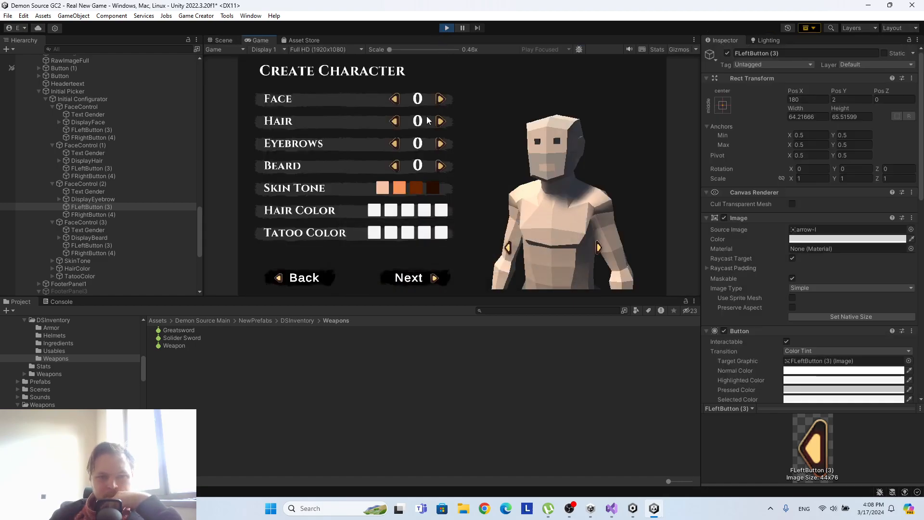
click(441, 121)
click(440, 121)
click(440, 121)
click(440, 121)
click(441, 99)
click(440, 98)
click(440, 98)
click(440, 99)
click(394, 121)
click(440, 143)
click(440, 144)
click(440, 144)
click(442, 146)
click(441, 145)
click(394, 143)
click(394, 144)
click(394, 144)
click(394, 143)
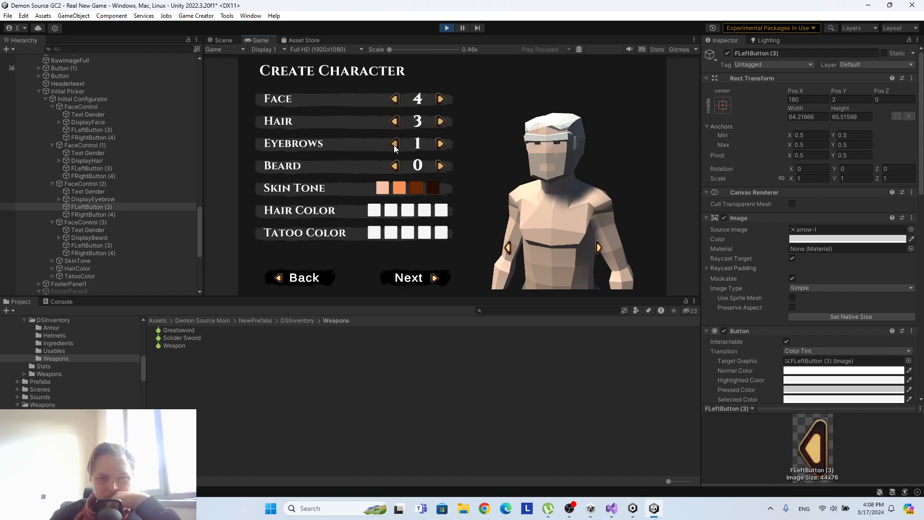
Step the Beard selector forward and back, ending at beard 2.
click(441, 166)
click(441, 165)
click(441, 165)
click(441, 165)
click(440, 166)
click(440, 165)
click(395, 166)
click(394, 166)
click(394, 165)
click(395, 165)
Alternate between the first two skin tones, advancing the face to 7 to compare how the tones apply.
click(398, 188)
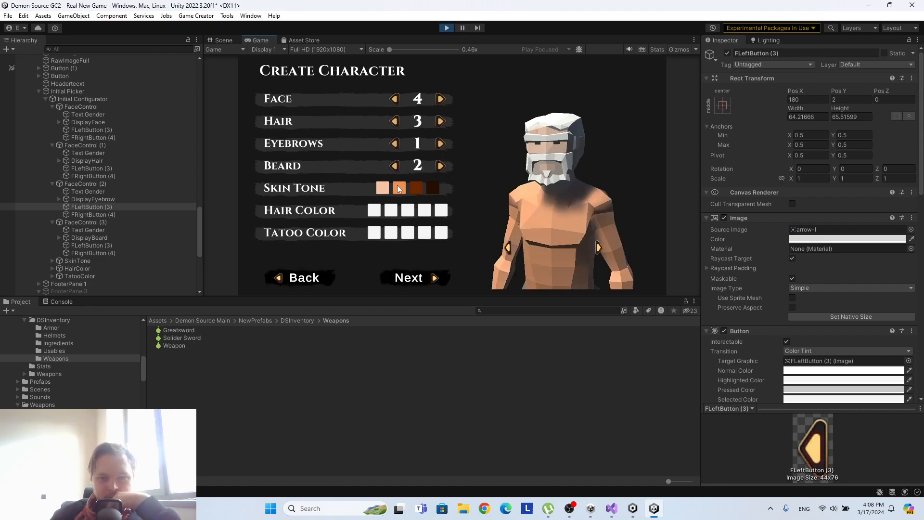
click(381, 191)
click(394, 189)
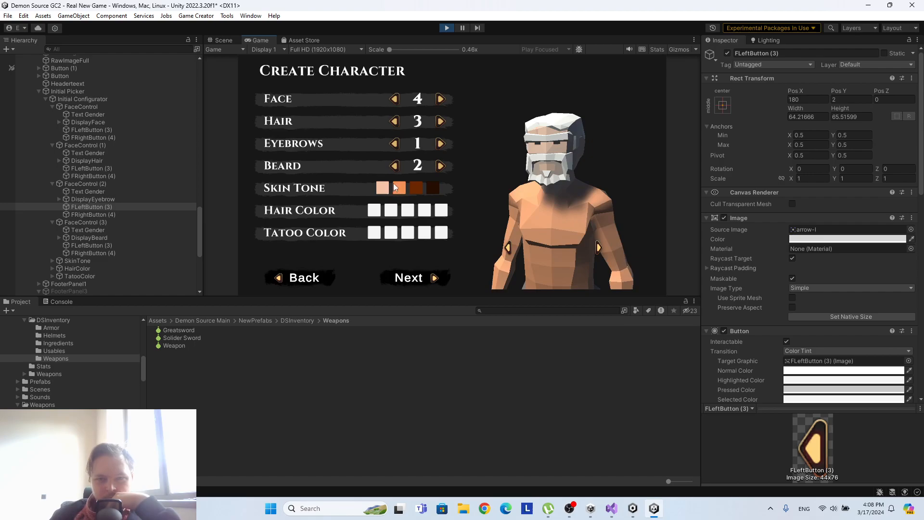
click(441, 99)
click(440, 100)
click(441, 99)
click(386, 190)
click(399, 188)
click(384, 189)
click(400, 187)
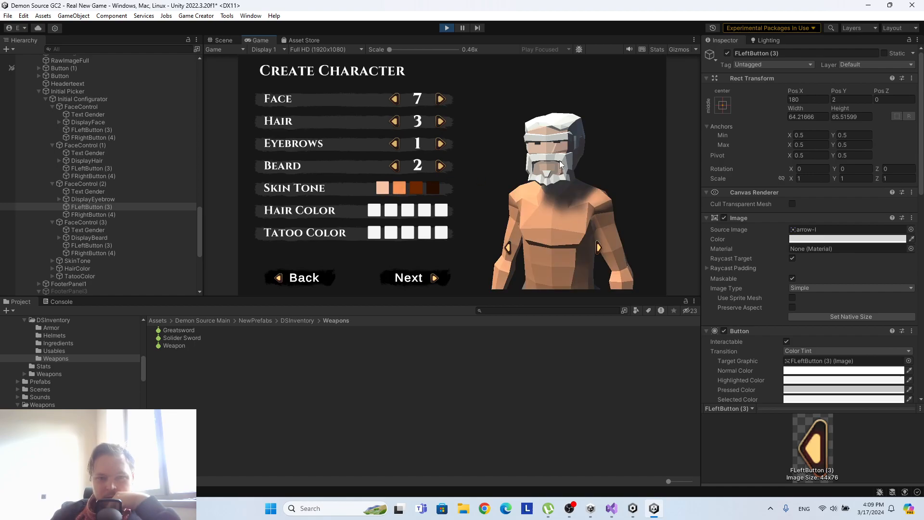
Step the face back to 0 while switching between the first two skin tones, and stop the scene.
click(395, 100)
click(395, 100)
click(388, 189)
click(400, 191)
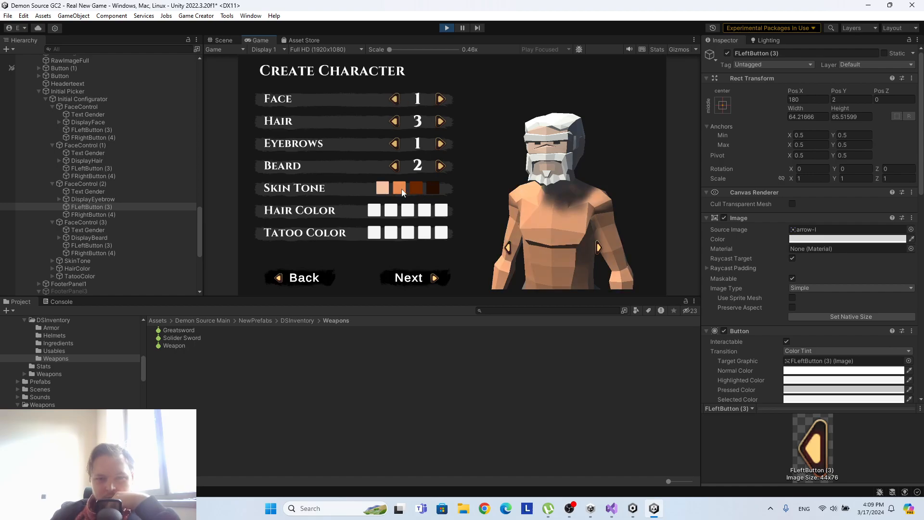
click(393, 102)
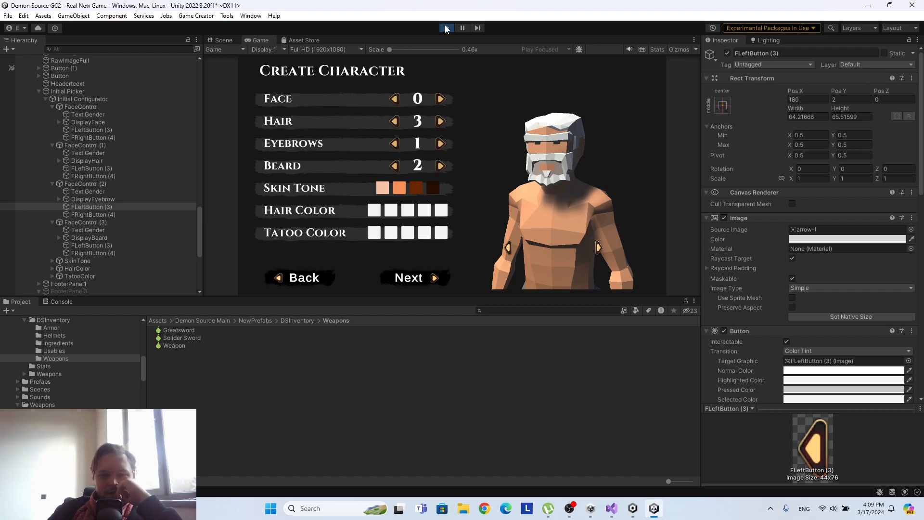
click(446, 28)
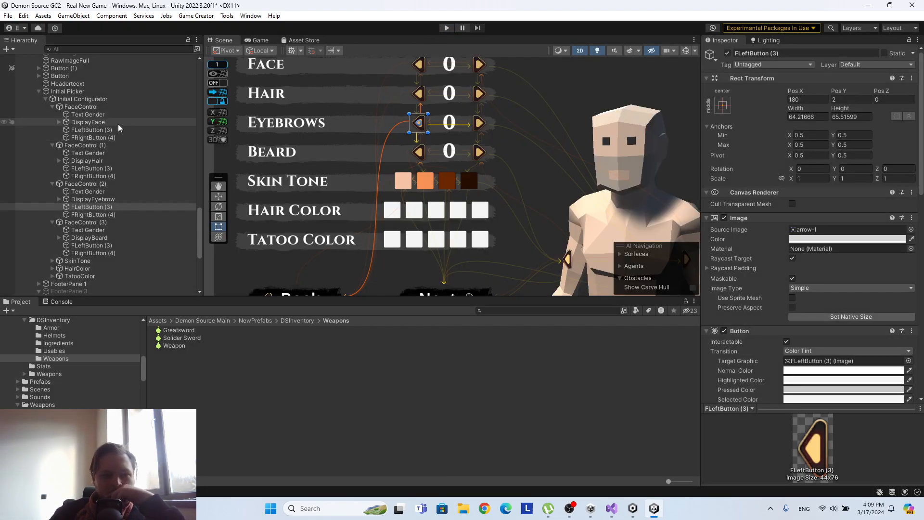
Open the PlayerMain prefab for editing and collapse its Female_Parts group to view the male head objects.
scroll(118, 127, up, 10)
scroll(120, 127, down, 5)
scroll(151, 112, up, 5)
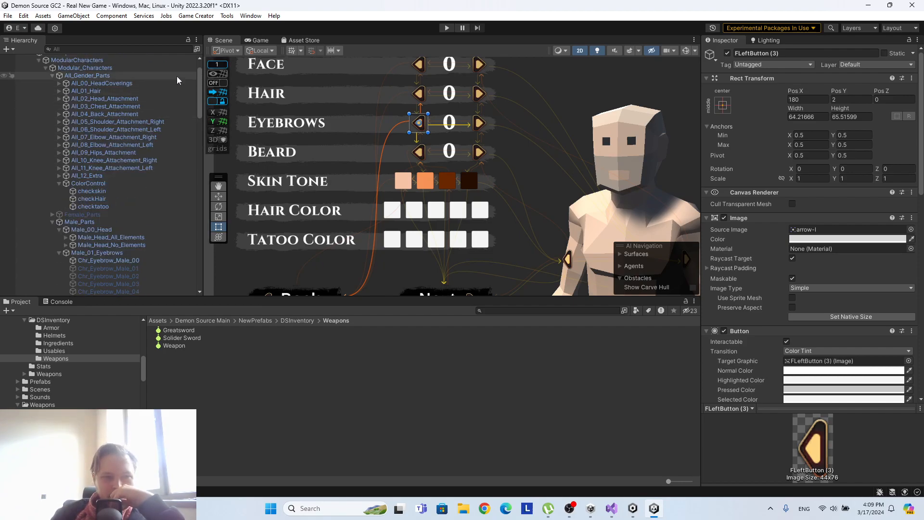
click(190, 74)
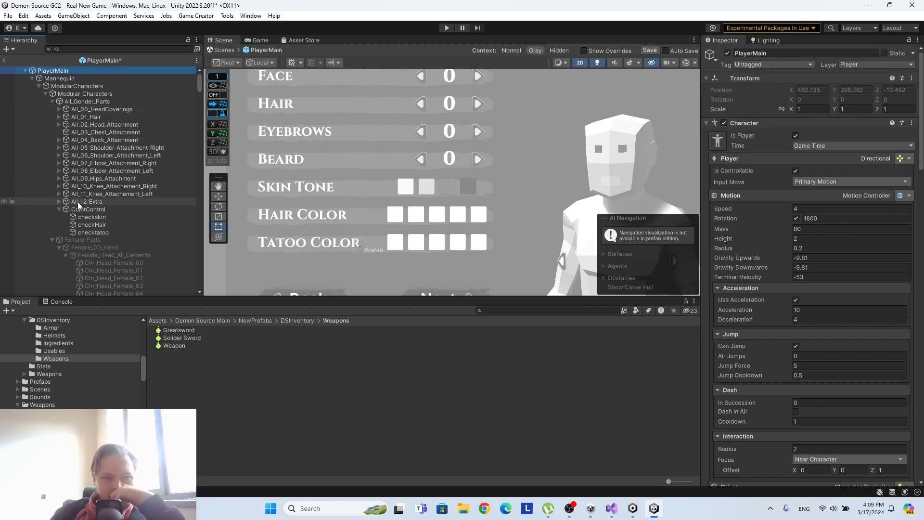
scroll(77, 145, down, 5)
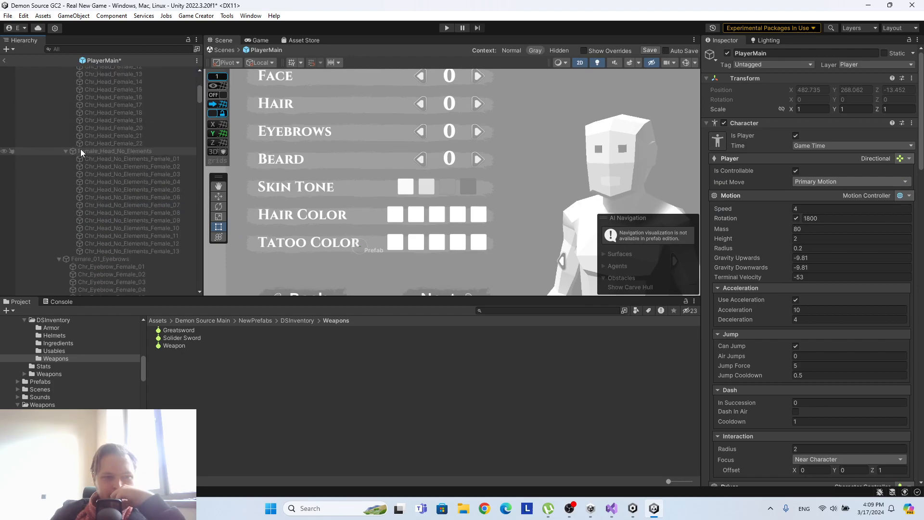
click(51, 125)
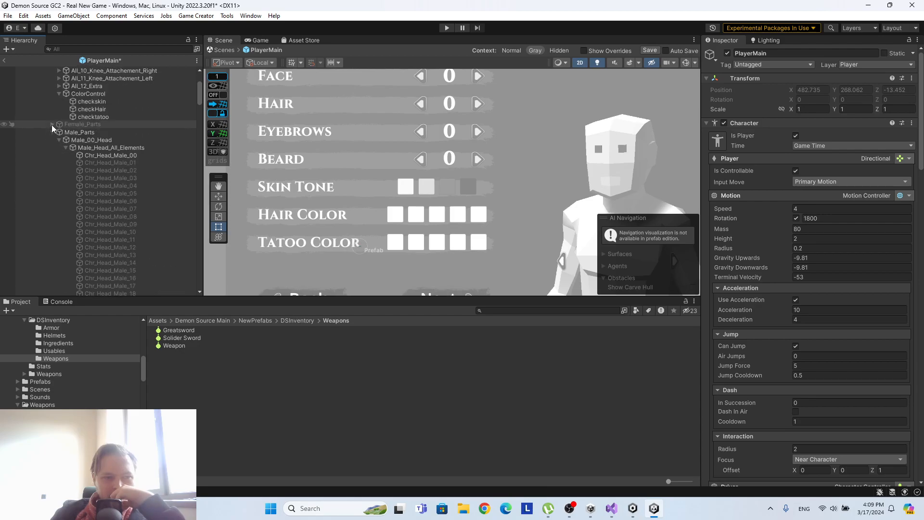
scroll(92, 156, down, 3)
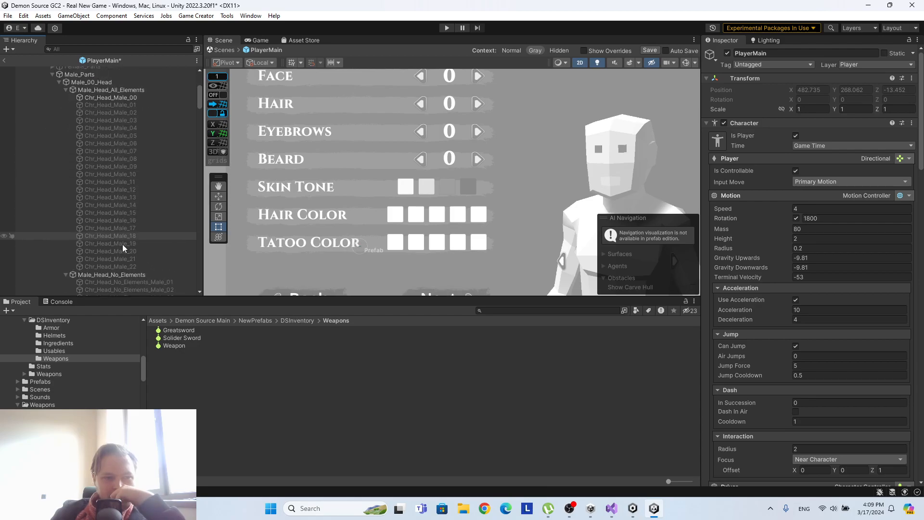
scroll(133, 257, up, 3)
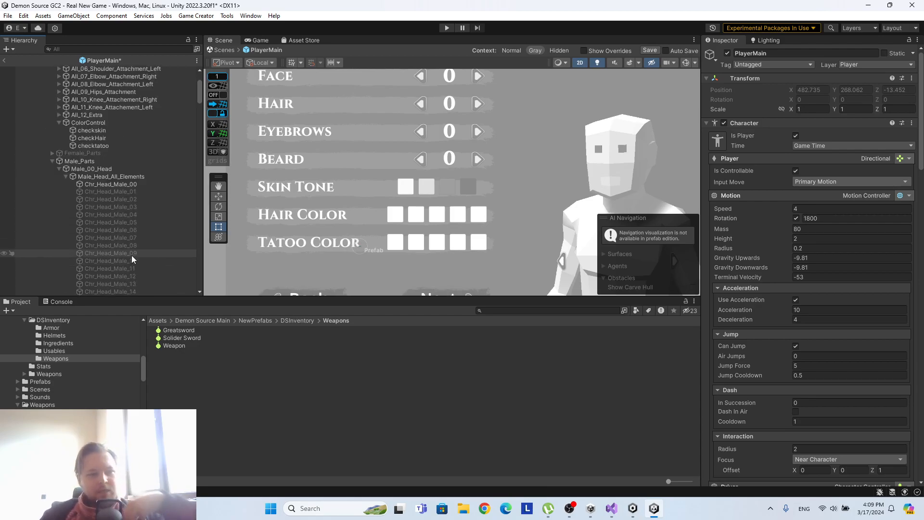
Delete the four branches that compare skincolor from ColorControl's checkskin object, keeping the first branch.
click(108, 129)
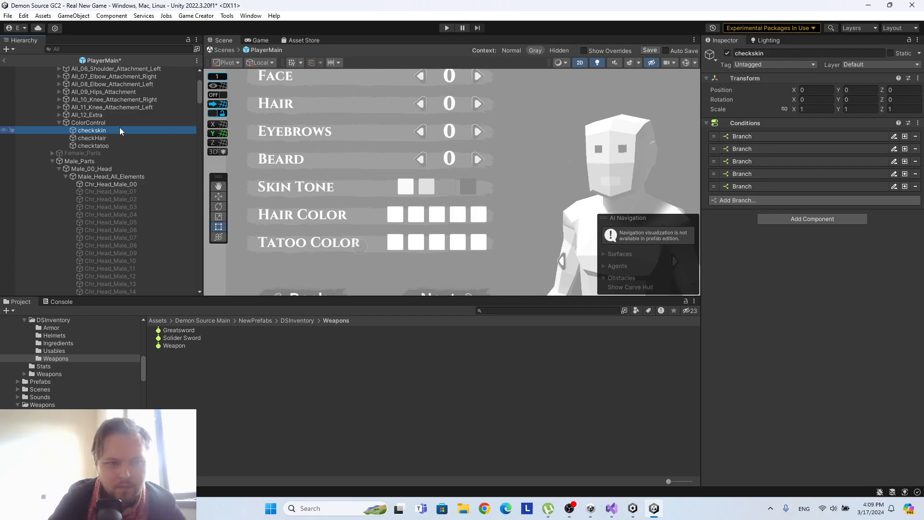
click(748, 140)
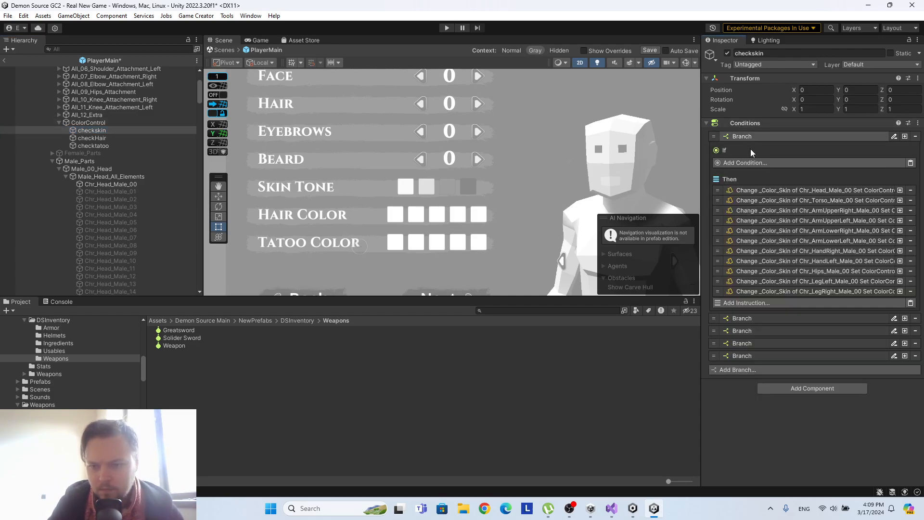
click(763, 319)
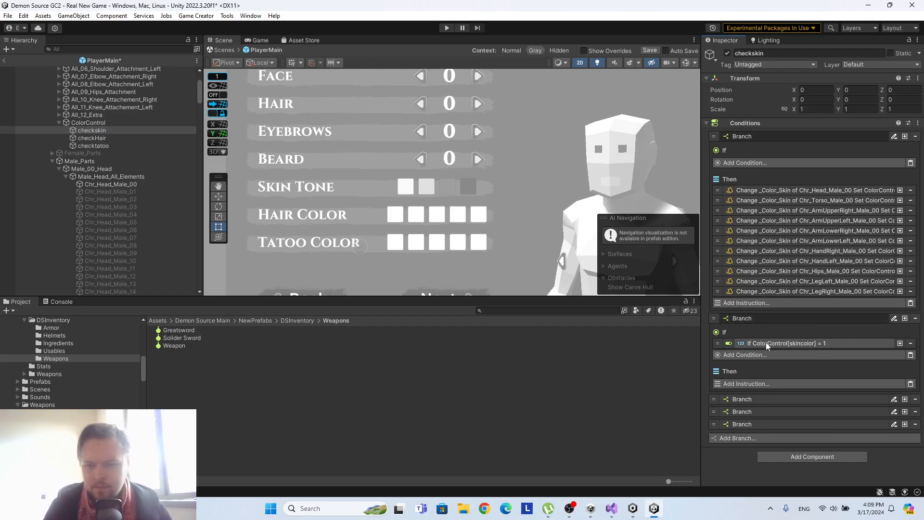
click(916, 319)
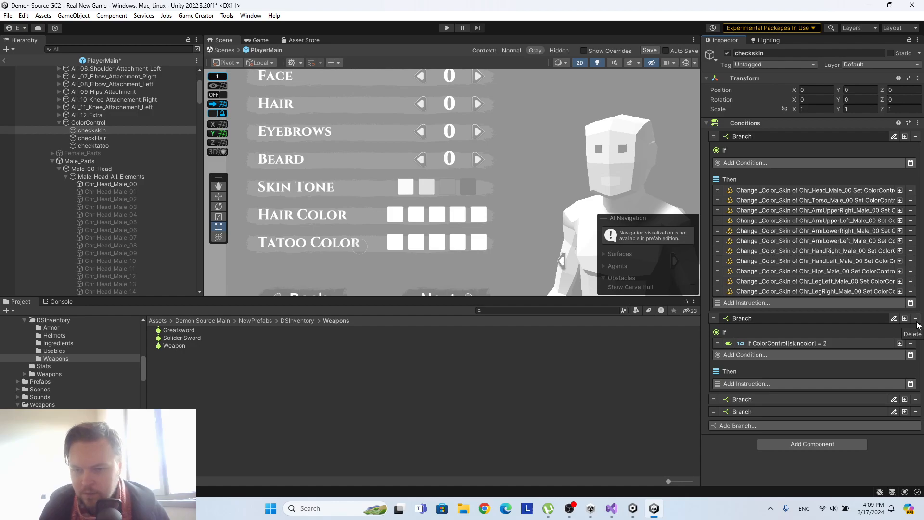
click(916, 319)
click(917, 321)
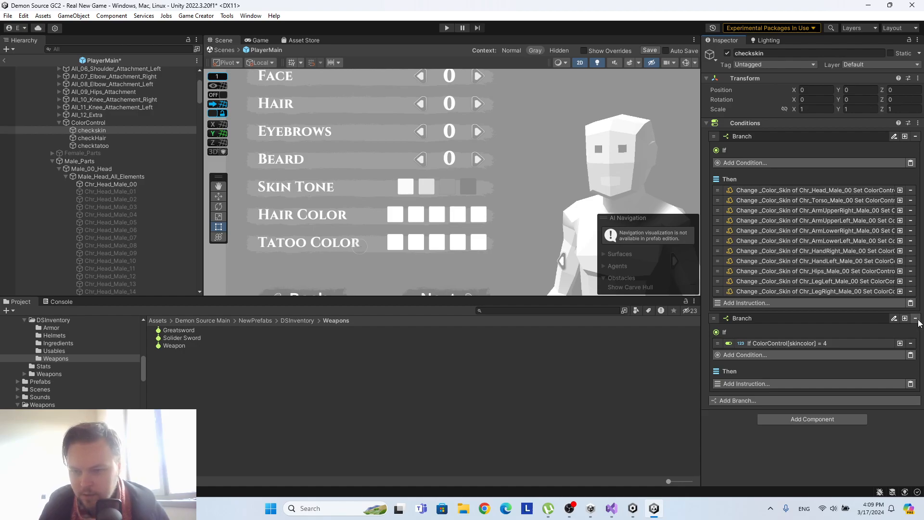
click(915, 319)
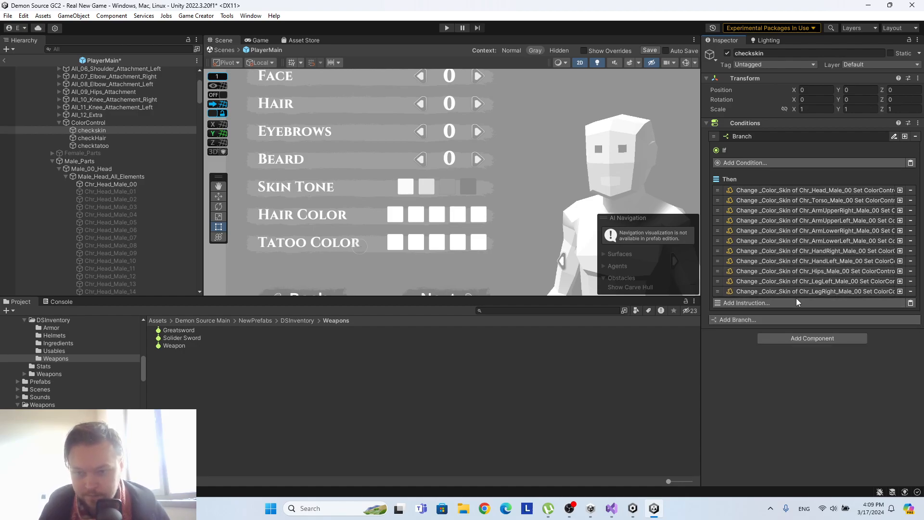
Duplicate the Chr_LegRight_Male_00 skin color instruction in checkskin's Then list, and duplicate that blank copy once more.
click(856, 291)
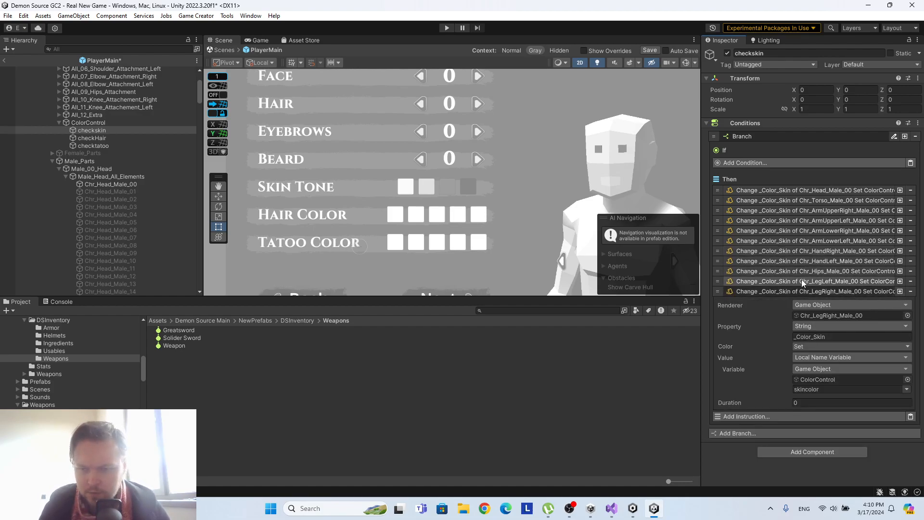
click(792, 291)
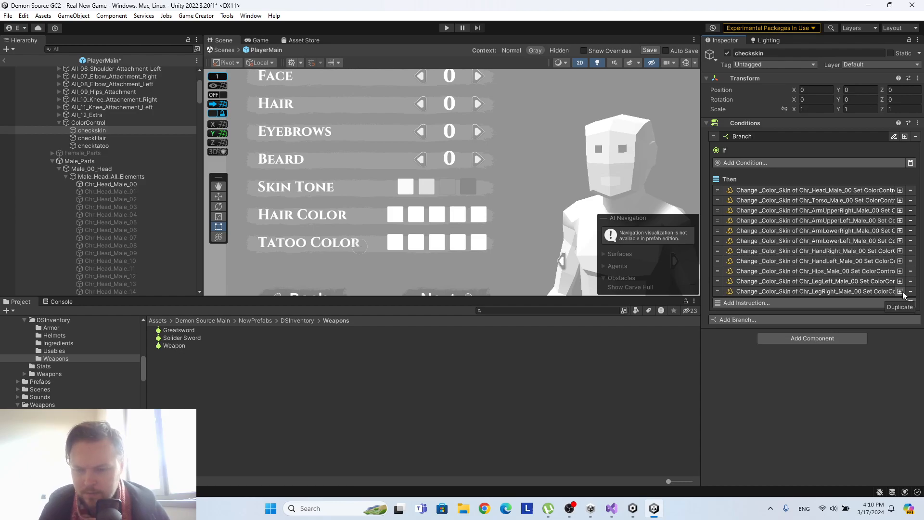
click(902, 291)
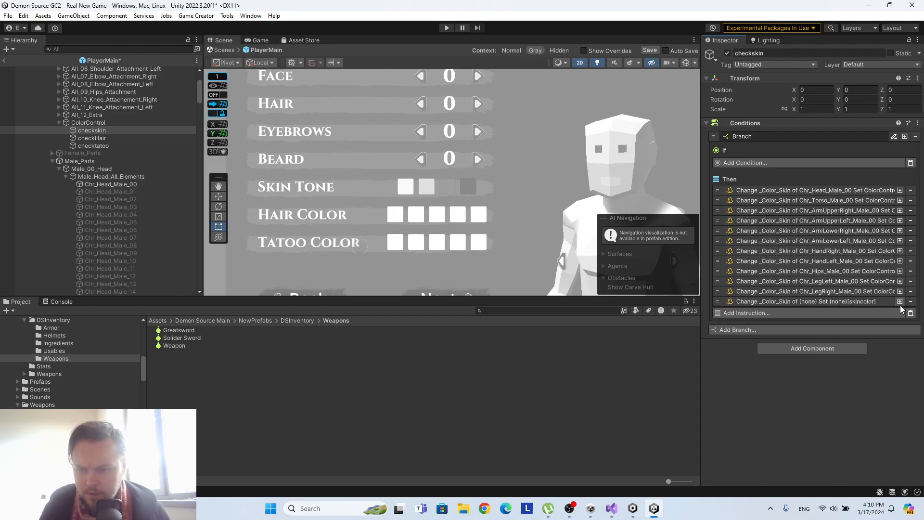
click(880, 302)
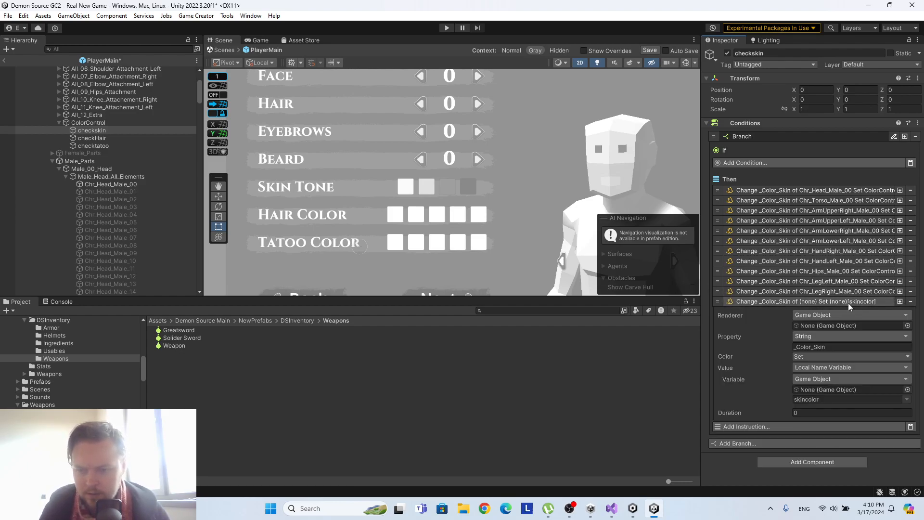
click(899, 301)
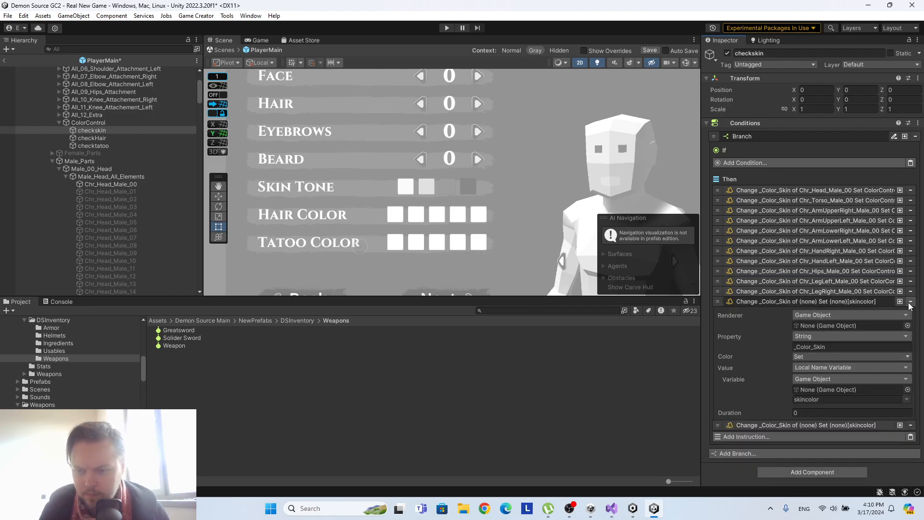
click(856, 303)
scroll(96, 185, down, 3)
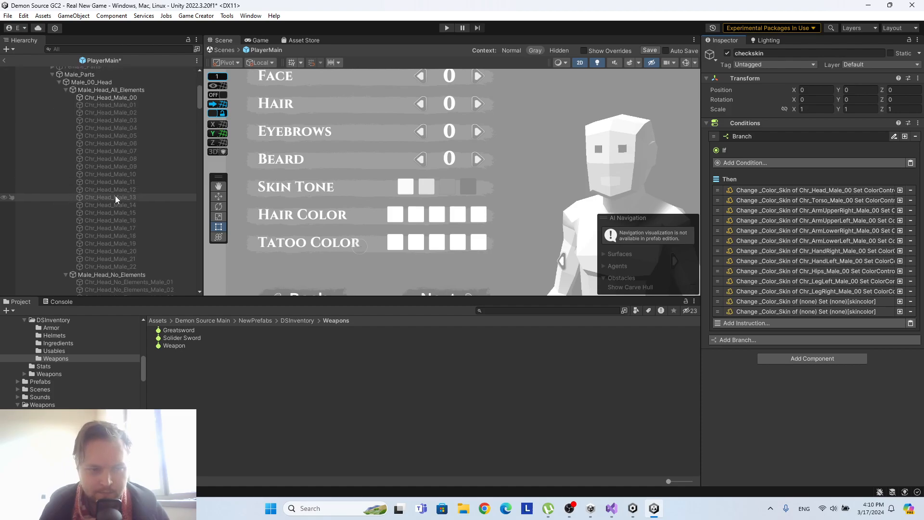
Duplicate the blank _Color_Skin instructions in checkskin seventeen more times, making nineteen blank copies in total.
click(899, 312)
click(901, 320)
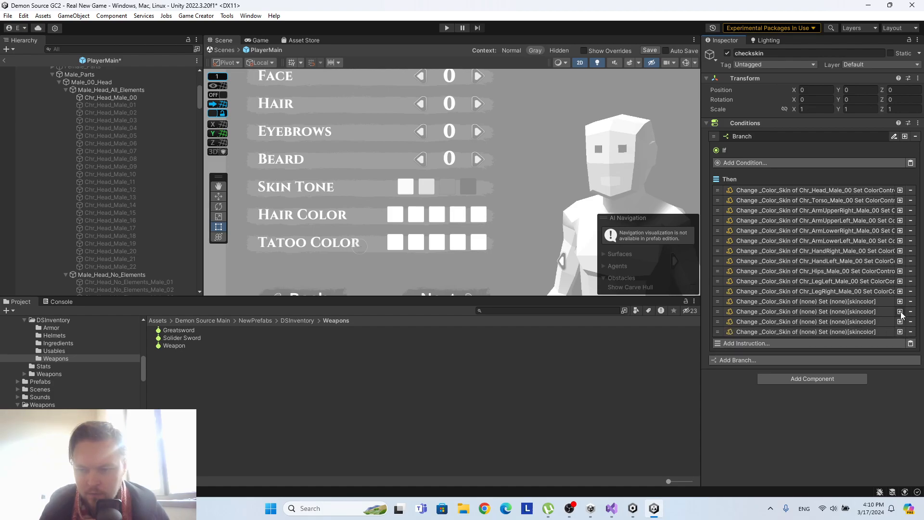
click(899, 312)
click(899, 312)
click(900, 311)
click(899, 311)
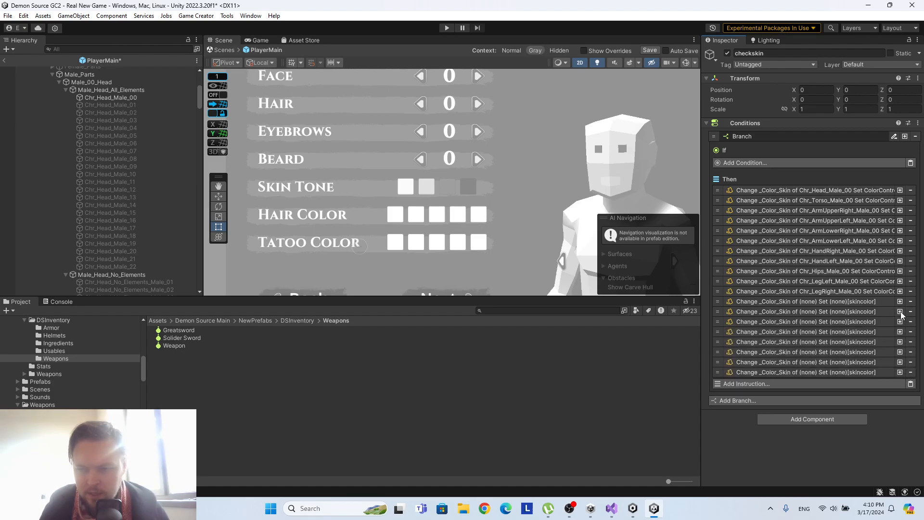
click(899, 312)
click(899, 311)
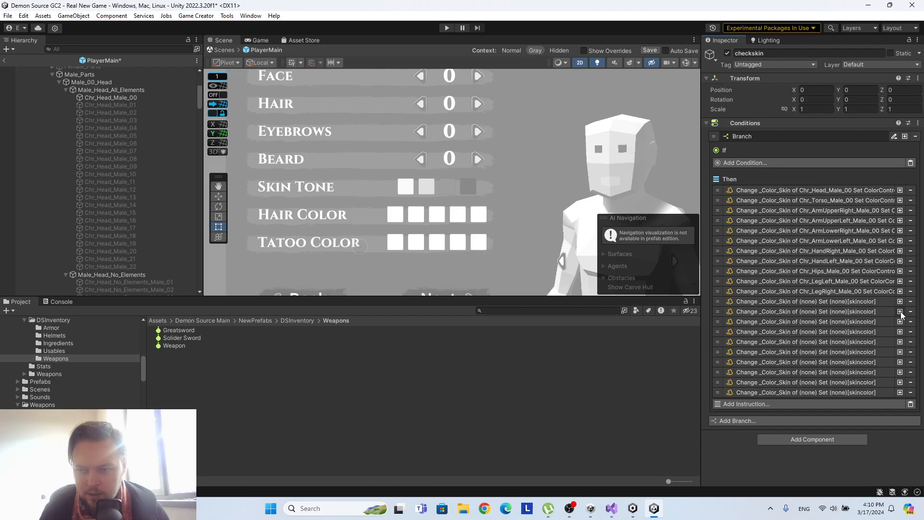
click(899, 311)
click(899, 311)
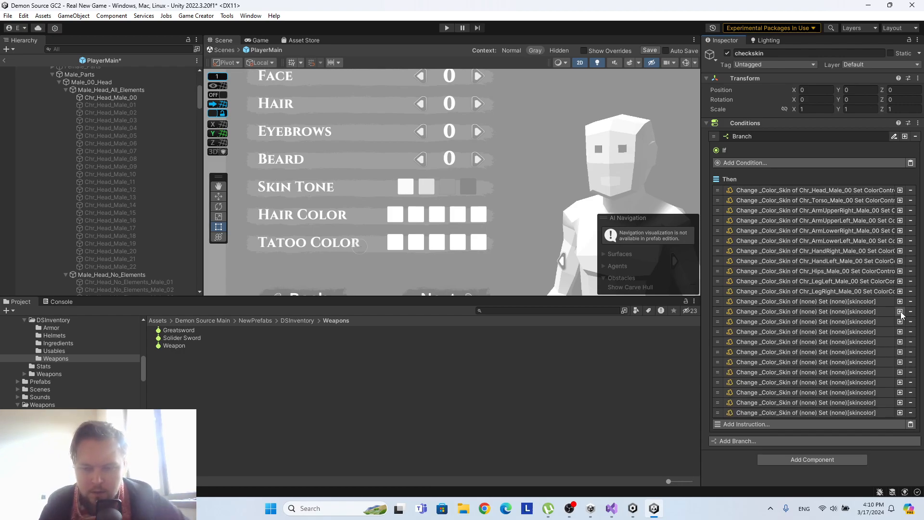
click(899, 311)
click(899, 312)
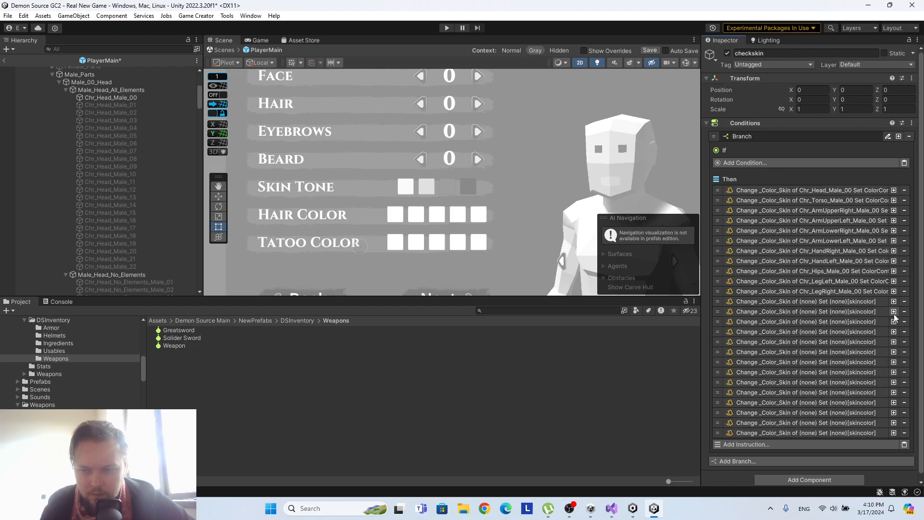
click(893, 313)
click(894, 312)
click(893, 313)
click(893, 312)
click(894, 313)
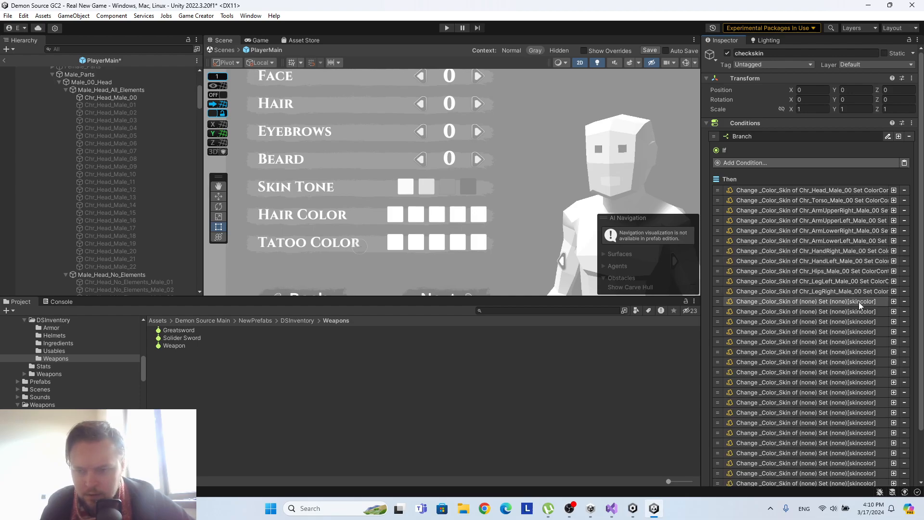
Assign Chr_Head_Male_01 and Chr_Head_Male_02 as the renderers of the first two blank skin color instructions.
click(818, 301)
scroll(818, 301, down, 2)
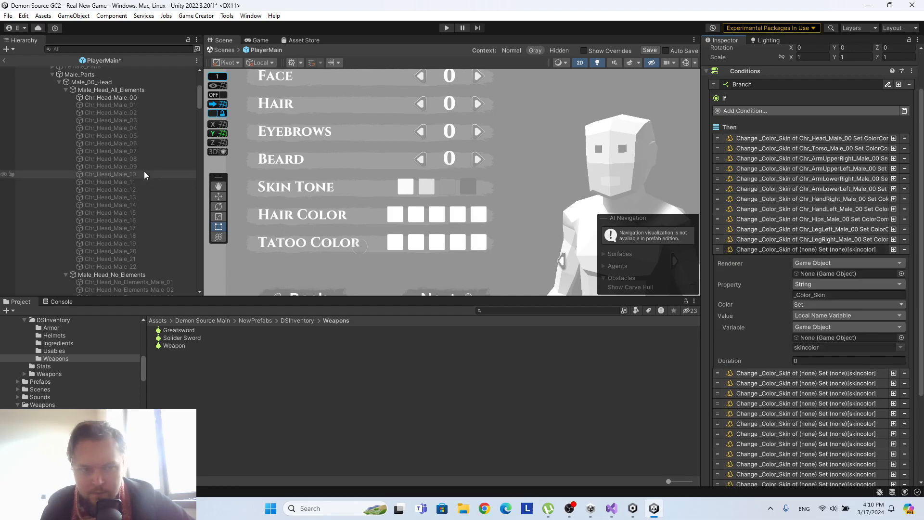
click(110, 105)
drag(110, 105, 830, 272)
click(810, 374)
scroll(824, 321, down, 3)
drag(132, 113, 839, 319)
Assign Chr_Head_Male_03 and Chr_Head_Male_04 as the renderers of the following two blank skin color instructions.
scroll(828, 420, down, 4)
drag(111, 119, 822, 339)
scroll(824, 341, down, 3)
click(821, 359)
scroll(820, 346, down, 3)
drag(137, 132, 831, 305)
scroll(830, 304, down, 4)
Set the renderers of the fifth and sixth copied skin color instructions to Chr_Head_Male_05 and Chr_Head_Male_06.
click(825, 302)
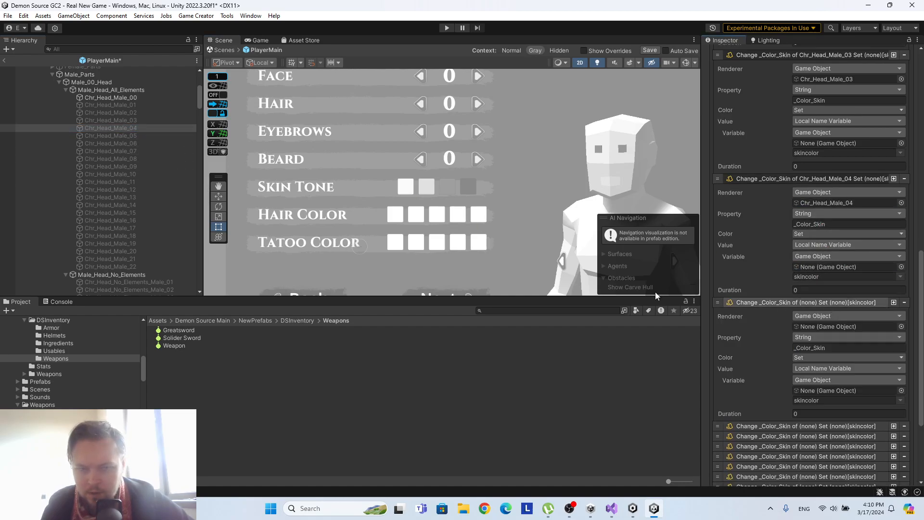
drag(111, 135, 816, 328)
scroll(816, 328, down, 3)
click(811, 347)
scroll(812, 347, down, 4)
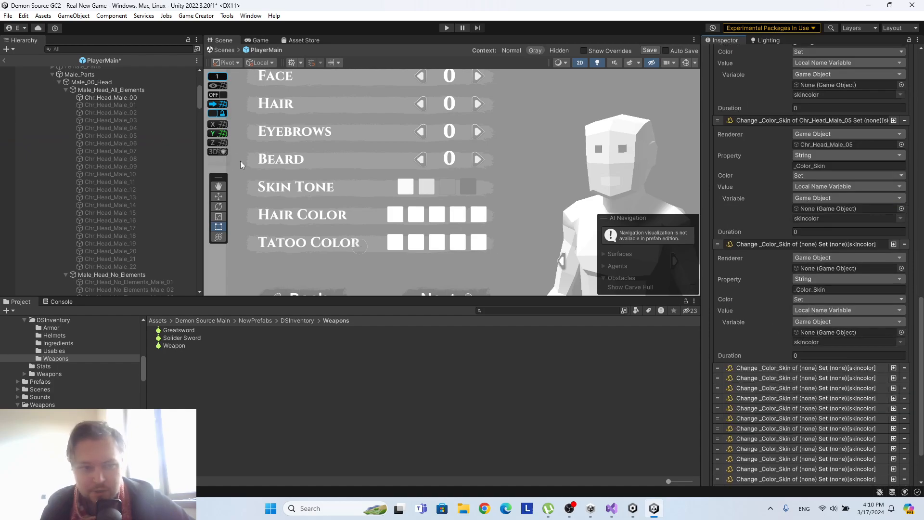
drag(132, 143, 856, 266)
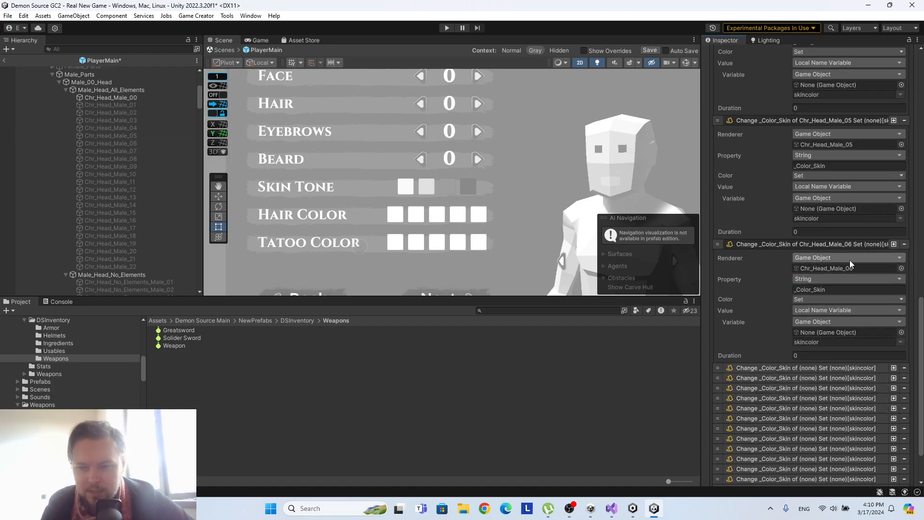
scroll(849, 260, down, 2)
Set the renderers of the seventh and eighth copied skin color instructions to Chr_Head_Male_07 and Chr_Head_Male_08.
click(842, 305)
scroll(799, 269, down, 3)
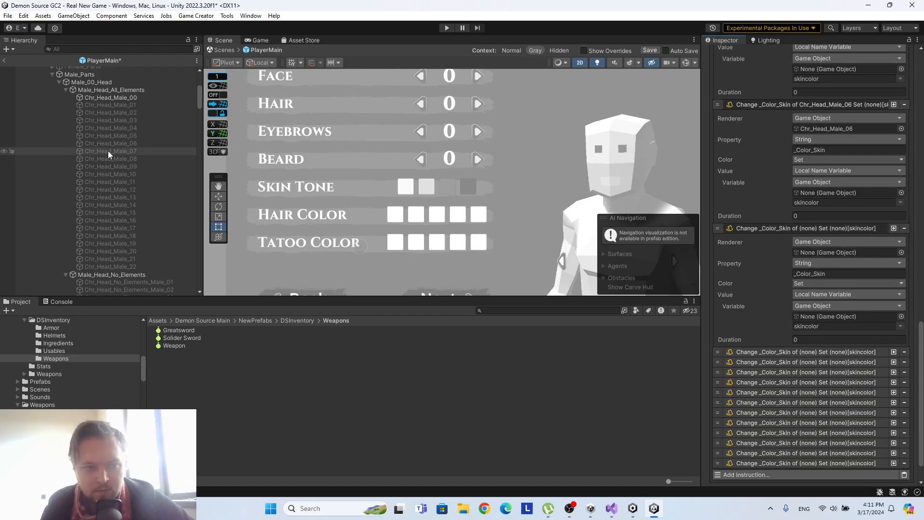
drag(108, 151, 842, 252)
click(830, 352)
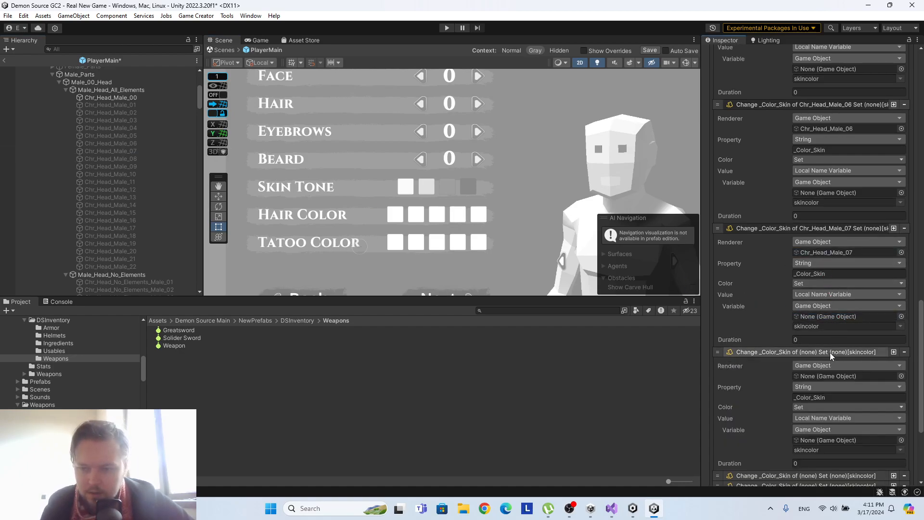
scroll(830, 354, down, 3)
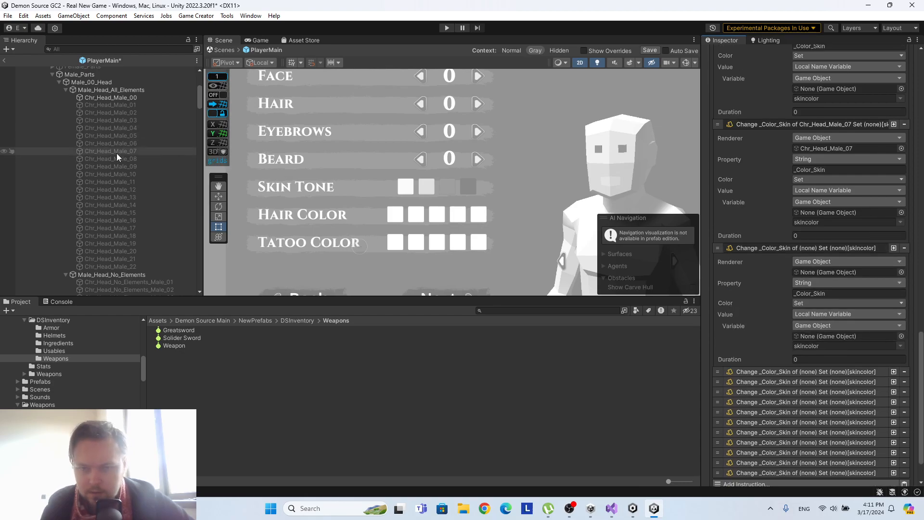
drag(118, 158, 850, 276)
scroll(850, 276, down, 2)
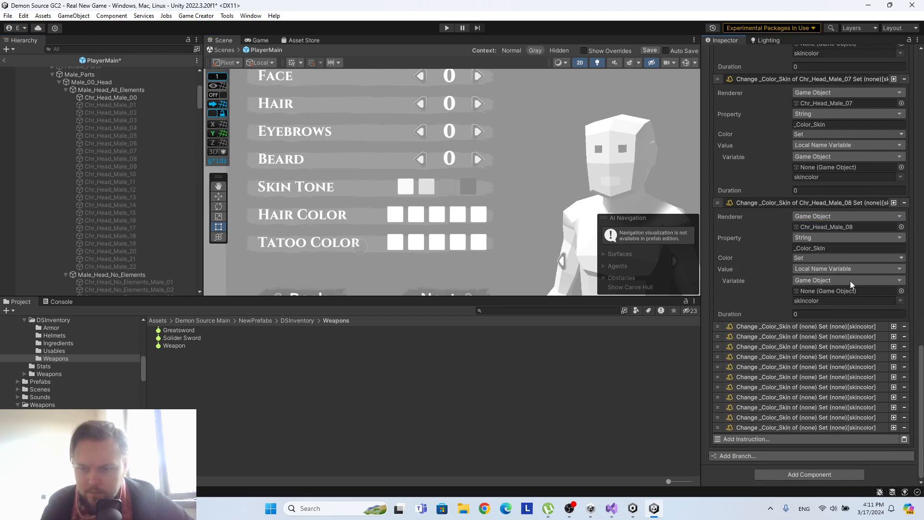
Fill the renderers of the ninth and tenth copied skin color instructions with Chr_Head_Male_09 and Chr_Head_Male_10.
click(813, 328)
scroll(817, 319, down, 2)
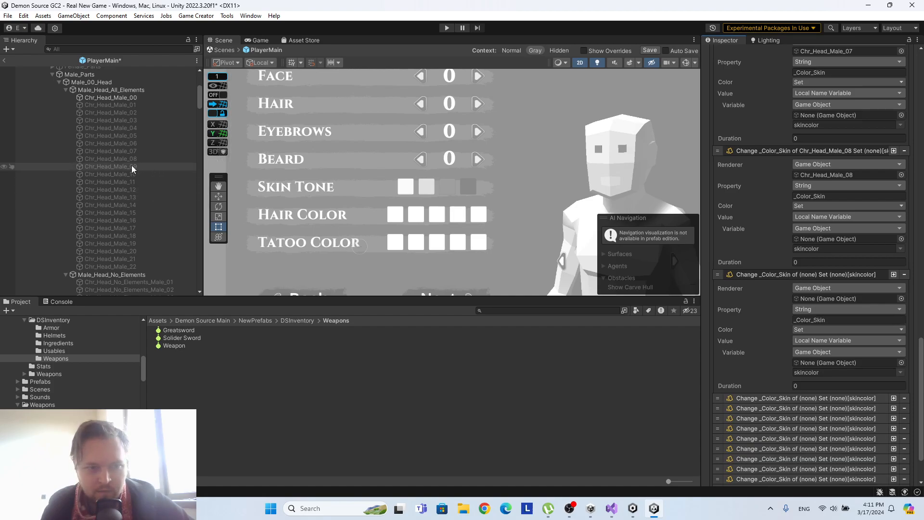
drag(133, 168, 826, 298)
scroll(823, 338, down, 2)
click(821, 346)
scroll(821, 338, down, 2)
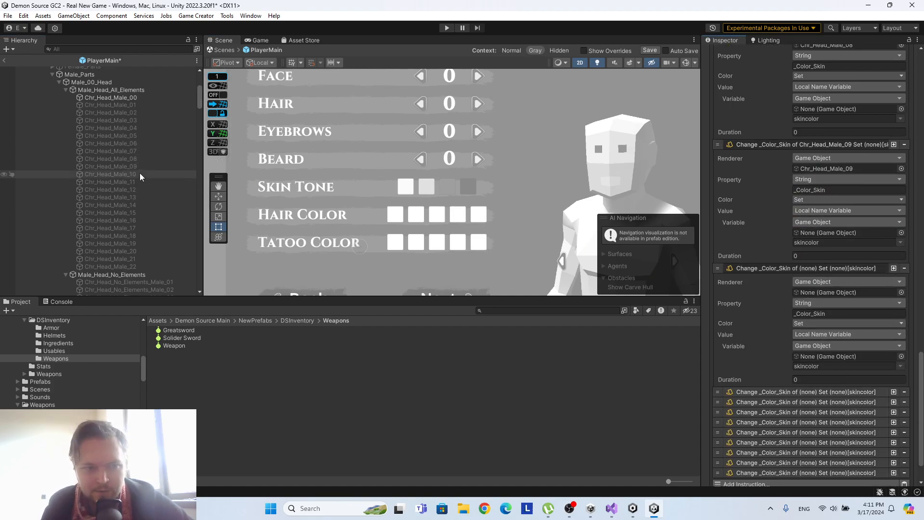
drag(139, 178, 859, 291)
Assign Chr_Head_Male_11 and Chr_Head_Male_12 as renderers in the eleventh and twelfth copied skin color instructions.
click(821, 391)
scroll(821, 390, down, 2)
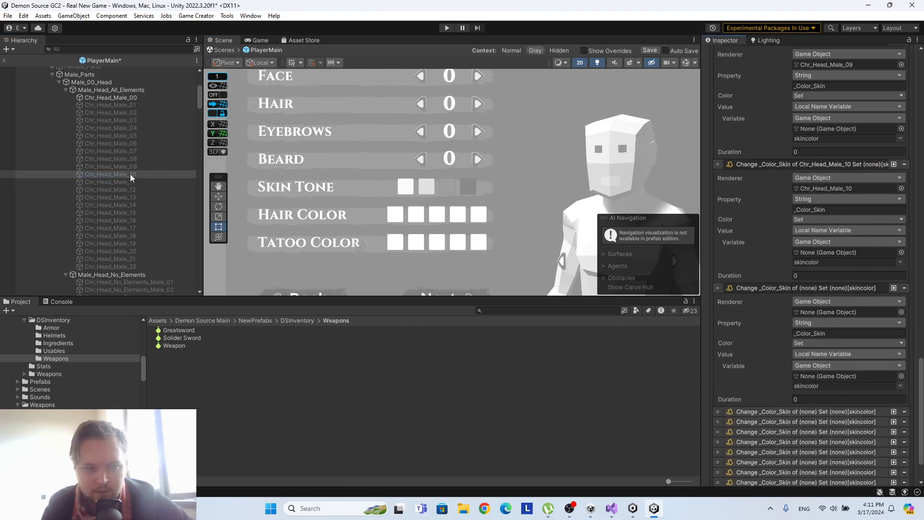
drag(130, 181, 870, 312)
scroll(876, 353, down, 4)
click(796, 357)
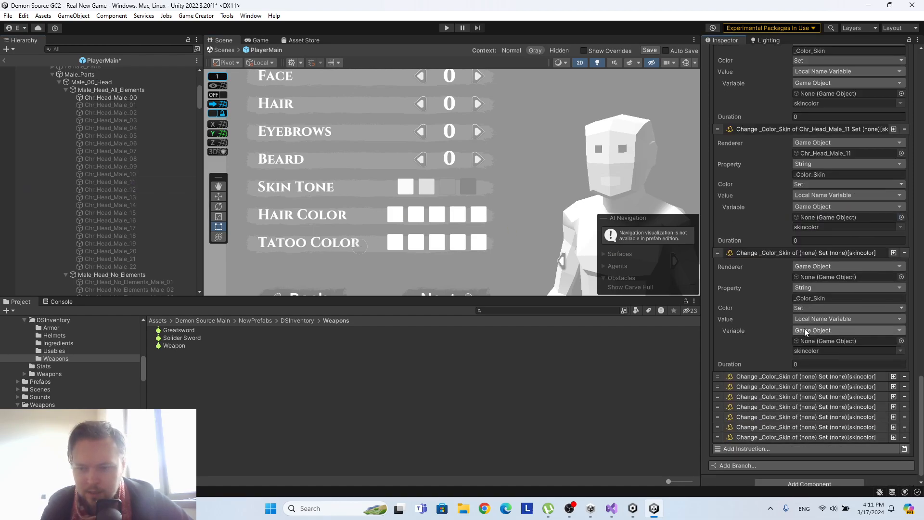
drag(138, 194, 847, 277)
scroll(847, 289, down, 1)
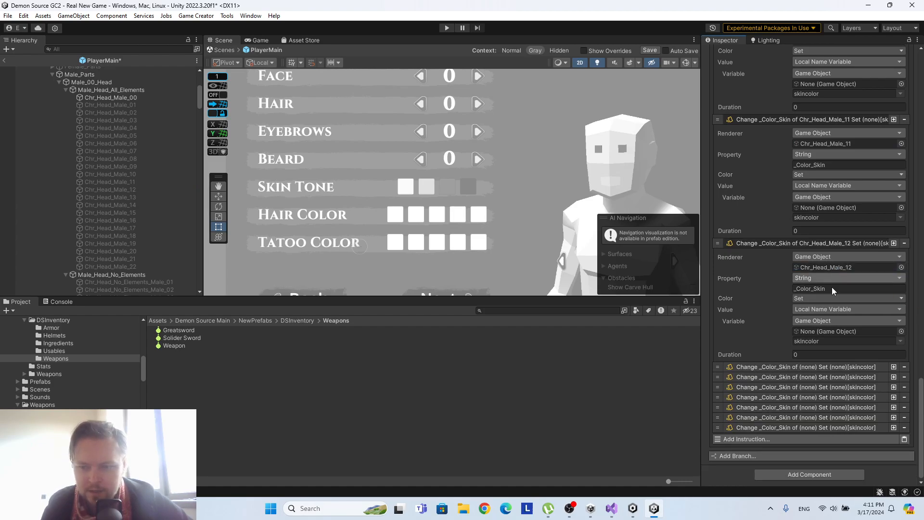
Assign Chr_Head_Male_13 and Chr_Head_Male_14 as renderers in the next two blank skin color instructions.
click(820, 368)
scroll(819, 371, down, 3)
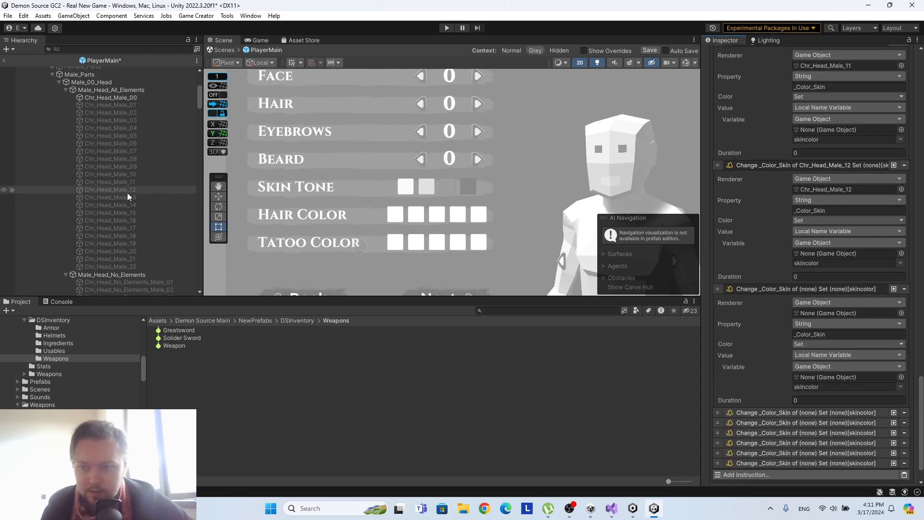
drag(138, 196, 854, 307)
scroll(854, 304, down, 1)
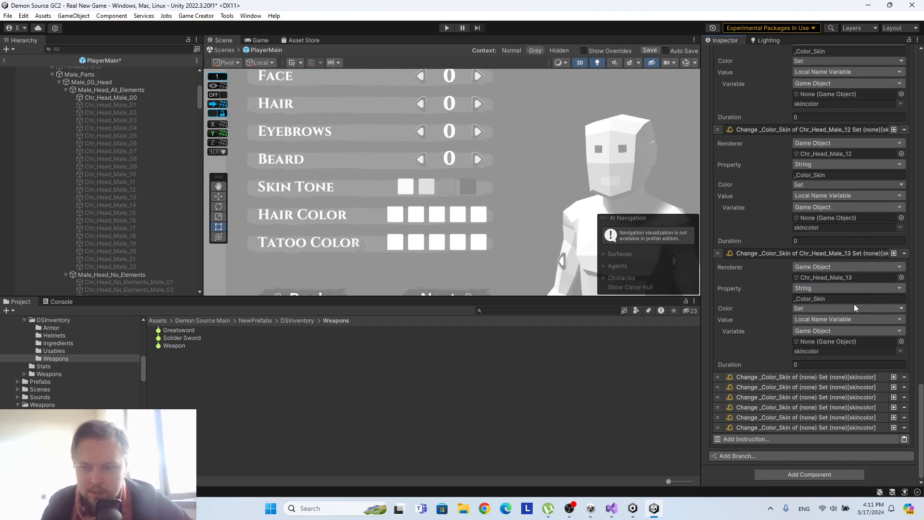
click(825, 376)
scroll(818, 370, down, 2)
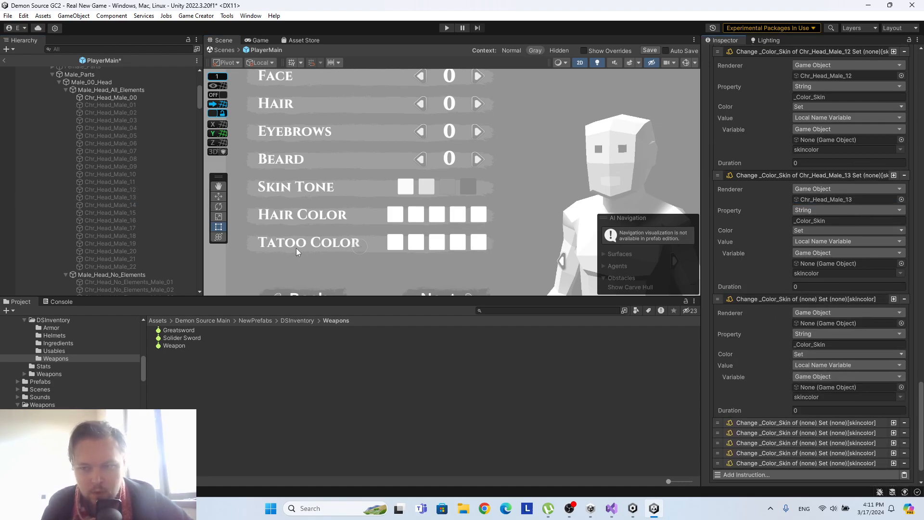
drag(120, 205, 863, 322)
scroll(862, 322, down, 1)
Set Chr_Head_Male_15 and Chr_Head_Male_16 as the renderers of the fifteenth and sixteenth copied skin color instructions.
click(834, 385)
scroll(837, 366, down, 2)
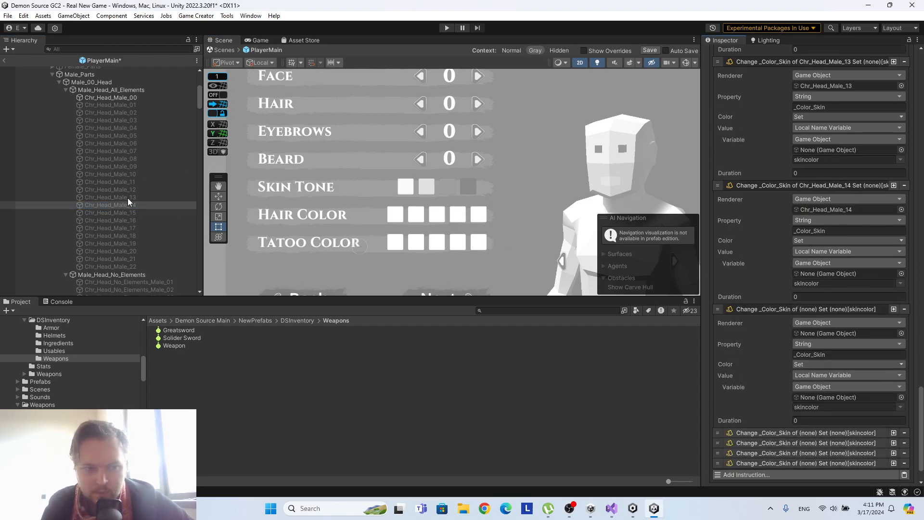
drag(129, 213, 868, 331)
scroll(868, 331, down, 2)
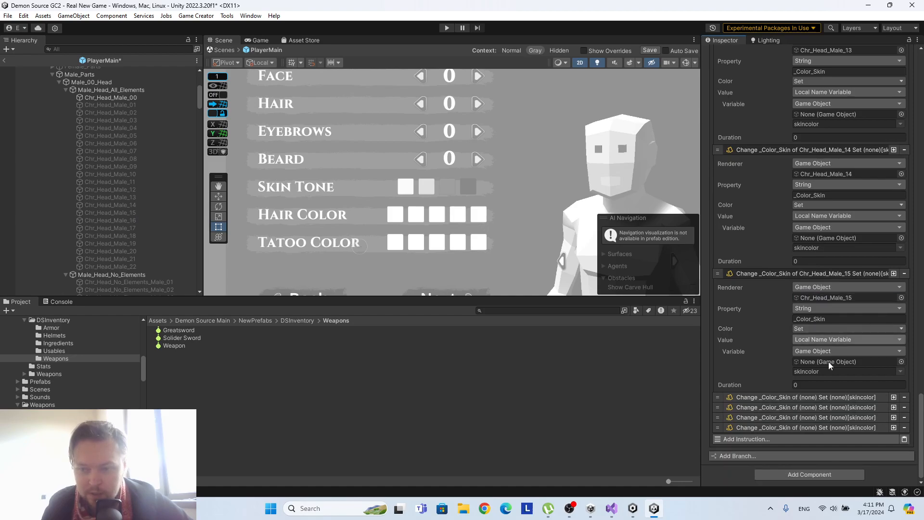
click(821, 397)
scroll(825, 385, down, 2)
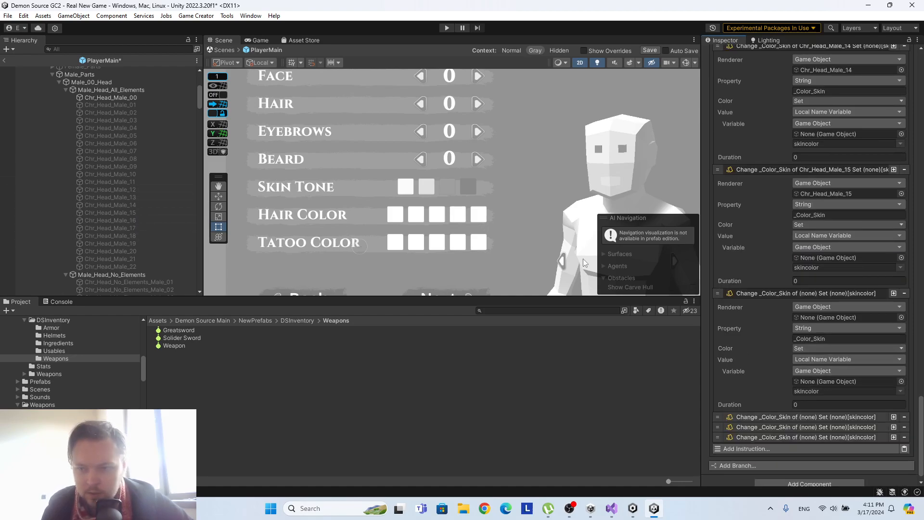
drag(116, 221, 860, 319)
scroll(857, 342, down, 1)
Set Chr_Head_Male_17 and Chr_Head_Male_18 as the renderers of the seventeenth and eighteenth copied skin color instructions.
click(800, 408)
scroll(809, 389, down, 5)
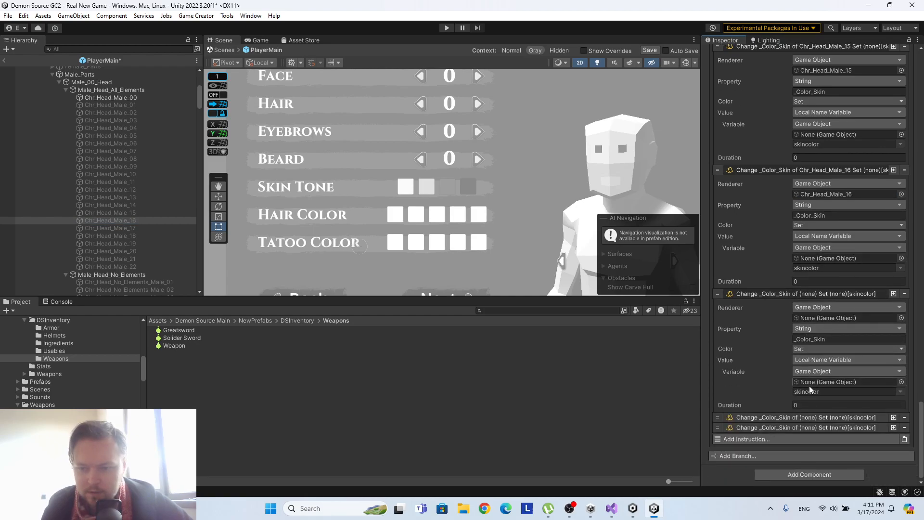
drag(126, 229, 848, 318)
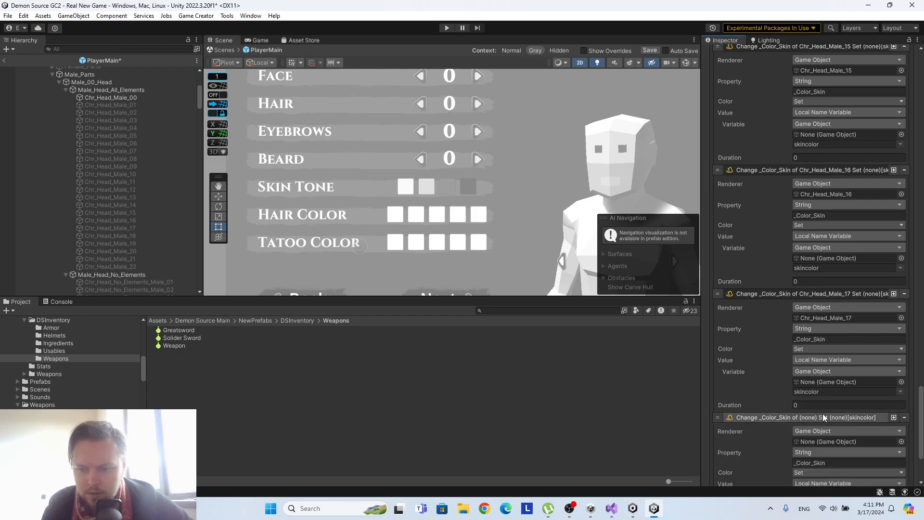
click(823, 418)
scroll(823, 417, down, 3)
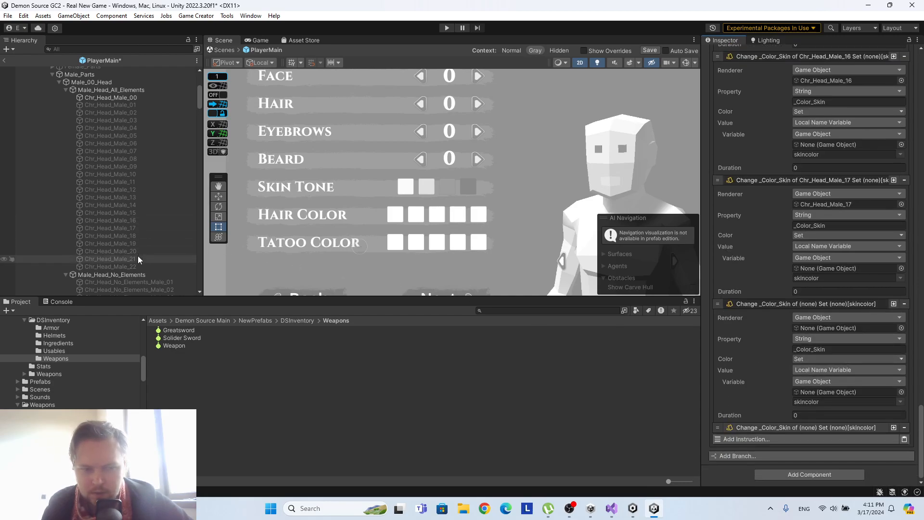
drag(138, 235, 853, 328)
Set Chr_Head_Male_19 as the renderer of the blank skin color instruction and add two more copies of the instruction.
click(820, 428)
scroll(818, 390, down, 3)
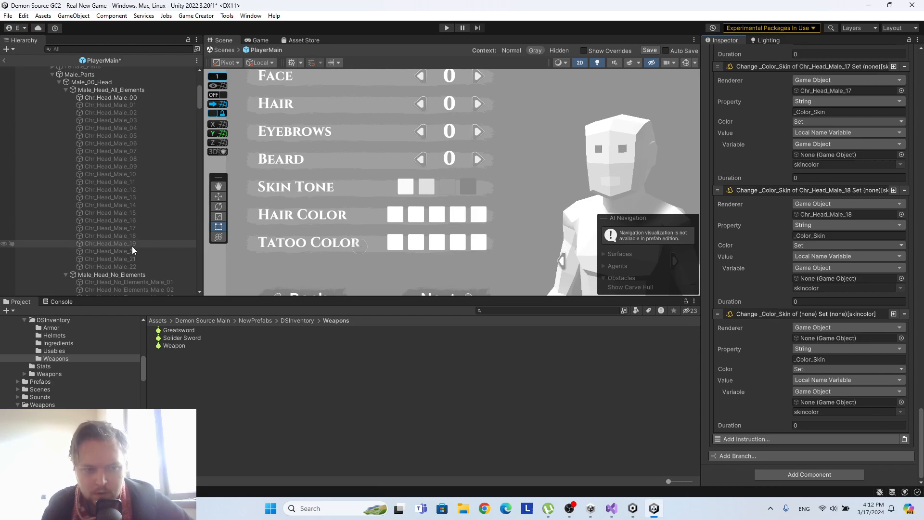
drag(137, 242, 840, 342)
click(894, 314)
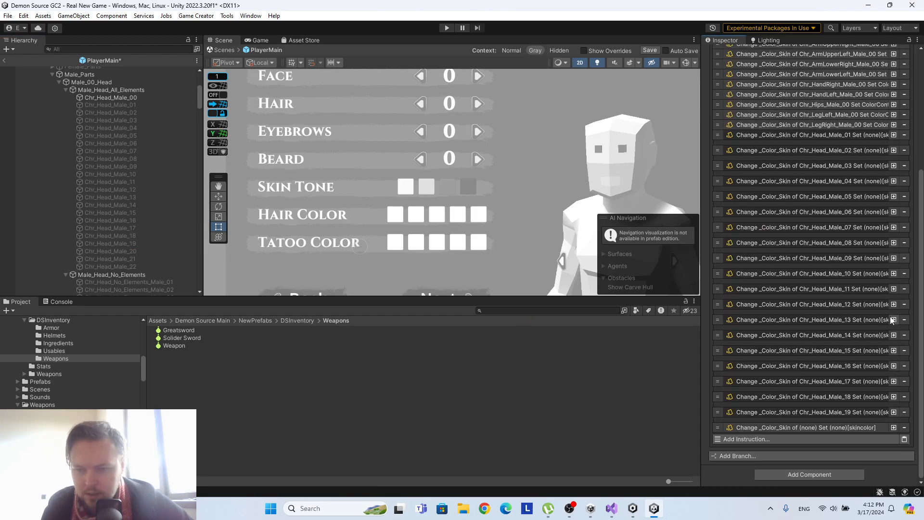
scroll(840, 339, down, 6)
scroll(840, 335, down, 15)
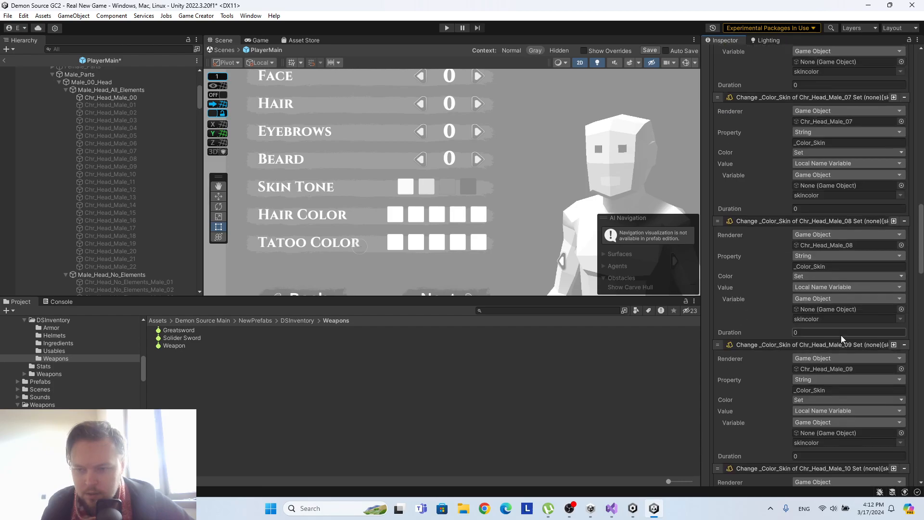
scroll(843, 337, down, 8)
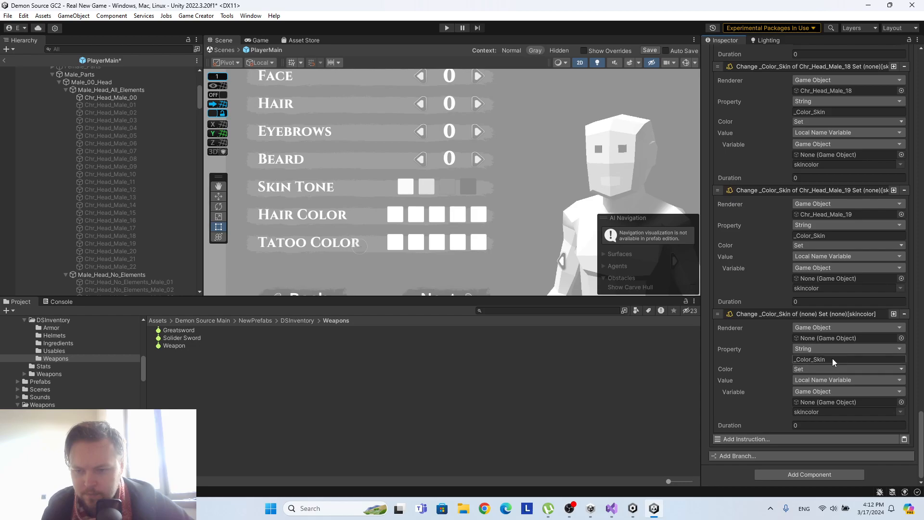
click(895, 314)
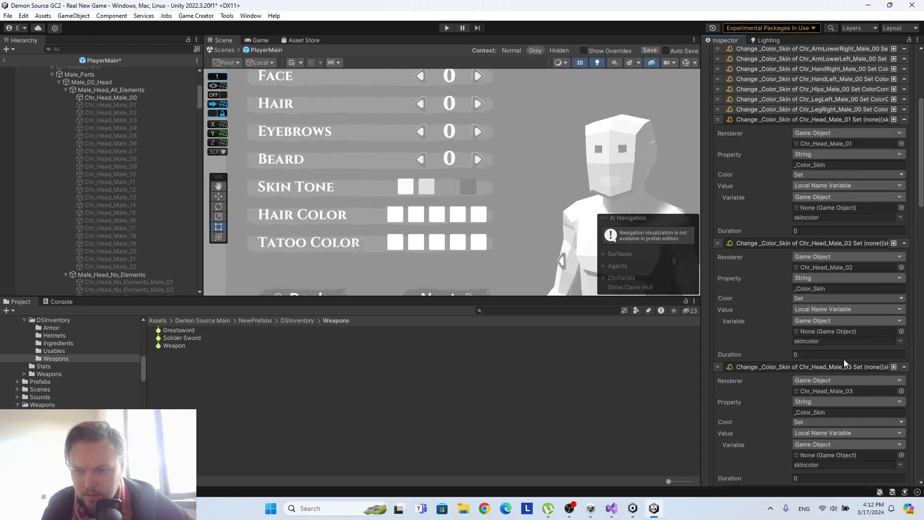
Collapse the expanded skin color instructions for Chr_Head_Male_01 through Chr_Head_Male_19.
scroll(837, 357, down, 9)
scroll(837, 356, up, 6)
scroll(765, 161, up, 4)
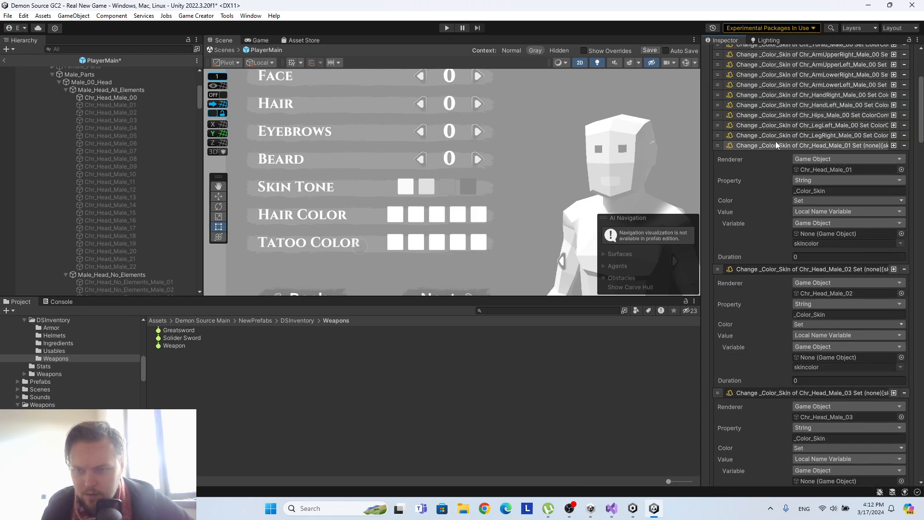
click(776, 145)
click(781, 155)
click(782, 165)
click(783, 176)
click(784, 186)
click(784, 196)
click(788, 206)
click(791, 216)
click(790, 226)
click(791, 236)
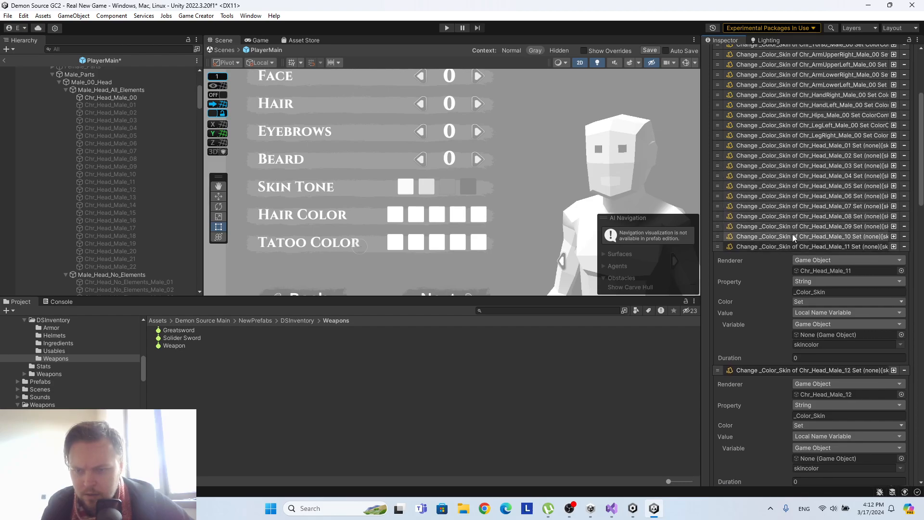
click(793, 247)
click(781, 257)
click(775, 267)
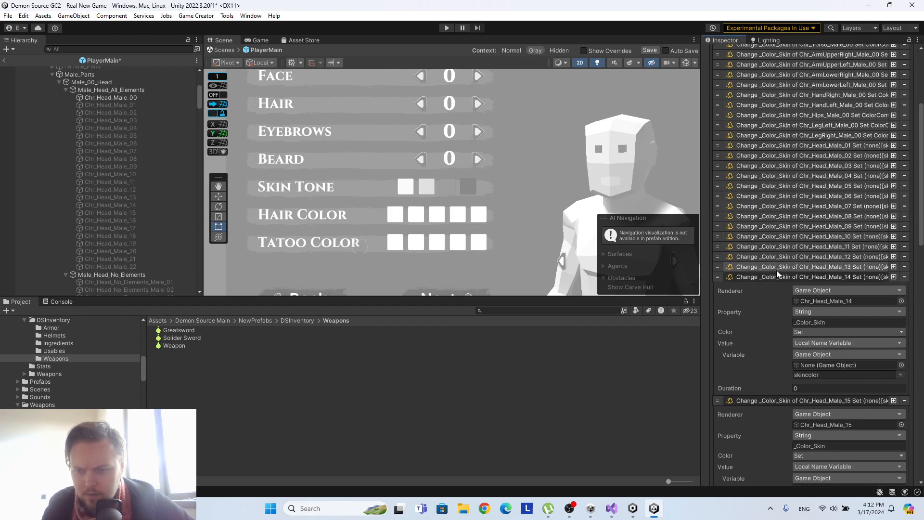
click(775, 277)
click(772, 287)
click(775, 298)
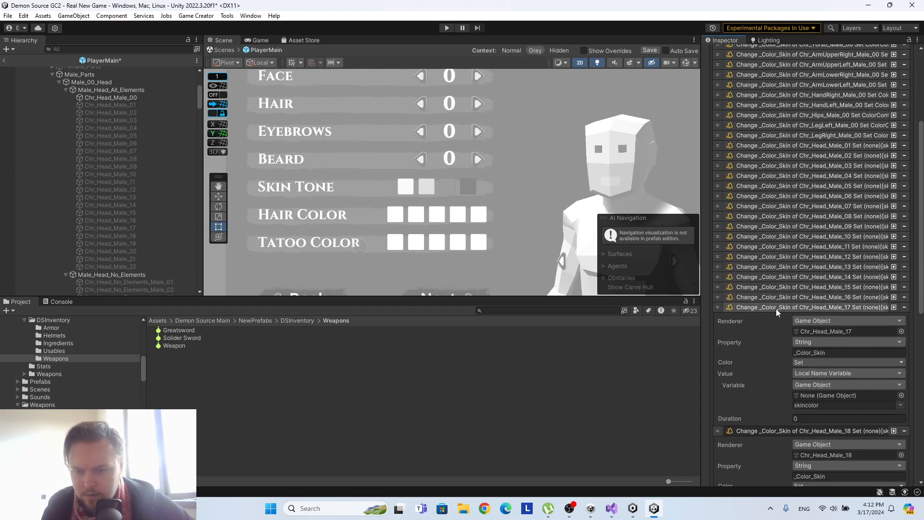
click(775, 307)
click(777, 317)
click(779, 327)
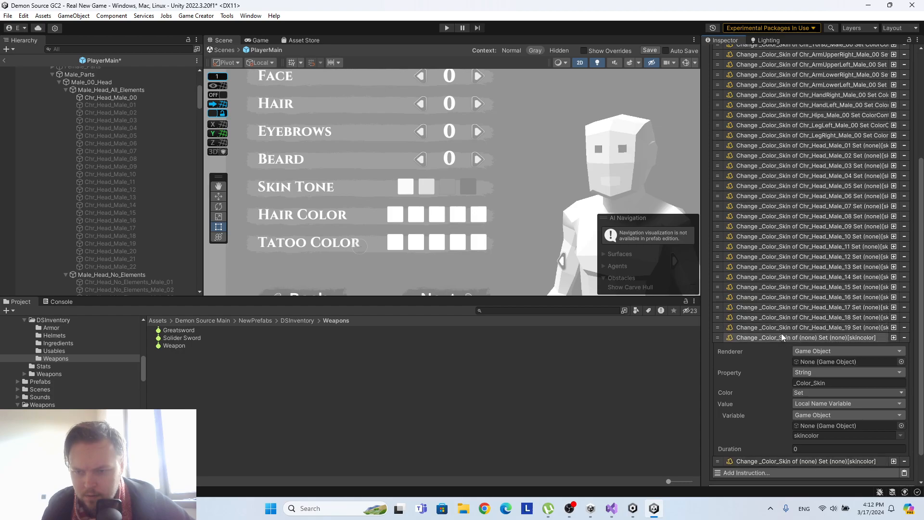
Assign Chr_Head_Male_20 and Chr_Head_Male_21 as renderers in the two remaining blank skin color instructions and collapse both.
drag(110, 250, 853, 328)
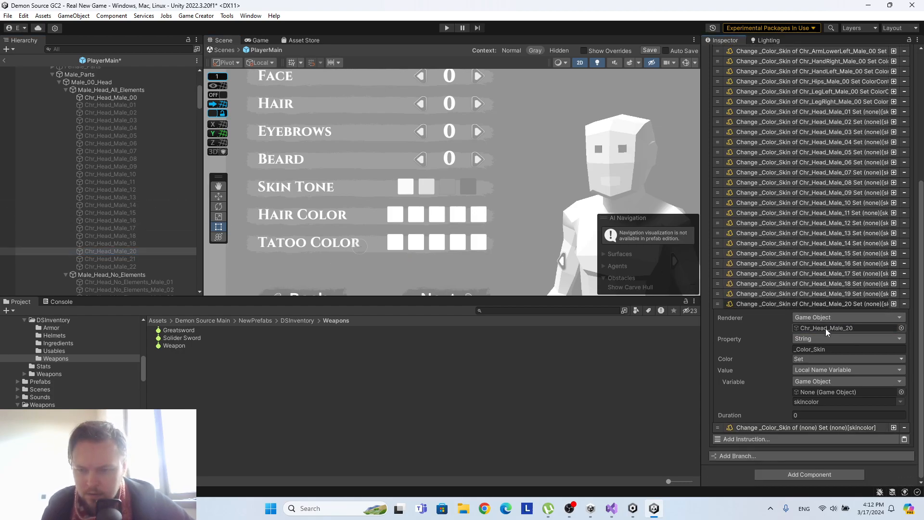
click(778, 304)
click(833, 426)
scroll(833, 429, down, 3)
drag(141, 260, 874, 342)
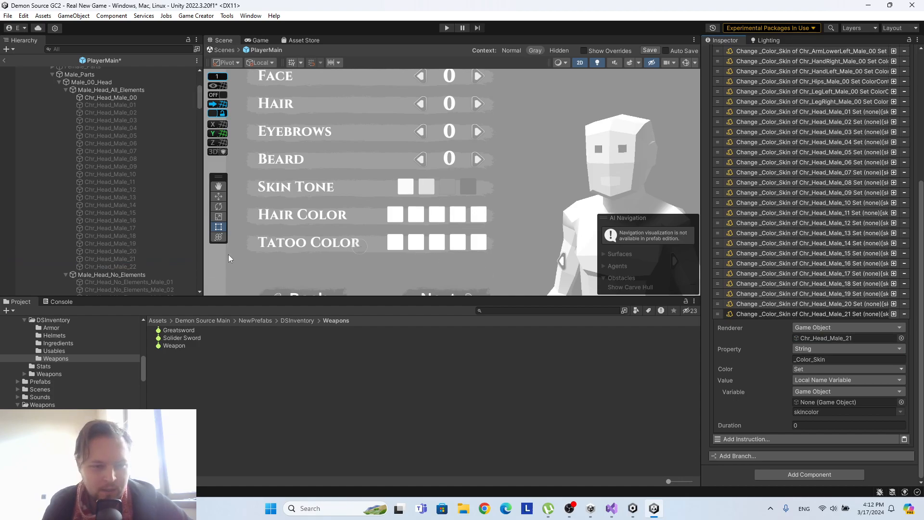
click(865, 315)
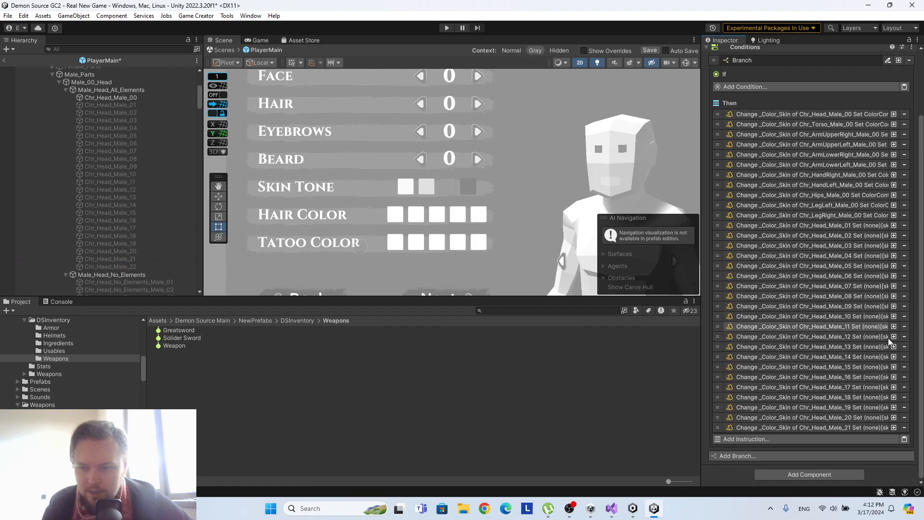
Duplicate the Chr_Head_Male_21 skin color instruction and set the copy's renderer to Chr_Head_Male_22.
click(893, 427)
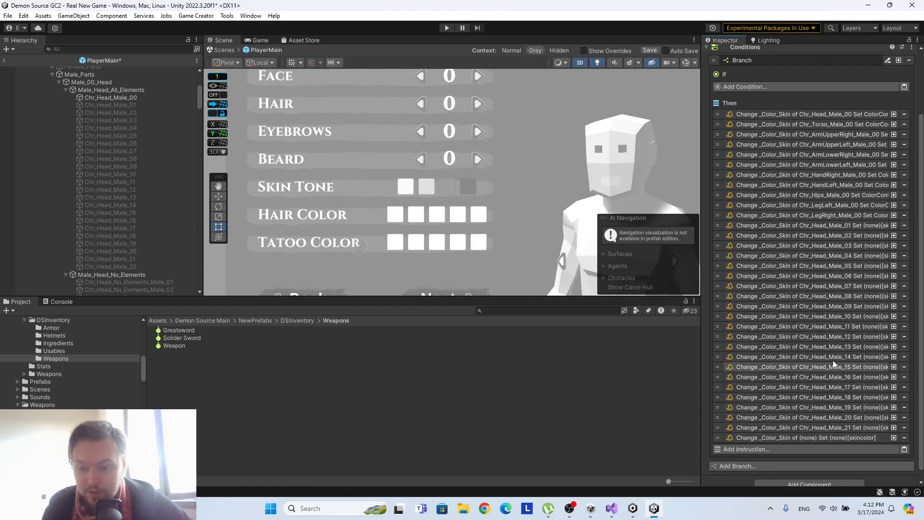
click(827, 436)
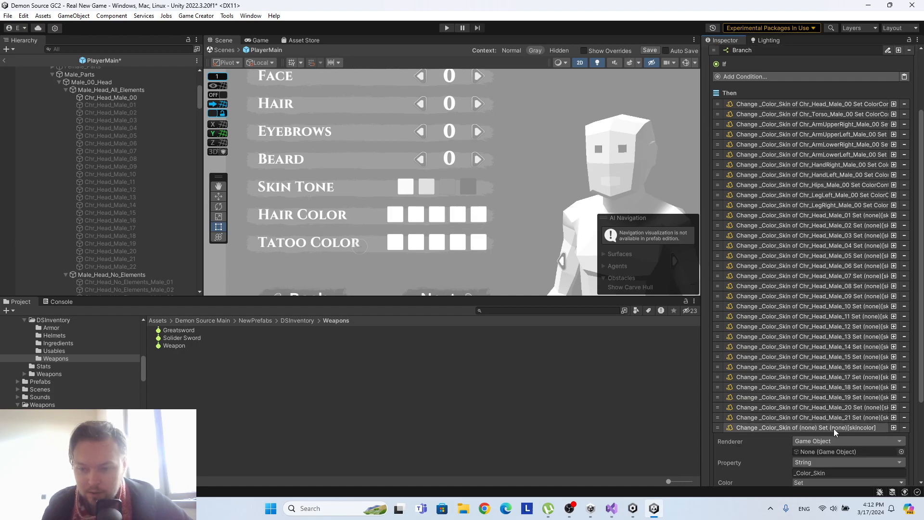
scroll(833, 429, down, 5)
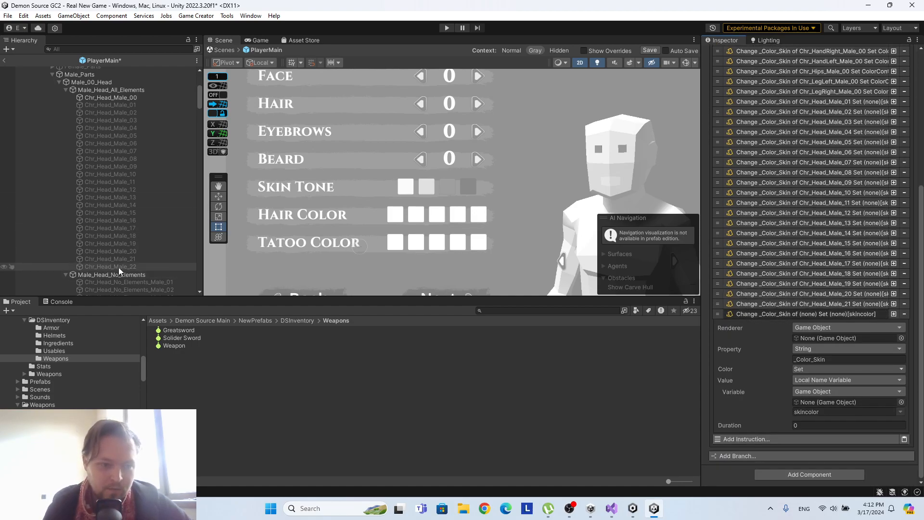
click(822, 338)
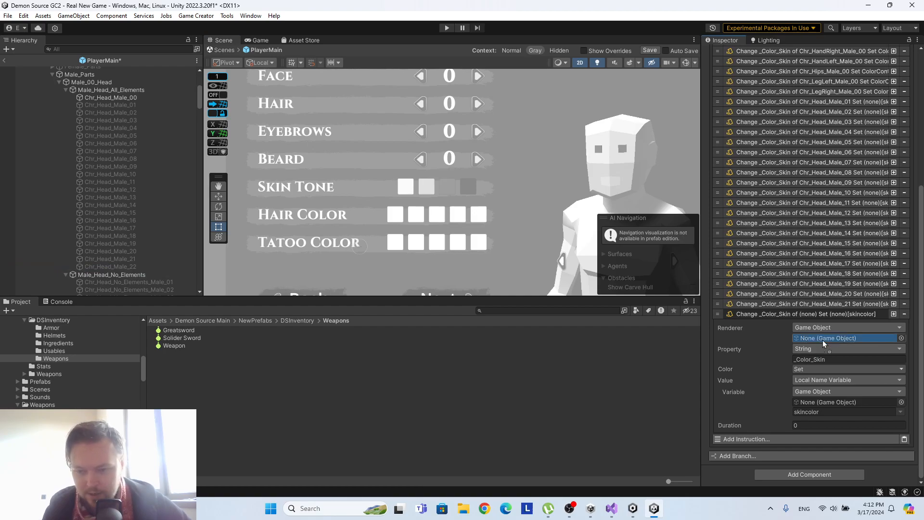
drag(822, 339, 822, 340)
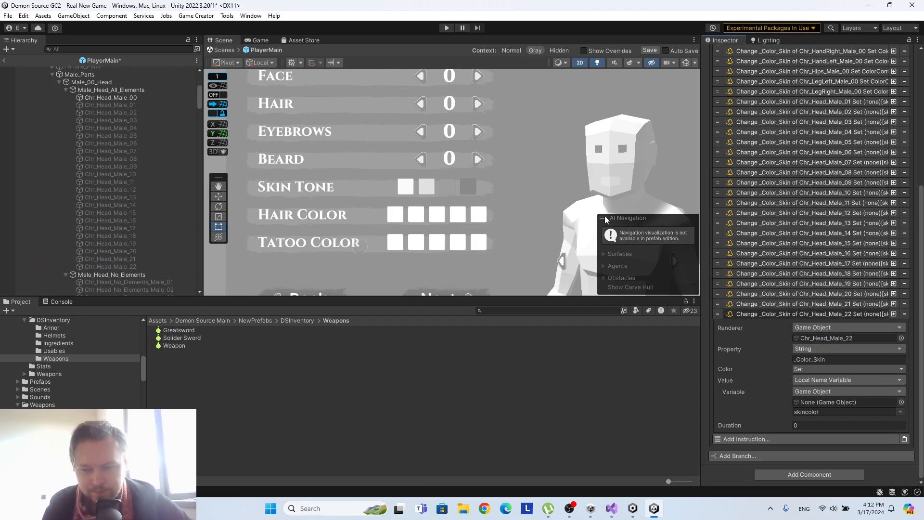
click(846, 313)
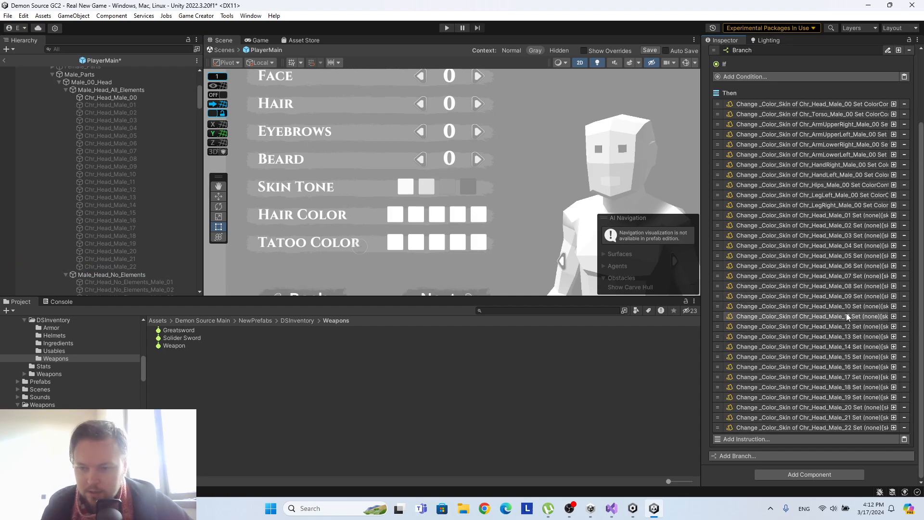
Save the PlayerMain prefab and return to the Real New Game scene.
scroll(493, 163, down, 2)
scroll(493, 163, down, 2)
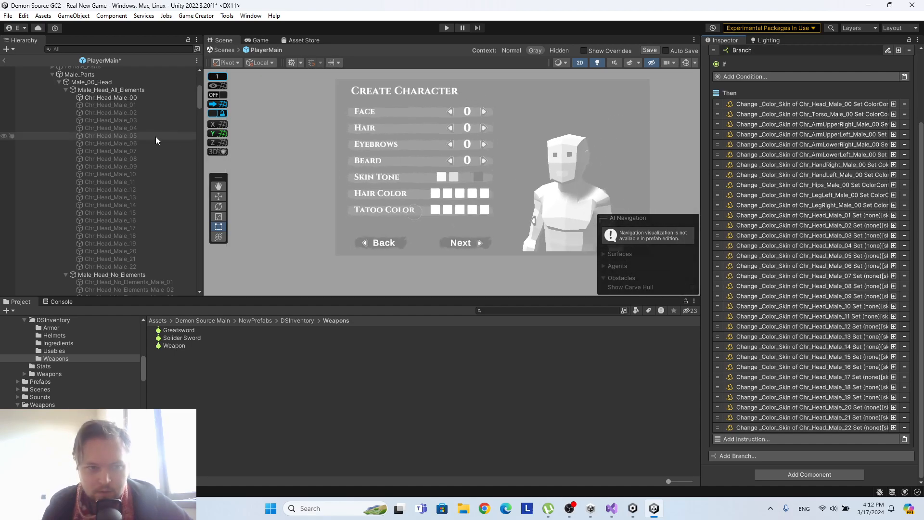
scroll(157, 137, up, 8)
click(792, 417)
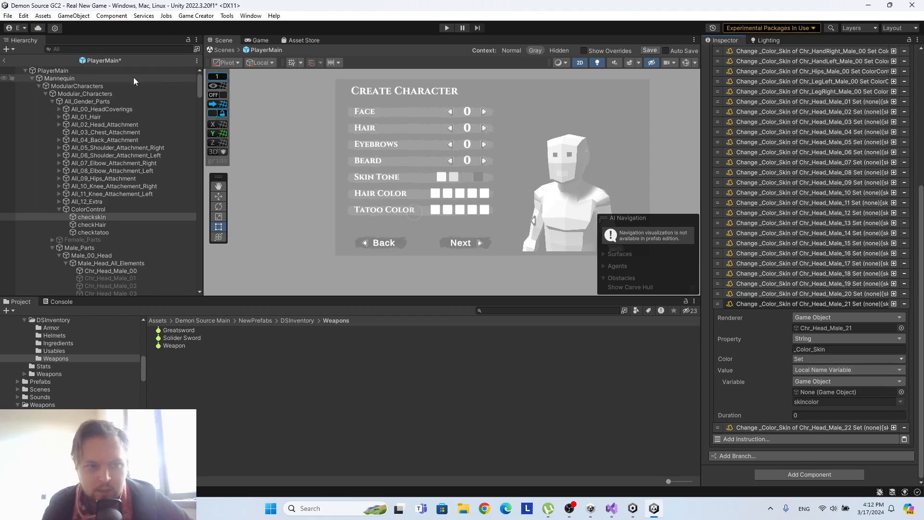
click(647, 50)
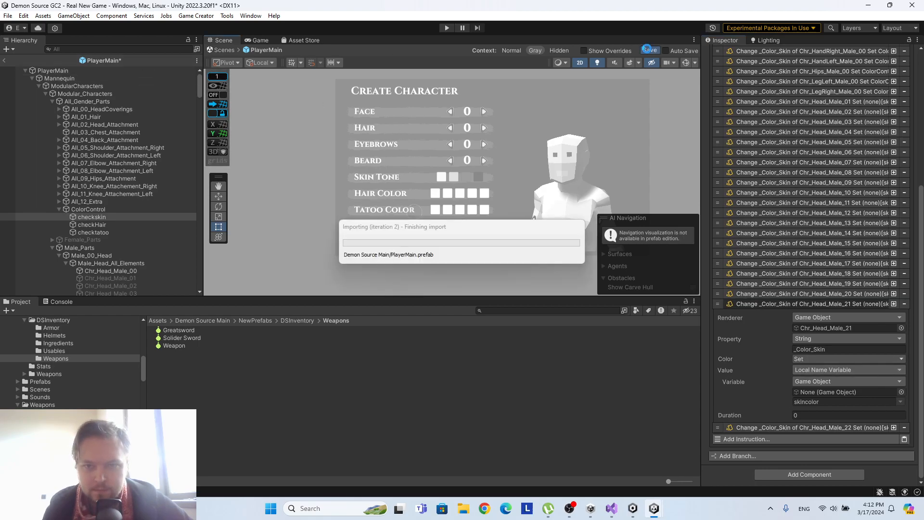
click(4, 61)
Save the Real New Game scene from its entry at the start of the hierarchy.
scroll(163, 136, up, 7)
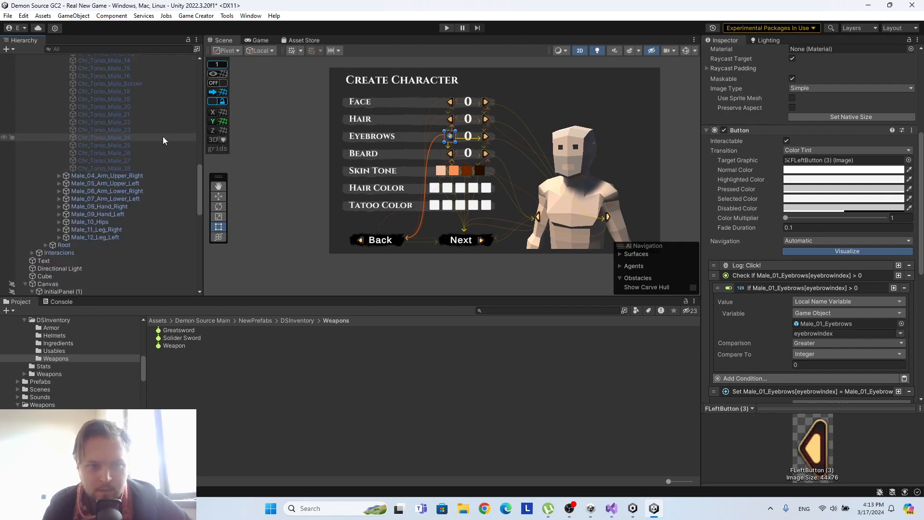
drag(198, 188, 193, 71)
right_click(74, 59)
click(107, 79)
Play-test the character screen by applying the second skin tone, cycling Face up to 10 and back to 0, and stop the game.
click(447, 28)
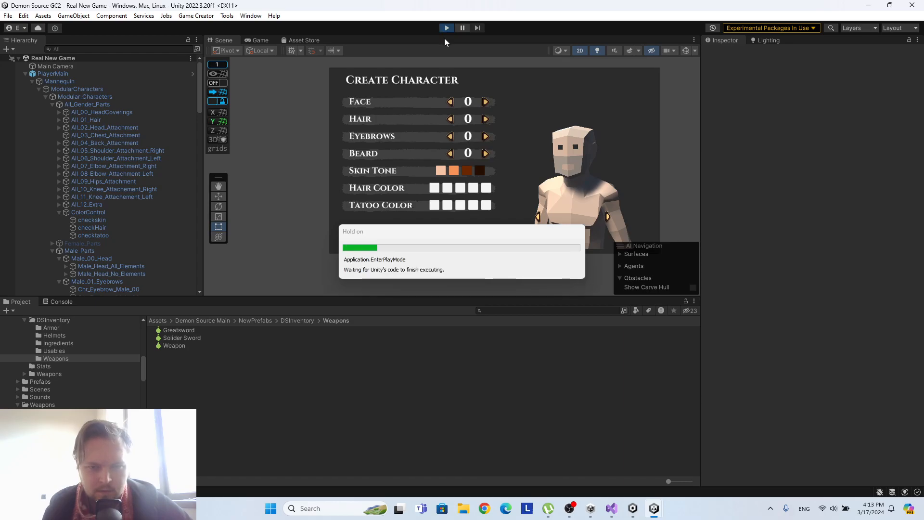
click(398, 189)
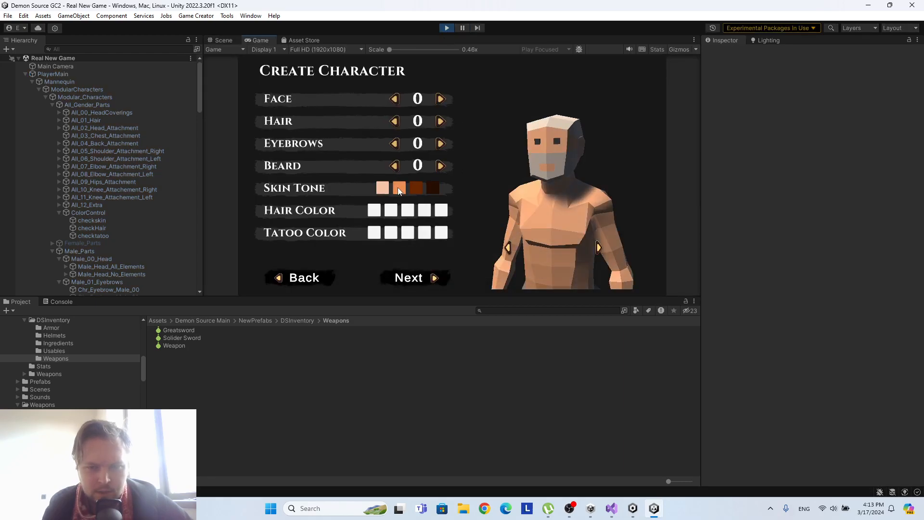
click(443, 101)
click(443, 101)
click(442, 101)
click(443, 101)
click(443, 101)
click(443, 101)
click(442, 101)
click(442, 101)
click(442, 101)
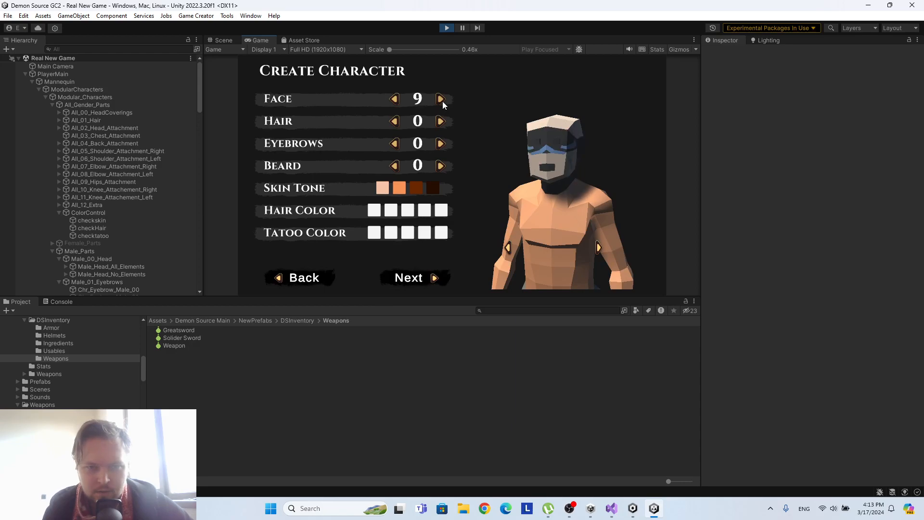
click(442, 101)
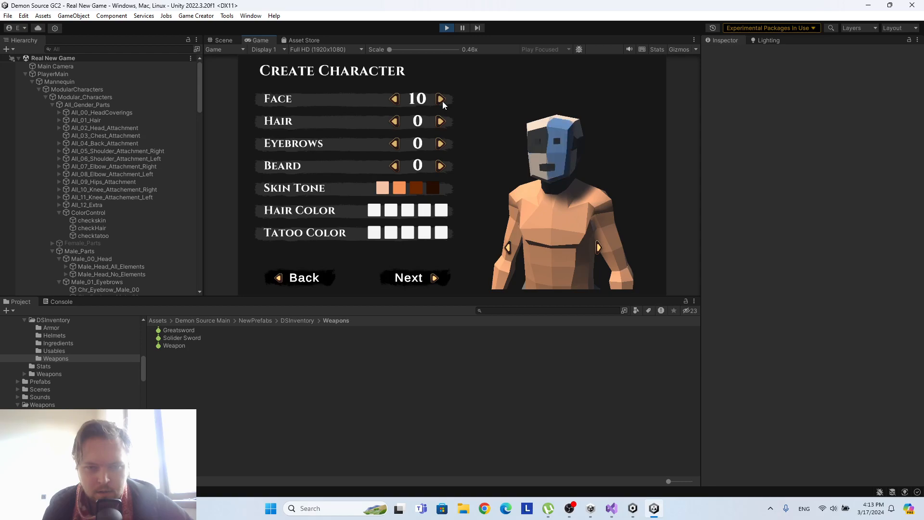
click(398, 99)
click(398, 100)
click(397, 99)
click(395, 99)
click(395, 99)
click(395, 99)
click(396, 99)
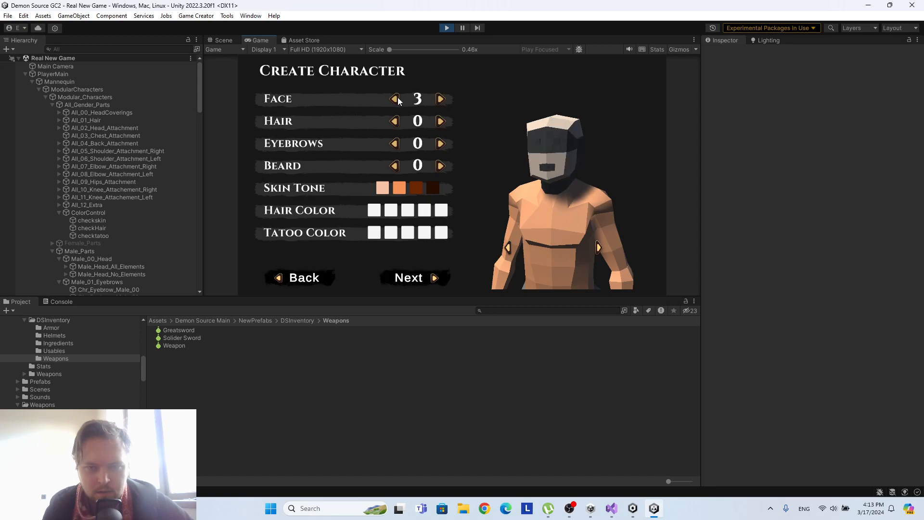
click(398, 101)
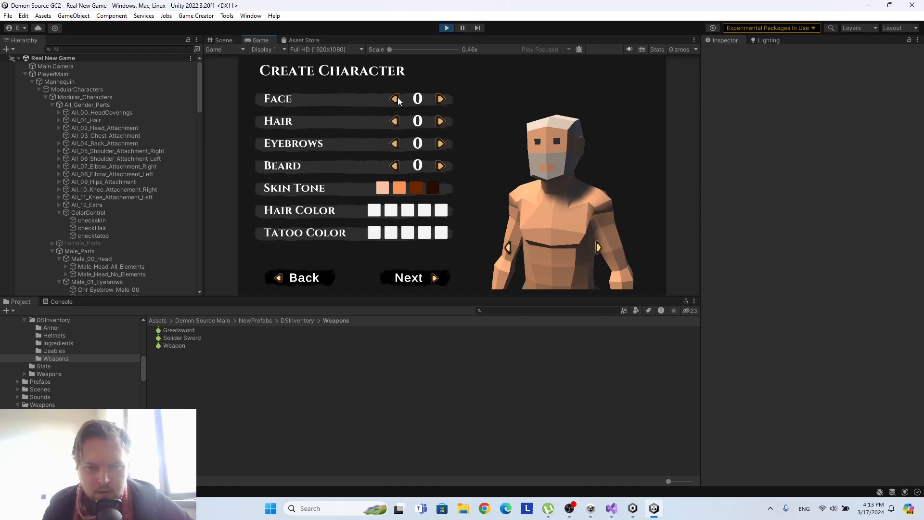
click(447, 28)
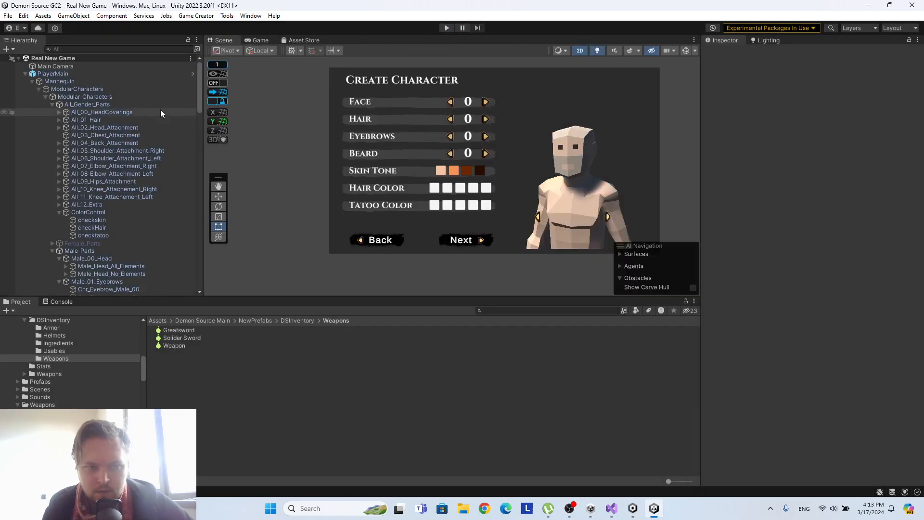
Reopen the PlayerMain prefab, check the variables and trigger on ColorControl, and select its checkskin child object.
scroll(132, 170, down, 1)
scroll(151, 157, up, 1)
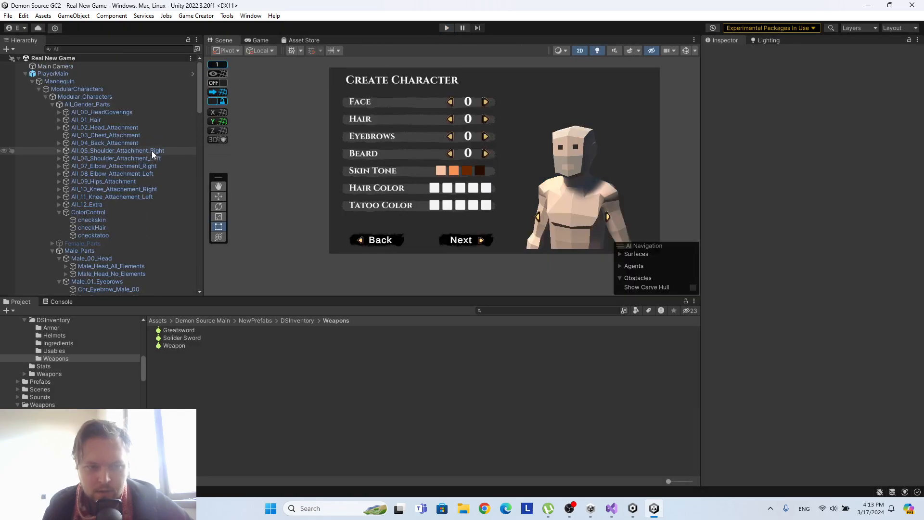
click(194, 74)
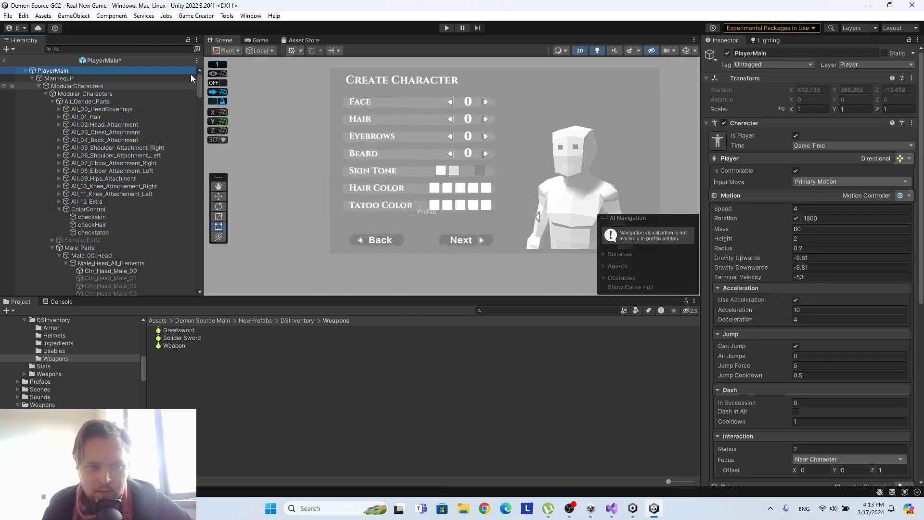
click(108, 218)
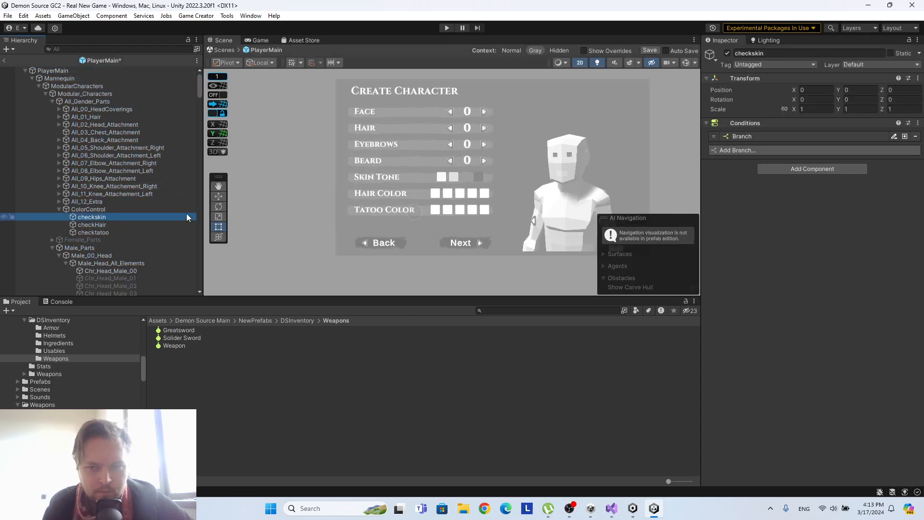
click(139, 209)
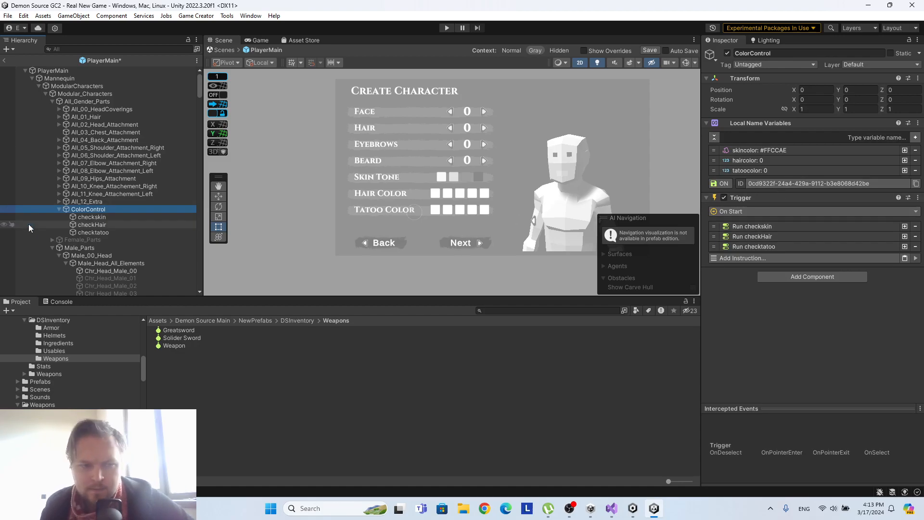
click(74, 217)
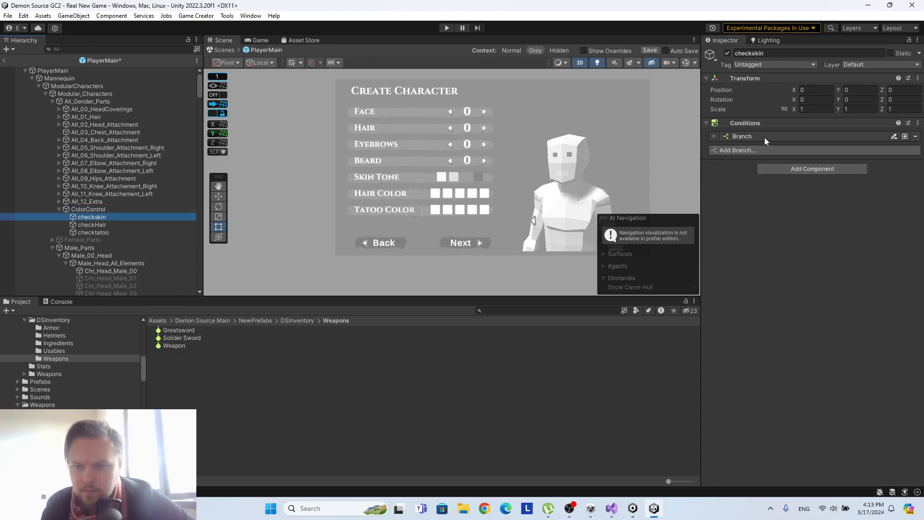
In checkskin's branch, assign ColorControl as the skincolor variable's object in the Chr_Head_Male_01 and Chr_Head_Male_02 colour instructions.
click(764, 138)
scroll(787, 215, down, 3)
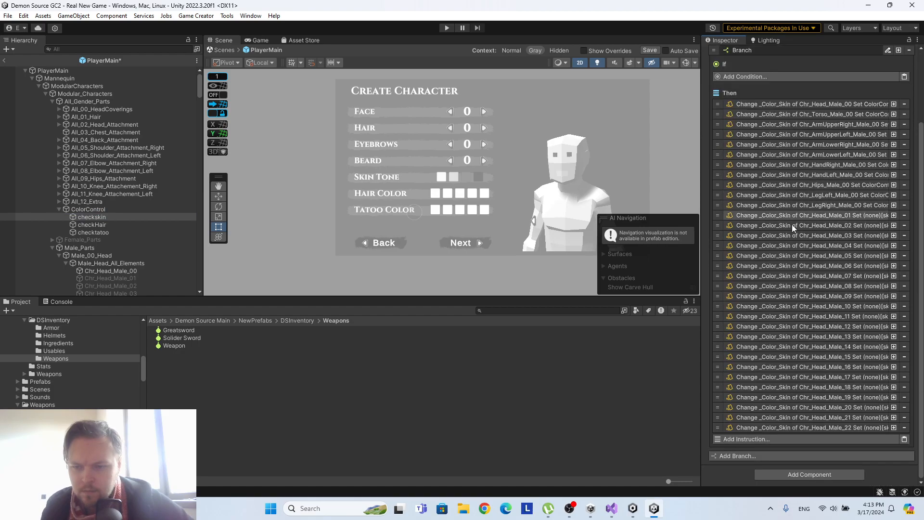
click(831, 214)
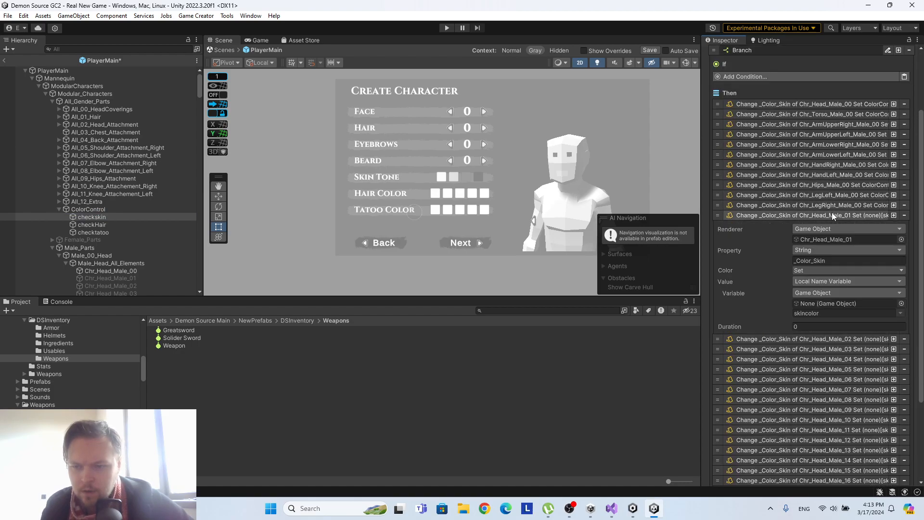
drag(94, 214, 850, 303)
scroll(851, 296, down, 3)
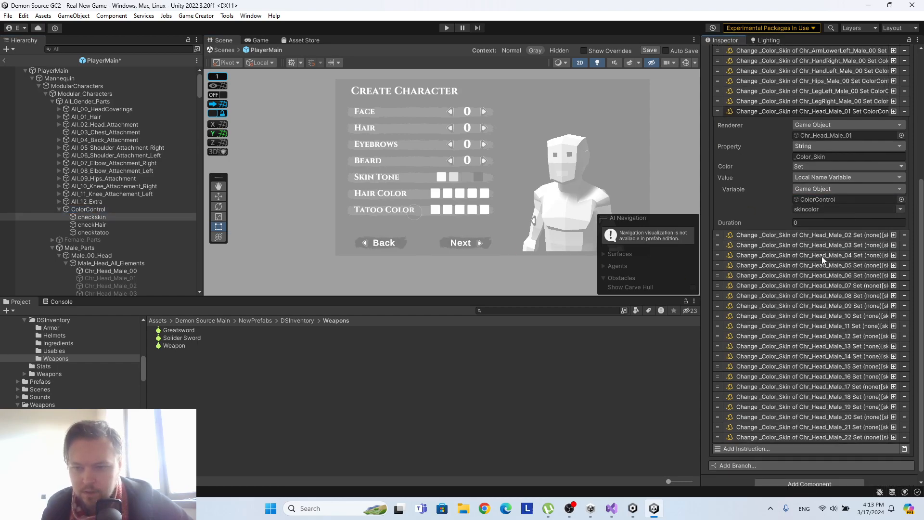
click(810, 235)
drag(94, 217, 837, 324)
scroll(838, 322, down, 4)
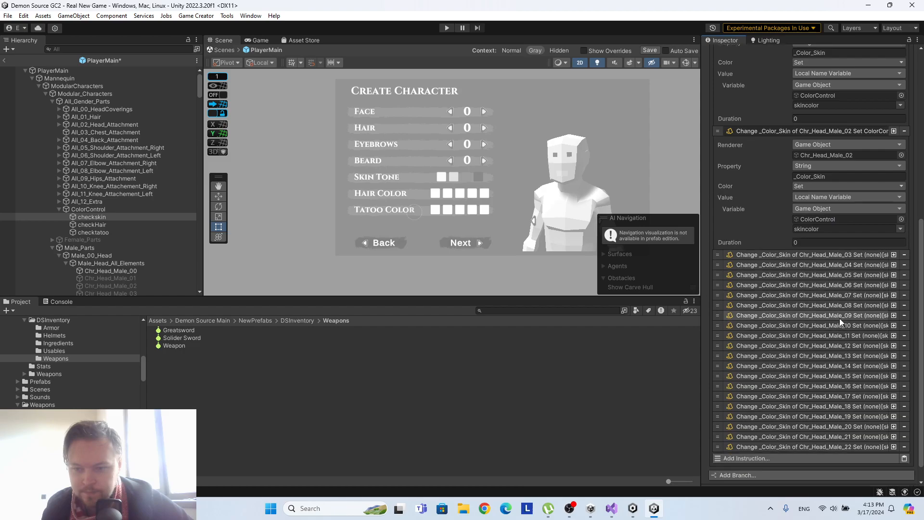
Expand the skin colour instructions for Chr_Head_Male_03 through Chr_Head_Male_22 so their settings can be edited.
click(796, 257)
scroll(812, 337, down, 5)
click(790, 429)
click(789, 420)
click(792, 410)
click(796, 400)
click(797, 390)
click(799, 380)
click(801, 369)
click(801, 360)
click(801, 349)
click(801, 339)
click(801, 329)
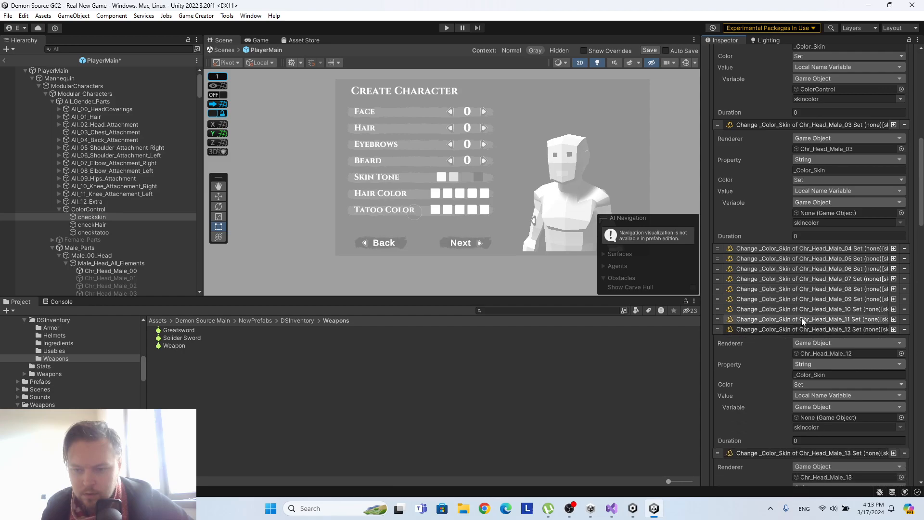
click(801, 319)
click(802, 309)
click(800, 299)
click(798, 288)
click(796, 278)
click(795, 268)
click(796, 258)
click(795, 248)
scroll(816, 256, down, 3)
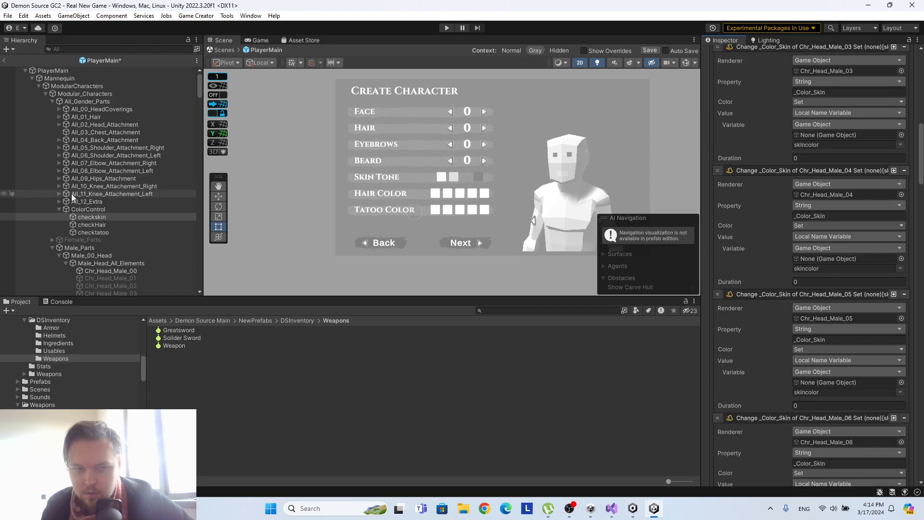
Assign ColorControl as the skincolor variable's object in the Chr_Head_Male_04 and Chr_Head_Male_03 instructions.
drag(92, 217, 843, 260)
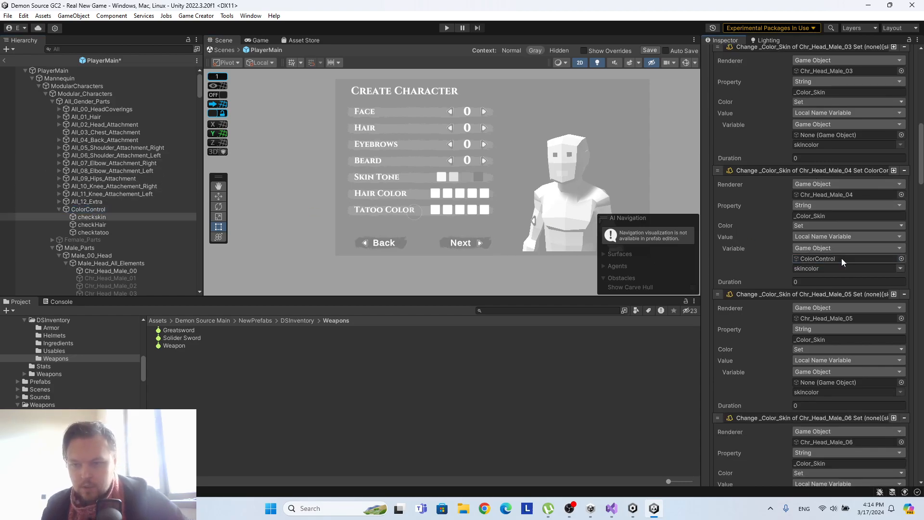
scroll(827, 221, up, 3)
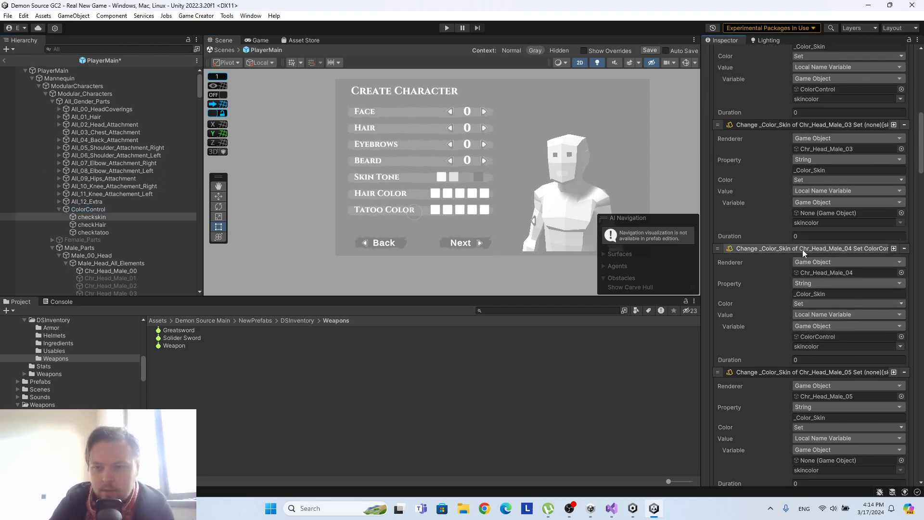
scroll(777, 260, up, 4)
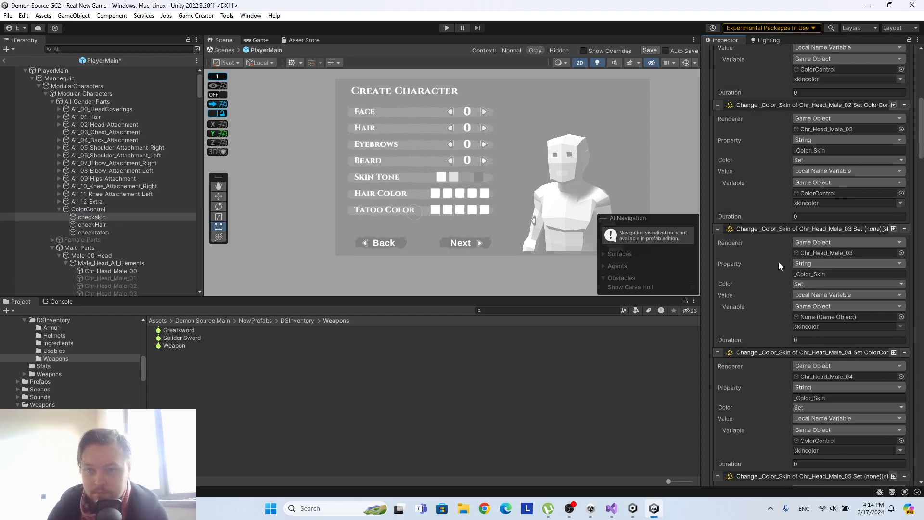
drag(89, 209, 853, 319)
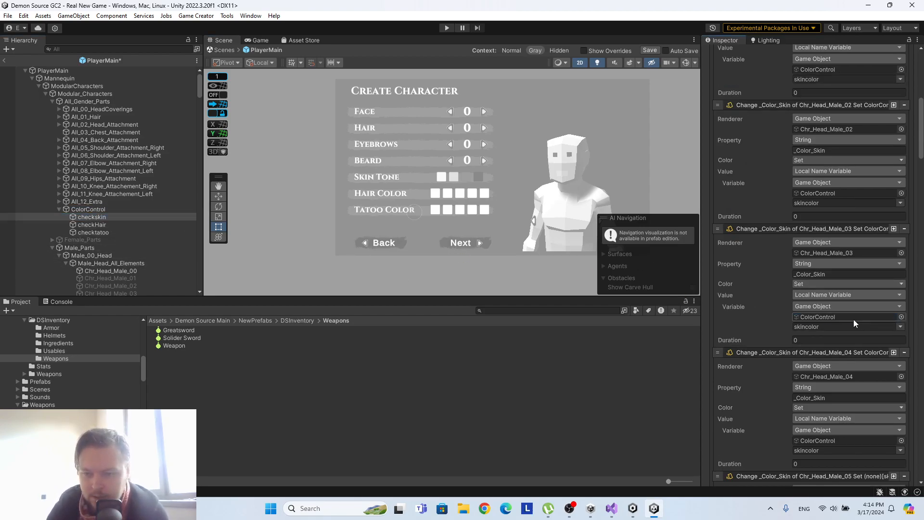
scroll(865, 290, up, 1)
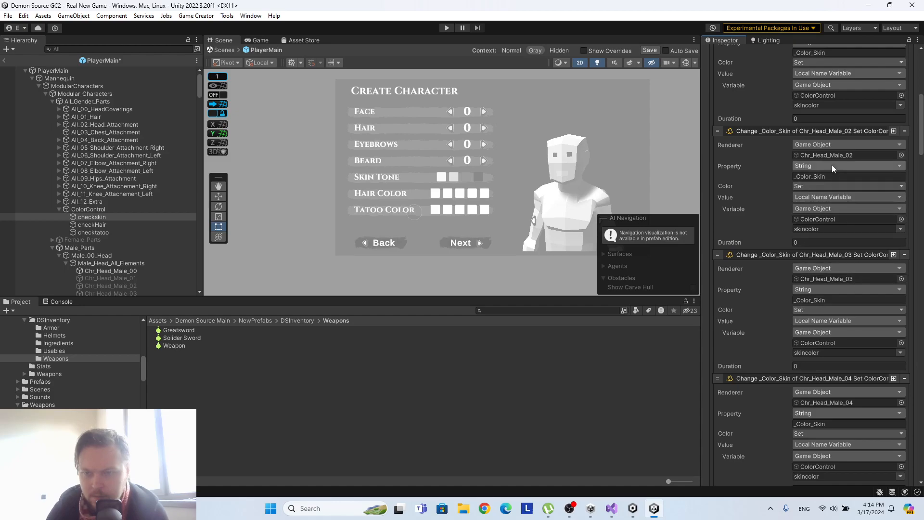
Assign ColorControl as the skincolor variable's object in the instructions for Chr_Head_Male_05 through Chr_Head_Male_08.
scroll(831, 164, down, 8)
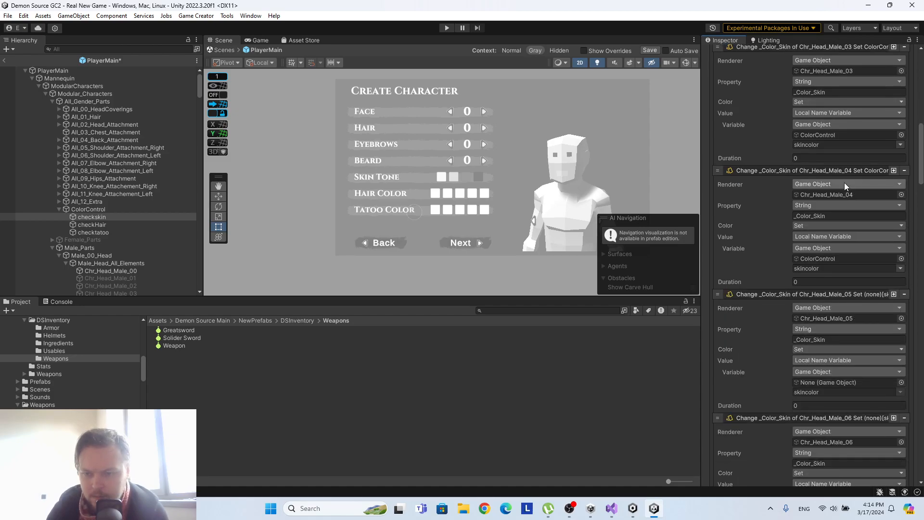
drag(103, 210, 808, 381)
scroll(805, 372, down, 4)
drag(91, 209, 822, 399)
scroll(822, 397, down, 5)
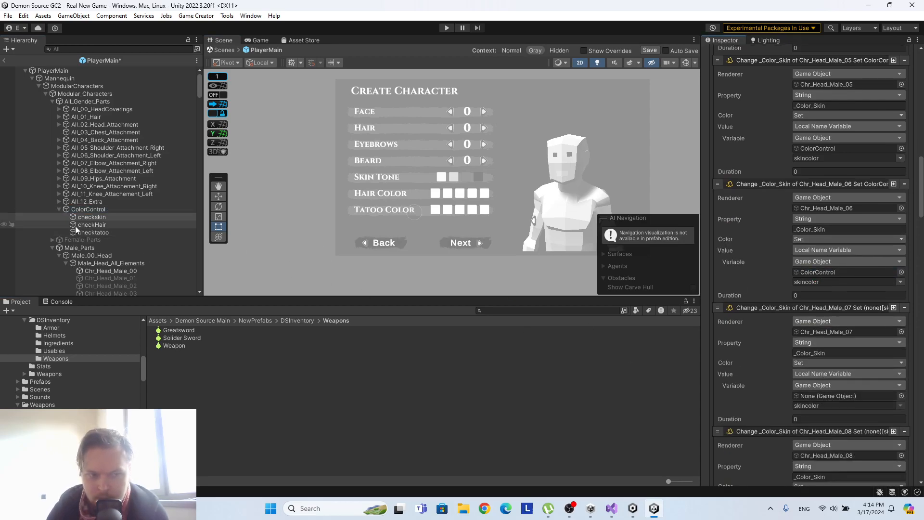
drag(77, 208, 836, 394)
scroll(835, 386, down, 5)
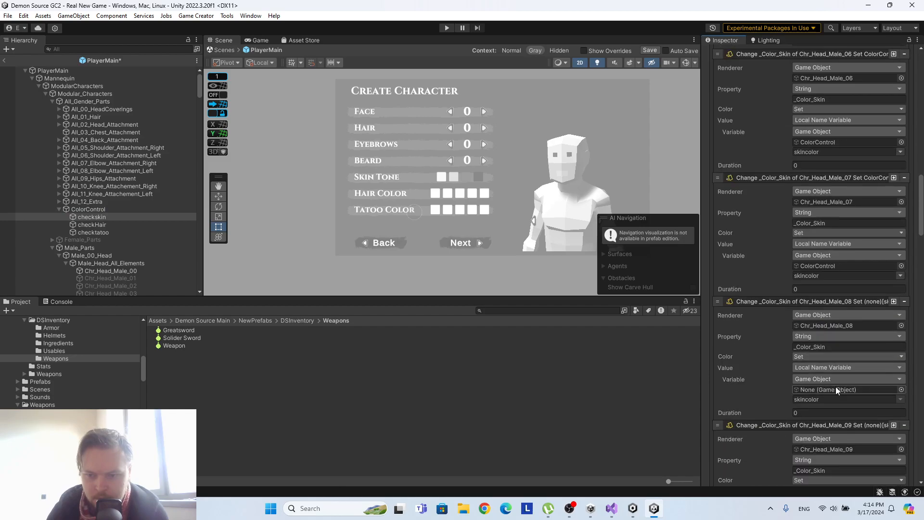
drag(104, 209, 846, 391)
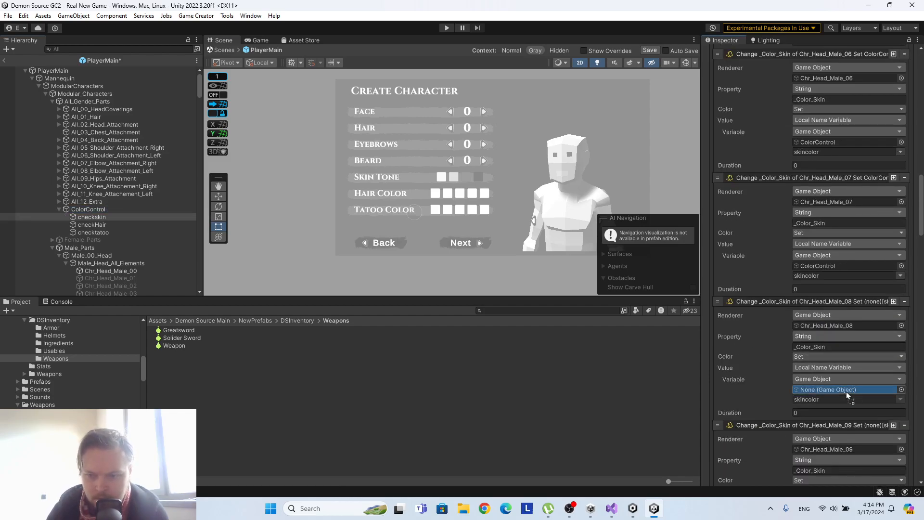
Assign ColorControl as the skincolor variable's object in the instructions for Chr_Head_Male_09 through Chr_Head_Male_12.
scroll(845, 390, down, 4)
drag(88, 209, 842, 407)
scroll(842, 407, down, 5)
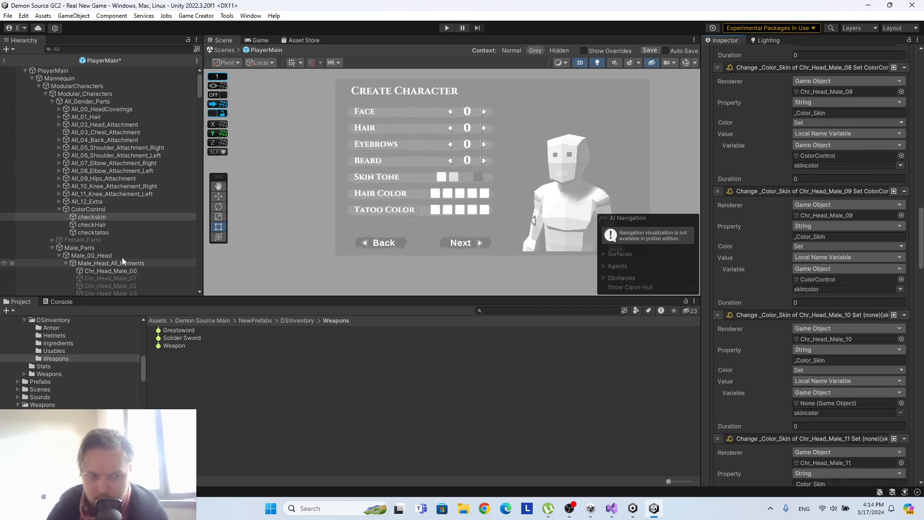
drag(84, 209, 787, 369)
drag(825, 402, 827, 403)
scroll(824, 394, down, 5)
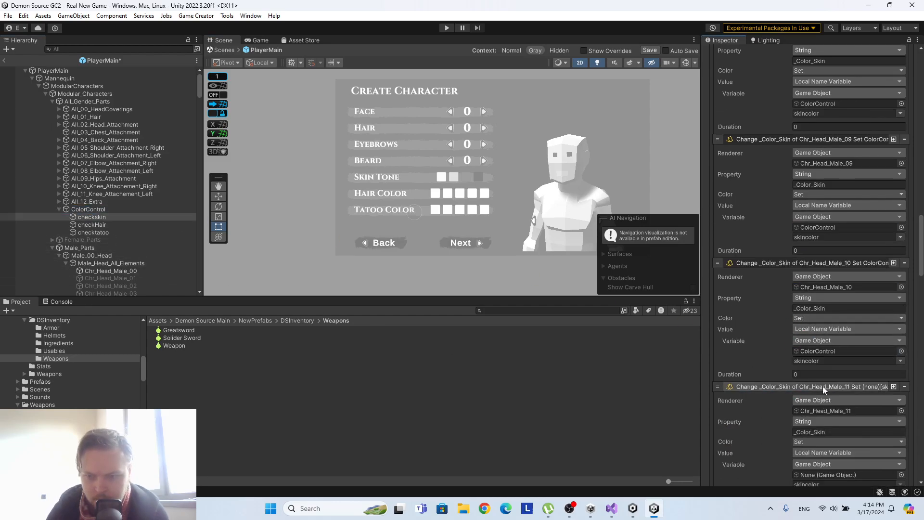
drag(88, 209, 807, 400)
scroll(807, 393, down, 5)
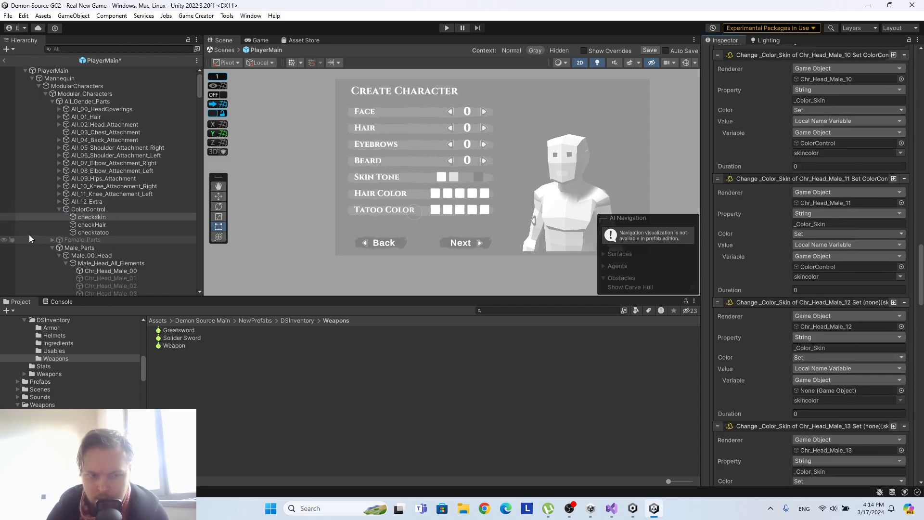
drag(92, 210, 833, 391)
Assign ColorControl as the skincolor variable's object in the instructions for Chr_Head_Male_13 through Chr_Head_Male_16.
scroll(826, 371, down, 5)
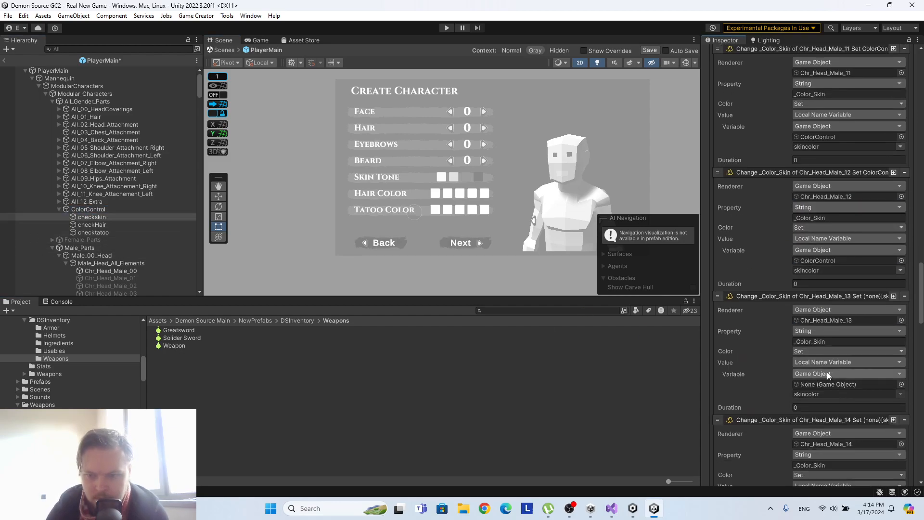
click(99, 209)
drag(99, 209, 856, 384)
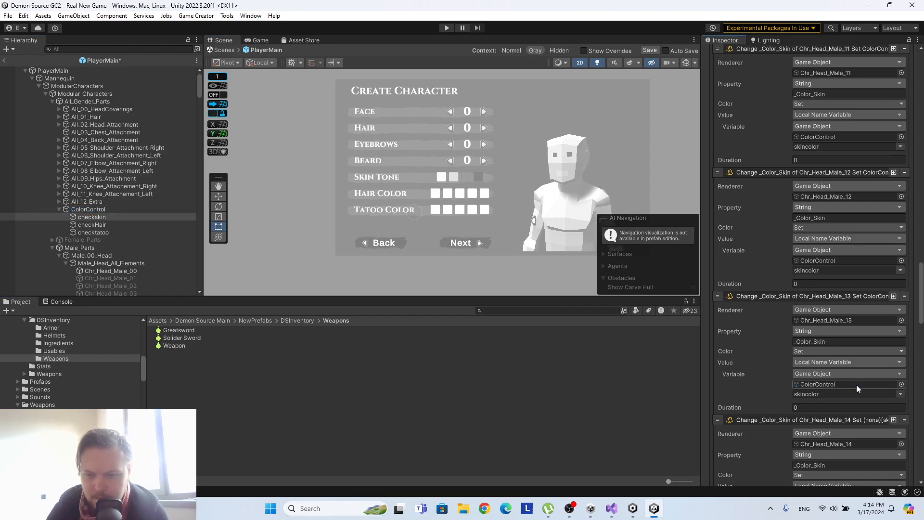
scroll(849, 337, down, 5)
drag(81, 209, 770, 394)
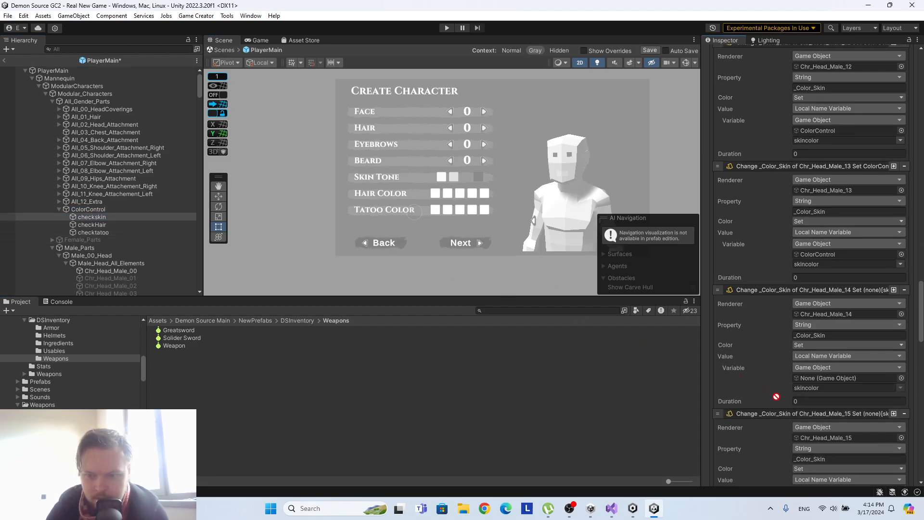
drag(845, 379, 846, 377)
scroll(853, 374, down, 5)
drag(96, 209, 848, 371)
scroll(848, 364, down, 5)
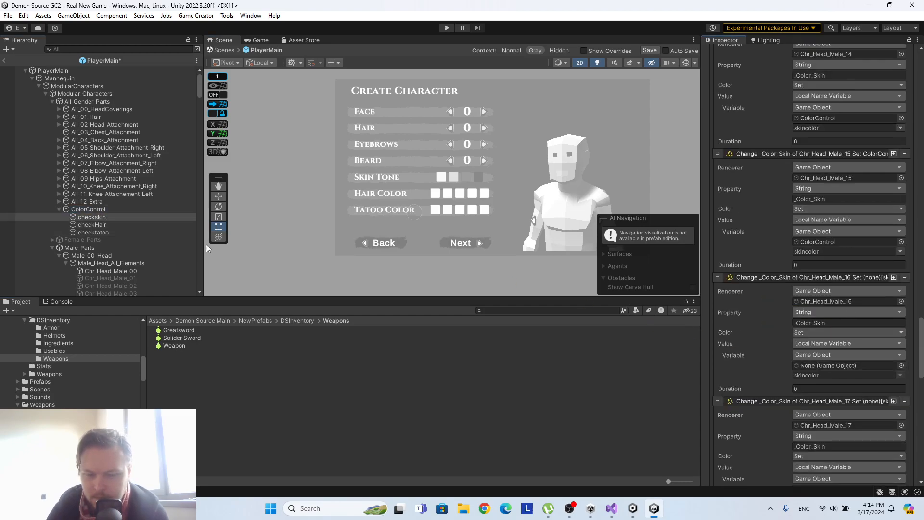
drag(97, 209, 815, 364)
Assign ColorControl as the skincolor variable's object in the instructions for Chr_Head_Male_17, Chr_Head_Male_18 and Chr_Head_Male_19.
scroll(737, 293, down, 4)
drag(99, 209, 820, 385)
scroll(819, 384, down, 4)
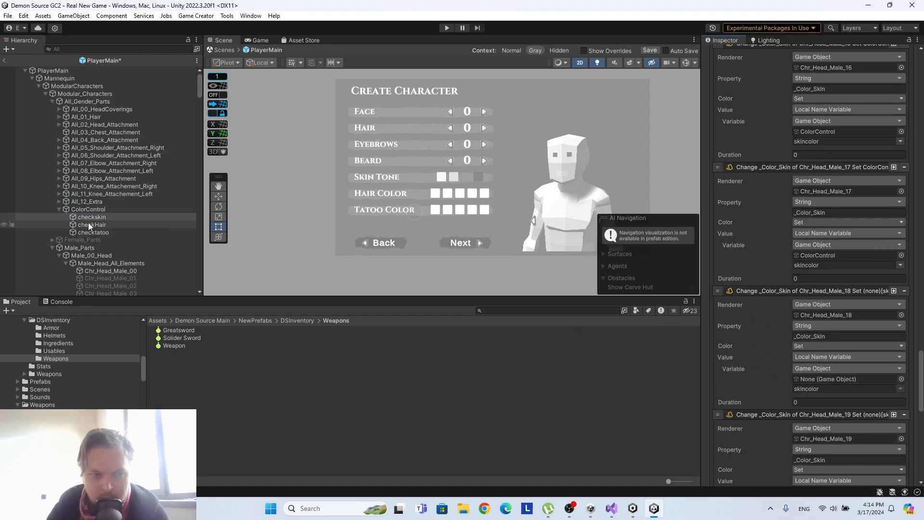
drag(83, 210, 877, 379)
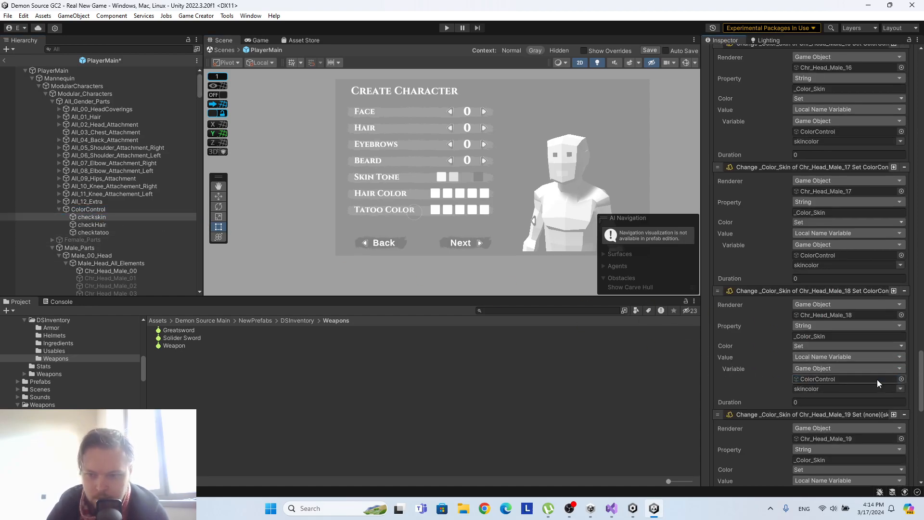
scroll(876, 379, down, 4)
drag(119, 209, 846, 397)
Assign ColorControl as the skincolor variable's object in the instructions for Chr_Head_Male_20, Chr_Head_Male_21 and Chr_Head_Male_22.
scroll(842, 380, down, 4)
drag(88, 209, 832, 394)
scroll(838, 381, down, 4)
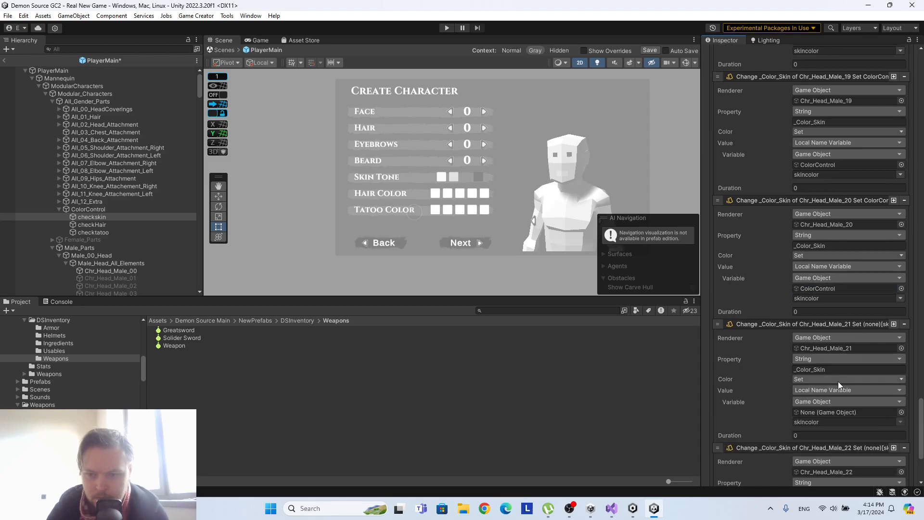
drag(101, 209, 850, 414)
scroll(849, 395, down, 4)
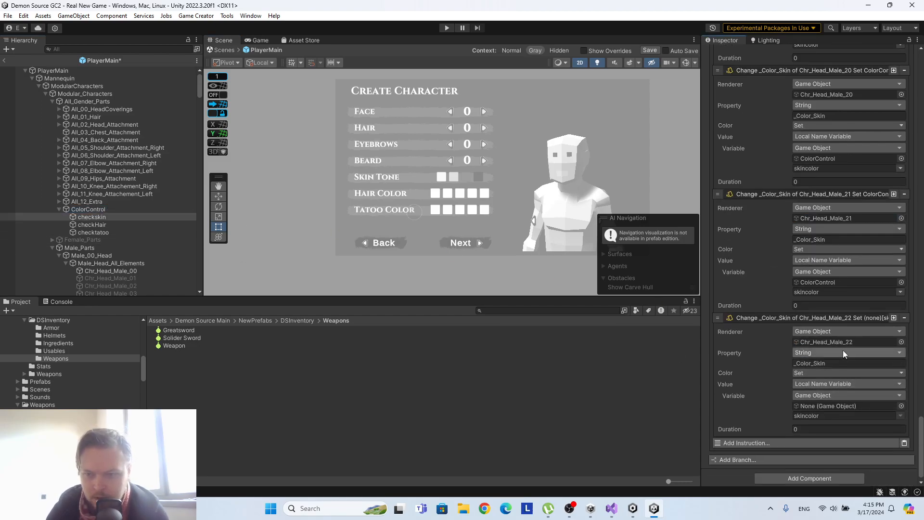
drag(96, 210, 824, 406)
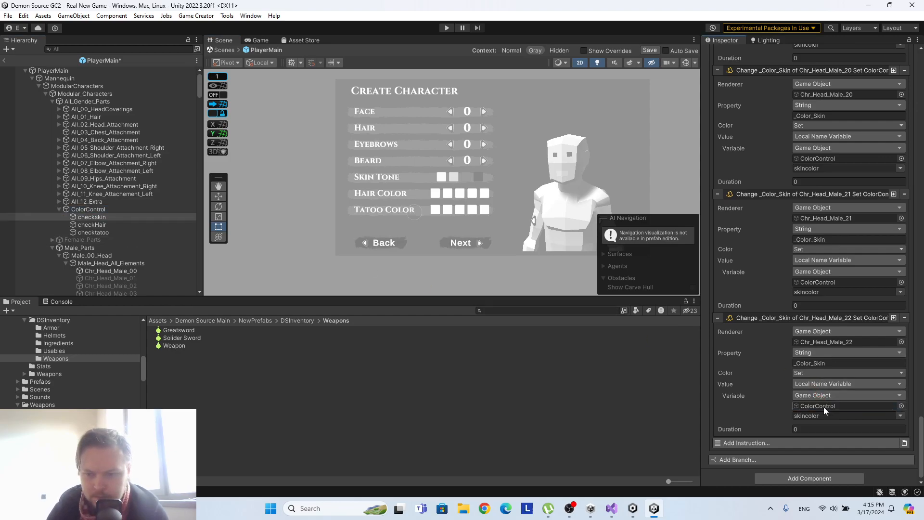
Play-test the character screen by cycling Face up to 7 to check each head's skin, and stop the game.
click(446, 28)
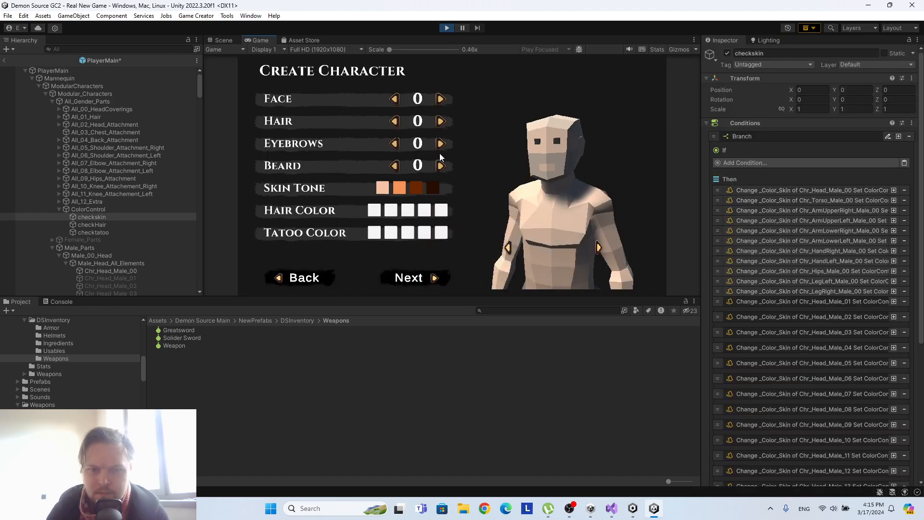
click(440, 99)
click(441, 99)
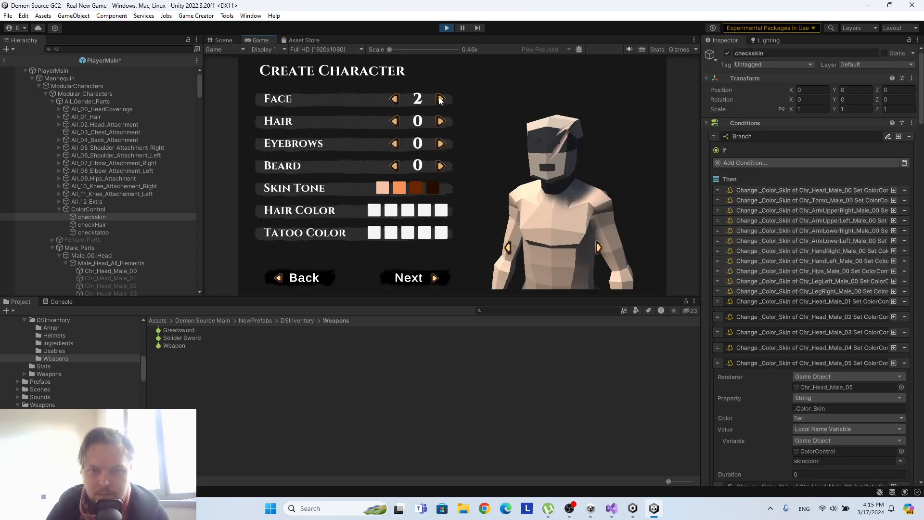
click(440, 99)
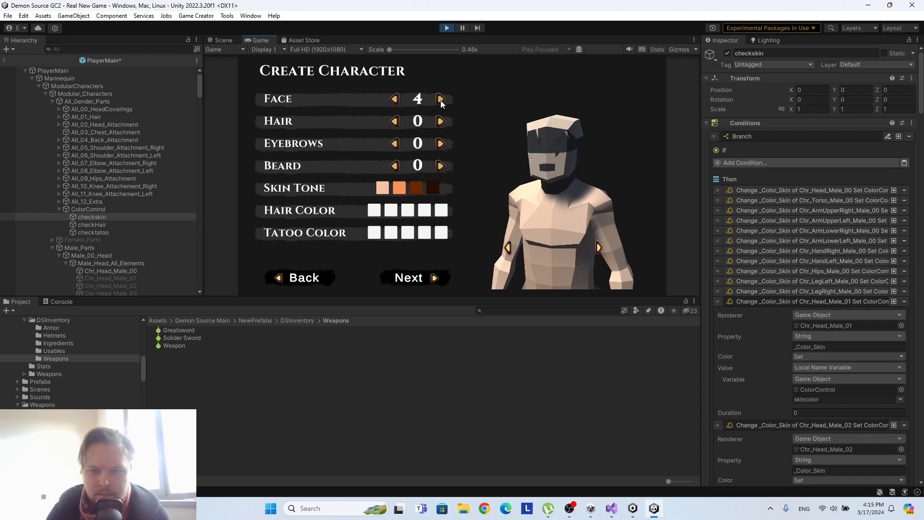
click(440, 100)
click(441, 100)
click(440, 100)
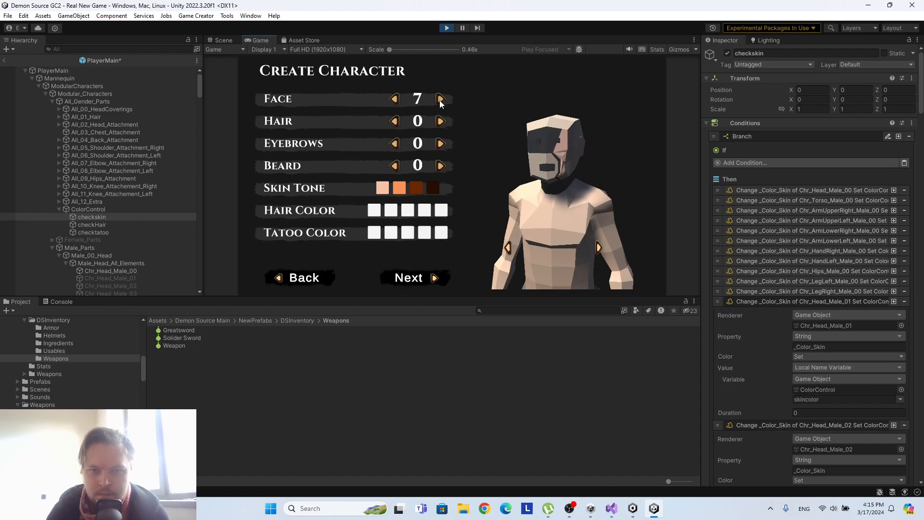
click(447, 28)
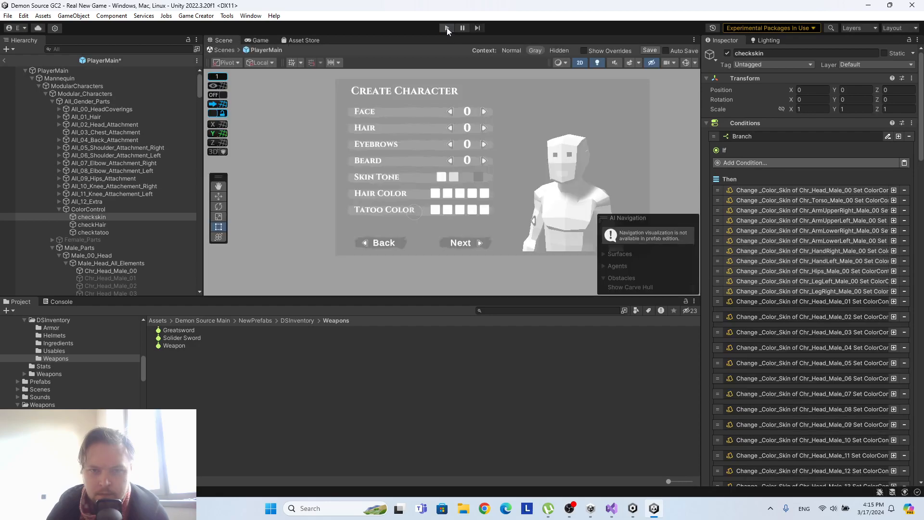
Run the game briefly once more, stop it, and save the PlayerMain prefab.
click(447, 28)
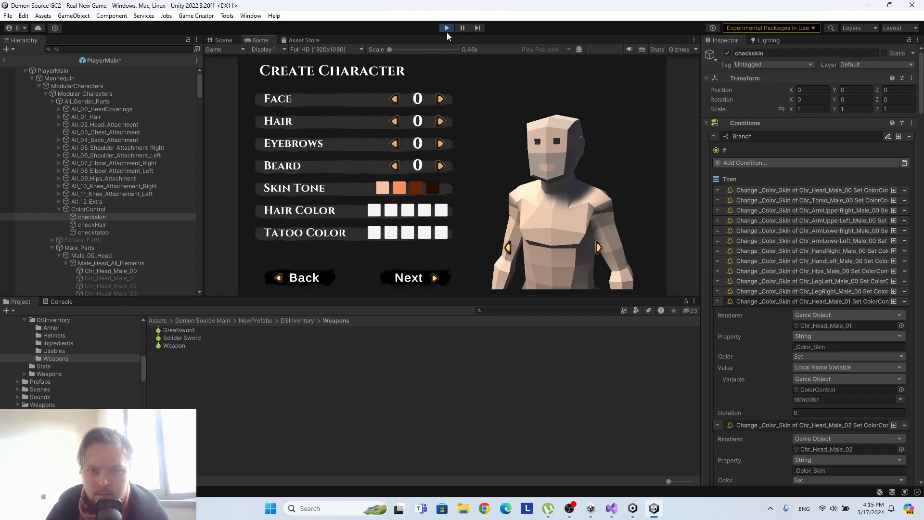
click(446, 28)
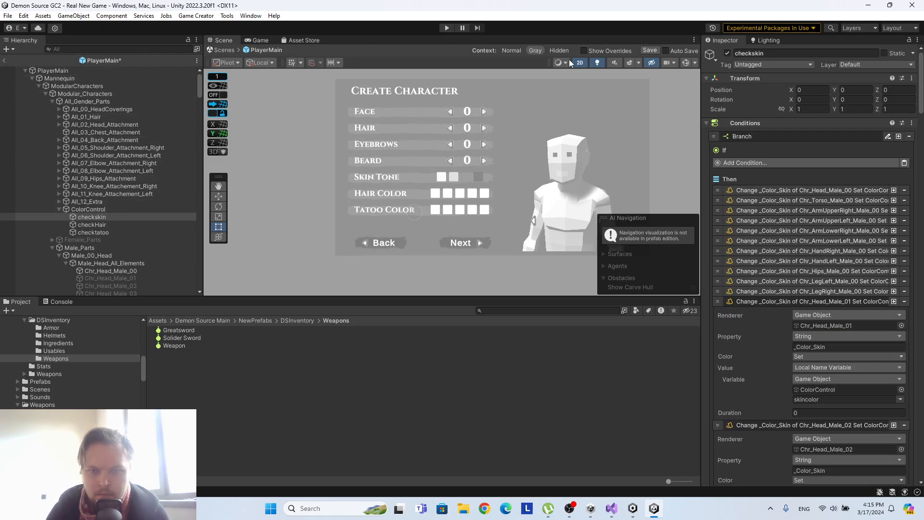
click(650, 50)
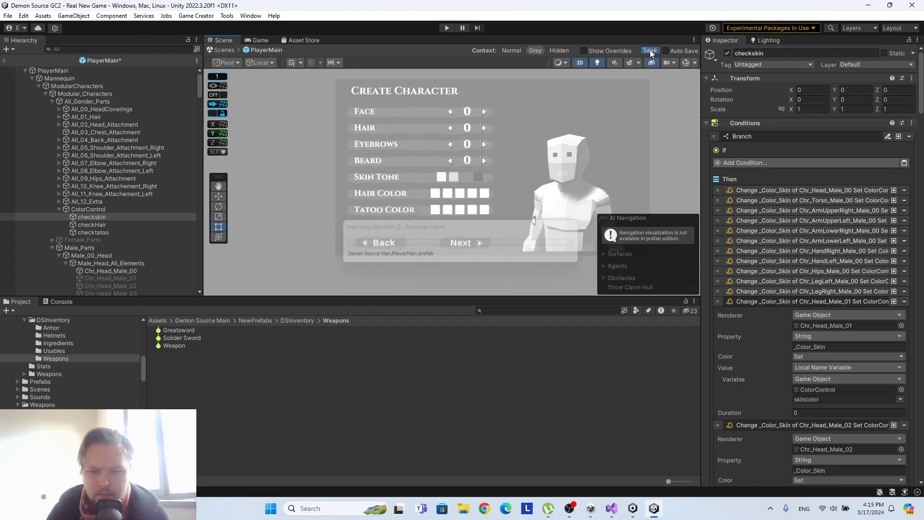
Save the PlayerMain prefab, review the checkskin head instructions through Chr_Head_Male_22, and return to the Real New Game scene.
click(4, 61)
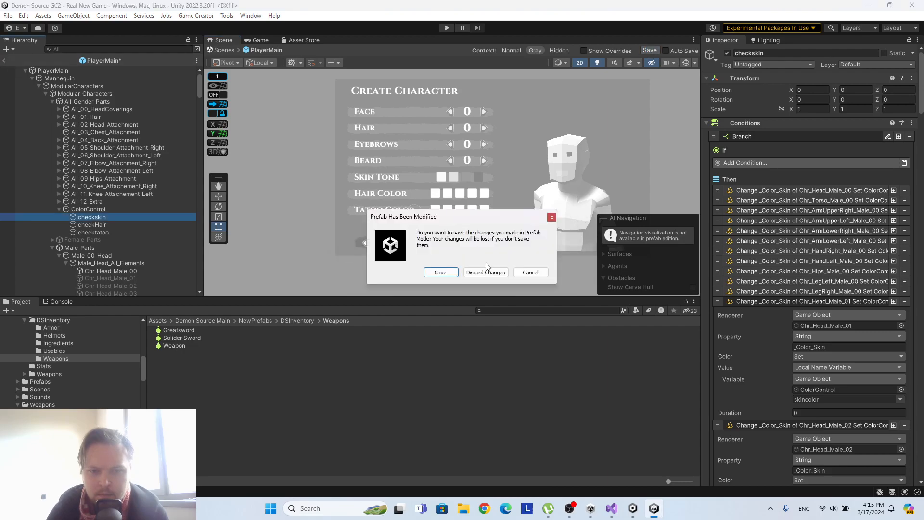
click(527, 273)
click(654, 50)
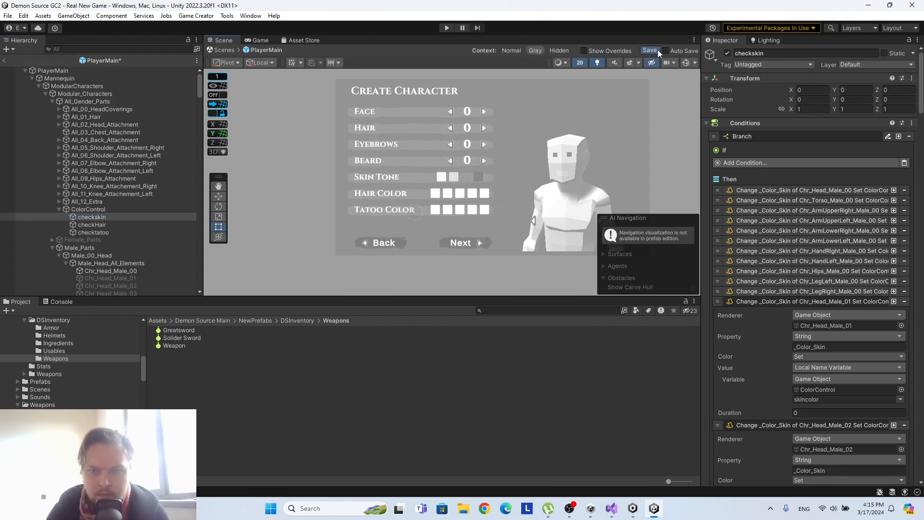
scroll(818, 276, down, 10)
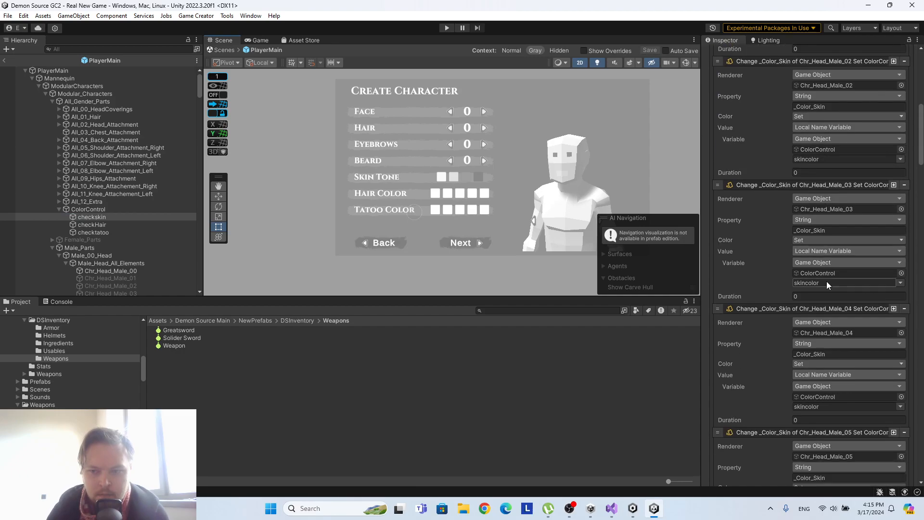
scroll(903, 217, down, 15)
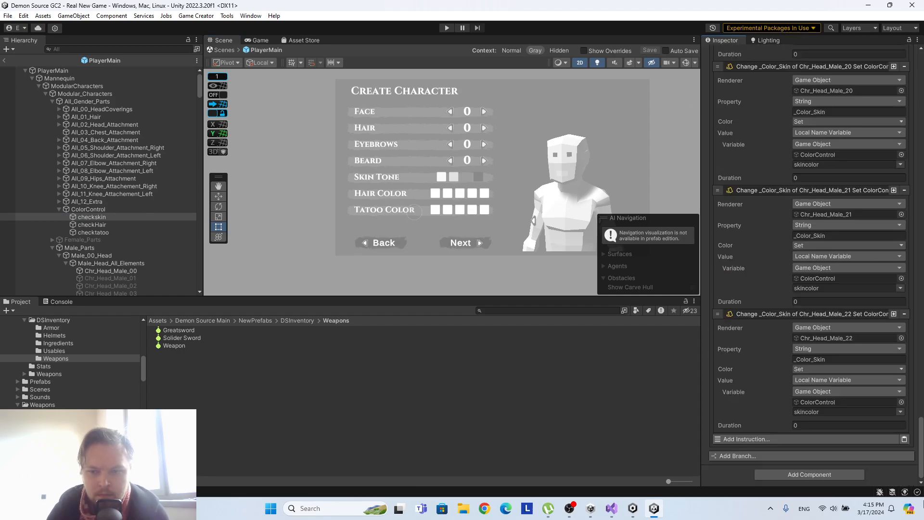
click(3, 61)
Play-test the character screen by raising Face to 7 and applying the second skin tone.
click(445, 28)
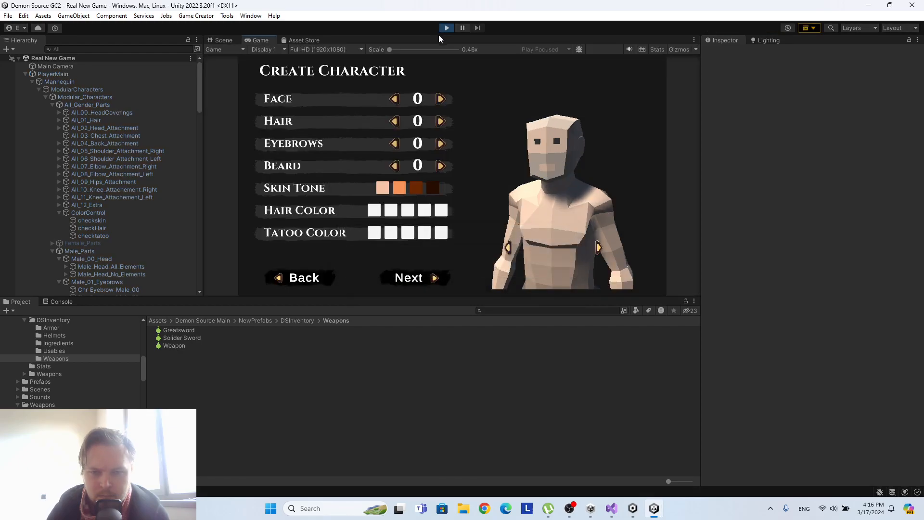
click(440, 100)
click(440, 100)
click(440, 99)
click(441, 99)
click(440, 99)
click(440, 100)
click(440, 100)
click(399, 187)
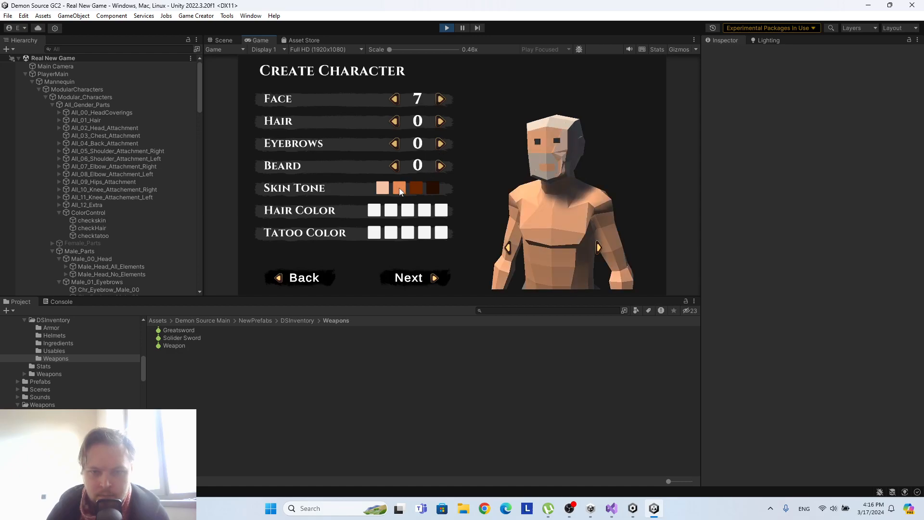
Go back a few faces, and cycle Face up to 22 to check the skin tone on each remaining head.
click(394, 100)
click(393, 100)
click(393, 100)
click(393, 100)
click(393, 99)
click(442, 99)
click(441, 99)
double_click(441, 99)
click(440, 99)
double_click(440, 99)
double_click(441, 99)
click(441, 99)
double_click(440, 99)
double_click(445, 99)
click(445, 99)
double_click(443, 100)
double_click(444, 100)
click(444, 100)
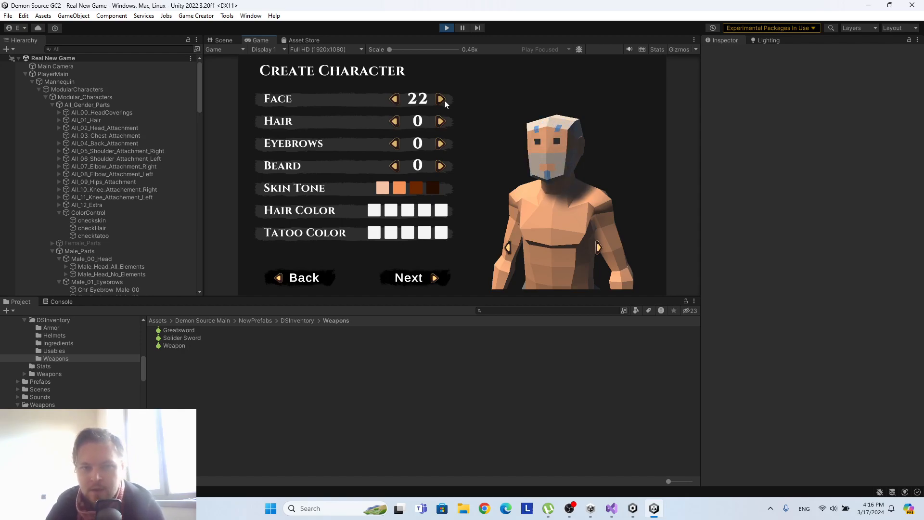
Apply the first skin tone, cycle Face back to 16, and switch between the first two skin tones on that head.
click(382, 188)
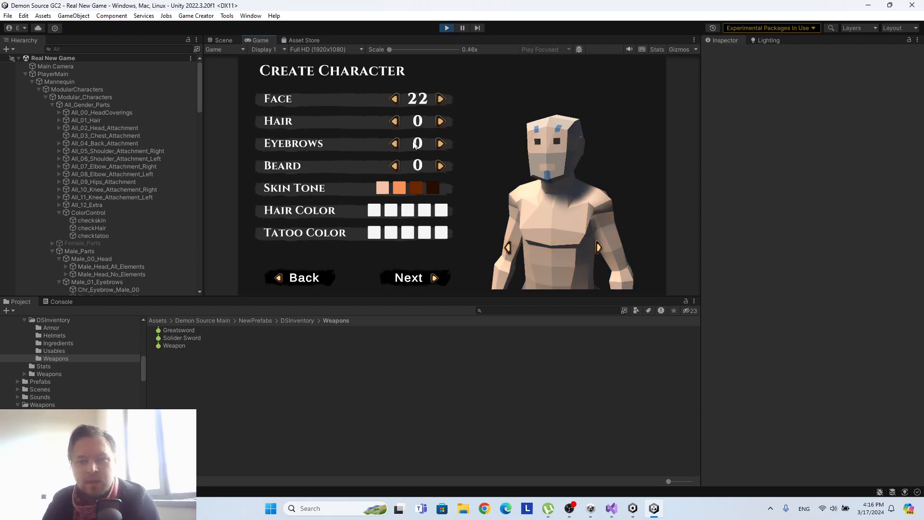
click(395, 99)
double_click(395, 101)
double_click(396, 101)
click(397, 101)
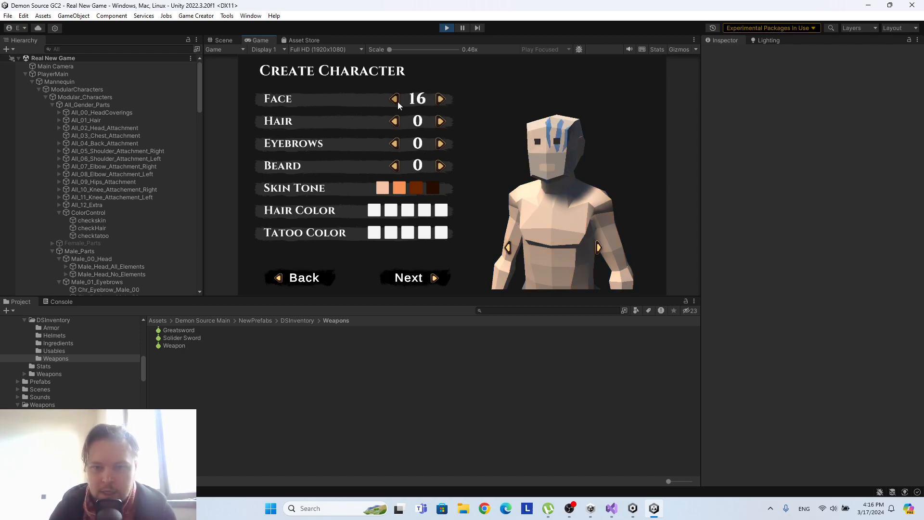
click(398, 187)
click(381, 188)
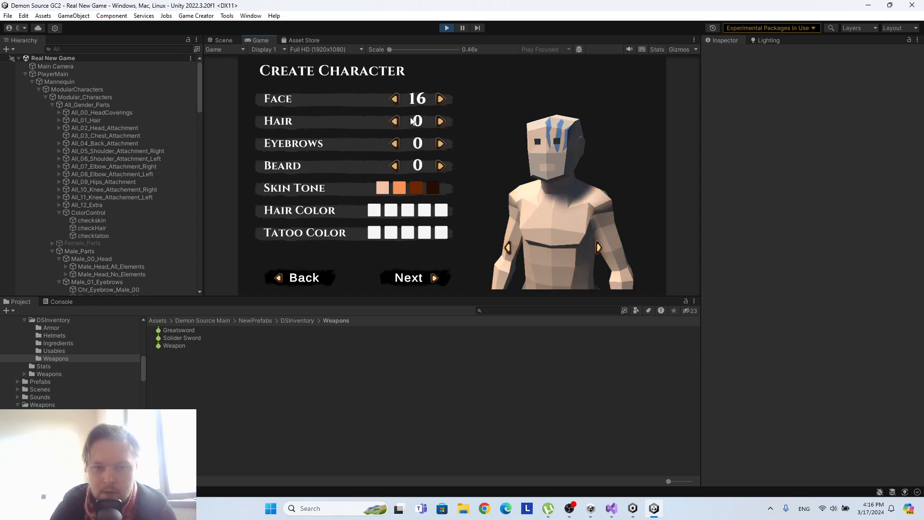
Proceed to the class selection page and alternate between Rogue and Knight to compare their outfits.
click(433, 278)
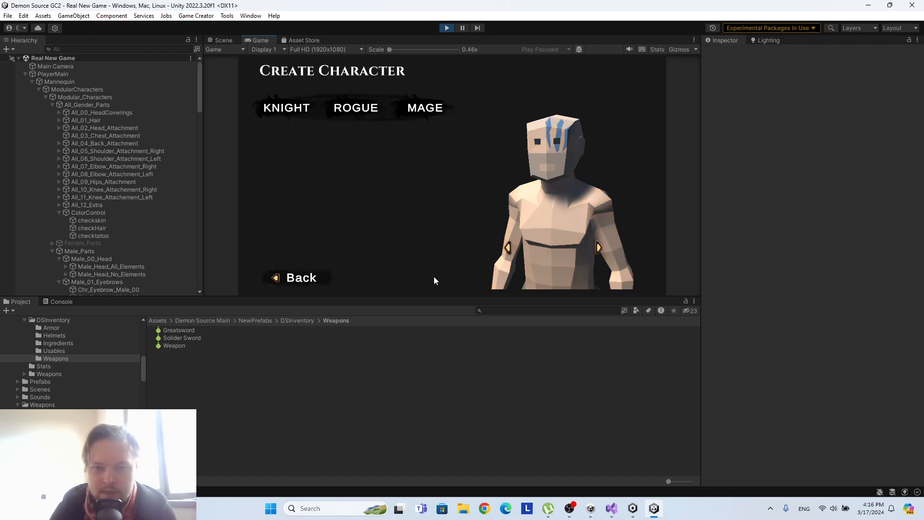
click(360, 109)
click(293, 113)
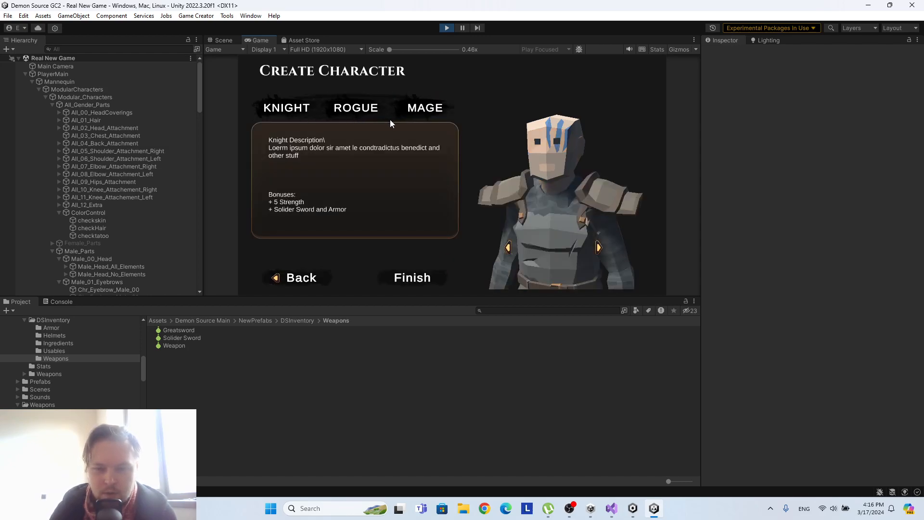
click(368, 108)
click(293, 109)
click(360, 113)
Rotate the character to inspect the Rogue and Knight outfits, finish character creation as Knight, and stop the game.
click(599, 247)
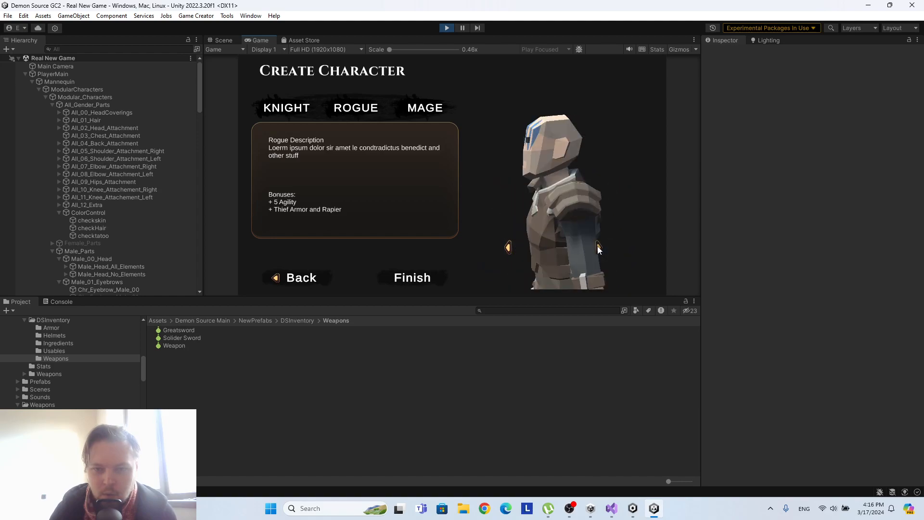
click(286, 107)
click(506, 248)
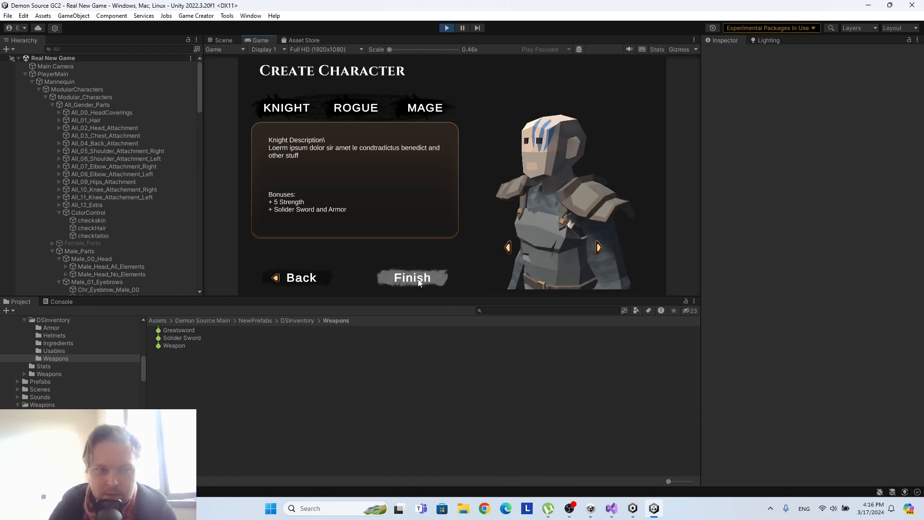
click(431, 283)
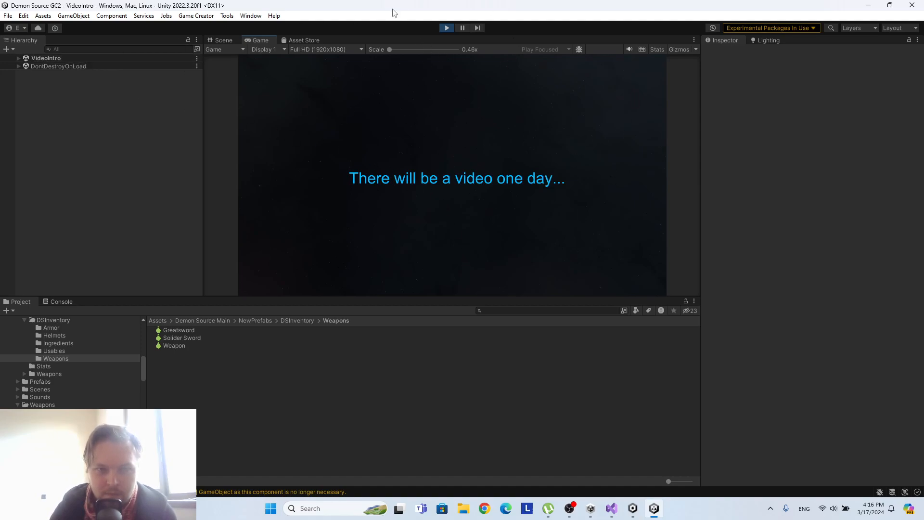
click(446, 28)
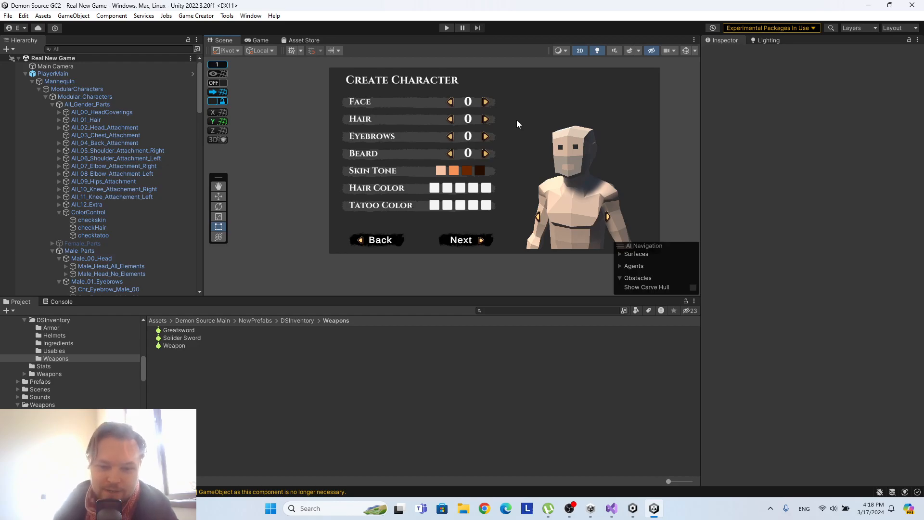
click(569, 508)
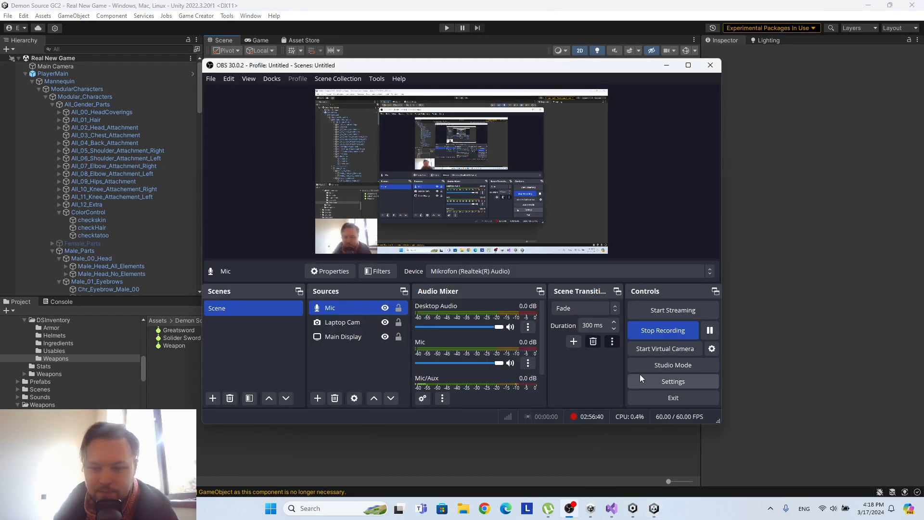